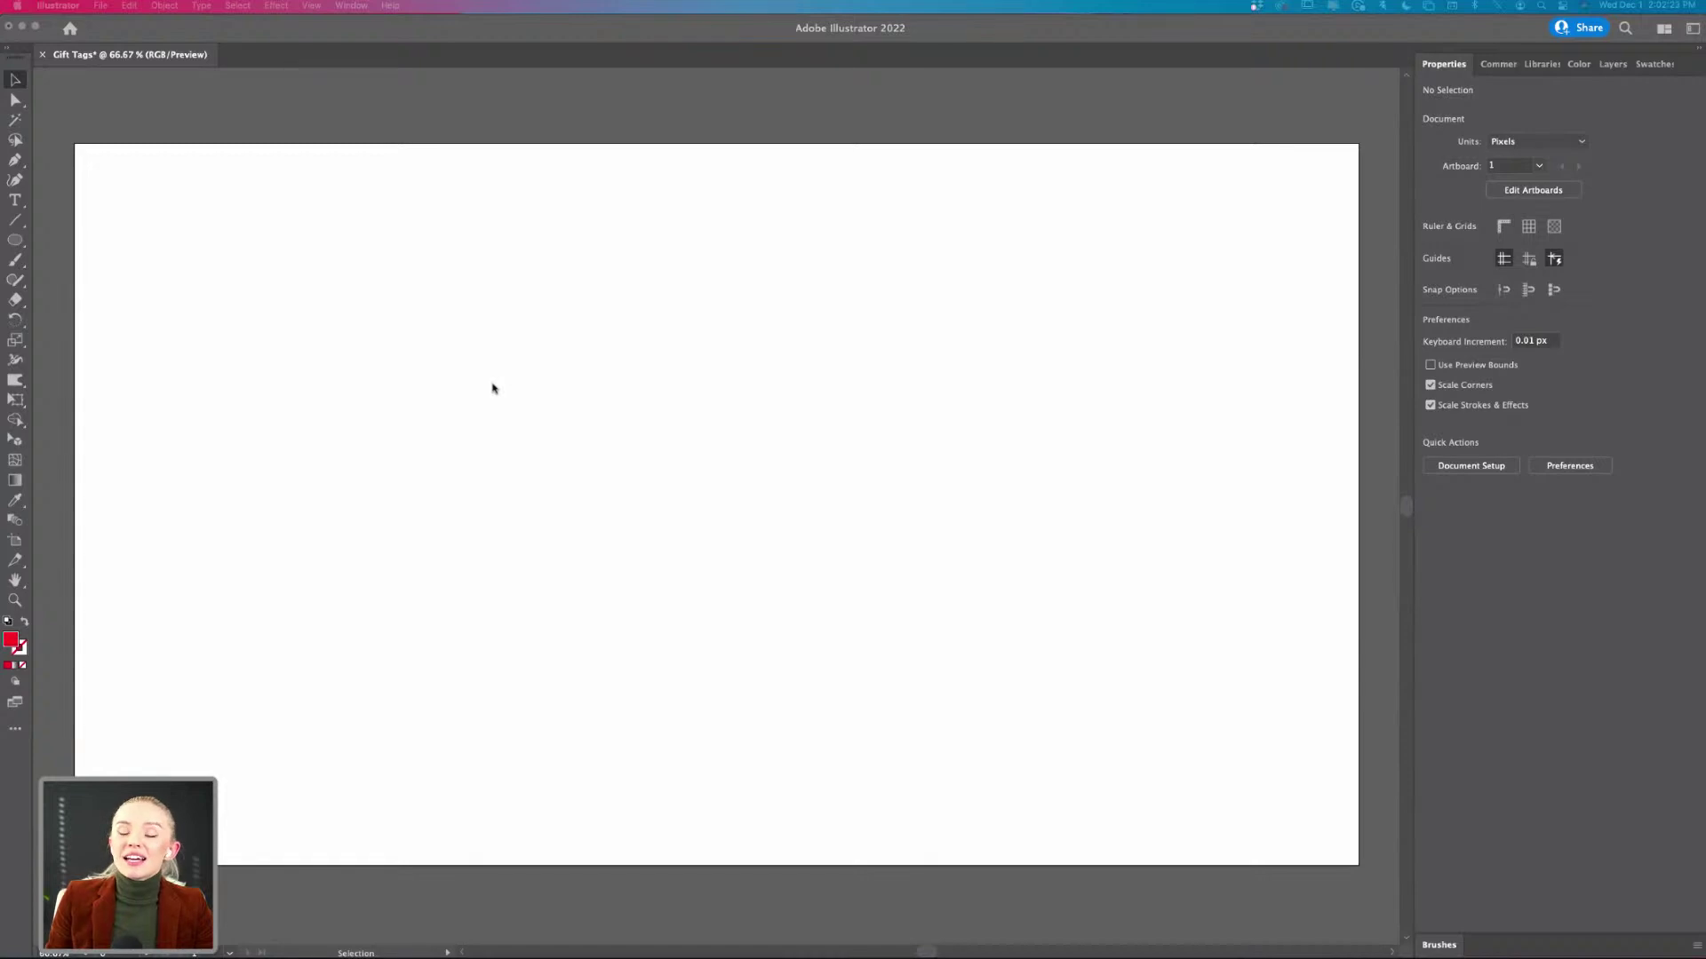
- Start a new document and show the Print presets with the Letter size
scroll(494, 389, down, 1)
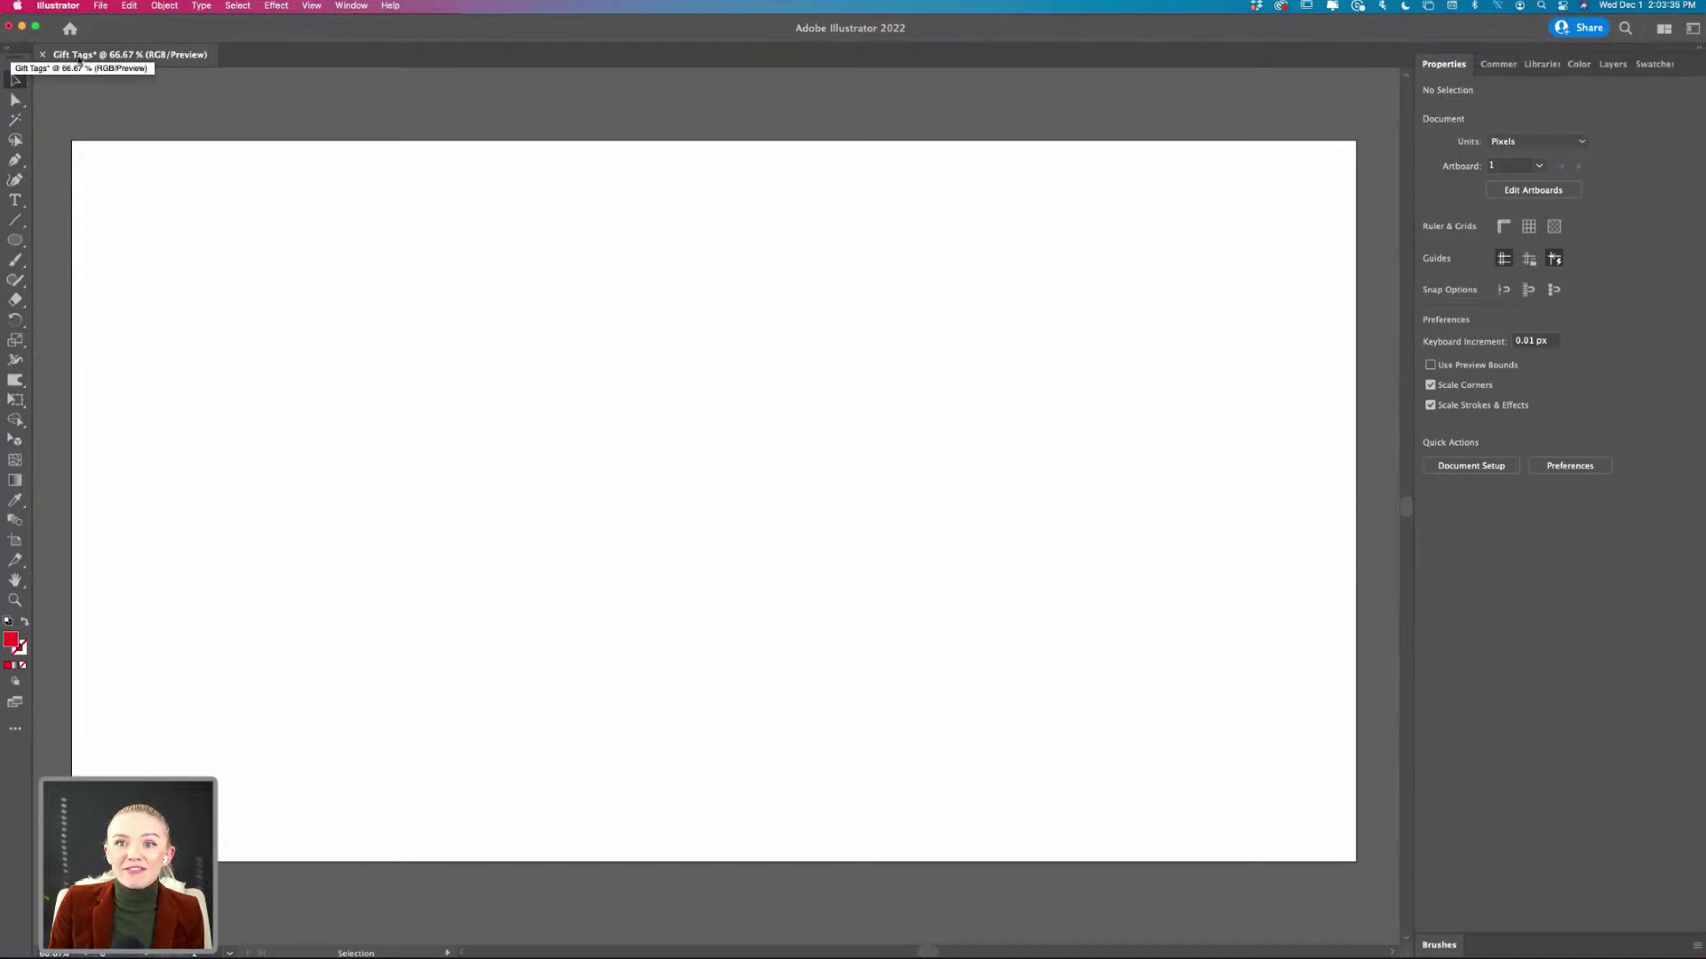
click(99, 8)
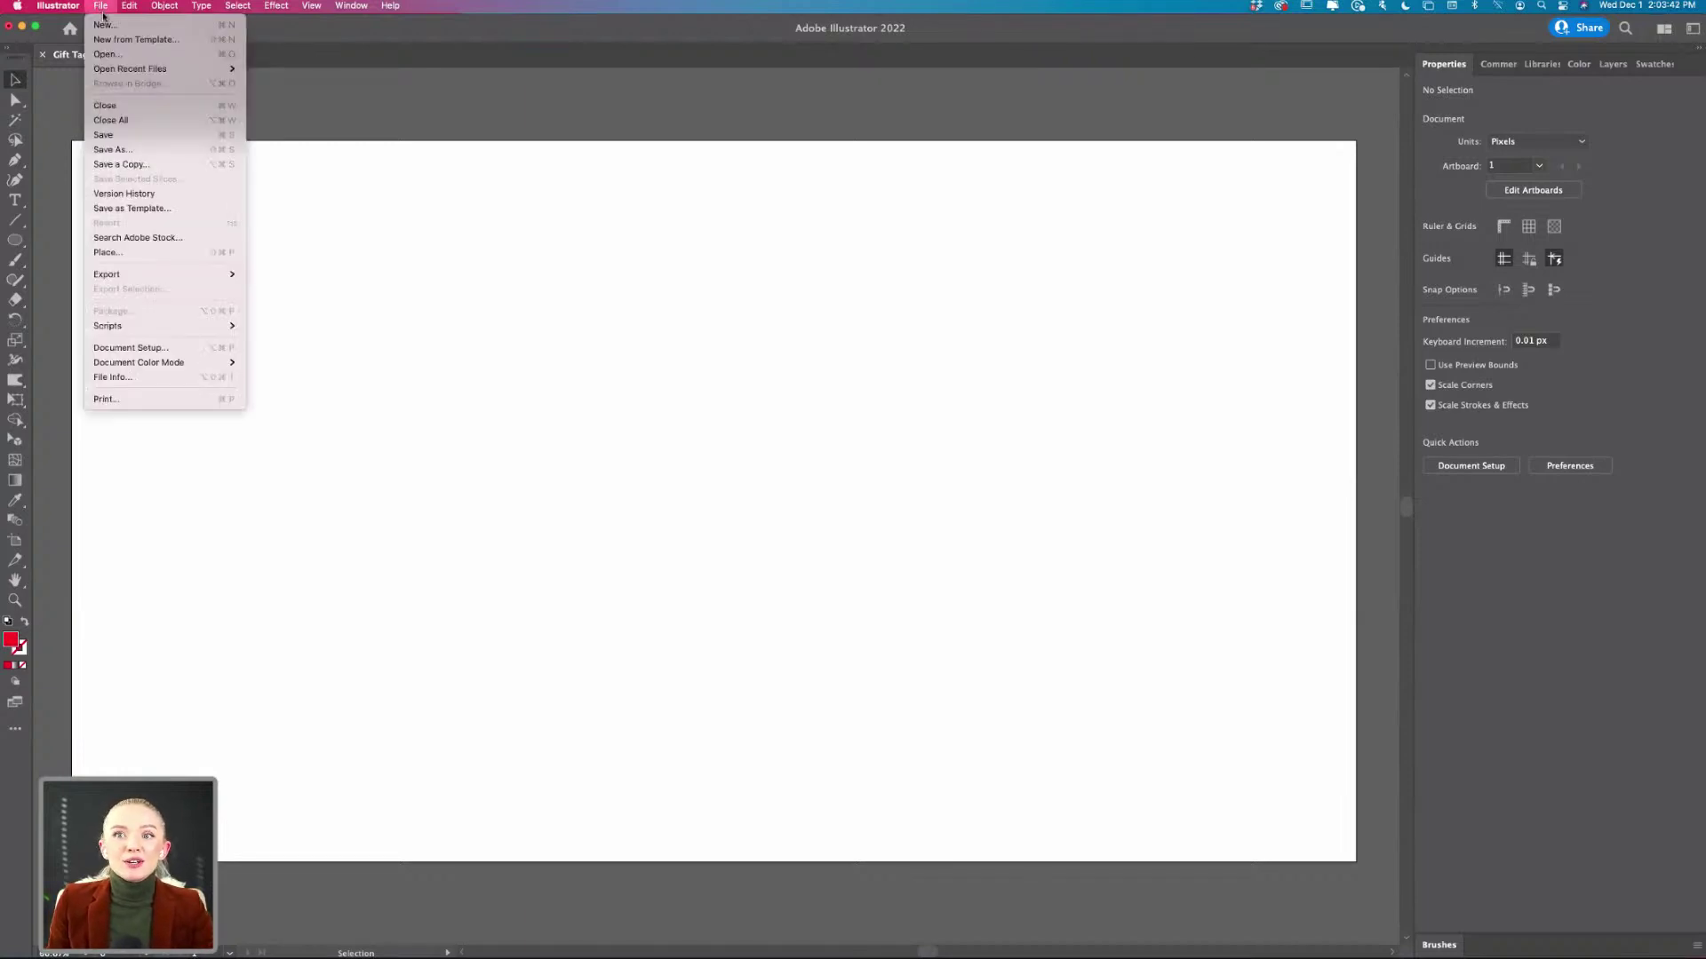
click(511, 418)
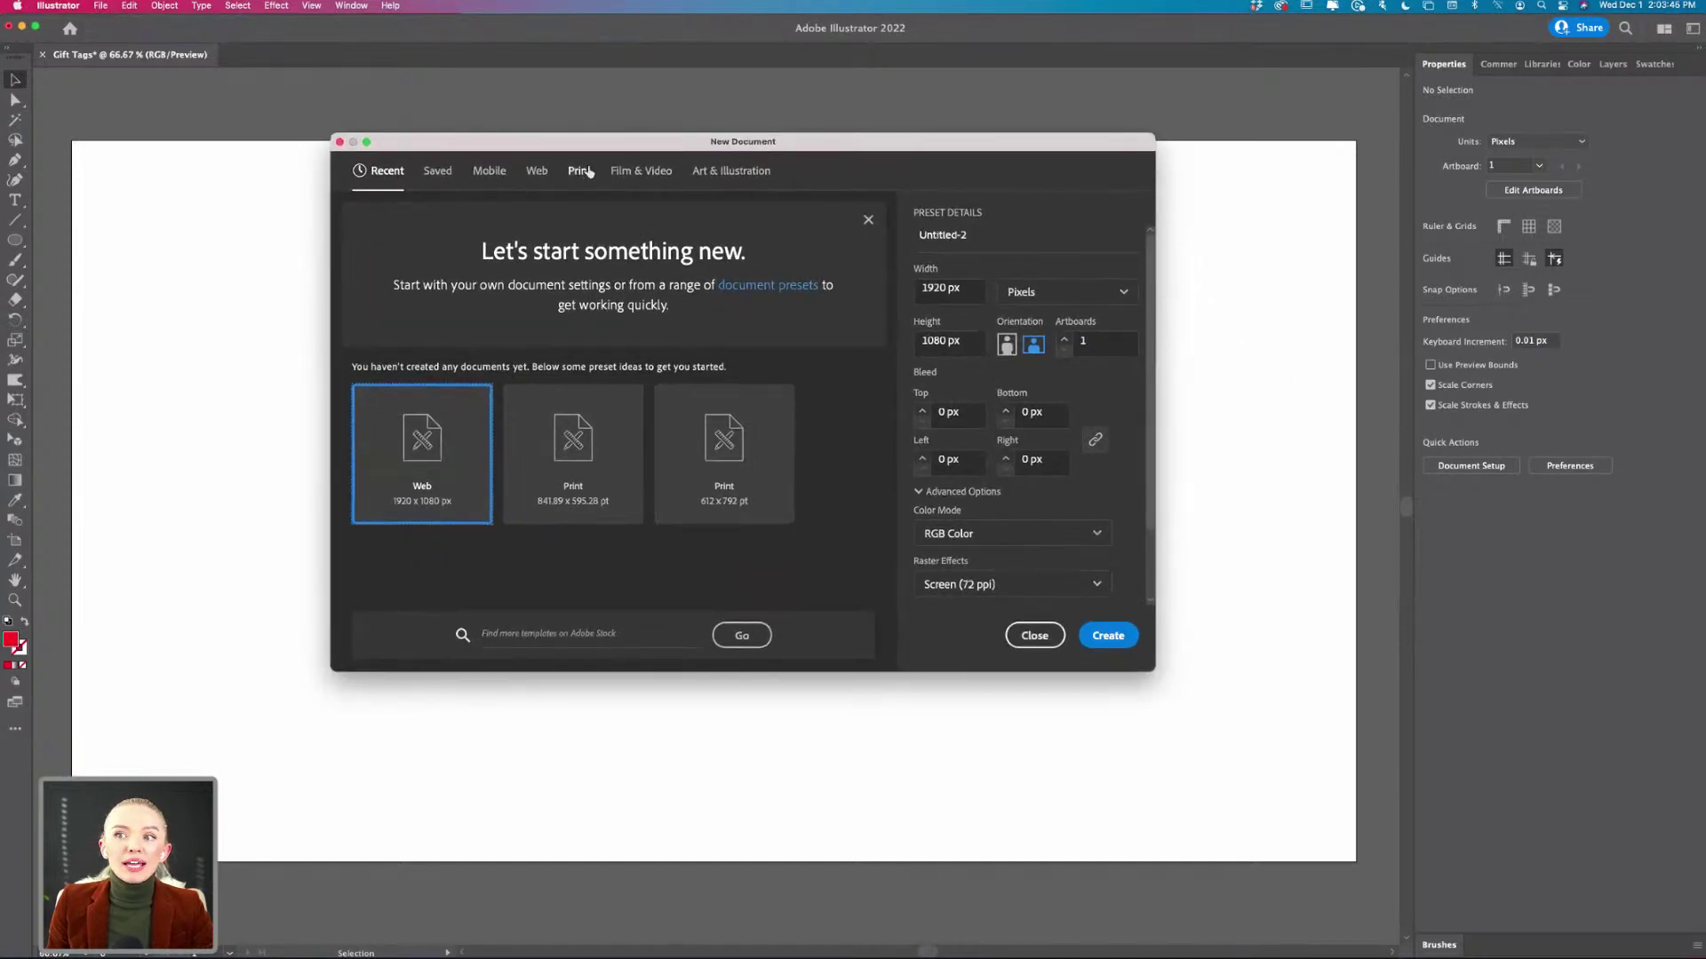
click(579, 171)
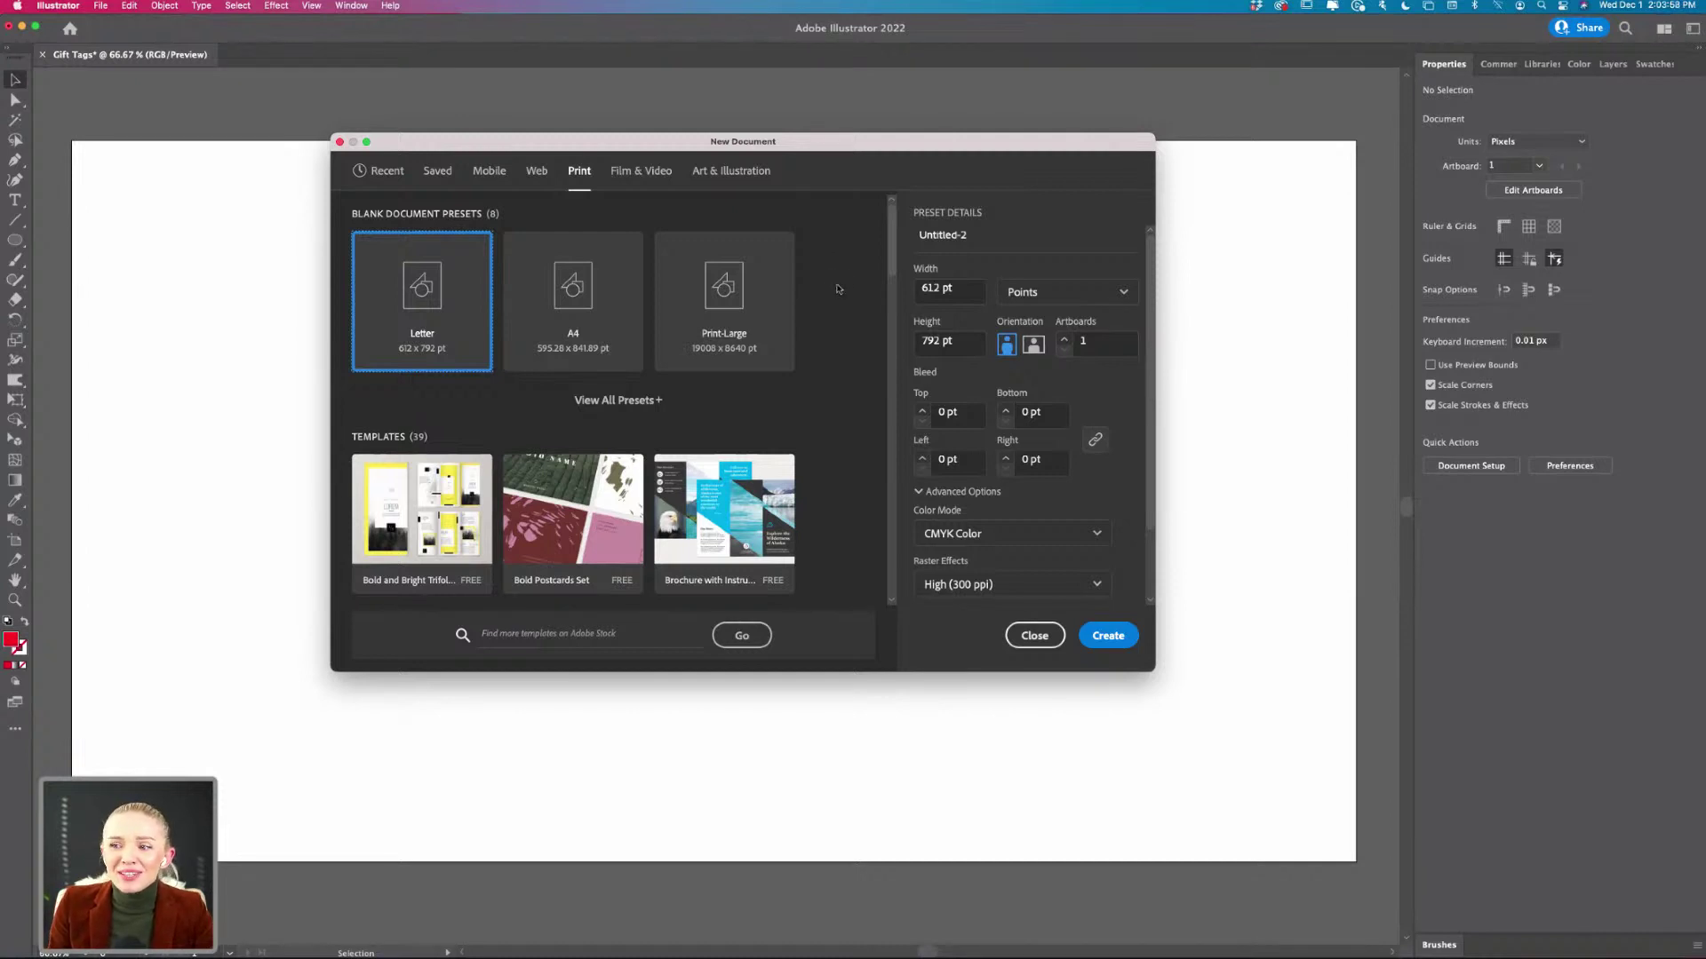
scroll(838, 289, down, 3)
scroll(839, 292, up, 3)
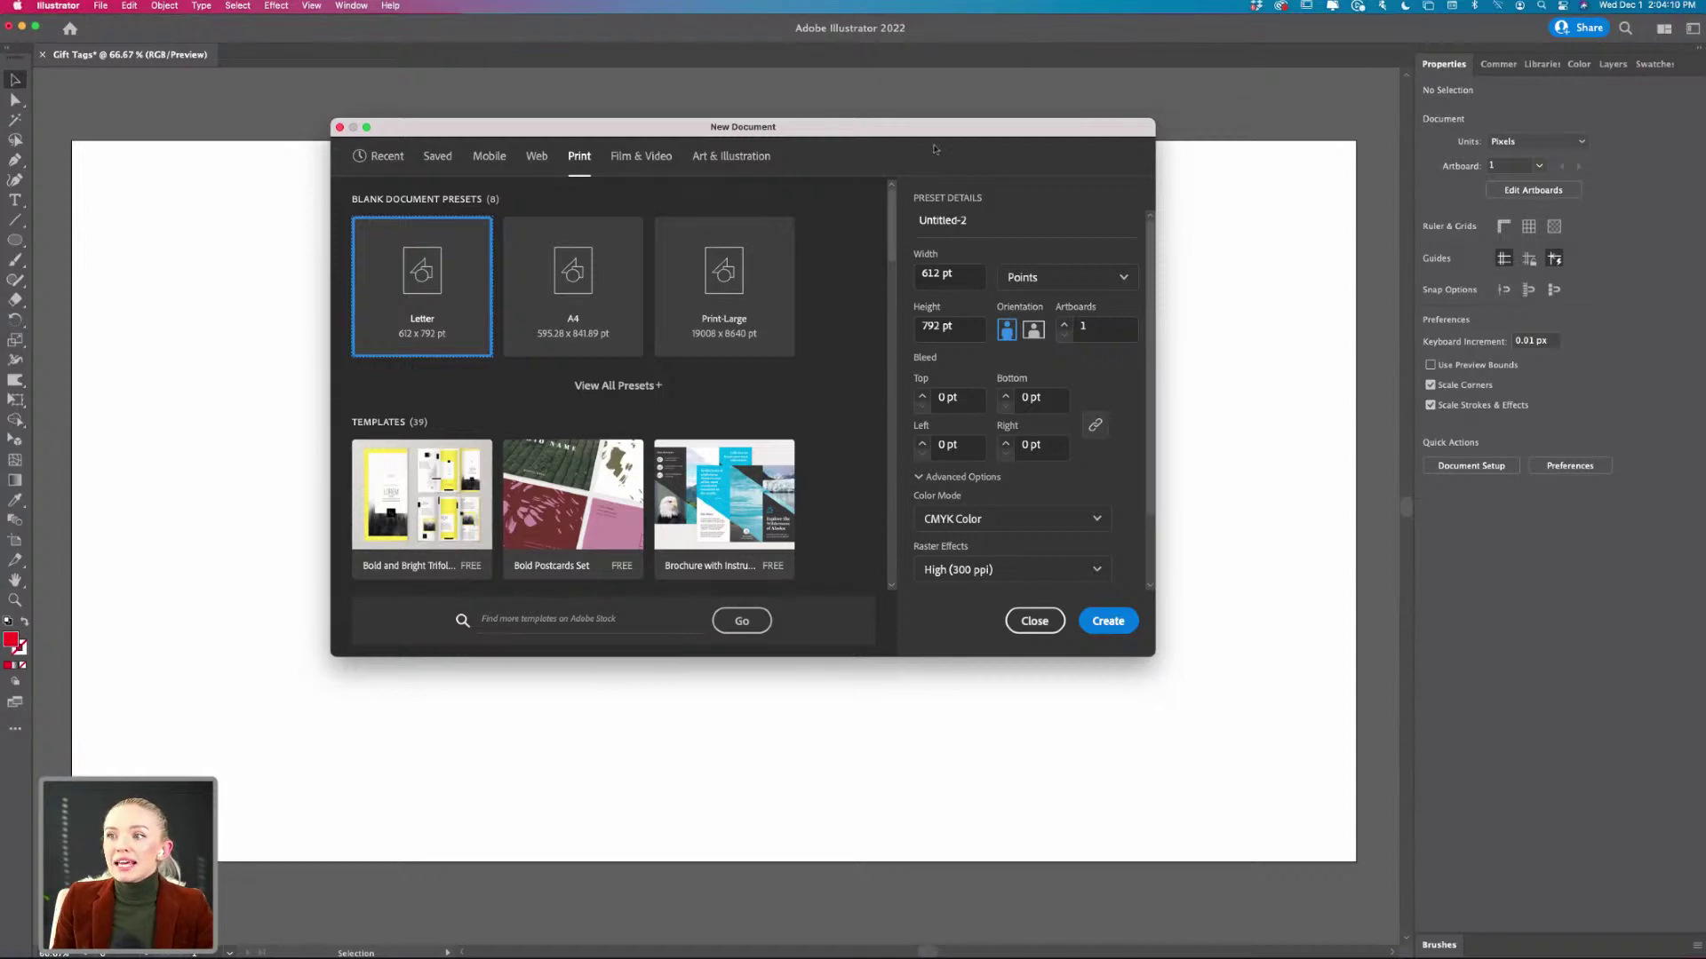
- Name the new document "Holiday Gift Tags"
click(978, 226)
triple_click(977, 222)
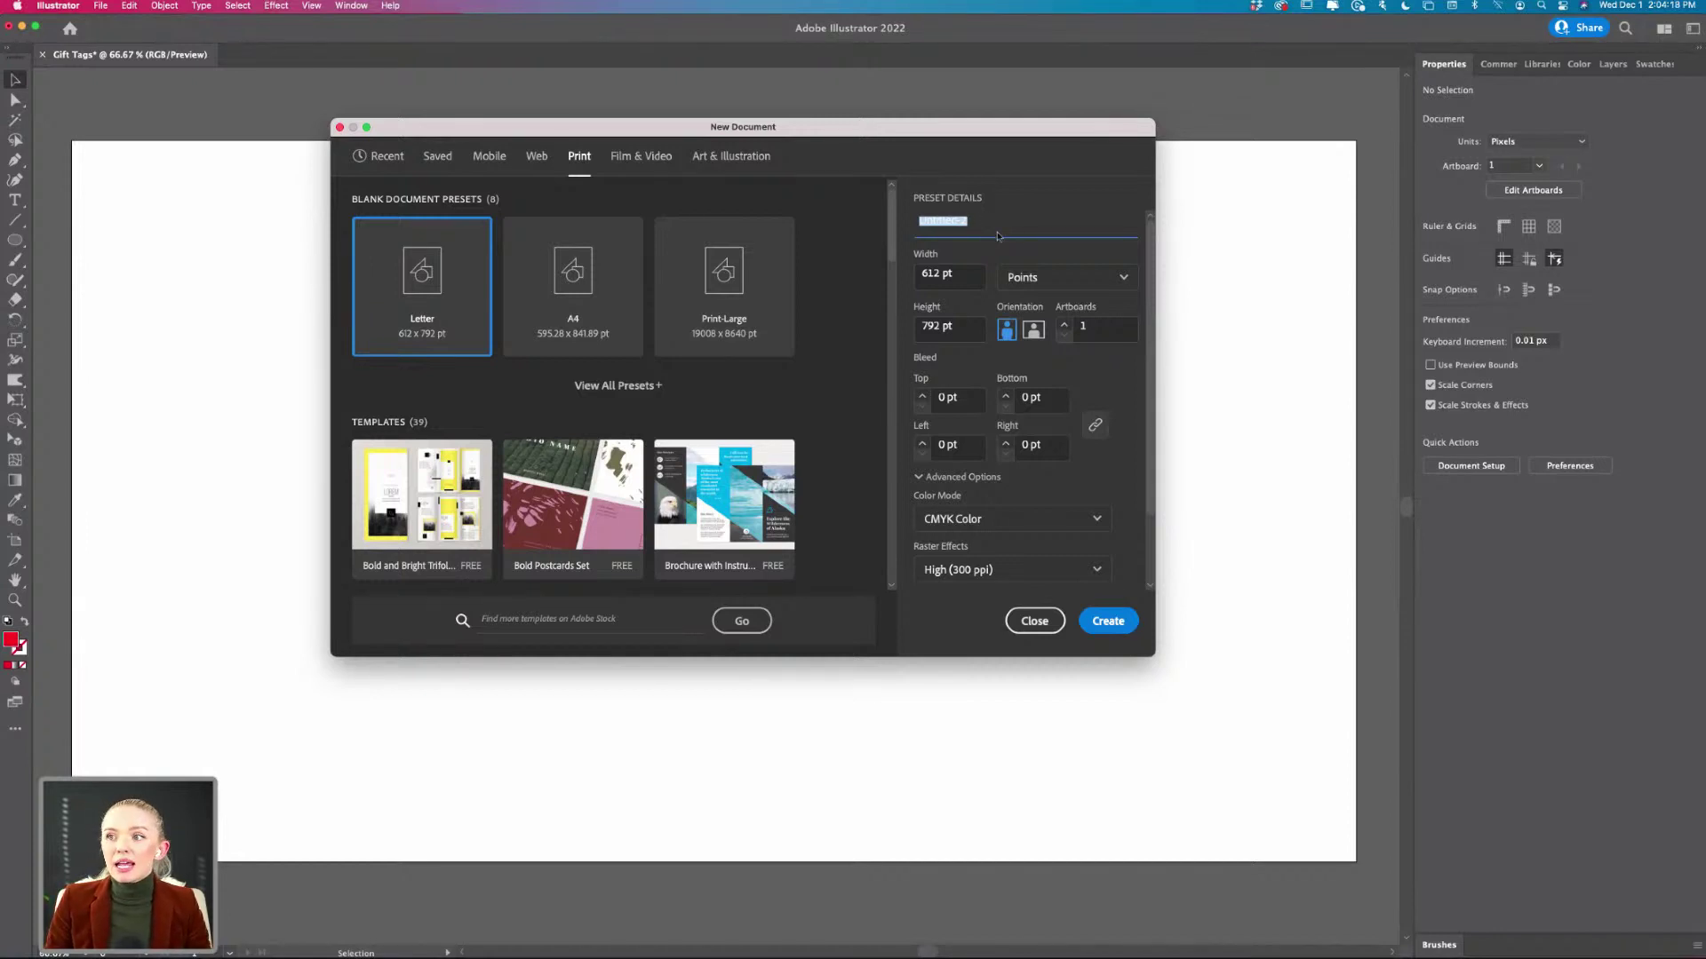
key(BackSpace)
text(Holid)
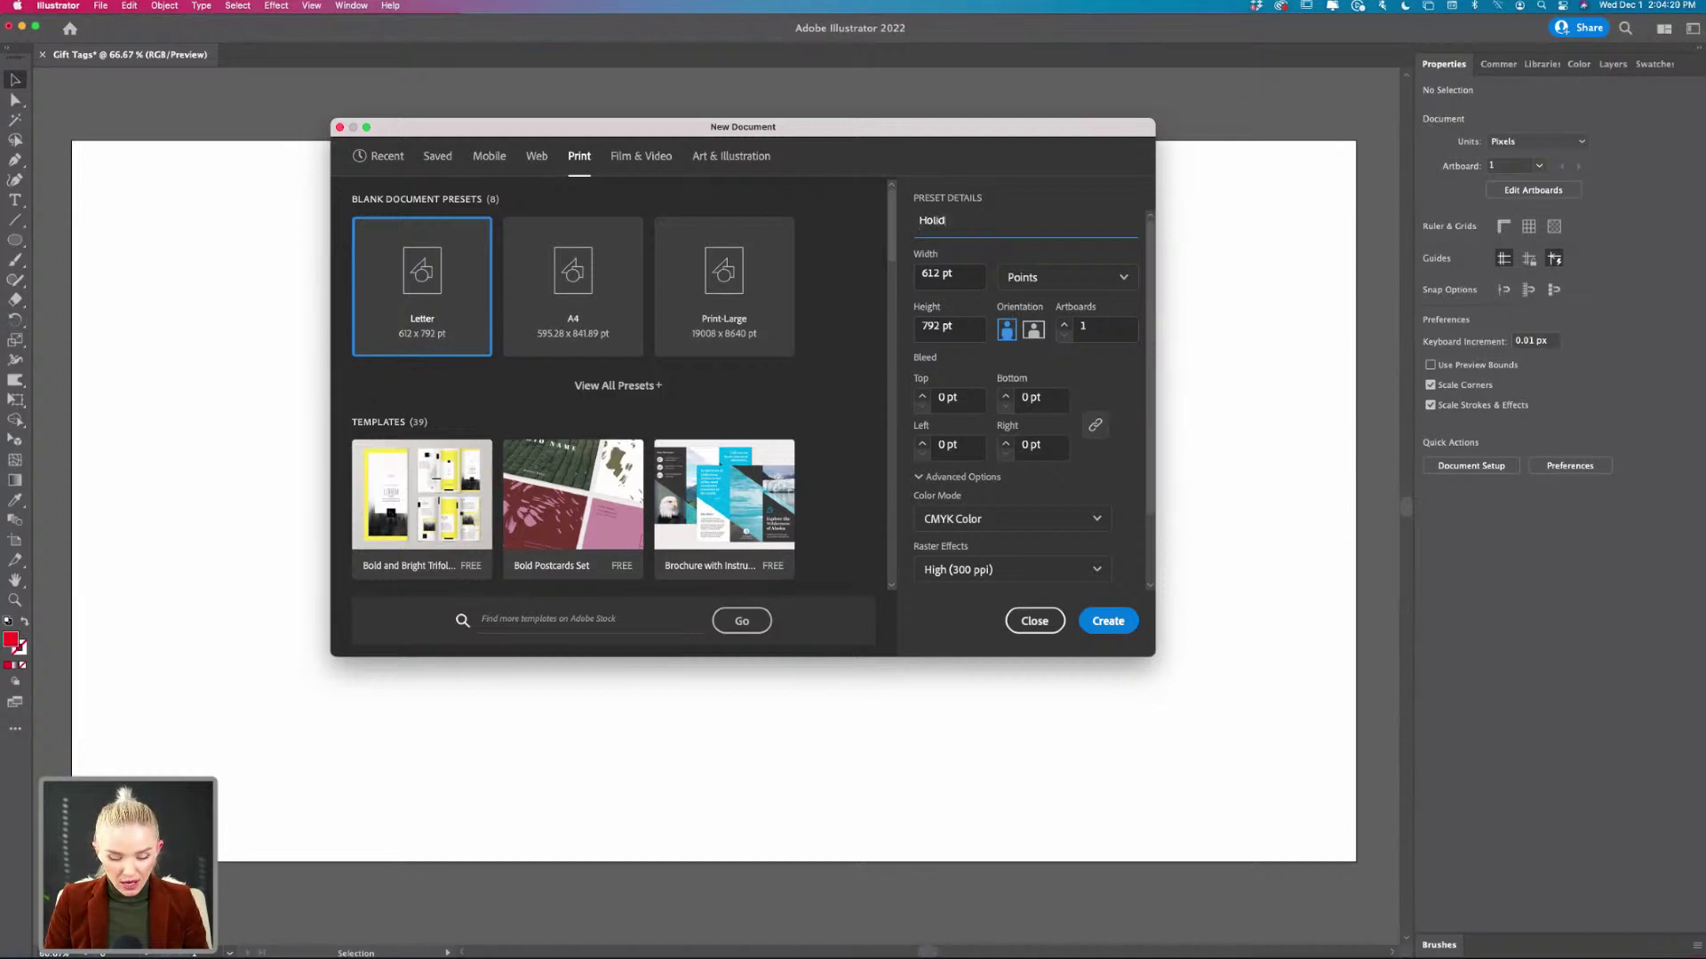
text(ay Gif)
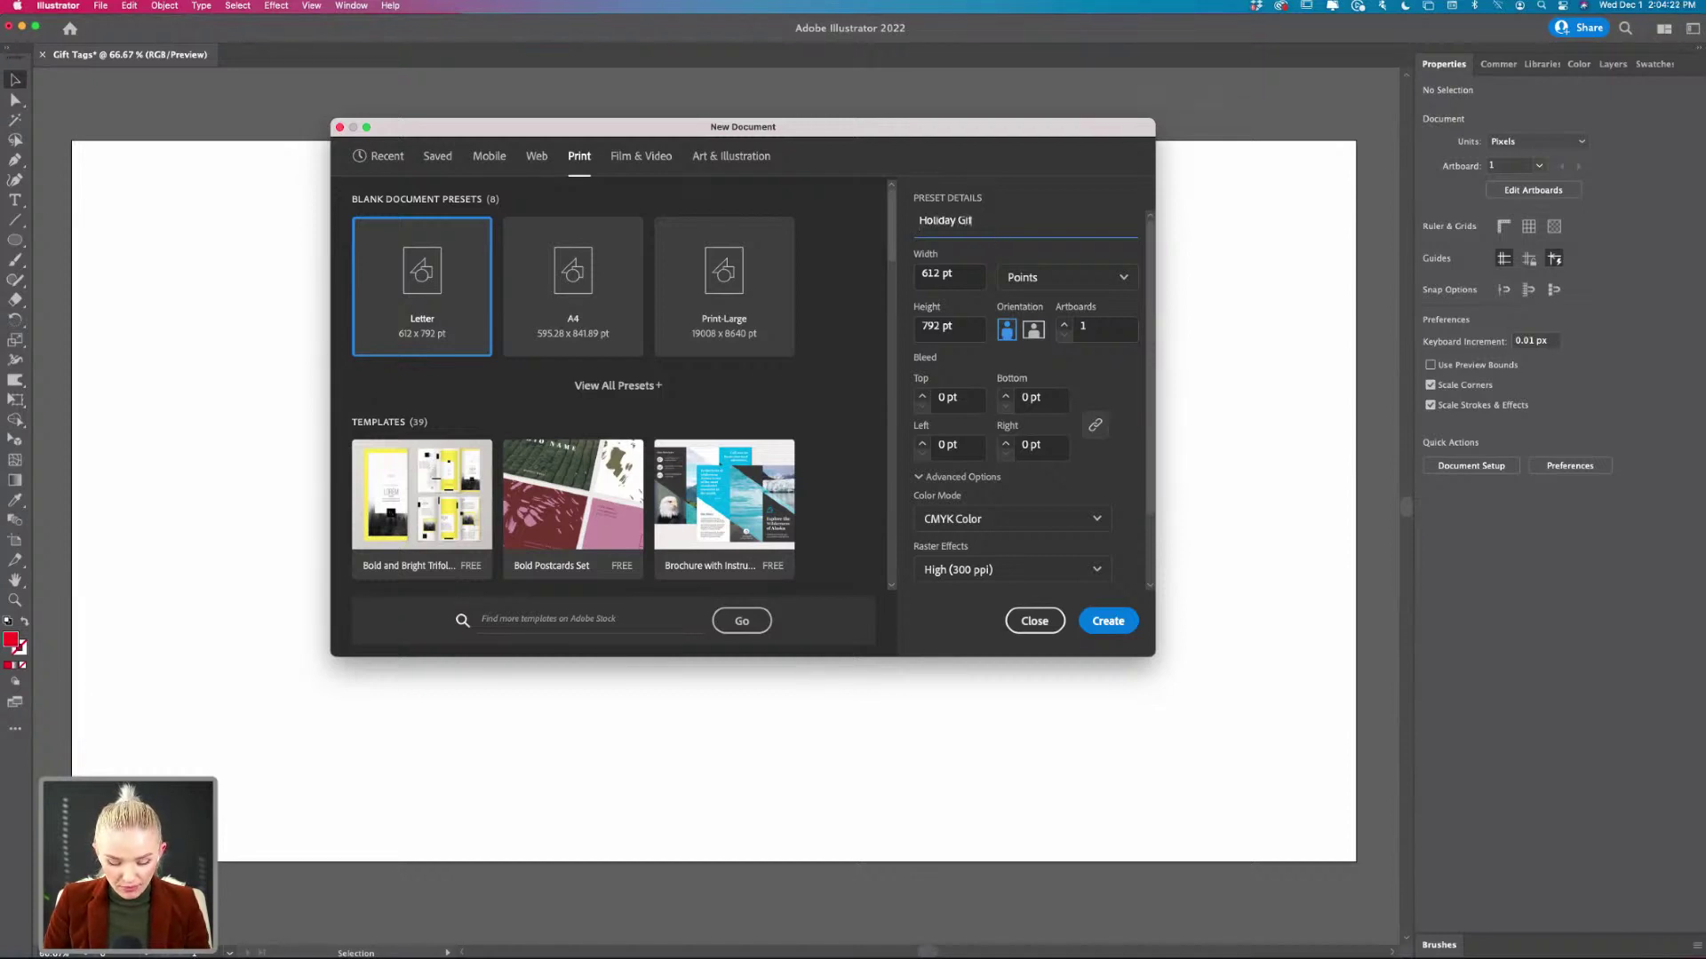
text(t Tags)
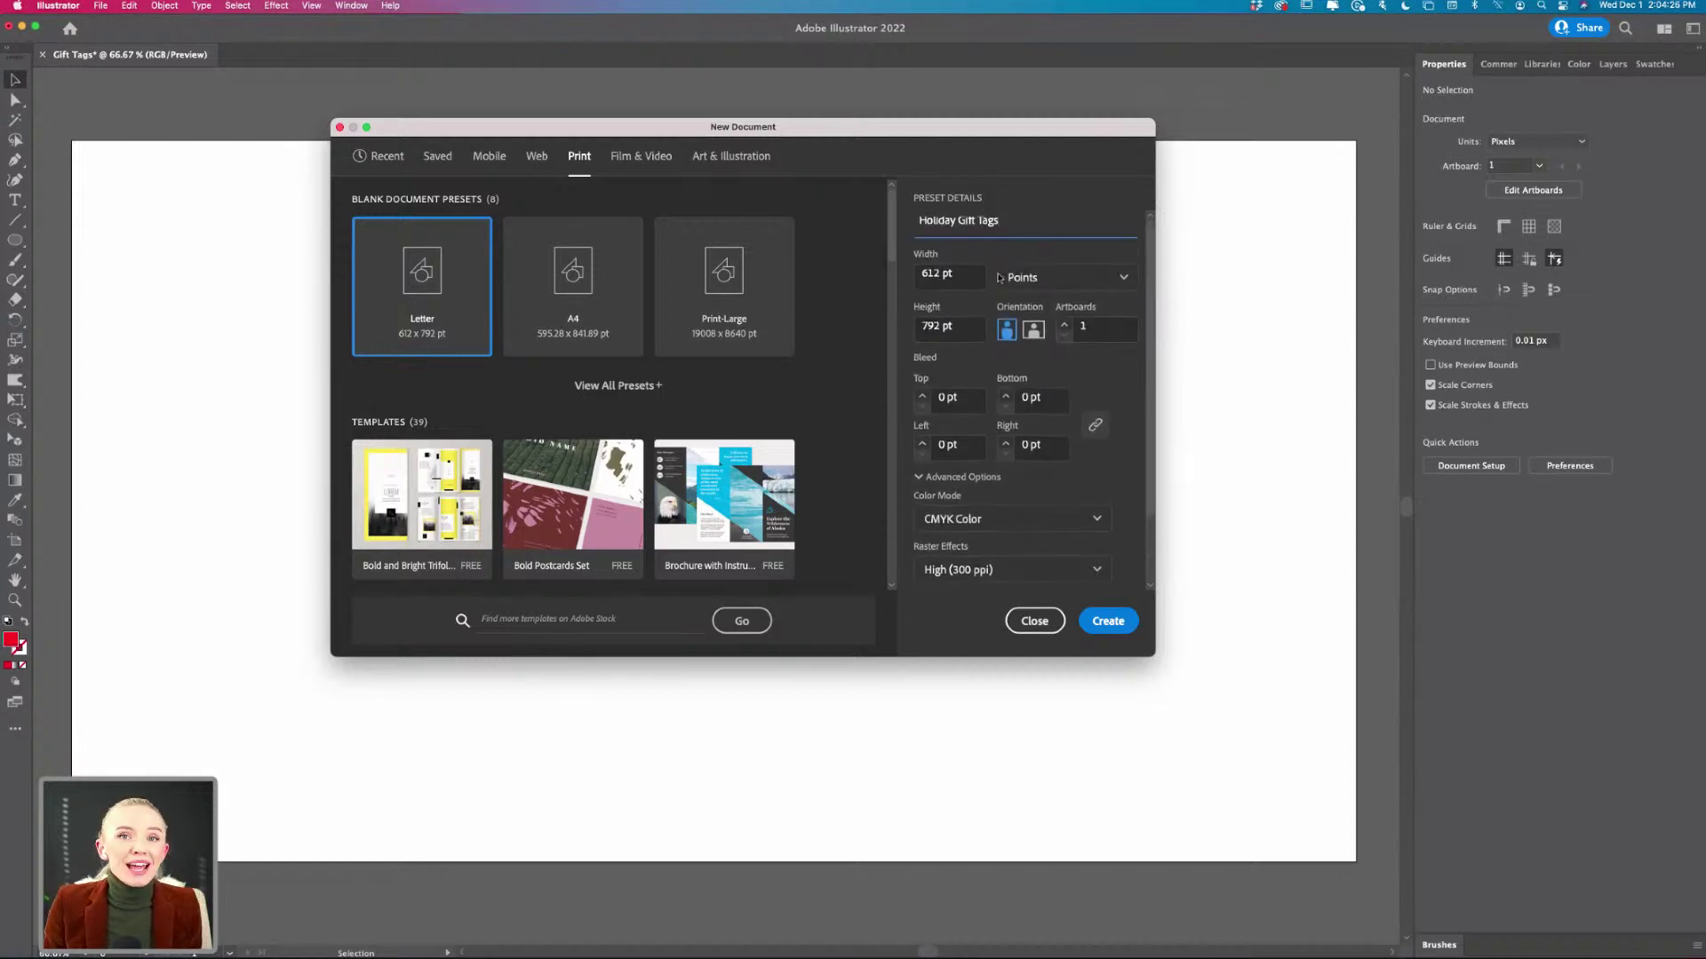
click(1047, 286)
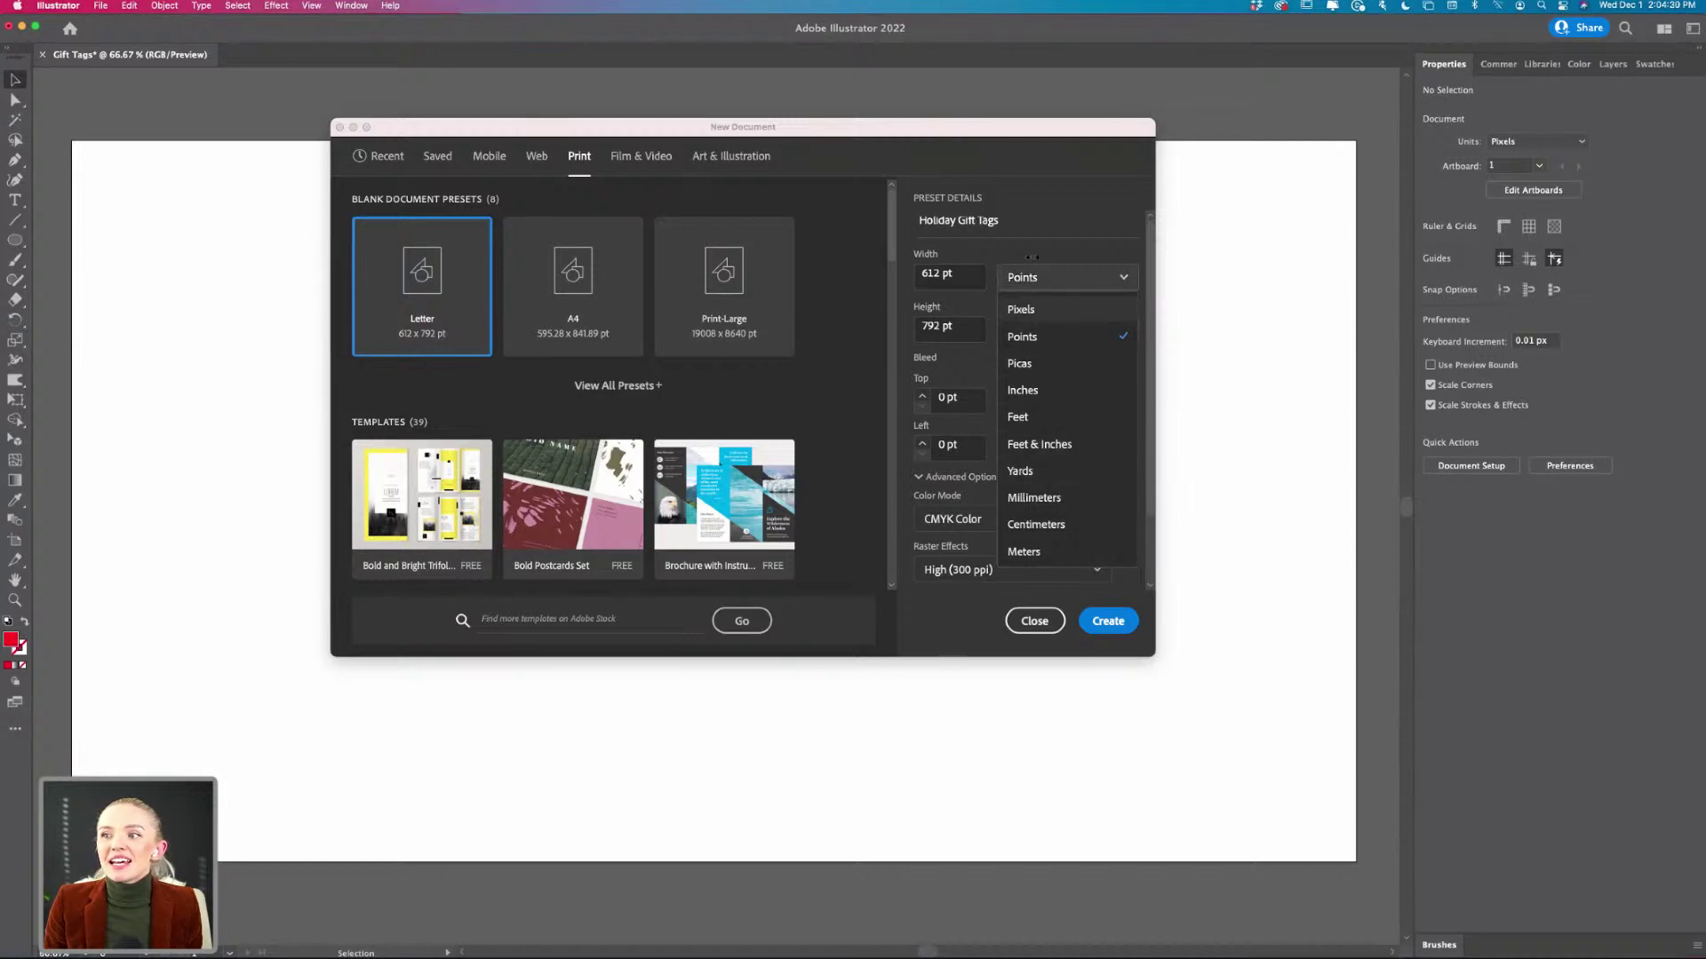
click(1031, 238)
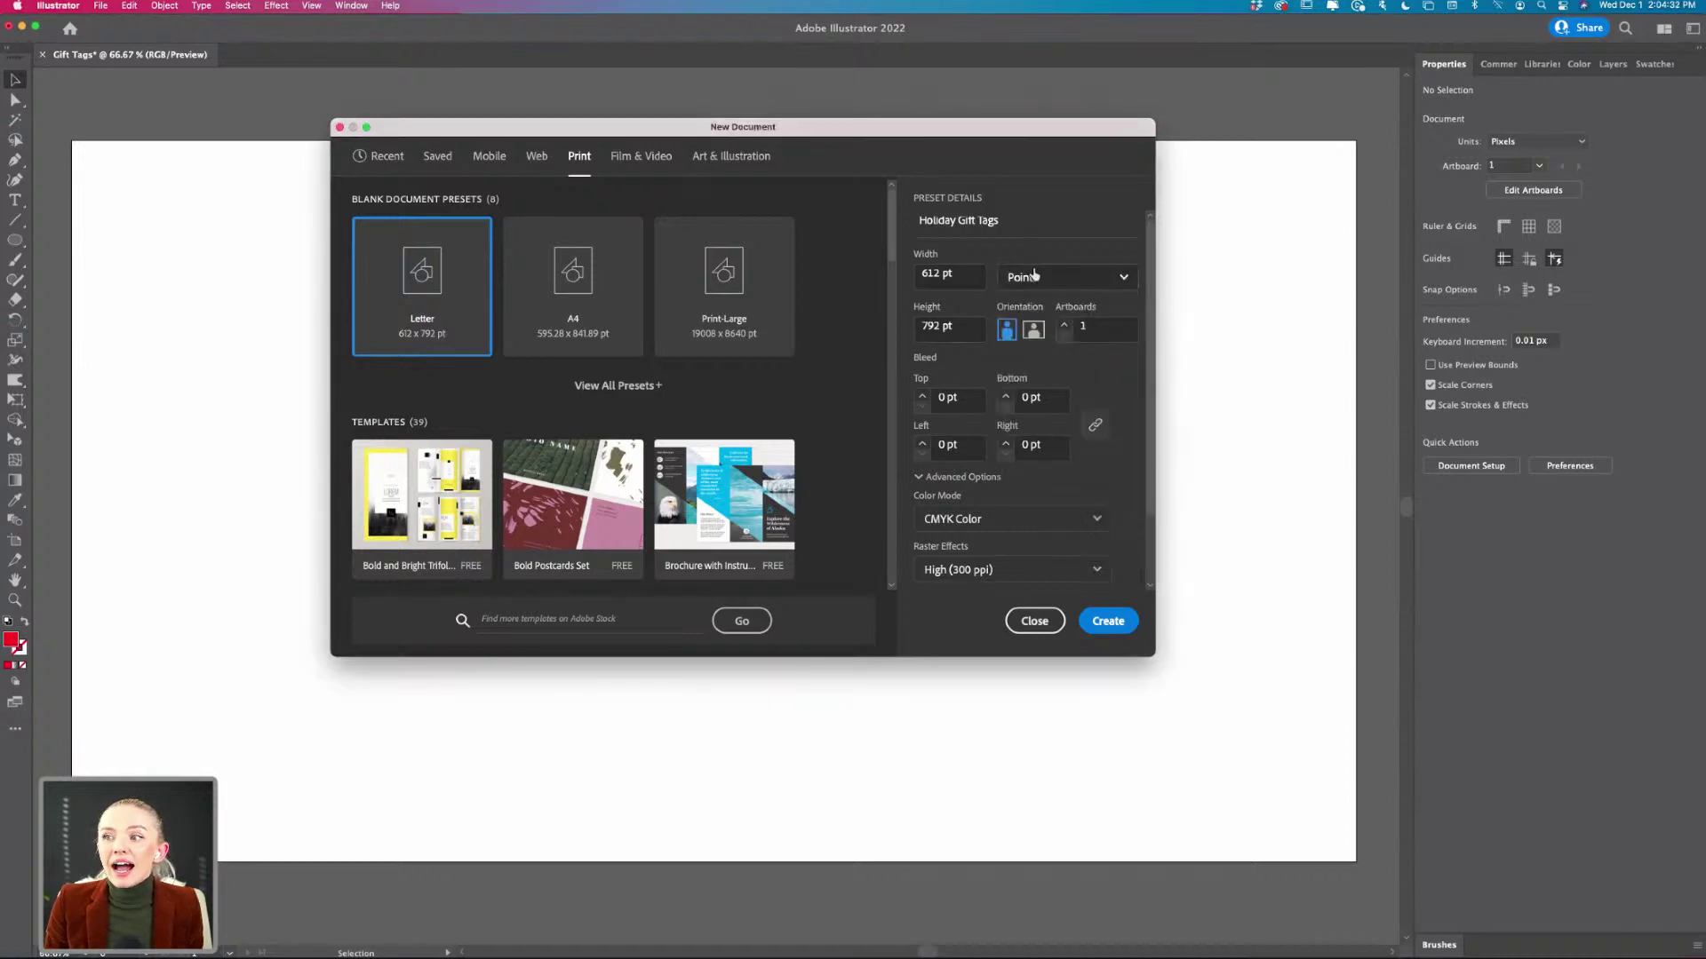
click(1035, 275)
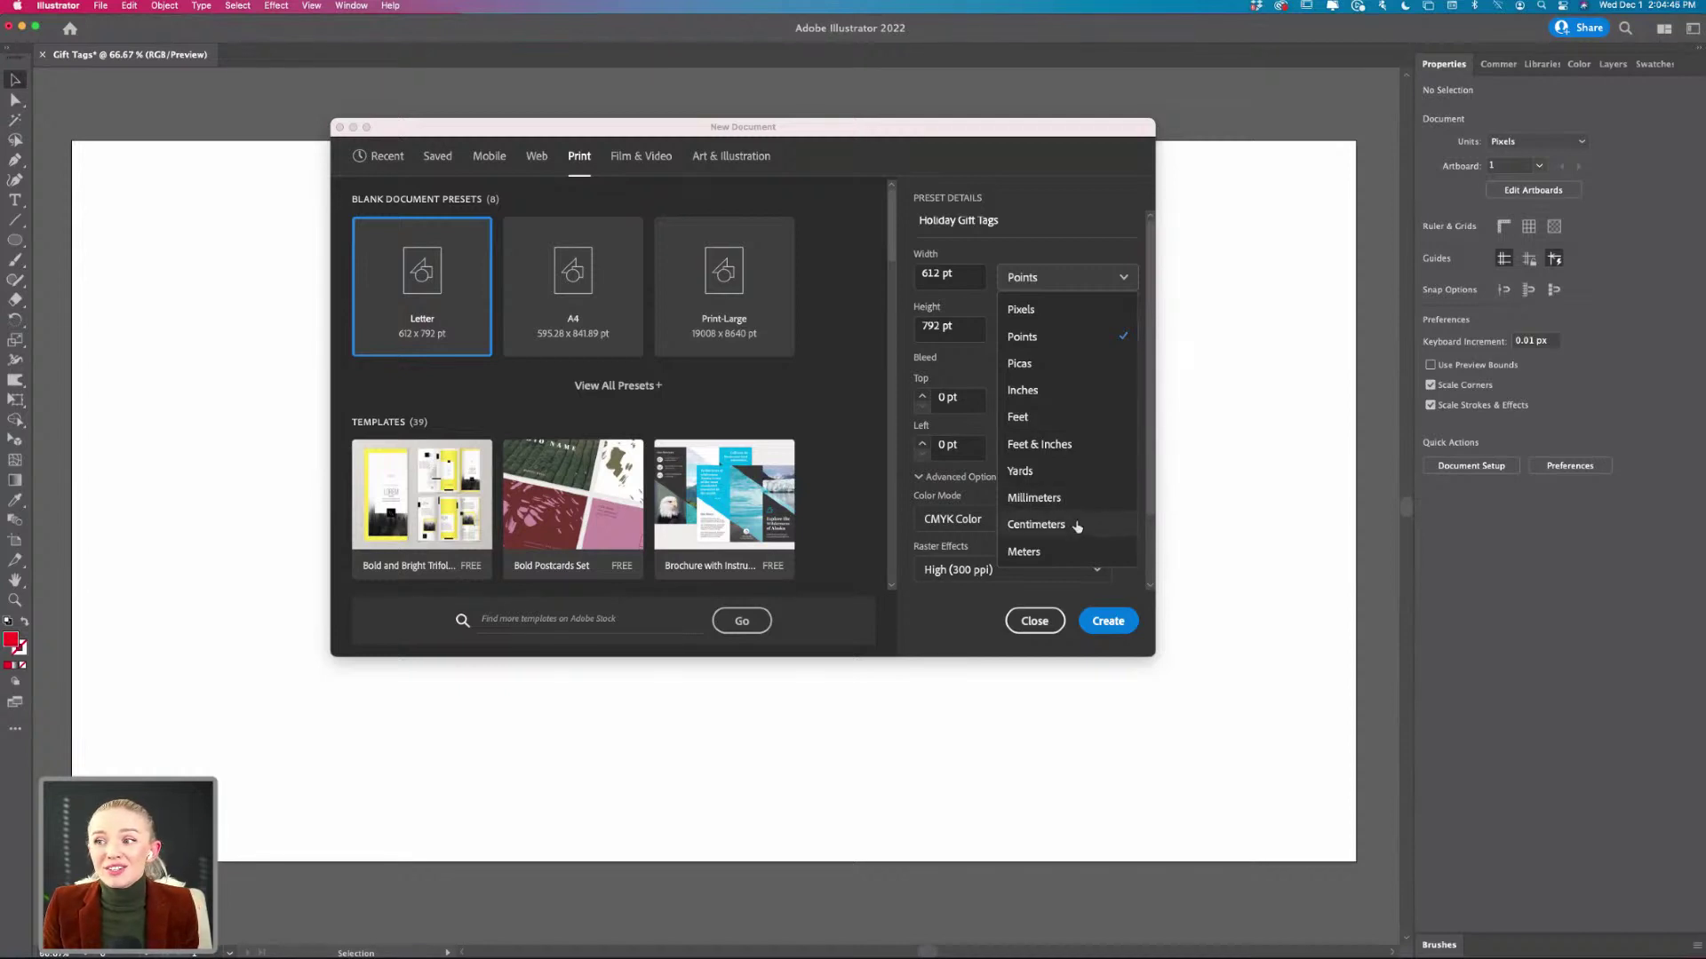
click(978, 357)
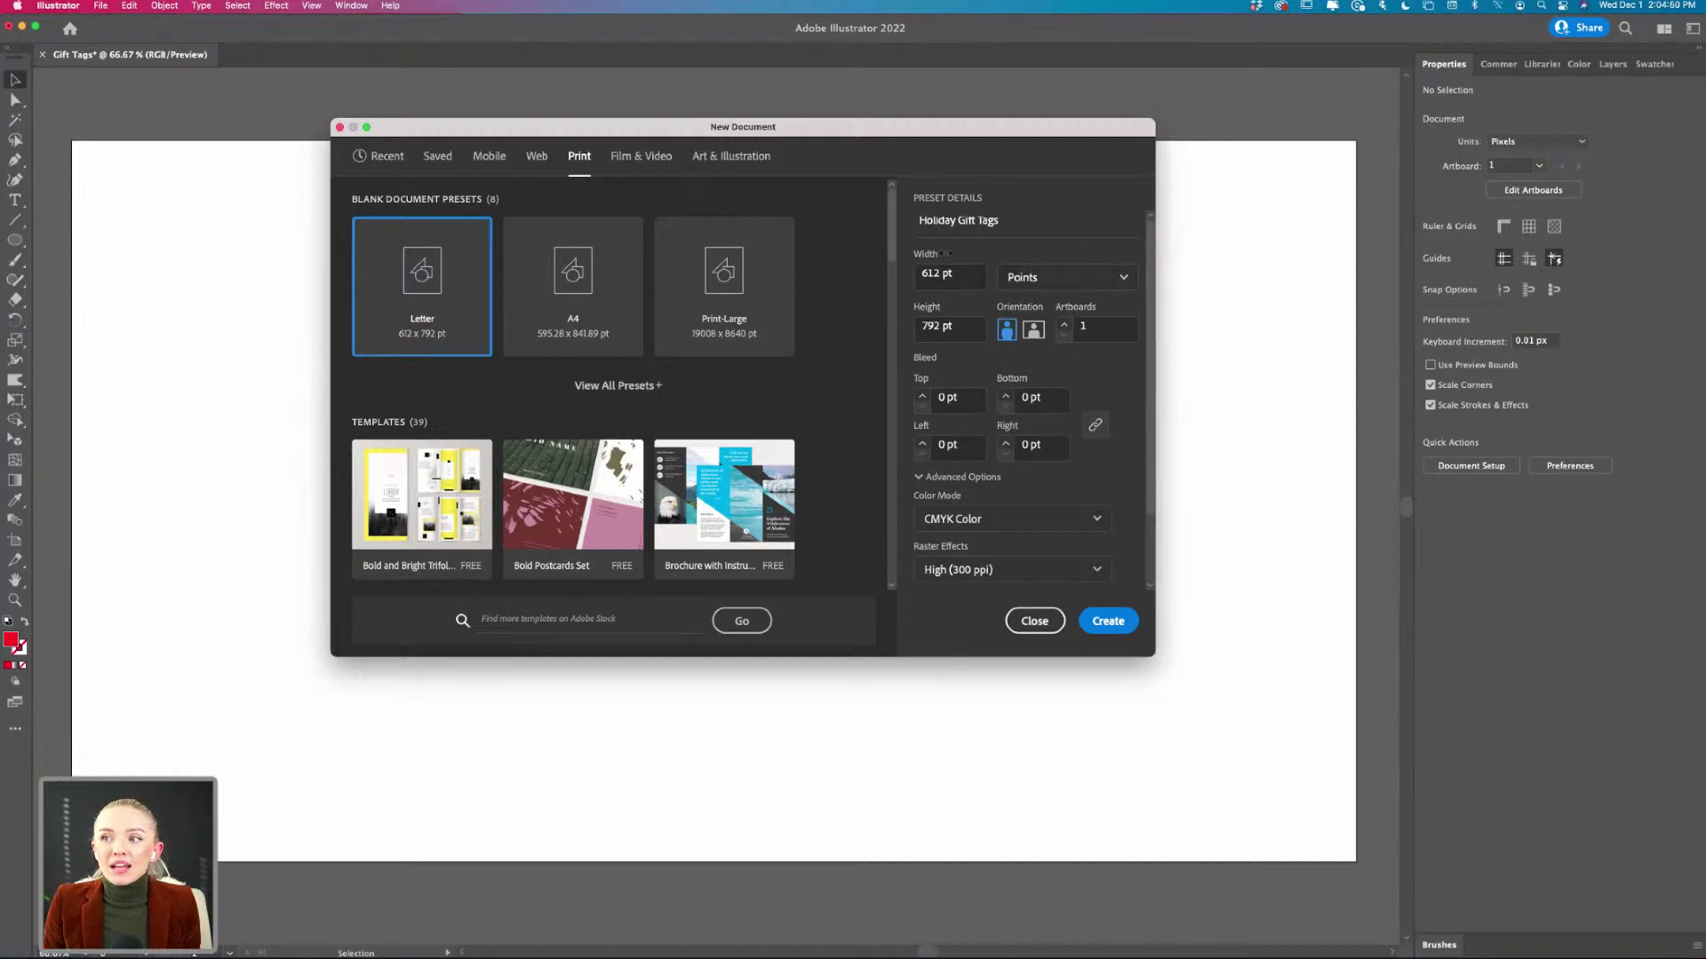
- Switch the new document's color mode to RGB Color and back to CMYK Color
scroll(1018, 529, down, 3)
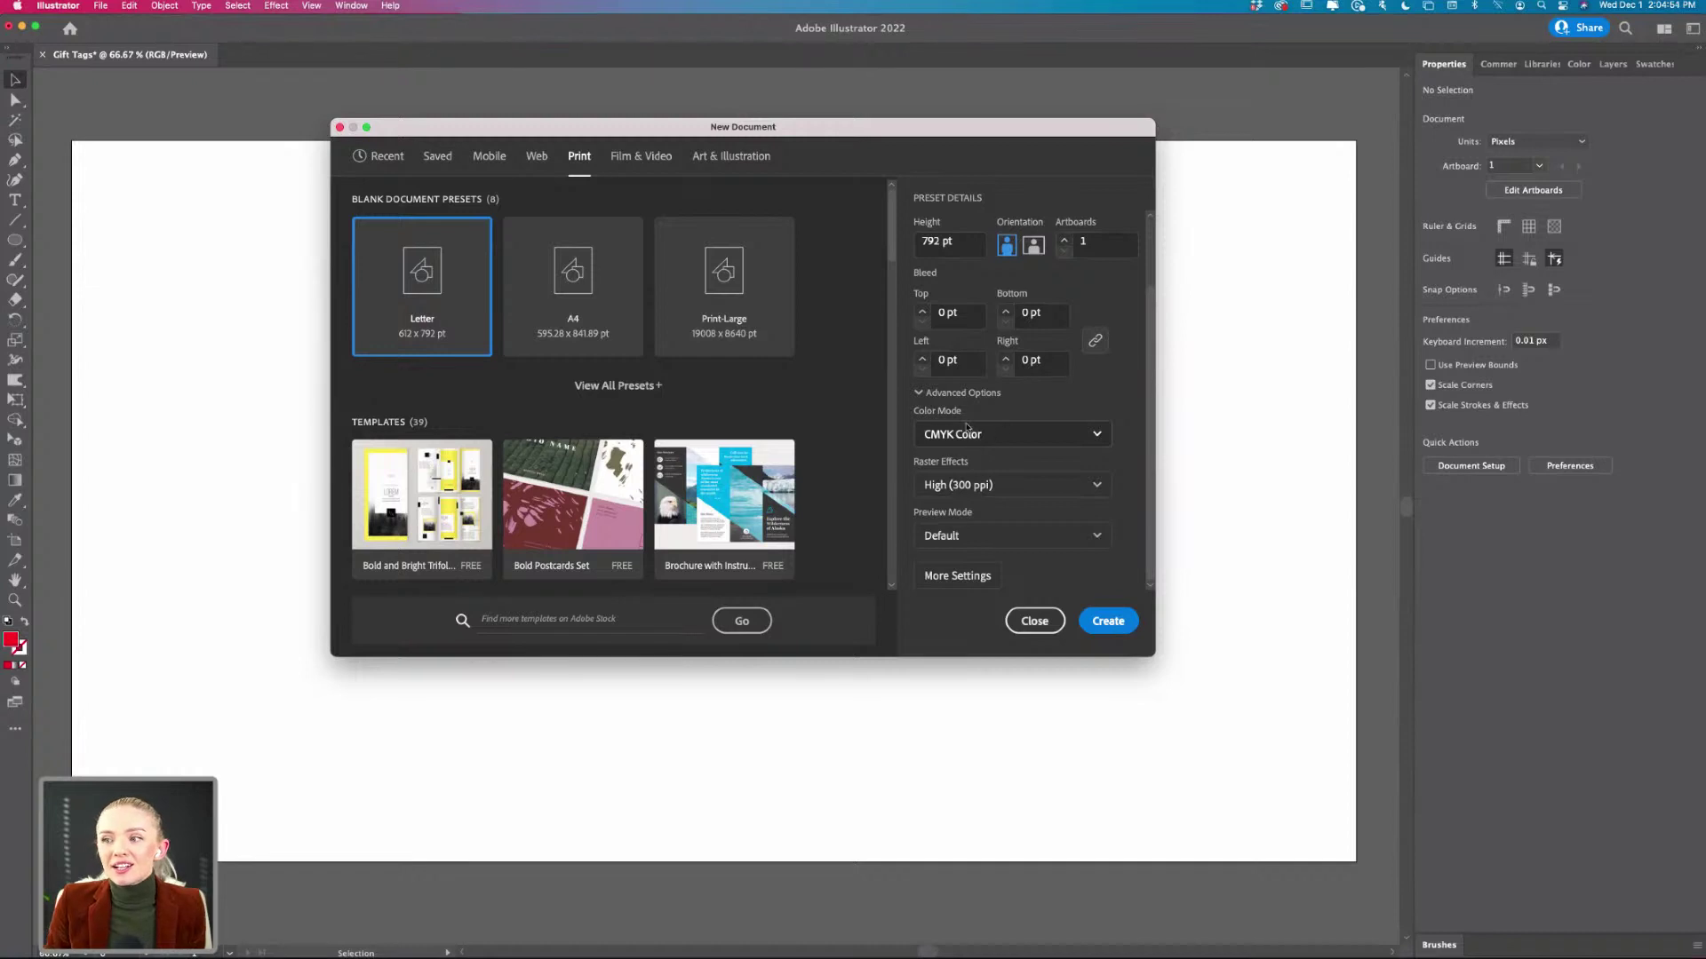
click(1004, 435)
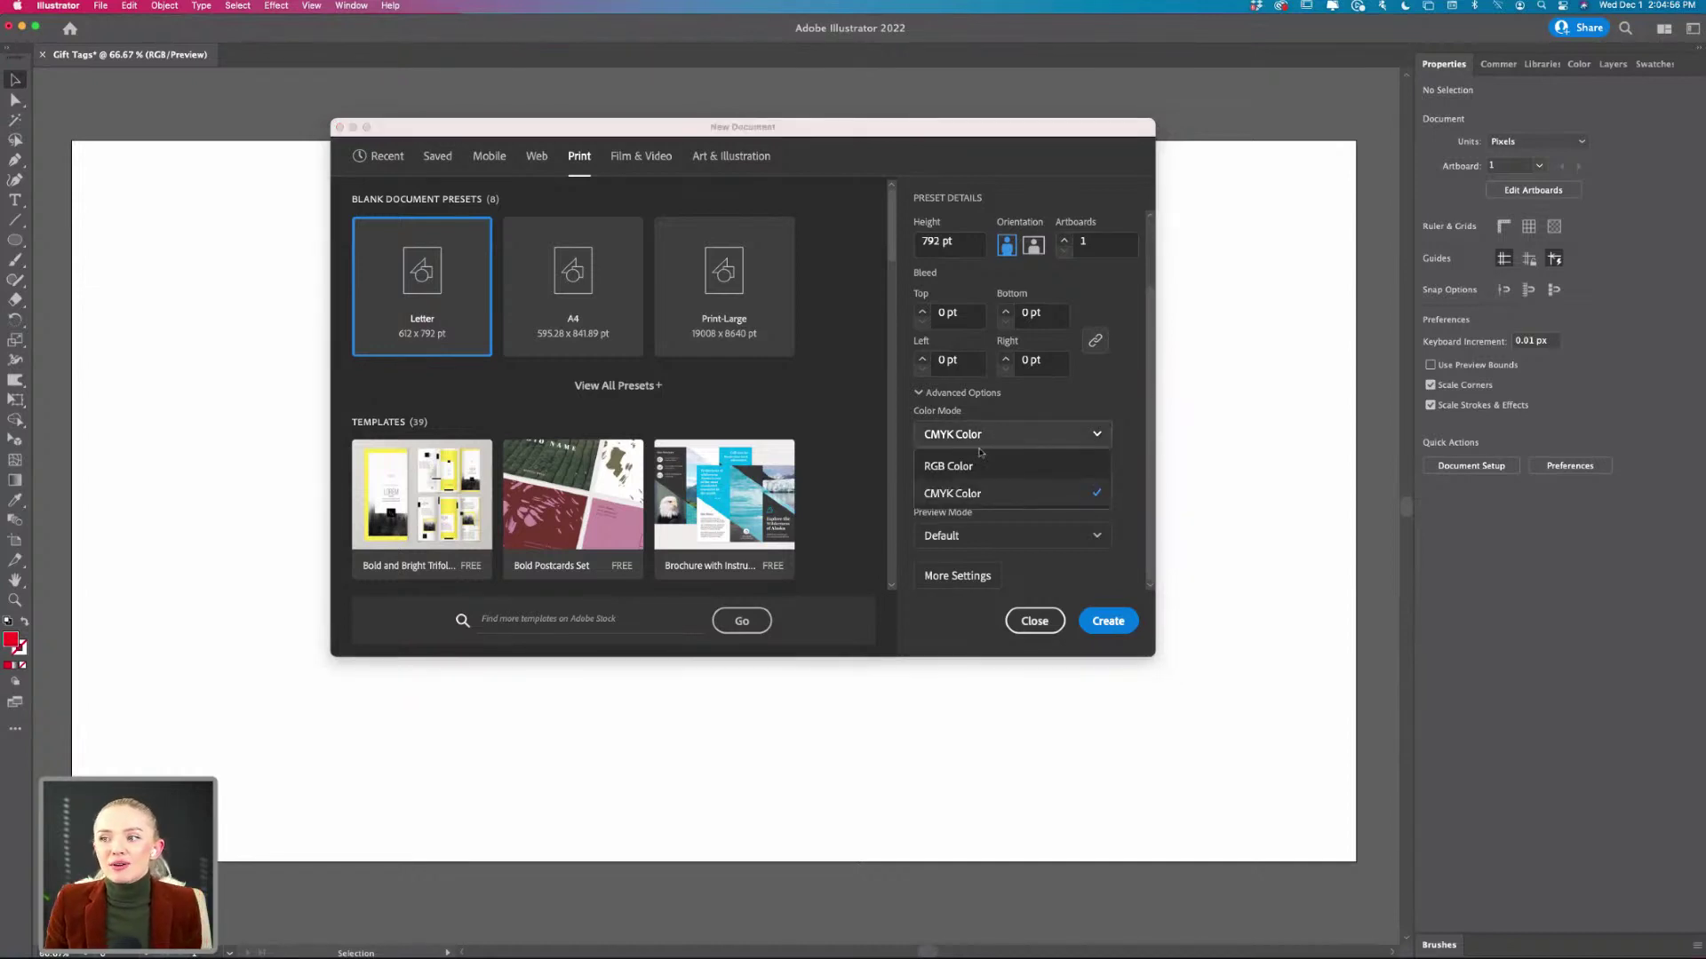
click(970, 492)
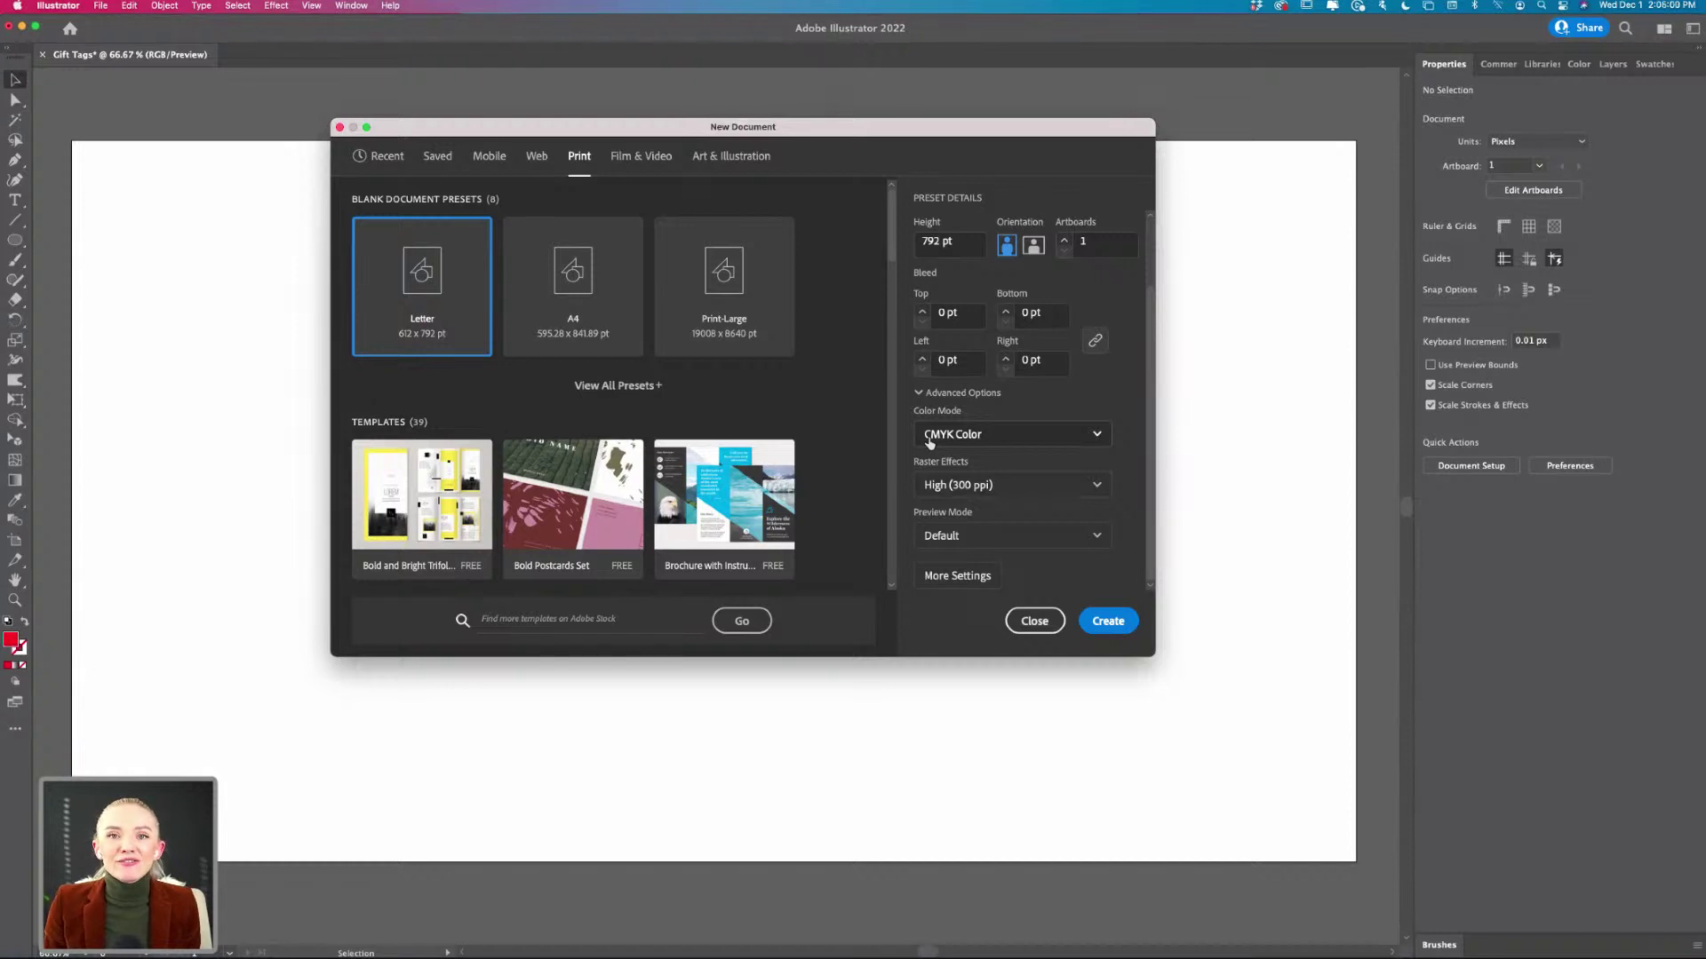
click(1035, 437)
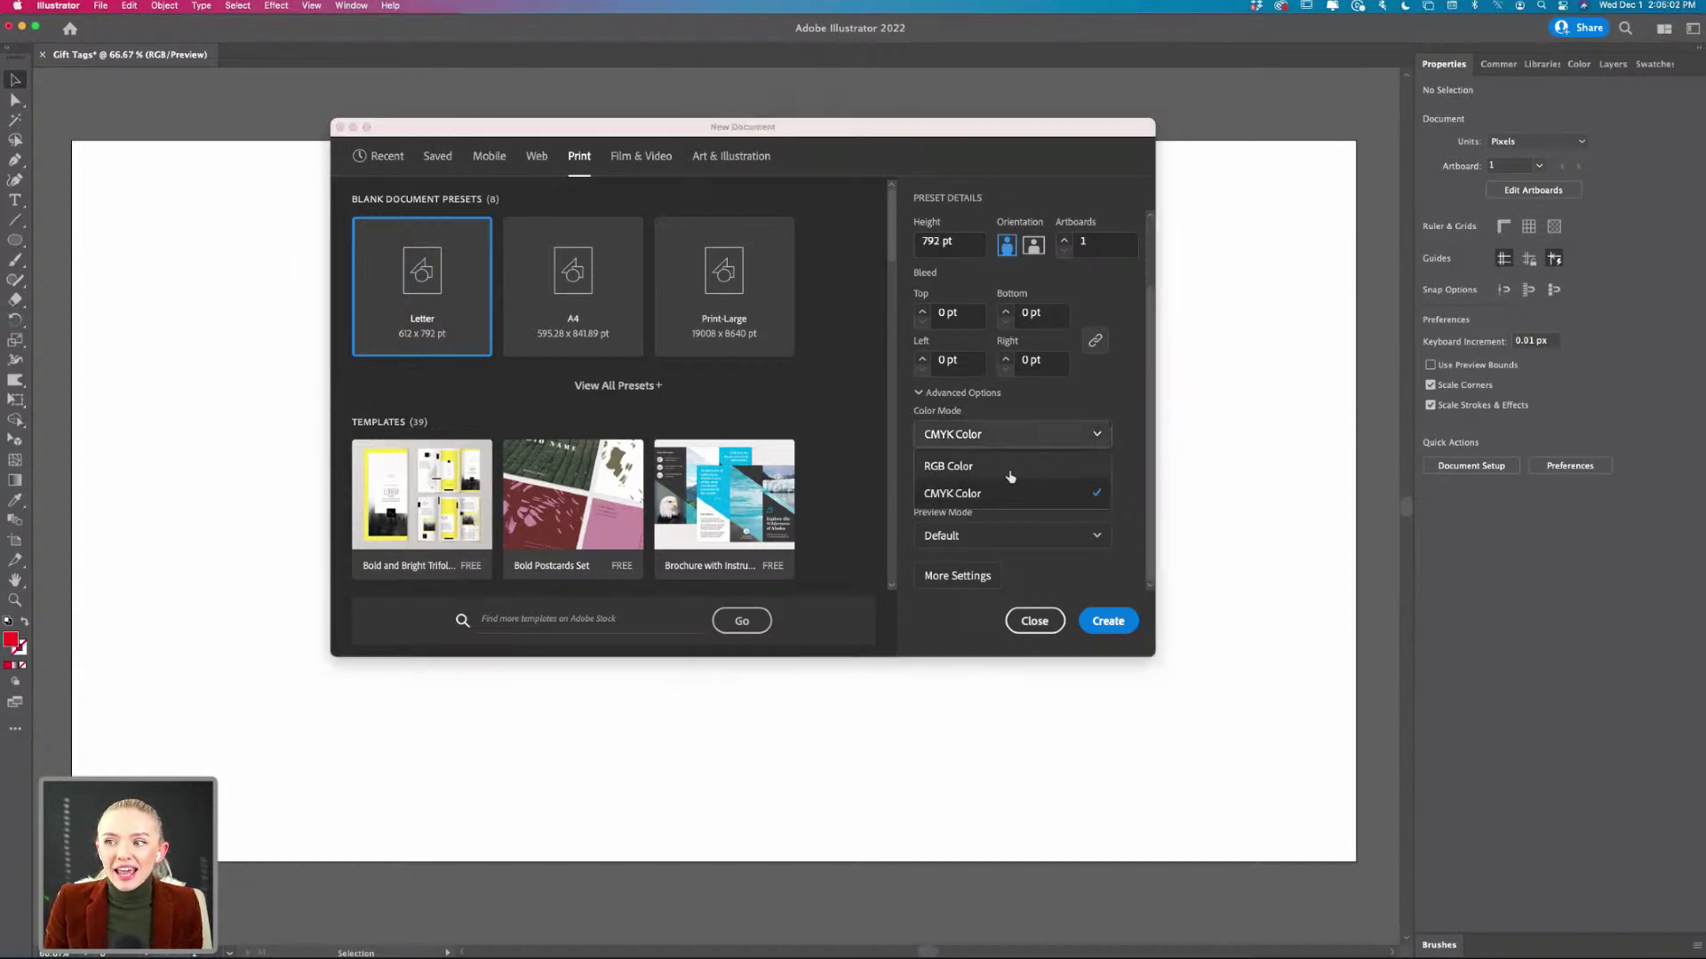
click(991, 466)
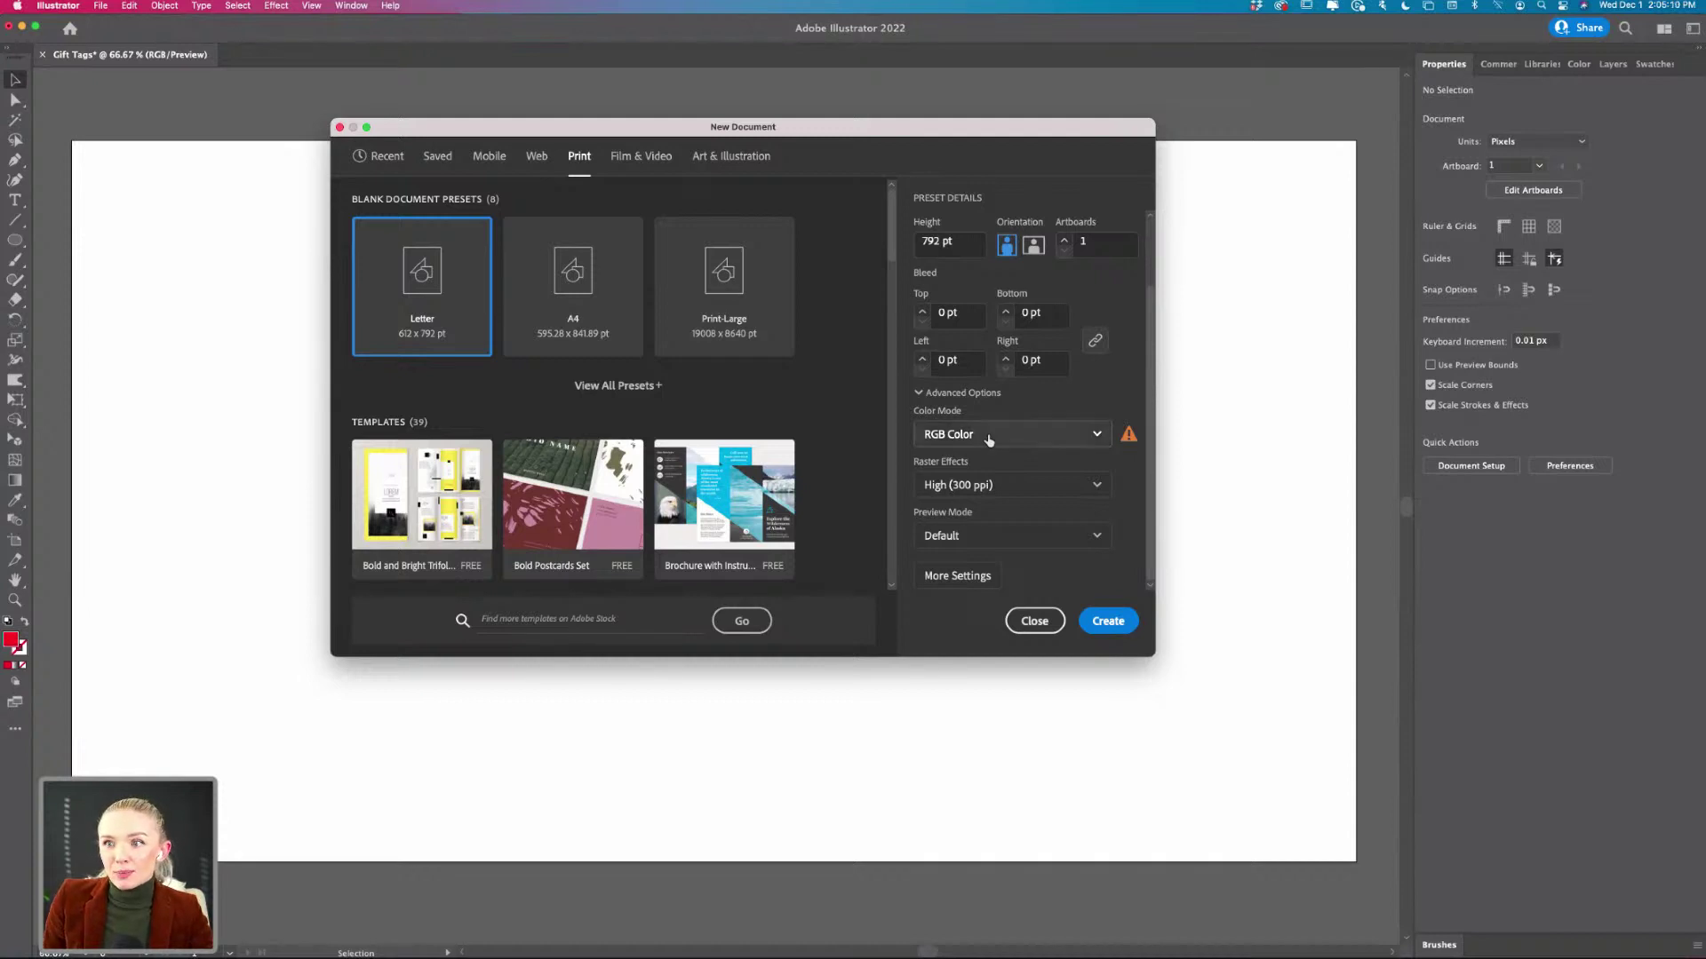
click(988, 436)
click(975, 495)
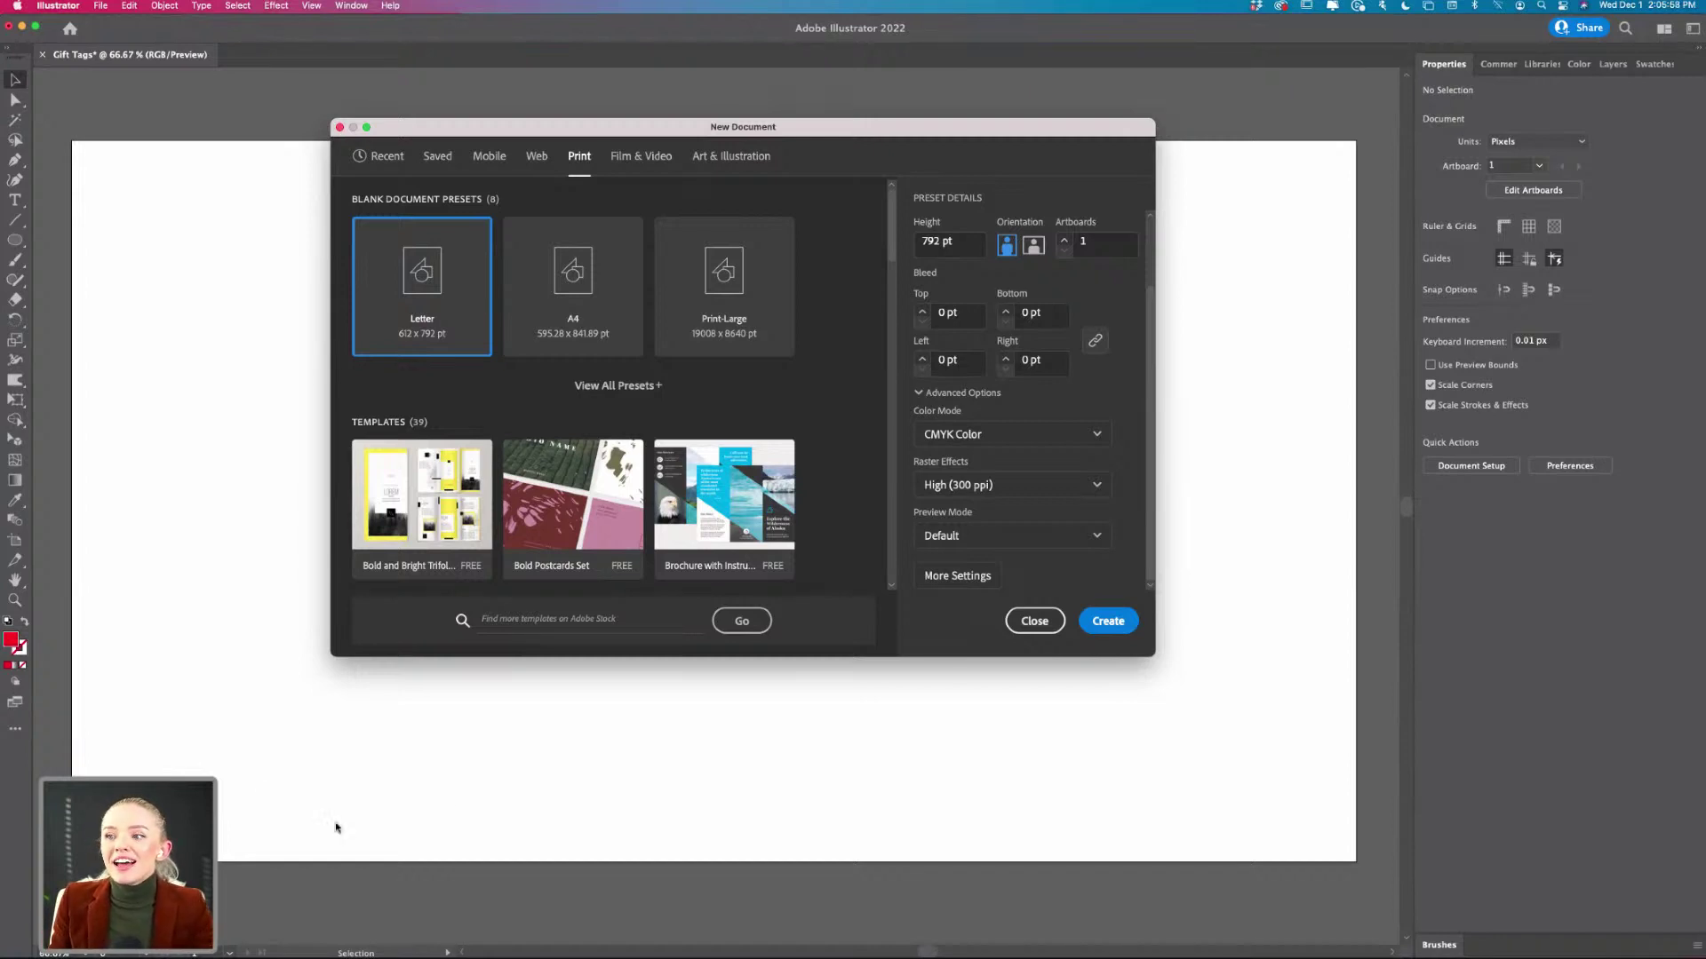
- Look through the free print templates for holiday card designs and return to the blank document presets
scroll(969, 580, up, 2)
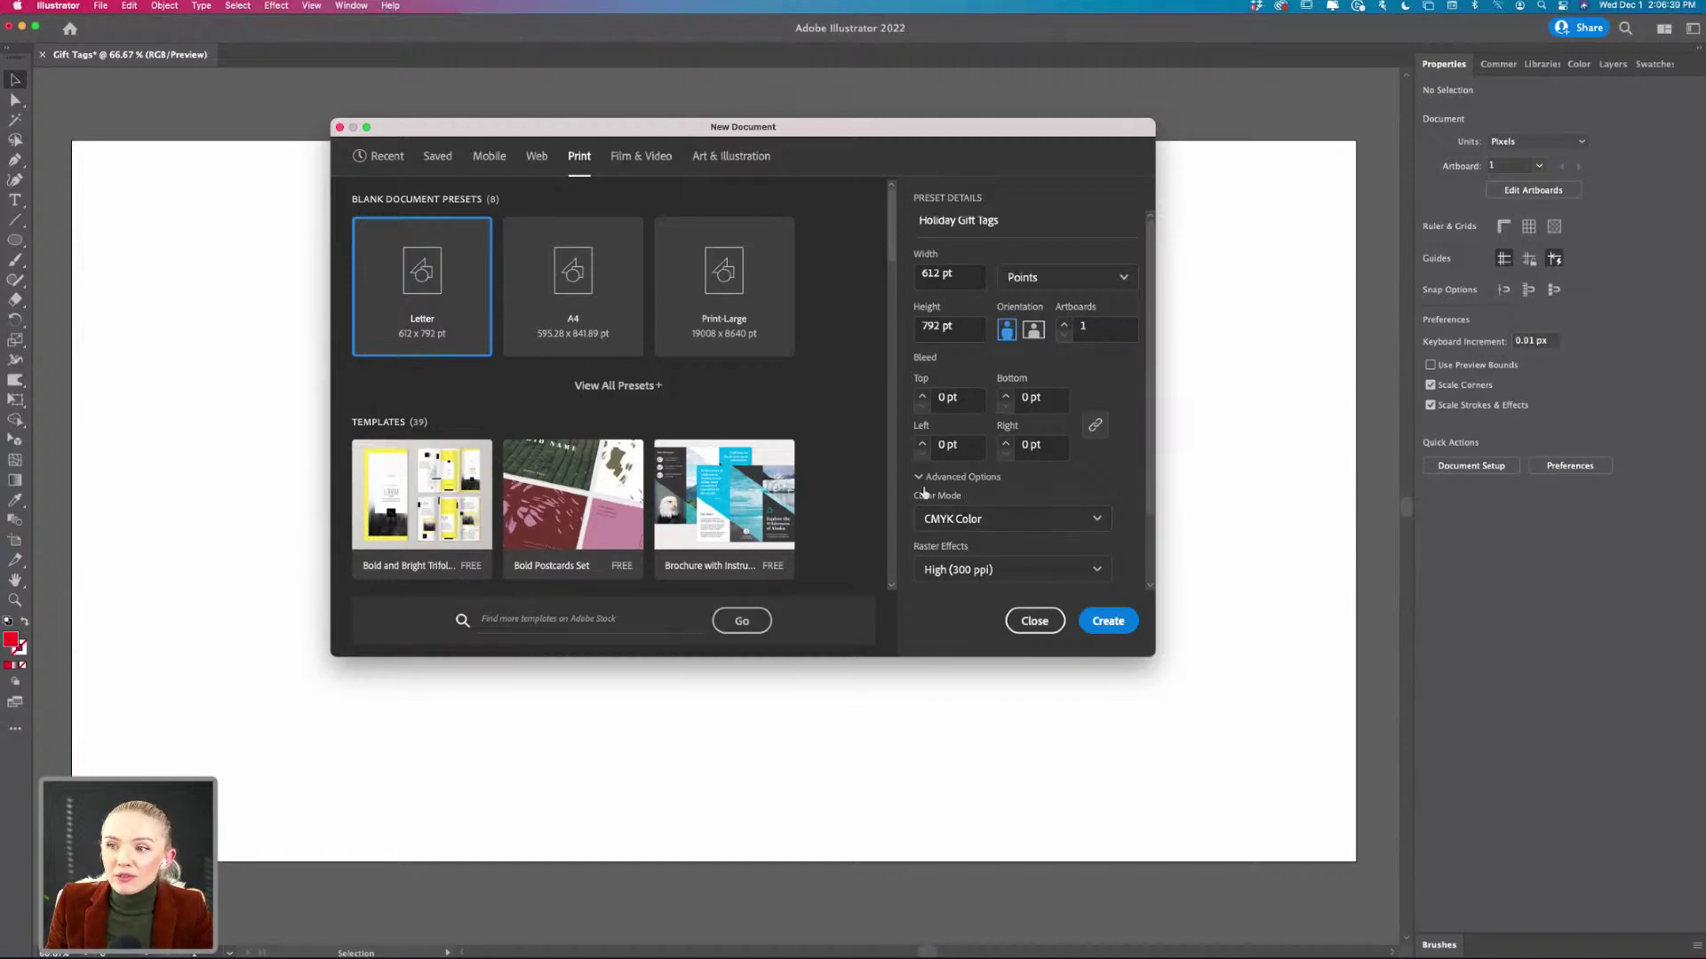
scroll(613, 494, down, 5)
scroll(613, 494, up, 5)
scroll(613, 494, down, 5)
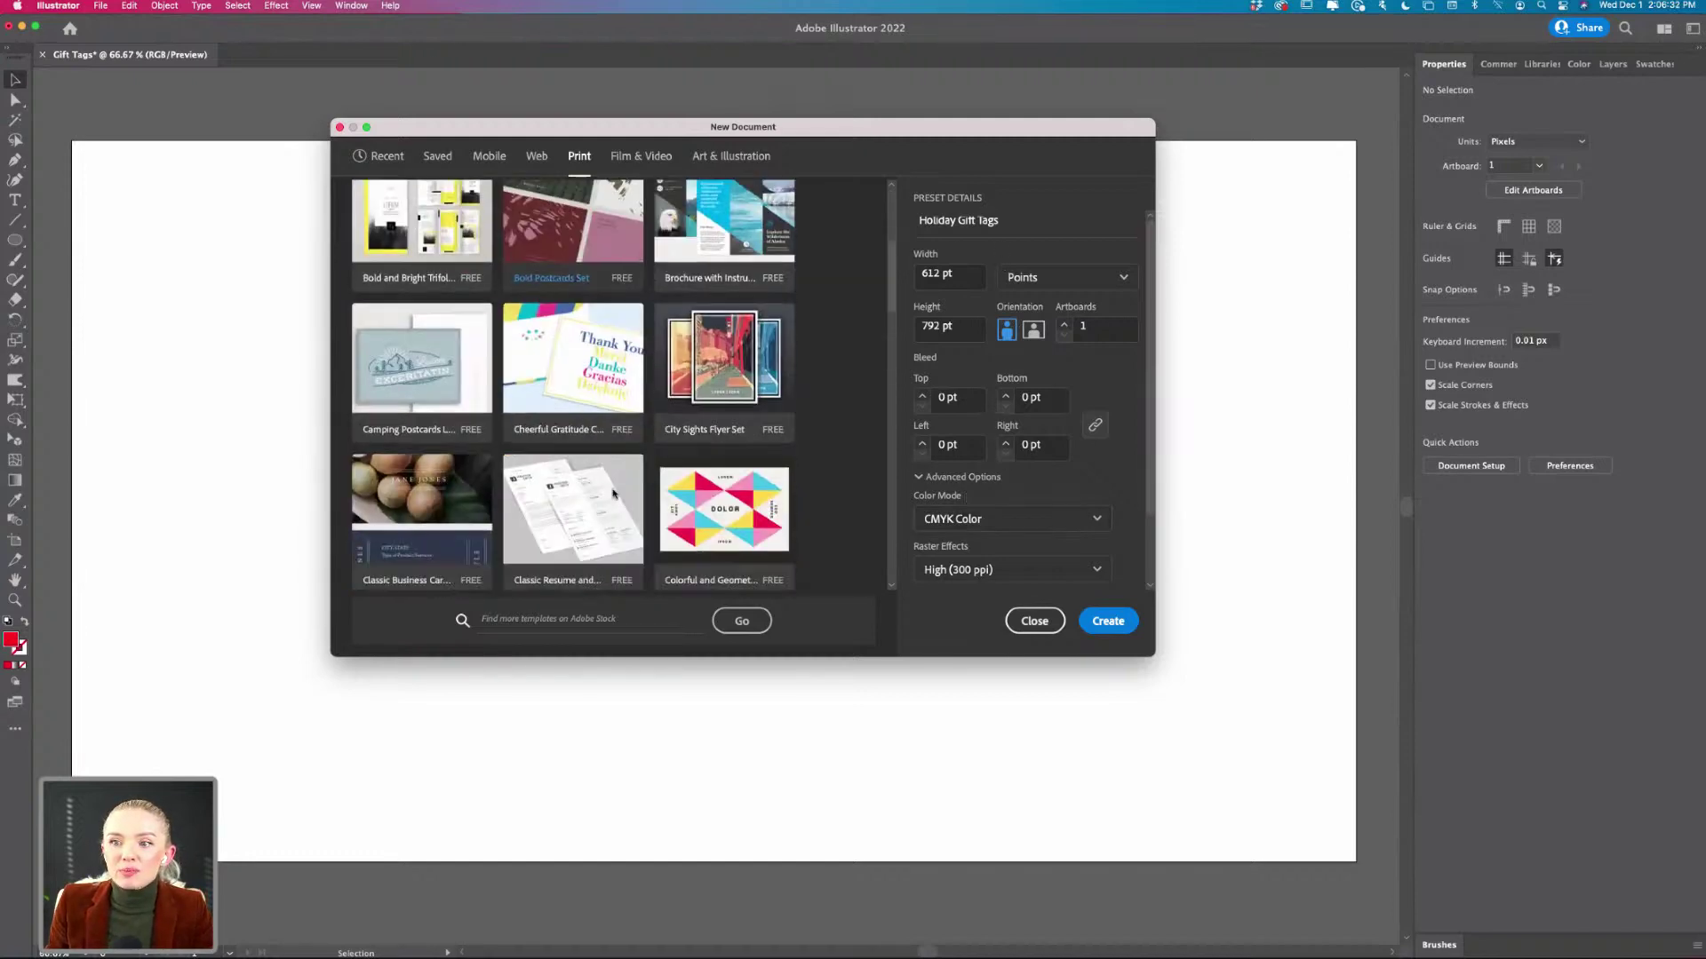
scroll(524, 362, up, 2)
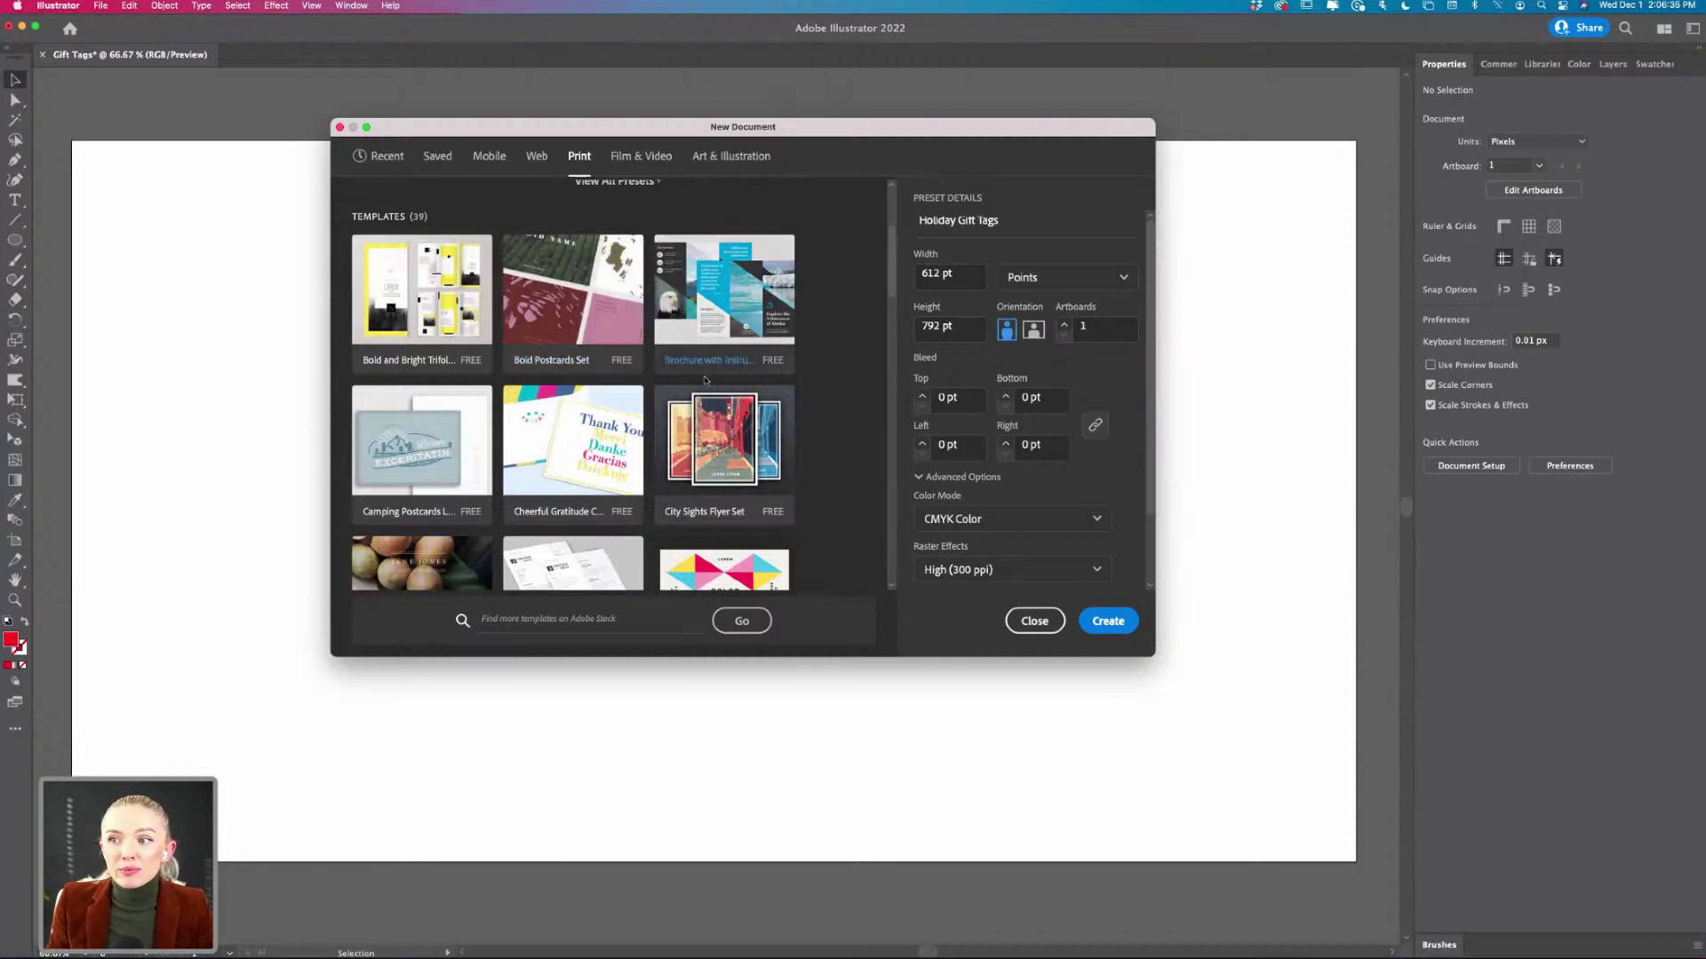
scroll(514, 433, down, 5)
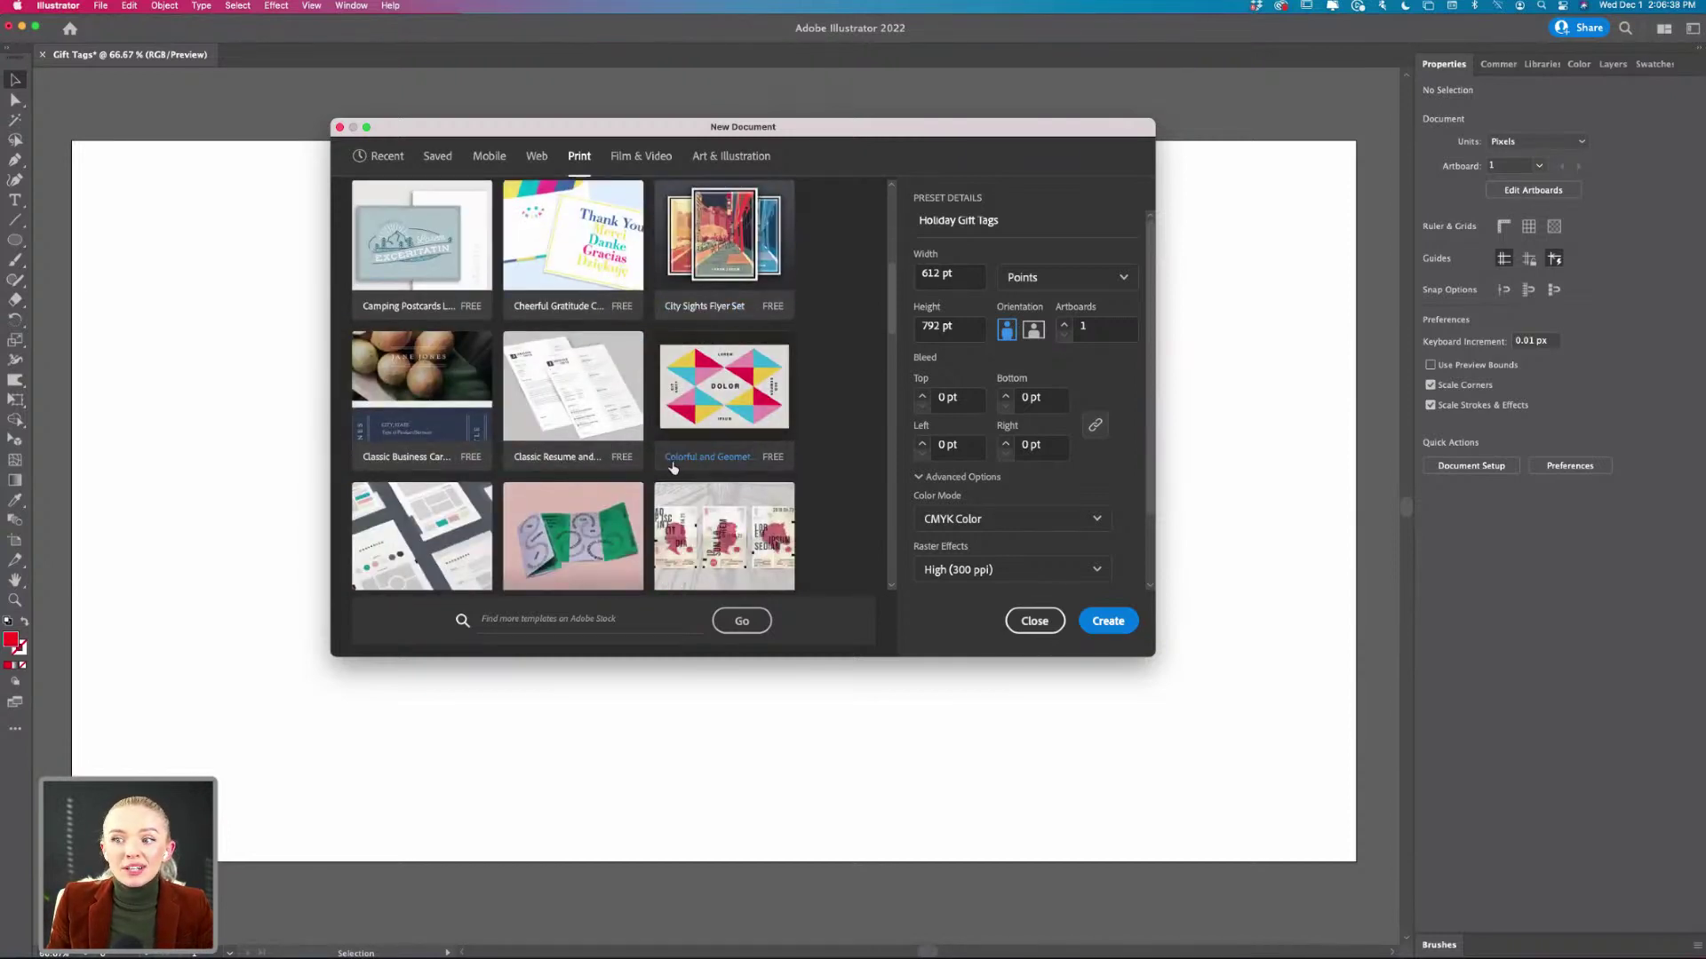
scroll(672, 464, down, 2)
scroll(700, 468, down, 3)
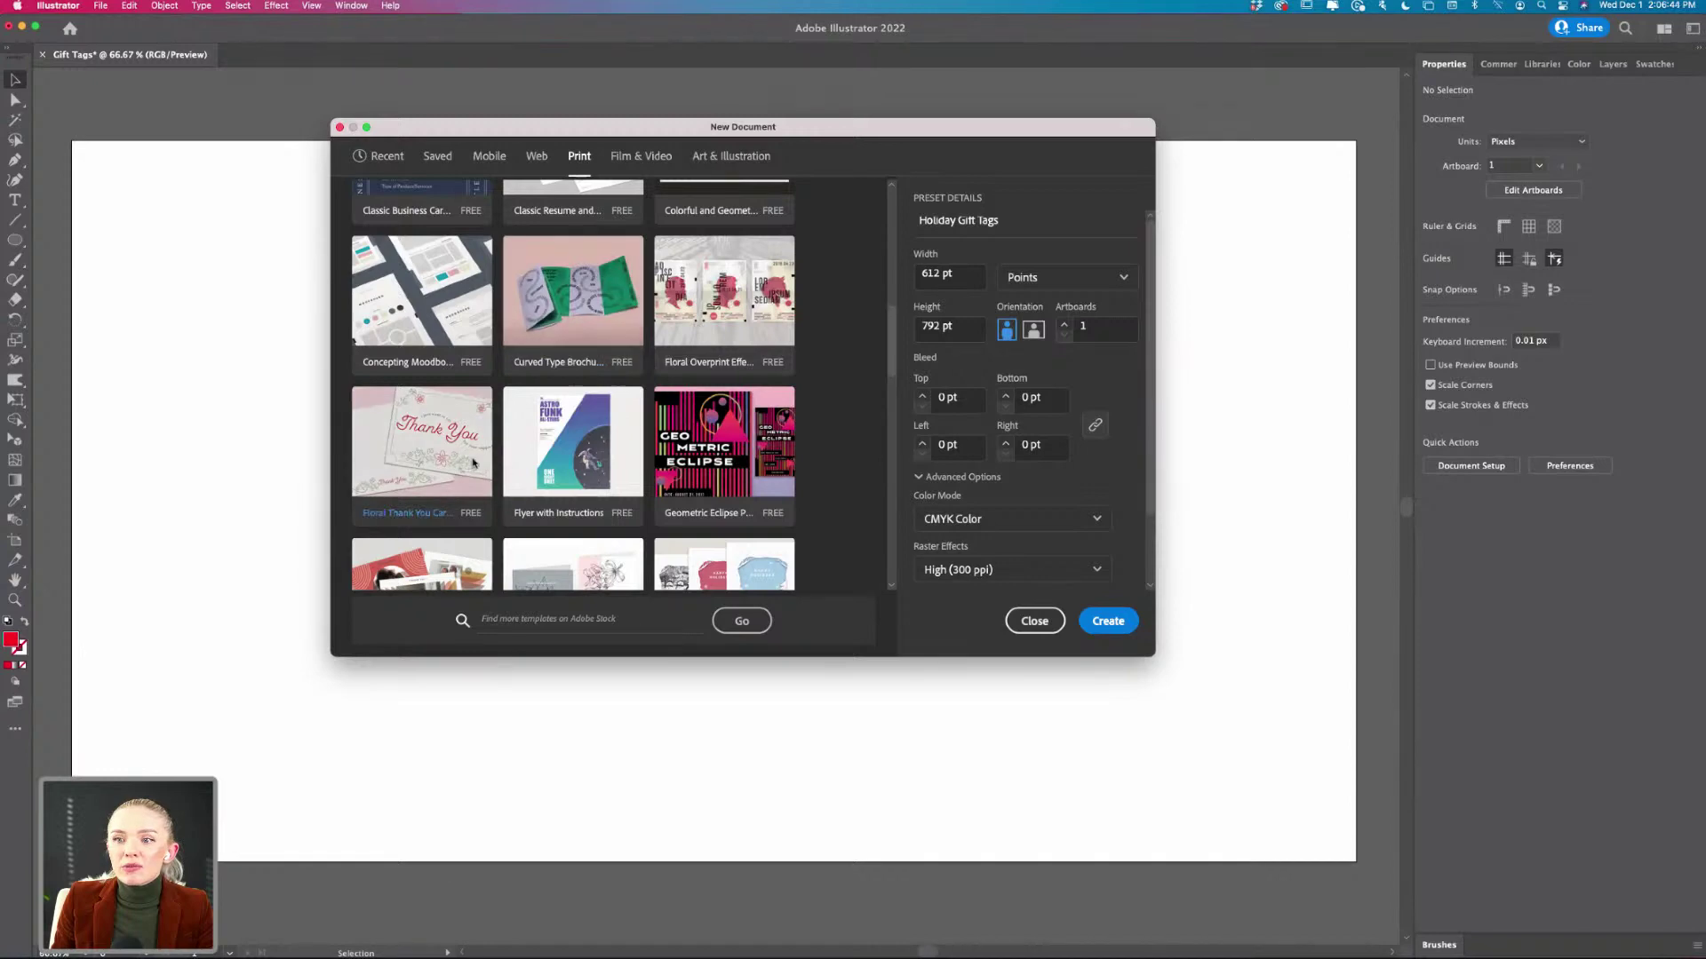
scroll(481, 388, down, 3)
scroll(585, 452, down, 3)
scroll(585, 452, down, 2)
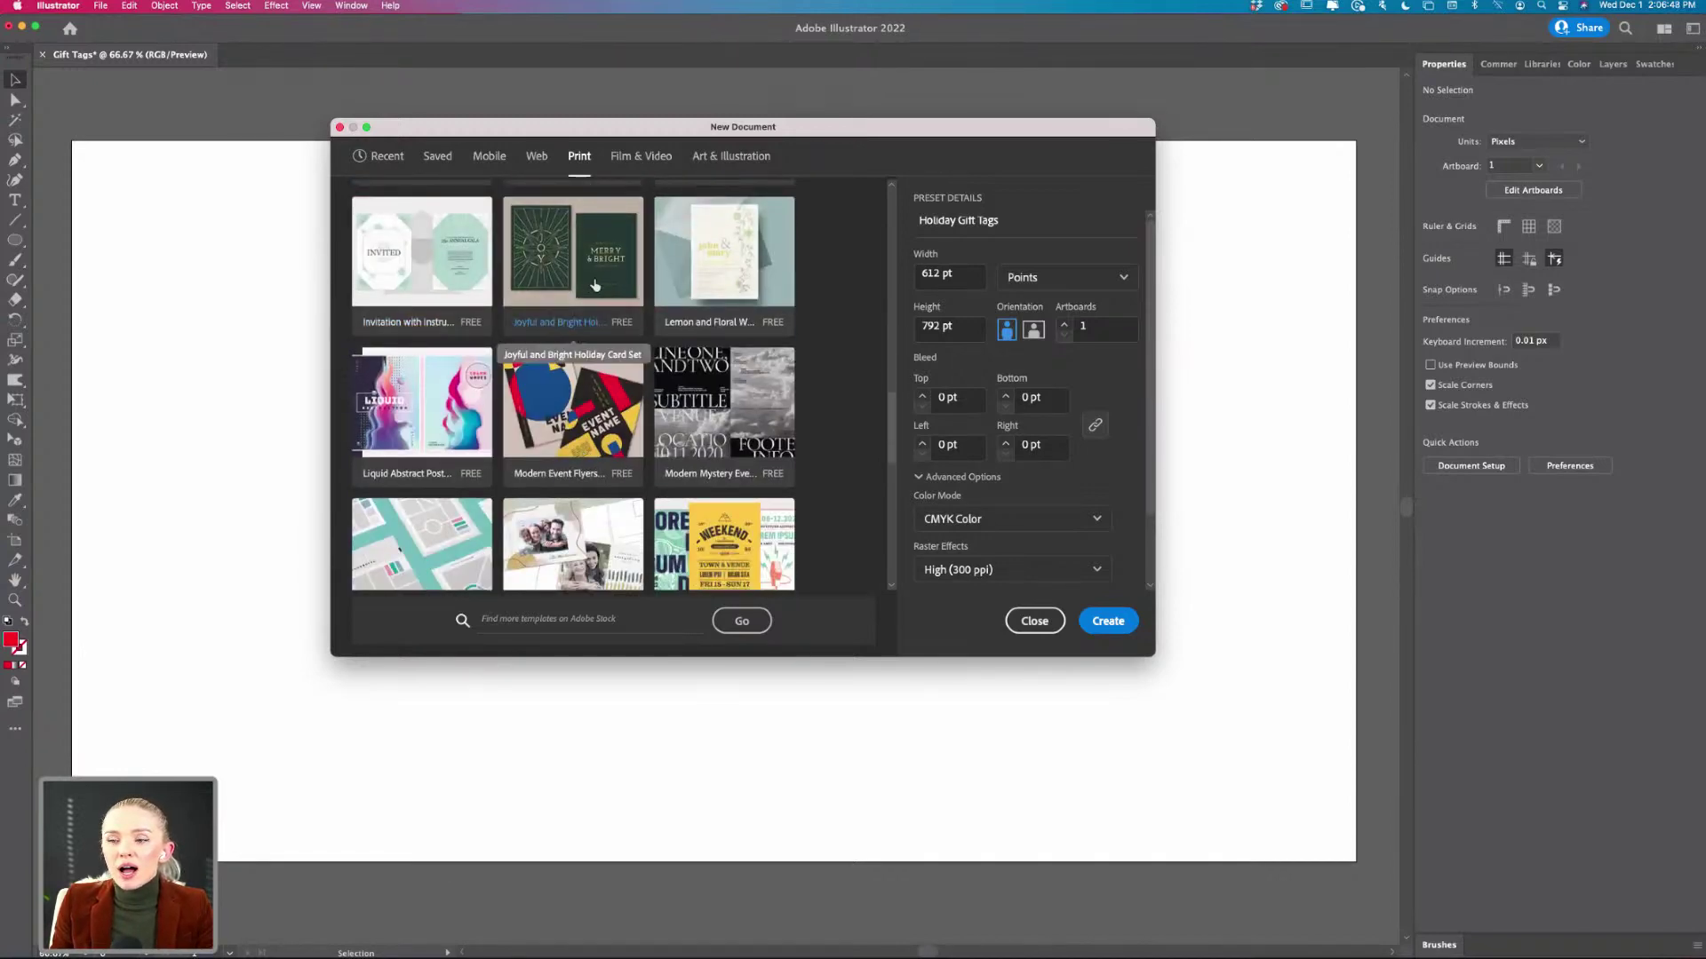
scroll(554, 373, up, 2)
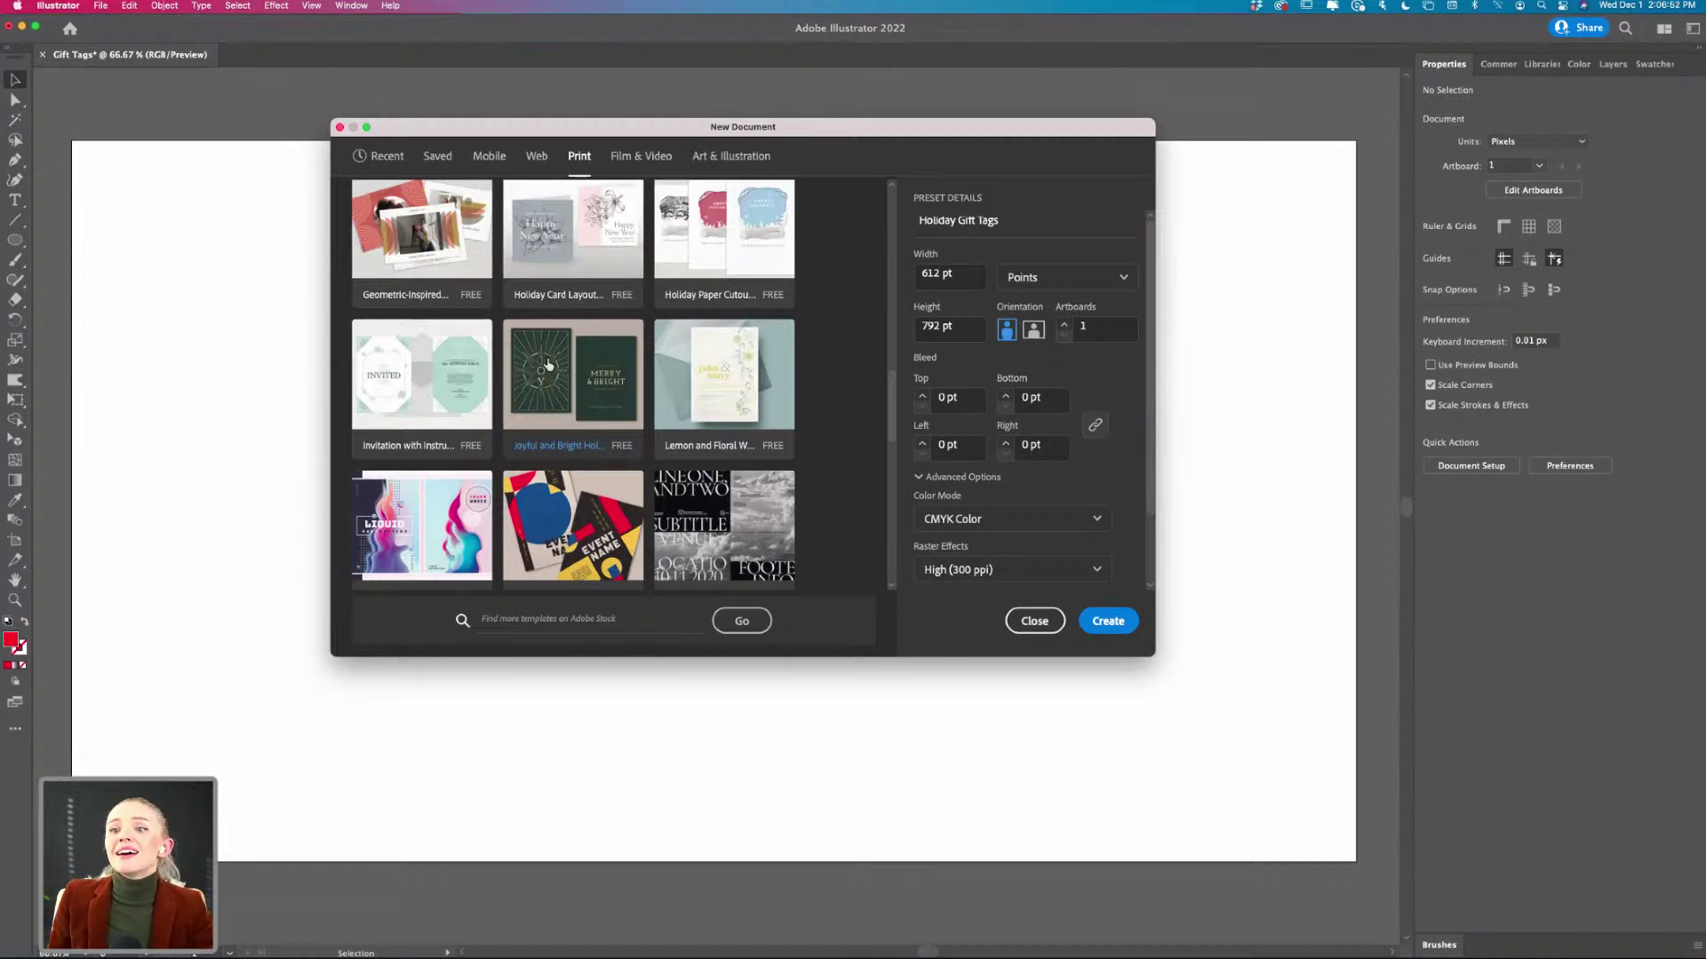
scroll(565, 377, up, 5)
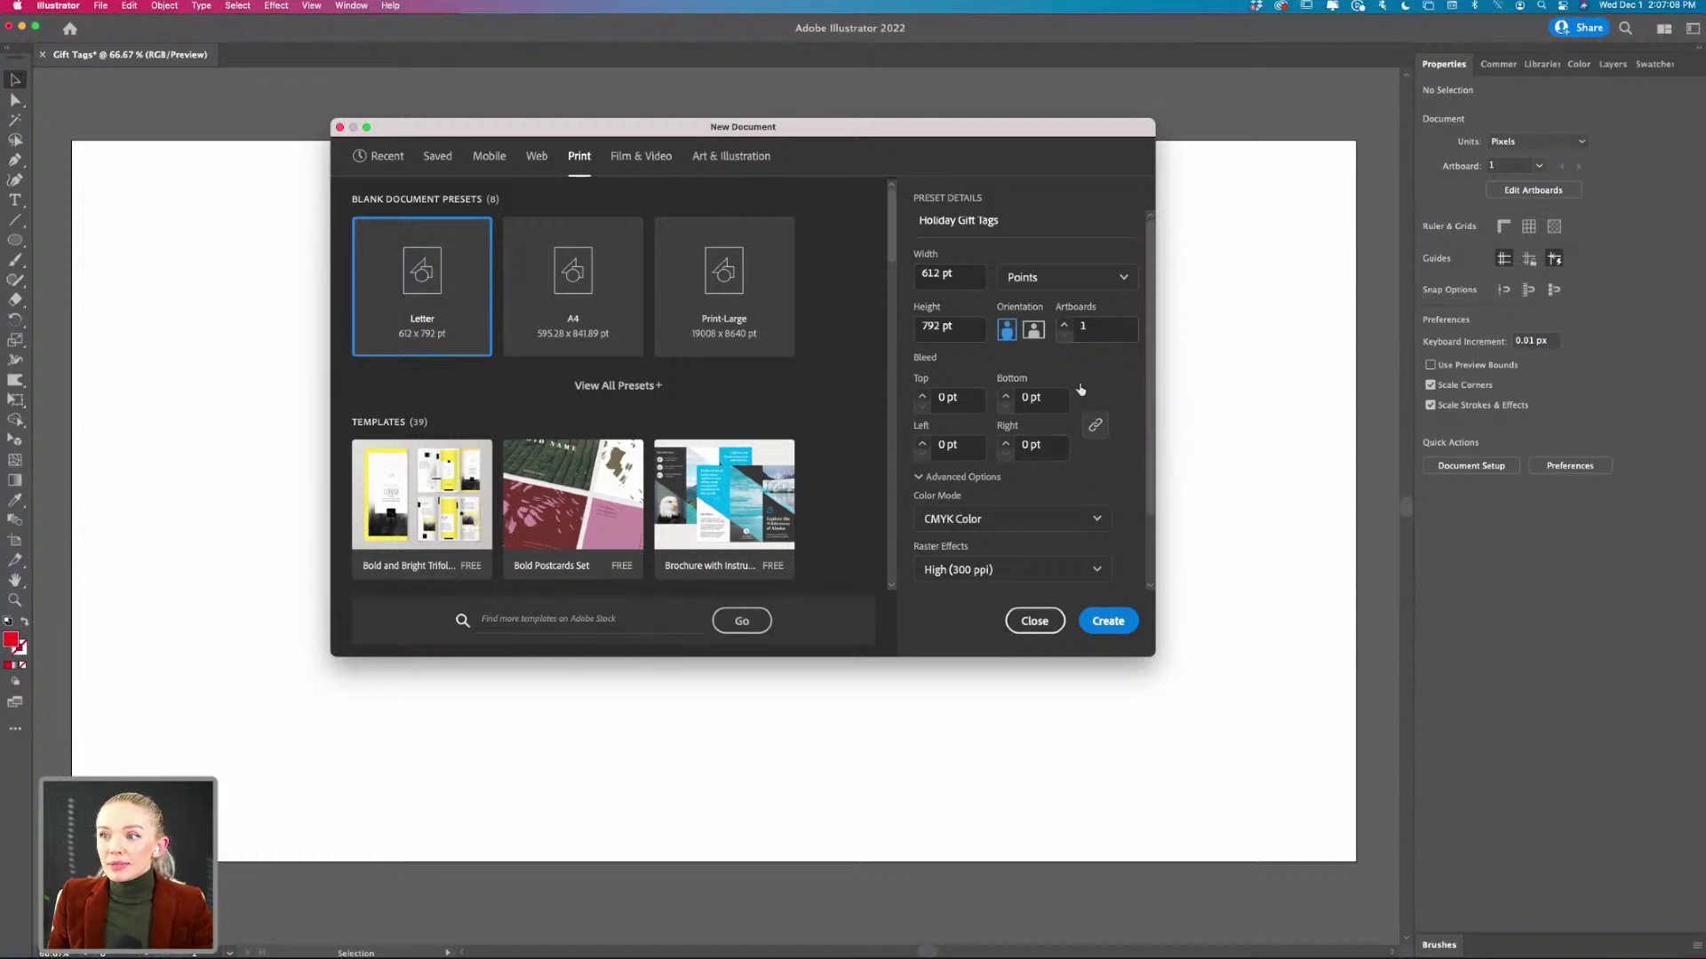
- In the additional document settings, choose the Letter size, set all bleeds to 0 pt and create the document
scroll(1044, 534, down, 3)
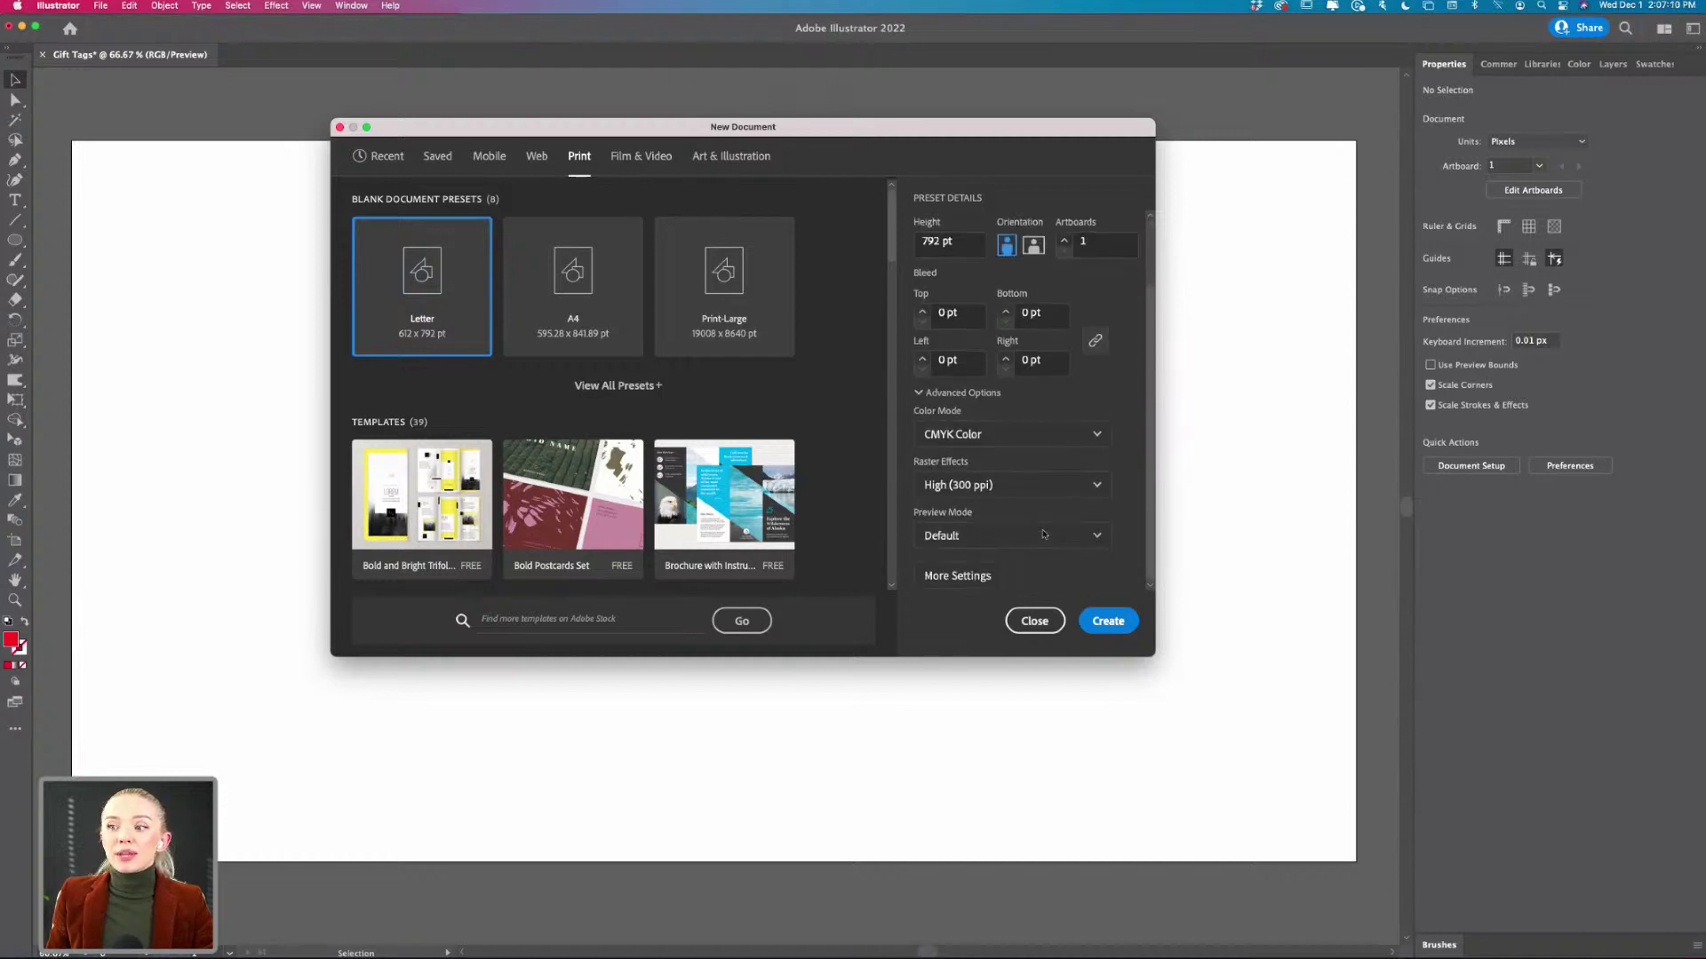
click(991, 576)
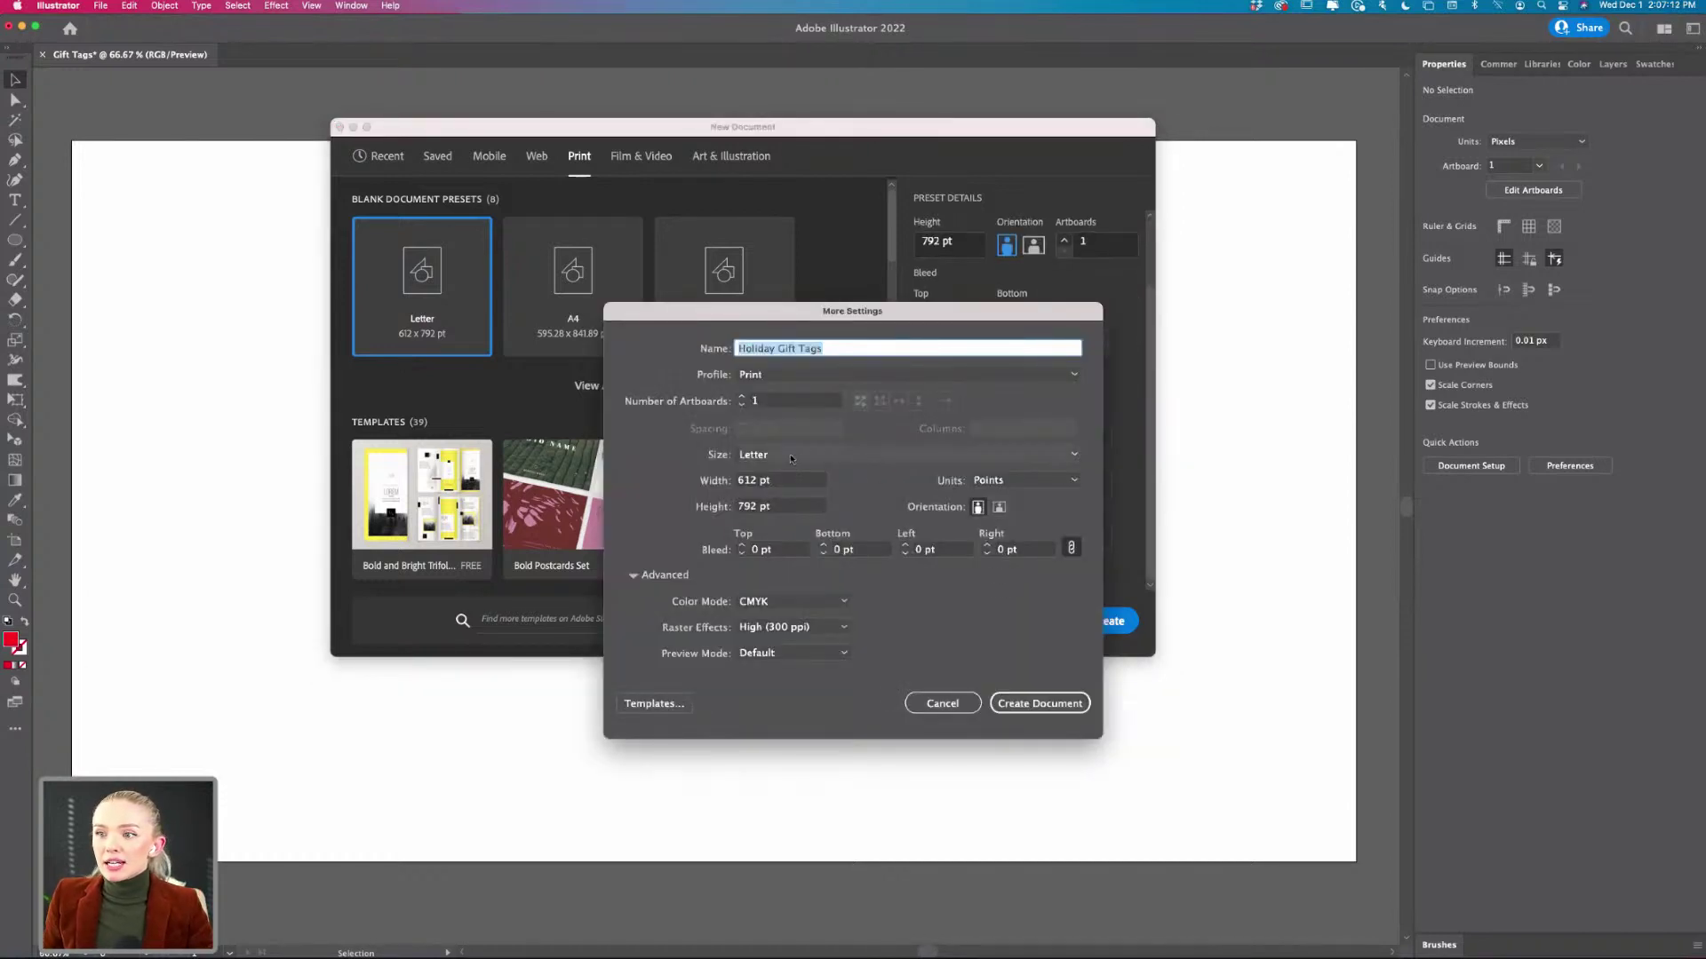
drag(759, 312, 412, 309)
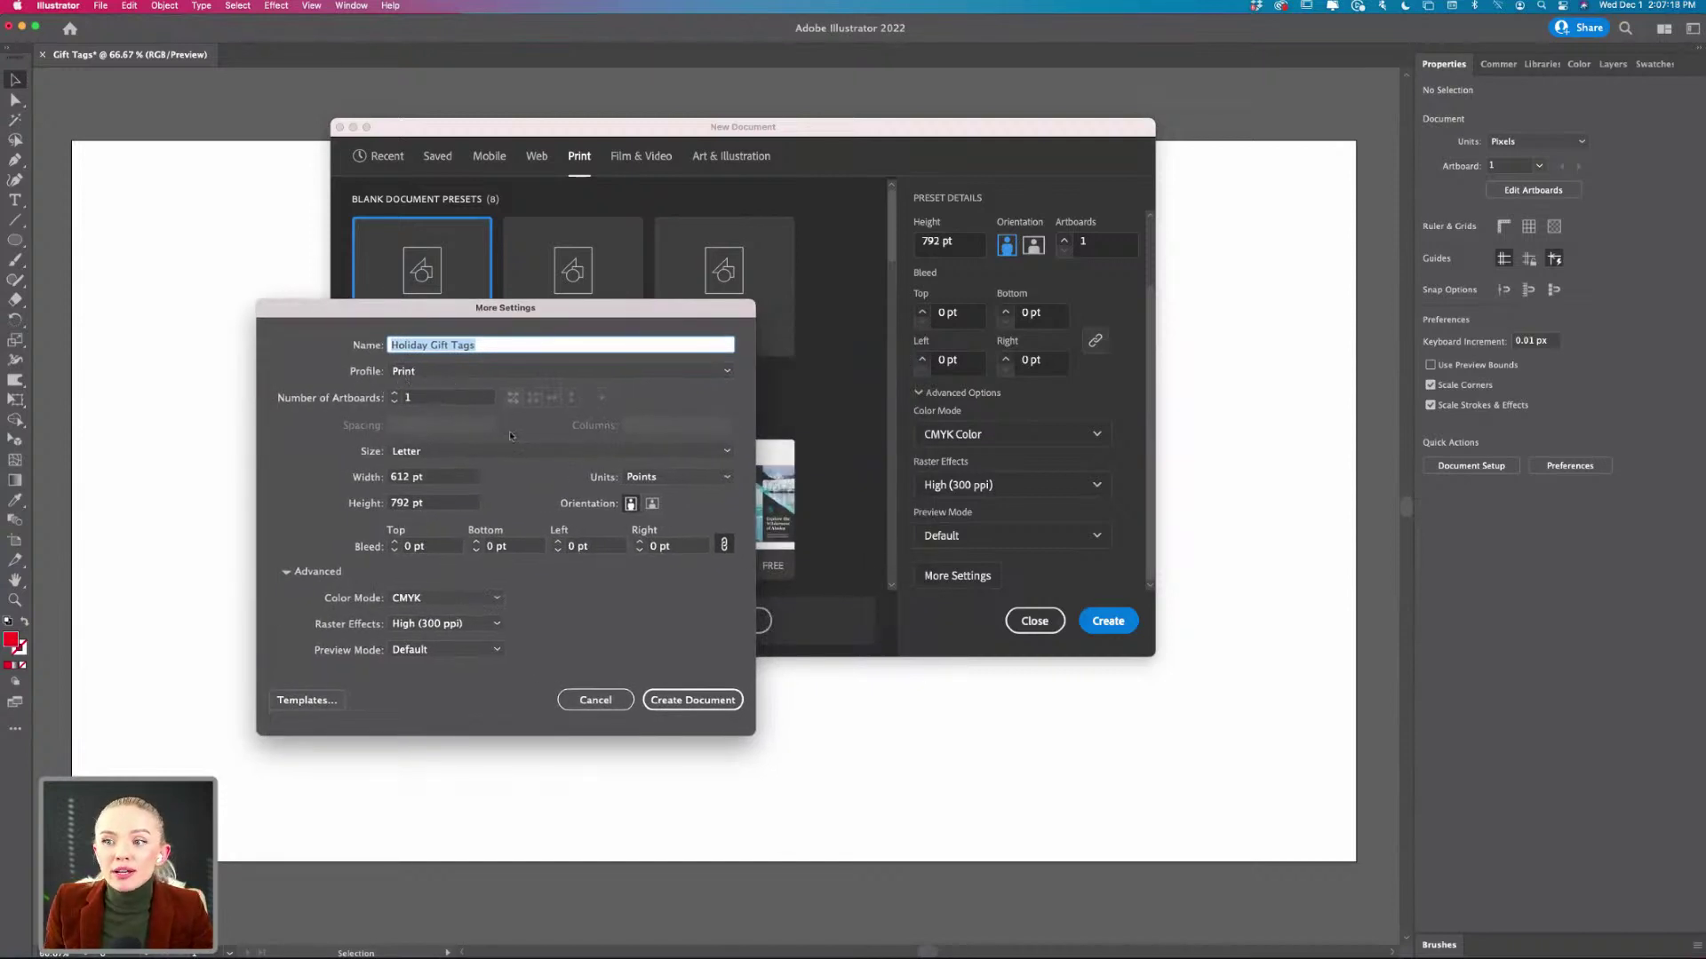
click(435, 451)
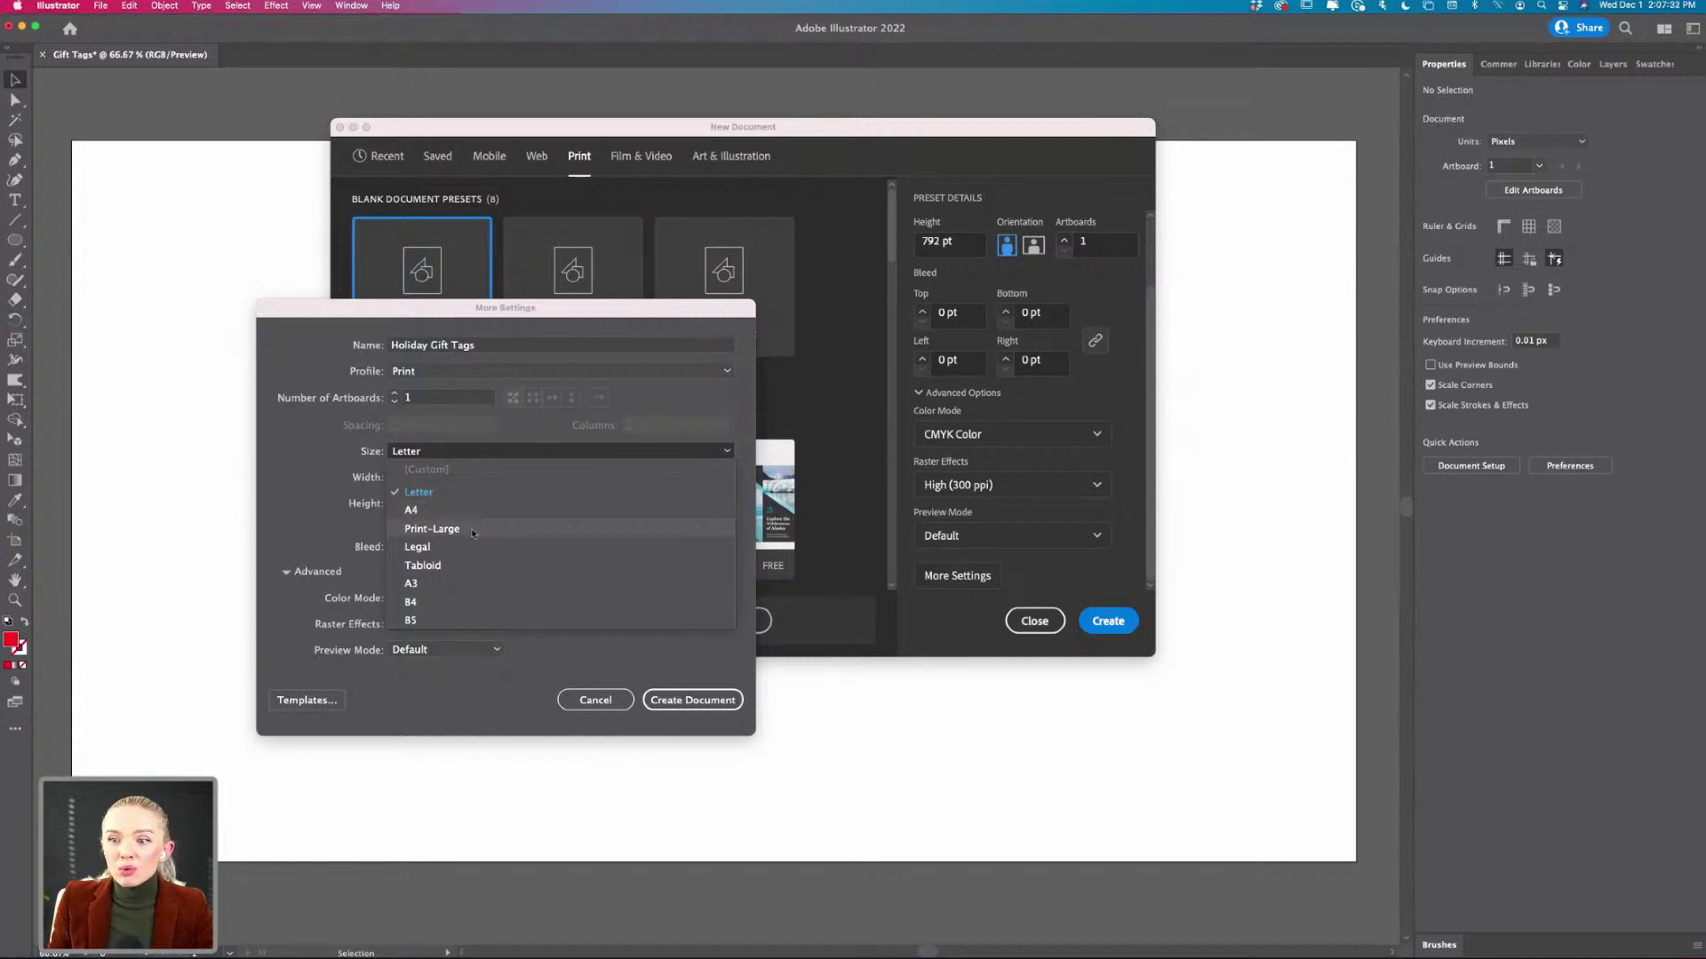
click(418, 492)
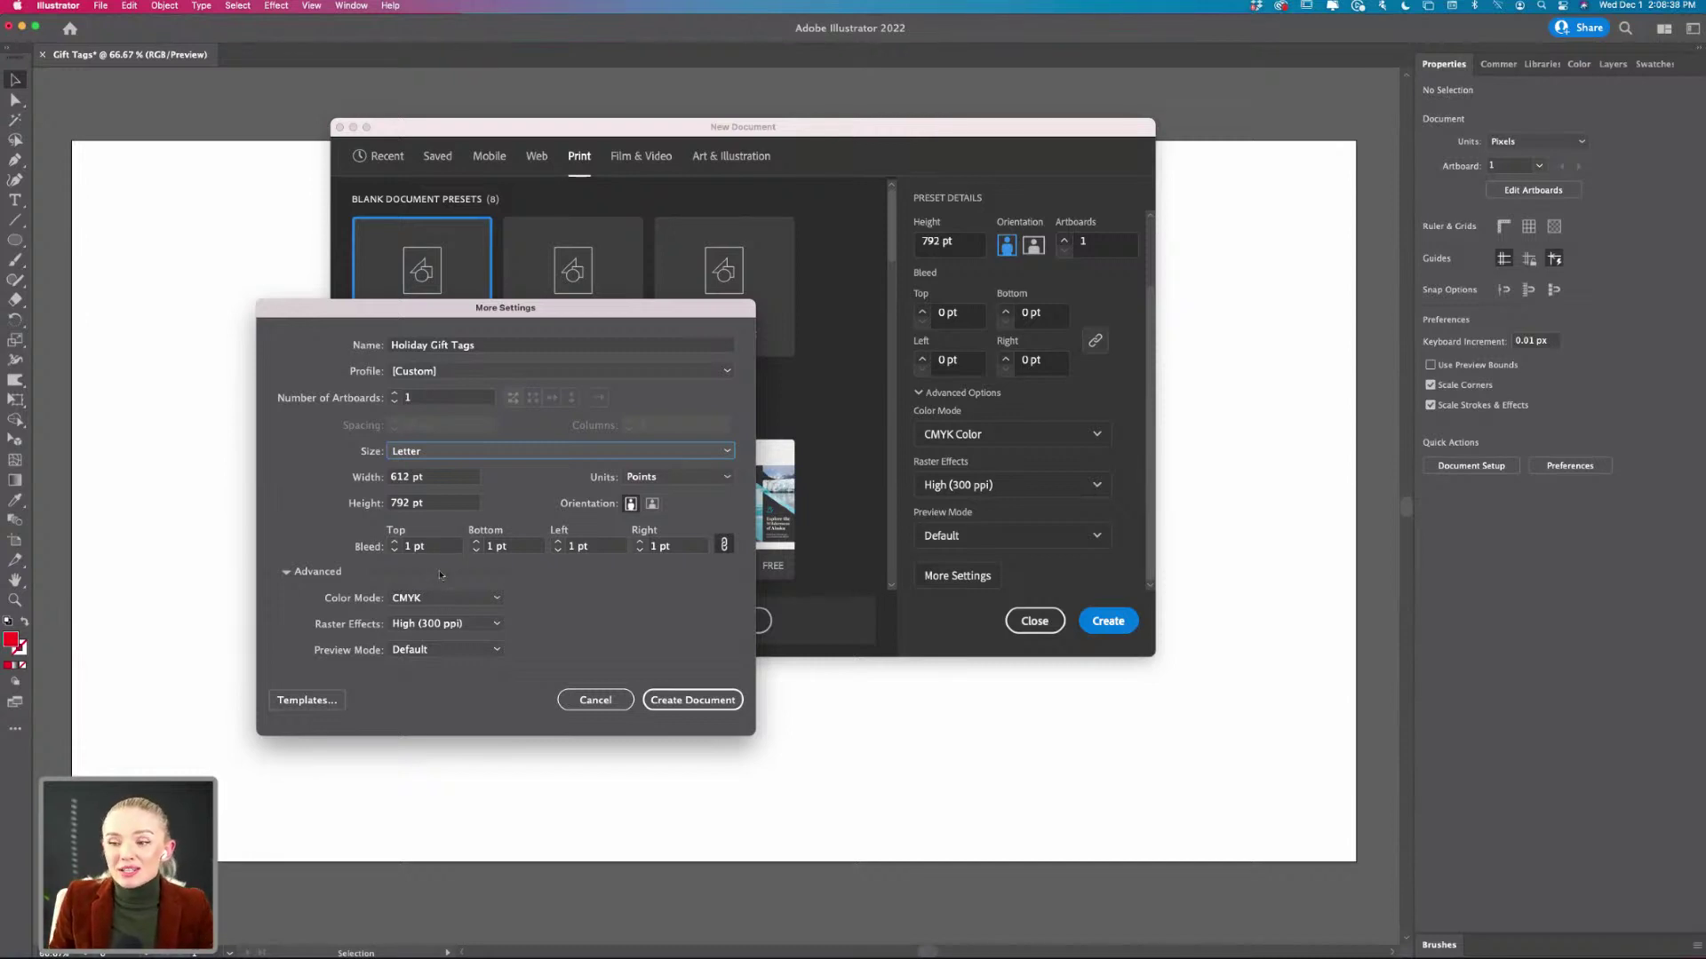
click(393, 550)
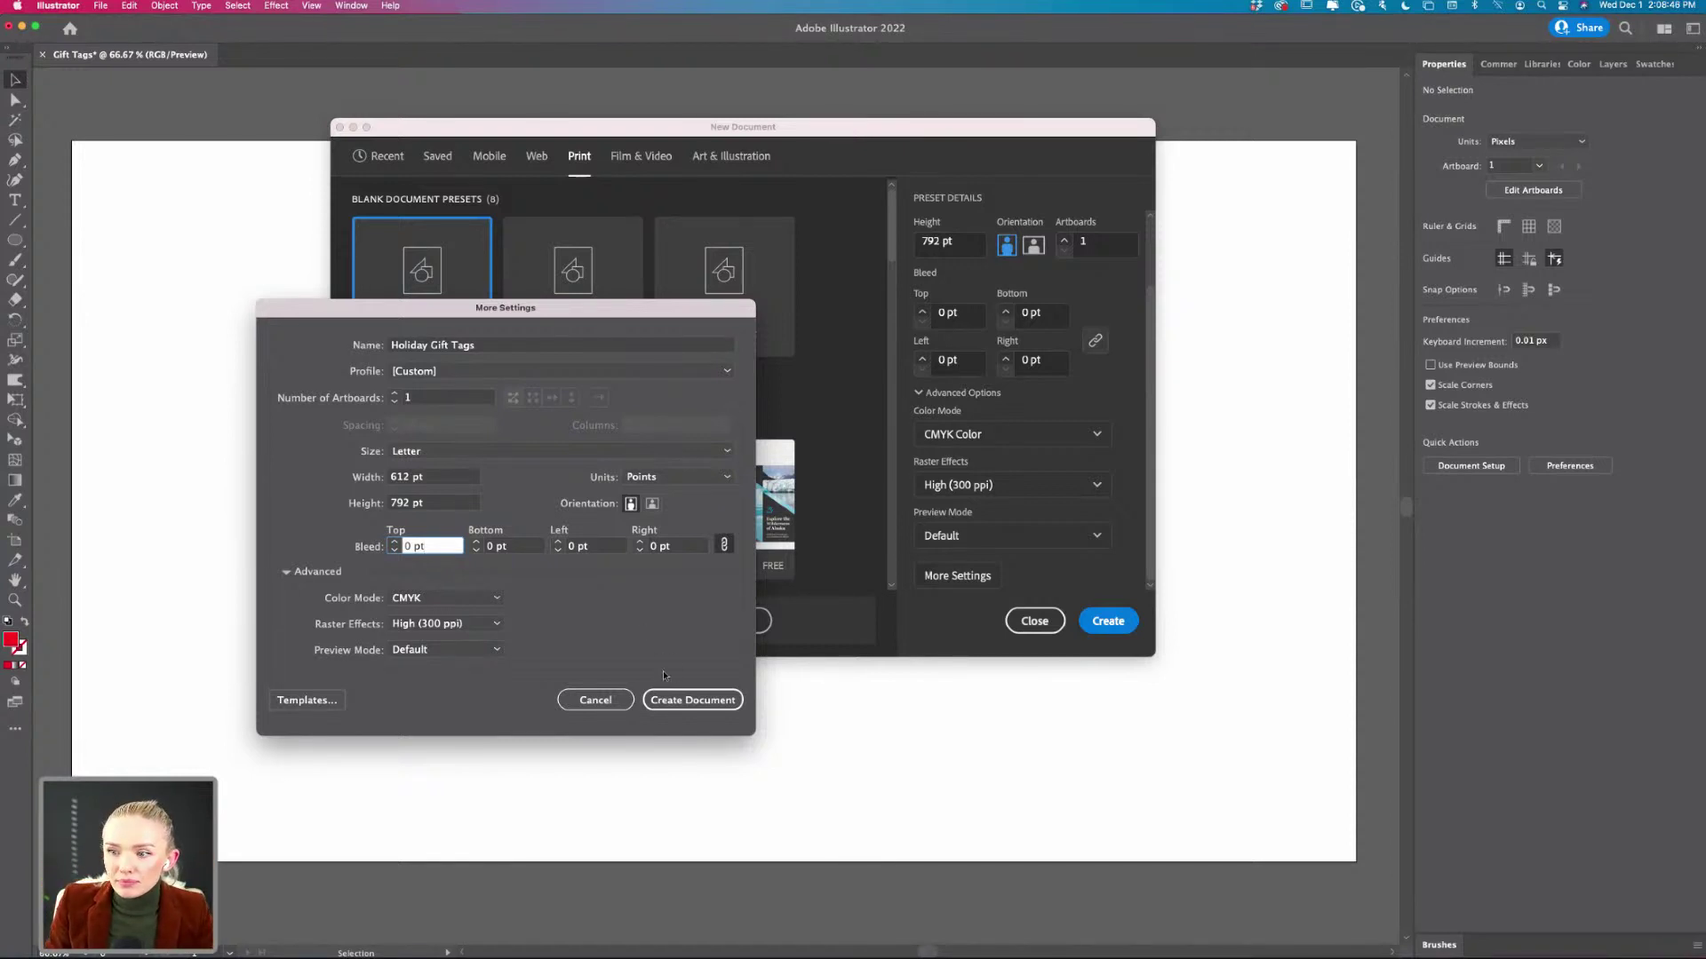
click(682, 701)
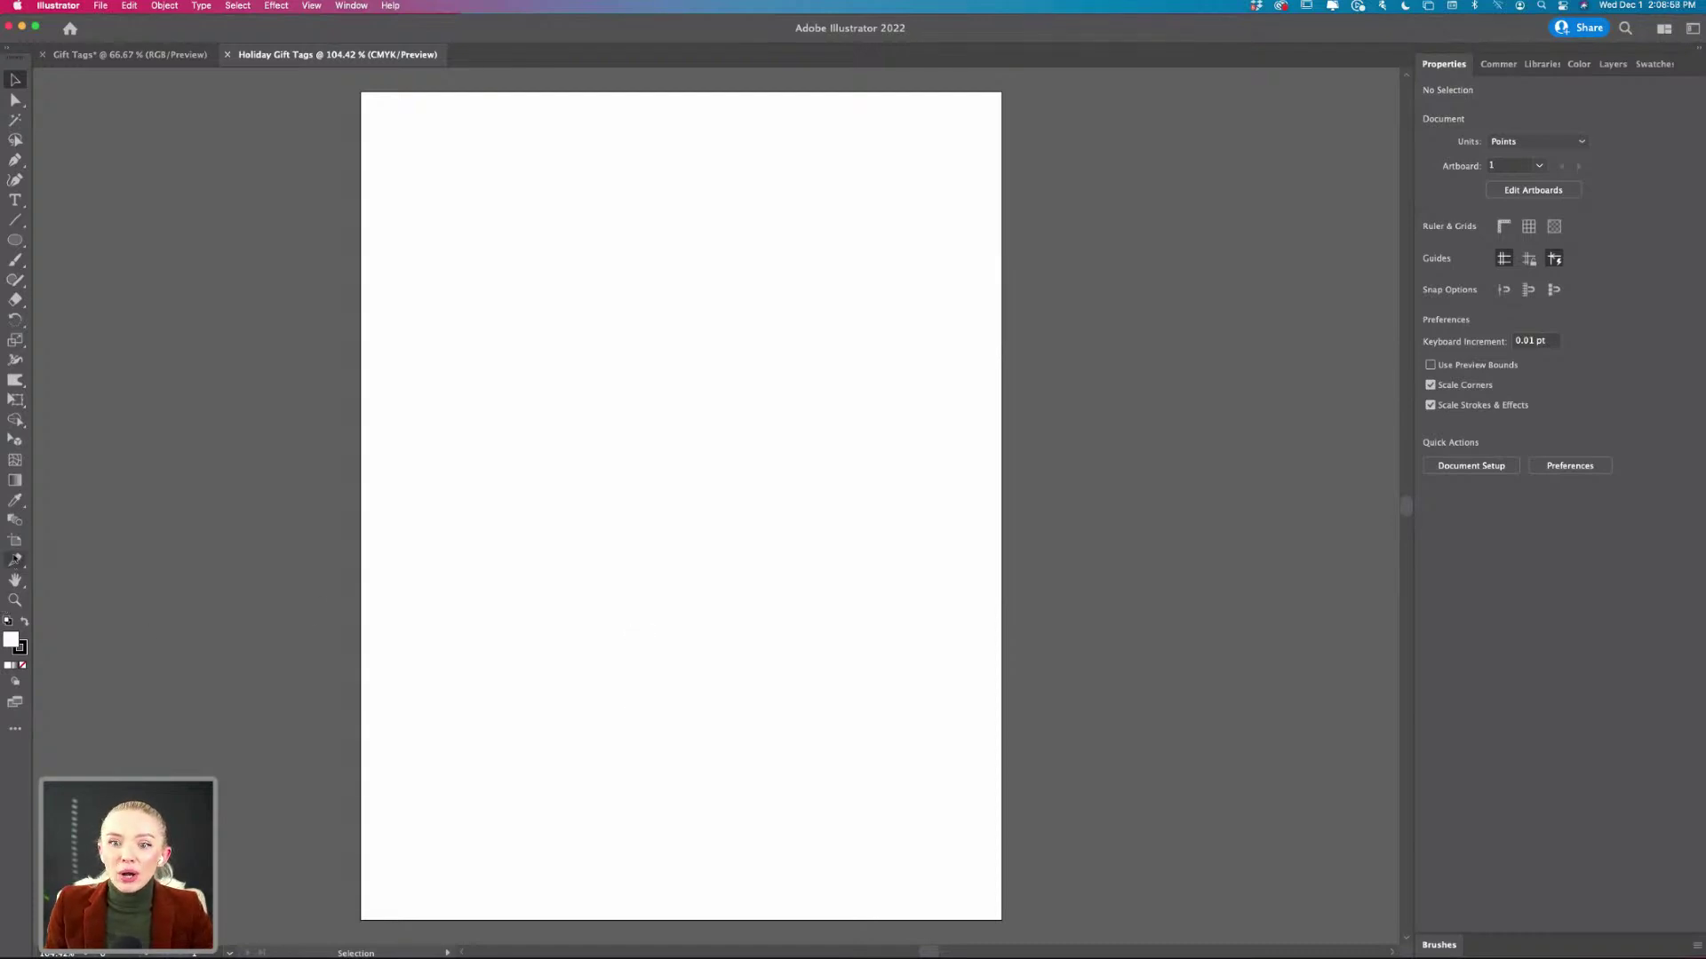
- Change the Letter-size artboard's orientation to landscape and leave artboard editing
click(15, 540)
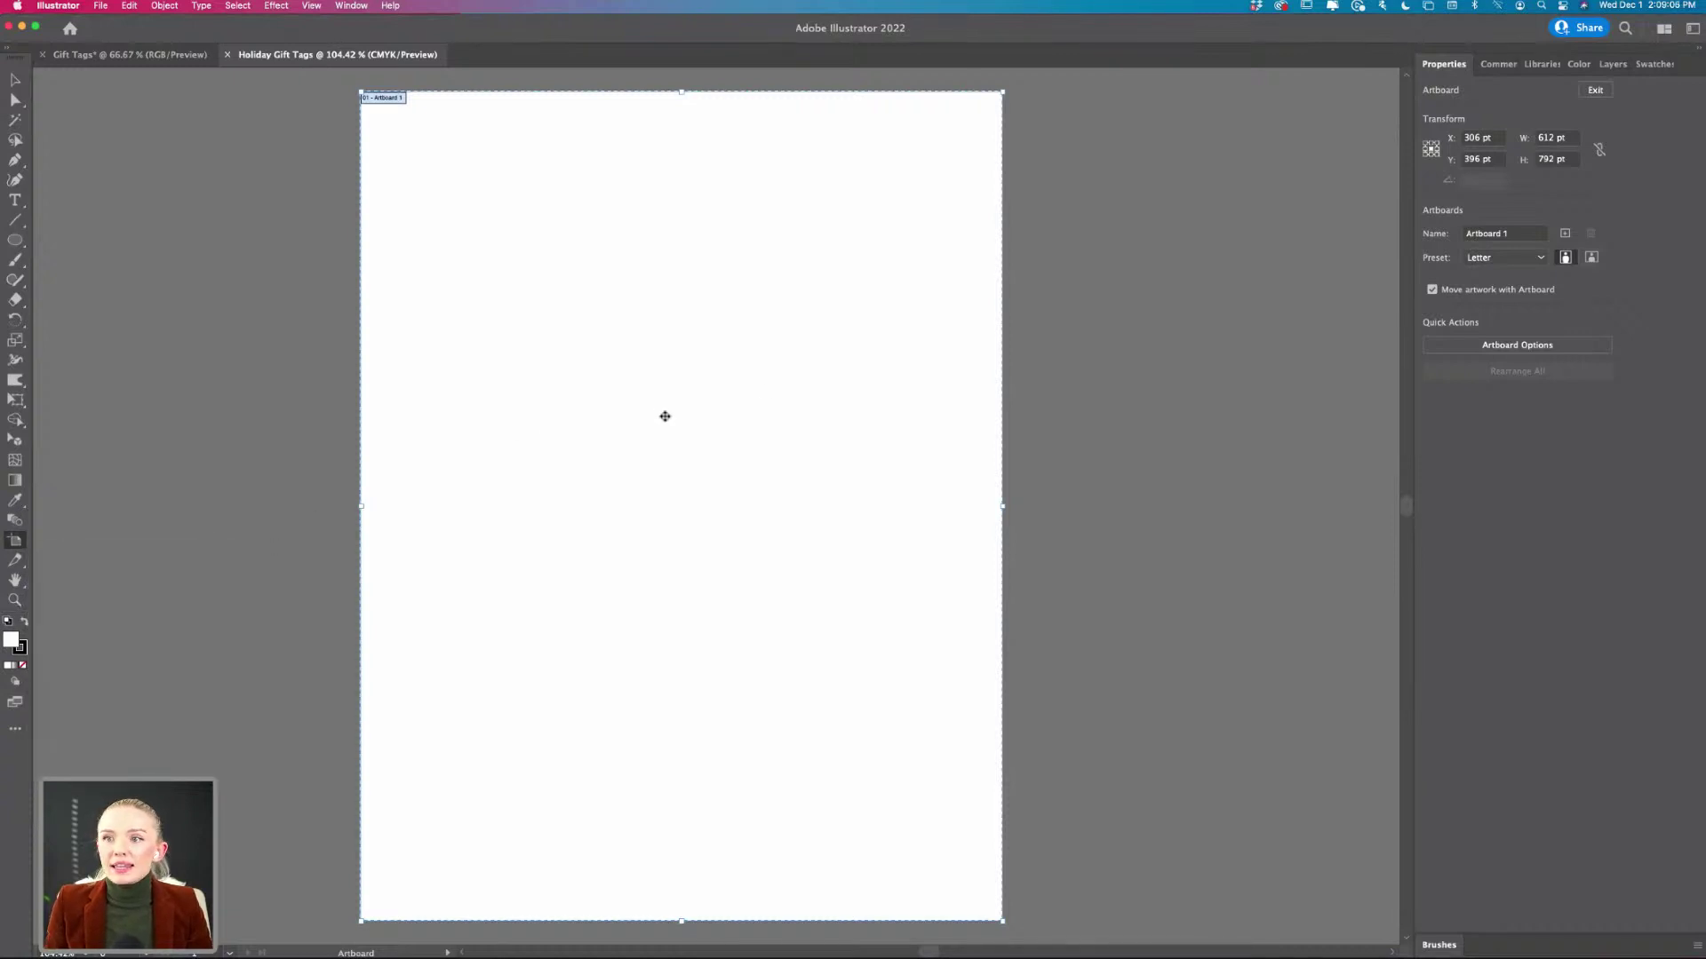
click(1496, 257)
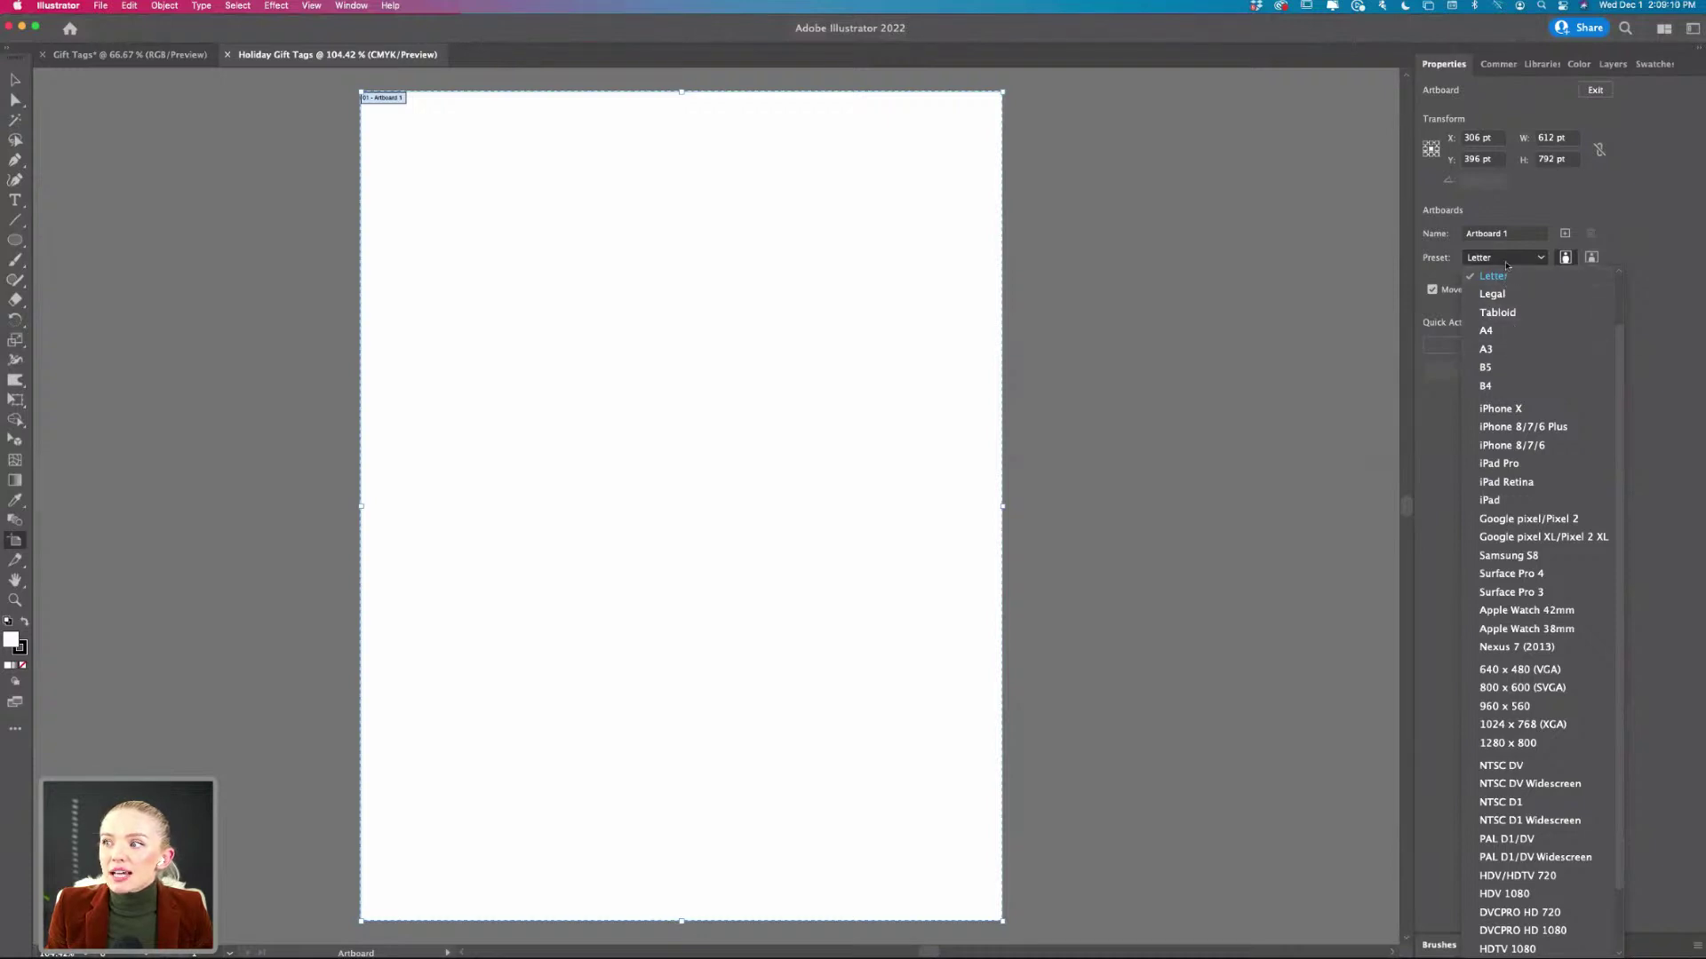
click(1507, 259)
click(1592, 259)
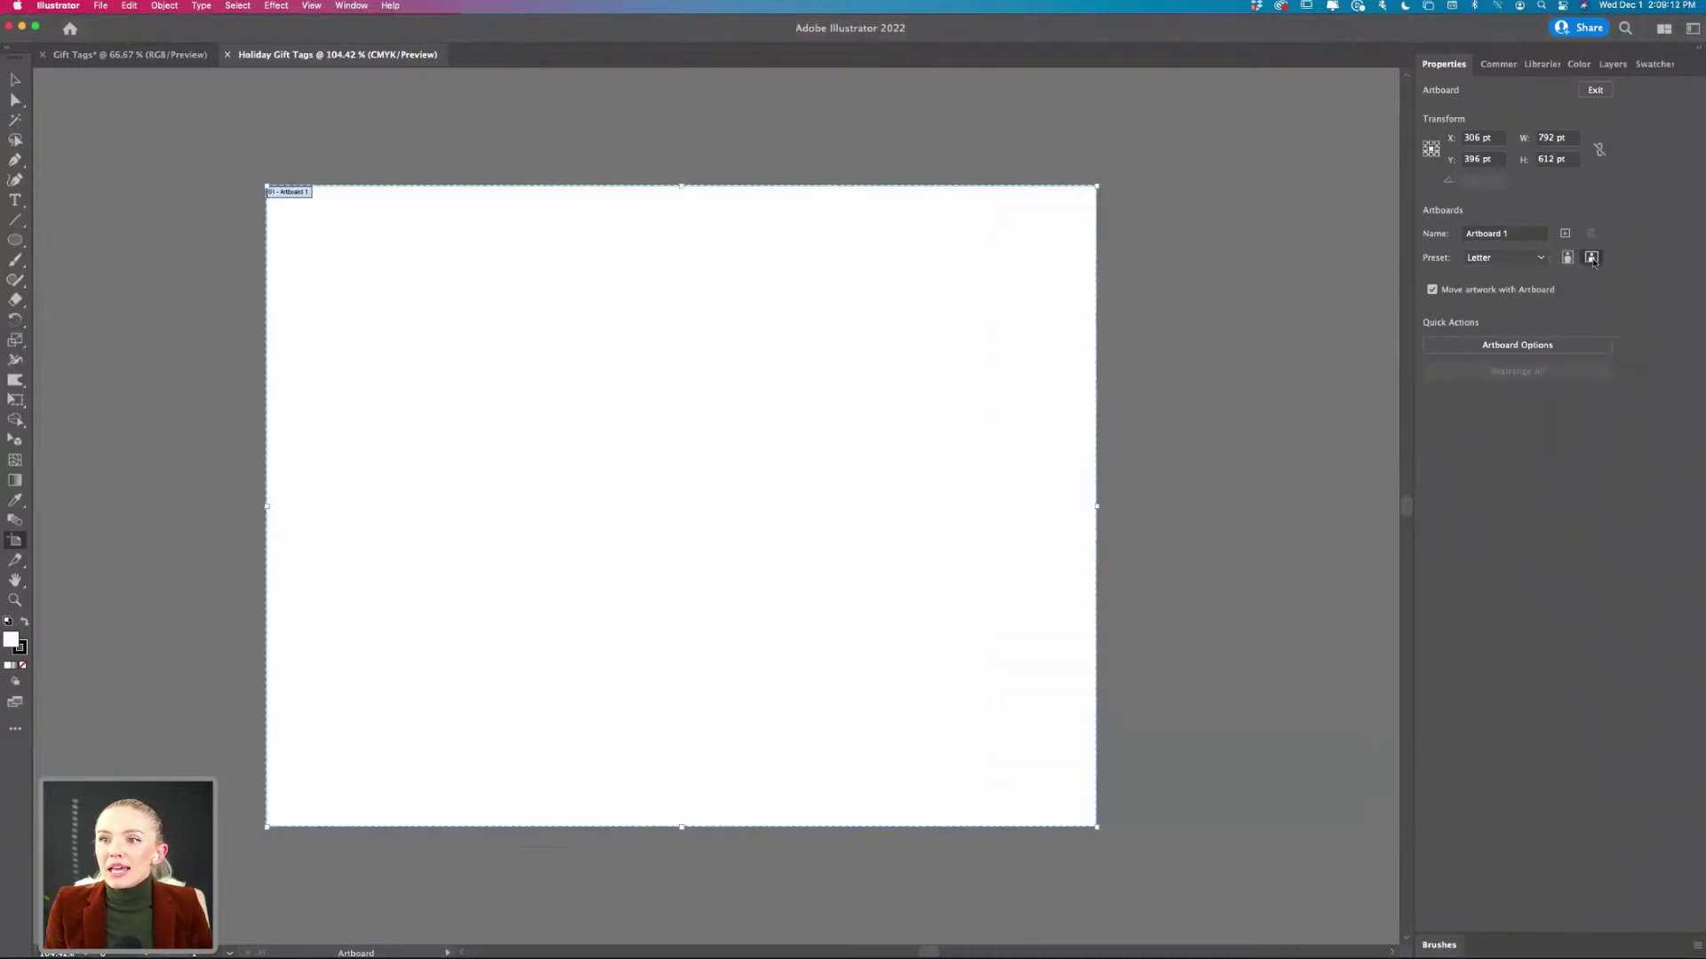
click(15, 81)
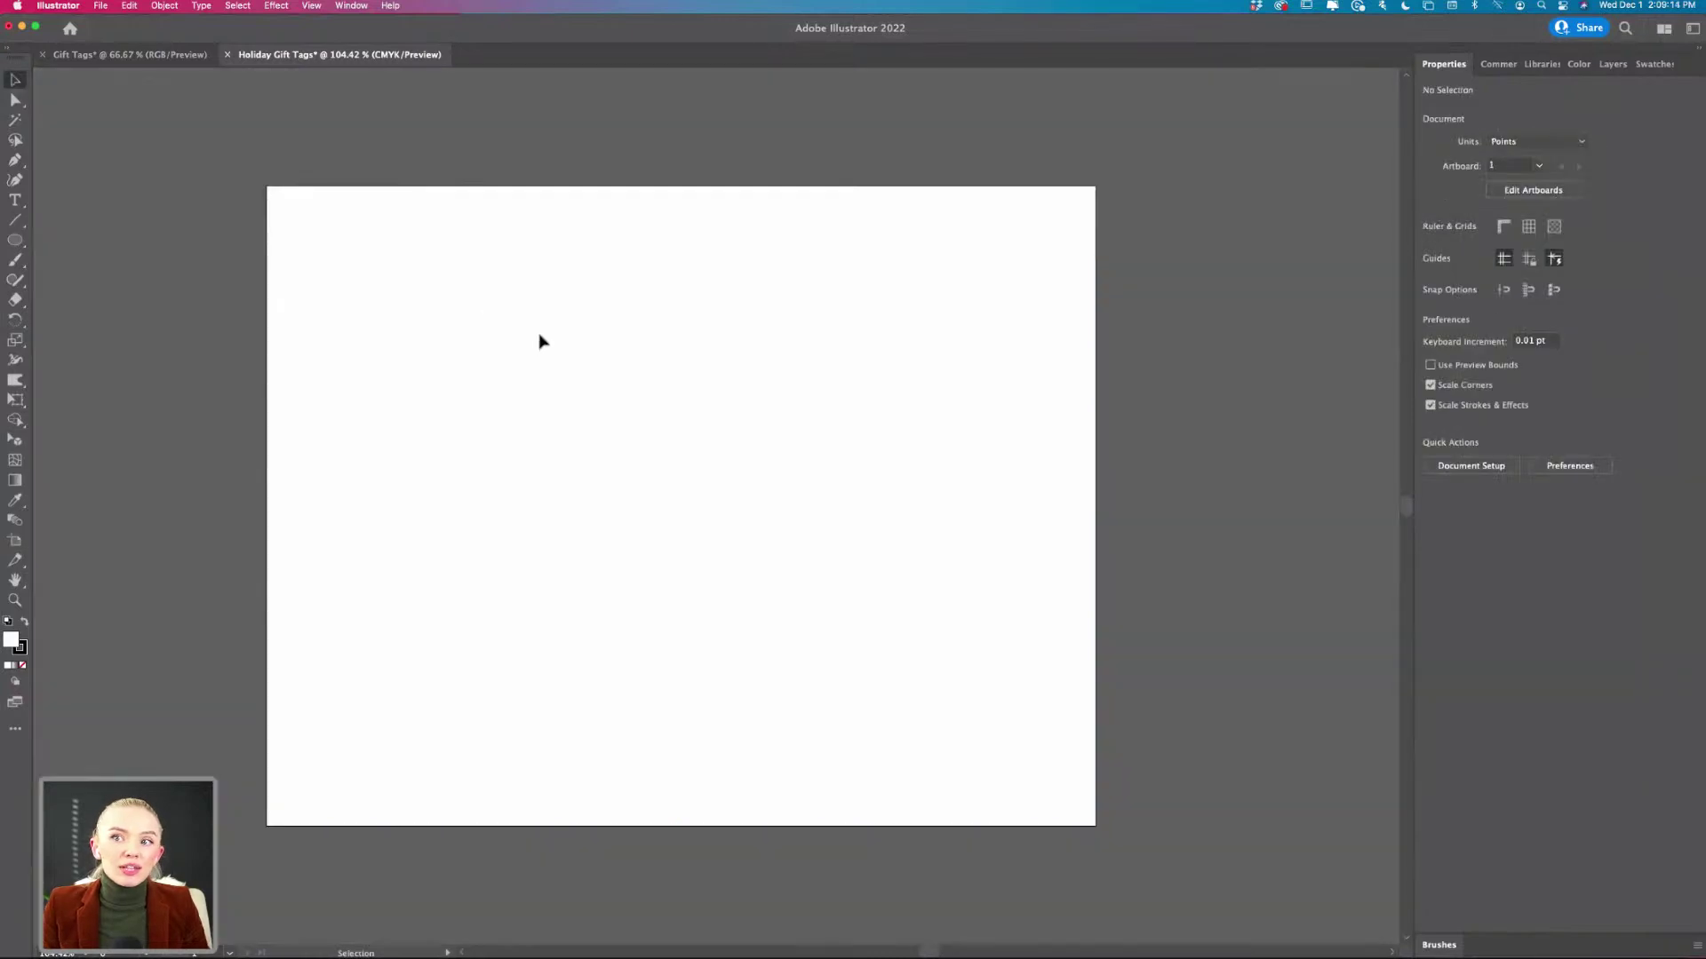
- Draw a circle about 225 pt in diameter near the artboard's upper-left corner and deselect it
key(super+equal)
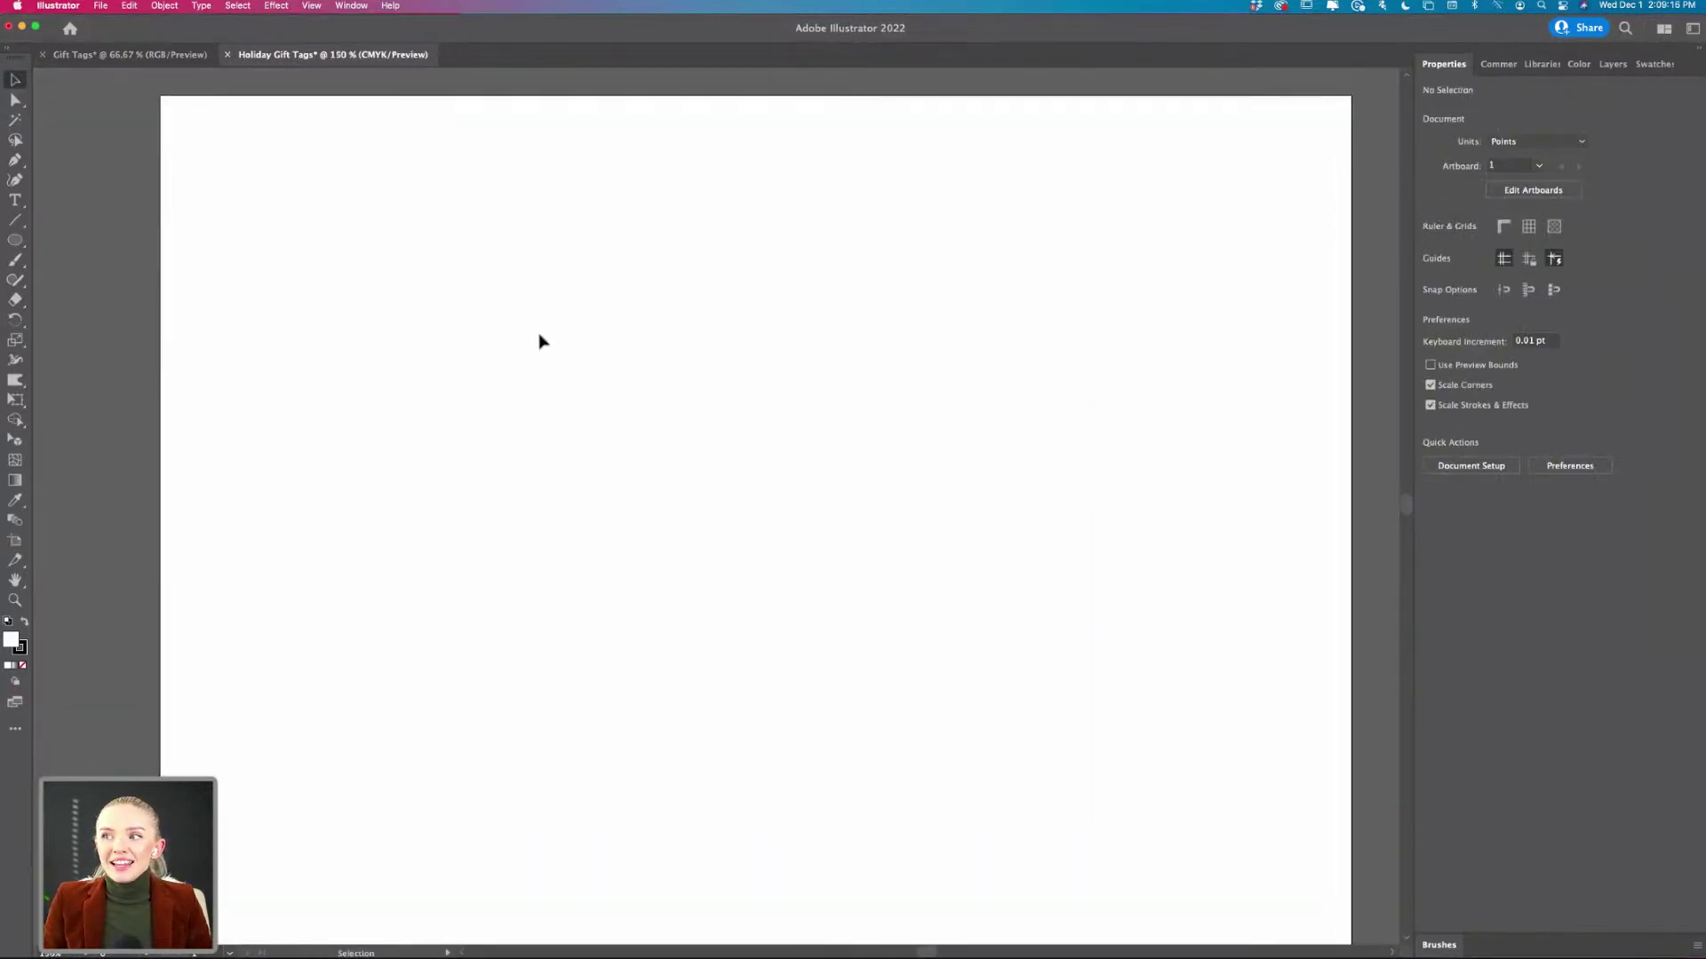
key(super+minus)
key(super+equal)
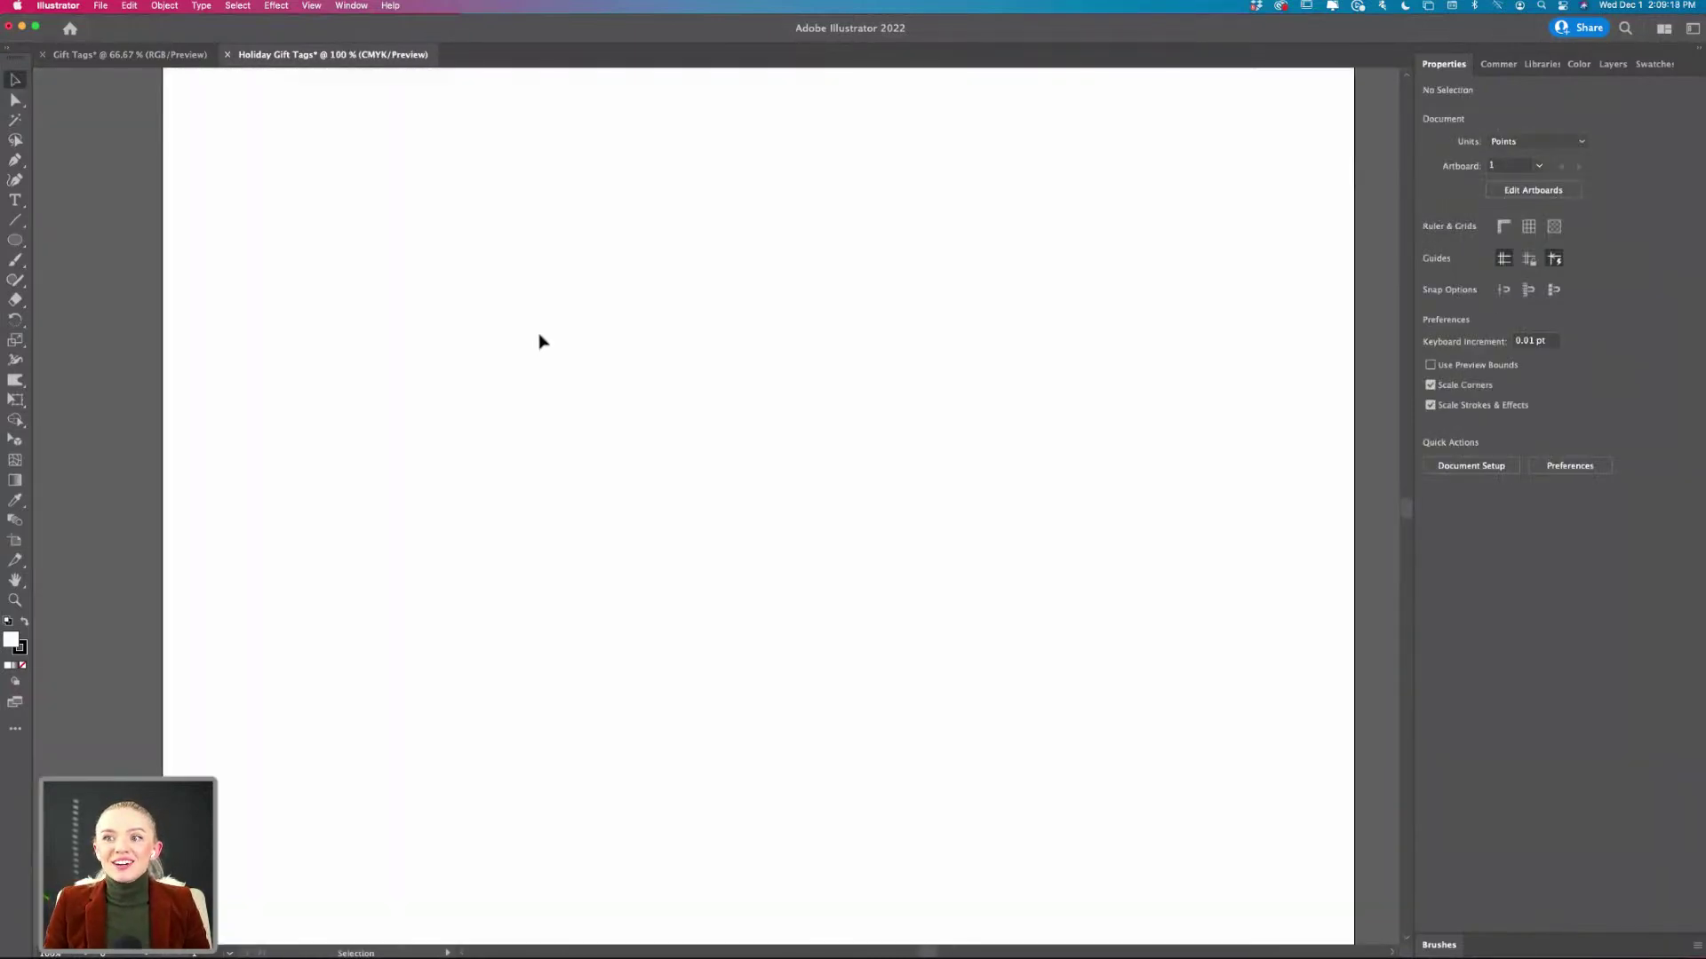
key(super+minus)
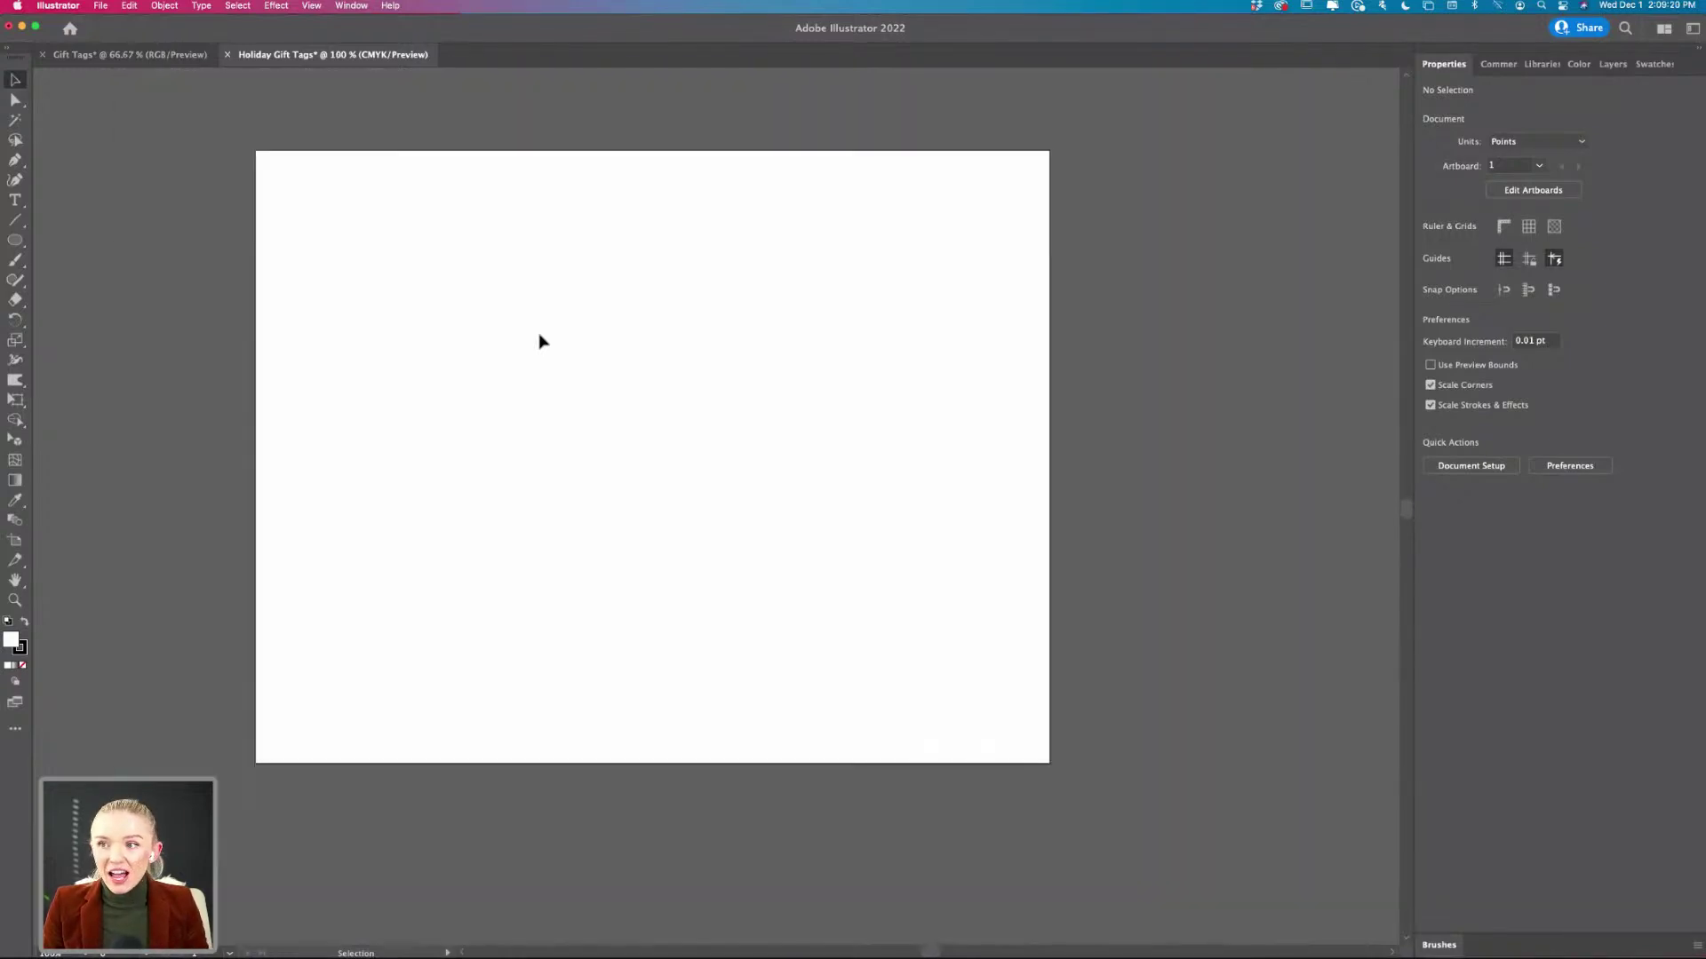
scroll(542, 342, left, 2)
scroll(542, 342, up, 1)
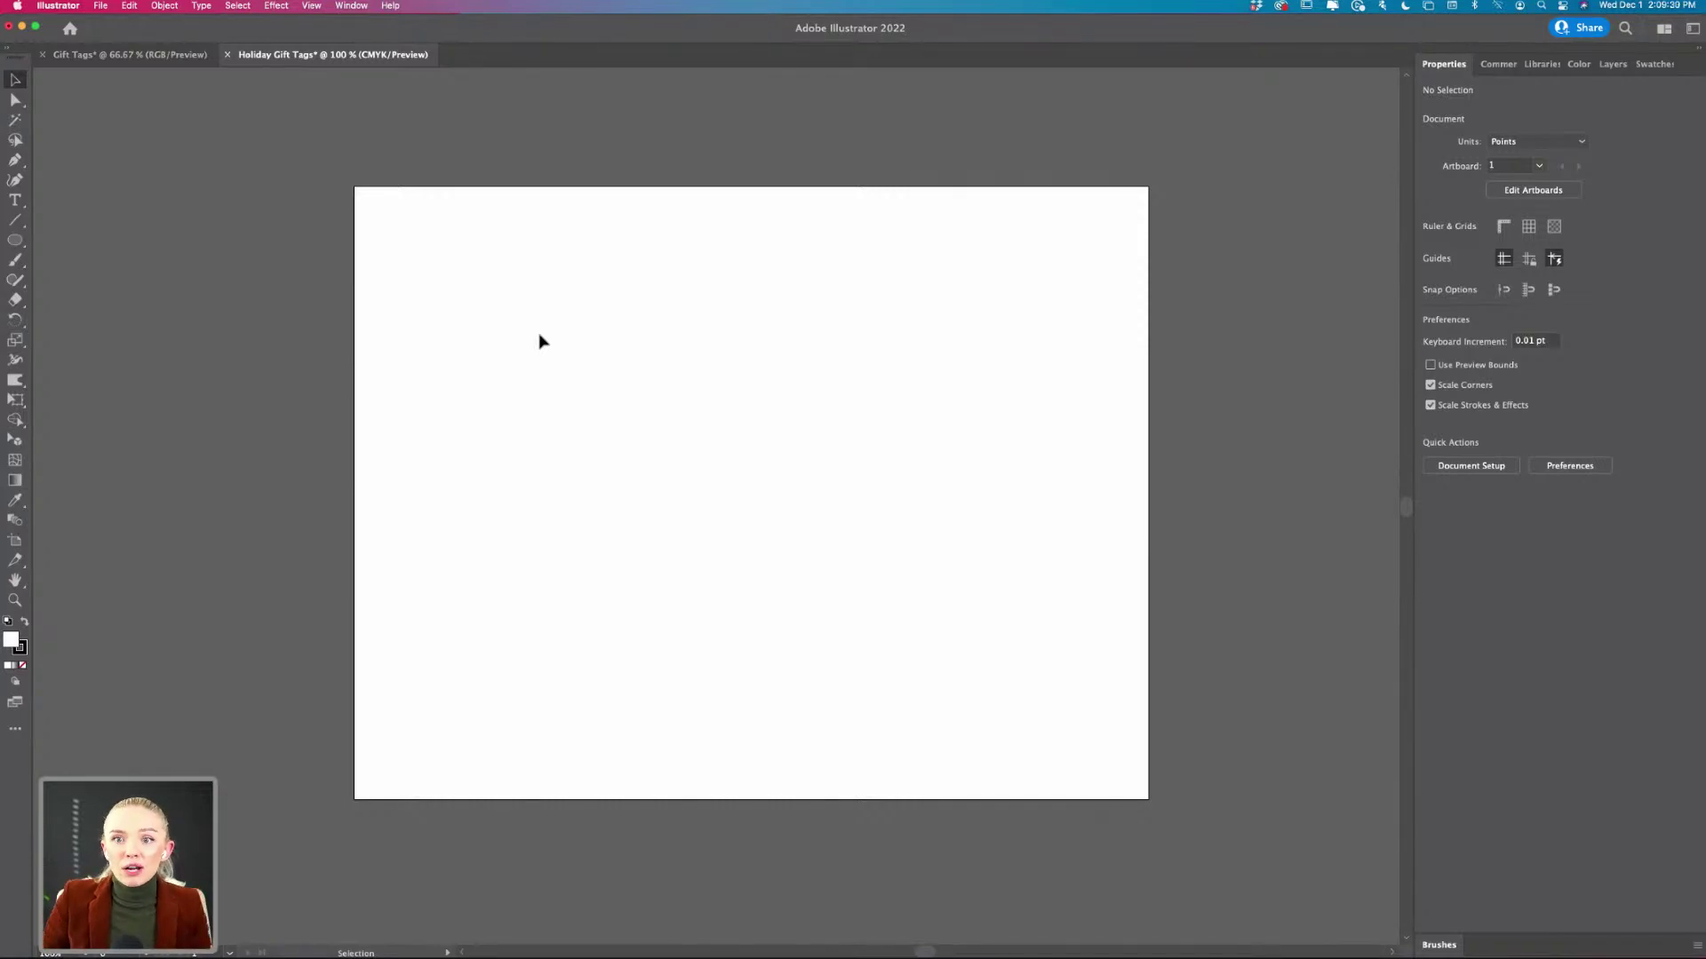
click(16, 239)
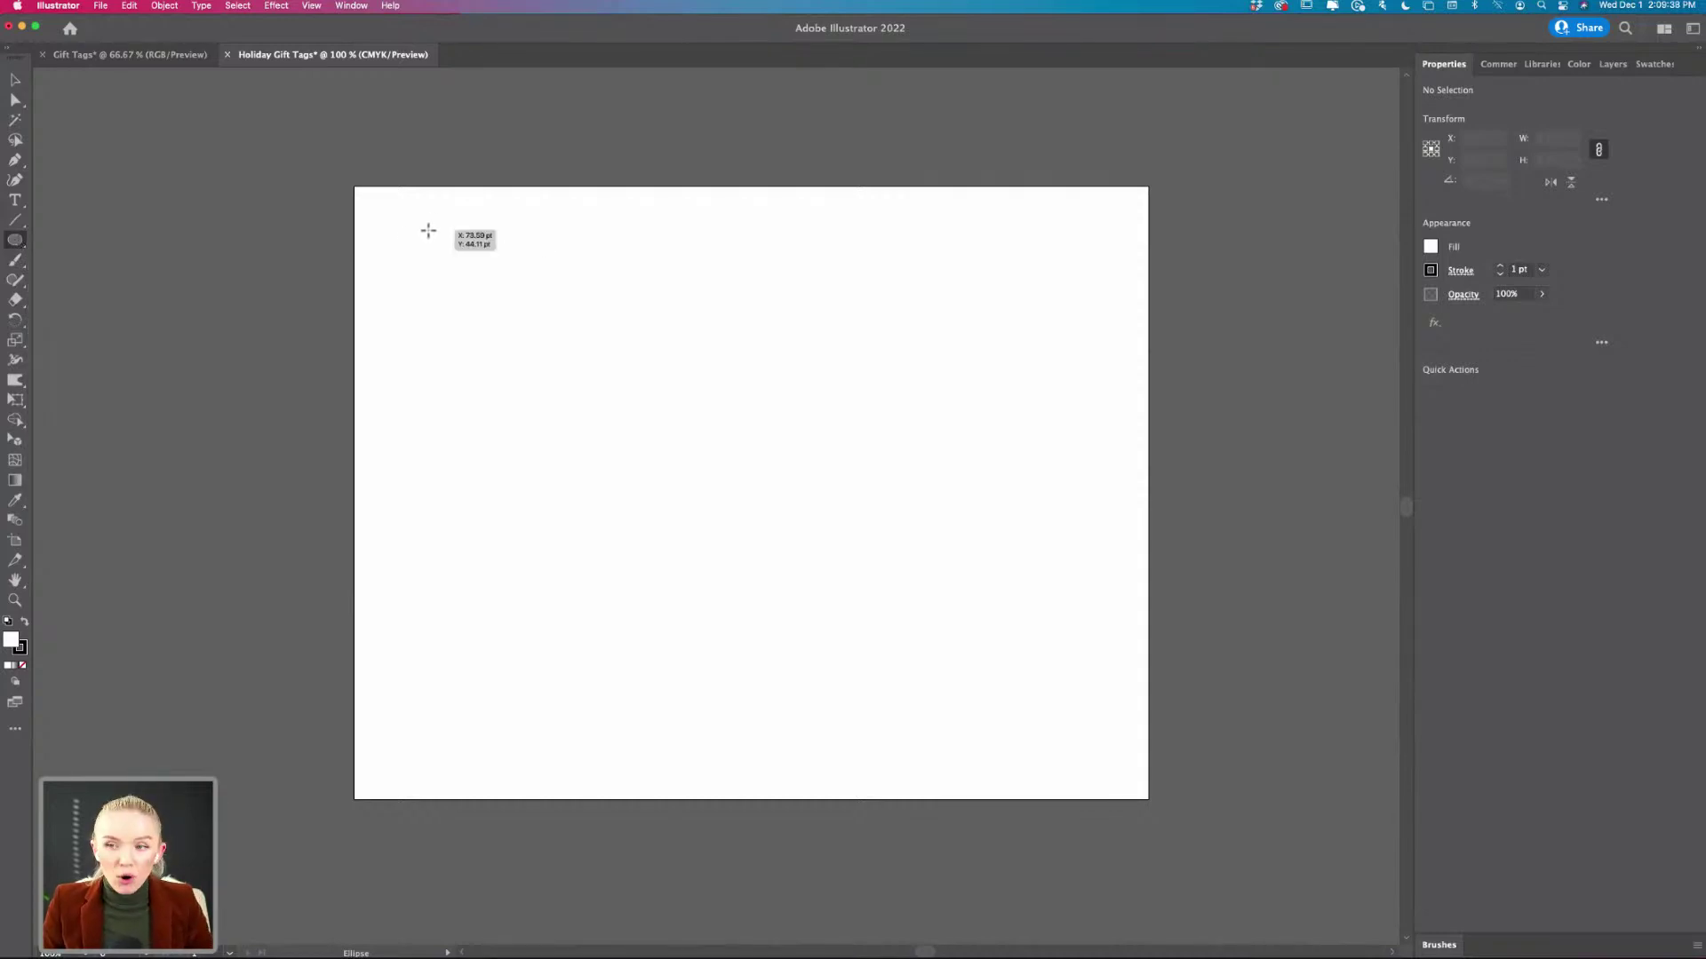
drag(428, 231, 655, 435)
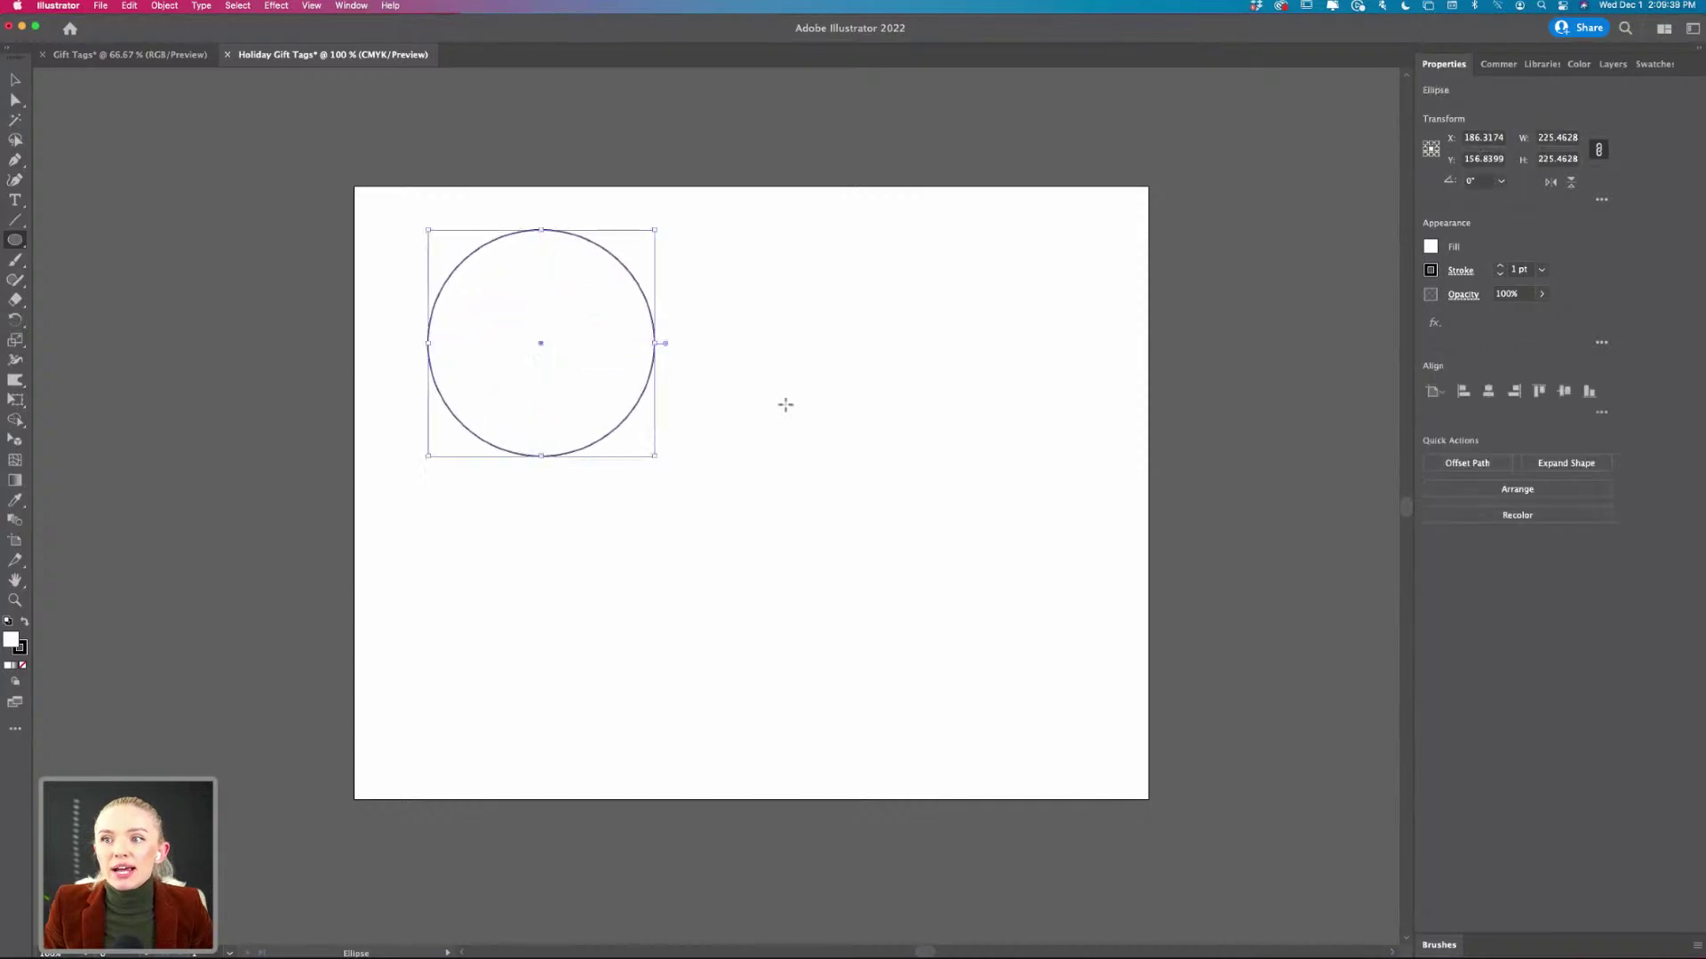
key(v)
click(738, 398)
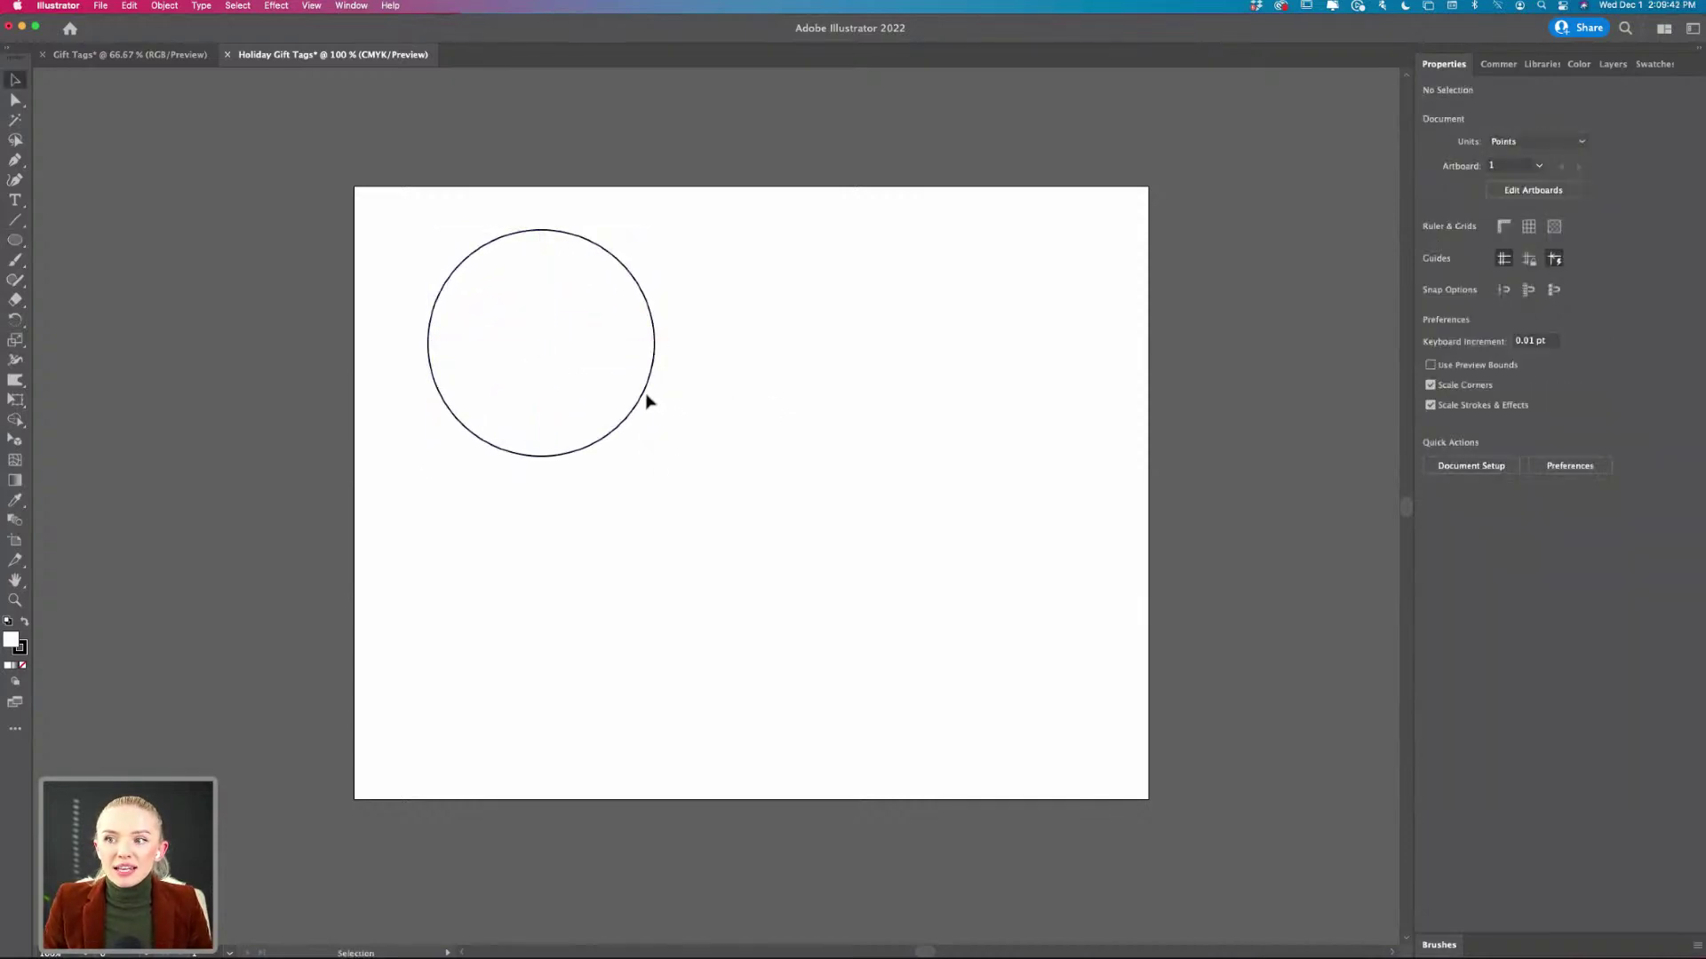
- Duplicate the circle twice beside the original, overlapping the copies, and subtract the front copy from the other to form a crescent
drag(643, 396, 986, 392)
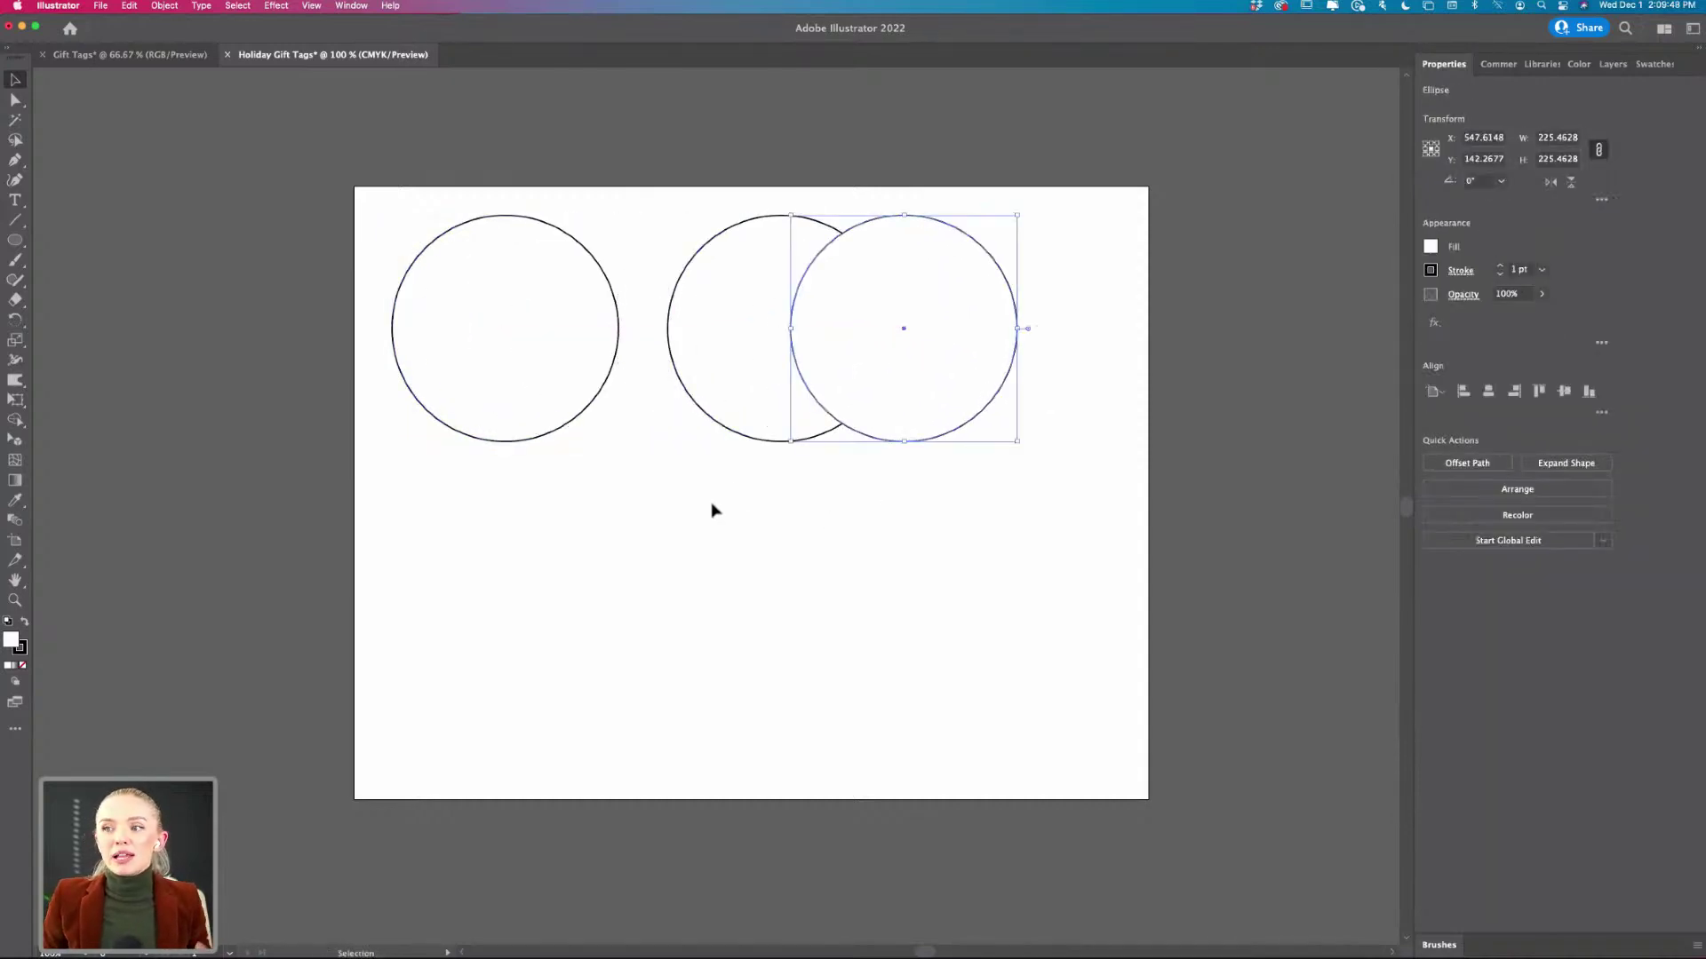
drag(710, 510, 932, 316)
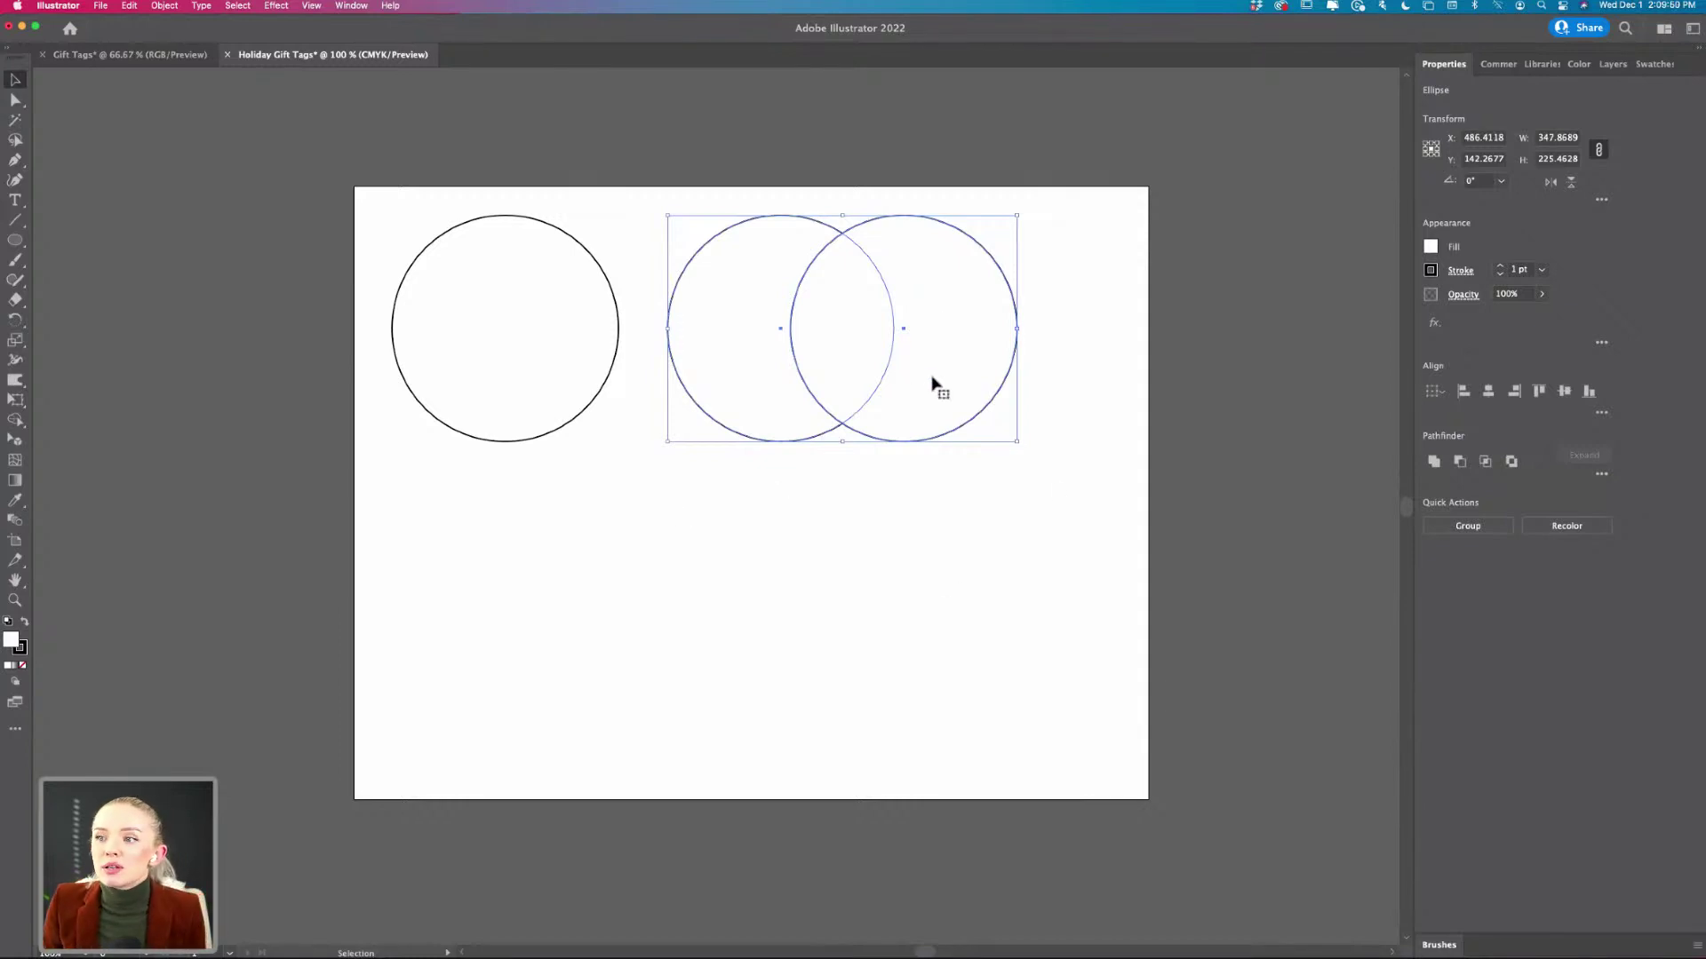
click(1460, 461)
click(876, 621)
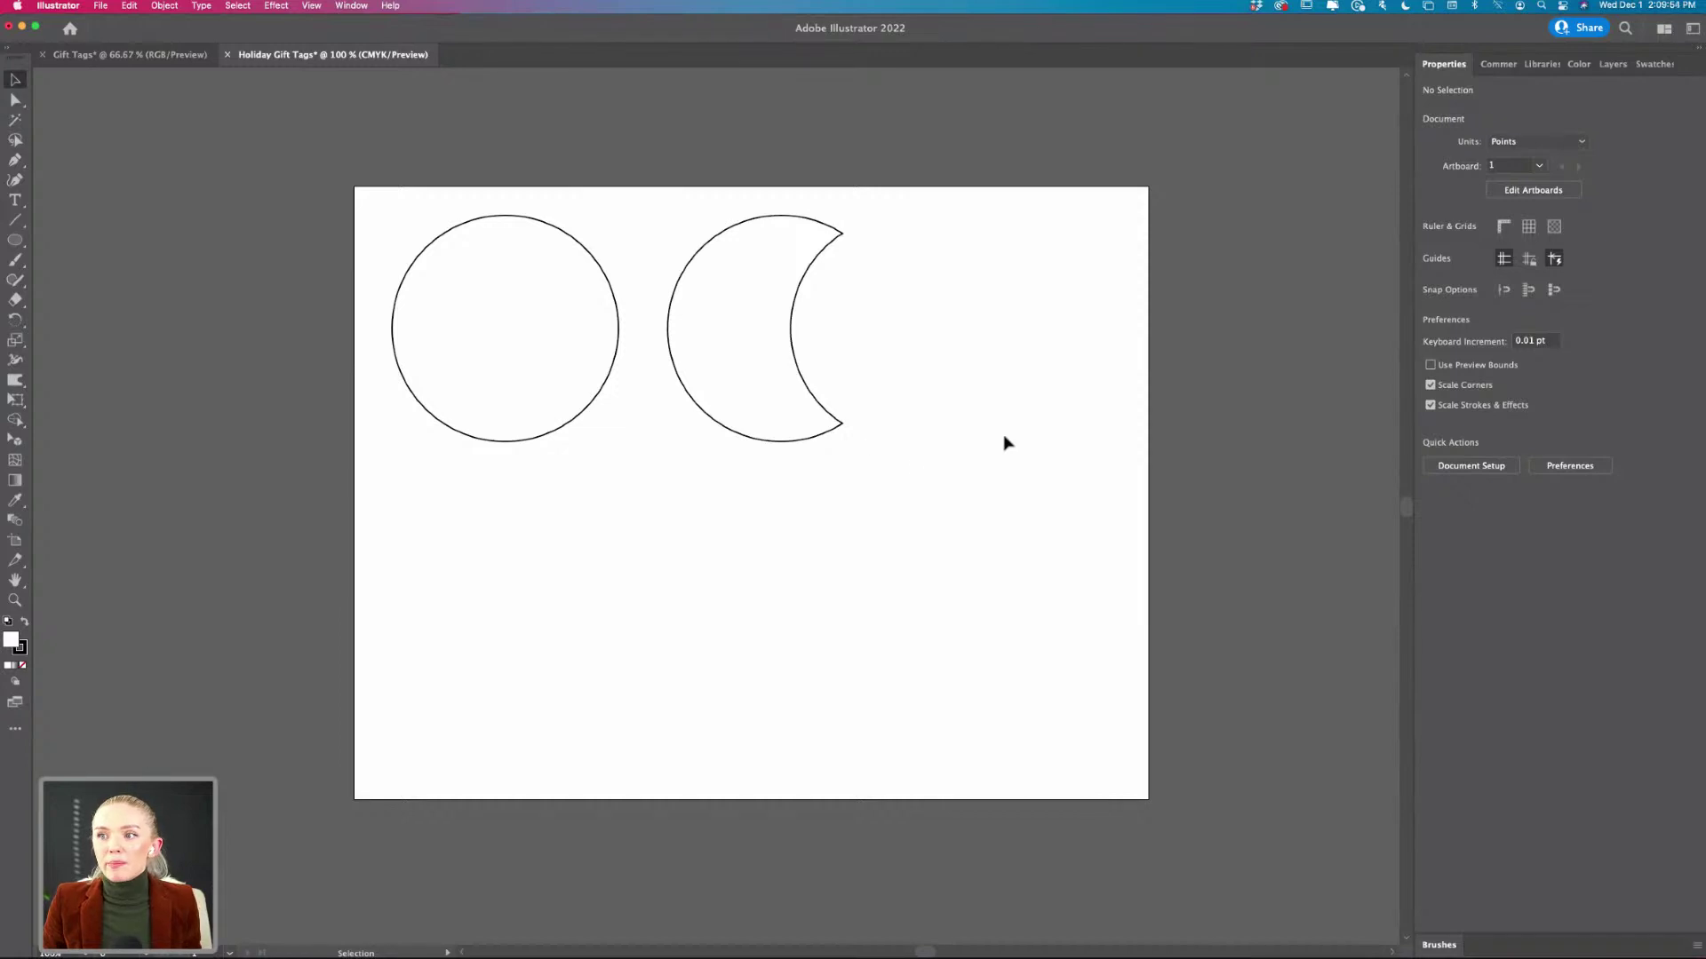
- Move the crescent horizontally closer to the full circle and deselect it
click(830, 442)
scroll(828, 441, up, 1)
scroll(828, 439, up, 3)
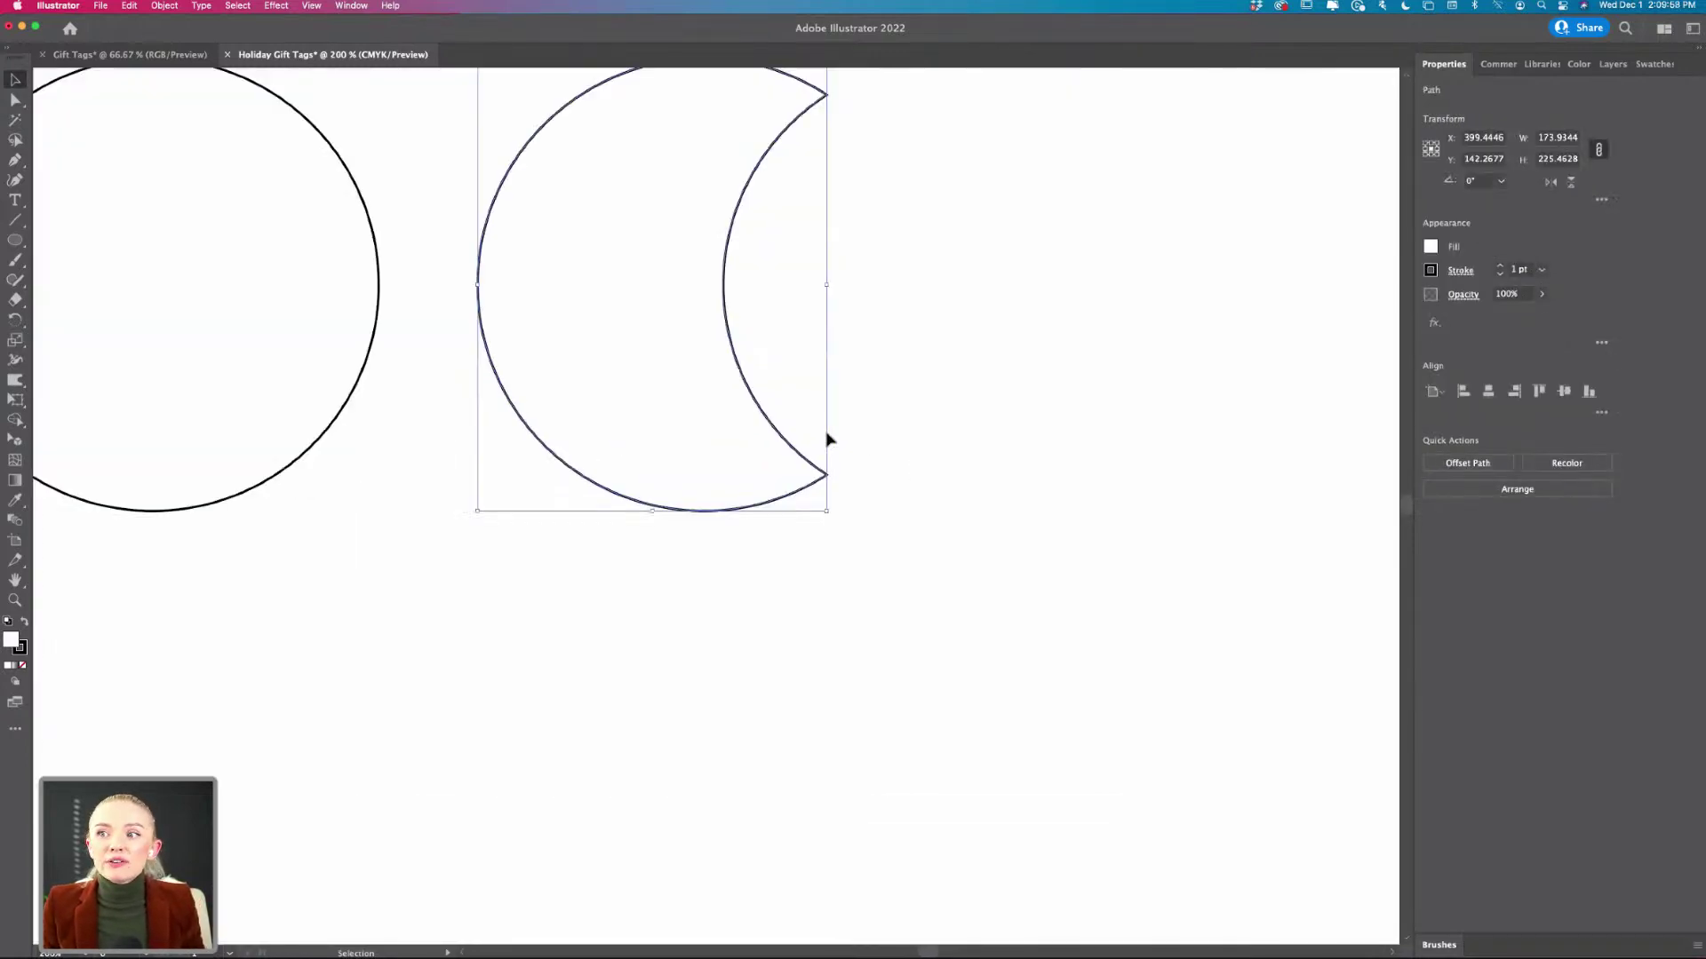
scroll(828, 440, up, 1)
scroll(826, 440, down, 3)
scroll(839, 433, down, 1)
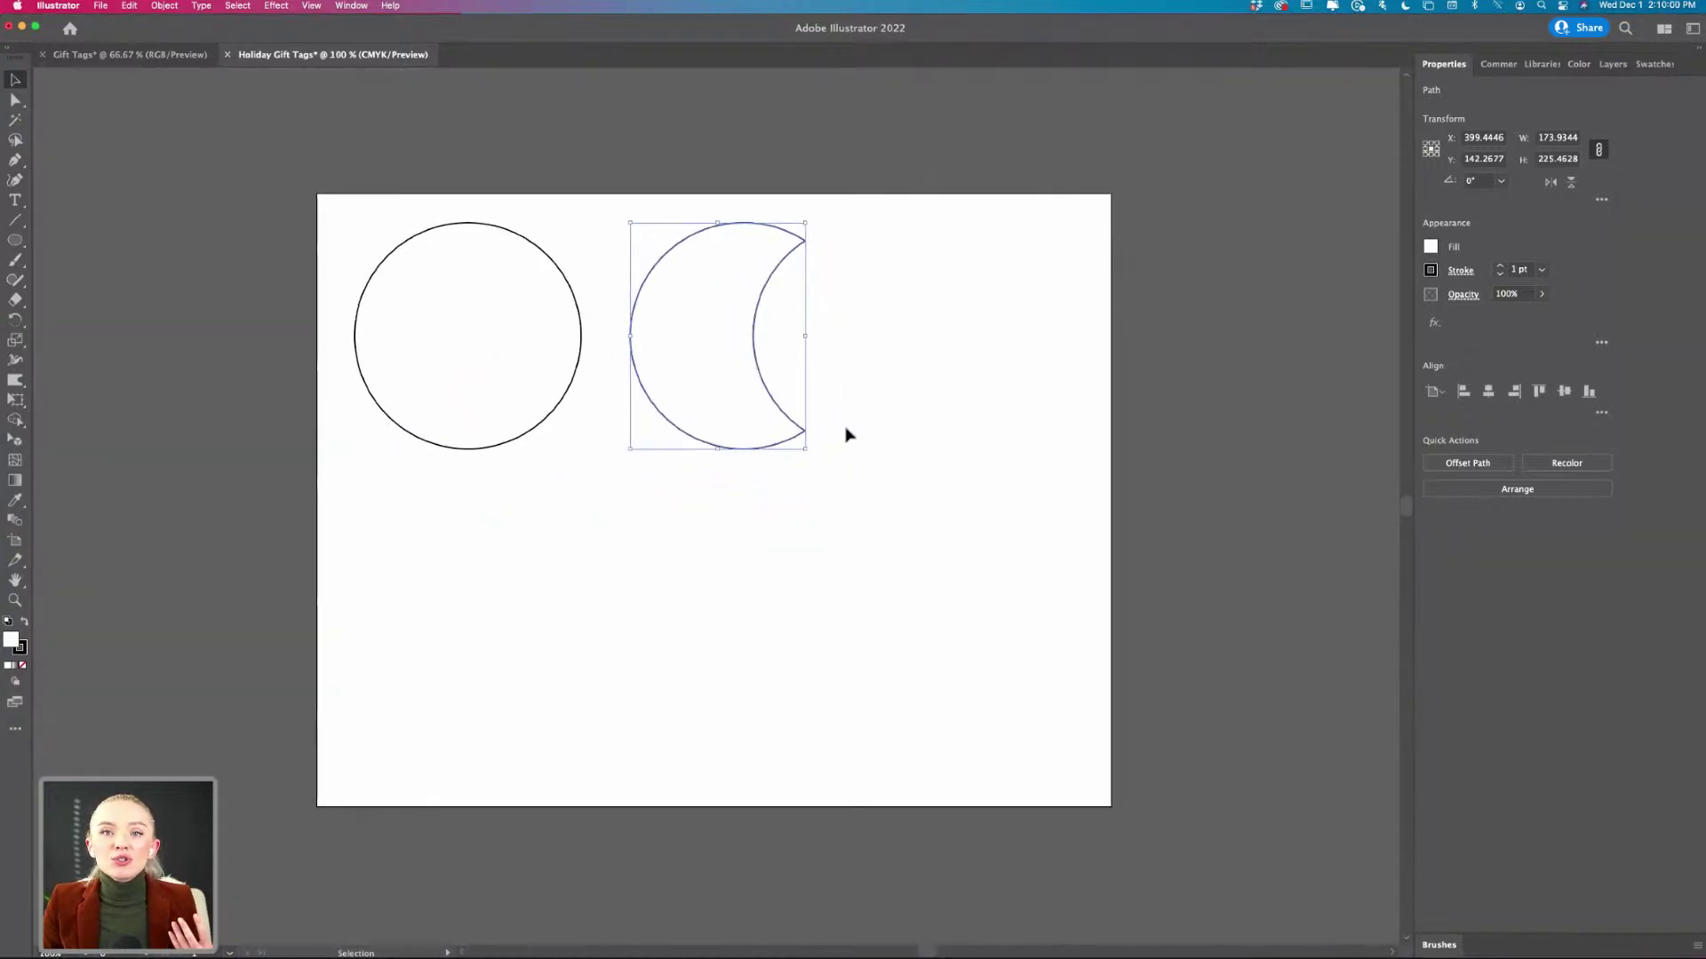
click(845, 431)
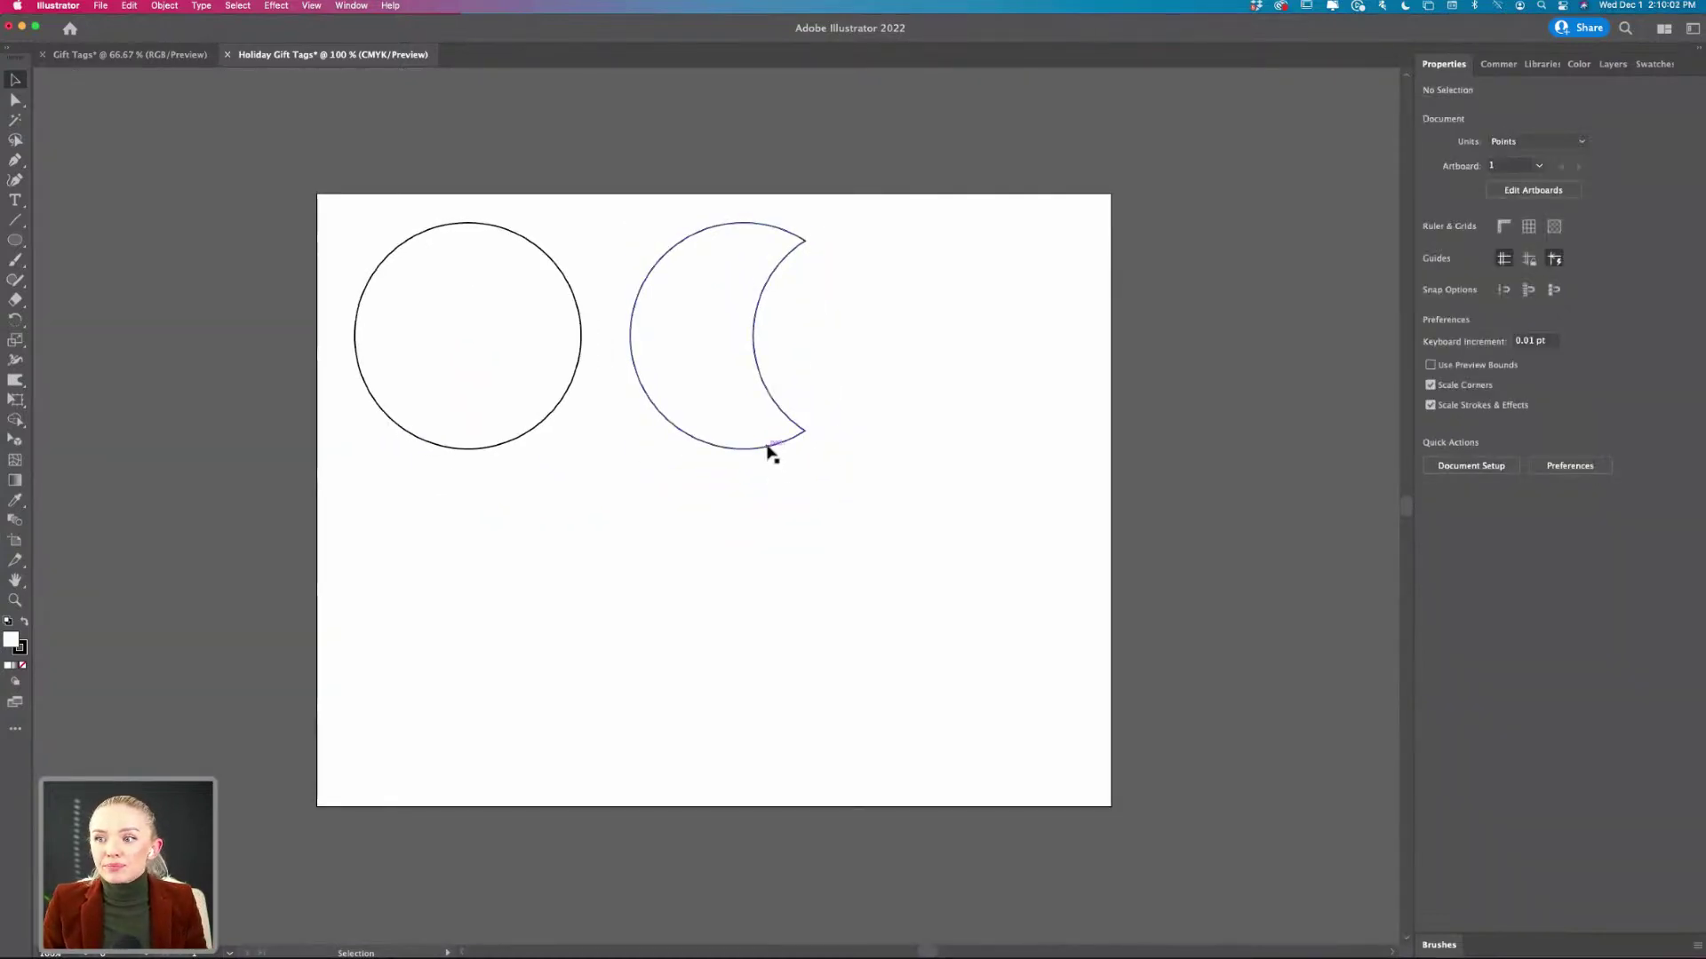
drag(765, 445, 737, 445)
click(51, 444)
- Draw a rectangle about 156 by 268 pt to the right of the crescent and move it down about 86 pt
drag(15, 240, 76, 238)
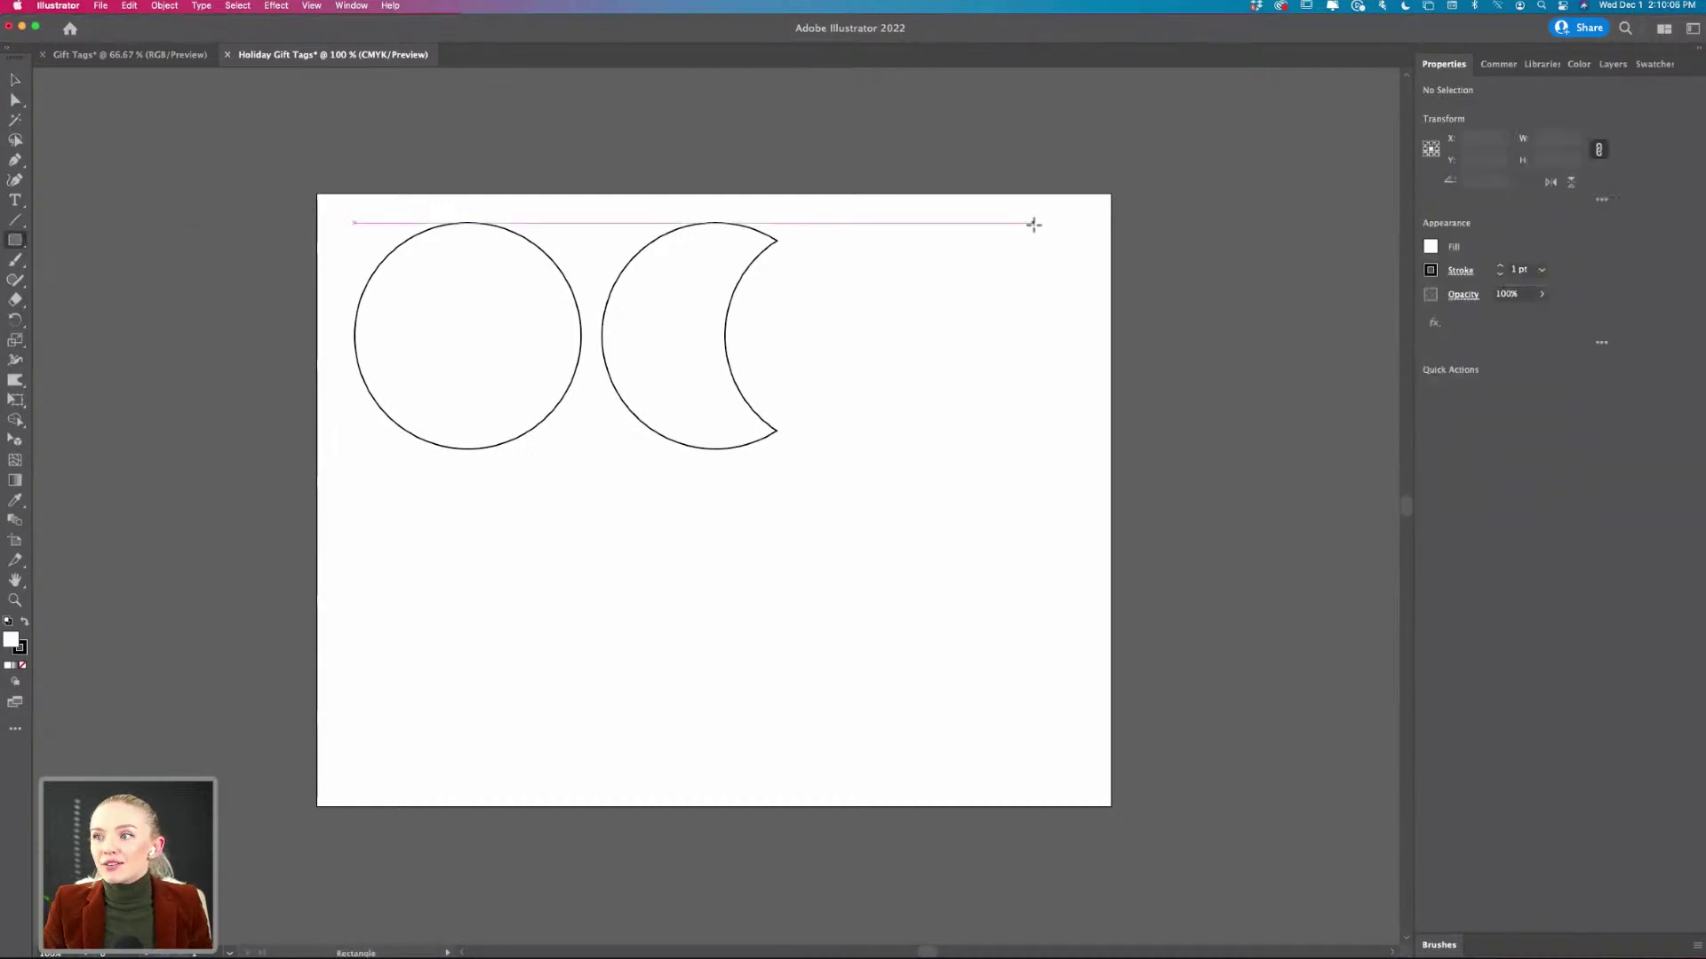
drag(1034, 223, 877, 493)
key(v)
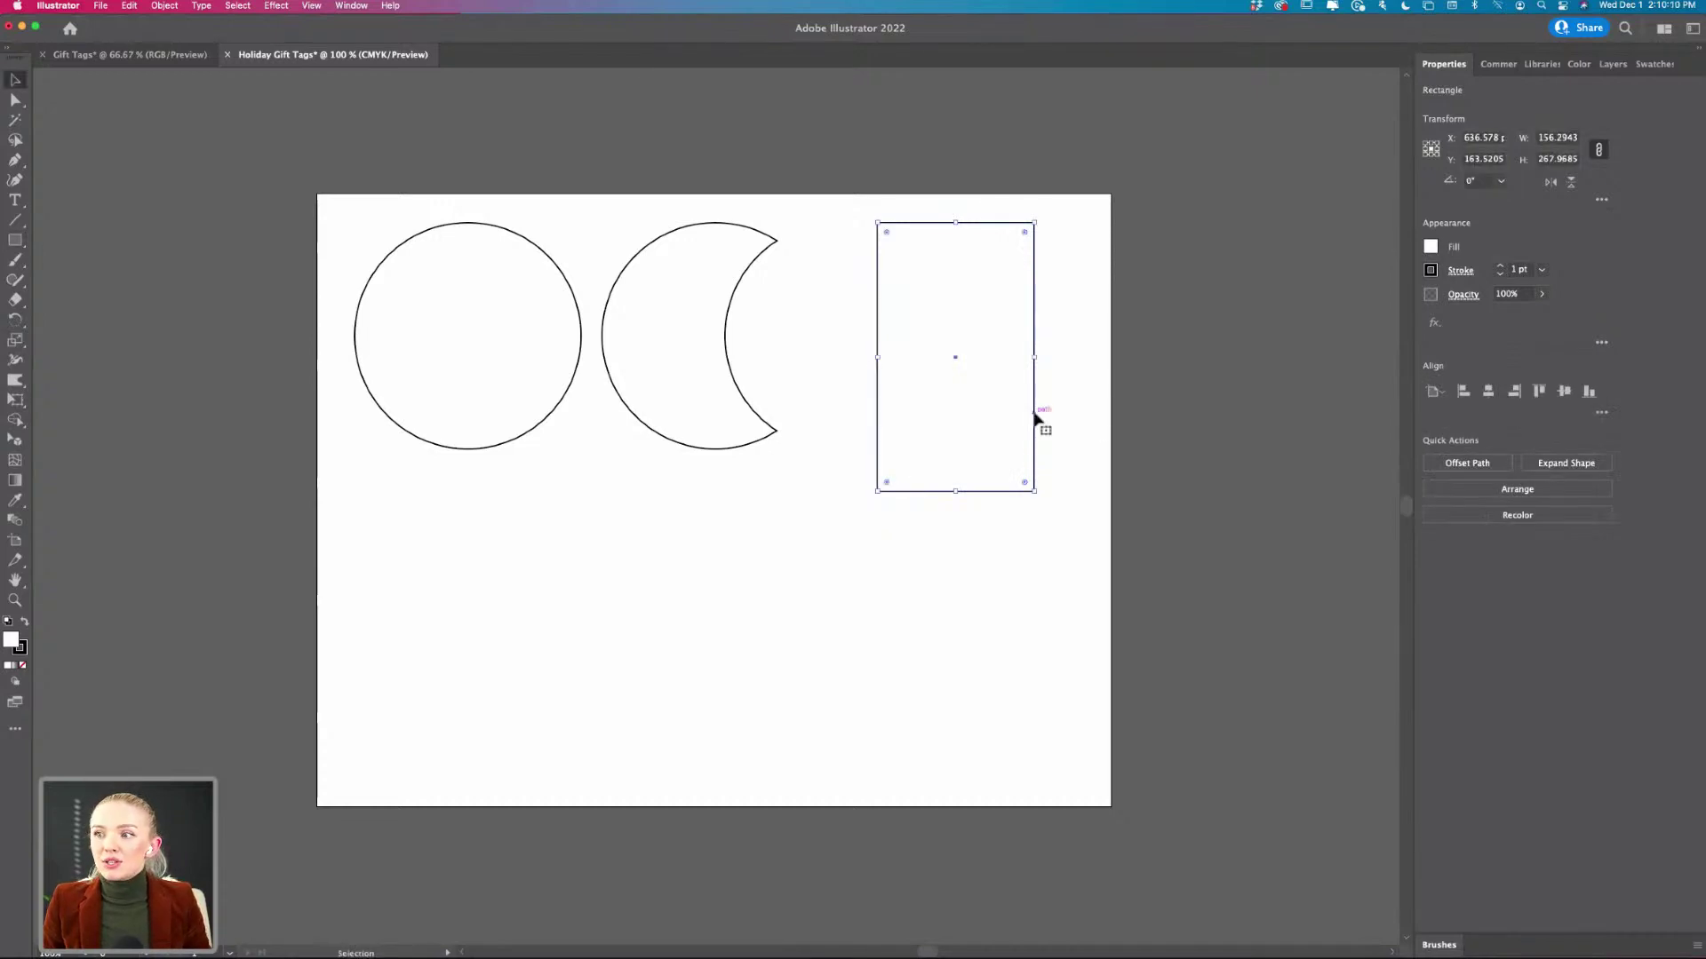
drag(1034, 418, 1036, 505)
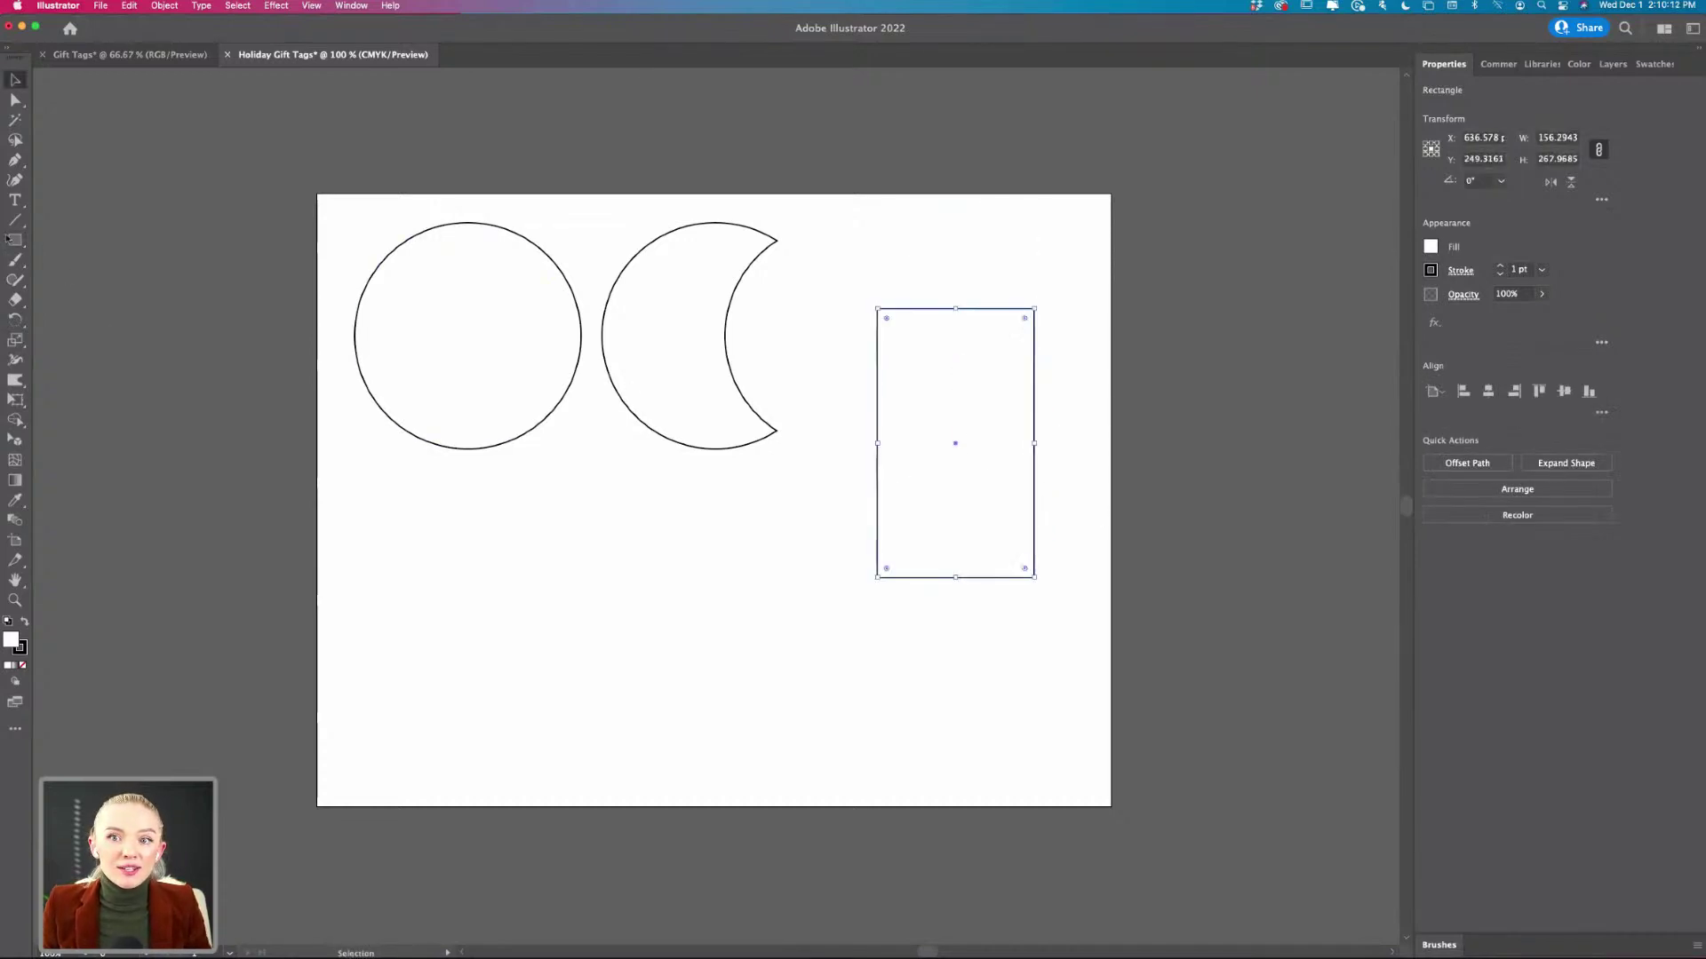
- Draw a circle centered on the rectangle's top edge and enlarge it proportionally to about 155.6 pt, close to the rectangle's width
drag(14, 240, 98, 278)
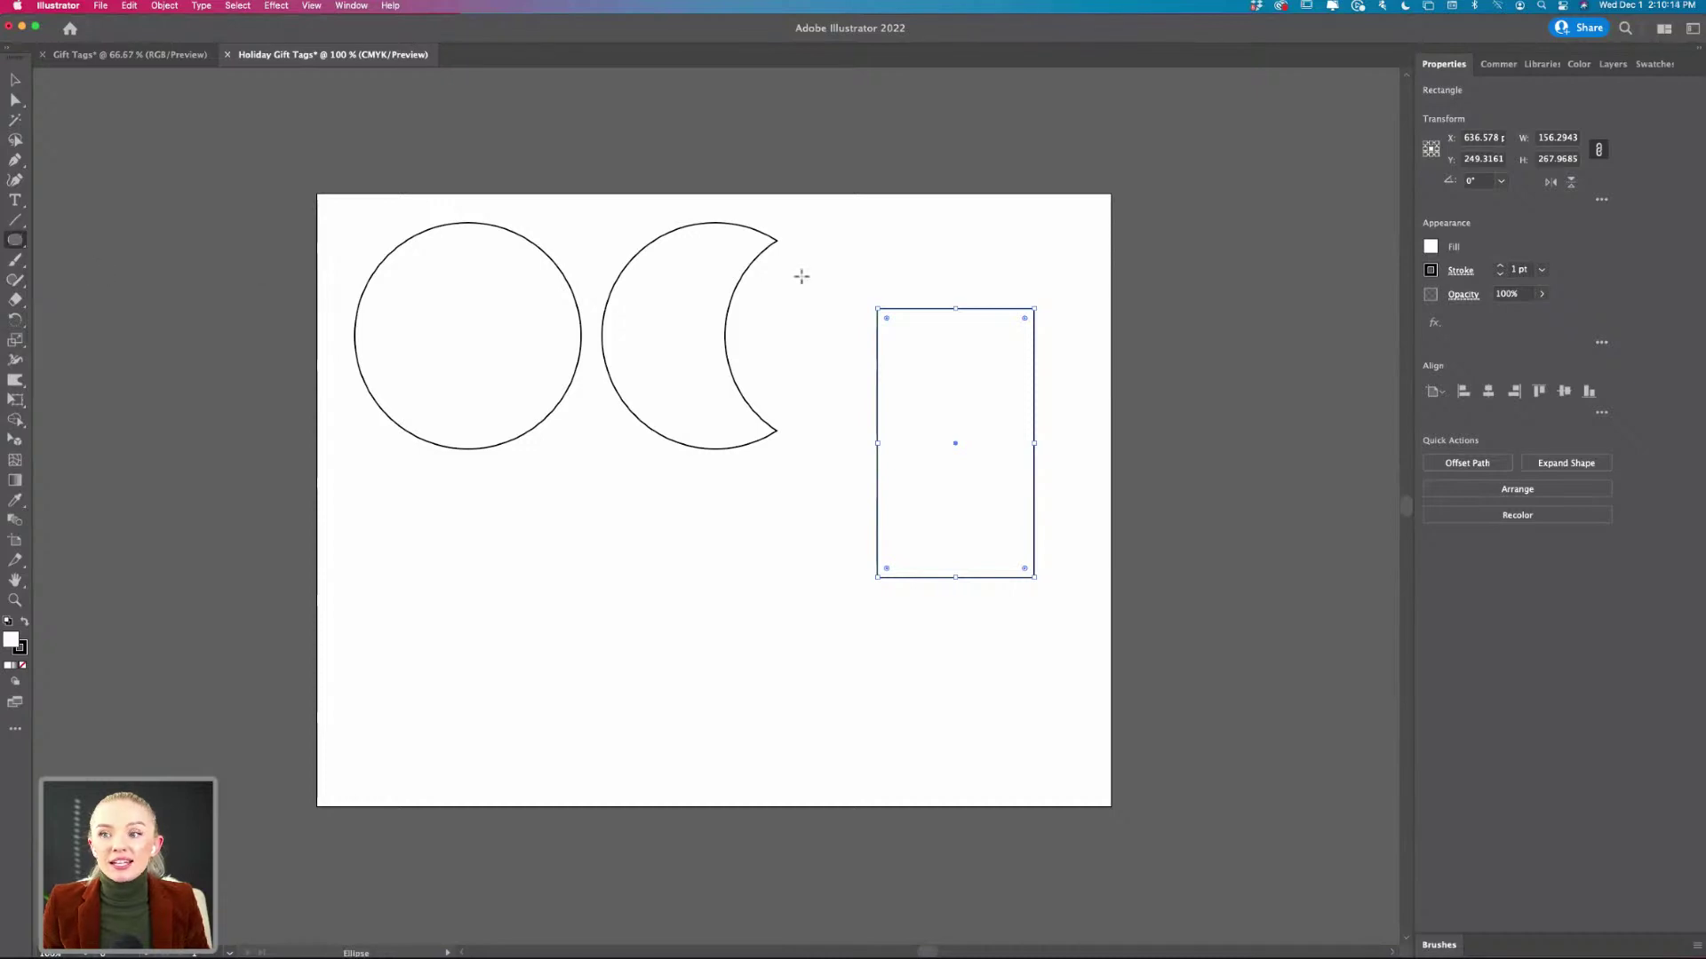
mouse_move(953, 220)
mouse_down()
mouse_move(1104, 370)
mouse_move(971, 370)
mouse_move(972, 387)
mouse_up()
key(v)
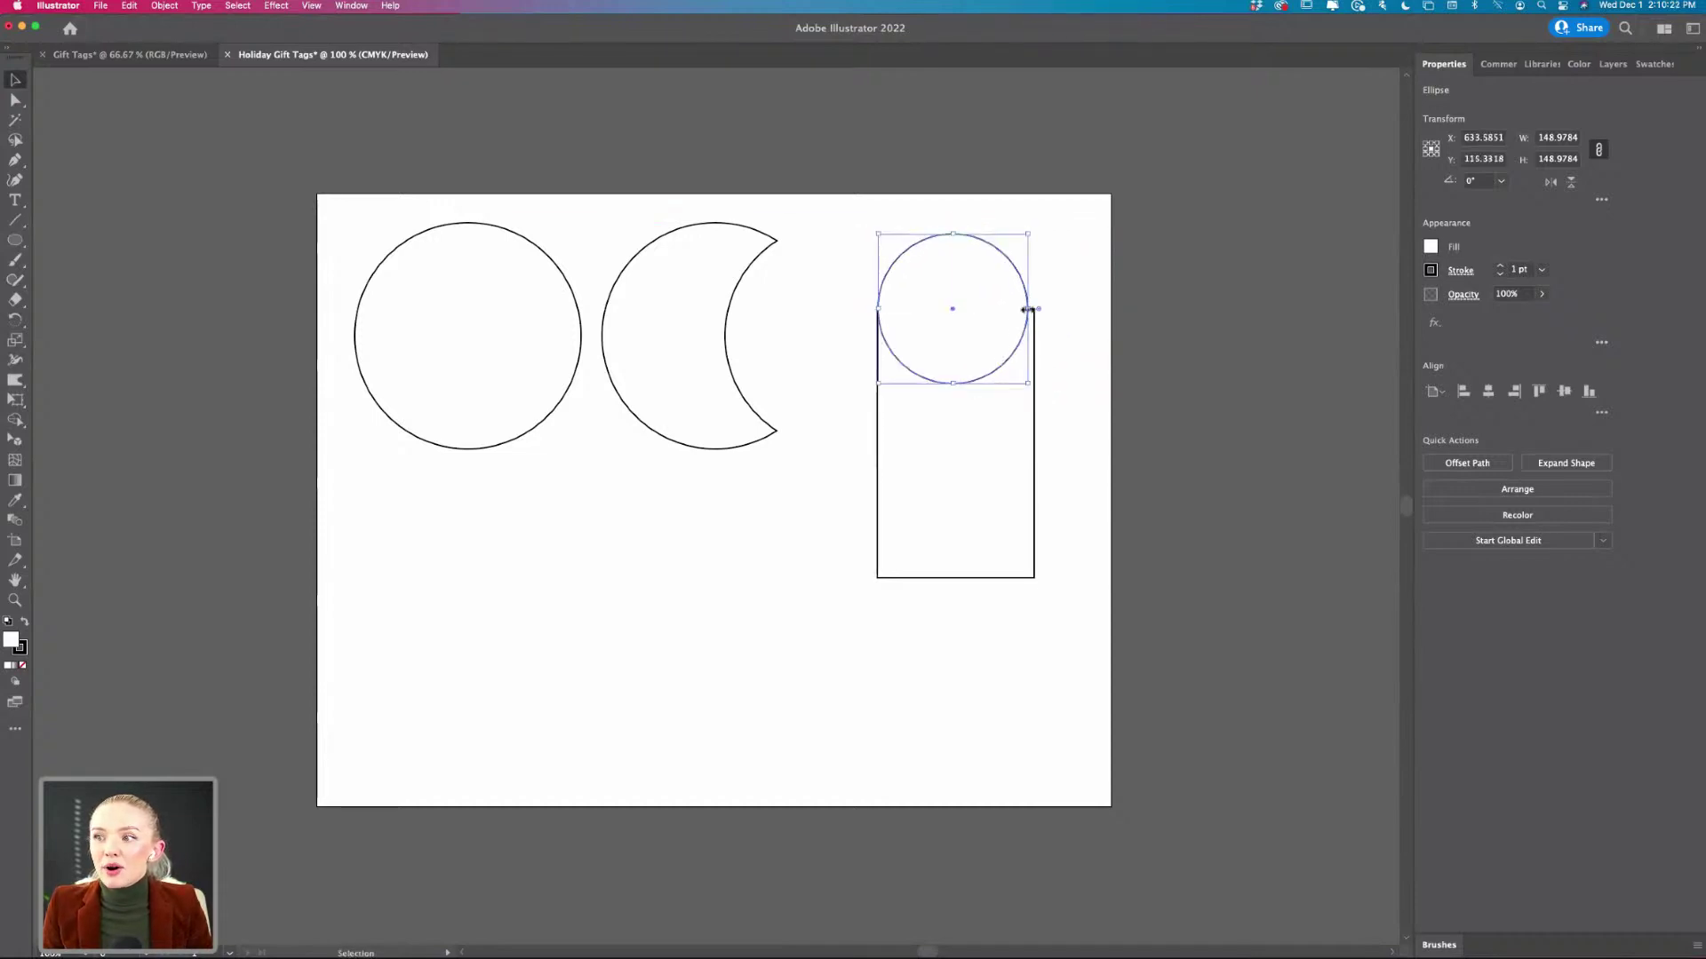
drag(1029, 309, 1035, 309)
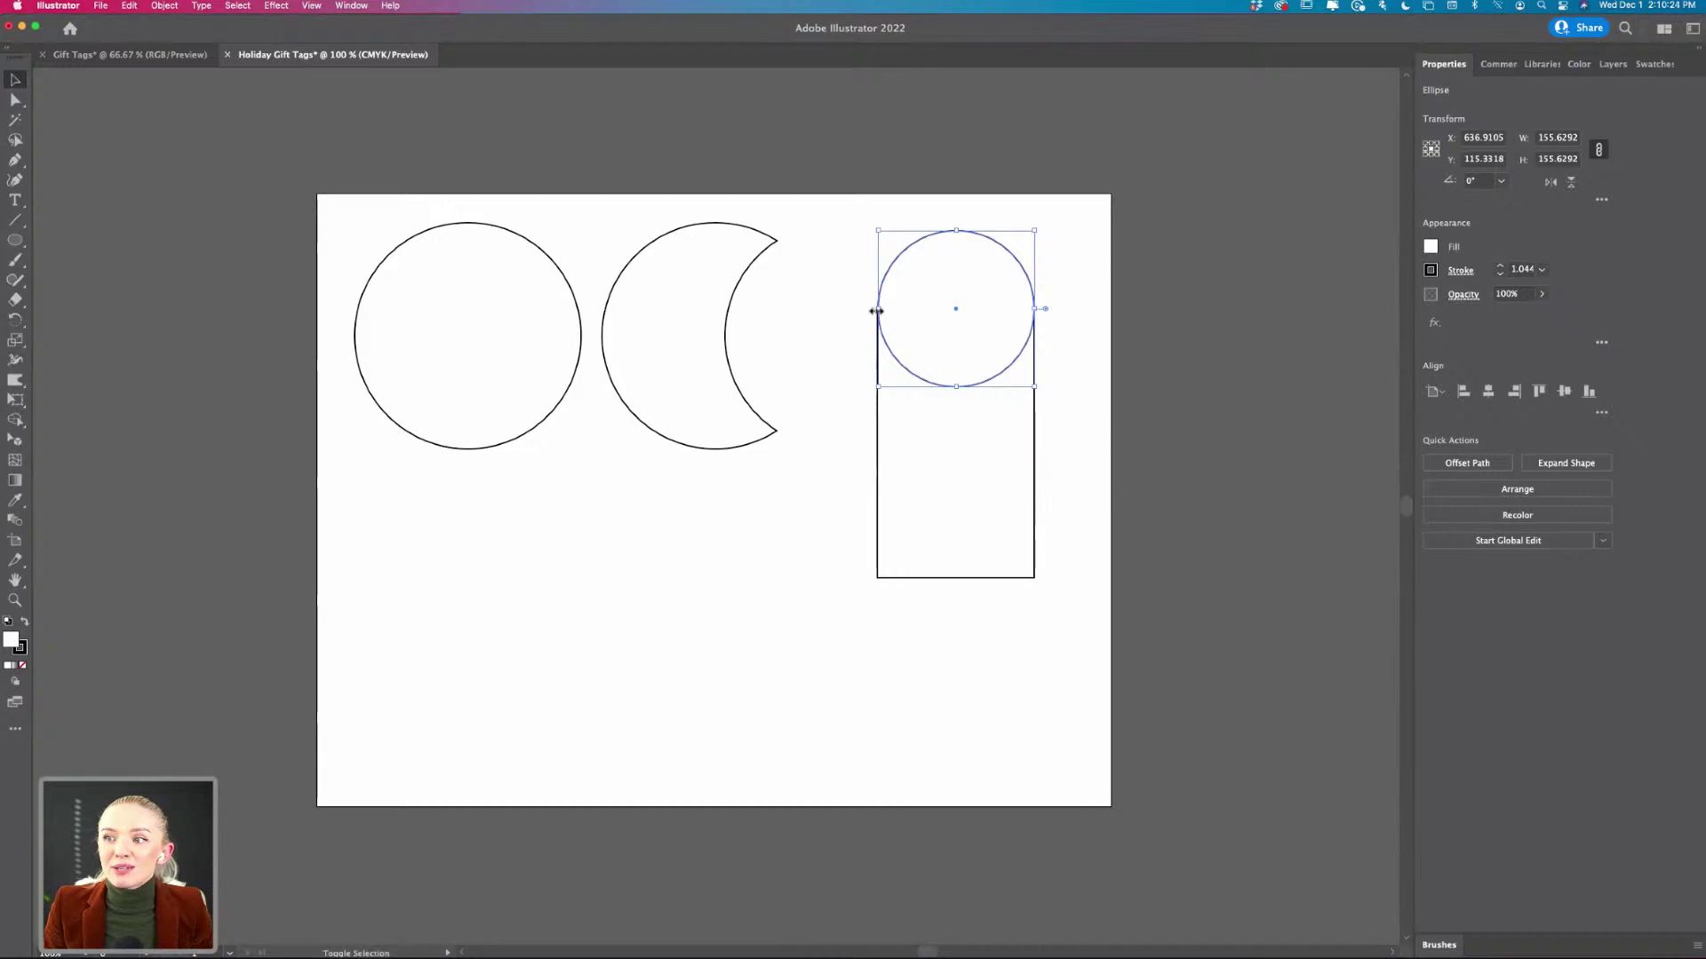
drag(876, 312, 878, 313)
click(830, 507)
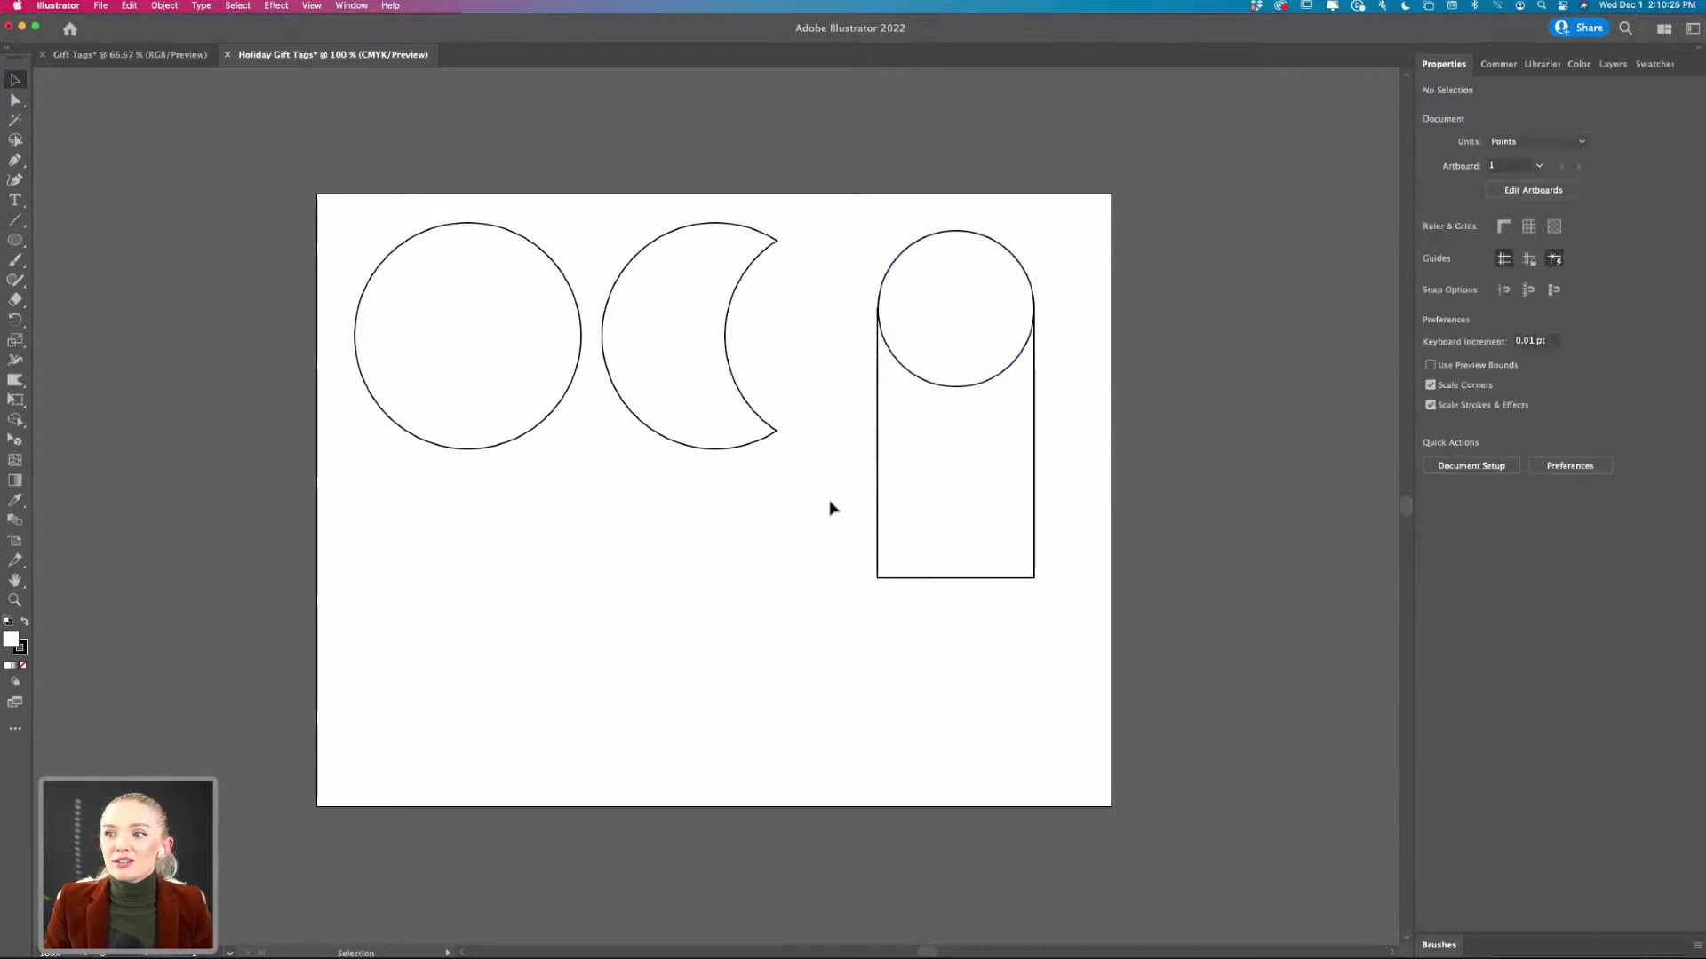
- Extend the circle's left side to meet the rectangle's left edge, making it about 156.3 pt in diameter
scroll(948, 331, up, 3)
scroll(948, 335, up, 5)
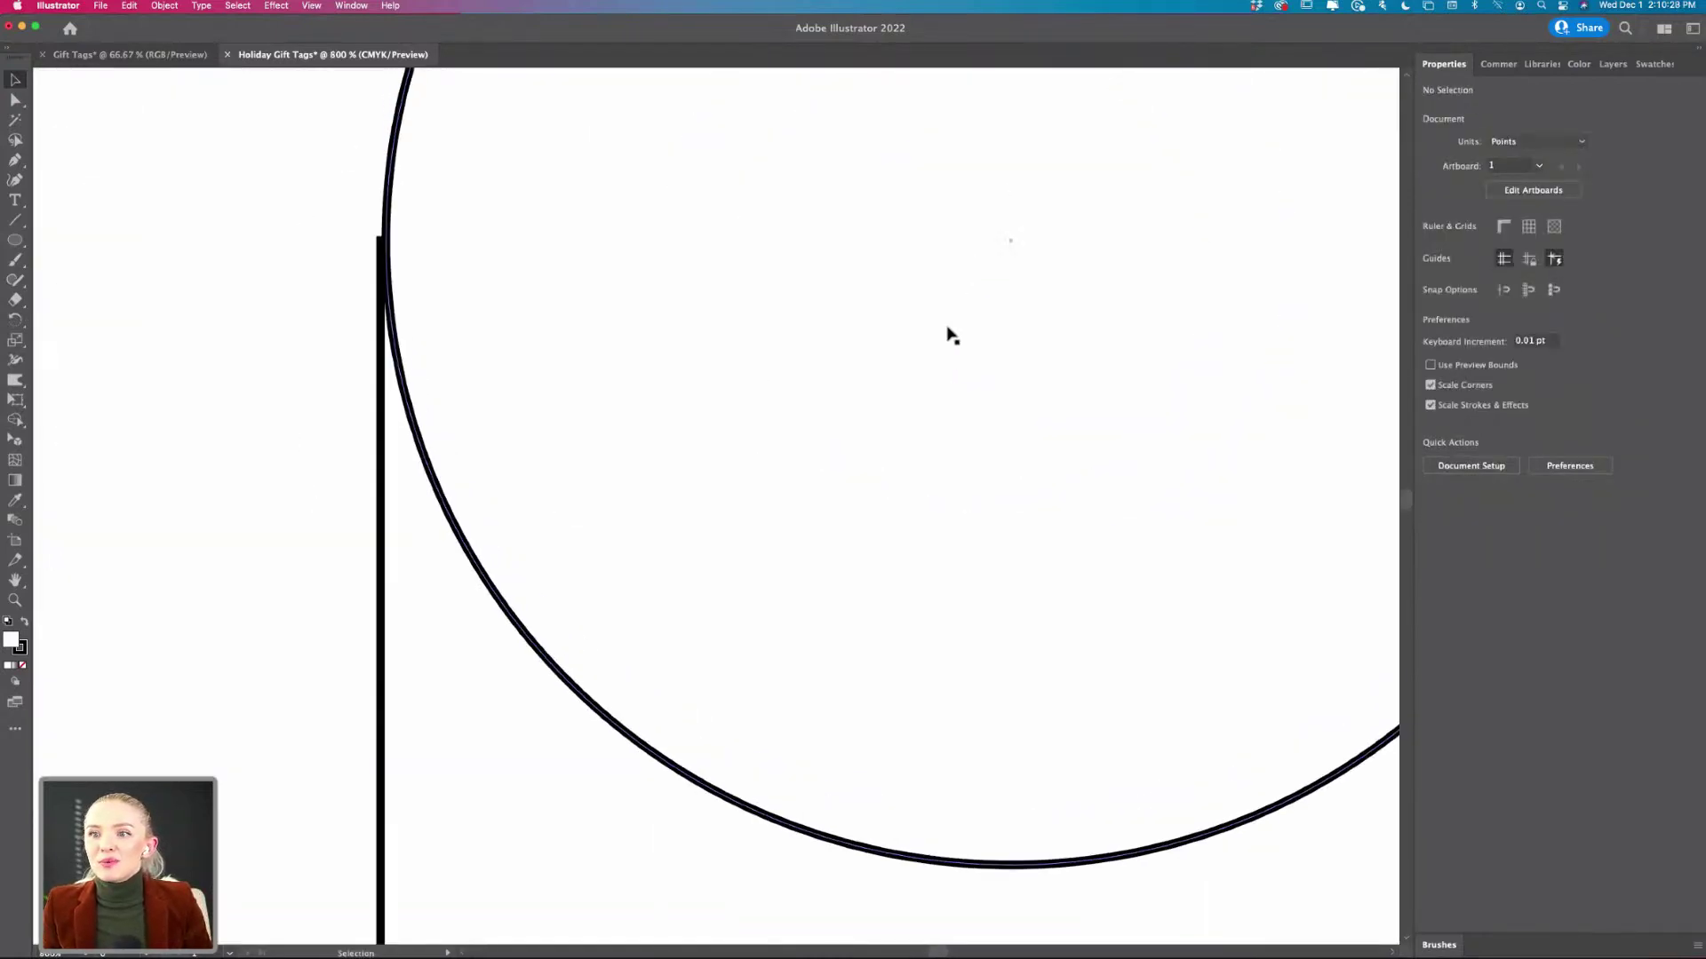
click(391, 271)
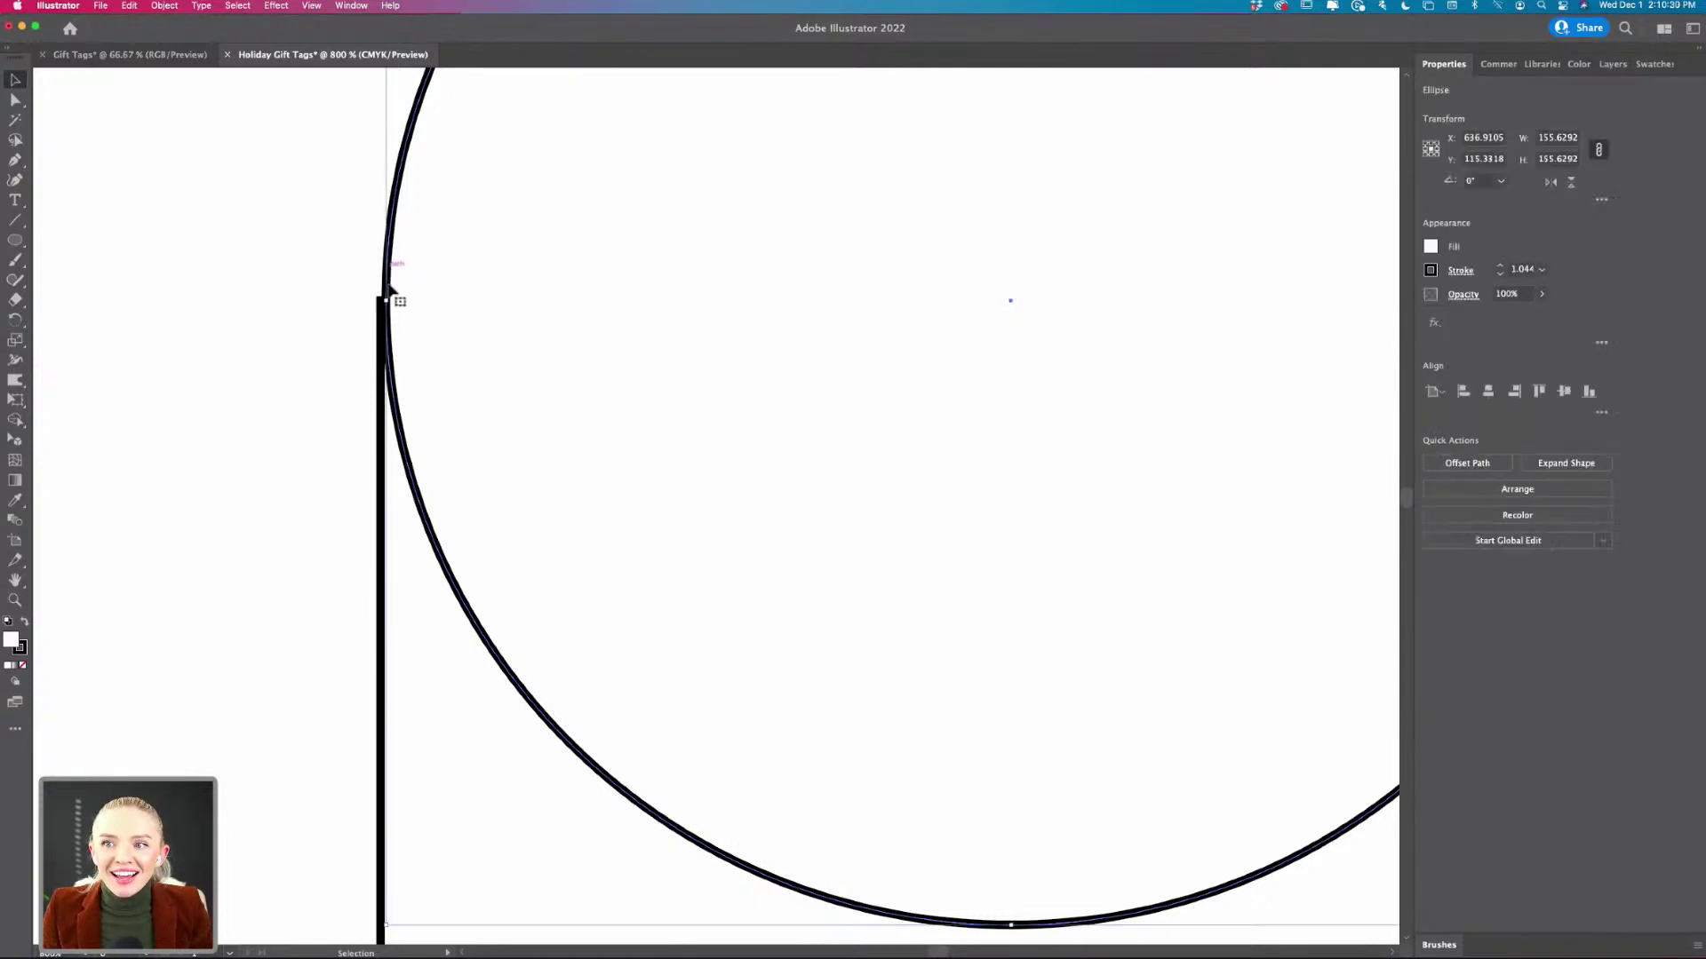
drag(384, 300, 381, 300)
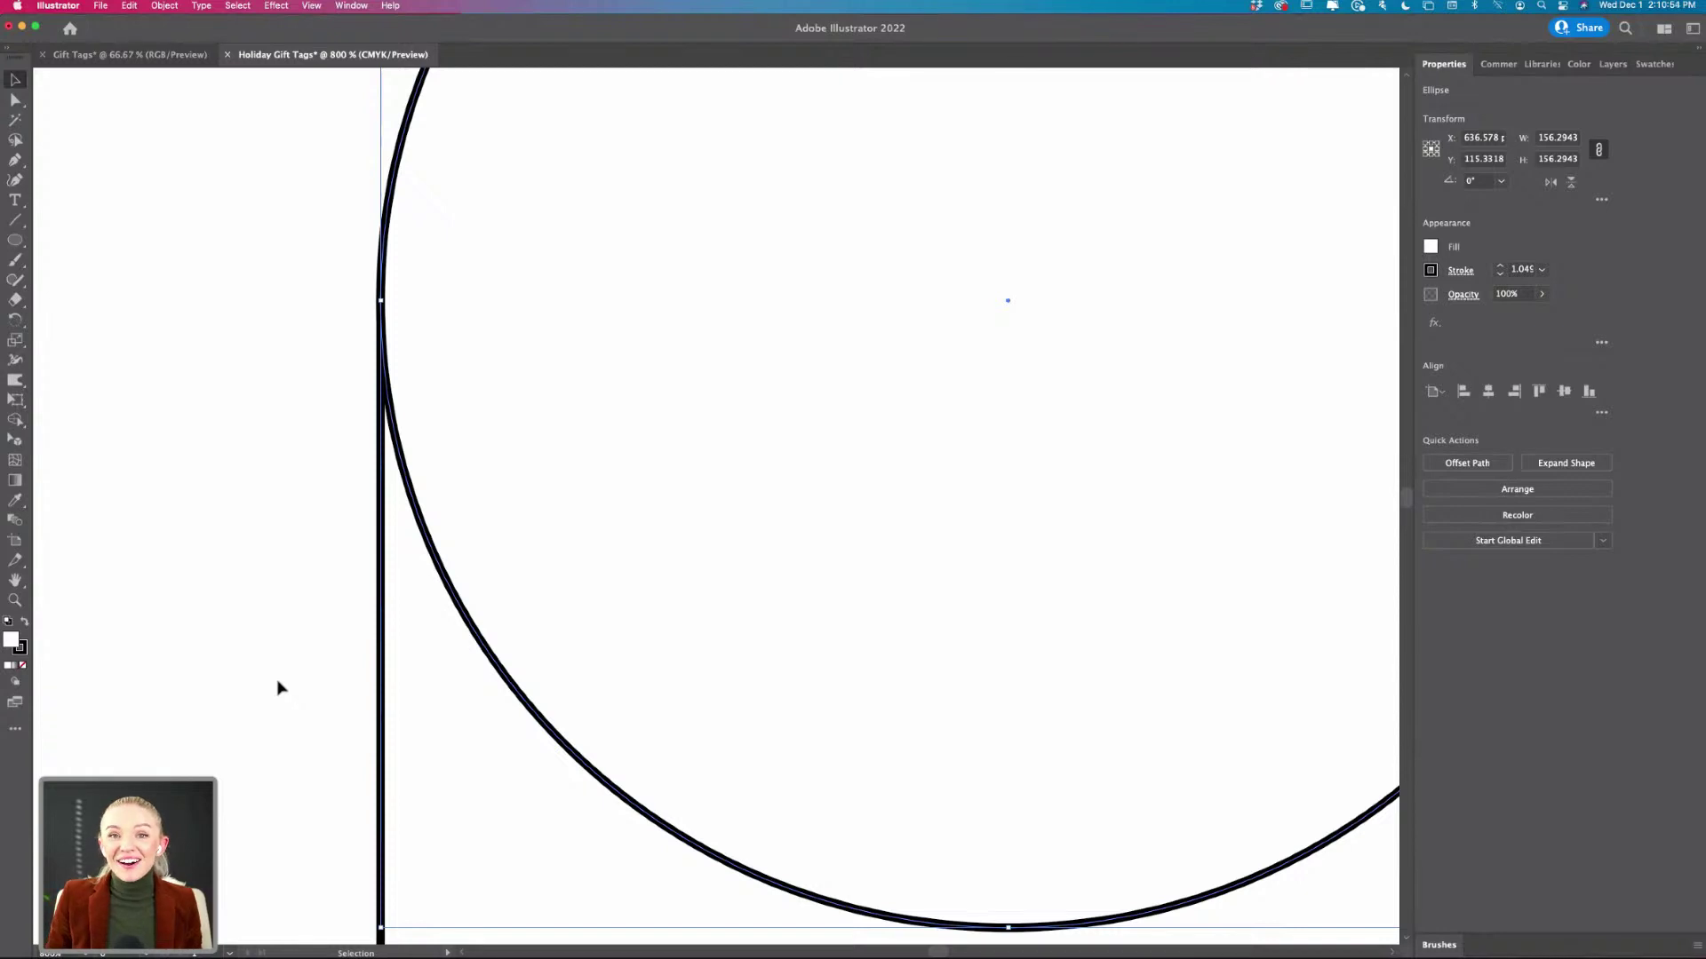
- Shorten the rectangle from its bottom edge so the circle and rectangle together stand about 269 pt tall
key(super+minus)
key(super+minus)
key(super+minus)
key(super+minus)
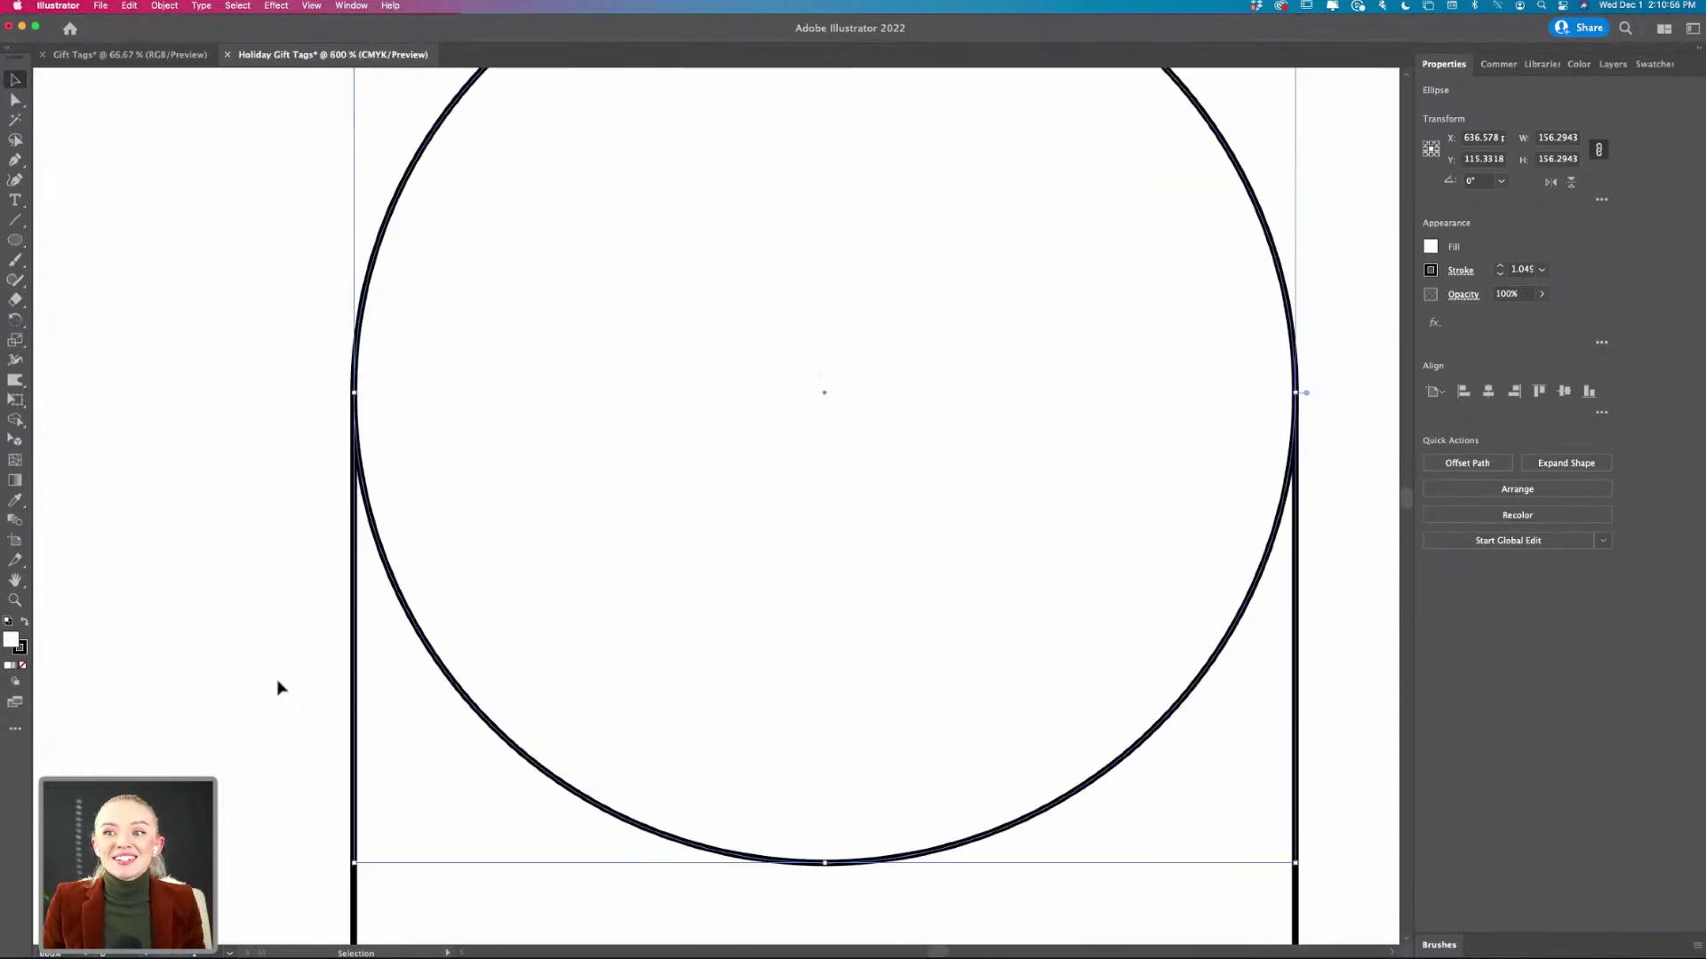
scroll(278, 687, down, 3)
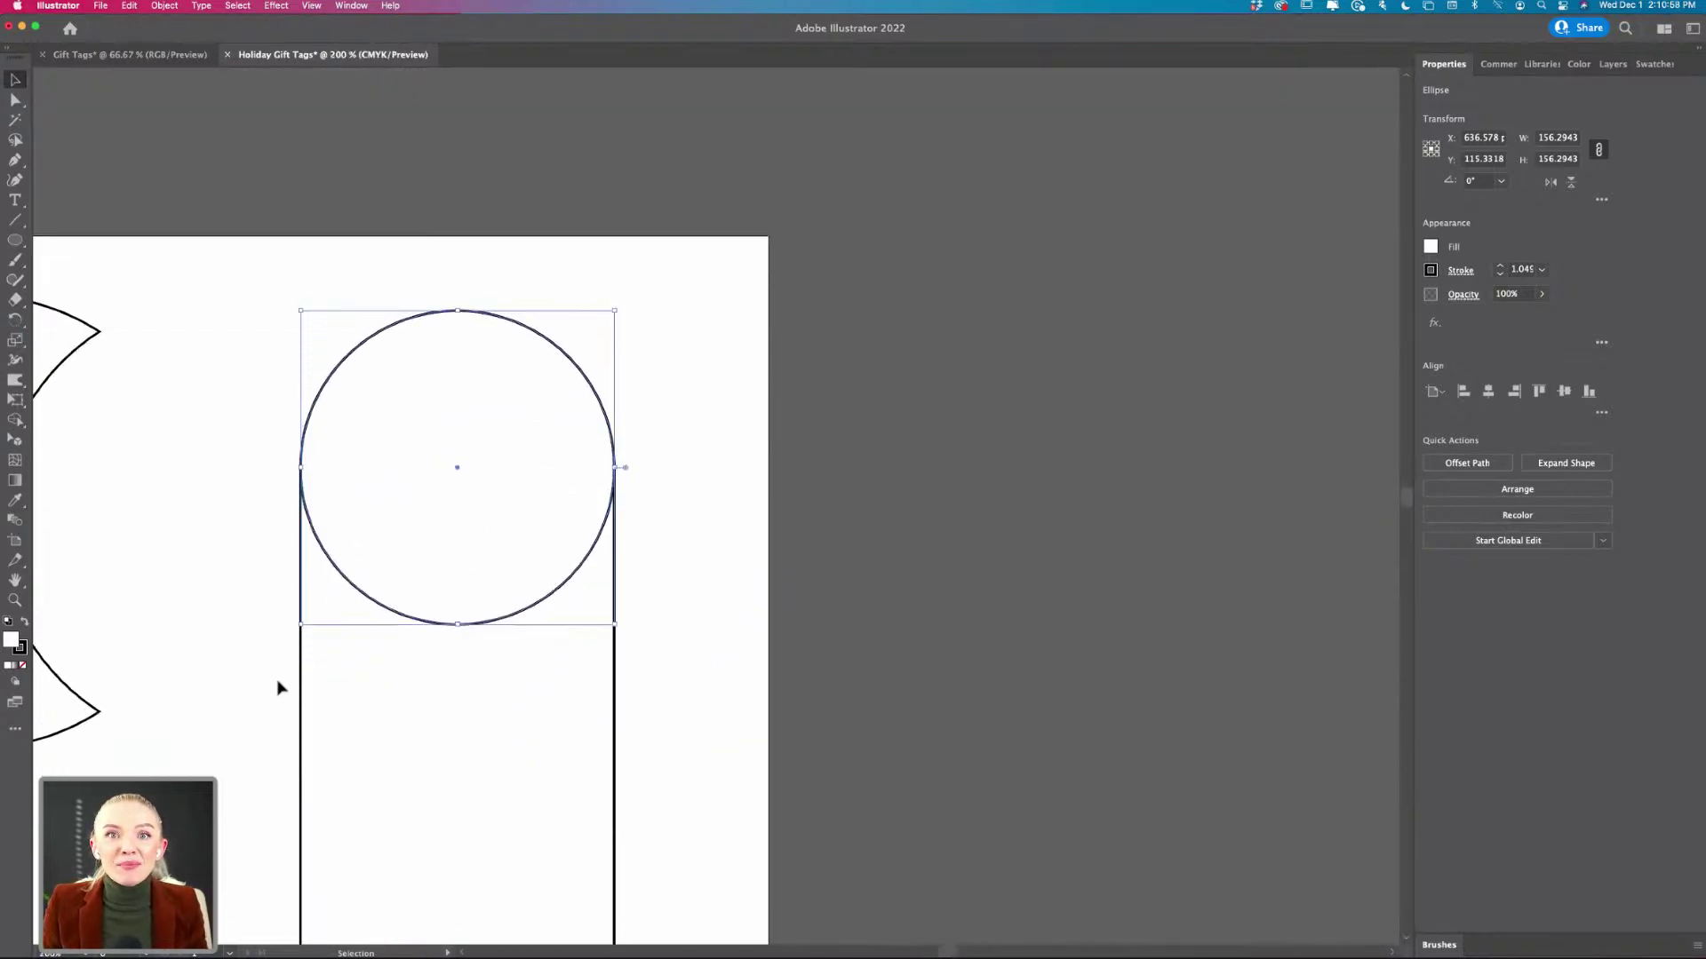
scroll(278, 686, down, 3)
scroll(278, 687, left, 6)
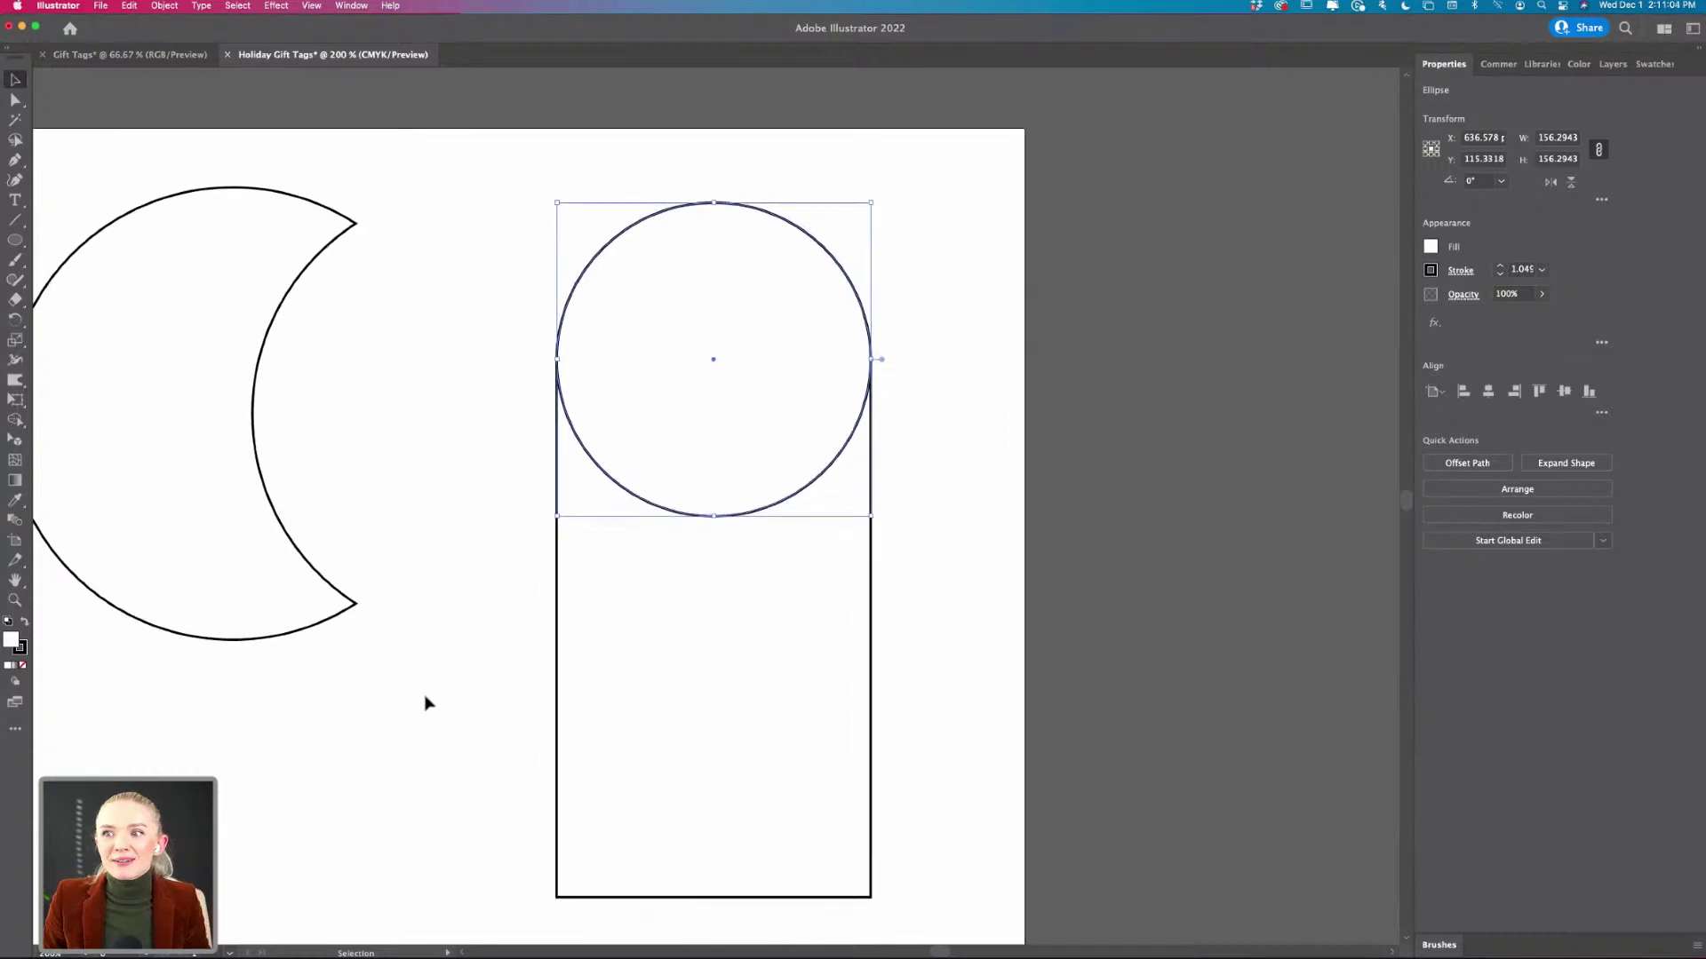
scroll(426, 701, down, 1)
scroll(426, 701, left, 2)
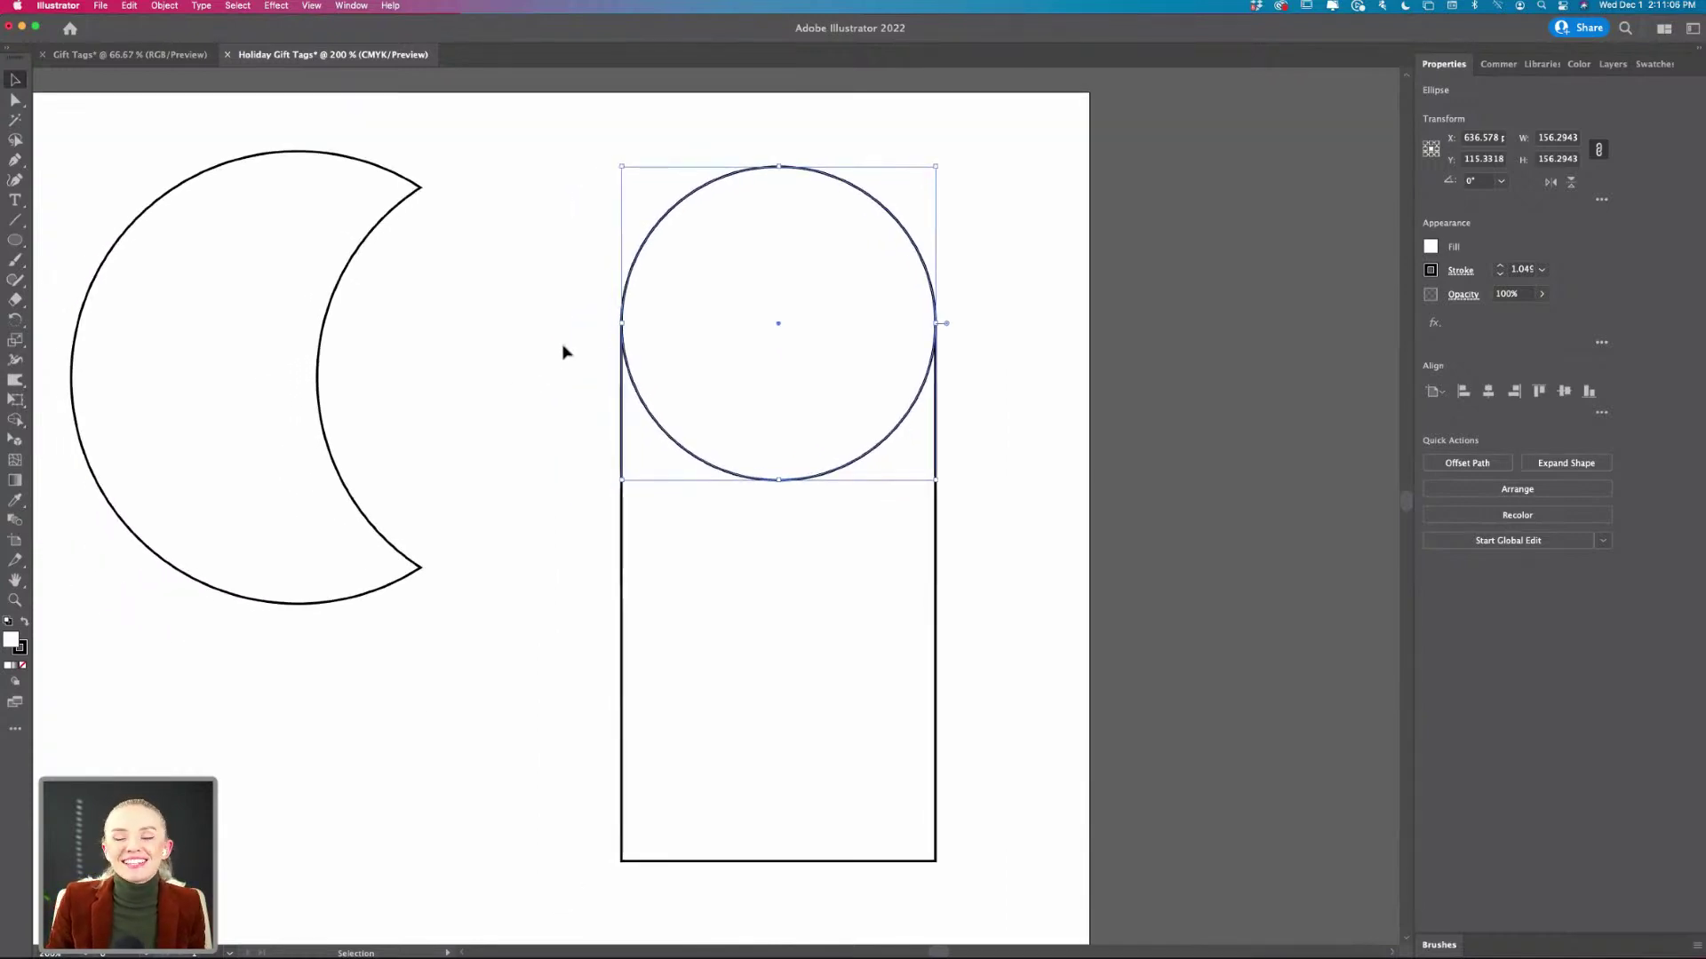
click(957, 297)
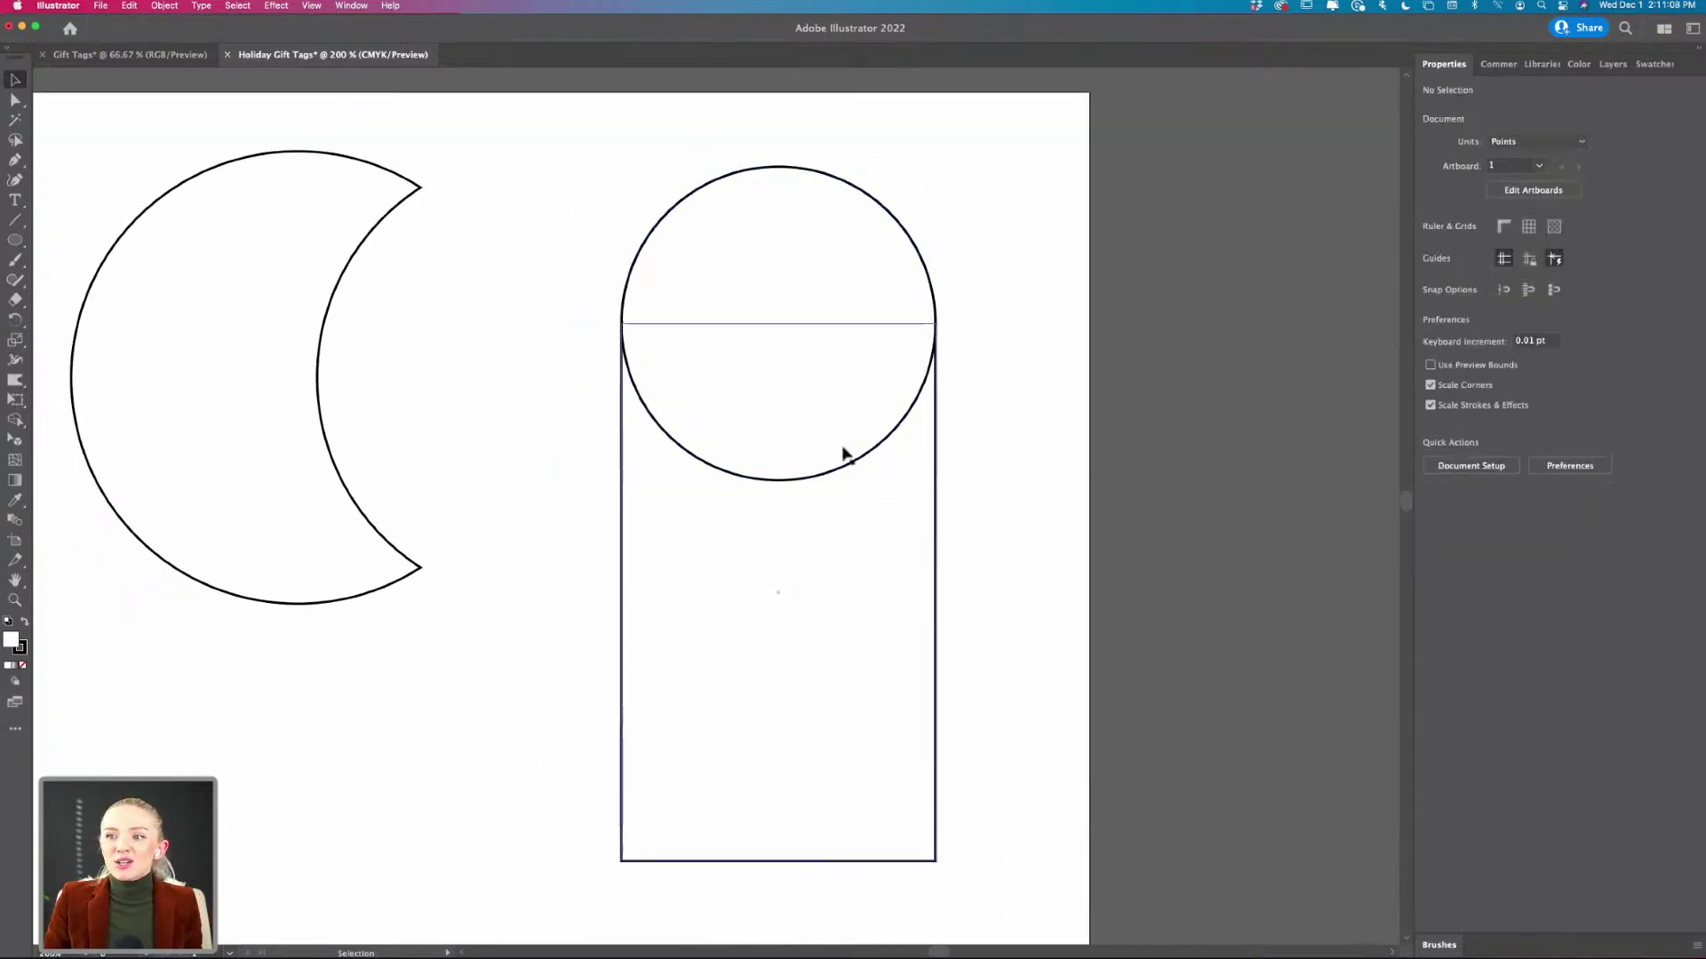
scroll(804, 370, down, 1)
scroll(804, 369, right, 2)
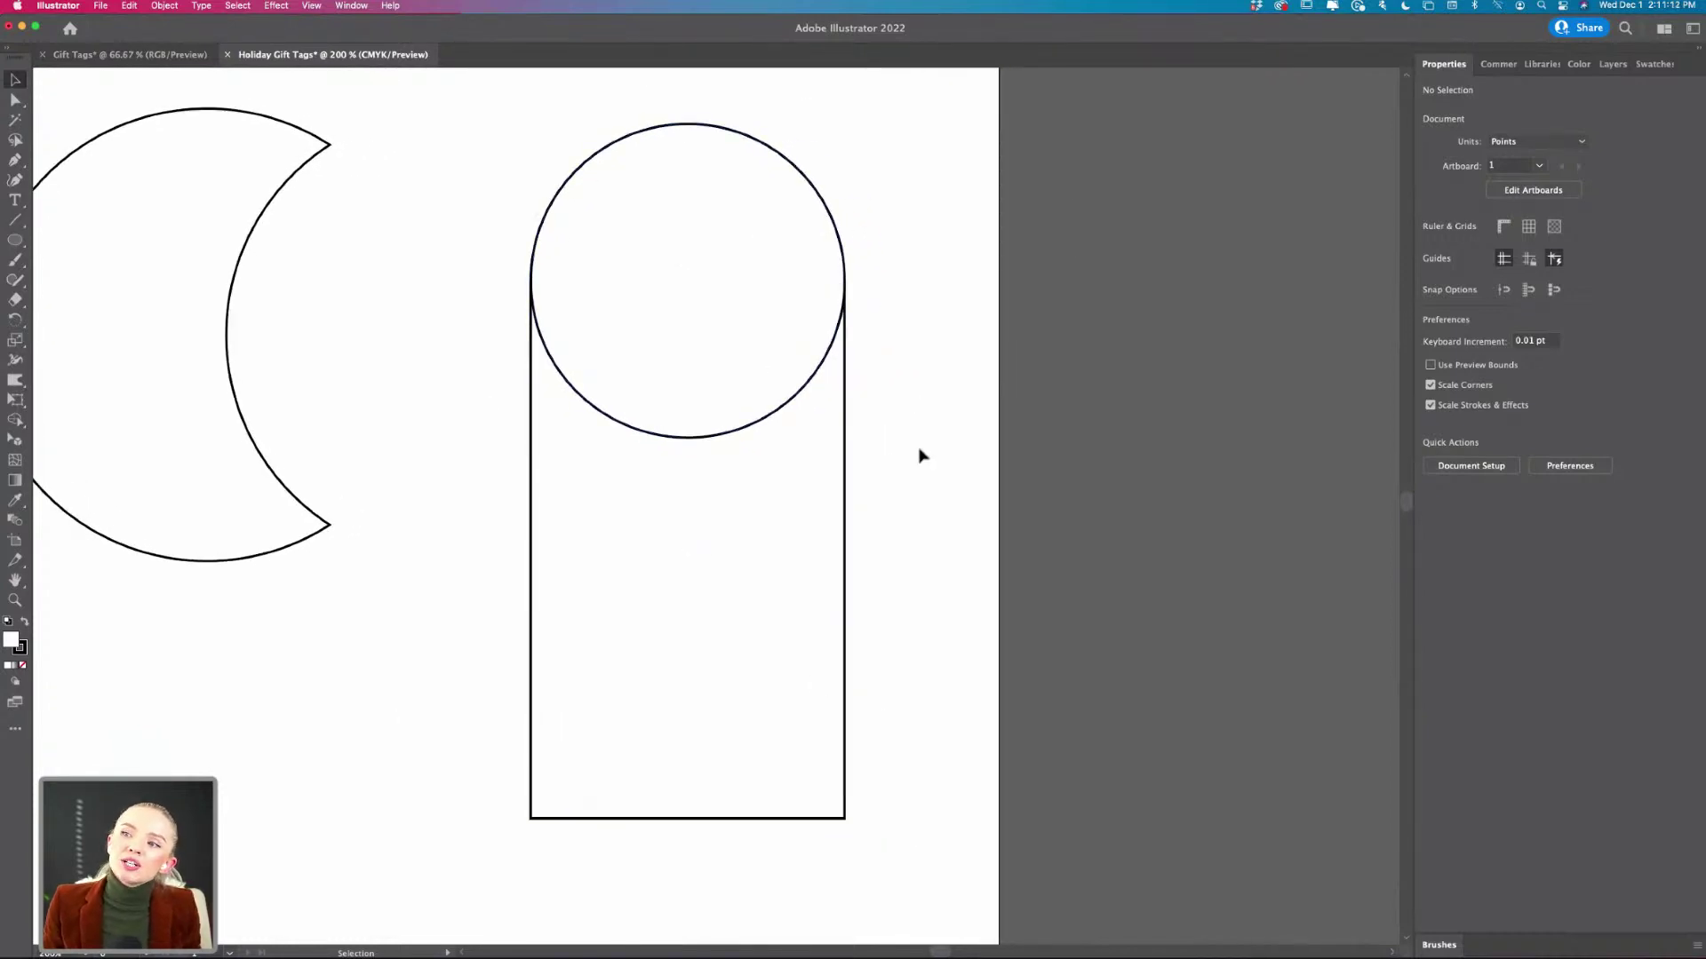
click(845, 723)
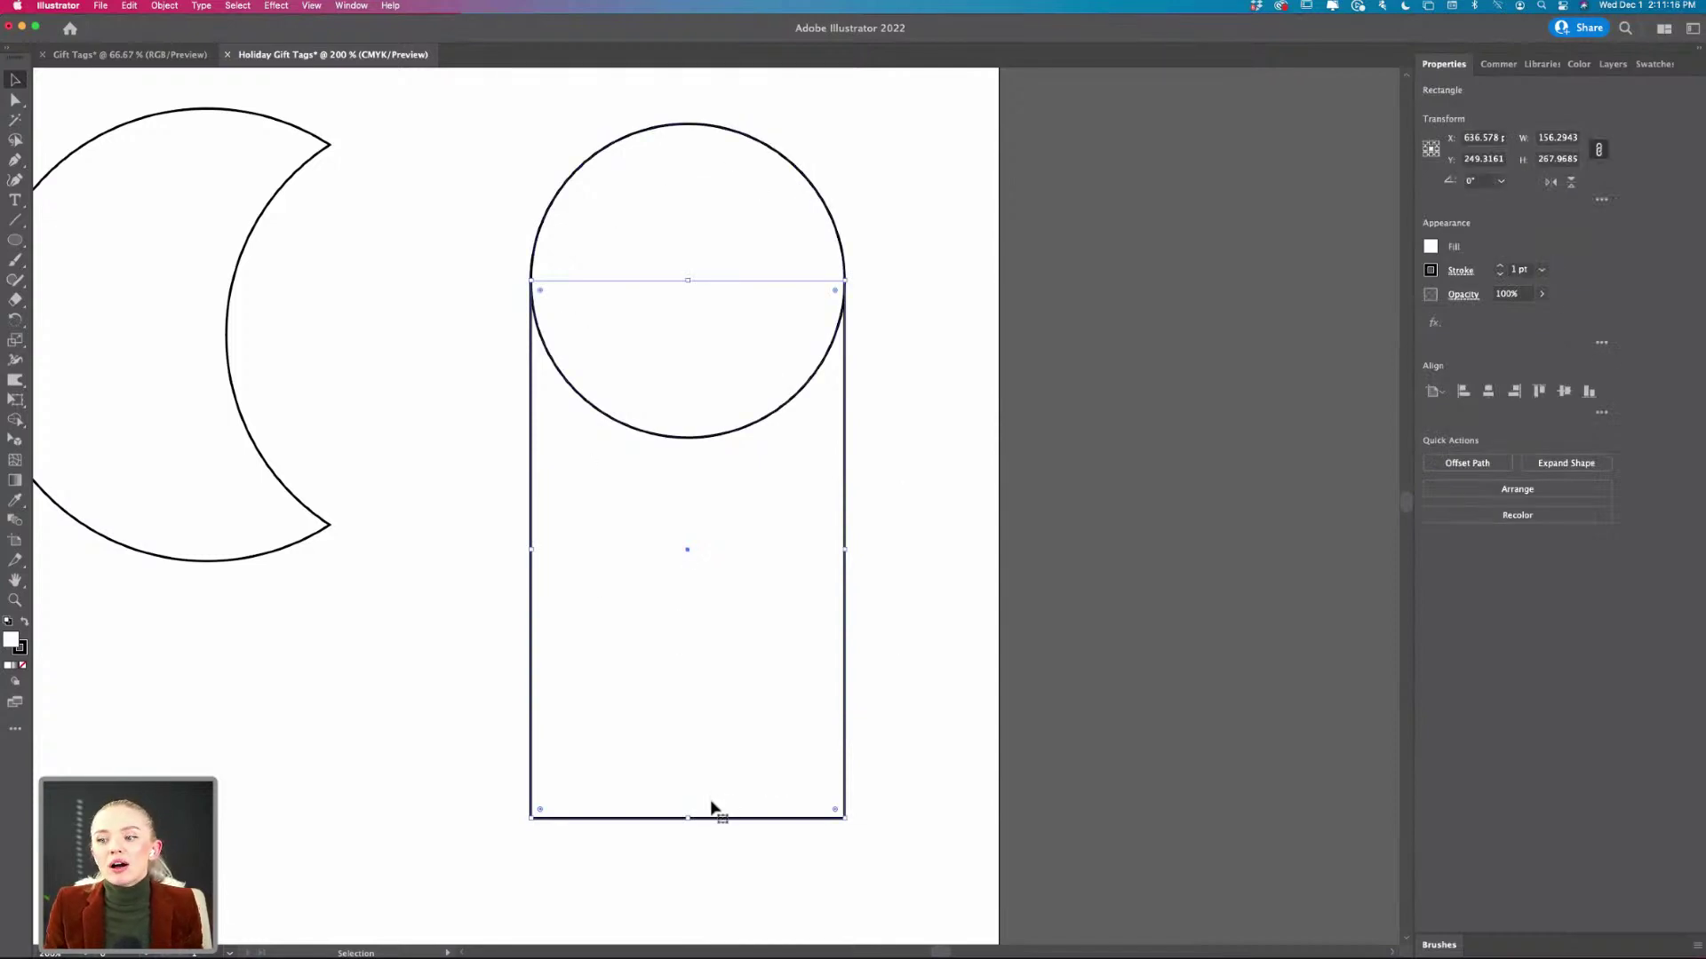
mouse_move(691, 818)
mouse_down()
mouse_move(689, 648)
mouse_move(689, 663)
mouse_up()
- Unite the overlapping circle and rectangle into a single round-topped tag shape
click(918, 492)
drag(865, 161, 672, 435)
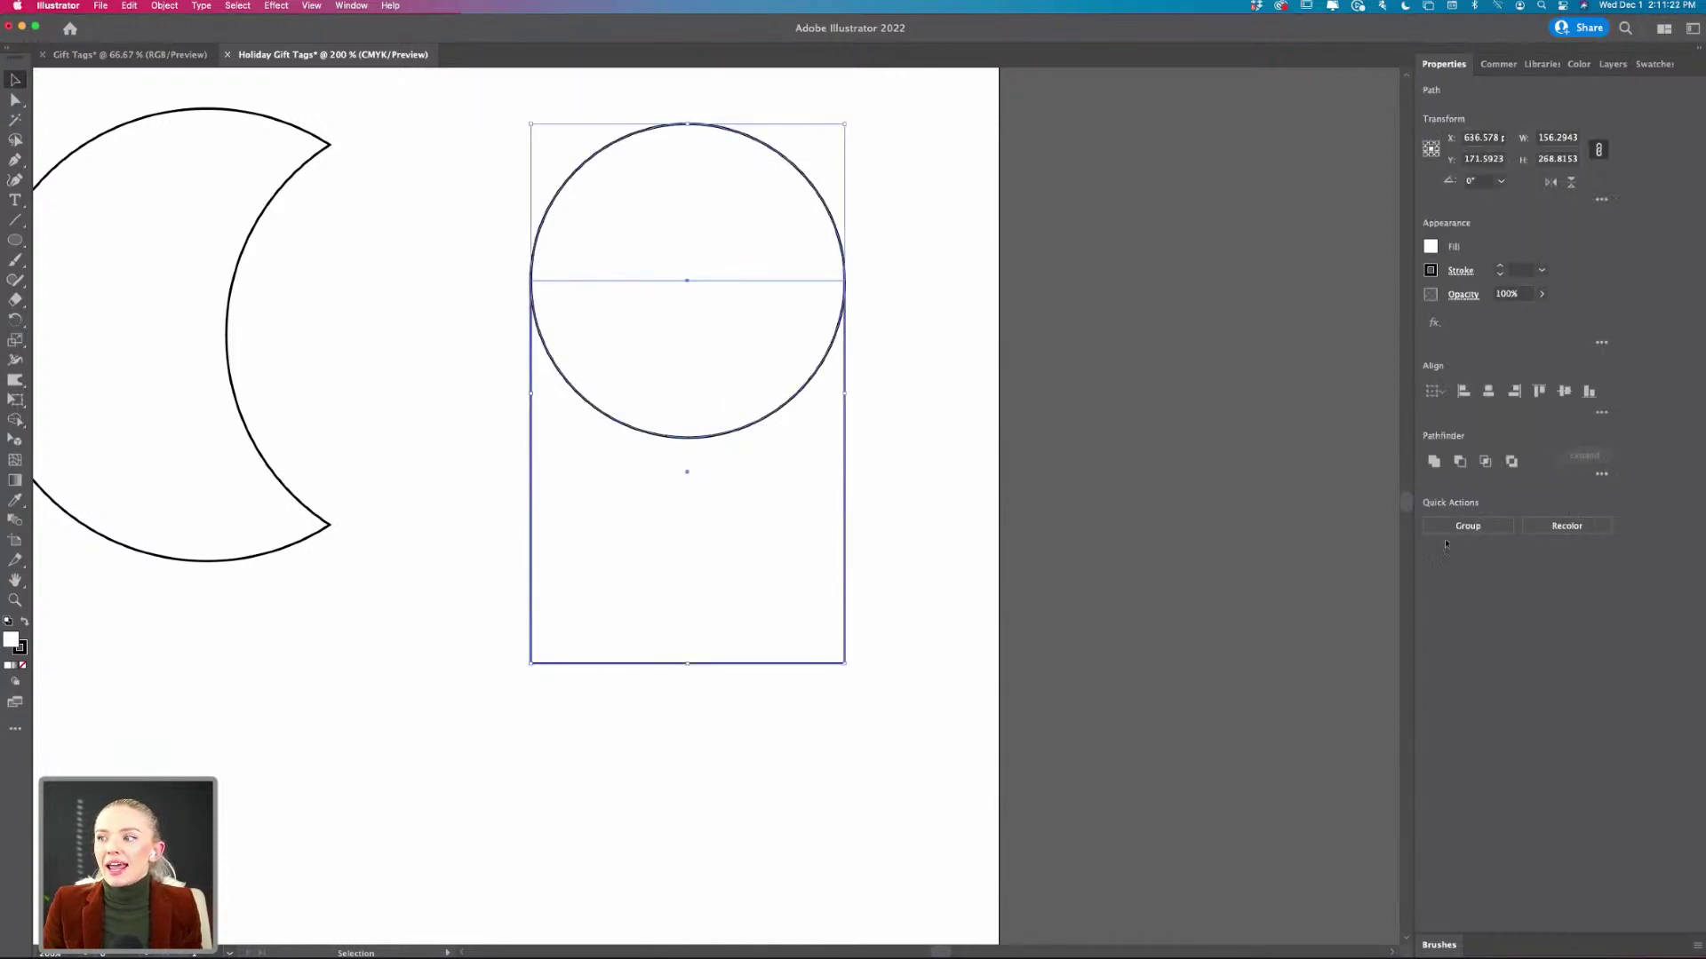
click(1435, 463)
click(908, 583)
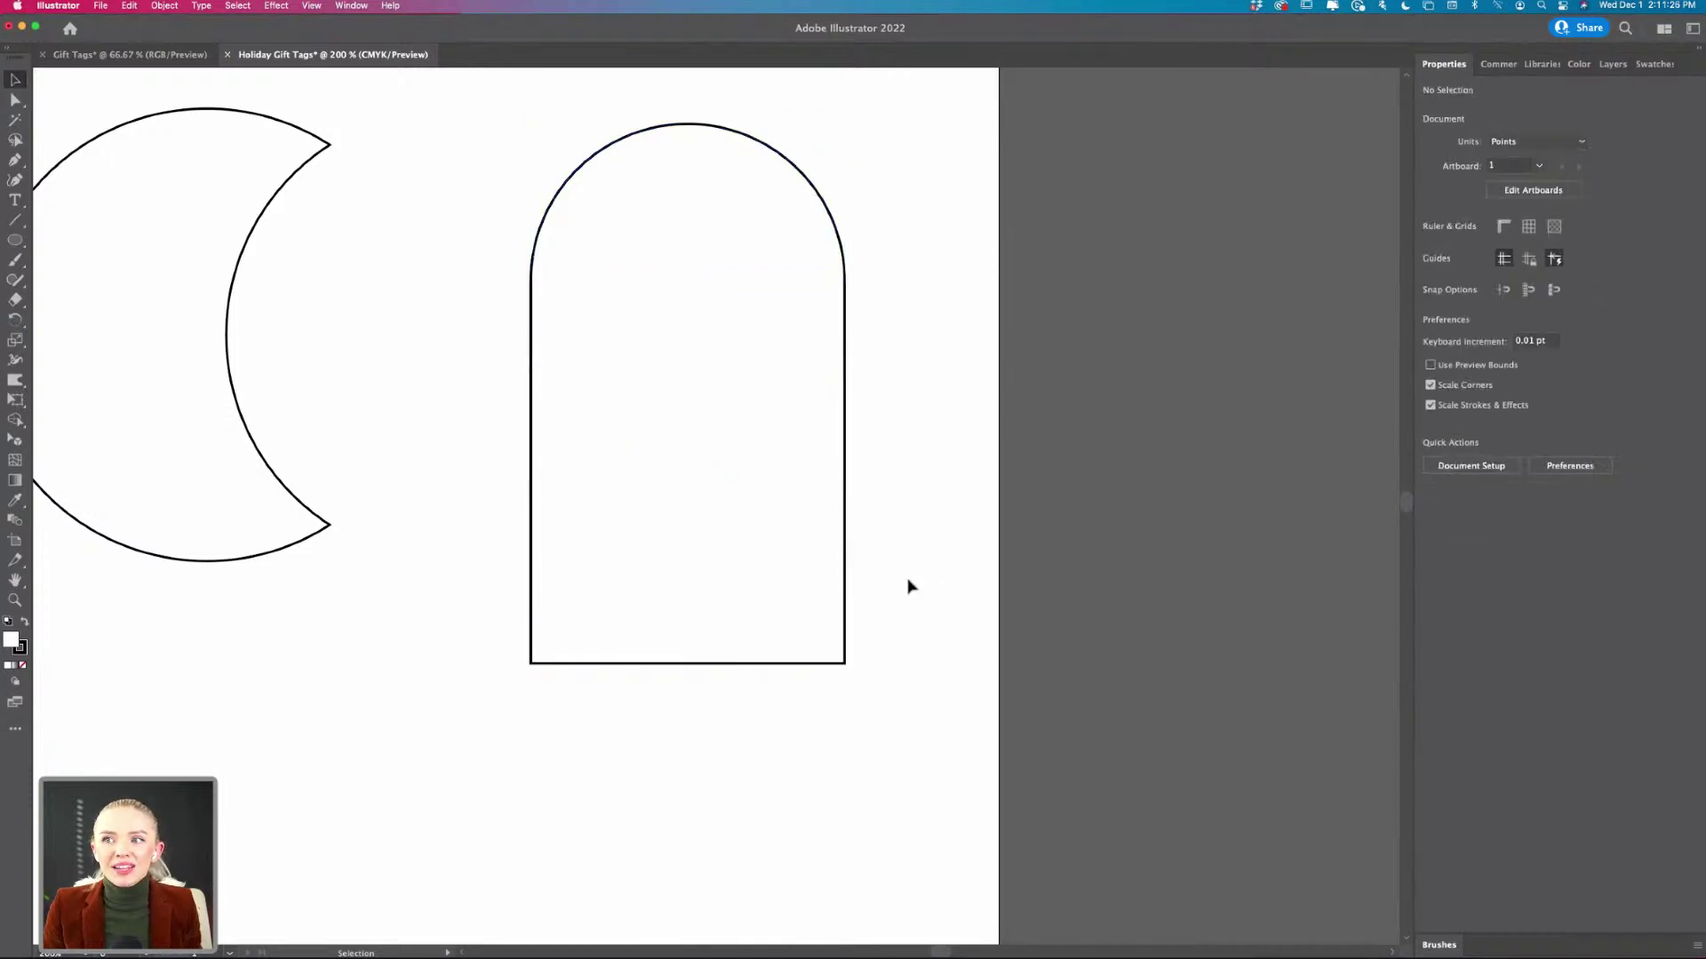
- Move the round-topped tag slightly left and up on the artboard
scroll(908, 583, down, 1)
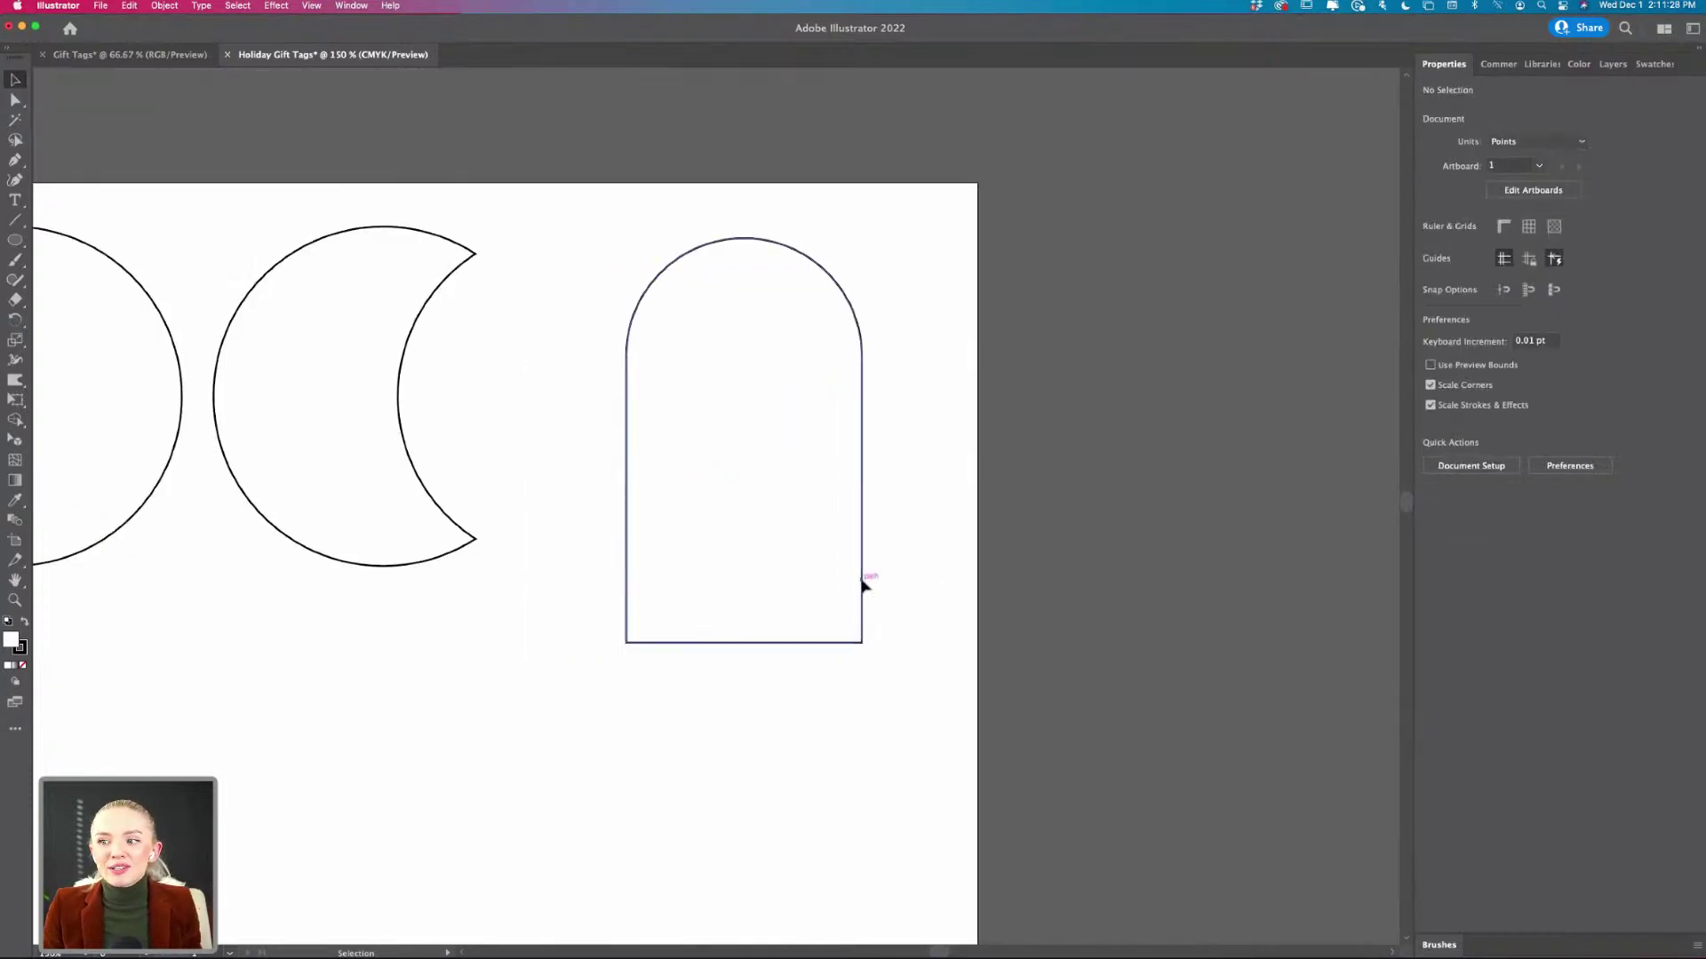
drag(862, 583, 842, 578)
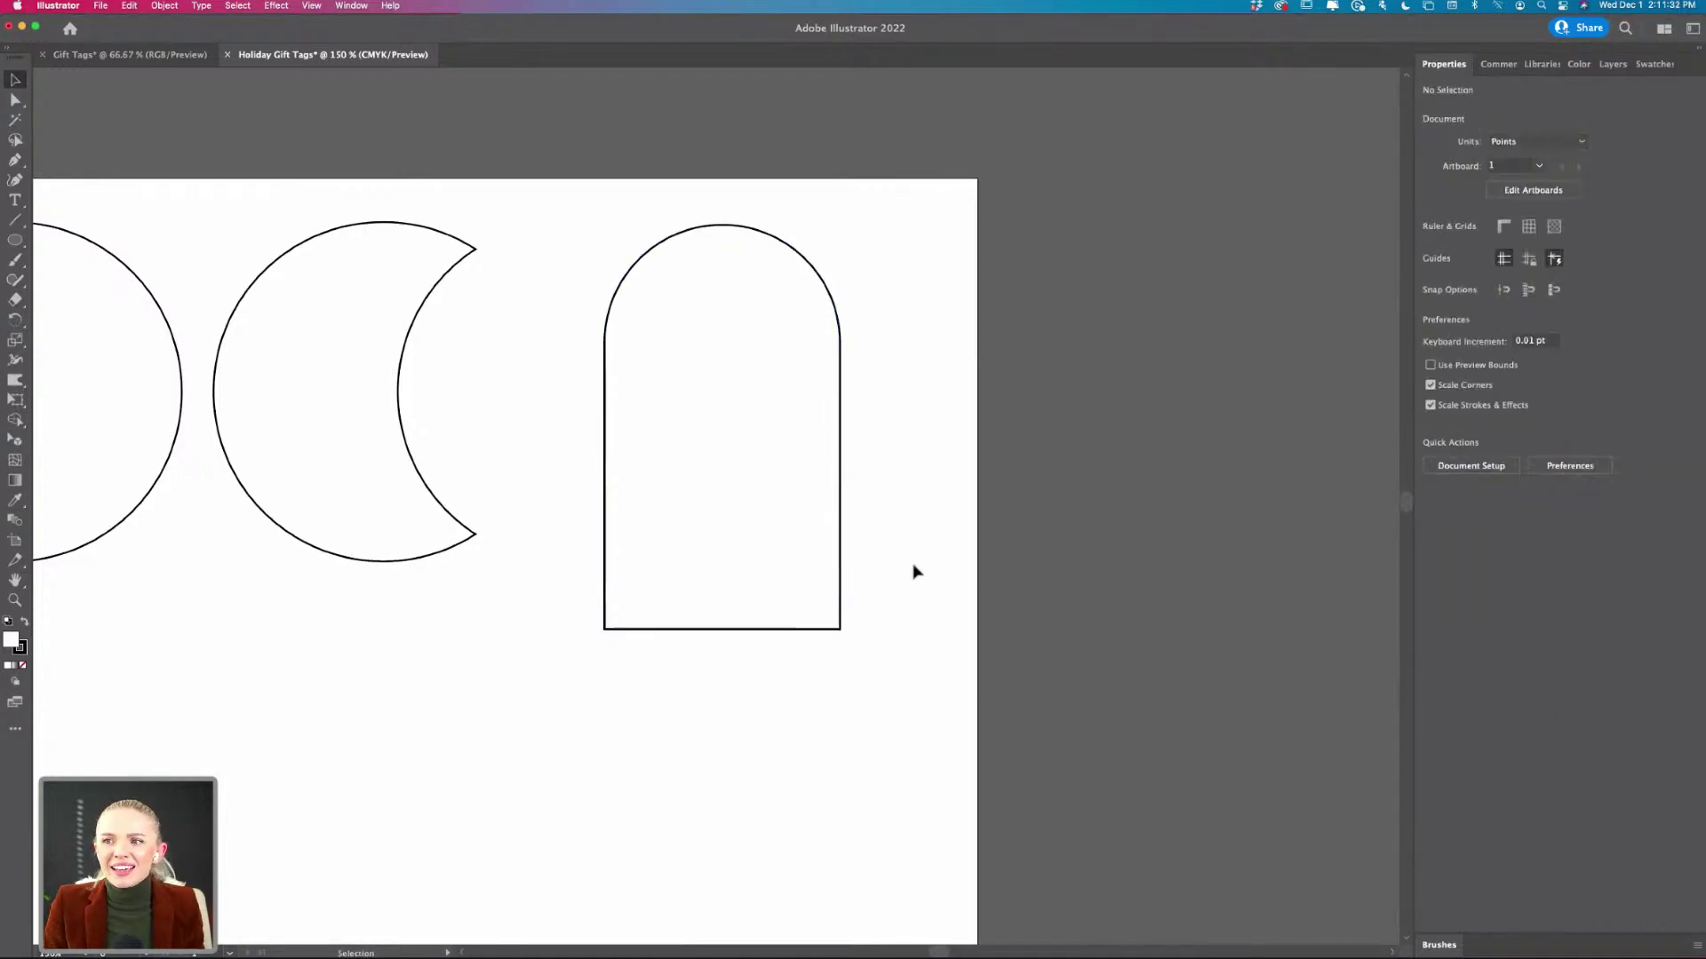
scroll(916, 572, down, 1)
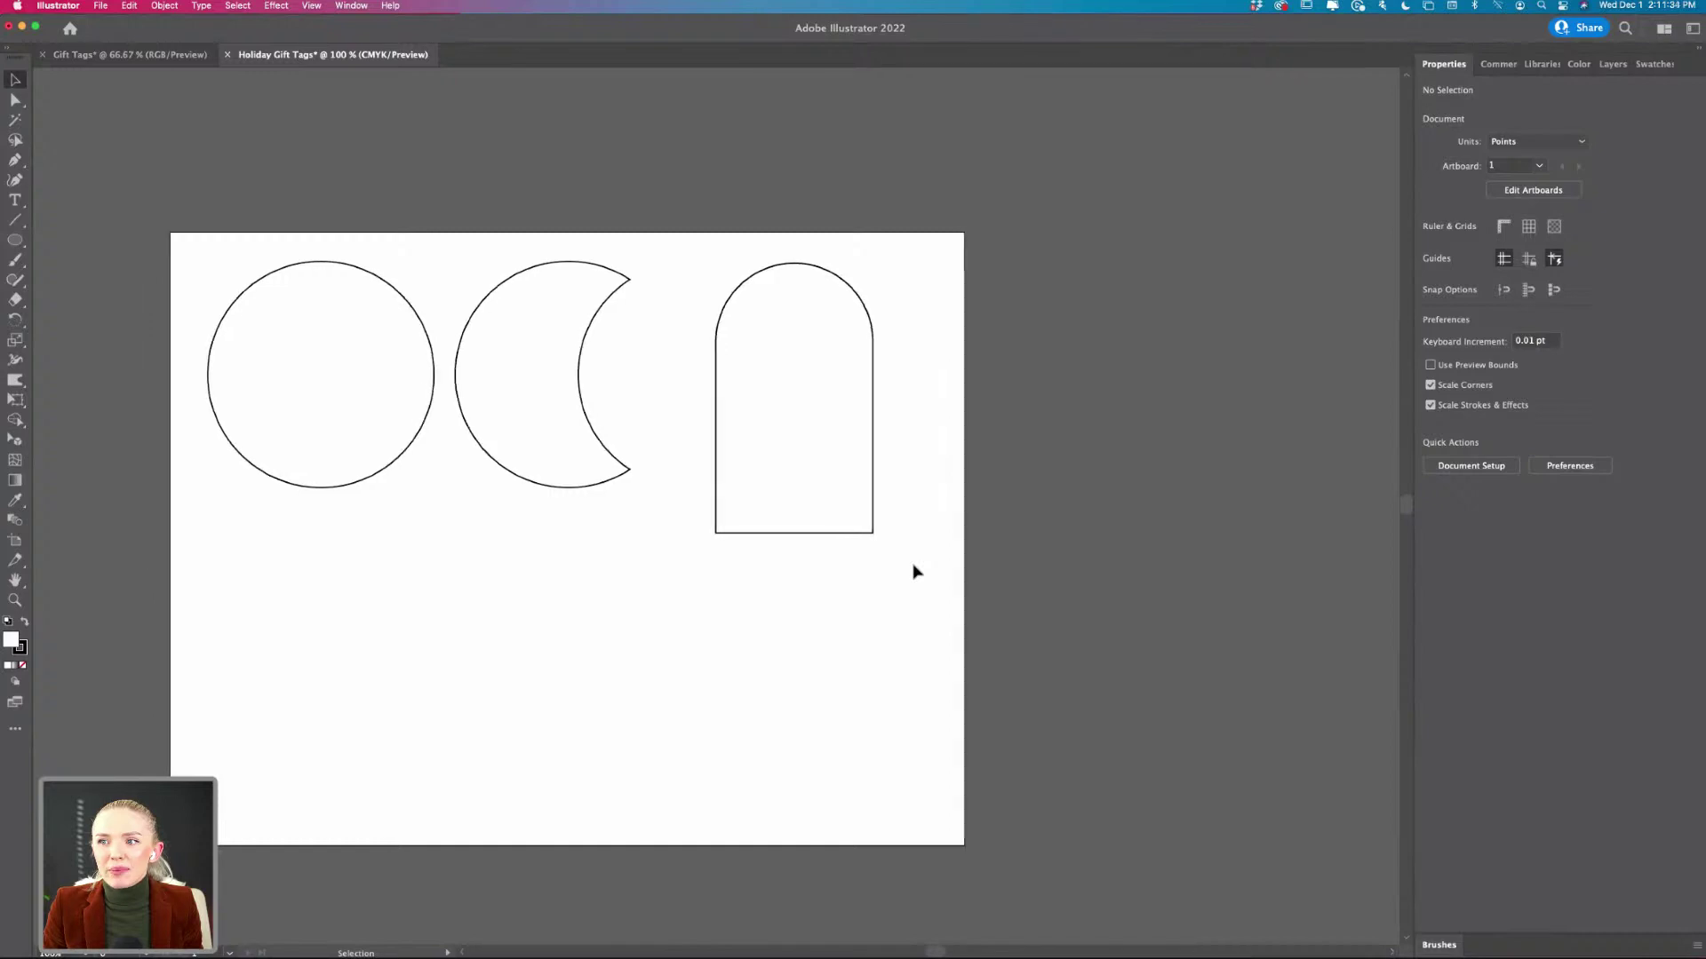
scroll(392, 586, up, 1)
scroll(392, 586, down, 1)
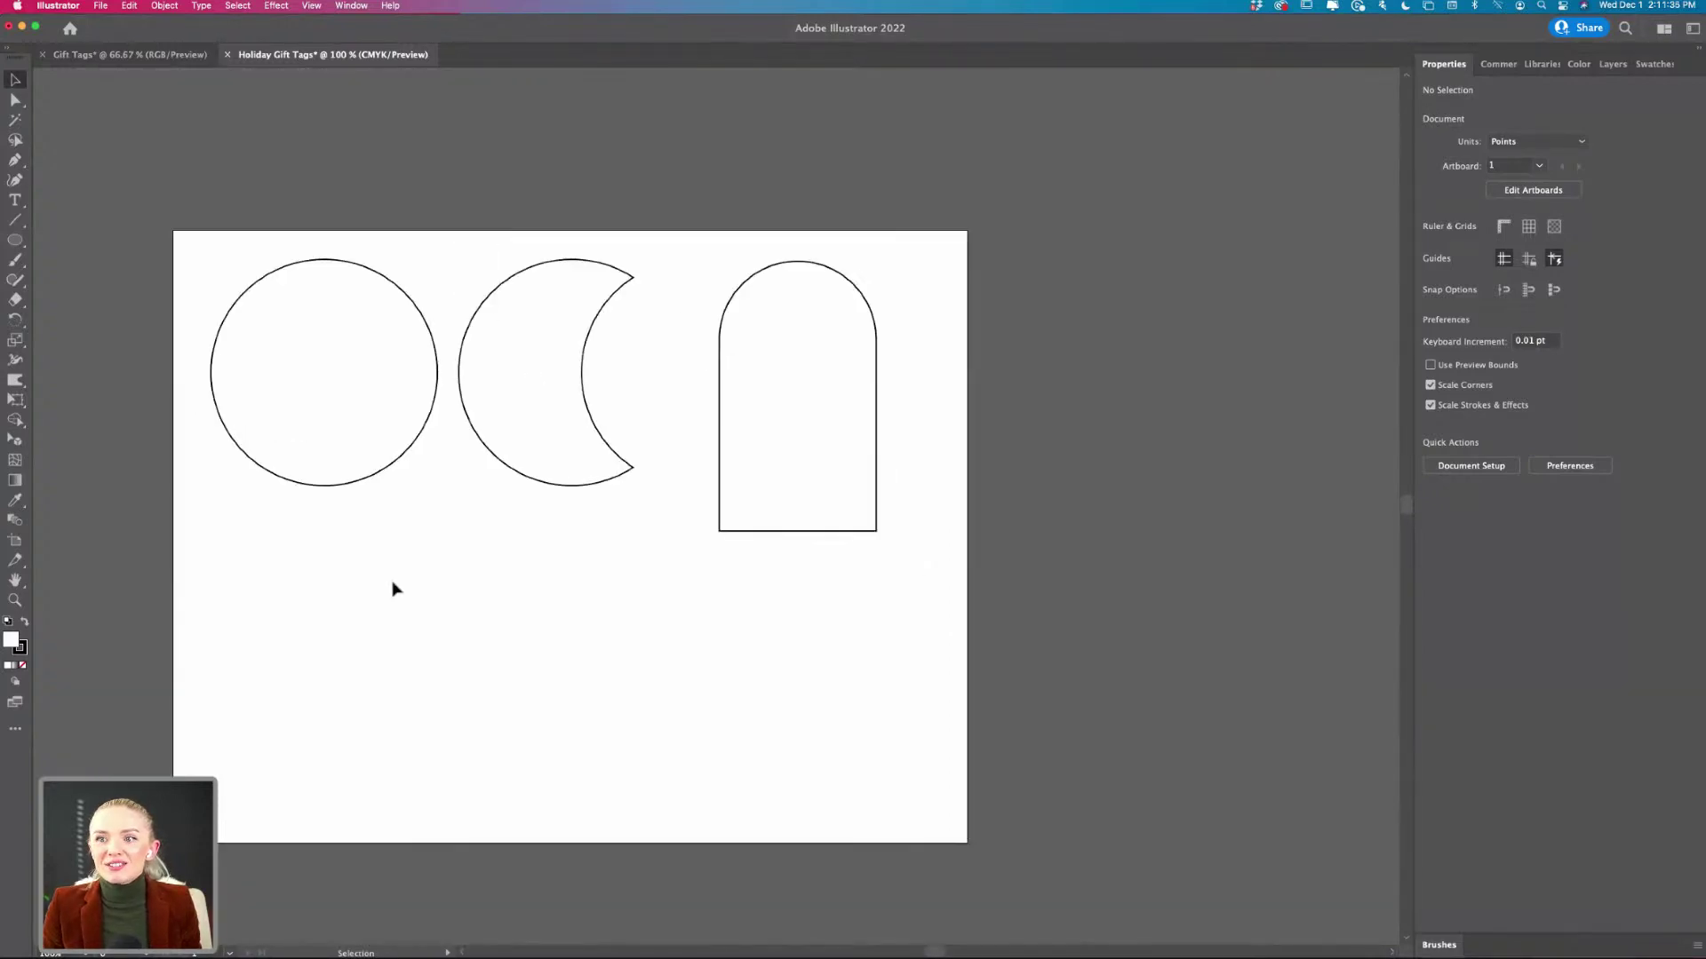
- Duplicate the large circle straight down by about 297 pt, into the lower-left area of the artboard
click(384, 473)
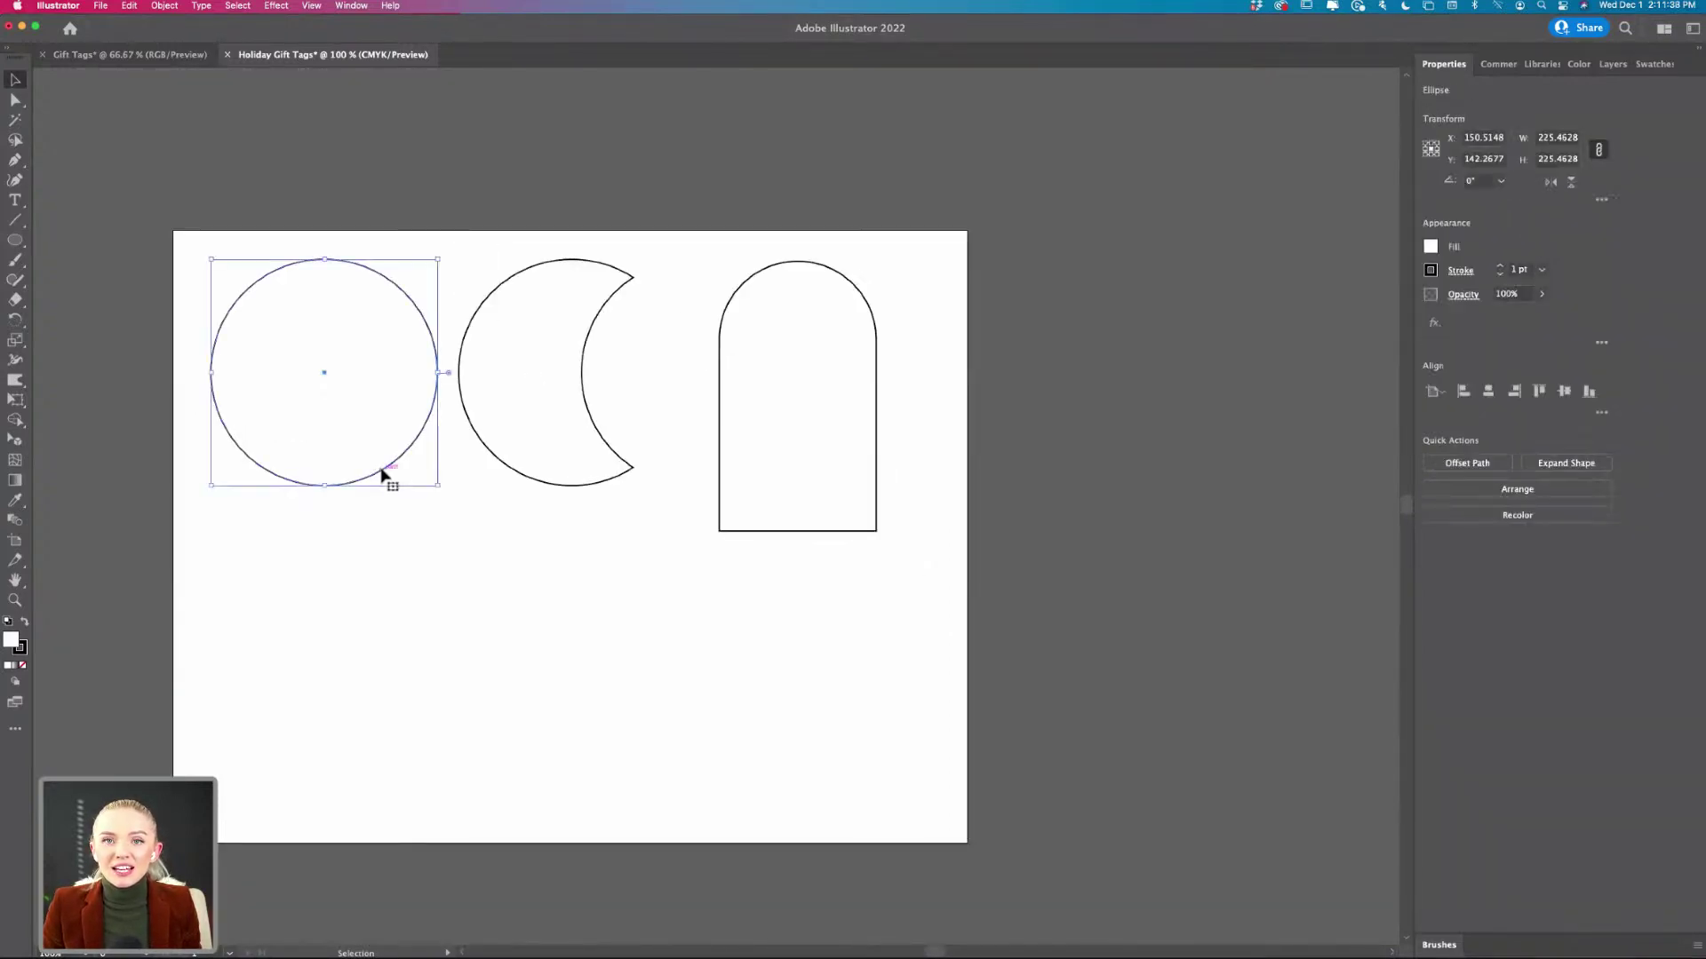
drag(384, 476, 373, 775)
scroll(371, 773, up, 1)
scroll(371, 773, left, 2)
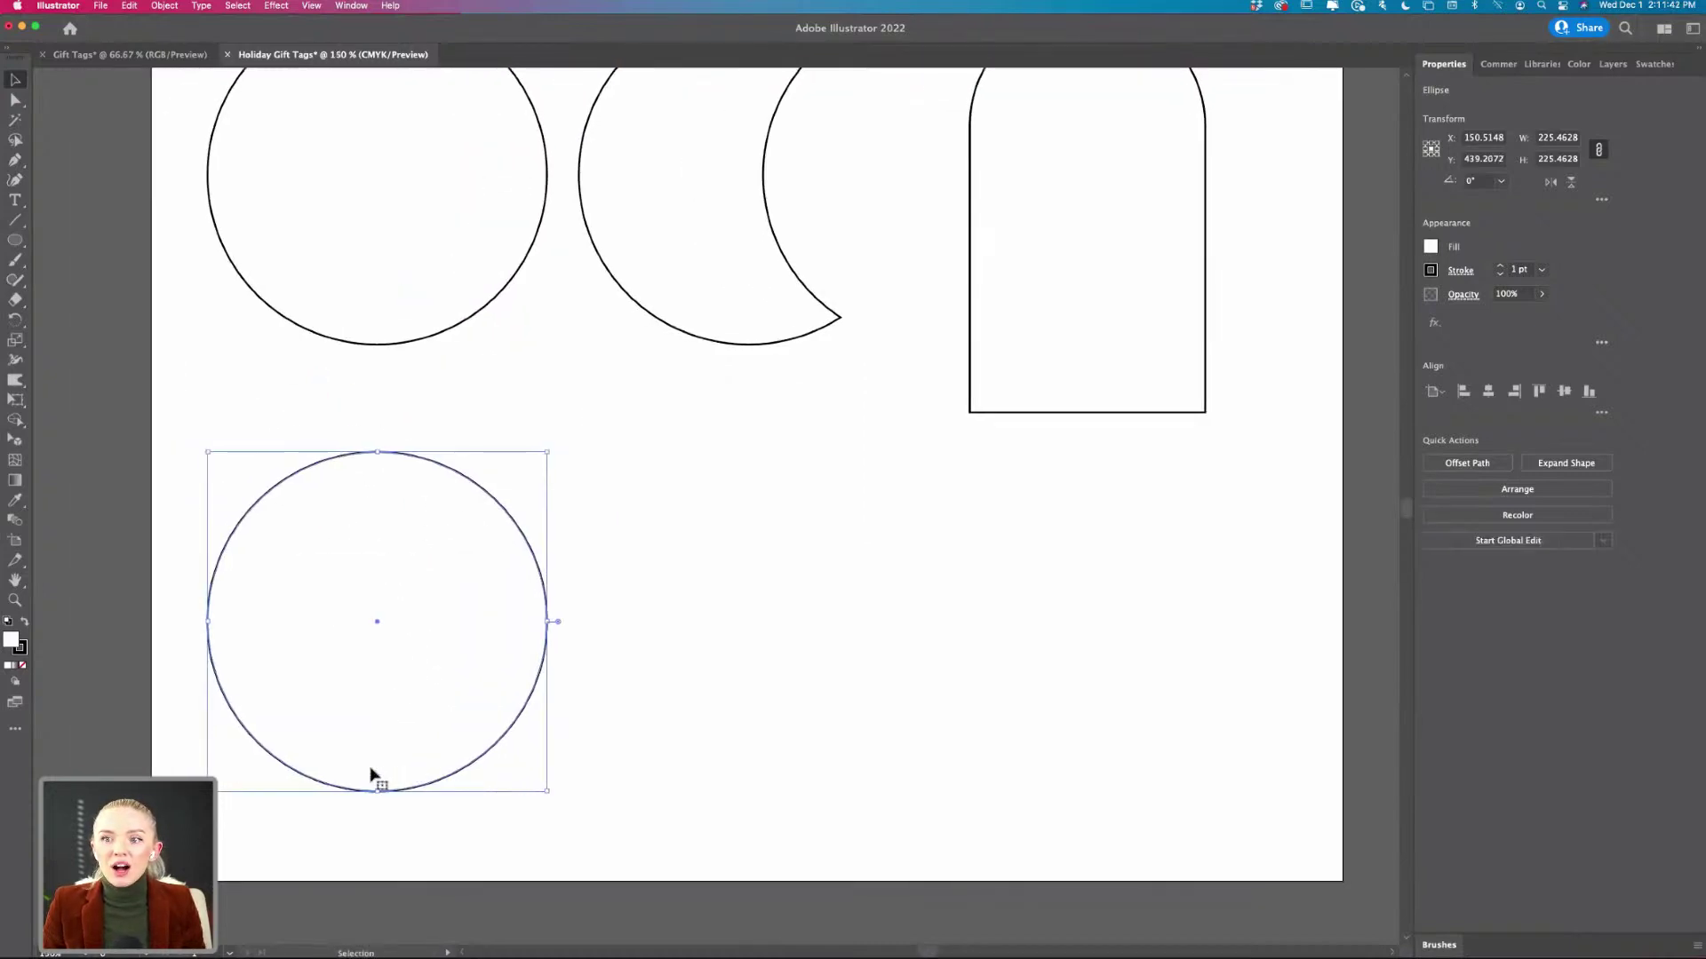
- Apply a Zig Zag effect to the lower circle with size 10 pt, Absolute, 6 ridges per segment and Smooth points
scroll(372, 773, up, 2)
scroll(371, 773, left, 2)
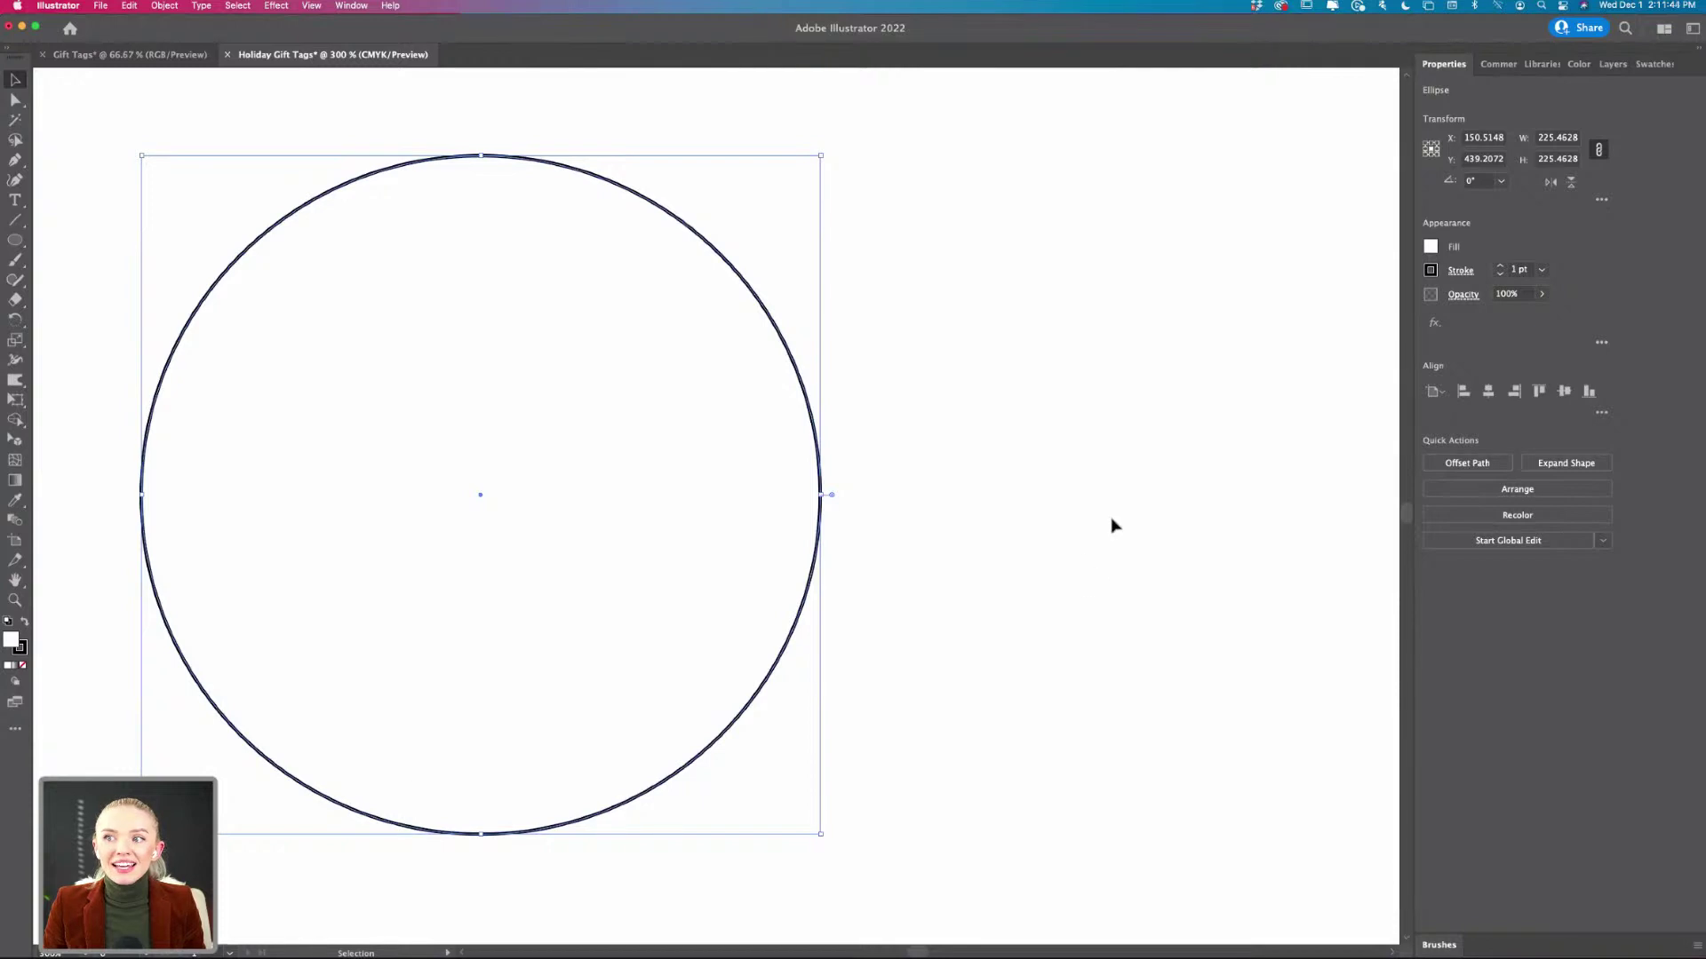
click(276, 6)
mouse_move(307, 144)
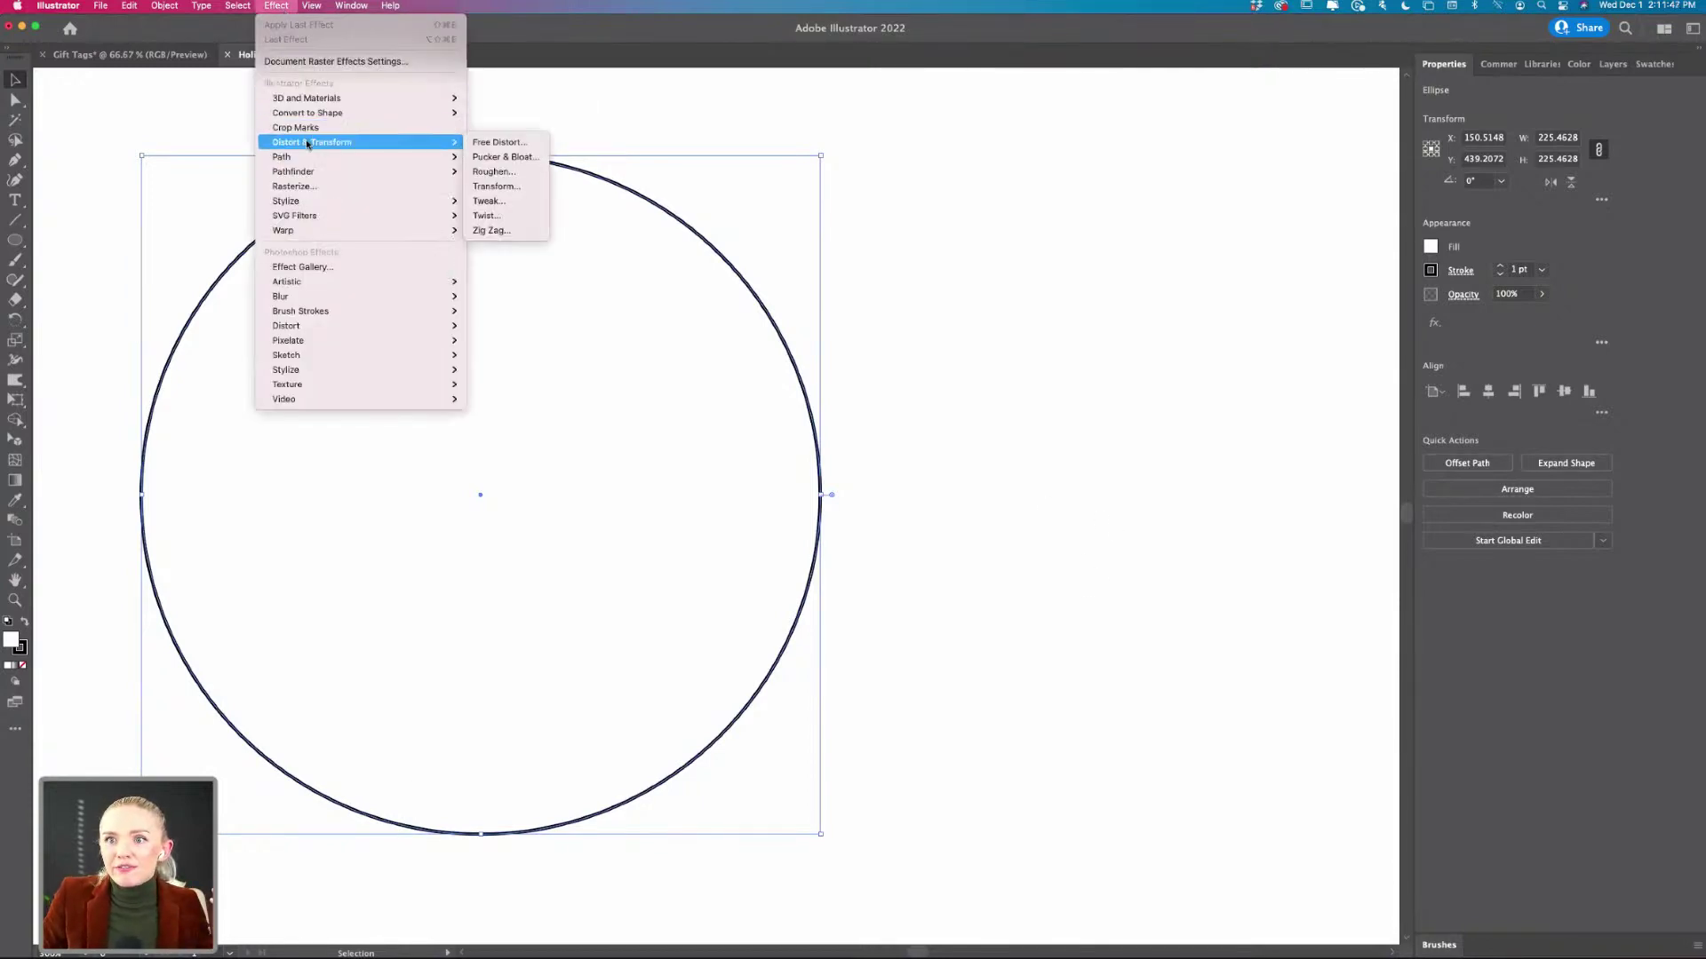
click(532, 232)
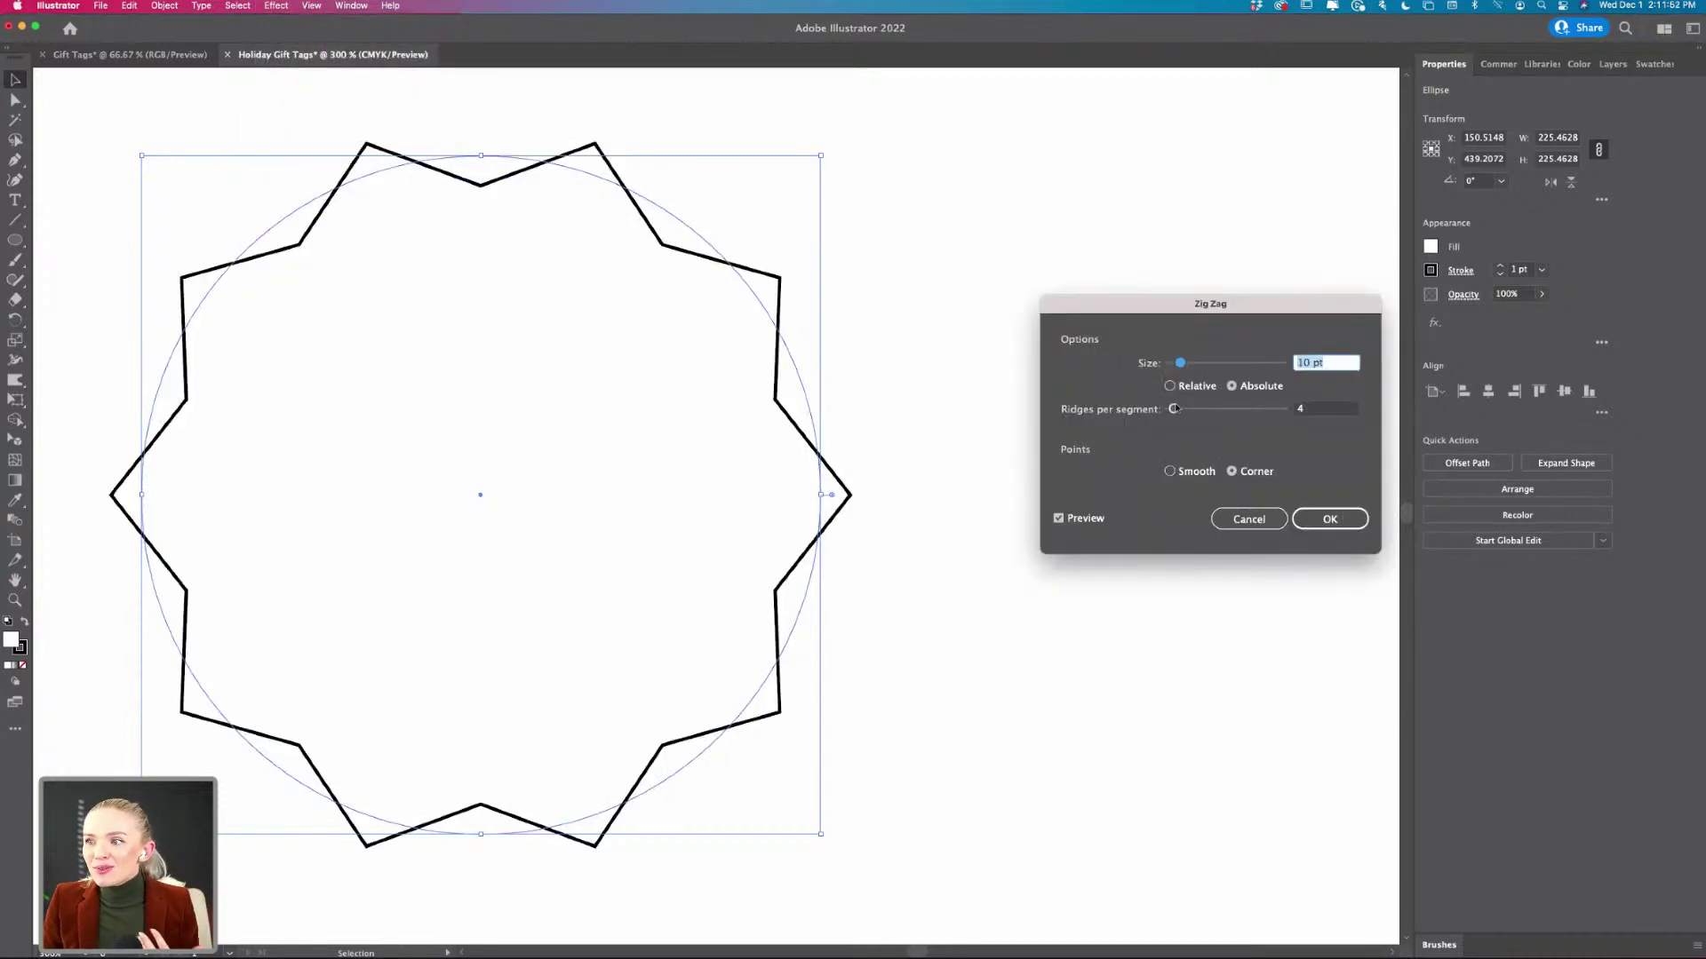
drag(1174, 408, 1187, 364)
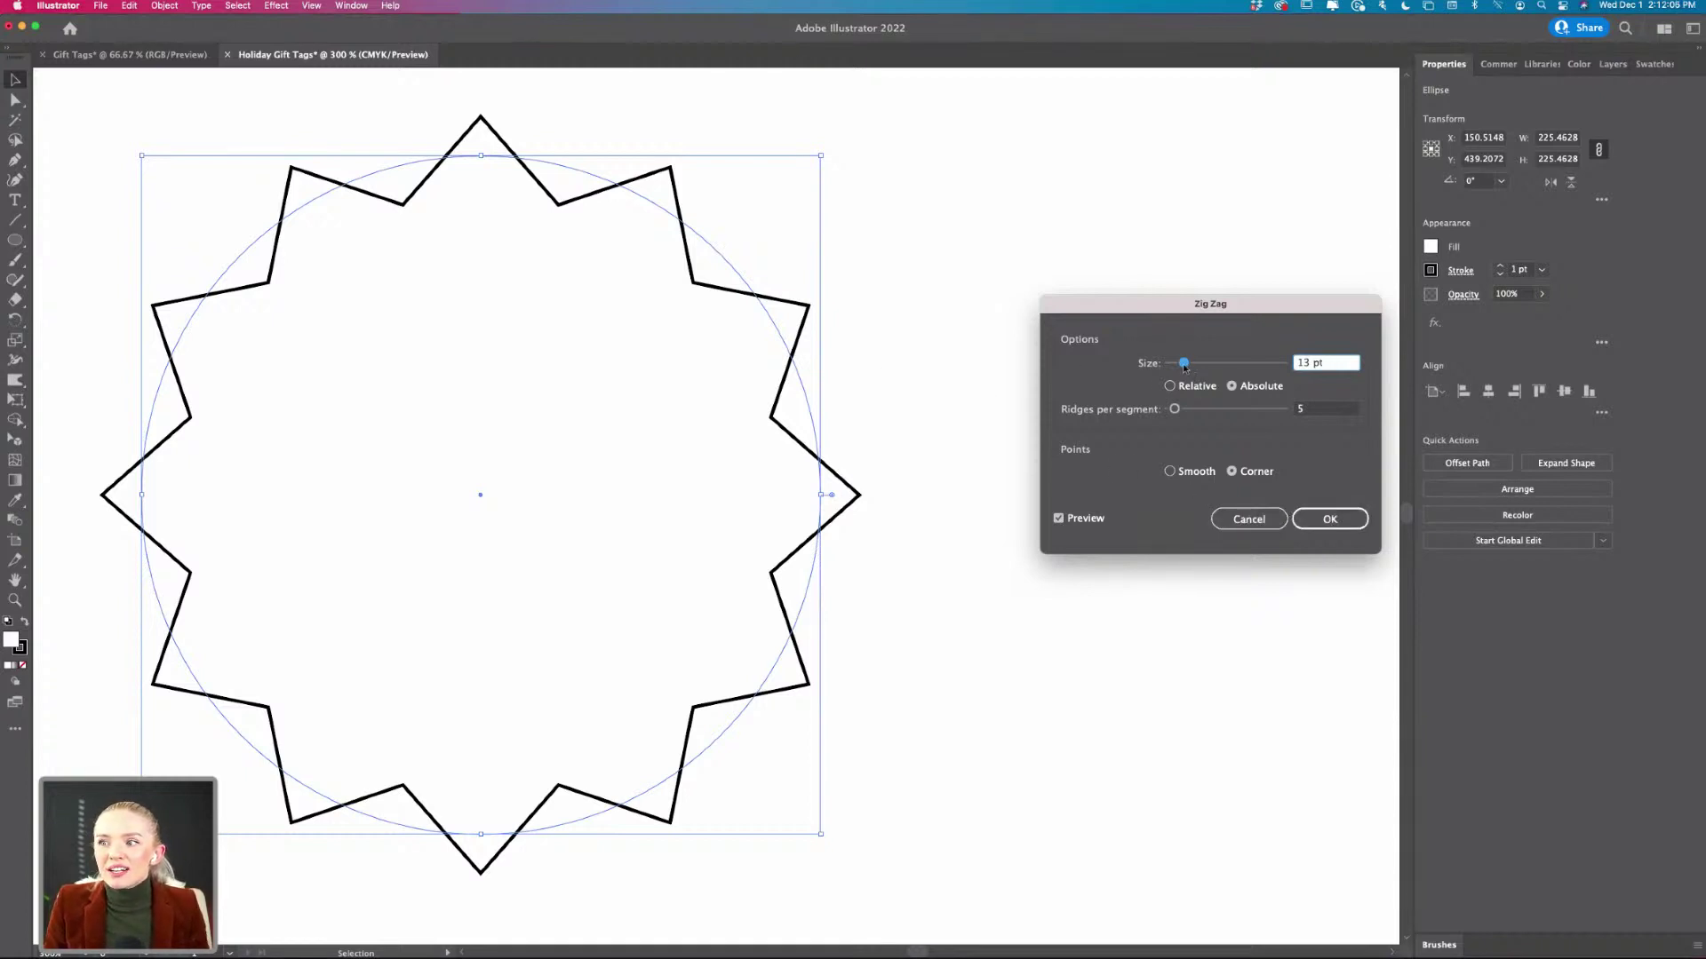
drag(1184, 366, 1175, 411)
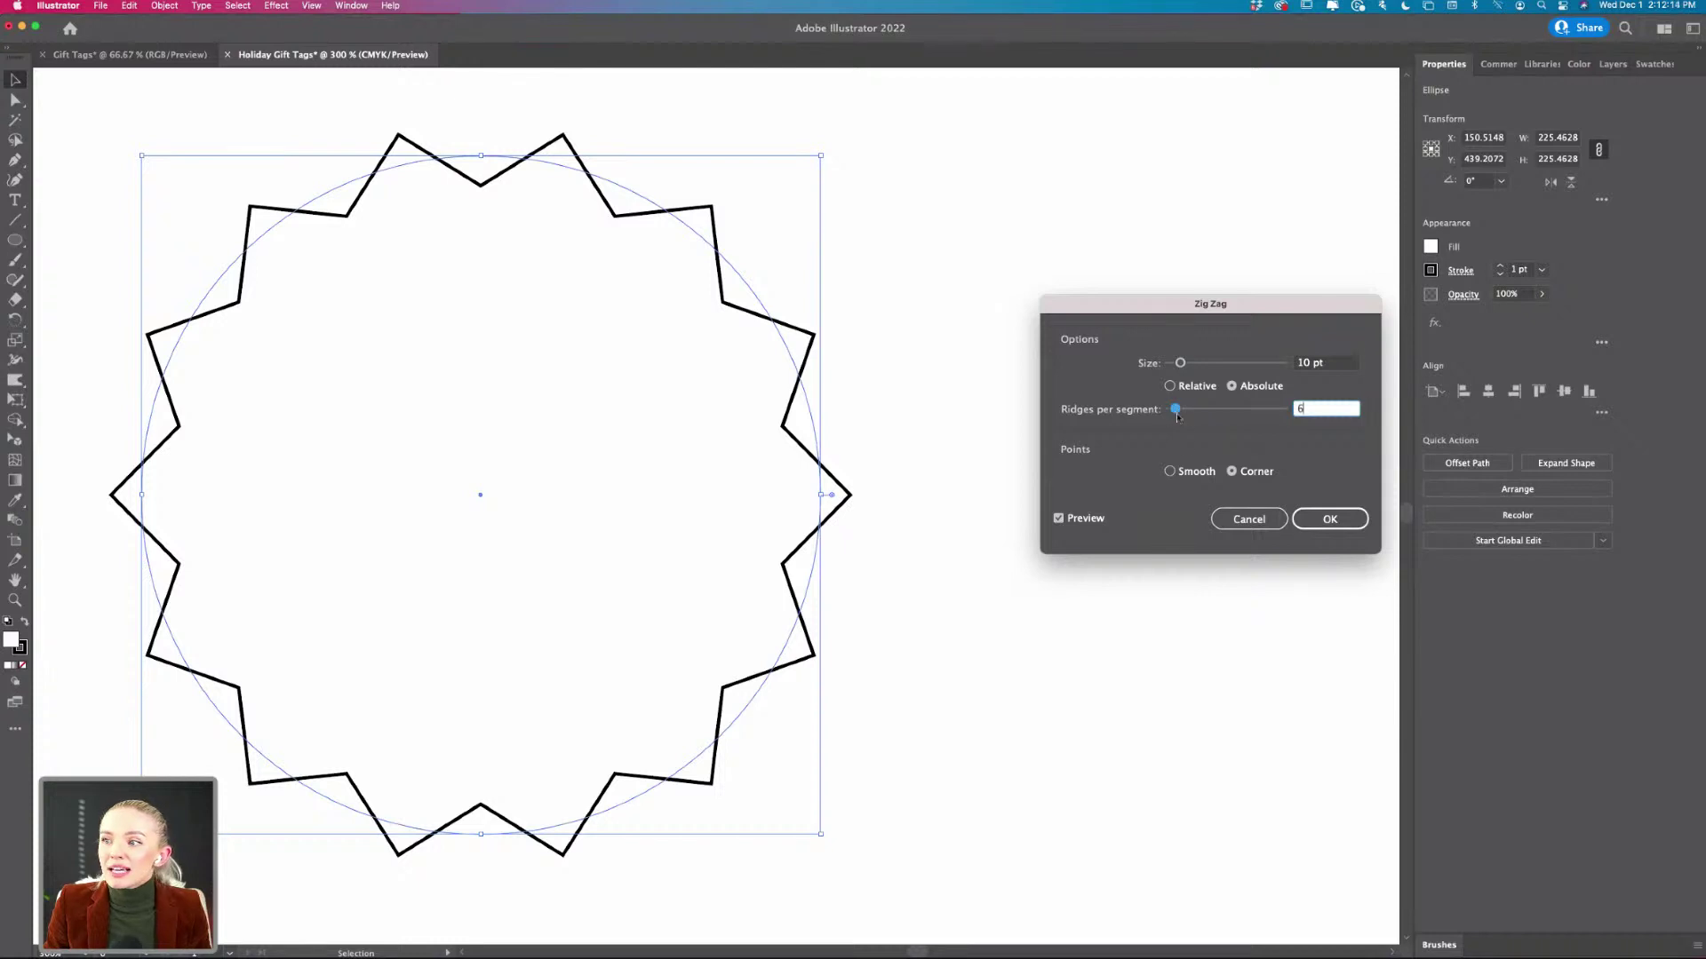
click(1170, 472)
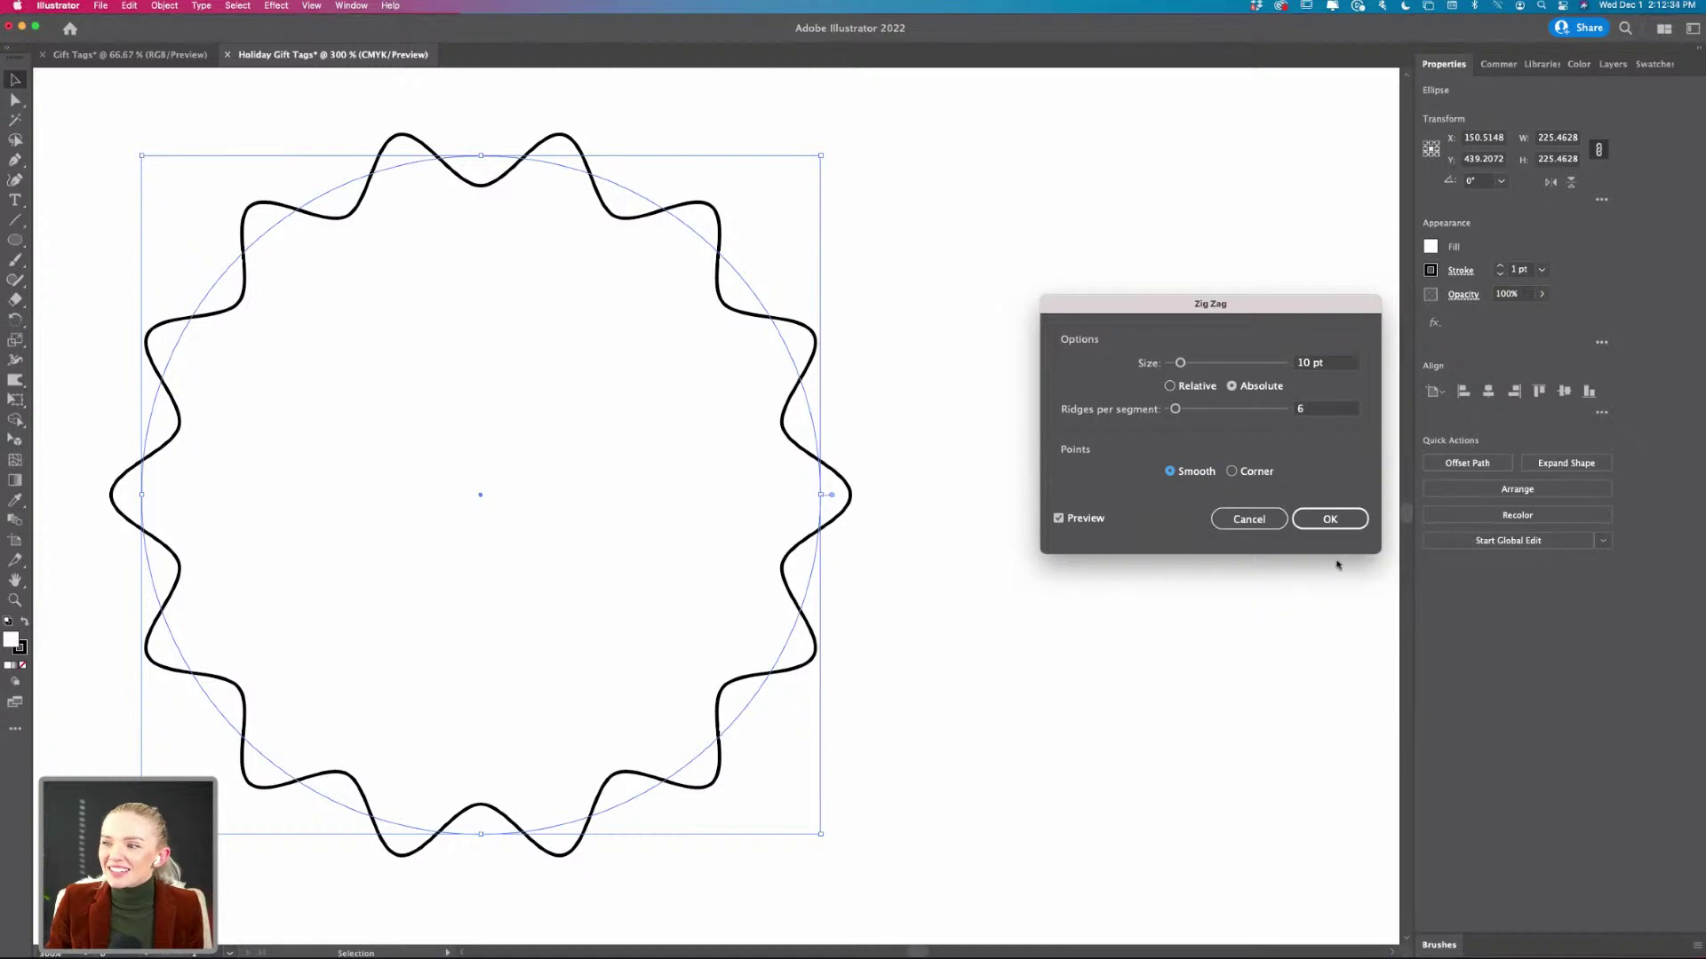
click(1329, 520)
click(1063, 496)
key(super+1)
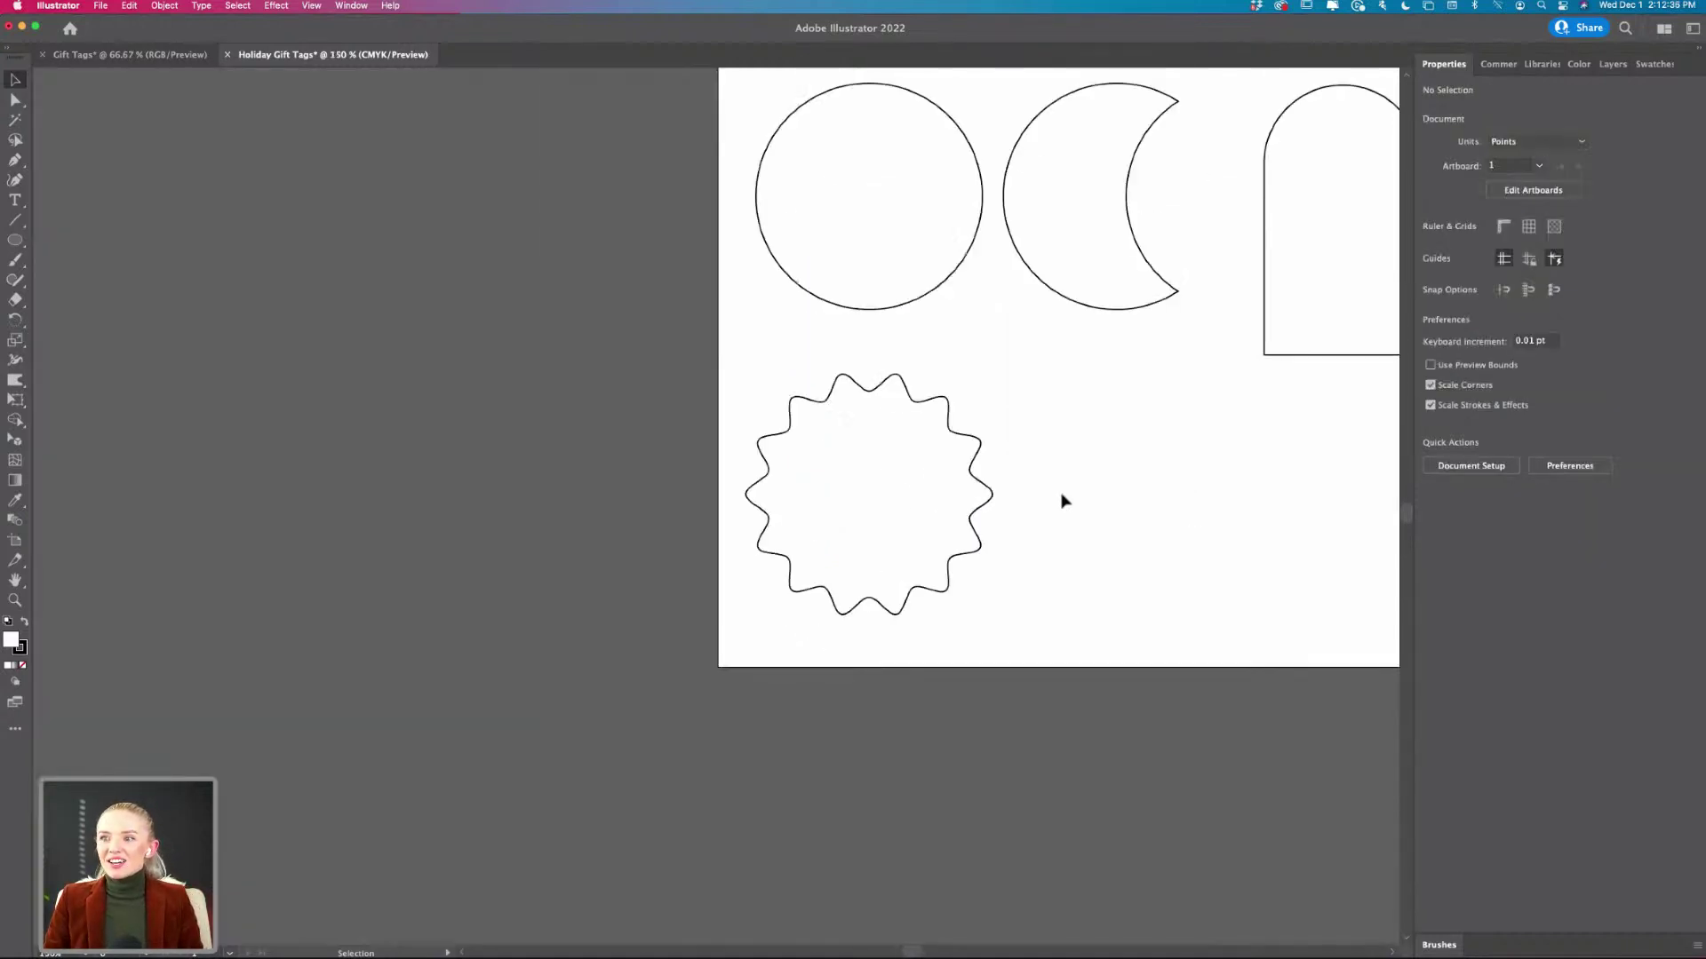
scroll(1065, 502, right, 3)
scroll(1065, 502, up, 3)
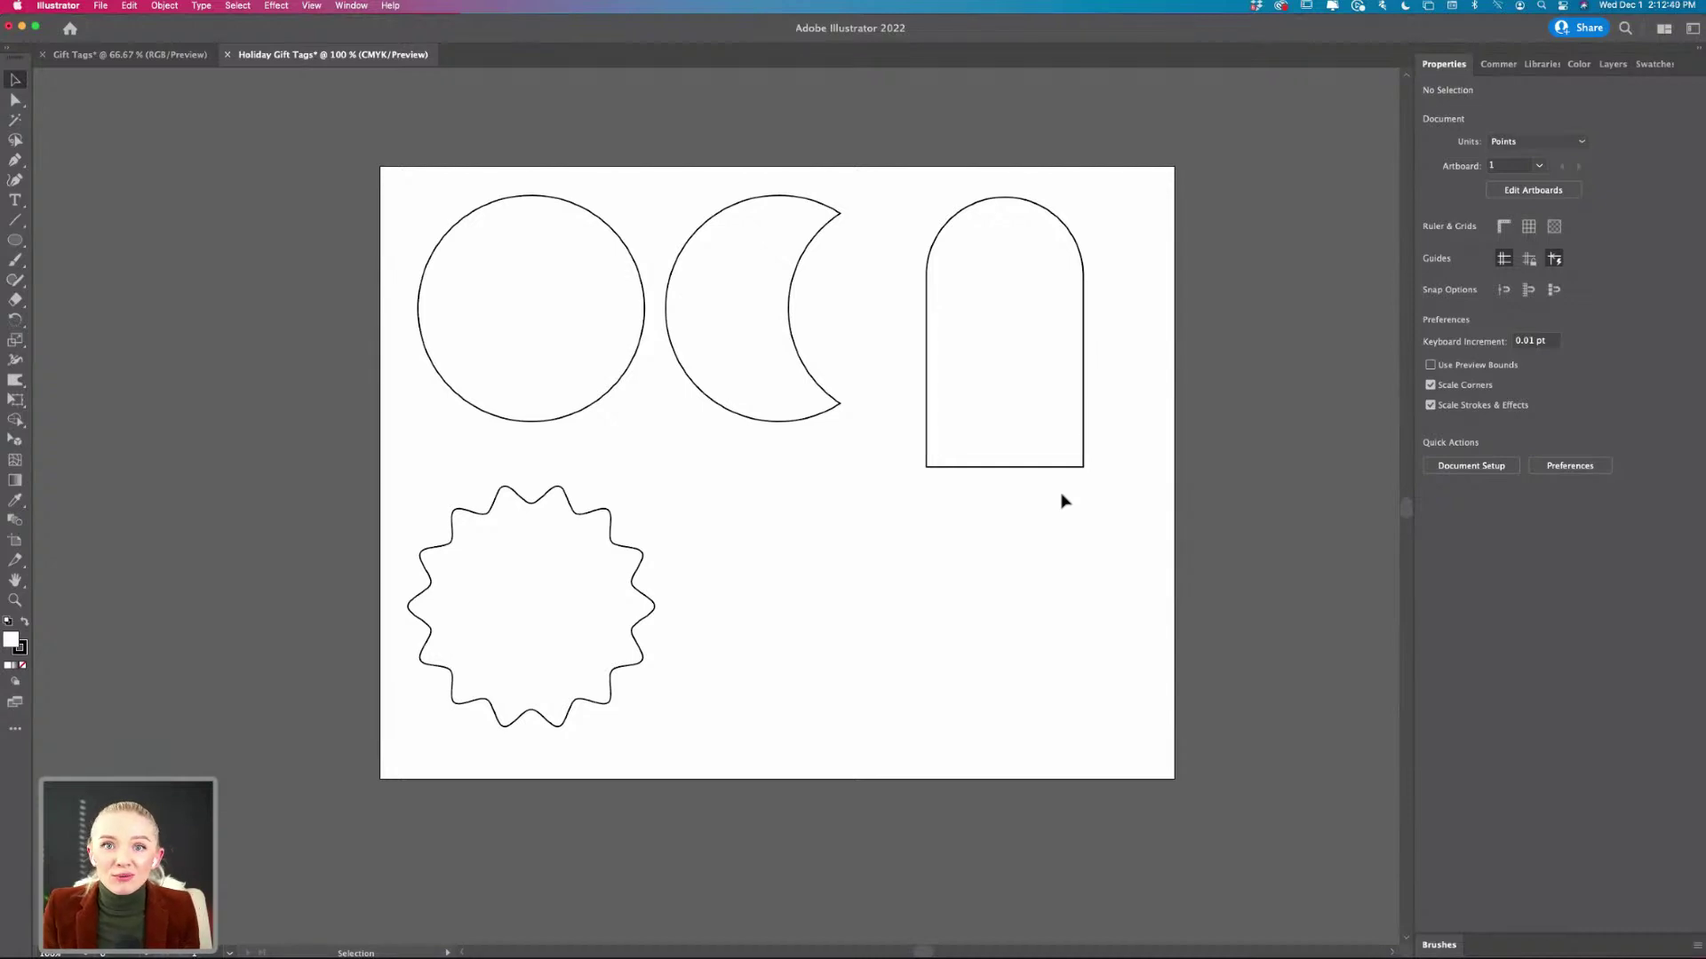
scroll(791, 509, down, 1)
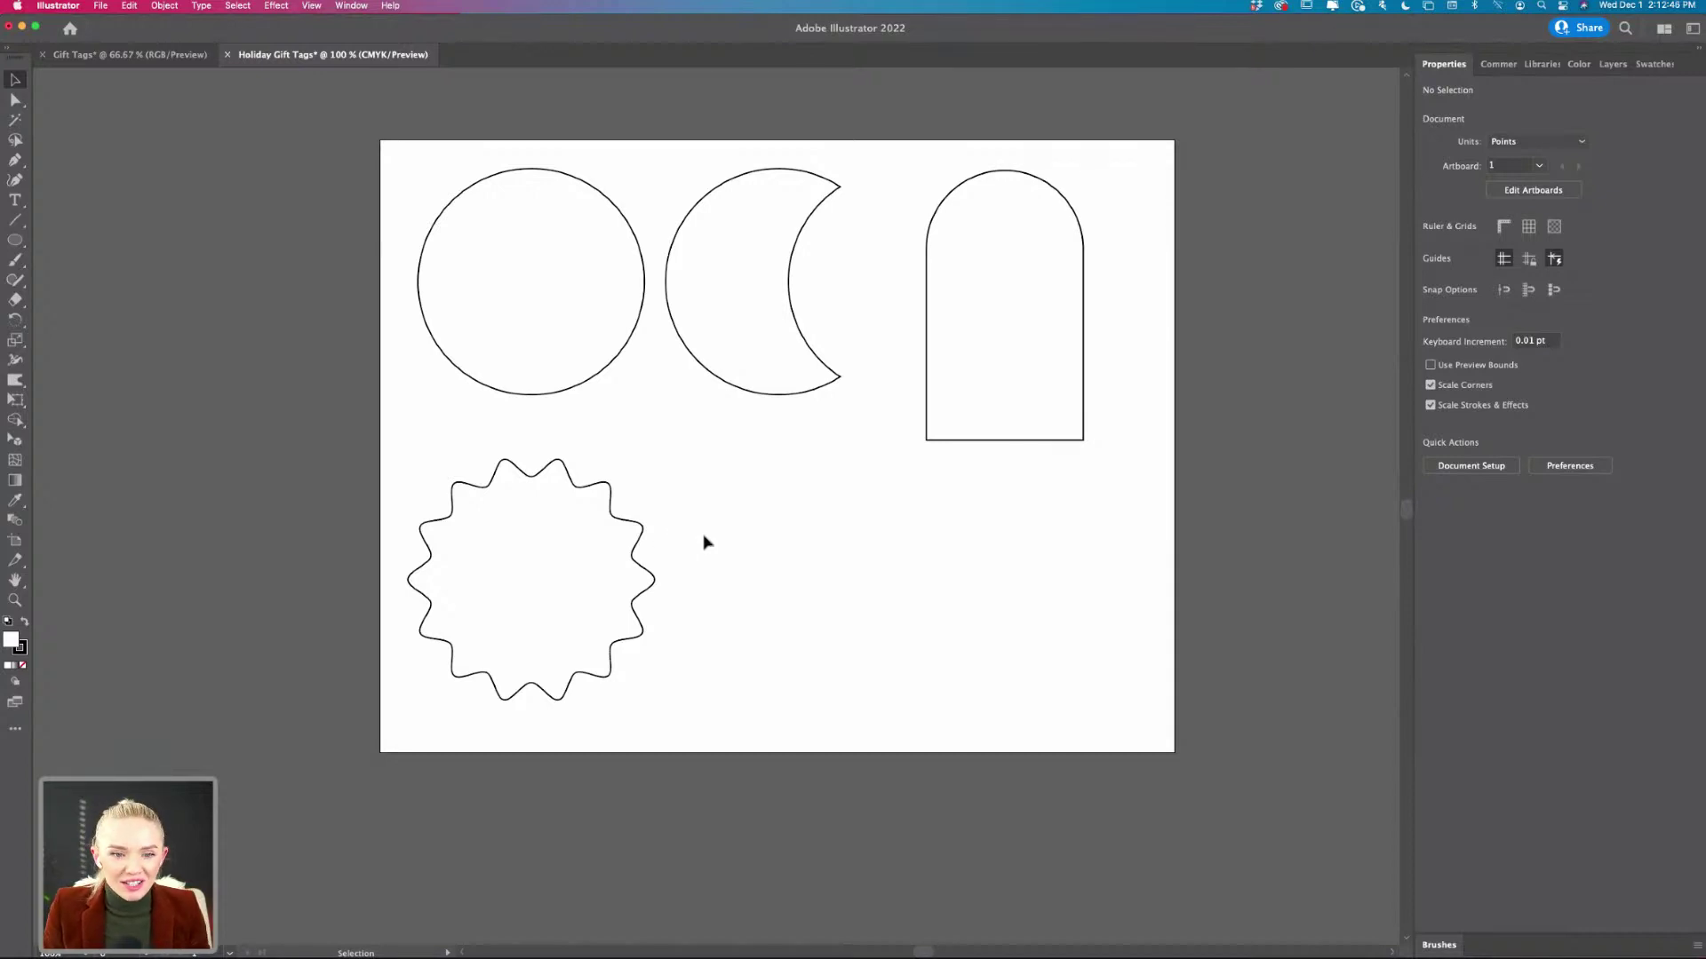
scroll(702, 544, down, 1)
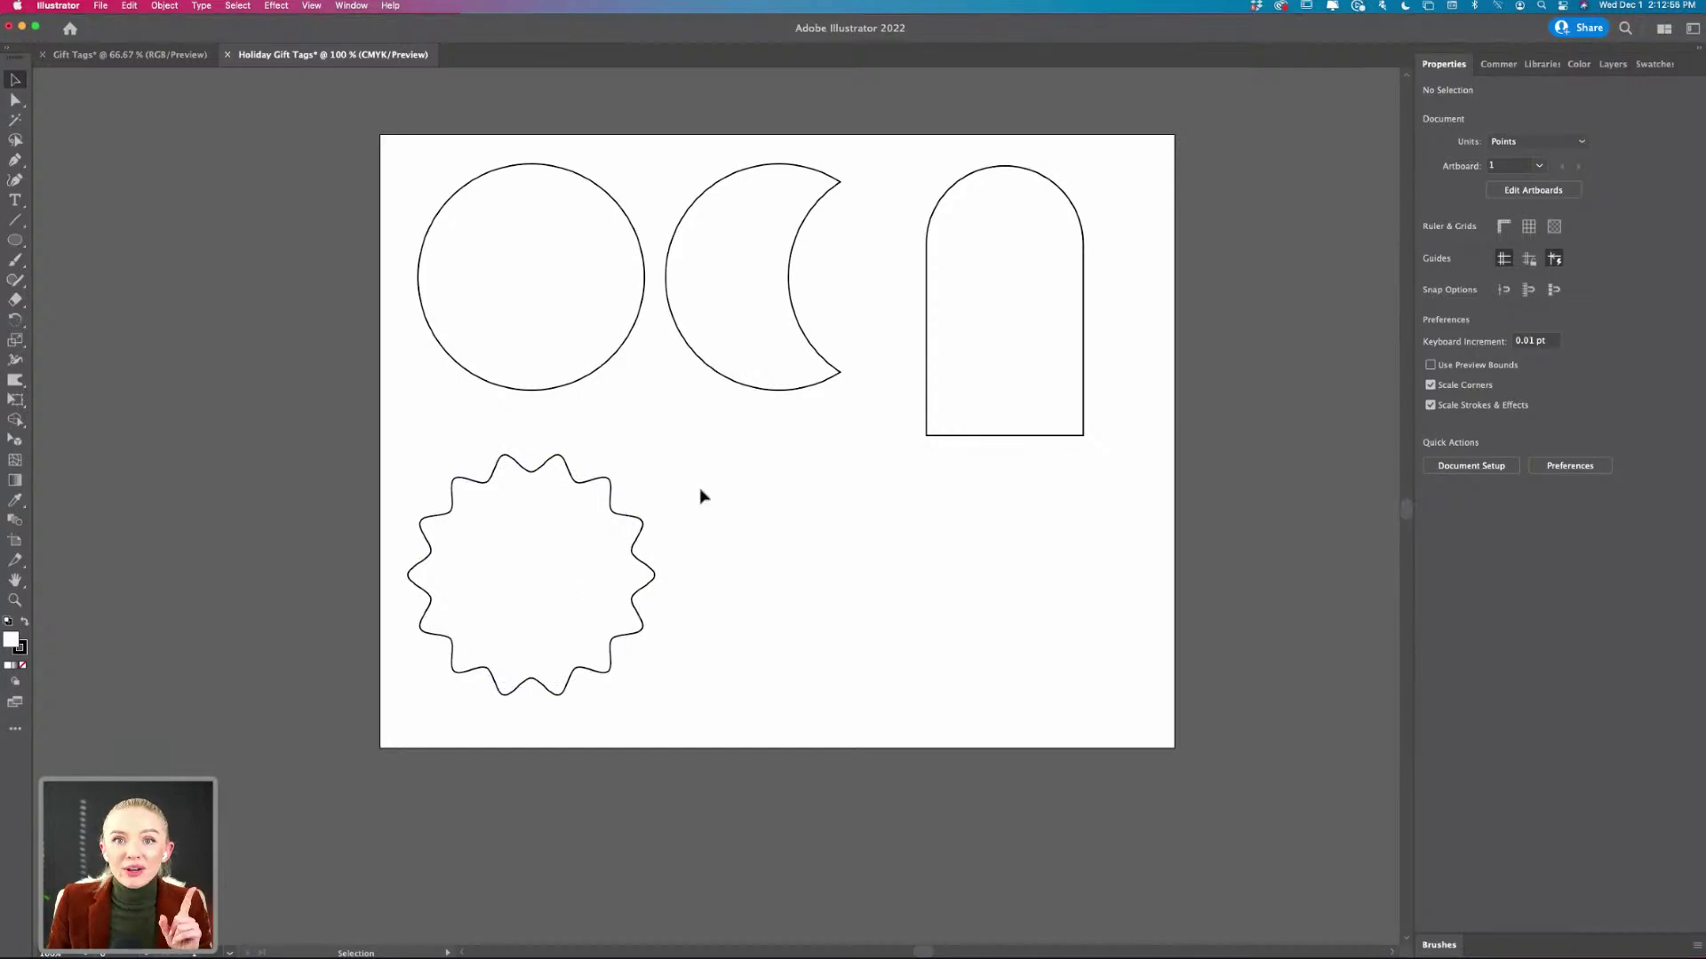
scroll(701, 495, right, 2)
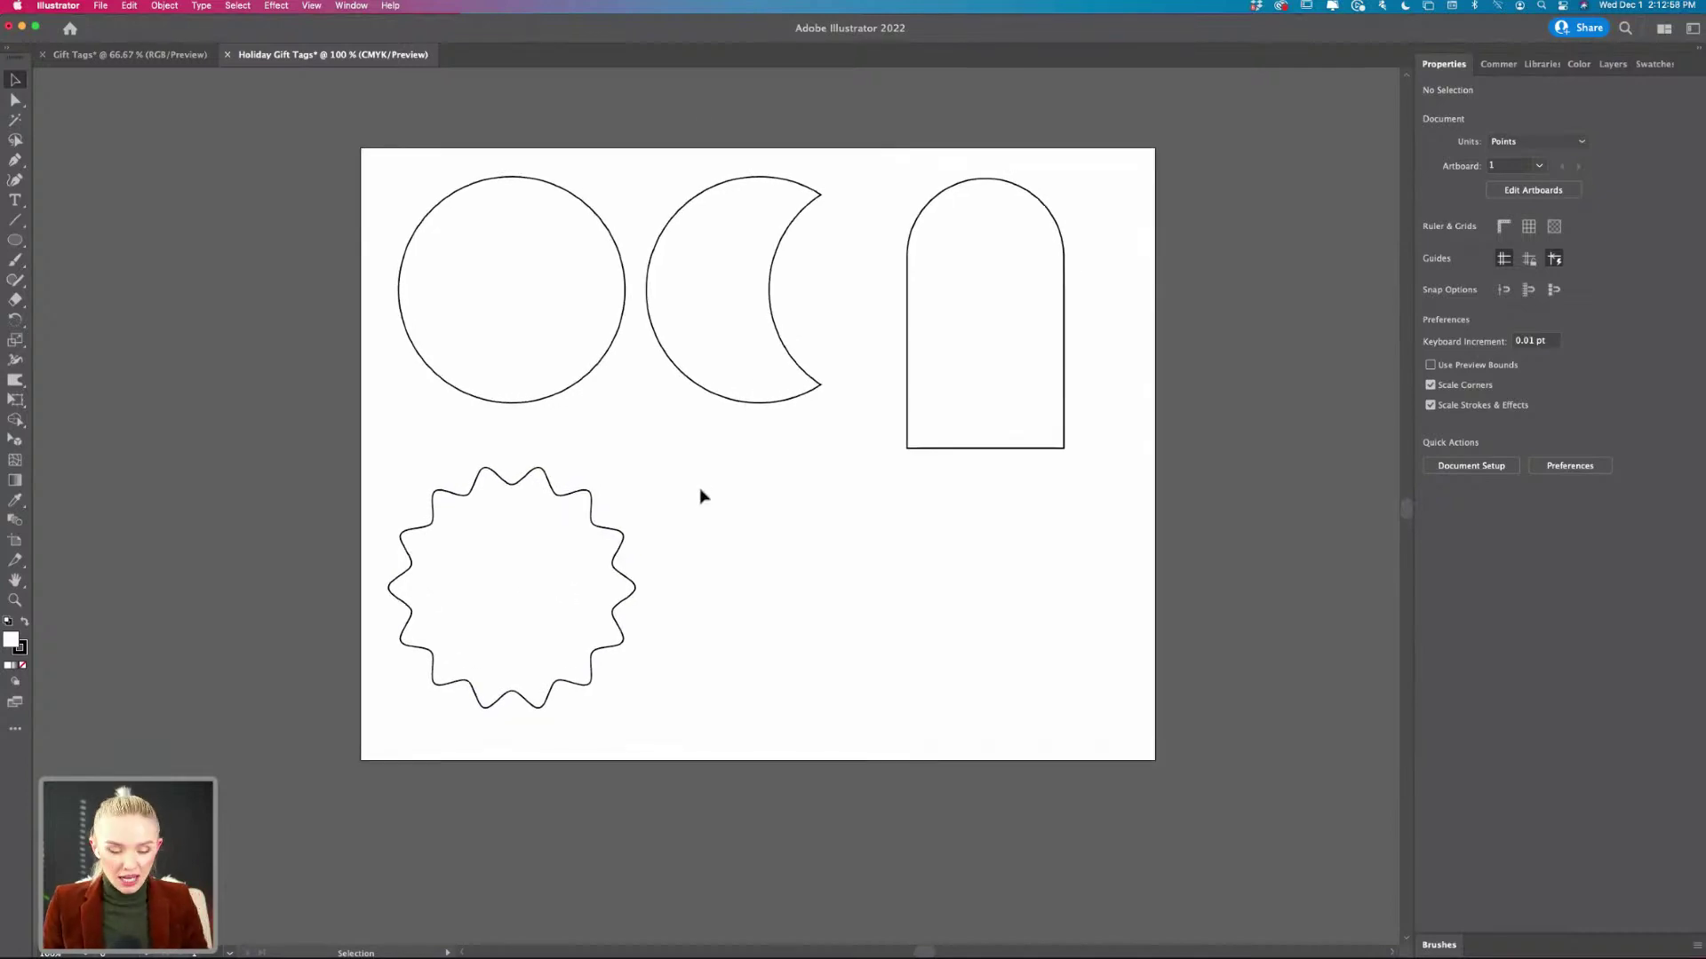
scroll(701, 496, up, 2)
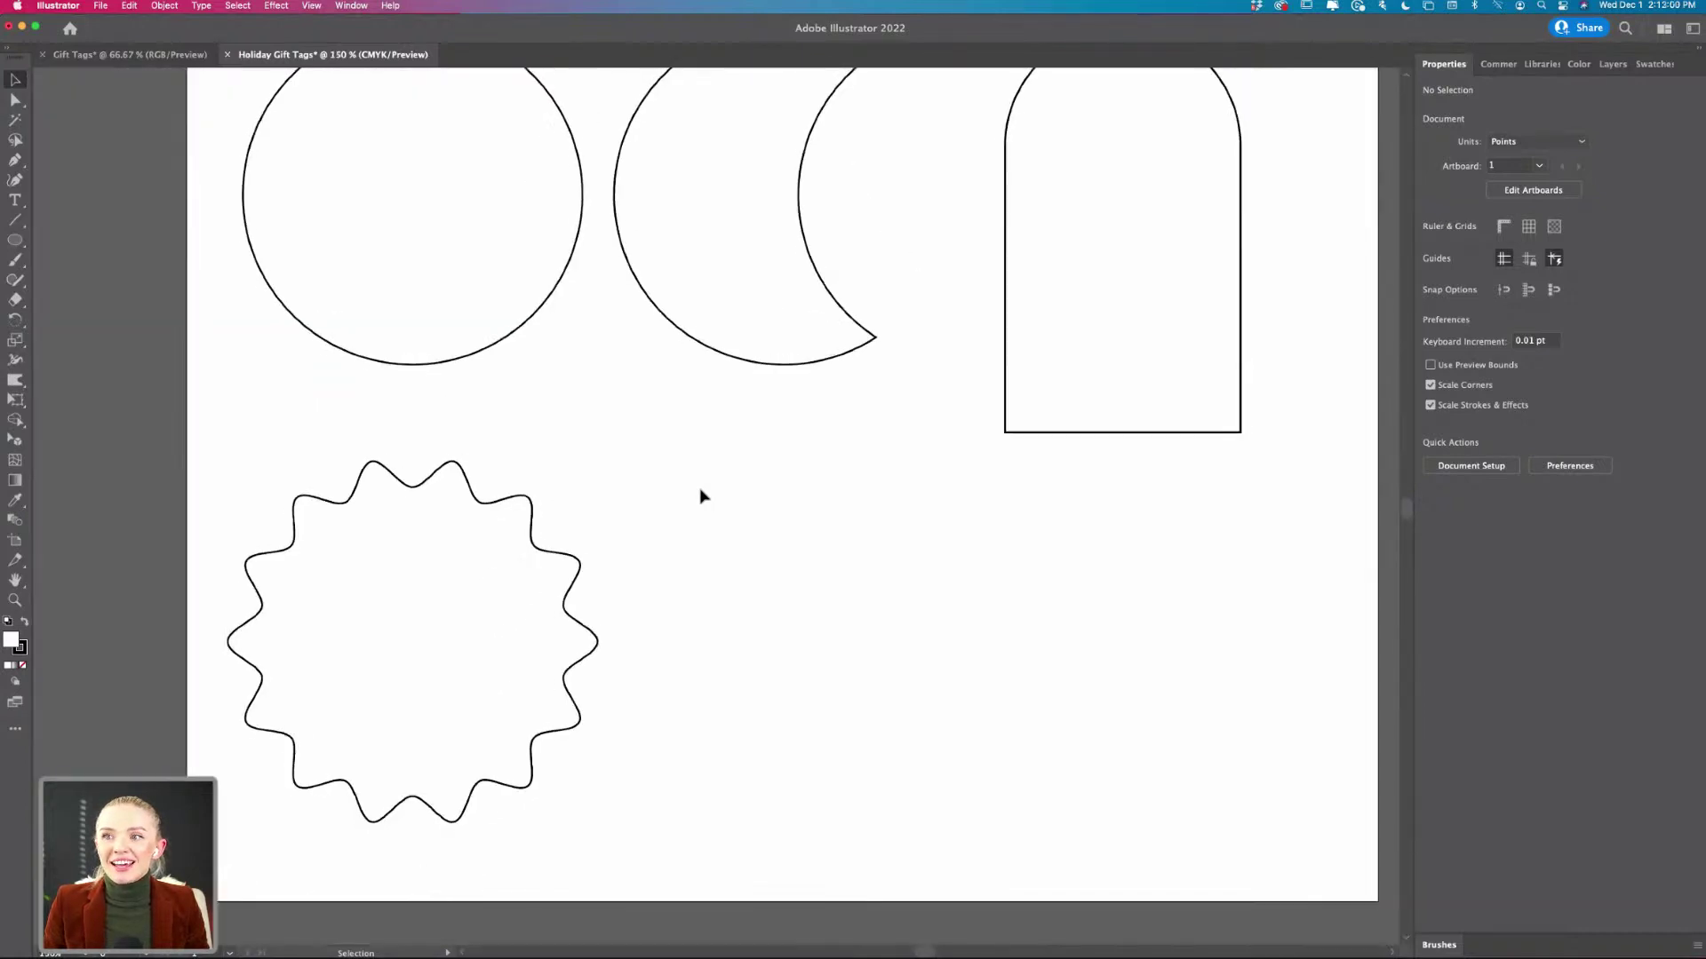
scroll(702, 496, down, 2)
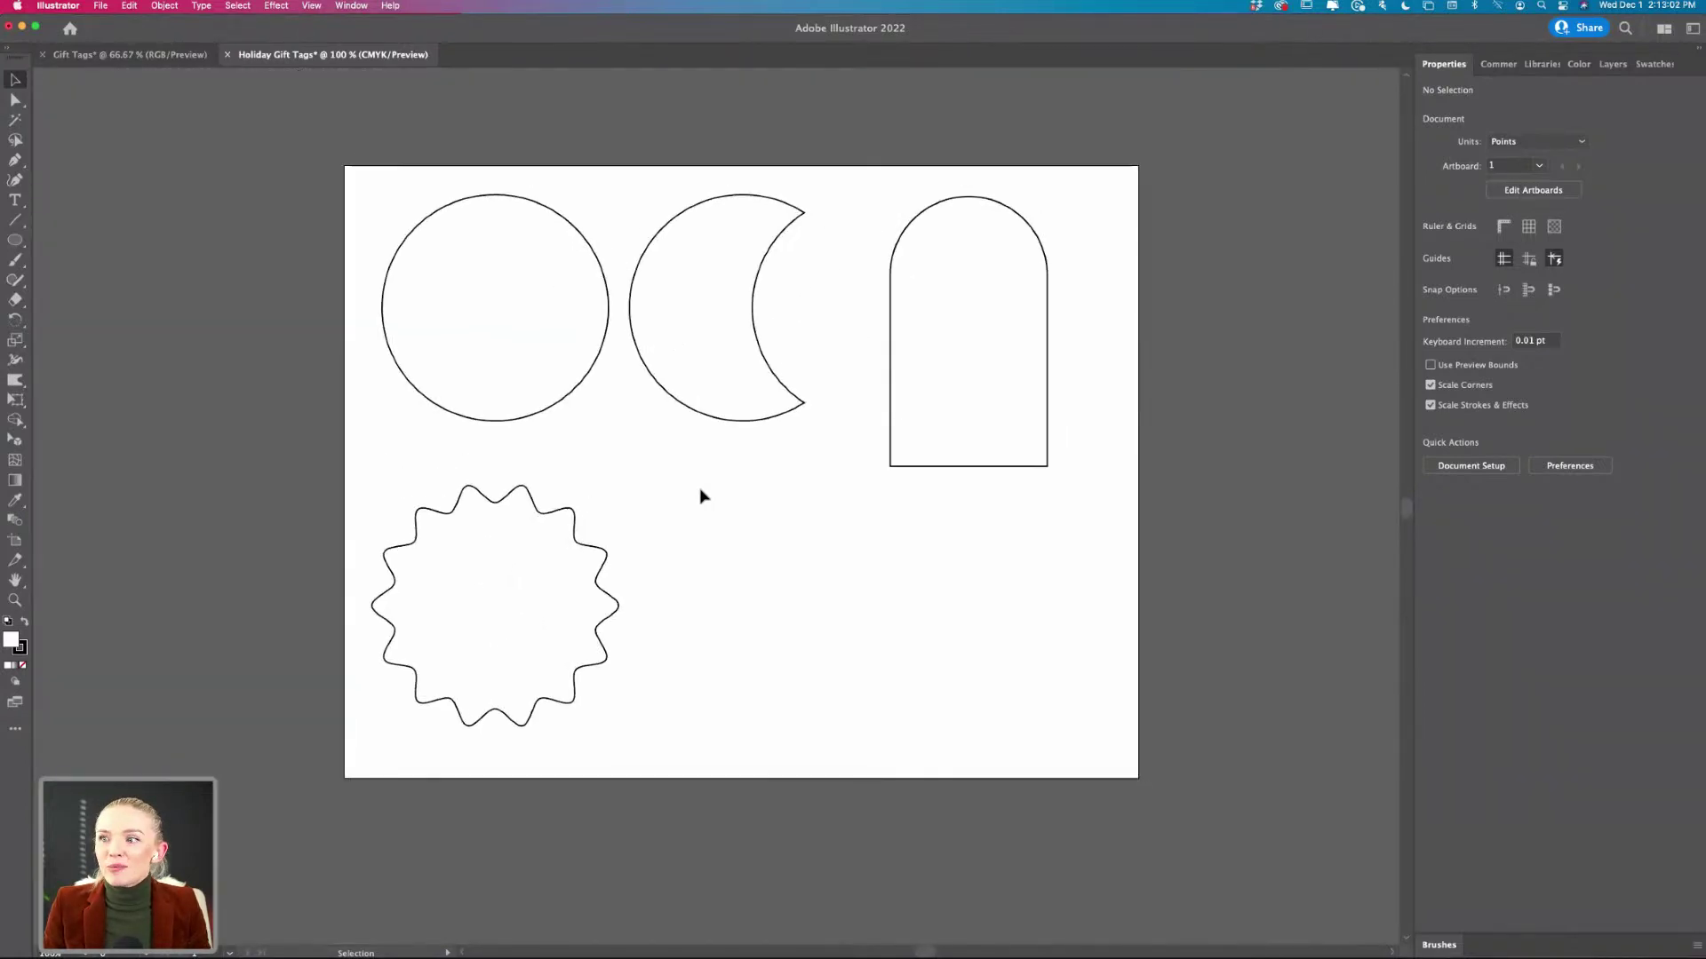
scroll(702, 495, right, 5)
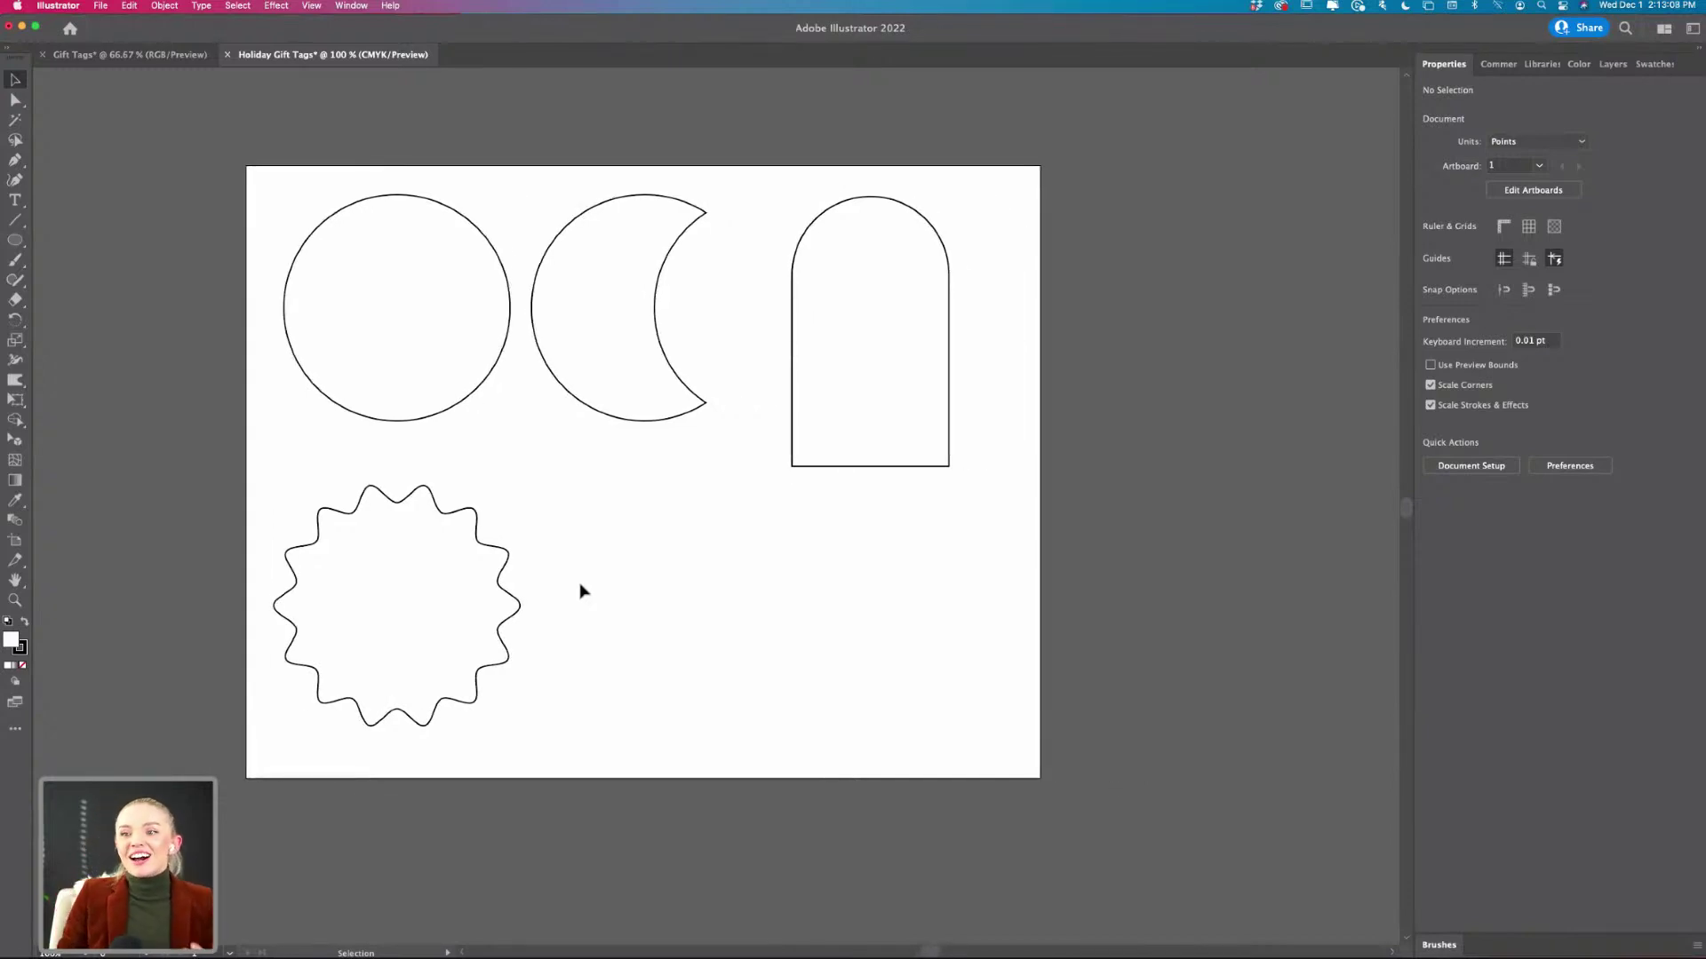
- Draw a hole circle about 17.1 pt in diameter just inside the top of the plain circle tag
scroll(382, 296, up, 2)
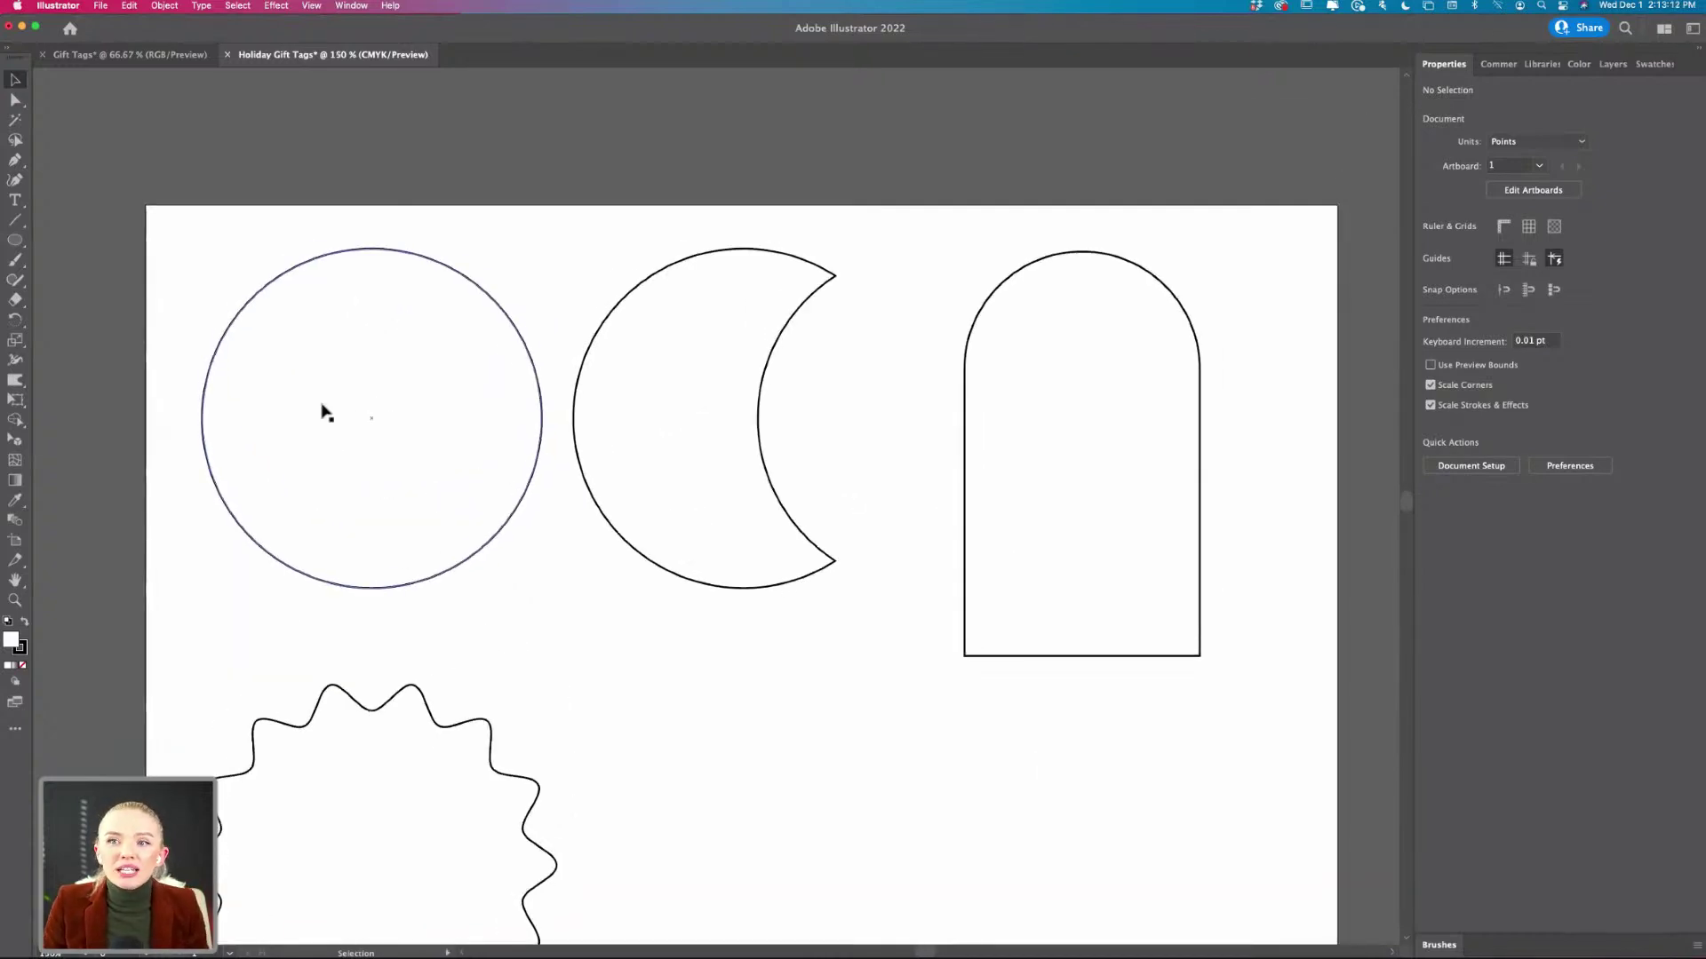
click(15, 241)
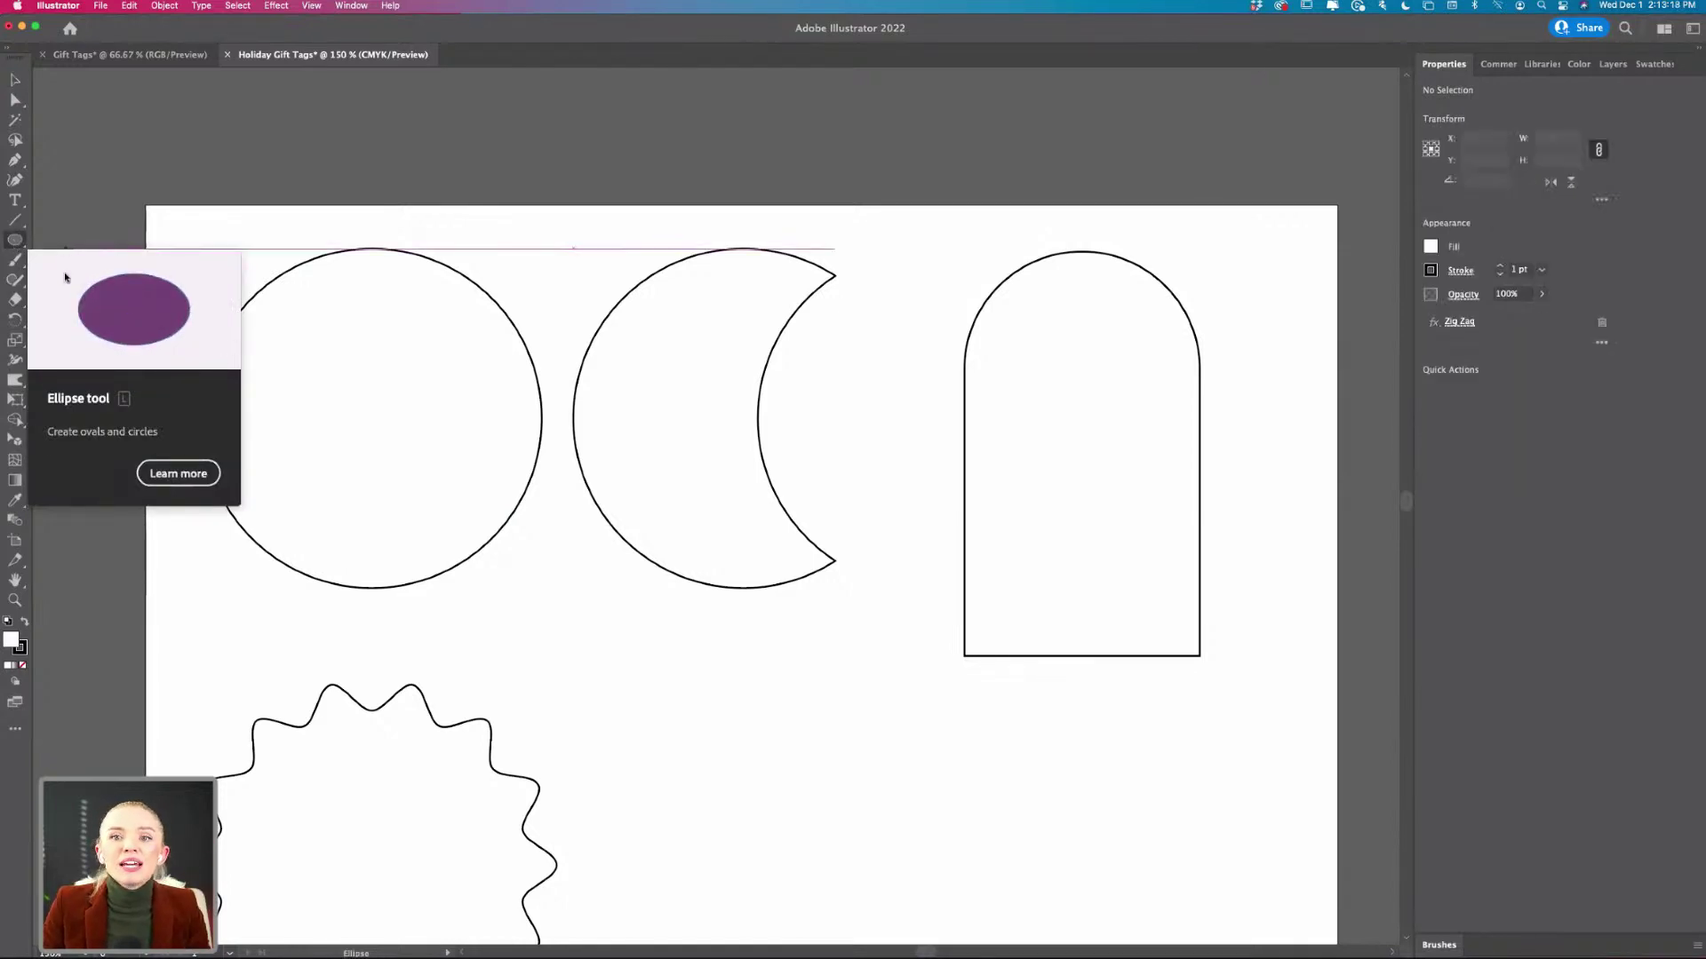
scroll(383, 294, up, 5)
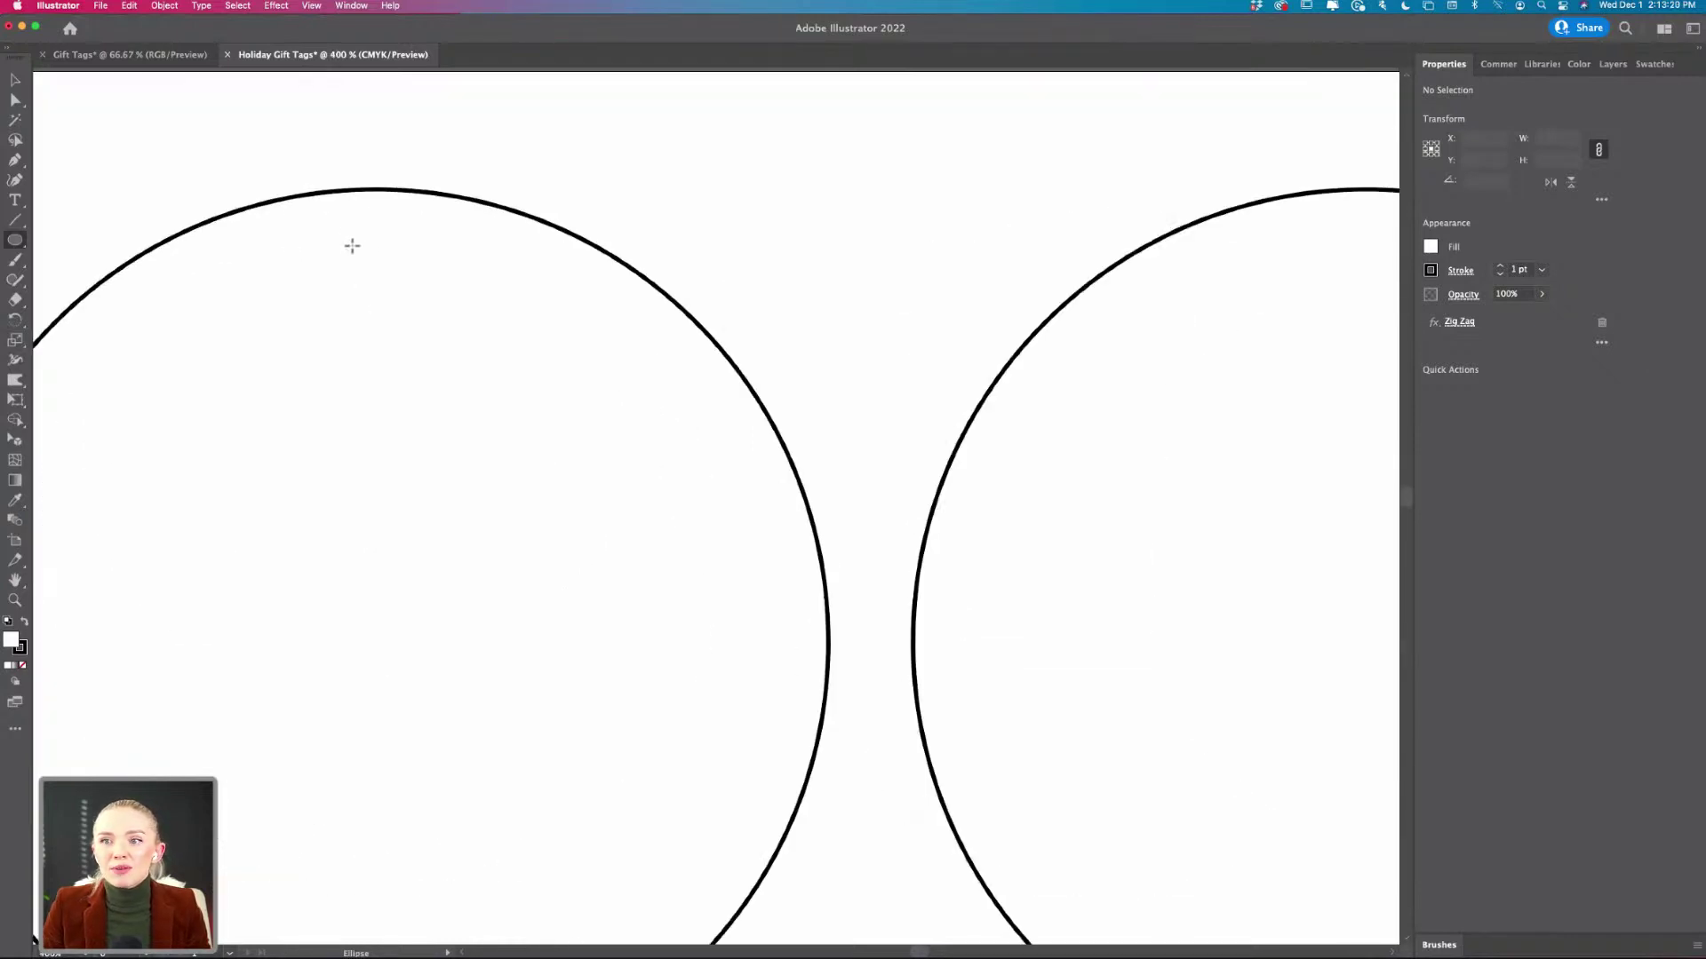
drag(351, 244, 420, 314)
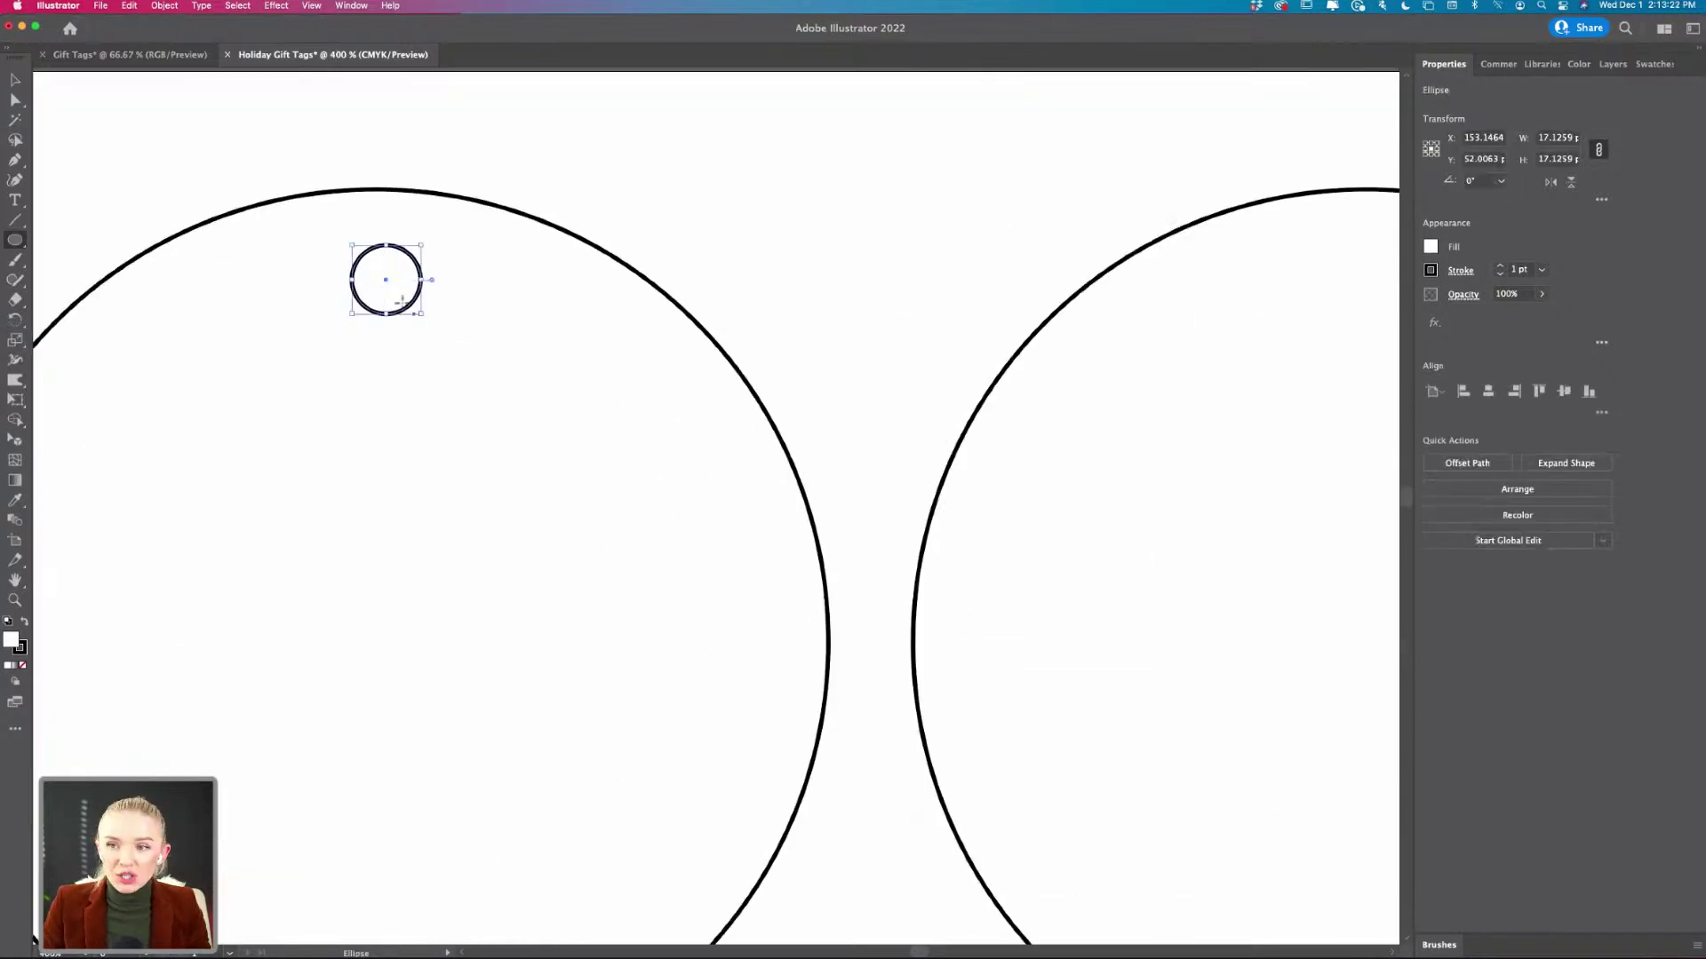
key(v)
click(449, 142)
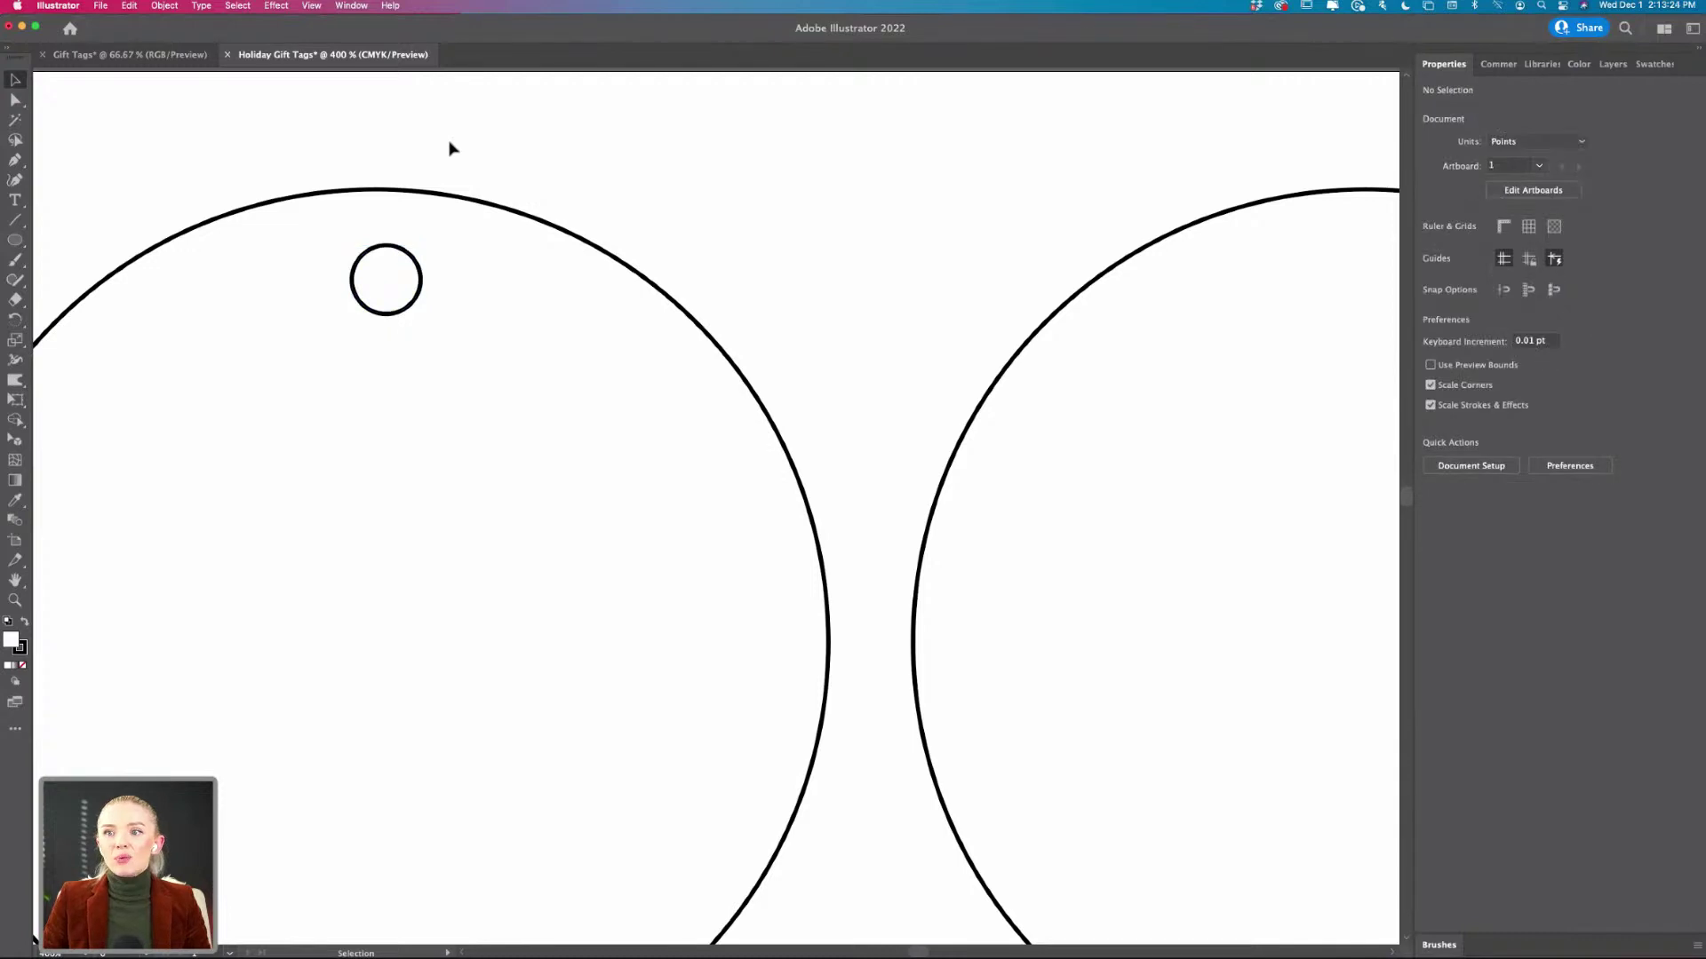
- Align the small hole and the large circle horizontally by their centers
scroll(449, 142, down, 5)
drag(451, 143, 368, 274)
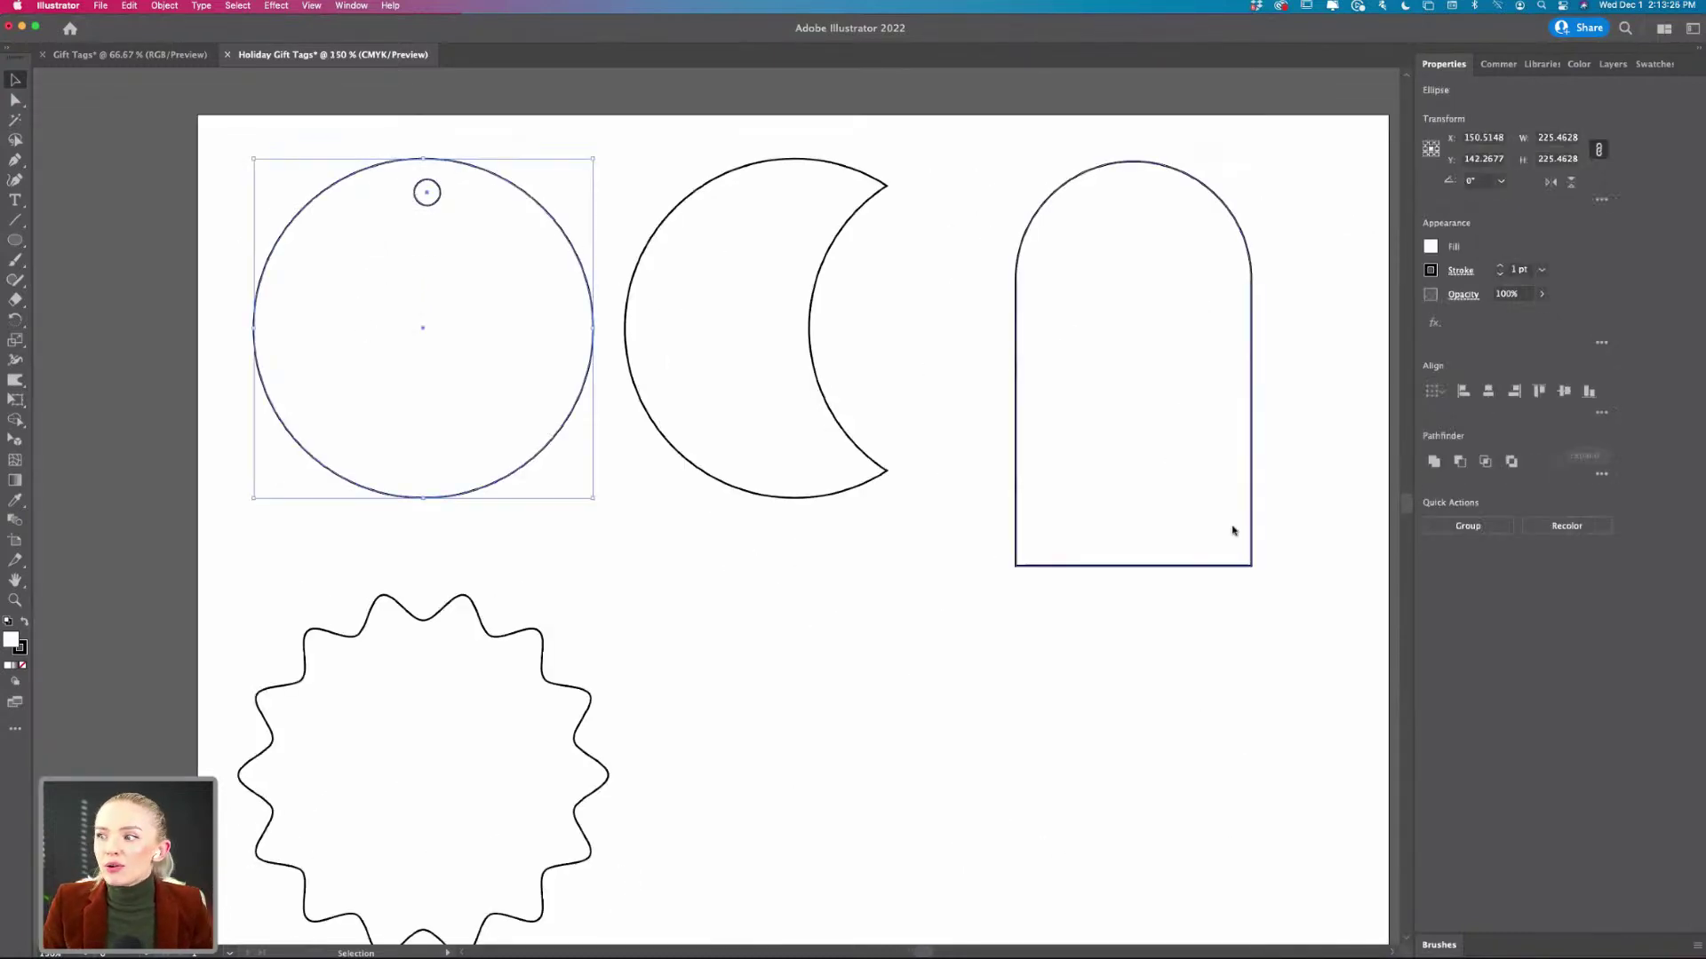
click(1490, 398)
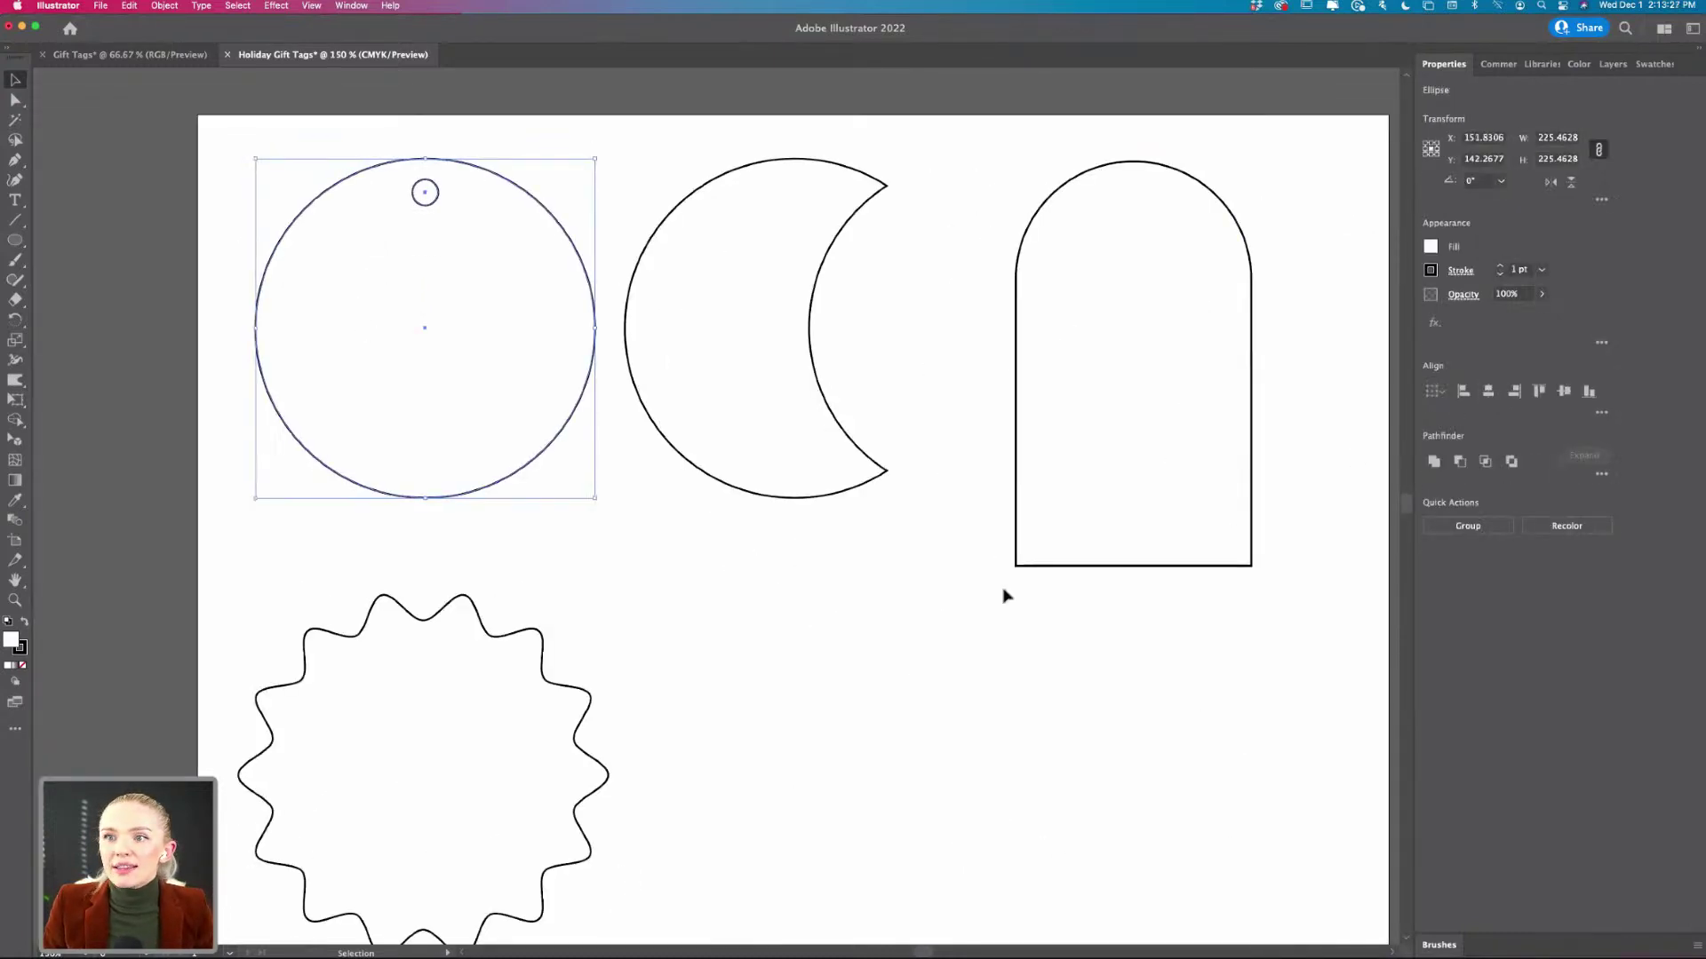
click(836, 620)
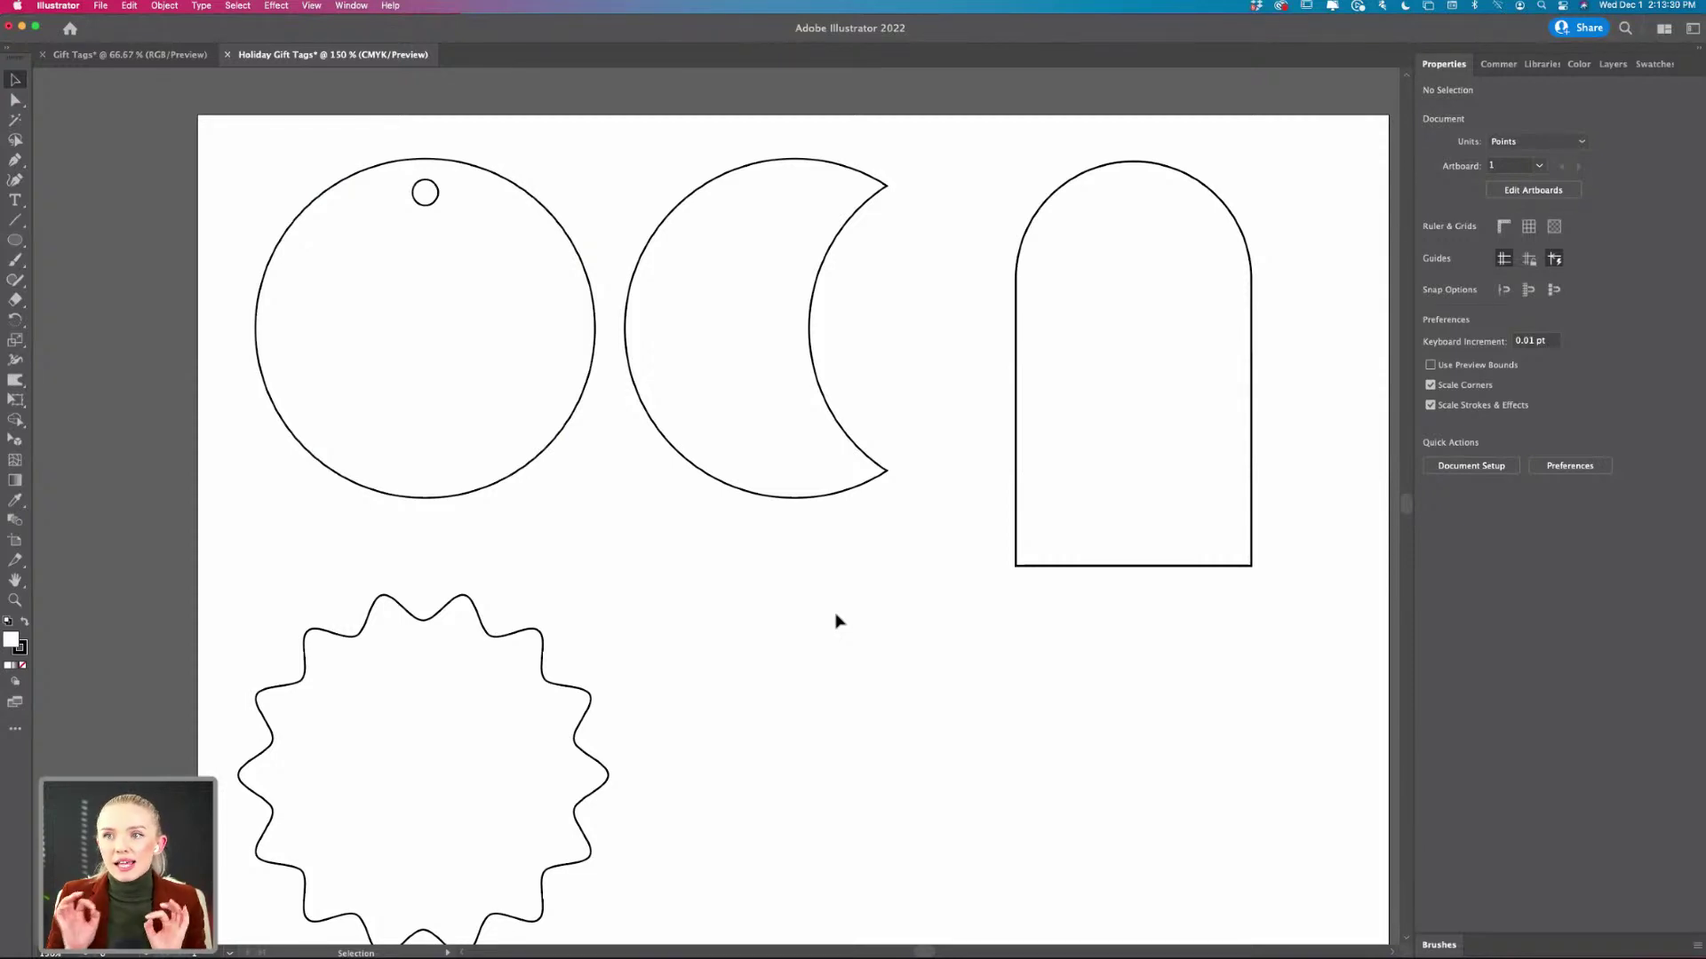
- Copy the hole circle onto the crescent's upper tip and near the top of the round-topped tag
scroll(438, 222, up, 5)
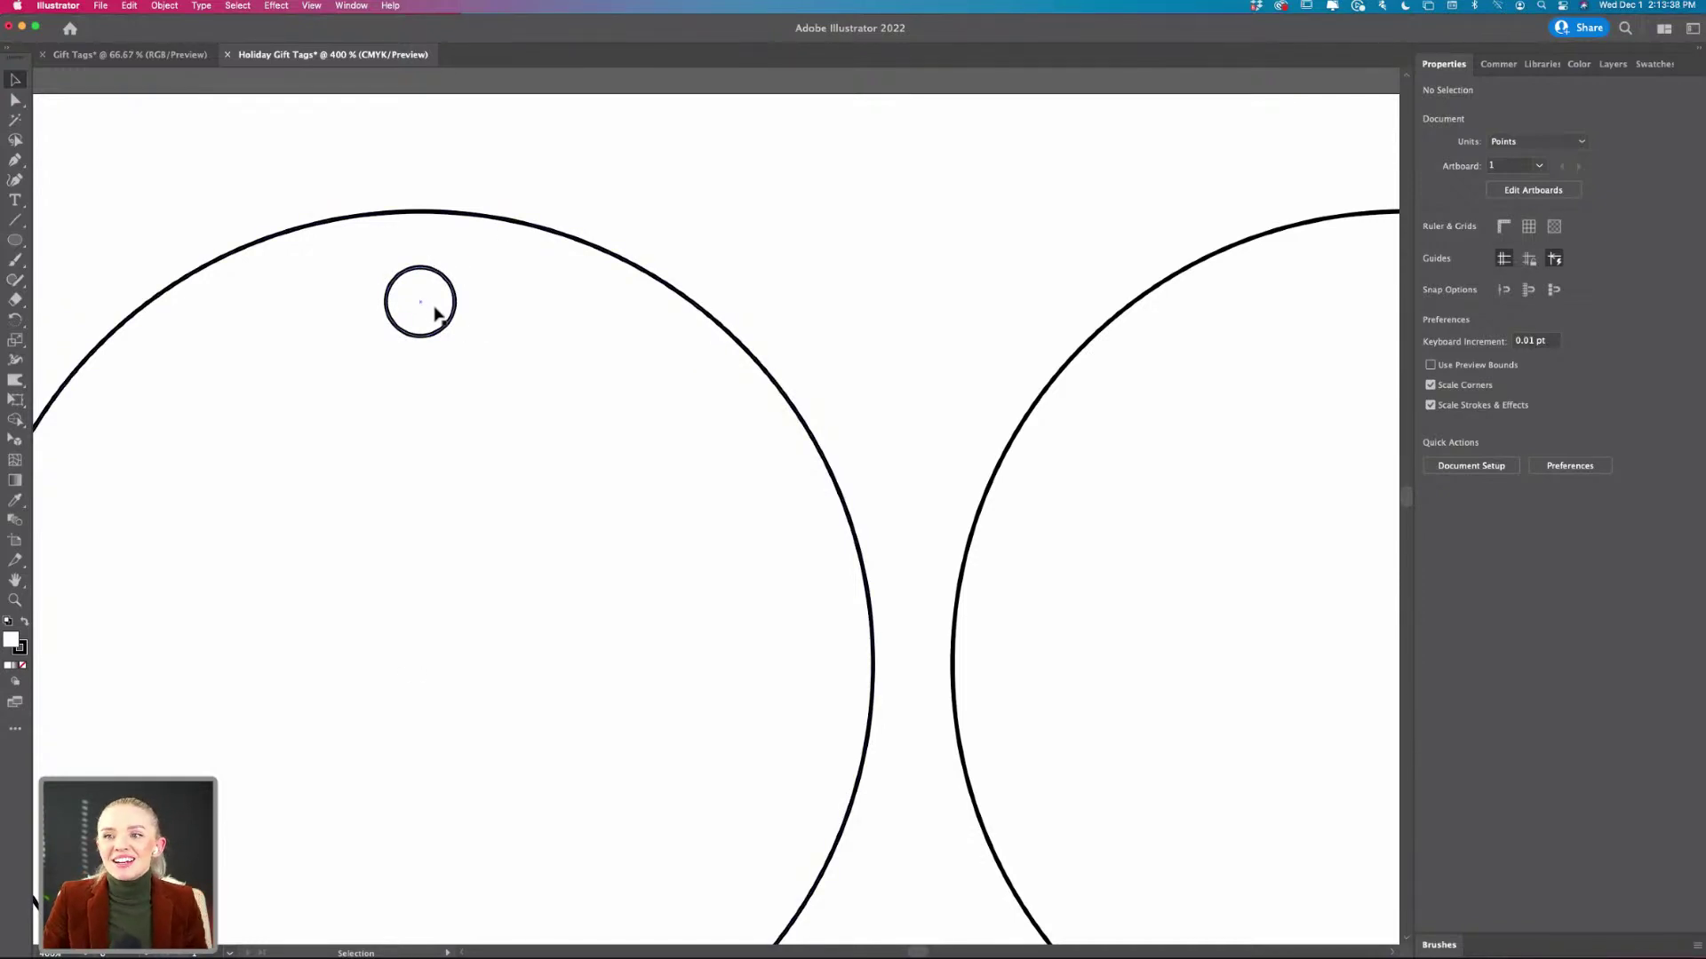
scroll(438, 313, down, 3)
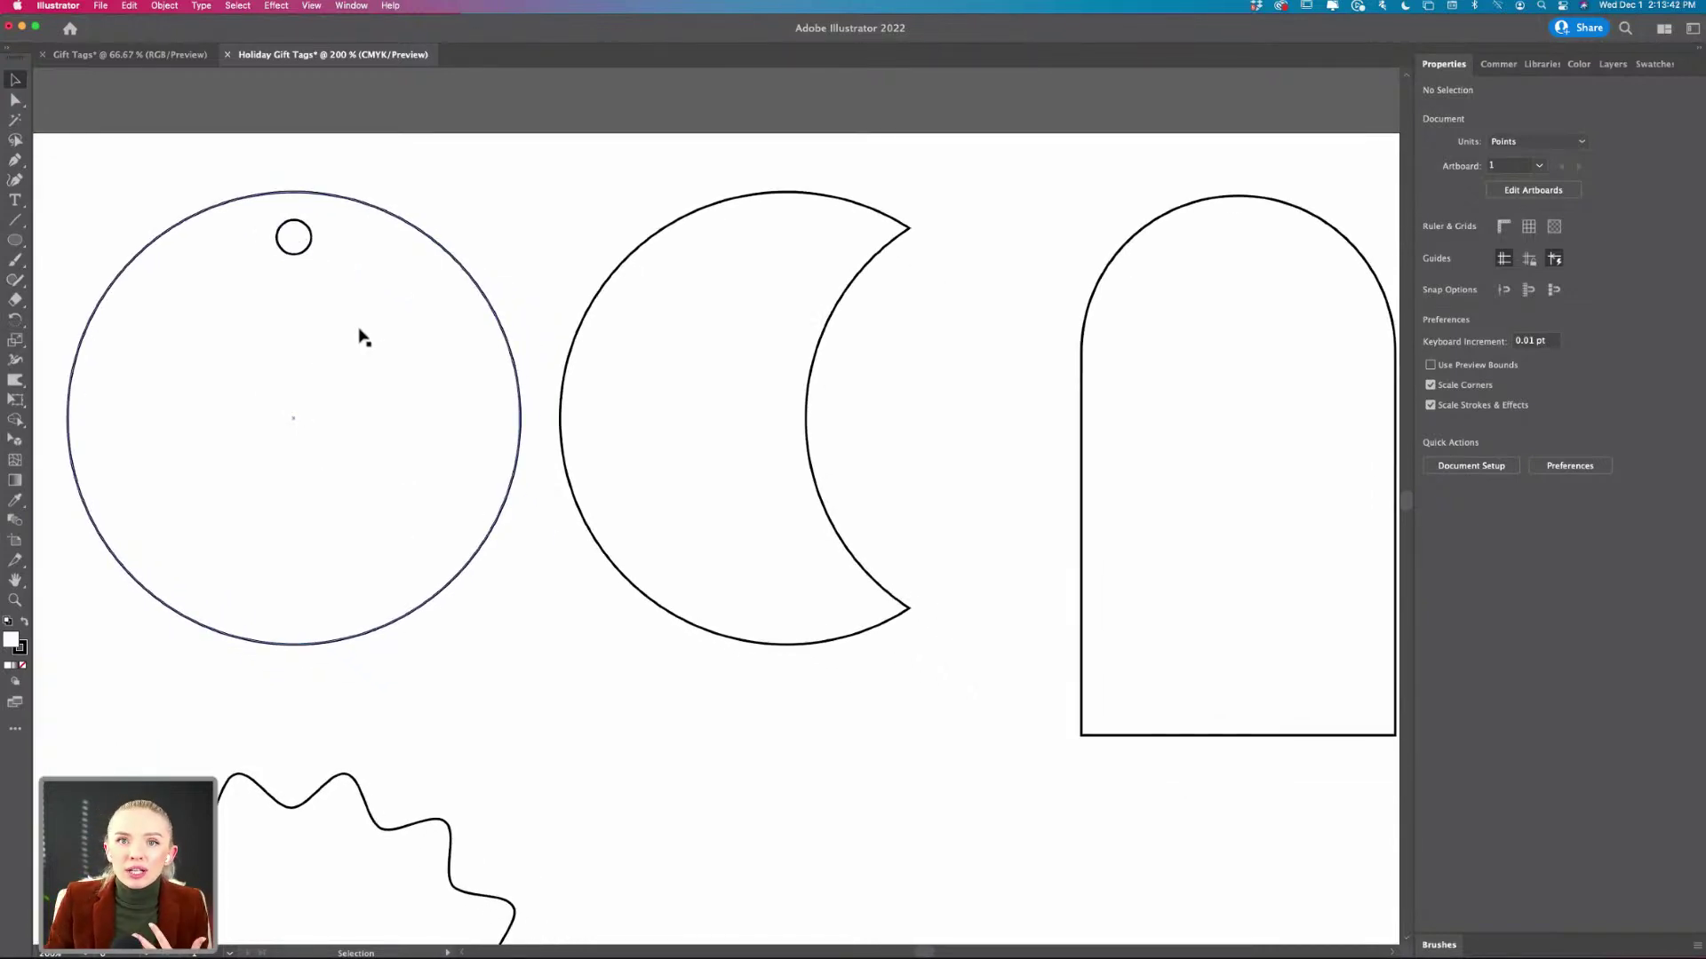
scroll(362, 336, down, 1)
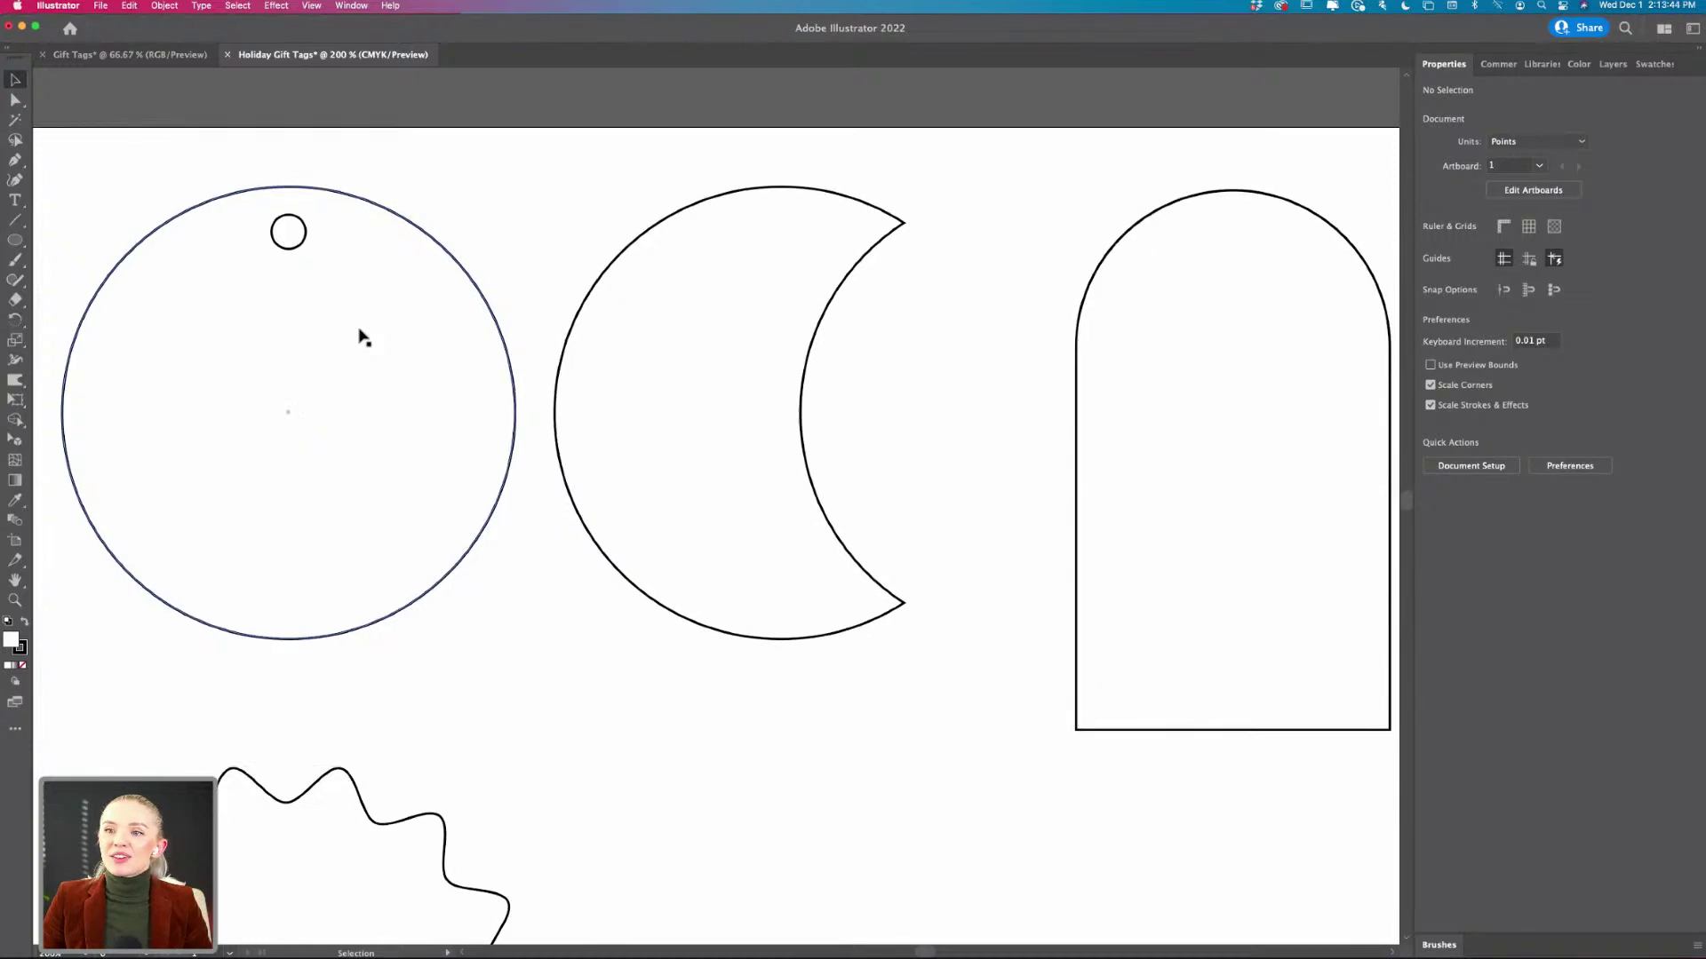
scroll(362, 336, down, 2)
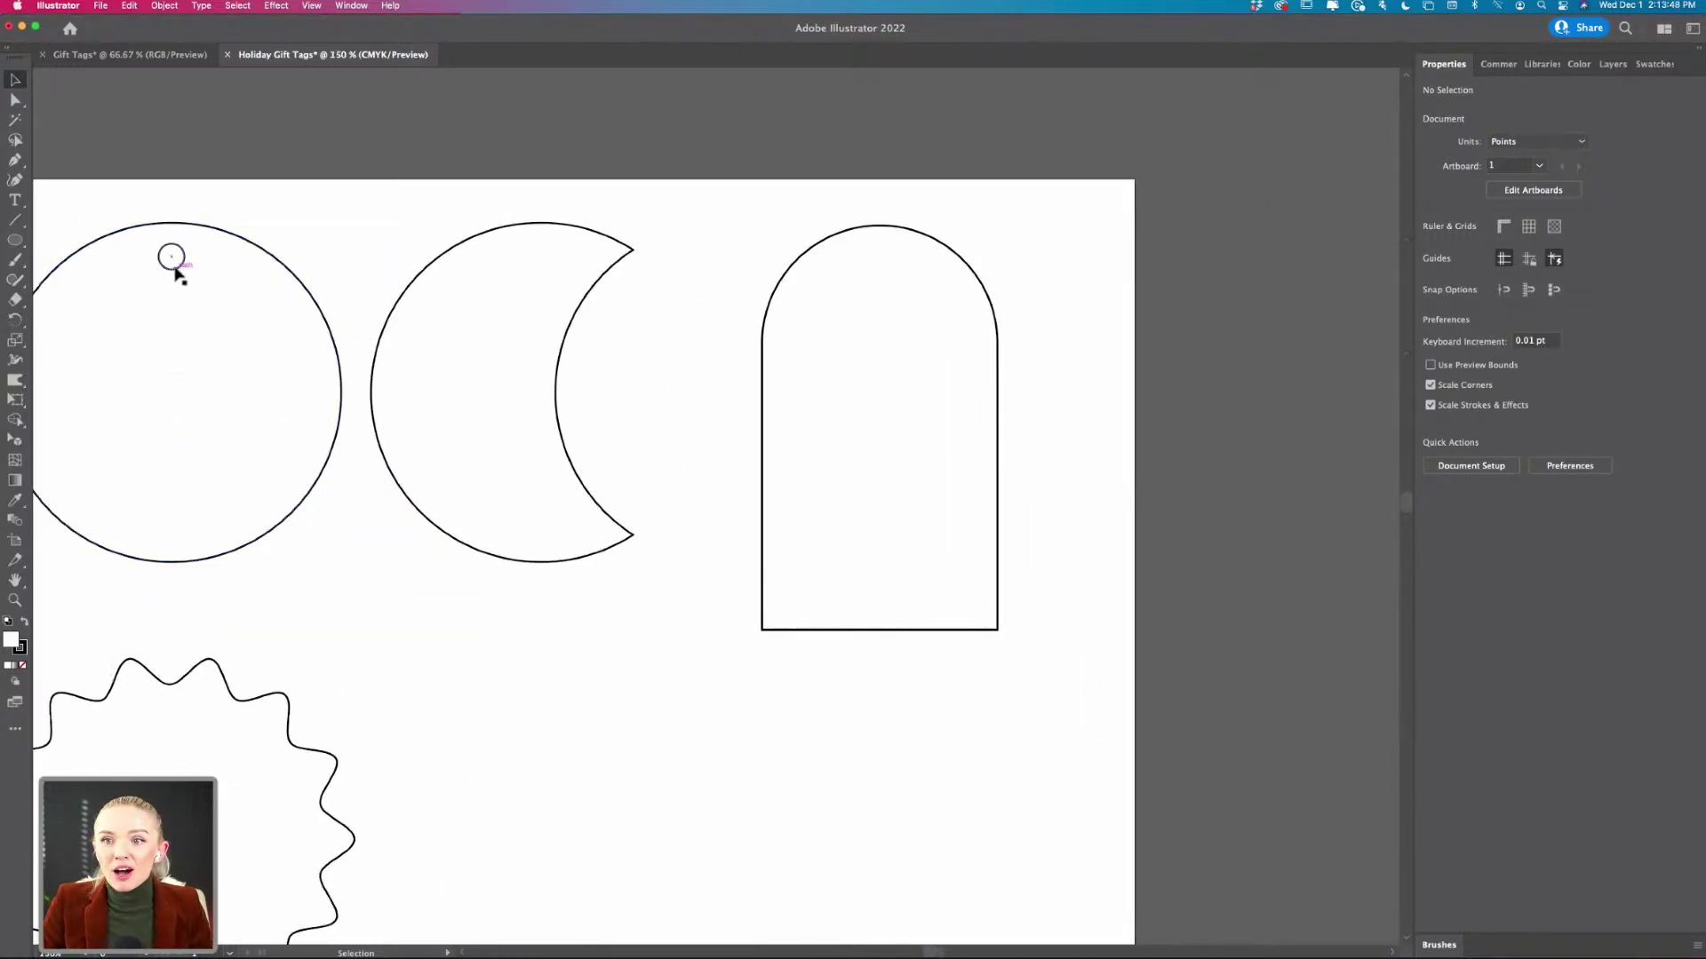
drag(175, 272, 883, 257)
click(579, 256)
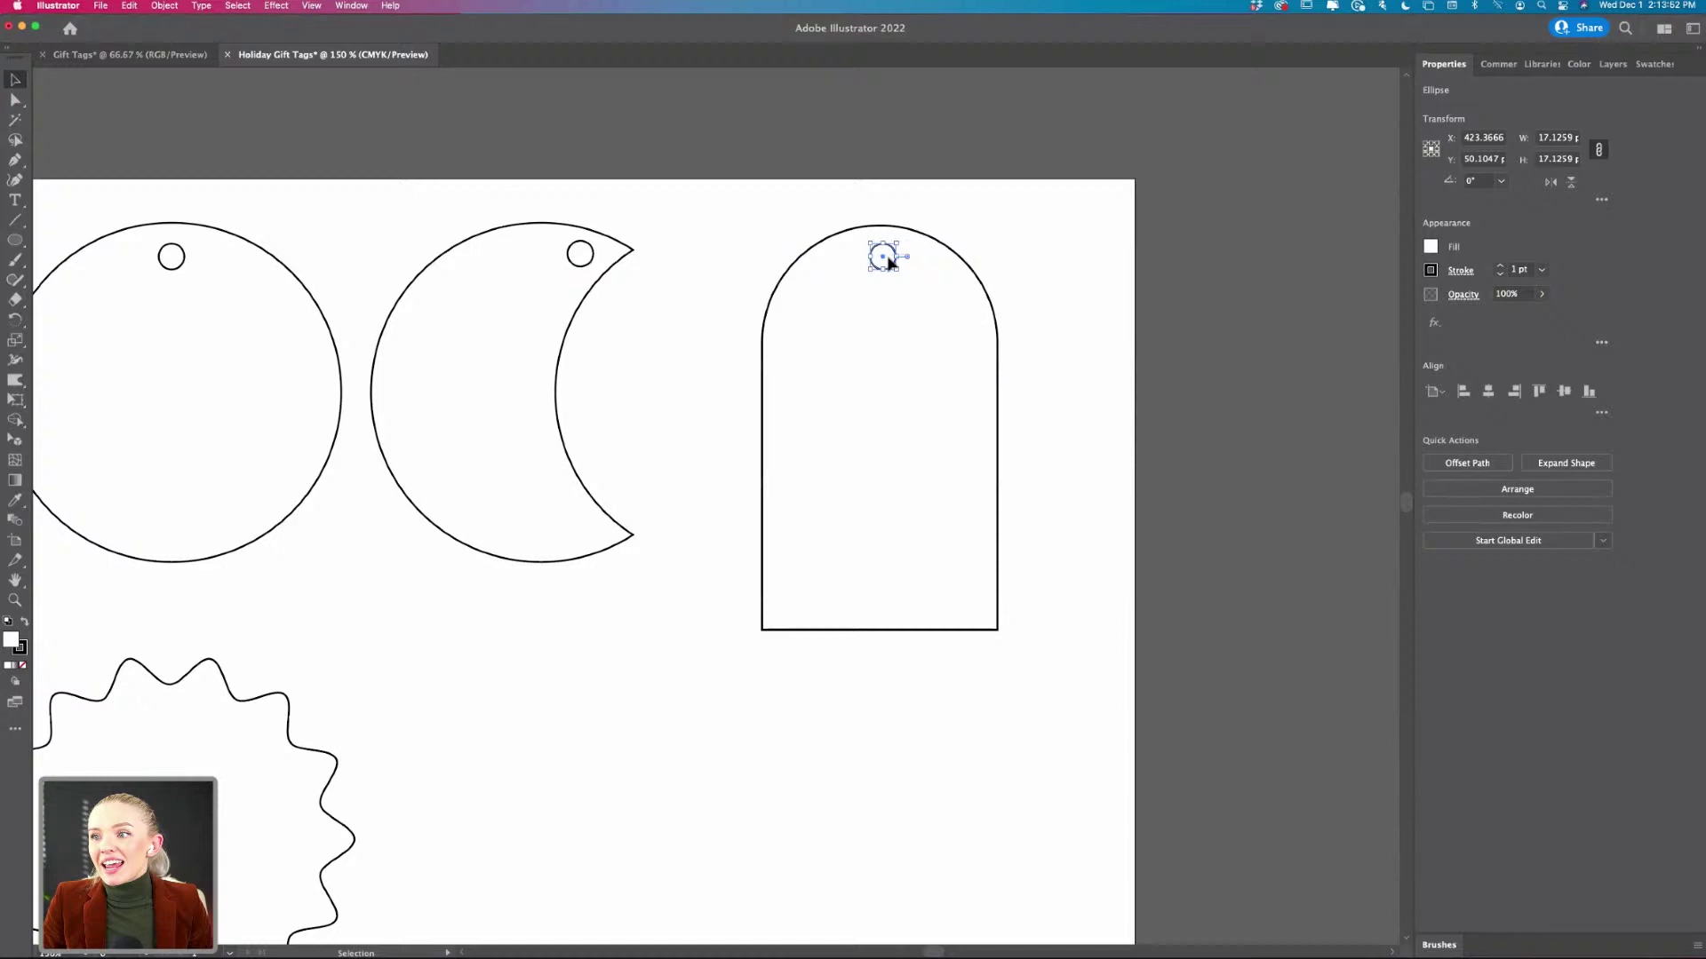
- Align the hole circle and the round-topped tag horizontally by their centers
shift+click(856, 356)
scroll(840, 368, right, 3)
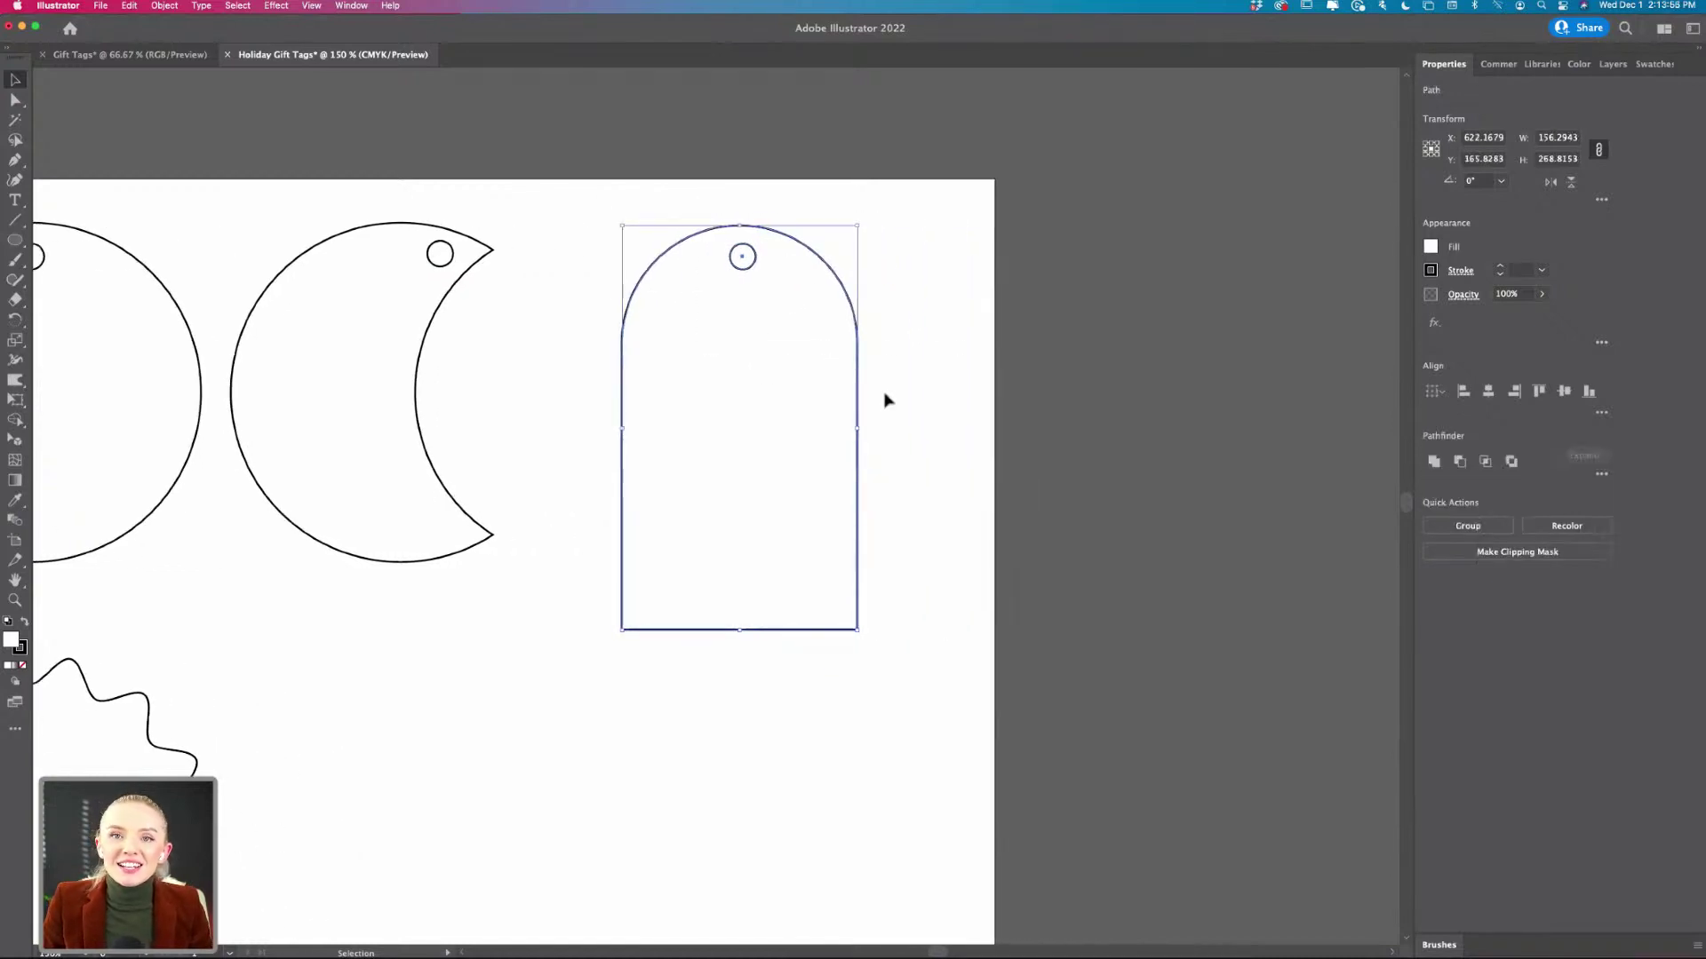
drag(915, 251, 738, 311)
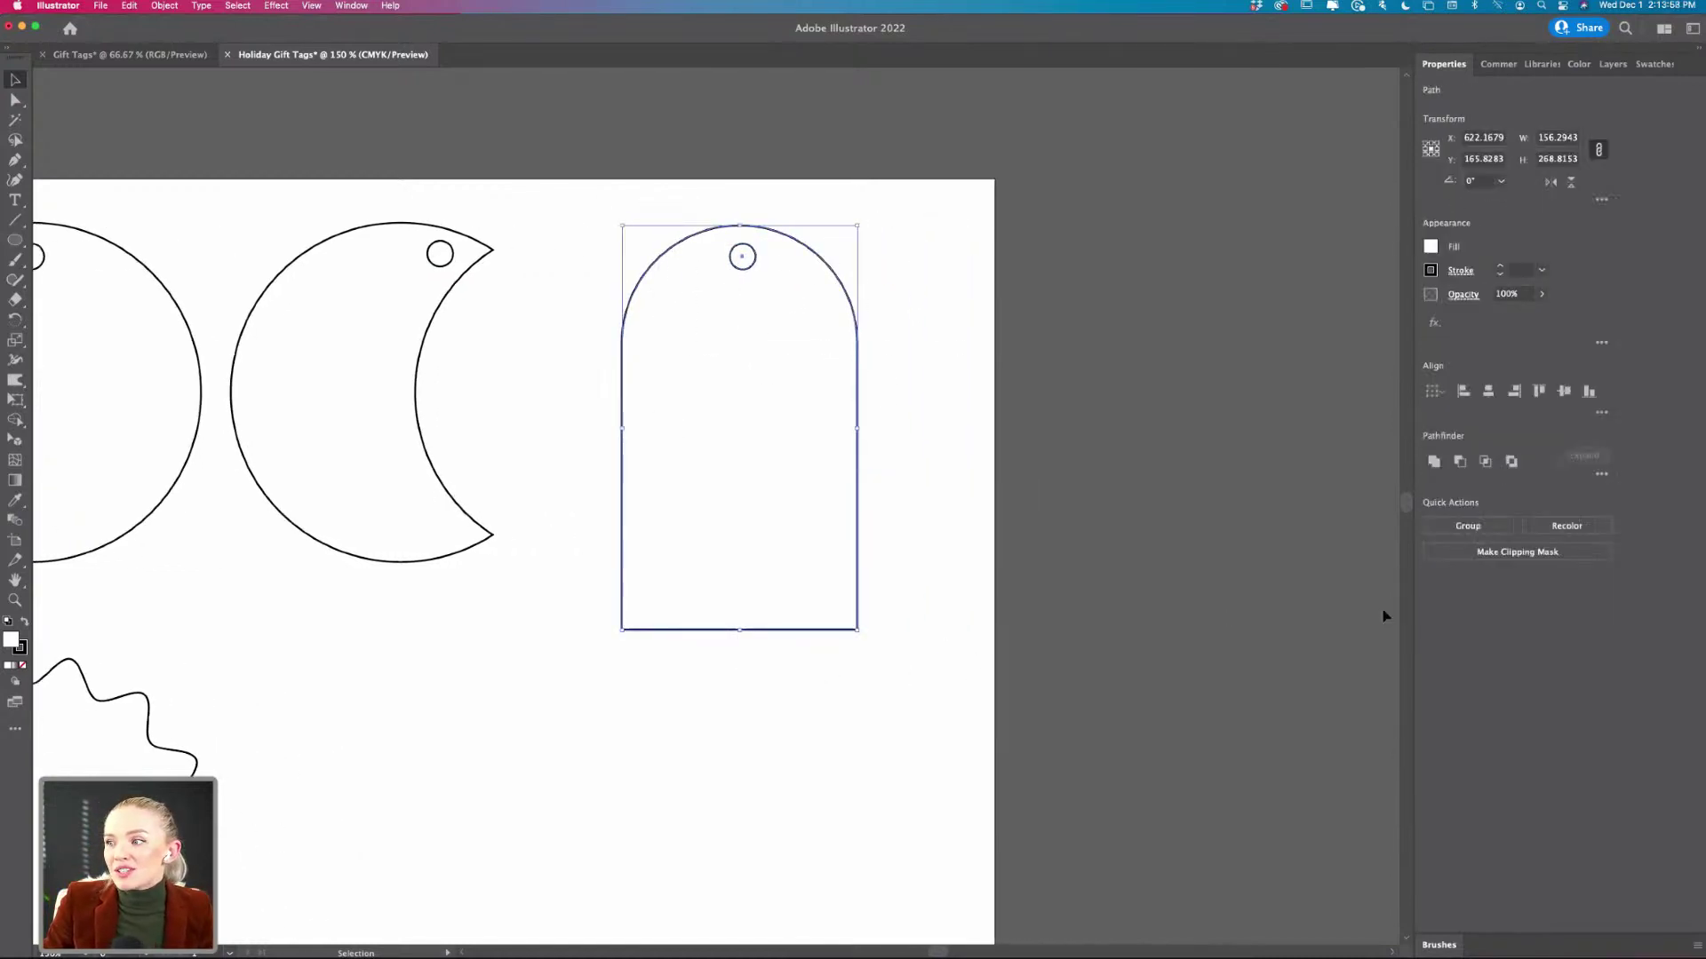
click(1489, 392)
click(887, 701)
scroll(889, 702, down, 2)
scroll(888, 702, left, 2)
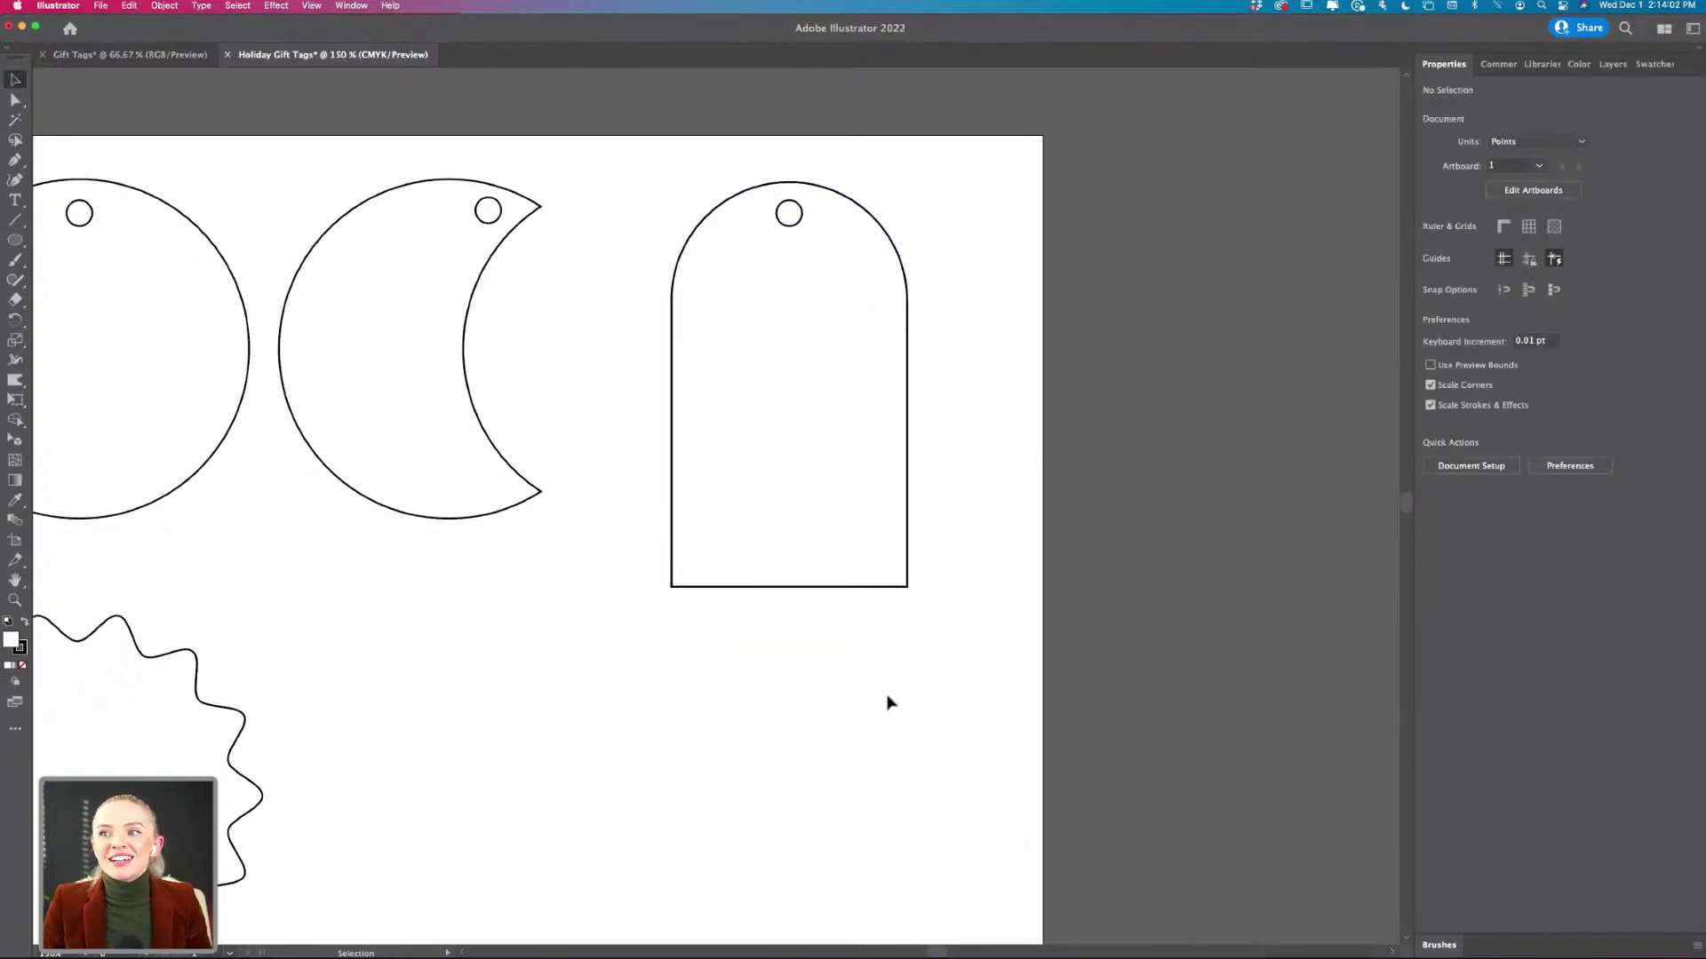
- Try several vertical positions for the round-topped tag's hole and leave it slightly farther below the arched edge
scroll(845, 378, up, 3)
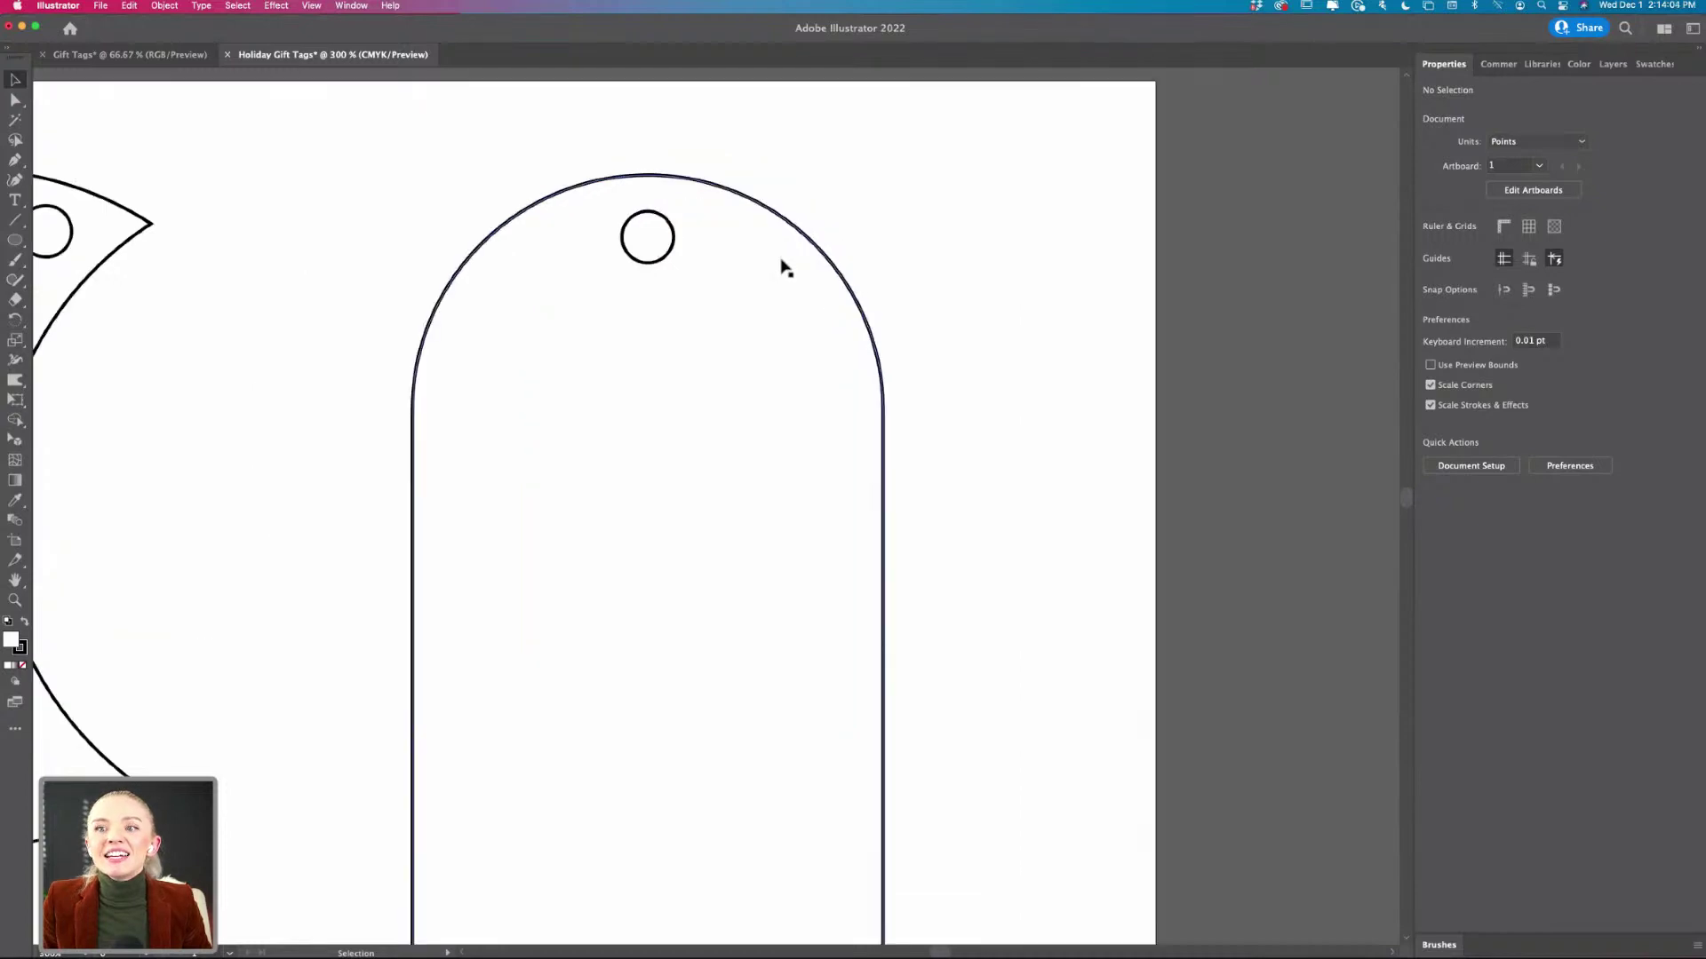
scroll(786, 268, up, 1)
drag(636, 252, 637, 234)
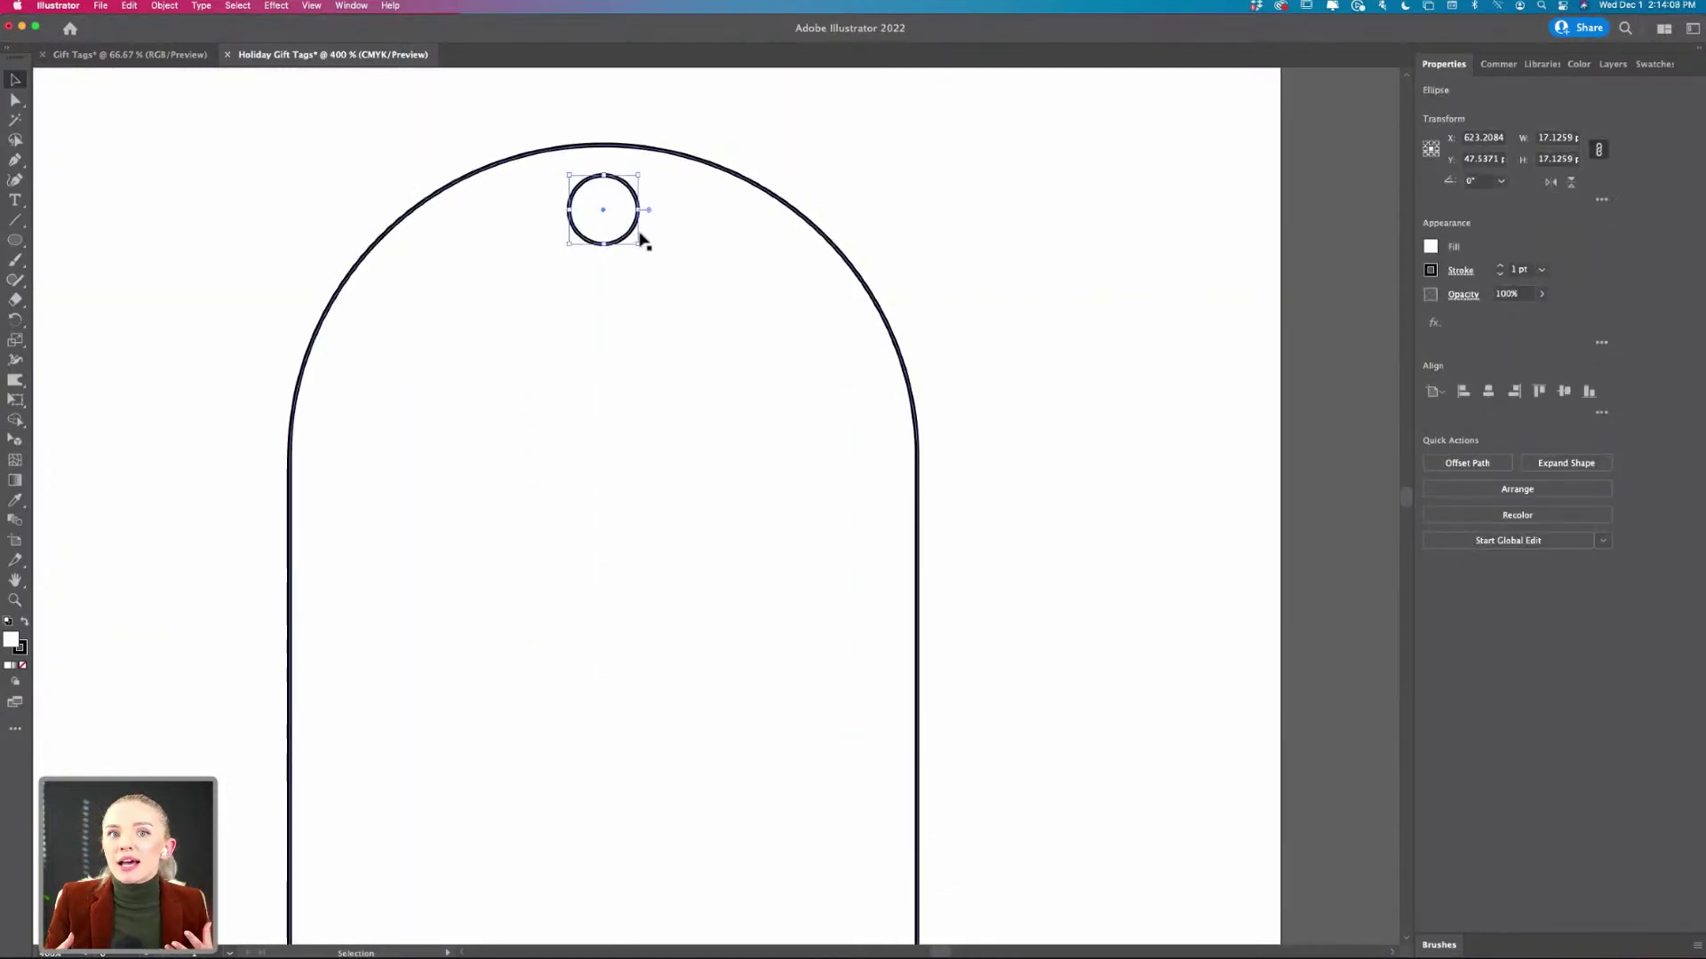
drag(629, 237, 629, 228)
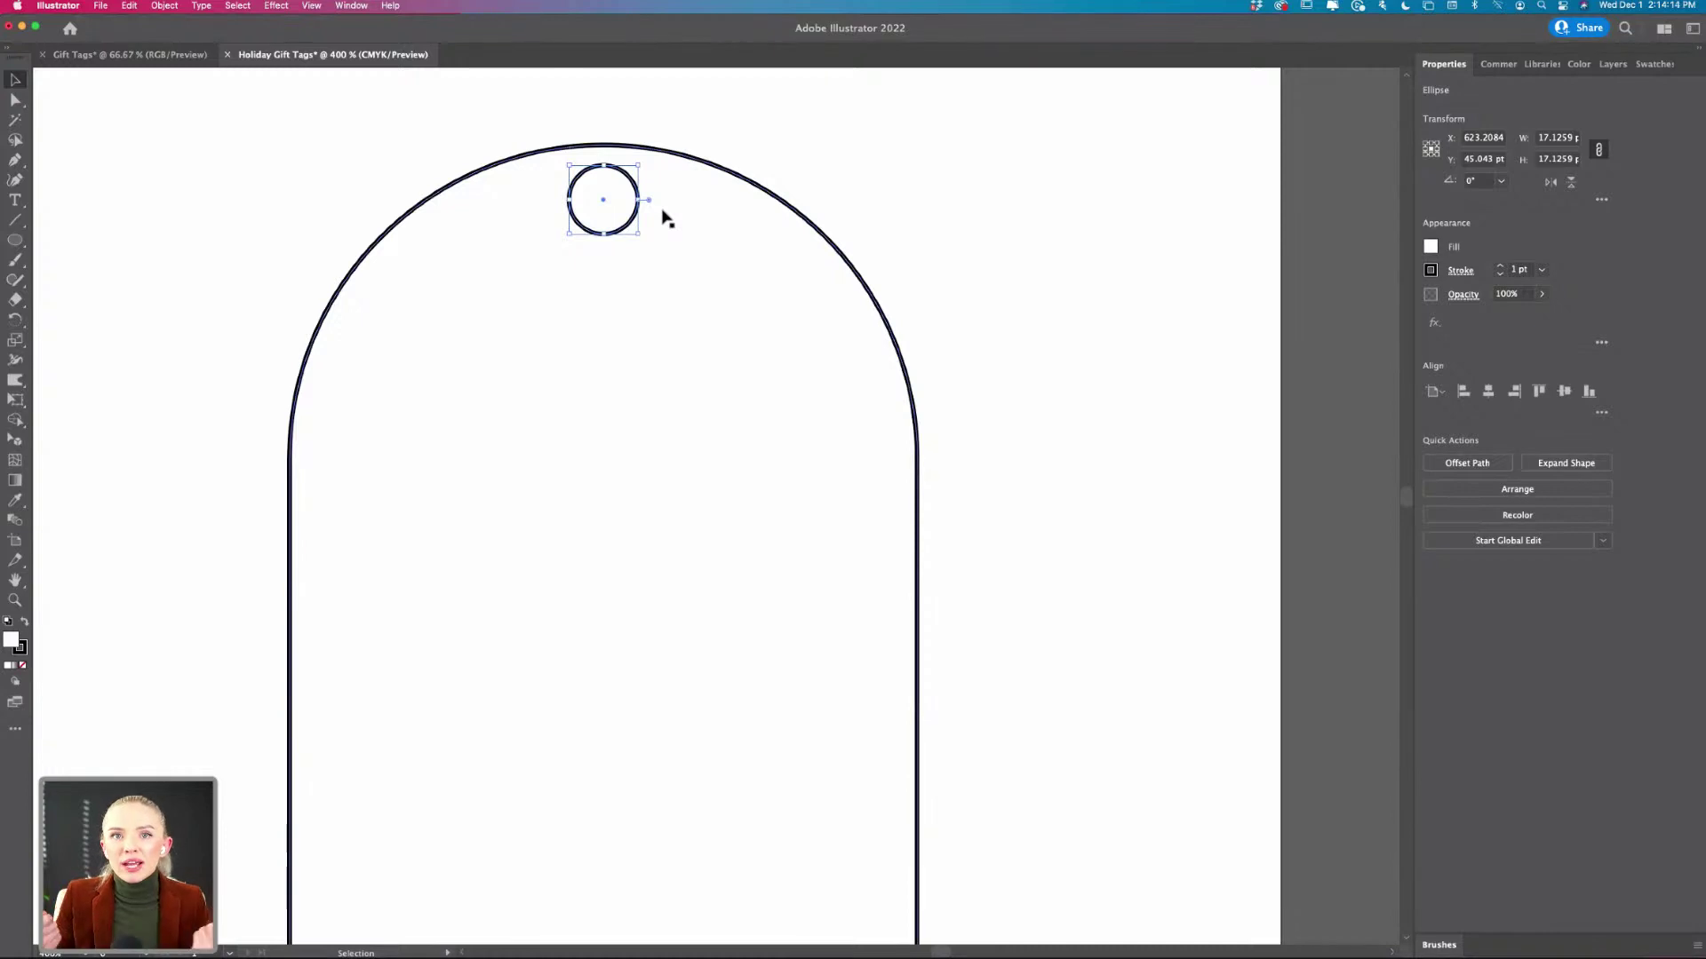
drag(634, 232, 636, 291)
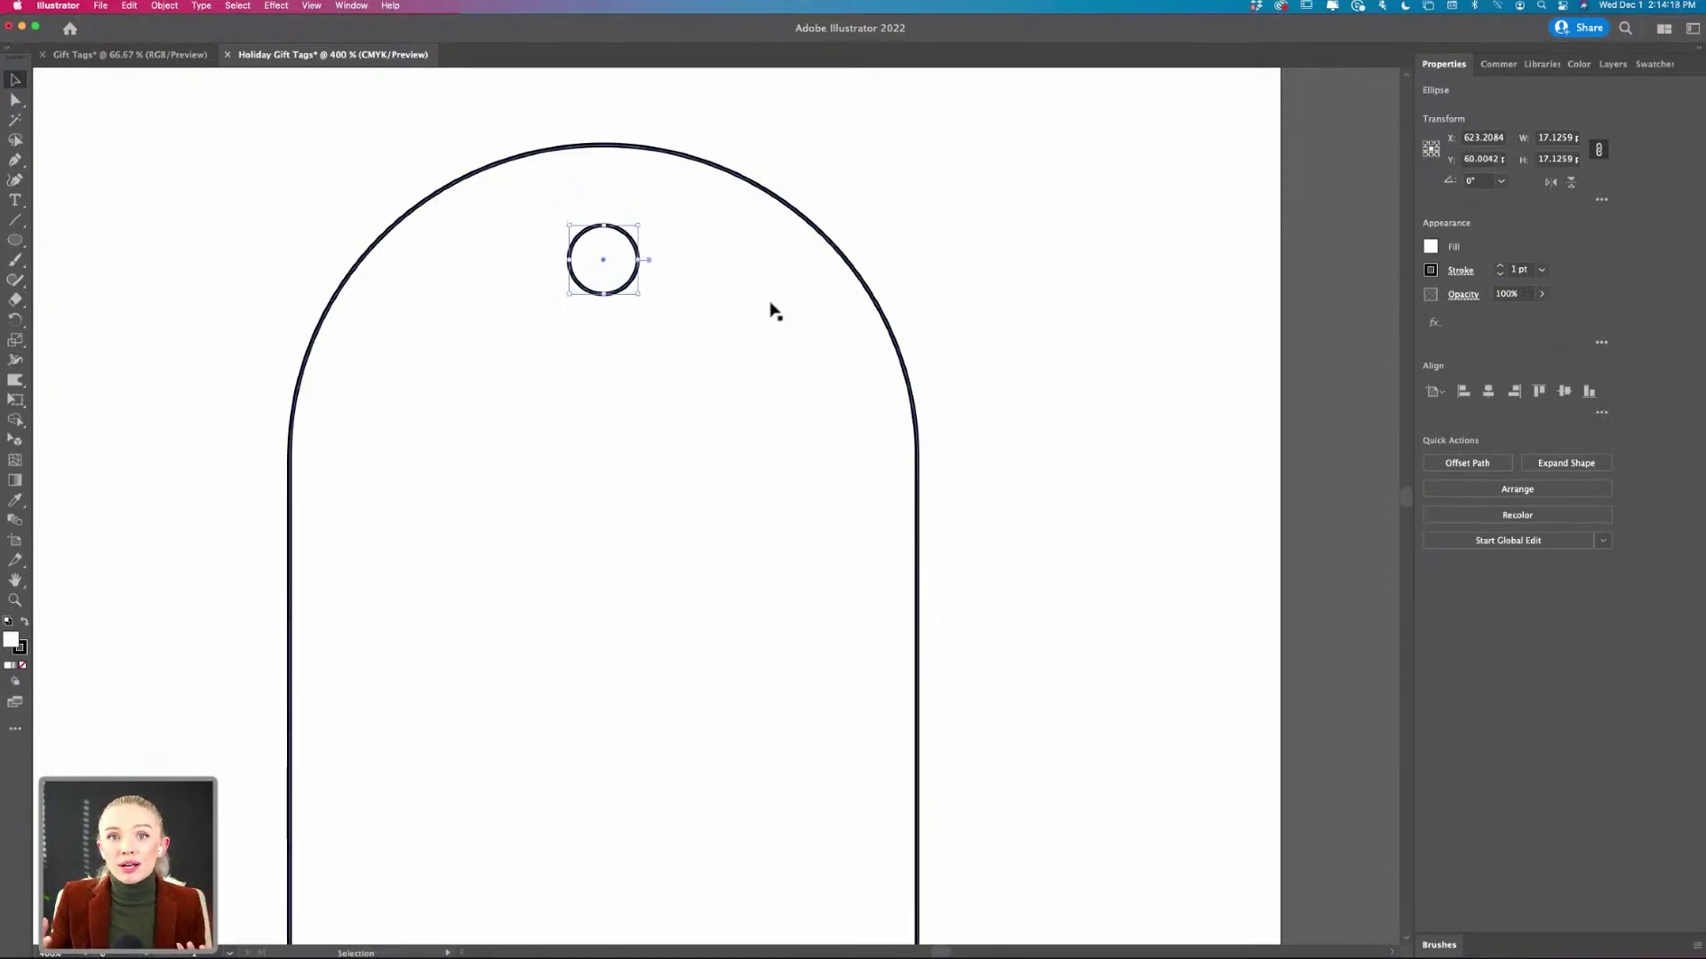
click(933, 323)
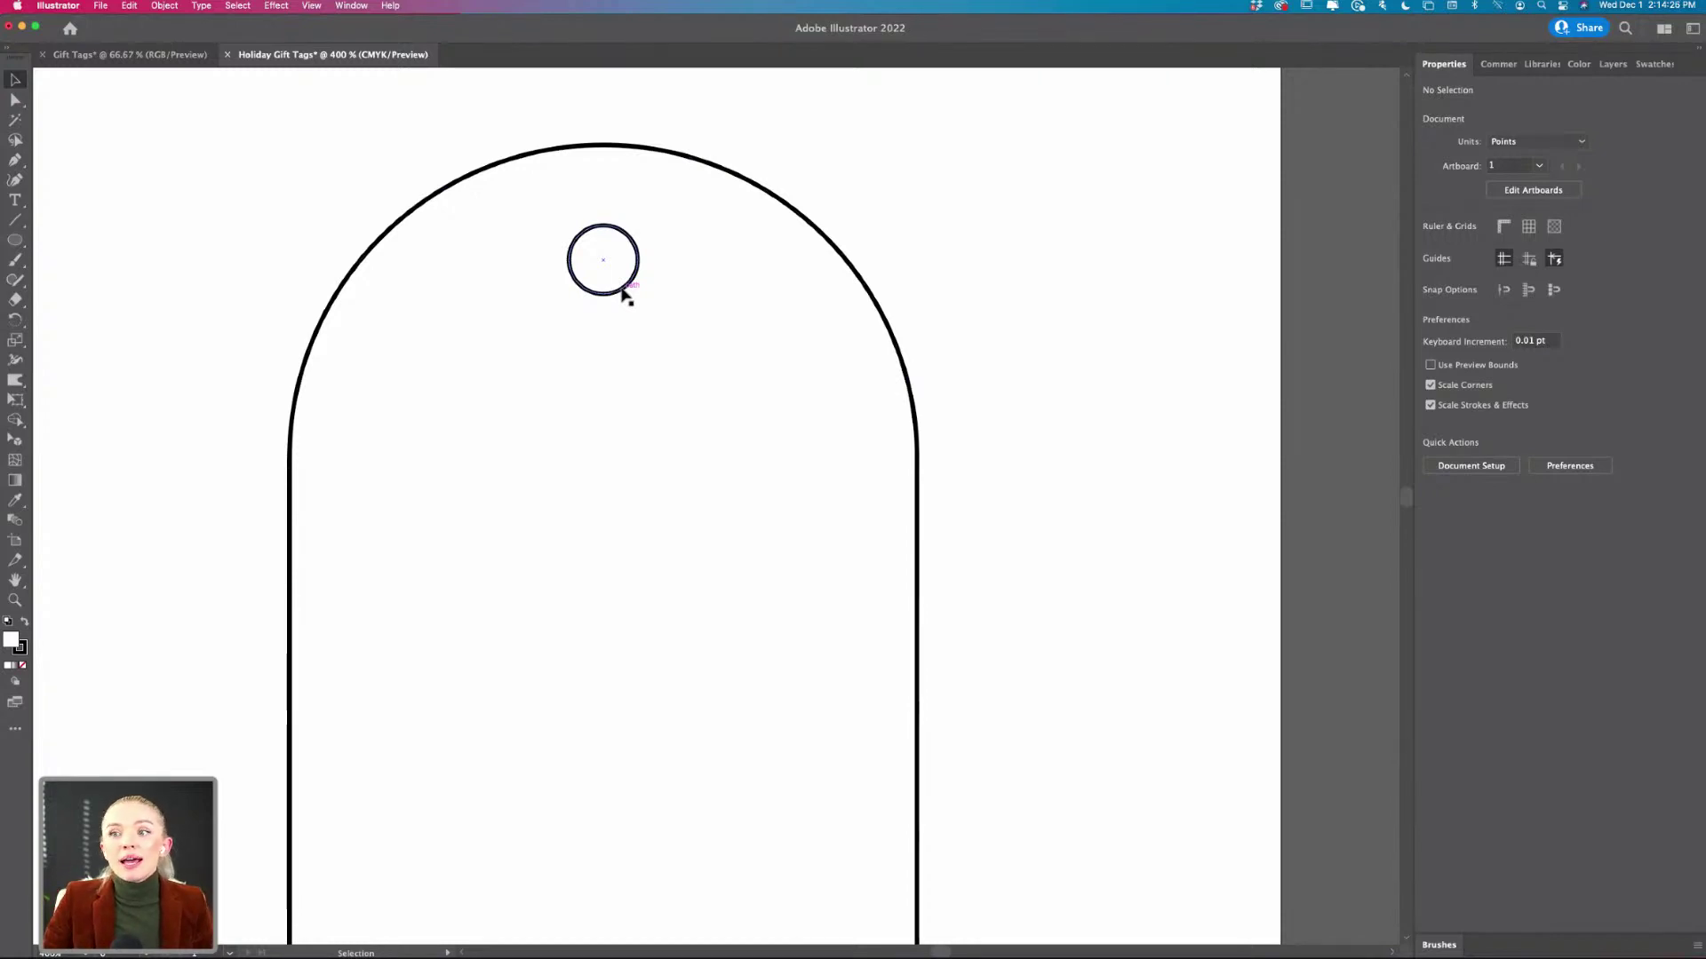
drag(625, 299, 624, 316)
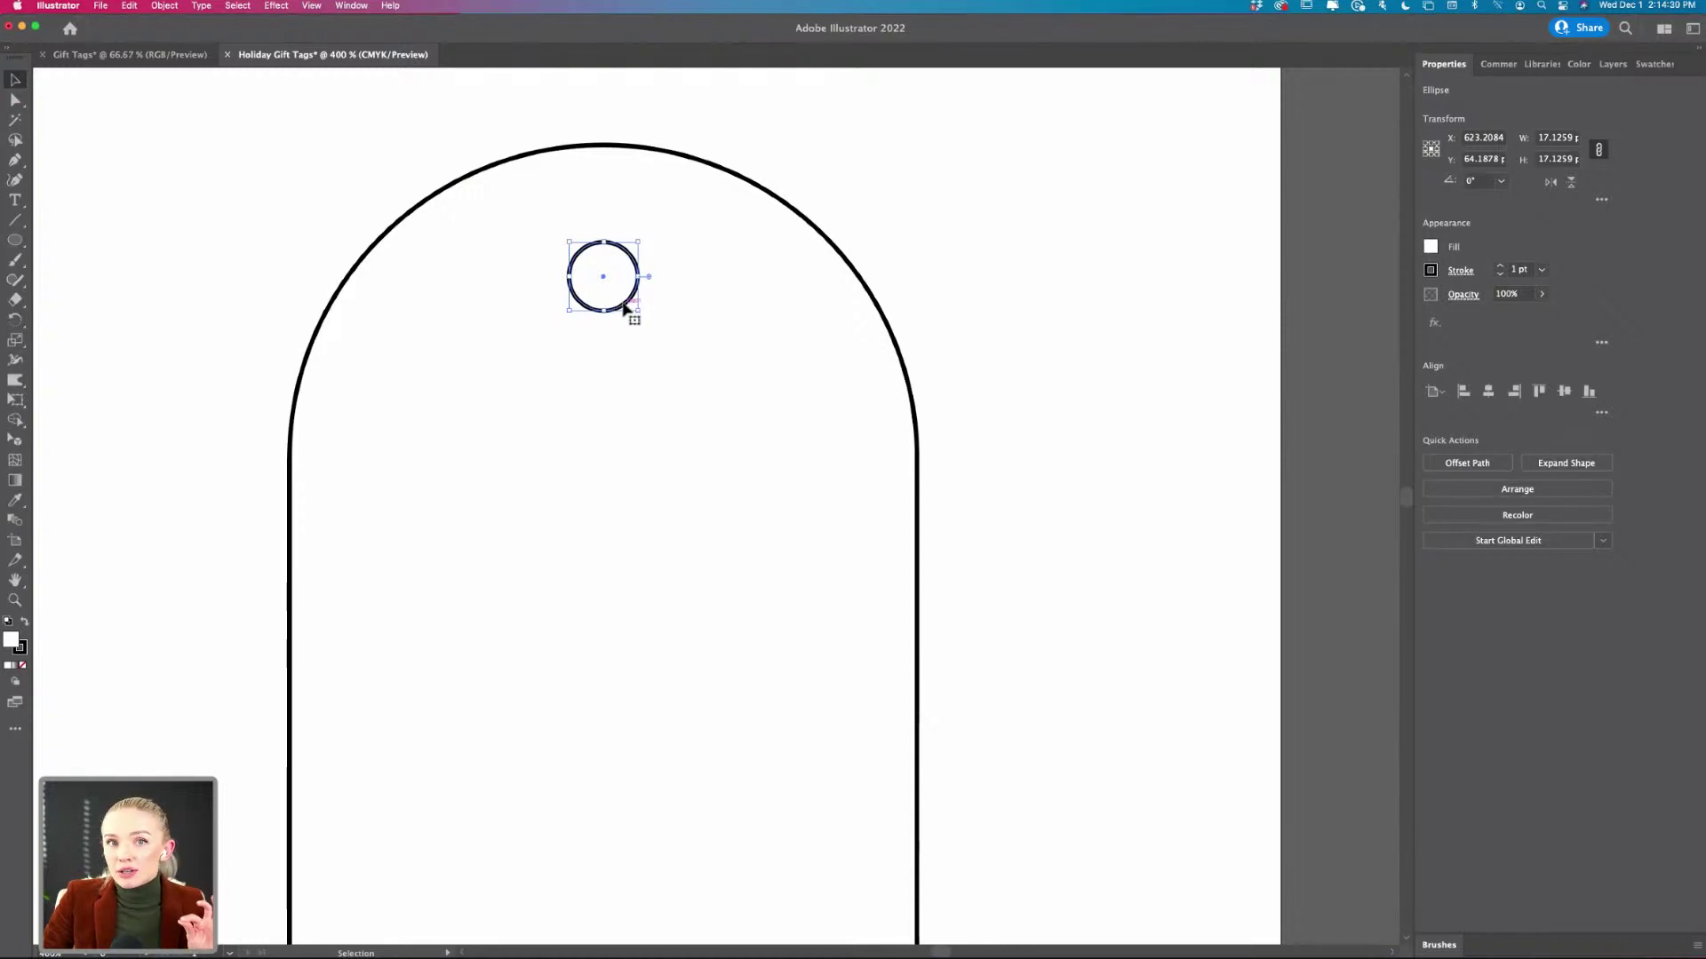
drag(625, 306, 625, 268)
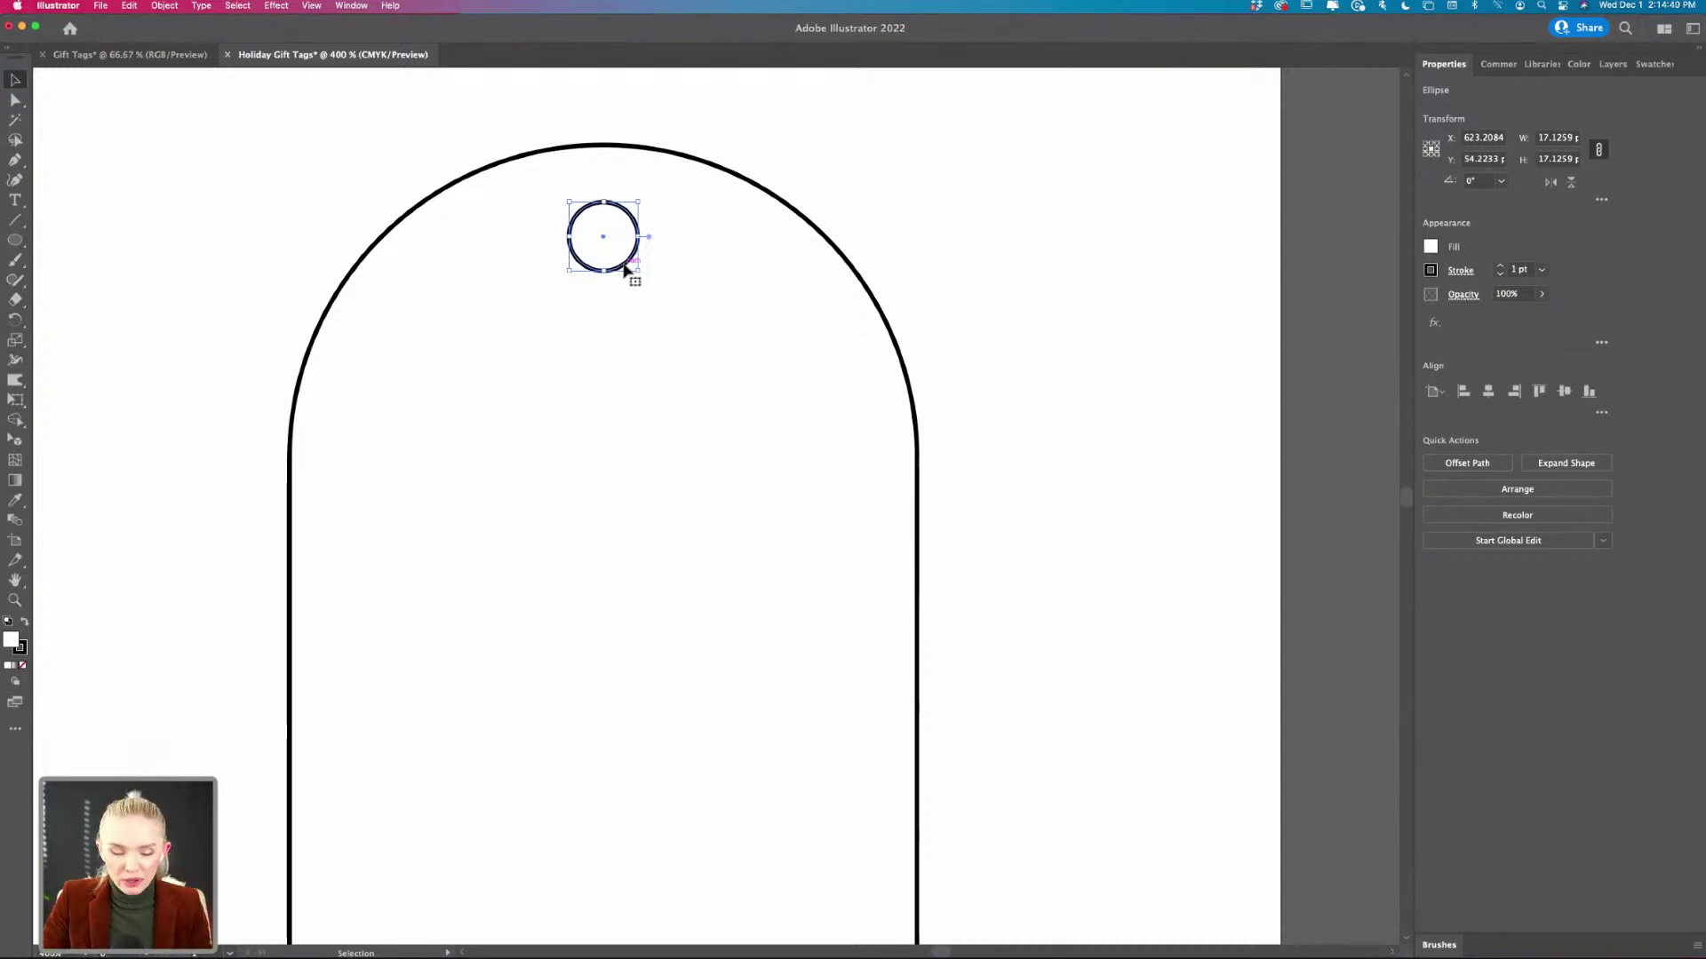
drag(625, 269, 641, 287)
click(1006, 265)
- Copy the round-topped tag's hole onto the scalloped tag and position it just below the middle notch of its upper edge
scroll(1004, 264, down, 2)
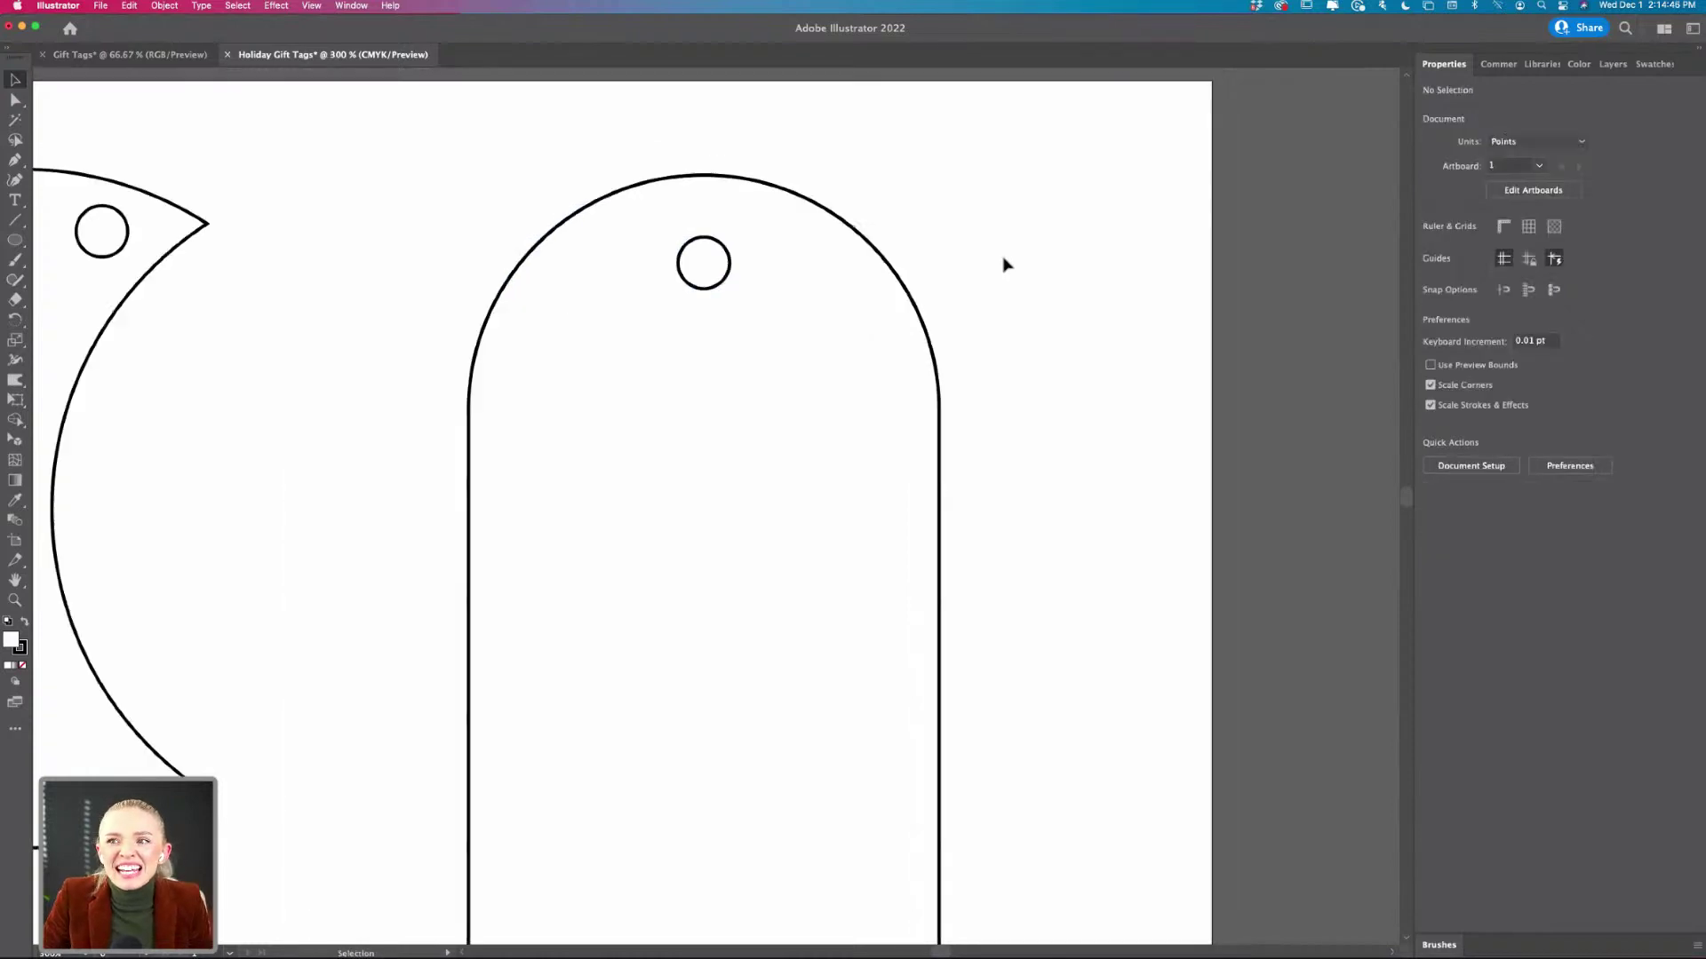
scroll(986, 259, right, 2)
scroll(889, 249, up, 1)
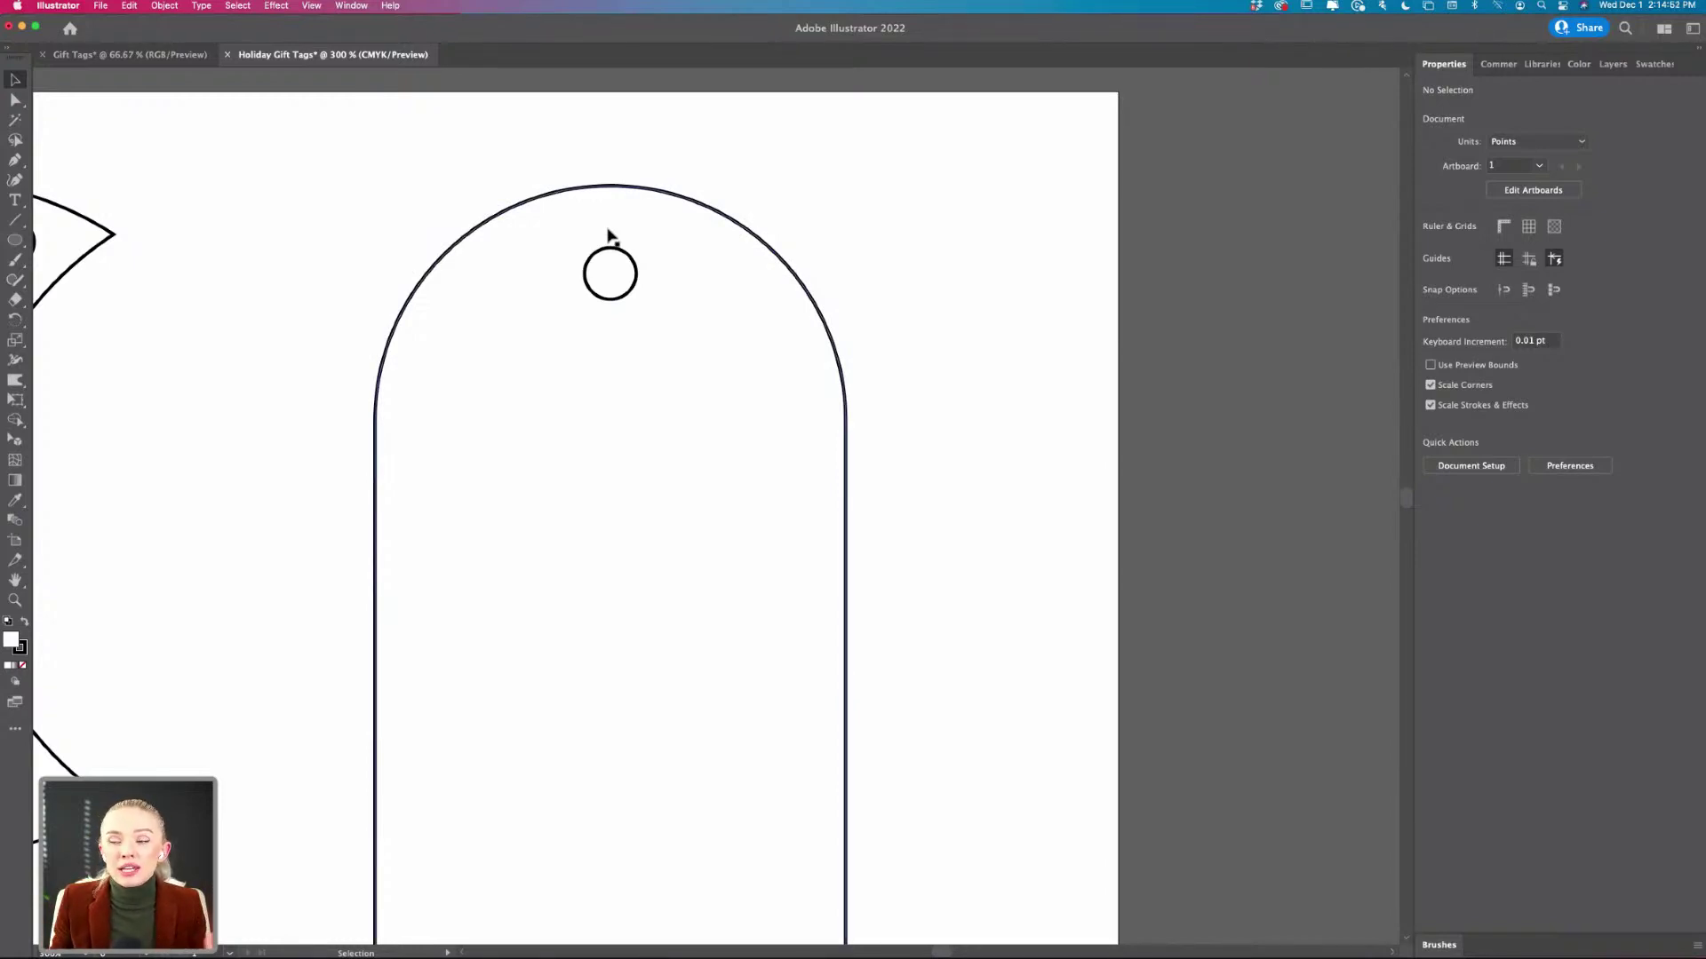
scroll(953, 317, down, 2)
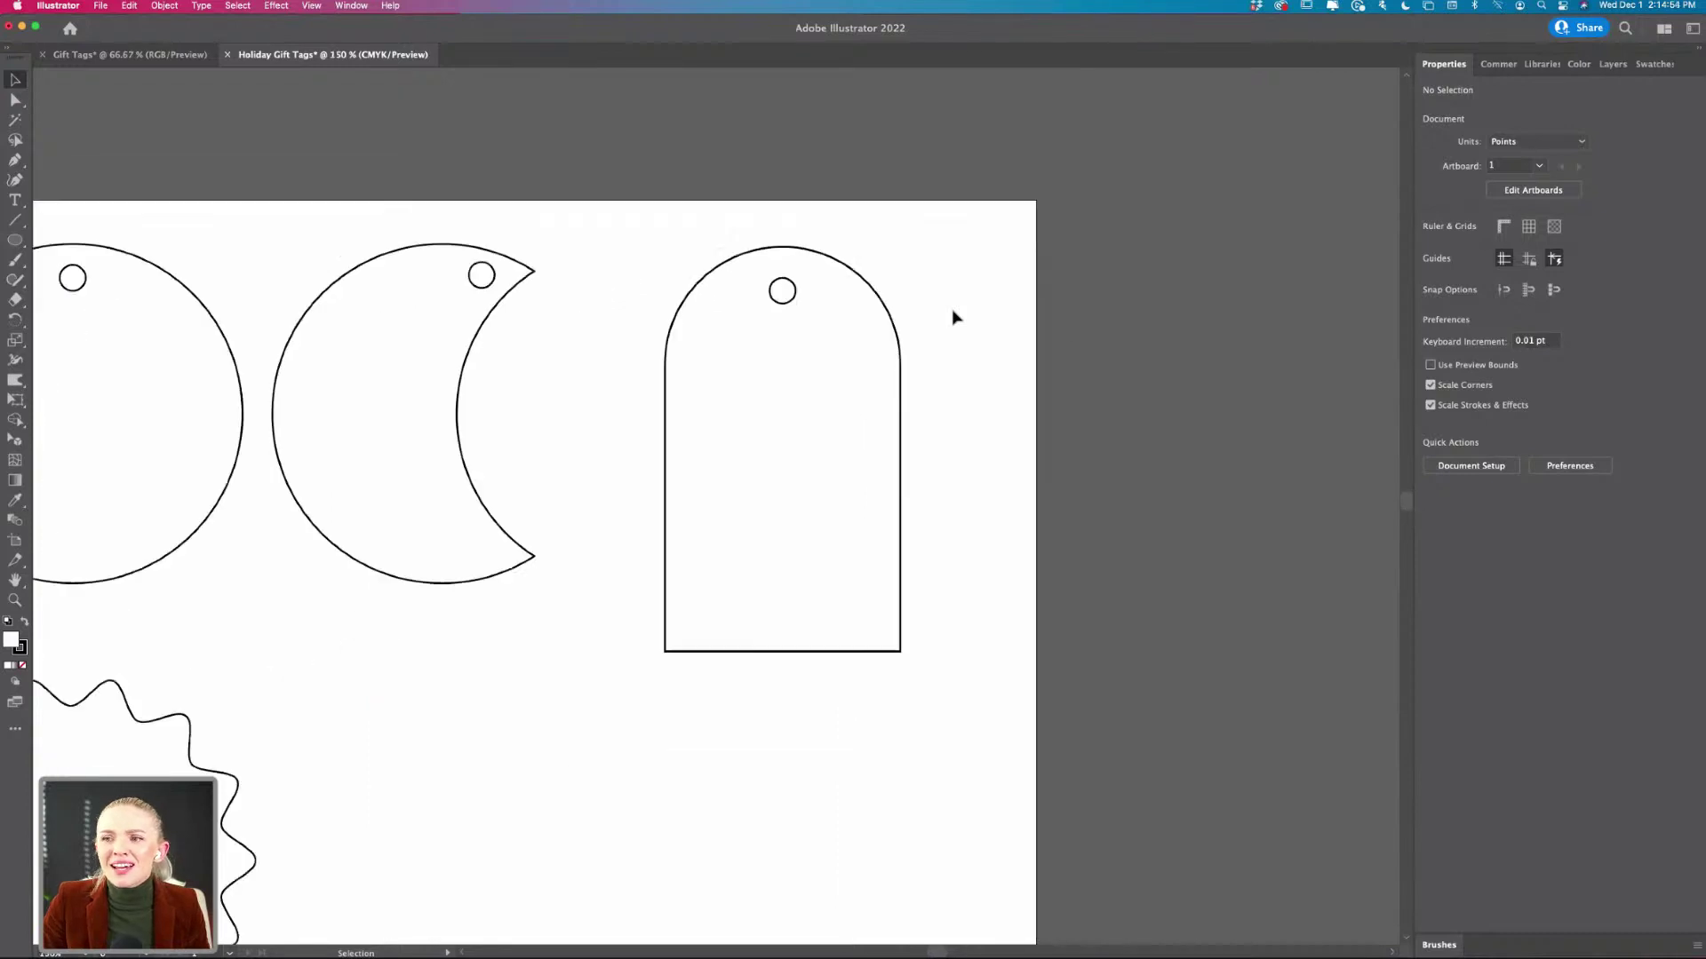
scroll(954, 317, down, 1)
scroll(953, 317, down, 1)
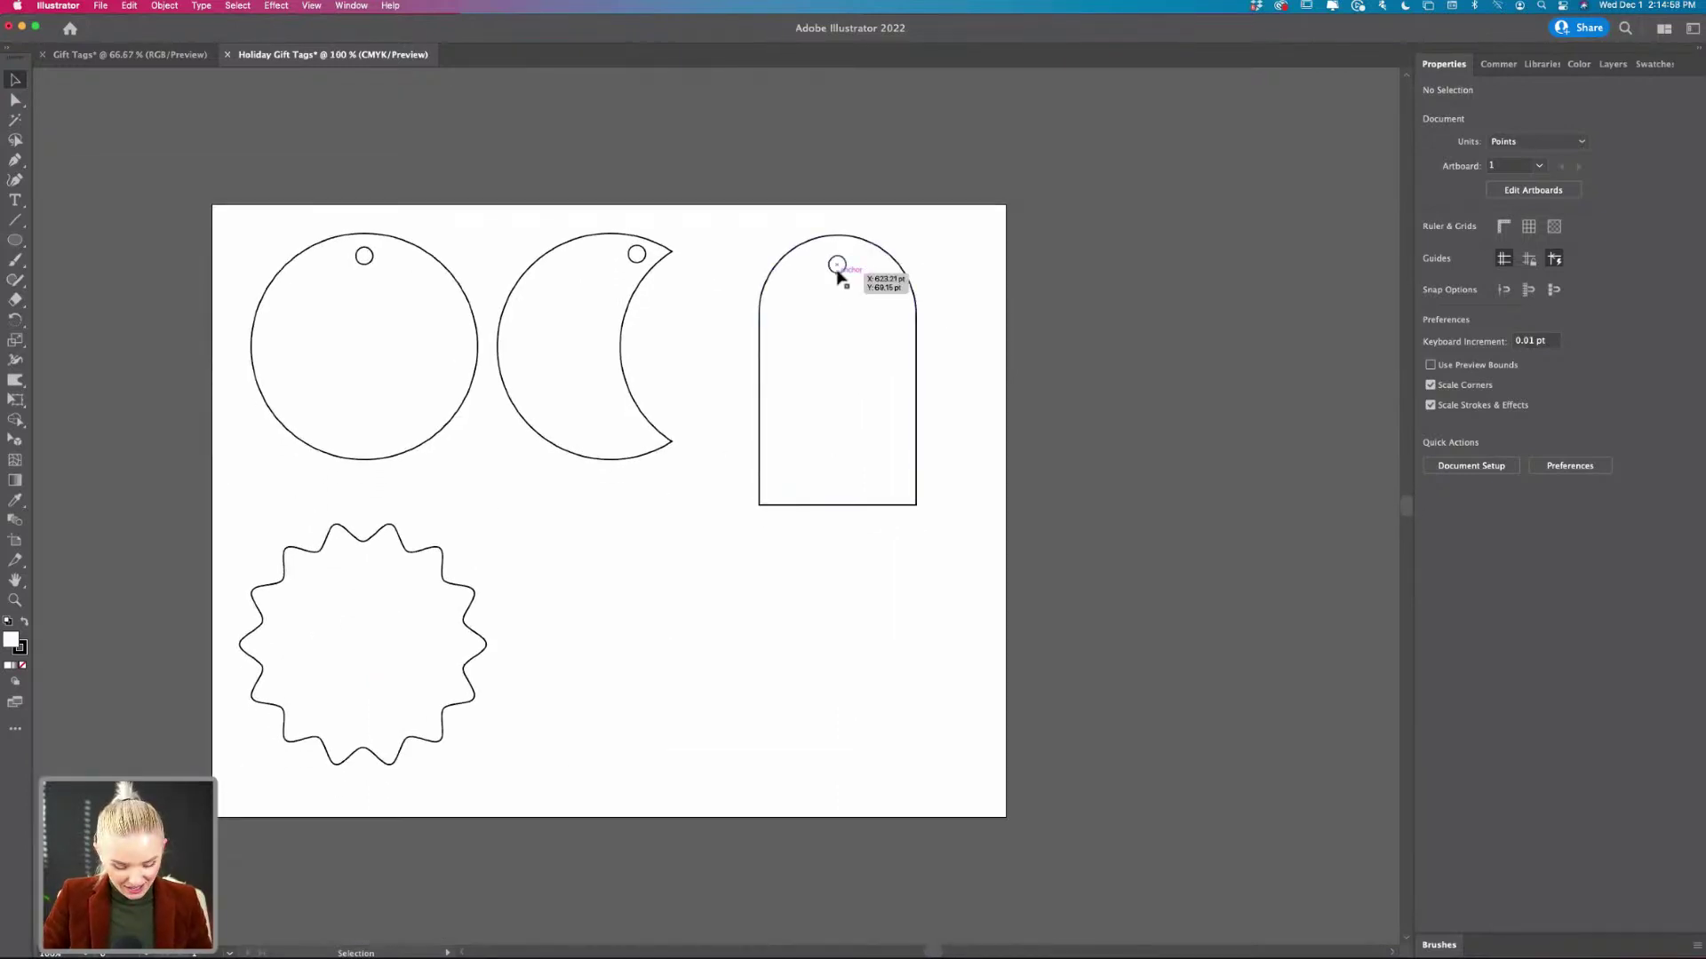
drag(837, 267, 385, 570)
scroll(385, 573, down, 2)
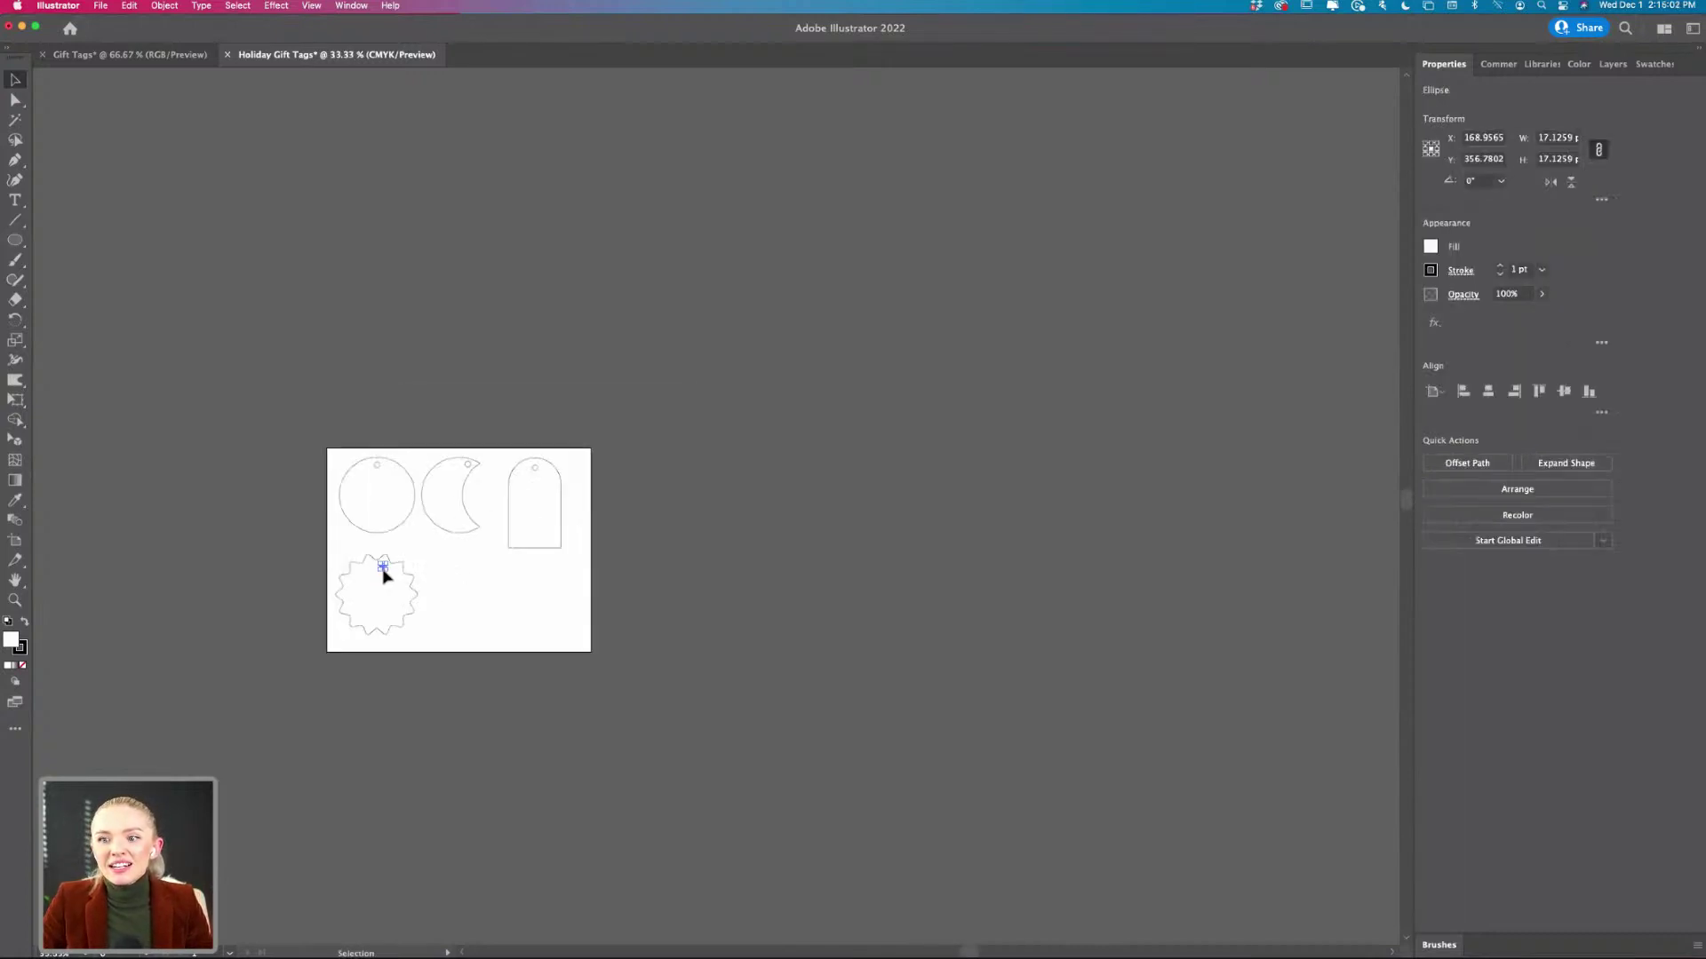
scroll(385, 572, up, 5)
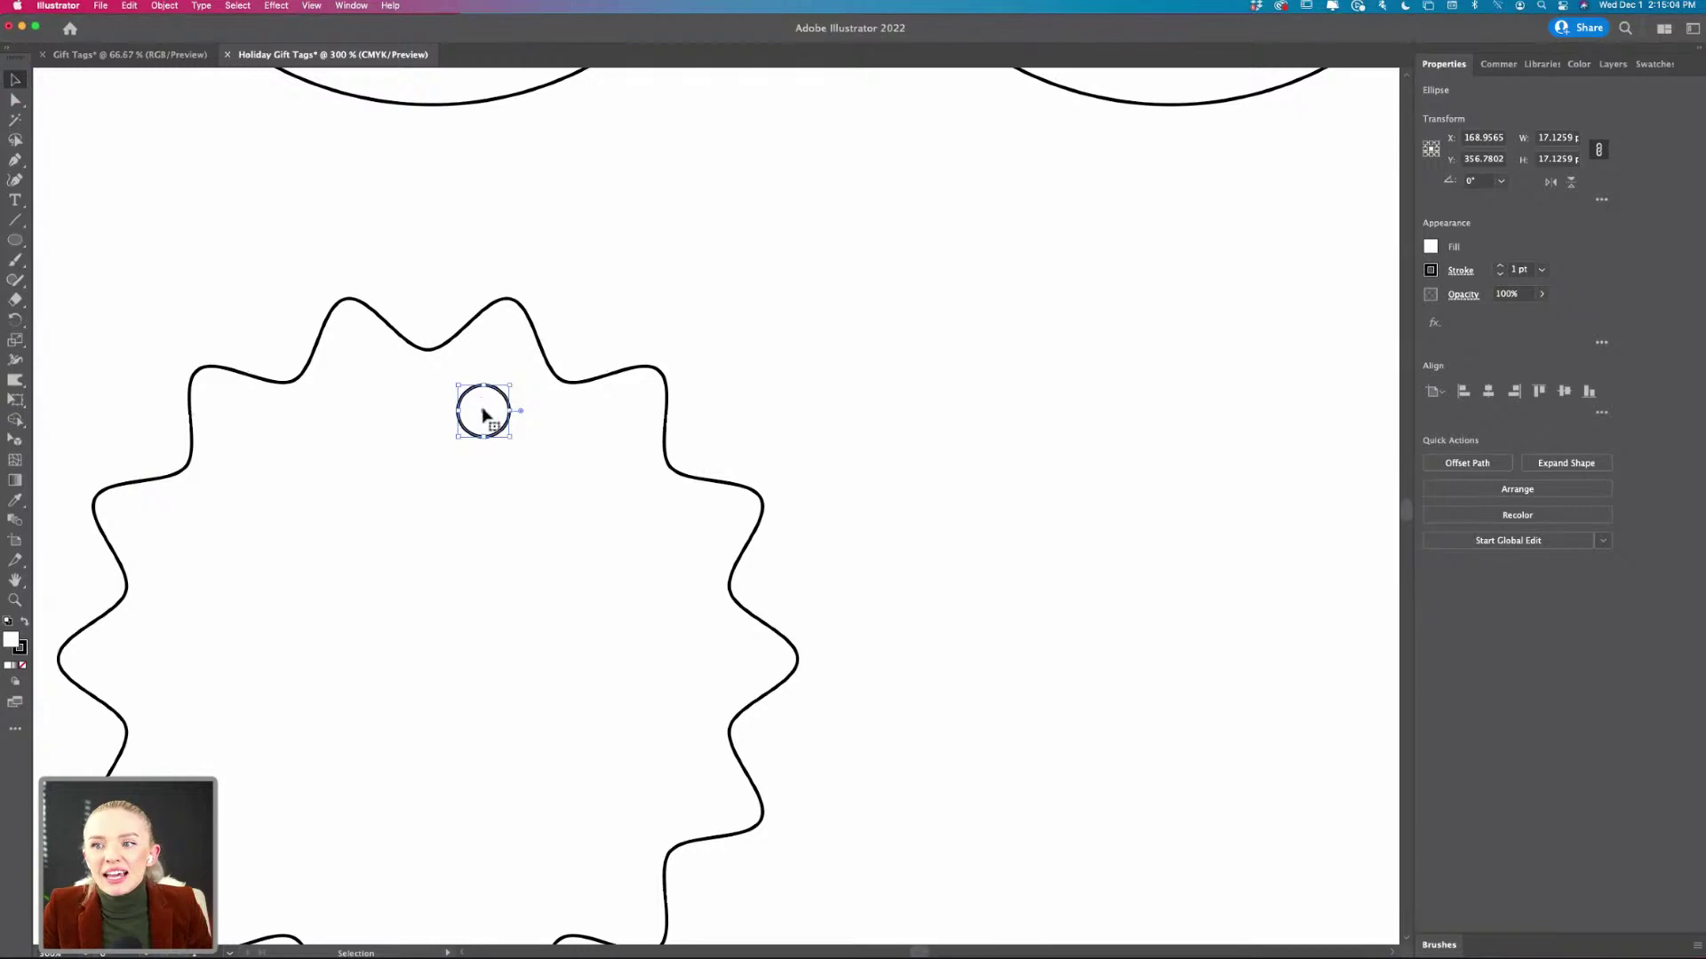
mouse_move(484, 414)
mouse_down()
mouse_move(446, 414)
mouse_move(490, 414)
mouse_up()
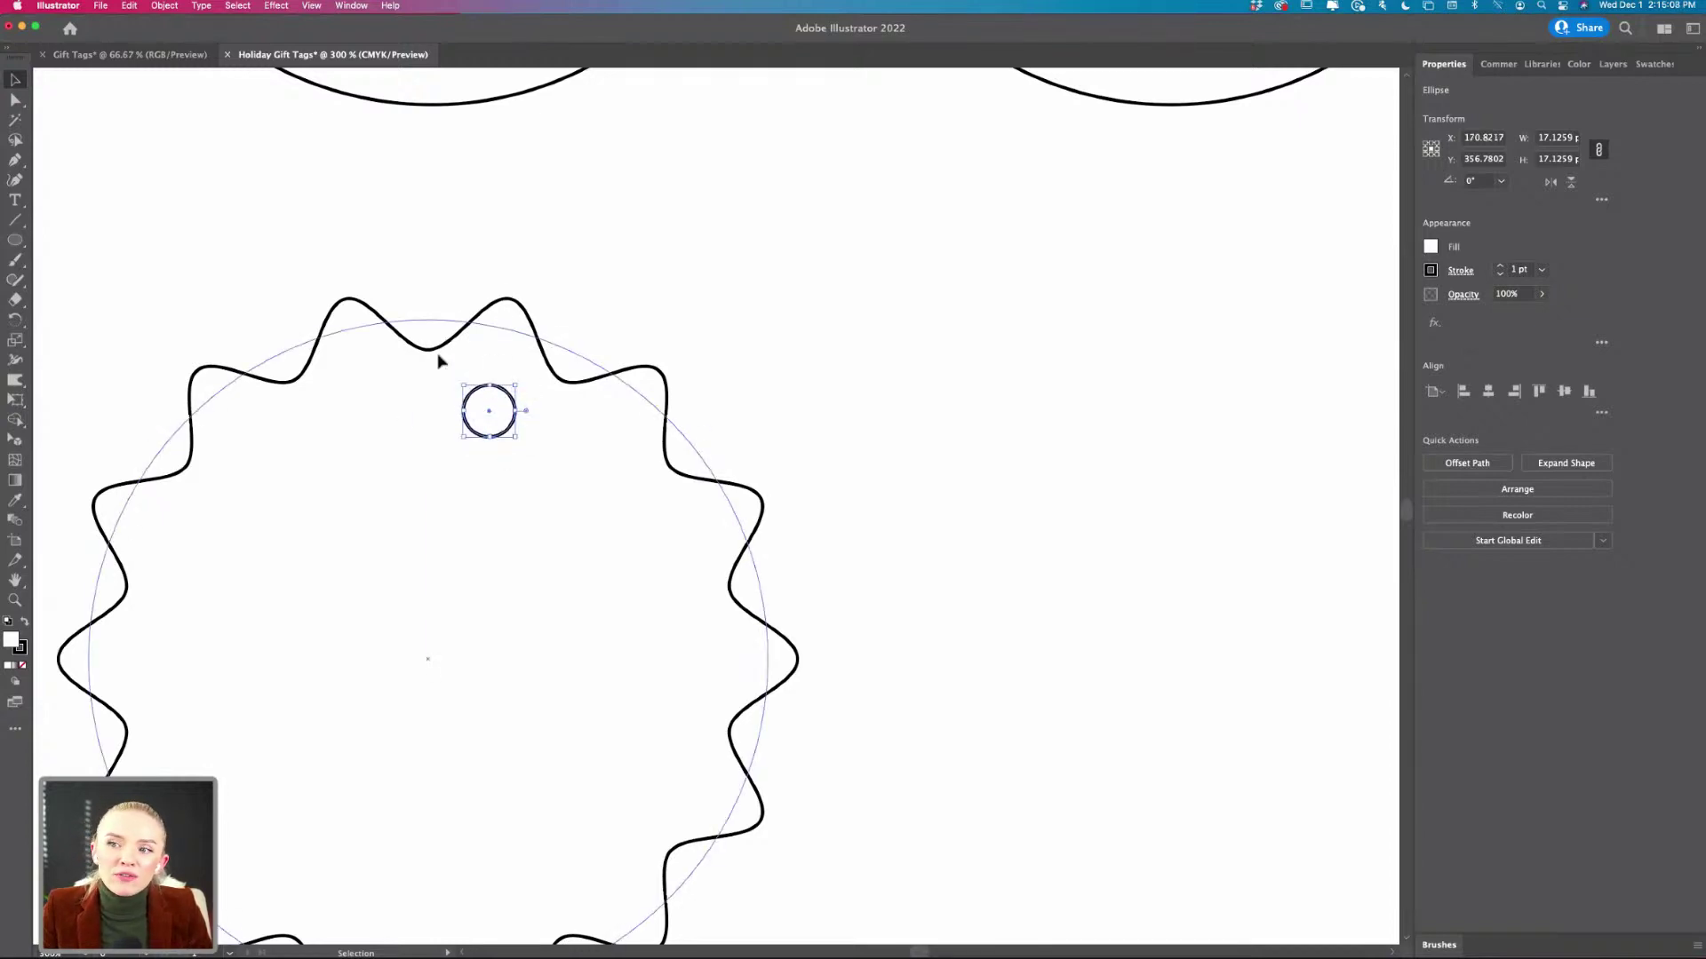
drag(488, 414, 420, 418)
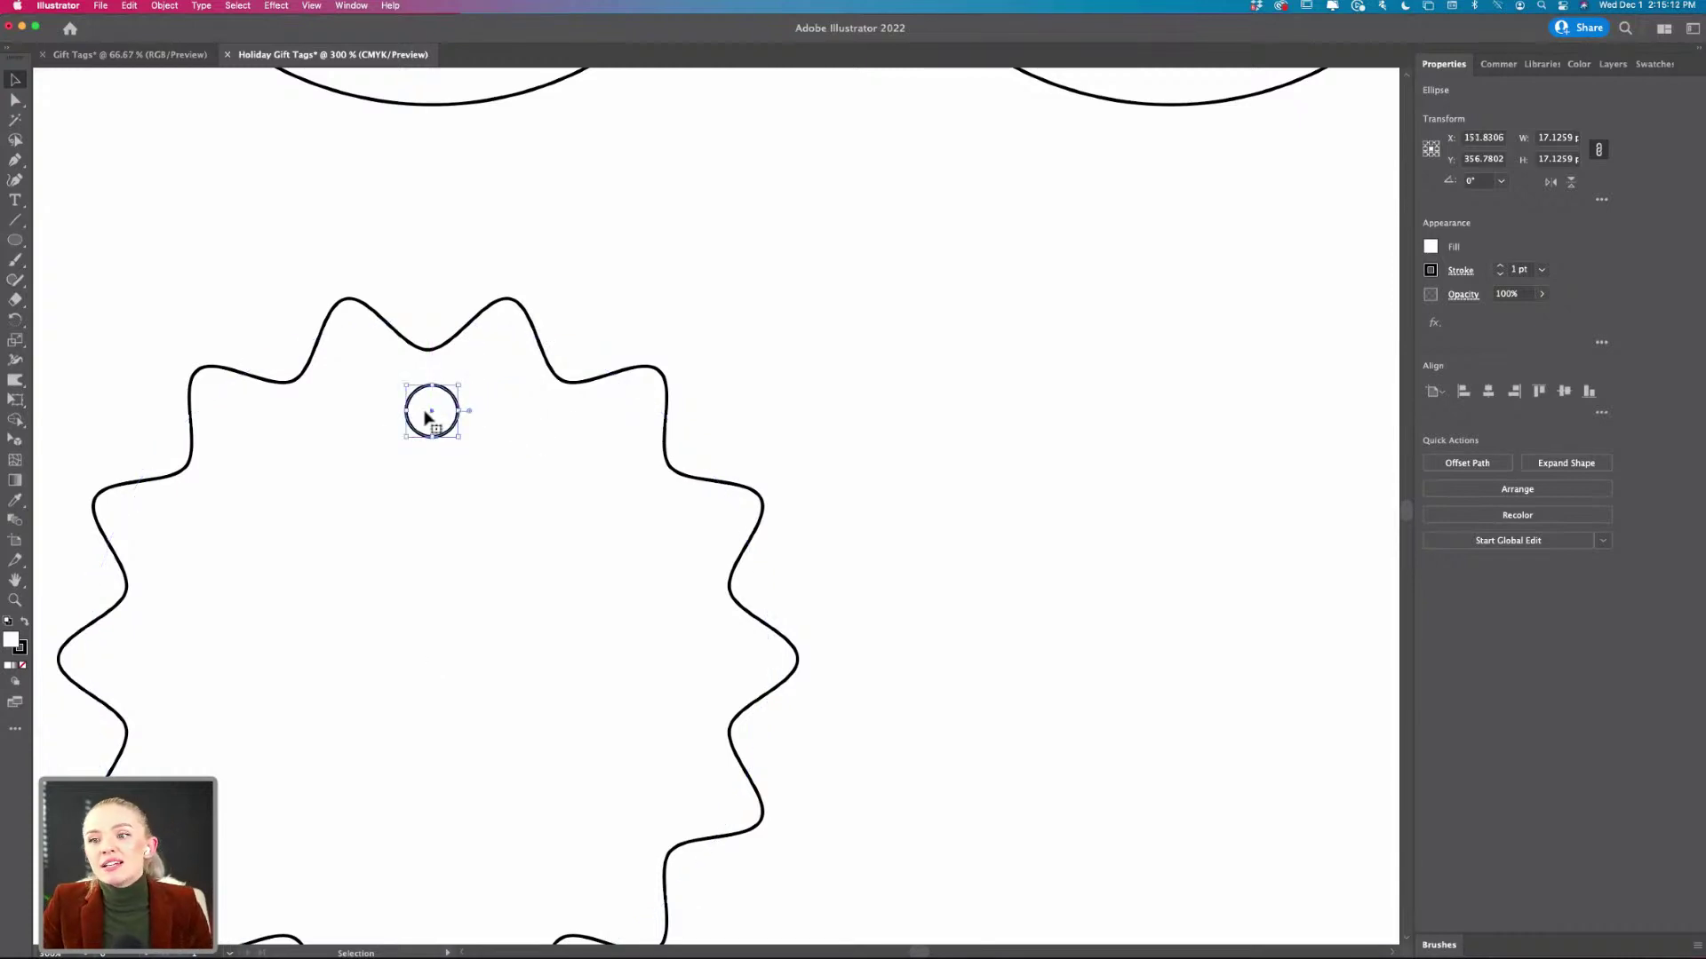
- Rotate the scalloped tag about 13.7° so one point faces straight up, and line up its hole with the tag's center
click(676, 457)
scroll(678, 457, down, 3)
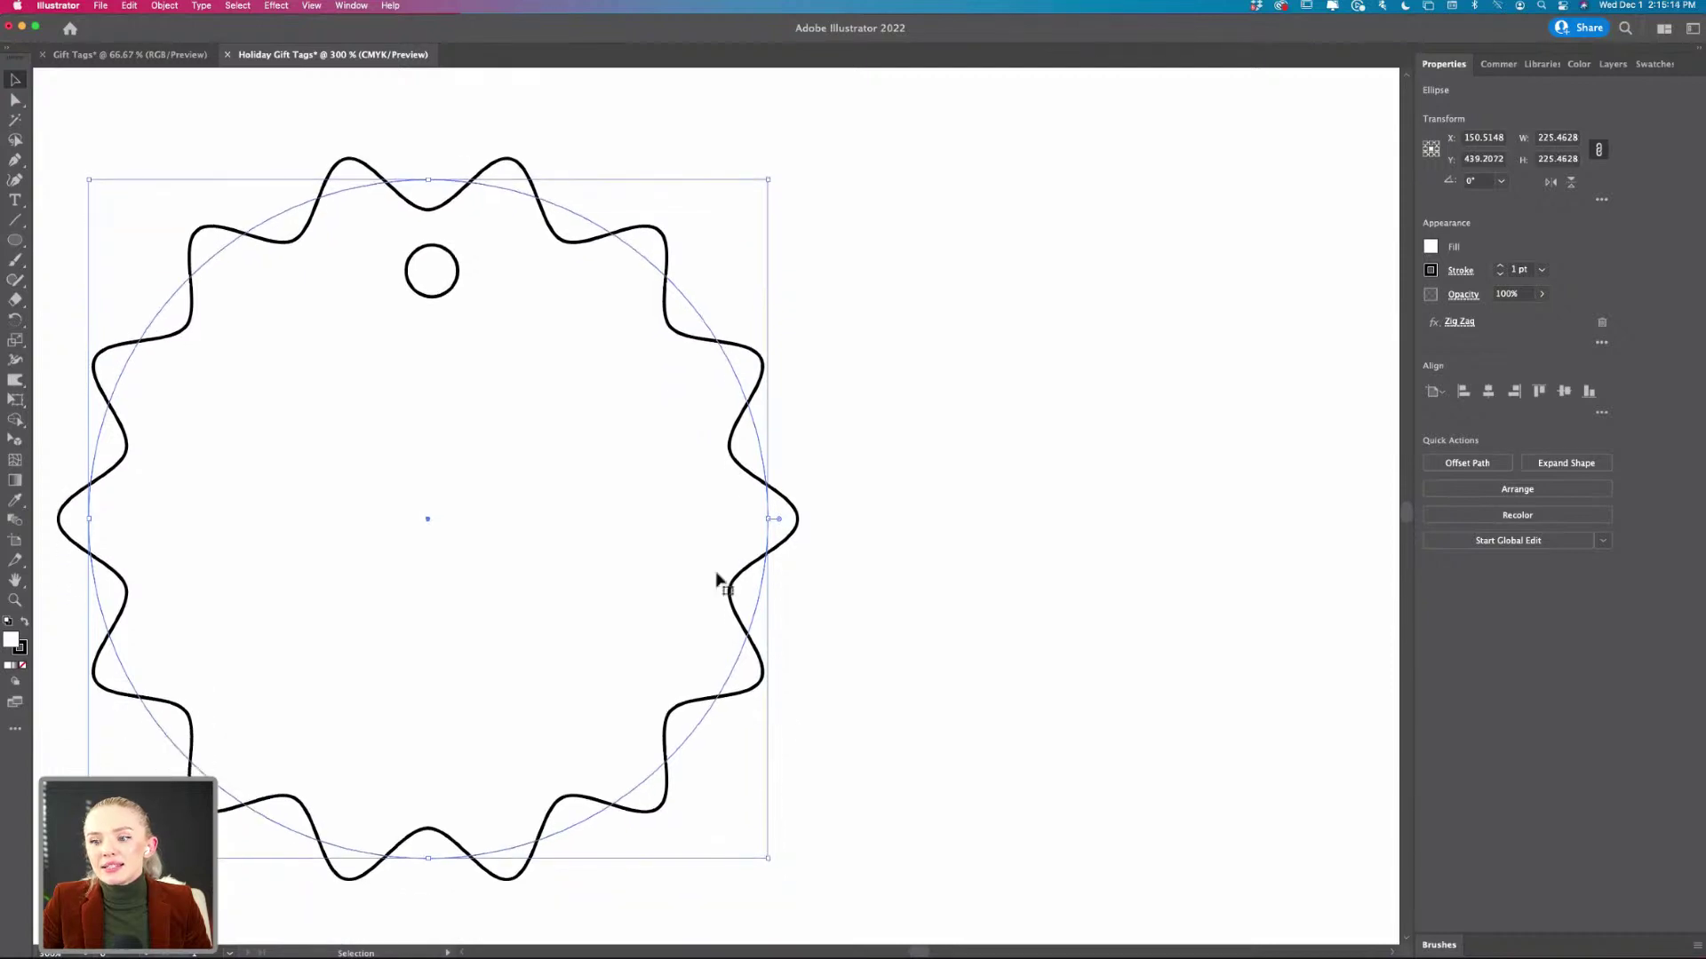
drag(772, 863, 851, 778)
click(928, 523)
mouse_move(455, 285)
mouse_down()
mouse_move(451, 272)
mouse_move(462, 296)
mouse_up()
click(908, 336)
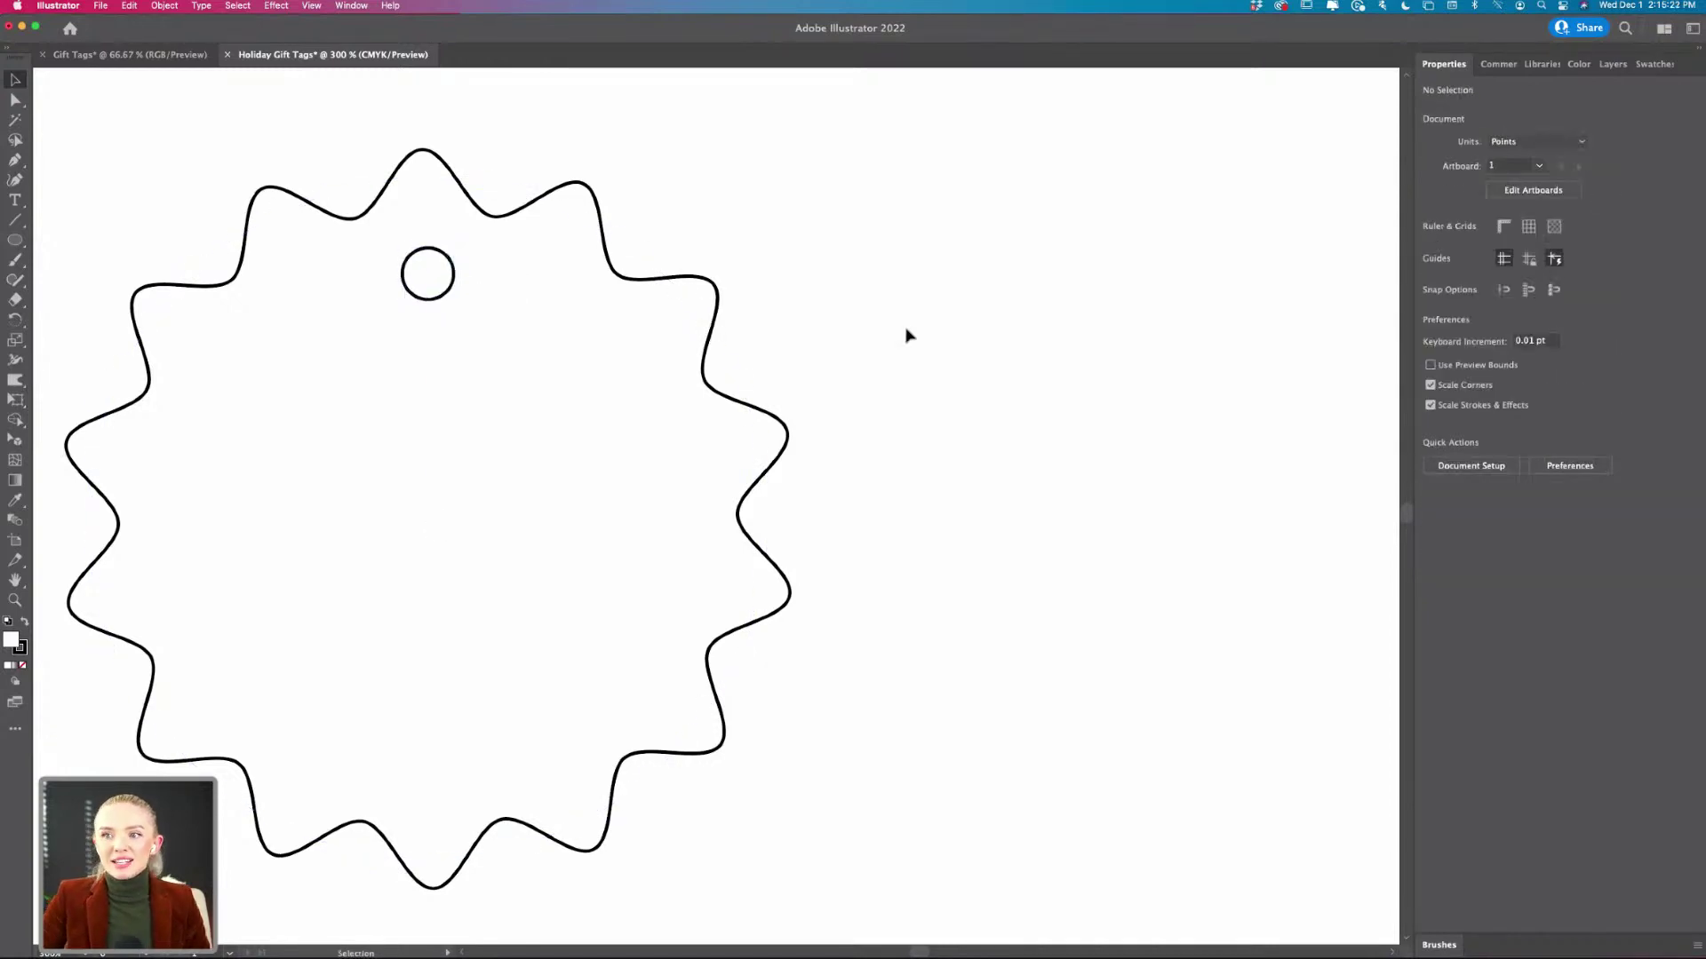
- Check how the hole lines up with the scalloped tag's upper point and compare all four tags on the artboard
scroll(907, 336, down, 2)
scroll(907, 336, up, 4)
scroll(907, 336, up, 3)
scroll(907, 336, left, 3)
scroll(907, 336, left, 5)
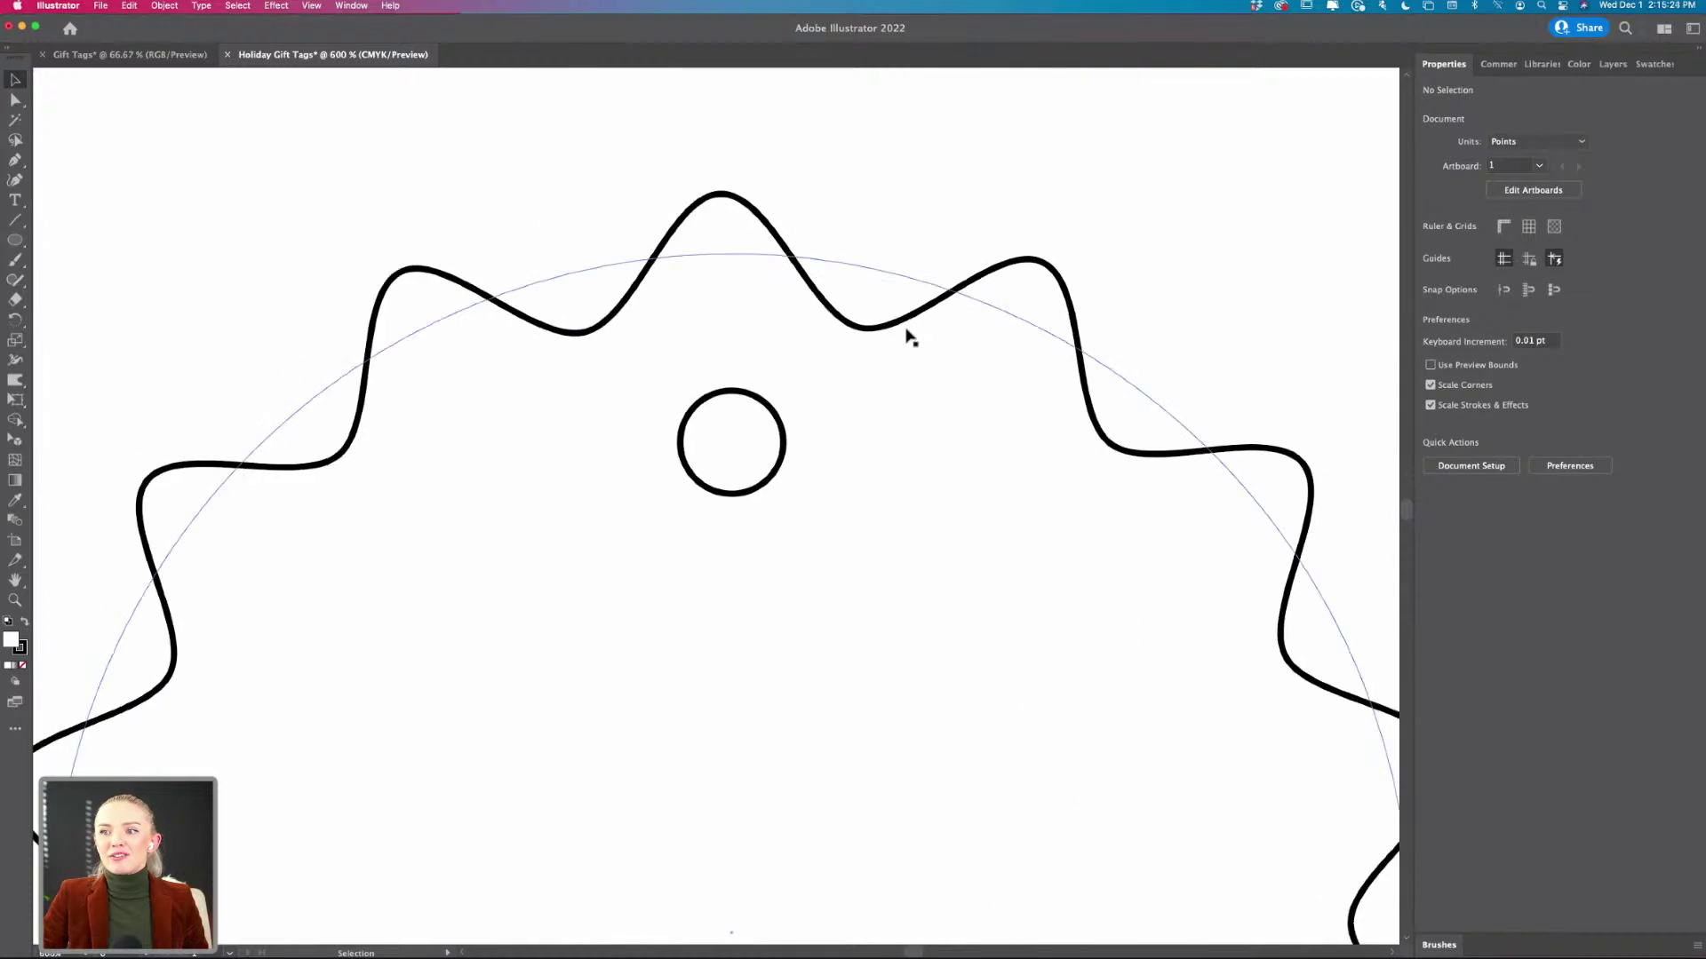
scroll(1042, 293, down, 5)
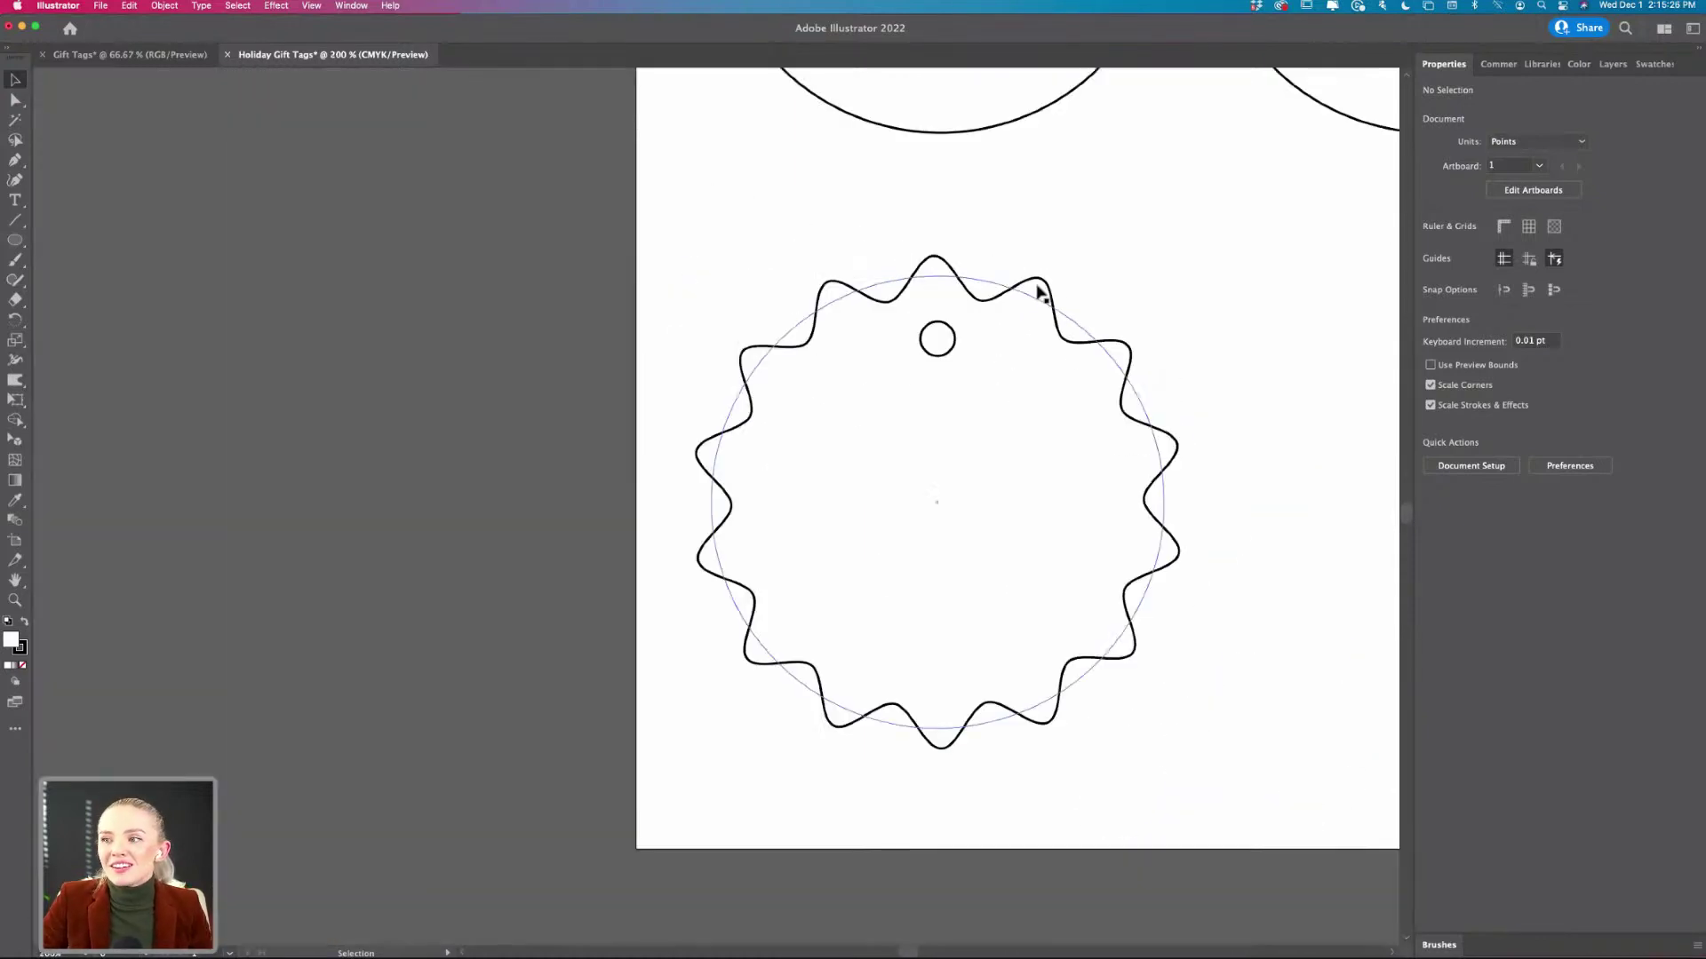
scroll(1042, 294, right, 4)
scroll(1042, 293, down, 1)
scroll(1040, 291, down, 1)
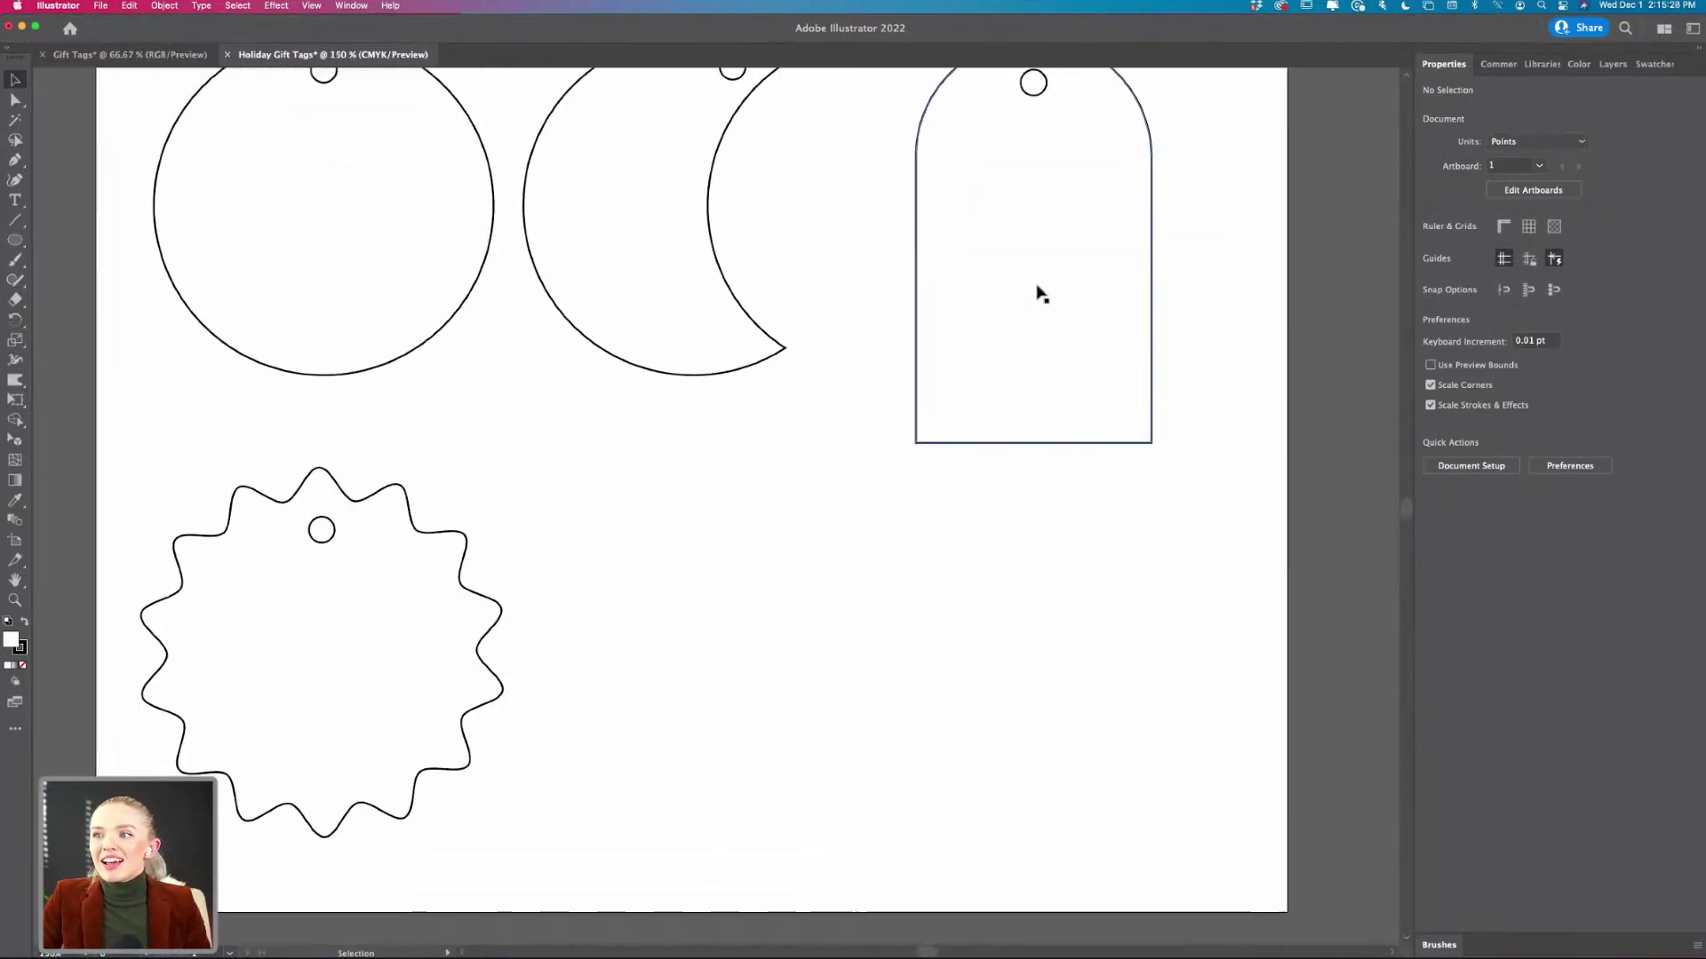
scroll(1036, 289, up, 2)
click(331, 613)
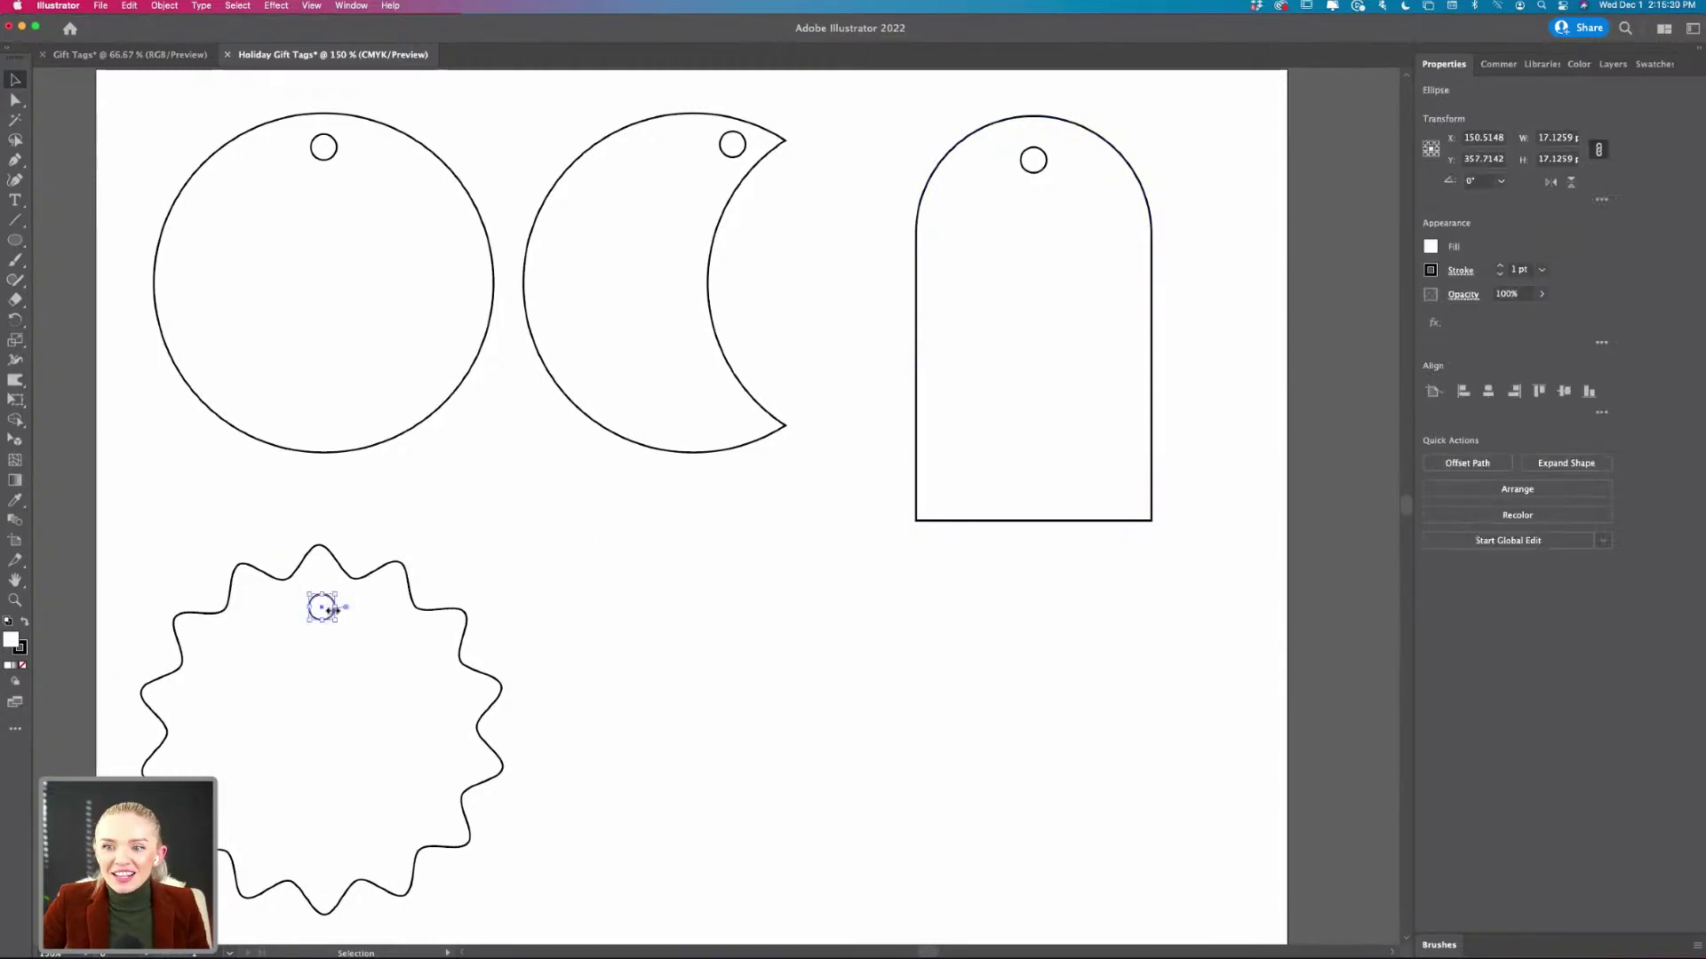
scroll(331, 613, up, 3)
scroll(332, 611, left, 3)
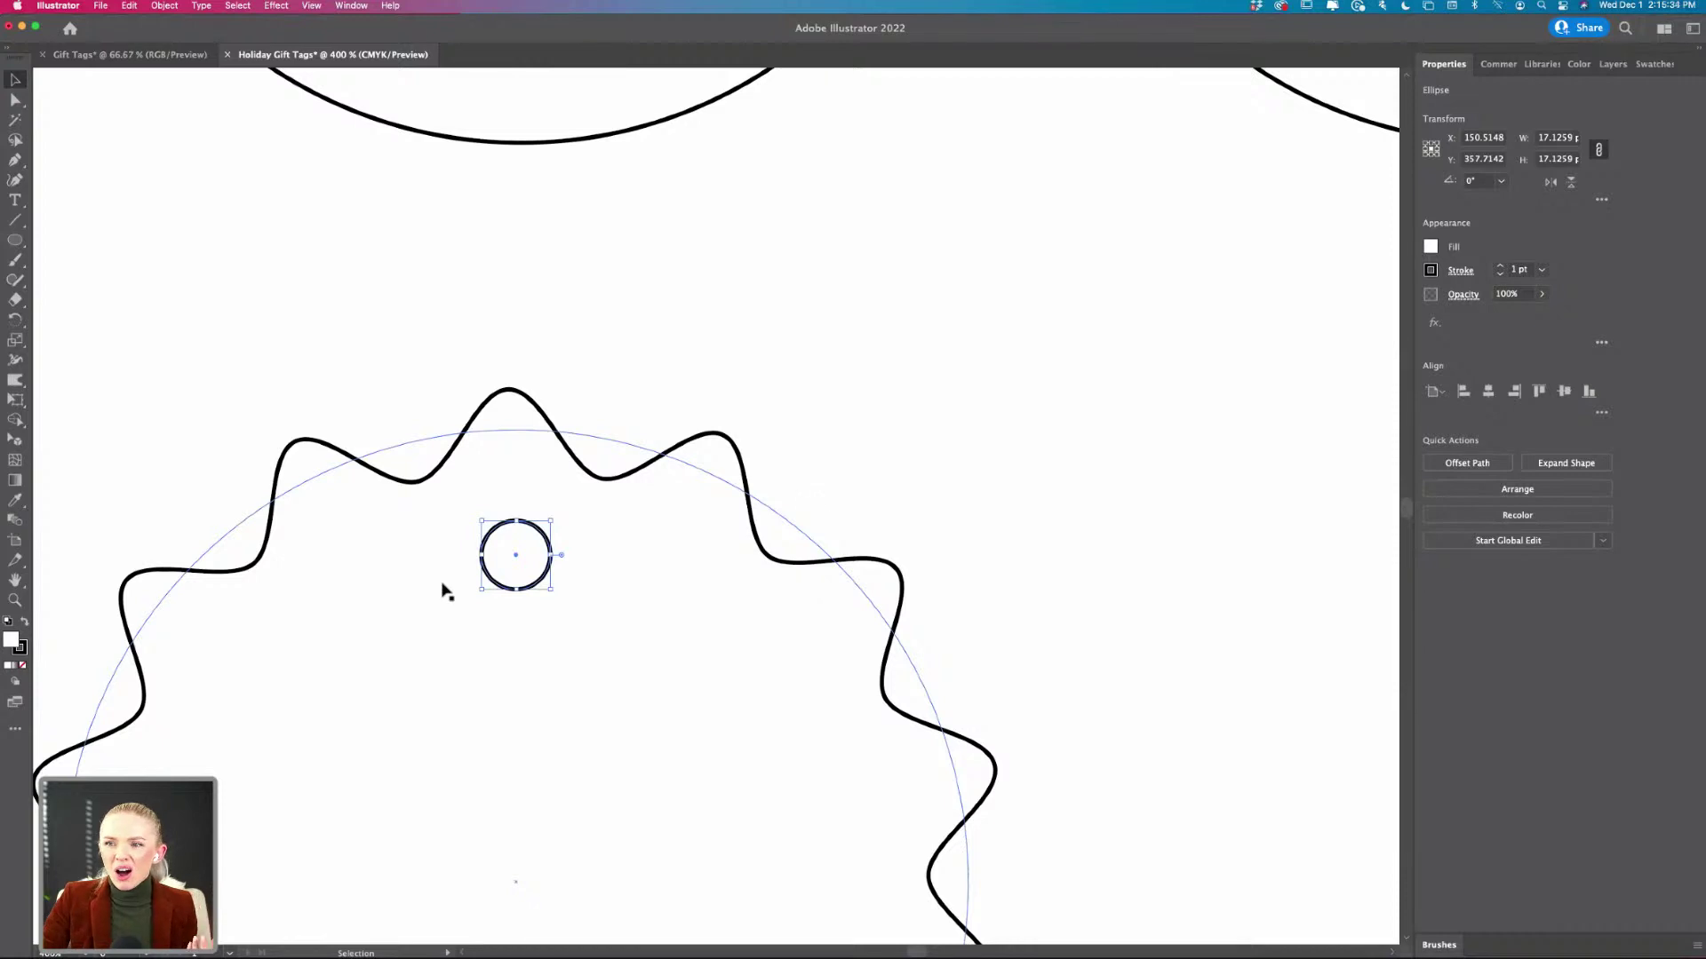
click(750, 508)
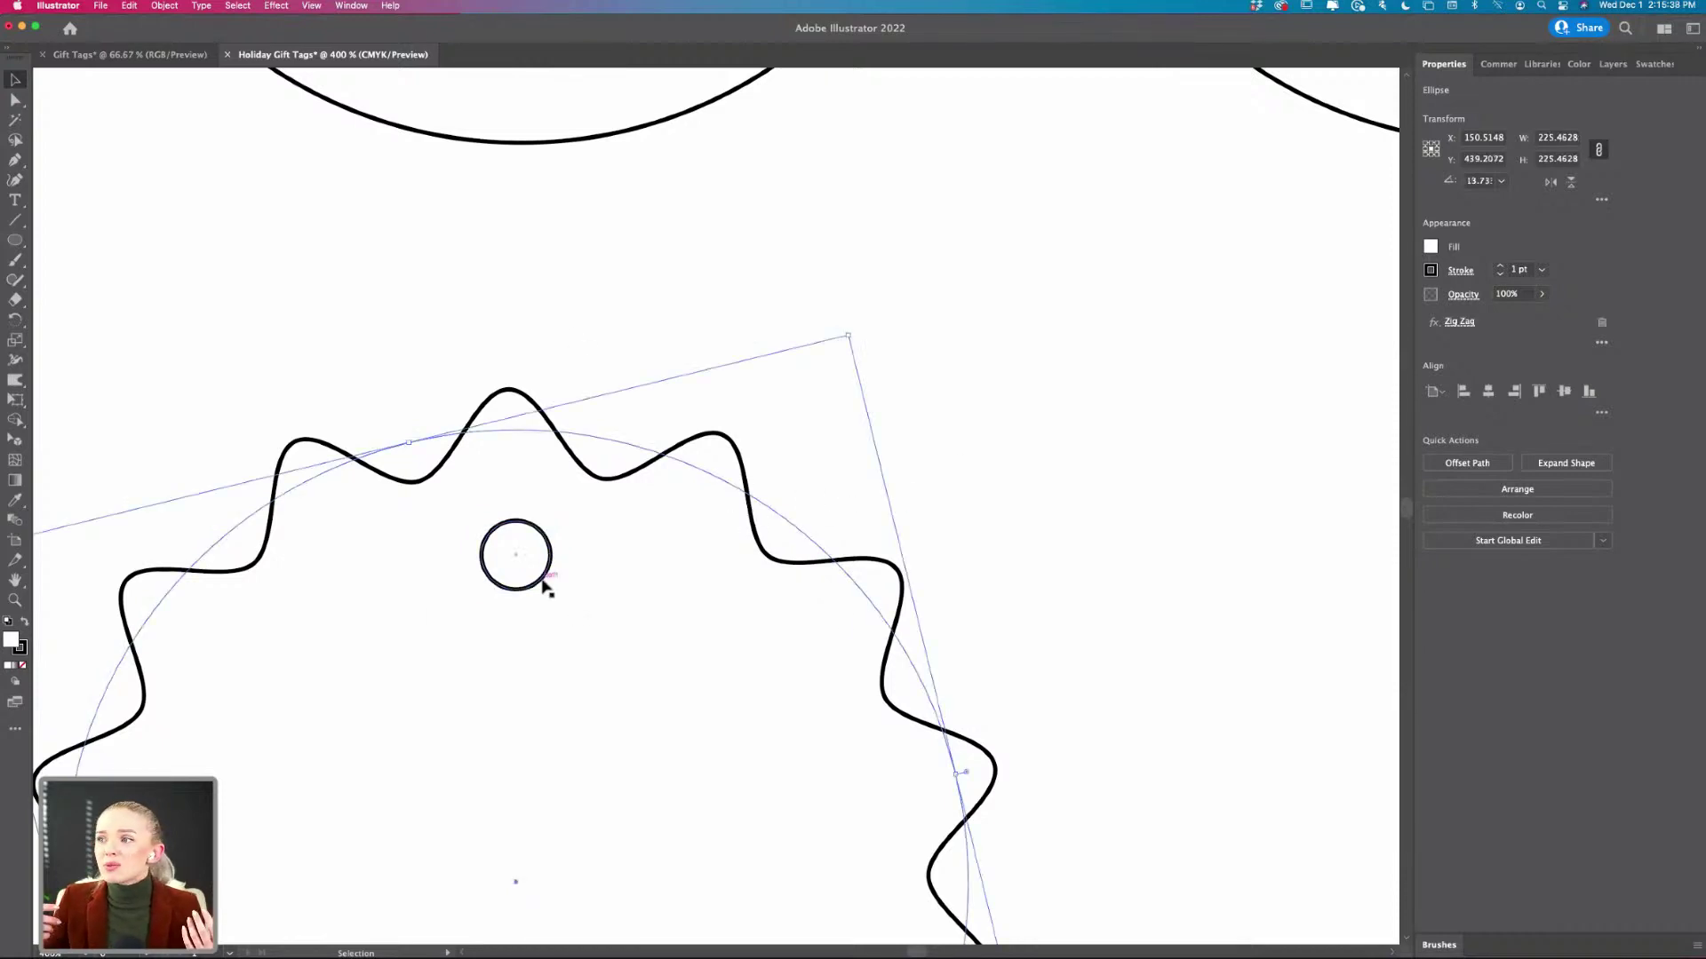
key(super+1)
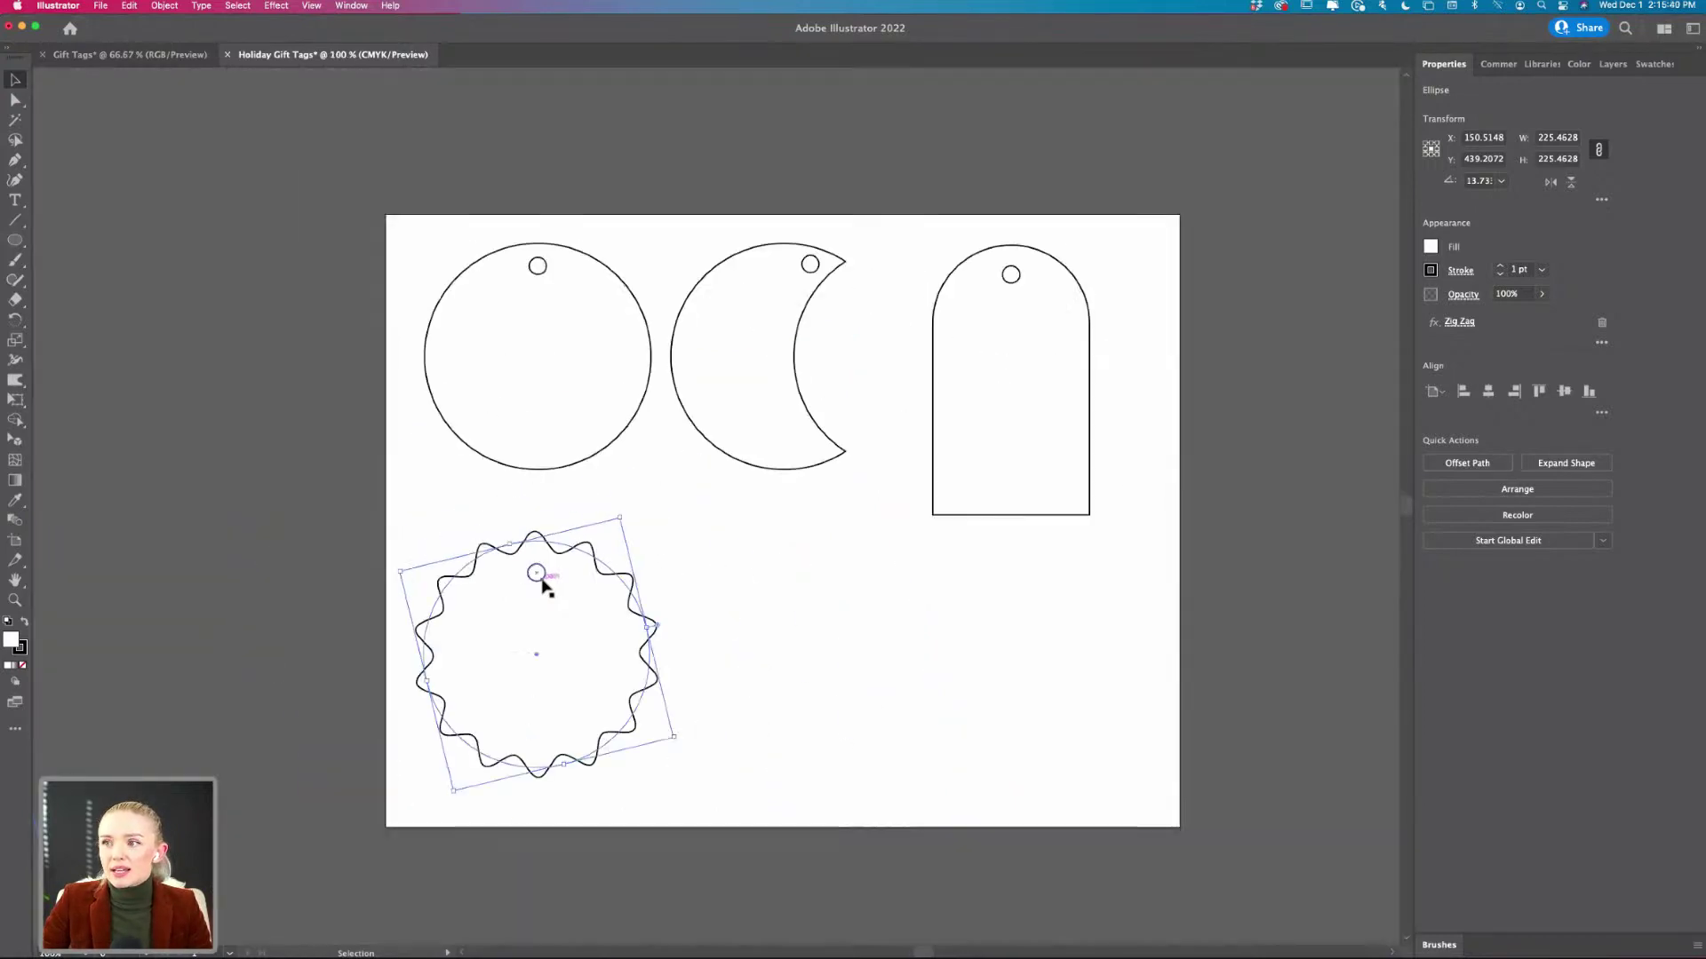
scroll(533, 575, right, 5)
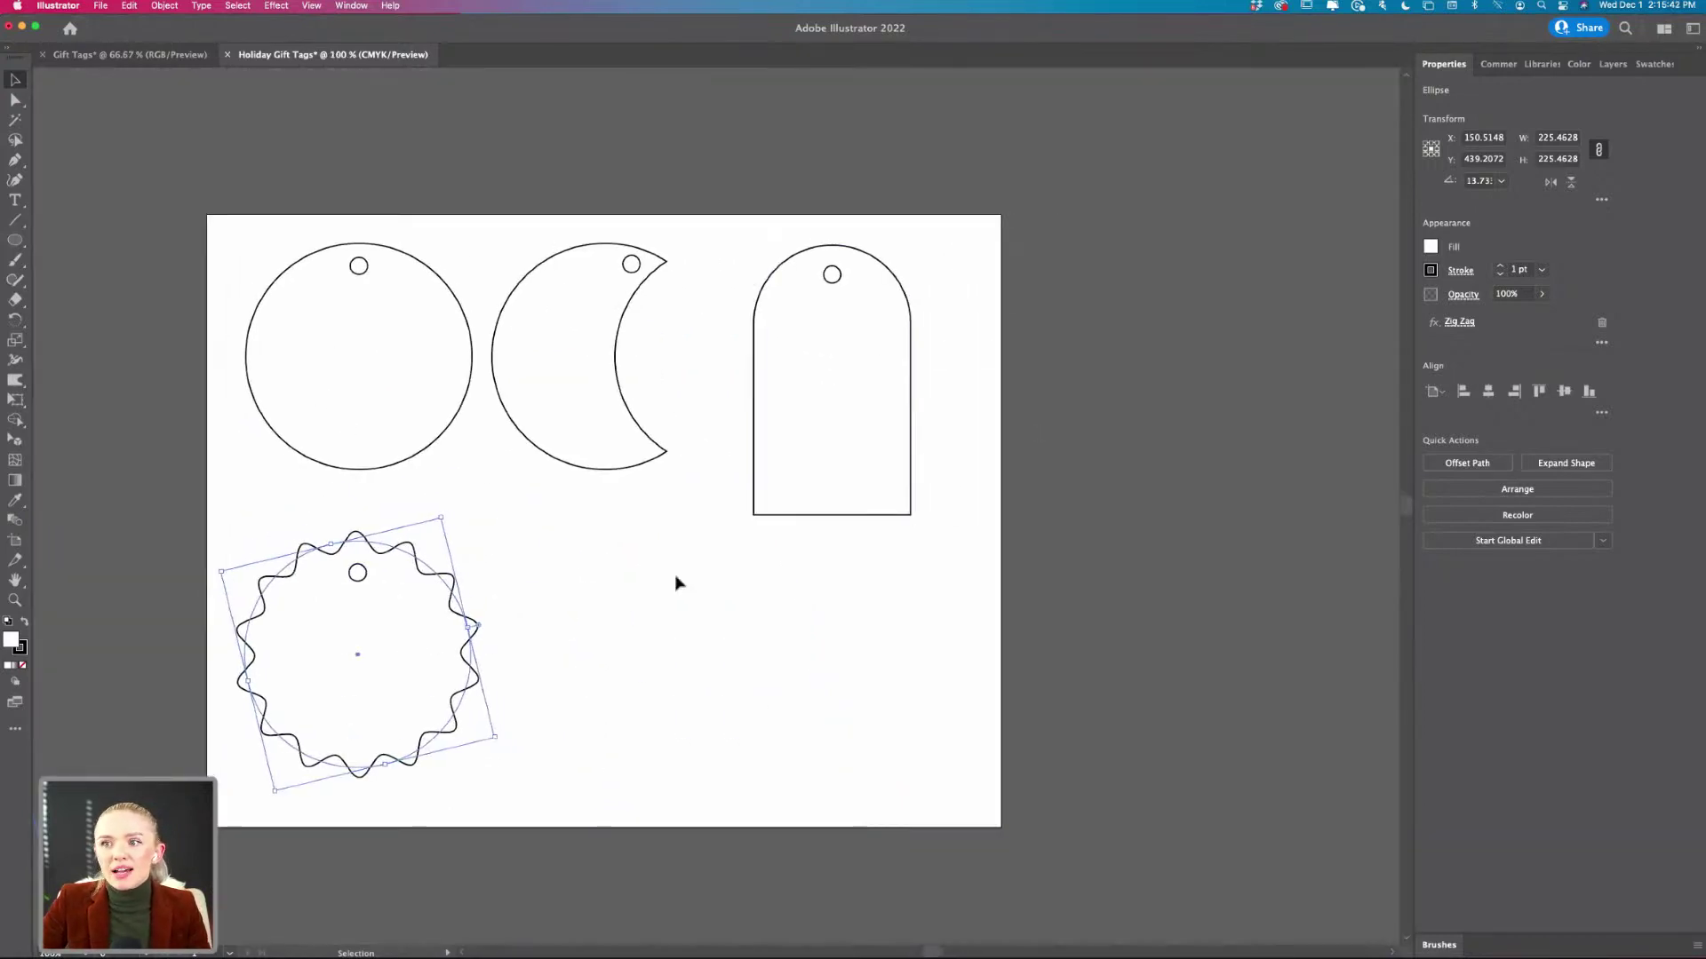
scroll(659, 573, up, 1)
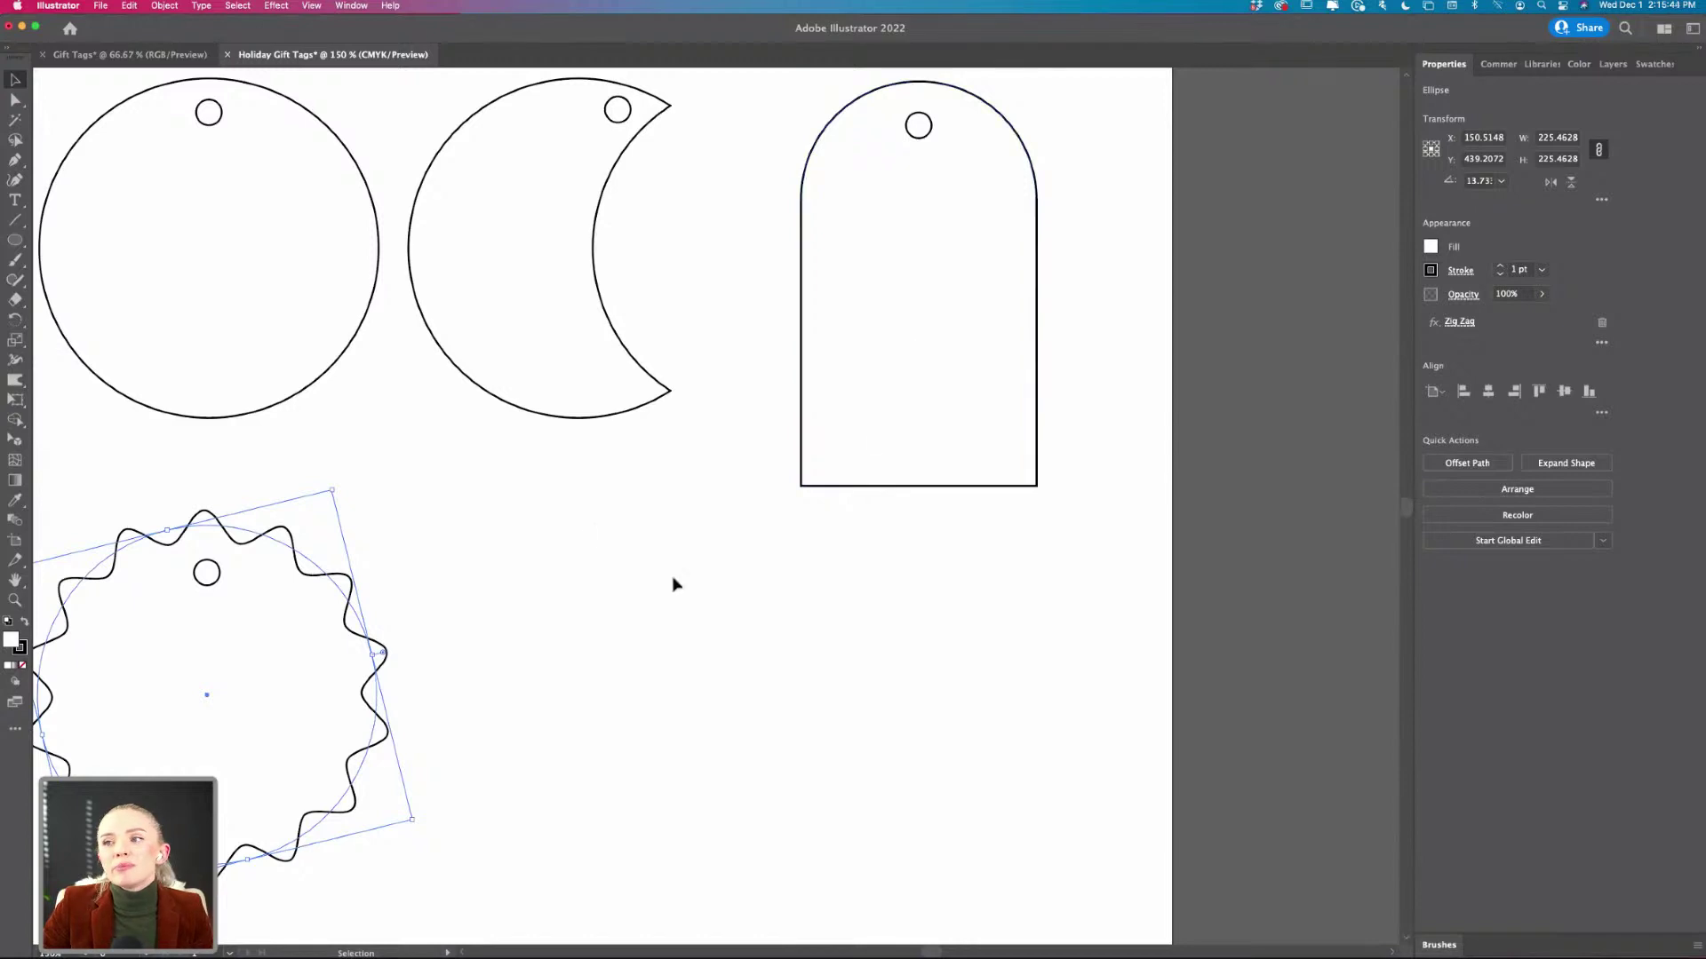
scroll(583, 533, left, 3)
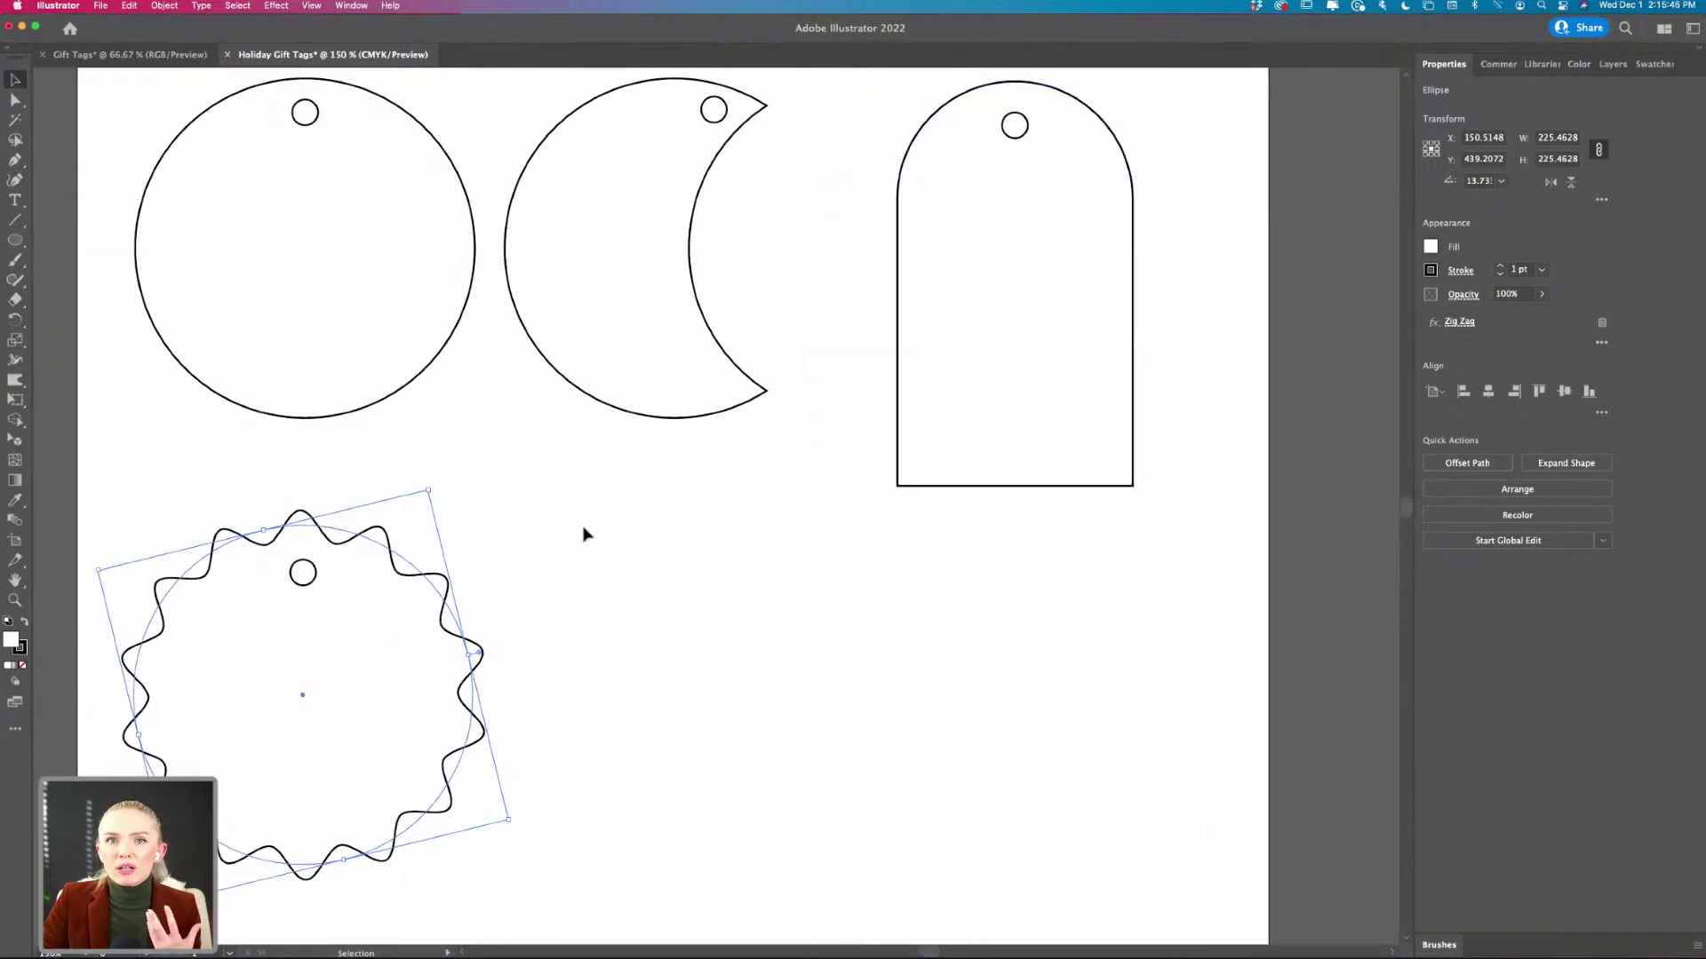
scroll(583, 533, right, 1)
scroll(583, 533, up, 1)
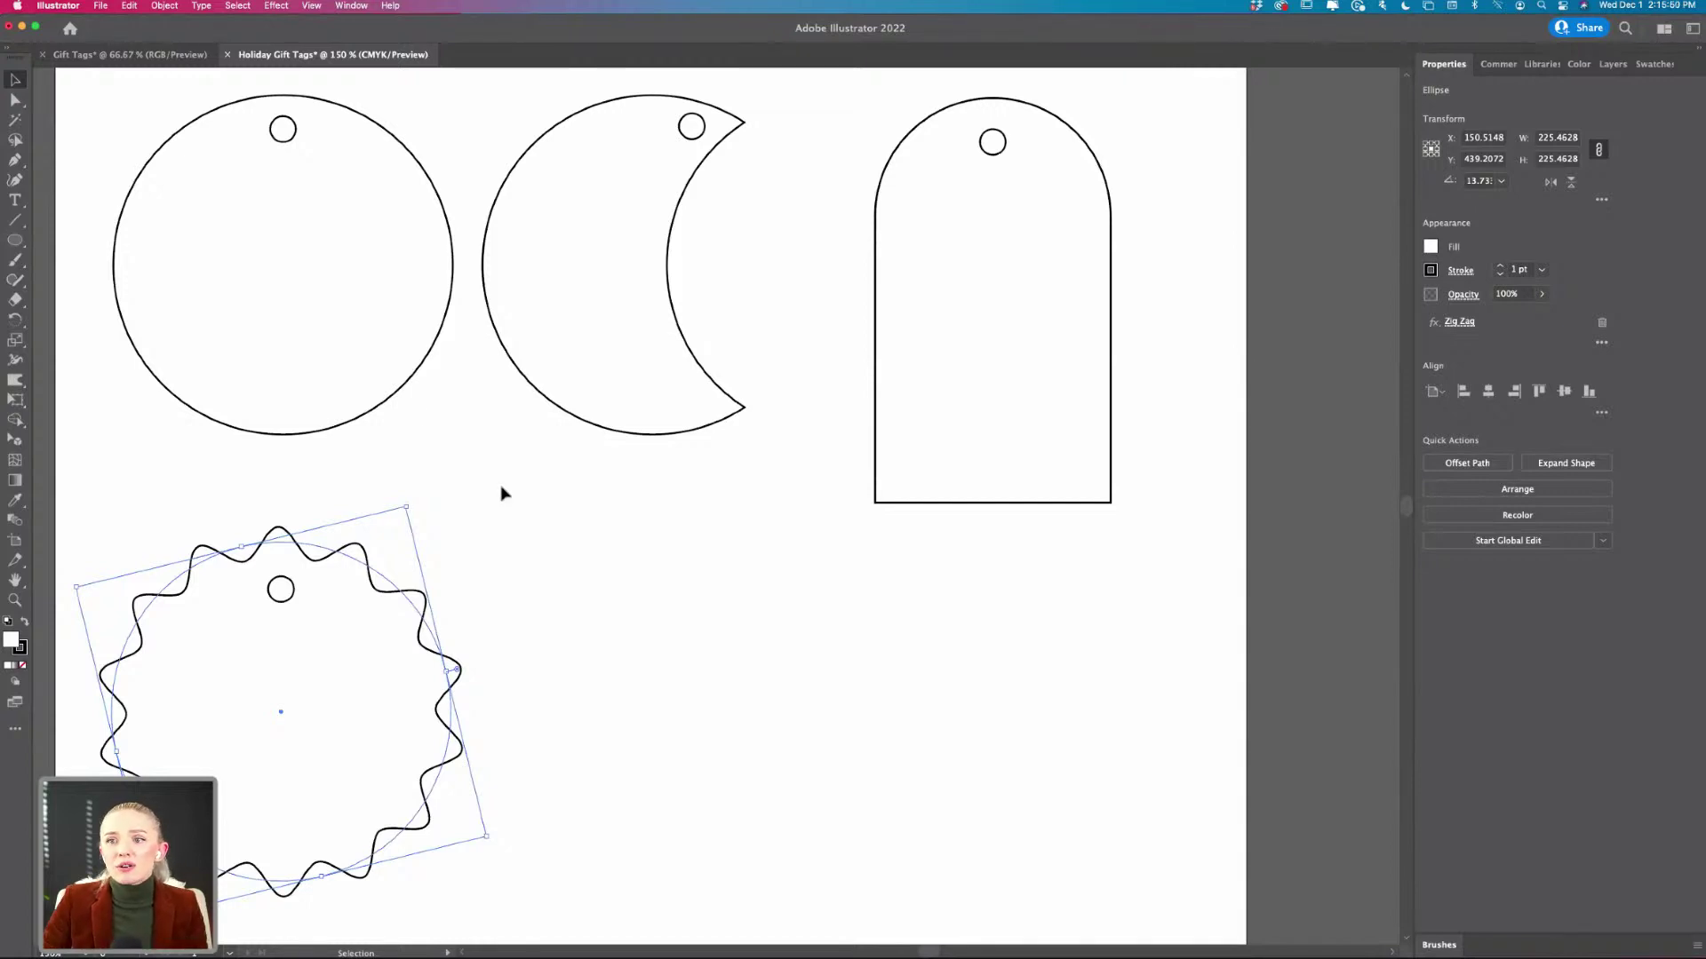
- Change the general measurement units in the preferences from points to inches, leaving stroke and type units in points
click(156, 317)
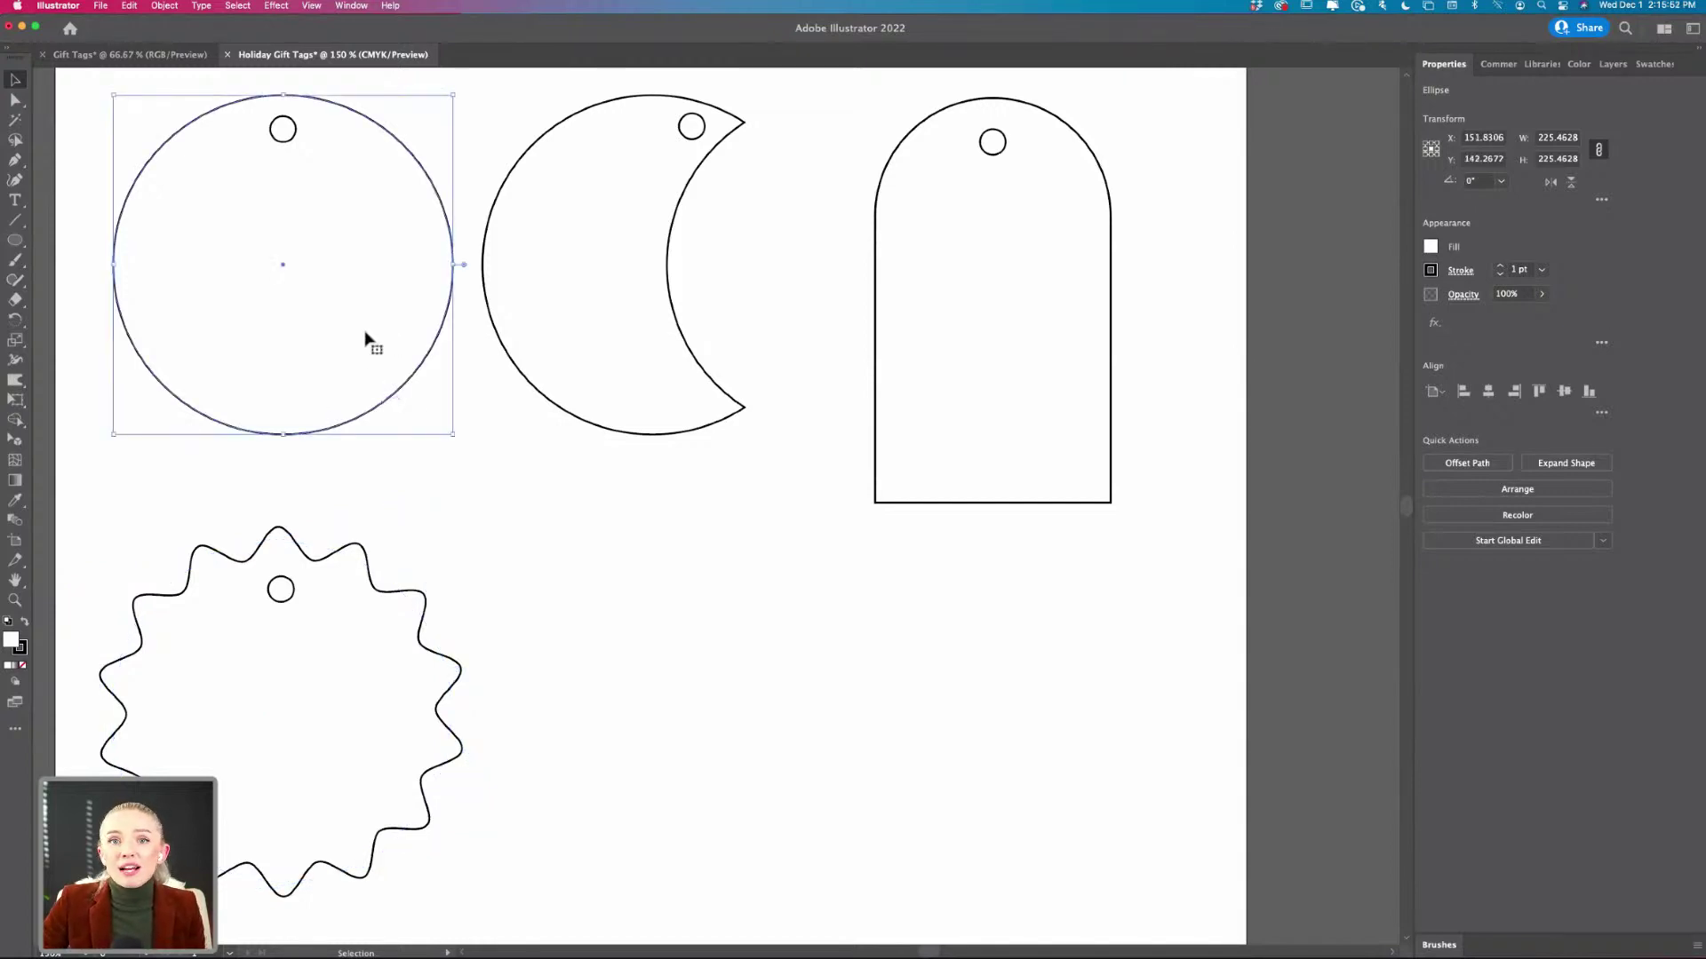
key(super+equal)
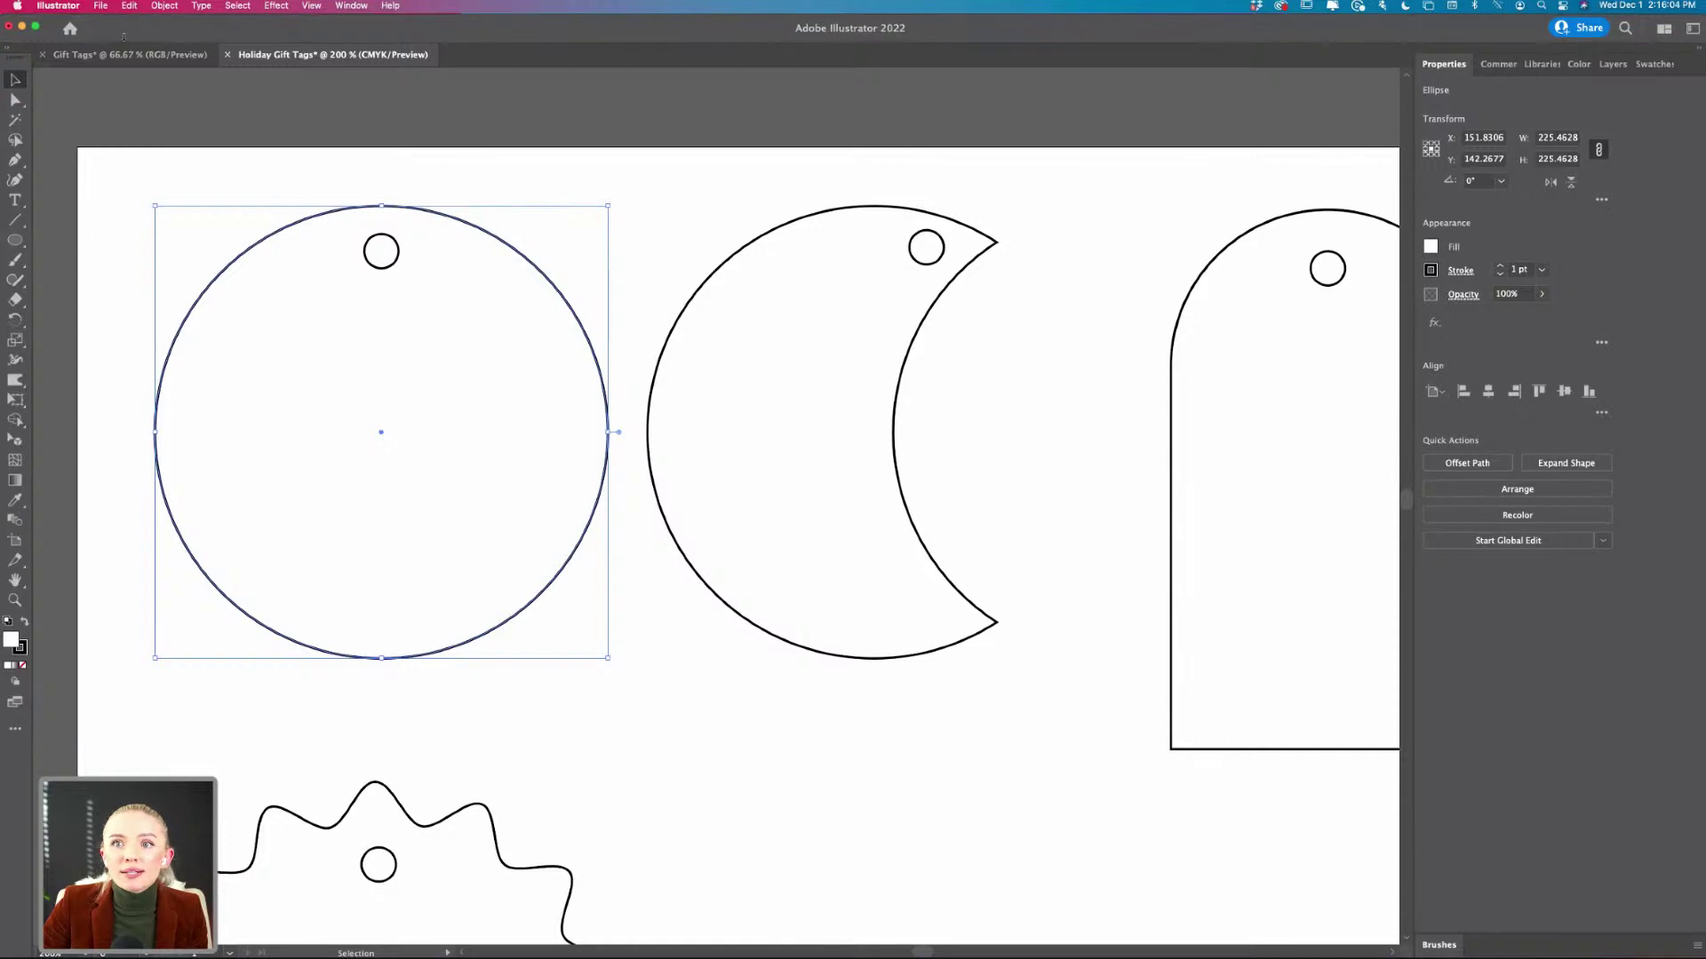
click(100, 6)
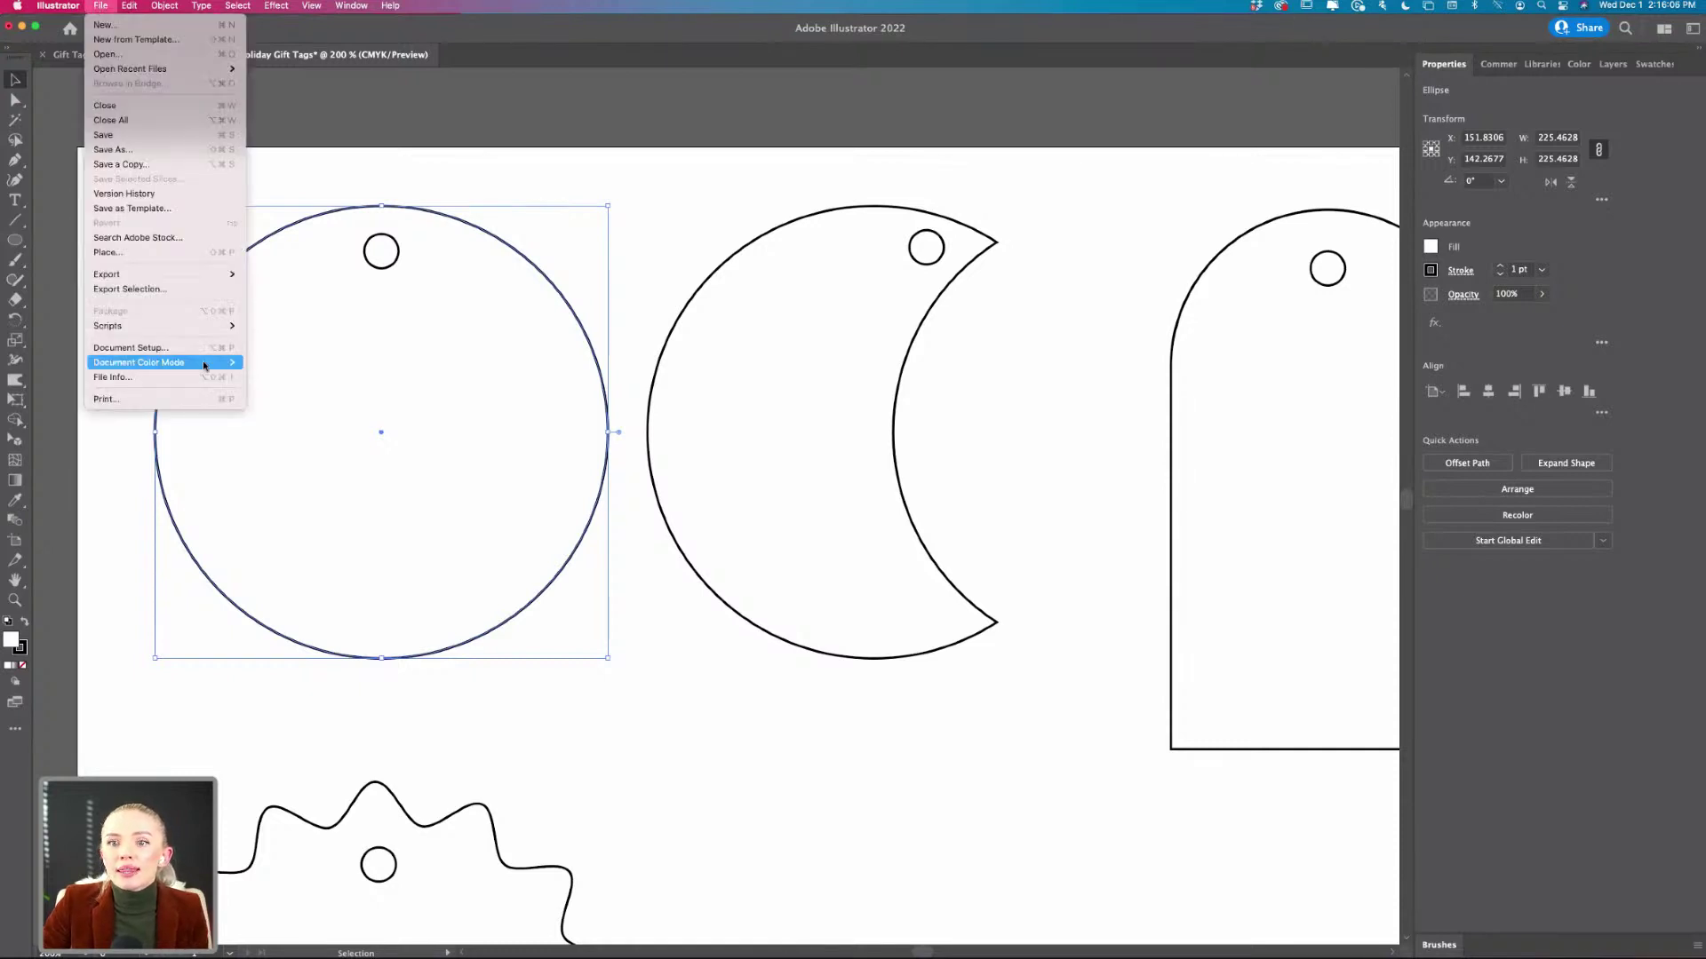
click(124, 6)
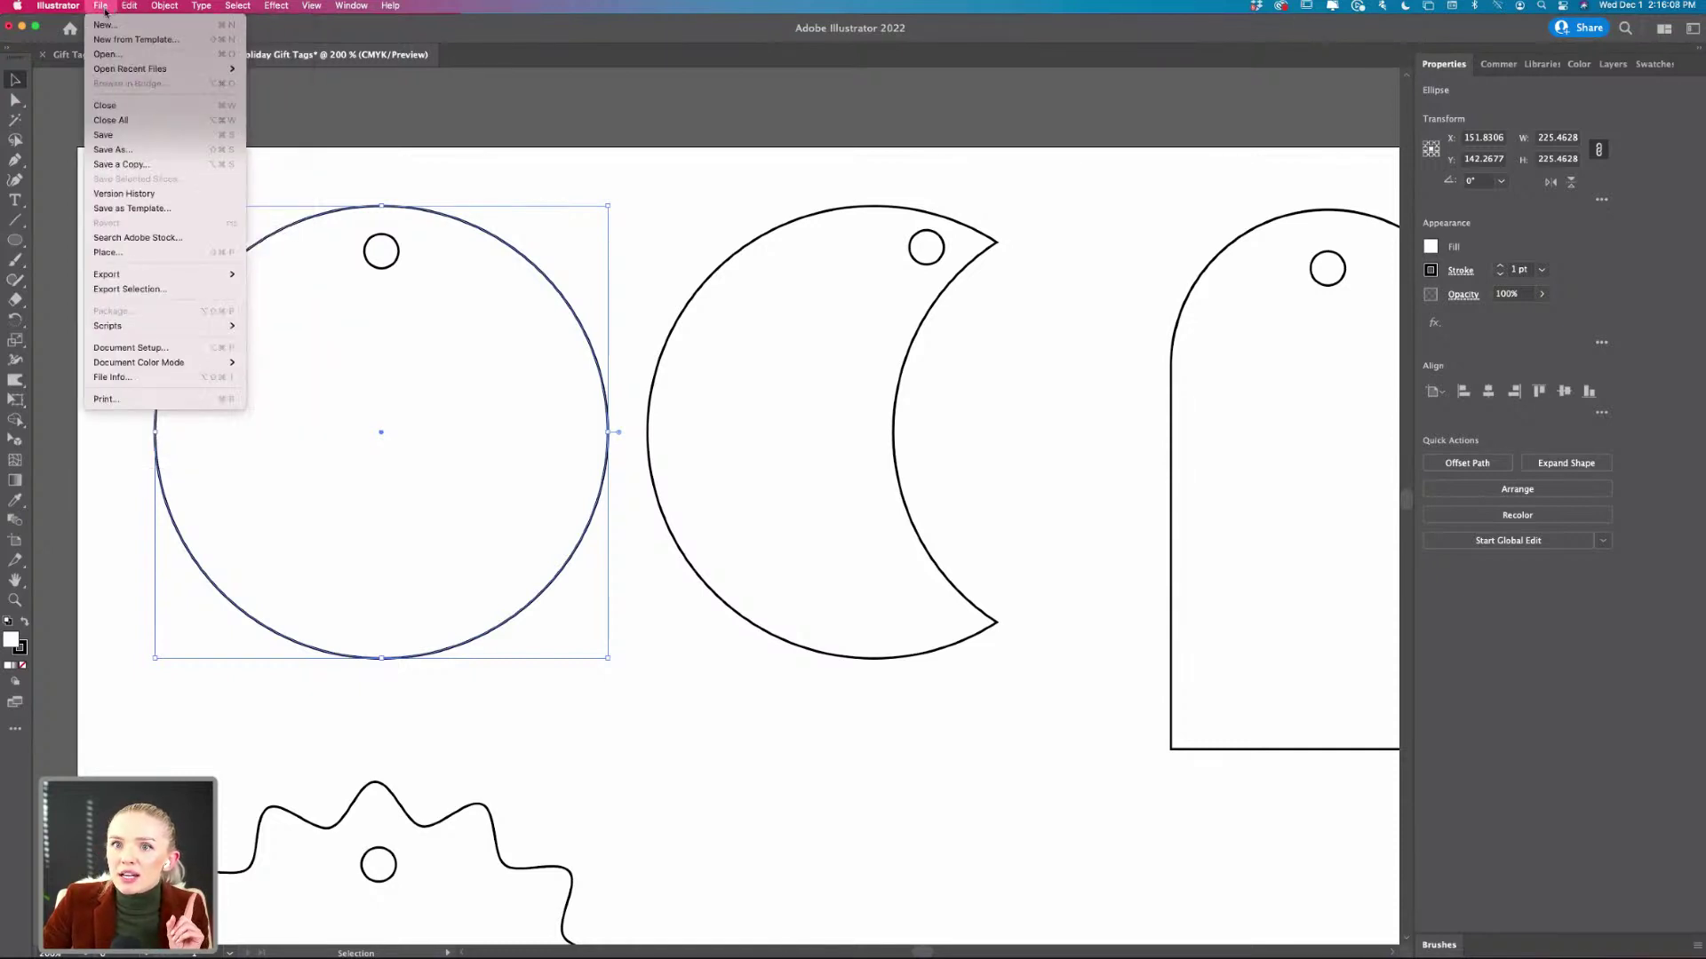
mouse_move(58, 7)
mouse_move(80, 46)
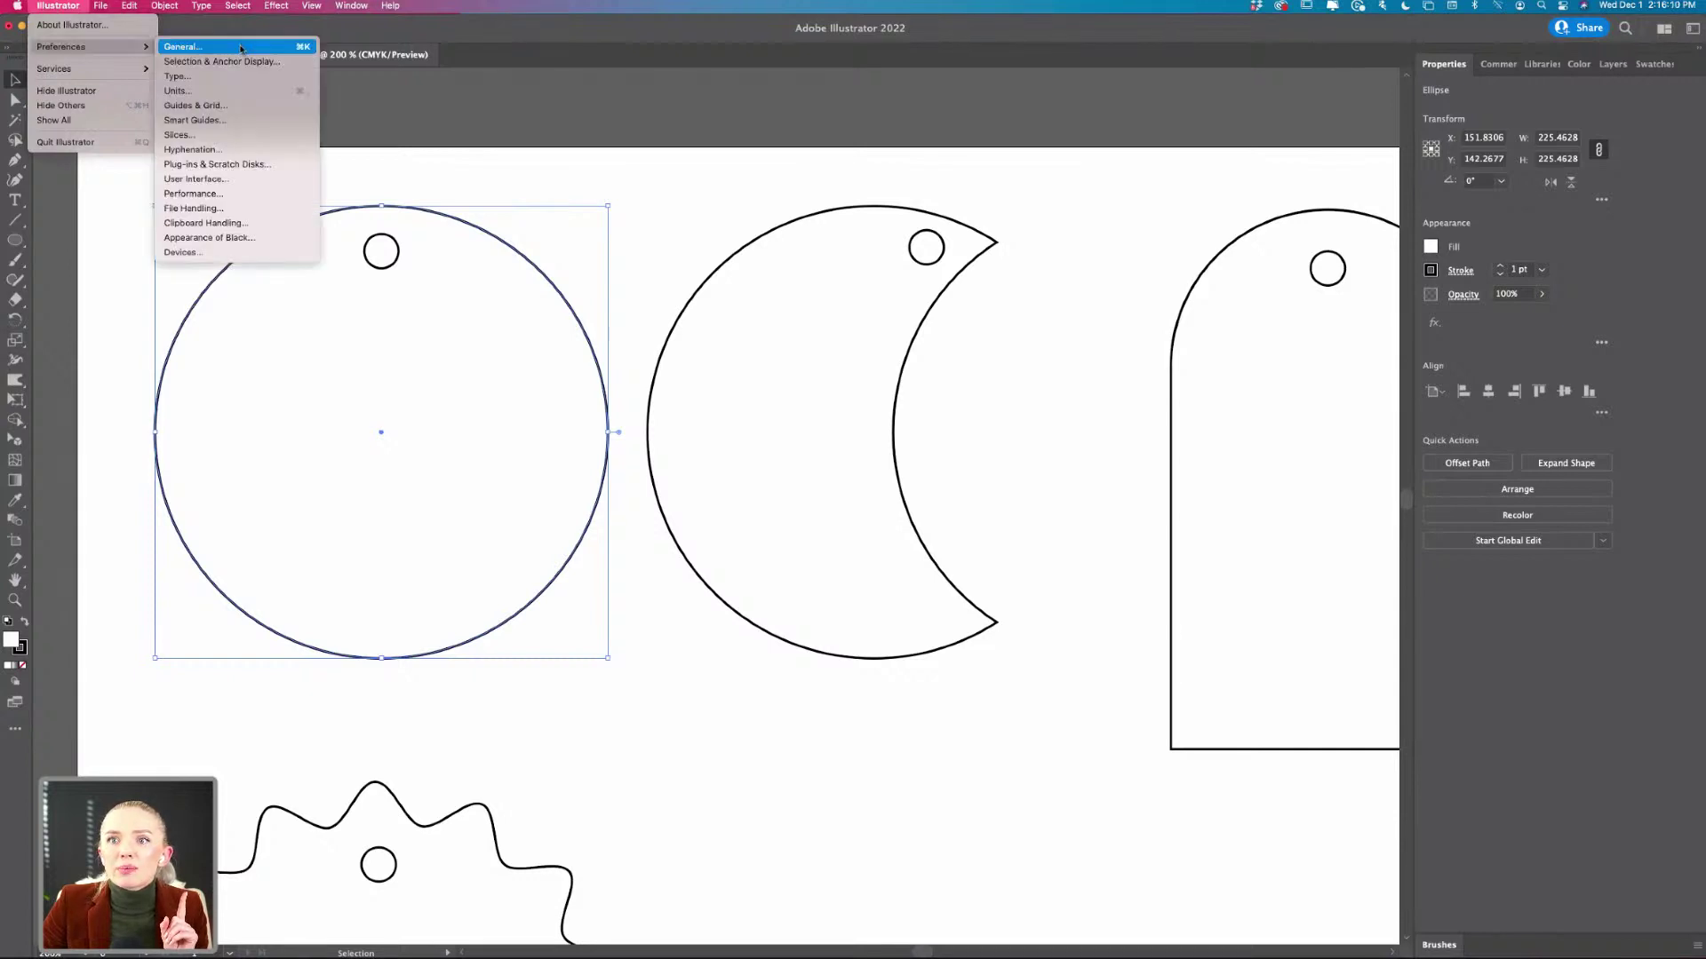
key(super+k)
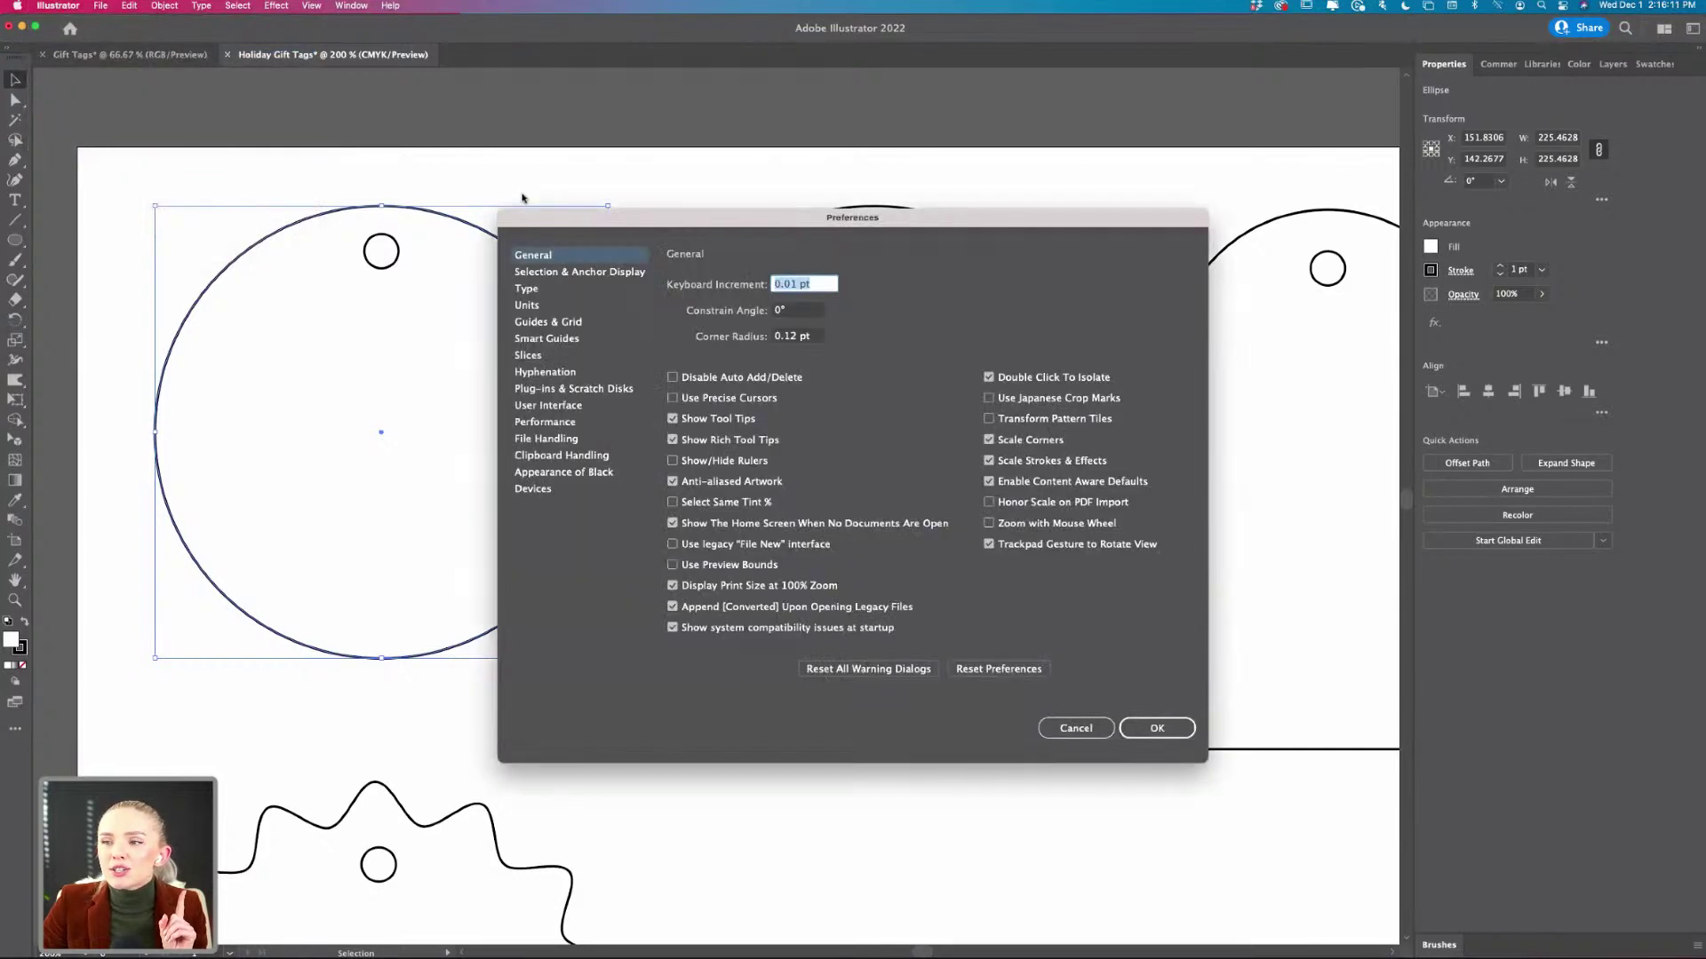
click(526, 305)
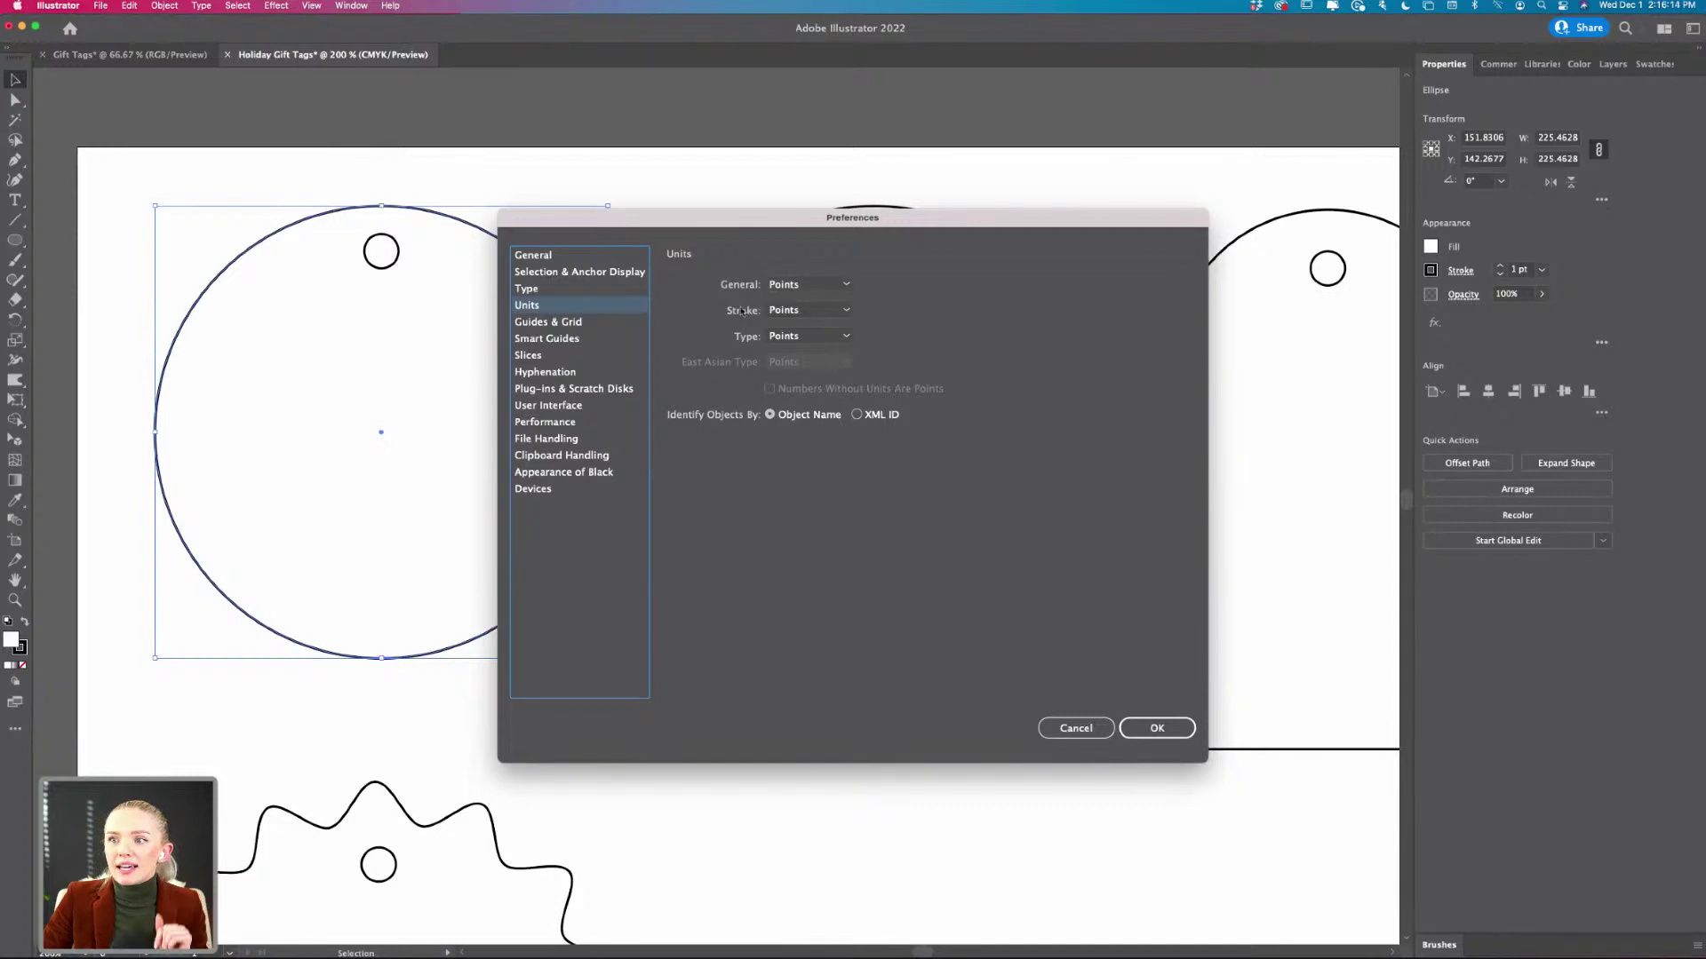
click(824, 283)
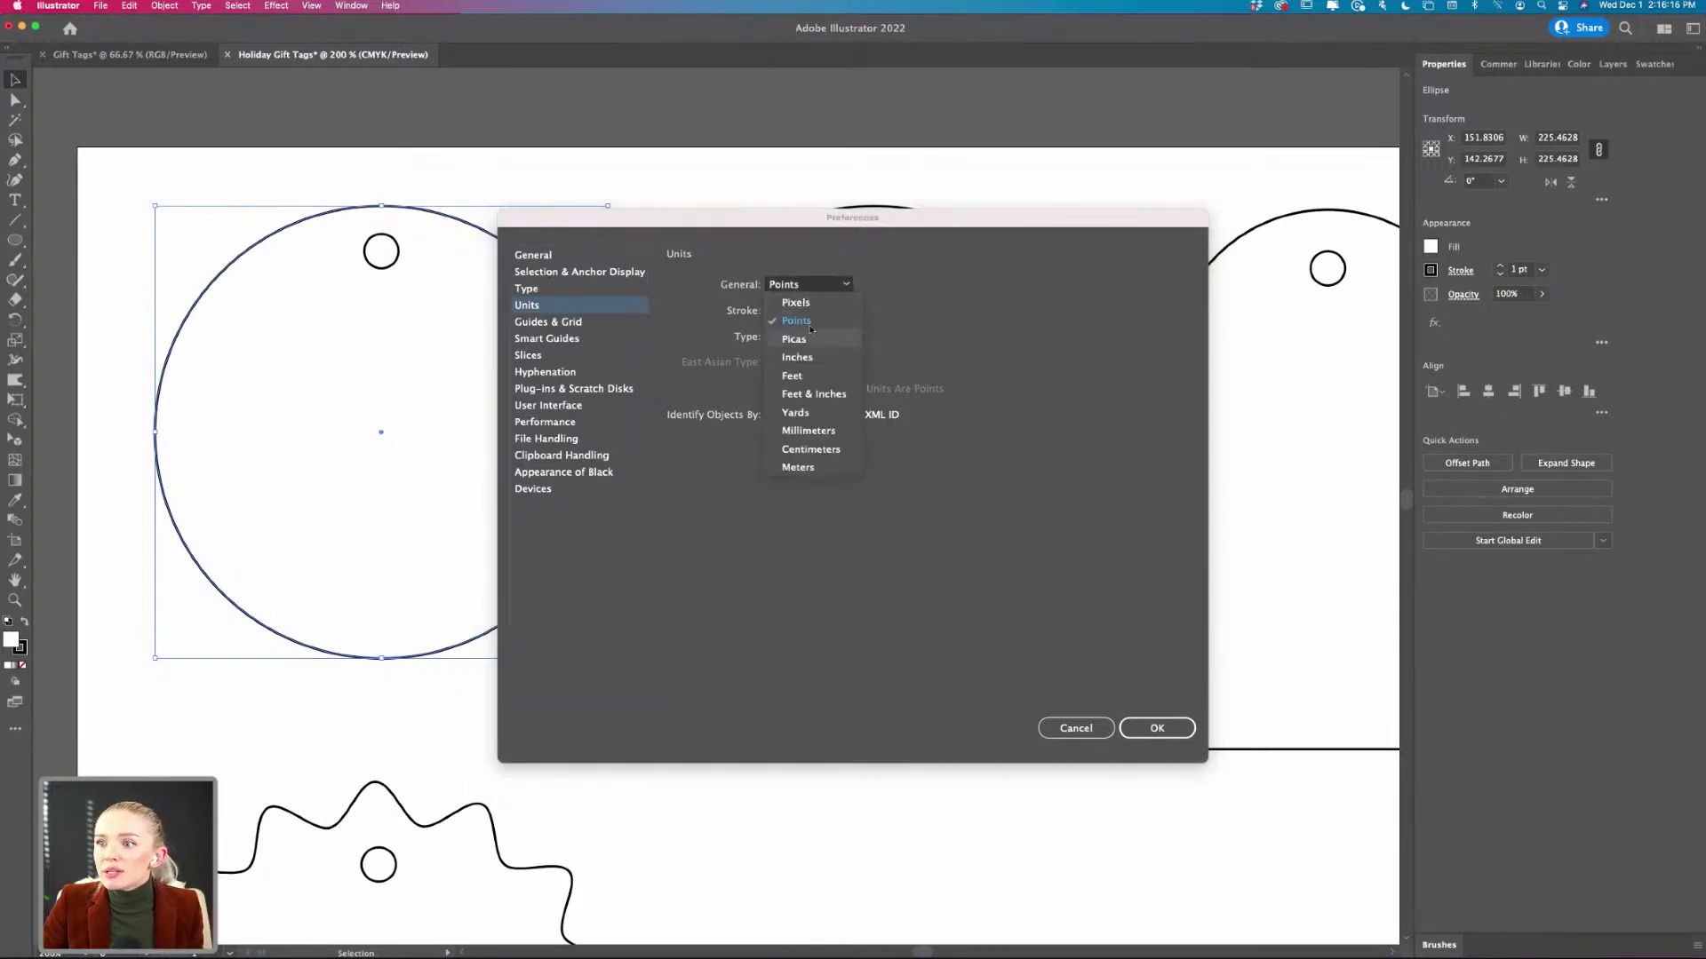
click(799, 358)
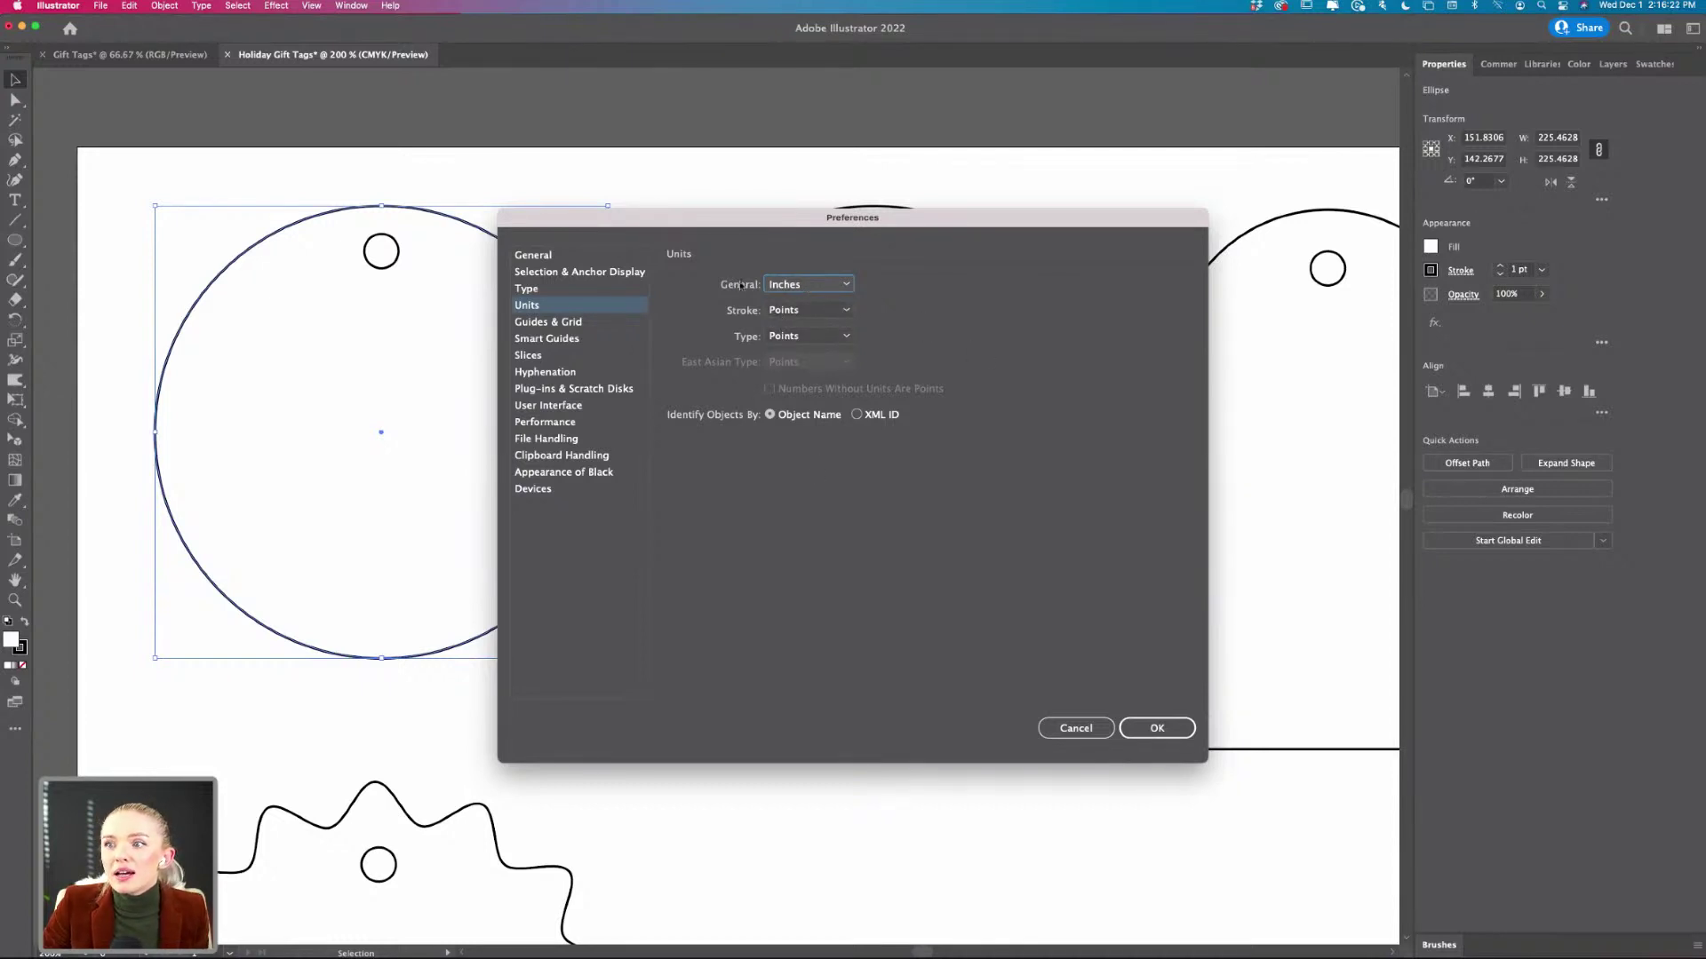
click(1142, 730)
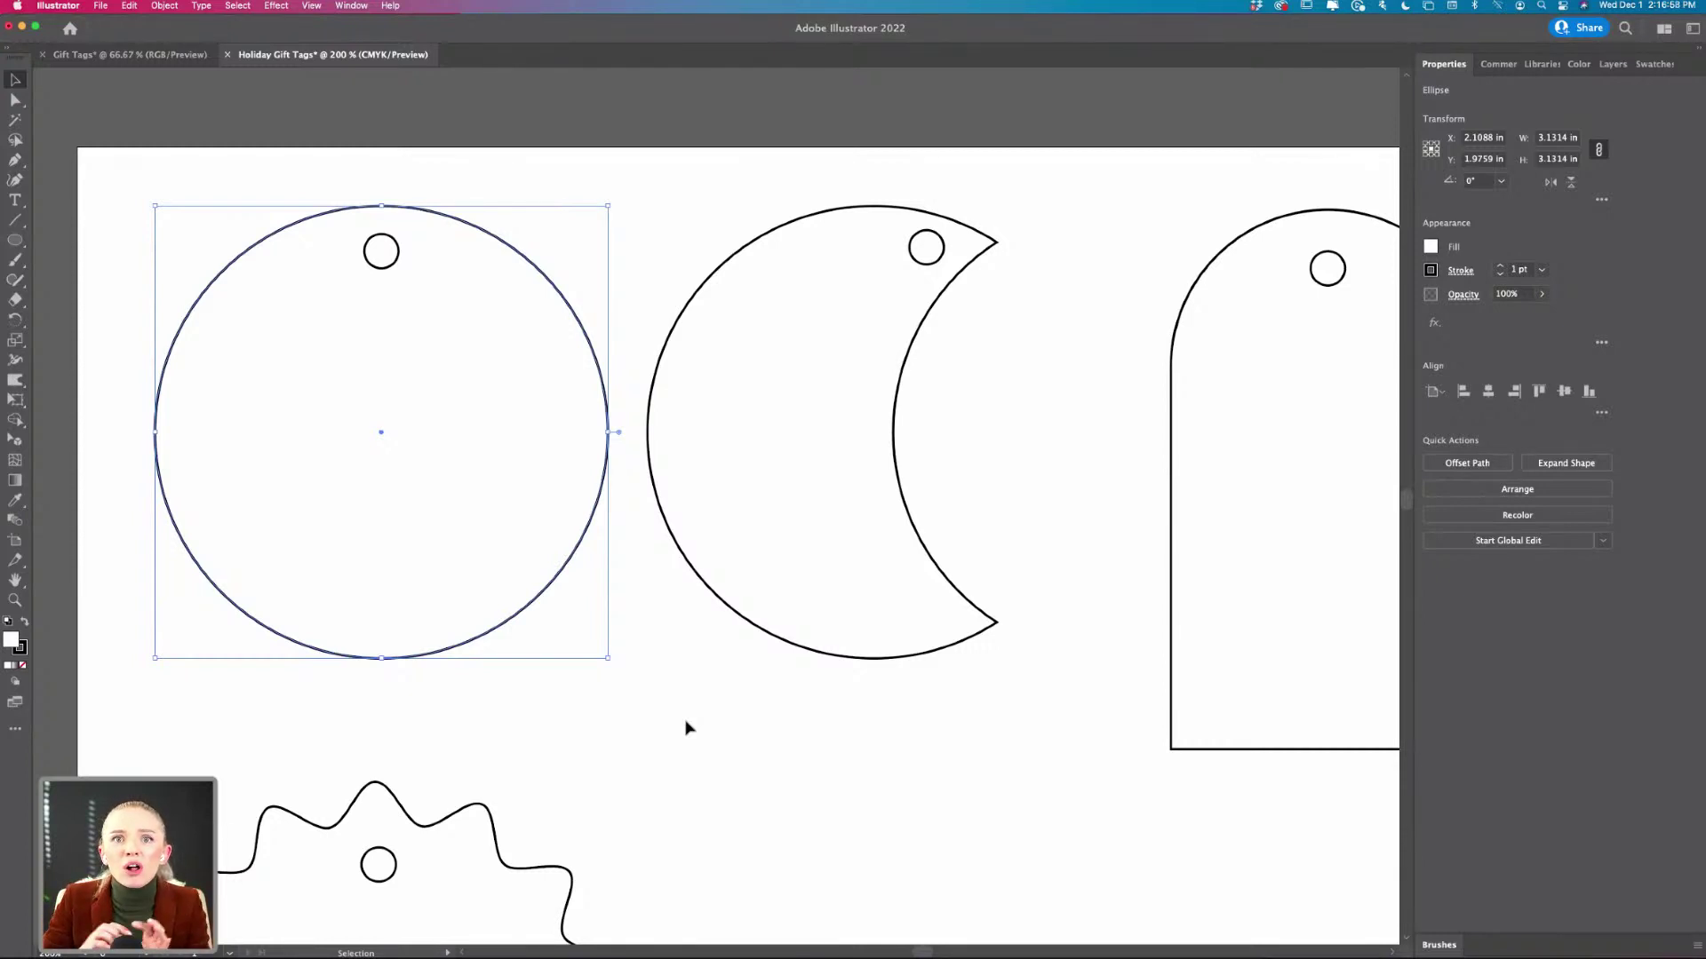
- Look over the four tags on the whole artboard and the free area beside the scalloped tag
click(684, 729)
scroll(685, 728, down, 3)
scroll(685, 729, right, 2)
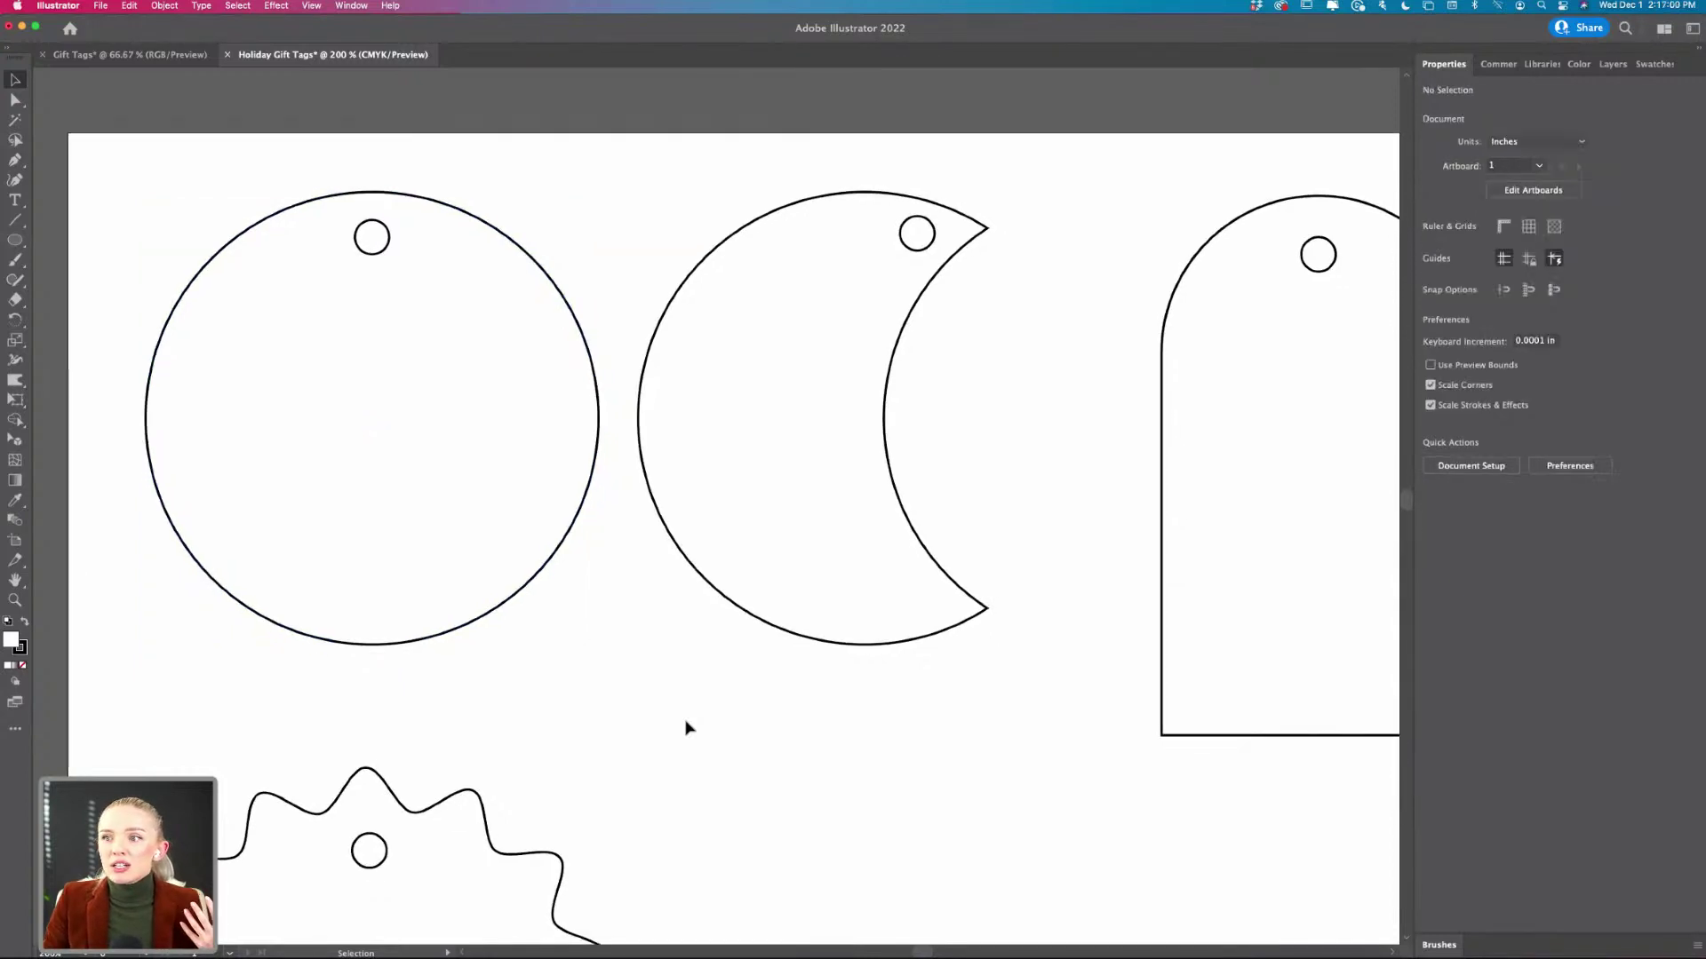
scroll(685, 729, down, 2)
scroll(685, 728, right, 1)
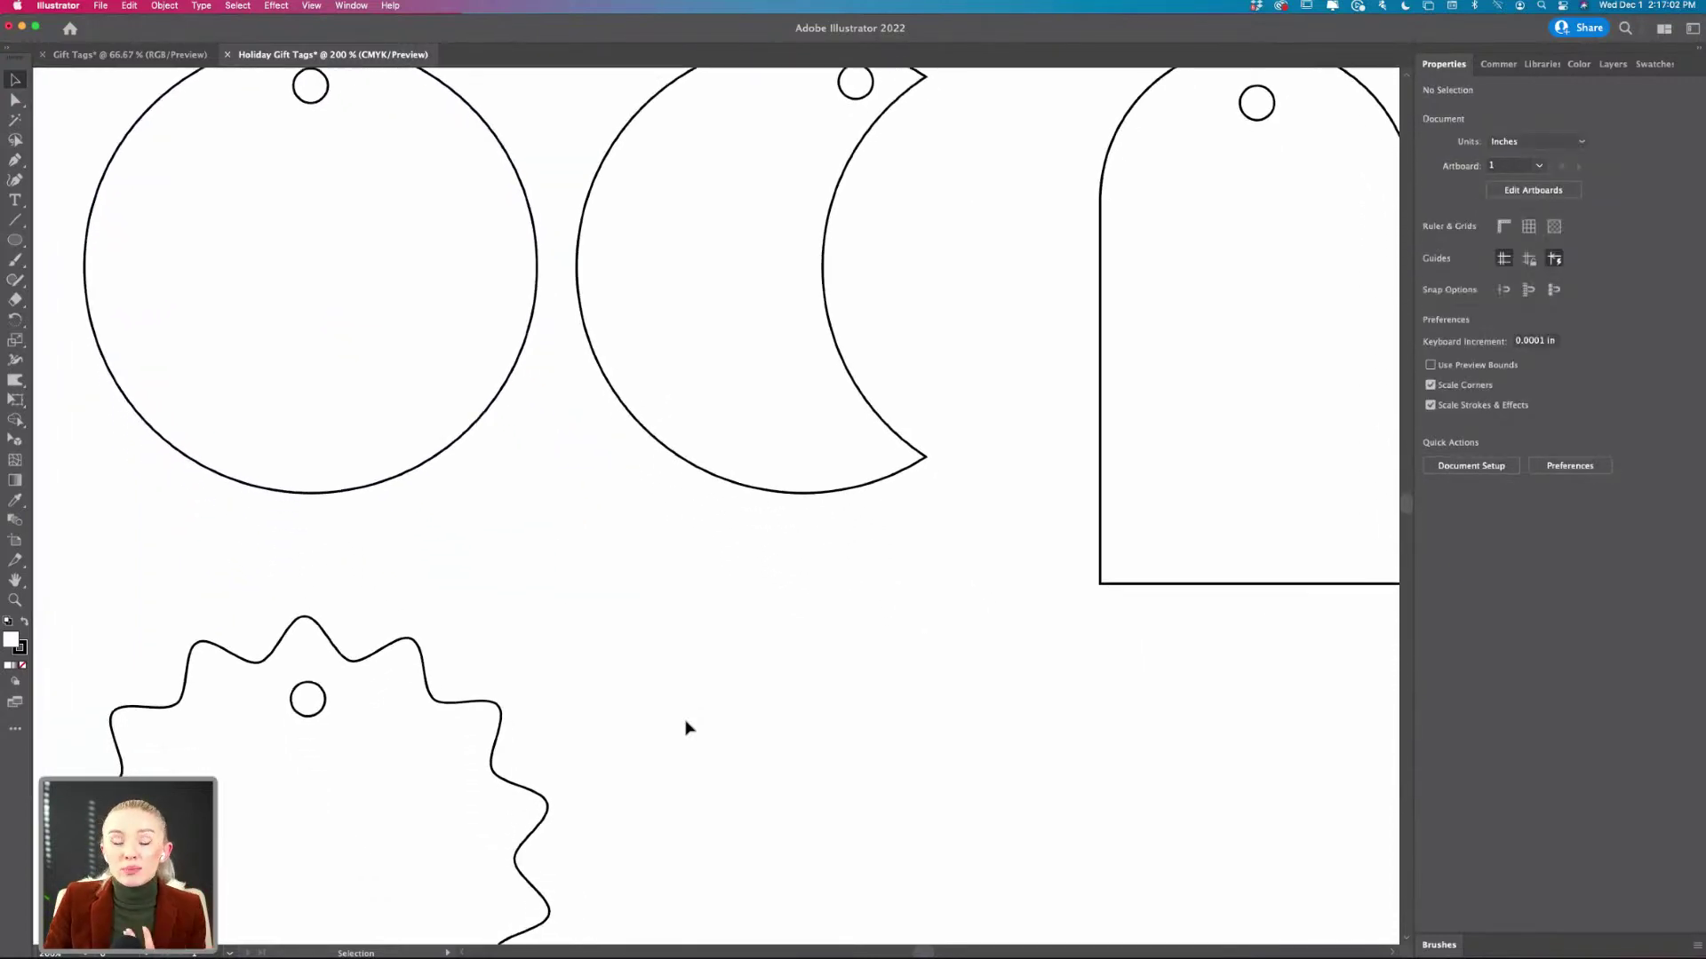
scroll(686, 722, down, 2)
scroll(686, 722, down, 3)
scroll(686, 722, right, 2)
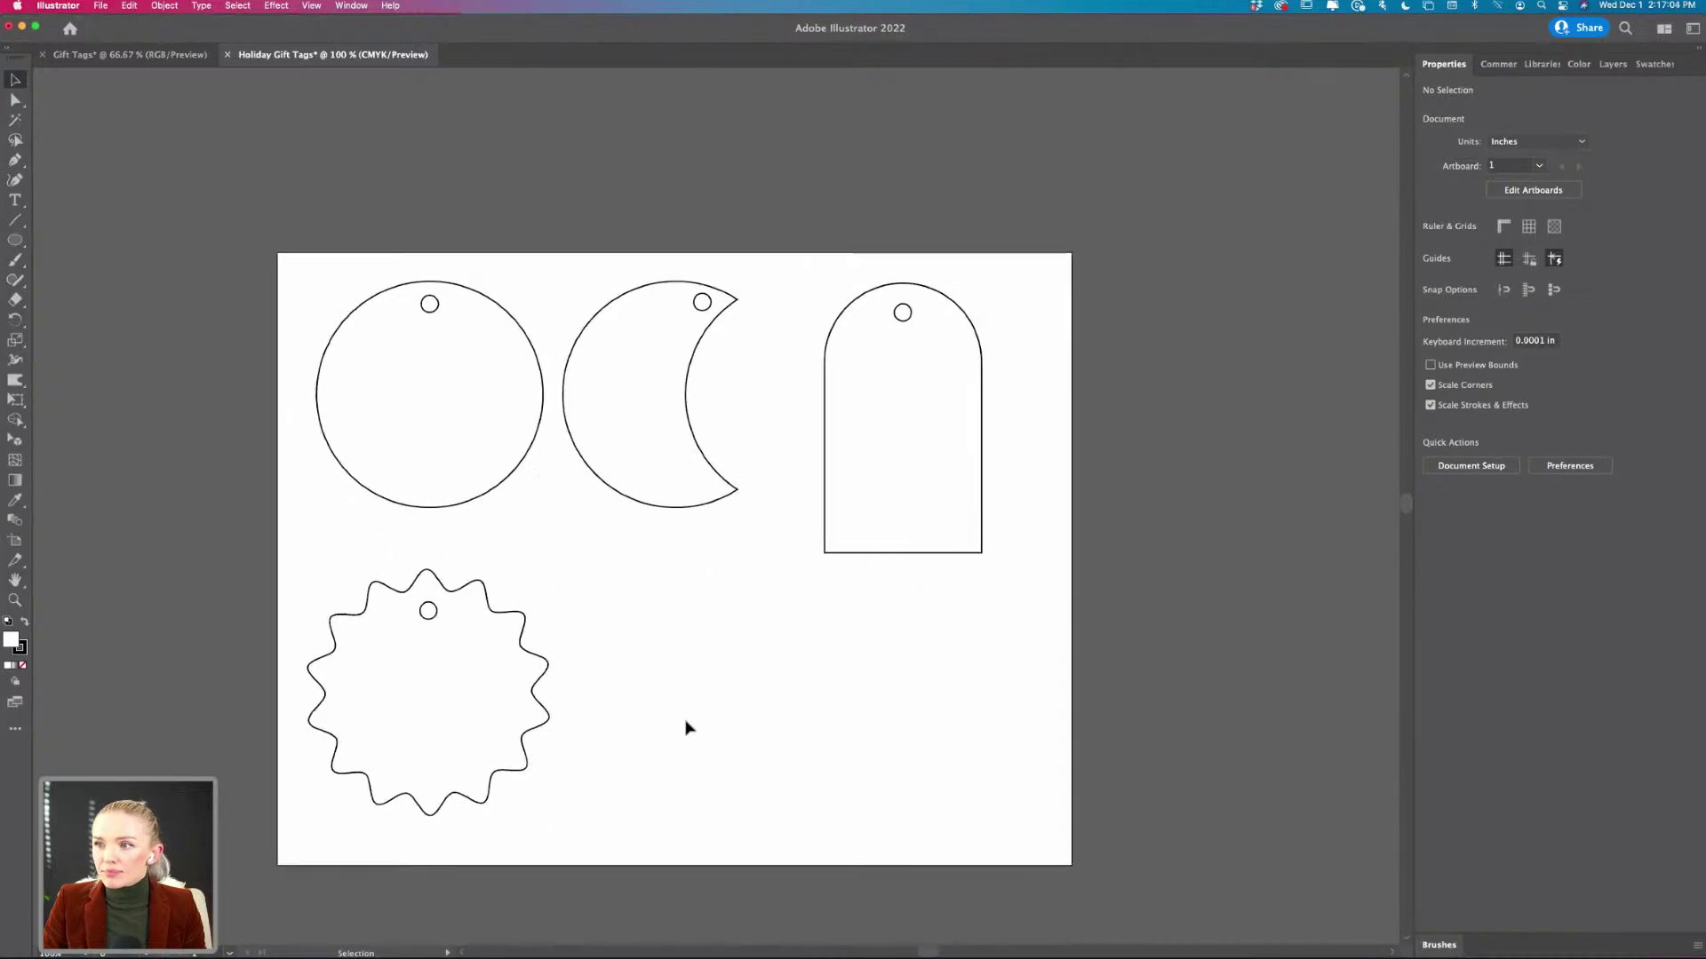
scroll(684, 689, up, 1)
scroll(685, 695, up, 3)
scroll(685, 695, left, 1)
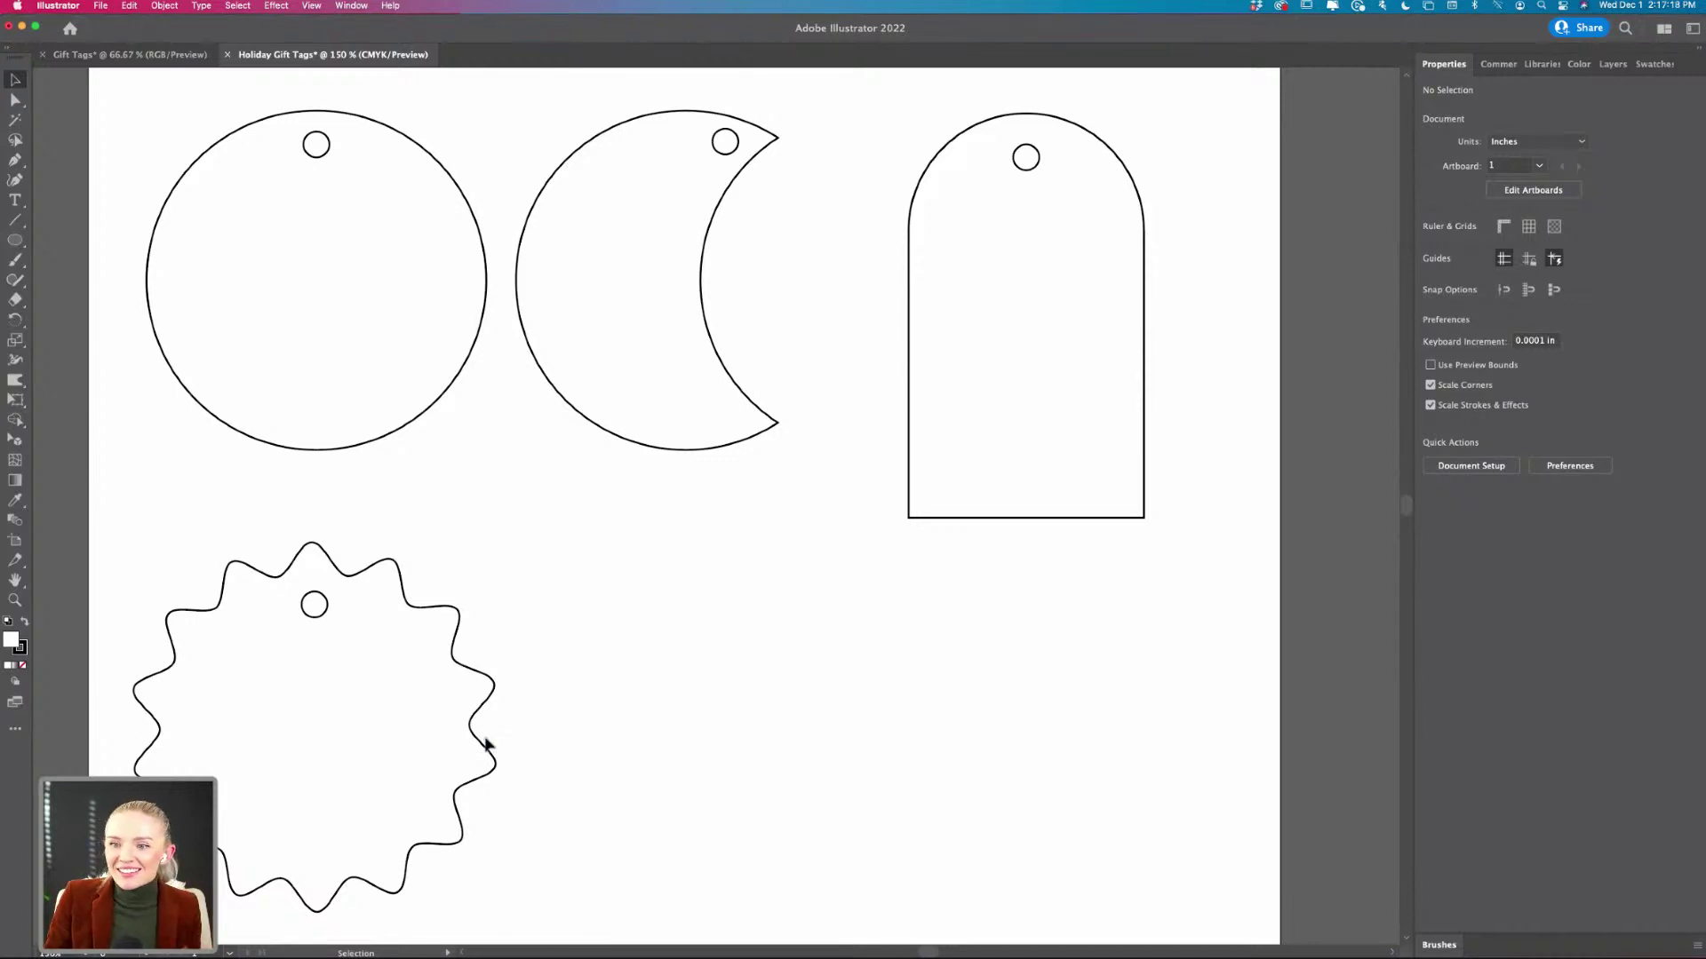
scroll(486, 742, down, 1)
scroll(486, 741, up, 1)
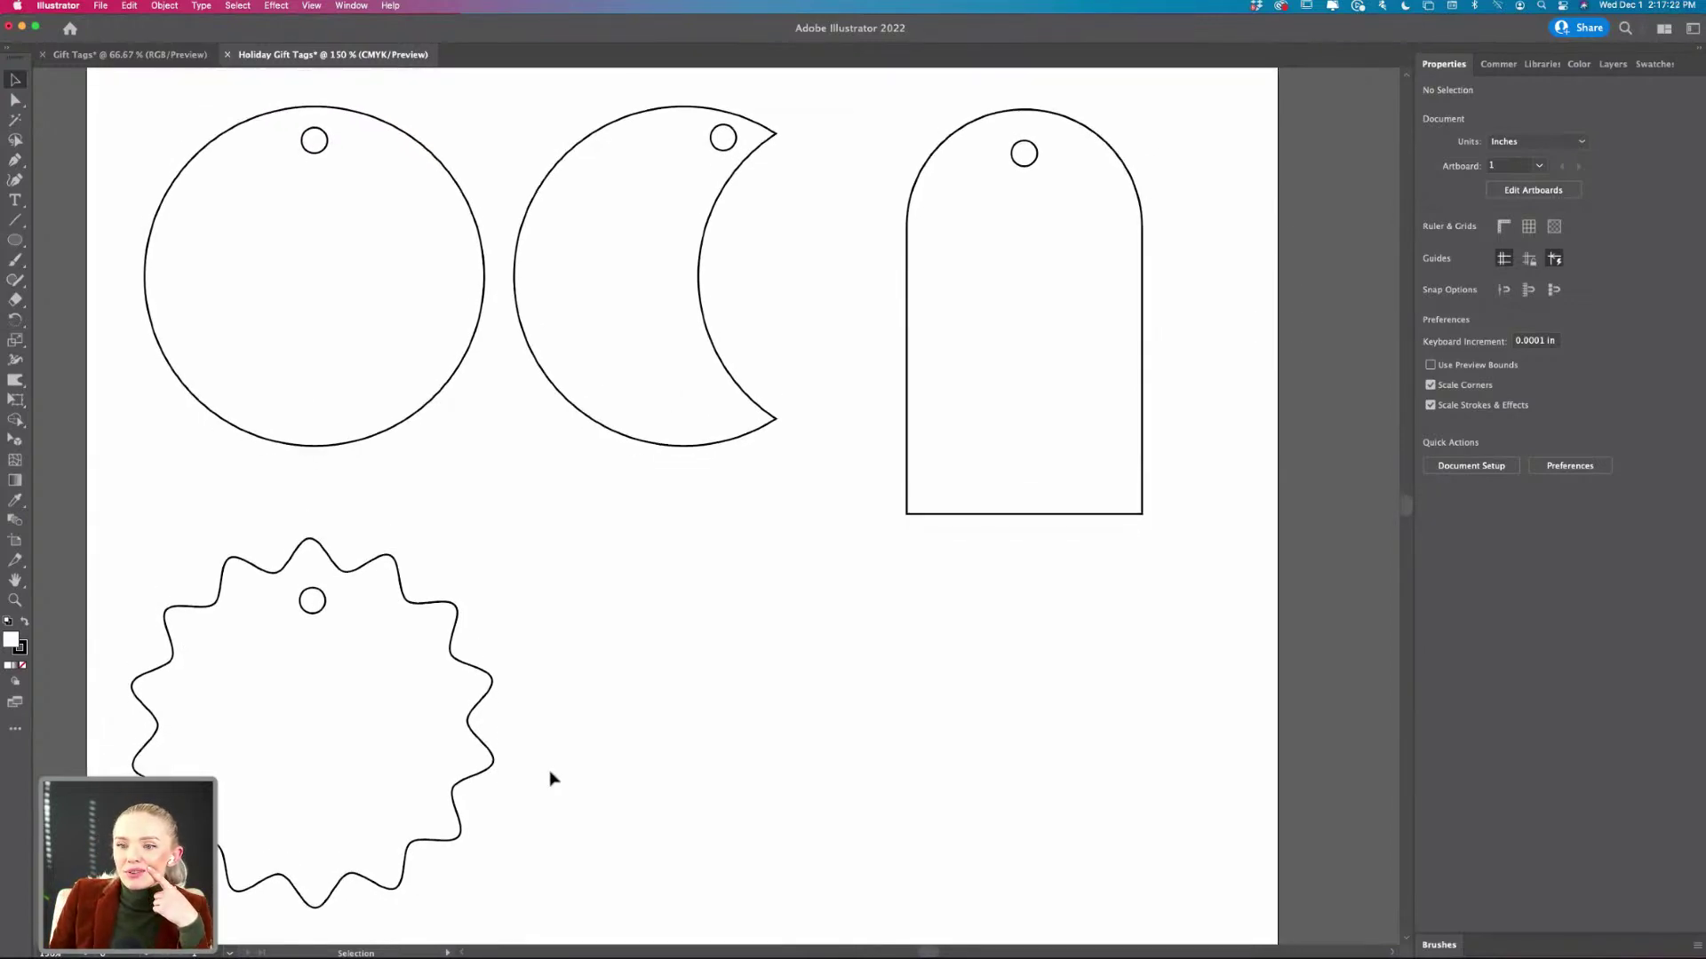
scroll(551, 779, right, 1)
scroll(551, 779, up, 2)
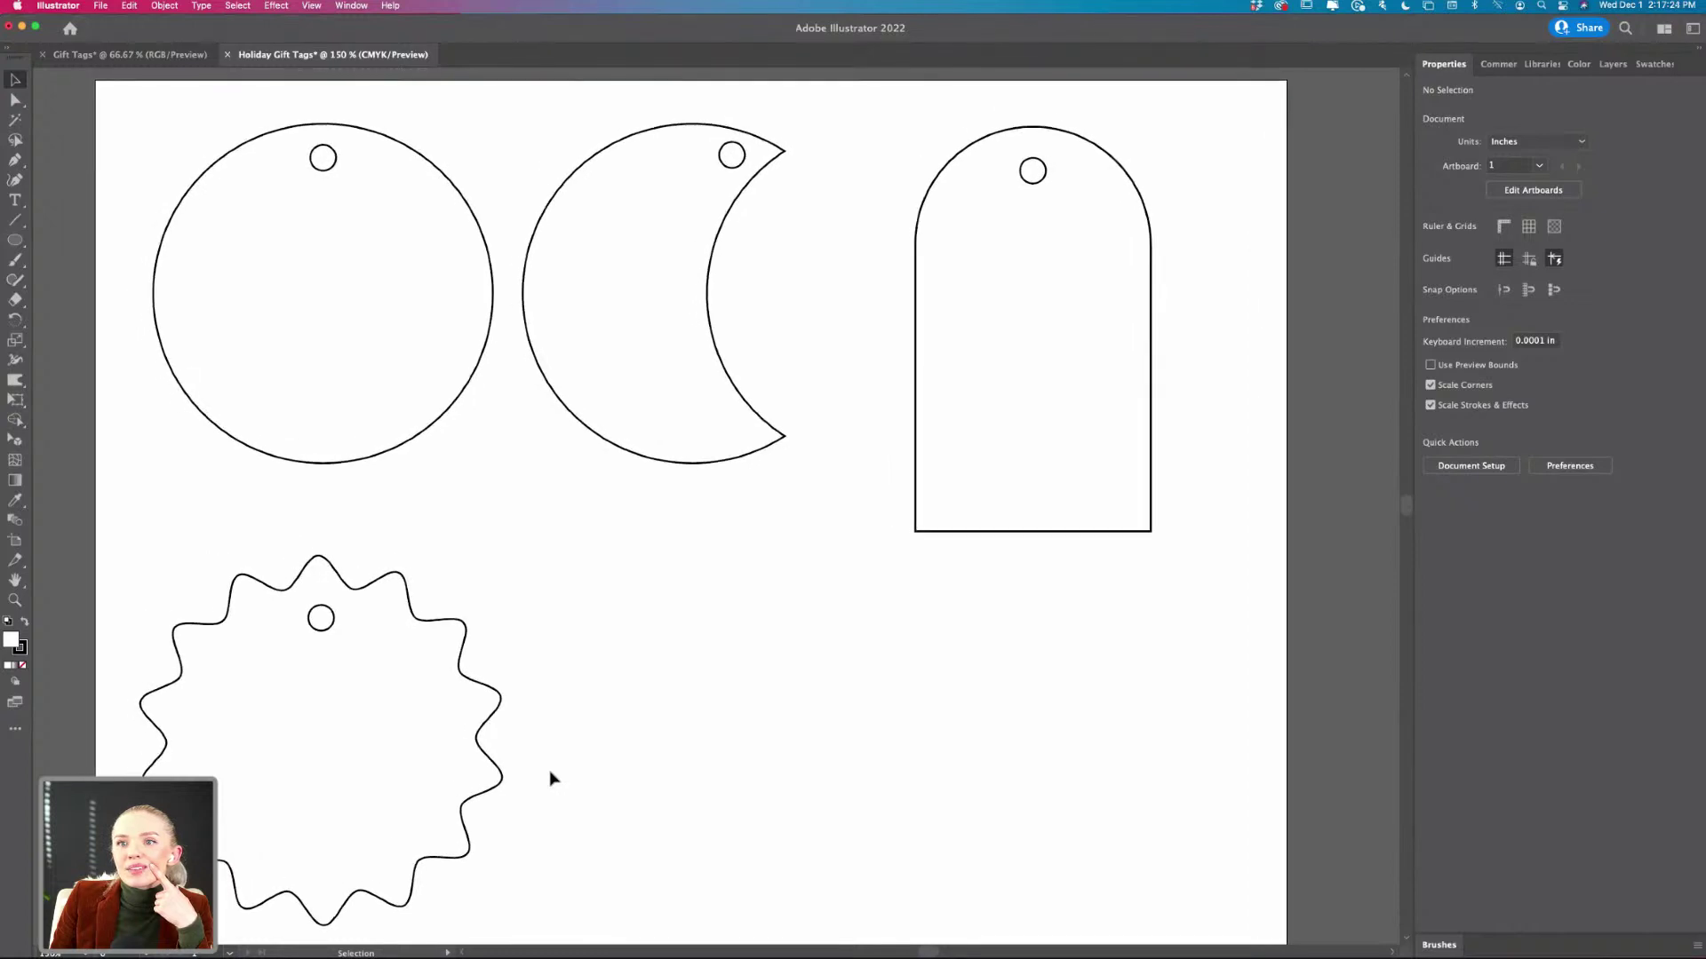
scroll(551, 779, down, 1)
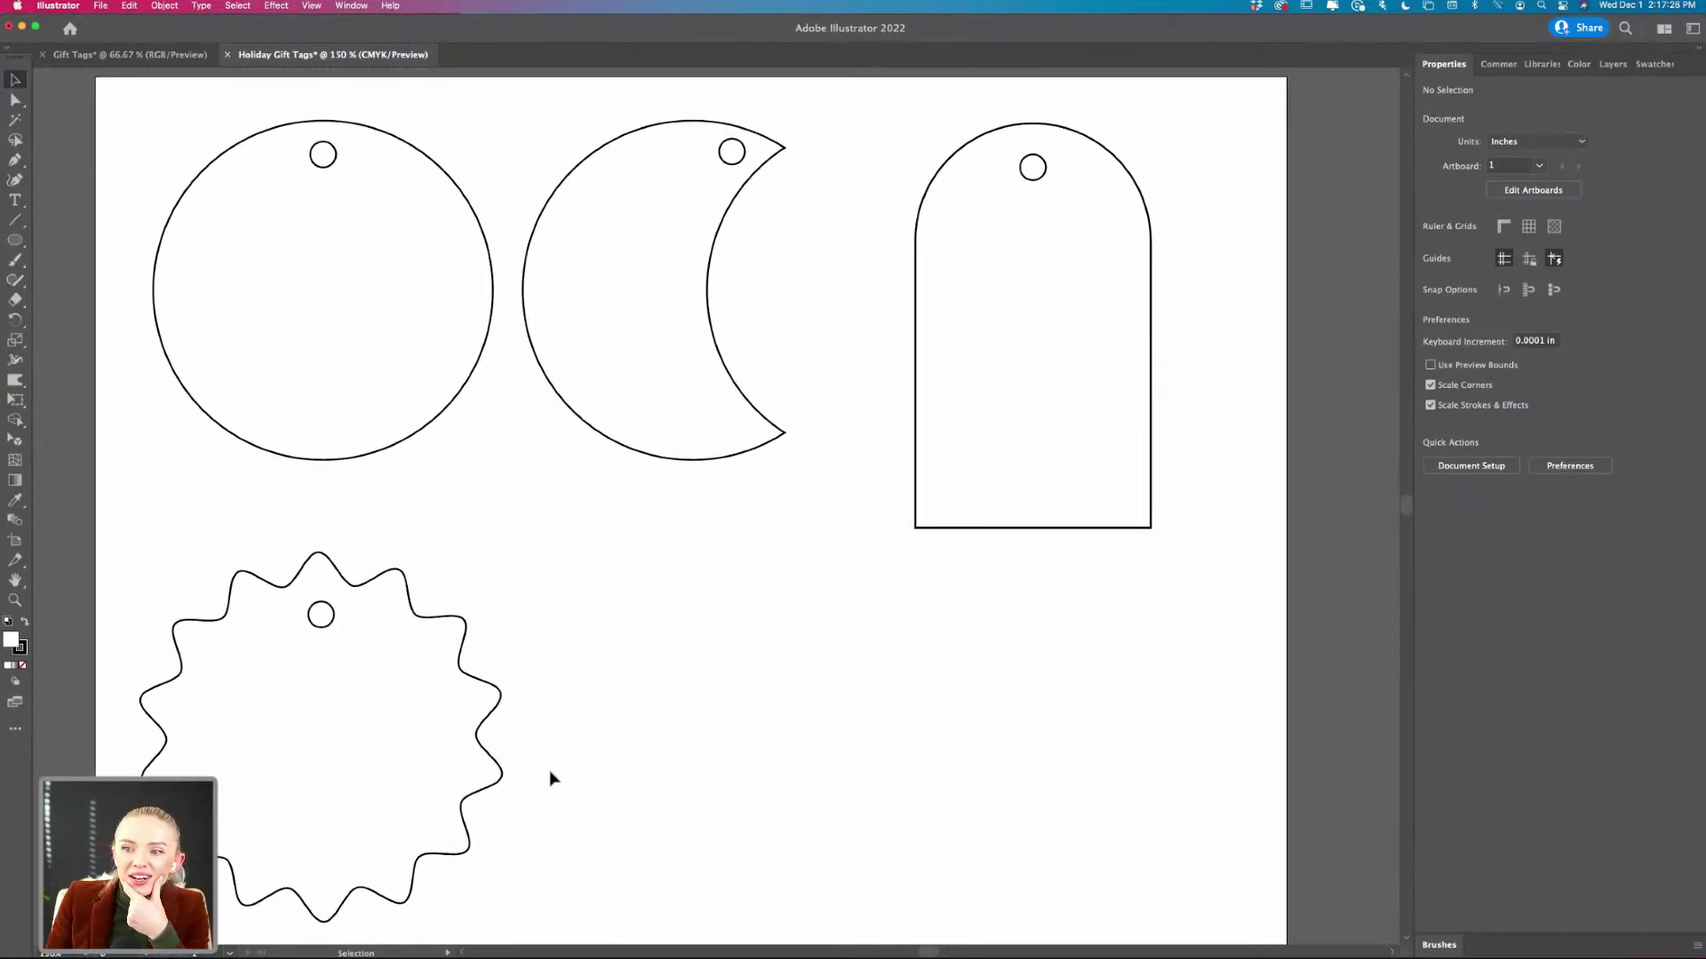
scroll(551, 779, down, 1)
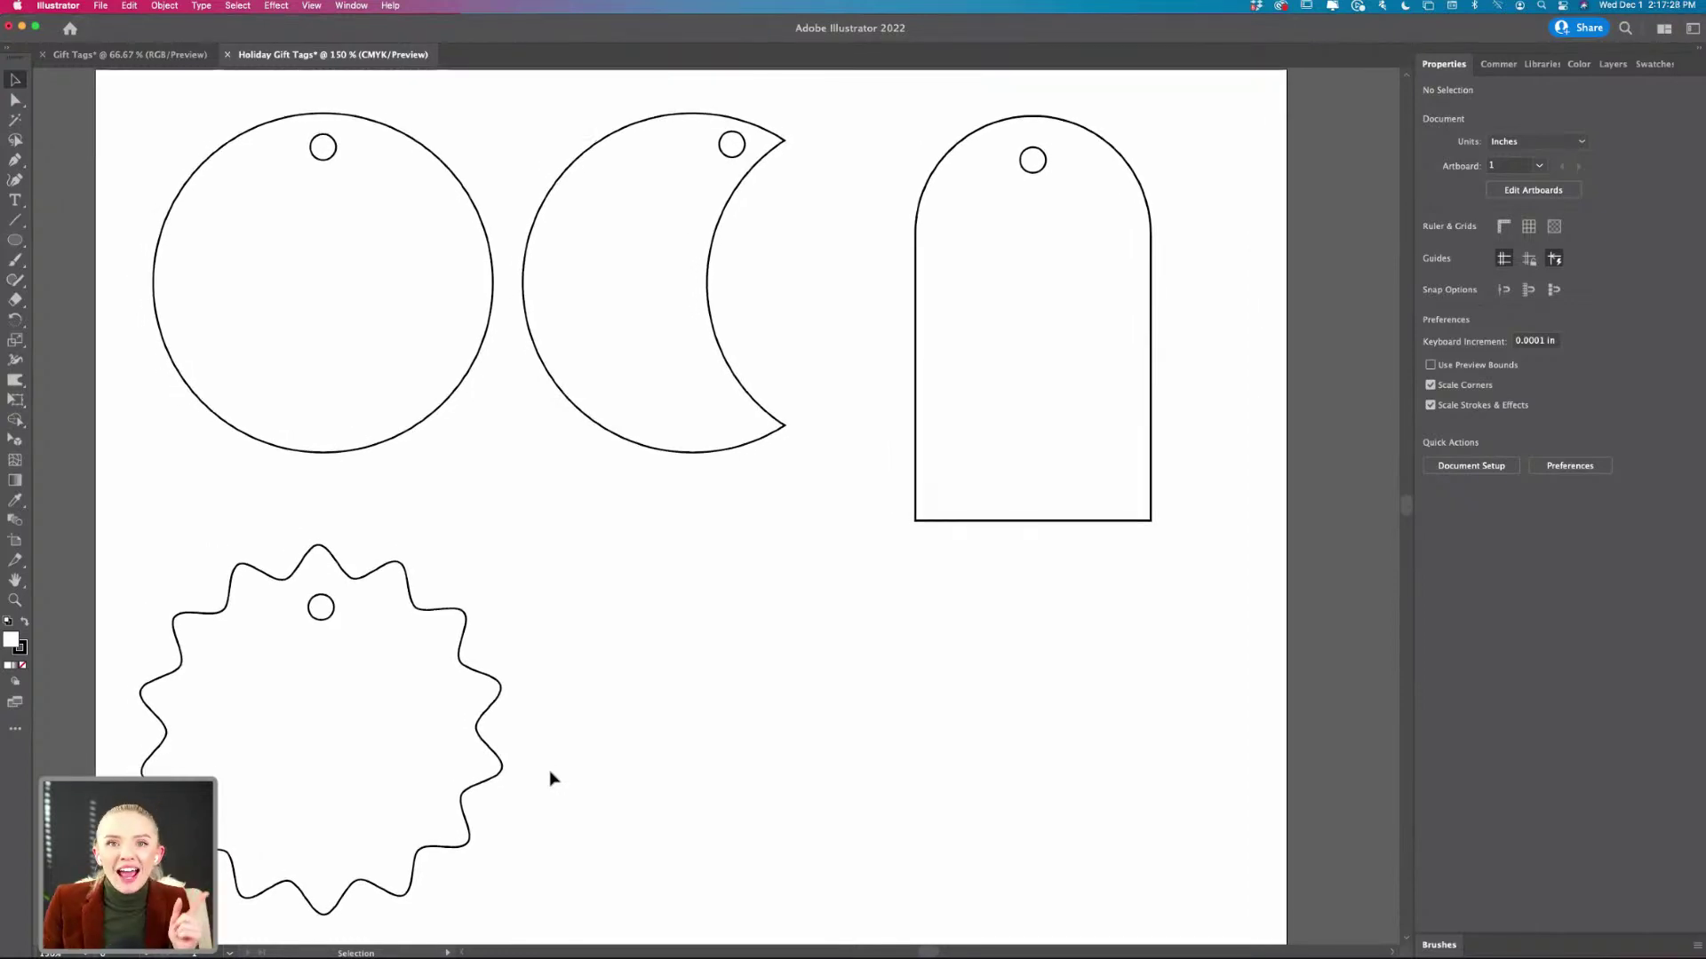
- Draw a horizontal line about 5.23 in long in the free area between the scalloped tag and the artboard's right edge
scroll(551, 779, right, 2)
scroll(551, 779, down, 3)
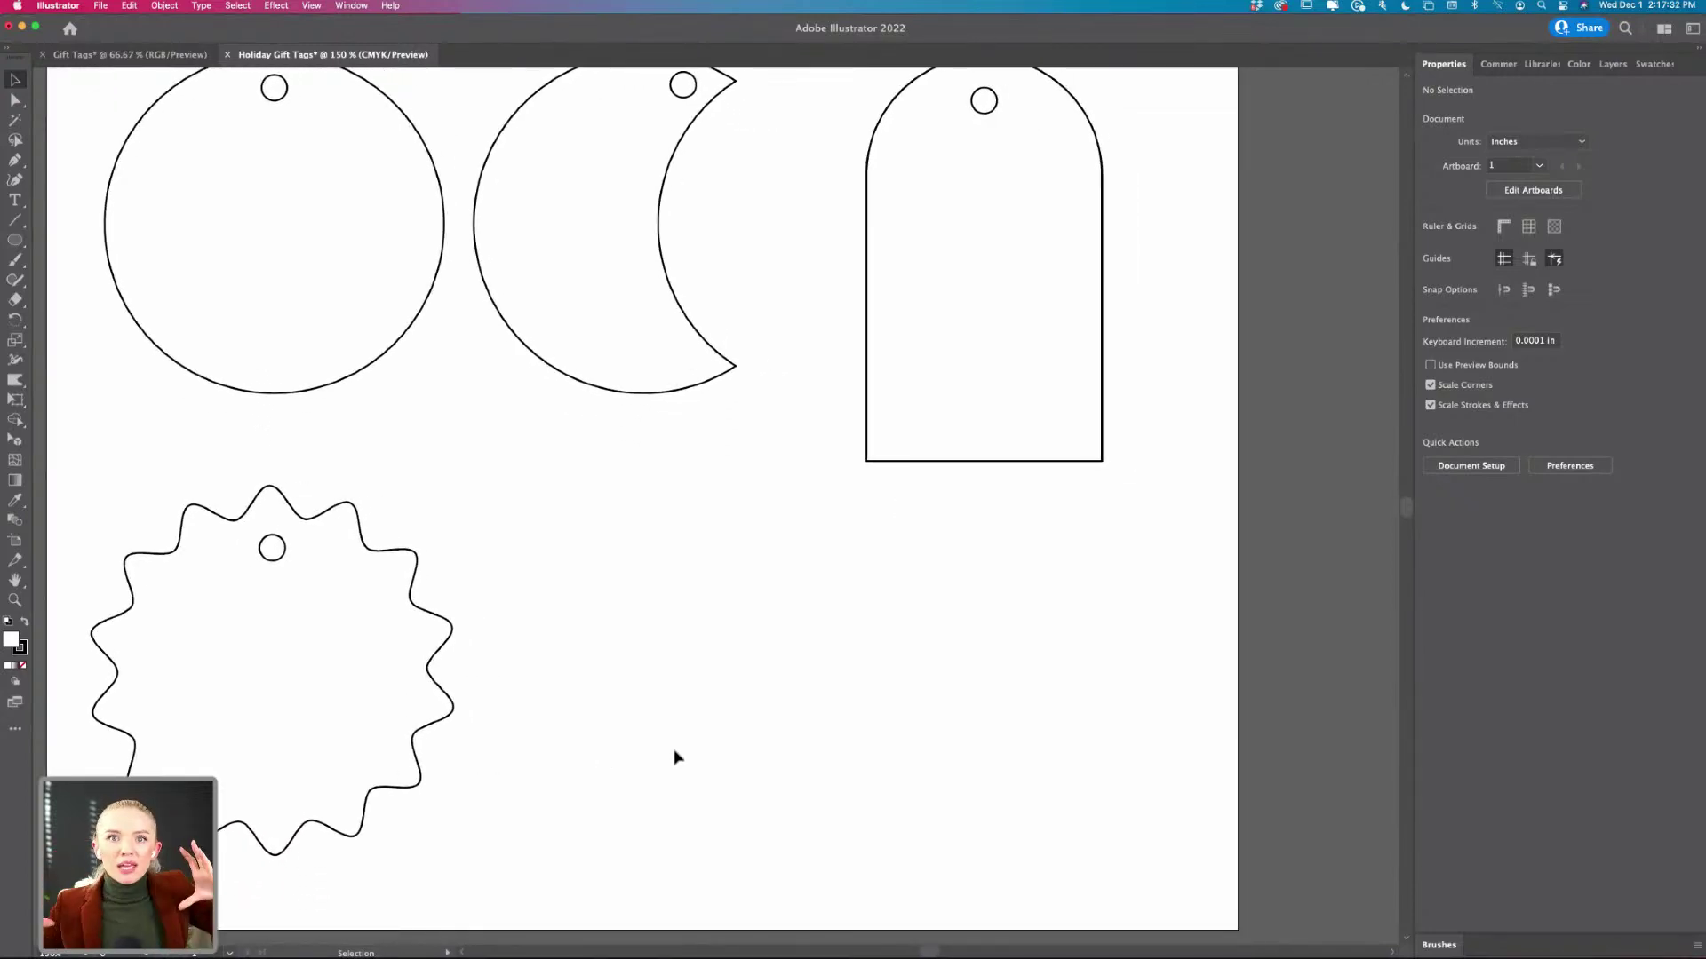
scroll(675, 757, left, 2)
scroll(675, 756, down, 1)
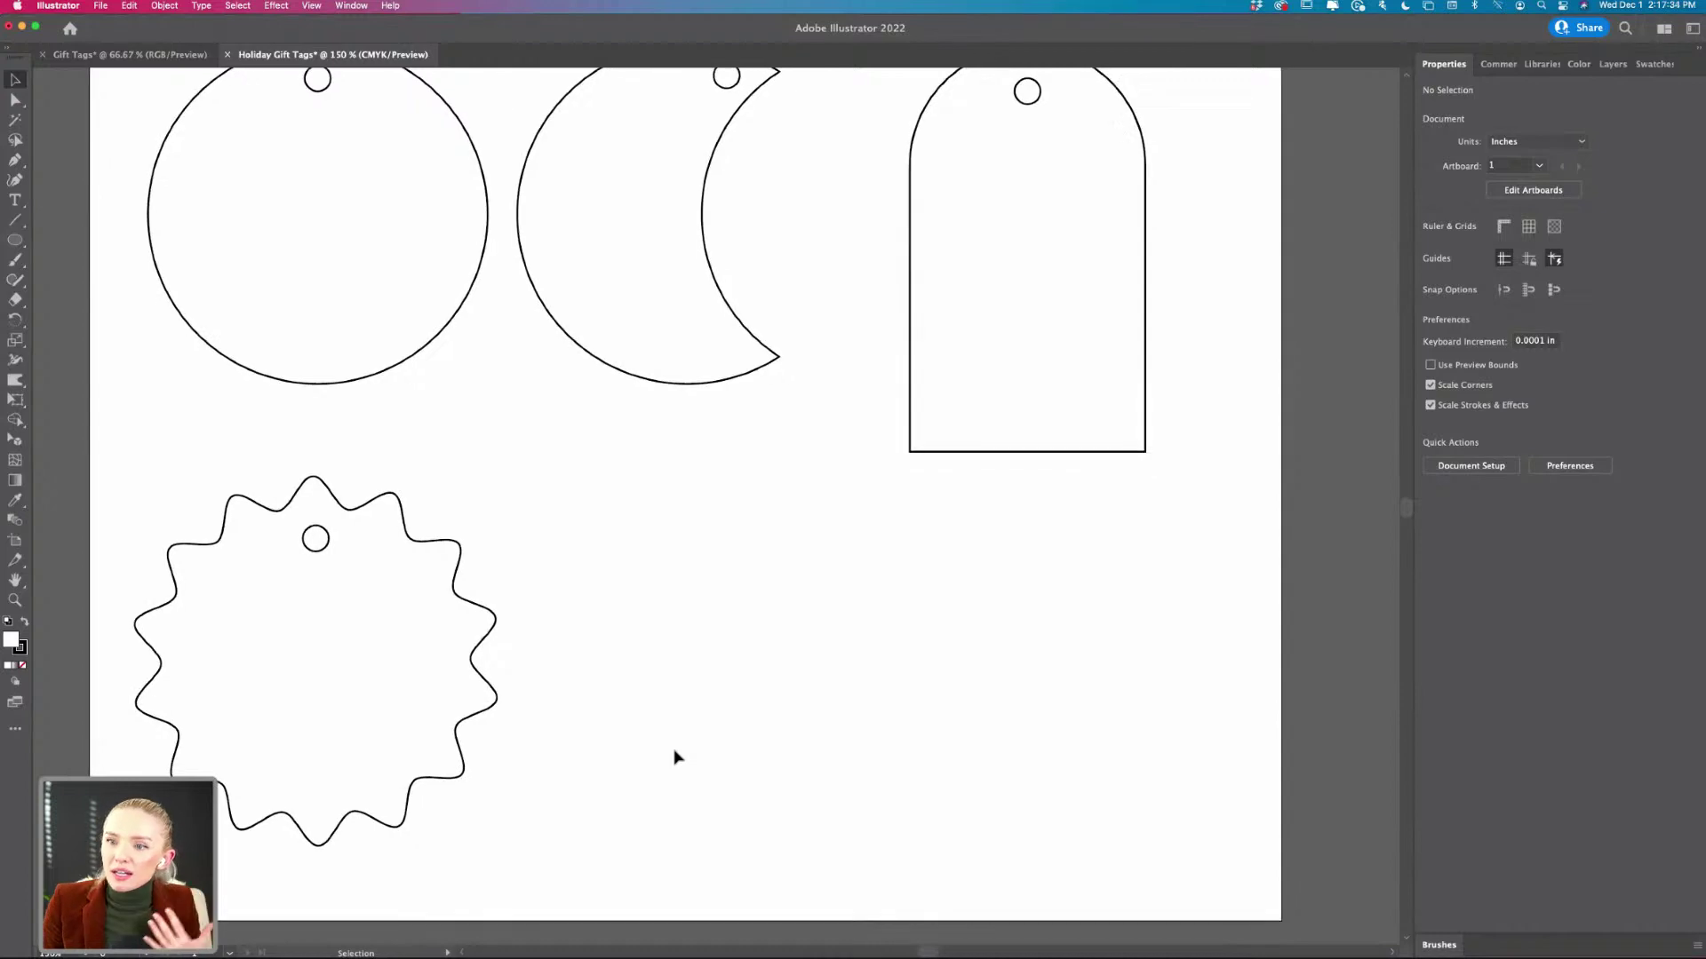
click(13, 224)
drag(611, 595, 1180, 596)
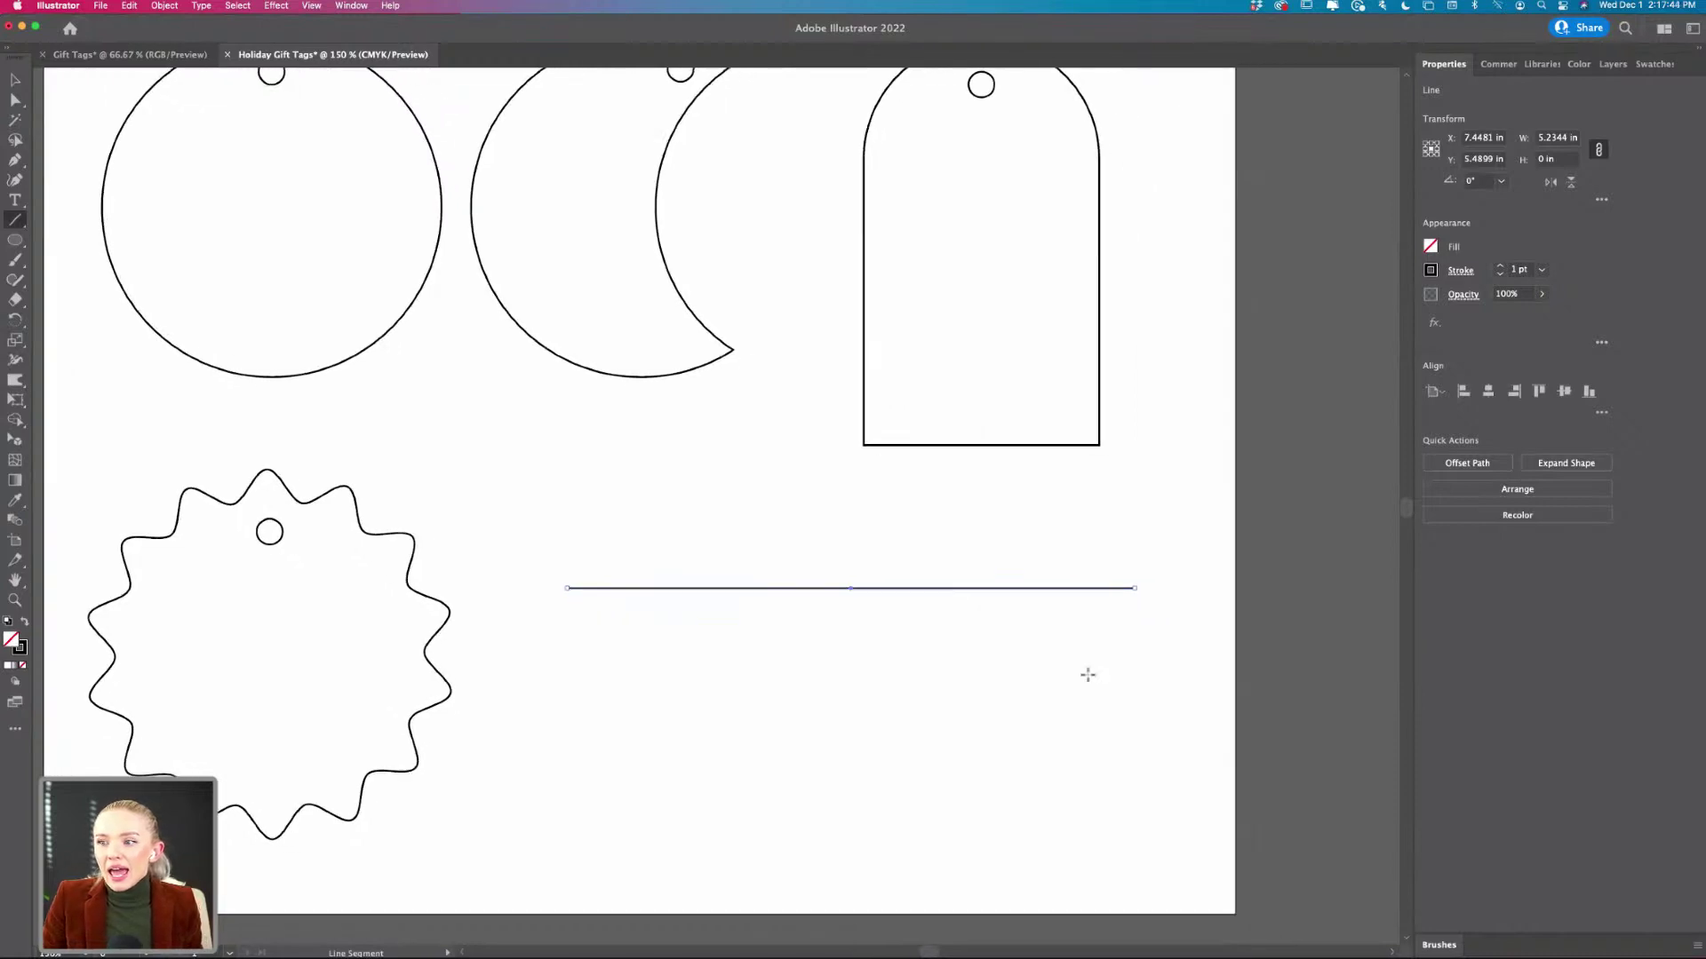
scroll(1085, 674, right, 1)
scroll(1054, 663, up, 2)
scroll(1055, 665, down, 1)
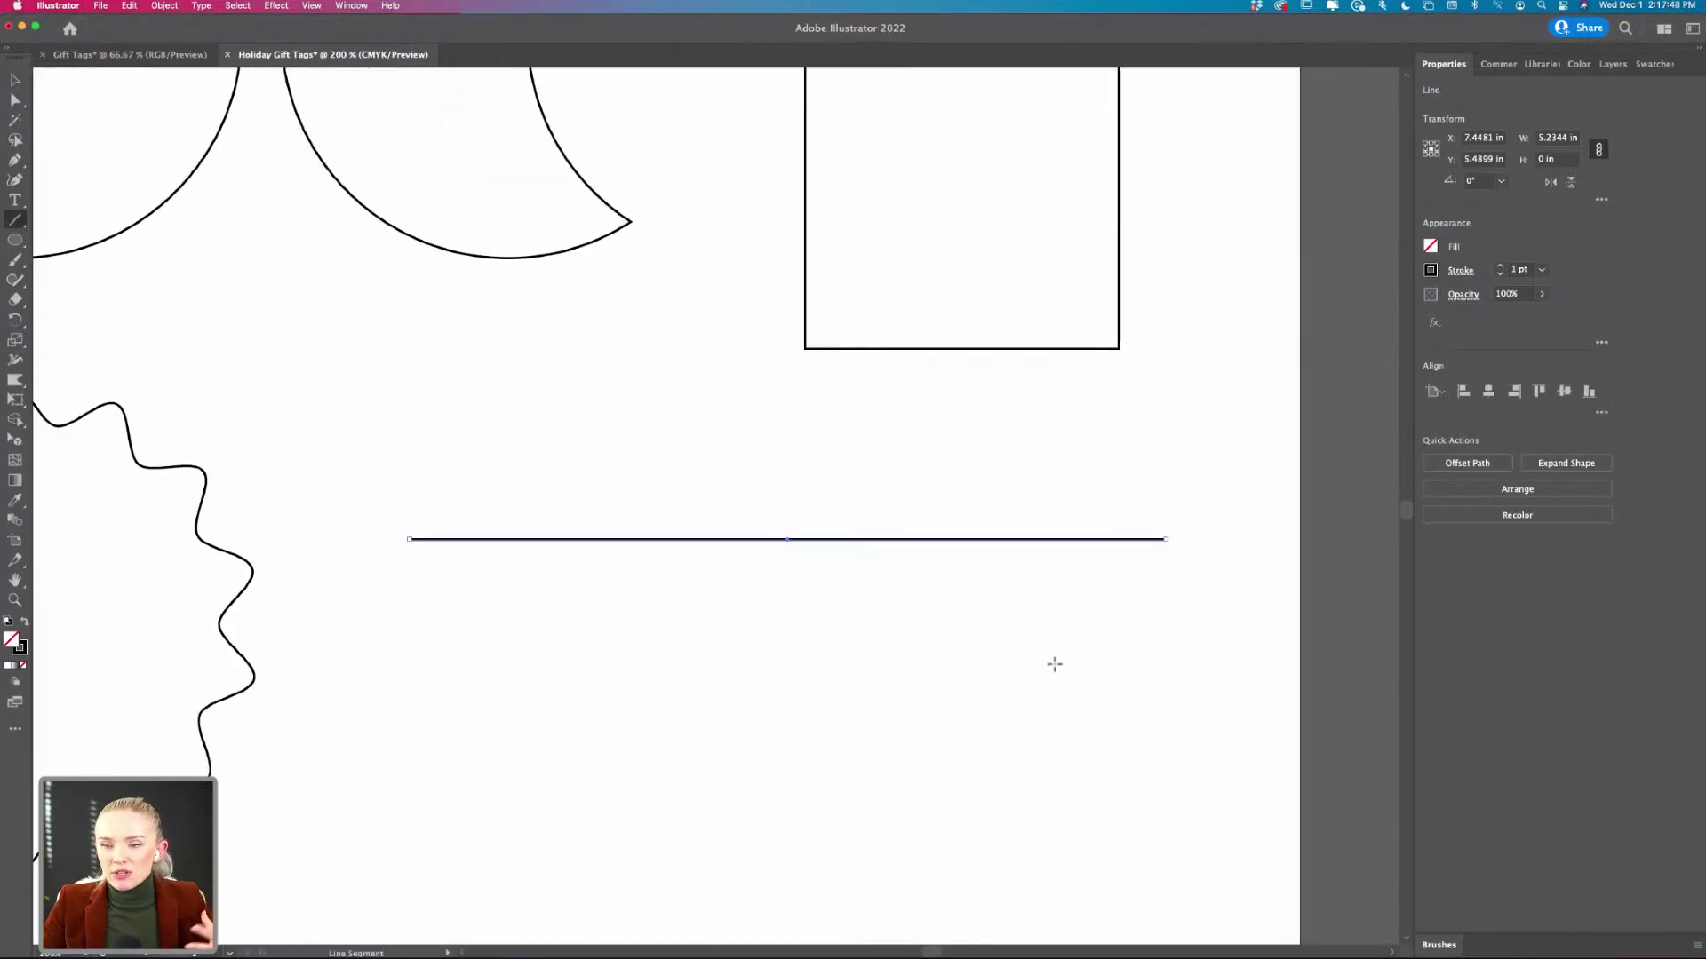
- Apply a Zig Zag effect to the horizontal line with an absolute size of 0.25 in, 2 ridges per segment and smooth points
click(275, 7)
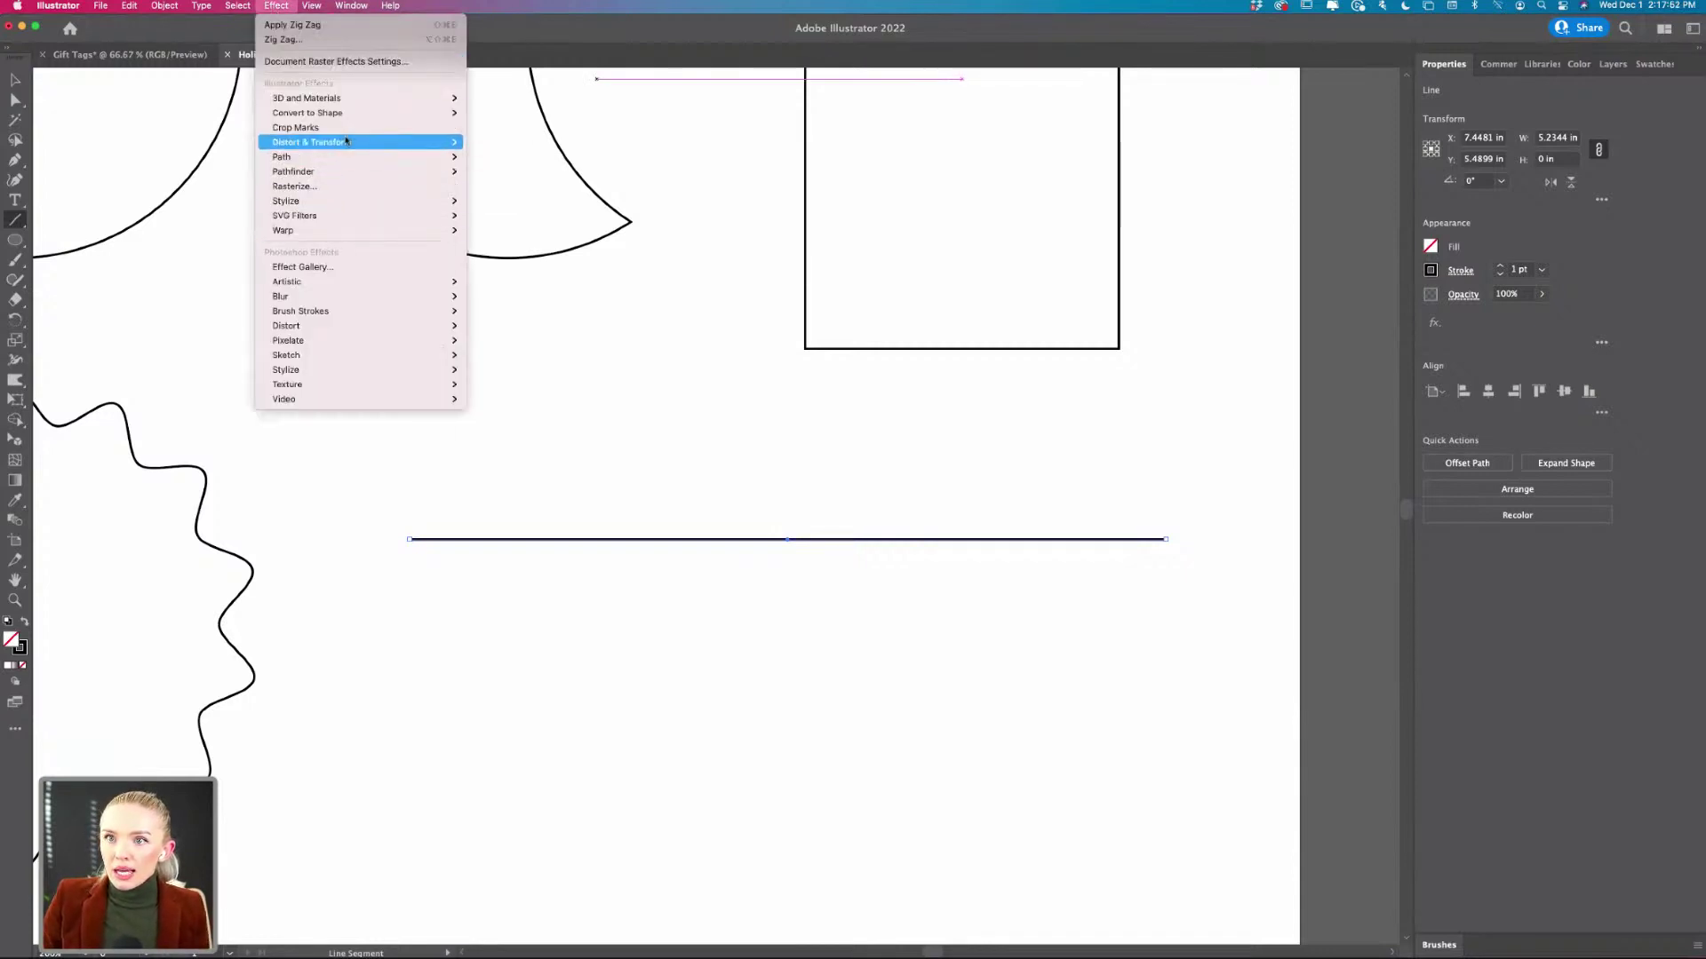
mouse_move(346, 143)
click(516, 231)
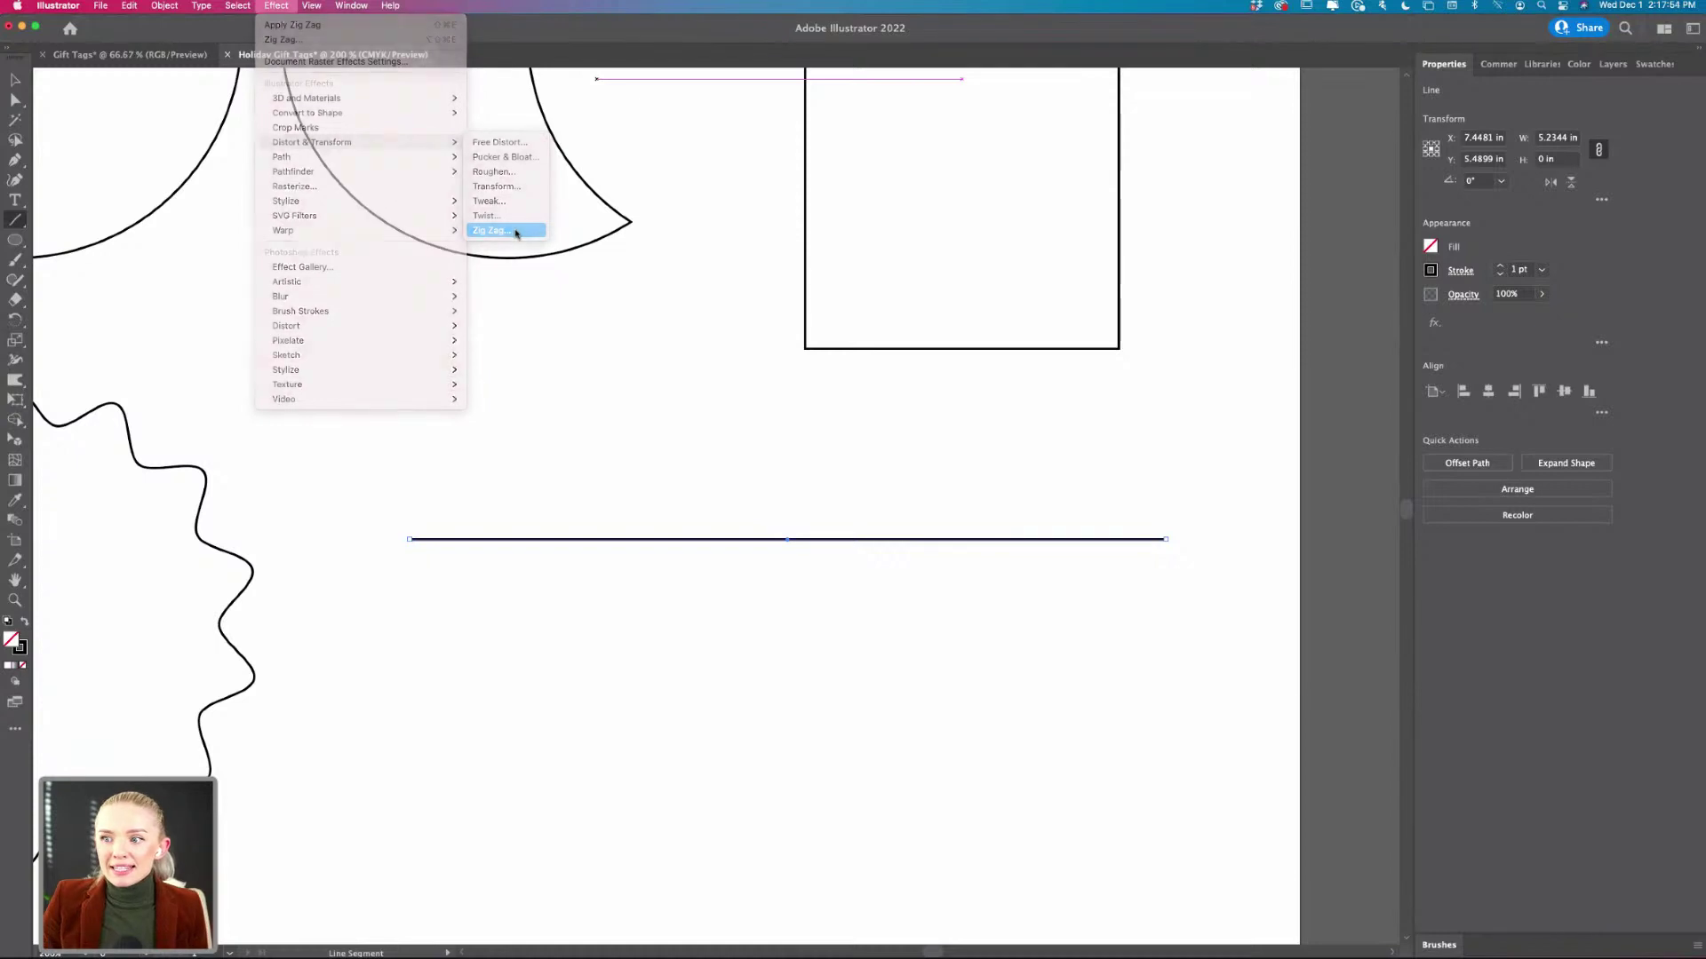
drag(1180, 364, 1199, 364)
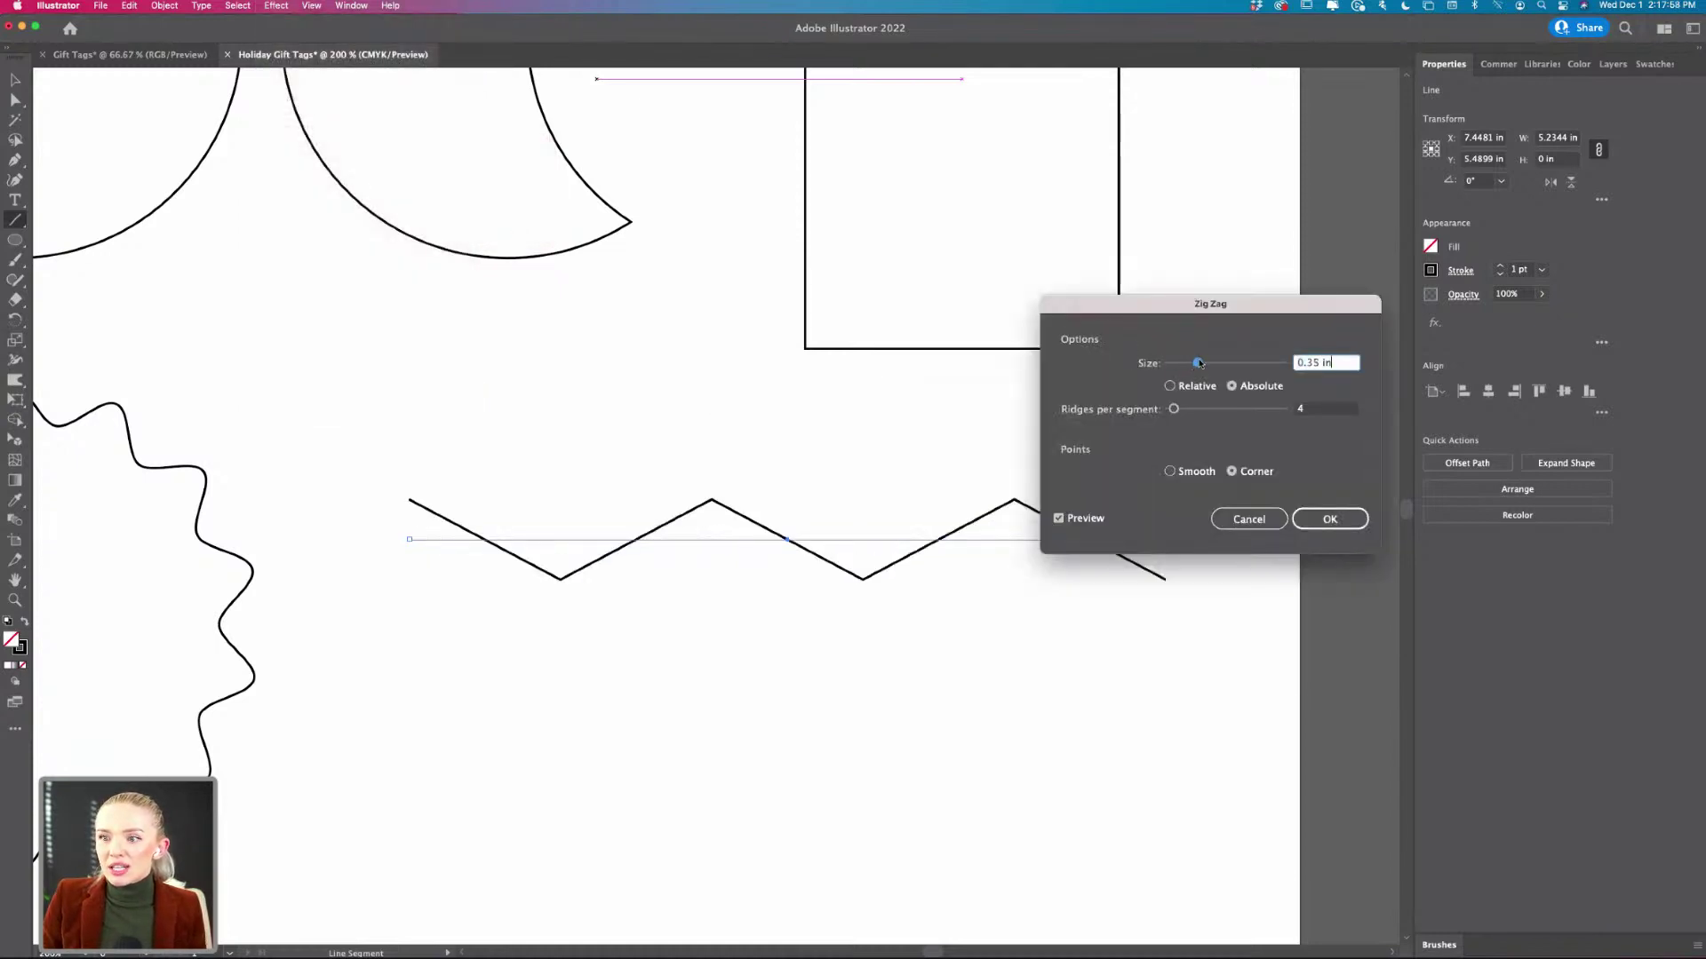
click(1173, 410)
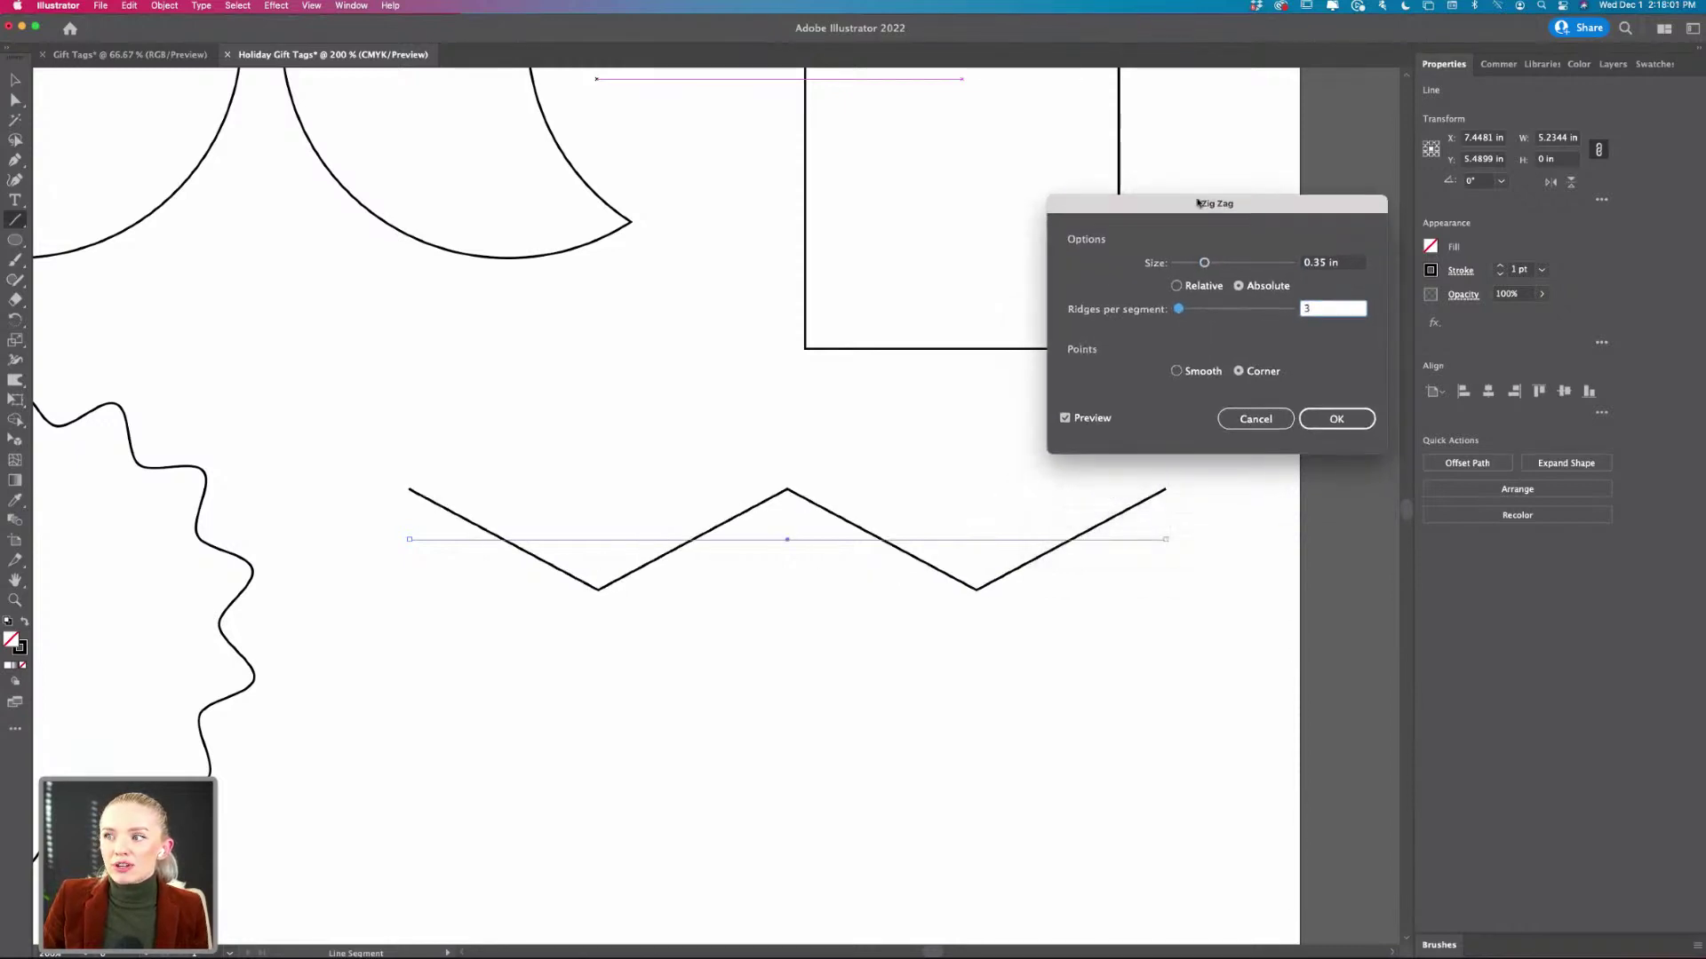
drag(1208, 303, 636, 180)
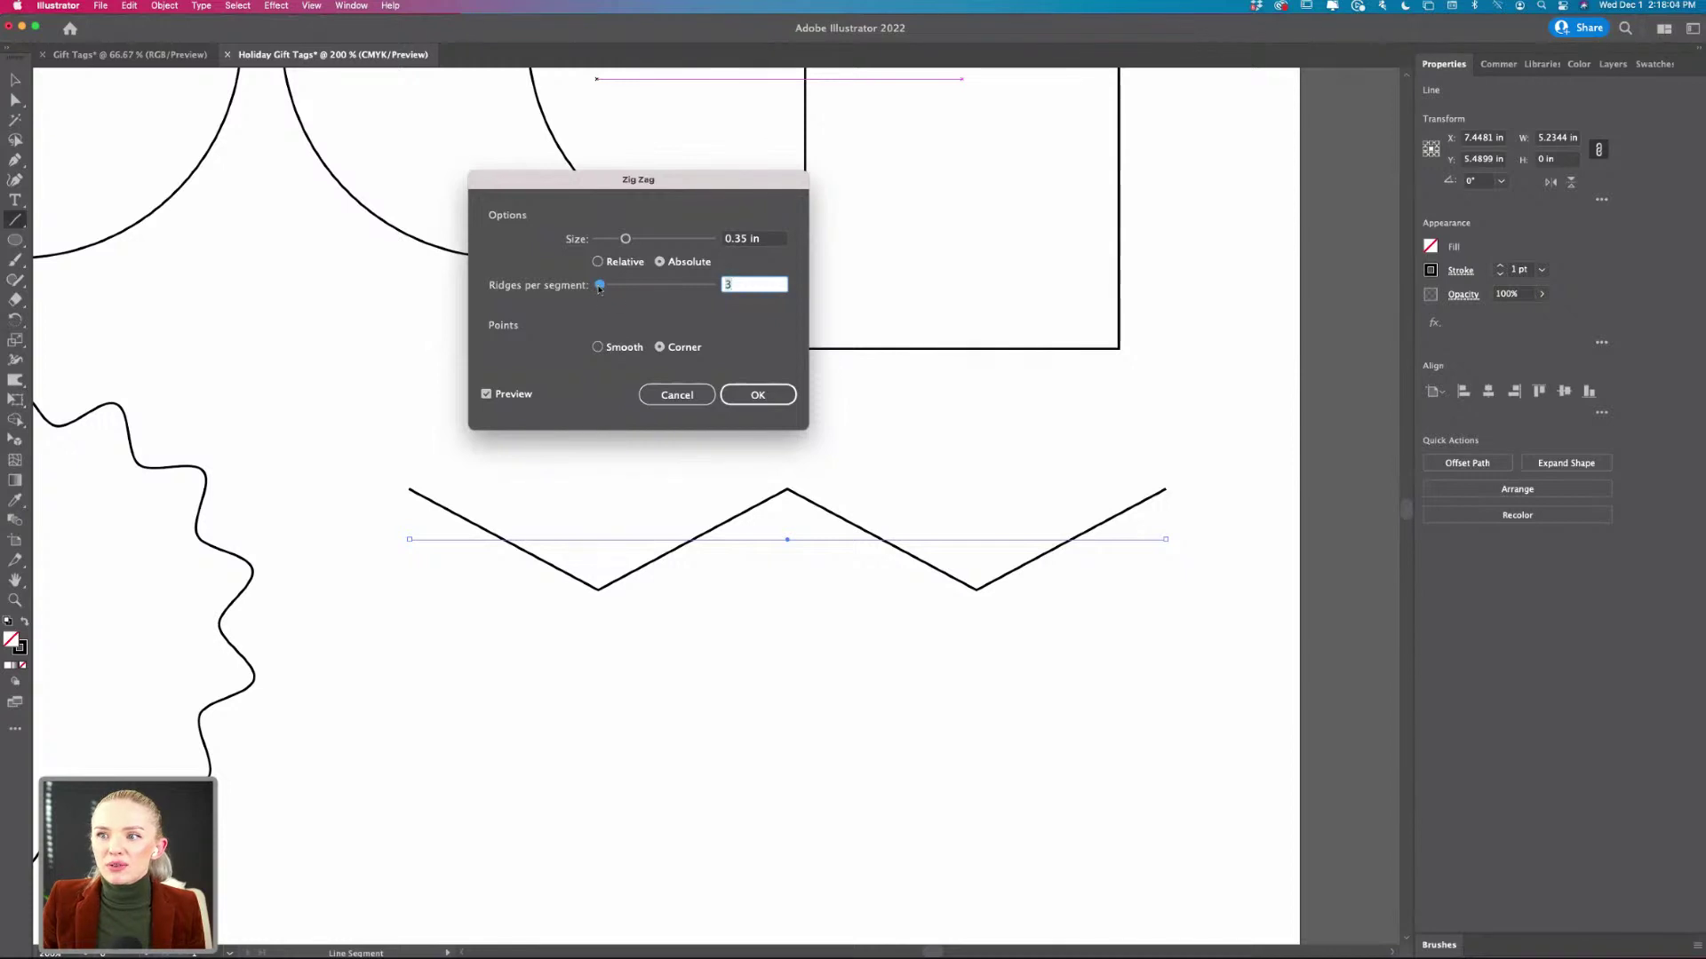
drag(599, 286, 597, 286)
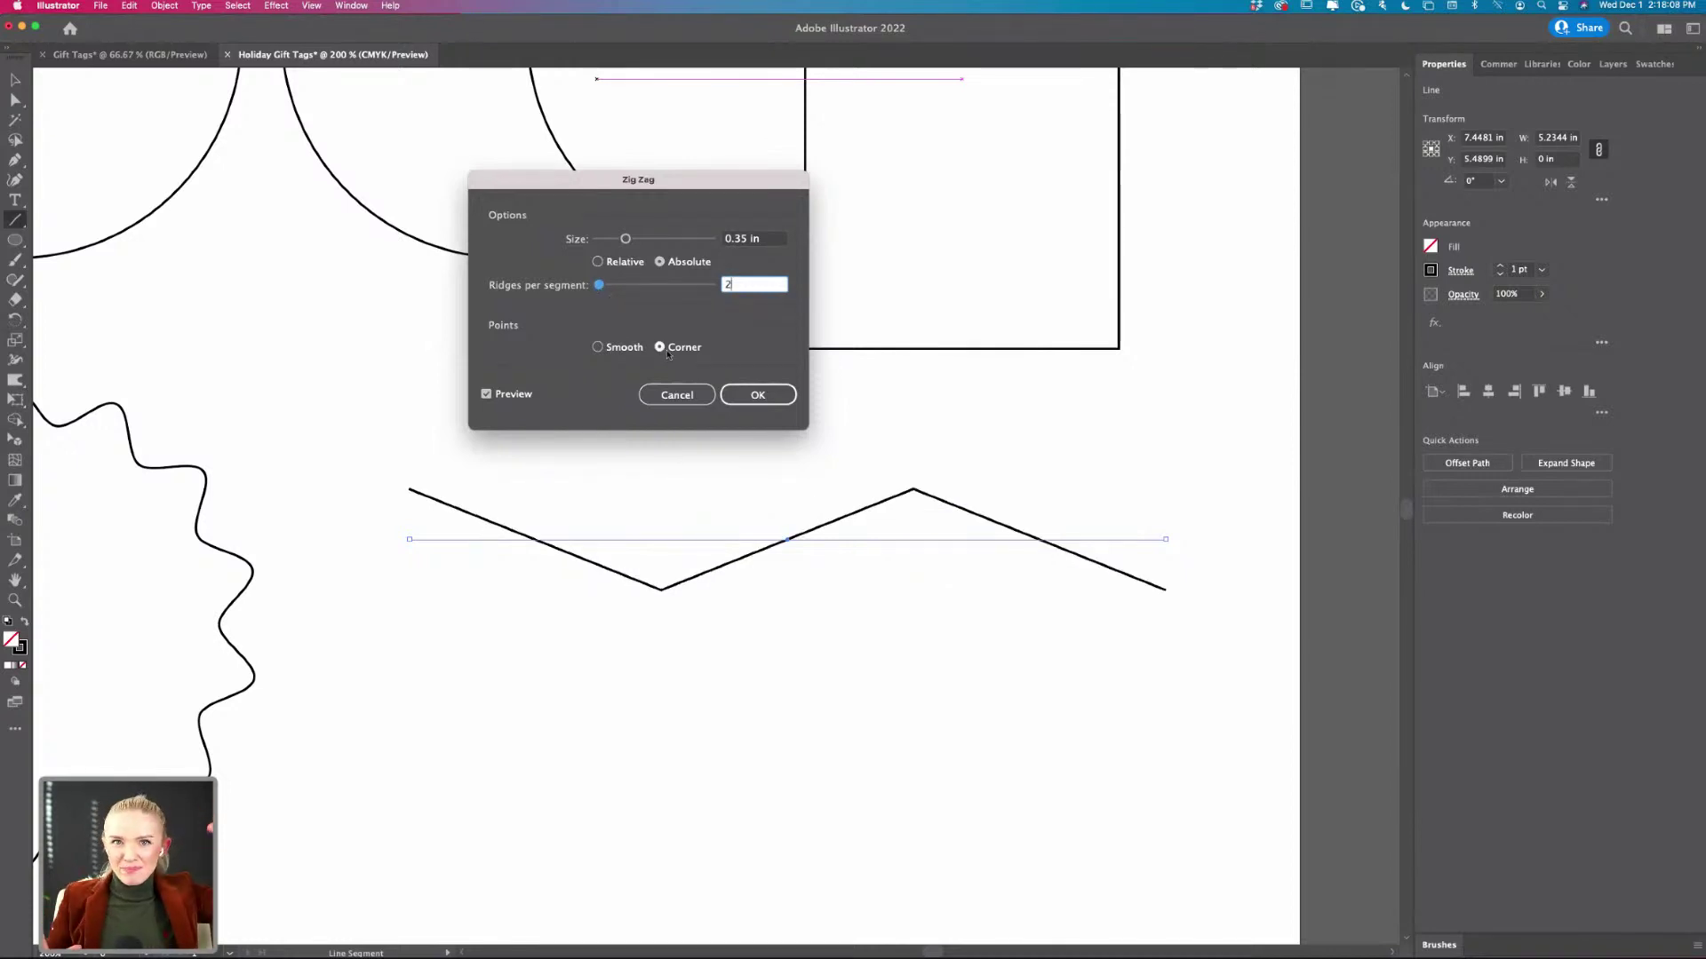
click(598, 347)
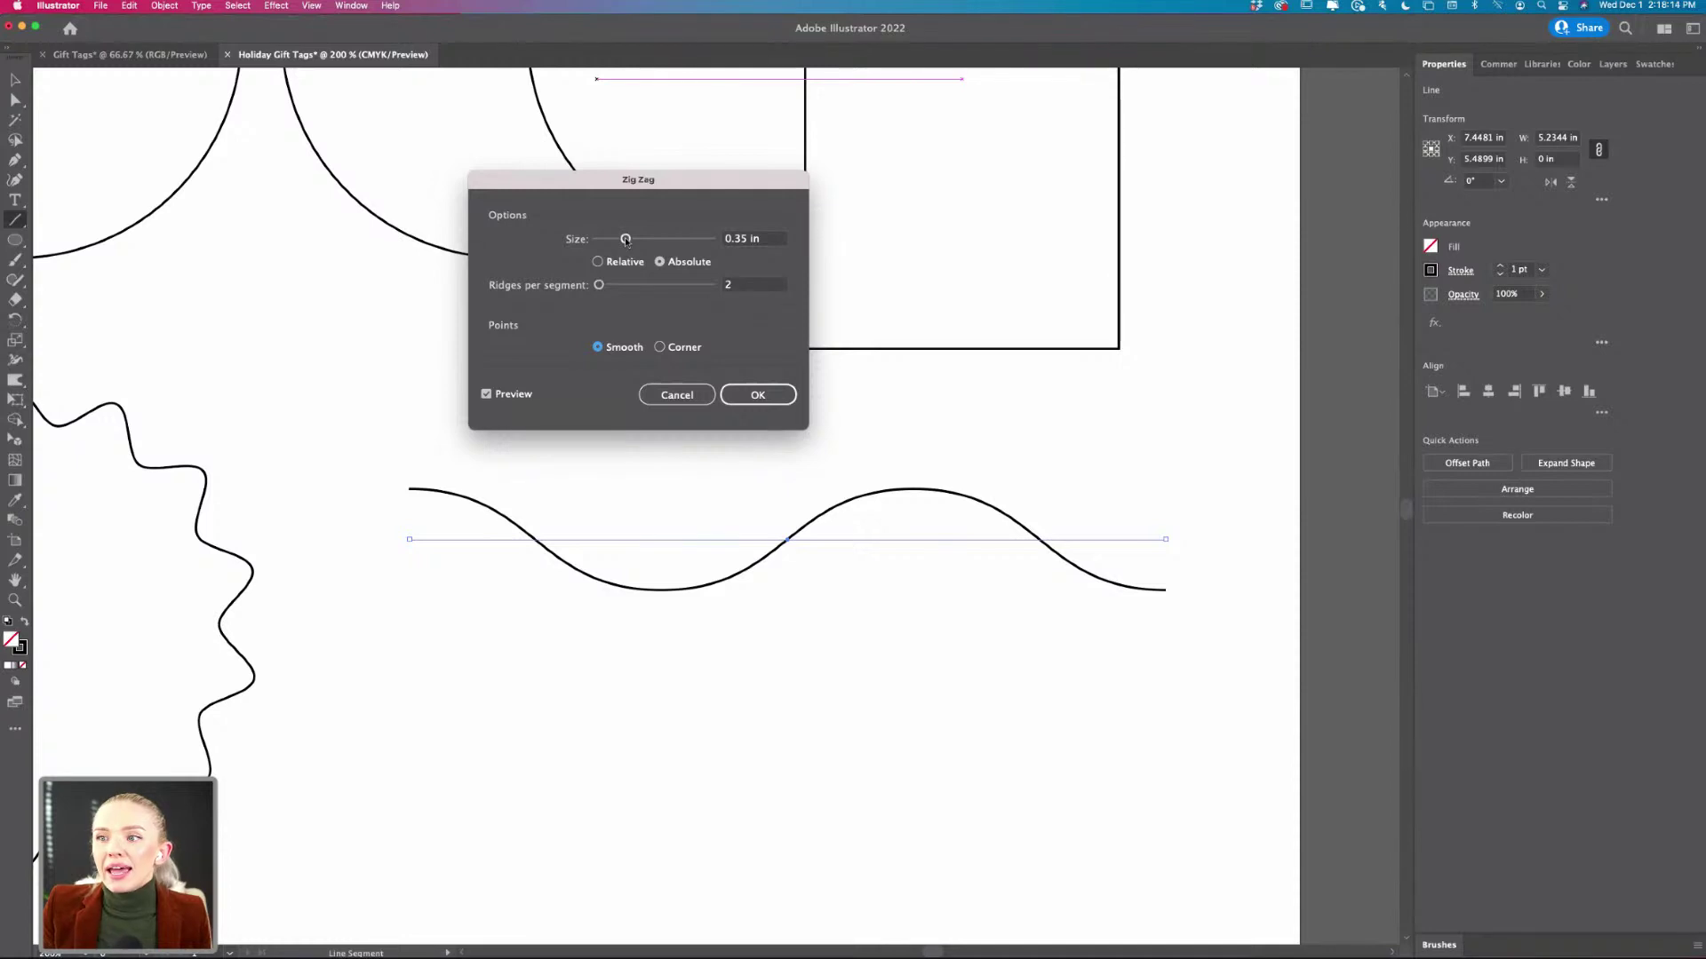
drag(625, 240, 619, 241)
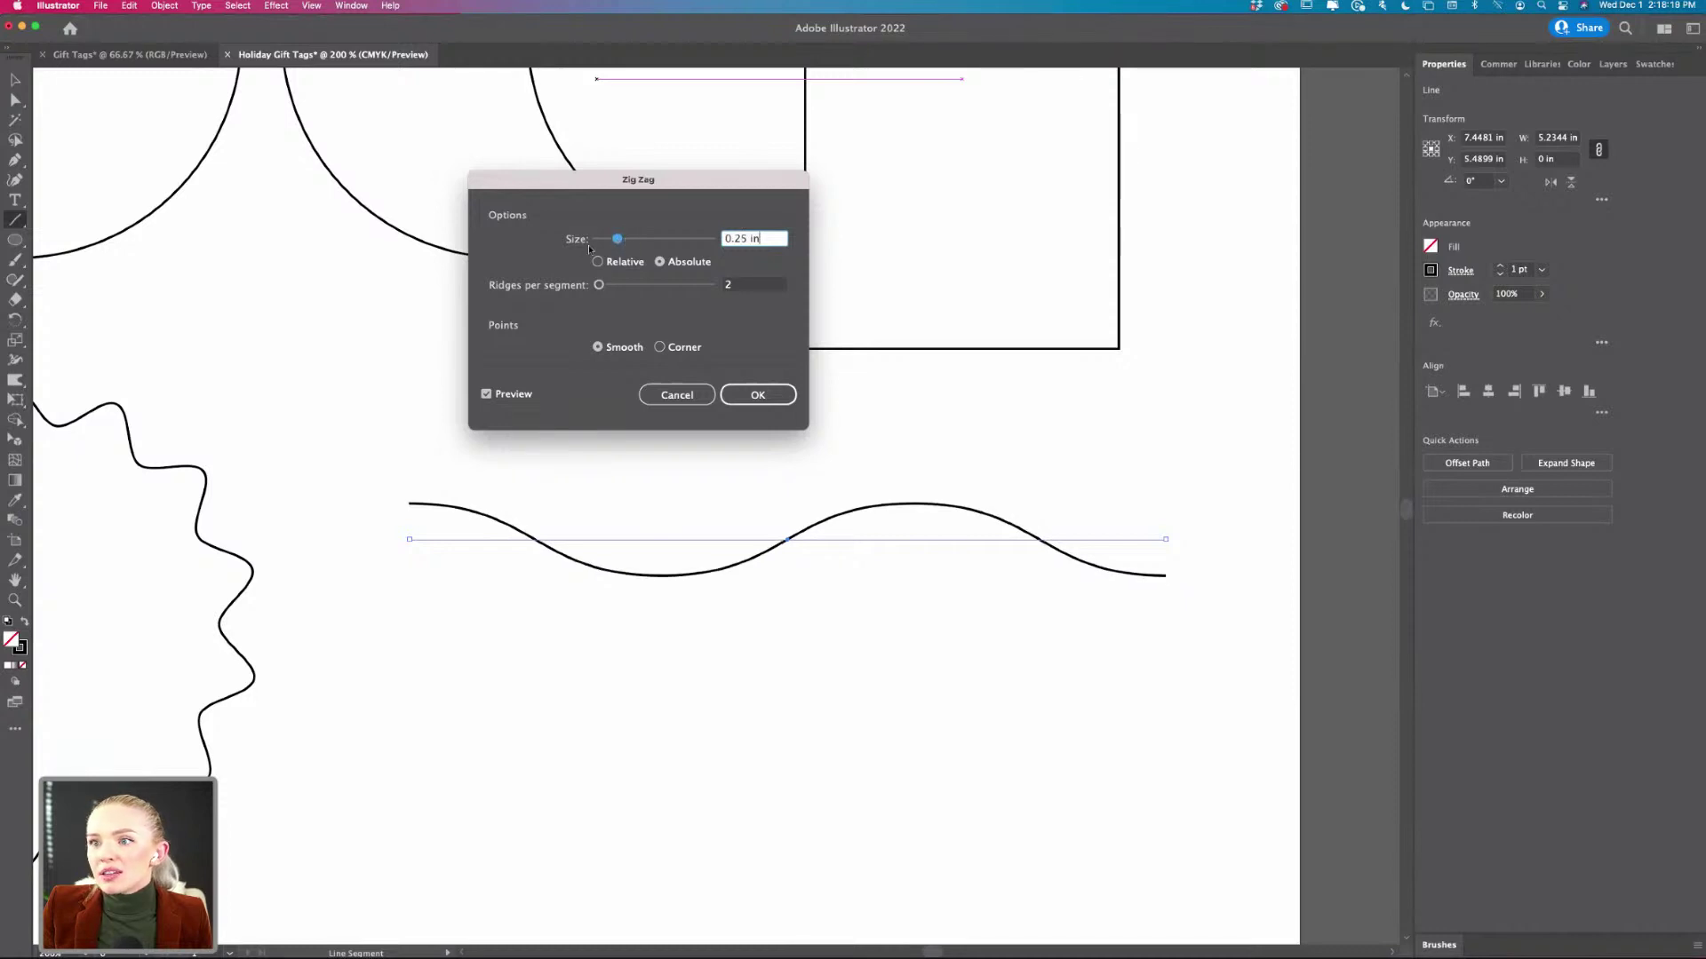
click(758, 395)
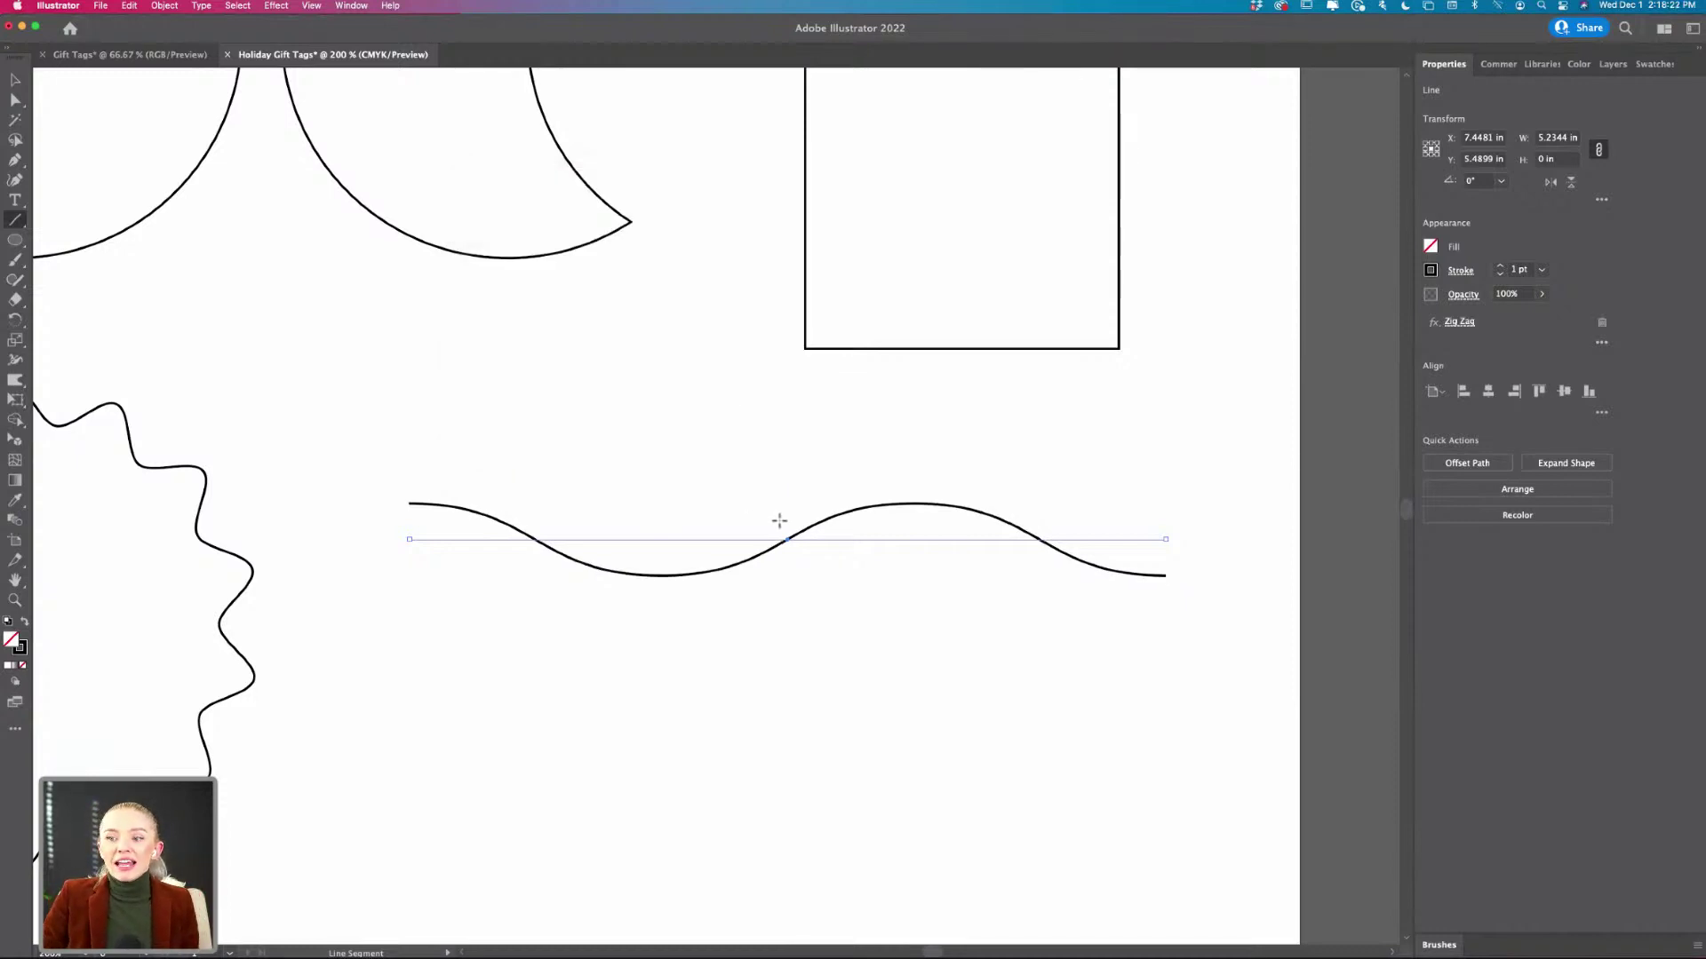
- Duplicate the wavy line straight down, about 1.88 in below the original, and leave both lines deselected
key(v)
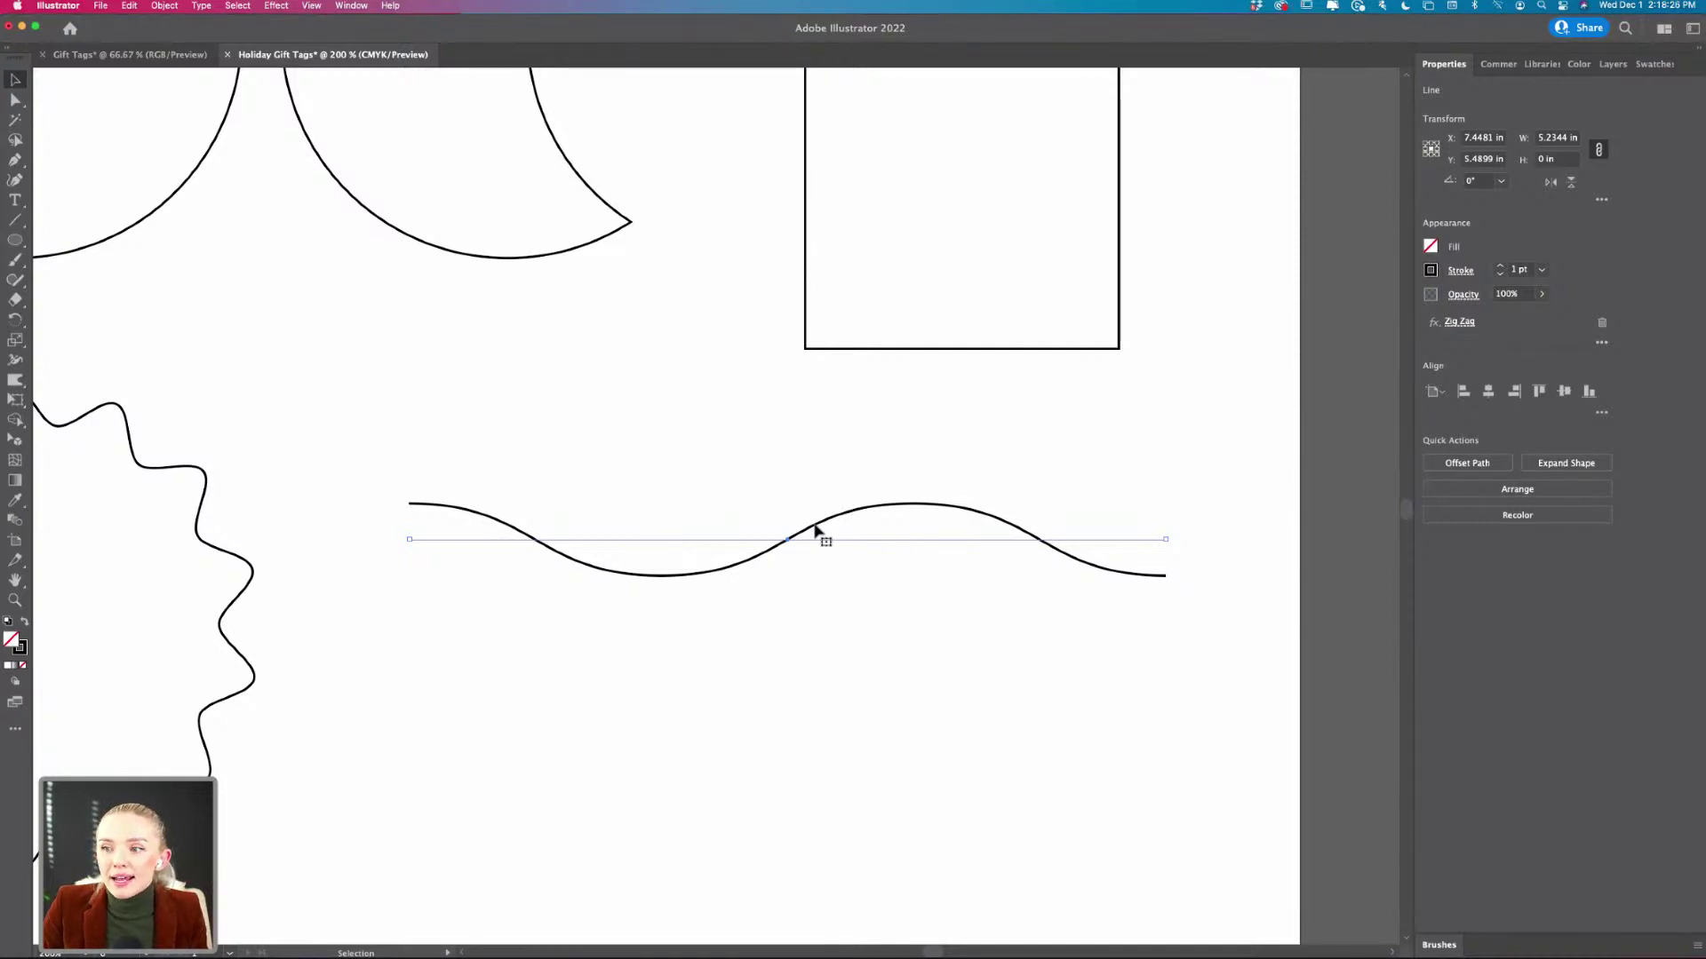
drag(816, 529, 834, 801)
scroll(834, 801, down, 2)
scroll(834, 801, right, 1)
click(538, 663)
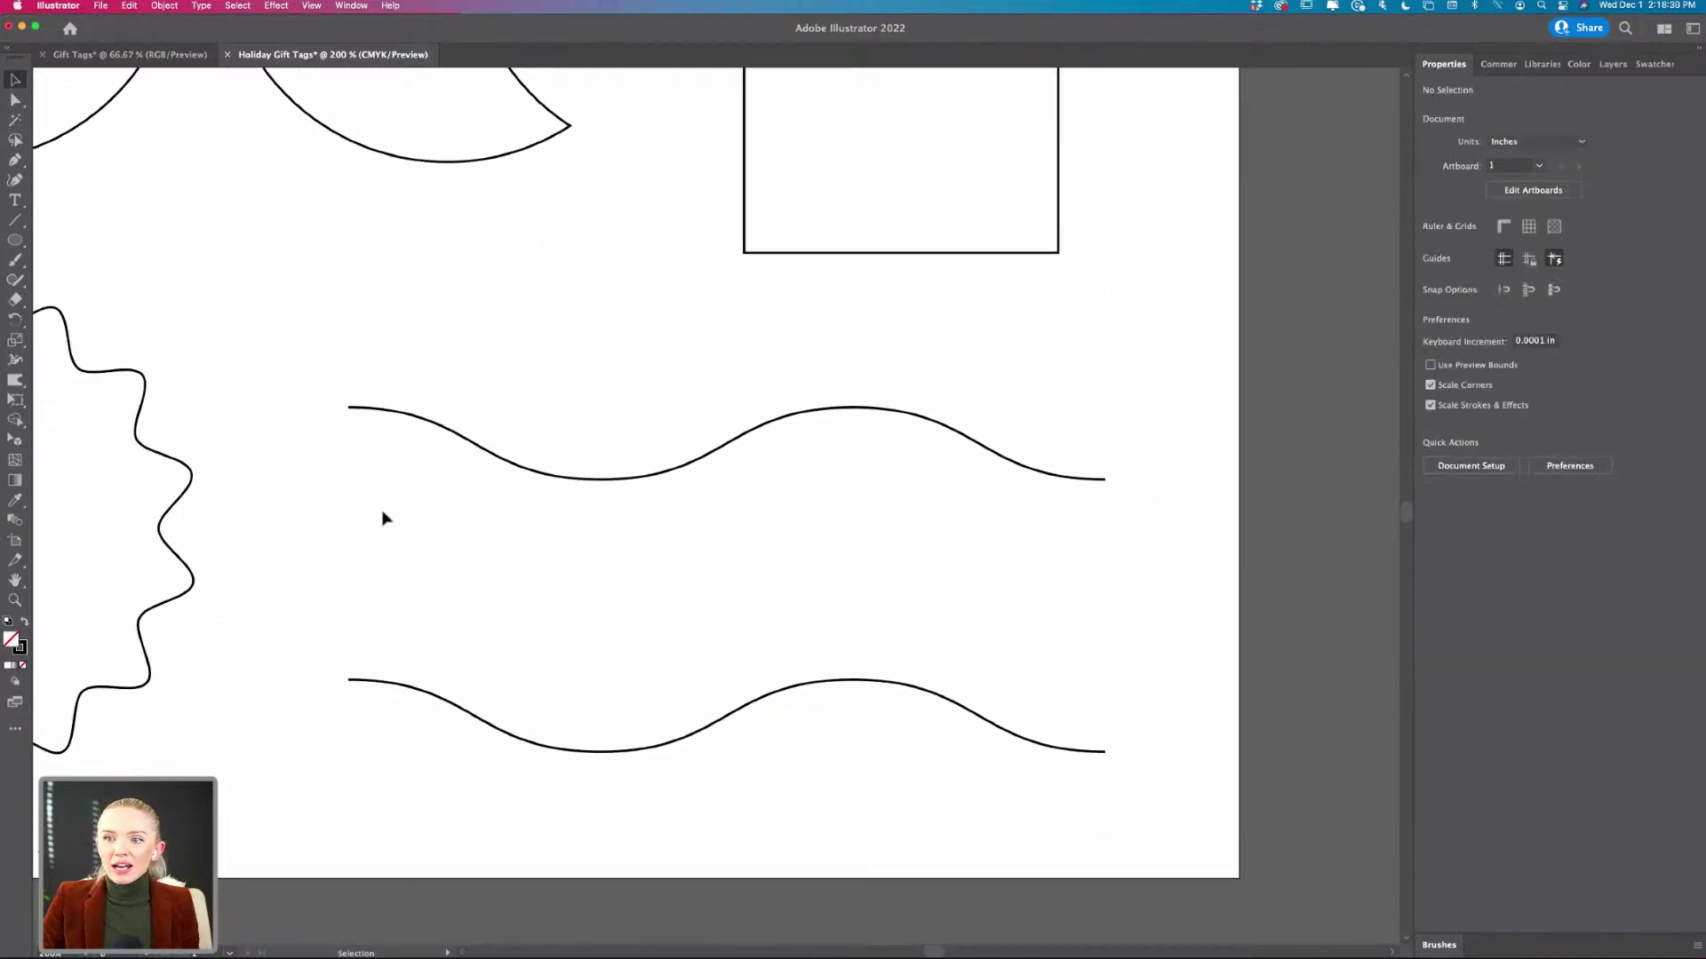
click(788, 425)
drag(845, 381, 590, 774)
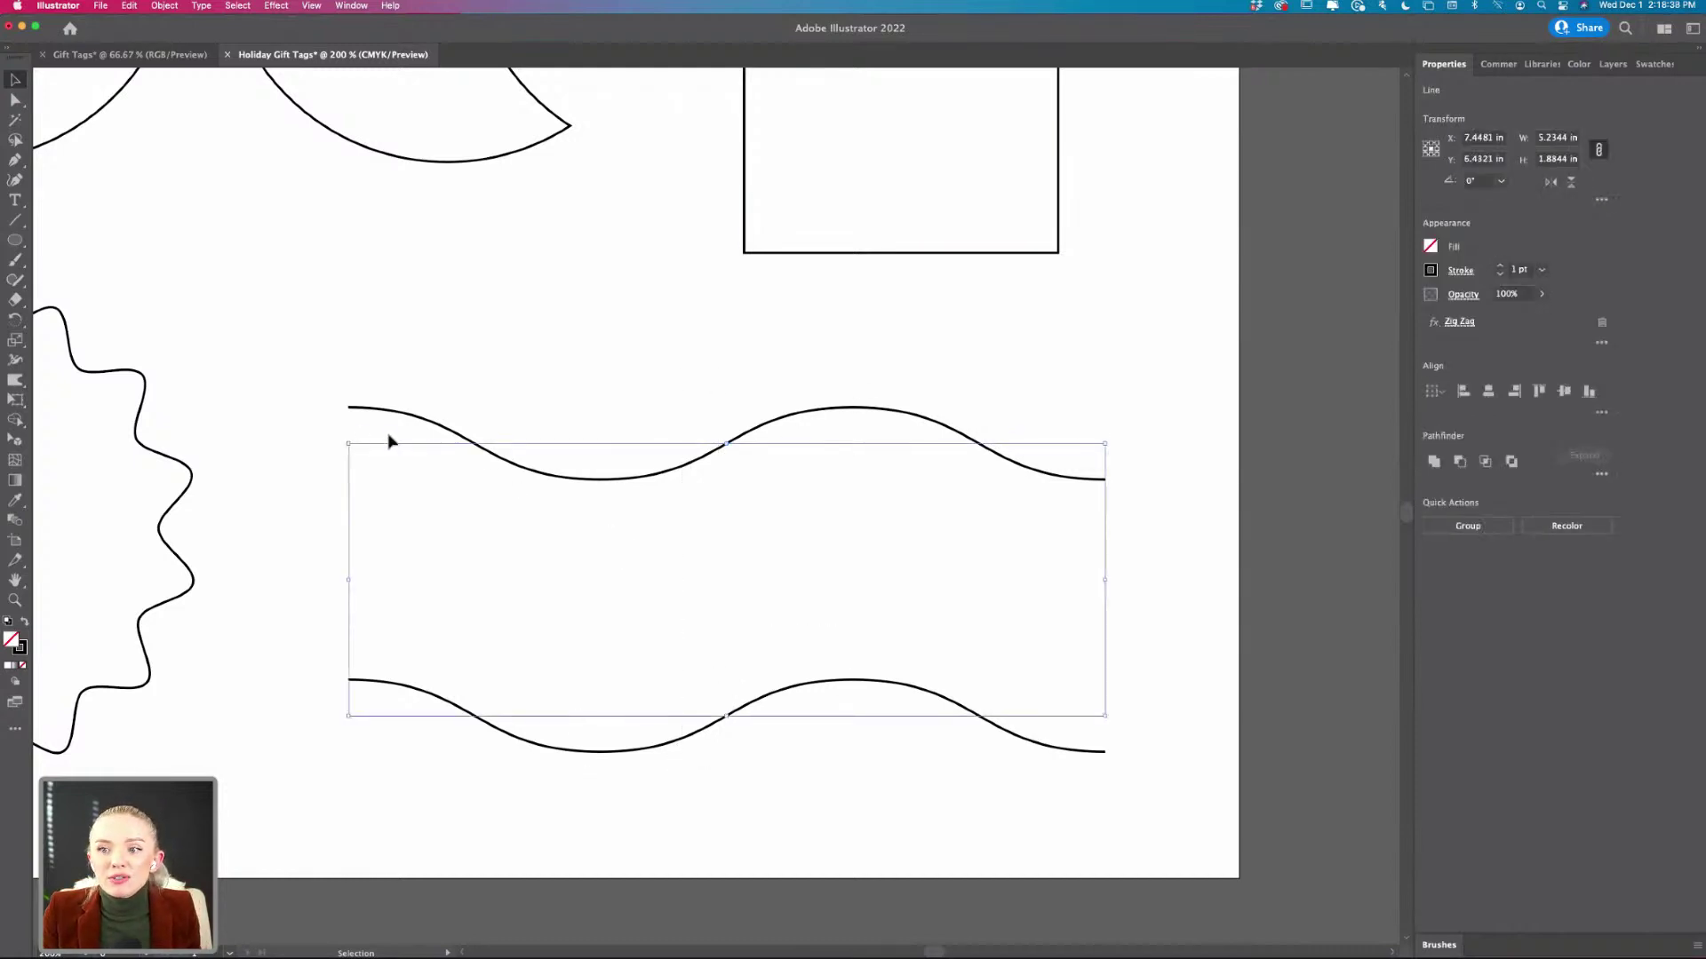
click(391, 460)
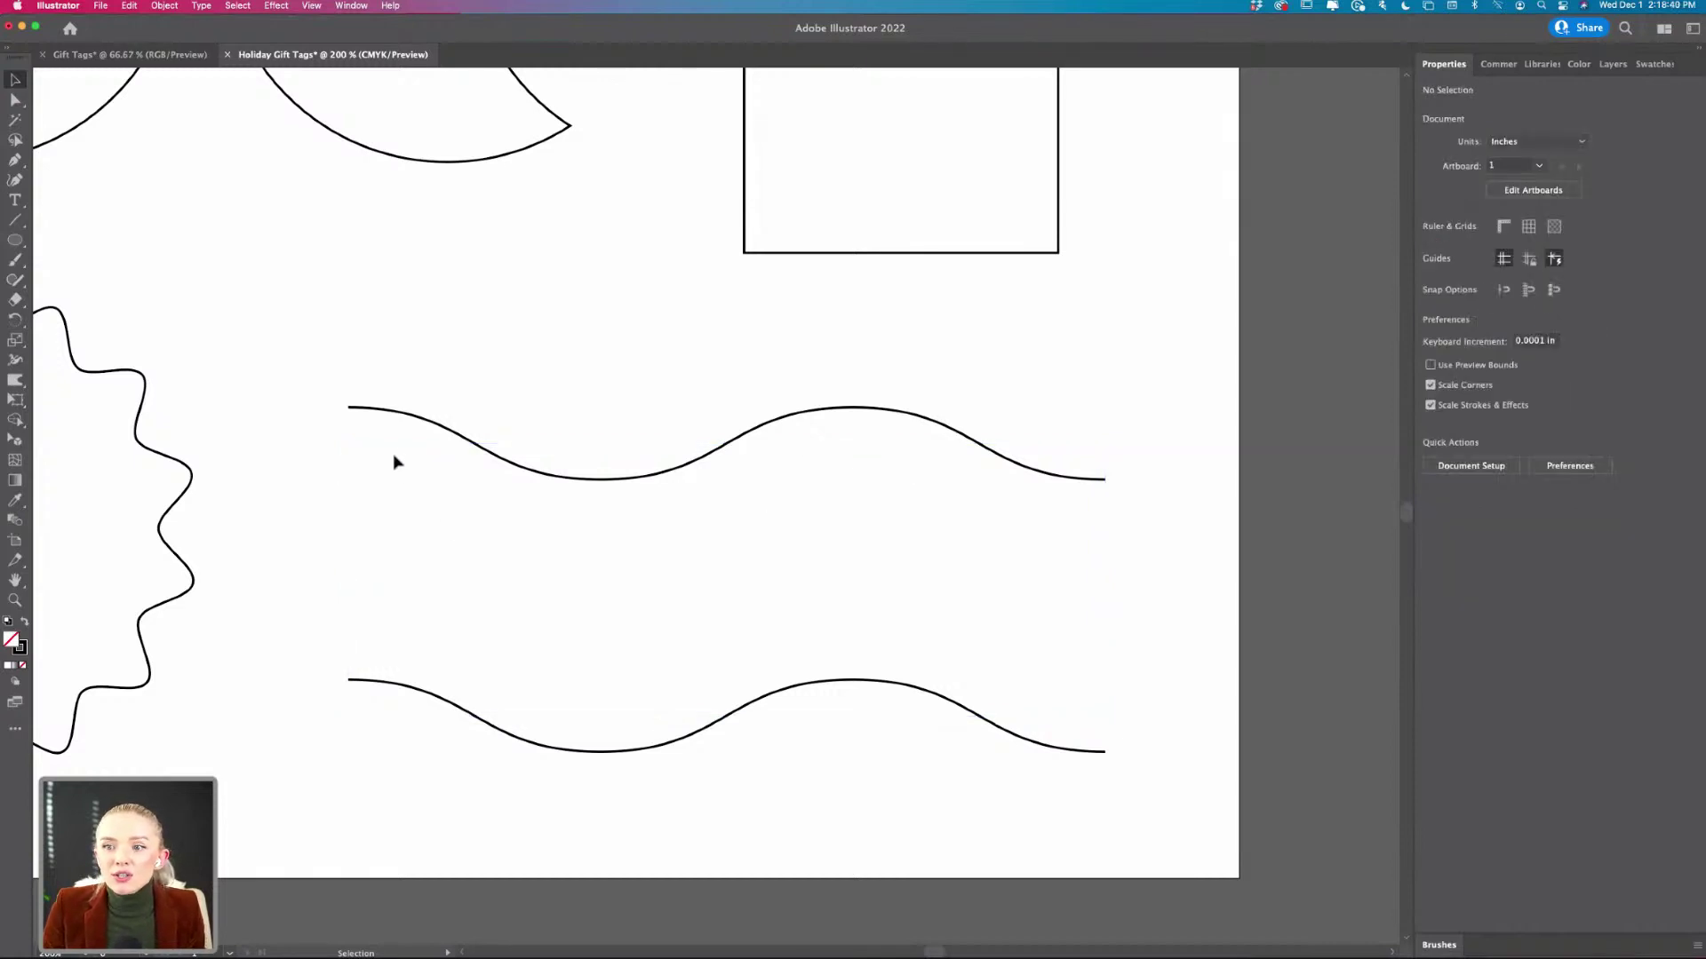
- Select both wavy lines and expand their appearance into editable curved paths
click(512, 466)
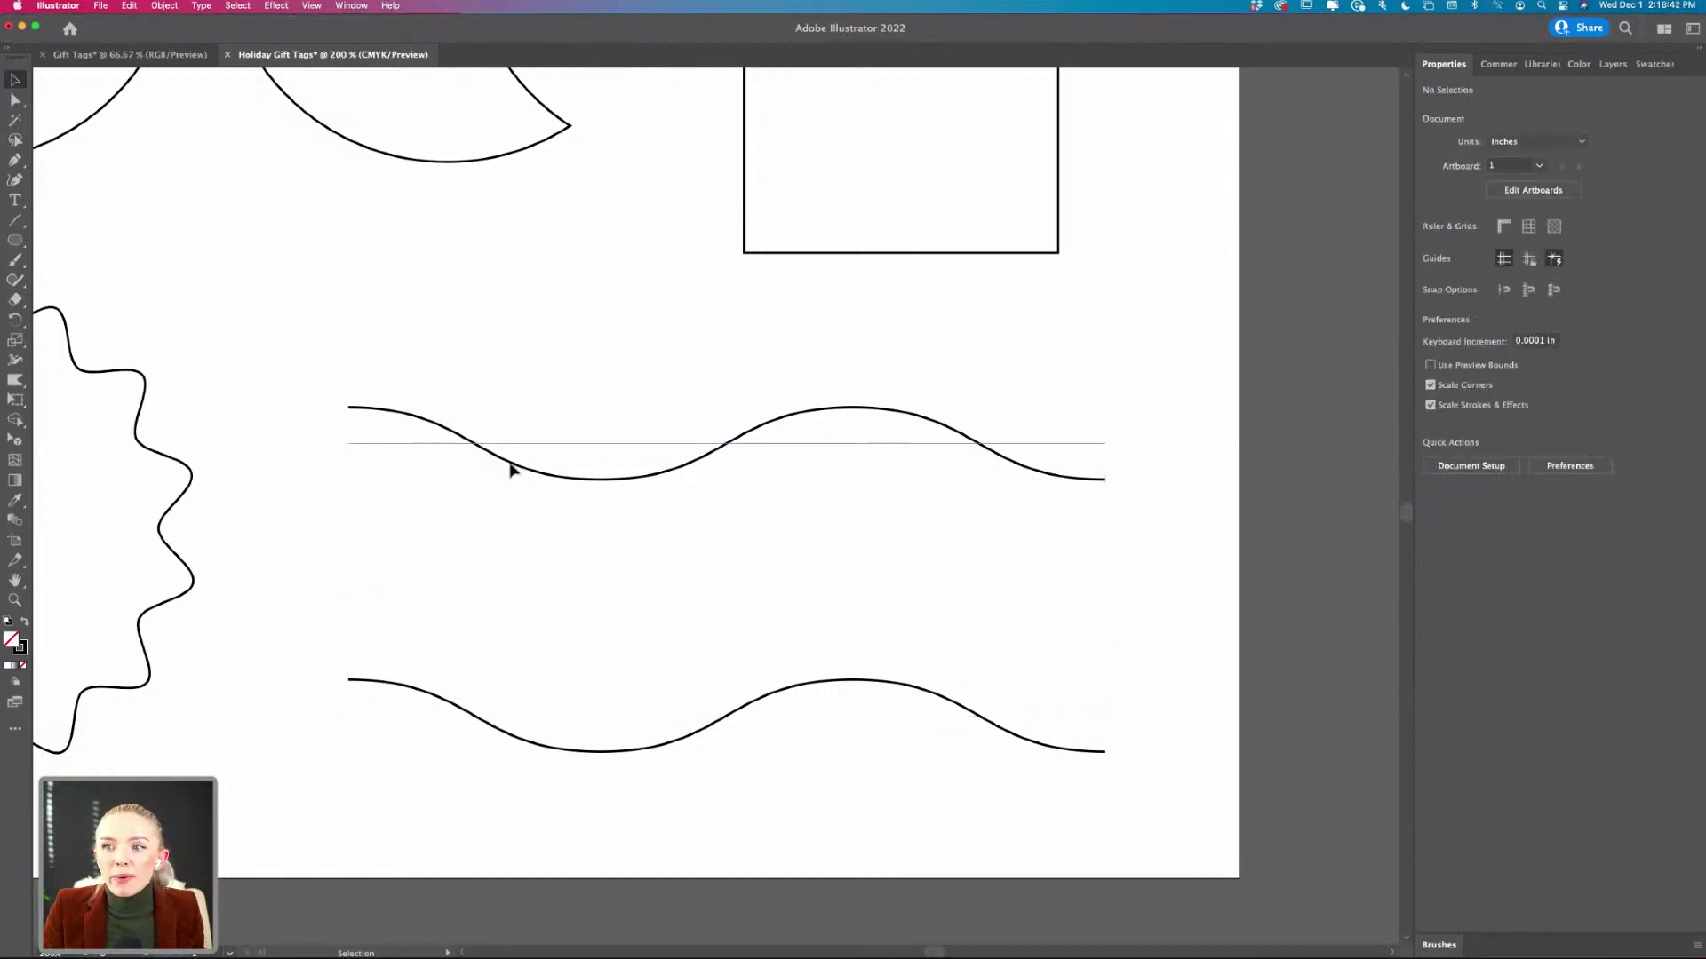
scroll(512, 468, up, 2)
scroll(510, 469, right, 4)
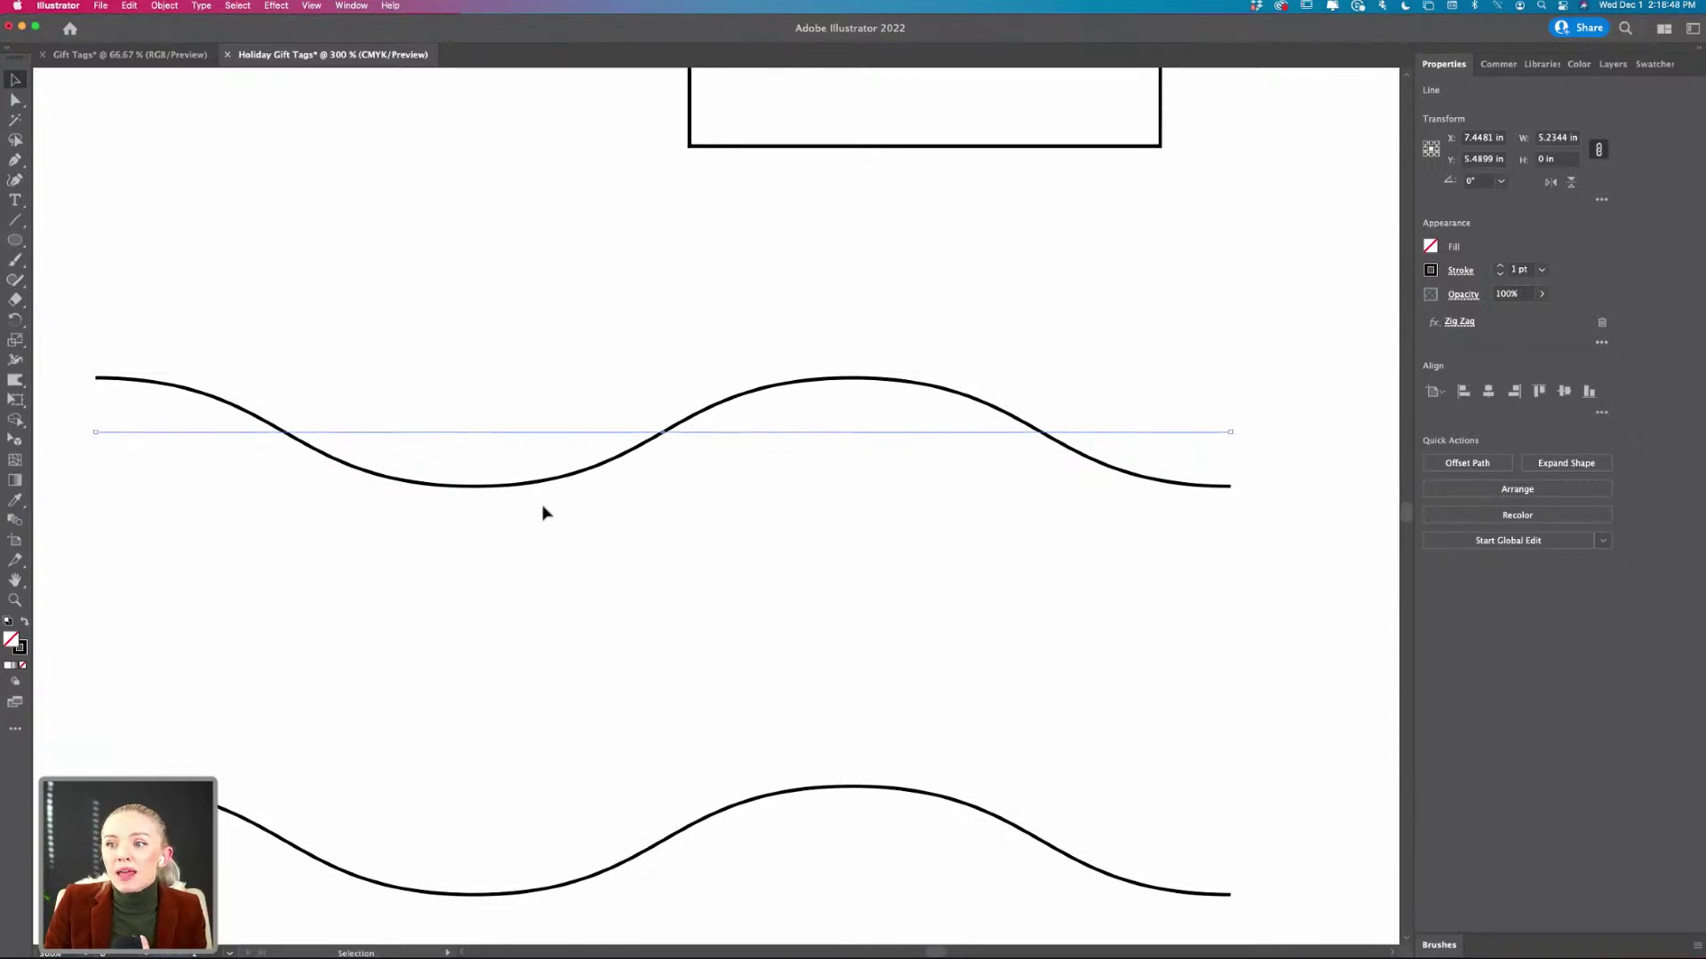
scroll(539, 503, down, 1)
scroll(538, 503, down, 3)
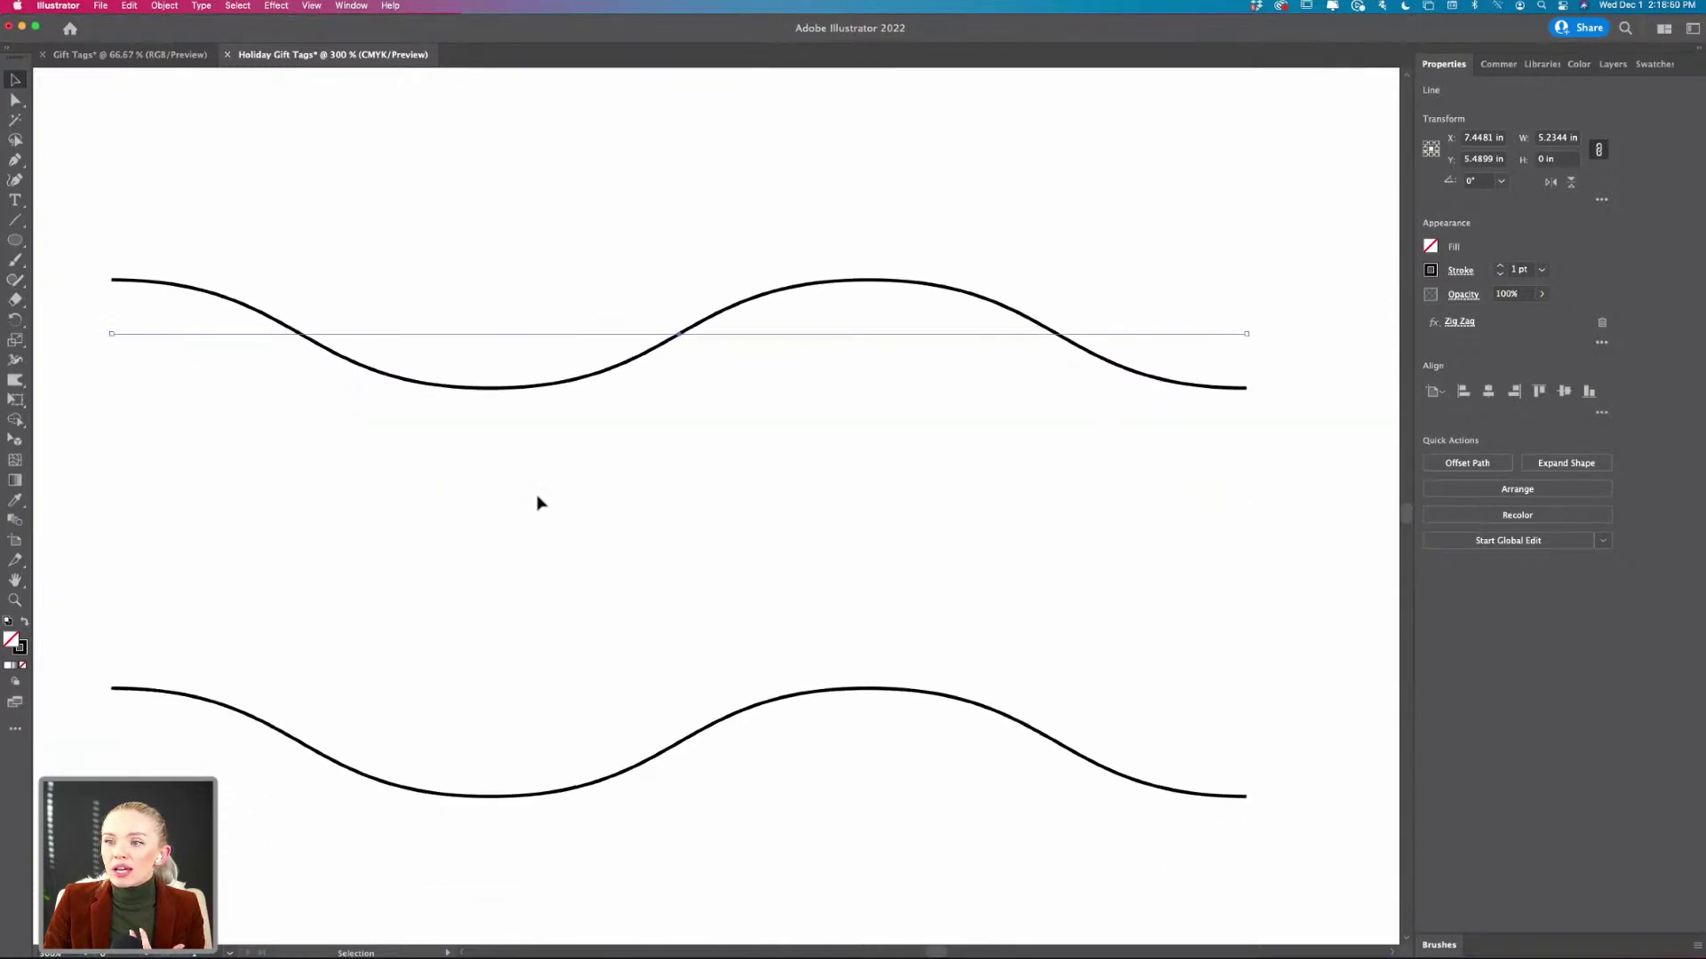
scroll(538, 503, left, 1)
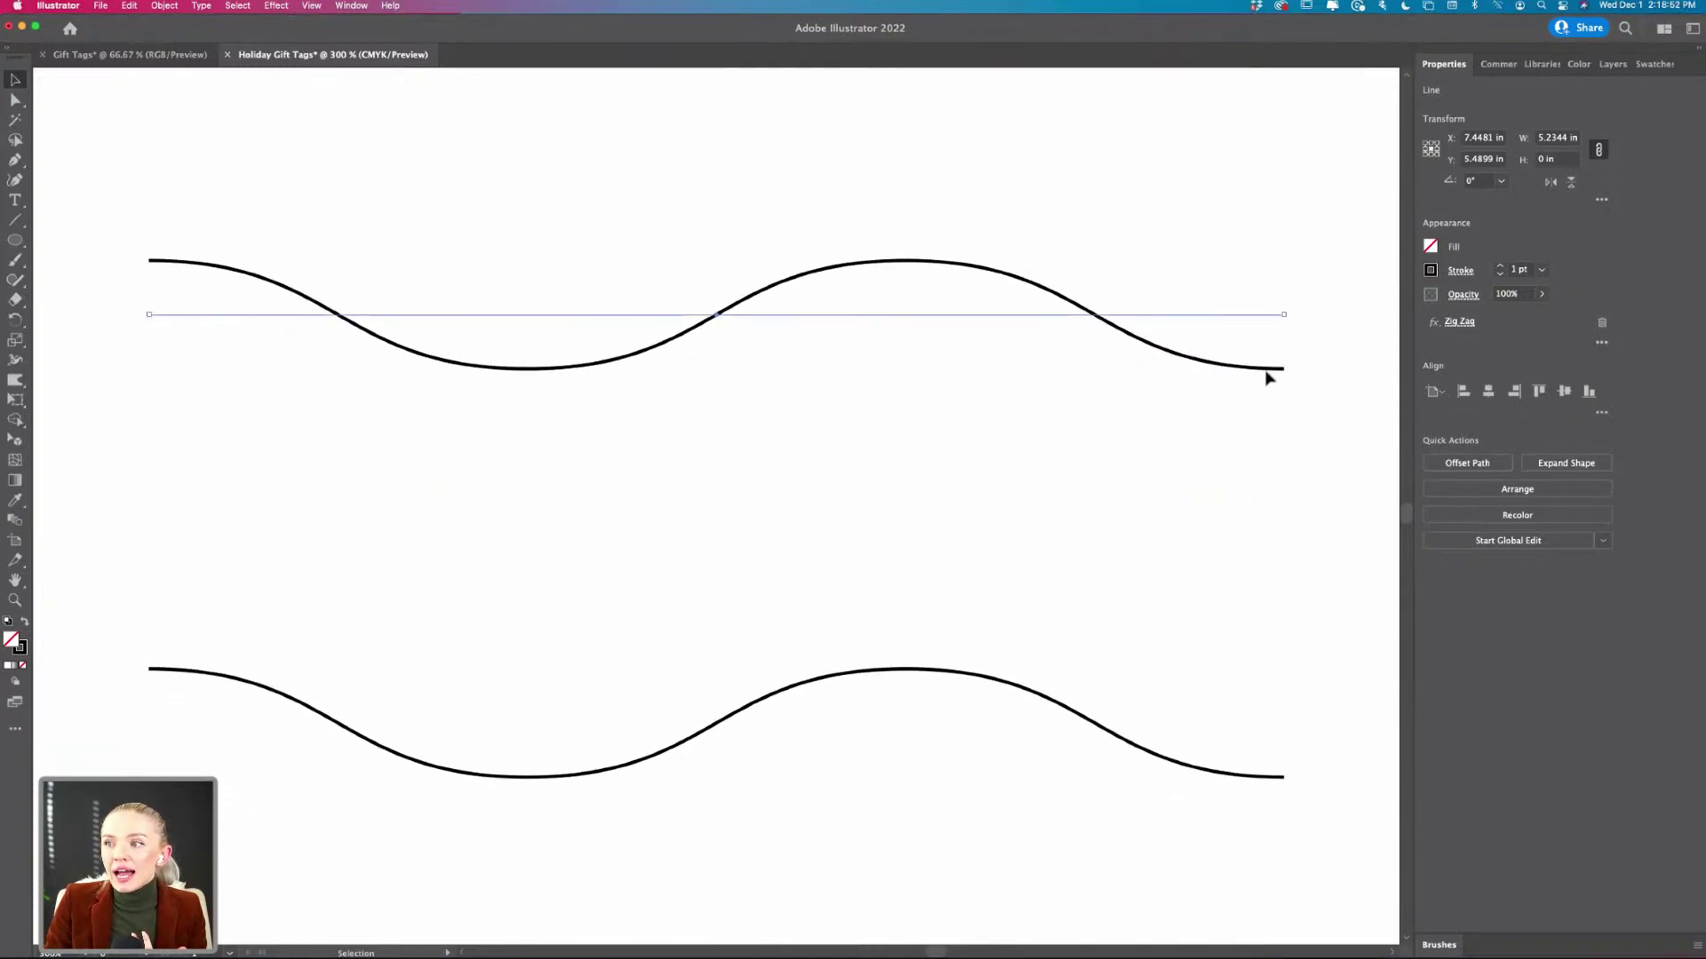
drag(1140, 189, 645, 872)
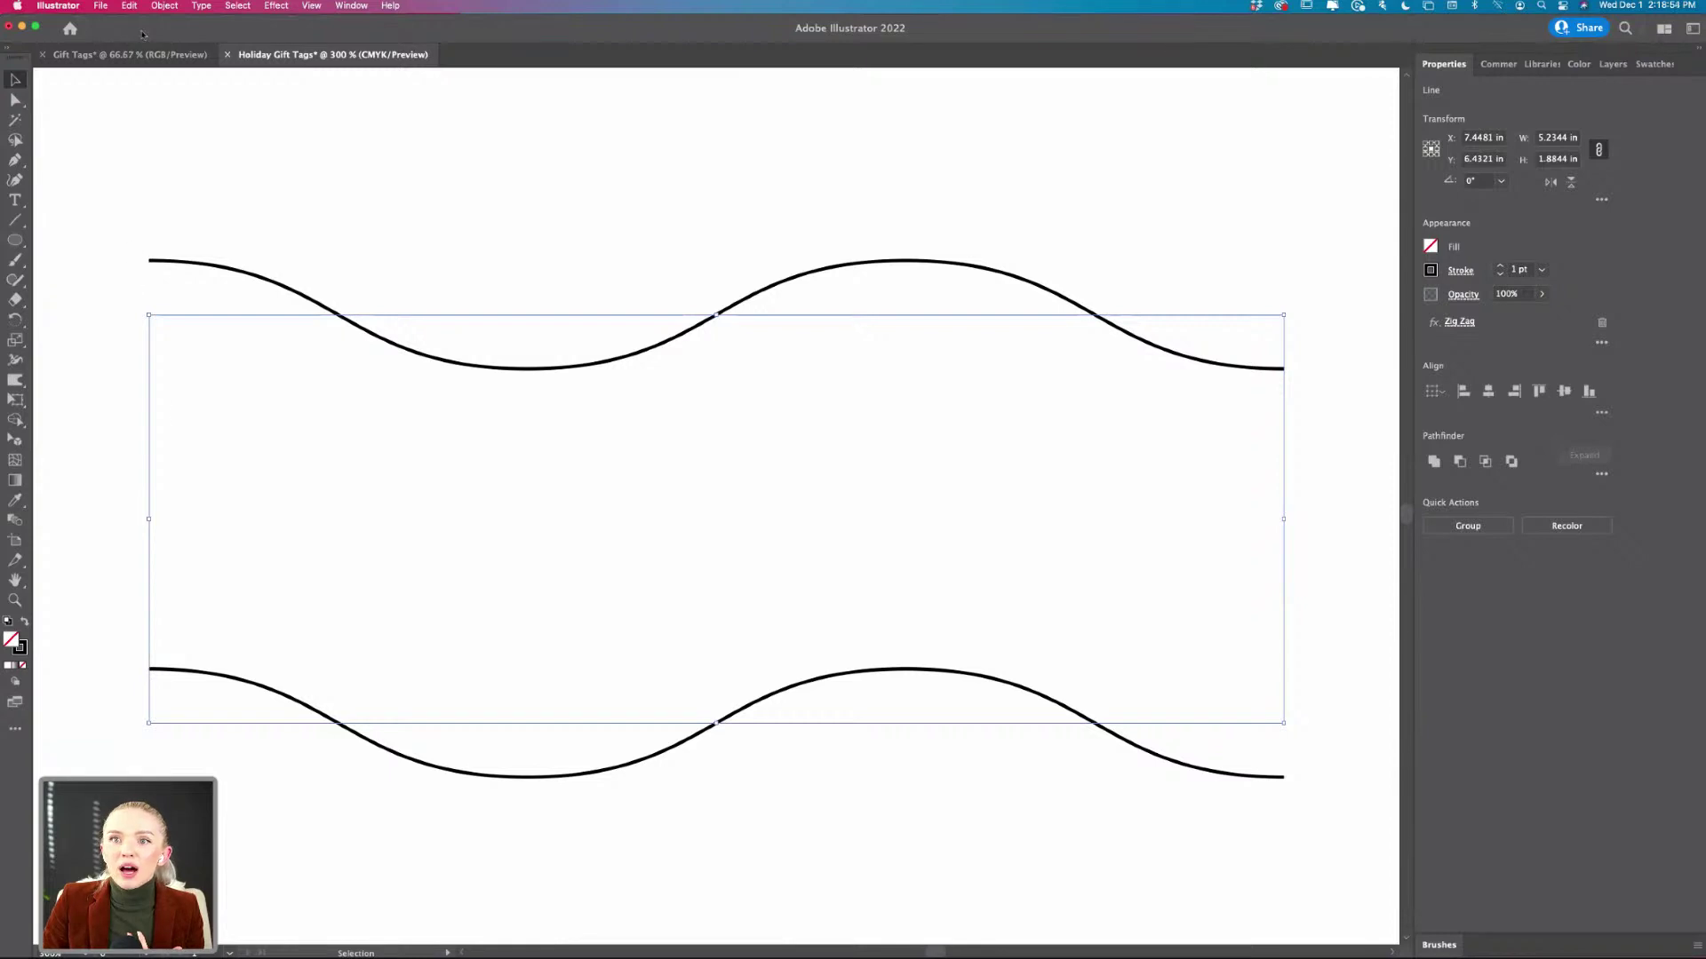
click(161, 7)
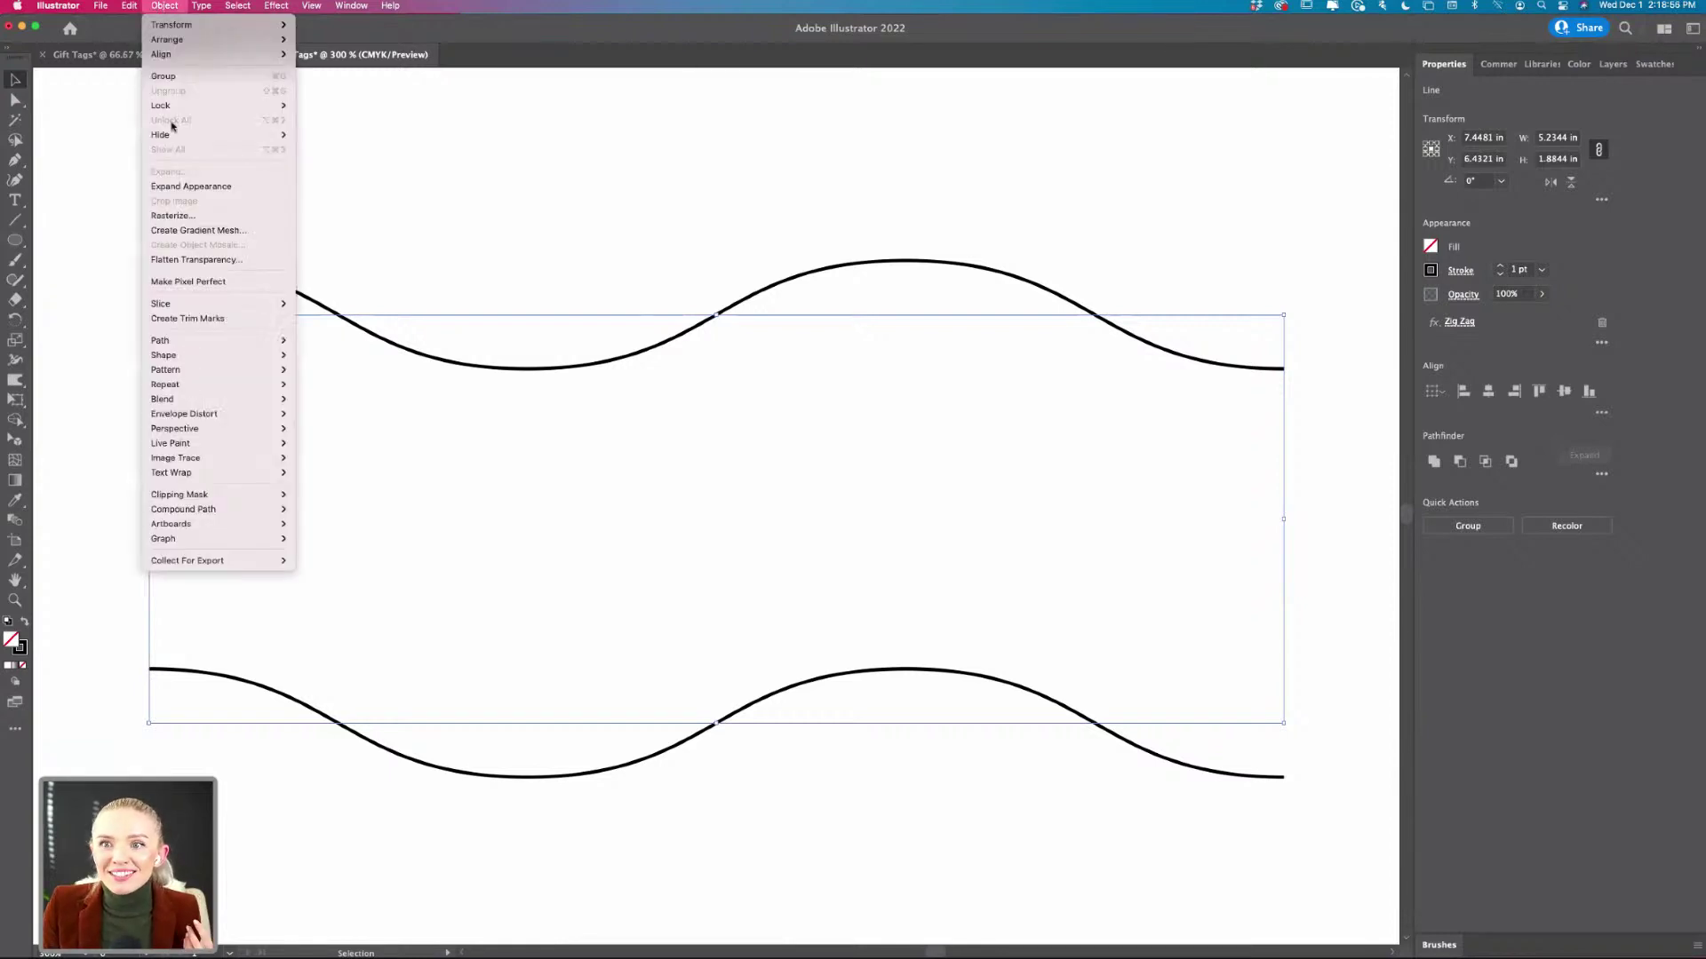
click(192, 185)
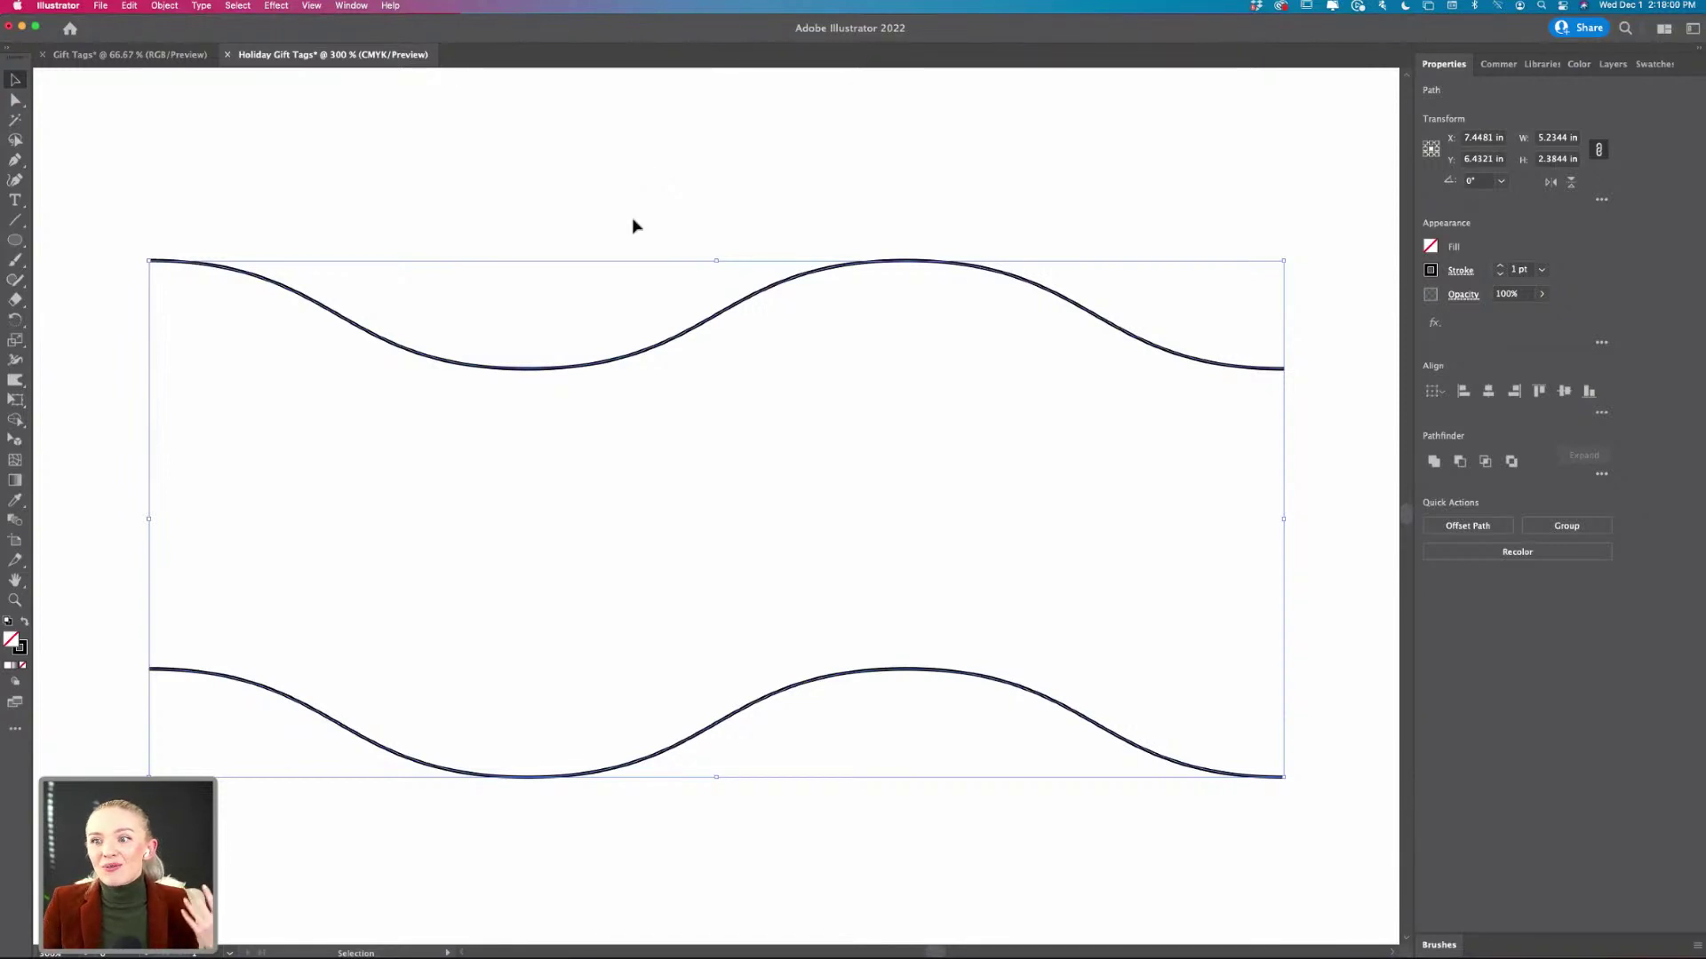
- Raise the upper line's crest anchor and lower the lower line's trough anchor by about 0.13 in each, then deselect
click(565, 341)
key(a)
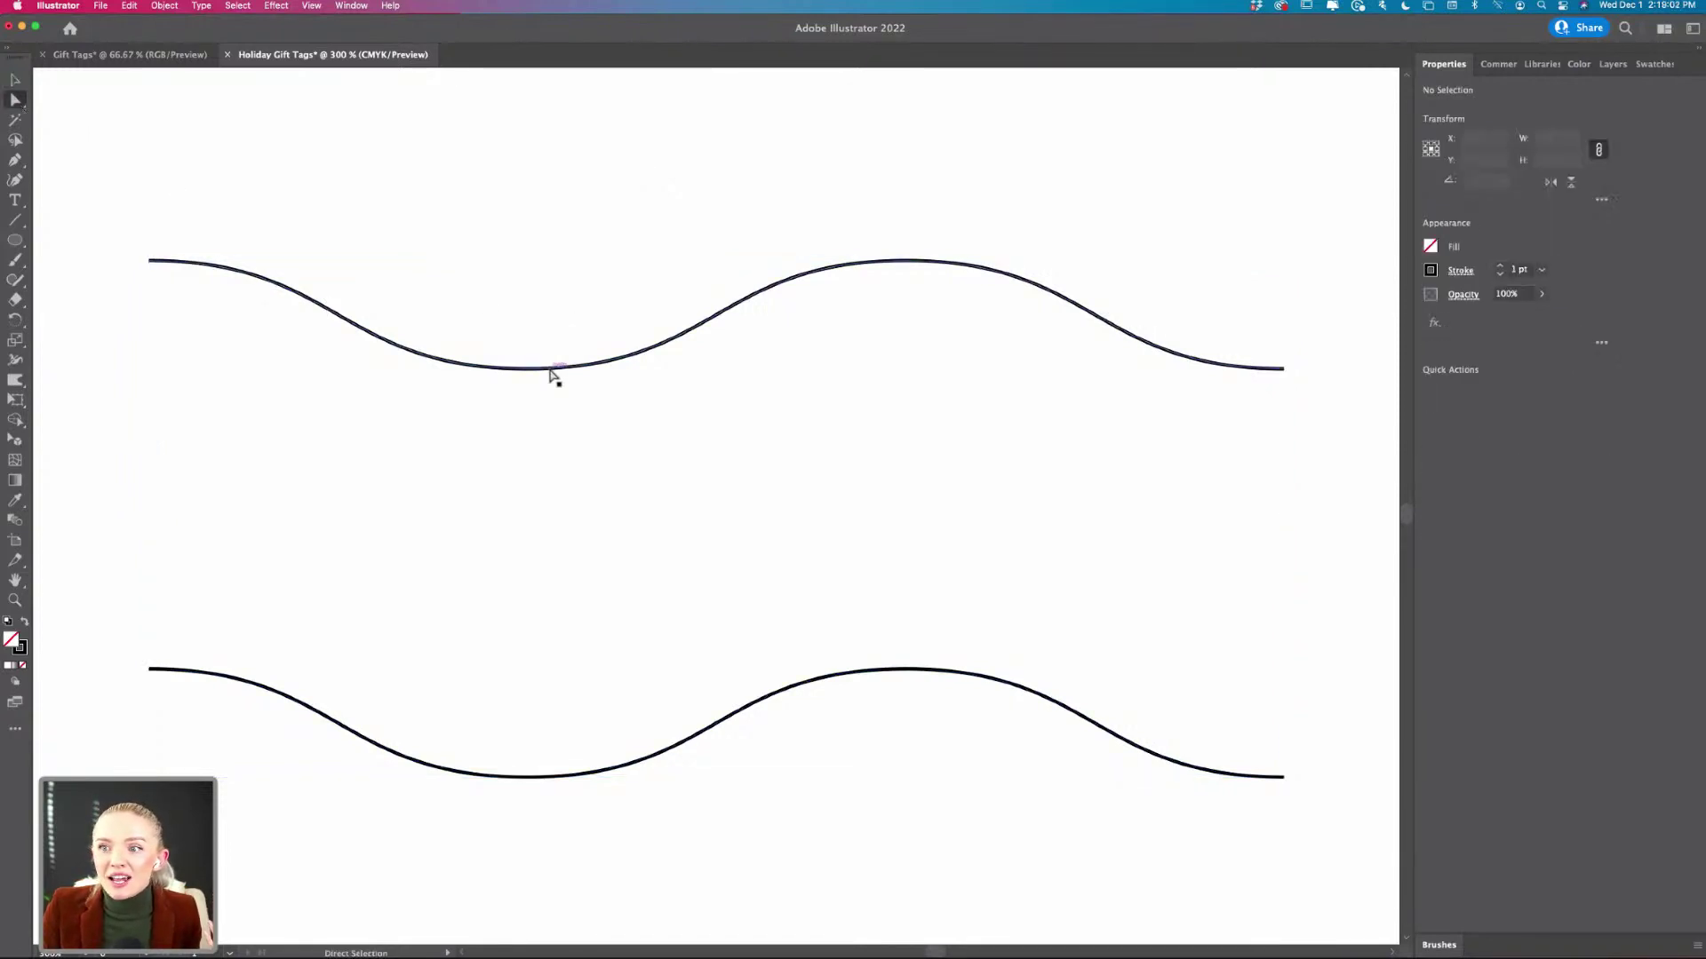
click(503, 371)
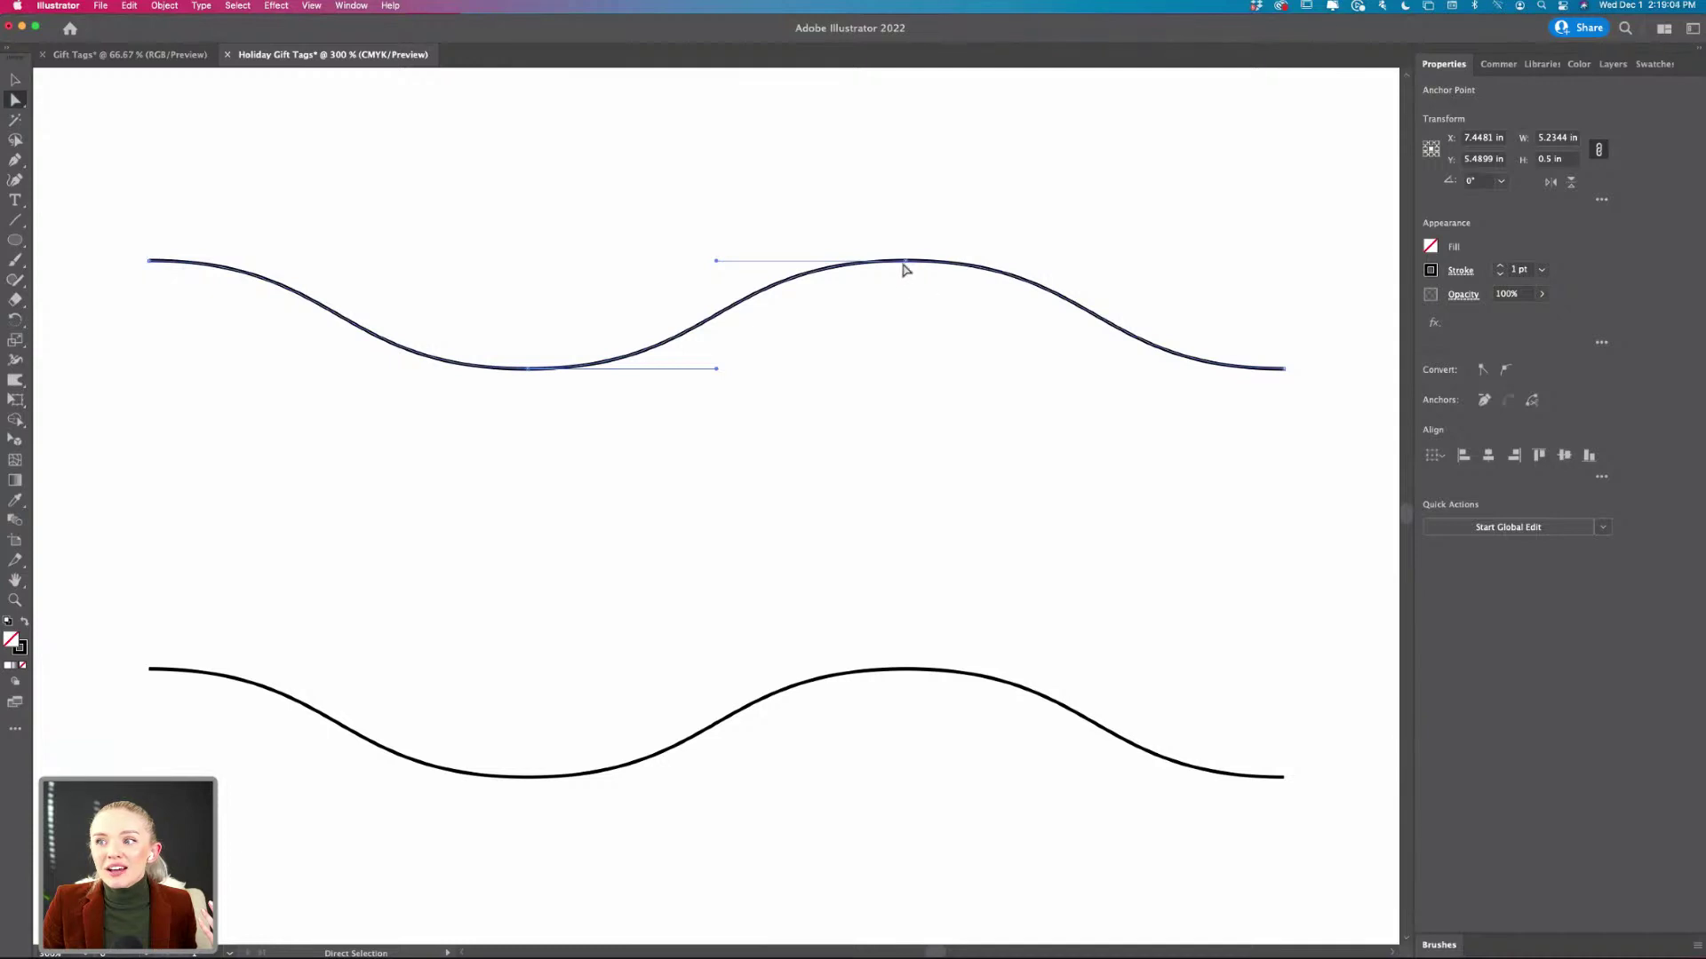
drag(906, 263, 906, 232)
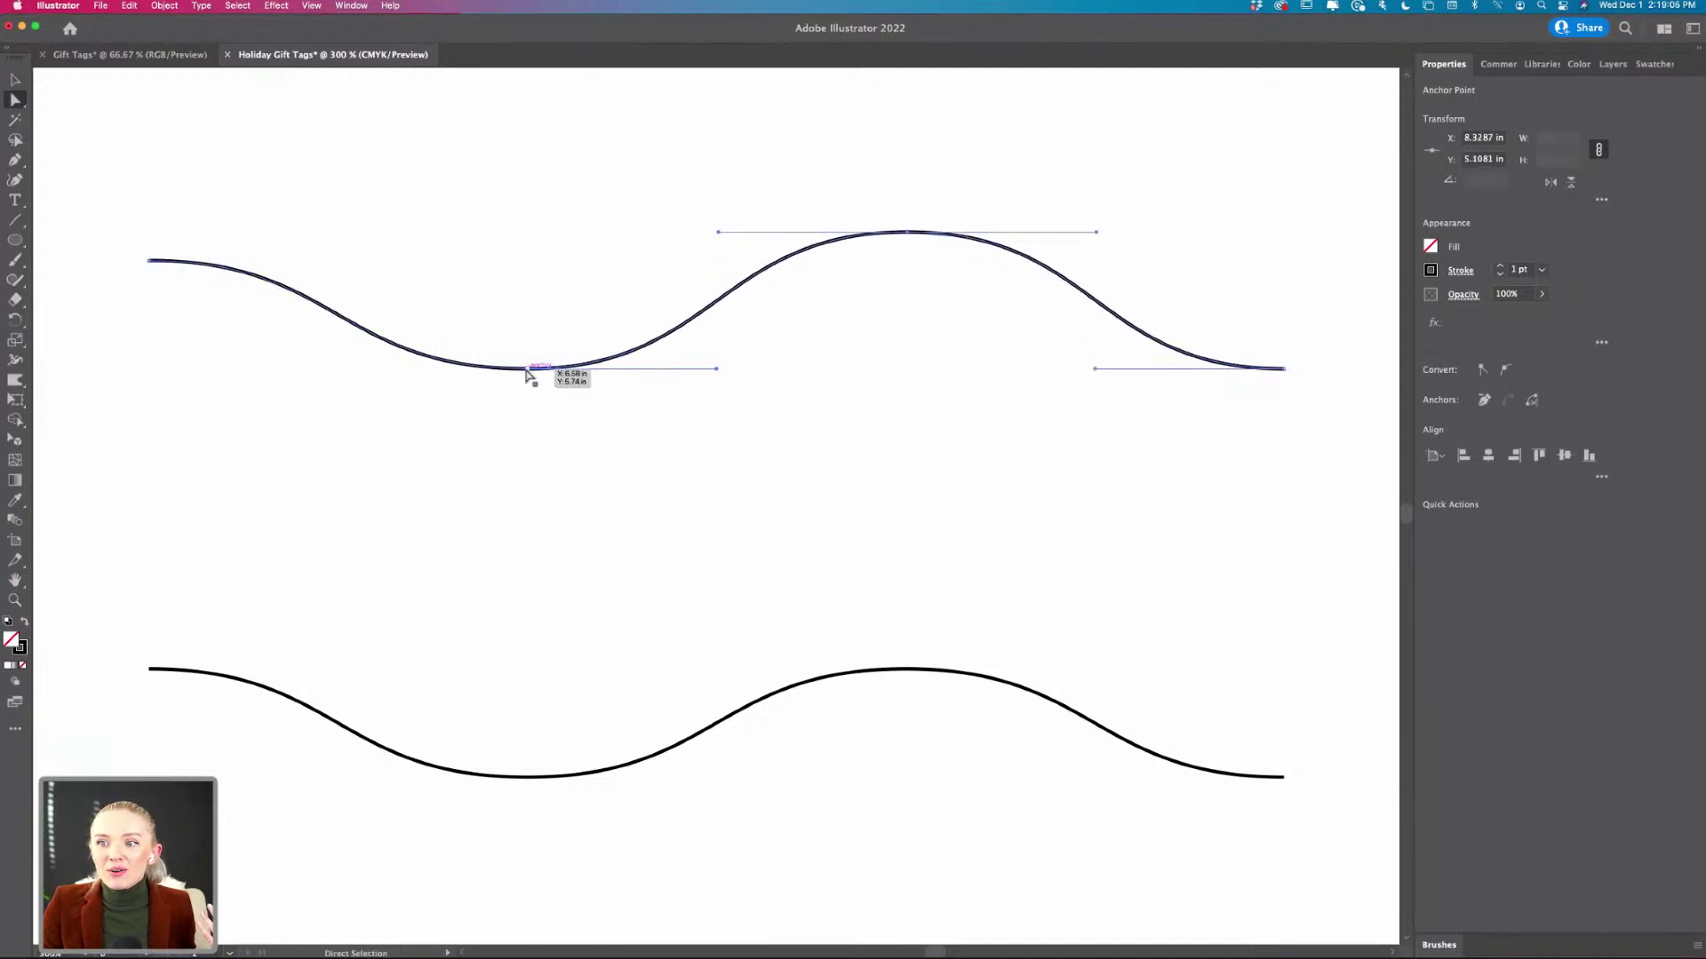
drag(526, 778, 531, 806)
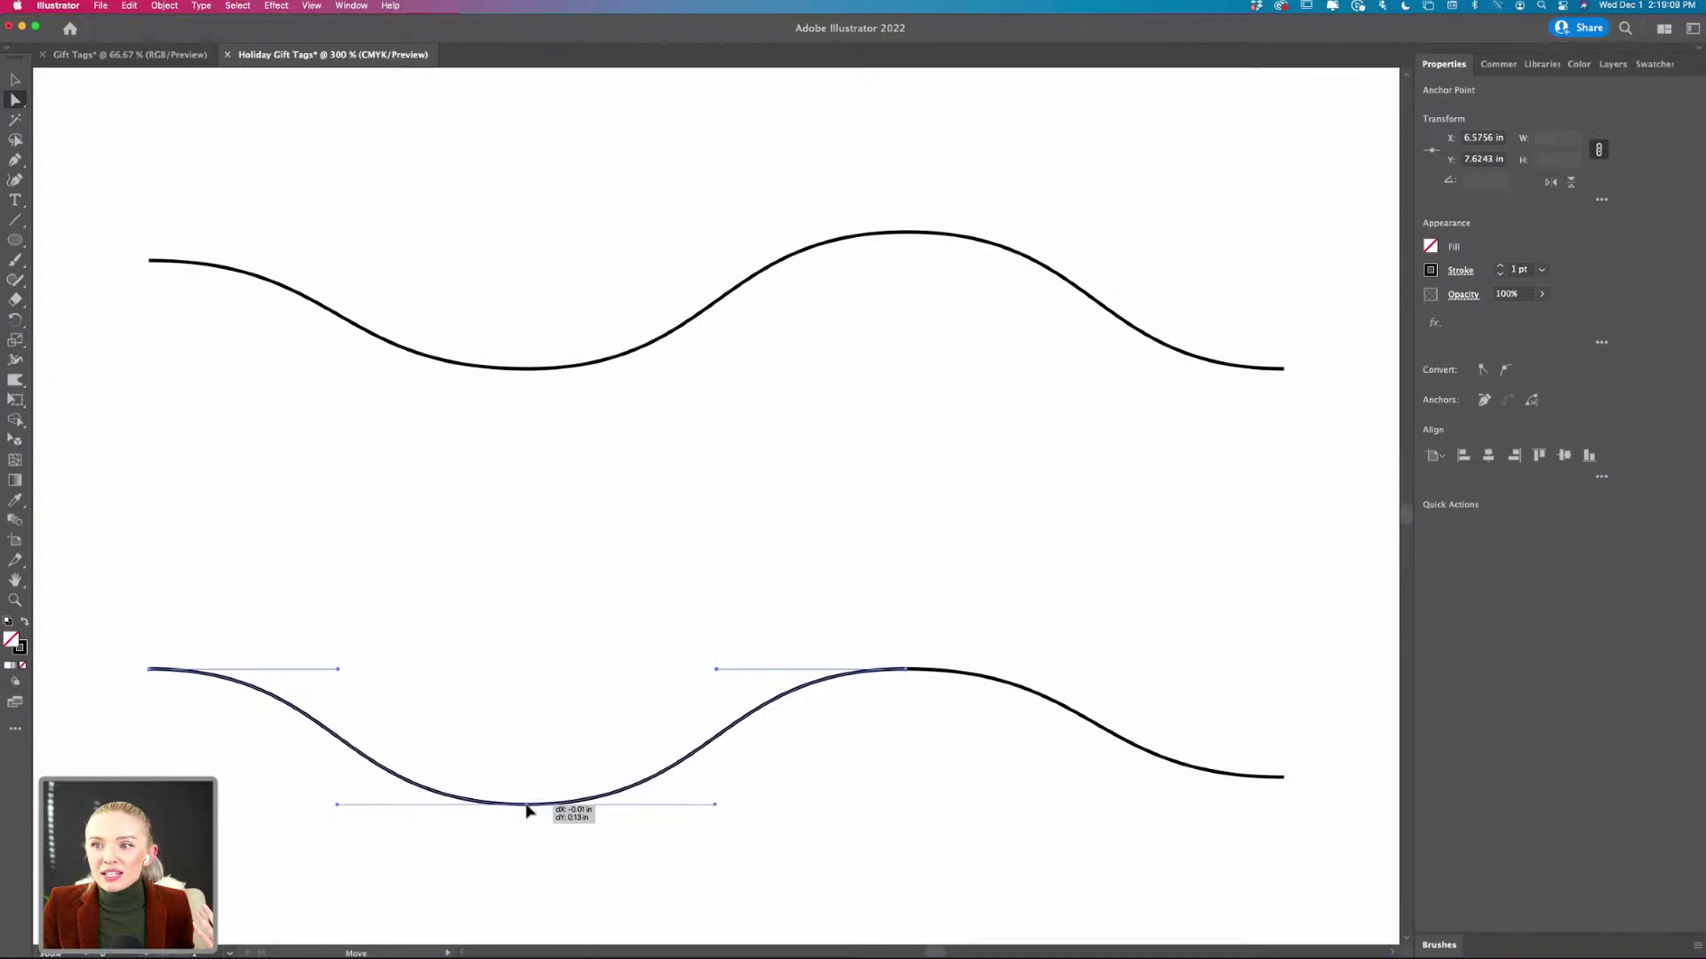
key(v)
click(842, 418)
- Select both wavy lines, narrow them together to about 4.56 in wide, and deselect them
key(super+minus)
scroll(842, 419, right, 2)
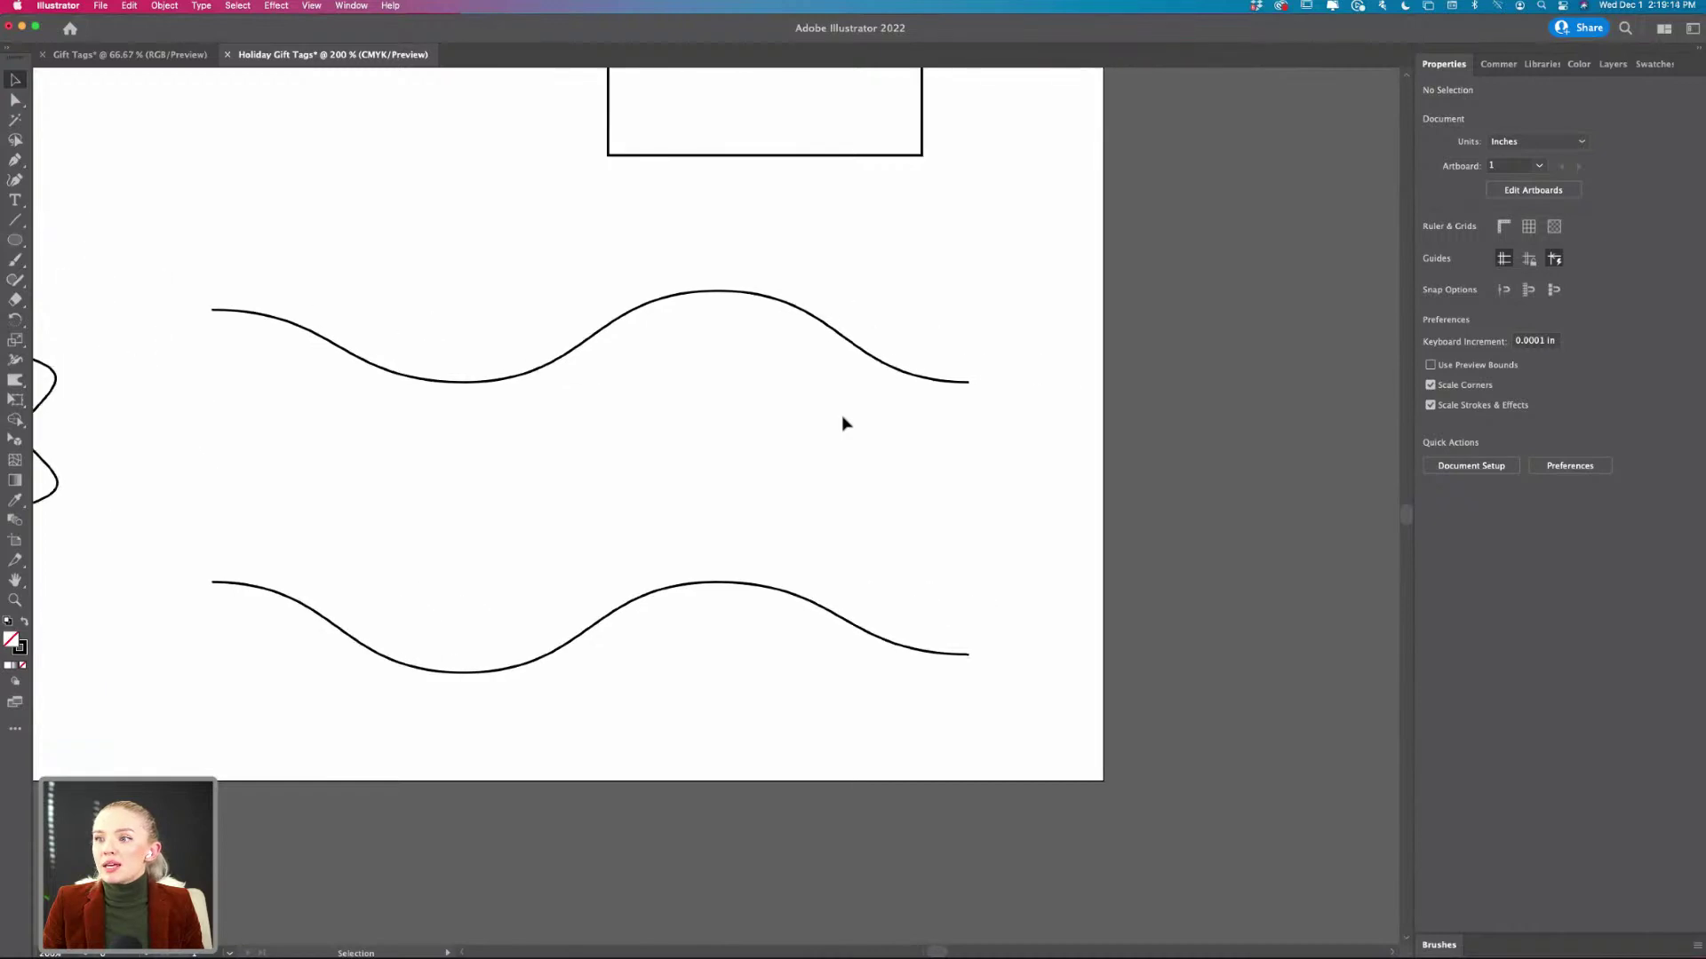
scroll(842, 423, right, 2)
drag(834, 277, 565, 680)
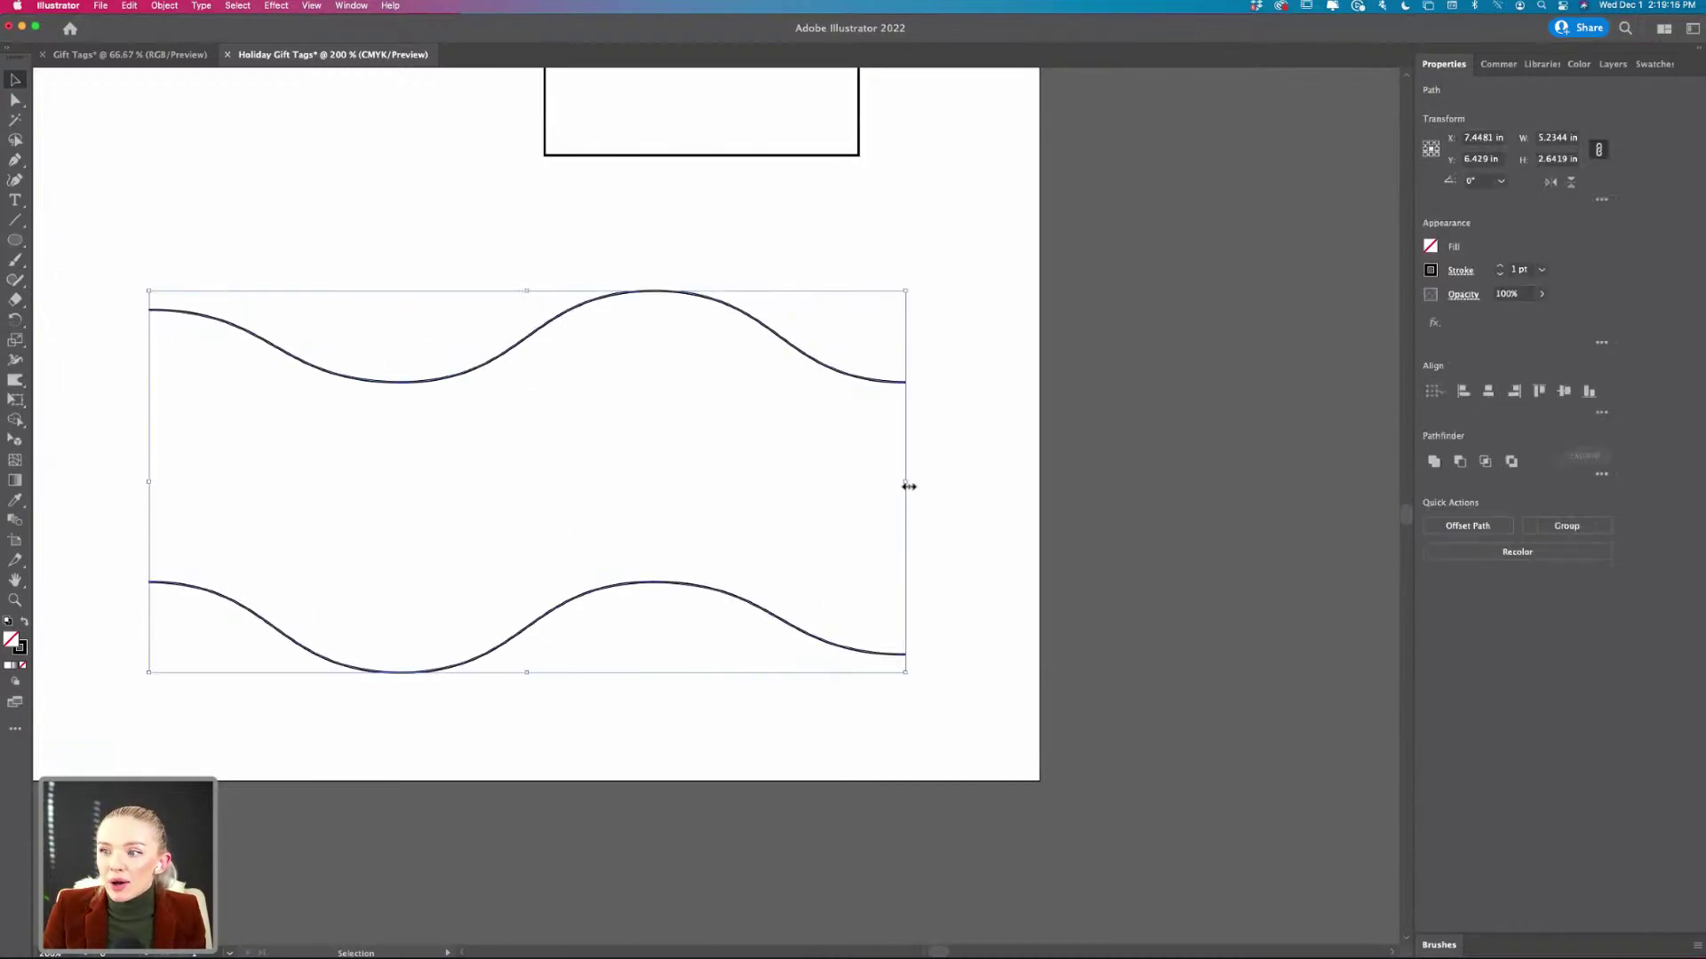
drag(908, 486, 807, 480)
click(865, 487)
scroll(866, 489, left, 3)
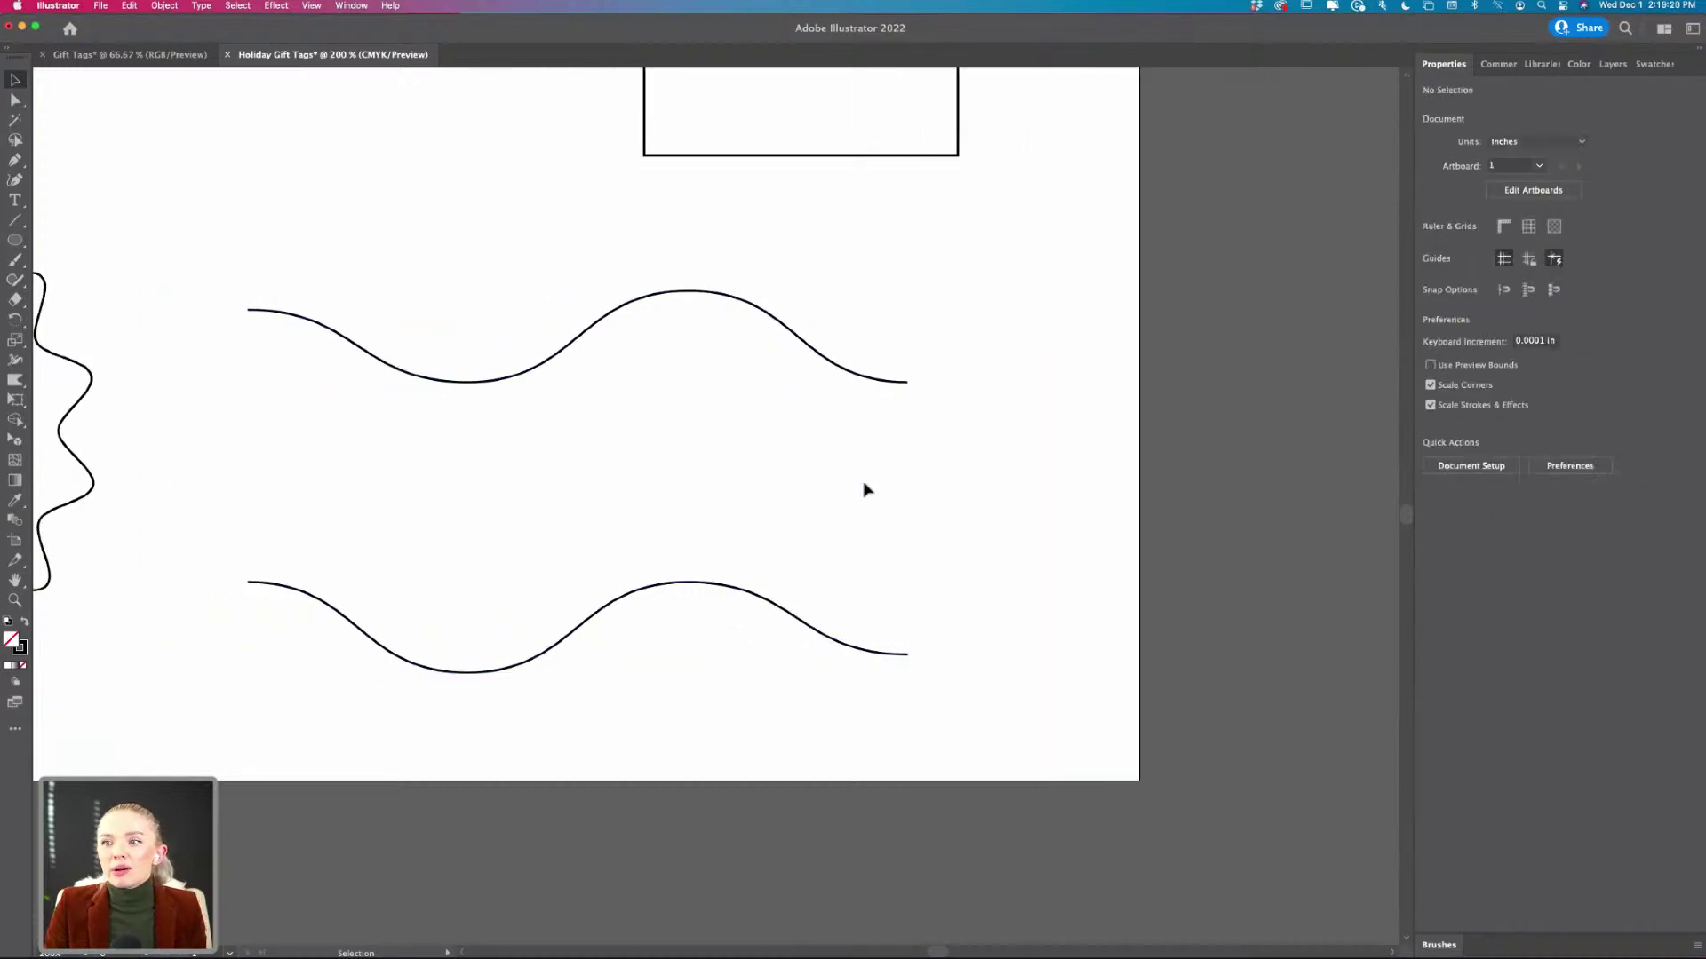
- Join the left ends of the two wavy lines with a straight vertical segment using the Pen tool
key(super+equal)
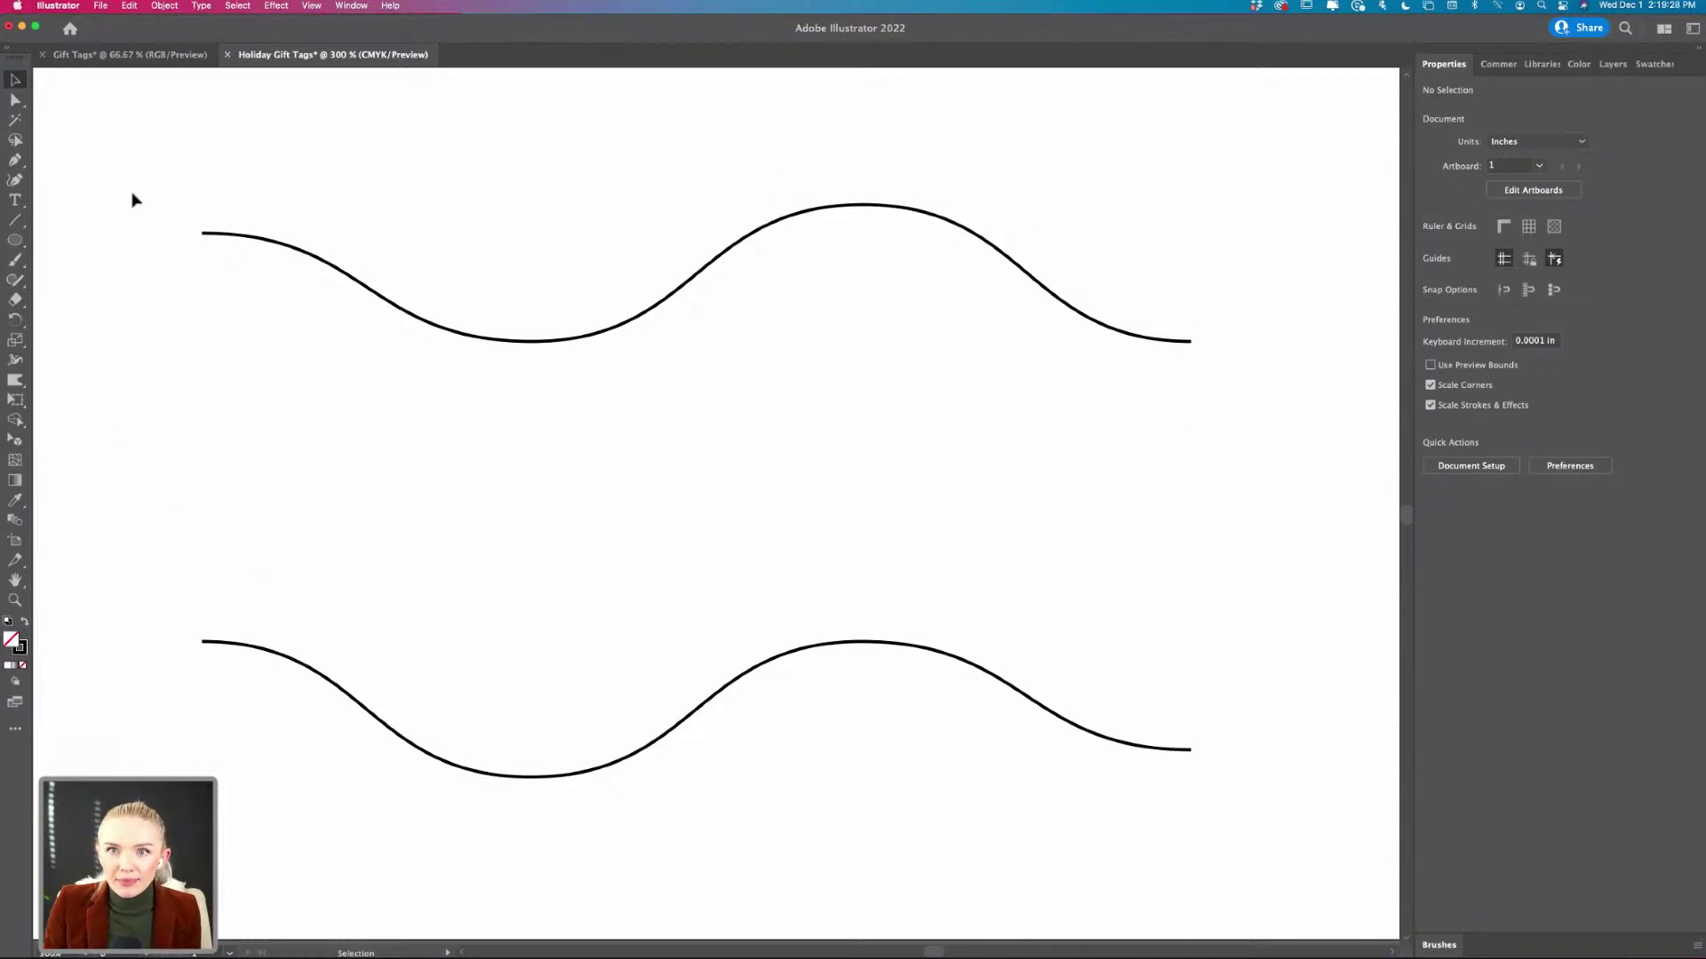
click(15, 160)
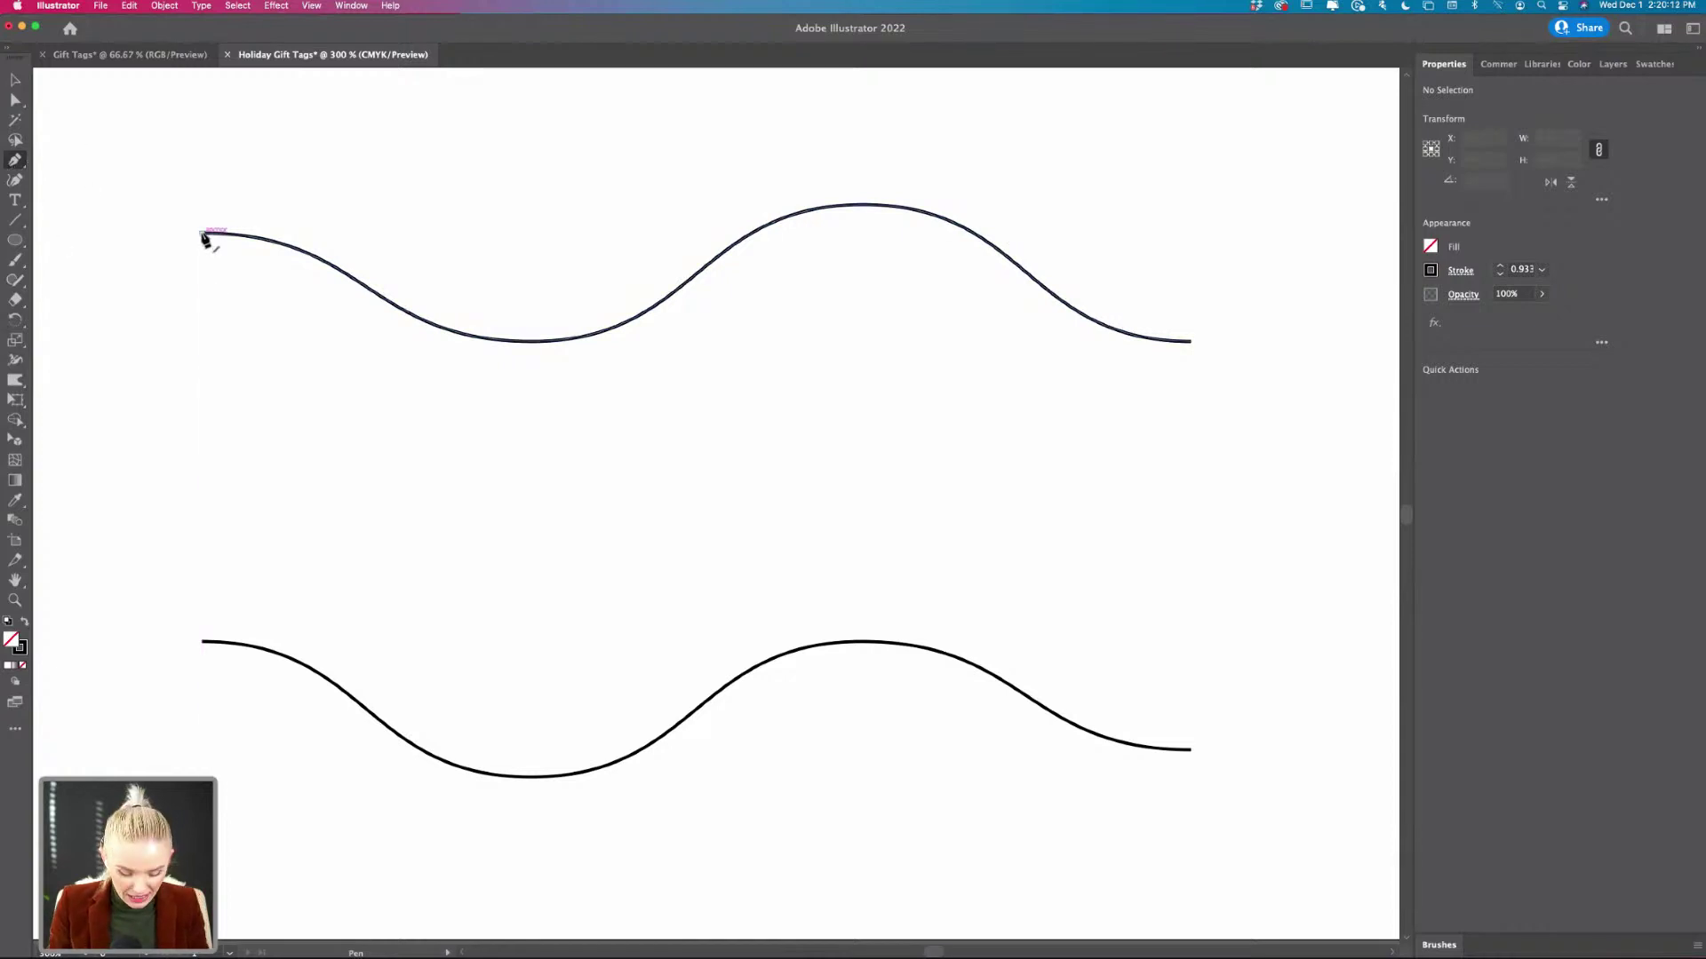
scroll(203, 238, up, 5)
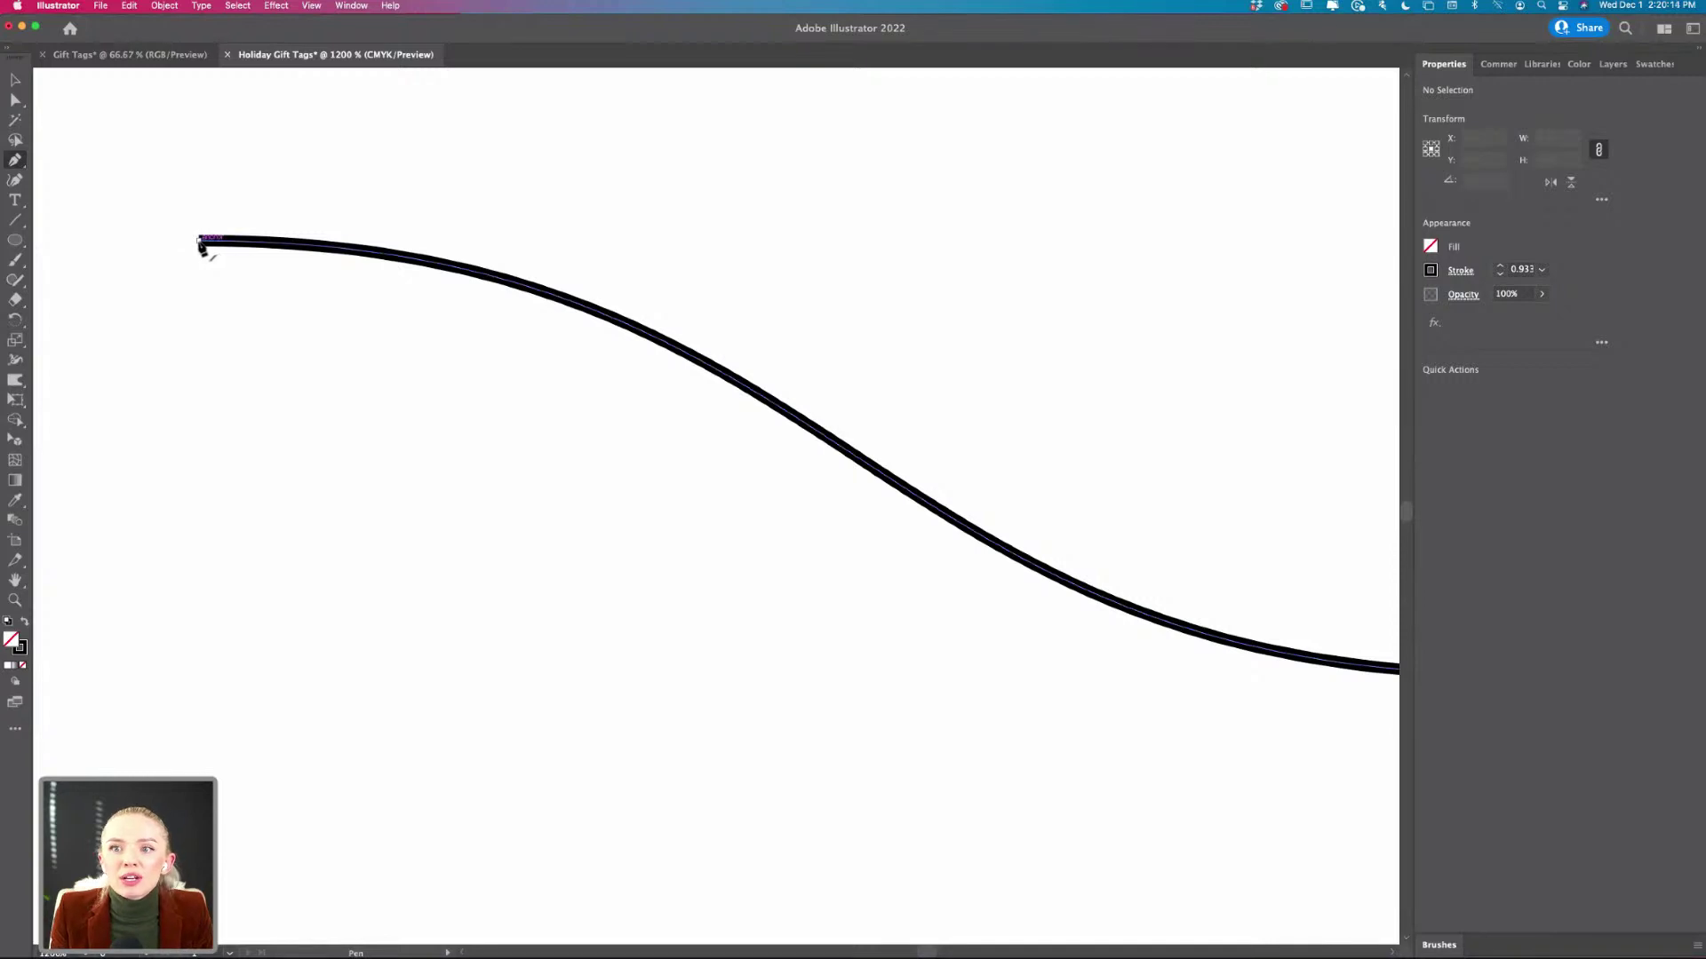
drag(199, 240, 197, 712)
scroll(190, 616, down, 3)
scroll(190, 617, down, 5)
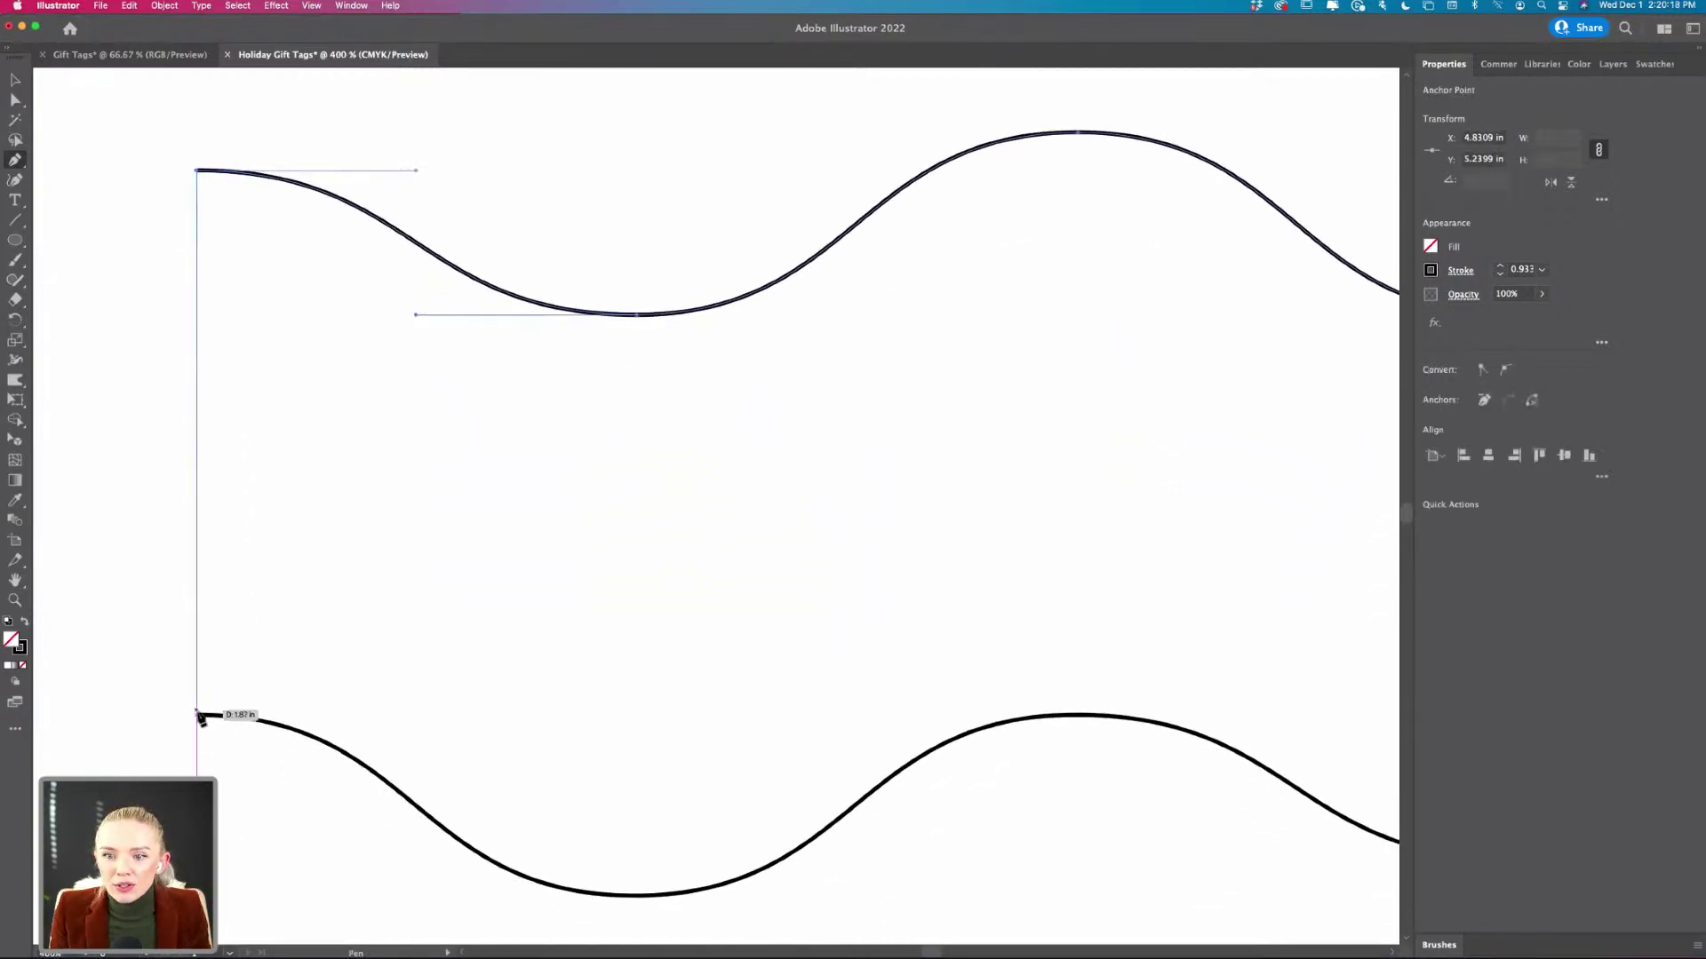
click(197, 715)
- Join the right ends of the two wavy lines with a straight segment to close the shape, and deselect it
scroll(278, 738, right, 1)
scroll(278, 738, right, 2)
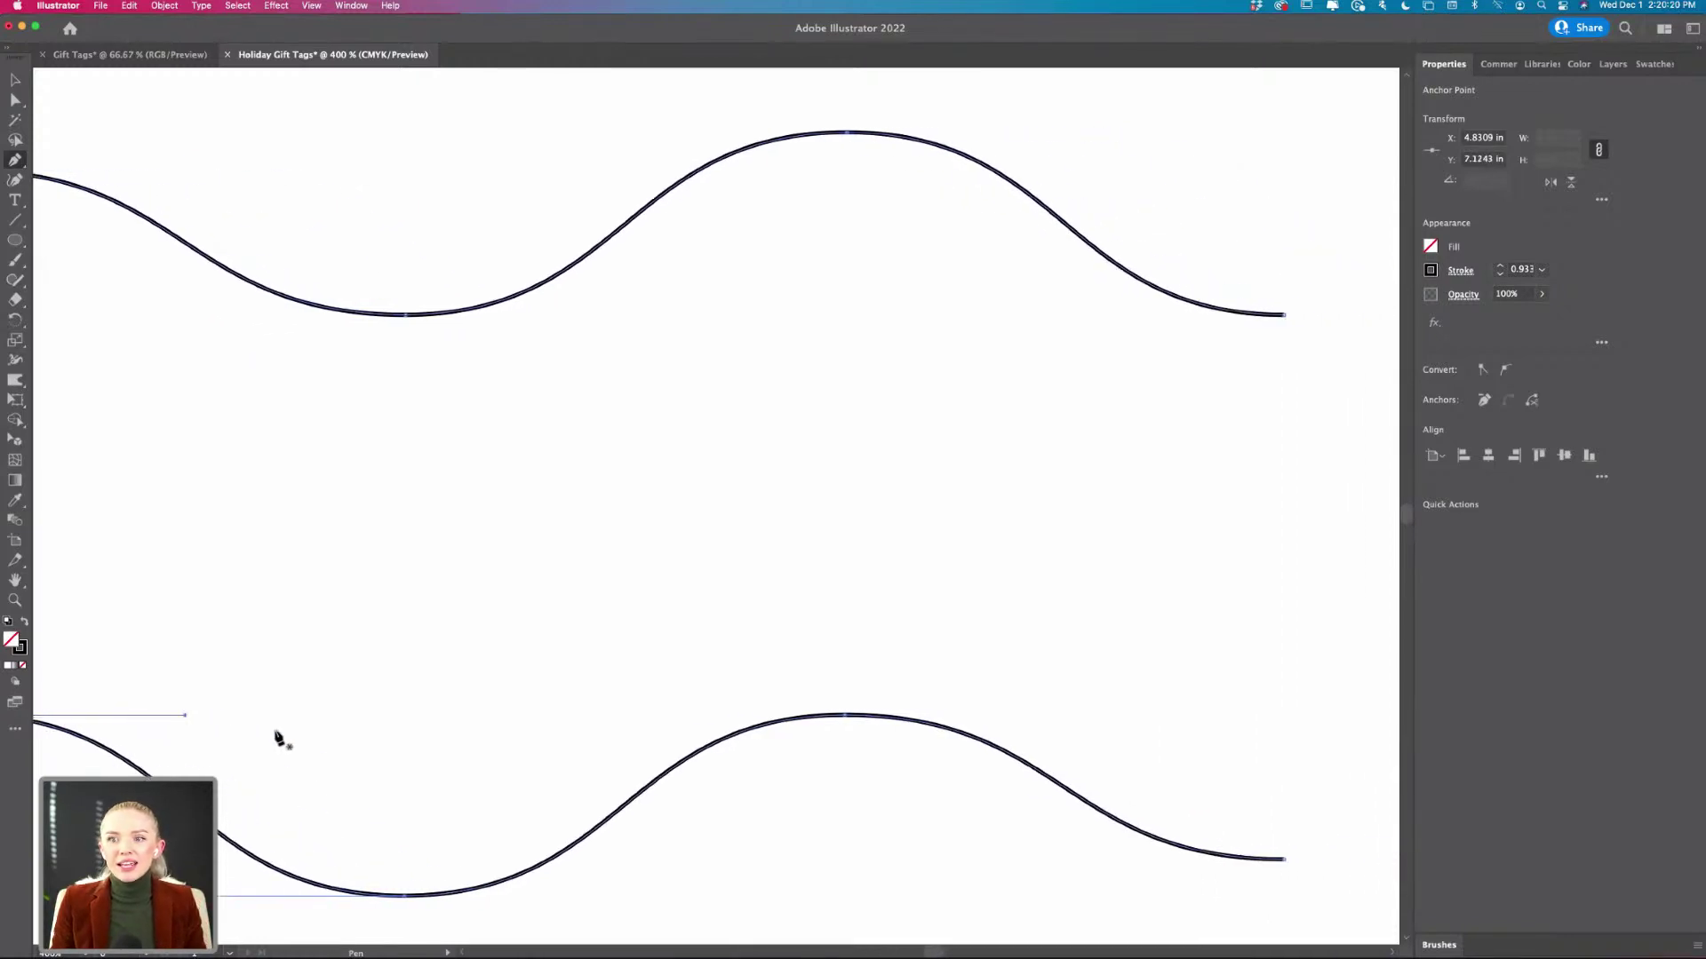
scroll(278, 737, down, 3)
scroll(278, 738, right, 1)
scroll(278, 737, left, 1)
scroll(278, 738, left, 2)
scroll(278, 738, down, 1)
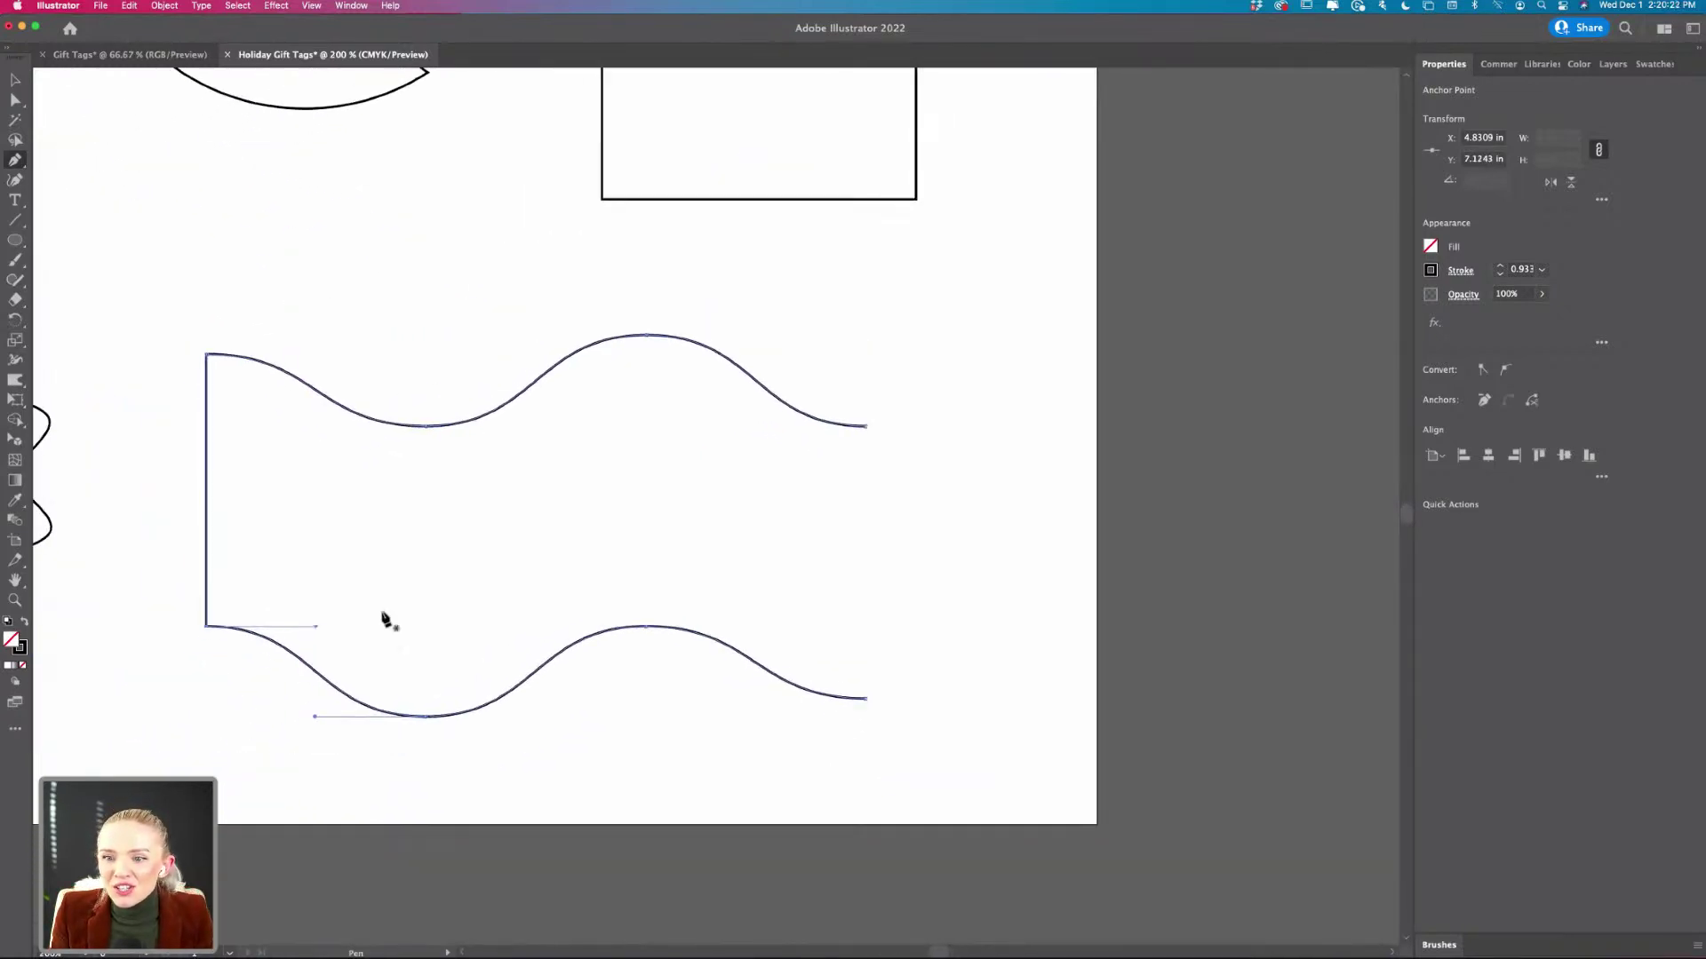
click(866, 427)
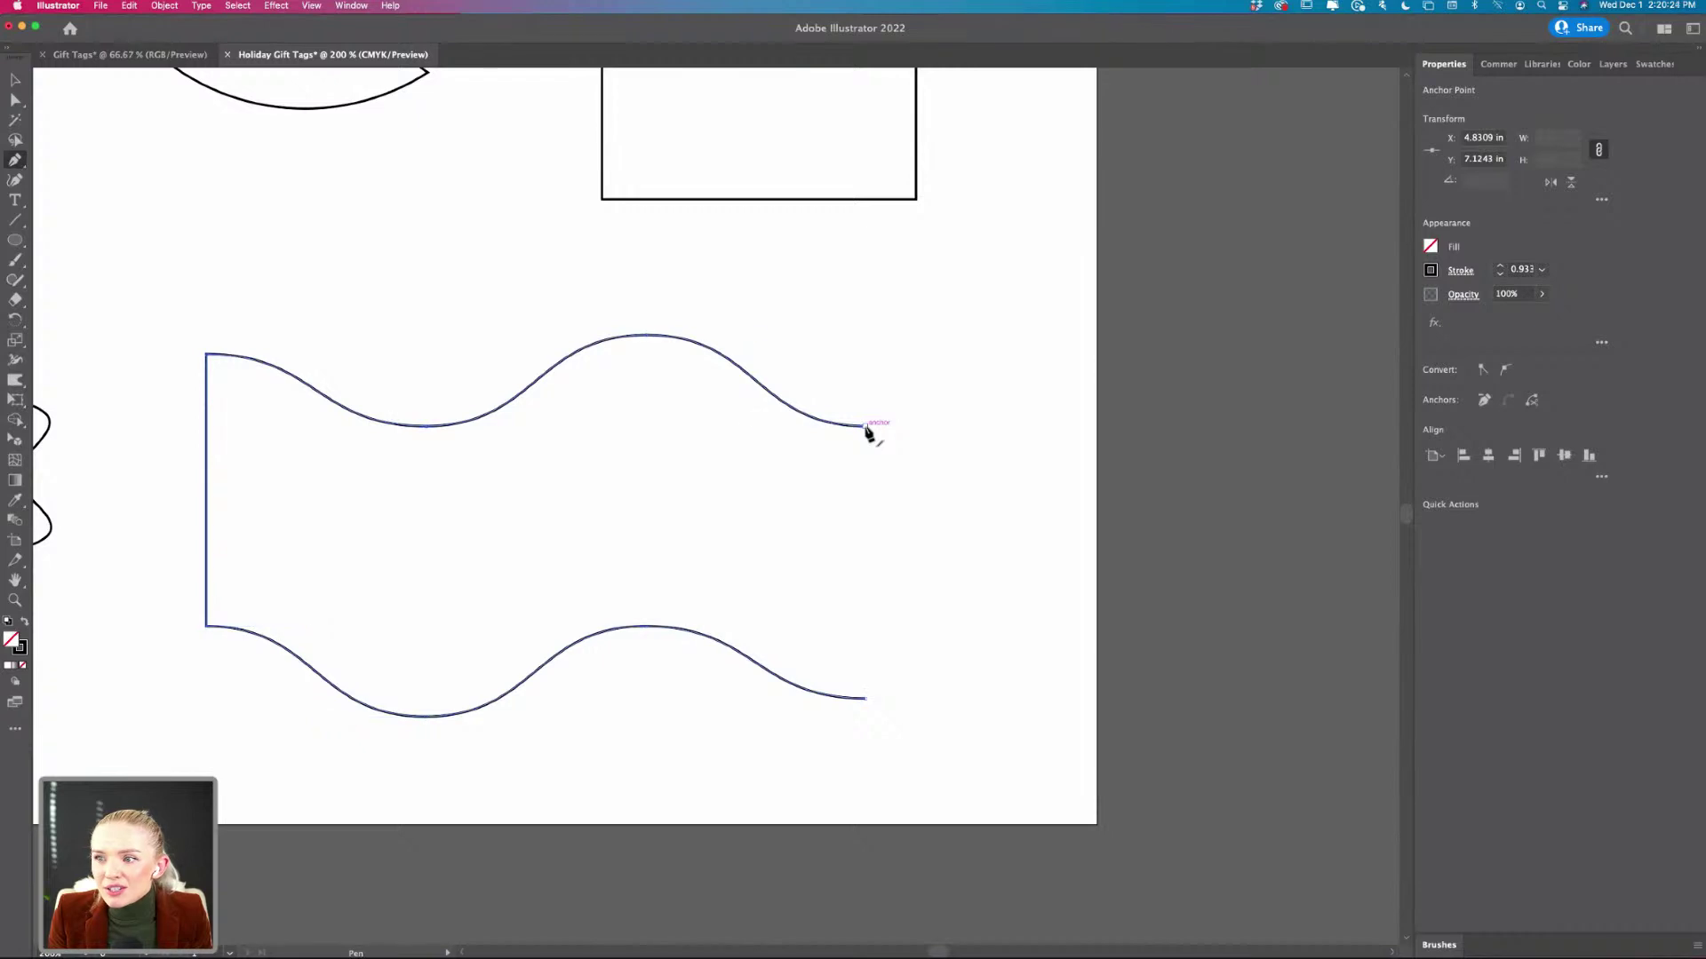
click(866, 700)
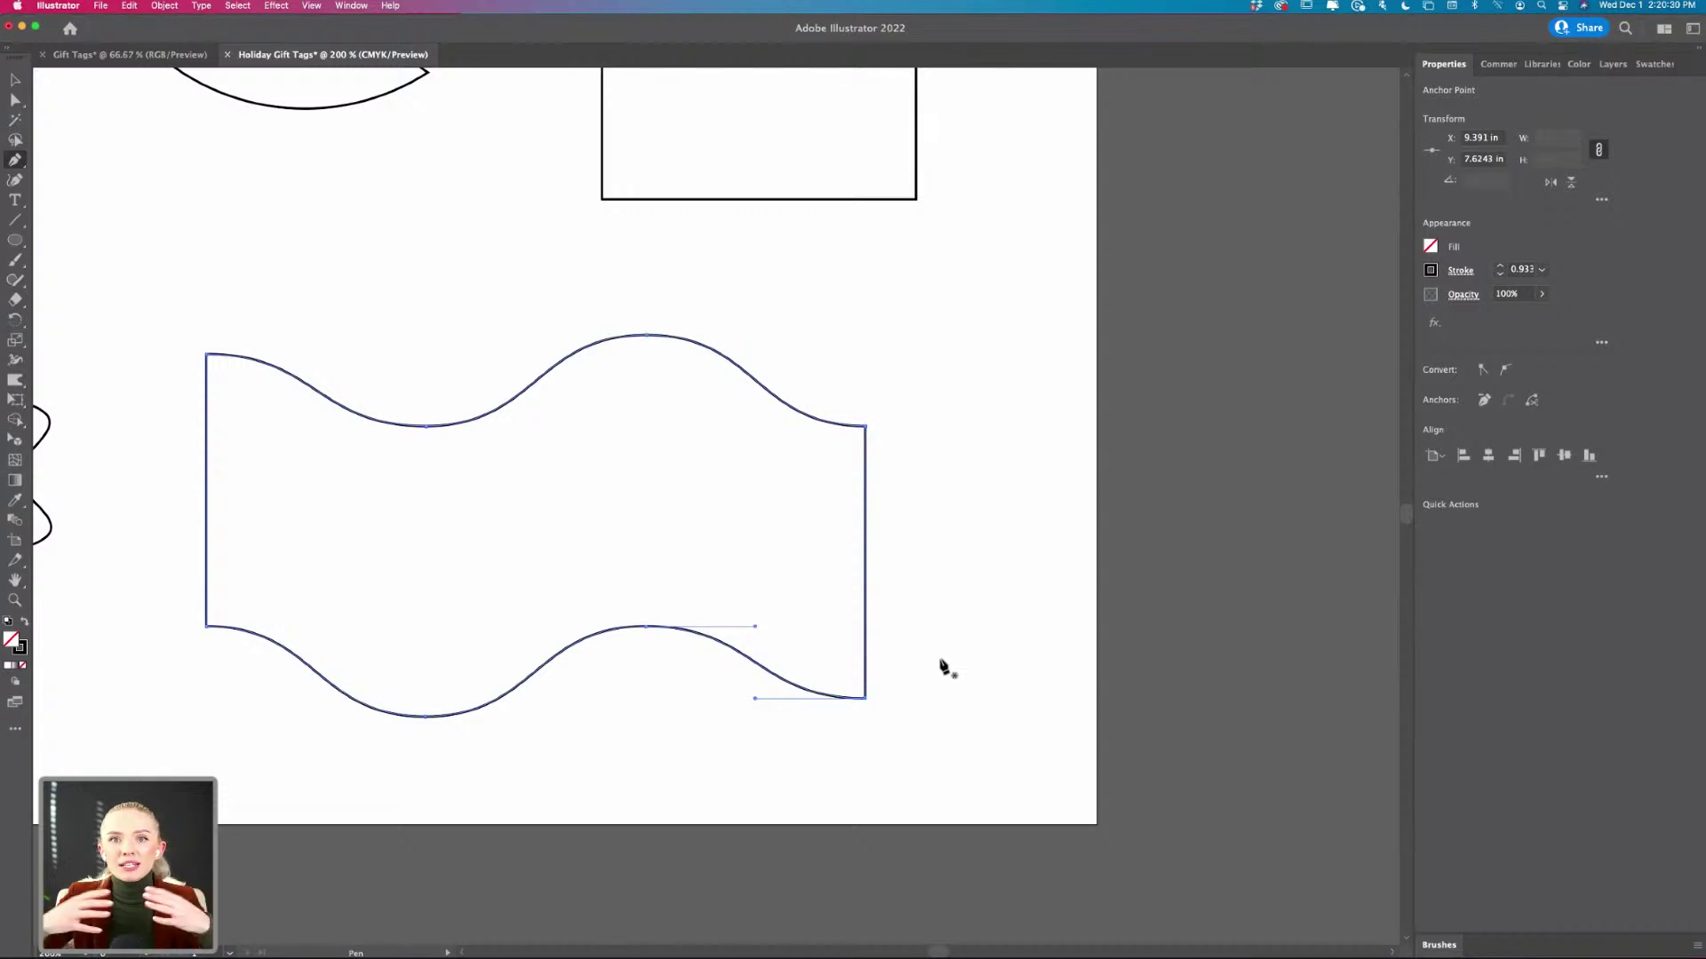
key(super+z)
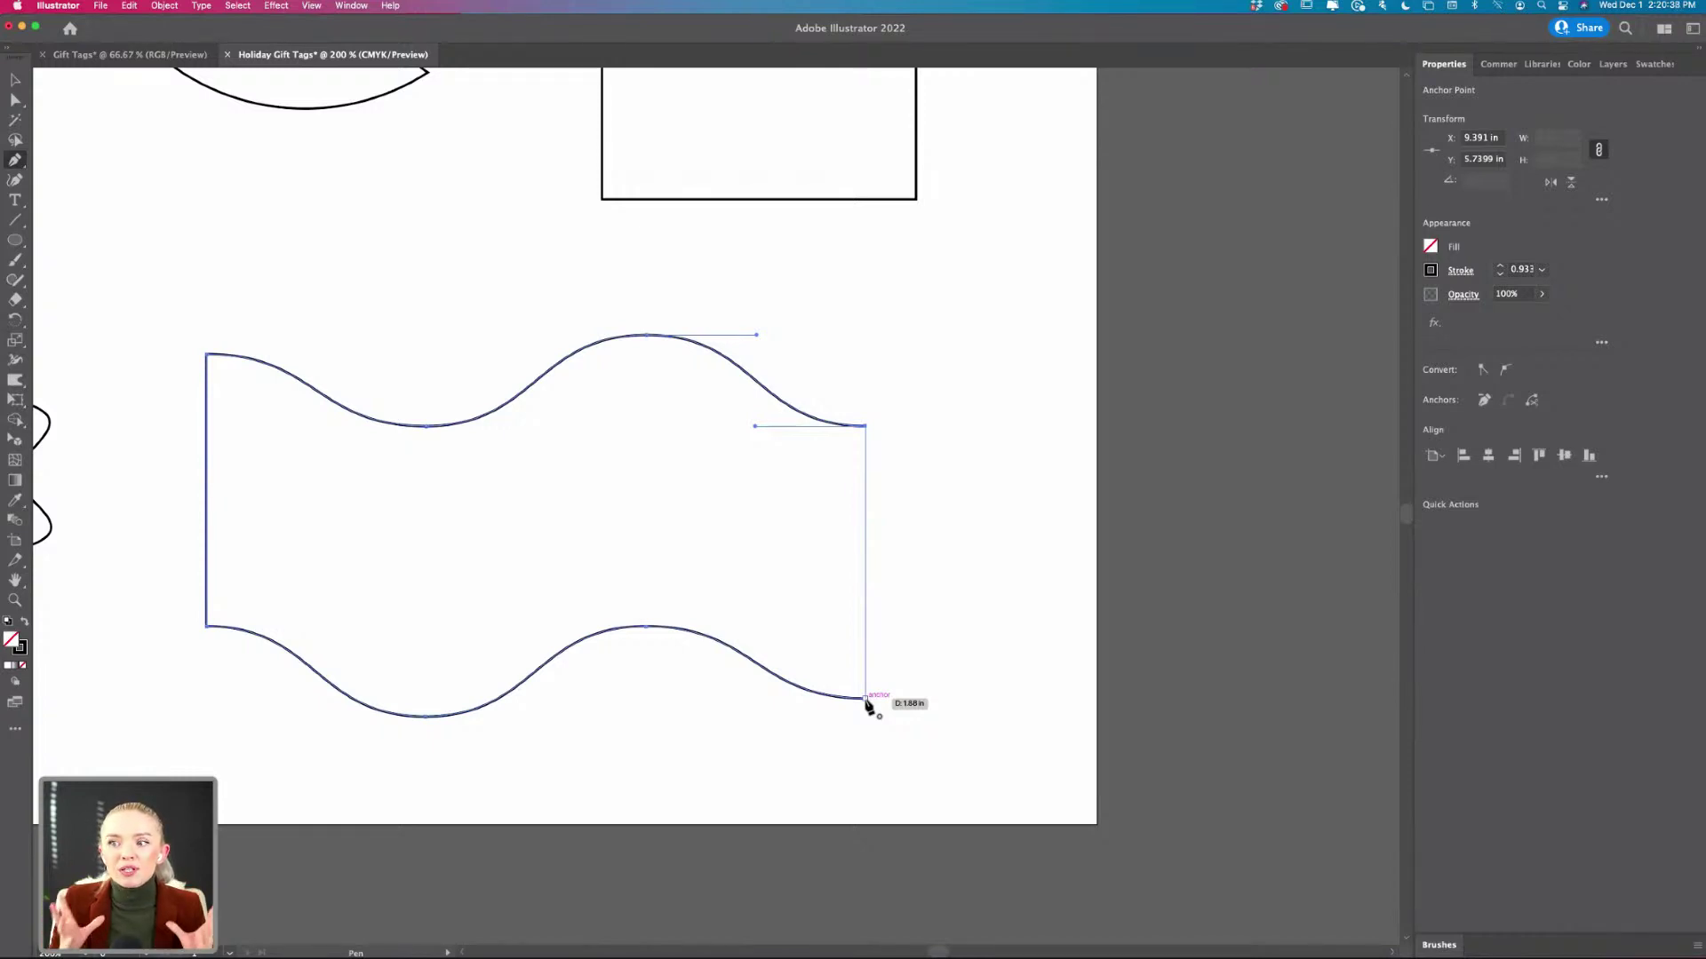
click(865, 699)
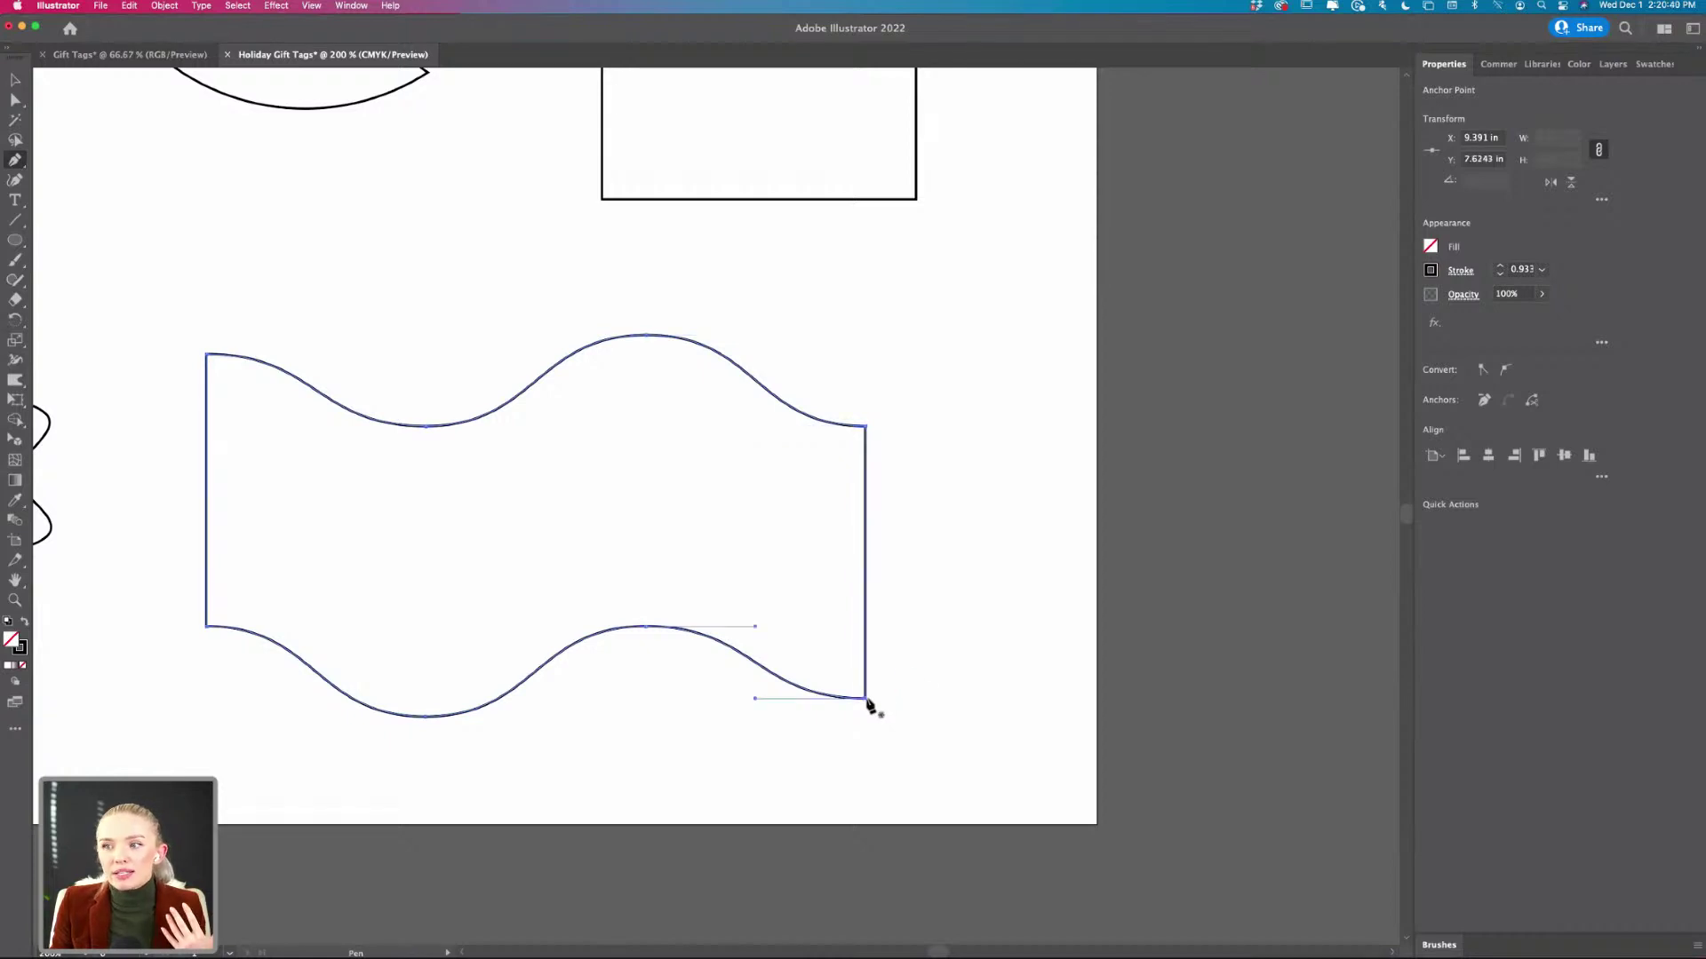
key(v)
click(906, 668)
- Swap the closed wavy shape's fill and stroke, giving it a black fill and no stroke, and deselect it
scroll(411, 628, up, 1)
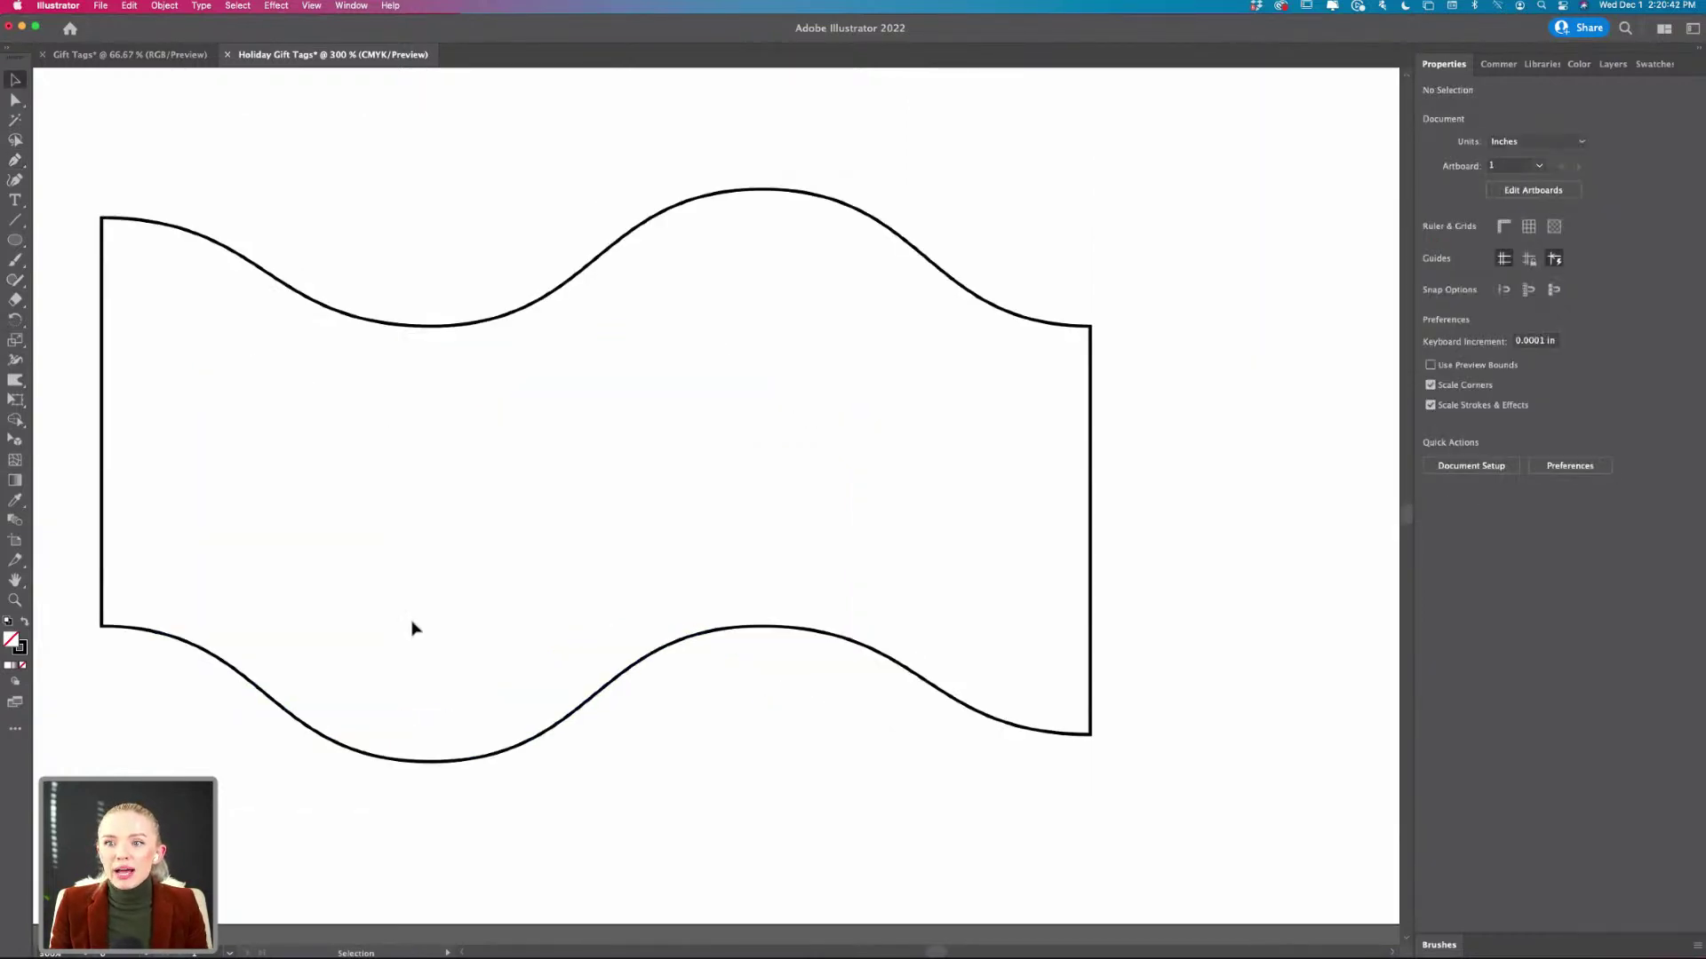
click(483, 759)
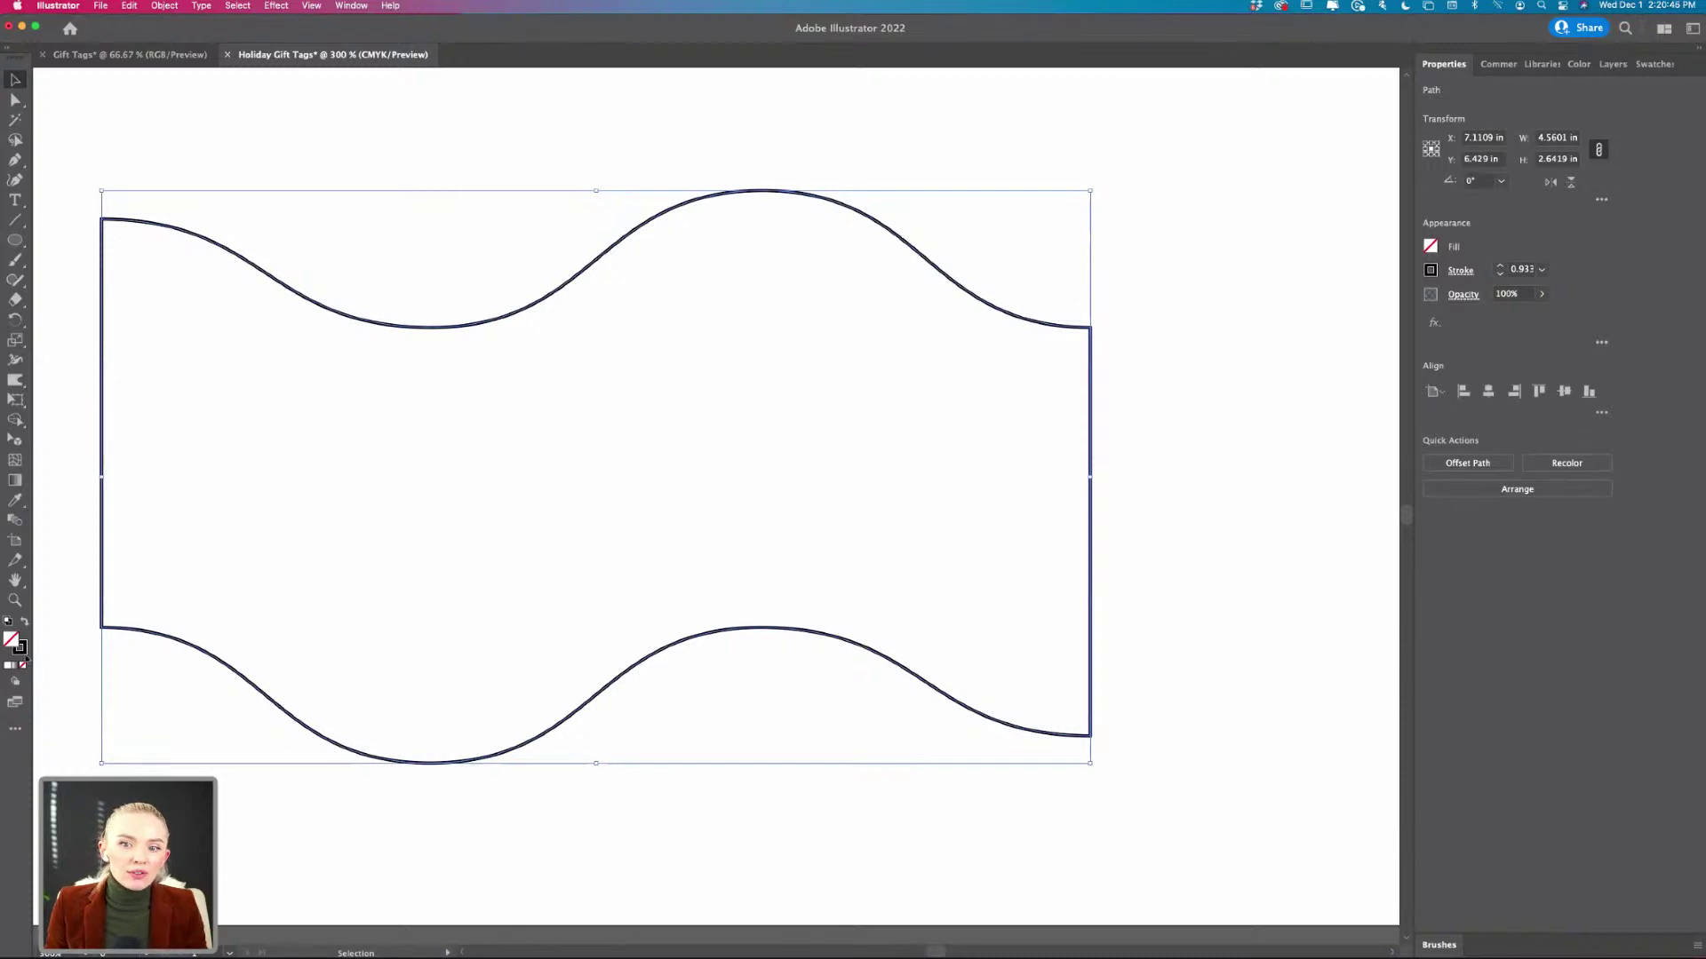
click(26, 623)
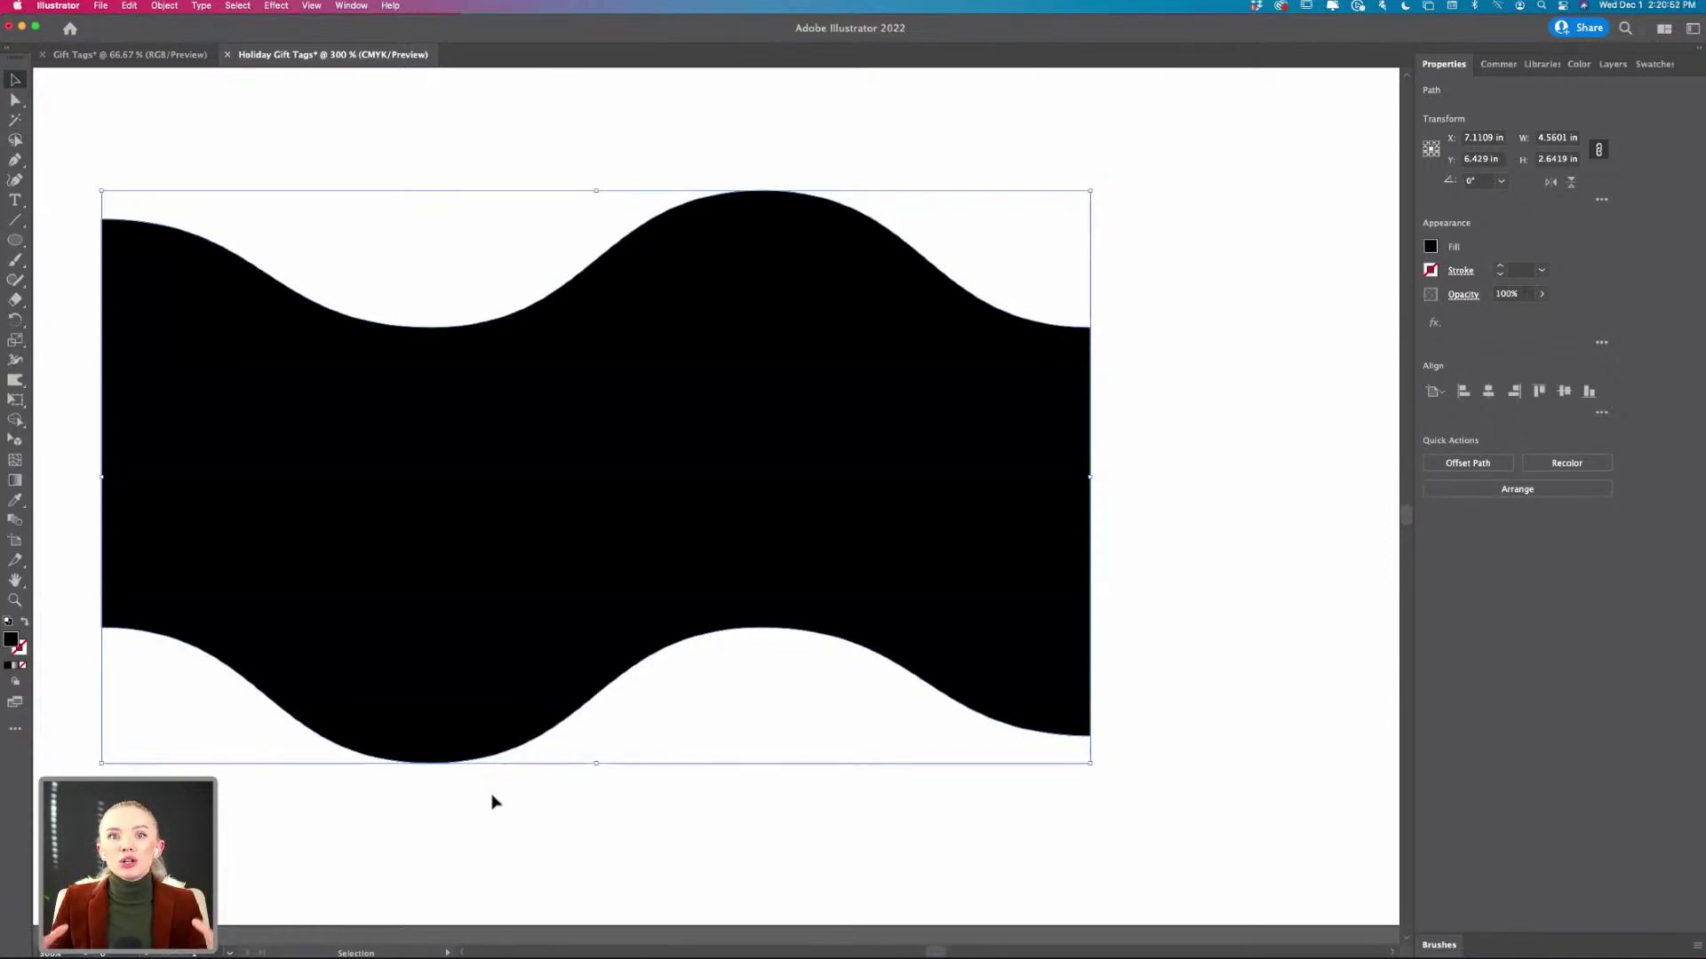
scroll(495, 802, down, 2)
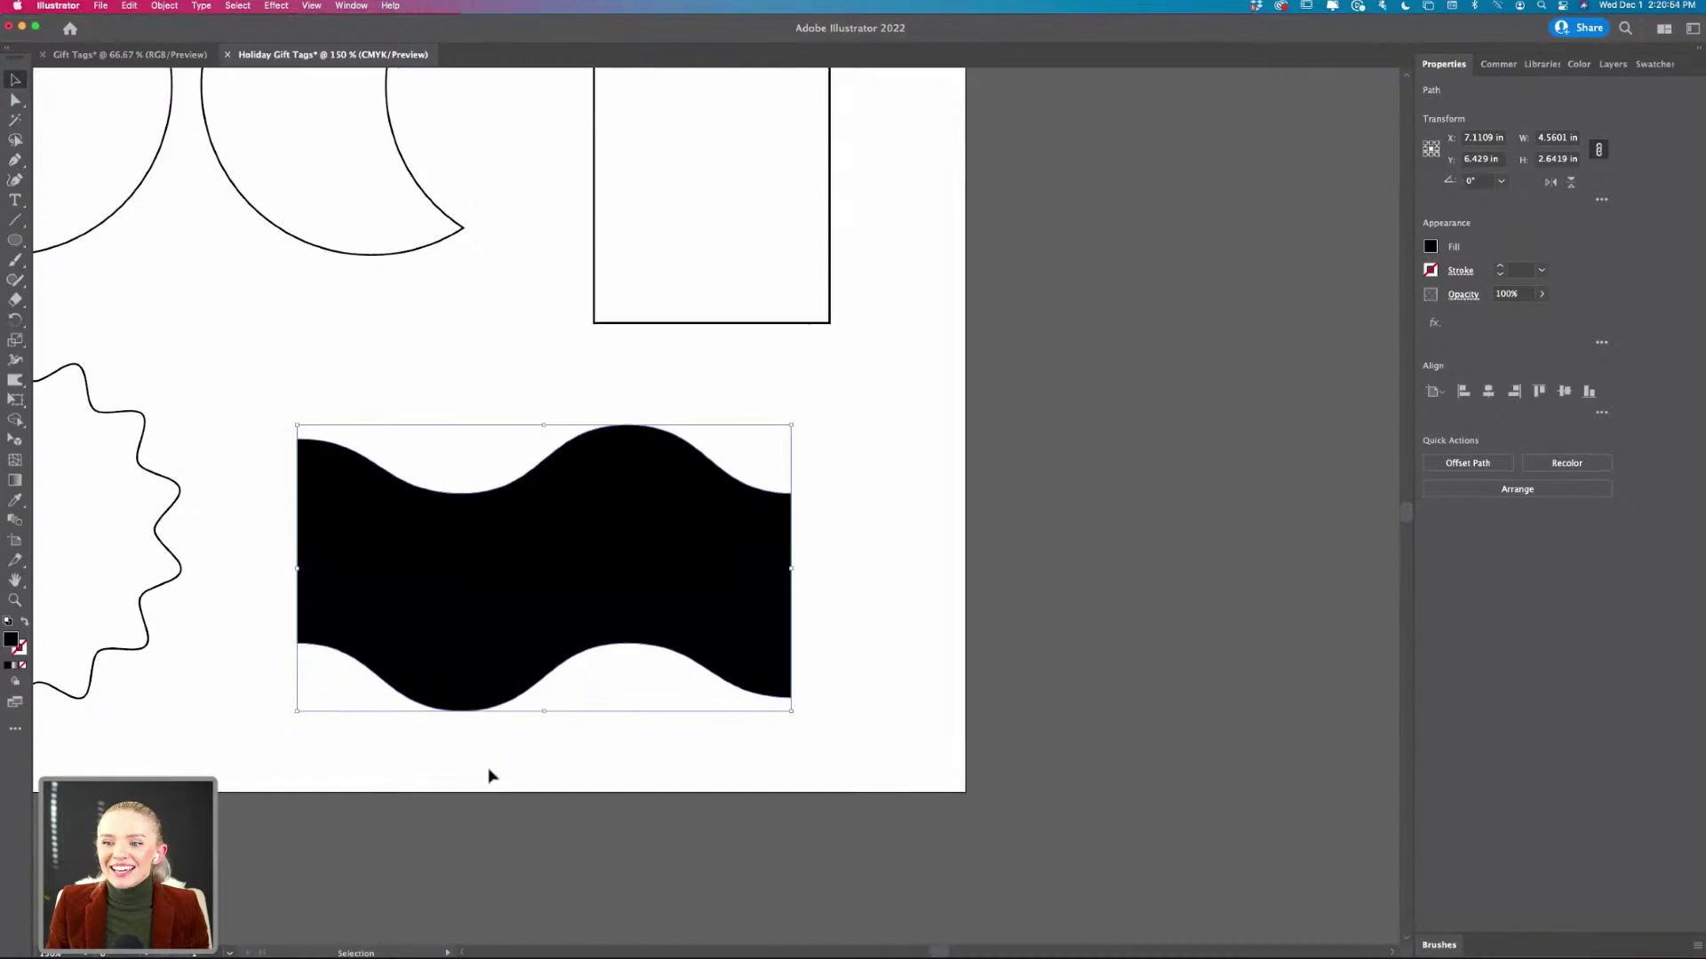
click(475, 753)
- Move the black wavy shape about 0.33 in to the right and deselect it
click(494, 675)
scroll(495, 677, left, 5)
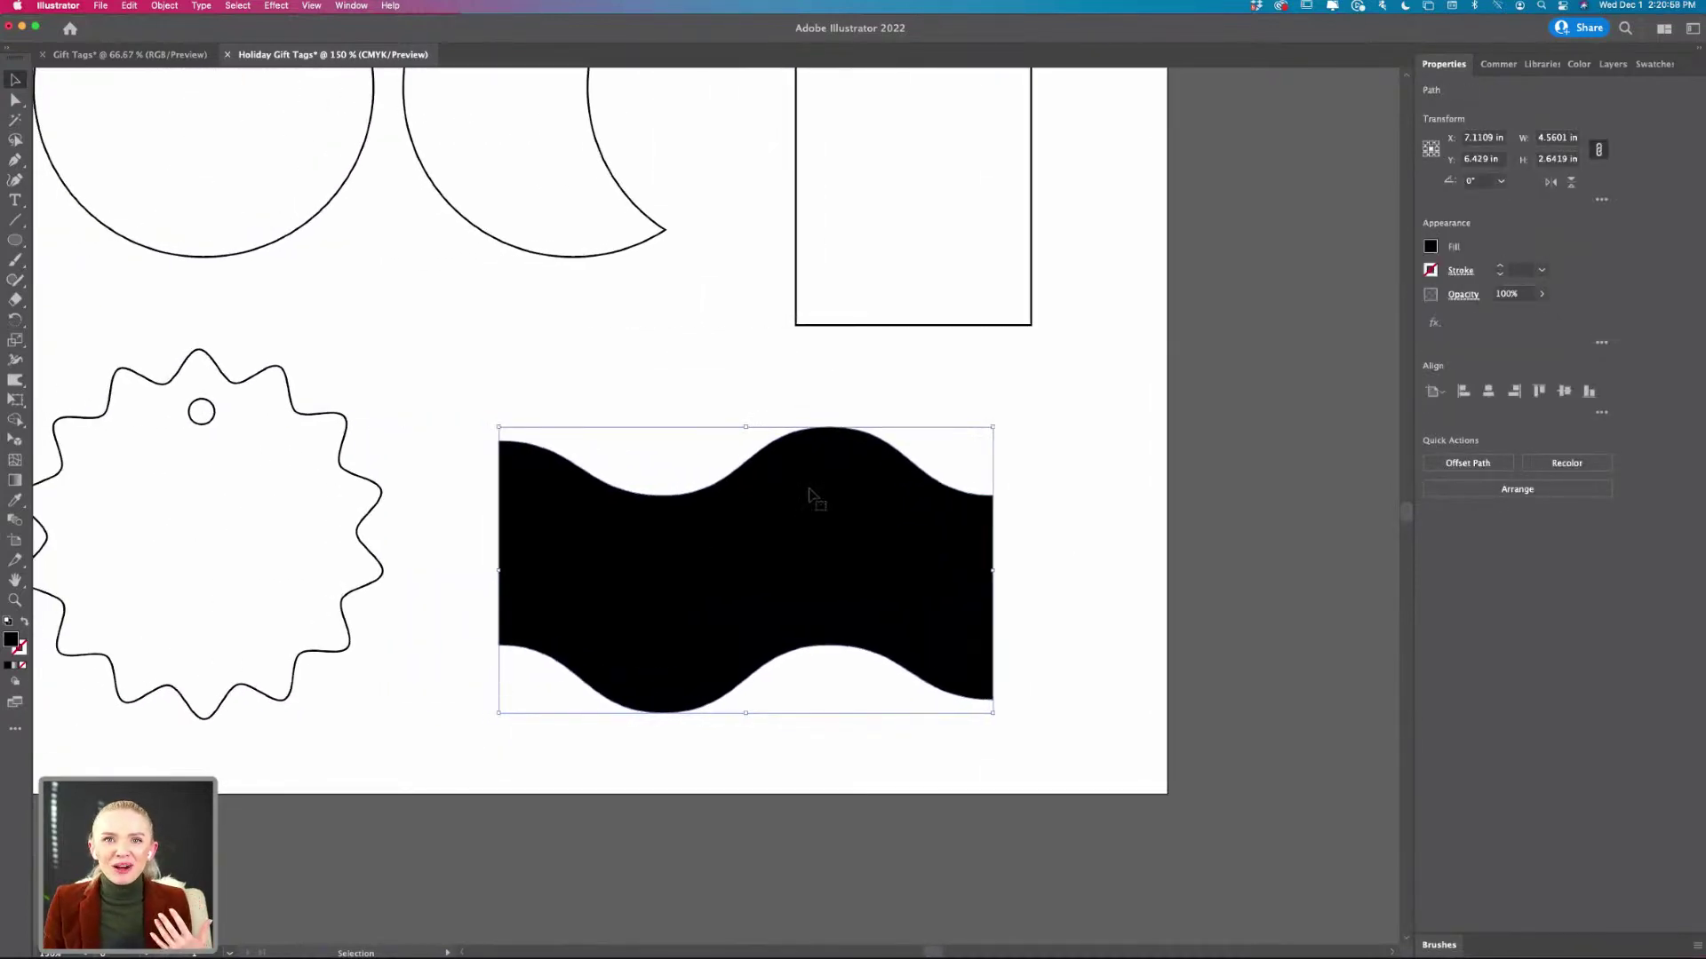
scroll(811, 495, down, 1)
click(1016, 502)
drag(876, 571, 918, 572)
click(464, 659)
- Rotate the black wavy shape 90° counterclockwise so it stands vertically, set closer to the scalloped tag, and deselect it
scroll(466, 660, down, 3)
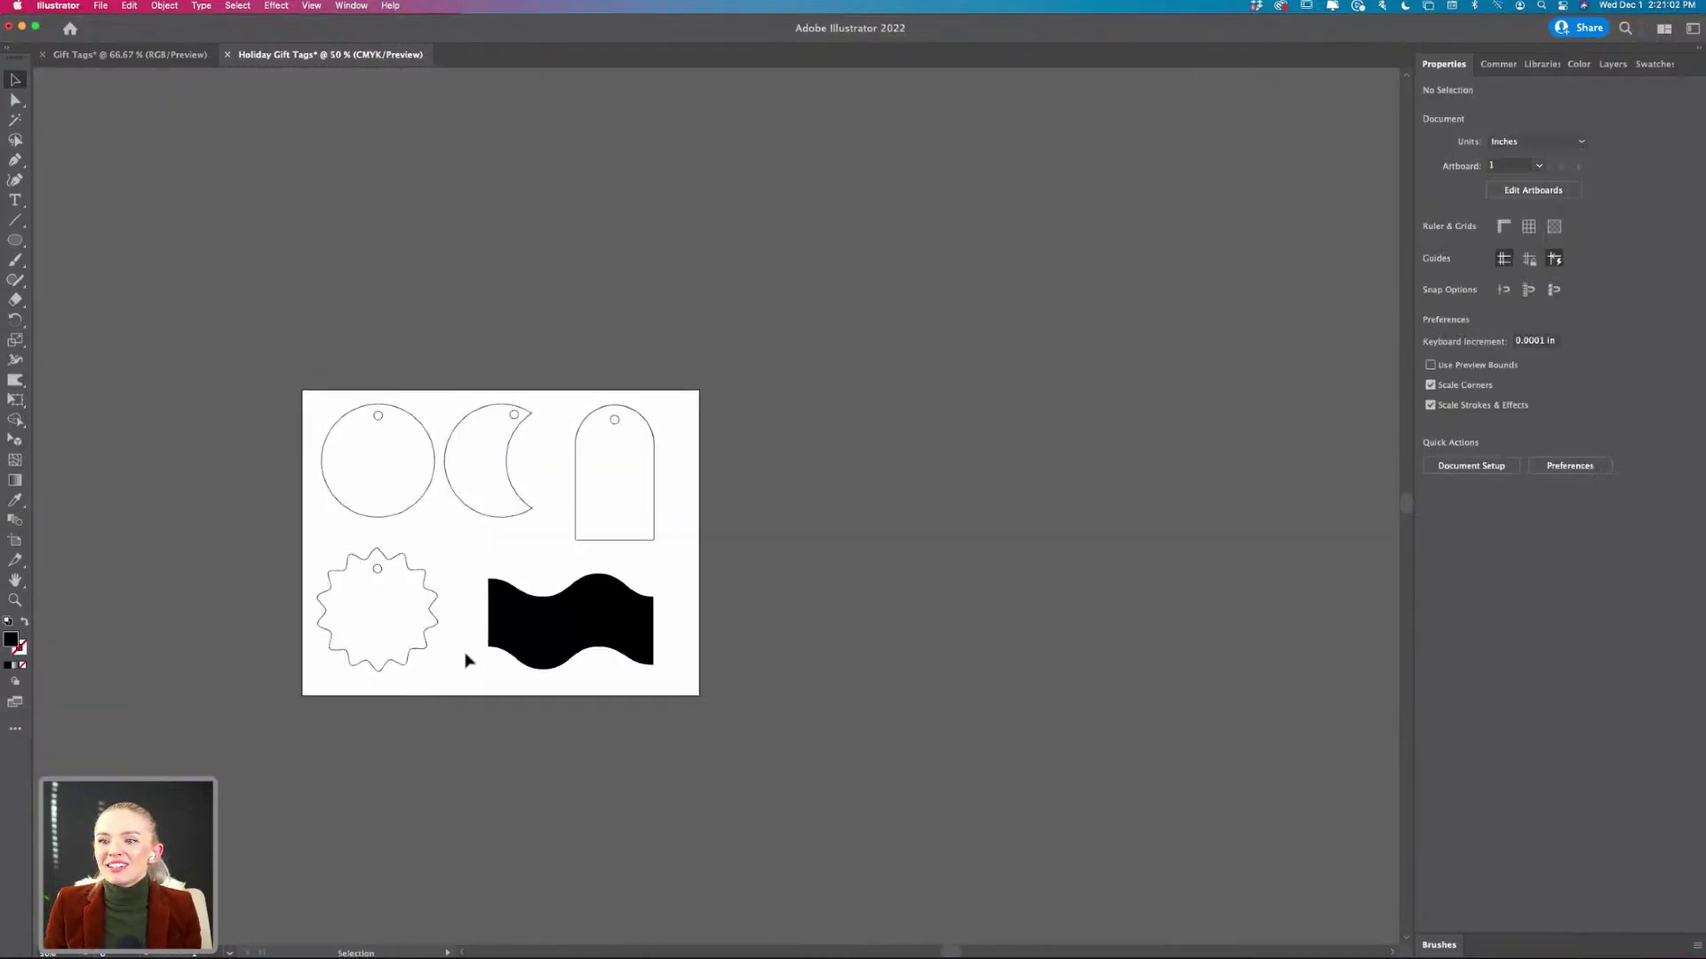
scroll(464, 659, up, 2)
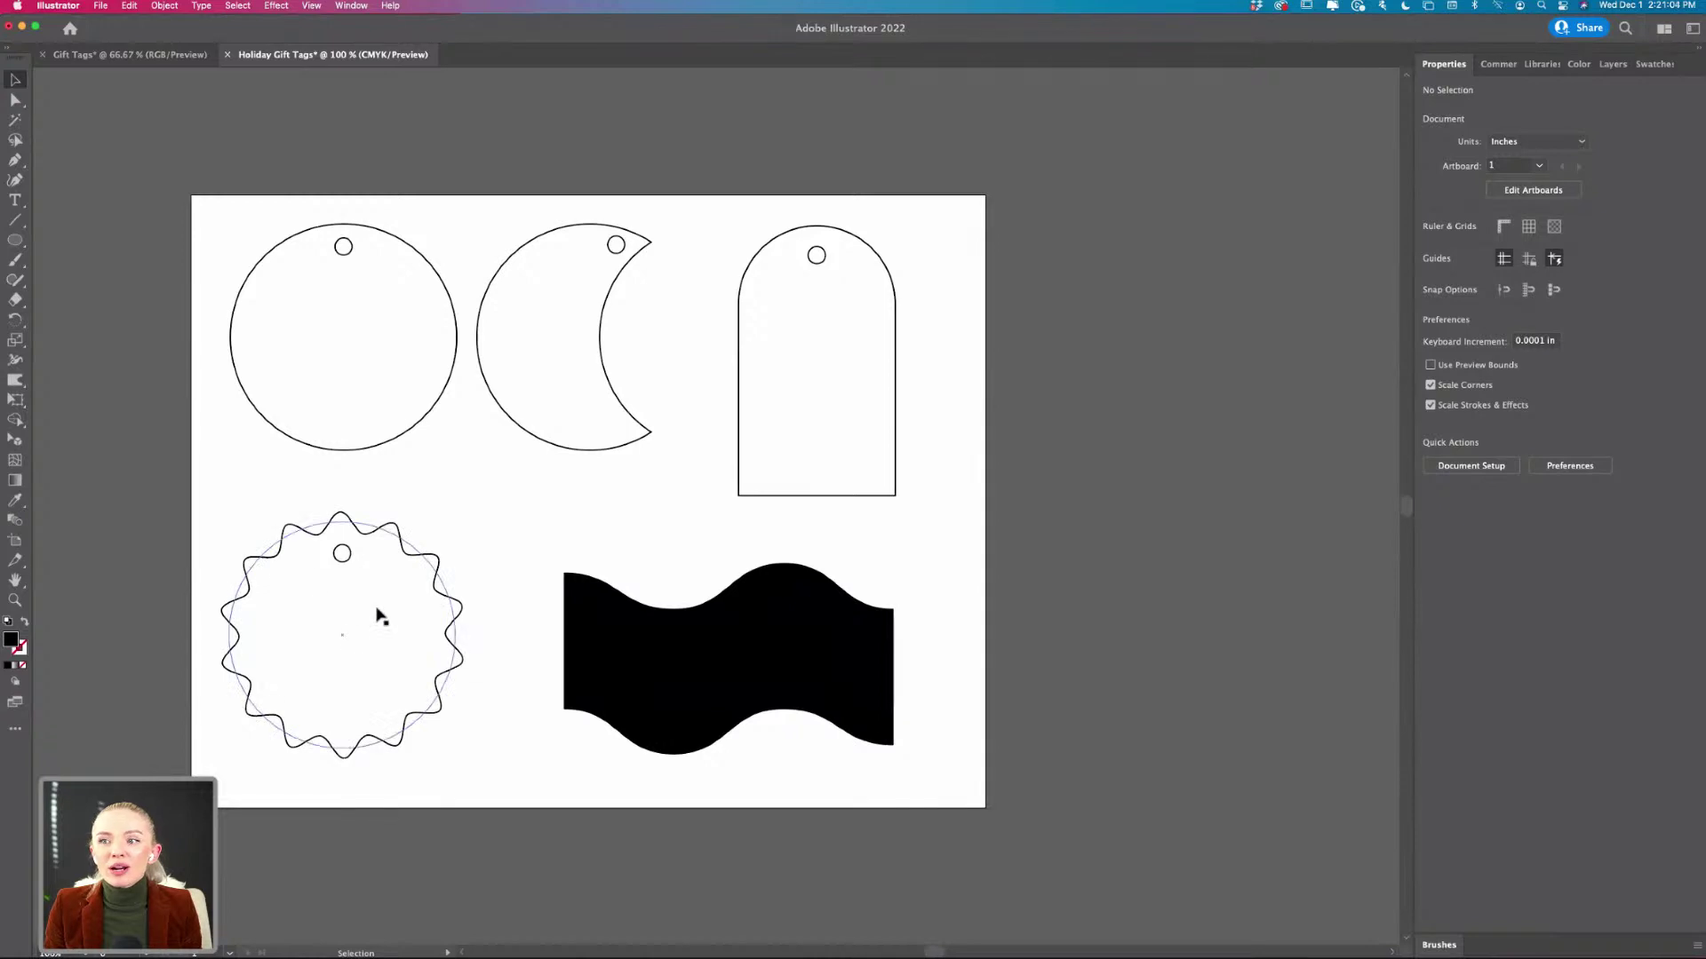
click(613, 657)
scroll(666, 662, right, 3)
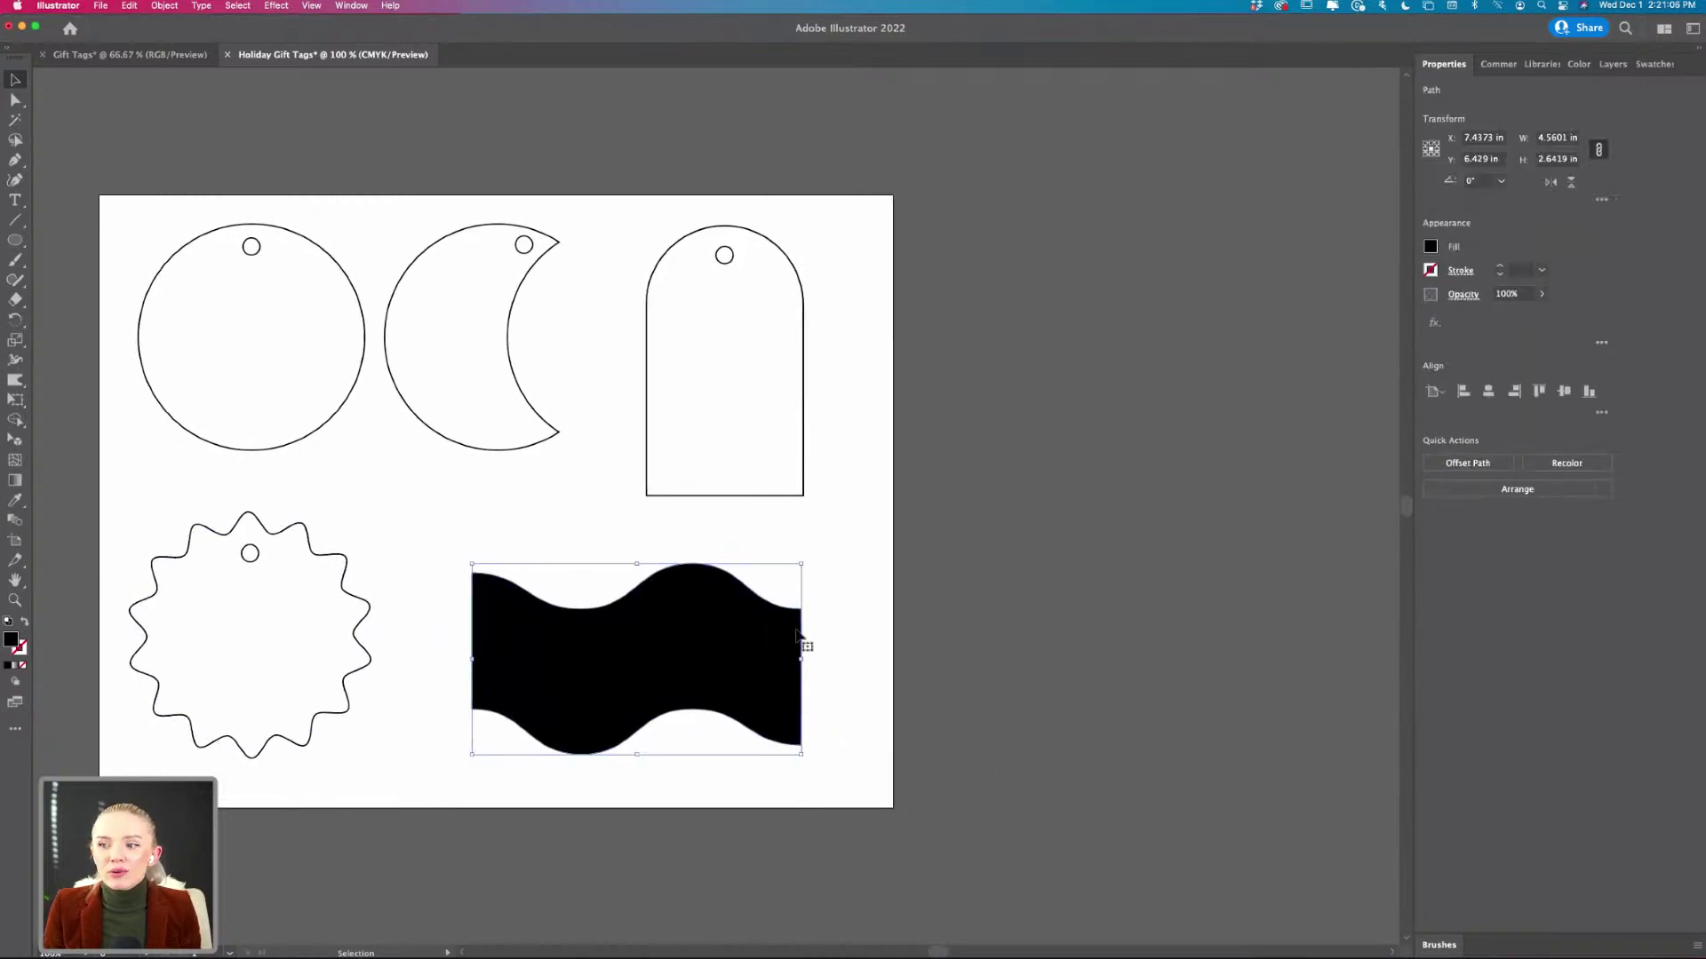
drag(806, 558, 563, 552)
click(655, 593)
- Copy the scalloped tag's punch hole onto the upper end of the black wavy shape and set the copy's fill to none
scroll(474, 707, up, 3)
scroll(474, 707, left, 3)
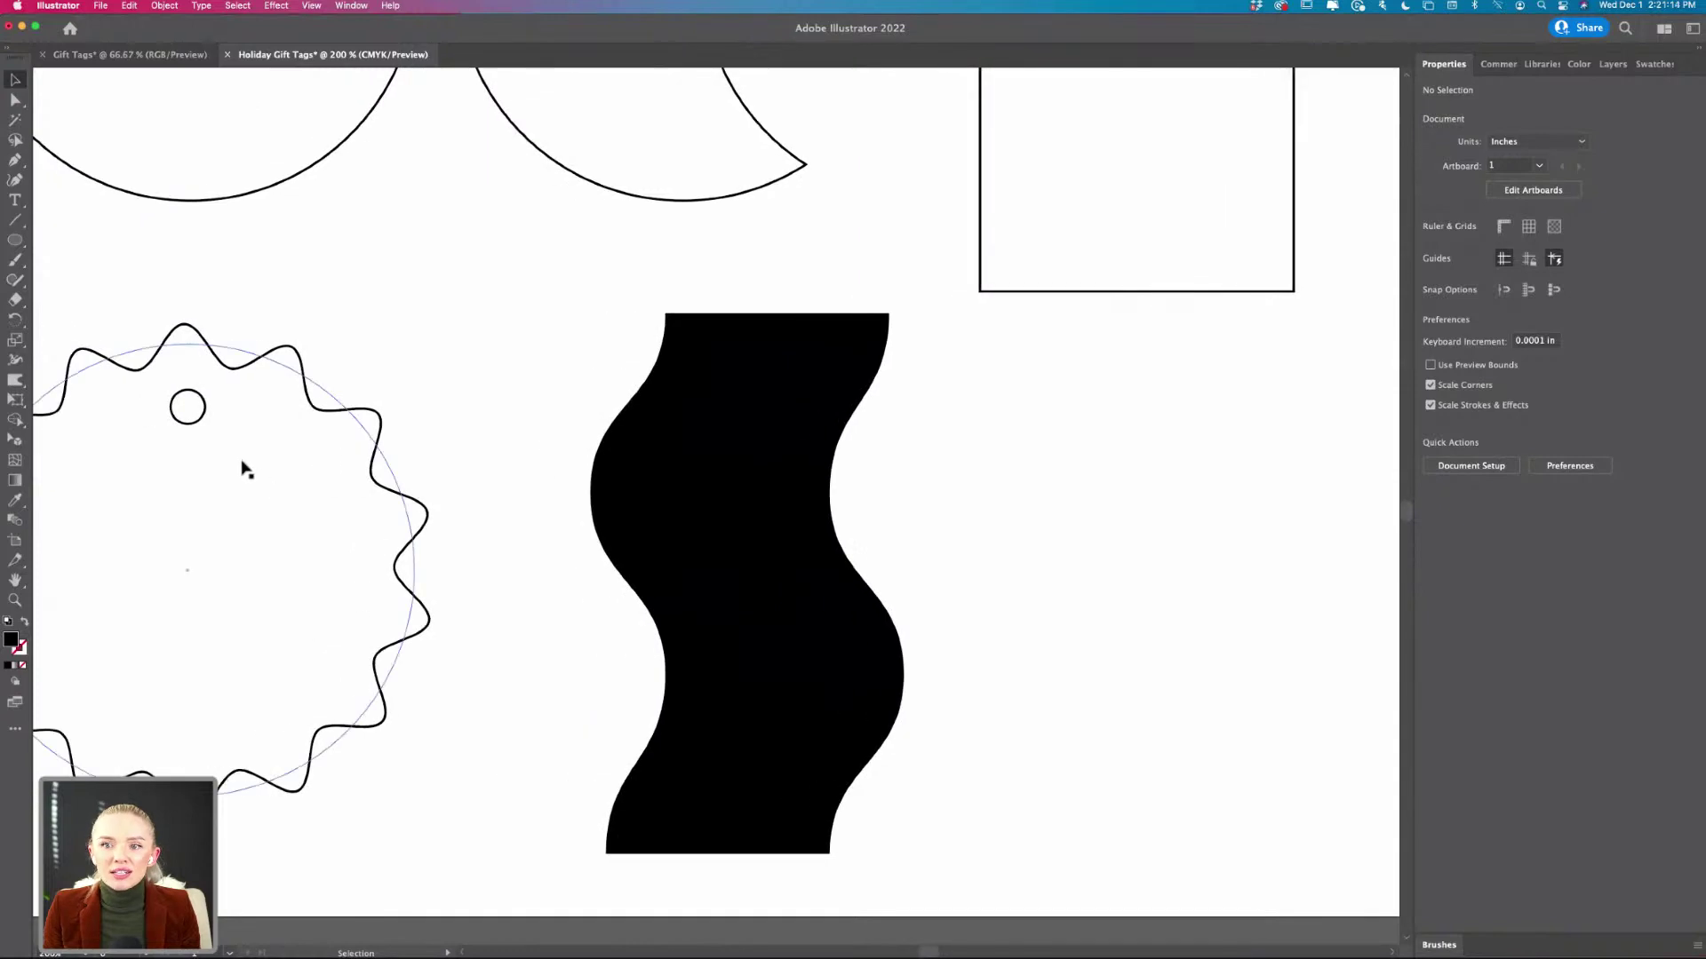
drag(197, 429, 788, 369)
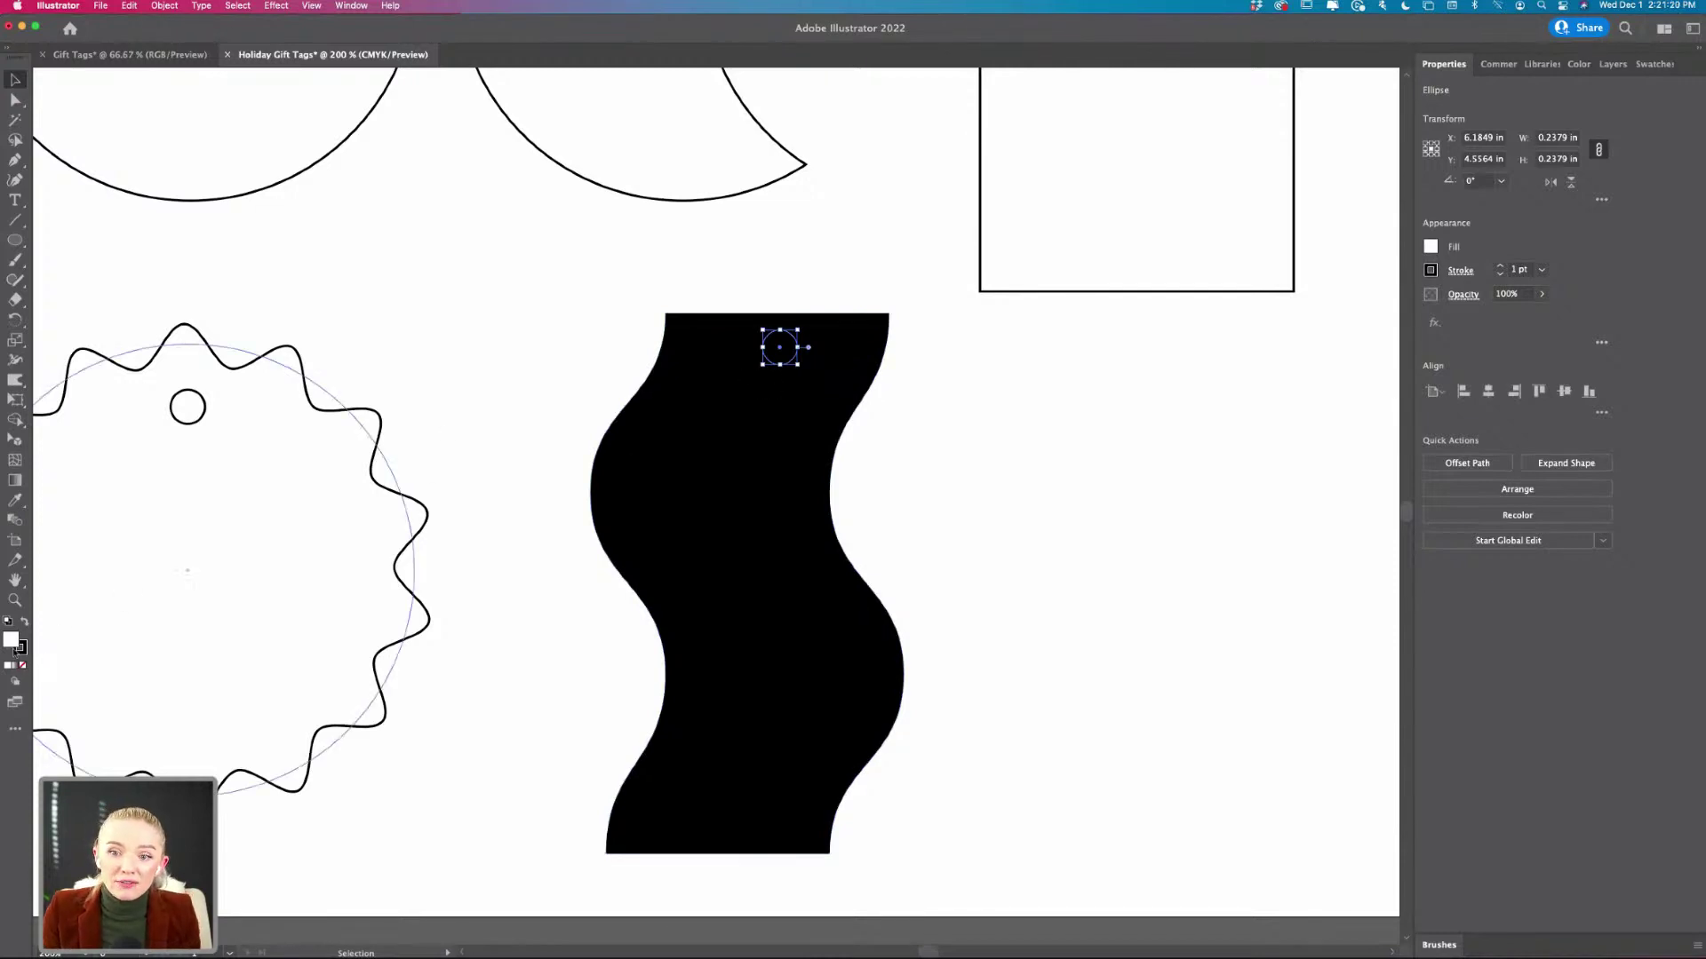
click(23, 666)
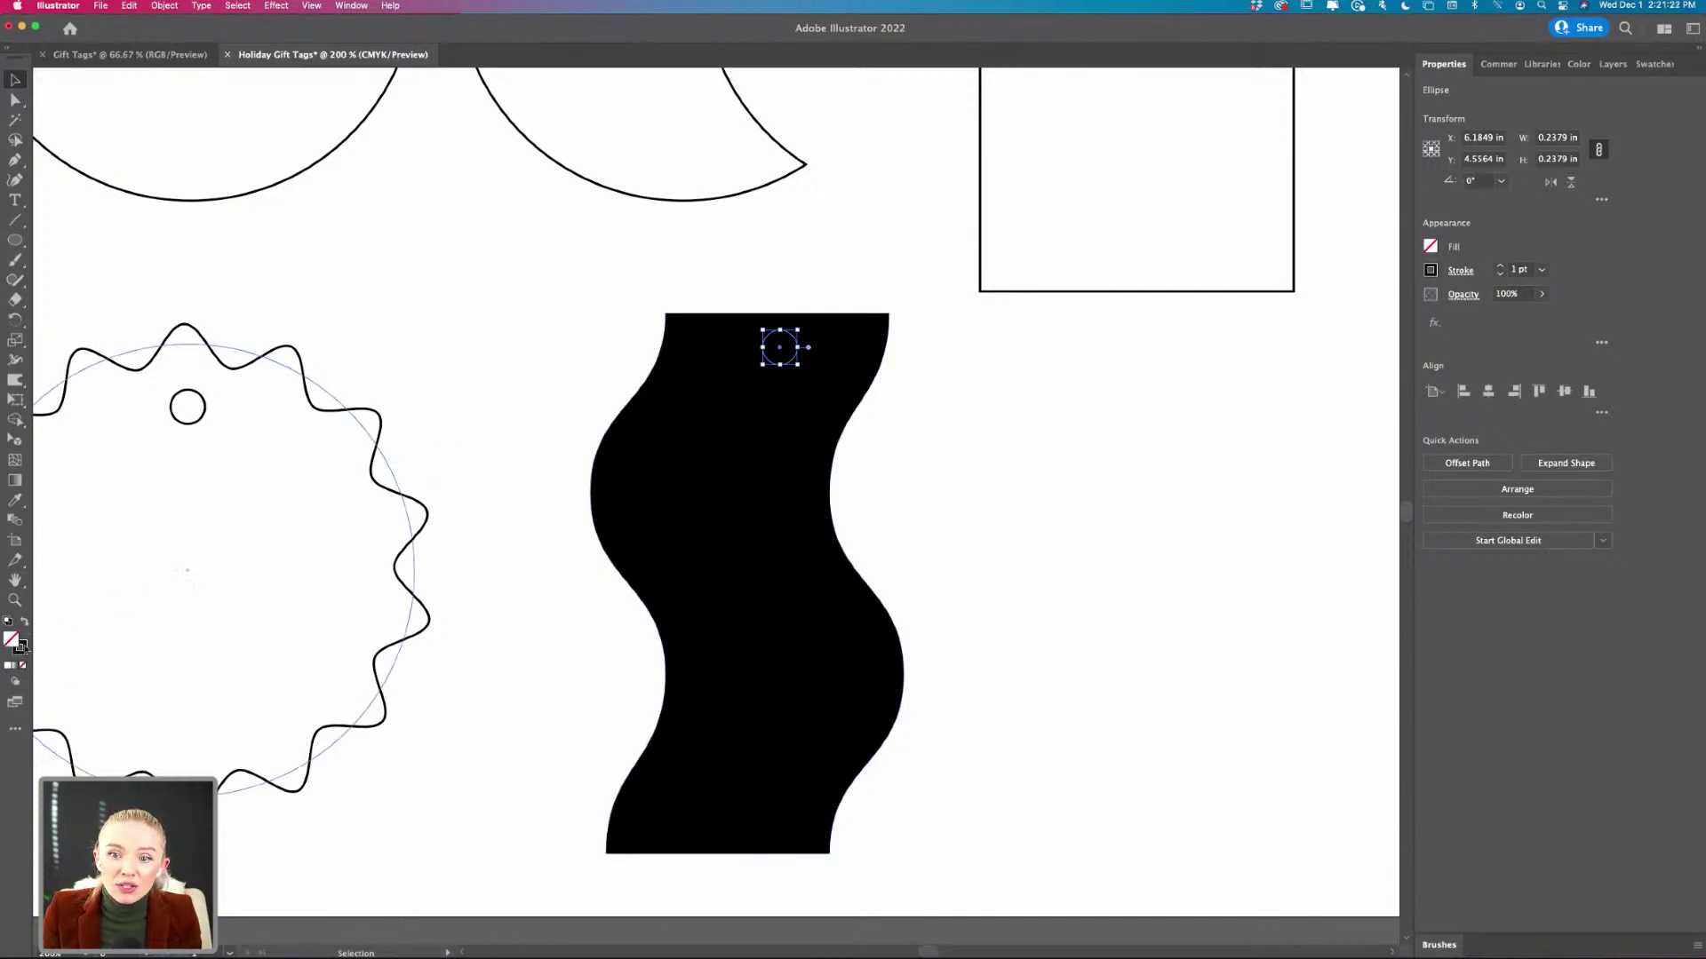
- Give the punch hole copy on the black wavy shape a white fill with no stroke, and deselect it
click(25, 621)
double_click(10, 640)
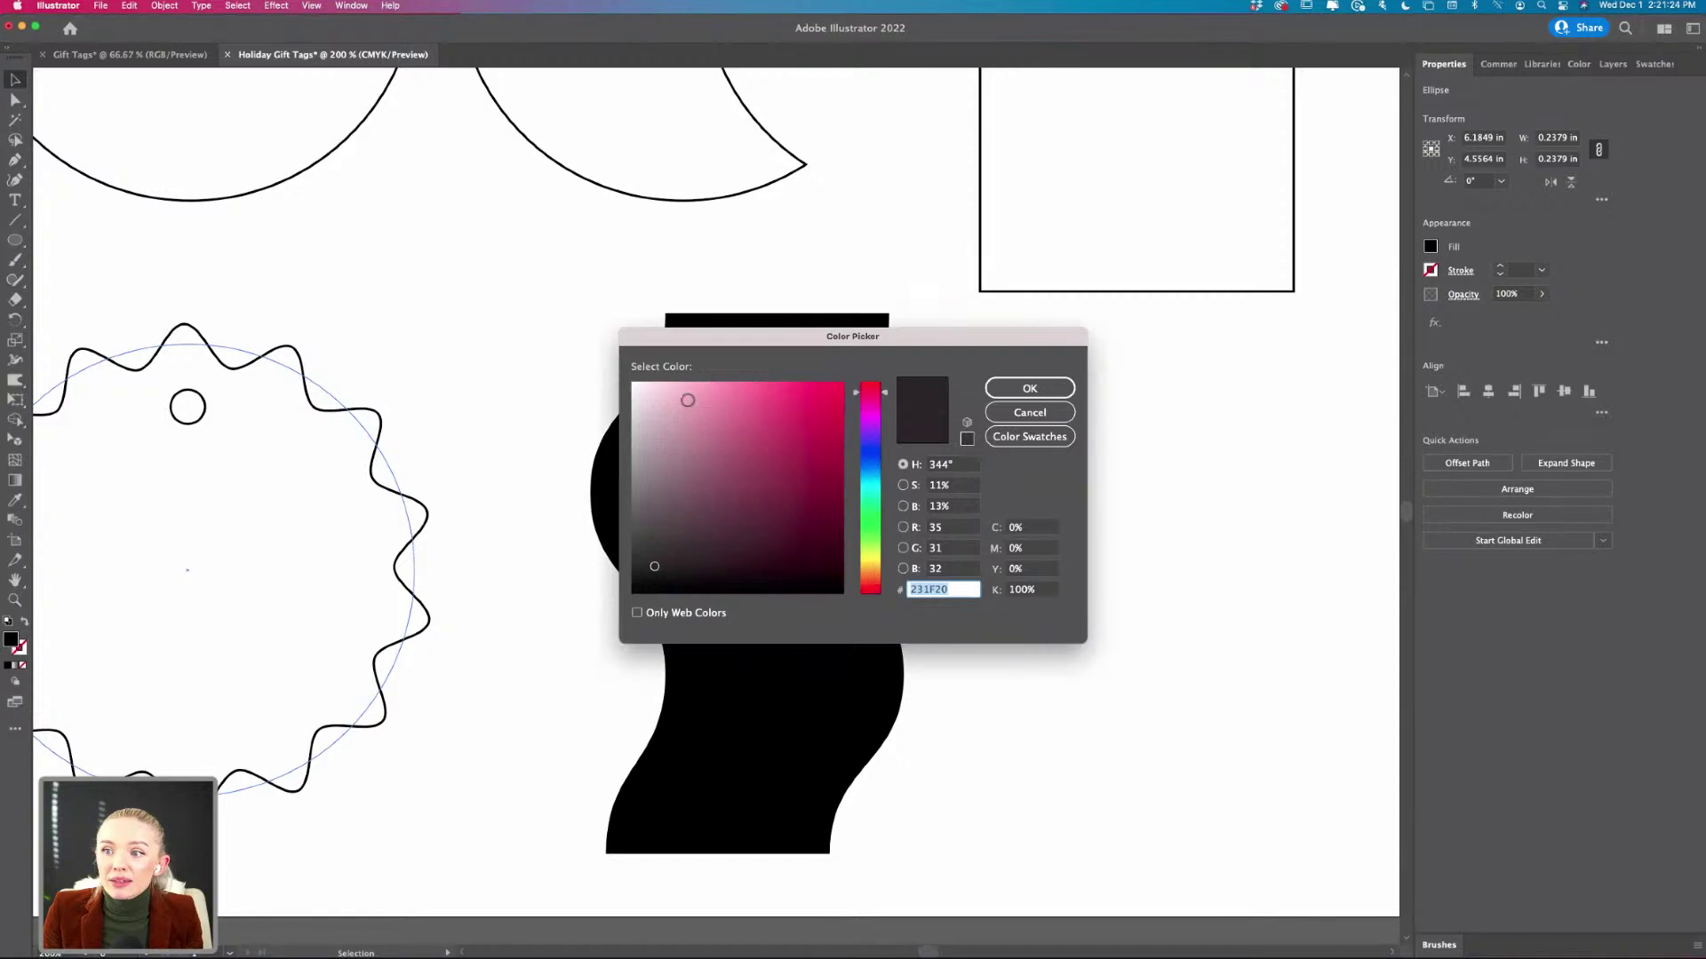
drag(687, 400, 633, 383)
click(1030, 388)
click(977, 415)
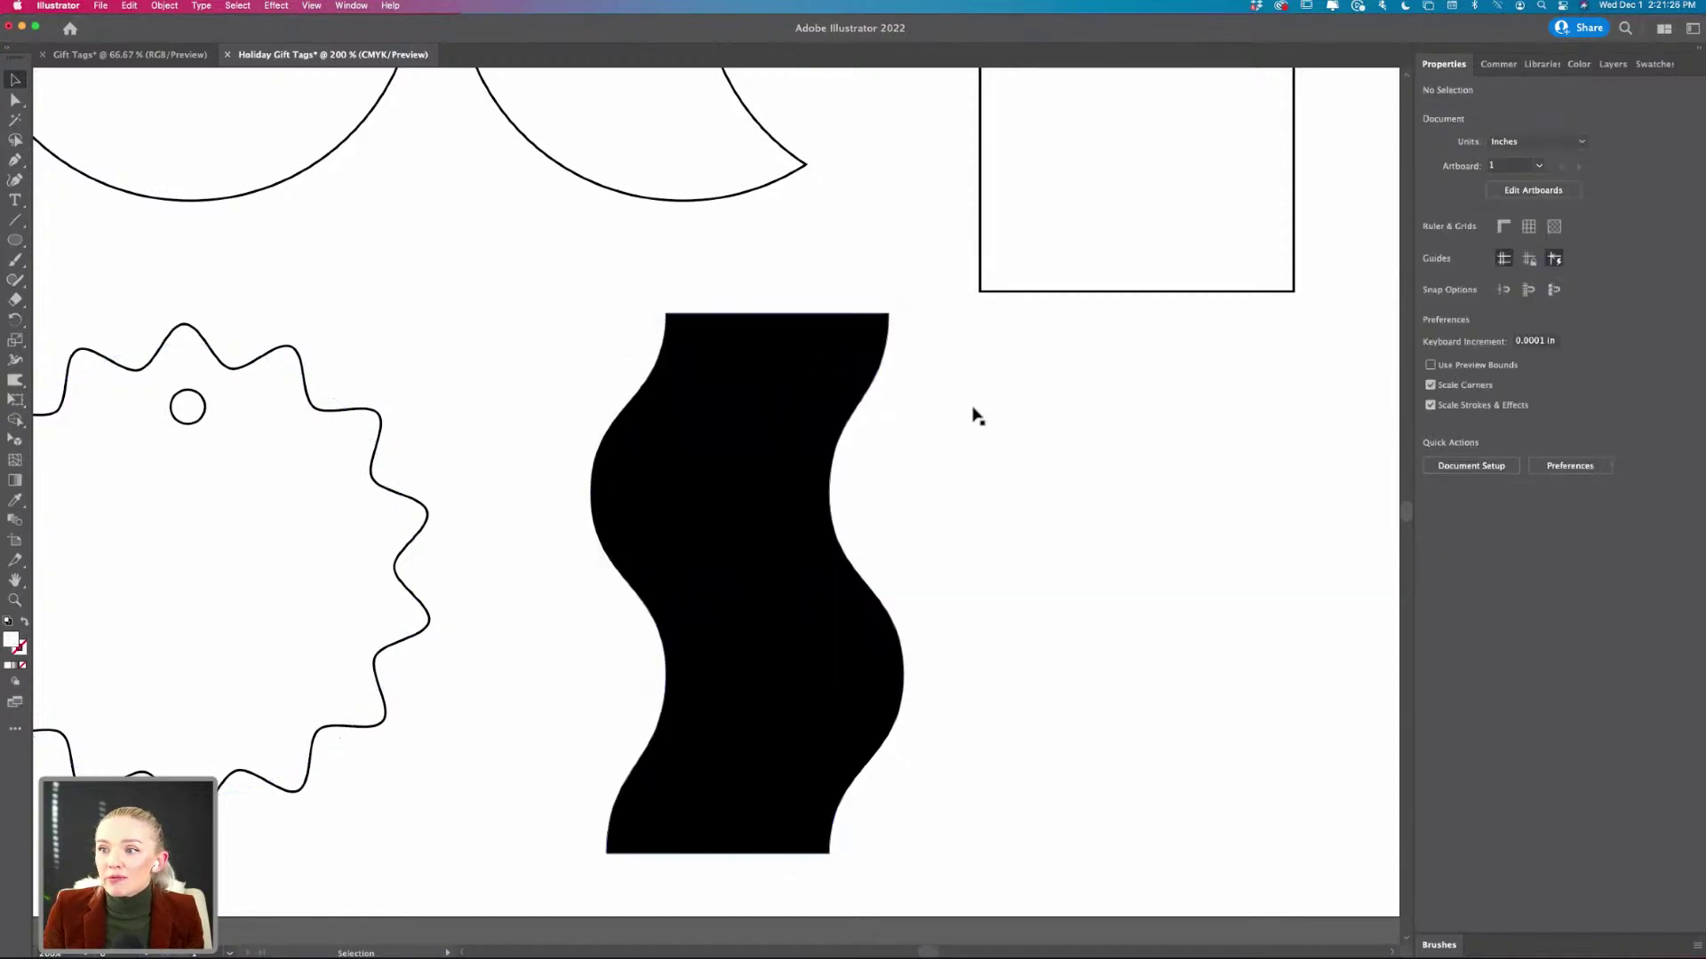
- Send the black wavy shape behind its white punch hole and deselect it
click(819, 368)
key(super+shift+b)
key(super+shift+bracketleft)
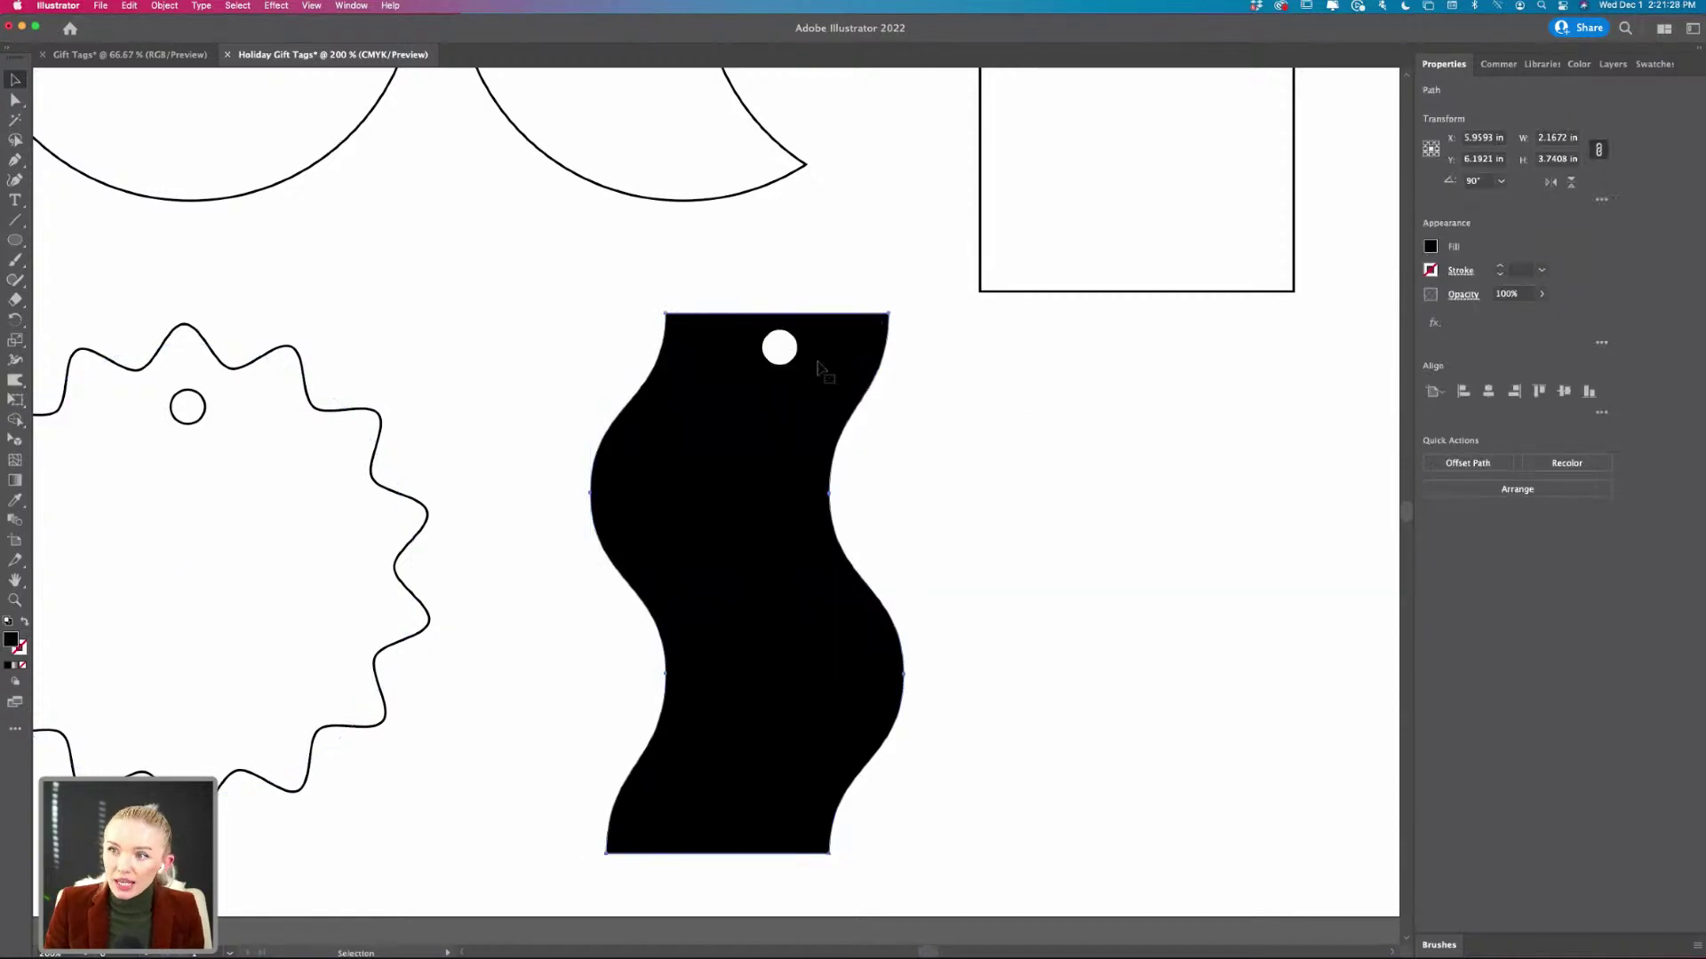
key(super+shift+b)
click(906, 453)
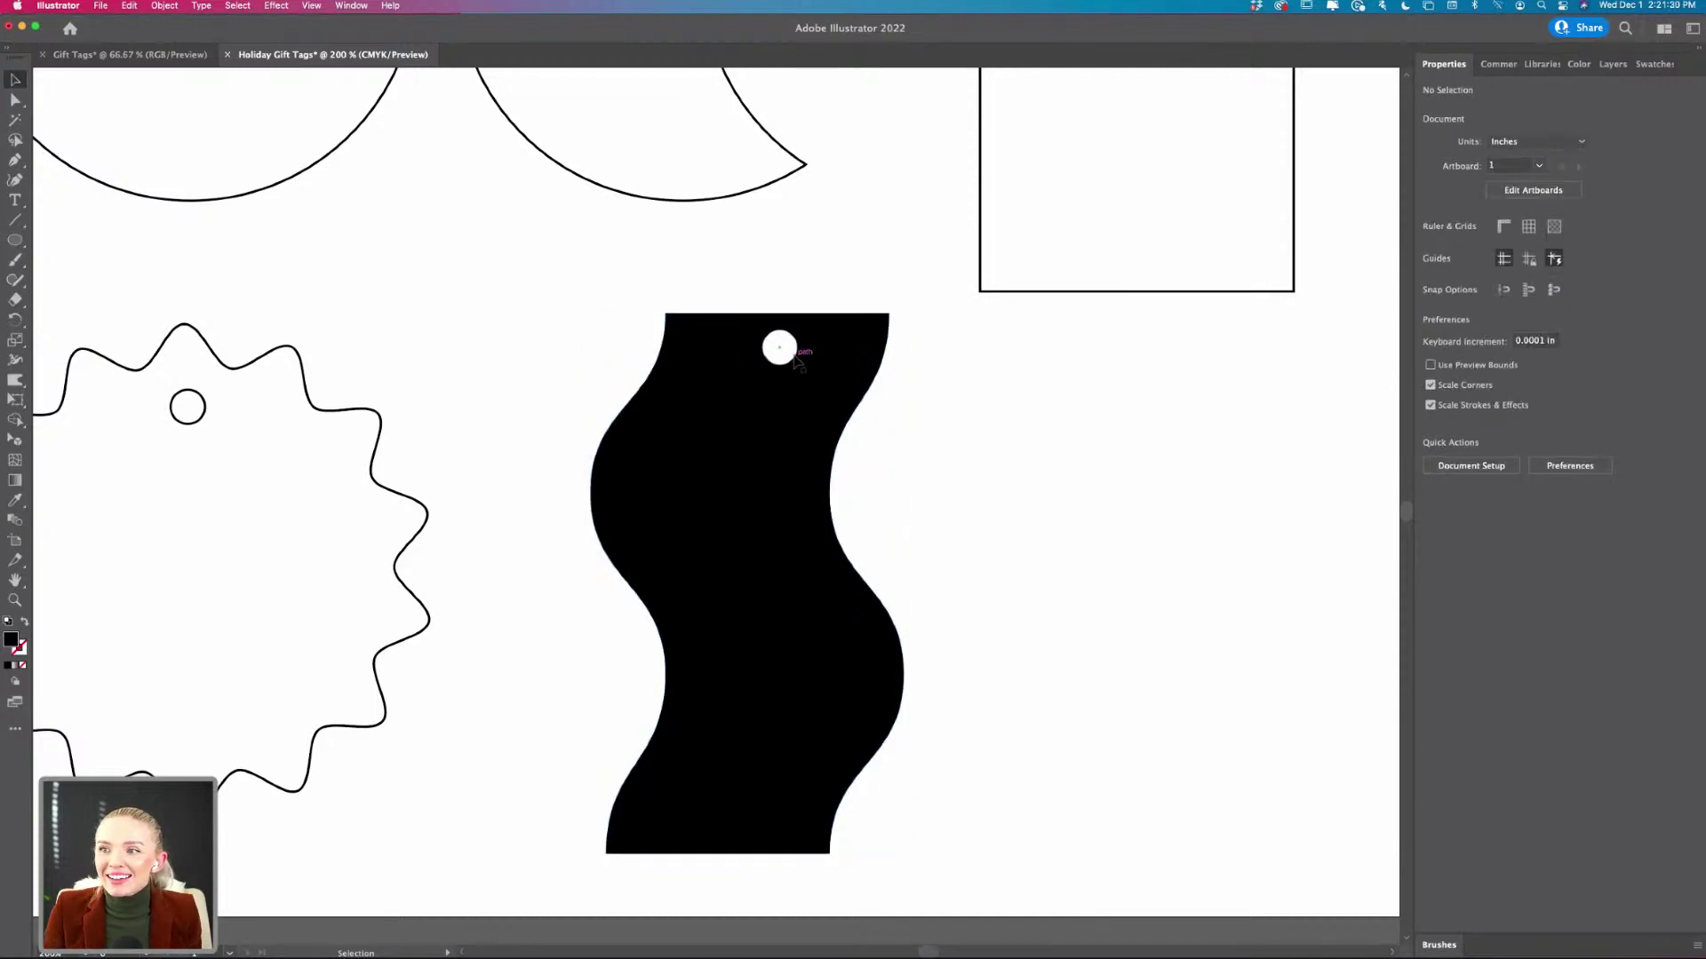
- Move the white punch hole slightly lower and toward the right edge of the wavy shape's upper end
mouse_move(794, 357)
mouse_down()
mouse_move(769, 375)
mouse_move(824, 384)
mouse_up()
shift+click(875, 709)
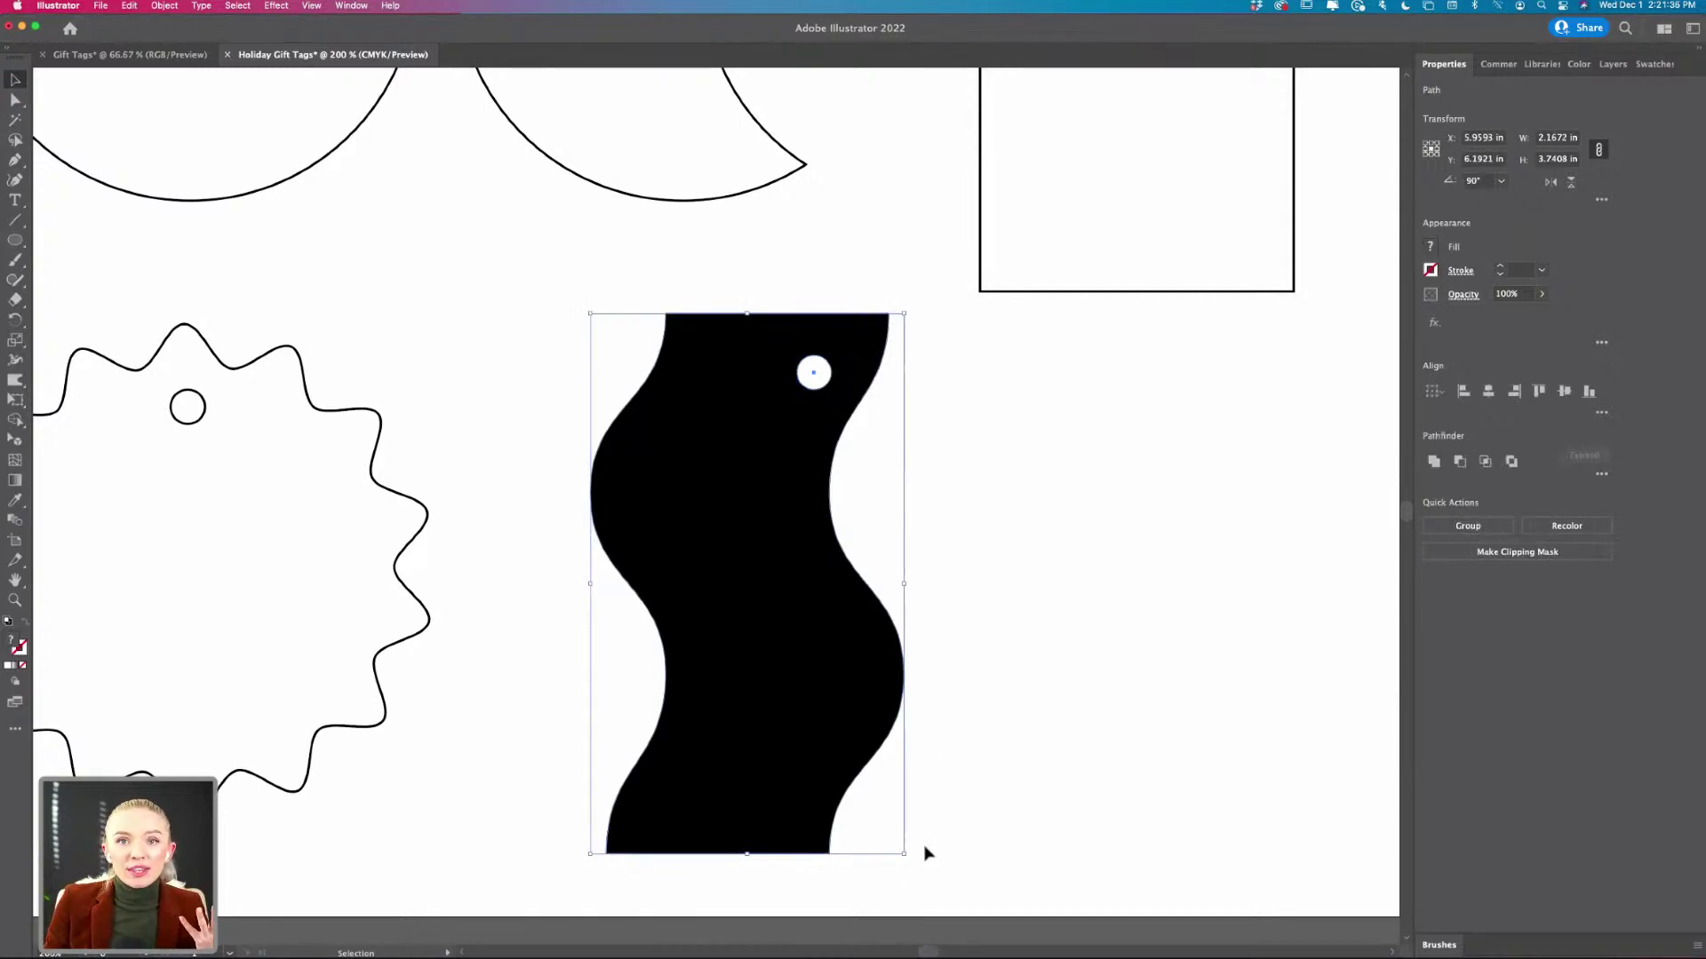
click(867, 423)
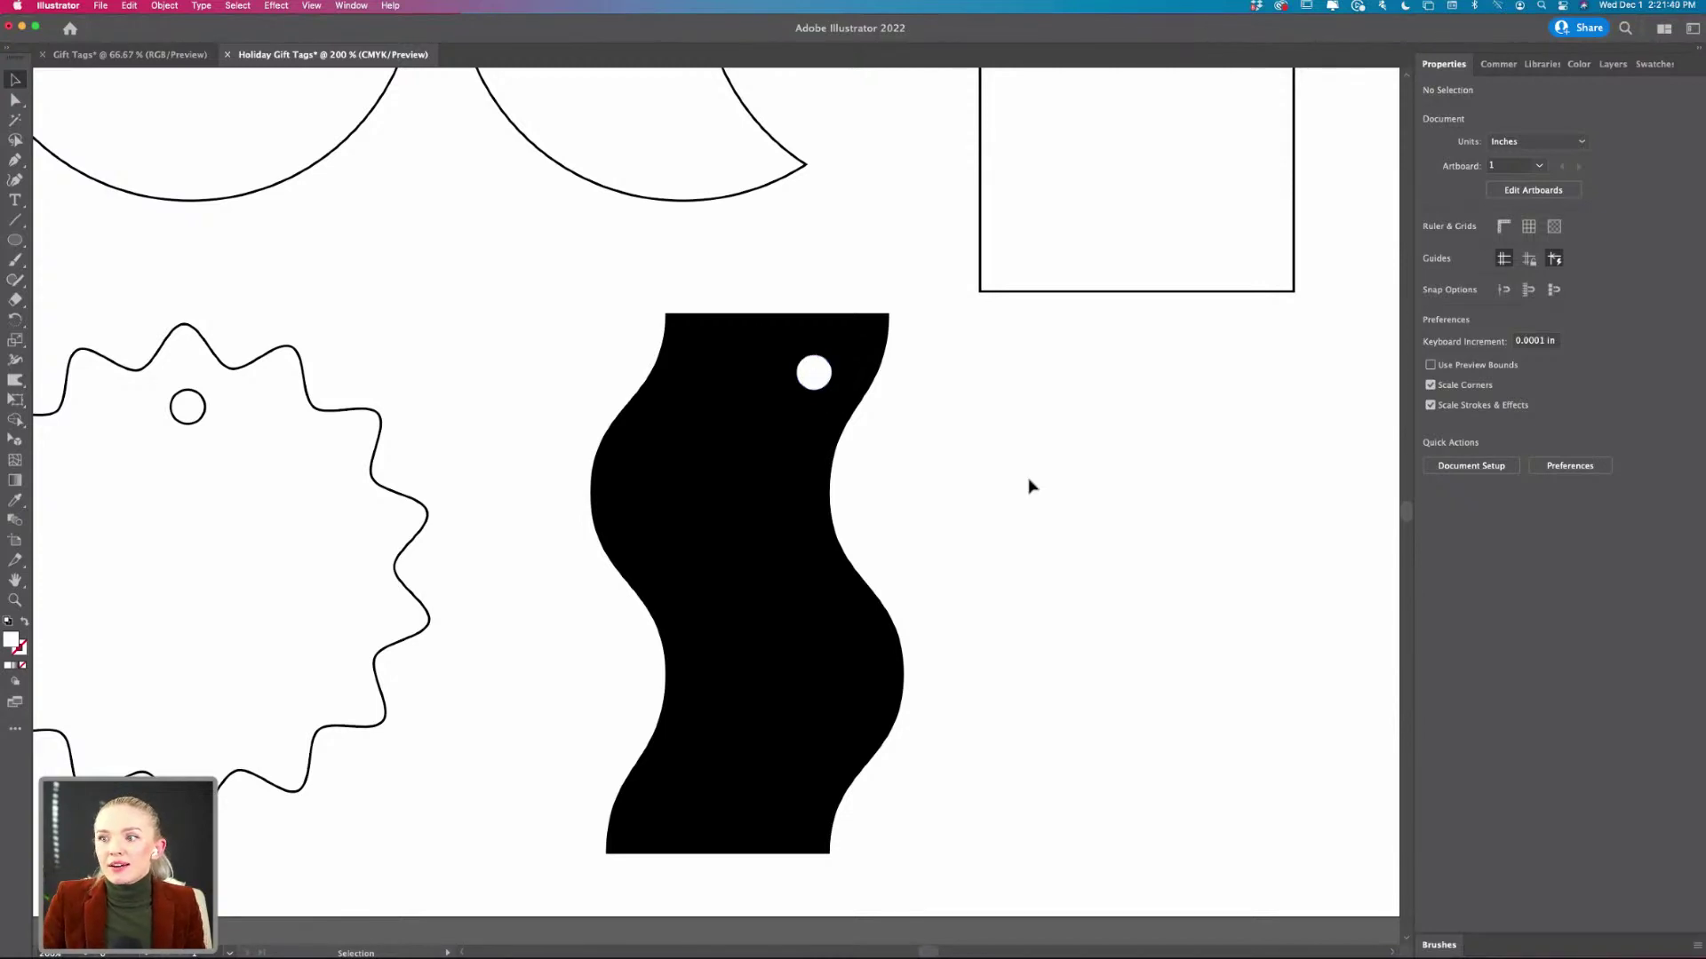
mouse_move(819, 381)
mouse_down()
mouse_move(769, 378)
mouse_move(821, 374)
mouse_up()
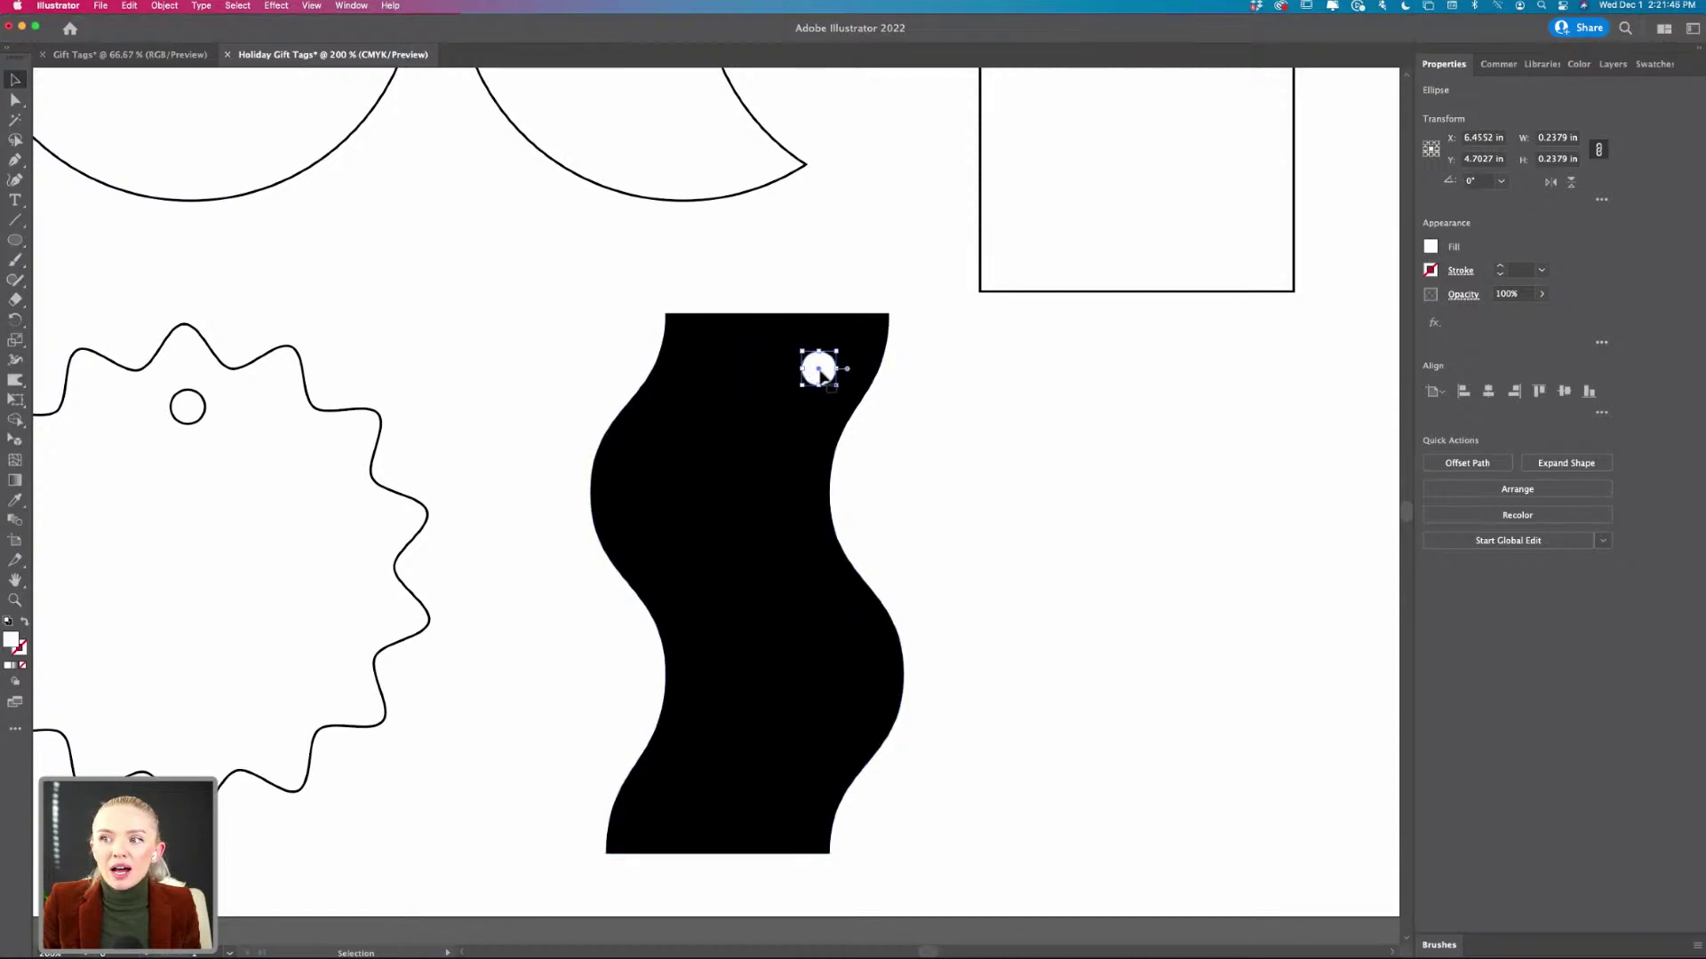
- Try tilting the wavy shape together with its punch hole slightly counterclockwise, and deselect them
mouse_move(975, 370)
mouse_down()
mouse_move(879, 421)
mouse_move(918, 840)
mouse_move(1005, 799)
mouse_move(978, 791)
mouse_up()
click(1028, 777)
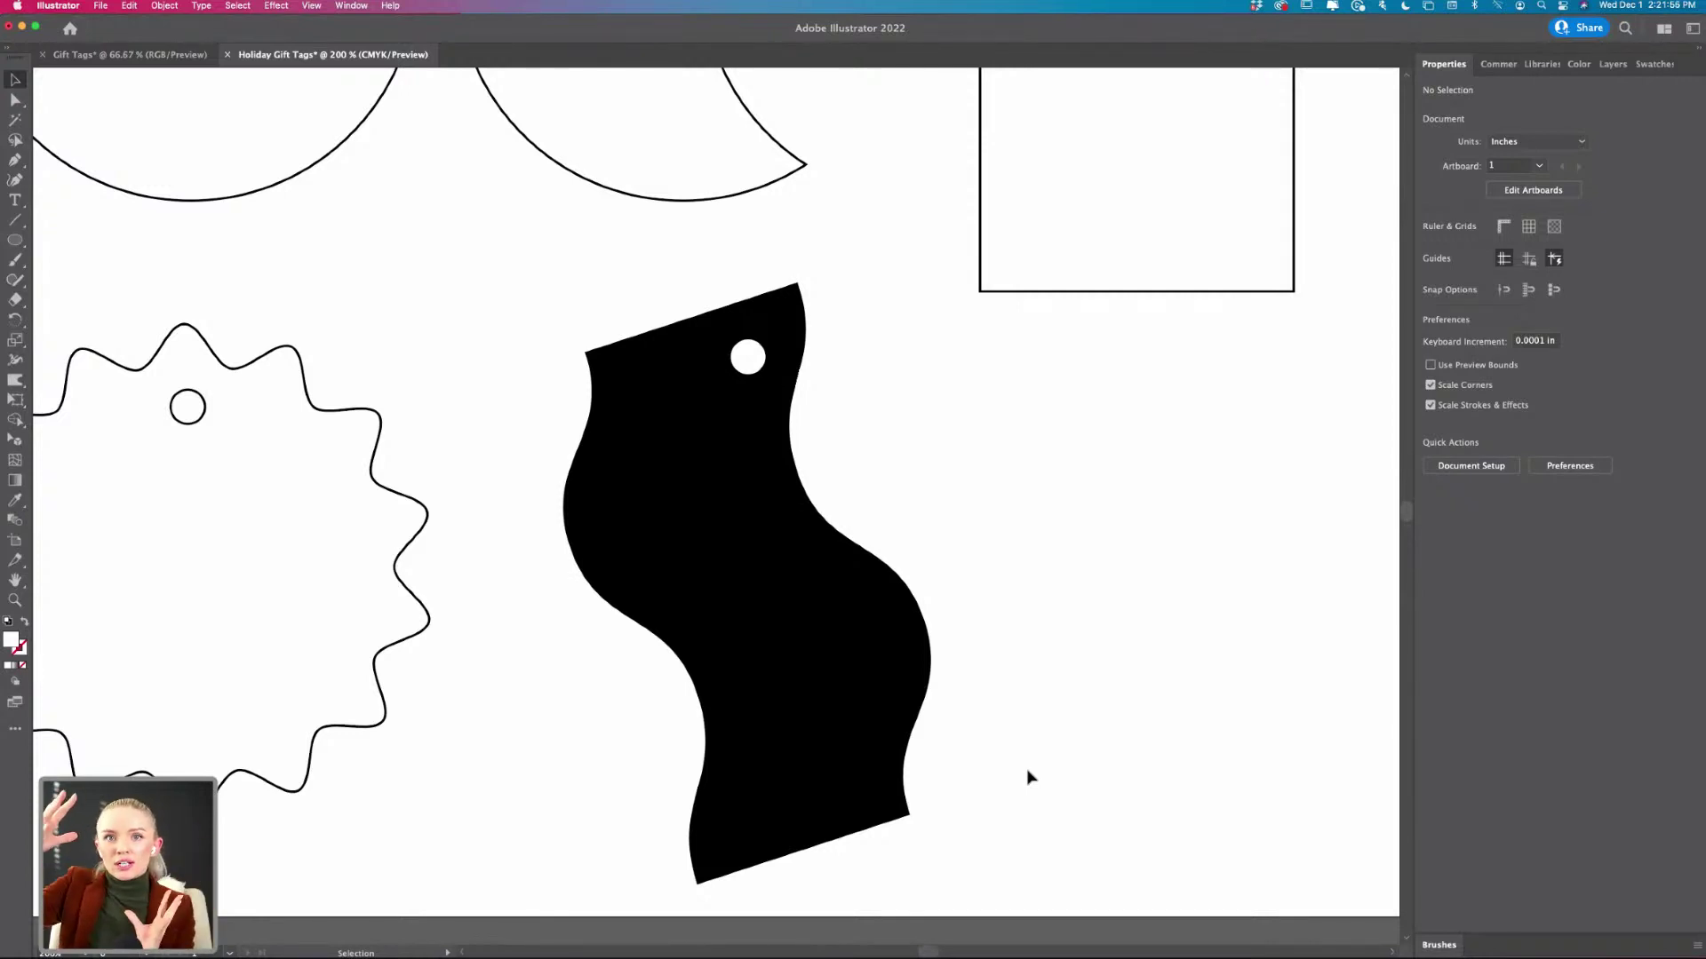
- Try moving the round-topped tag and its punch hole up and to the left, then deselect them
scroll(1029, 777, up, 3)
scroll(1029, 777, right, 3)
scroll(1029, 777, down, 5)
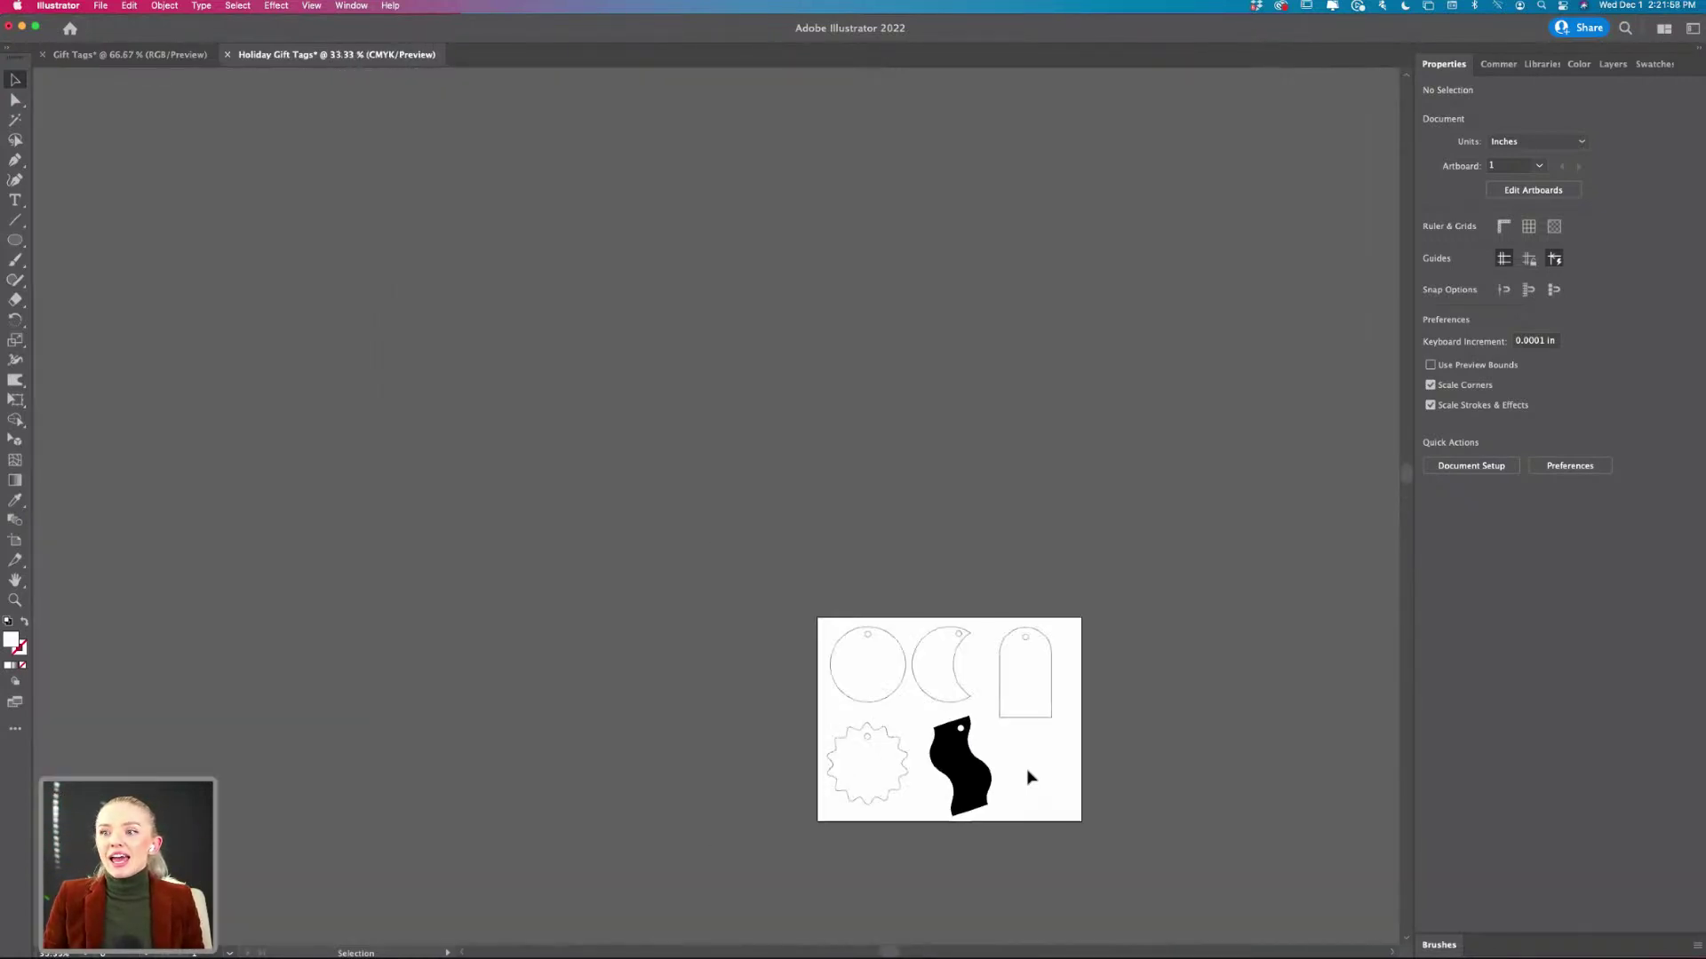
scroll(1029, 778, up, 4)
scroll(1029, 777, up, 5)
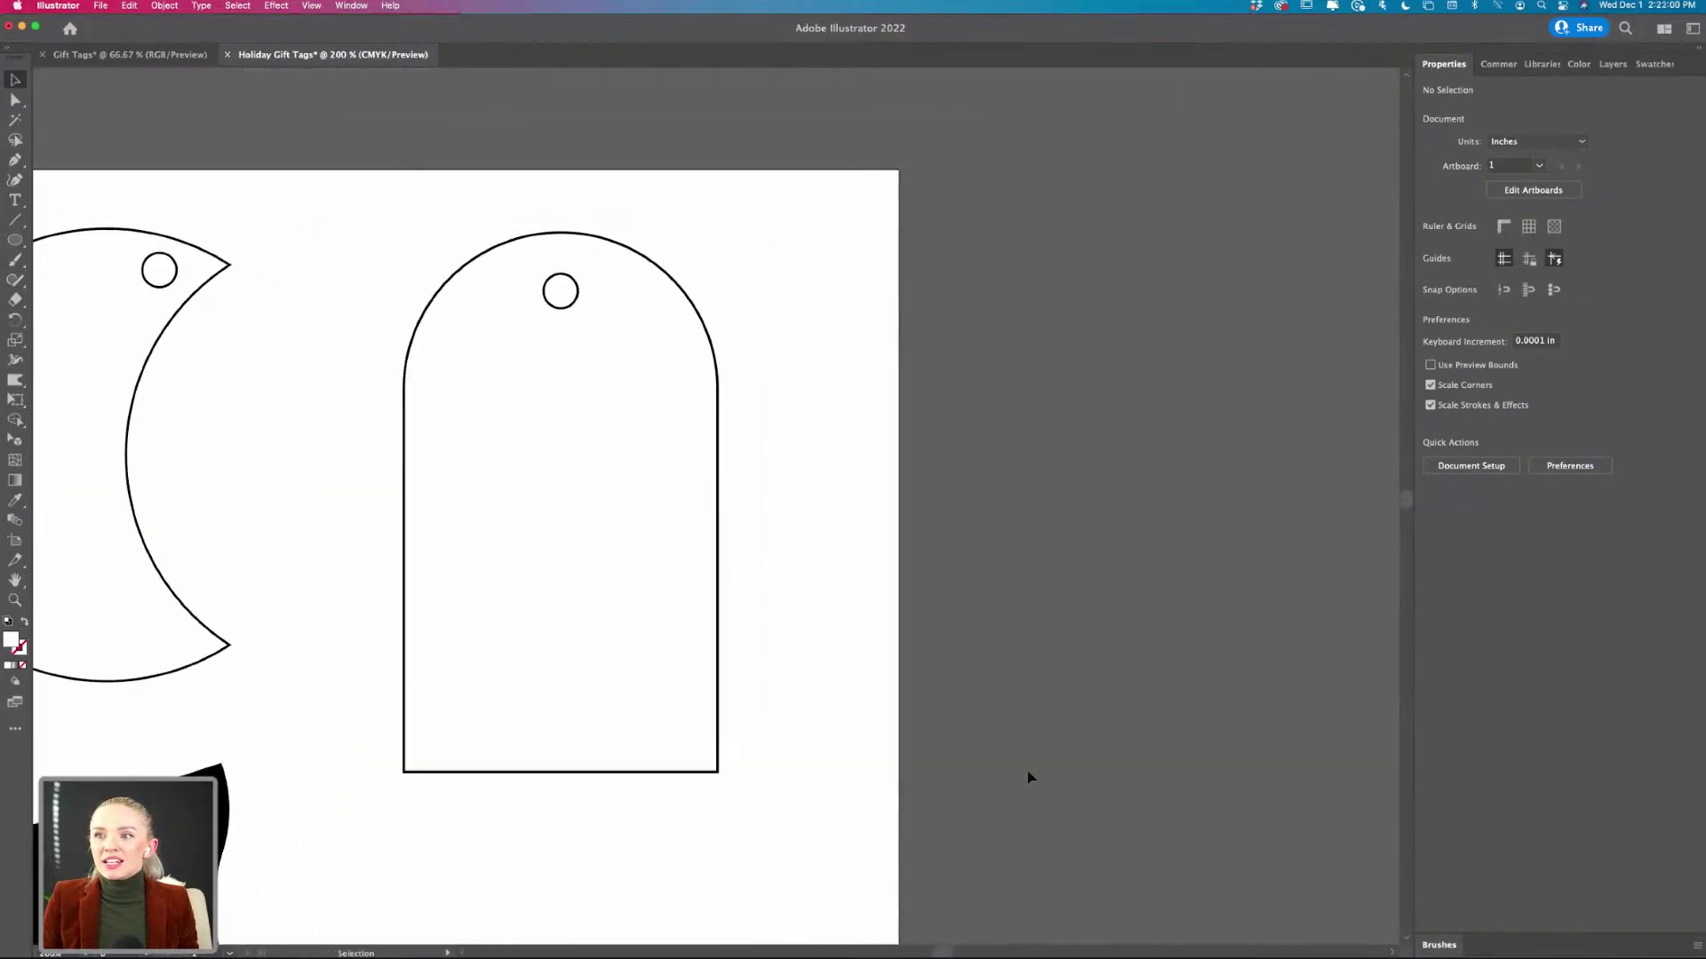
click(524, 358)
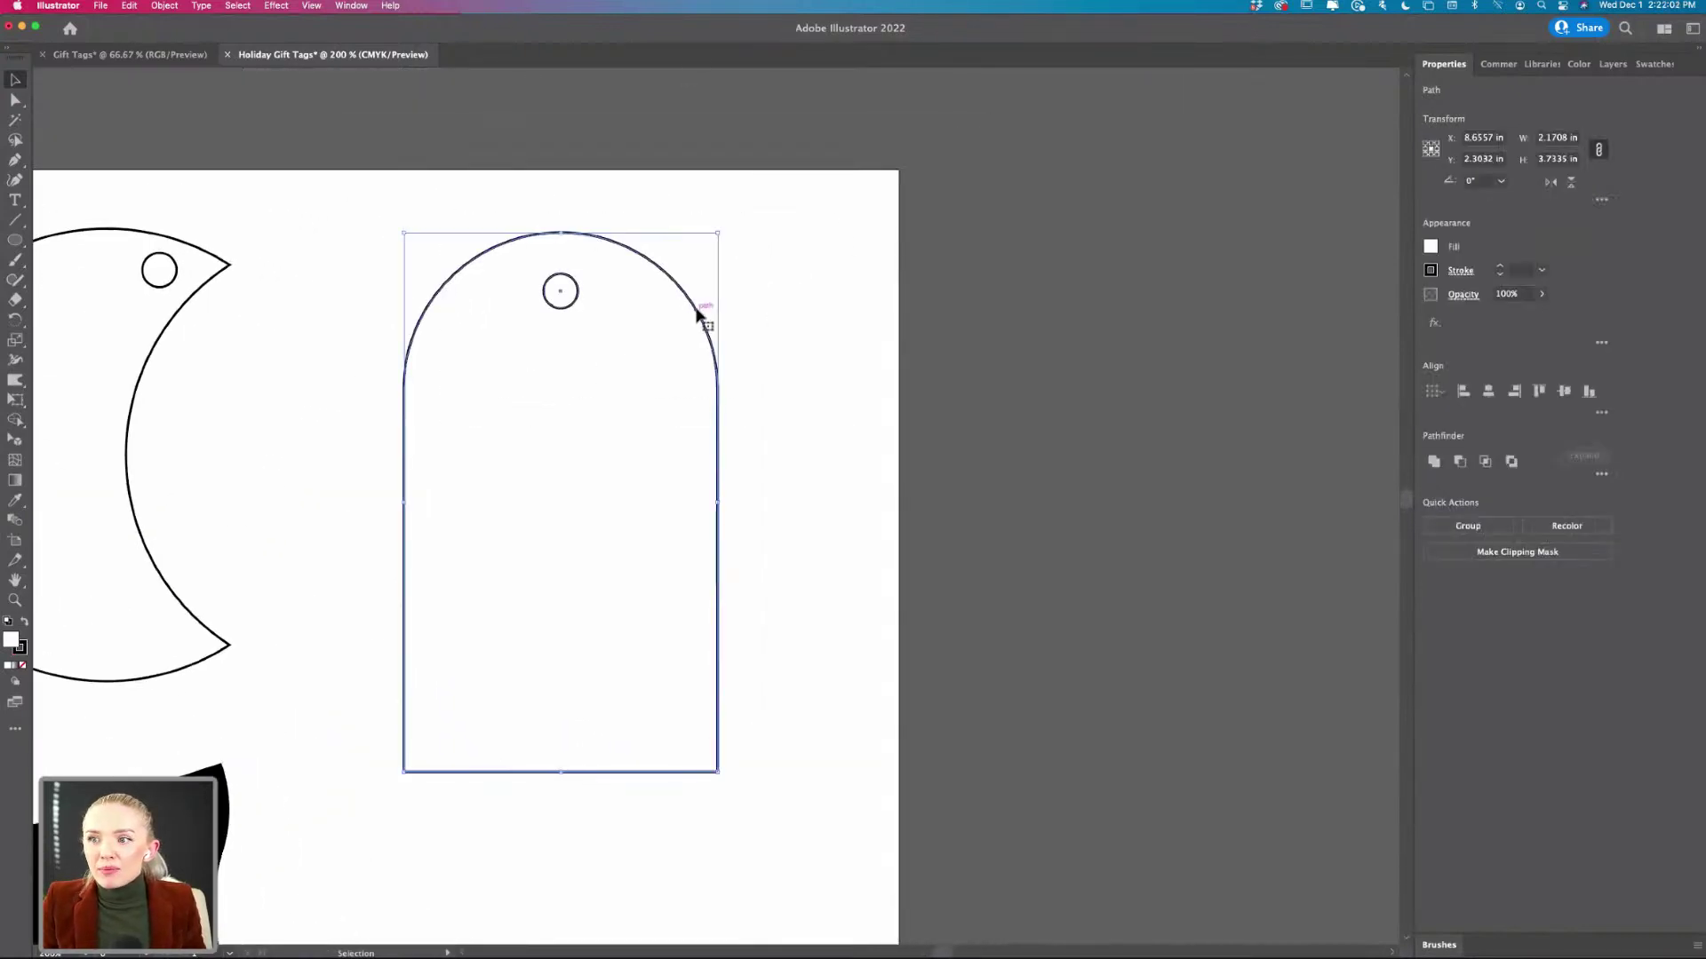
drag(697, 316, 575, 286)
click(668, 373)
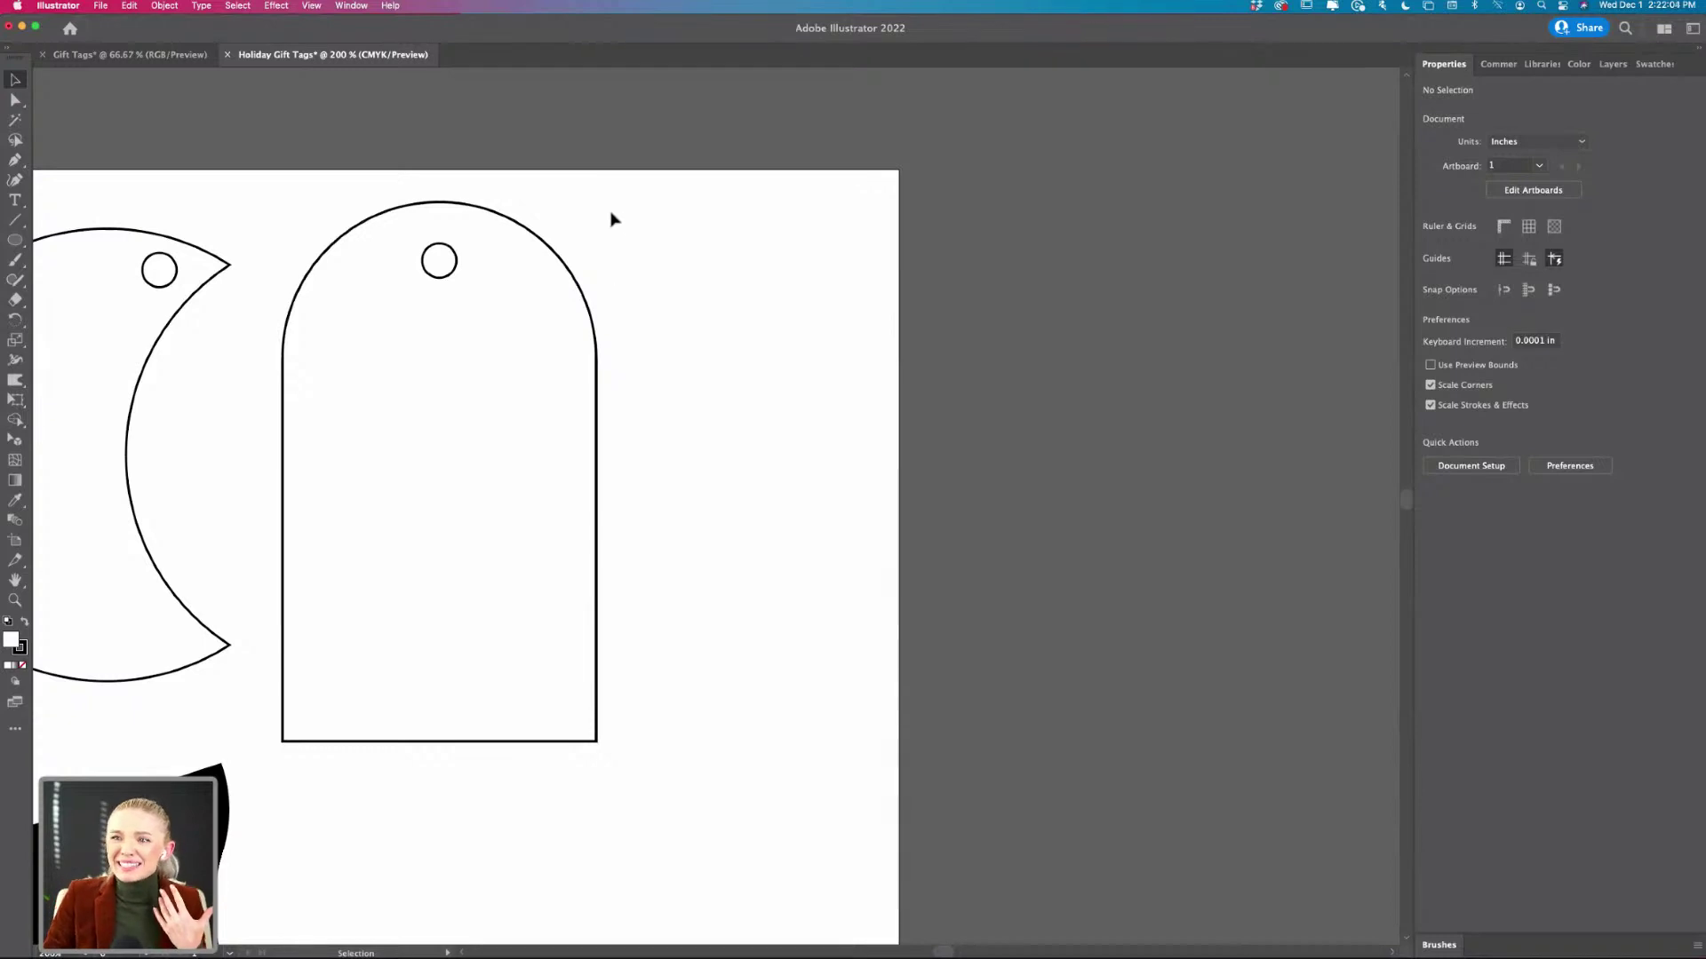
- Try a copy of the round-topped tag to its right, rotated so the square end points up with the hole in it
click(545, 267)
drag(439, 260, 755, 199)
click(788, 772)
shift+click(685, 742)
click(845, 199)
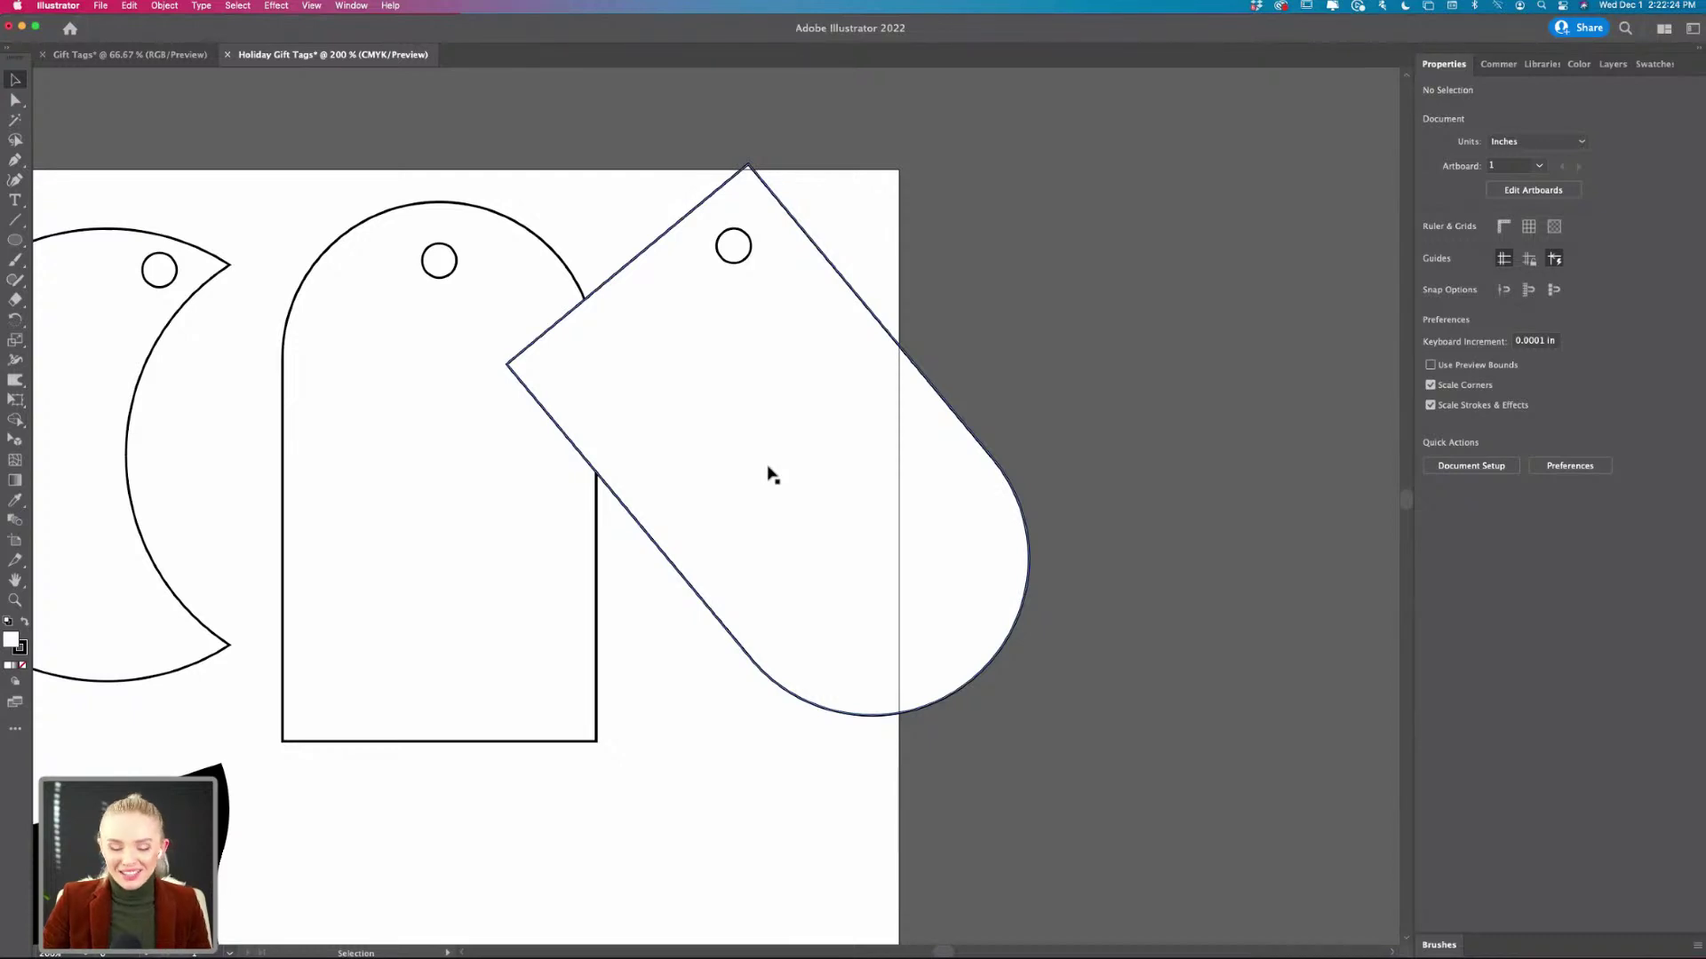
- Undo the rotated copy, the round-topped tag's move and the wavy tag's tilt, and clear the selection
key(super+z)
key(super+z)
key(super+z)
key(super+z)
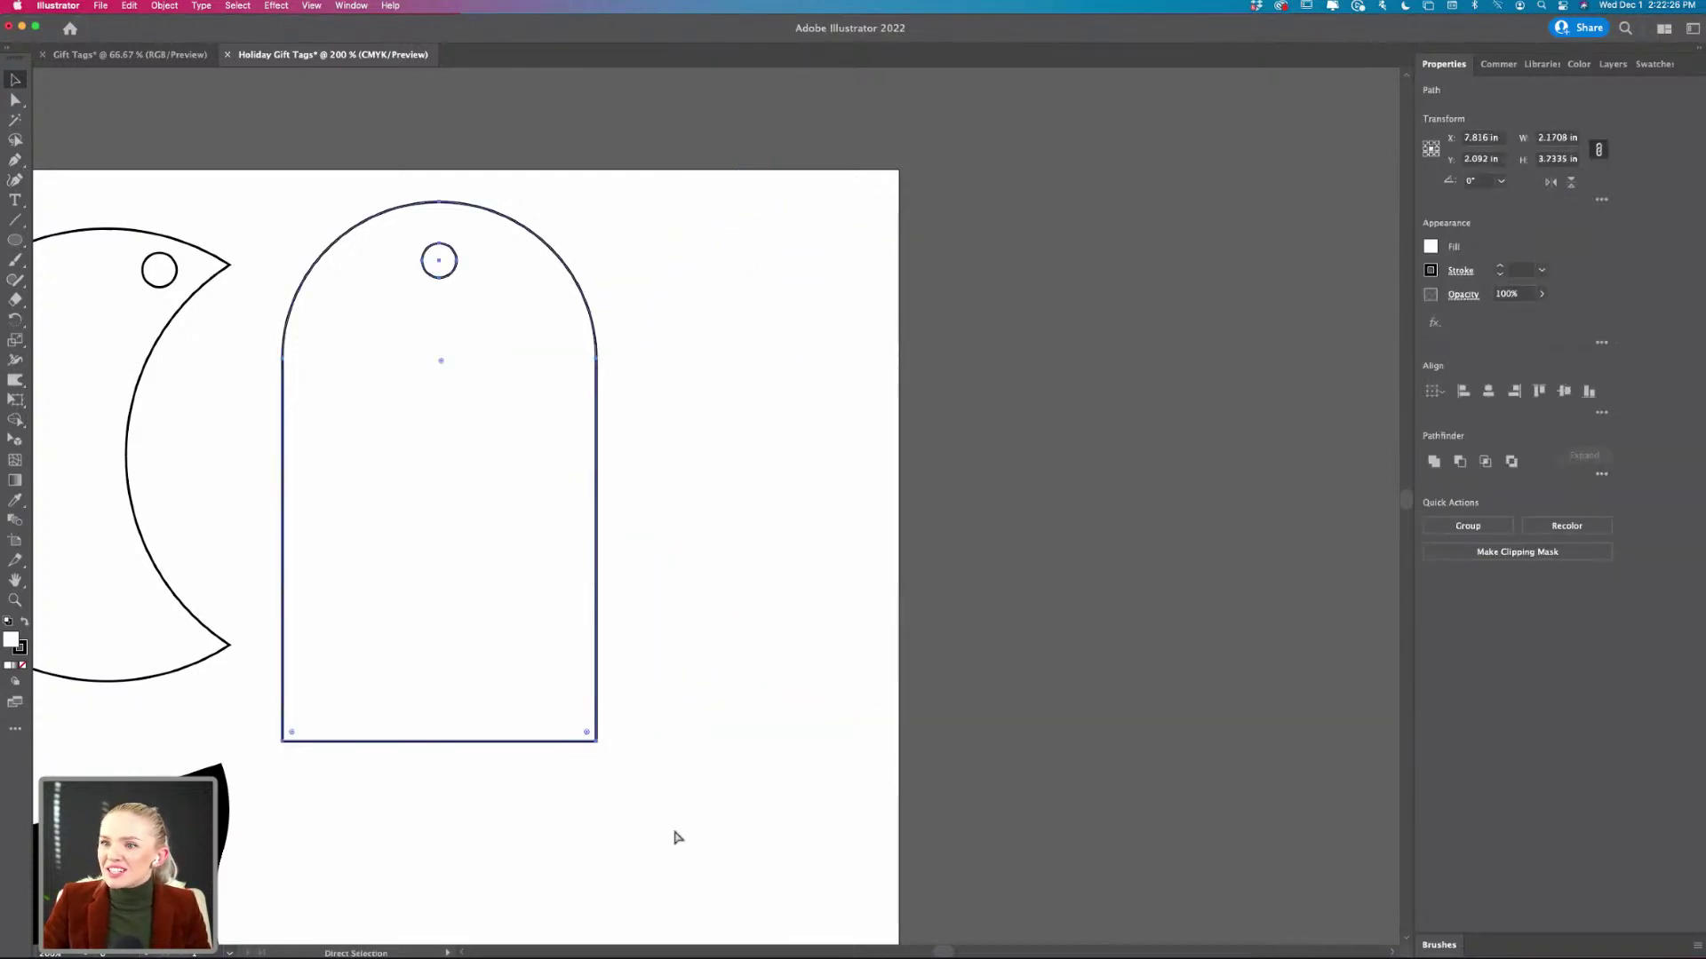
key(super+z)
key(super+z)
key(super+z)
scroll(678, 842, down, 5)
scroll(678, 843, left, 2)
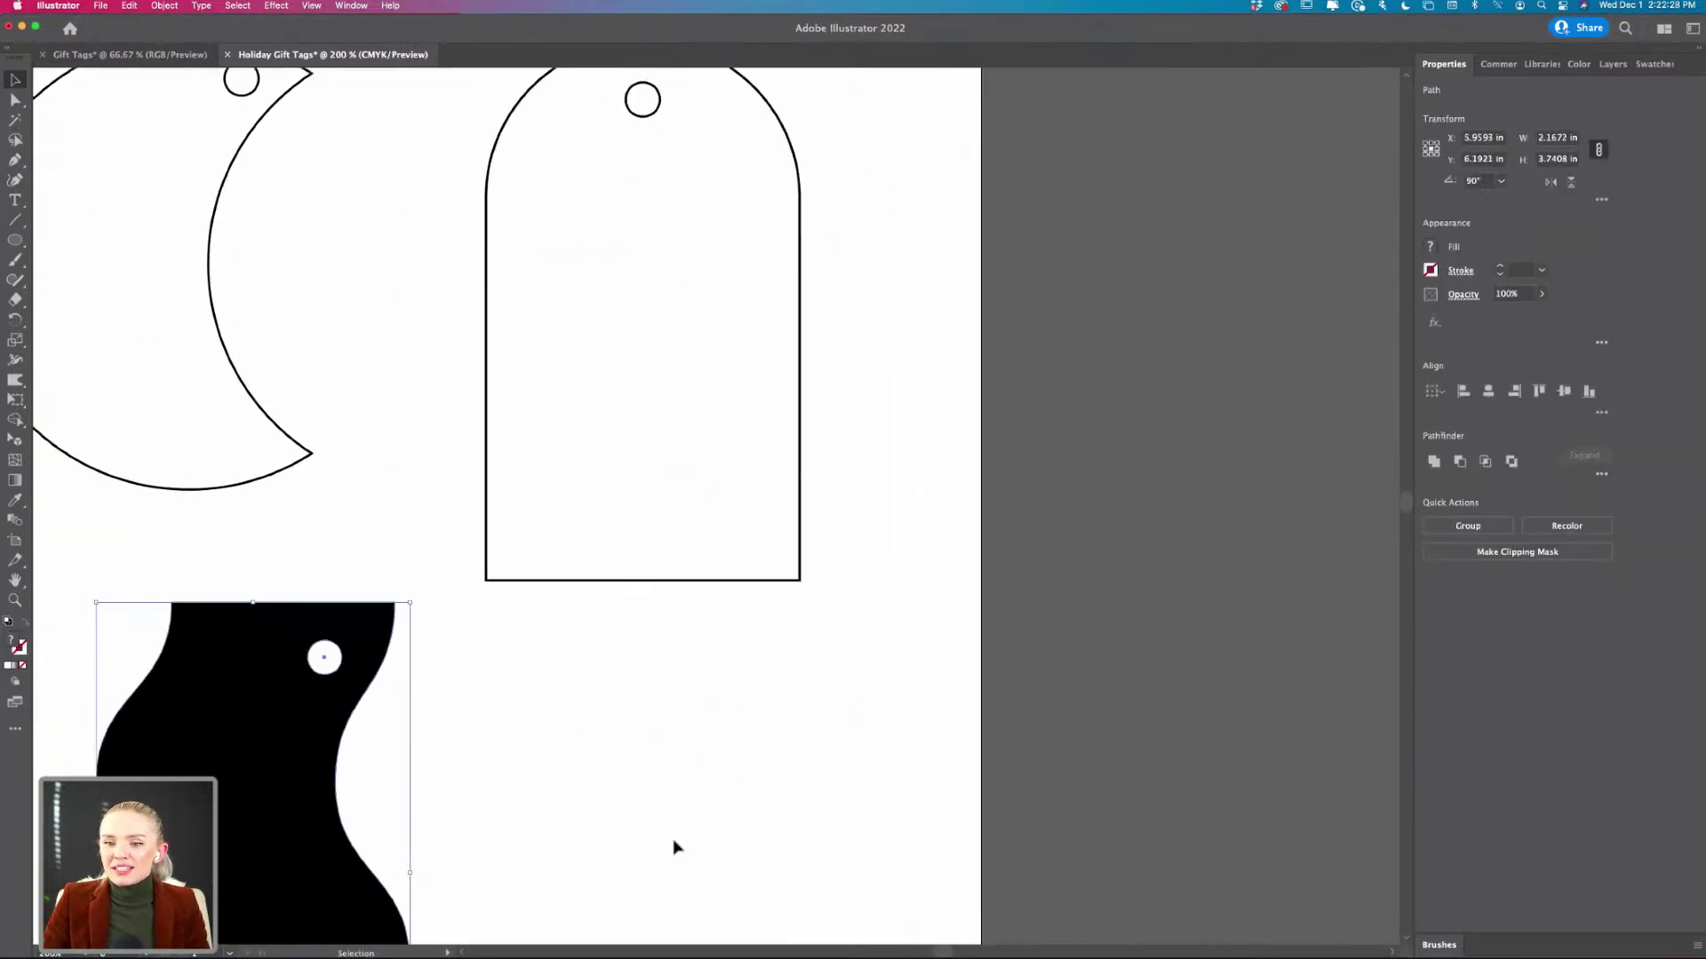
scroll(678, 842, down, 3)
scroll(674, 845, down, 5)
scroll(556, 751, up, 4)
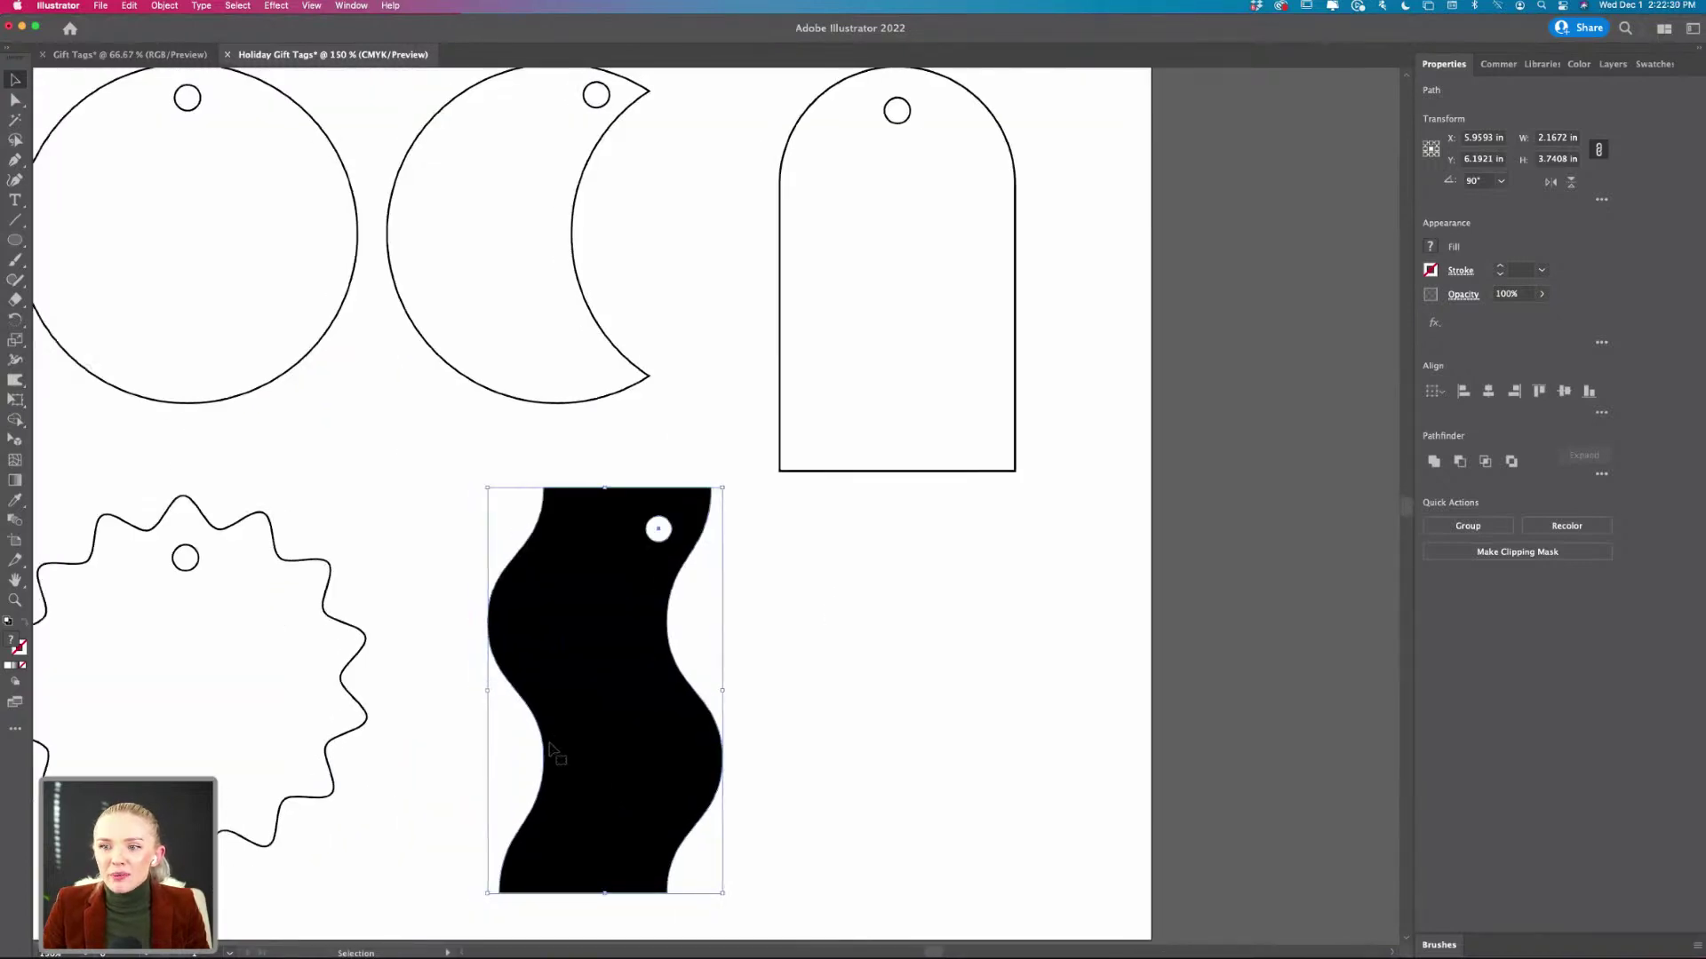
scroll(551, 750, left, 3)
scroll(551, 750, up, 1)
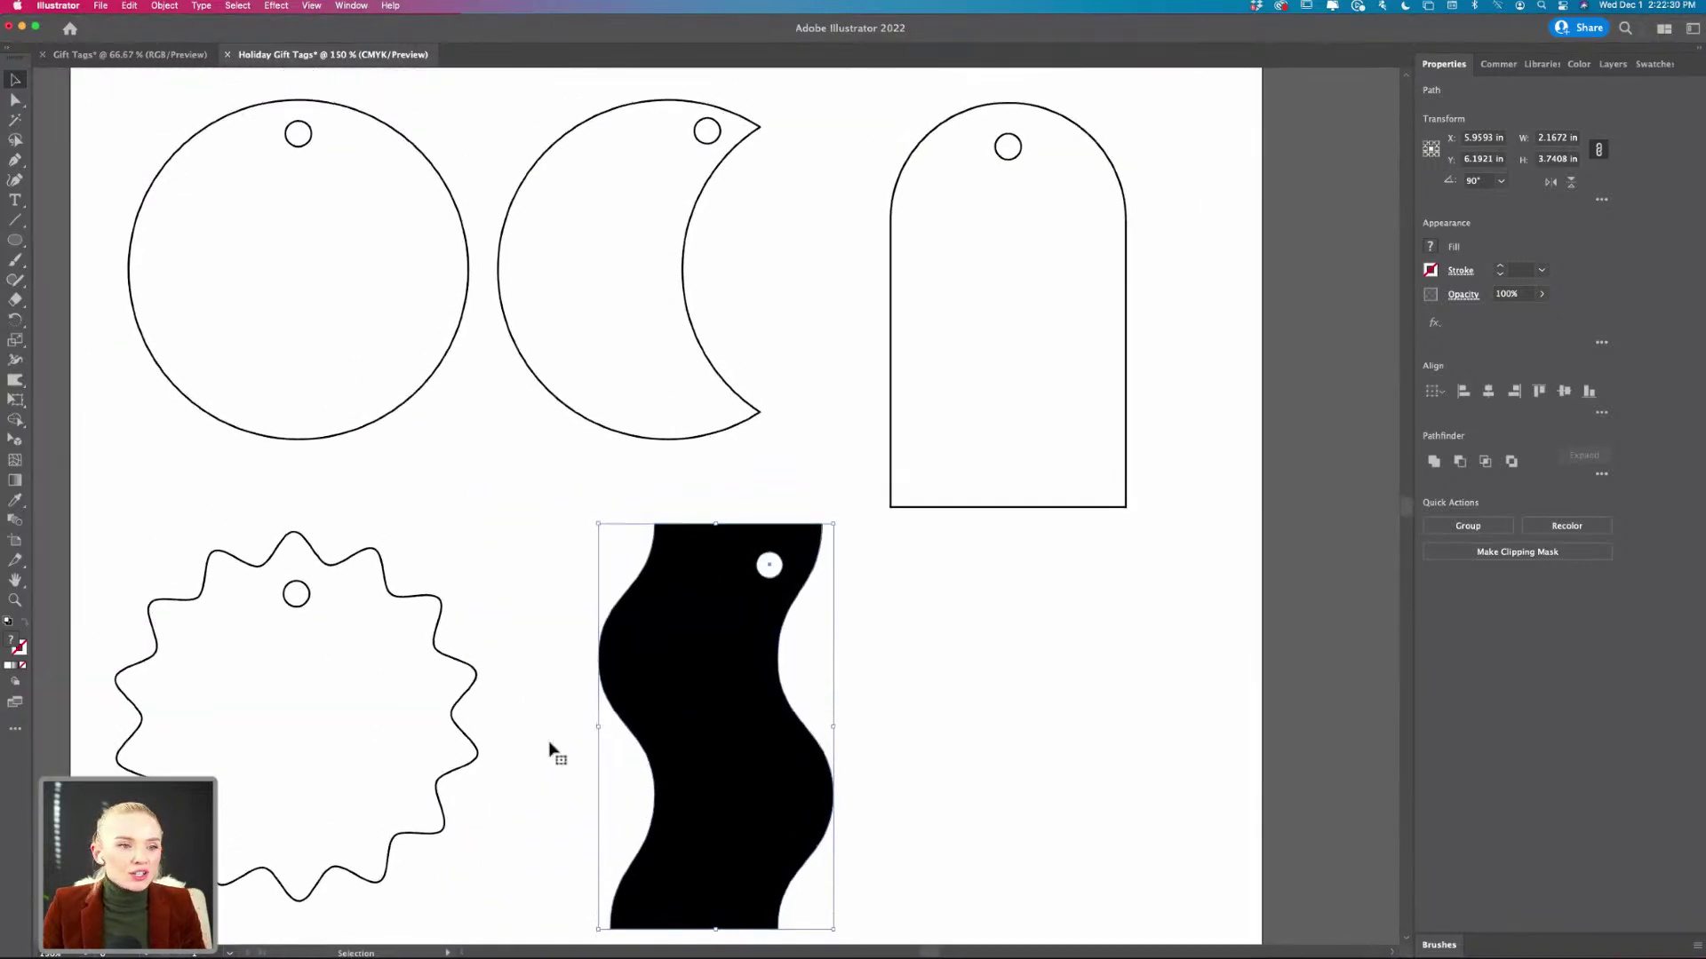
scroll(908, 706, down, 2)
click(908, 706)
- Move the wavy tag's punch hole left to about X 6.04 in, near the middle of the upper end, and deselect it
scroll(908, 707, left, 1)
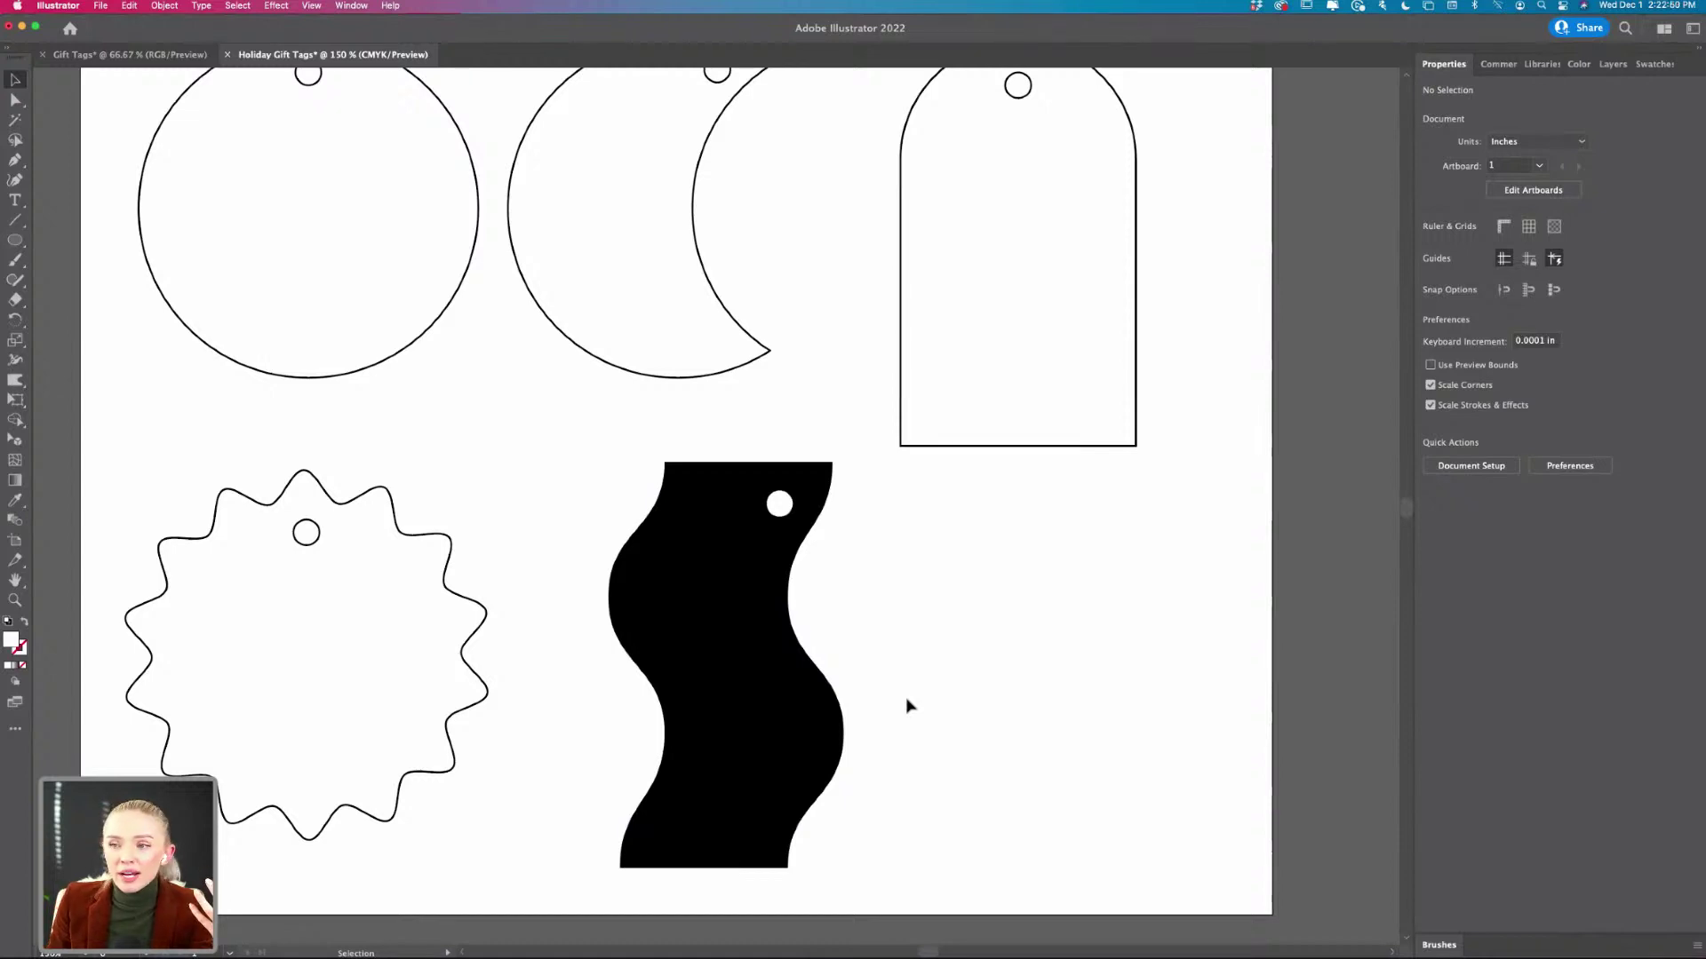
scroll(908, 706, up, 2)
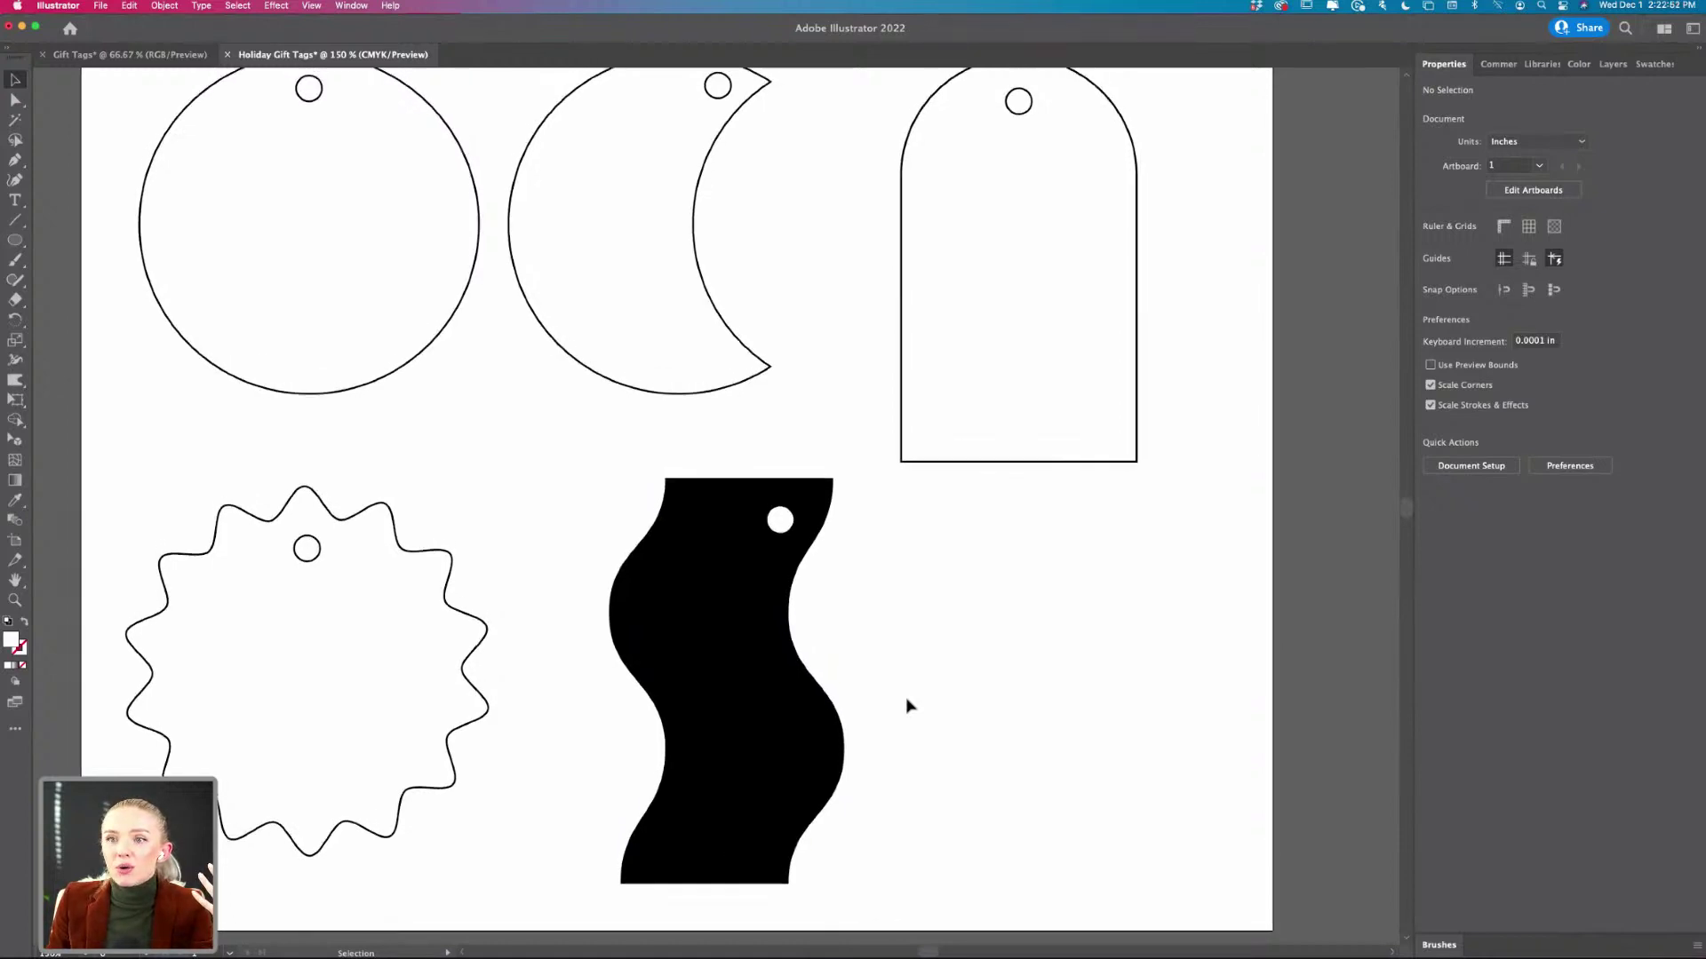
scroll(908, 707, down, 1)
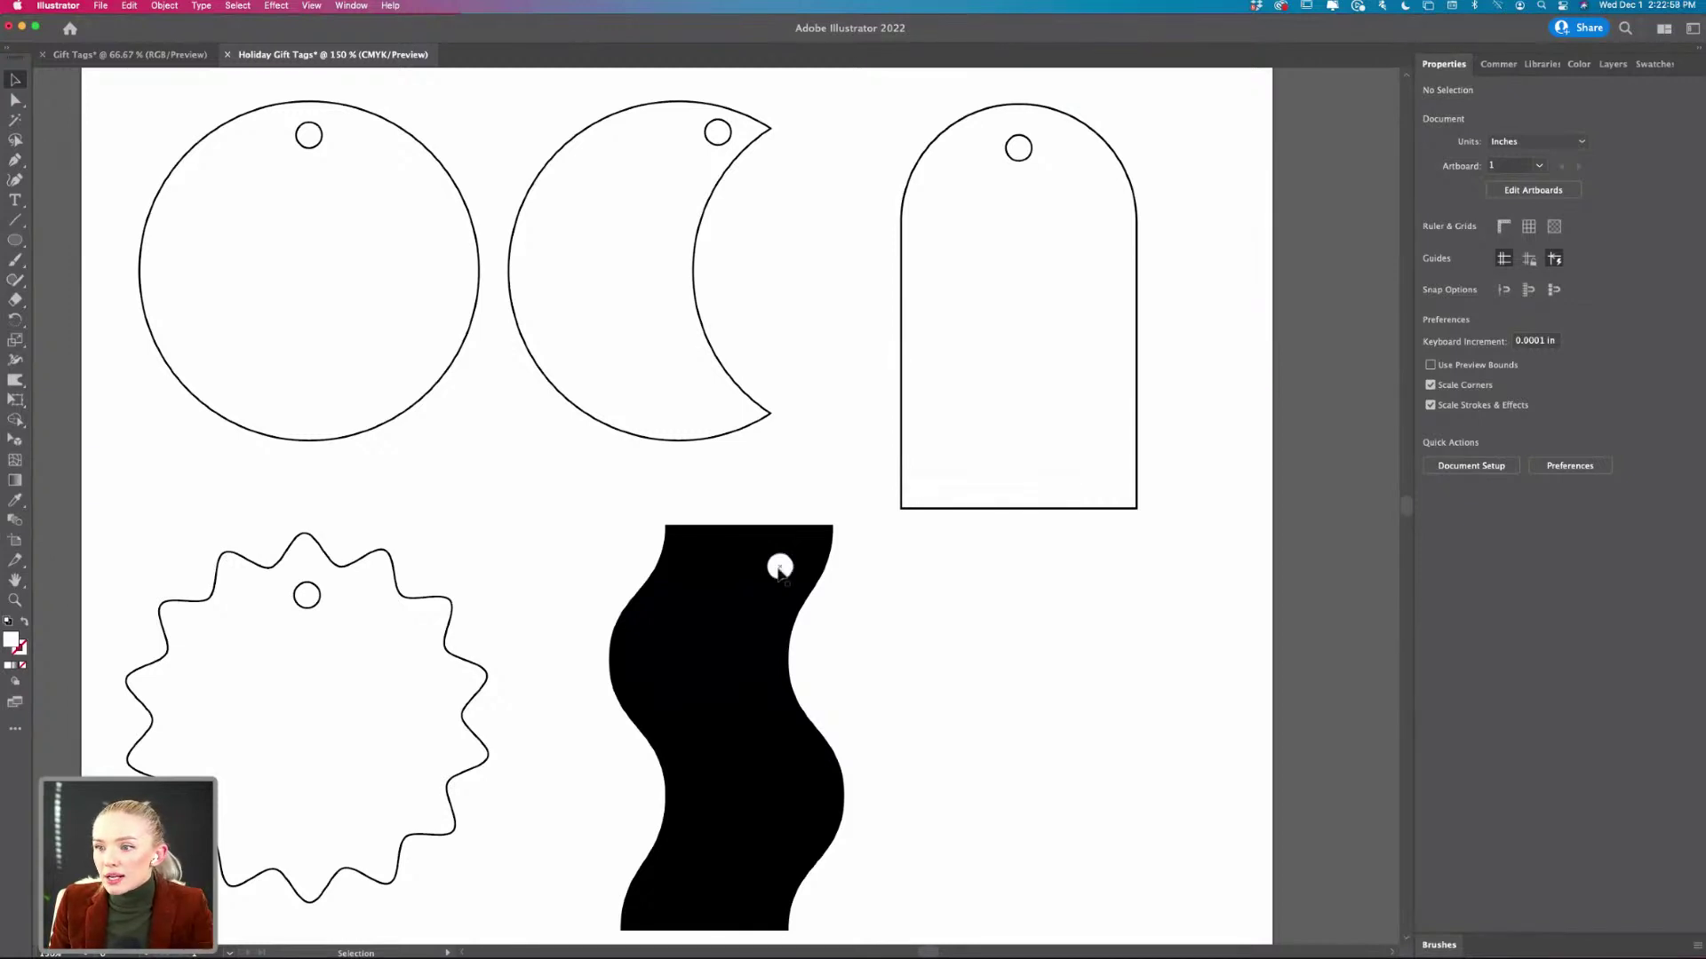
drag(781, 570, 735, 575)
click(876, 616)
click(921, 663)
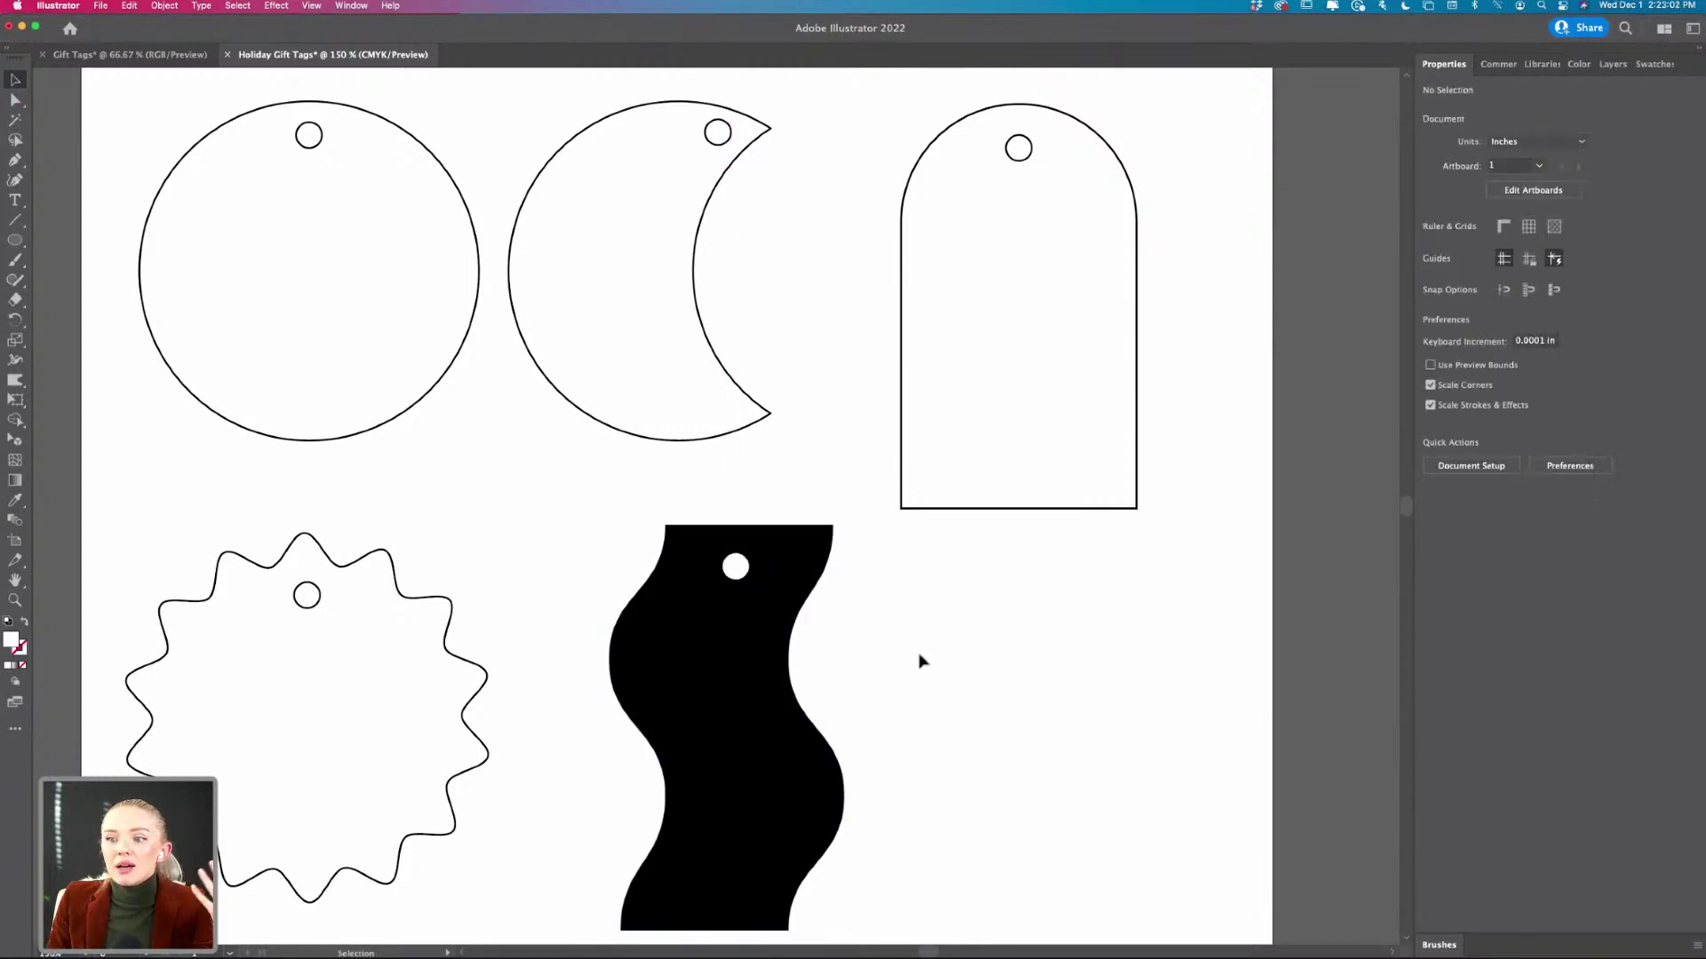
- Check the width and height of the wavy tag's white punch hole up close, and deselect it
scroll(922, 663, down, 3)
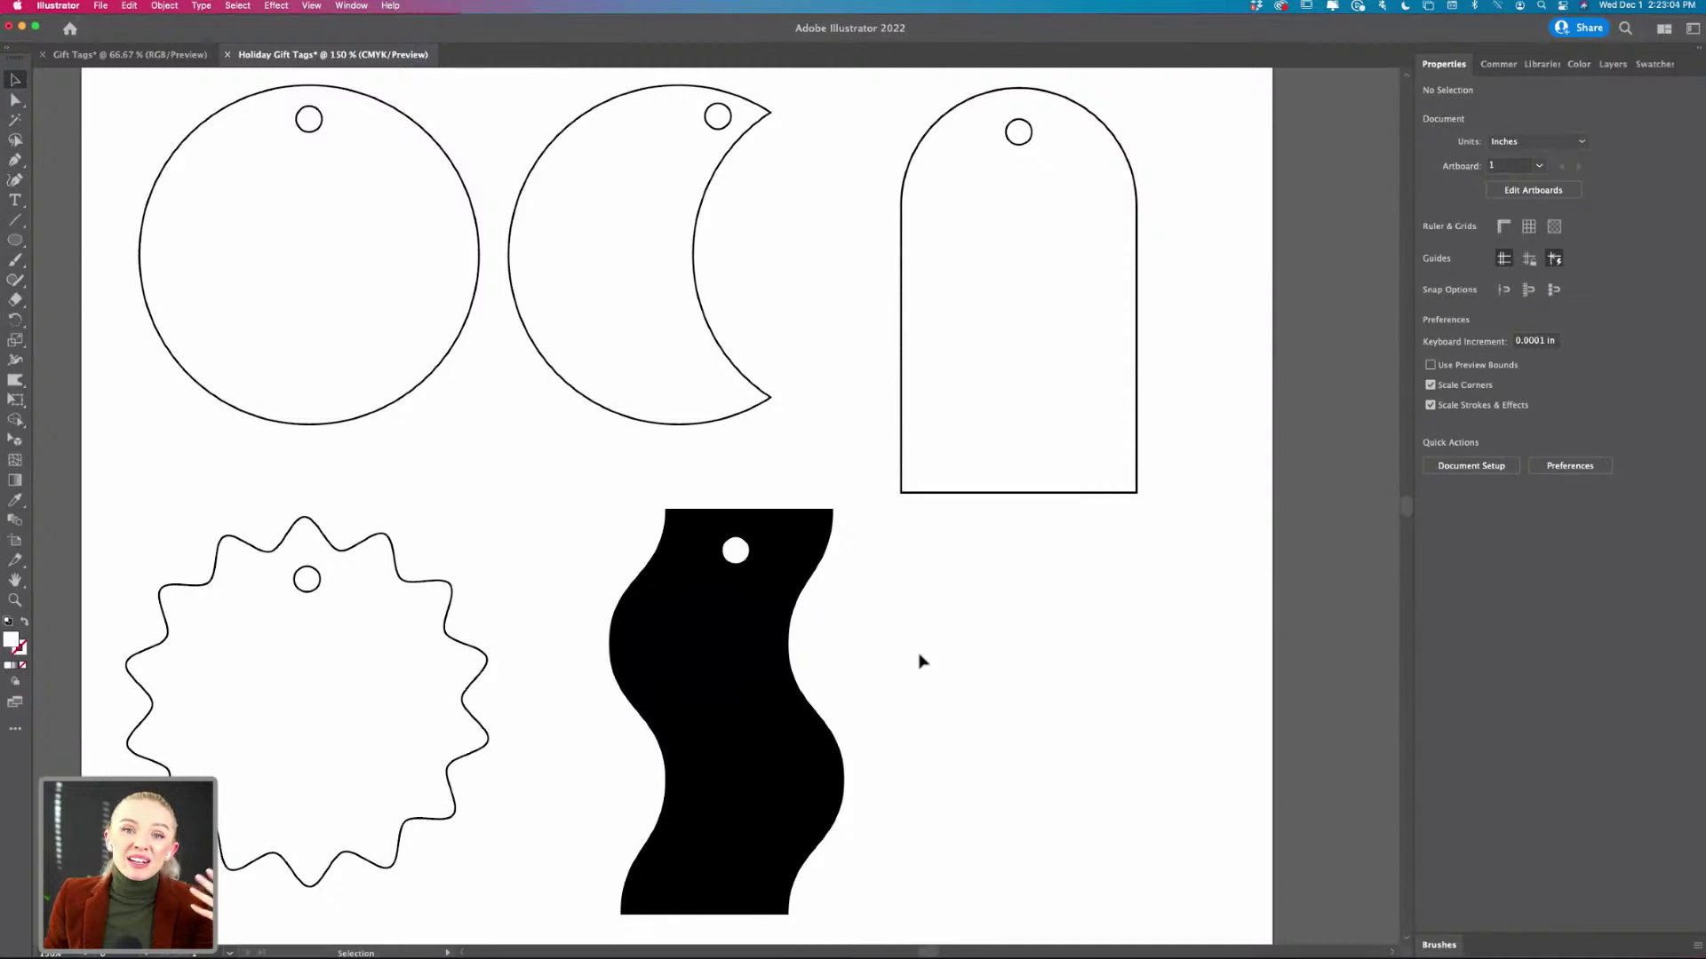
scroll(921, 663, left, 2)
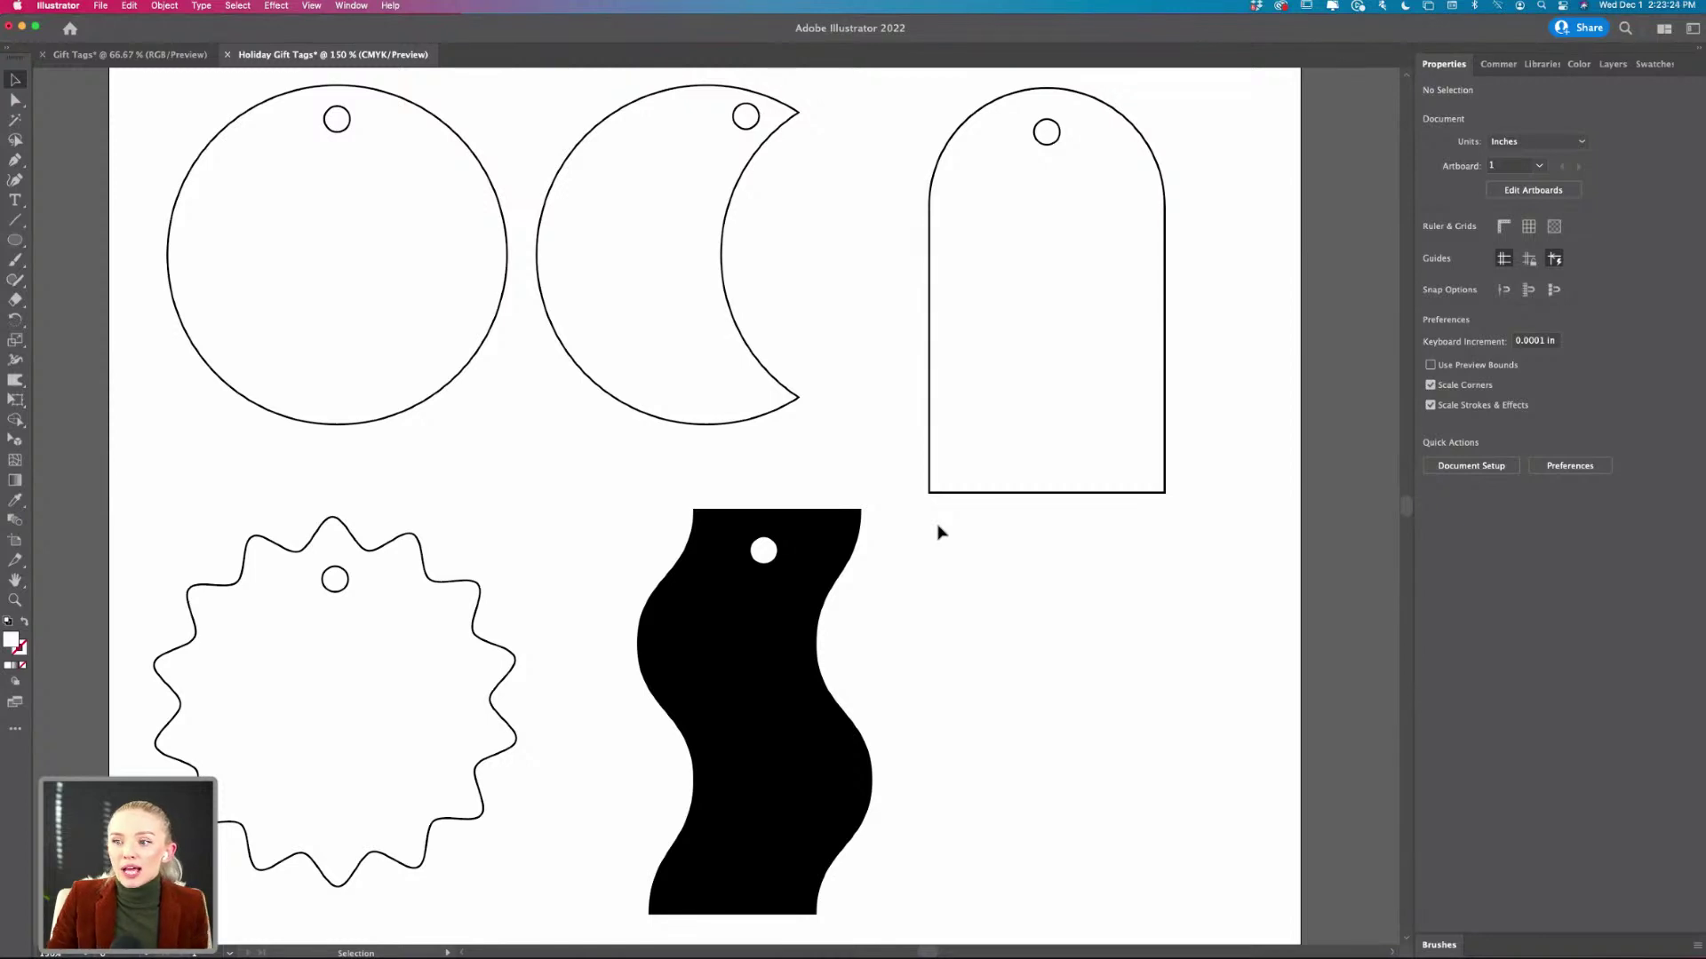
scroll(839, 533, up, 3)
click(625, 616)
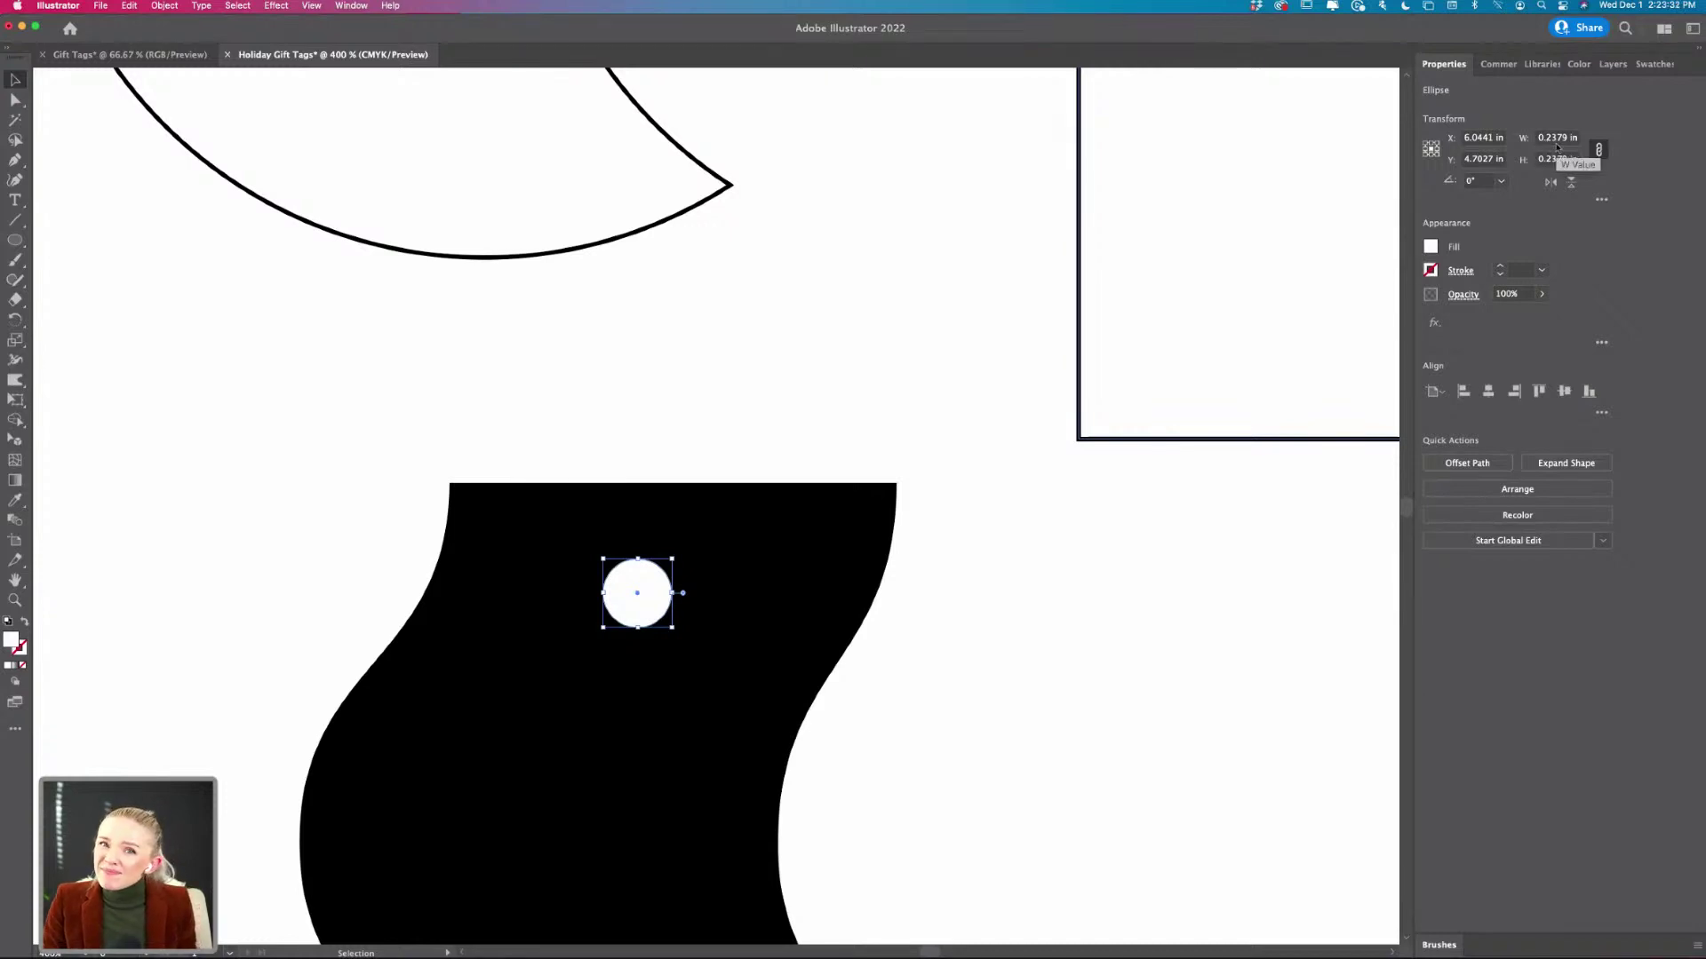
click(933, 607)
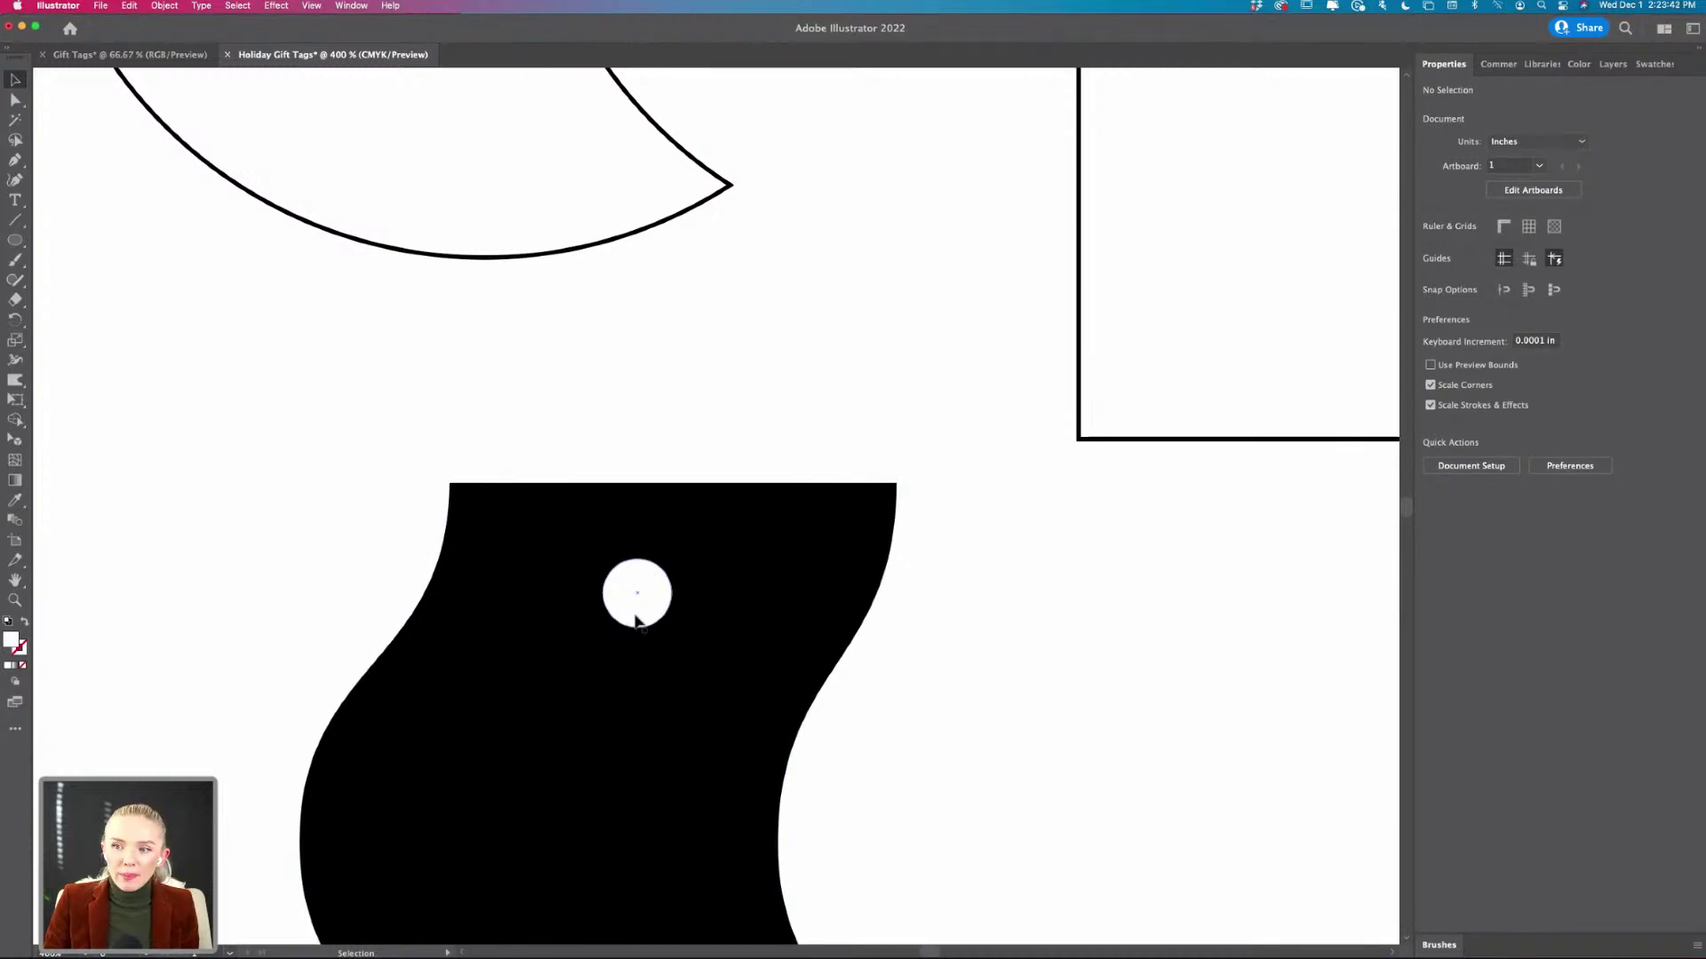
scroll(630, 619, up, 2)
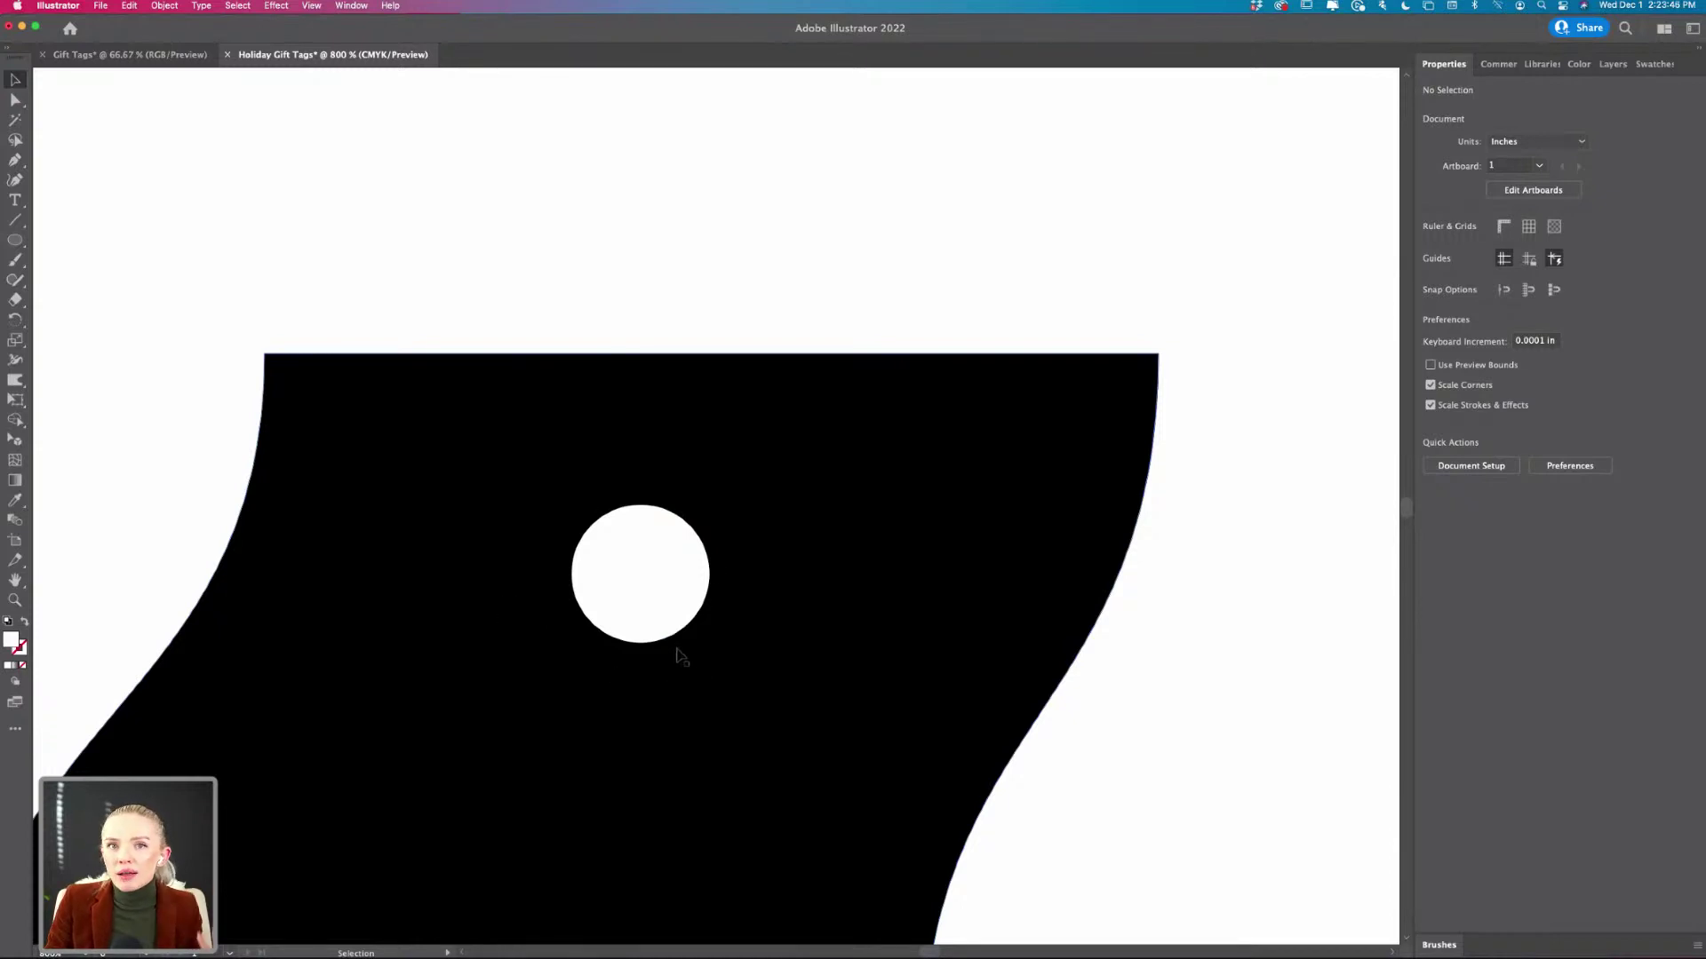
click(675, 619)
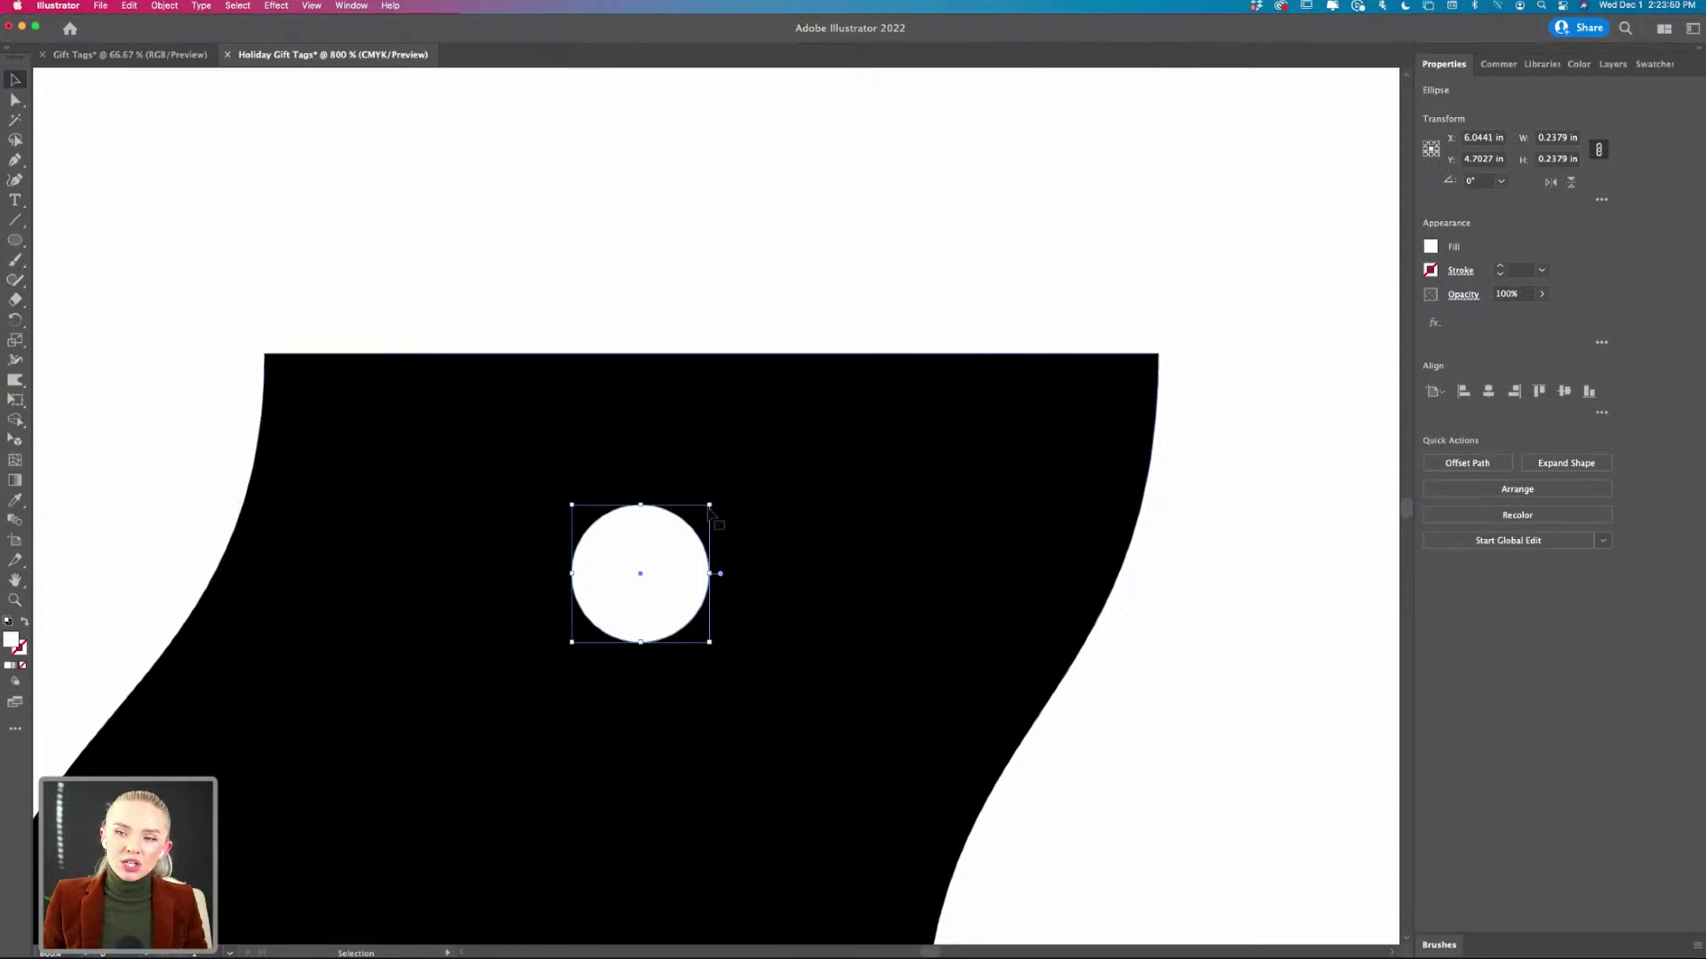
click(1144, 765)
- Review the layout of the five gift tags and the free space on the artboard
key(super+minus)
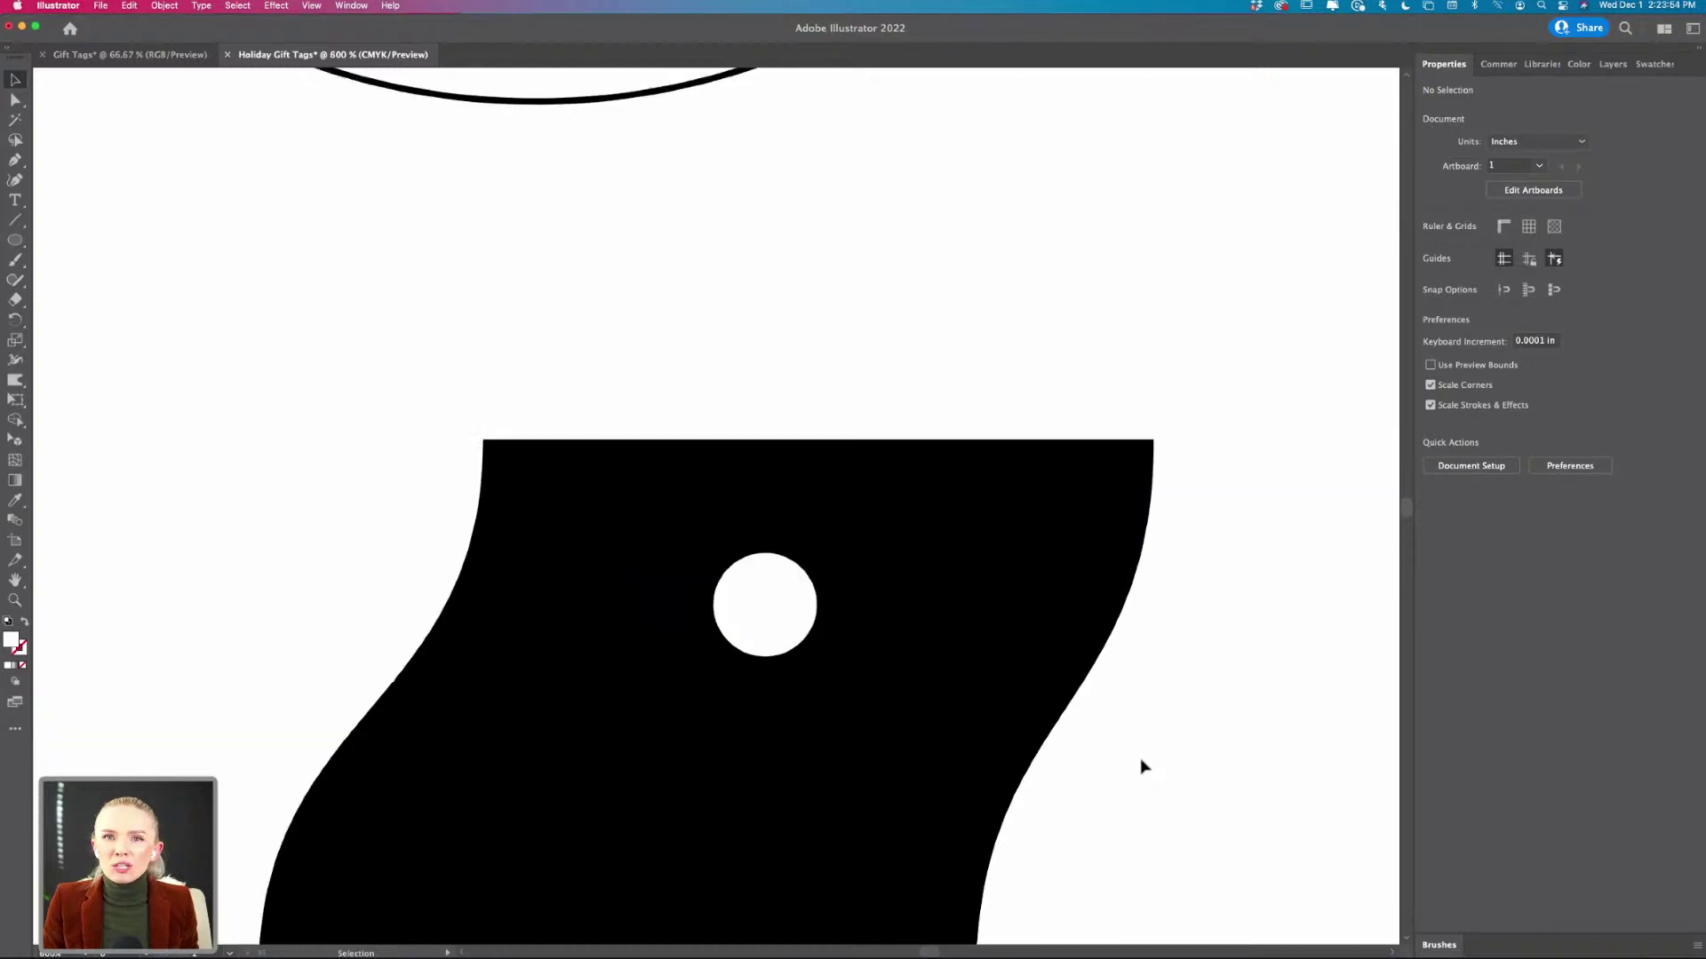
key(super+minus)
key(super+minus)
key(super+minus)
key(super+minus)
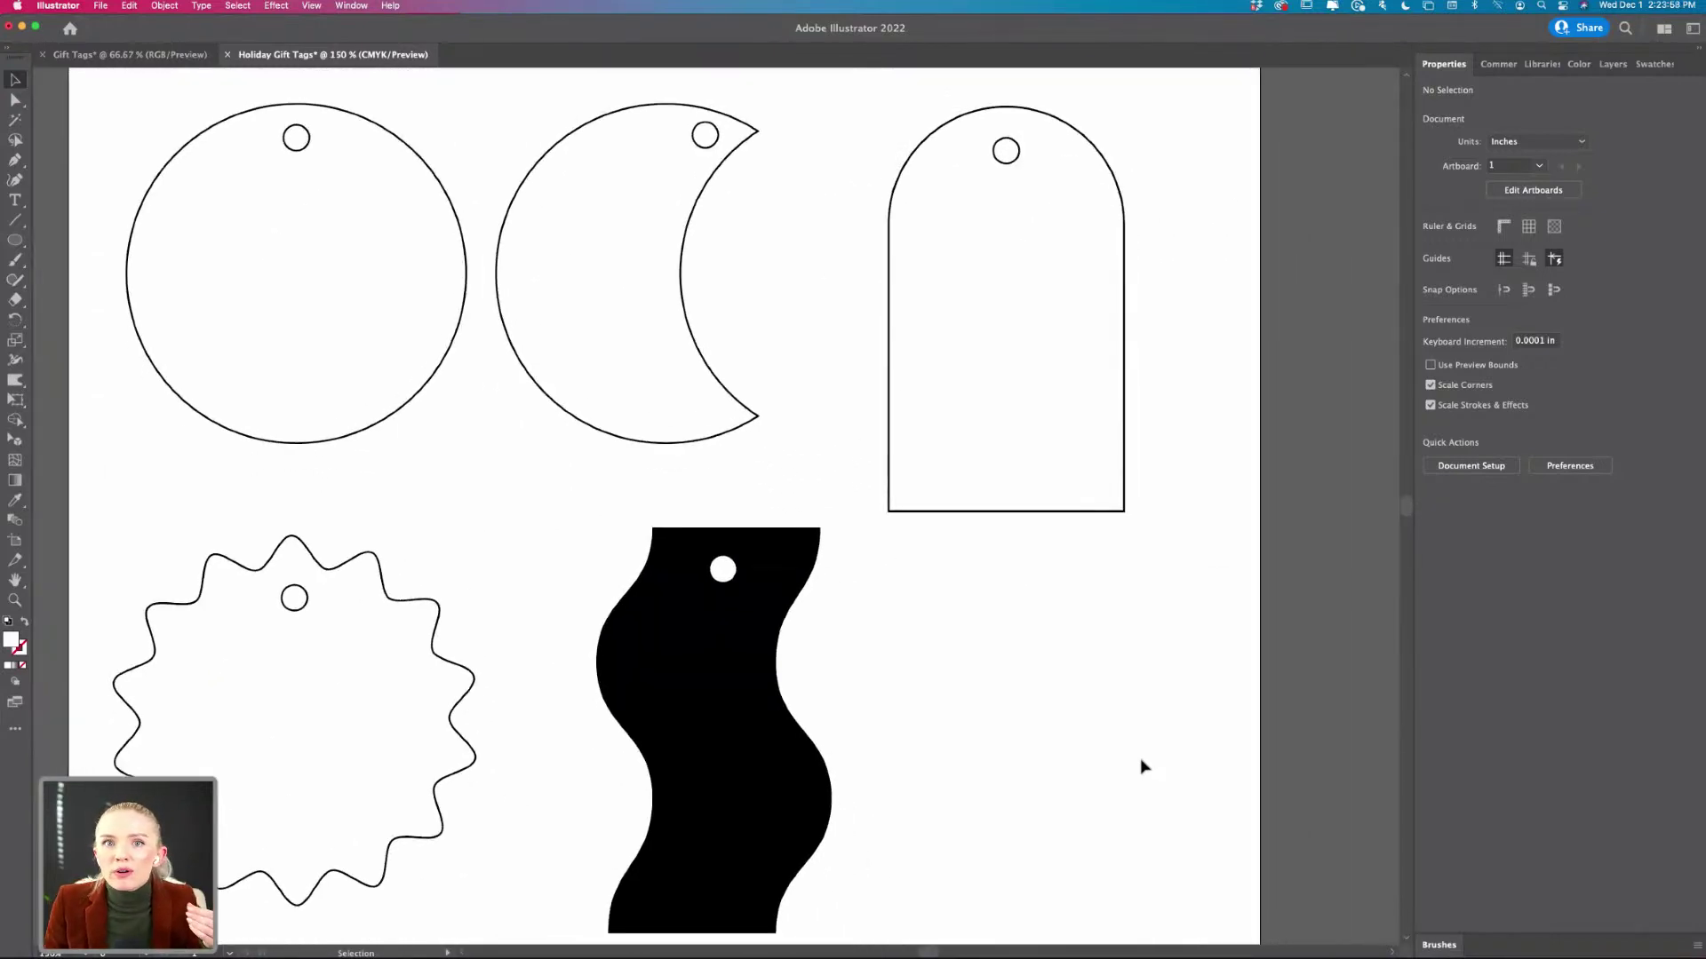
scroll(1144, 766, down, 3)
scroll(1144, 766, up, 2)
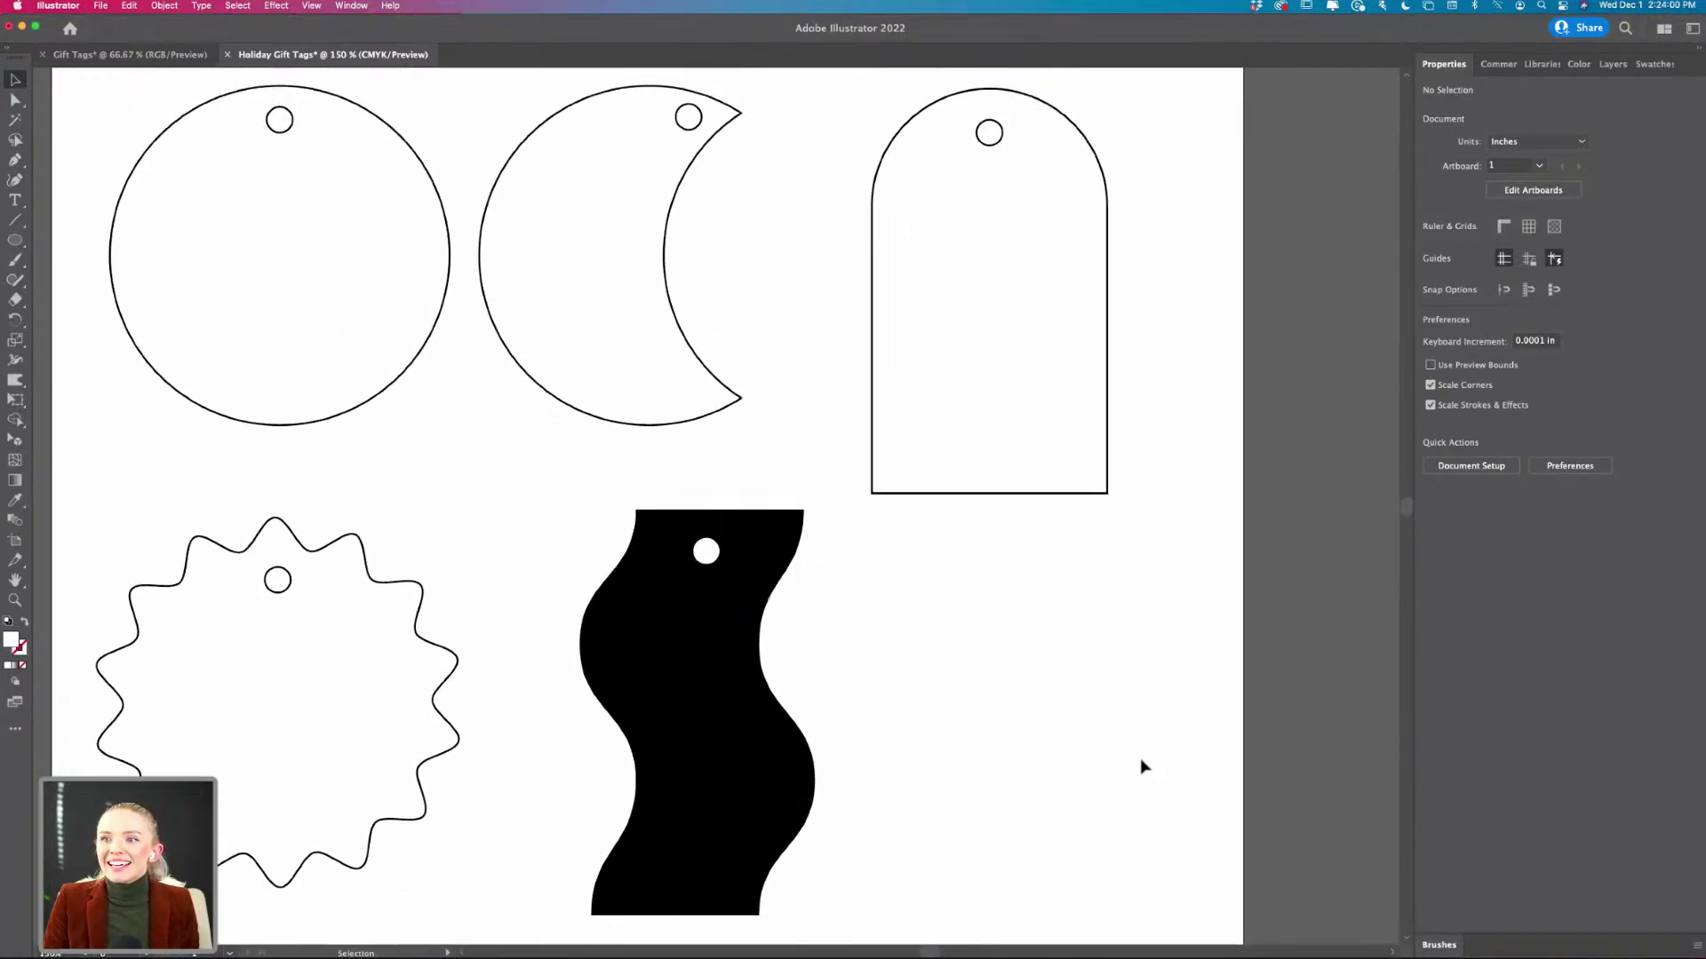
key(super+minus)
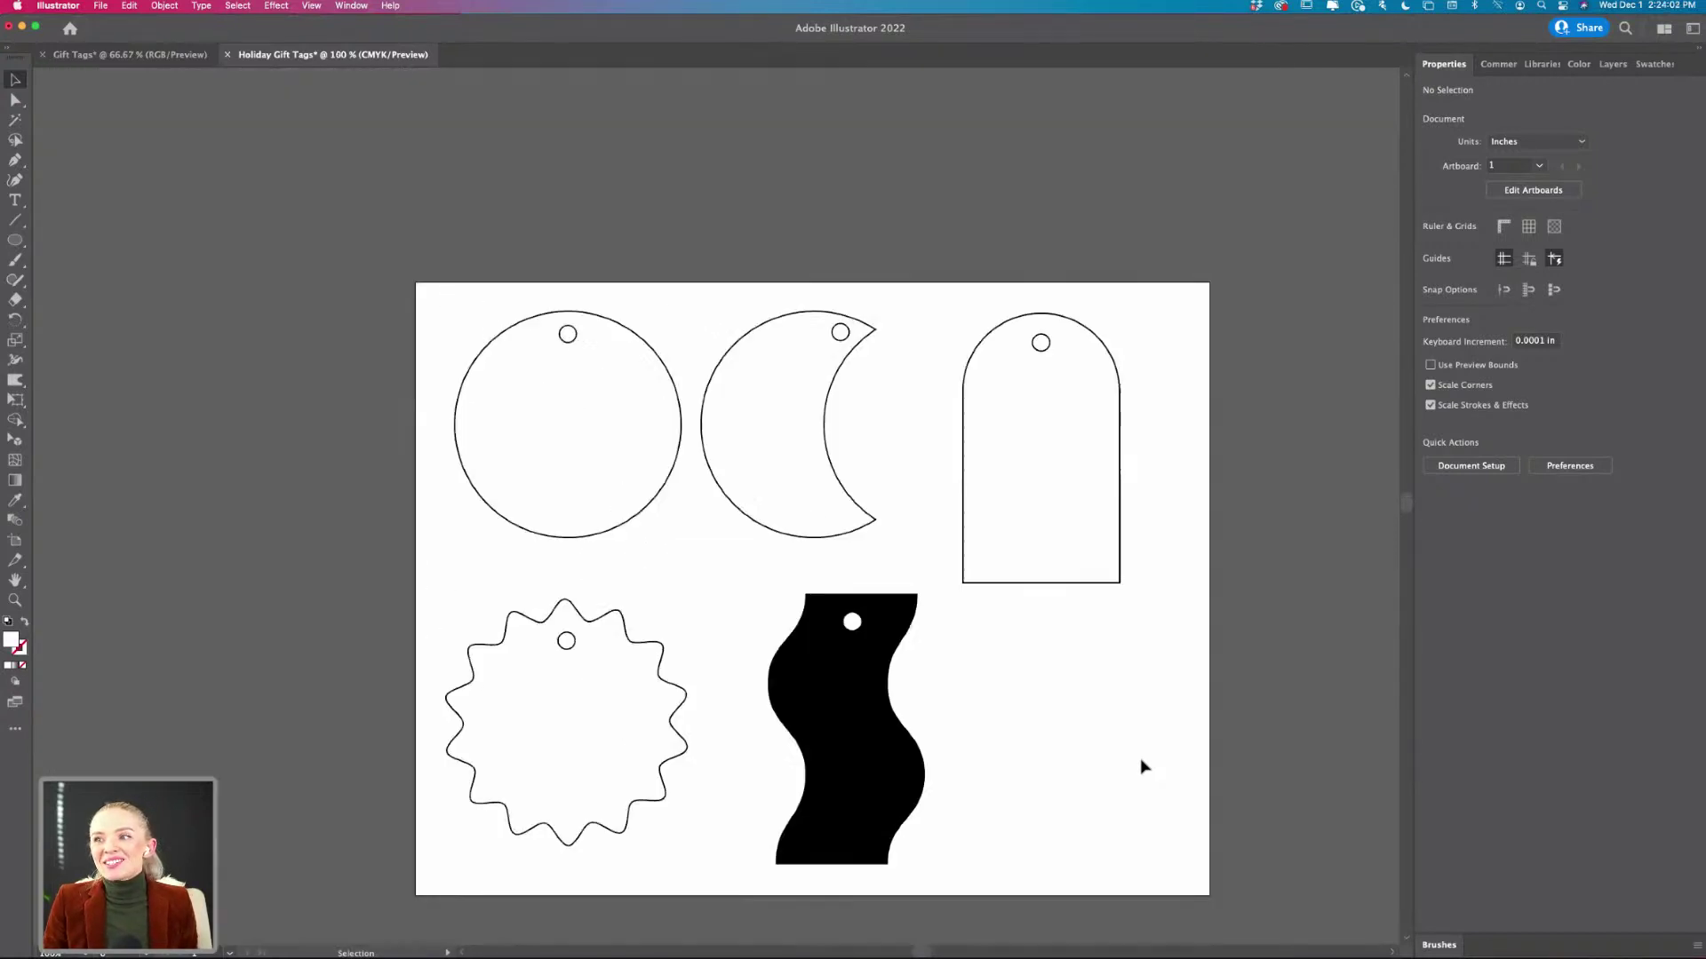
scroll(1144, 765, down, 2)
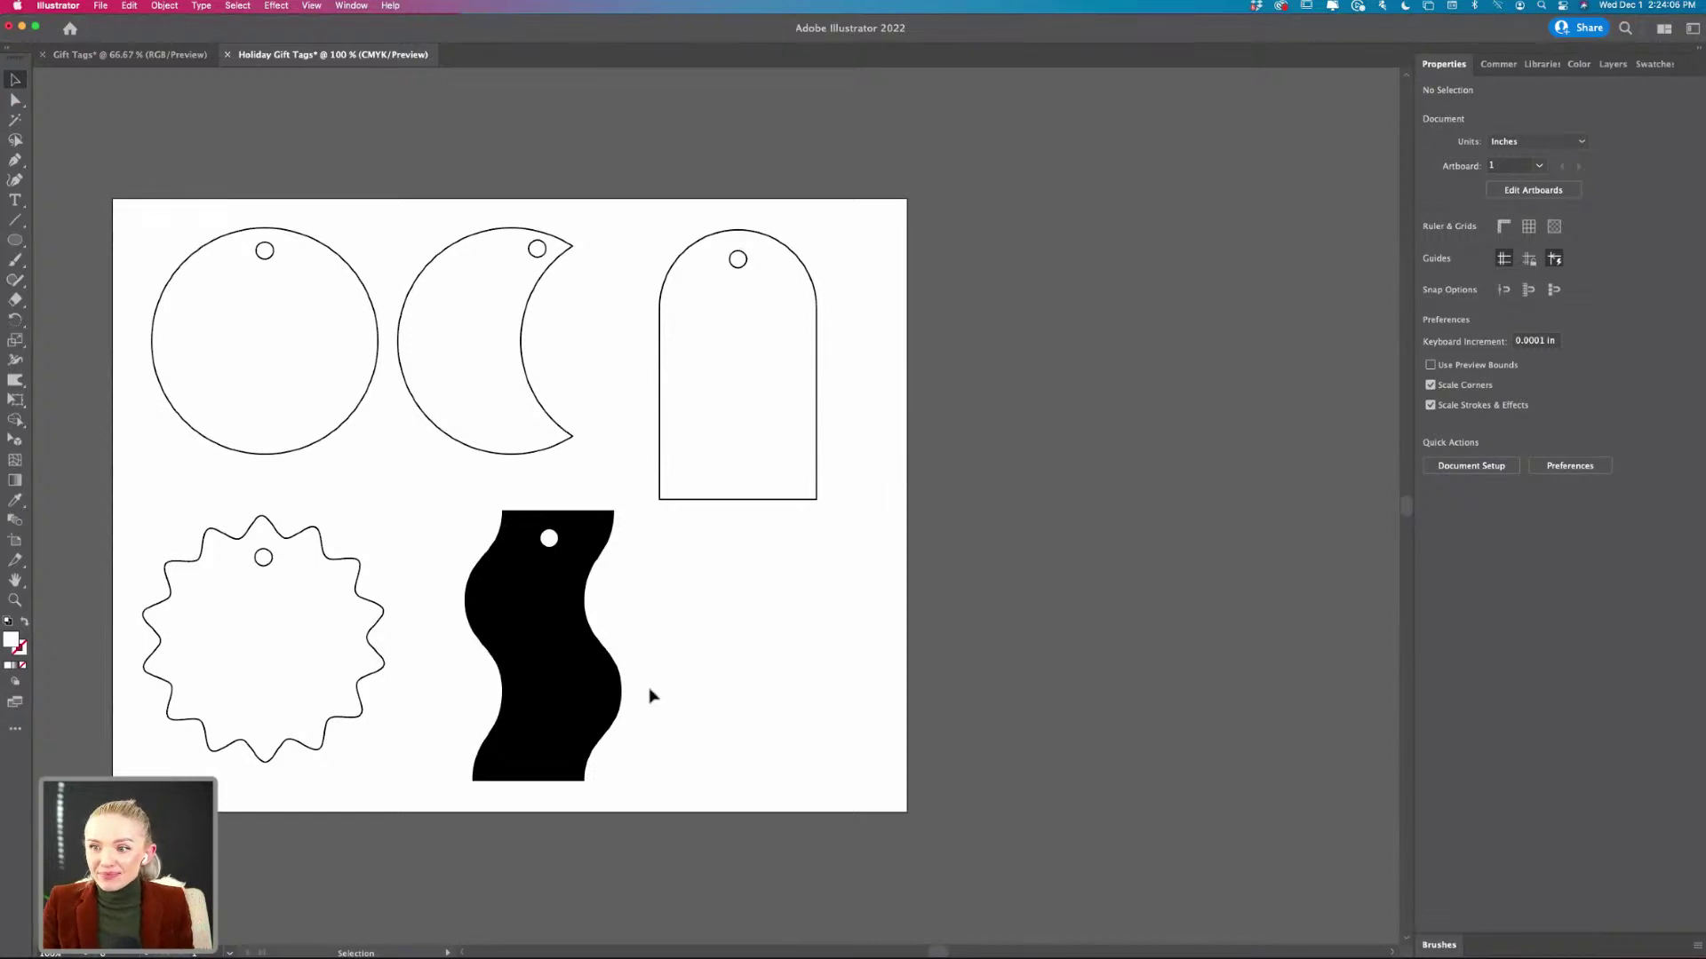
key(super+equal)
scroll(669, 644, down, 1)
scroll(669, 644, up, 3)
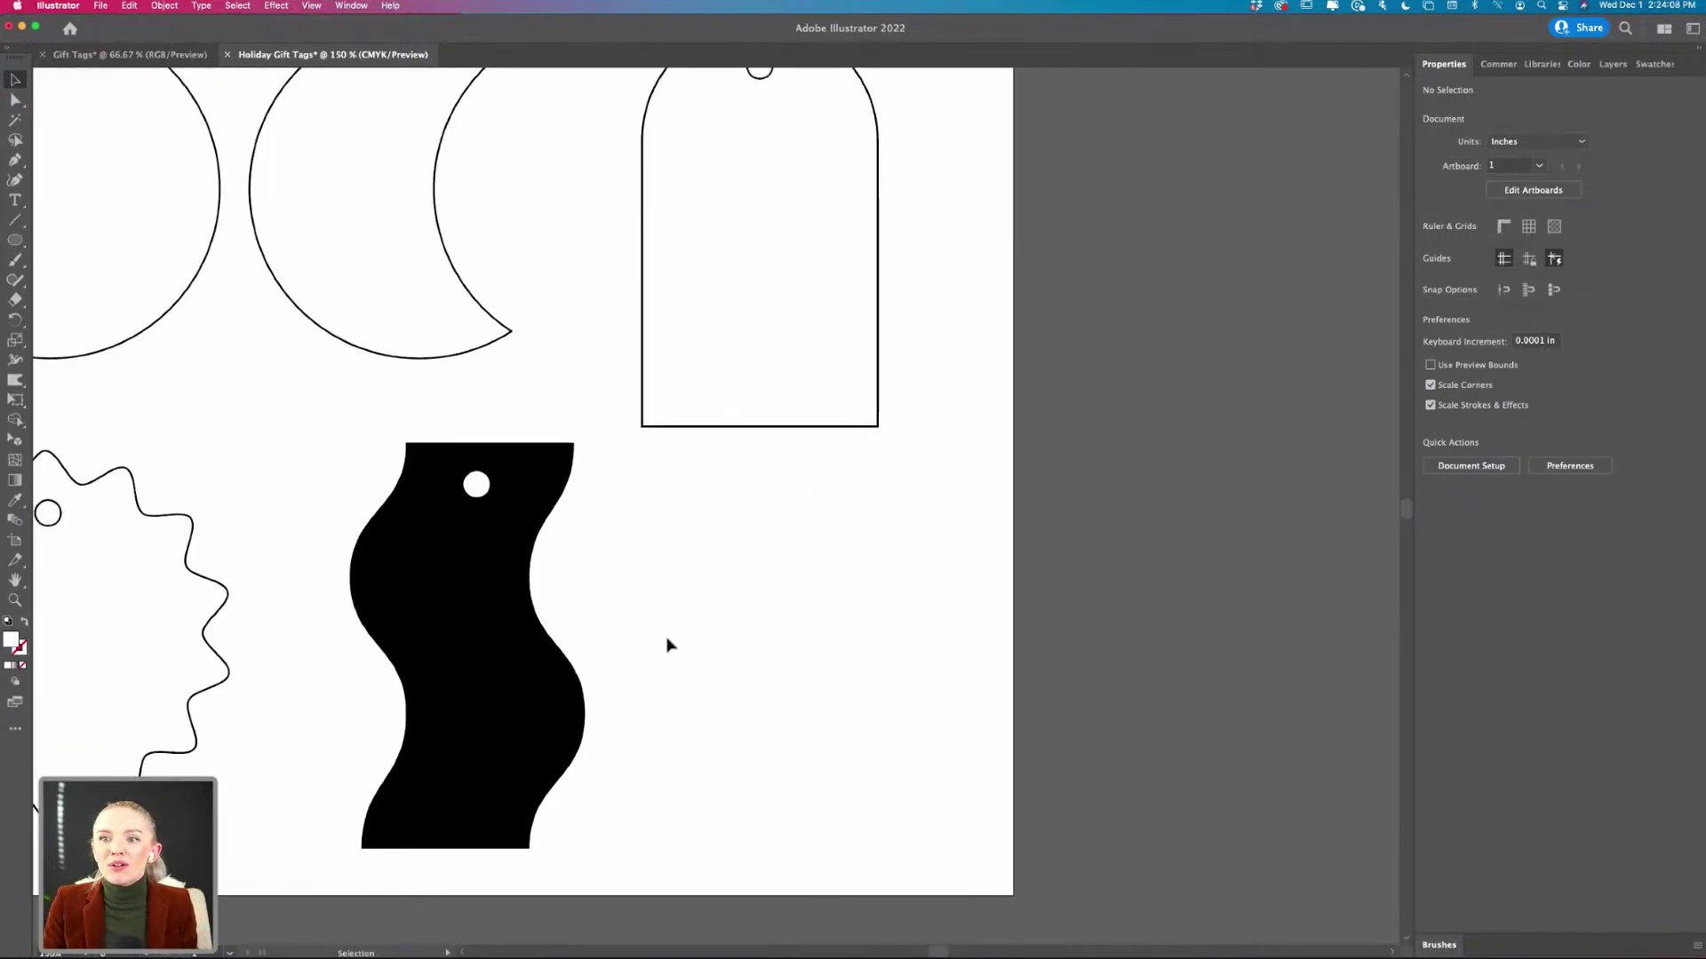
scroll(669, 645, left, 5)
scroll(669, 644, right, 1)
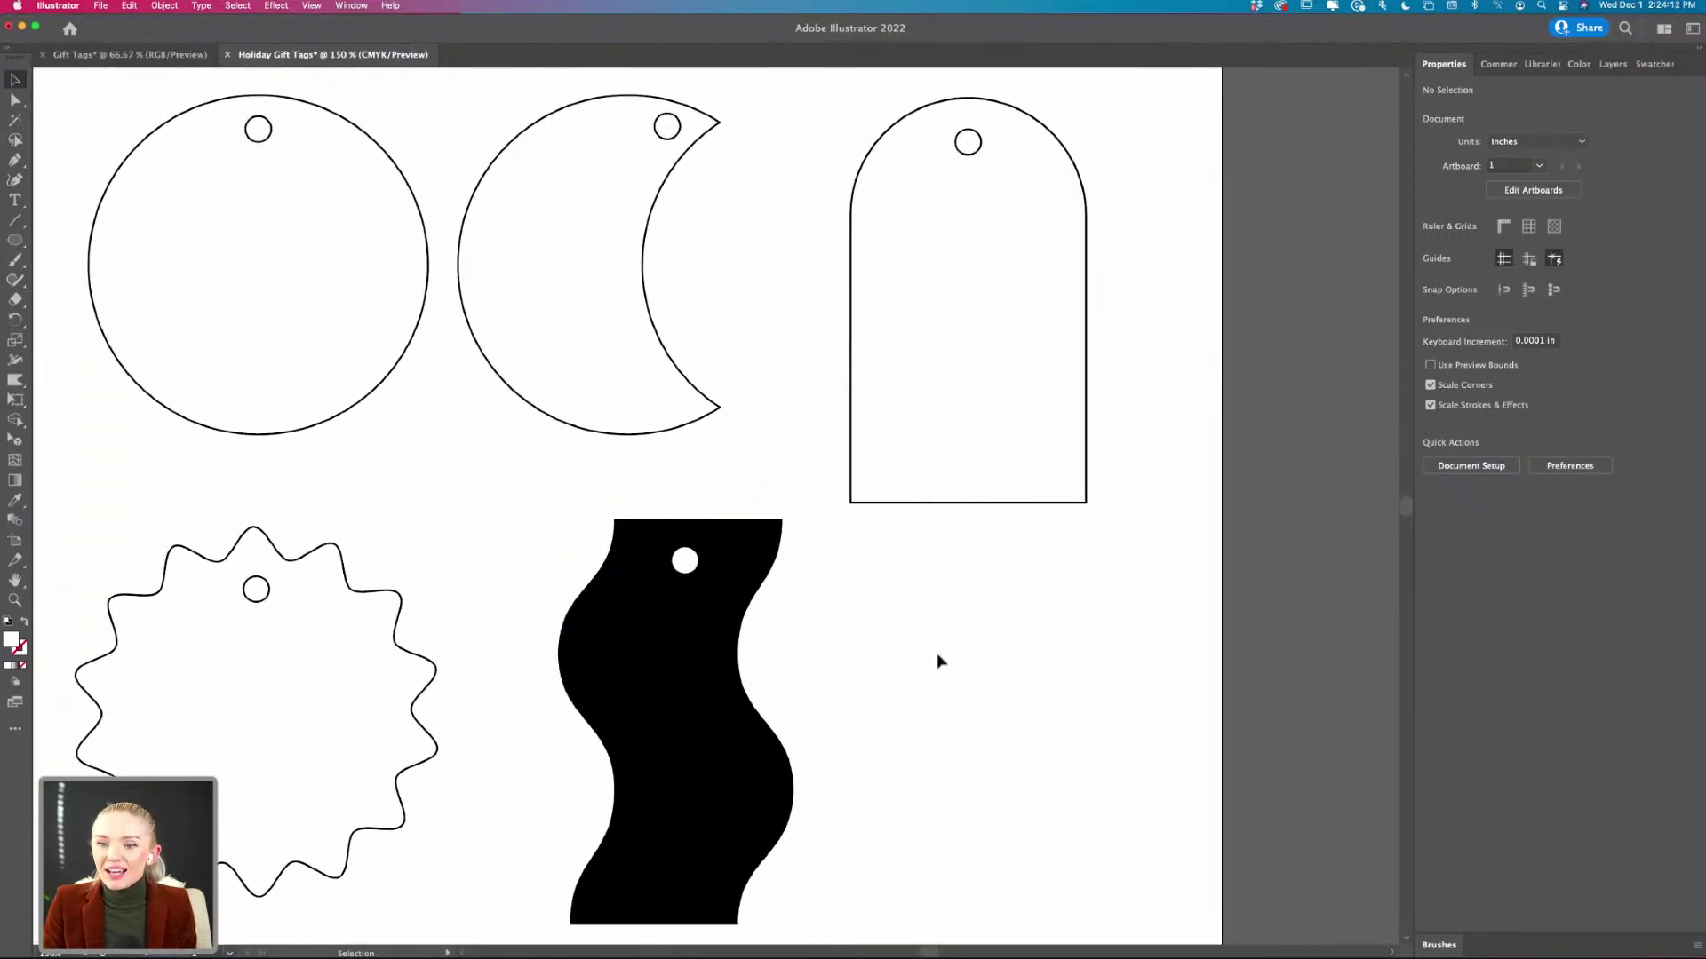
scroll(940, 661, left, 2)
scroll(939, 661, right, 4)
scroll(940, 661, down, 1)
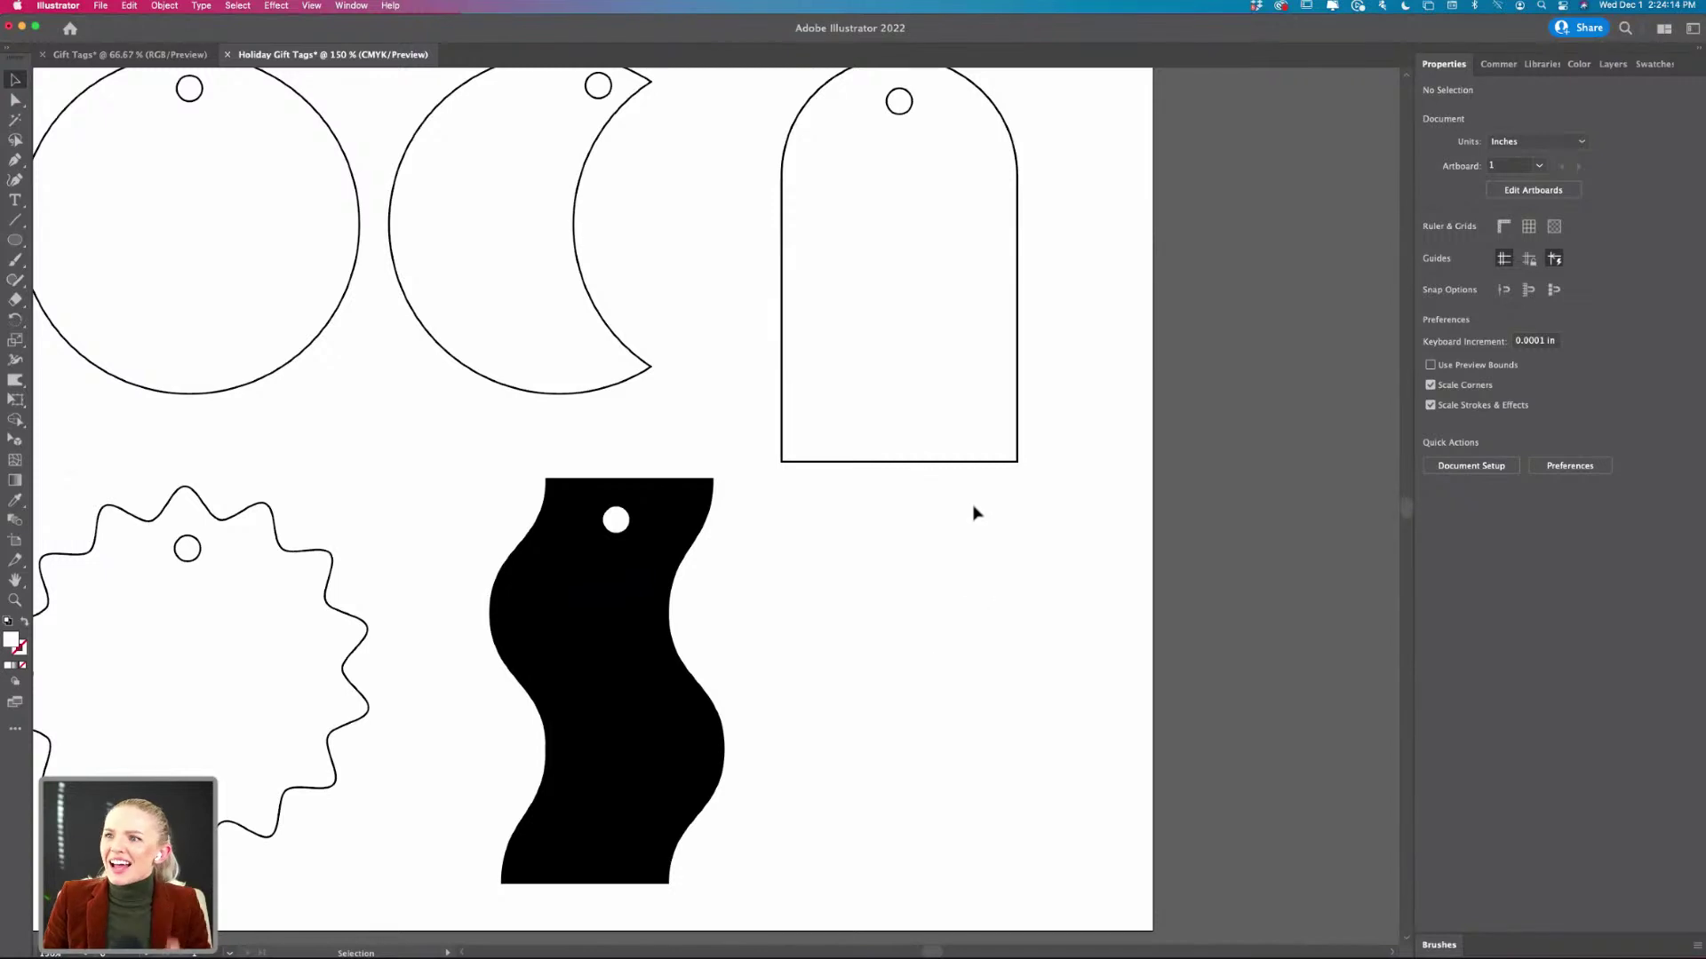
- Draw a circle about 3.06 in across in the free space beside the wavy tag, below the round-topped tag
scroll(974, 506, down, 1)
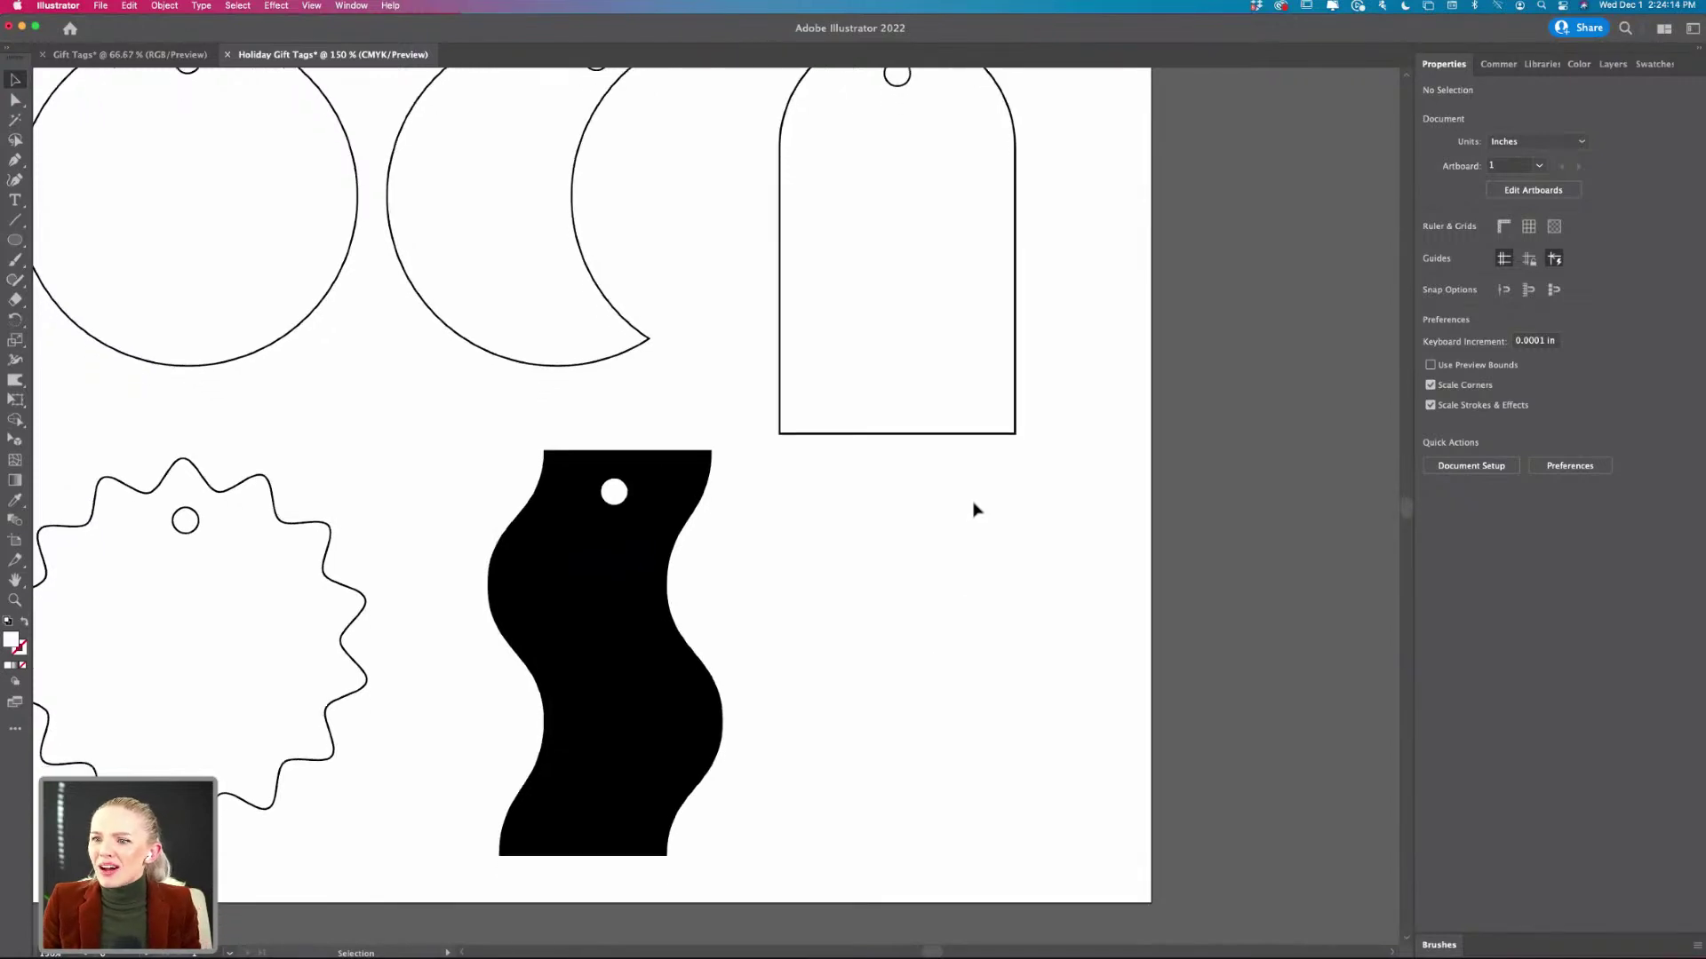
click(16, 240)
drag(763, 525, 1111, 869)
scroll(1108, 850, down, 2)
scroll(1107, 850, right, 1)
scroll(1077, 642, down, 1)
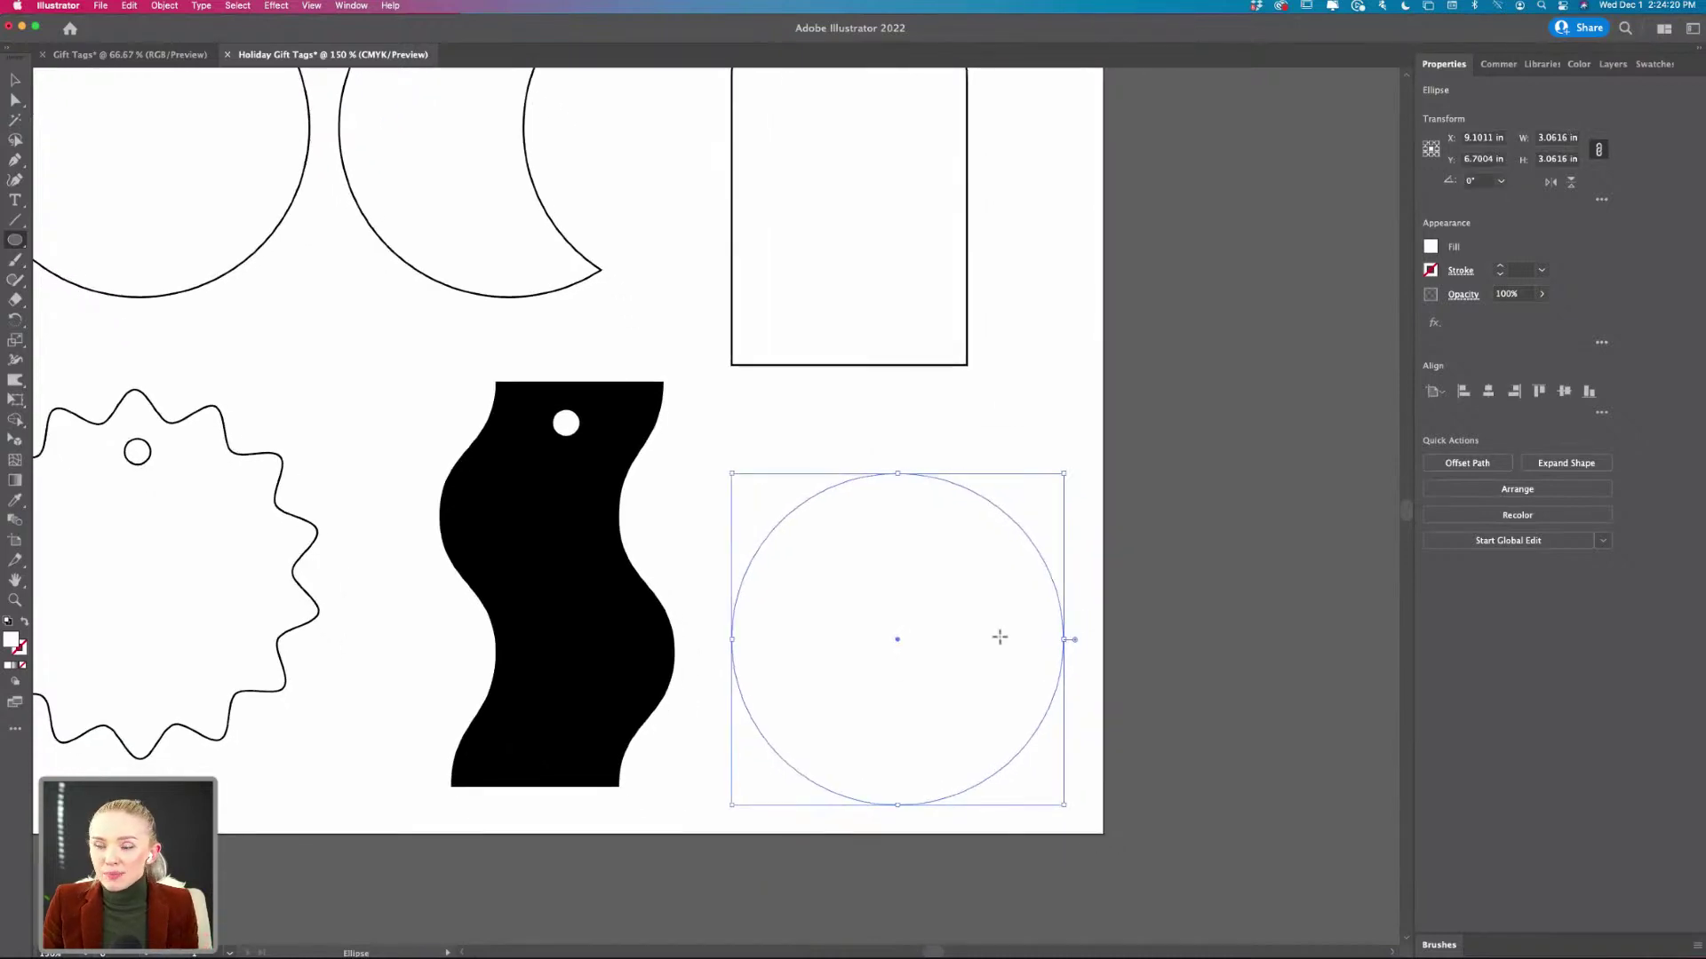
- Delete the new circle's lowest anchor point and close the remaining arc with a straight Pen segment to form a half circle
click(15, 101)
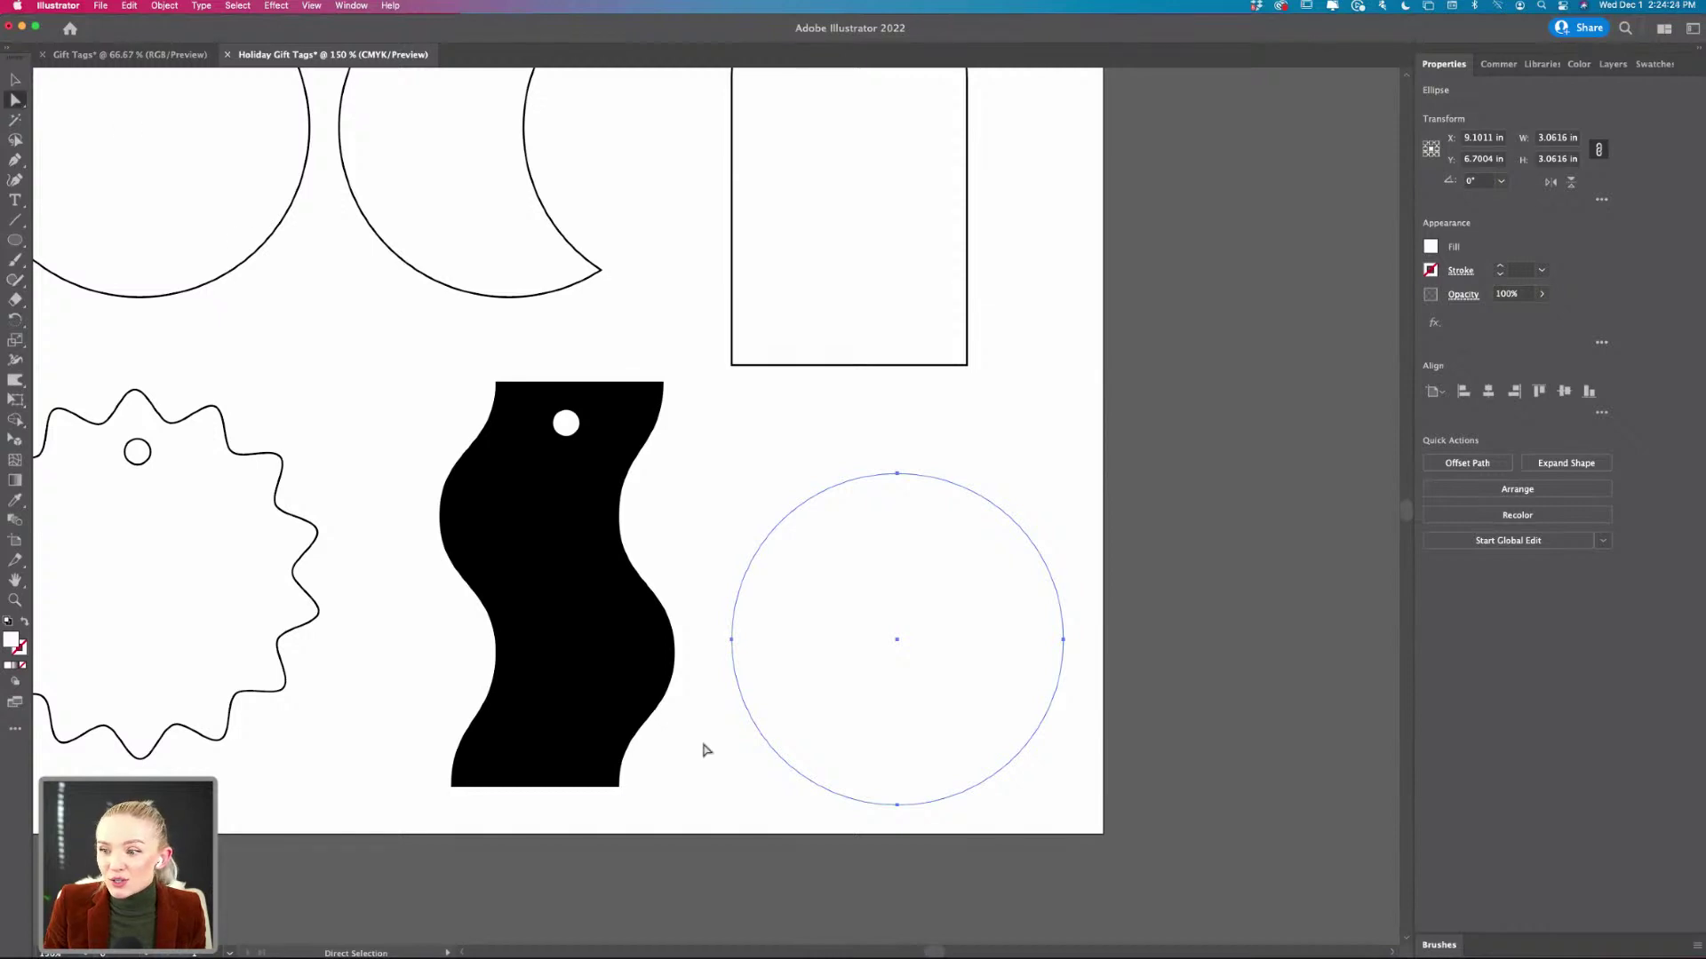
click(898, 806)
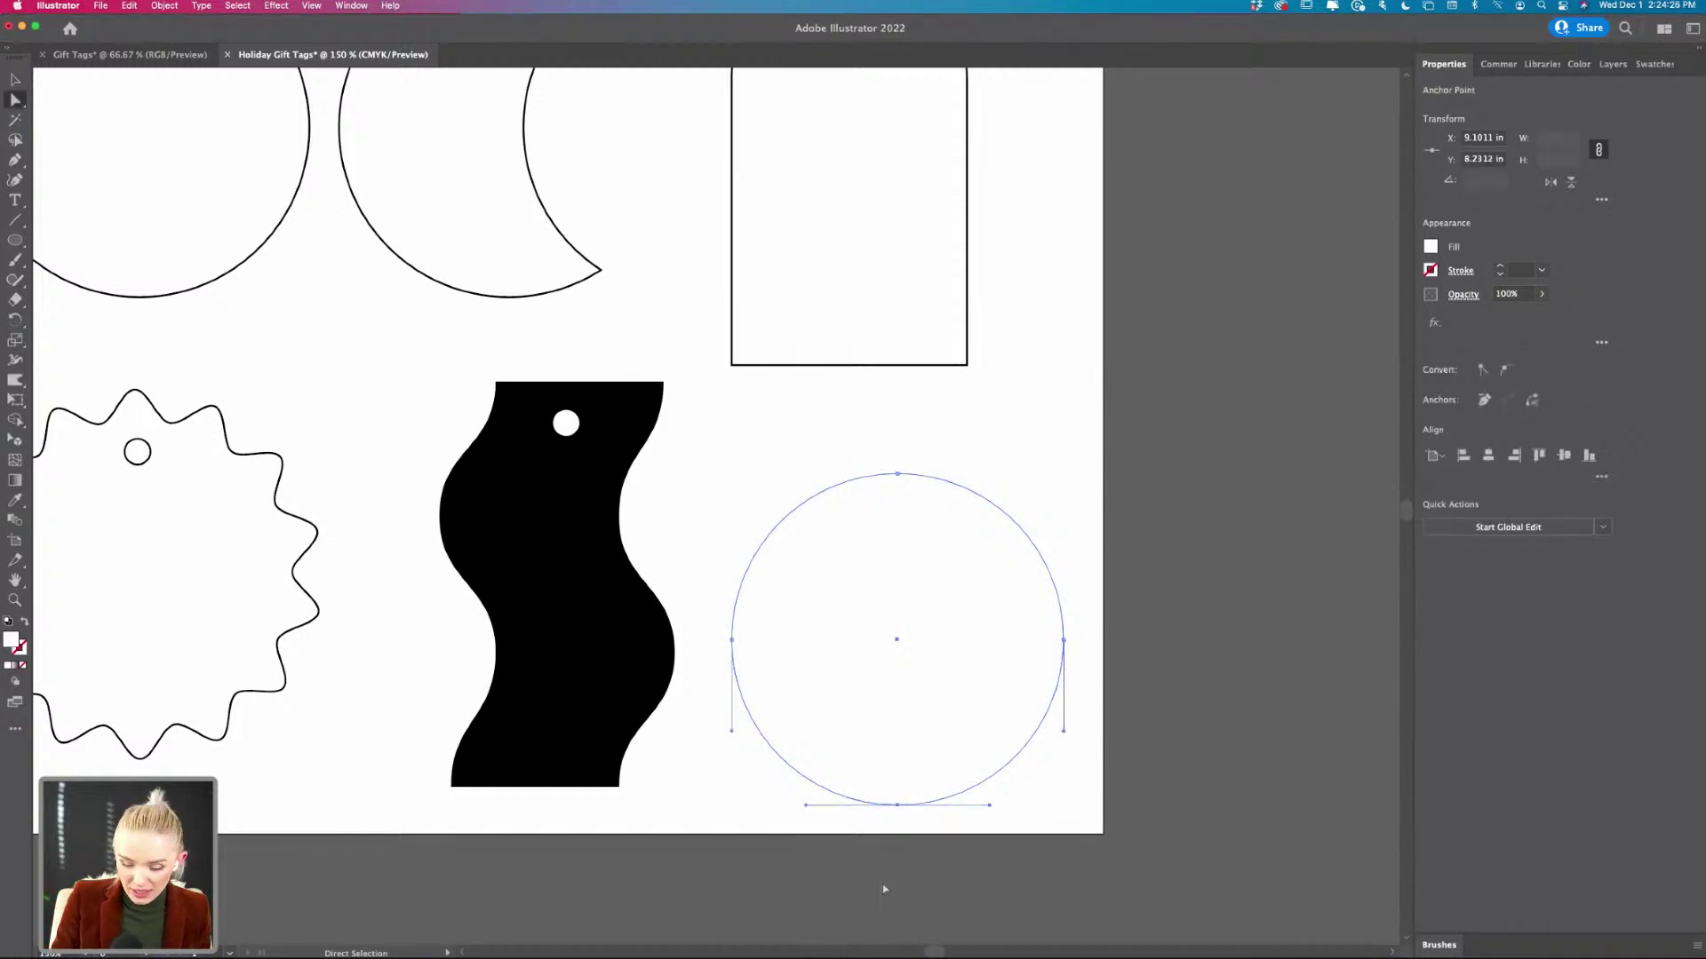
key(Delete)
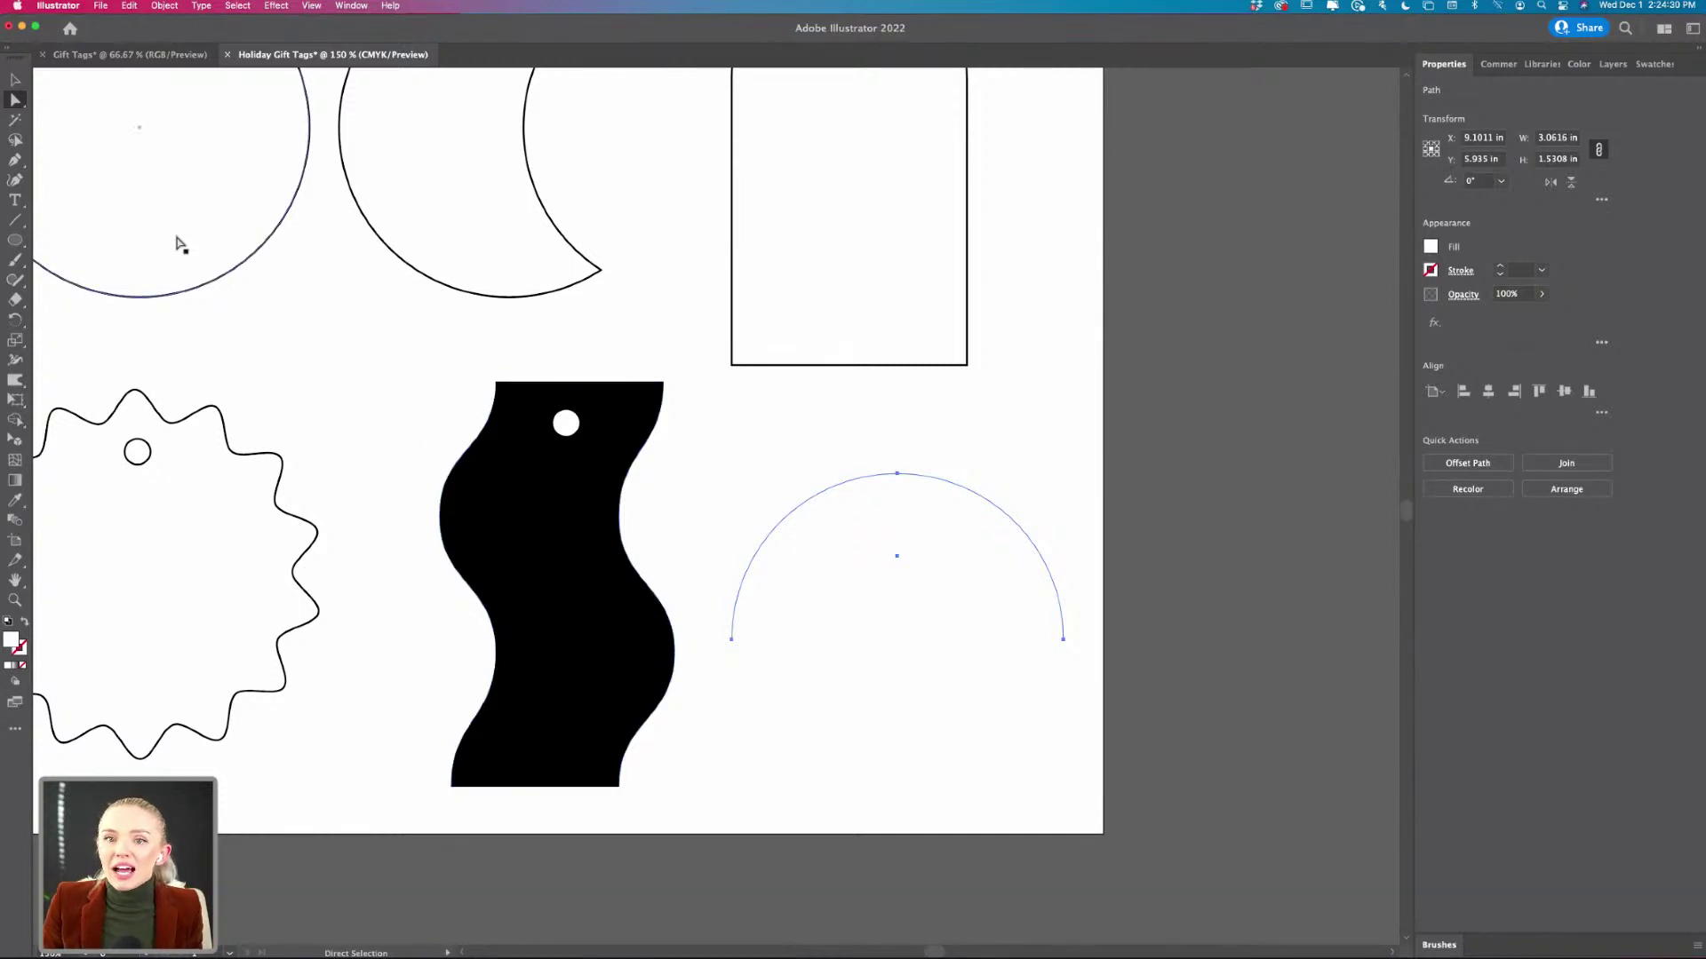
click(14, 160)
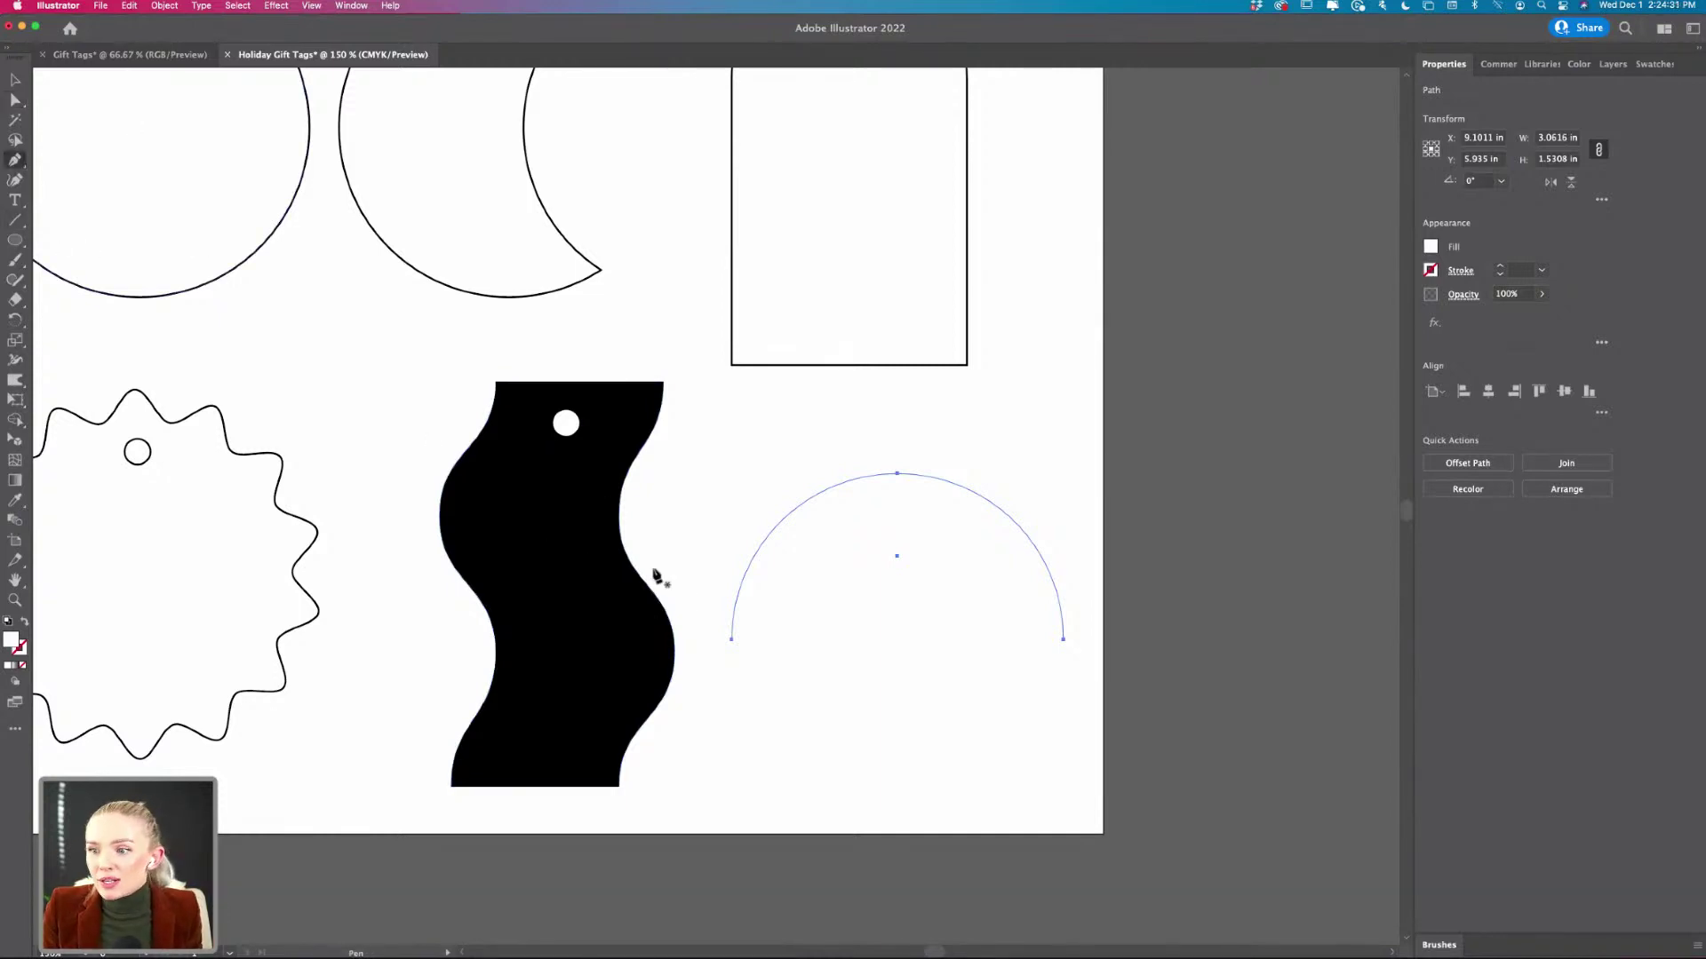
click(733, 640)
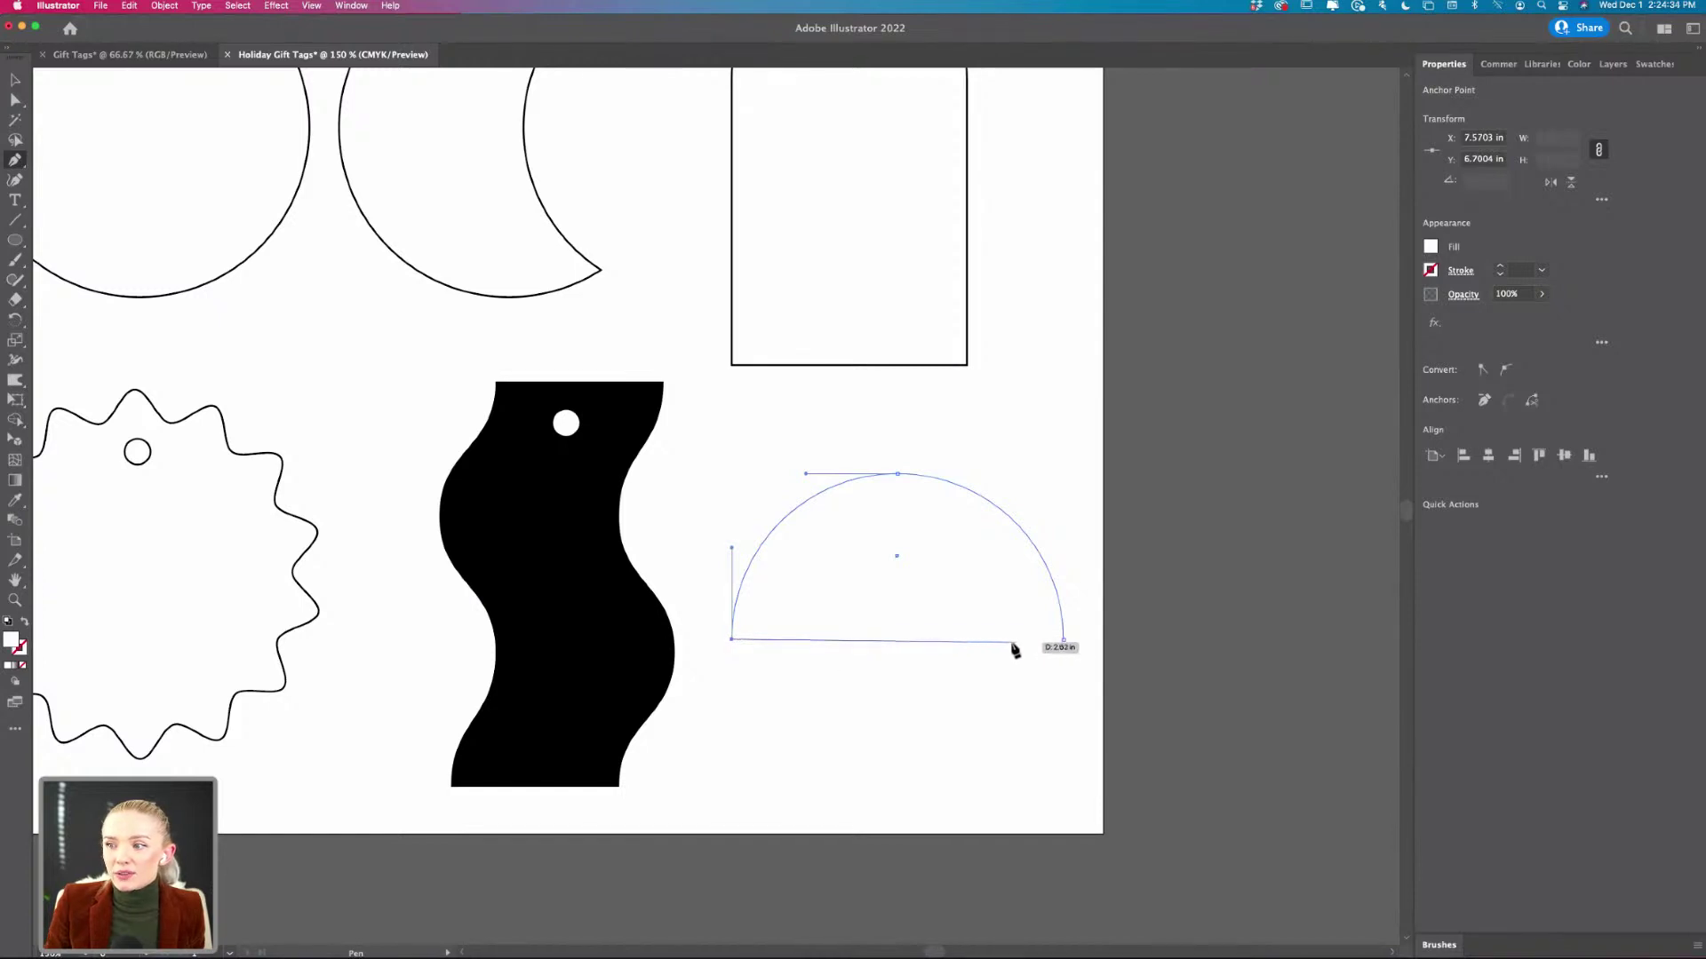
click(1063, 638)
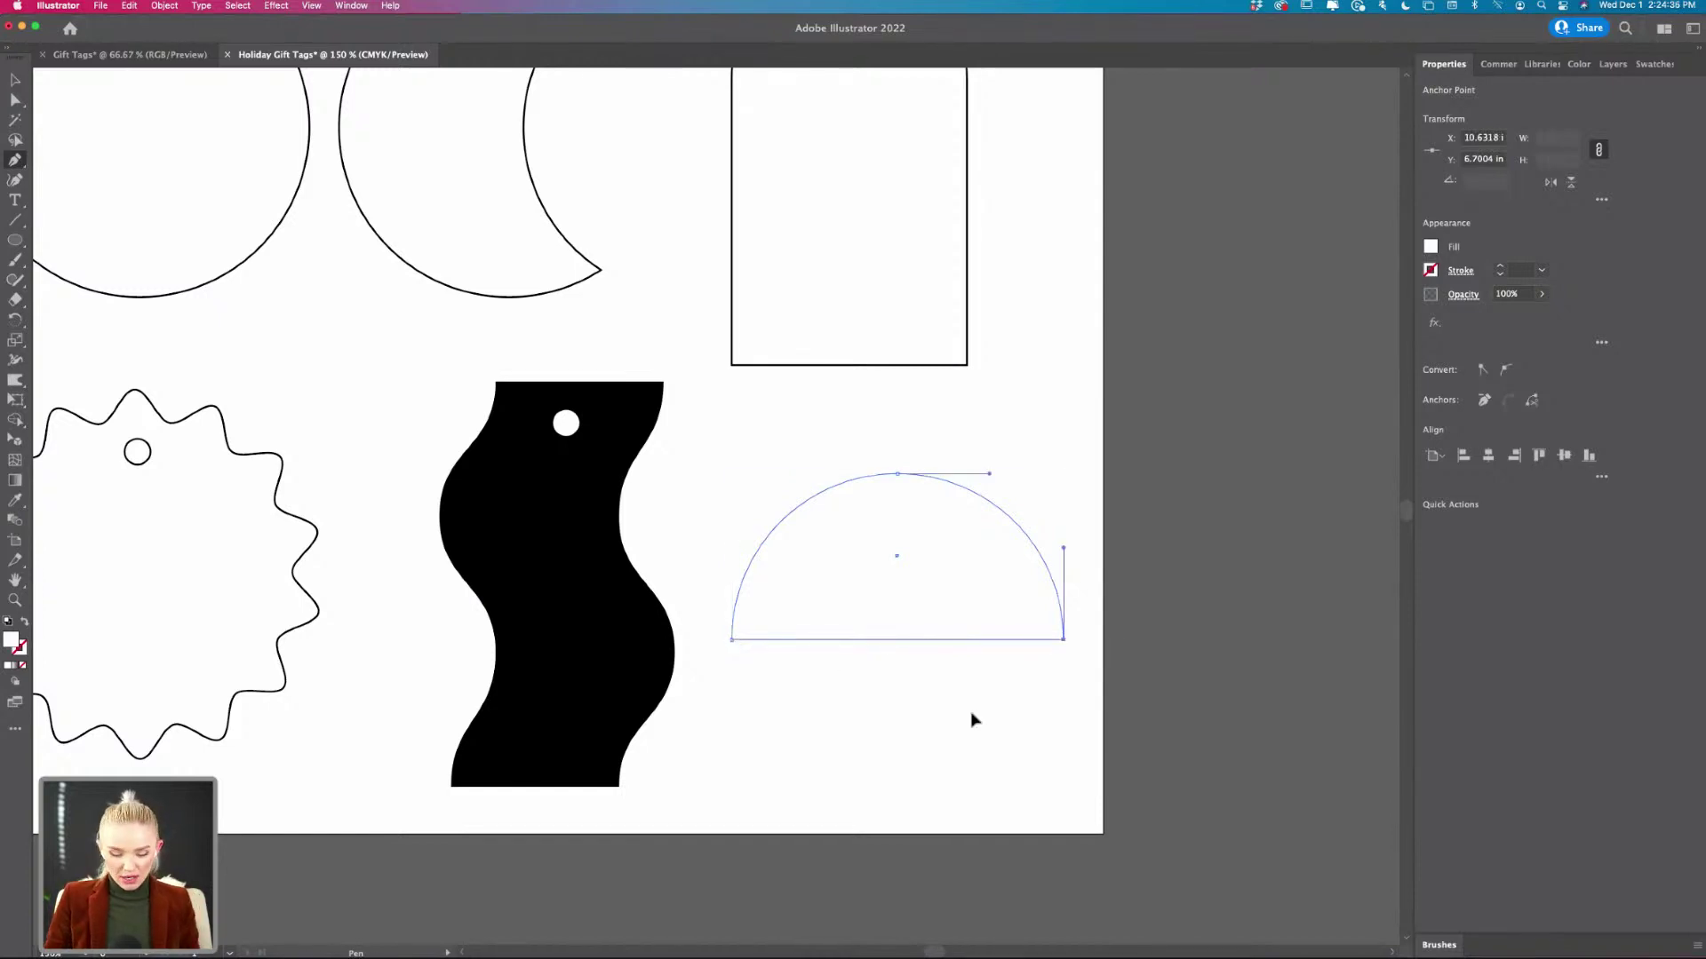
- Sample the wavy tag's black fill onto the half circle with the Eyedropper, and deselect it
key(i)
click(632, 670)
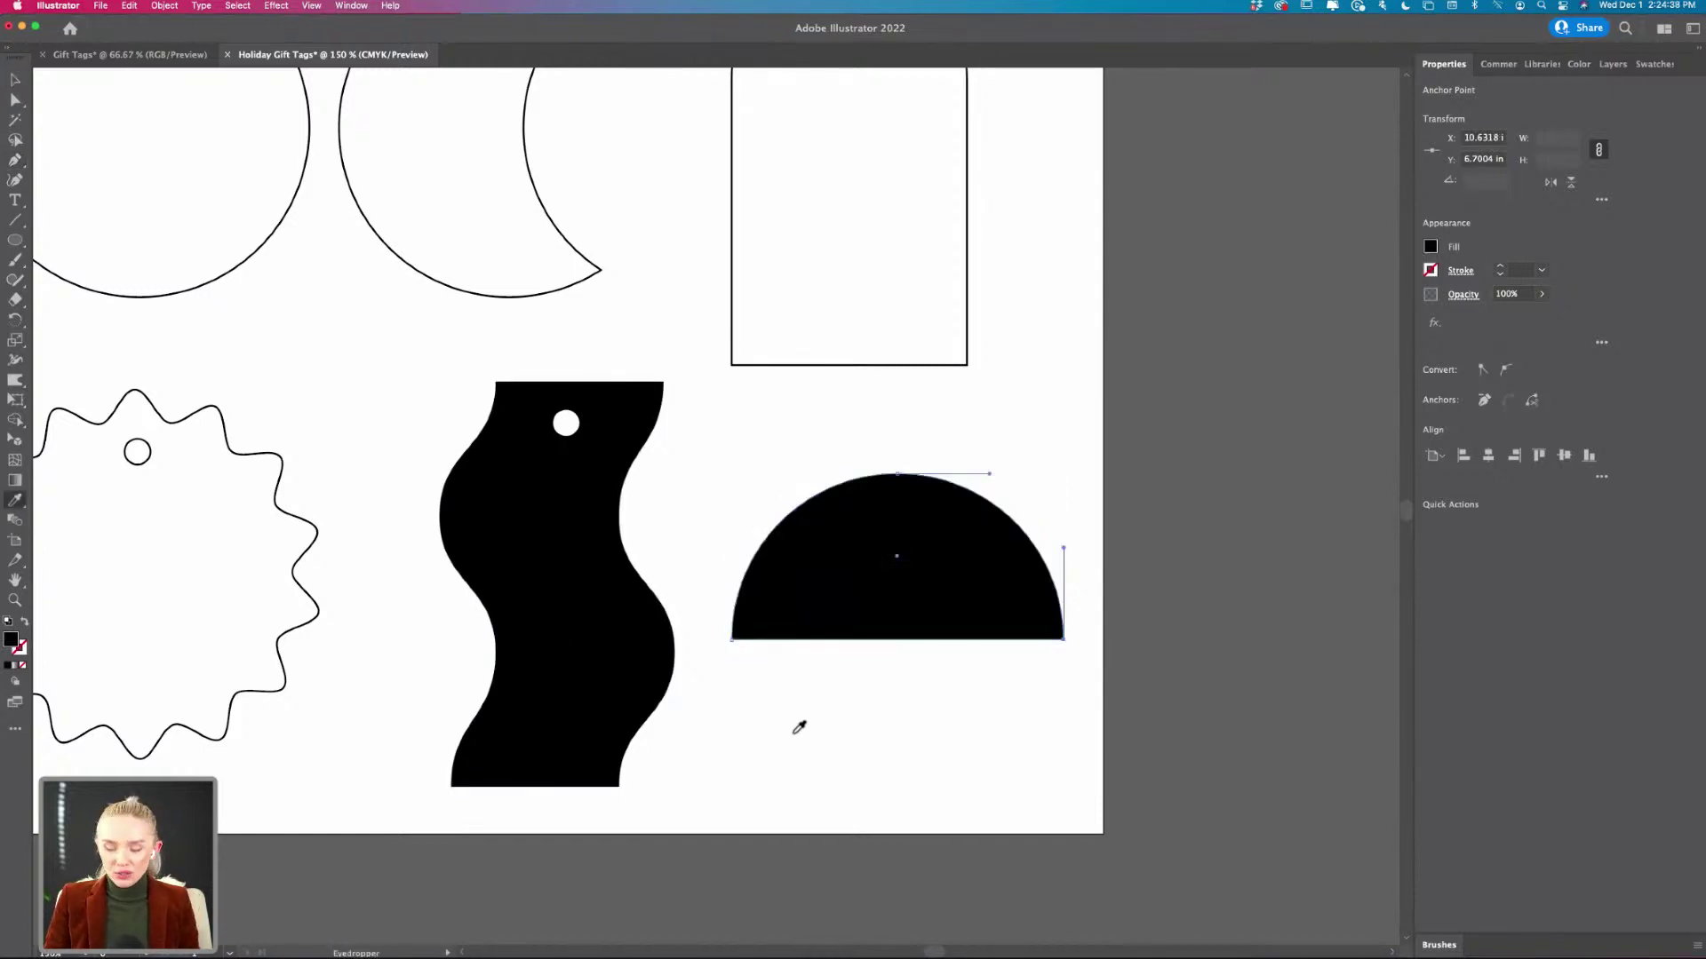
key(v)
click(818, 743)
- Enlarge the half circle to about 3.51 by 1.76 in and move it down so its flat edge lines up with the wavy tag's base
click(886, 588)
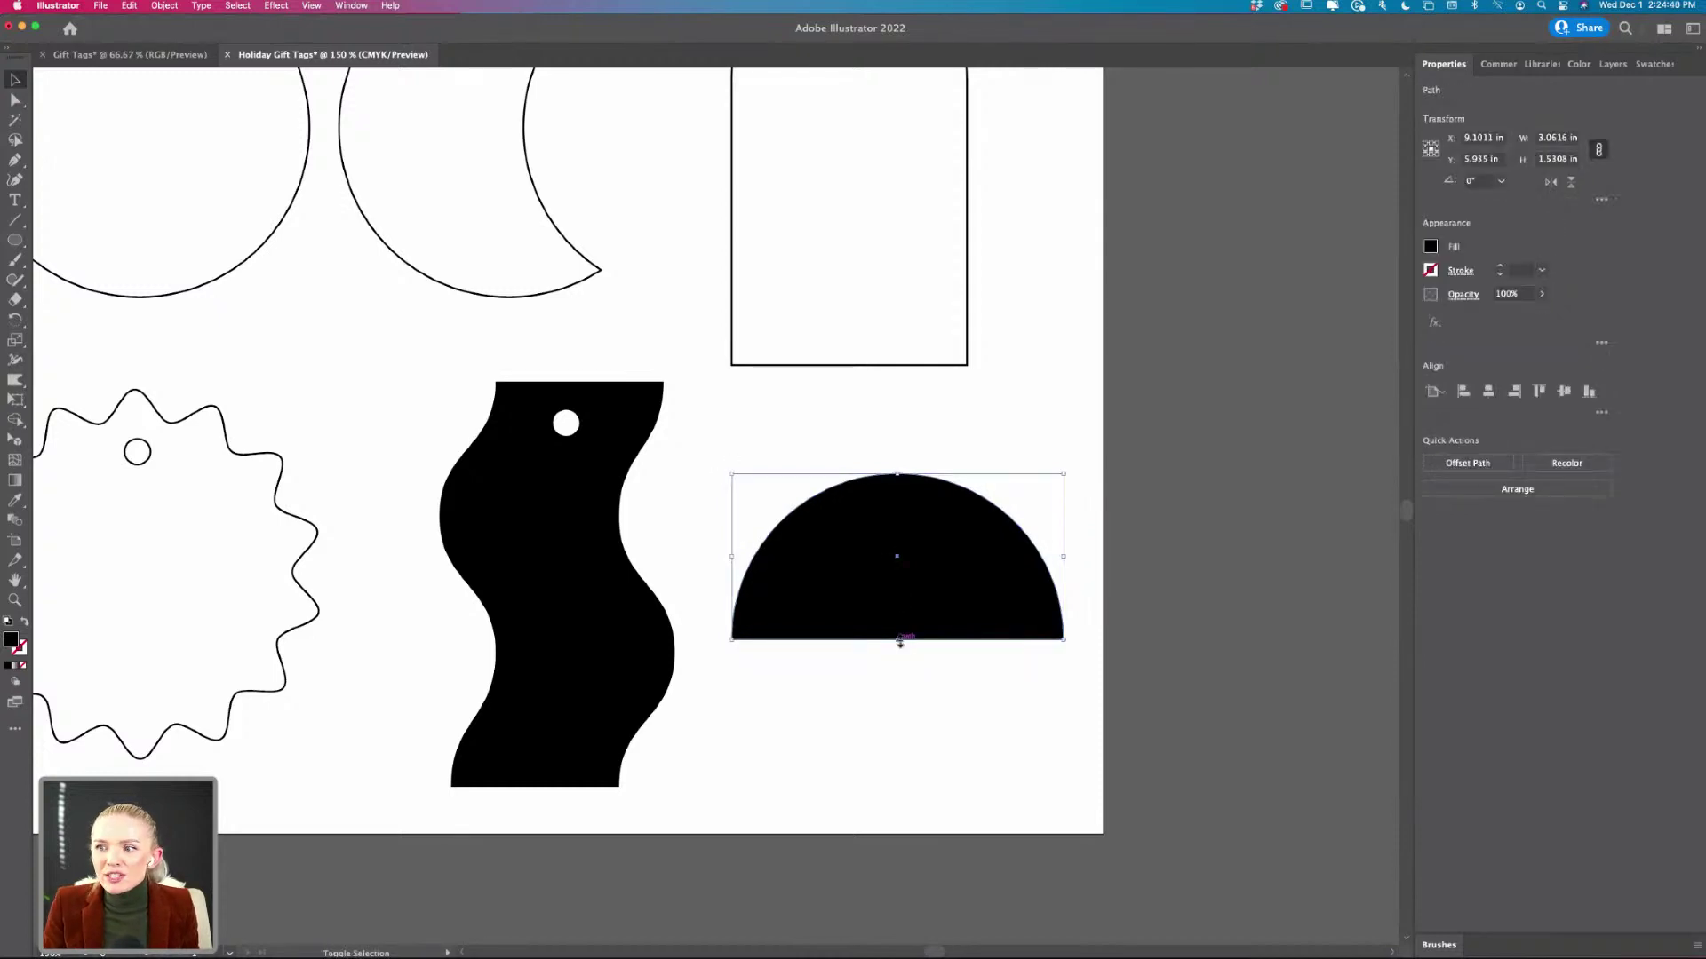
drag(897, 640, 884, 555)
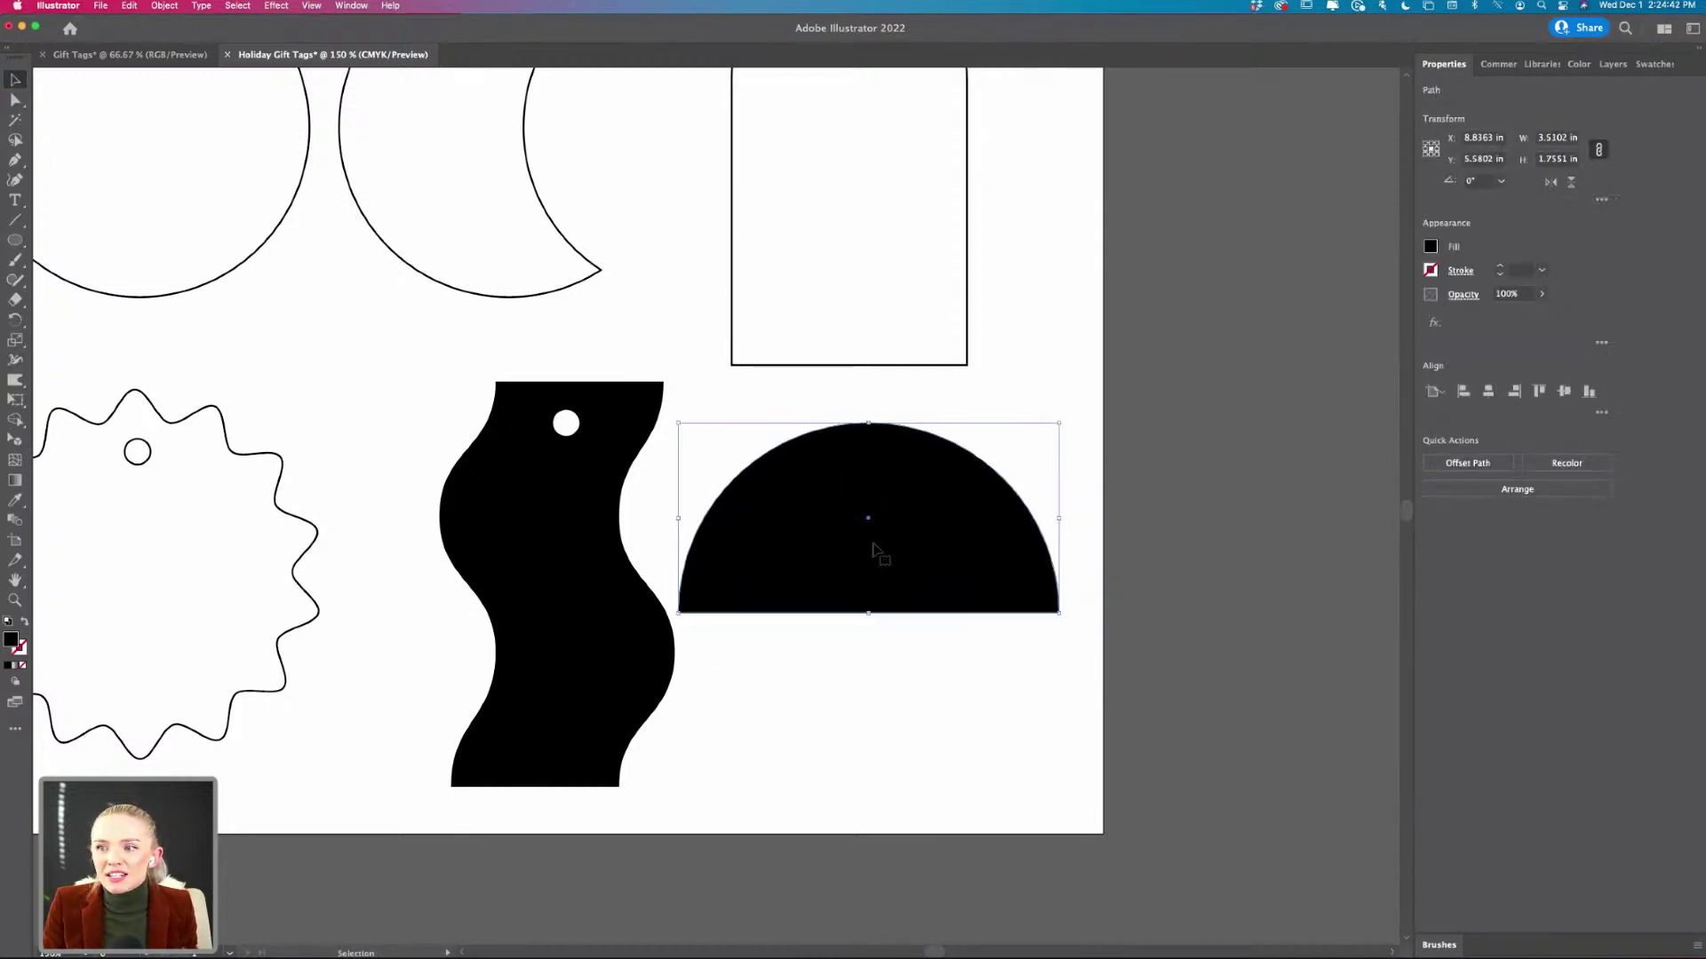
click(857, 690)
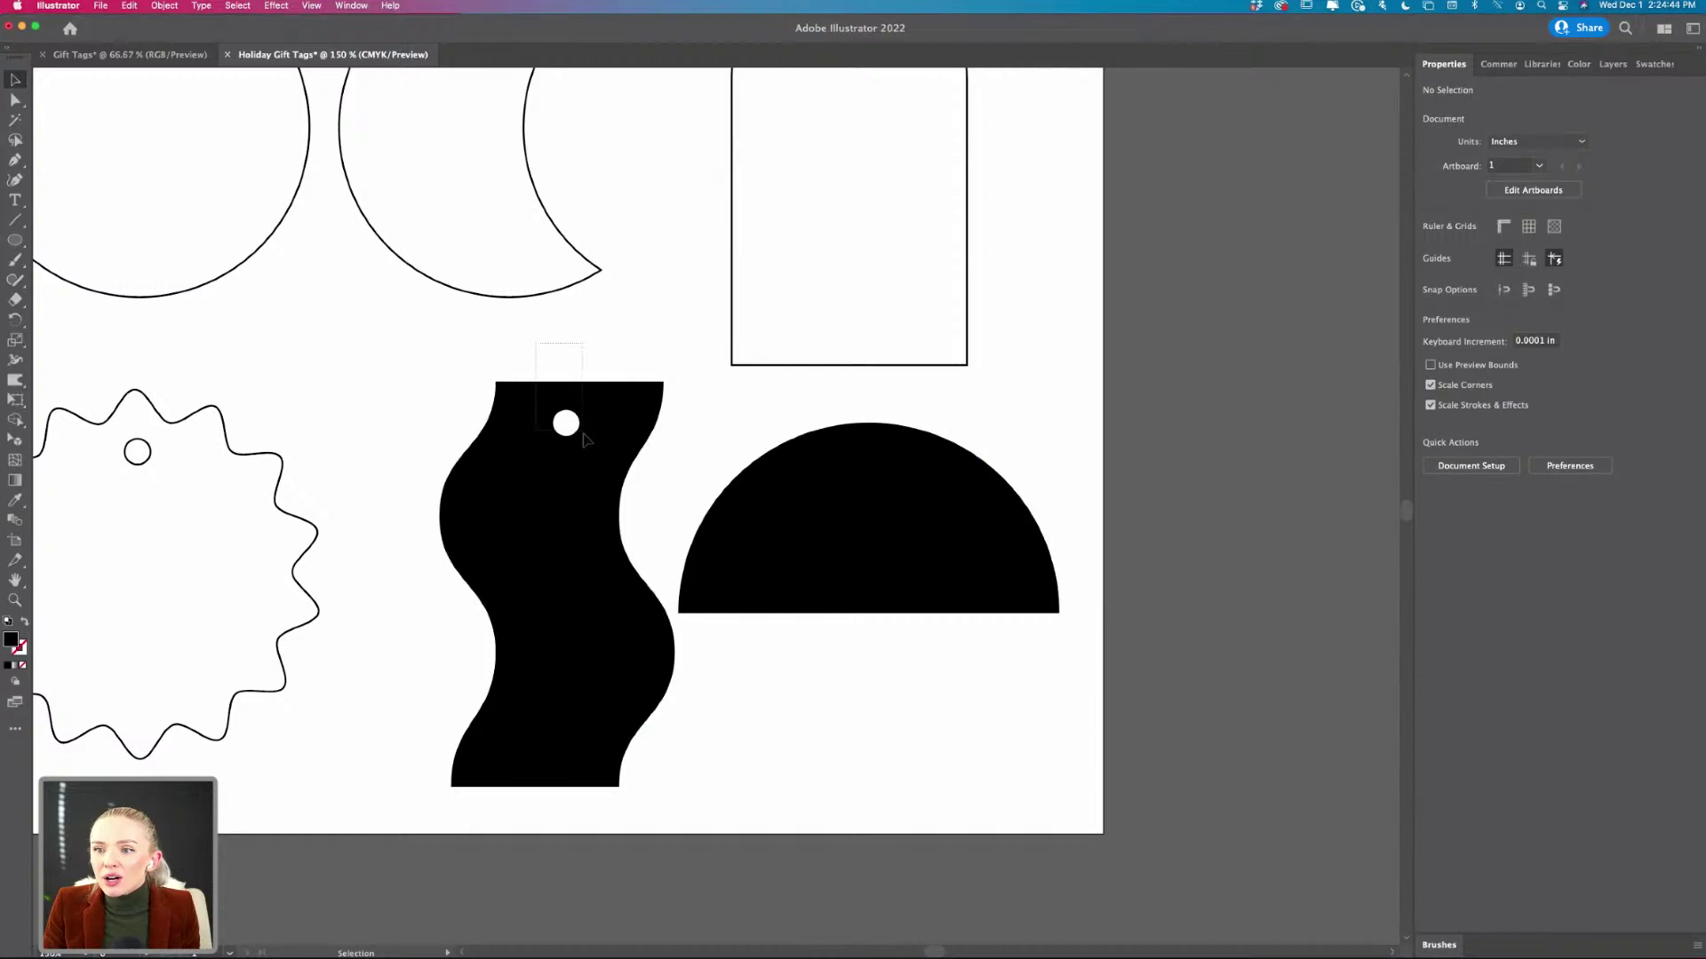
drag(592, 429, 518, 419)
click(684, 685)
key(super+1)
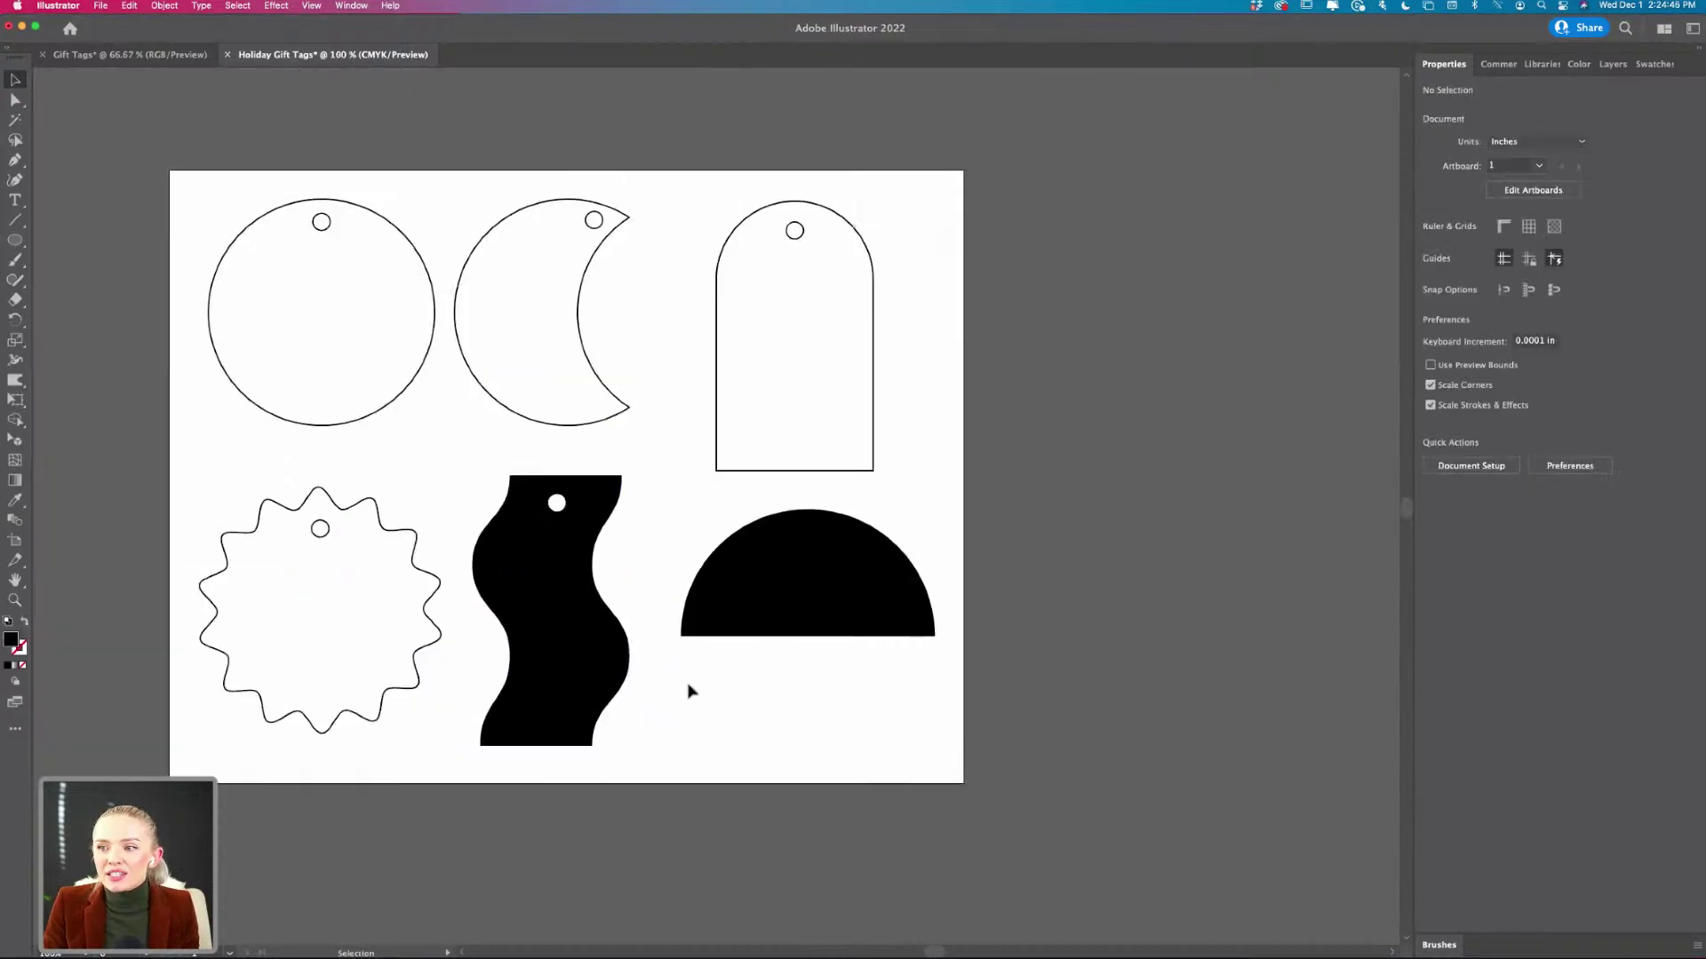
drag(810, 569, 795, 692)
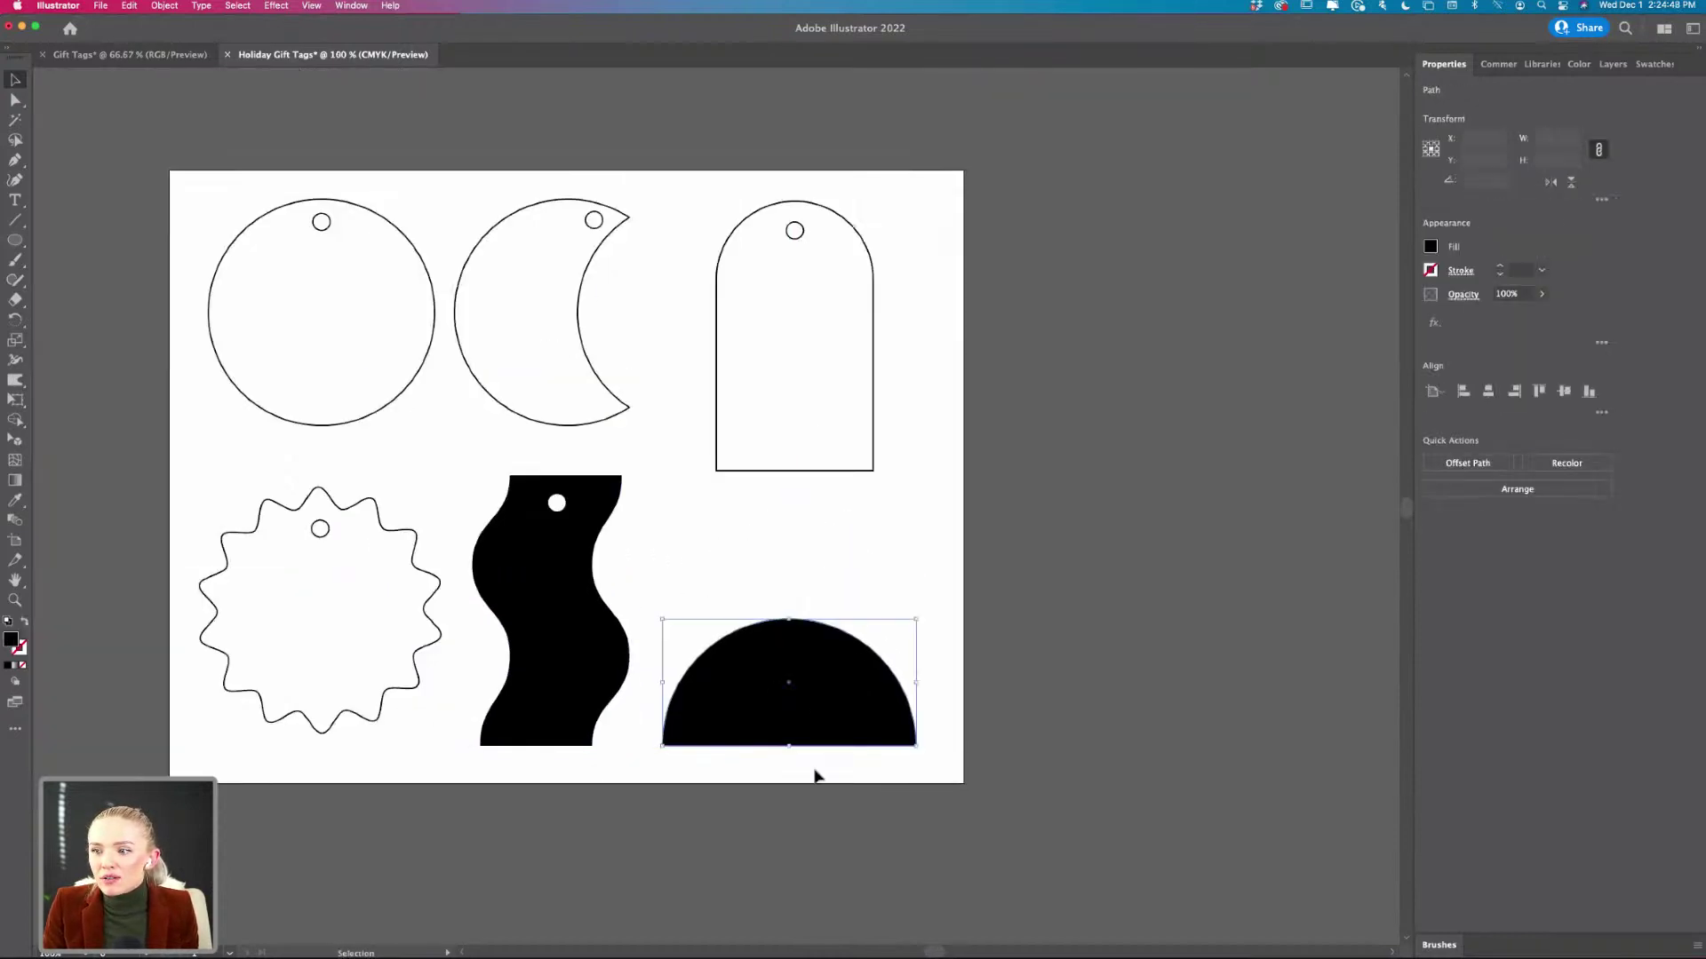
click(816, 774)
- Copy the wavy tag's white punch hole onto the half circle, centred just below the top of the arc, and deselect it
scroll(818, 777, up, 2)
scroll(815, 776, up, 2)
scroll(520, 400, up, 1)
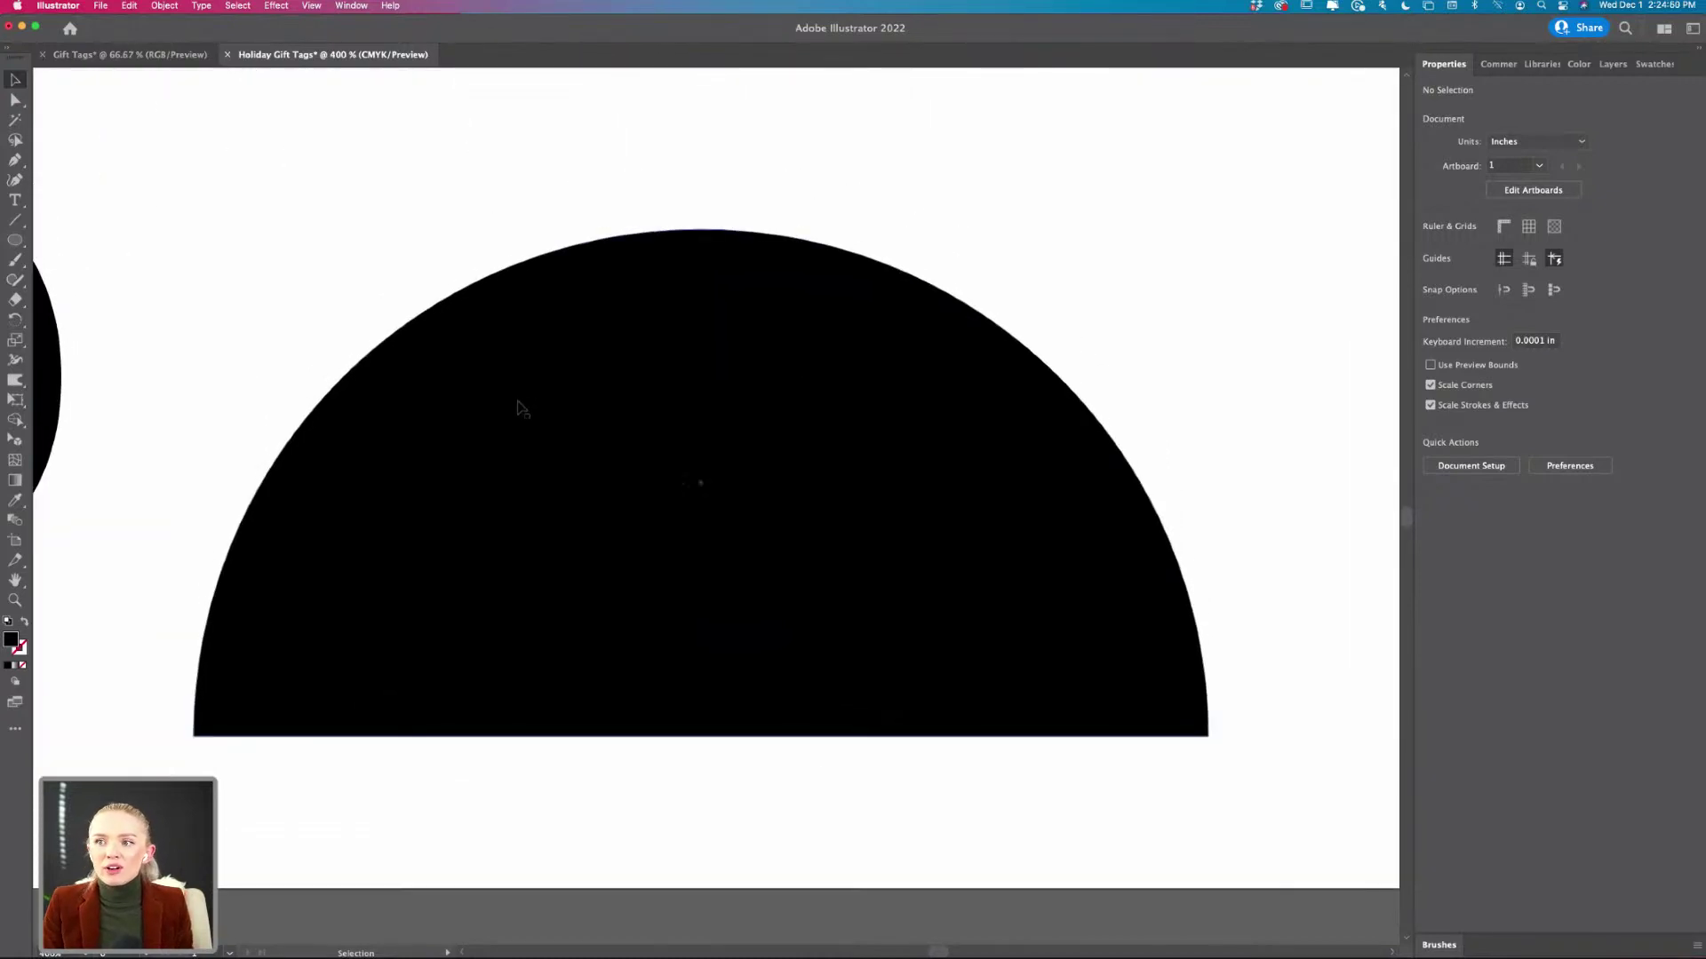
click(666, 266)
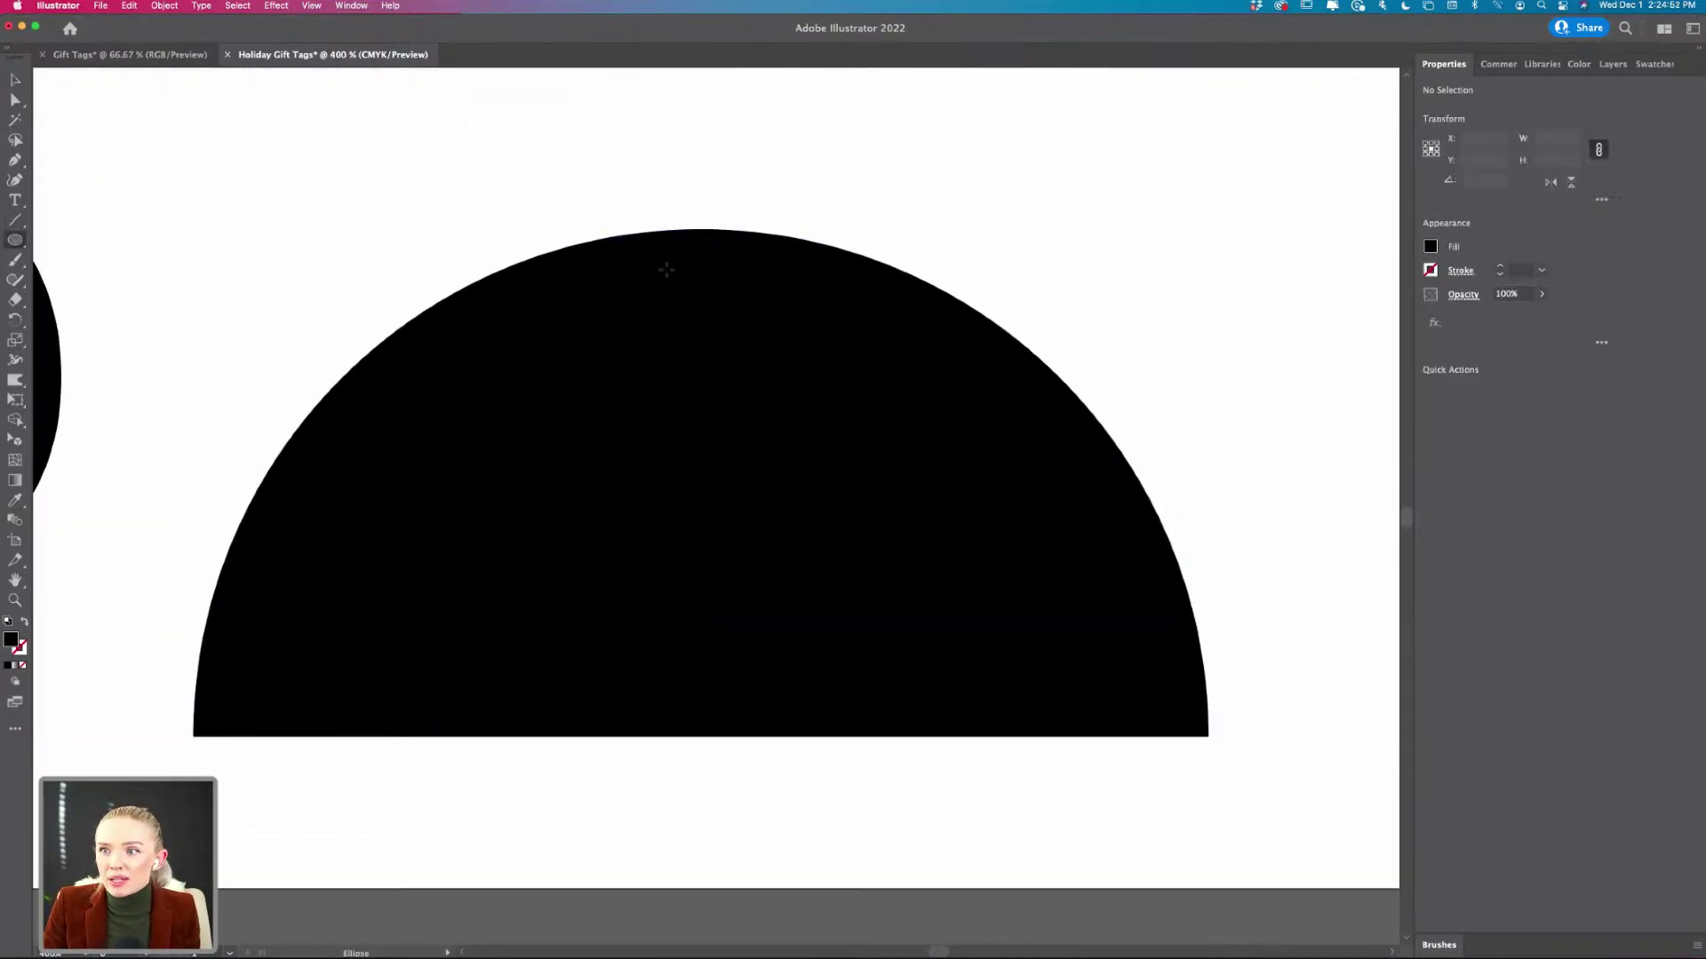
key(super+shift+a)
scroll(648, 273, down, 3)
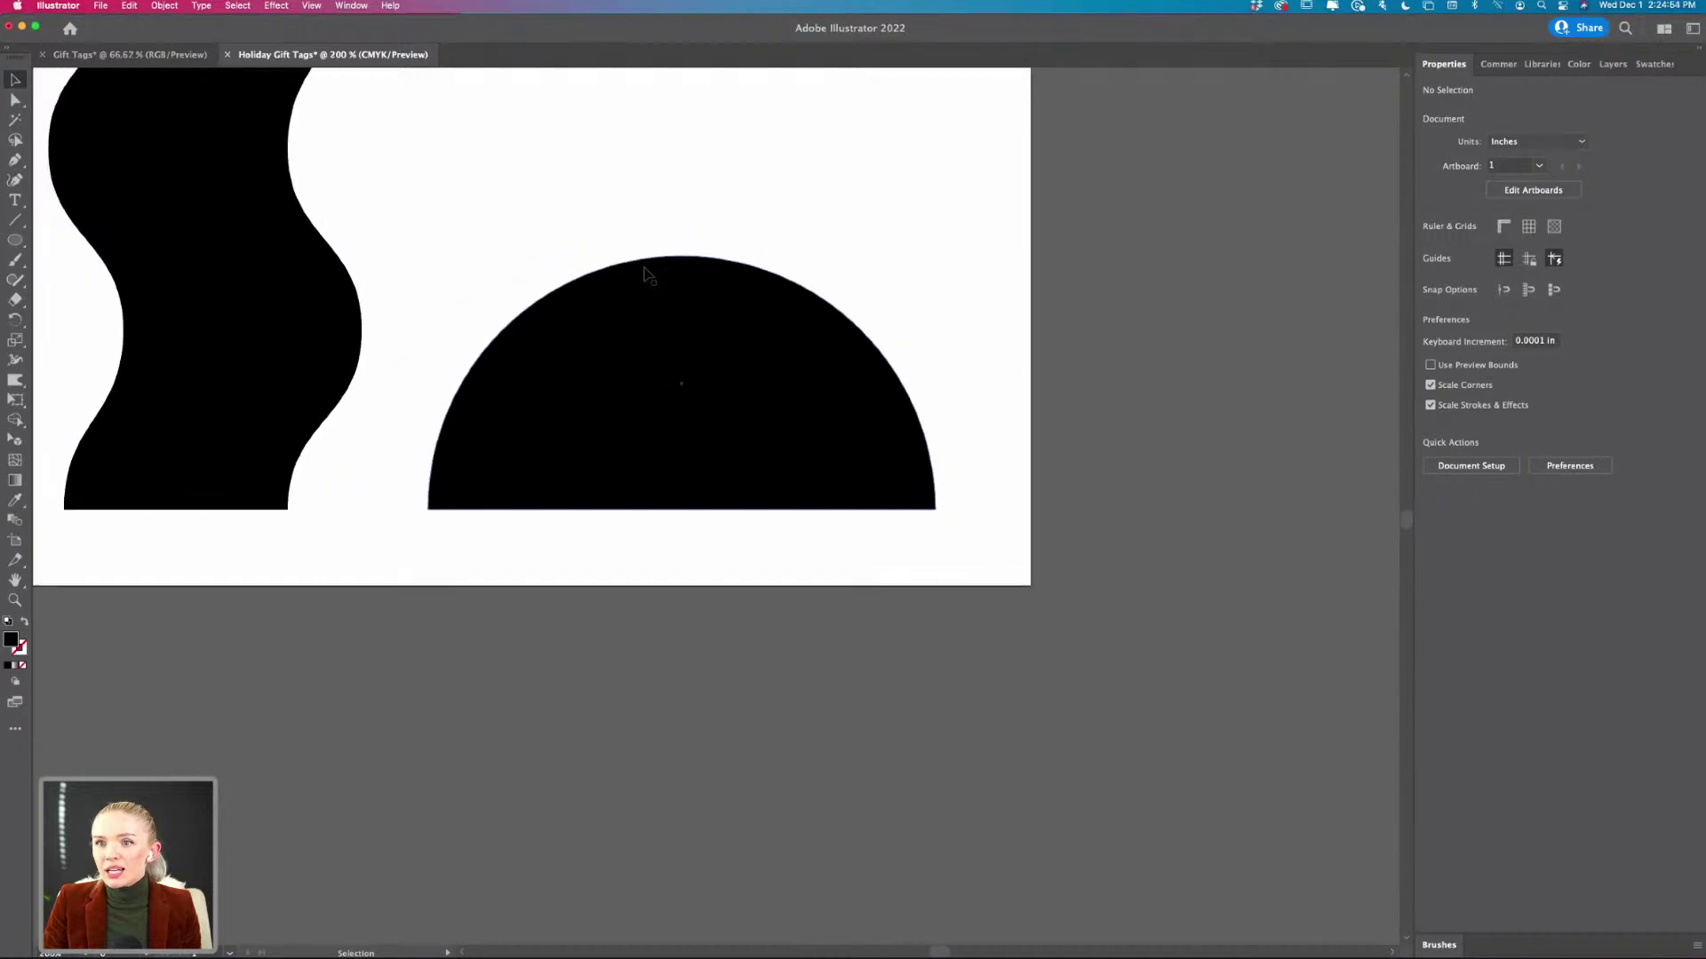
drag(311, 162, 779, 437)
click(807, 312)
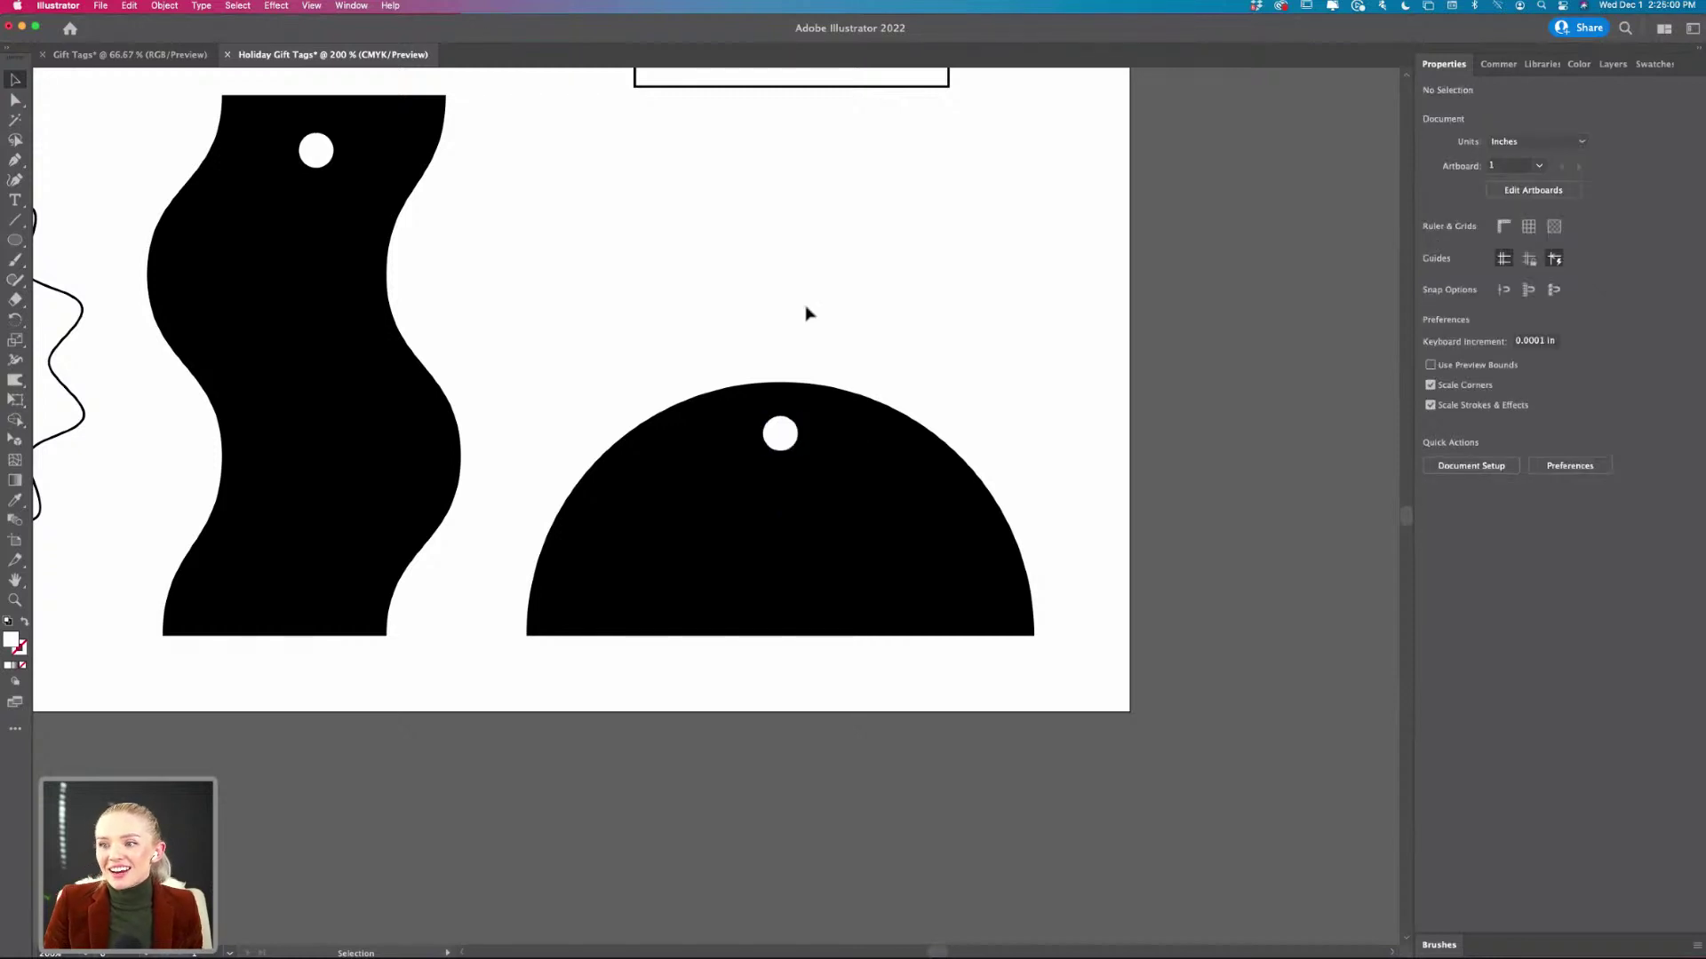
- Review the shapes, punch holes and spacing of the six gift tags across the artboard
scroll(808, 312, down, 3)
scroll(808, 311, up, 3)
scroll(808, 312, right, 2)
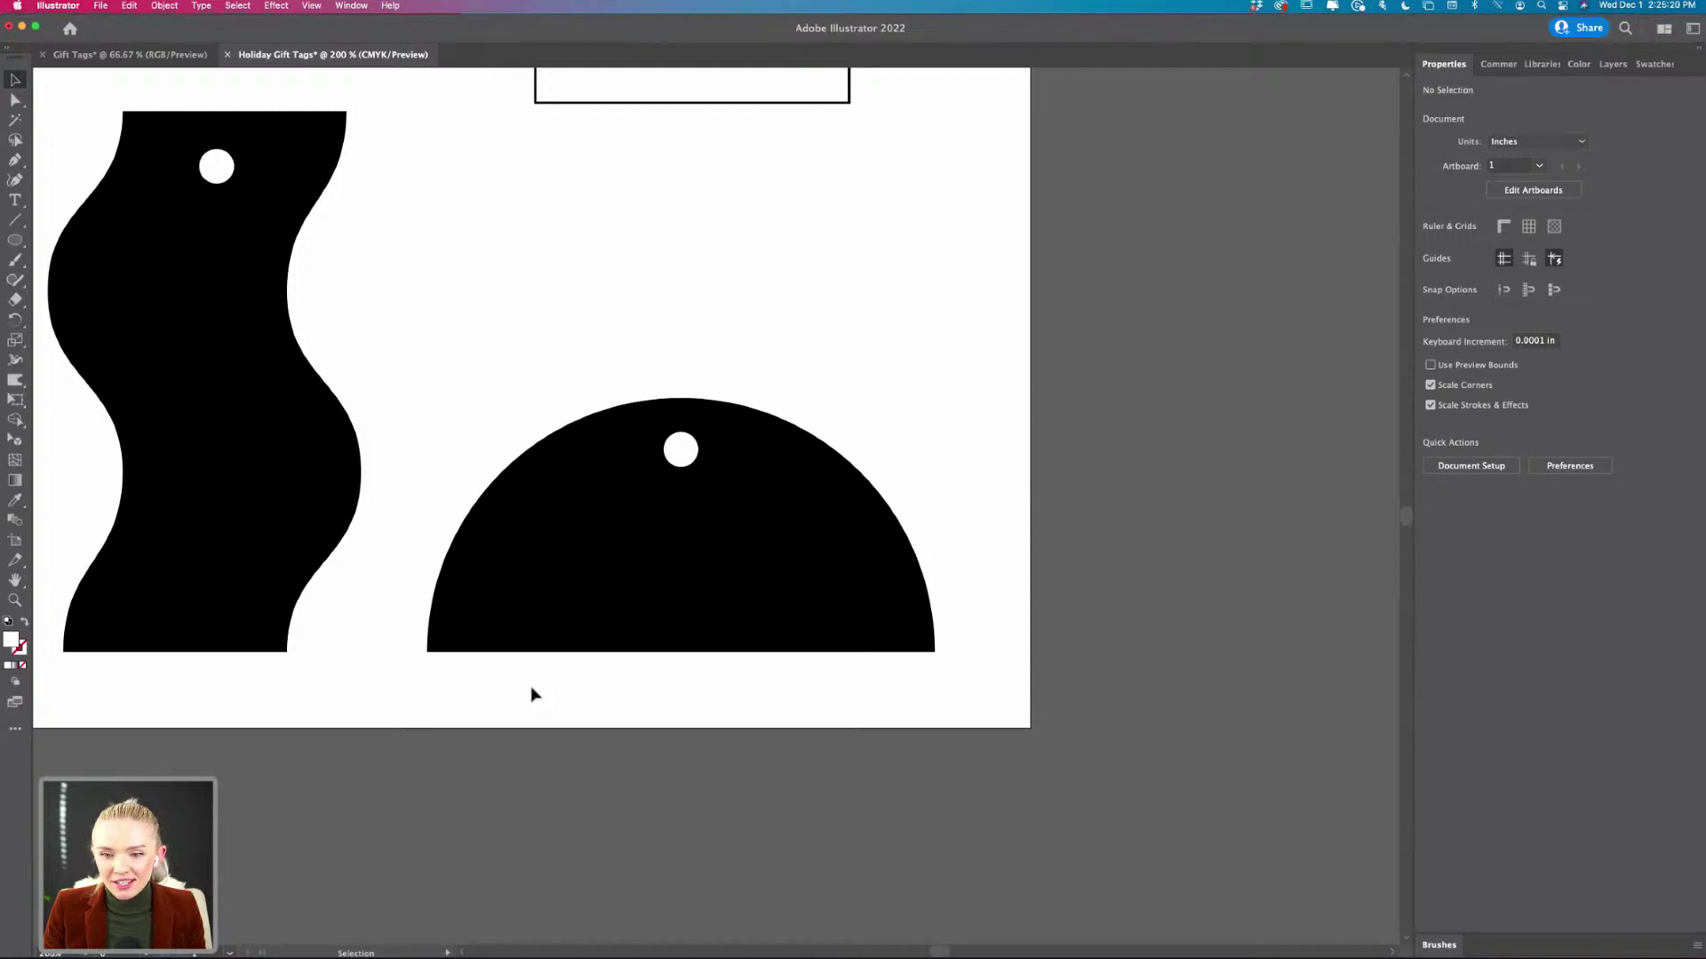
scroll(531, 694, left, 10)
scroll(531, 694, up, 4)
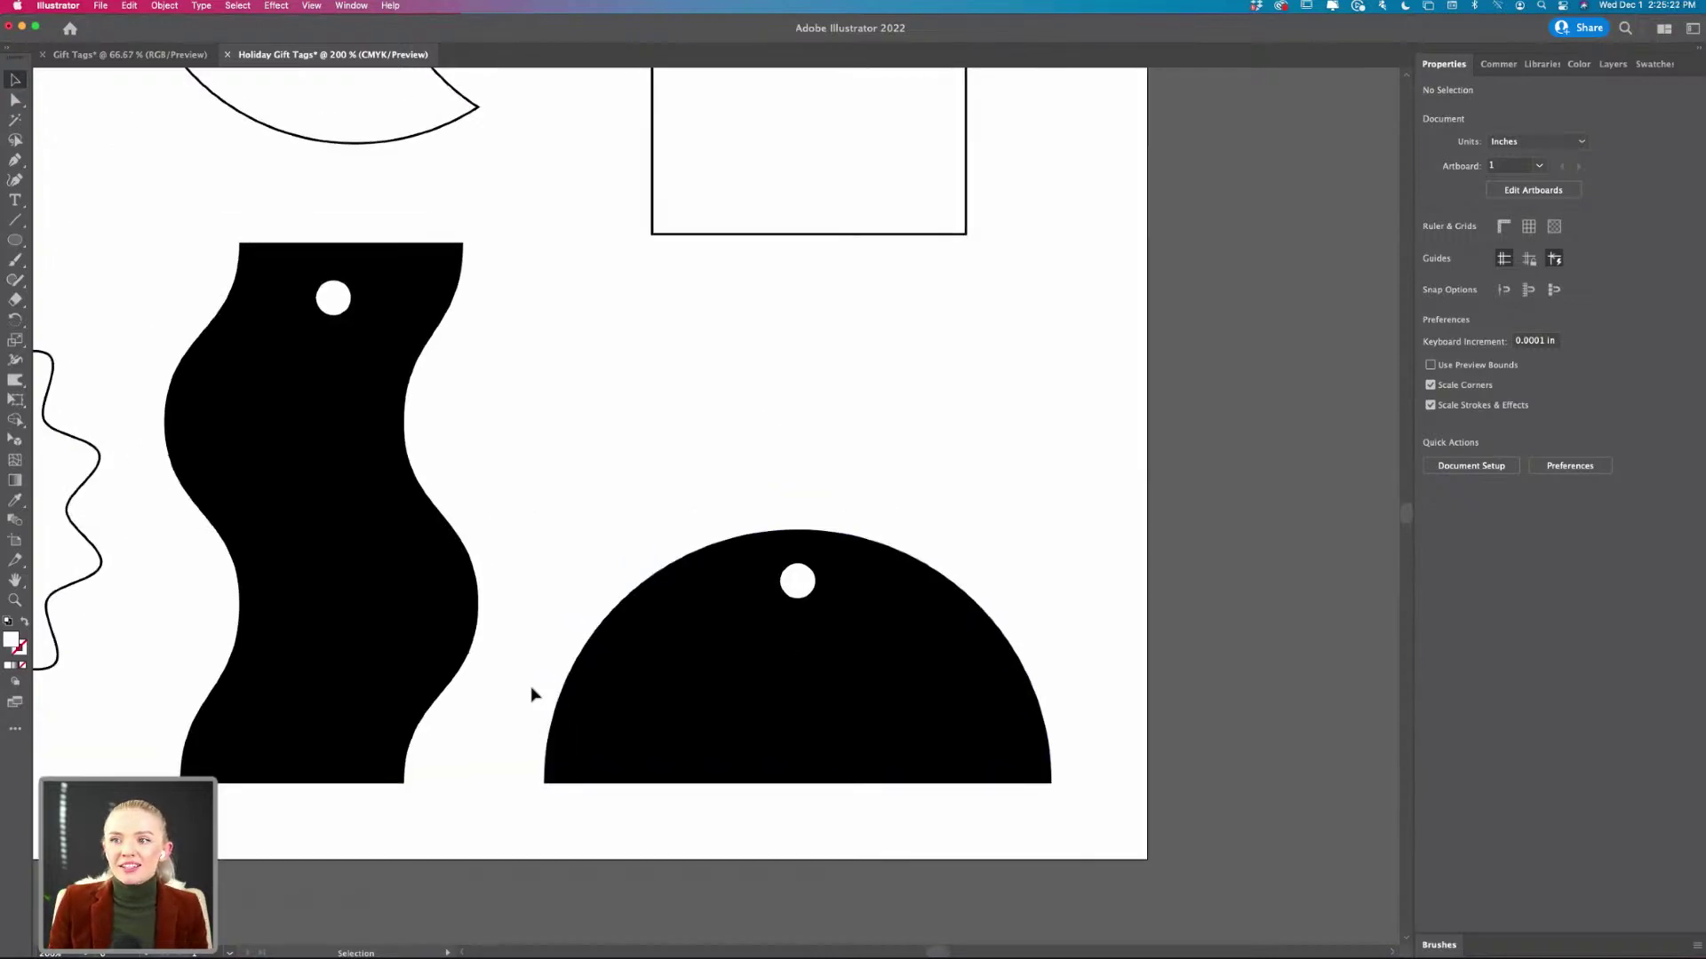
scroll(531, 694, right, 4)
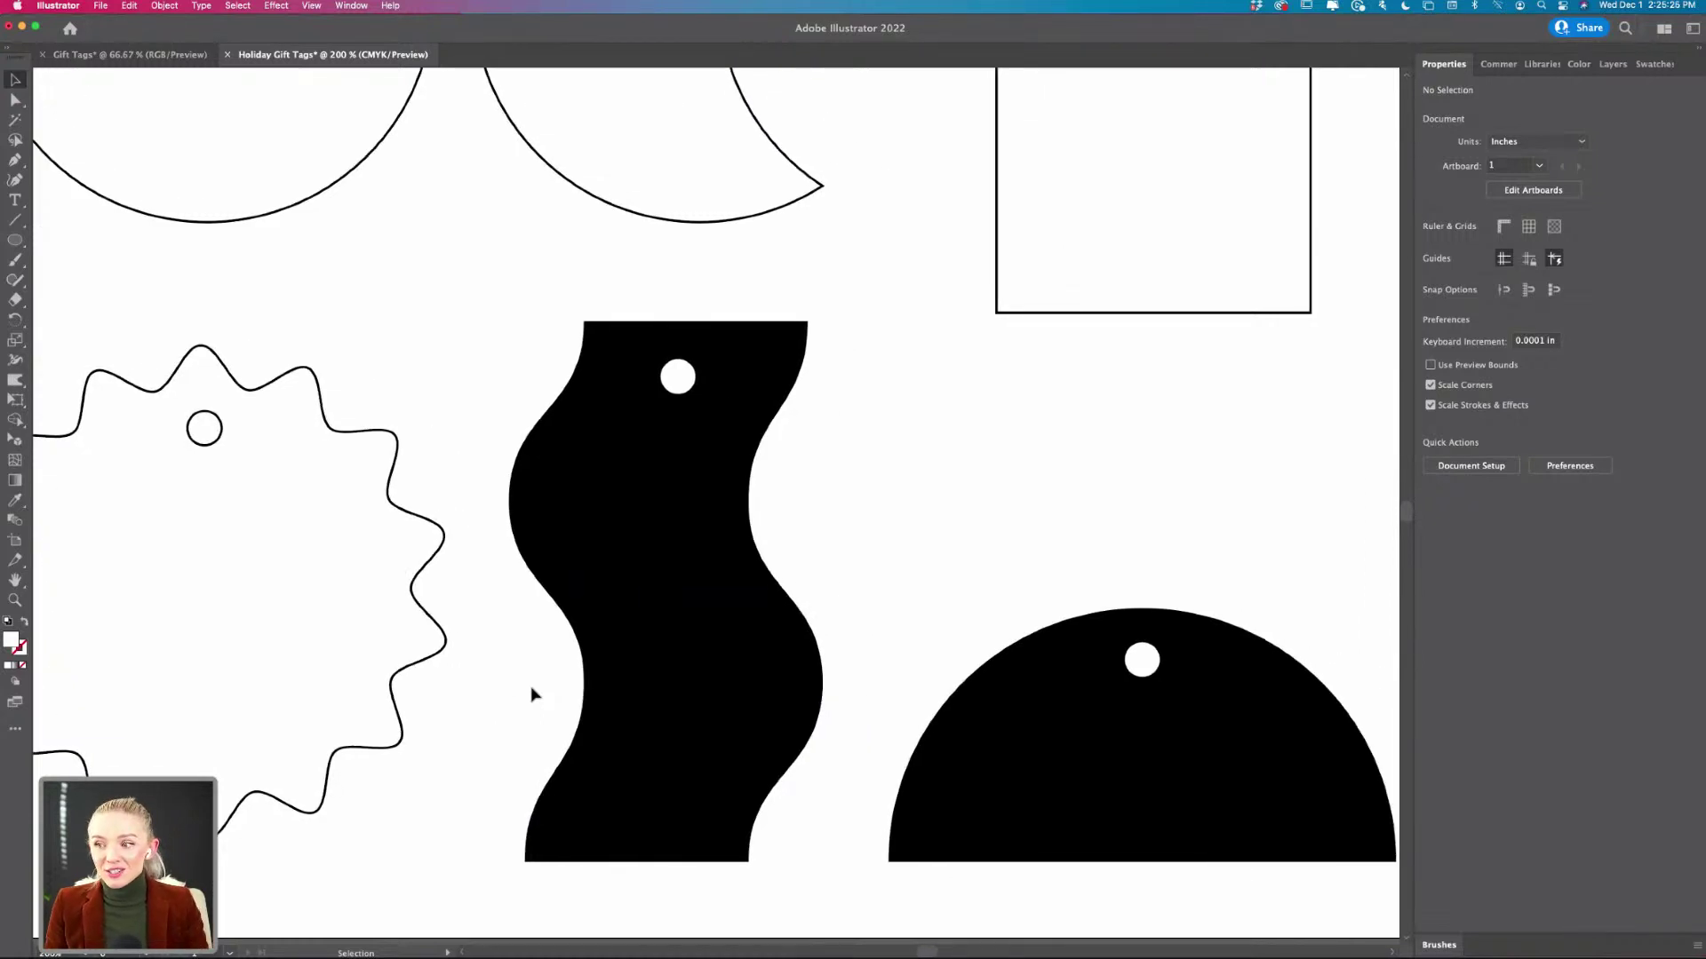
scroll(532, 694, left, 2)
scroll(531, 694, up, 1)
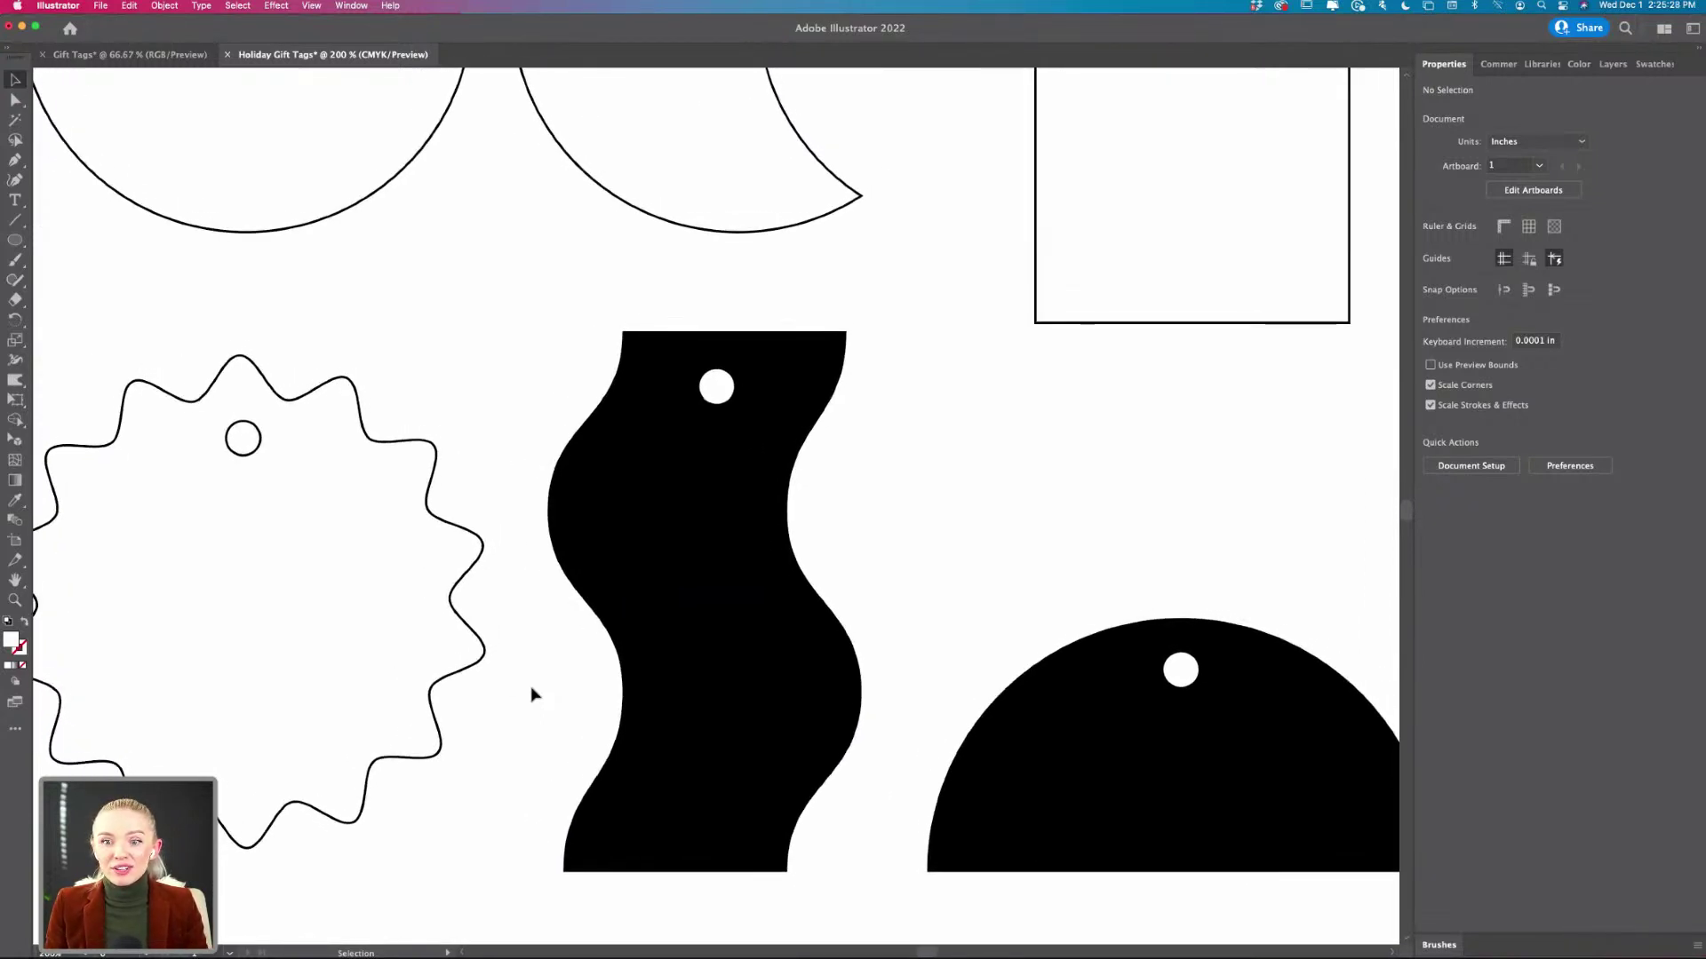
scroll(531, 694, right, 1)
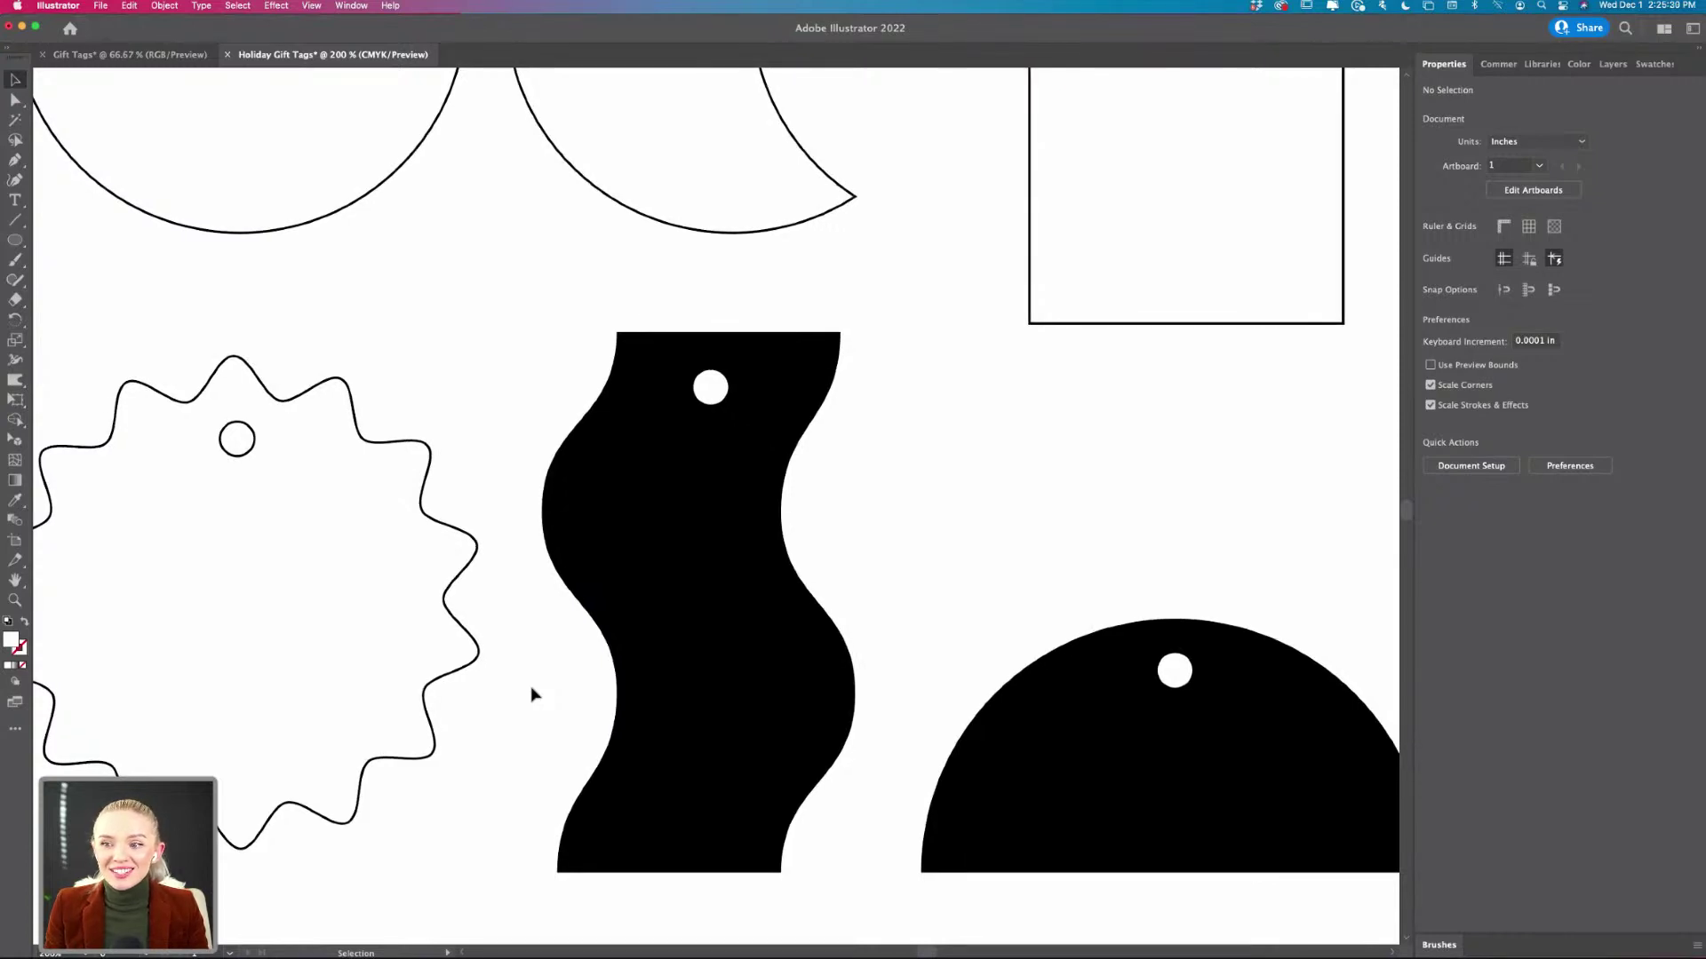
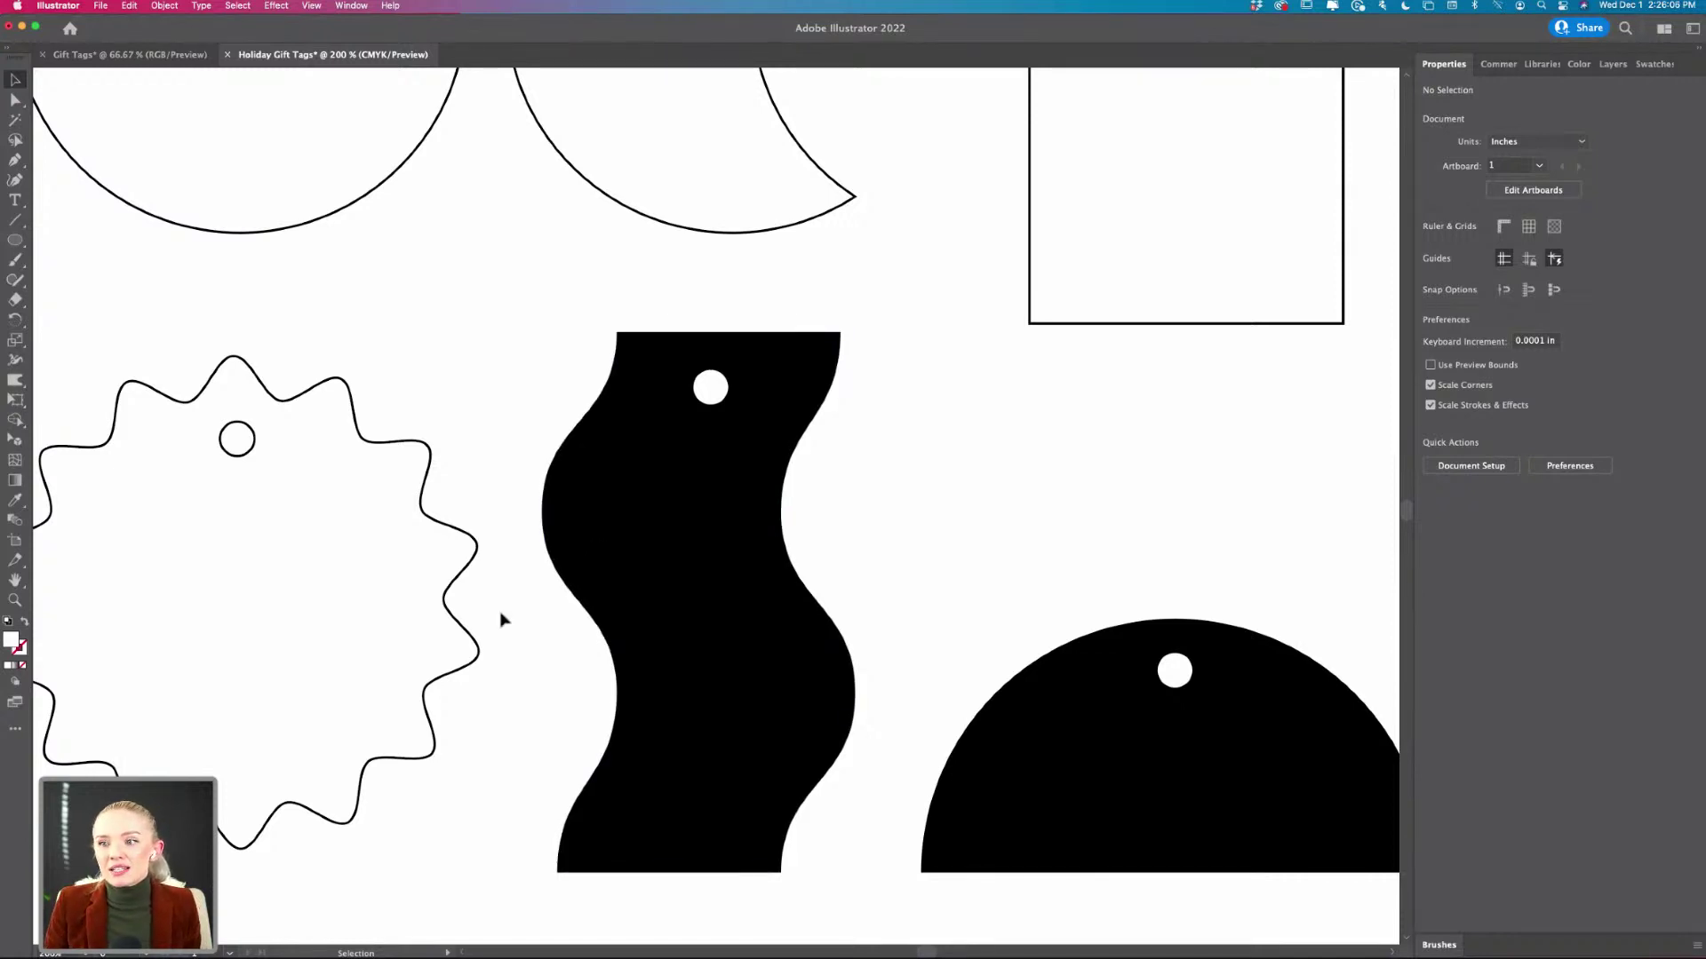
key(super+minus)
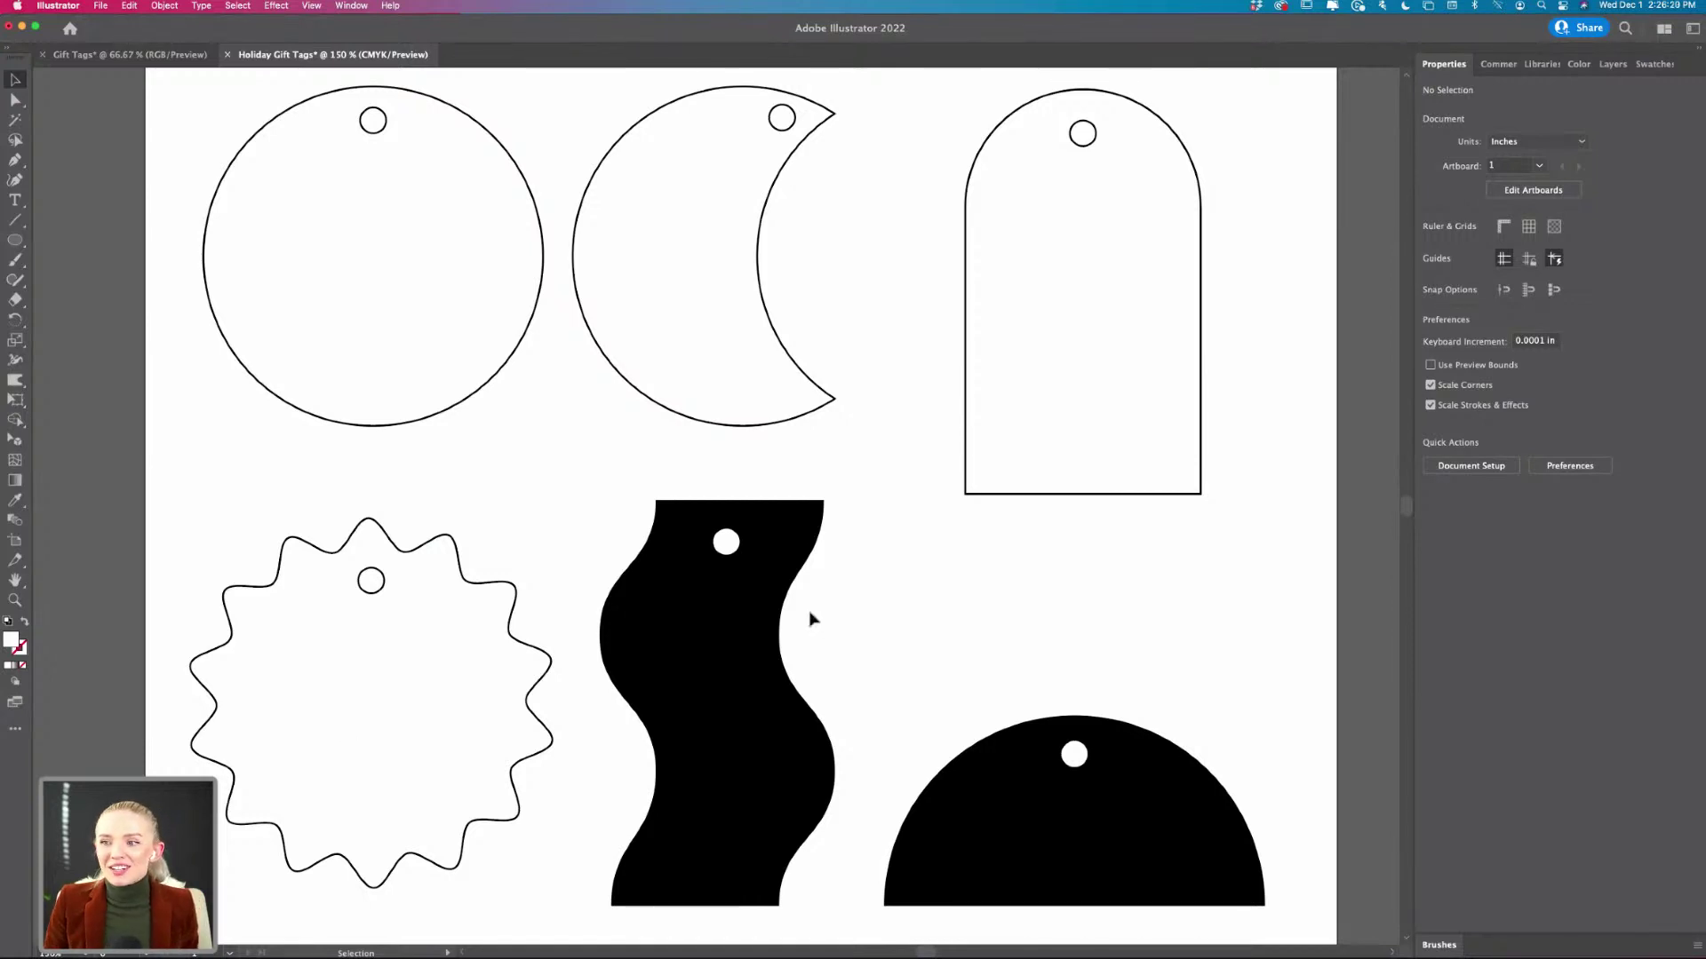
scroll(829, 612, down, 1)
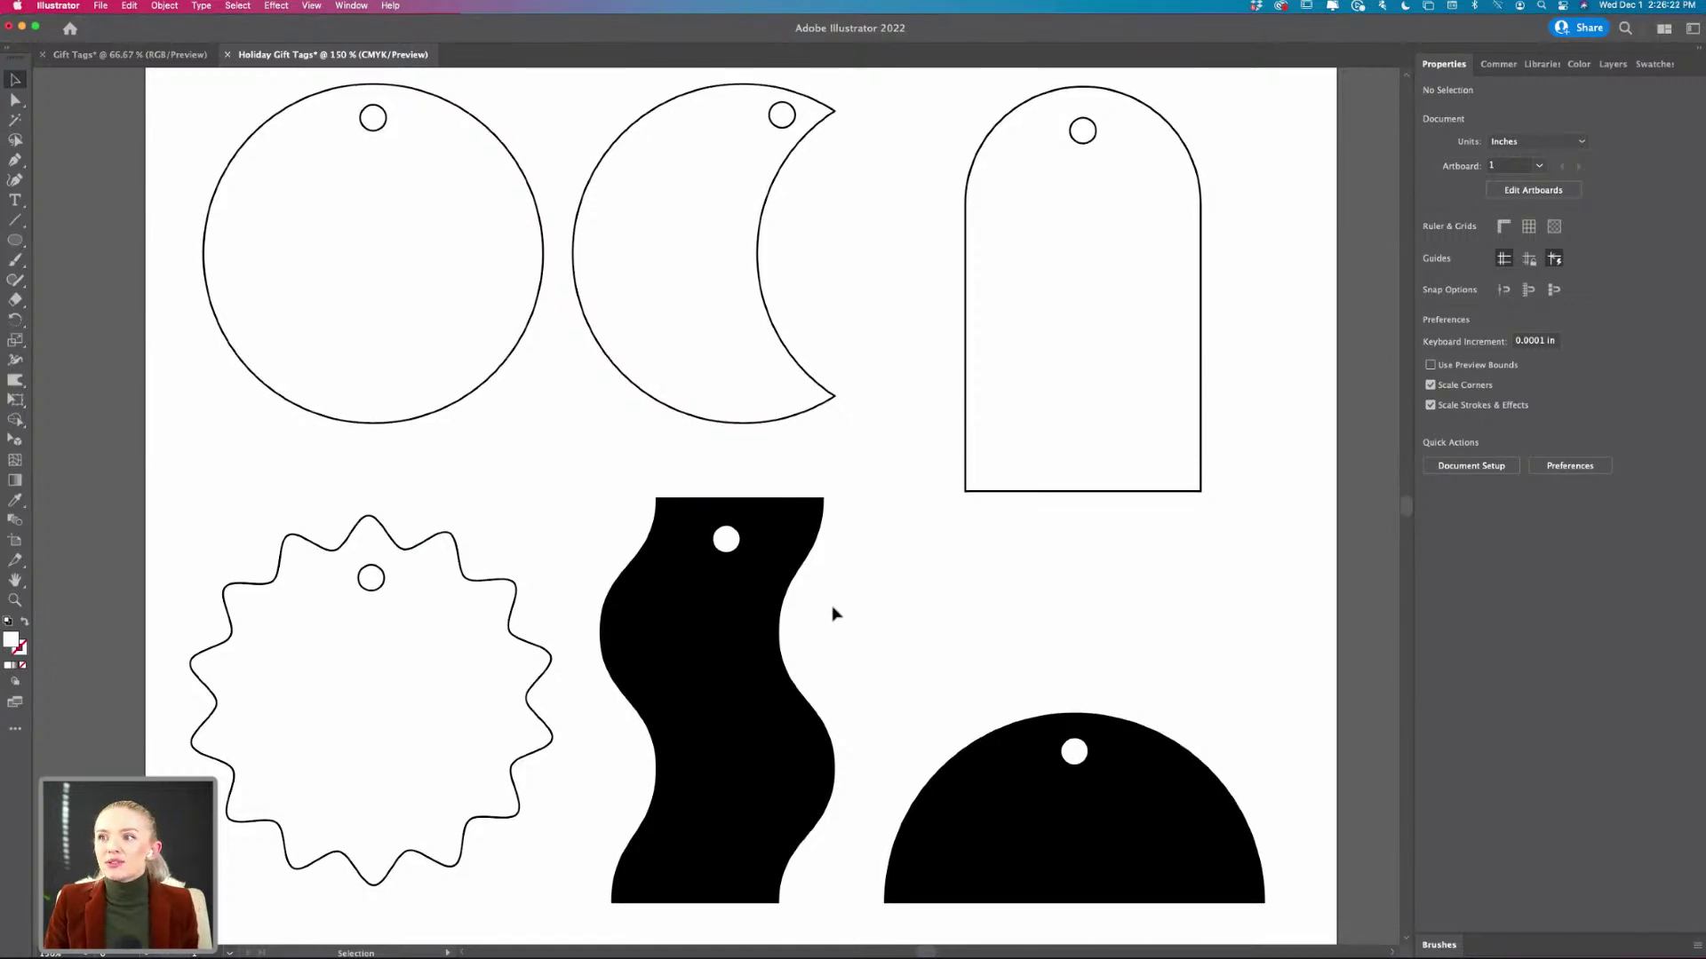
scroll(832, 613, up, 2)
scroll(832, 613, right, 2)
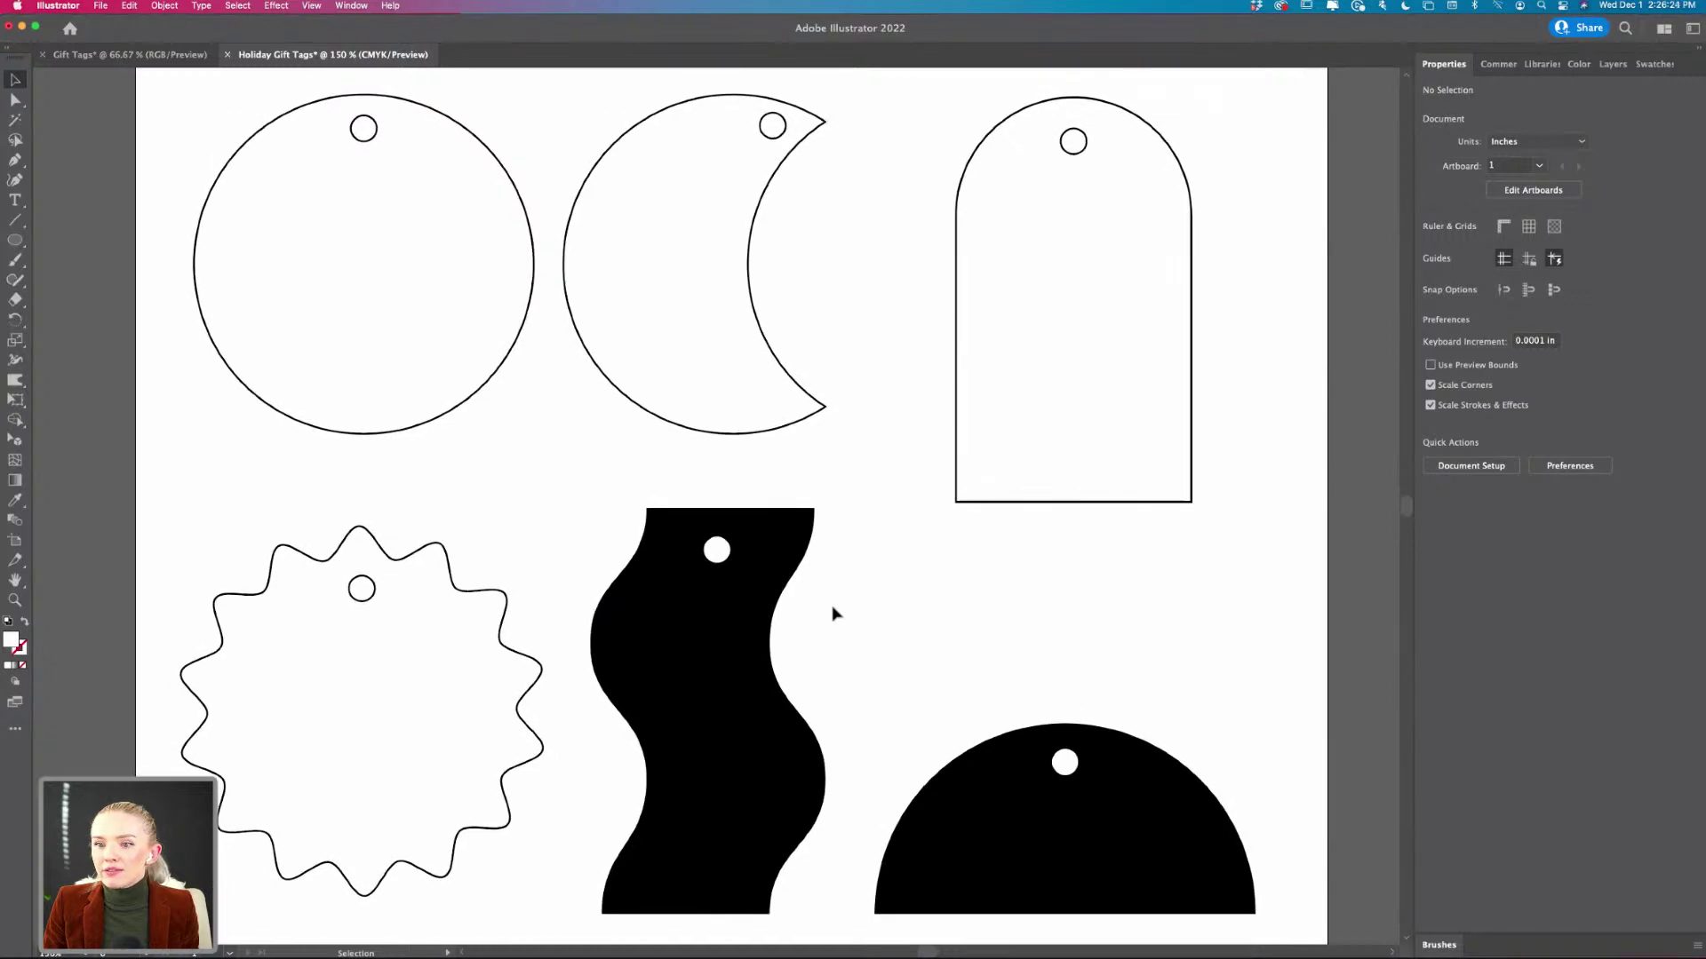
scroll(994, 619, down, 1)
scroll(993, 619, right, 1)
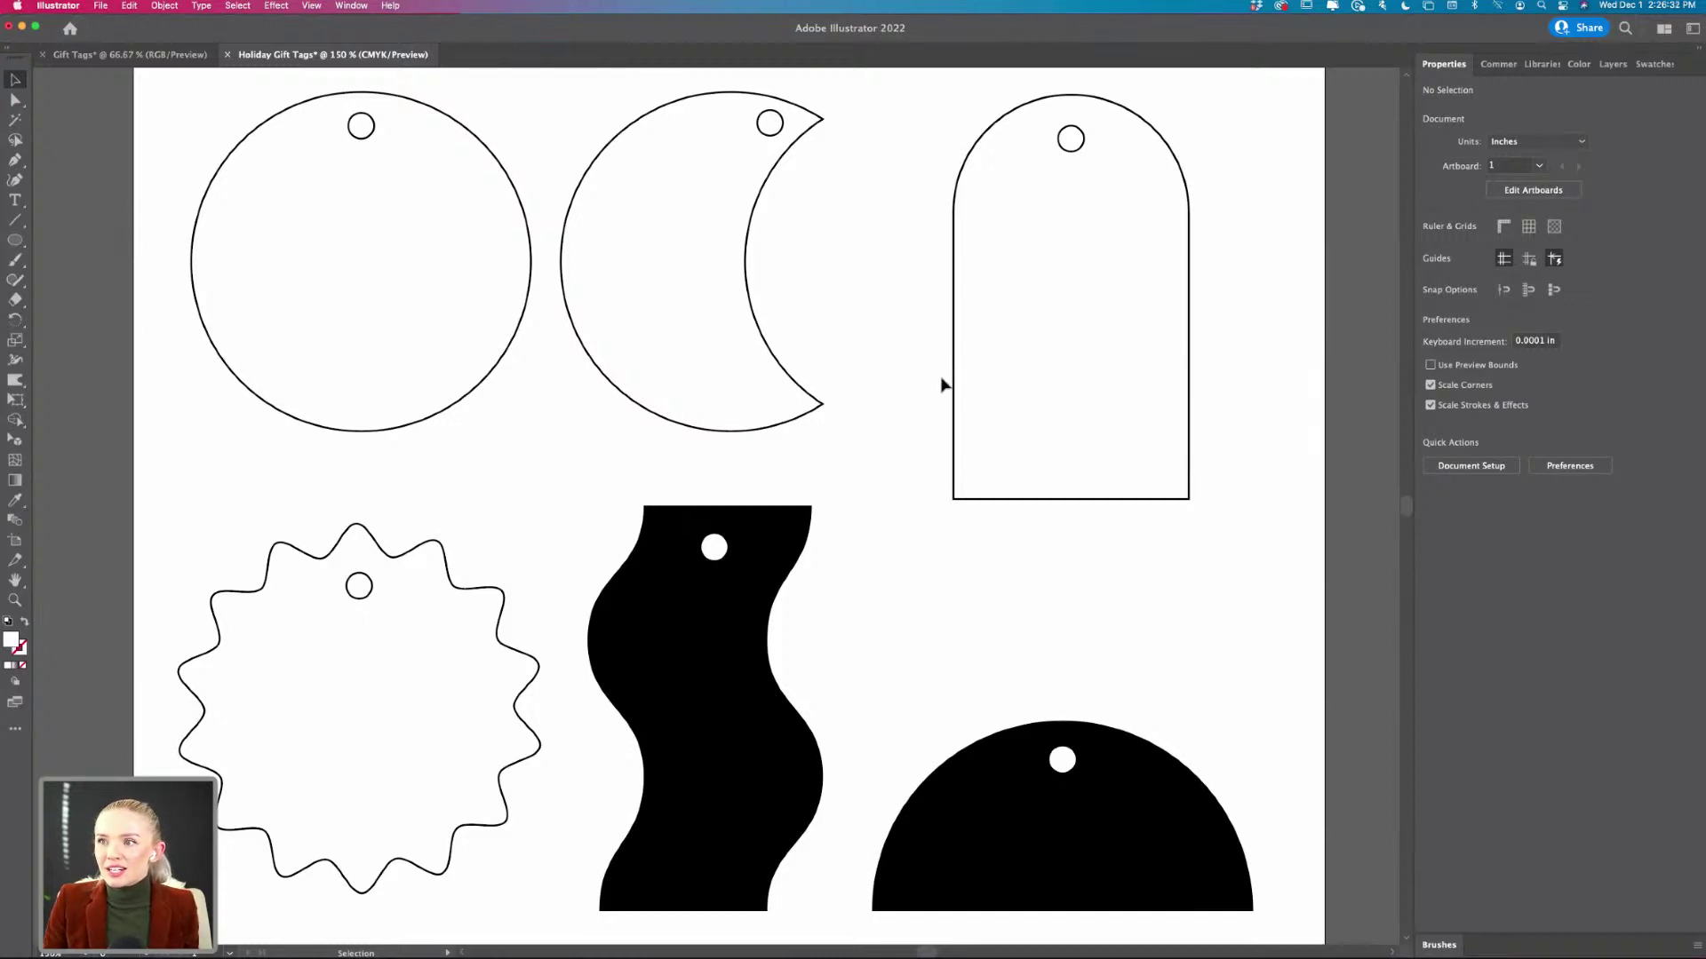
scroll(945, 384, down, 3)
scroll(944, 384, right, 2)
scroll(959, 480, up, 3)
scroll(959, 480, left, 2)
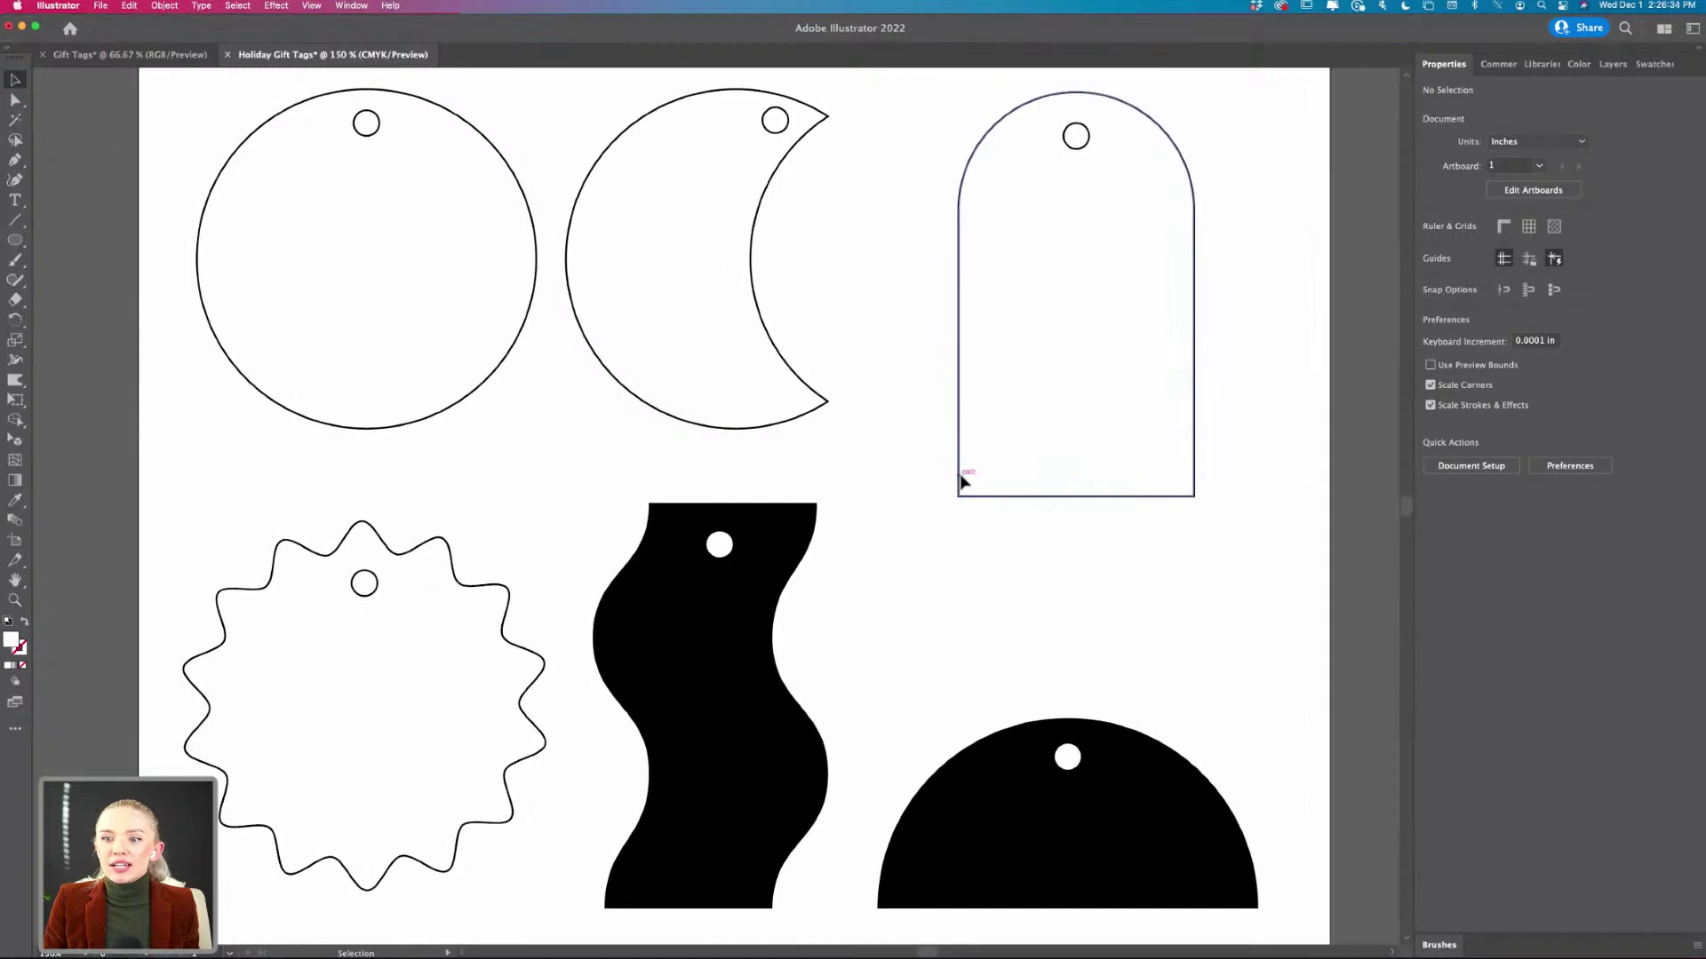
scroll(960, 480, down, 5)
scroll(959, 480, right, 5)
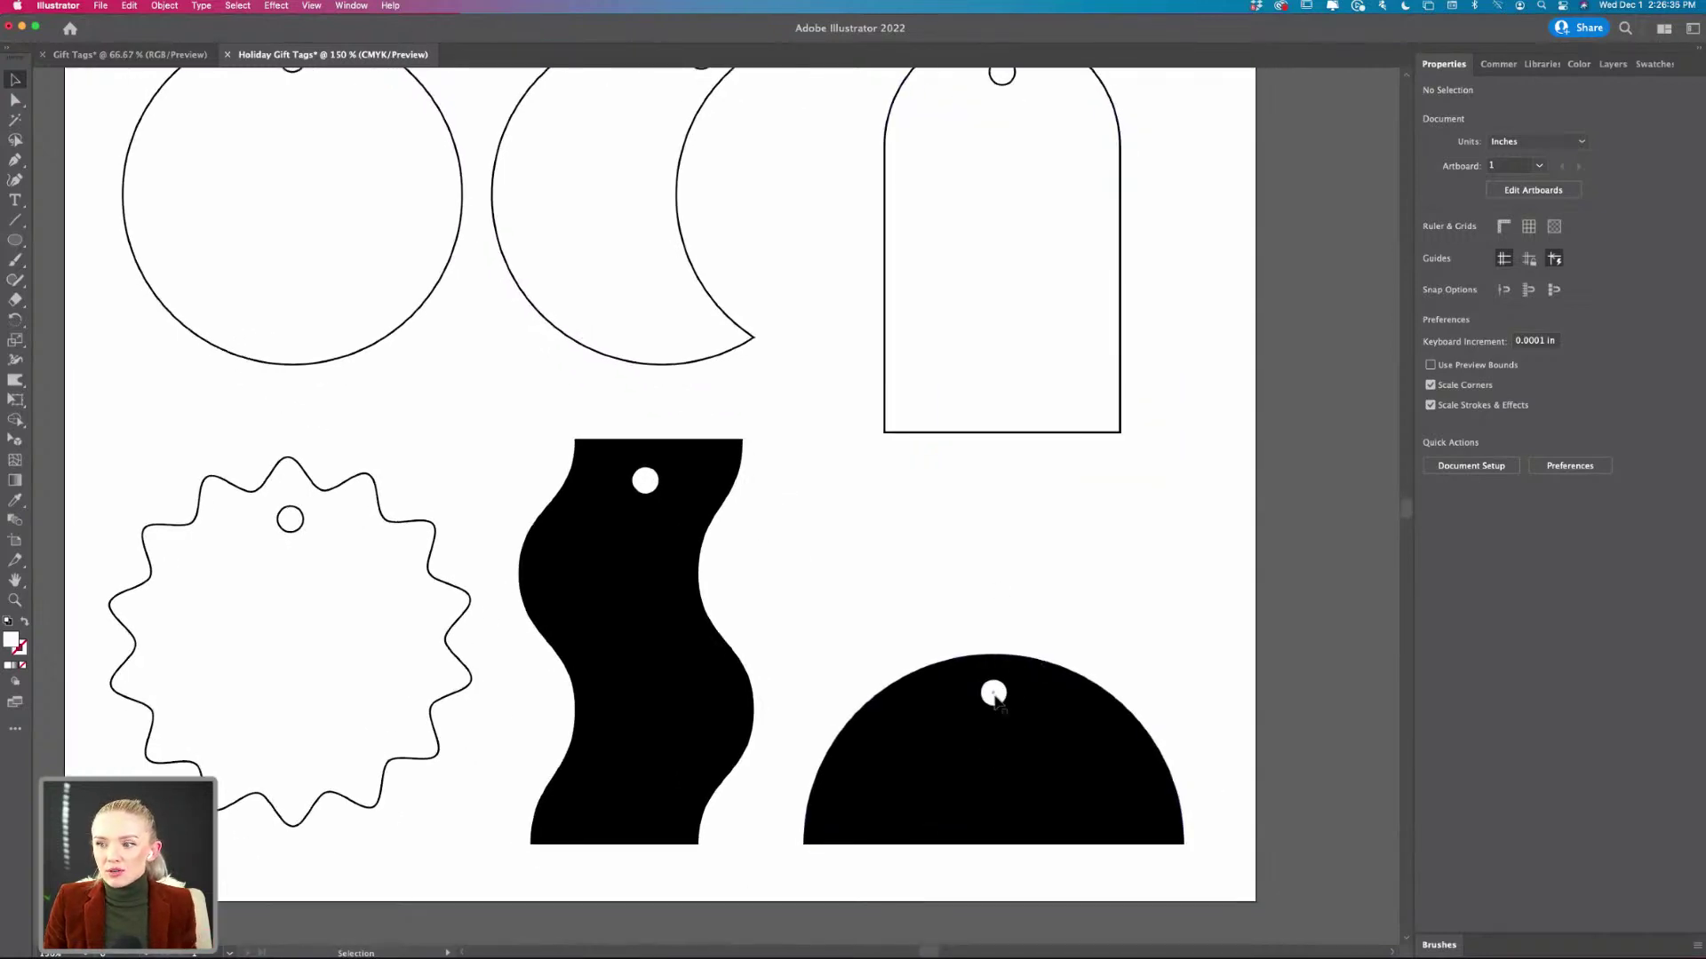
- Select the half-circle tag with its punch hole, check the hole's placement up close, and deselect both
click(994, 694)
shift+click(1041, 714)
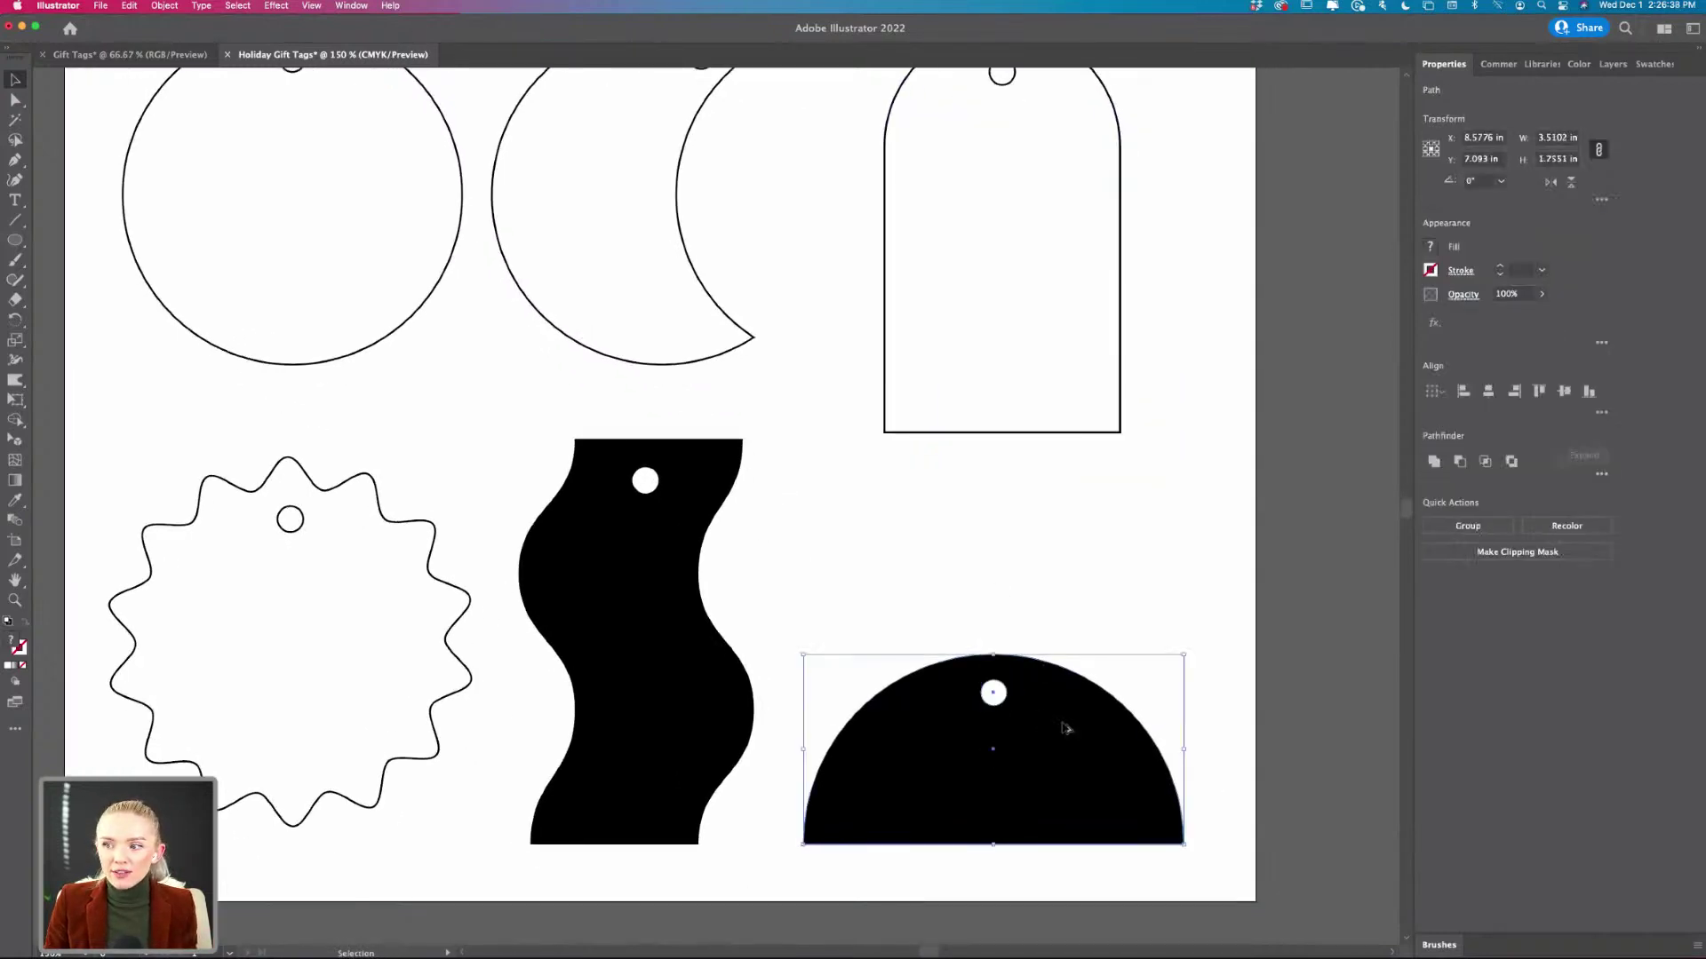
scroll(1057, 724, up, 5)
scroll(1063, 725, down, 4)
scroll(1063, 725, right, 2)
scroll(1064, 726, down, 1)
scroll(1063, 726, right, 1)
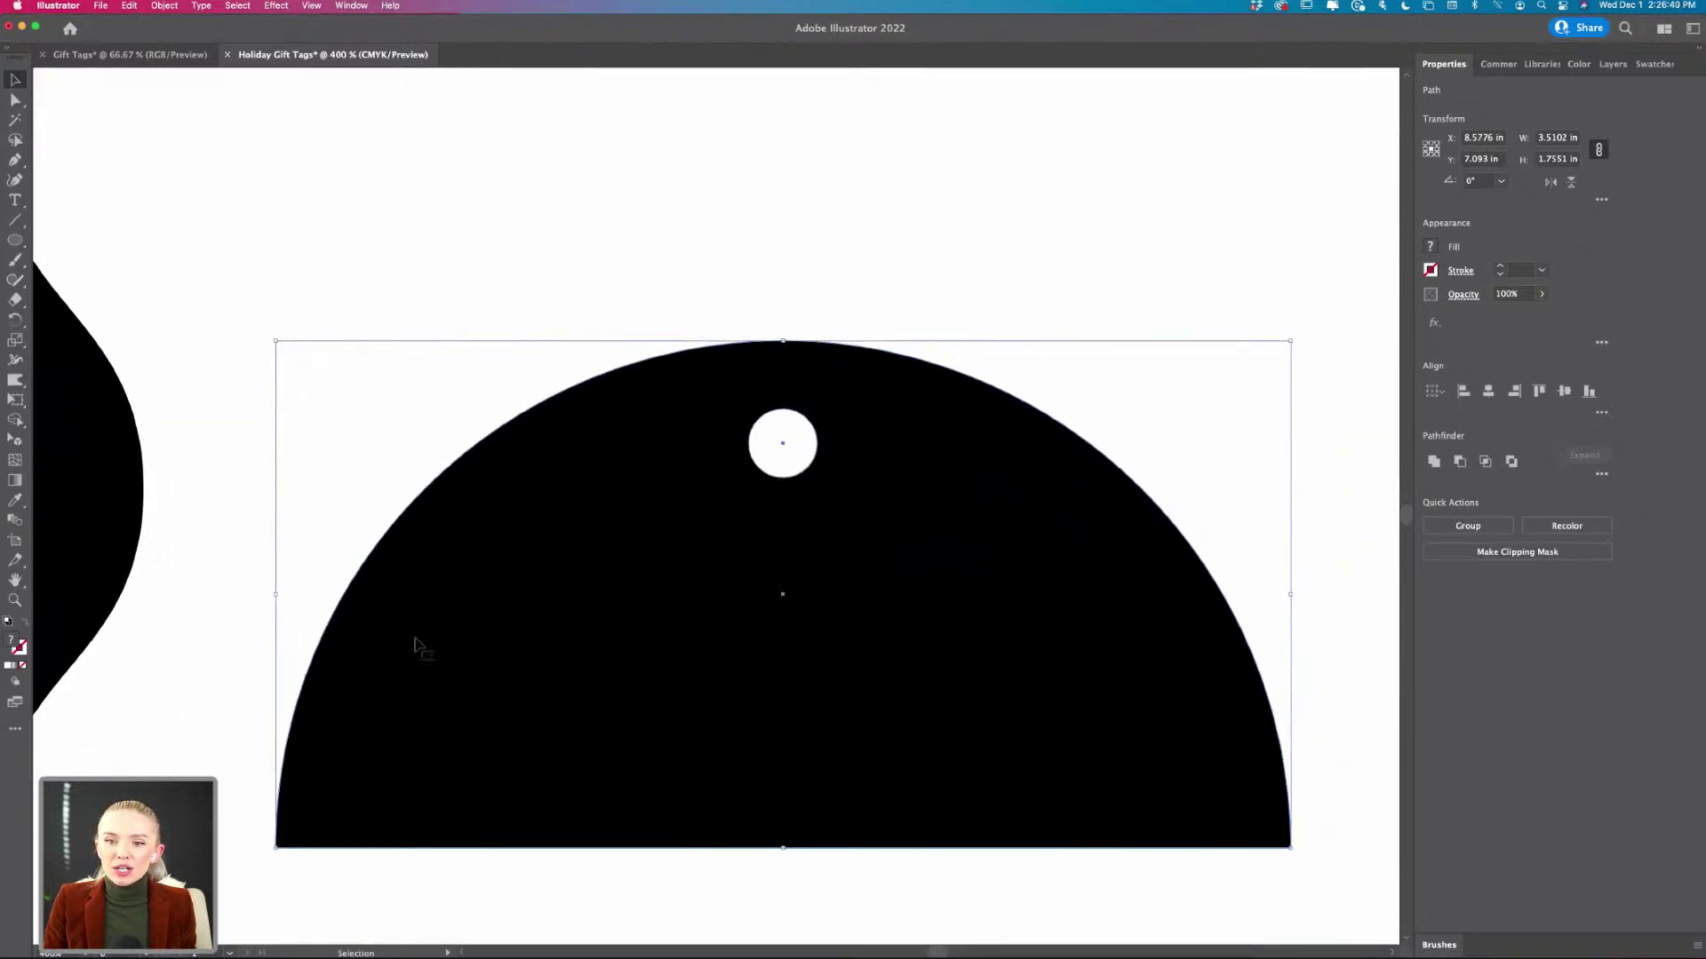
click(525, 190)
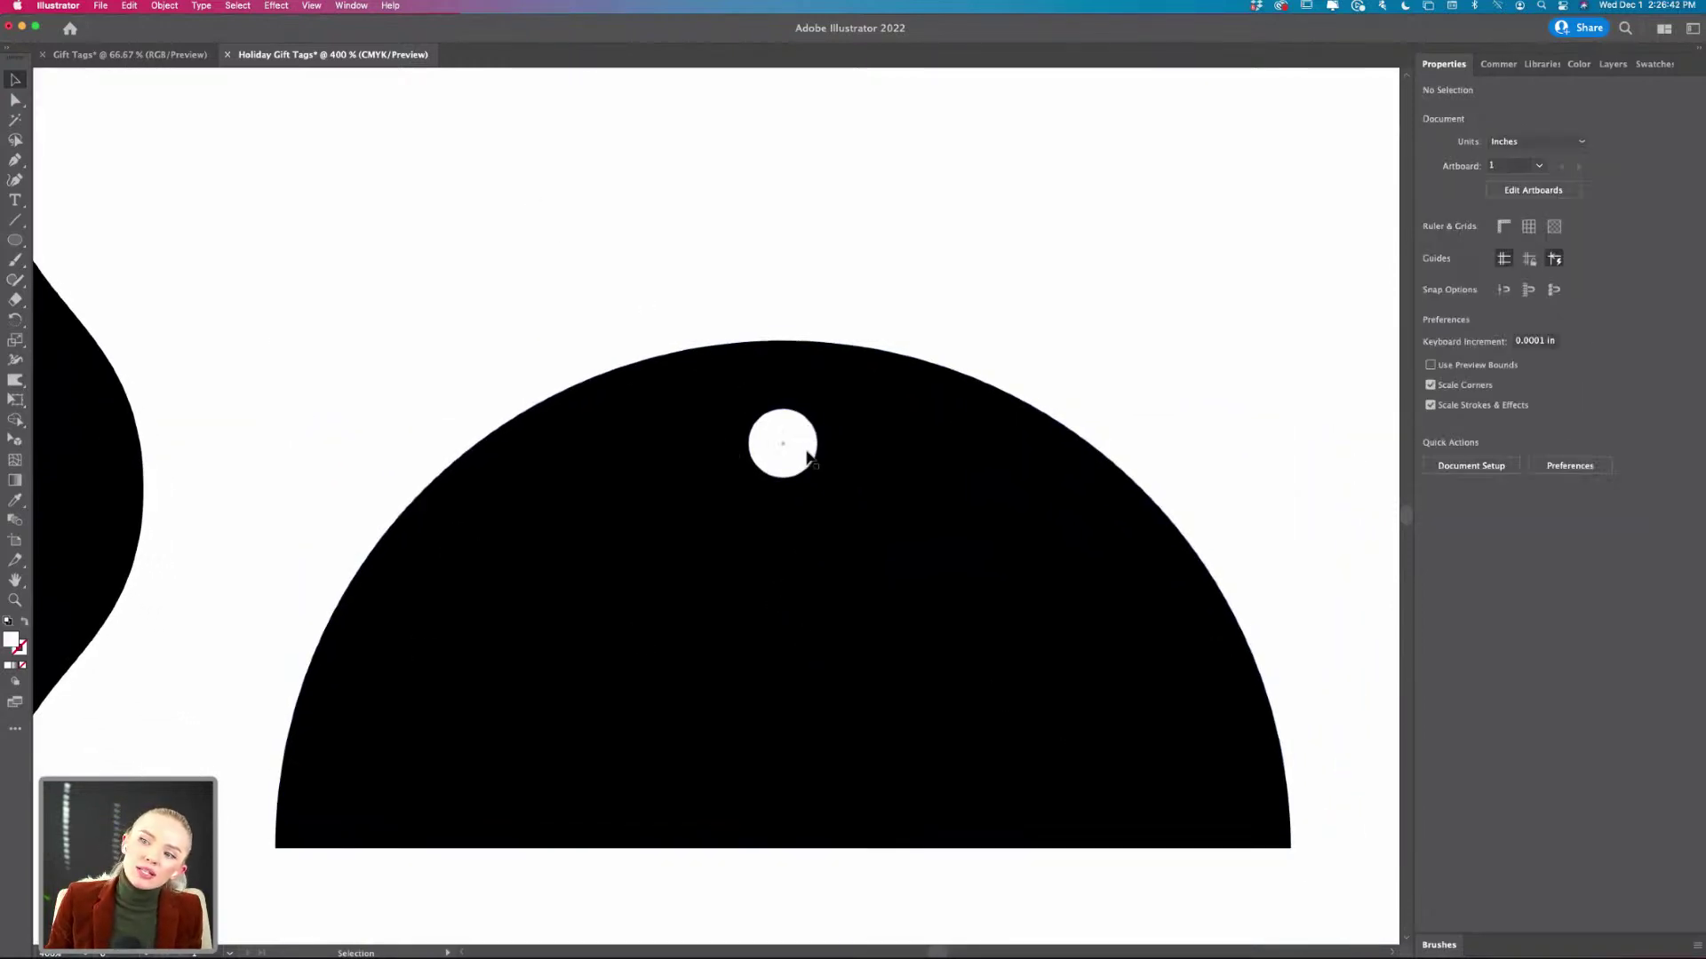
scroll(781, 304, down, 3)
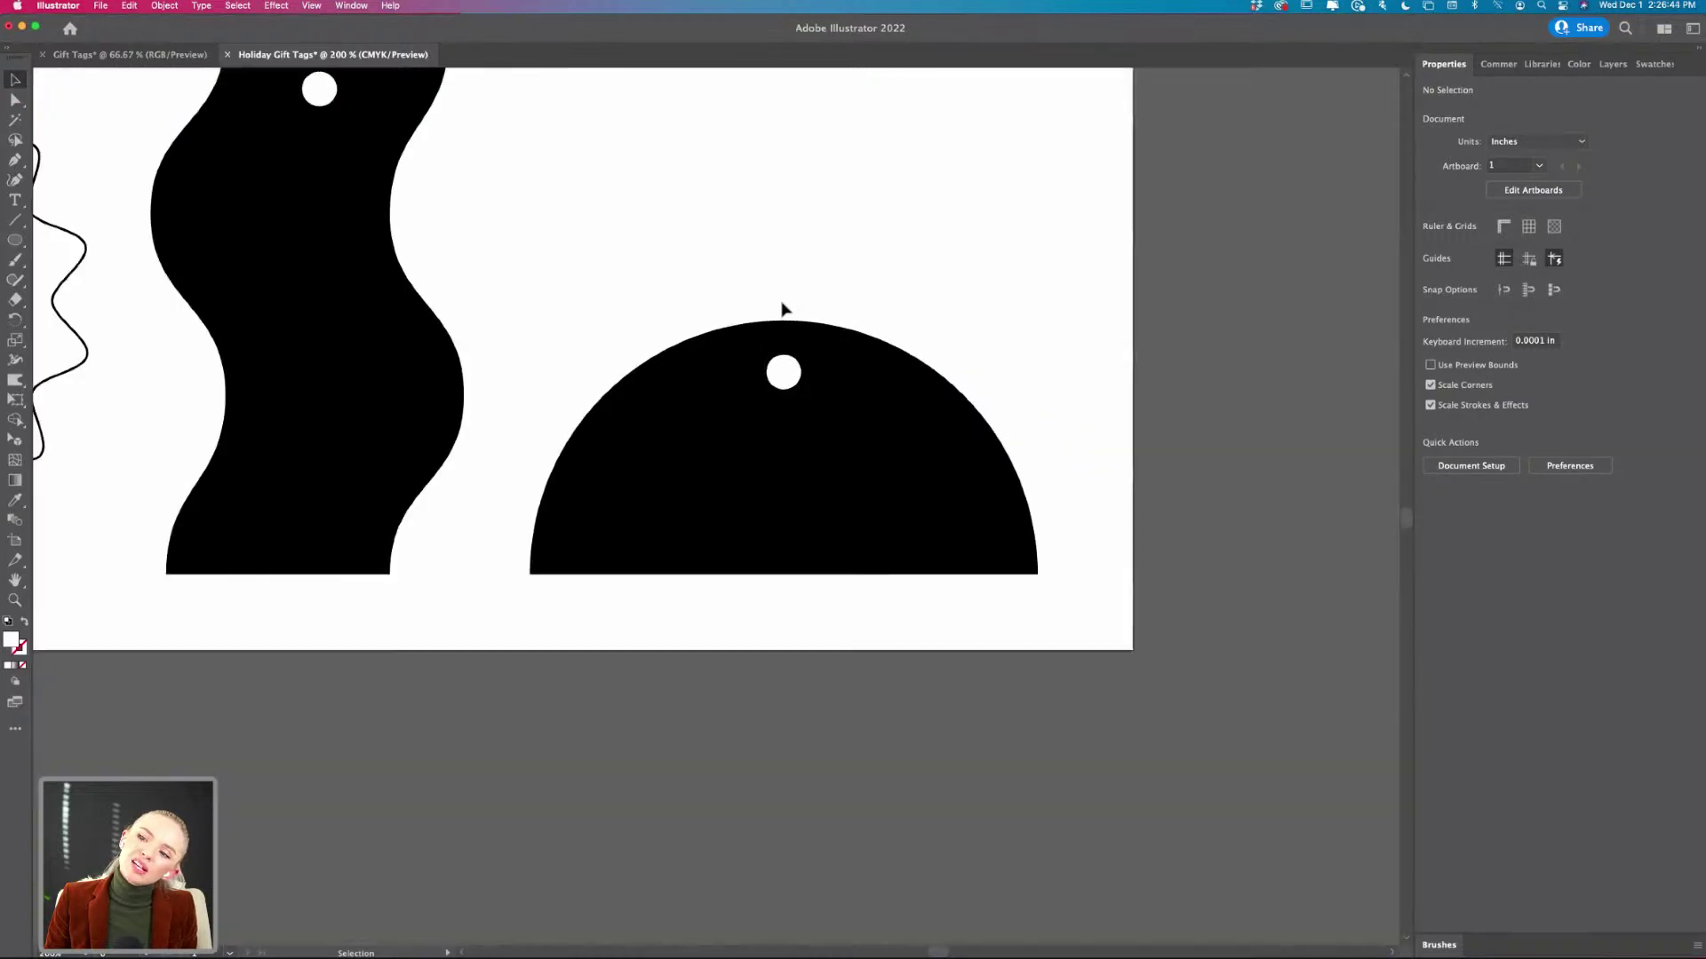
scroll(781, 307, up, 3)
scroll(782, 309, left, 1)
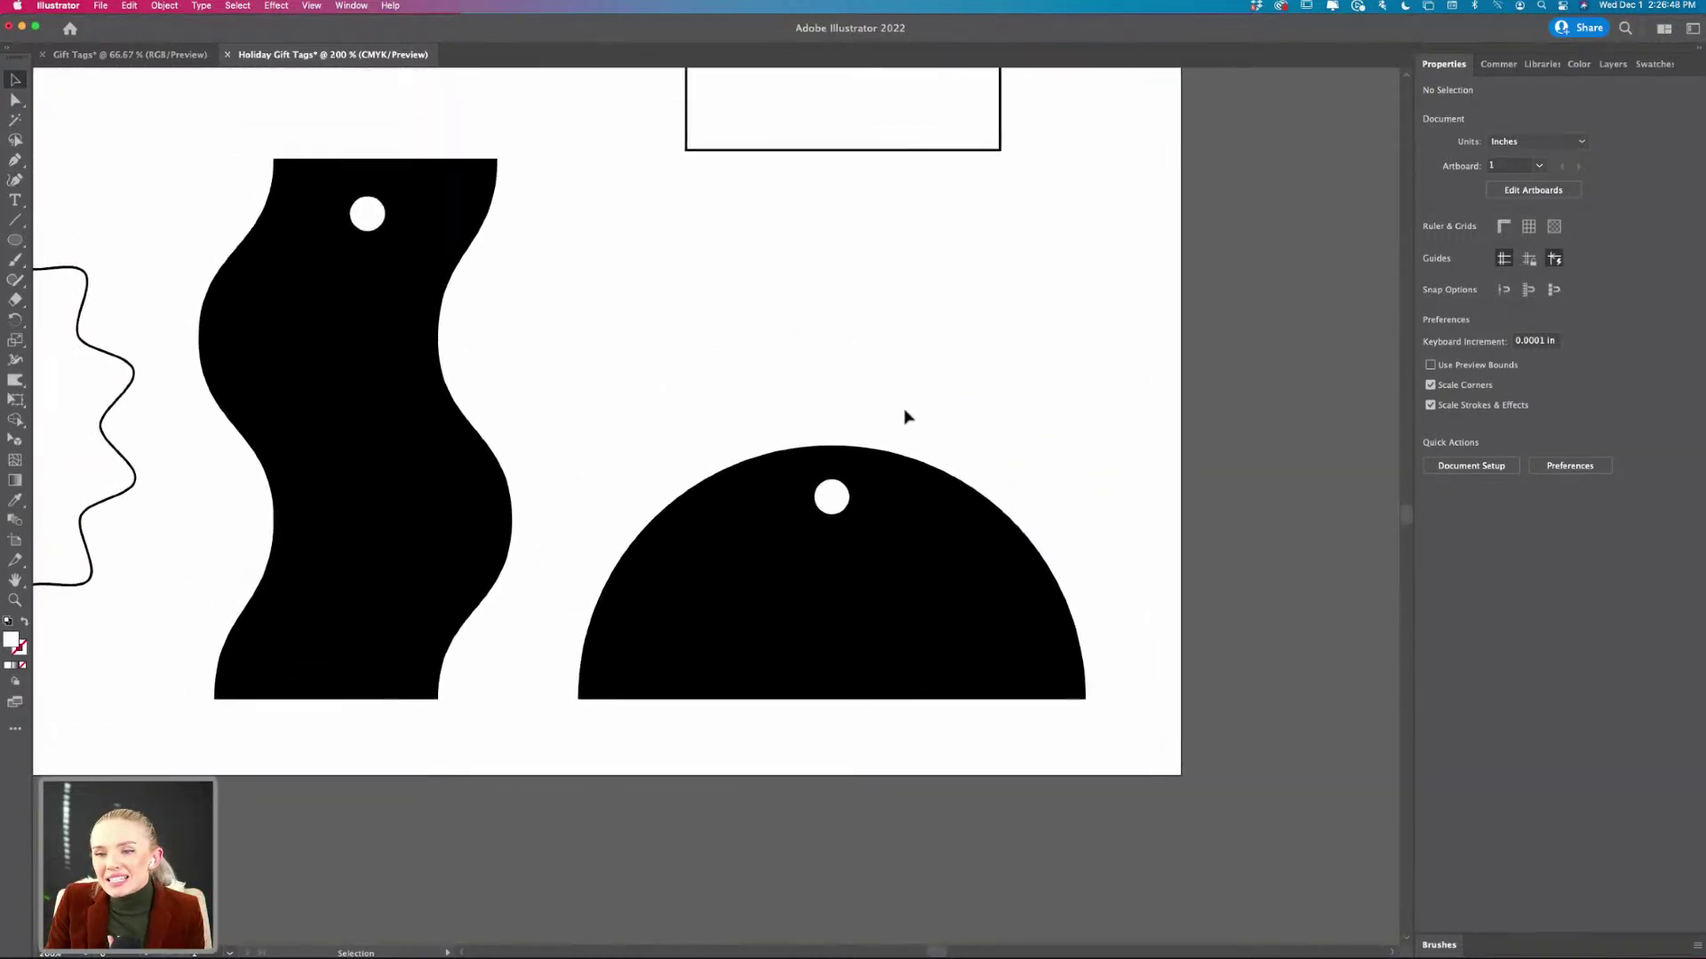
- Select the half circle with its punch hole, cut the hole out with Minus Front, and shift the tag slightly toward the lower right
click(856, 485)
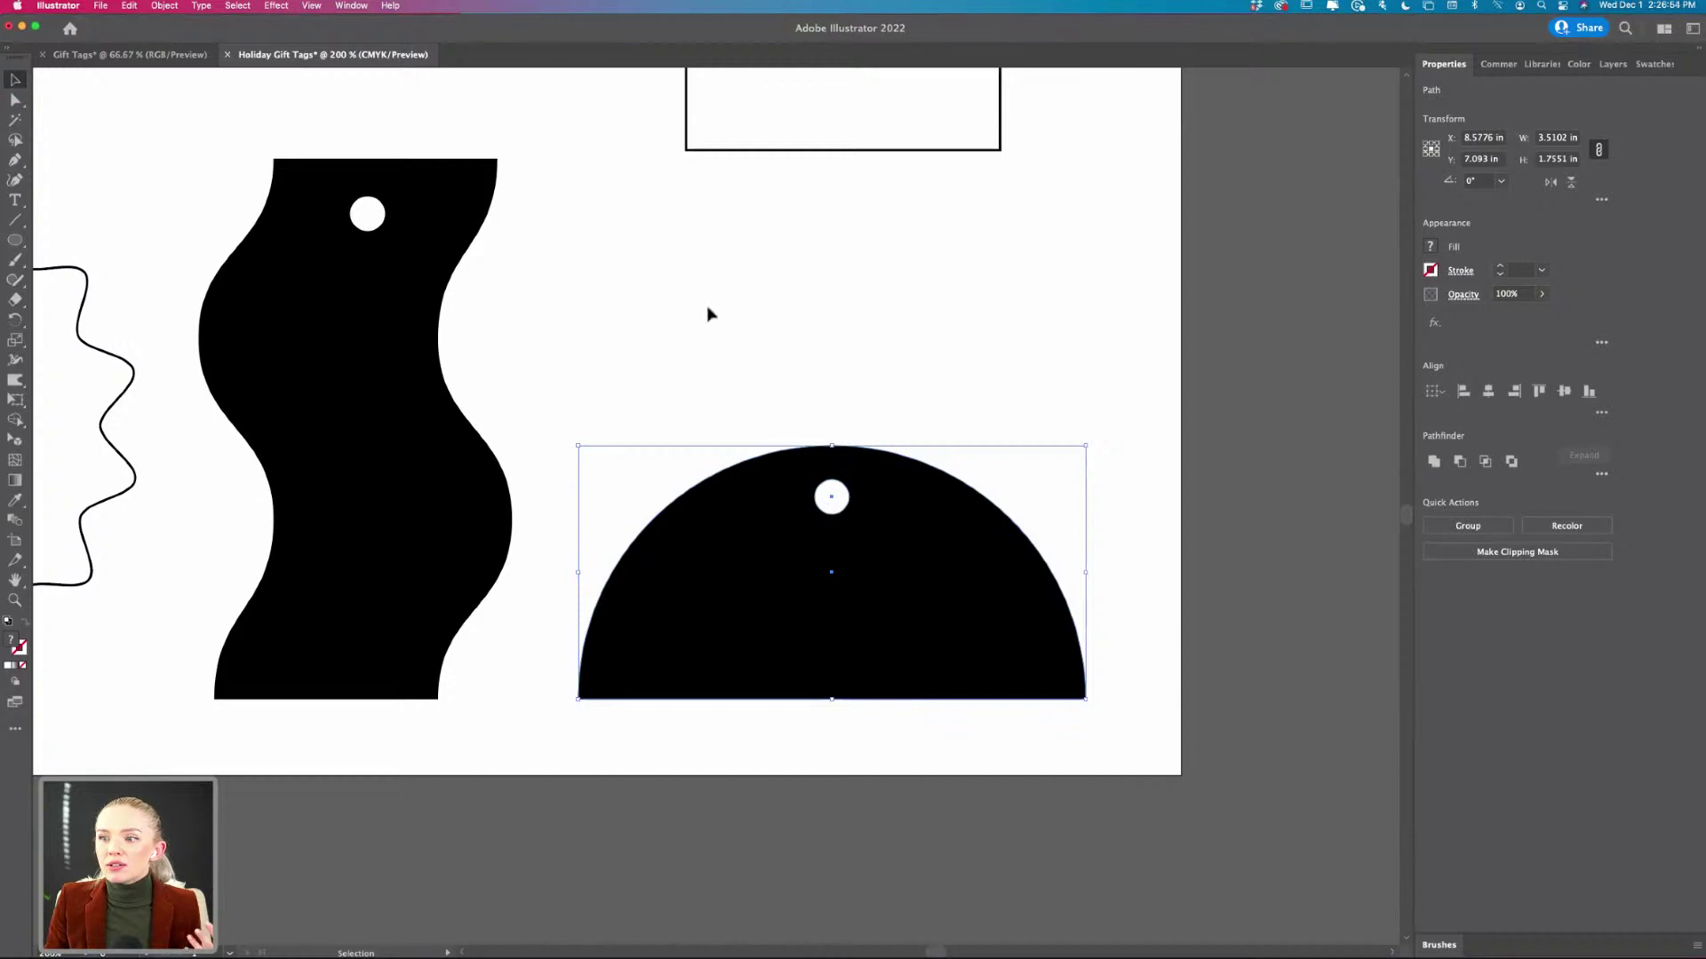
click(743, 385)
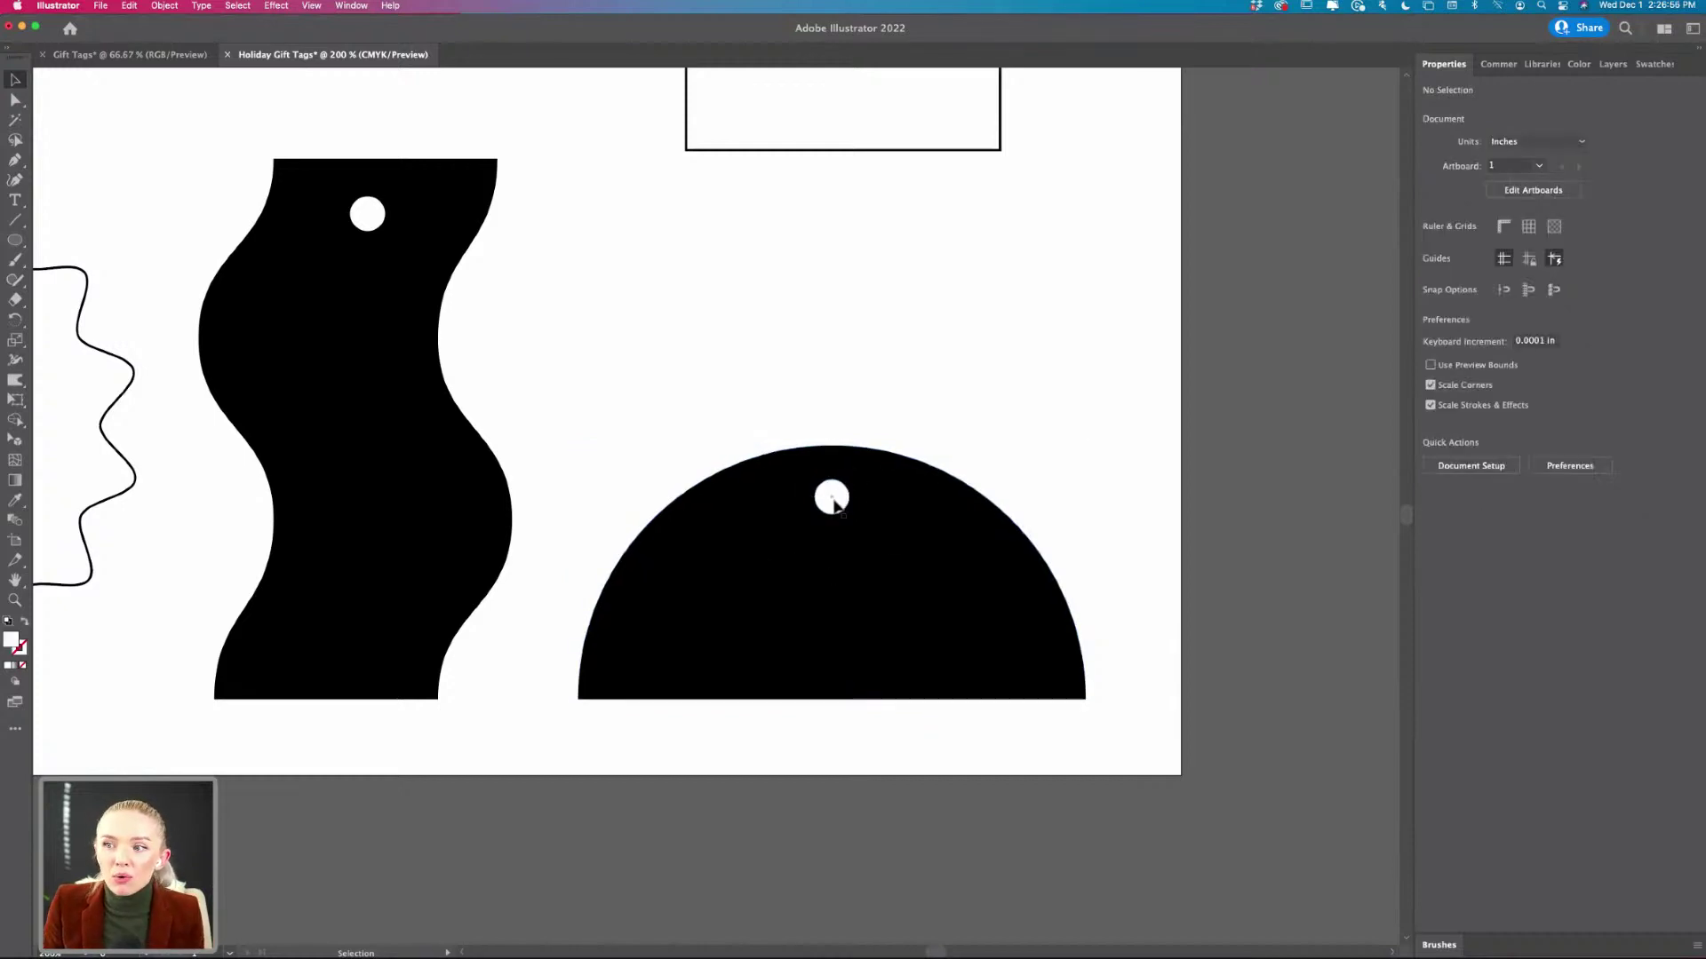
click(928, 546)
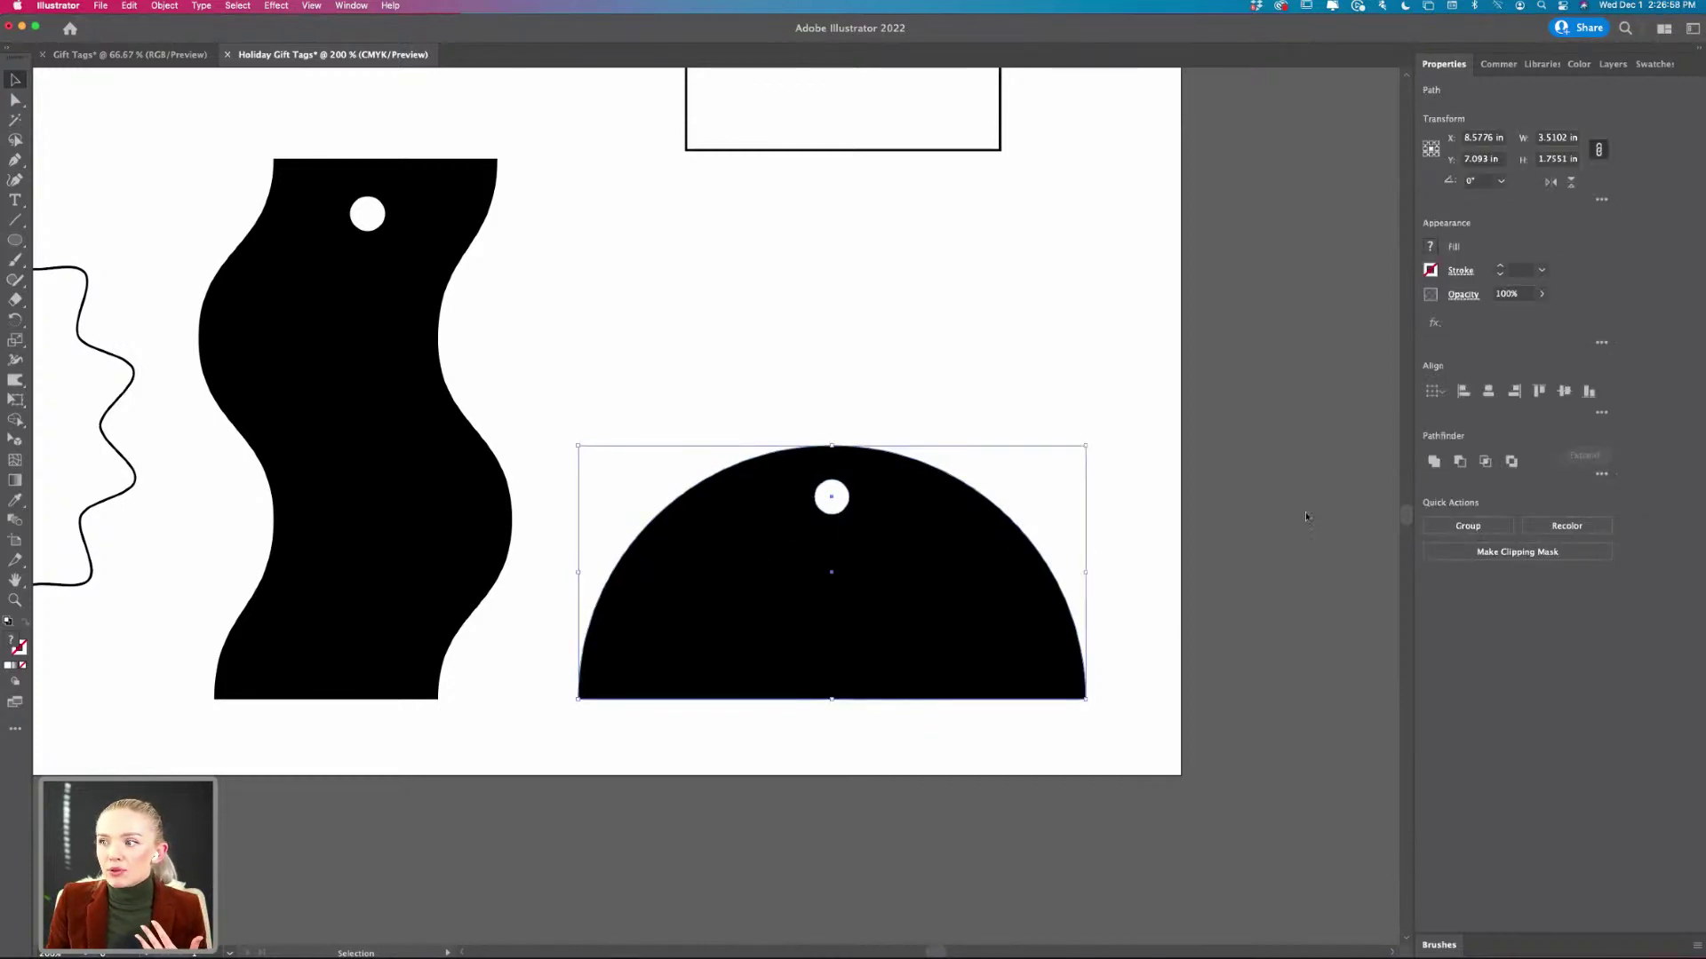
click(1462, 461)
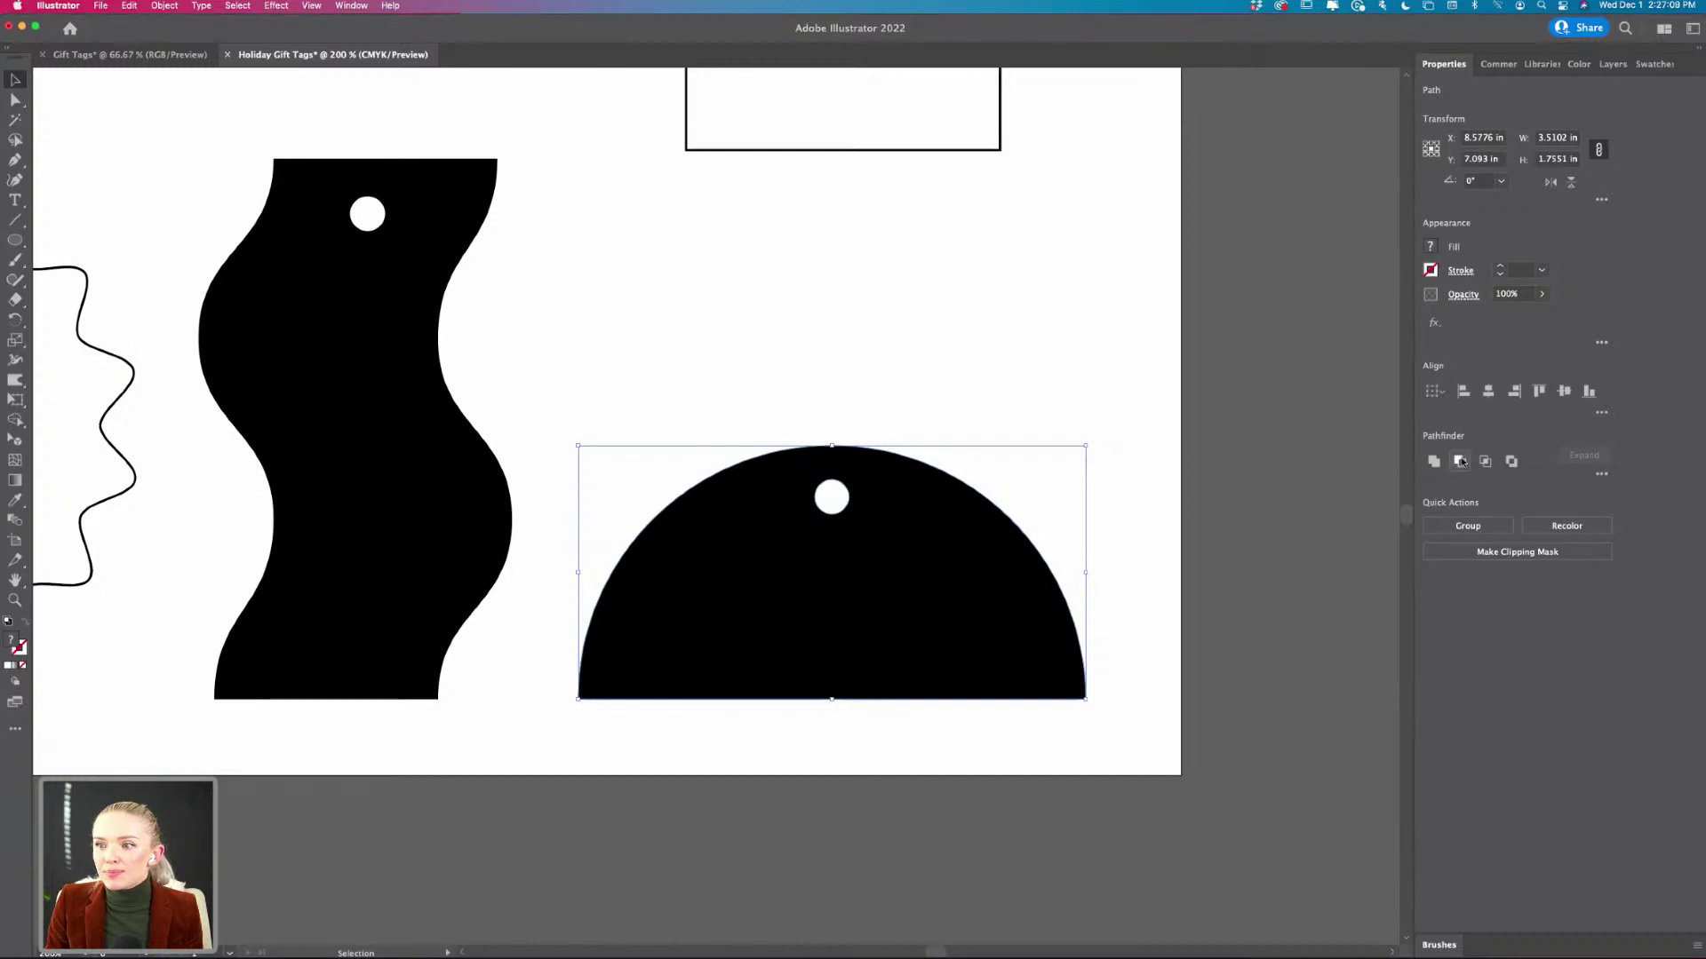
click(908, 428)
mouse_move(930, 547)
mouse_down()
mouse_move(588, 530)
mouse_move(622, 499)
mouse_move(604, 354)
mouse_move(552, 343)
mouse_move(720, 366)
mouse_move(943, 494)
mouse_move(943, 555)
mouse_up()
key(super+minus)
key(super+minus)
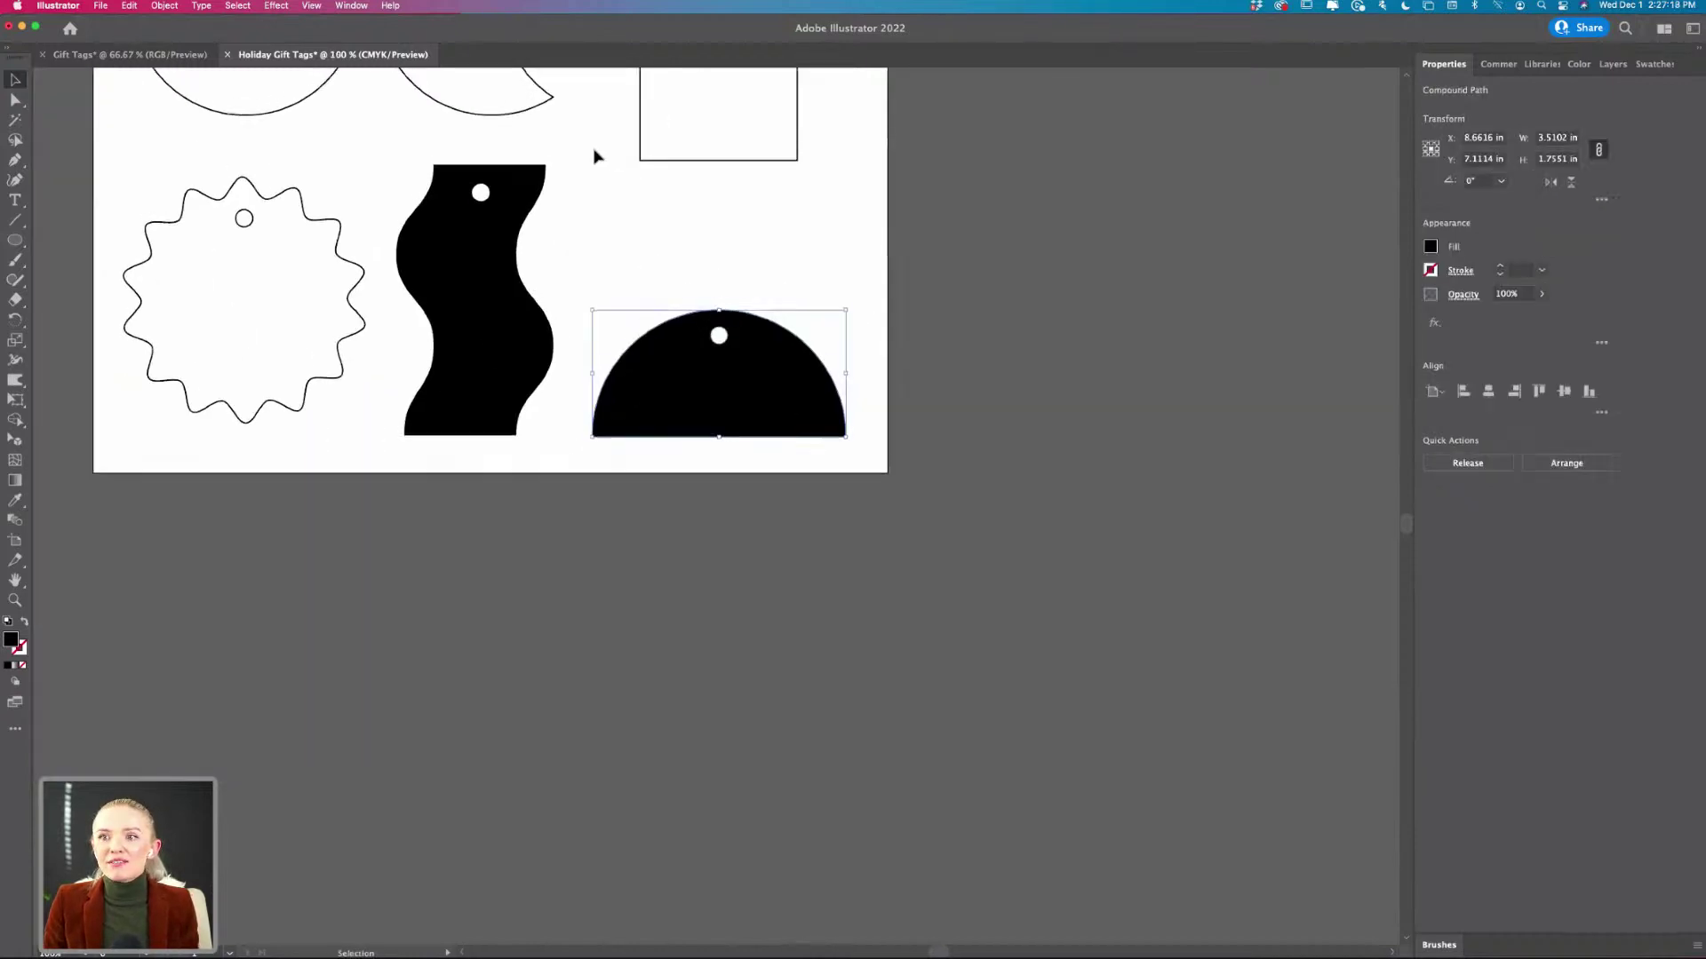
- Cut the punch hole out of the black wavy tag with Minus Front
scroll(590, 152, up, 3)
scroll(595, 157, up, 1)
click(551, 477)
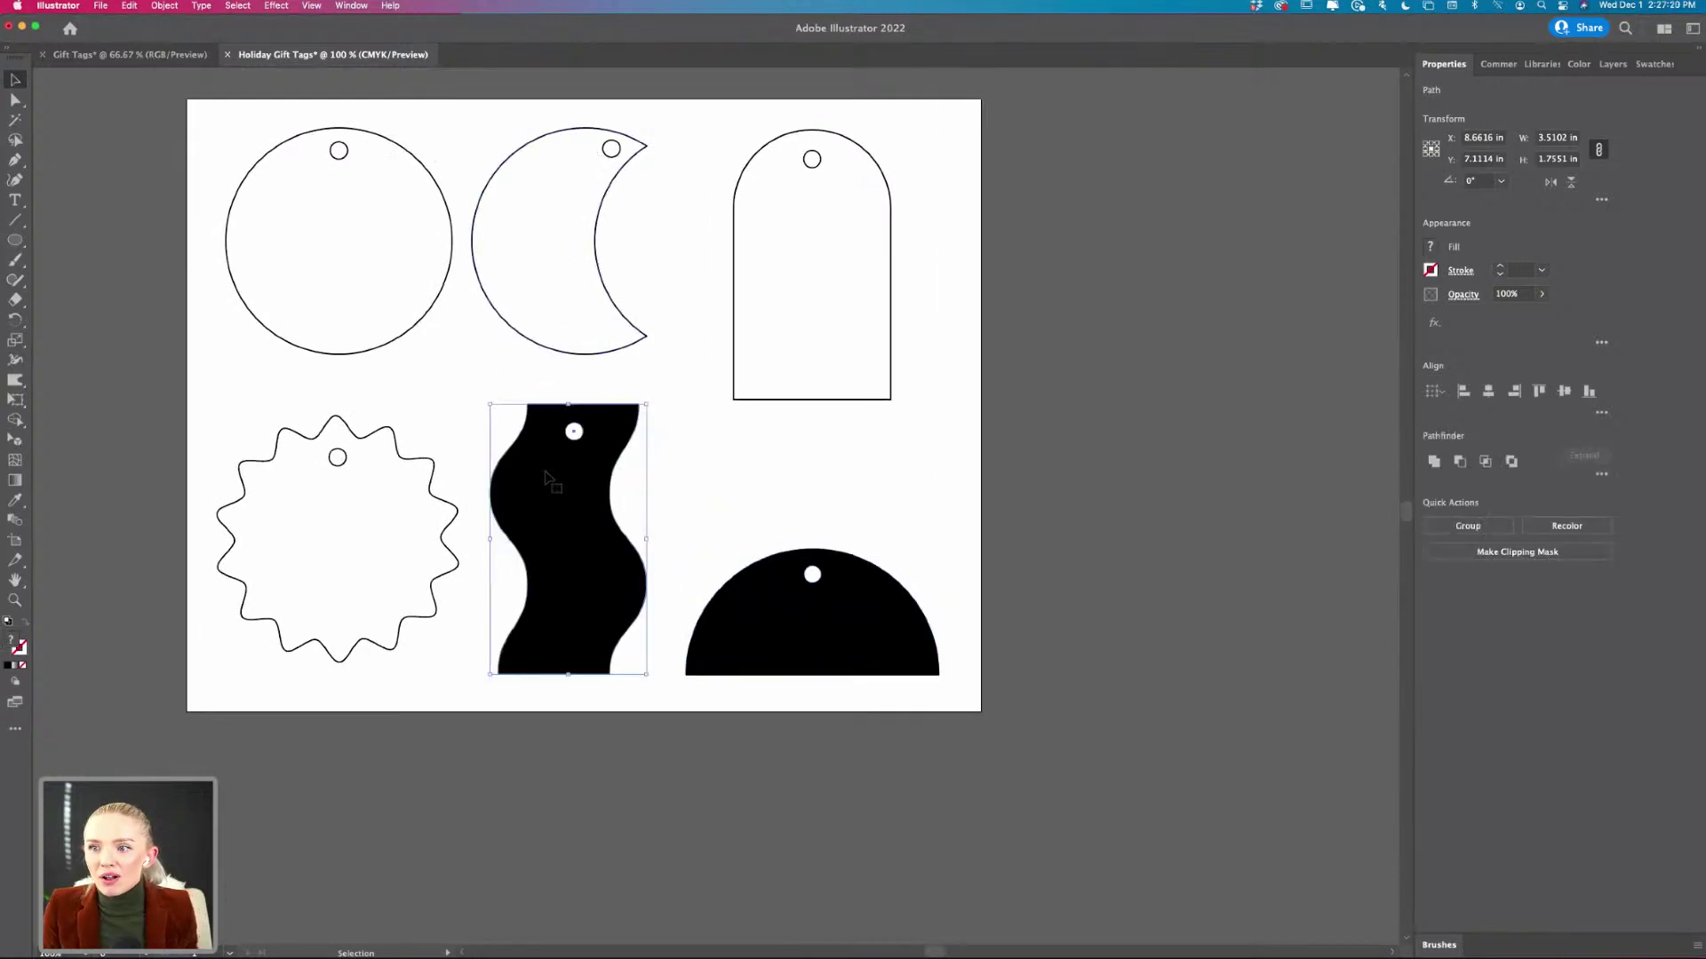
click(1459, 462)
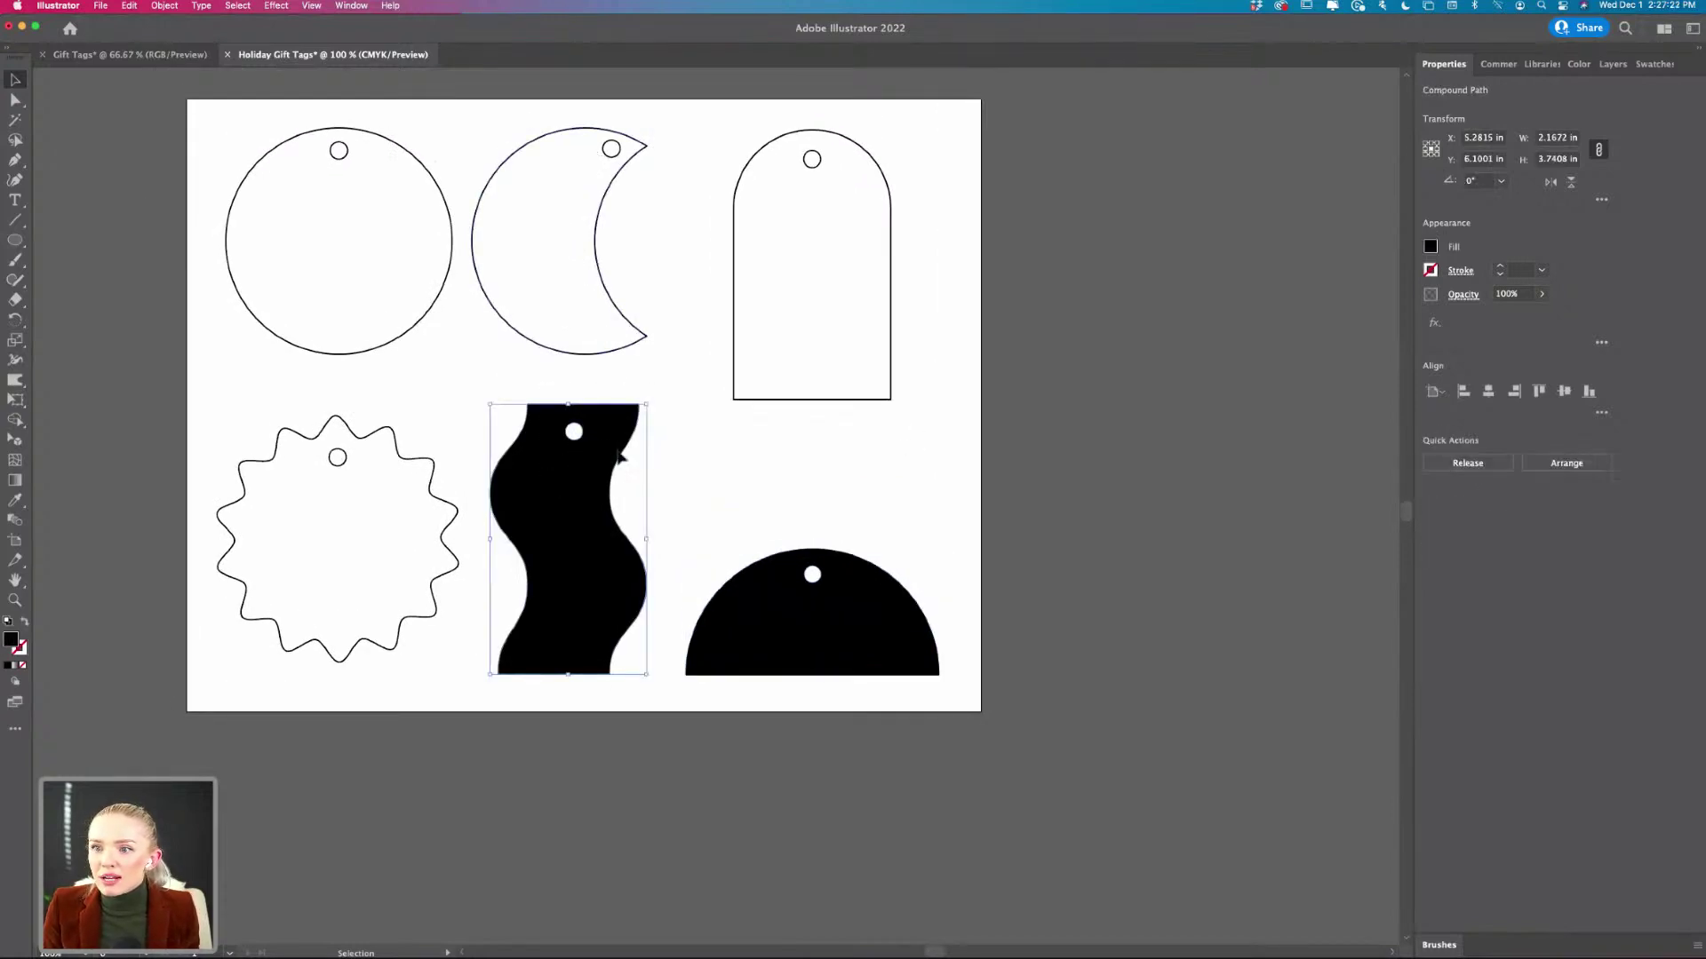
- Expand the appearance of the scalloped tag's Zig Zag circle
click(328, 490)
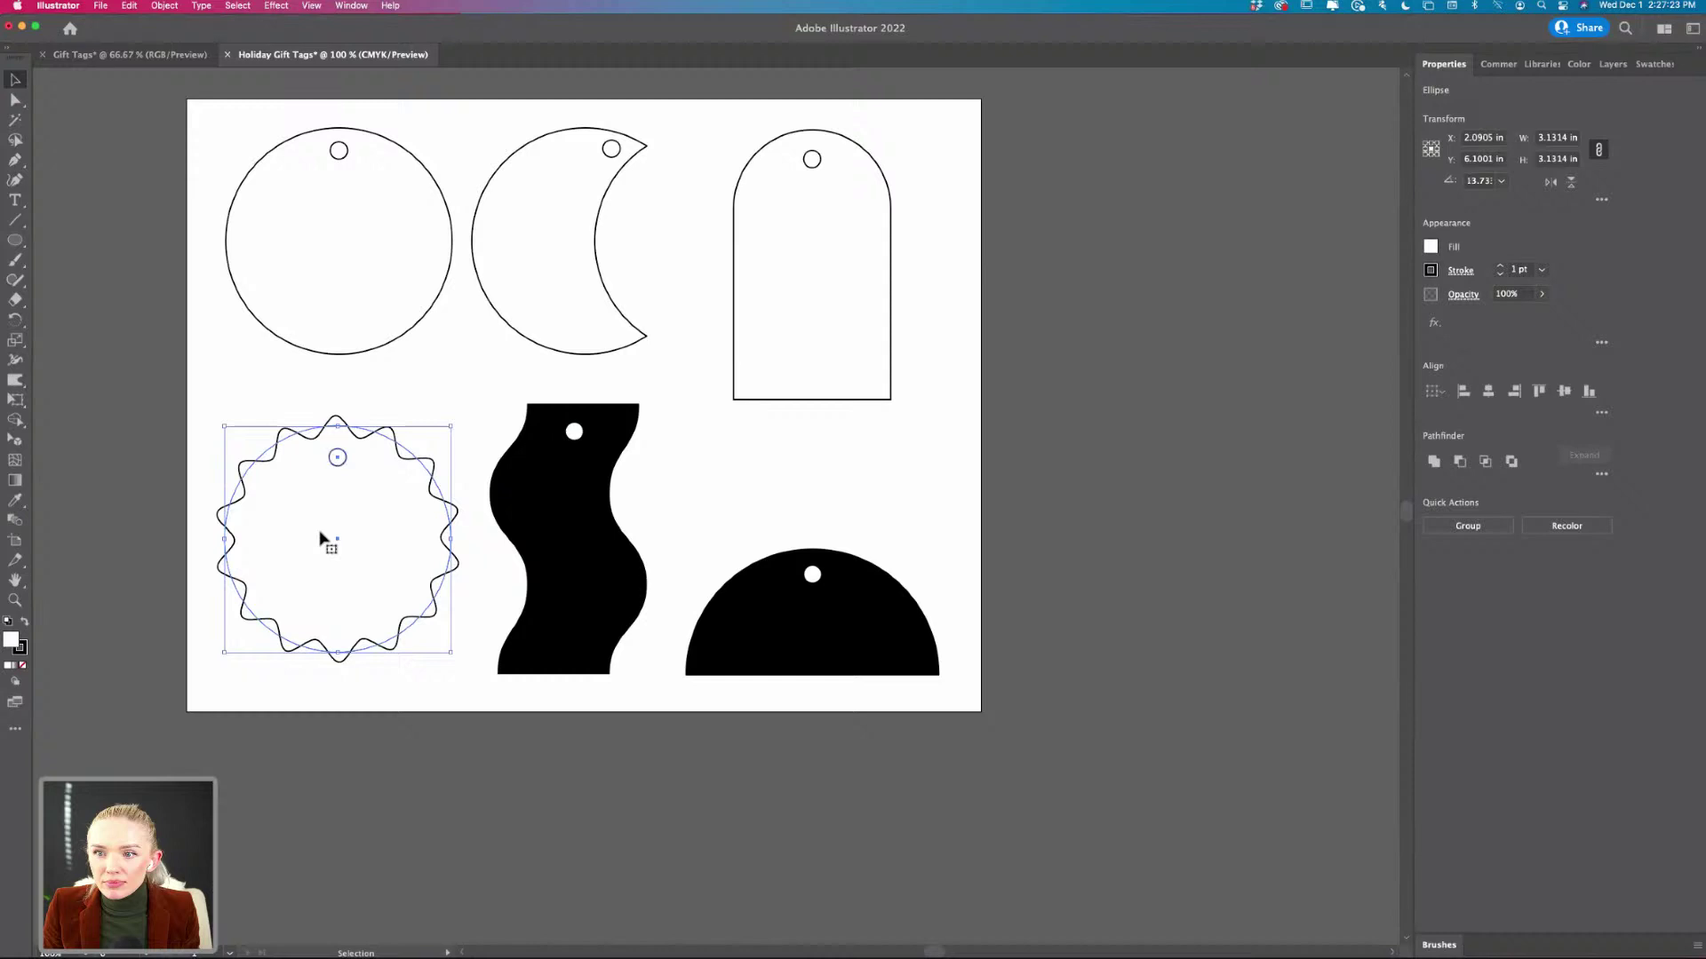
click(190, 459)
scroll(243, 499, up, 3)
scroll(241, 499, down, 1)
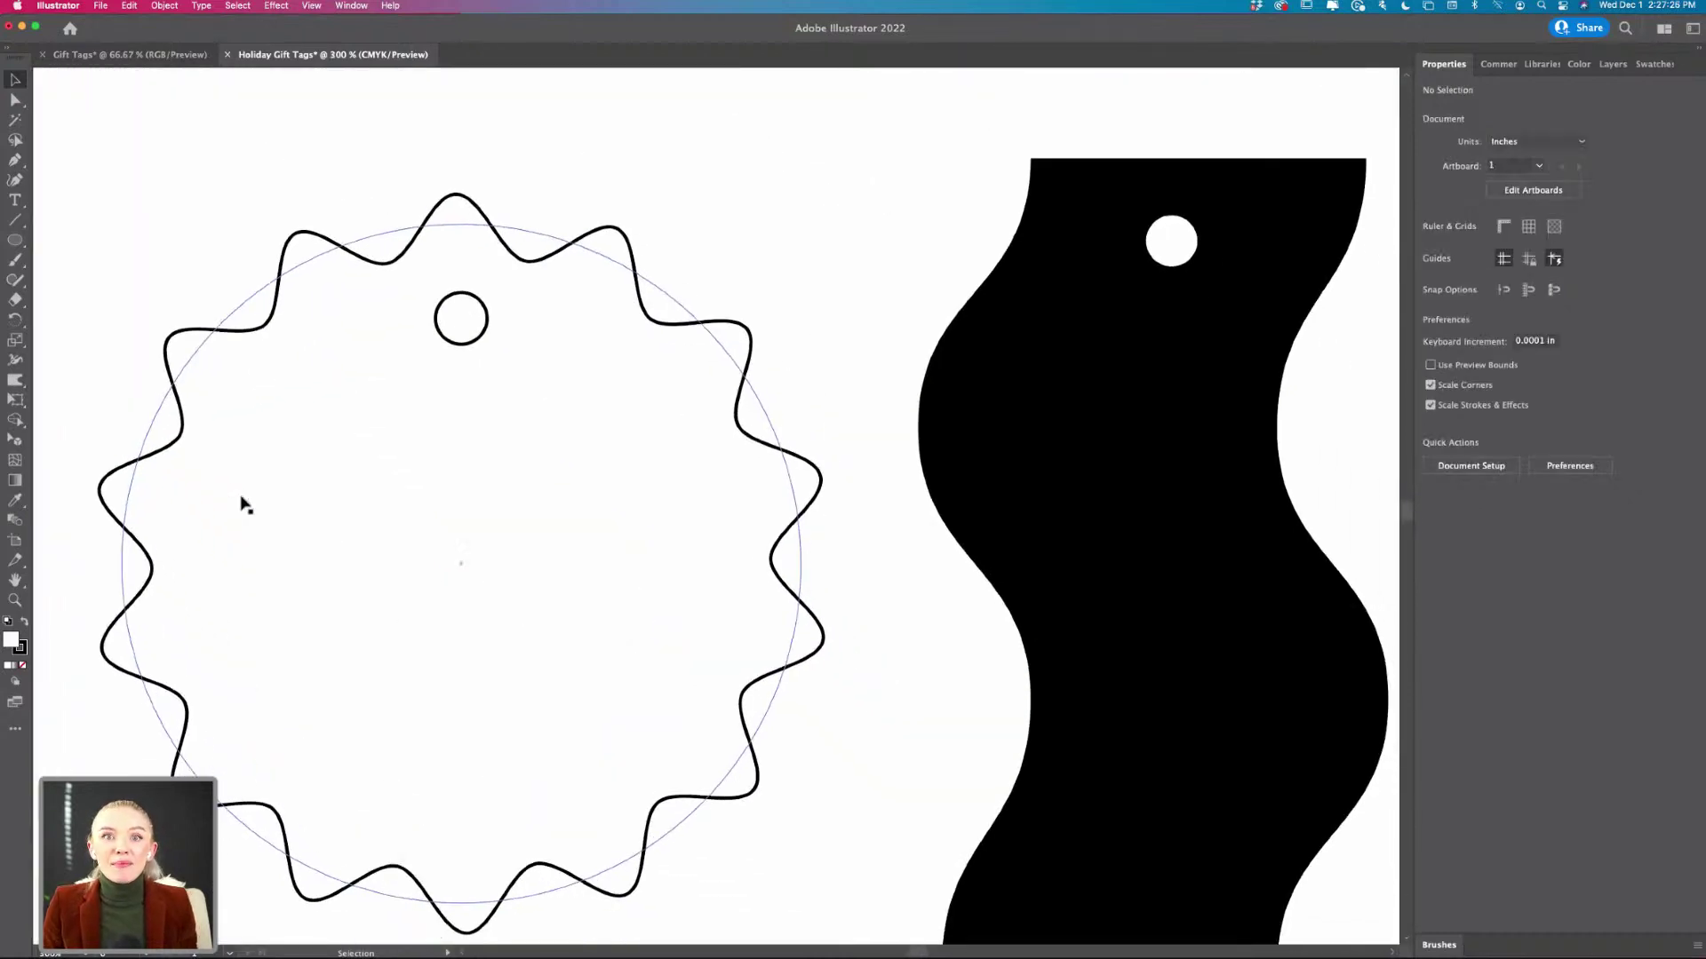
scroll(242, 498, down, 1)
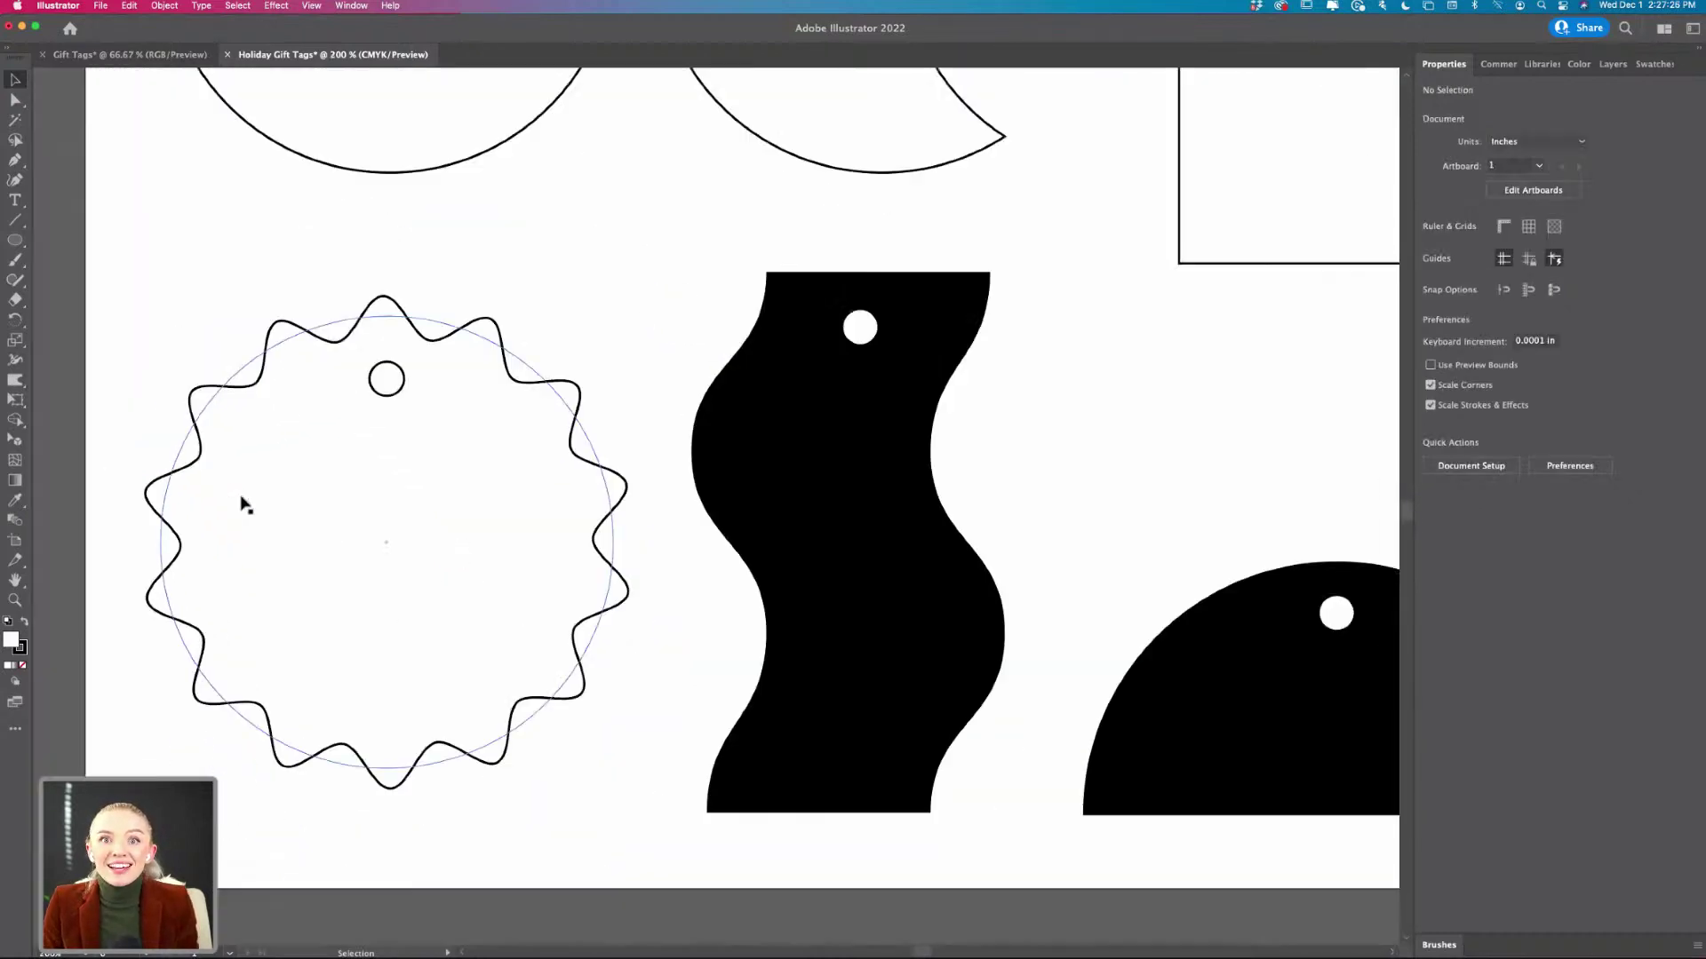
click(385, 376)
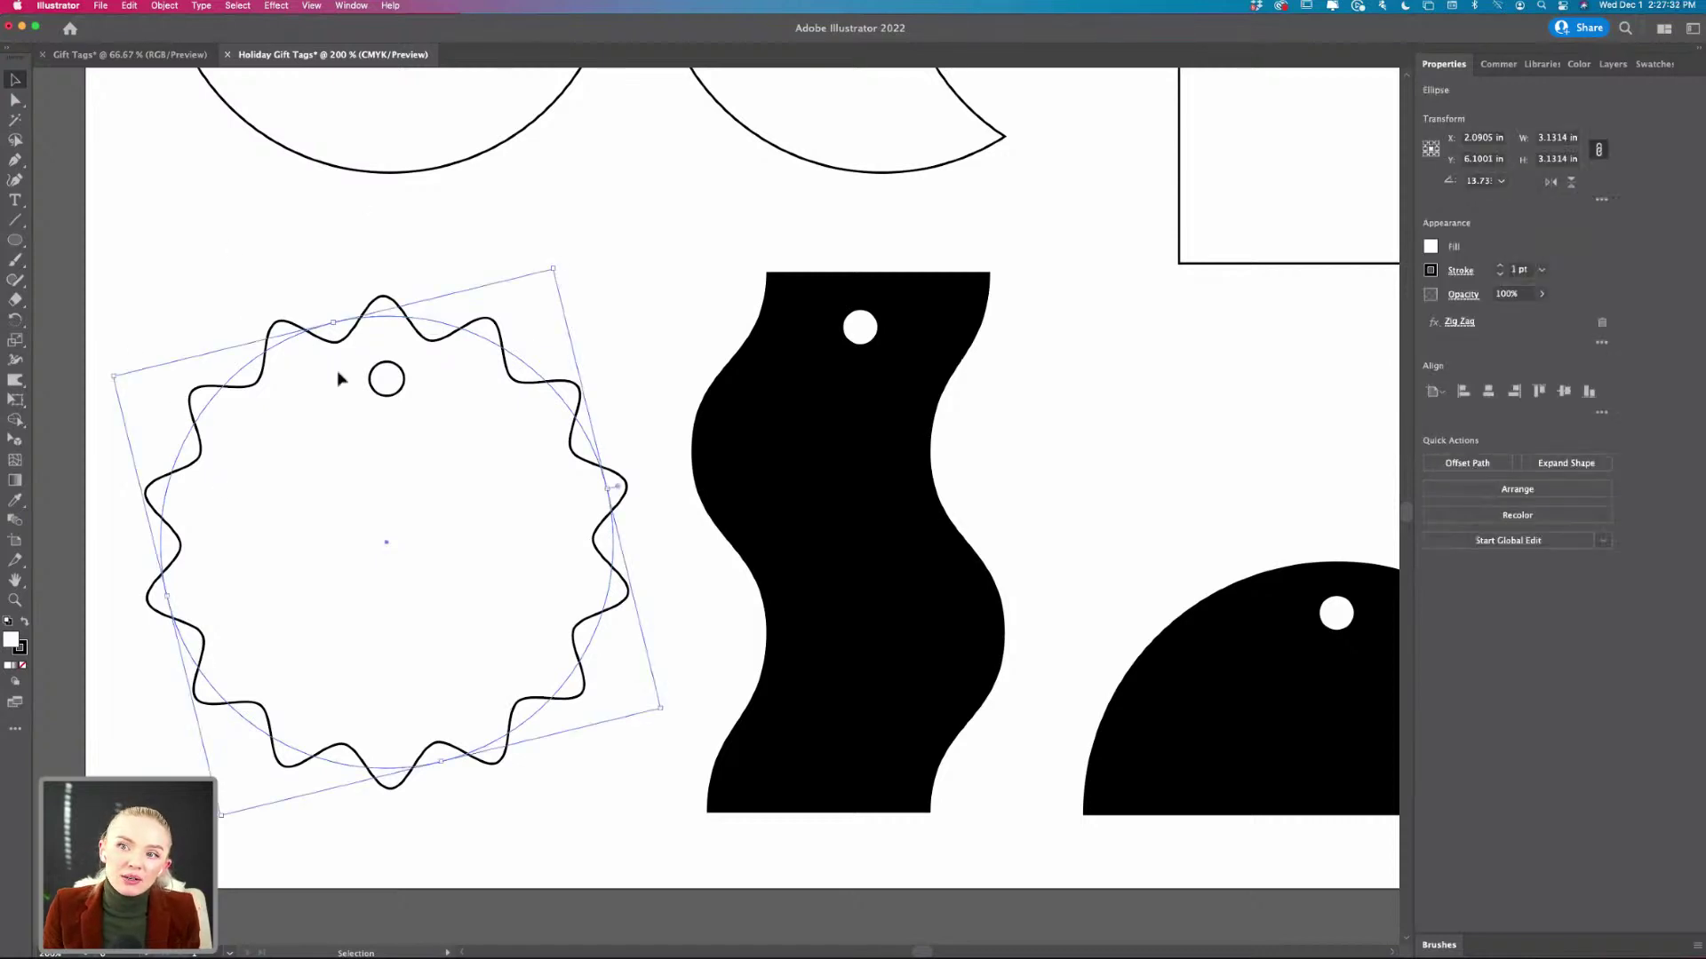
scroll(407, 699, up, 1)
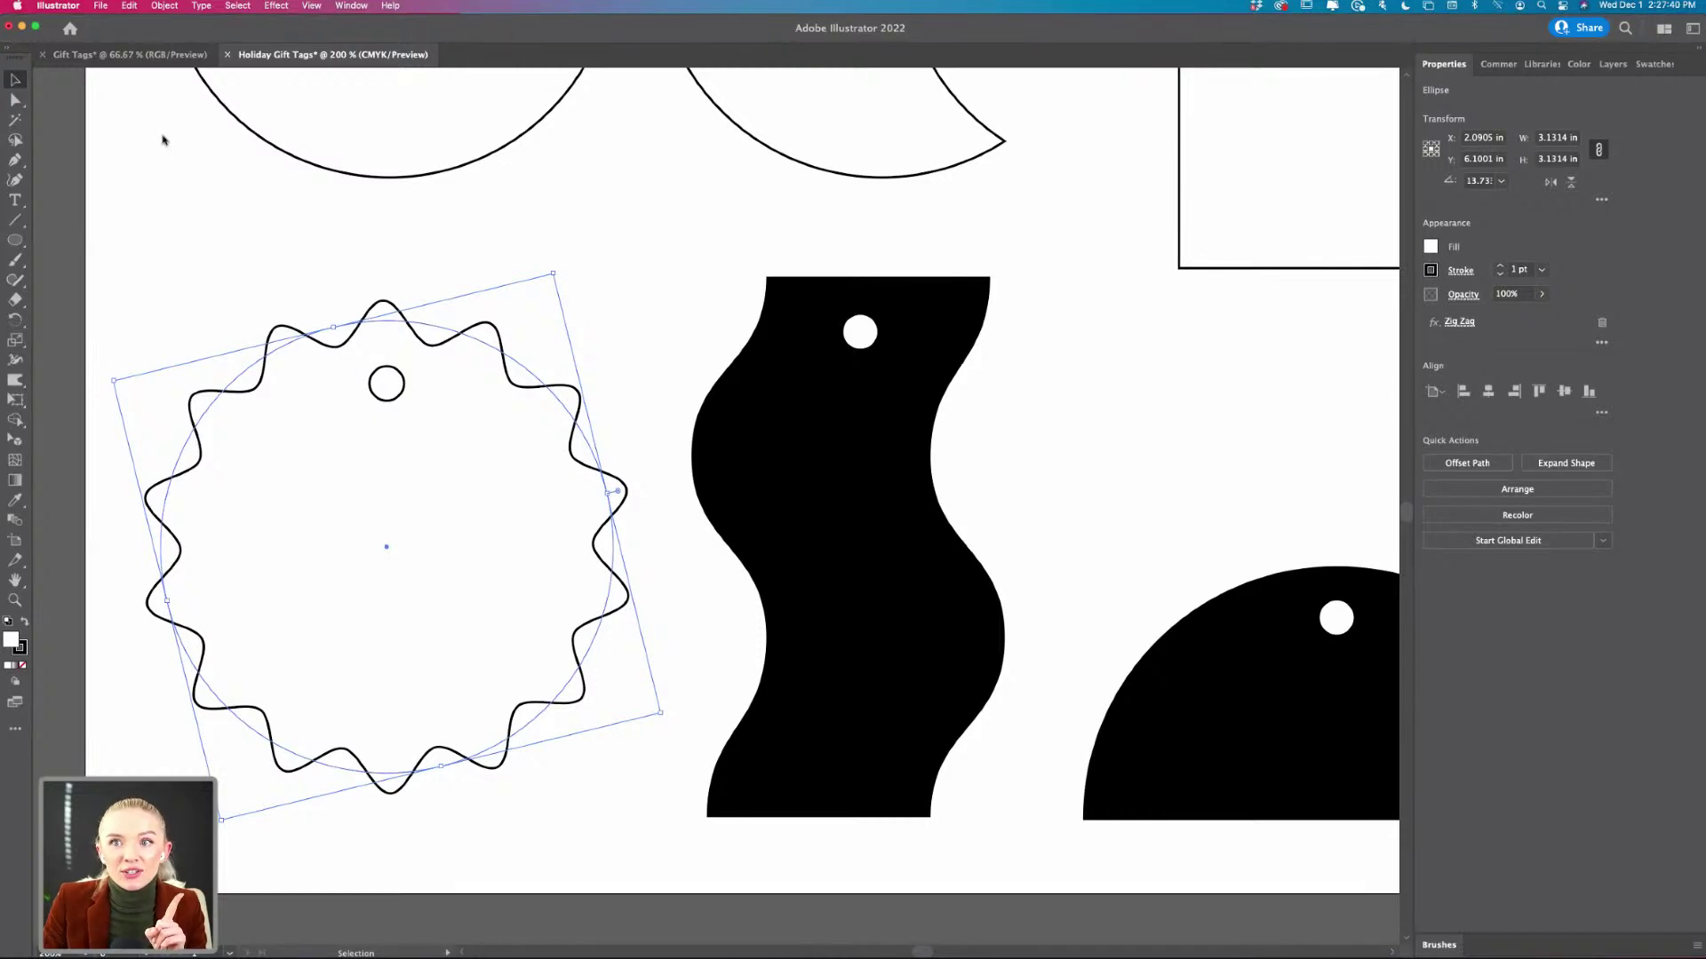
click(165, 7)
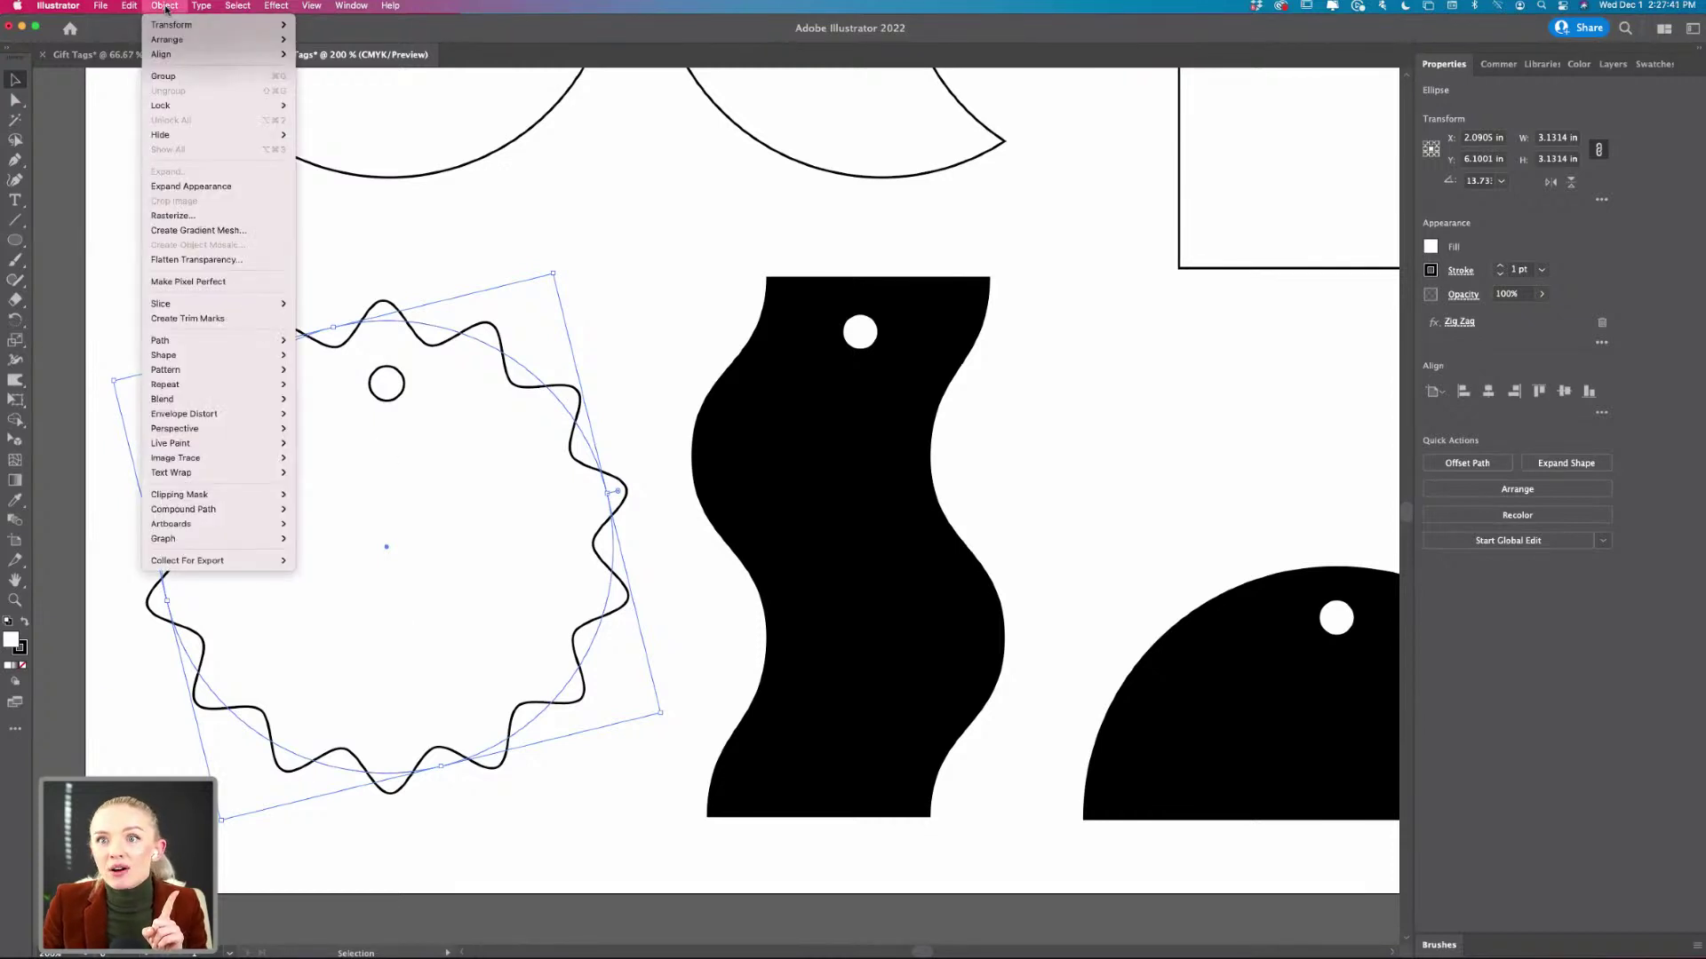
click(192, 188)
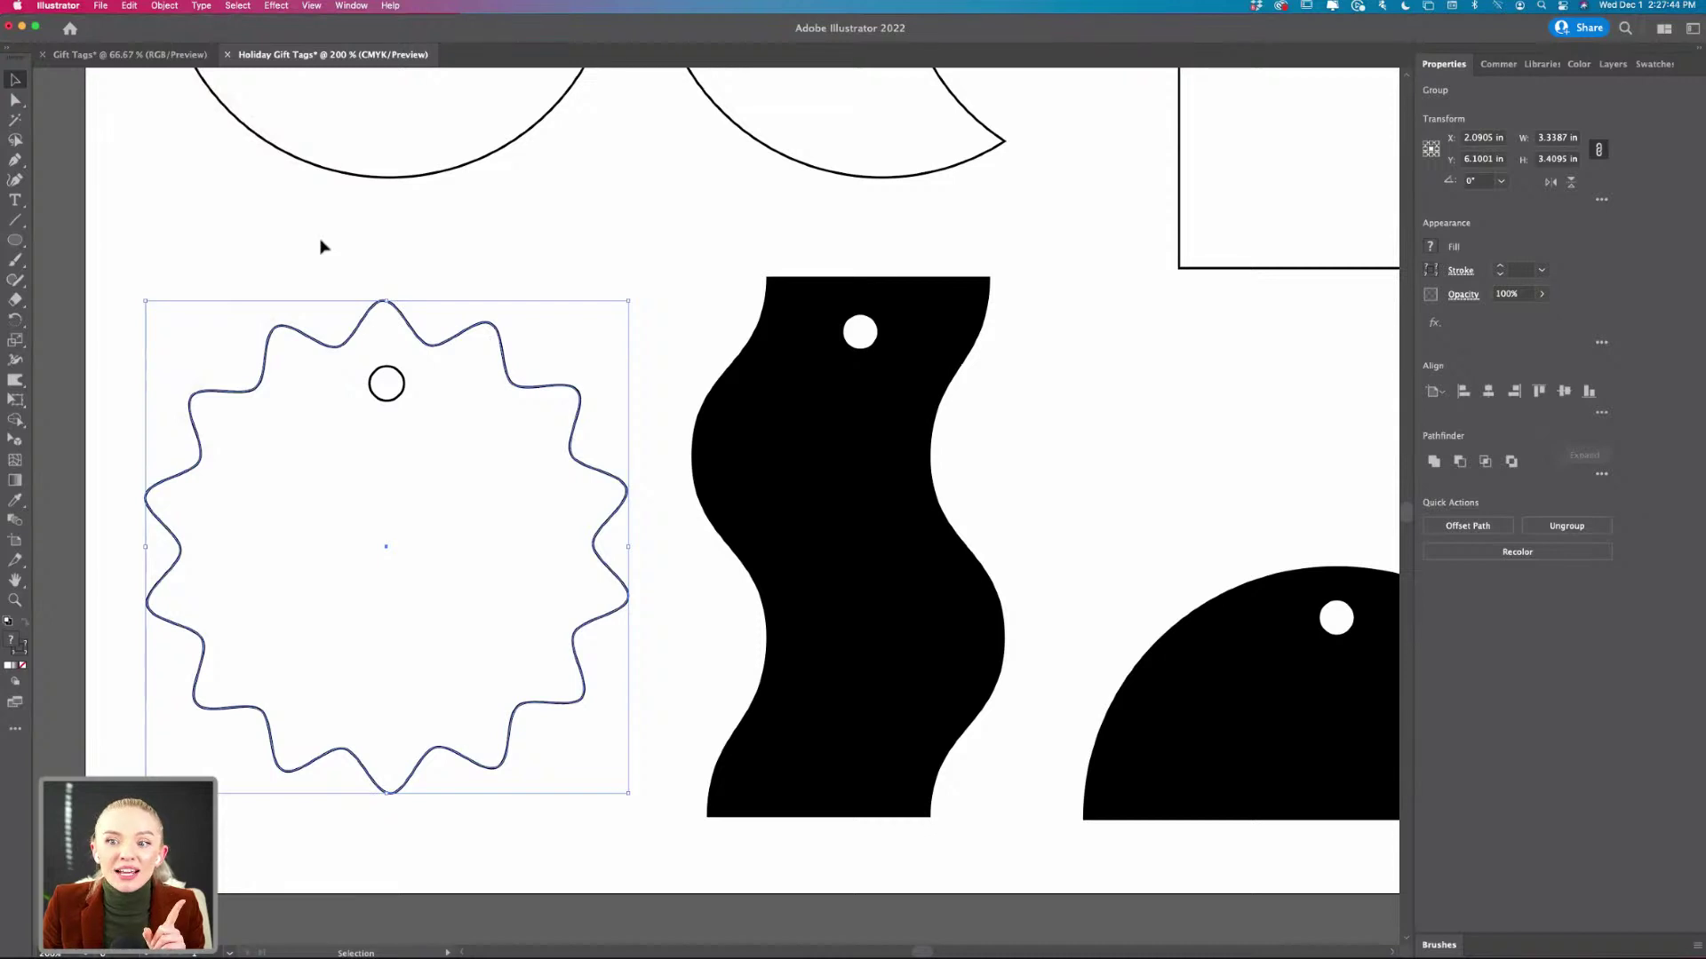
- Try ungrouping the expanded scalloped tag, and select its outline together with the punch hole
click(513, 278)
click(320, 468)
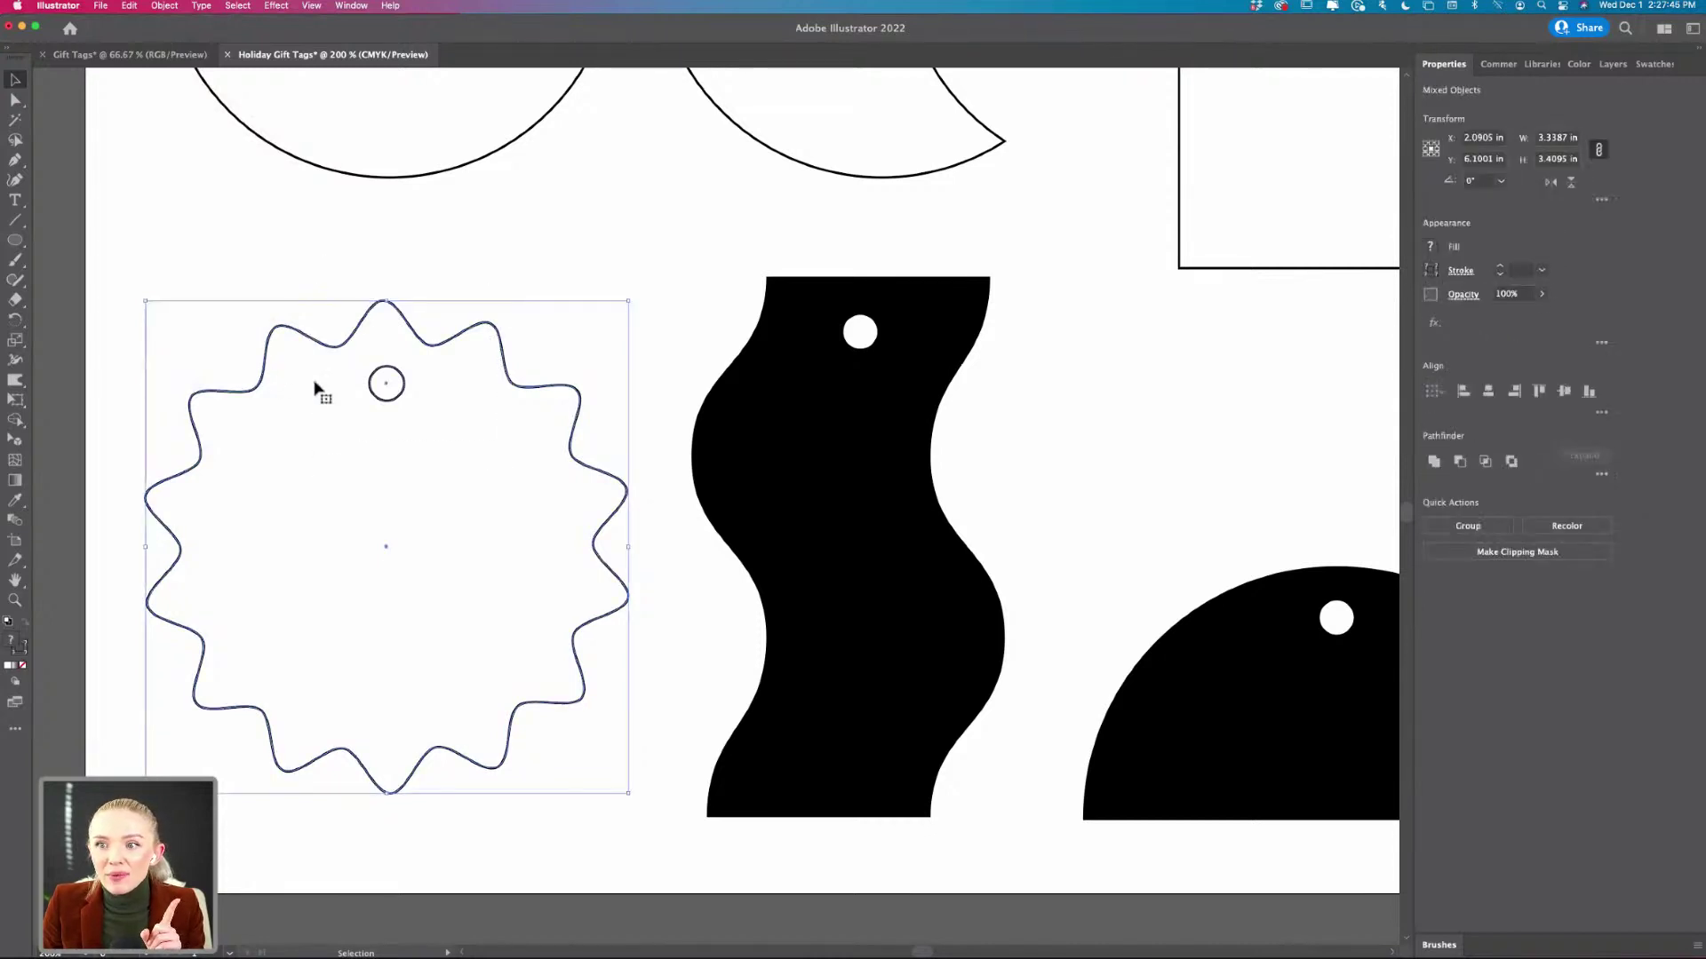
key(super+shift+g)
click(324, 315)
key(a)
click(399, 393)
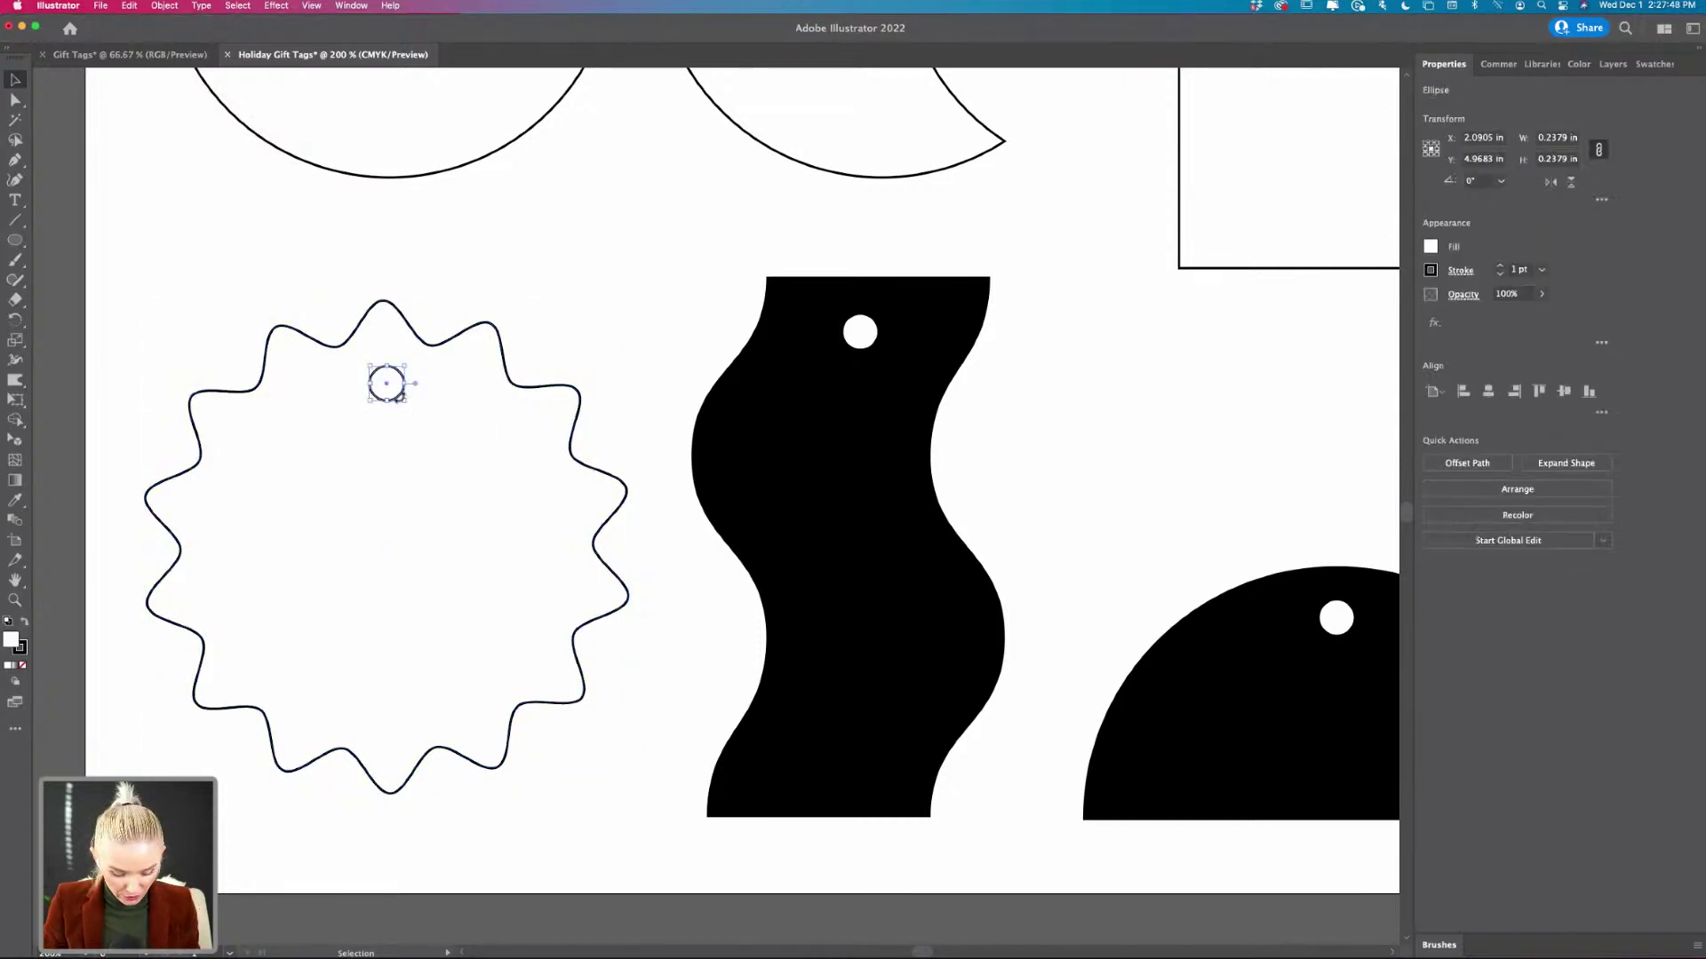
key(super)
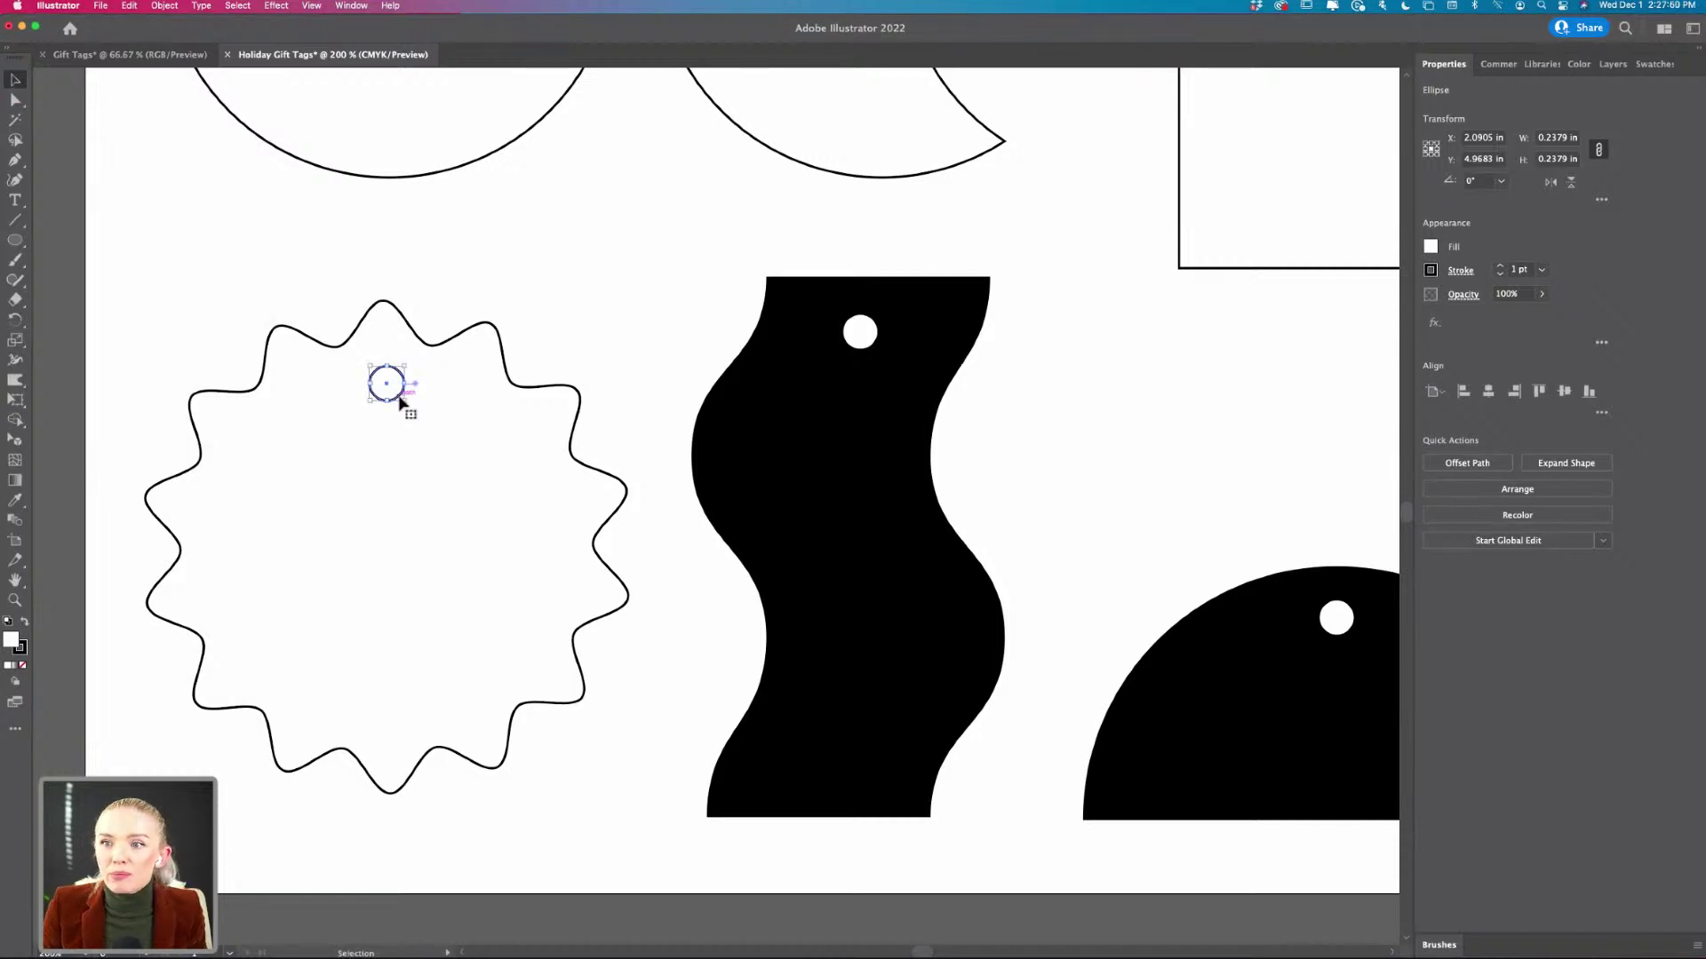
shift+click(356, 406)
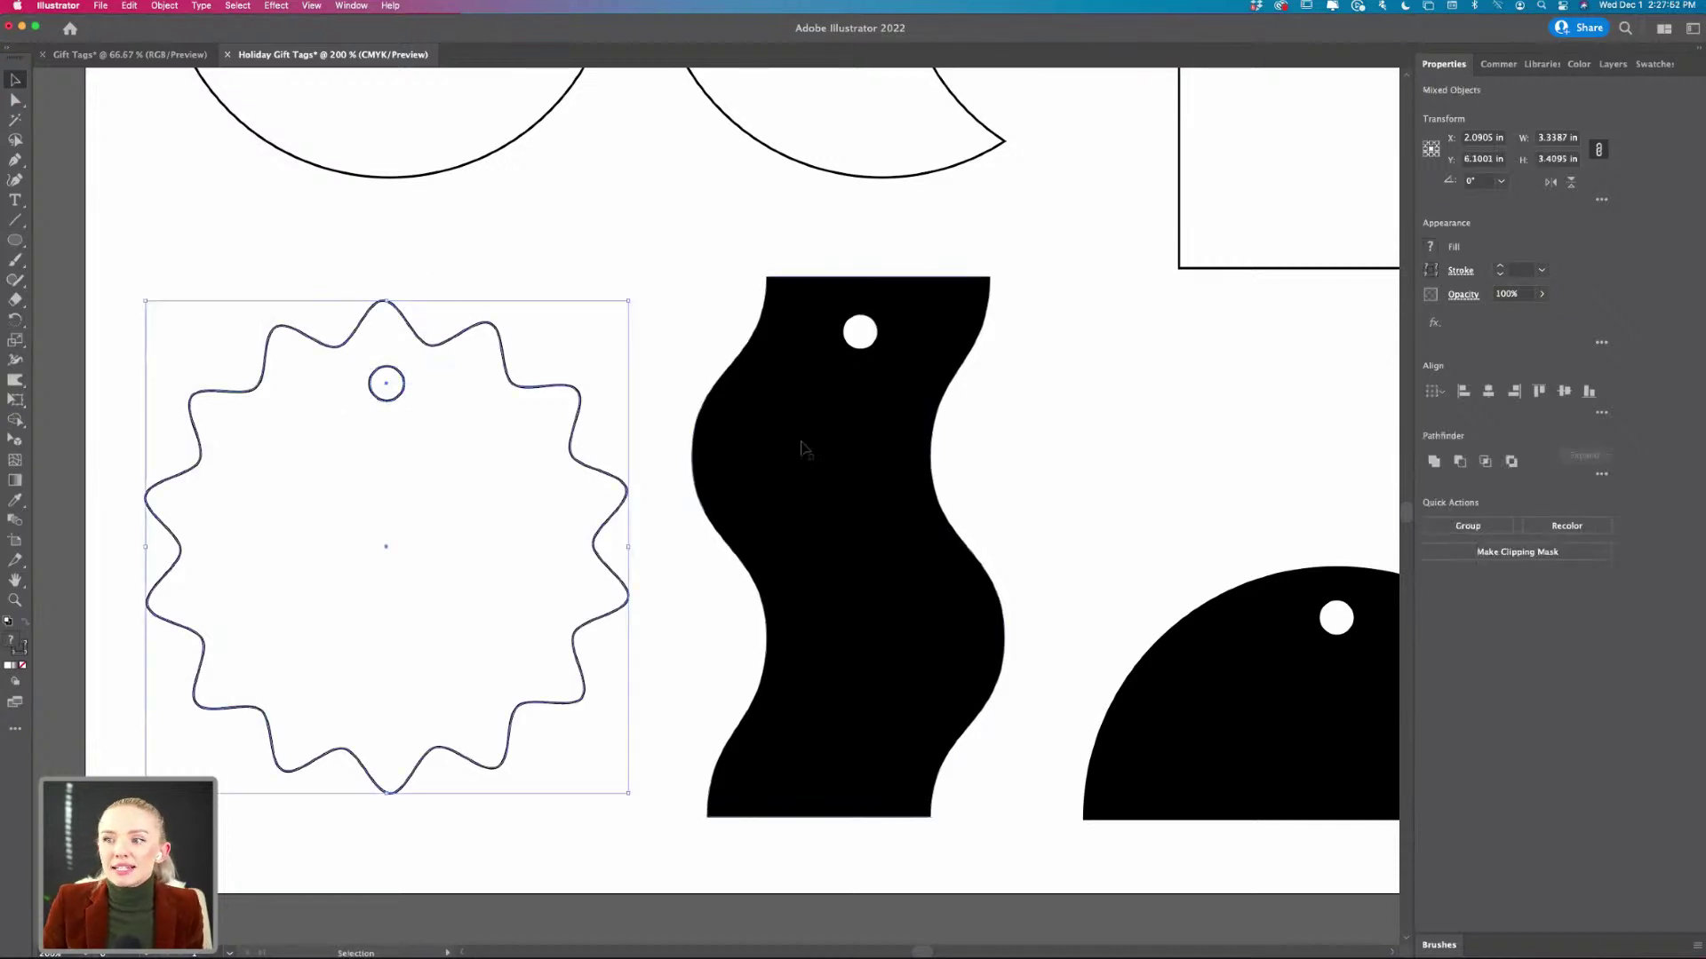
- Make a clipping mask from the scalloped outline and punch hole, undo it, and try Minus Front on the pair
click(1511, 552)
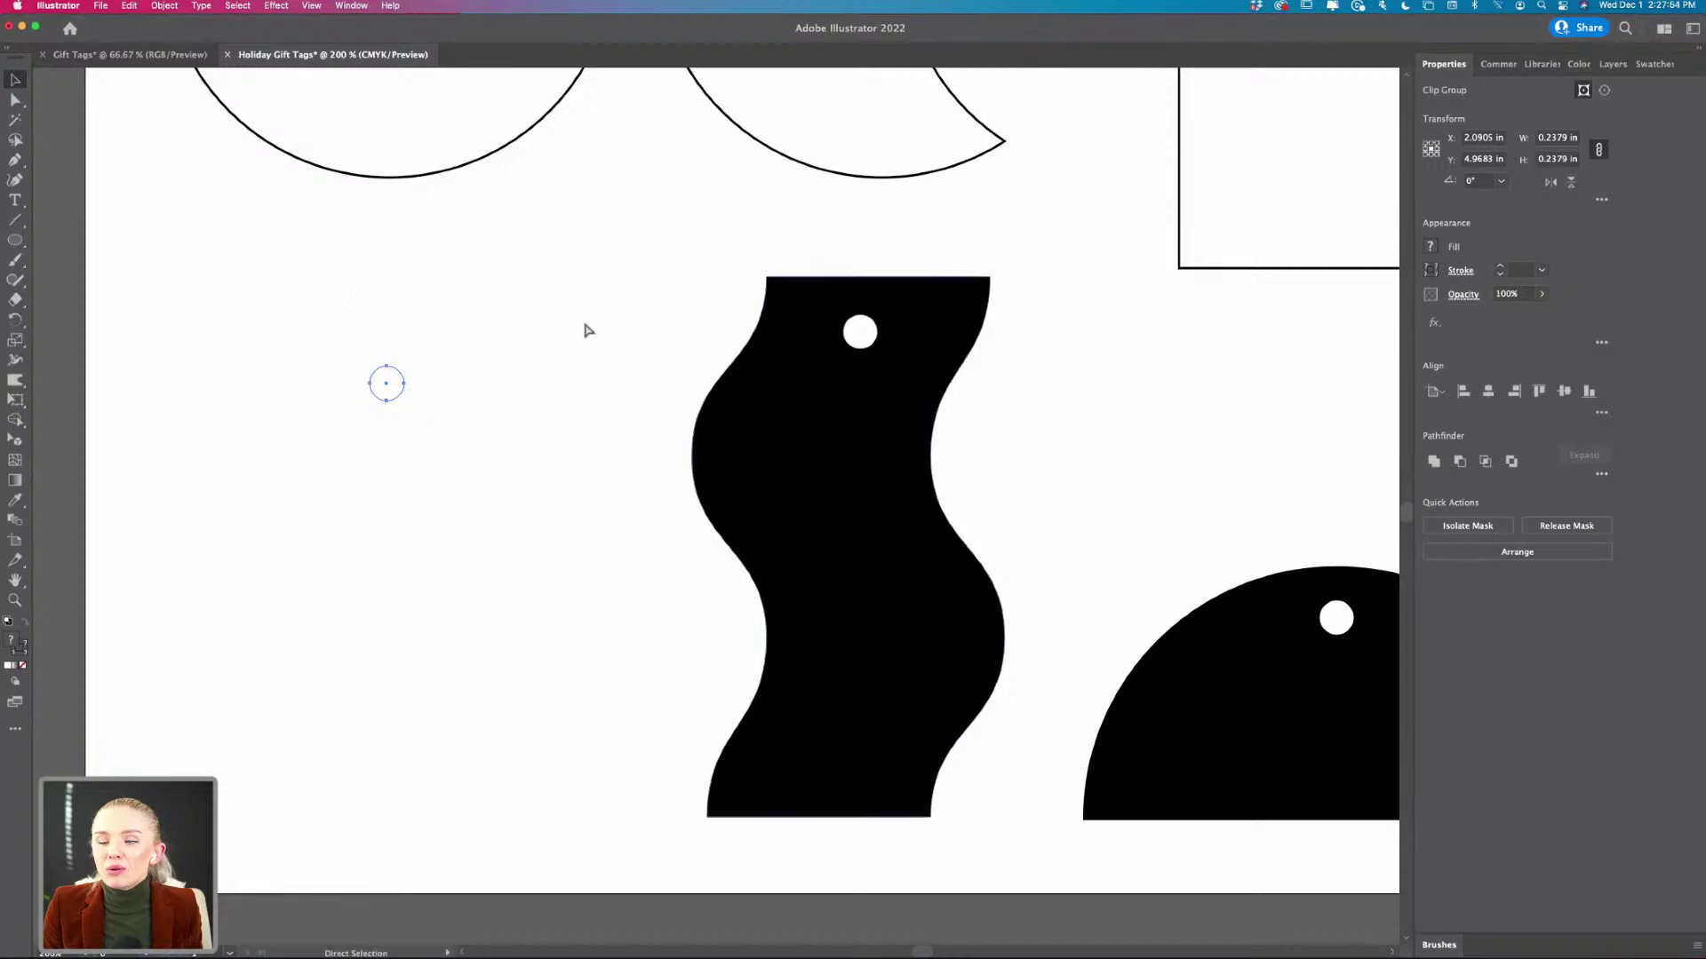
key(super+z)
click(1460, 461)
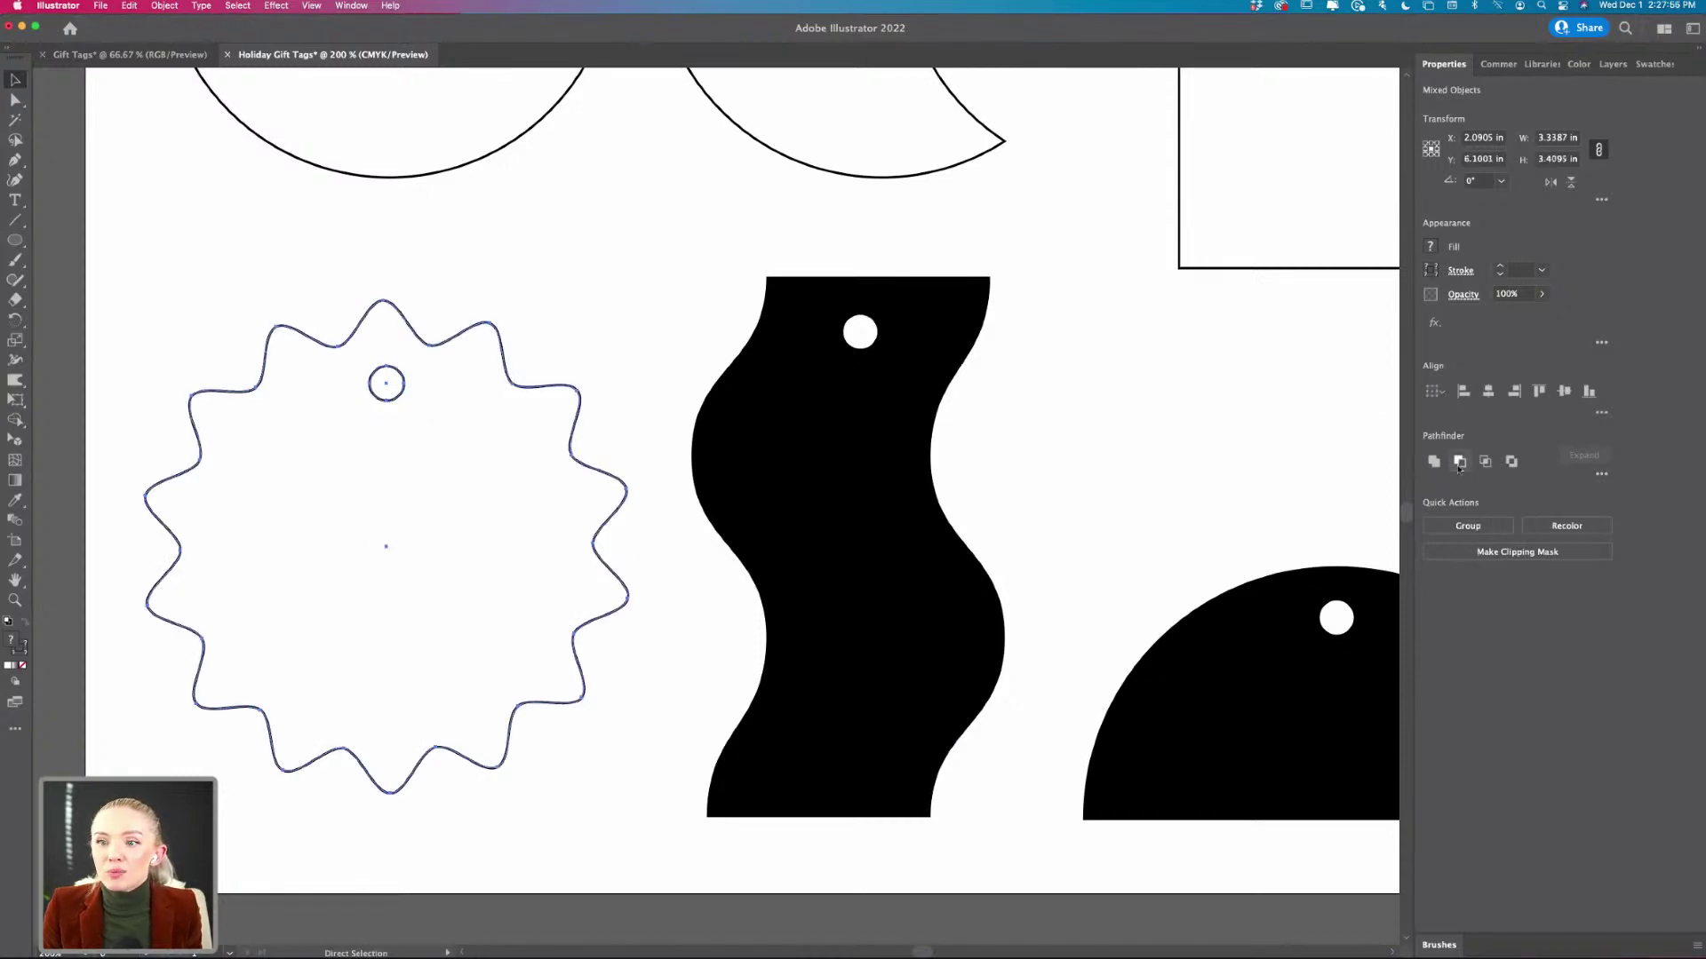
click(1006, 516)
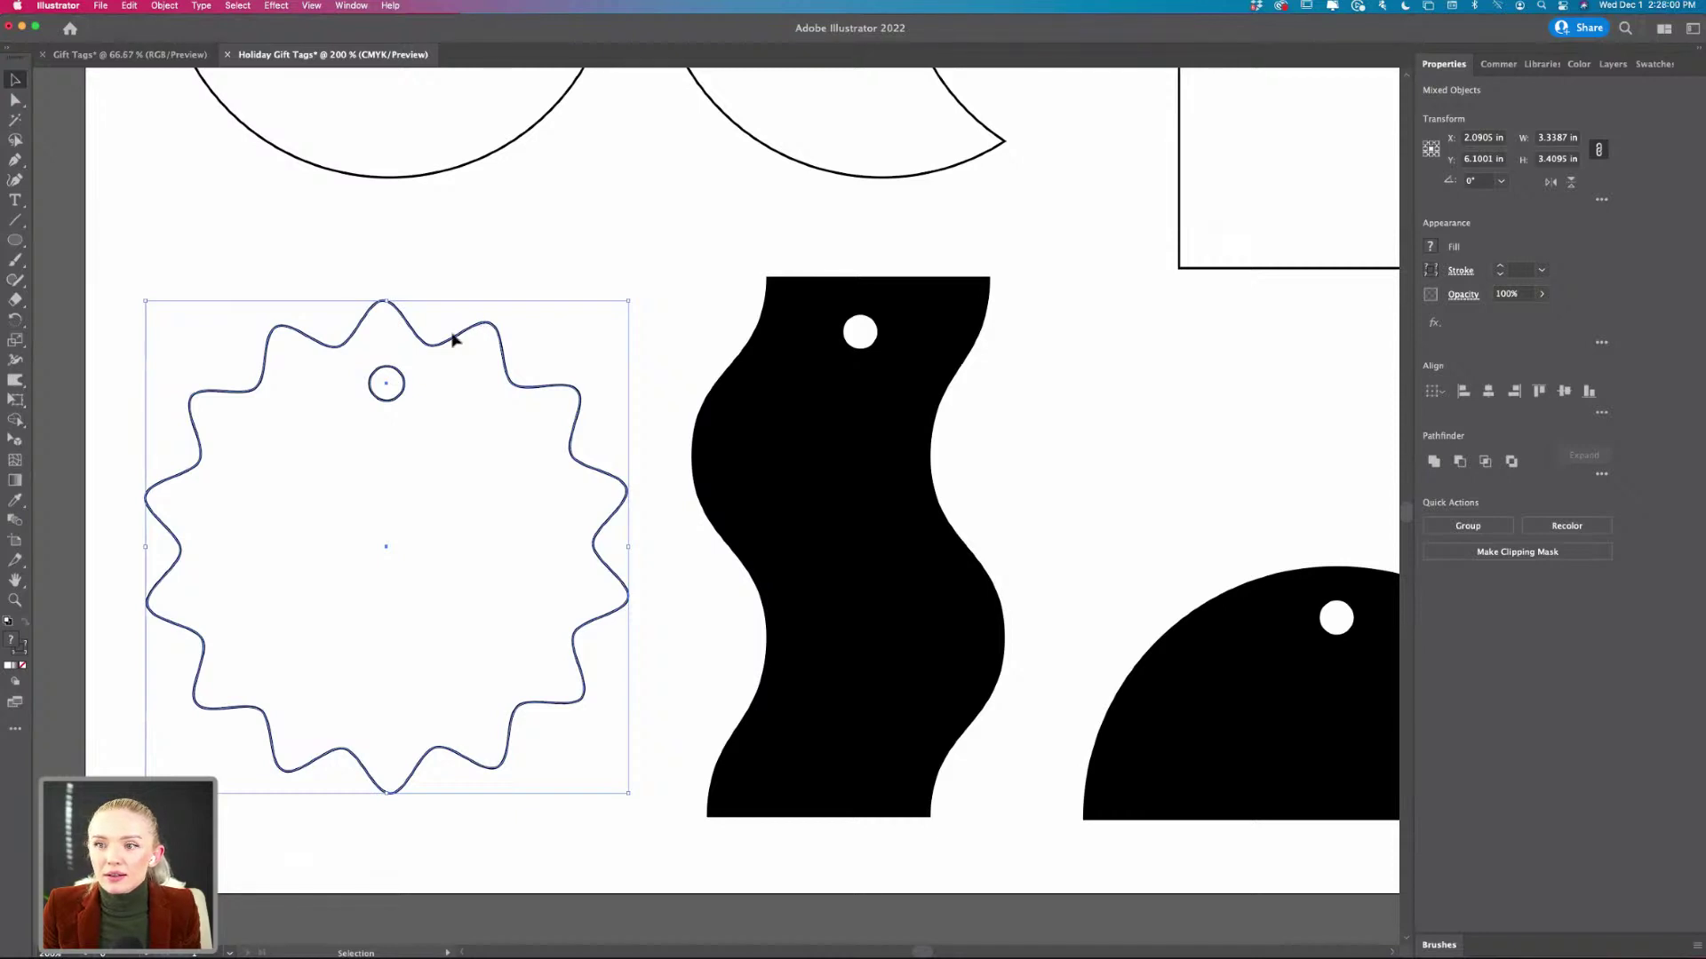
- Apply the wavy tag's black fill and no stroke to the scalloped outline and its hole, and try Minus Front on both
click(464, 274)
mouse_move(450, 343)
mouse_down()
mouse_move(486, 351)
mouse_move(350, 456)
mouse_up()
key(super+z)
drag(454, 289, 365, 461)
key(i)
click(843, 505)
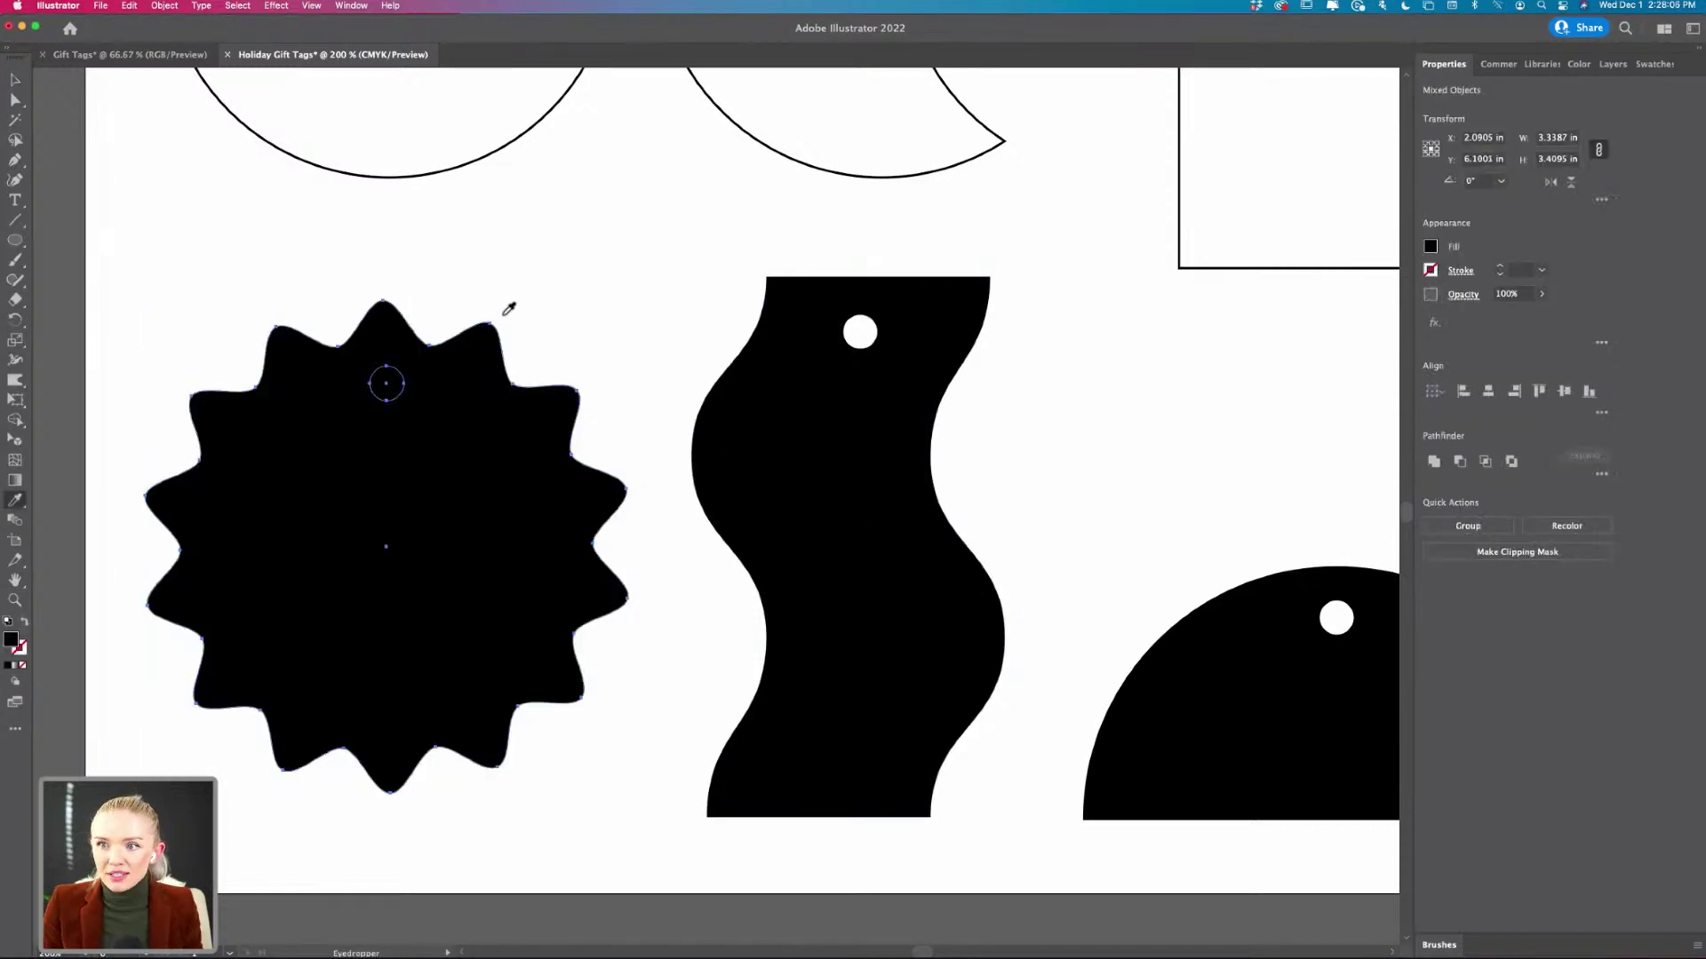
key(v)
click(1459, 462)
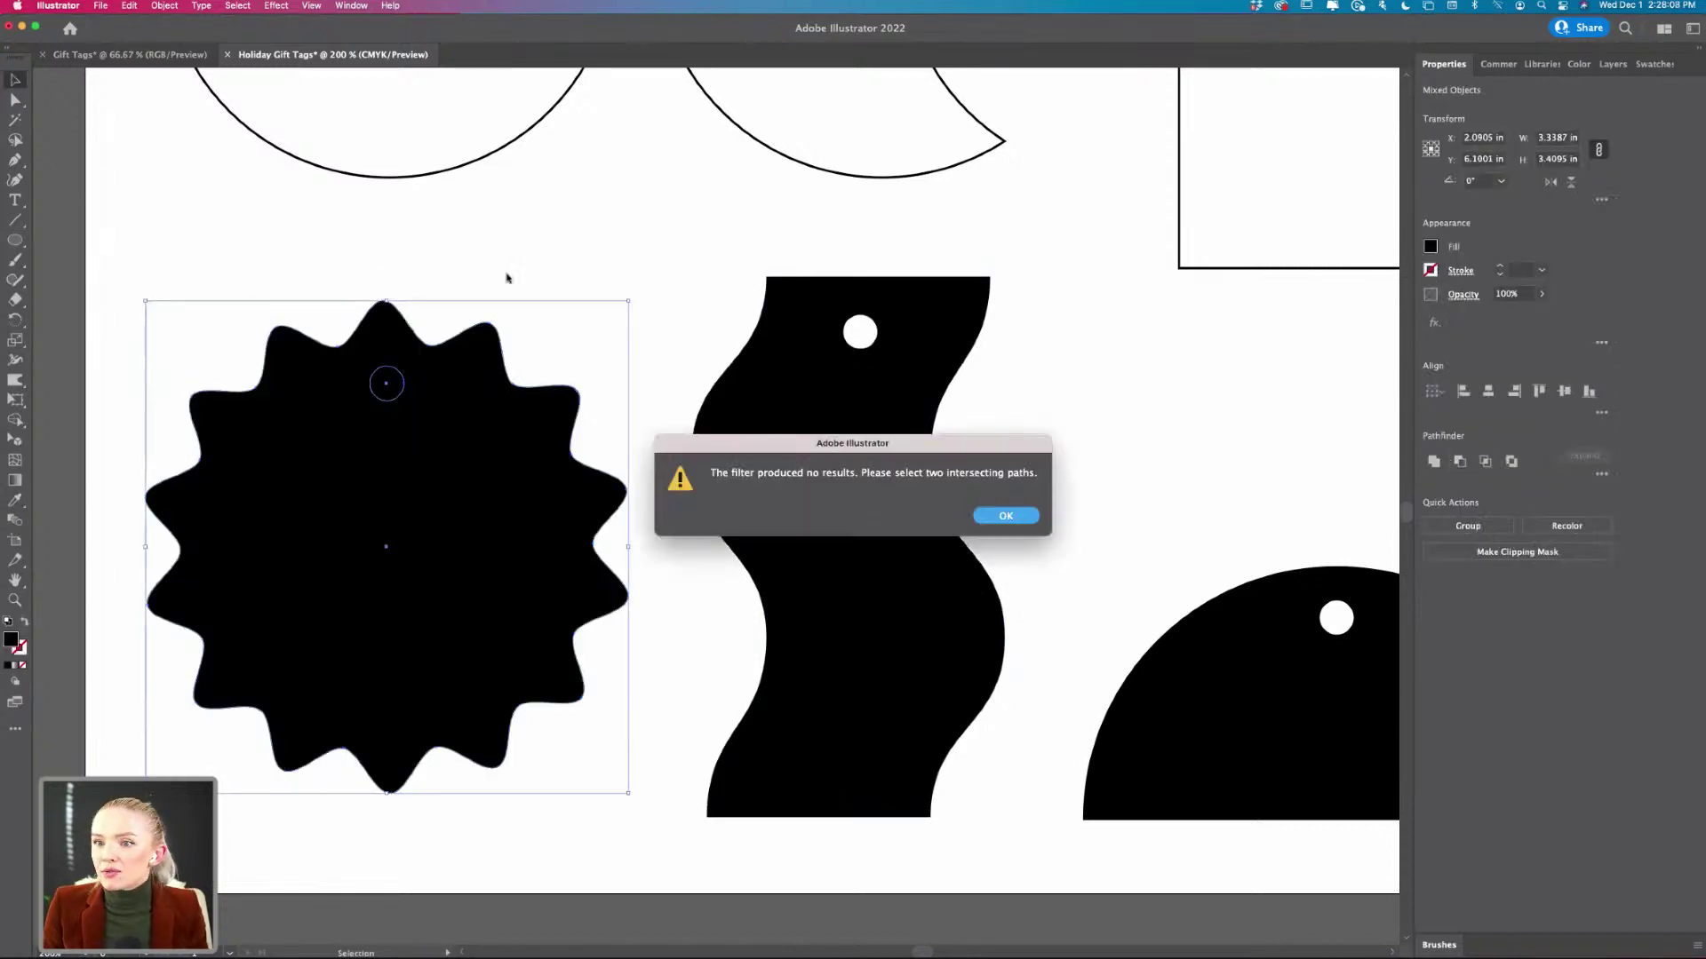
click(1005, 516)
- Undo the black fill on the scalloped tag and its hole, keeping the expanded outline, and deselect everything
key(a)
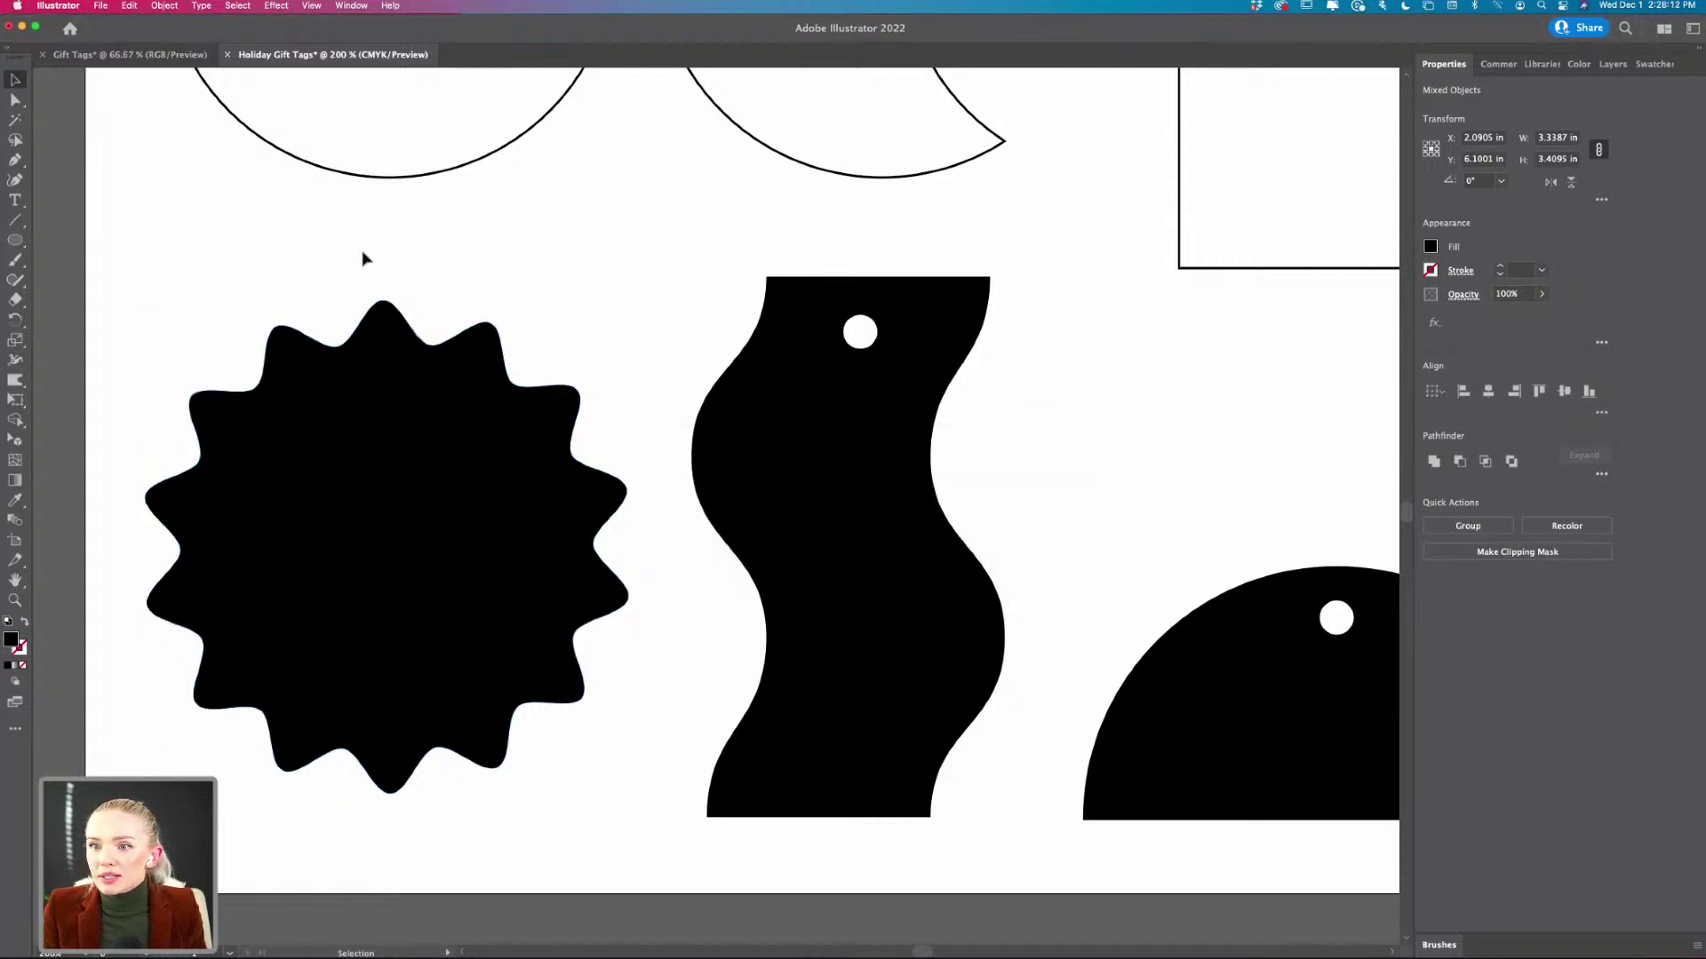
key(shift+x)
key(super+z)
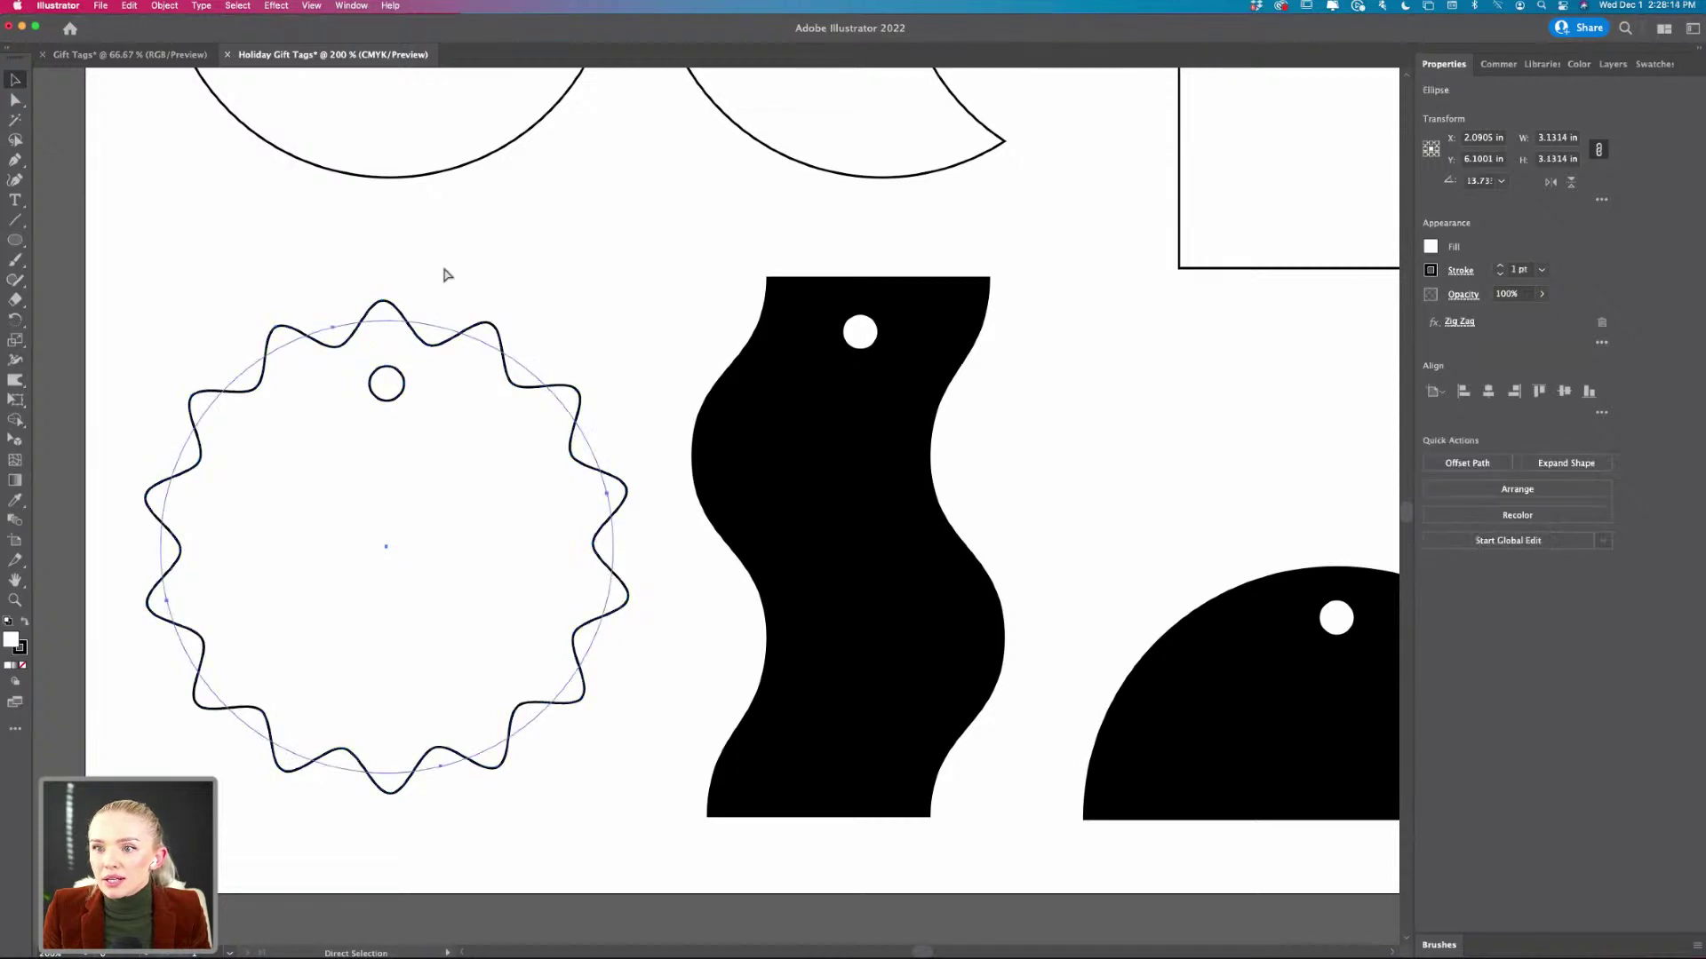
click(454, 275)
key(v)
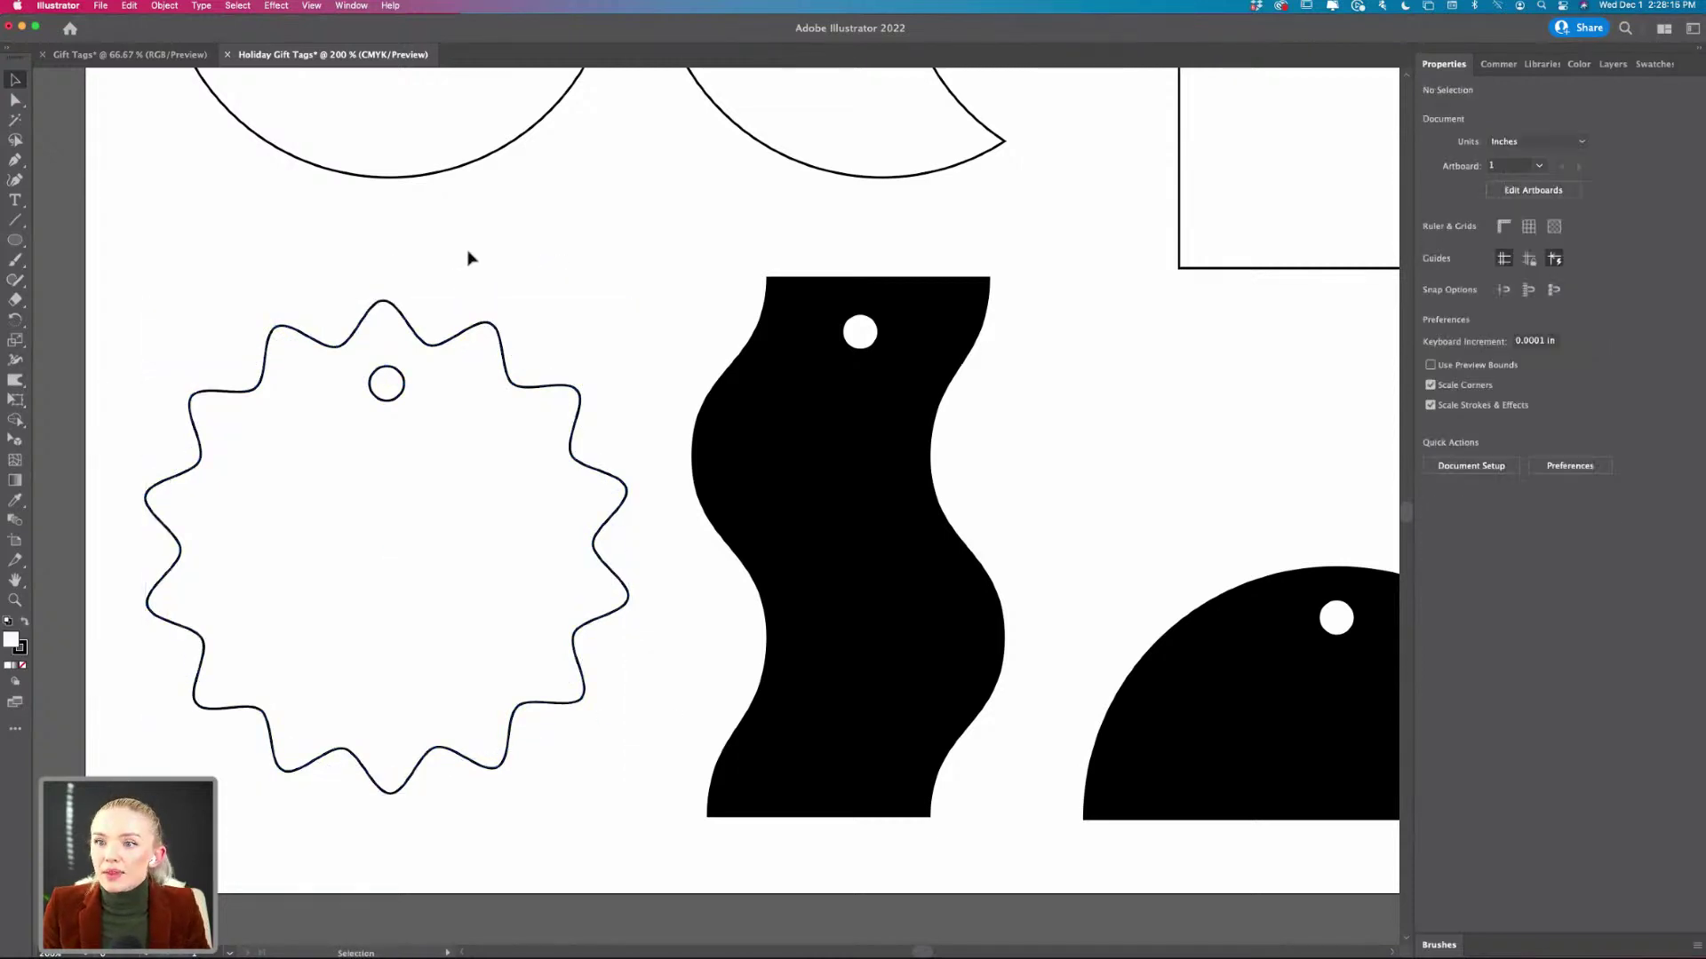
- Select the outlined scalloped tag with its punch hole, try Minus Front on the two, and deselect them
click(441, 342)
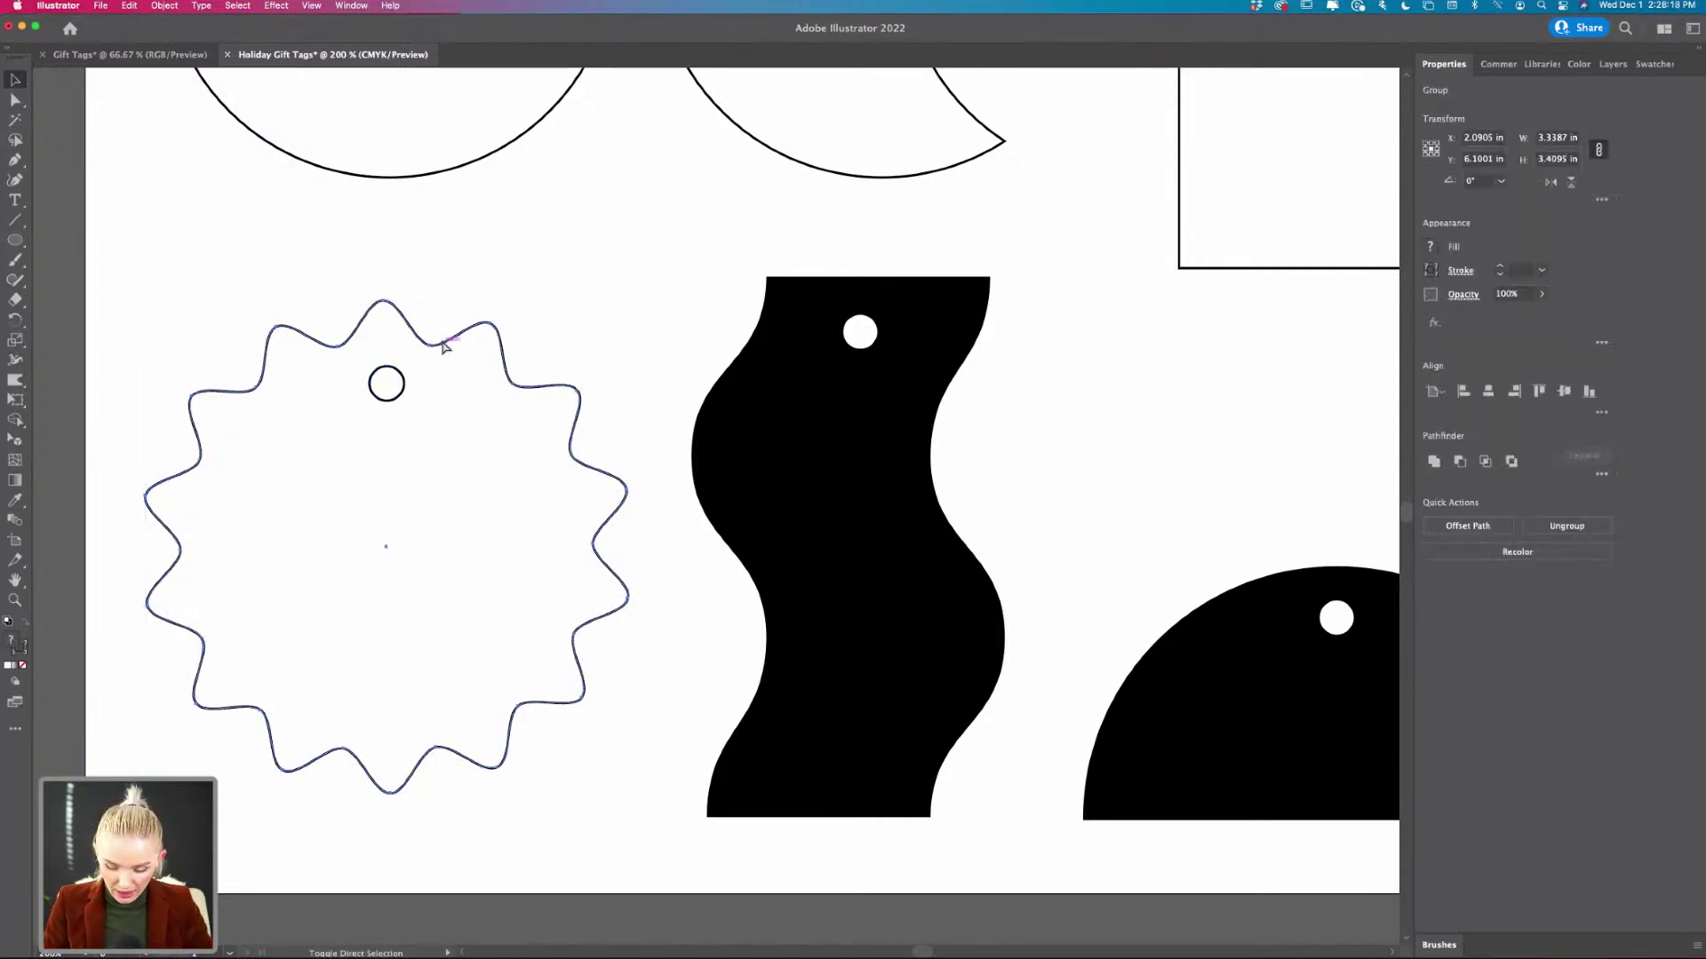
shift+click(372, 380)
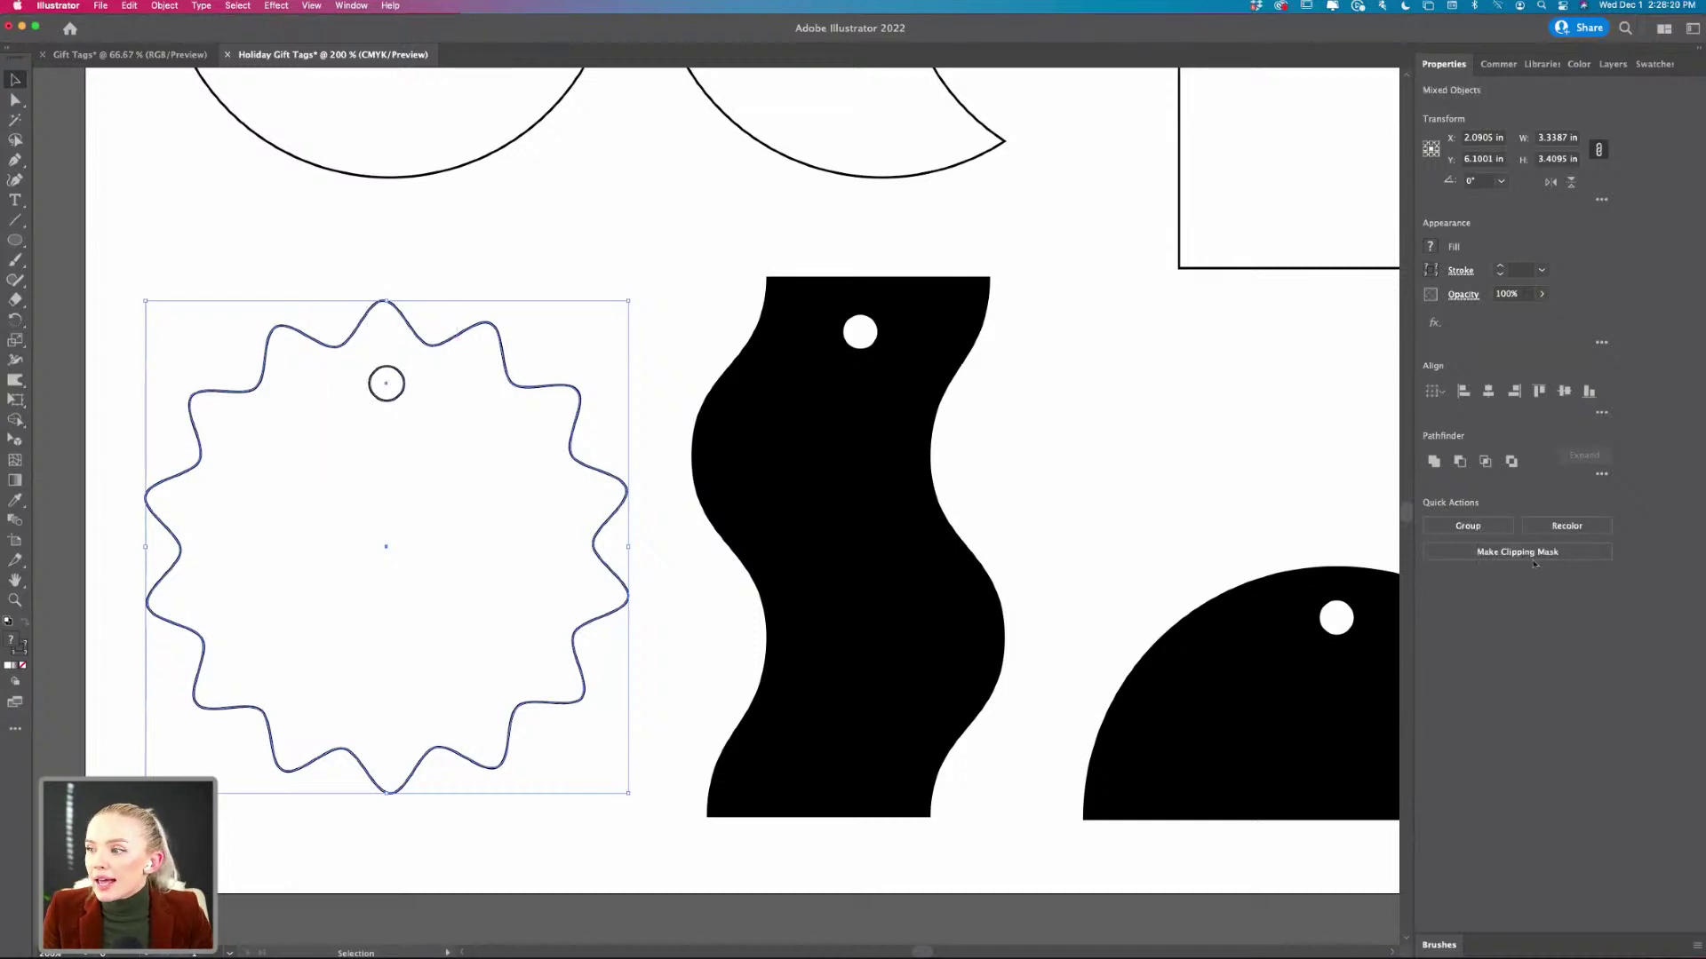
click(1459, 461)
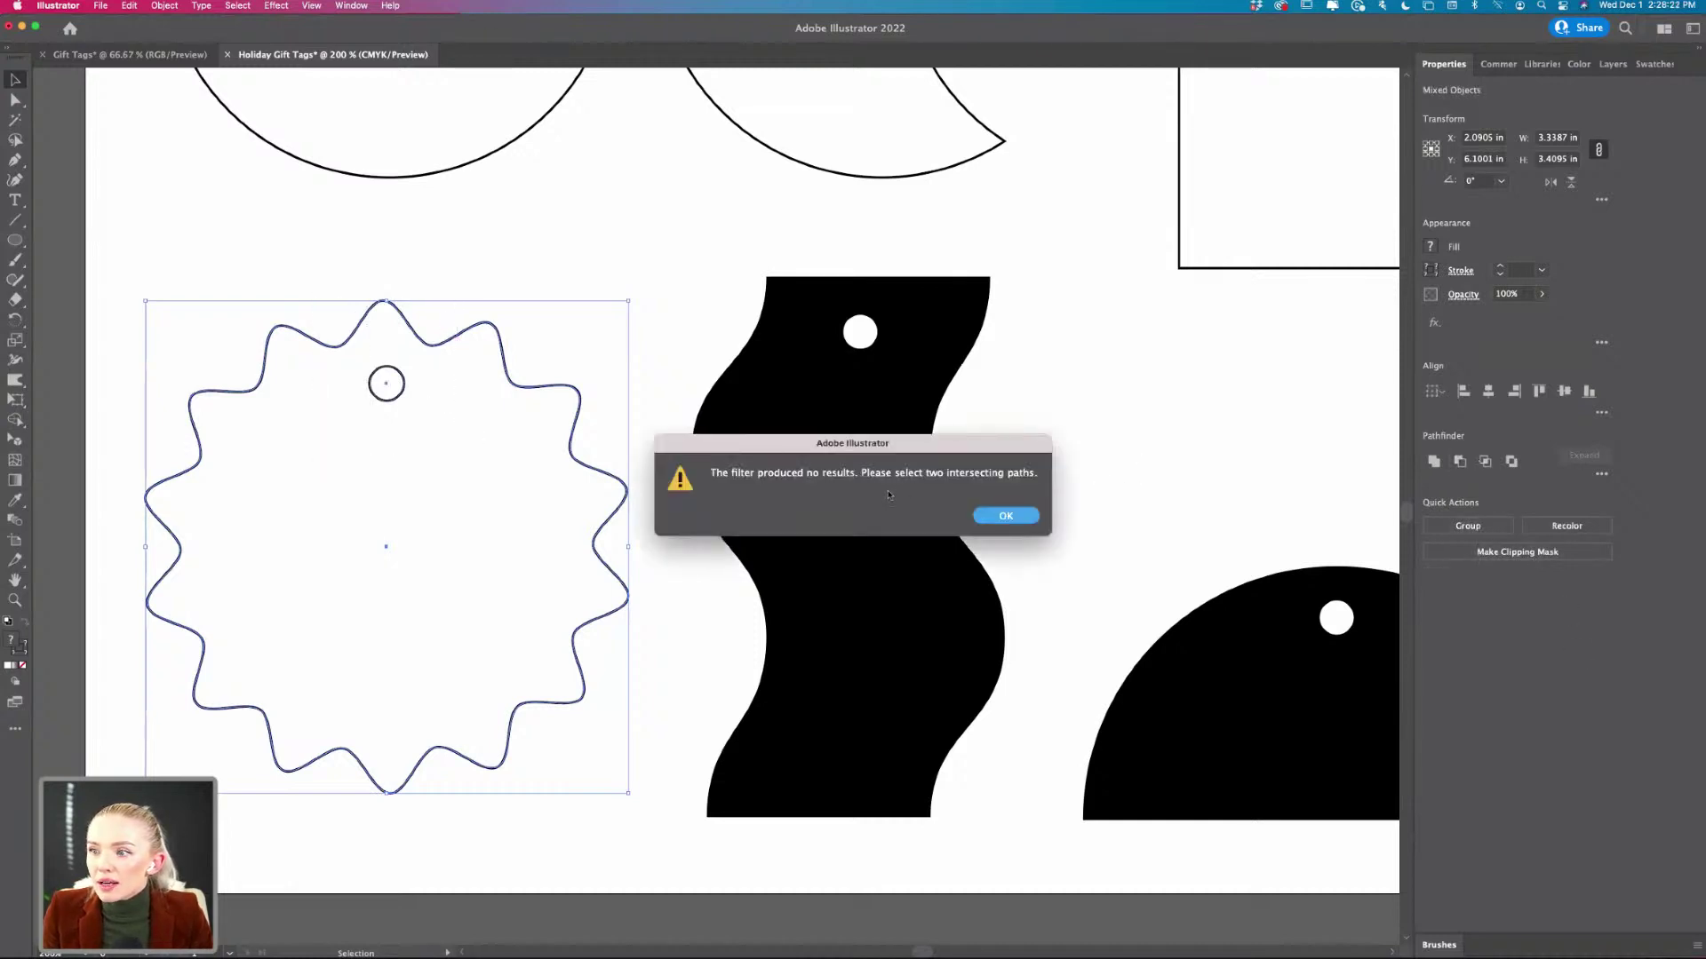
click(995, 512)
click(510, 251)
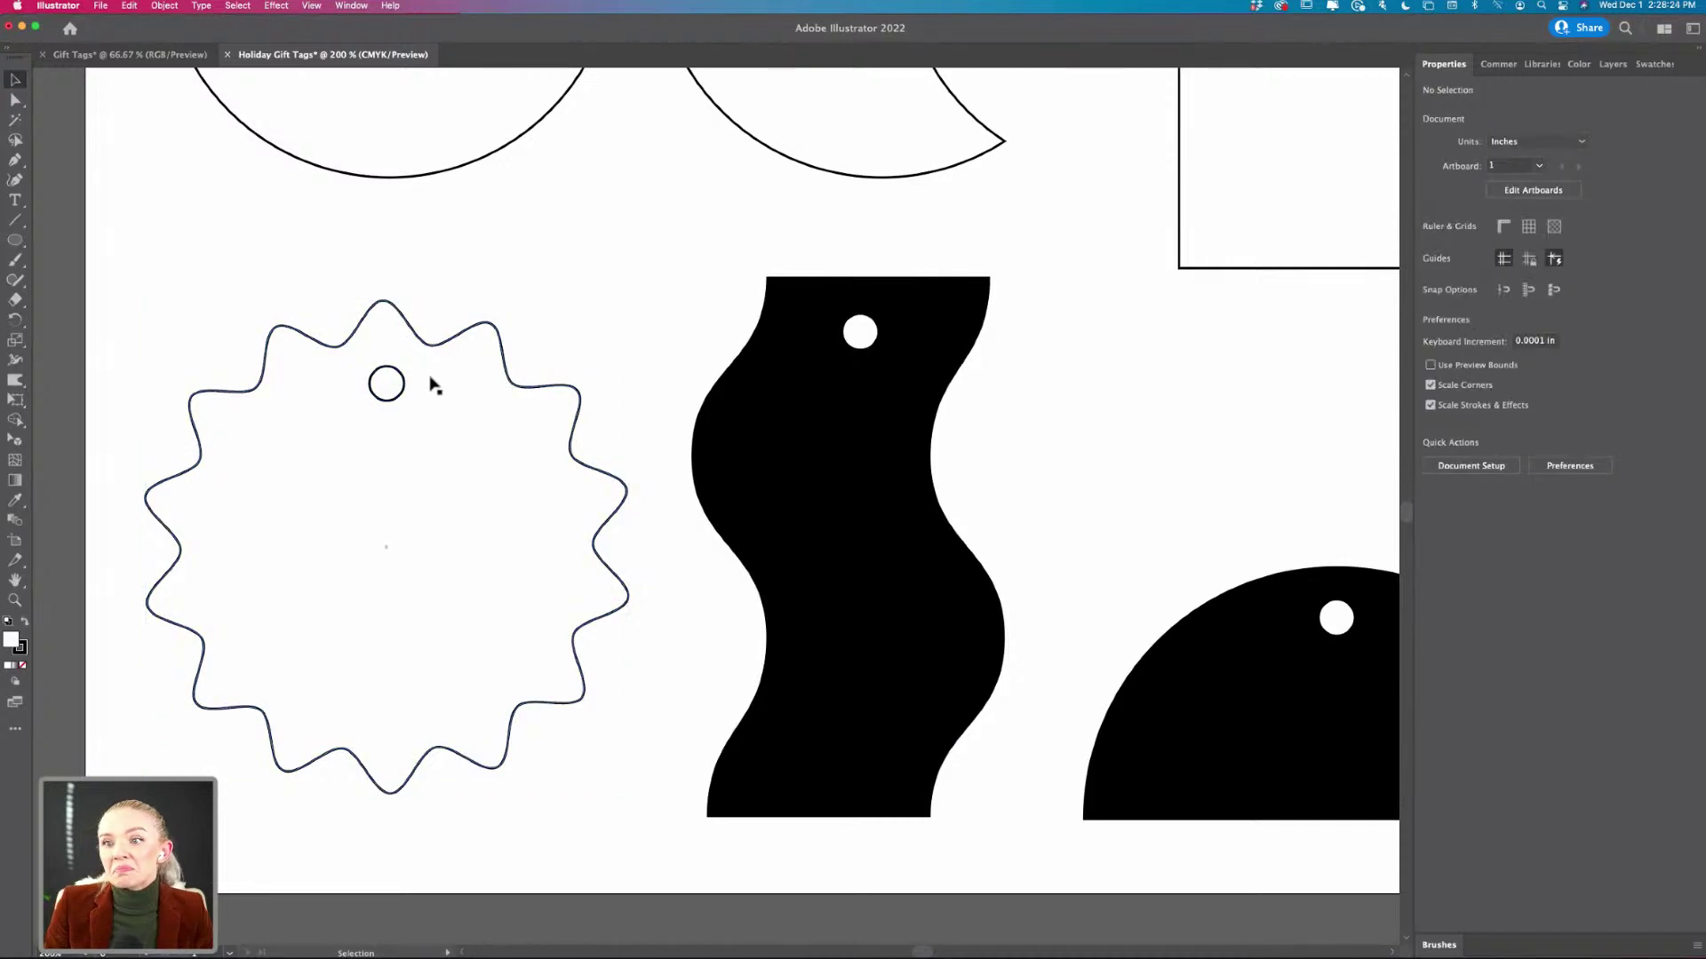
- Give the scalloped tag the wavy tag's black fill and no stroke, and set its punch hole to no fill with a black stroke
click(438, 349)
key(i)
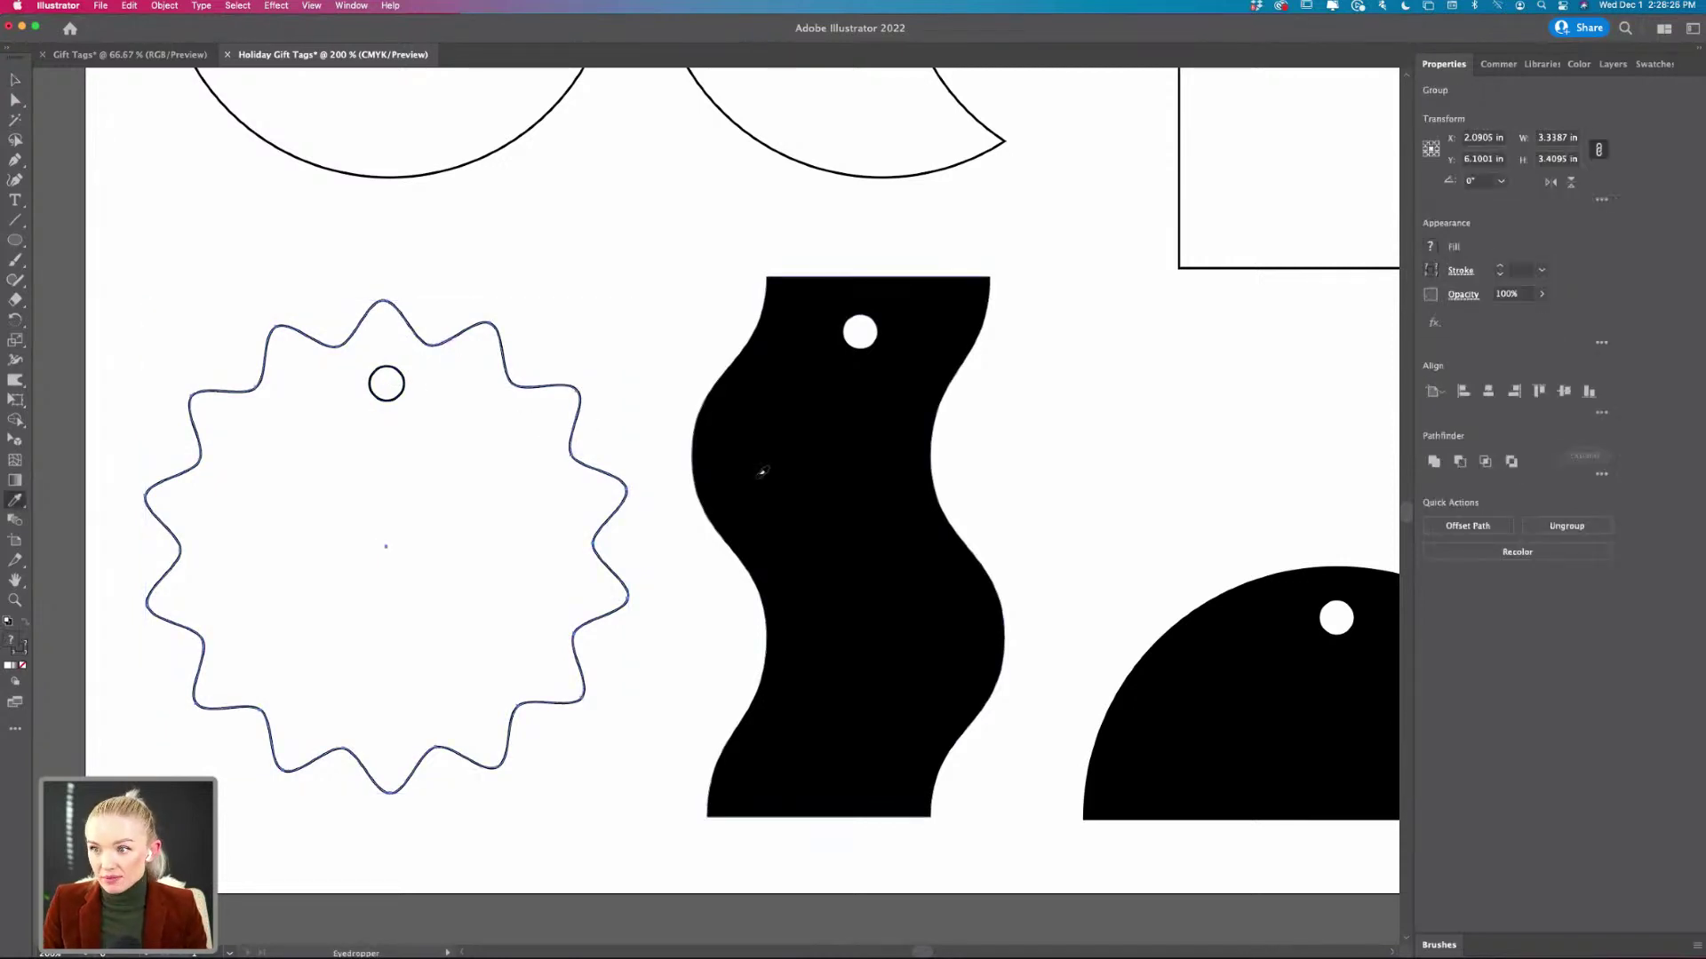
click(761, 472)
key(v)
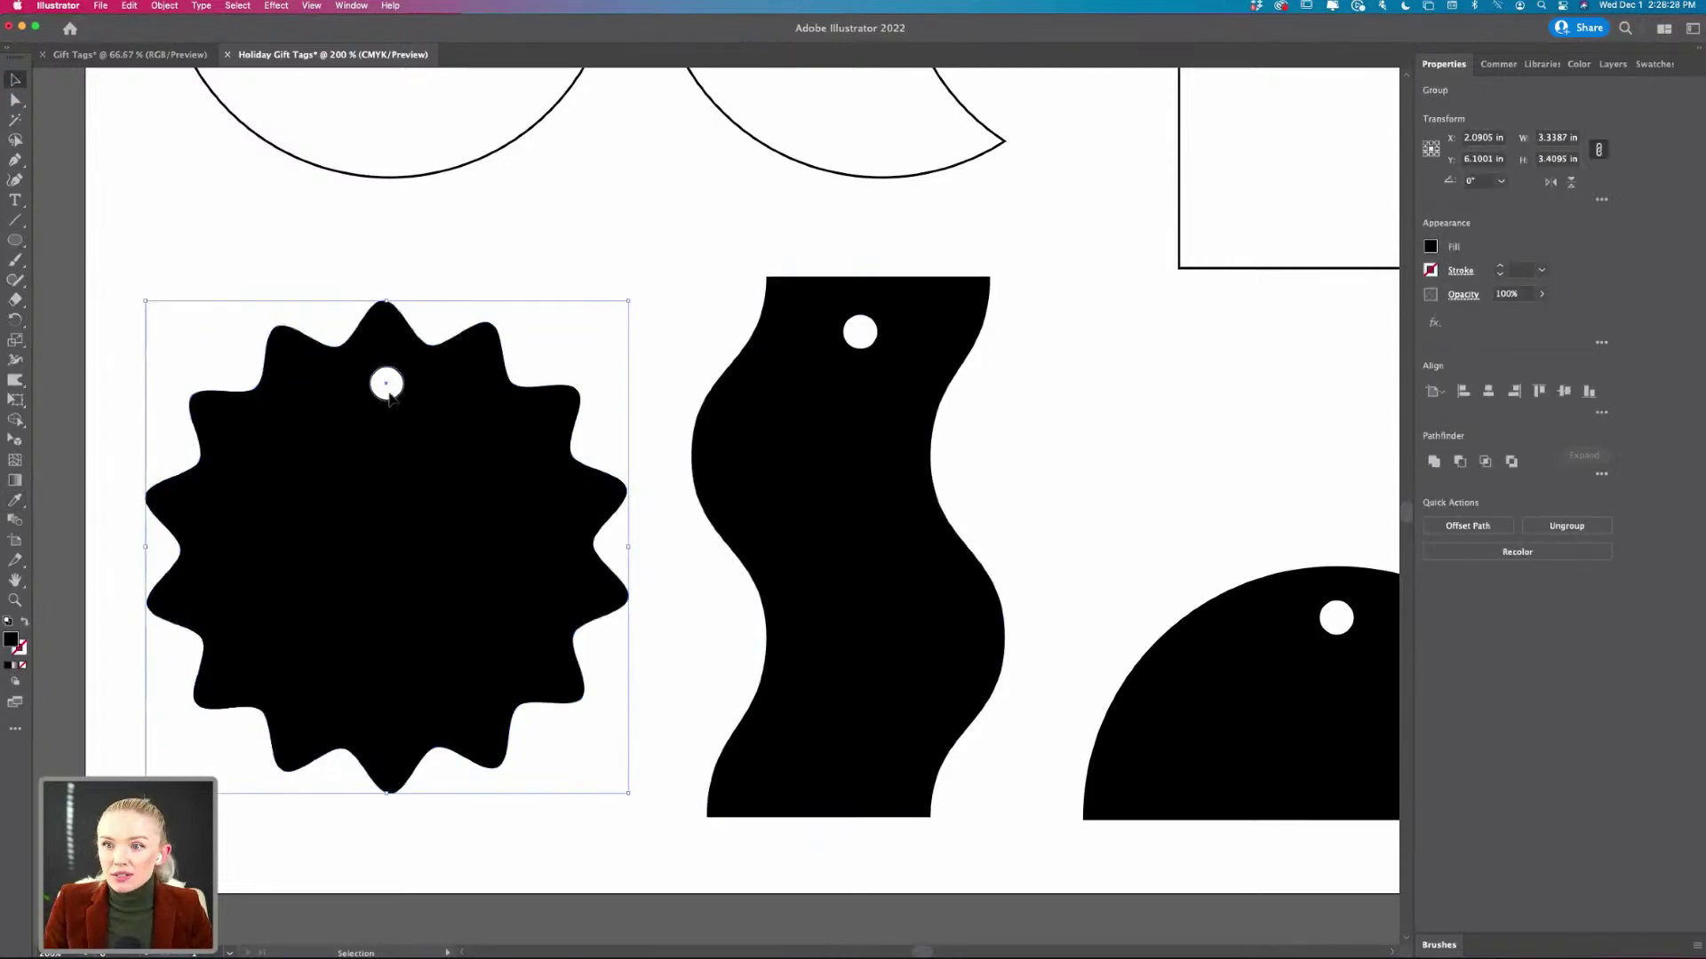
click(386, 384)
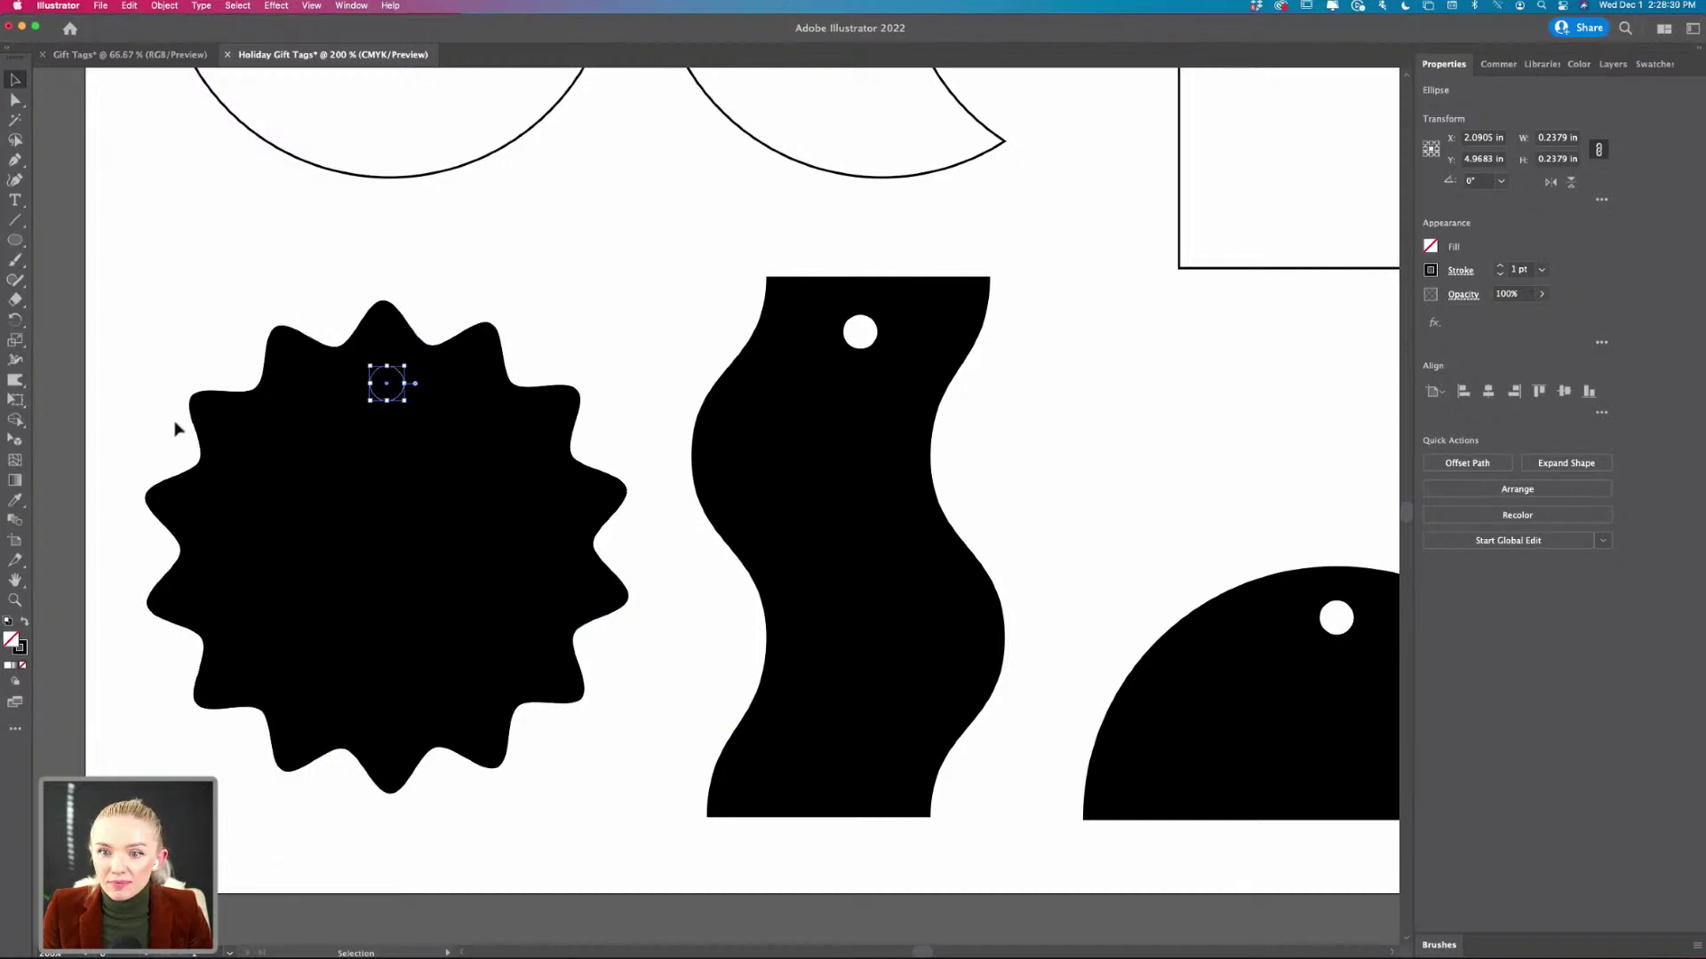
- Select the black scalloped tag together with its punch hole and try the Intersect pathfinder operation on them
drag(488, 282, 353, 449)
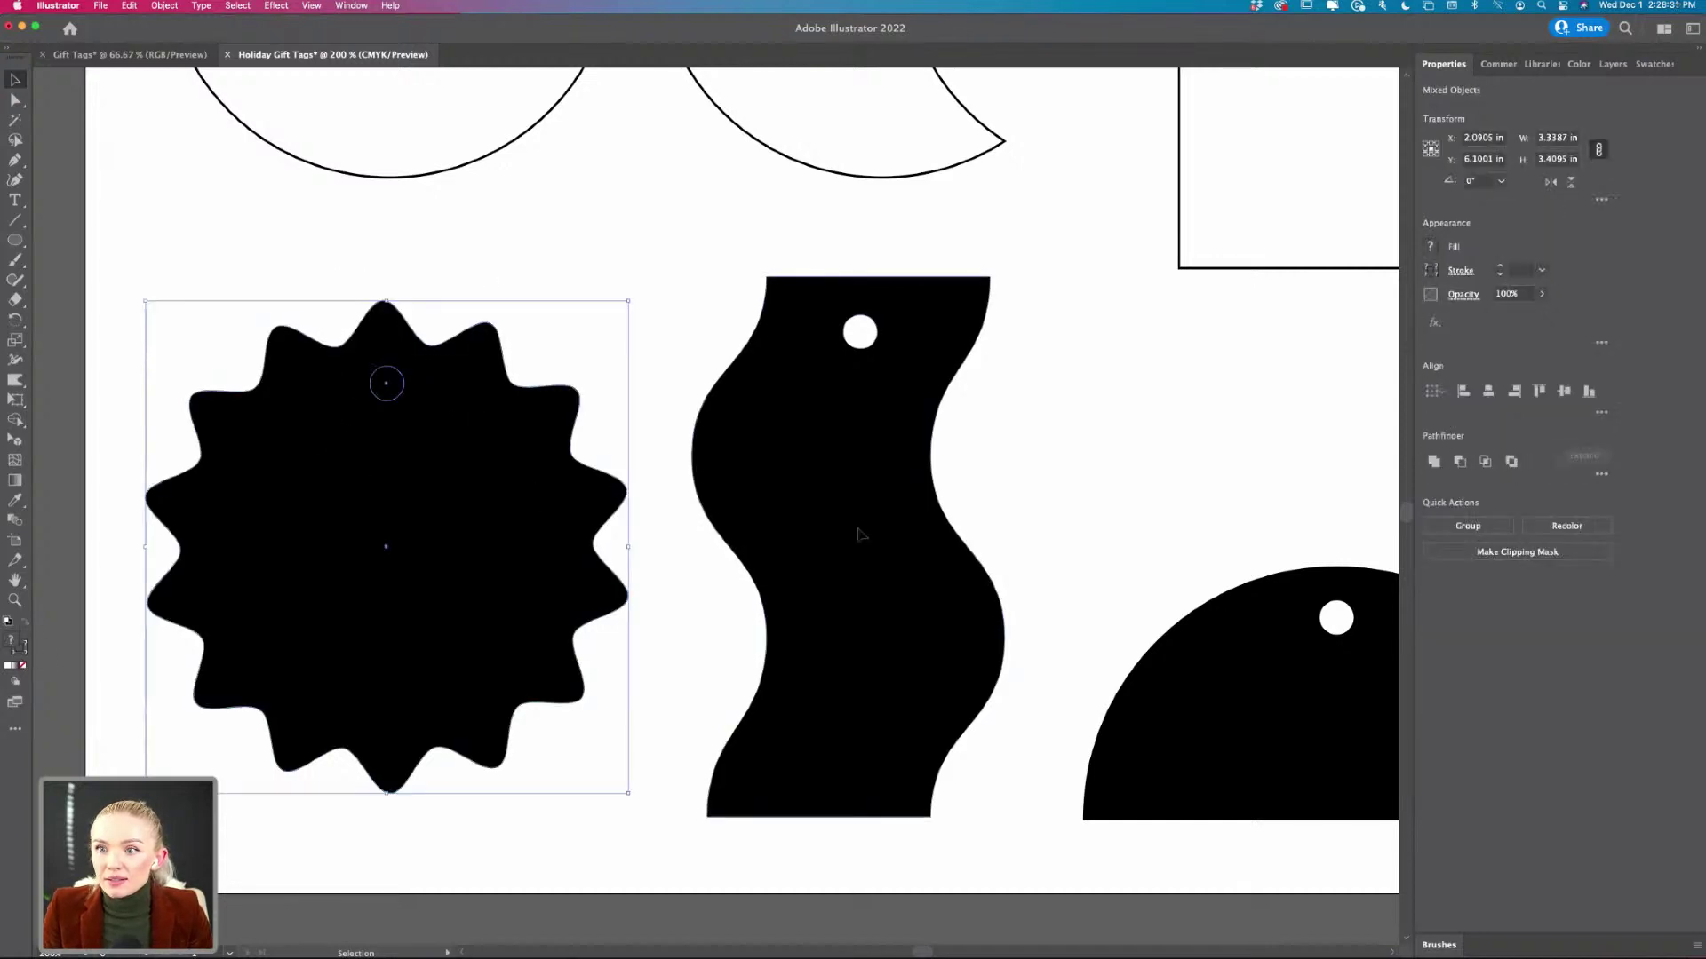
click(1484, 461)
click(995, 515)
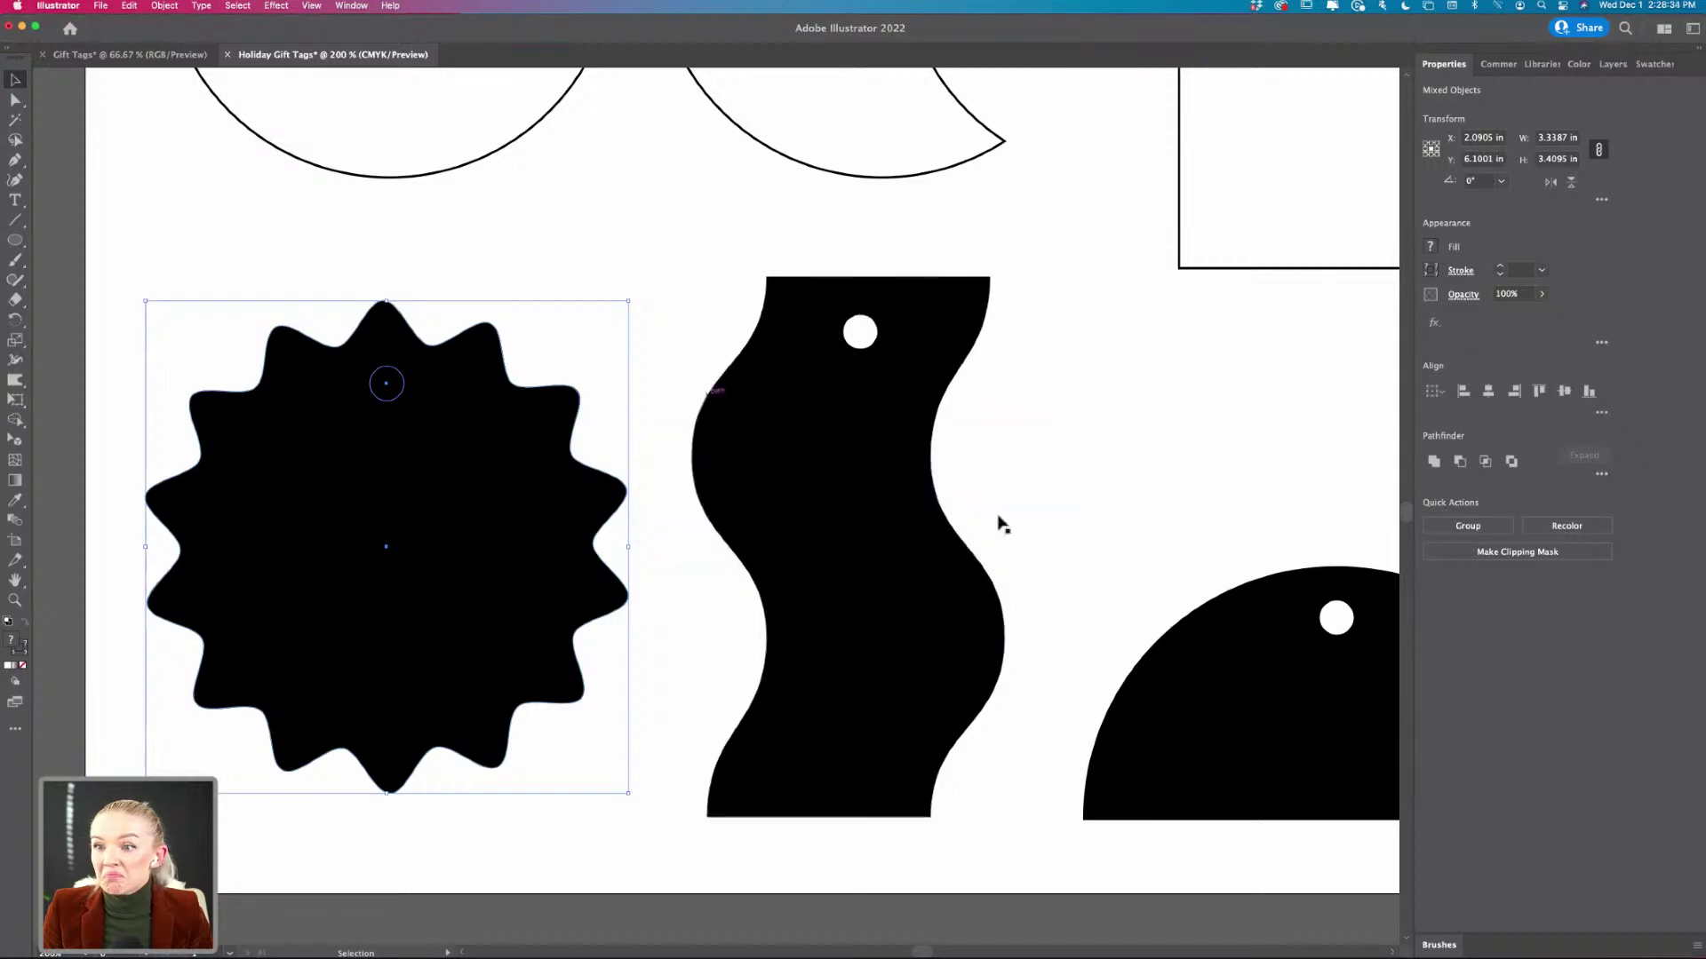
- Undo the Intersect operation on the scalloped tag and its punch hole, and deselect them
key(cmd+z)
click(571, 278)
key(cmd+minus)
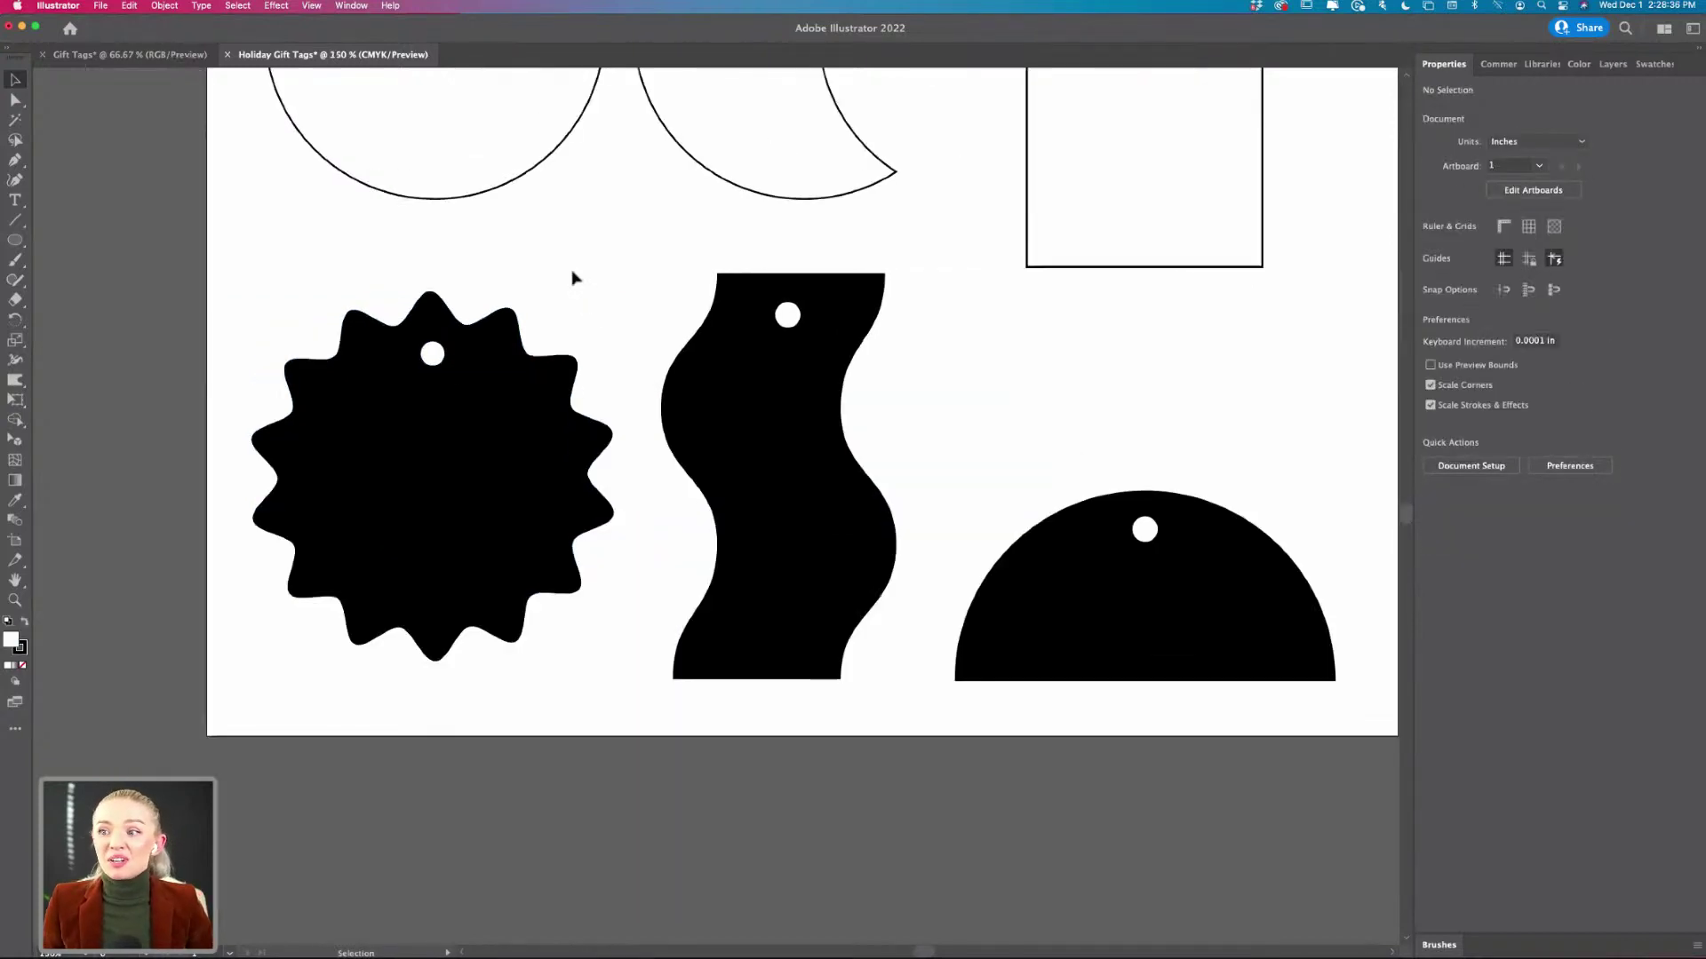
- Cut the punch hole out of the round tag with Minus Front and give it the scalloped tag's black fill and no stroke
scroll(571, 278, up, 1)
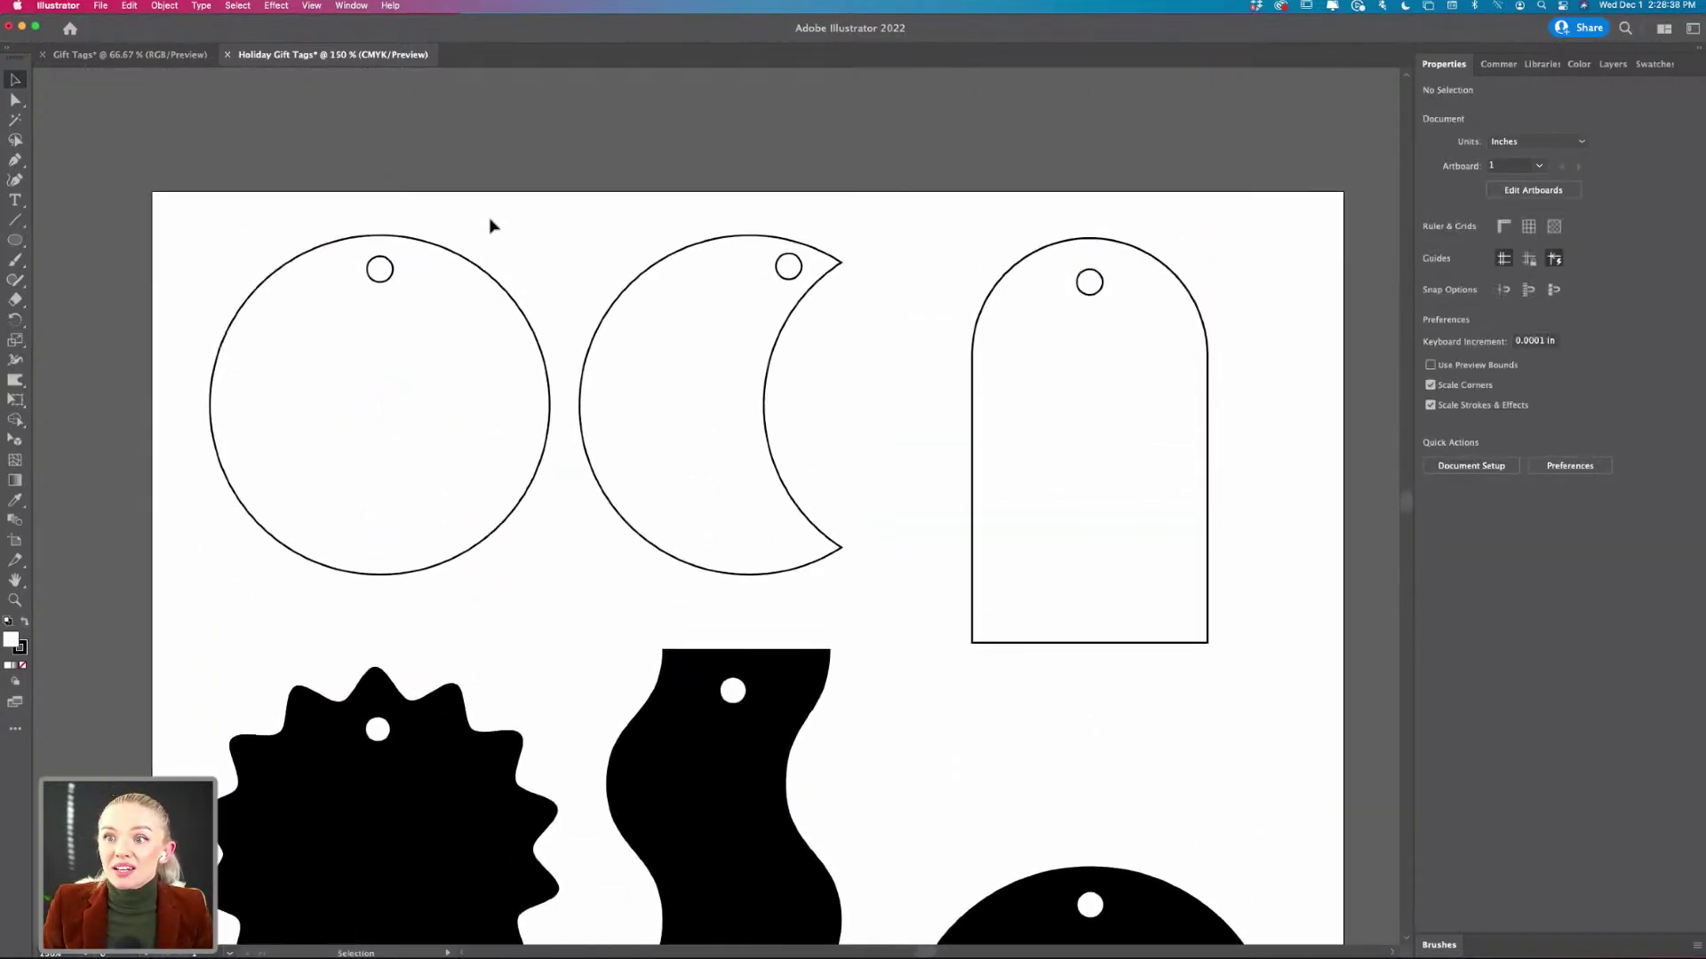
click(392, 370)
click(1485, 461)
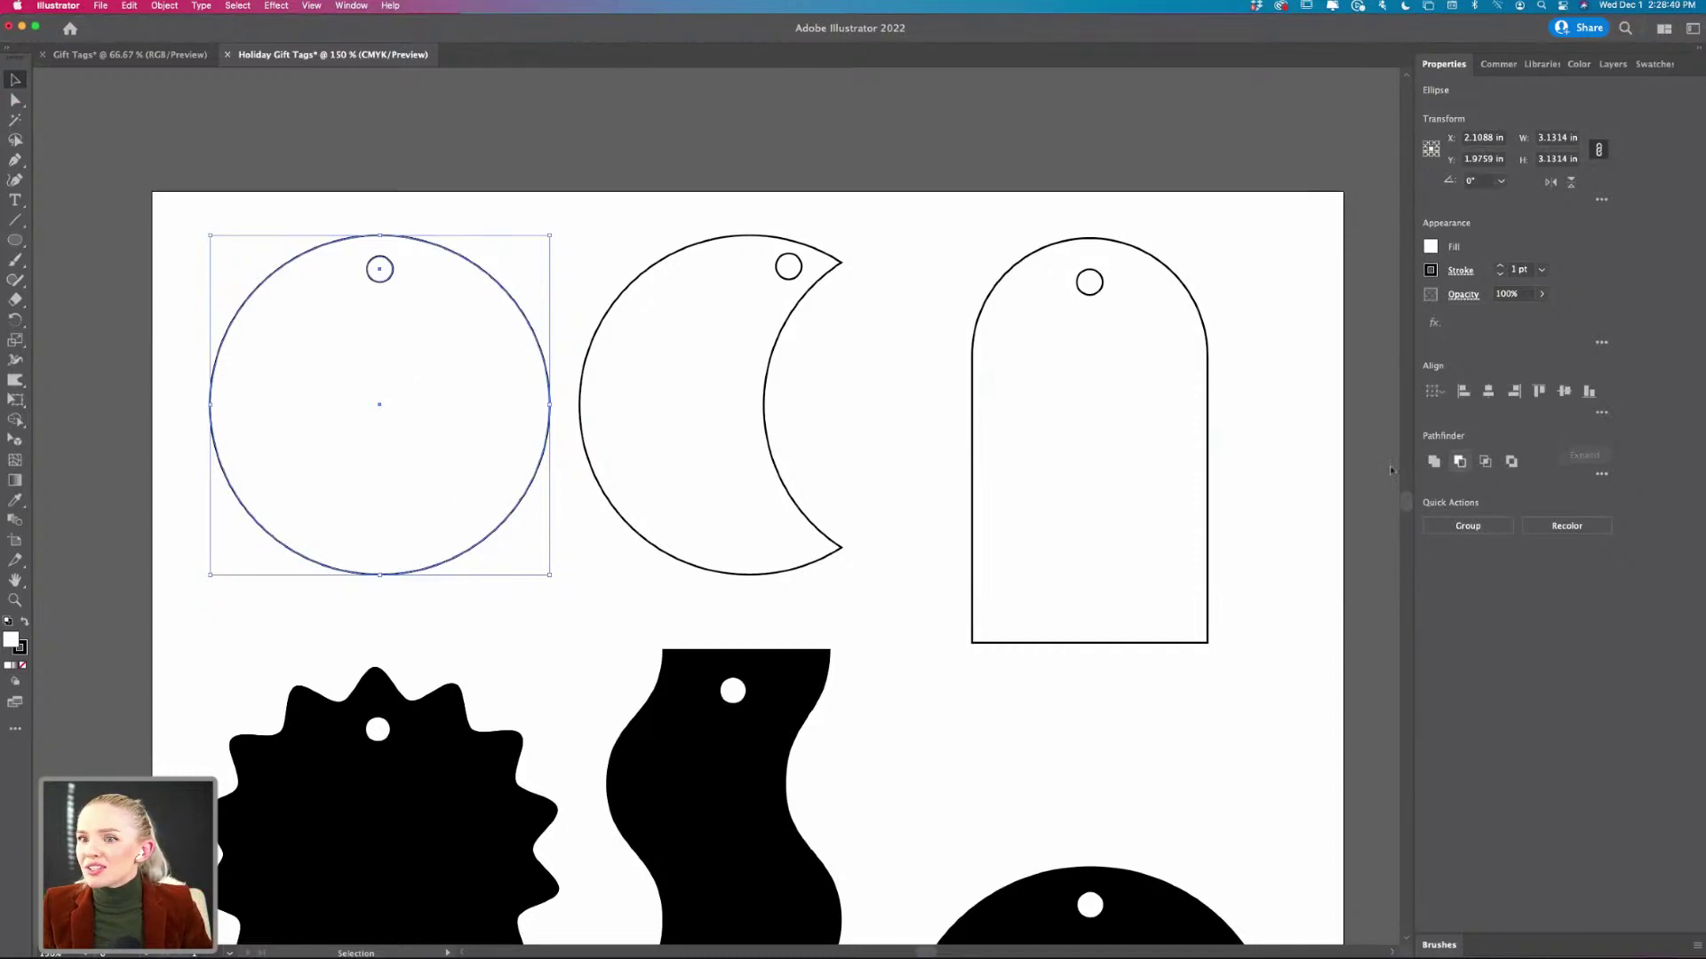
key(i)
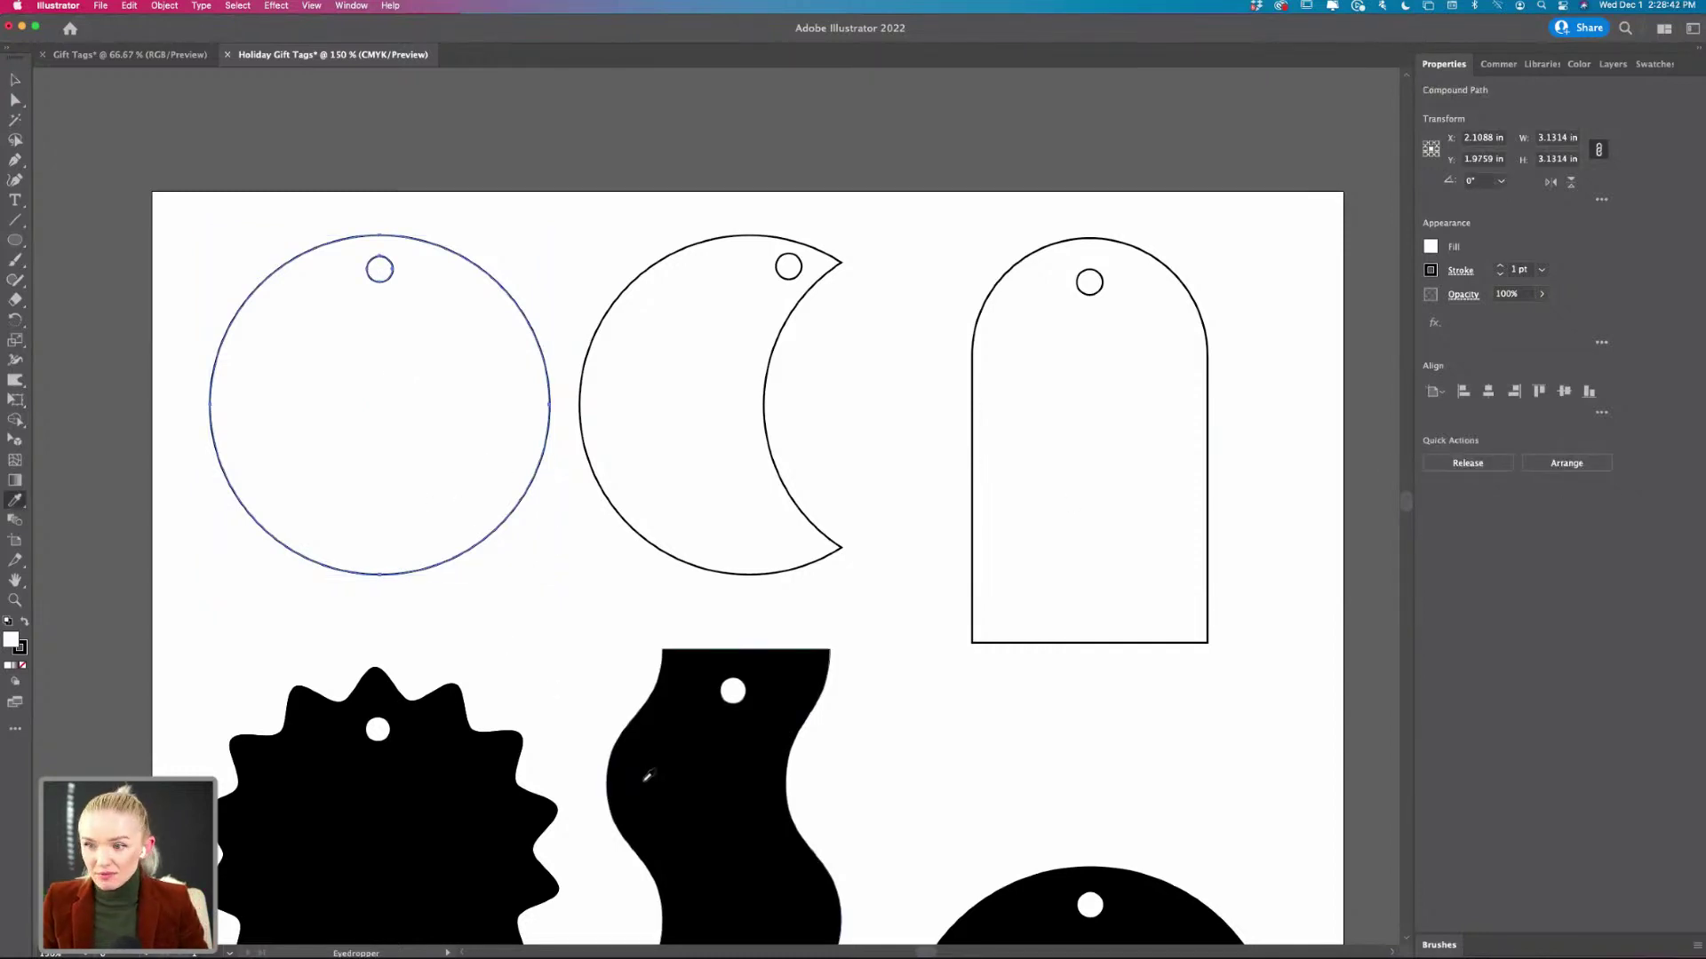
click(515, 746)
key(v)
click(543, 643)
- Cut the punch hole out of the crescent tag as a compound path and deselect it
scroll(545, 647, down, 2)
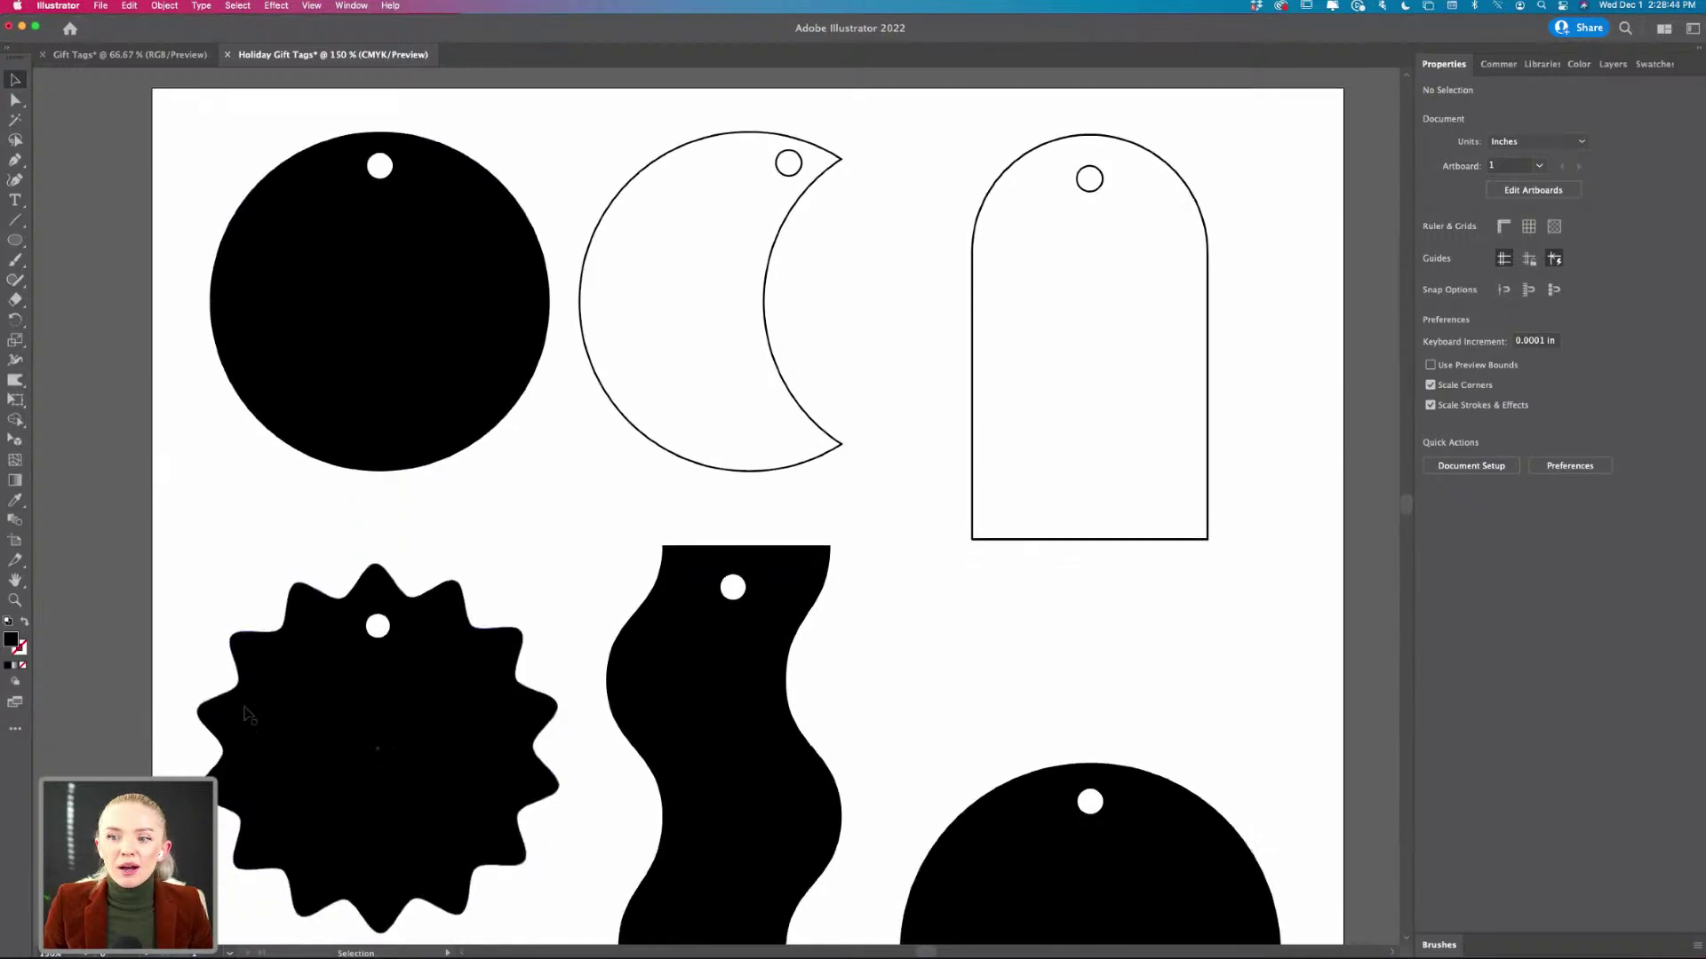
scroll(465, 492, right, 2)
scroll(465, 488, up, 3)
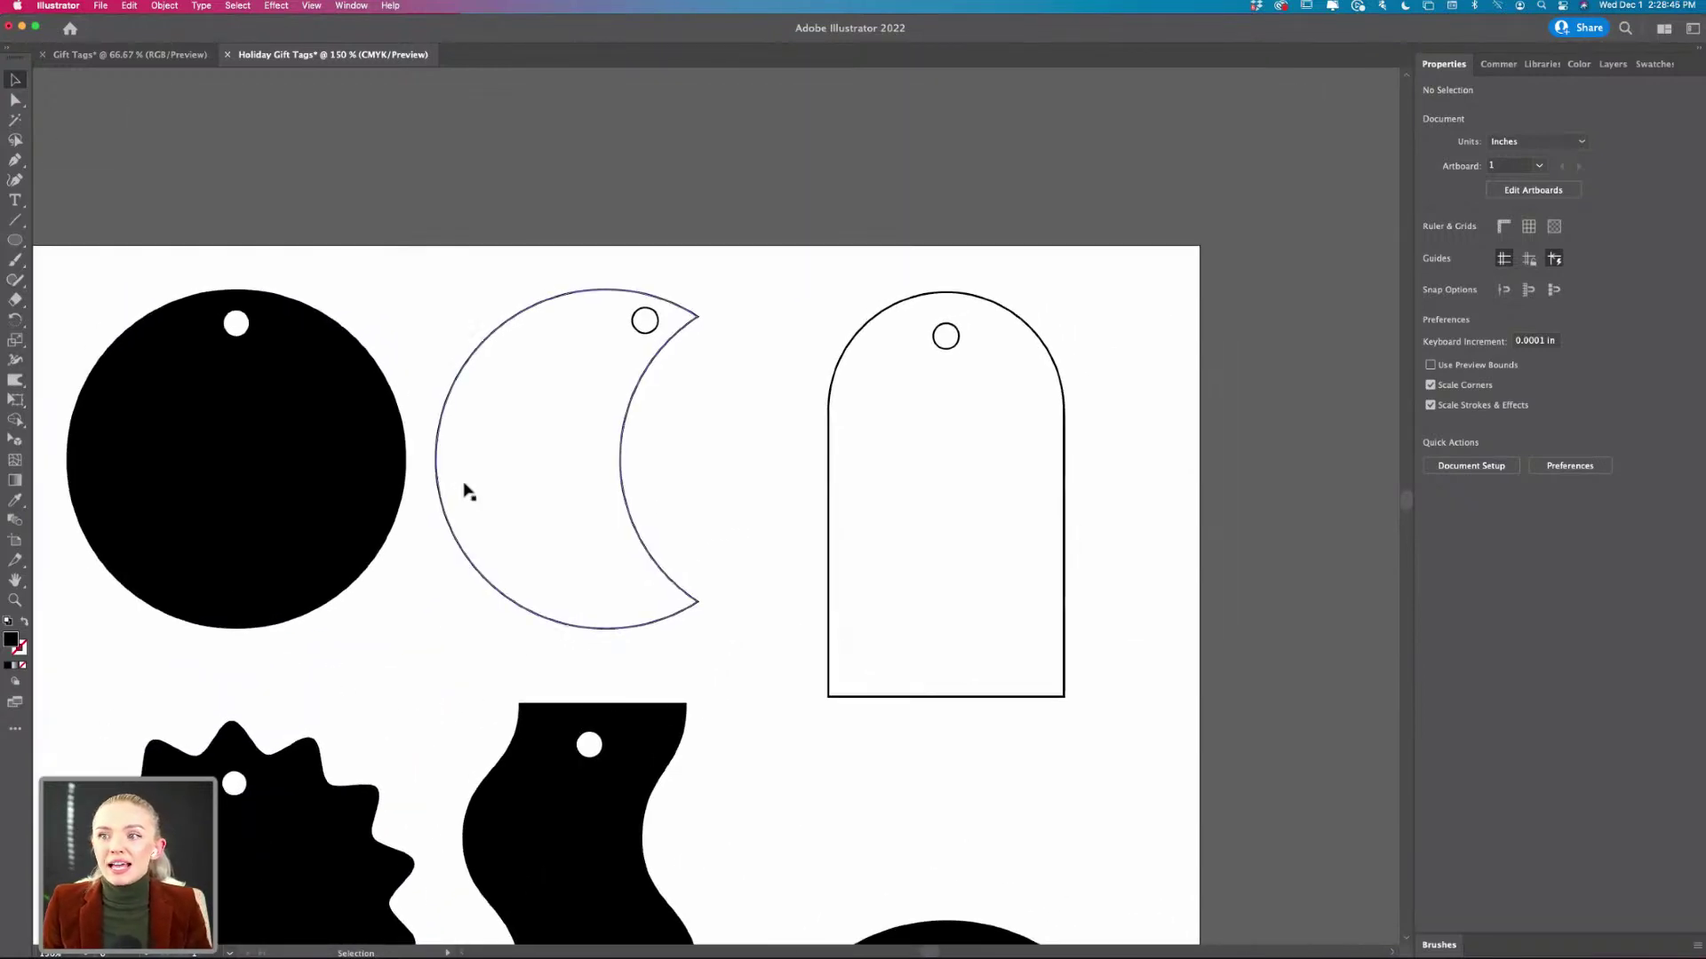
click(465, 488)
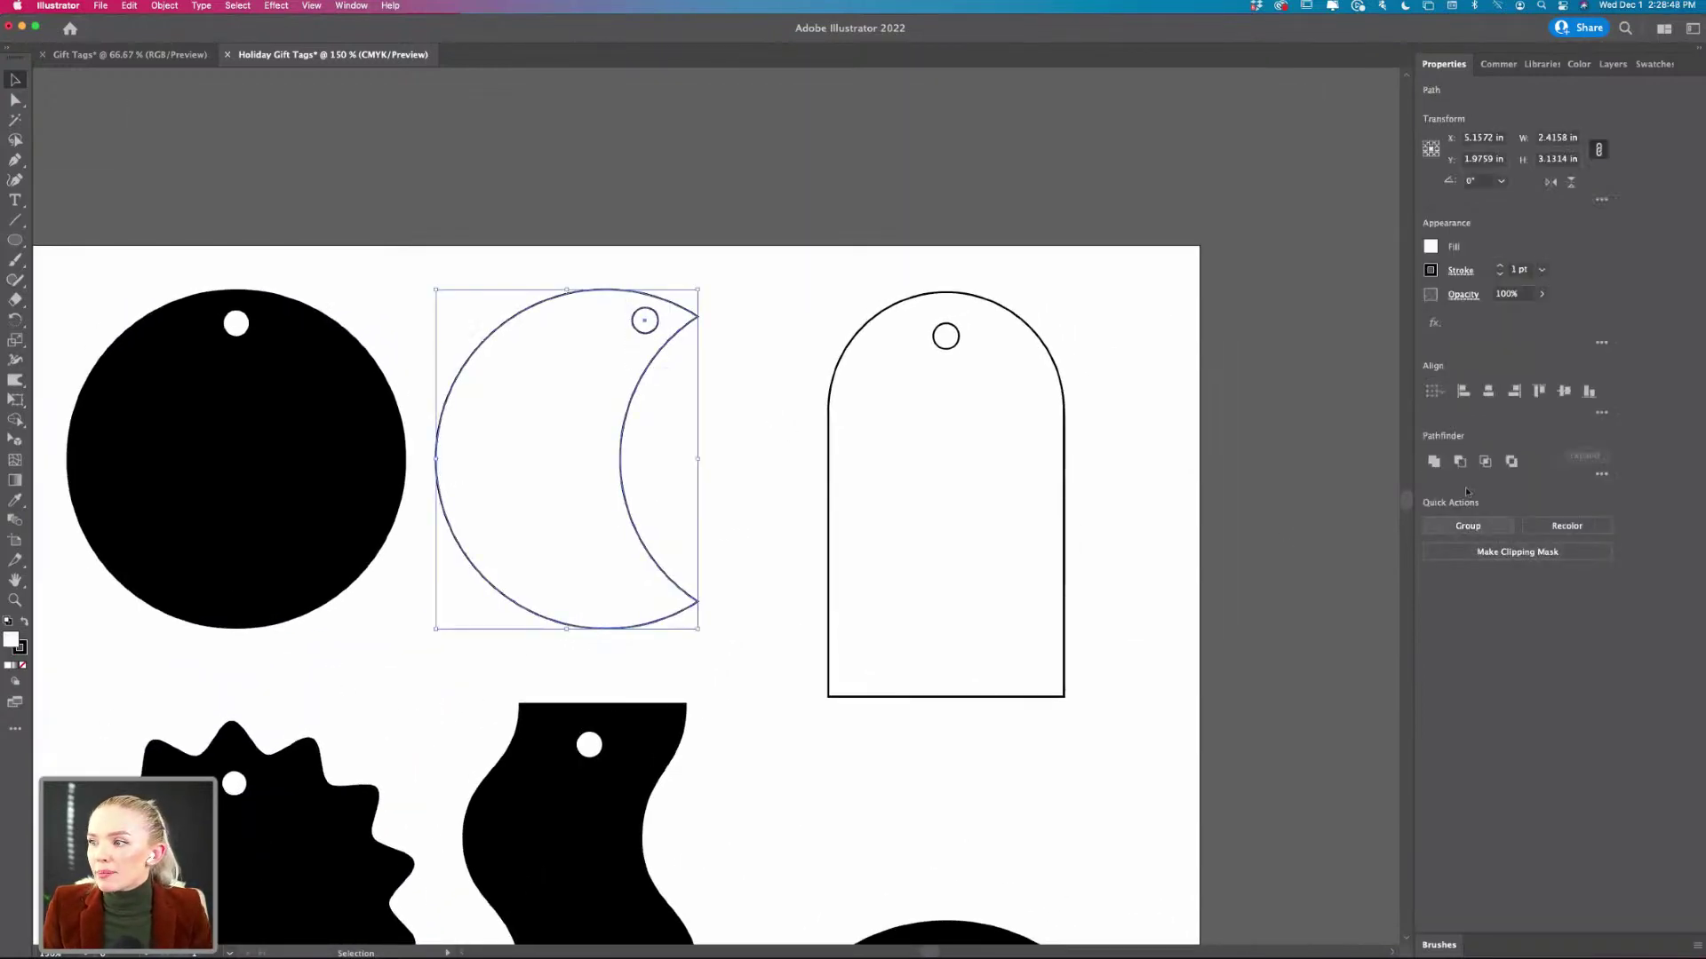
key(super+8)
click(838, 324)
- Cut the punch hole out of the arched tag as a compound path and deselect it
scroll(839, 323, right, 1)
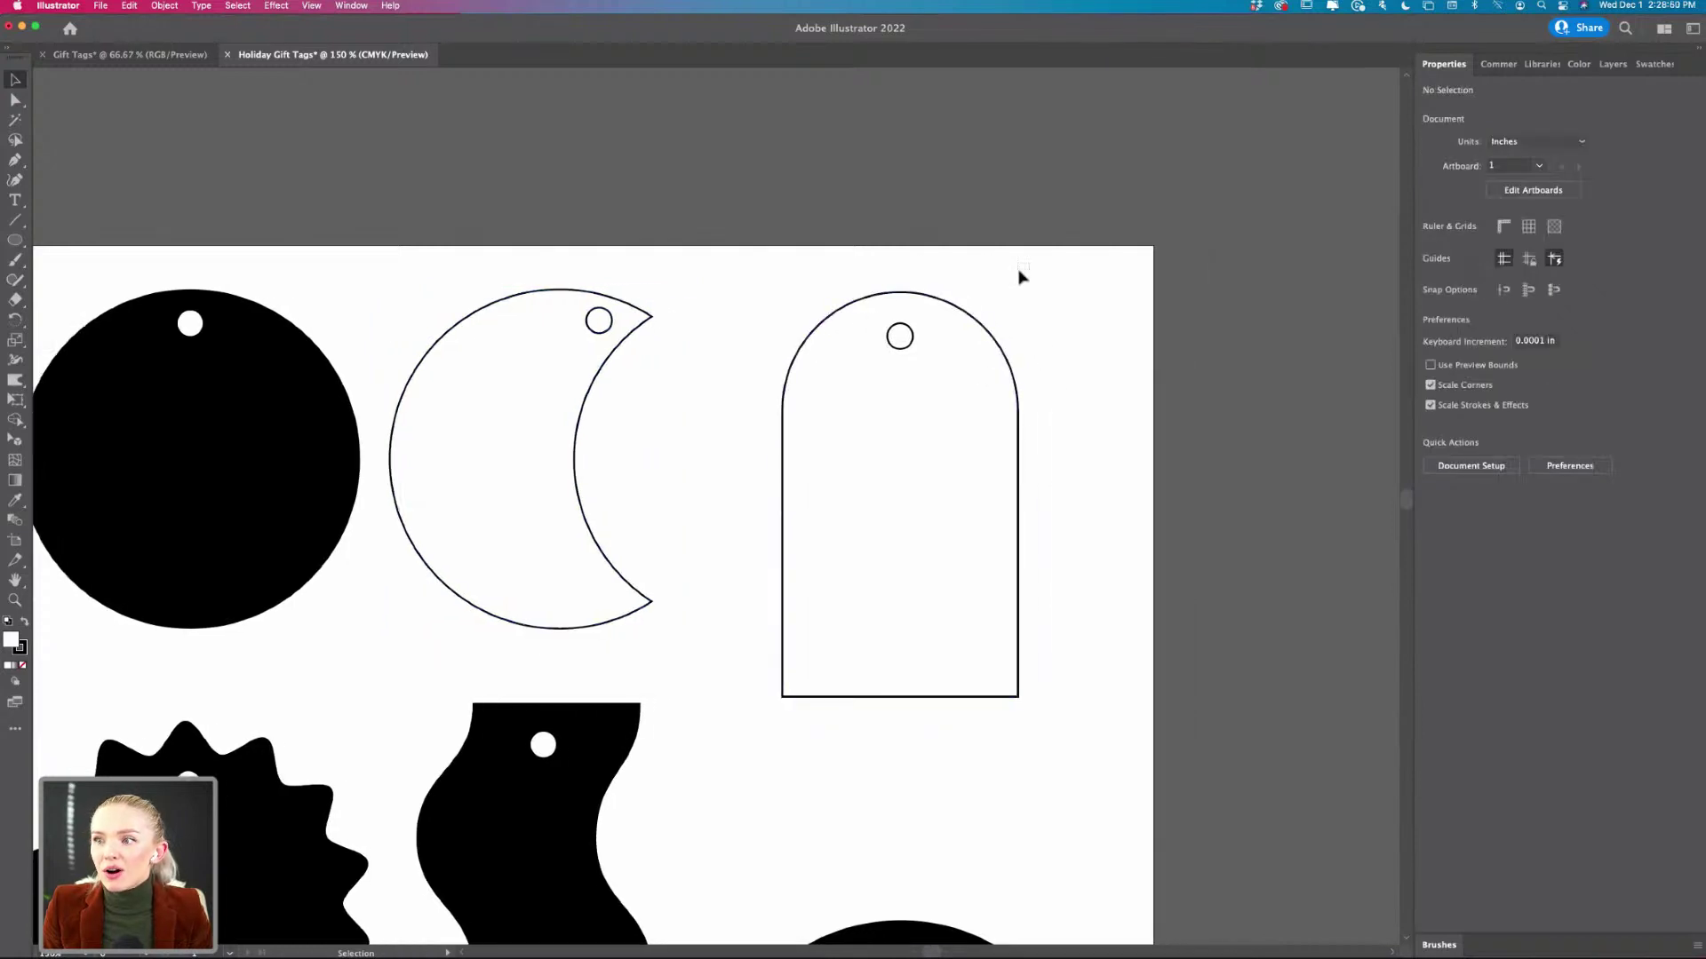
drag(1019, 273, 894, 351)
key(super+8)
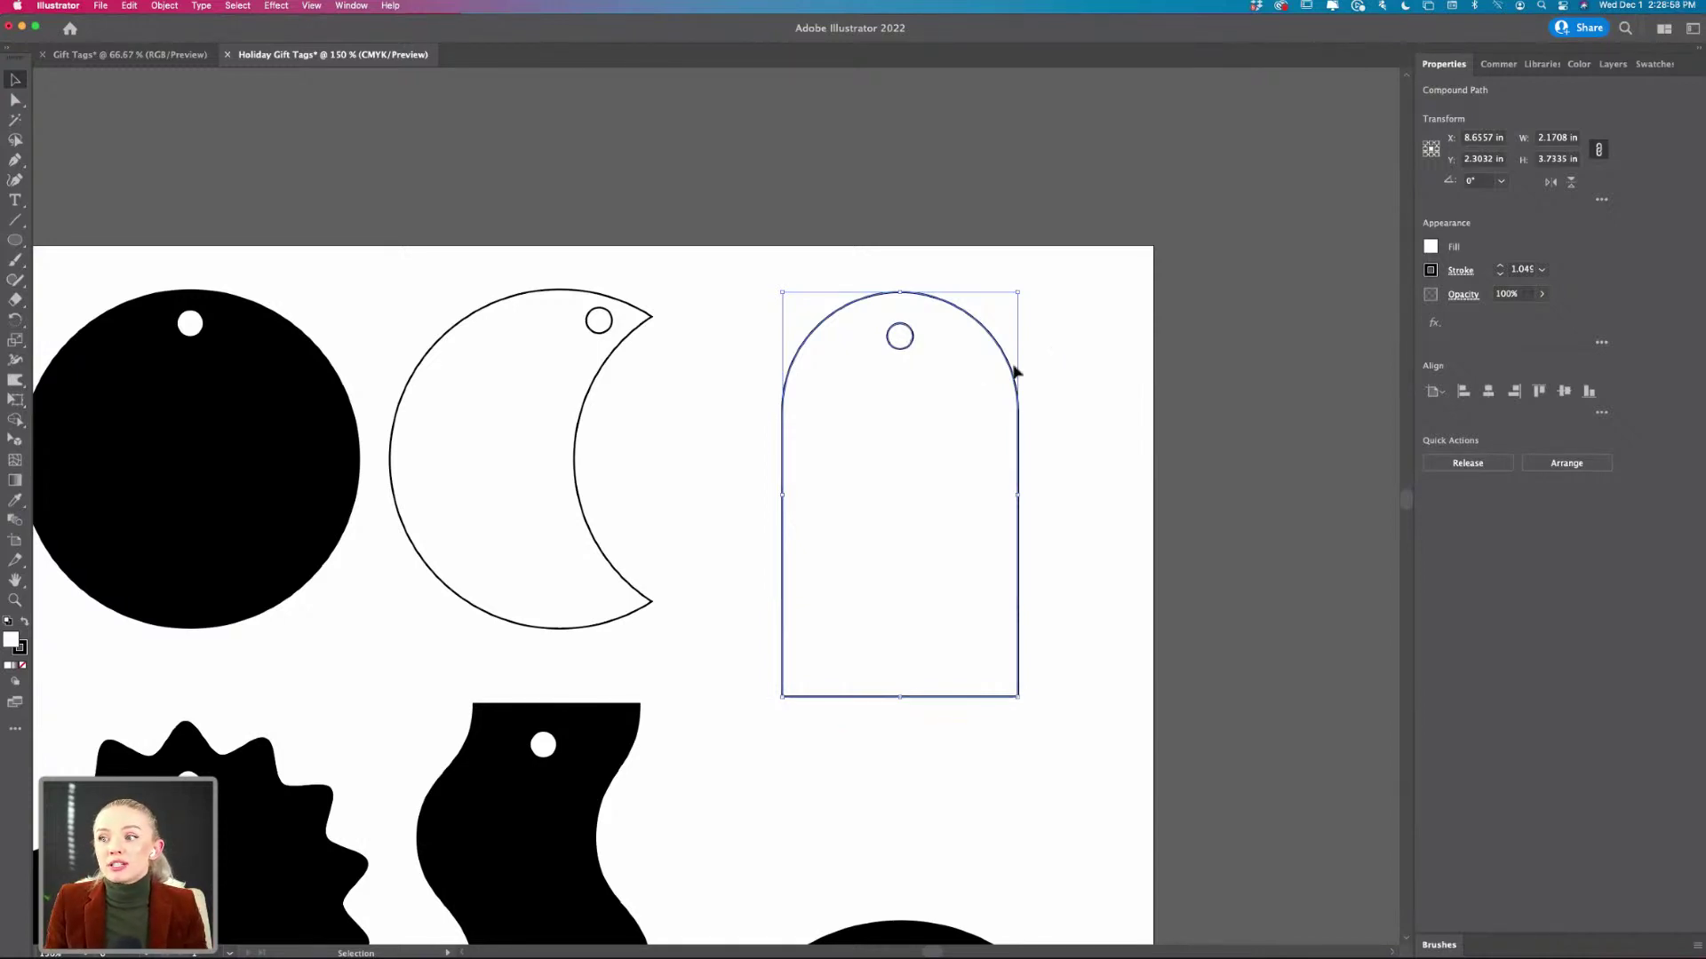
click(1053, 368)
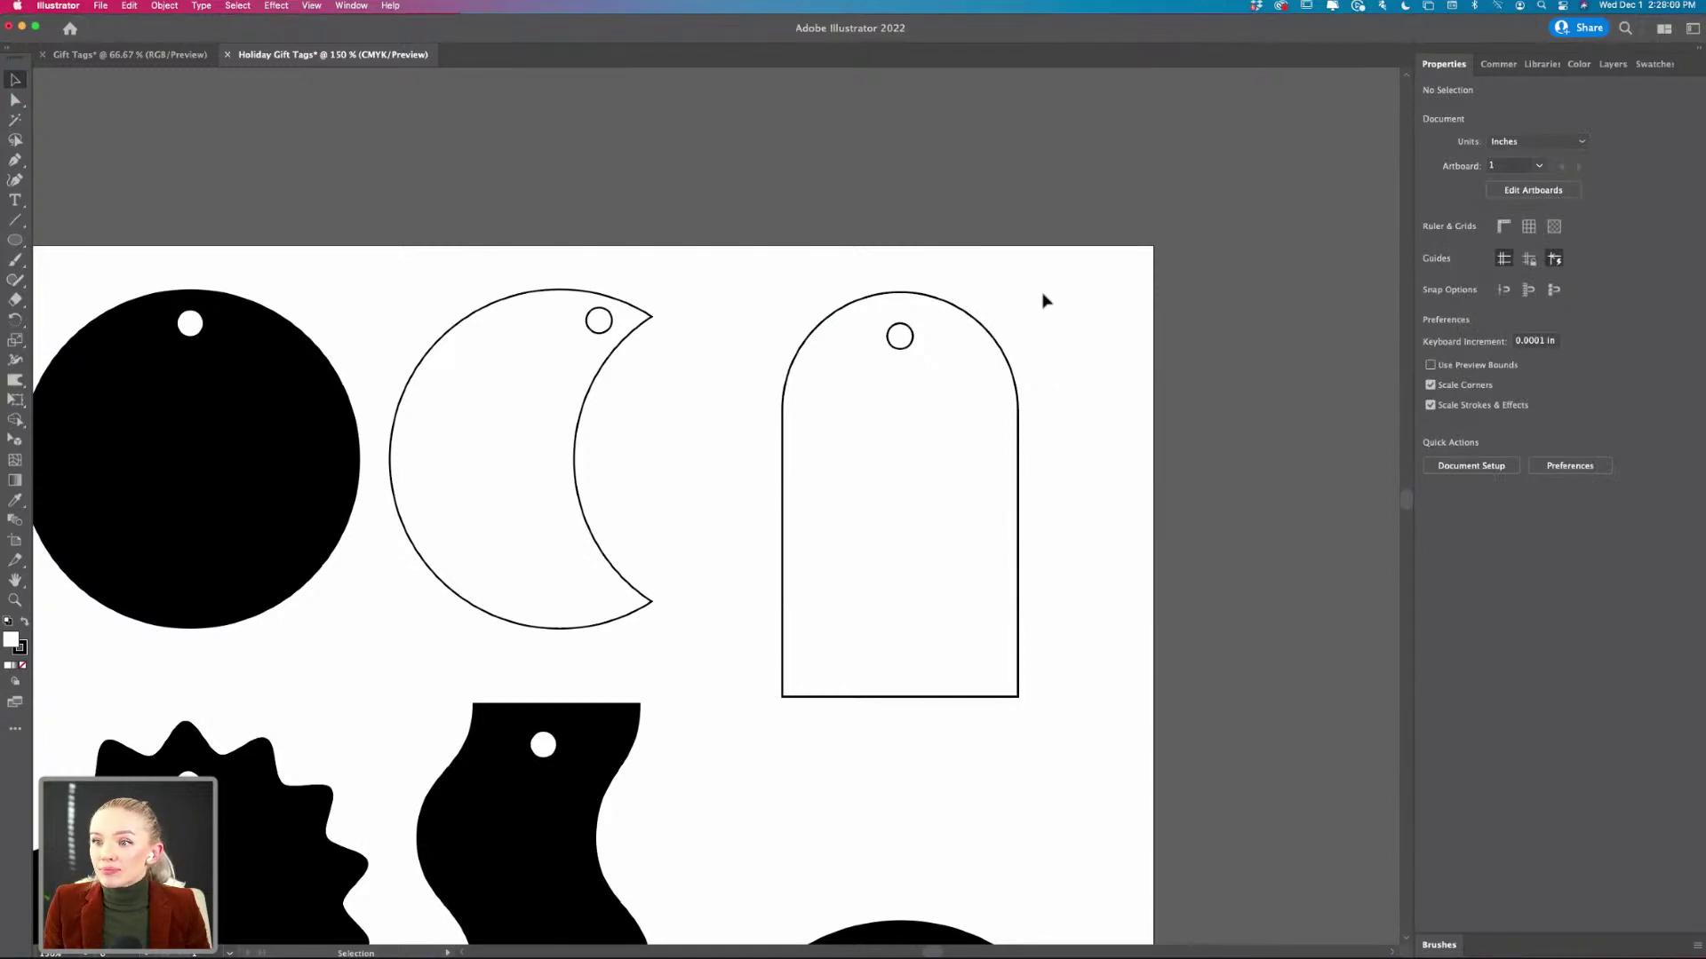
- Give the crescent and arched tags the round tag's black fill and no stroke, and deselect them
drag(1036, 282, 583, 523)
key(i)
click(337, 426)
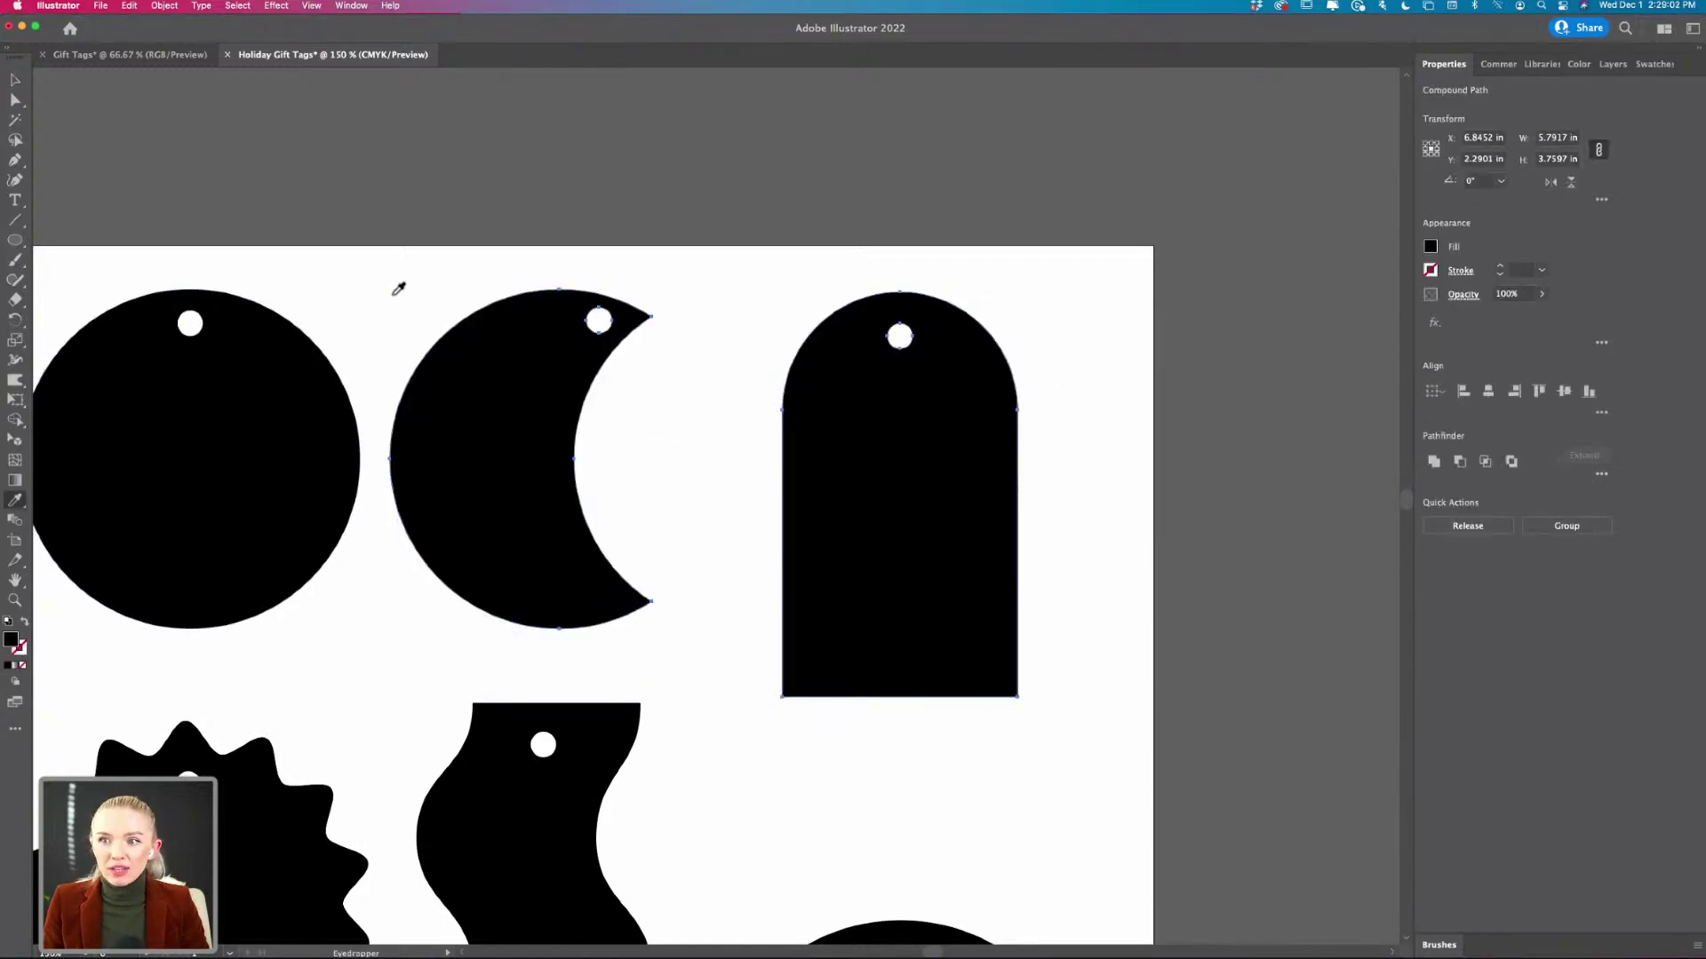
key(v)
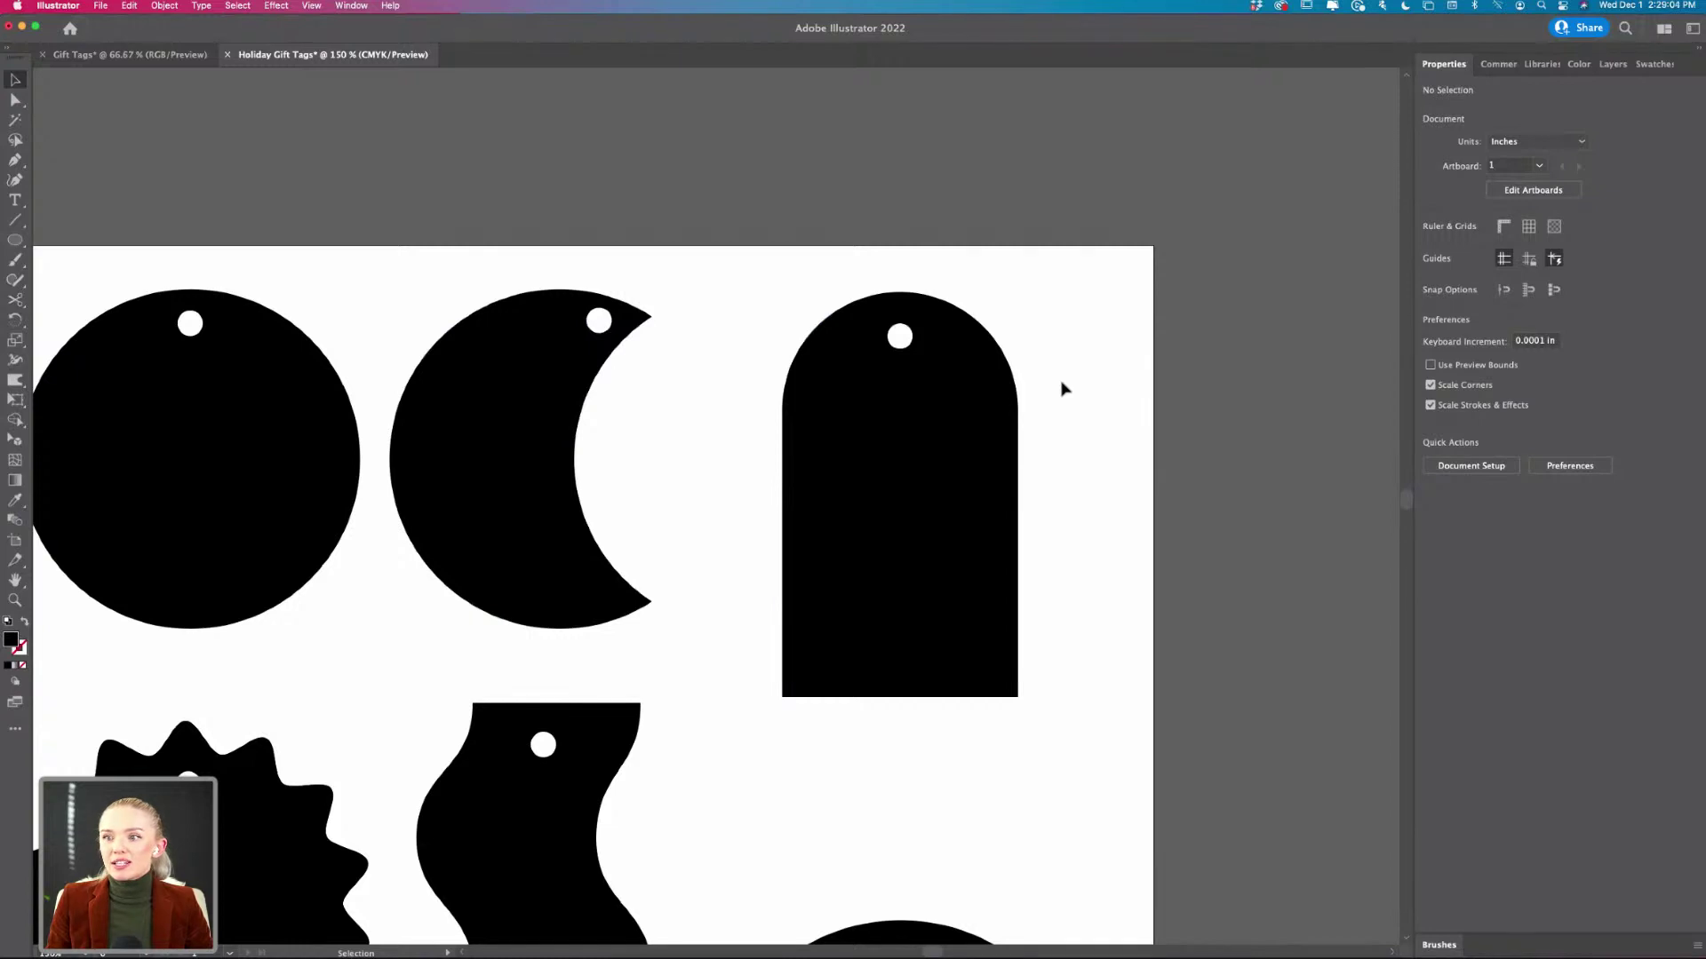
- Reposition the crescent, round, half-circle and wavy tags slightly to even out their spacing on the artboard
scroll(1063, 388, down, 5)
scroll(762, 380, right, 2)
scroll(761, 380, up, 8)
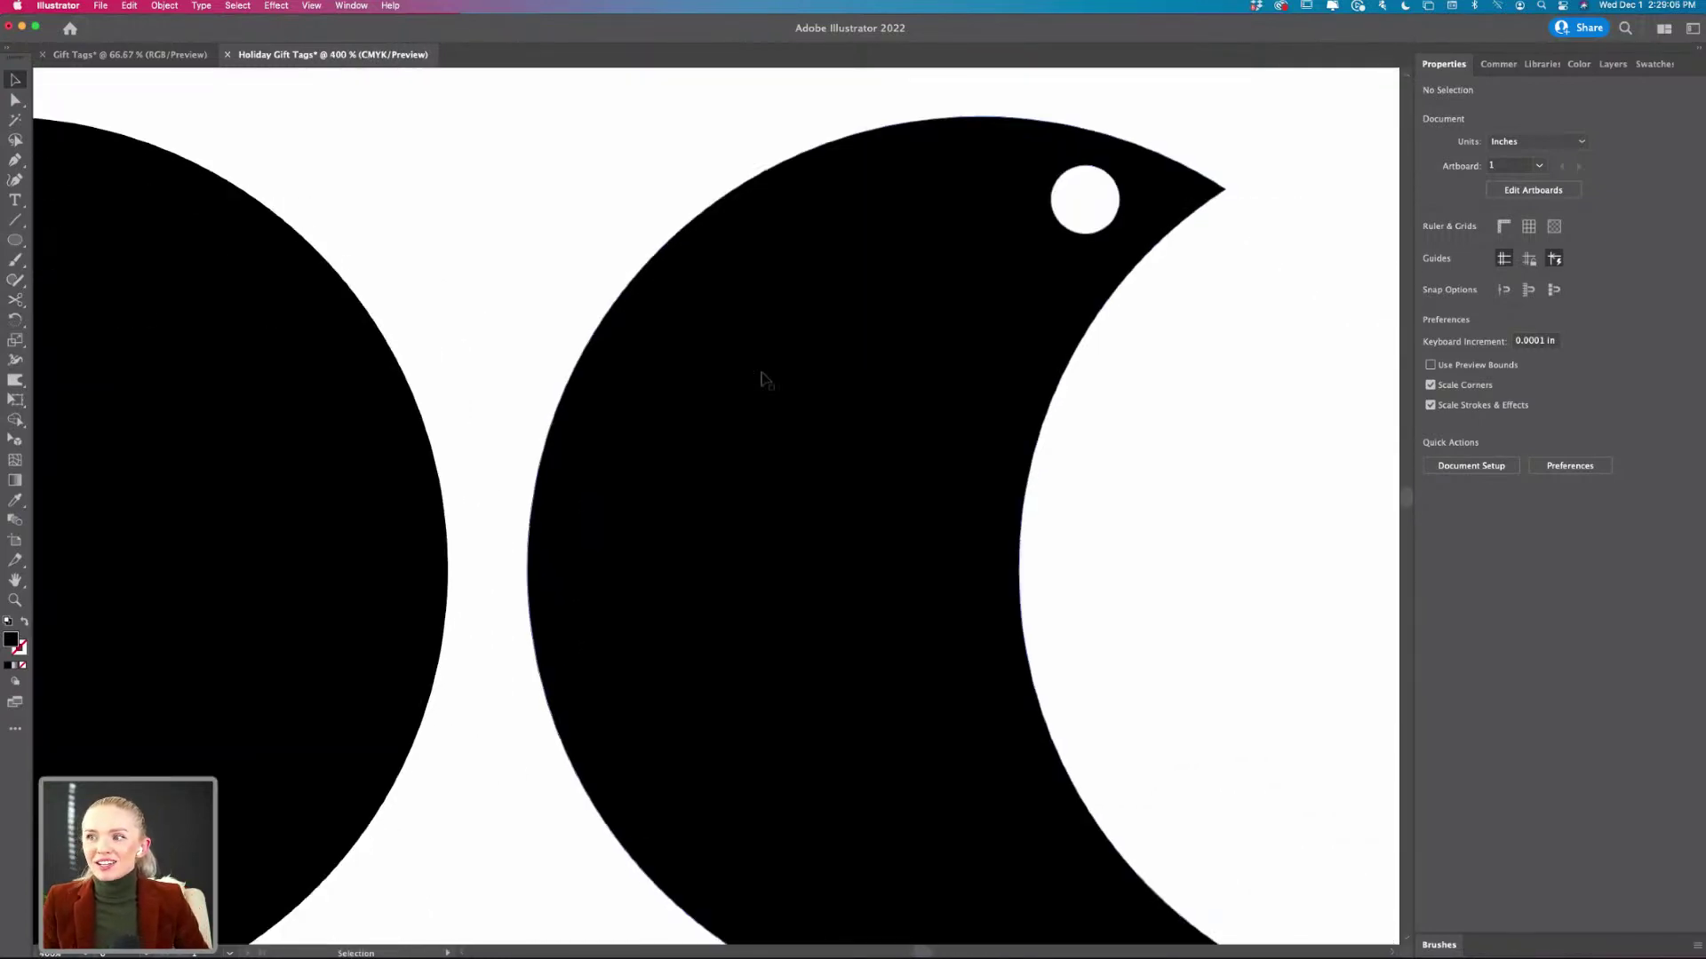
scroll(927, 666, right, 5)
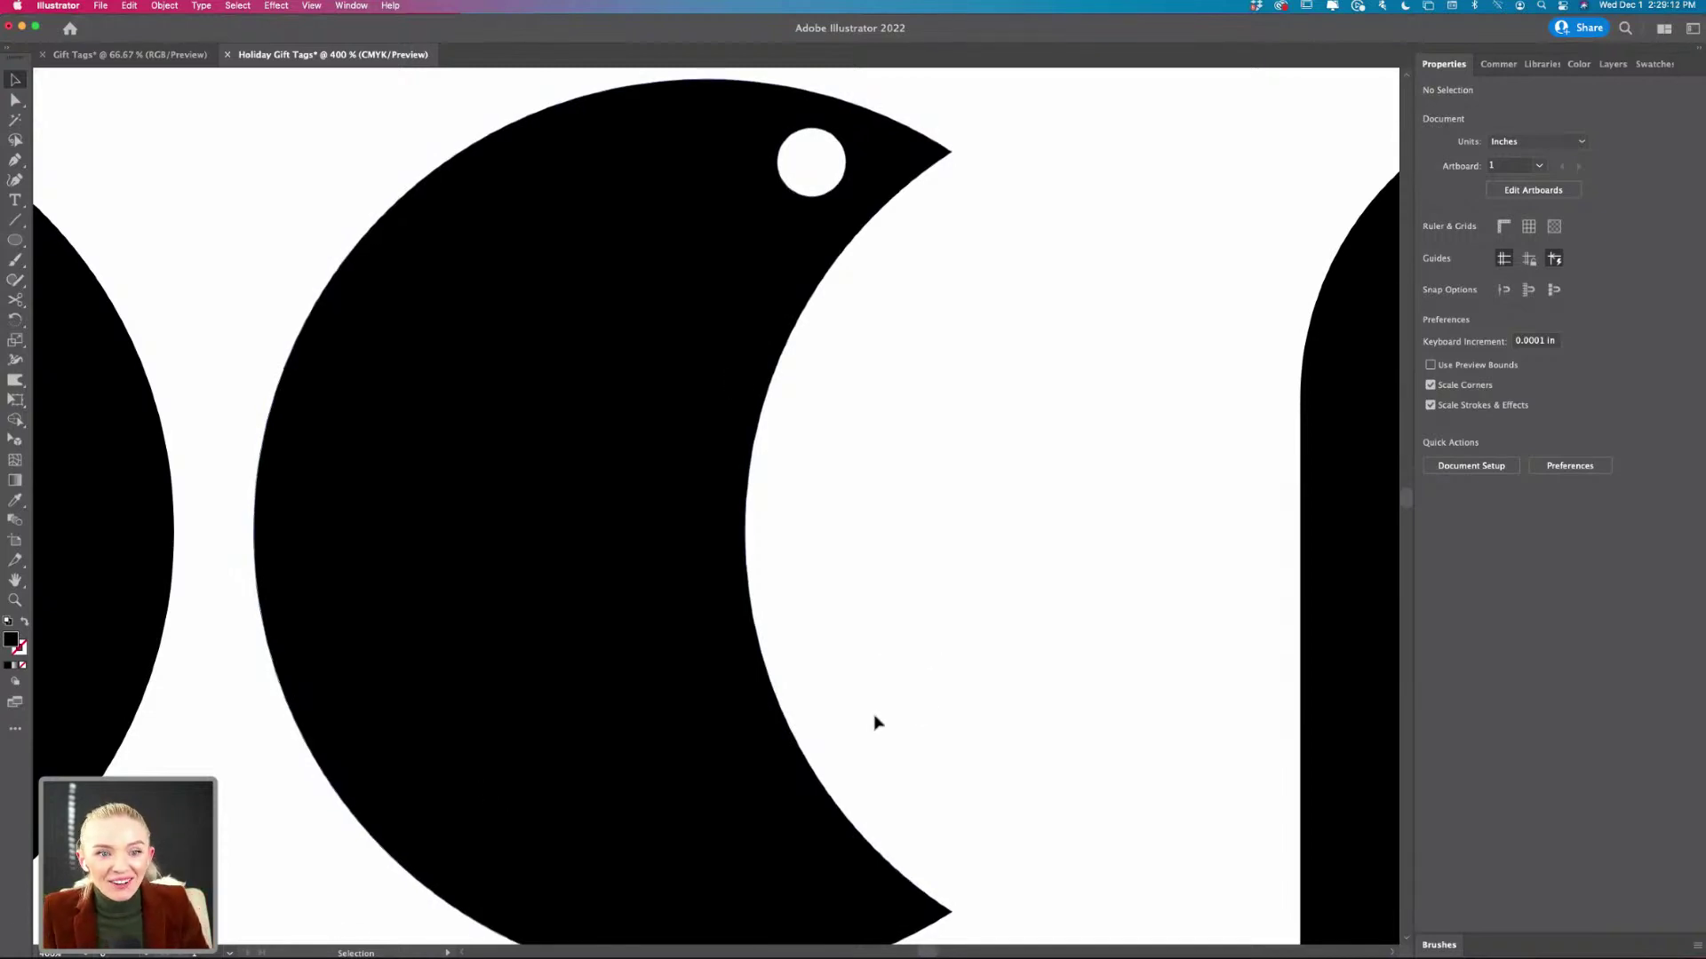
scroll(990, 651, down, 6)
scroll(990, 651, up, 2)
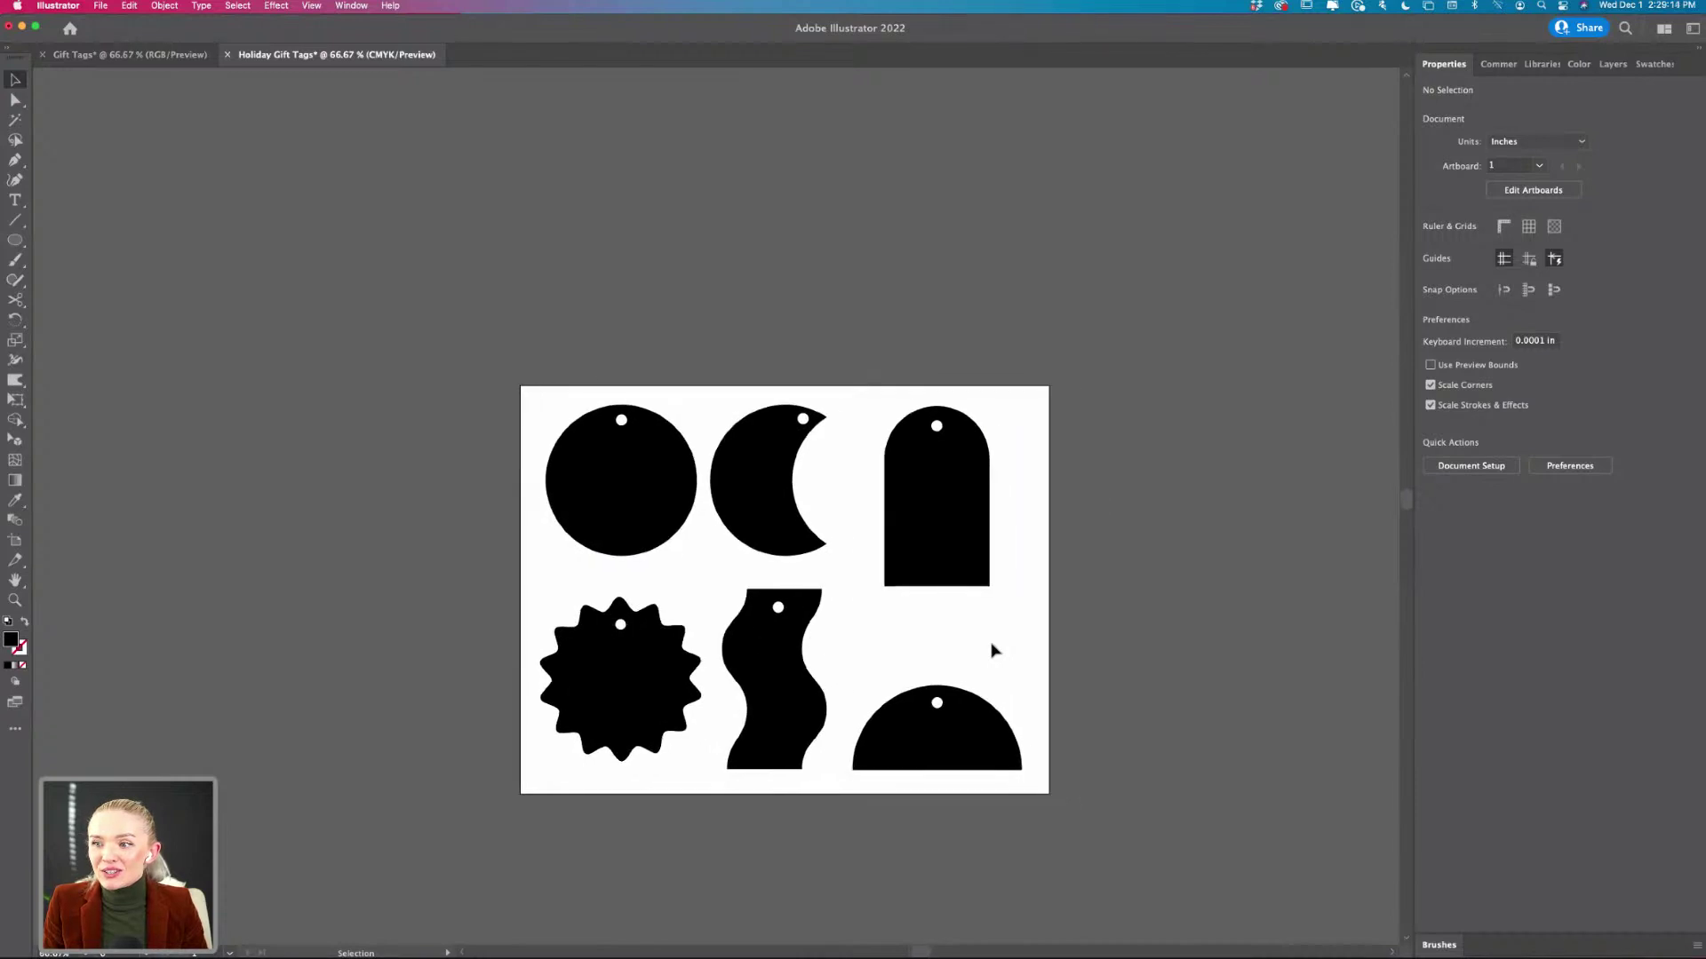
drag(595, 478, 628, 491)
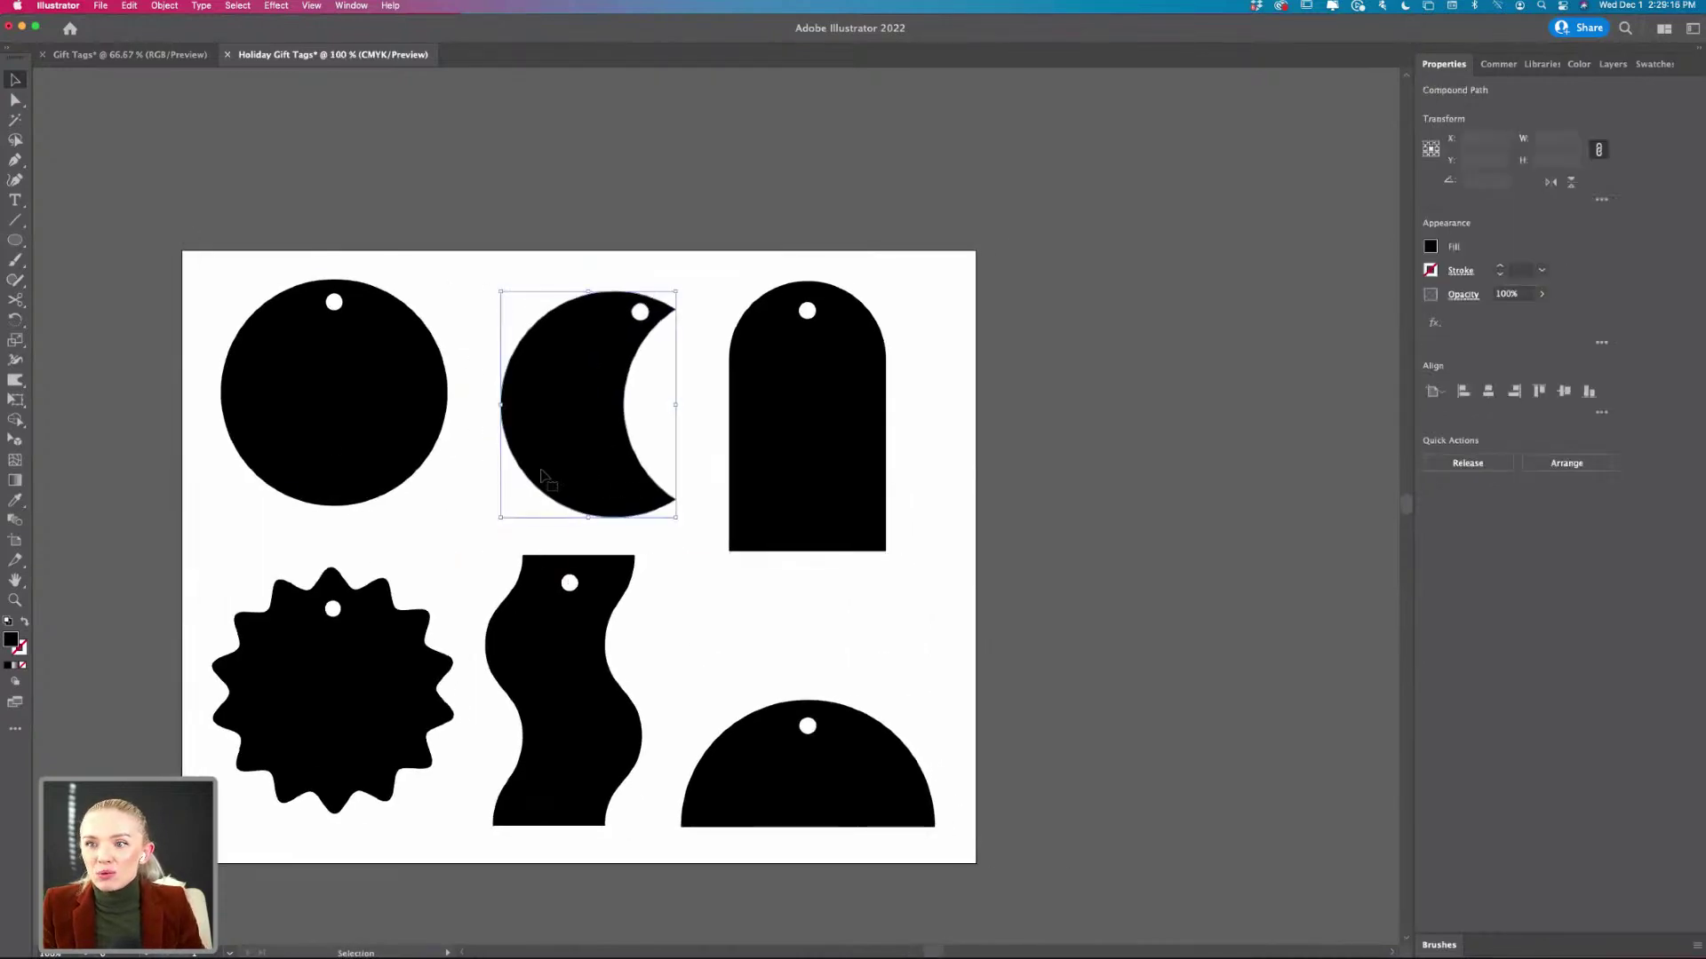
mouse_move(323, 438)
mouse_down()
mouse_move(353, 447)
mouse_move(338, 456)
mouse_up()
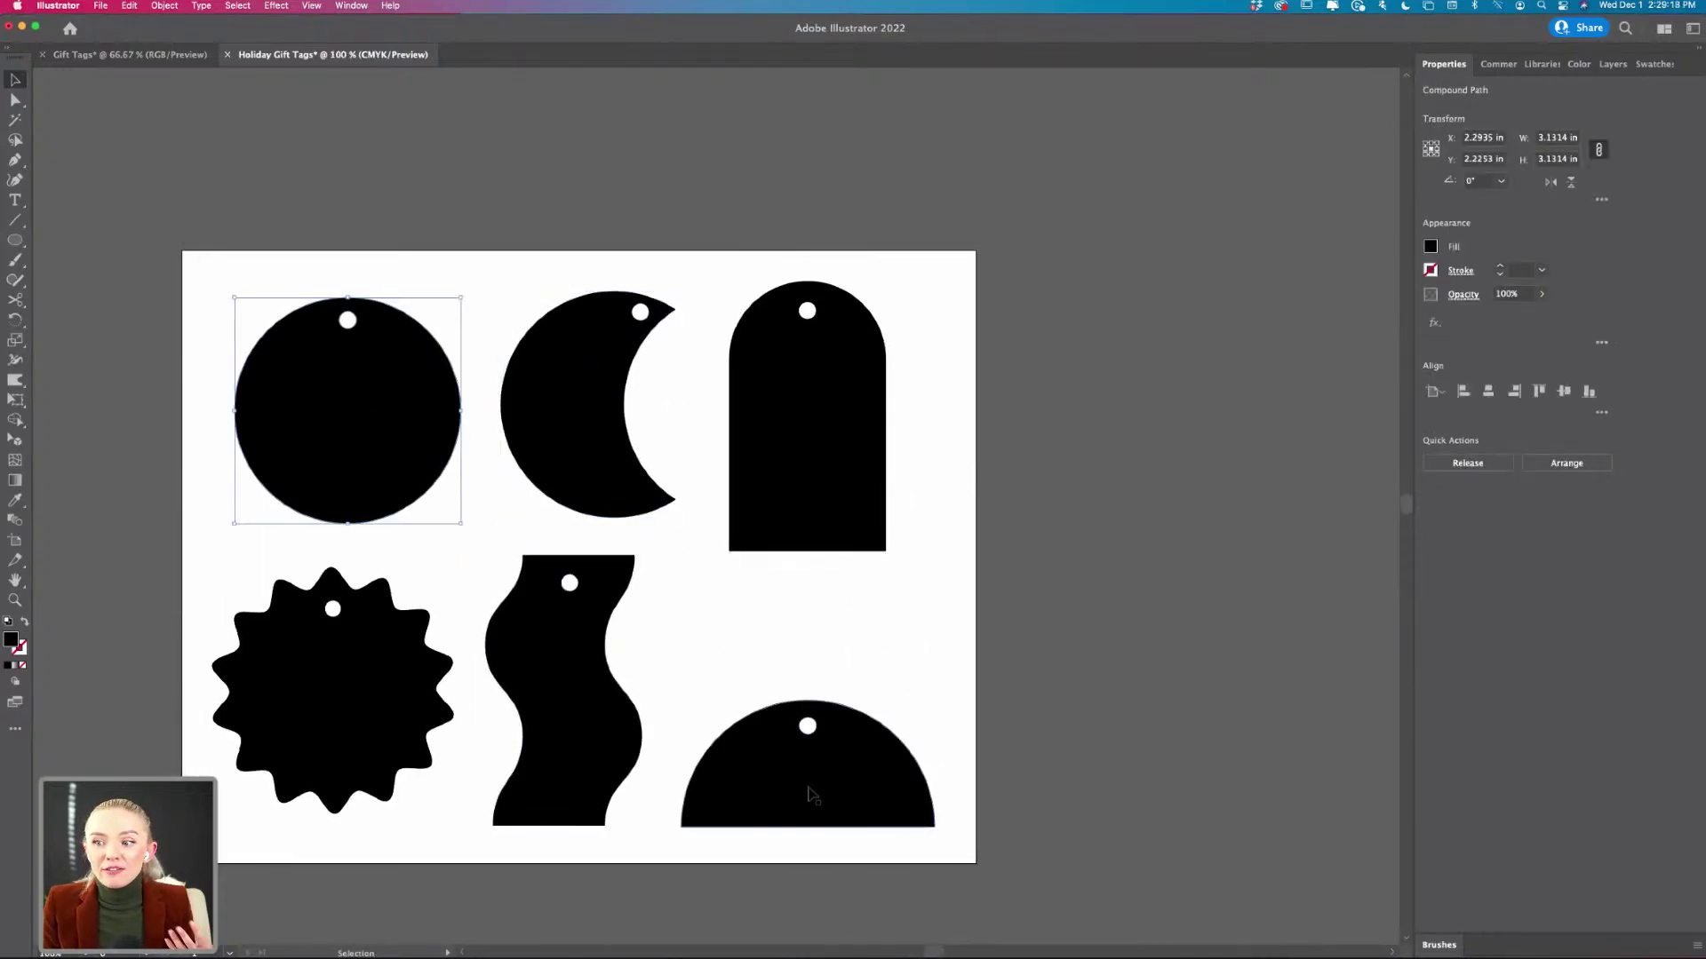
drag(811, 788, 820, 789)
drag(550, 766, 580, 766)
- Group the scalloped tag with its punch hole, shift them slightly toward the wavy tag, and deselect them
drag(314, 749, 347, 749)
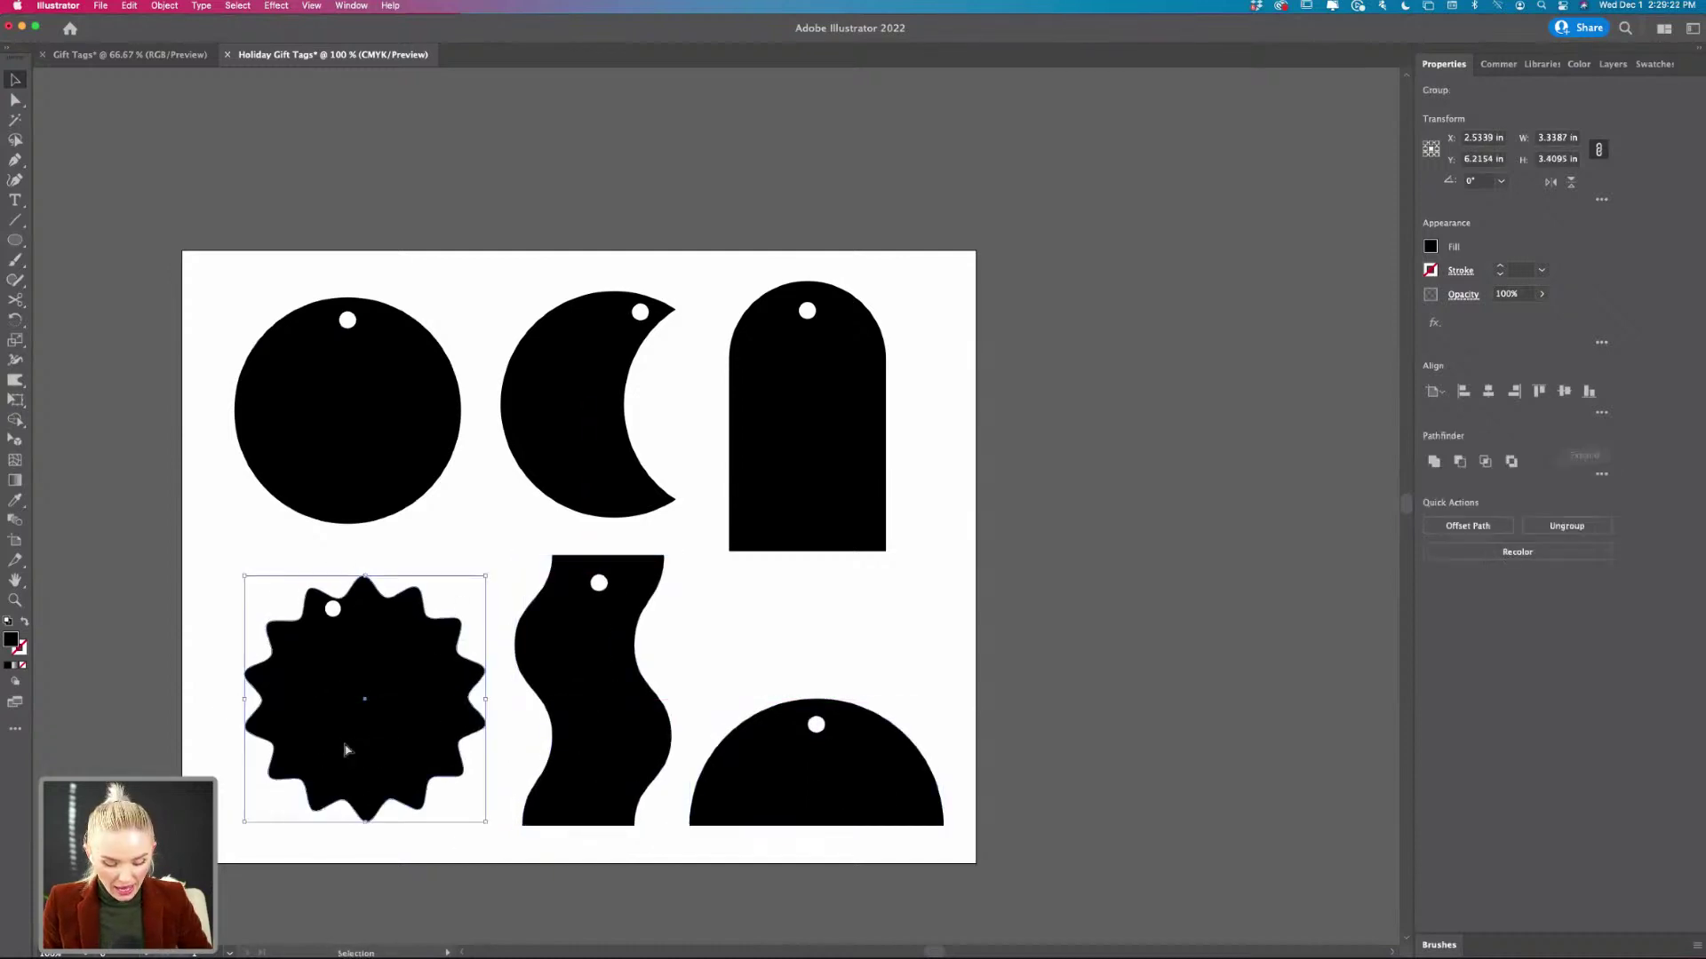
key(super+z)
drag(250, 551, 387, 662)
key(super+g)
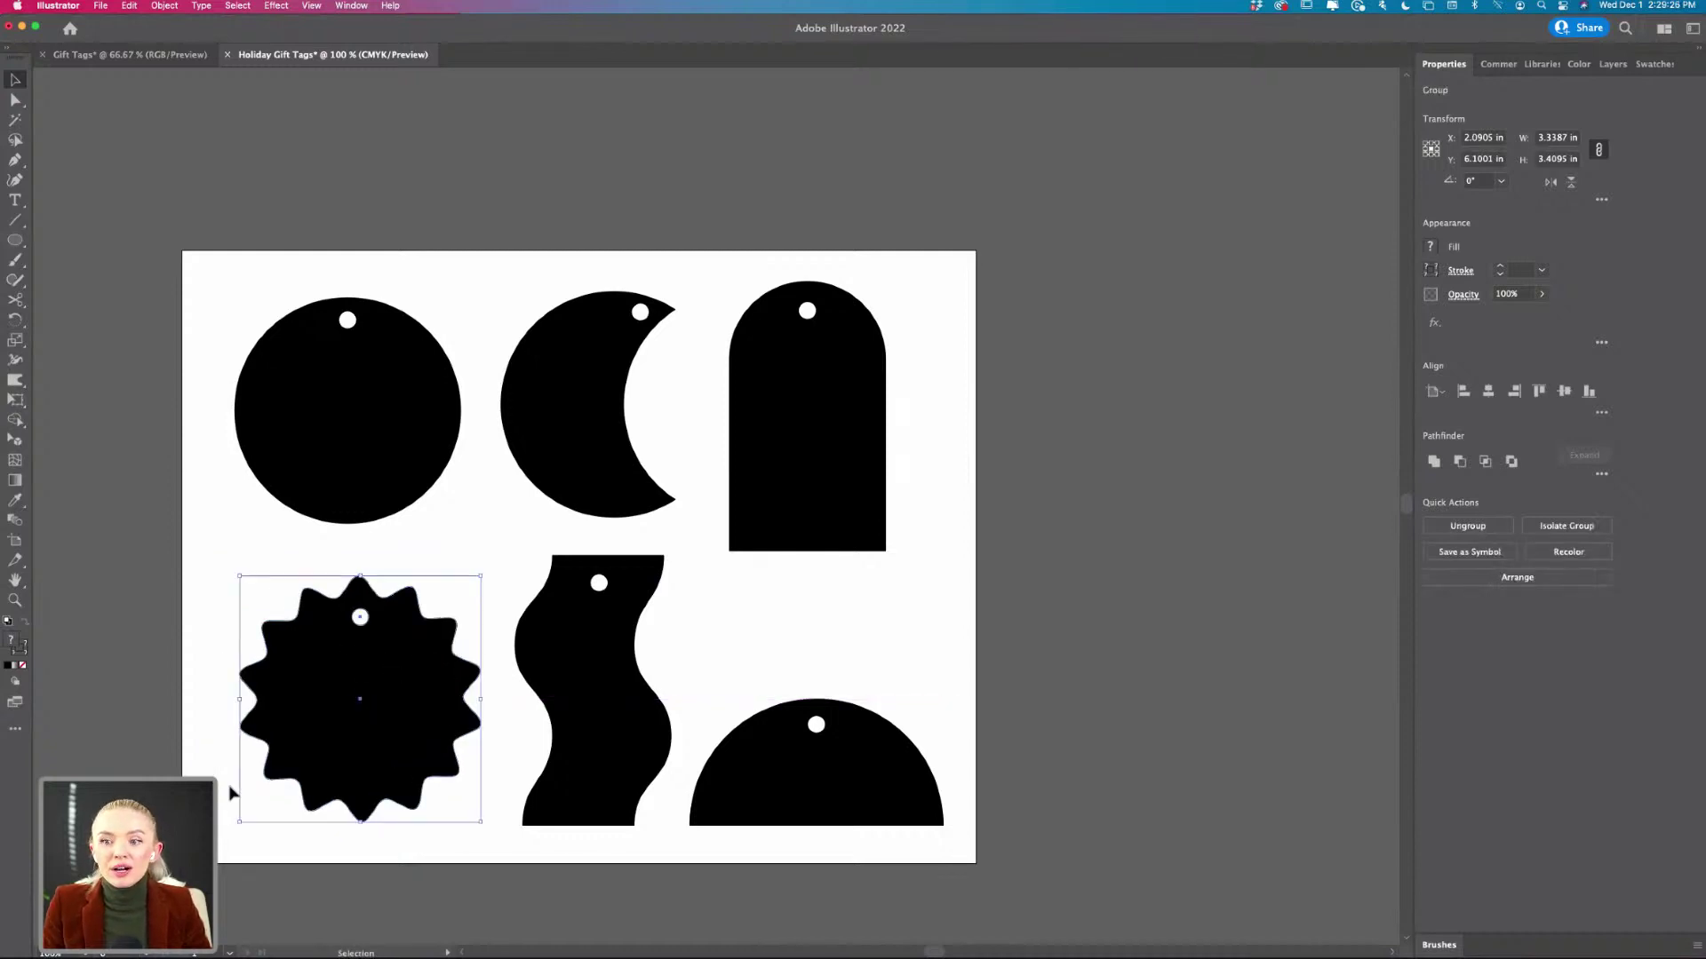
click(229, 788)
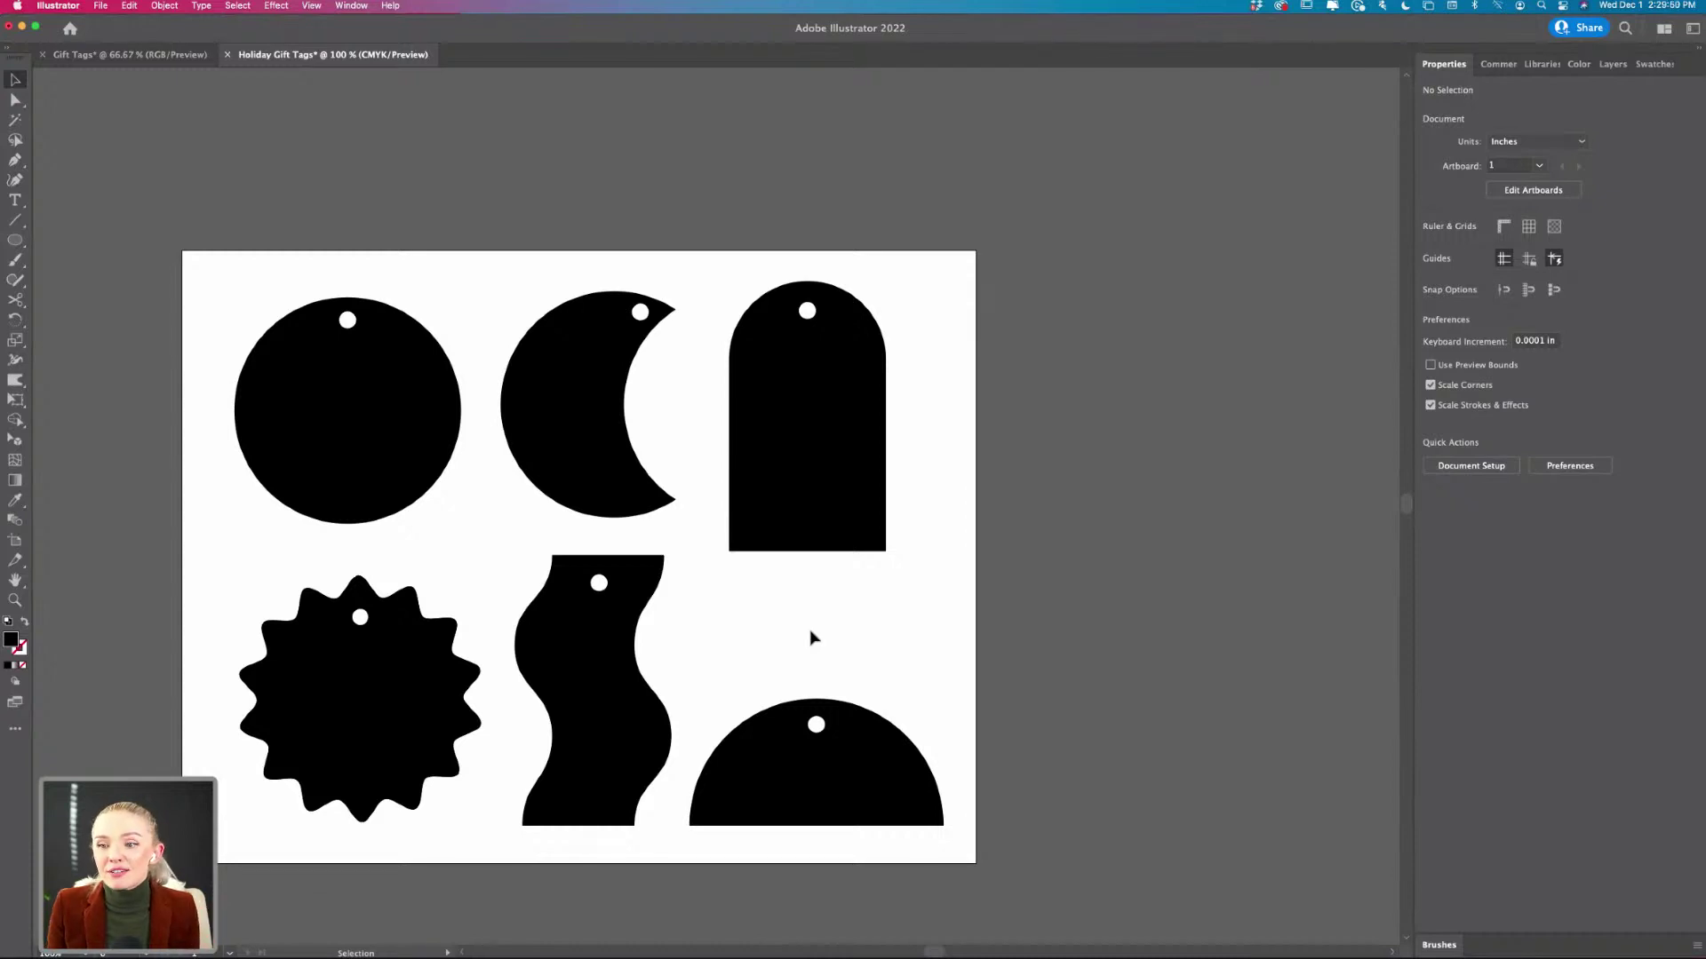
- Move the round tag slightly up and to the left, closer to the artboard's corner
scroll(755, 636, right, 2)
scroll(756, 636, down, 1)
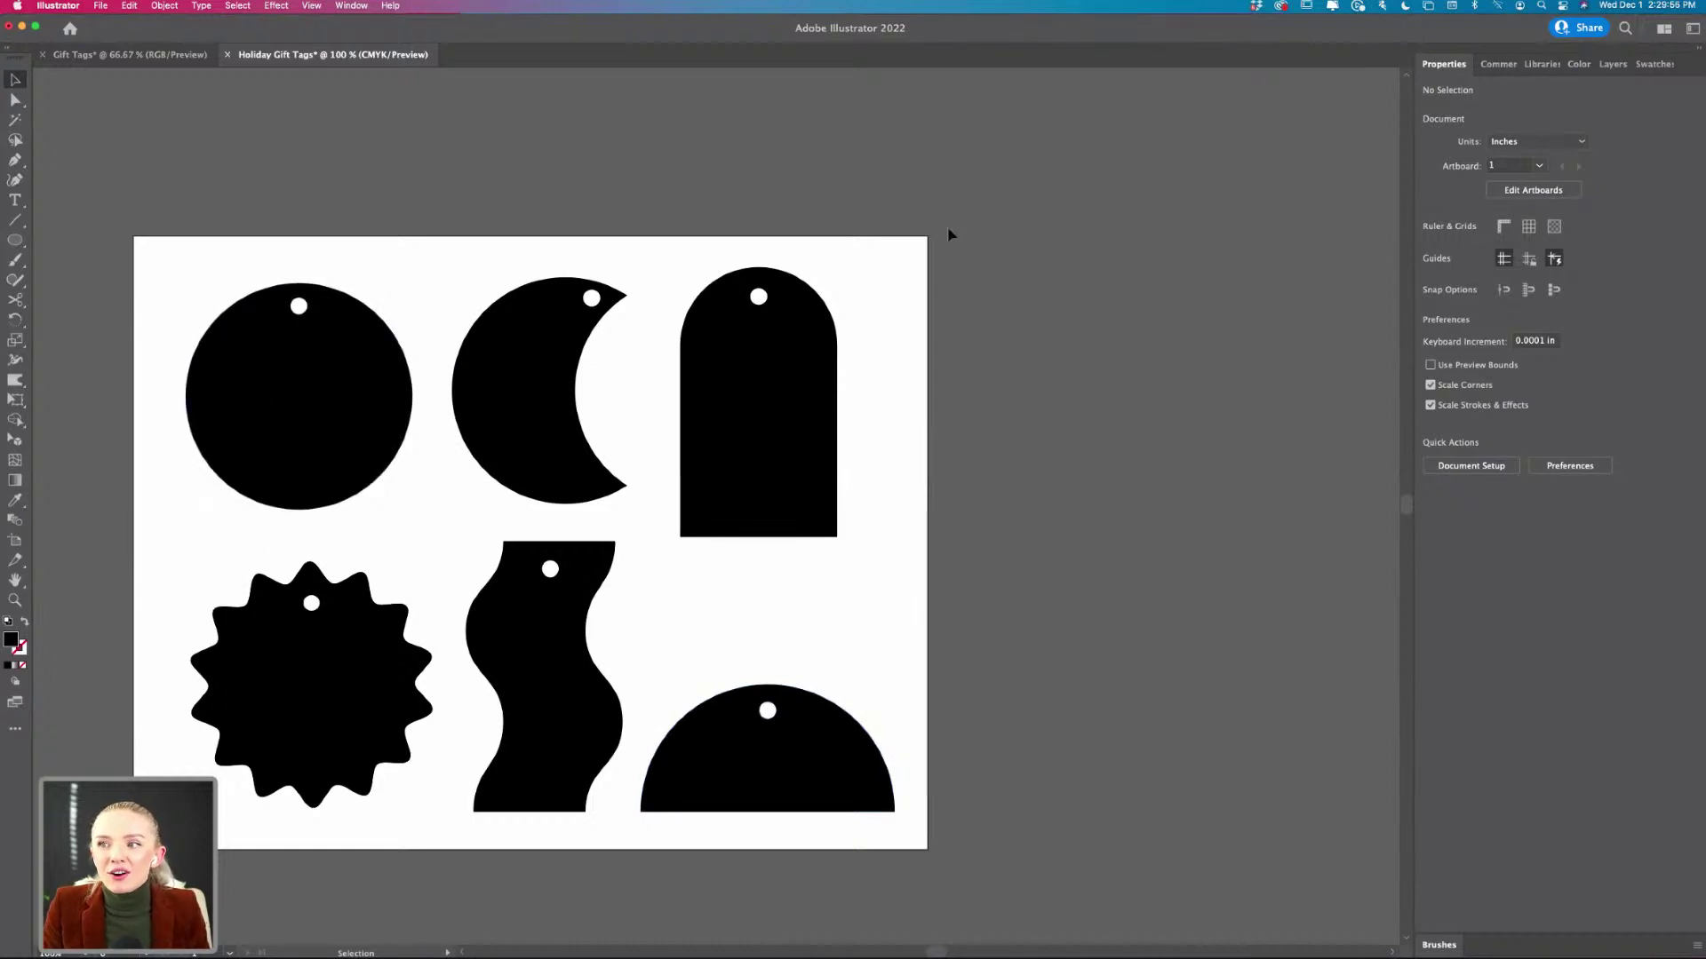
scroll(948, 232, left, 3)
scroll(948, 232, down, 1)
scroll(609, 496, up, 1)
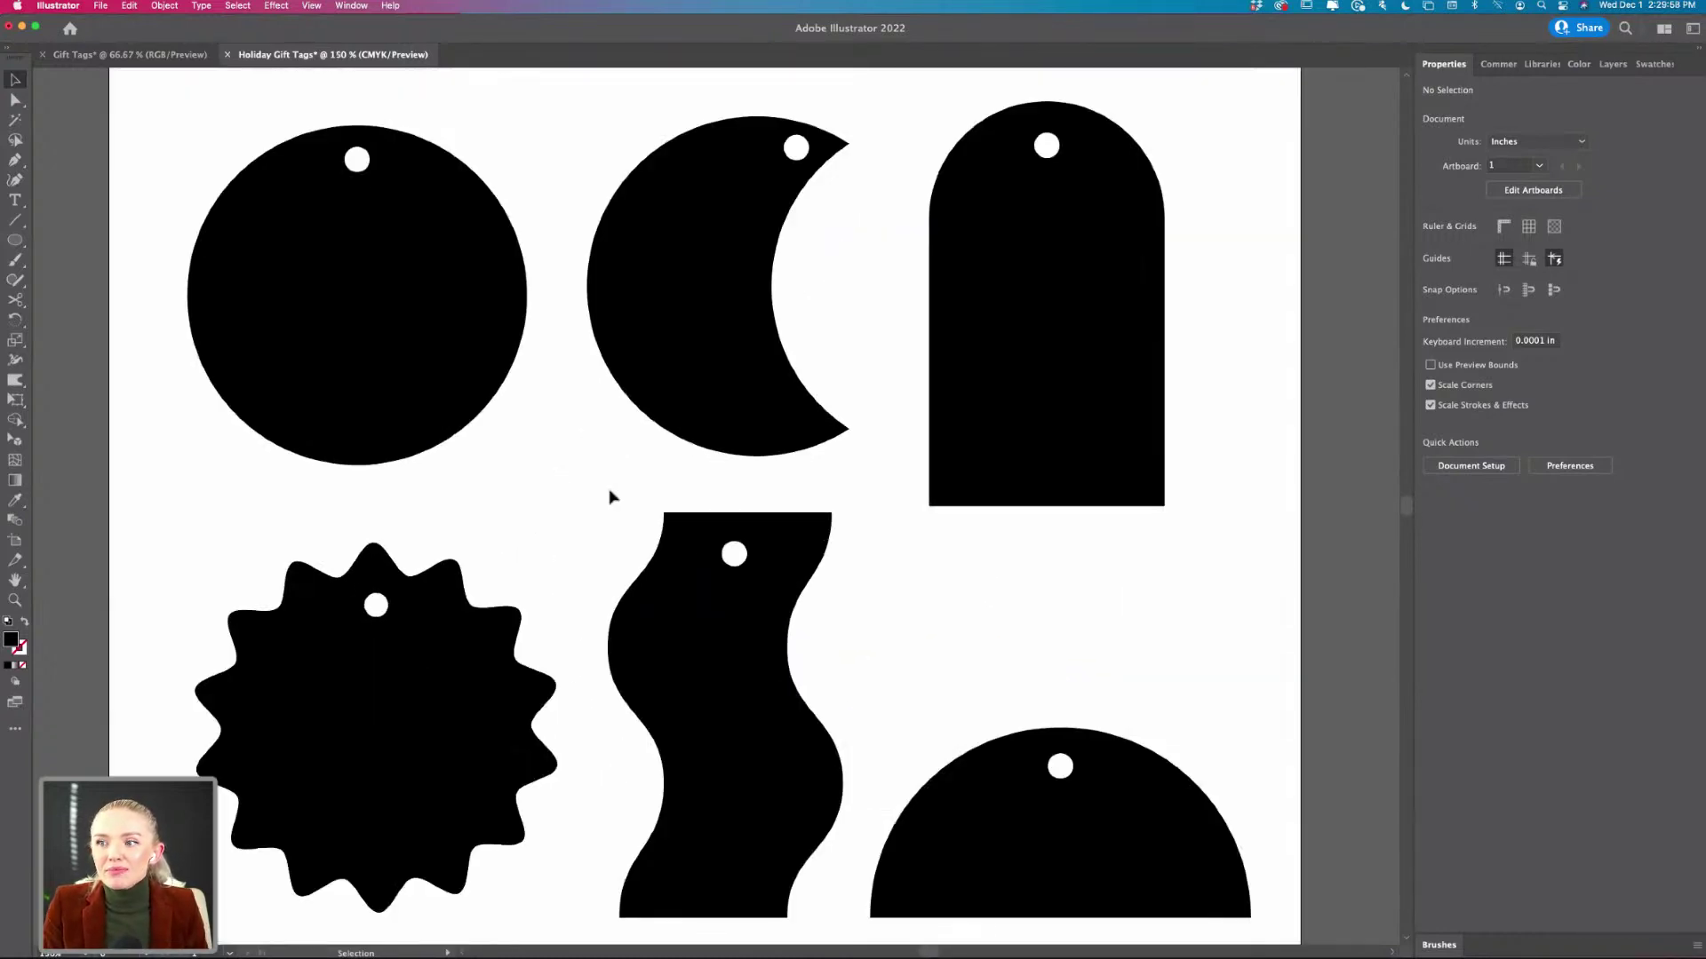
scroll(609, 496, down, 1)
scroll(610, 496, left, 3)
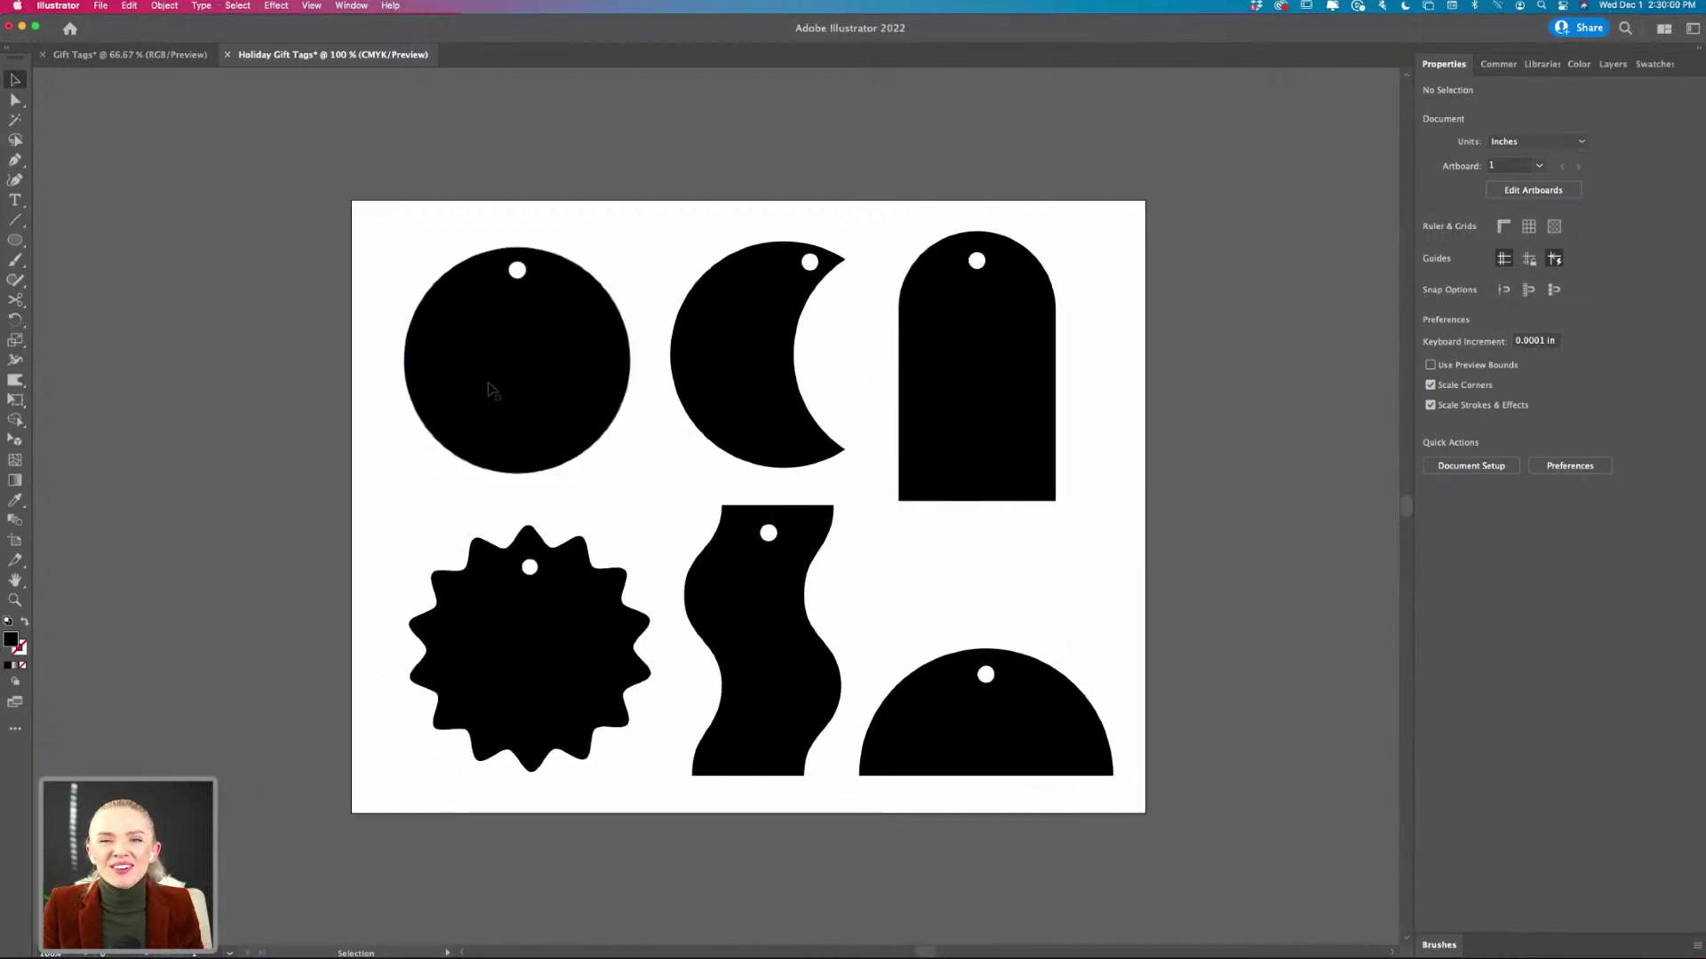
mouse_move(488, 388)
mouse_down()
mouse_move(462, 379)
mouse_move(474, 373)
mouse_up()
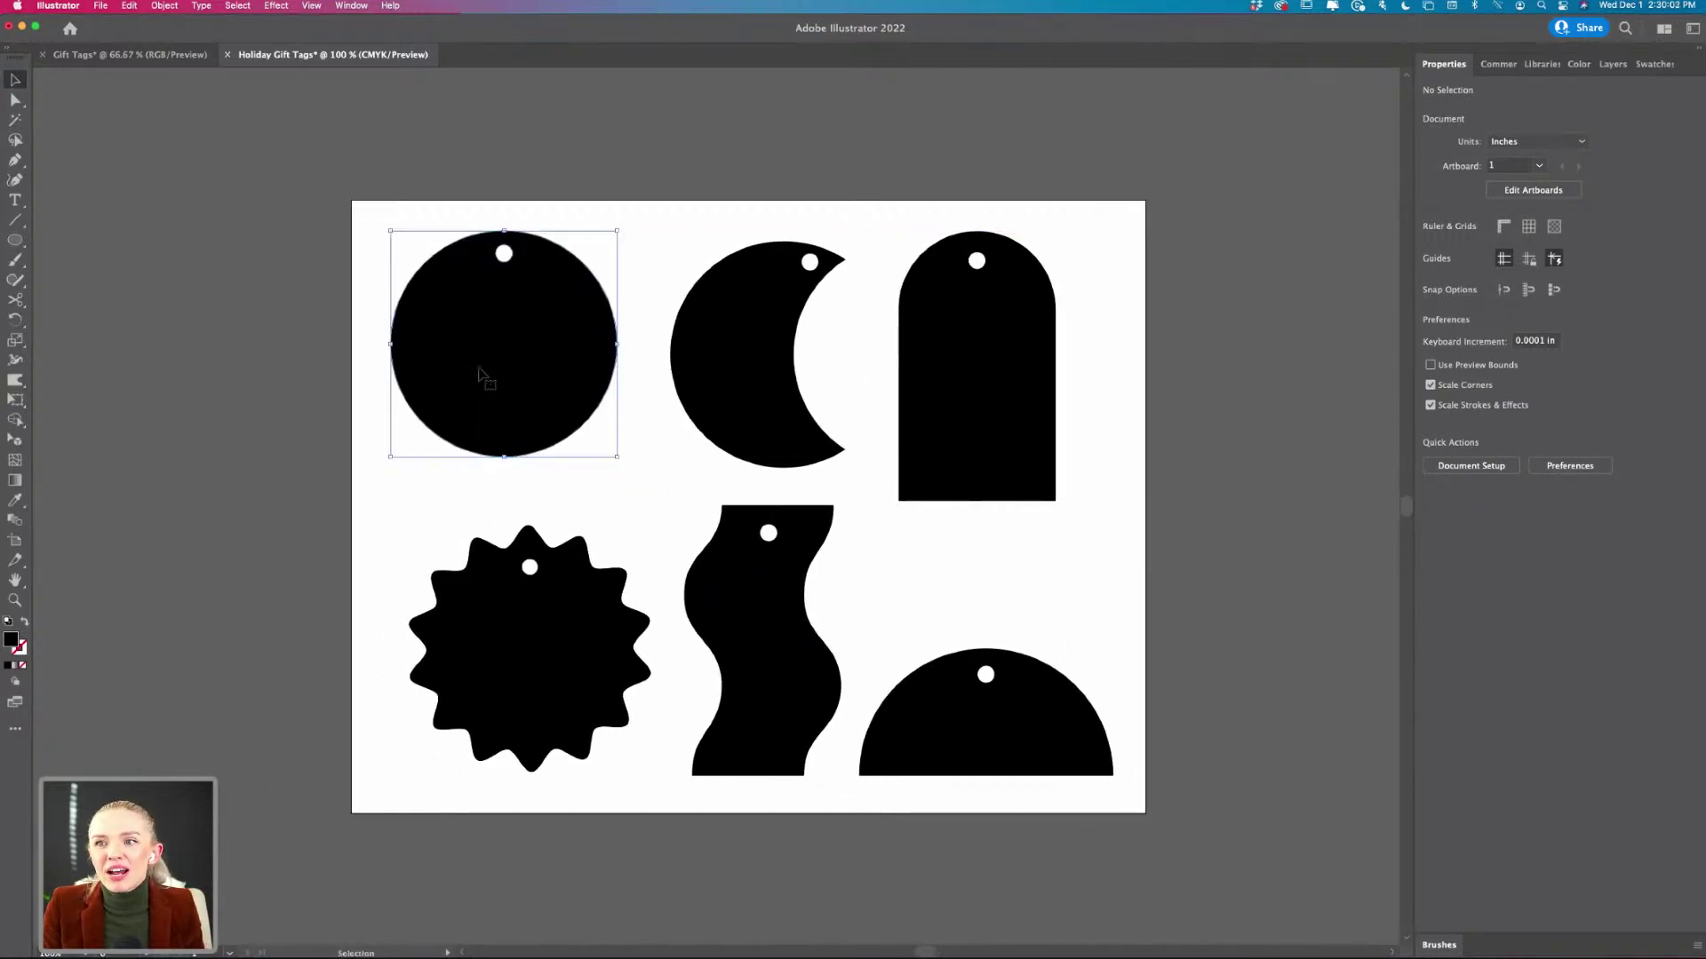
- Try moving the crescent, arched, wavy and half-circle tags off the artboard, and undo the move
drag(1140, 276, 1246, 533)
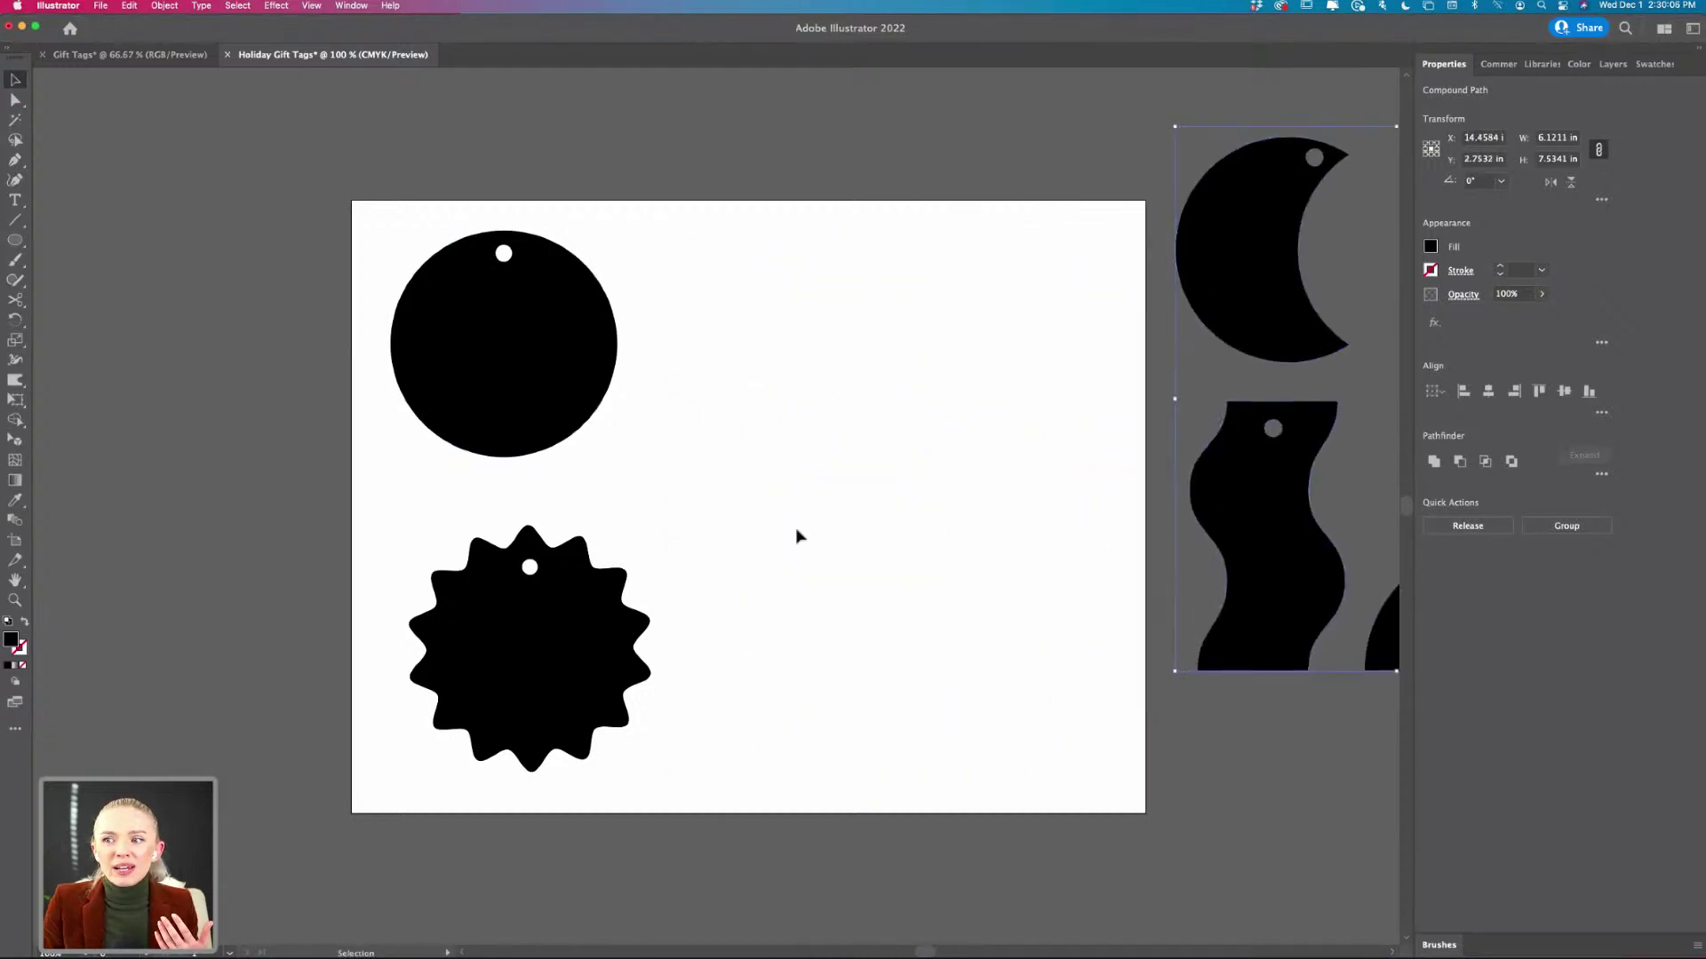
key(super+z)
click(1029, 197)
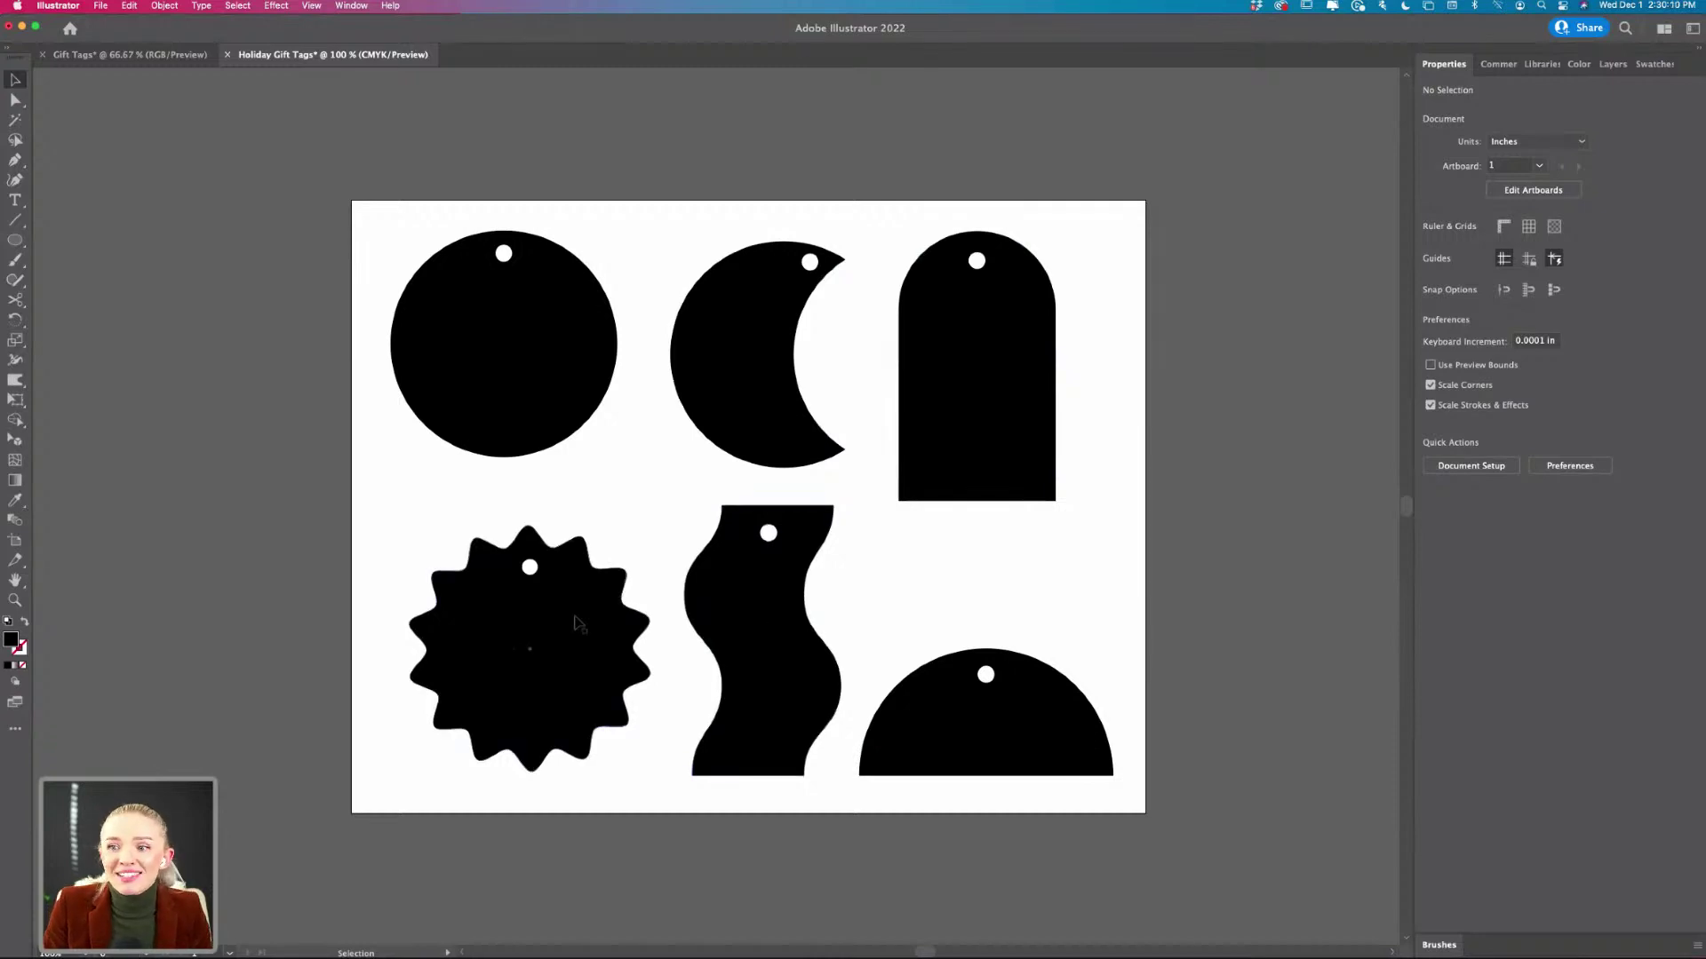
- Examine the layout of the six tags and the empty area between the arched and half-circle tags
key(super+equal)
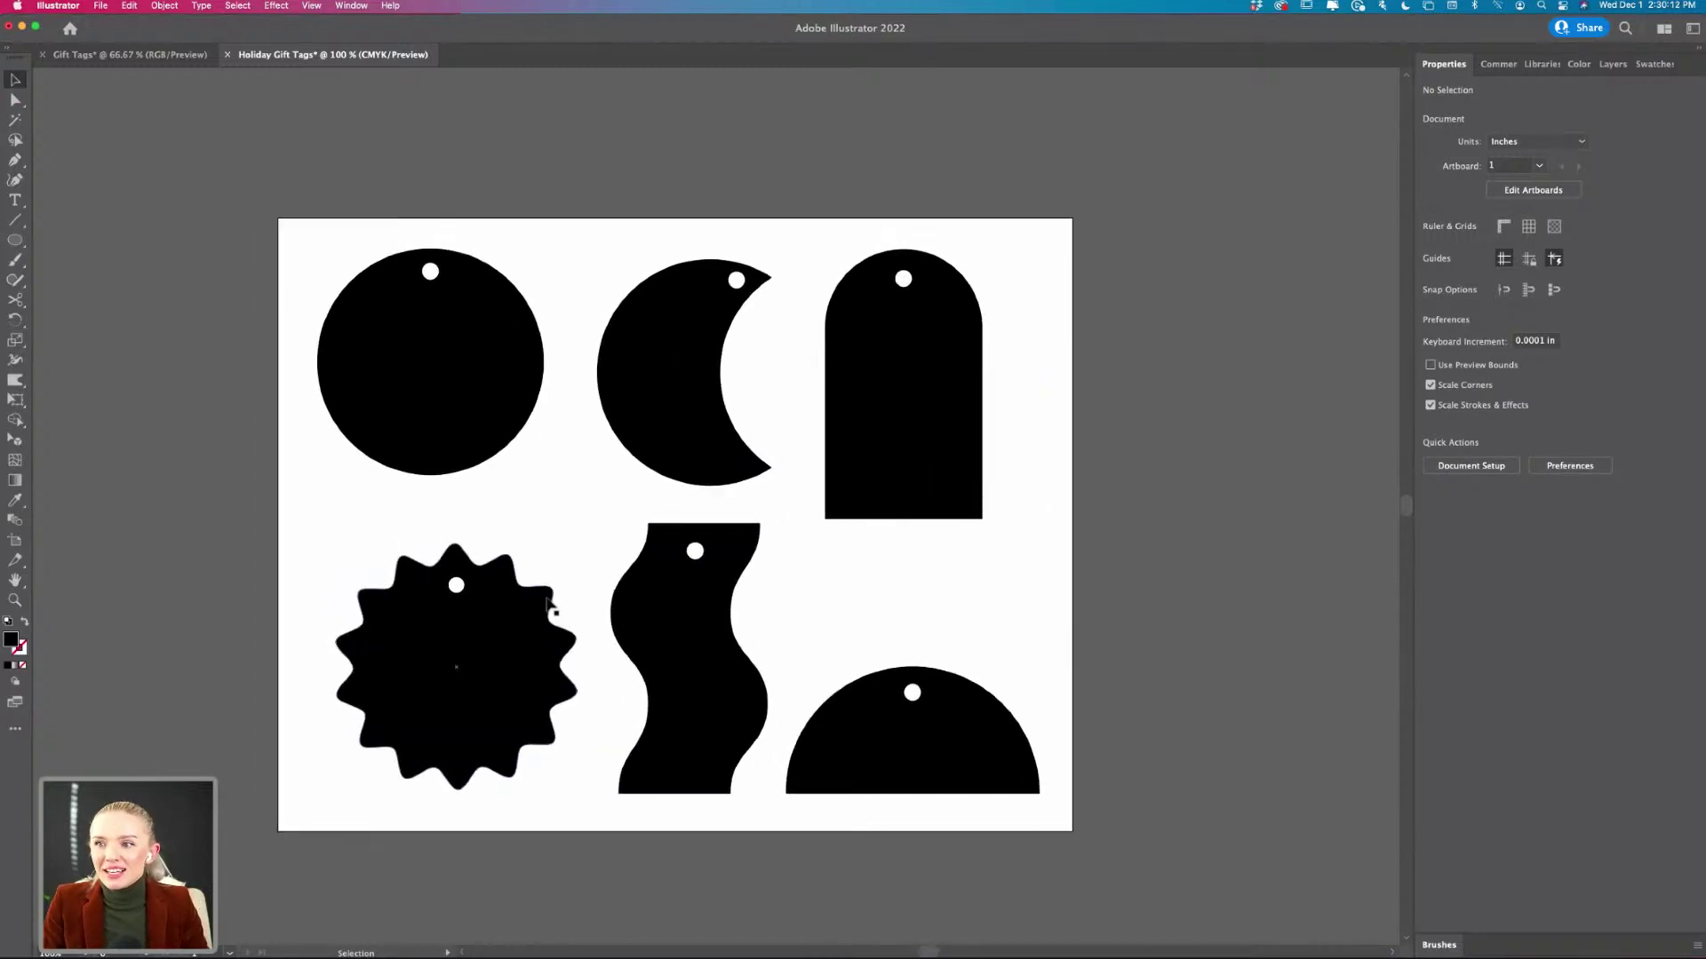
scroll(552, 601, right, 8)
scroll(552, 601, down, 1)
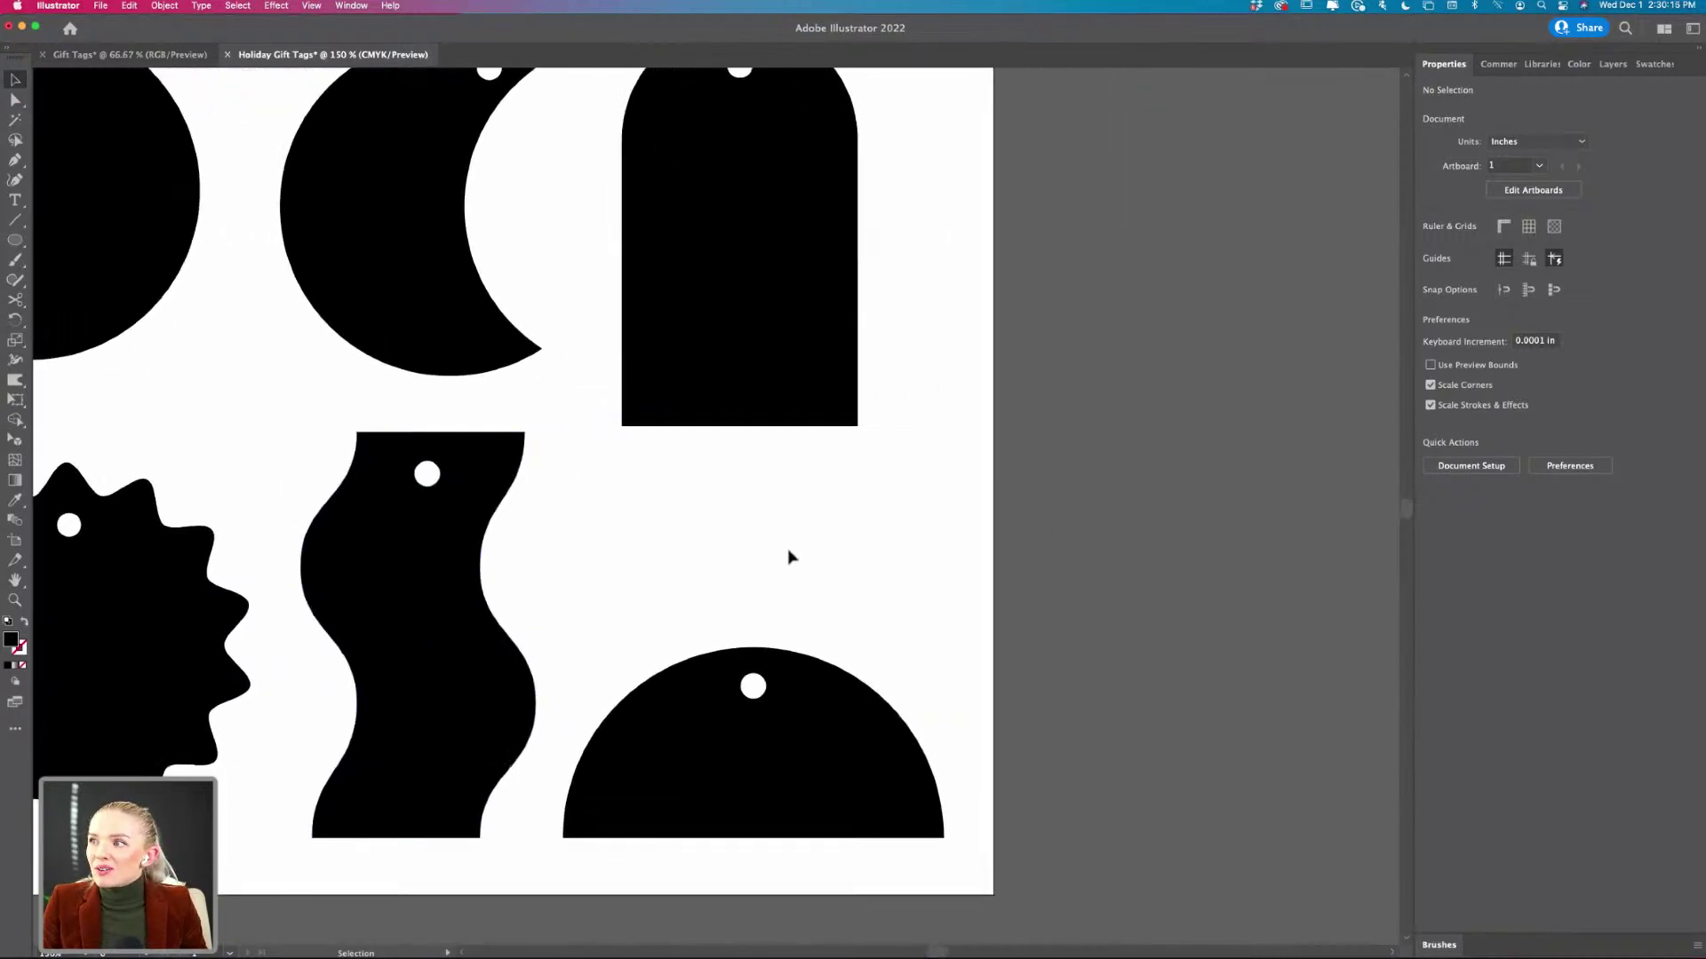
scroll(788, 556, left, 3)
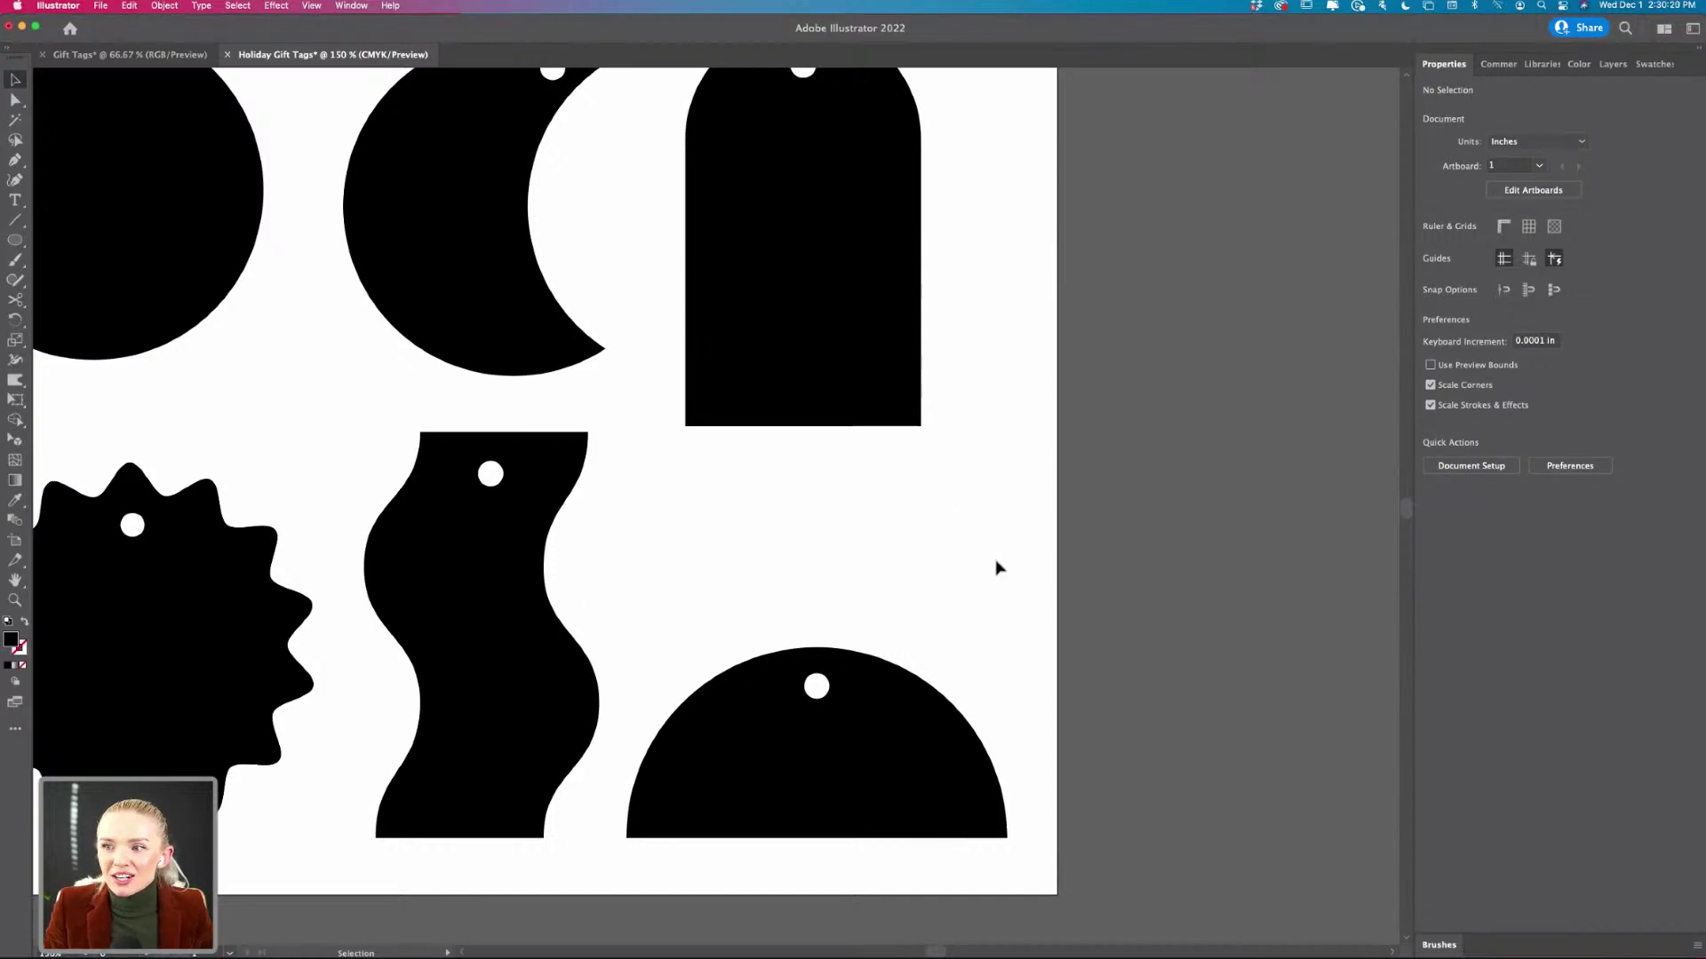
scroll(996, 562, down, 1)
scroll(996, 562, up, 1)
scroll(996, 561, right, 1)
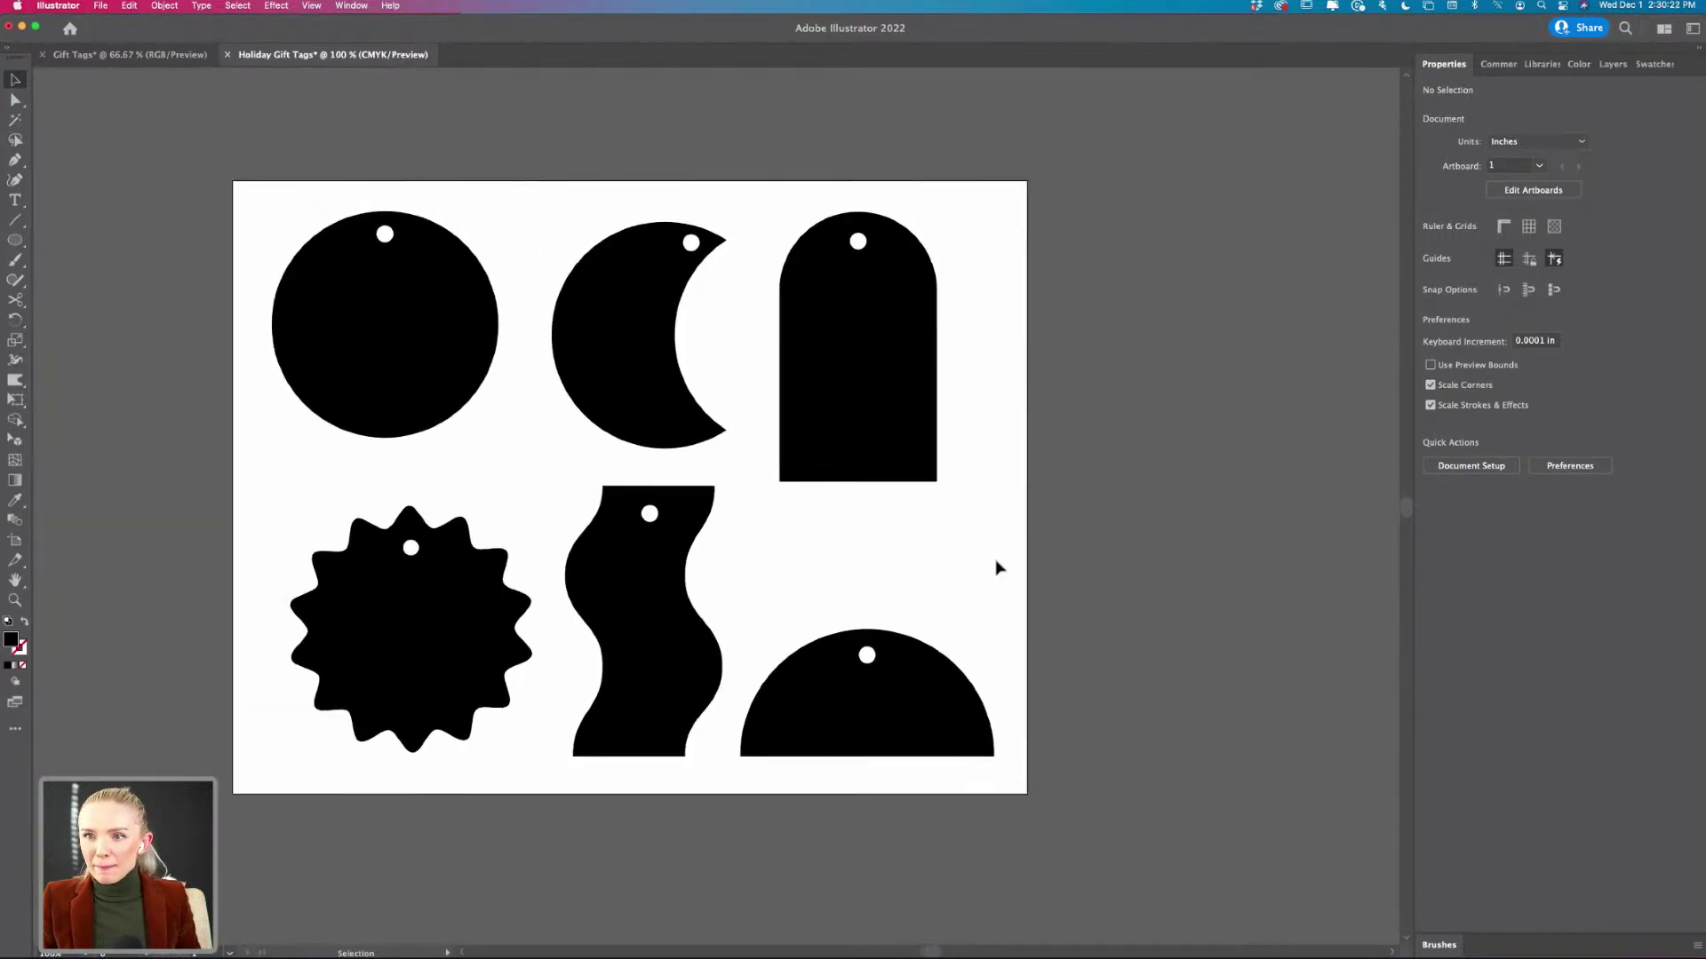
scroll(996, 562, up, 1)
scroll(996, 567, left, 5)
scroll(996, 567, up, 1)
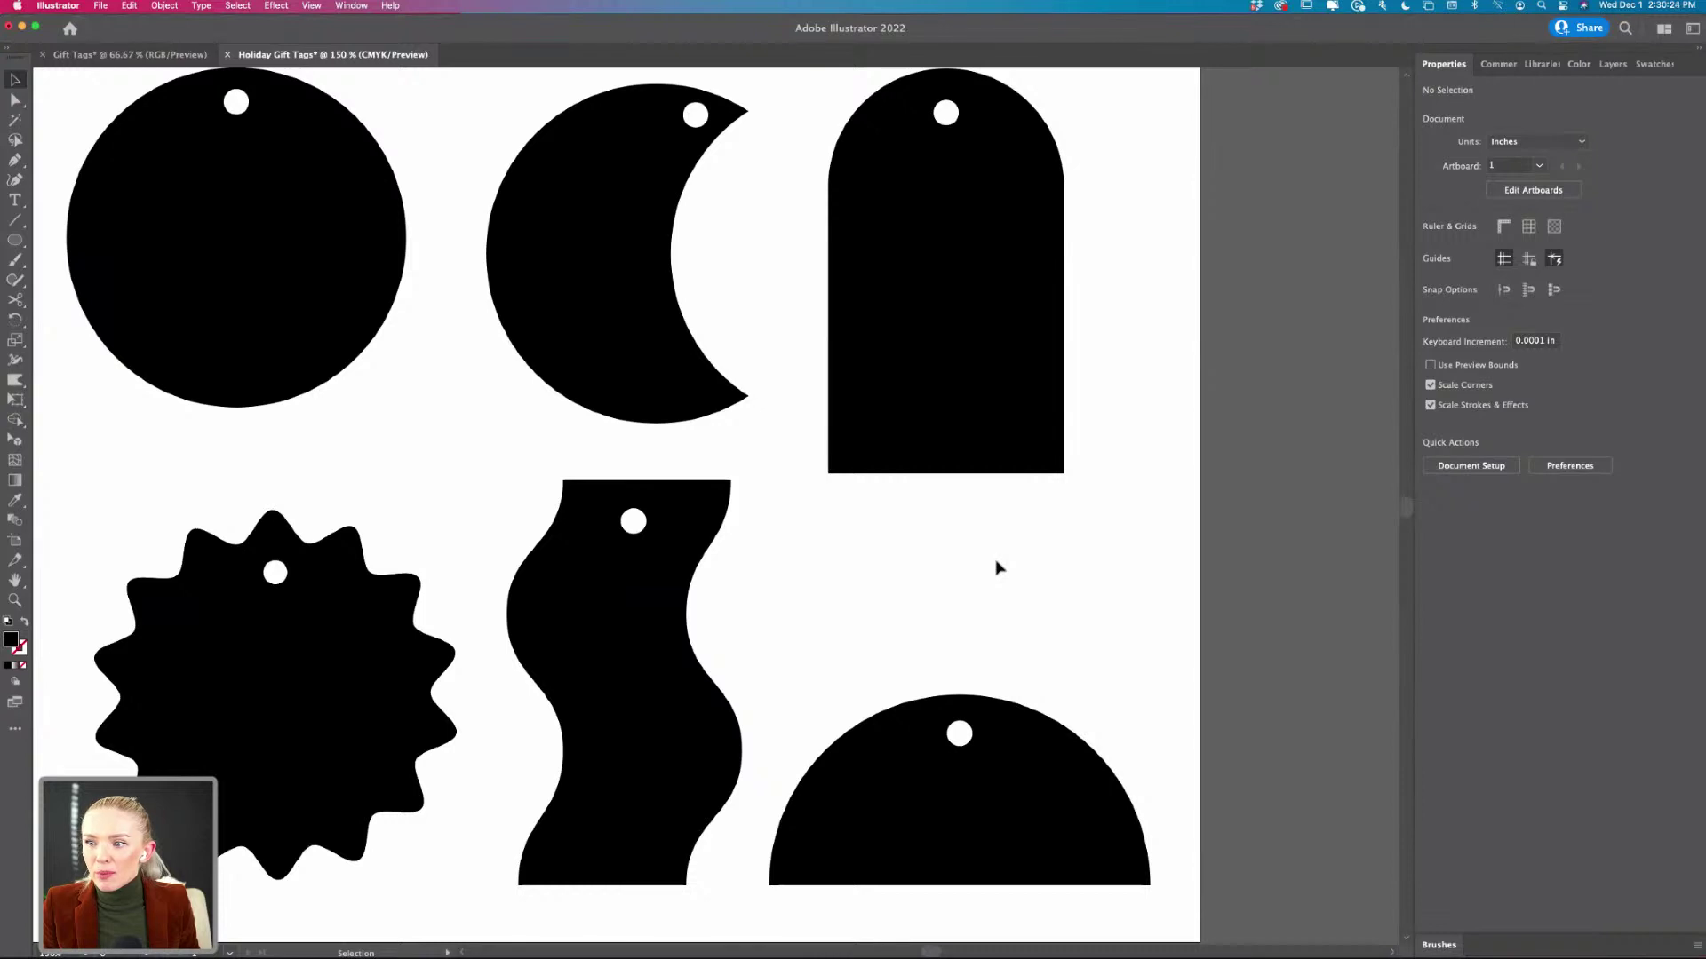
- Draw a row of three overlapping circles, each about 1.27 in across, in the gap between the arched and half-circle tags
key(l)
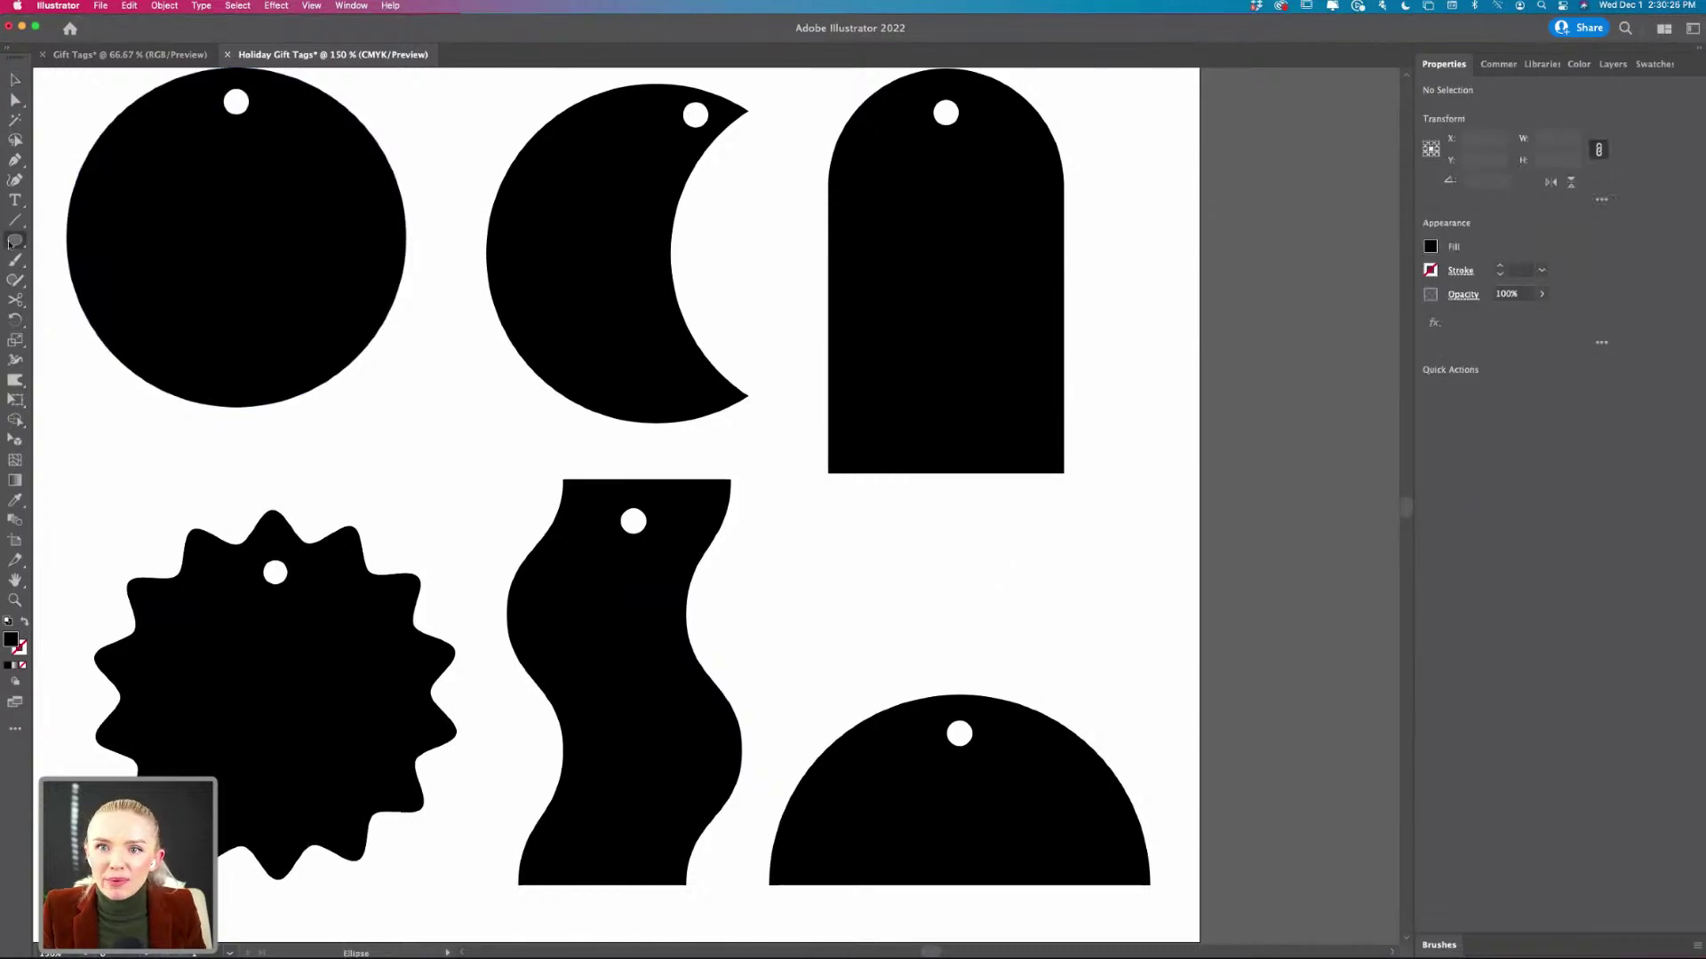
drag(778, 526, 1091, 631)
key(v)
click(1192, 648)
- Distribute the three overlapping circles horizontally so that they are evenly spaced
key(super+1)
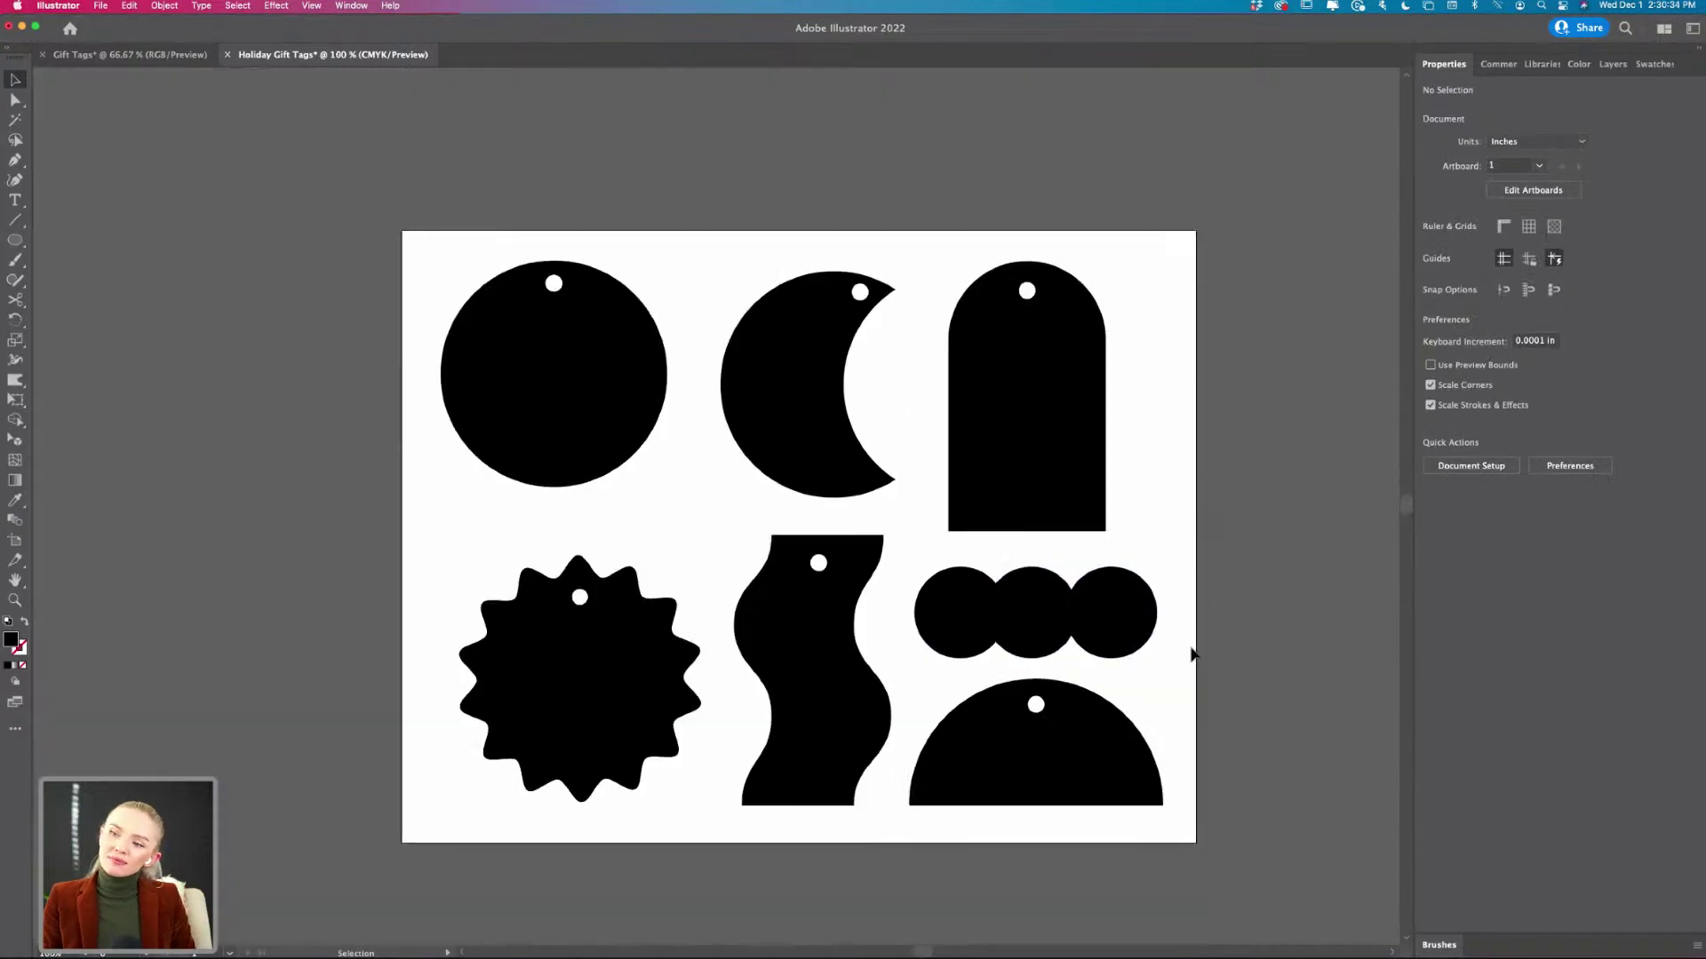
key(super+equal)
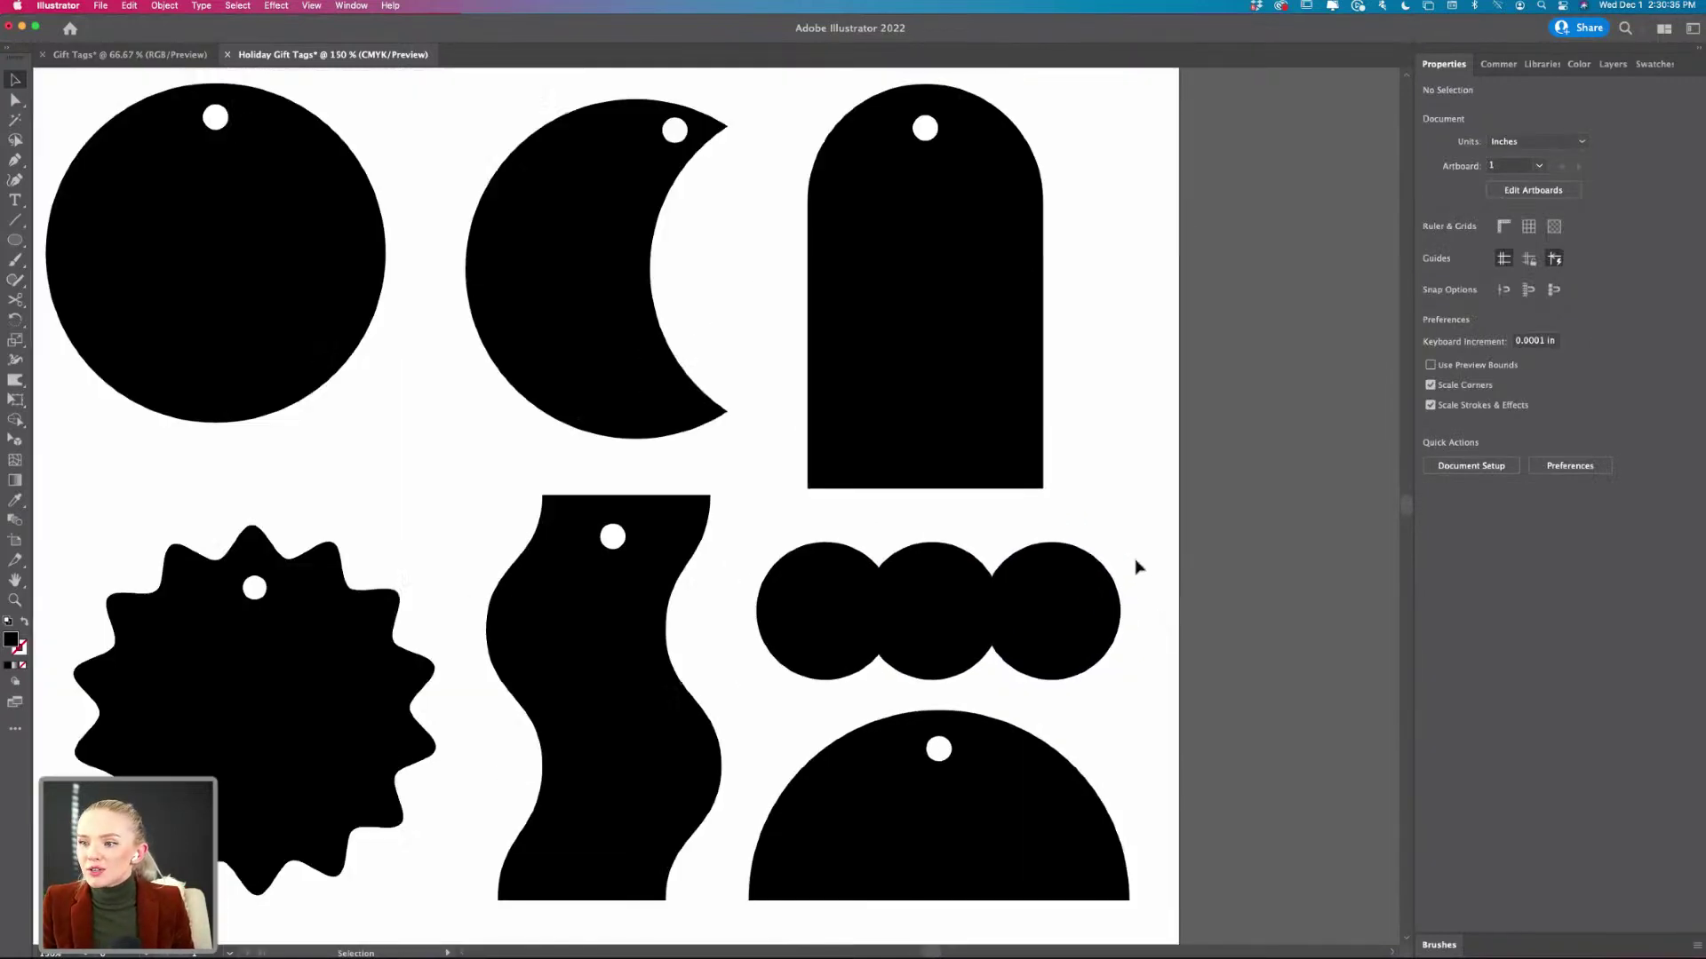
key(super+equal)
drag(1135, 560, 695, 691)
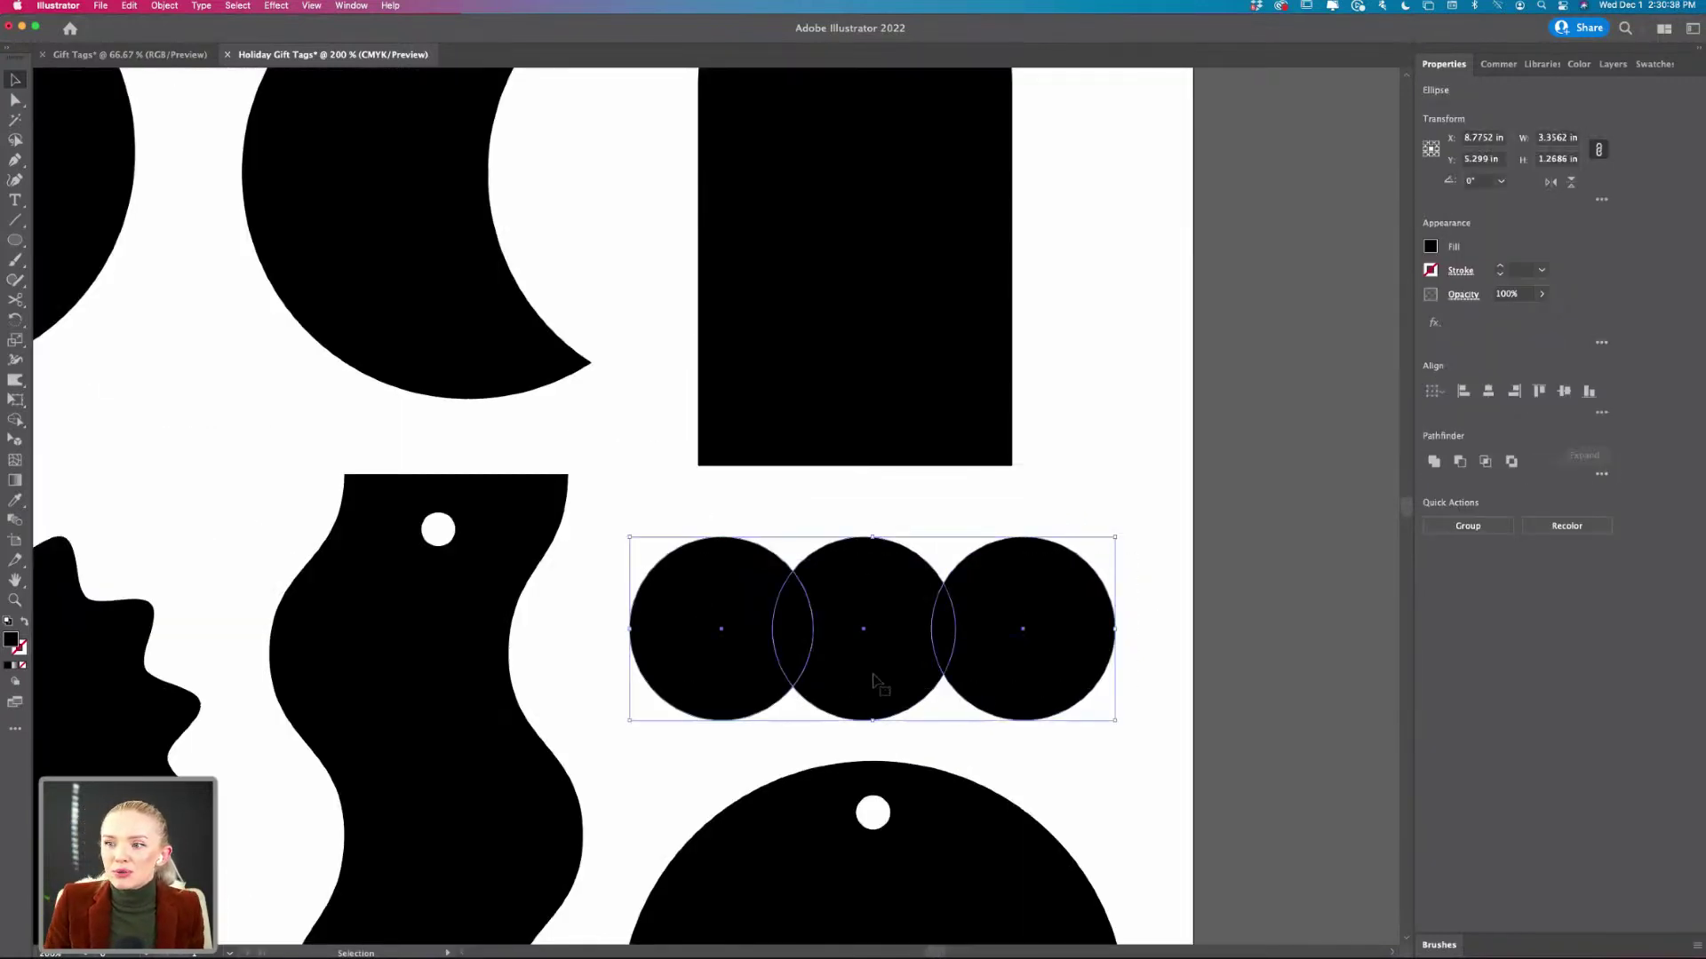
key(super+equal)
key(super+equal)
scroll(884, 684, right, 2)
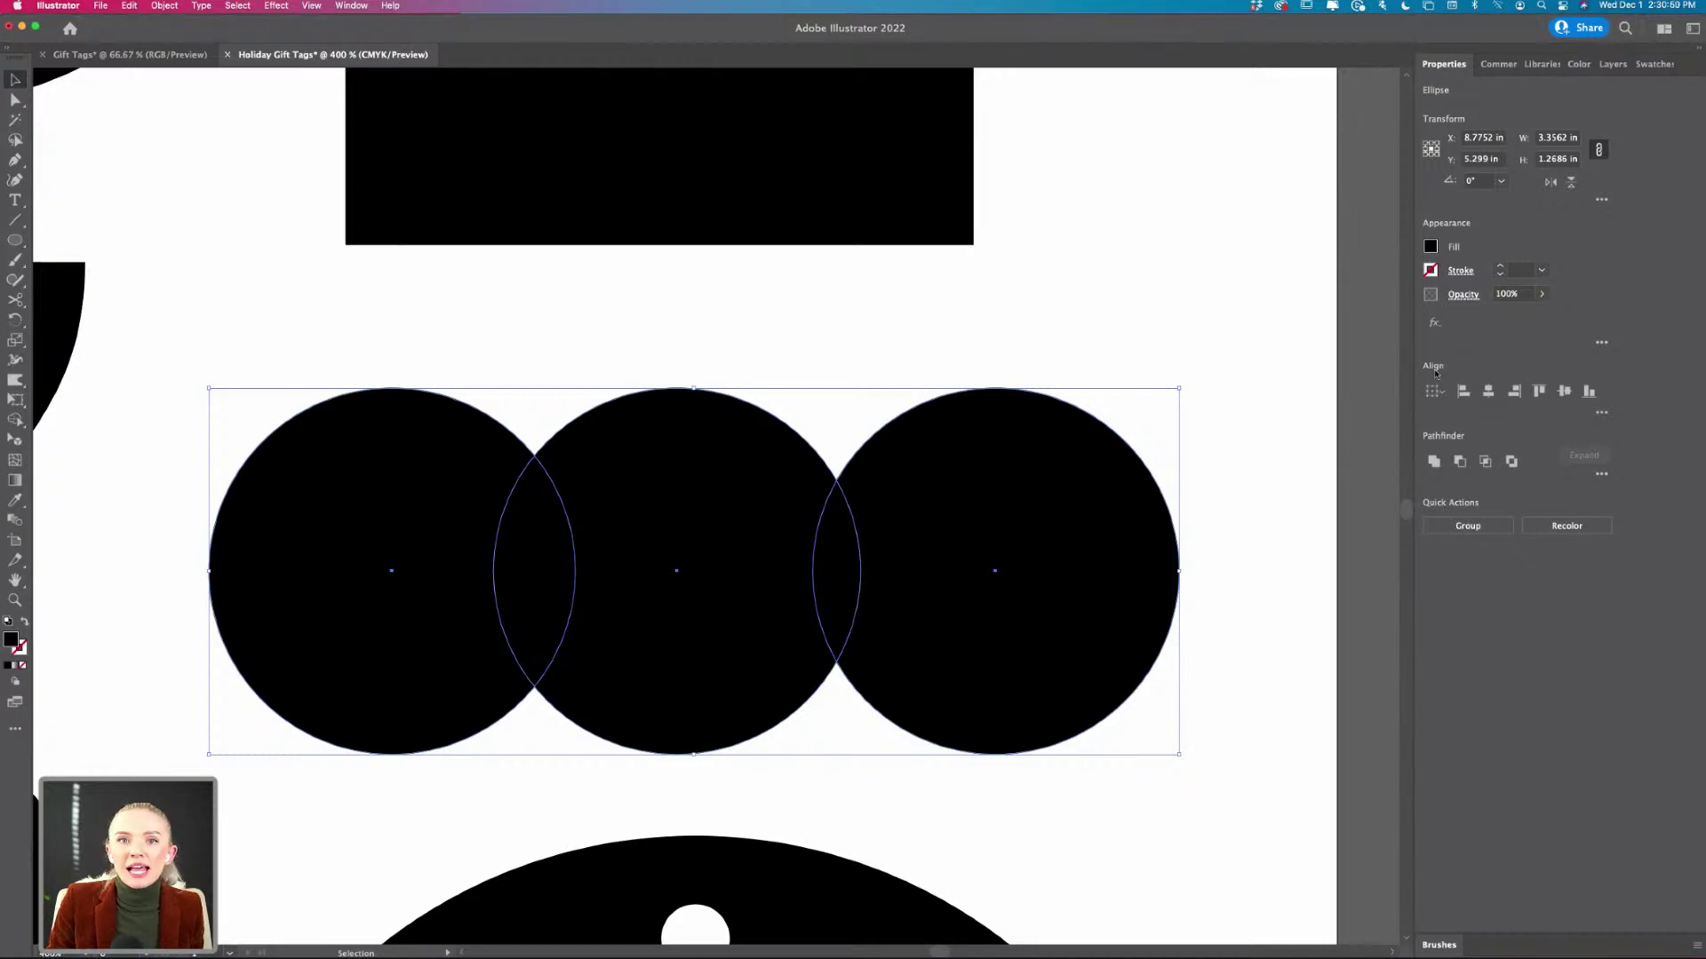
click(1601, 414)
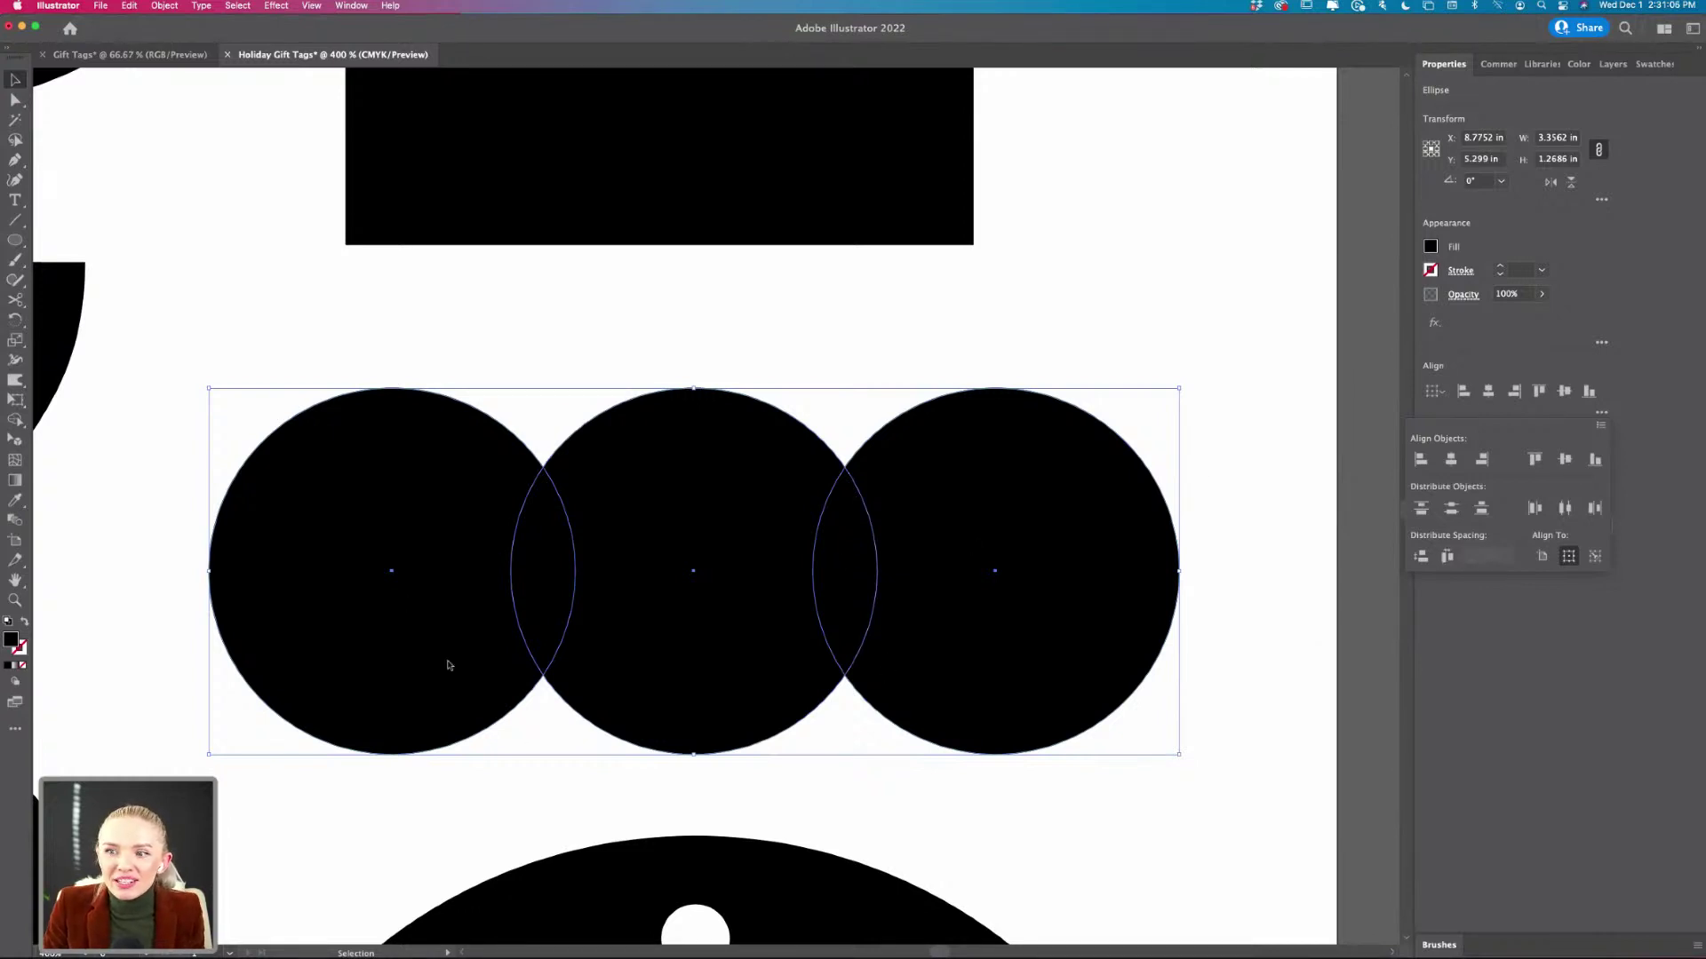
- Select the three overlapping circles and unite them into a single shape
click(1051, 828)
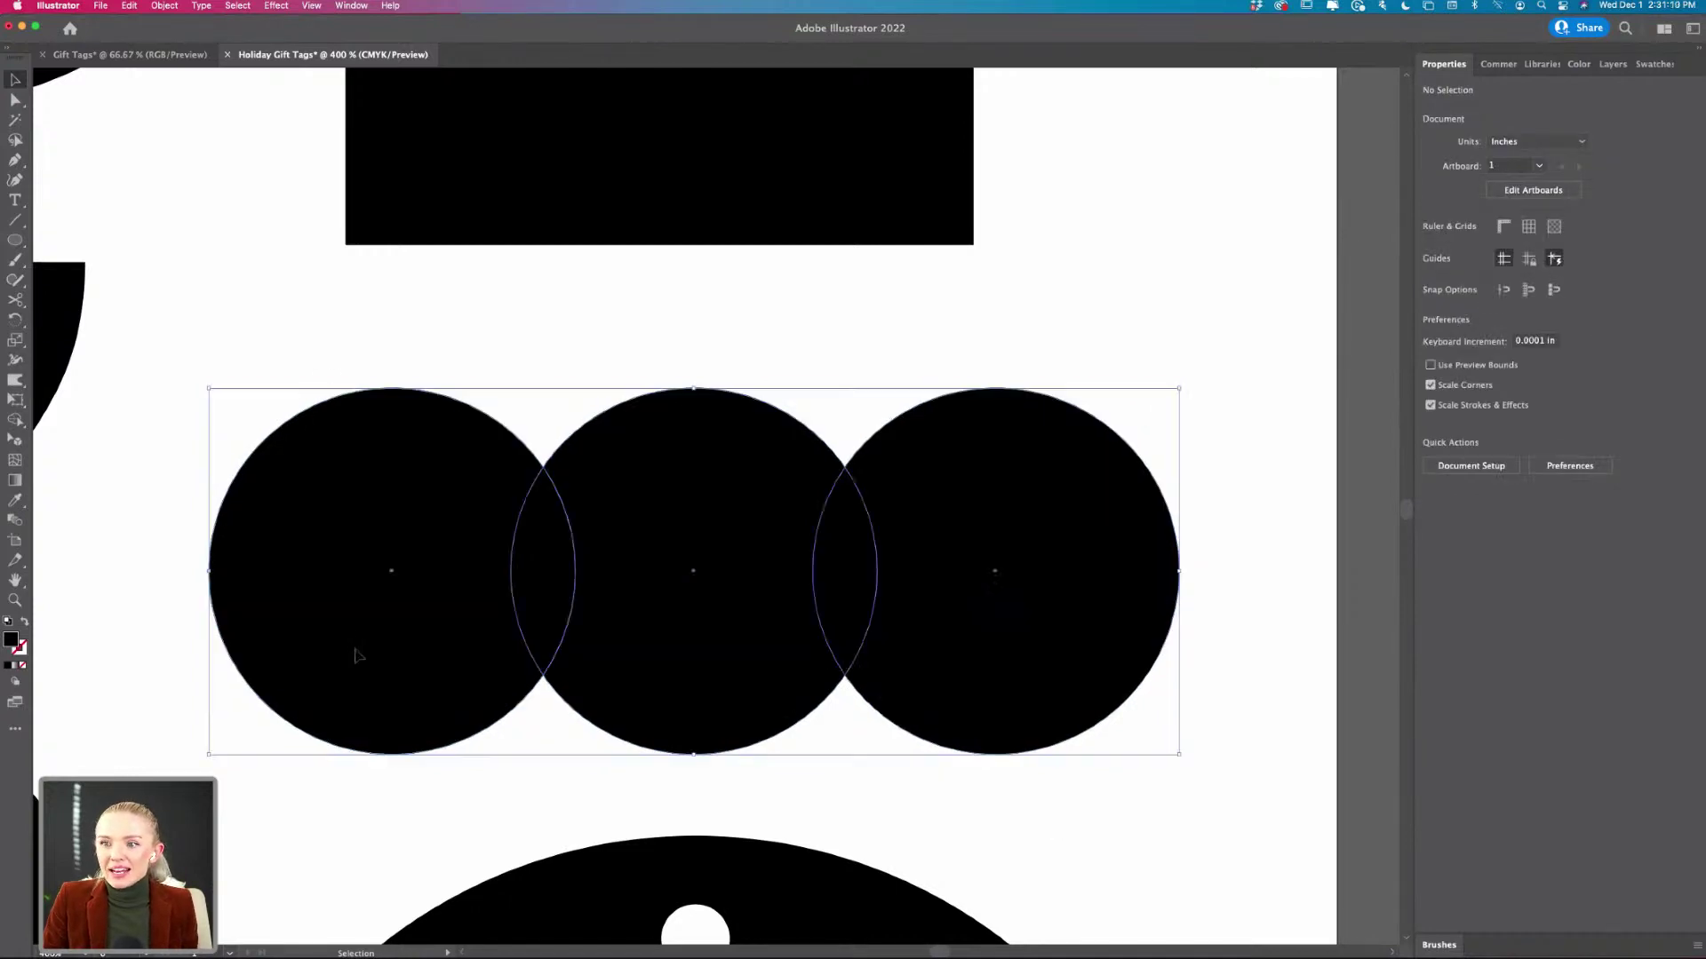
key(super+a)
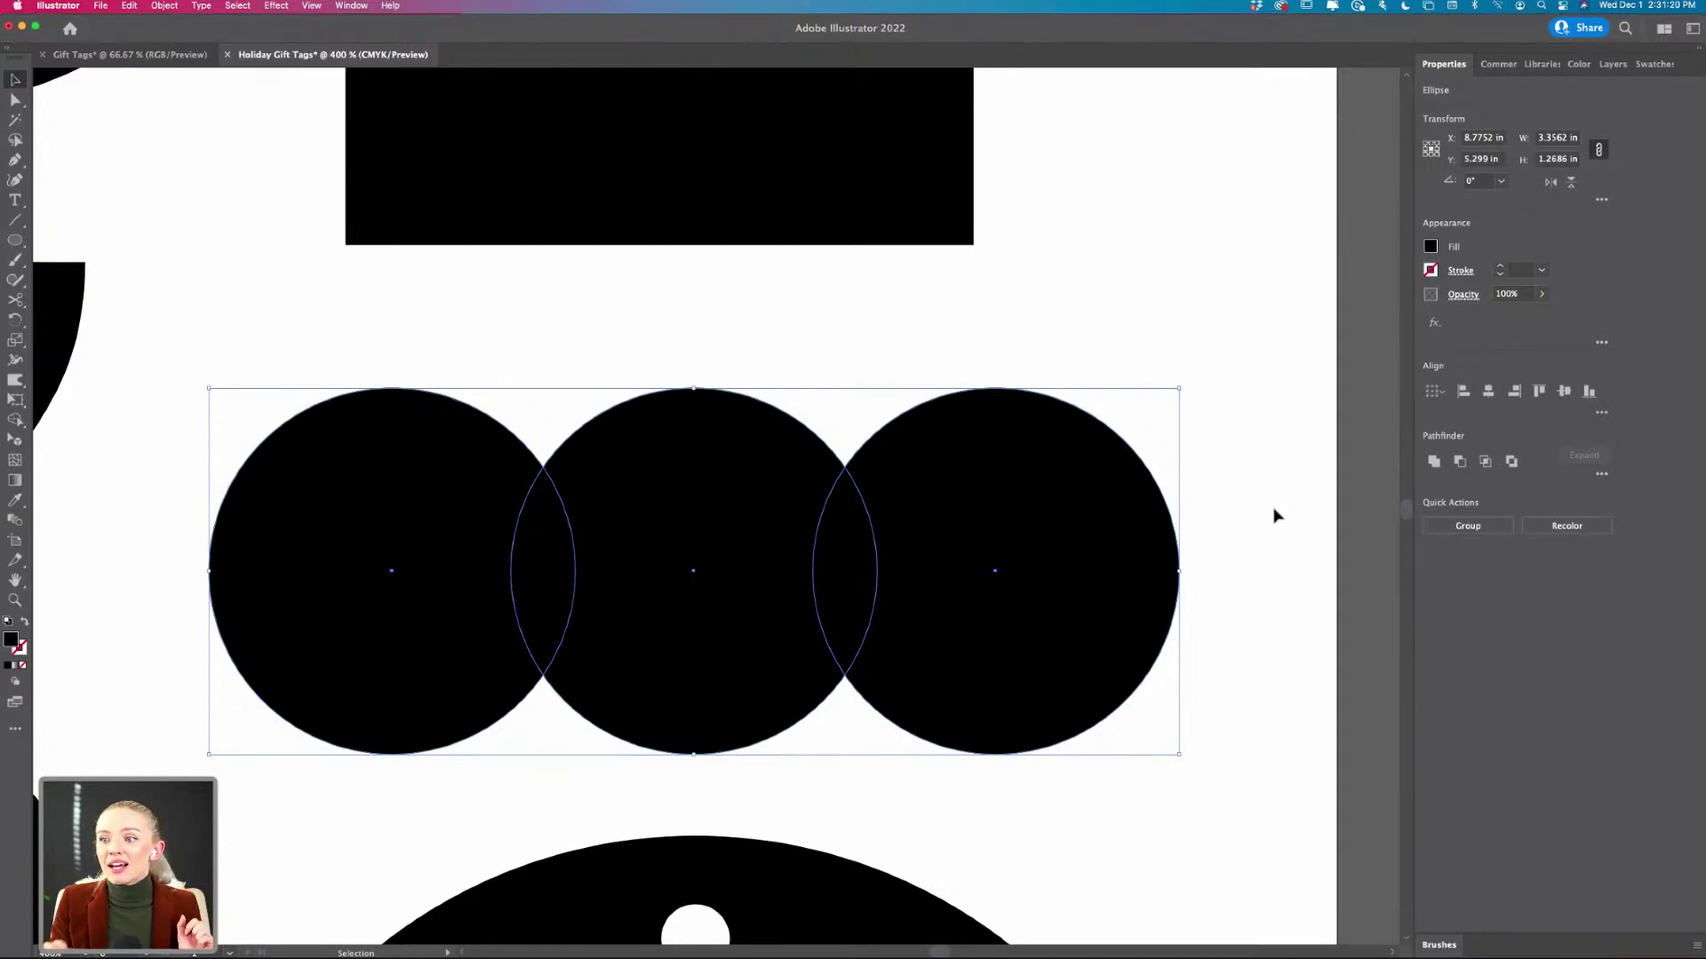
click(1434, 461)
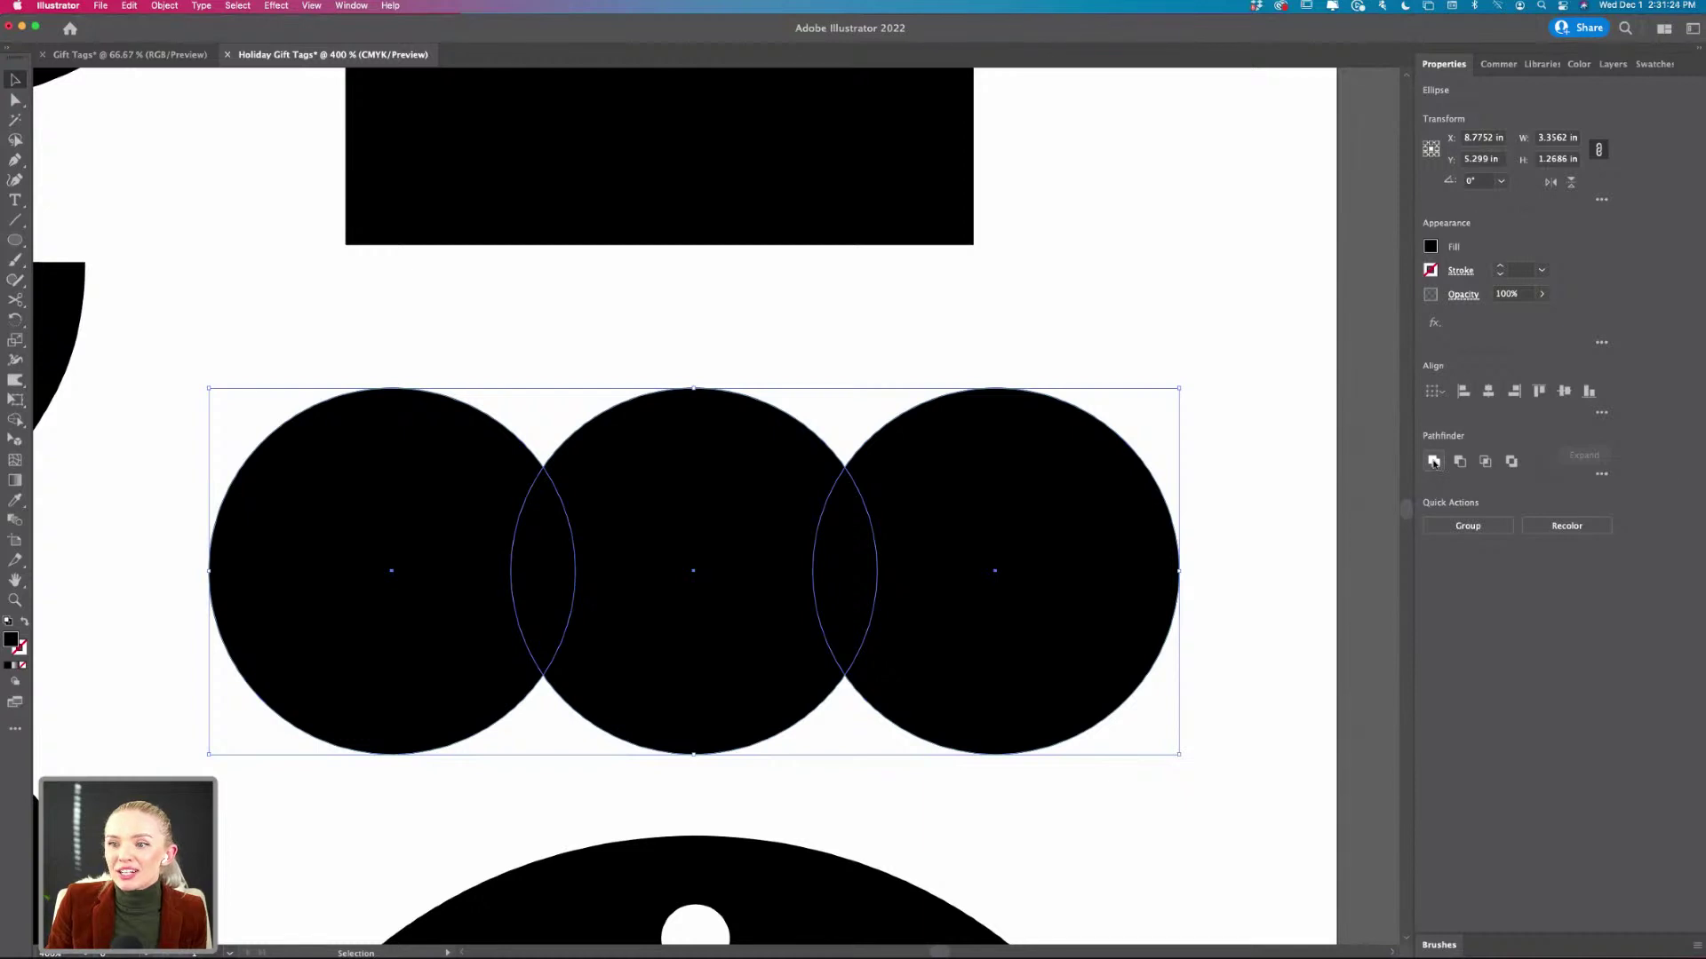
- Round the four inner notch corners where the circles of the united shape meet
click(15, 99)
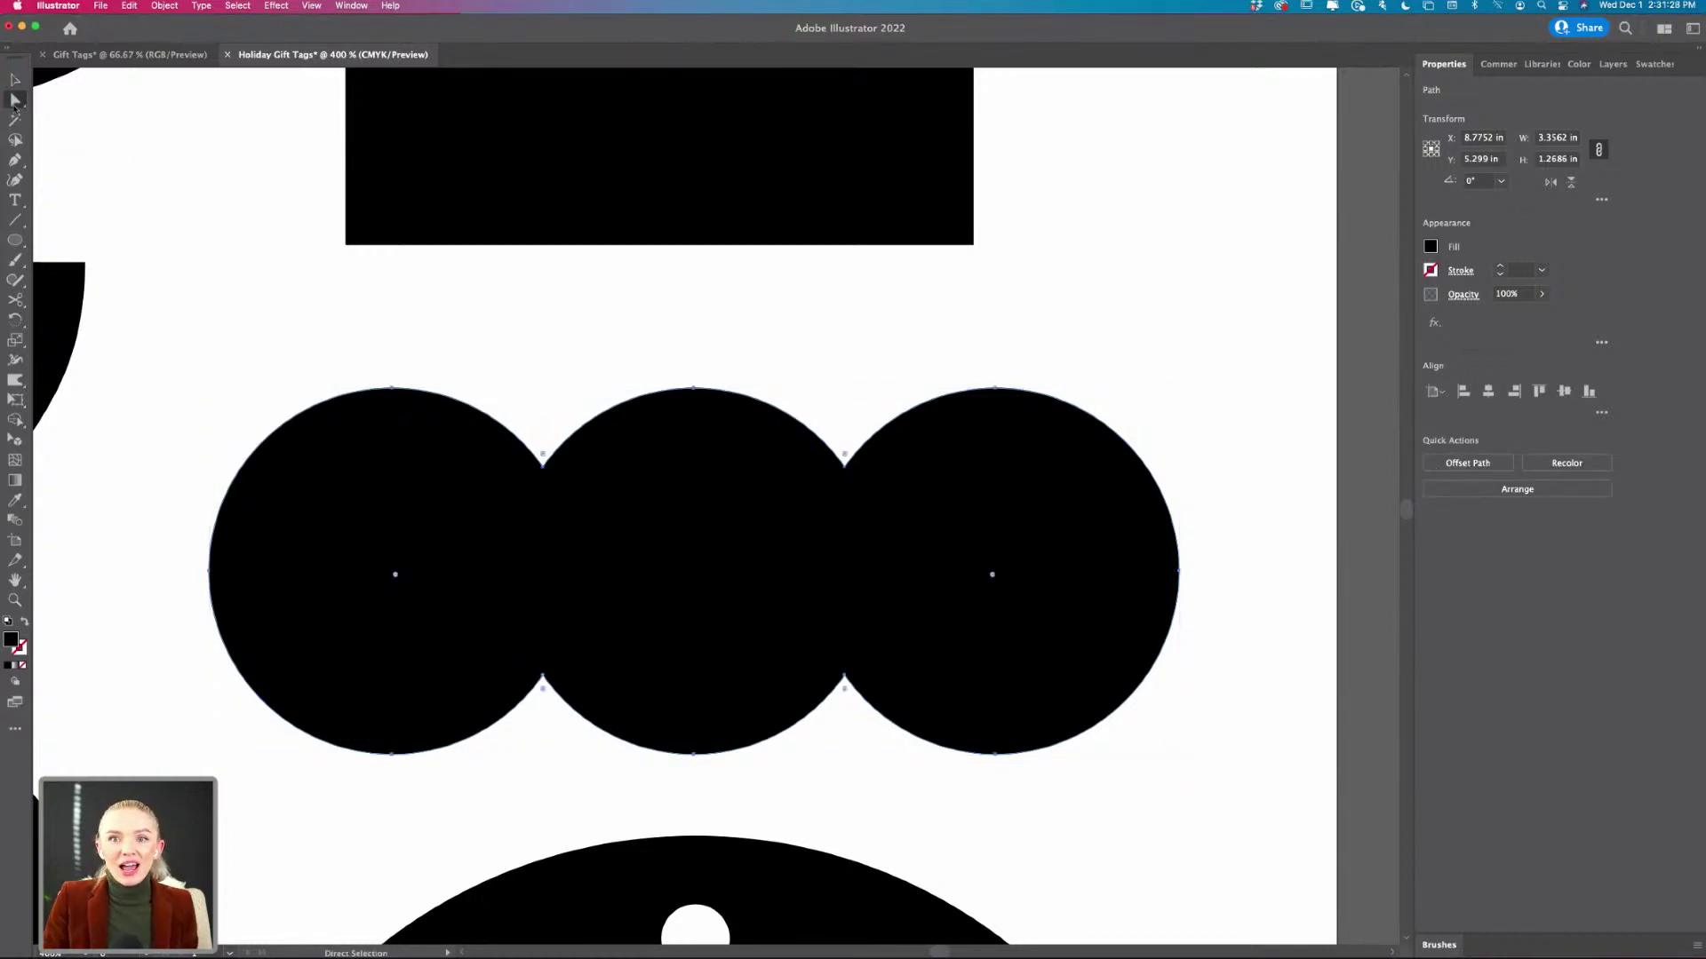
scroll(693, 568, up, 1)
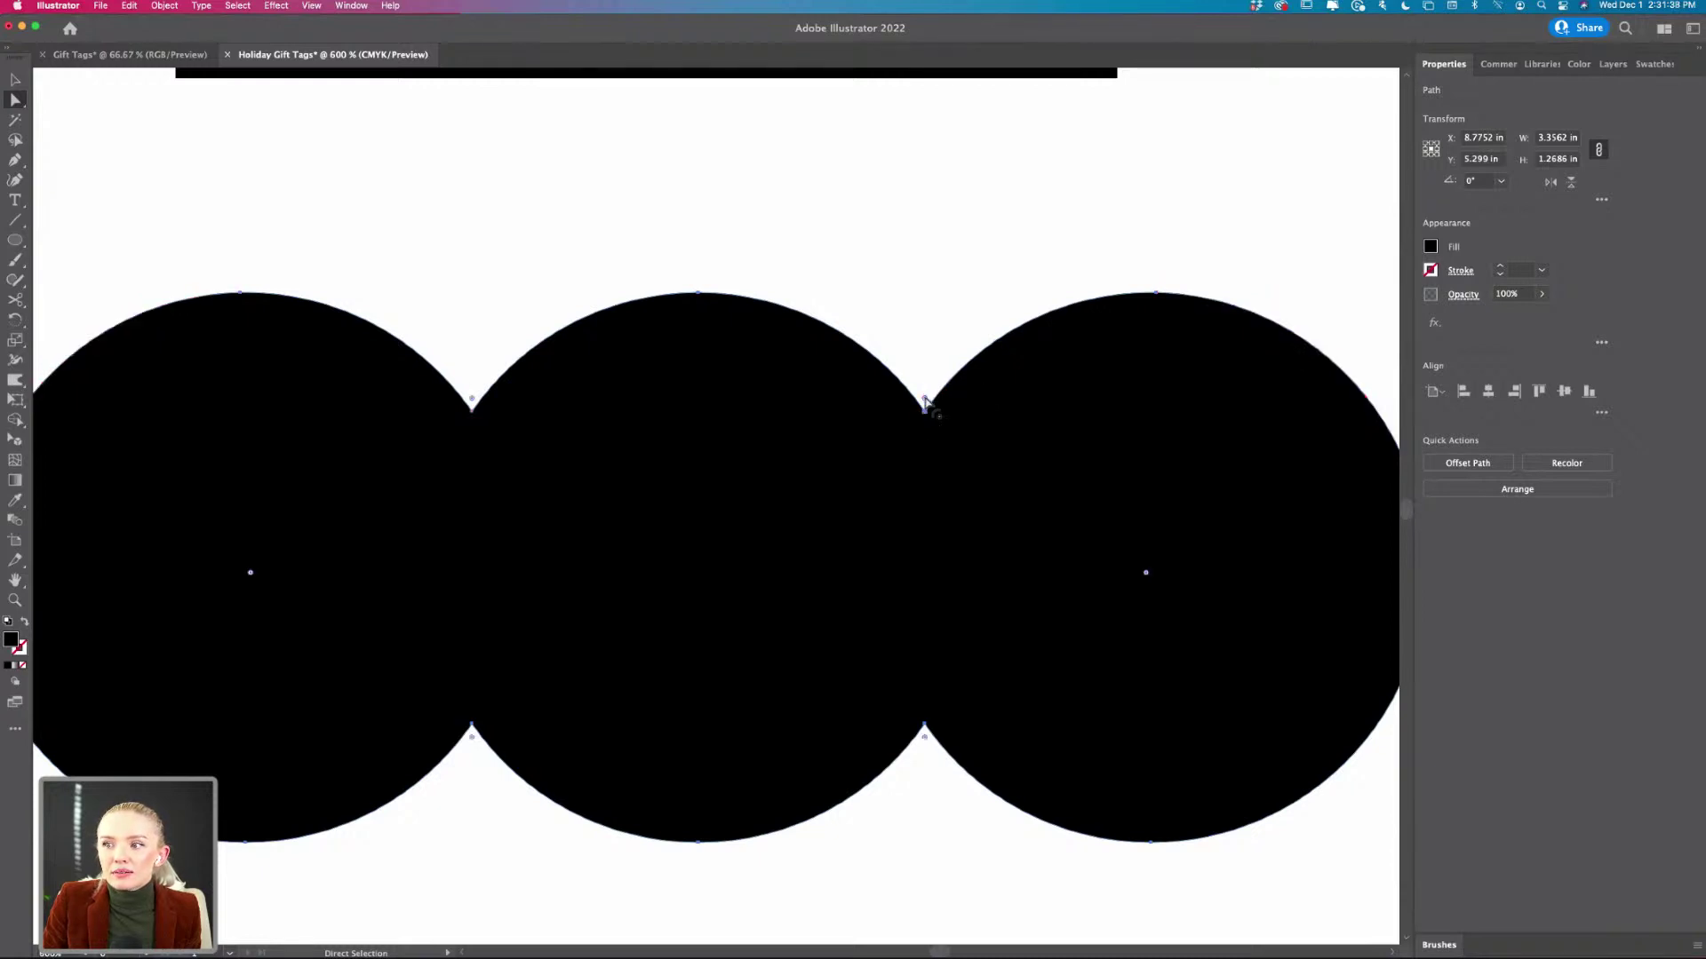
mouse_move(924, 396)
mouse_down()
mouse_move(925, 327)
mouse_move(925, 427)
mouse_move(925, 407)
mouse_up()
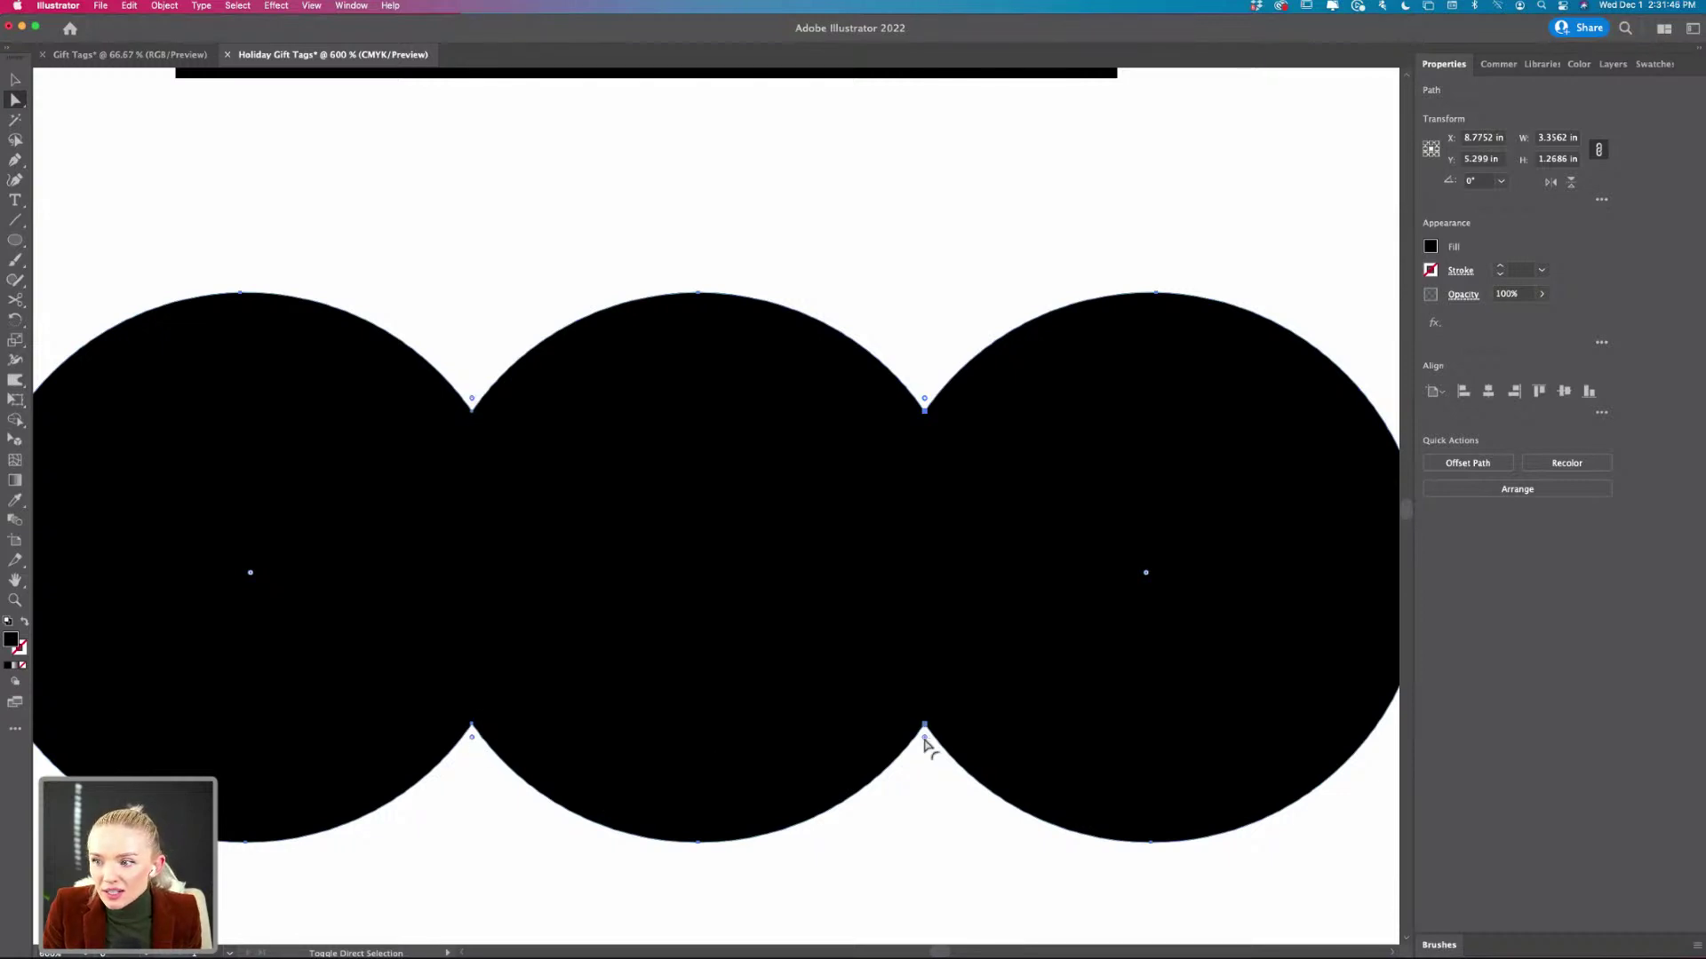
drag(924, 743, 928, 798)
click(929, 828)
- Copy the white punch-hole circle from the starburst tag's group and paste it outside the group
scroll(929, 830, down, 5)
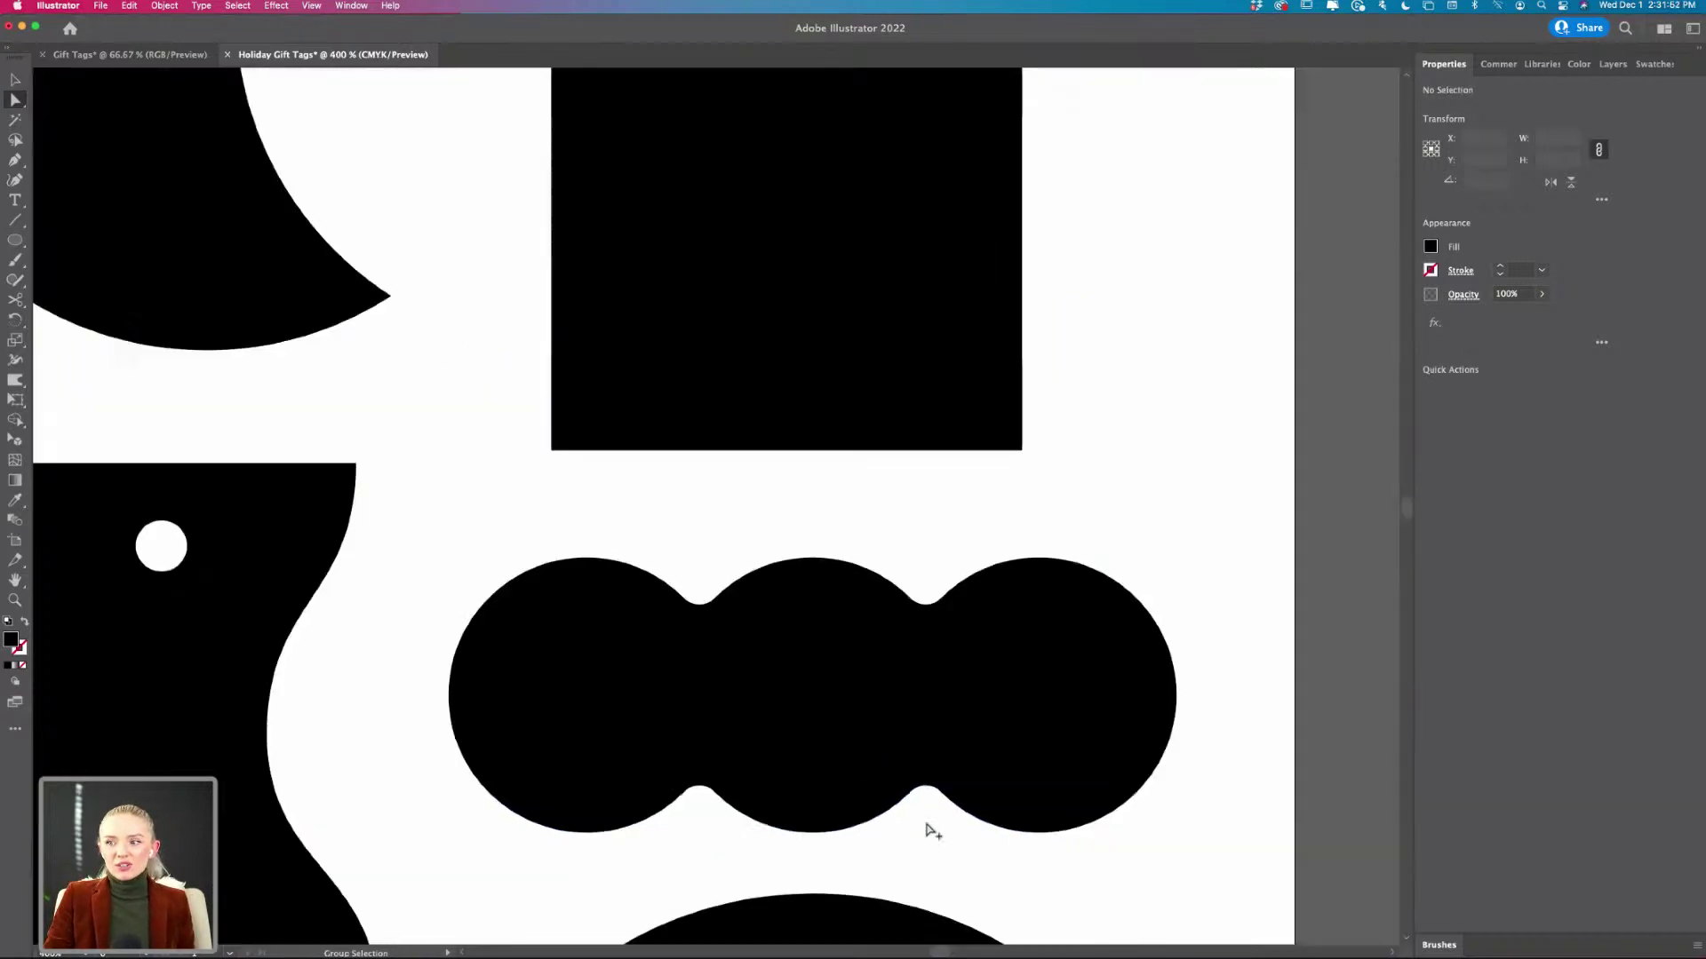
scroll(936, 804, up, 2)
scroll(937, 796, down, 1)
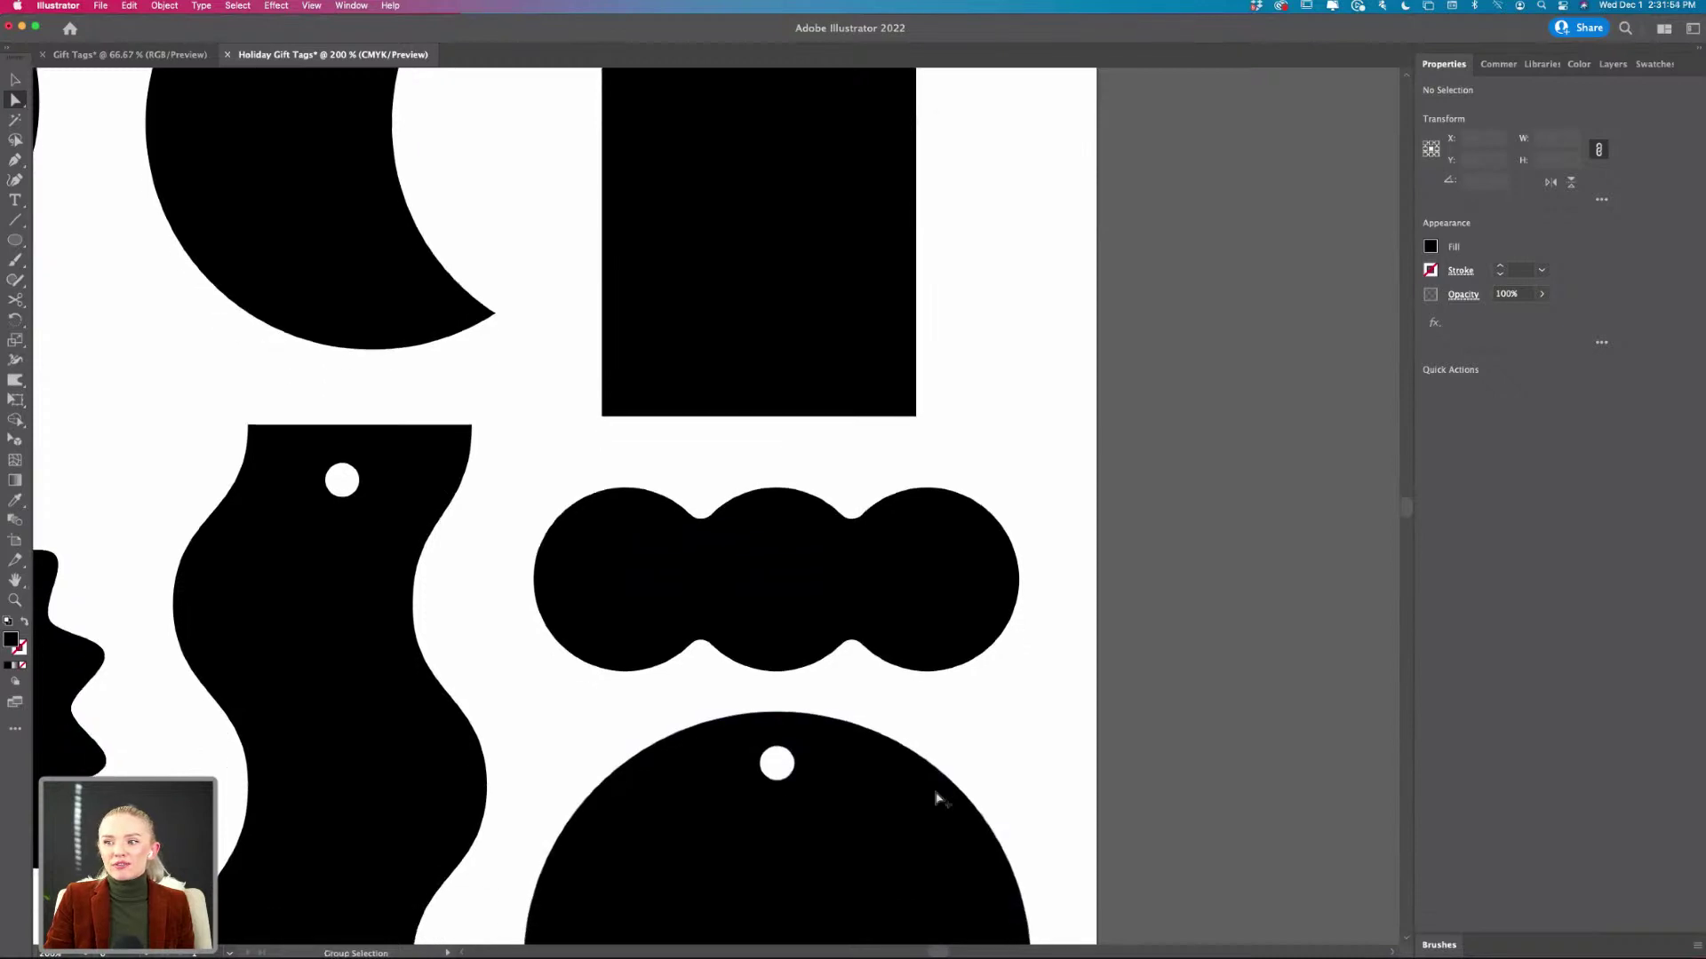
scroll(936, 793, down, 4)
scroll(924, 808, up, 4)
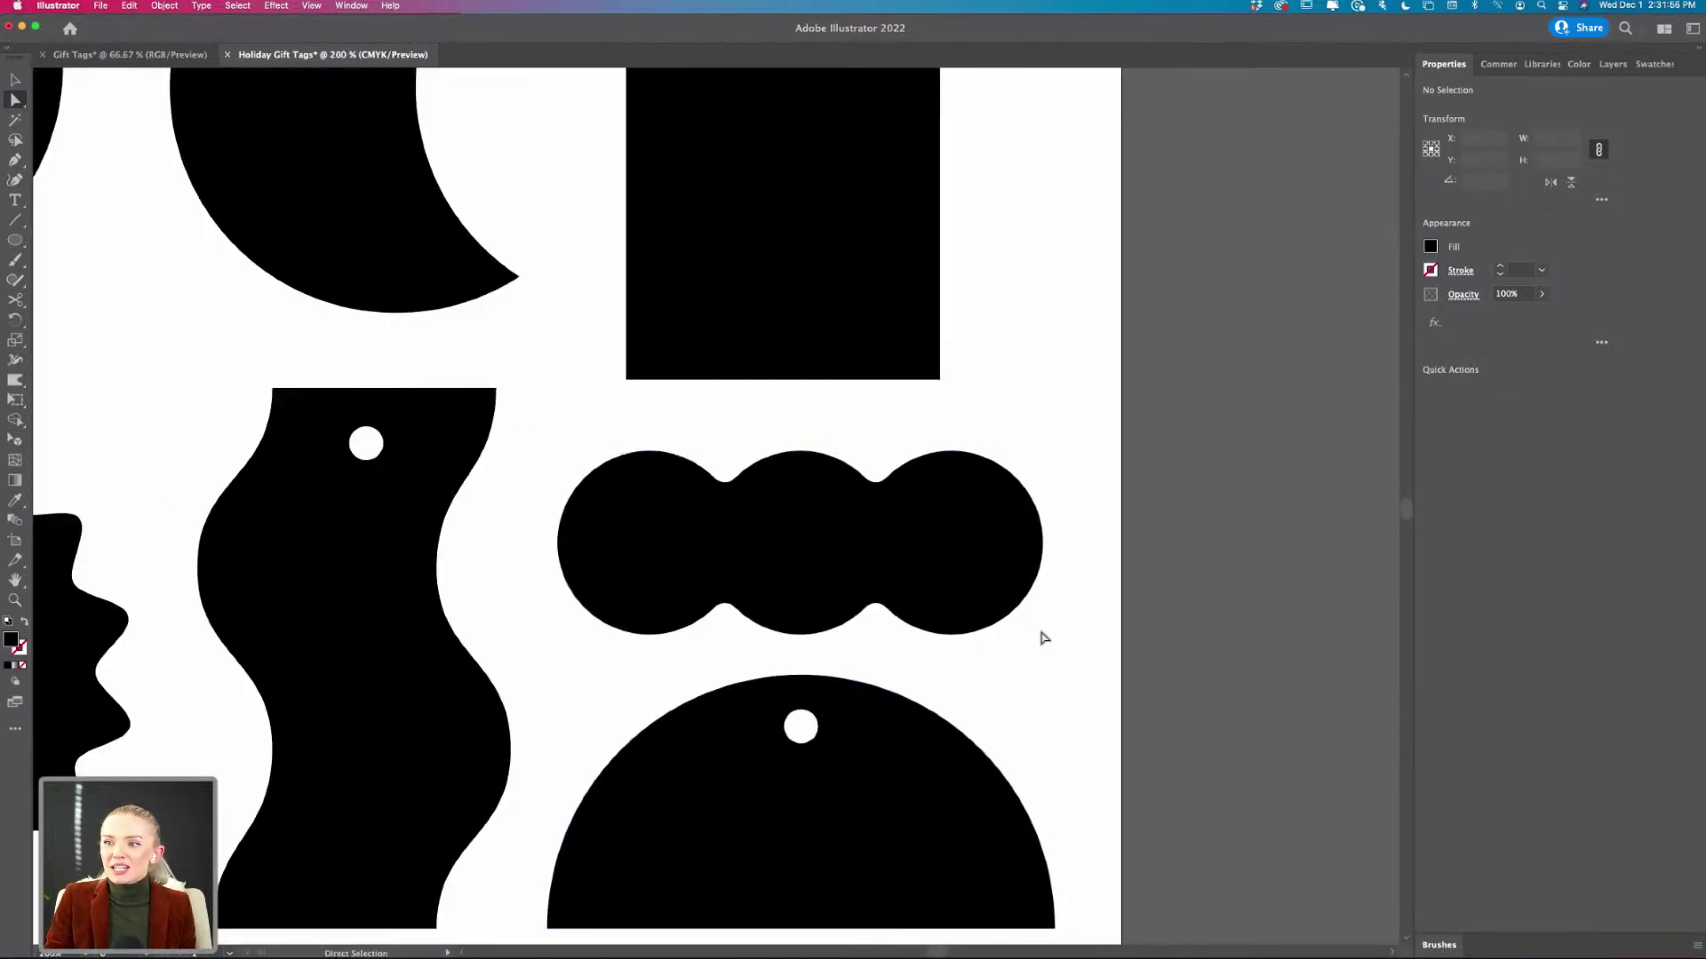
scroll(1044, 638, down, 2)
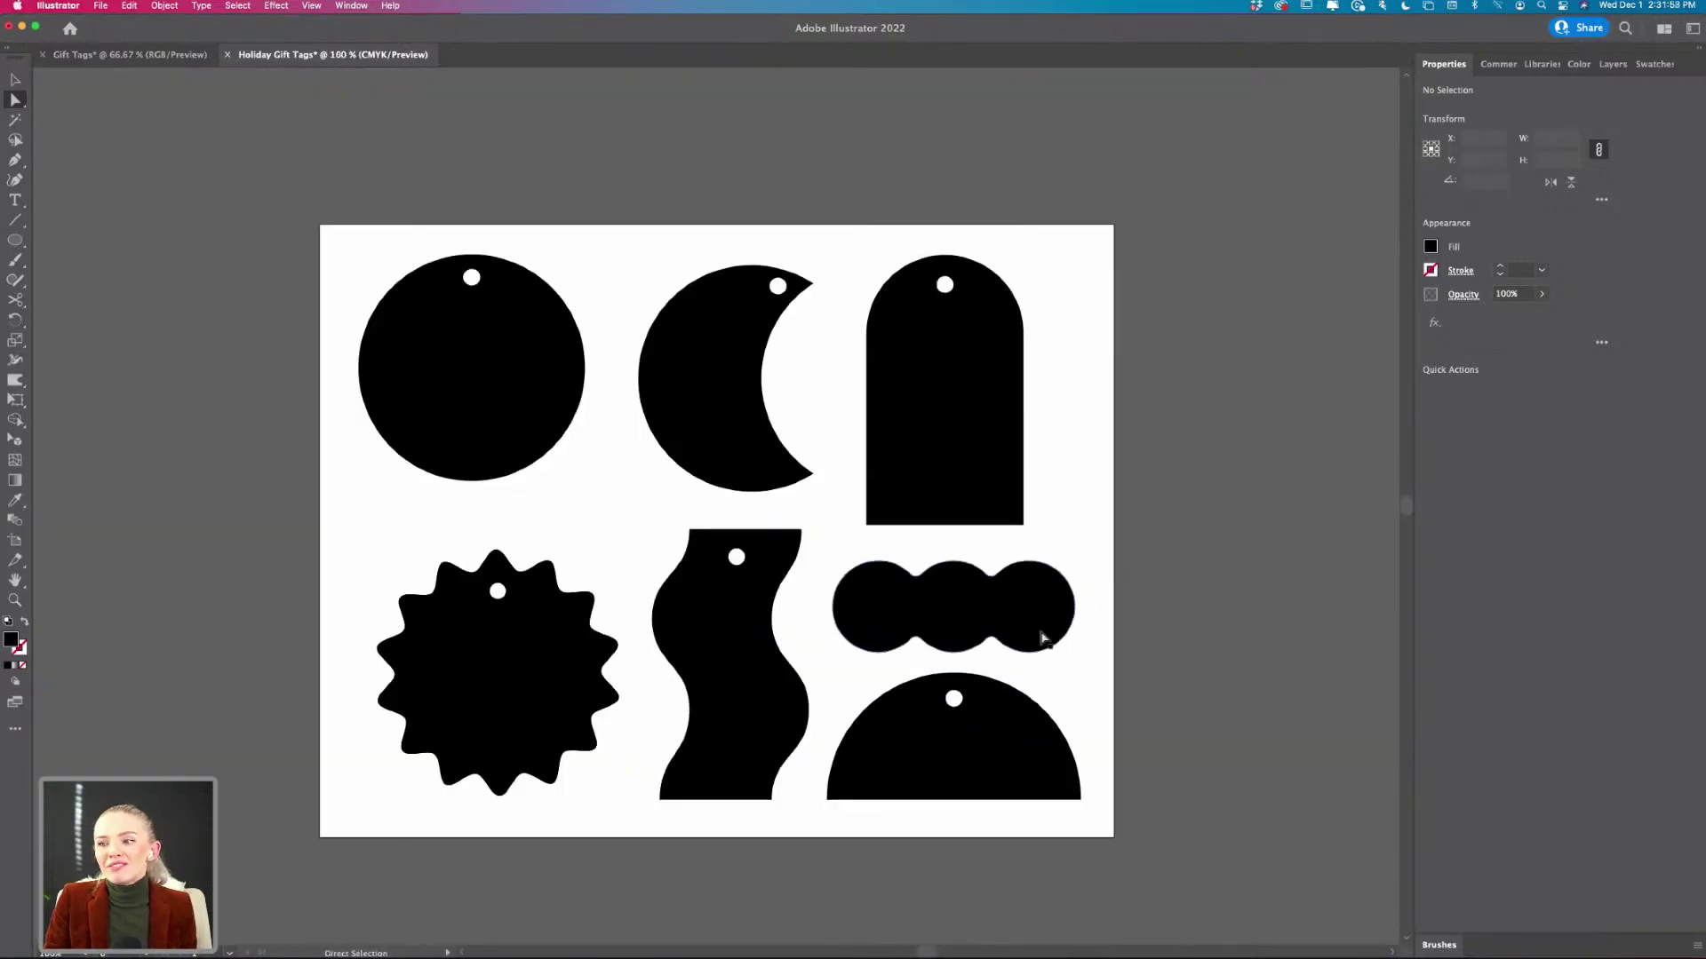
scroll(1043, 637, right, 3)
click(359, 592)
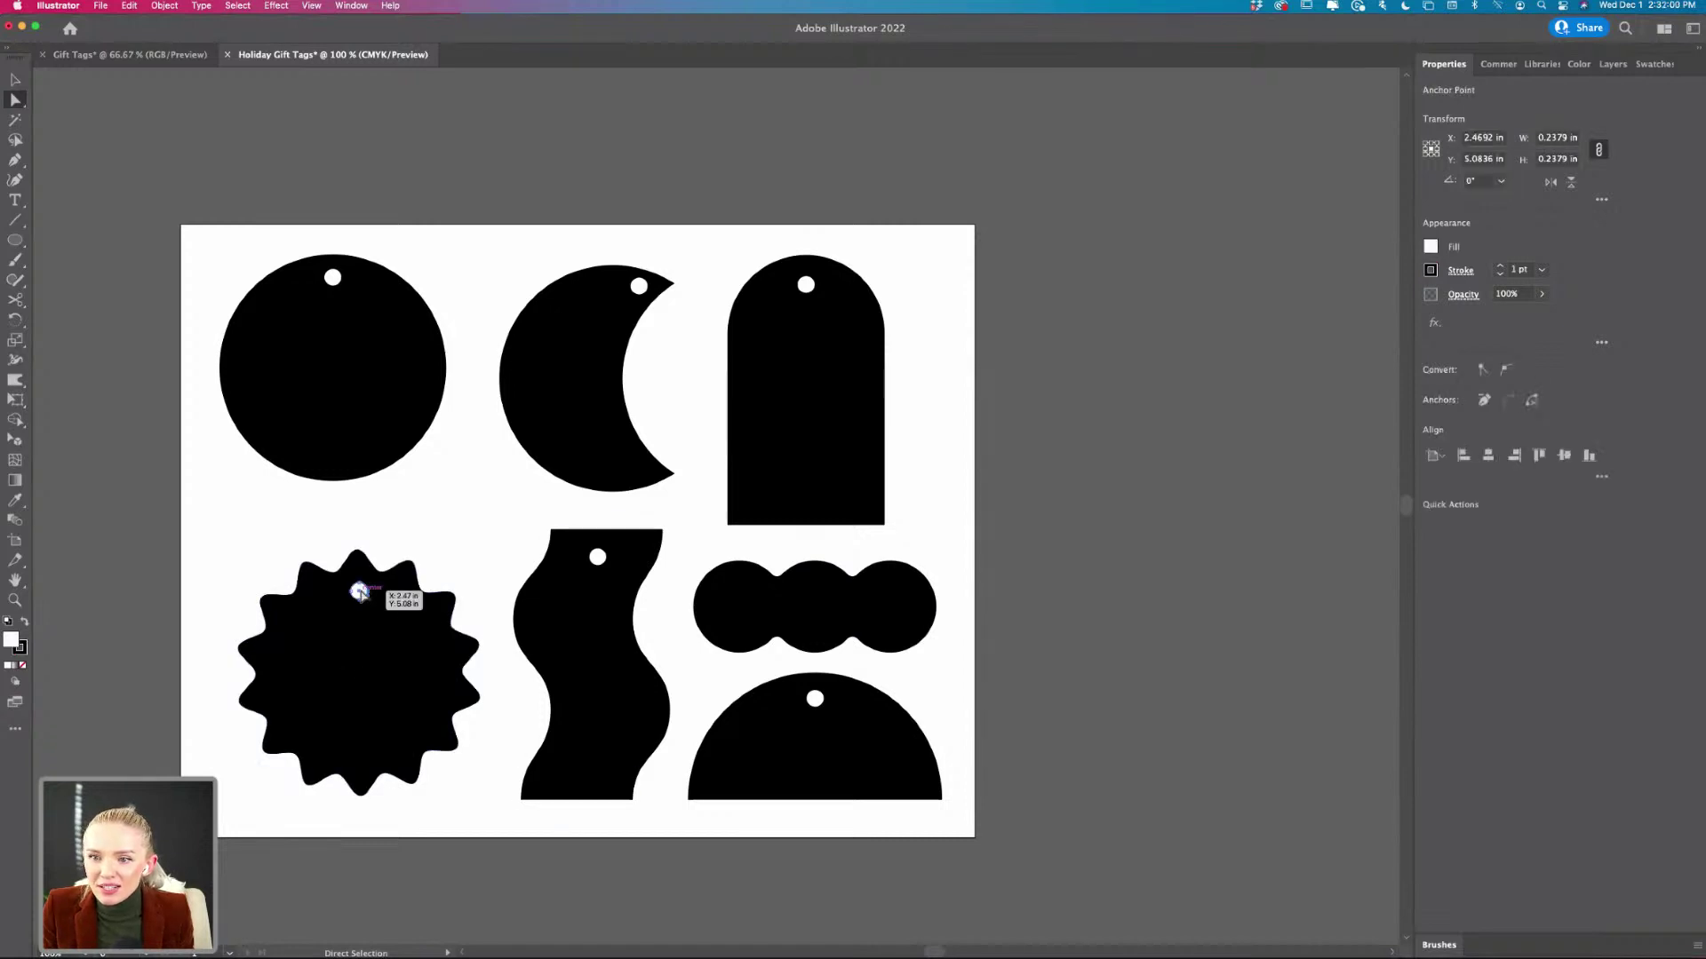
key(v)
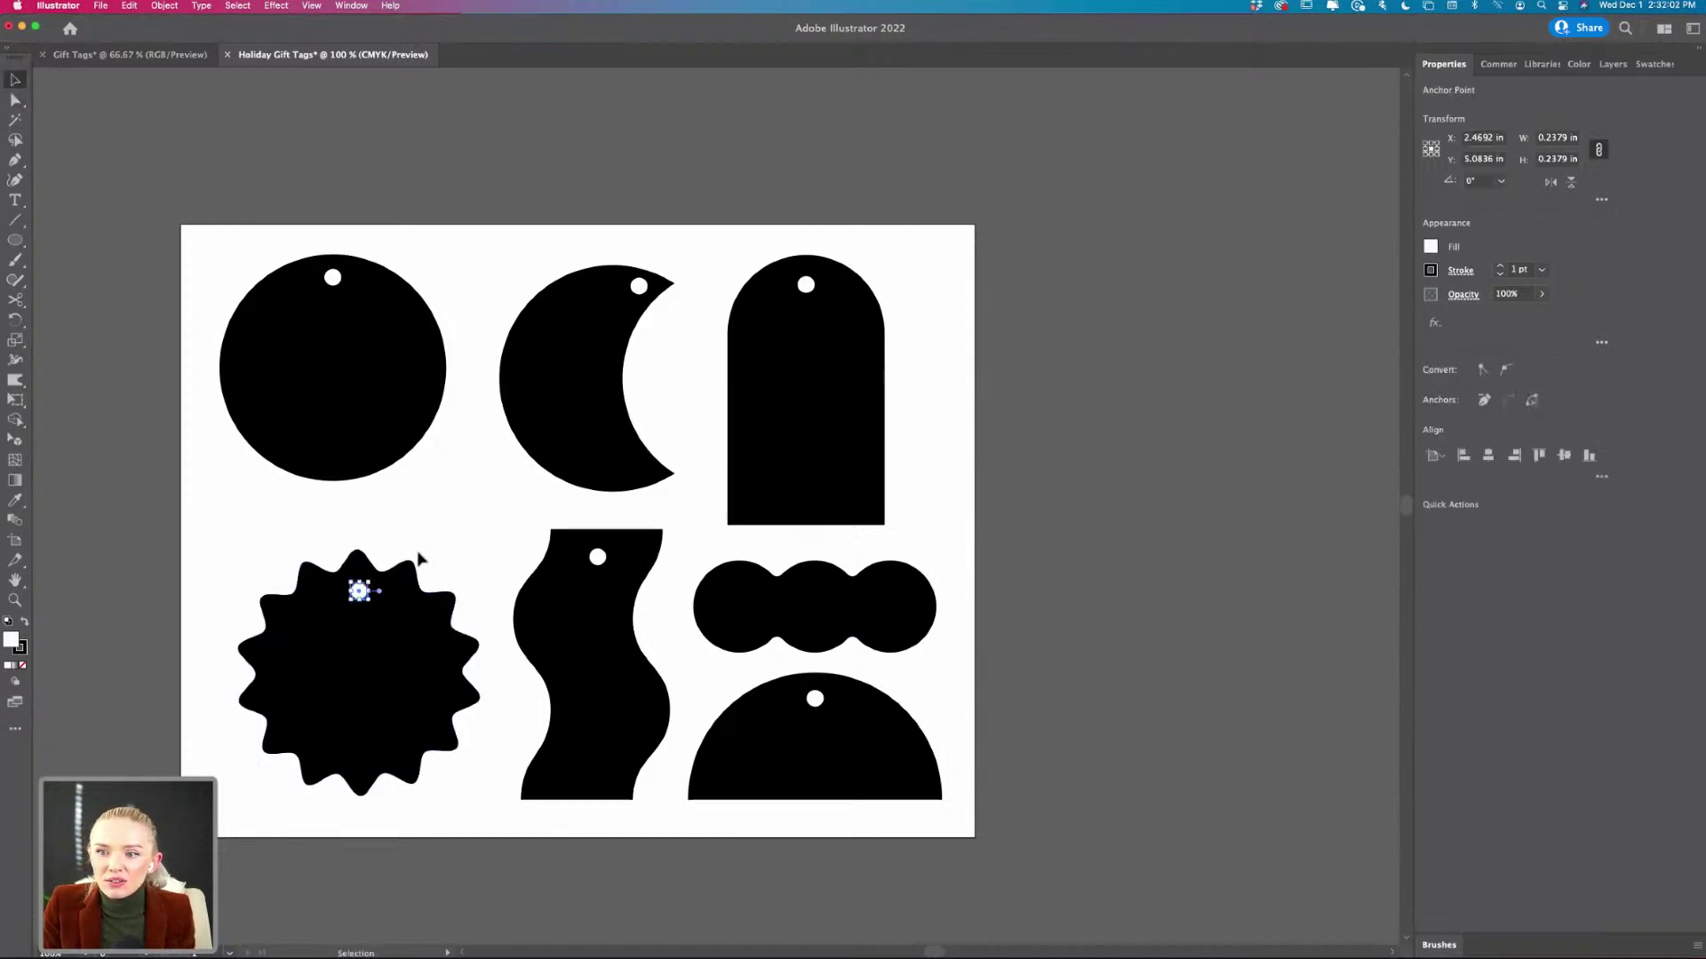
click(400, 508)
mouse_move(360, 591)
mouse_down()
mouse_move(613, 604)
mouse_move(360, 592)
mouse_up()
double_click(359, 592)
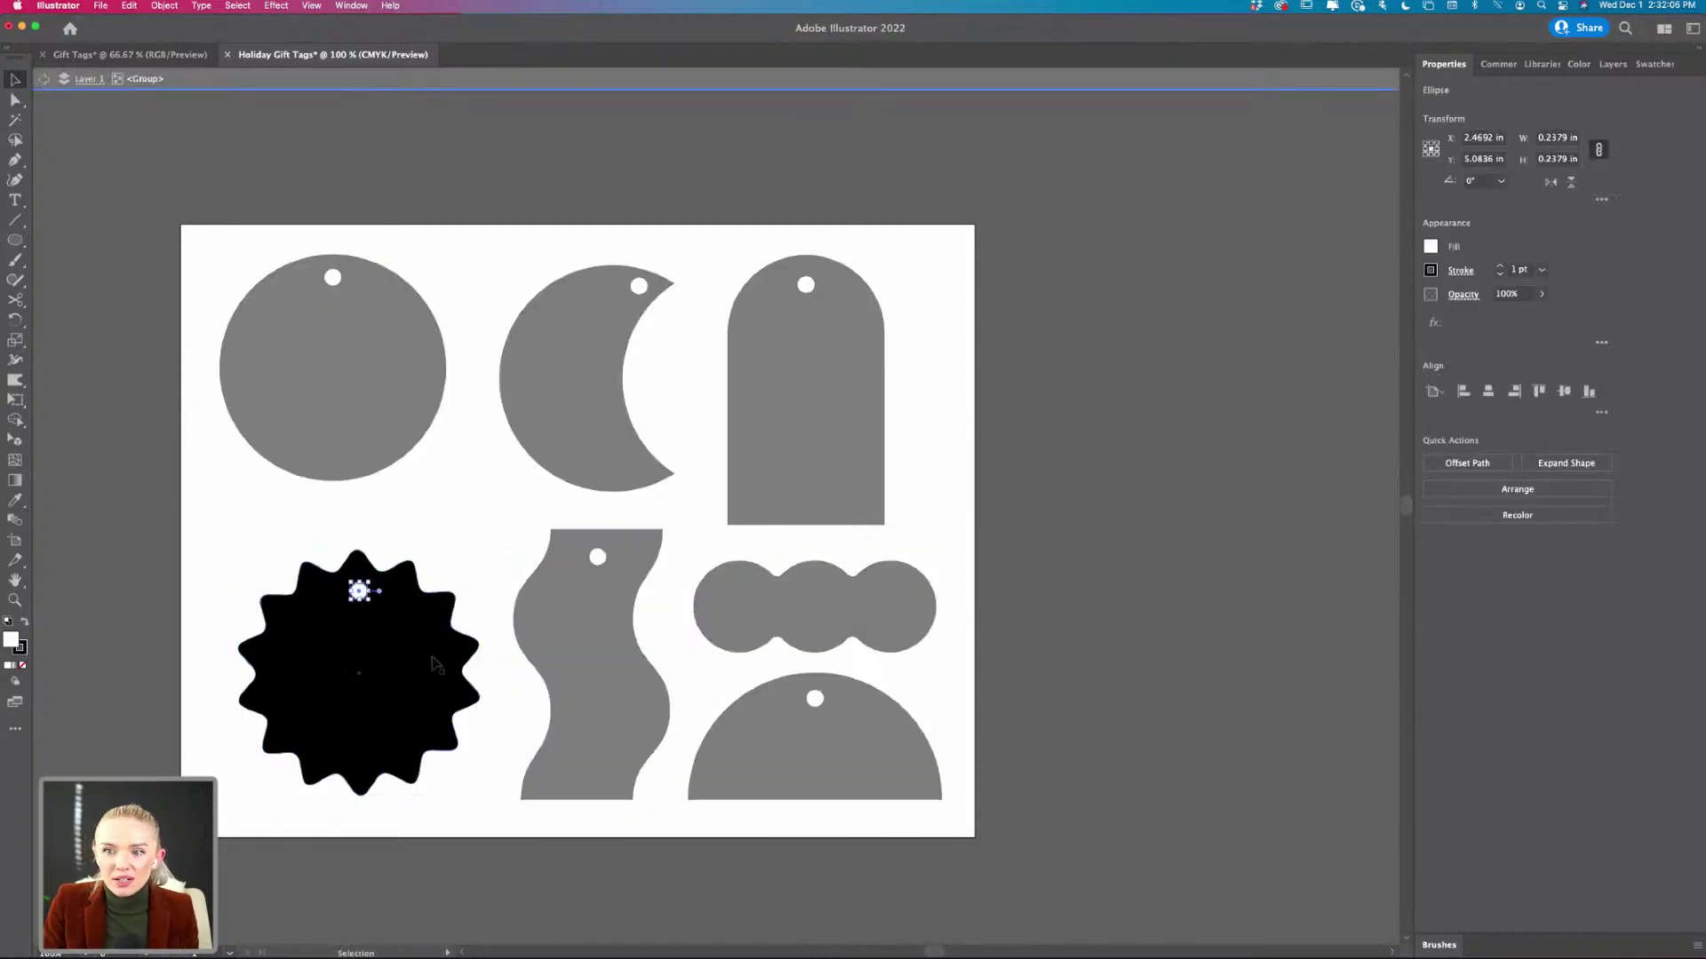
double_click(940, 674)
click(711, 505)
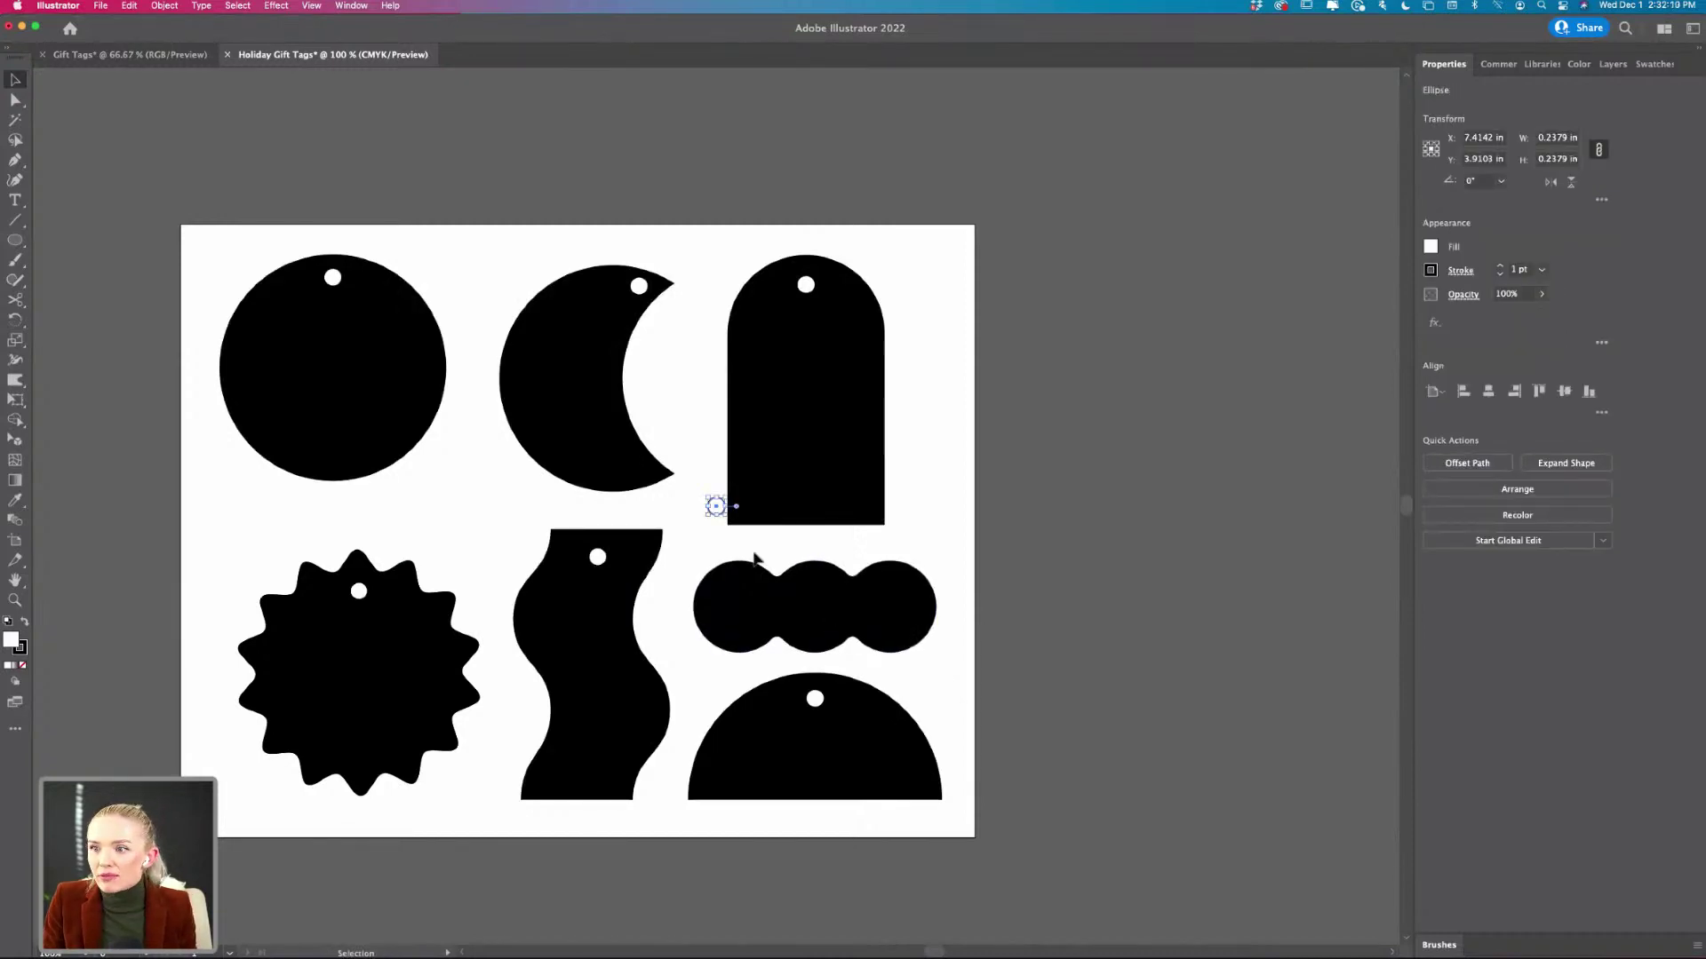
- Move the pasted punch-hole circle to the outer end of the rightmost circle in the triple-circle tag
drag(716, 506, 913, 608)
click(944, 636)
scroll(944, 636, up, 5)
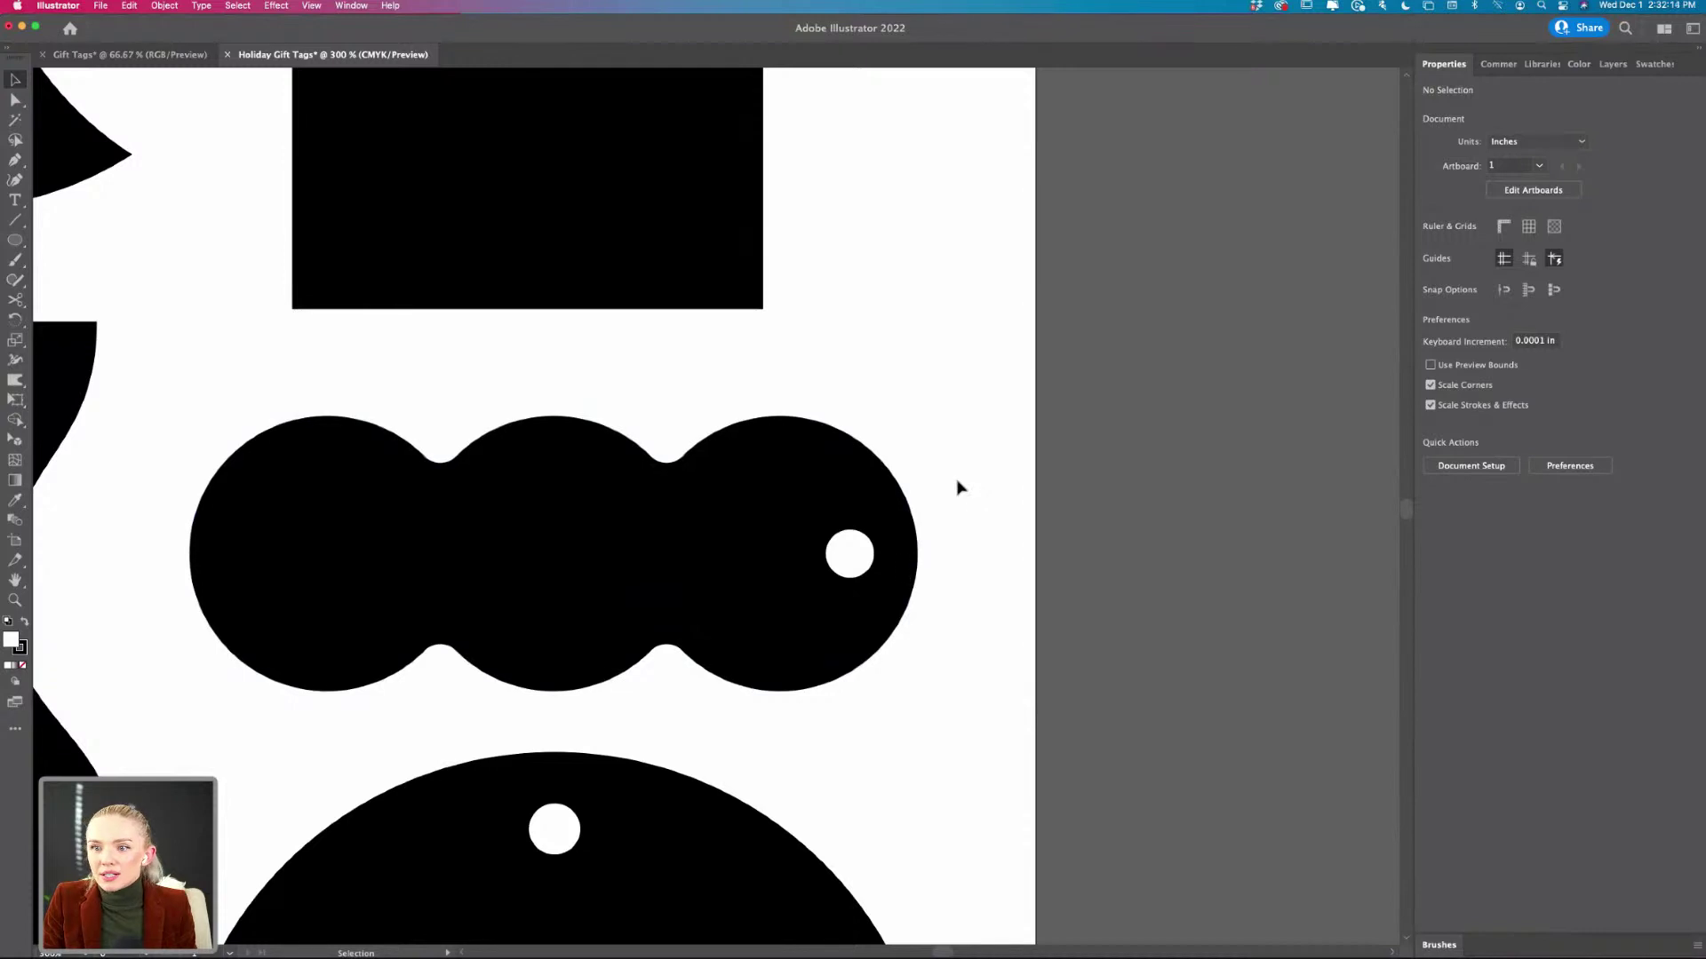
- Cut the punch hole out of the triple-circle tag by subtracting the small white circle with Minus Front
scroll(958, 487, down, 8)
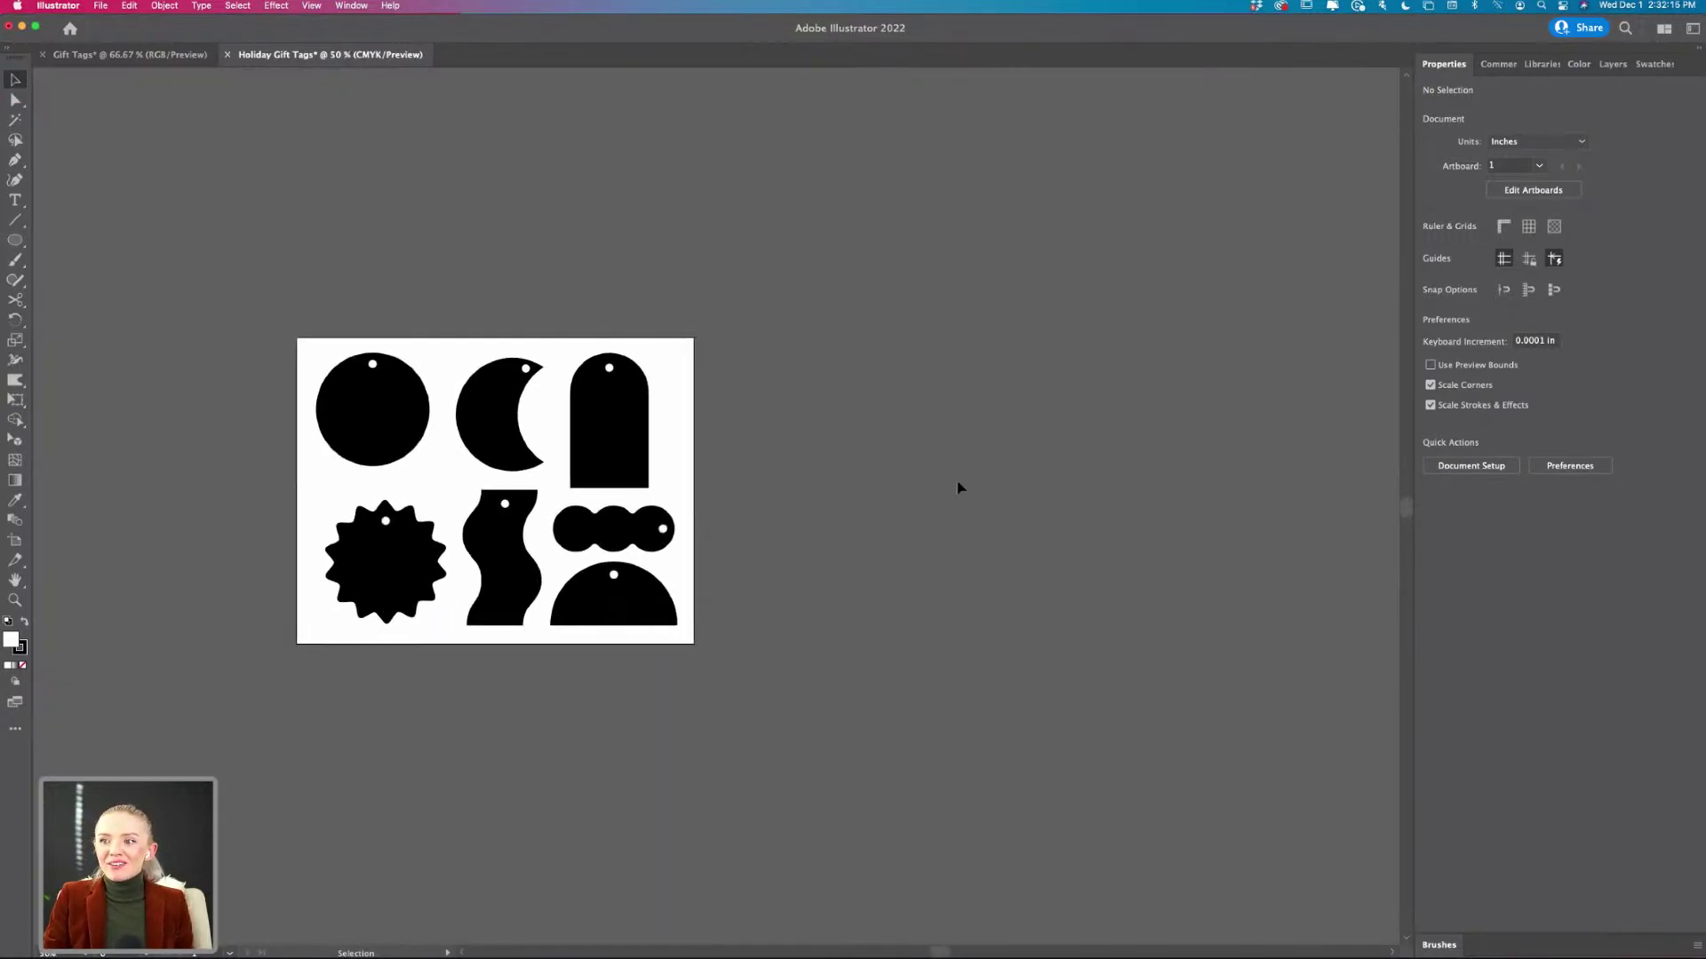
scroll(958, 487, right, 5)
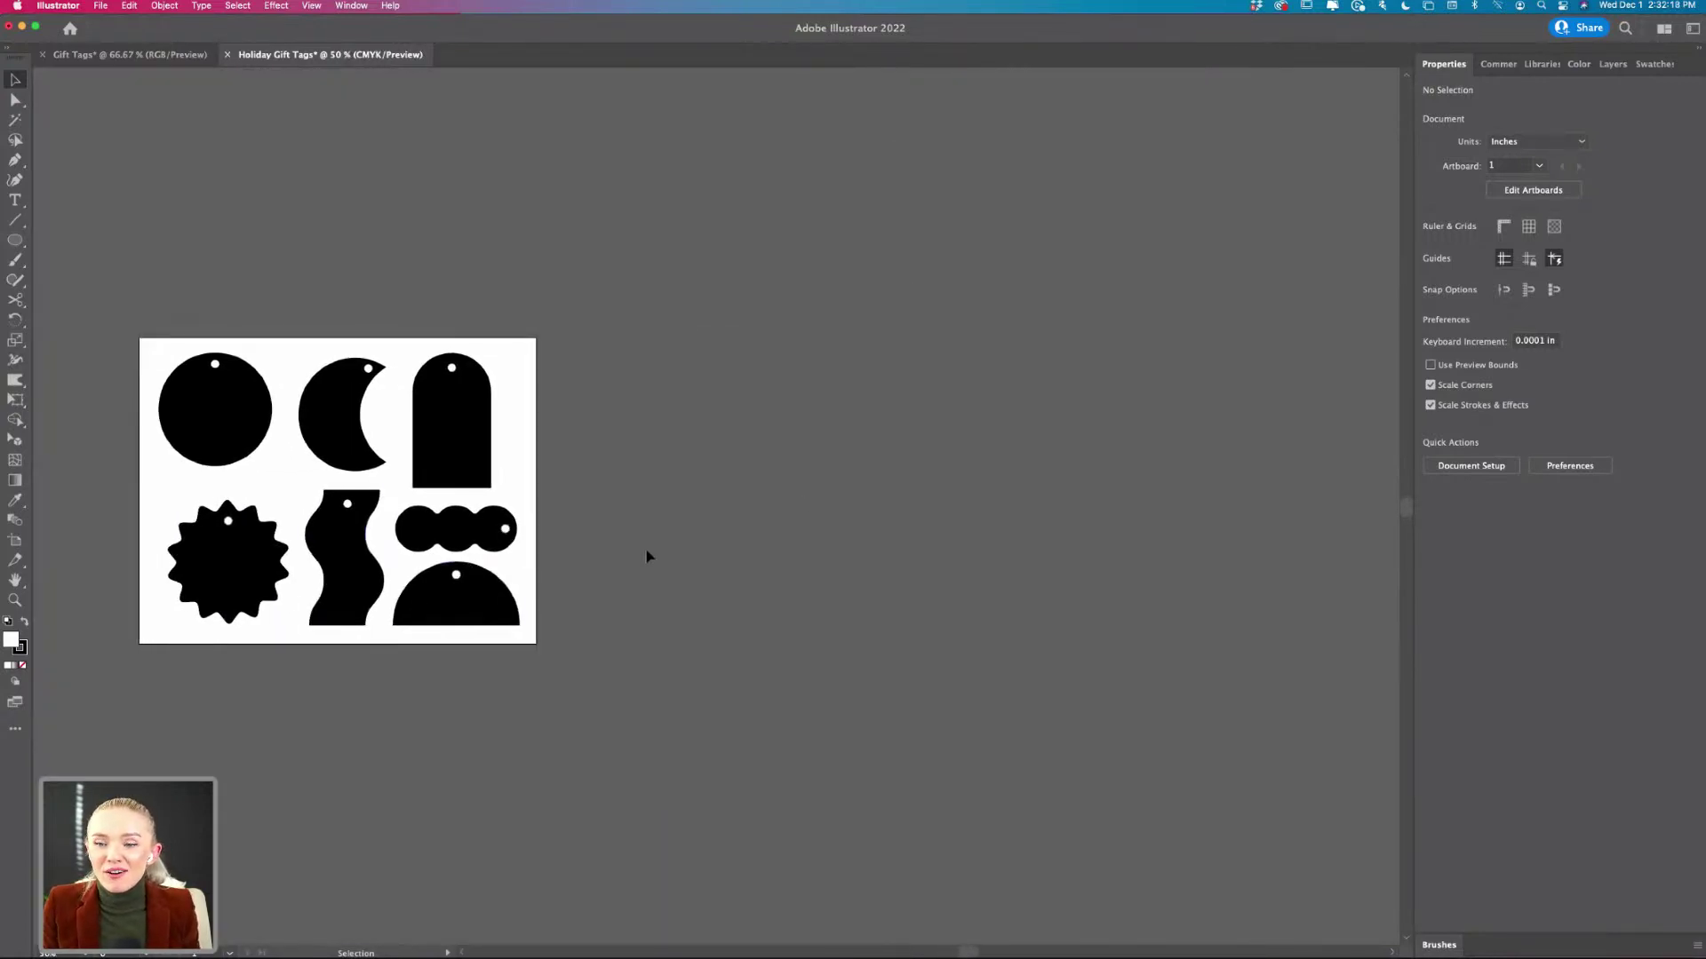
scroll(646, 556, up, 1)
click(451, 544)
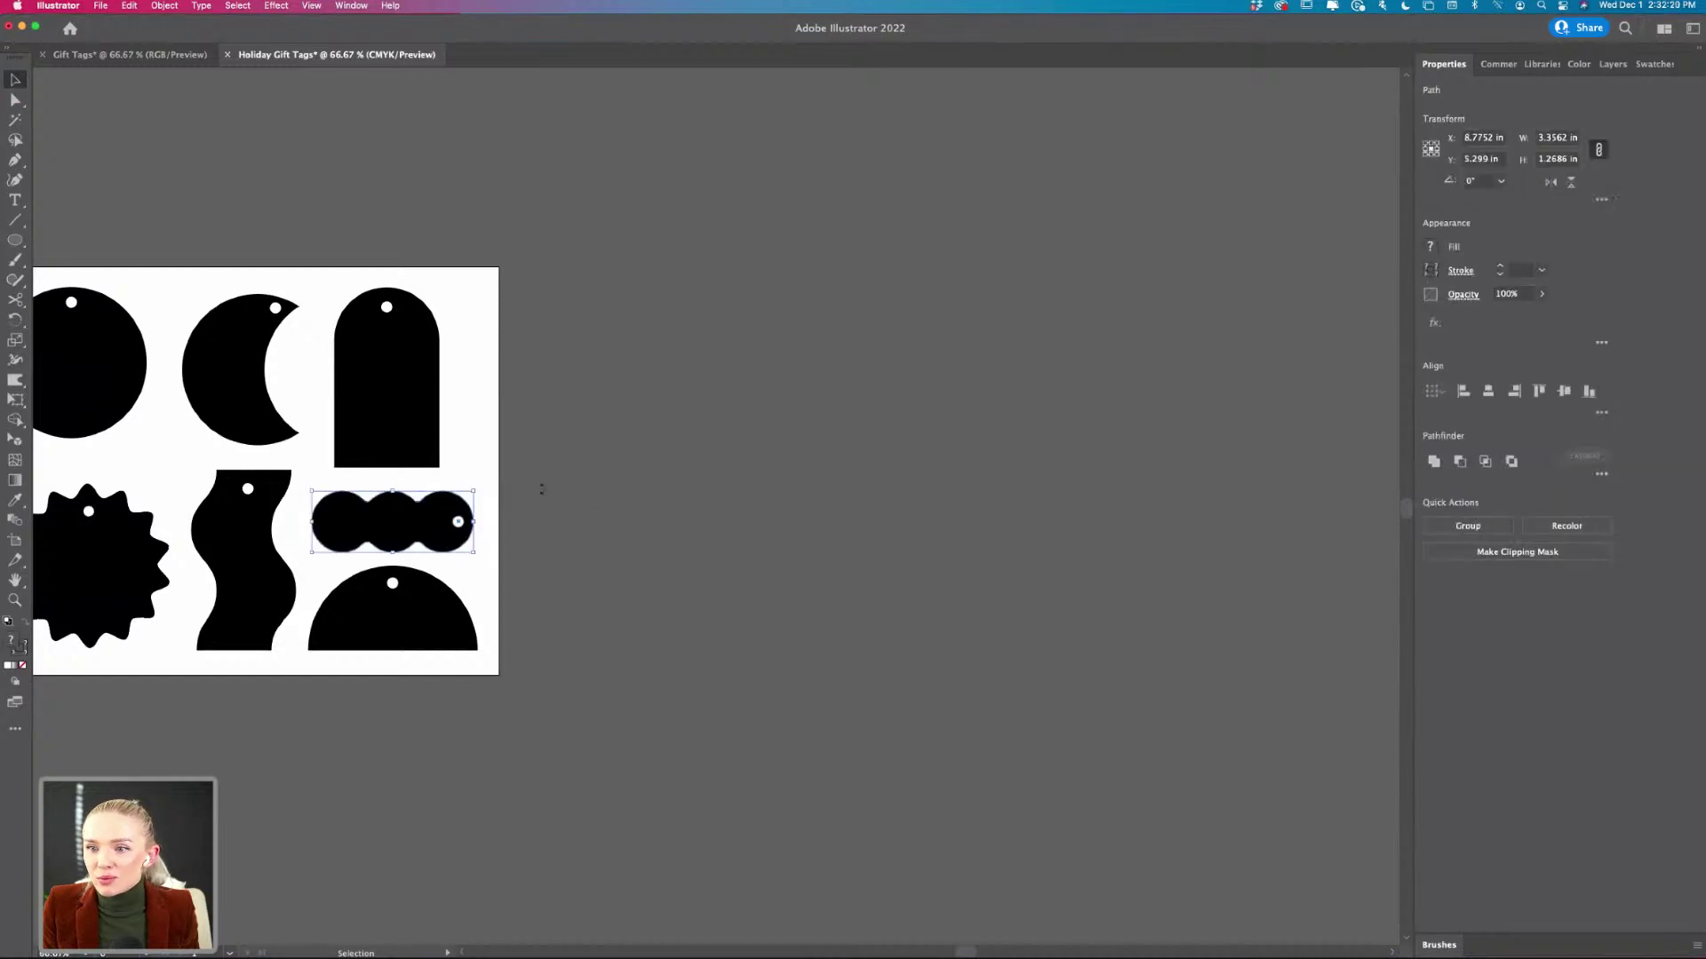
click(1460, 463)
scroll(675, 587, left, 4)
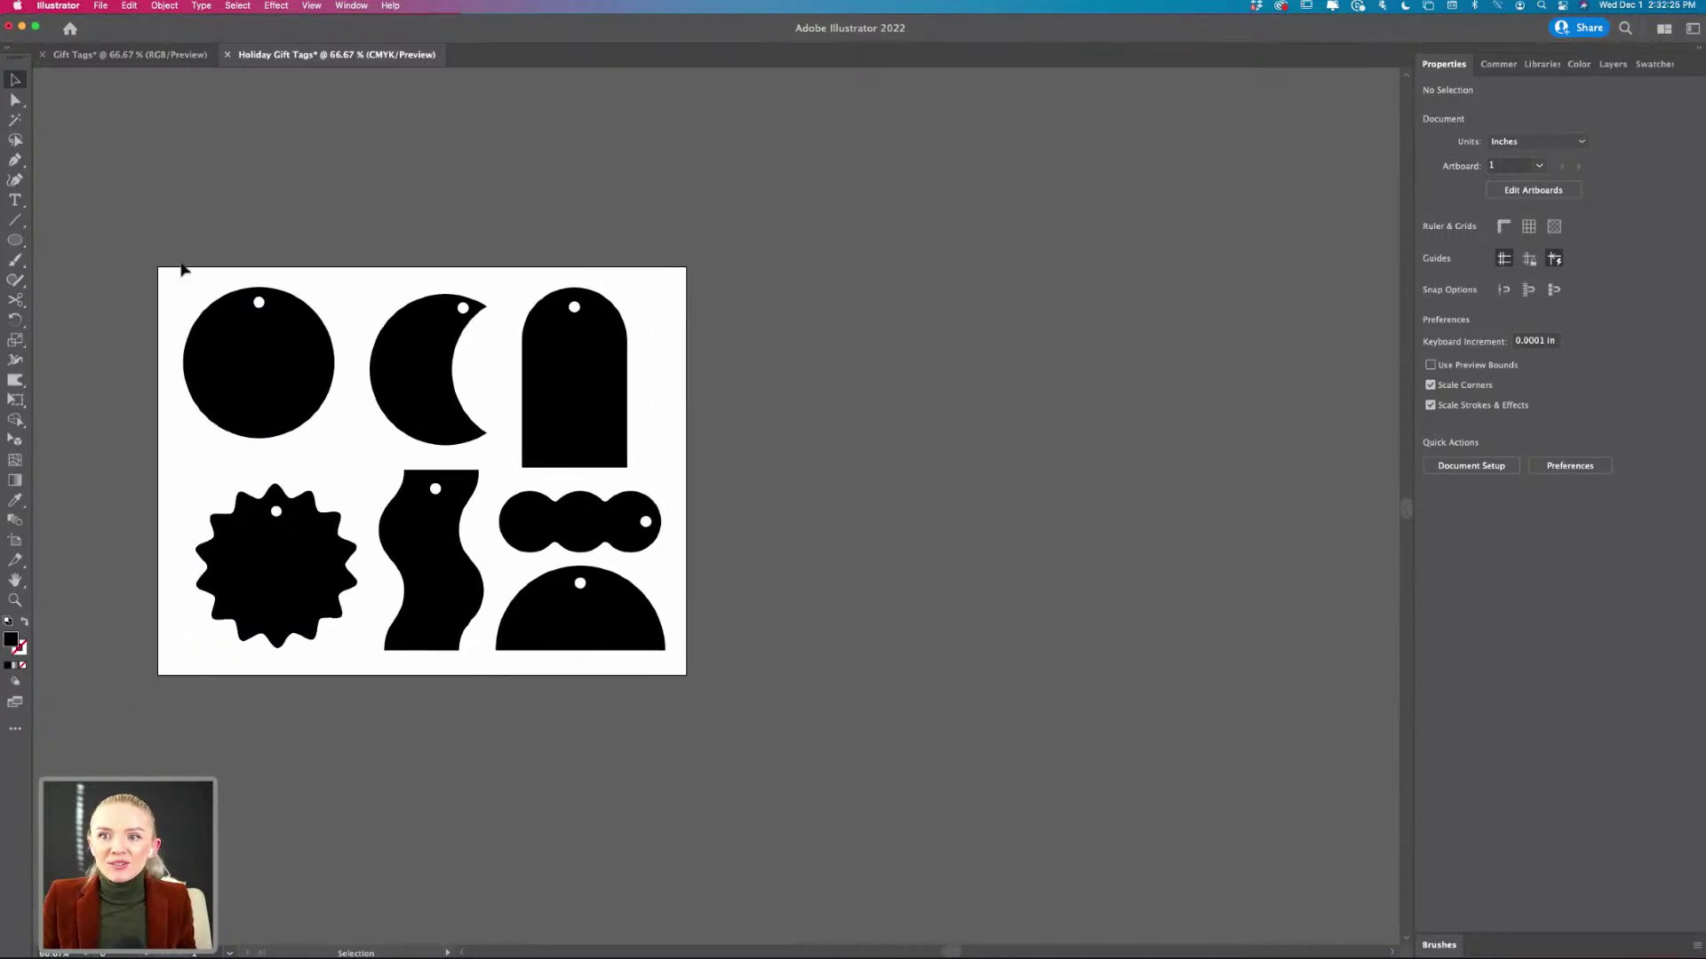
- Start editing the Letter-size artboard that holds the seven tags
click(15, 541)
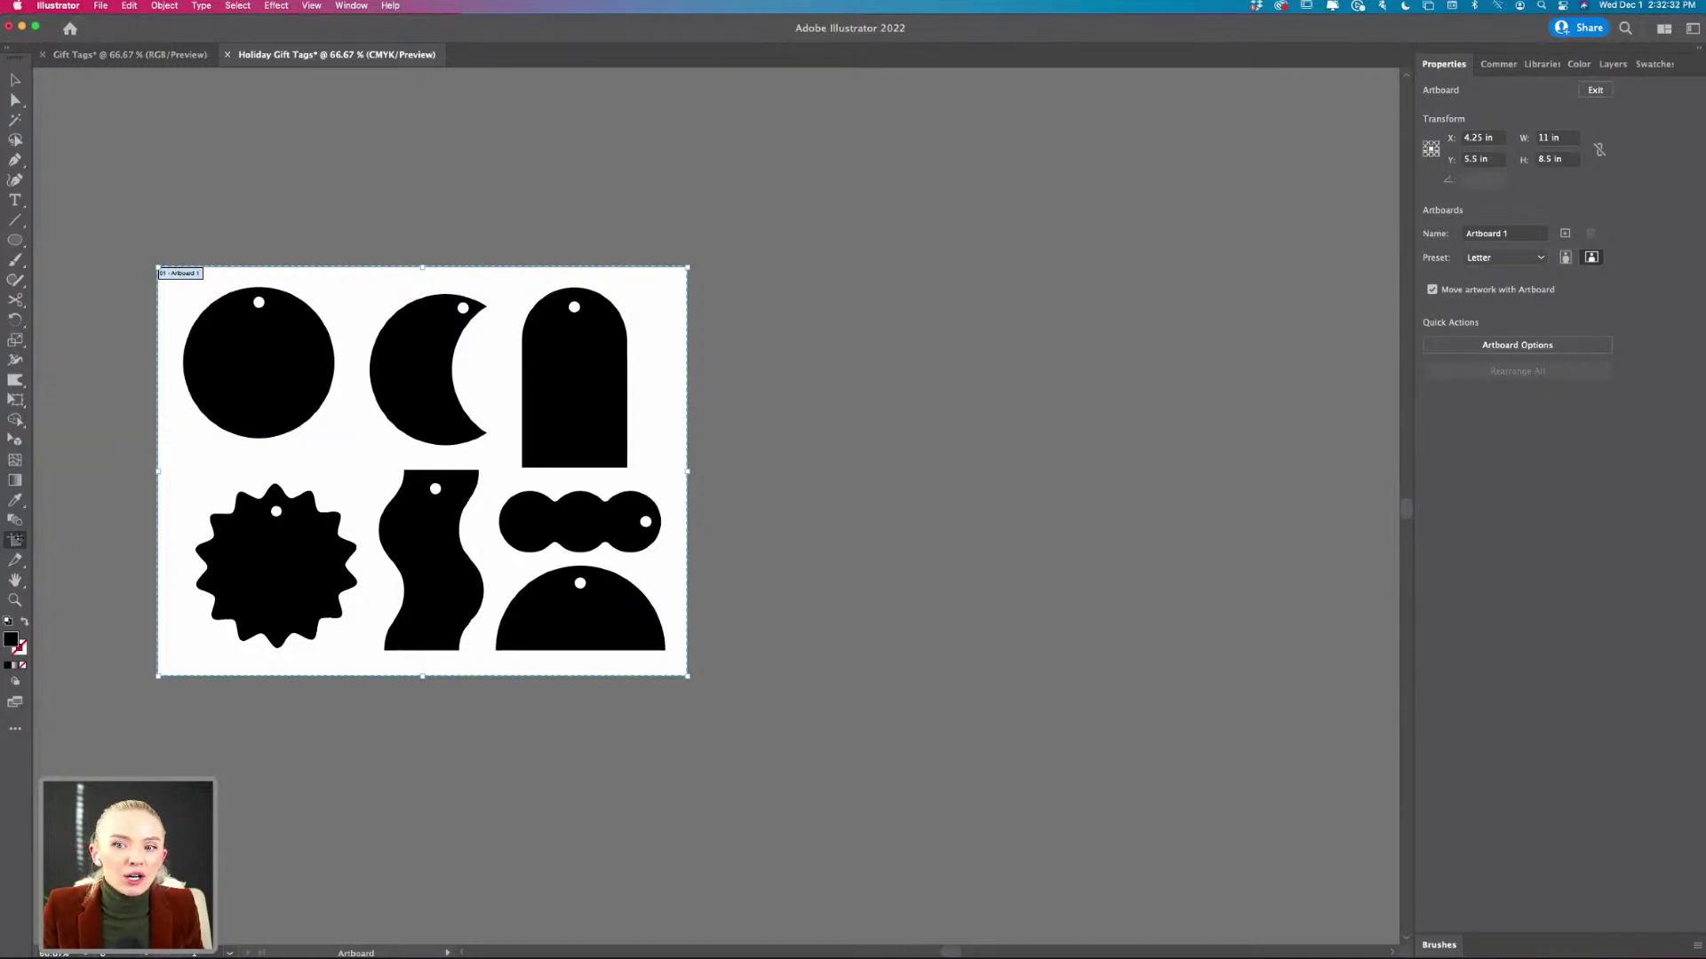
- Duplicate the Letter artboard with all its black gift tags, placing the copy beside the original
drag(187, 270, 786, 281)
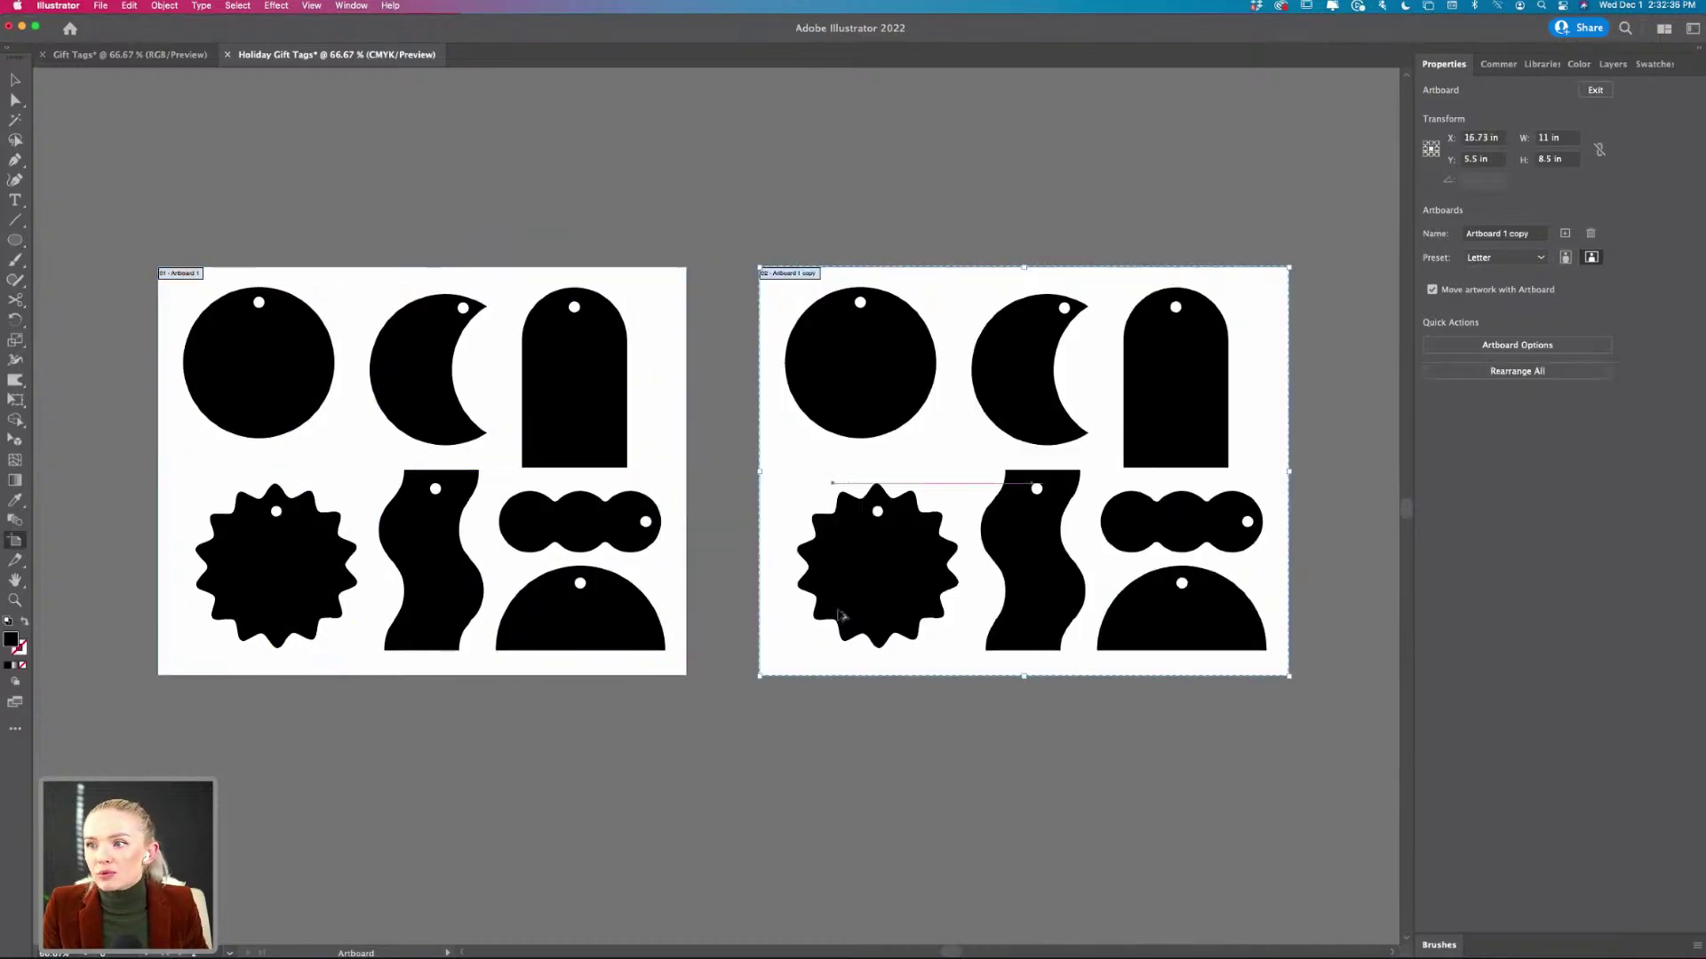
scroll(841, 615, right, 3)
key(super+1)
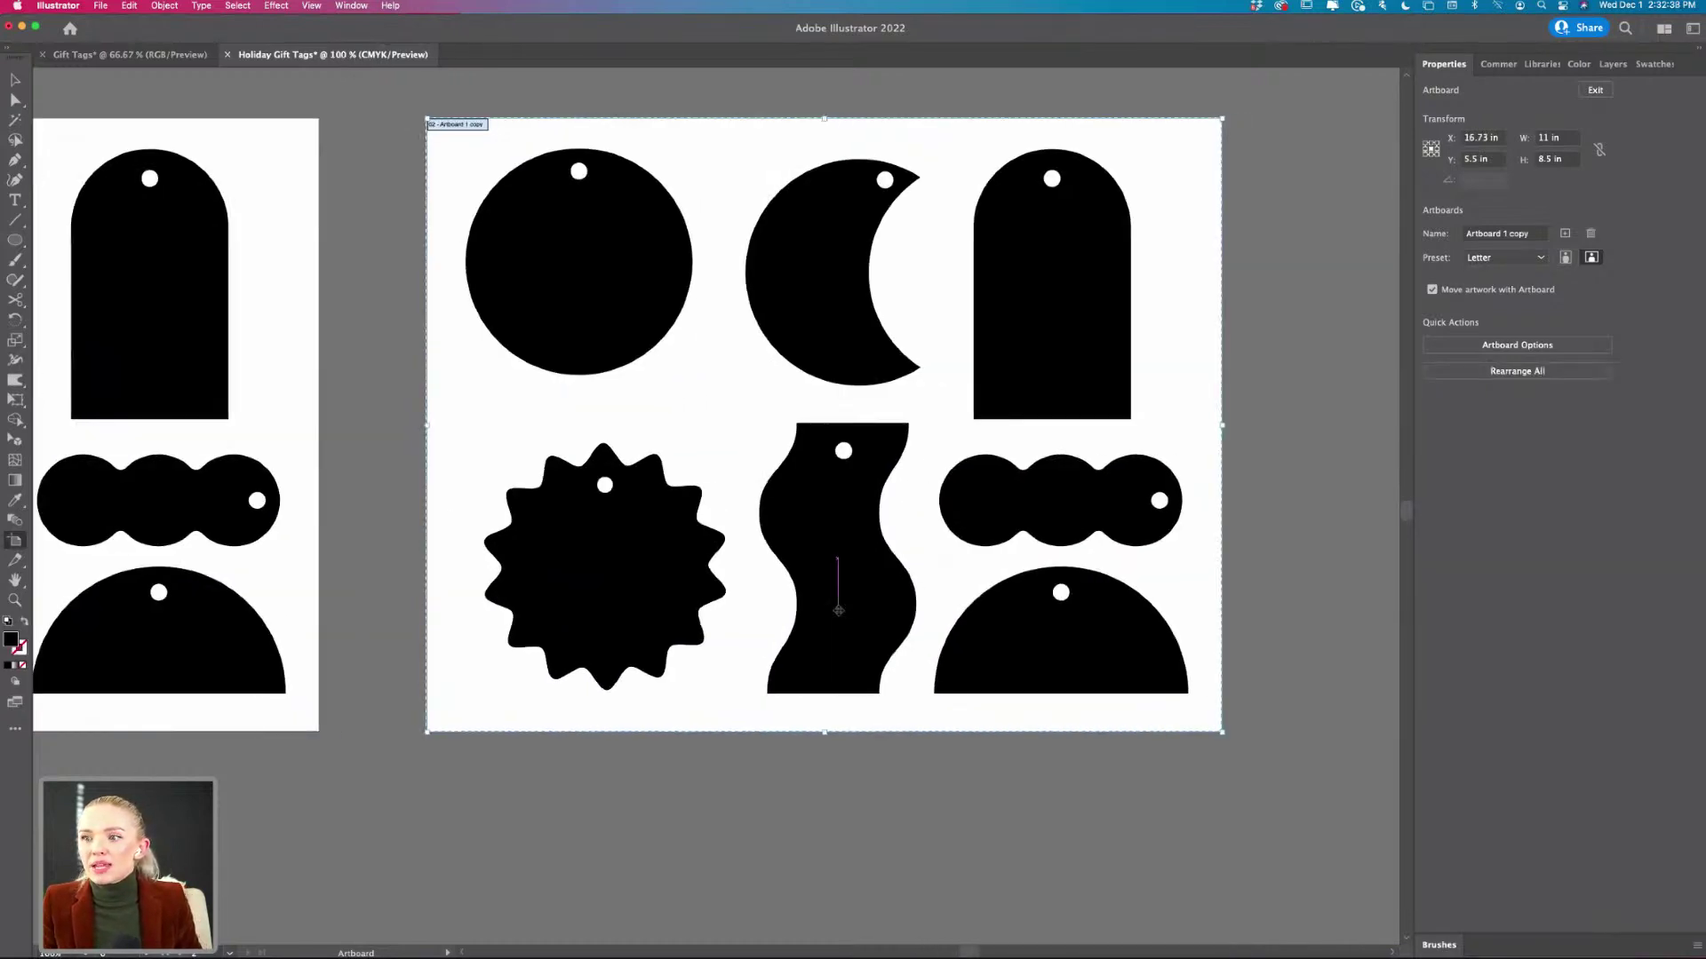
scroll(842, 615, right, 3)
click(16, 80)
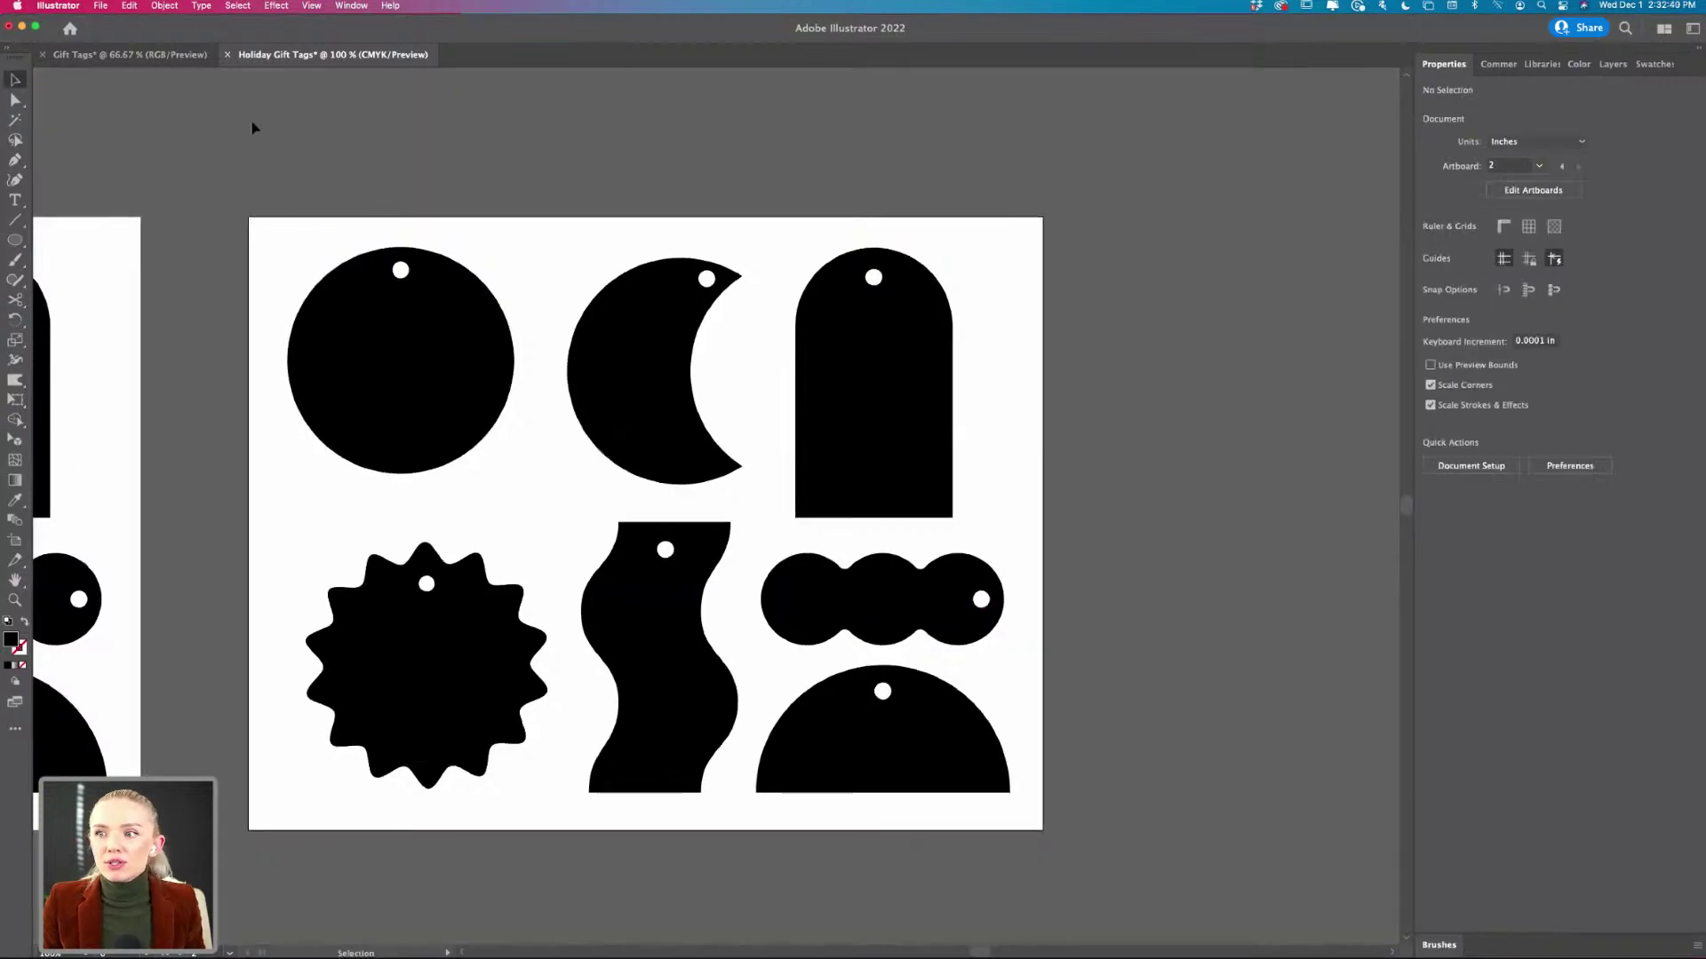
scroll(253, 129, right, 3)
scroll(253, 129, down, 1)
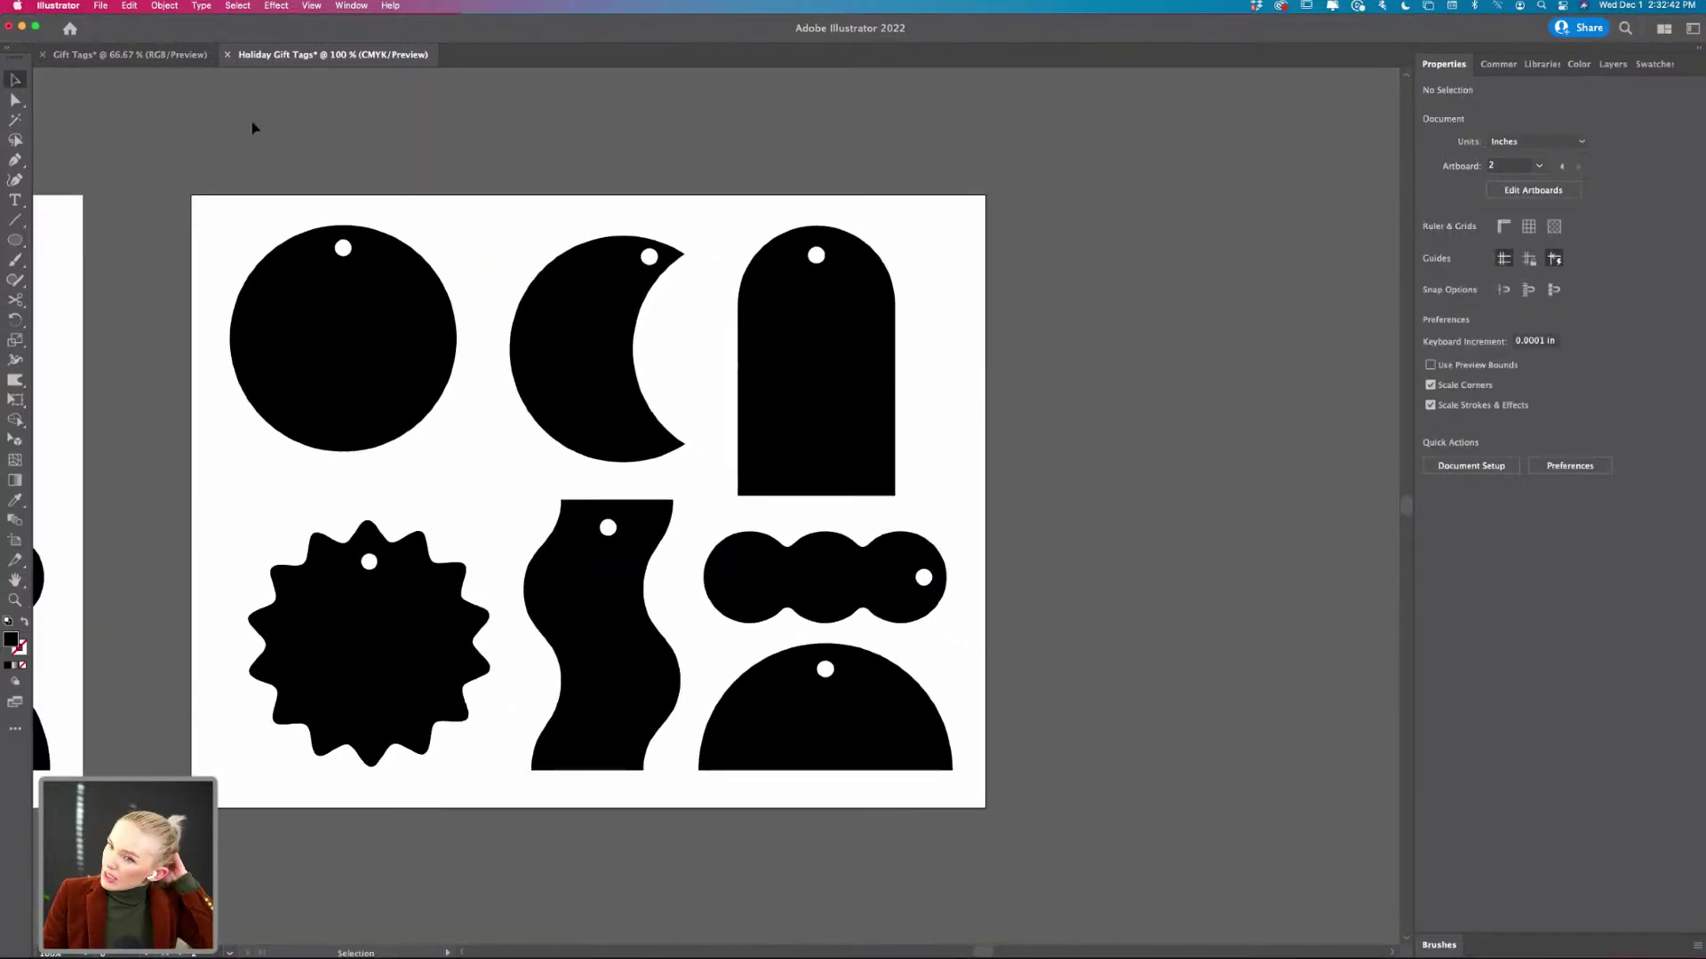
- Select the circle tag on the copied artboard and open the Coolors extension
click(351, 322)
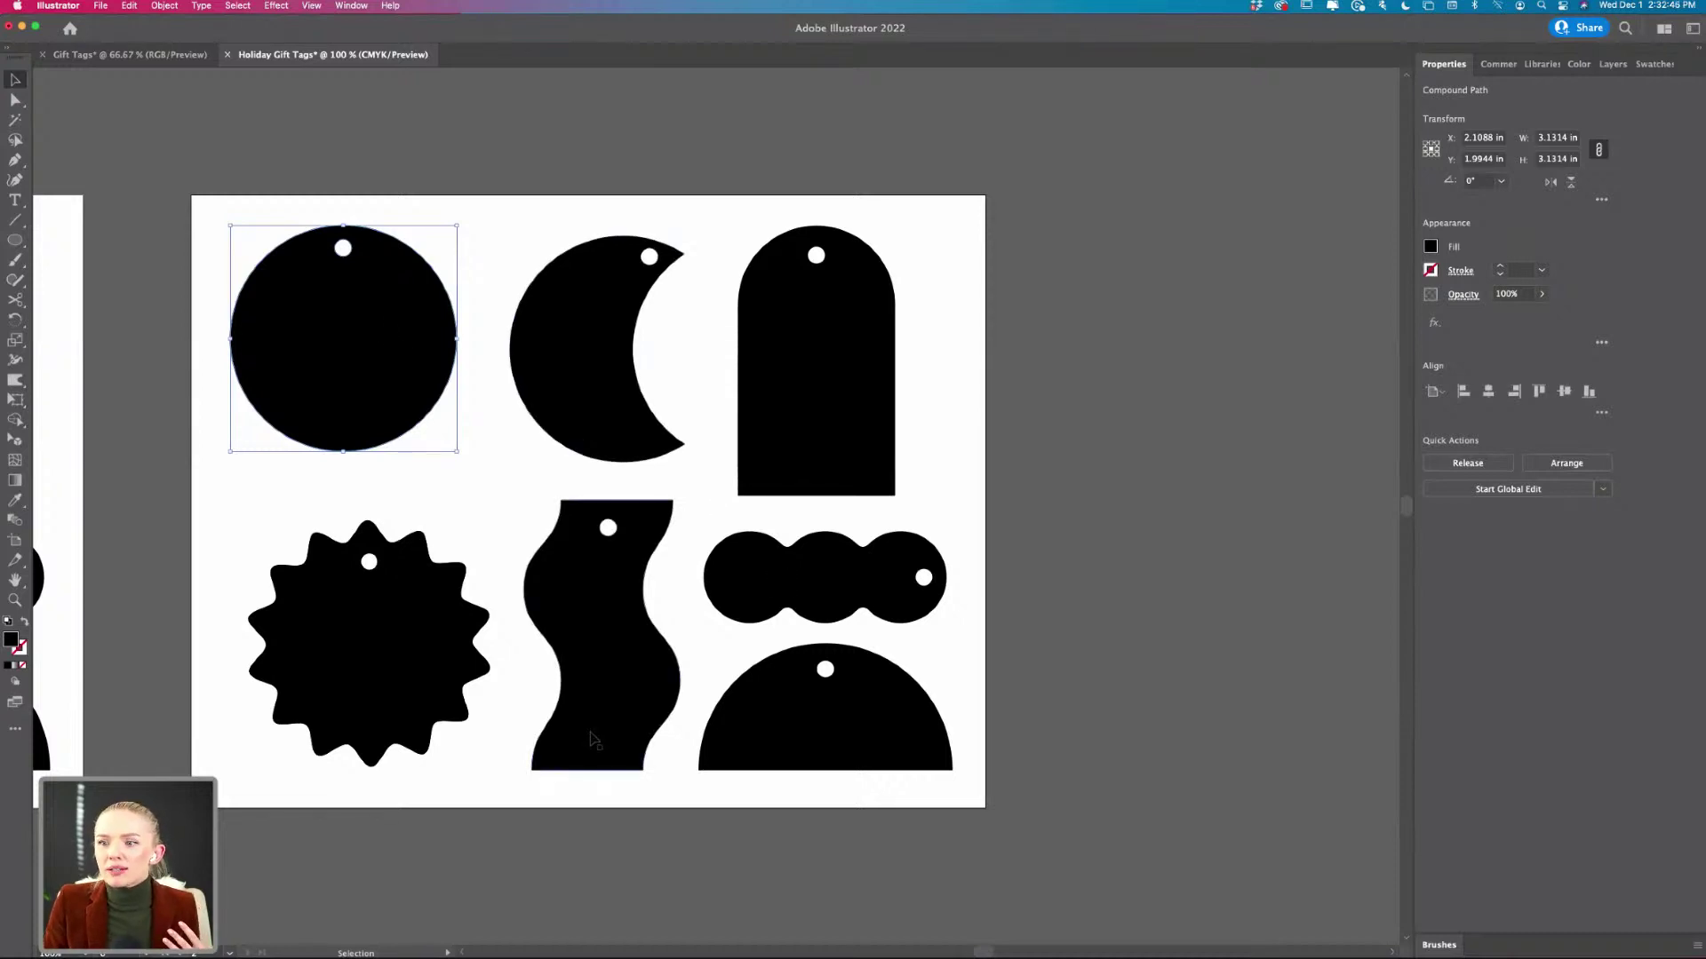
scroll(590, 729, down, 1)
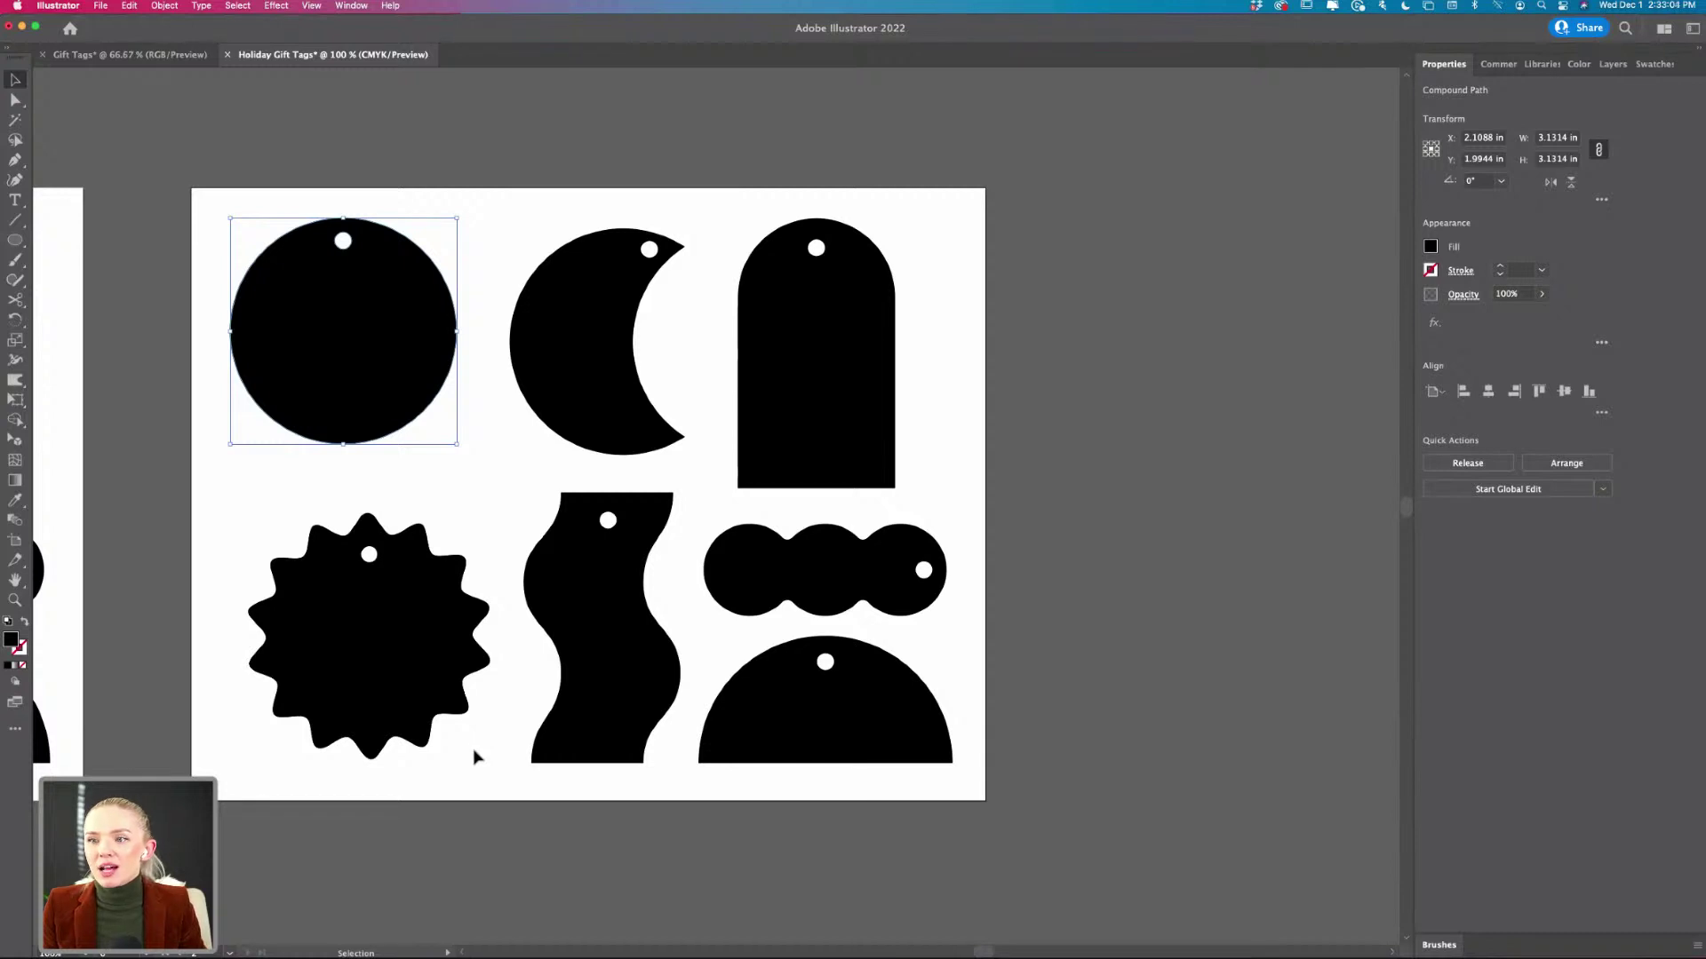
scroll(477, 755, right, 3)
scroll(477, 755, down, 1)
scroll(475, 753, up, 2)
scroll(476, 753, left, 1)
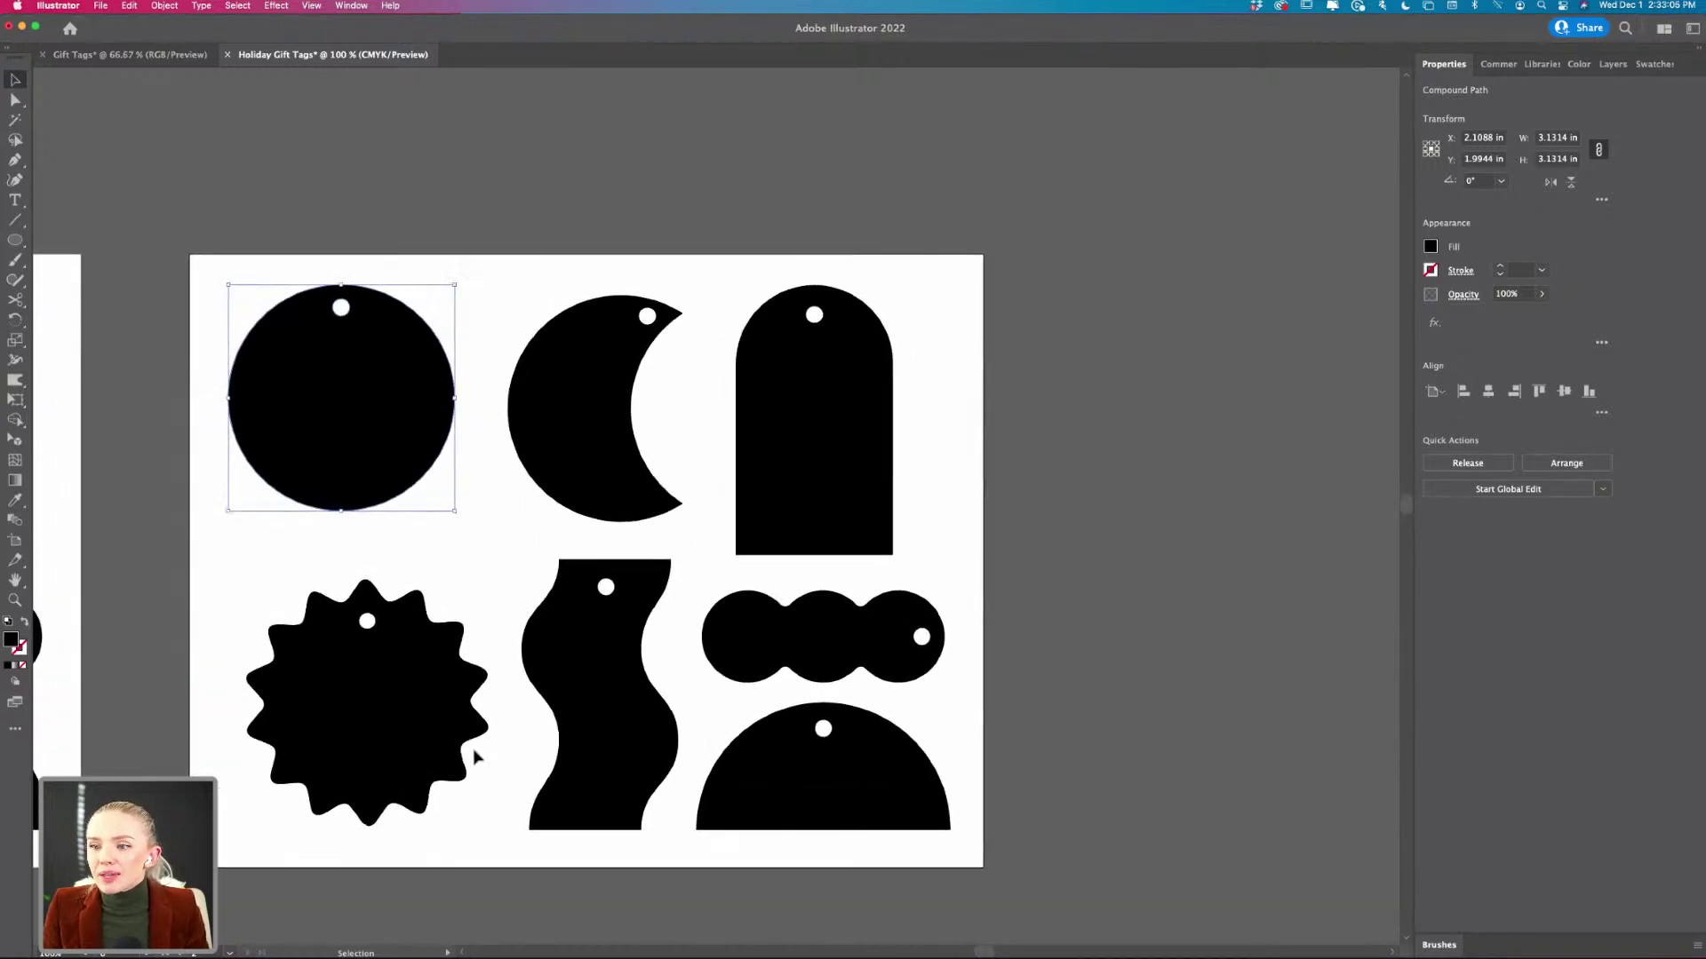
scroll(240, 539, left, 1)
scroll(240, 538, down, 1)
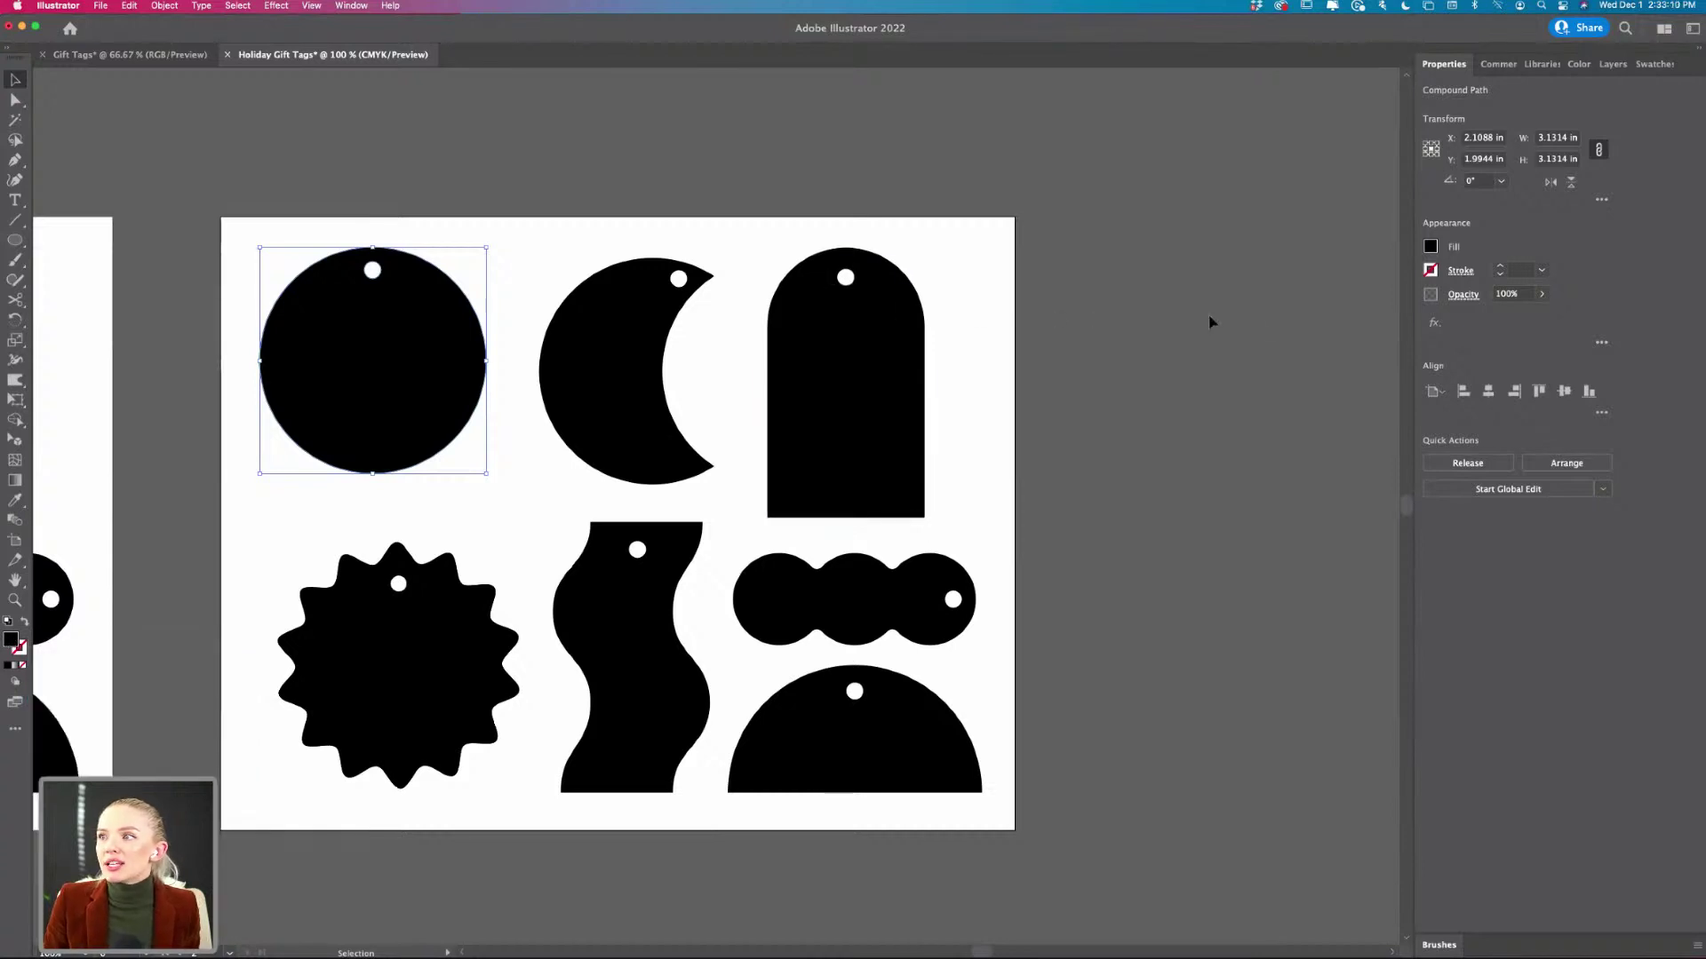
click(352, 7)
mouse_move(533, 98)
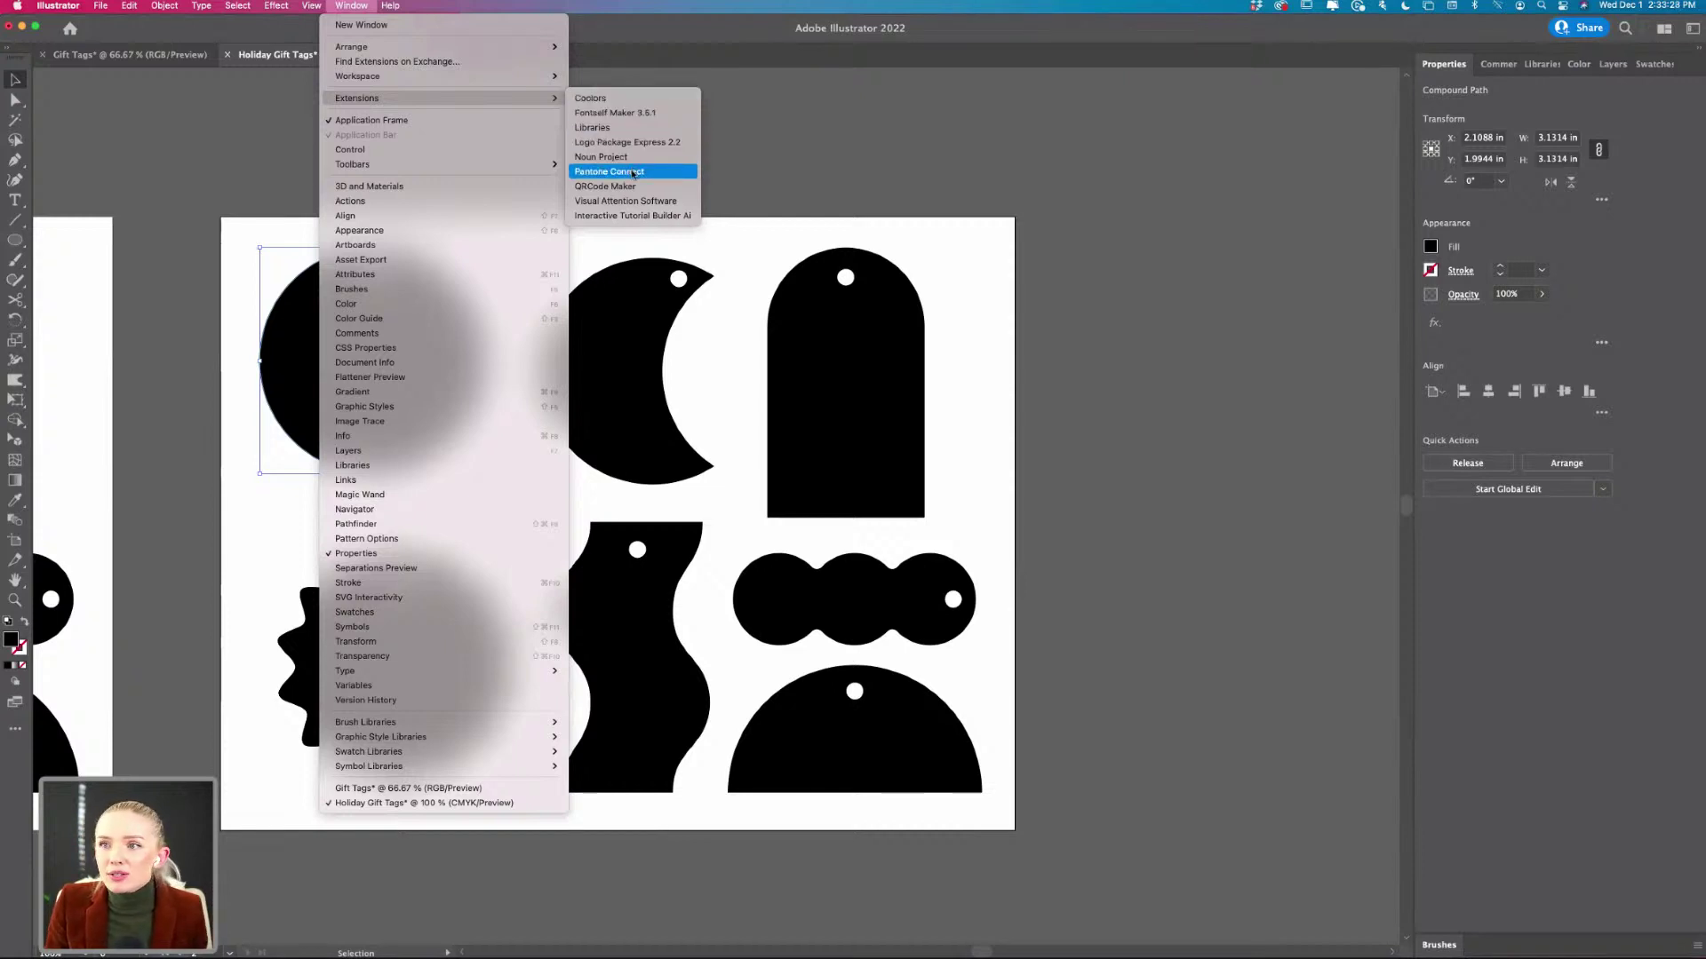
click(604, 100)
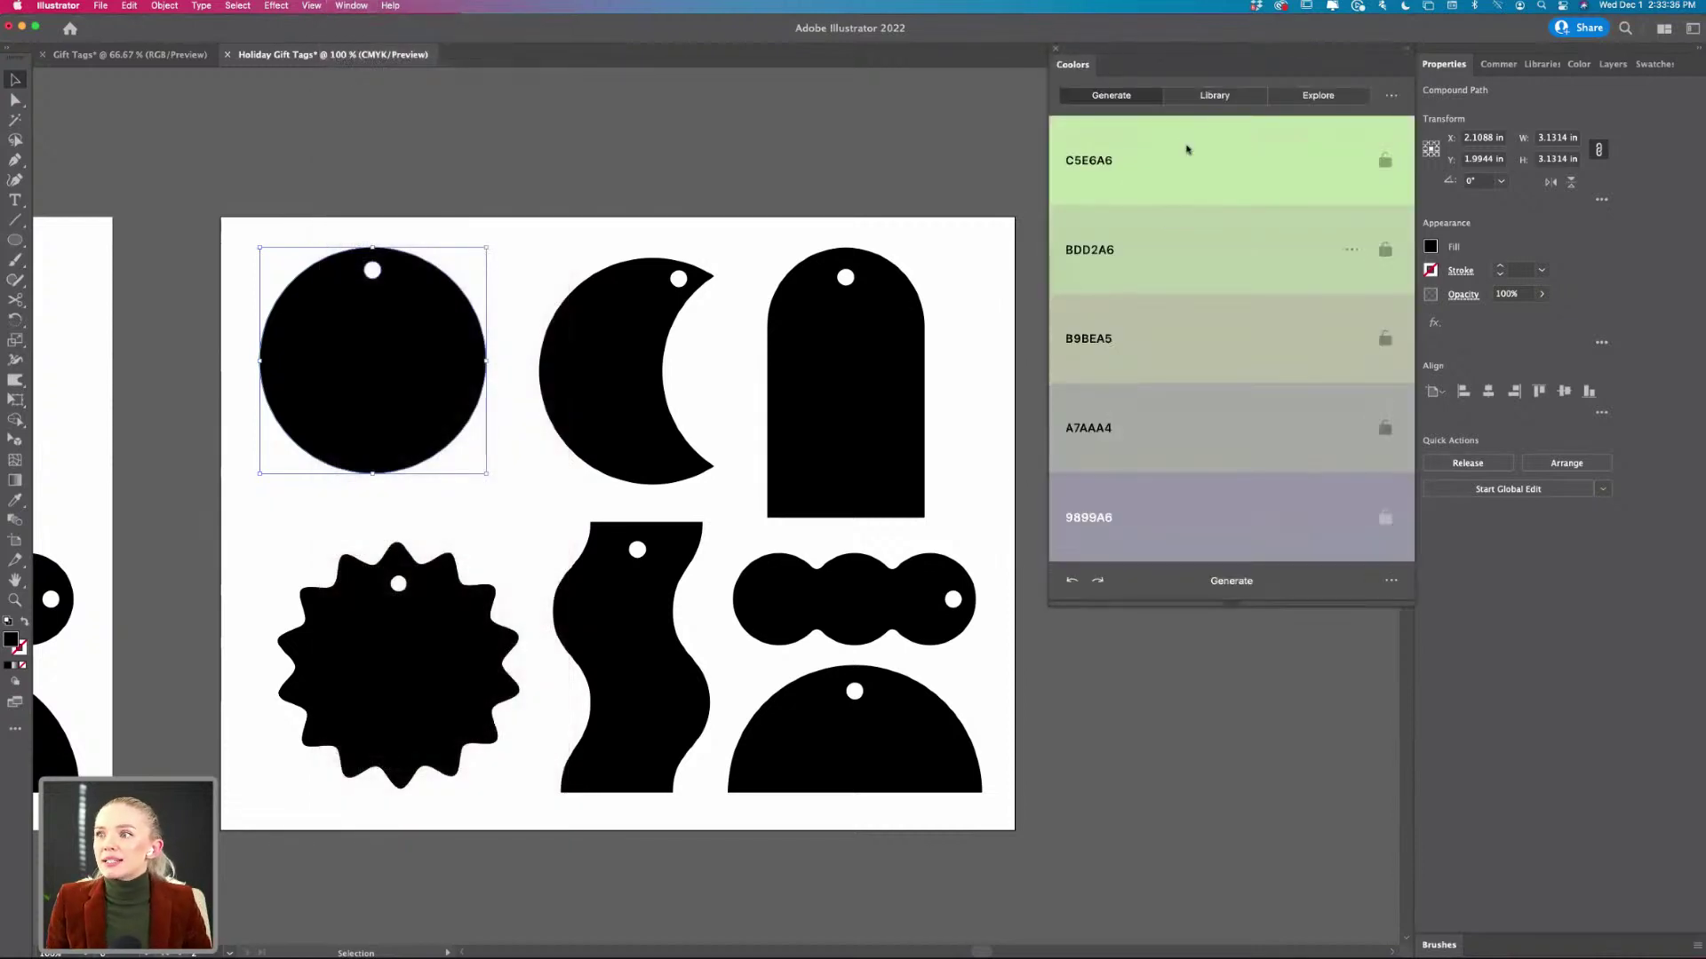
- Search the Coolors Explore palettes for "holiday" and browse the palettes
click(1316, 97)
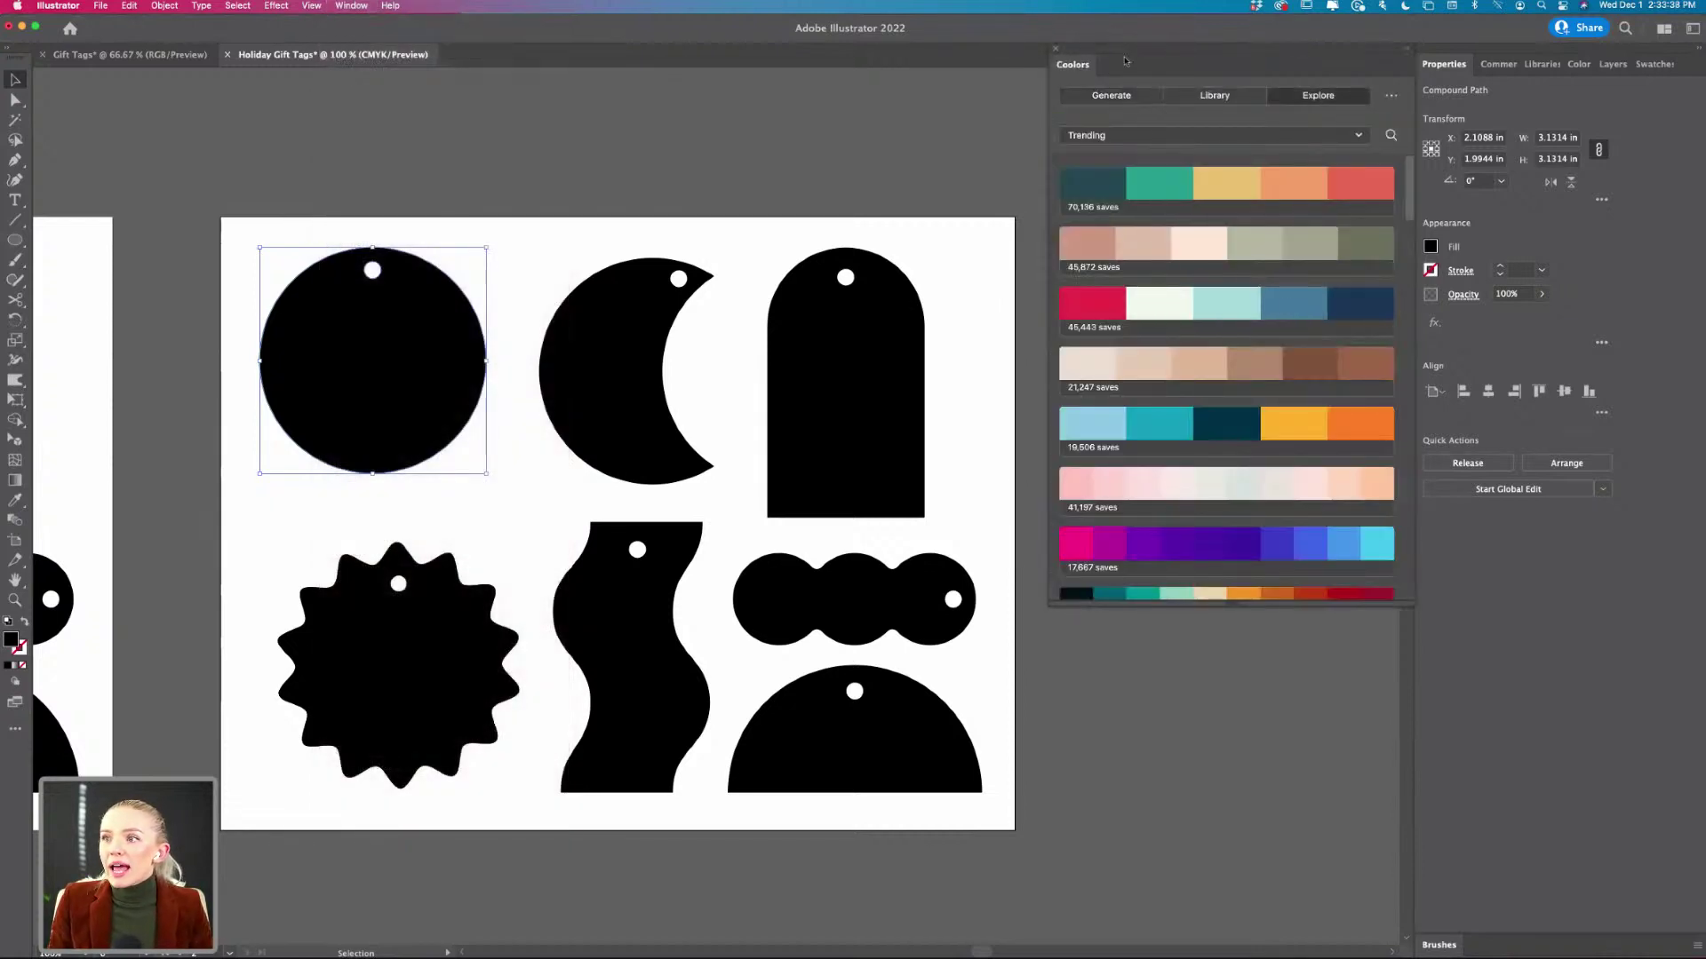
click(1392, 135)
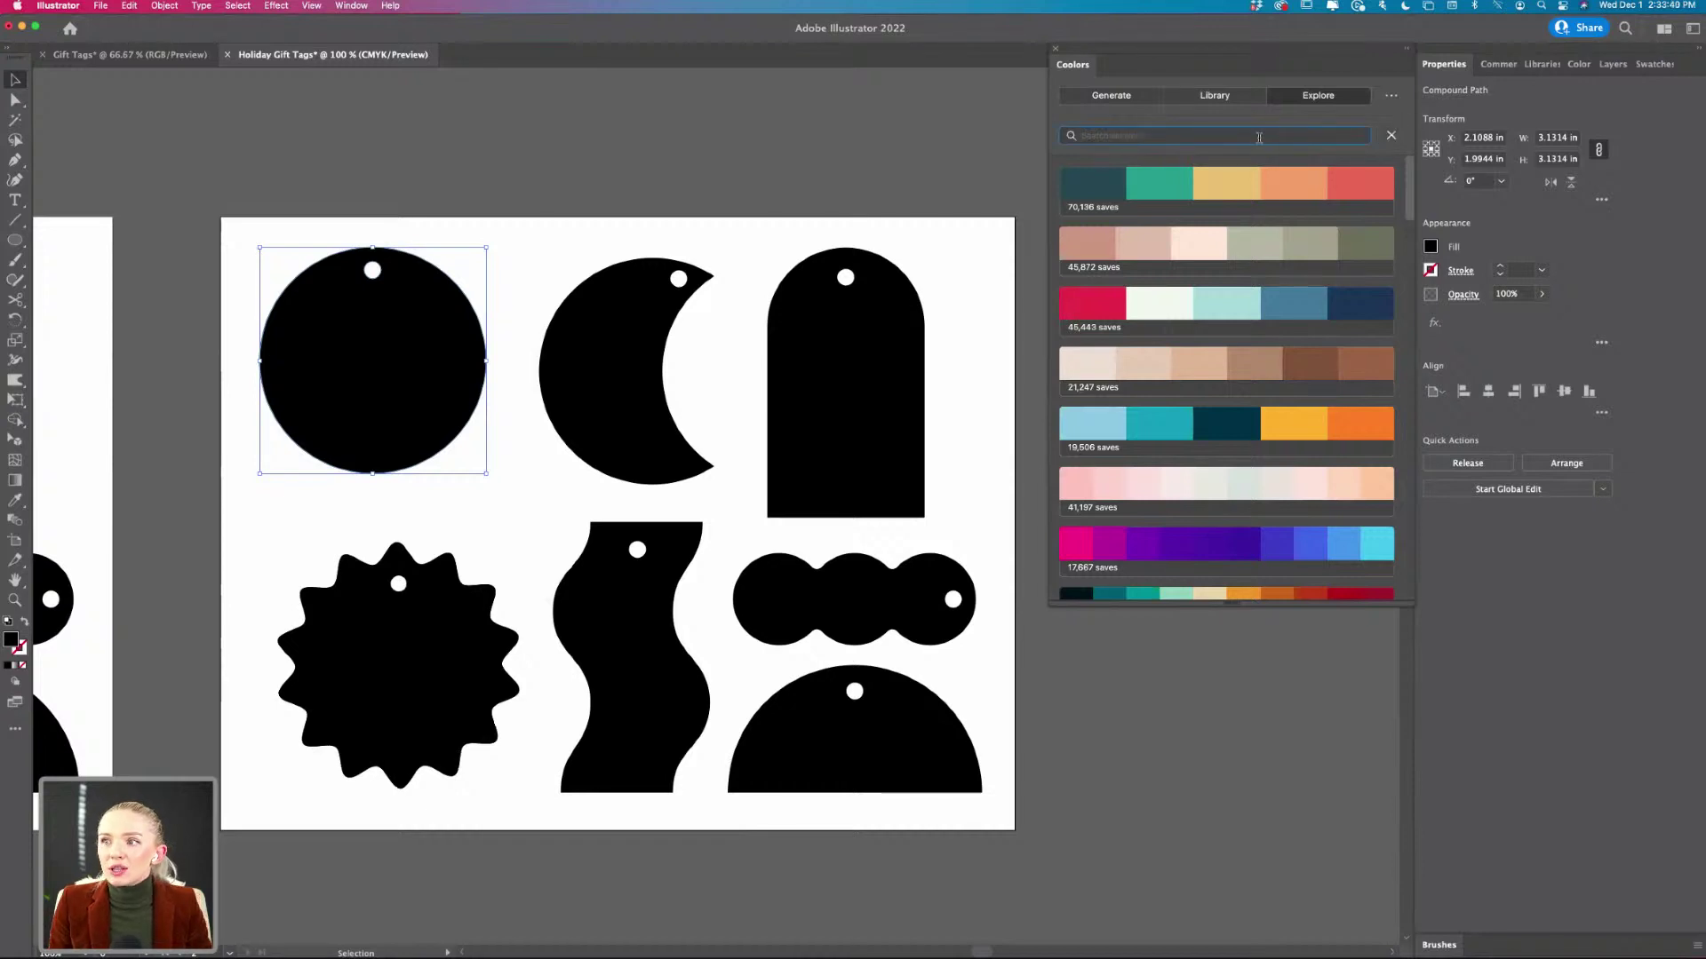
text(holid)
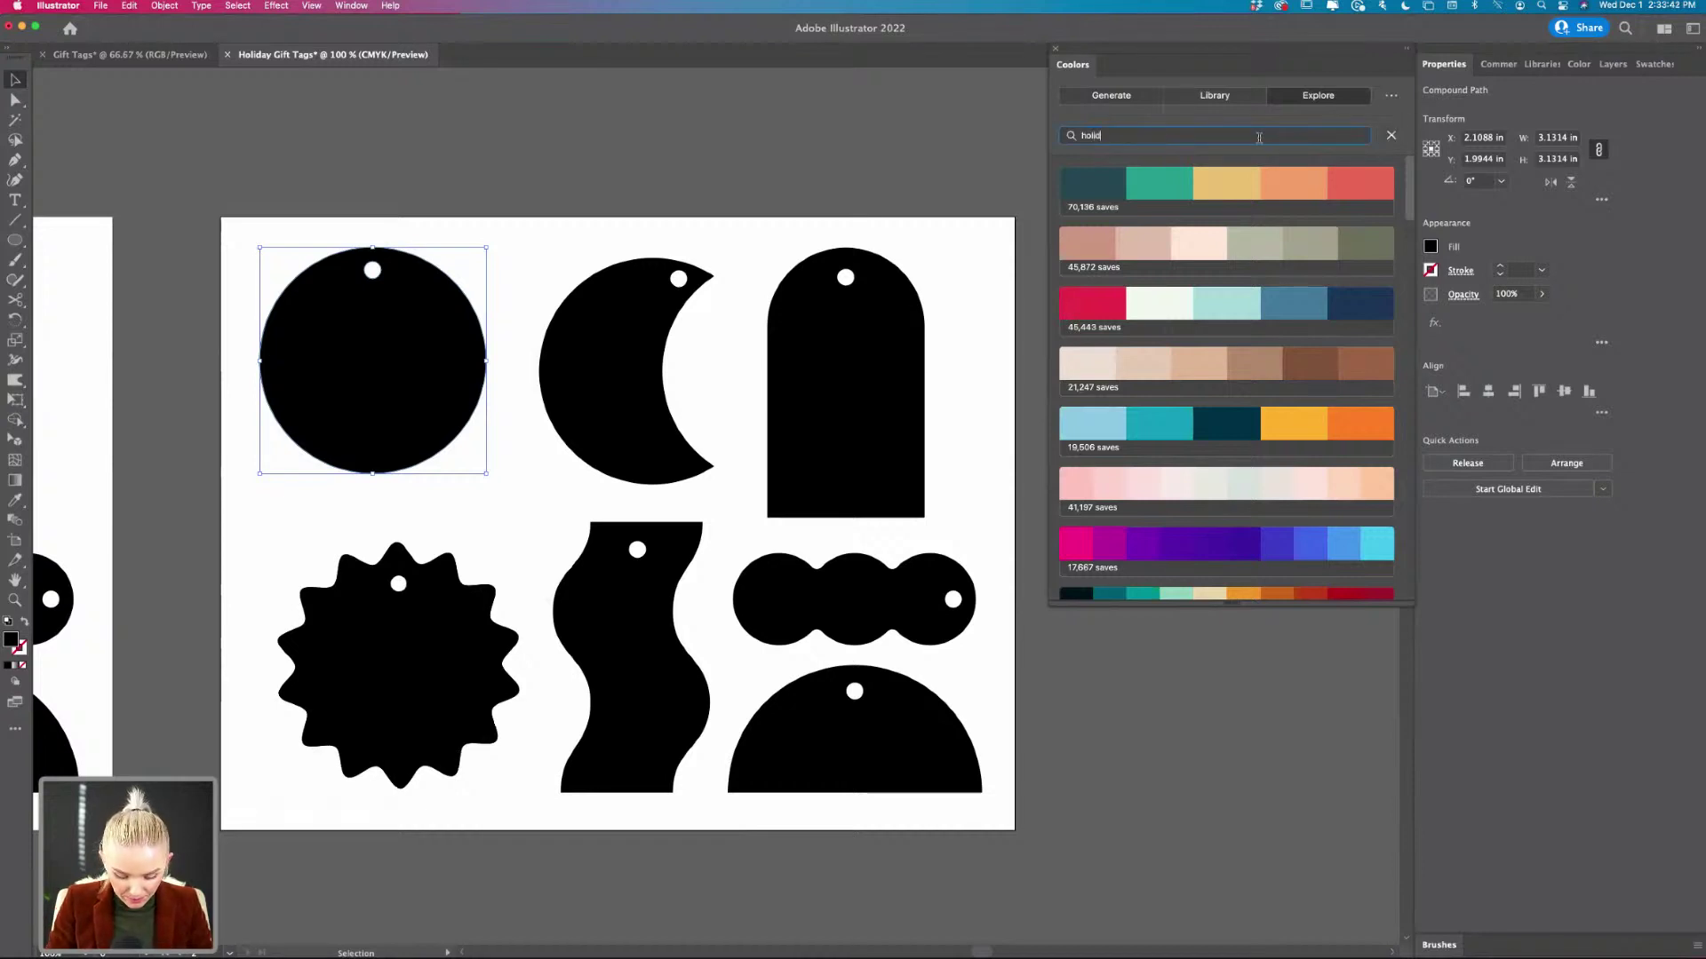
text(ay)
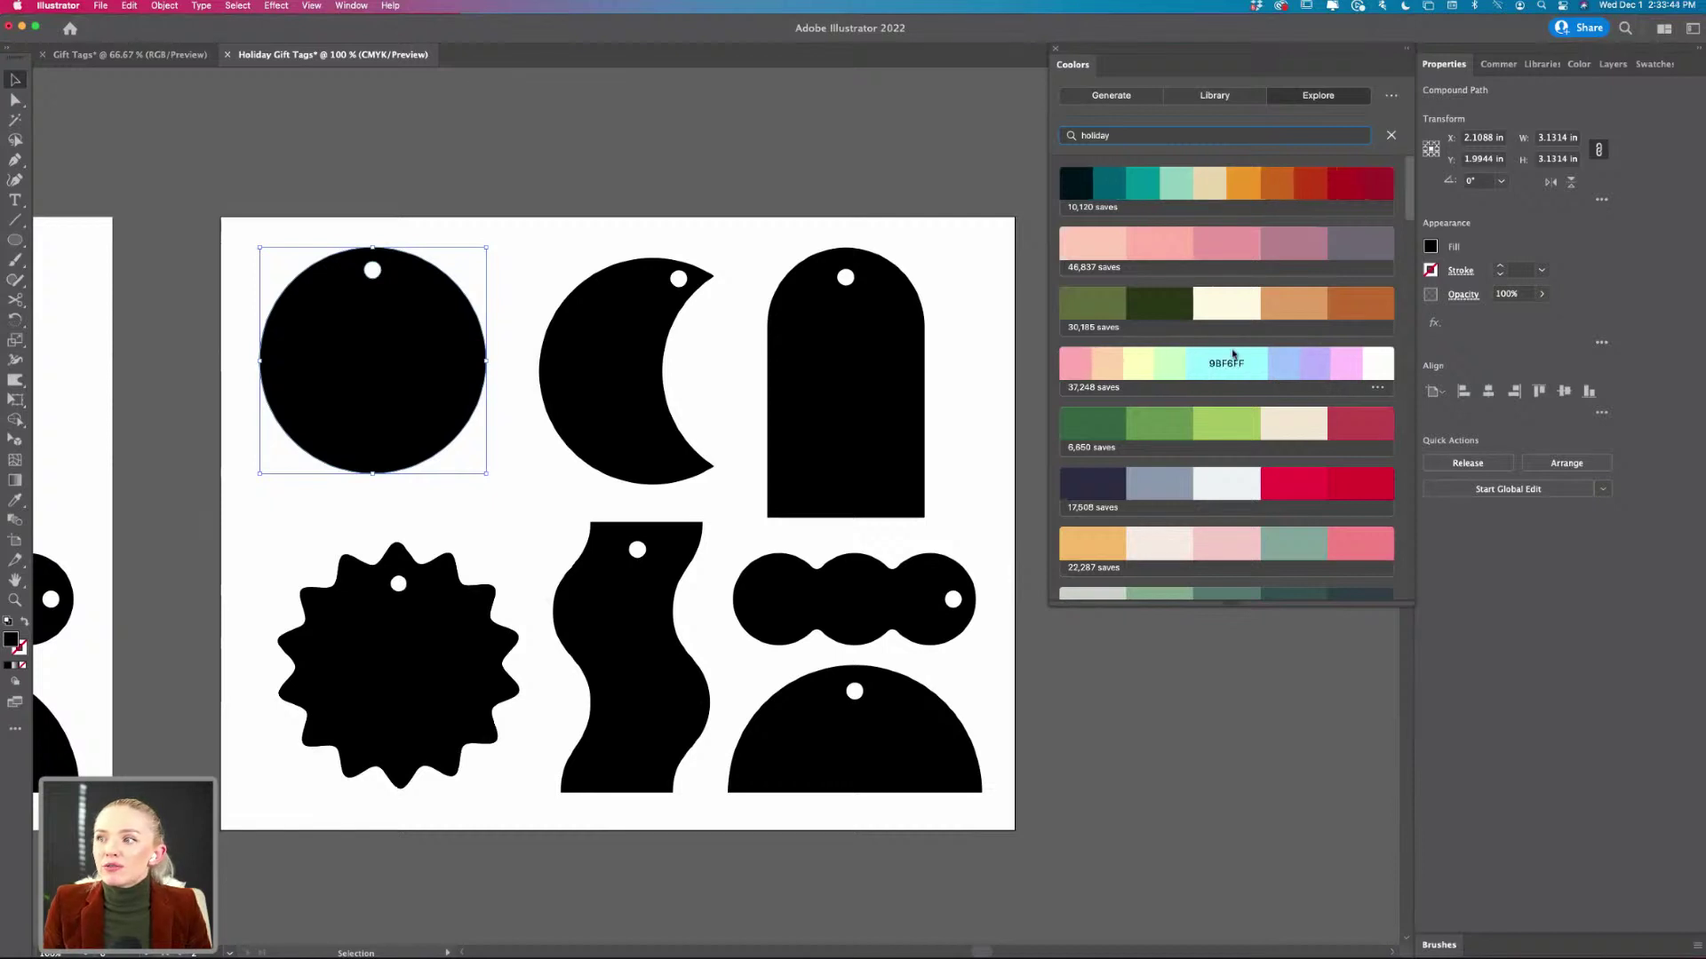
scroll(1232, 354, down, 5)
scroll(1231, 354, up, 3)
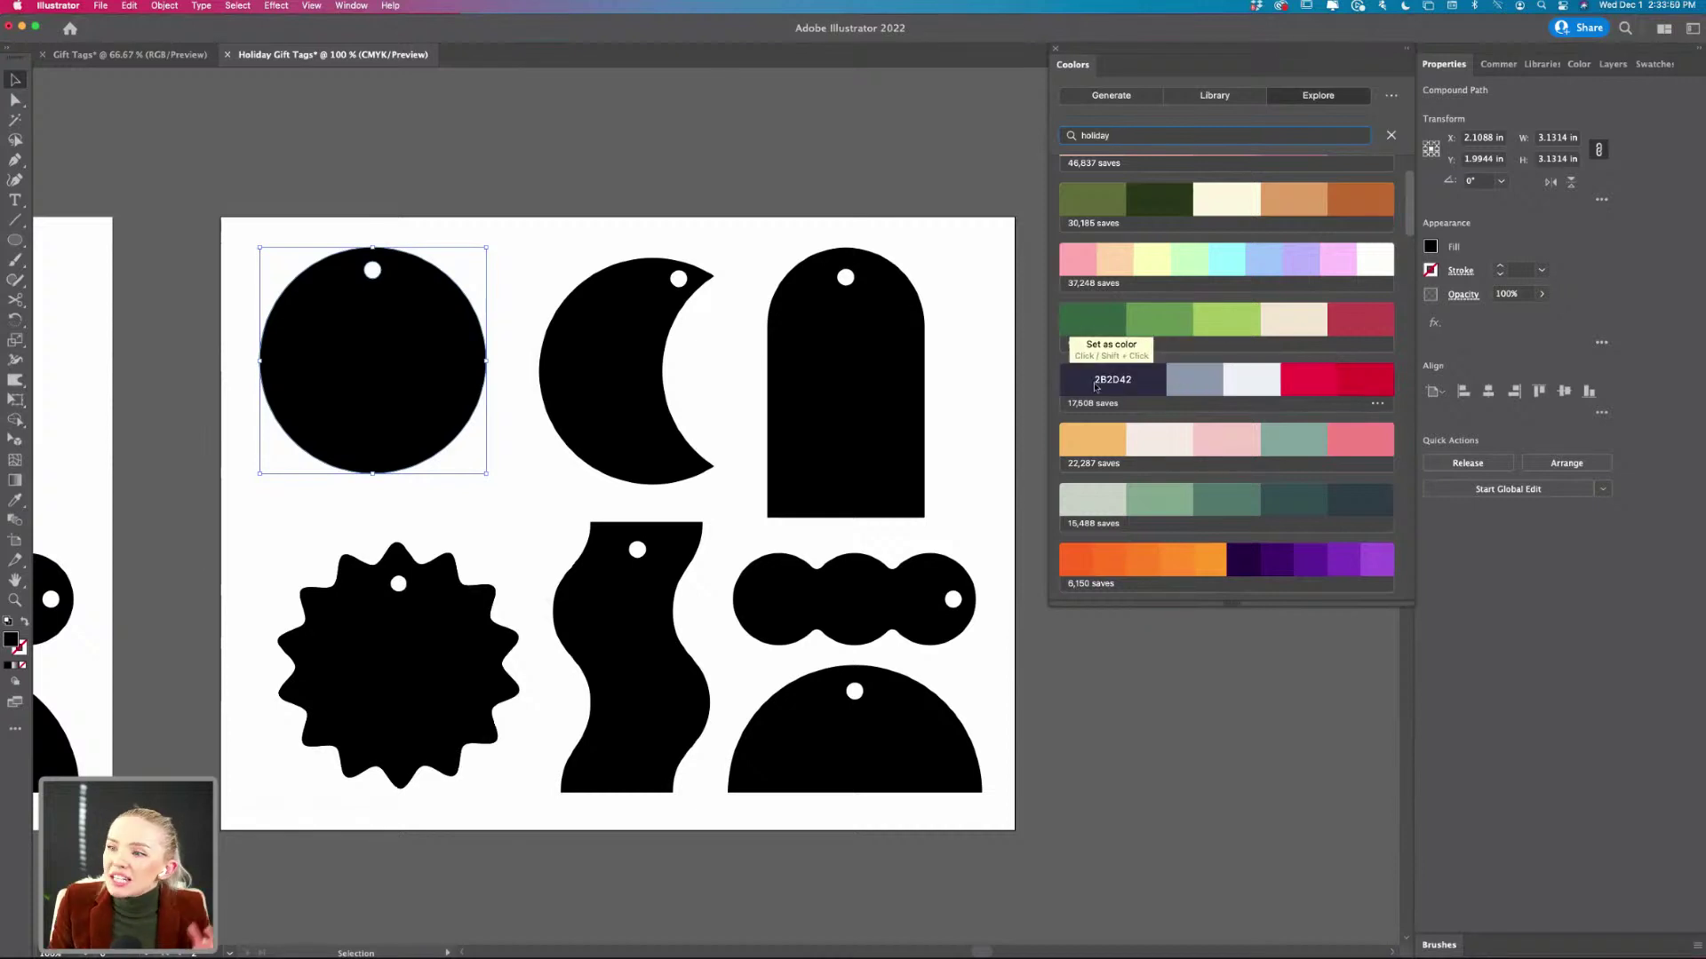
- Fill the circle tag with dark red and the moon tag with off-white from the navy-to-red palette
click(1337, 380)
click(622, 391)
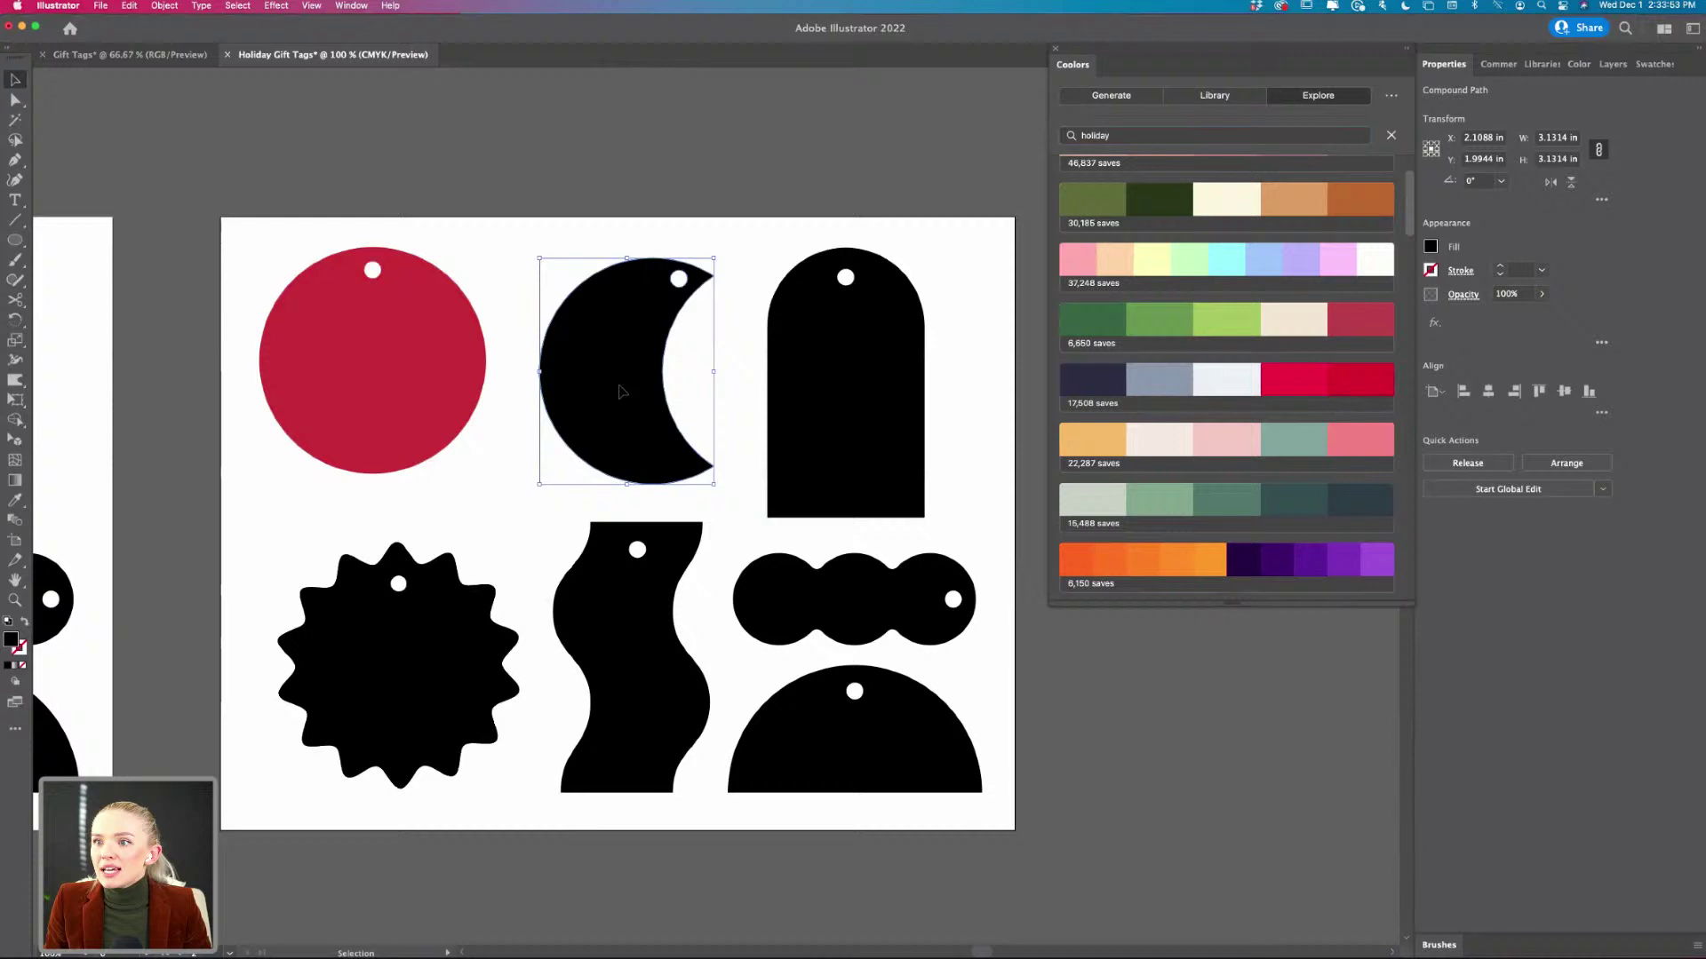
click(1260, 382)
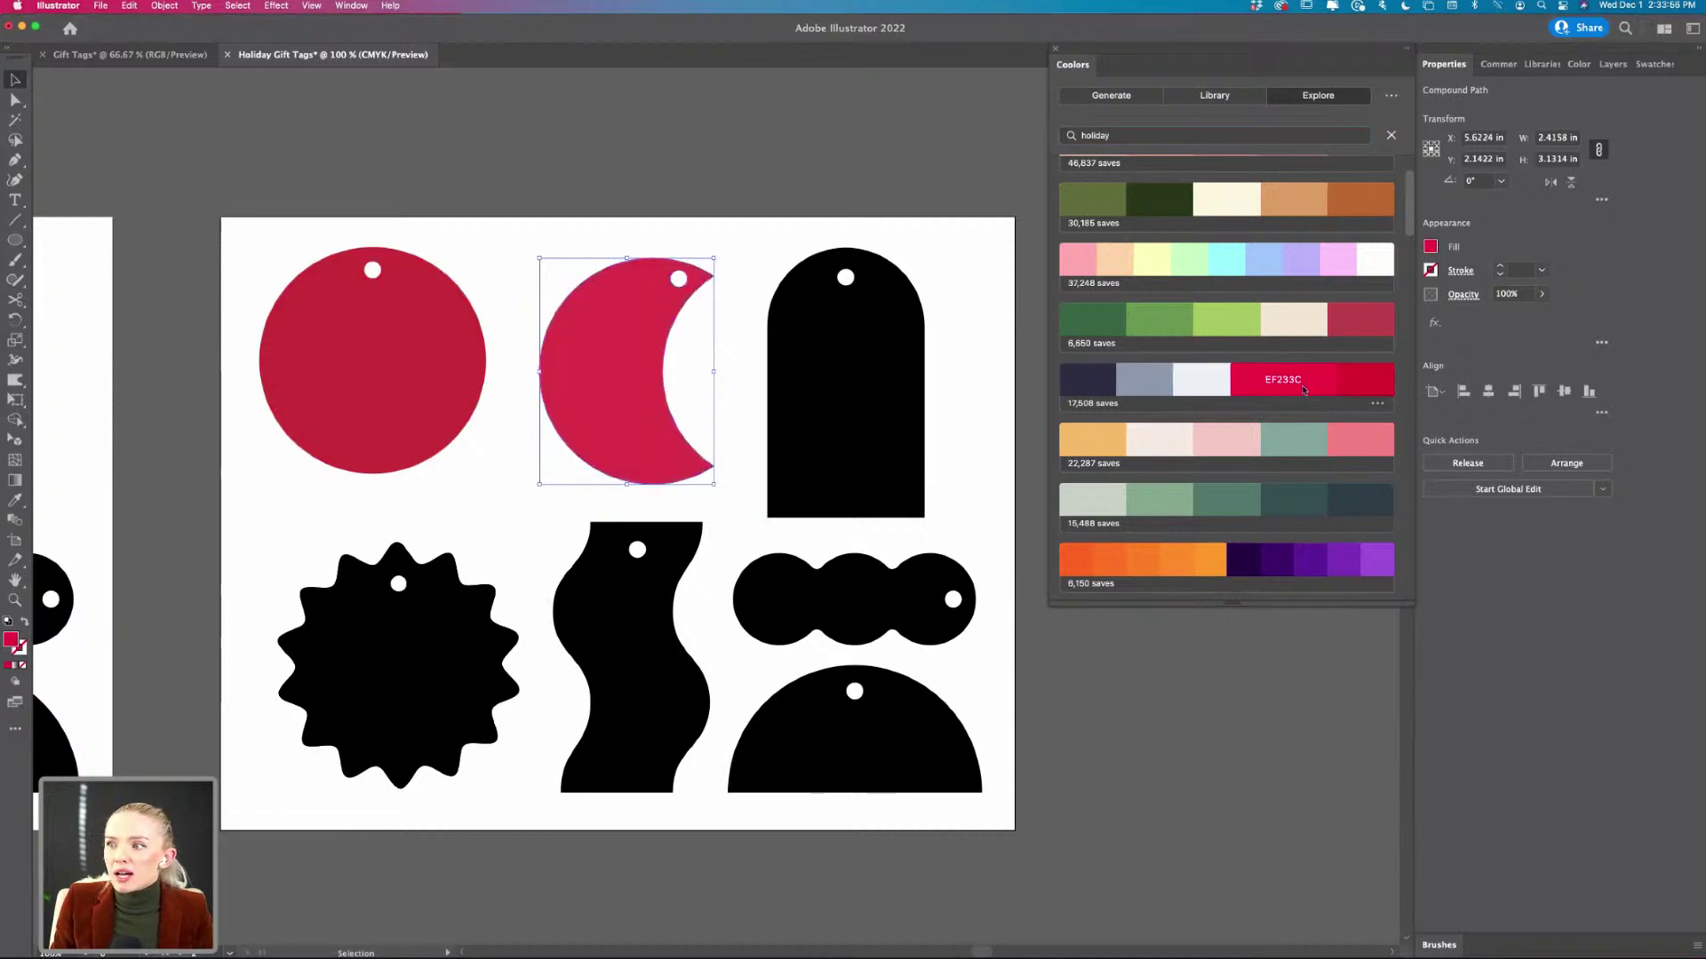
click(1221, 380)
- Fill the arch tag with the navy-to-red palette's blue-grey and the starburst tag with golden orange from the palette below
click(853, 391)
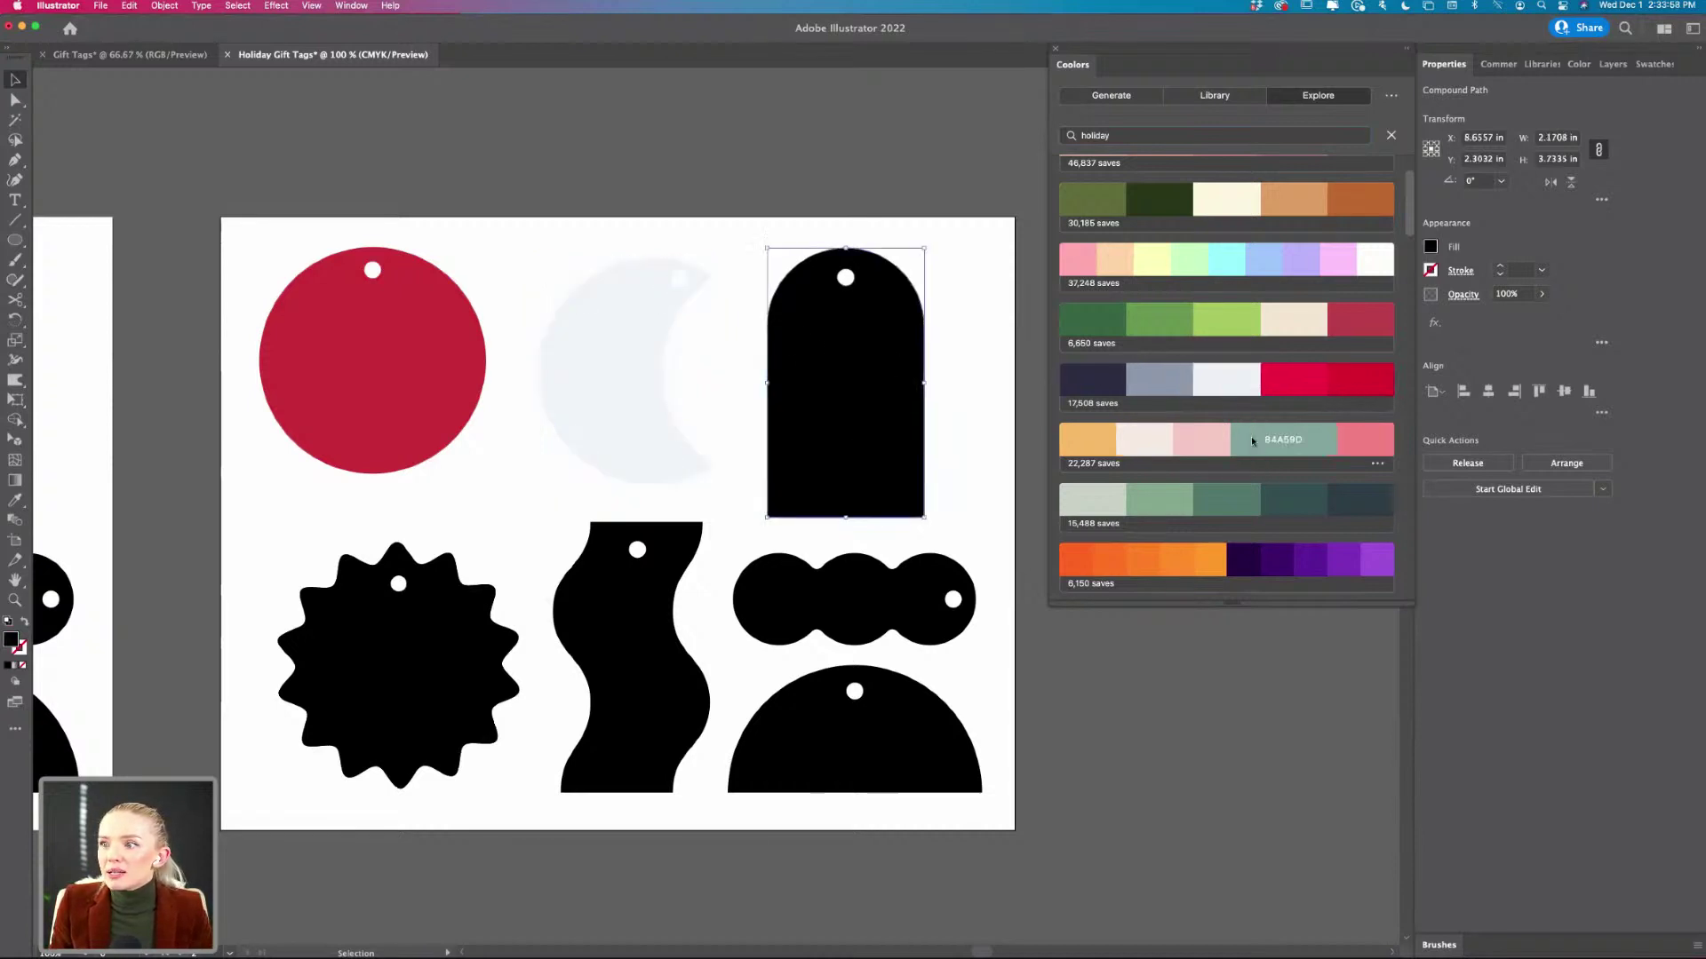
click(1186, 377)
click(464, 632)
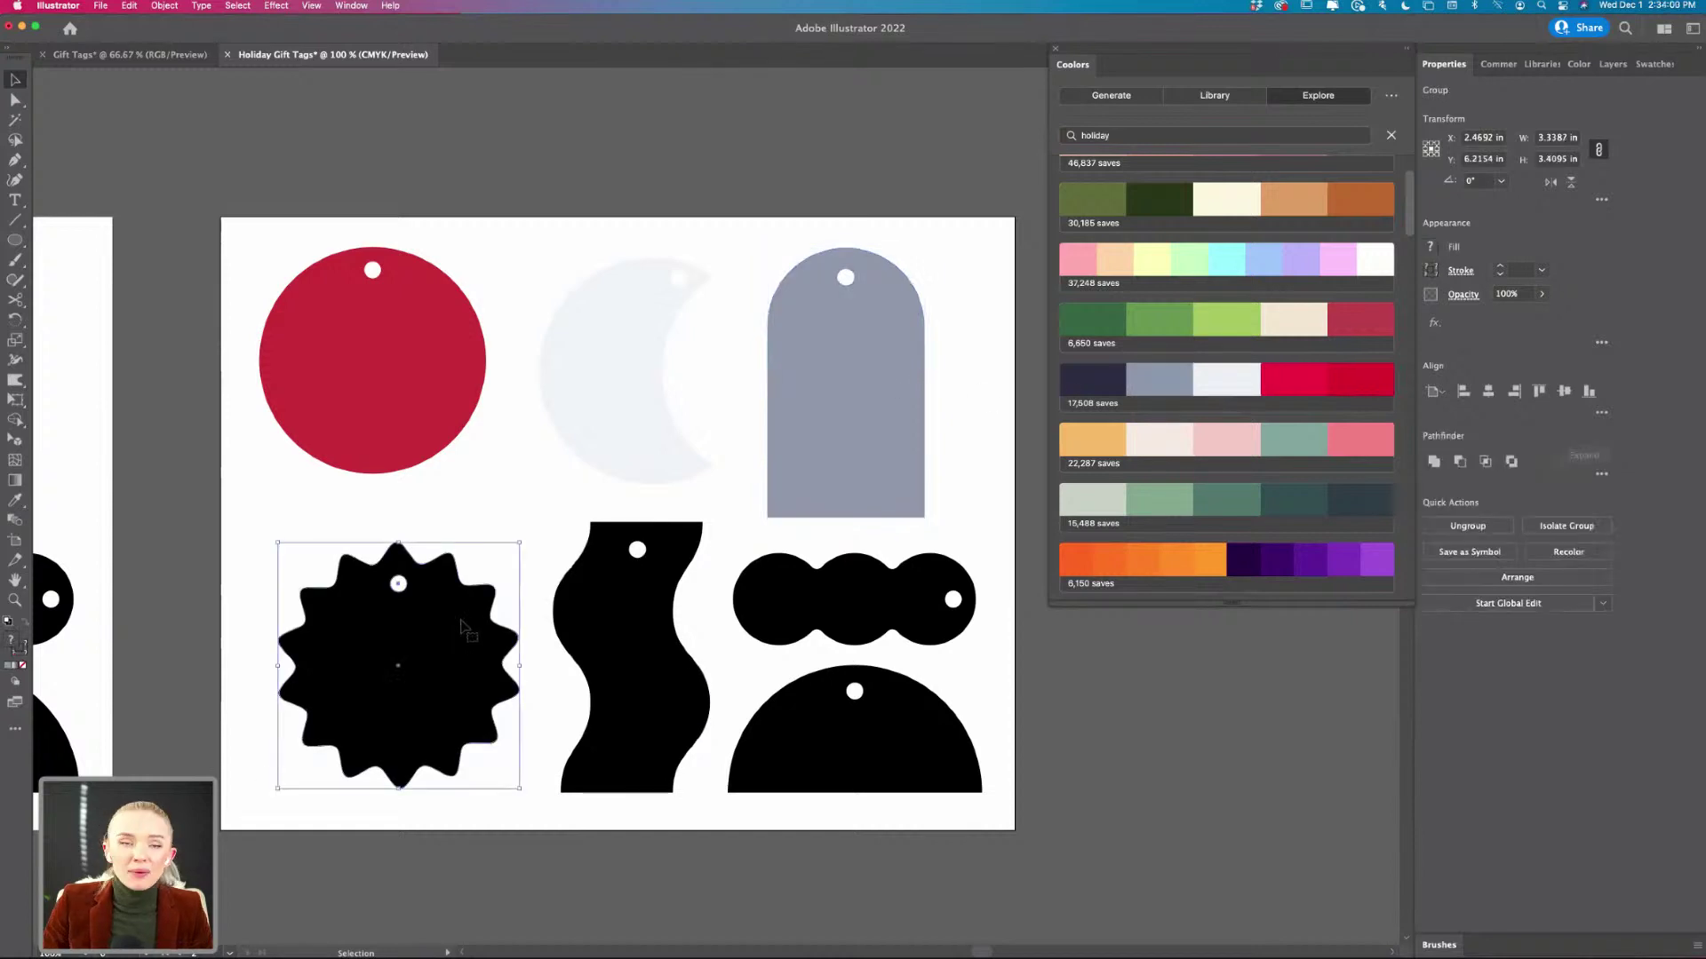
click(1107, 443)
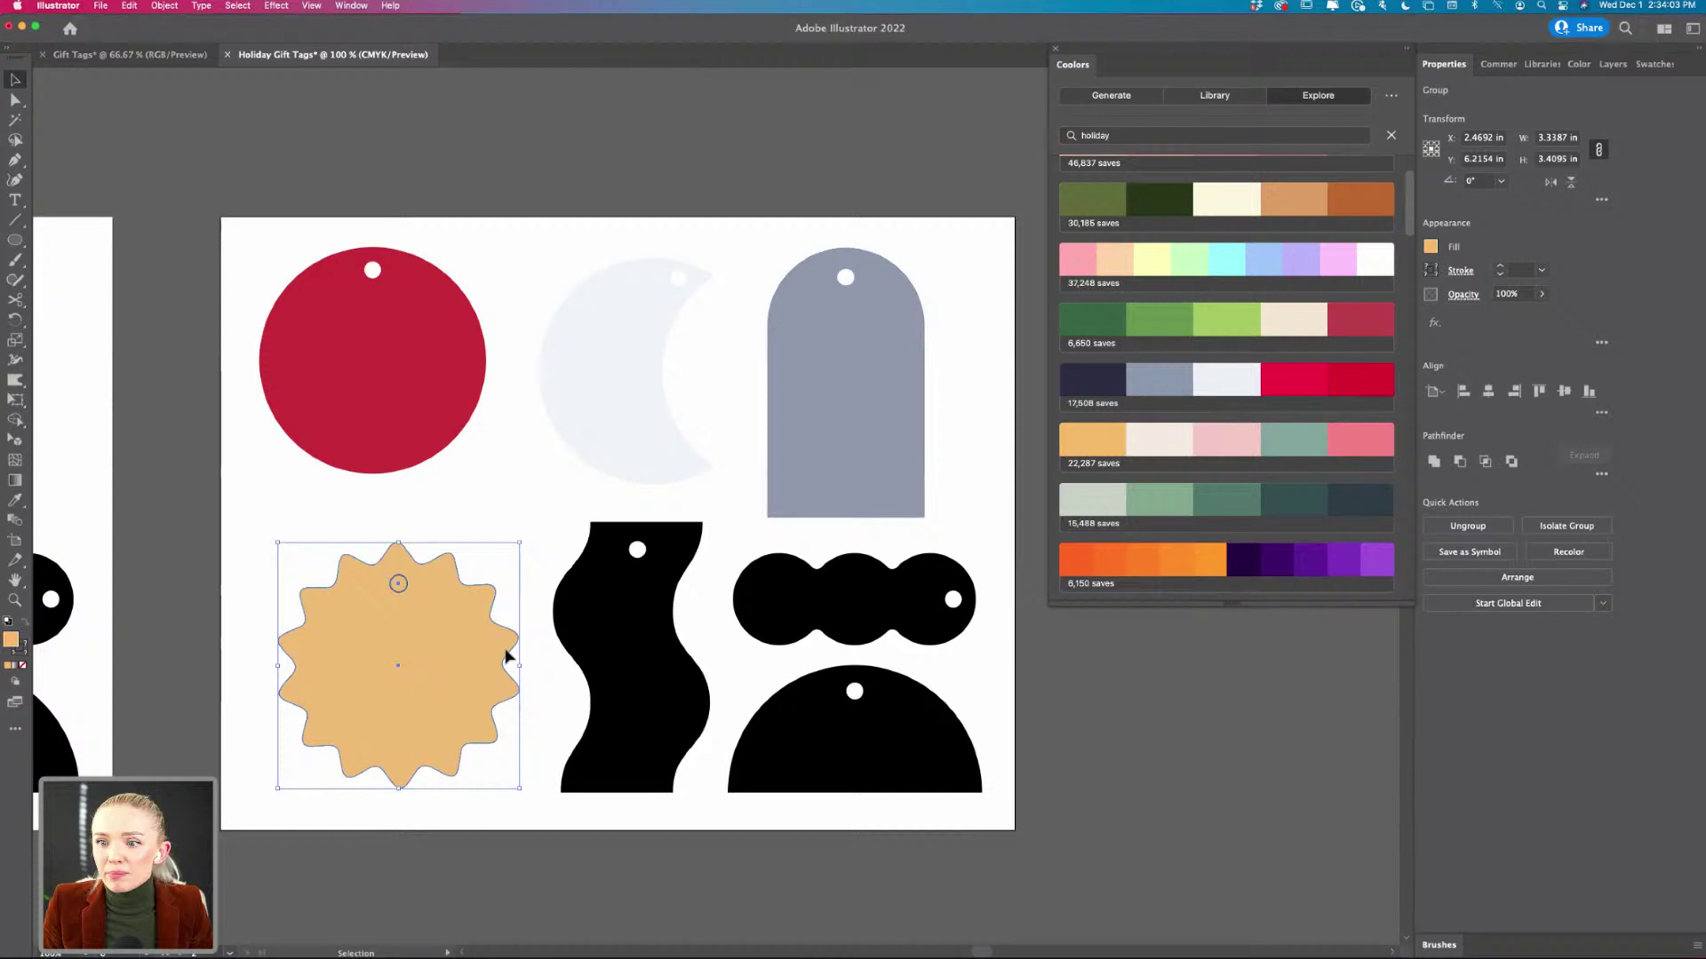
- Select only the small hole circle in the starburst tag and remove its black stroke
click(438, 494)
scroll(392, 578, up, 2)
scroll(400, 591, up, 1)
click(422, 598)
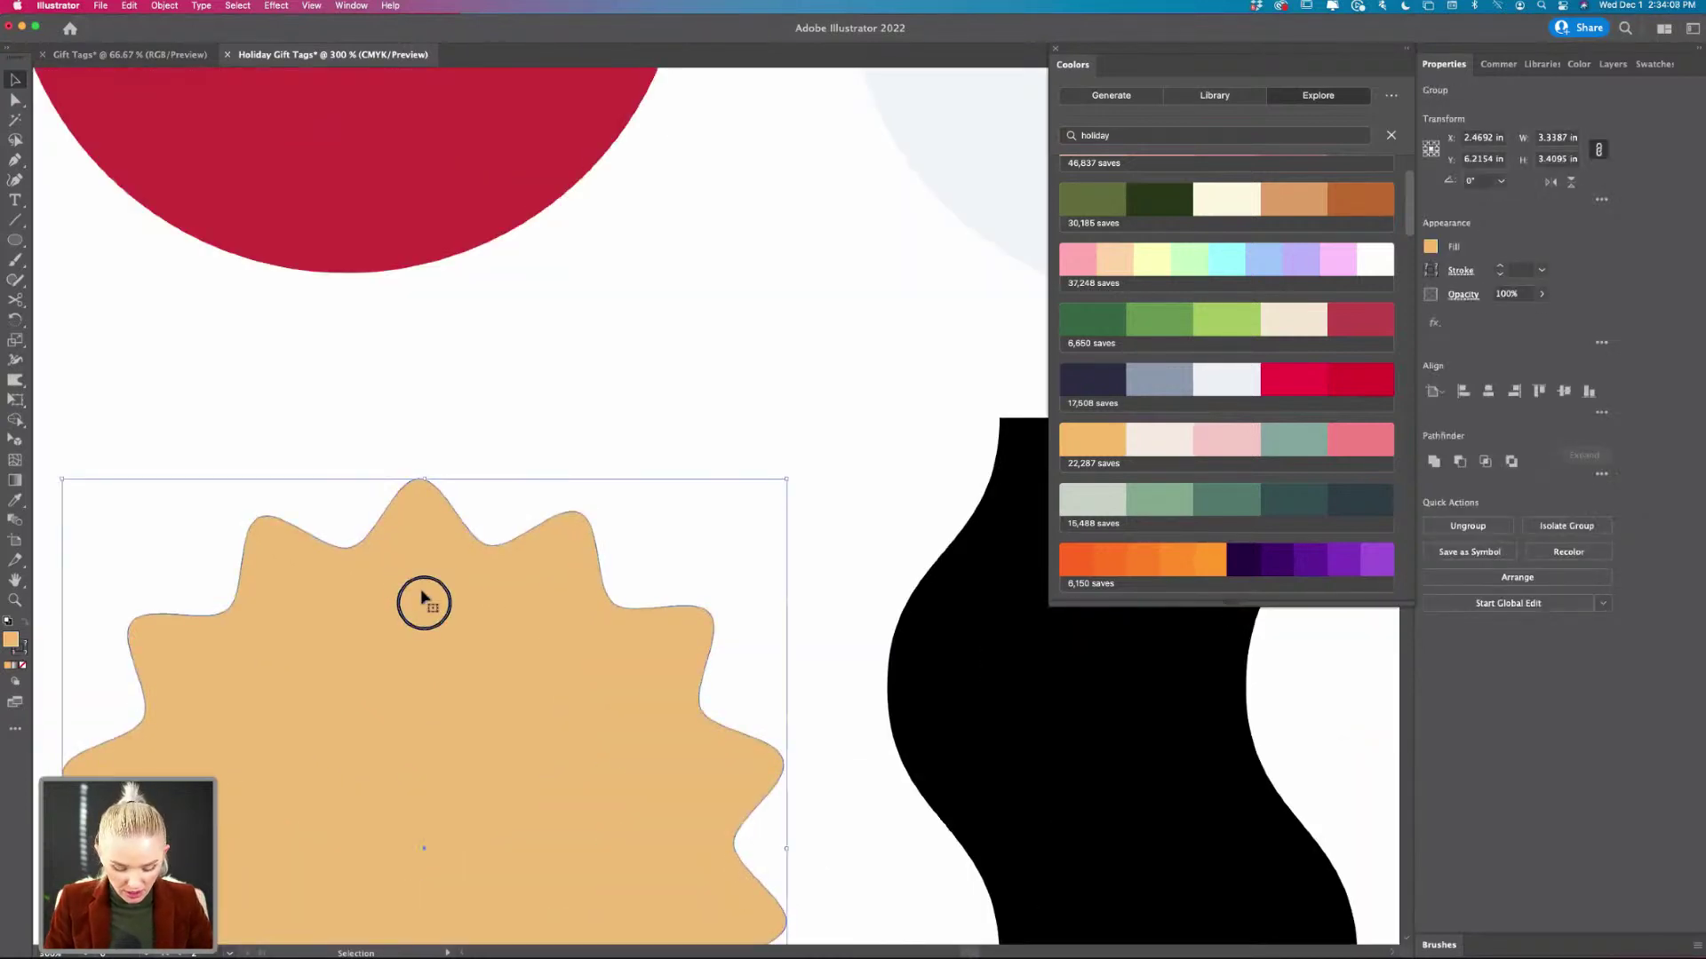
click(490, 448)
click(442, 621)
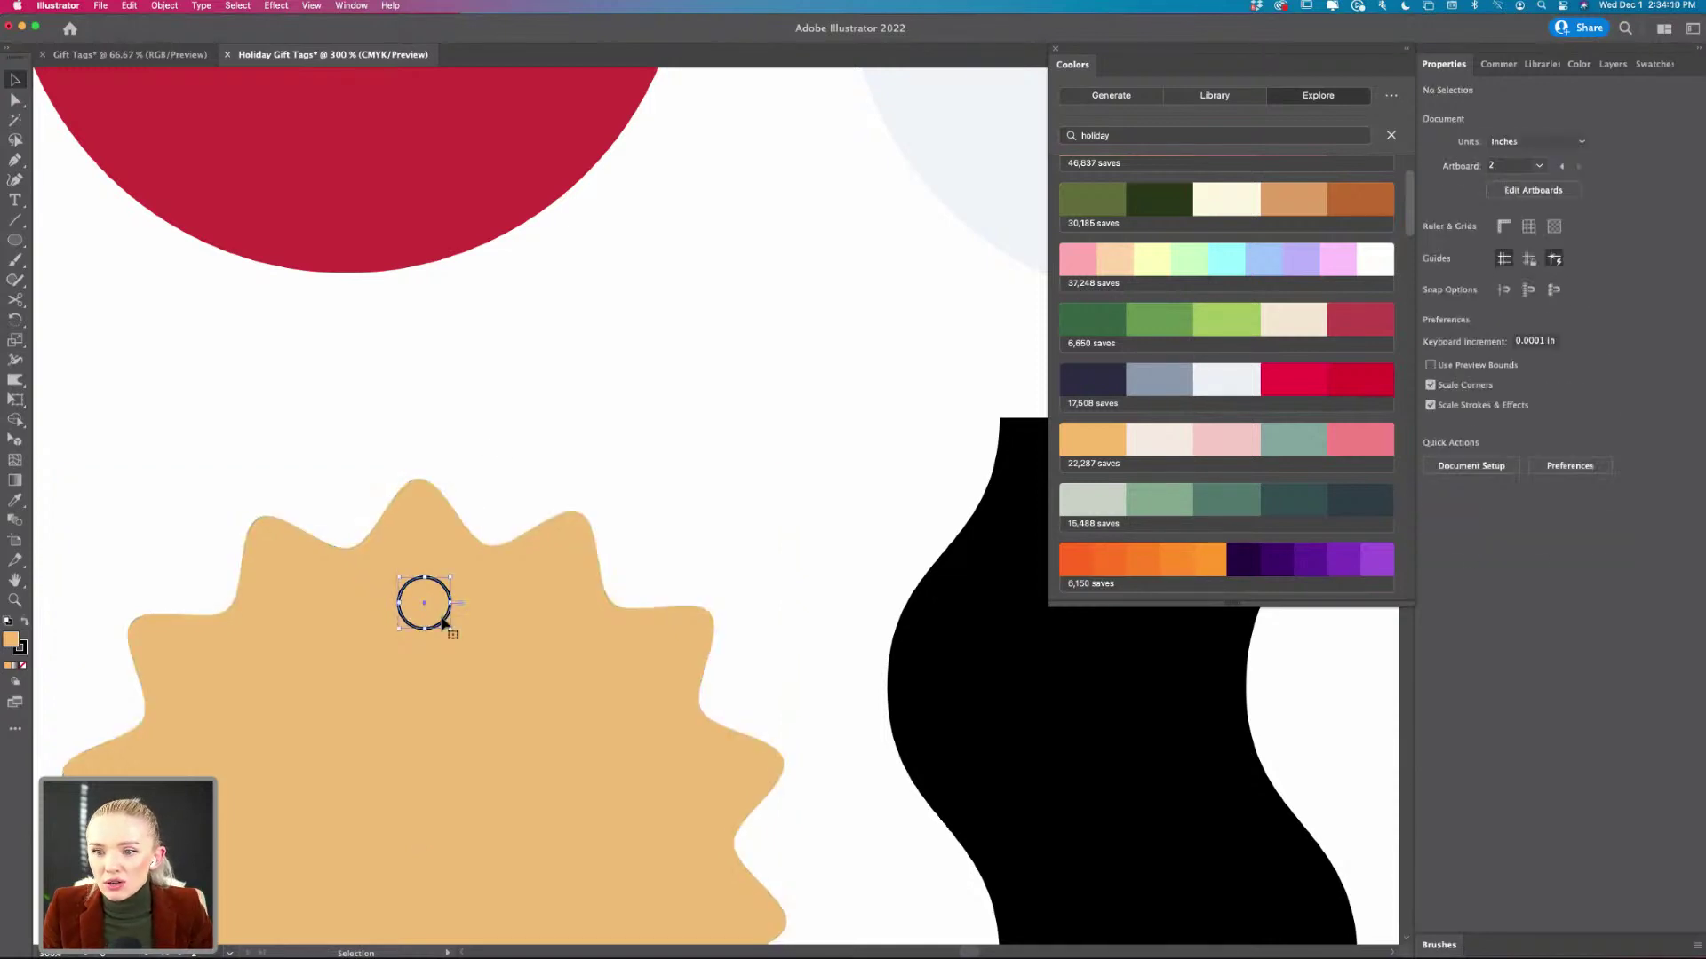
click(25, 622)
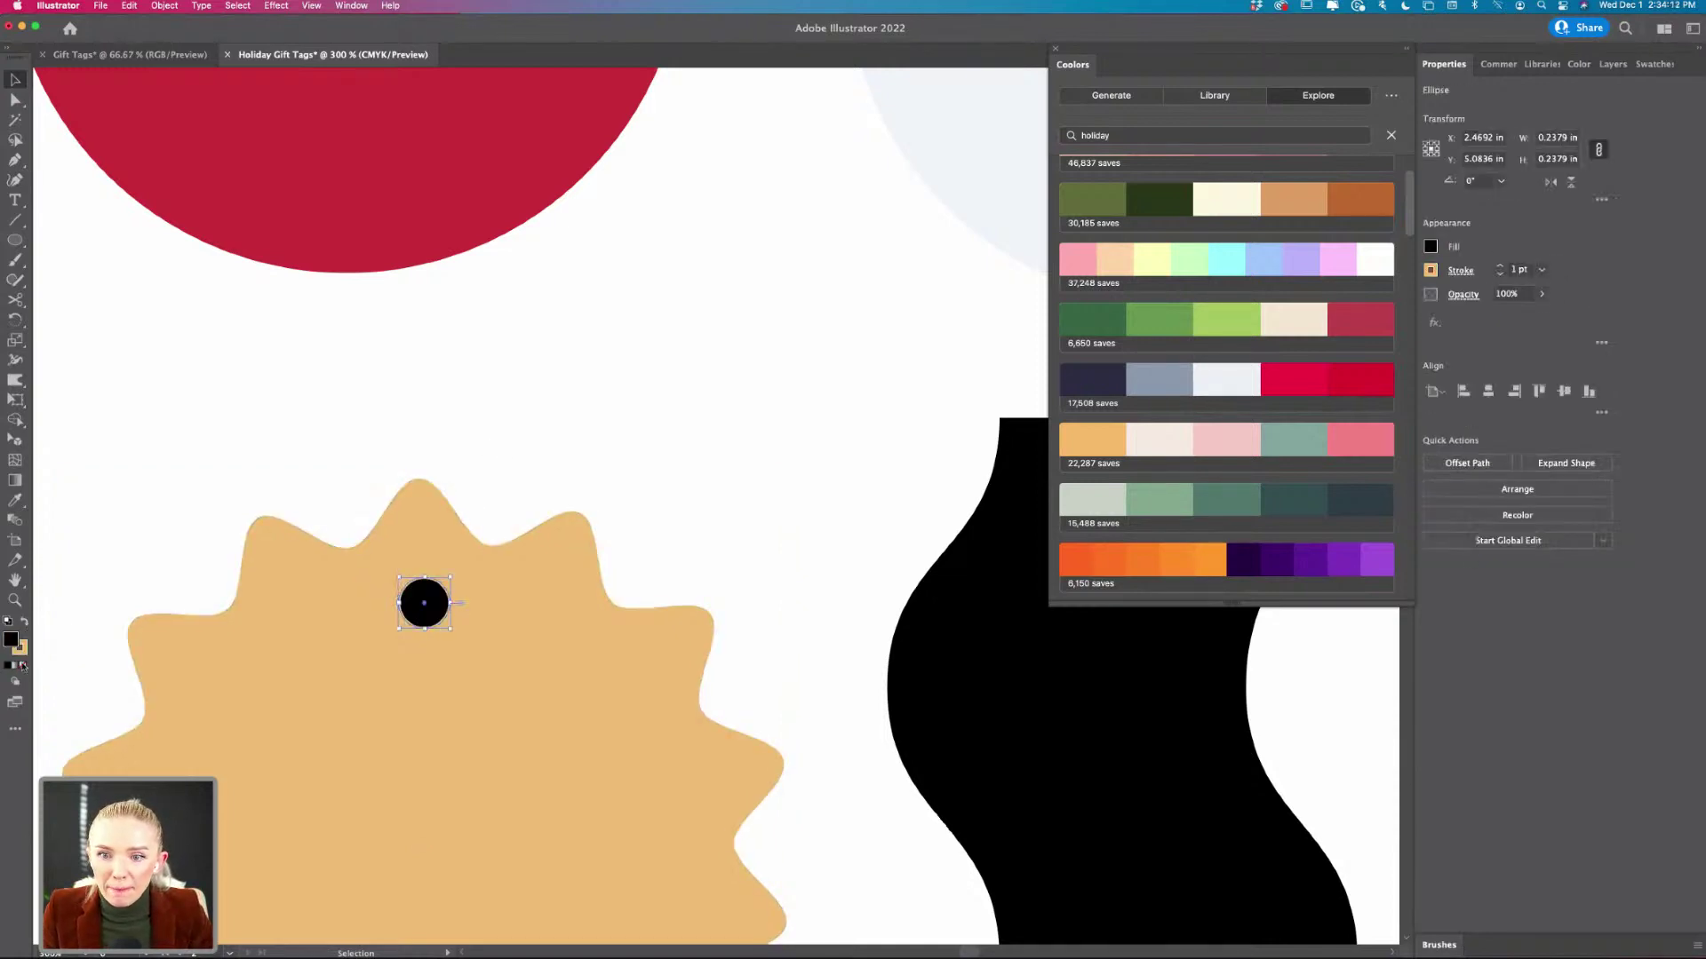
click(22, 665)
click(19, 655)
click(25, 622)
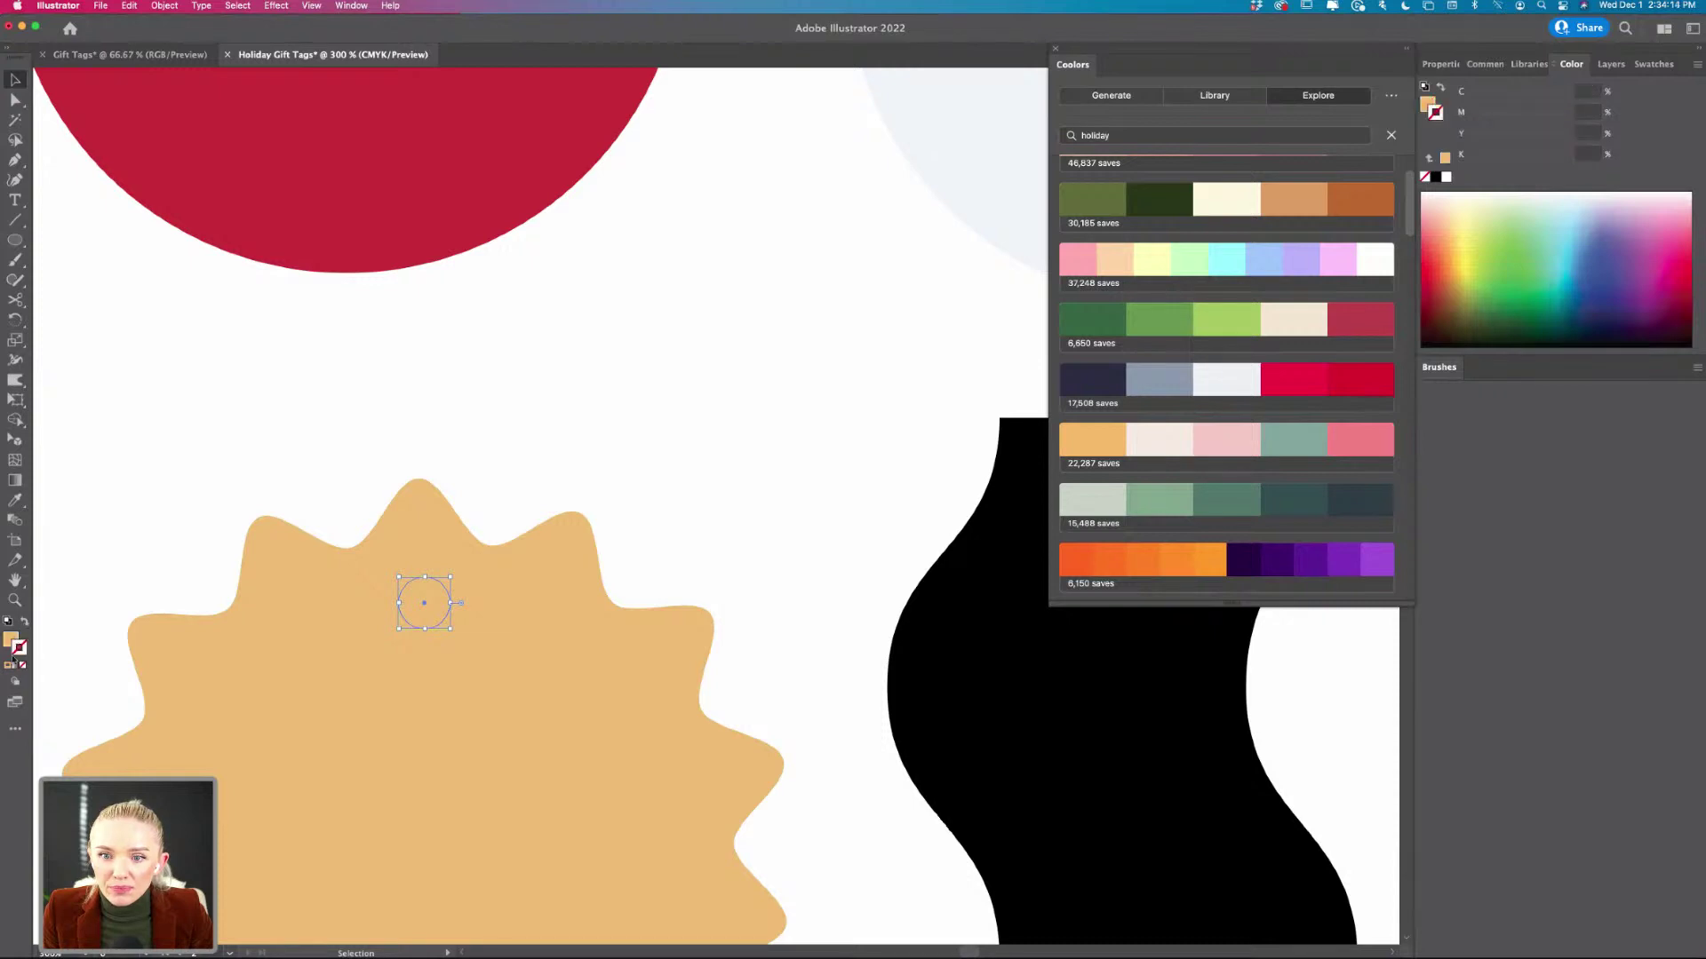
- Set the starburst hole's fill to white, FFFFFF
double_click(11, 640)
text(FFFFFF)
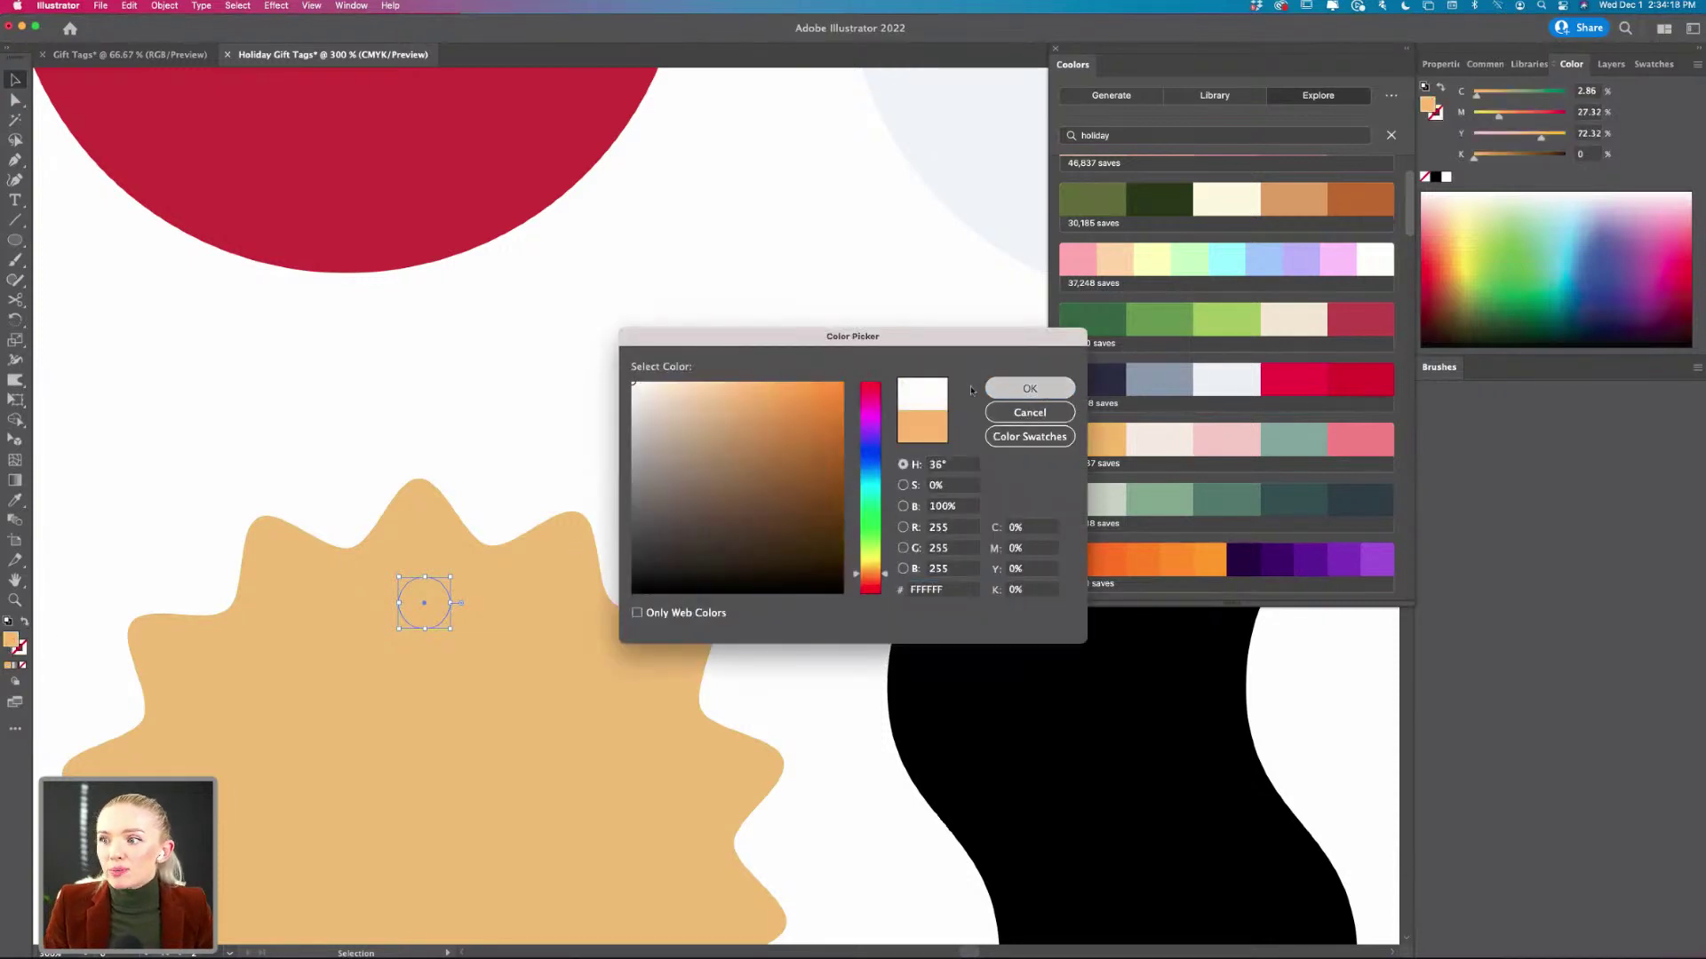
key(Return)
key(super+1)
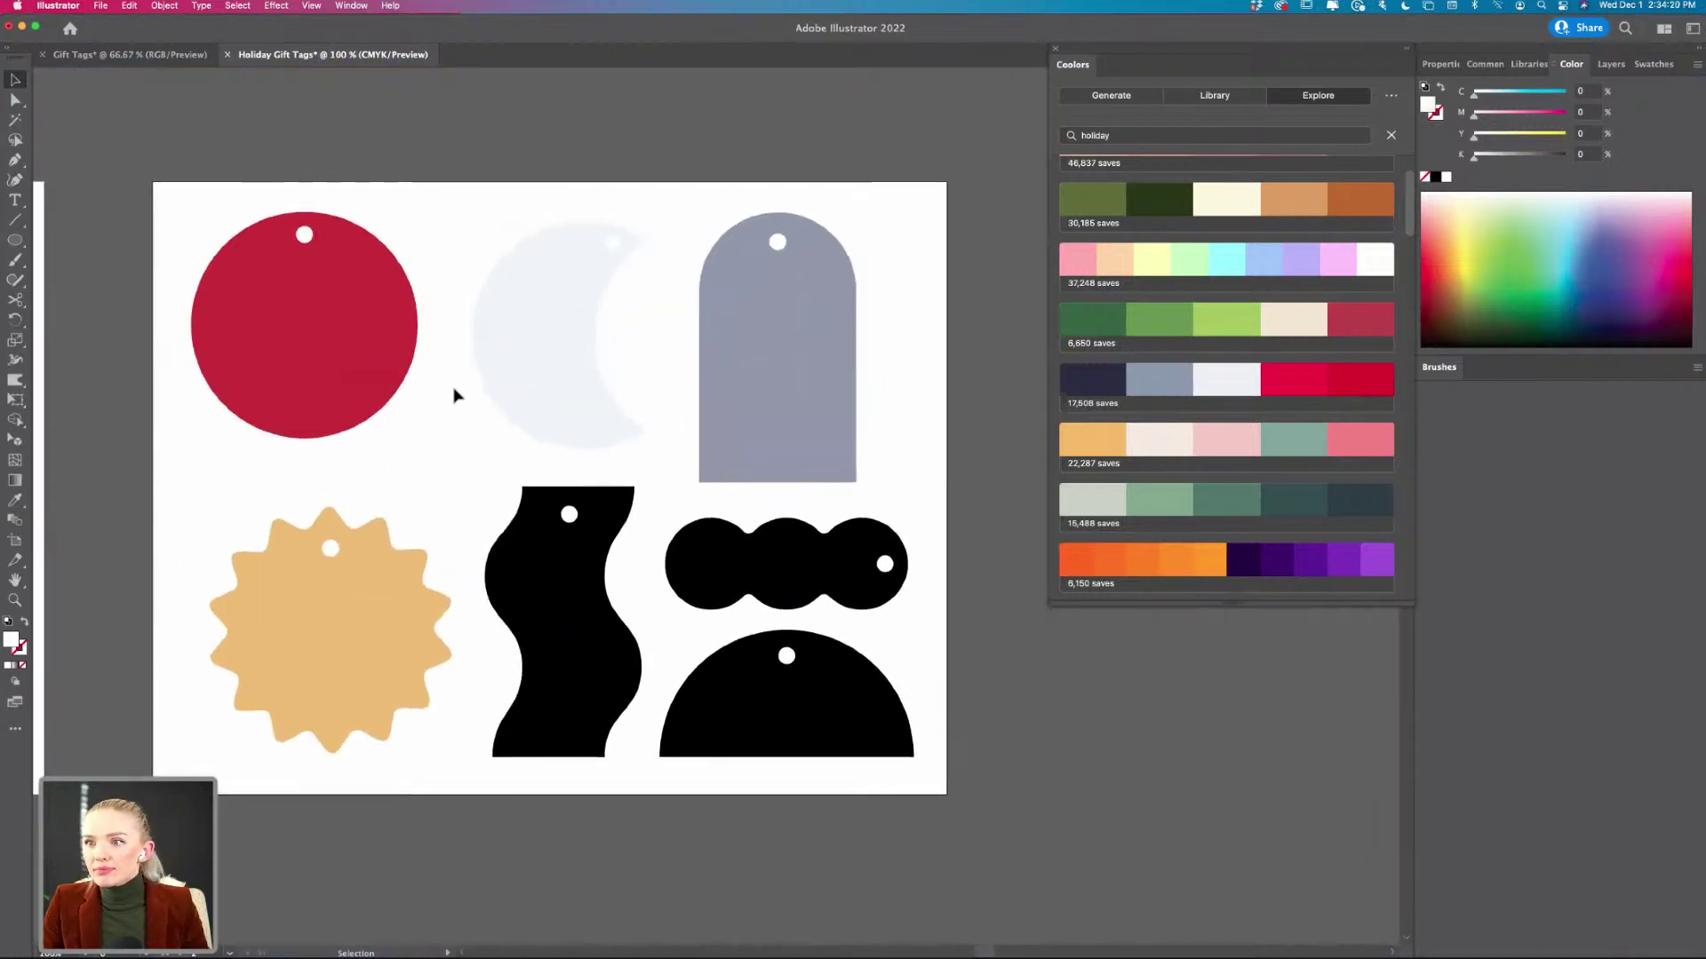
- Fill the wavy tag with the dark green from the green-and-red palette
click(539, 578)
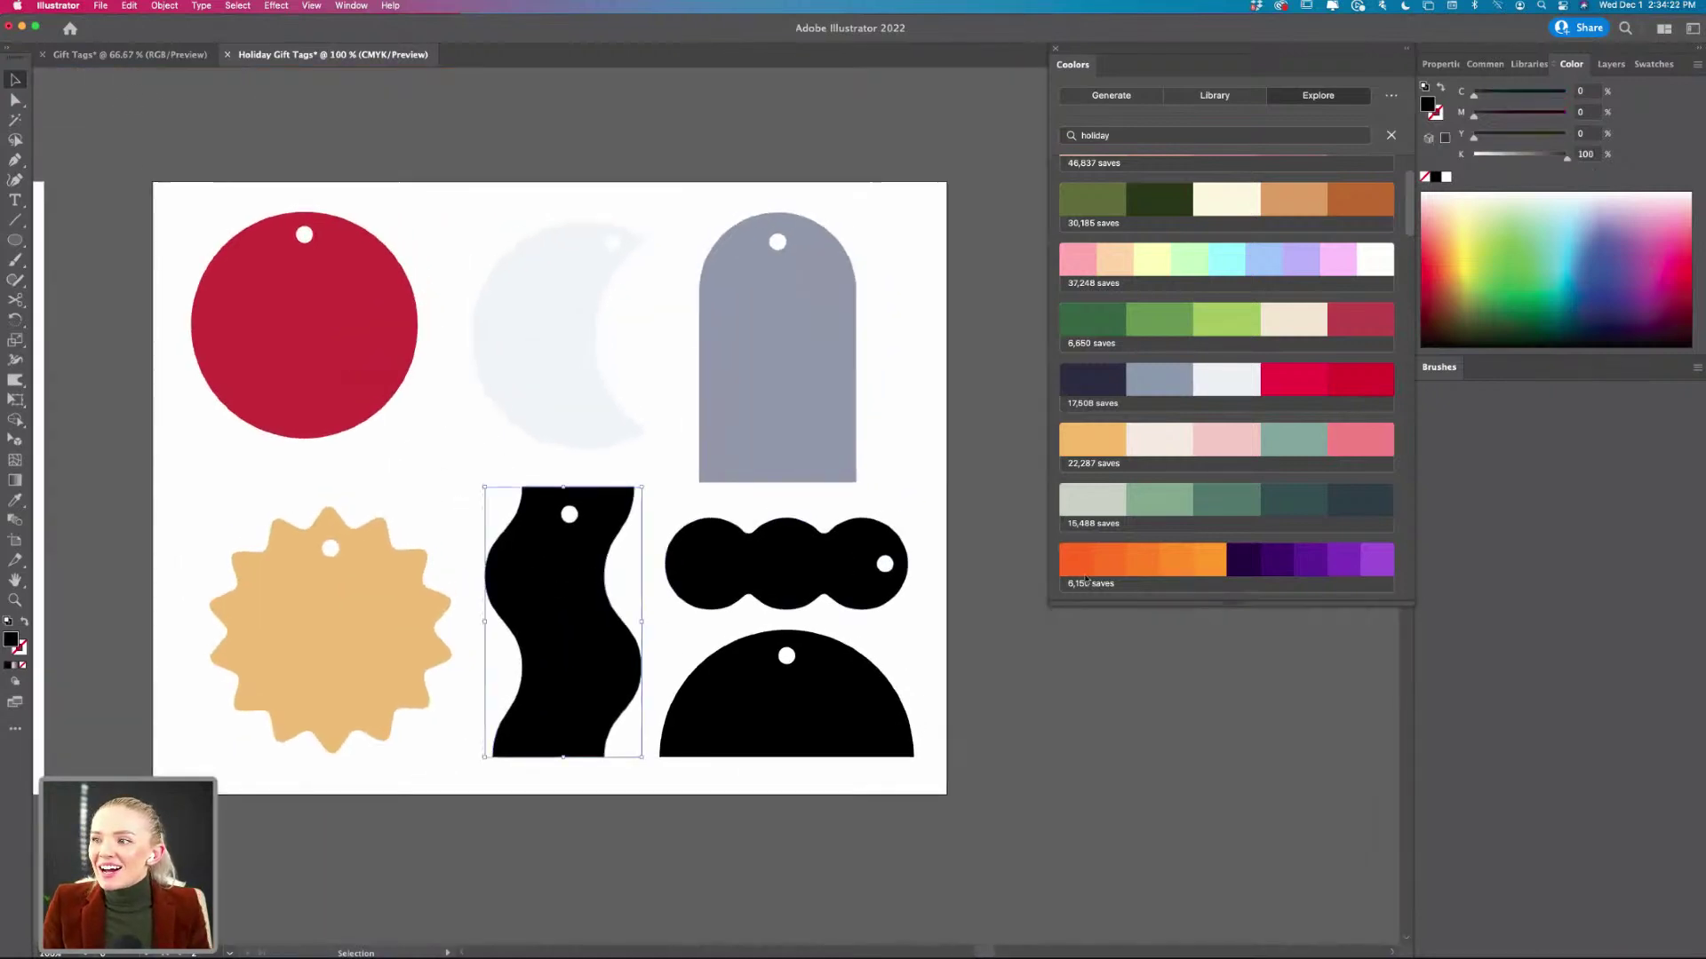
click(1106, 320)
click(707, 810)
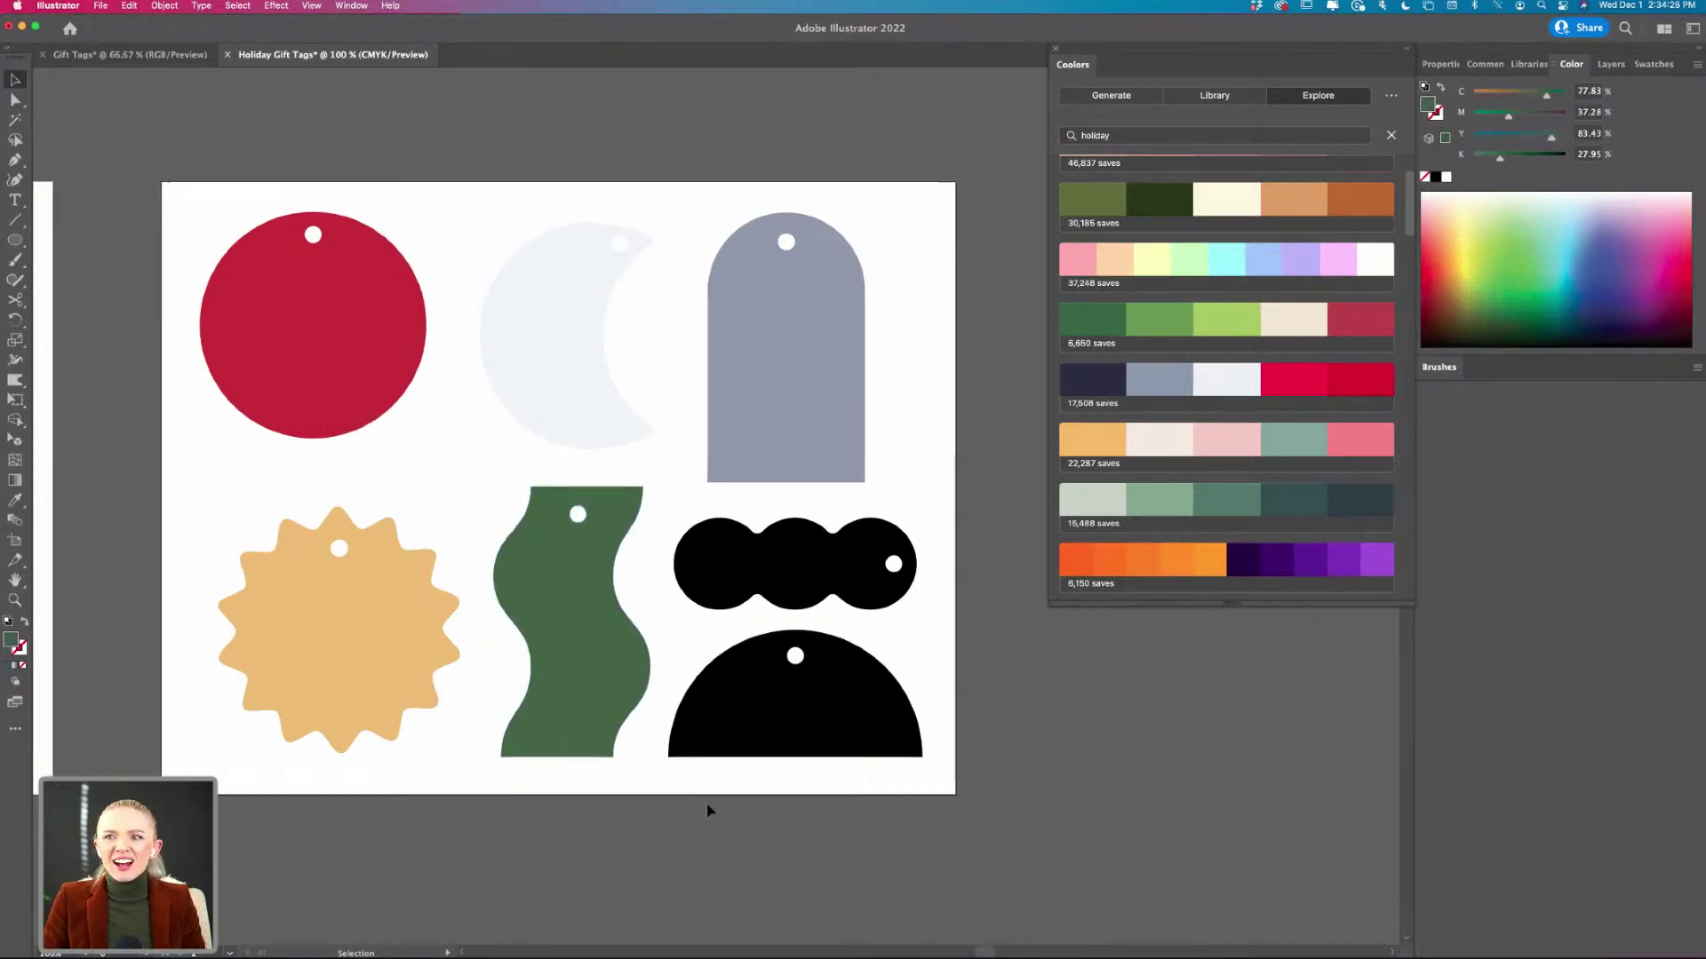
- Fill the semicircle tag with pale grey-green CAD2C5 and deselect it
scroll(708, 807, left, 3)
click(799, 696)
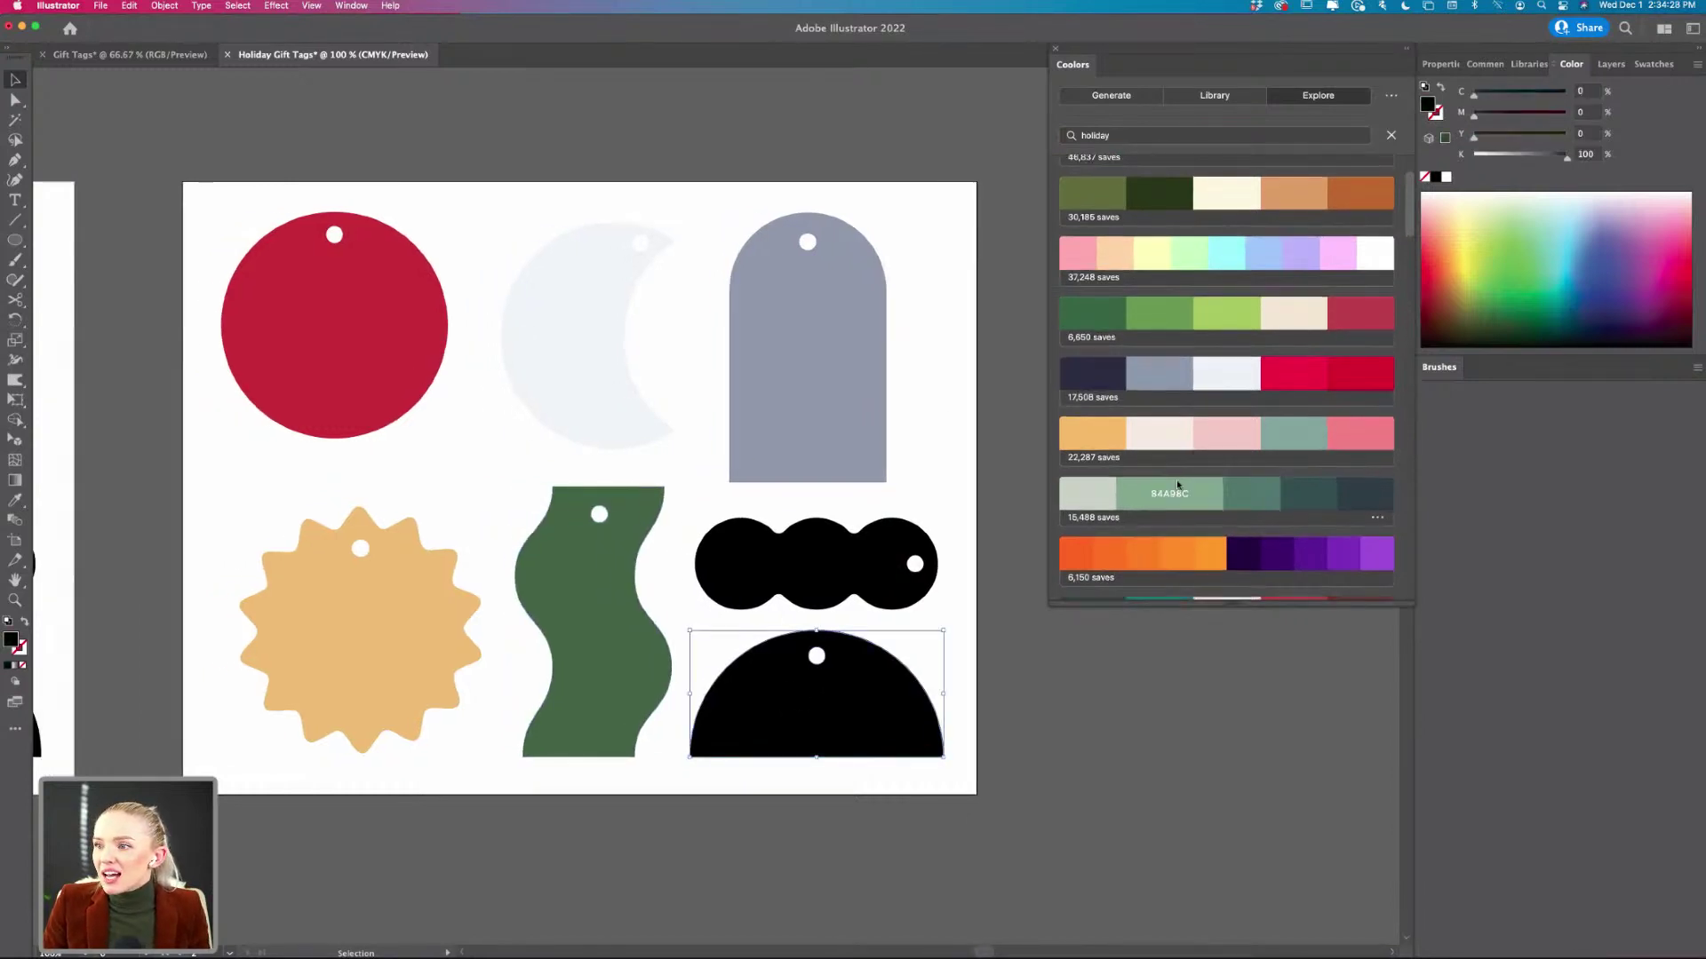
scroll(1191, 498, down, 2)
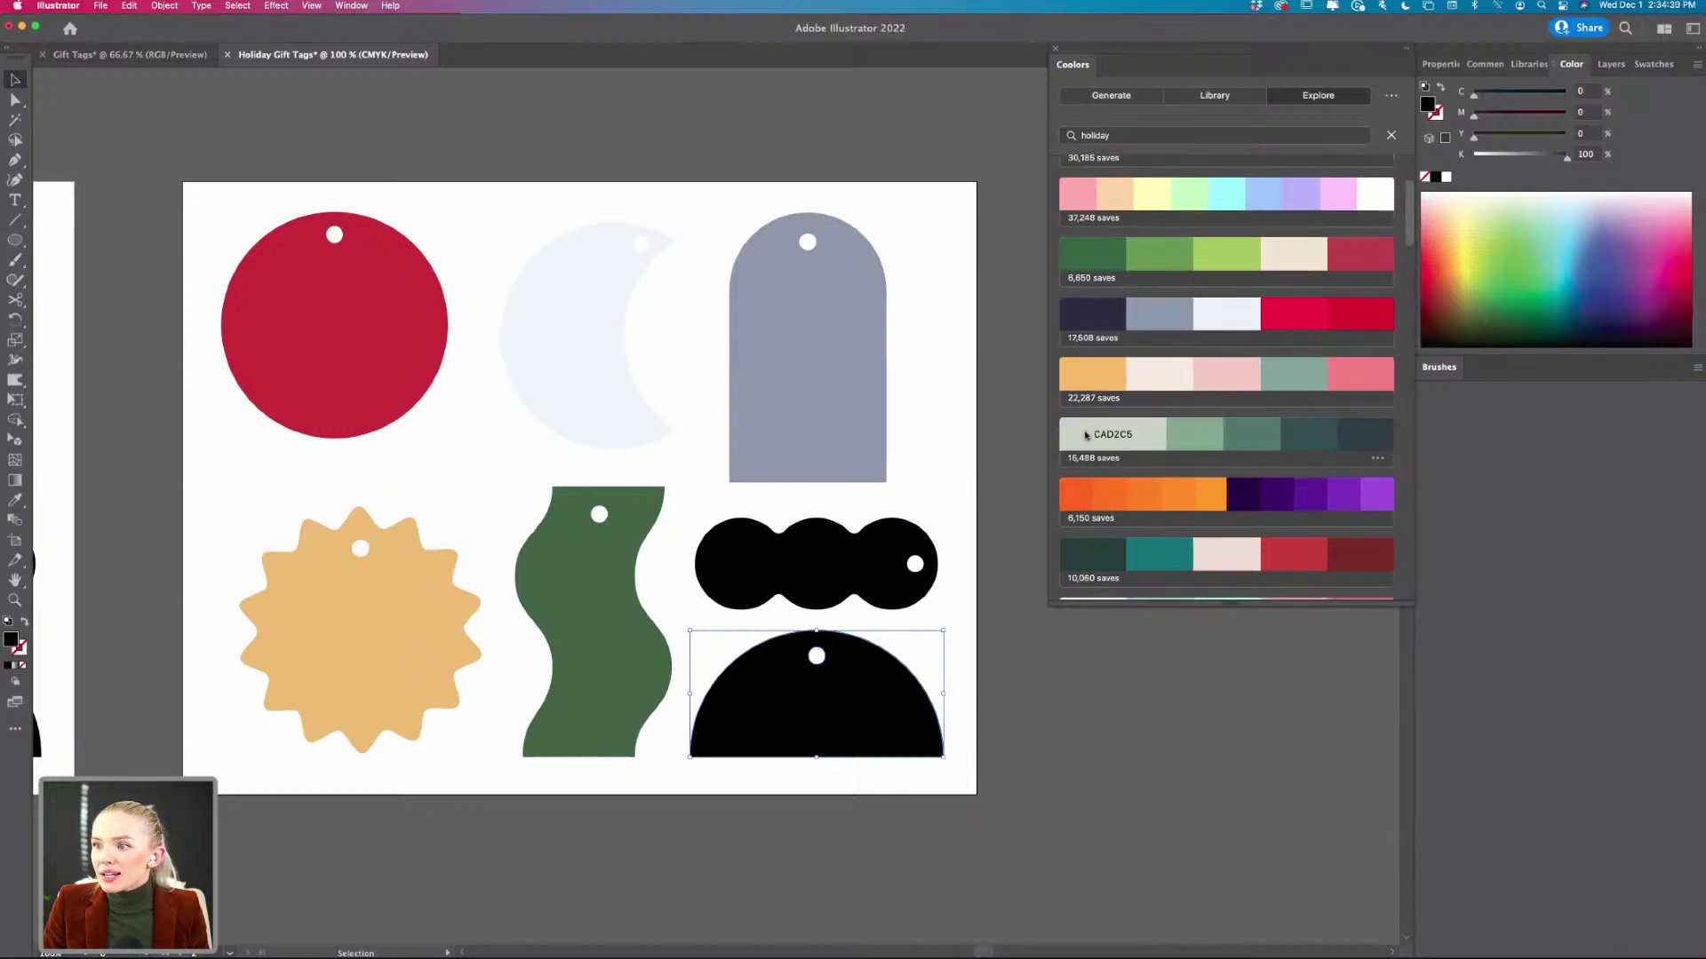
click(1087, 434)
scroll(734, 793, left, 10)
scroll(734, 794, right, 15)
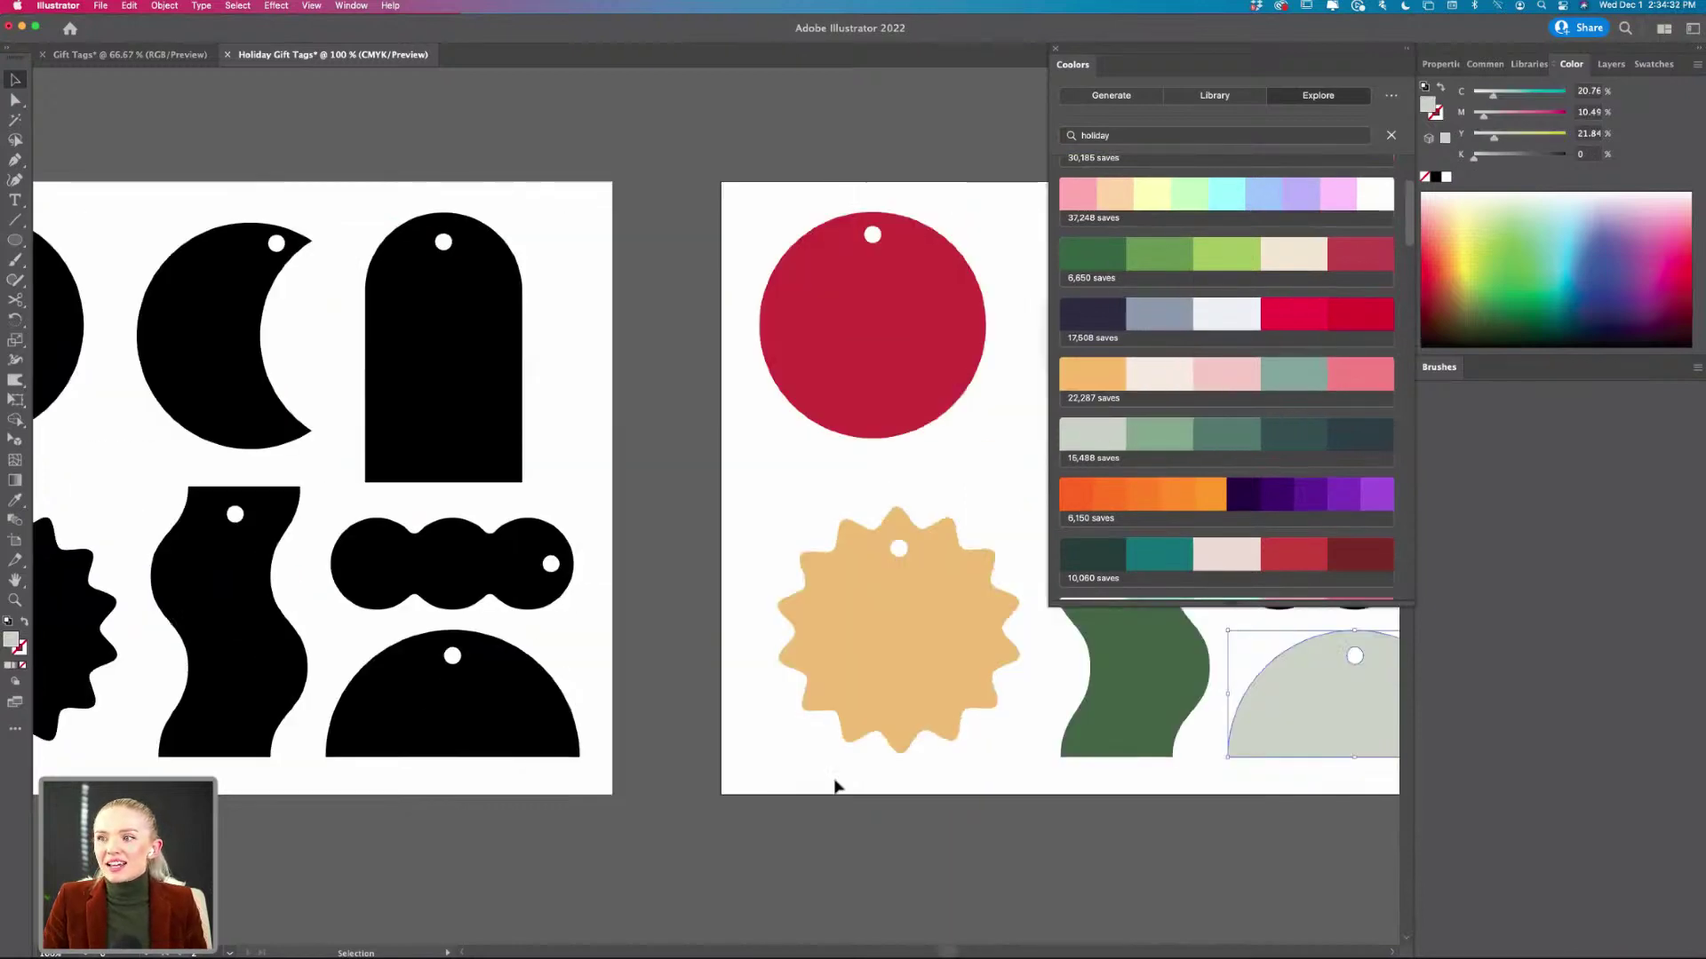
scroll(524, 672, left, 3)
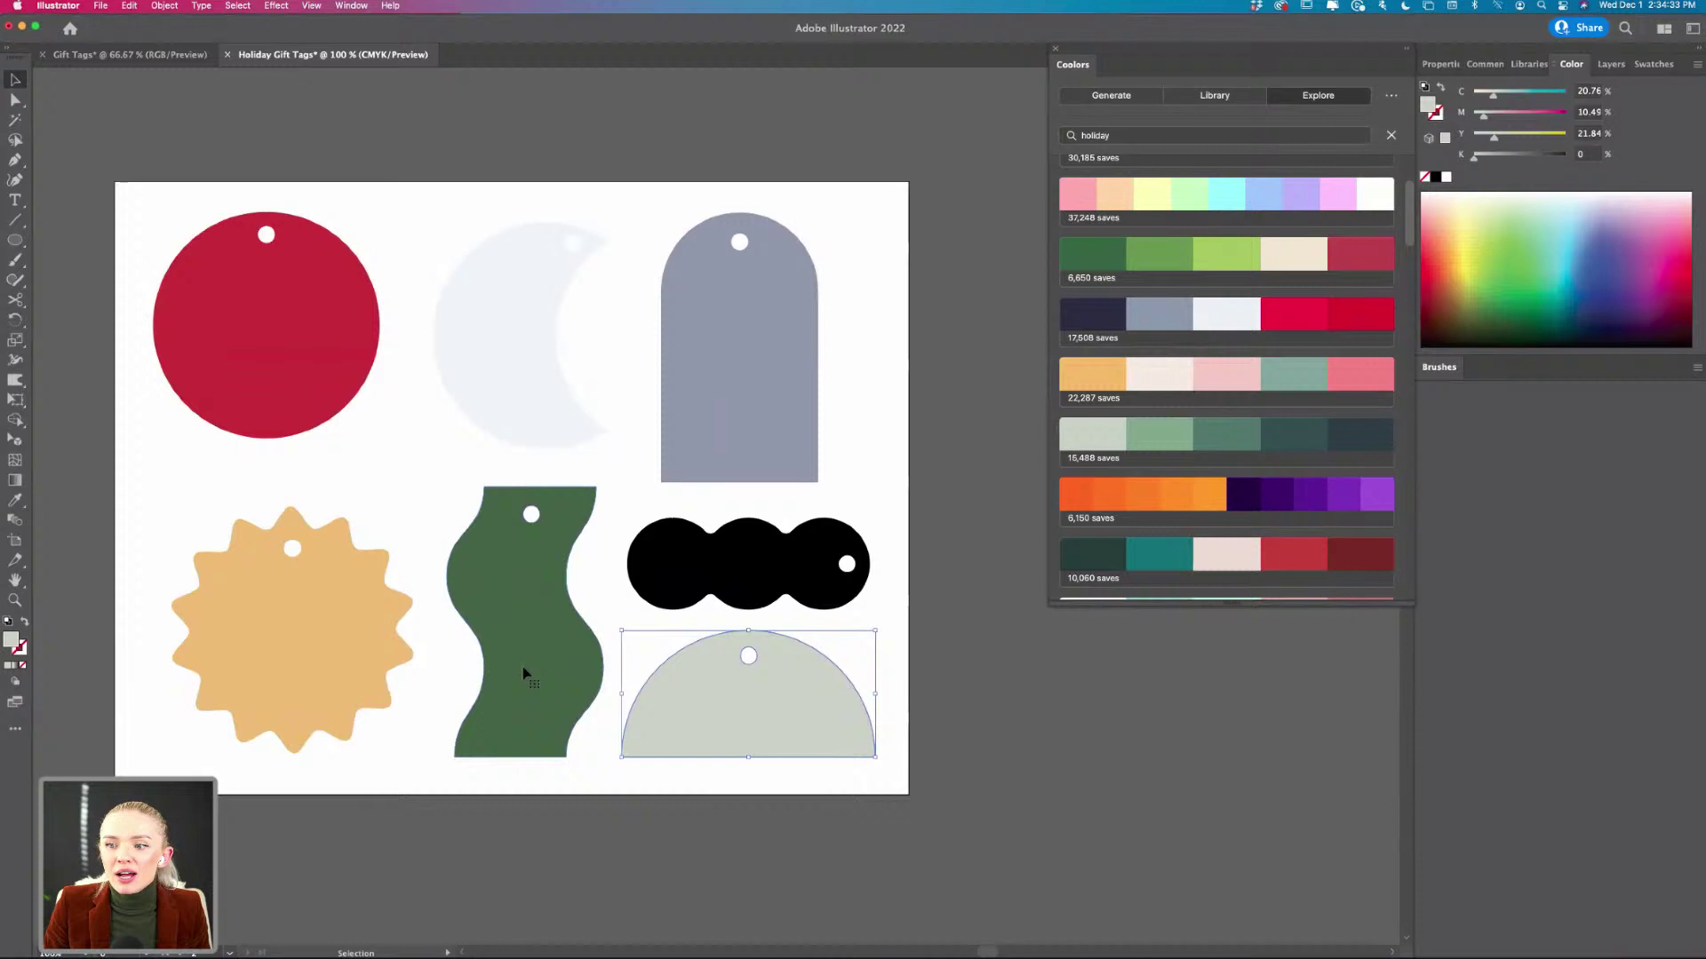
click(788, 818)
scroll(762, 818, left, 2)
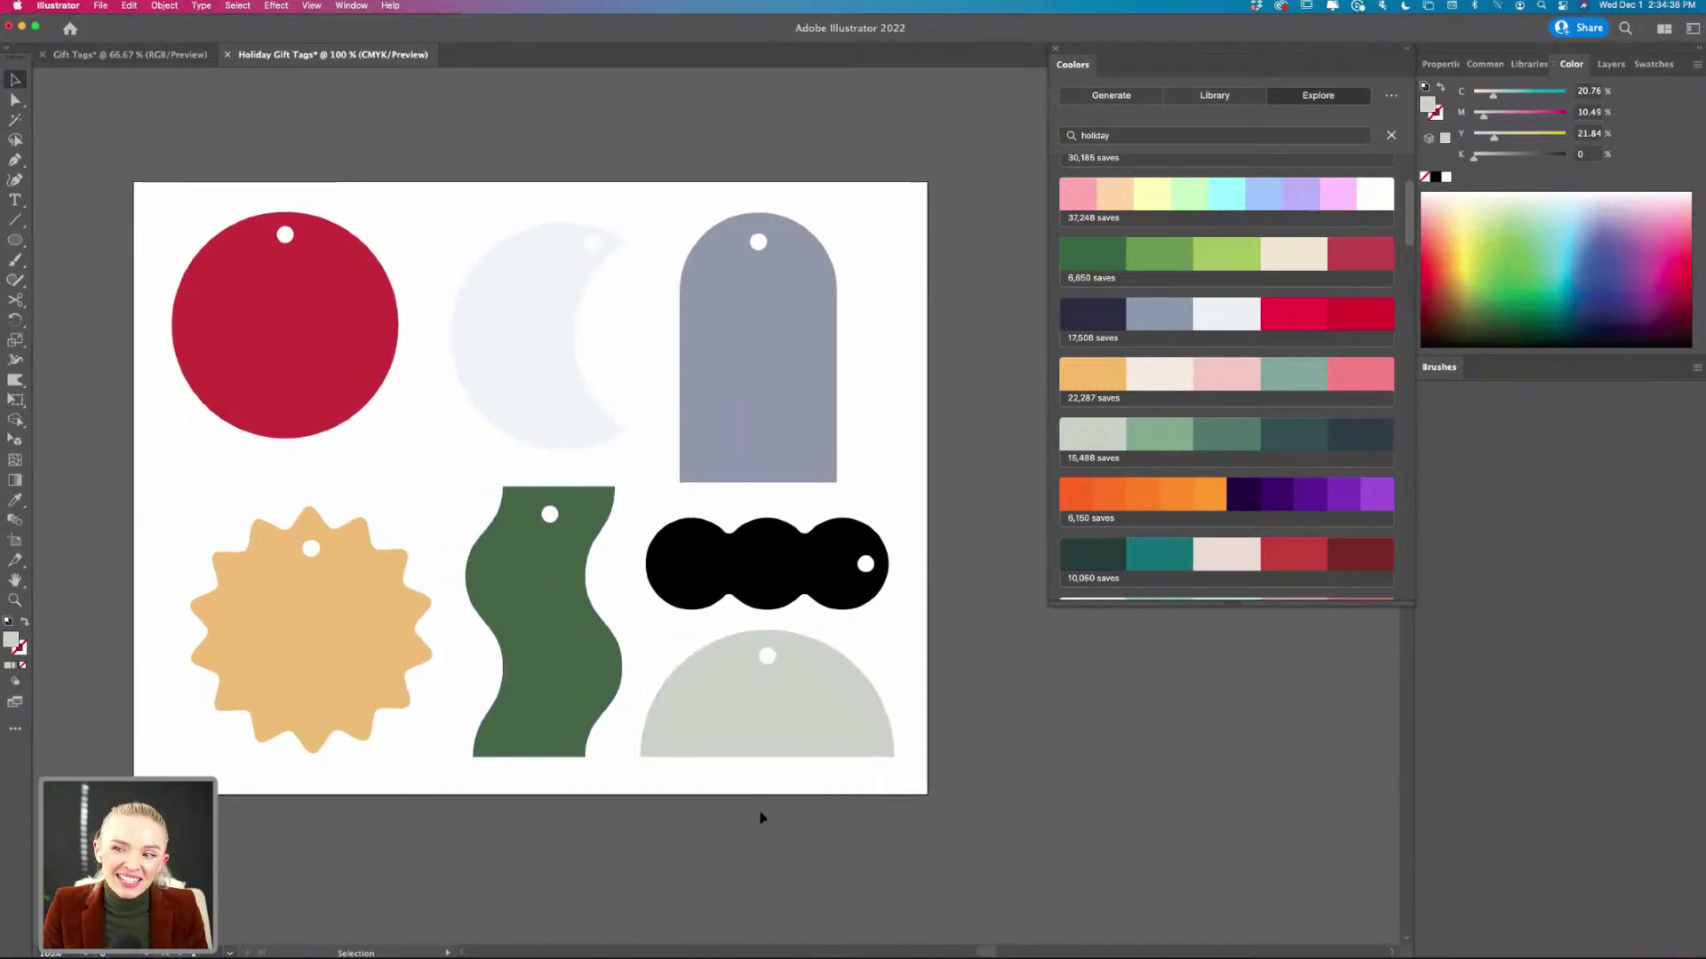
- Fill the three-circle tag with the reddish orange from the orange-and-purple holiday palette and deselect it
click(848, 568)
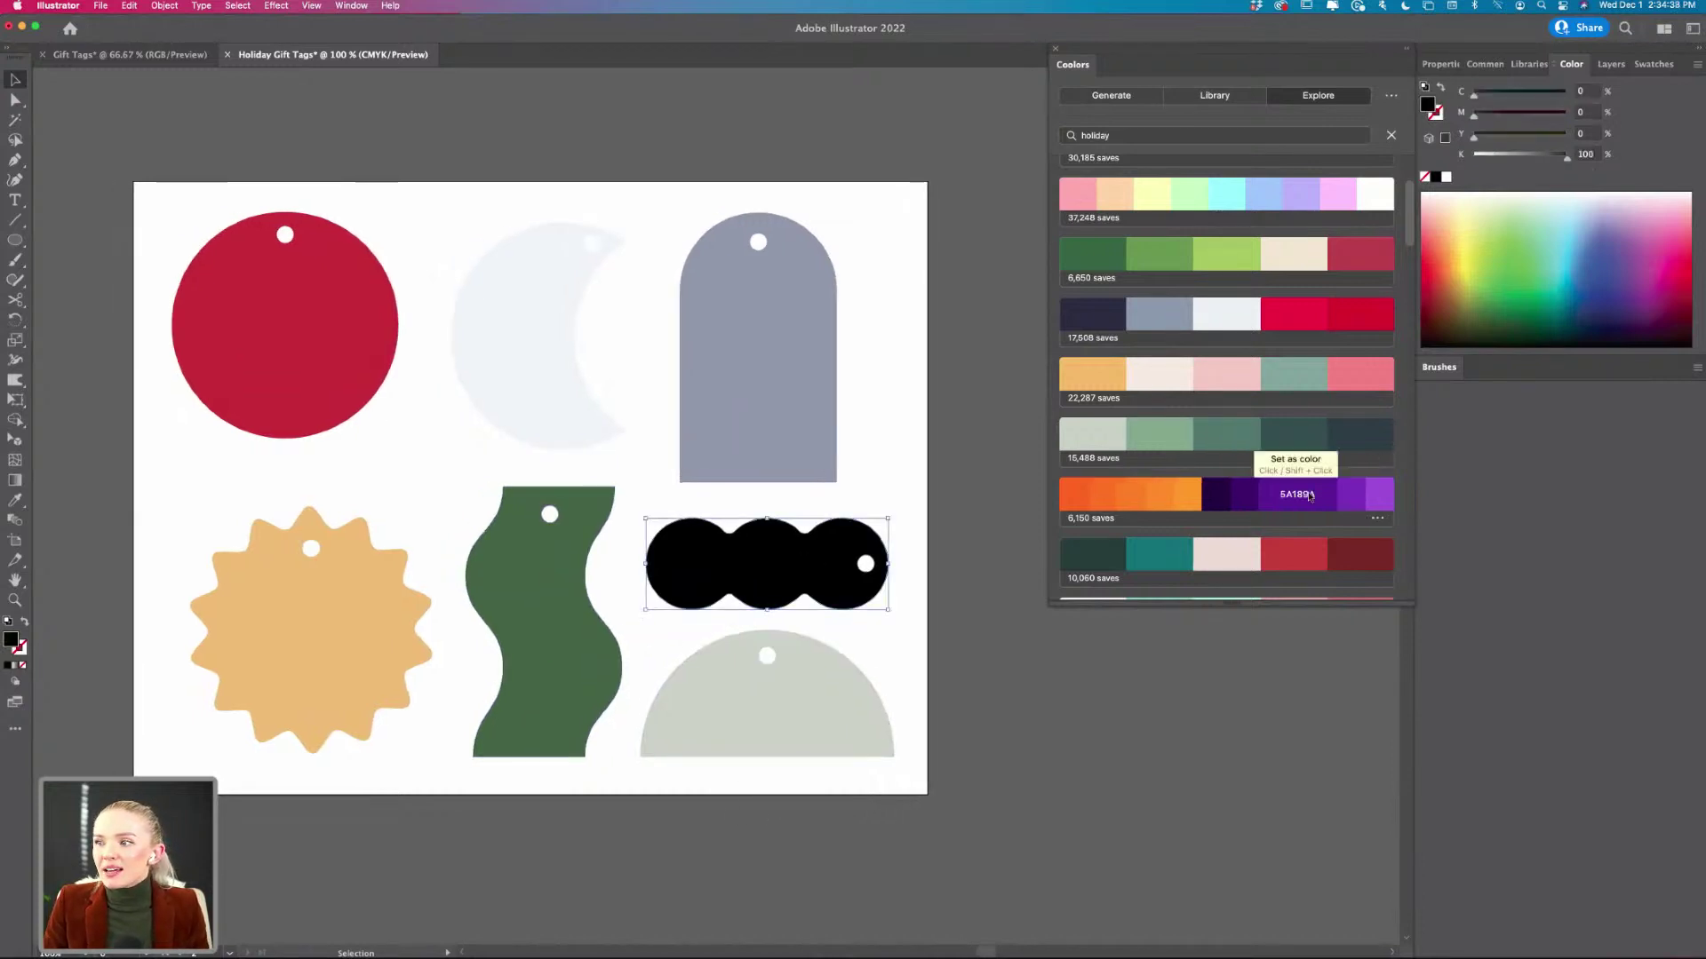
scroll(1262, 329, down, 3)
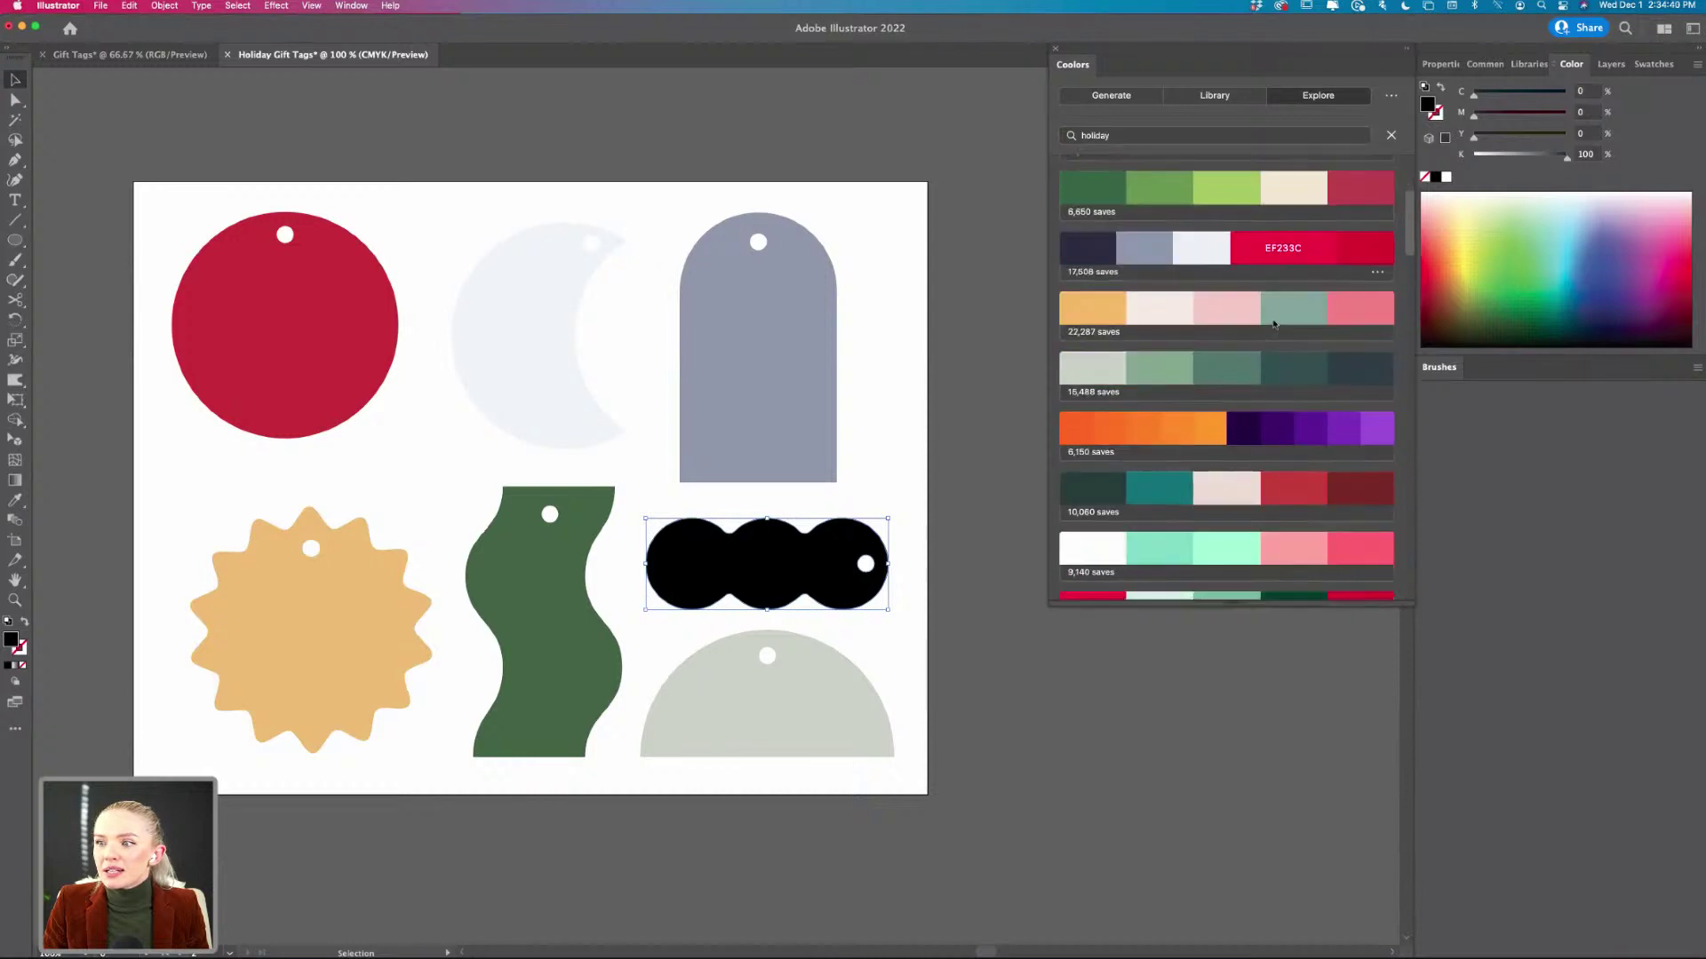
click(1088, 365)
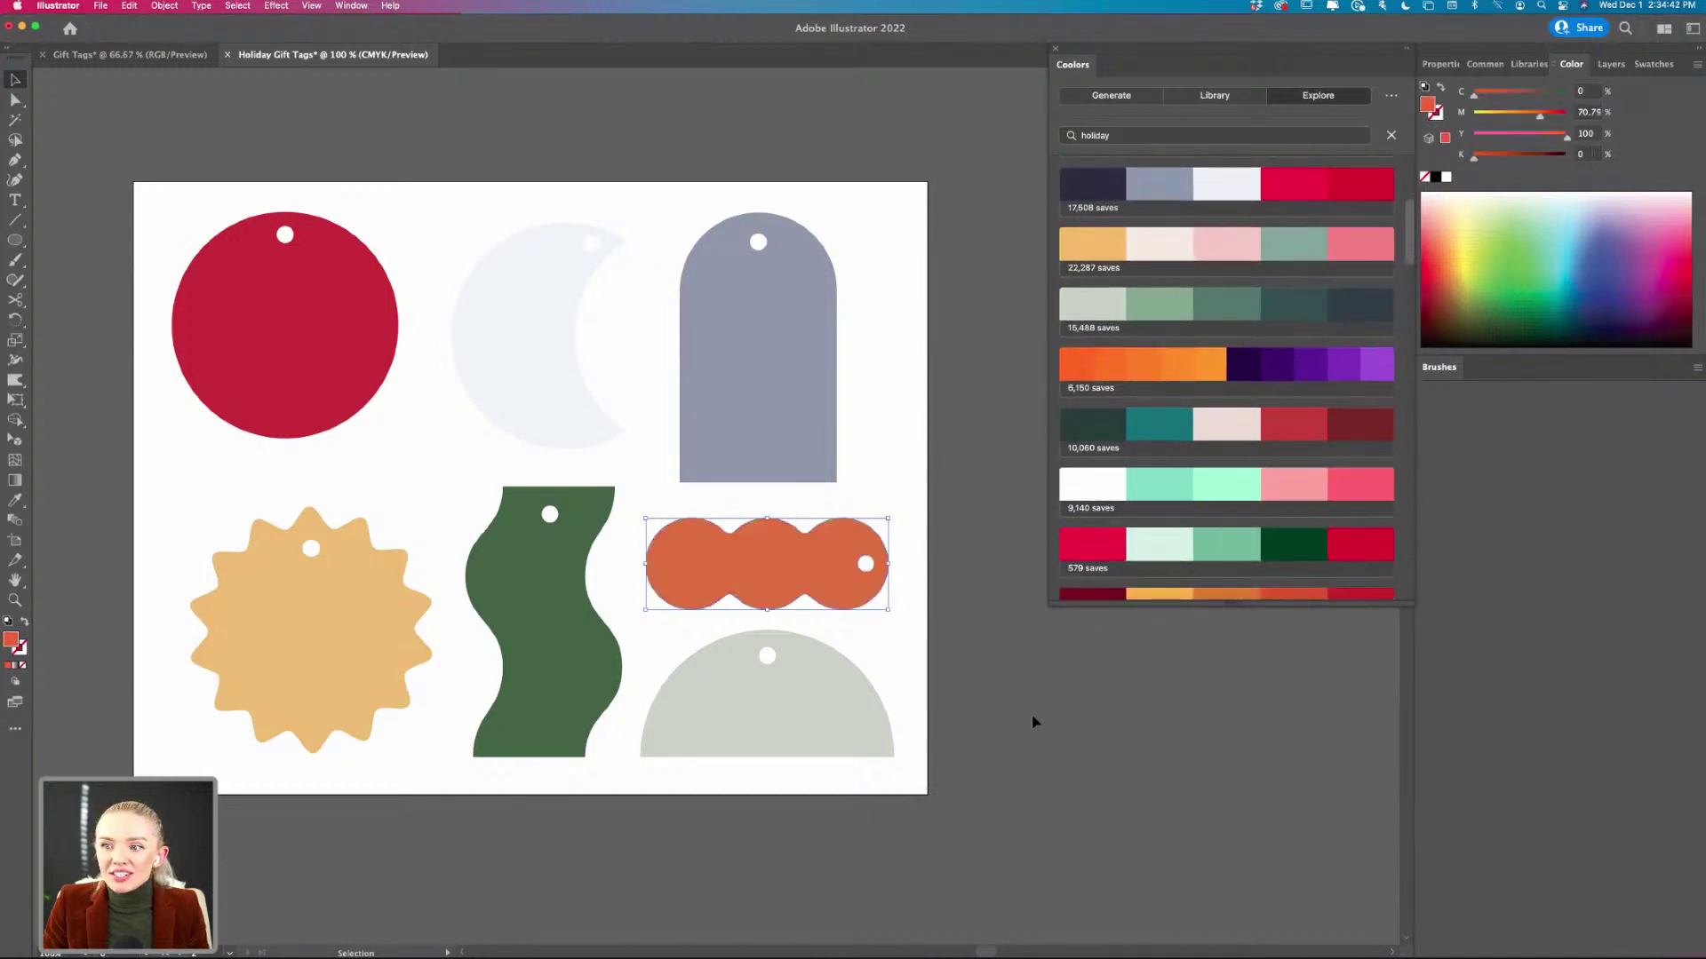
click(1031, 715)
scroll(882, 629, left, 2)
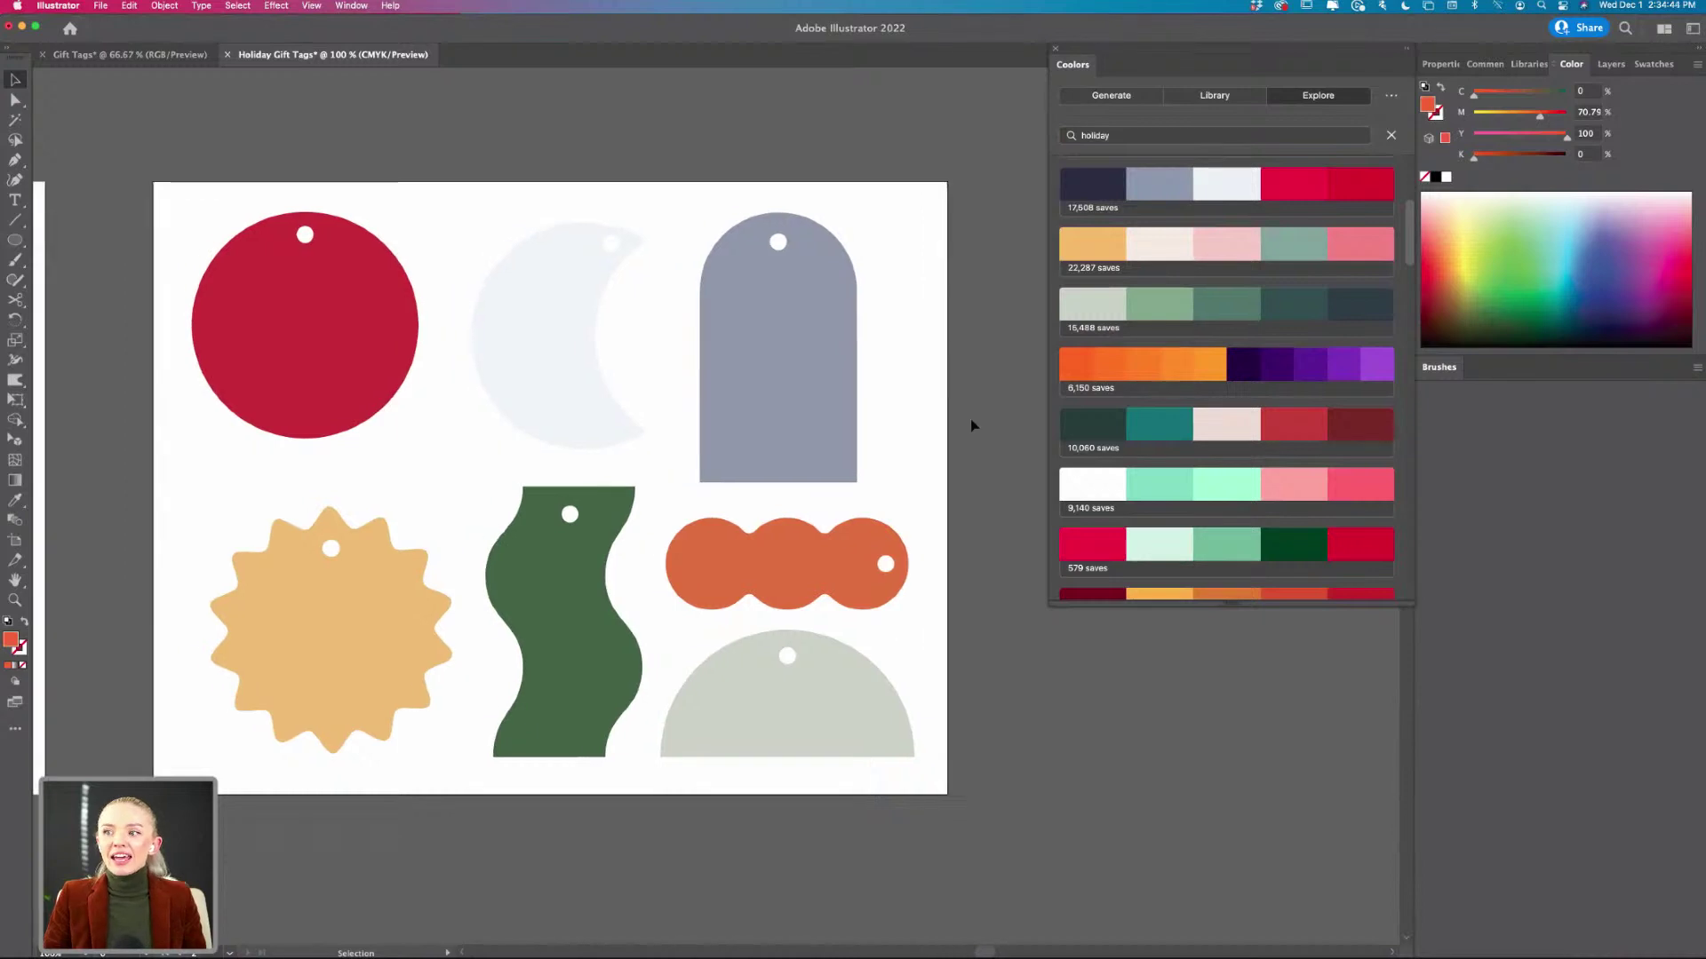
drag(1148, 52, 920, 244)
click(847, 568)
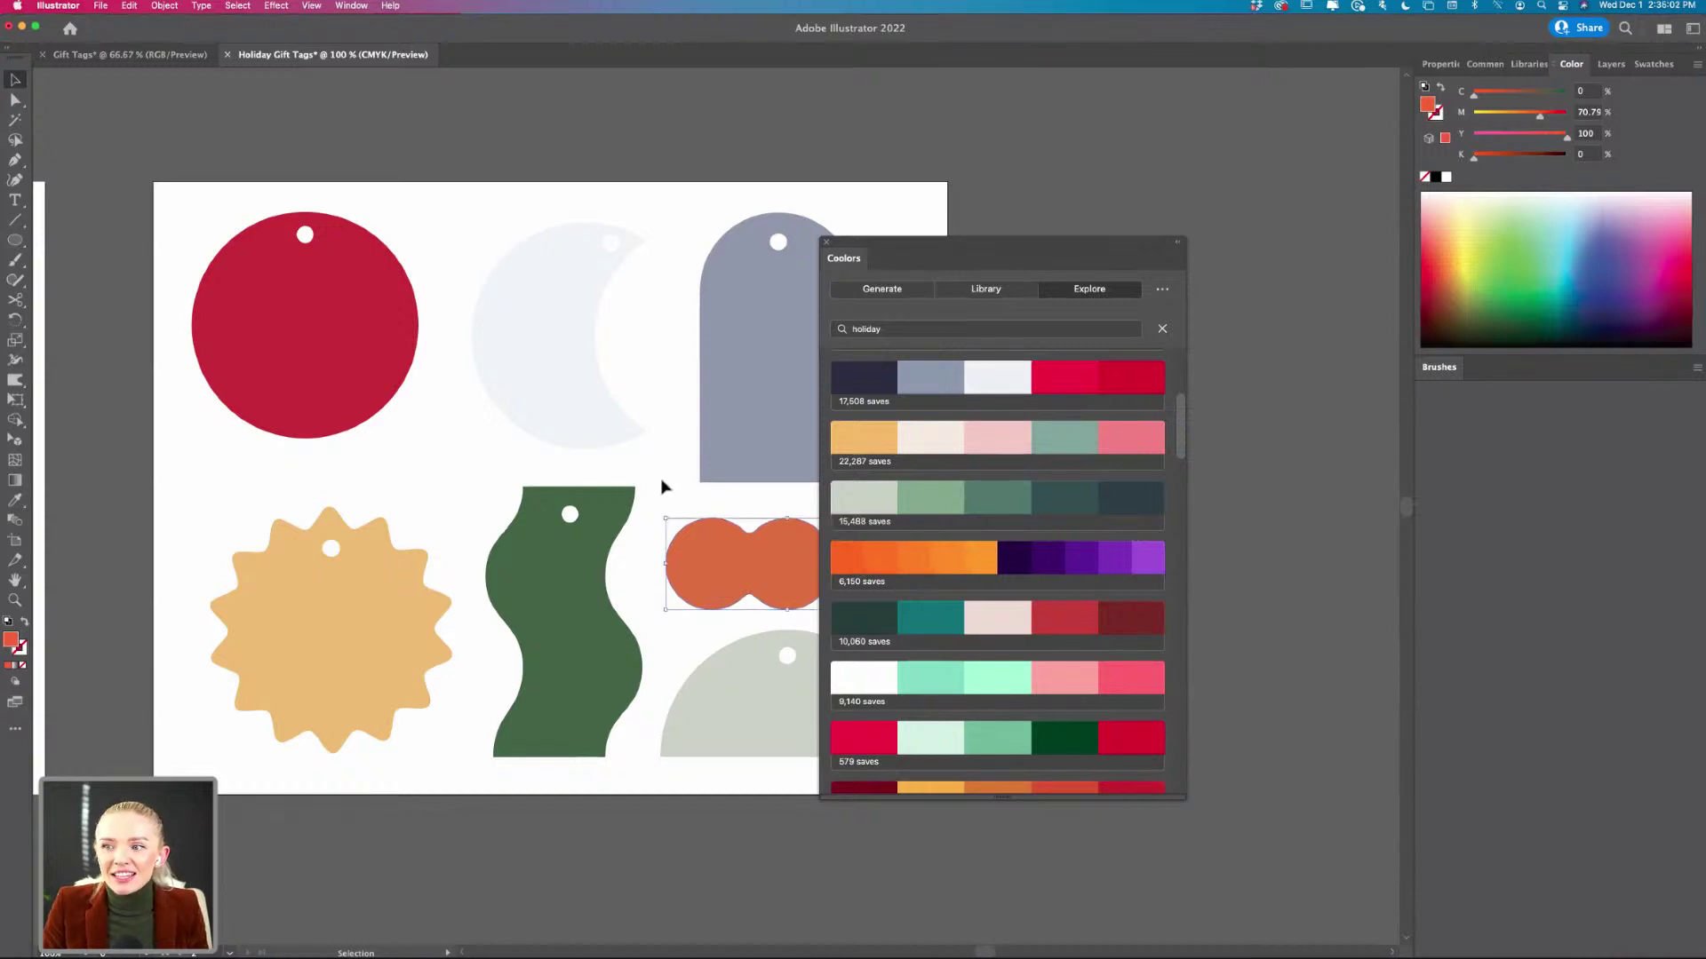
drag(961, 250, 1182, 72)
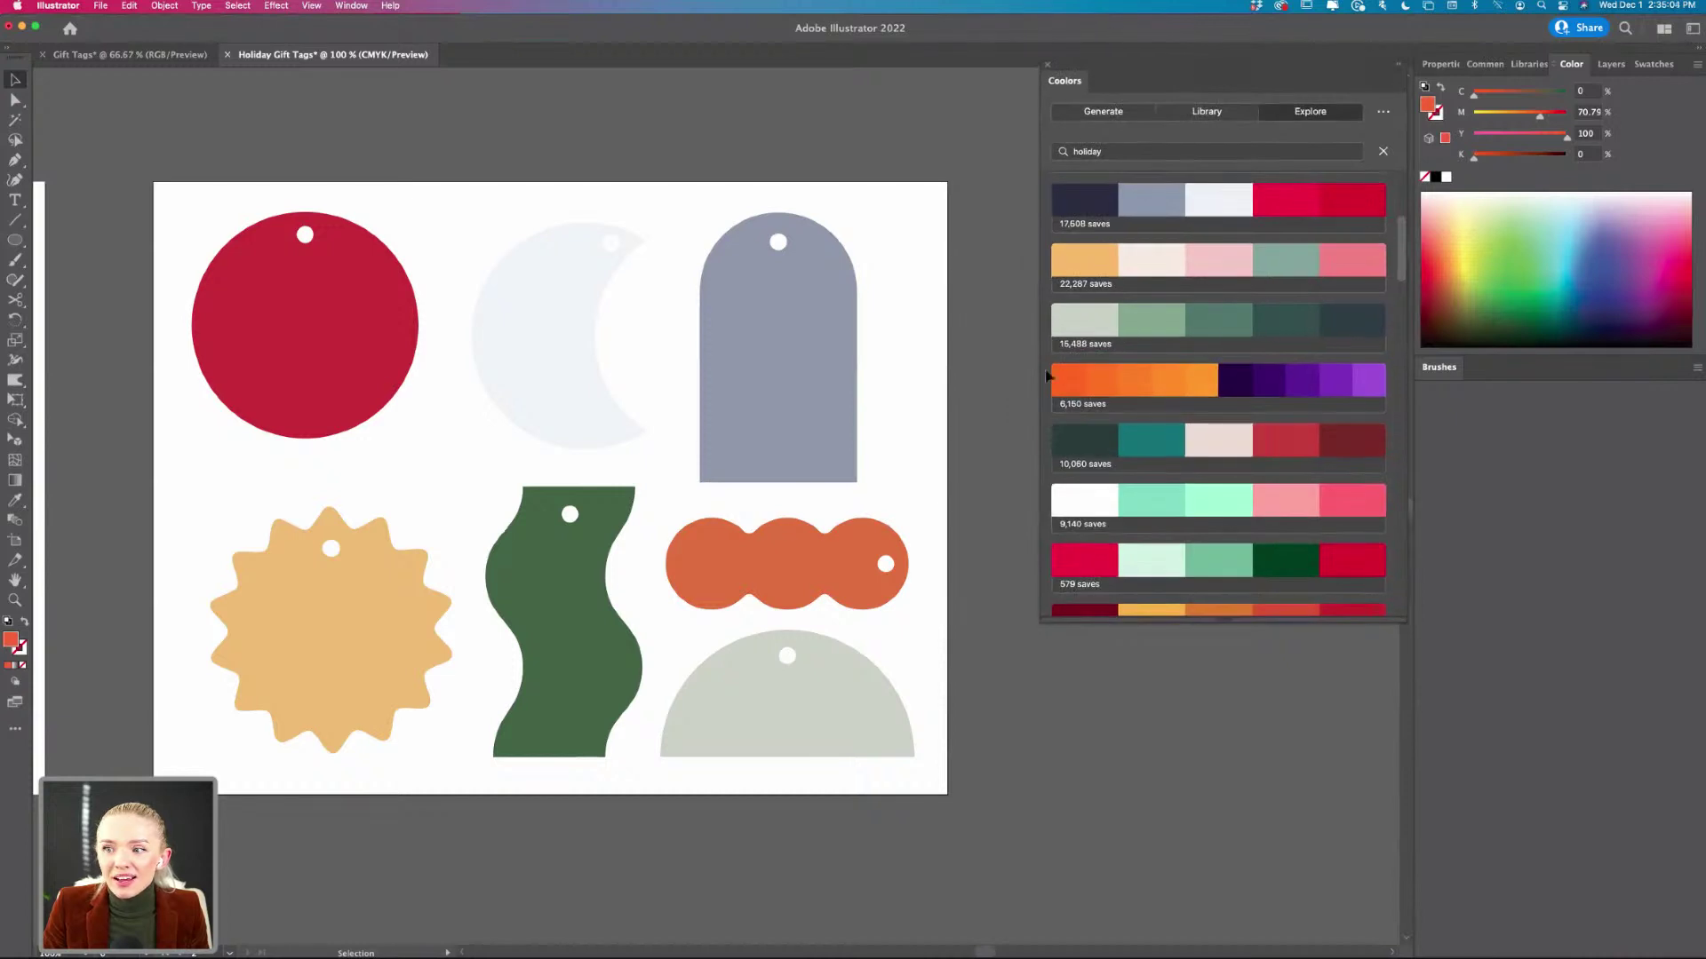
click(830, 560)
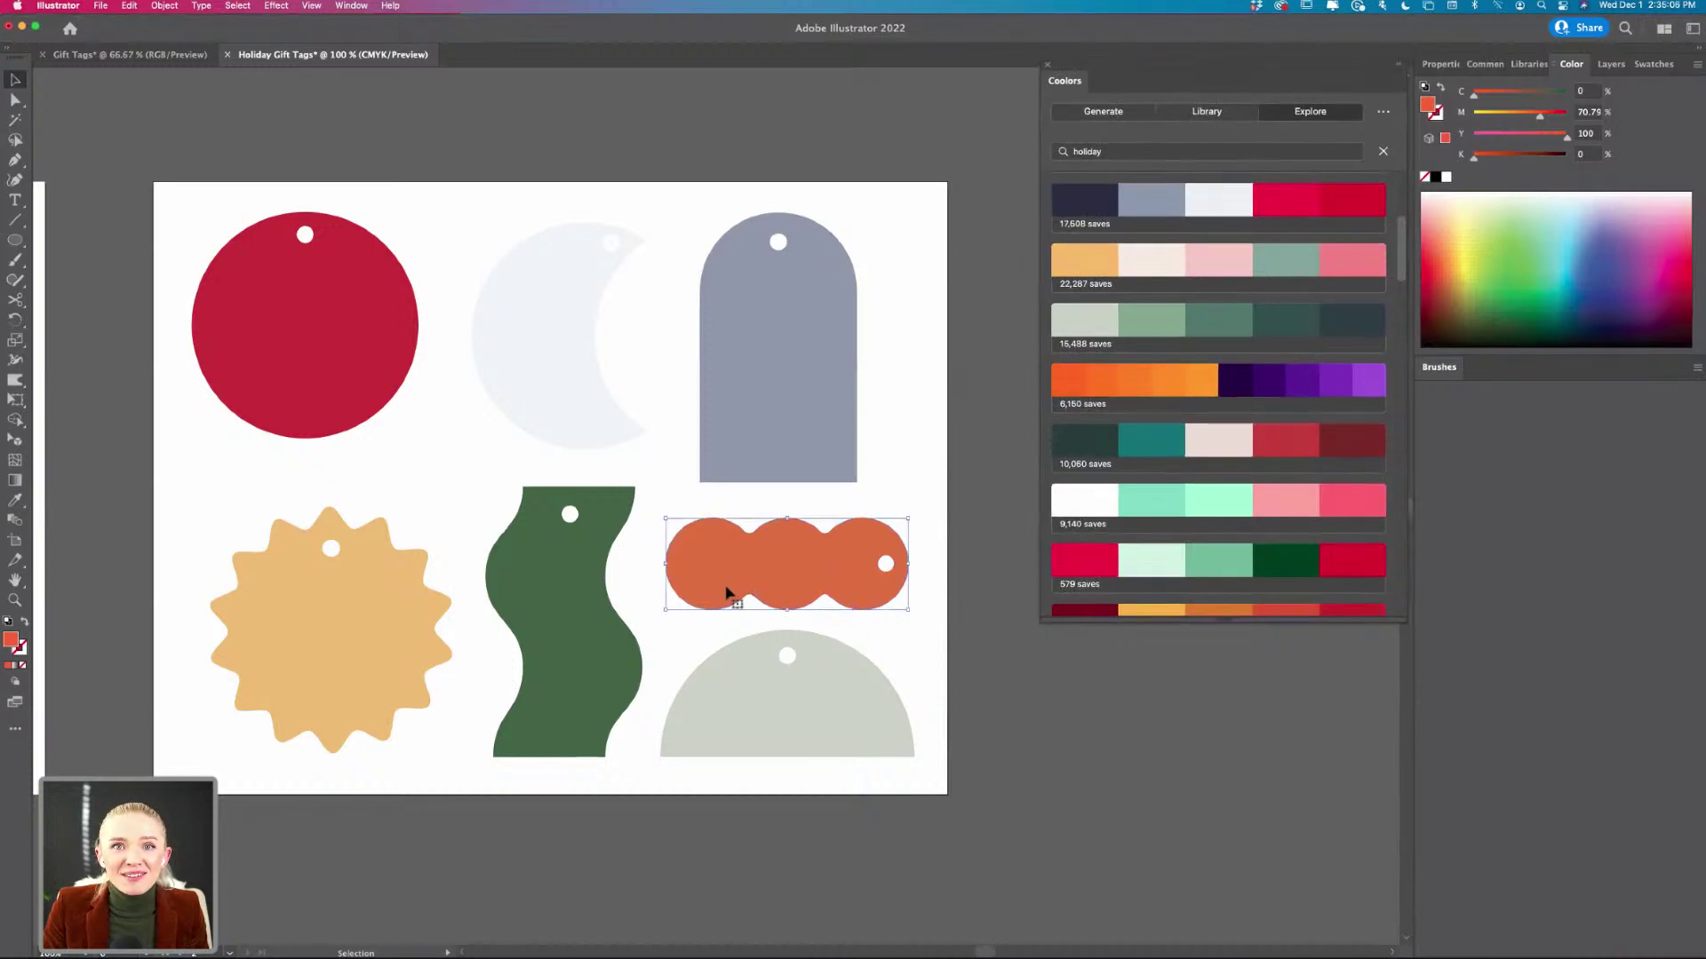
click(919, 640)
- Select the orange three-circle tag and move the Coolors panel clear of the artwork
scroll(919, 640, left, 1)
scroll(556, 583, up, 1)
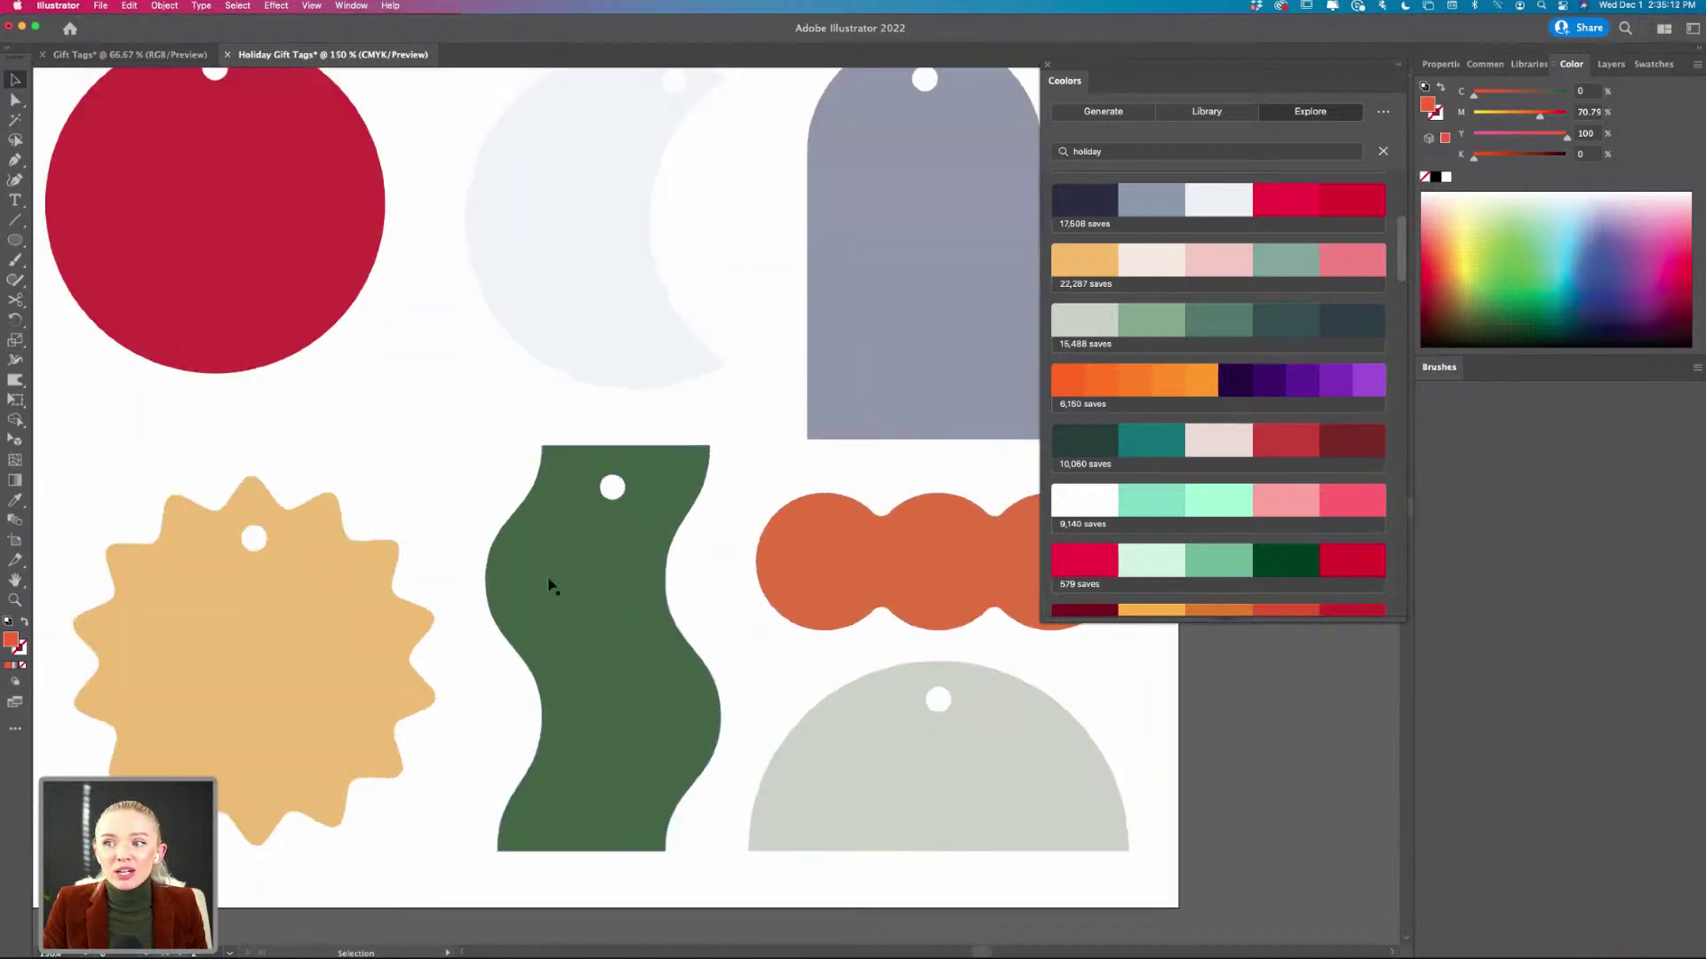
scroll(551, 582, up, 1)
click(824, 653)
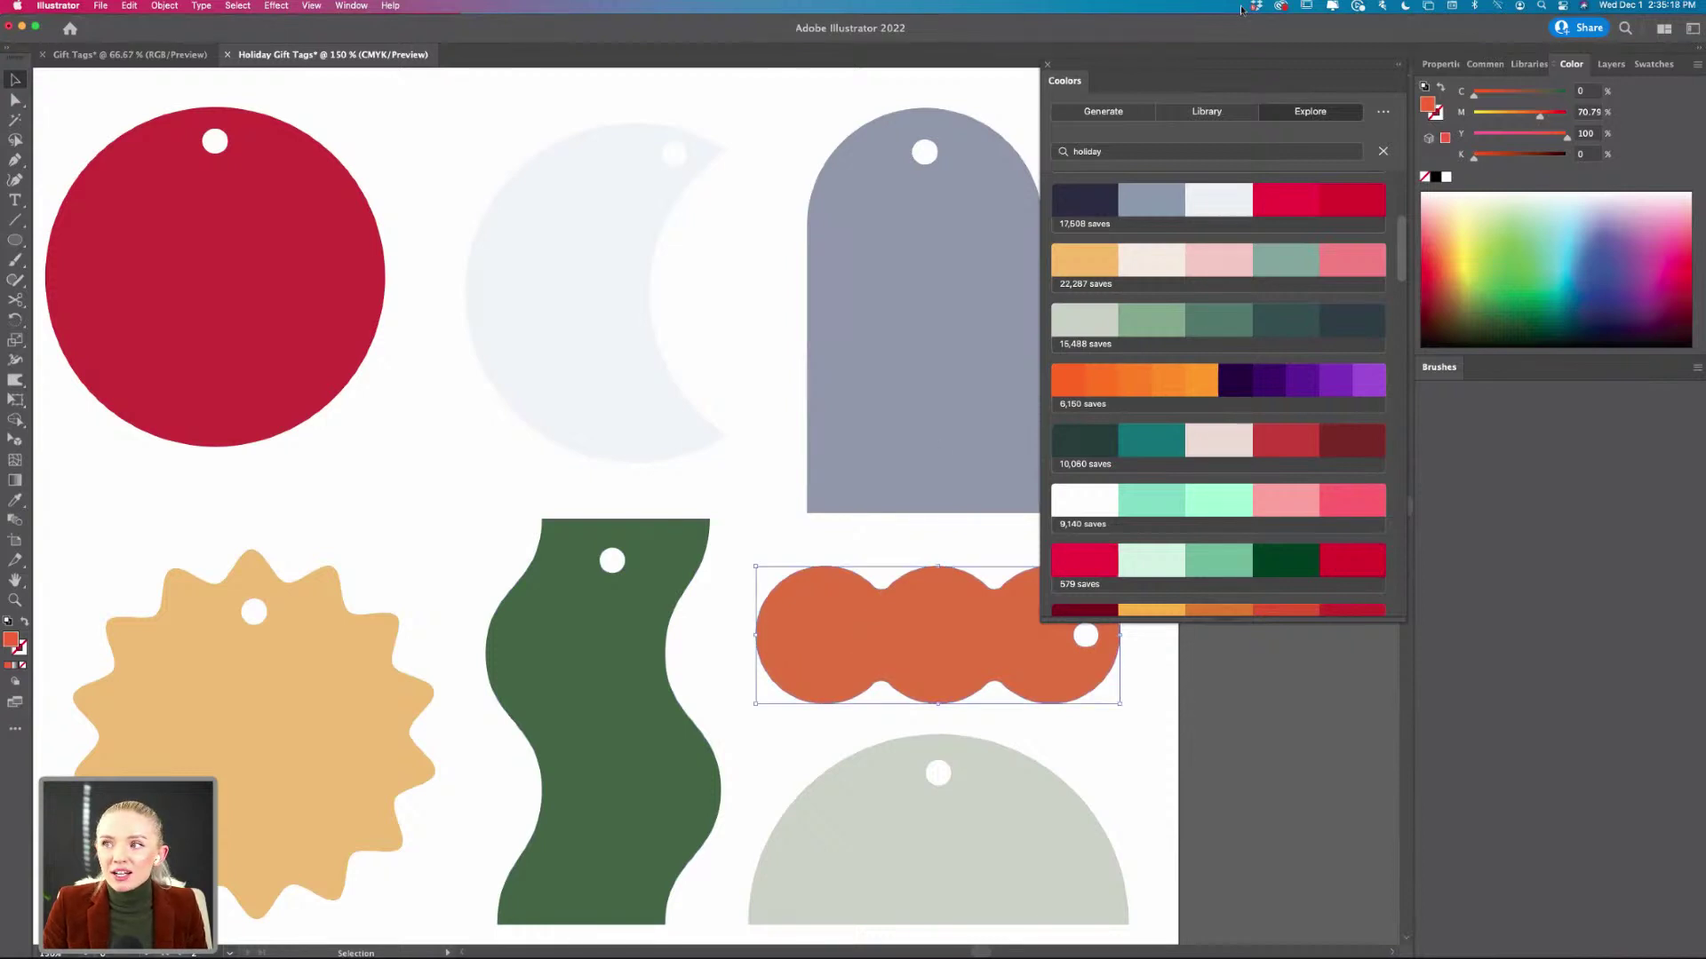
drag(1174, 65, 1284, 49)
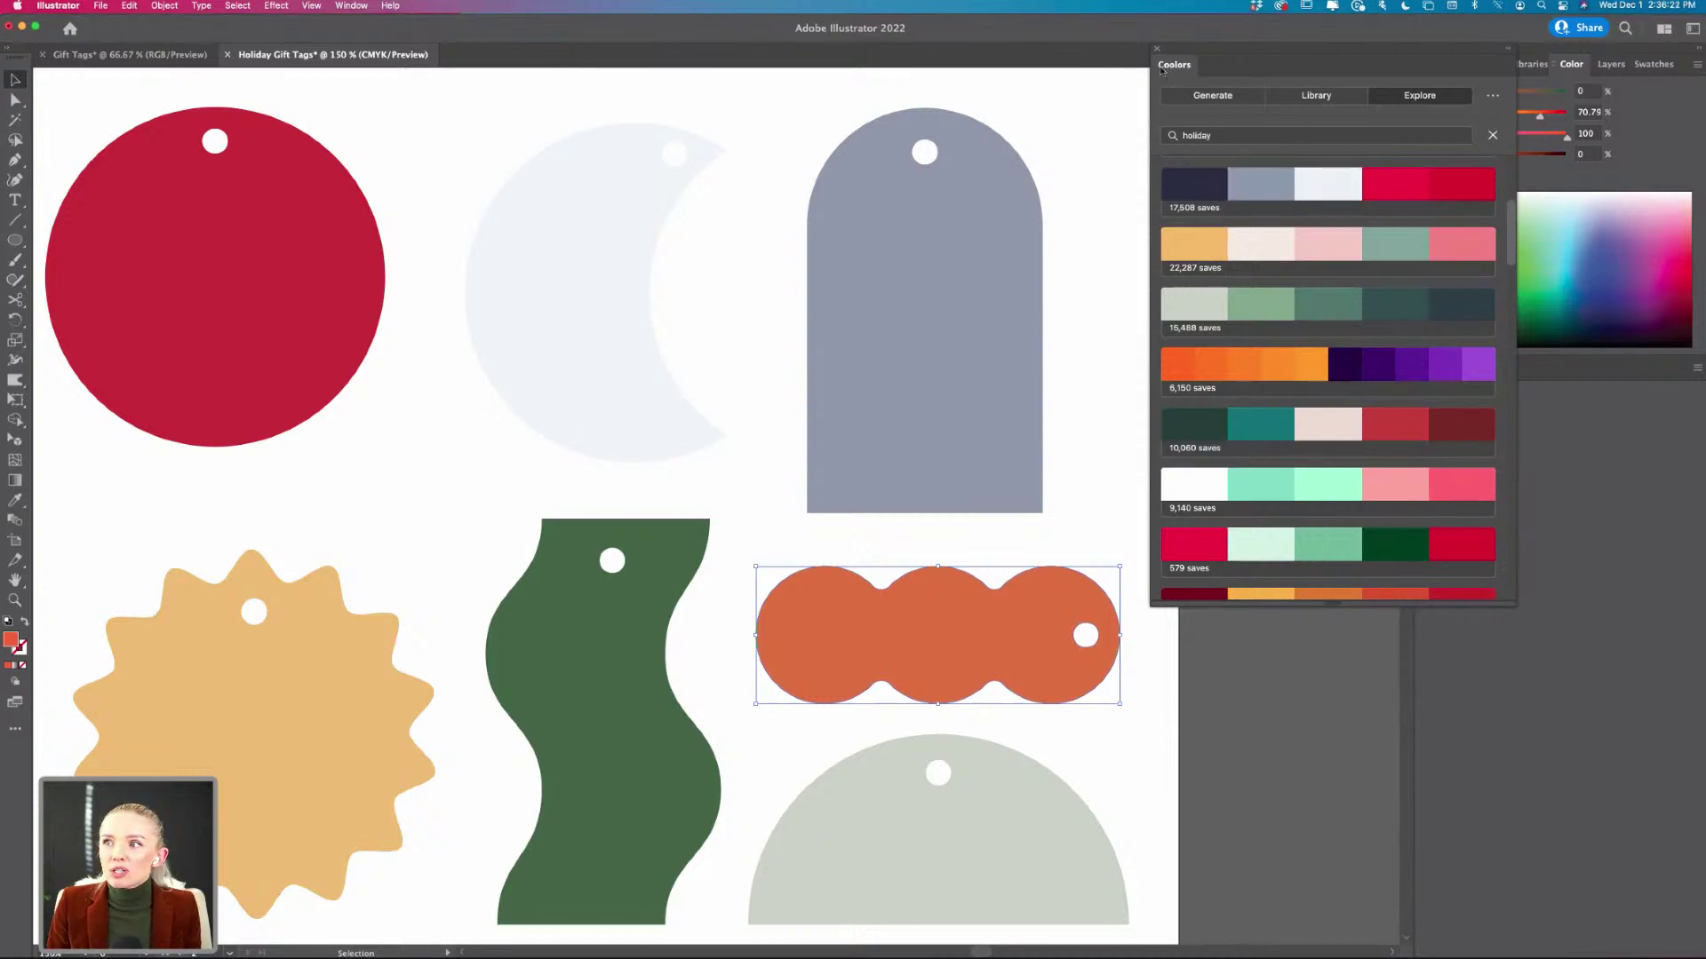
- Switch to the Adobe Exchange website through Illustrator's extension finder and browse the Illustrator extensions
click(339, 7)
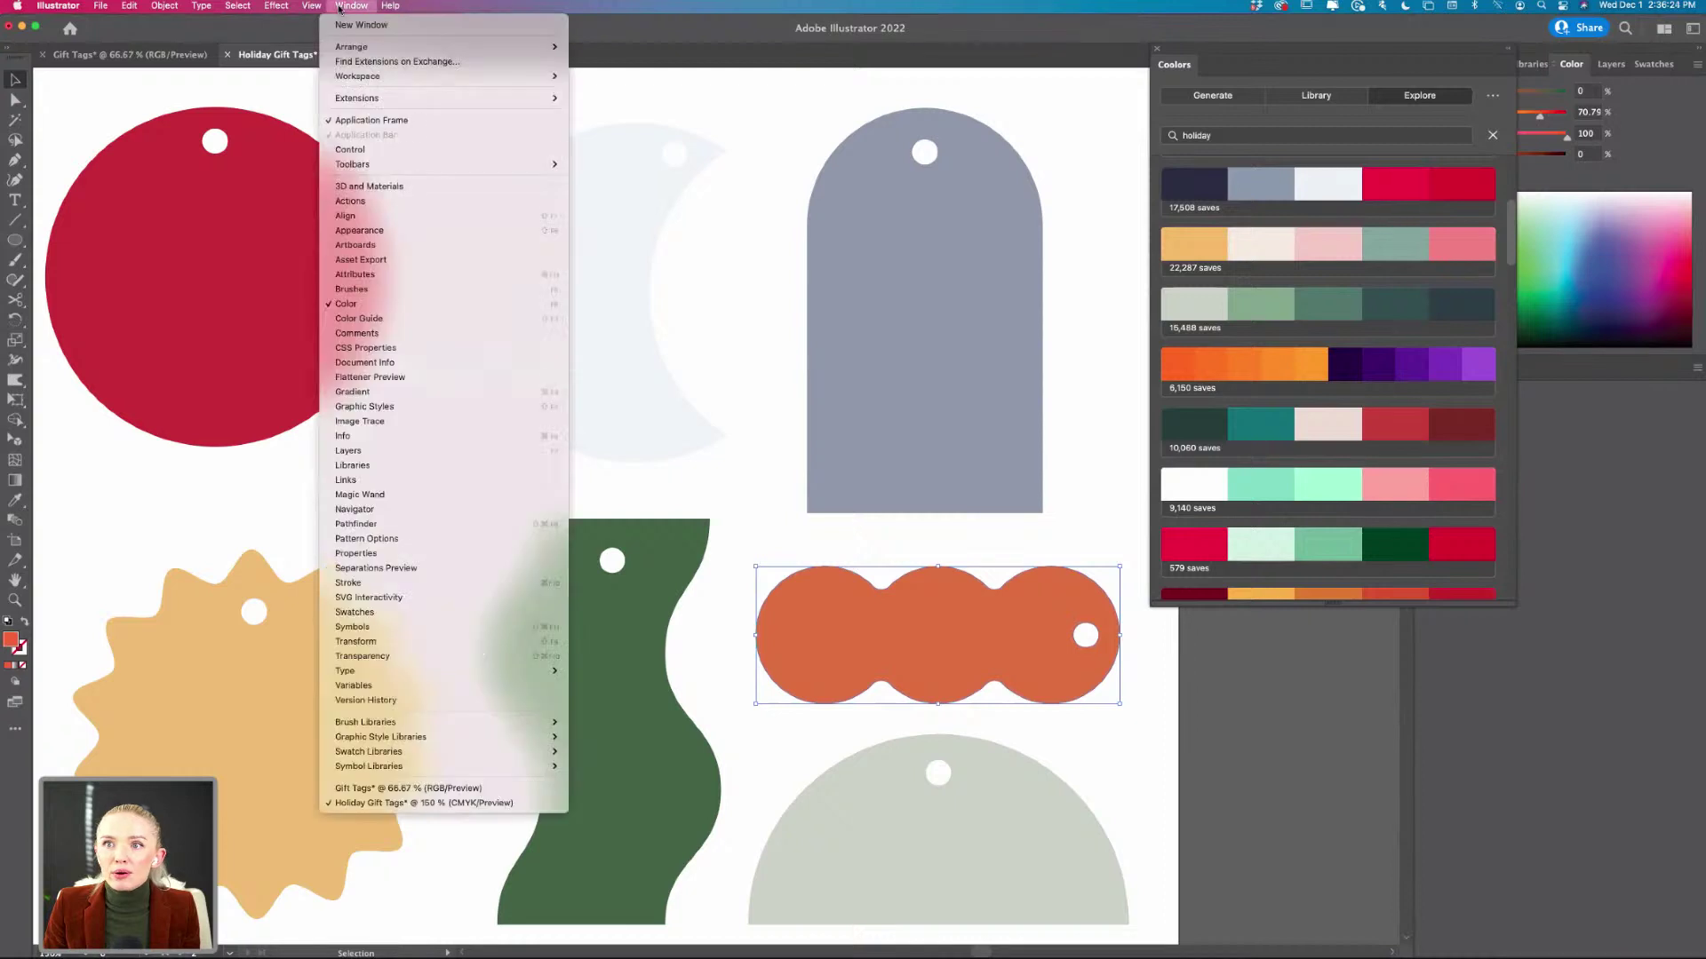
click(379, 62)
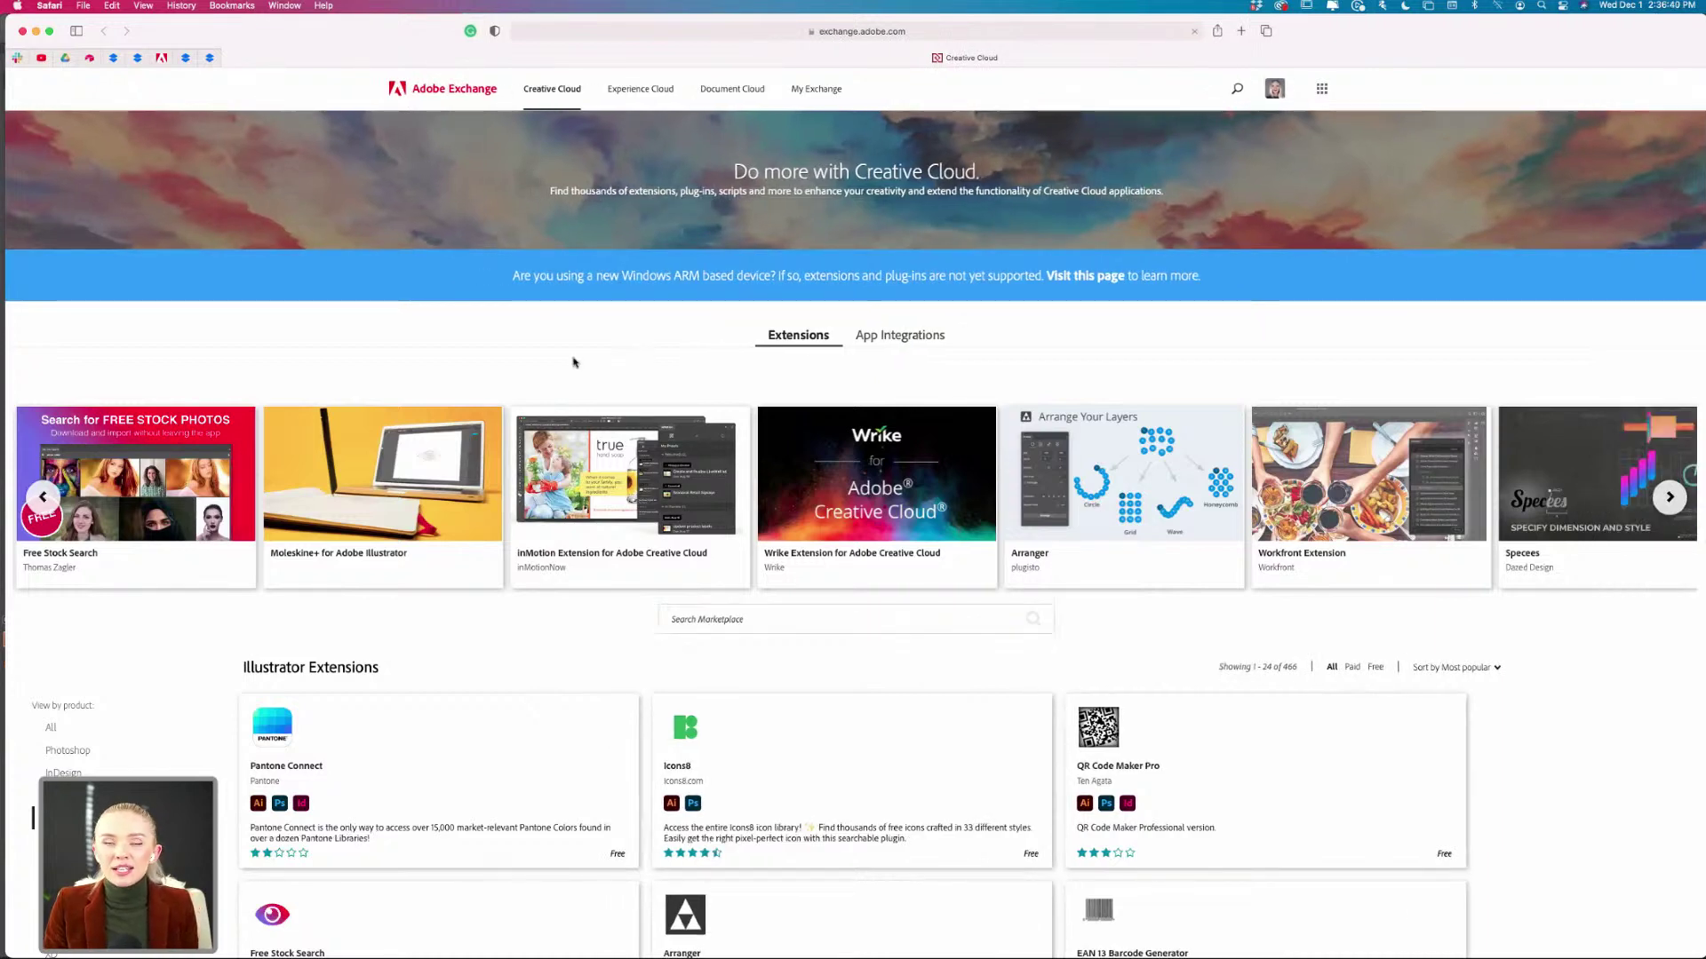
scroll(573, 361, down, 1)
scroll(573, 362, down, 10)
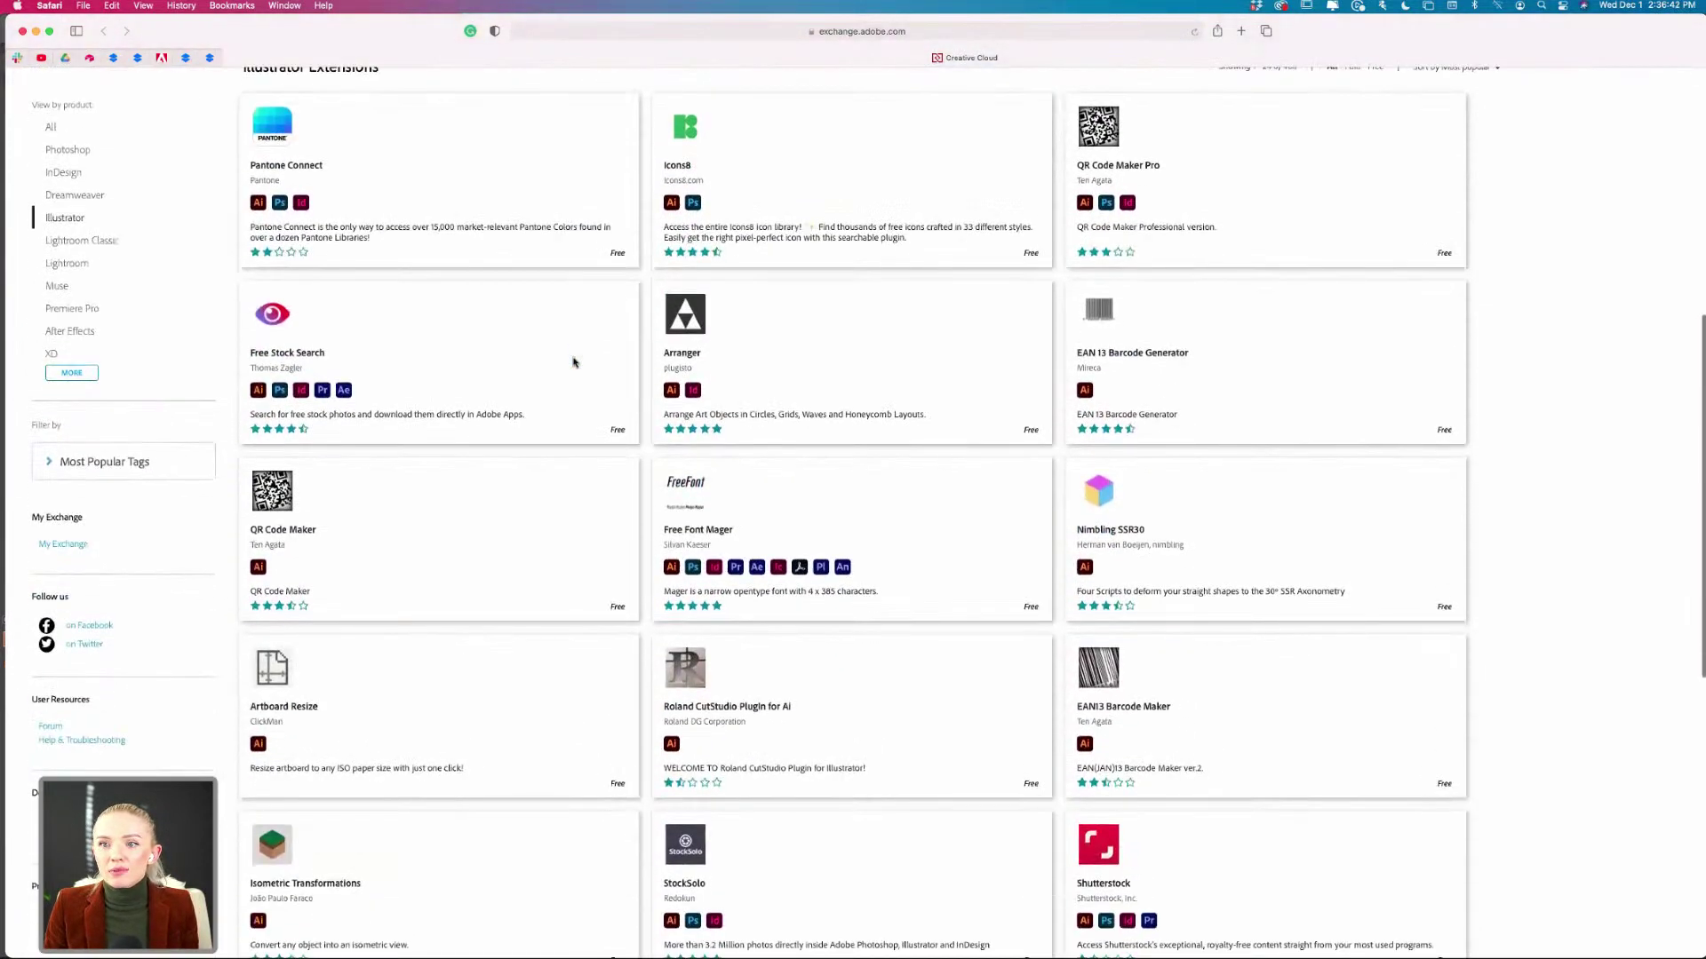
scroll(1525, 460, up, 1)
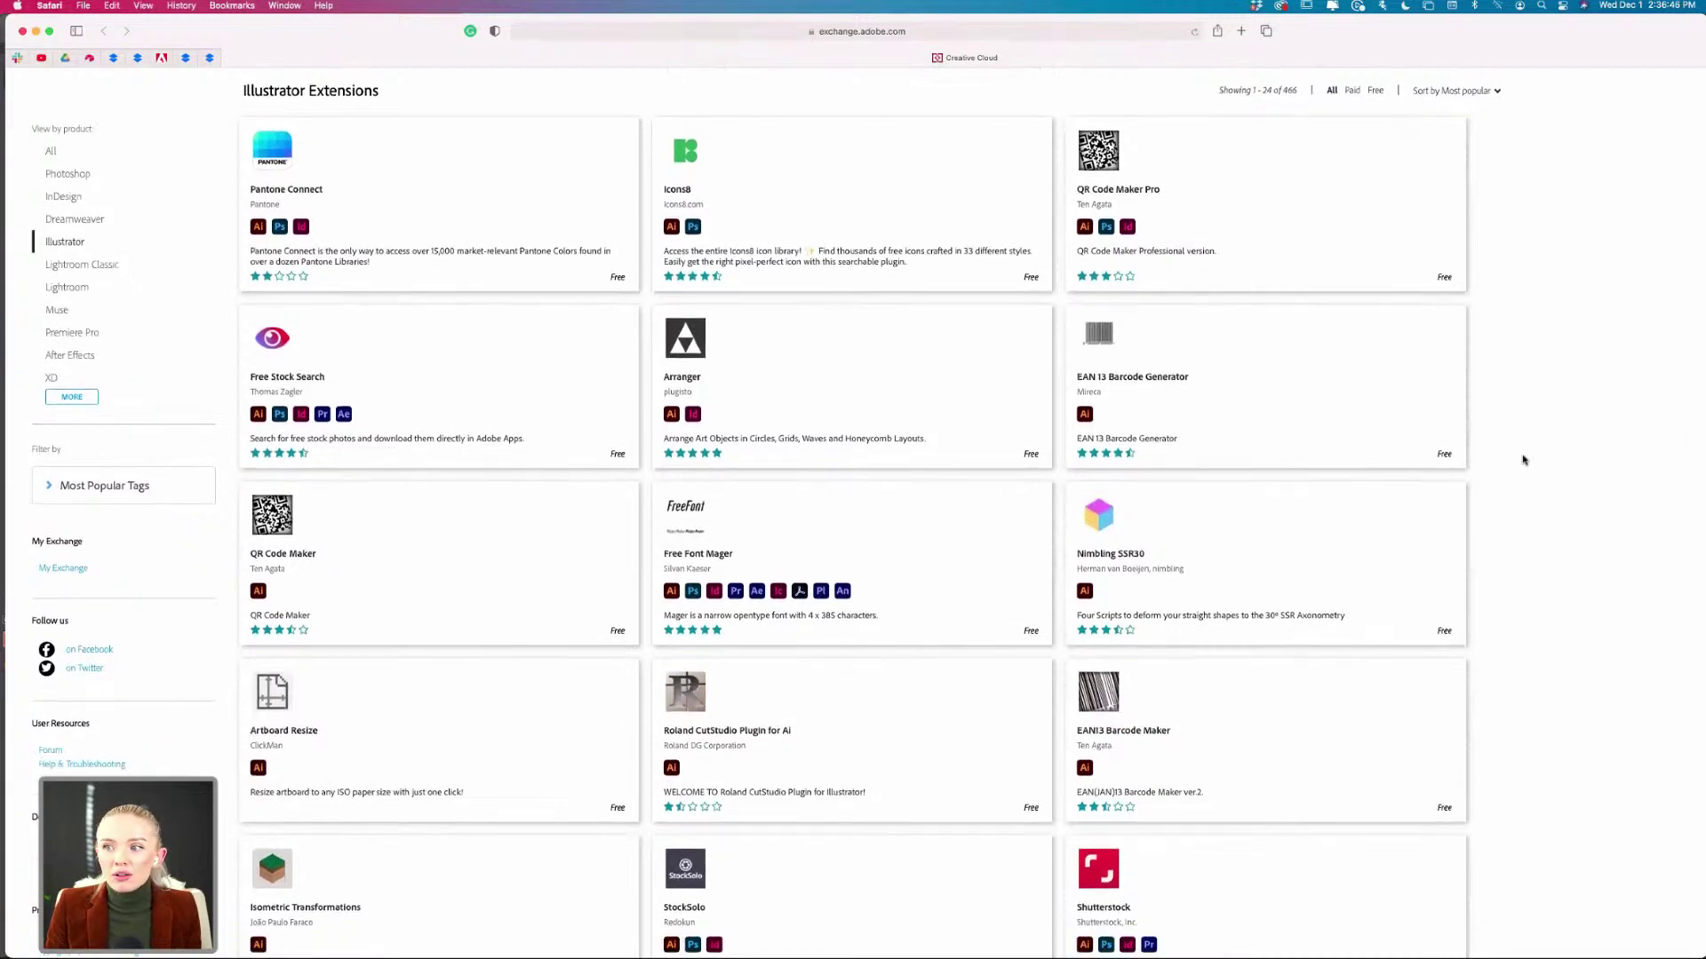
scroll(661, 224, up, 1)
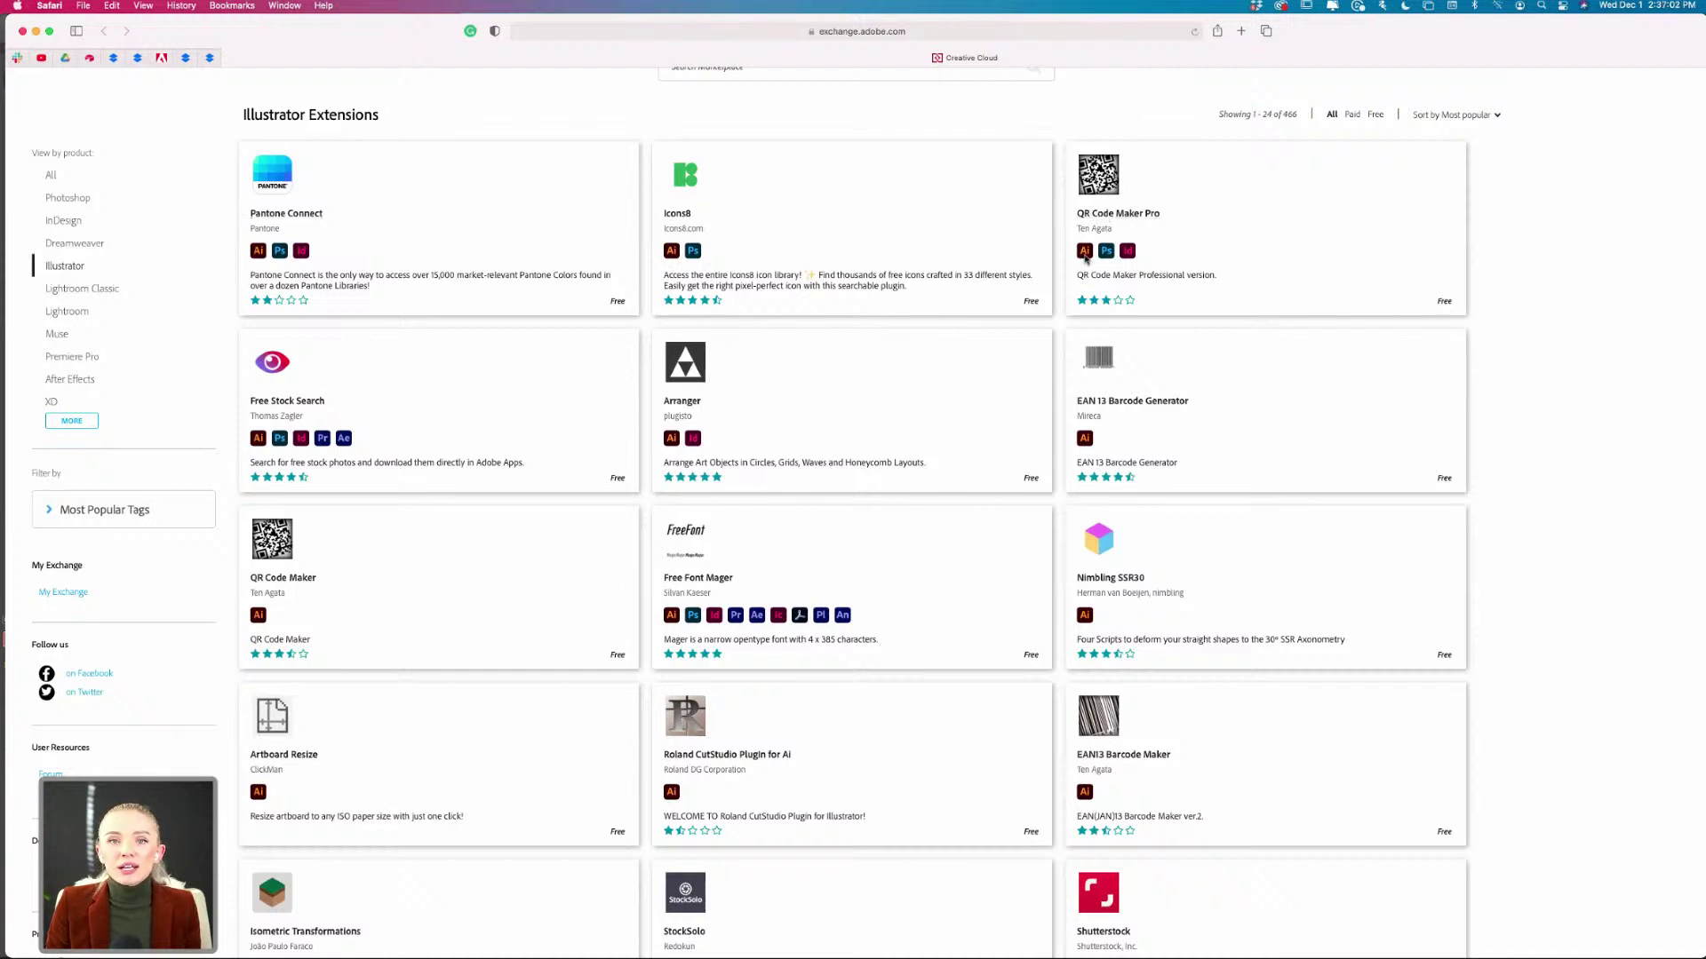
scroll(780, 529, up, 6)
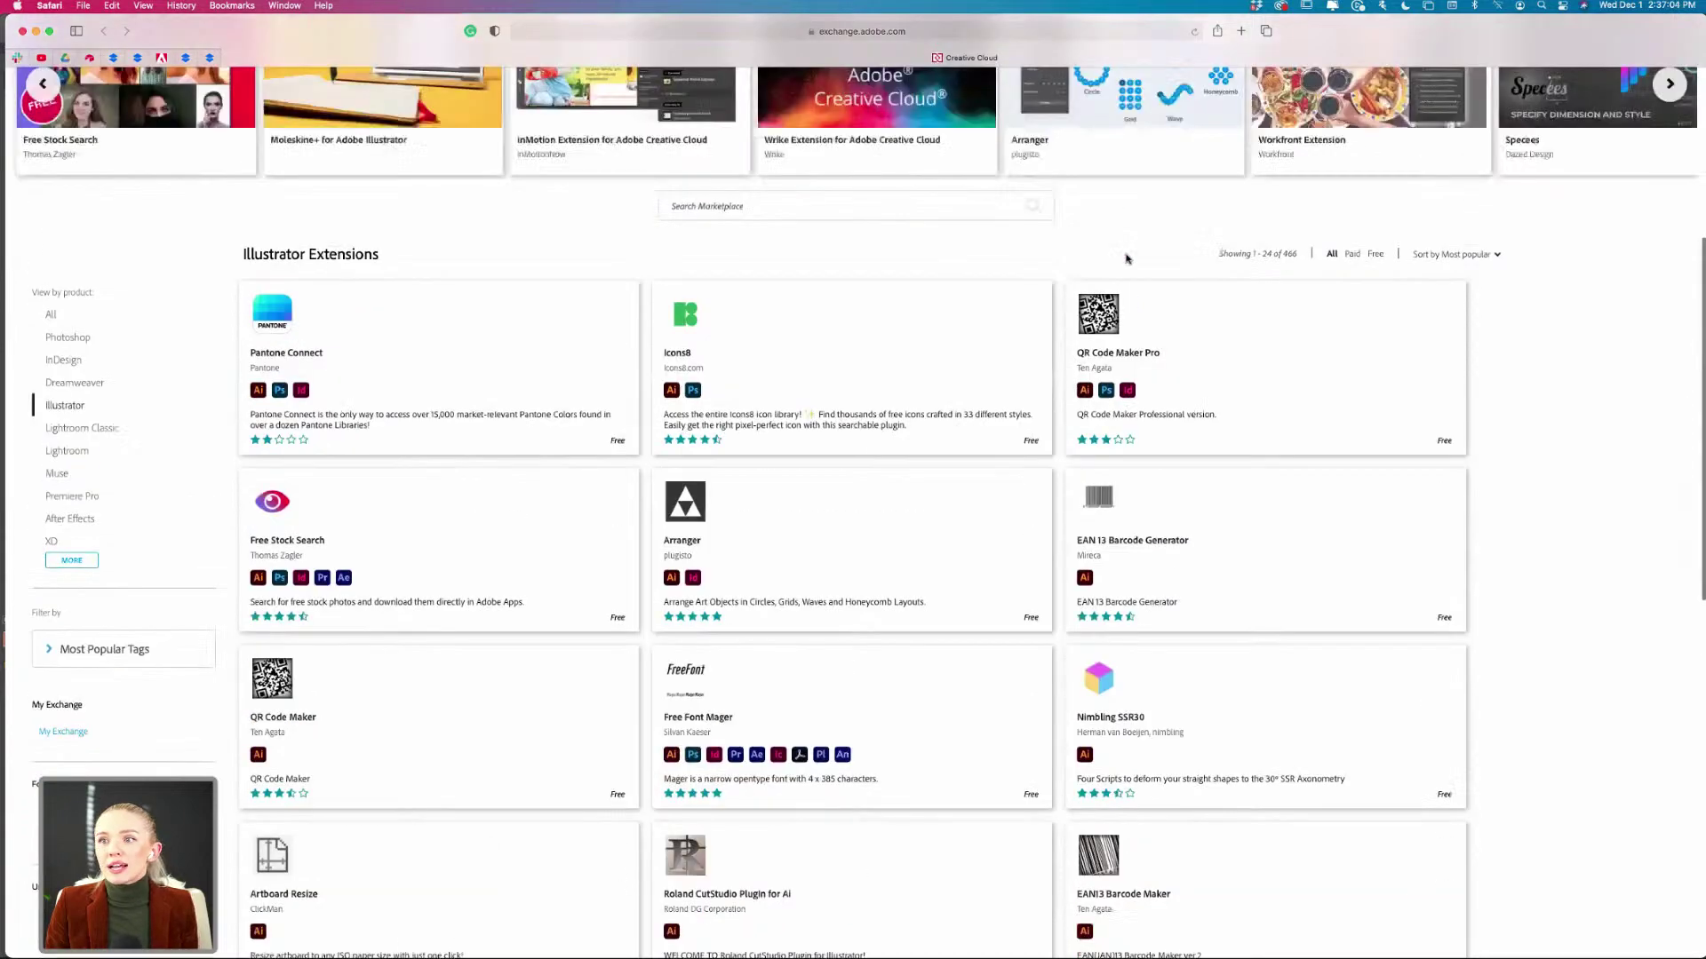
- Search the Exchange marketplace for "adobe color" and replace that search with "color"
click(763, 557)
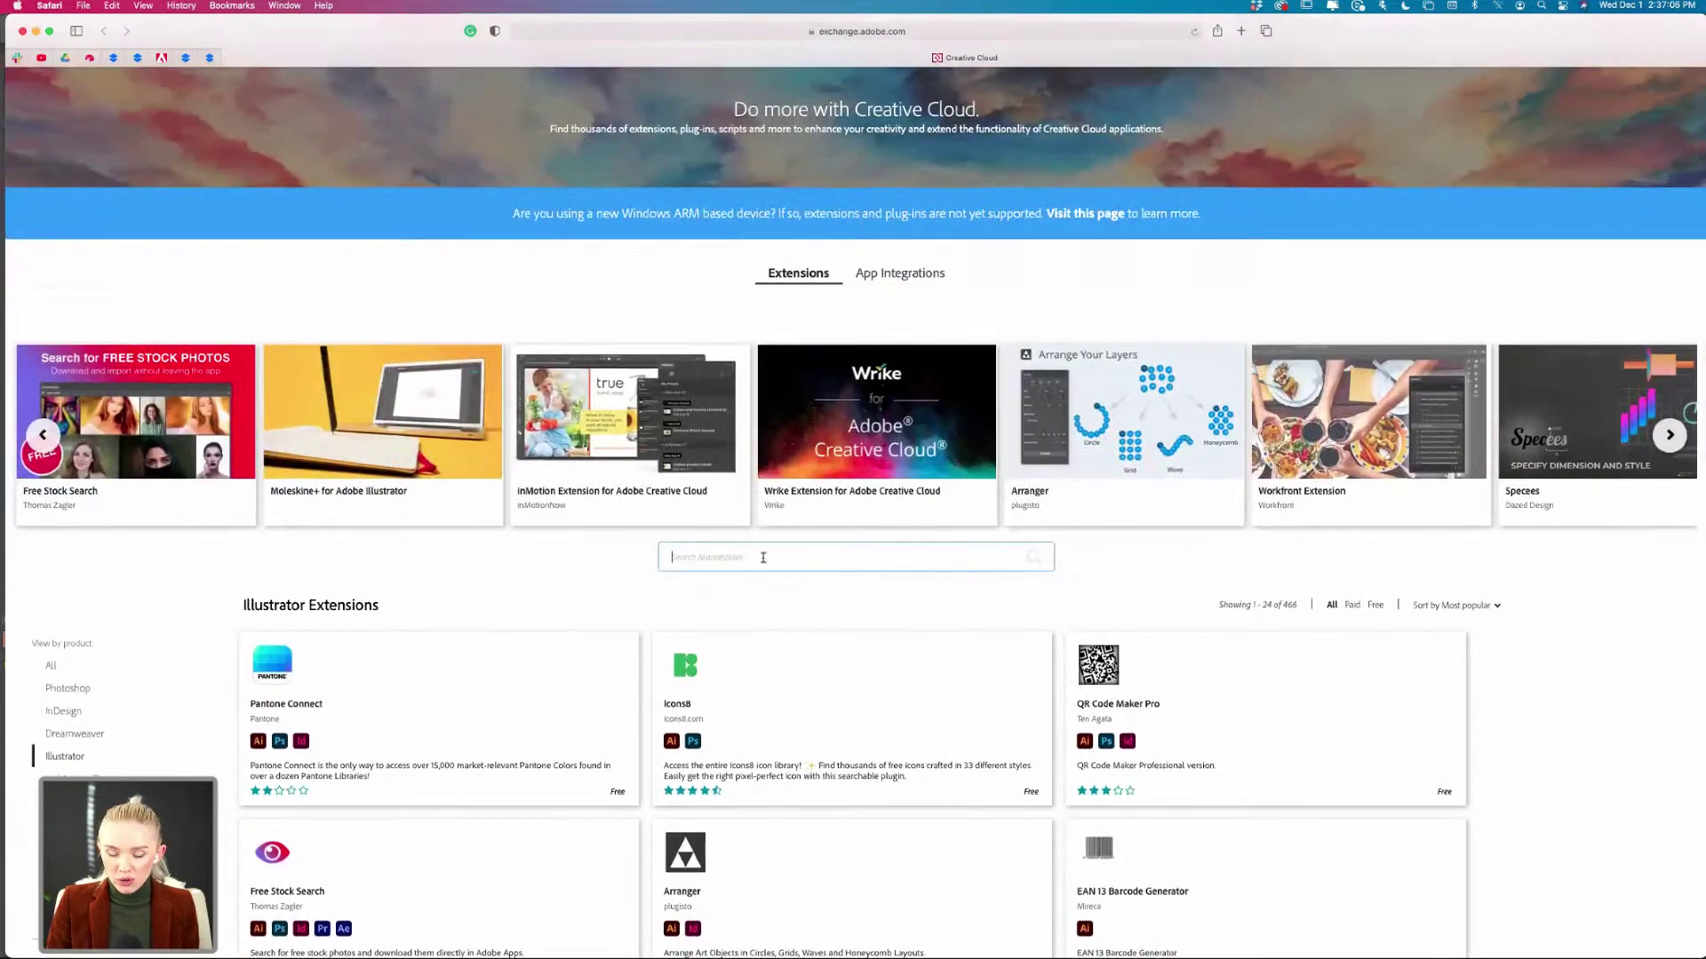
text(adobe color)
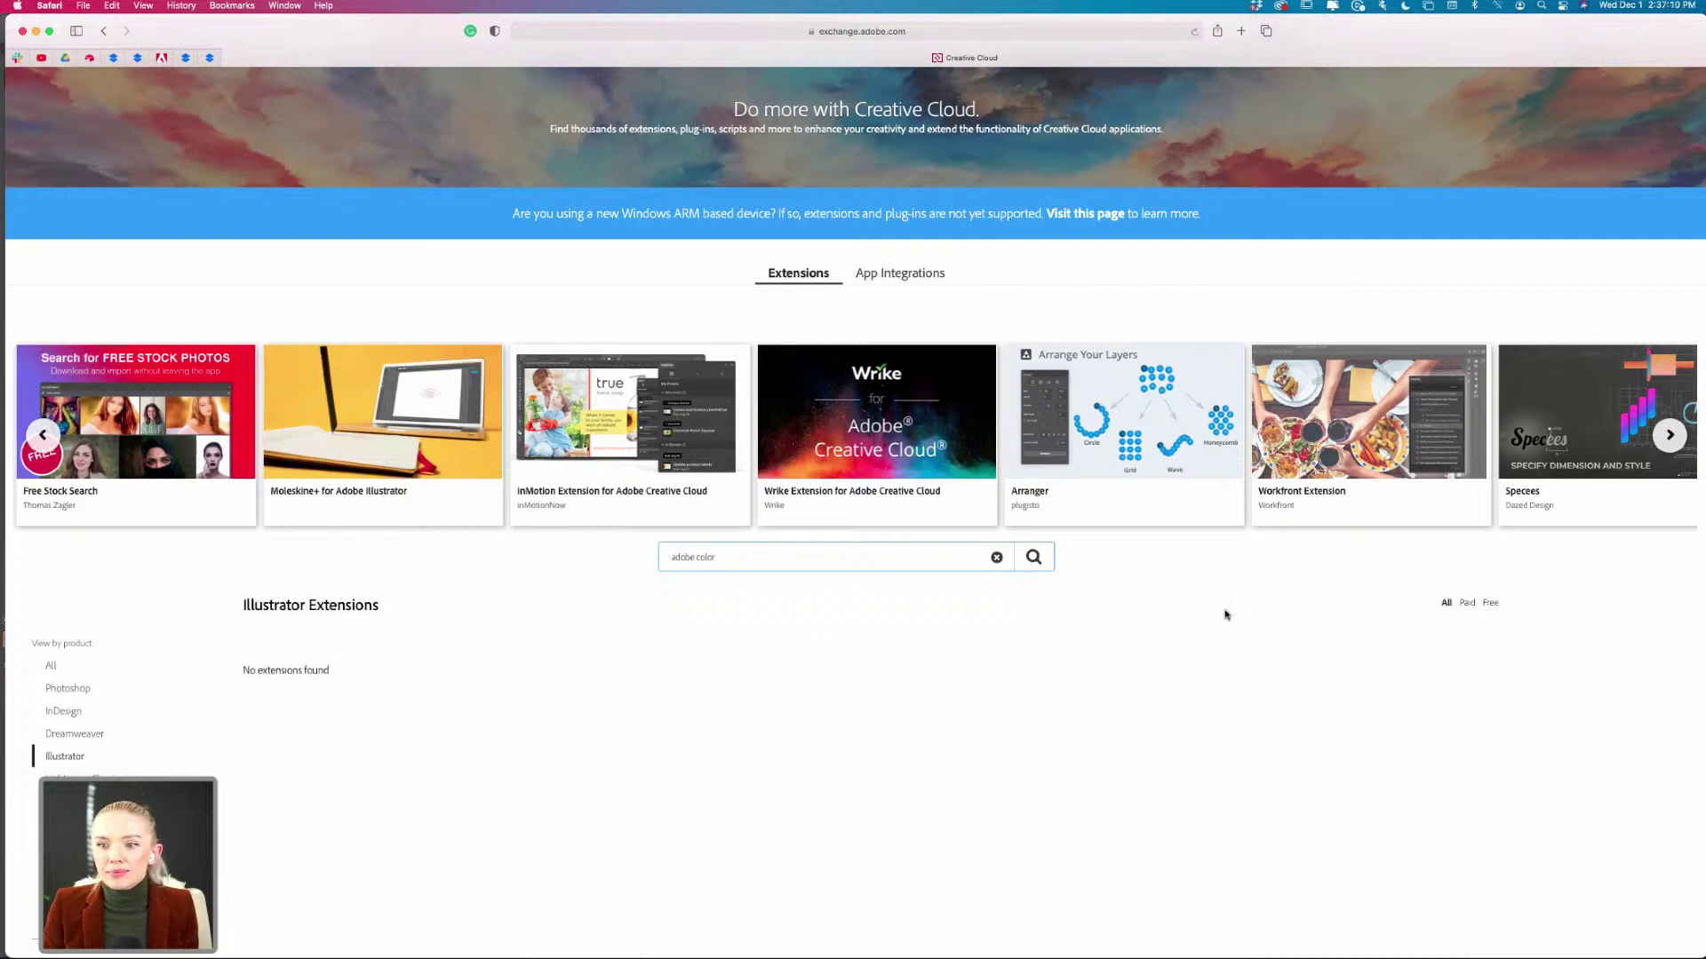
drag(716, 558, 651, 561)
text(c)
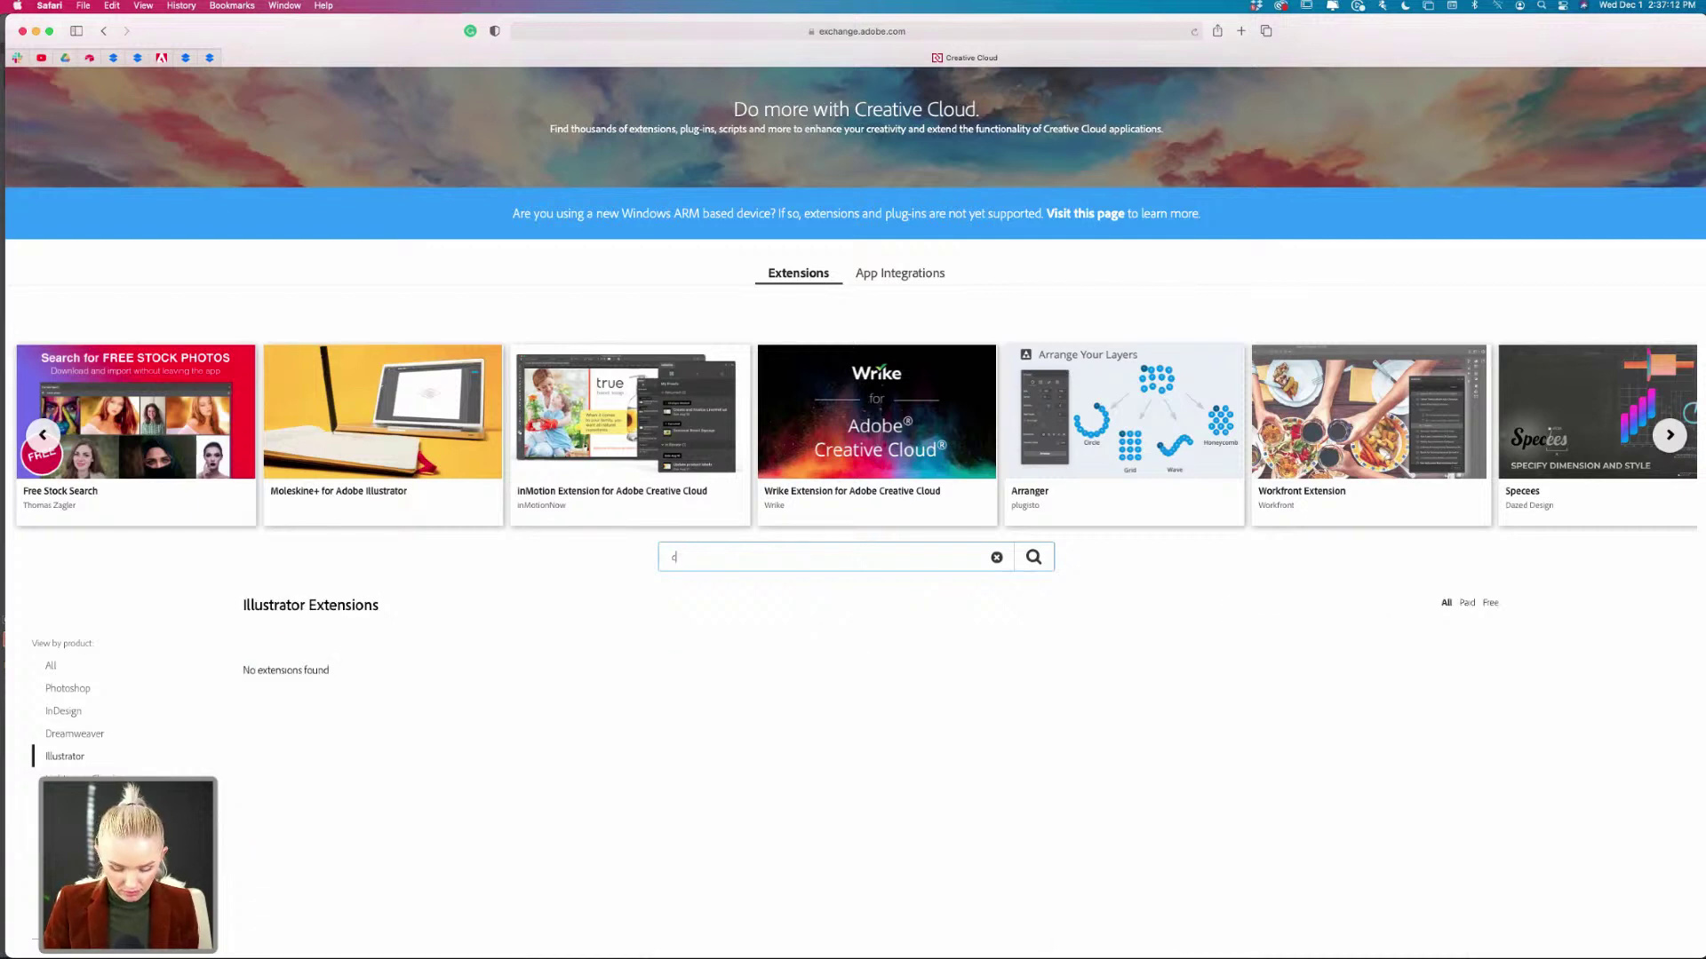
text(olor)
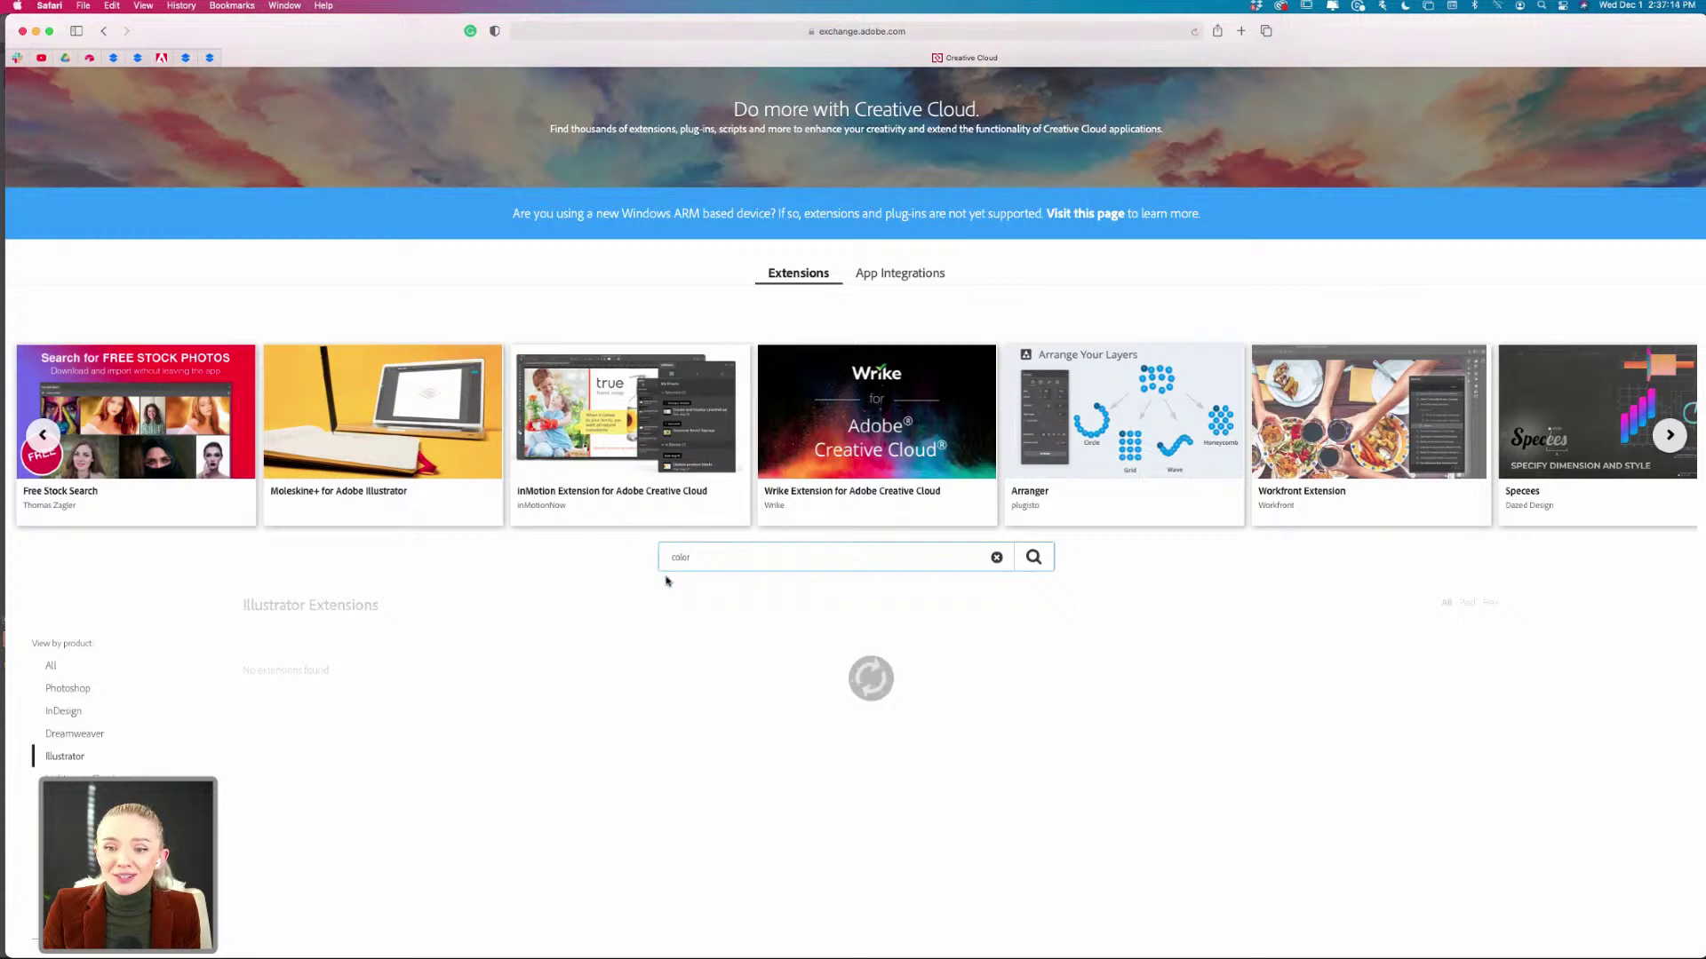
- Look through the color-related Illustrator extensions and locate the Coolors entry
scroll(667, 581, down, 5)
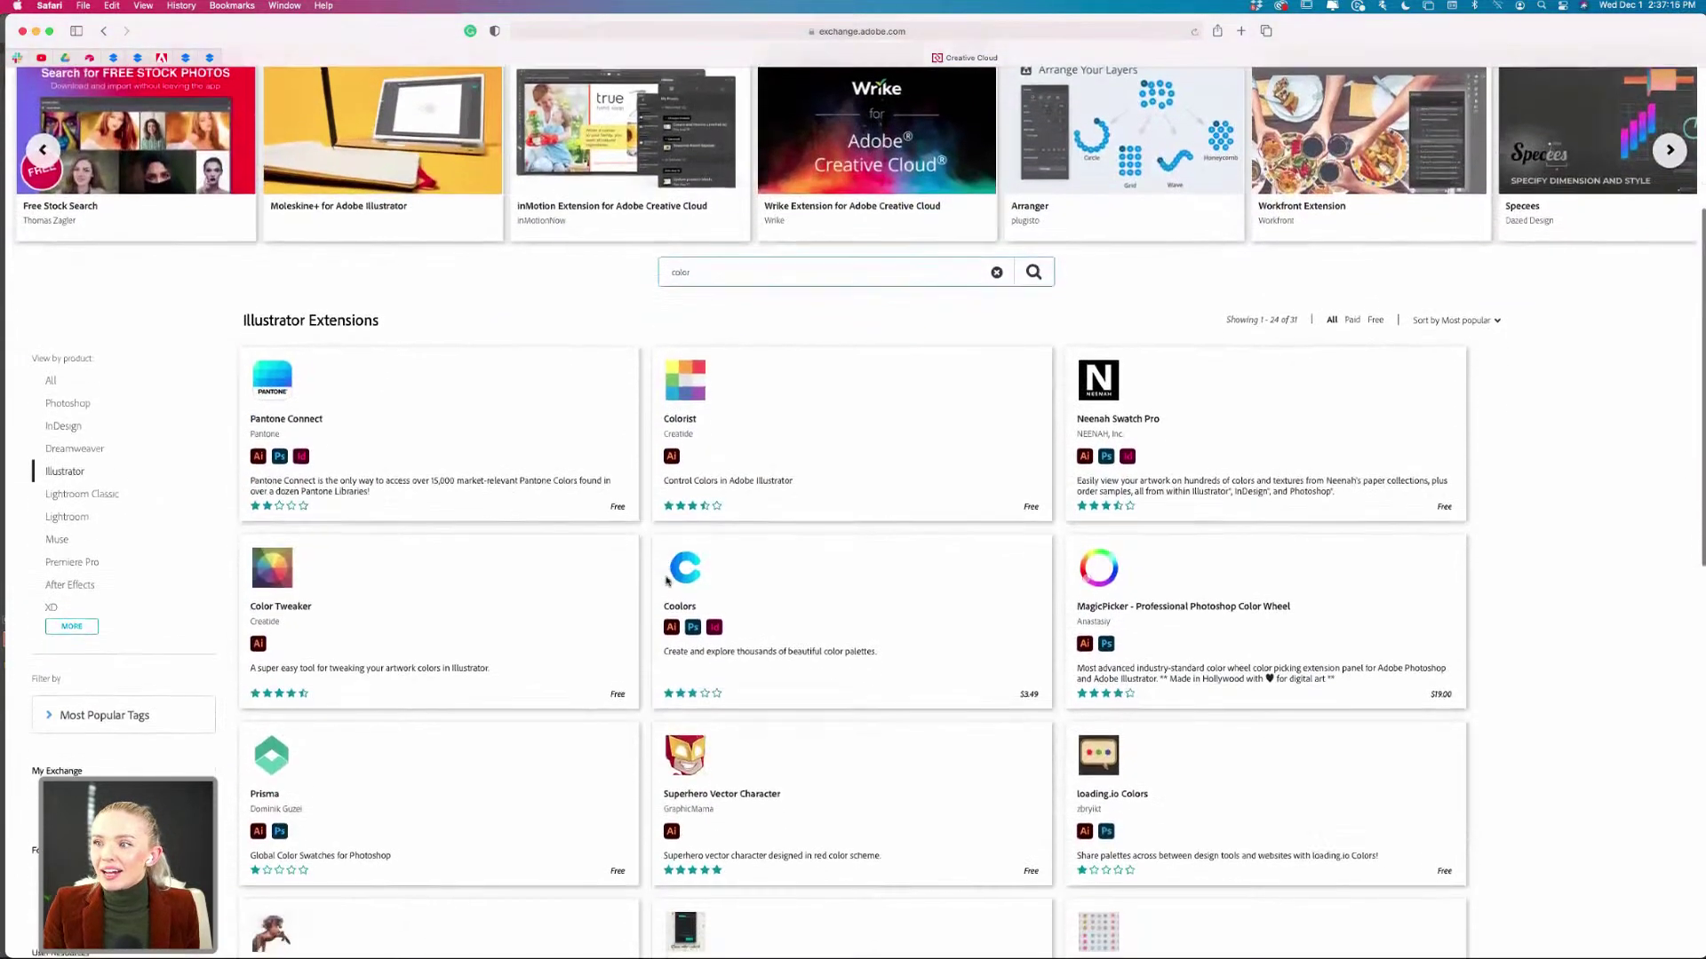
scroll(666, 581, down, 1)
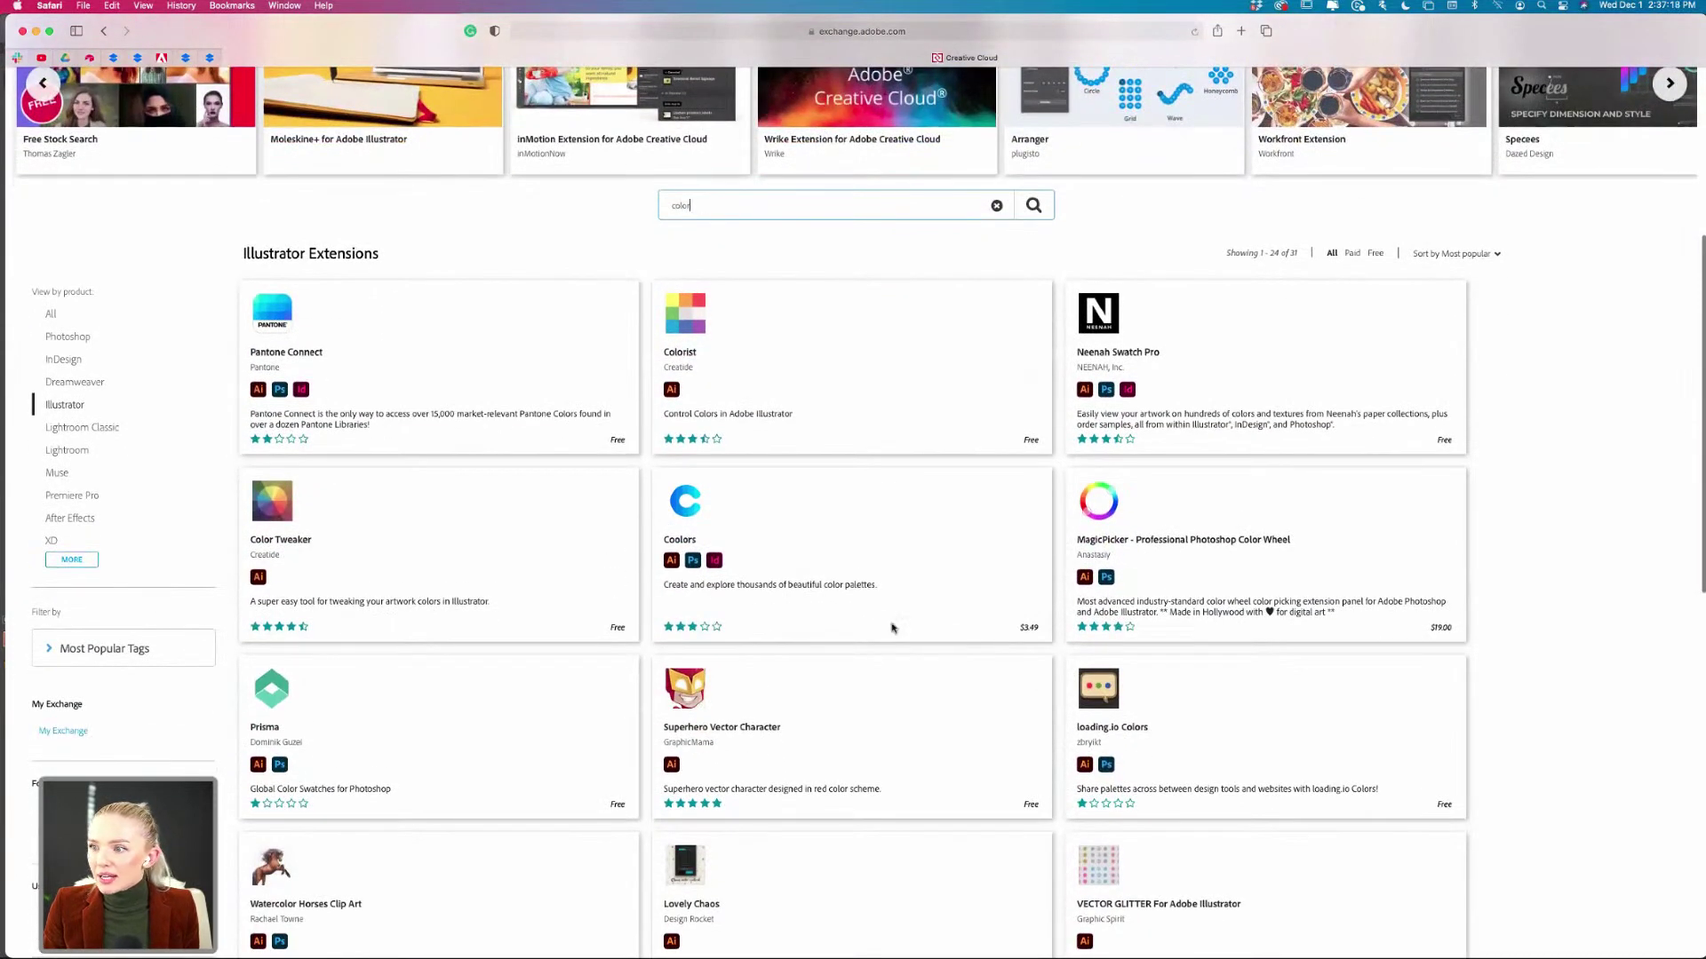
scroll(893, 628, down, 7)
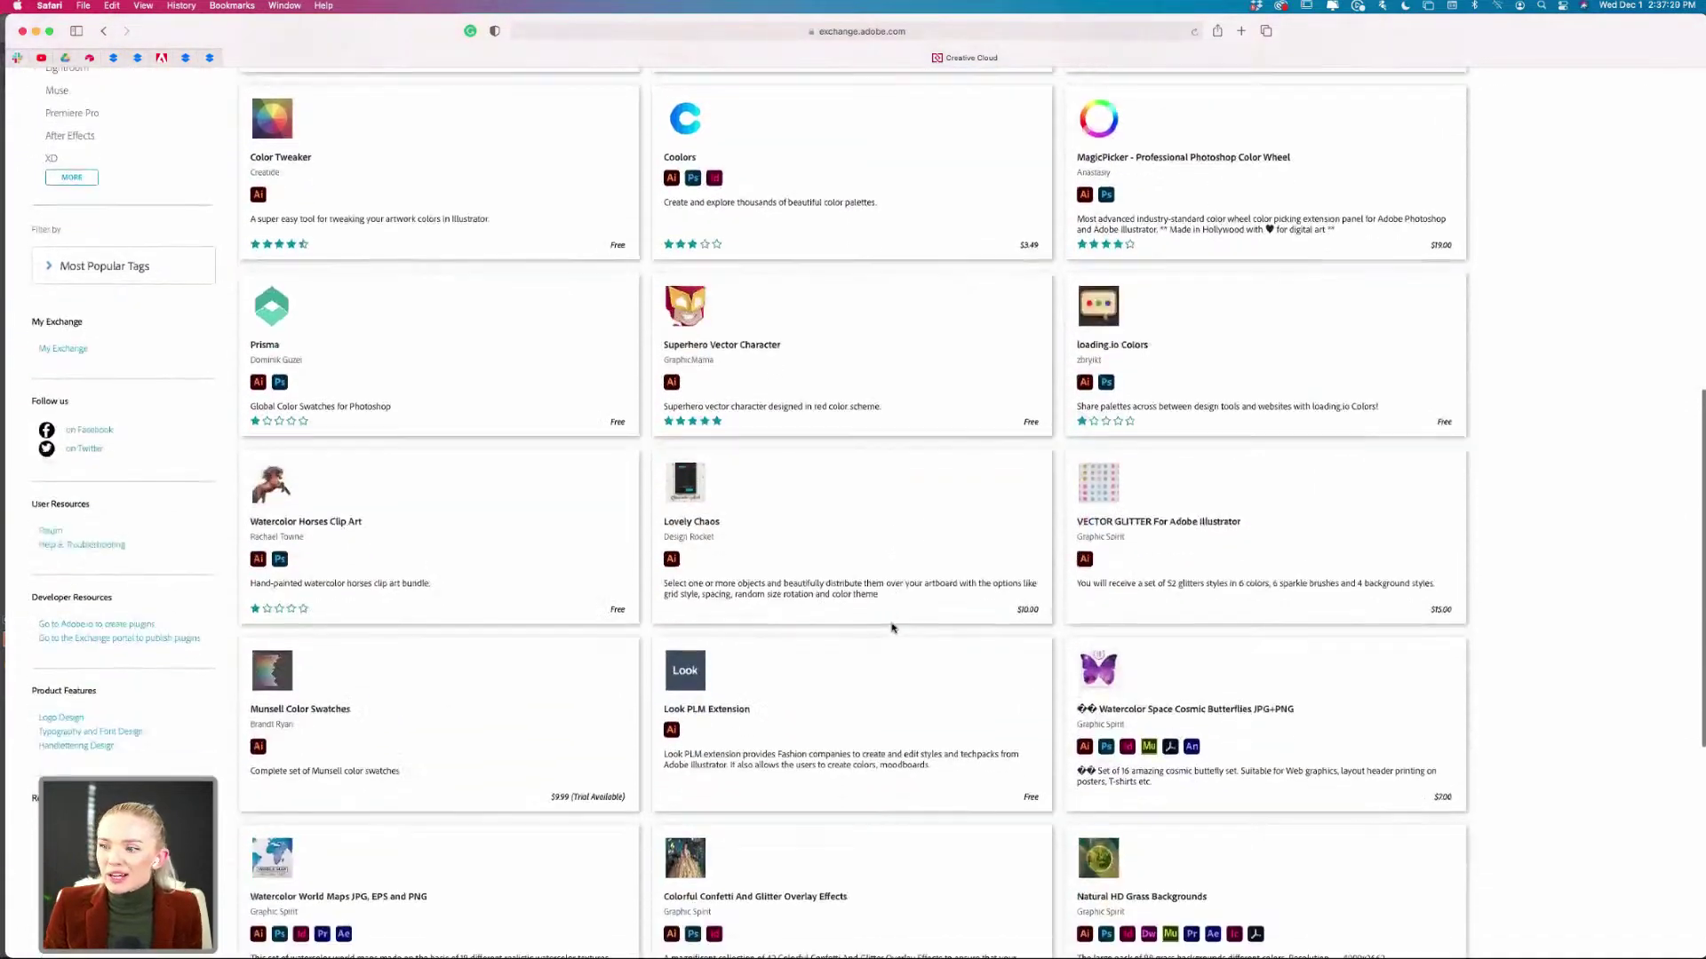
scroll(893, 628, down, 2)
scroll(893, 628, up, 10)
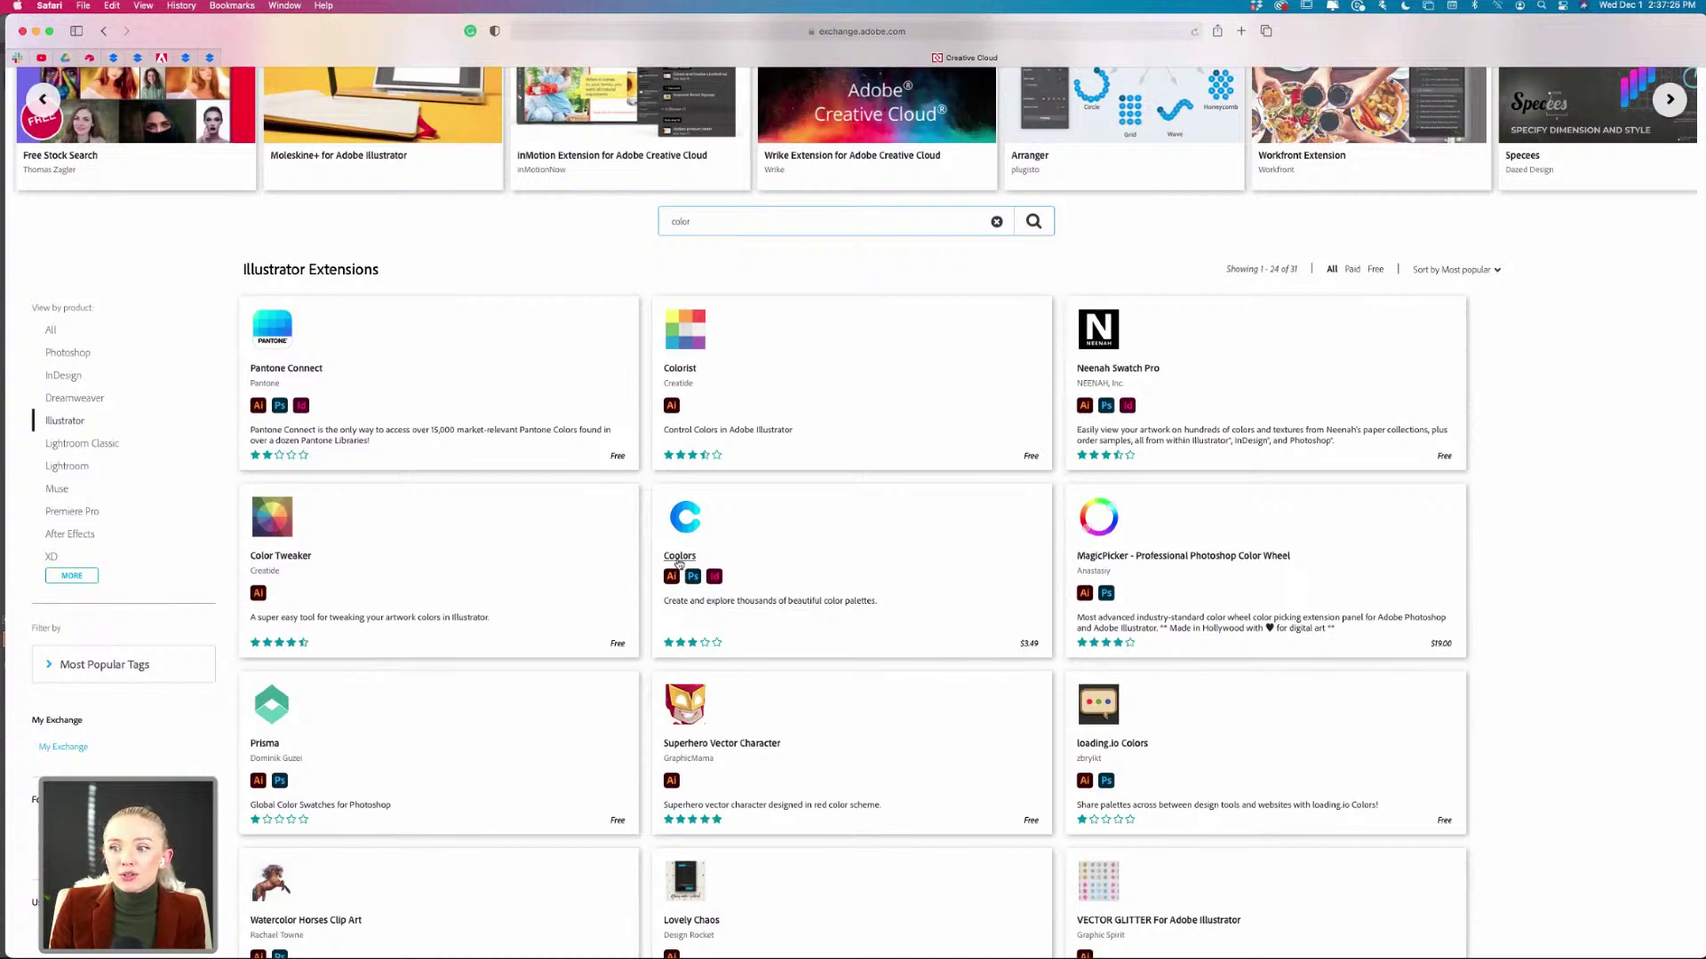
scroll(680, 562, down, 1)
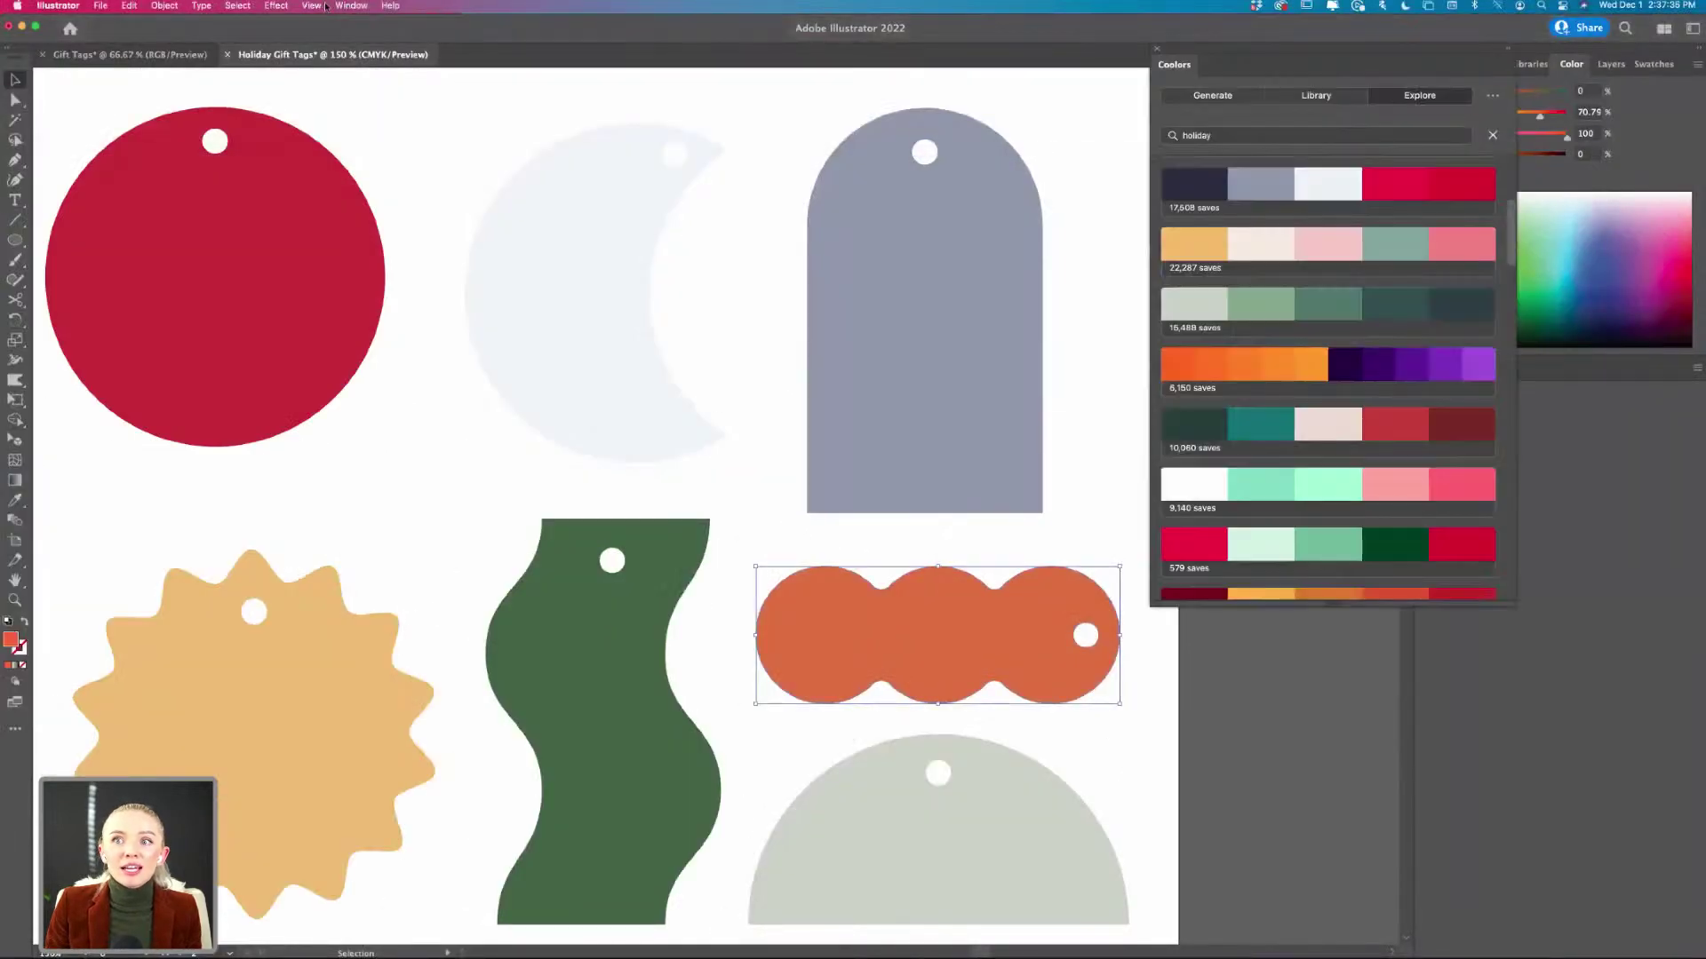
- Switch back to Illustrator, view the list of installed extensions and close it without choosing one
click(351, 6)
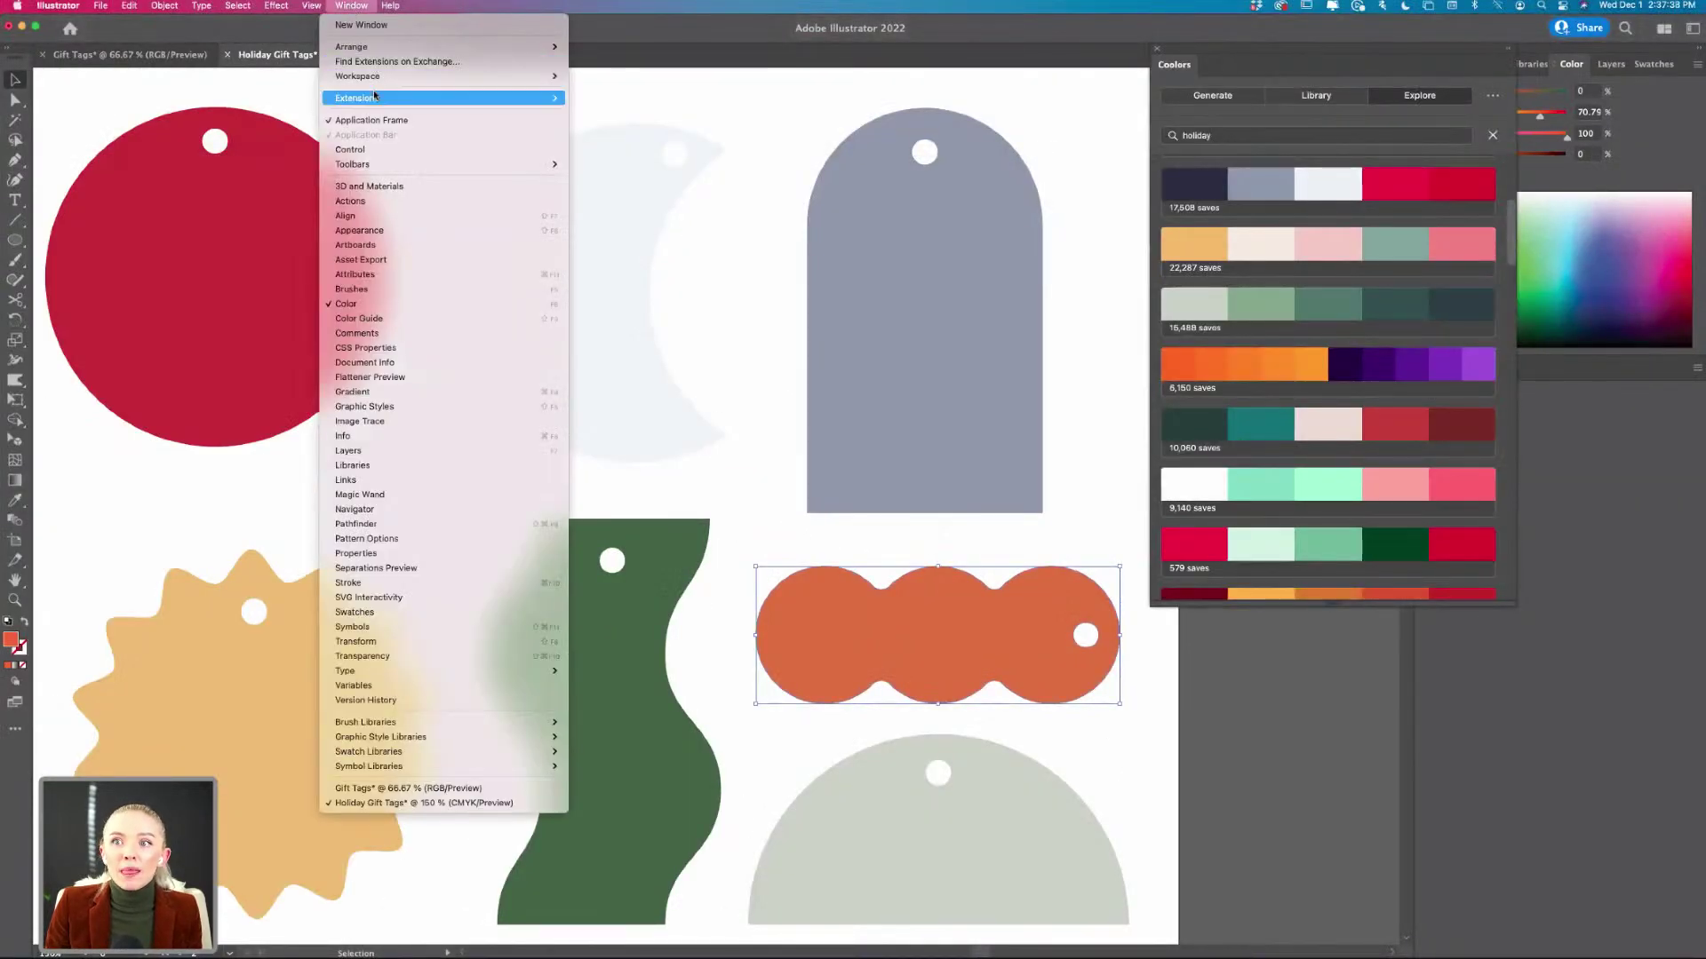
mouse_move(374, 99)
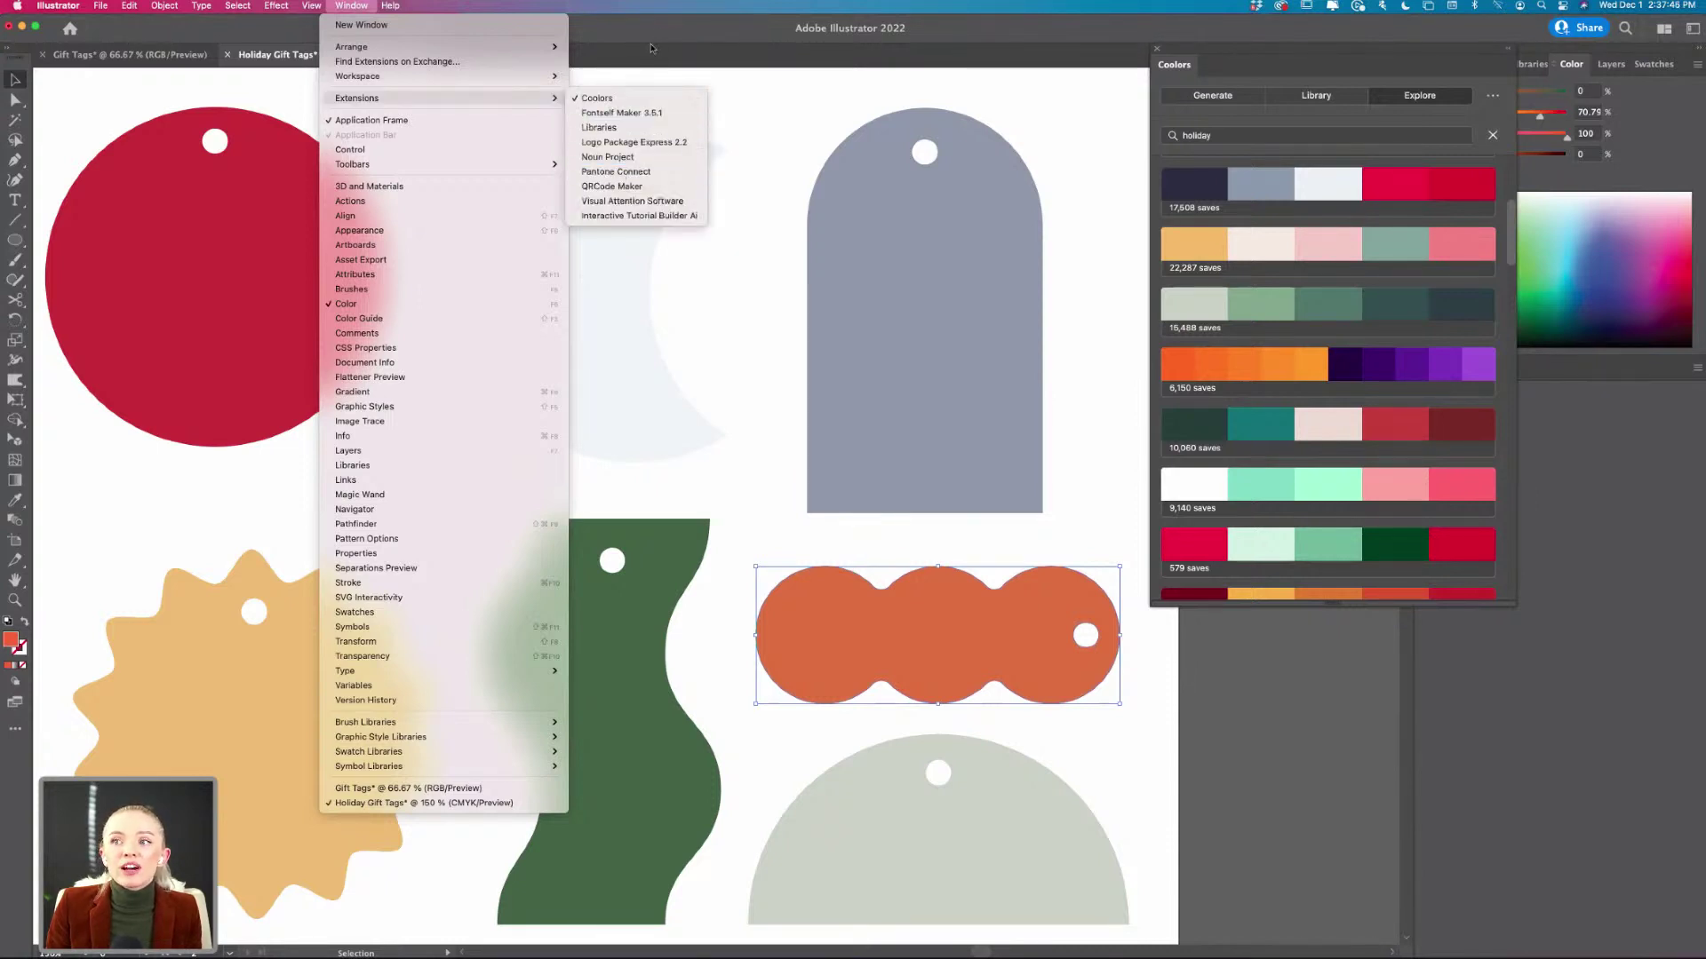
click(860, 135)
scroll(819, 560, left, 2)
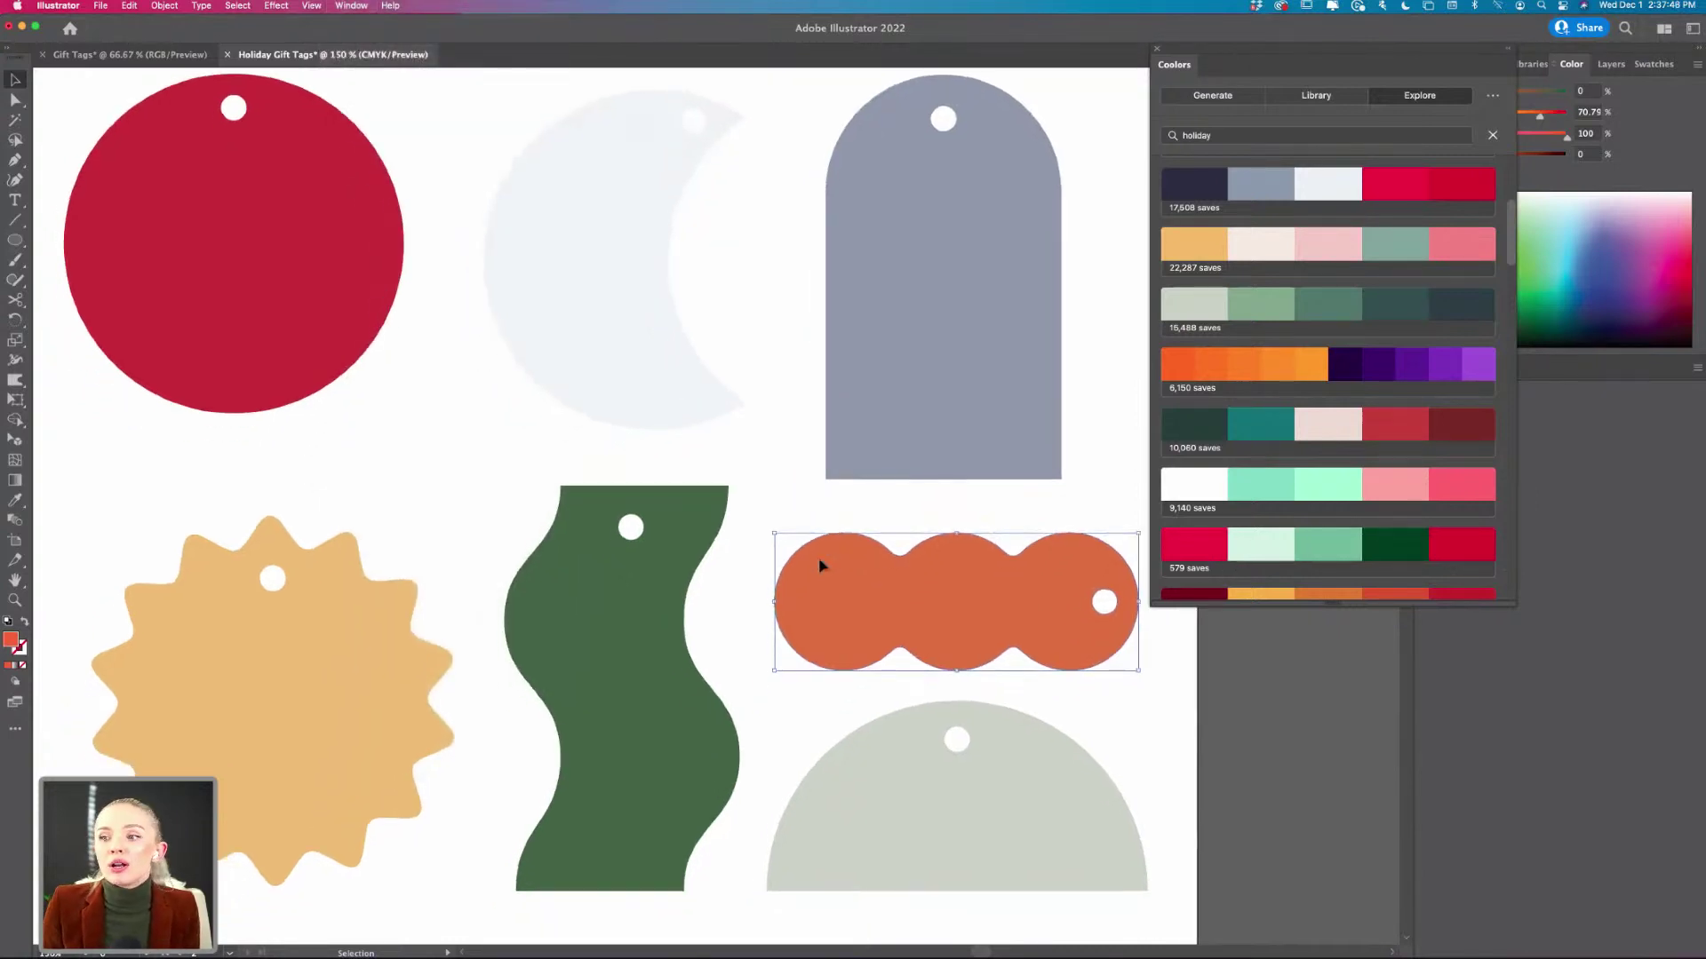
scroll(818, 565, right, 2)
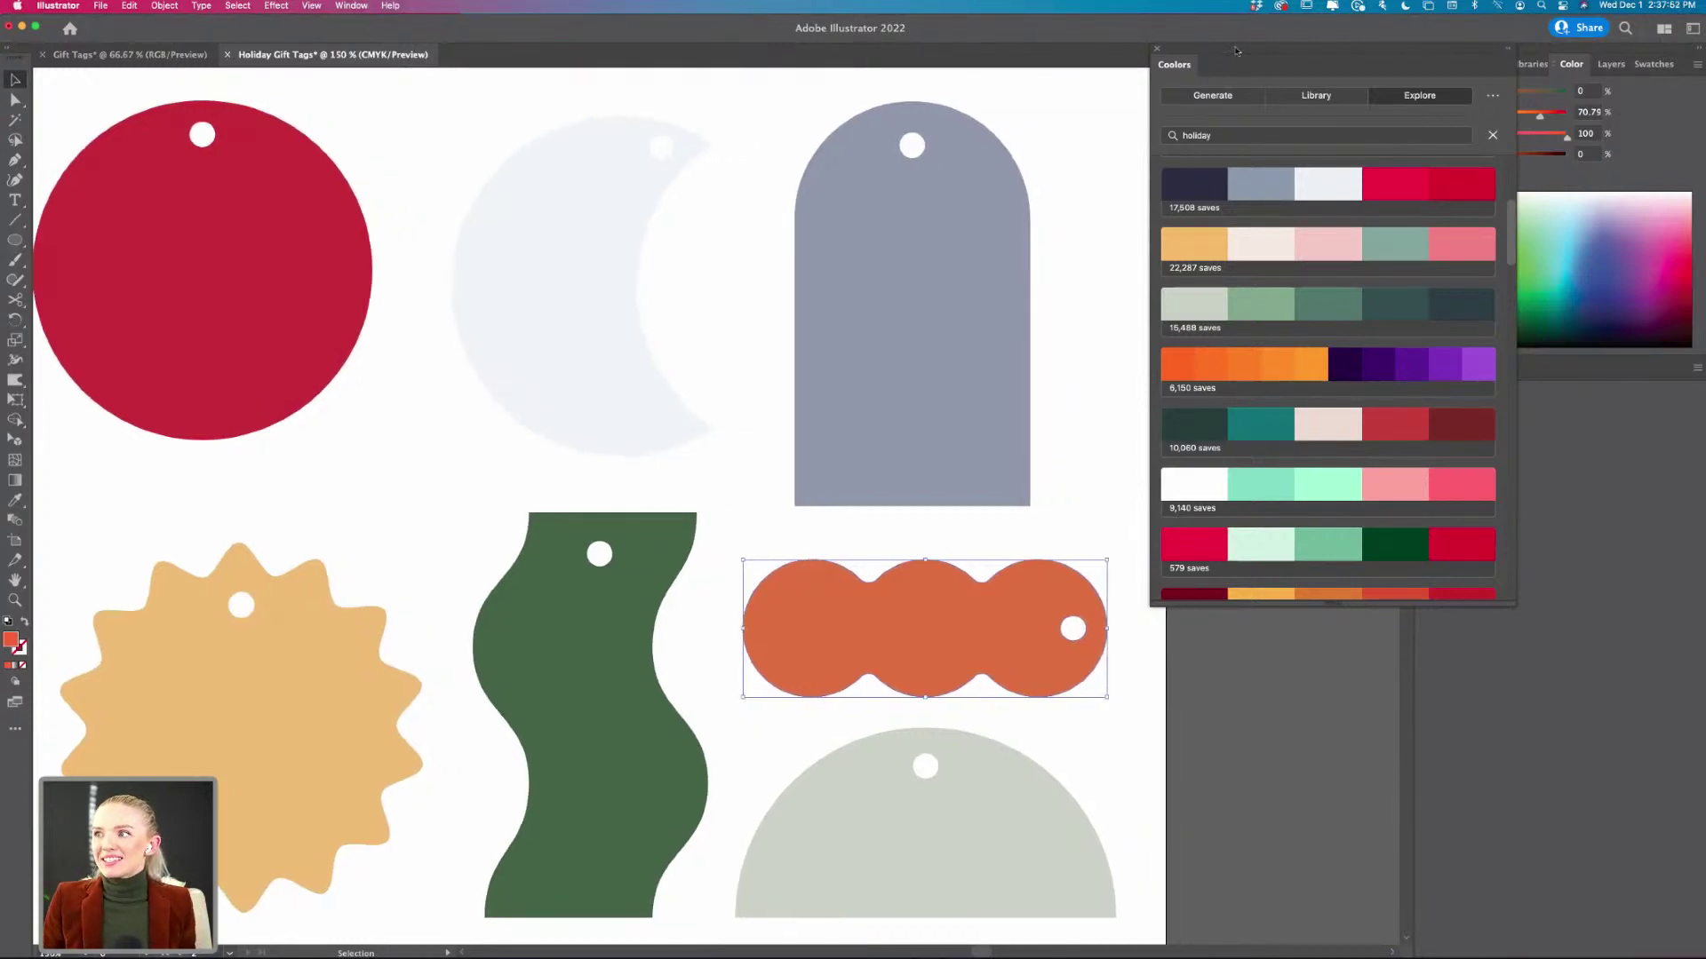
- Move the Coolors panel off the canvas area over the docked panels and deselect the orange three-circle tag
drag(1235, 51, 1407, 46)
scroll(1106, 227, down, 2)
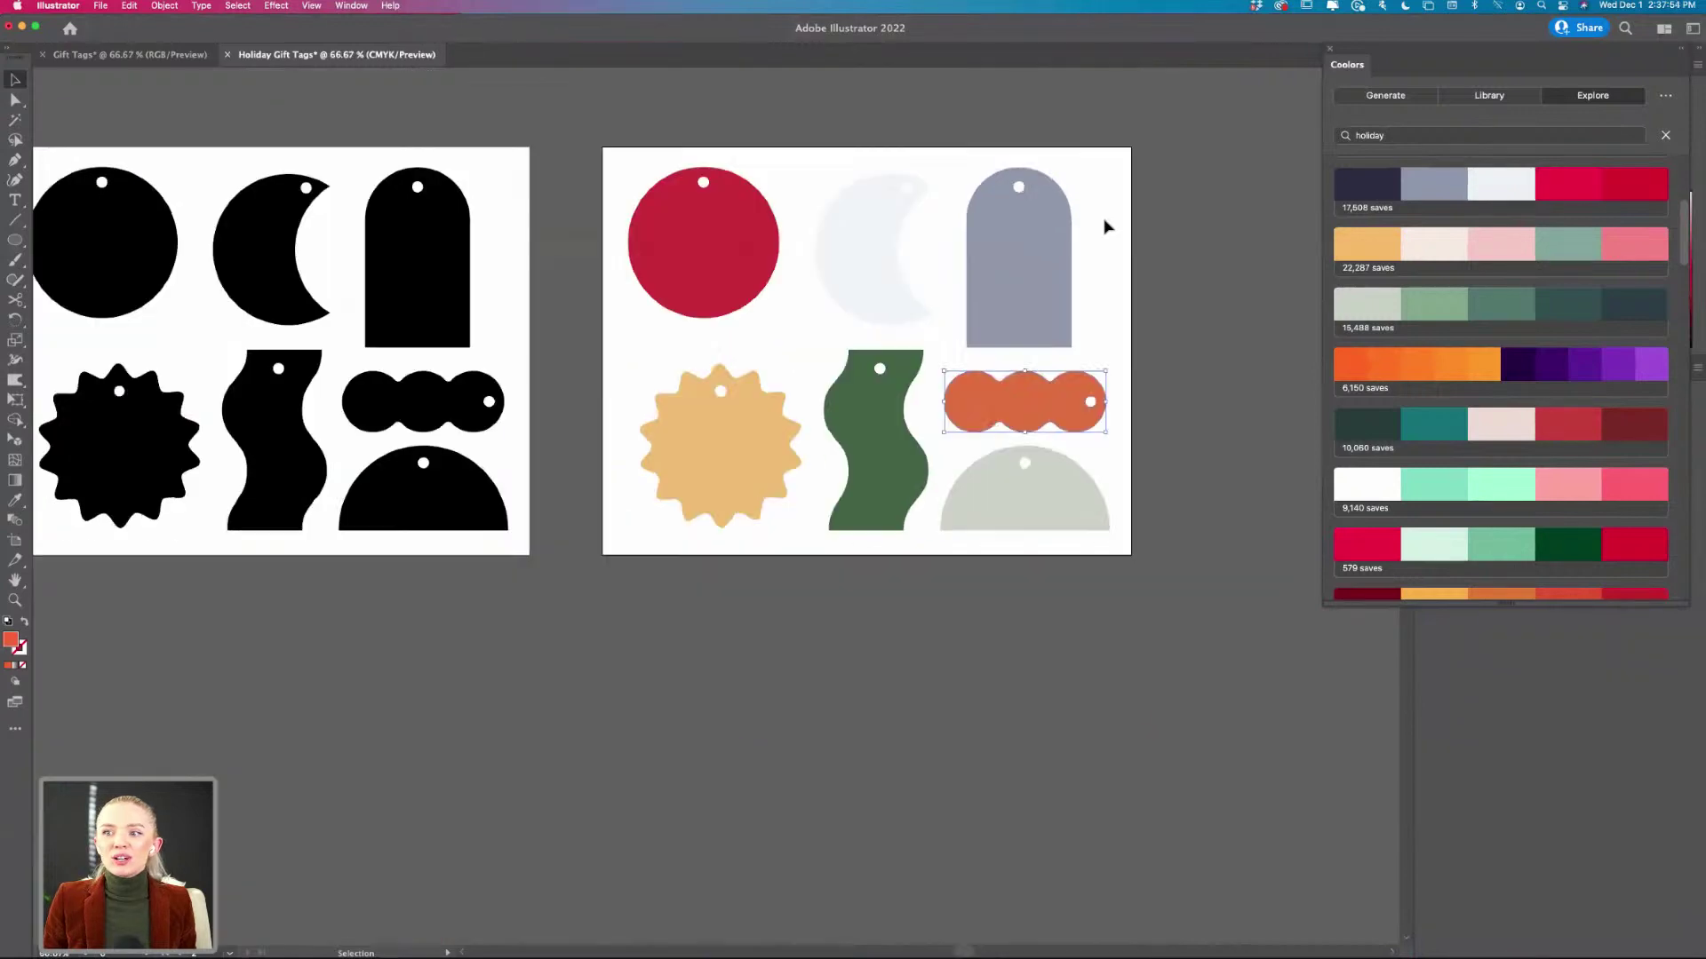
scroll(1105, 222, right, 8)
click(1066, 258)
scroll(1066, 258, left, 9)
scroll(1066, 258, up, 2)
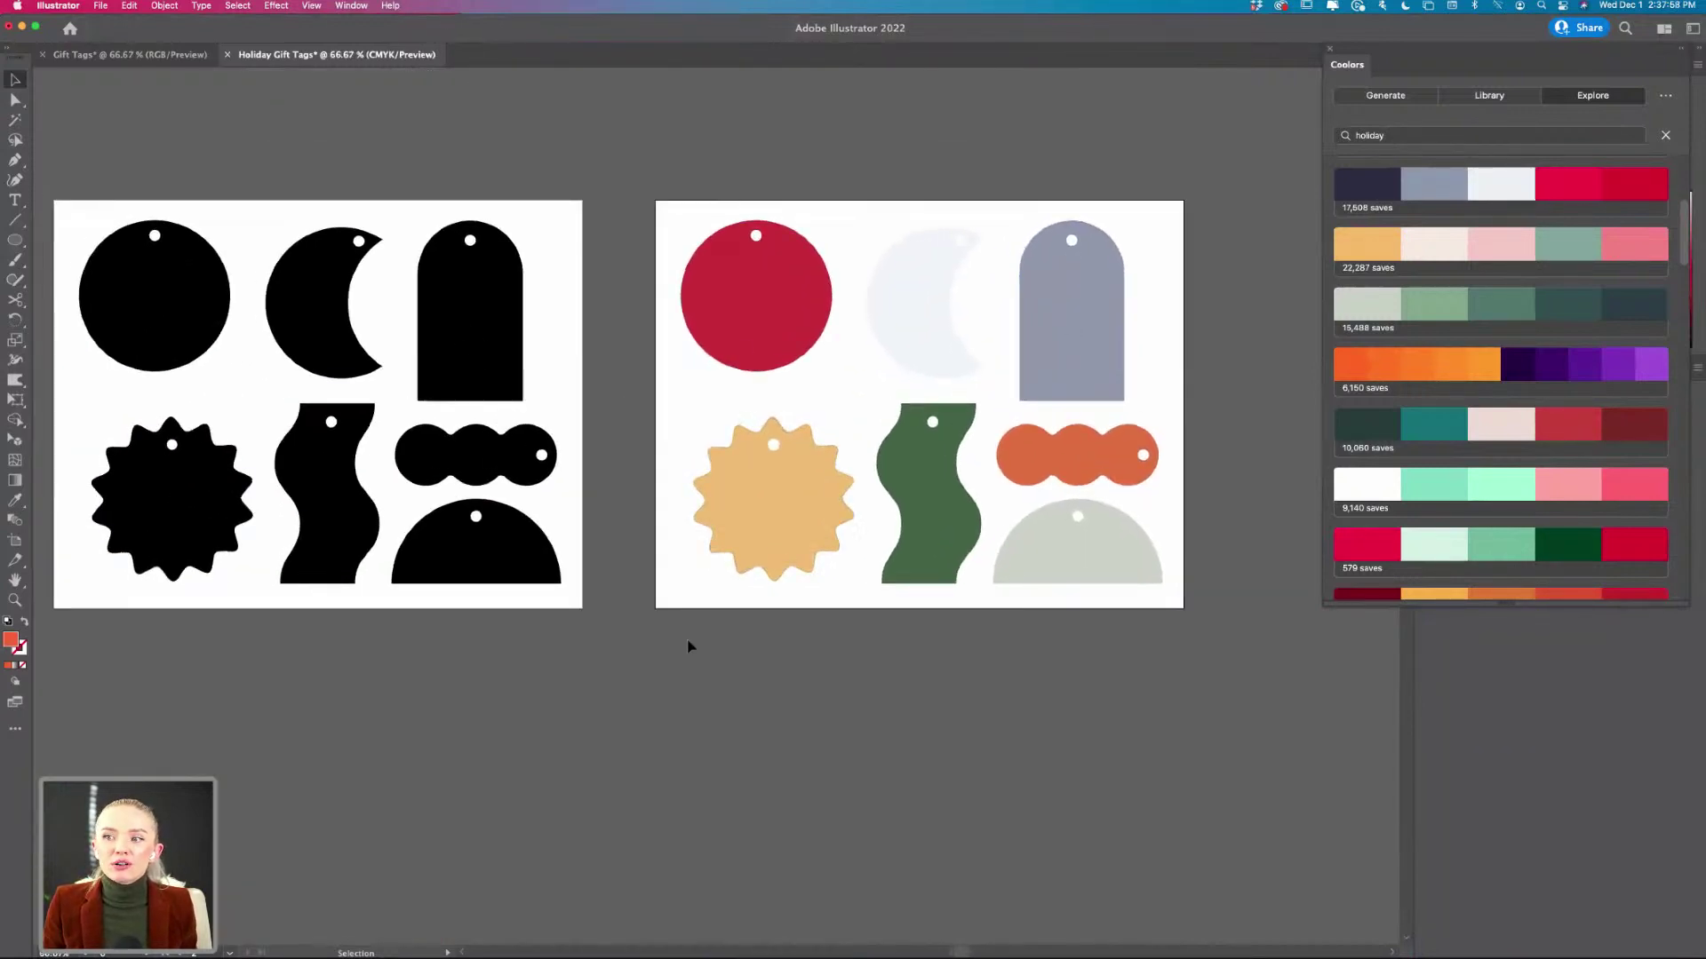
scroll(688, 646, right, 10)
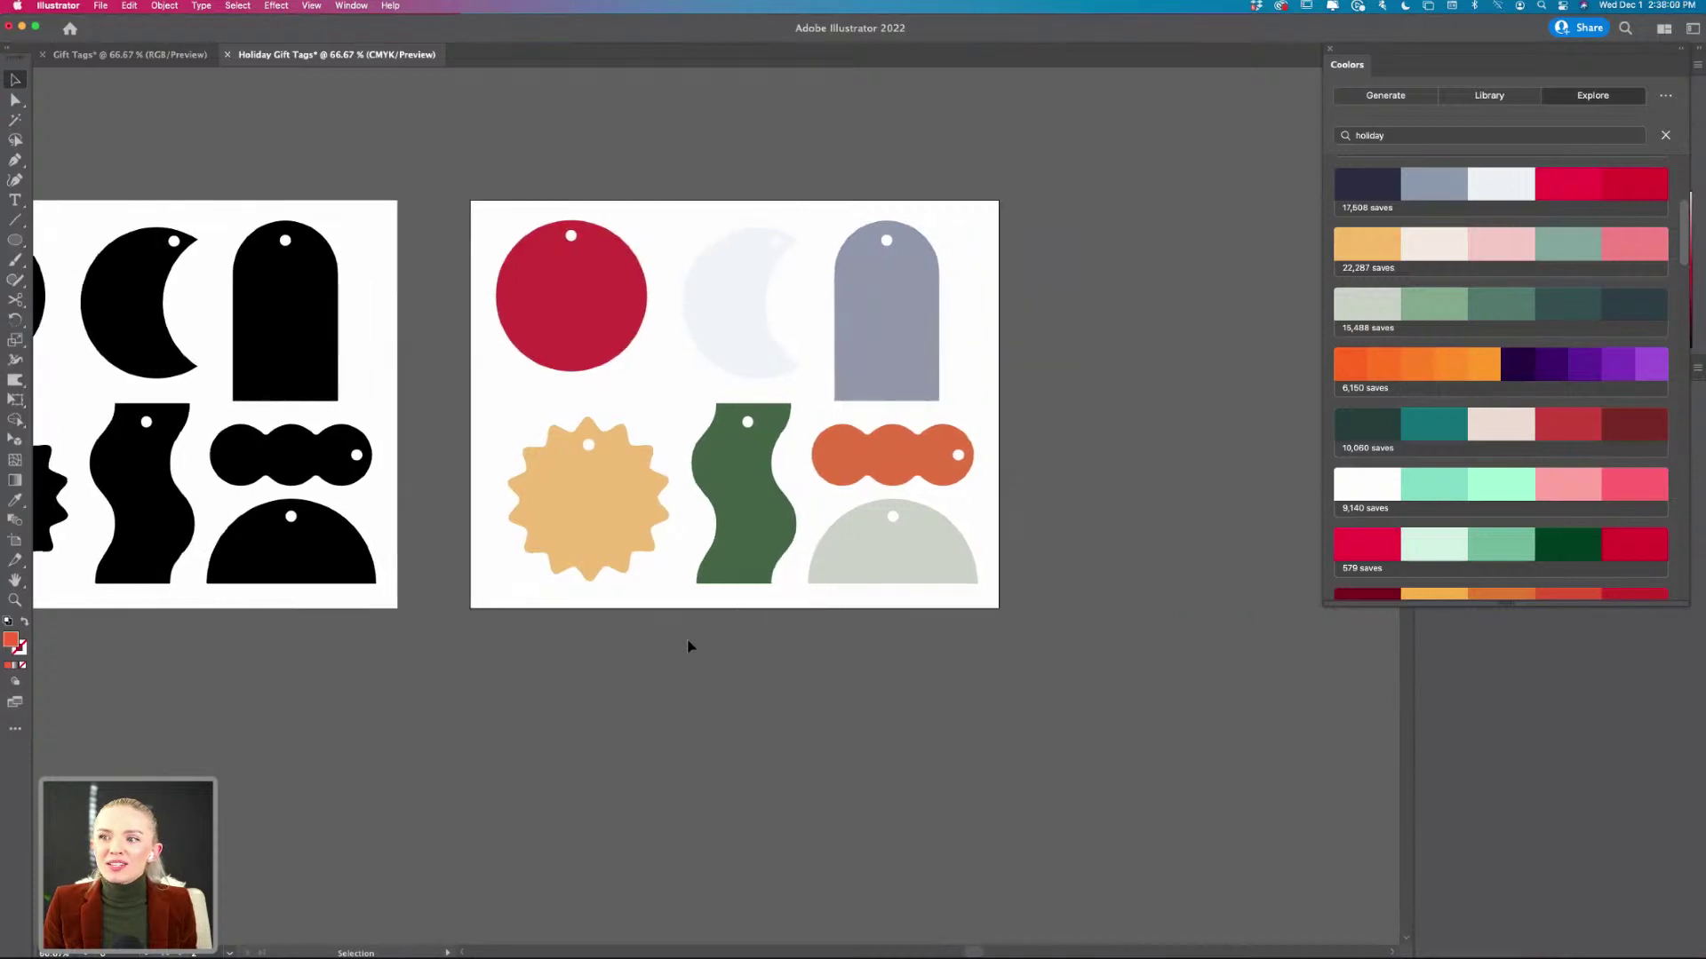
scroll(688, 645, up, 2)
scroll(687, 644, right, 1)
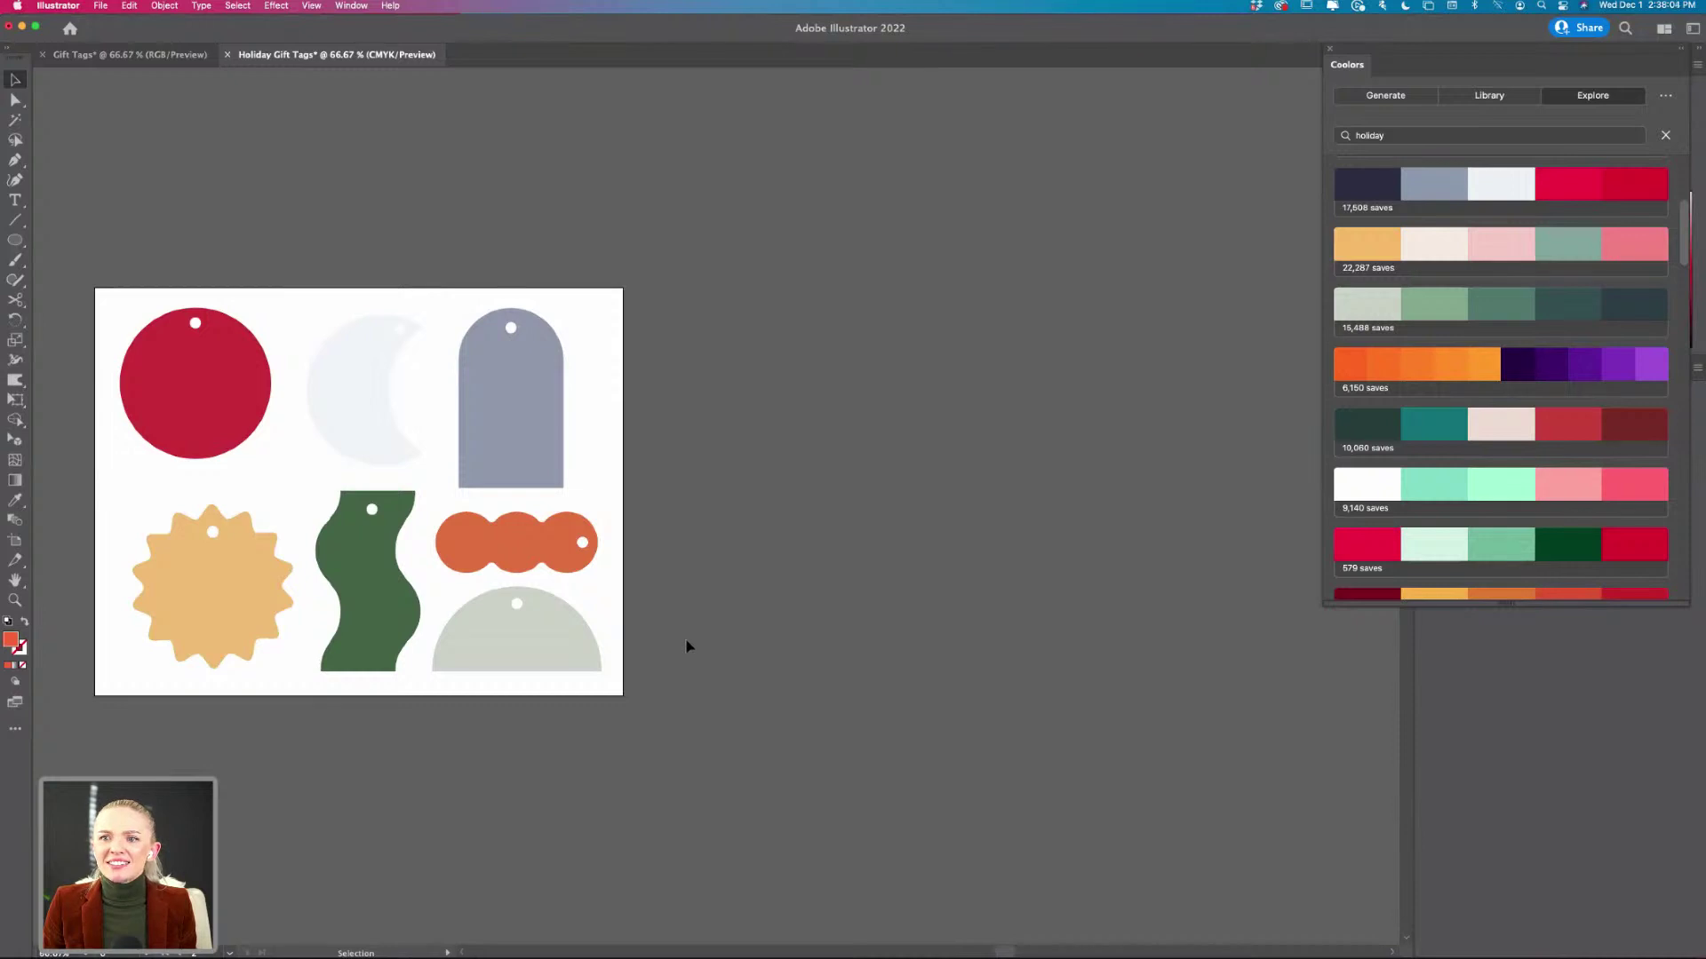
scroll(297, 590, left, 11)
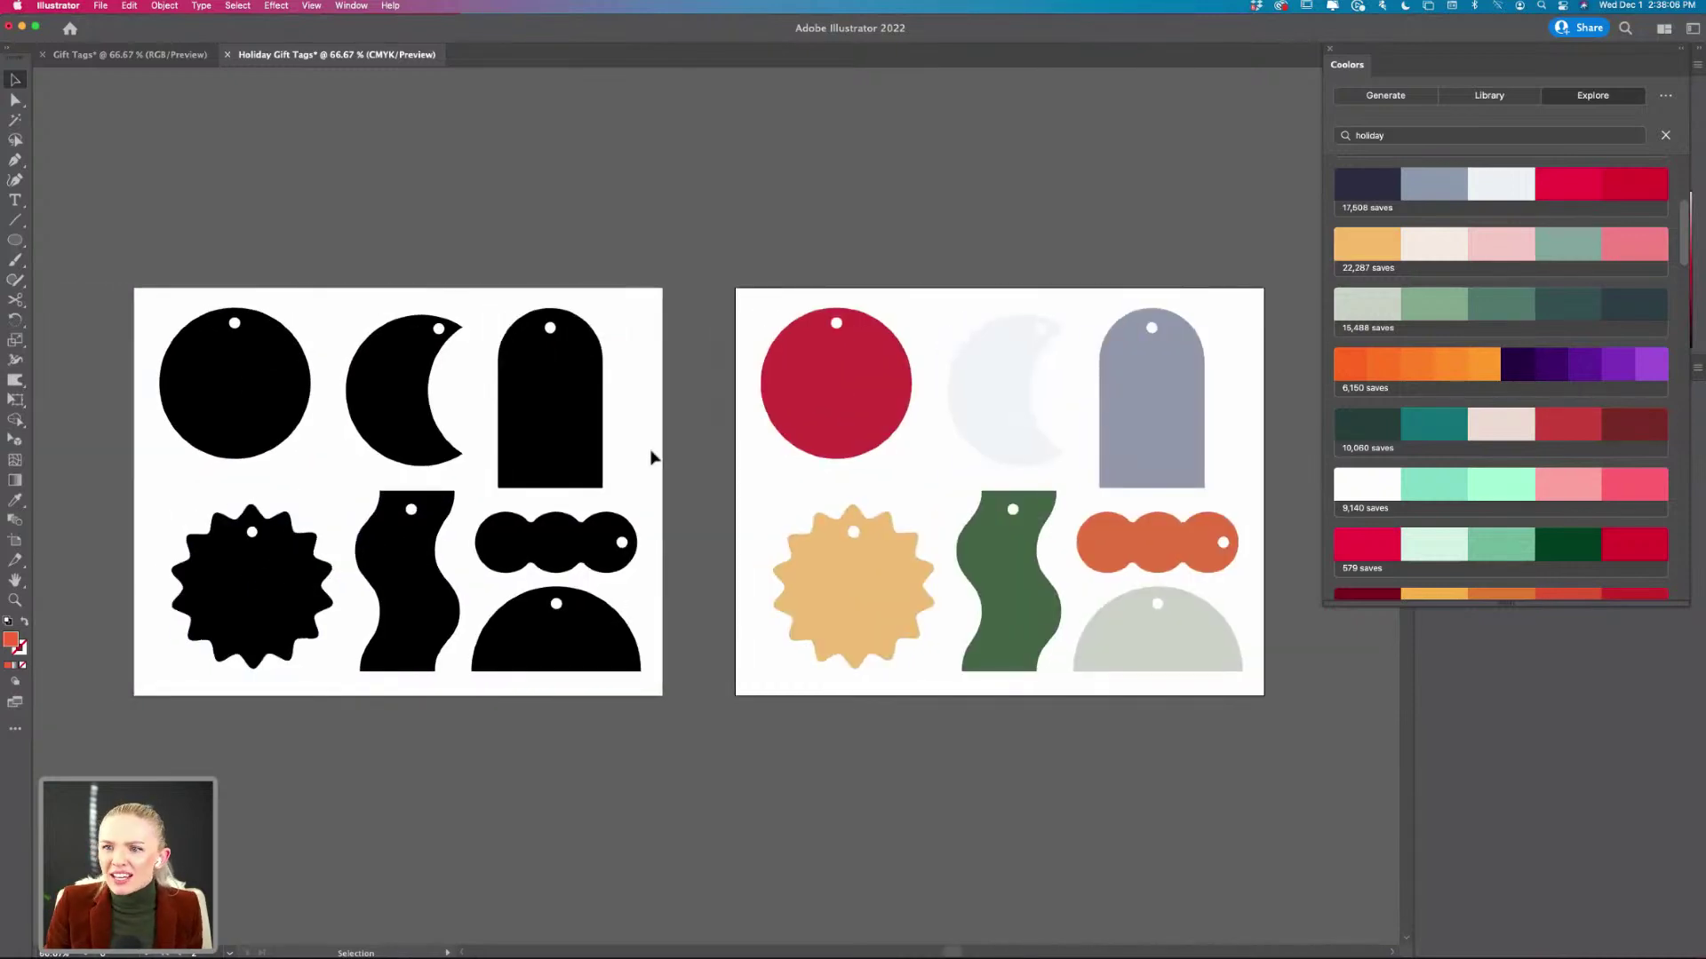
scroll(503, 659, down, 5)
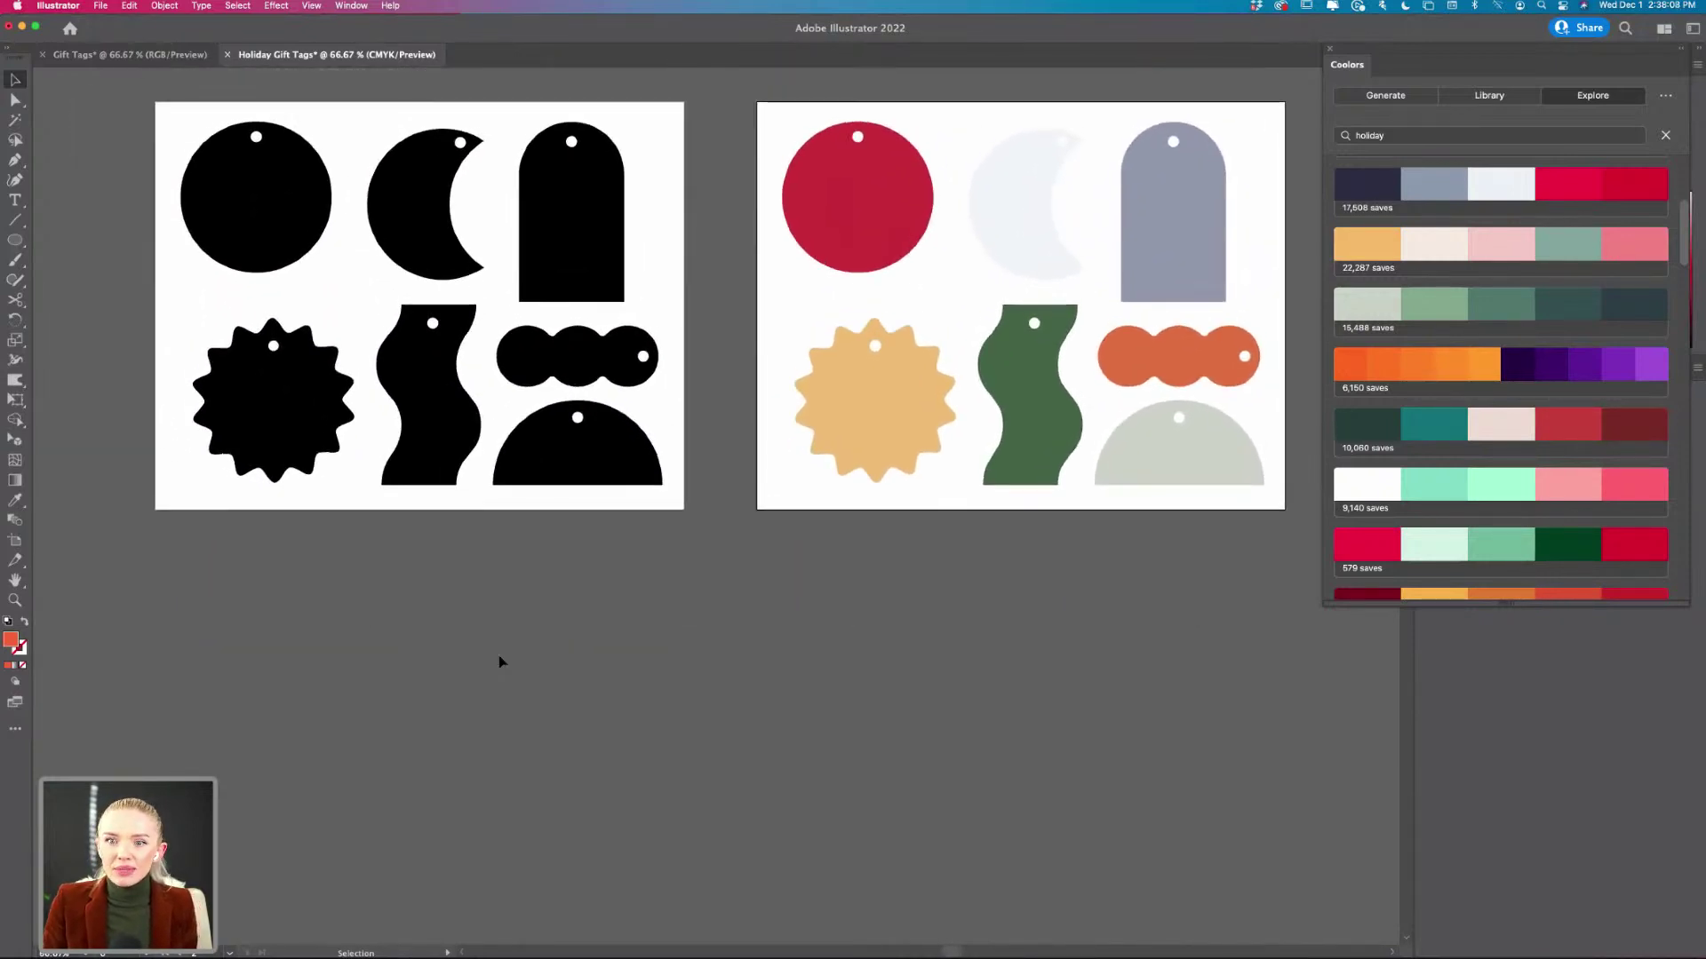
- Close the Coolors panel, select the black tags' artboard for editing, and turn off Move artwork with Artboard
click(15, 540)
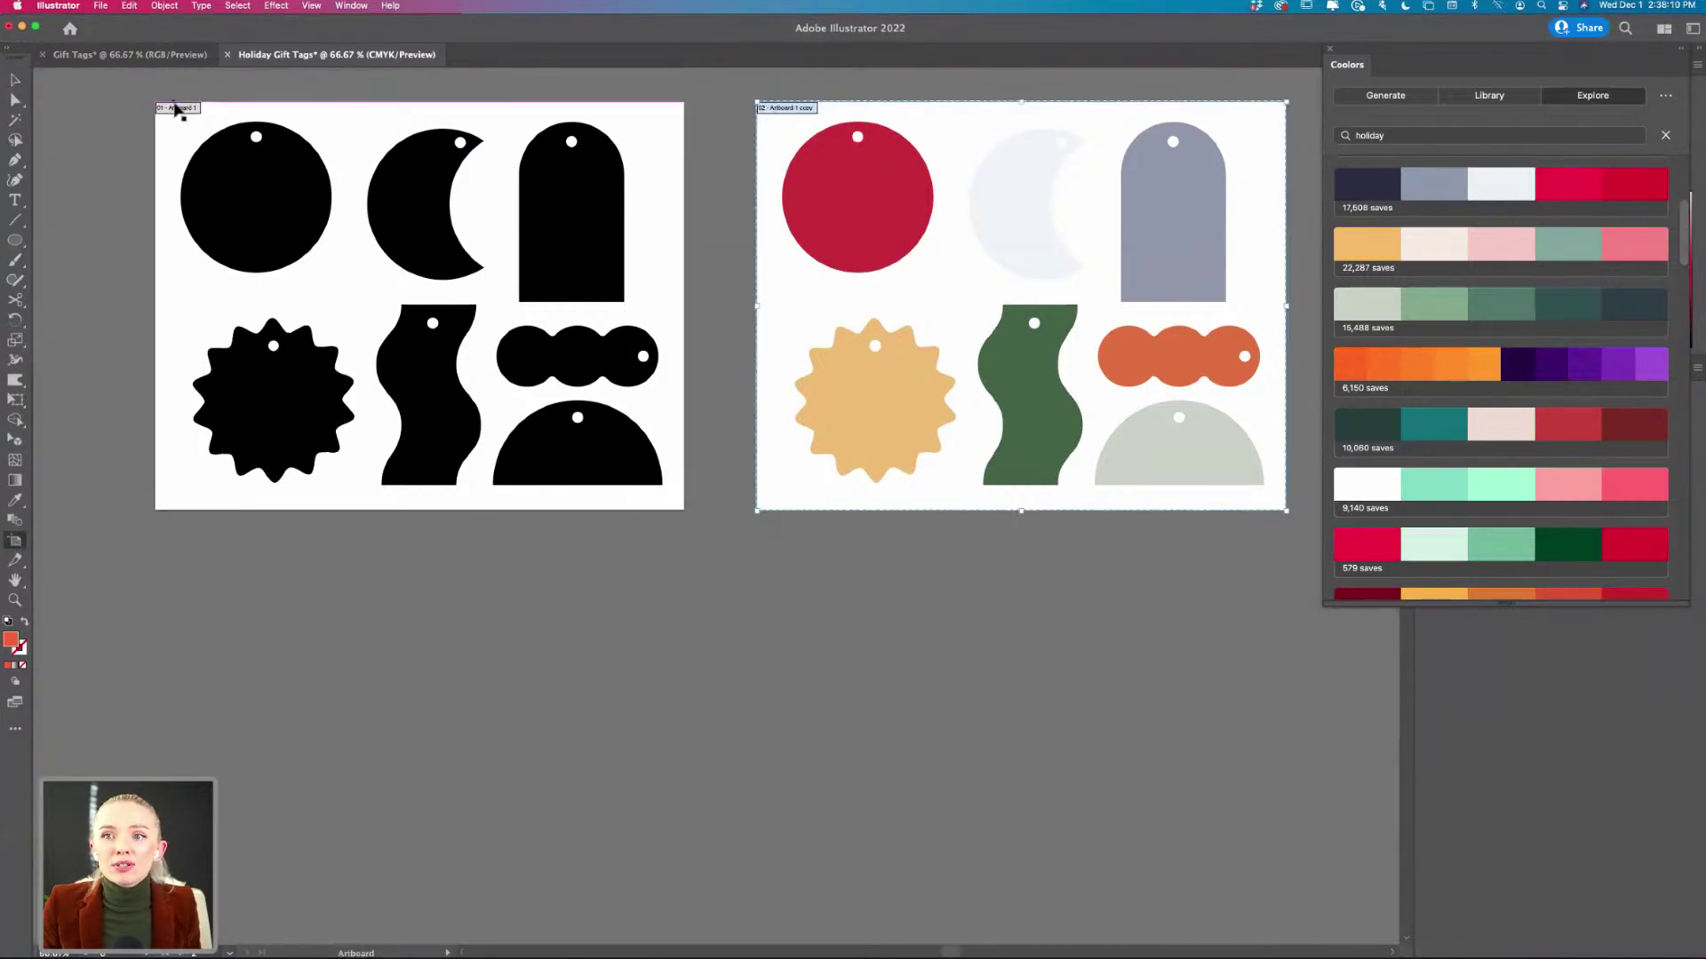
click(1330, 51)
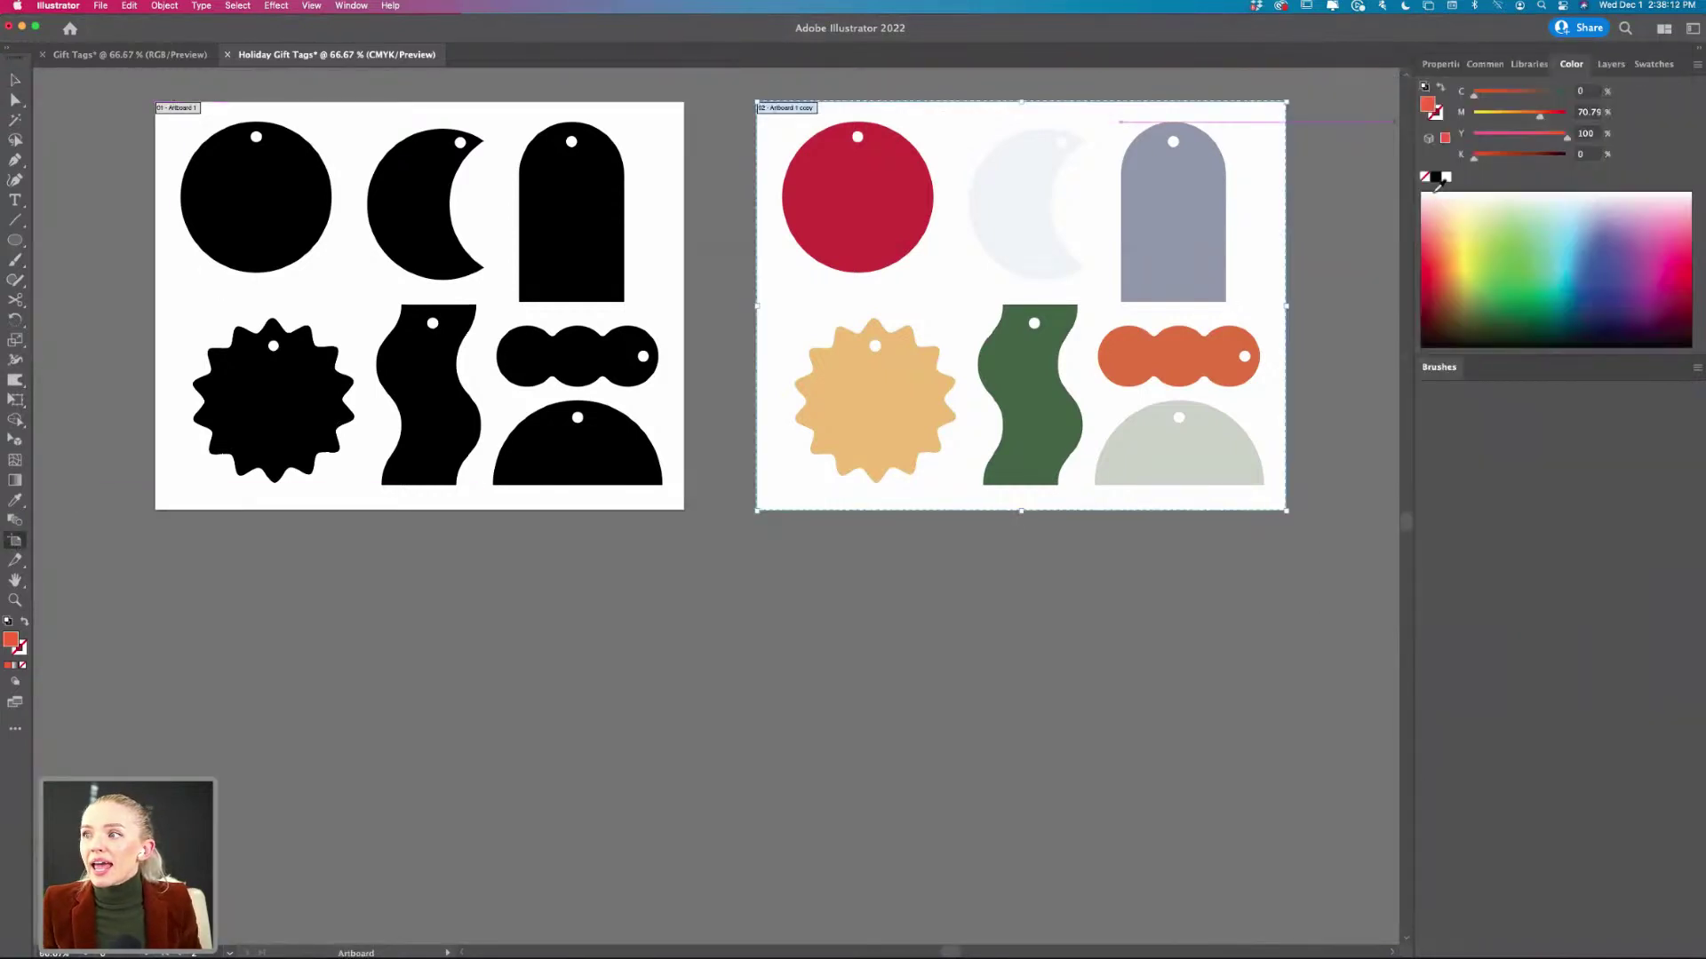
click(1437, 69)
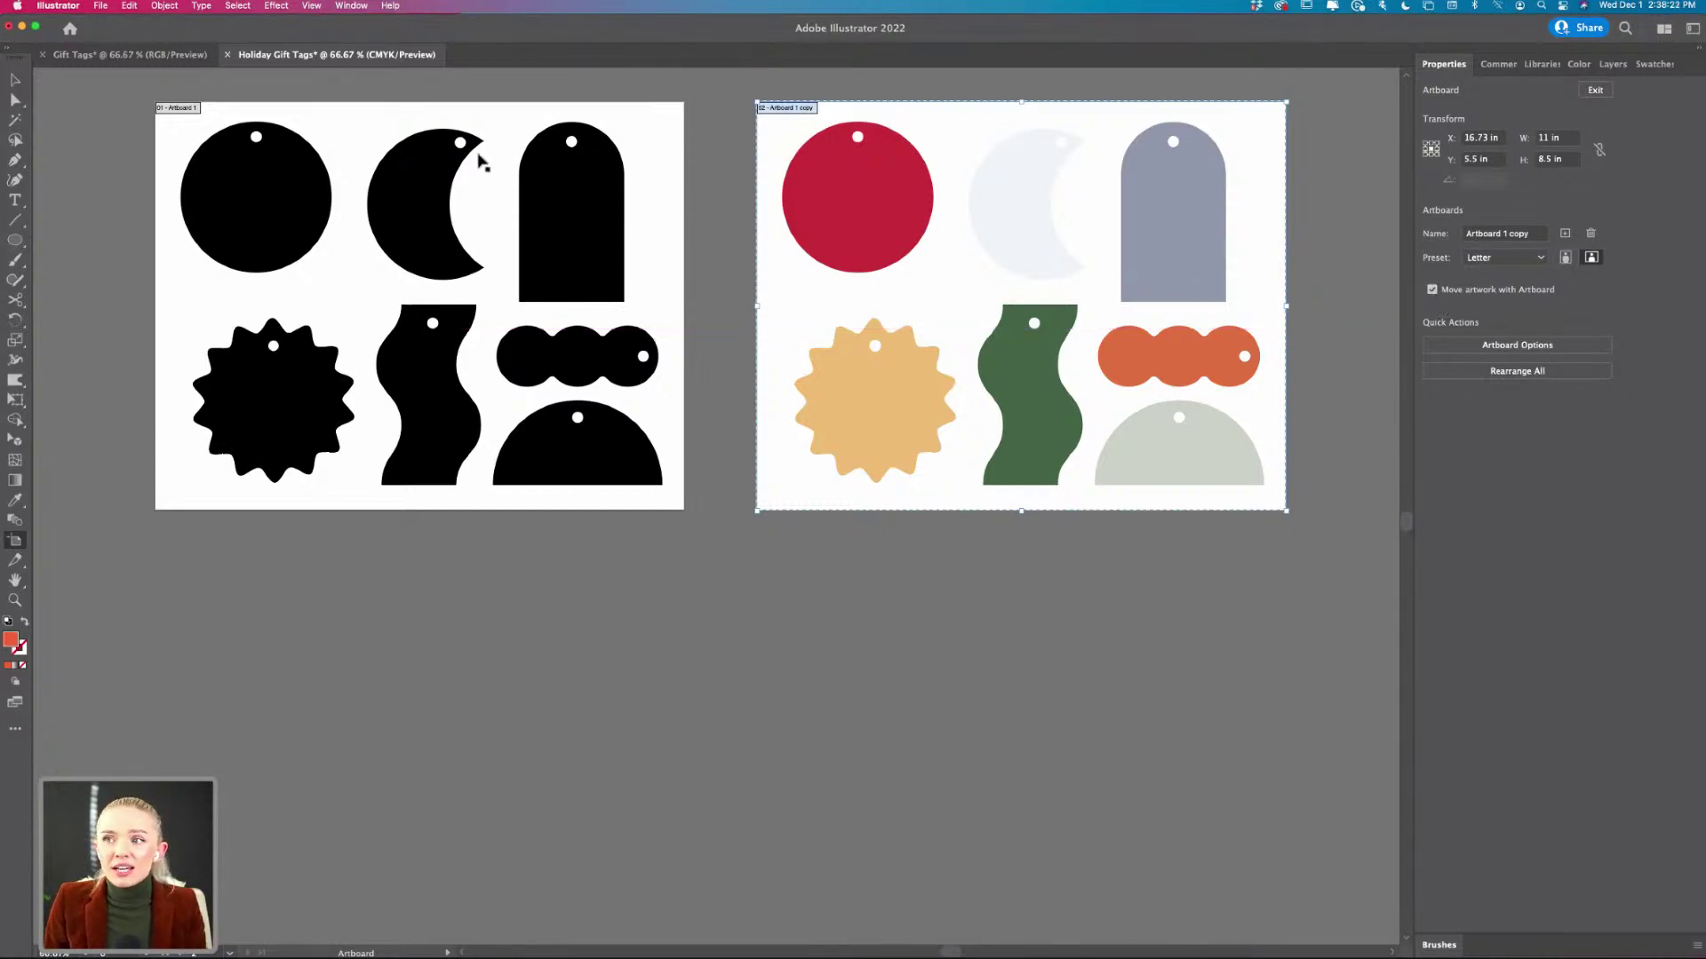
click(176, 116)
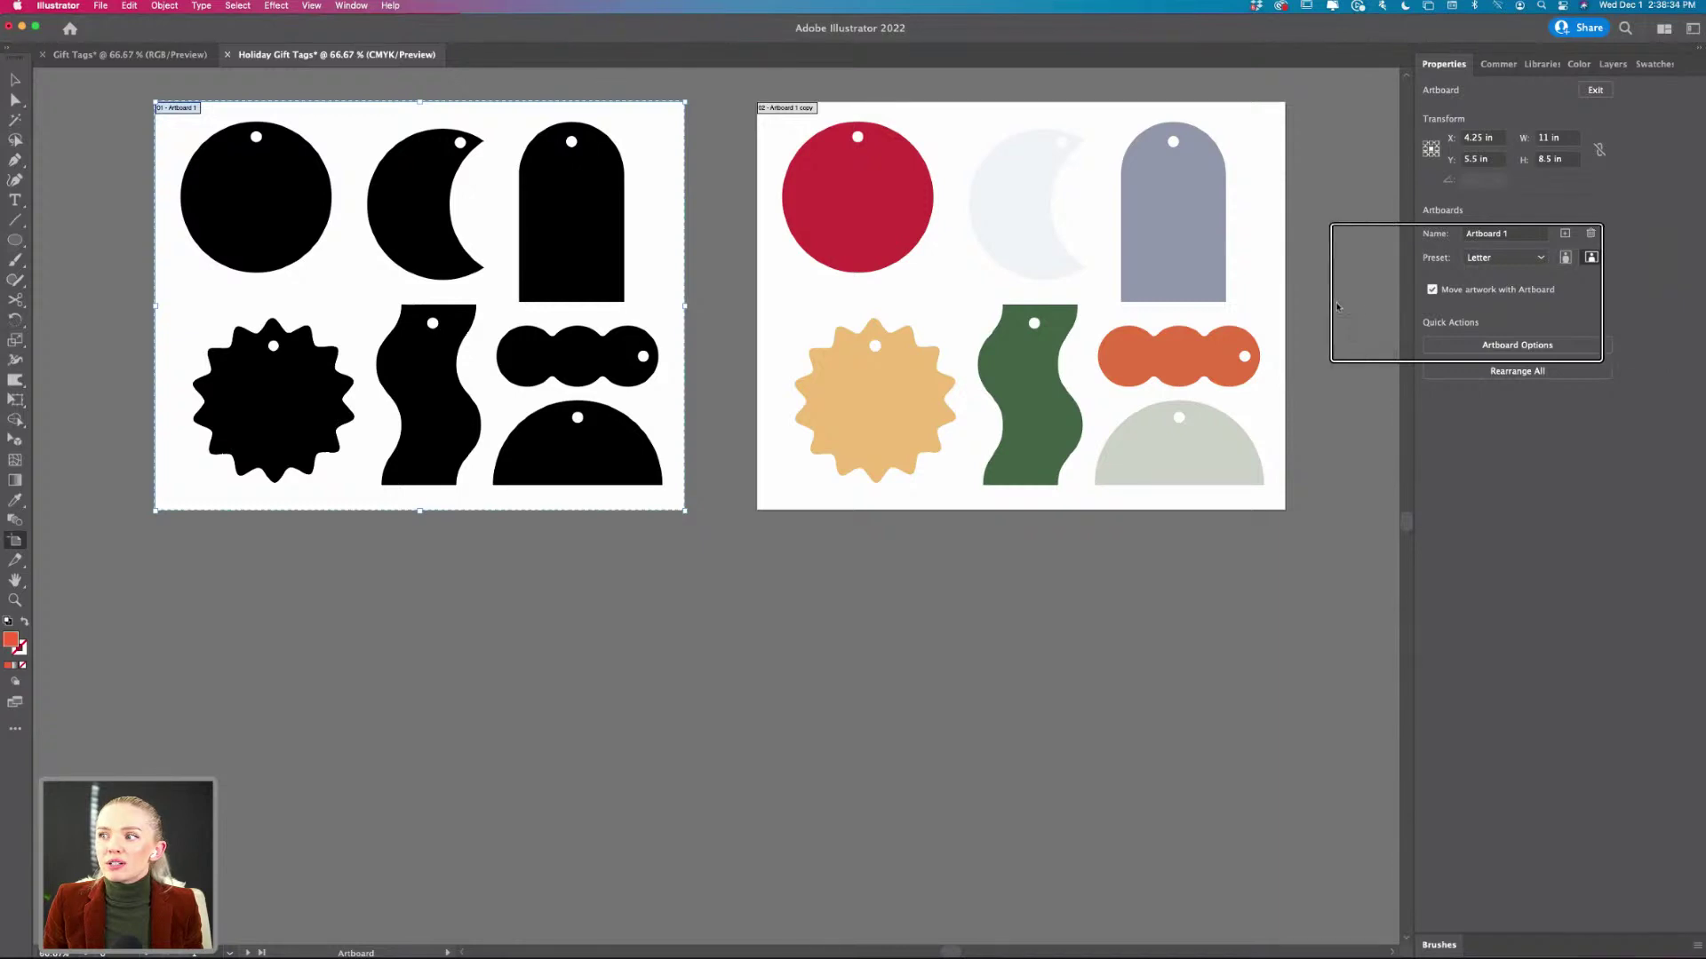
click(1432, 290)
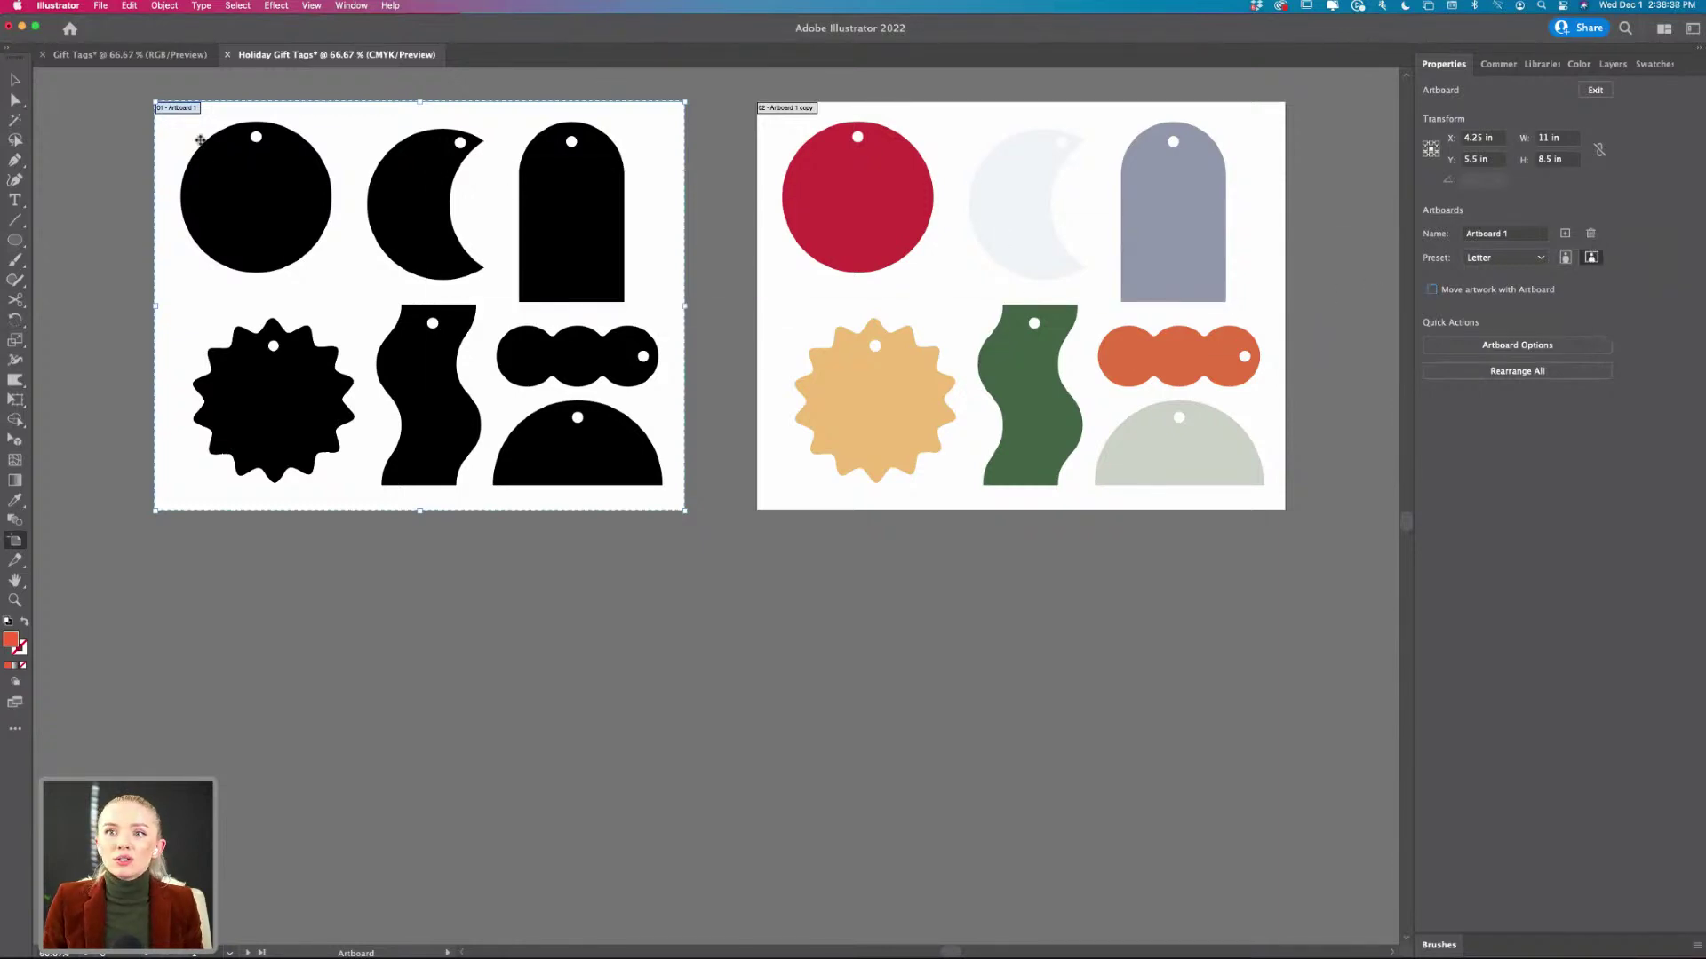
- Duplicate the black tags' artboard directly beneath the original as an empty page with a small gap, and finish artboard editing
drag(175, 108, 173, 541)
scroll(174, 542, down, 3)
scroll(173, 544, down, 7)
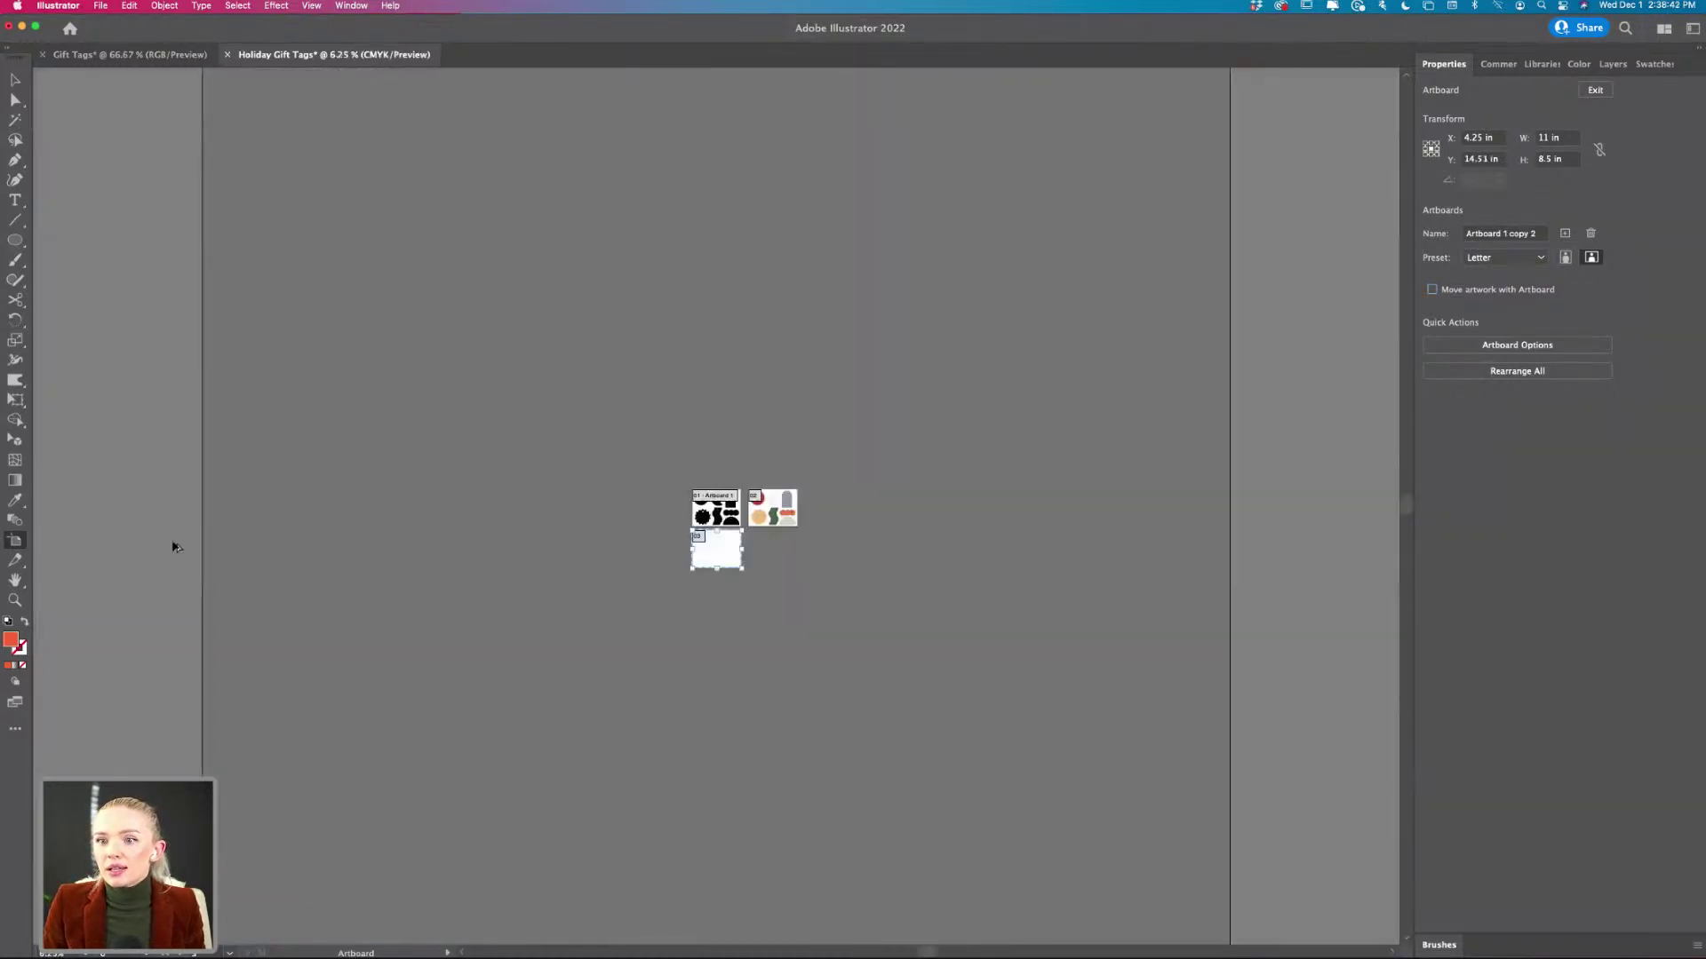
scroll(173, 544, up, 3)
scroll(222, 551, right, 5)
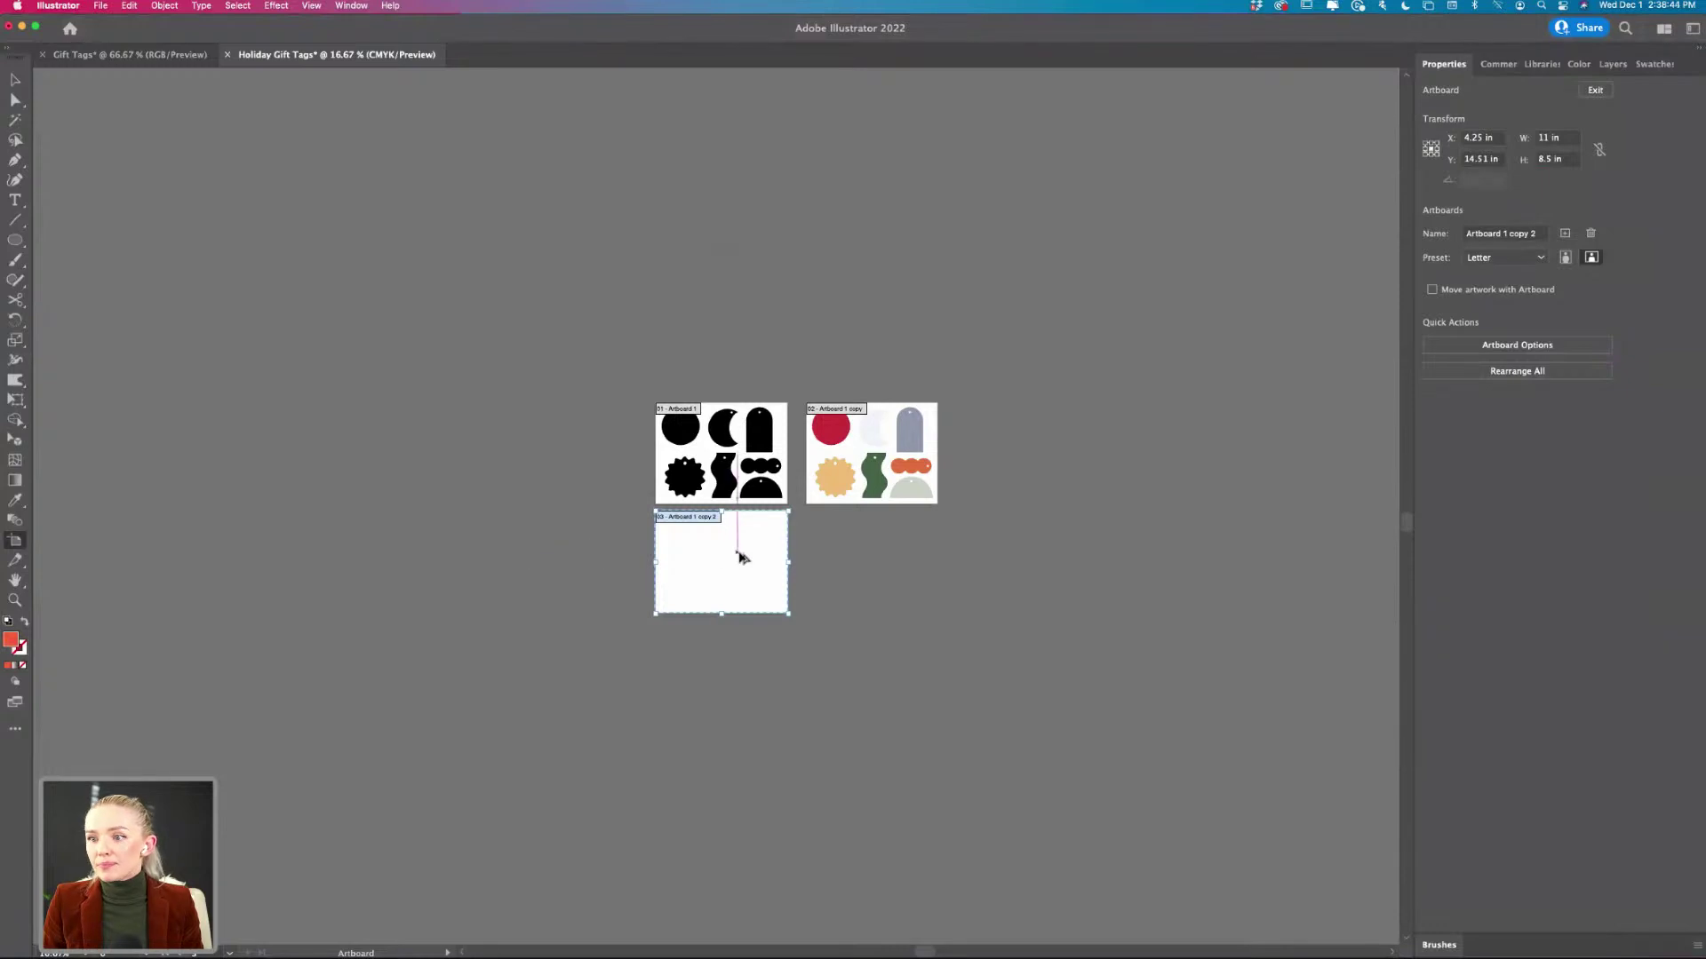
scroll(738, 556, up, 3)
scroll(637, 556, up, 3)
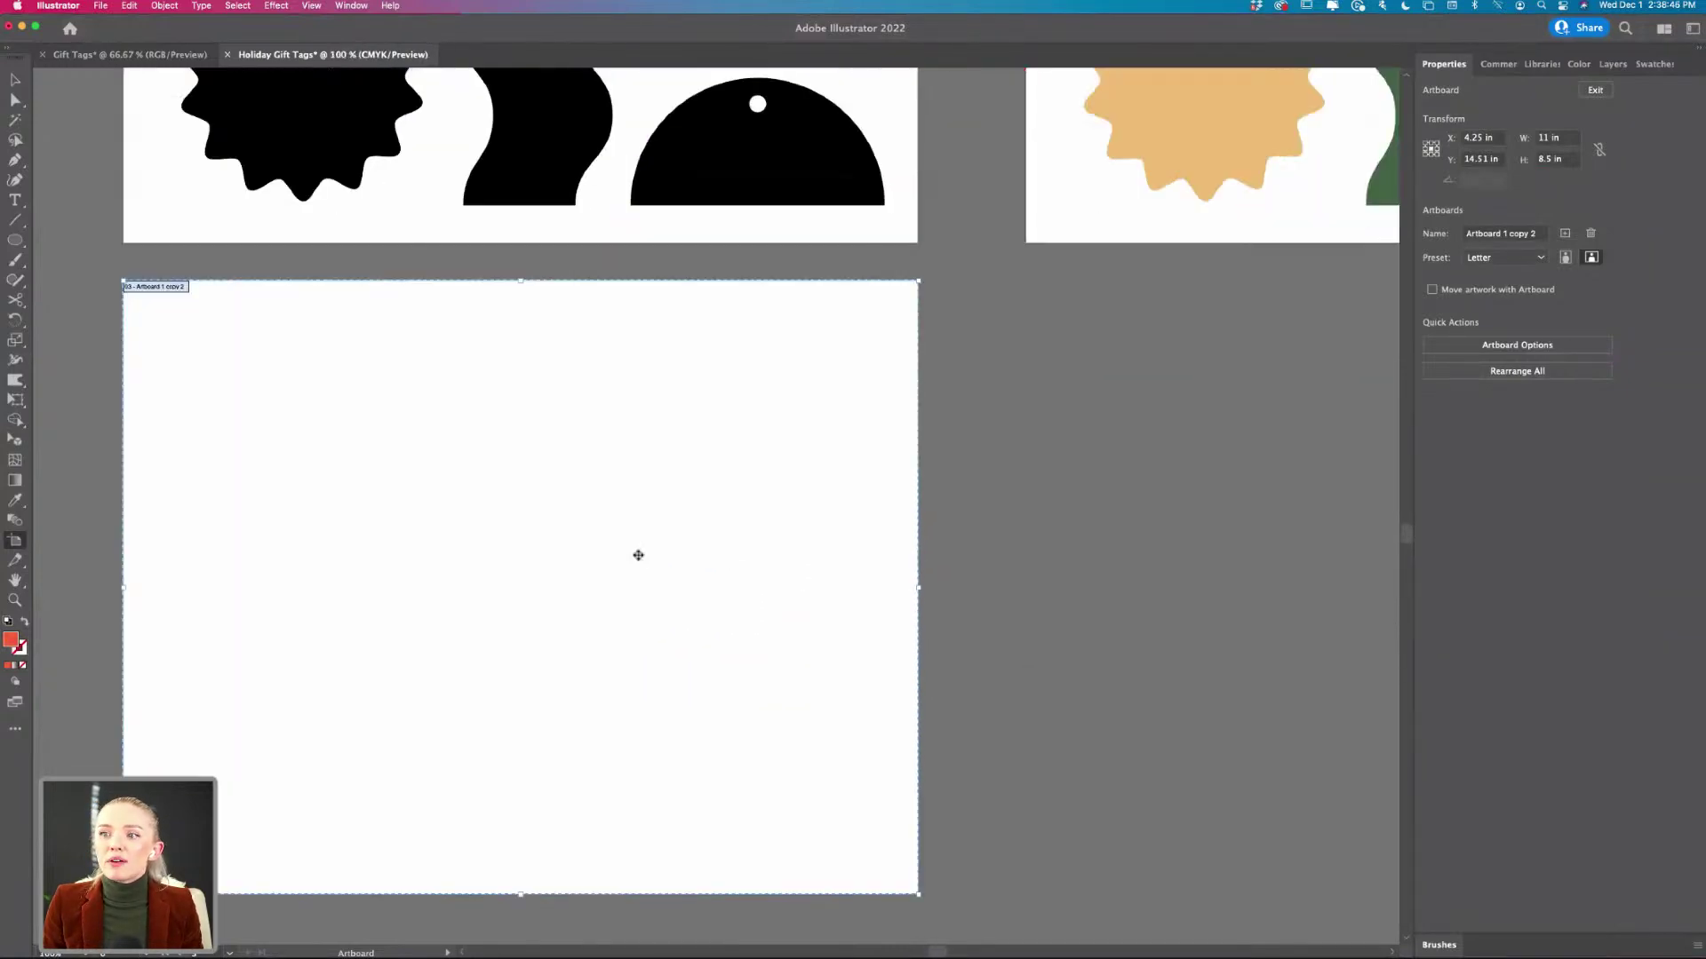
key(v)
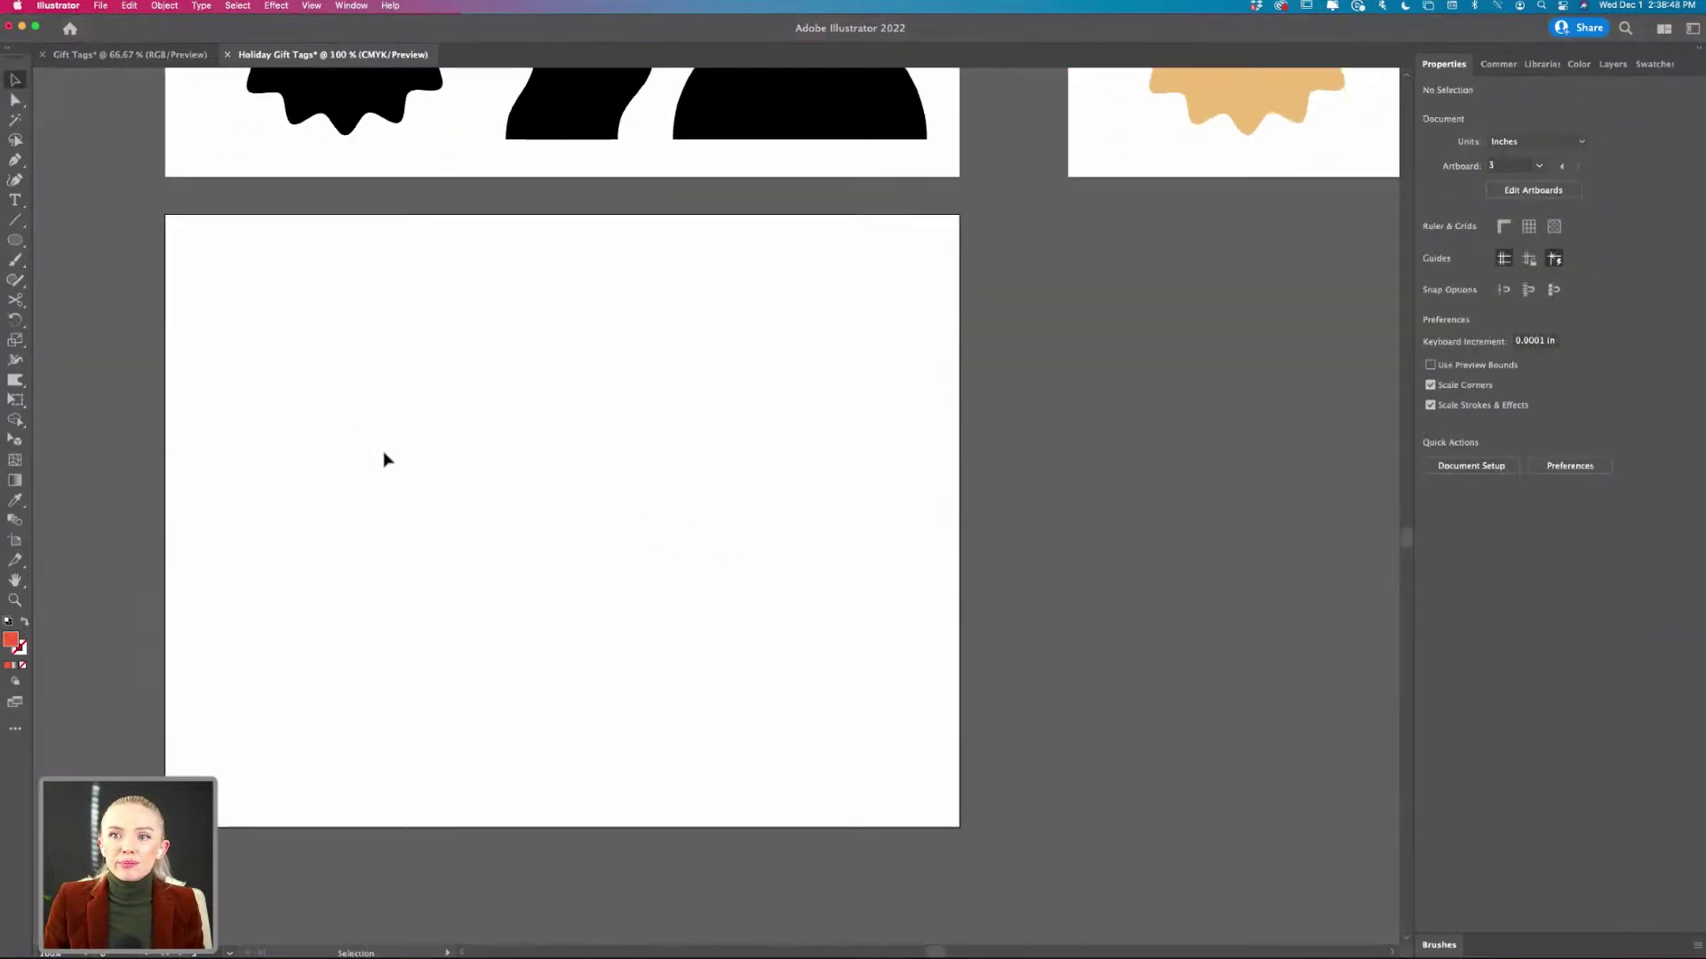
- Examine the black gift tag shapes on the first artboard alongside the empty artboard beneath them
scroll(383, 459, down, 1)
scroll(384, 459, down, 1)
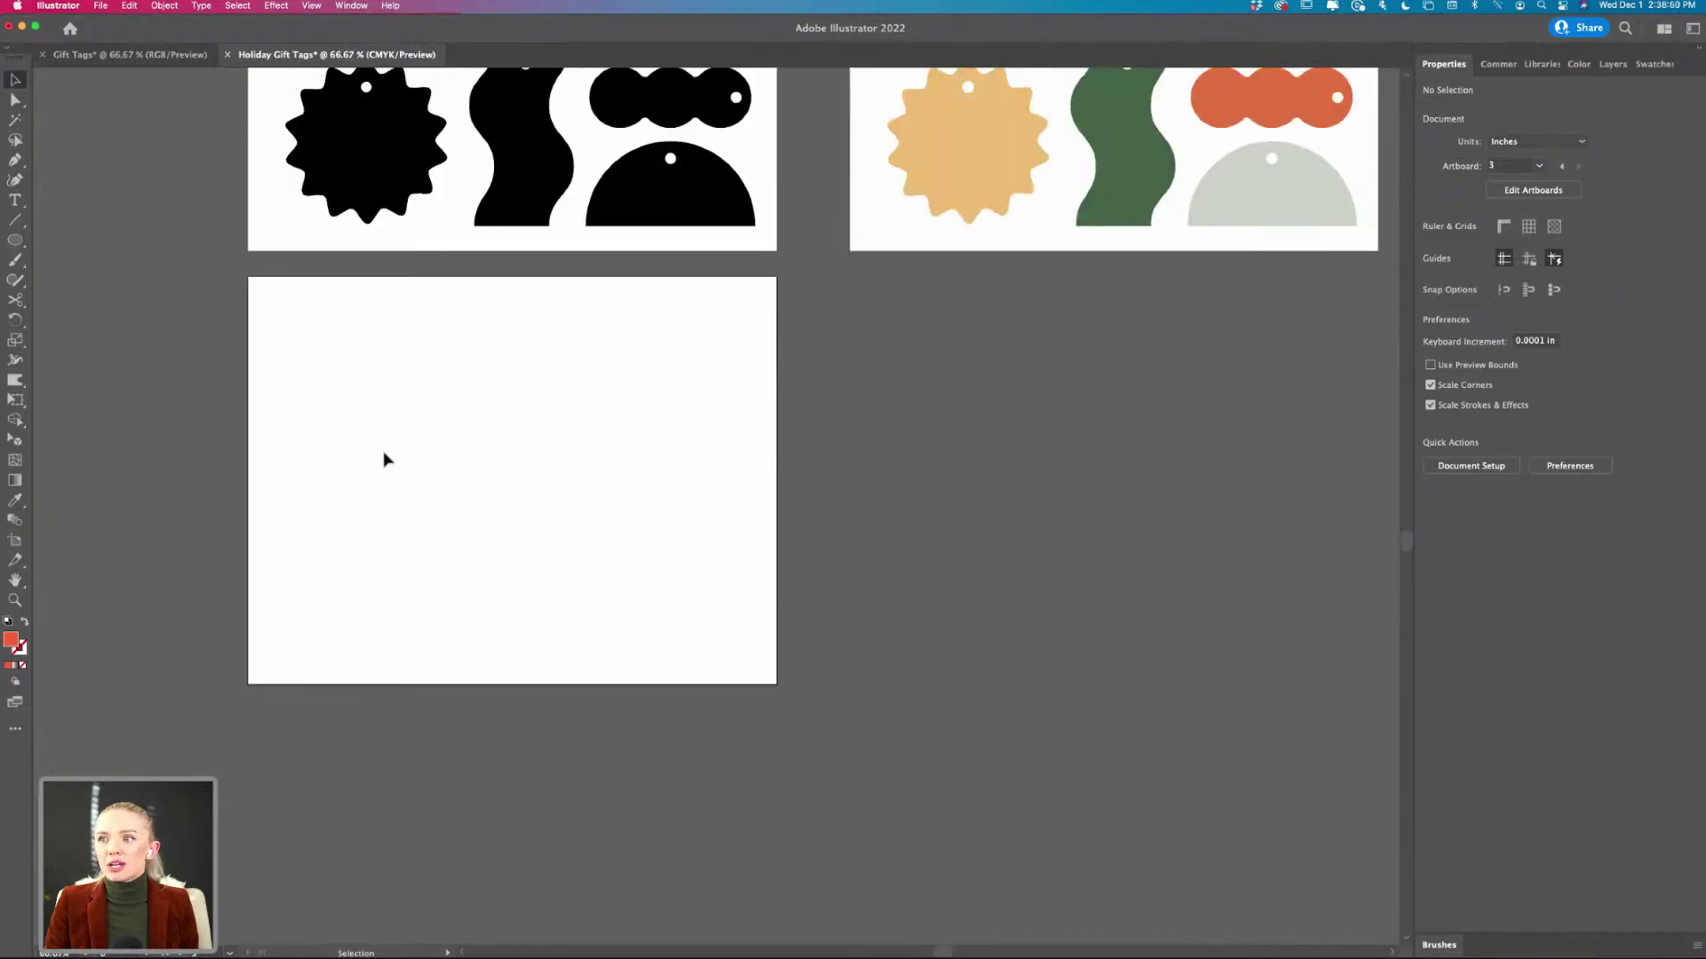
scroll(384, 459, up, 3)
scroll(385, 460, down, 2)
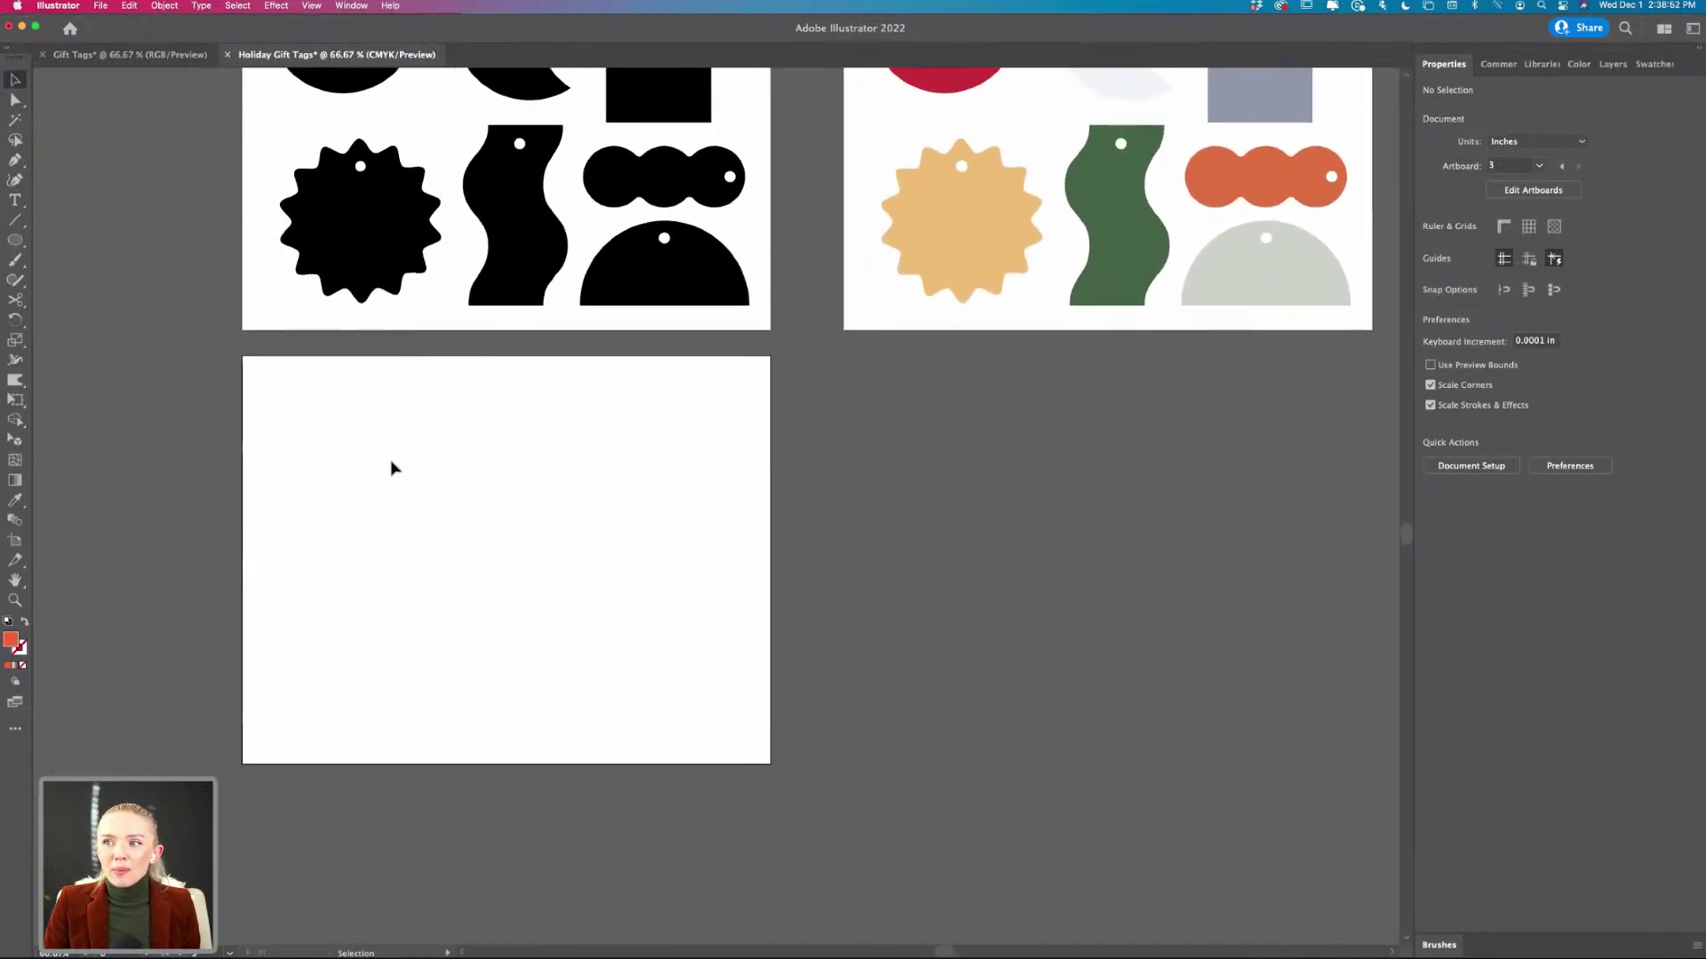
scroll(391, 468, left, 2)
scroll(391, 468, up, 5)
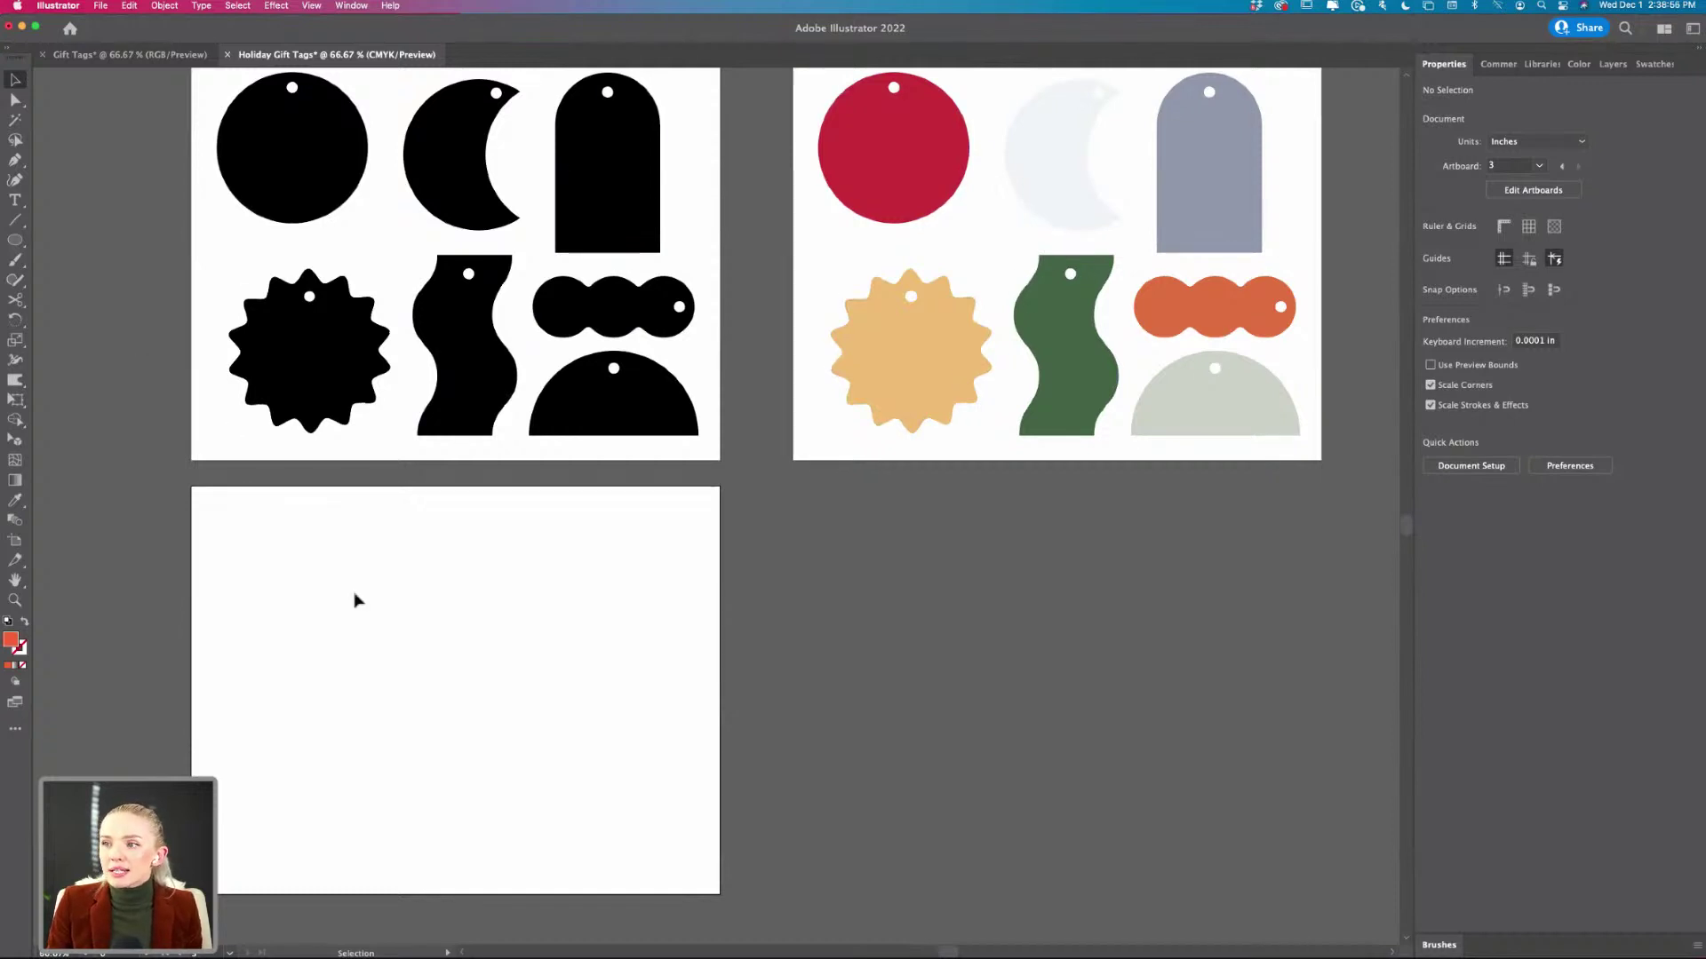
scroll(335, 623, down, 3)
scroll(335, 624, left, 1)
scroll(334, 623, up, 1)
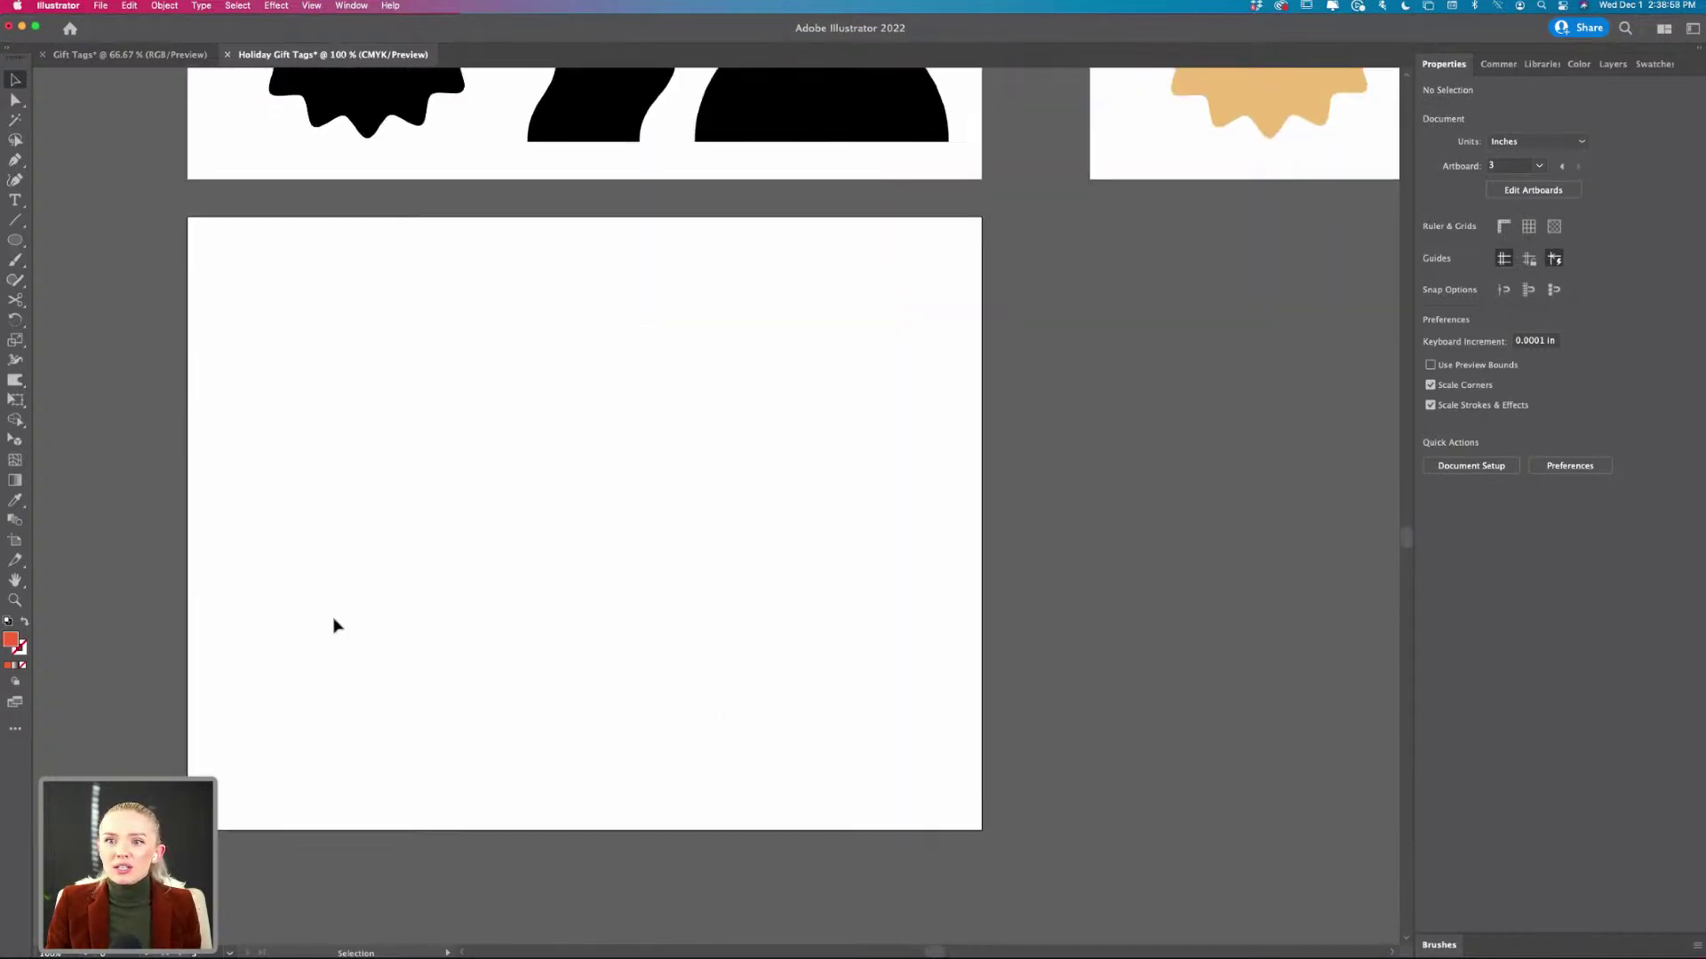
scroll(335, 626, down, 1)
scroll(335, 627, up, 3)
scroll(334, 626, down, 1)
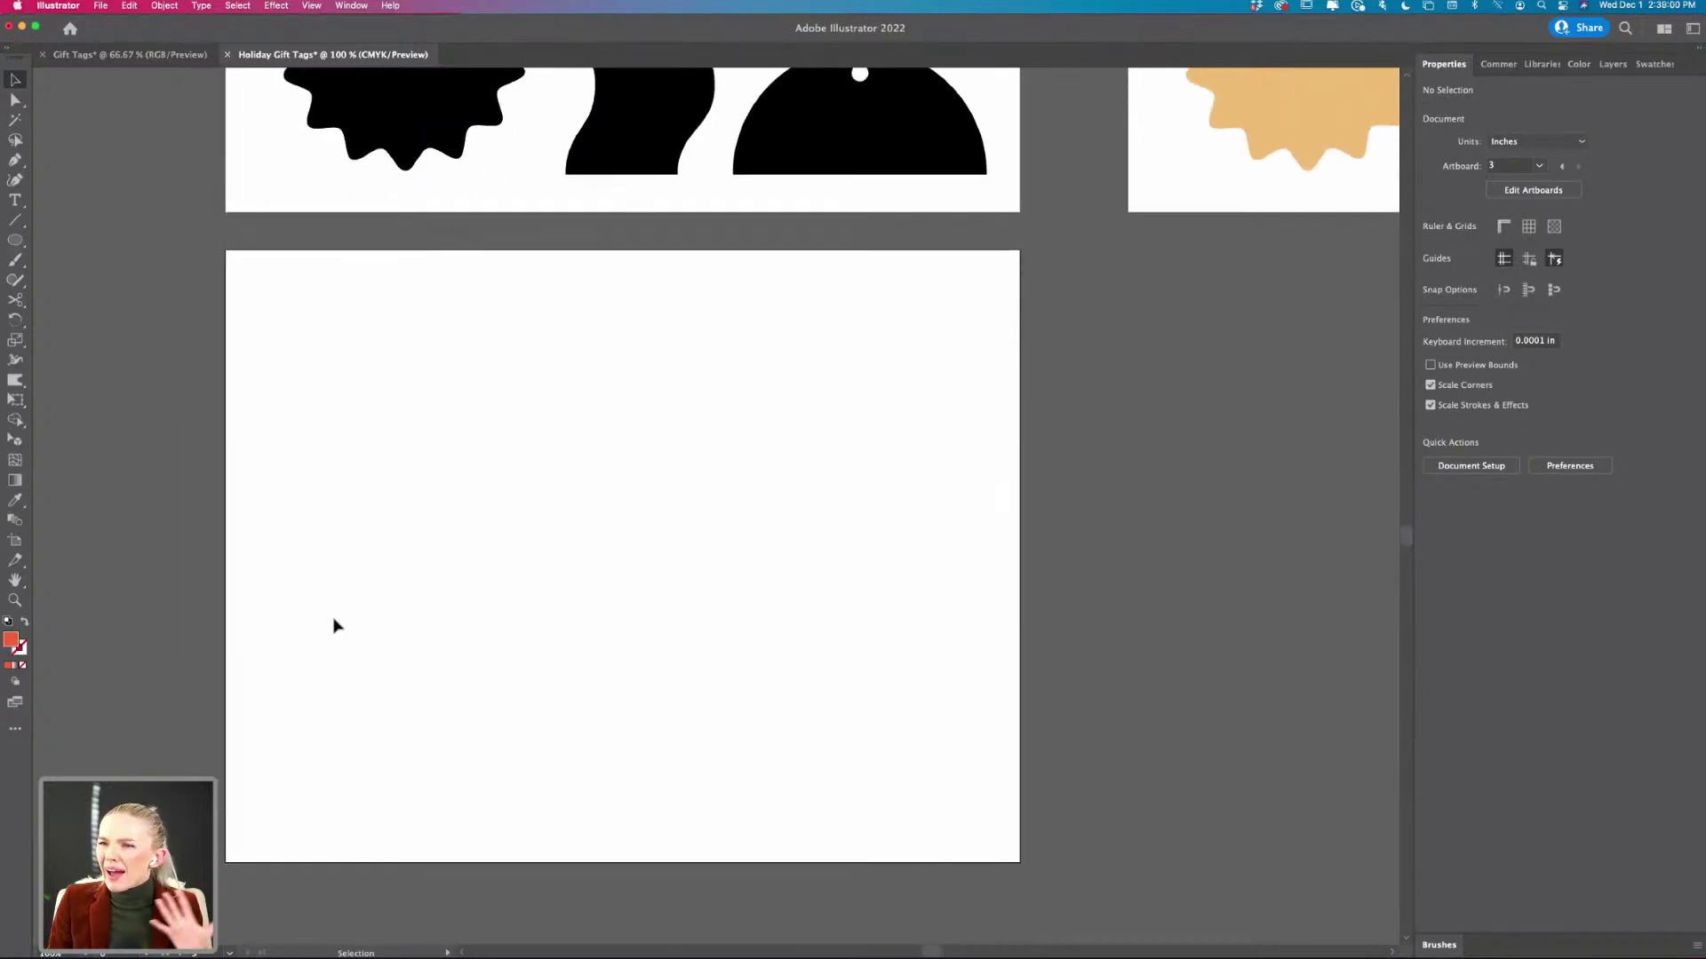
scroll(335, 626, up, 2)
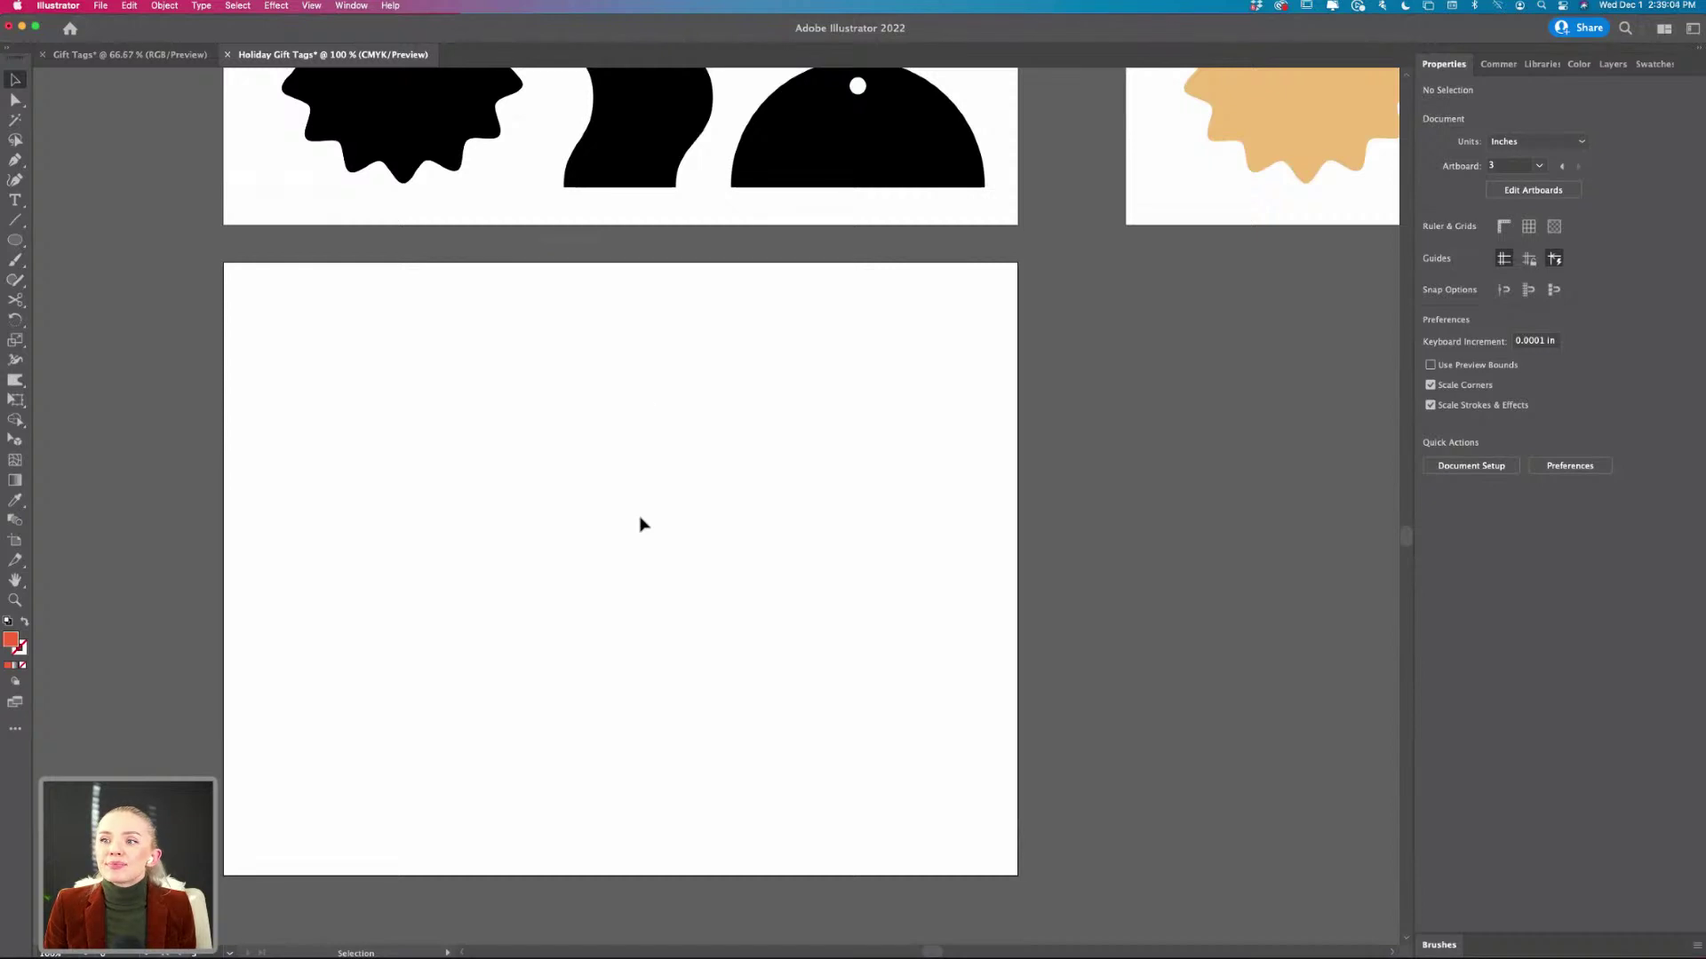
scroll(640, 522, up, 5)
scroll(641, 524, up, 6)
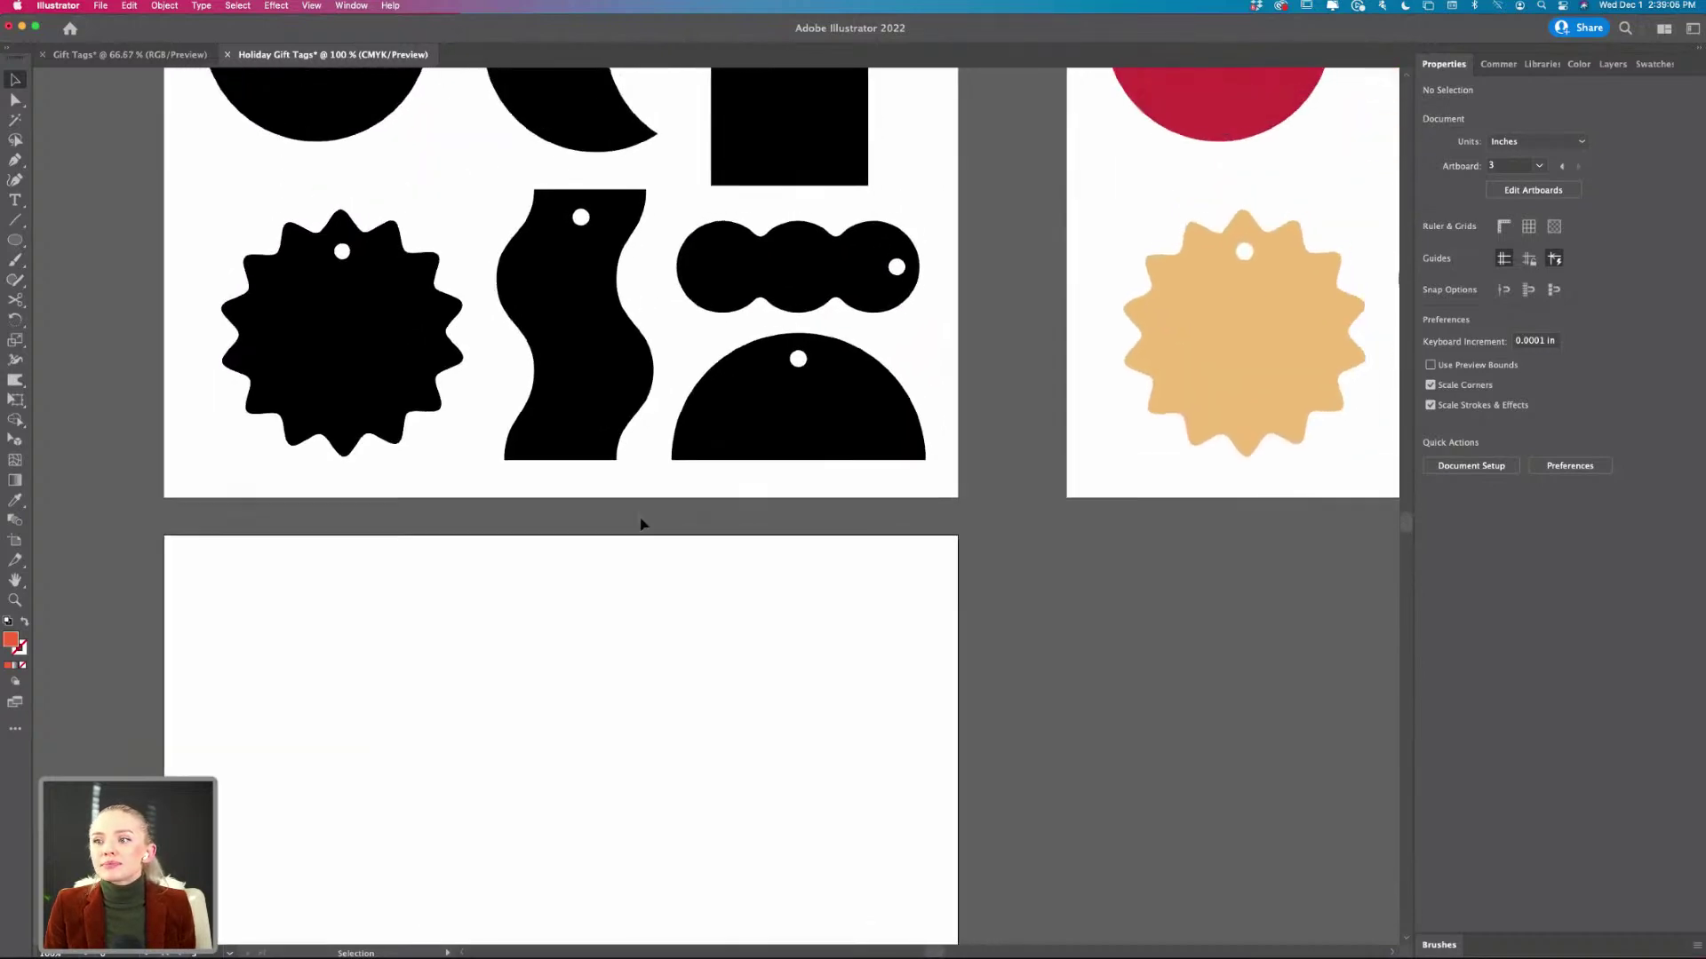
scroll(642, 524, up, 3)
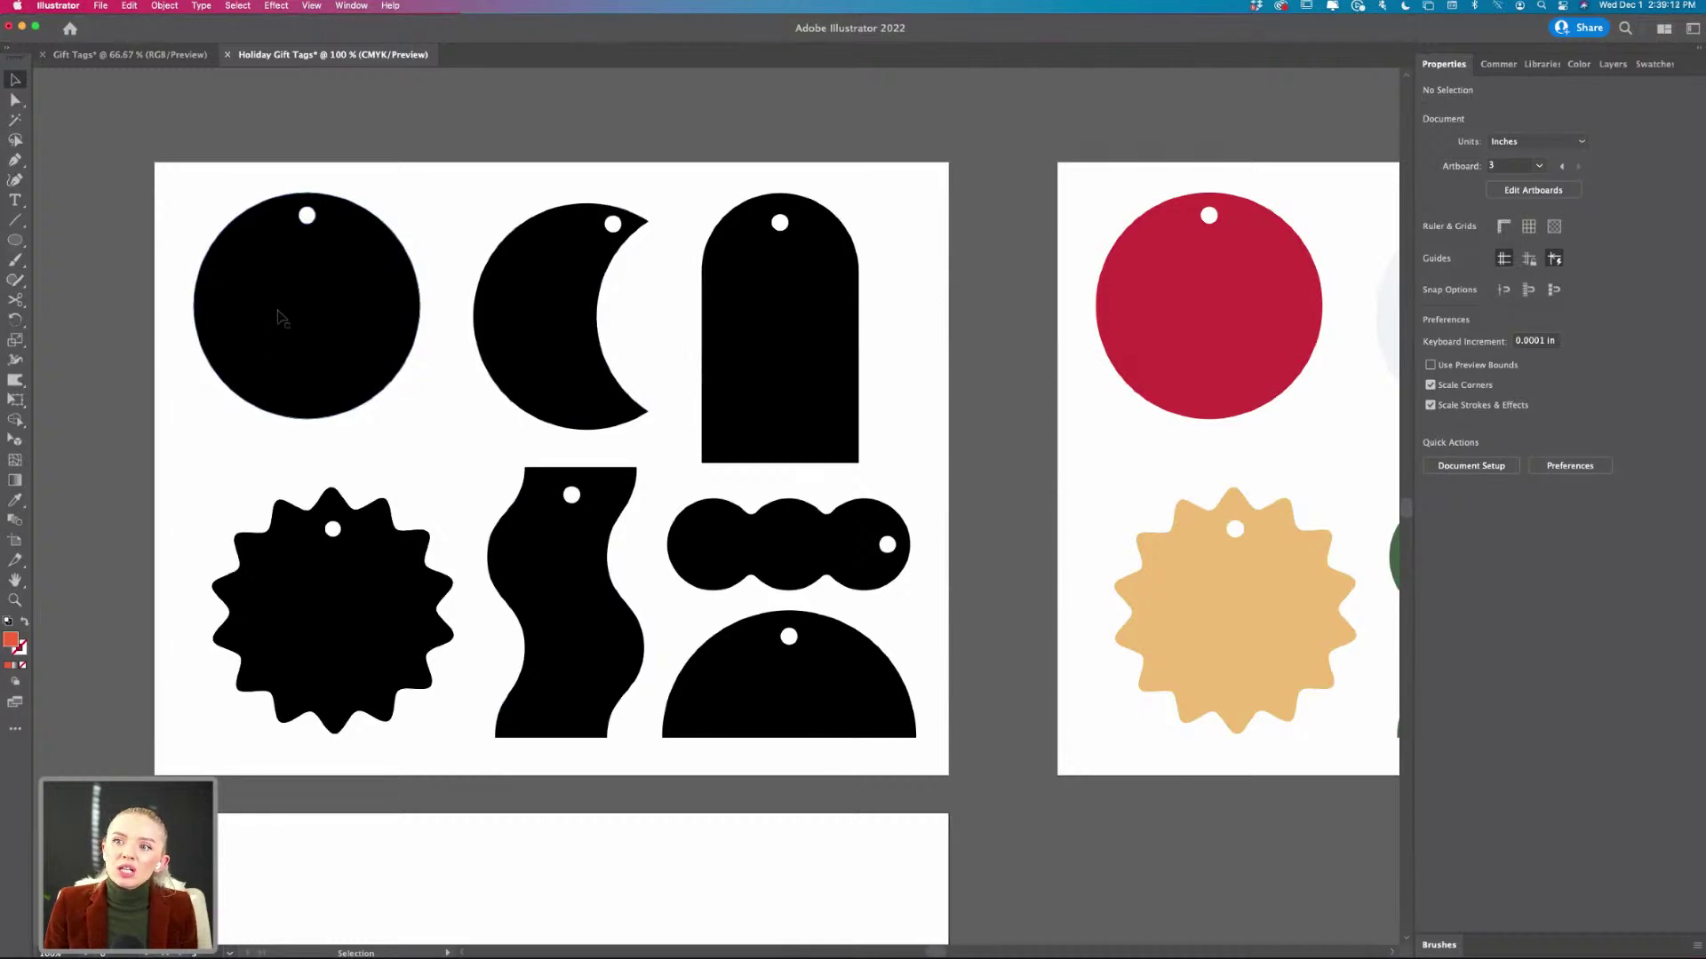
scroll(747, 335, down, 1)
scroll(750, 335, down, 15)
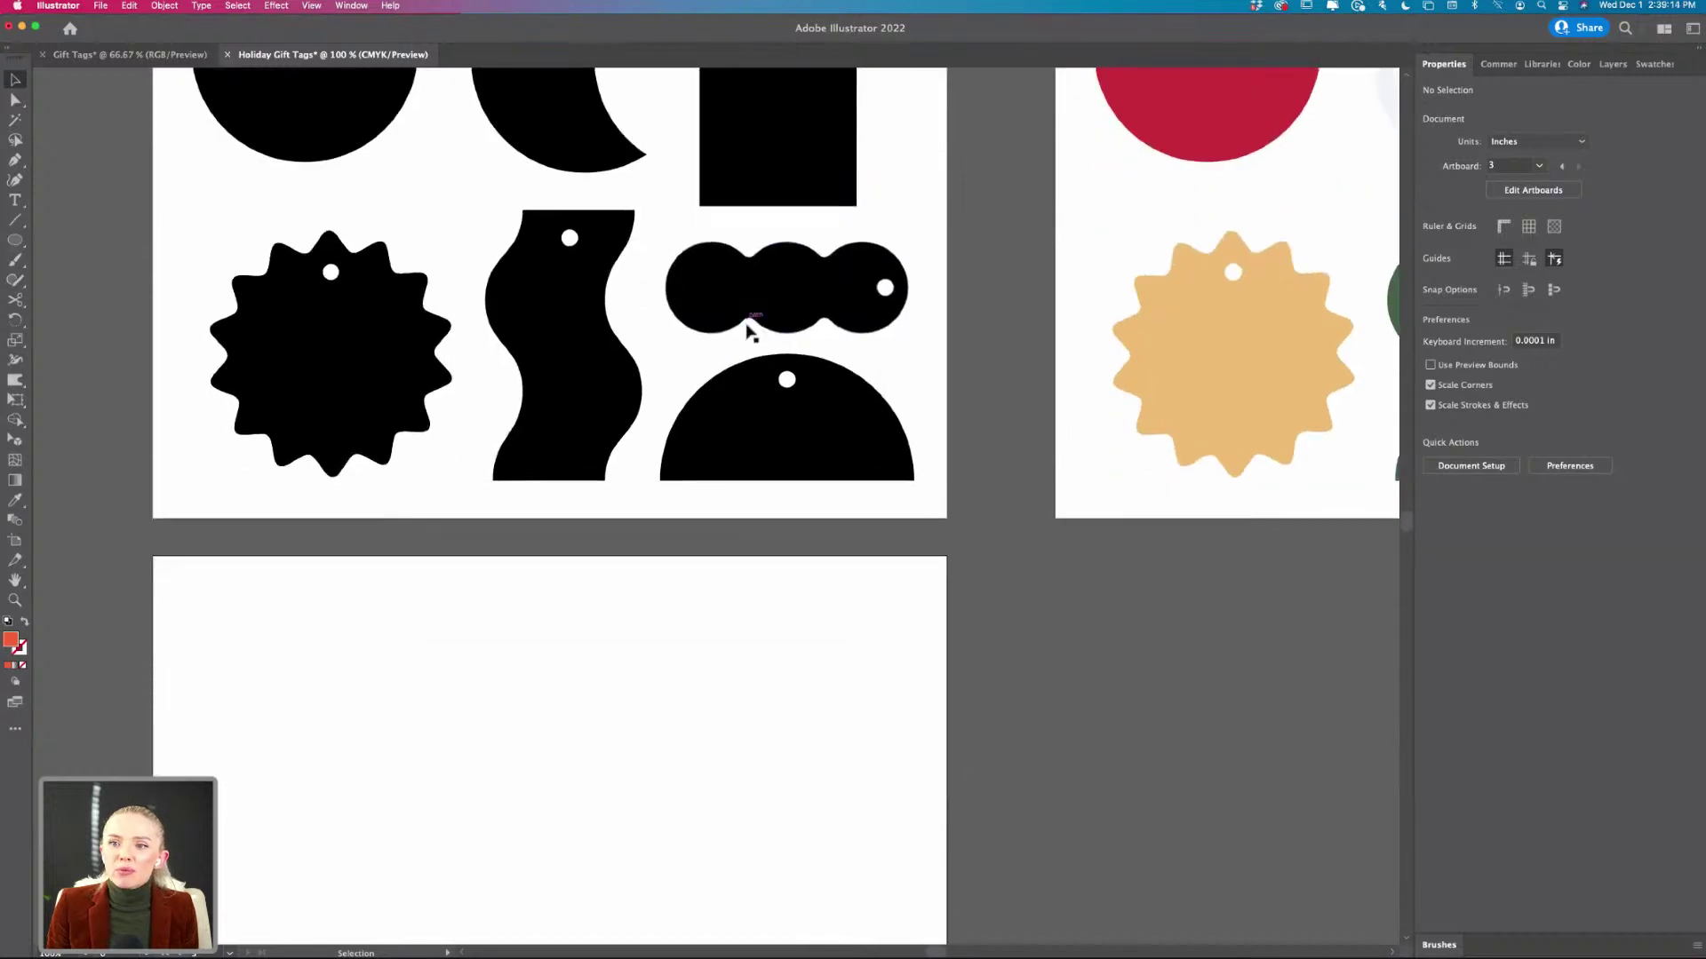
scroll(455, 433, left, 1)
scroll(454, 432, left, 5)
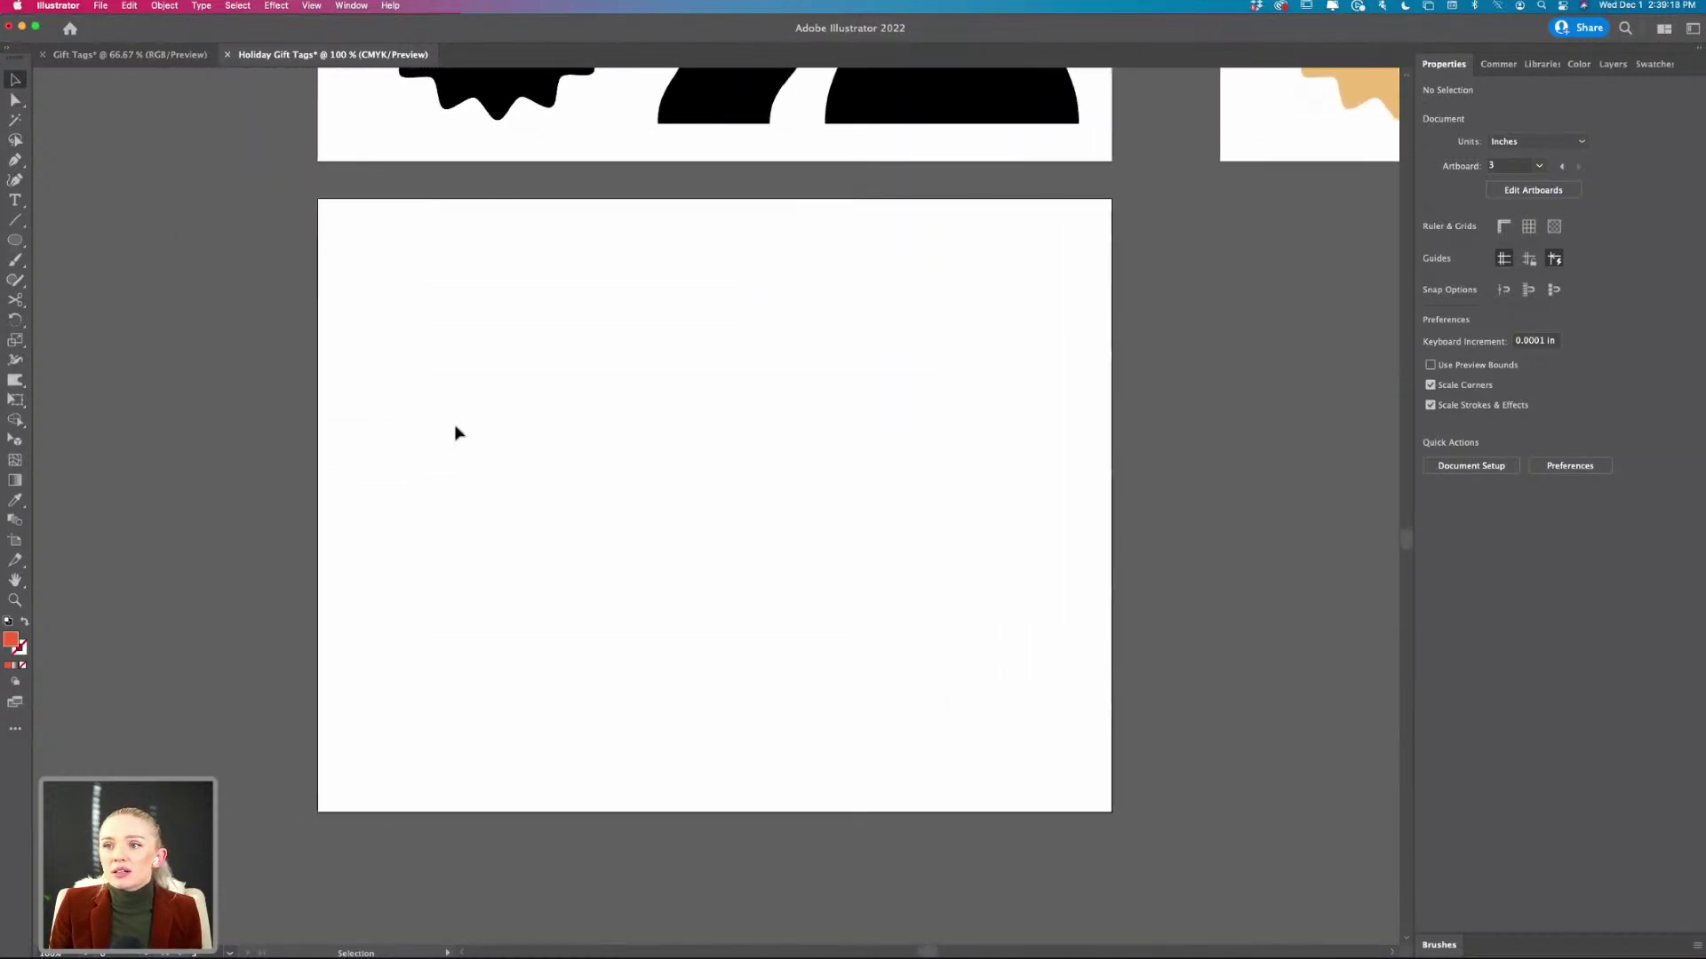
scroll(455, 433, down, 1)
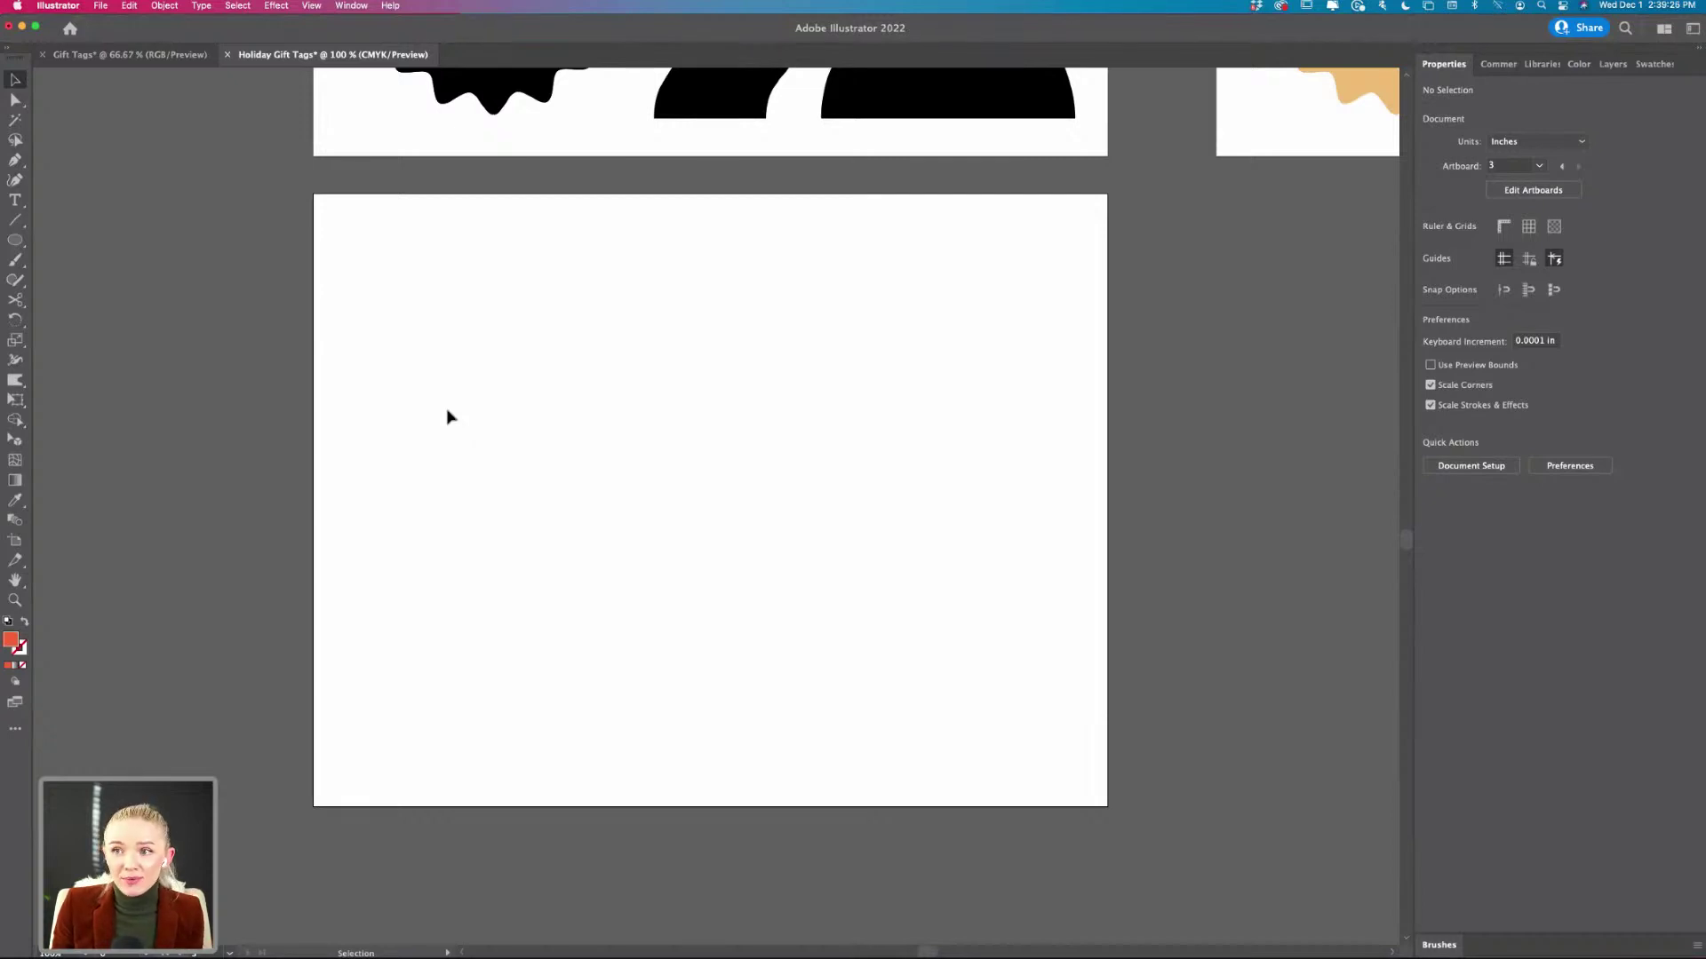
scroll(447, 416, up, 10)
scroll(451, 416, up, 3)
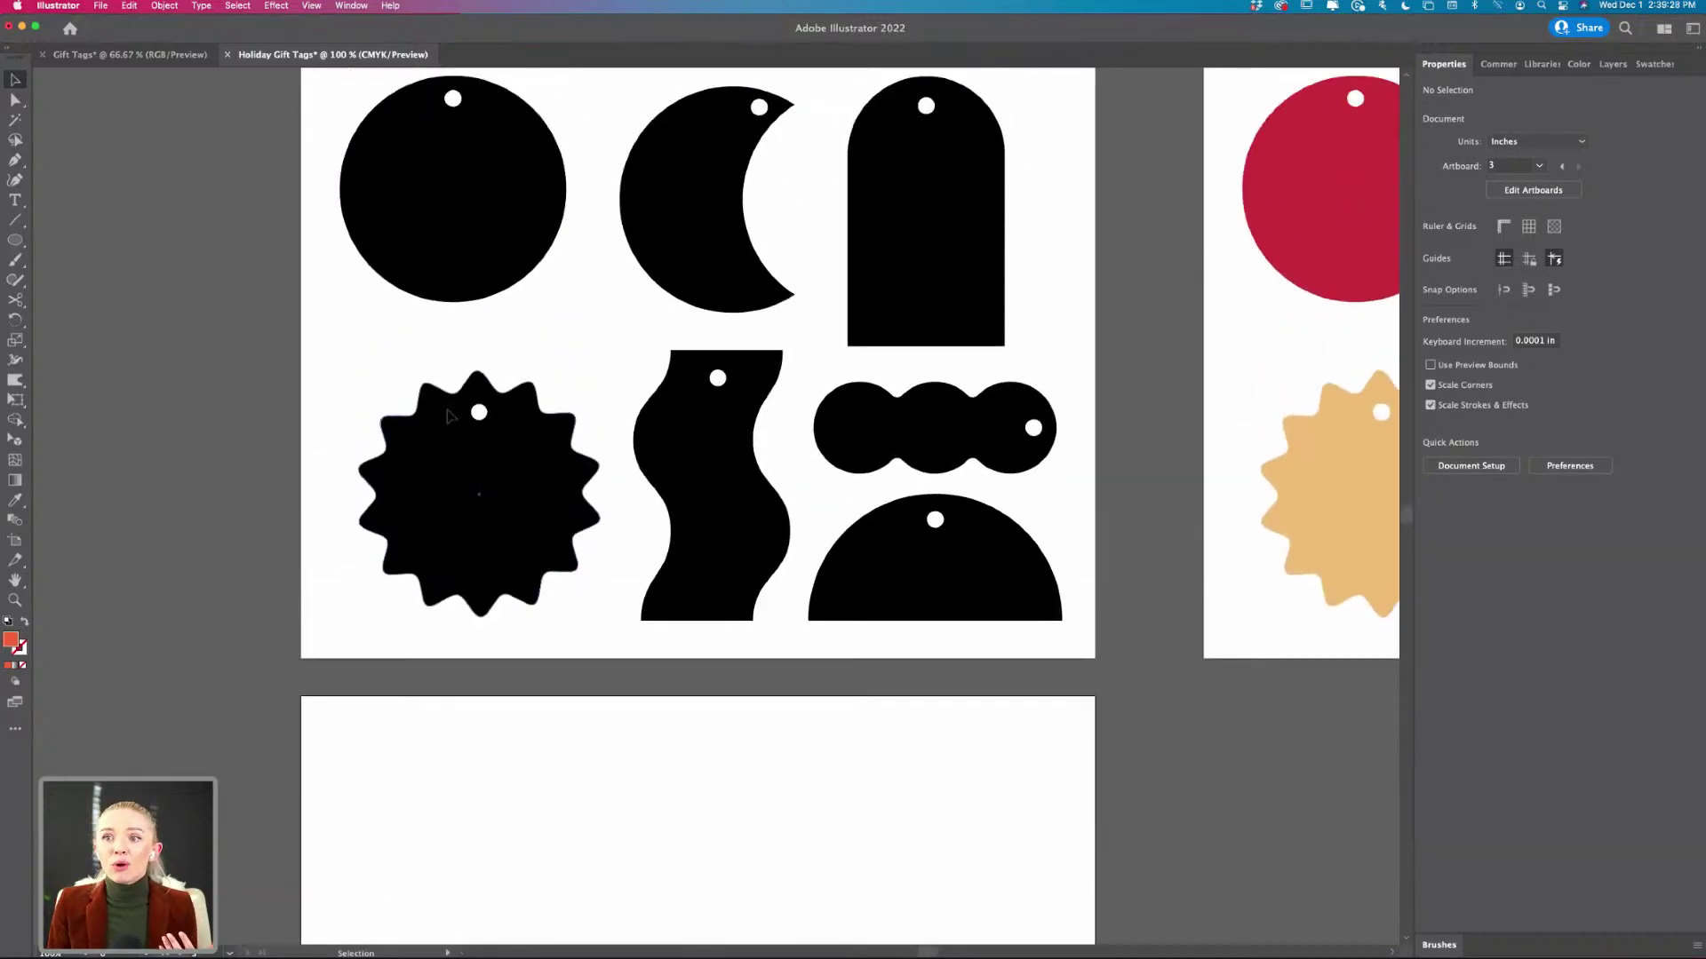
scroll(449, 416, down, 12)
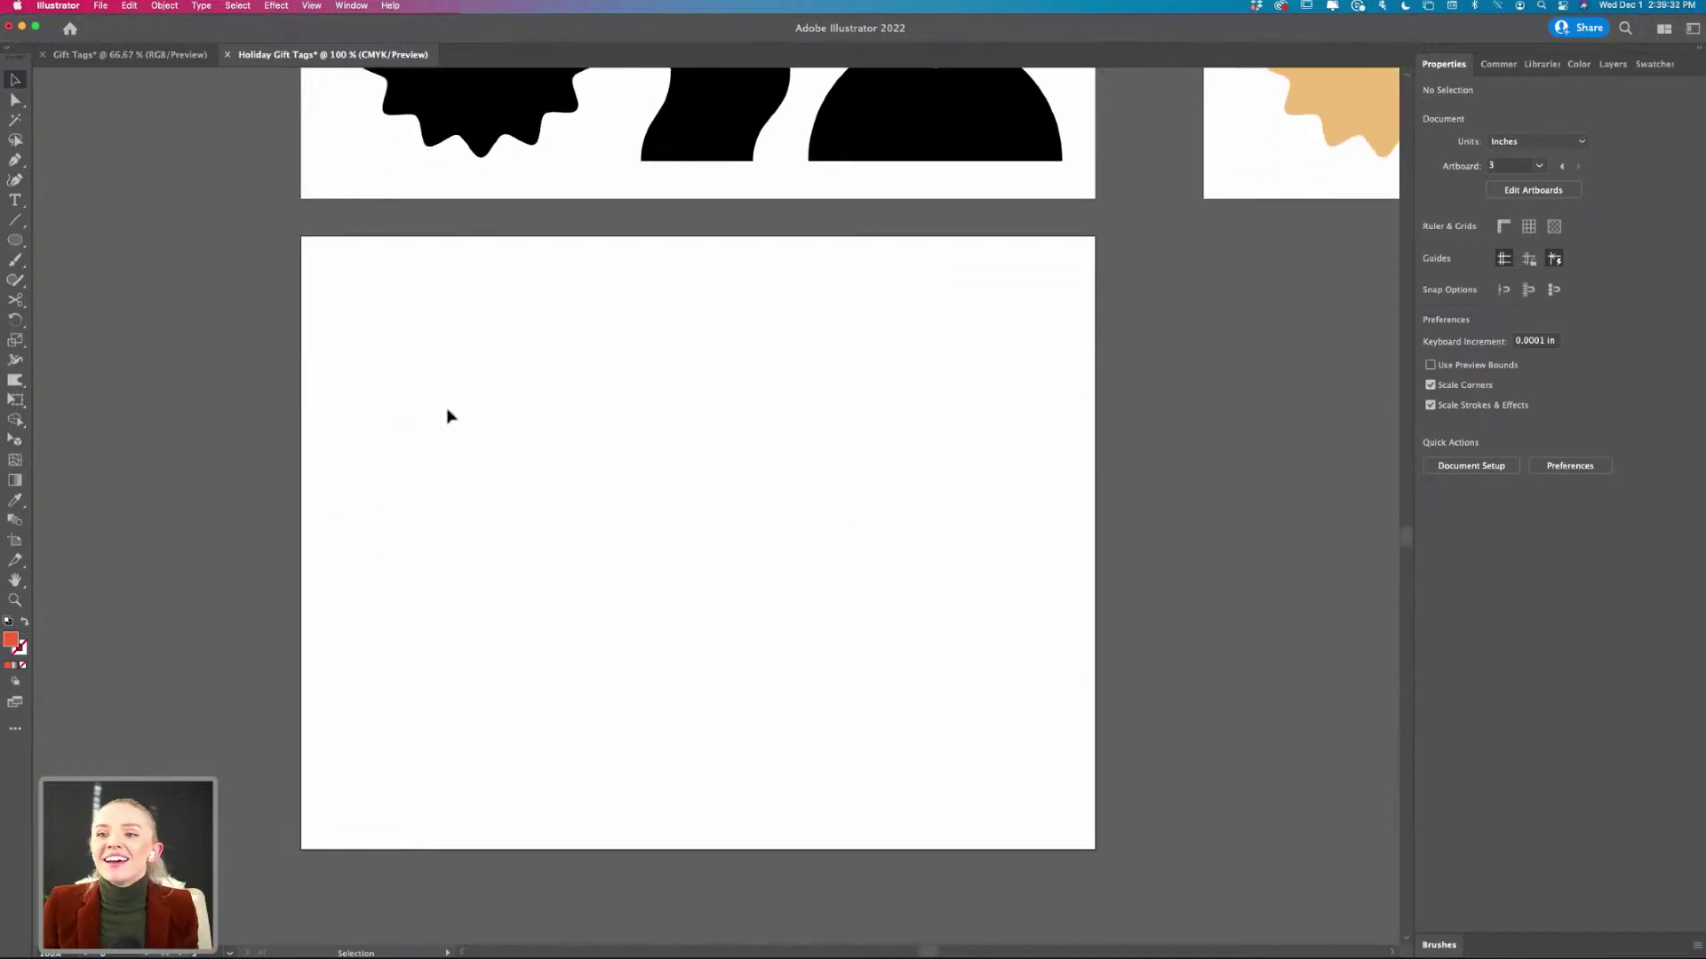
scroll(447, 416, down, 1)
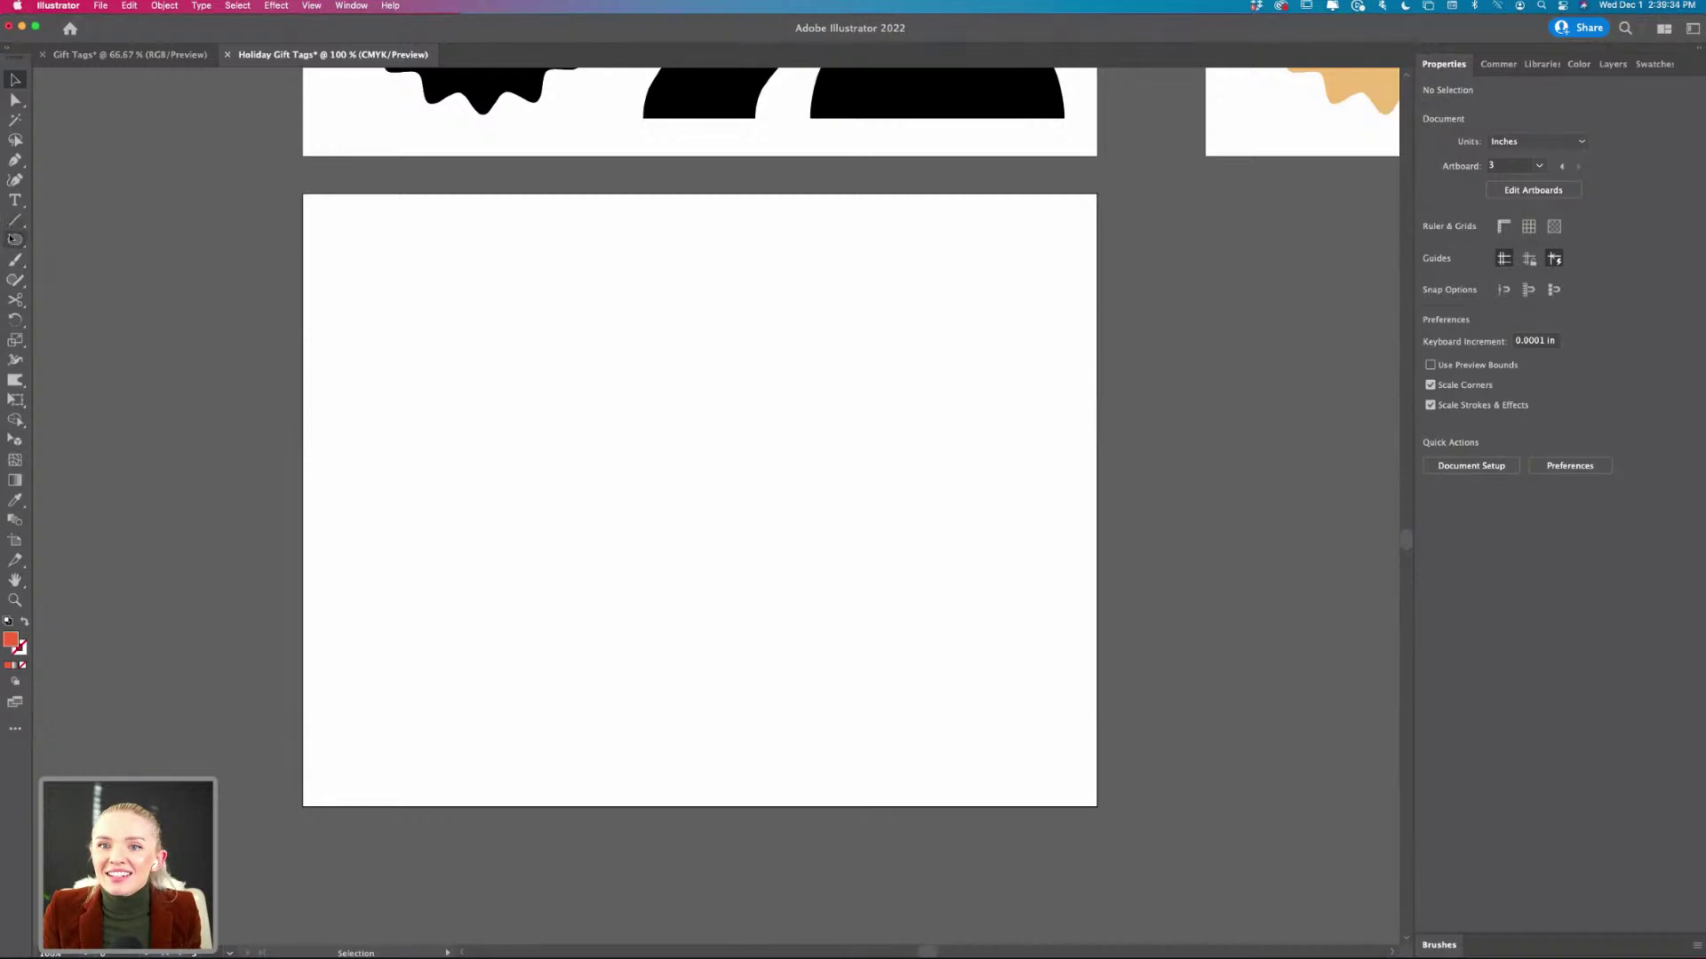
- Draw an orange square about 1.52 in wide and, beside it, a circle about 1.4 in wide along the empty artboard's upper edge
mouse_move(12, 239)
mouse_down()
mouse_move(69, 240)
mouse_move(107, 287)
mouse_move(102, 241)
mouse_up()
drag(366, 234, 477, 344)
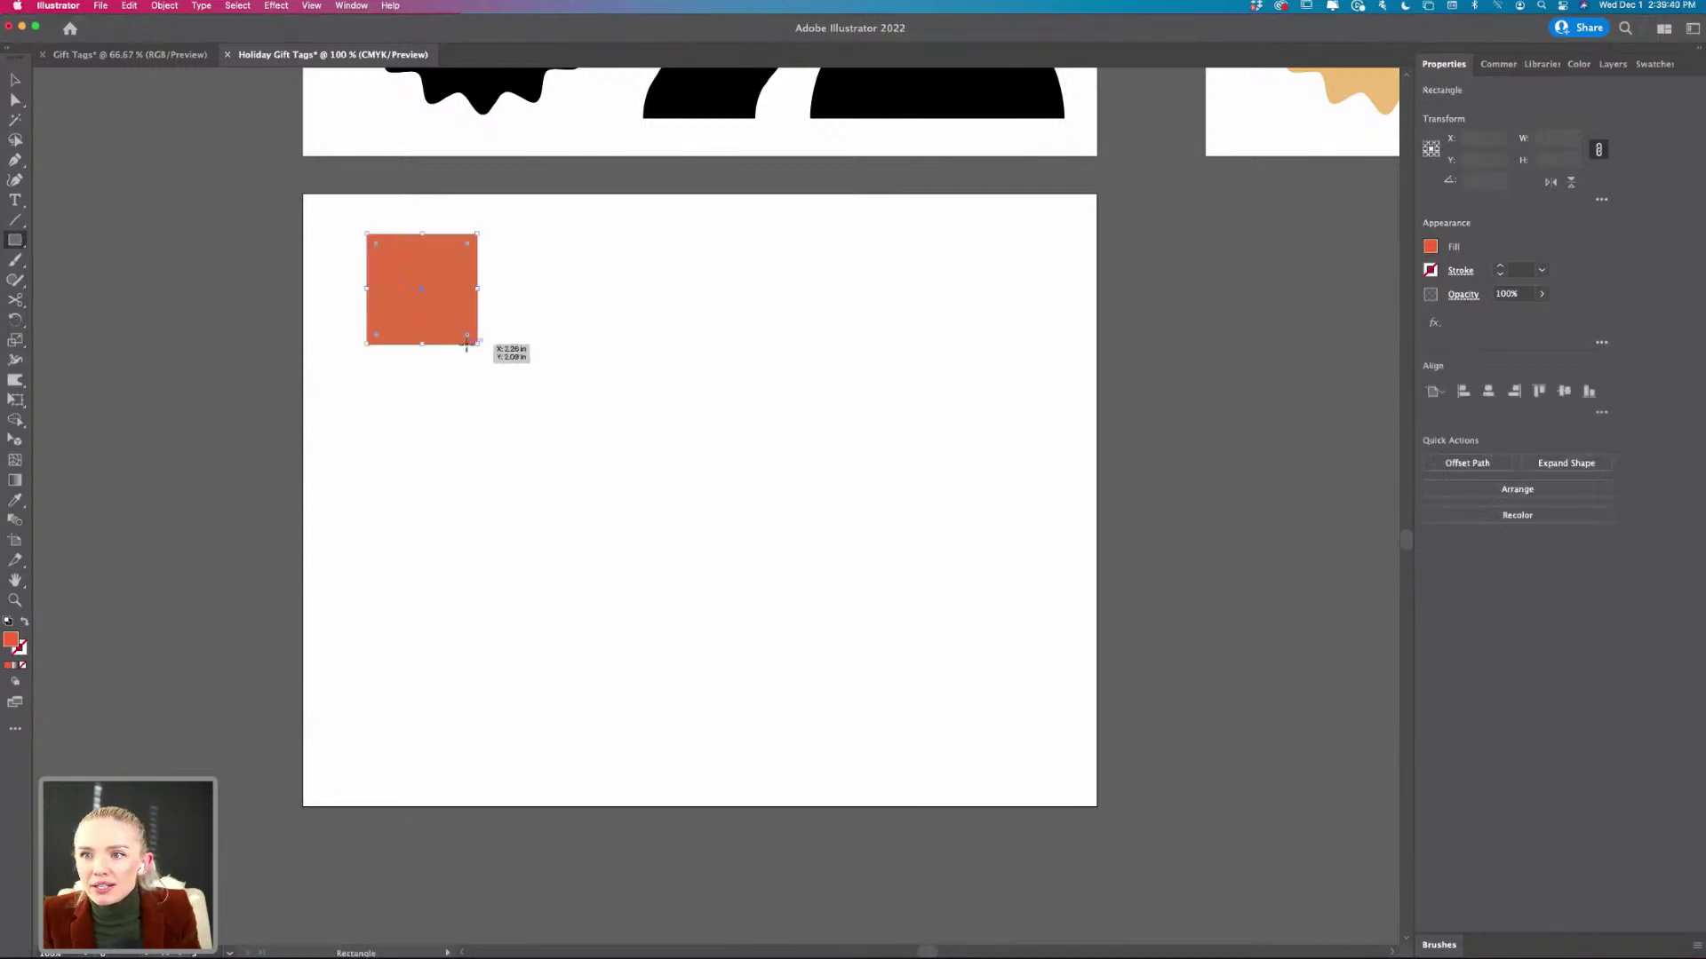
drag(9, 247, 62, 281)
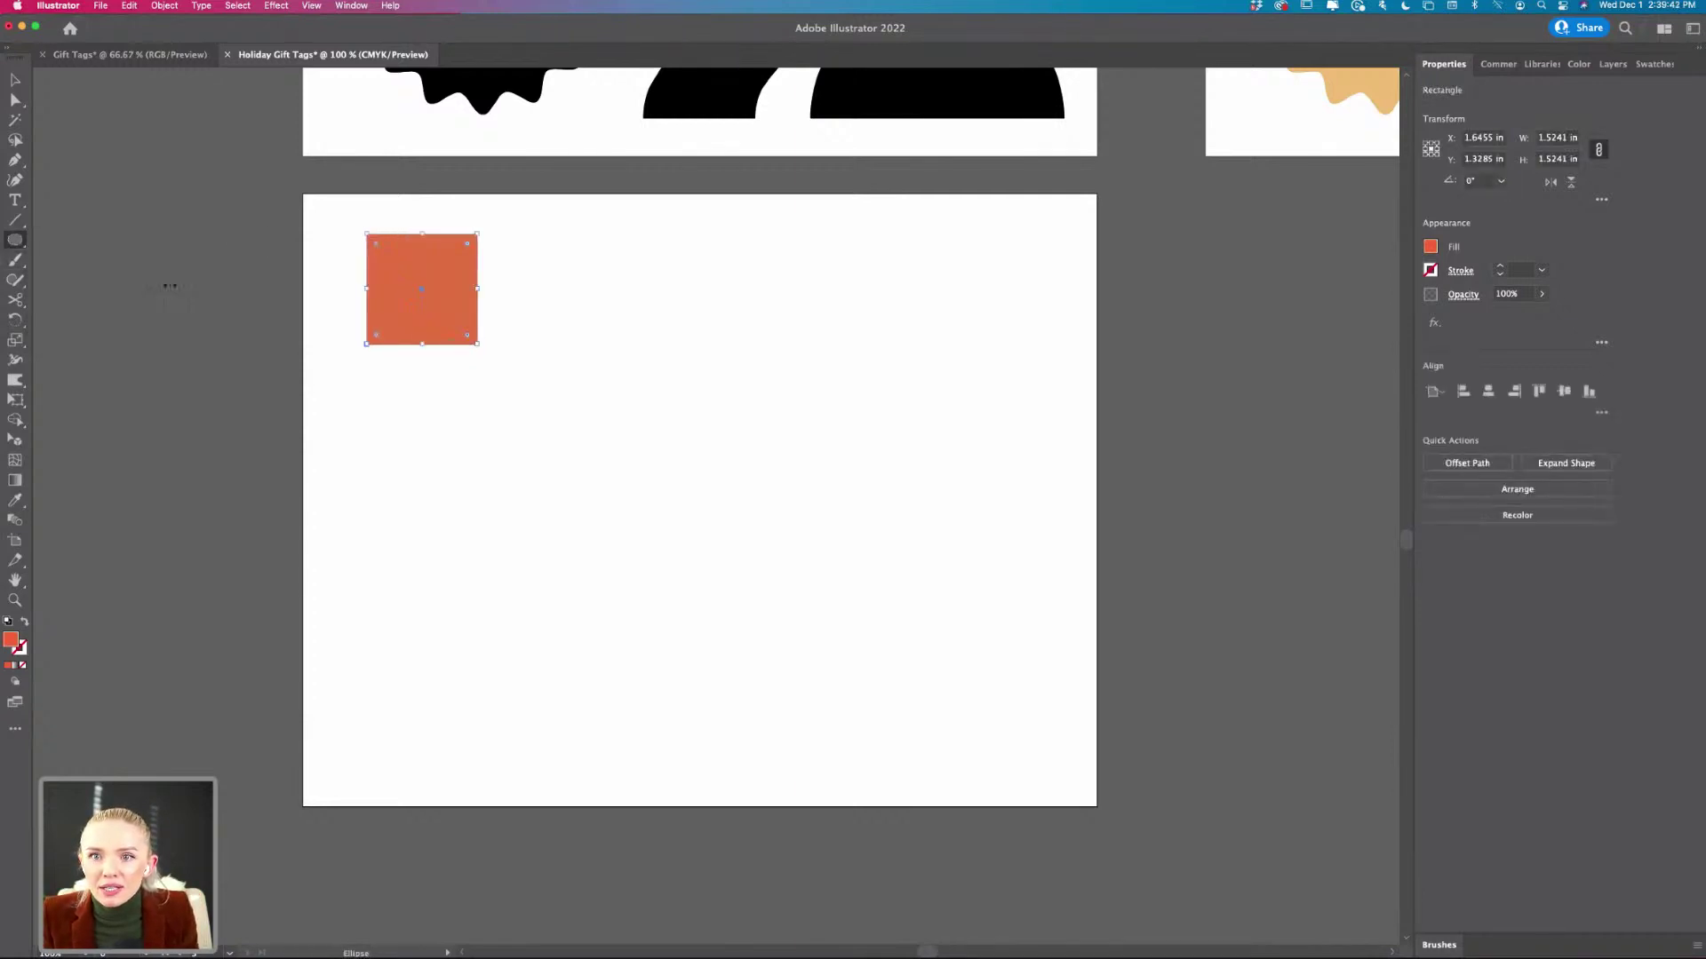
drag(568, 238, 672, 340)
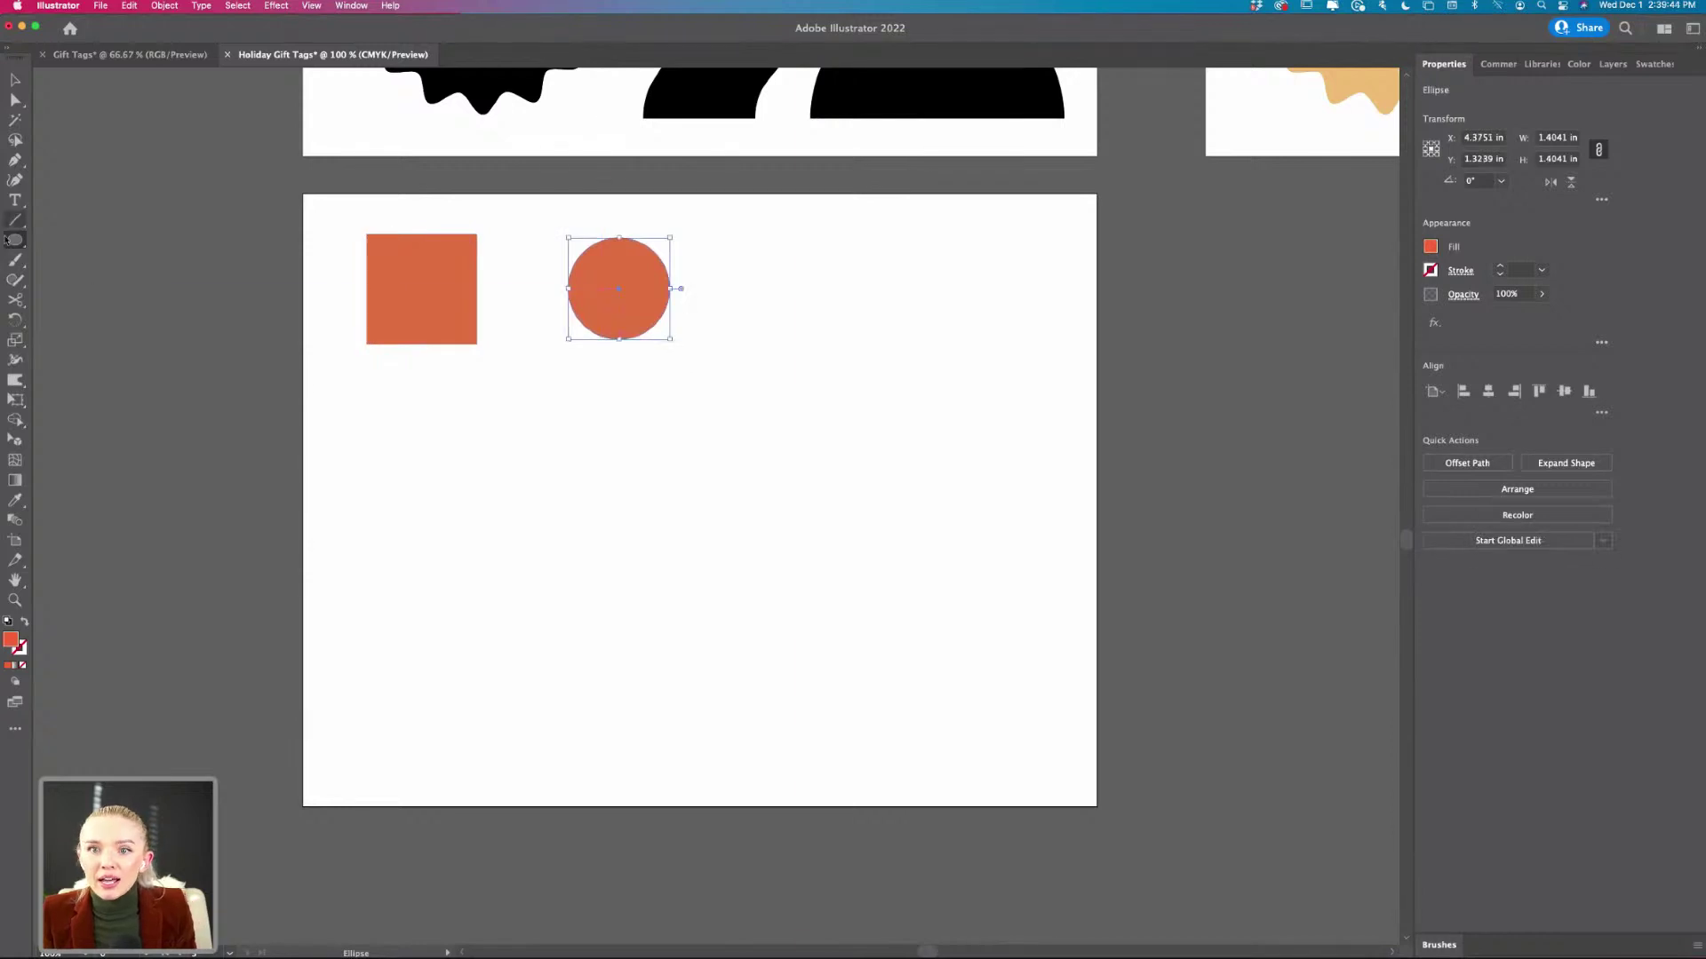
- Add a hexagon about 1.47 in wide and a five-pointed star about 1.27 in wide to the right of the circle, and deselect
drag(10, 246, 76, 297)
mouse_move(749, 238)
mouse_down()
mouse_move(824, 304)
mouse_move(776, 286)
mouse_move(804, 299)
mouse_up()
key(v)
drag(15, 242, 76, 319)
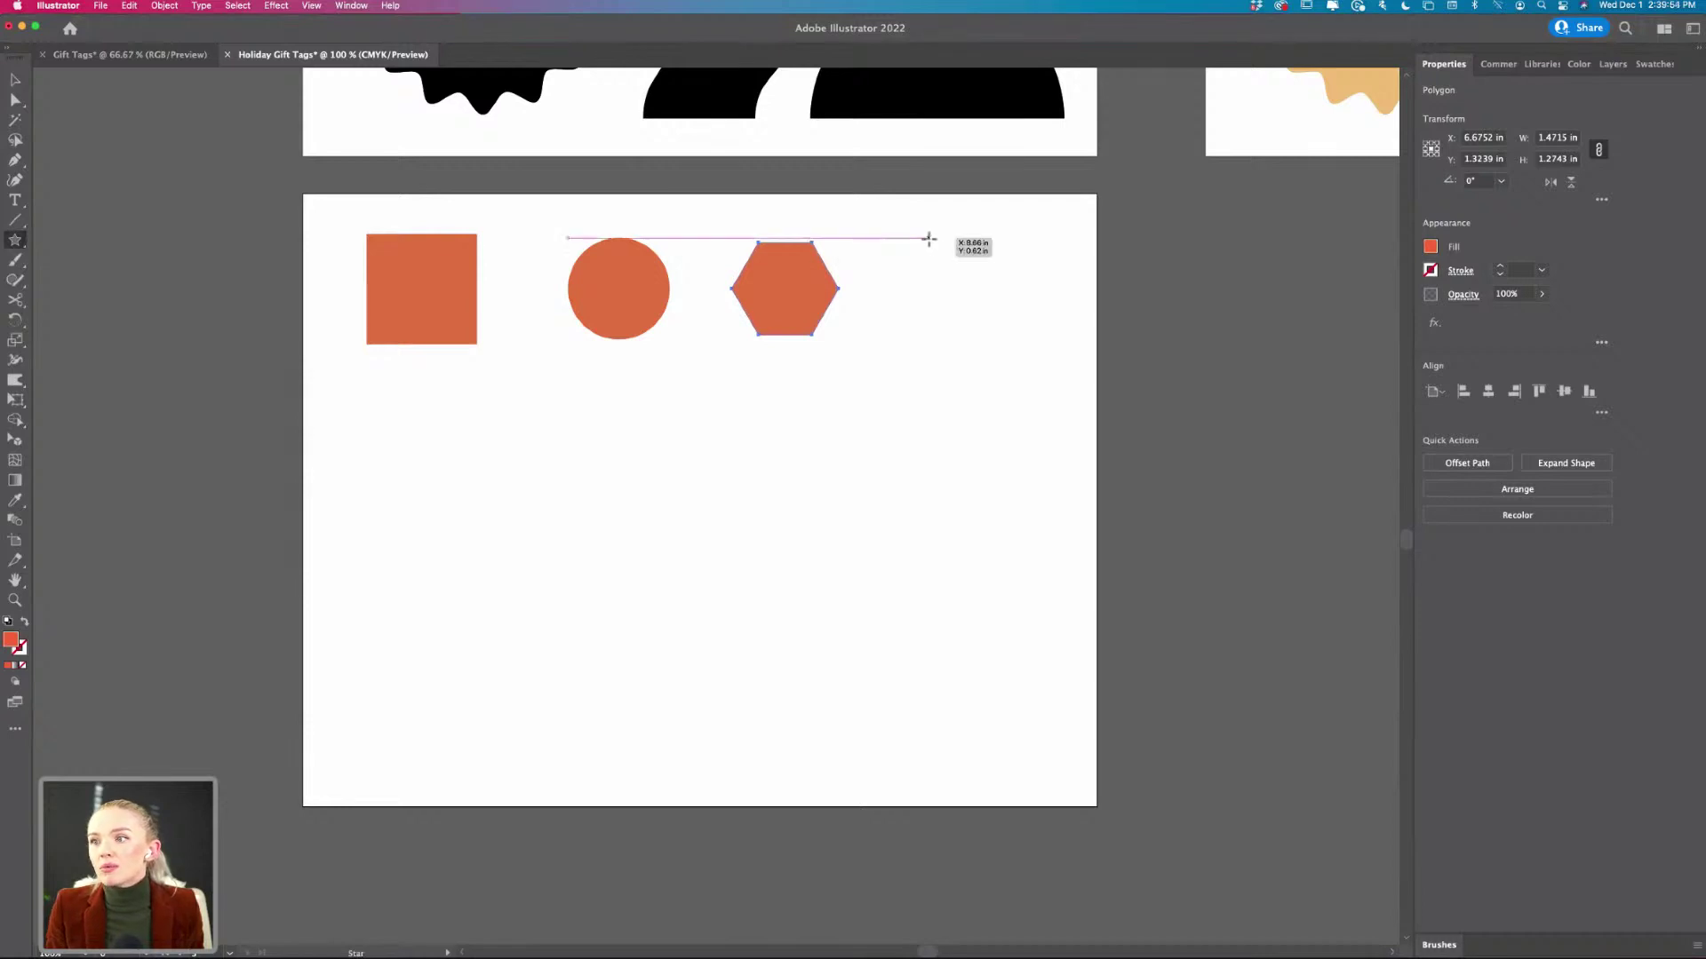
drag(924, 238, 974, 284)
key(v)
click(970, 384)
- Inspect the row of basic shapes on the new artboard, briefly selecting the star to view its properties
scroll(968, 384, up, 2)
scroll(968, 385, right, 2)
scroll(969, 386, up, 5)
scroll(968, 385, right, 3)
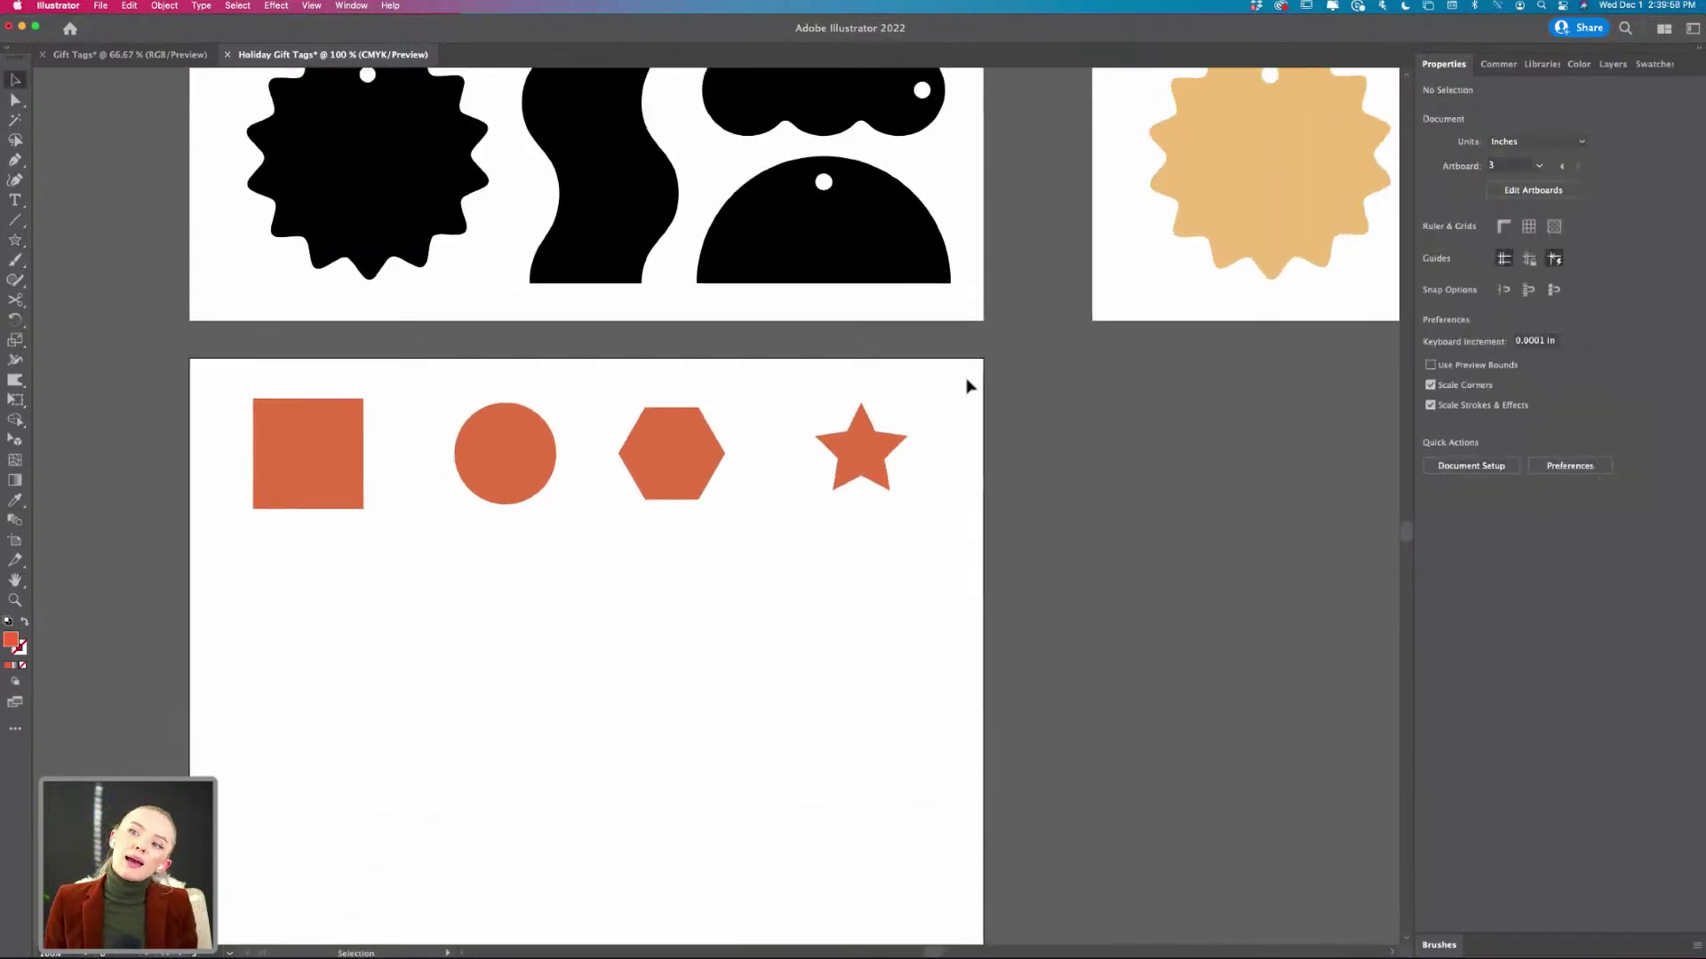
scroll(968, 385, down, 6)
scroll(888, 385, left, 3)
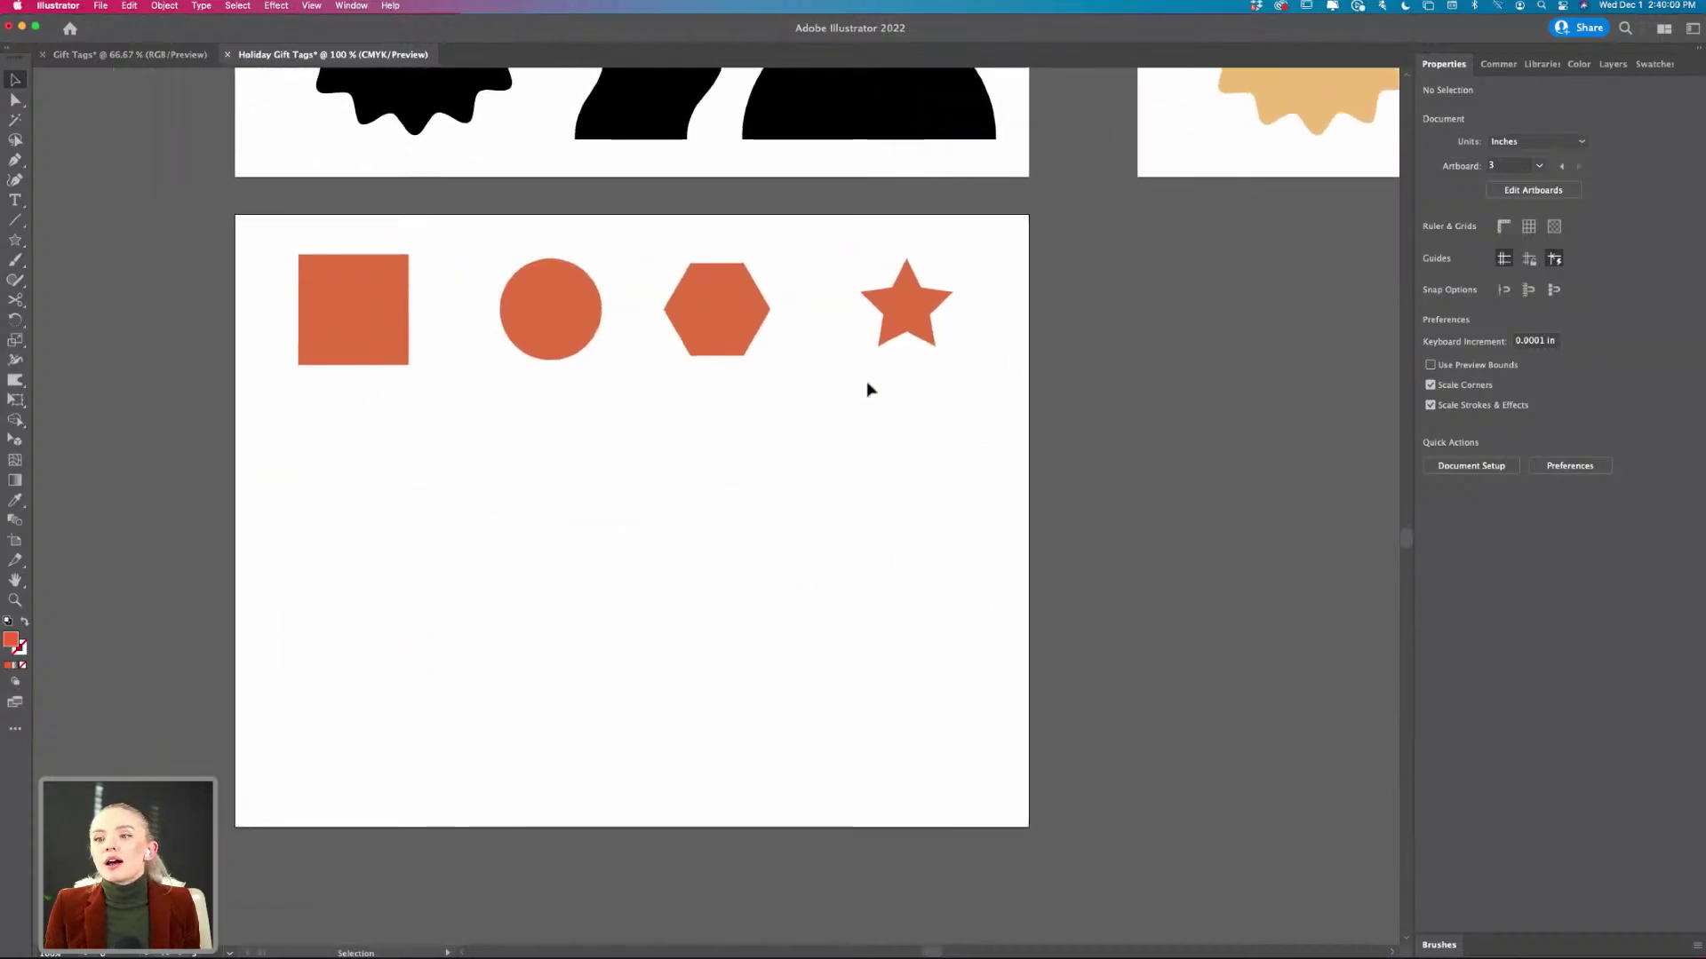
key(super+equal)
scroll(789, 372, left, 3)
scroll(789, 371, down, 2)
scroll(789, 372, up, 2)
scroll(789, 372, right, 2)
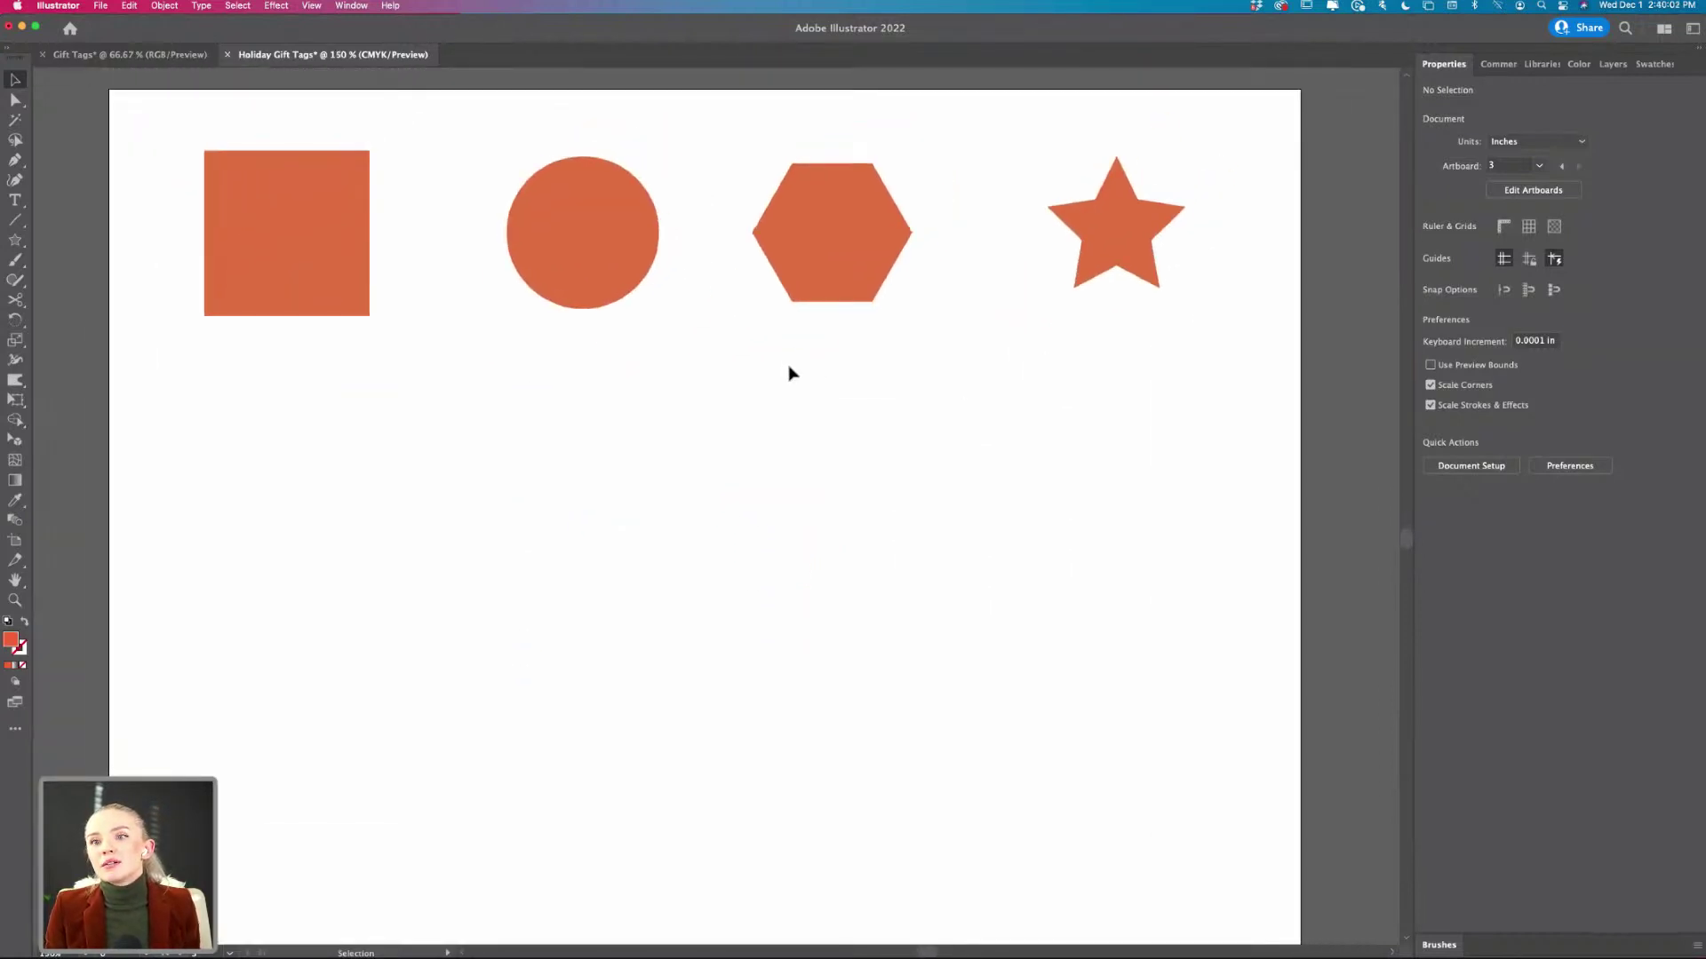
click(1123, 236)
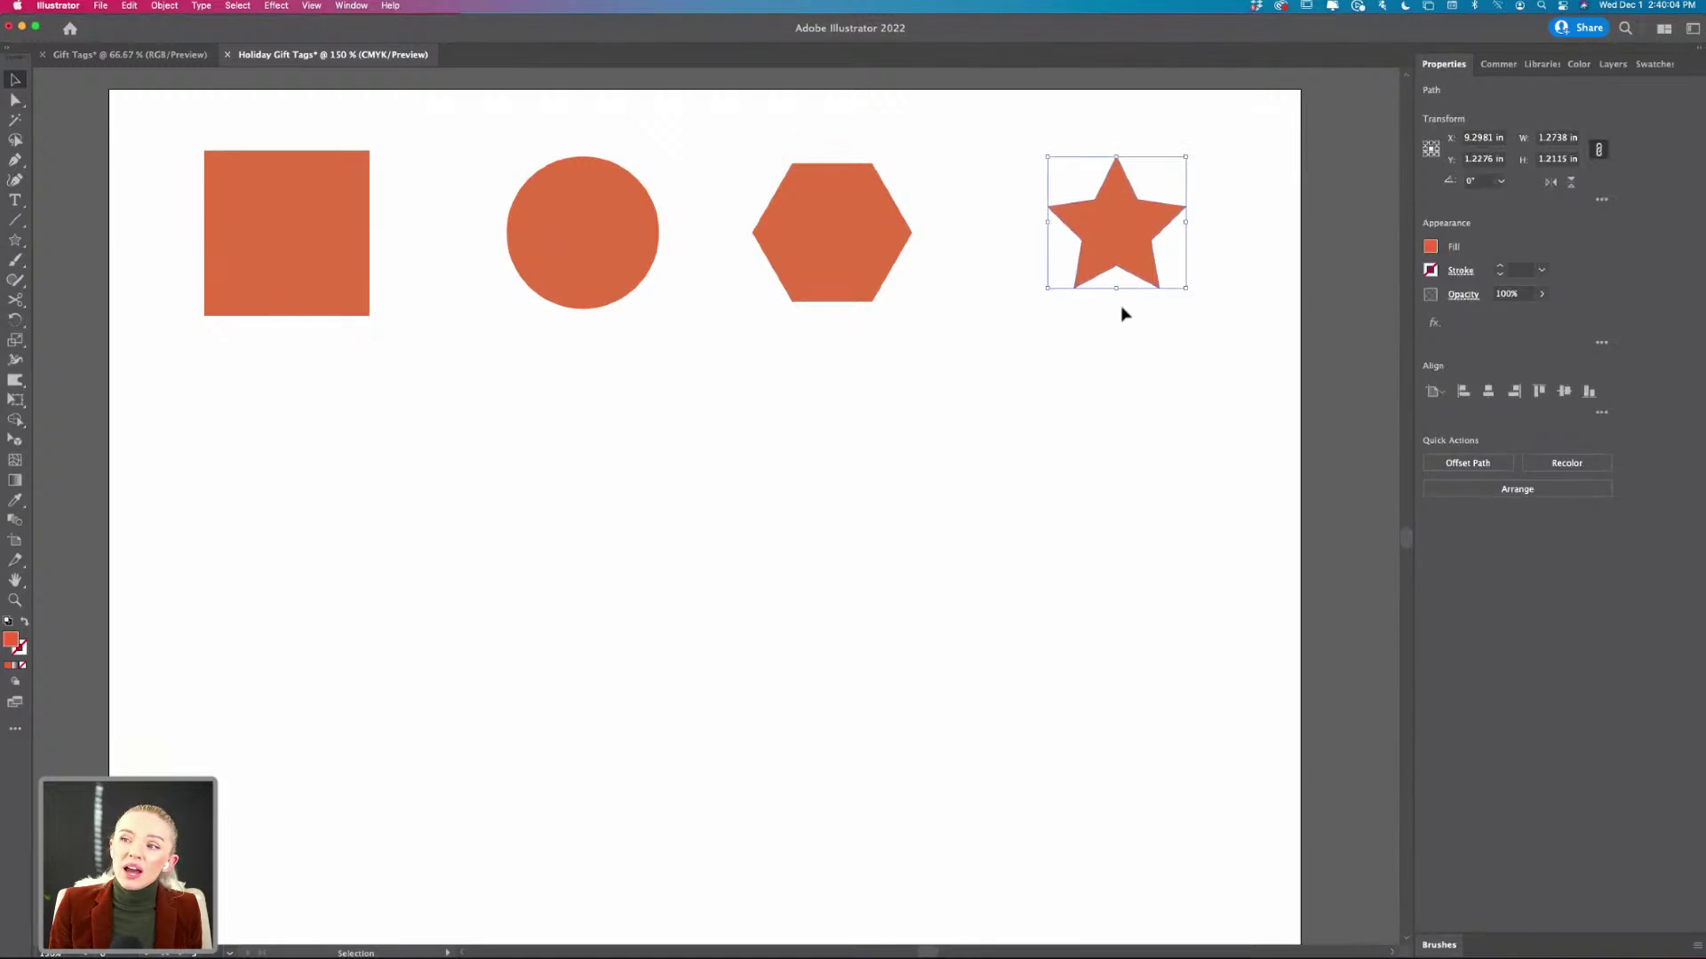
click(1123, 314)
key(super+minus)
scroll(1123, 313, up, 2)
scroll(1123, 313, right, 1)
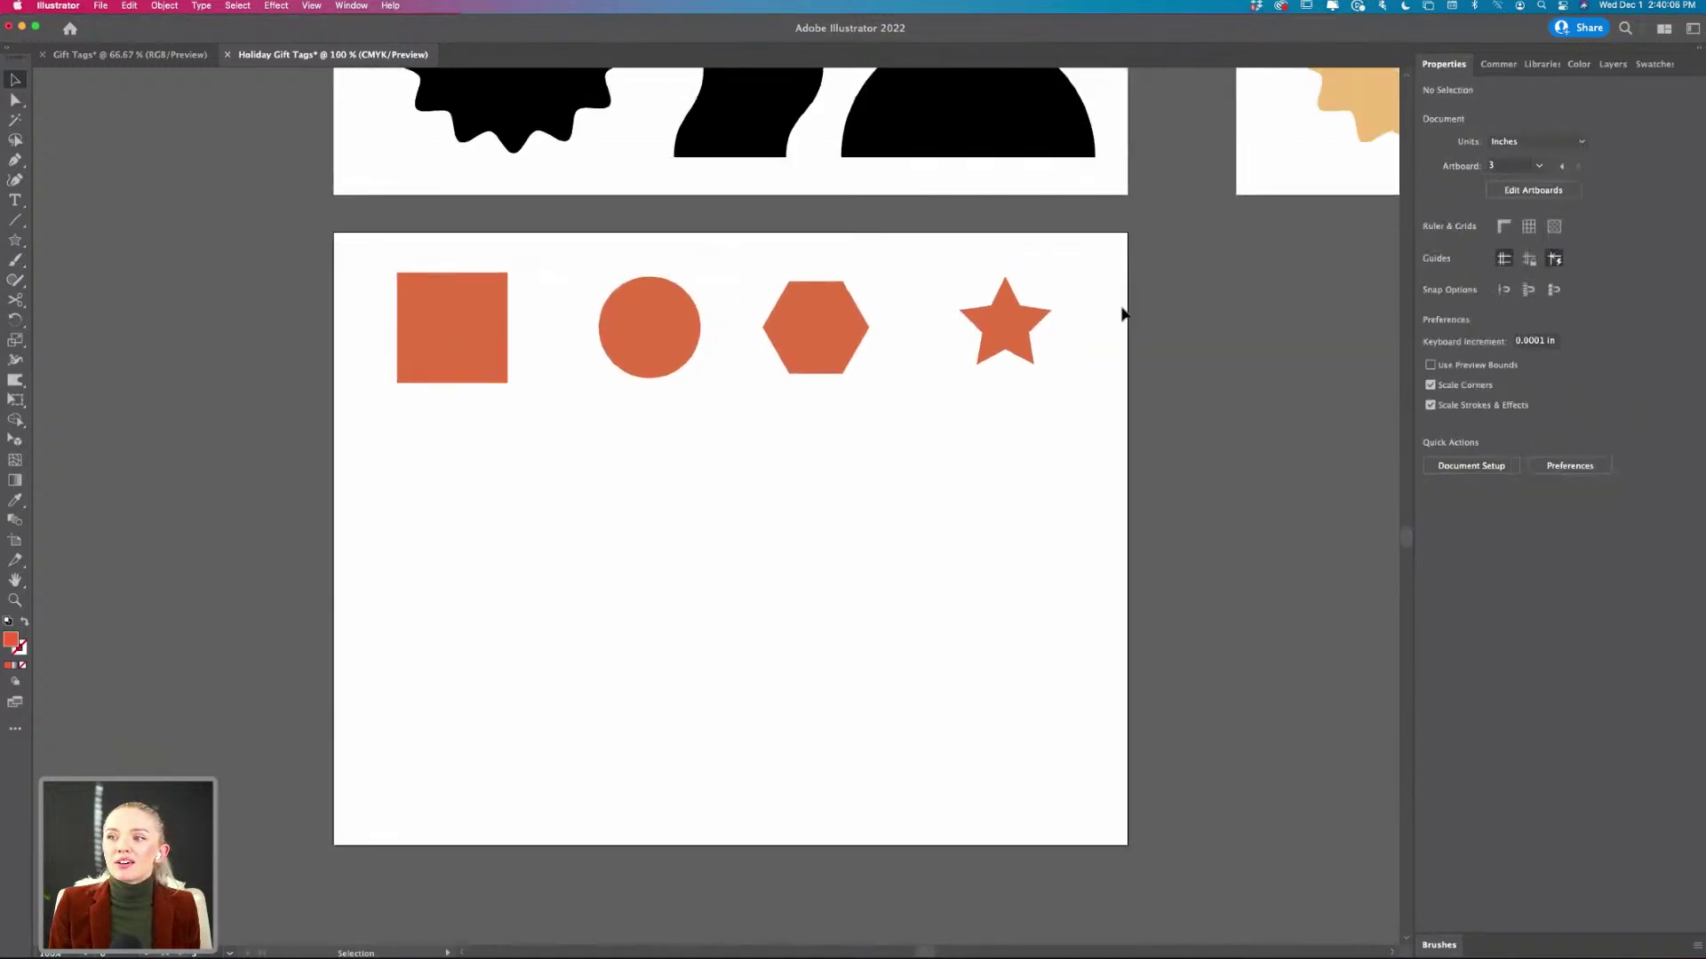
- Round all the star's points and inner corners evenly with live corners, making it about 1.09 in wide, and deselect it
scroll(1122, 311, up, 1)
scroll(1121, 311, right, 2)
click(924, 360)
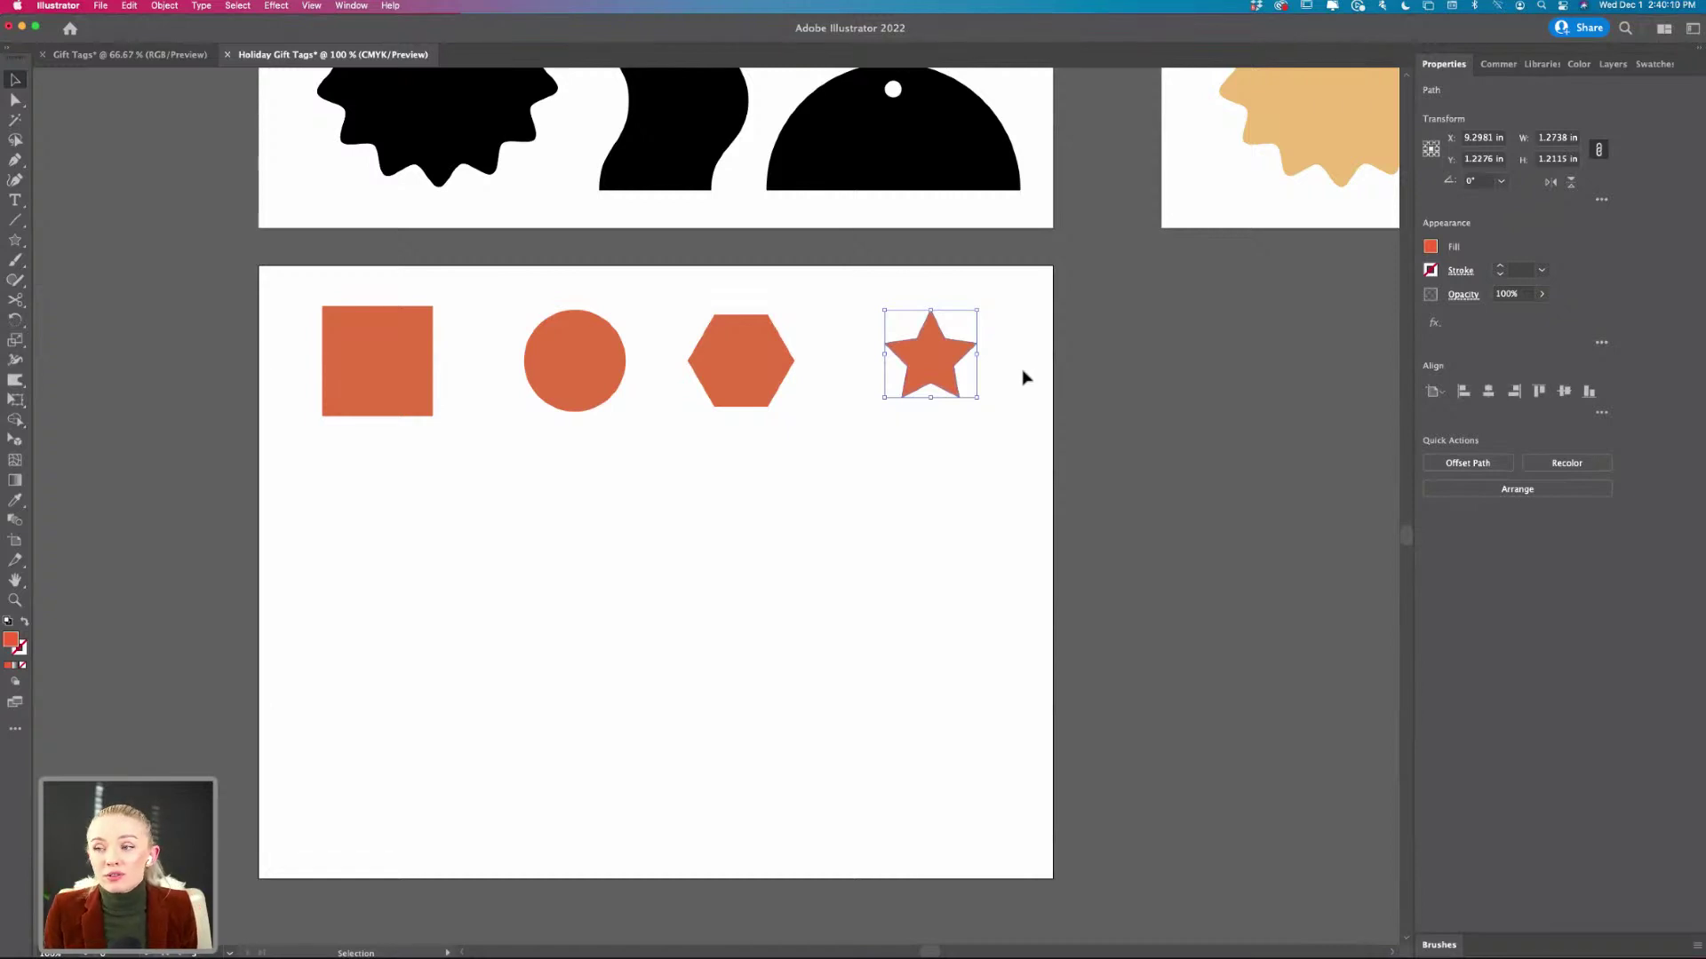
scroll(990, 368, up, 2)
scroll(991, 369, right, 1)
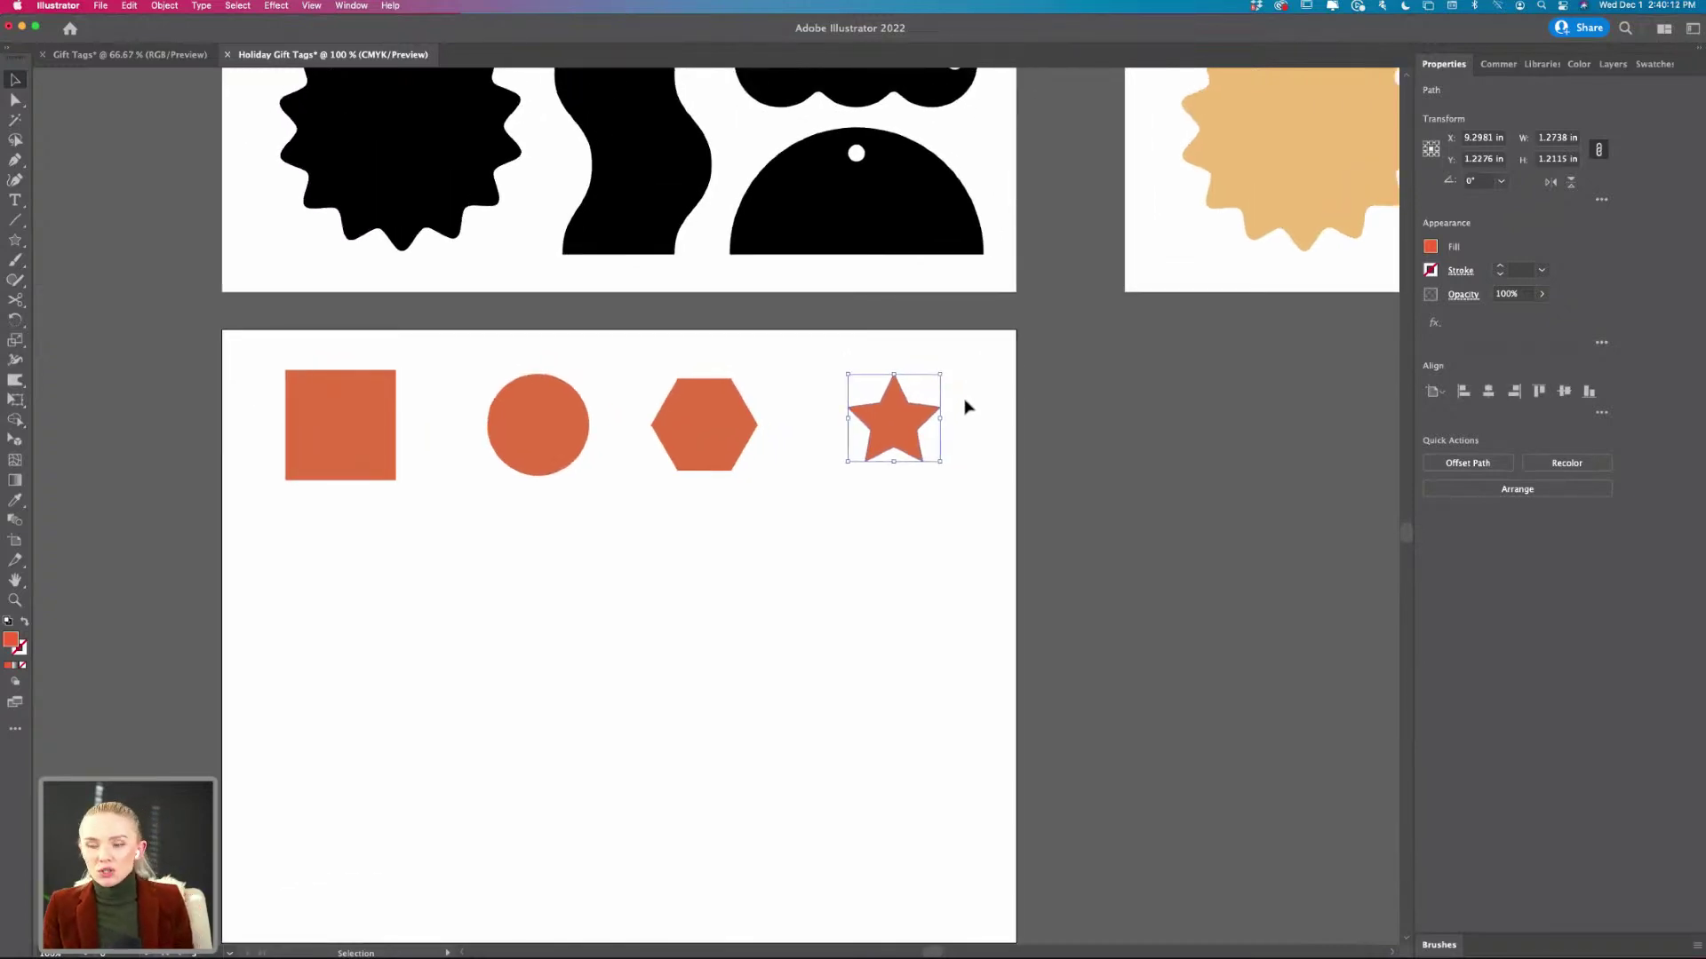
scroll(964, 400, up, 5)
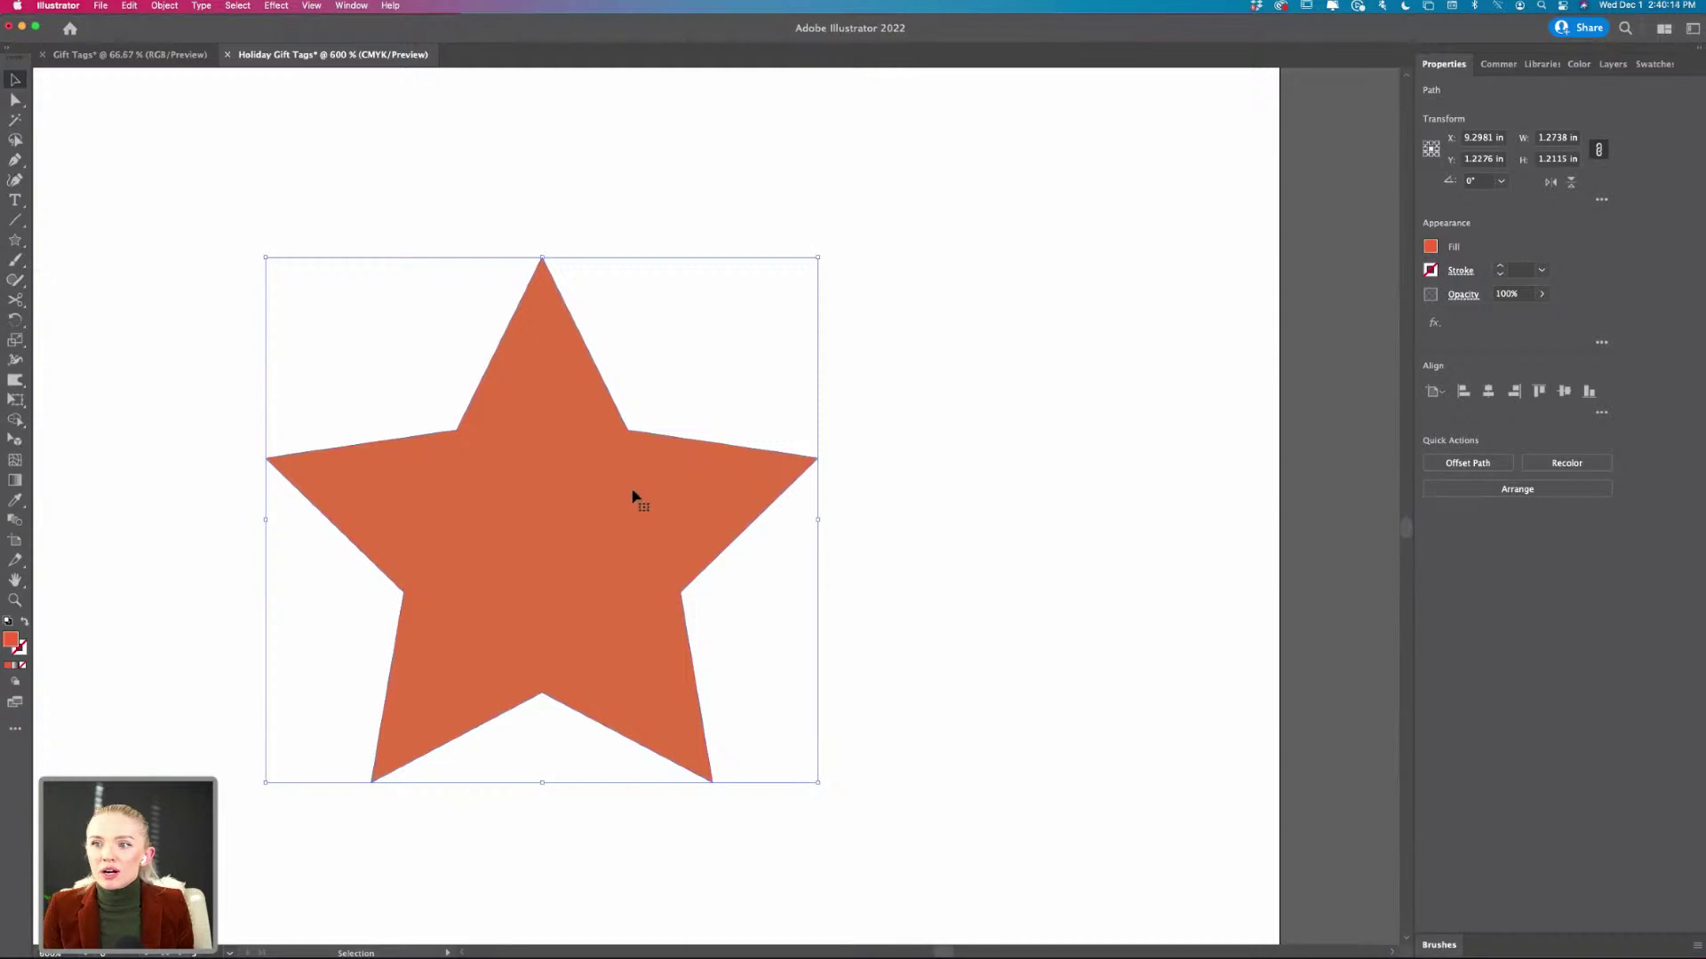
click(15, 99)
click(542, 258)
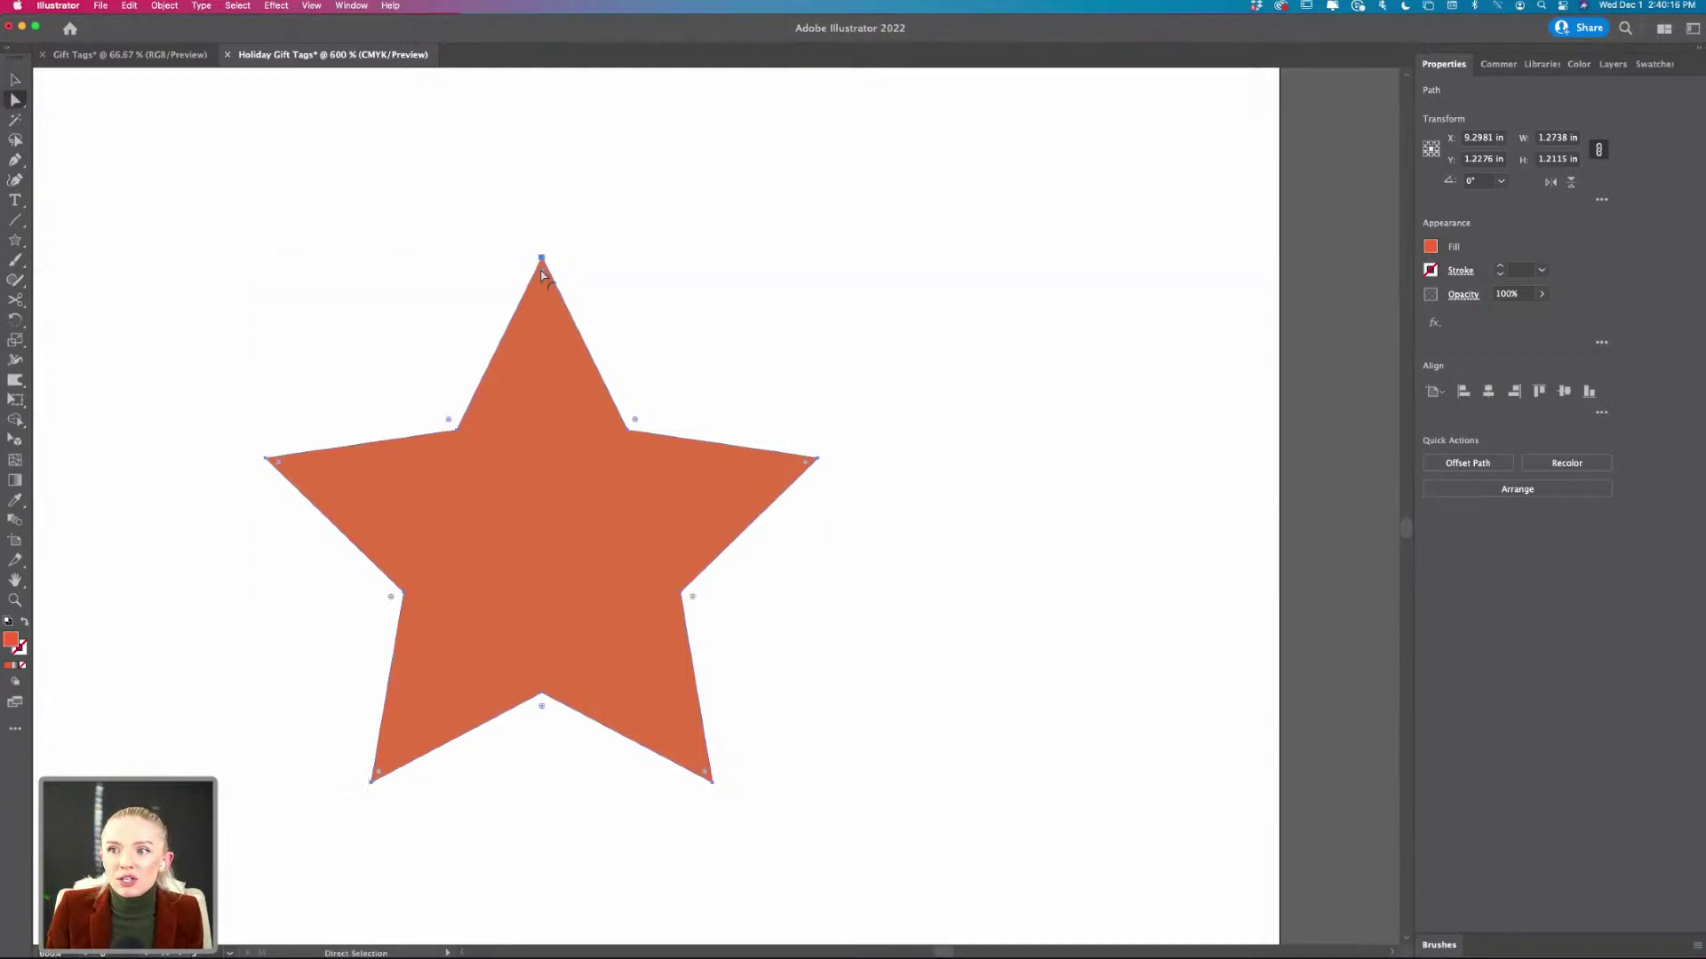
drag(542, 275, 543, 343)
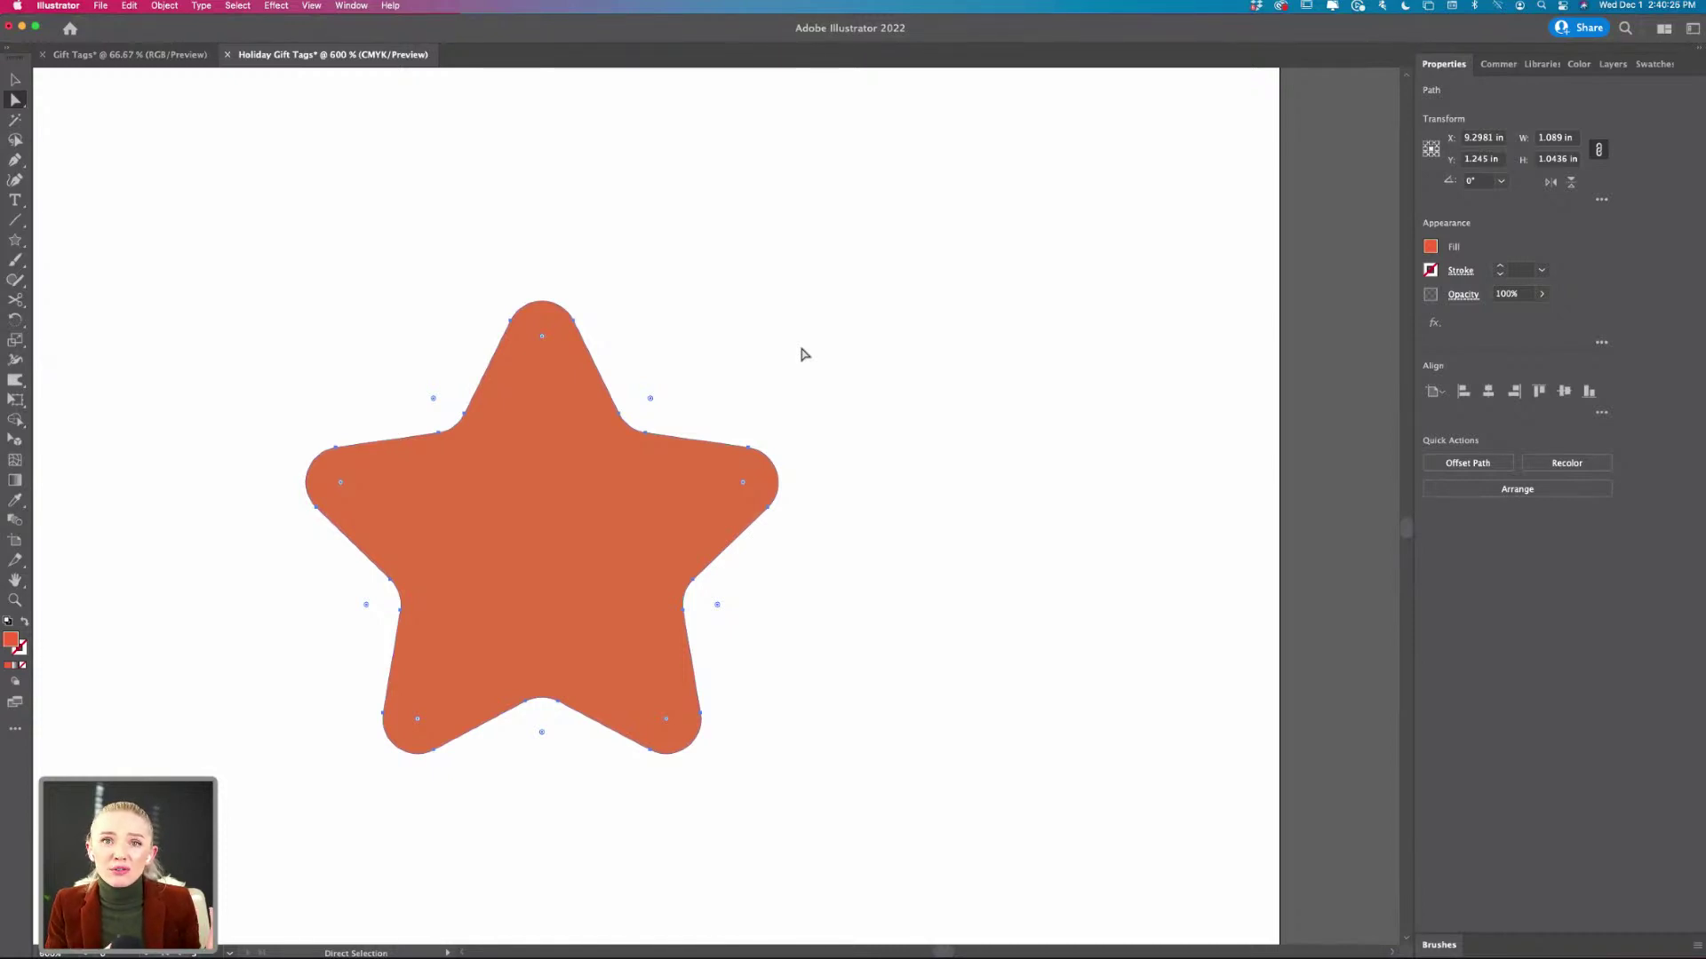
key(v)
click(872, 381)
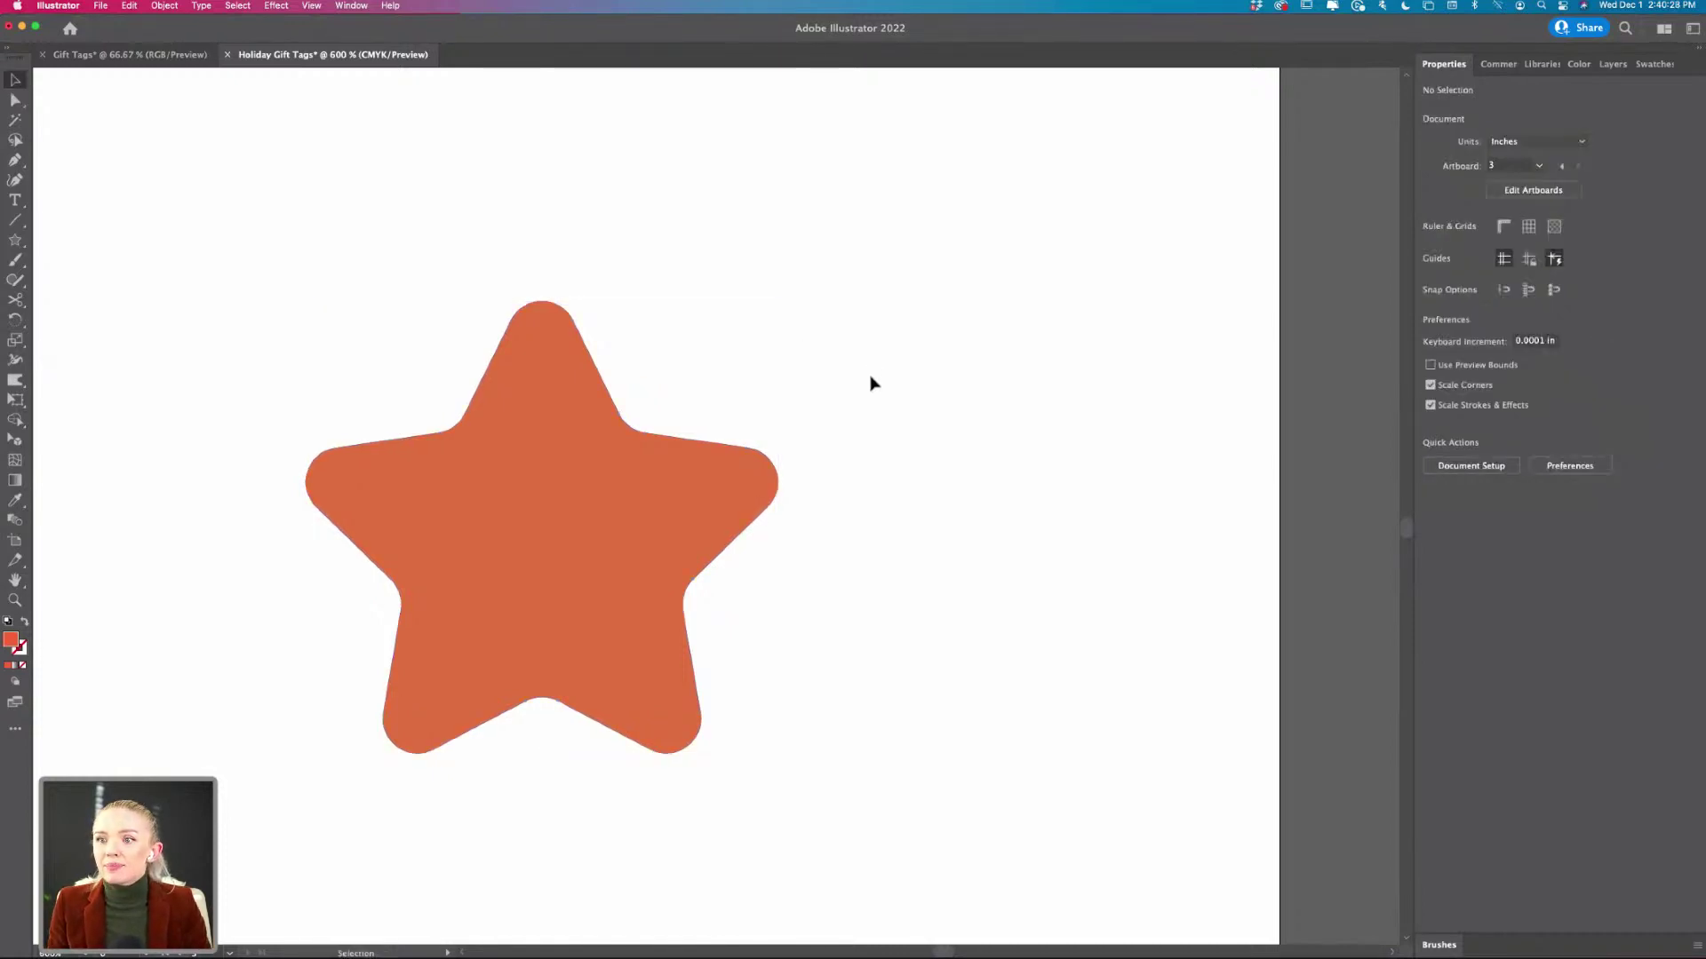
- Move the rounded star about 0.3 in horizontally closer to the hexagon and deselect it
scroll(872, 381, down, 2)
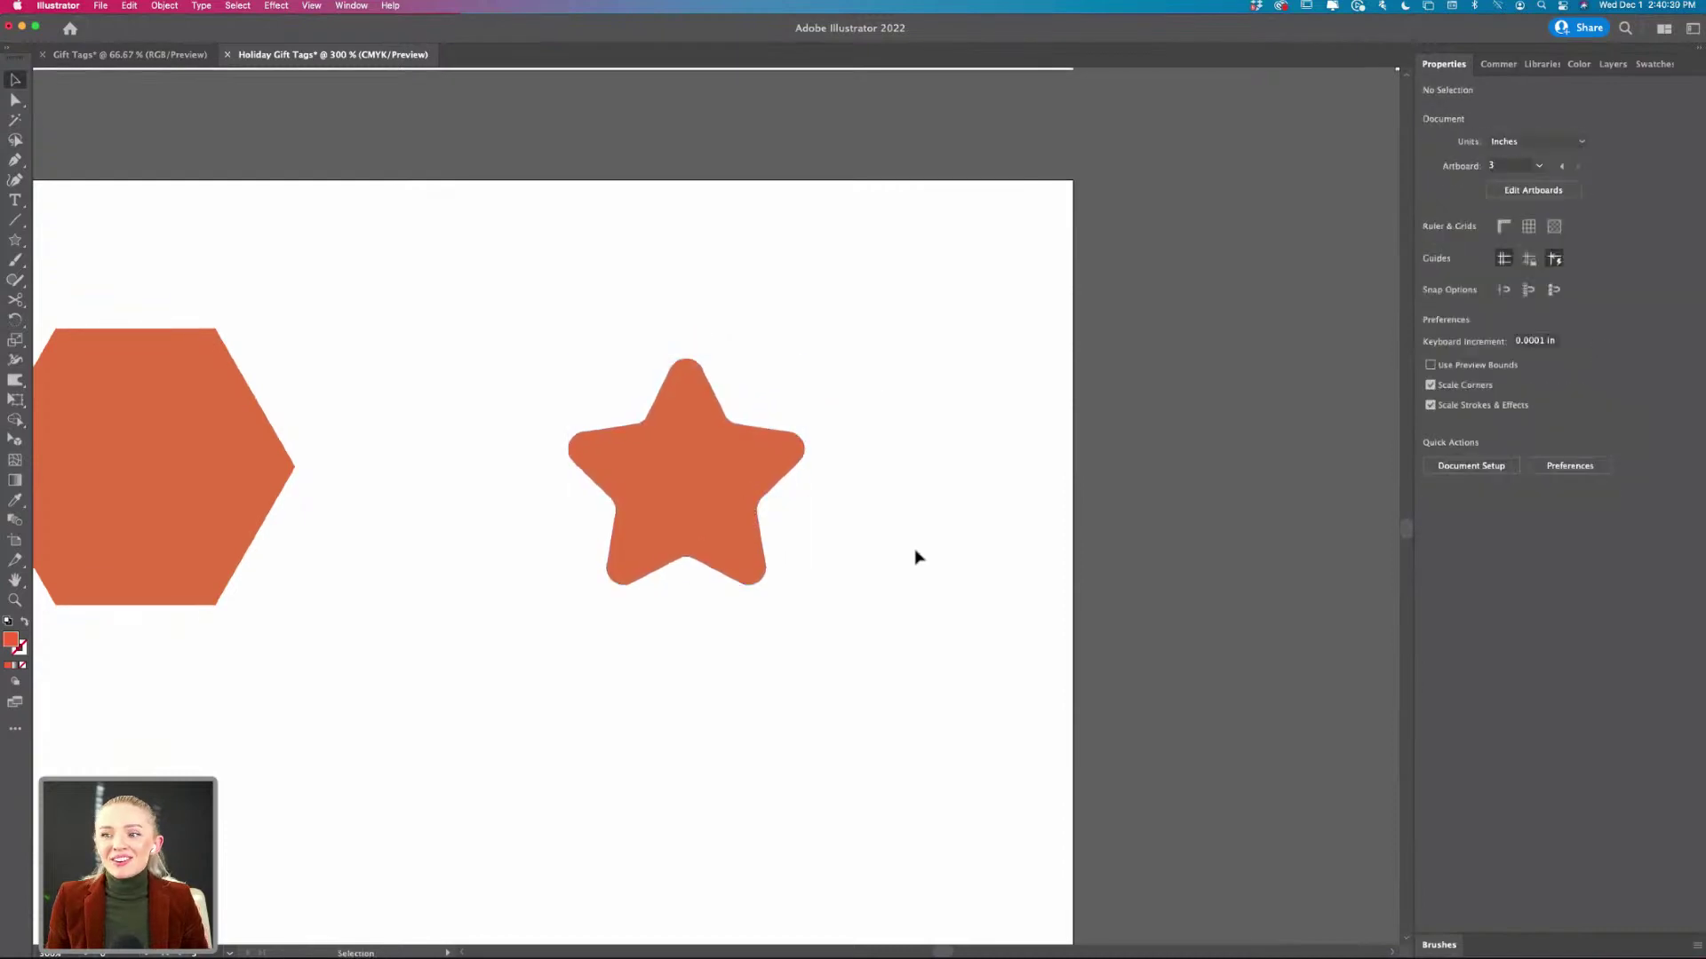
scroll(914, 556, down, 3)
scroll(914, 556, down, 1)
drag(866, 517, 848, 517)
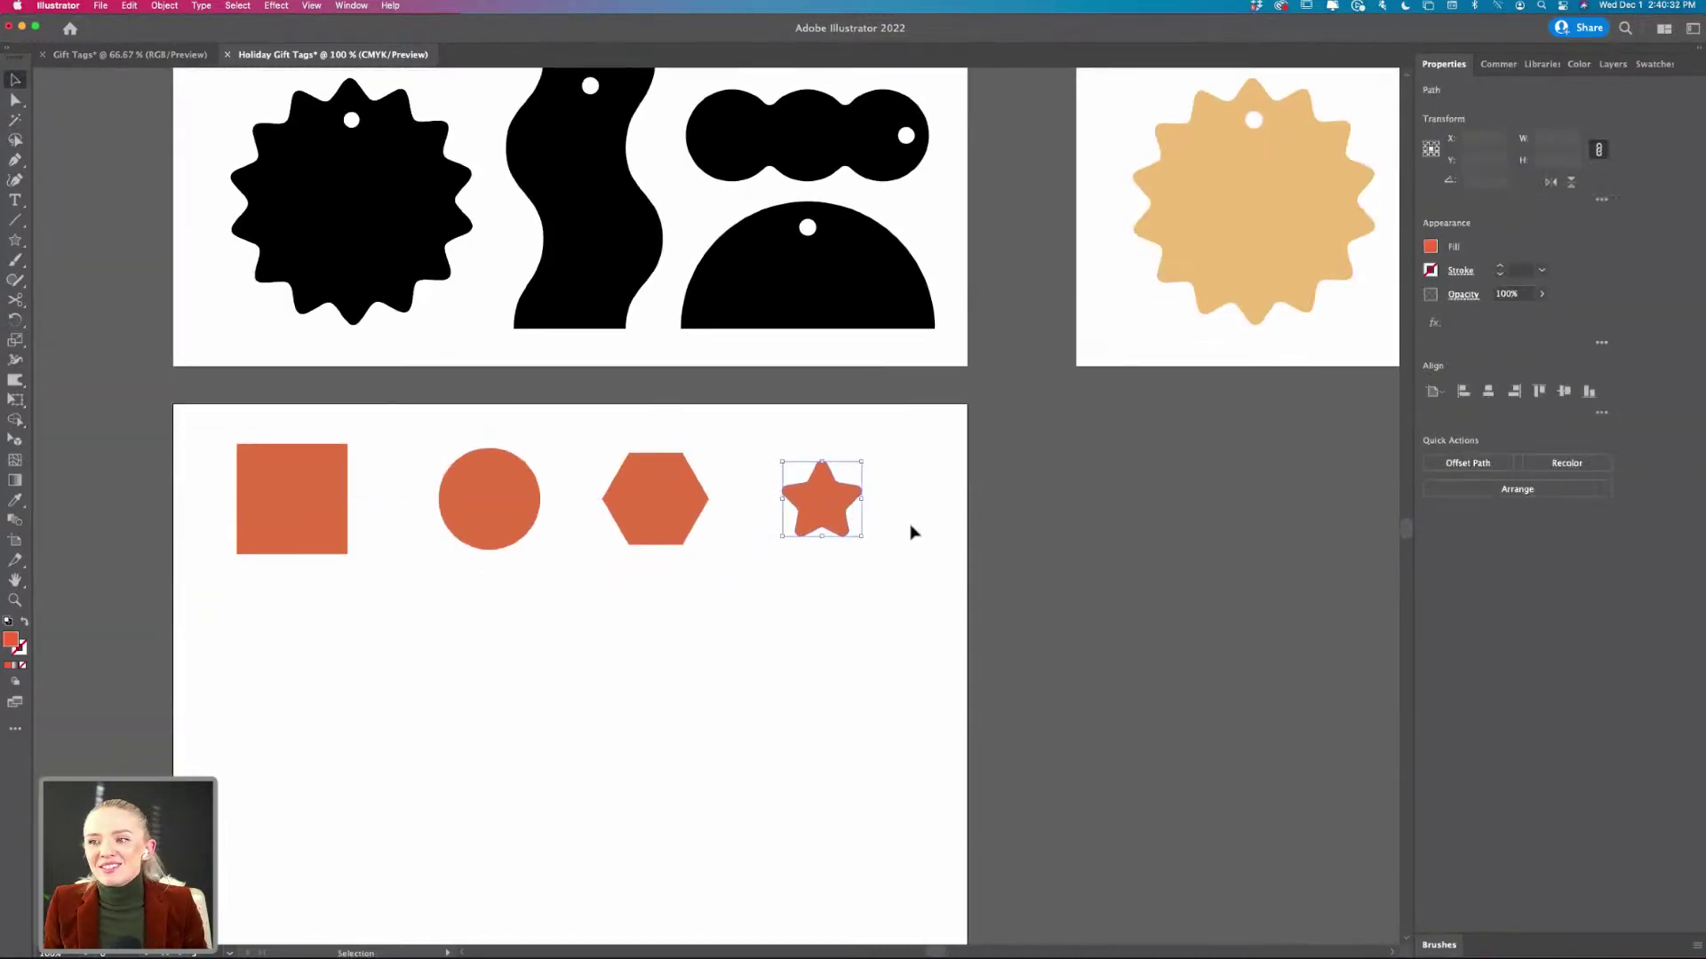
click(915, 532)
- Try adjusting the hexagon's corners with its live corner widget, and deselect the hexagon
scroll(808, 555, up, 1)
click(597, 496)
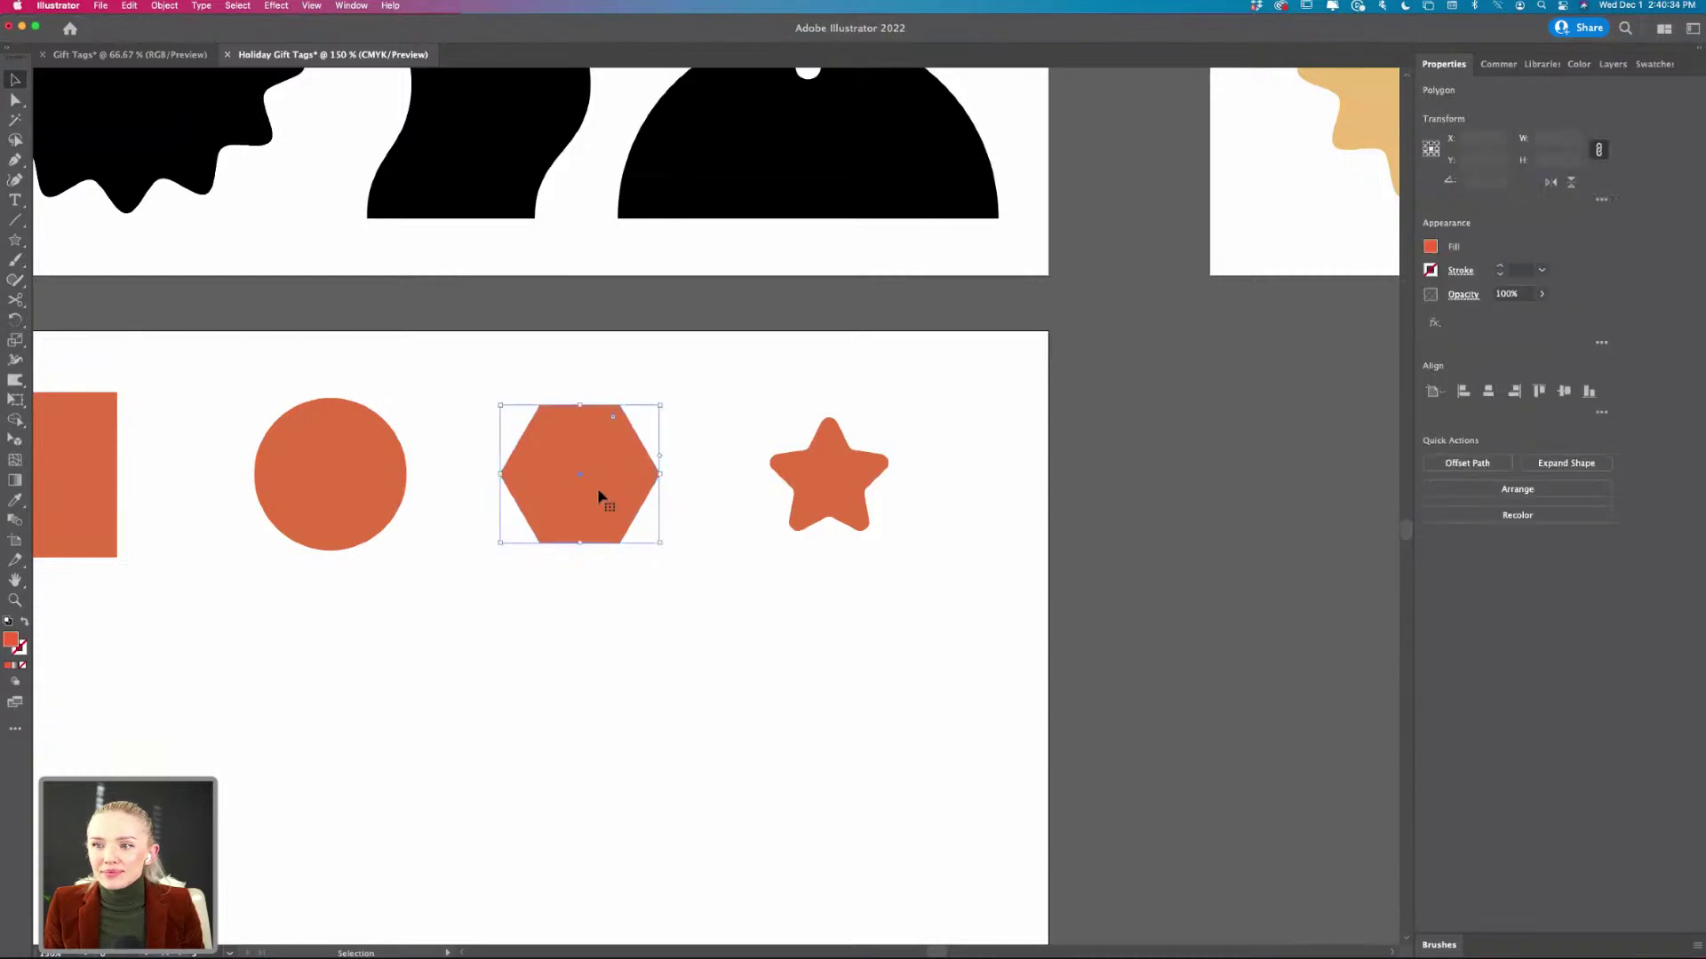
scroll(618, 498, up, 2)
scroll(617, 498, up, 1)
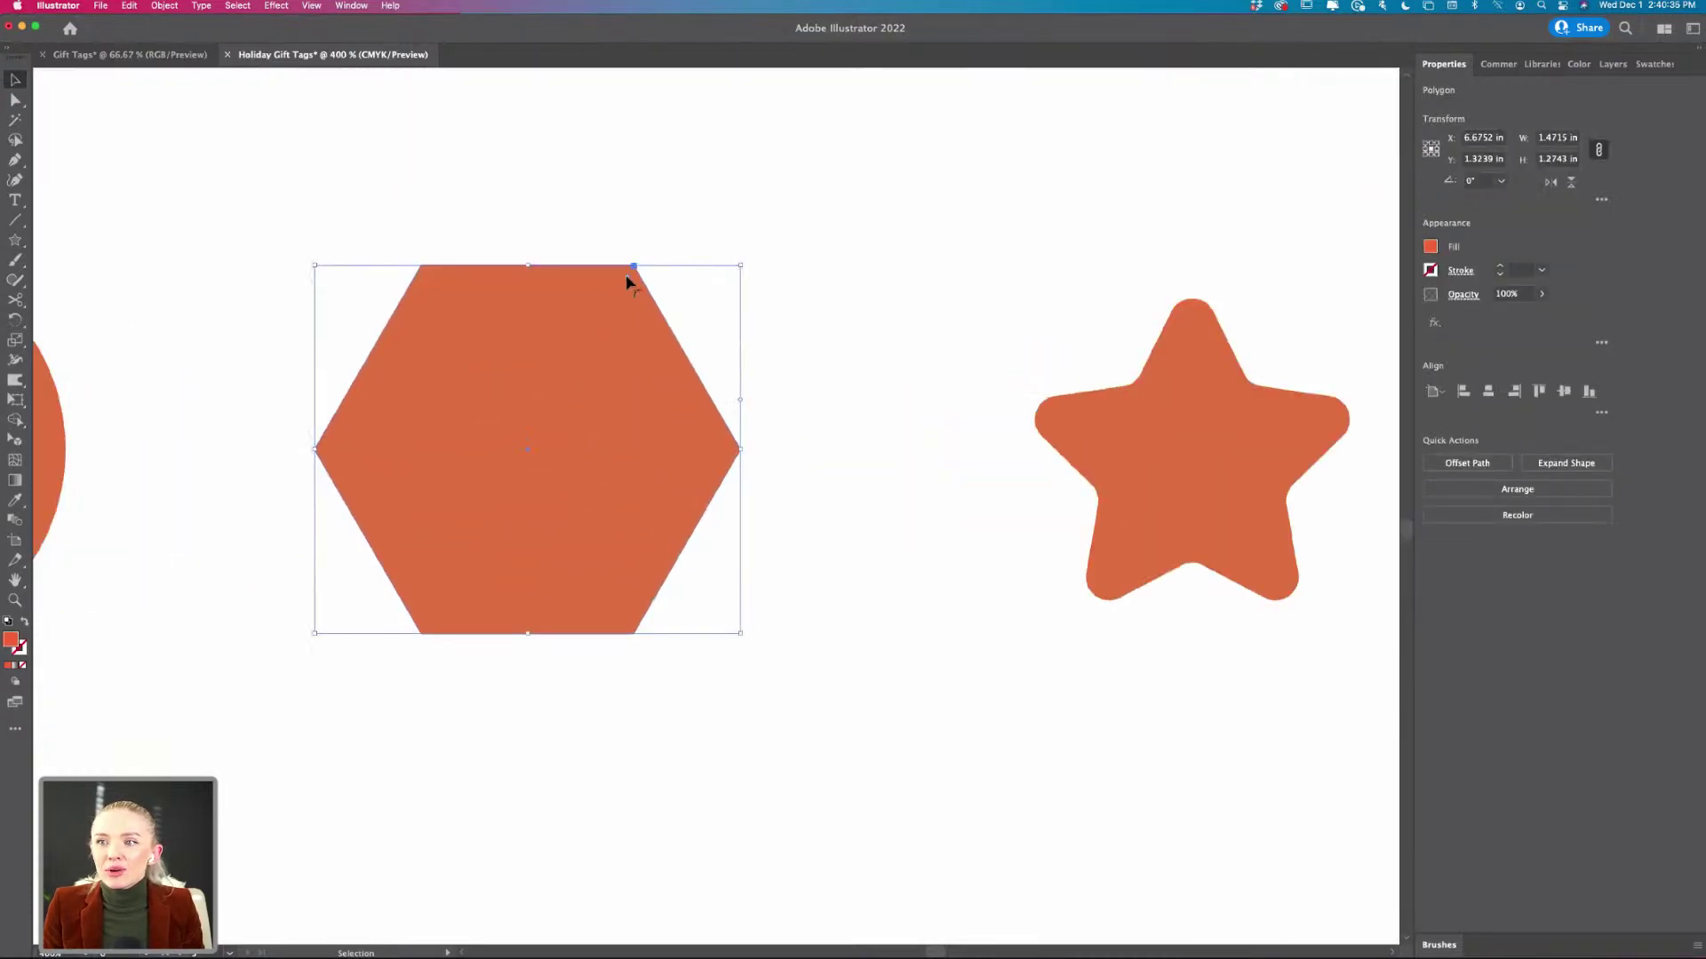
drag(629, 276, 635, 258)
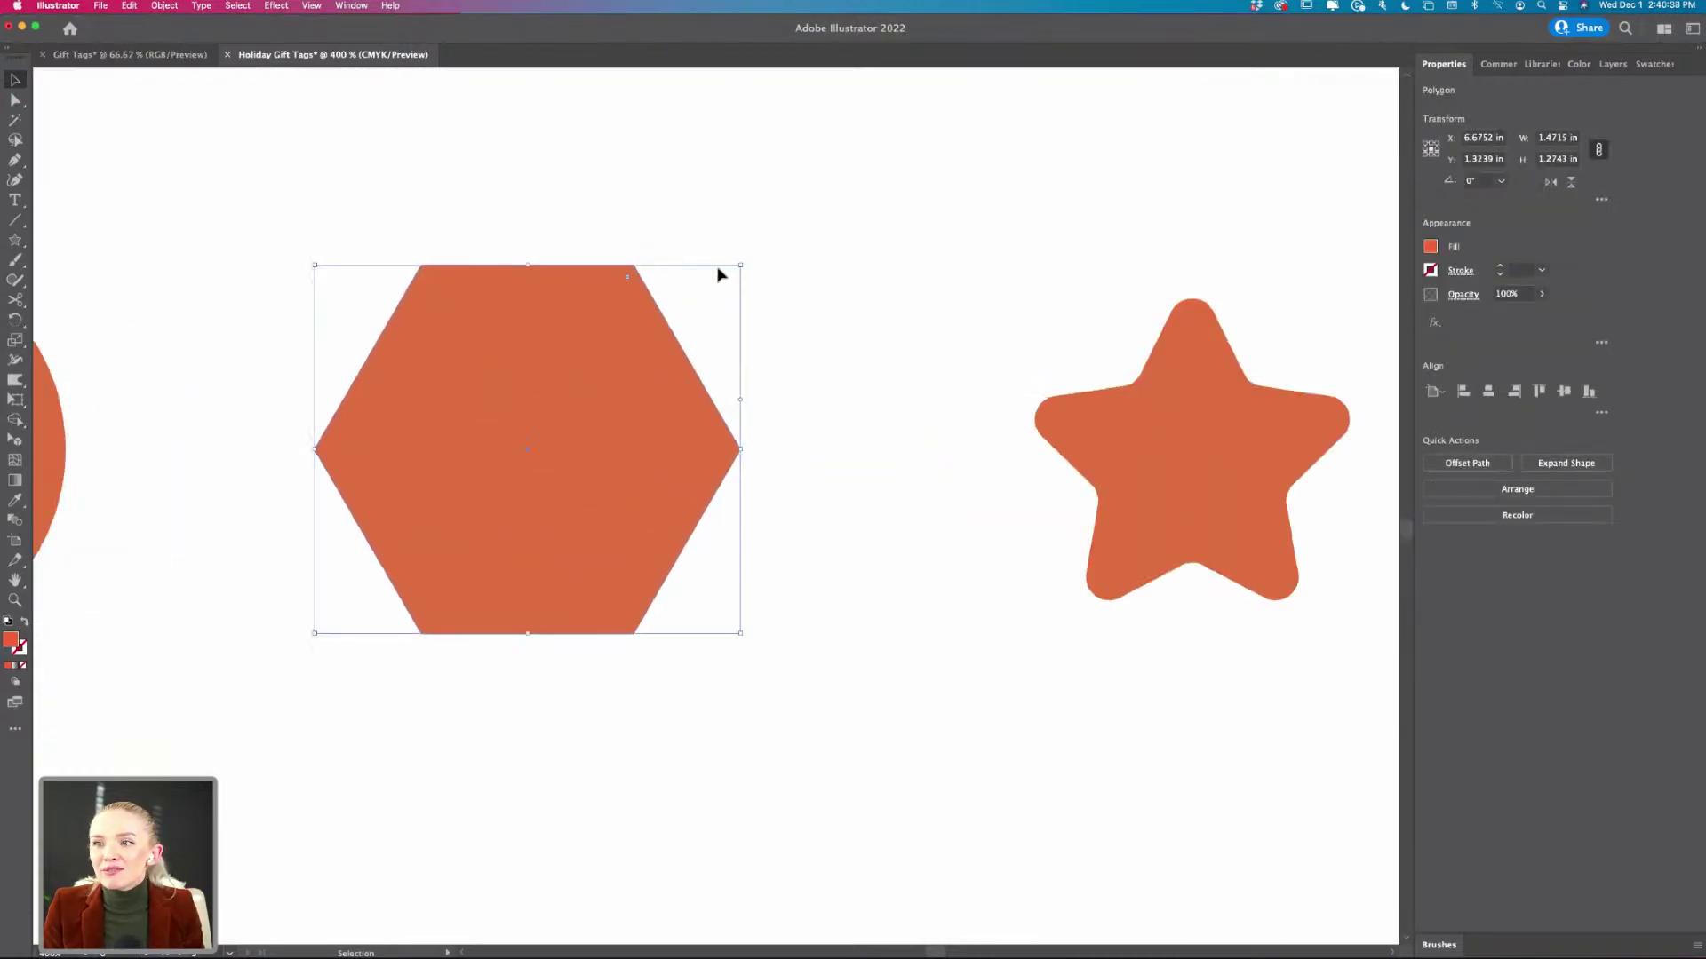
scroll(846, 696, down, 2)
scroll(846, 695, down, 2)
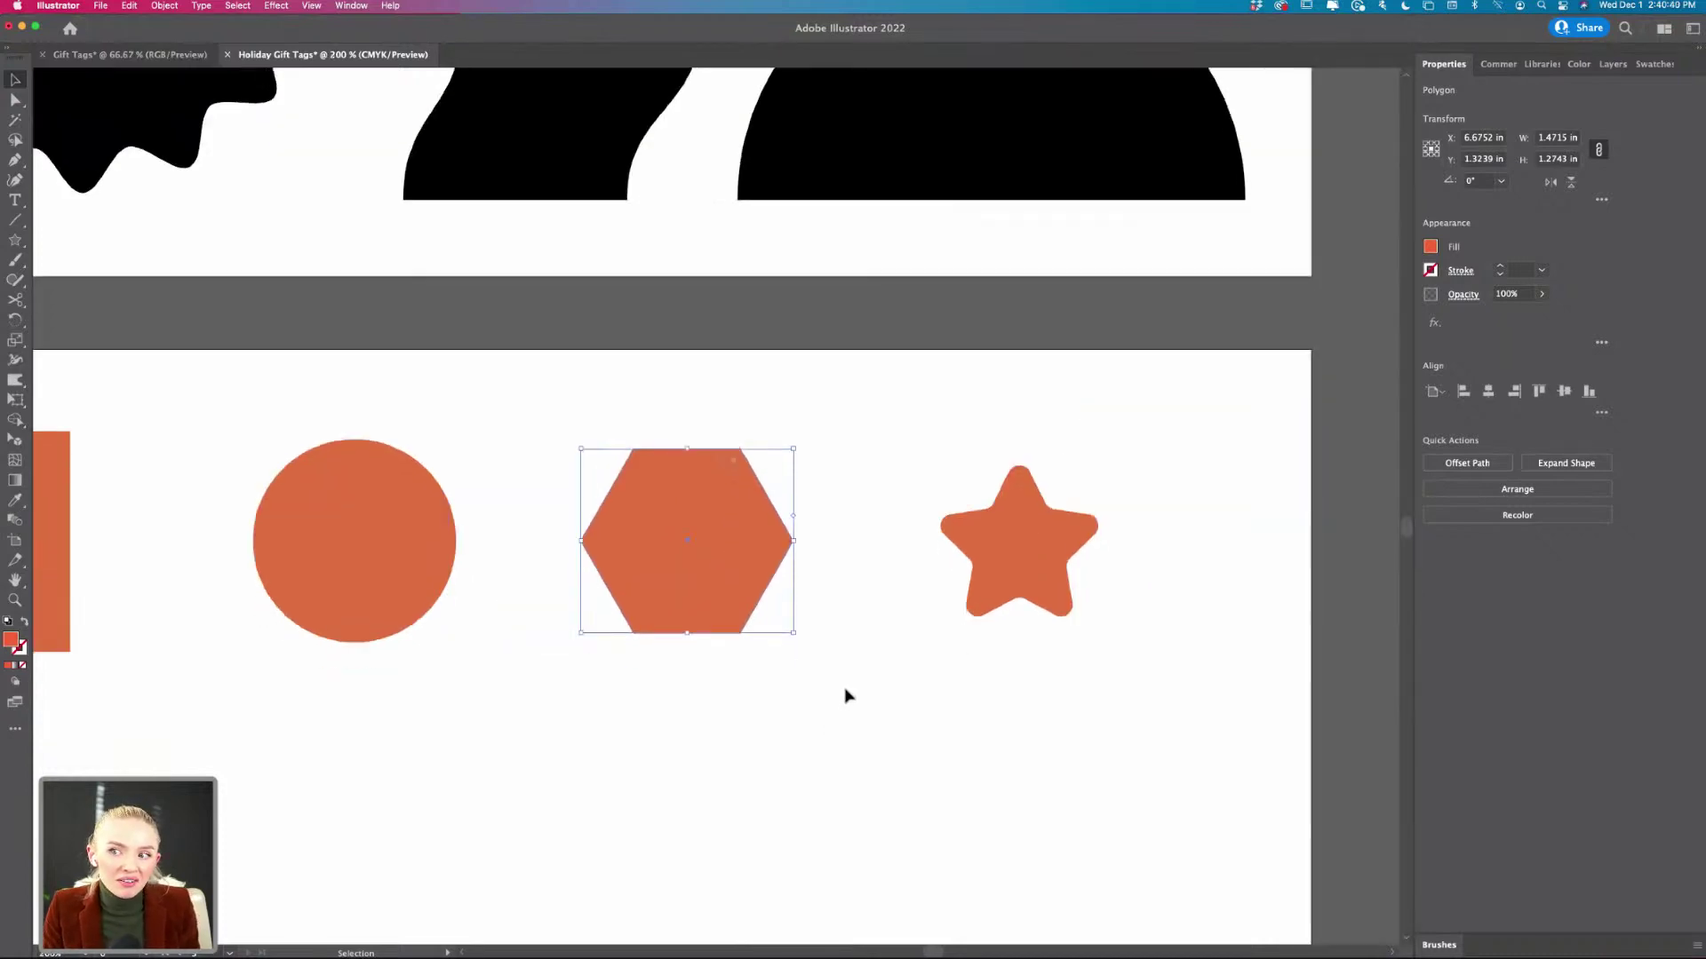
scroll(845, 696, down, 5)
scroll(845, 696, left, 3)
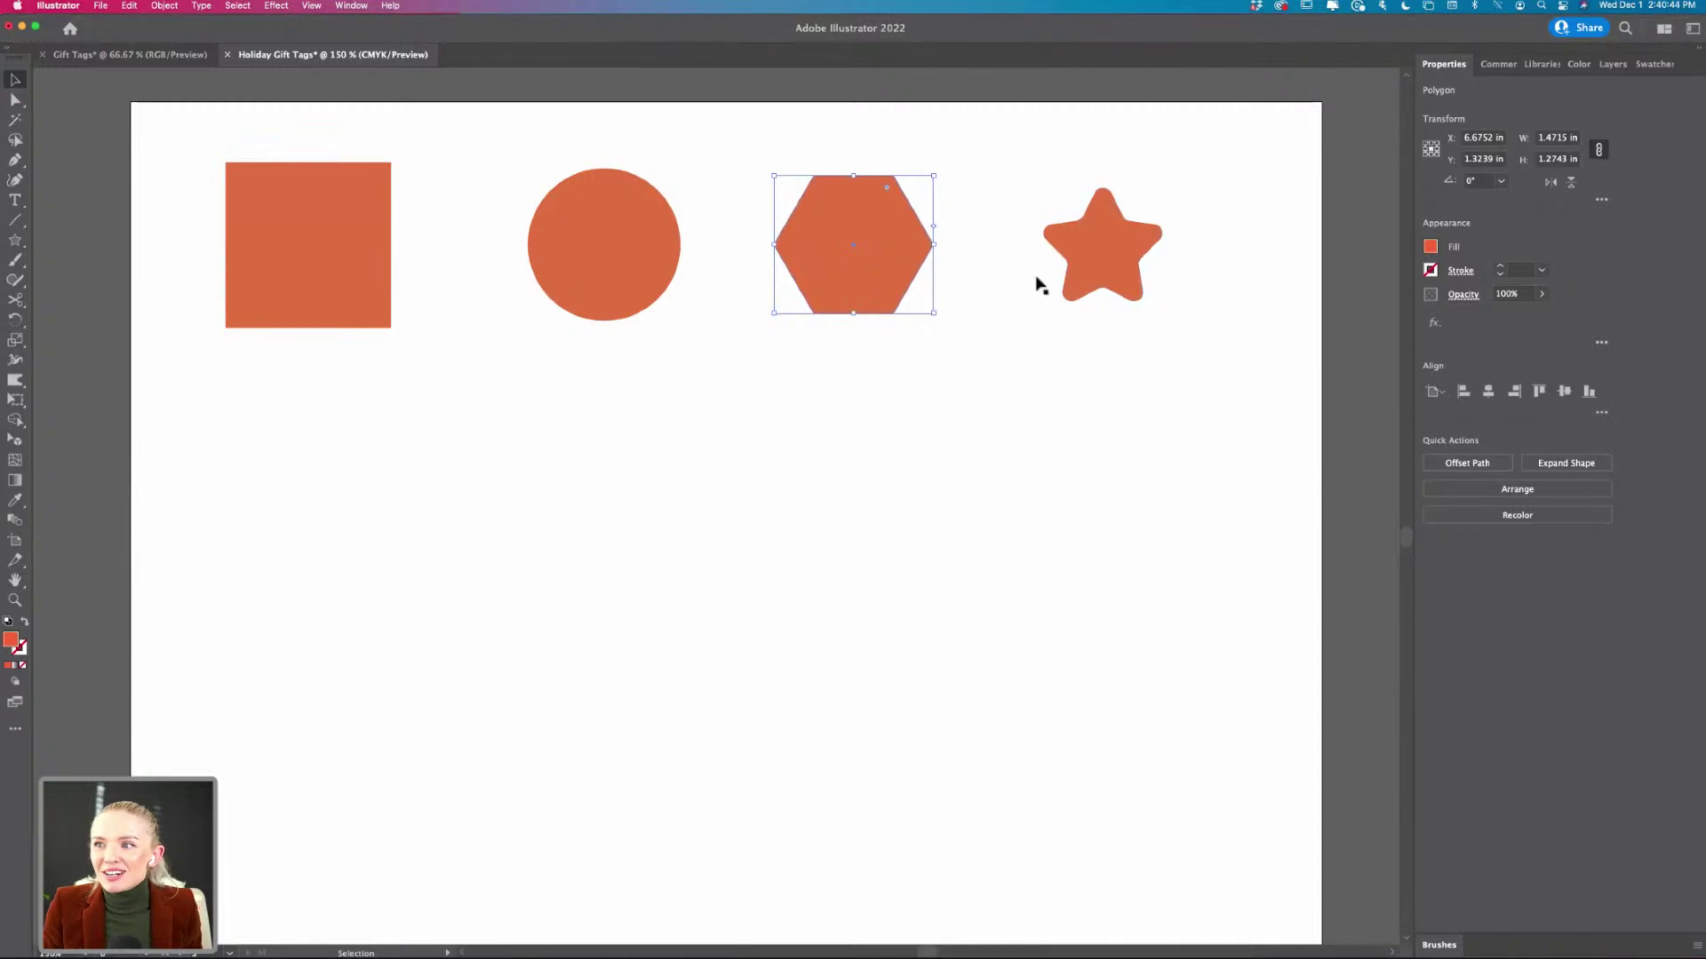
click(723, 586)
scroll(724, 587, down, 1)
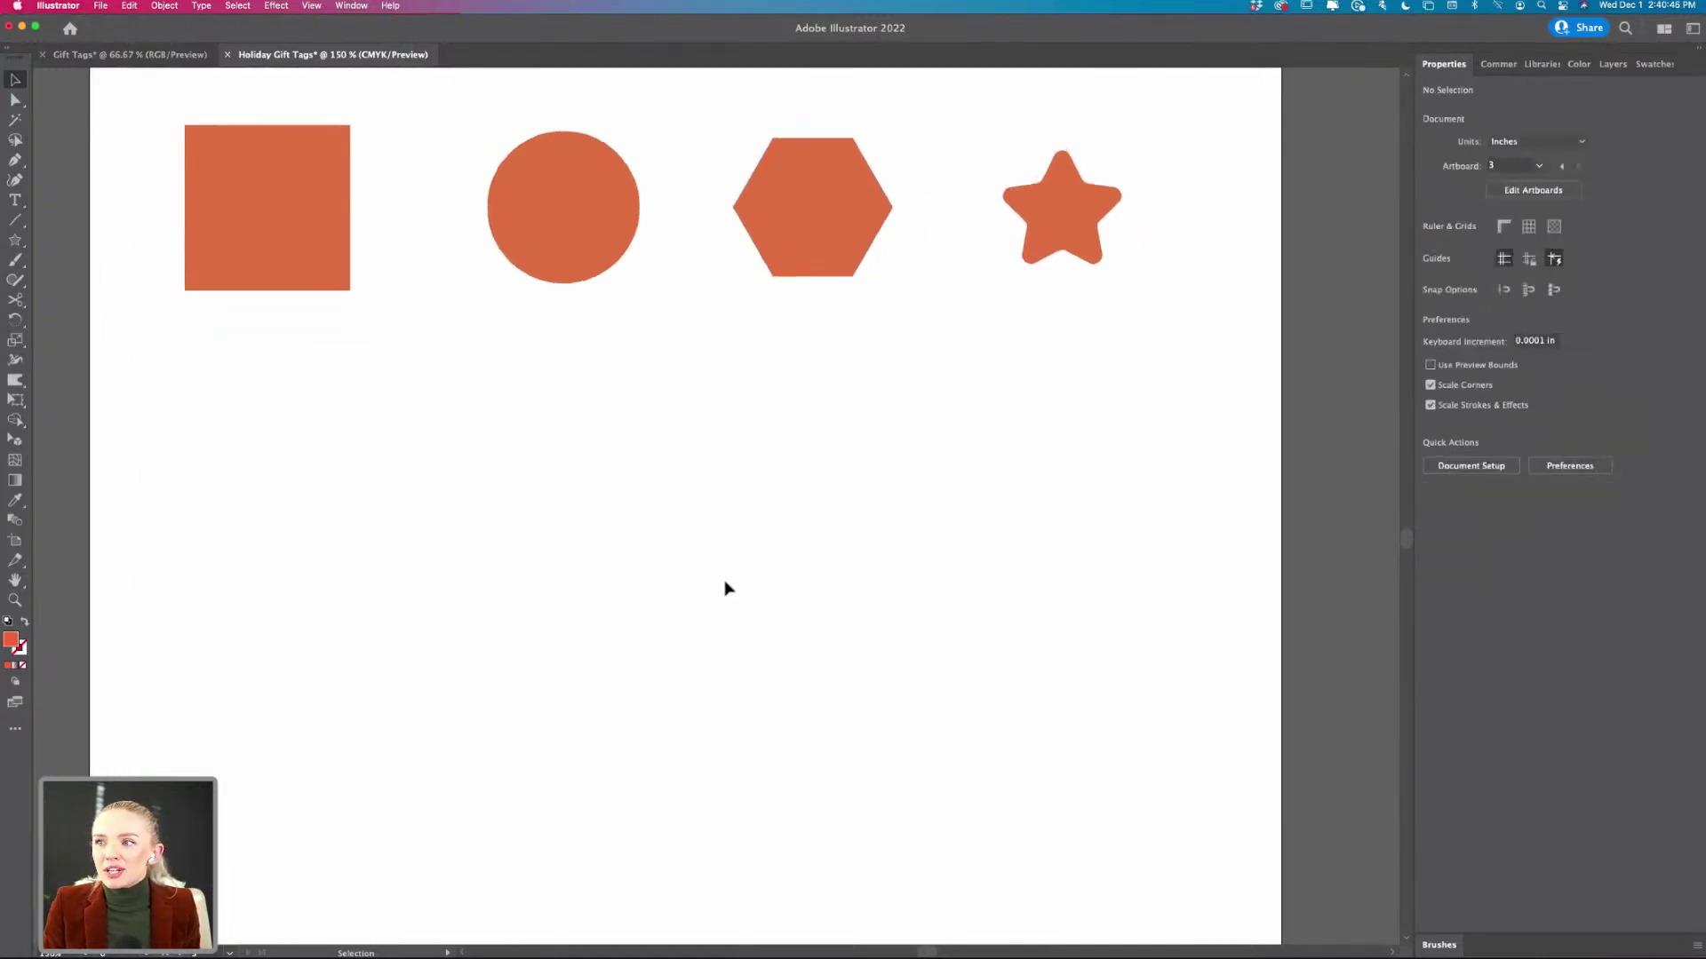
scroll(724, 587, up, 1)
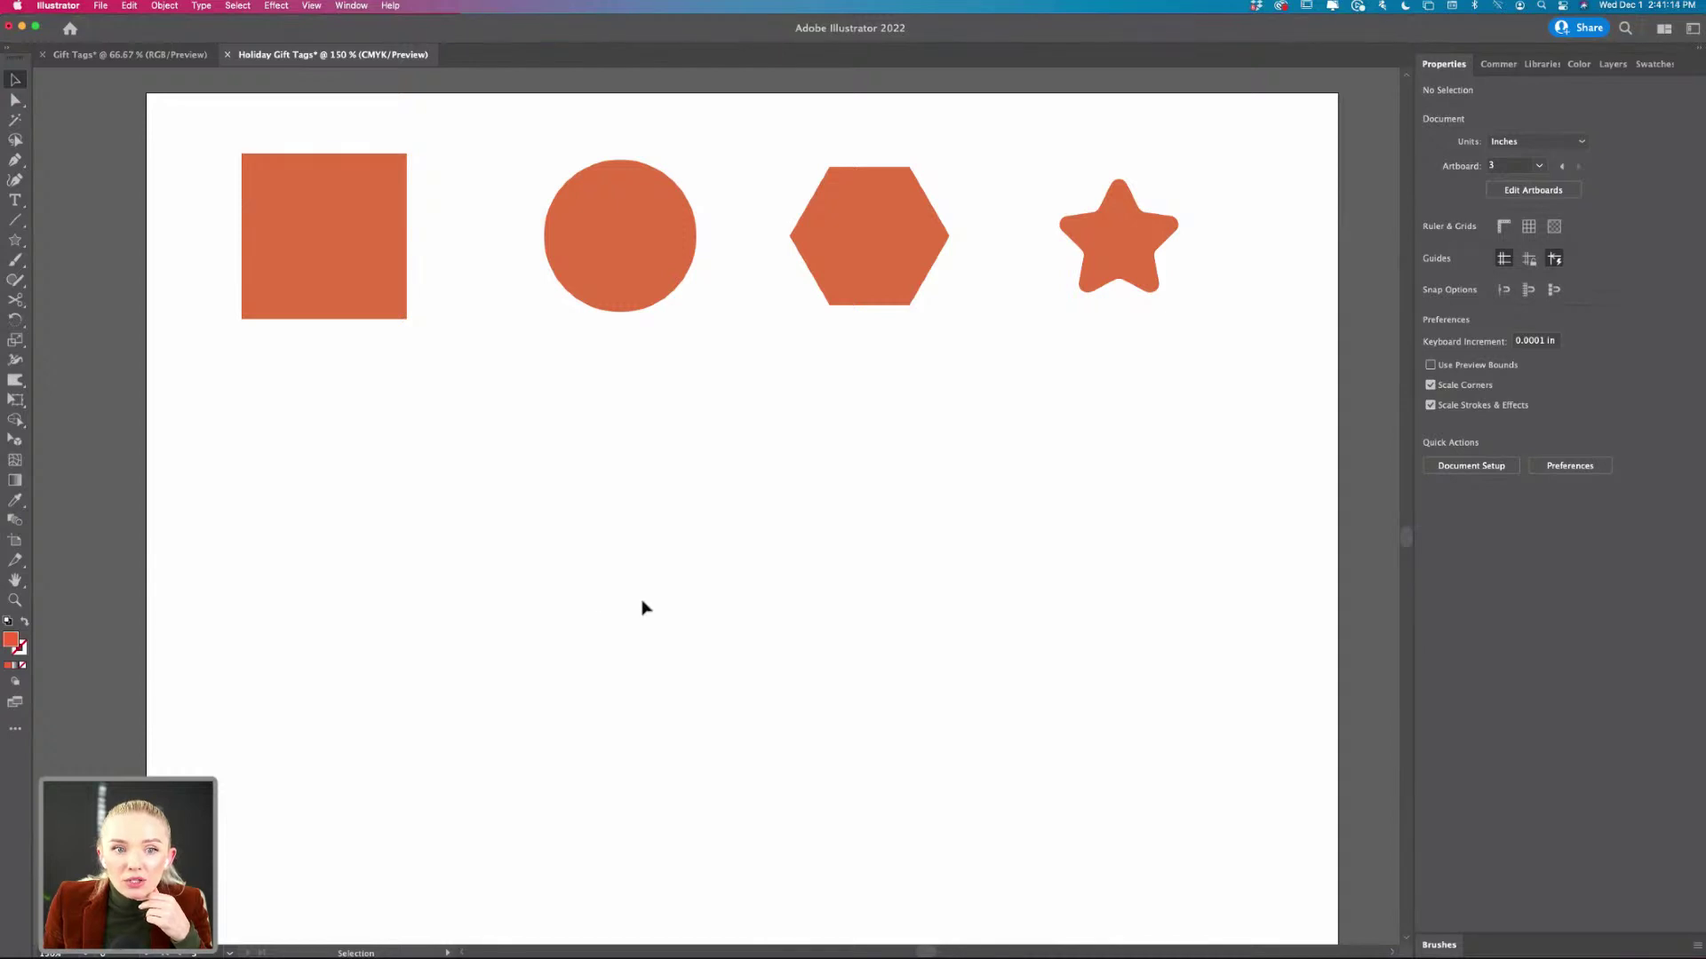
scroll(438, 524, up, 2)
scroll(438, 524, right, 1)
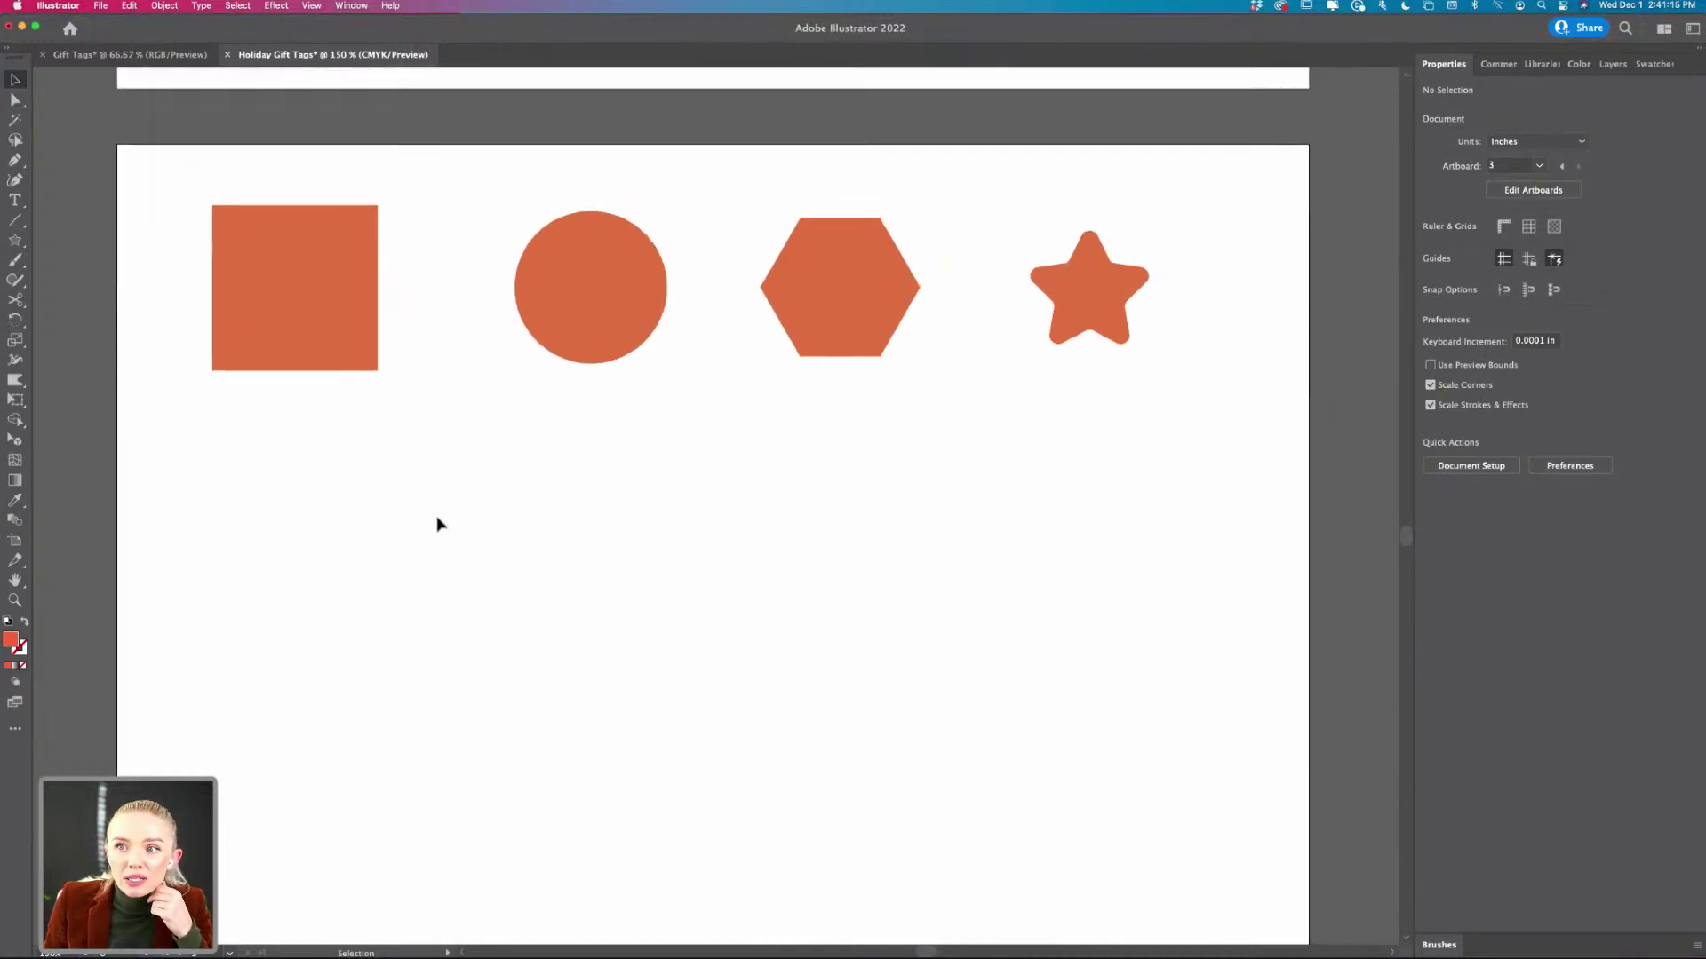
scroll(438, 524, up, 1)
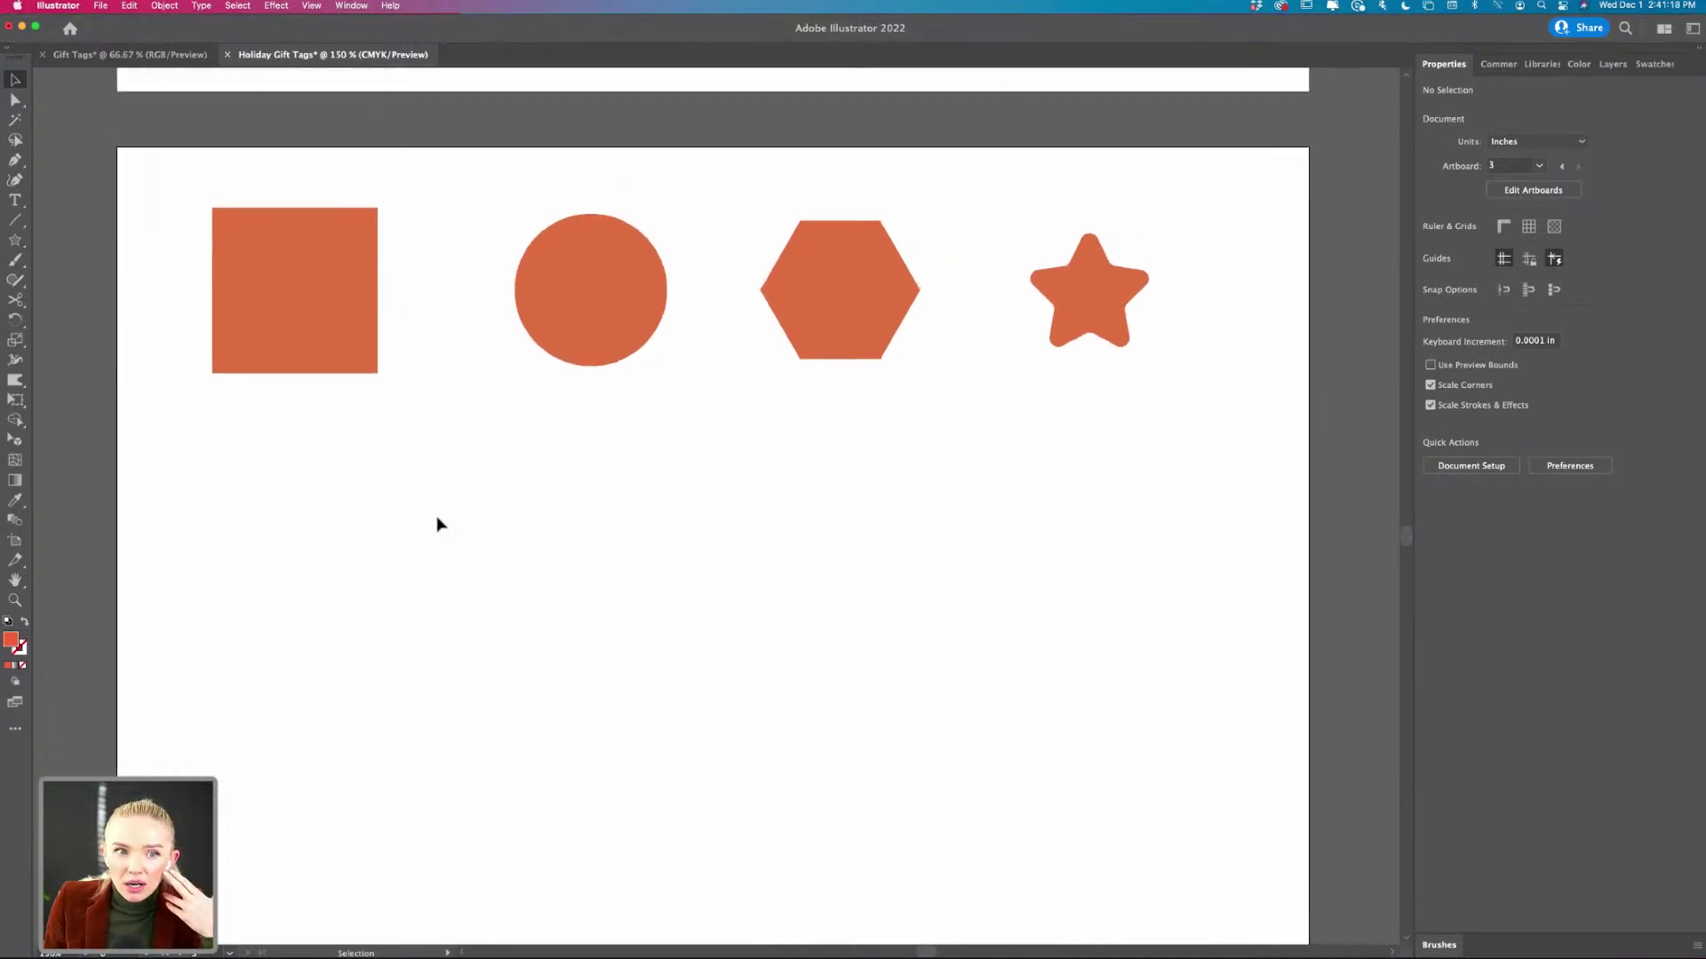
- Duplicate the orange square about 1.72 in straight below the original, keeping both vertically aligned
click(232, 230)
scroll(232, 229, left, 1)
scroll(231, 229, left, 3)
scroll(232, 229, up, 1)
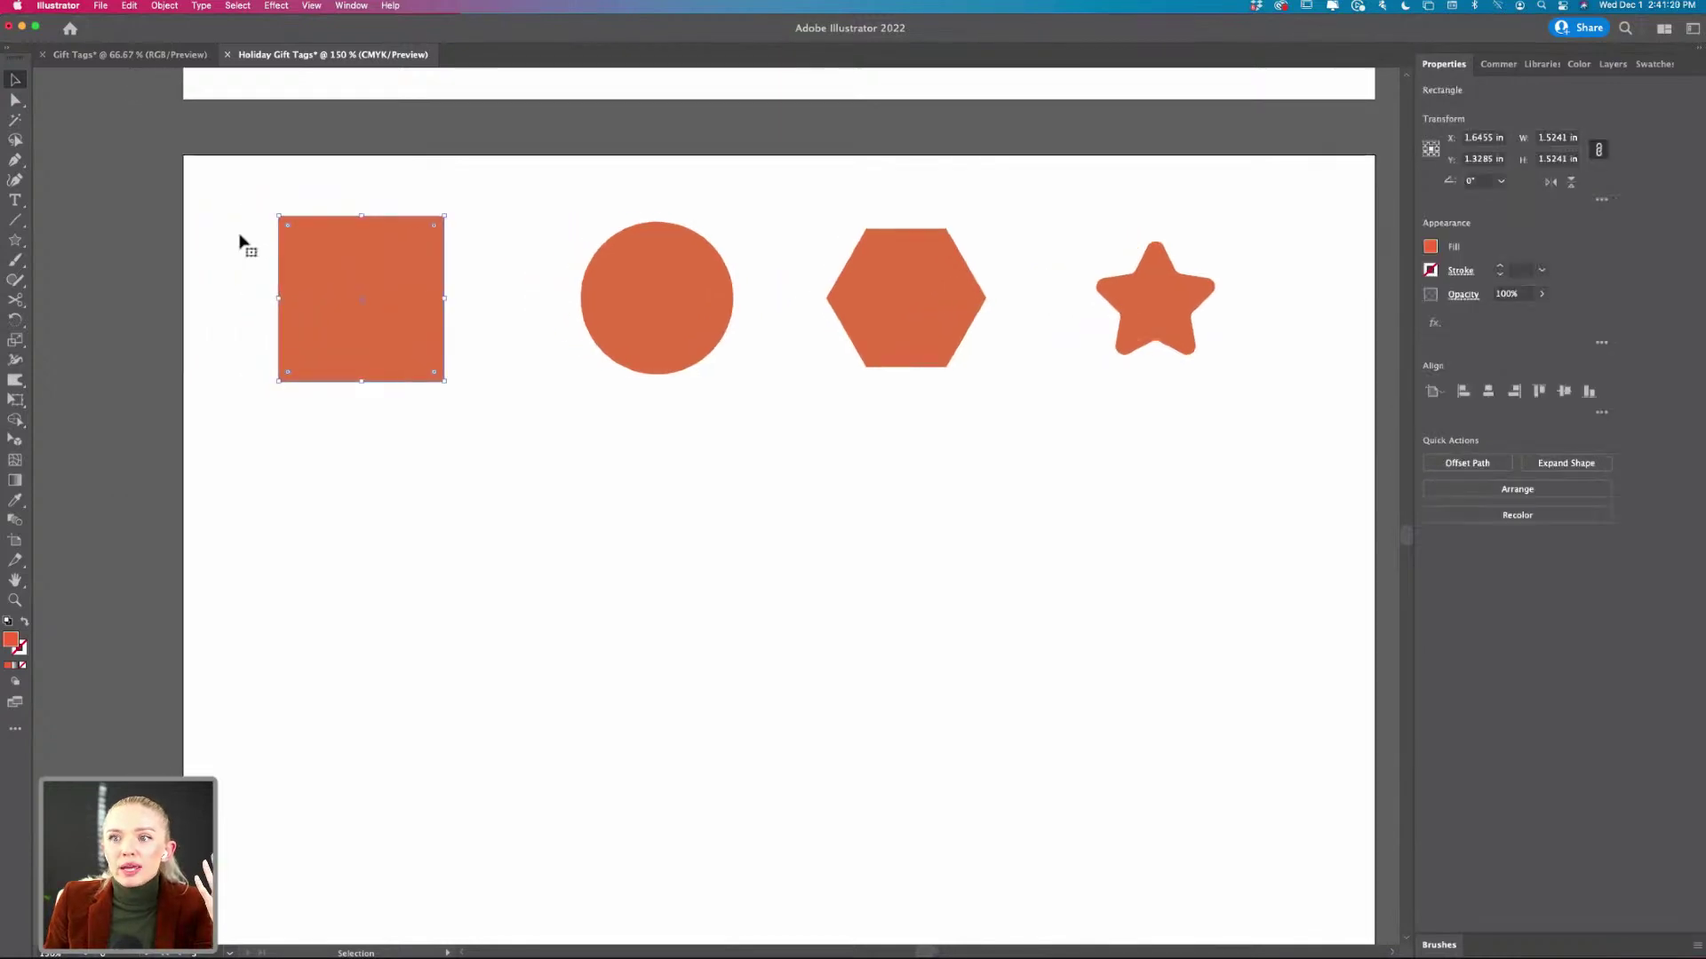
drag(419, 255, 430, 442)
key(ctrl+equal)
click(331, 408)
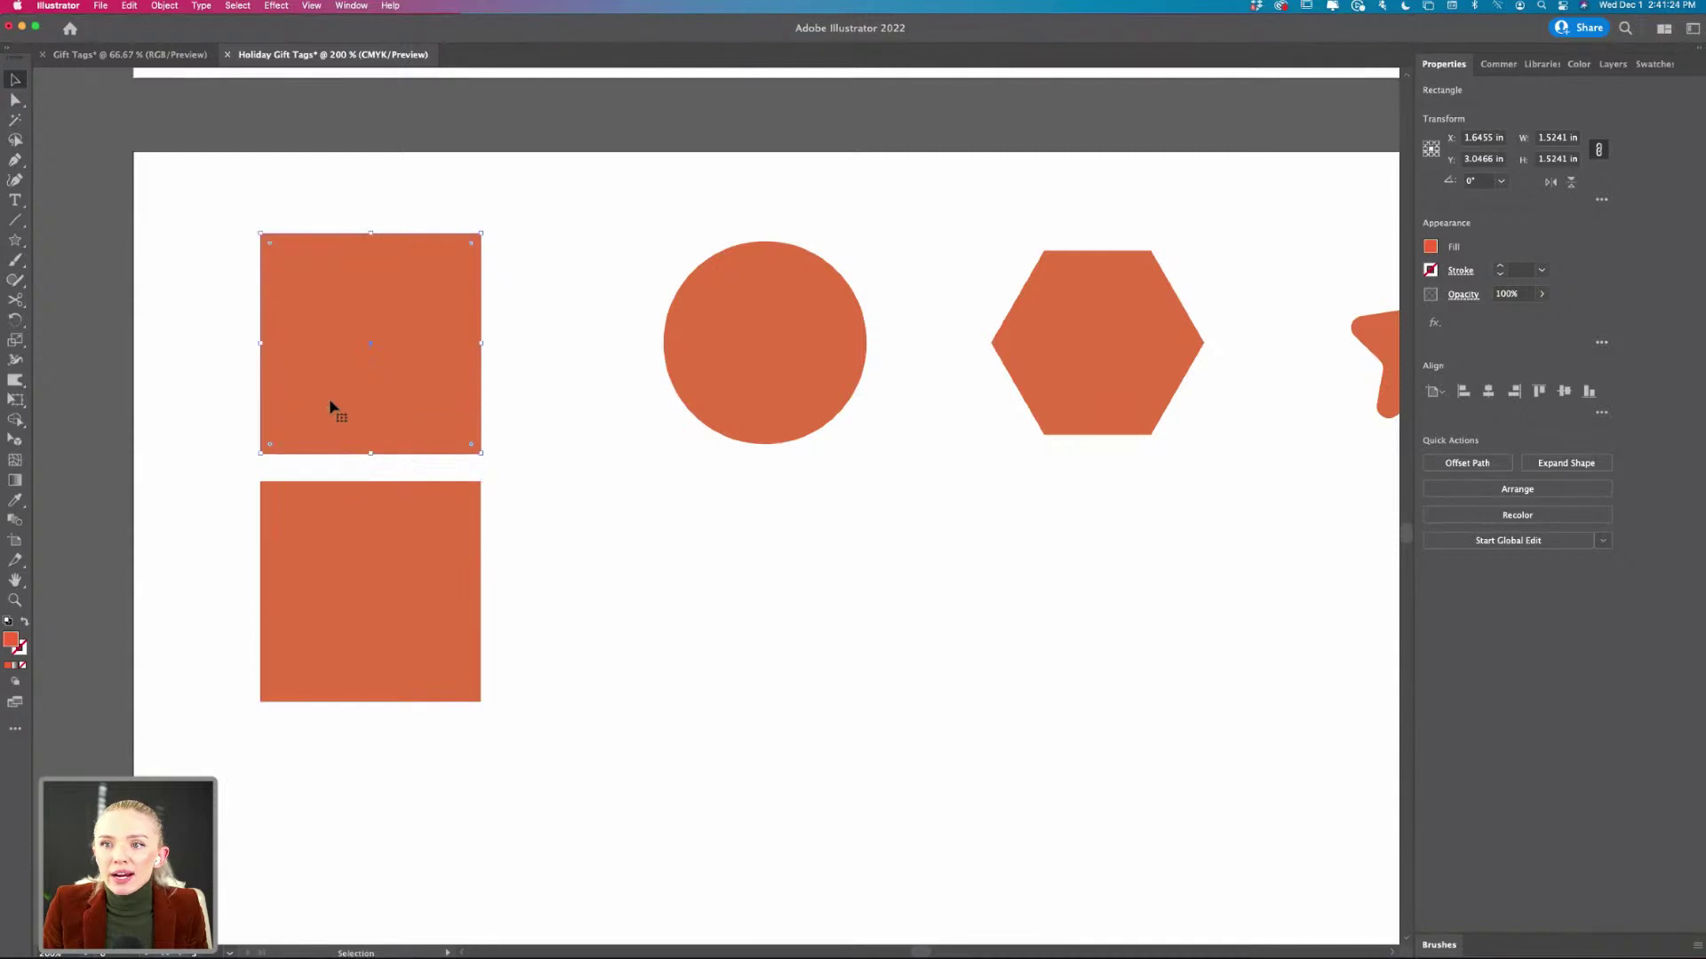
- Swap the fill and stroke of the duplicated square, giving it an orange 1 pt outline with no fill, and deselect it
key(ctrl+equal)
key(ctrl+equal)
key(ctrl+equal)
key(ctrl+equal)
key(ctrl+equal)
key(ctrl+minus)
key(ctrl+minus)
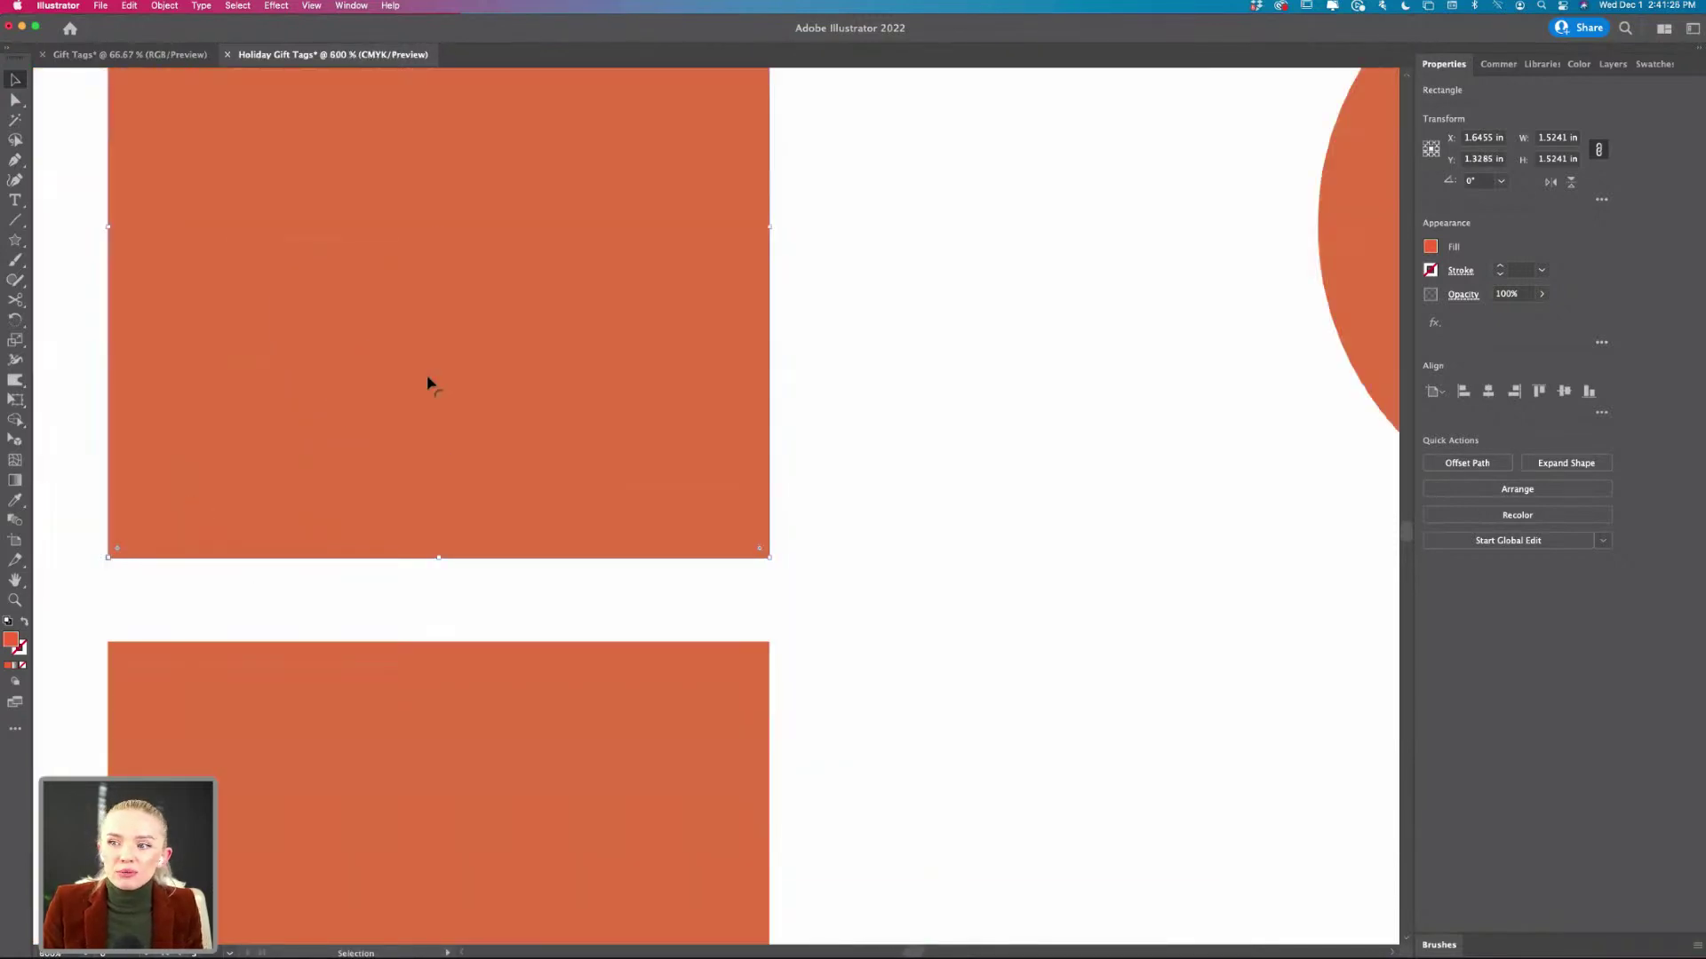
scroll(430, 382, down, 10)
click(428, 384)
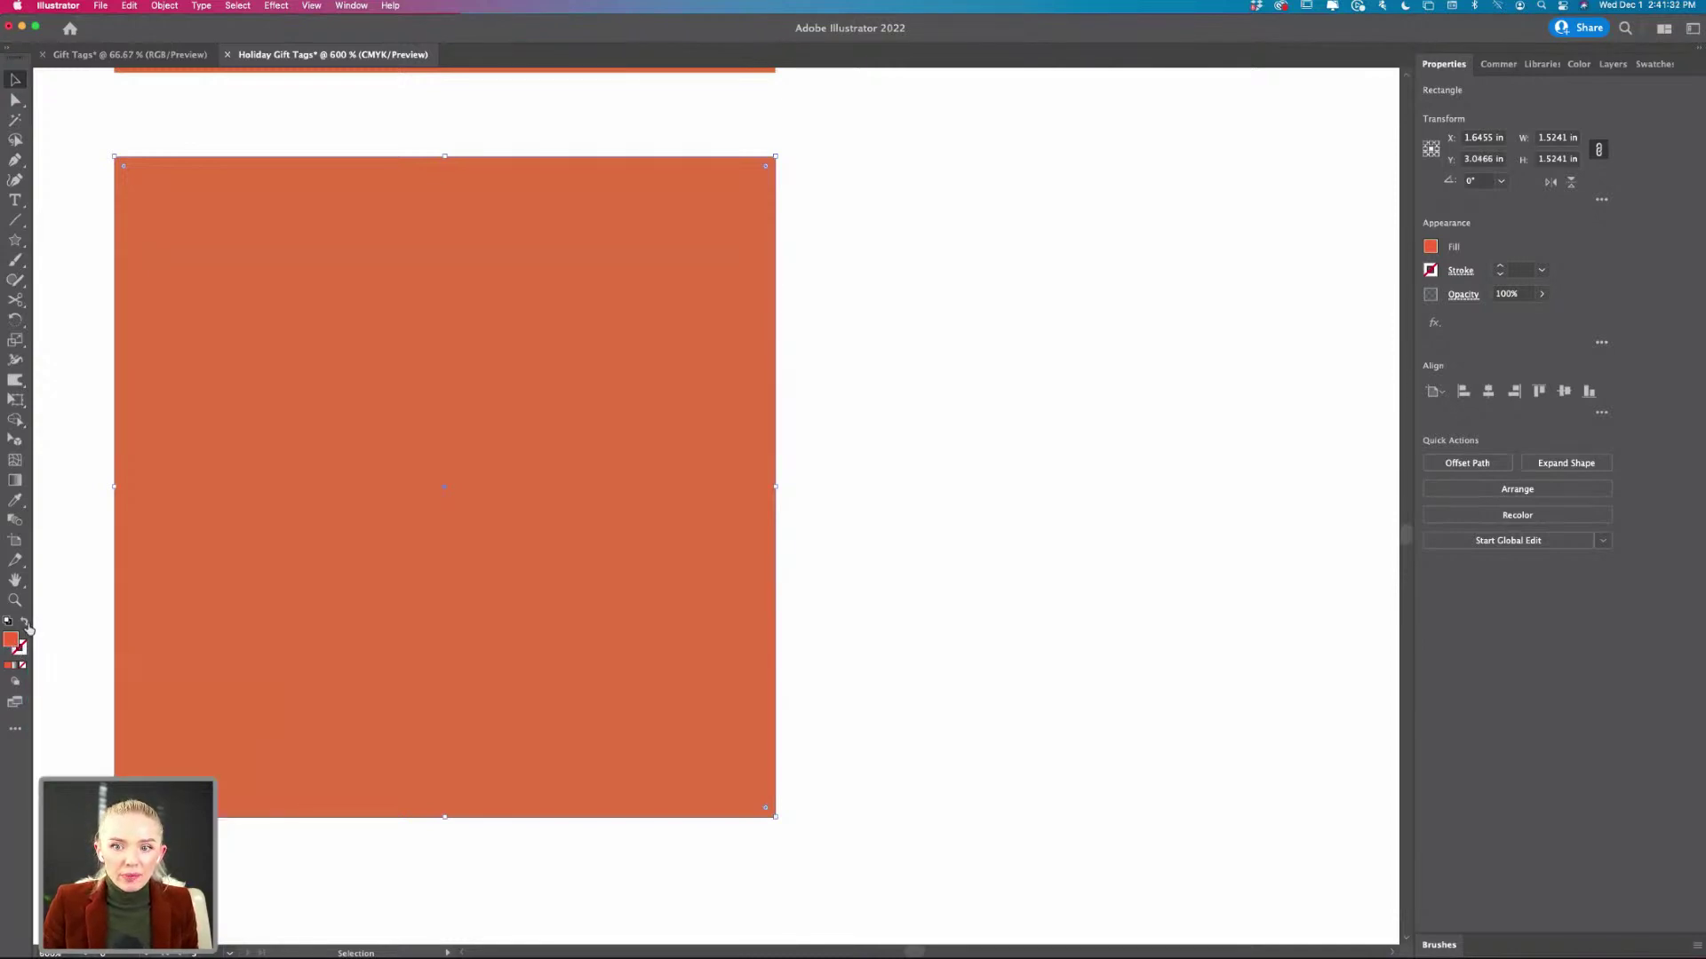
click(25, 624)
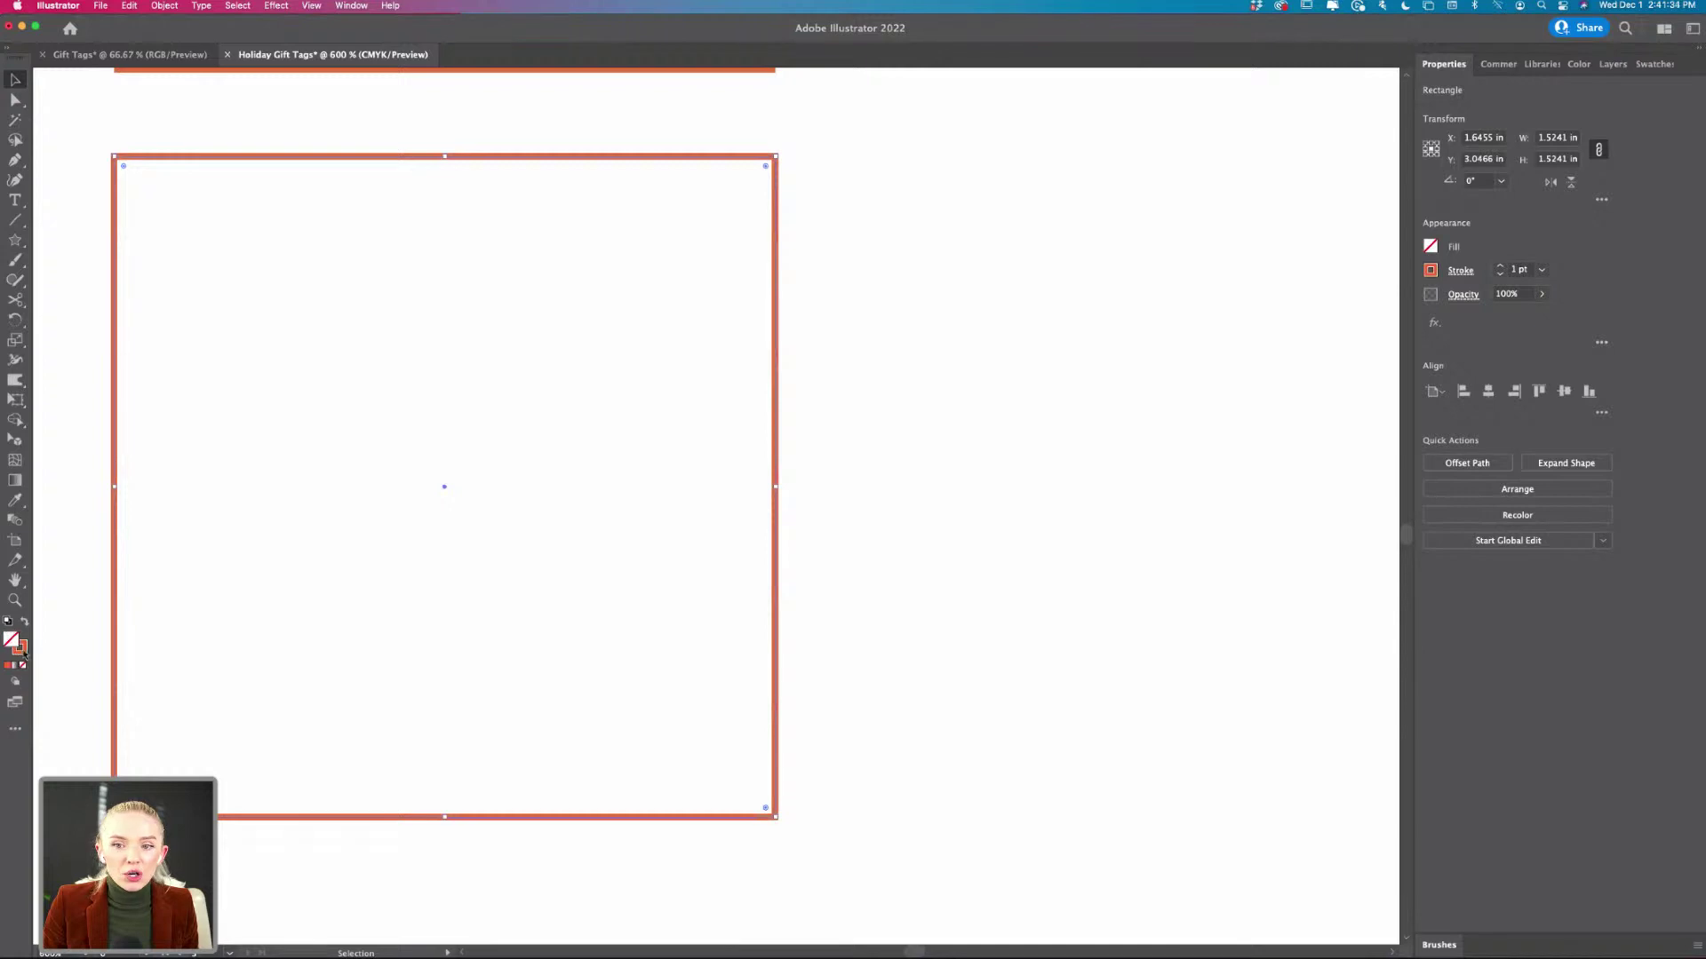
click(931, 535)
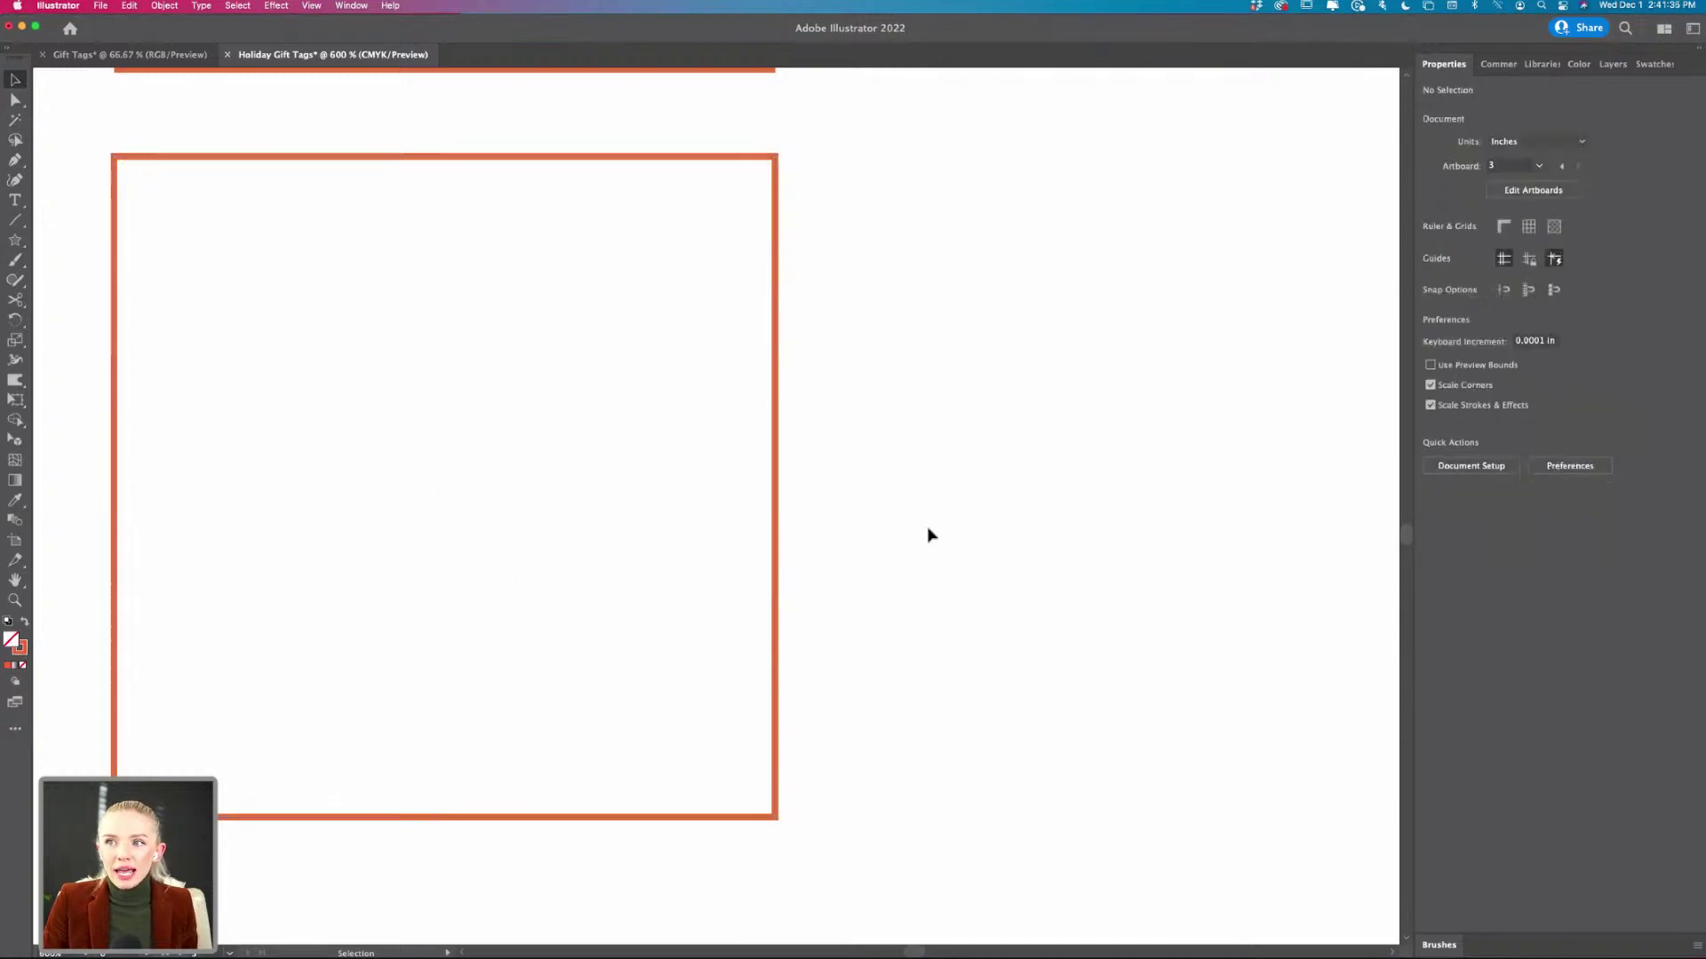
- Select the outlined square and examine up close how its stroke sits on the path along one vertical edge
click(778, 562)
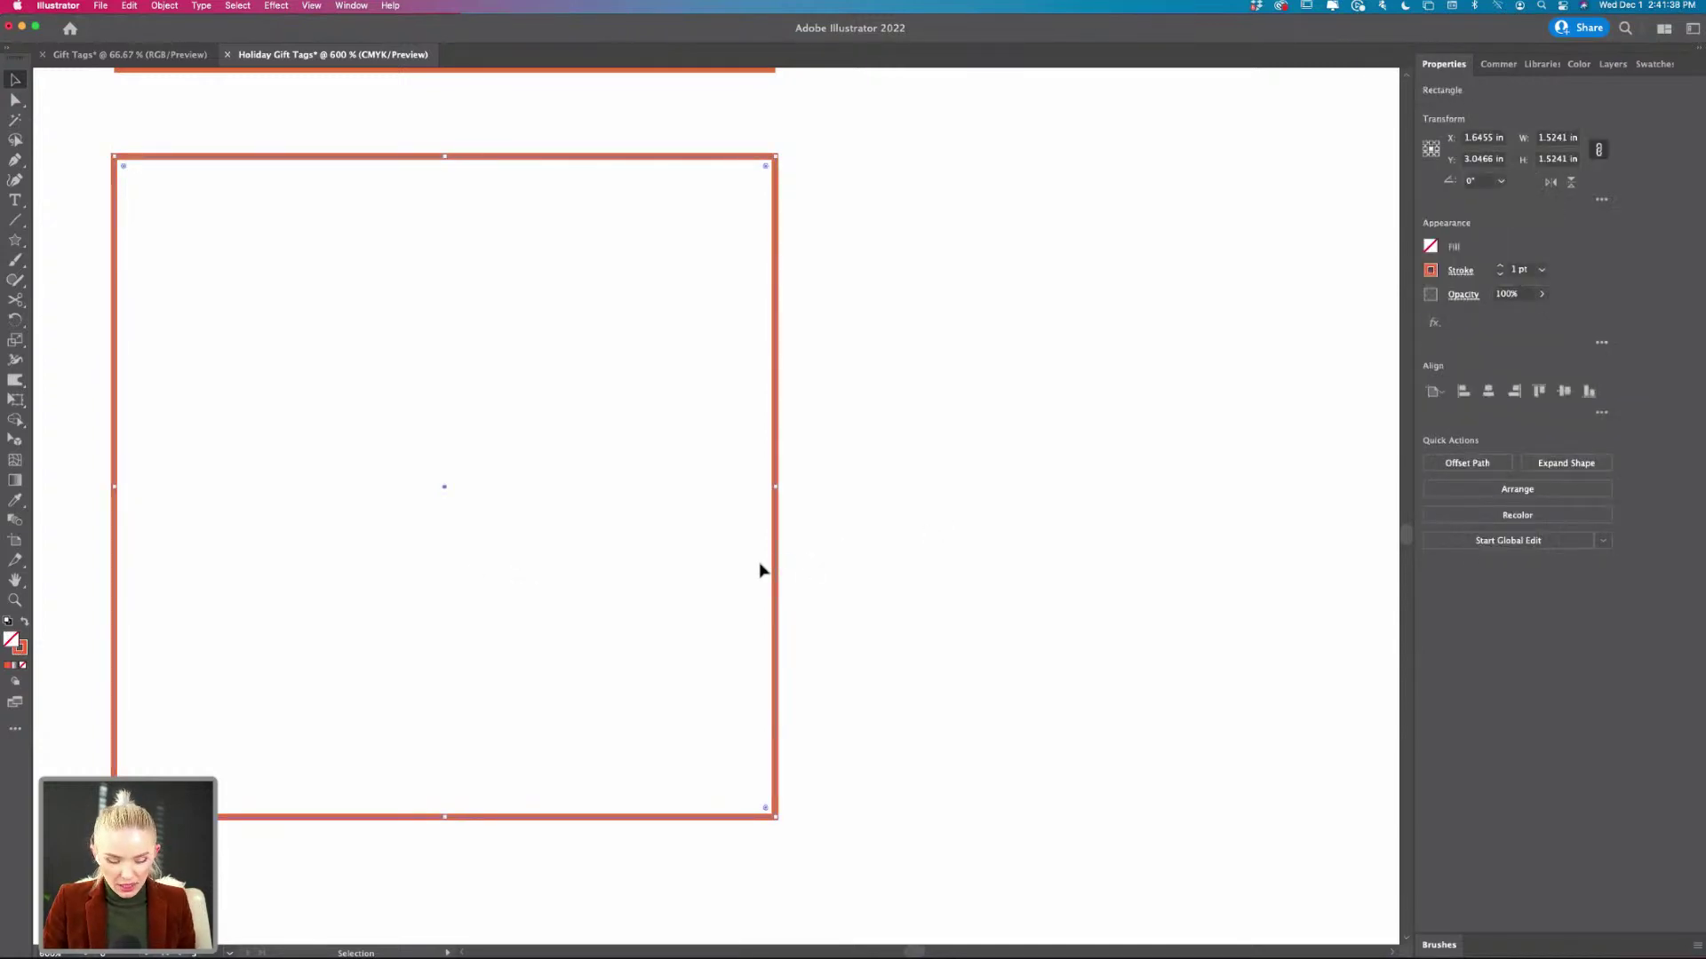
scroll(761, 568, up, 6)
scroll(762, 570, up, 2)
scroll(762, 569, right, 6)
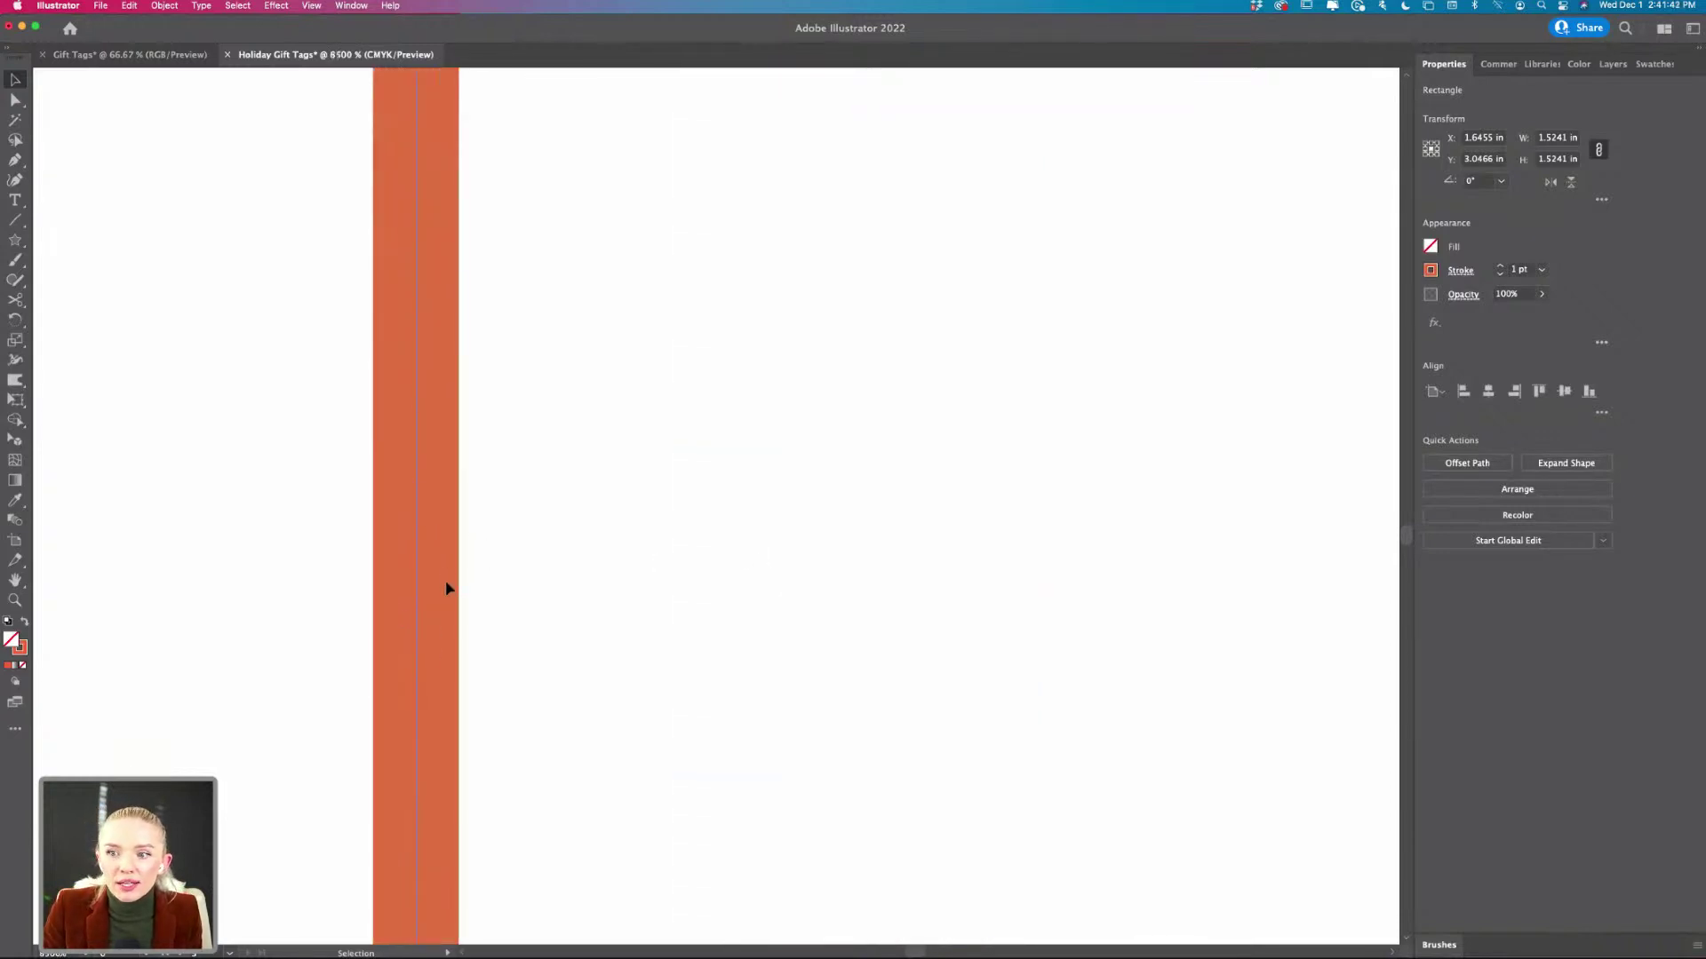
- Delete the outlined square beneath the solid orange square
scroll(455, 649, down, 8)
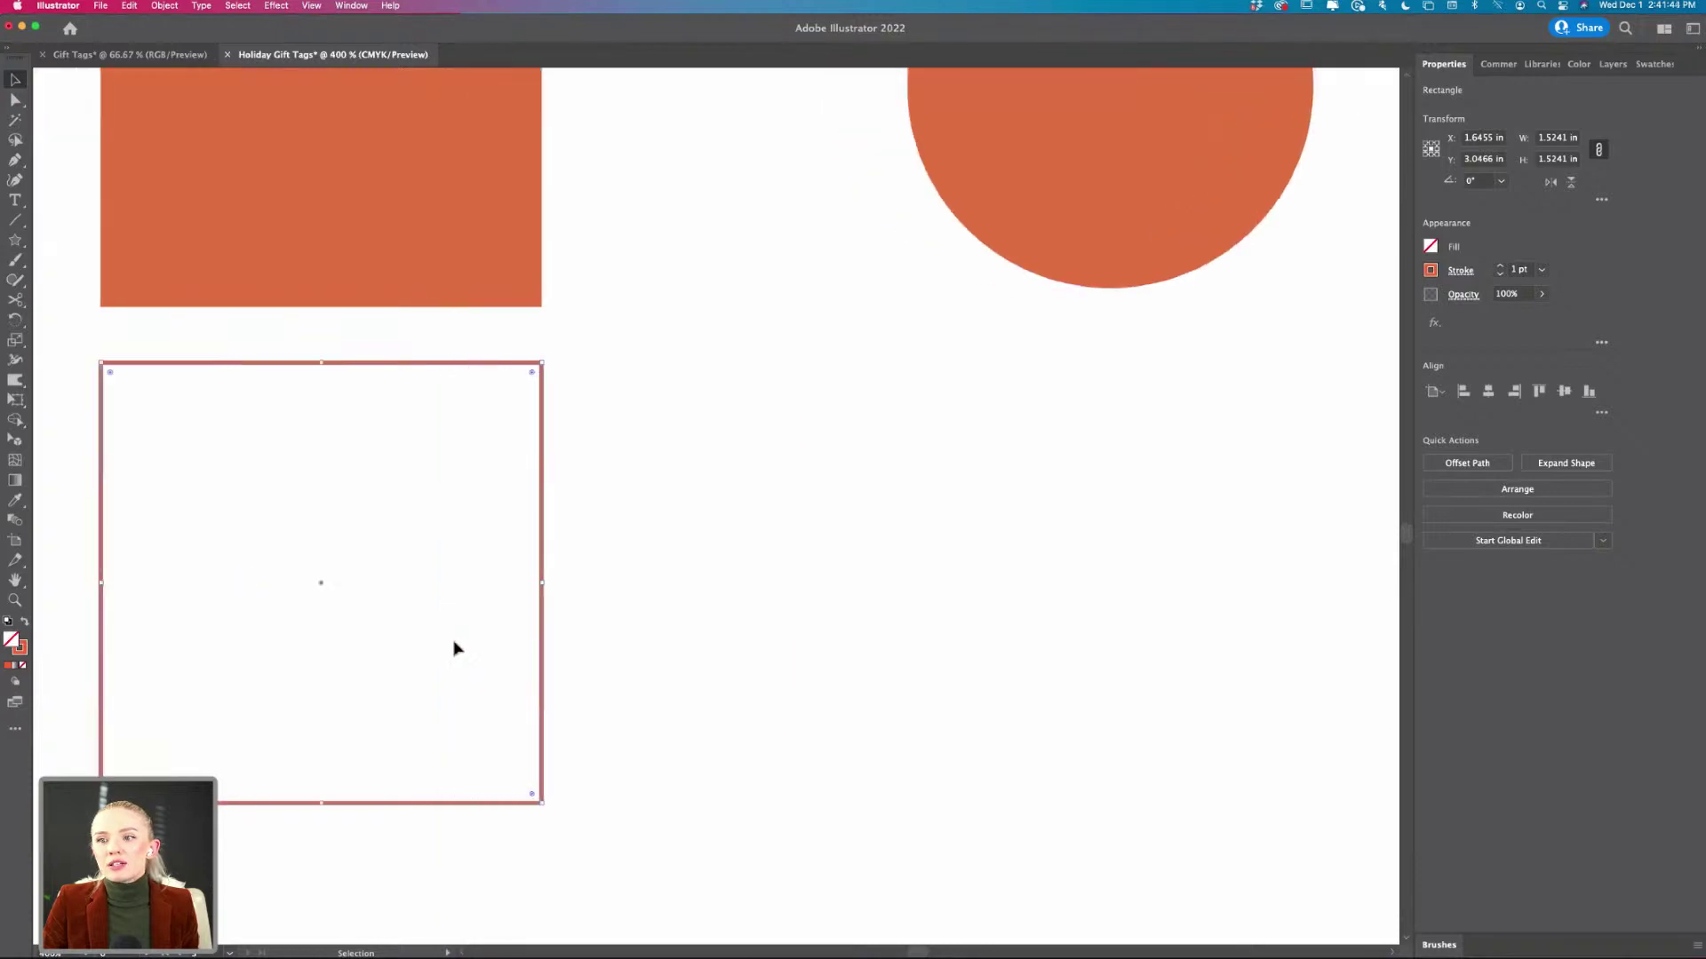
scroll(455, 648, left, 3)
key(Delete)
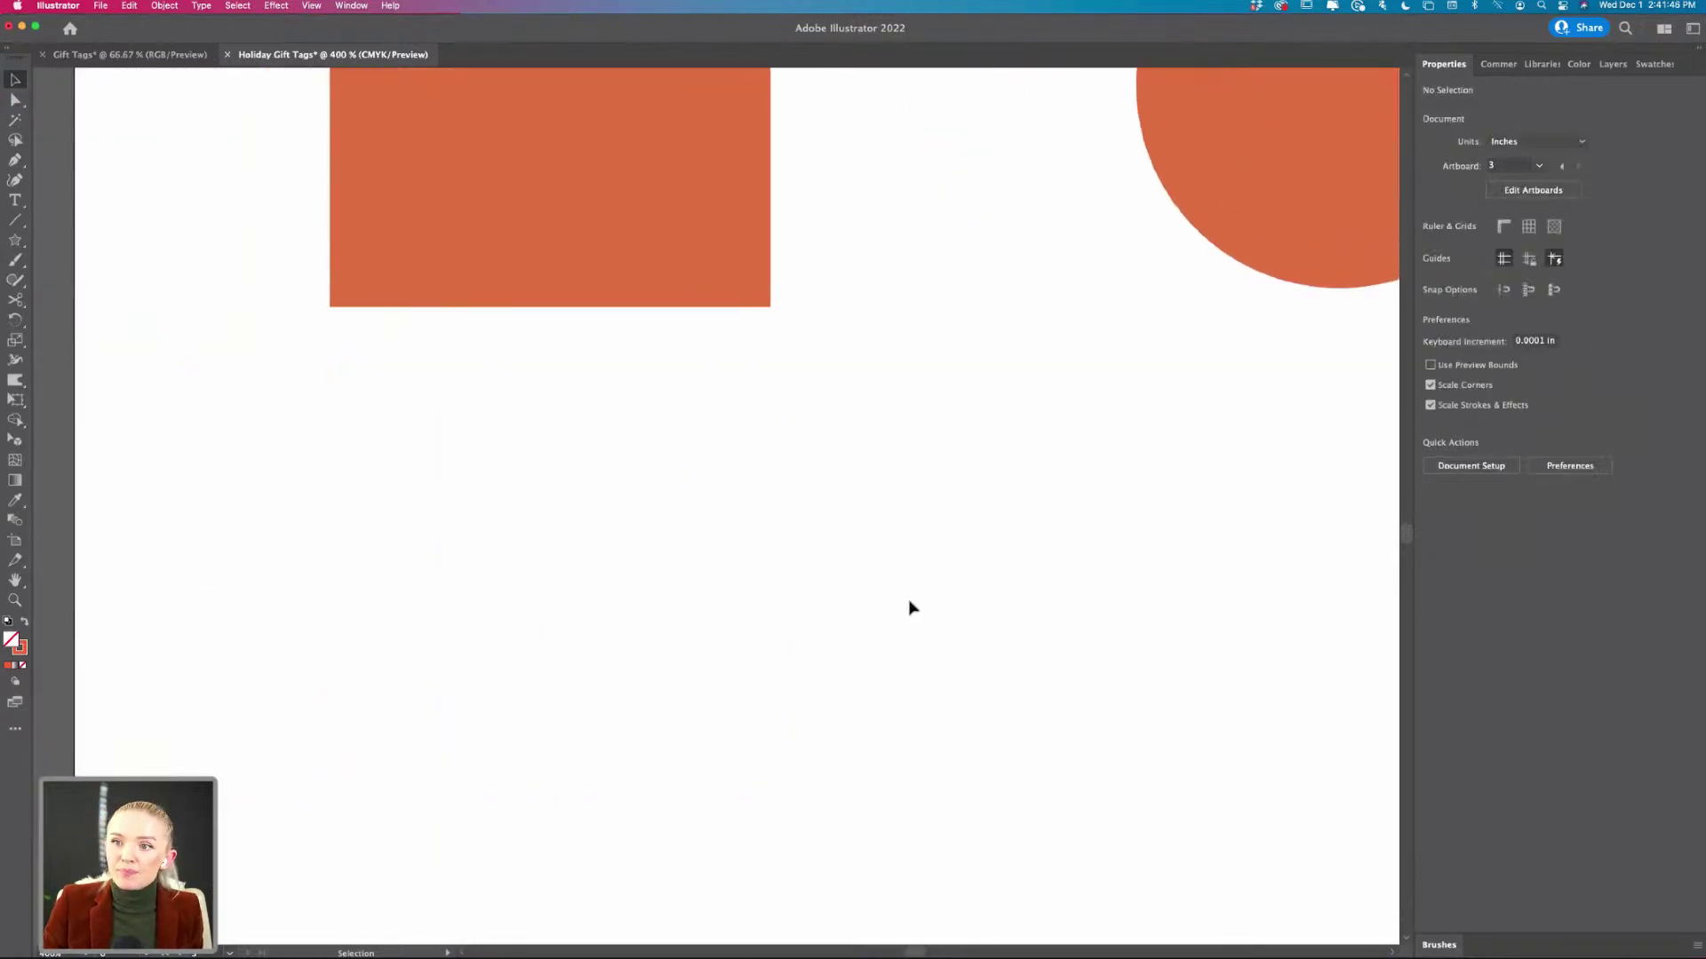
scroll(909, 604, right, 1)
scroll(909, 605, up, 3)
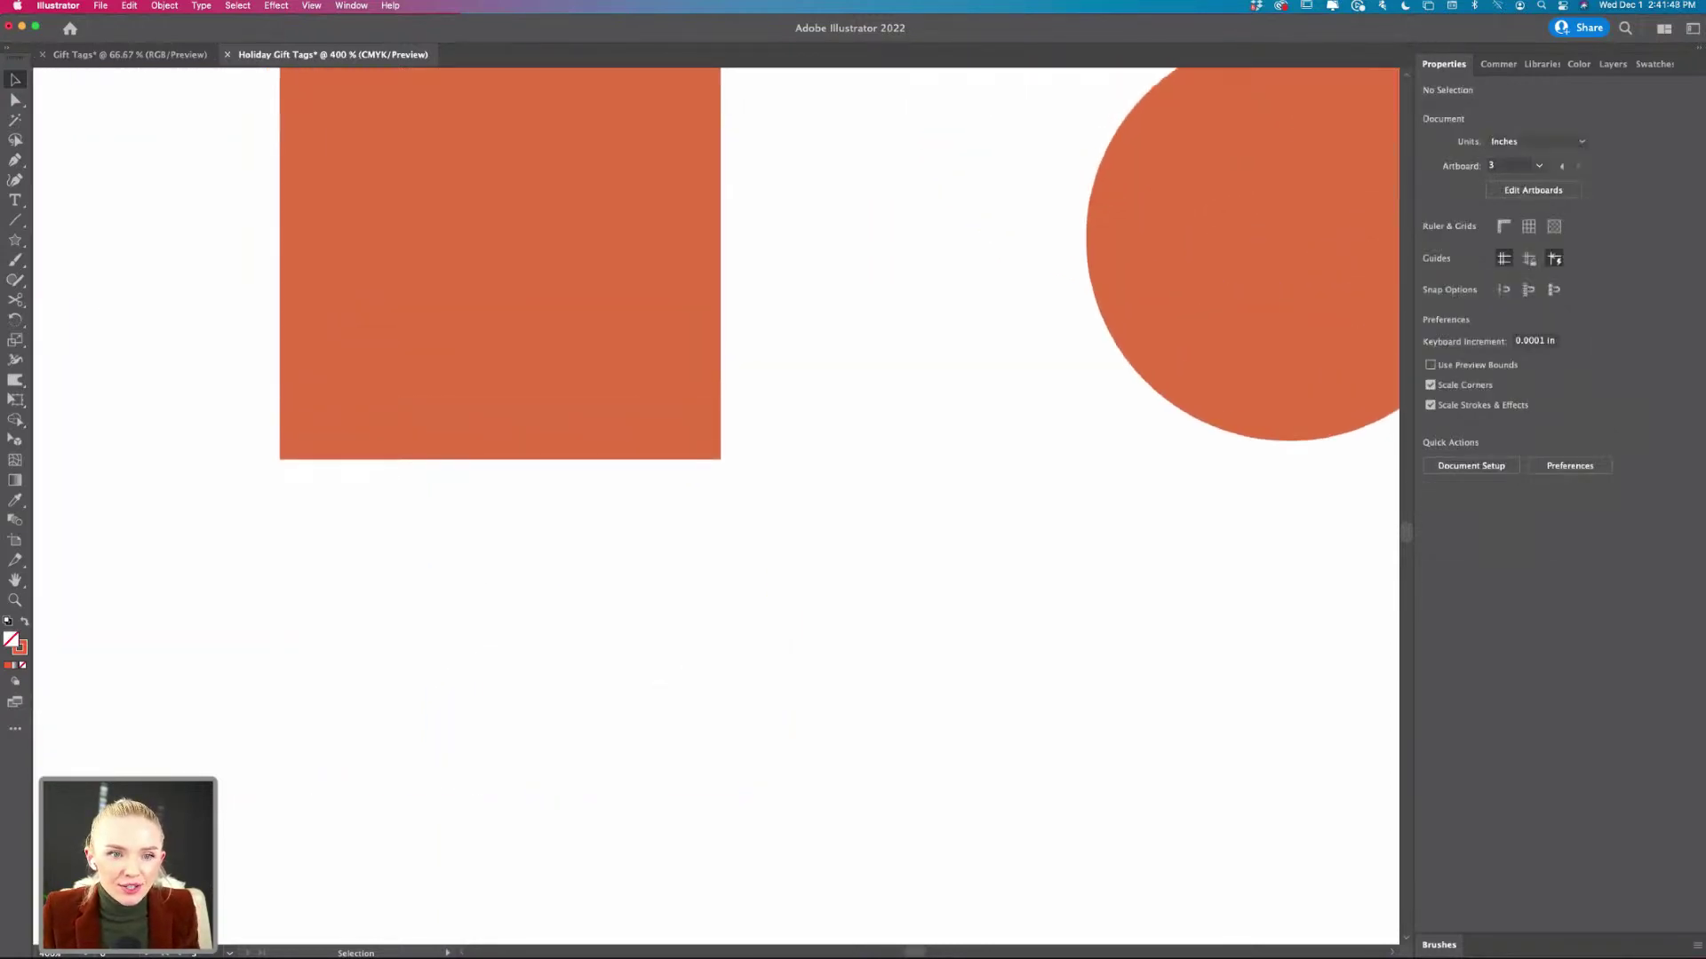
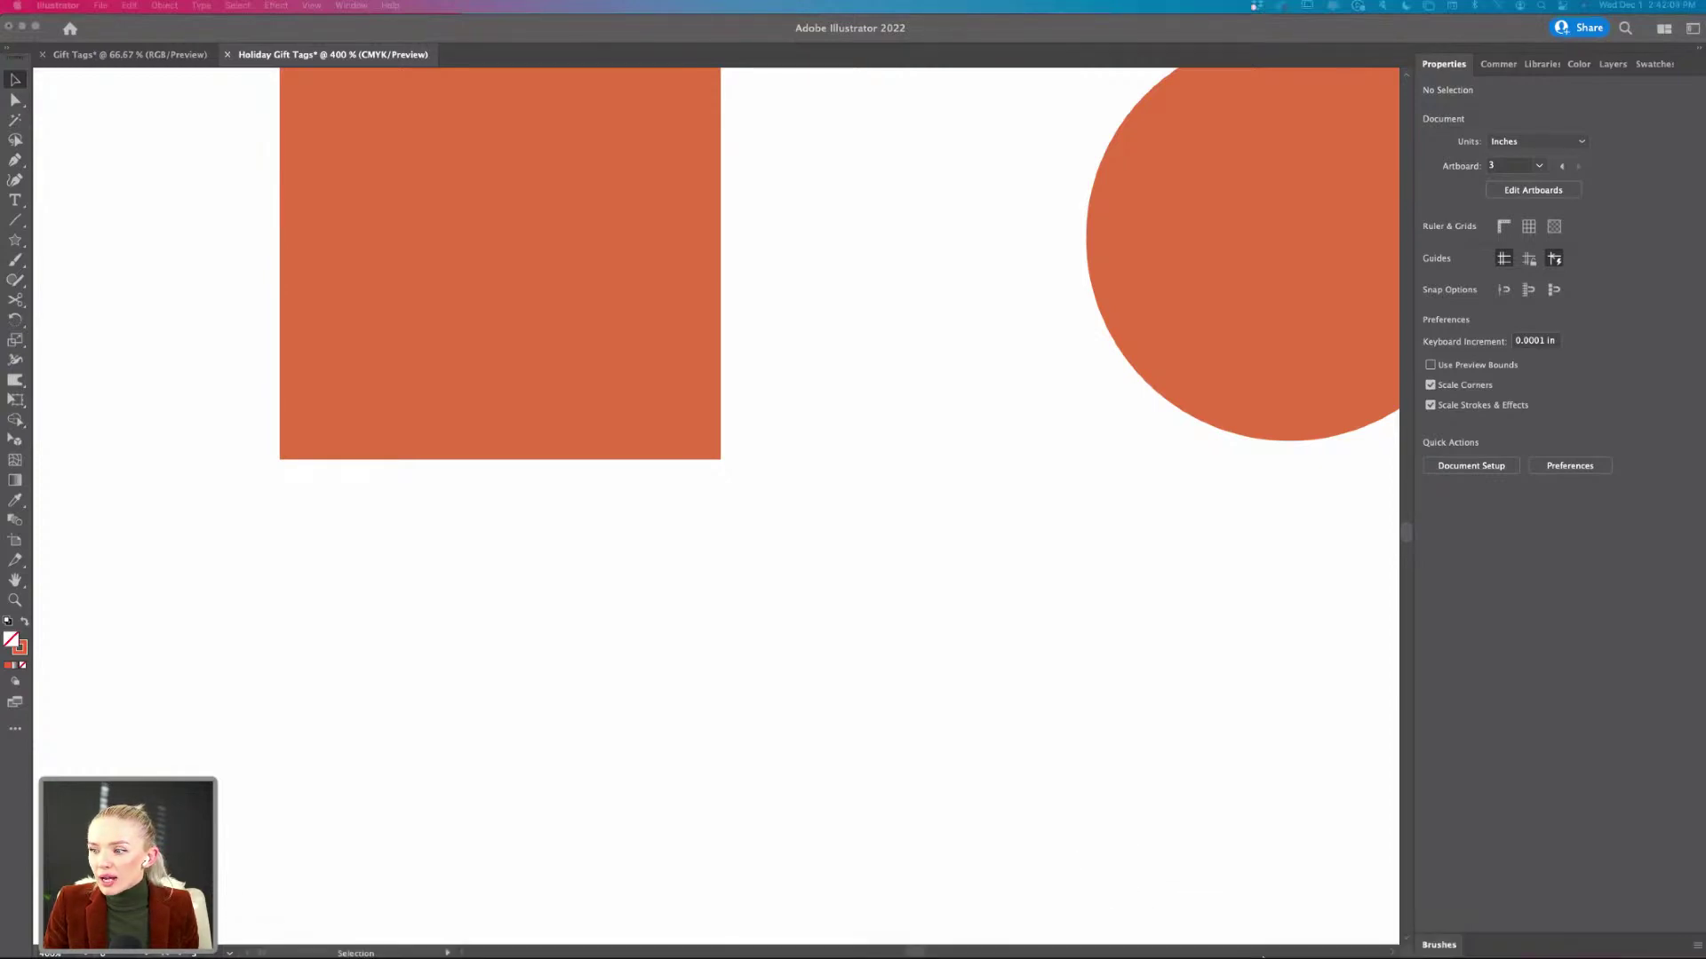
- Switch to Safari and open the coolors.co website
mouse_move(1279, 935)
click(1375, 937)
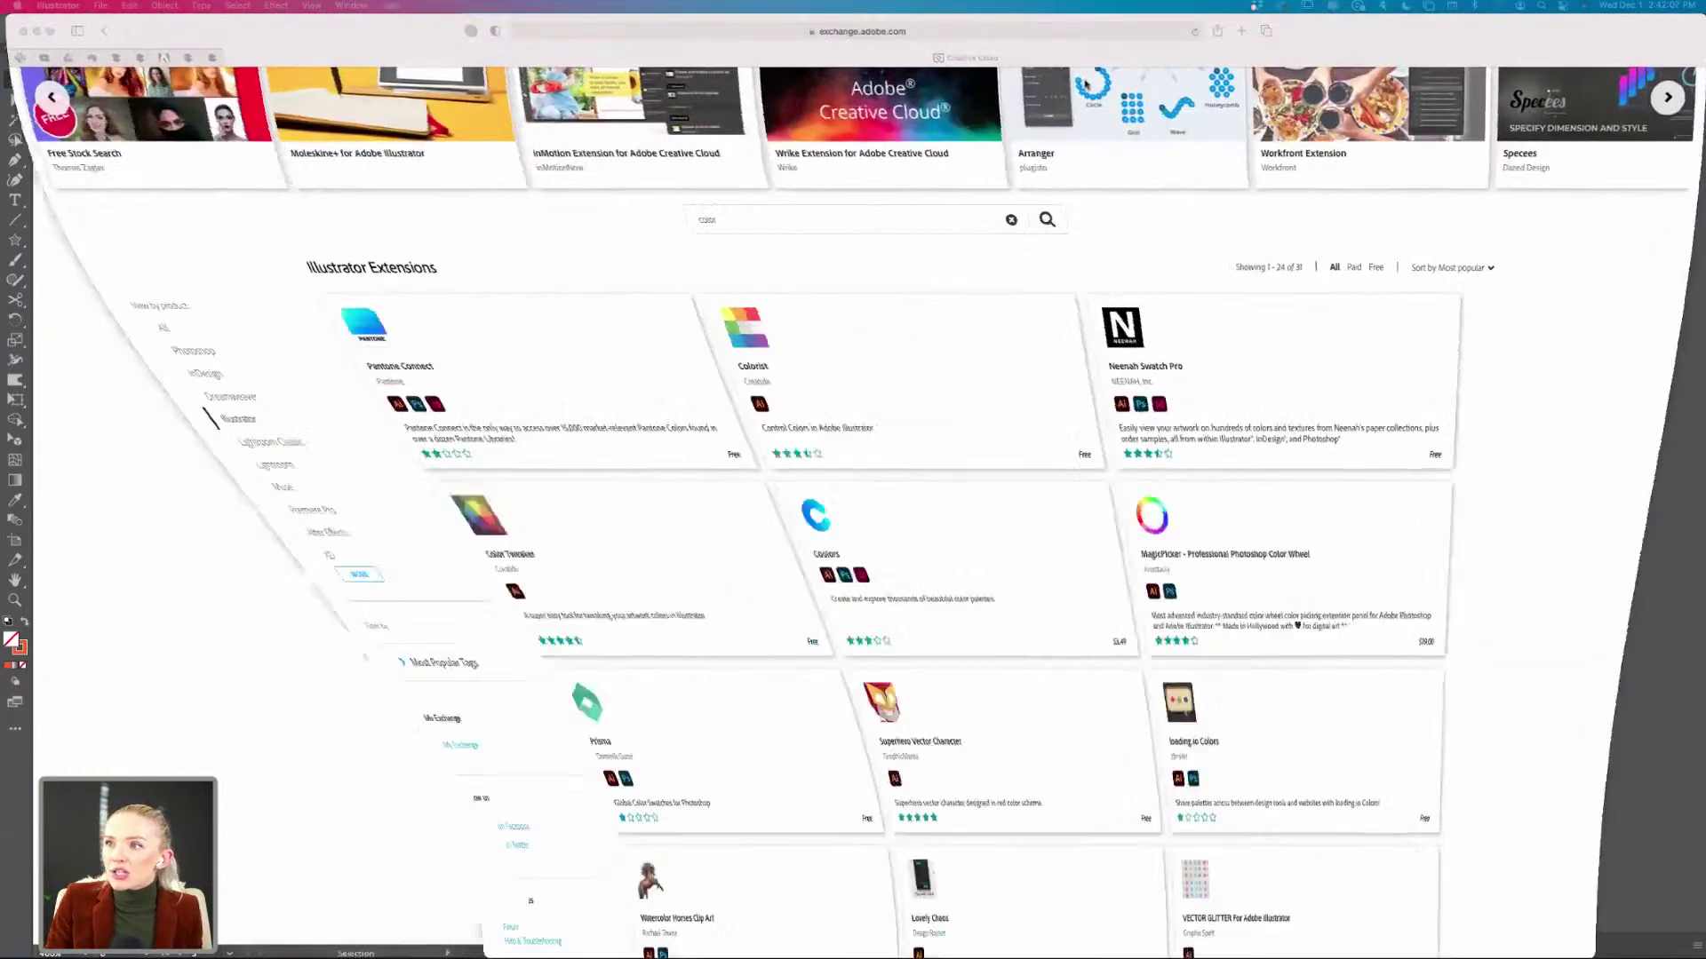
click(977, 32)
text(coolors.co)
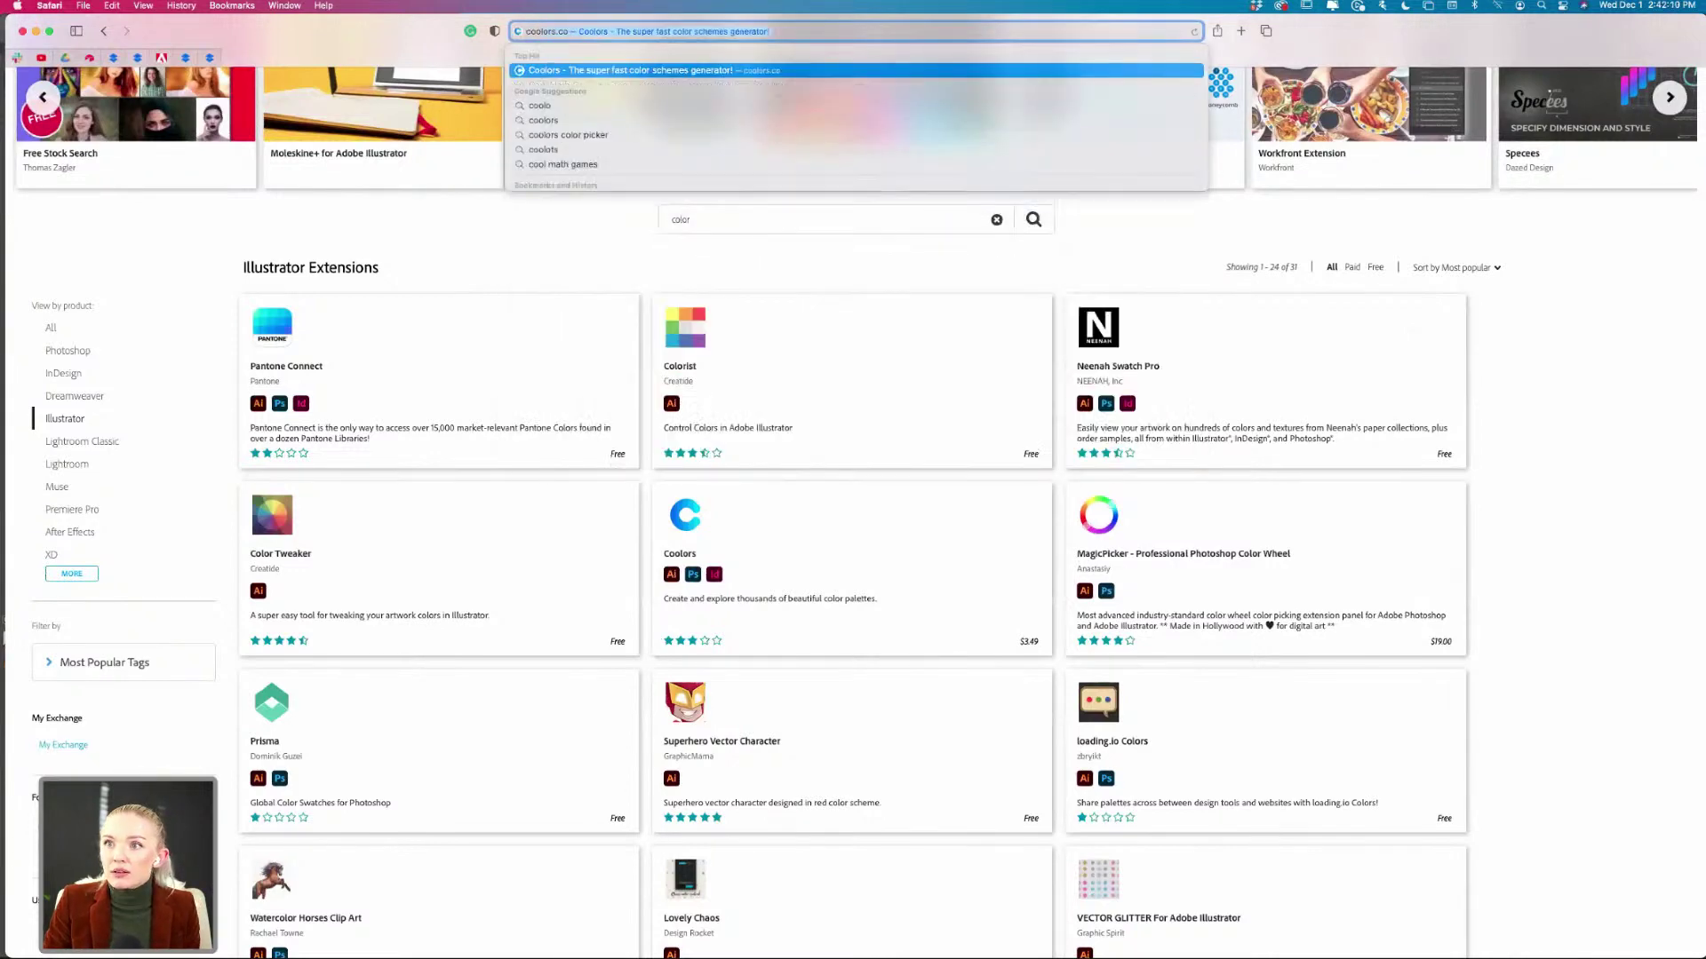
key(Return)
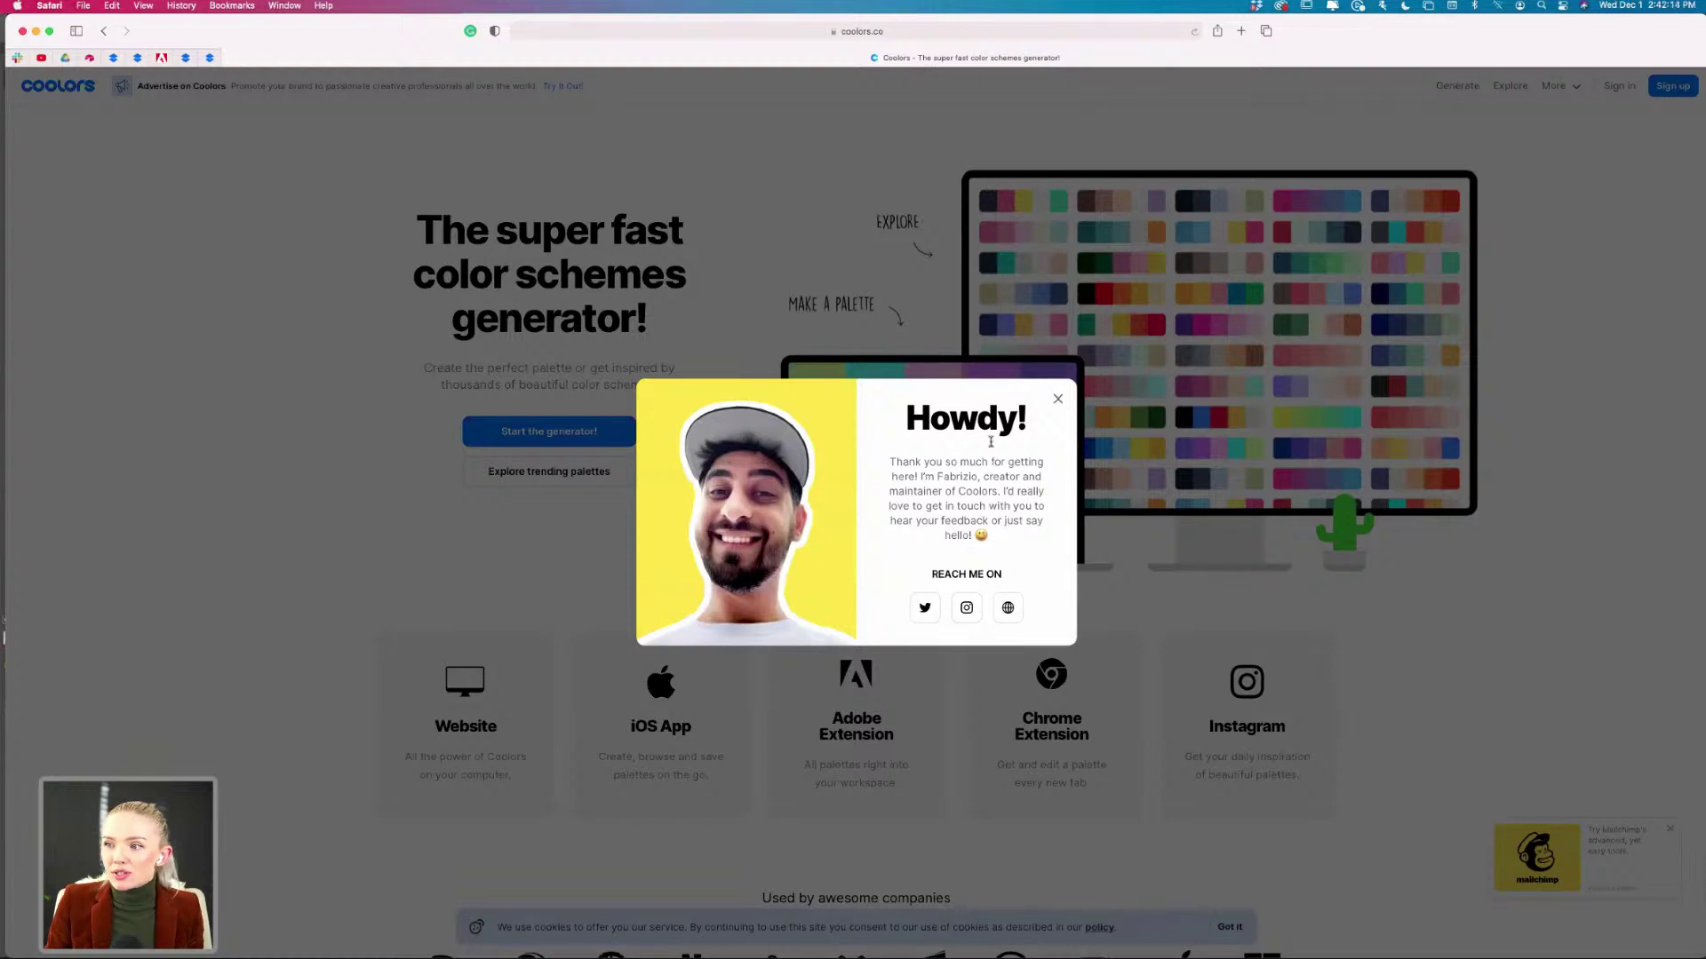
- Dismiss the greeting and What's new pop-ups, open the Coolors palette generator and start its introductory tutorial
click(1057, 399)
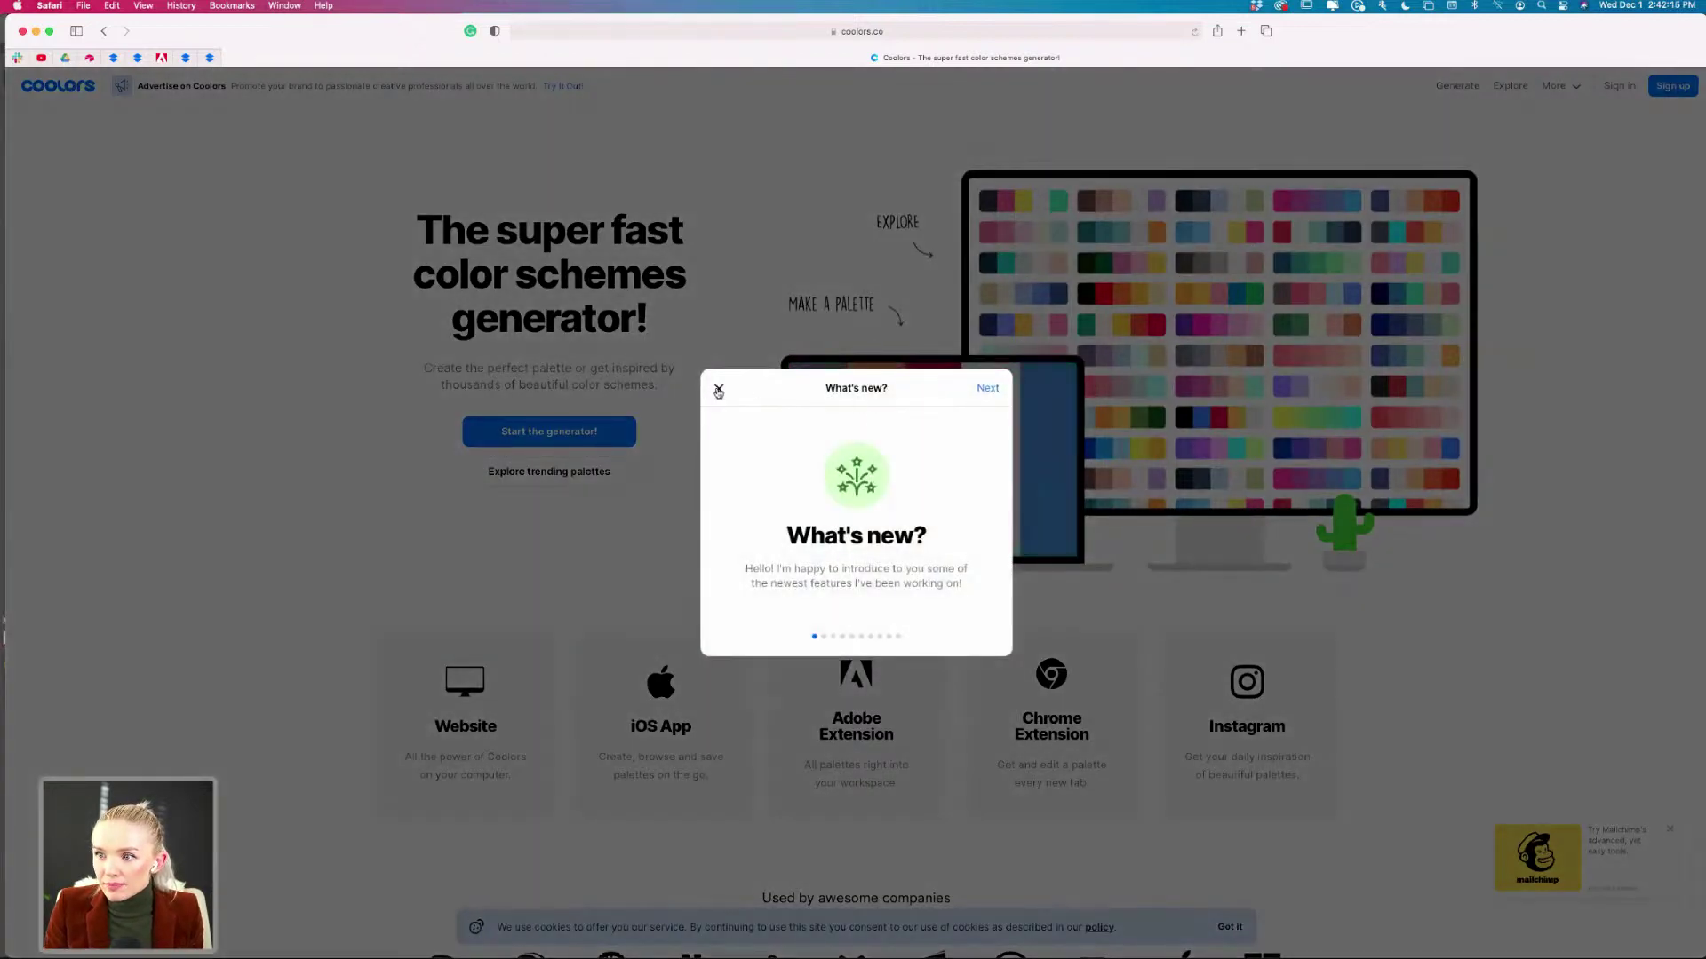
click(718, 388)
click(536, 432)
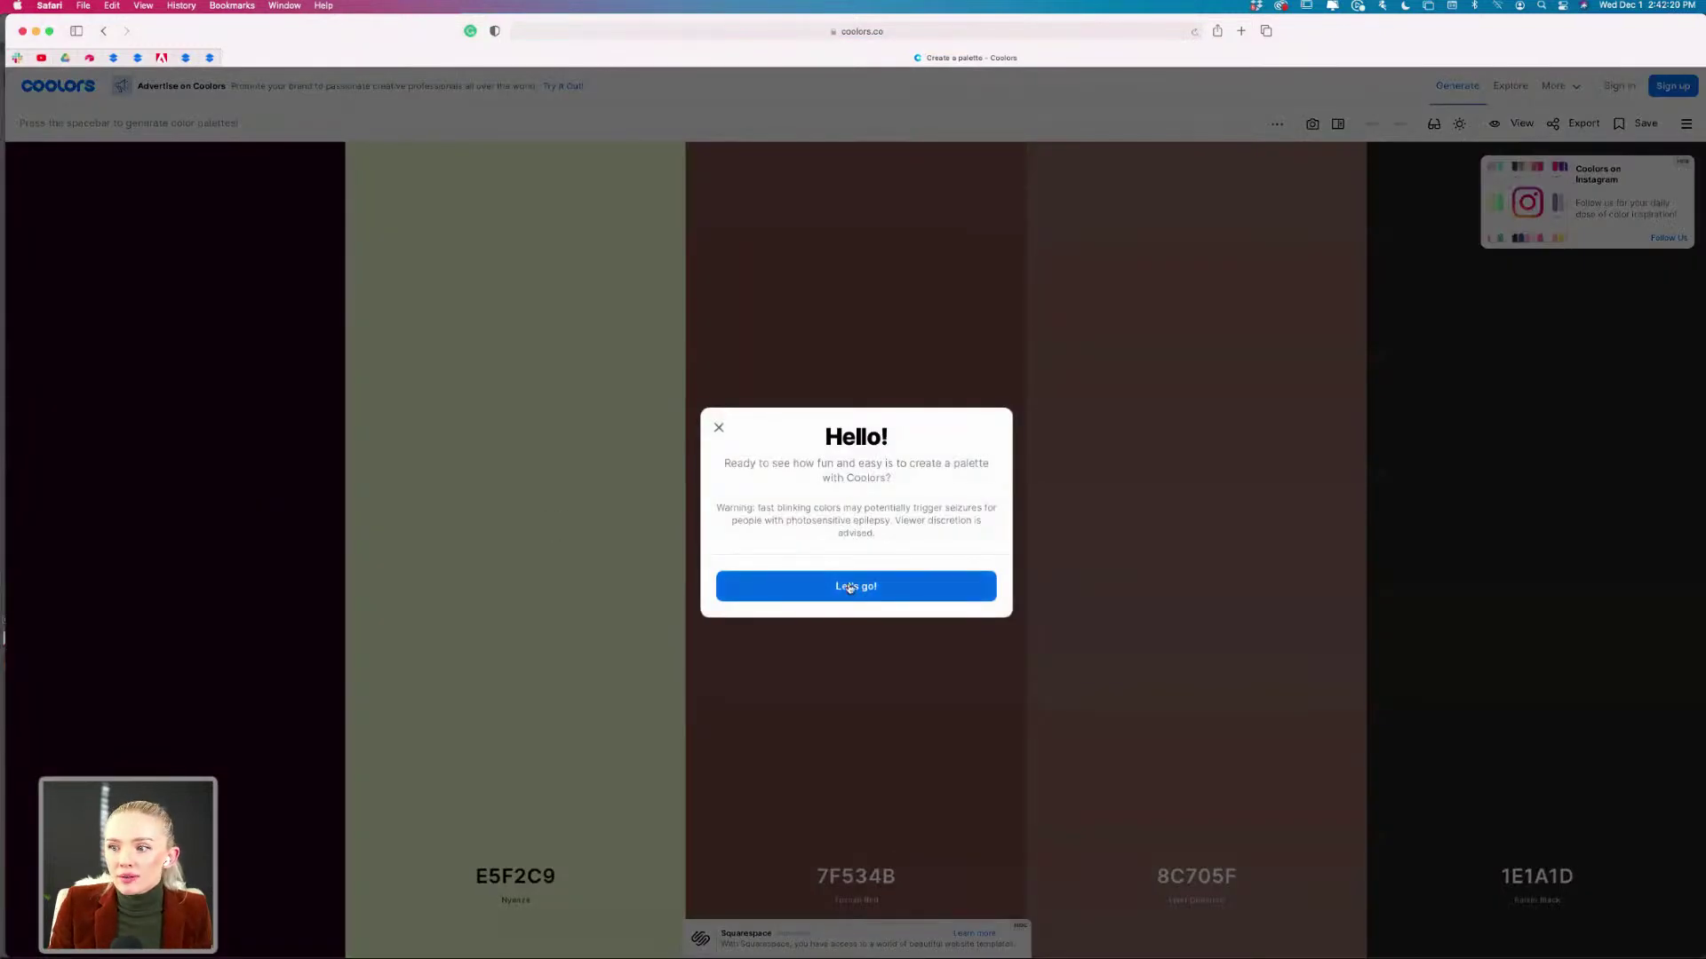
click(851, 588)
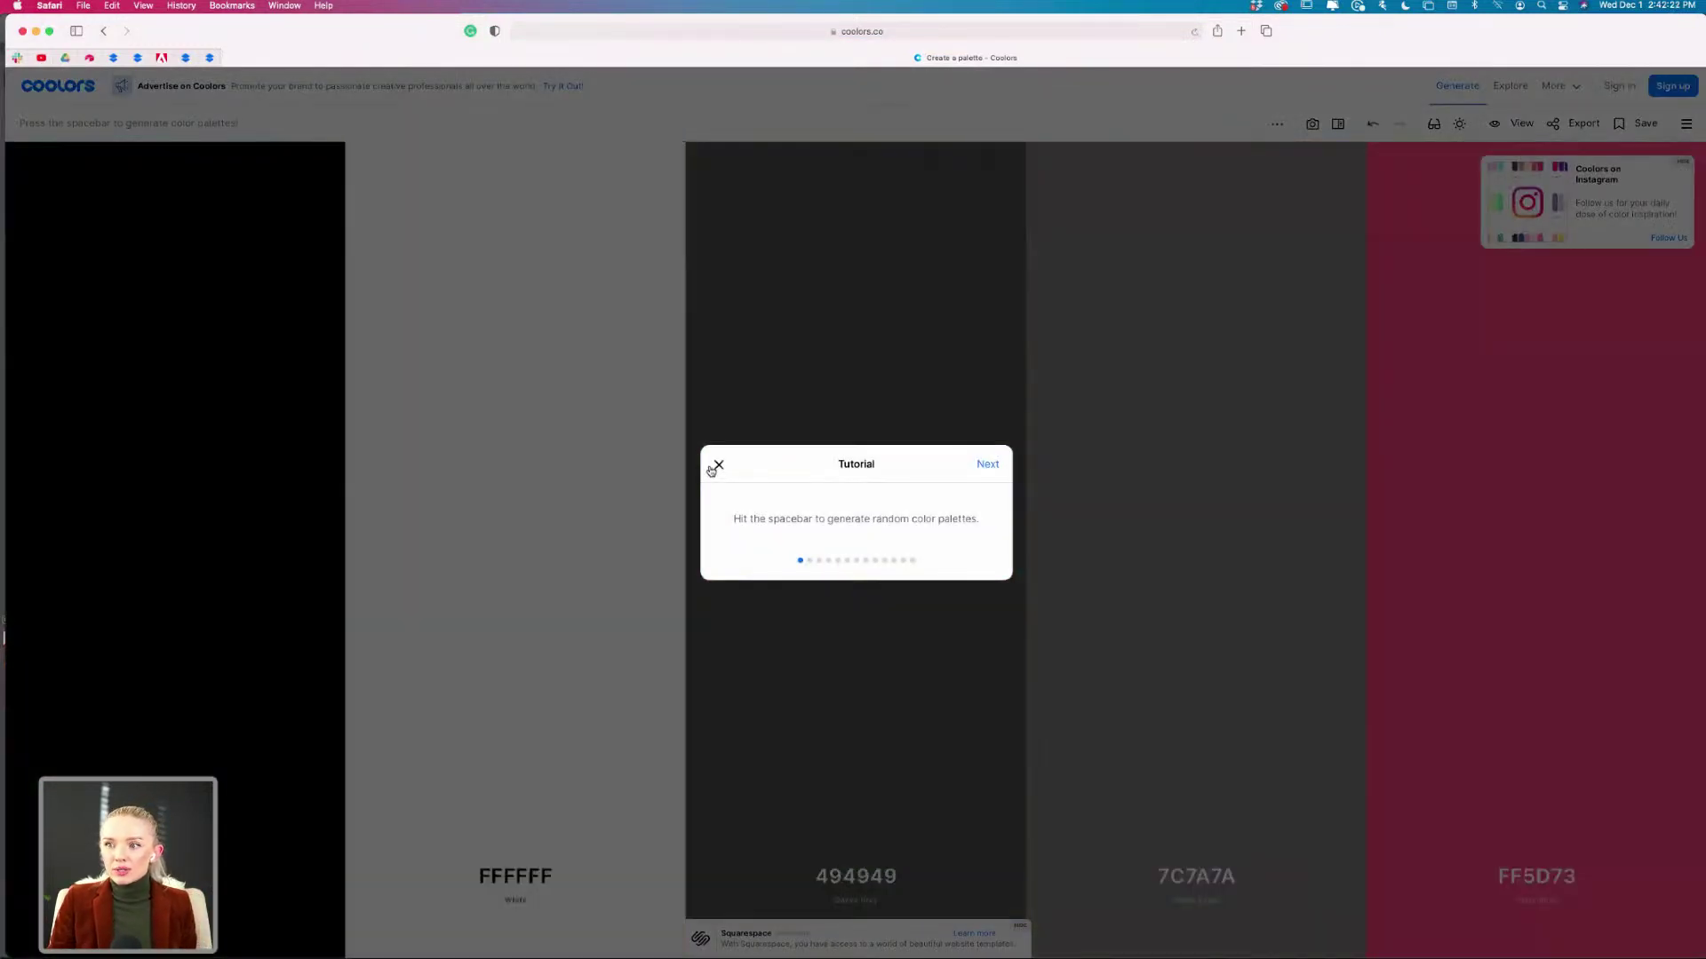
- Close the tutorial and generate random colour palettes until one contains the dark green 29524A
click(712, 468)
key(space)
key(space)
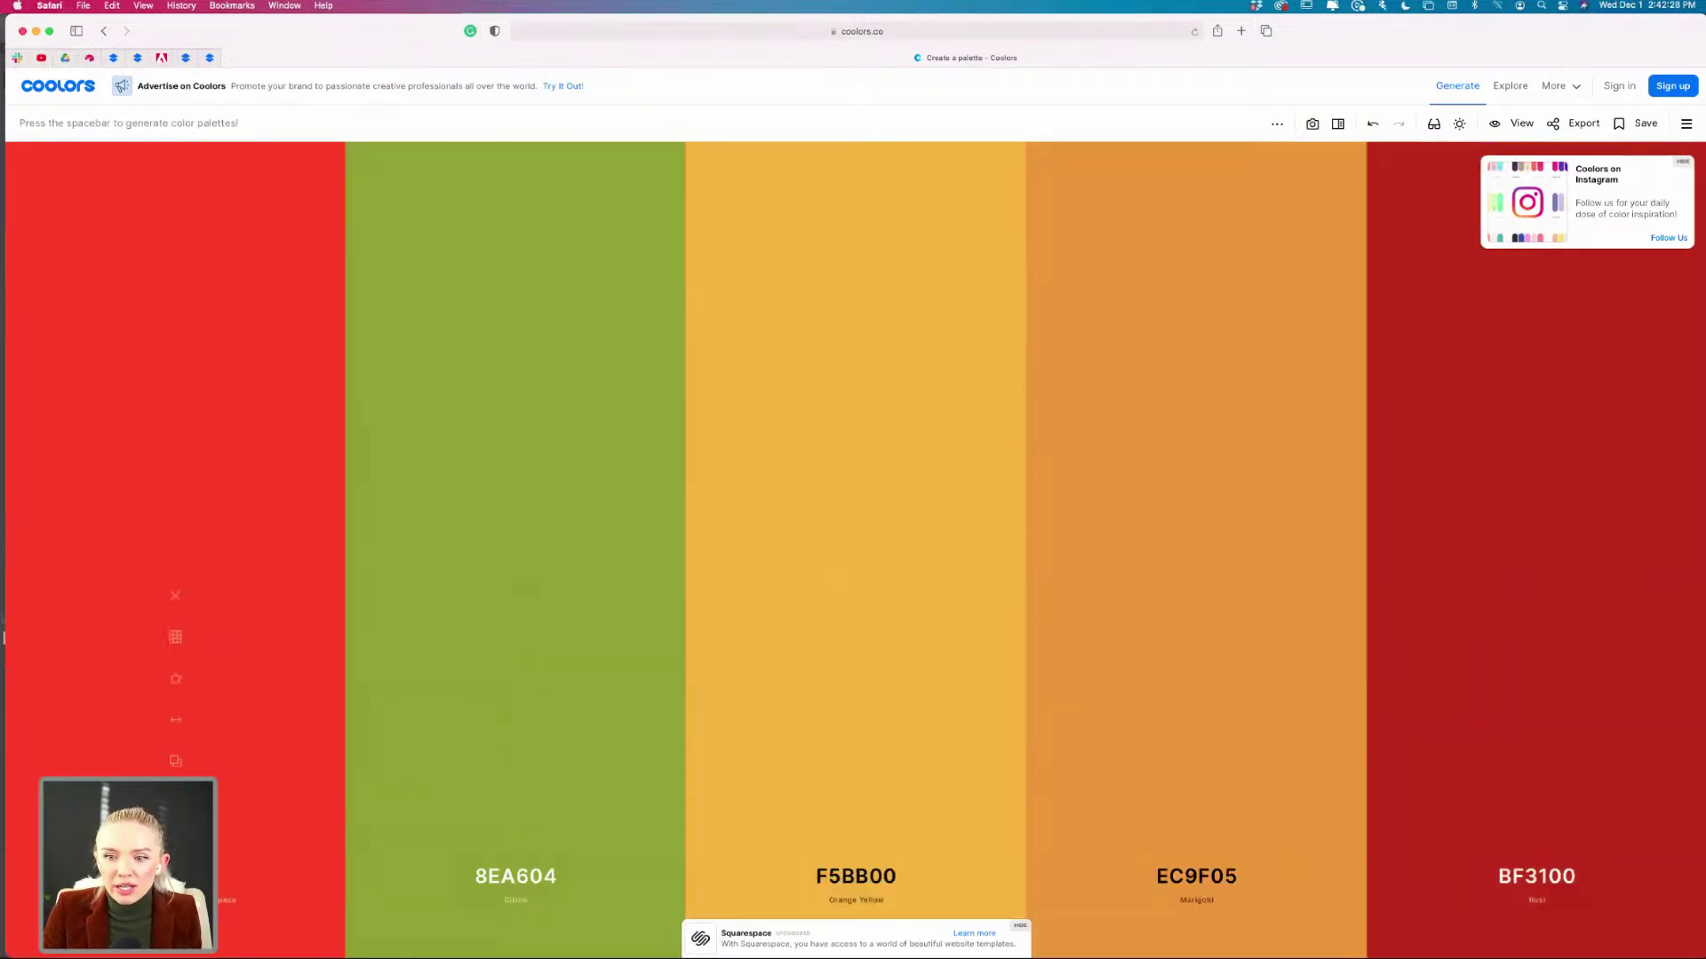
key(space)
key(space)
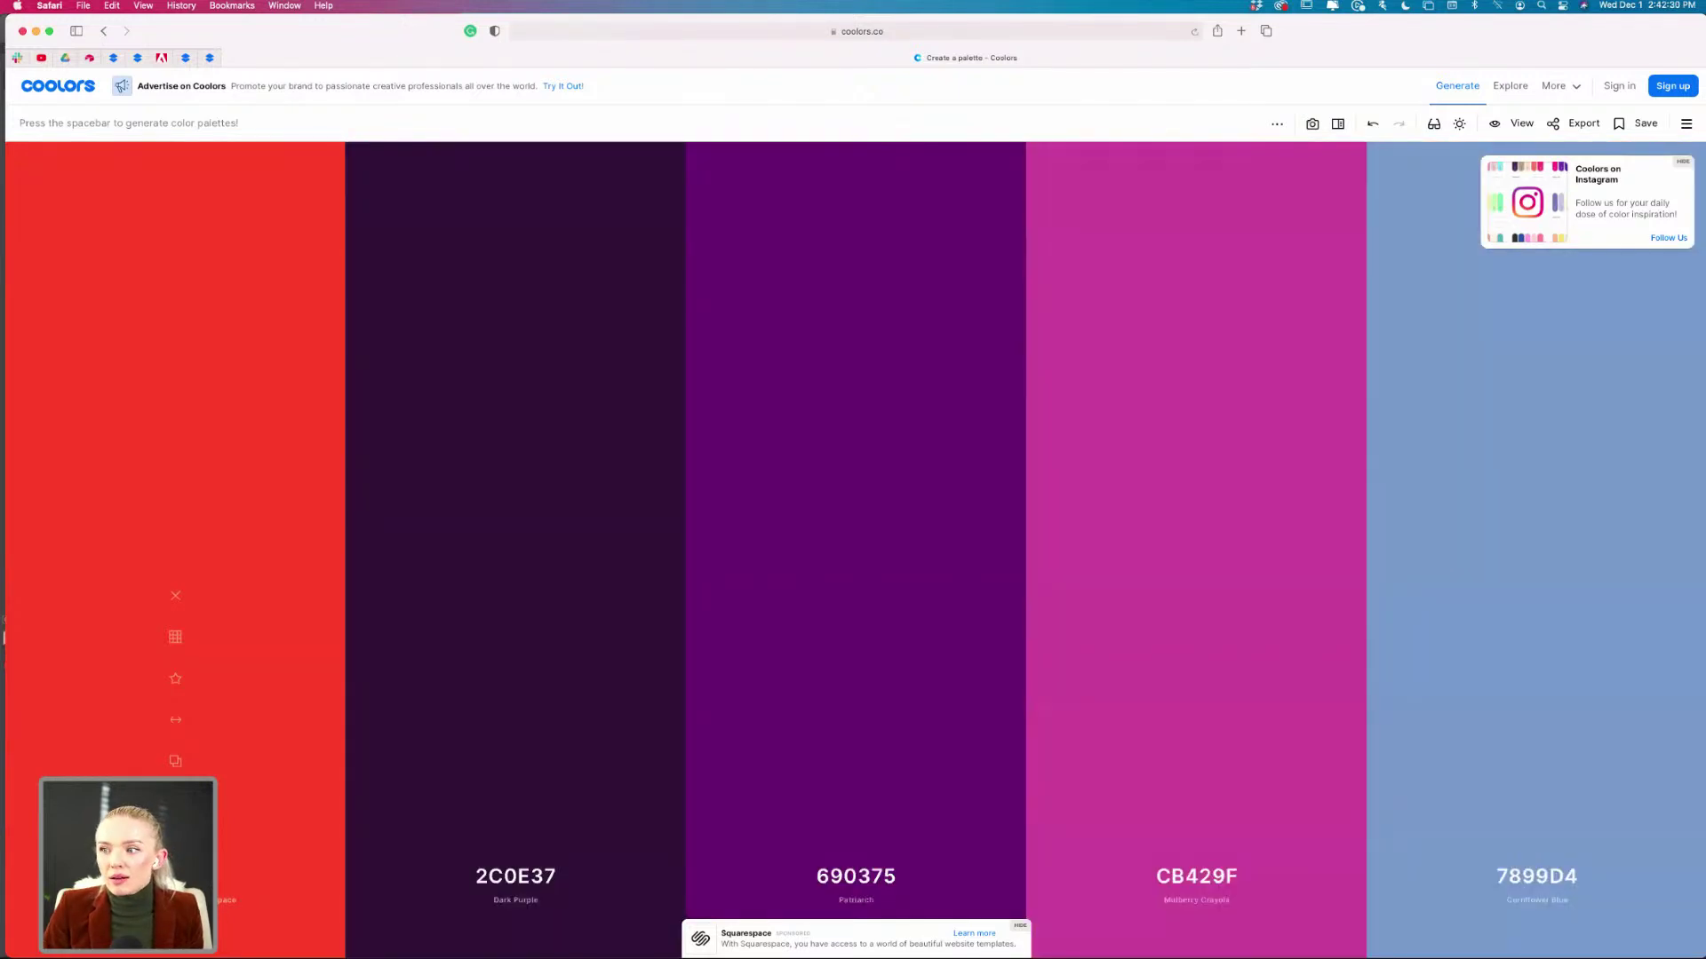
key(space)
key(space)
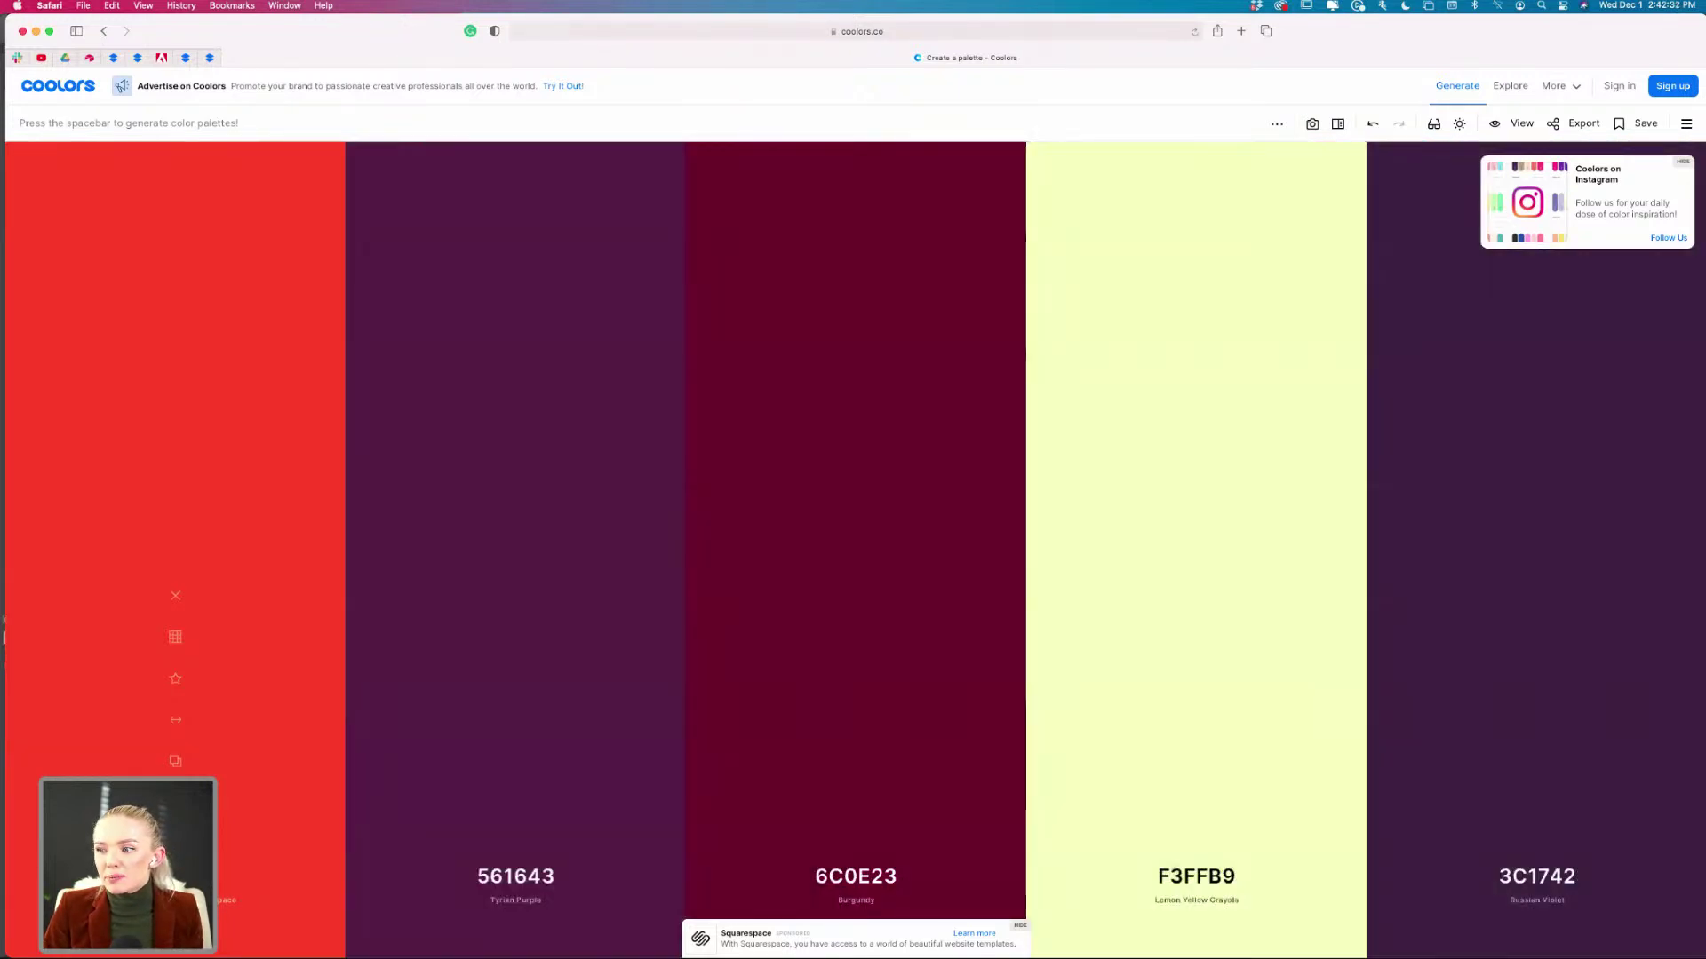
key(space)
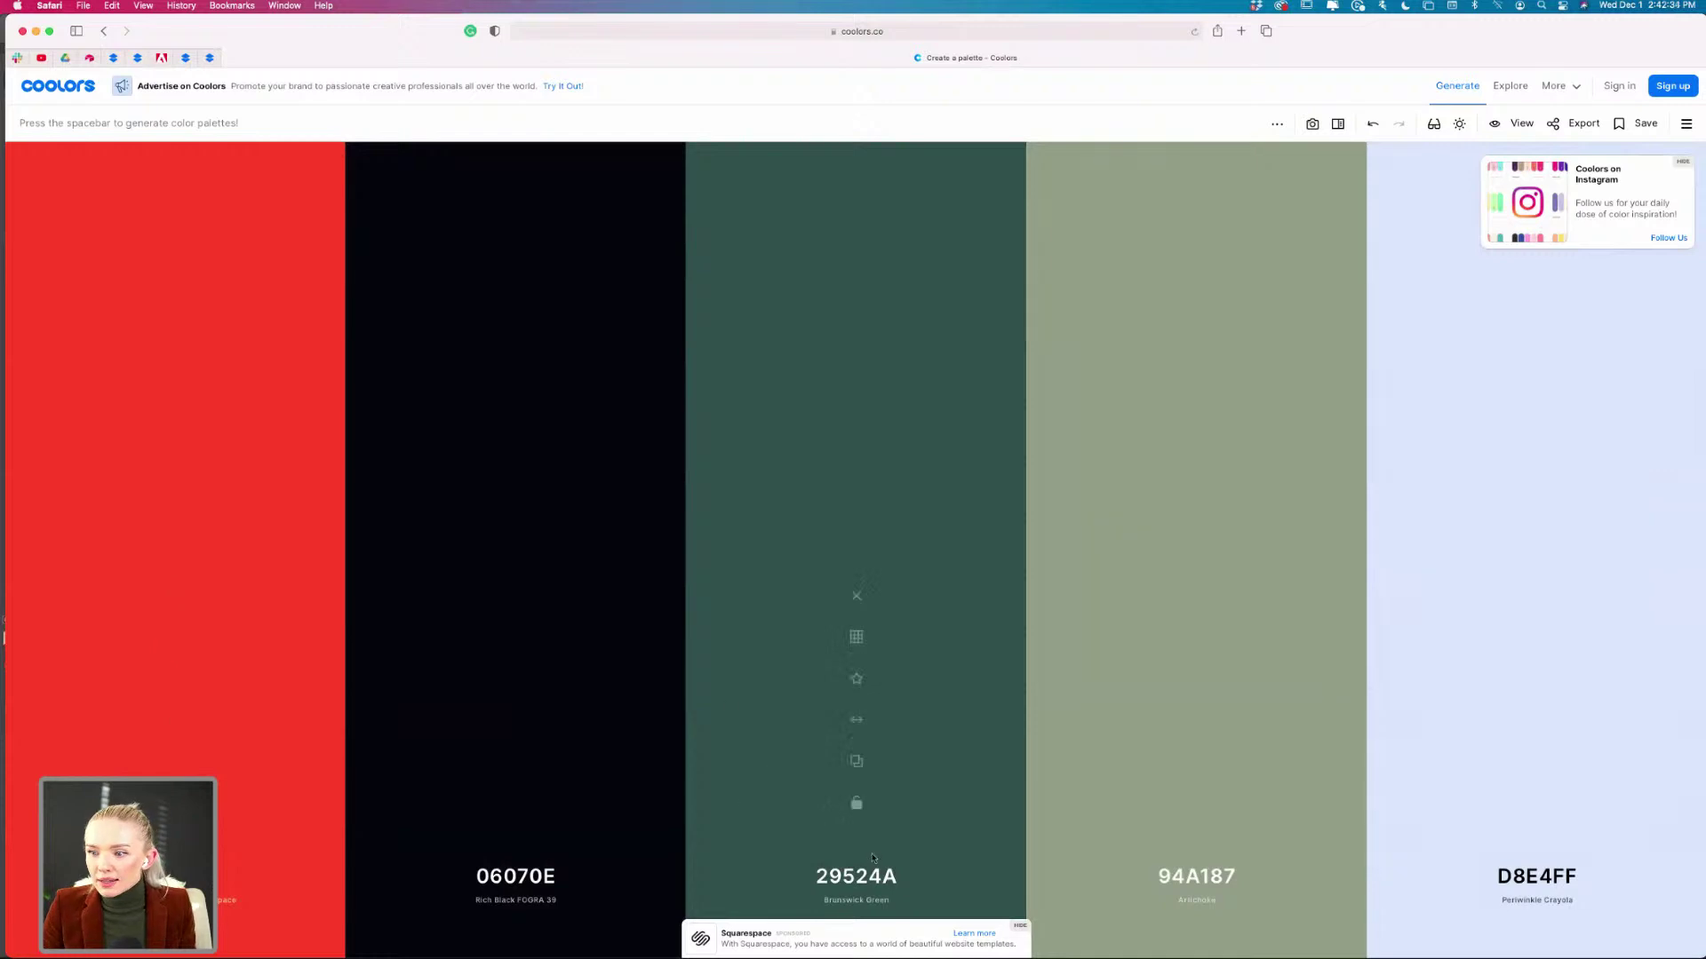
- Lock the Brunswick Green 29524A and regenerate the unlocked colours until the gold CCA43B comes up
click(856, 805)
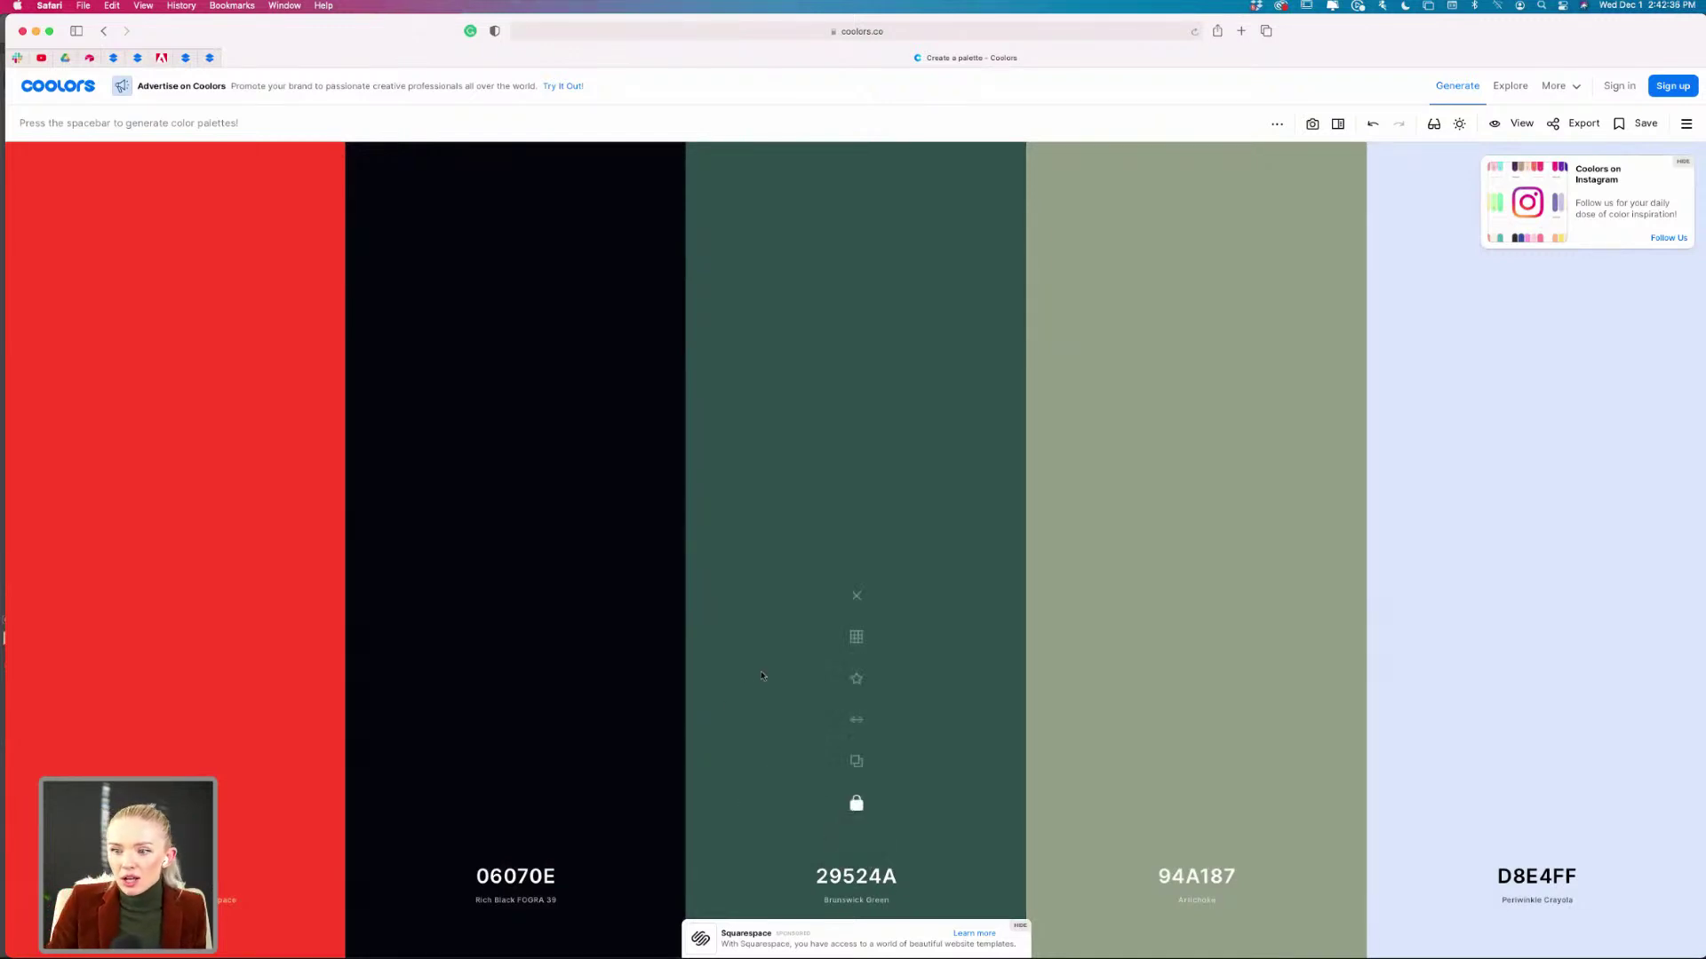
key(space)
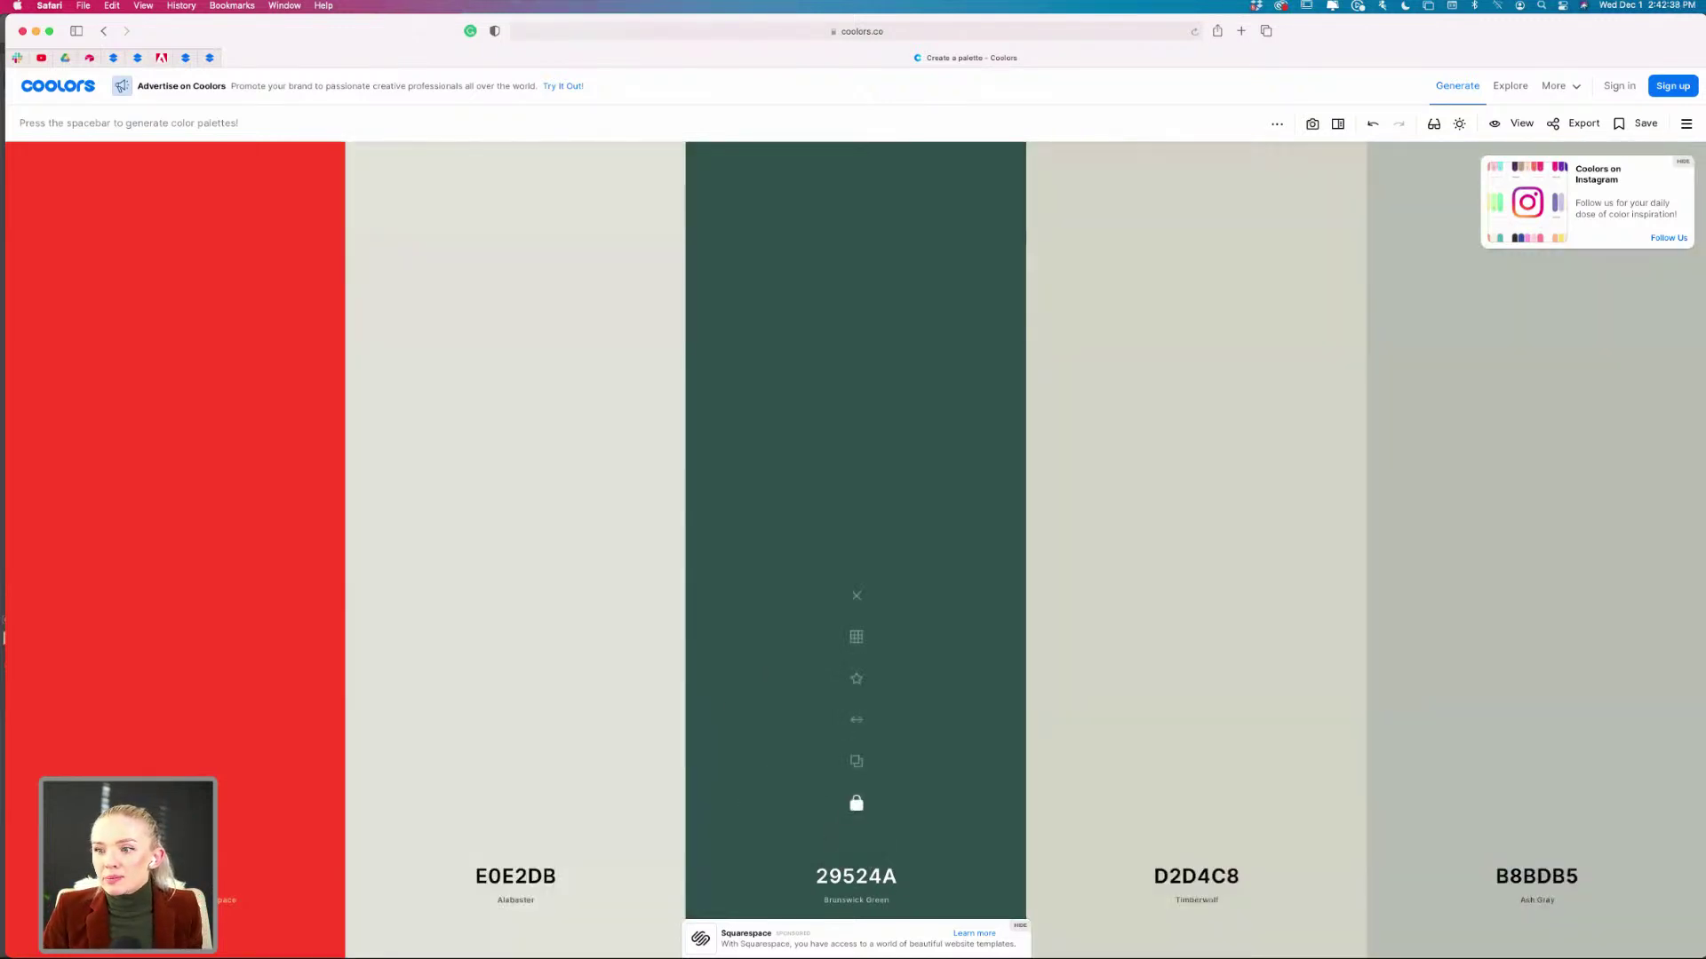
key(space)
key(space)
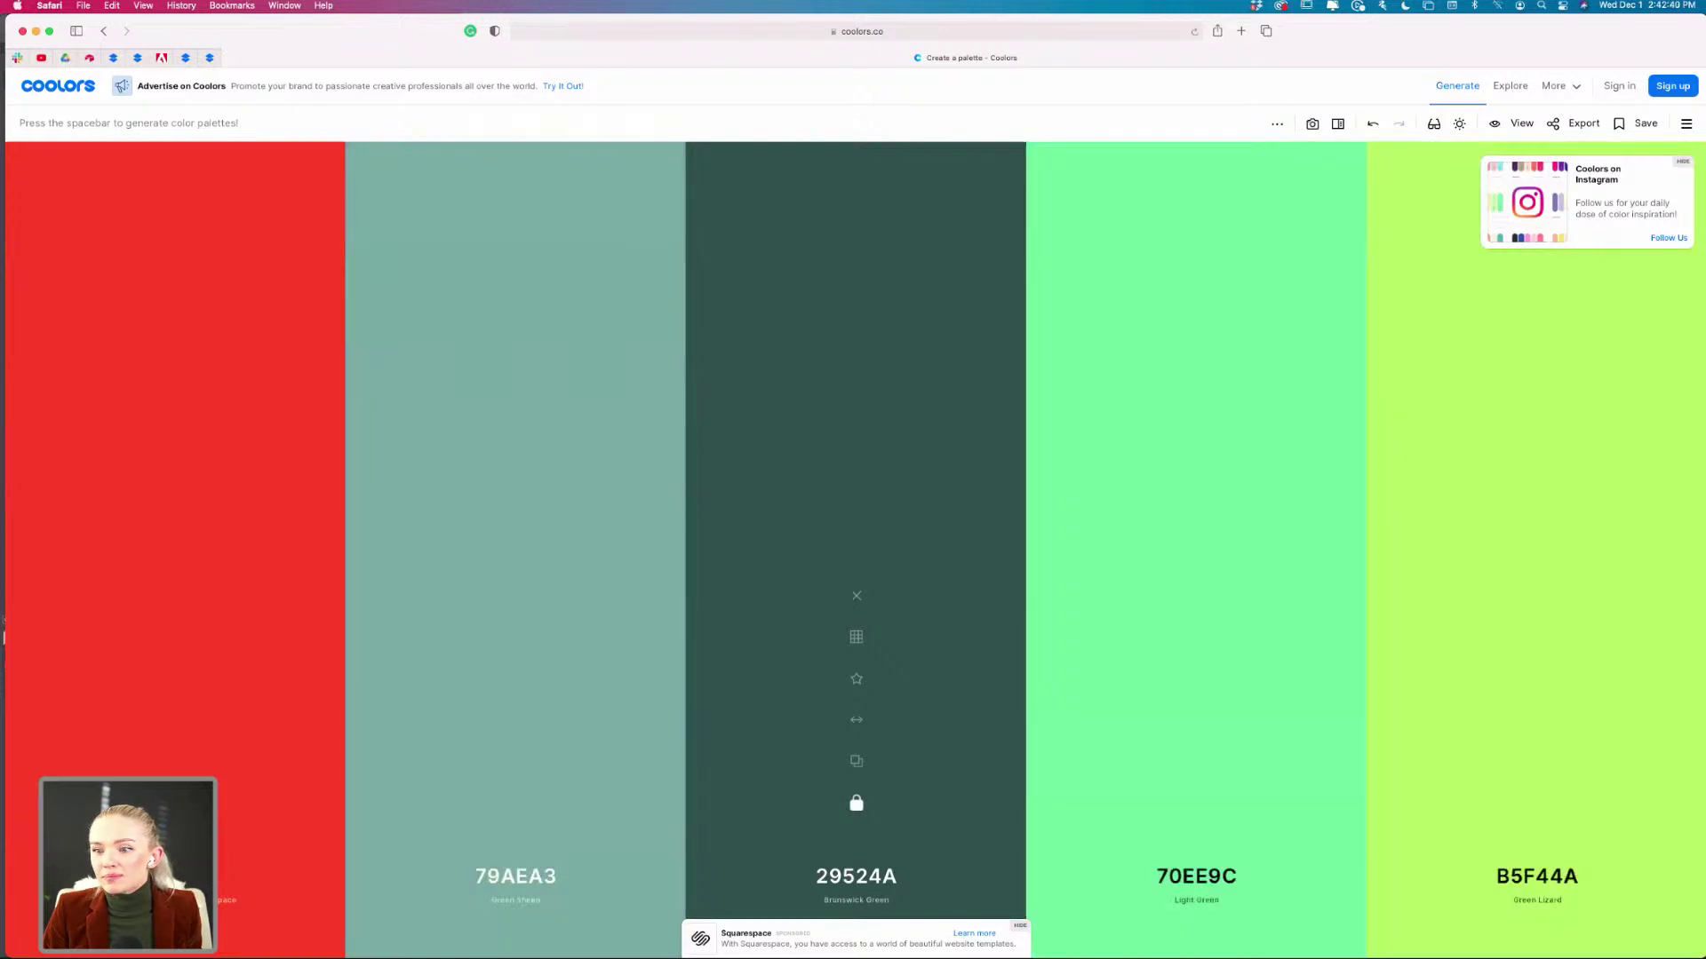
key(space)
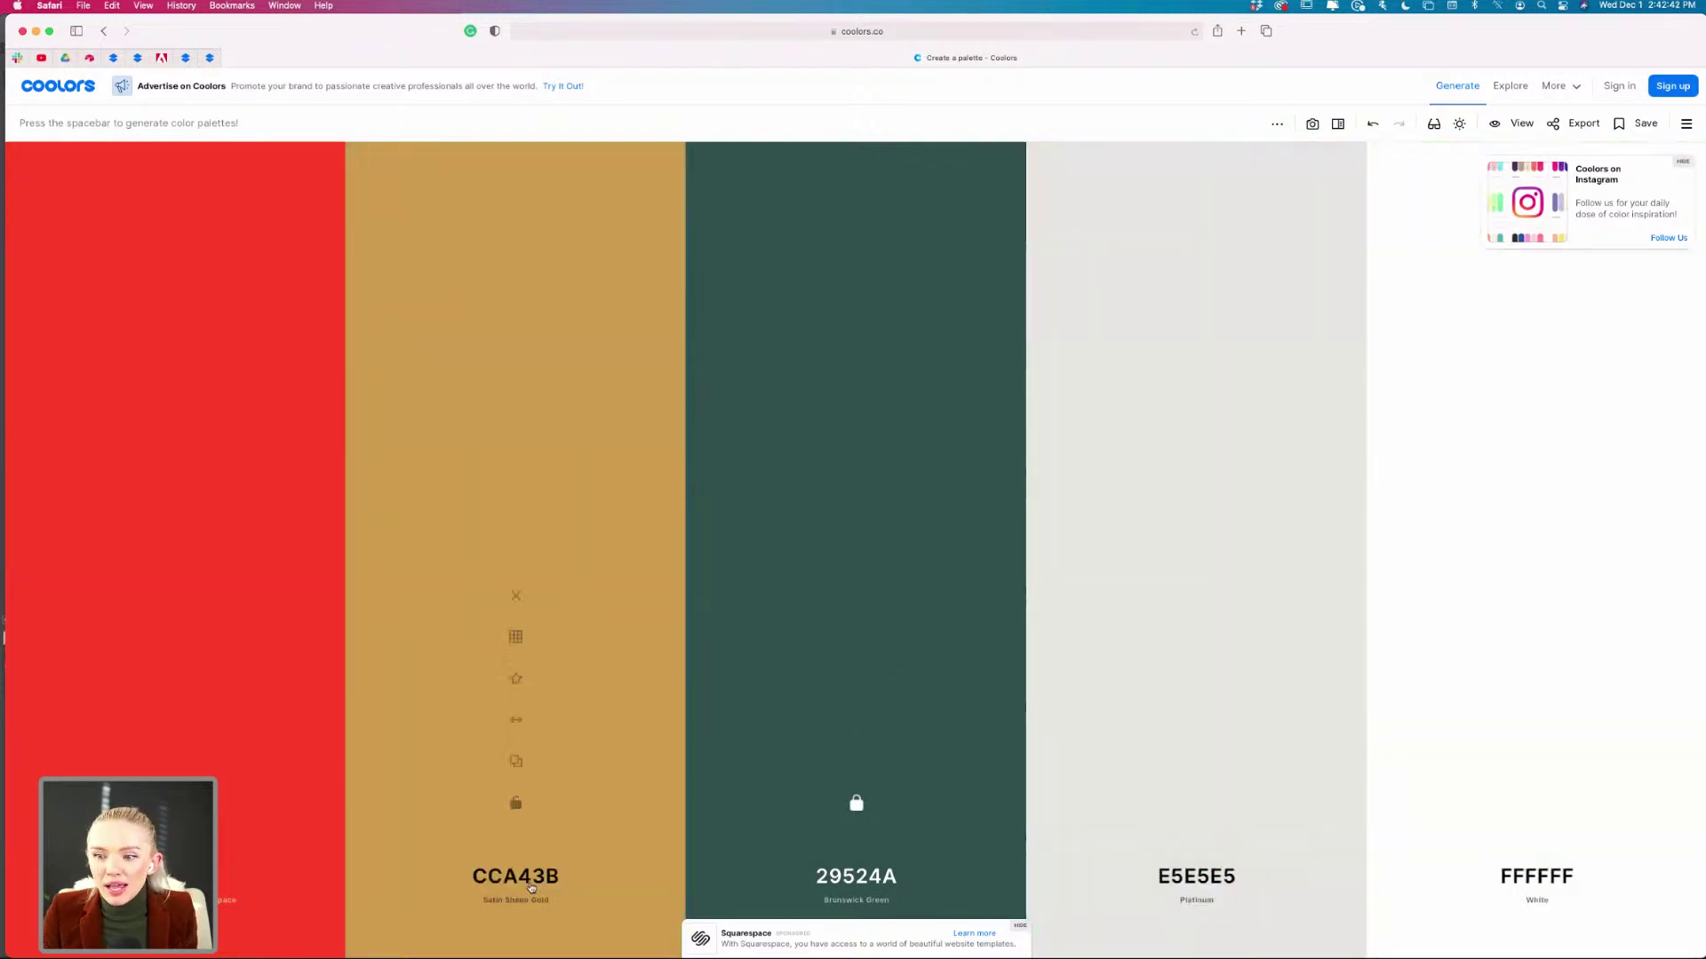
- Lock the gold CCA43B and the pink FFA9E7, regenerating the remaining unlocked colours after each one
click(515, 803)
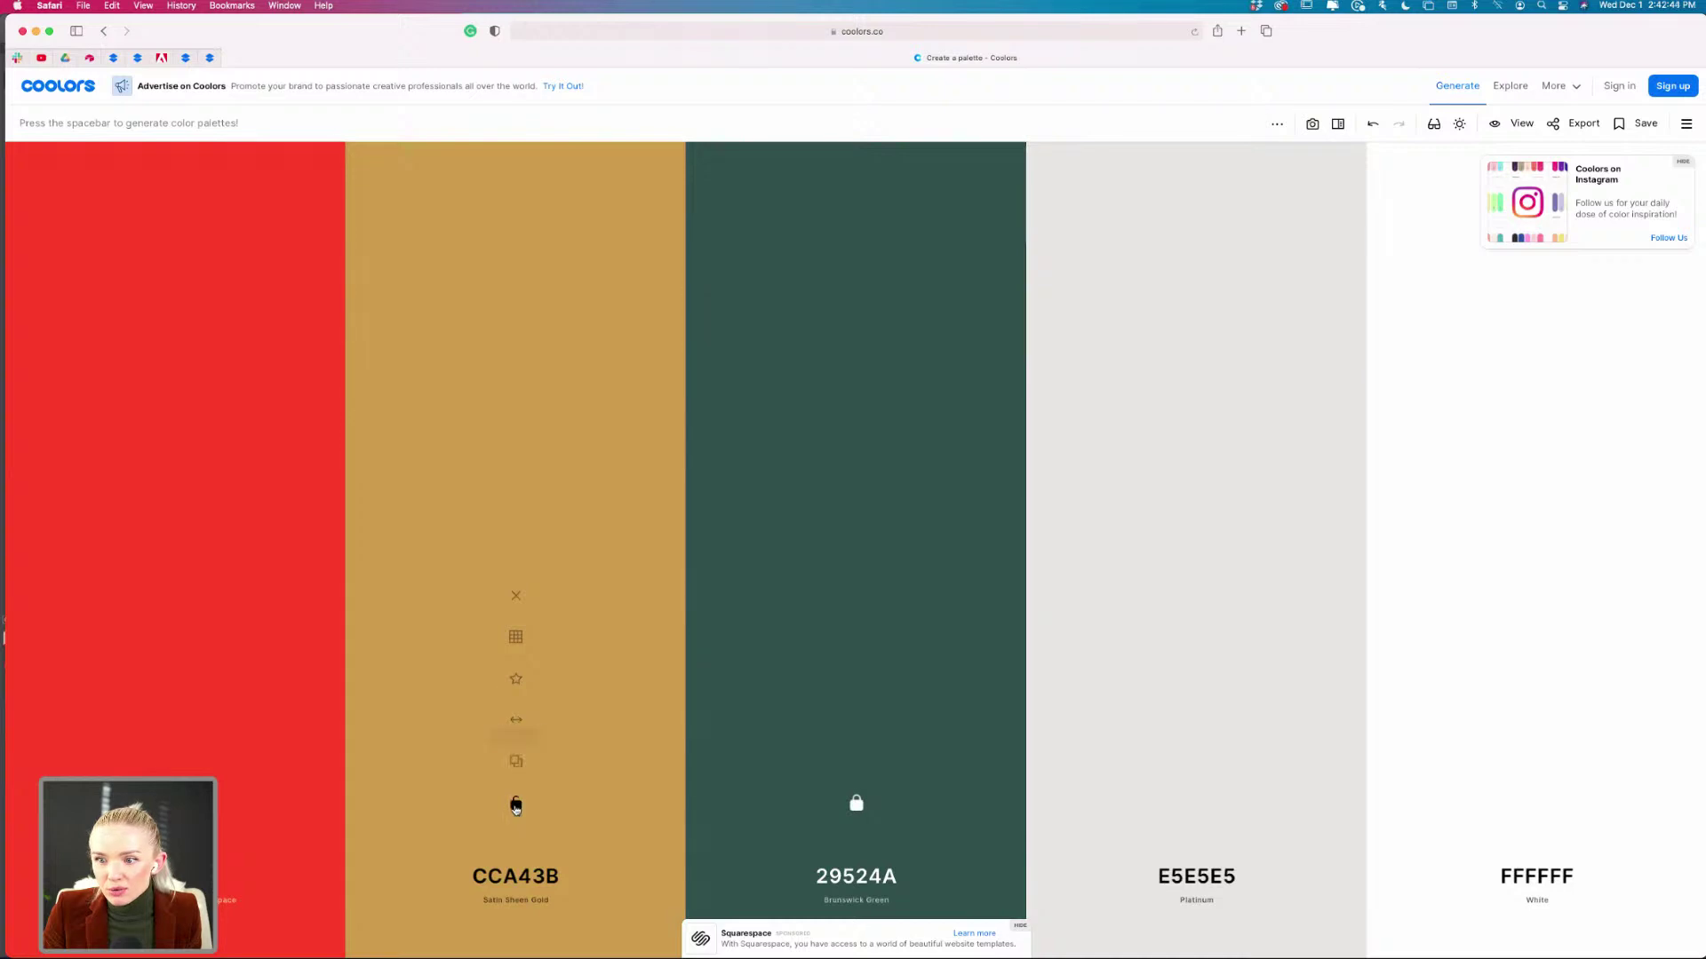
key(space)
key(space)
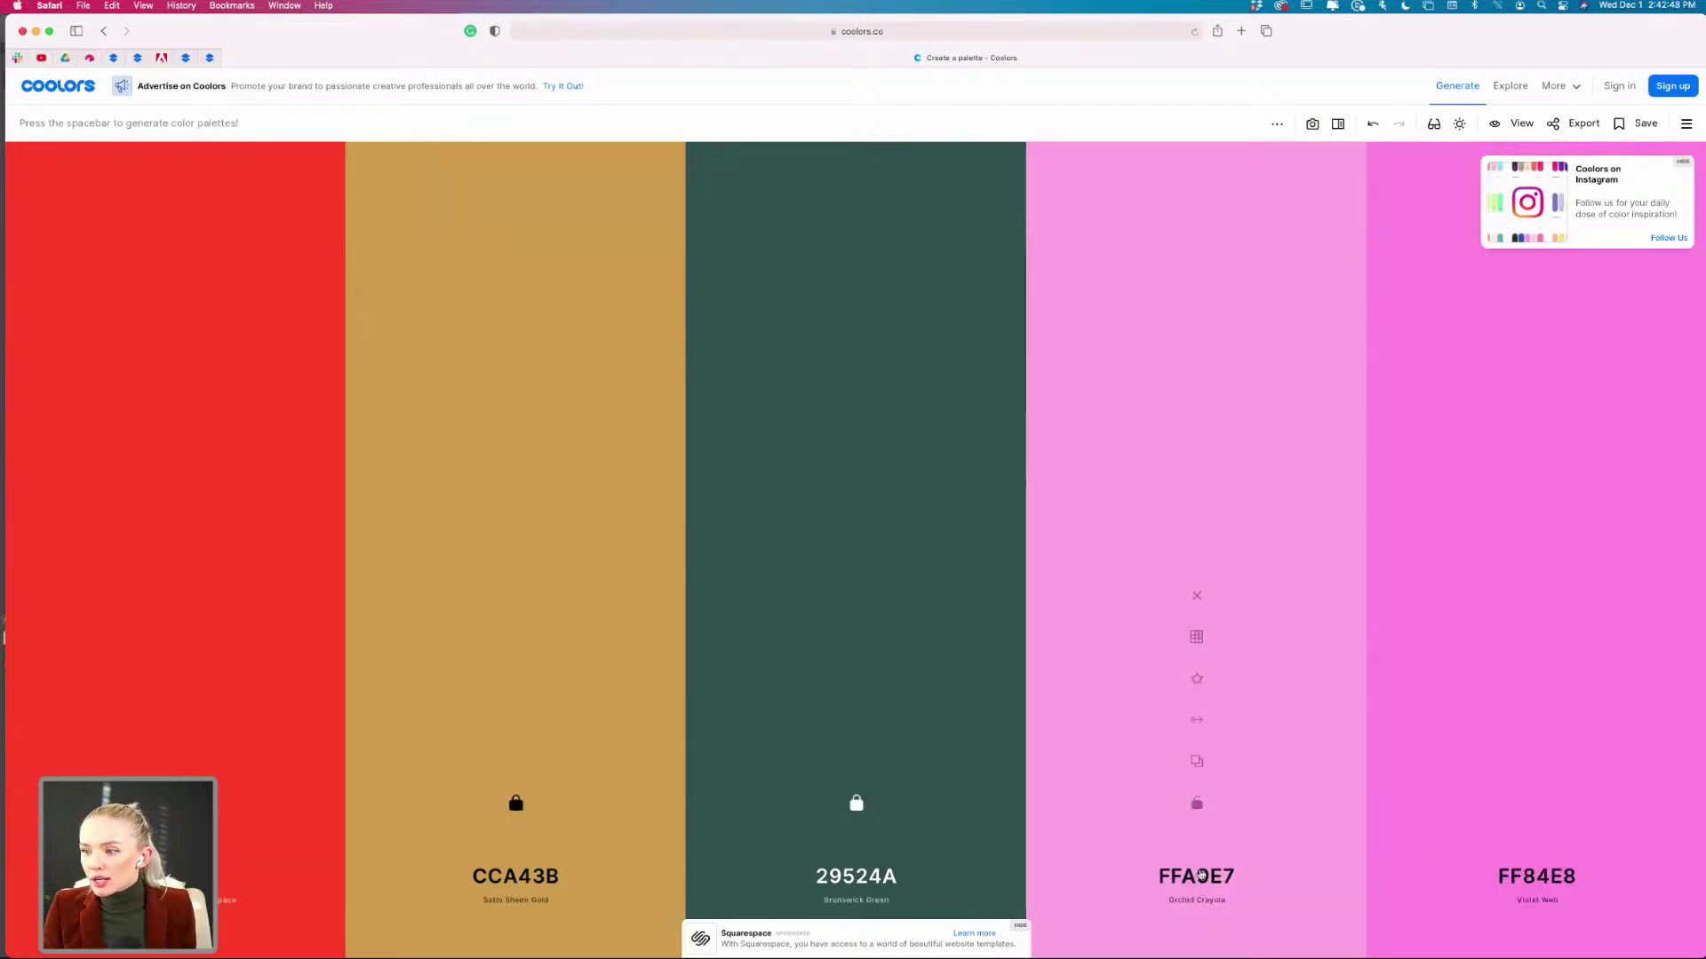
click(1197, 804)
key(space)
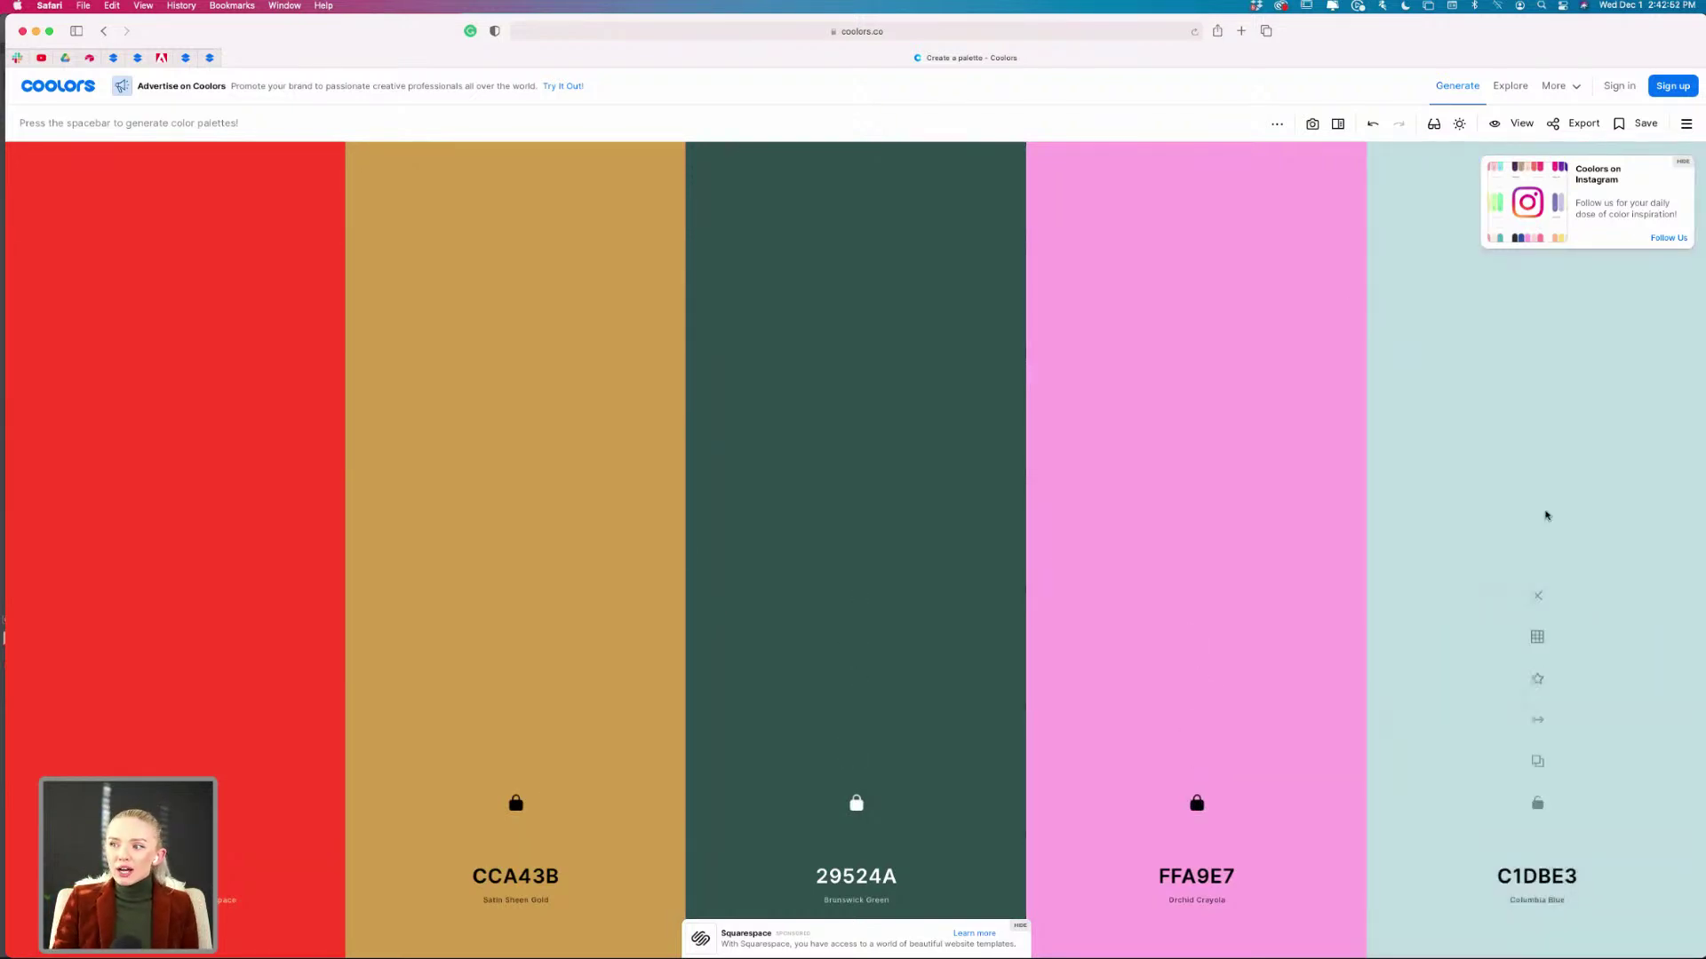
- Capture a screenshot of a strip across all five palette colours and minimise the browser to return to Illustrator
key(super+shift+4)
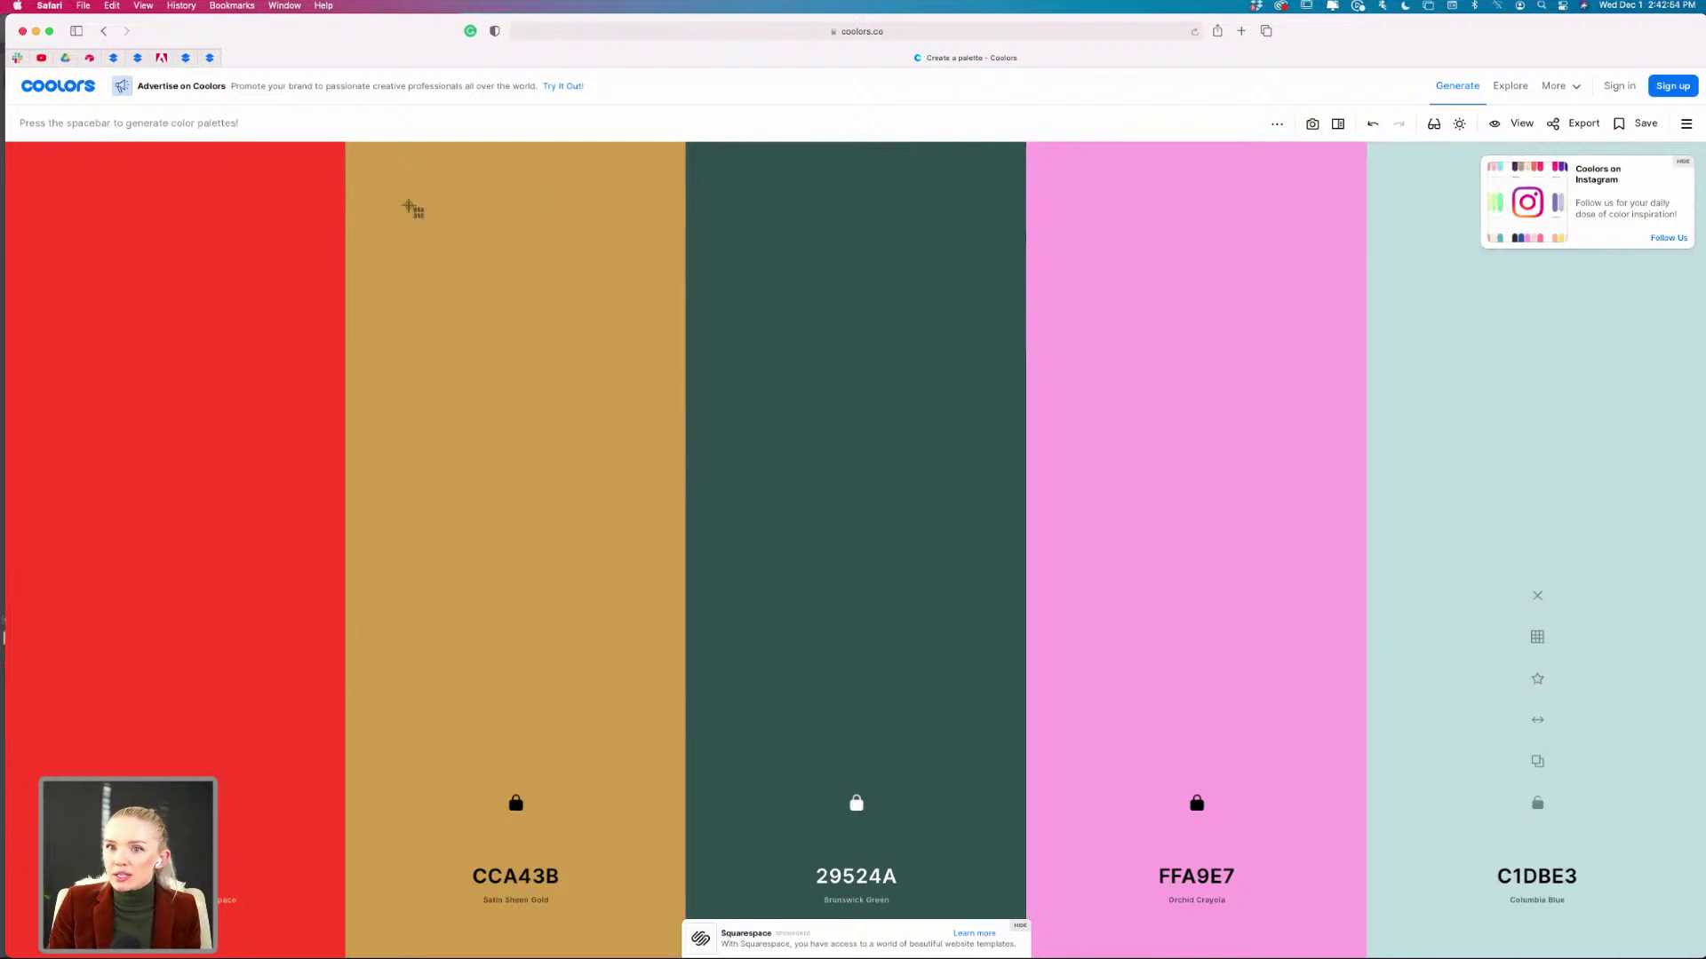
drag(117, 253, 1496, 586)
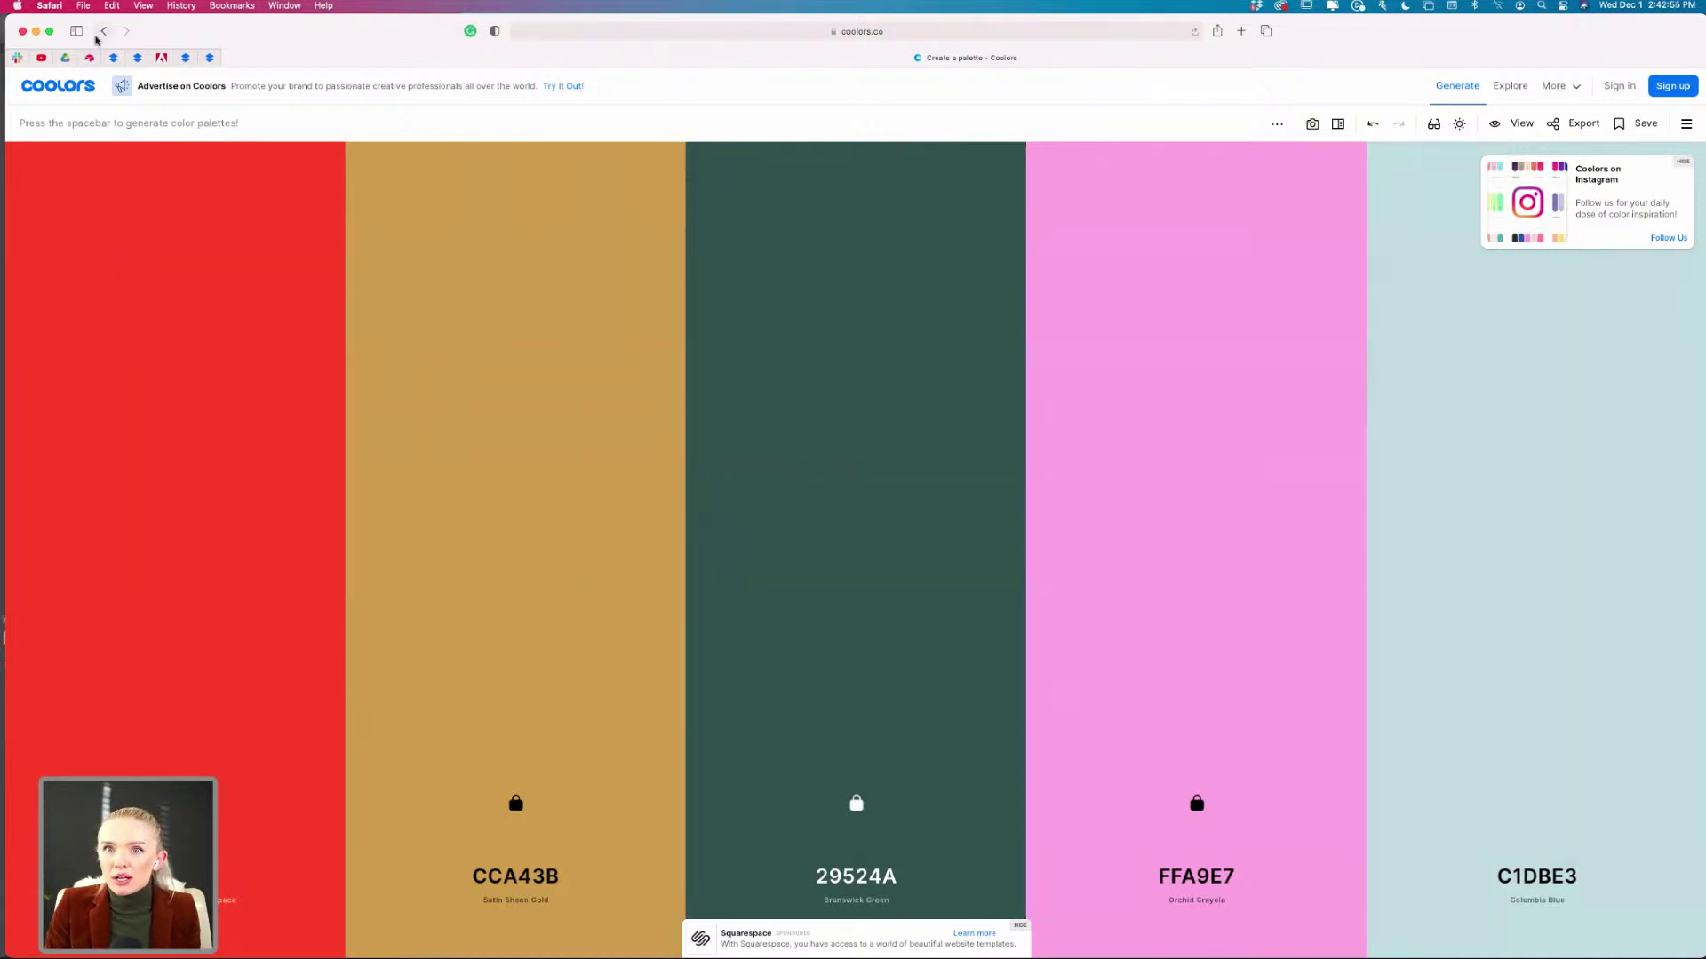
click(35, 31)
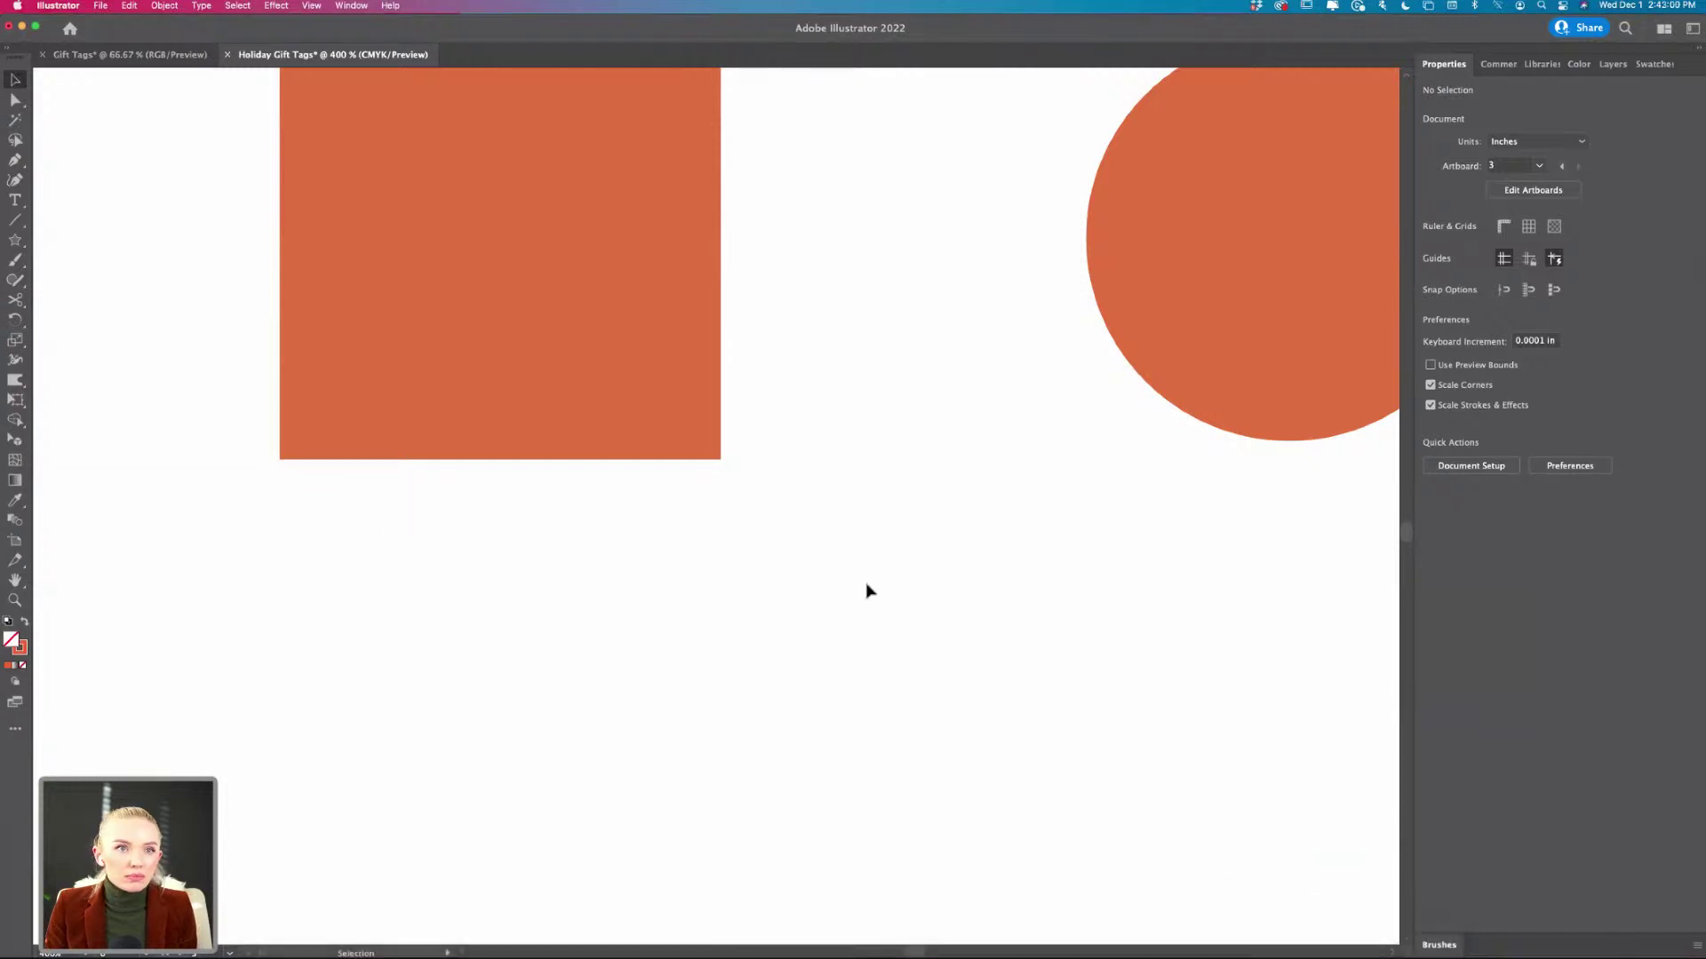
- Place the palette screenshot file into the Holiday Gift Tags document, below the artboard with the coloured tags
key(super+1)
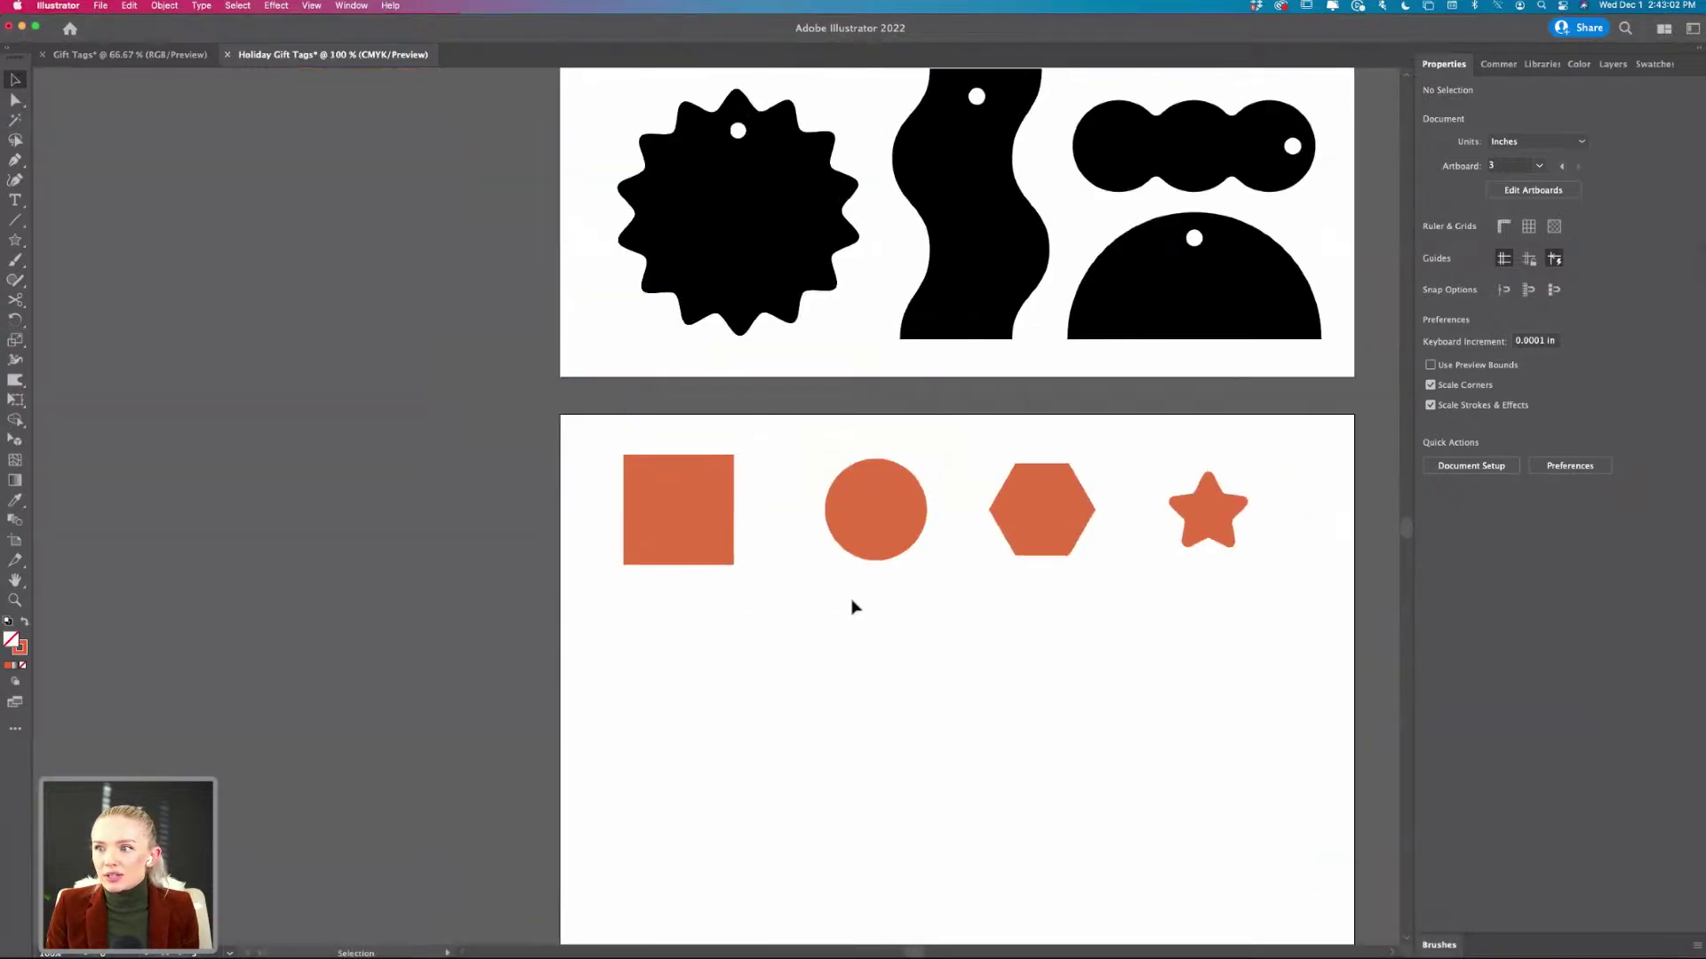
scroll(851, 606, up, 4)
scroll(851, 606, right, 5)
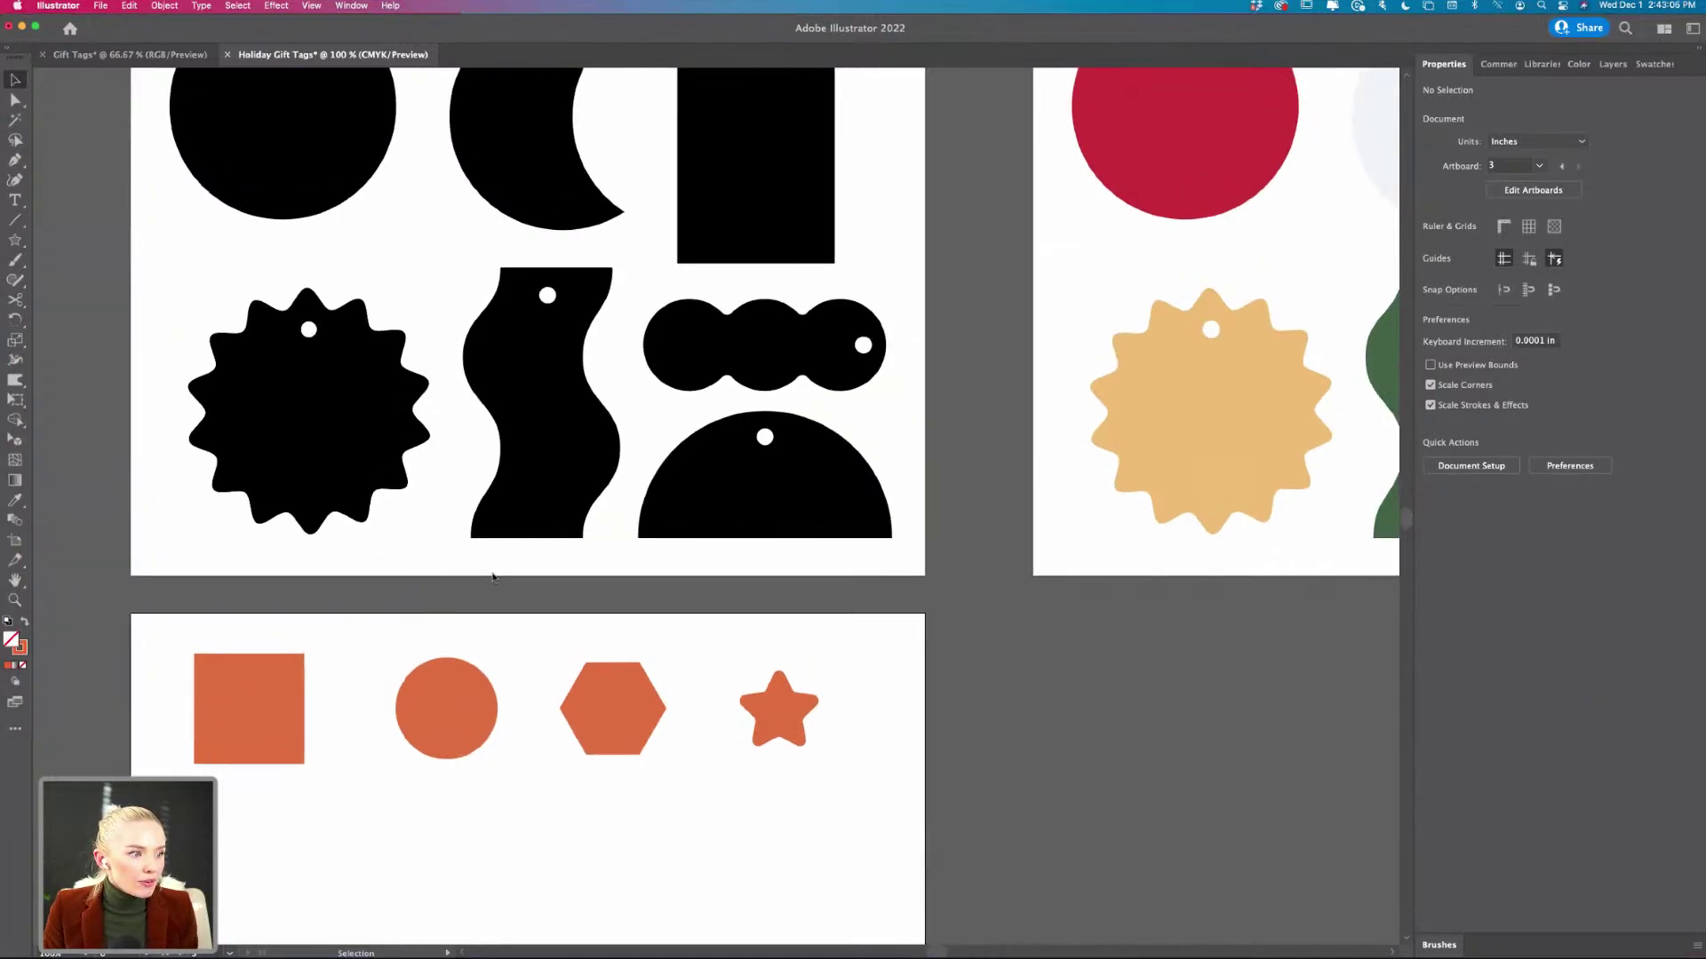
key(super+Tab)
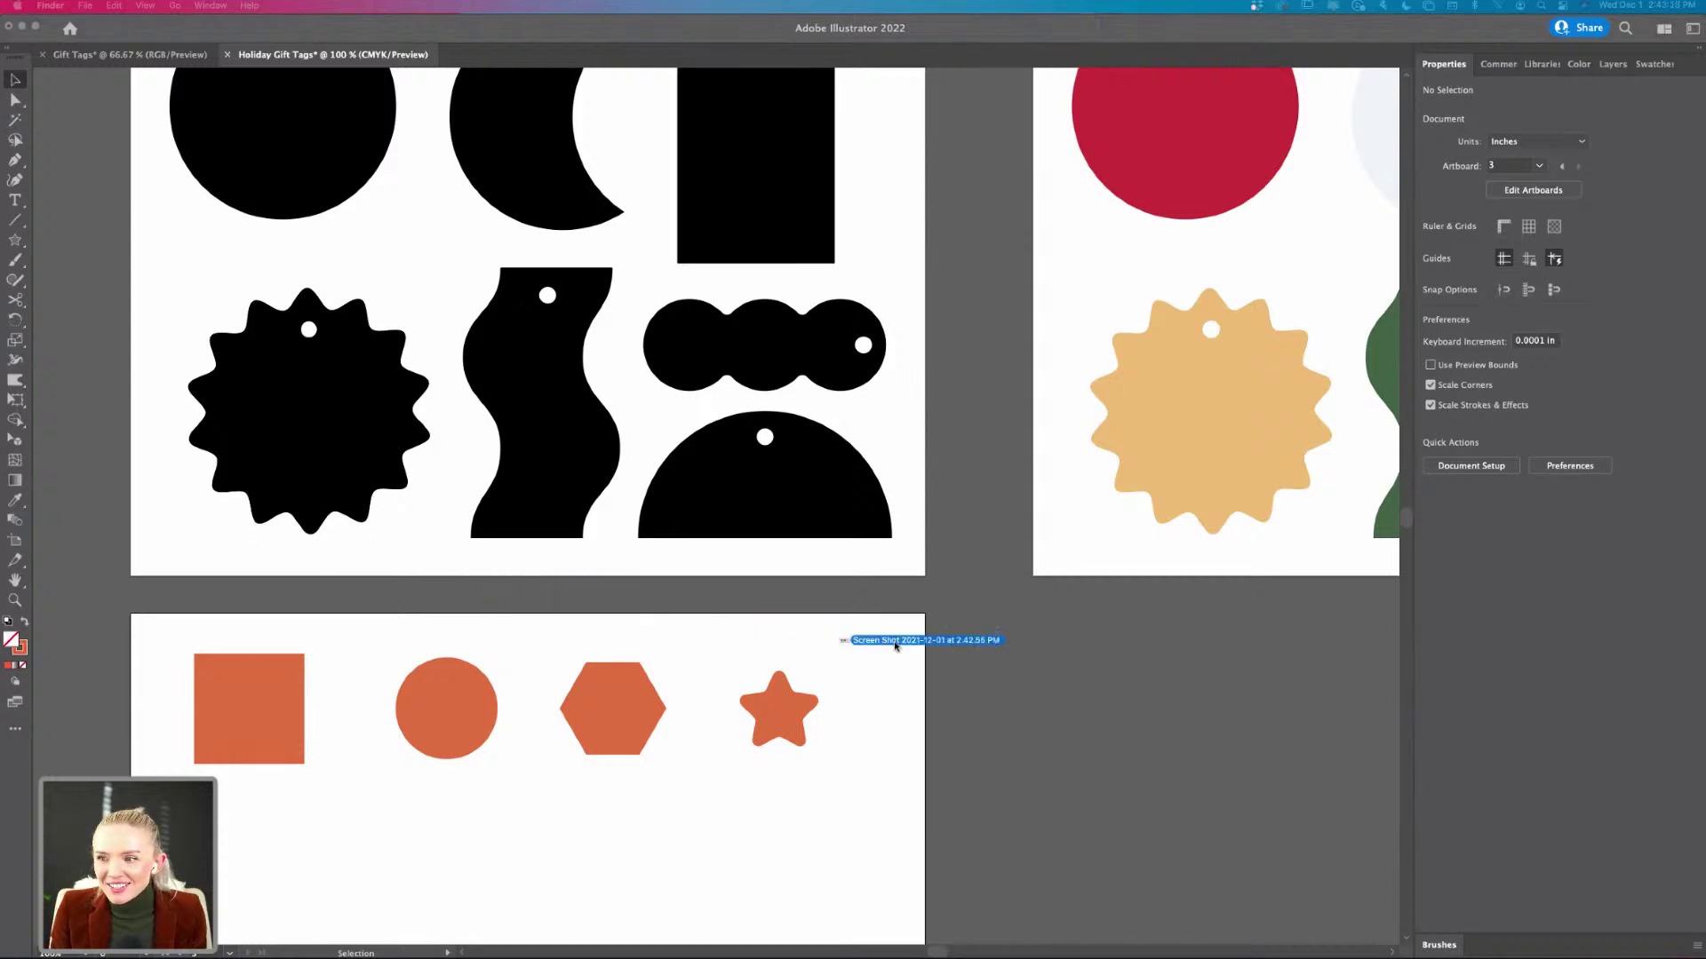
drag(1035, 653, 1033, 701)
scroll(1034, 653, down, 3)
scroll(1035, 653, right, 5)
scroll(1033, 702, right, 5)
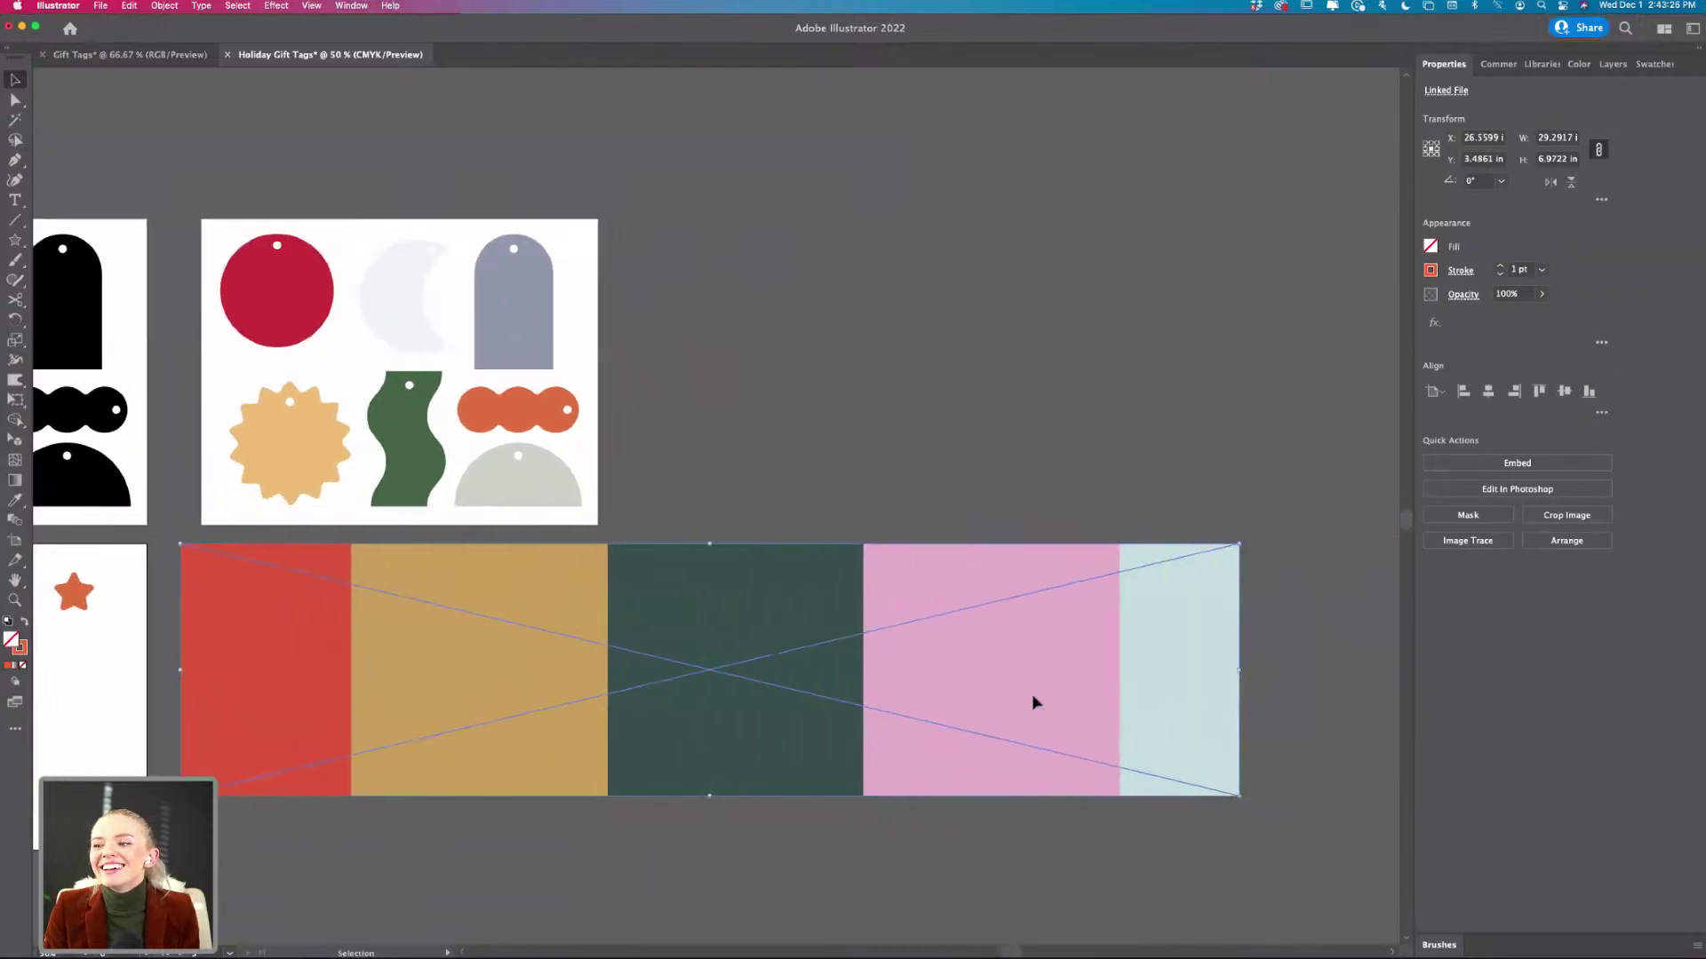
- Scale the palette image down to about 9.66 in wide and align it under the coloured tags artboard's left edge
drag(1226, 670, 455, 597)
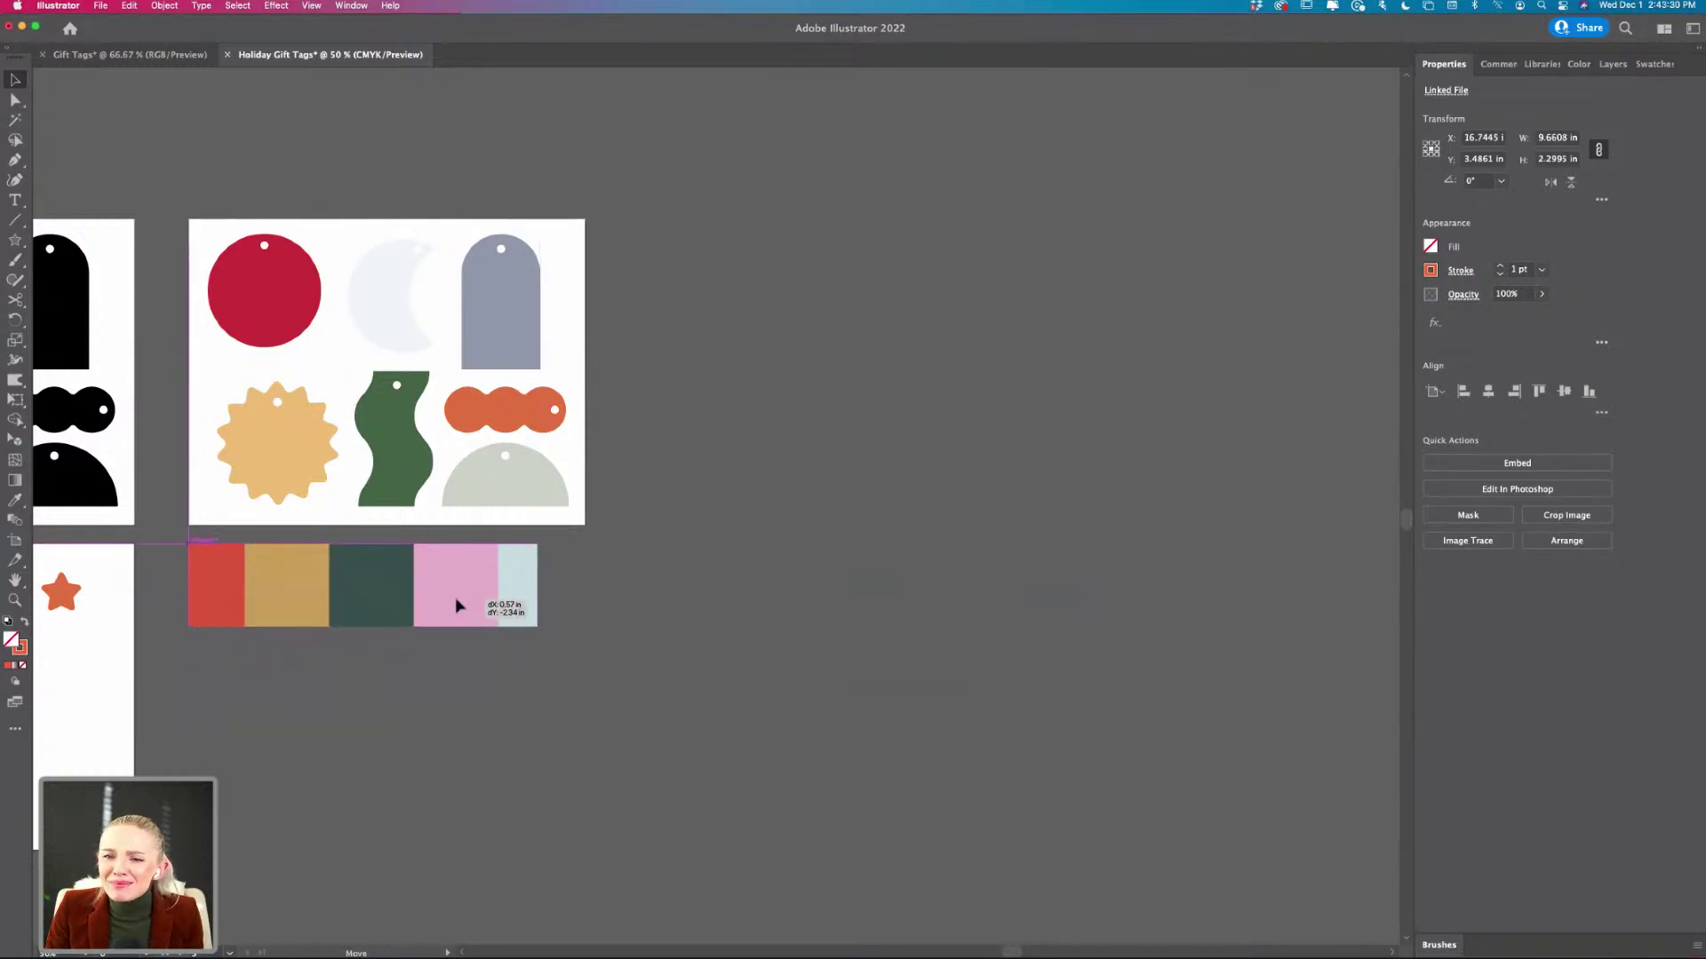
scroll(455, 597, left, 3)
scroll(455, 604, up, 1)
scroll(459, 602, left, 3)
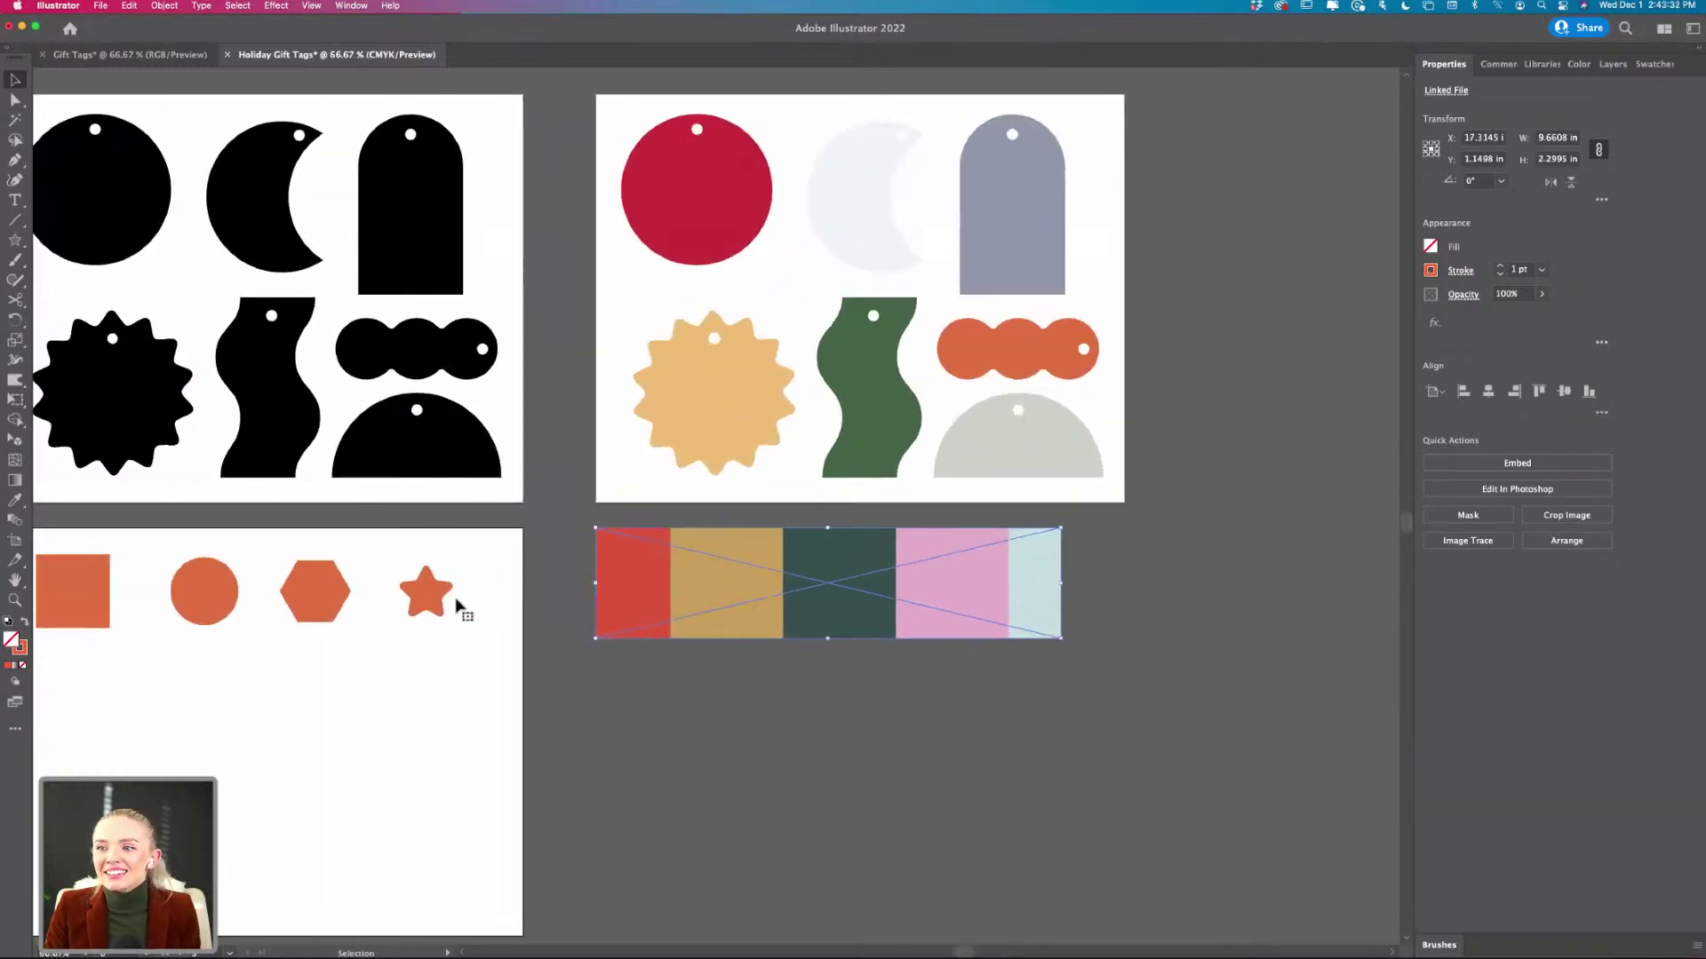
scroll(868, 583, right, 2)
scroll(868, 582, up, 1)
scroll(868, 583, up, 1)
scroll(868, 583, right, 1)
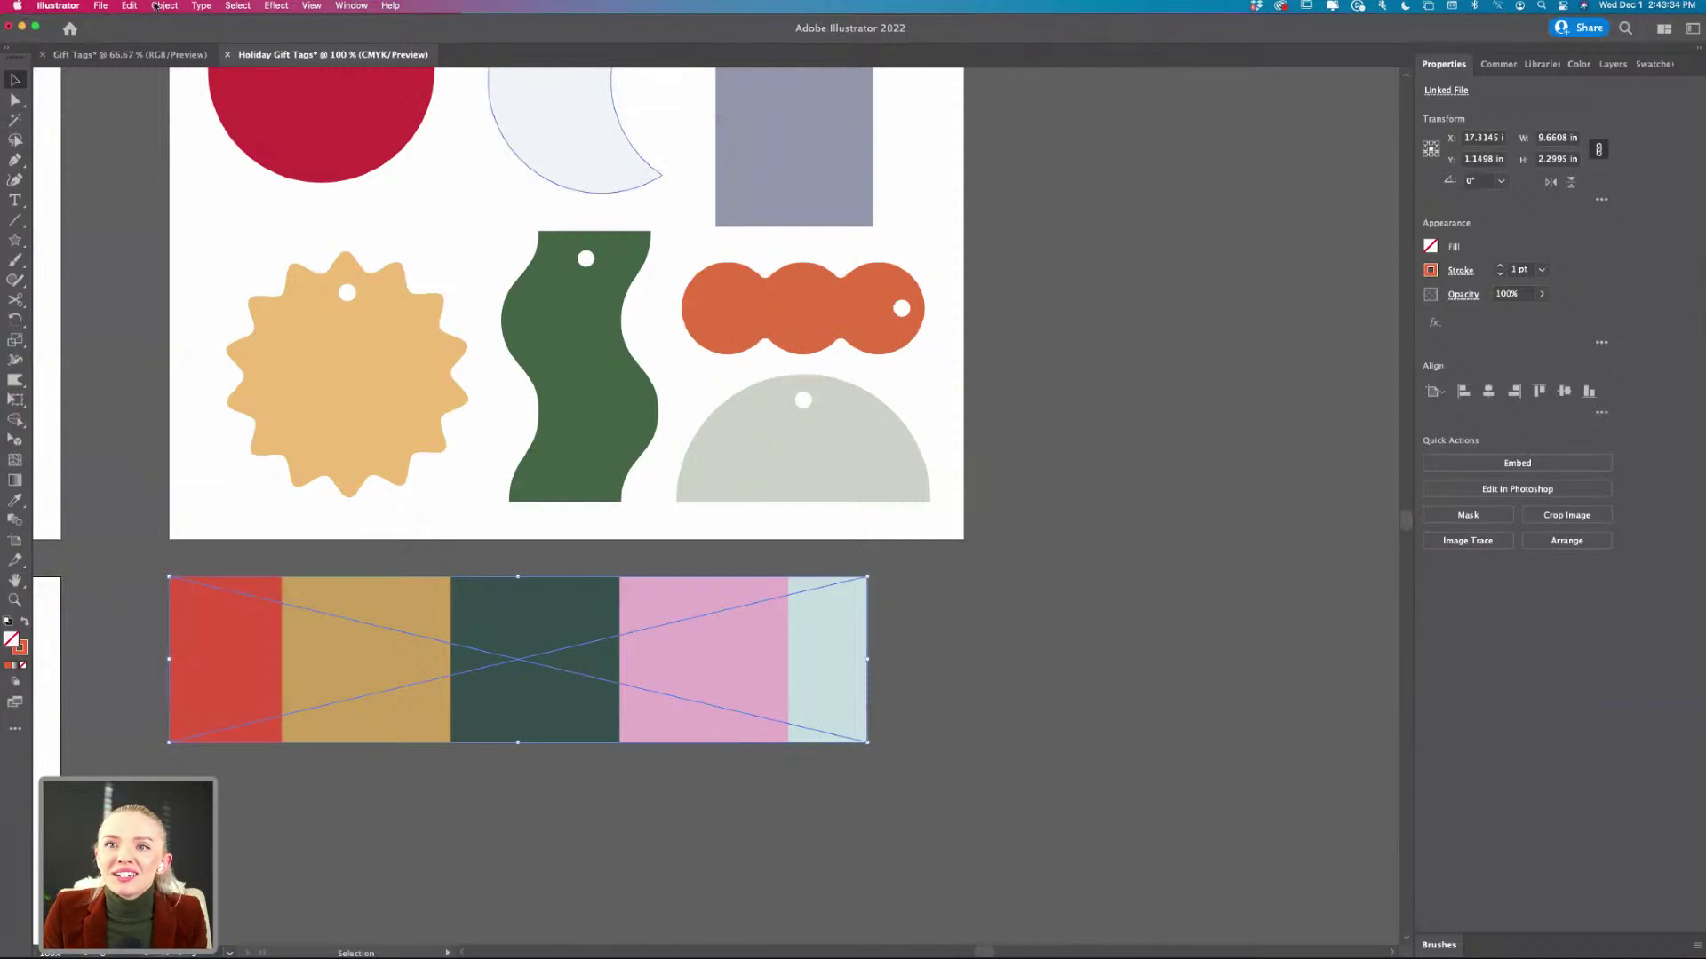
- Convert the document colour mode to RGB Color and deselect the palette image
click(97, 7)
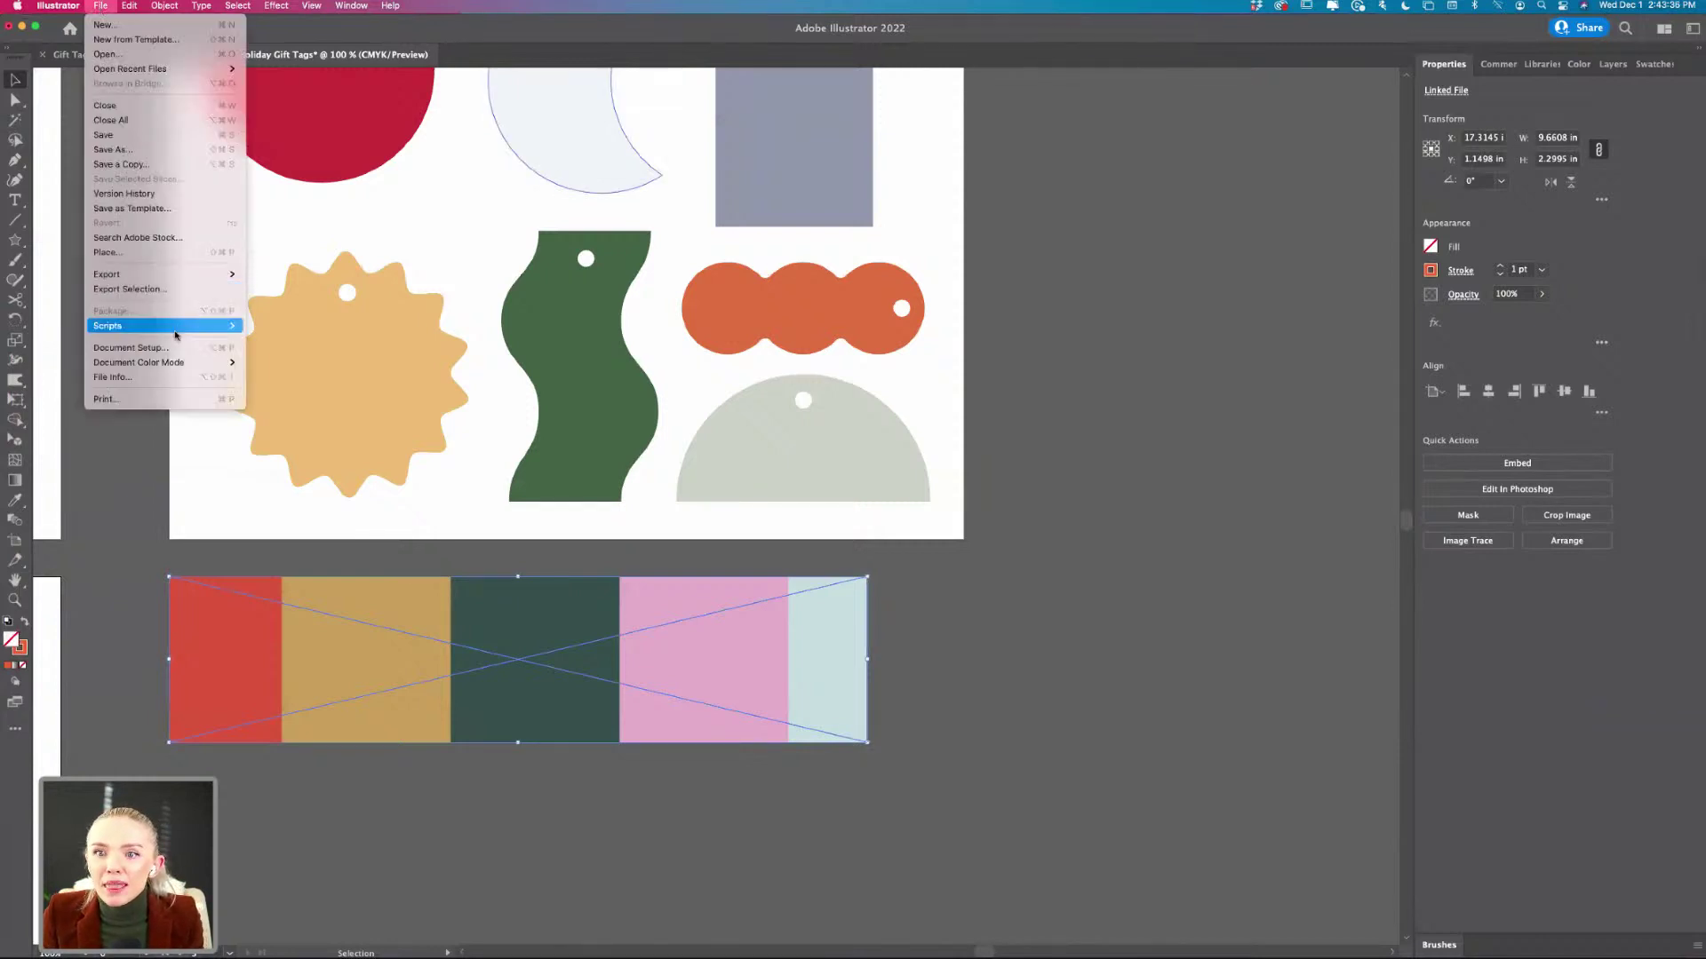
mouse_move(179, 360)
click(275, 376)
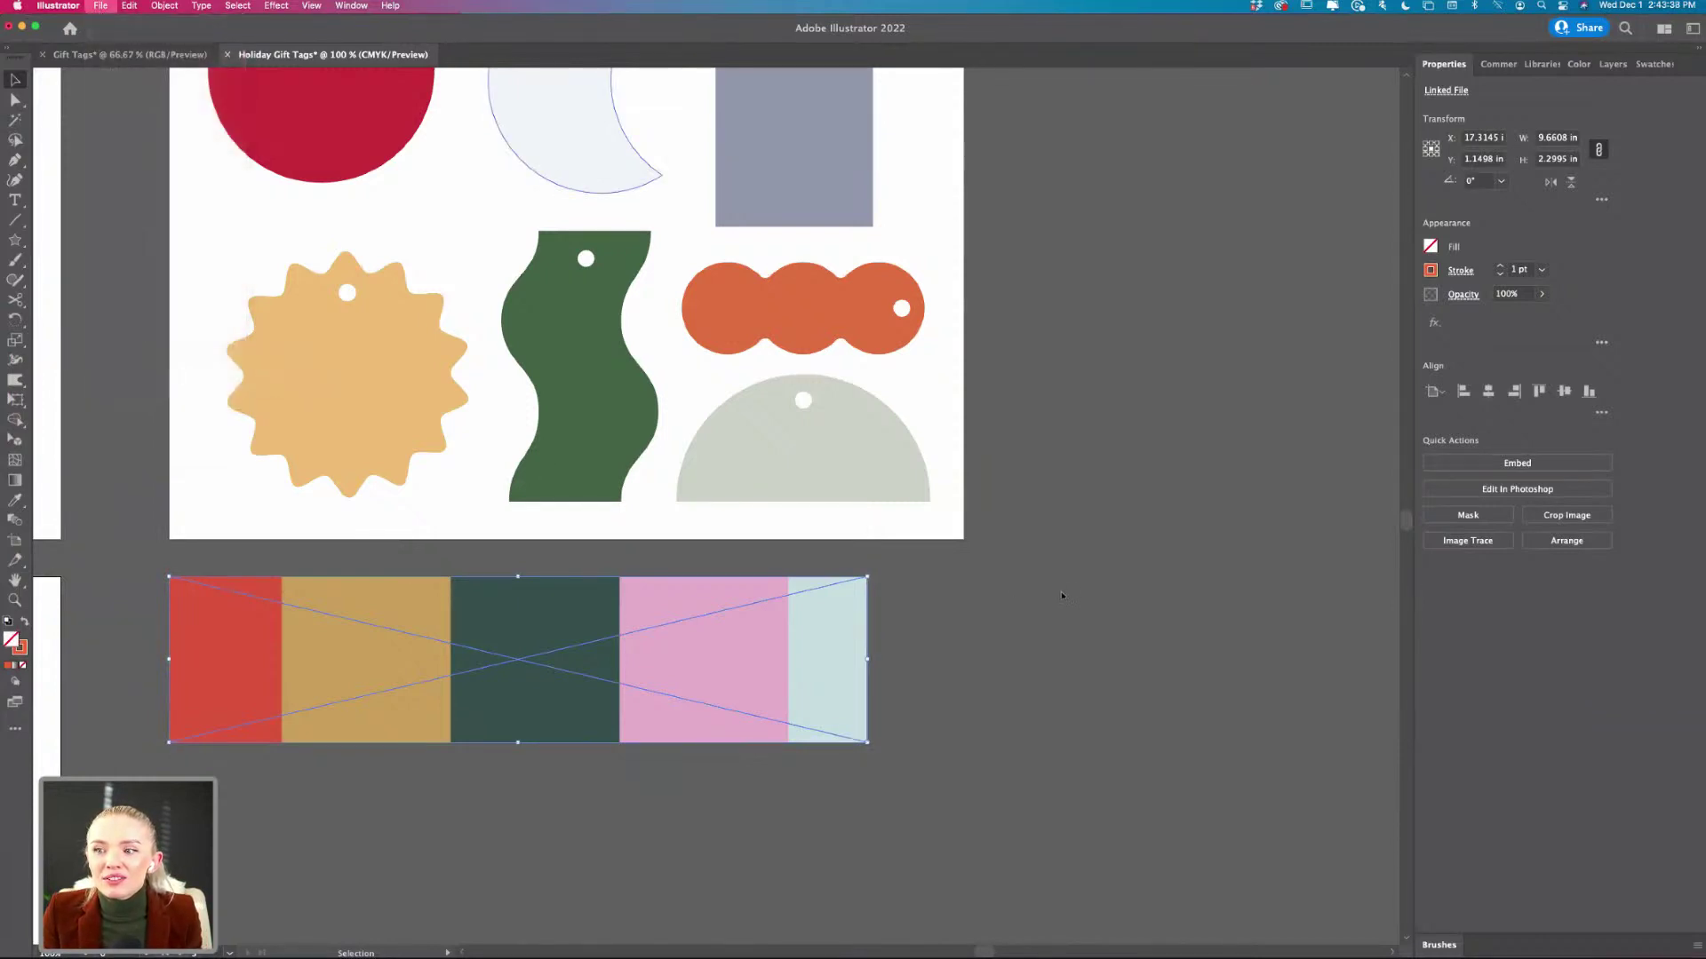
click(1063, 600)
scroll(1062, 594, down, 1)
scroll(1062, 594, left, 1)
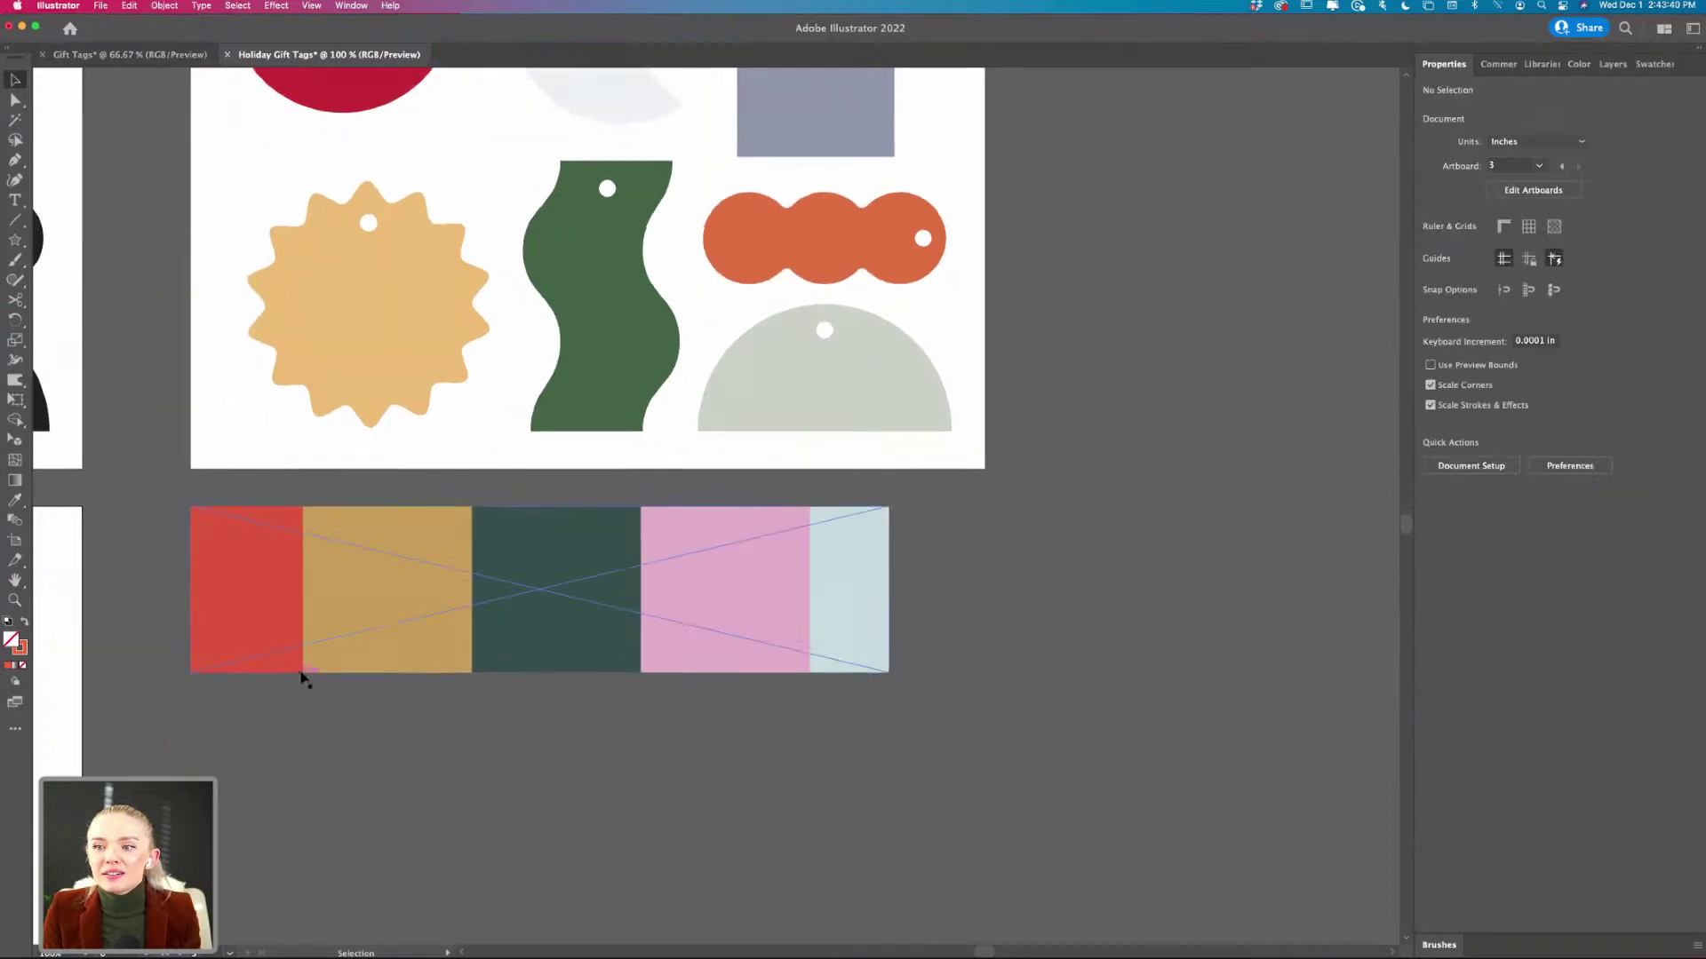
- Select all the artwork, then undo the colour mode conversion and clear the selection
scroll(301, 678, up, 2)
scroll(301, 678, down, 4)
scroll(301, 678, left, 5)
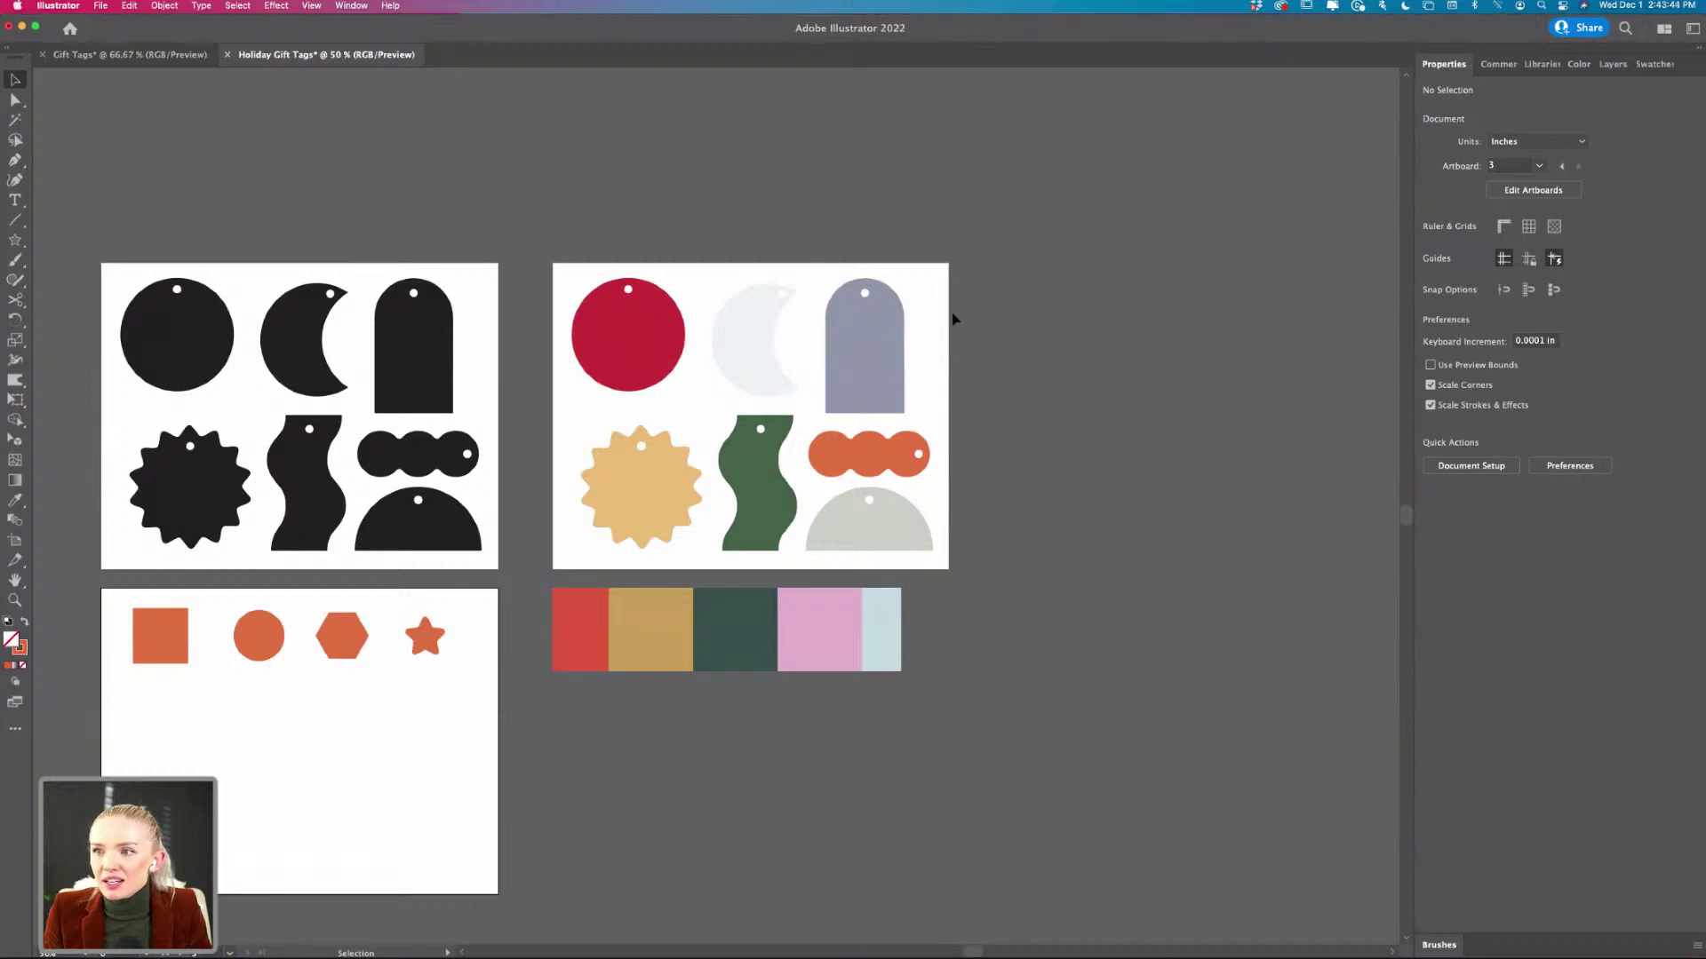
key(super+a)
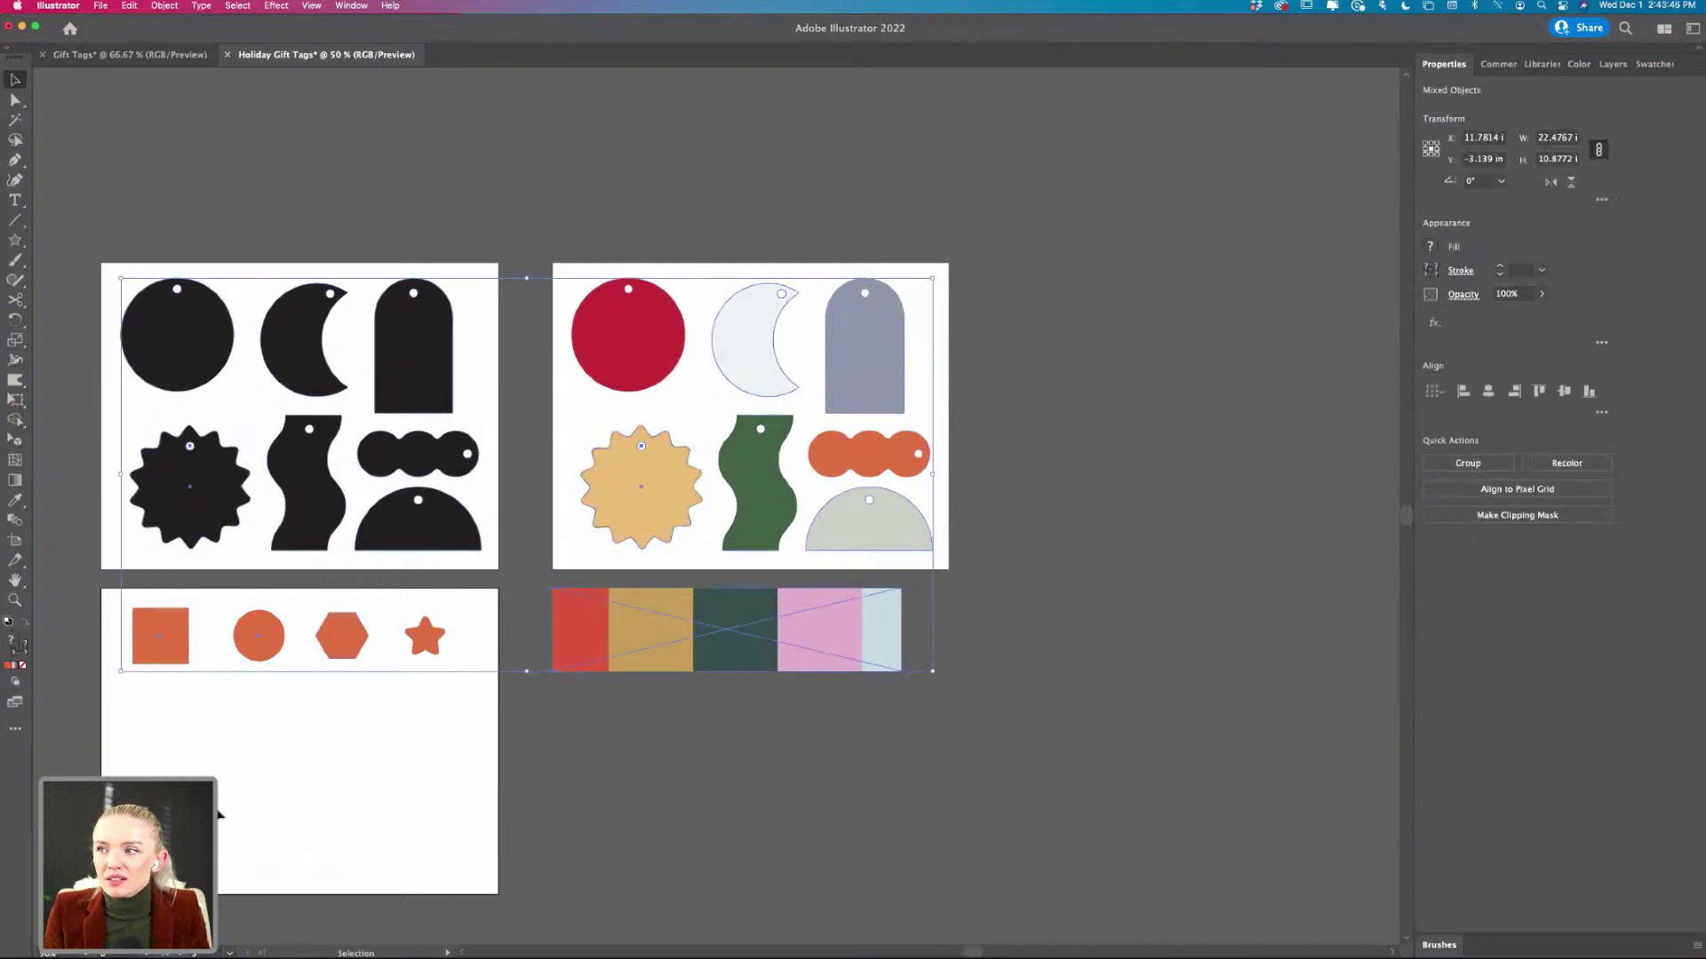
click(924, 762)
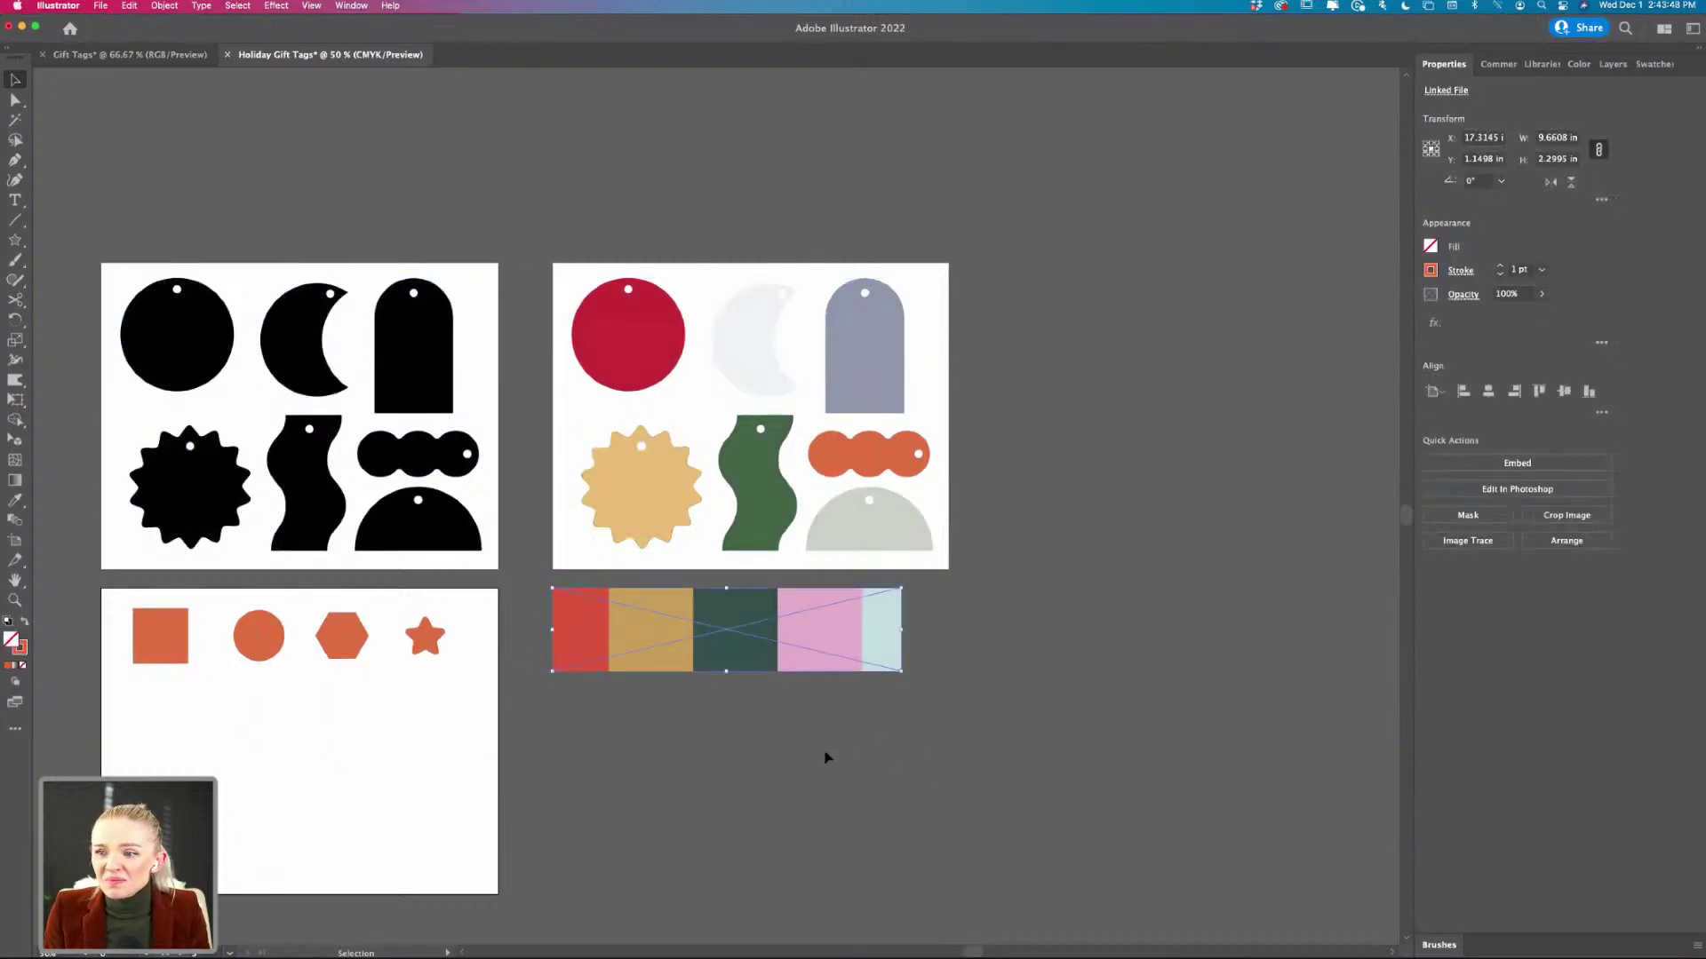
click(800, 742)
- Set the document colour mode to RGB Color again with nothing selected
scroll(782, 738, up, 1)
scroll(782, 737, left, 2)
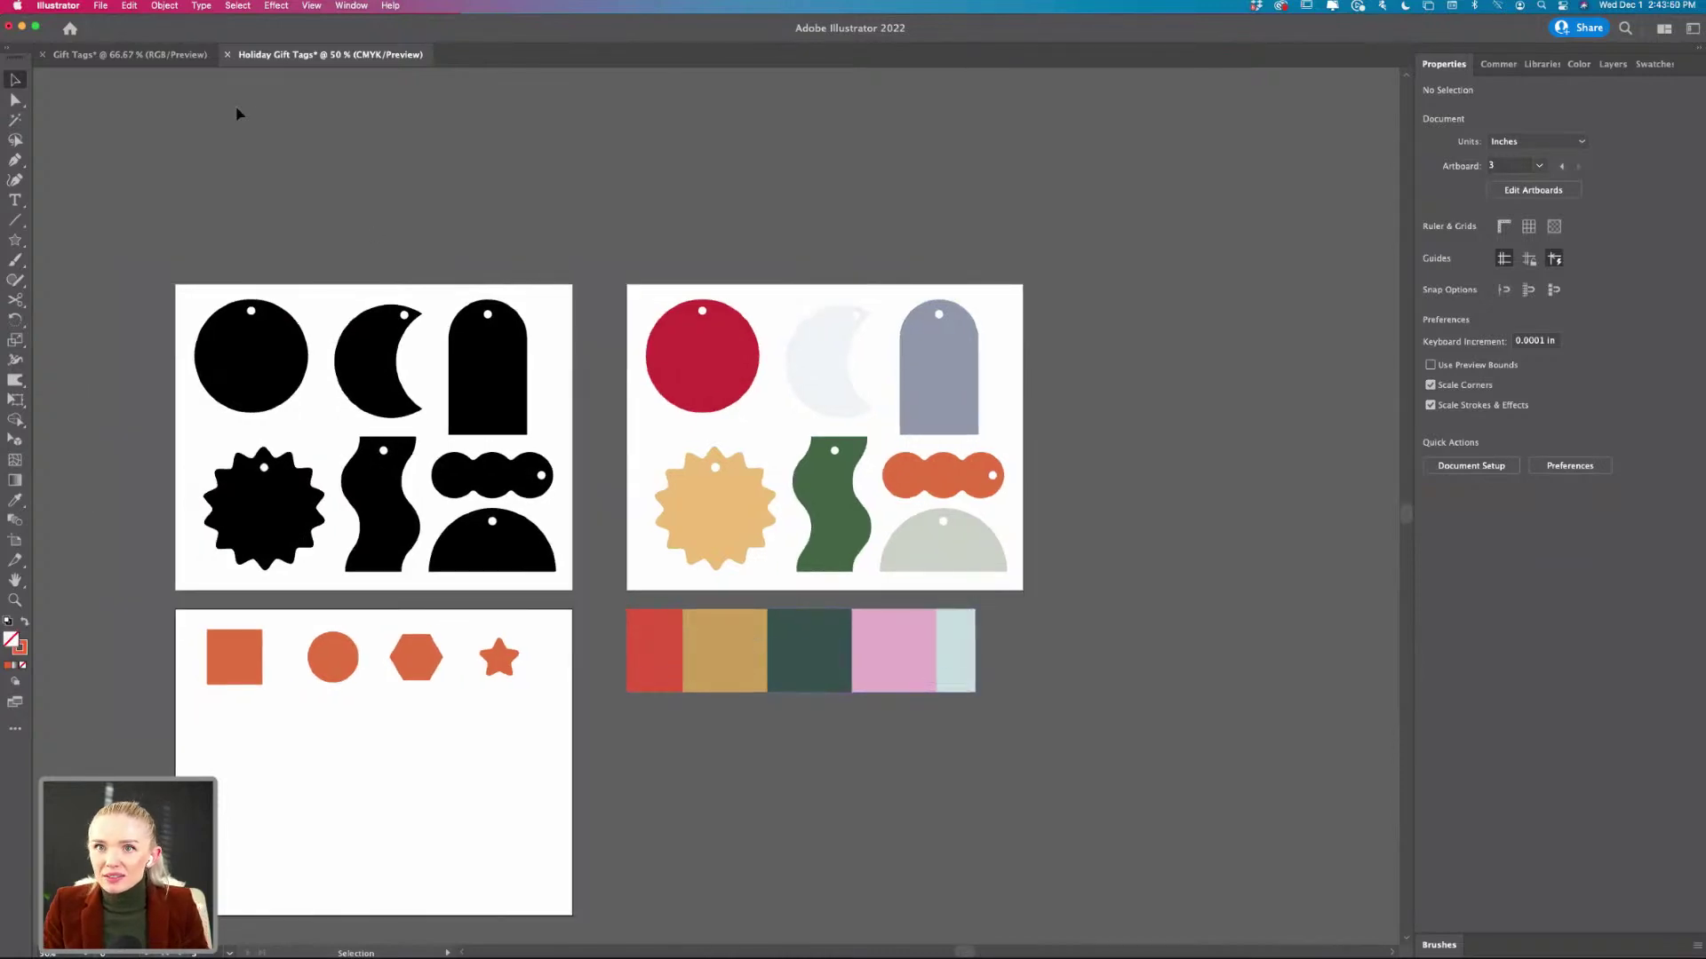
click(100, 4)
mouse_move(163, 363)
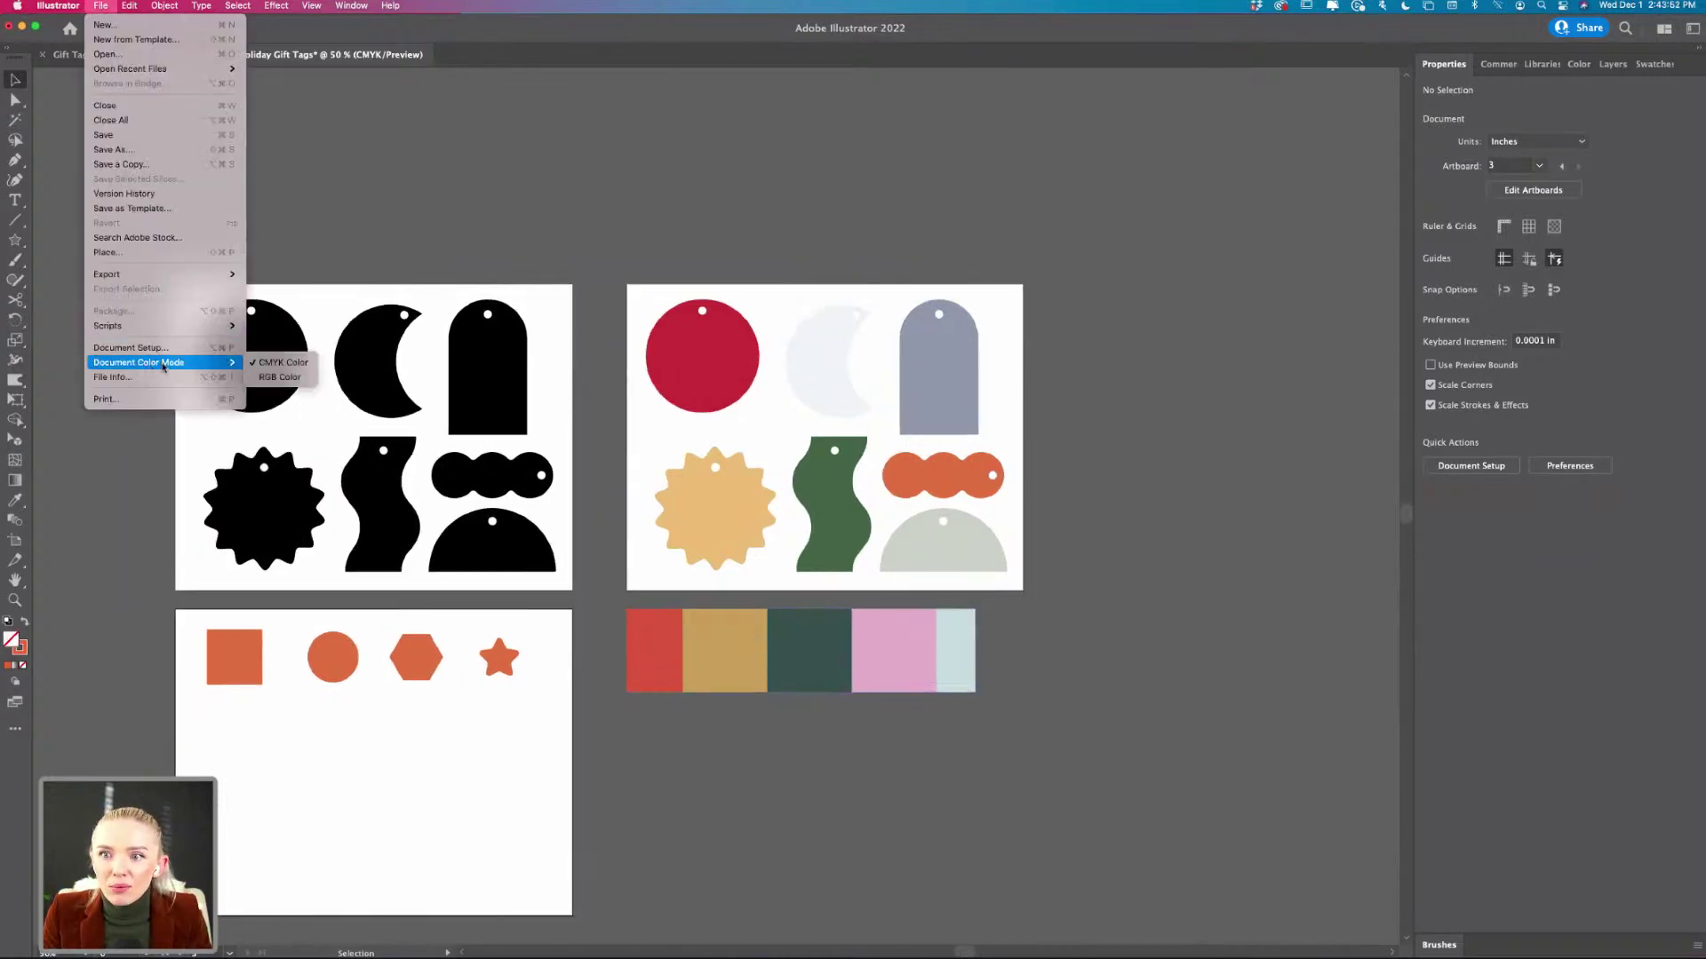
click(283, 378)
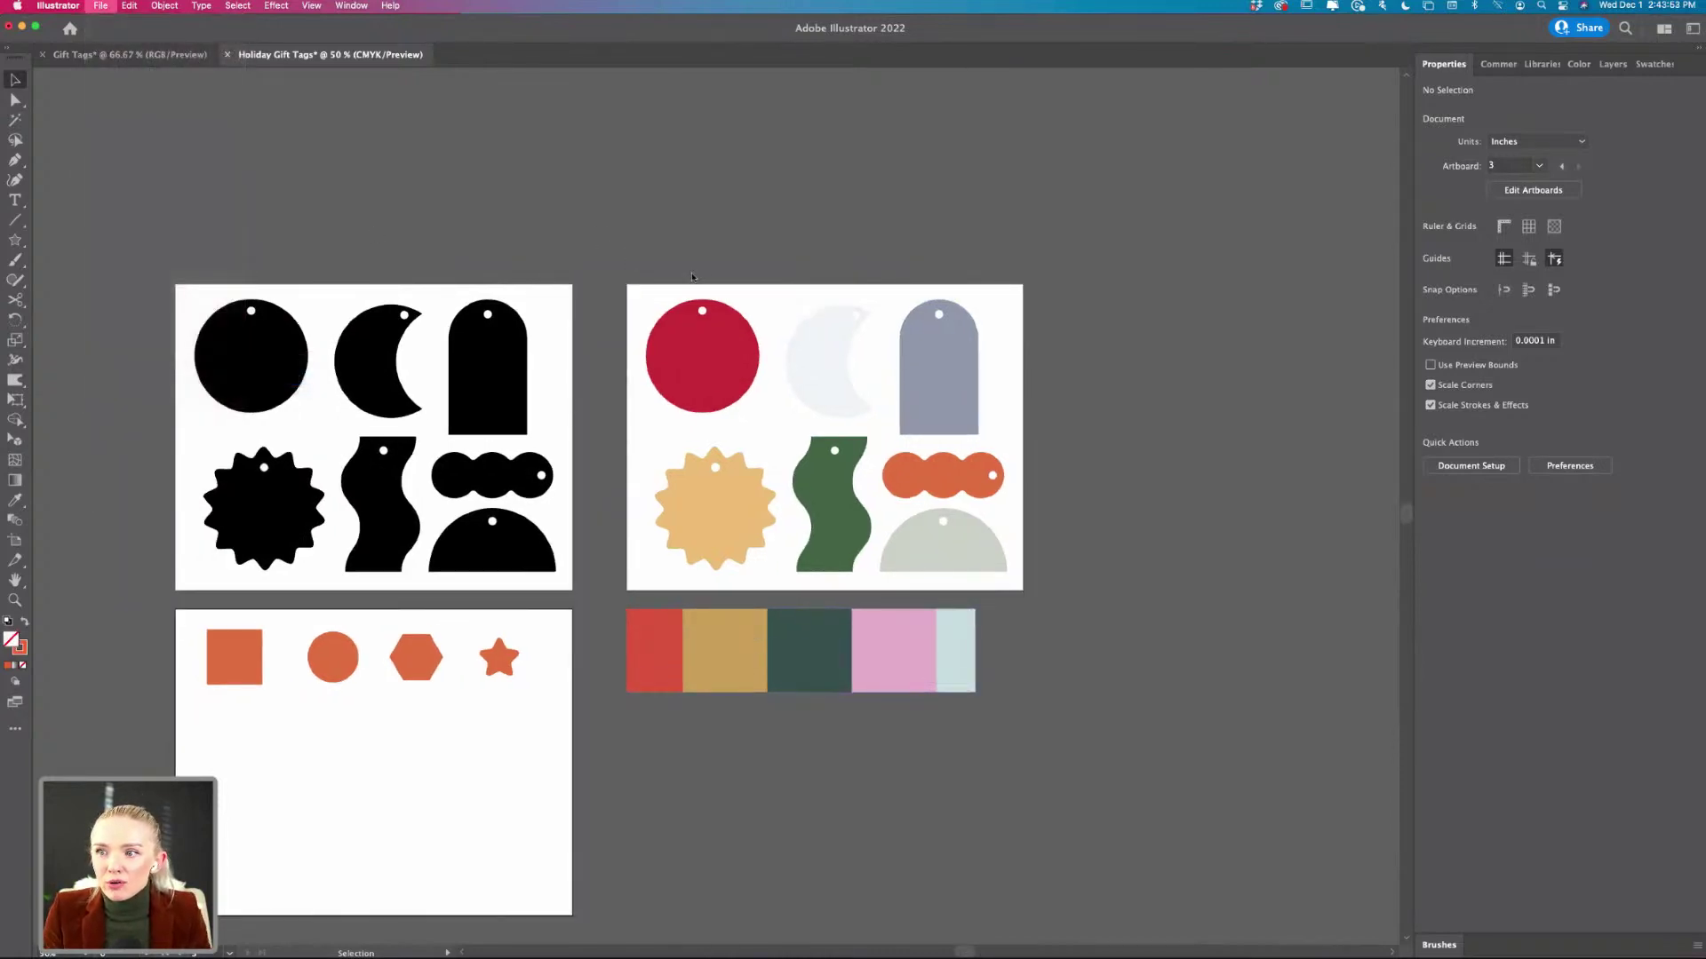
- Delete the small palette image and place the palette screenshot afresh in the RGB document
click(891, 653)
key(Delete)
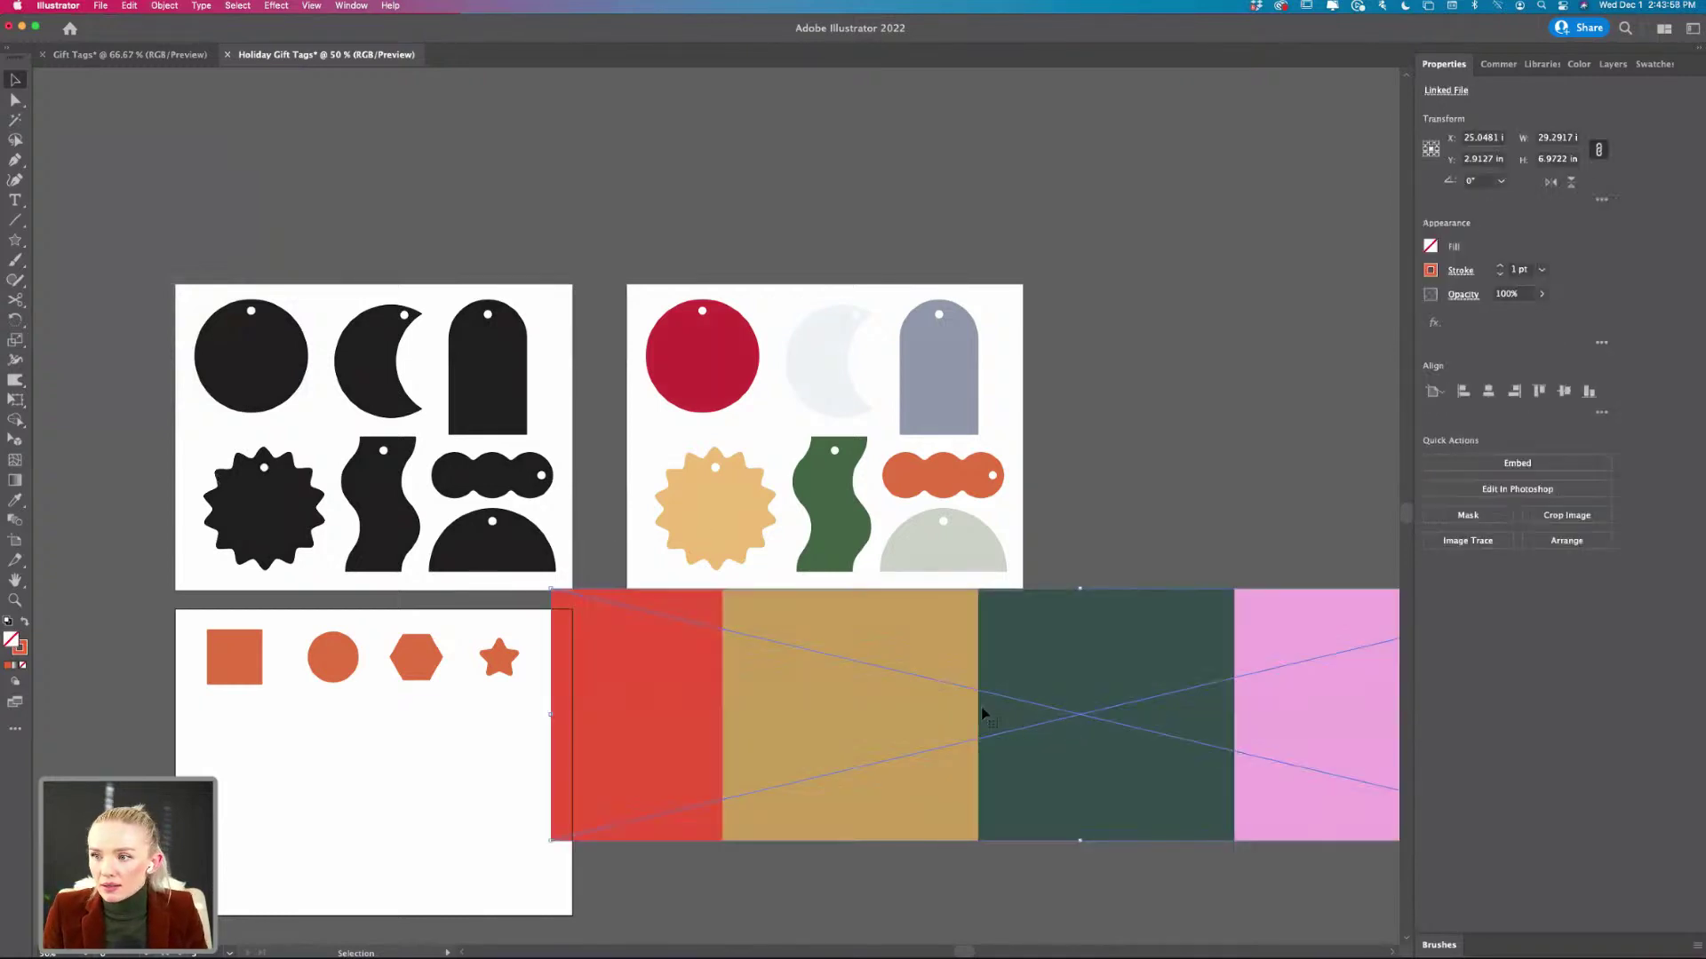
key(ctrl+z)
click(1150, 502)
- Scale the newly placed palette image to about 11.37 in wide and position it below the coloured tags artboard
drag(1095, 718, 971, 731)
scroll(947, 613, right, 2)
scroll(947, 613, down, 1)
drag(970, 570, 891, 602)
drag(1187, 645, 956, 645)
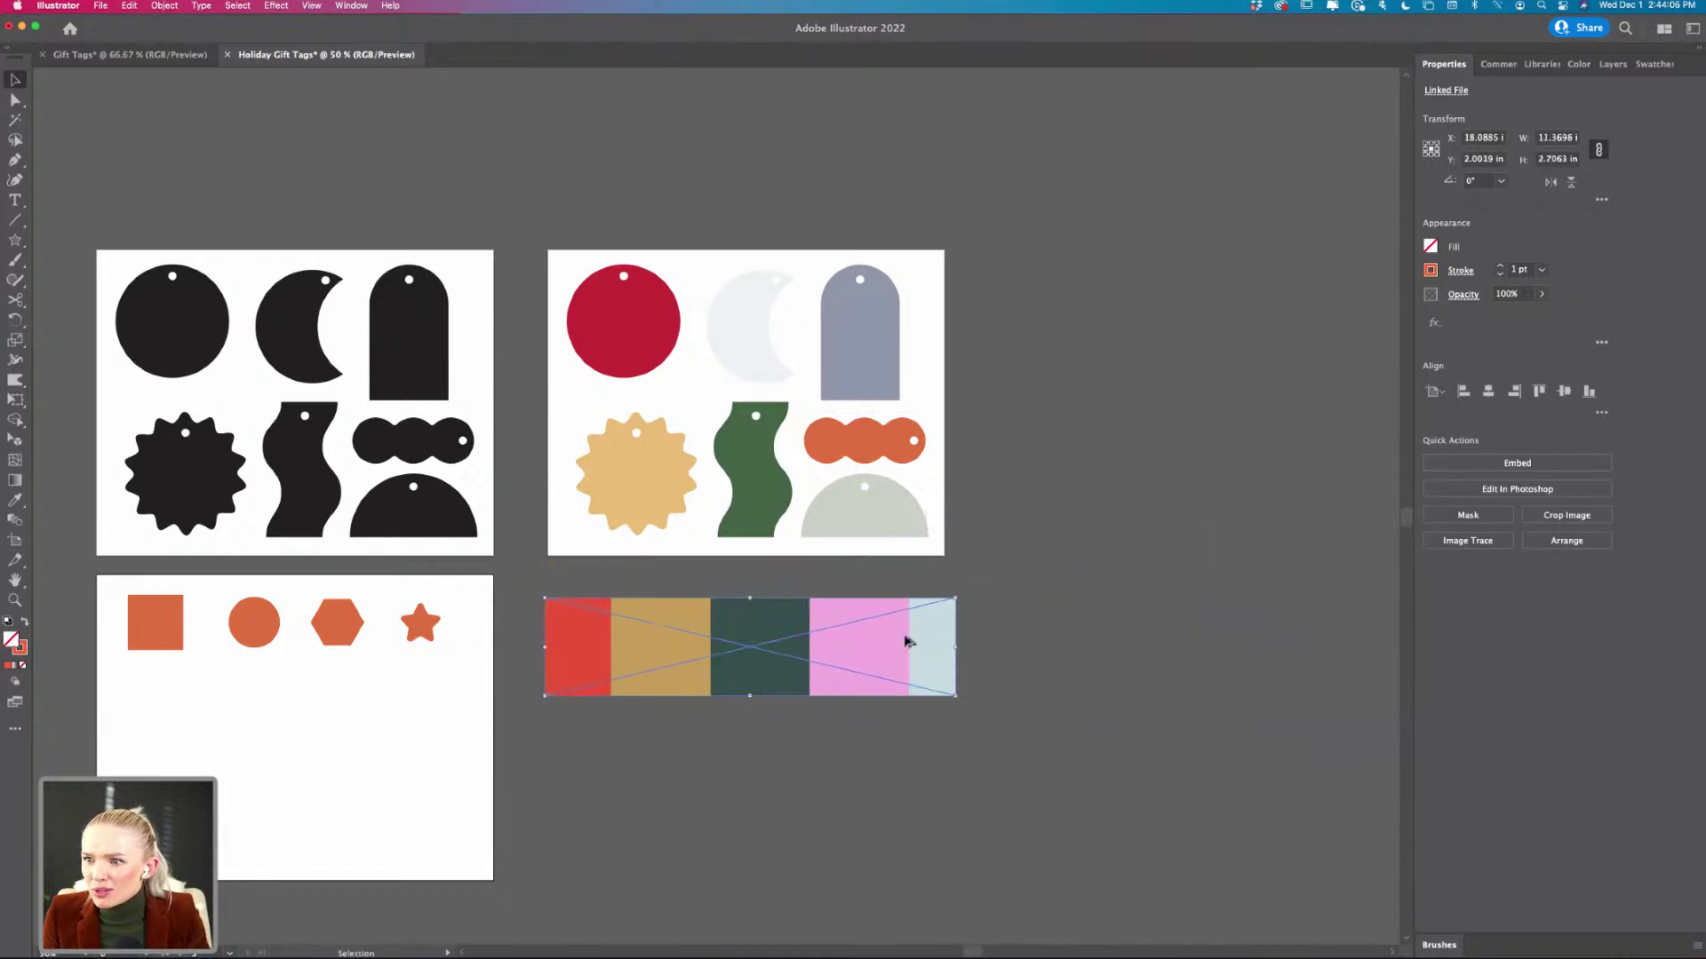
- Recolour the green wavy tag with the dark green sampled from the palette image using the Eyedropper
scroll(906, 643, up, 2)
scroll(906, 644, down, 2)
scroll(905, 637, up, 1)
scroll(905, 638, right, 3)
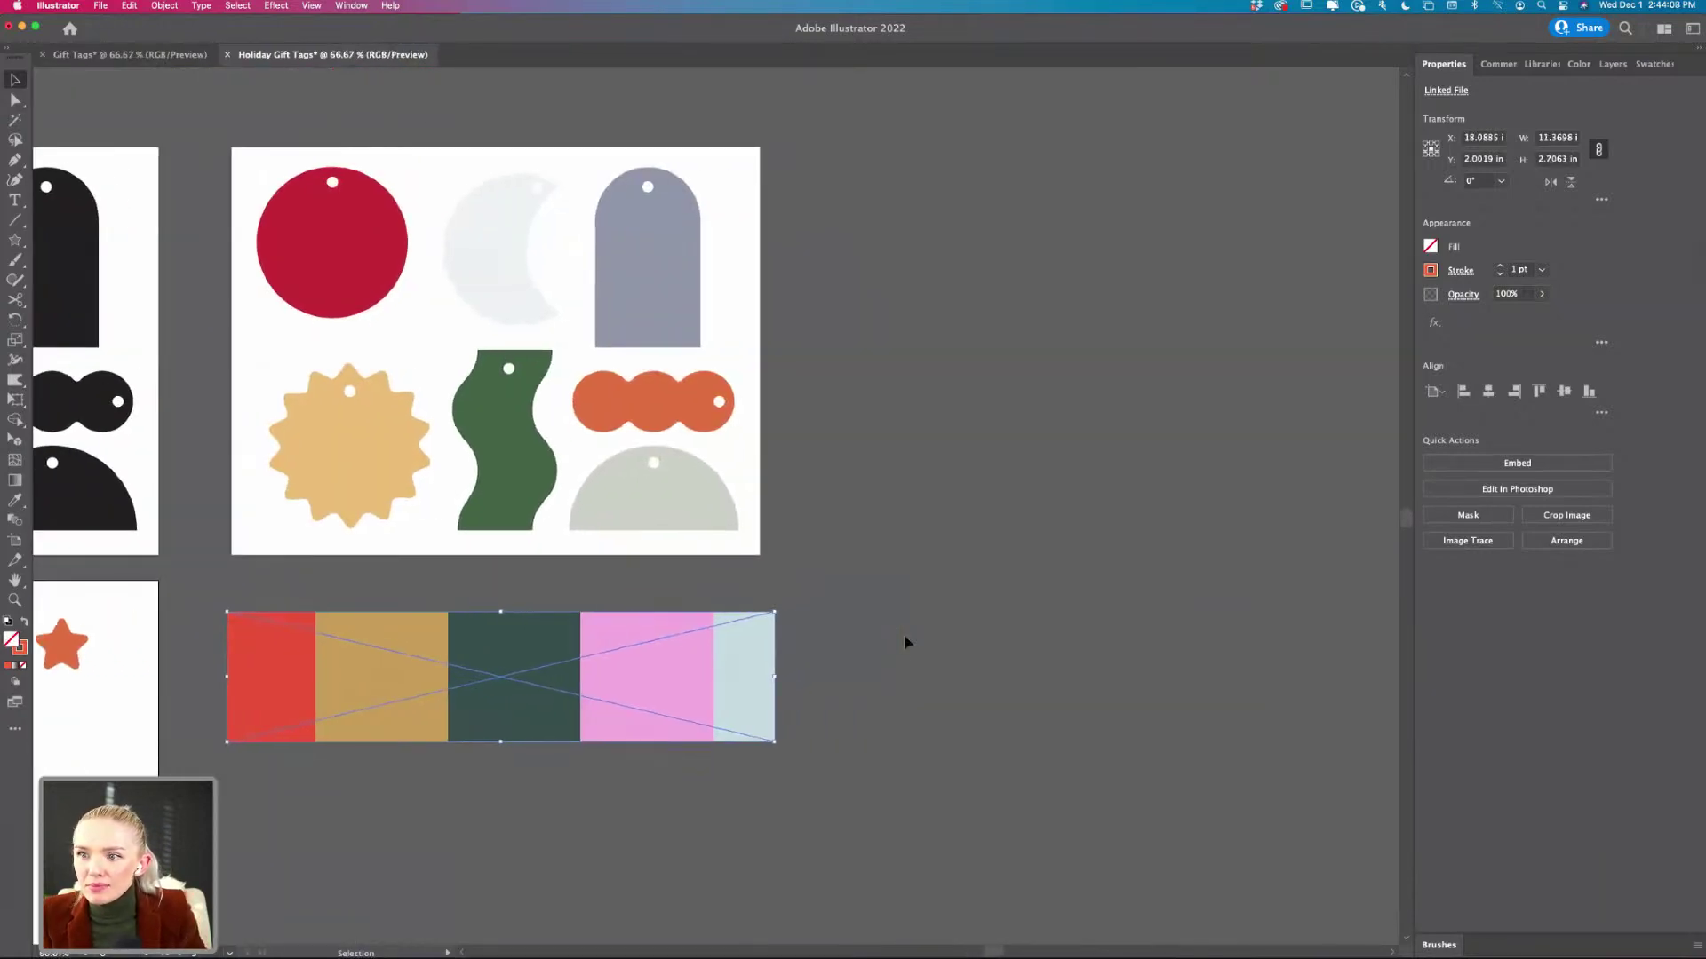
click(525, 495)
key(i)
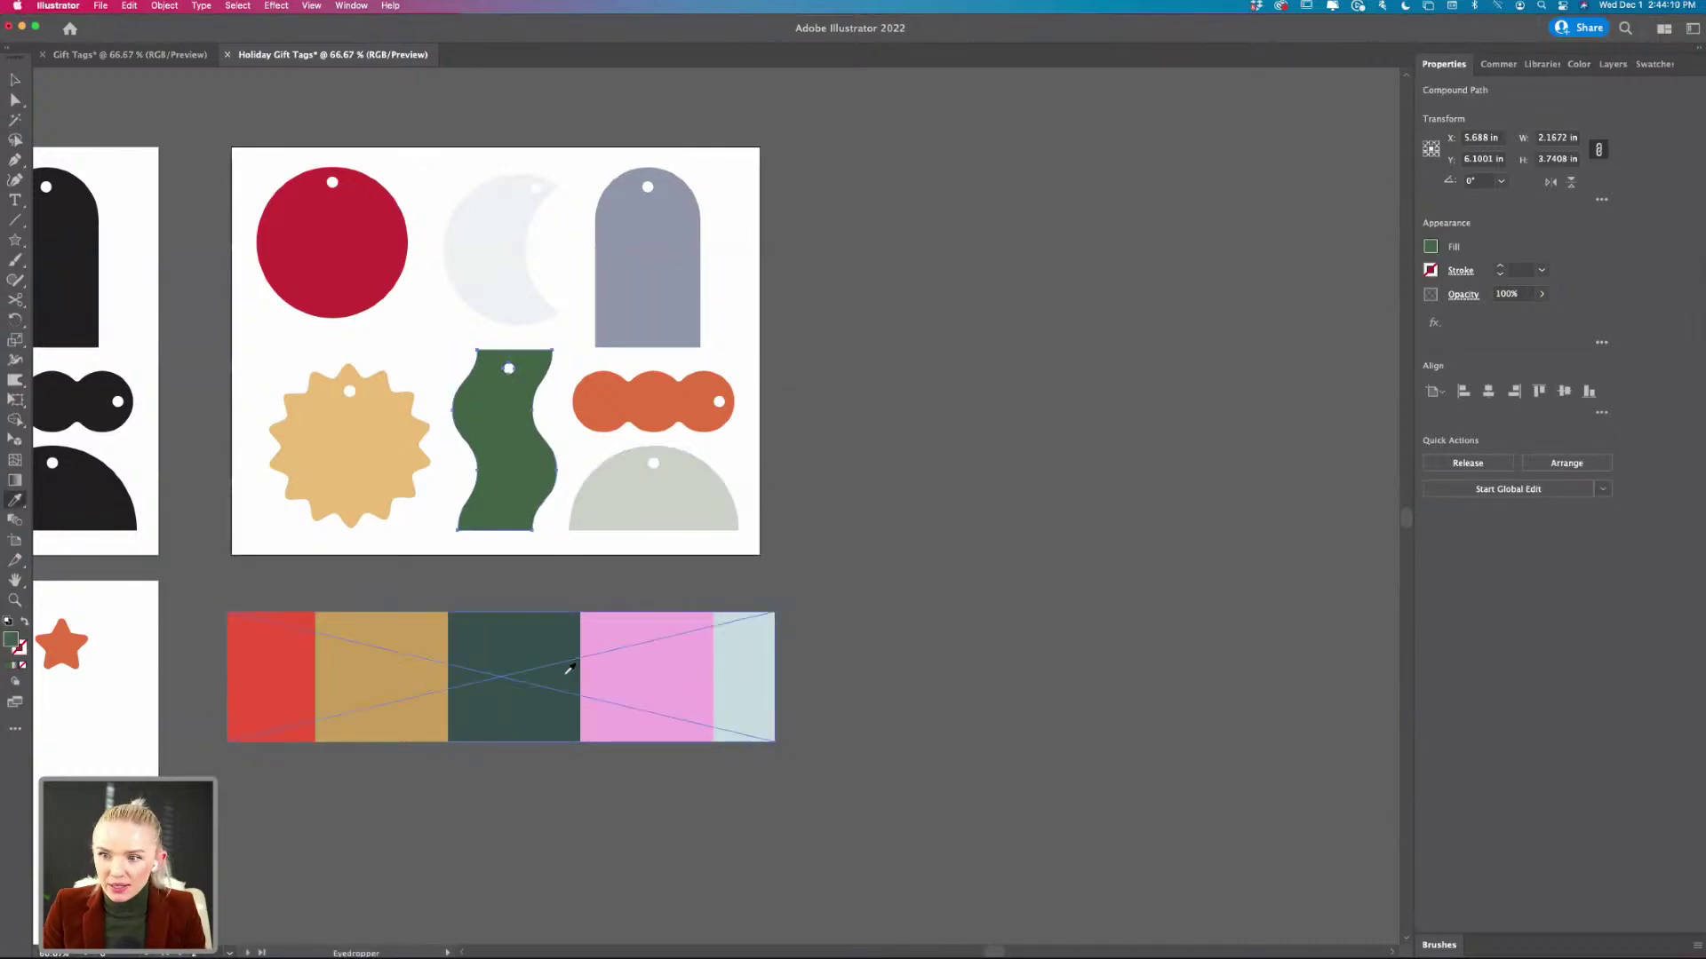
click(558, 640)
scroll(561, 689, up, 2)
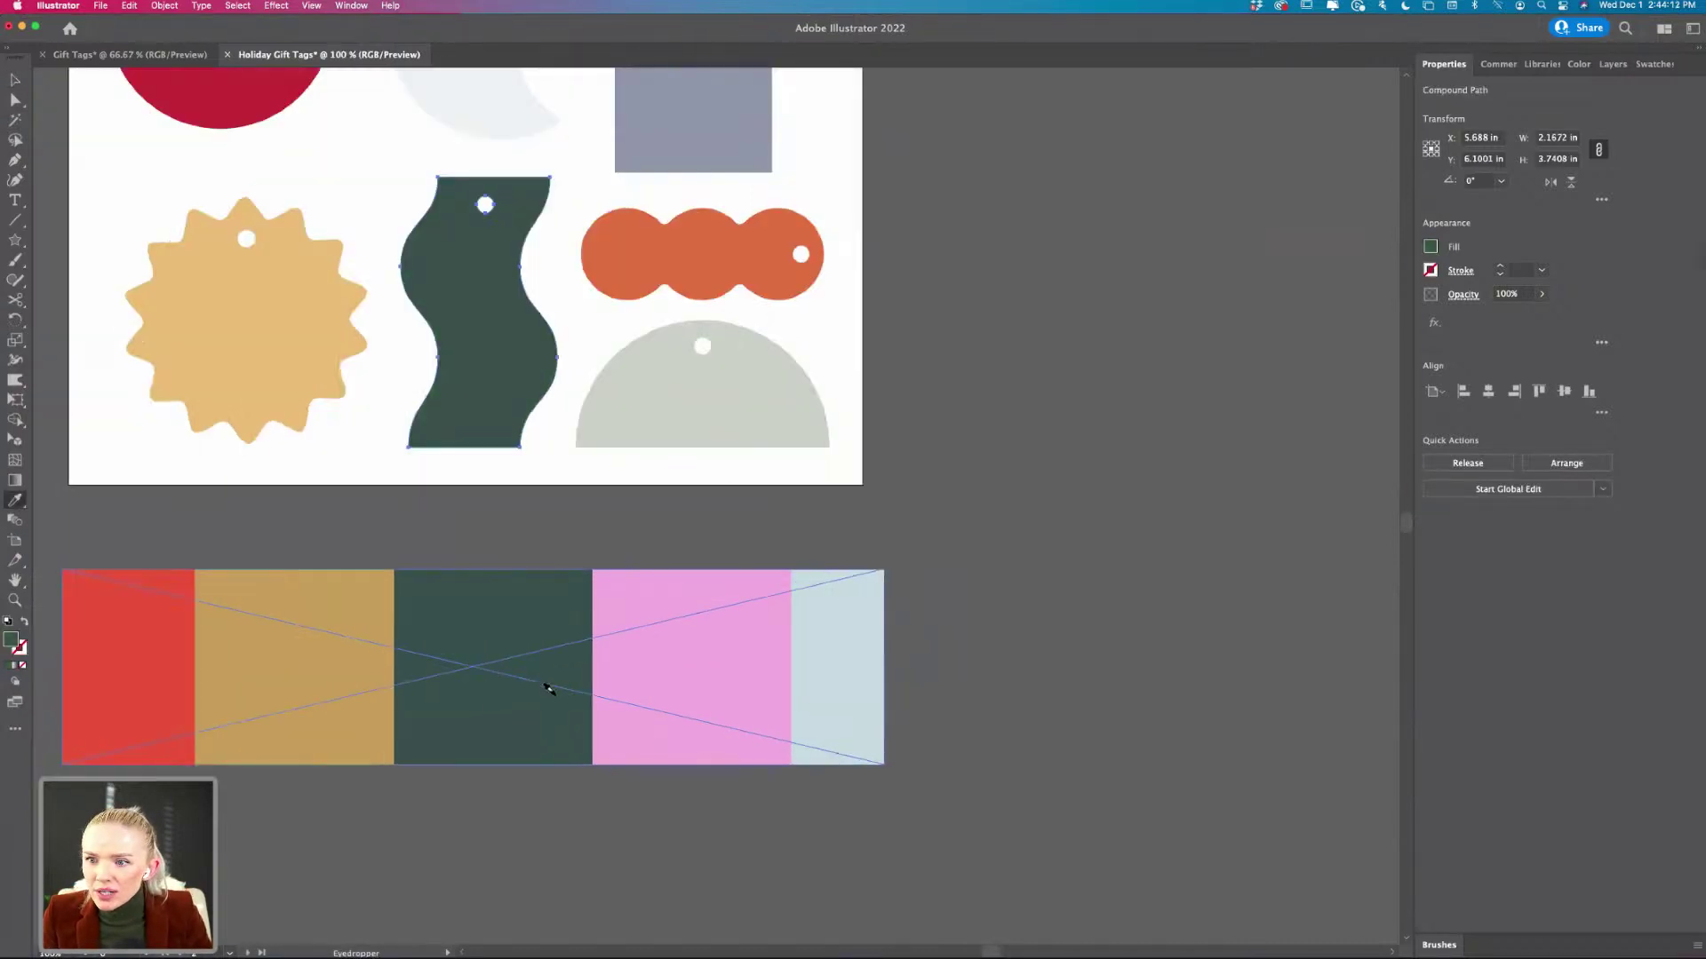
- Set the wavy tag's fill to hex 3B5B55 and deselect it
double_click(10, 641)
text(4C726A)
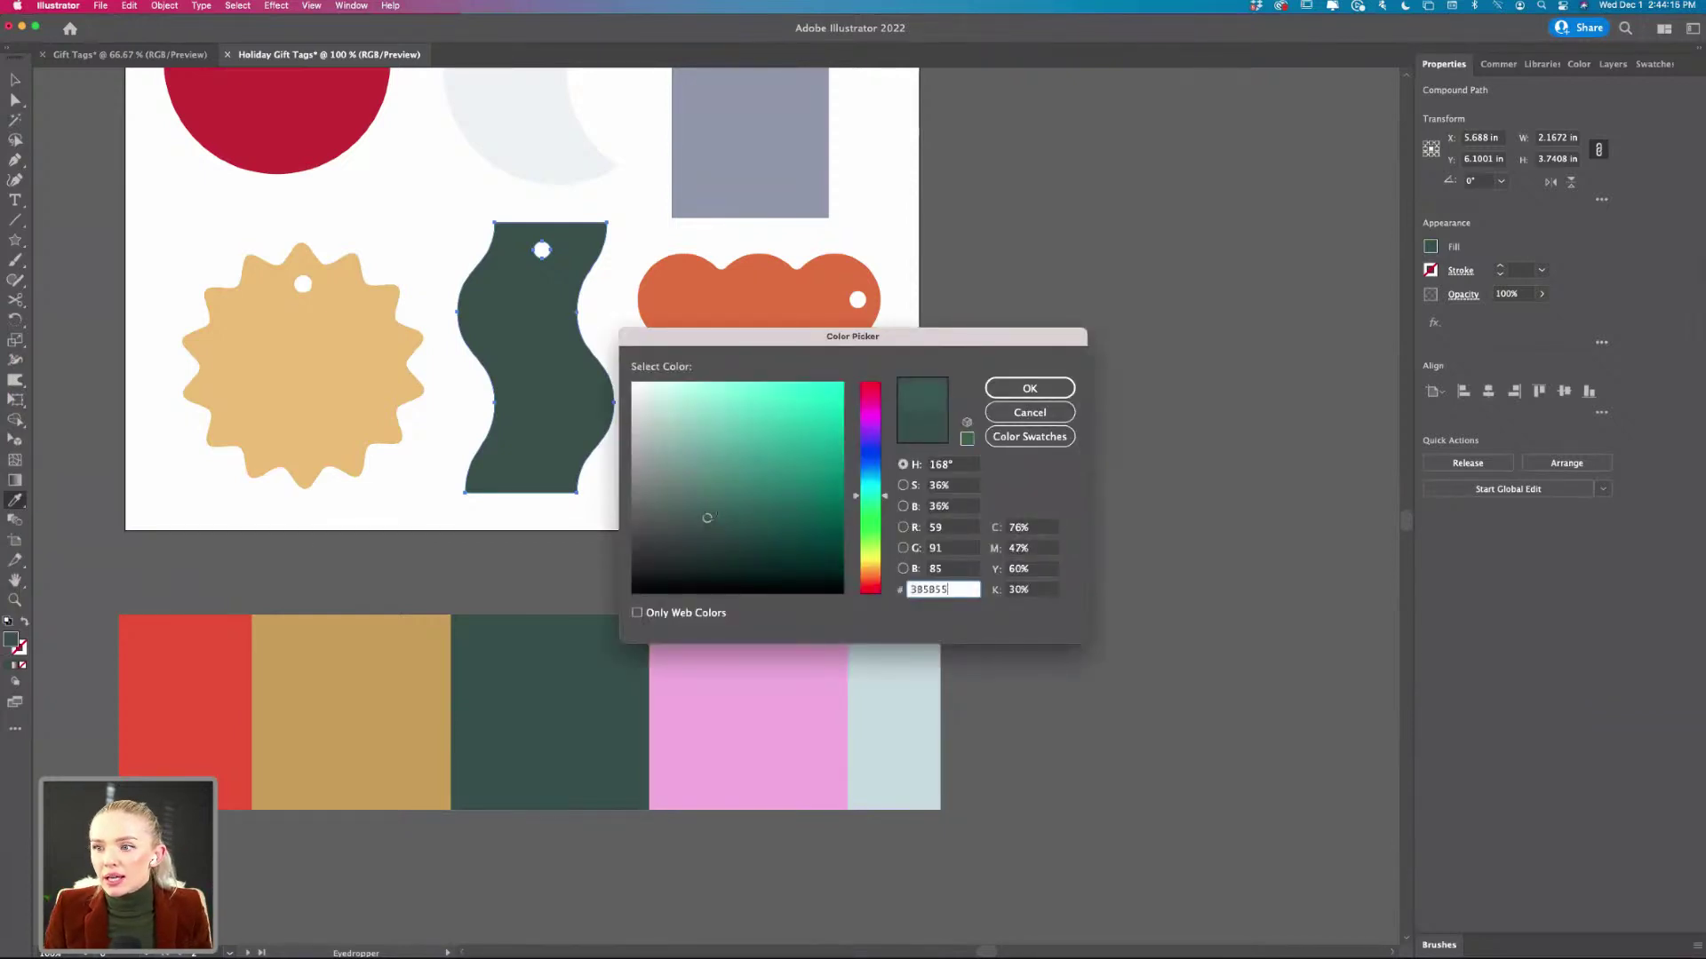
click(1013, 387)
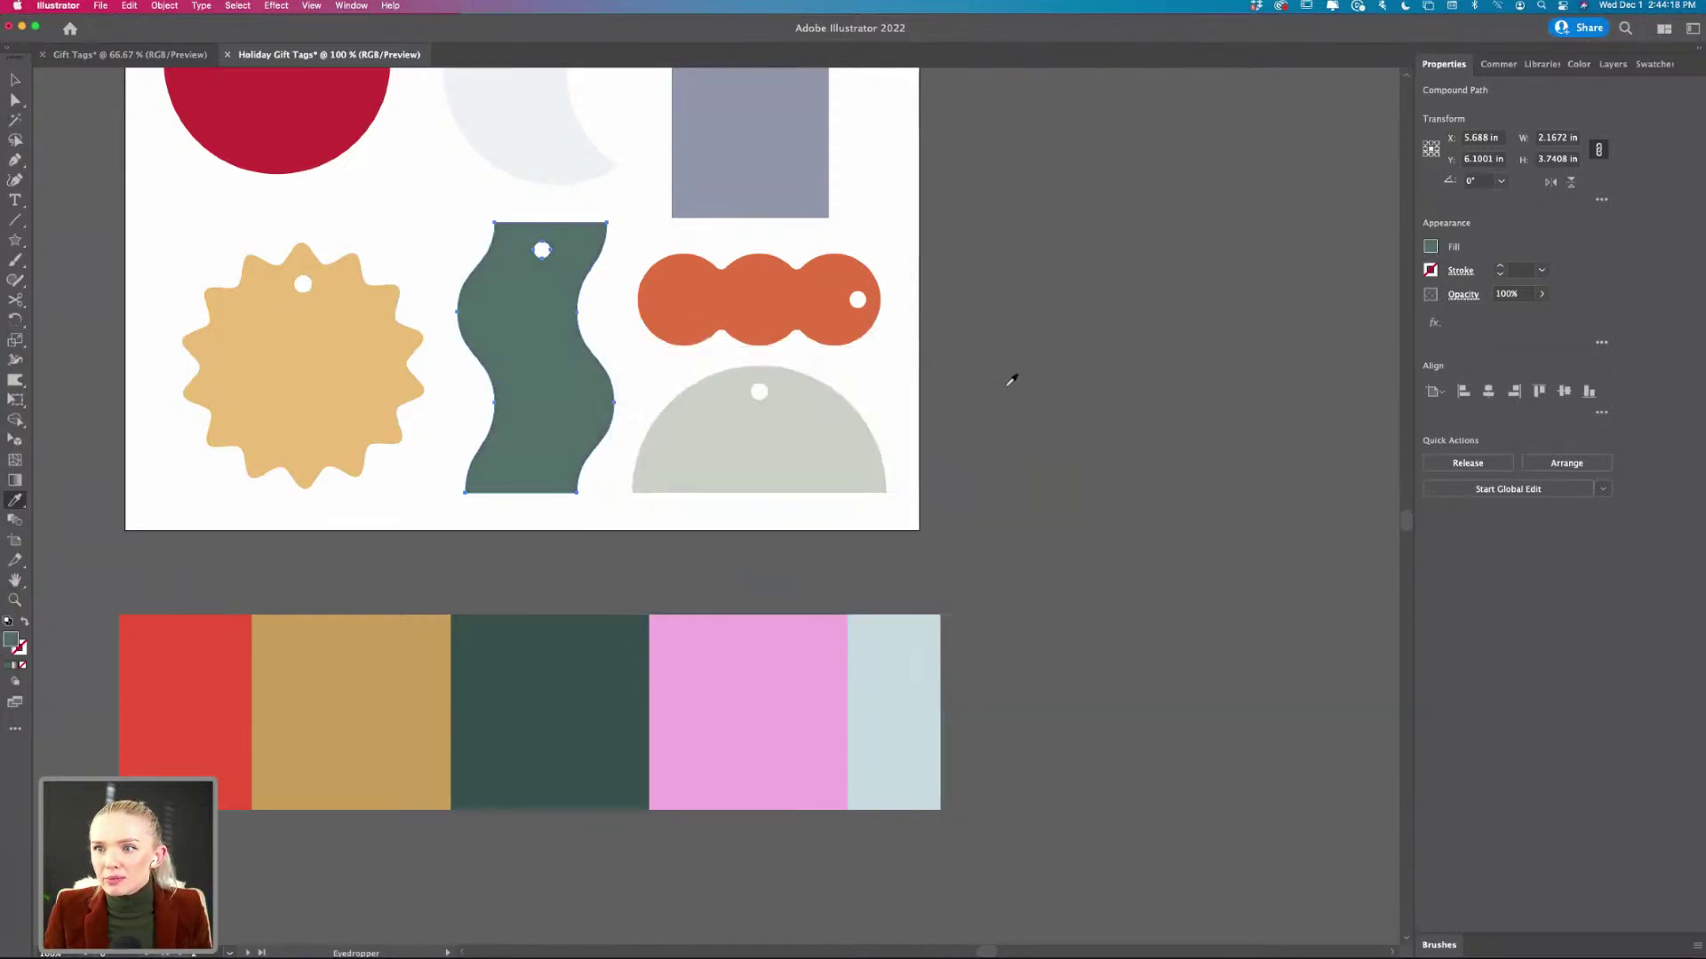
key(v)
click(1015, 417)
scroll(771, 677, up, 5)
scroll(772, 676, left, 2)
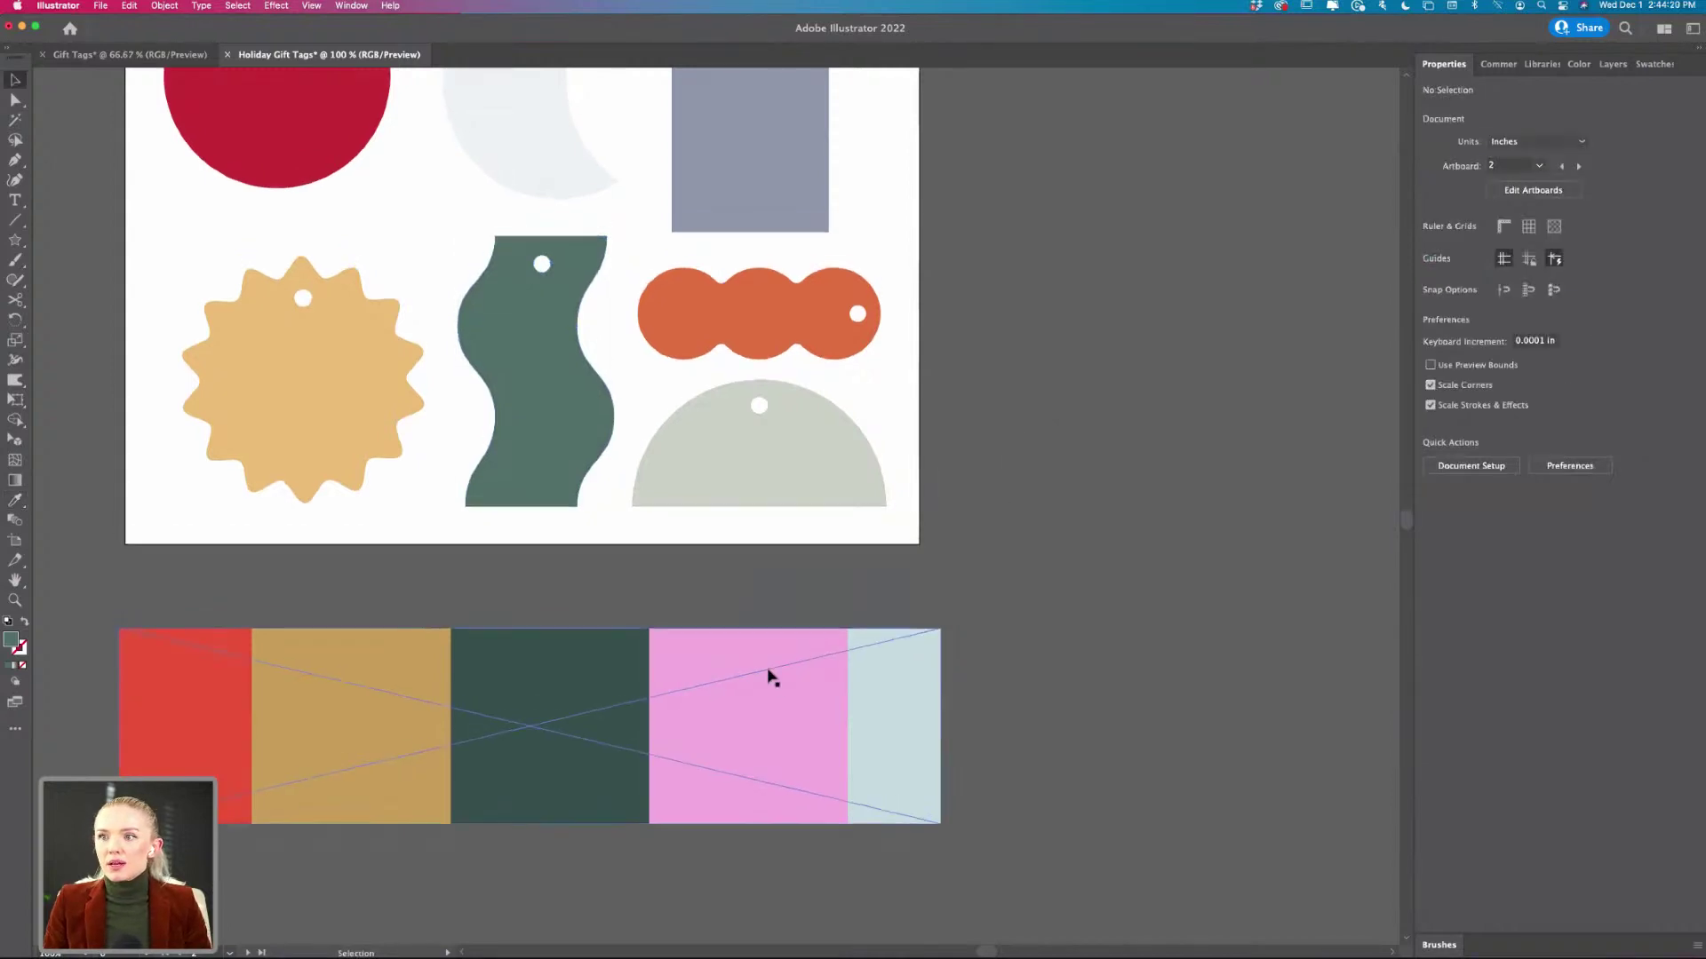
- Sample the palette image's gold onto the starburst tag with the Eyedropper and refine its fill to hex CEA241
click(358, 468)
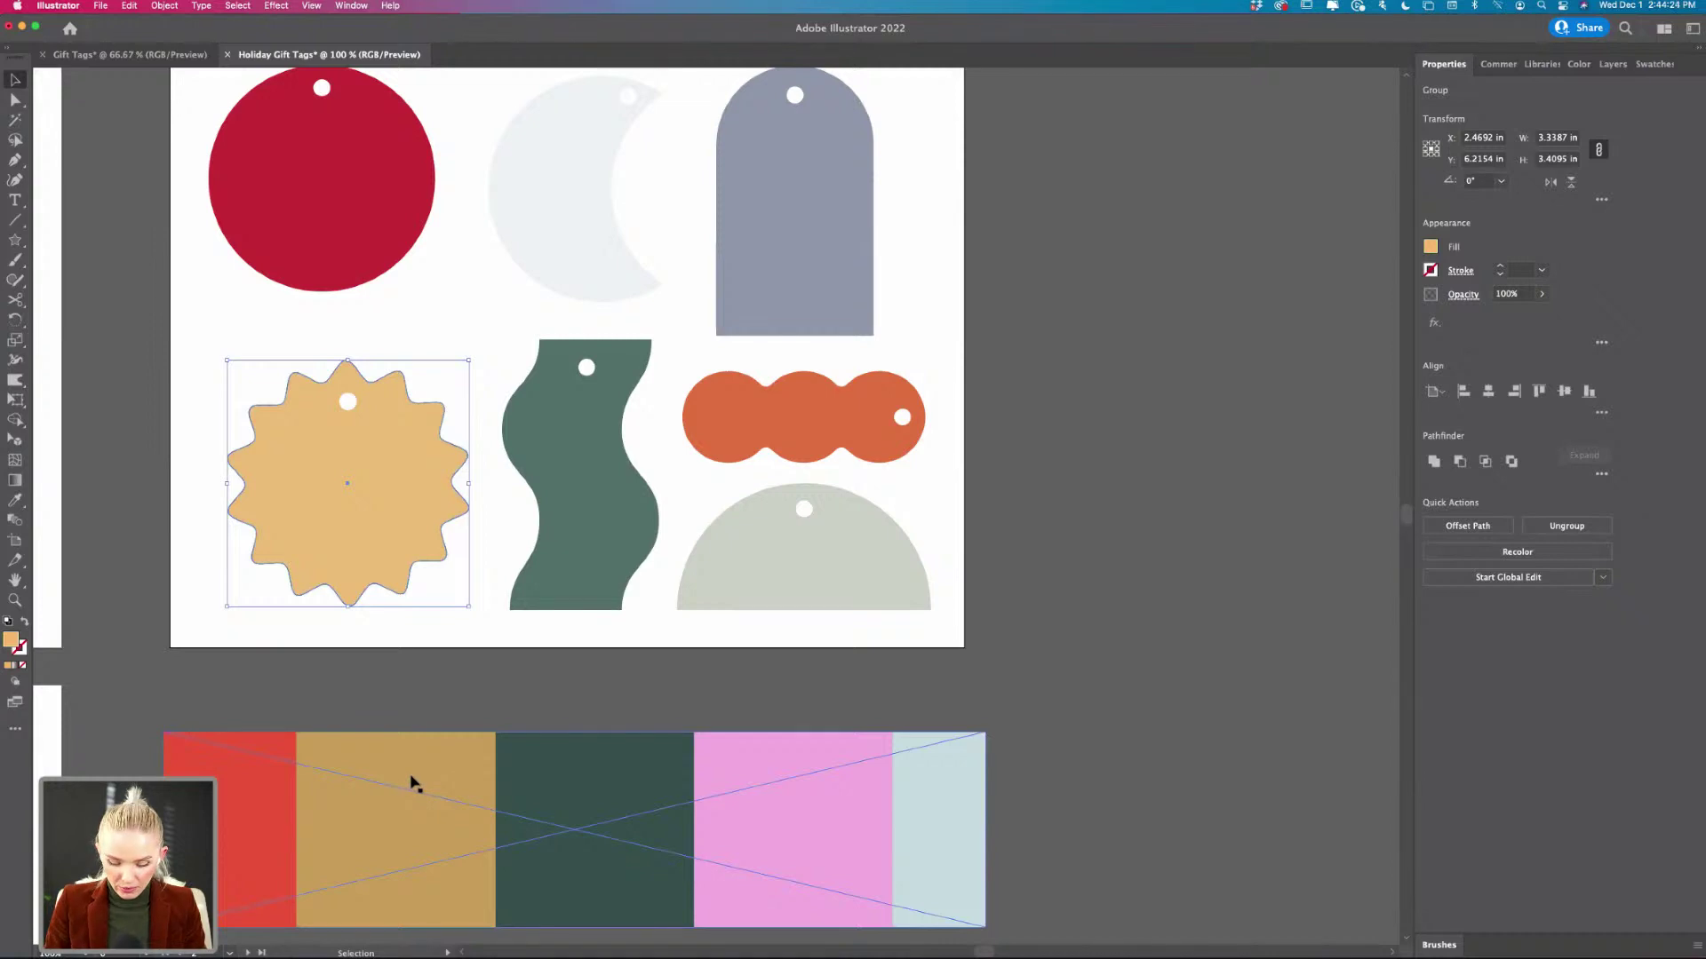
key(i)
click(419, 771)
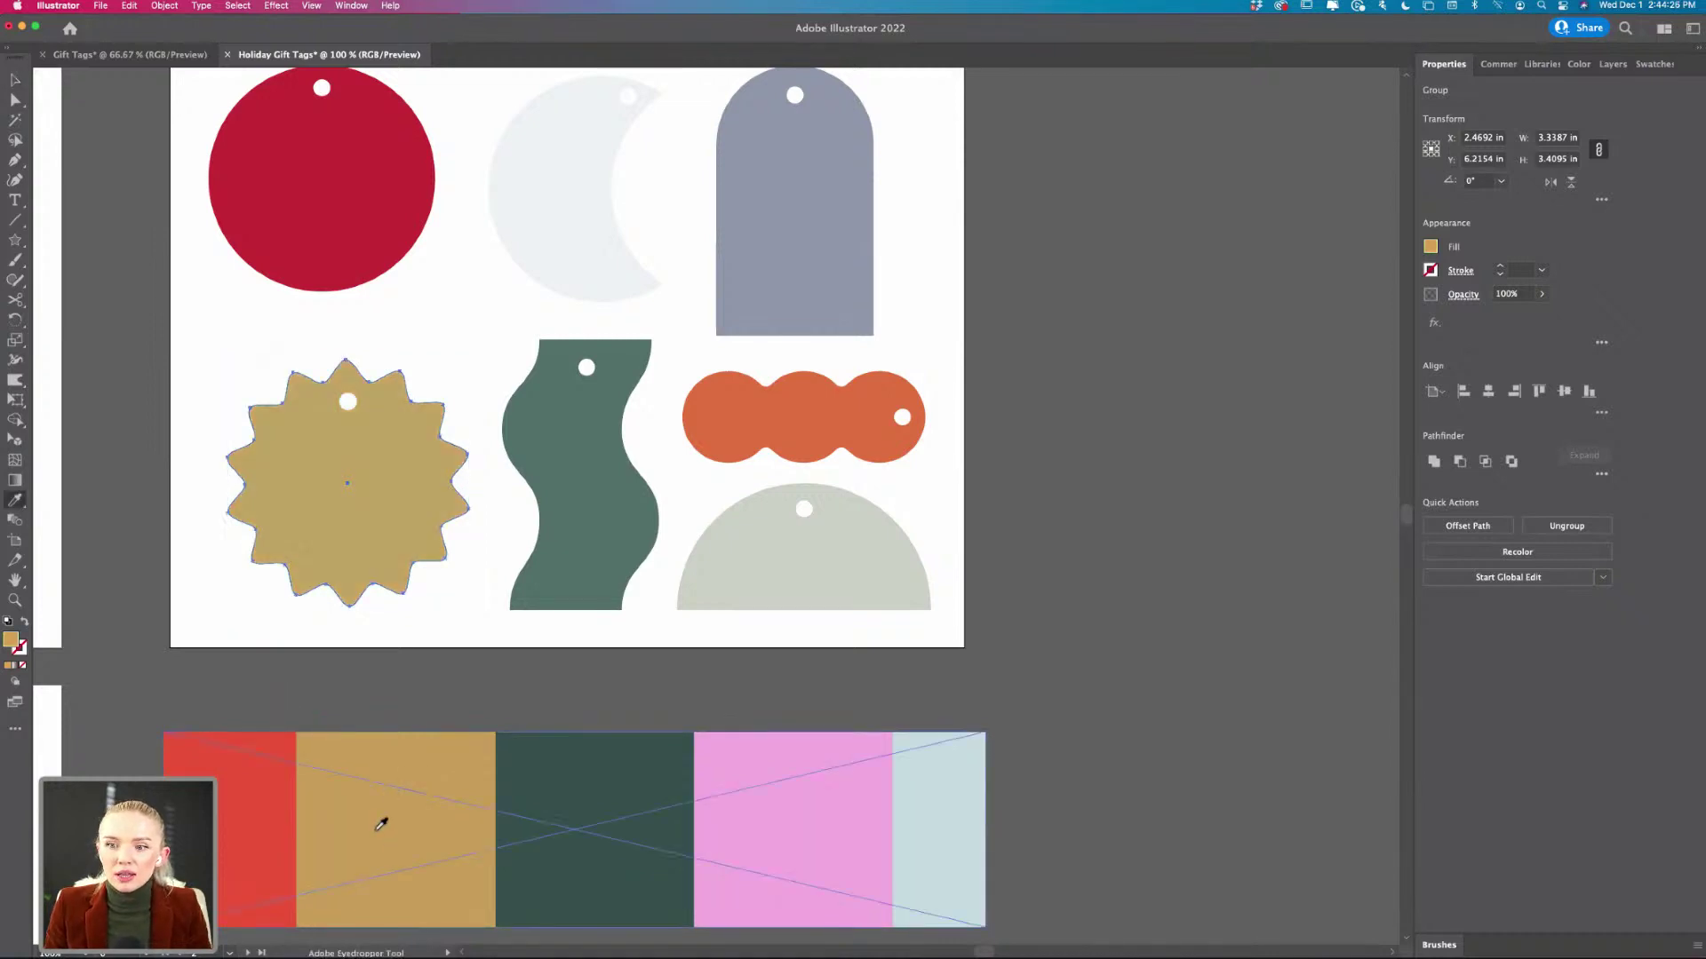
double_click(12, 640)
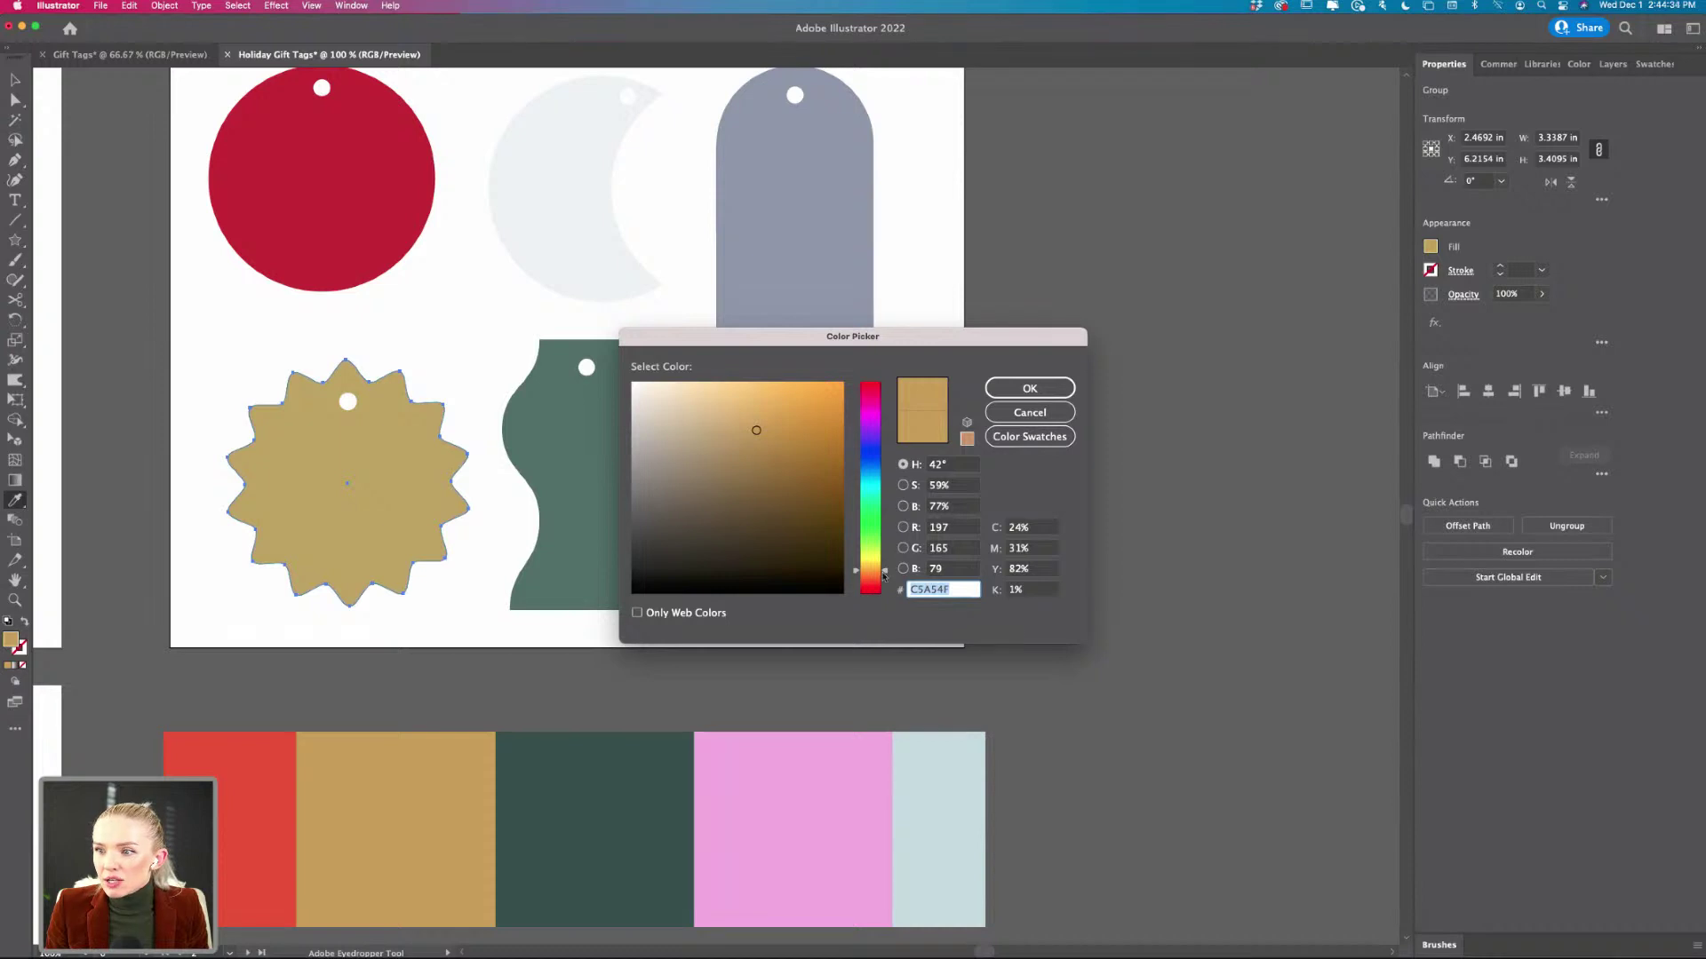
text(CEA241)
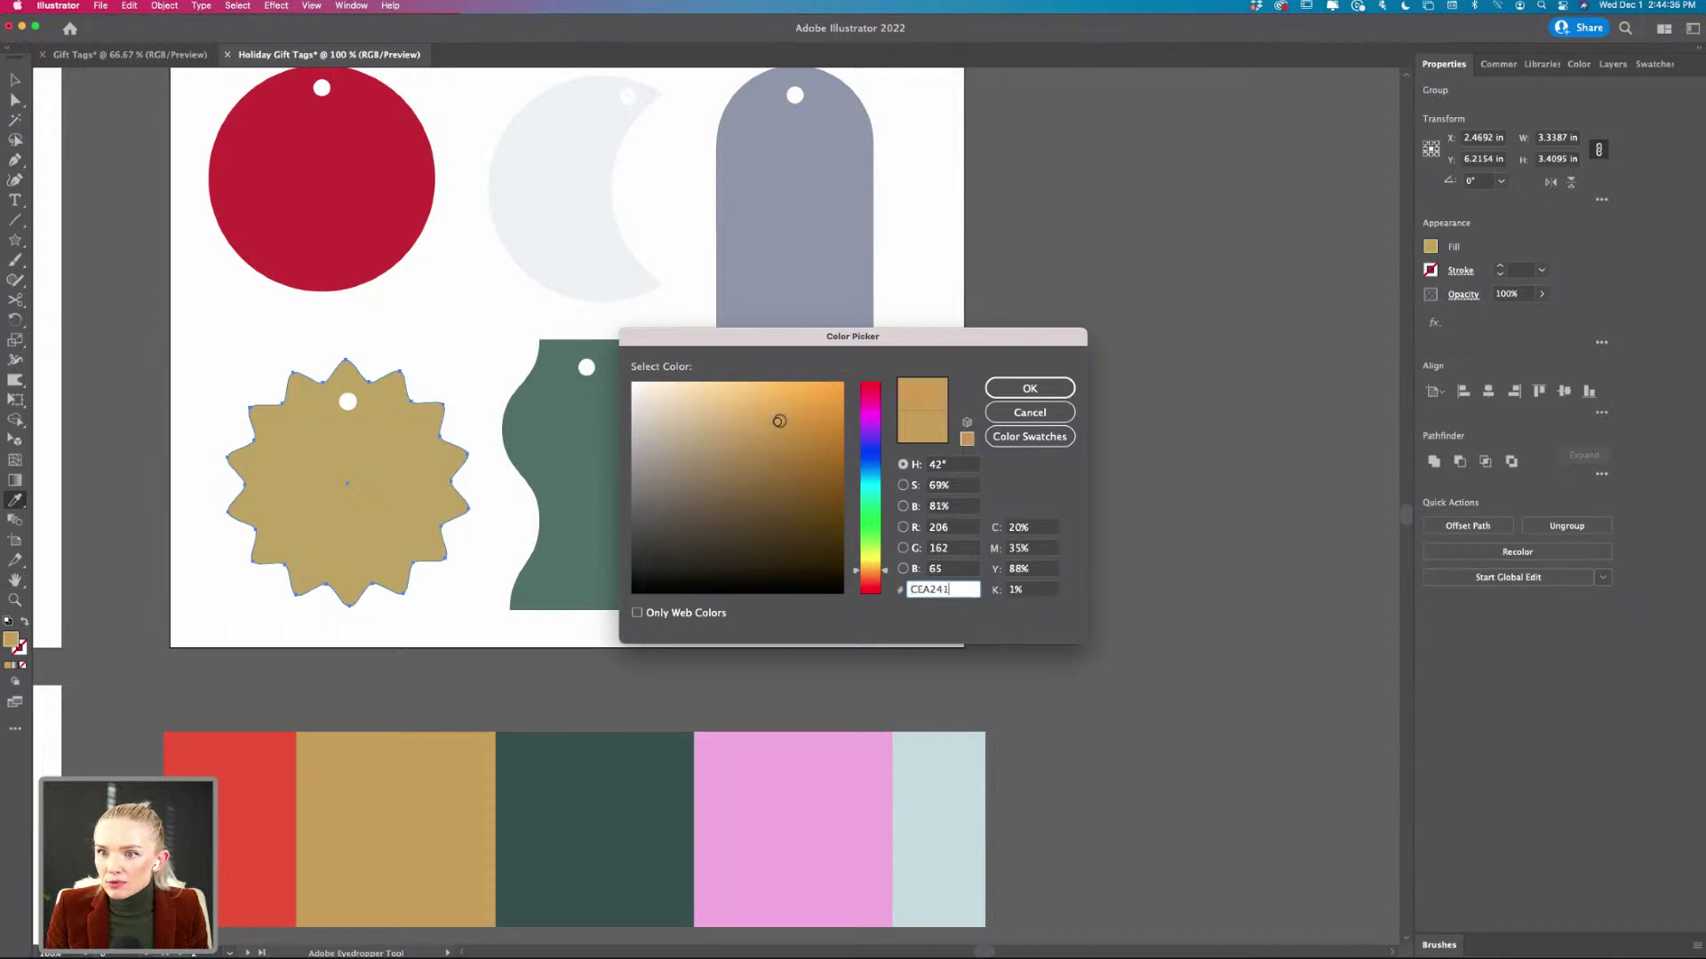
click(1010, 384)
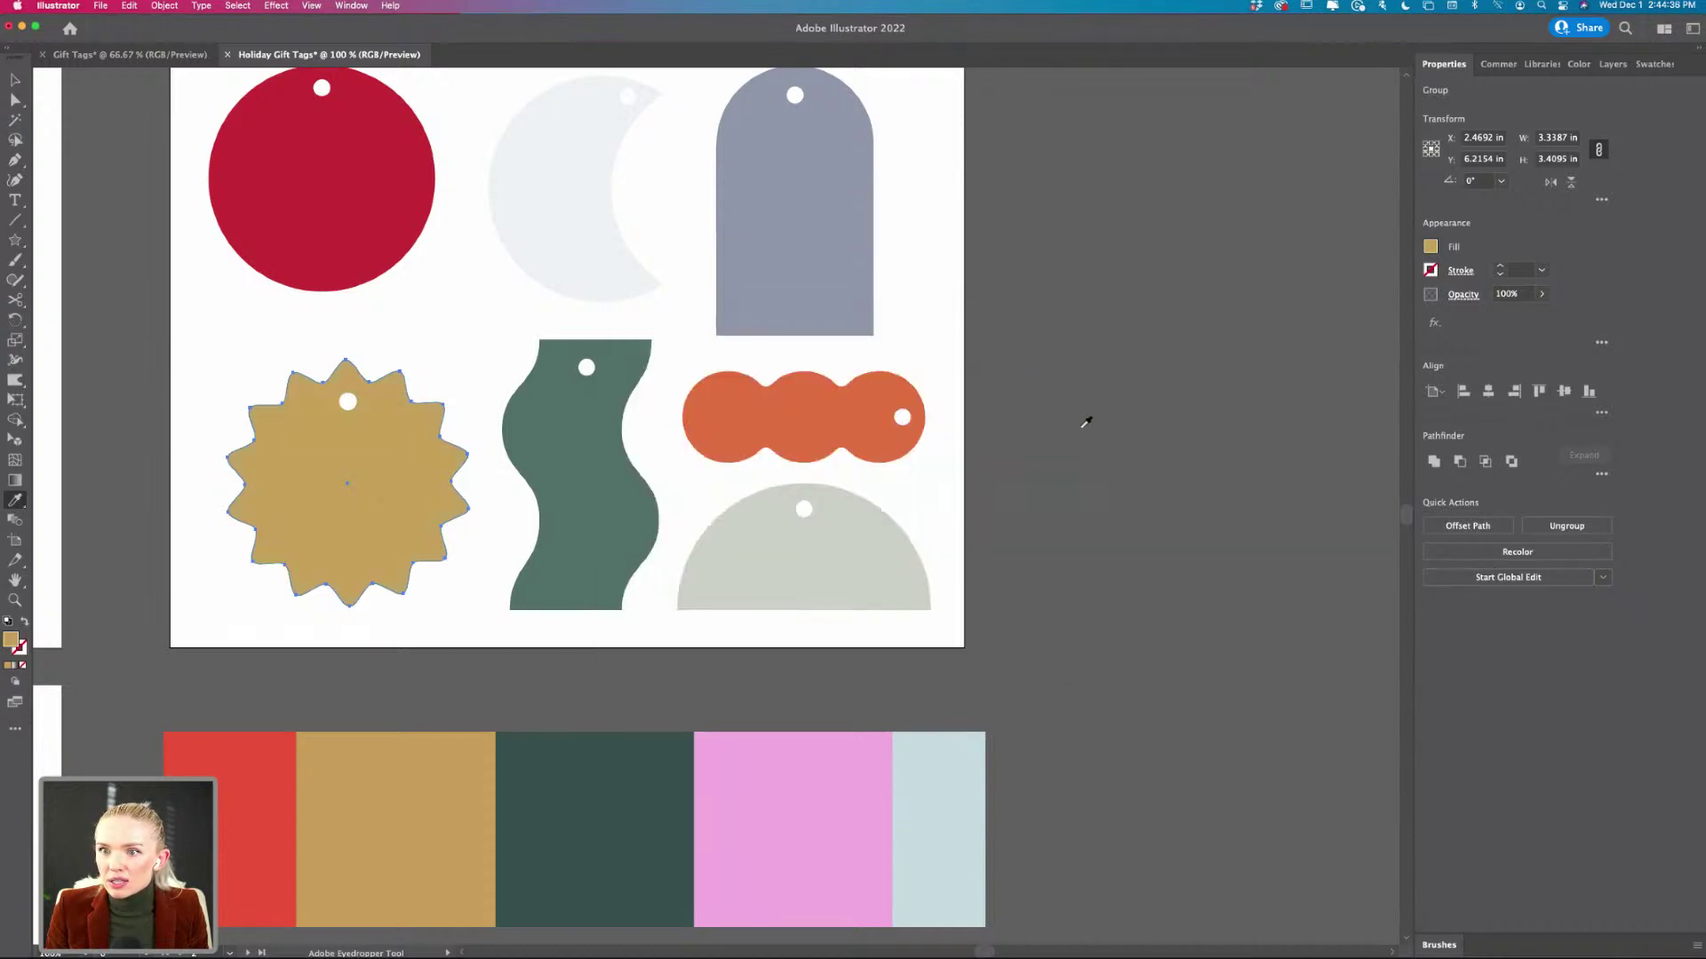
key(v)
click(997, 527)
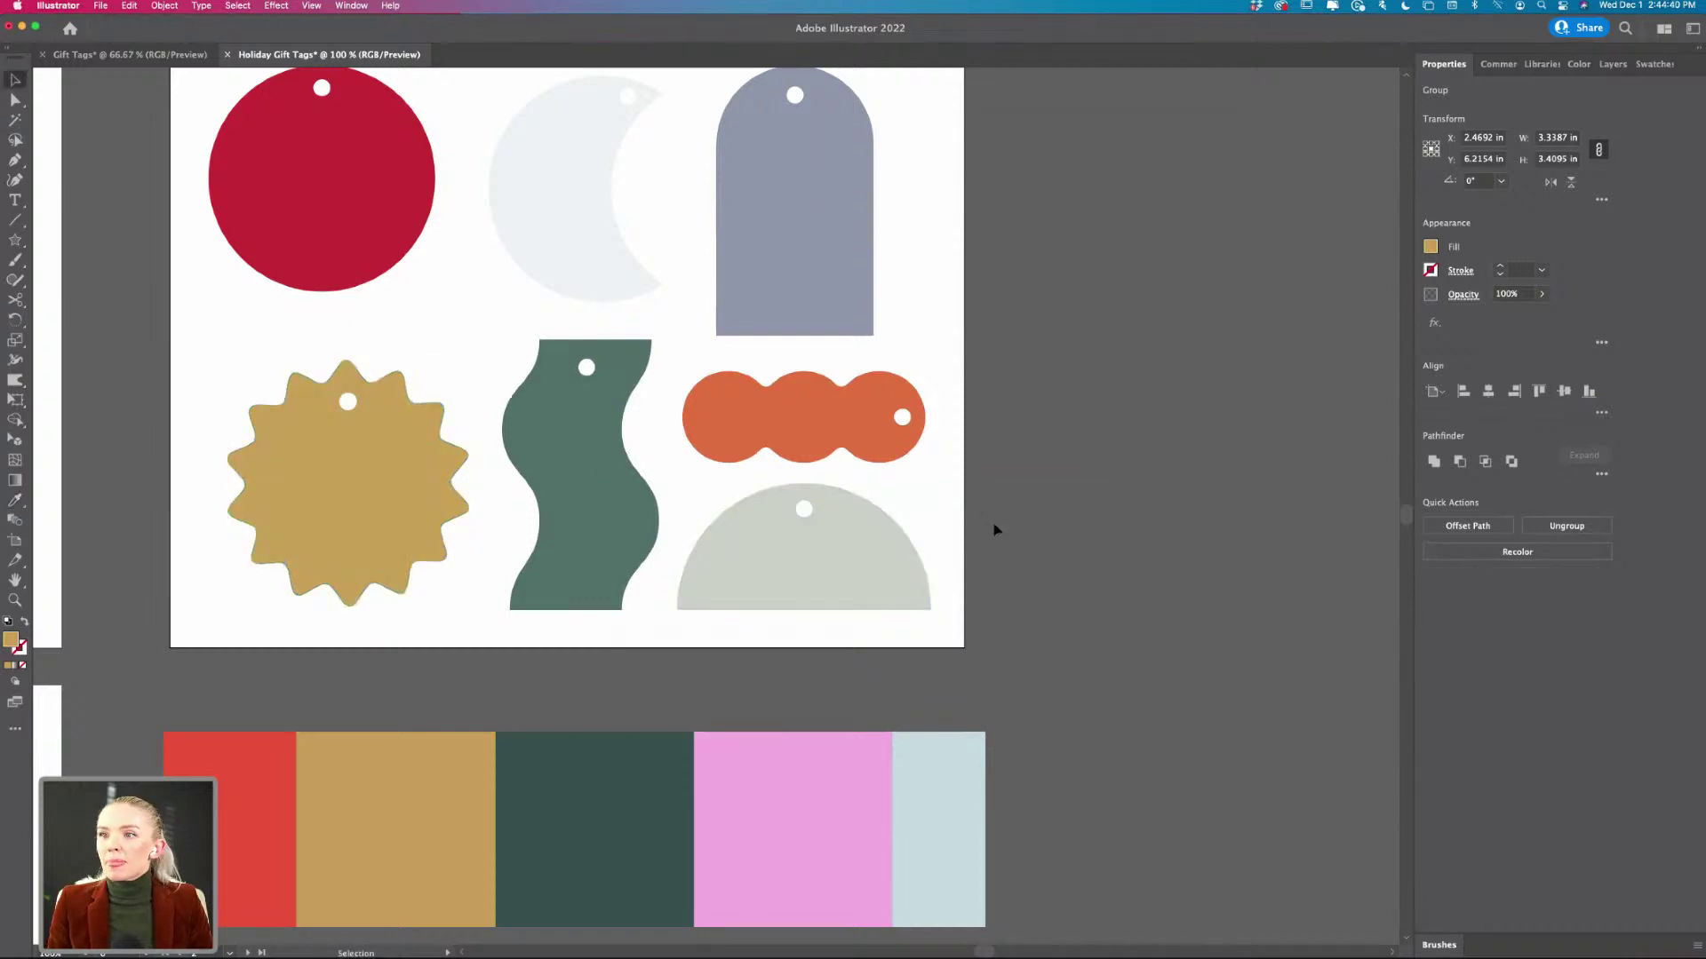
- Recolour the dark red circle tag with the bright red sampled from the palette image using the Eyedropper
scroll(996, 528, down, 3)
scroll(883, 529, right, 2)
scroll(658, 533, up, 3)
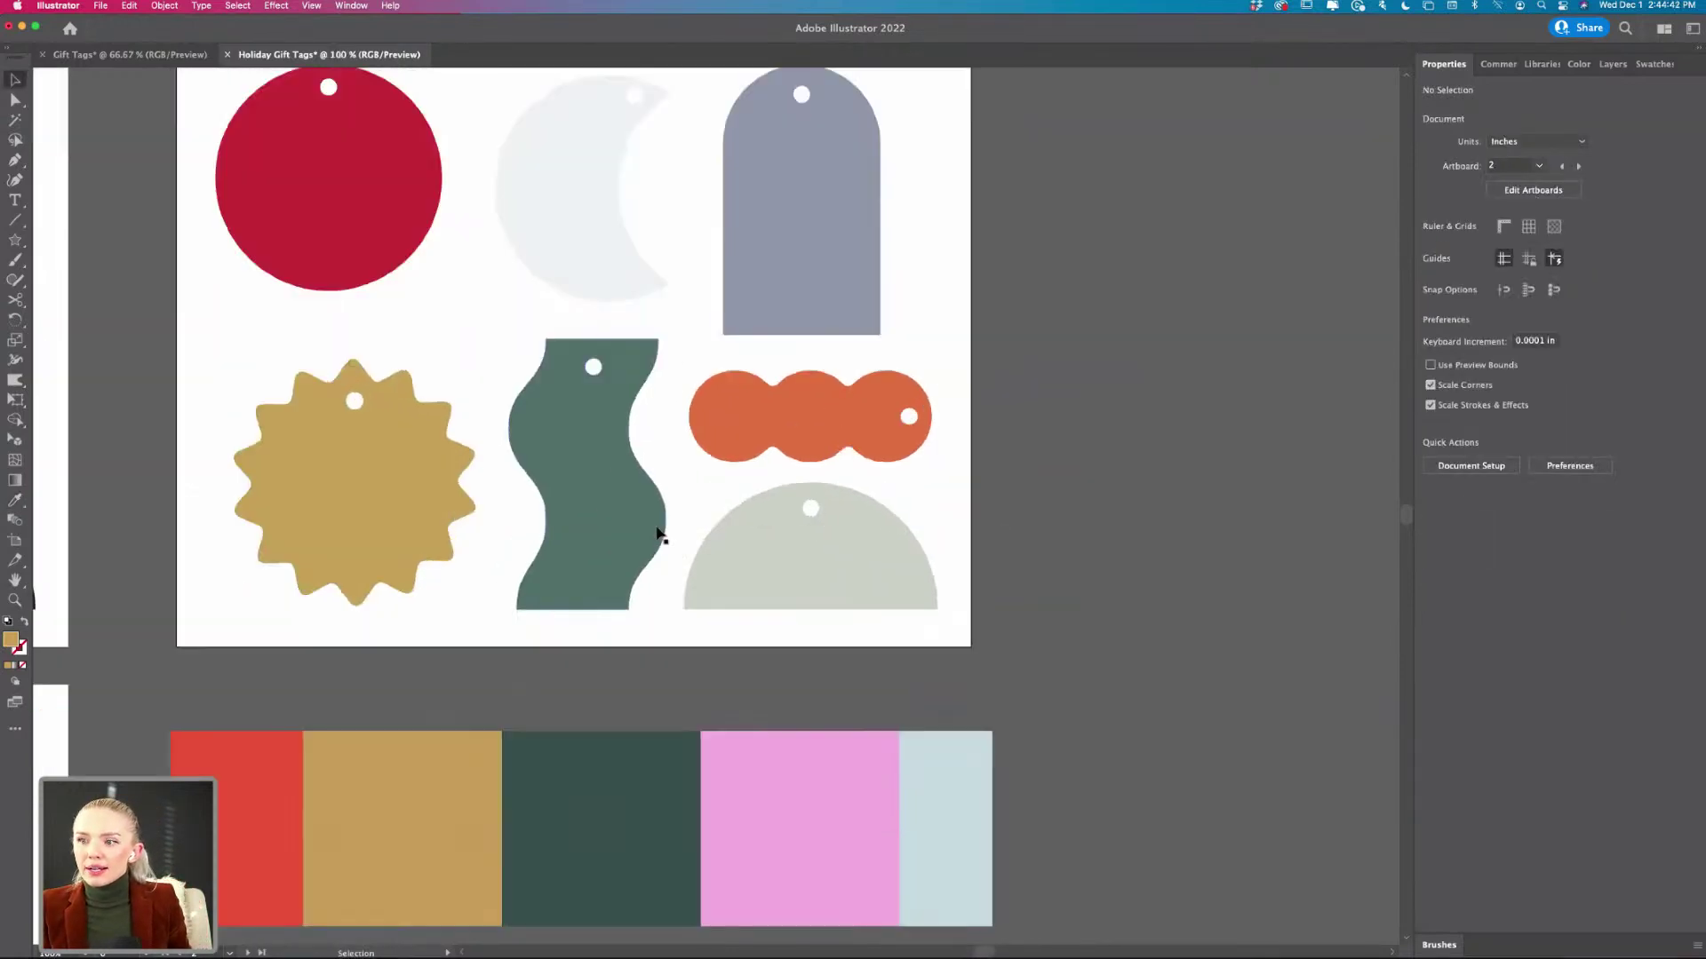
scroll(658, 533, down, 5)
scroll(533, 373, up, 3)
click(529, 368)
scroll(529, 373, down, 3)
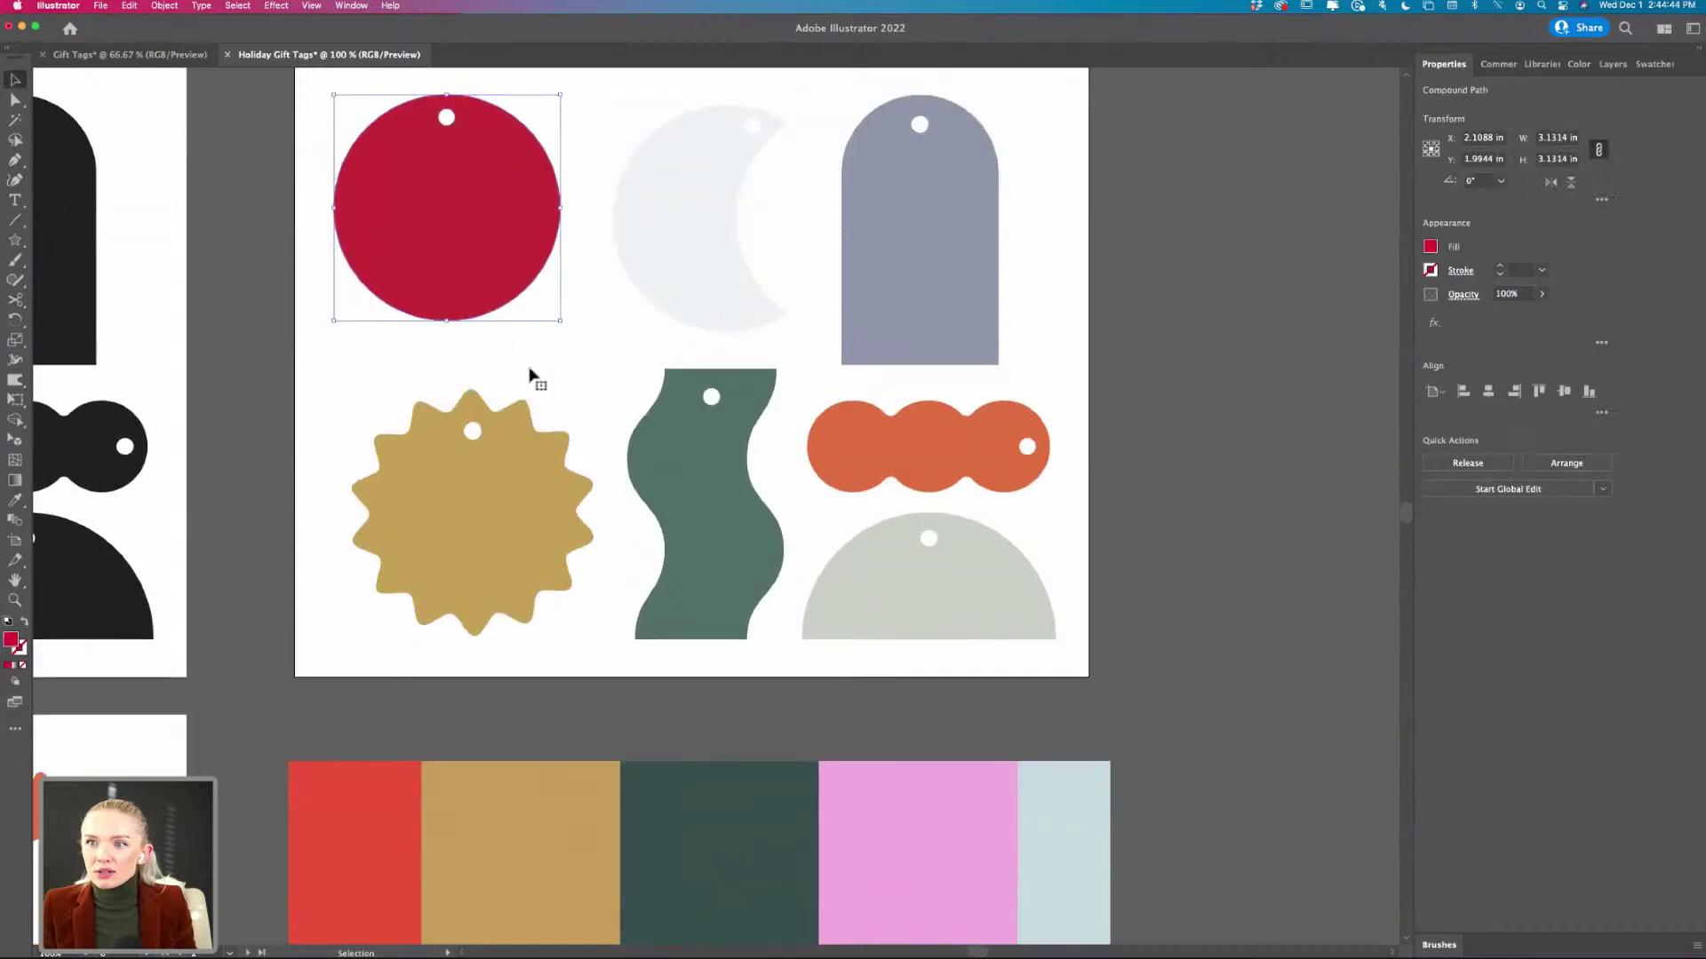
key(i)
click(342, 835)
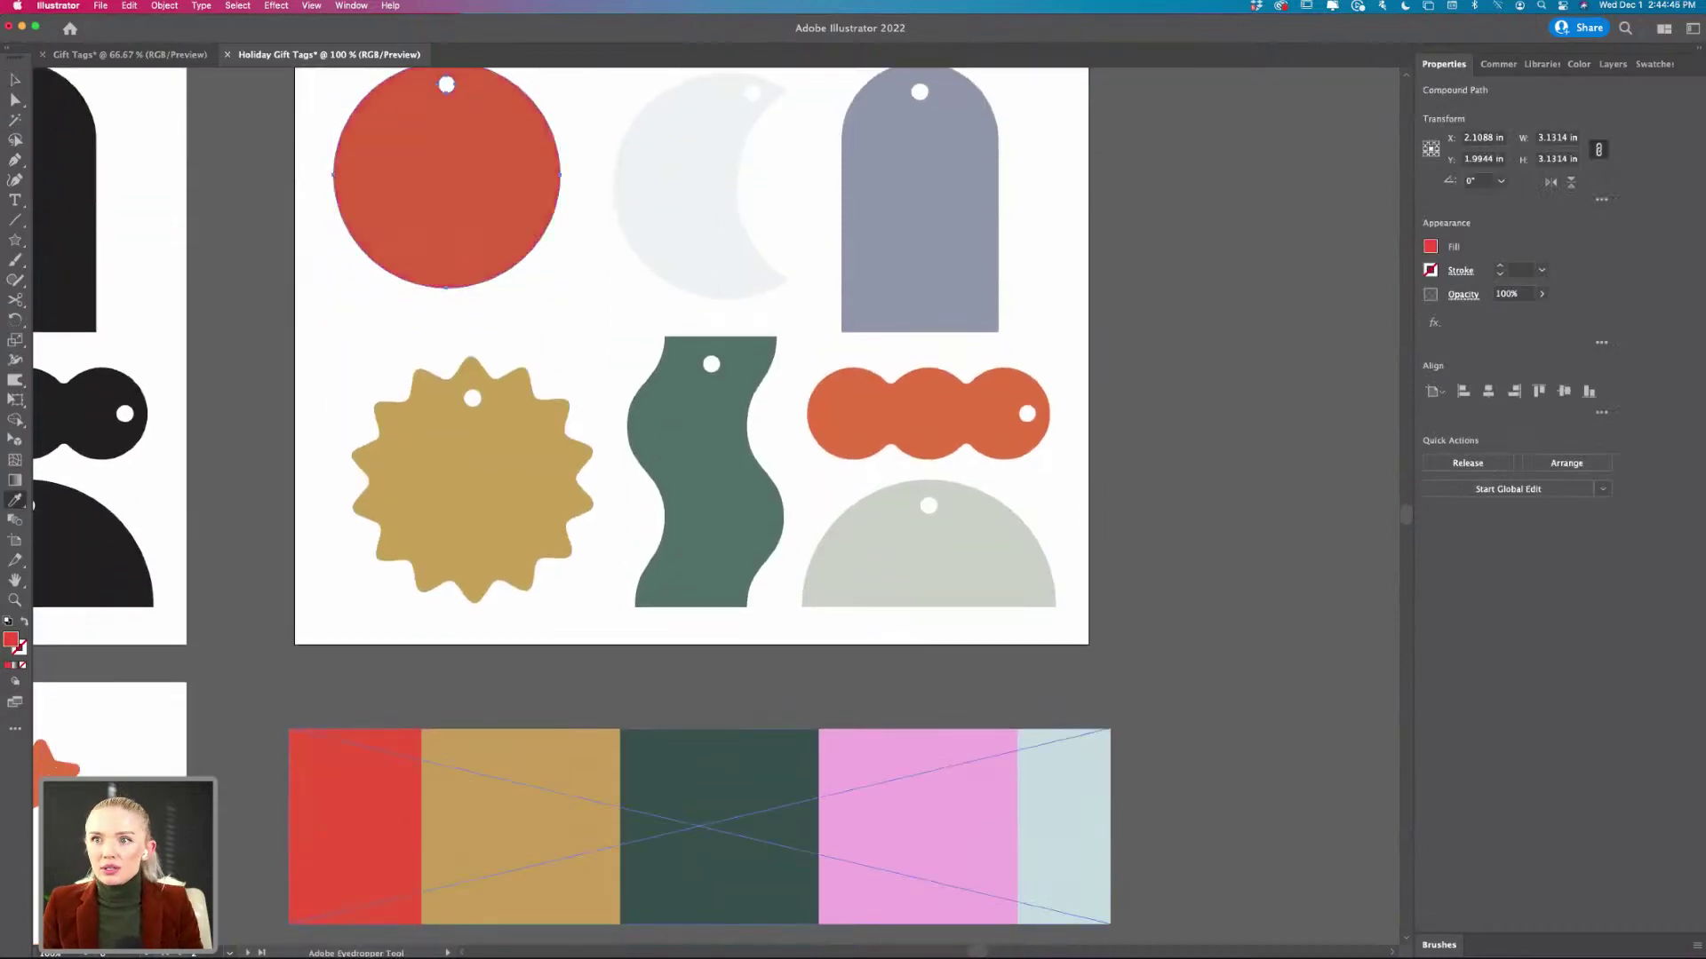
scroll(342, 835, down, 1)
scroll(702, 497, down, 1)
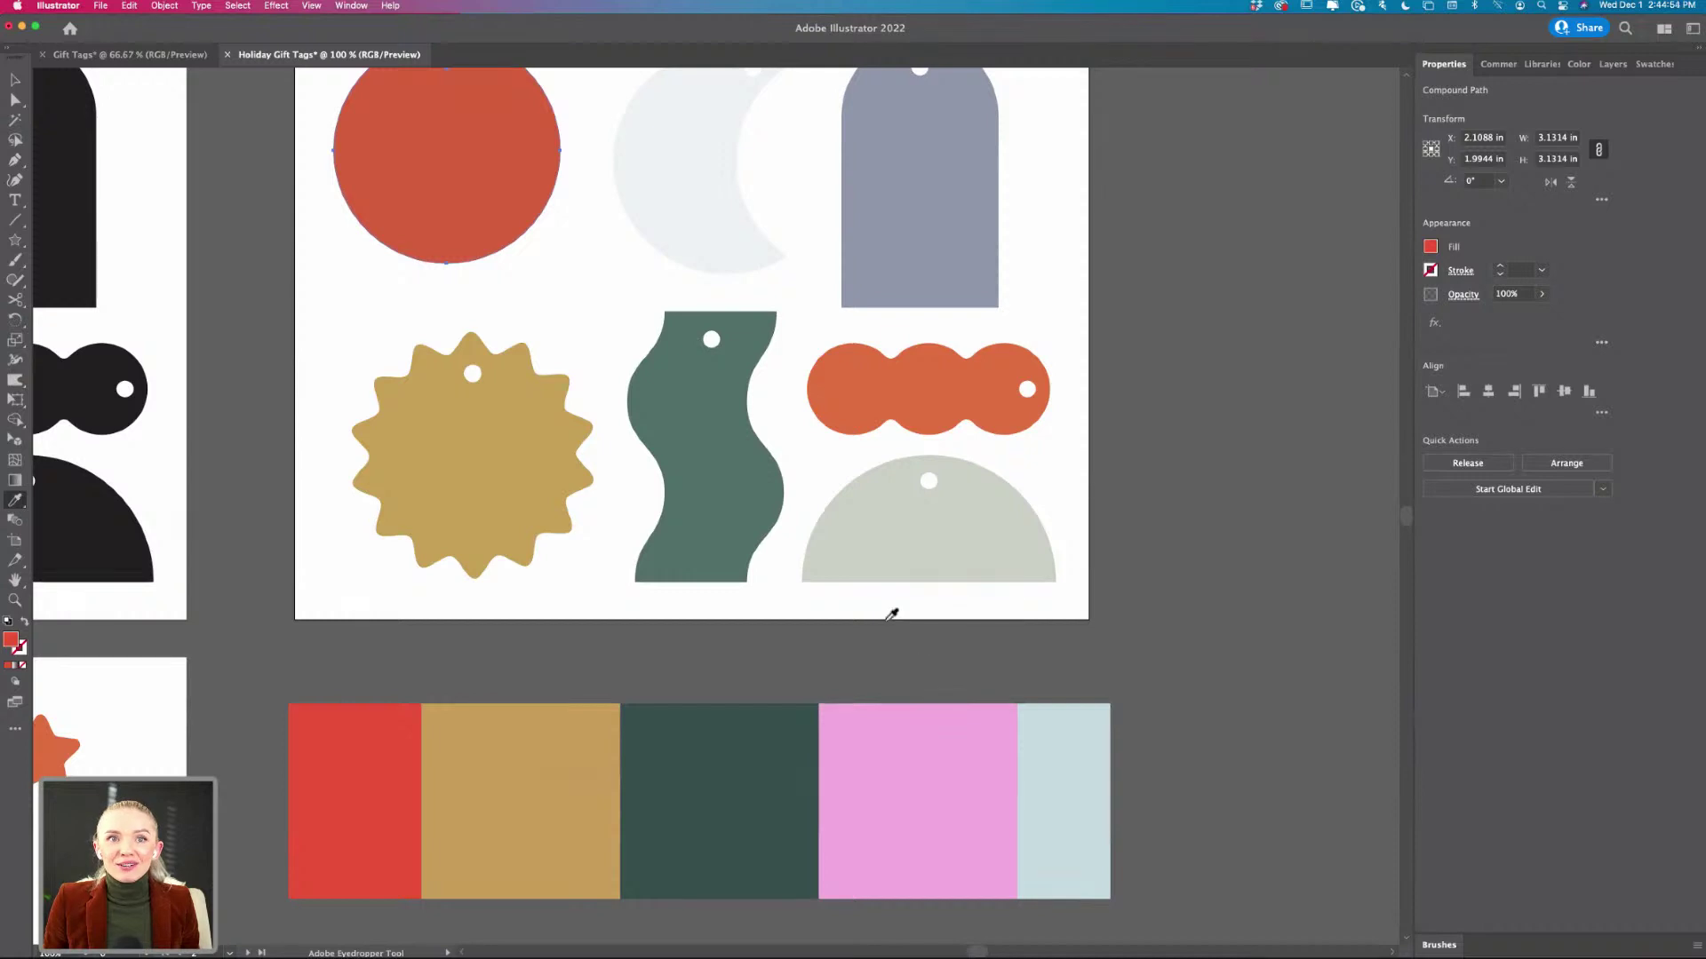
- Delete the palette image below the coloured tags artboard
scroll(891, 614, down, 5)
scroll(898, 608, right, 2)
scroll(898, 609, left, 3)
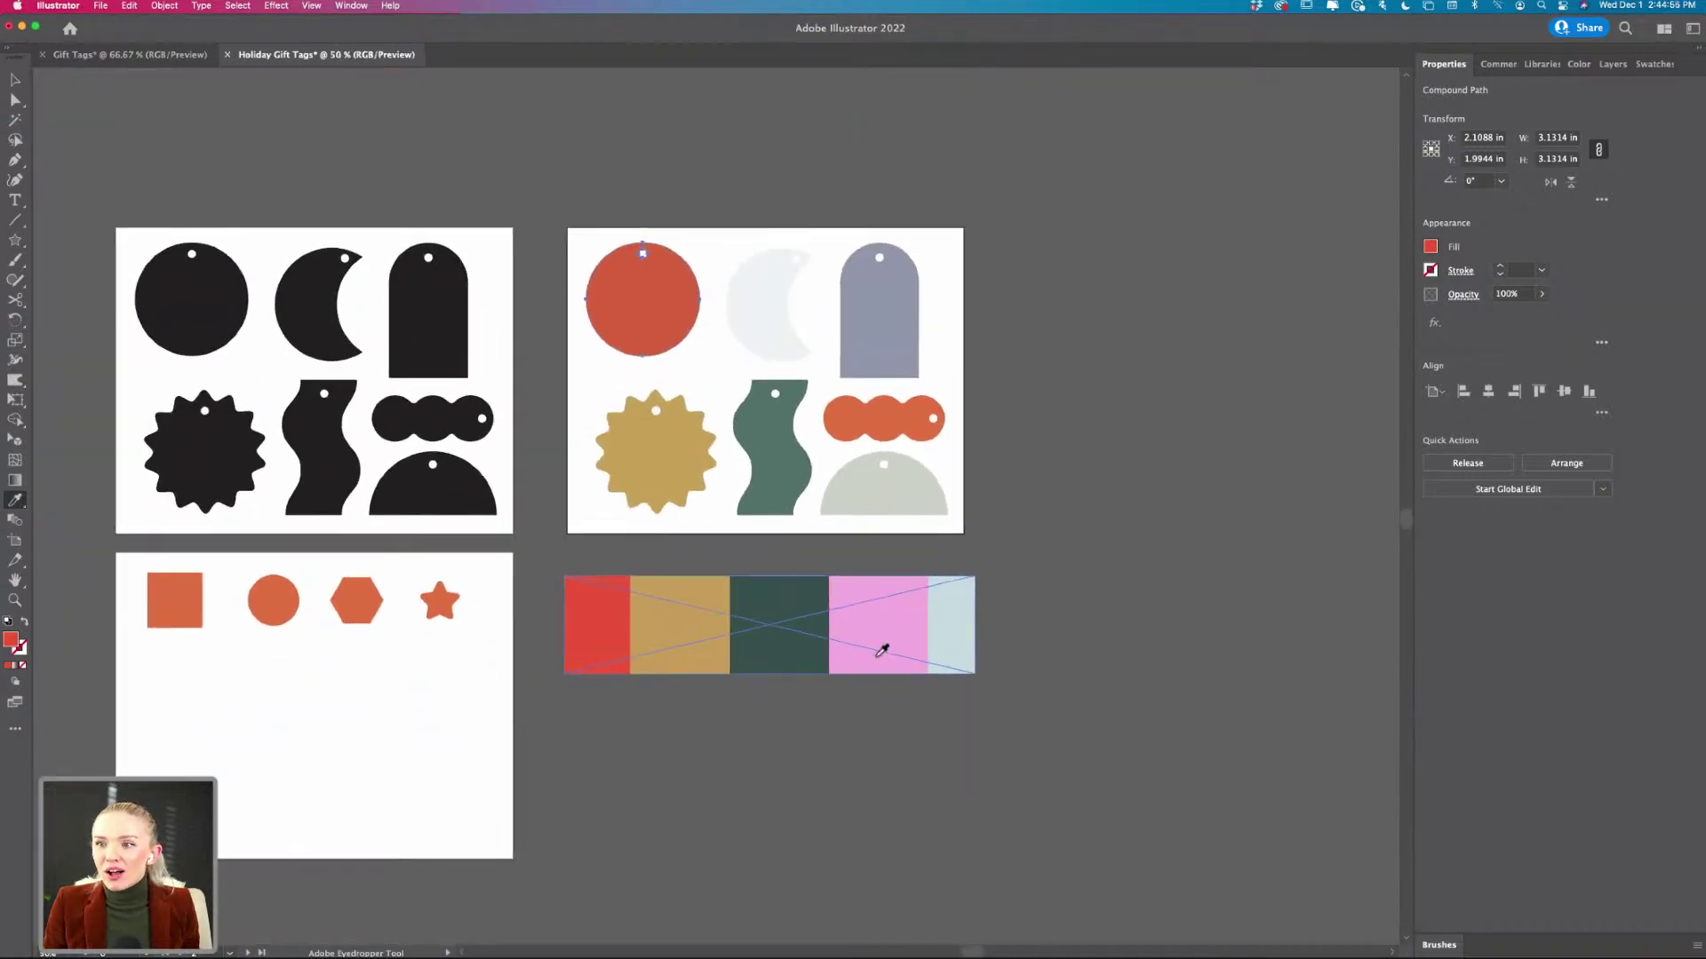
key(v)
click(805, 697)
scroll(804, 696, left, 2)
click(796, 622)
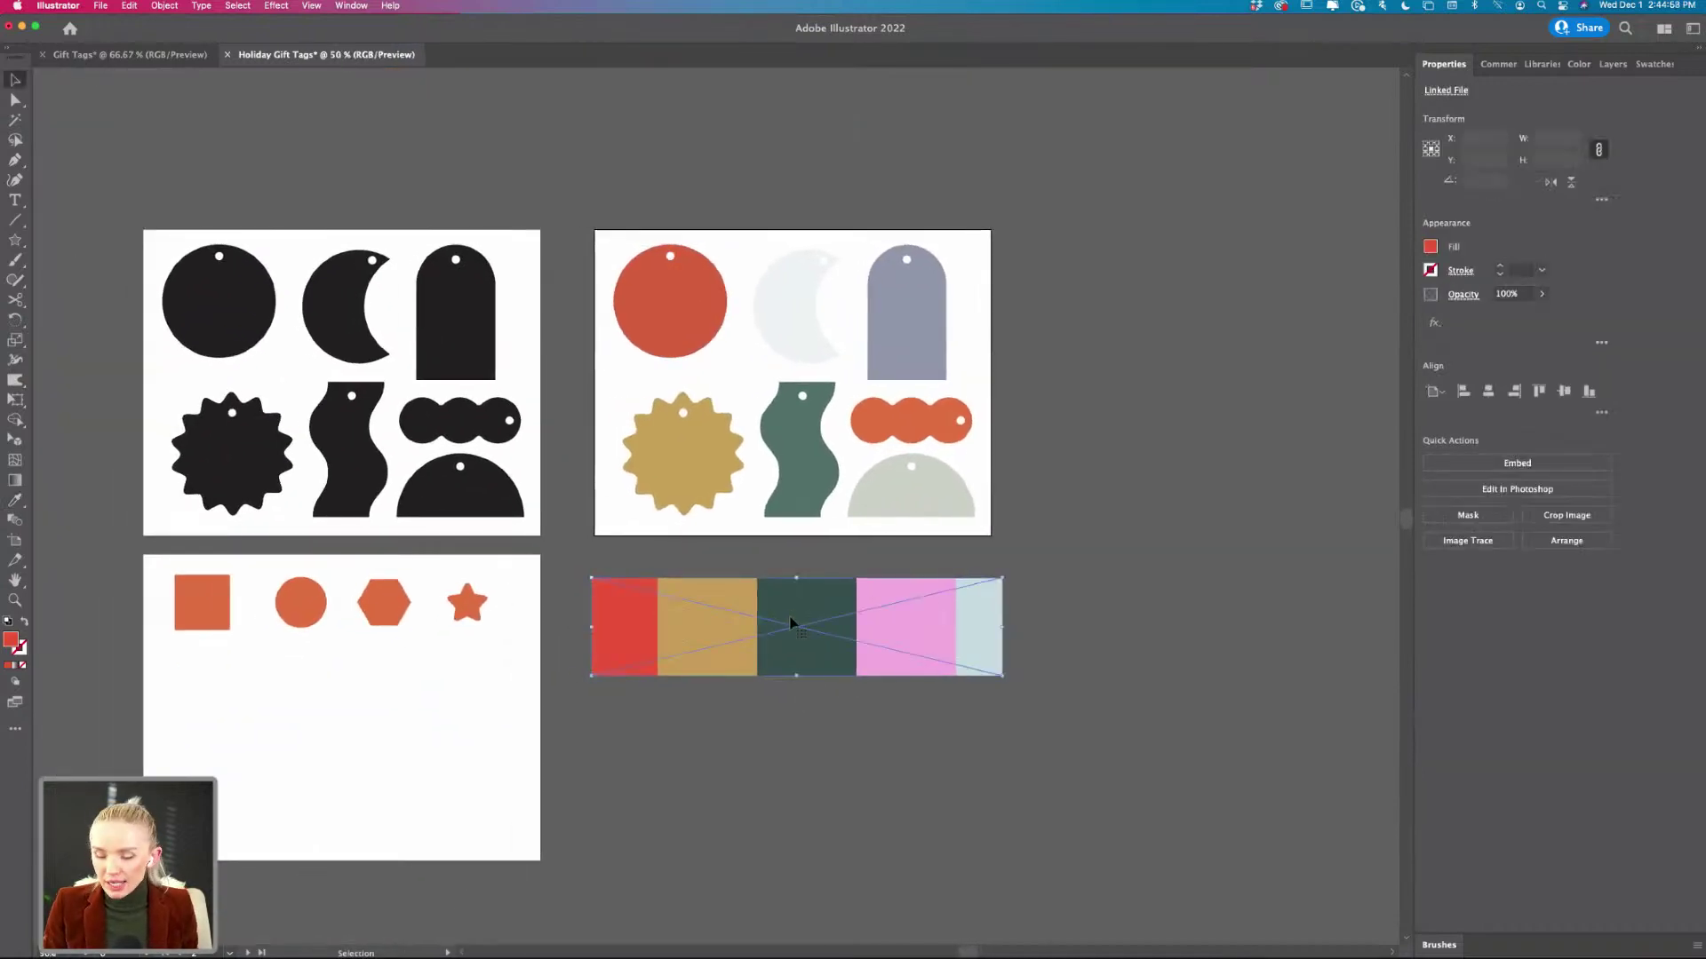
key(Delete)
- Move the orange square down into the empty area below the row of basic shapes
scroll(791, 625, left, 3)
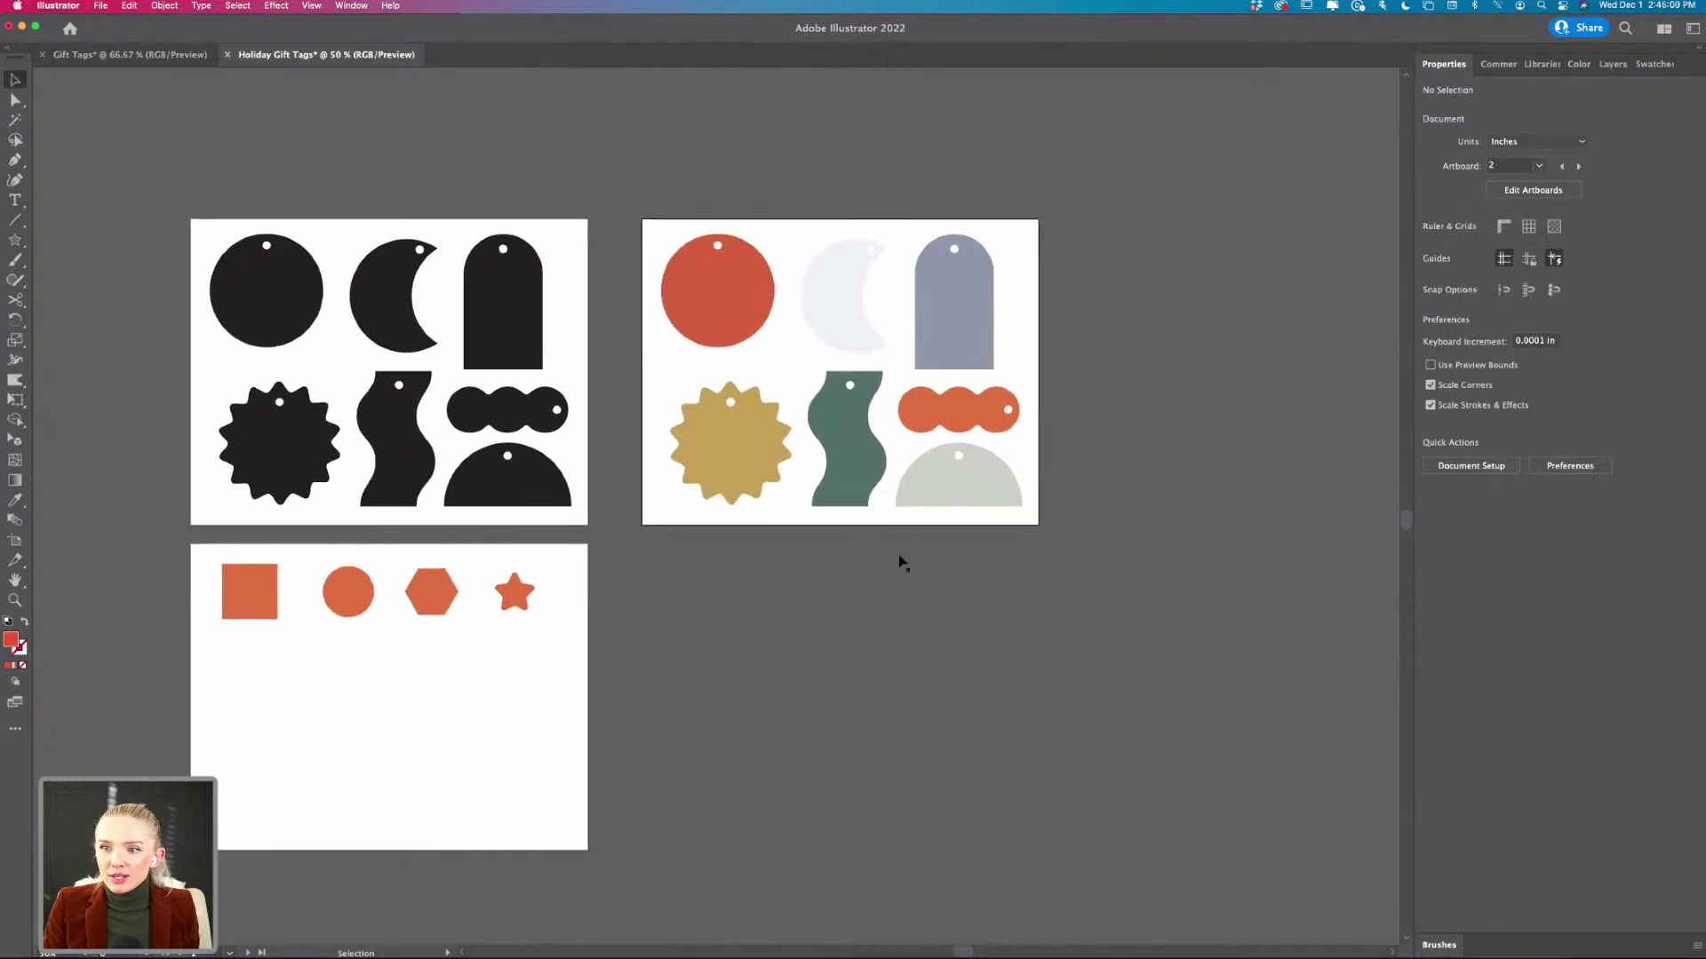
scroll(355, 728, up, 5)
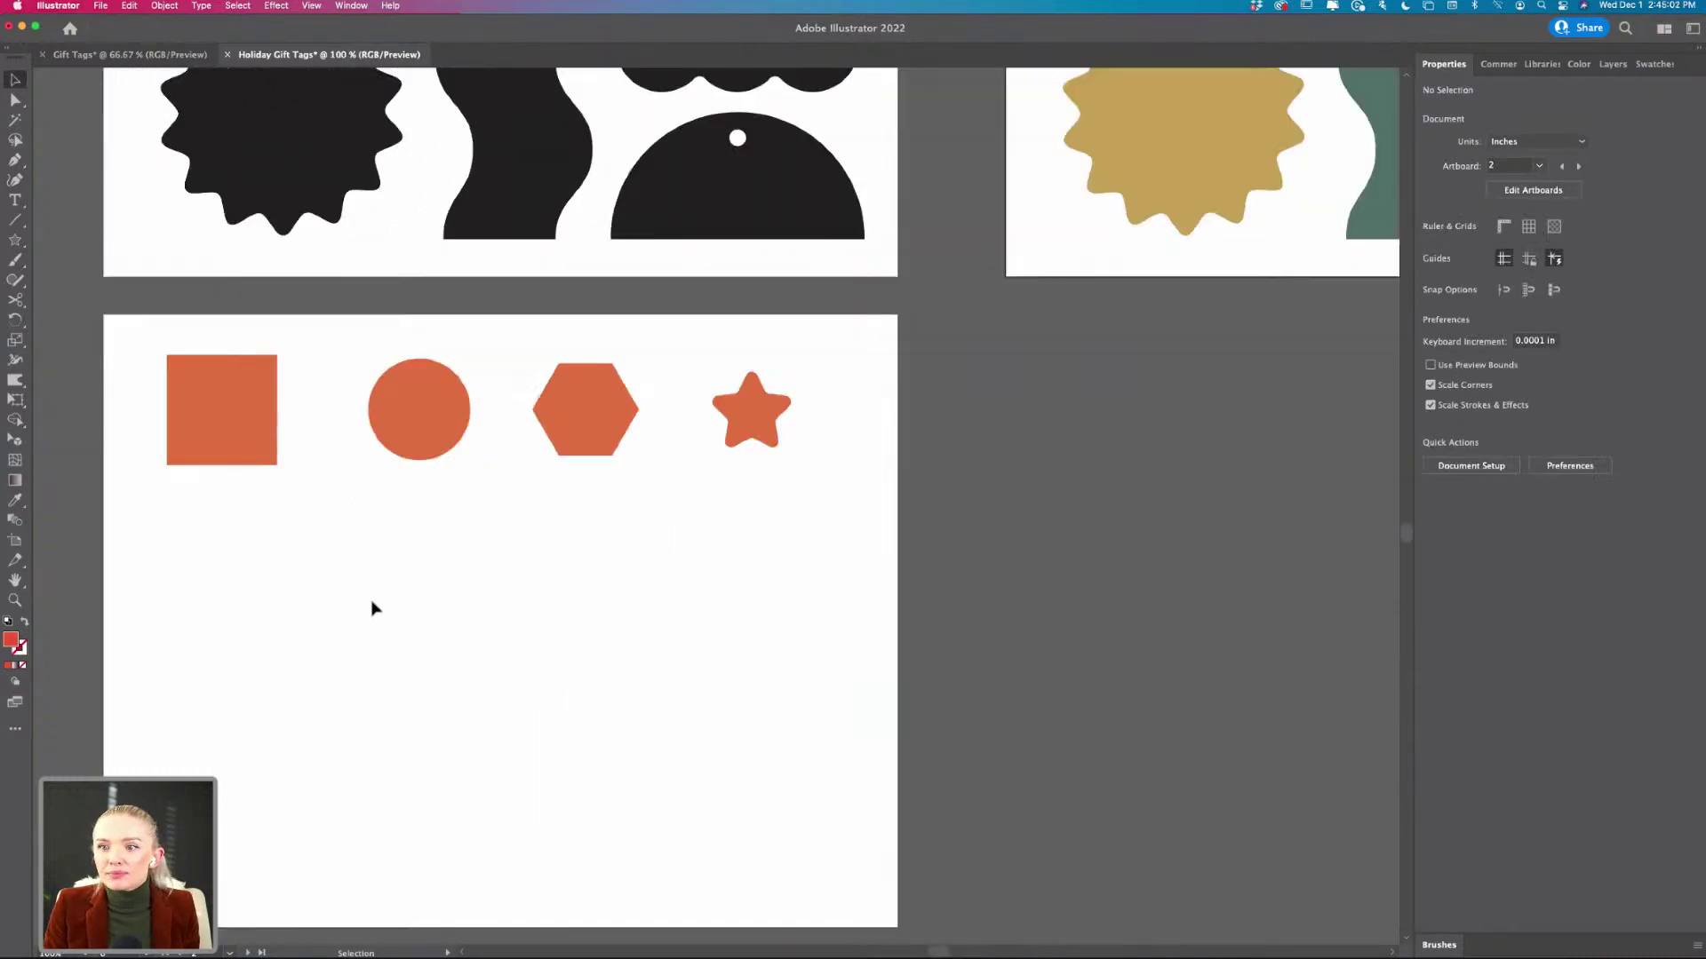
drag(239, 437, 252, 603)
scroll(468, 613, down, 1)
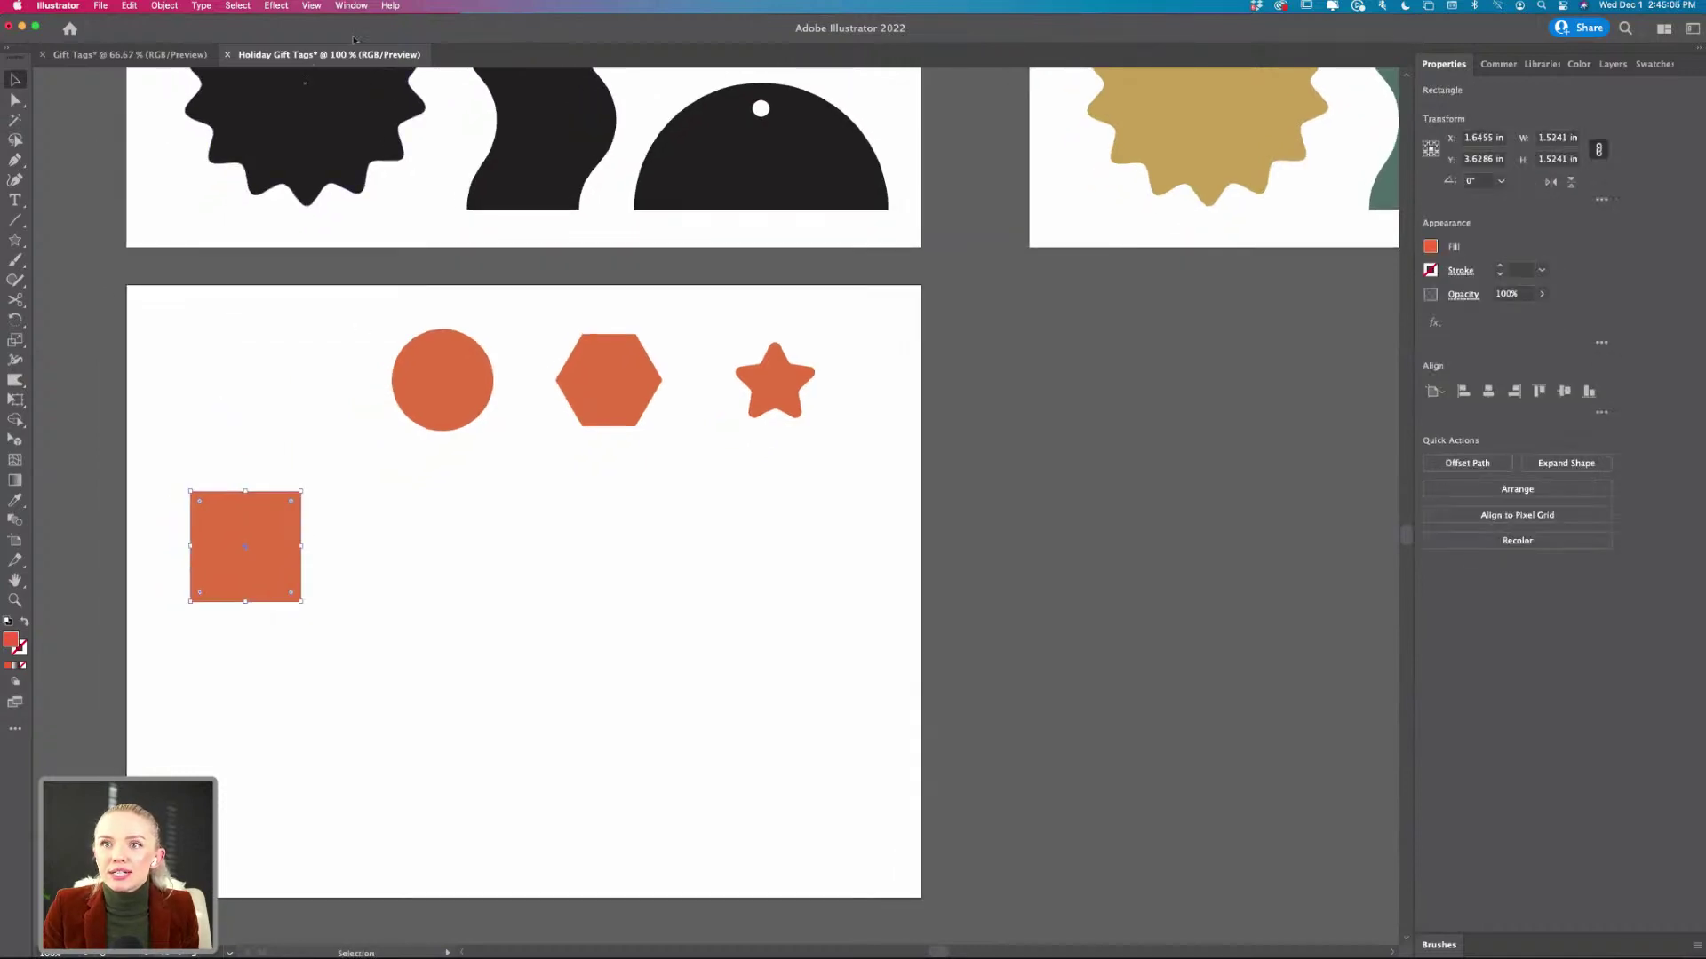
- Show the 3D and Materials settings and place them beside the basic shapes artboard
click(352, 6)
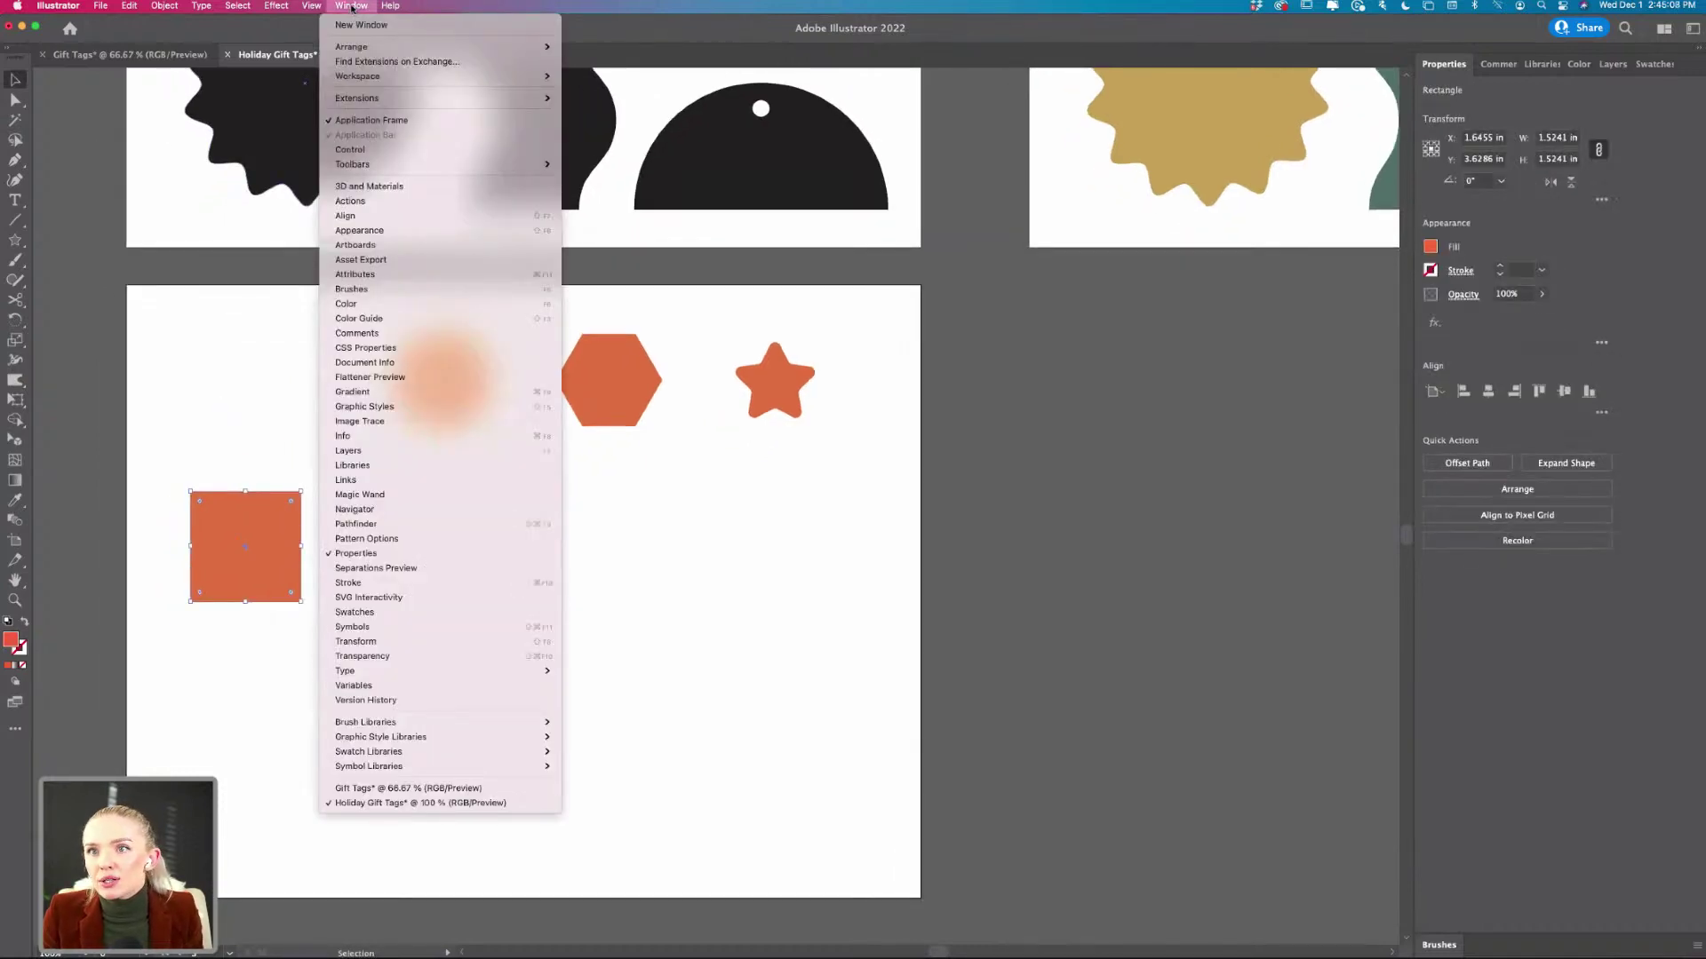
click(367, 188)
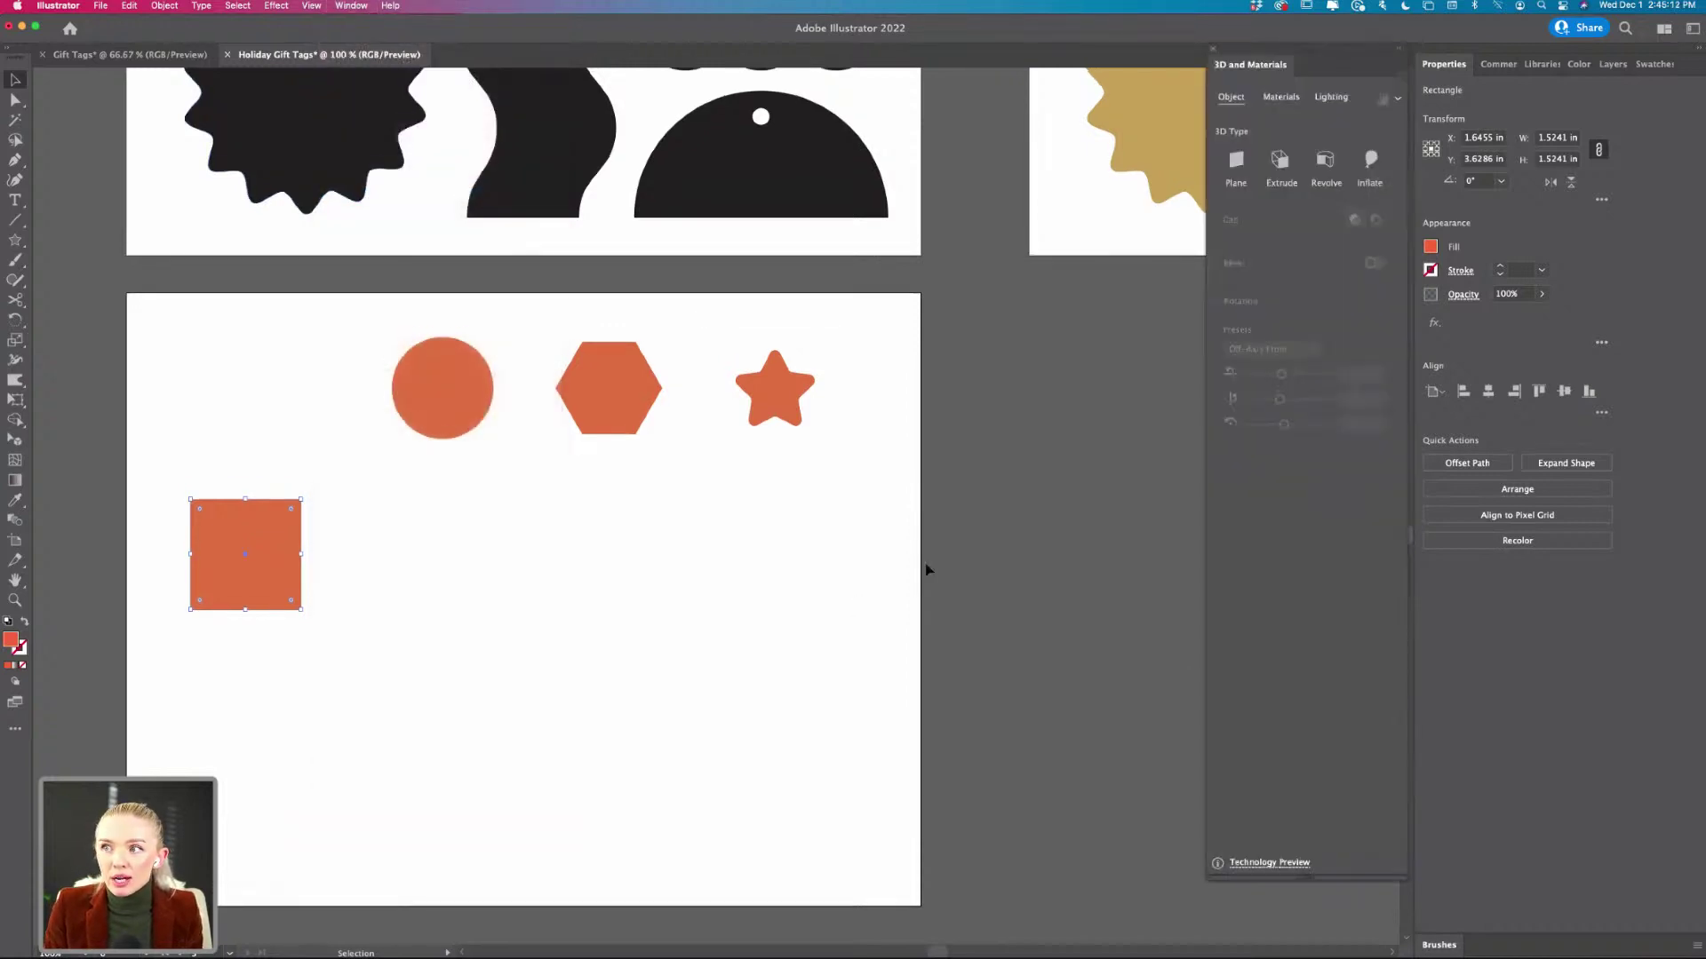
drag(1315, 52, 1059, 48)
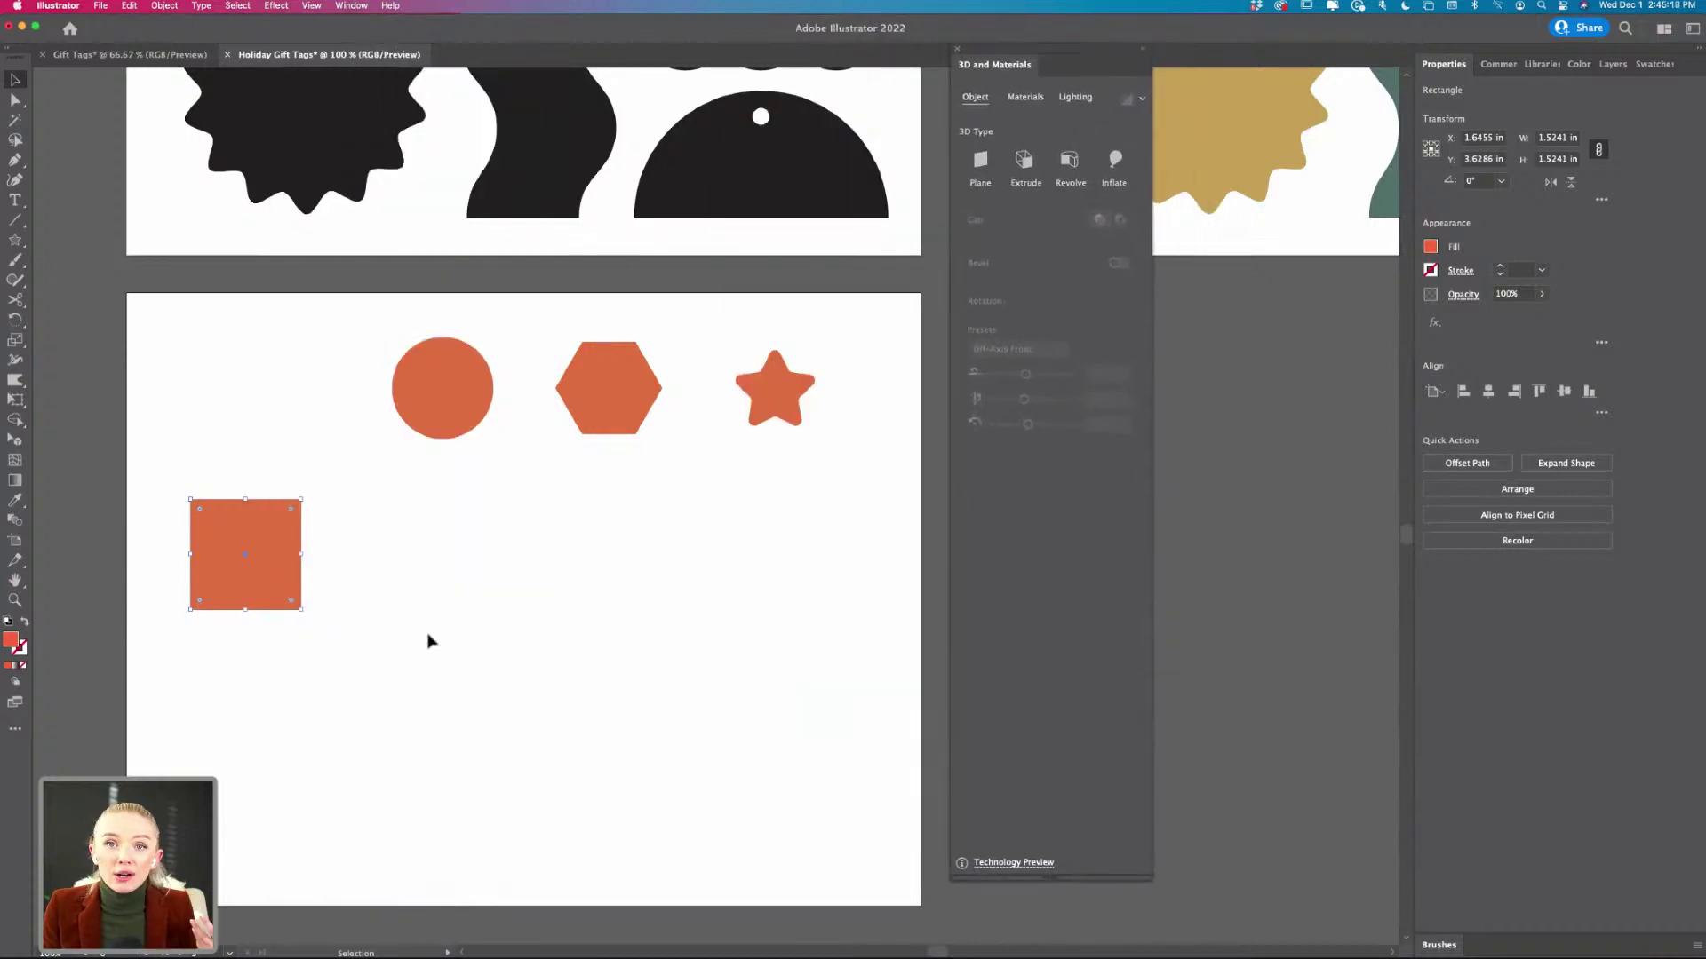
- Shift the square slightly up and across, and extrude it in 3D to a depth of about 2.22 in
drag(282, 546, 315, 523)
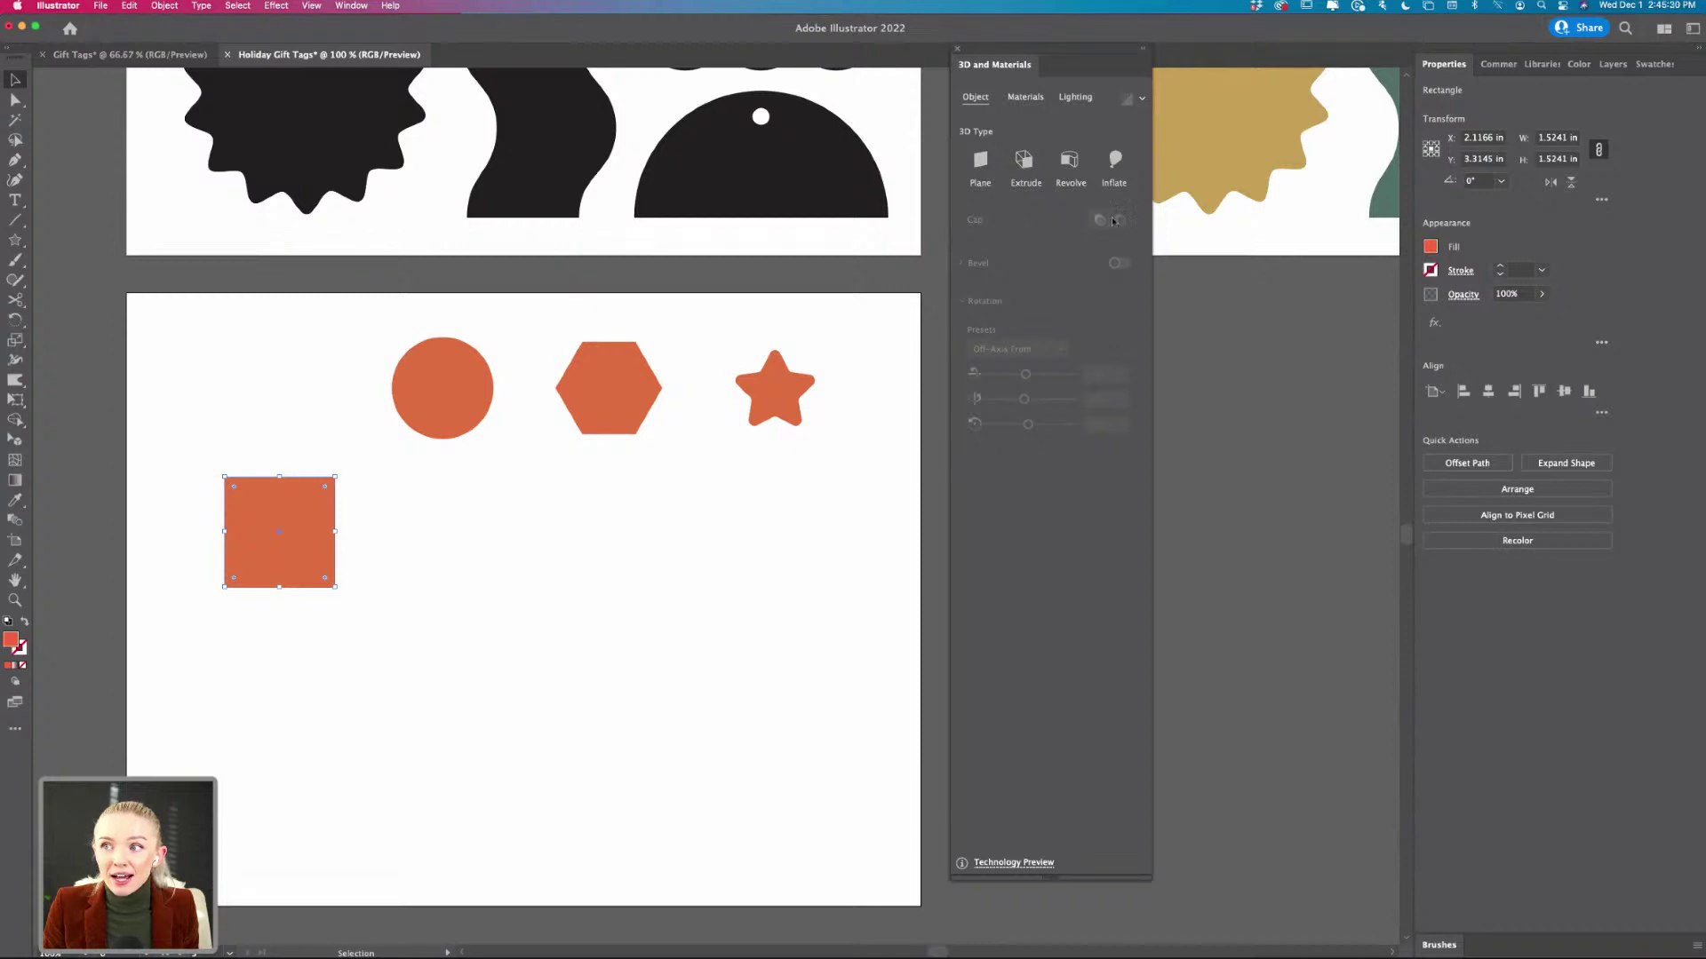
click(1024, 177)
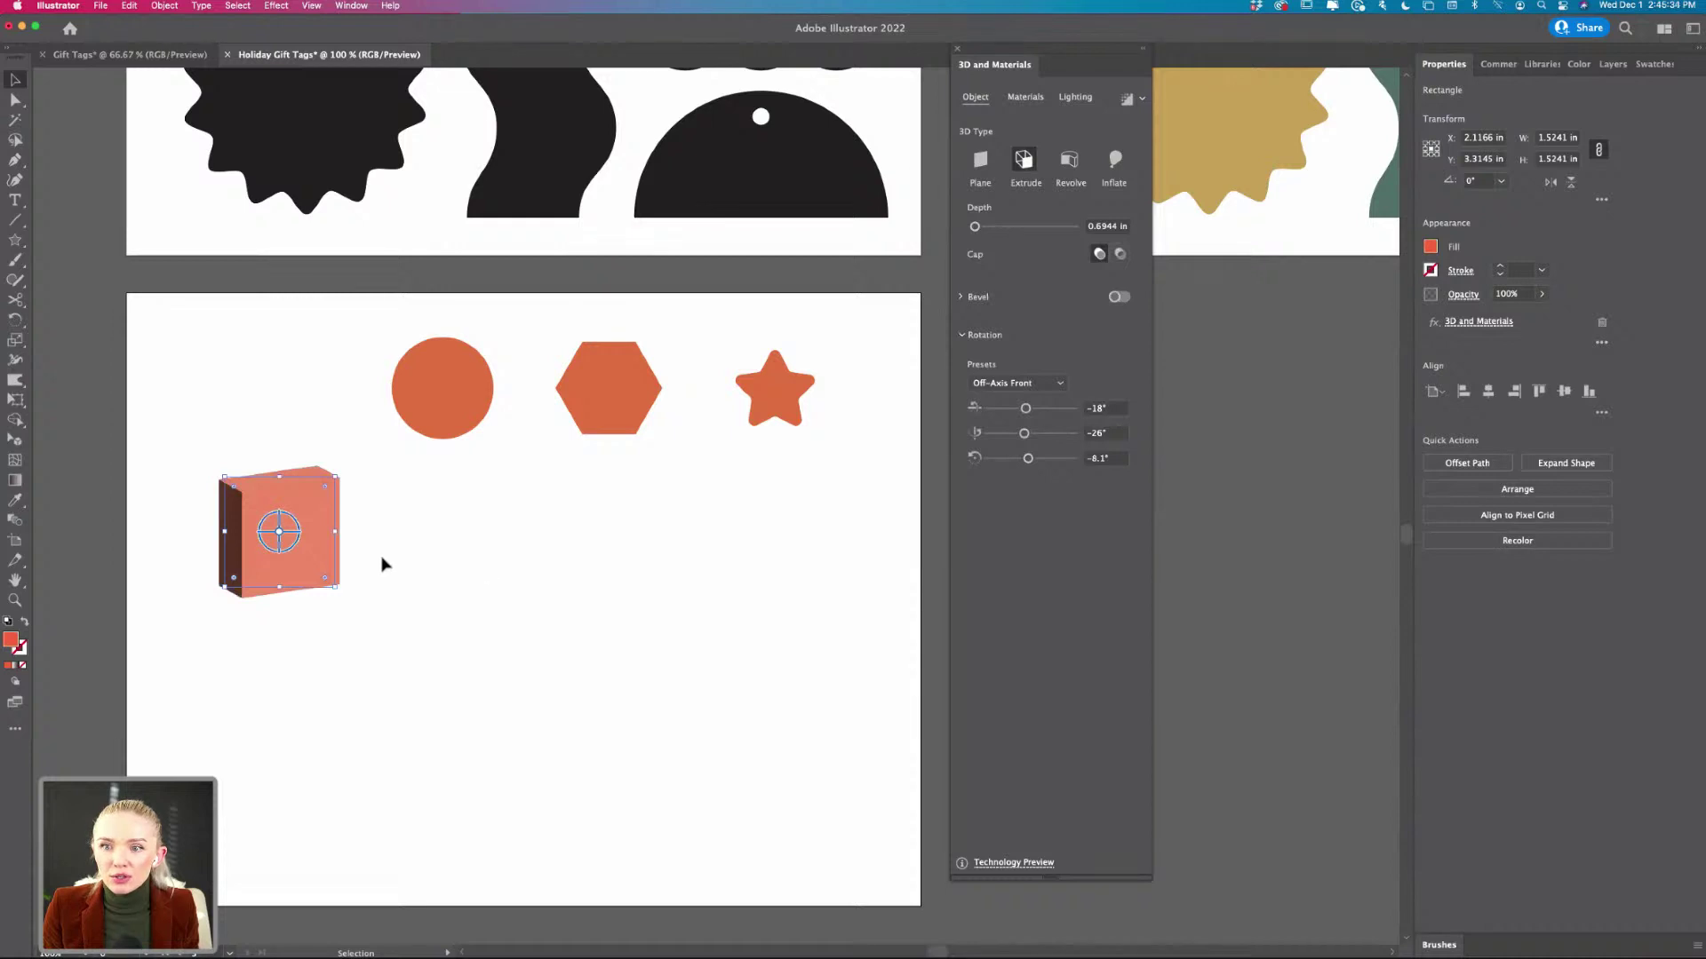
drag(974, 228, 980, 227)
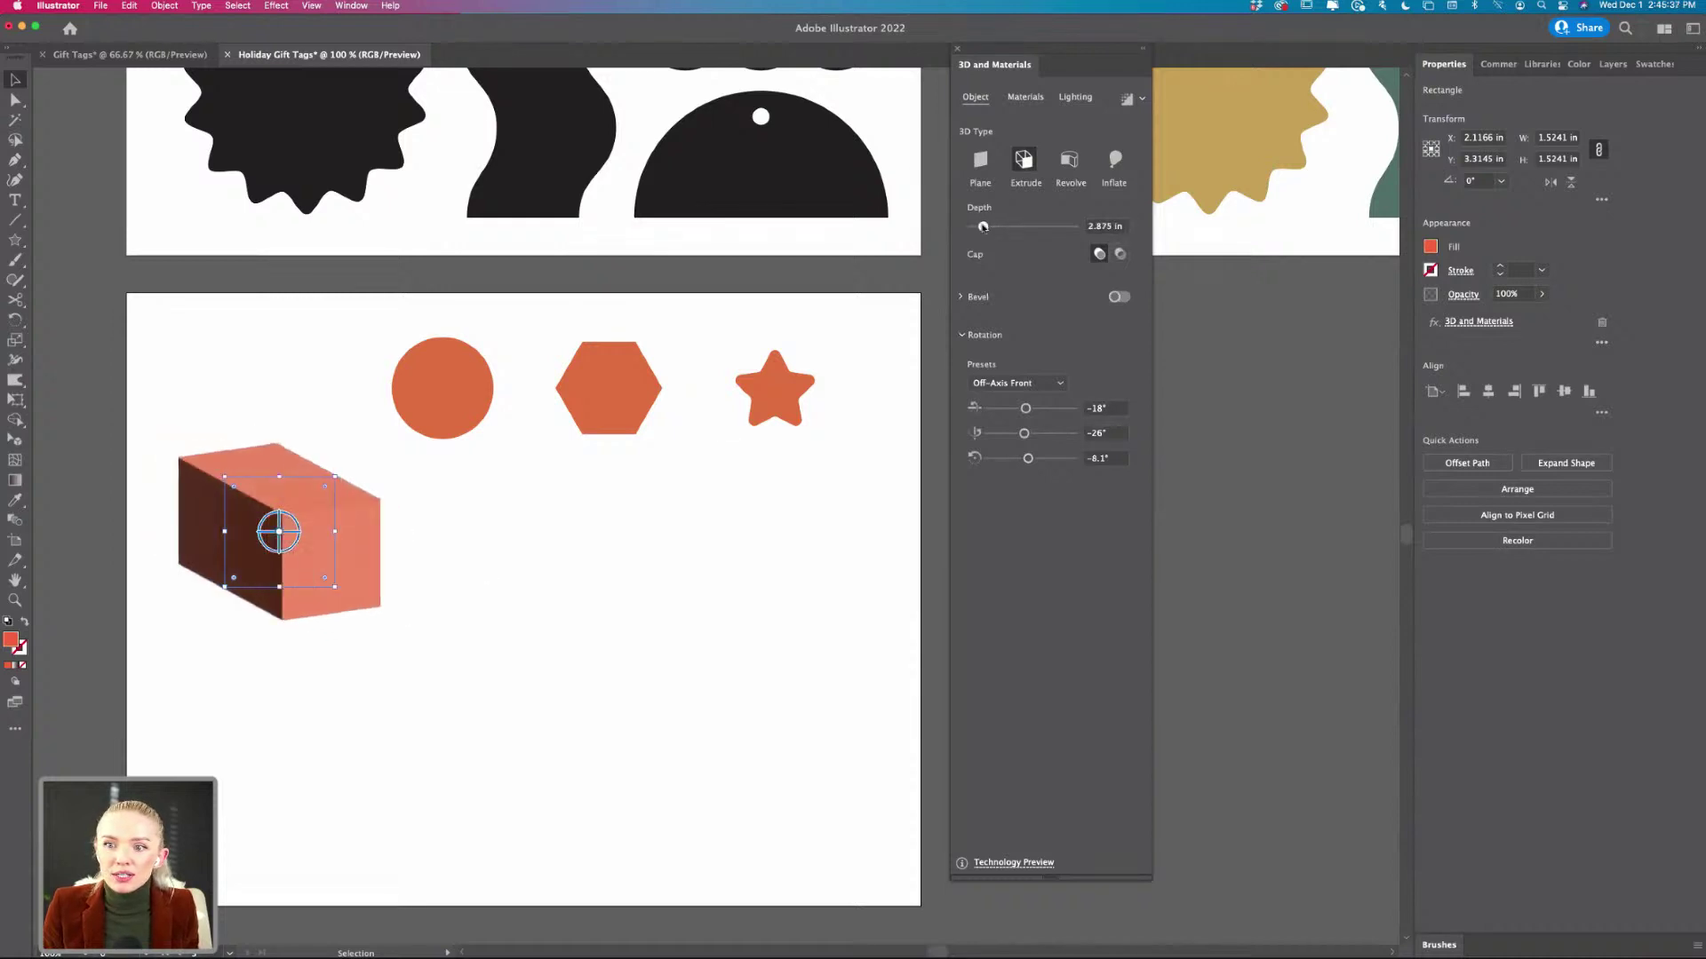
- Rotate the extruded square to about 6°
click(515, 594)
scroll(217, 595, up, 2)
click(447, 584)
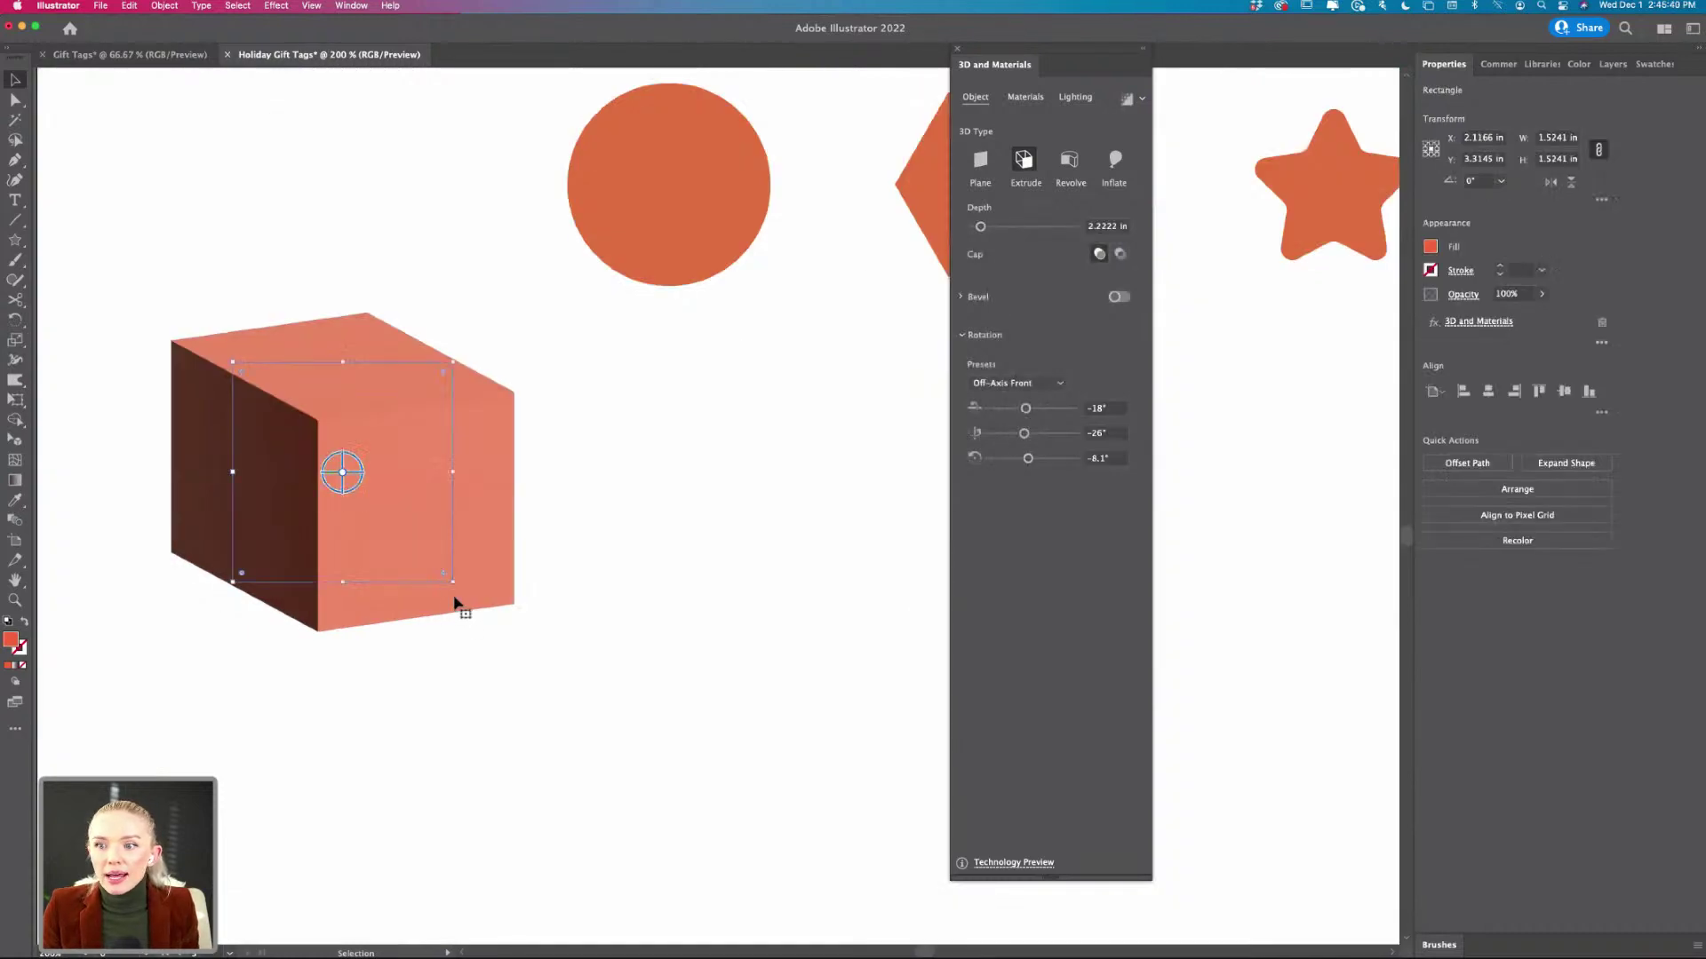
drag(460, 590, 462, 570)
click(405, 528)
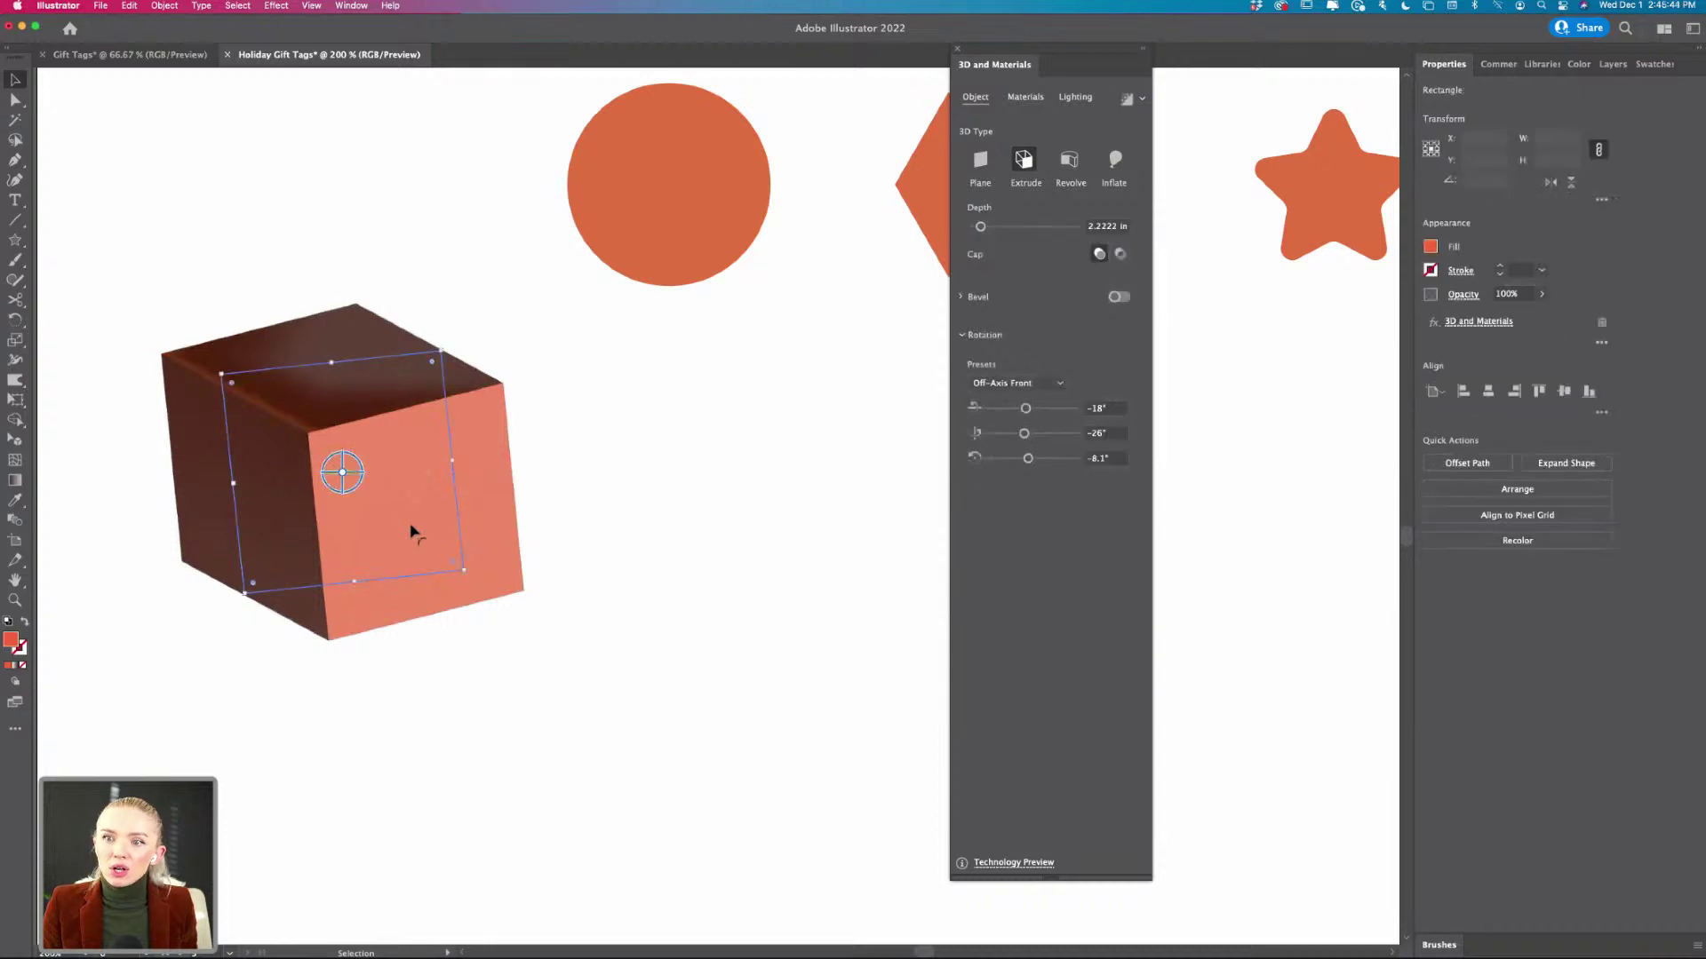
- Render the extruded square and move it to about X 2.89 in, Y 3.62 in
key(super+minus)
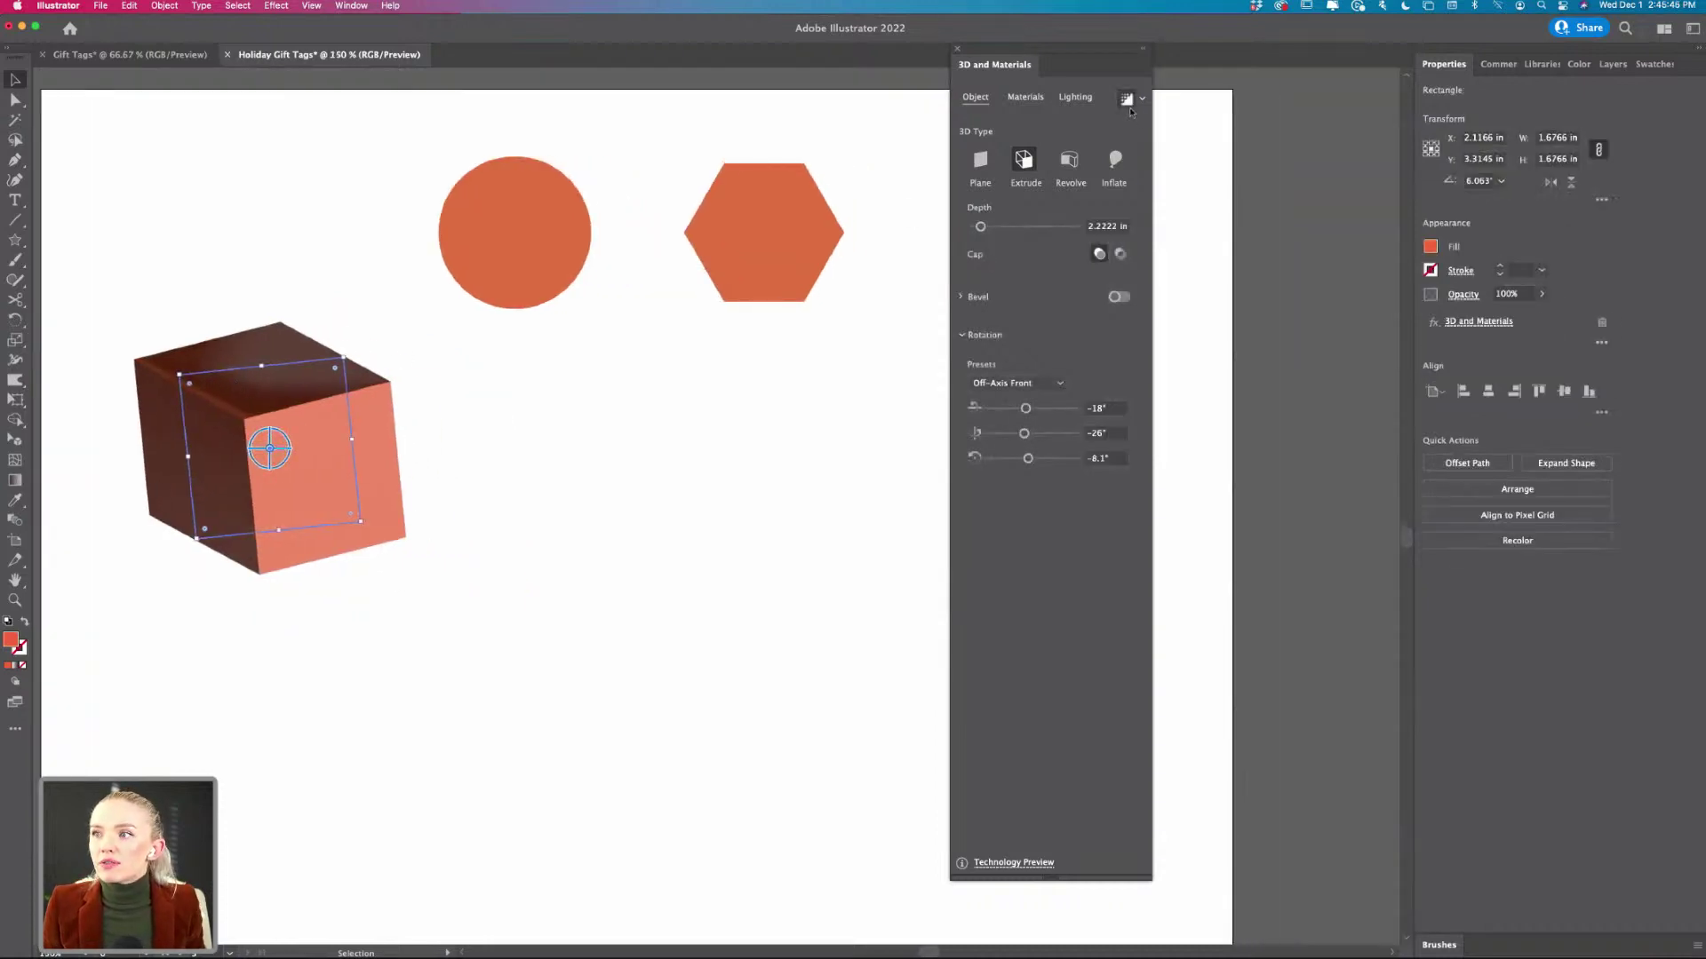
click(1126, 98)
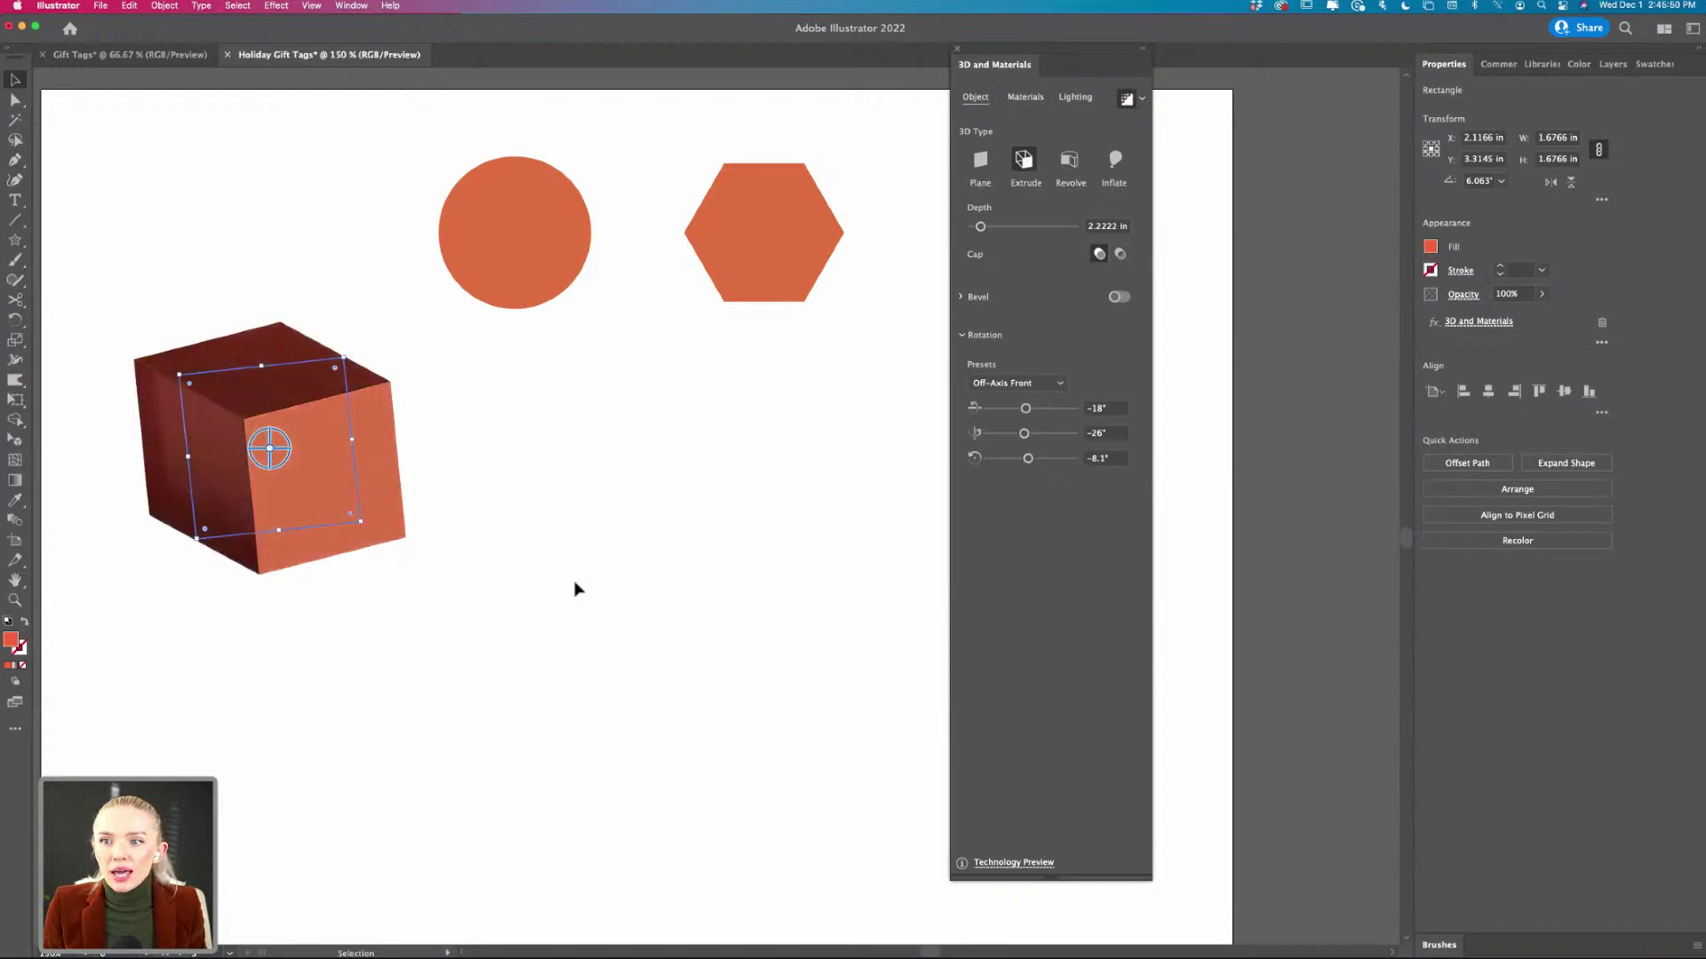
click(328, 644)
drag(346, 556, 429, 584)
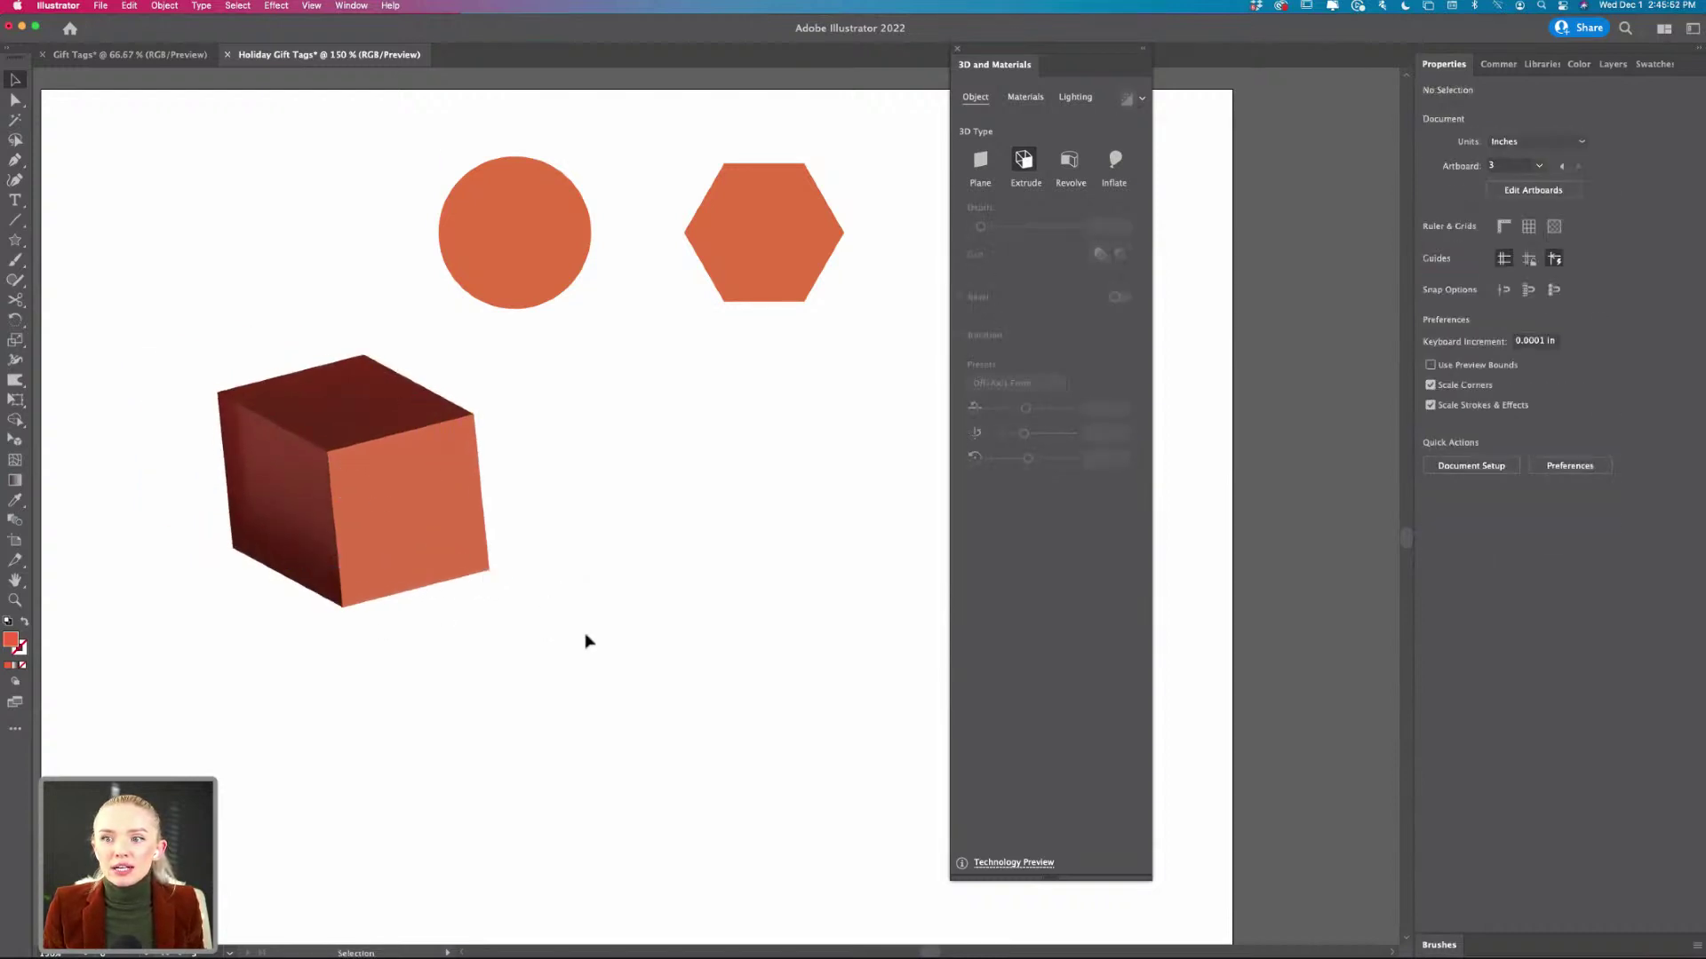
- Scale the extruded square down to about 0.83 in wide with its rotation straightened to 0°, and deselect it
scroll(587, 639, down, 3)
scroll(443, 625, up, 3)
drag(373, 495, 391, 531)
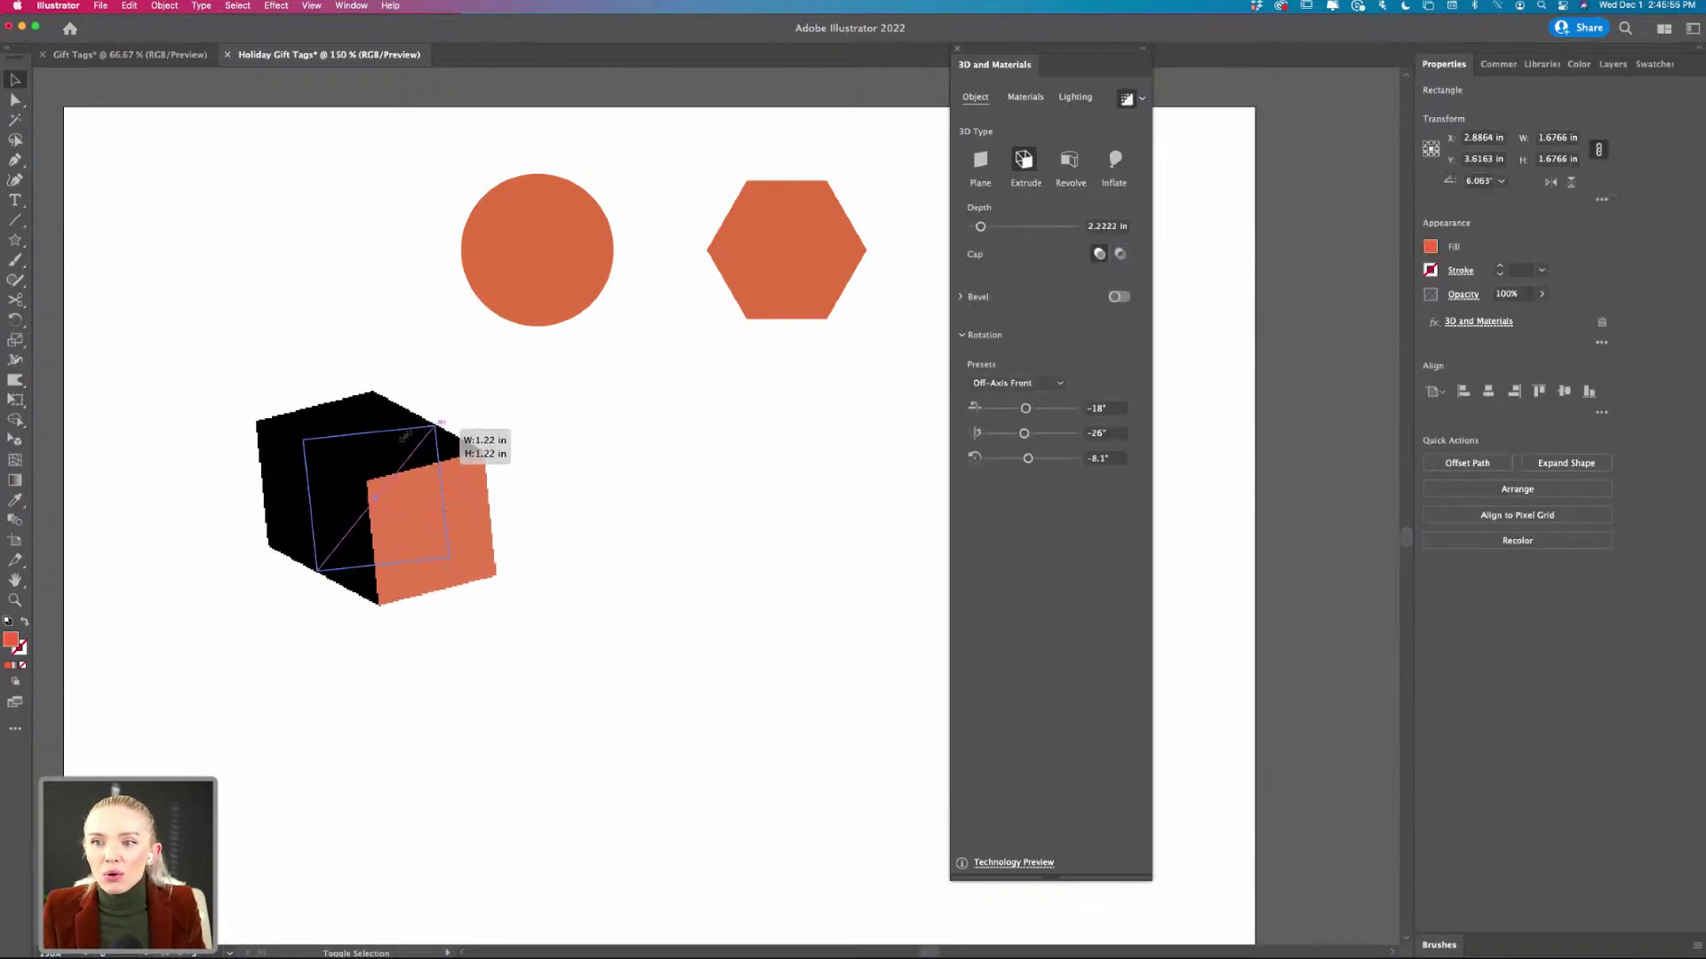
drag(404, 437, 449, 429)
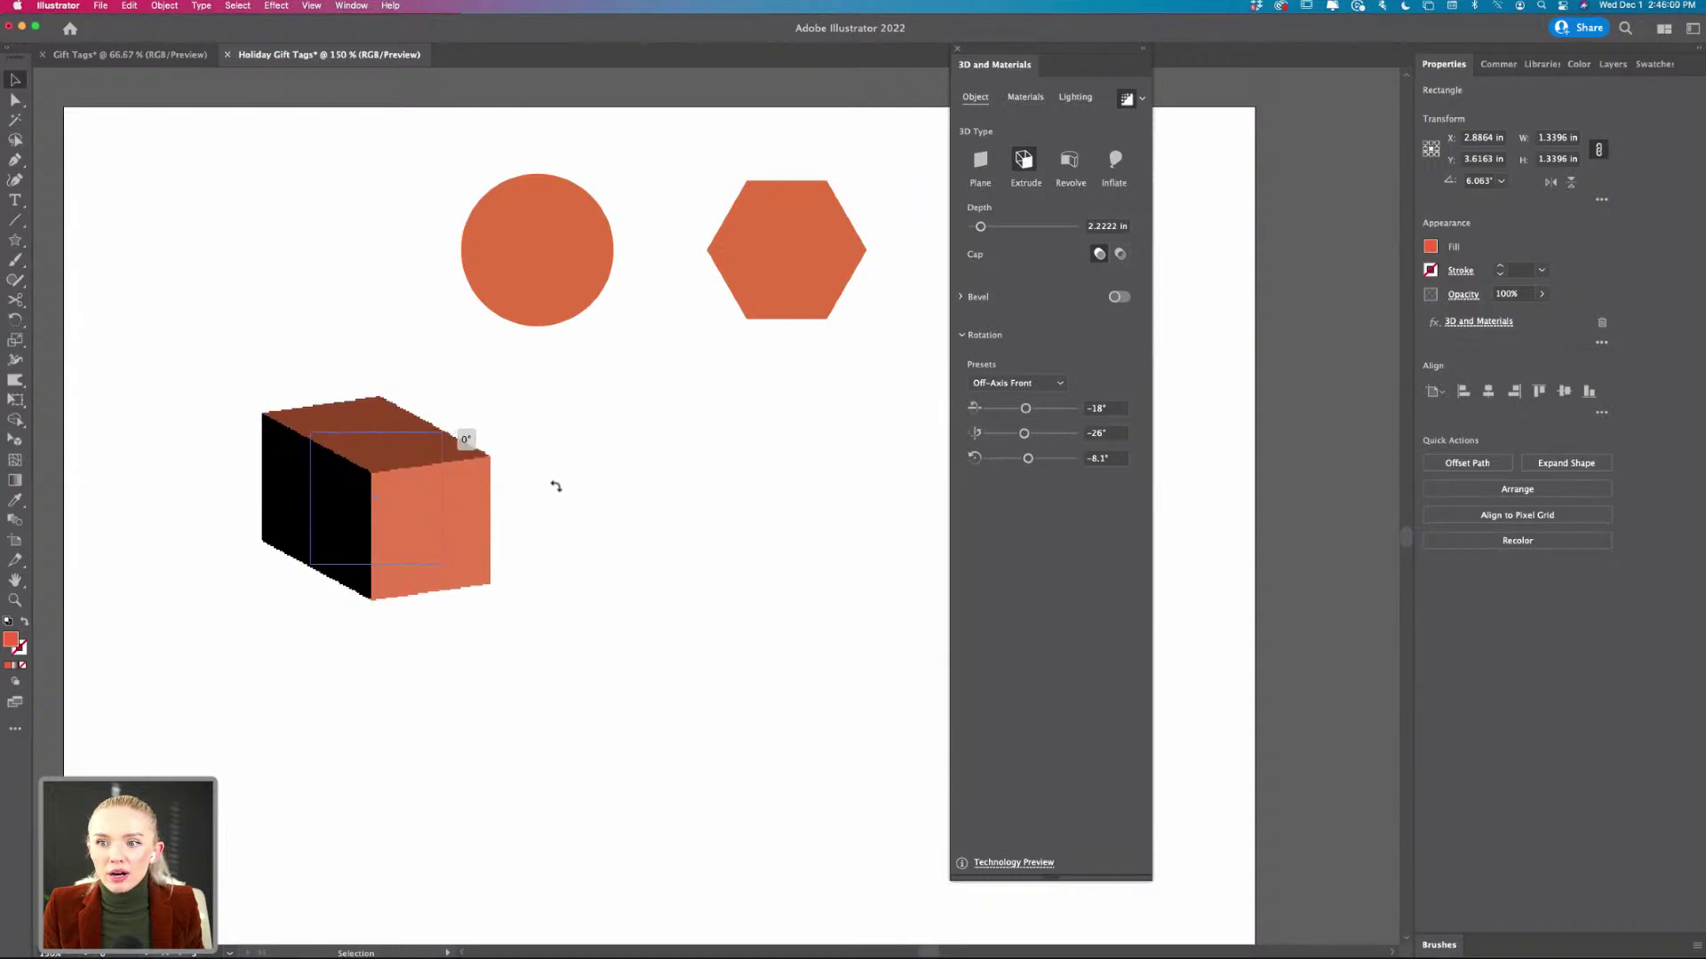
drag(556, 486, 556, 486)
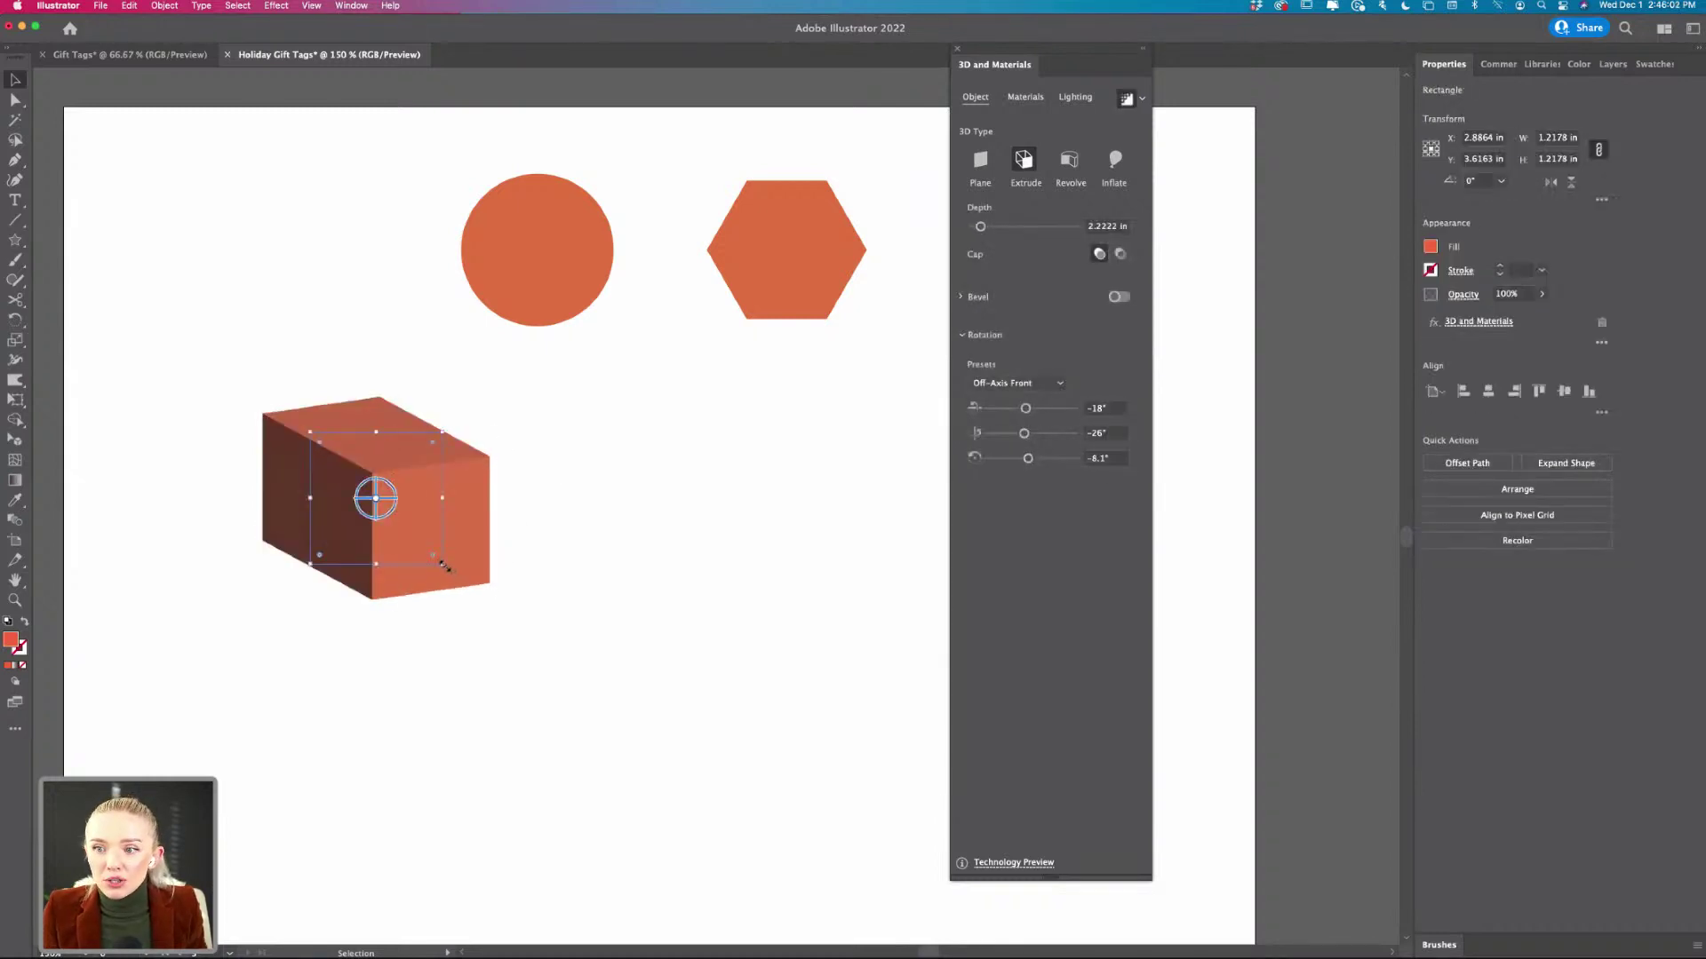
drag(443, 565, 425, 536)
click(544, 559)
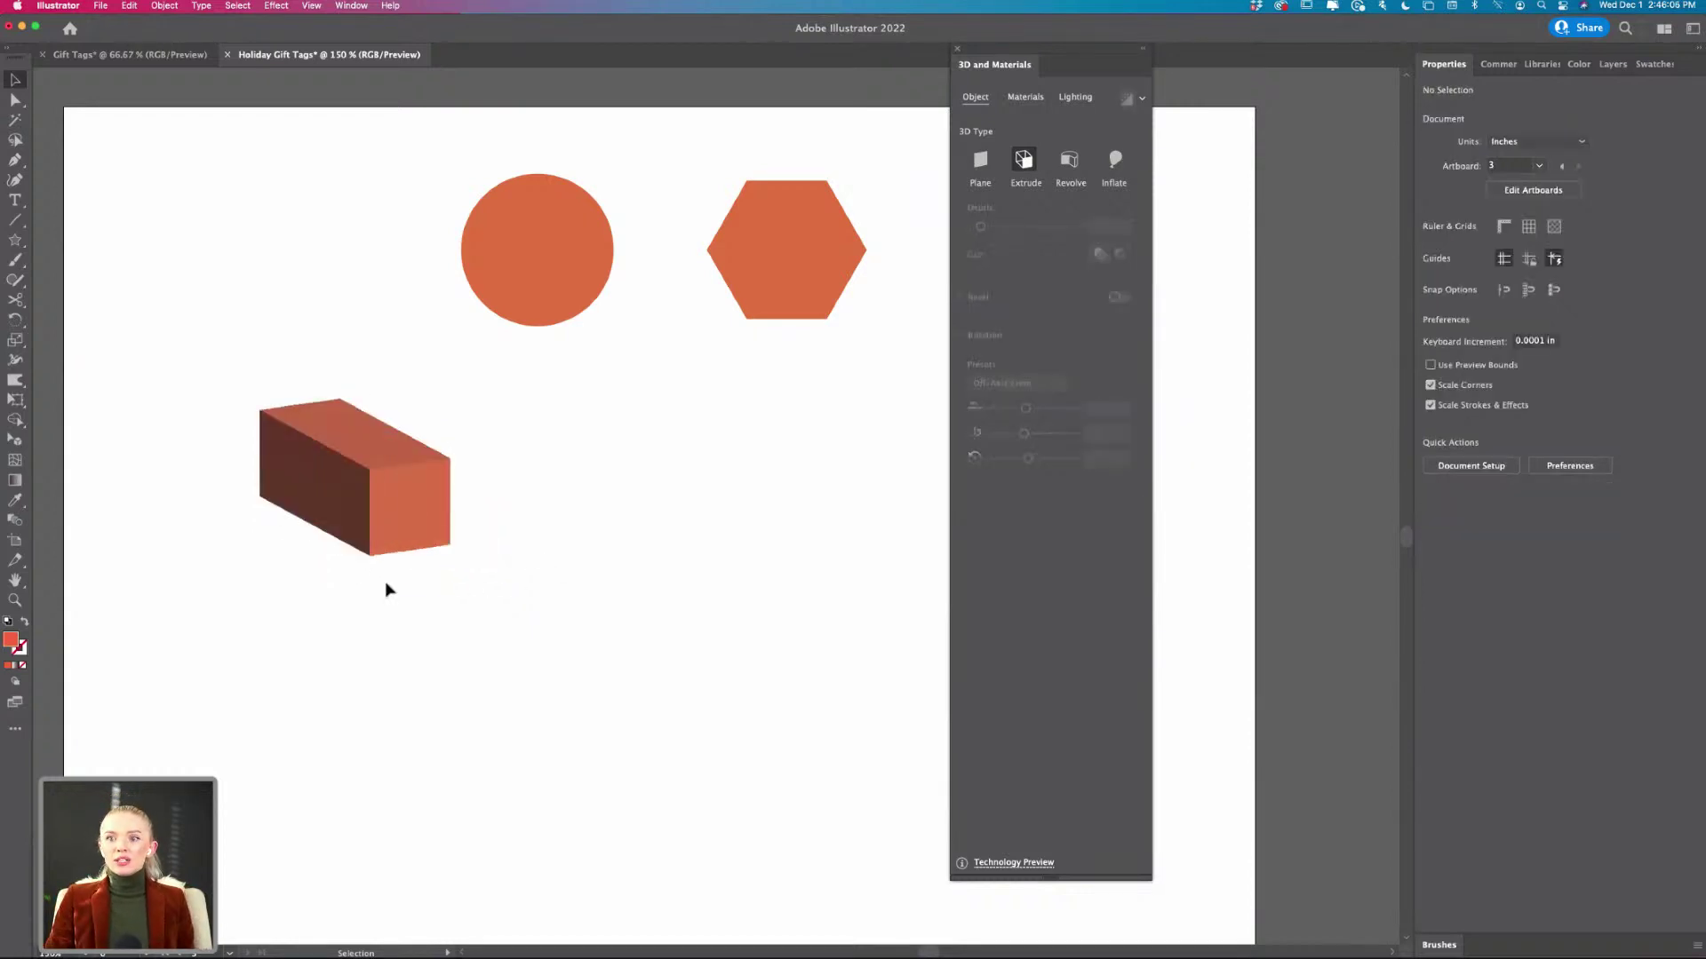
- Change the extruded square's fill to white (FFFFFF) and deselect it
scroll(386, 589, up, 2)
scroll(385, 589, down, 2)
scroll(386, 589, down, 4)
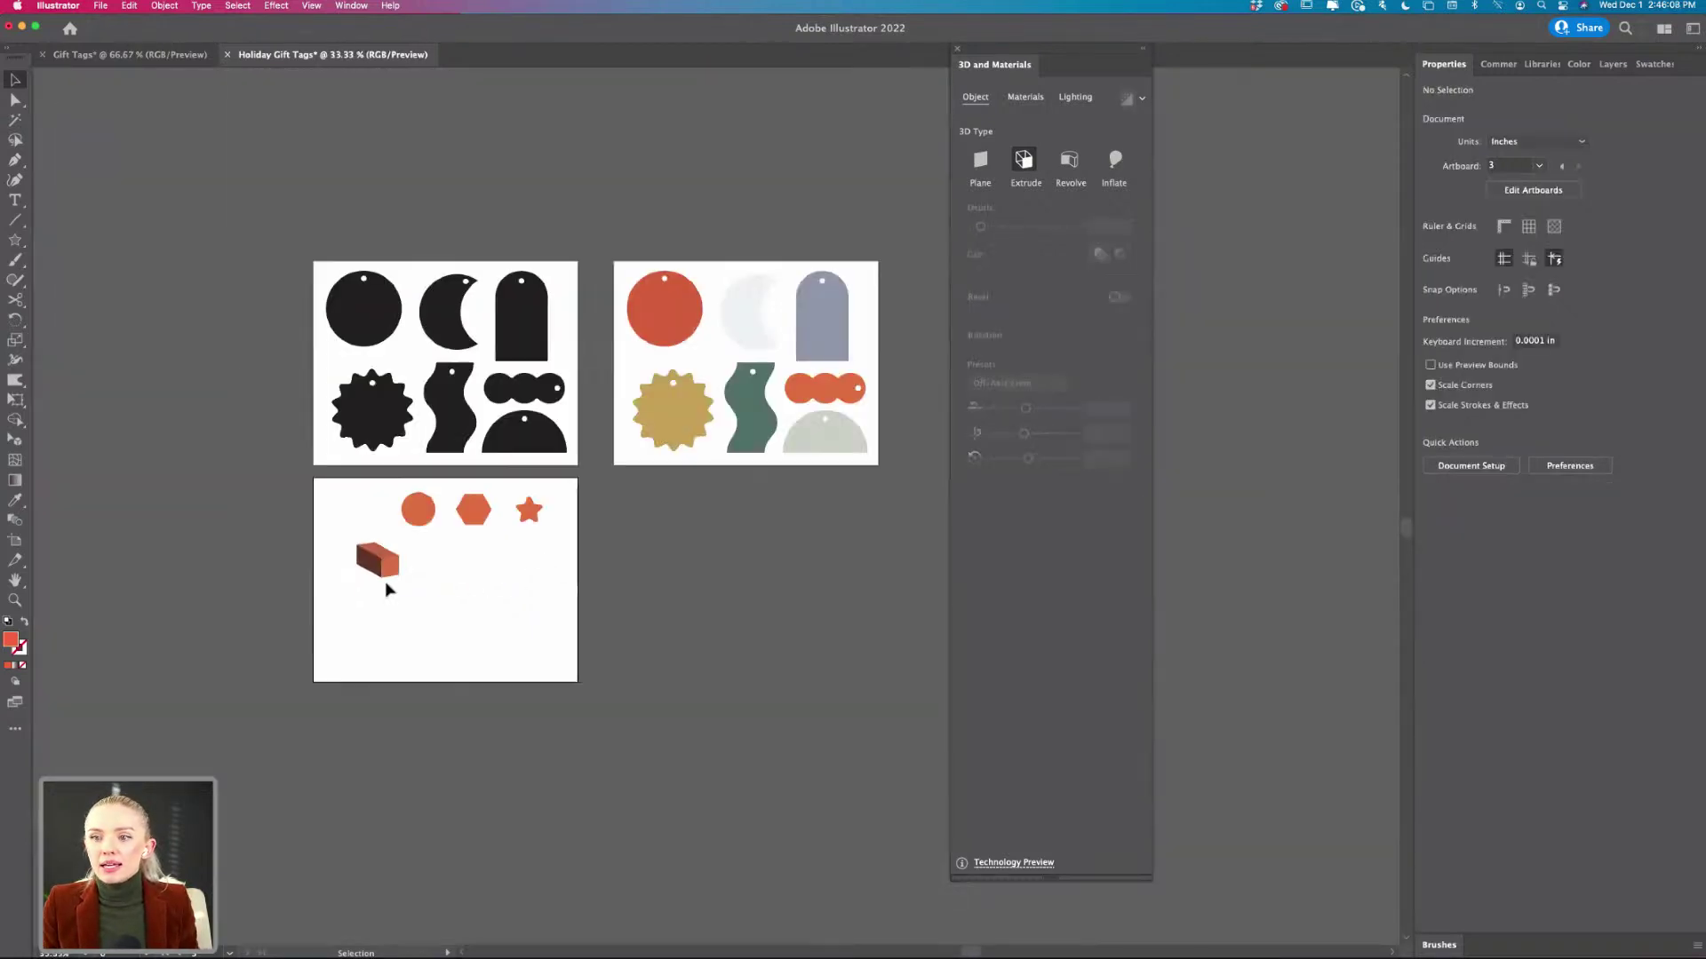
scroll(373, 582, right, 3)
scroll(337, 578, up, 1)
click(222, 569)
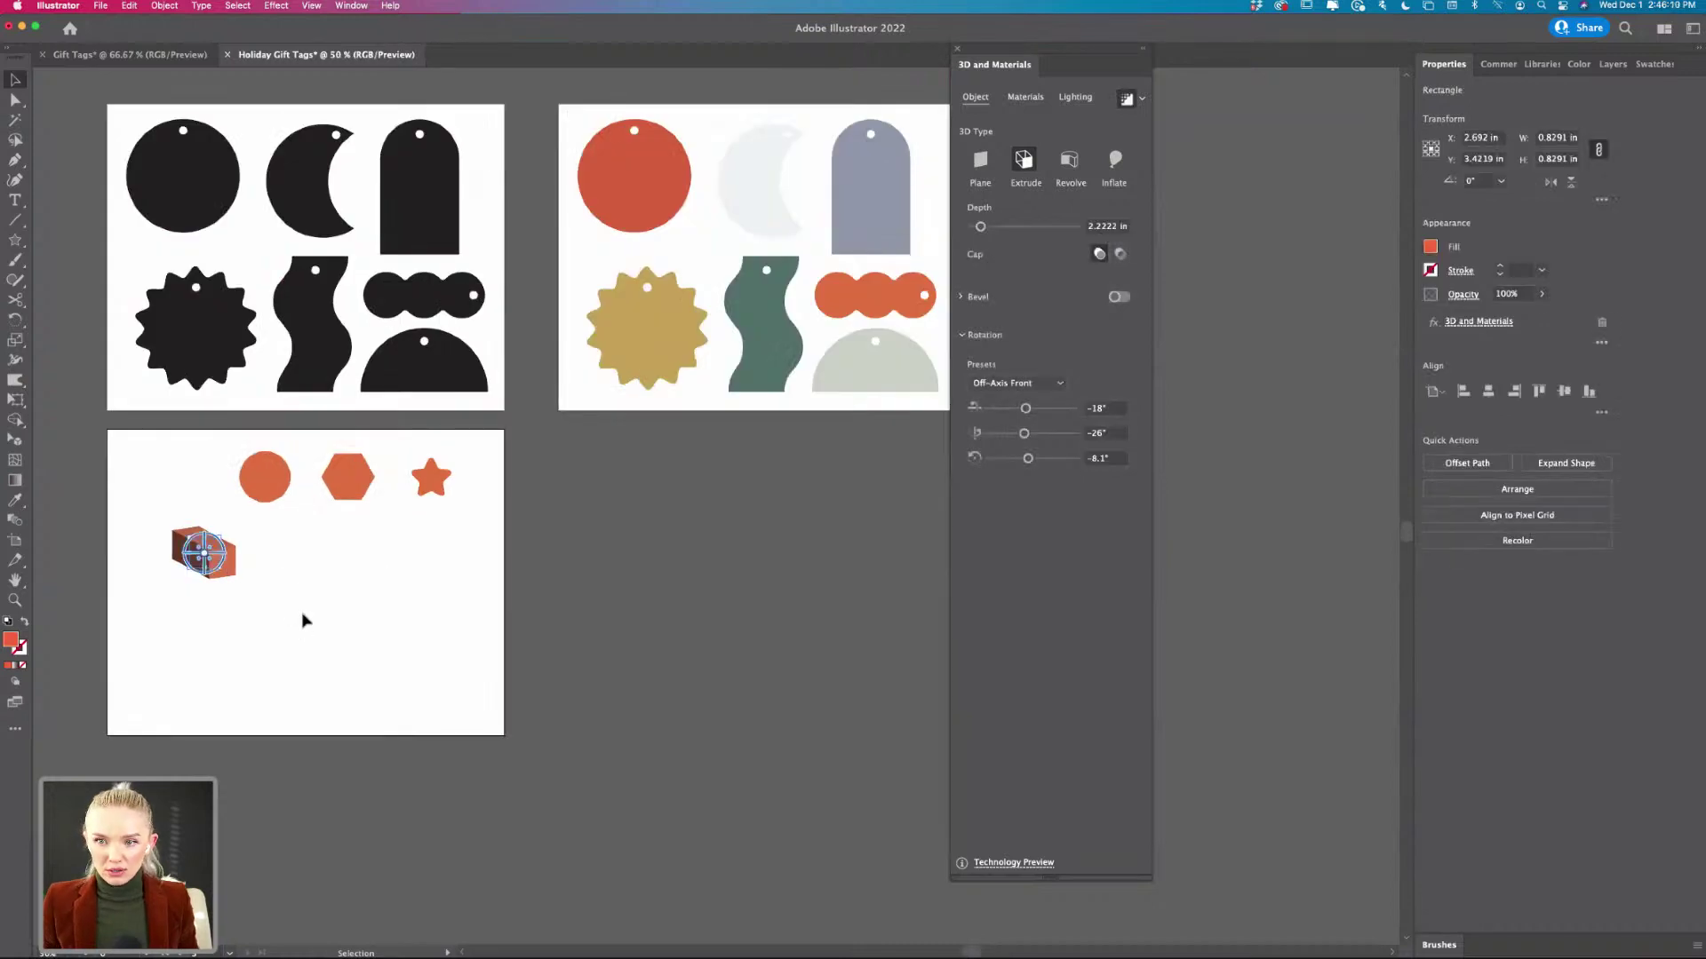
click(285, 570)
click(227, 579)
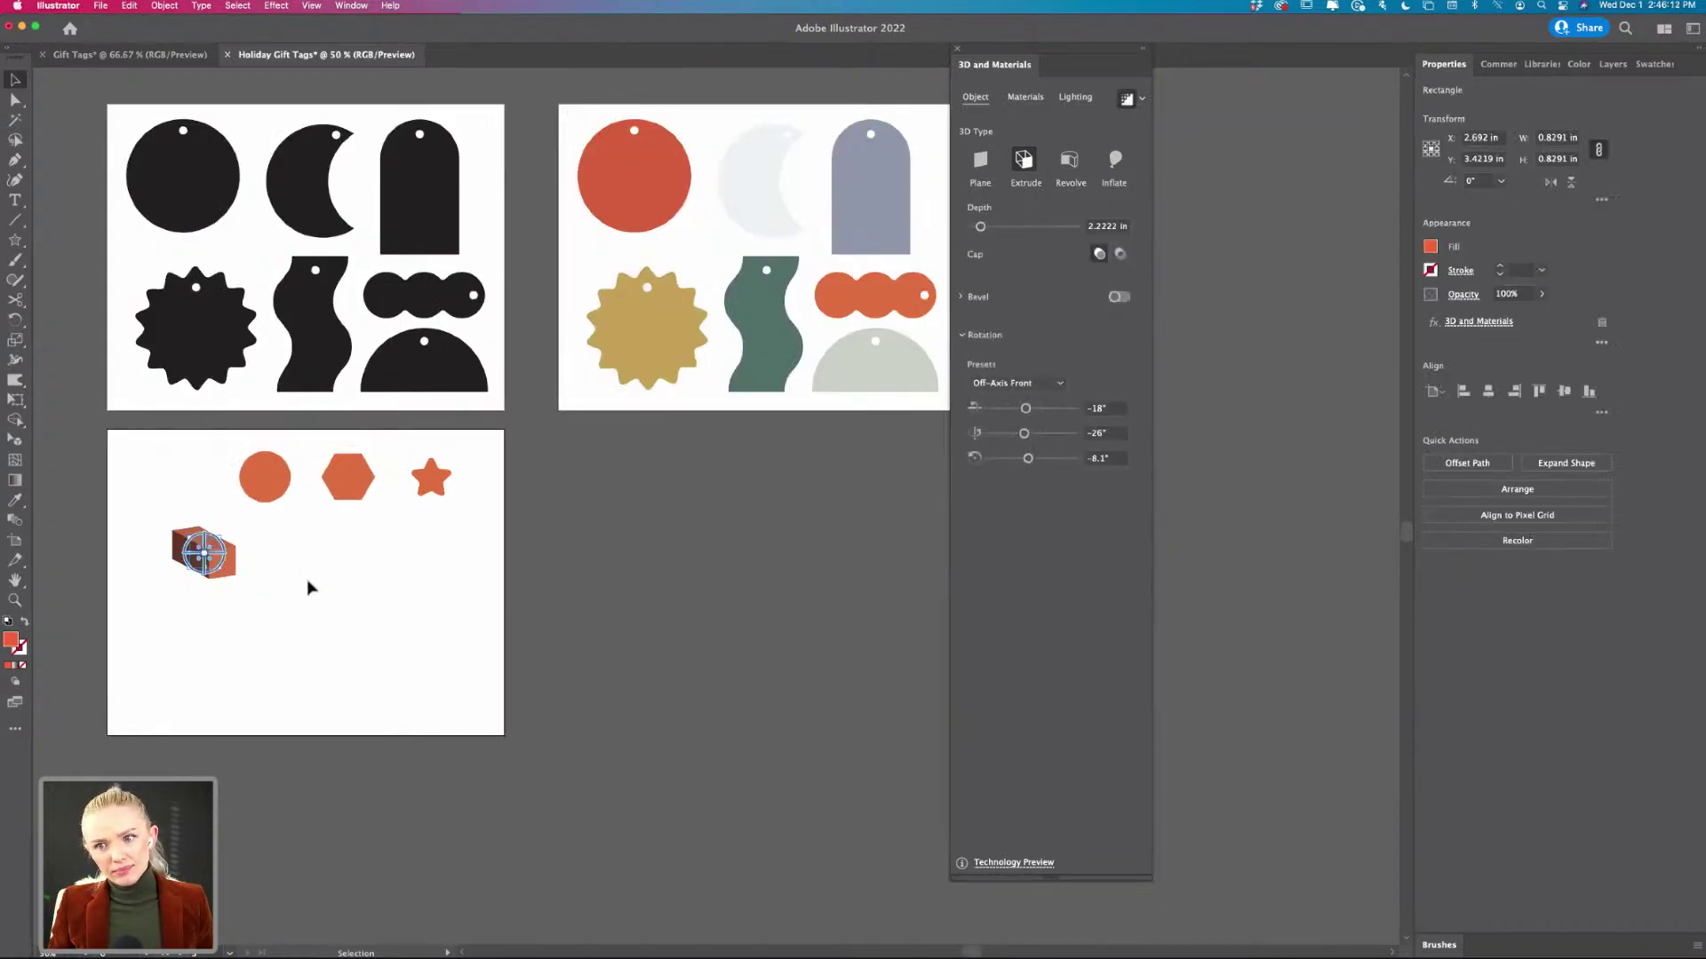
double_click(12, 639)
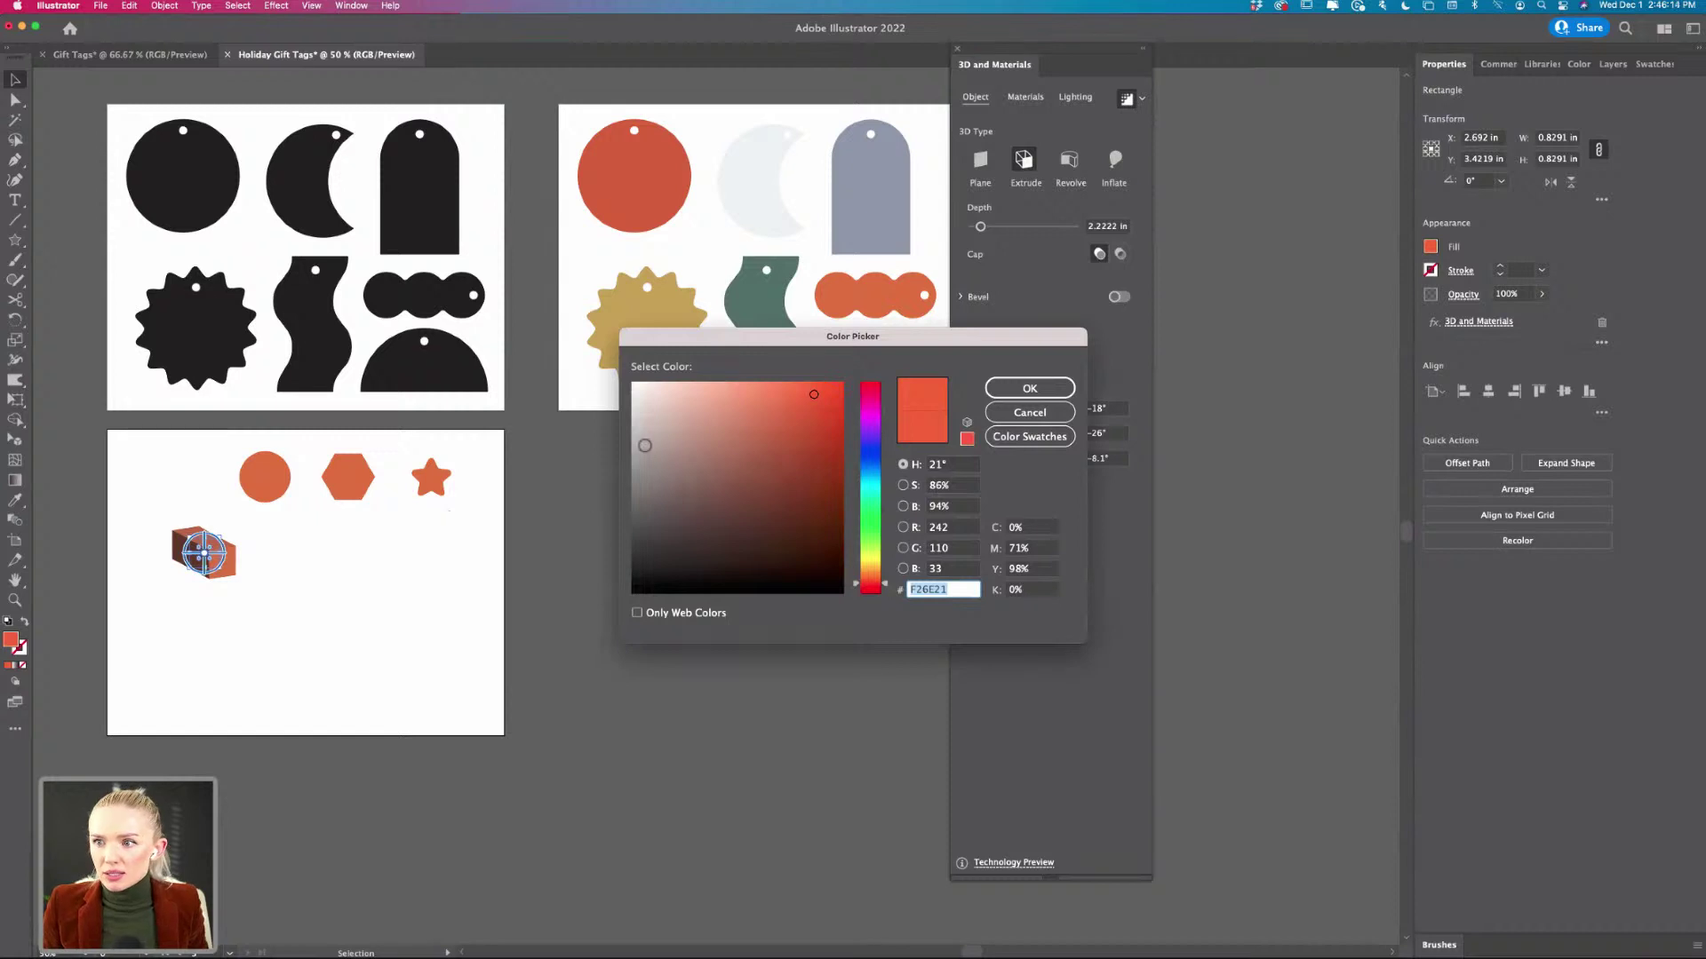
text(FFFFFF)
key(Return)
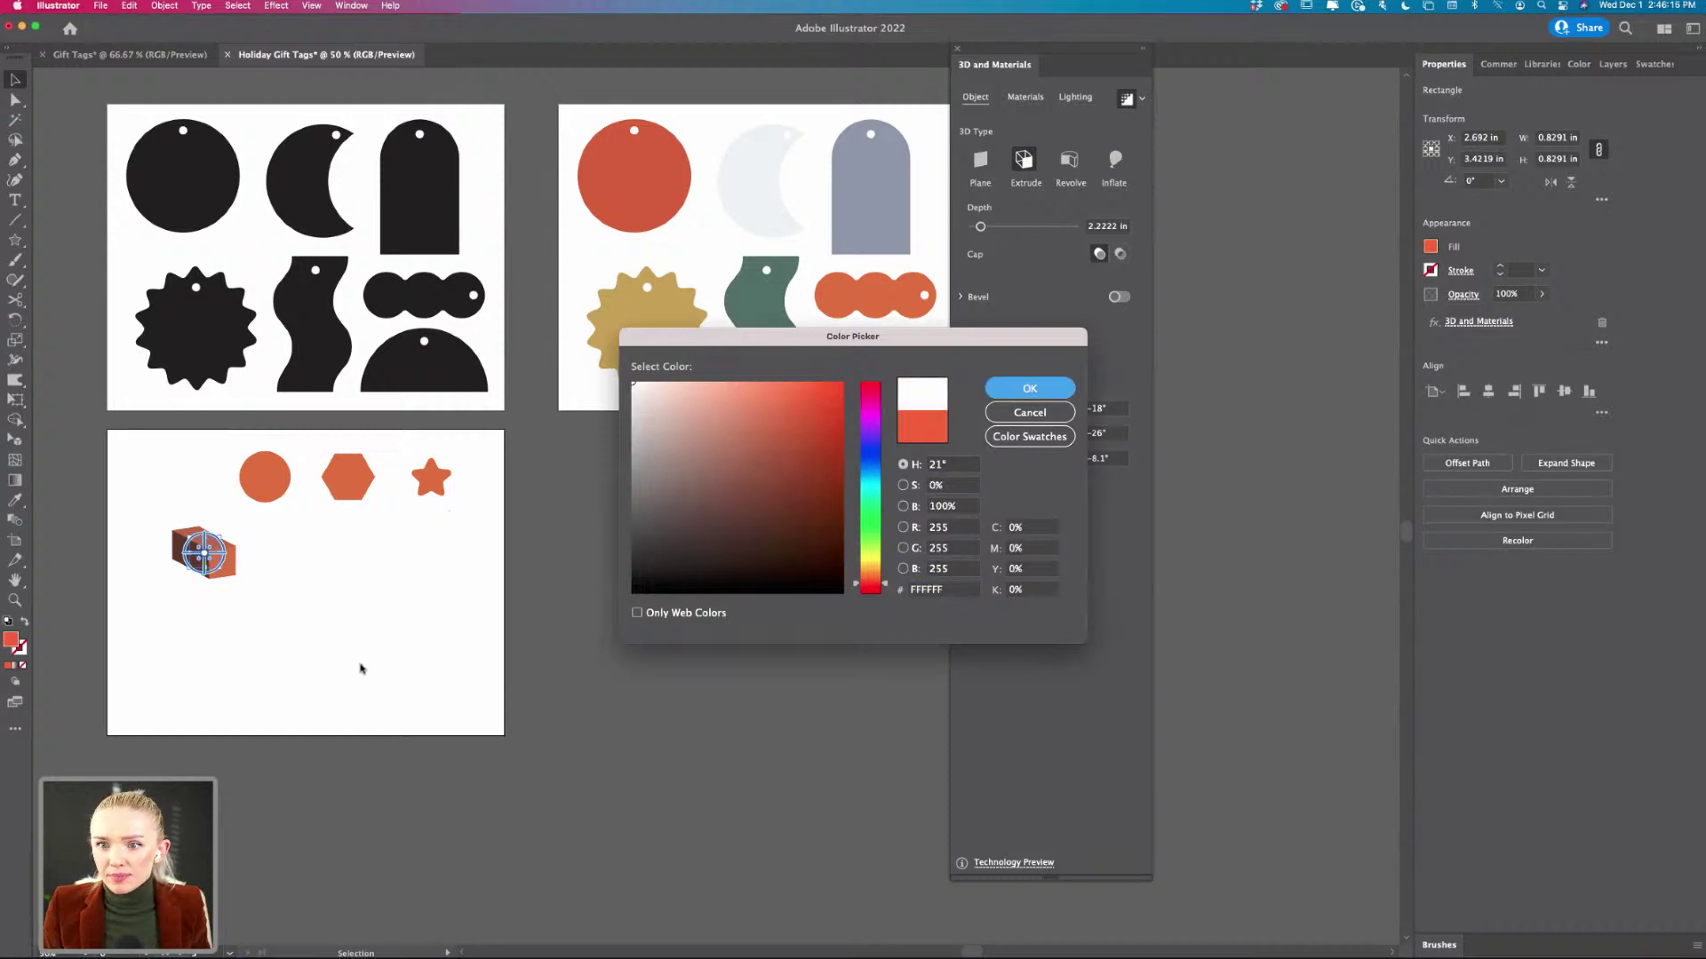
click(244, 621)
- Move the extruded square lower on the artboard and towards its left edge, to about X 1.56 in, Y 4.52 in
scroll(224, 607, up, 1)
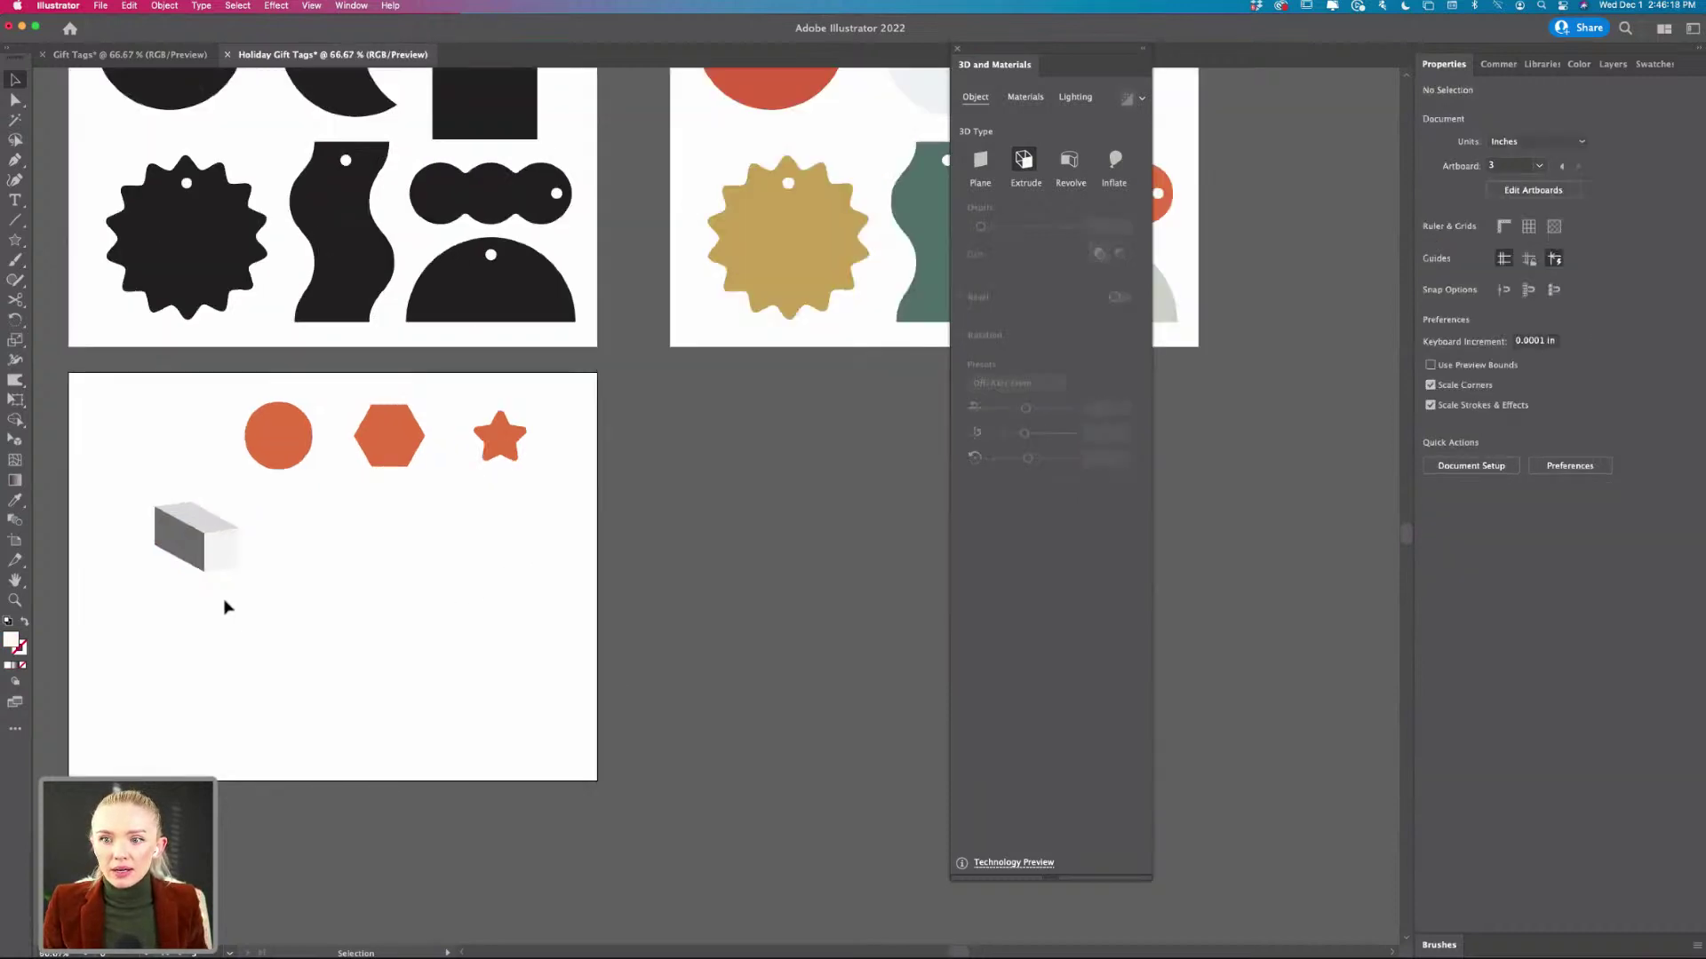
scroll(224, 607, up, 1)
drag(354, 530, 305, 617)
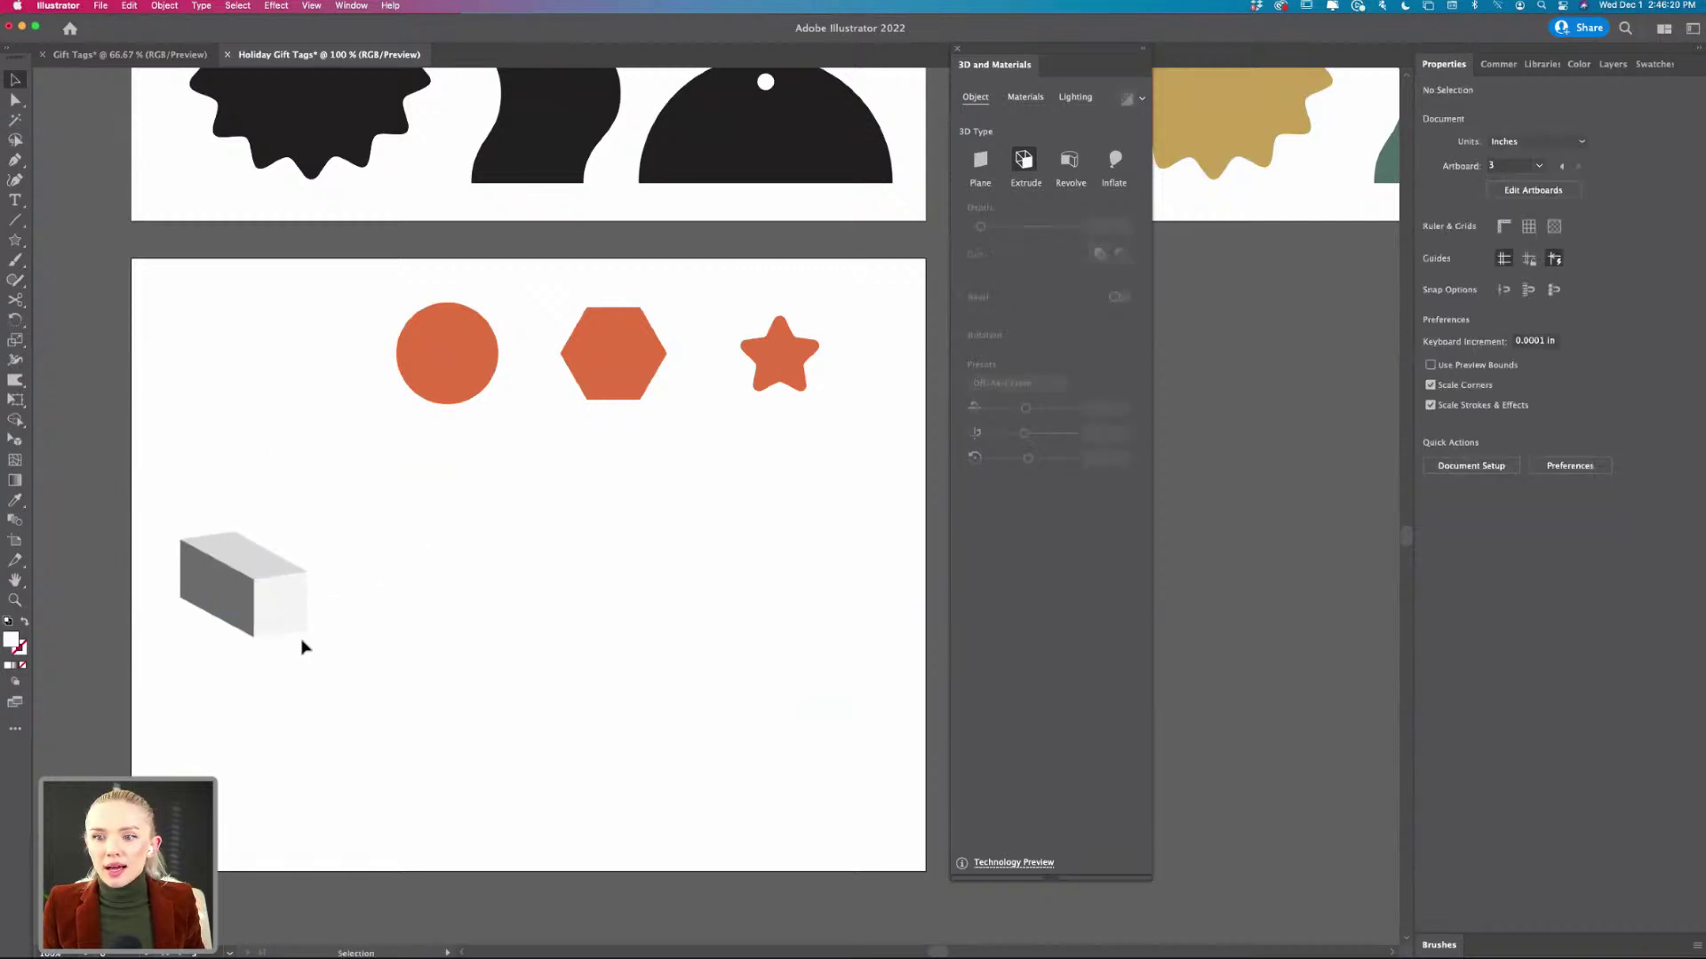
- Reduce the extruded square's 3D depth to about 1.71 in
scroll(302, 646, up, 2)
click(217, 525)
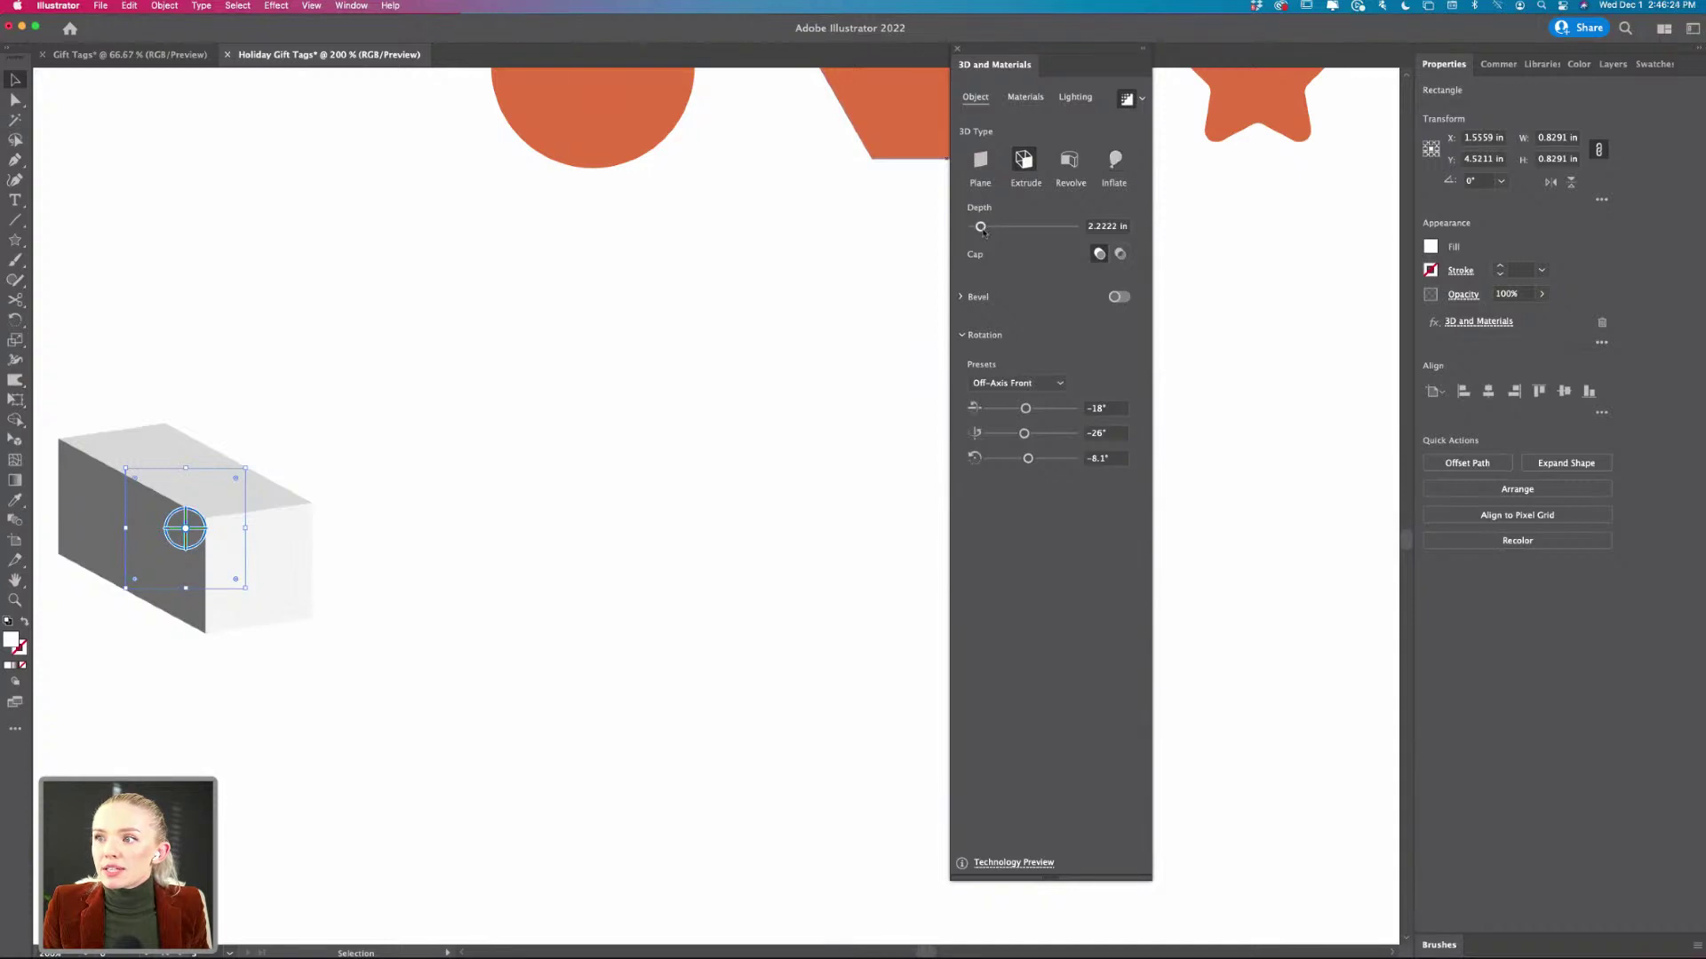
drag(983, 228, 981, 228)
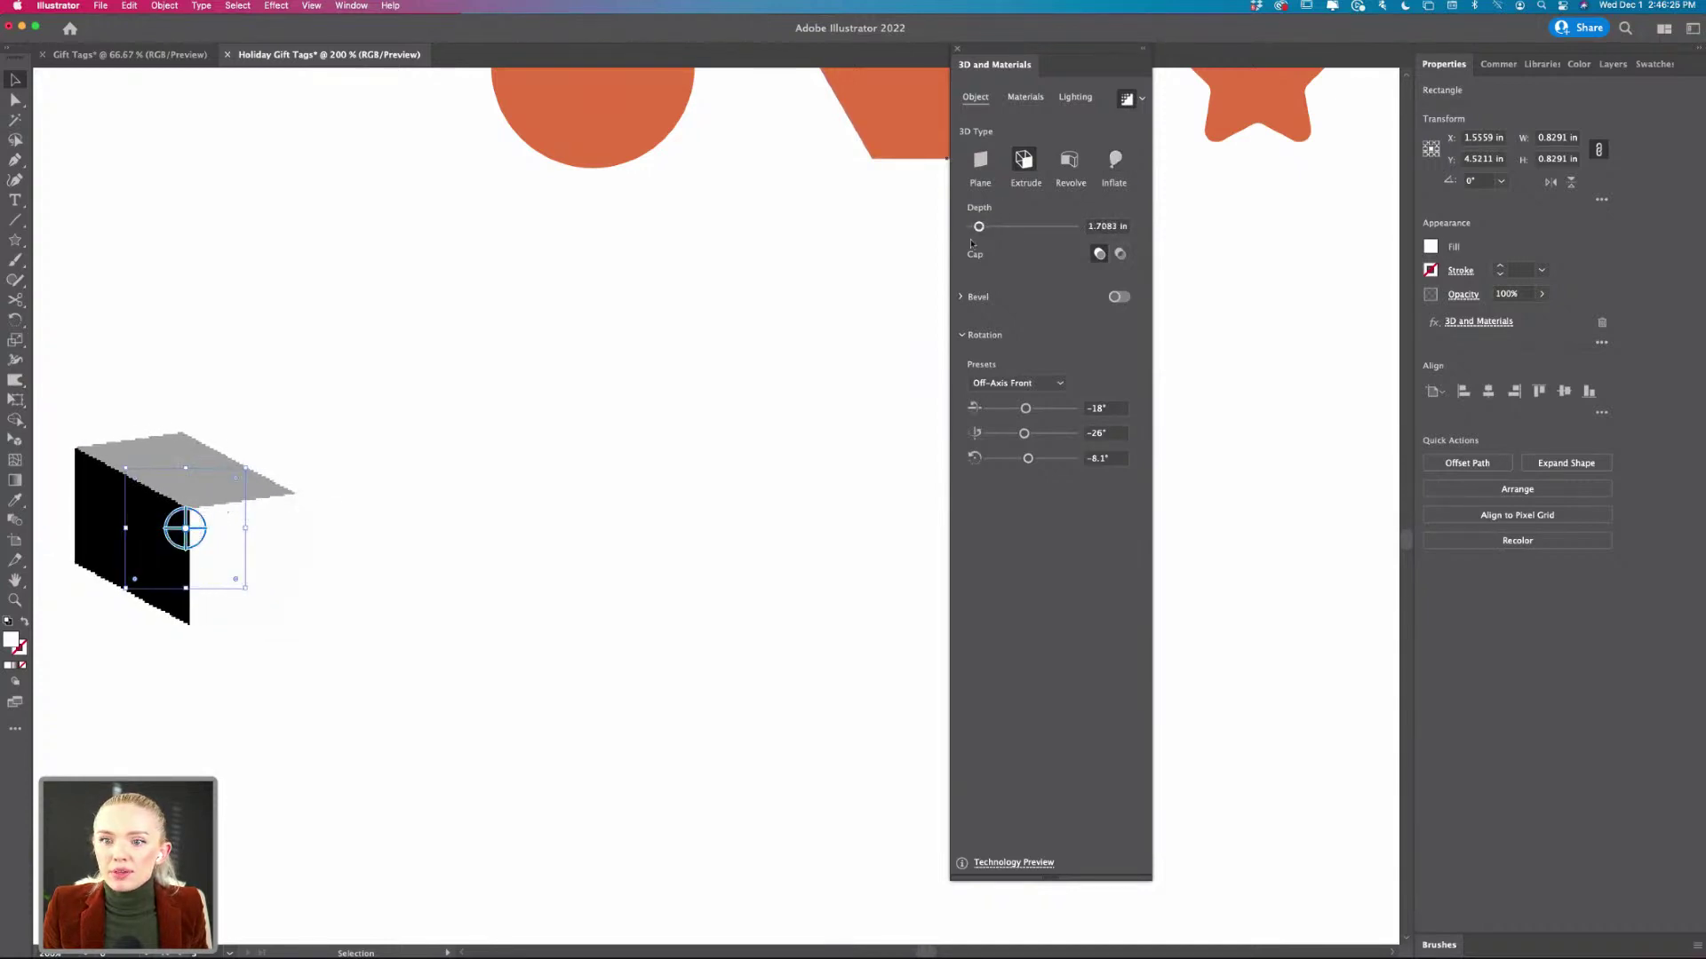
key(super+equal)
key(super+equal)
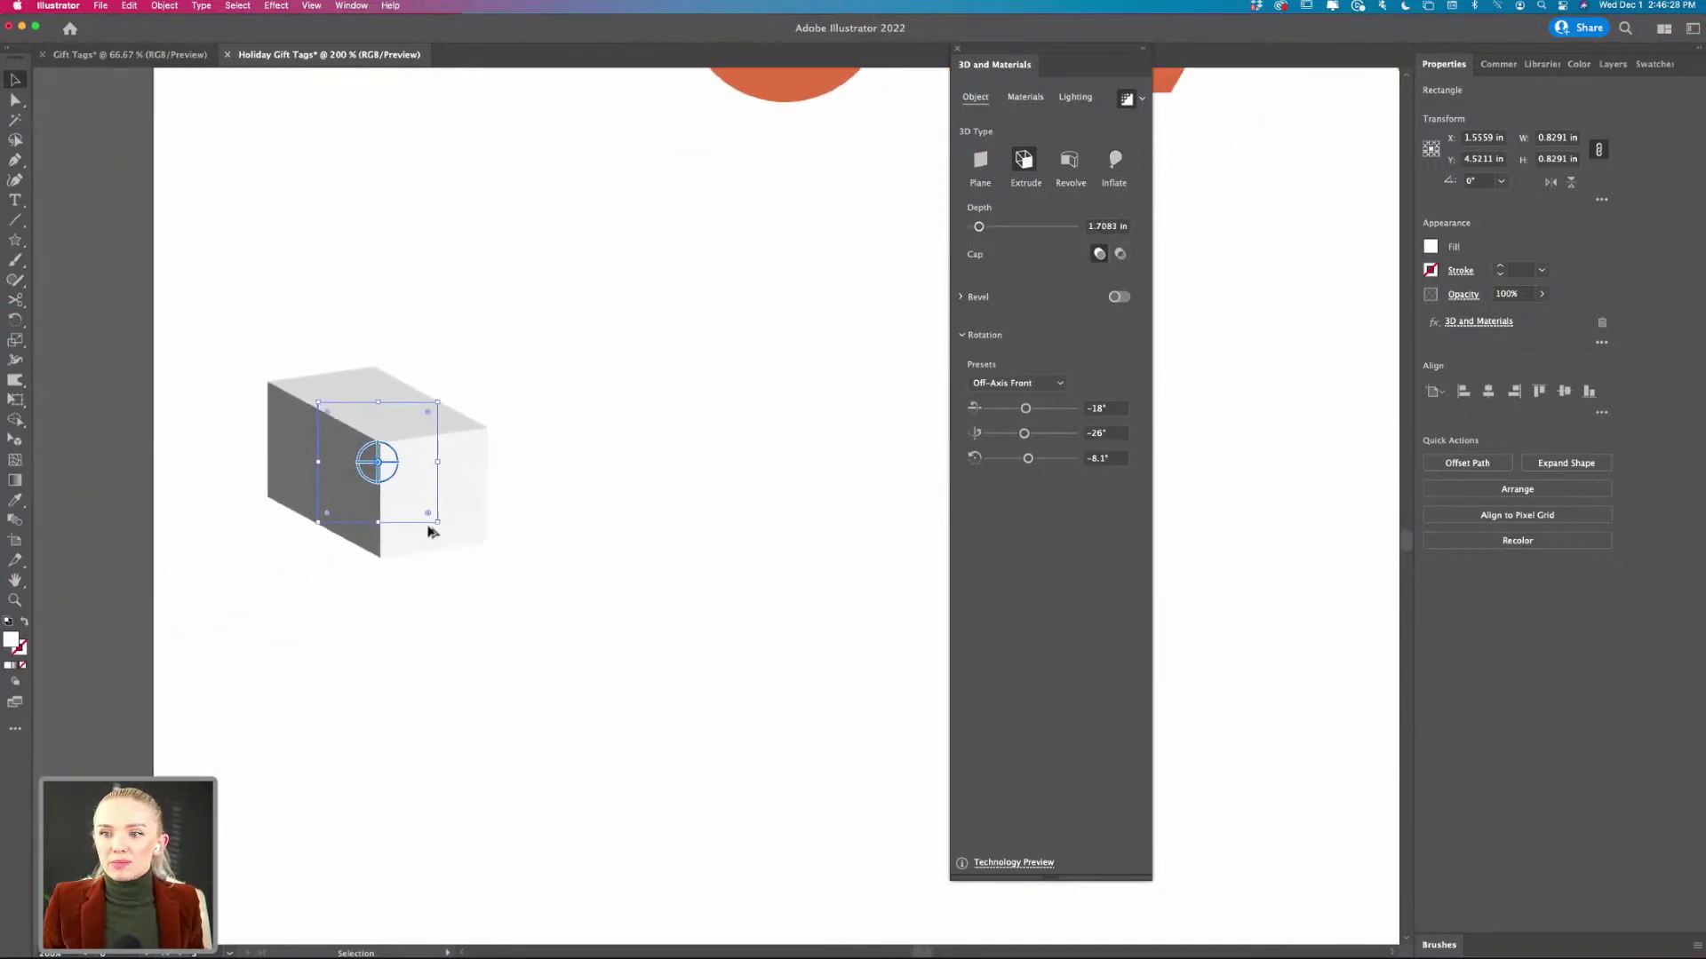
scroll(427, 531, left, 3)
scroll(428, 532, up, 2)
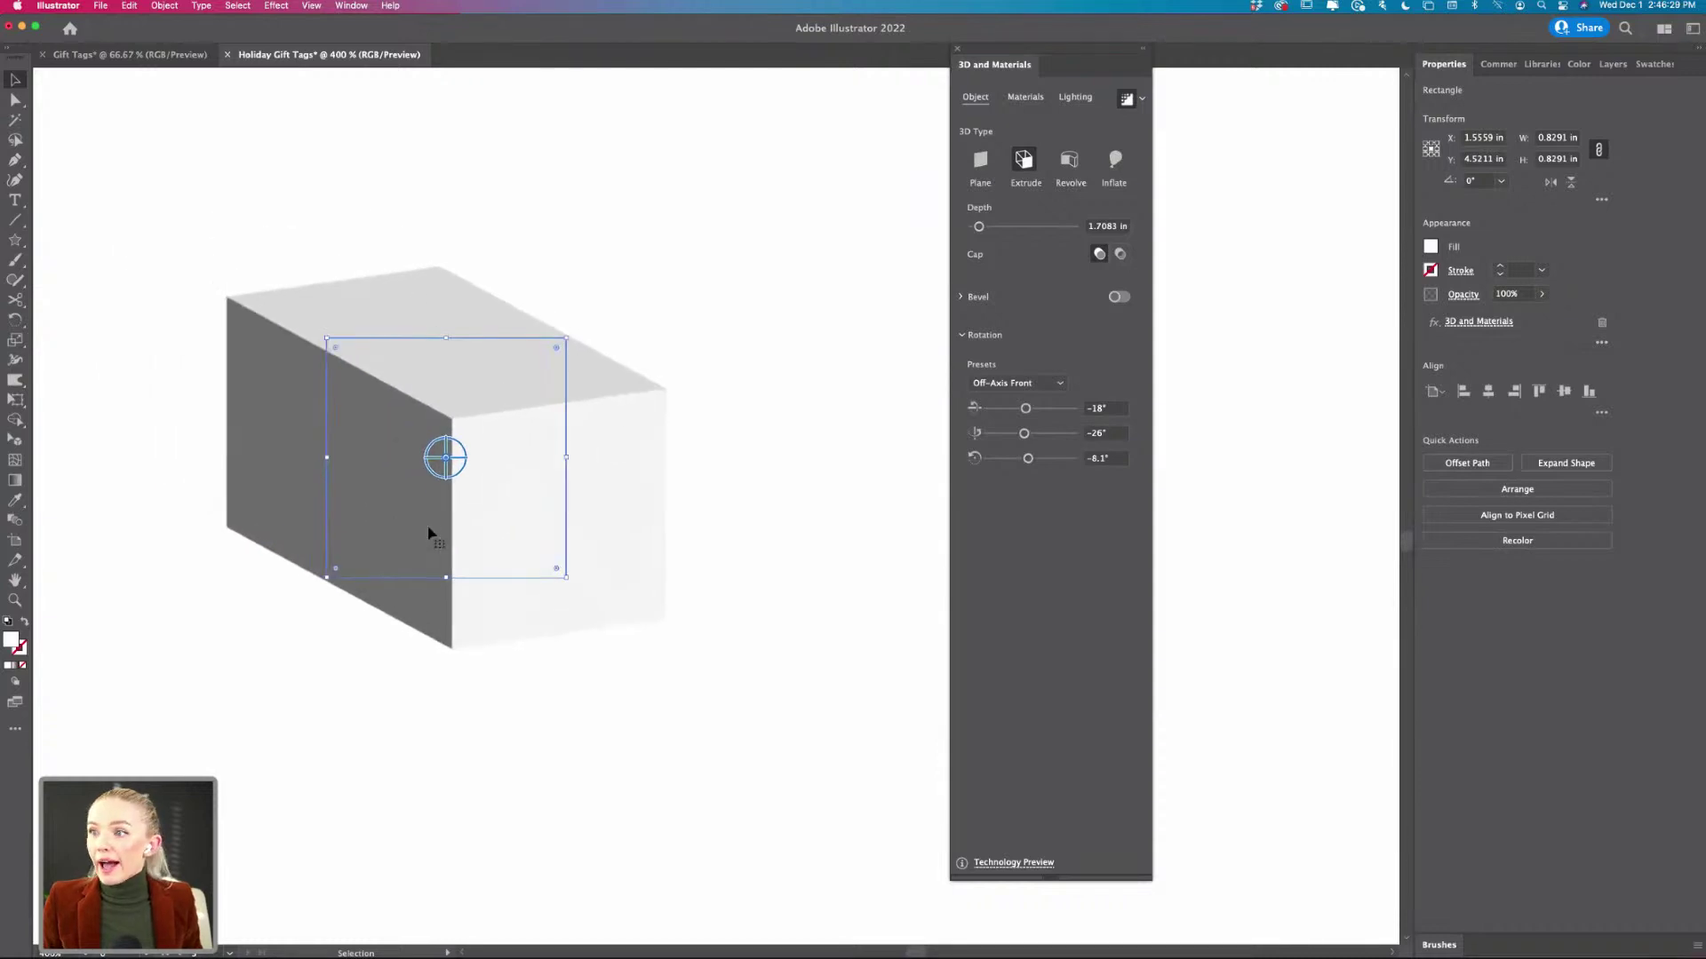
- Try the hollow cap, restore the solid cap, and set the extruded square's X-axis rotation to -20°
click(1117, 257)
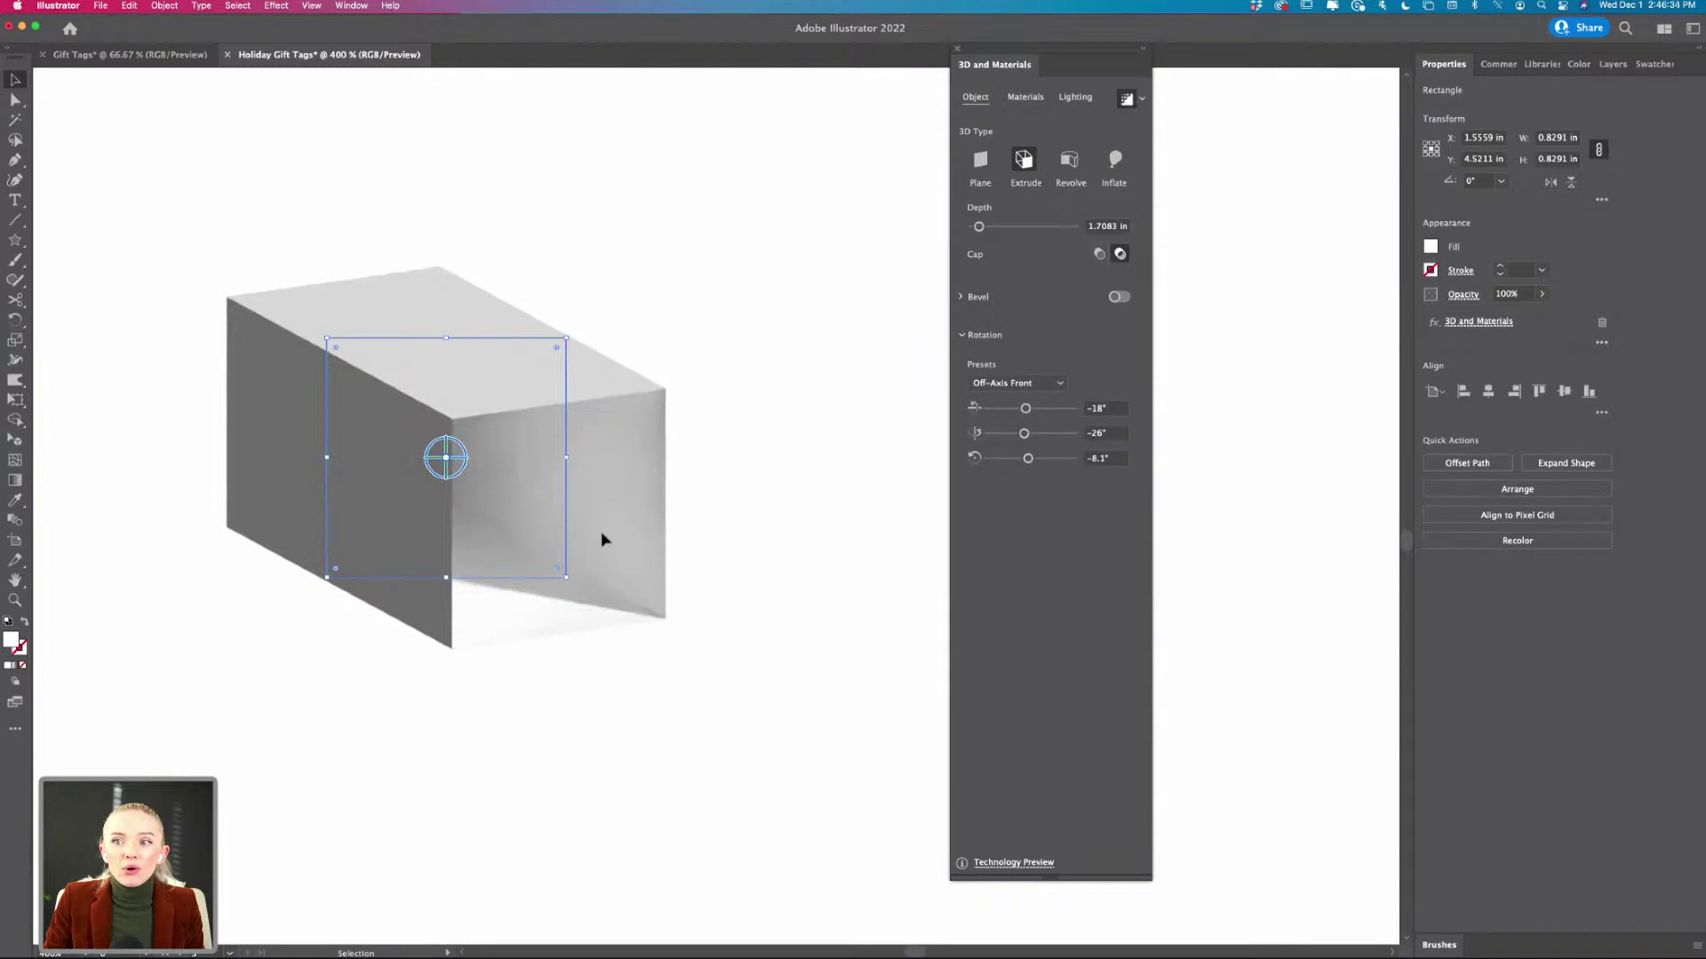
click(1099, 255)
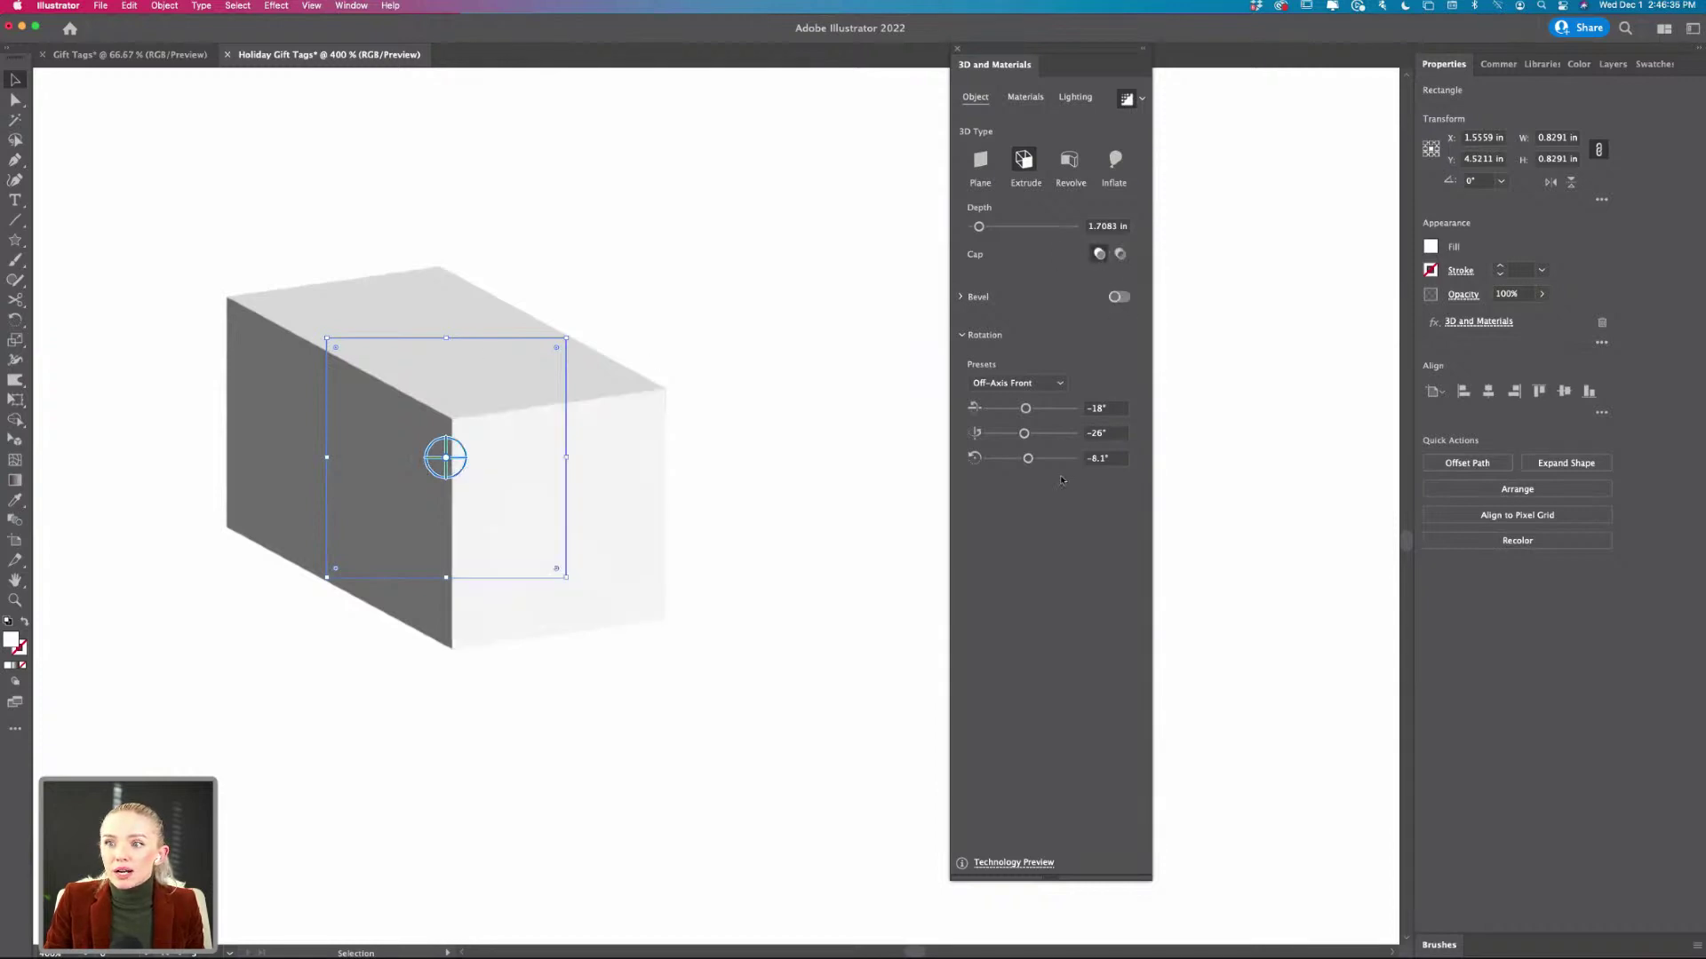
click(1121, 299)
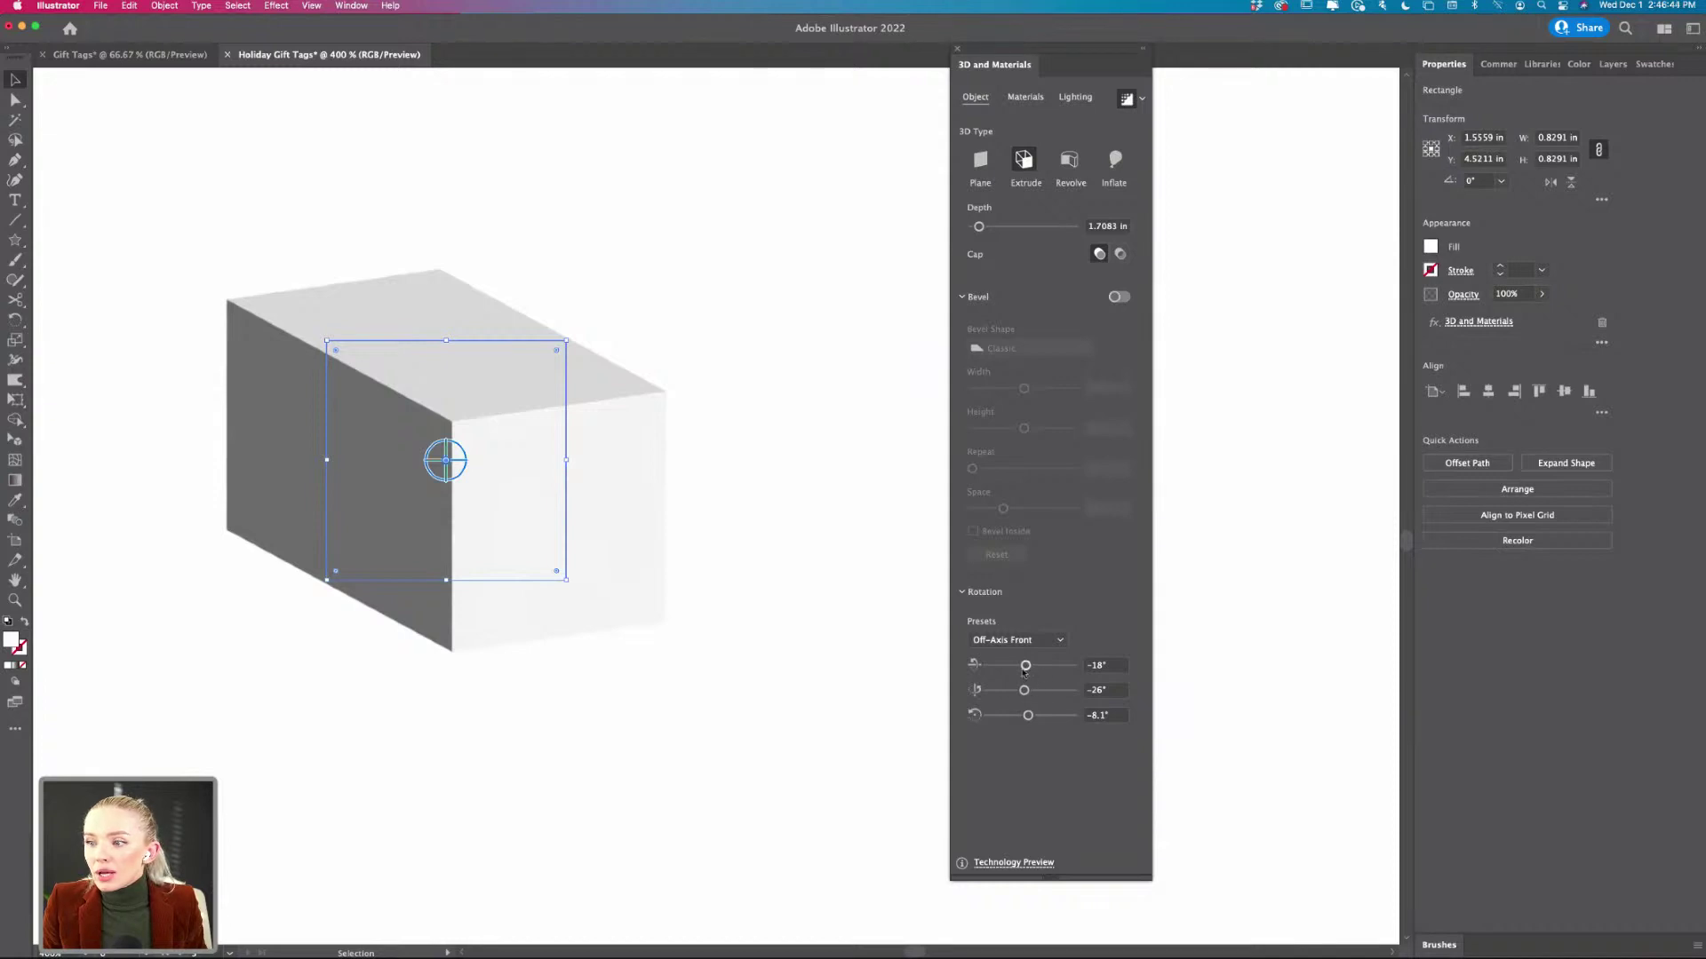
drag(1026, 666, 1026, 666)
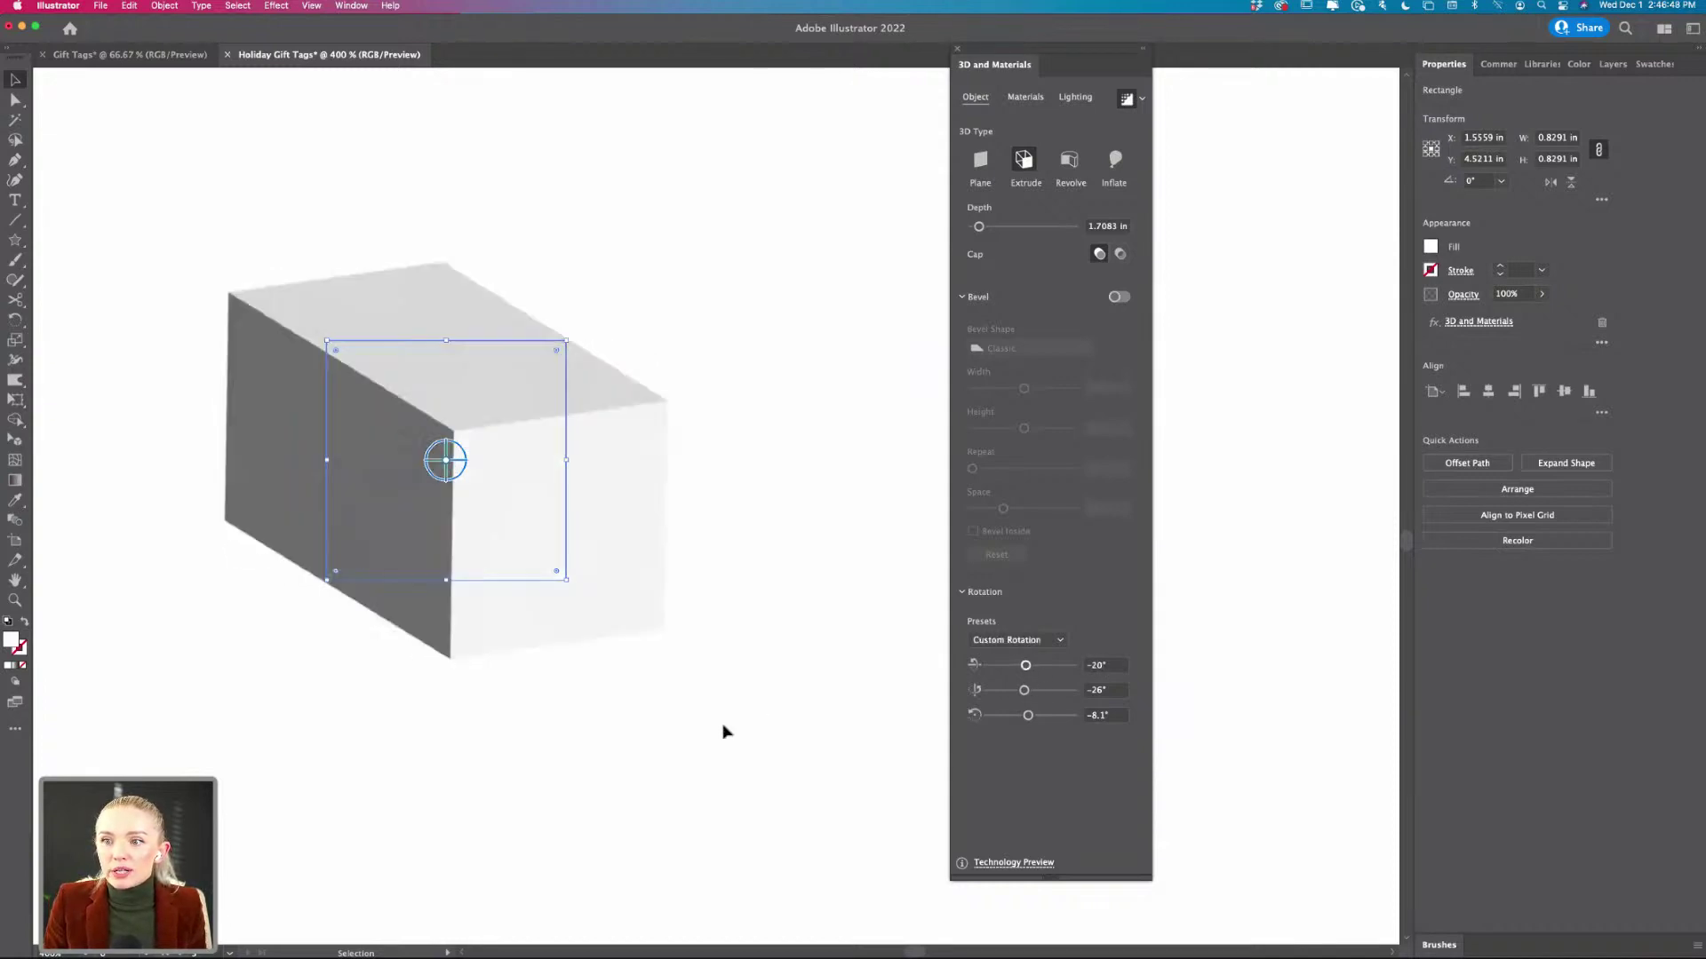
- Try the Top Left and Diffuse lighting presets on the extruded square and return to the Standard preset
click(1071, 96)
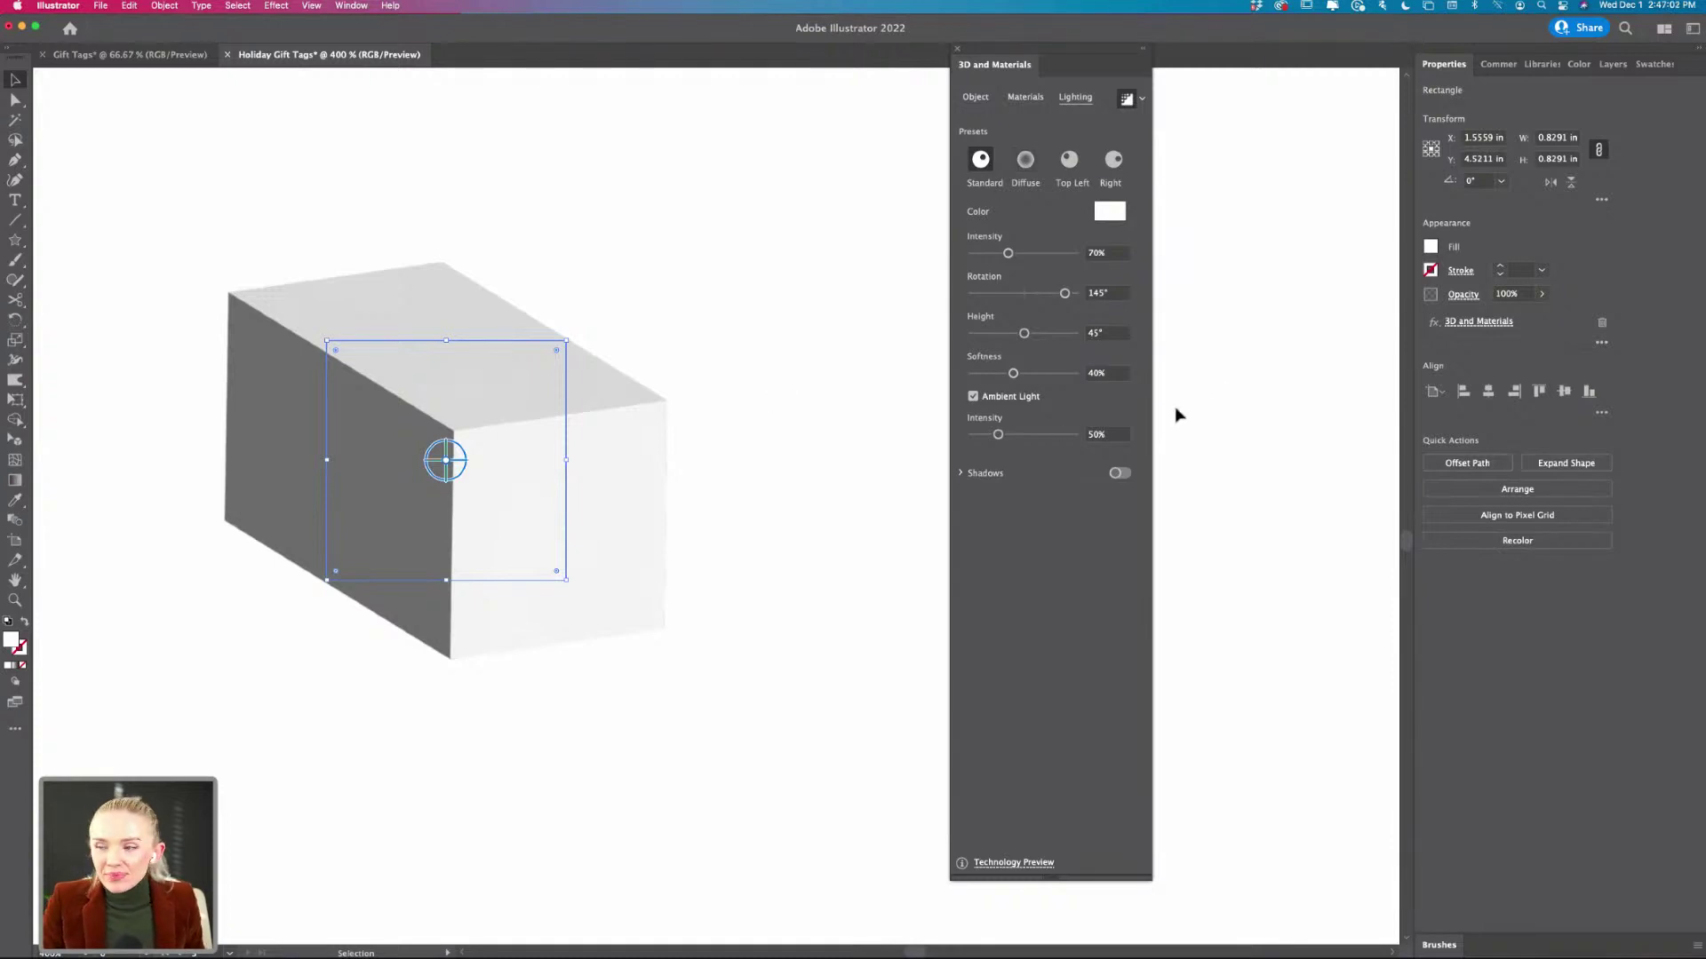
click(1068, 160)
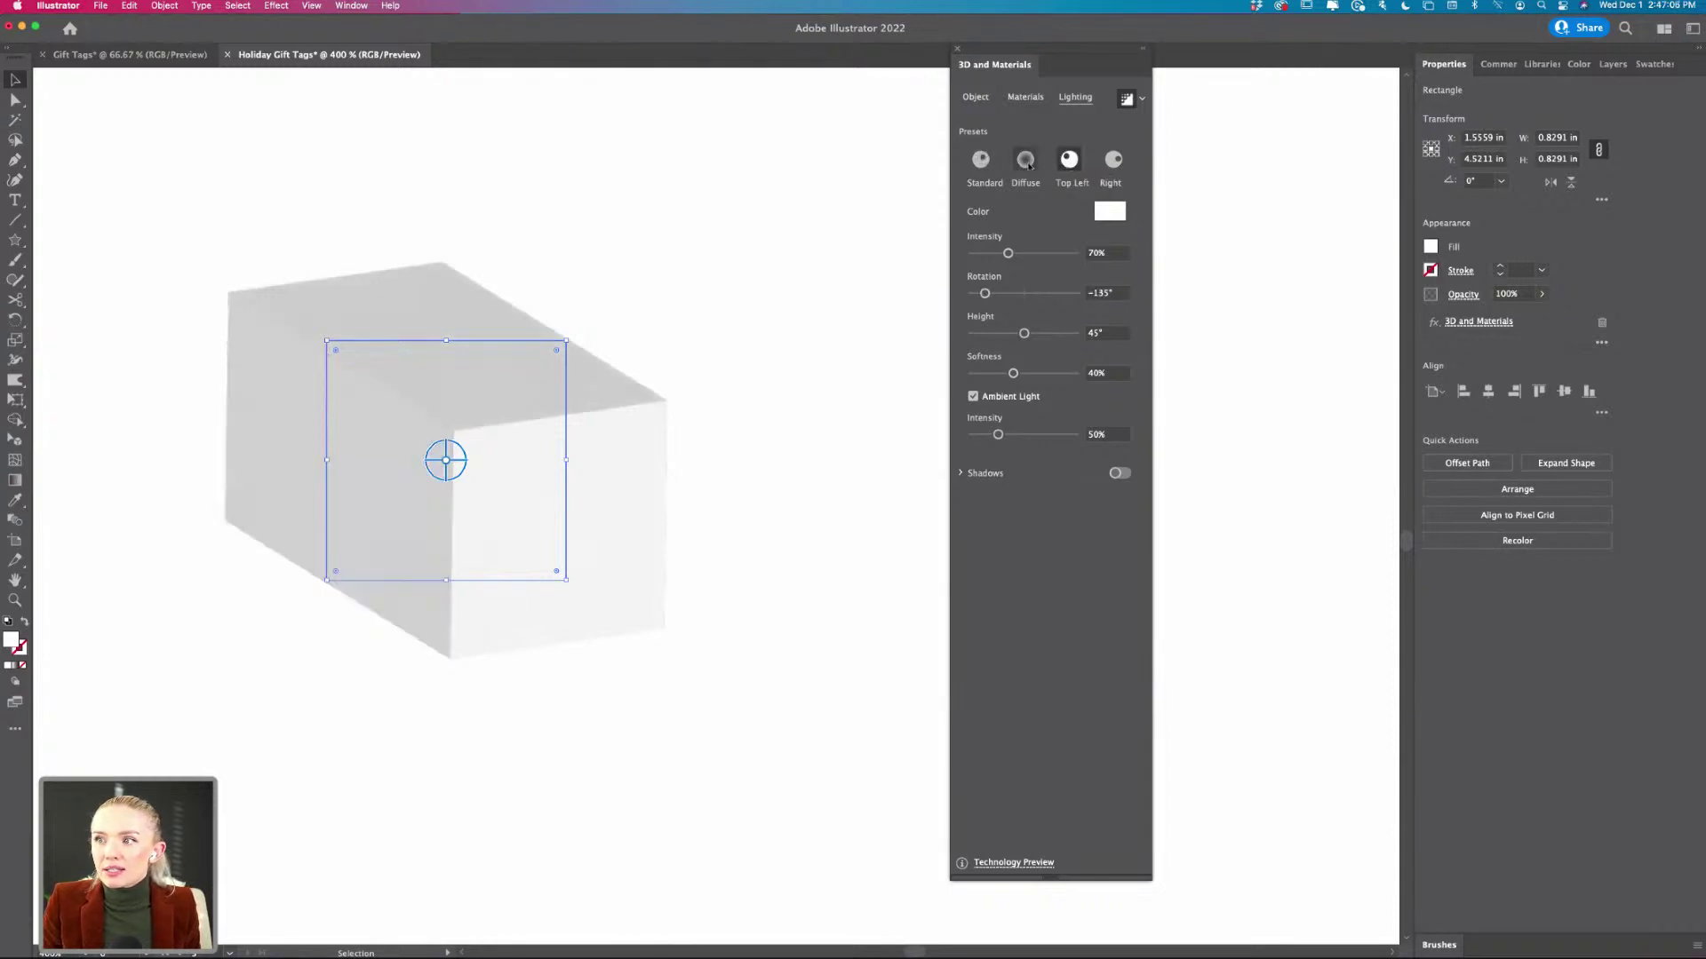
click(1026, 162)
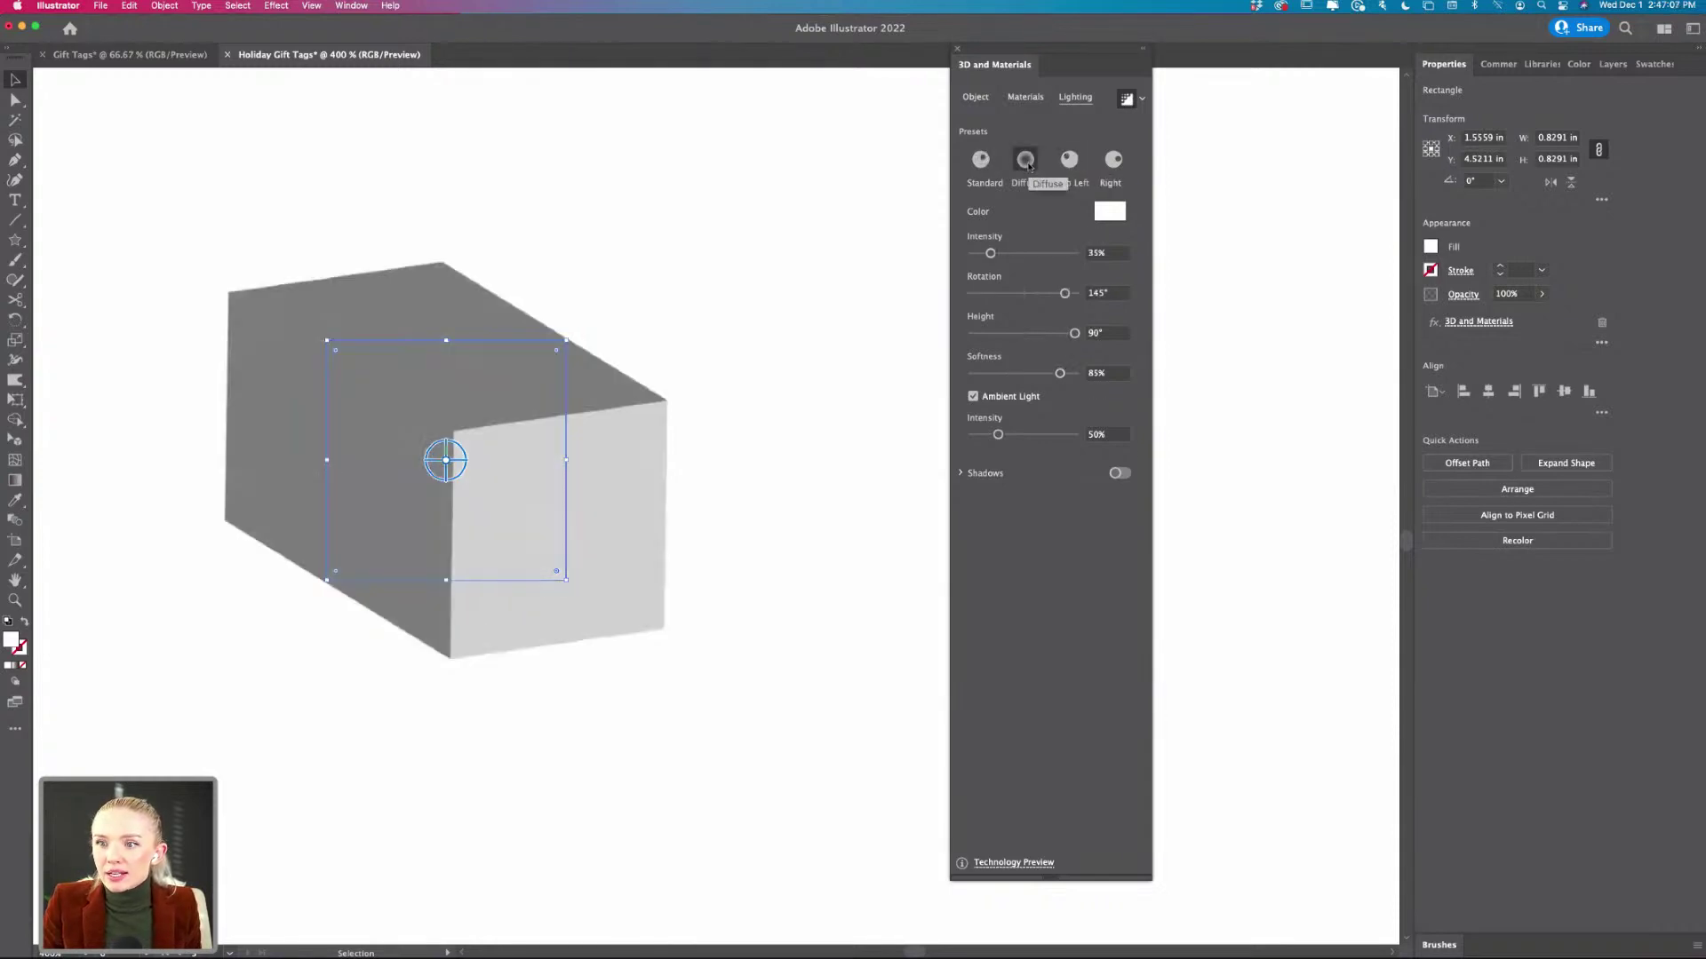
click(983, 163)
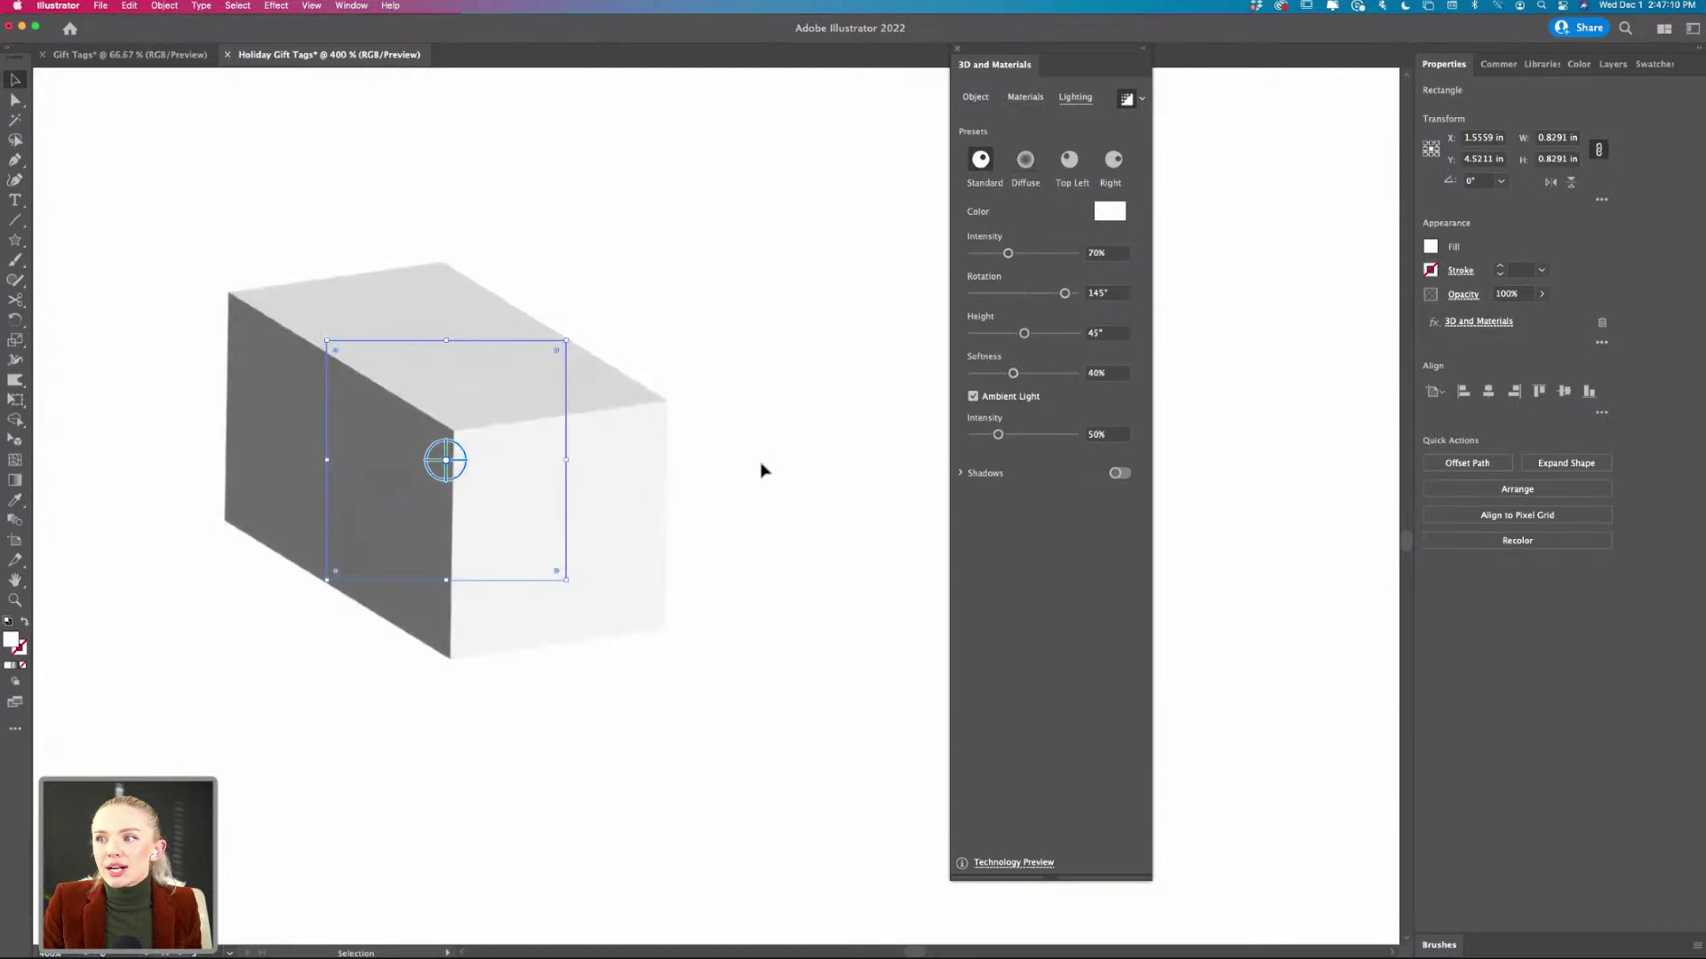
- Move the 3D and Materials panel beside the Properties panel, clear of the artboard
key(super+minus)
key(super+minus)
key(super+minus)
key(super+minus)
key(super+minus)
key(super+1)
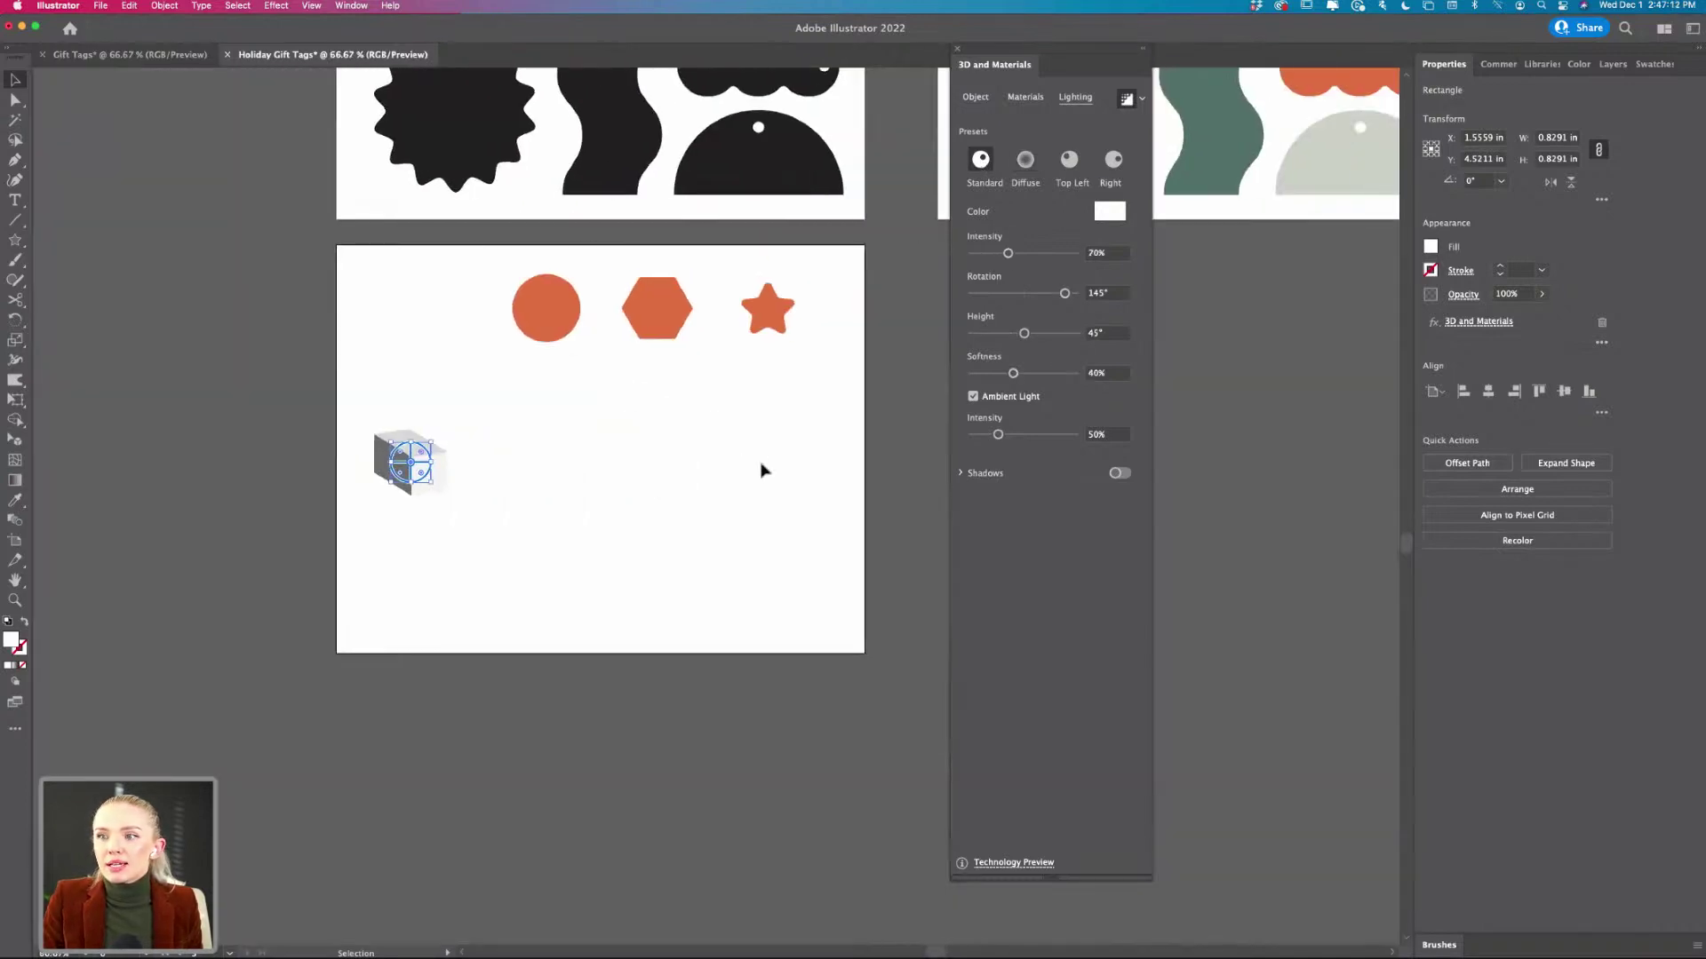
drag(976, 60, 1225, 61)
- Nudge the extruded square to about X 1.57 in, Y 4.53 in, and deselect it
key(super+equal)
key(super+equal)
key(super+equal)
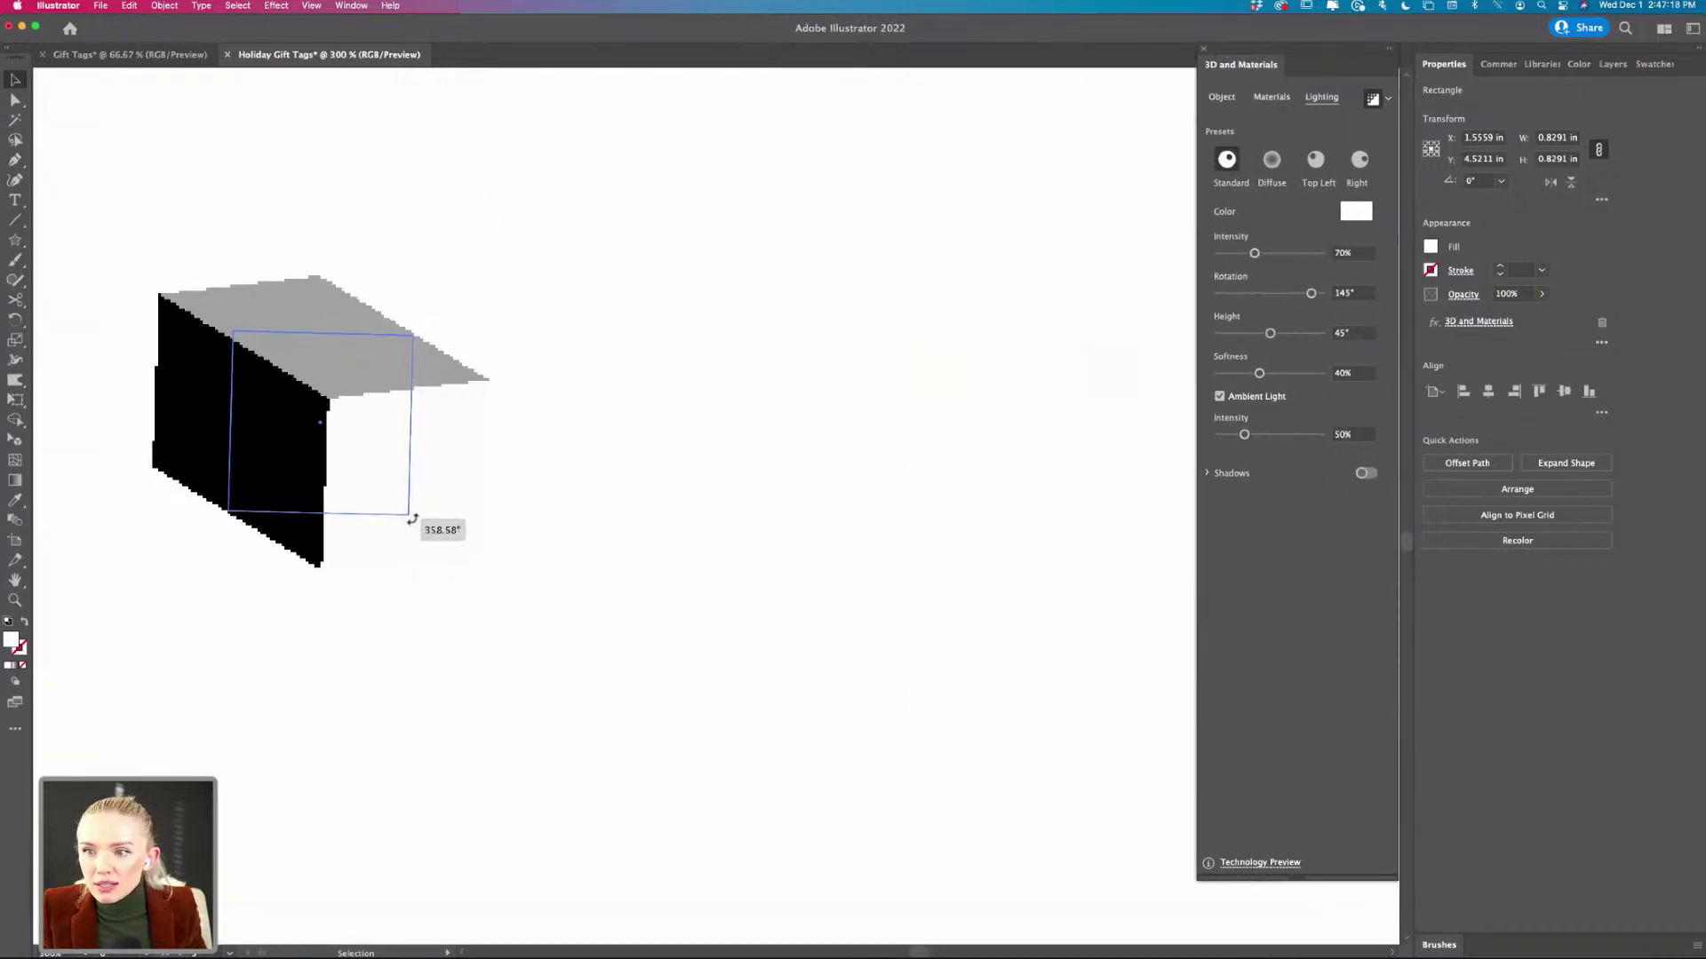
click(579, 525)
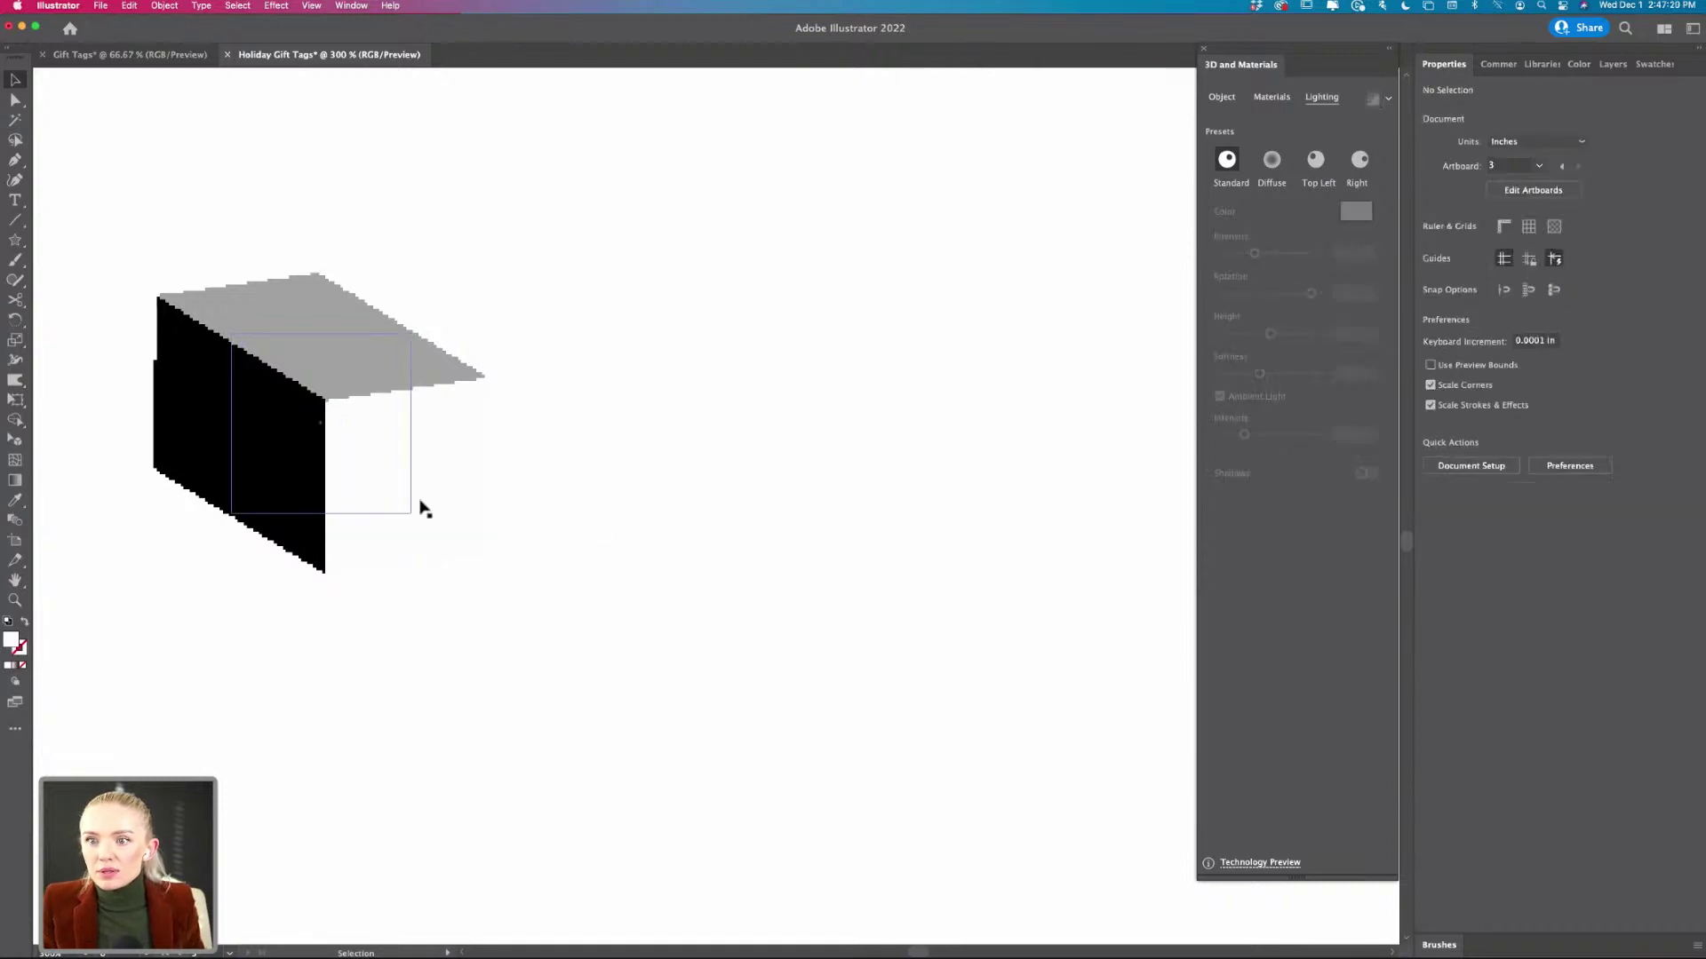
click(391, 490)
key(super+equal)
key(super+equal)
scroll(342, 451, up, 2)
scroll(342, 451, left, 3)
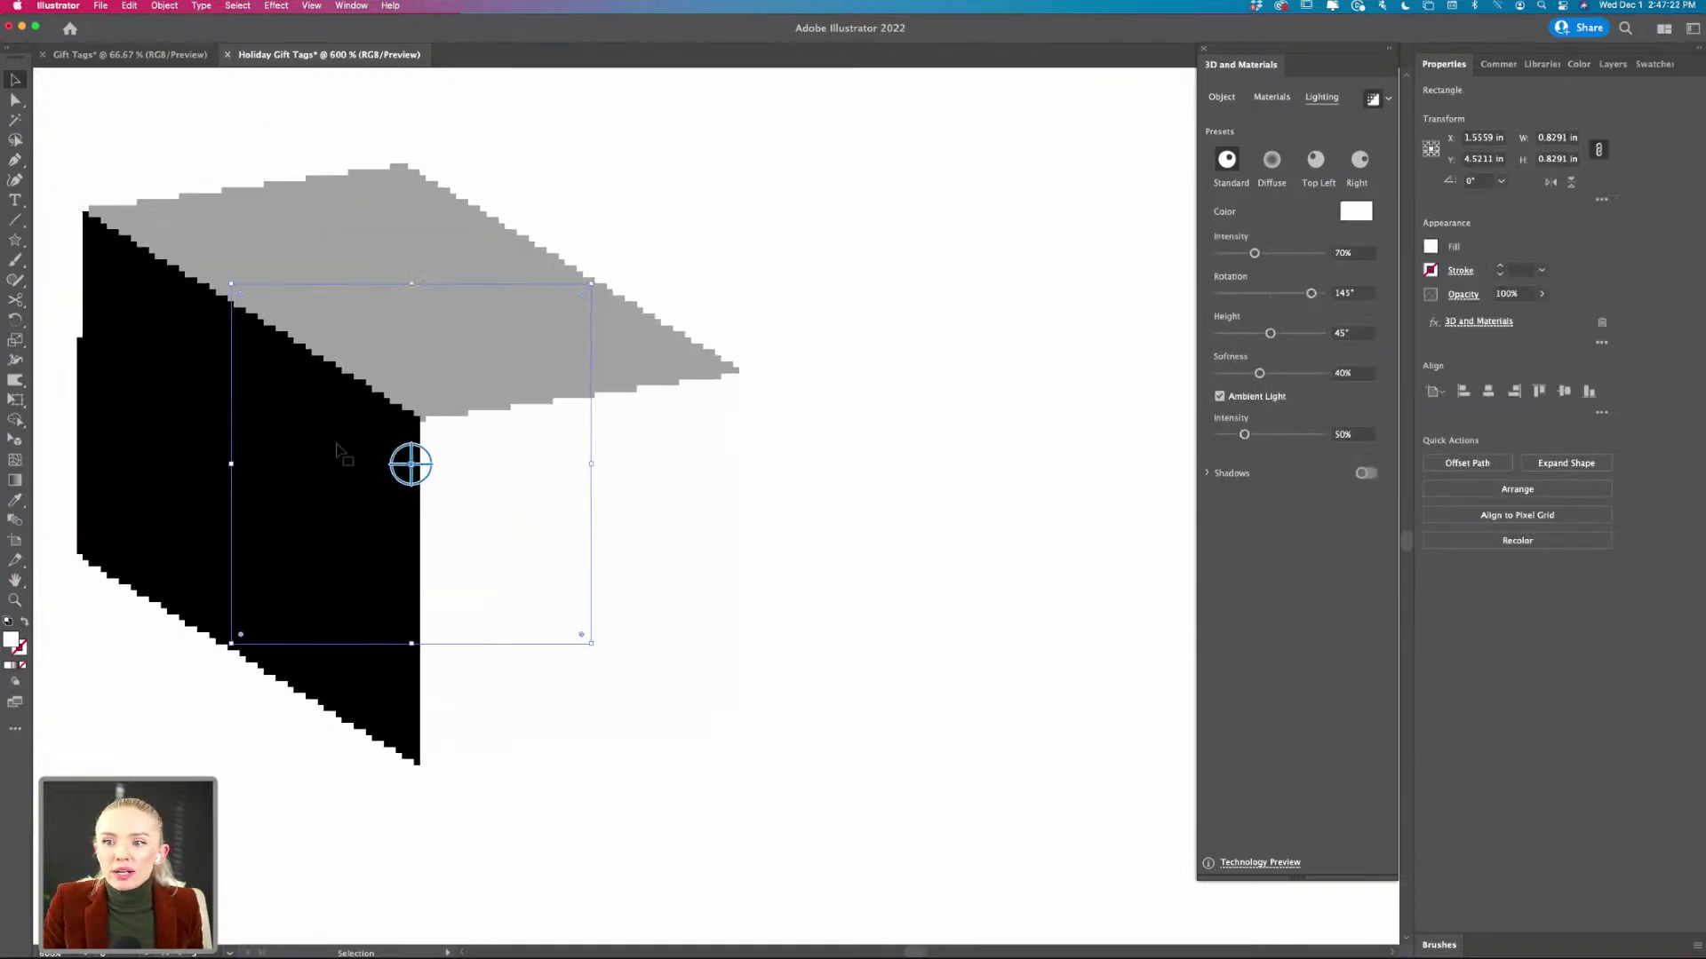
drag(411, 465, 420, 468)
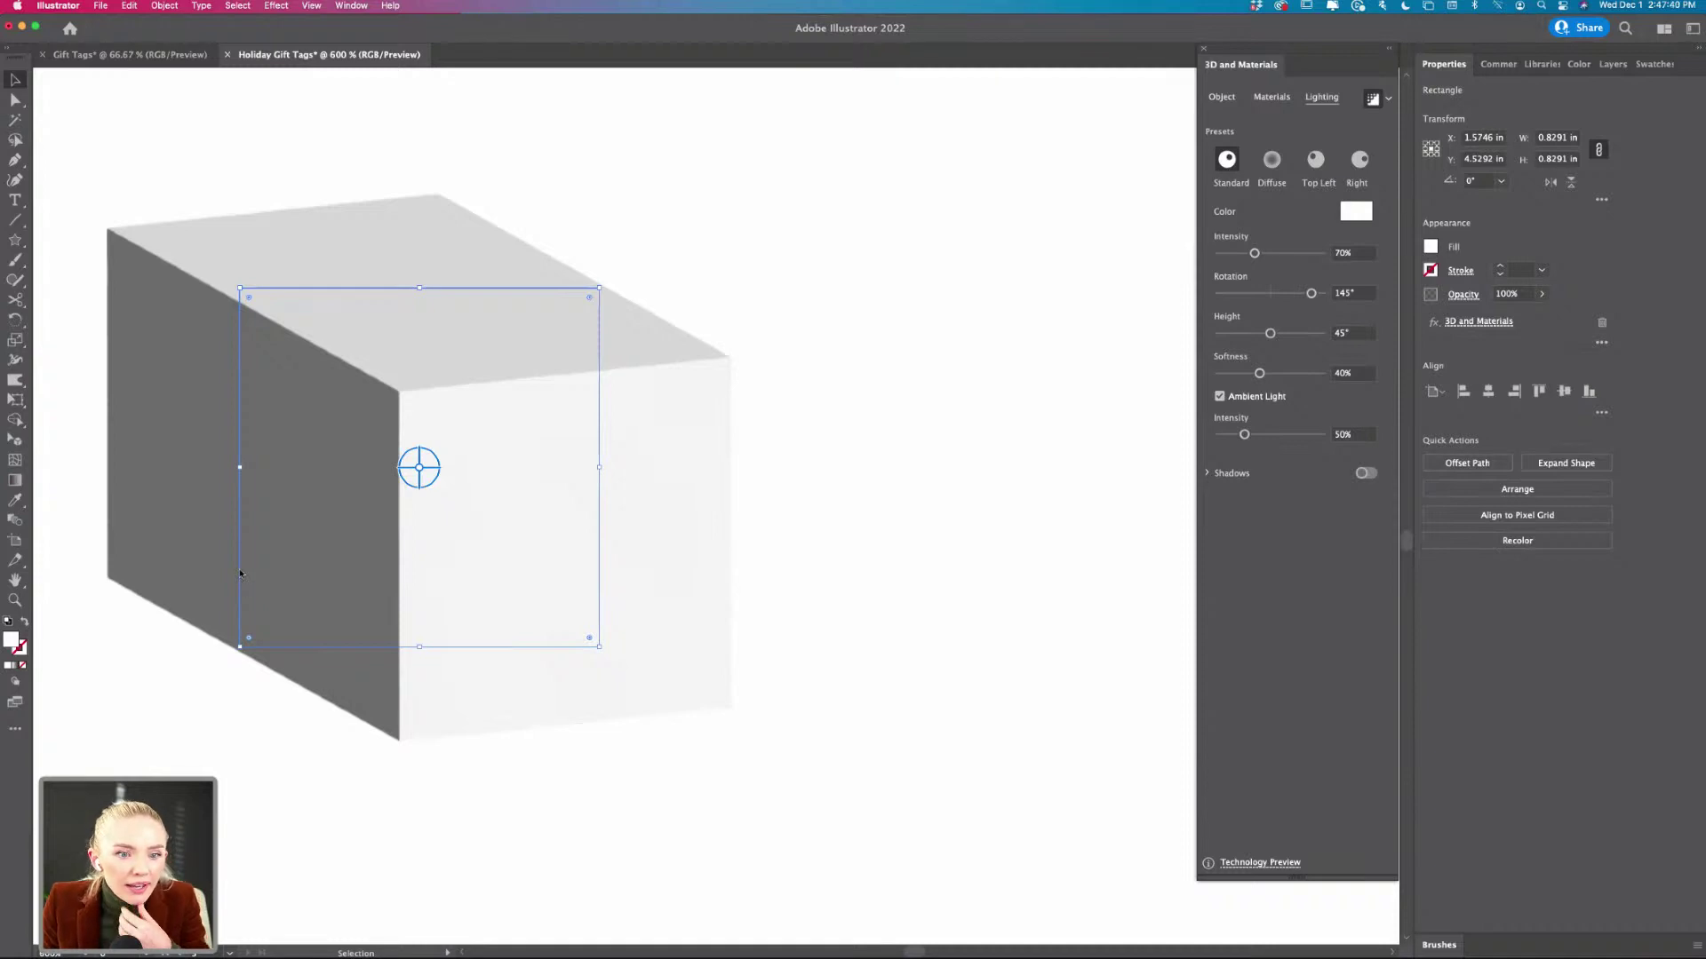
click(894, 606)
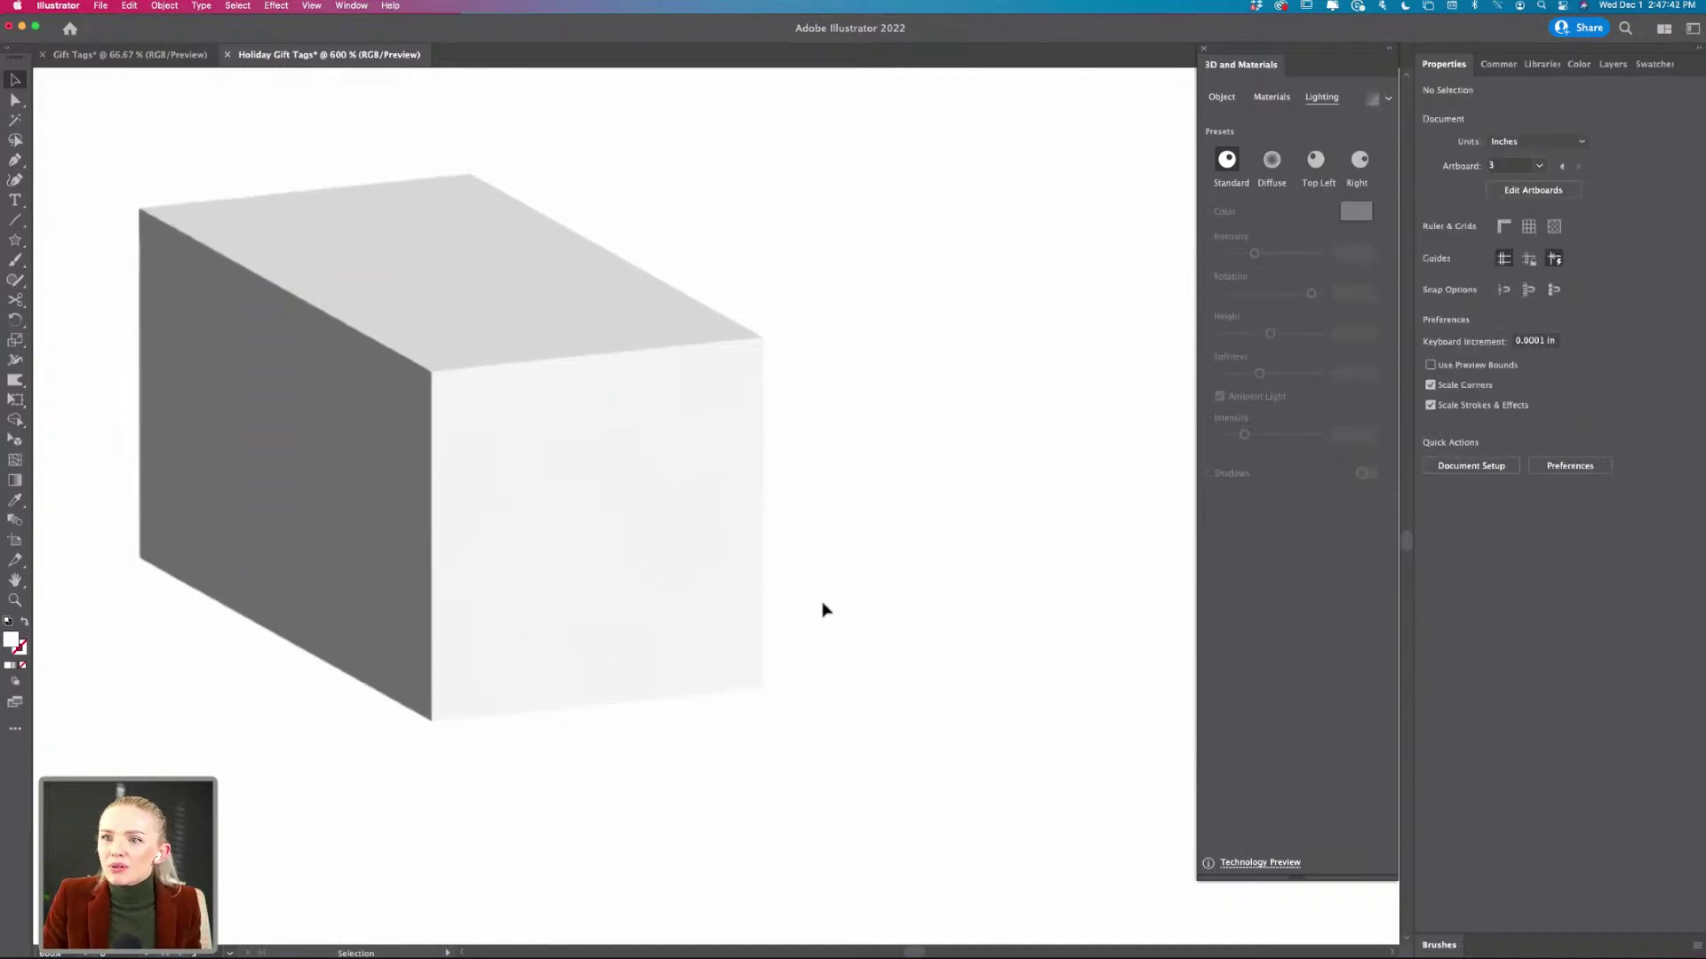
- Make a new pattern from the extruded square and dismiss the Swatches notice
scroll(822, 609, up, 10)
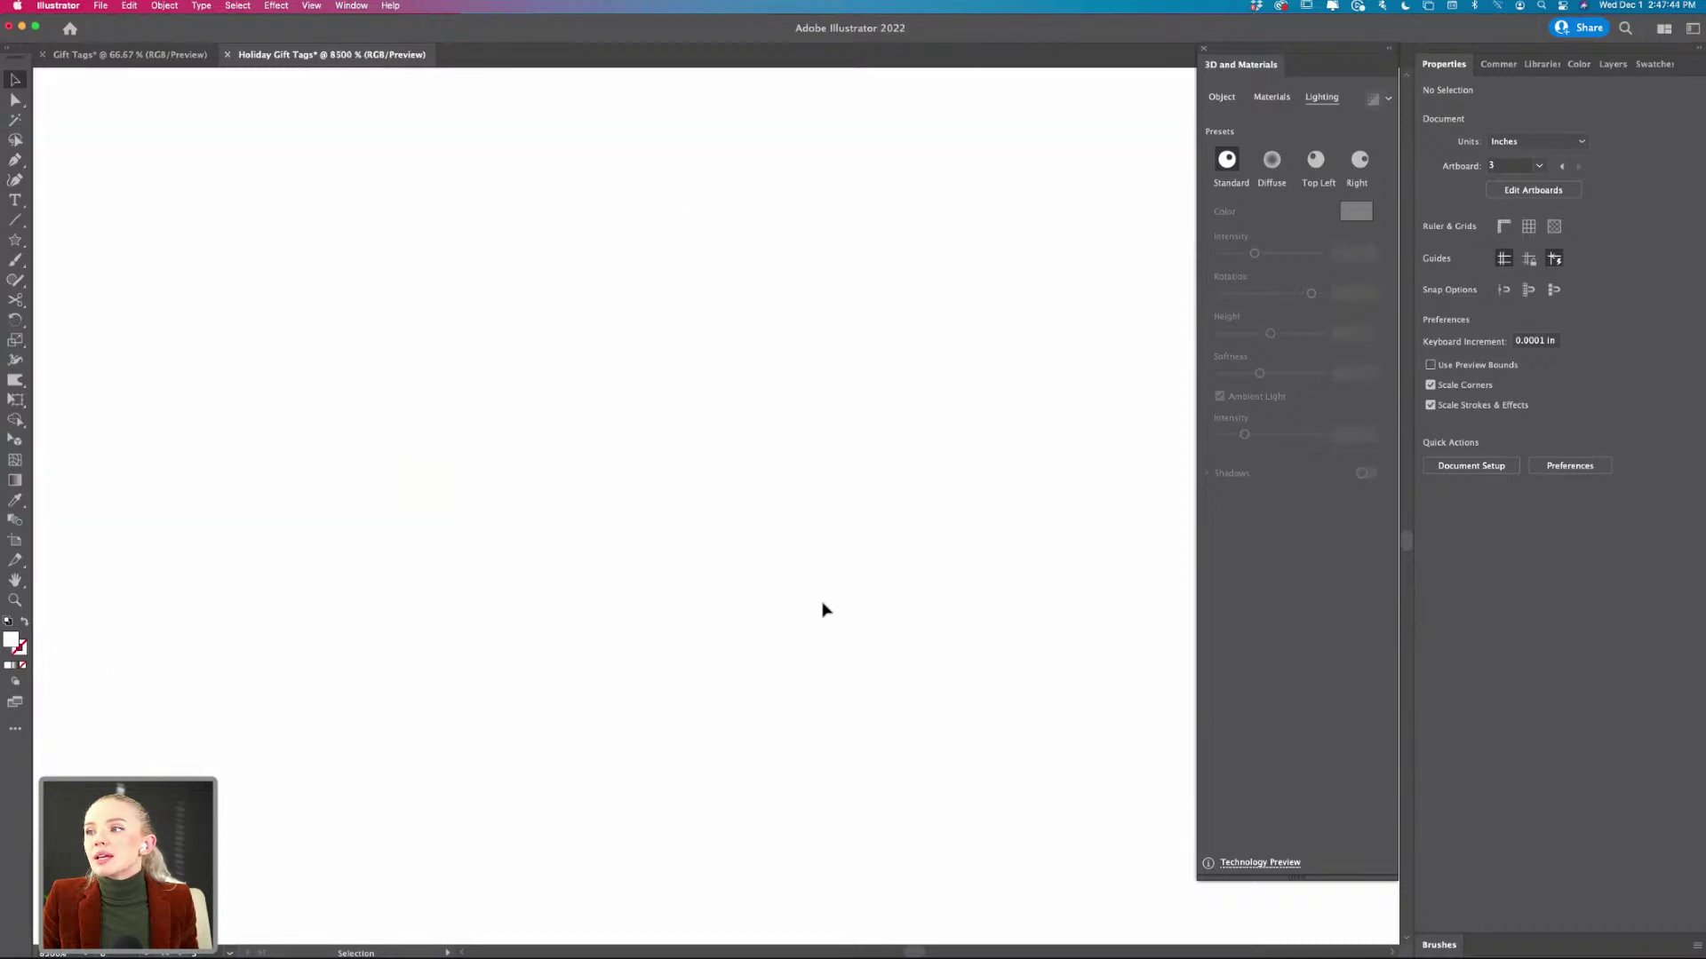
scroll(822, 609, down, 8)
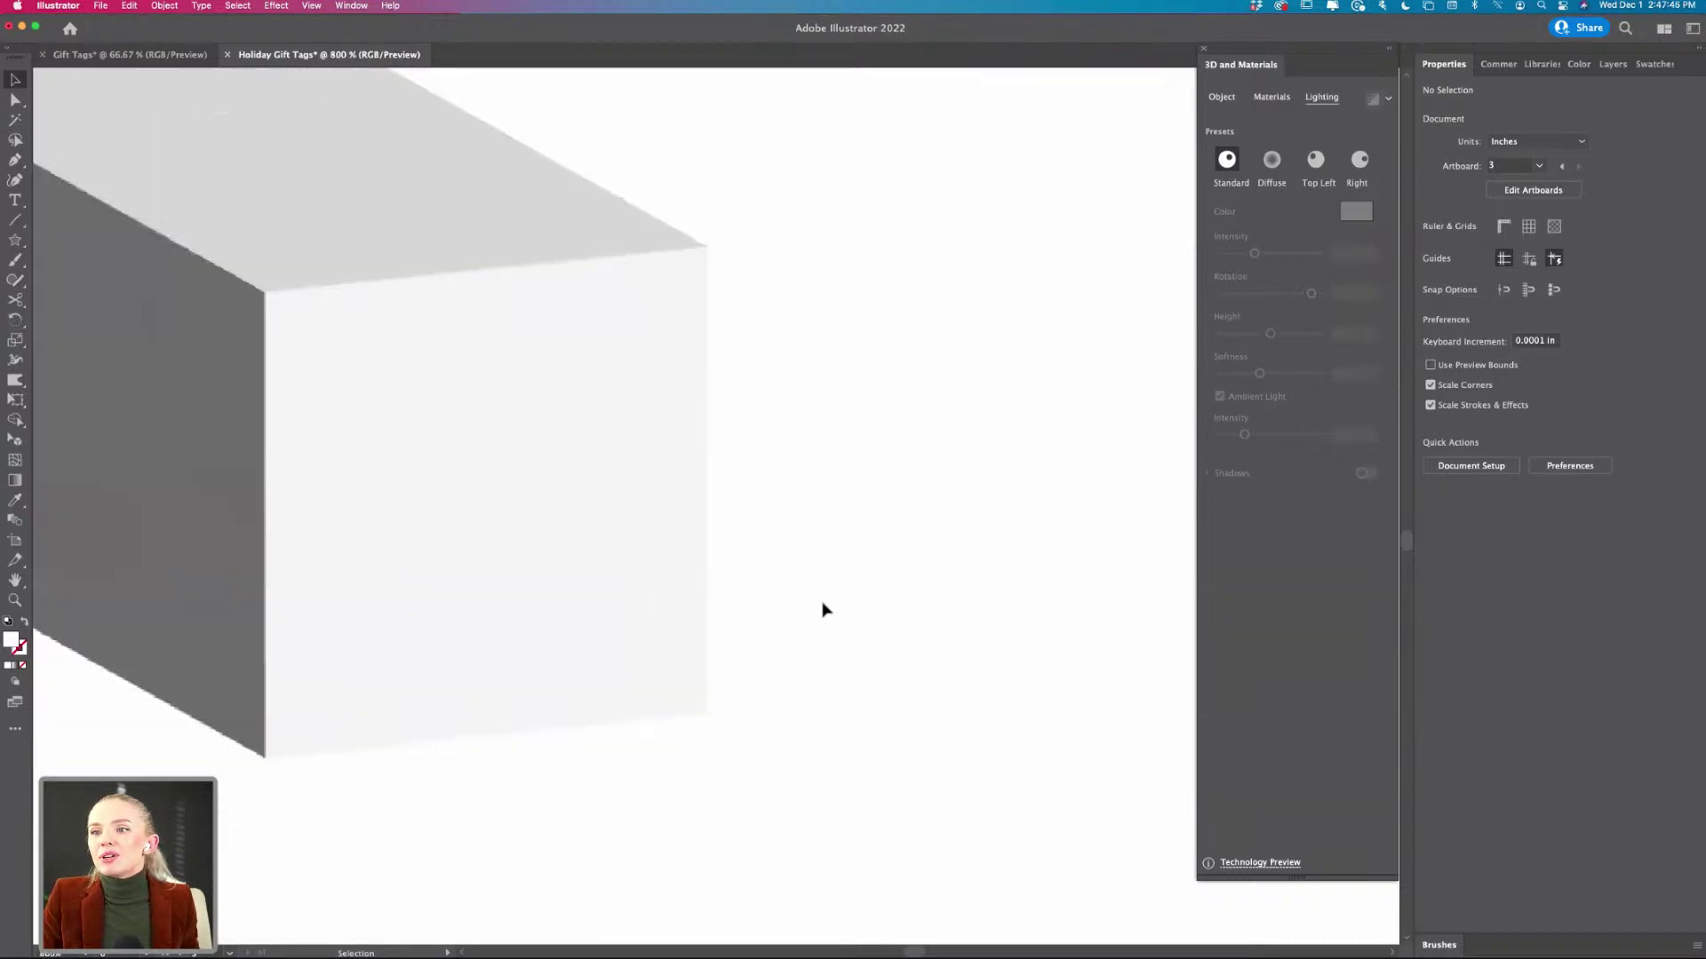
scroll(822, 609, down, 4)
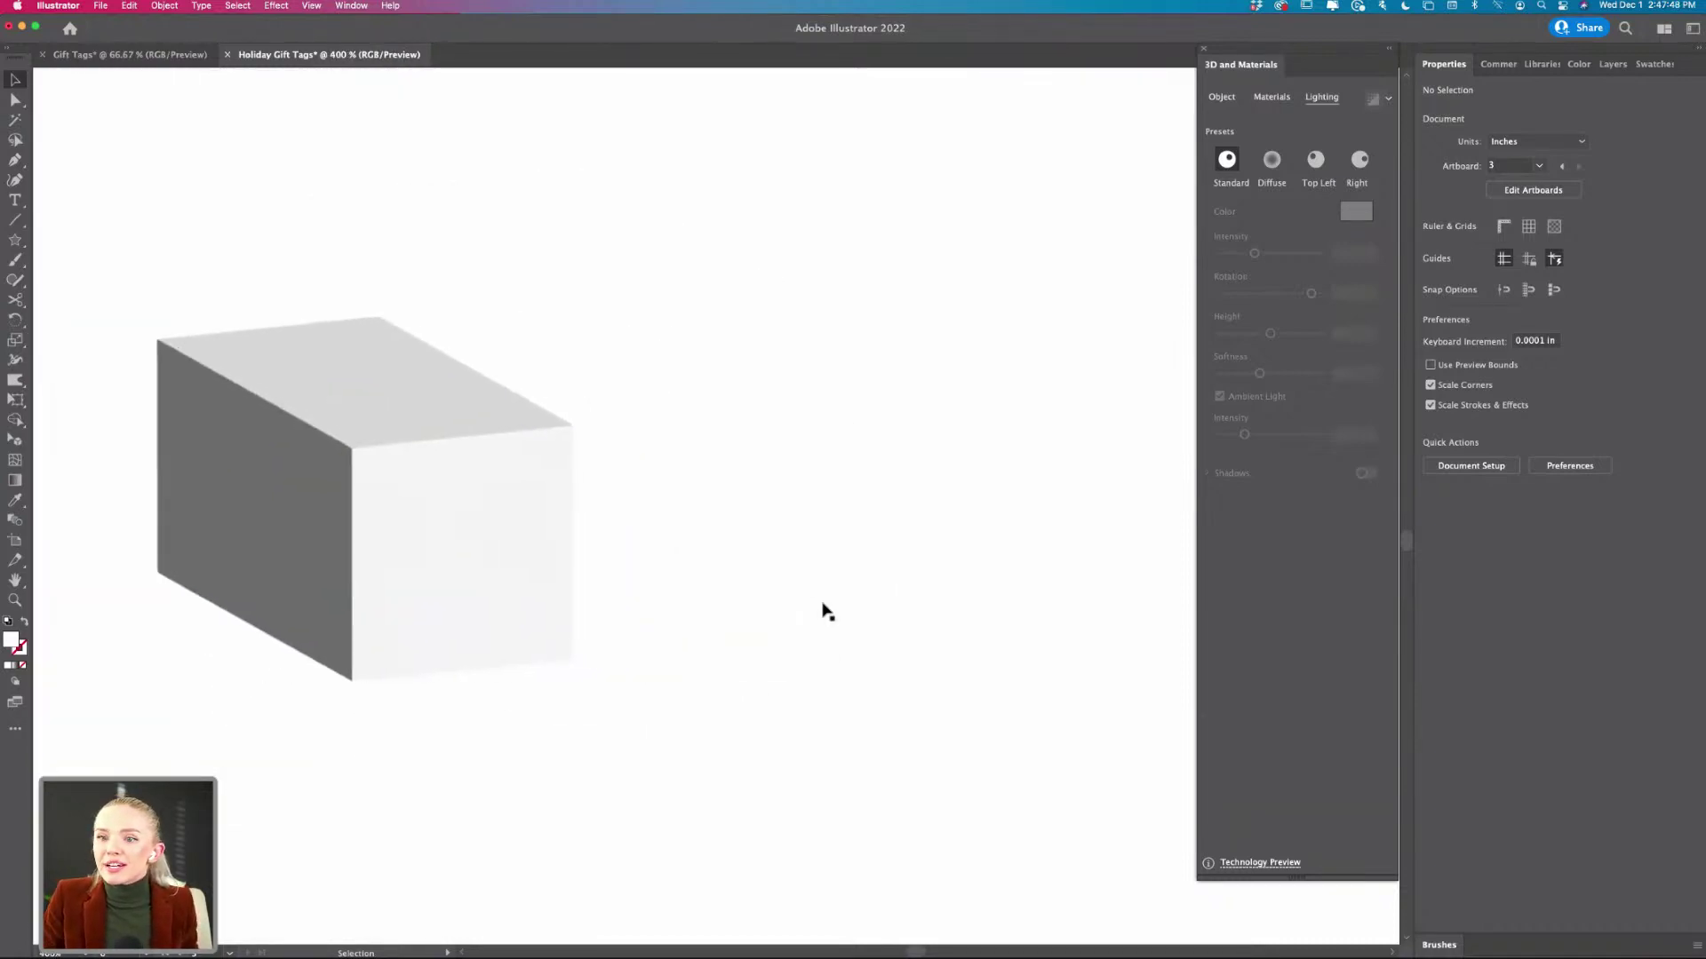
click(389, 604)
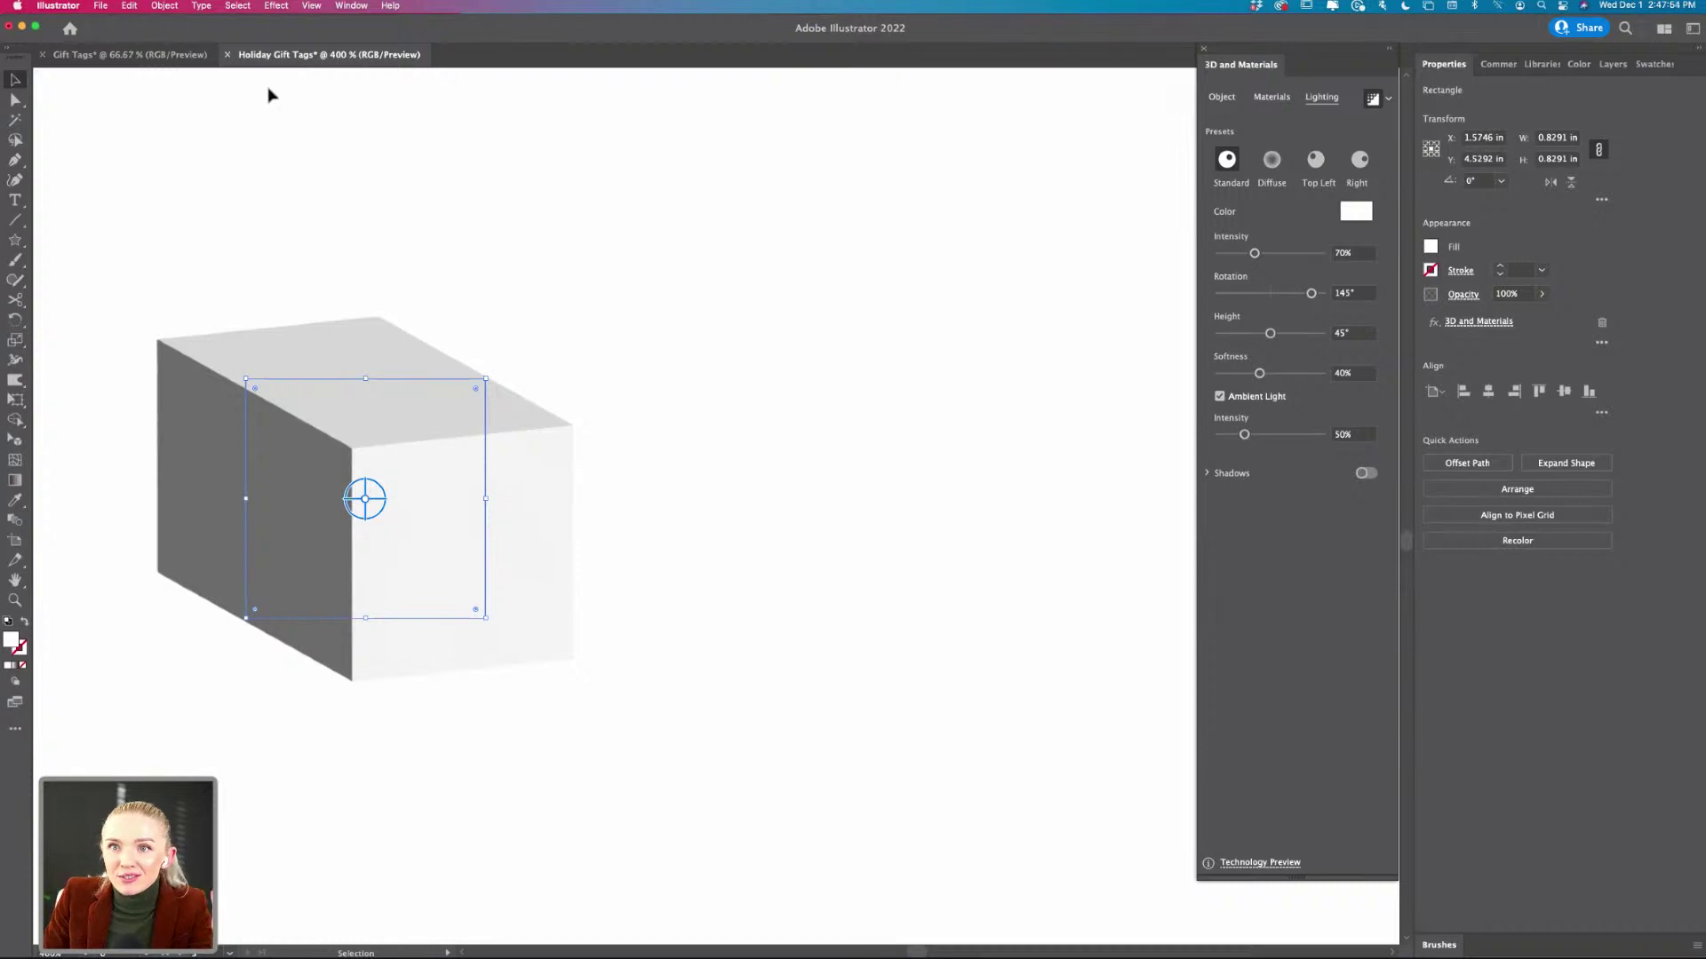
click(164, 6)
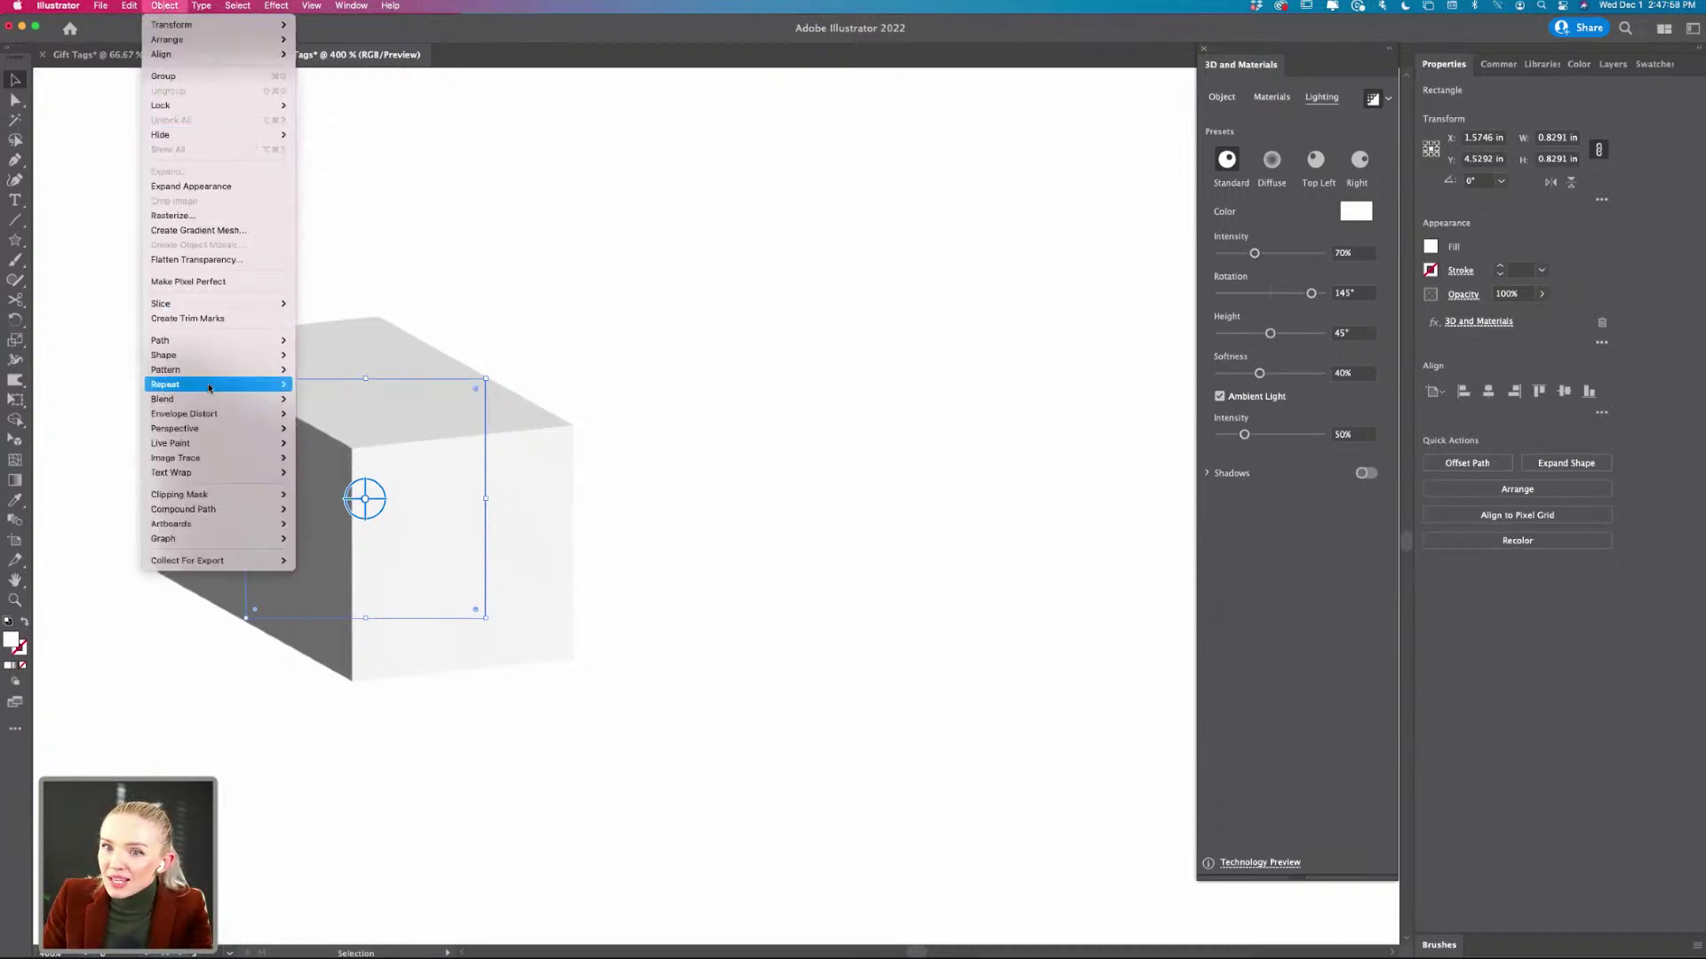
mouse_move(214, 370)
click(315, 369)
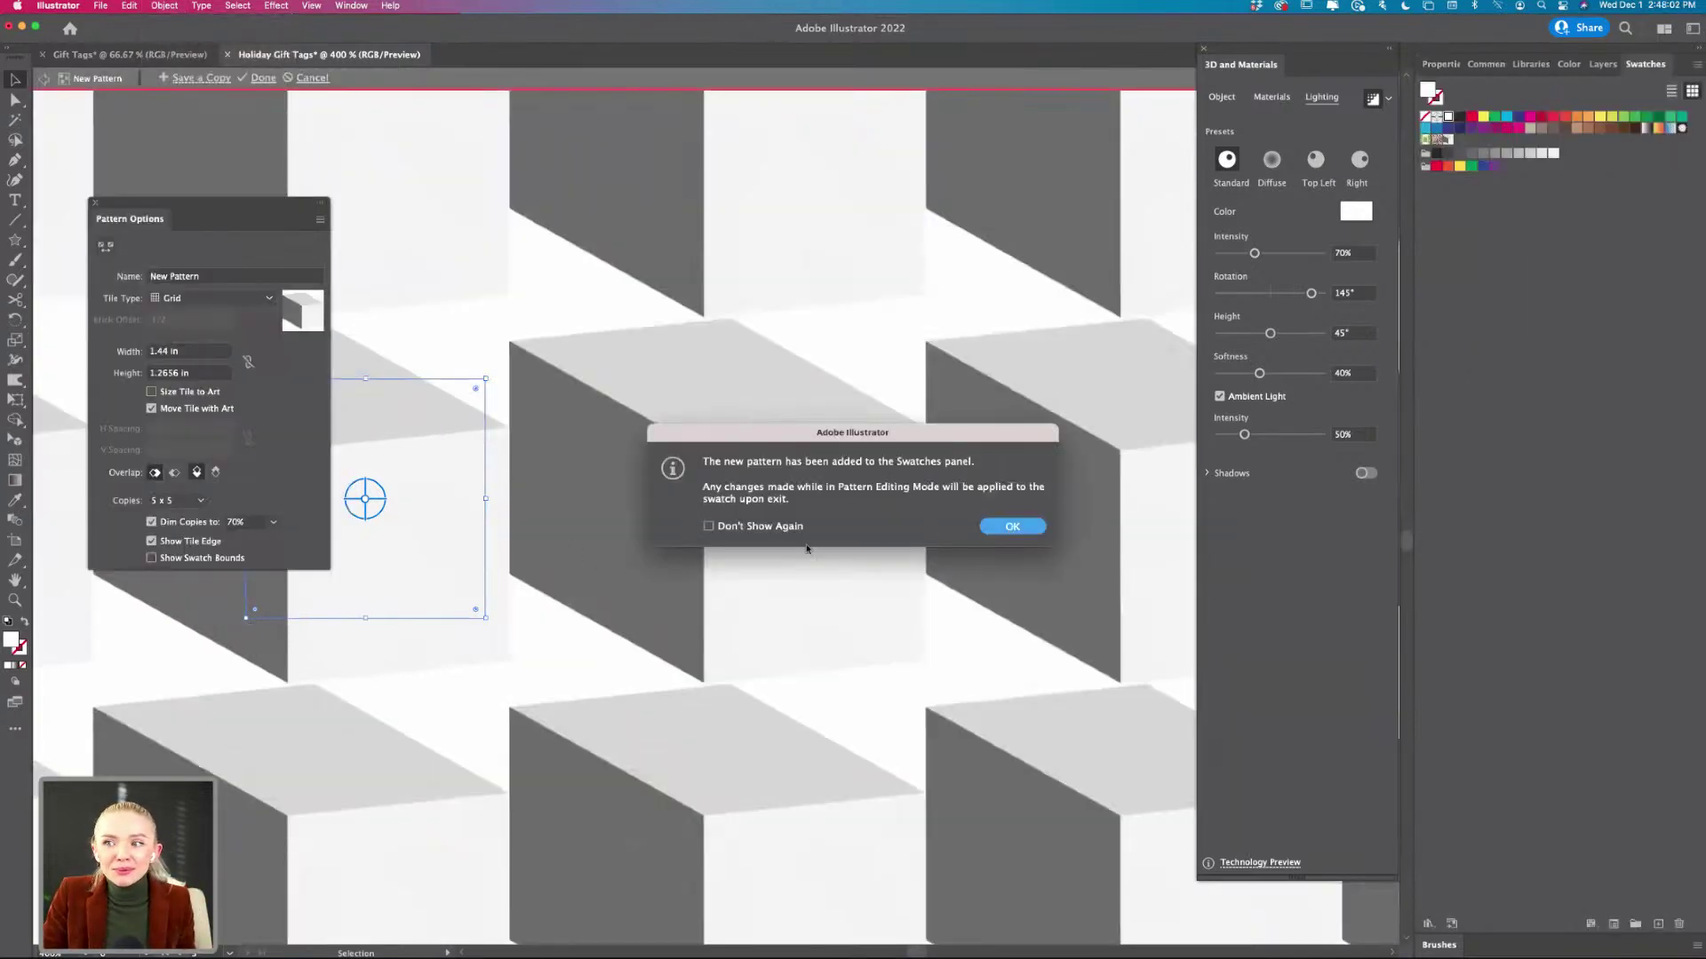
click(1012, 527)
- Set the pattern's tile type to Brick by Row
key(super+1)
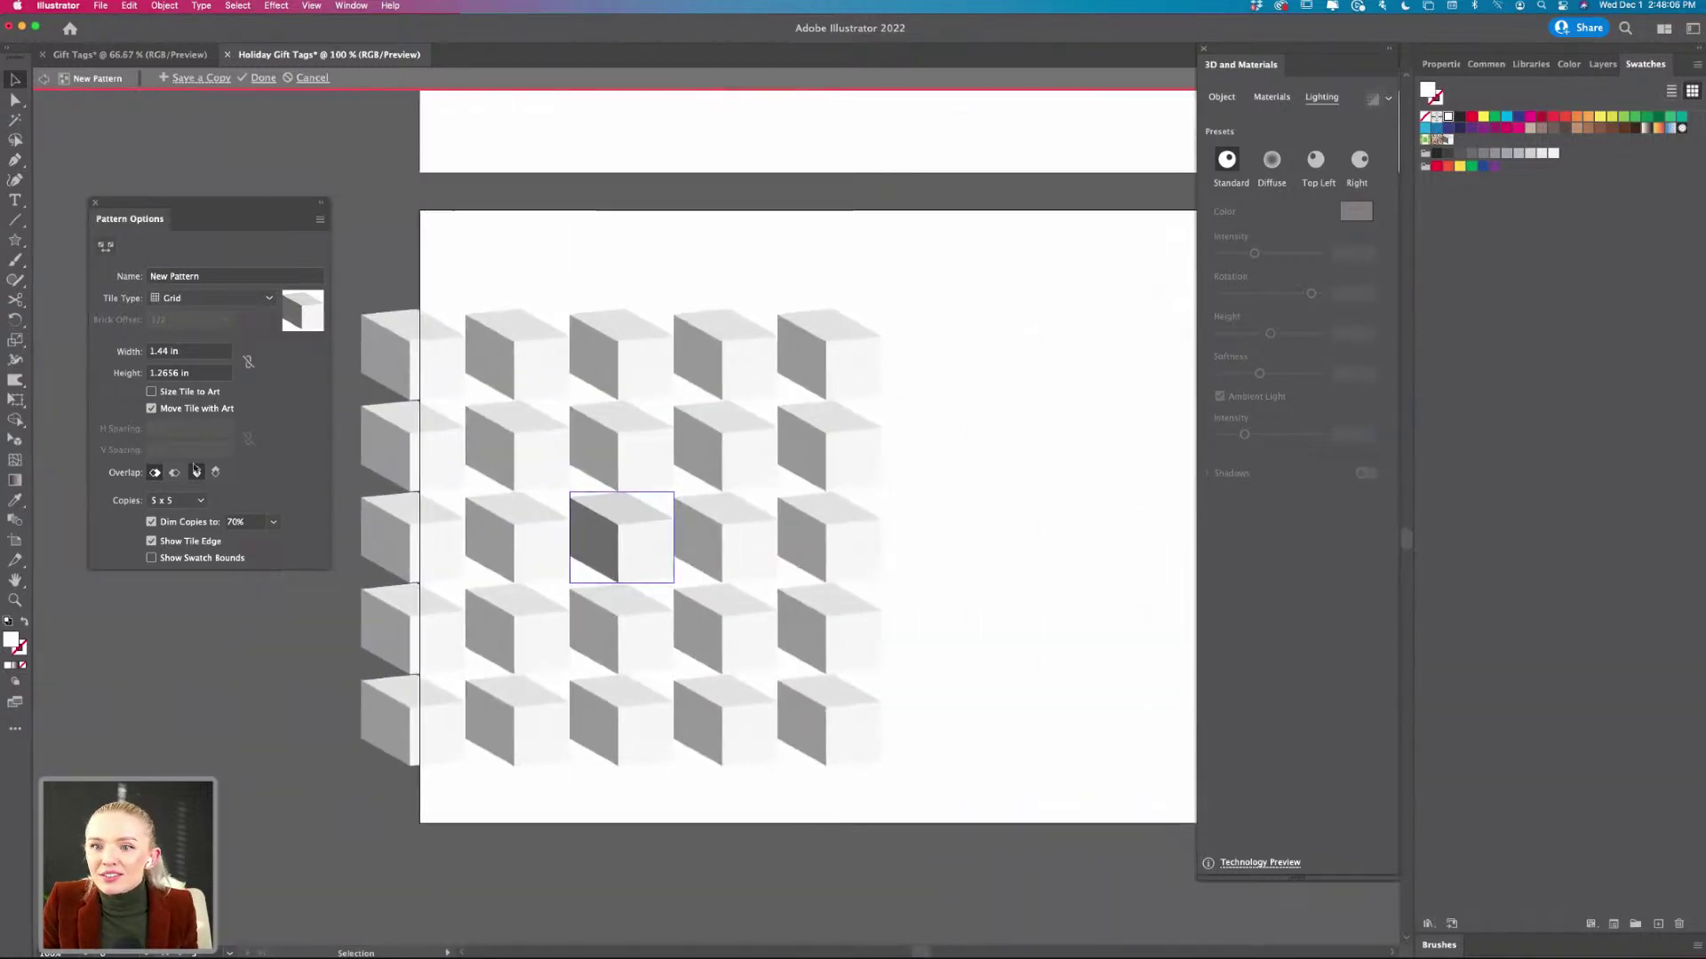
click(193, 300)
click(194, 334)
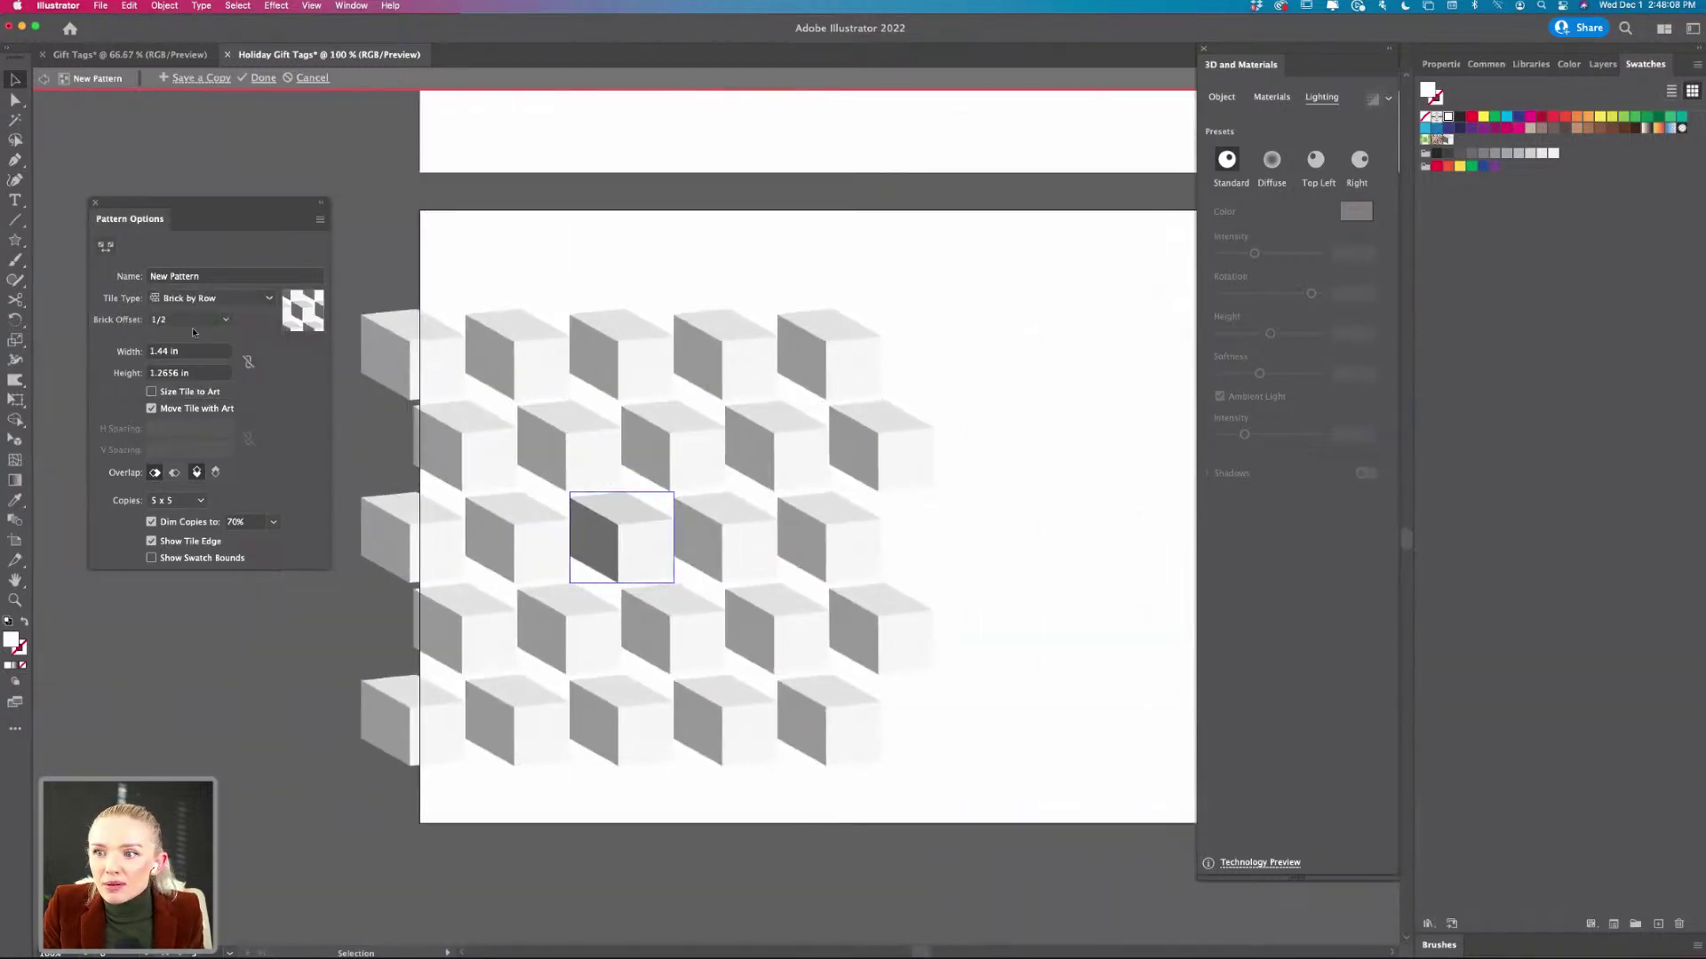
- Stretch the pattern's box artwork slightly taller from its upper edge
scroll(661, 567, up, 2)
click(661, 567)
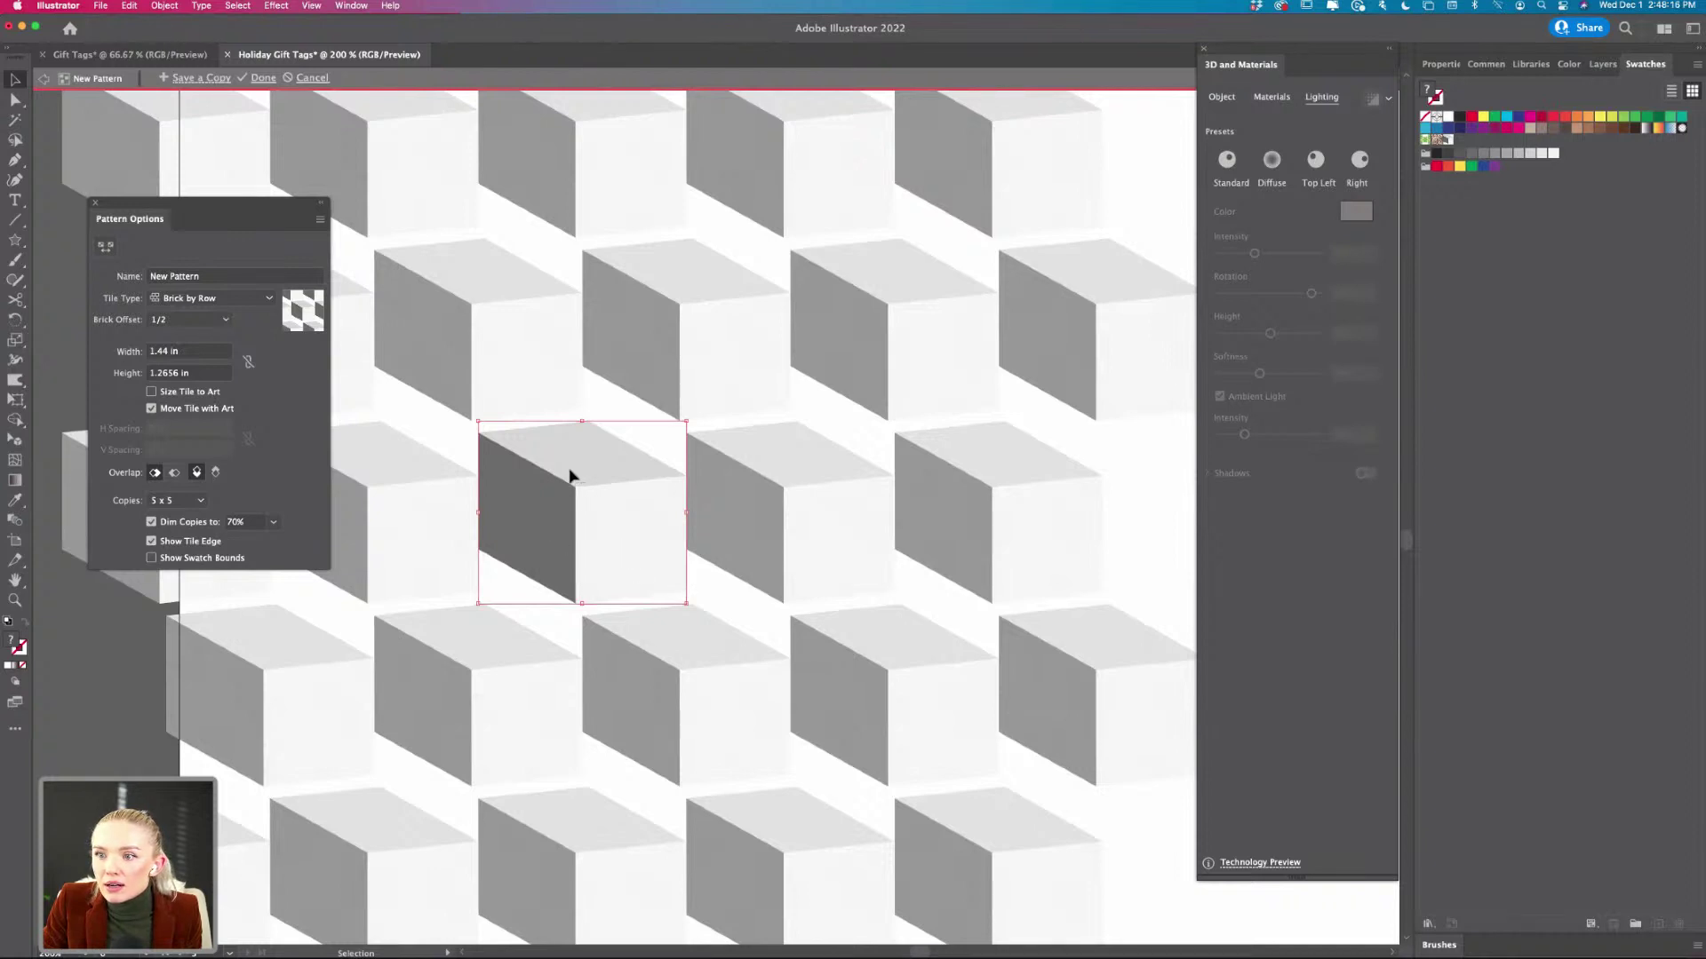
drag(580, 422, 582, 408)
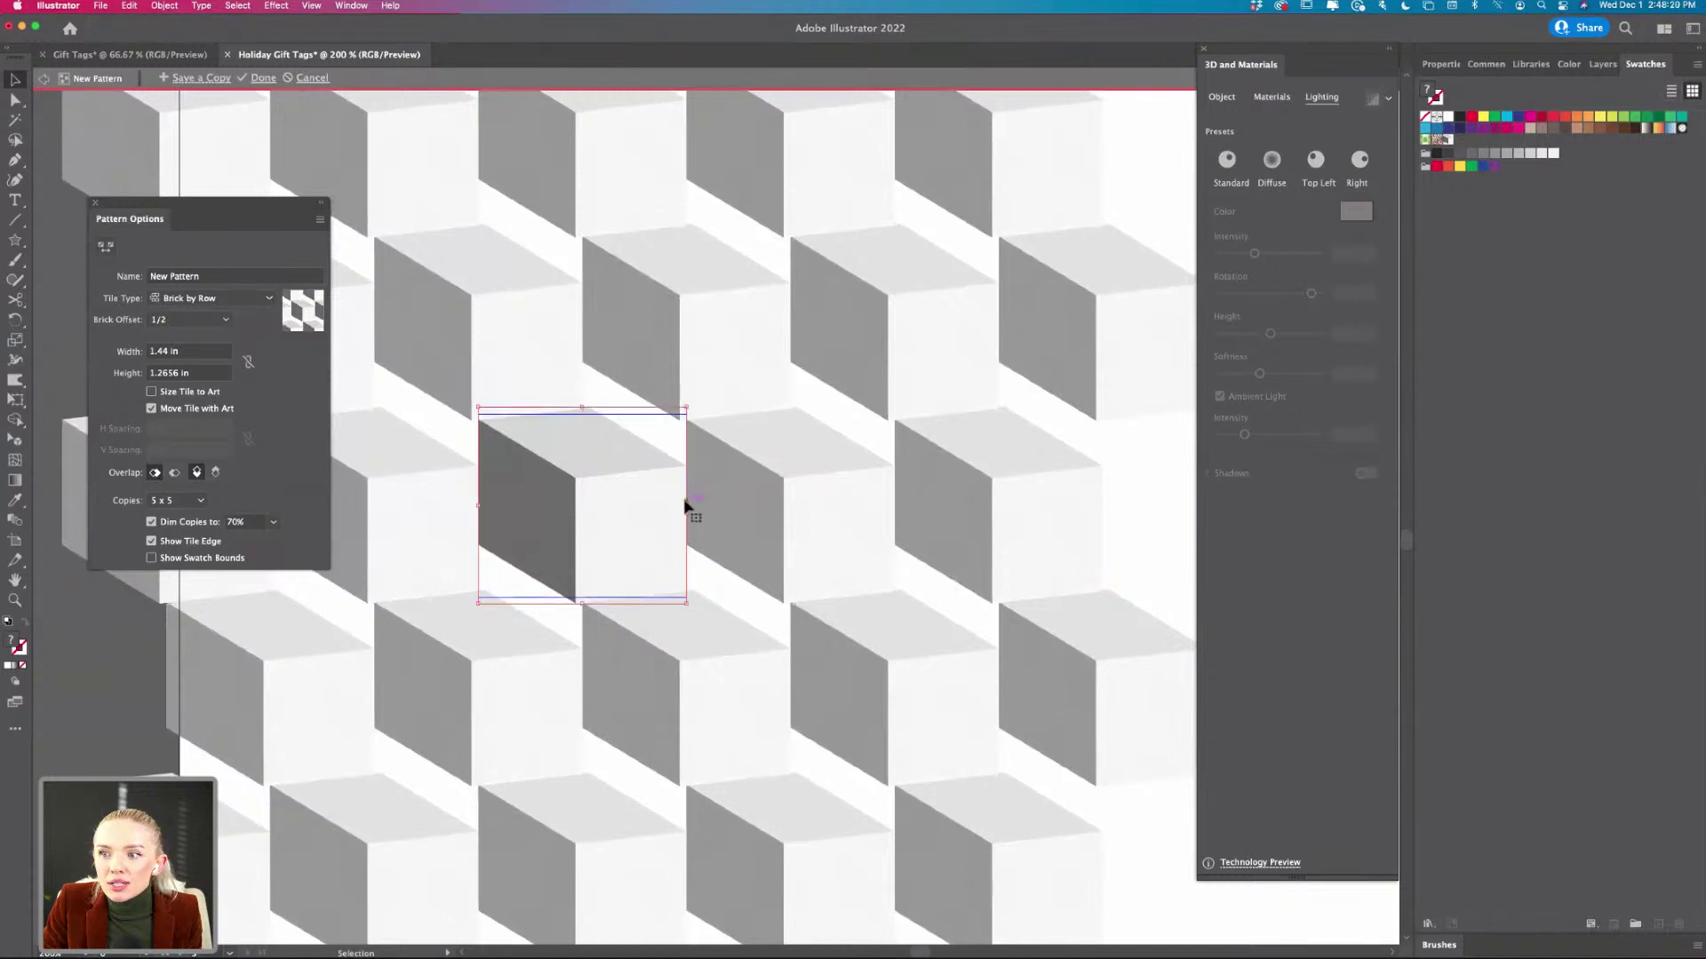
- Scale the box artwork down inside its pattern tile to leave gaps between copies, and stretch its upper edge slightly taller
mouse_move(685, 502)
mouse_down()
mouse_move(655, 502)
mouse_move(848, 503)
mouse_move(686, 504)
mouse_up()
mouse_move(581, 406)
mouse_down()
mouse_move(583, 369)
mouse_move(581, 416)
mouse_up()
drag(677, 507, 670, 507)
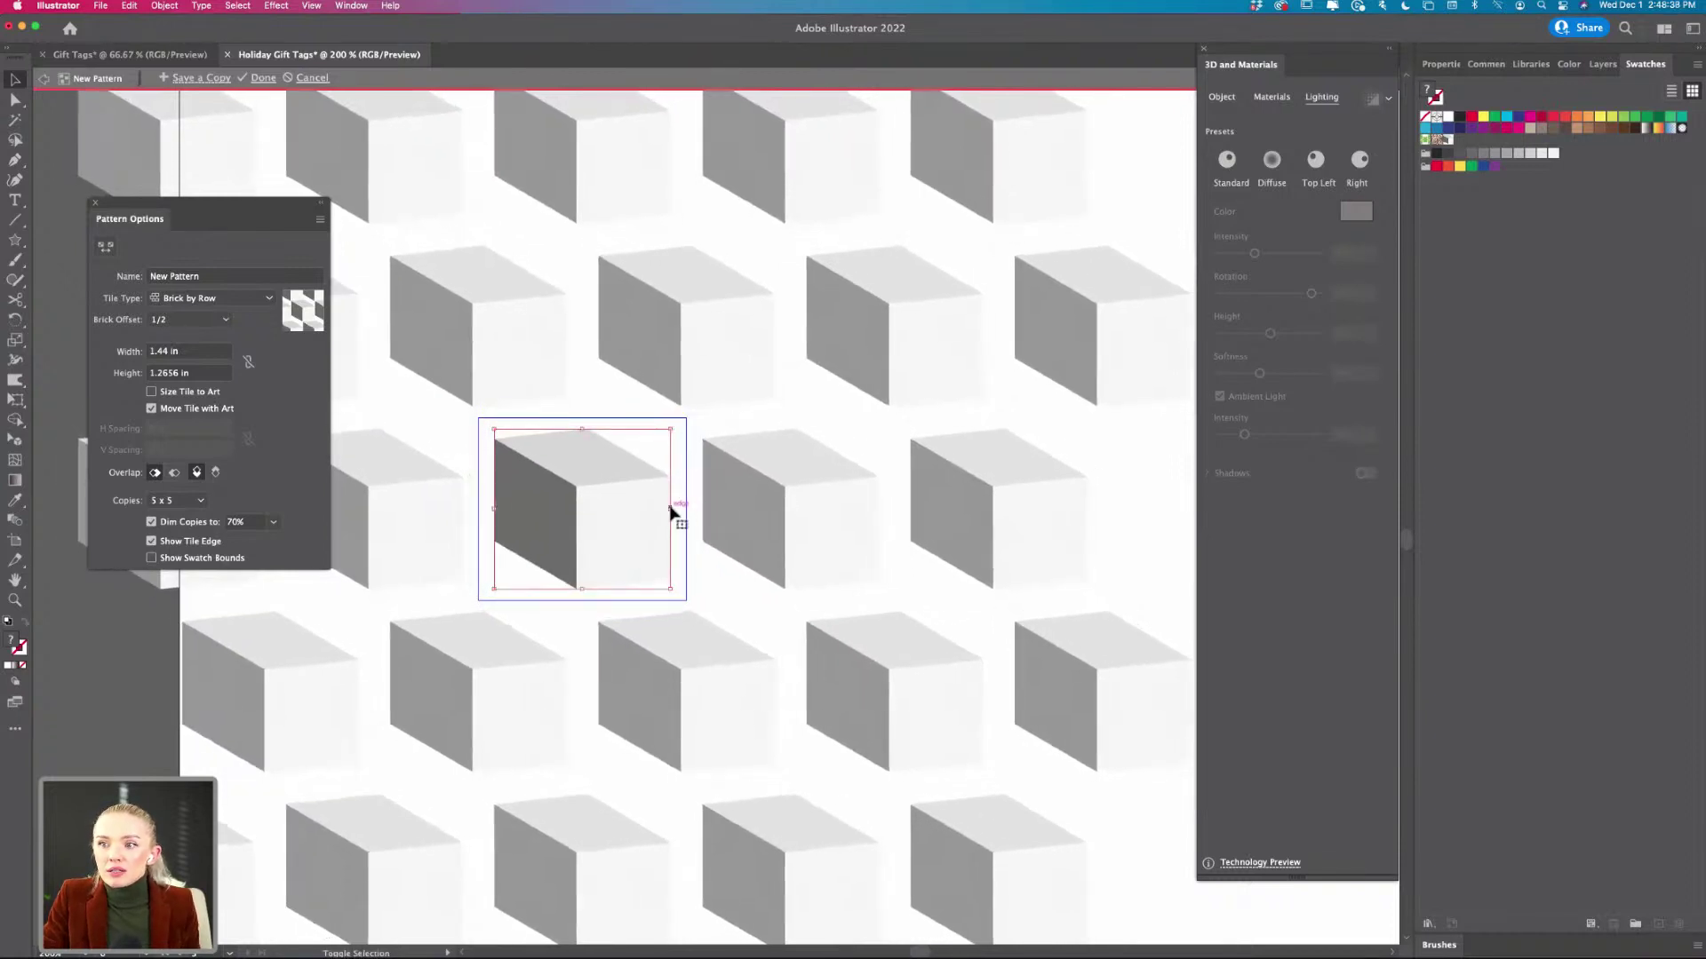
drag(586, 430, 588, 425)
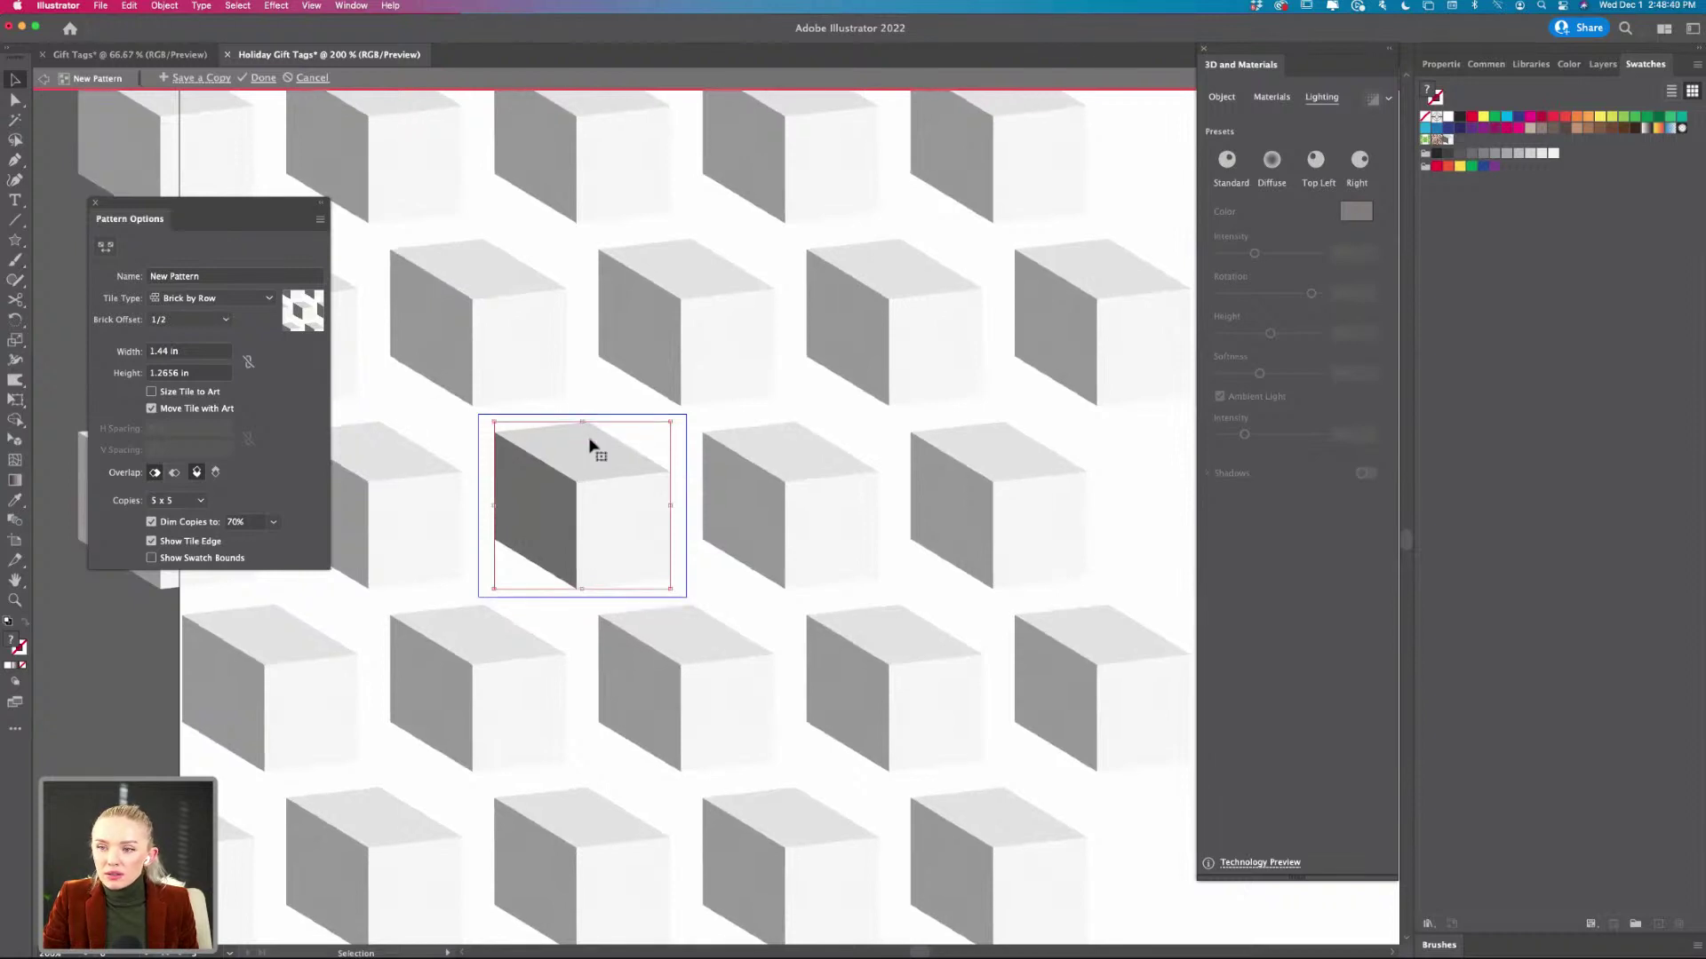
- Deselect the box artwork and finish editing the pattern
key(super+minus)
key(super+minus)
click(1095, 517)
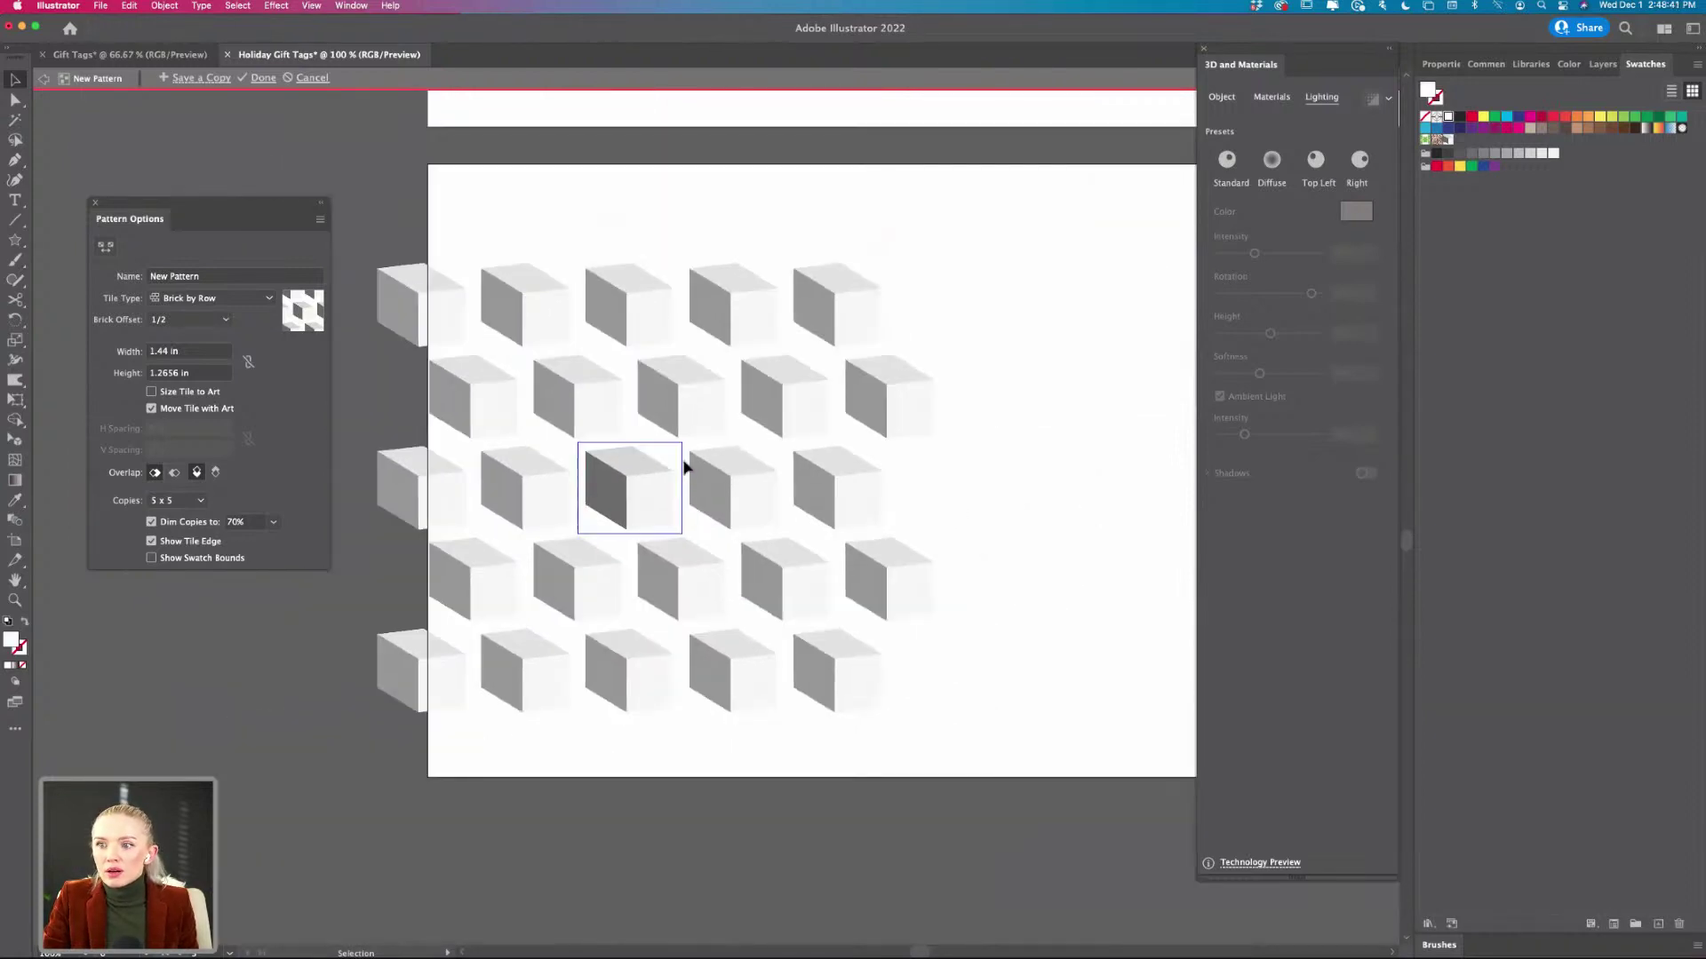
click(263, 78)
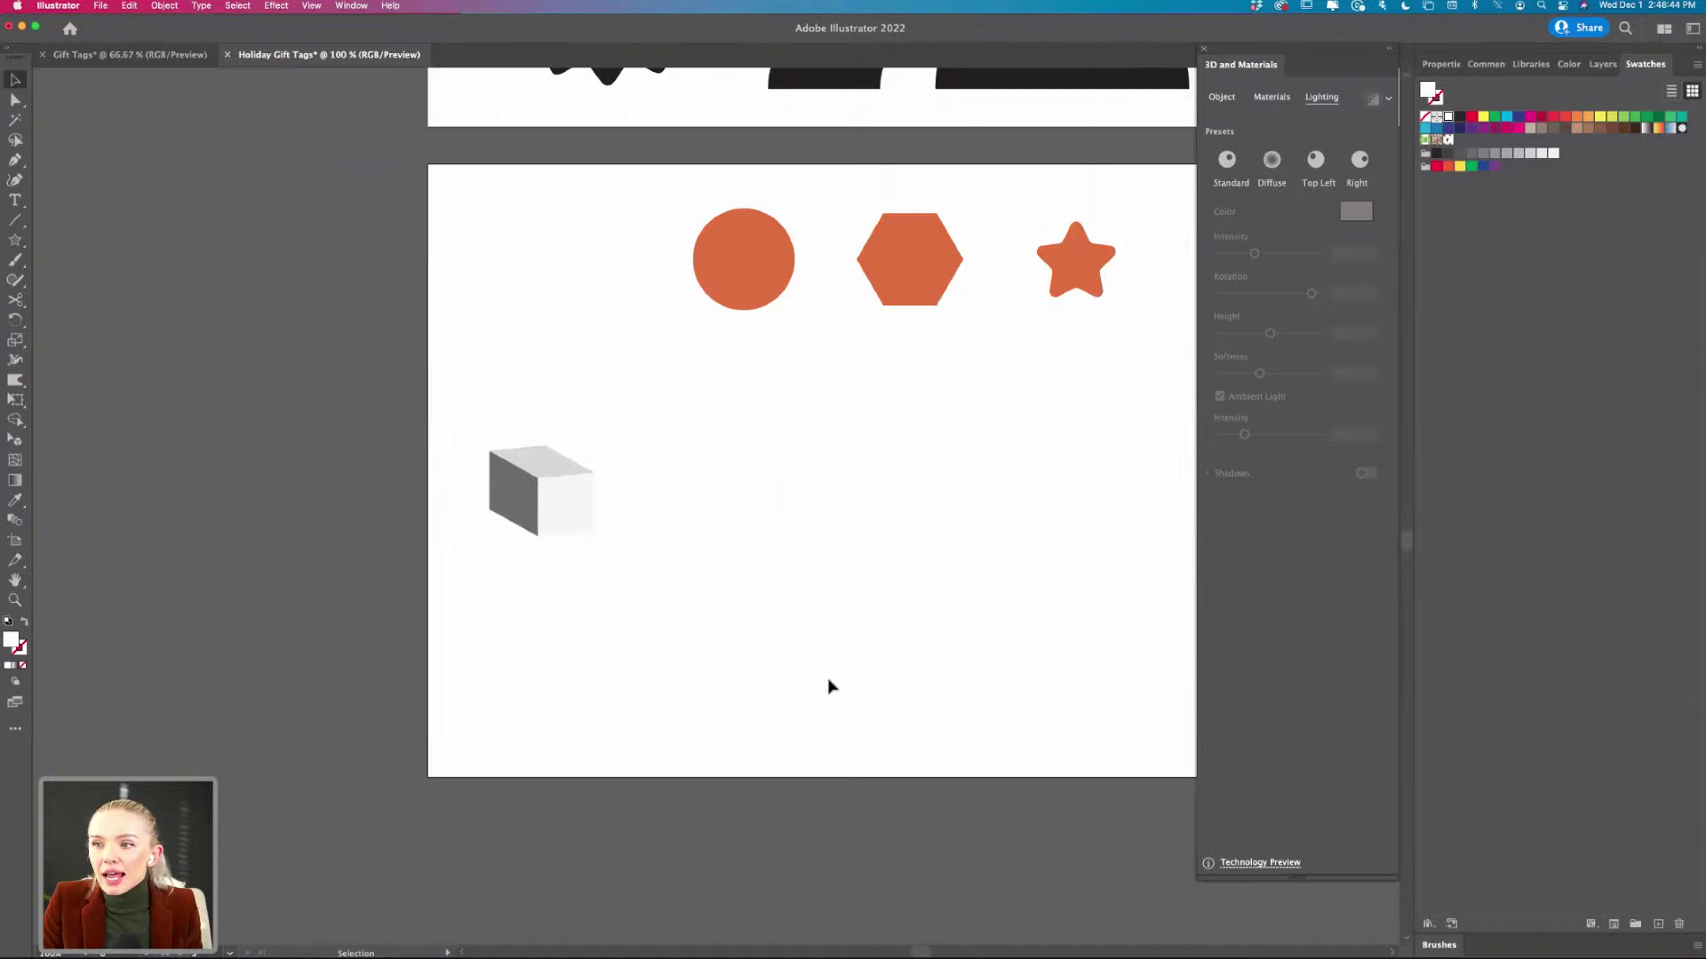
- Fill the black scalloped gift tag with the new box pattern swatch
scroll(830, 685, right, 2)
scroll(830, 685, up, 5)
scroll(830, 685, right, 3)
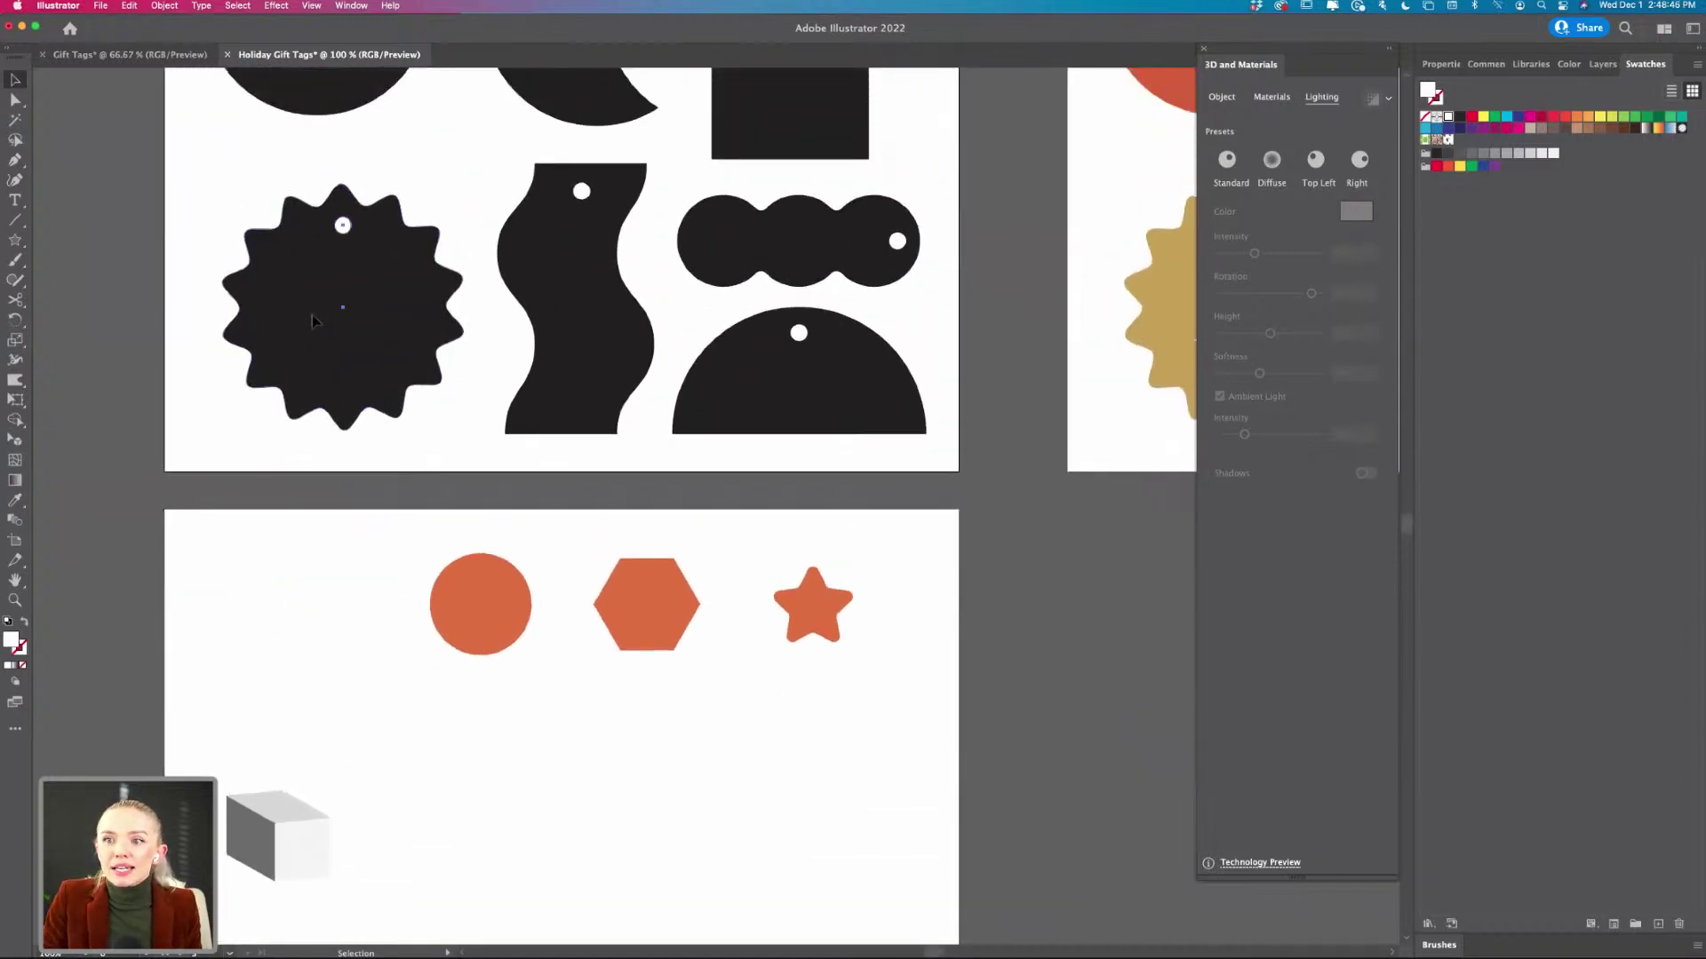
click(312, 315)
key(super+plus)
key(super+plus)
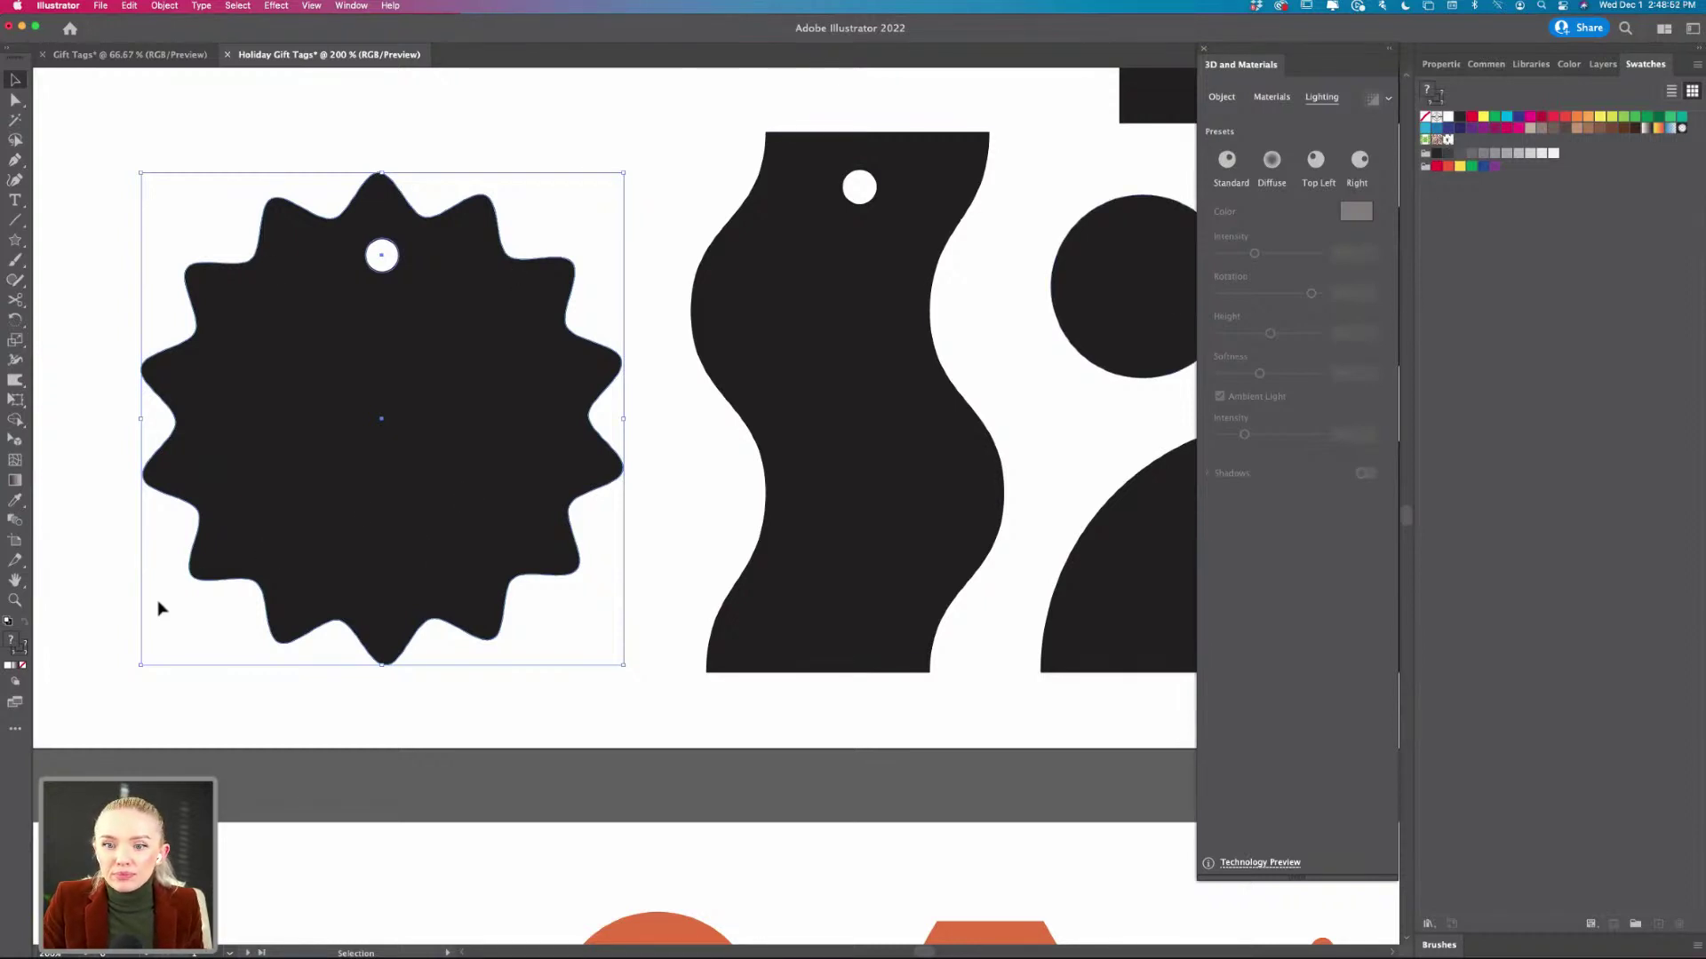
click(1449, 140)
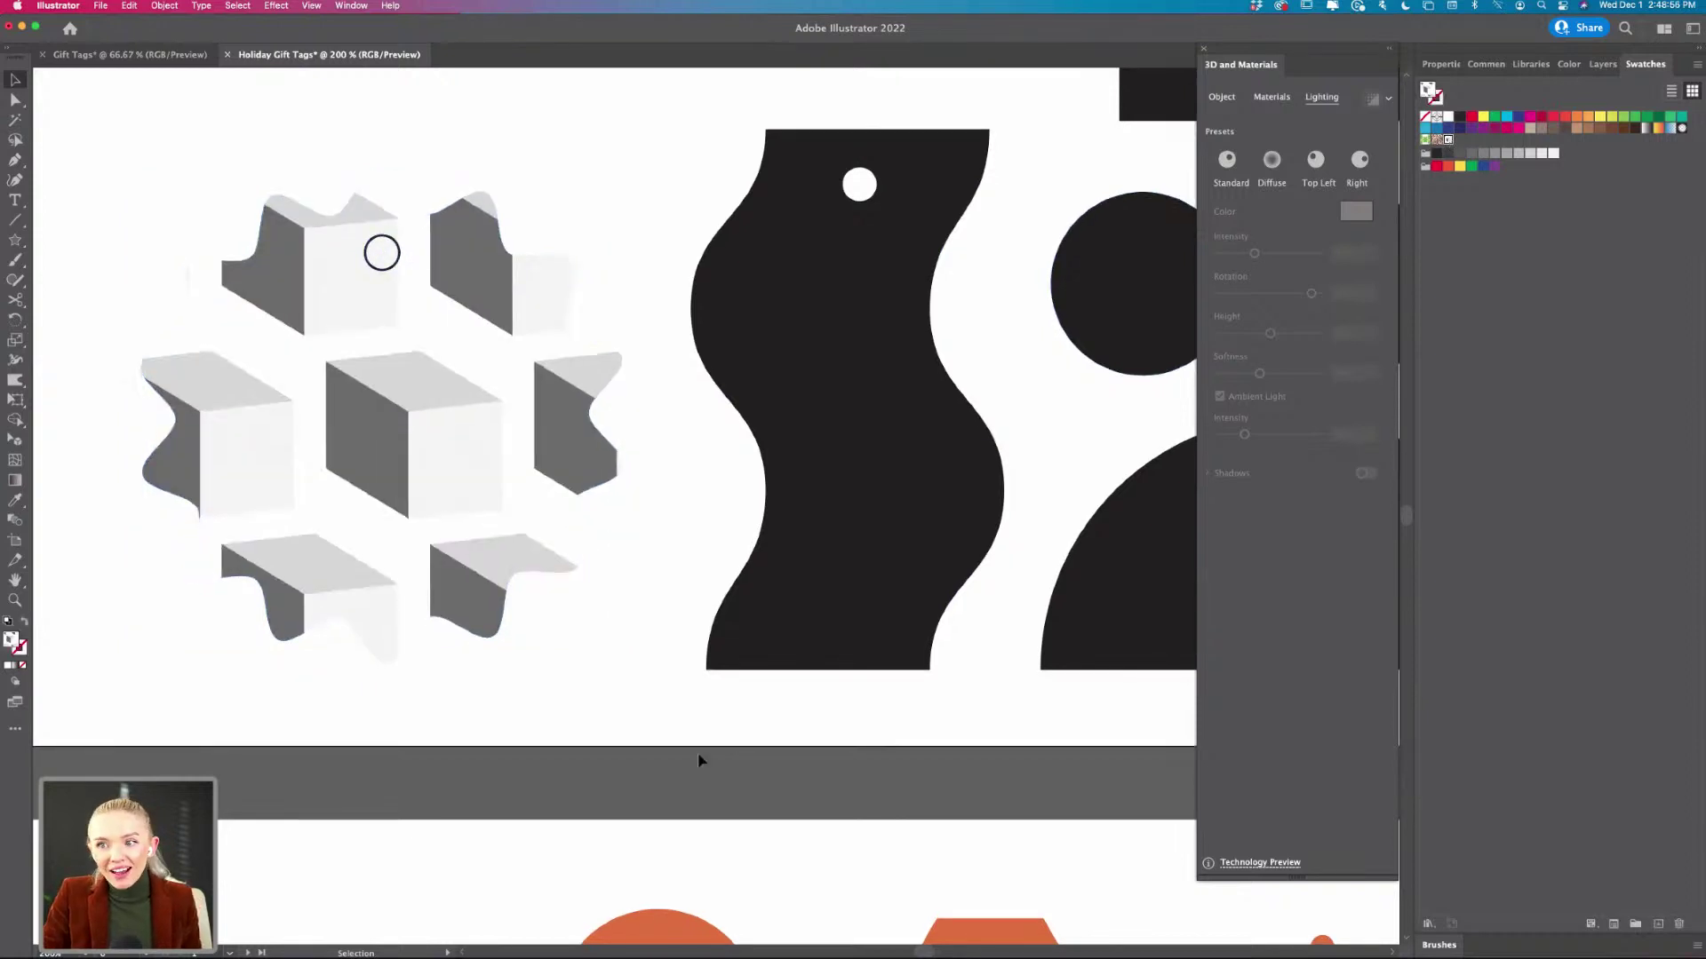
- Undo the pattern fill on the scalloped gift tag
key(super+1)
key(super+z)
scroll(699, 761, right, 3)
scroll(698, 762, down, 2)
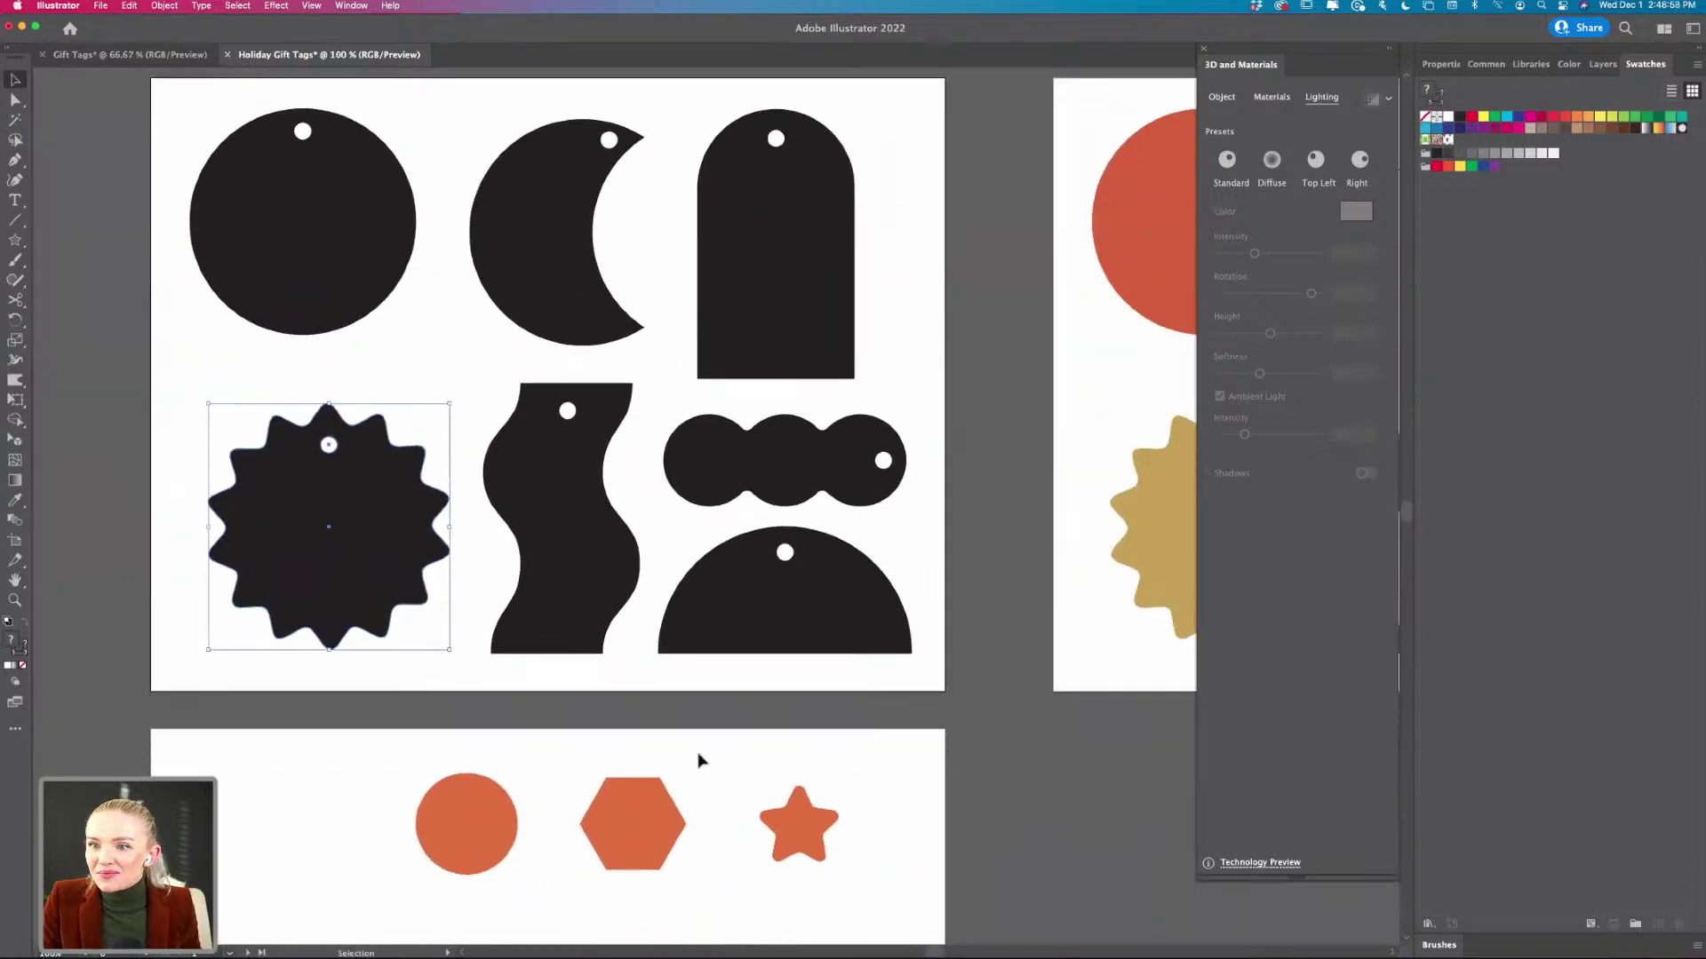
- Duplicate the orange hexagon into the blank area of the lower artboard, beside the grey box
scroll(699, 761, down, 3)
scroll(616, 743, up, 2)
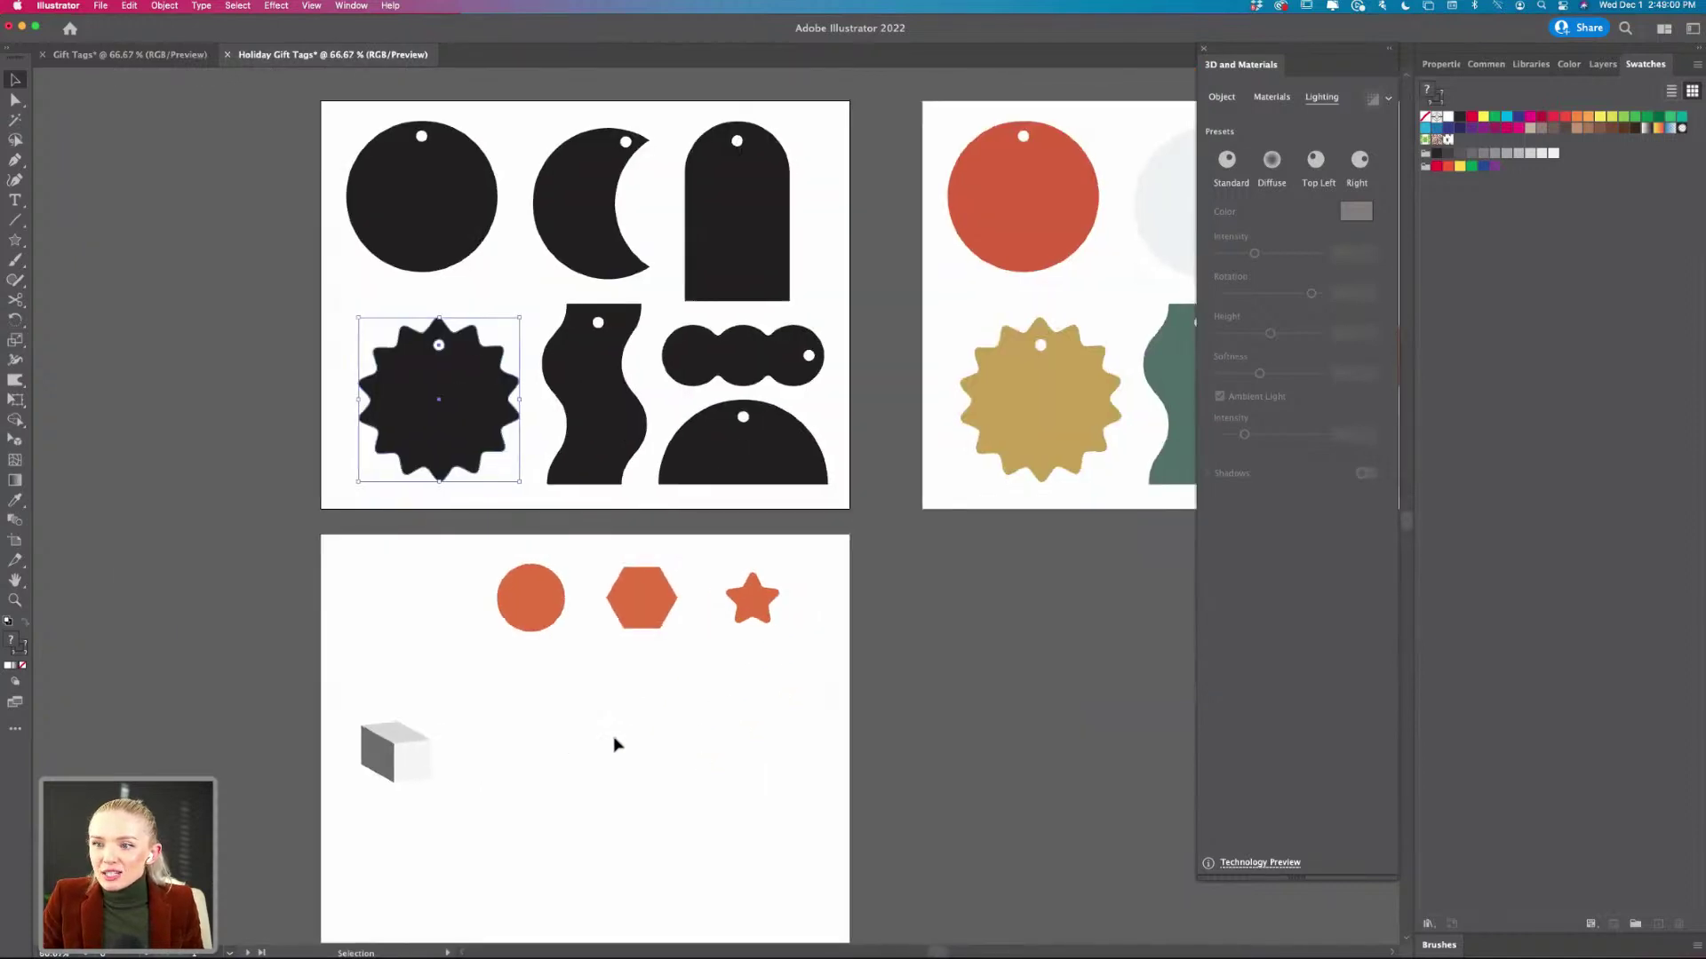
scroll(613, 675, right, 1)
click(607, 612)
drag(604, 605, 504, 747)
scroll(529, 790, up, 3)
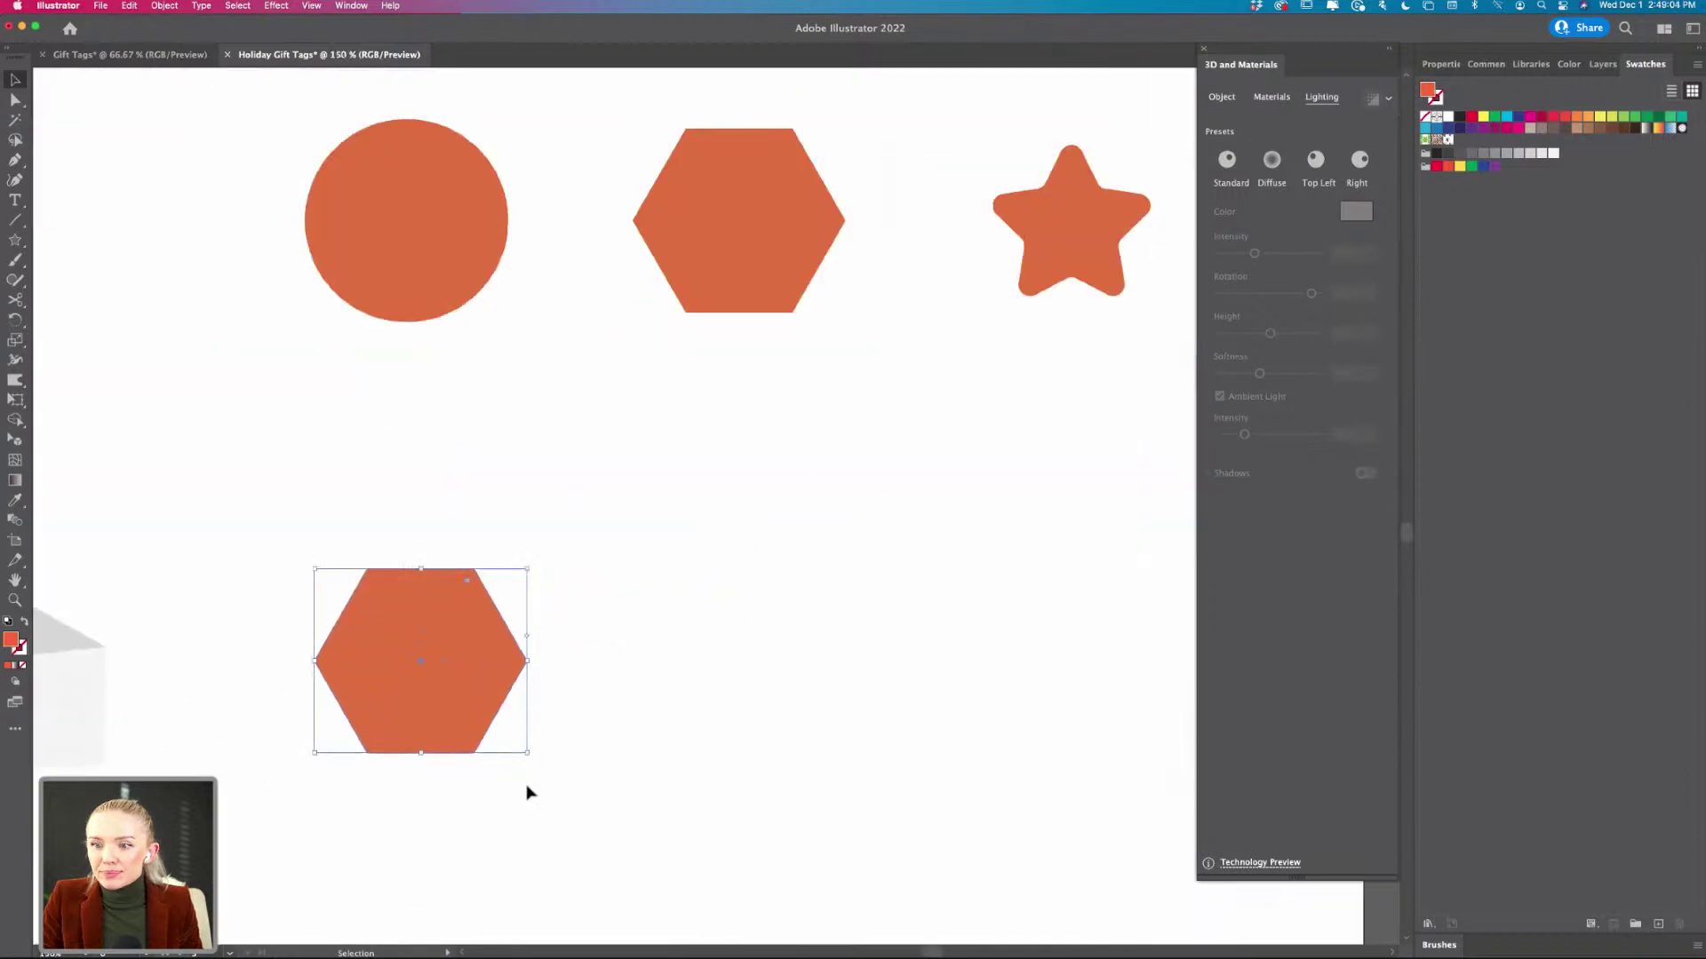
scroll(493, 662, down, 3)
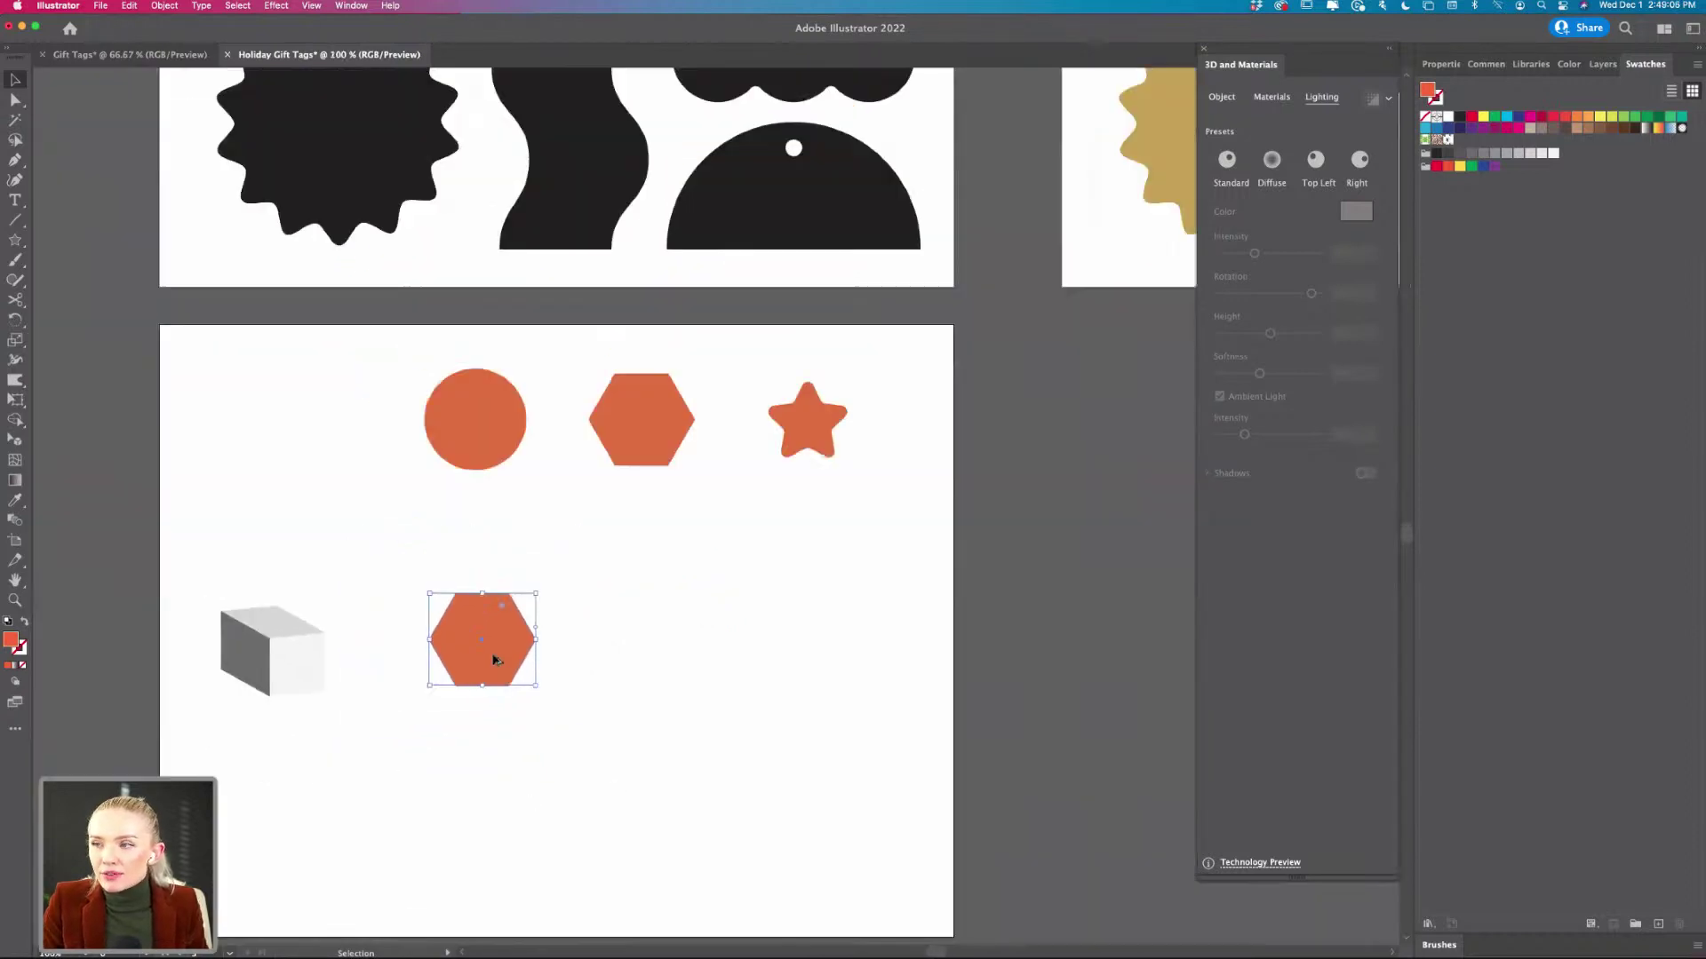
- Recolour the duplicated hexagon with the gold sampled by the Eyedropper from the gold scalloped tag
key(i)
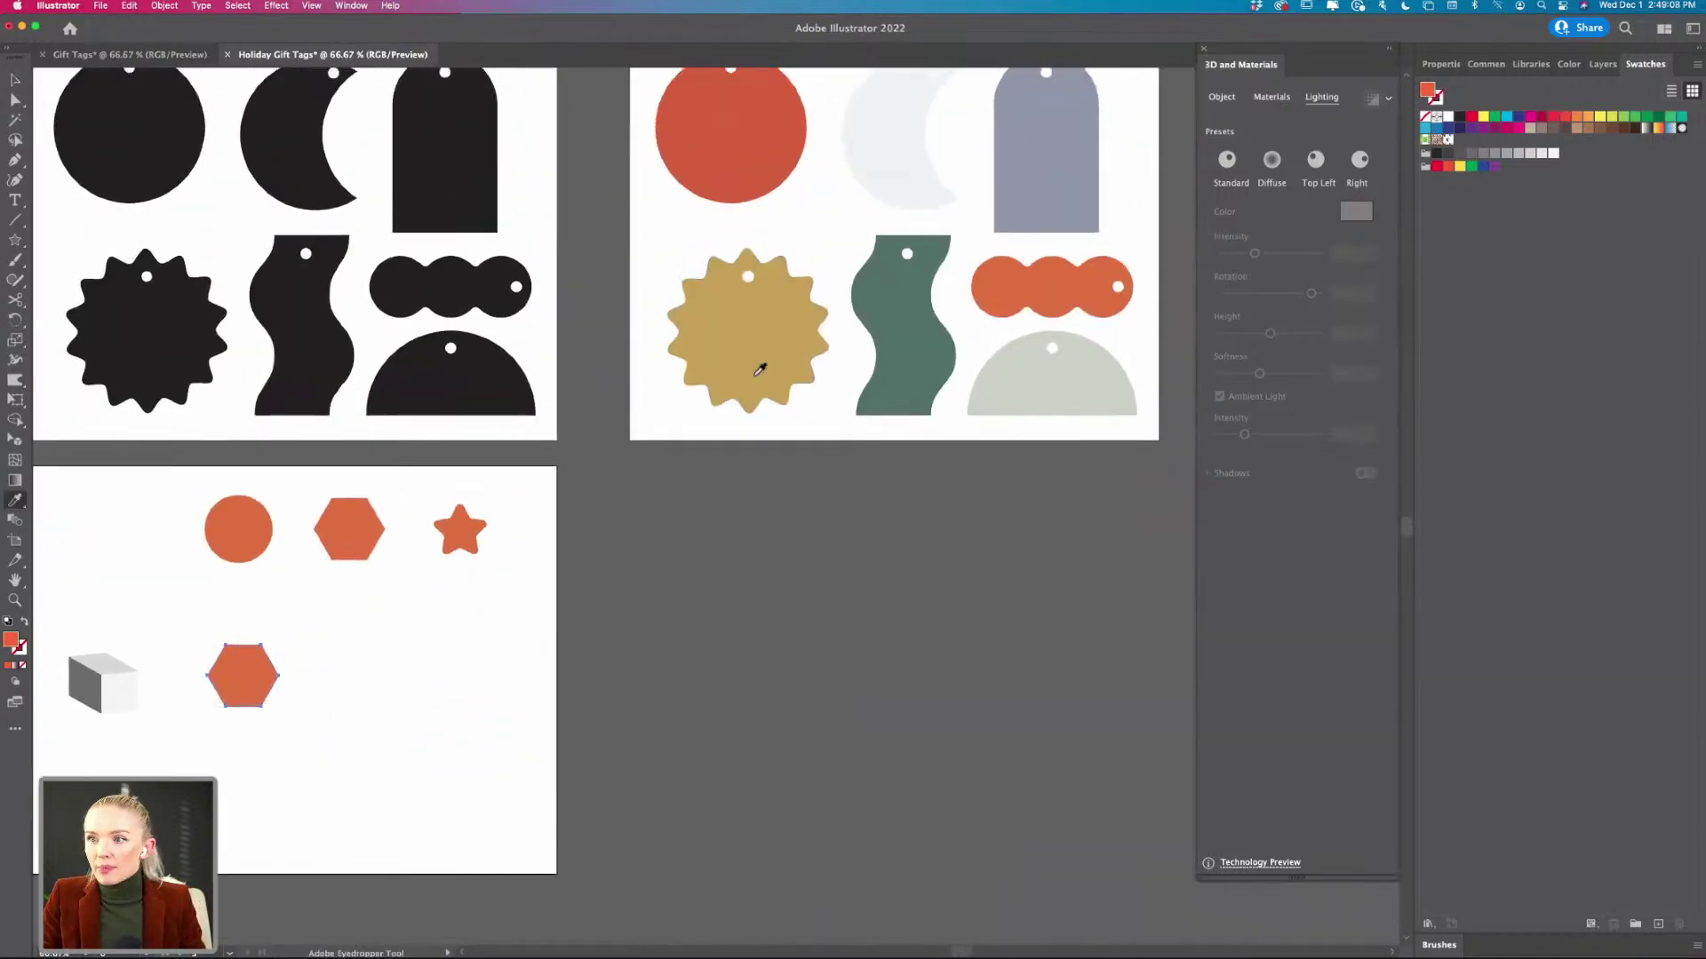
click(761, 370)
scroll(506, 658, left, 3)
scroll(508, 658, down, 1)
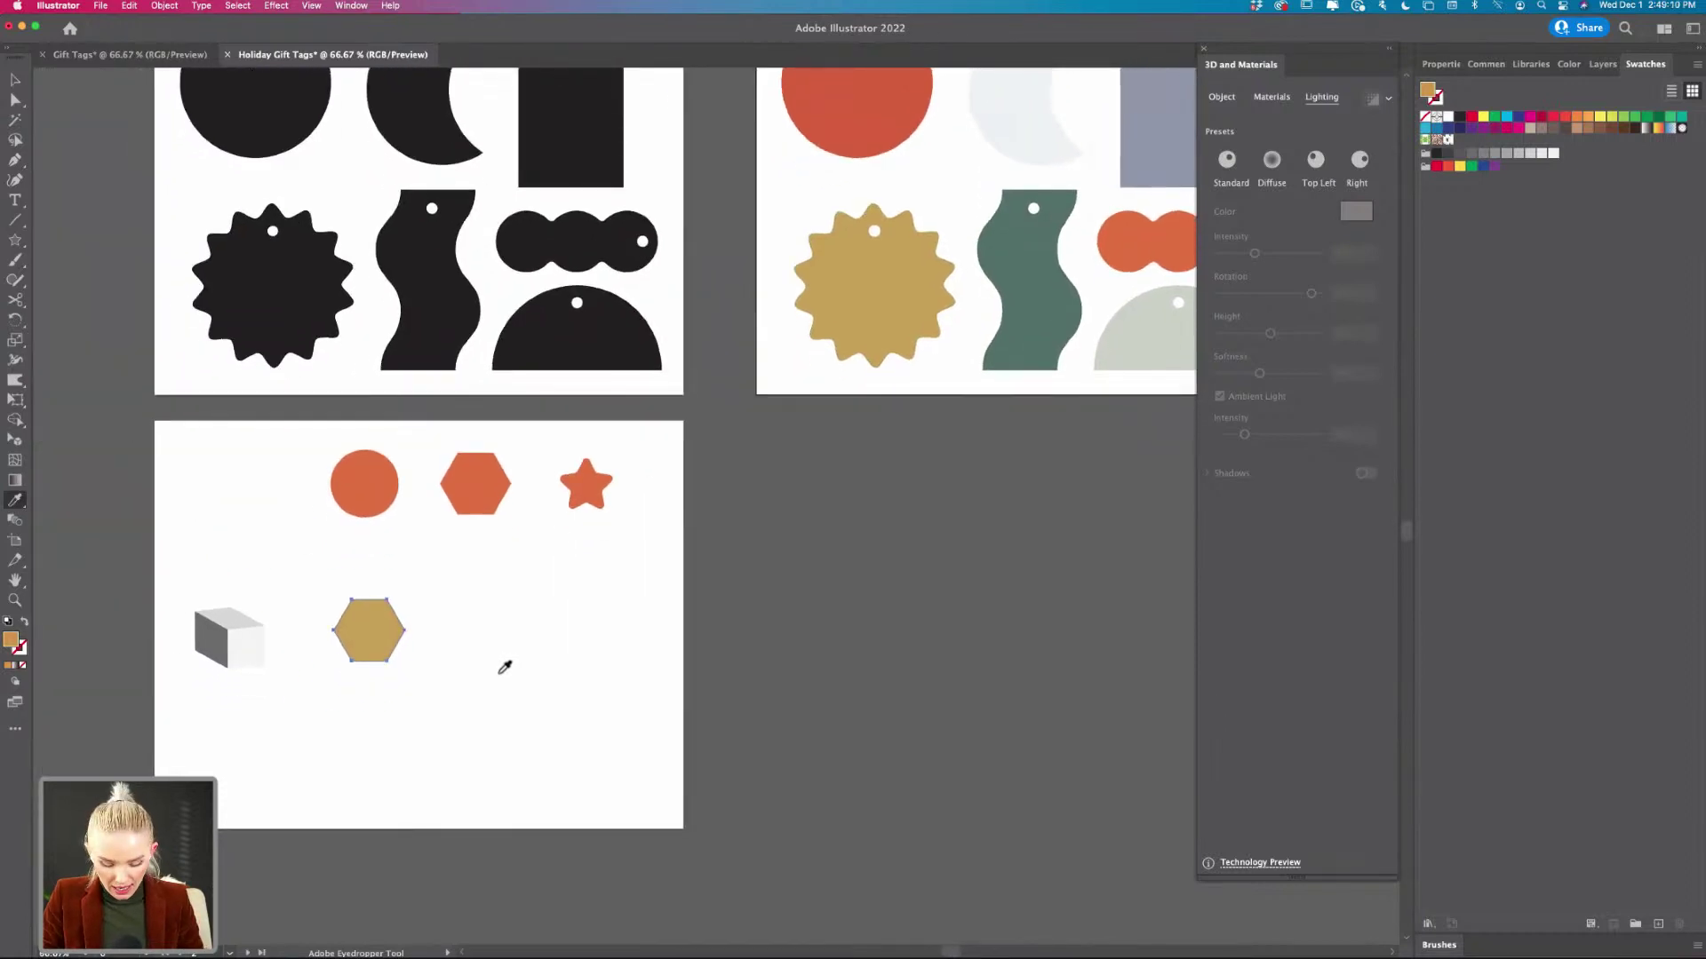
key(v)
scroll(364, 684, up, 4)
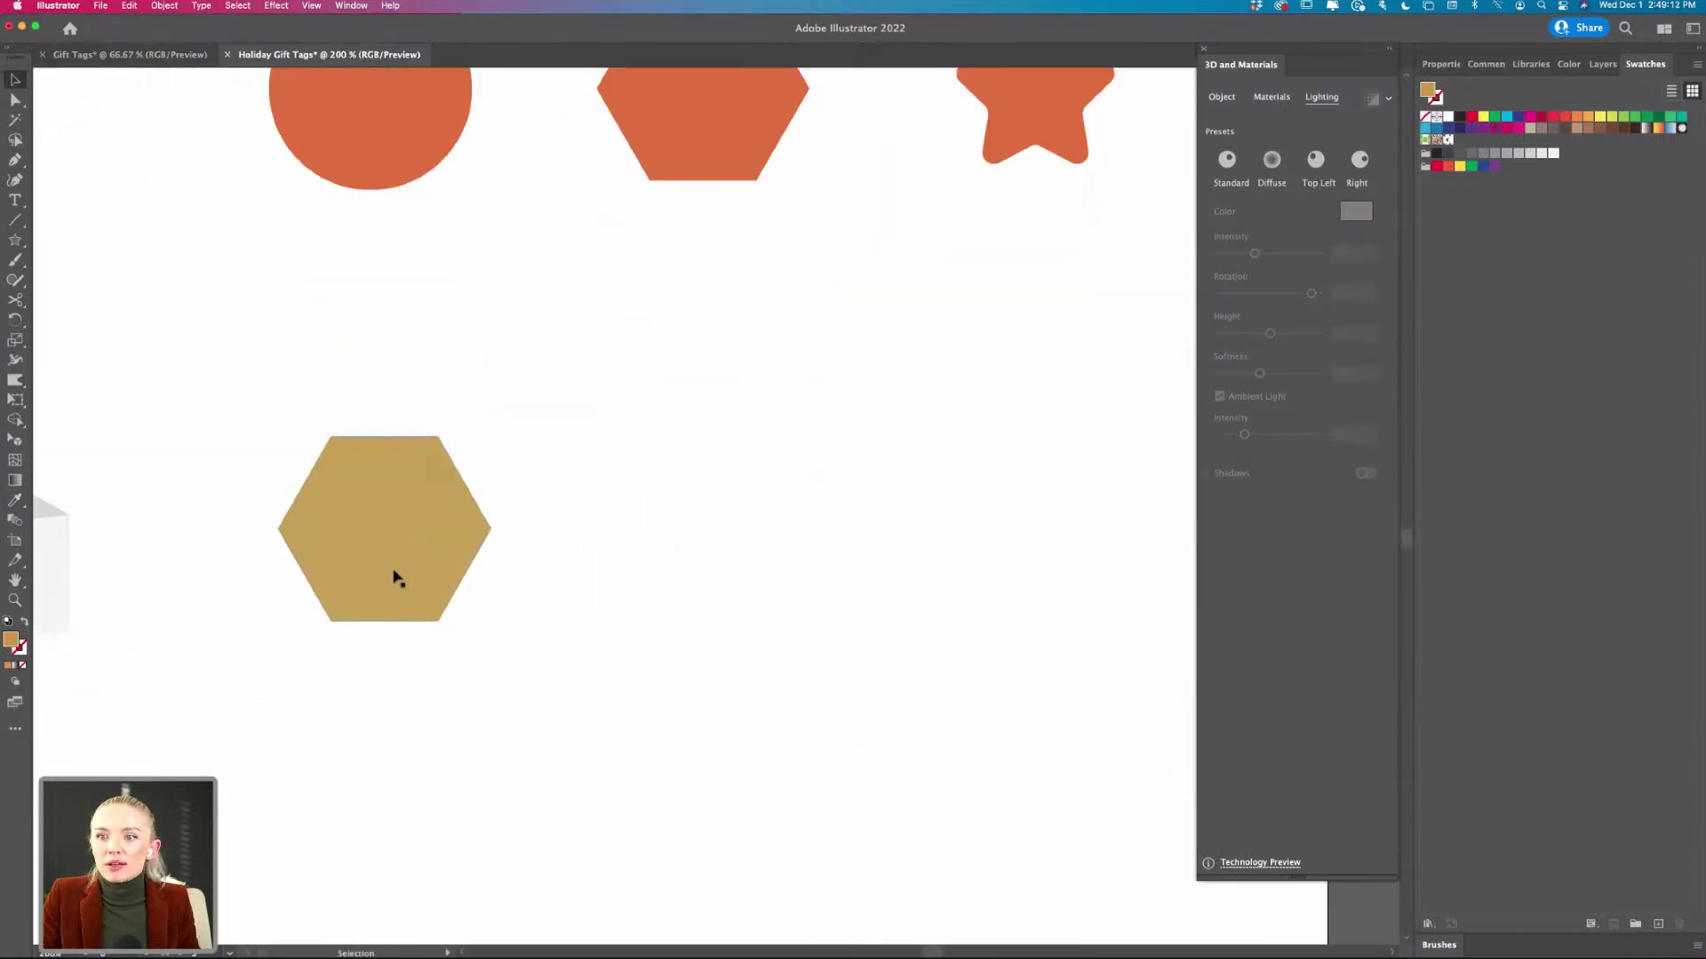
- Duplicate the black wavy gift tag onto the lower artboard, beside the gold hexagon
scroll(397, 578, down, 4)
scroll(531, 270, up, 1)
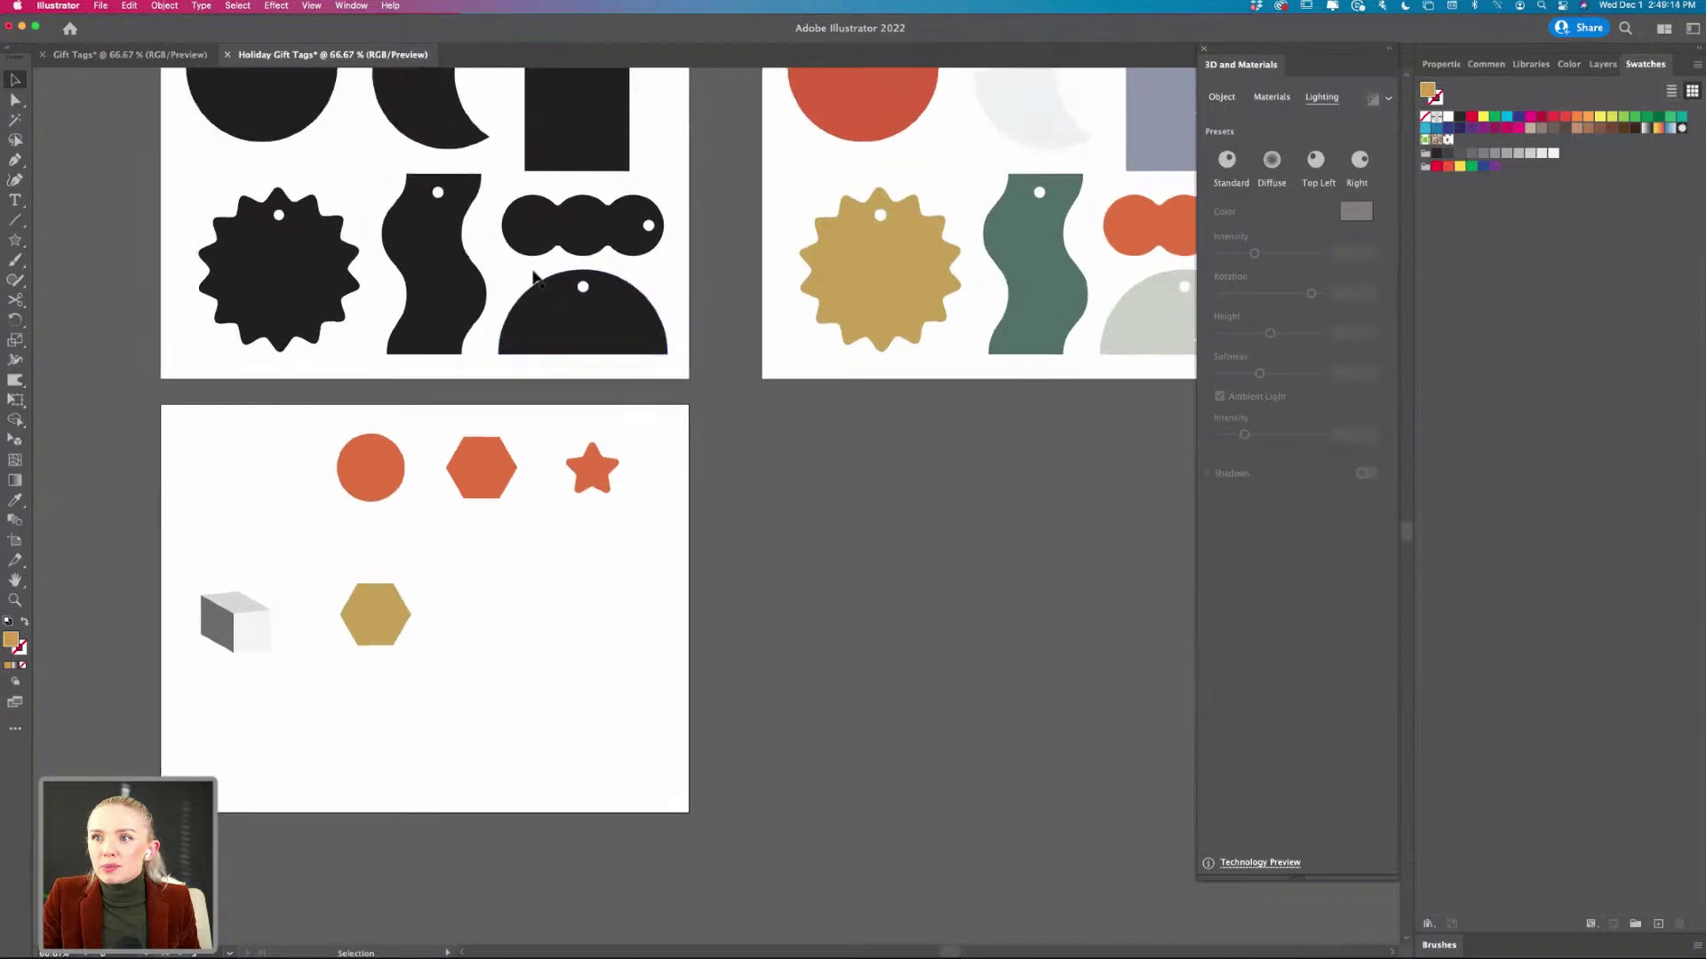
scroll(531, 270, up, 2)
scroll(532, 270, right, 1)
mouse_move(387, 373)
mouse_down()
mouse_move(446, 686)
mouse_move(440, 769)
mouse_up()
scroll(442, 767, up, 5)
scroll(441, 768, down, 2)
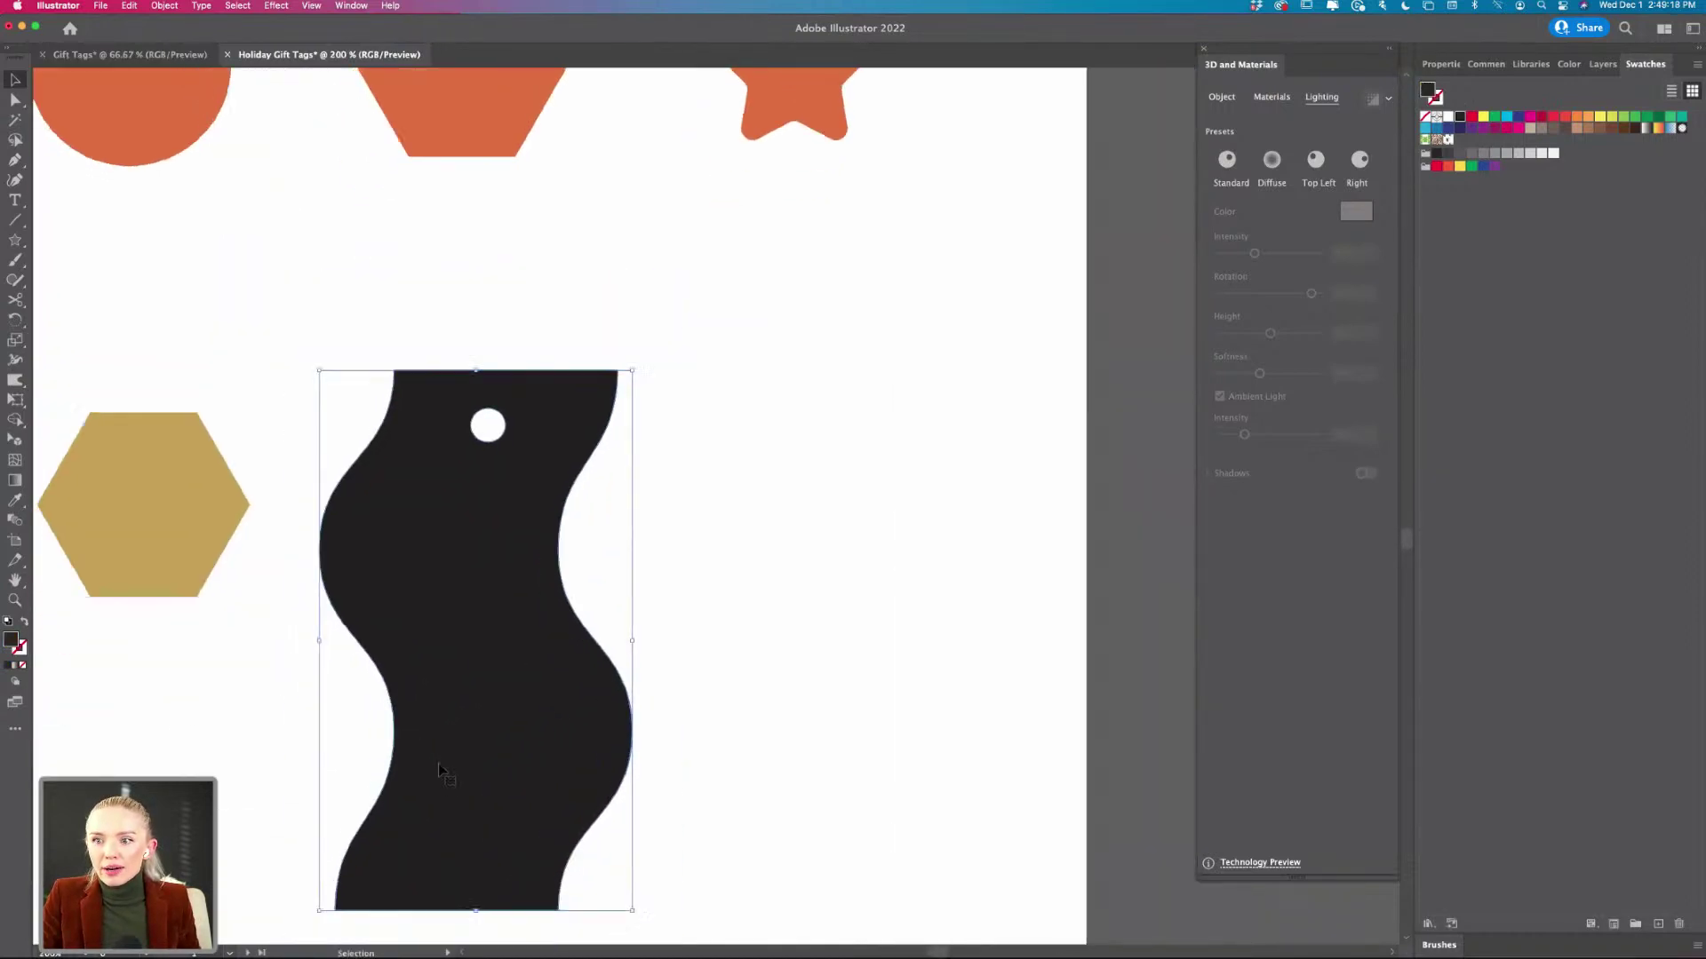
- Scale the gold hexagon proportionally about its centre to about a third of its size
scroll(419, 656, down, 2)
scroll(419, 656, left, 1)
click(318, 449)
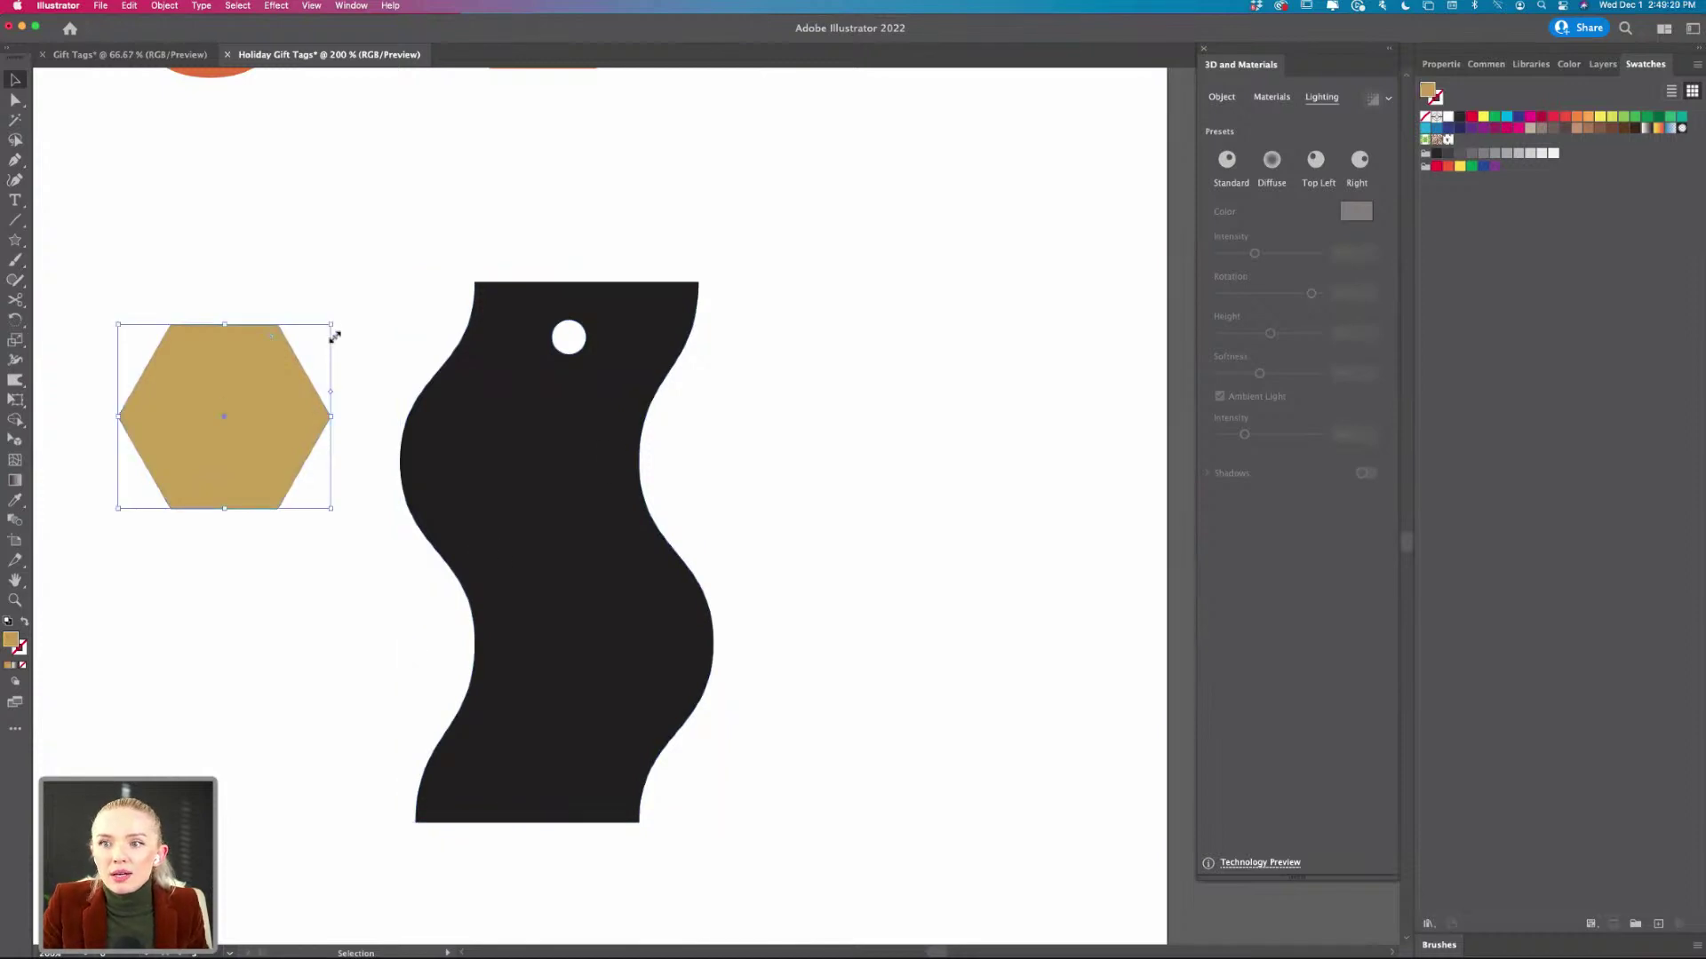
drag(330, 326, 276, 412)
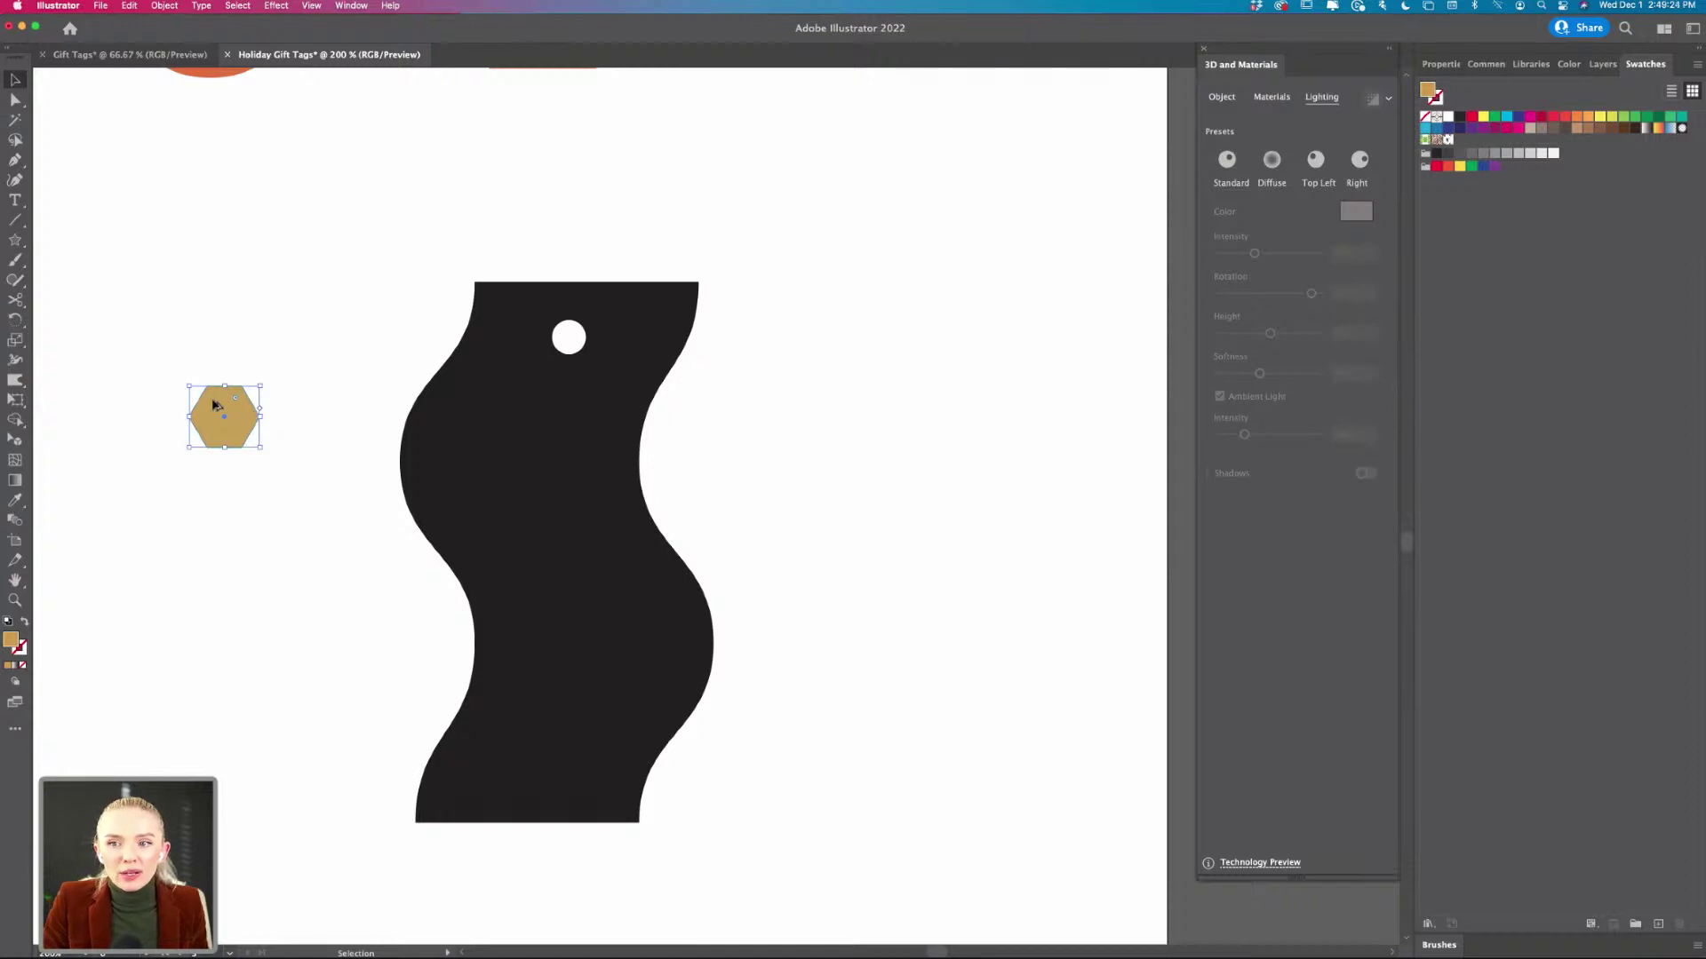
- Try adjusting the small gold hexagon's number of sides and deselect it
scroll(213, 405, up, 5)
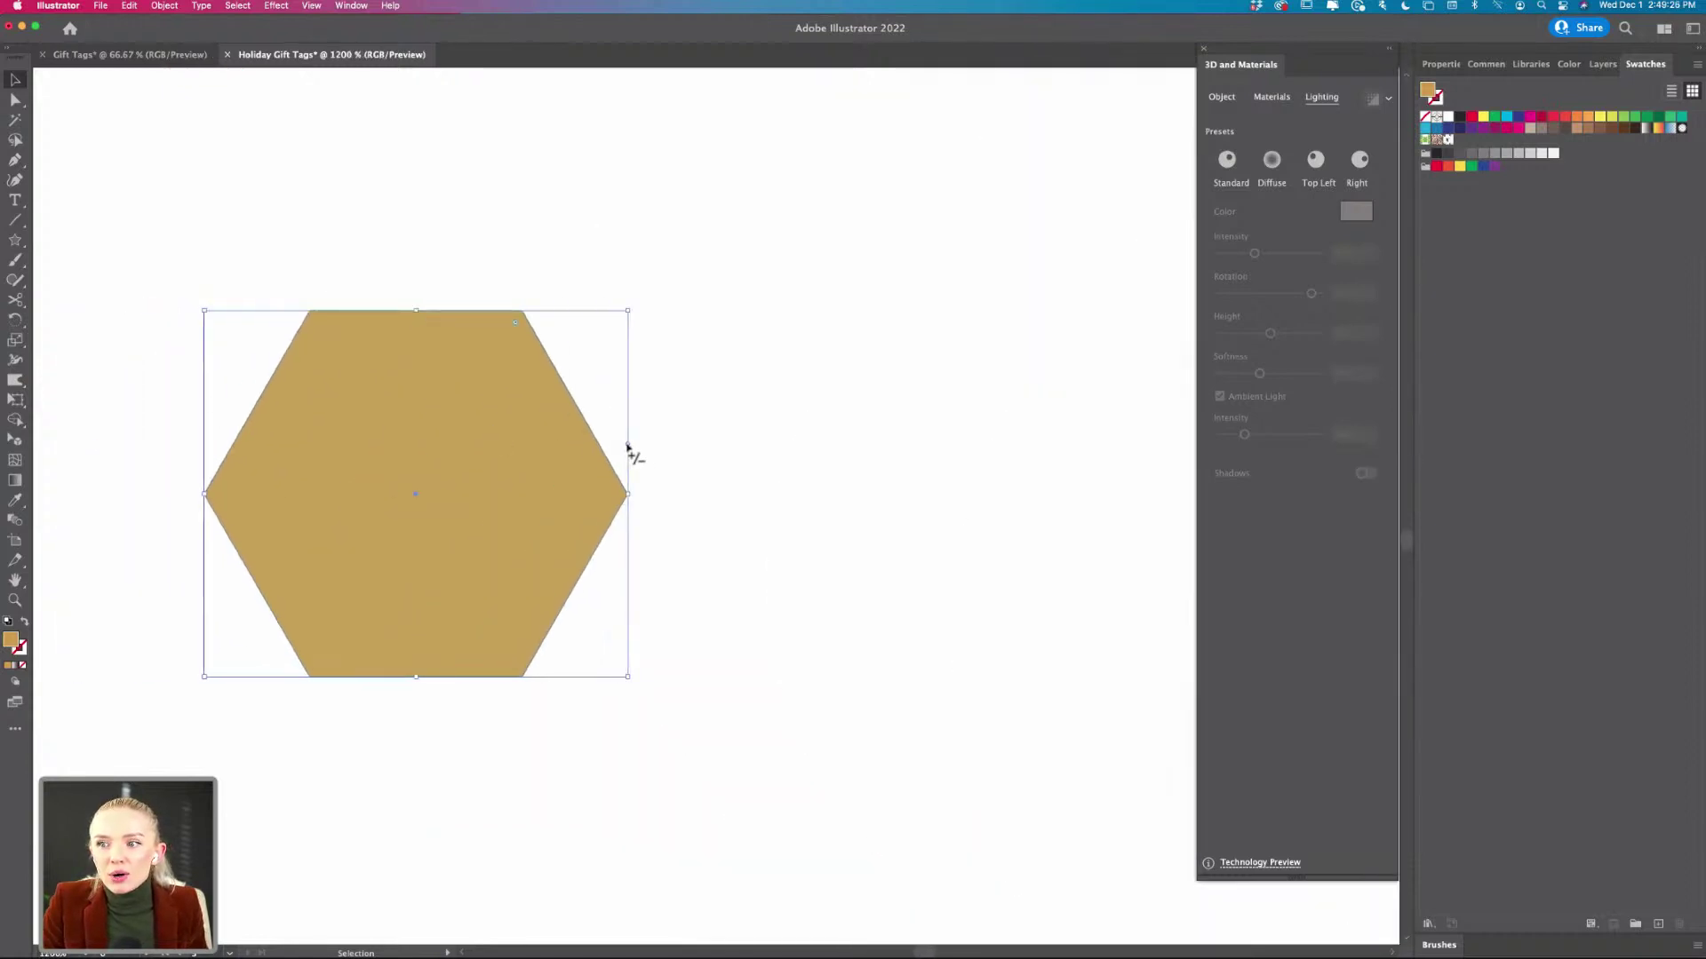
drag(626, 446, 689, 494)
click(689, 494)
key(super+minus)
key(super+minus)
key(super+minus)
key(super+minus)
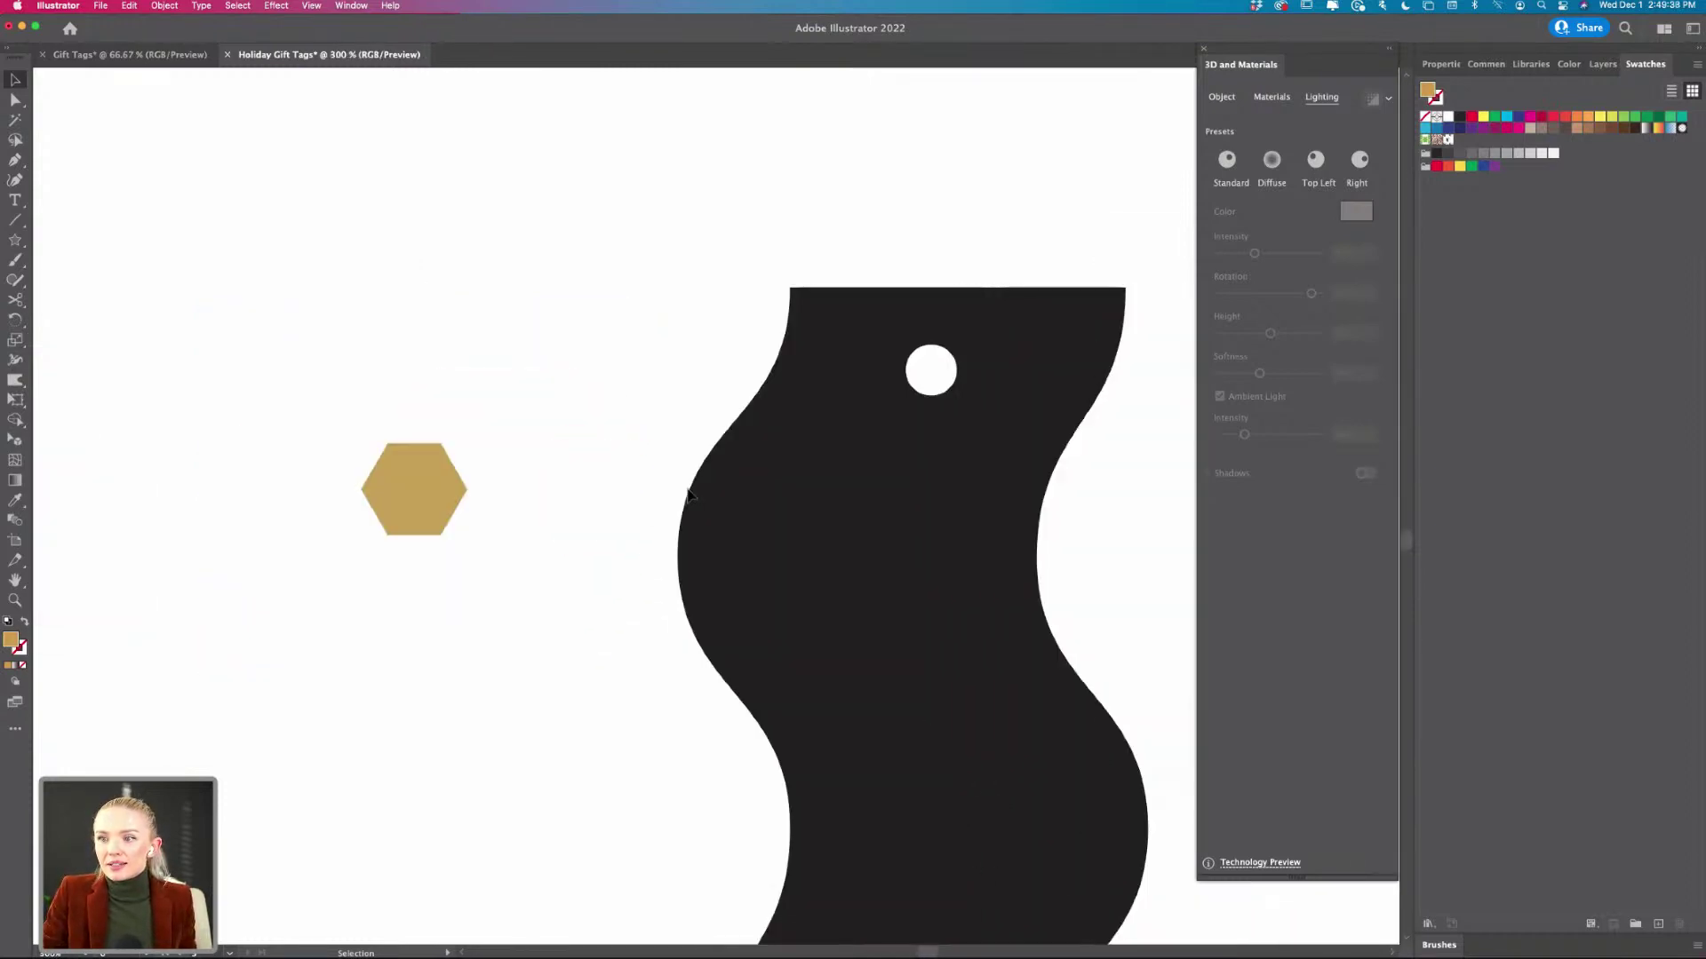
- Demonstrate the side-count control on the gold hexagon again, leave it at 6 sides and deselect the shape
scroll(690, 495, right, 3)
scroll(518, 411, down, 3)
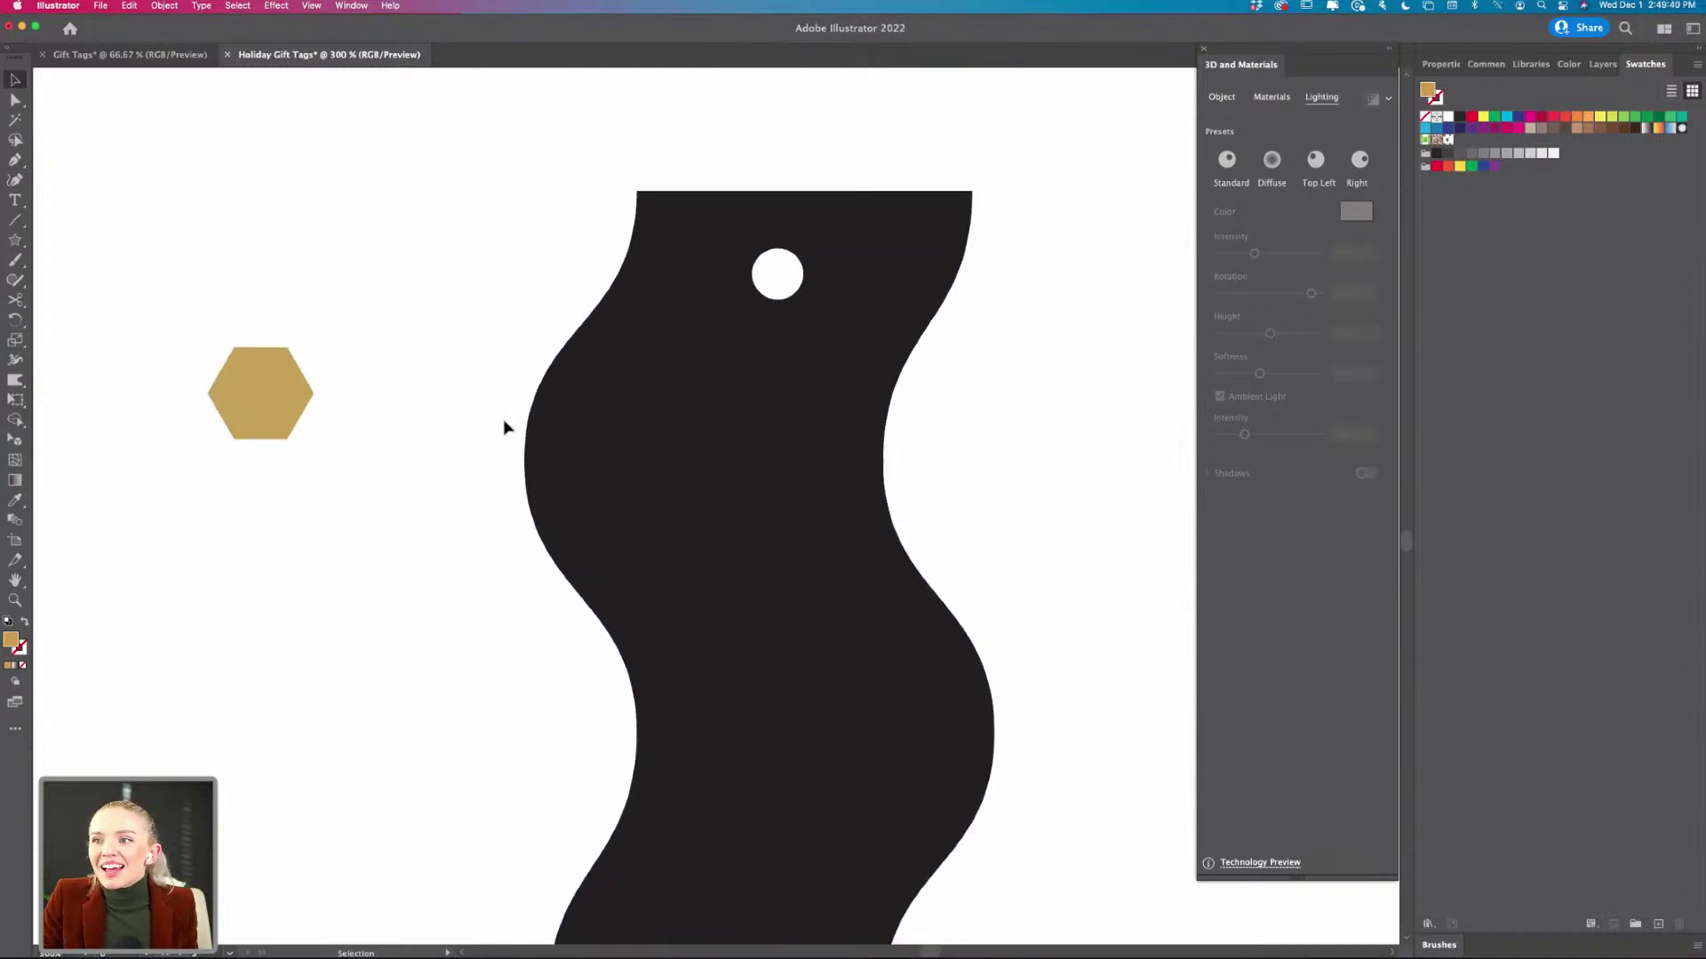
scroll(504, 427, right, 3)
scroll(178, 408, left, 5)
click(333, 408)
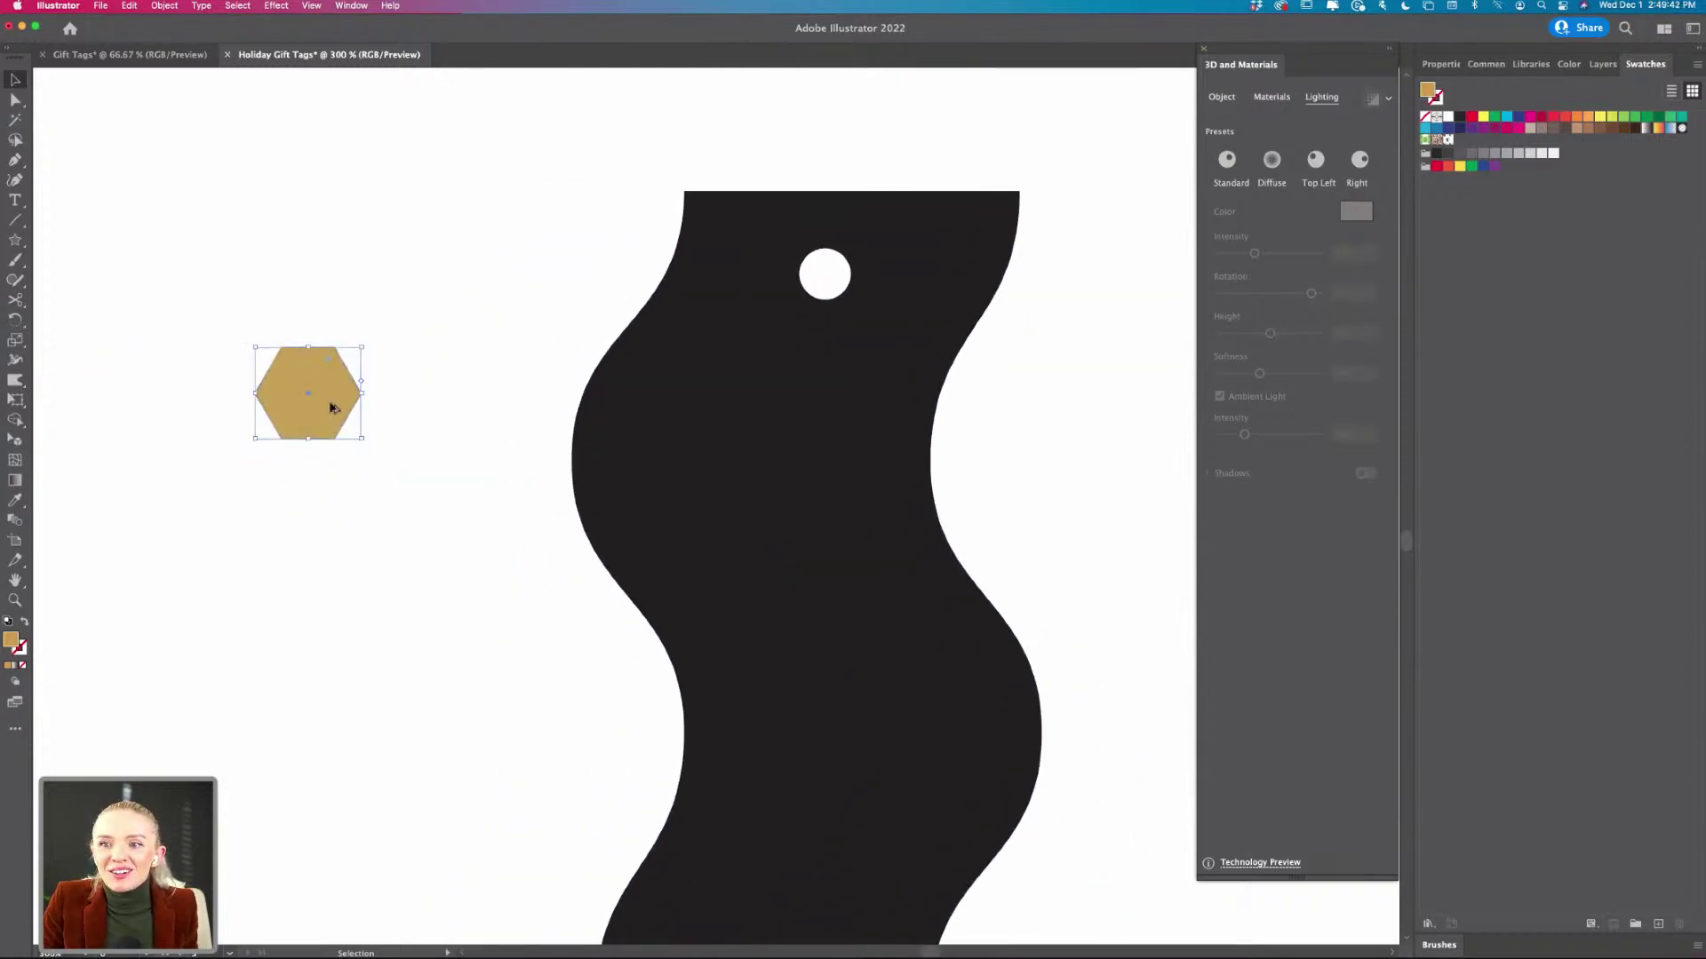
scroll(333, 408, up, 4)
scroll(333, 409, up, 2)
scroll(333, 408, left, 2)
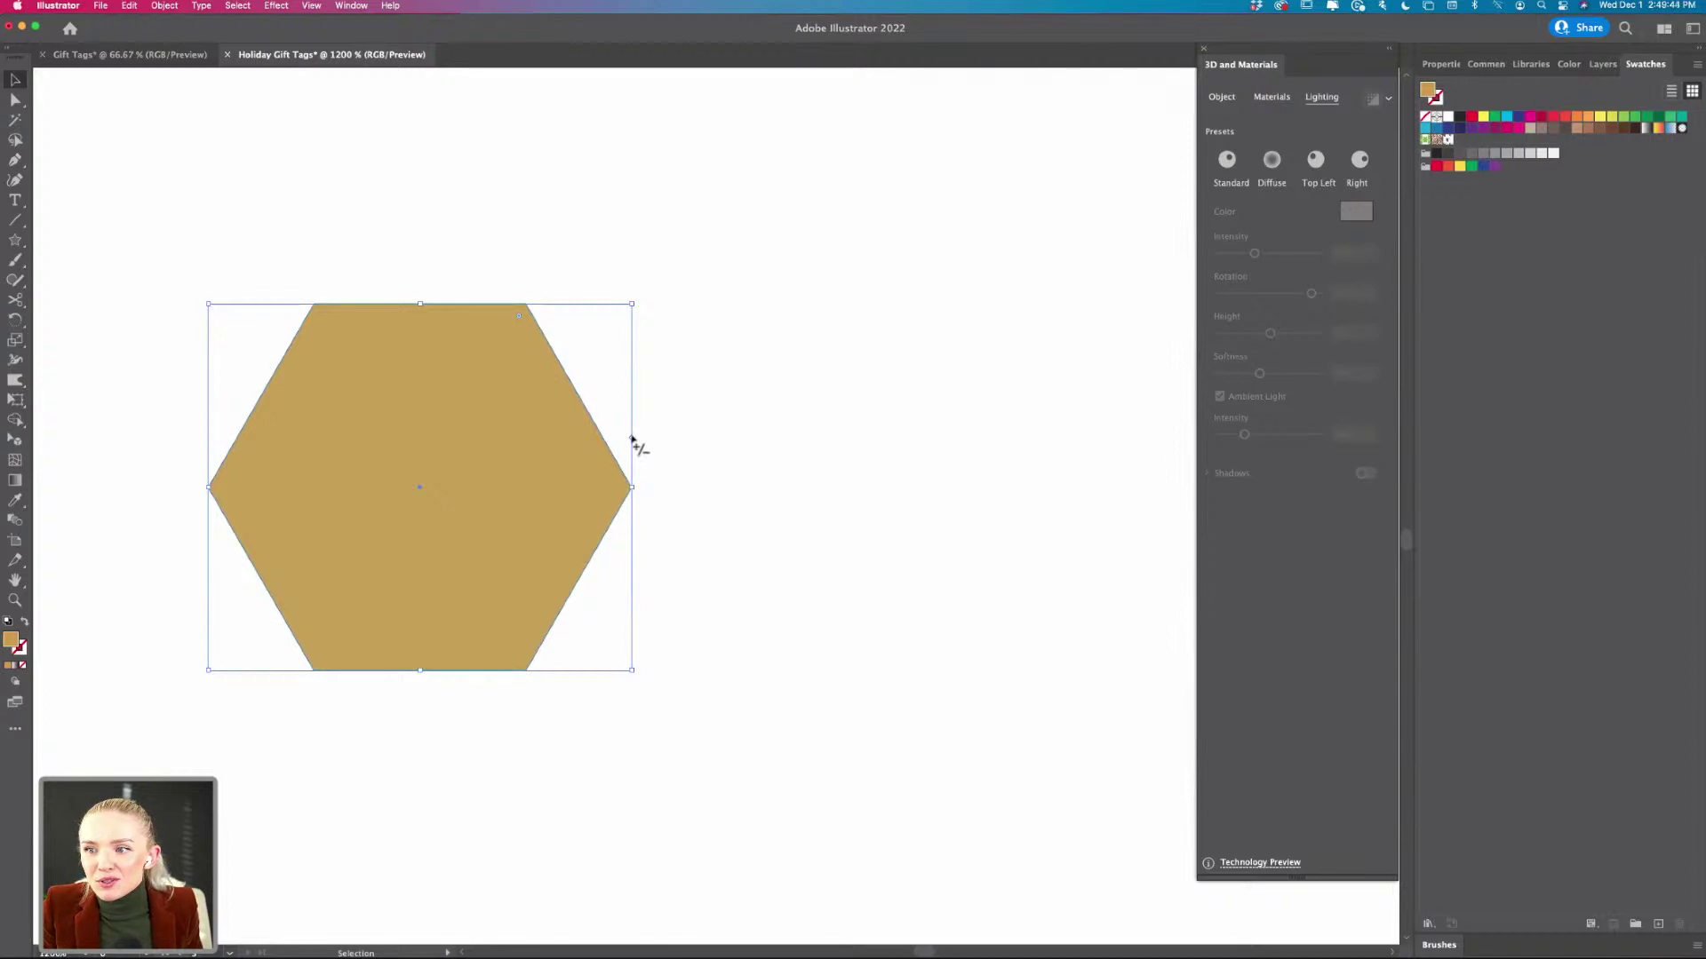
mouse_move(632, 439)
mouse_down()
mouse_move(633, 345)
mouse_move(631, 445)
mouse_up()
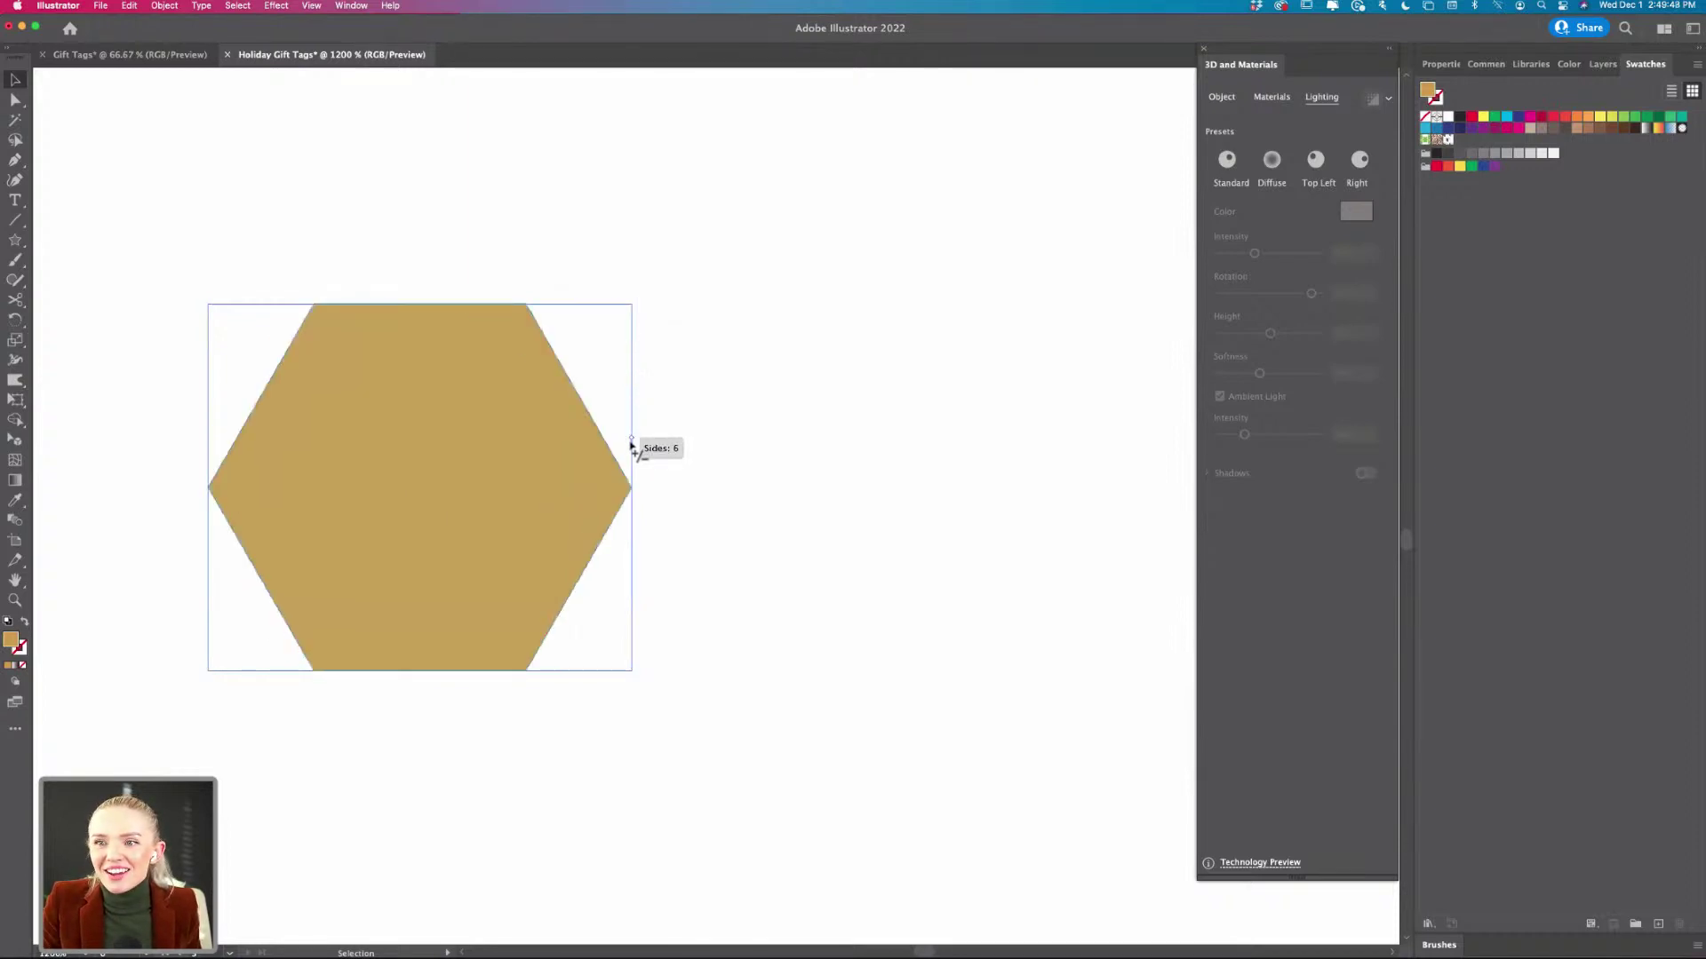
click(708, 492)
key(super+minus)
key(super+minus)
key(super+minus)
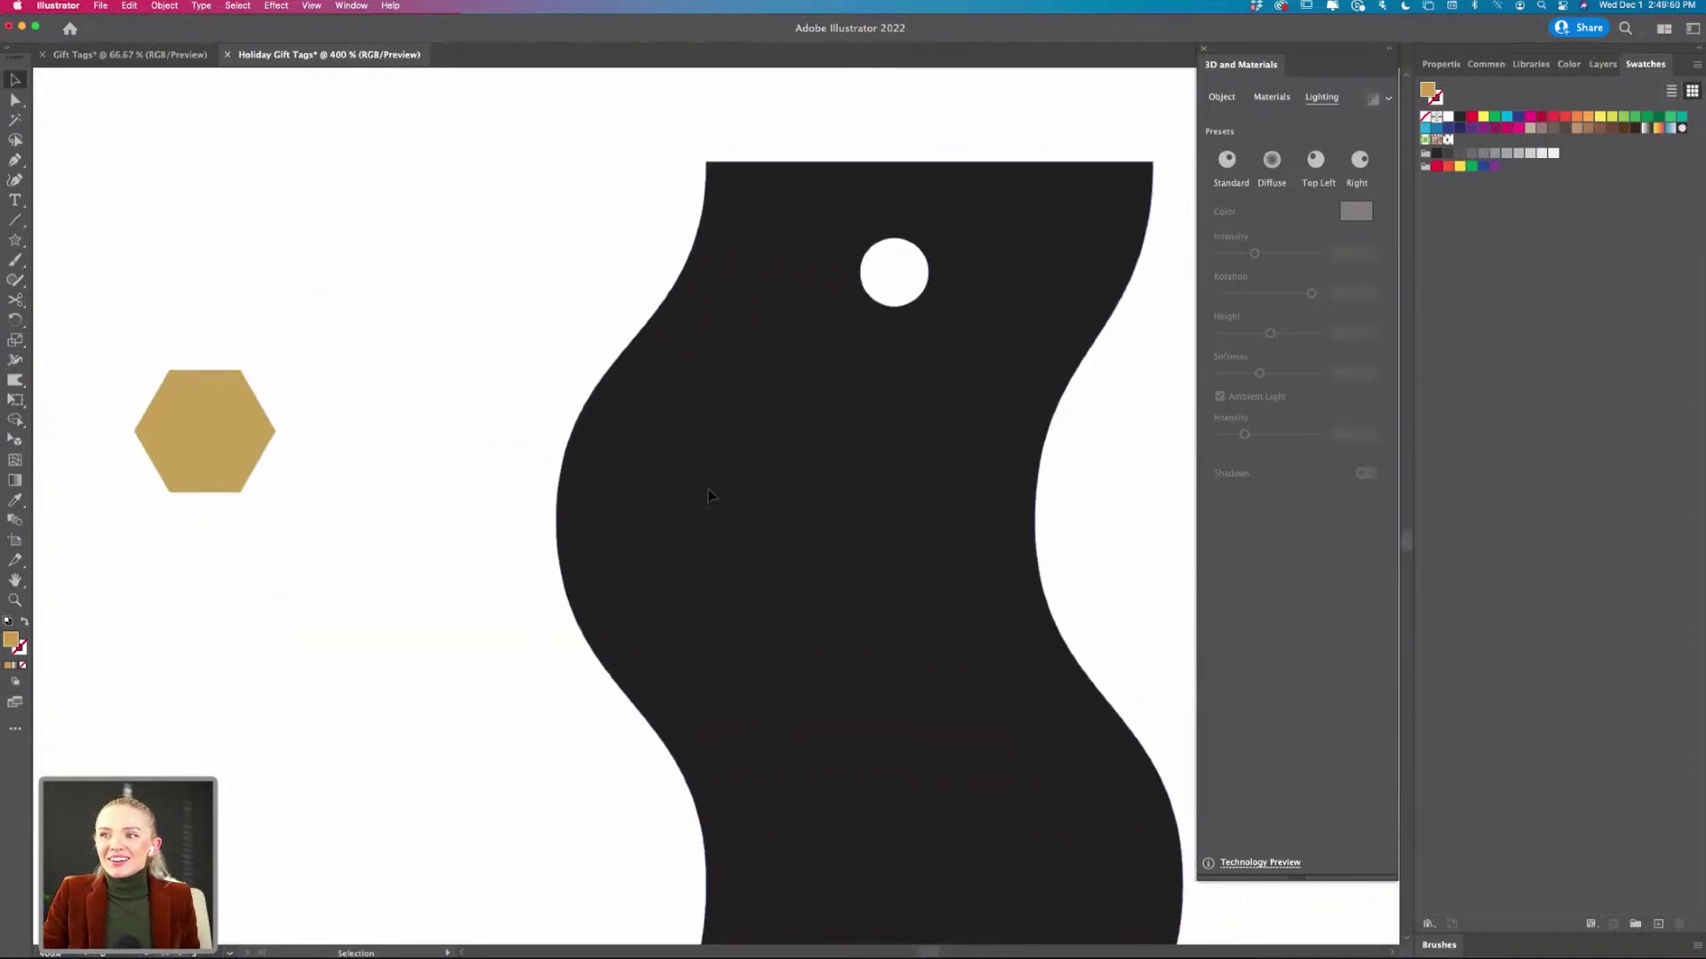
- Try the gold hexagon over the wavy tag's inward curve and return it to the blank area beside the tag
key(super+minus)
scroll(622, 489, down, 2)
scroll(622, 489, right, 2)
drag(258, 350, 870, 427)
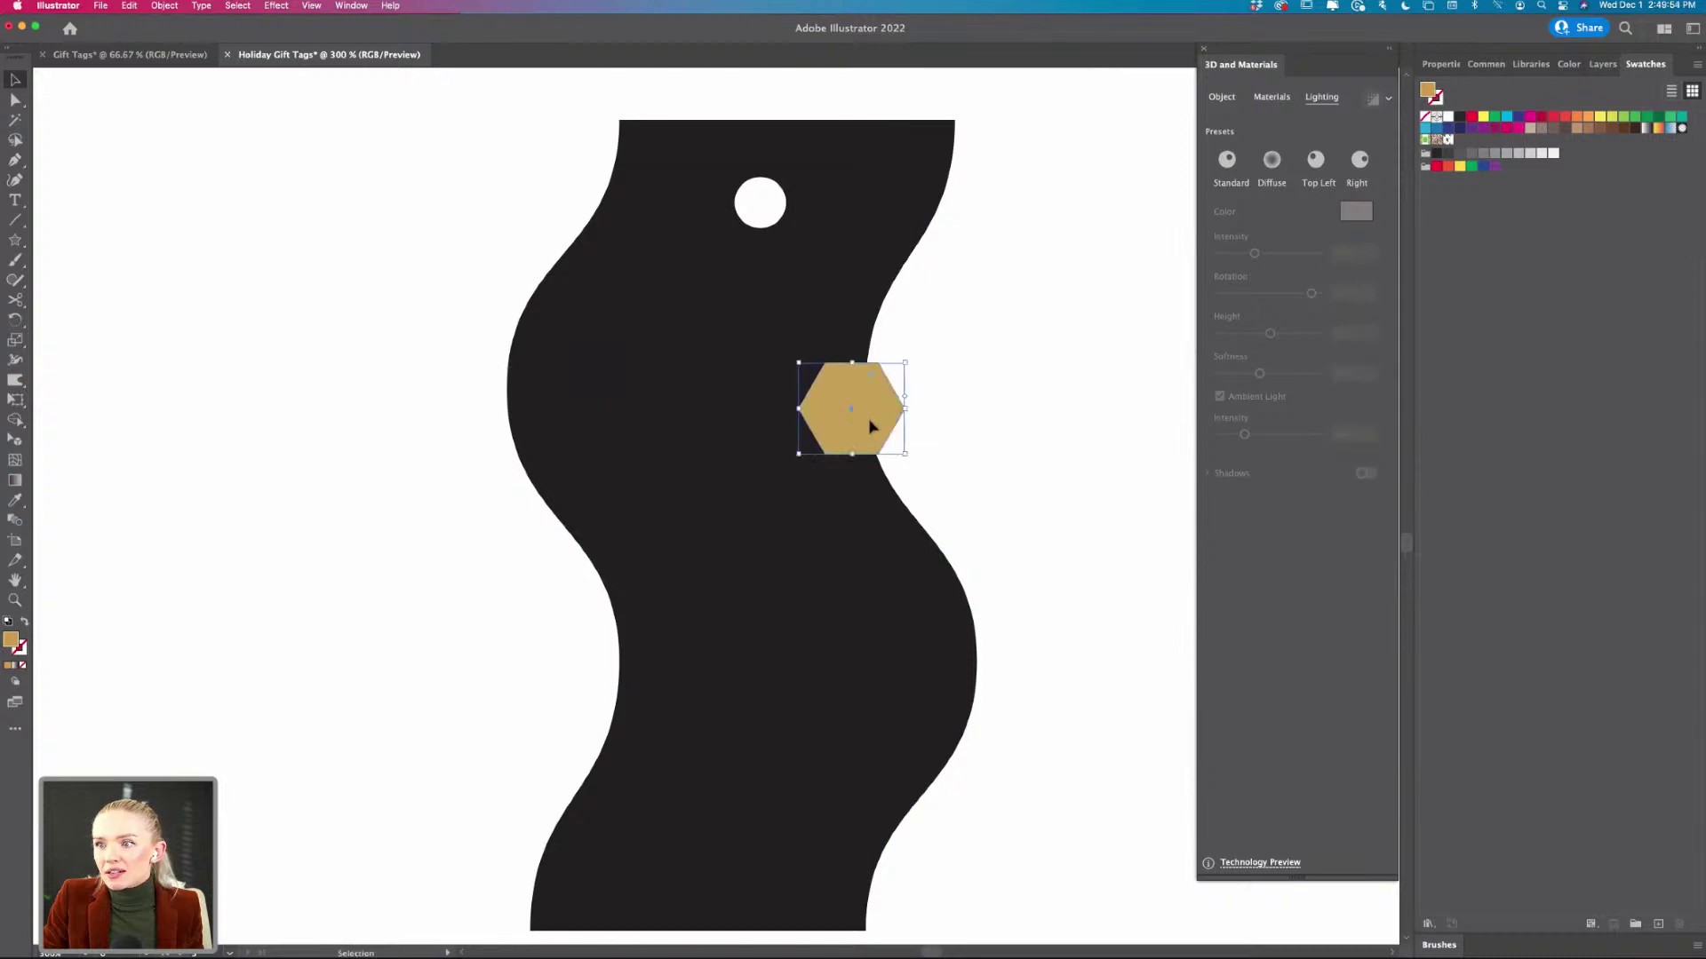
key(super+equal)
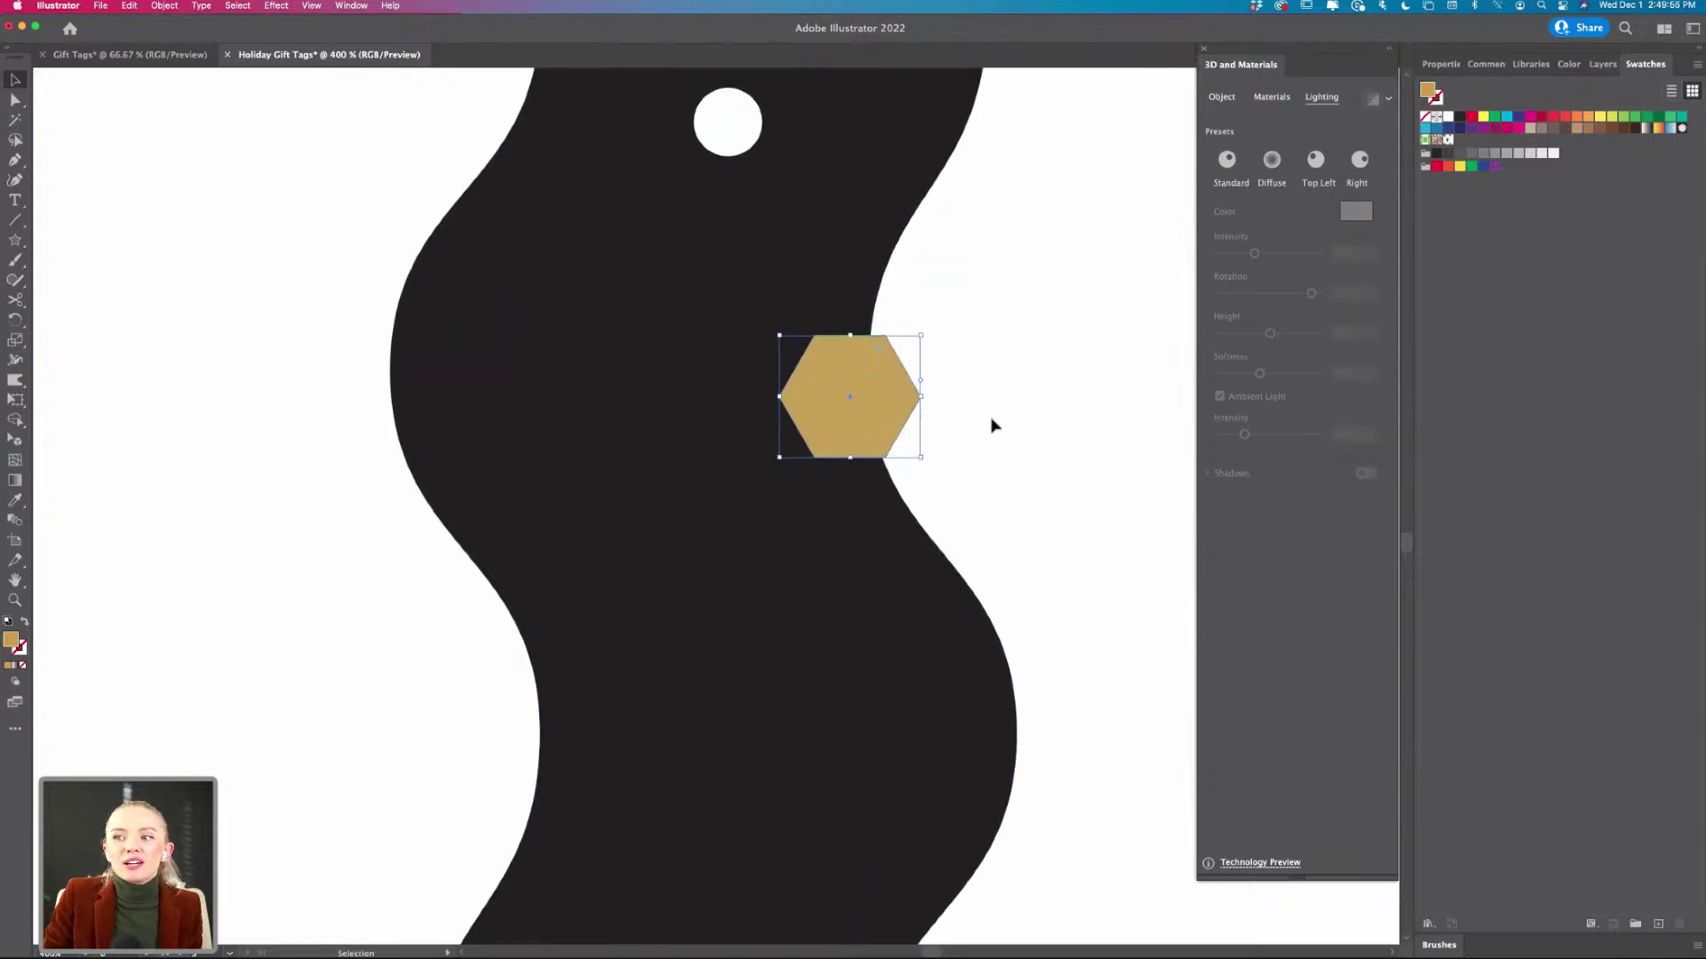
key(super+minus)
drag(937, 417, 342, 410)
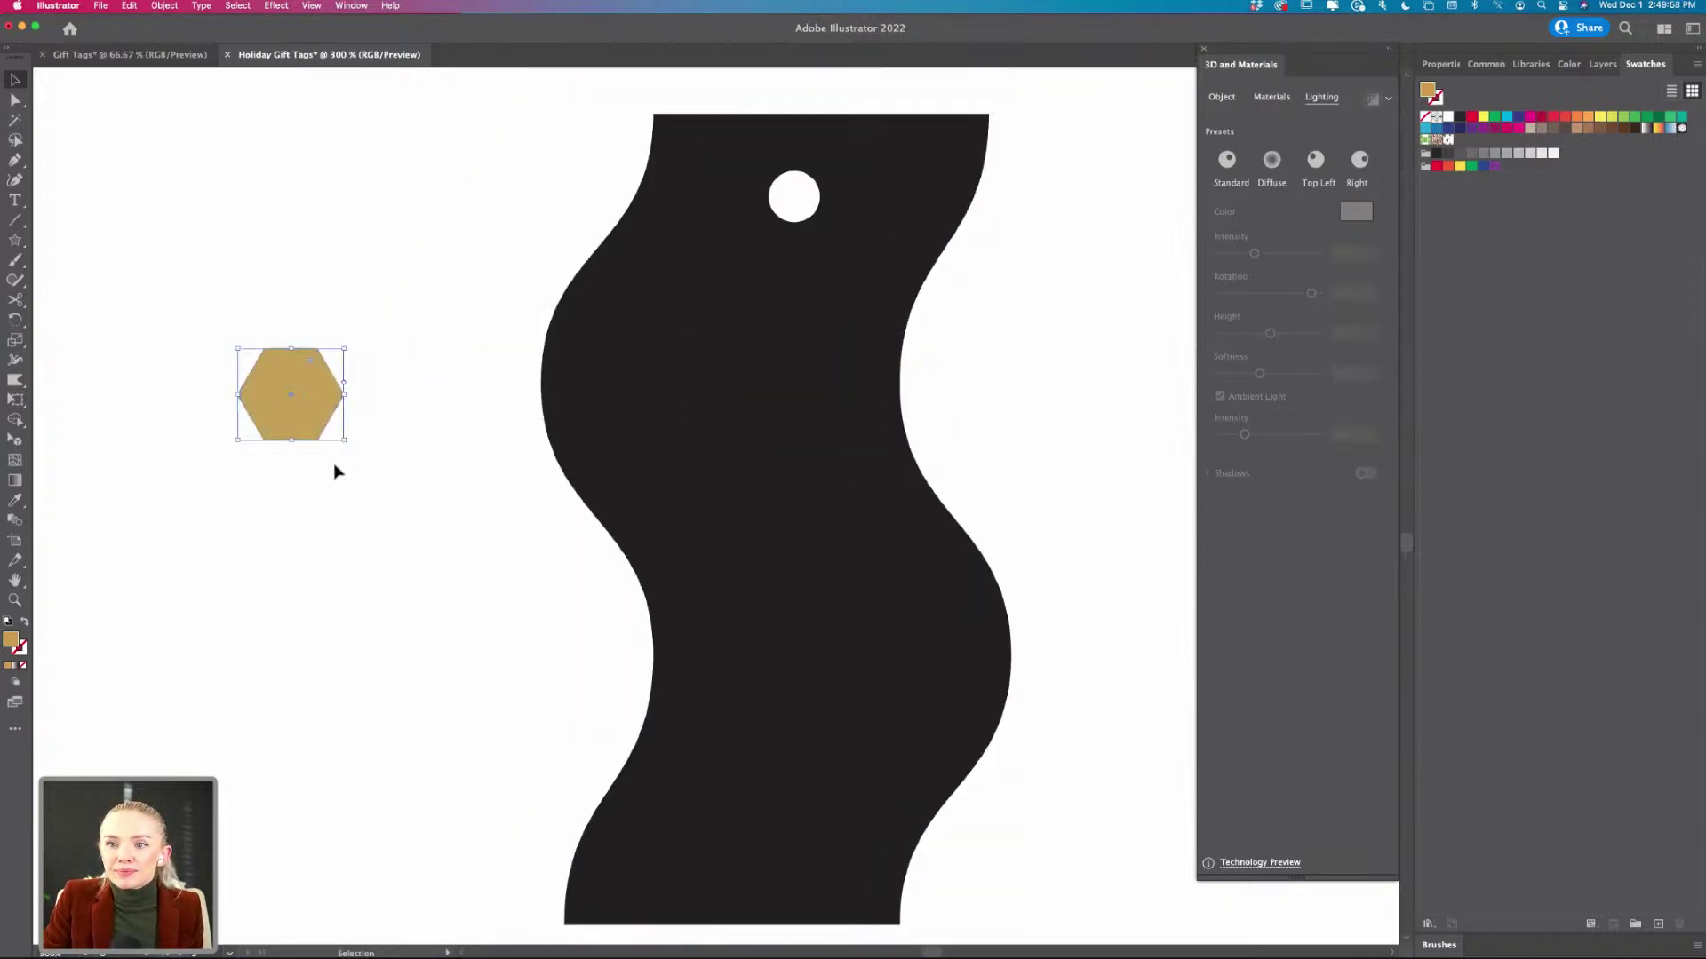
click(335, 471)
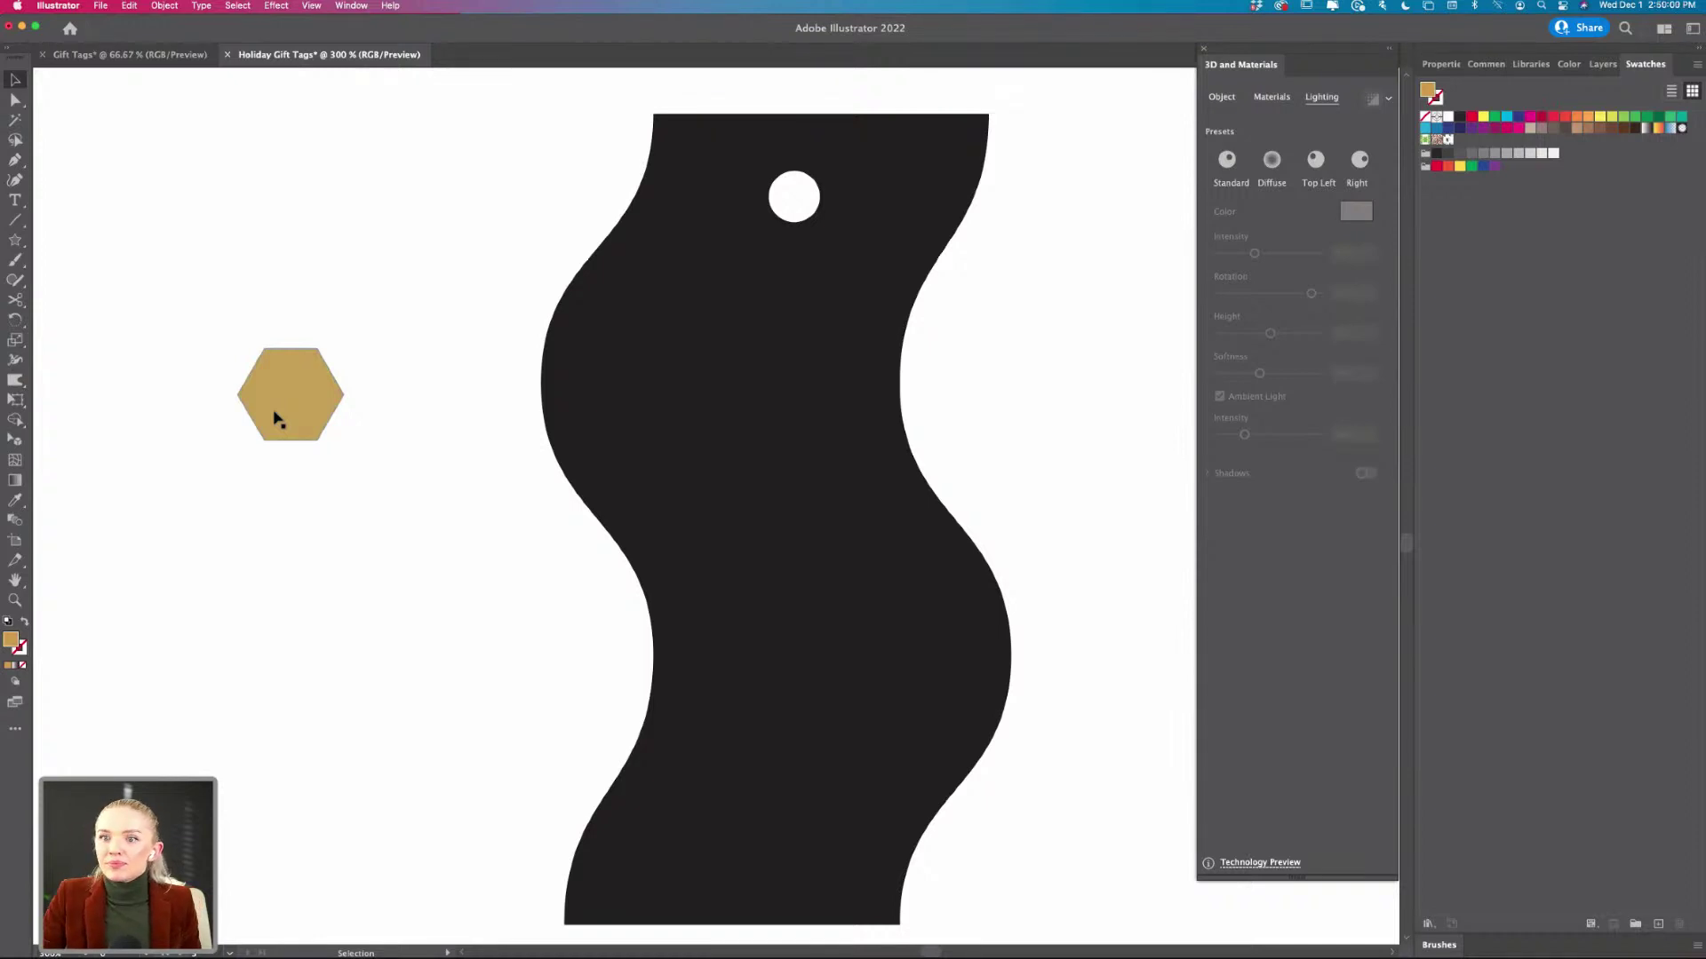
- Draw a diagonal line joining the gold hexagon's upper-left and lower-right corners, and place a parallel copy nearer its right corner
scroll(275, 420, up, 5)
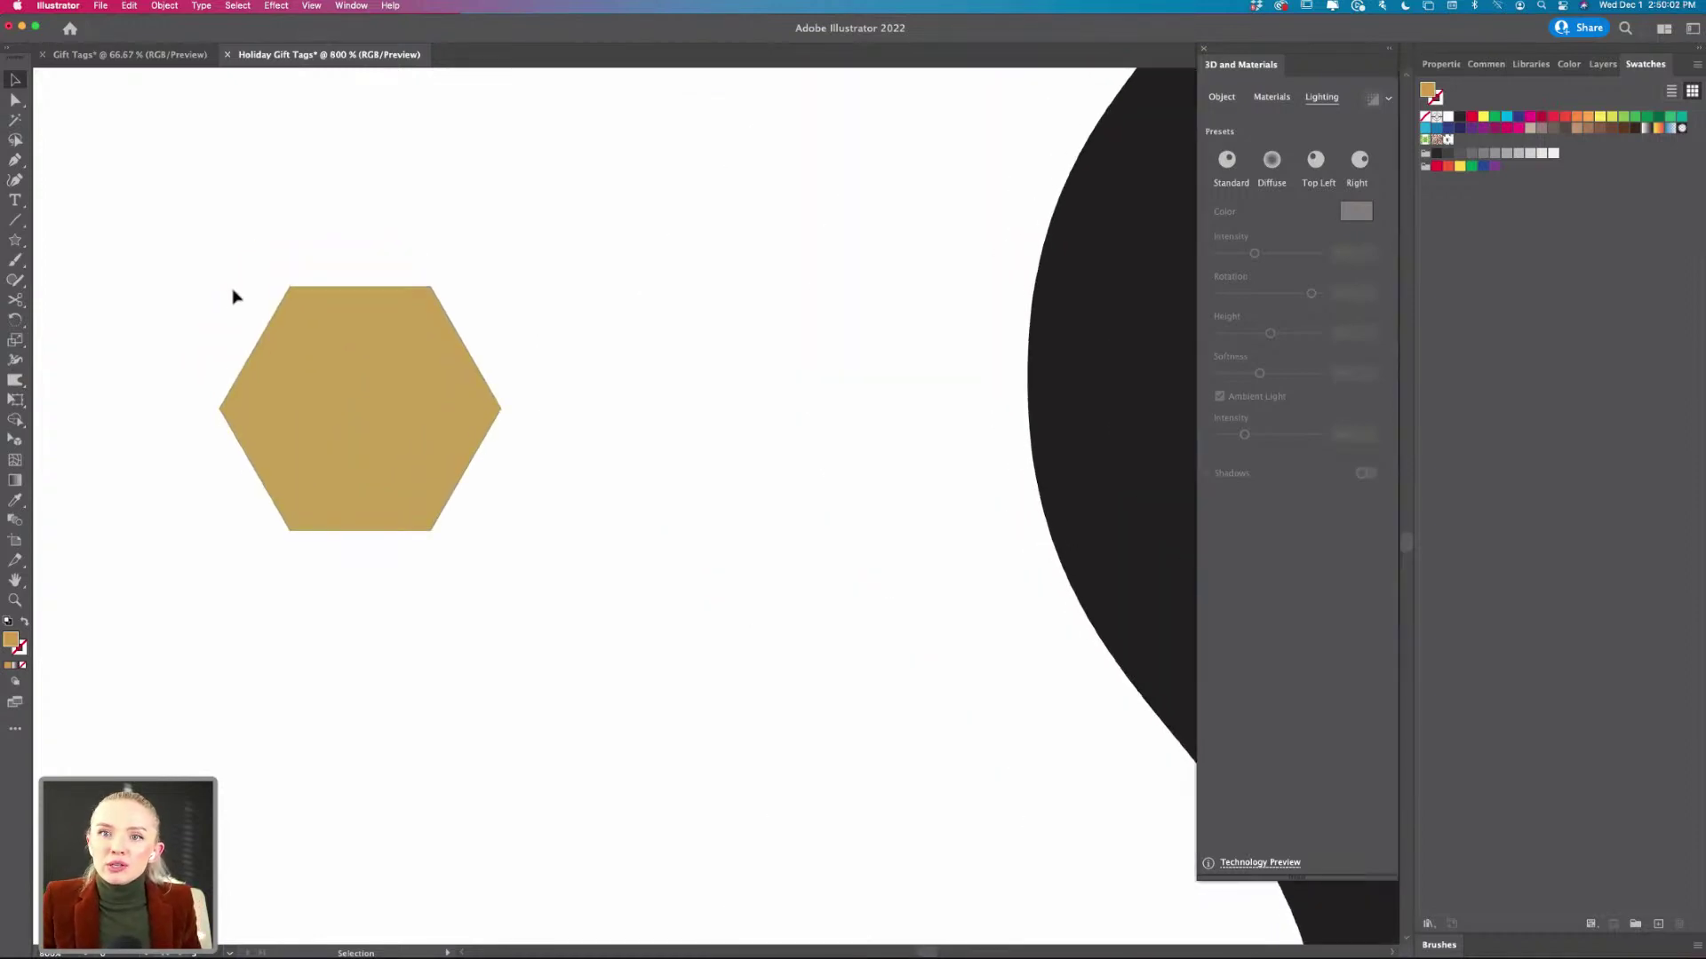
click(17, 221)
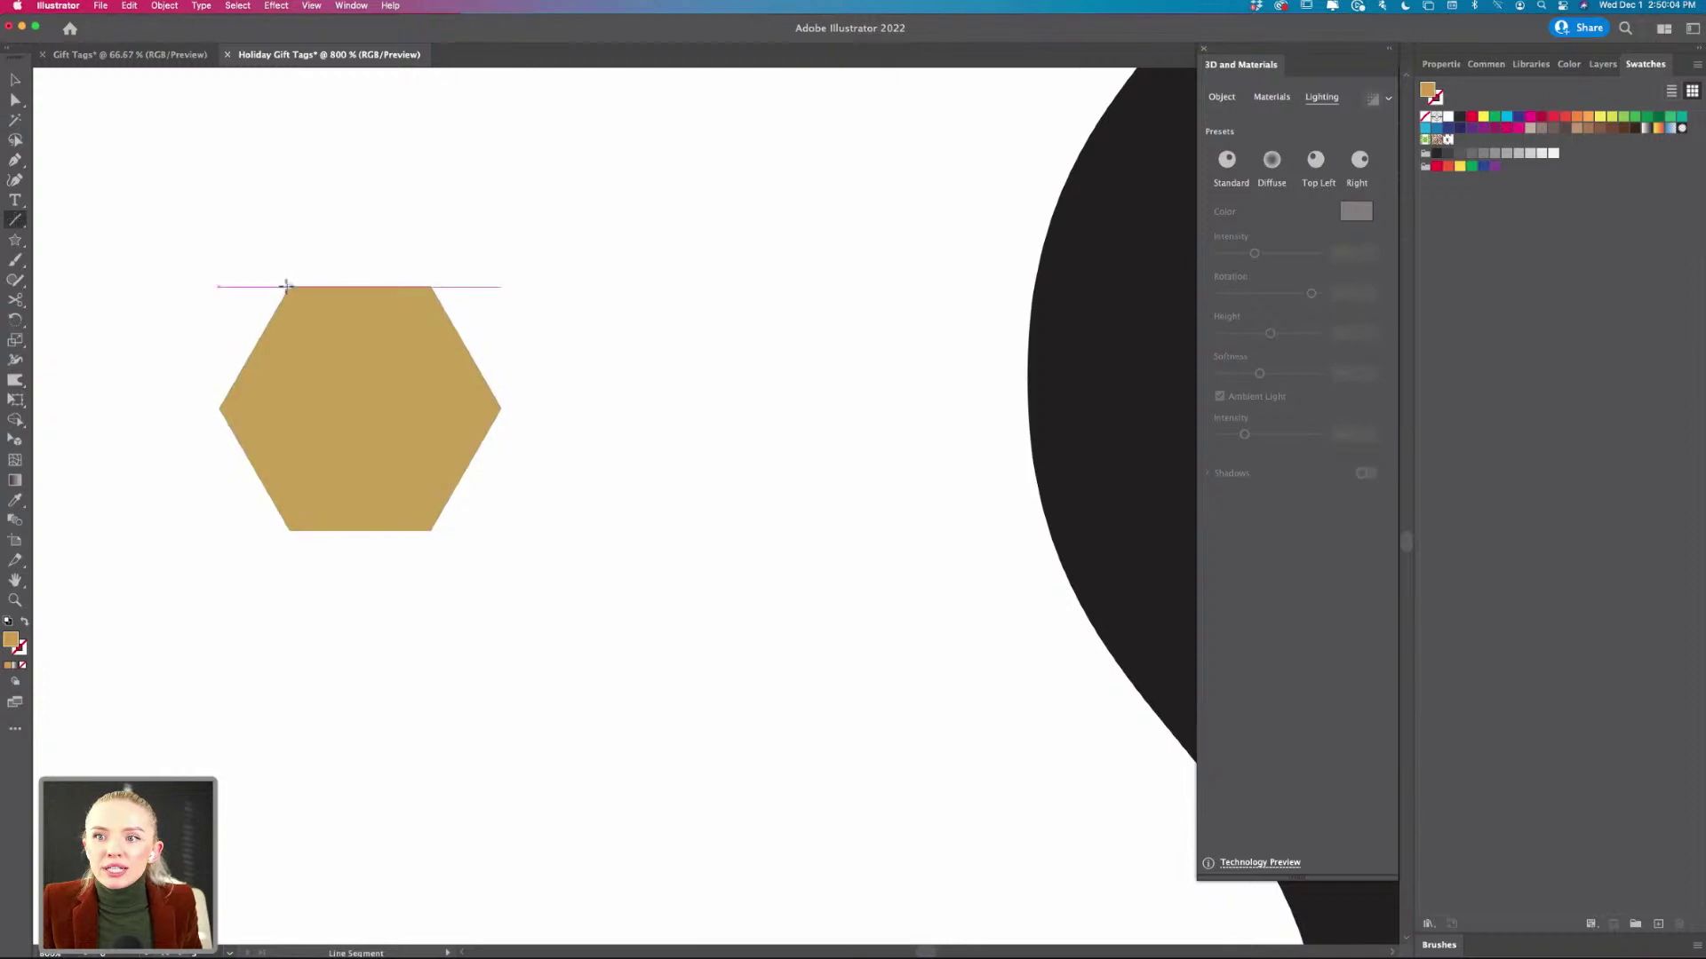
drag(290, 287, 430, 530)
key(v)
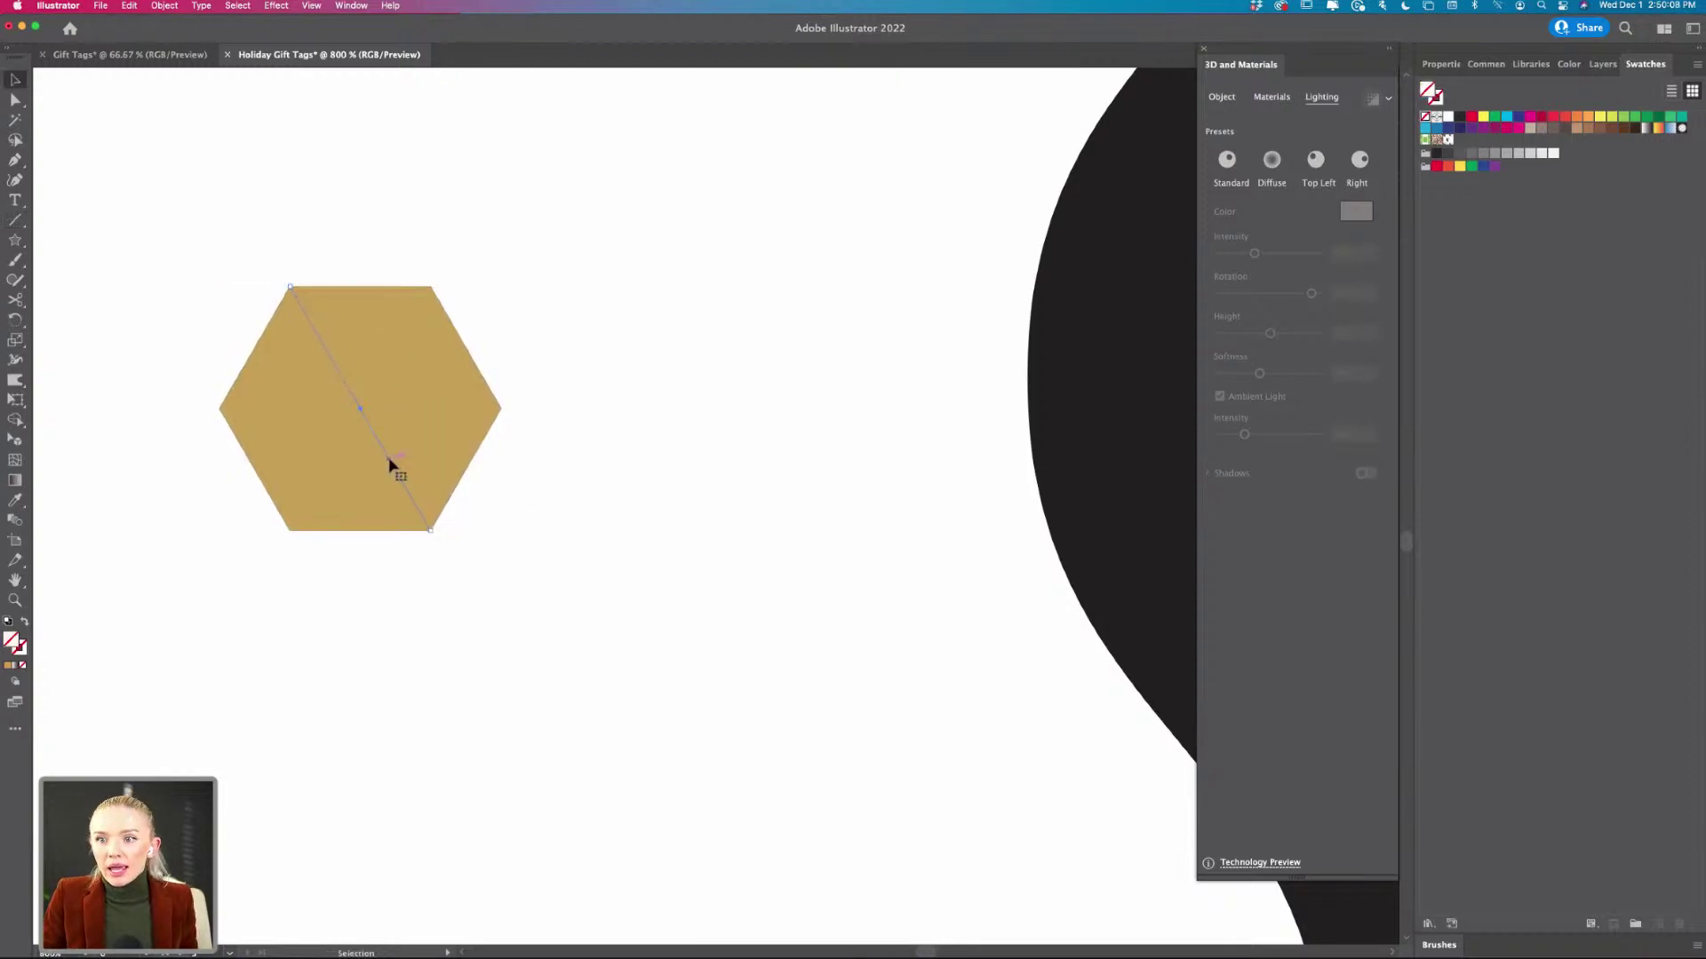
drag(525, 338, 477, 441)
click(545, 573)
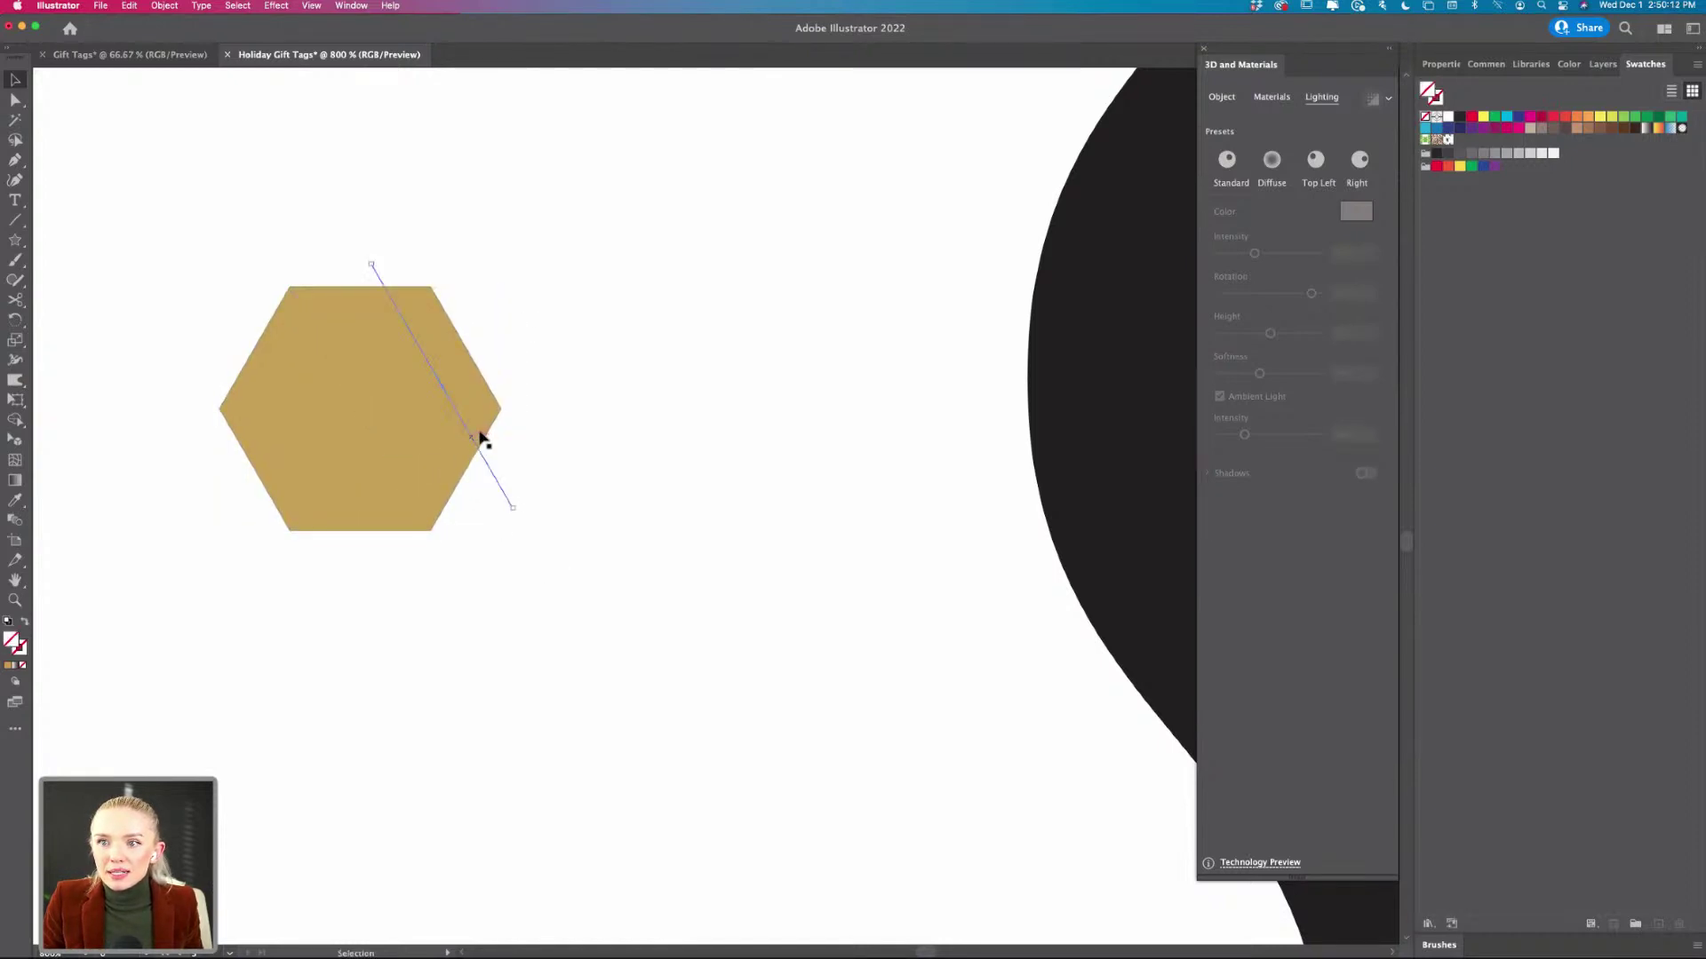
- Give both diagonal lines across the gold hexagon a white 0.25 pt stroke and deselect them
drag(426, 497, 374, 484)
shift+click(299, 470)
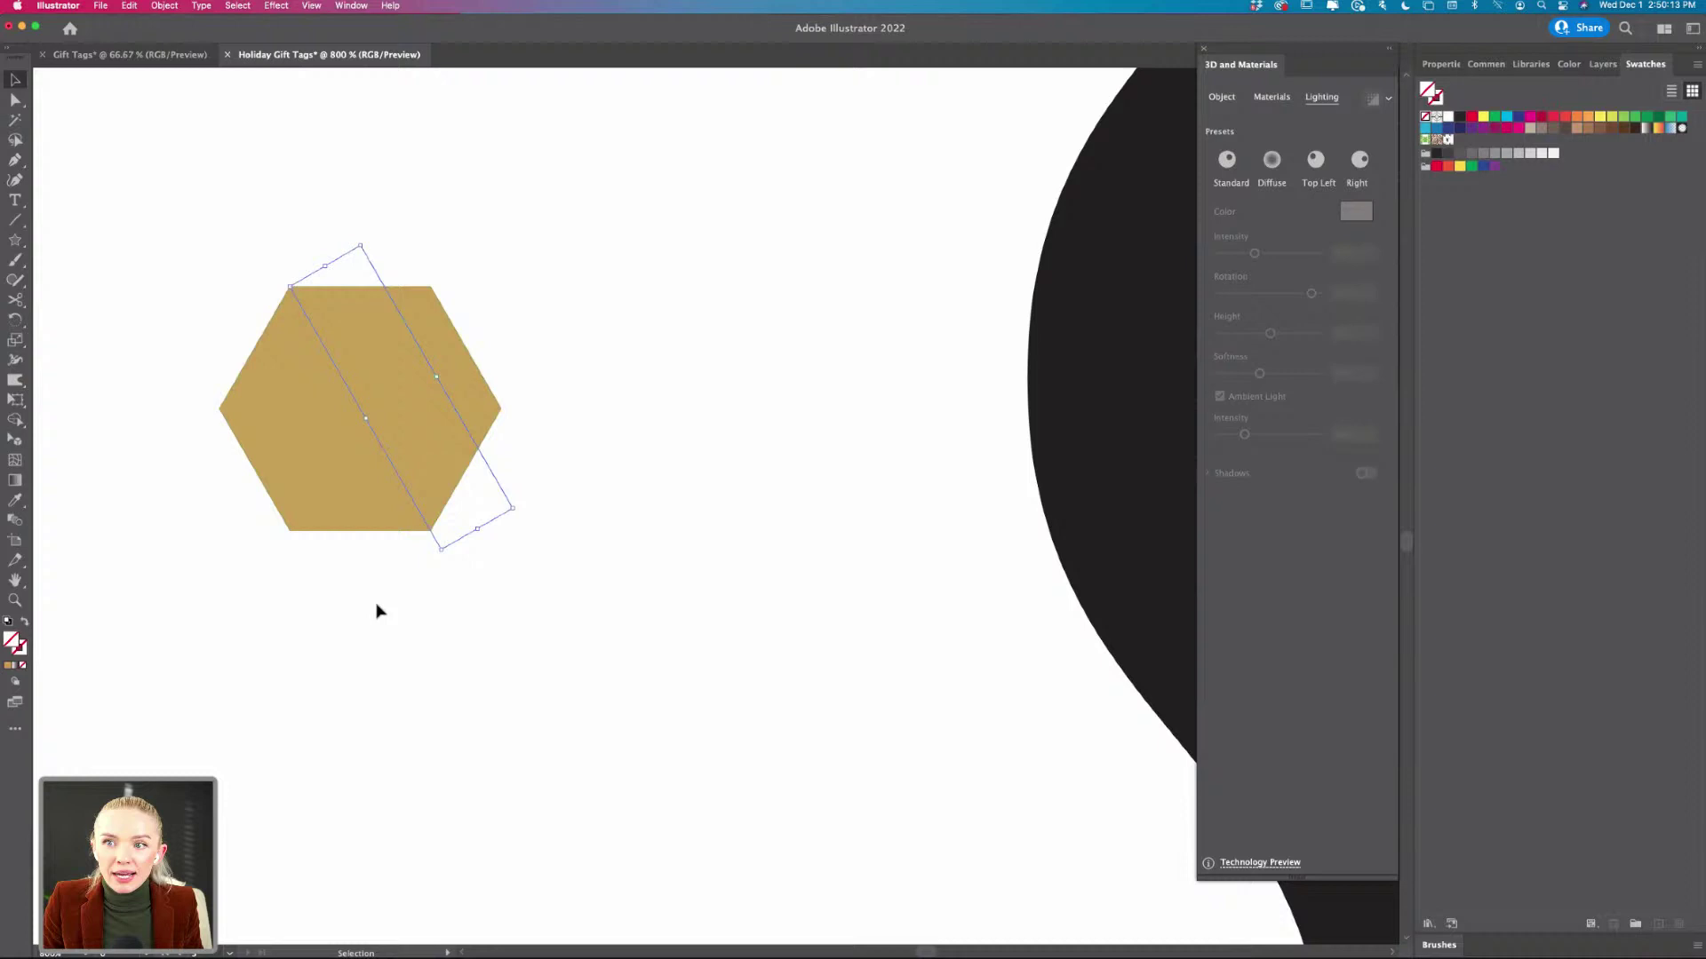
double_click(21, 648)
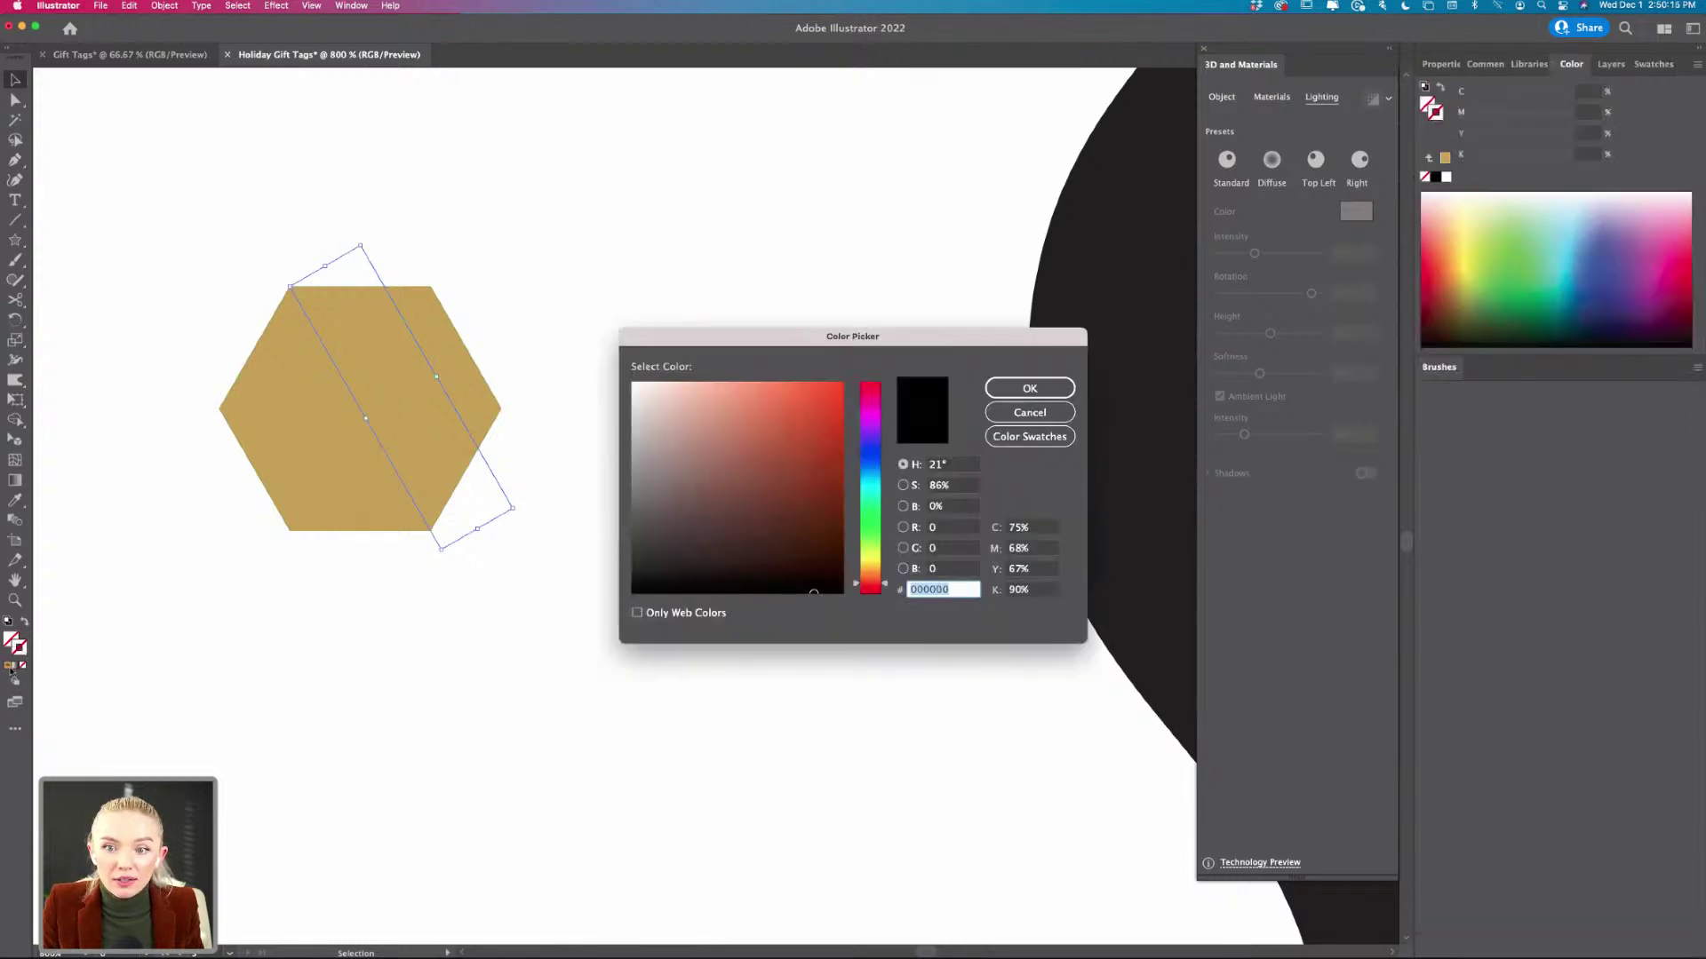
click(1021, 385)
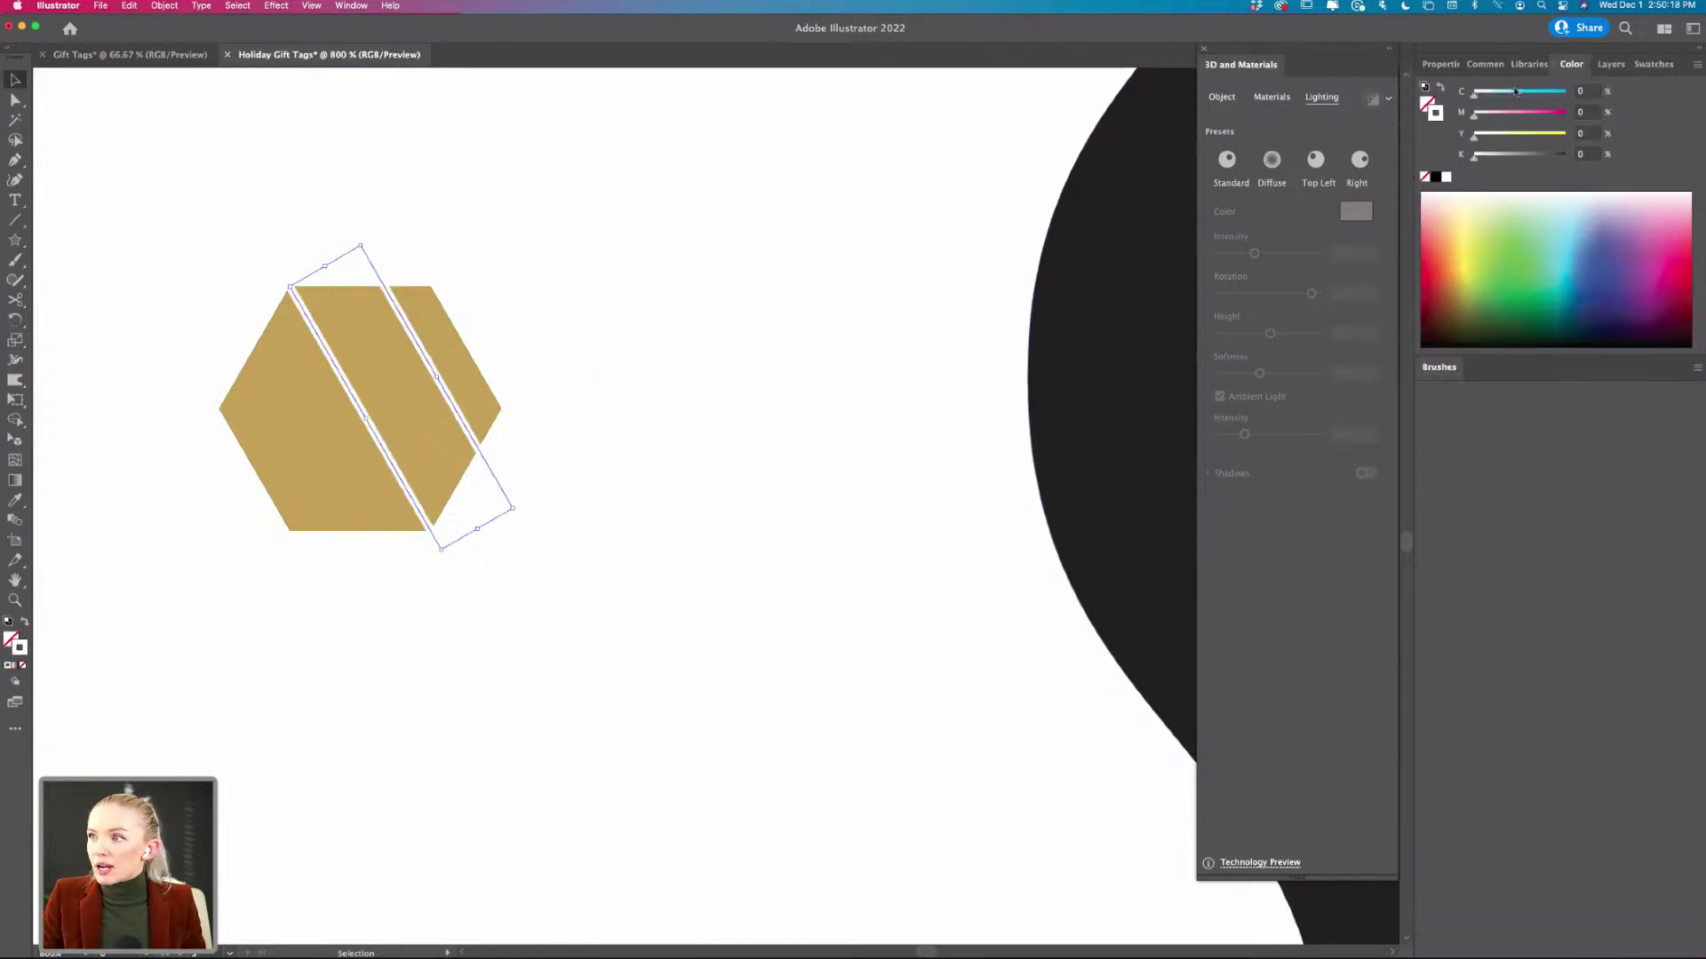
click(1441, 64)
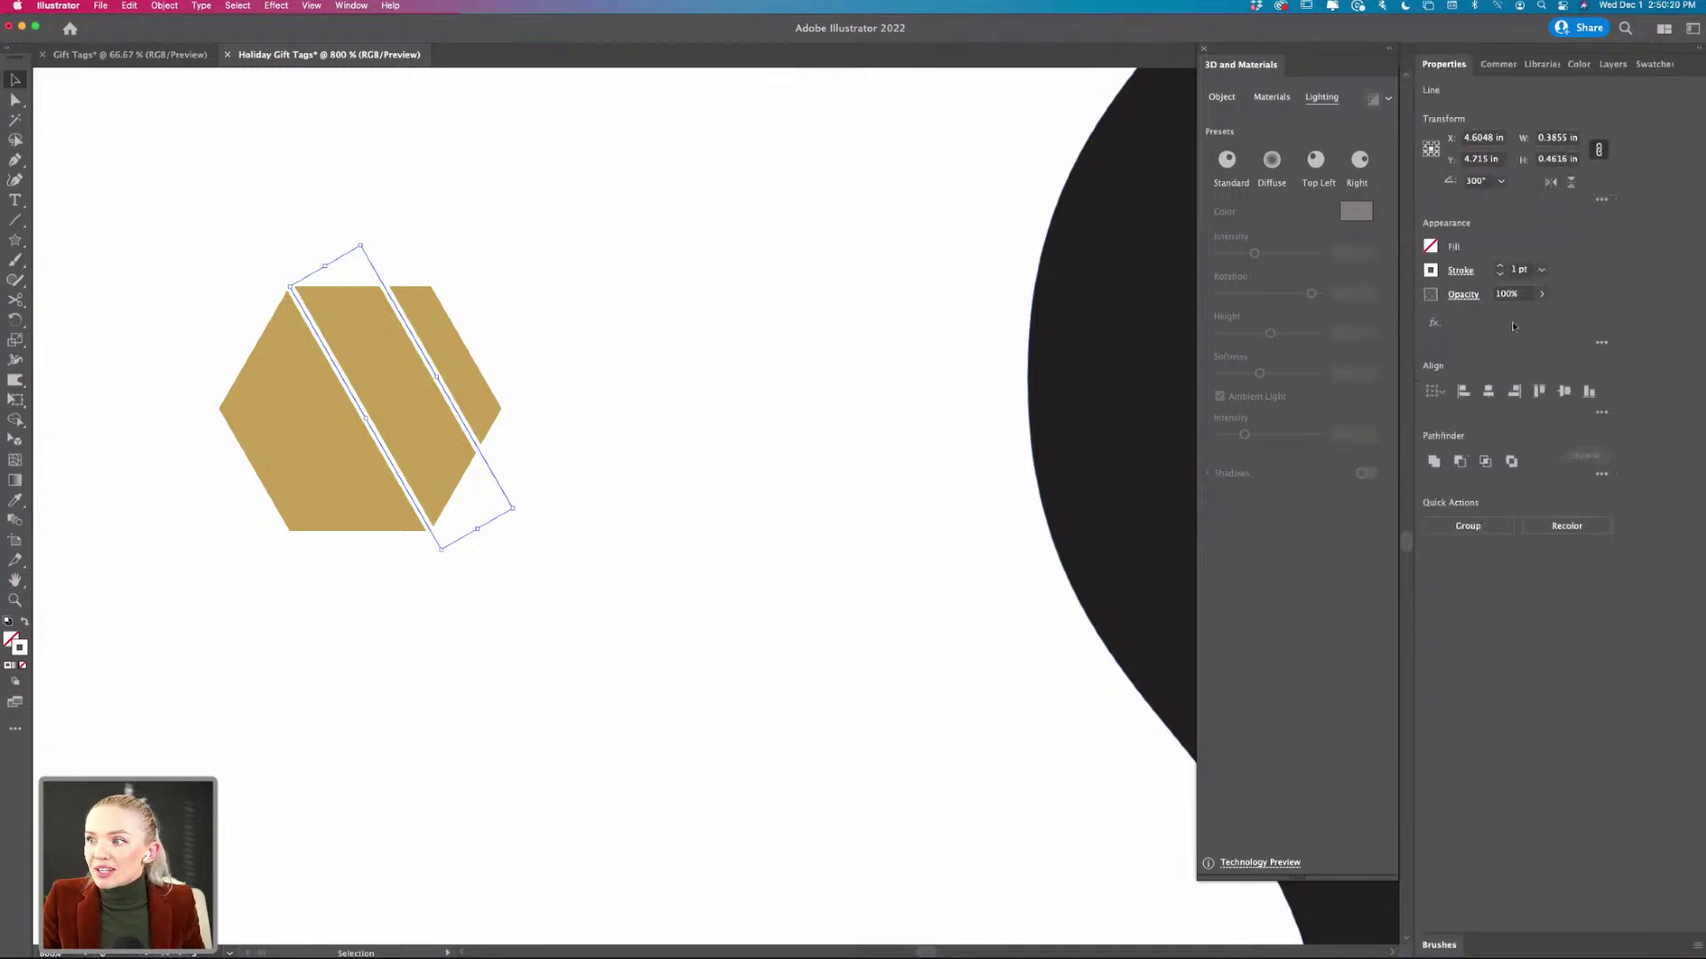
click(1541, 271)
click(1550, 301)
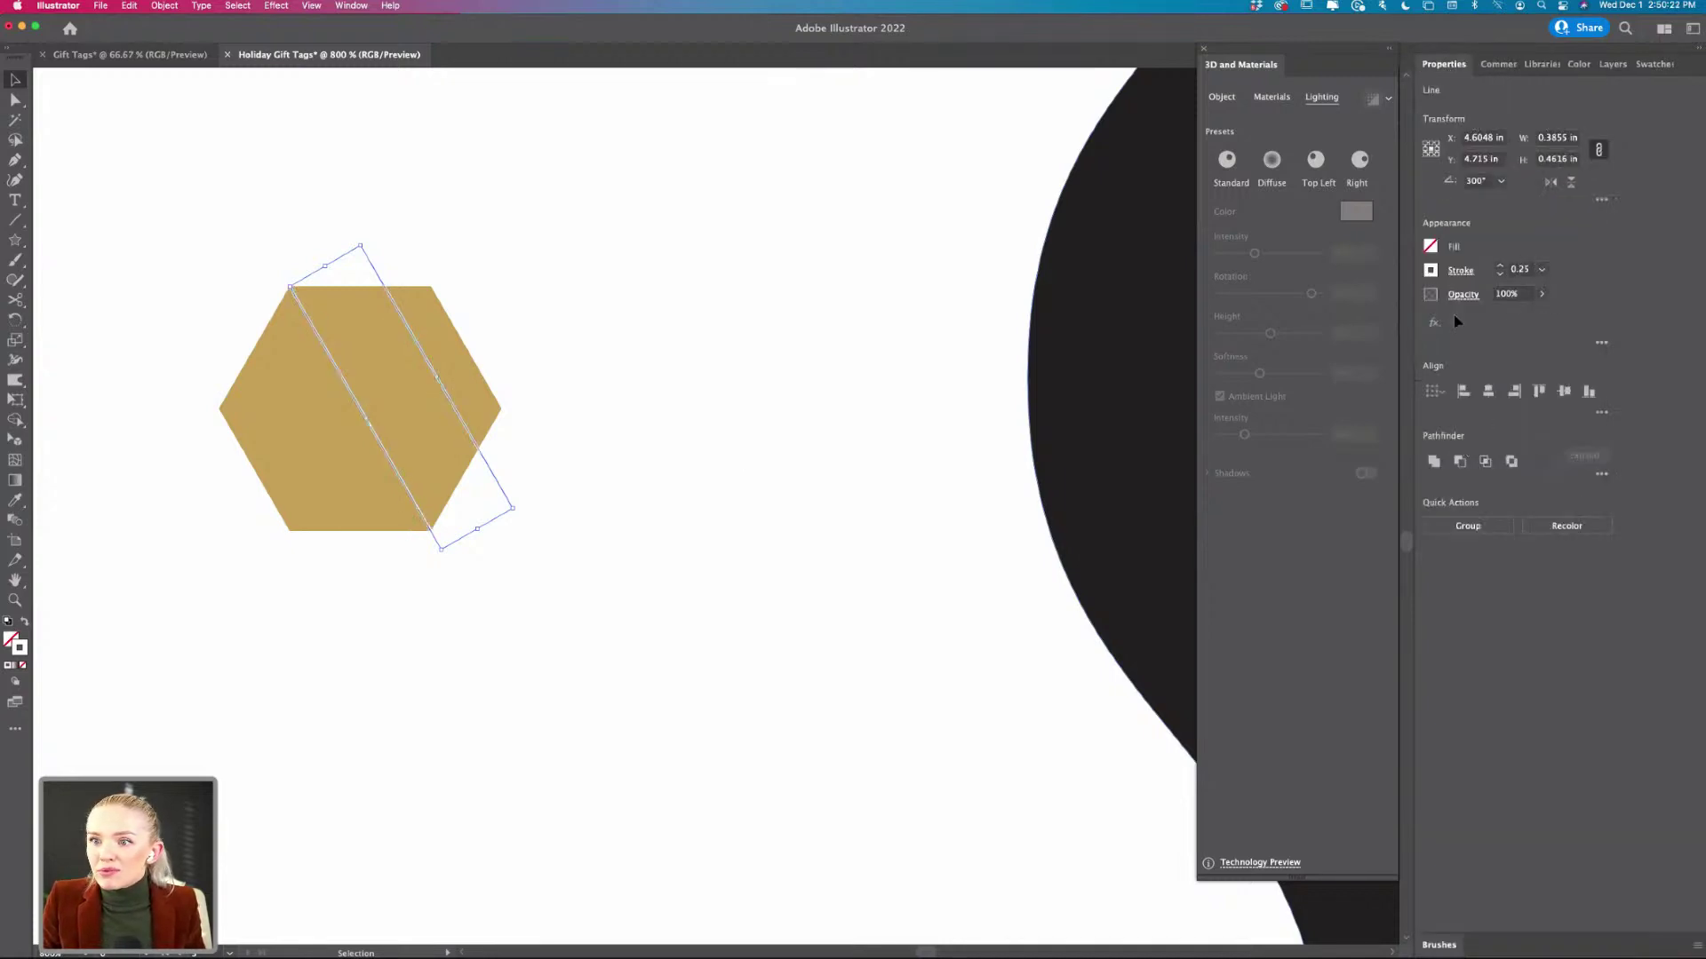
click(559, 447)
- Rotate the line nearer the hexagon's right corner to horizontal and place it across the middle, joining the left and right corners
click(467, 426)
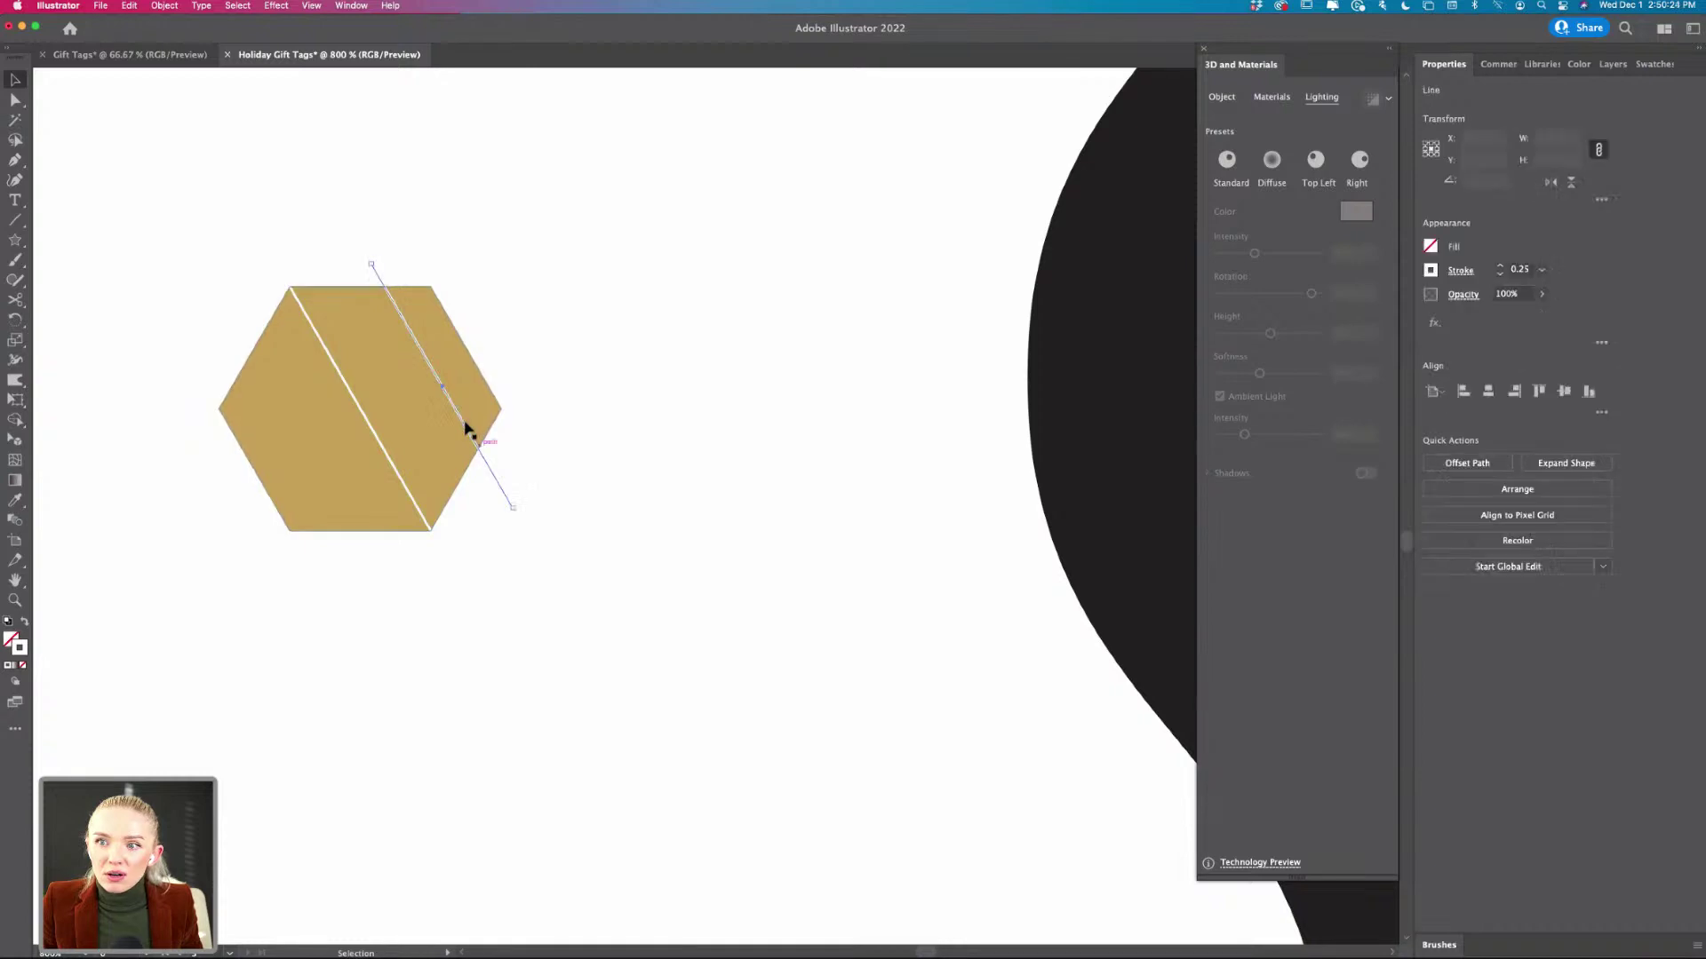
drag(520, 515, 479, 415)
click(564, 473)
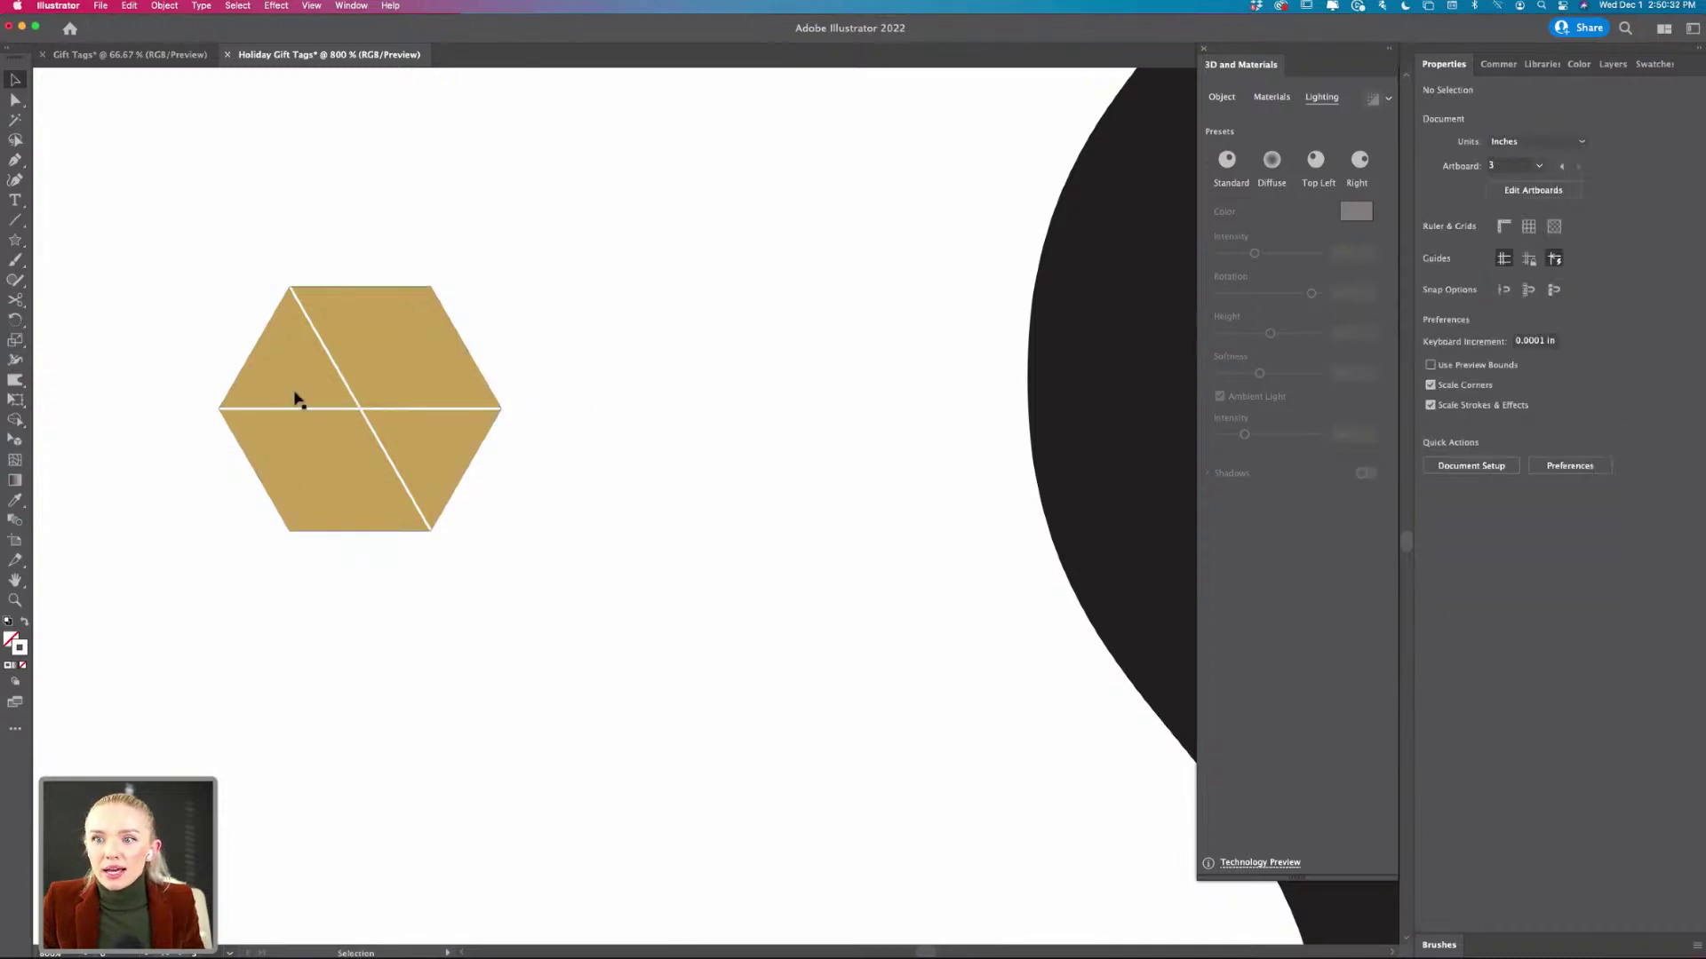
- Fit the ends of the horizontal line and the diagonal line to the hexagon's corners
scroll(297, 393, up, 1)
click(327, 426)
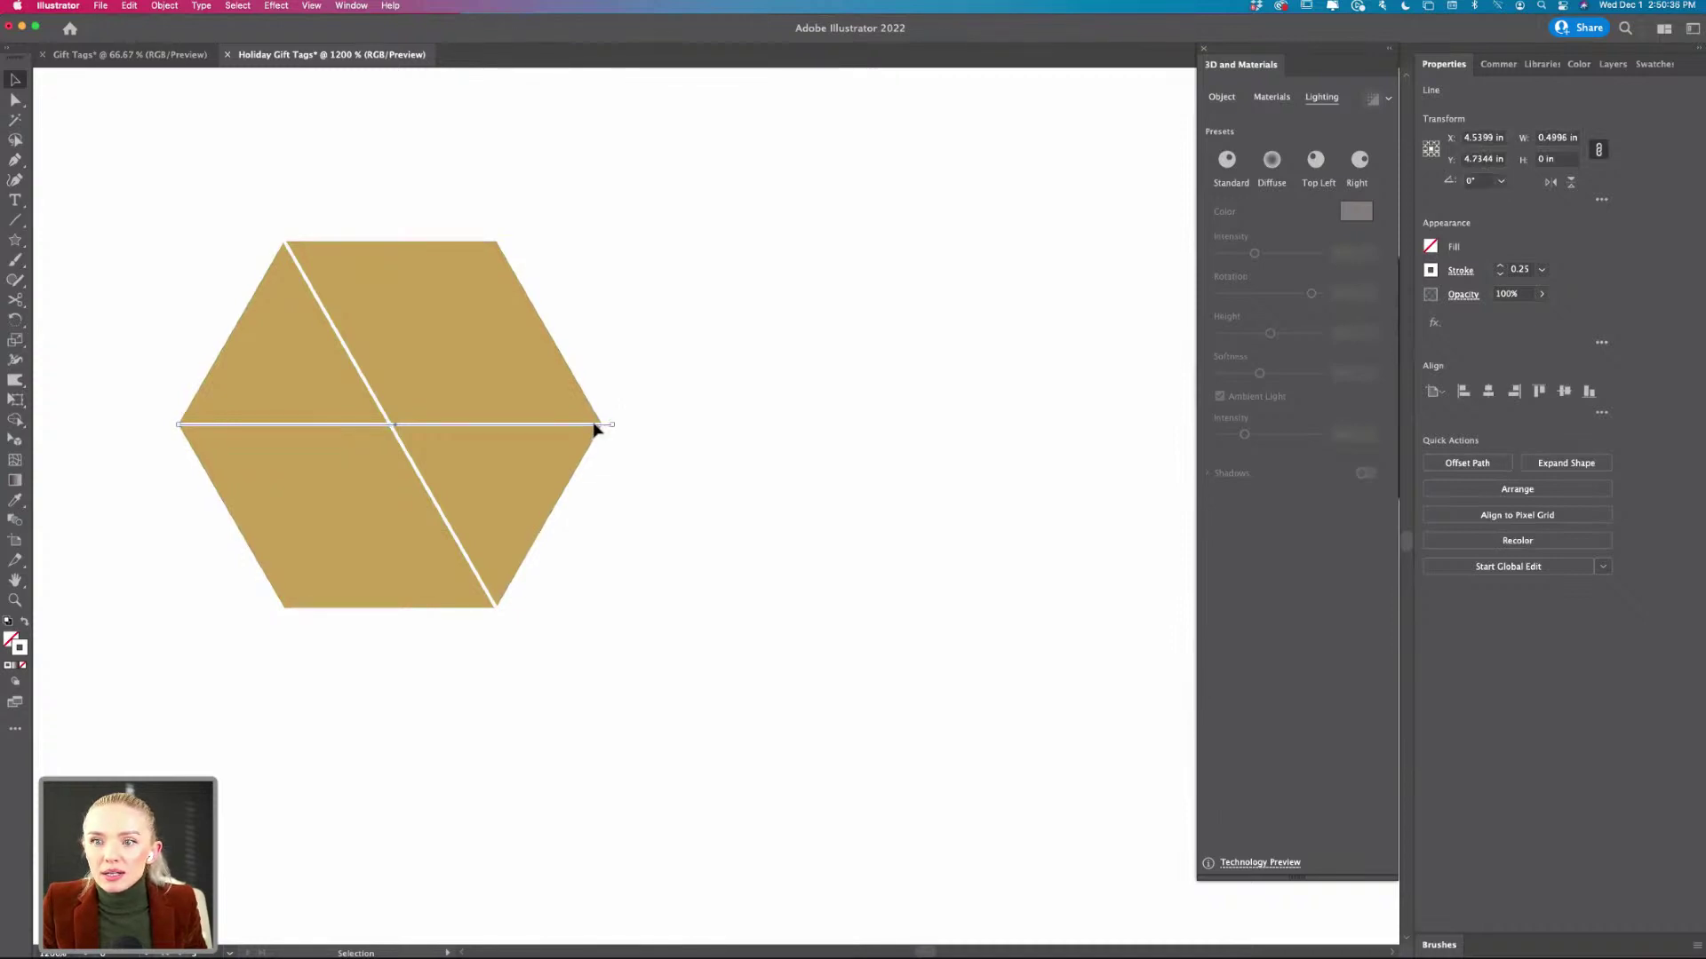
drag(595, 429, 591, 430)
click(327, 316)
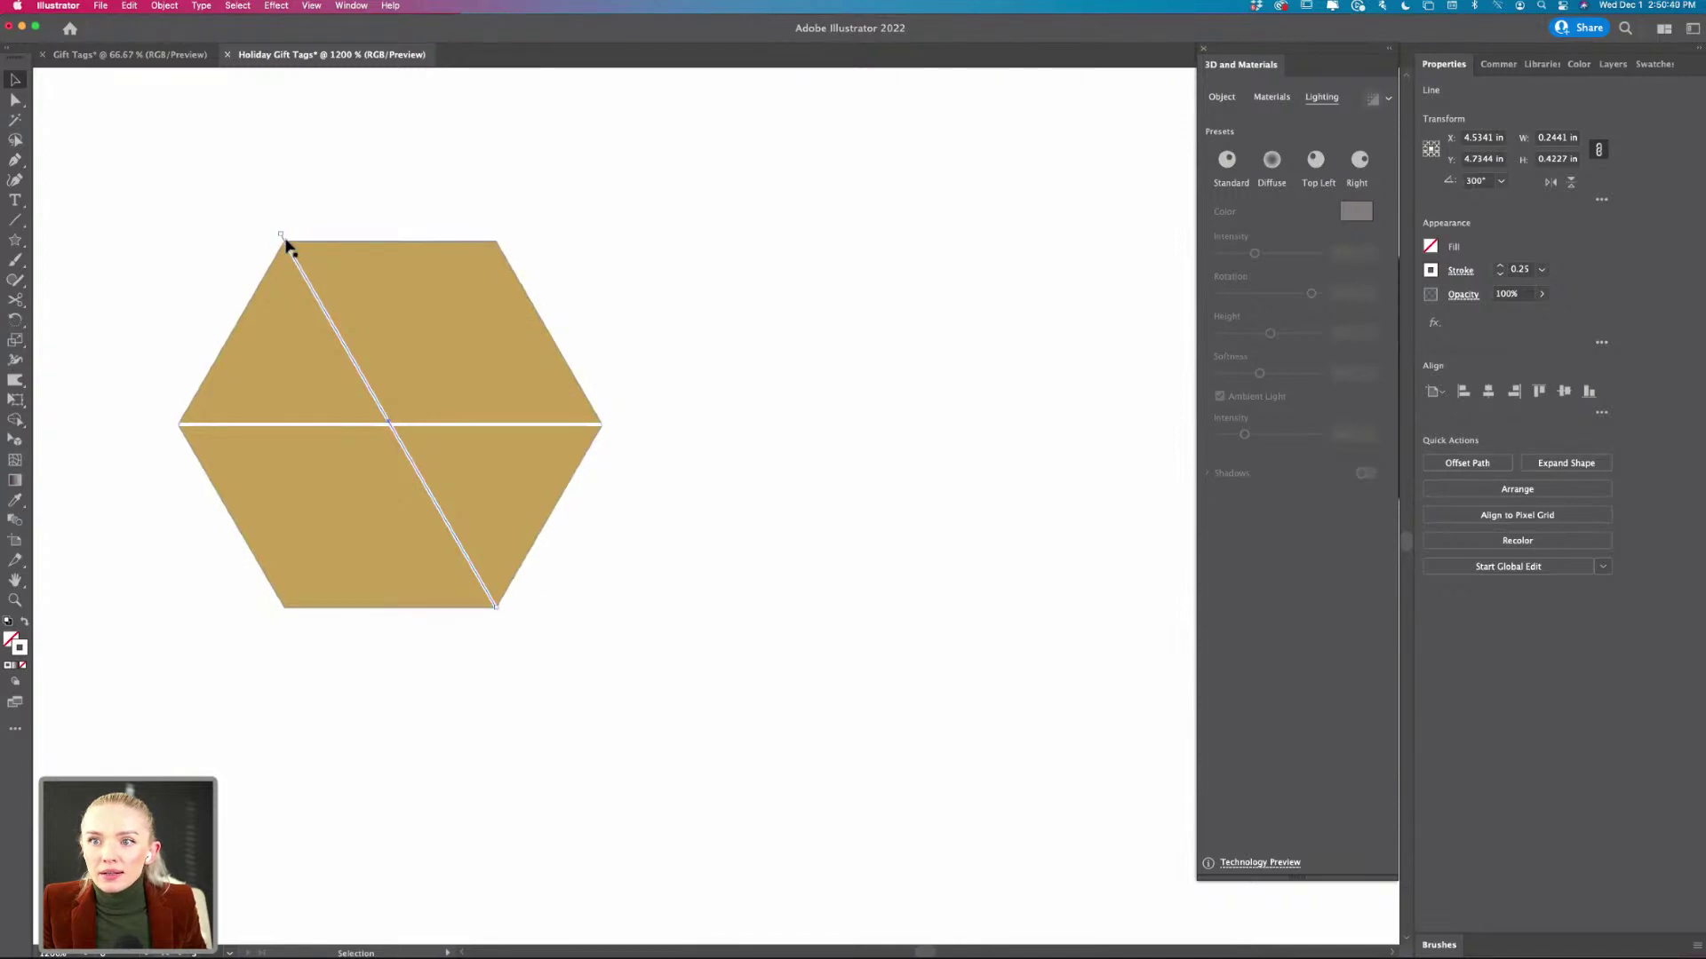
drag(287, 243, 305, 266)
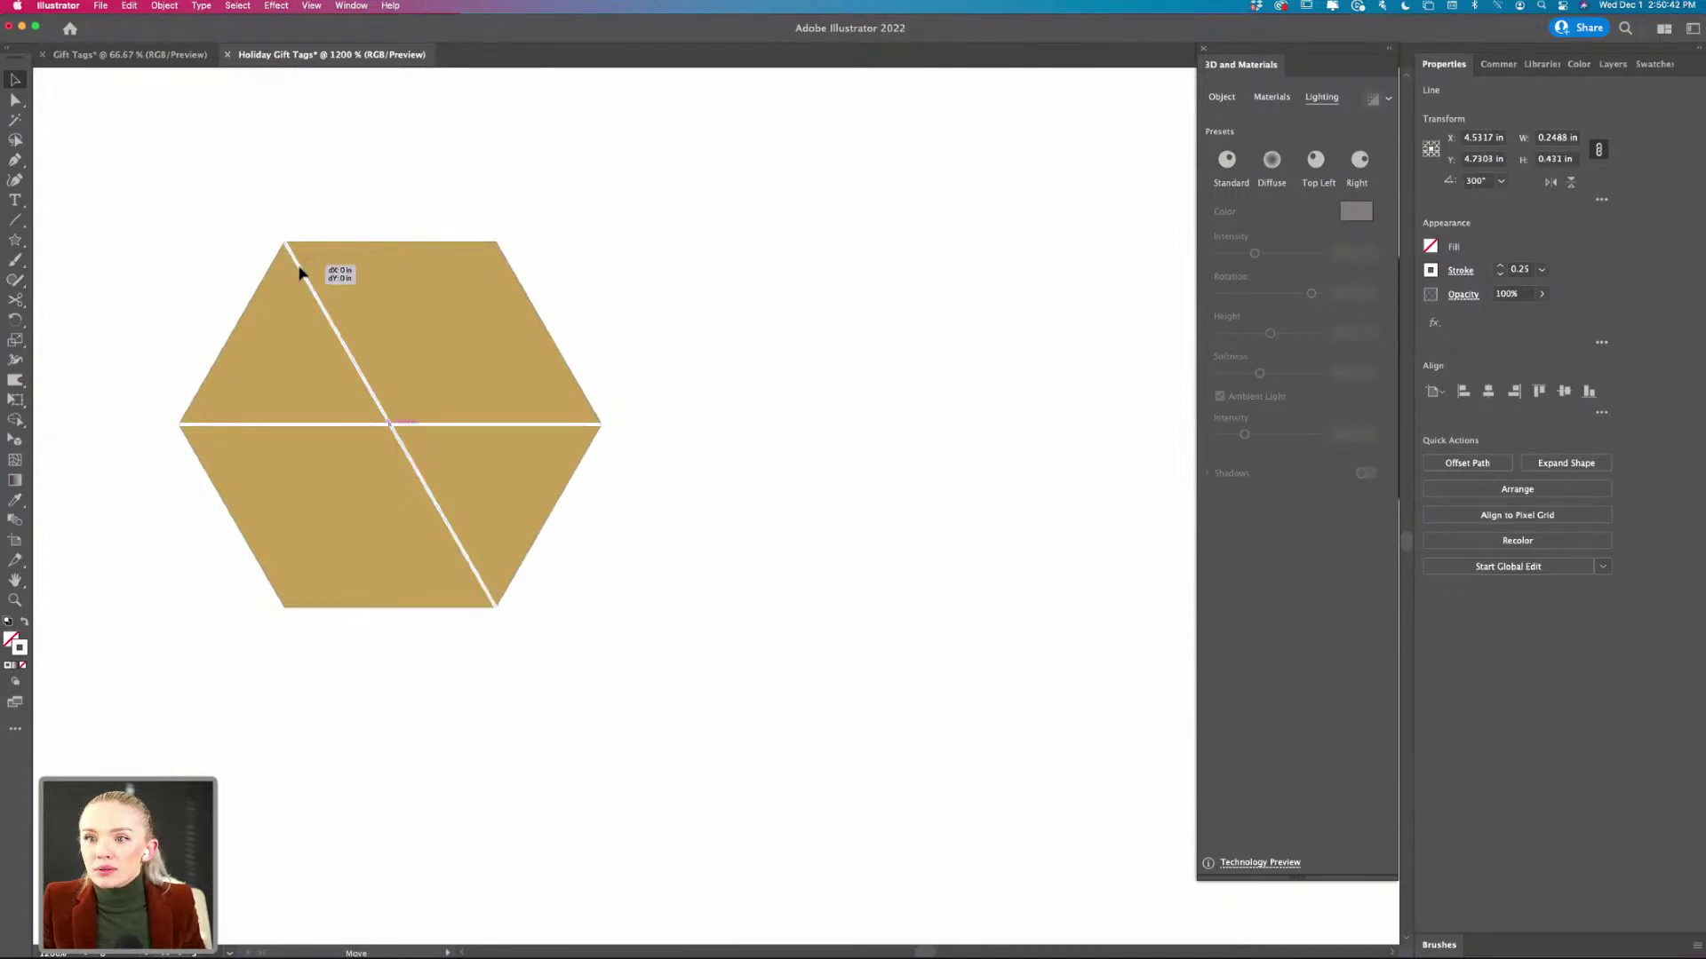
- Copy the diagonal line and rotate the copy through the centre to join the hexagon's lower-left and upper-right corners
click(328, 278)
drag(413, 472, 460, 454)
drag(546, 597, 401, 421)
drag(460, 357, 507, 228)
drag(304, 512, 285, 617)
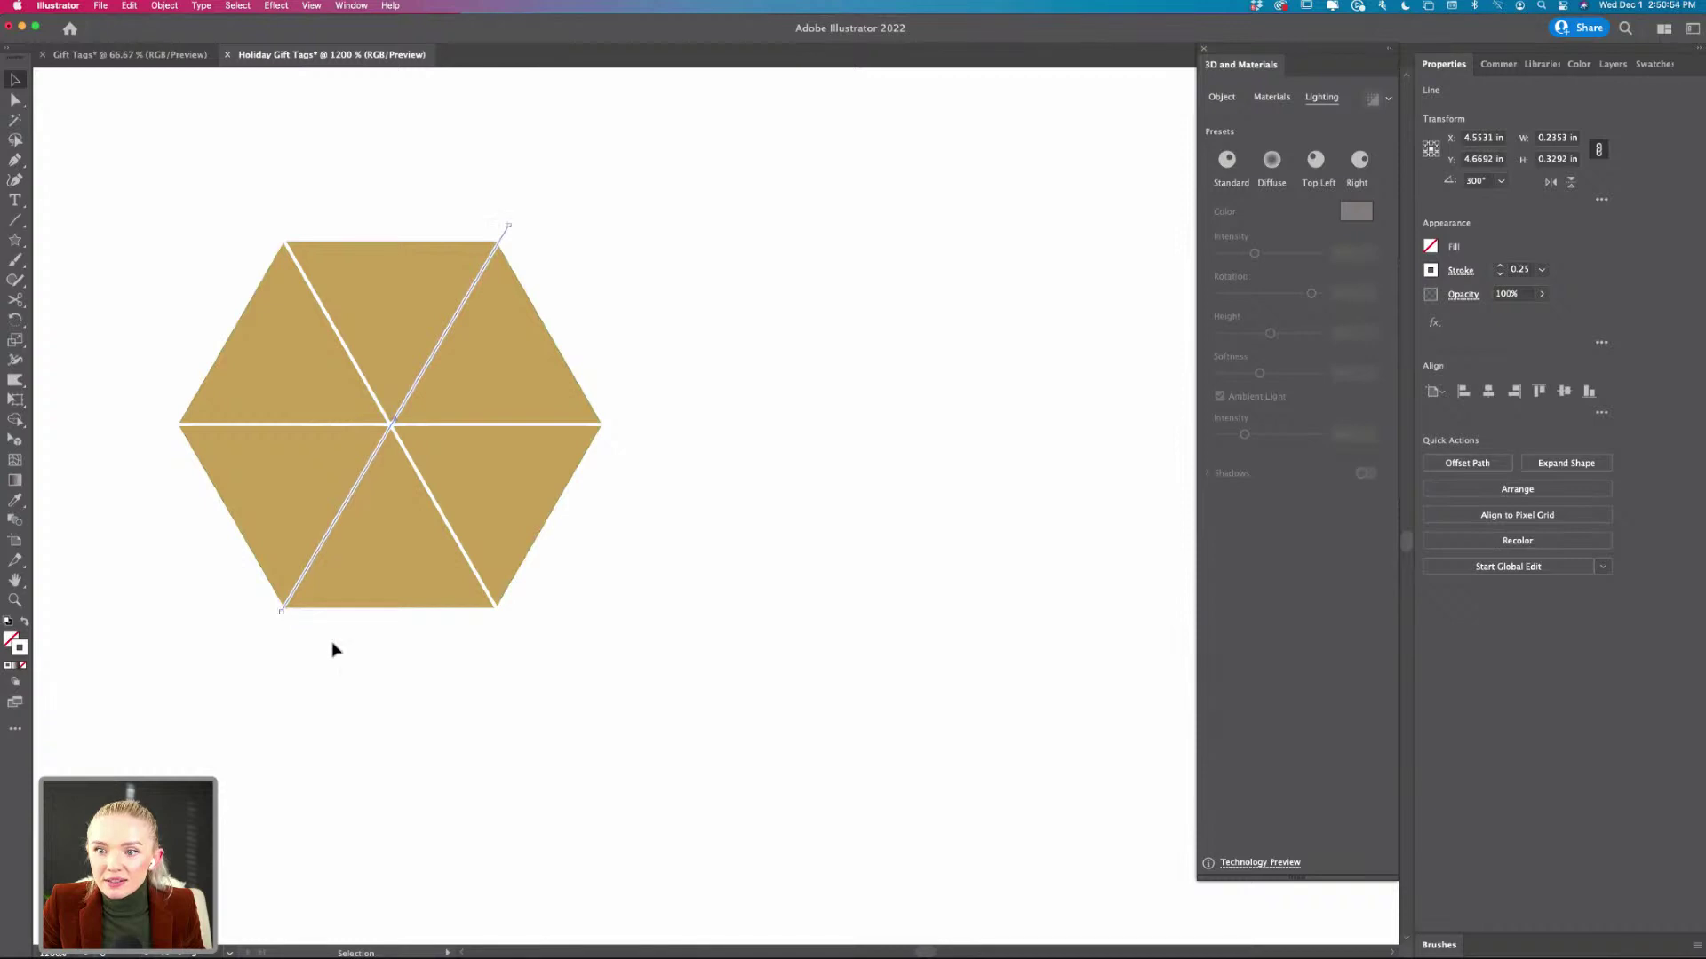
- Select the hexagon with its three lines and split it into six triangles with the Divide pathfinder
drag(680, 220, 187, 608)
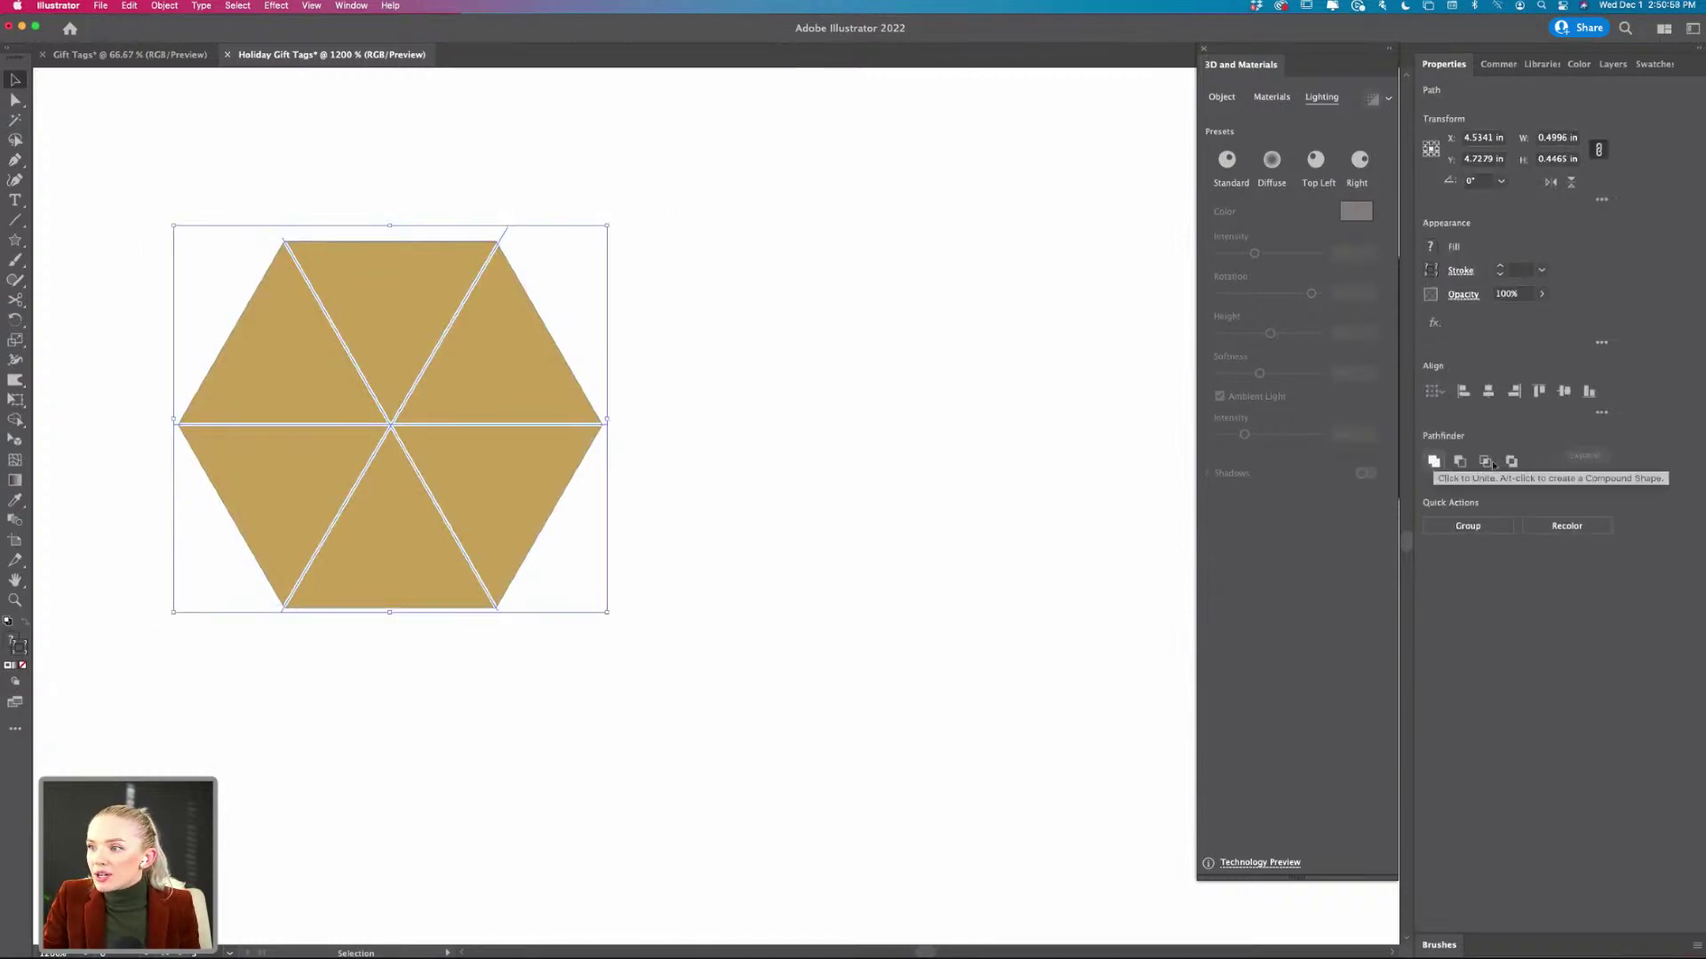
click(1601, 474)
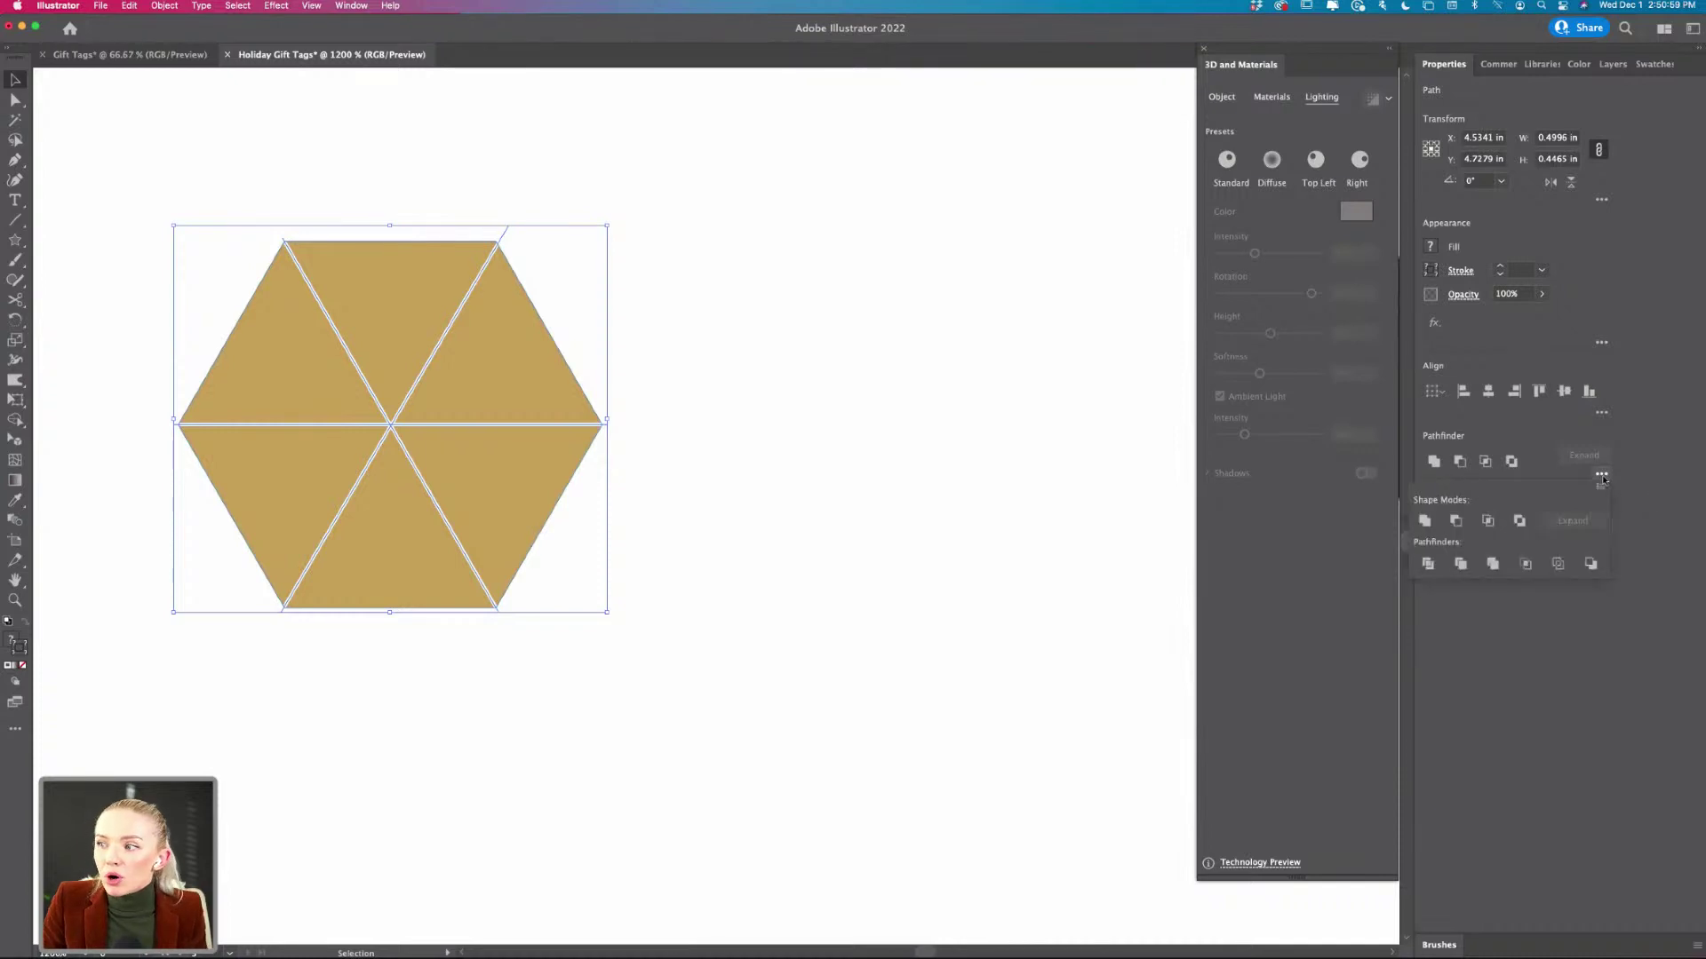
click(1427, 563)
- Isolate the divided group and fill the two right-hand triangles with a darker gold
double_click(540, 498)
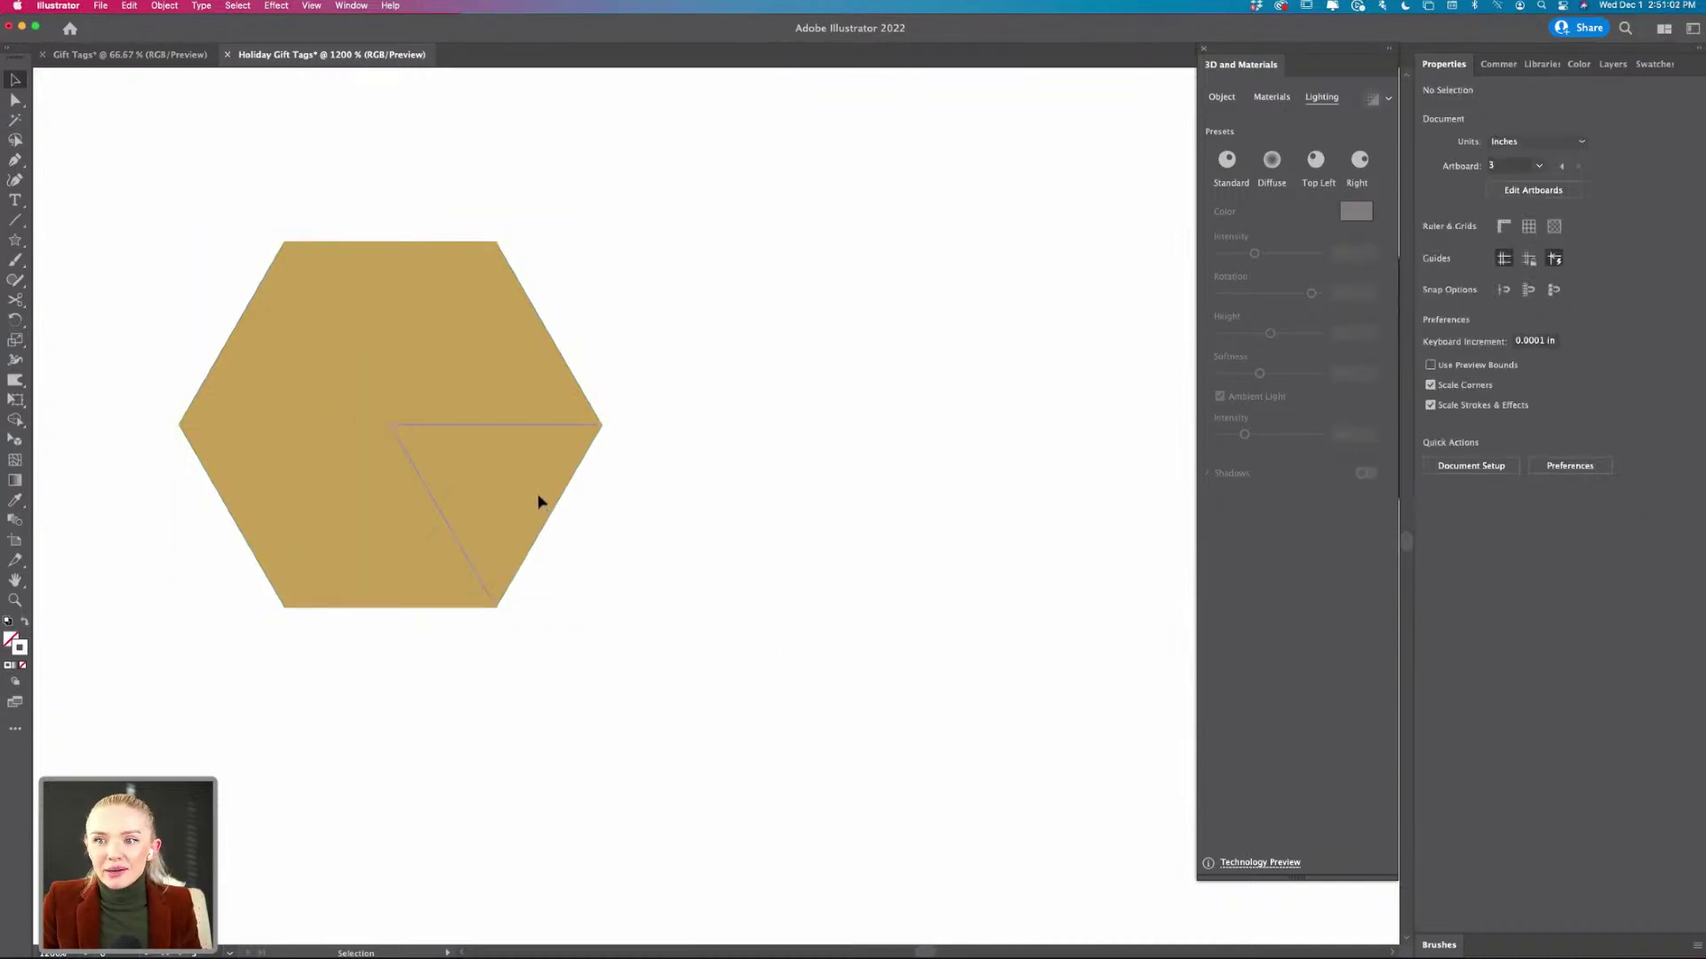
click(540, 498)
shift+click(514, 380)
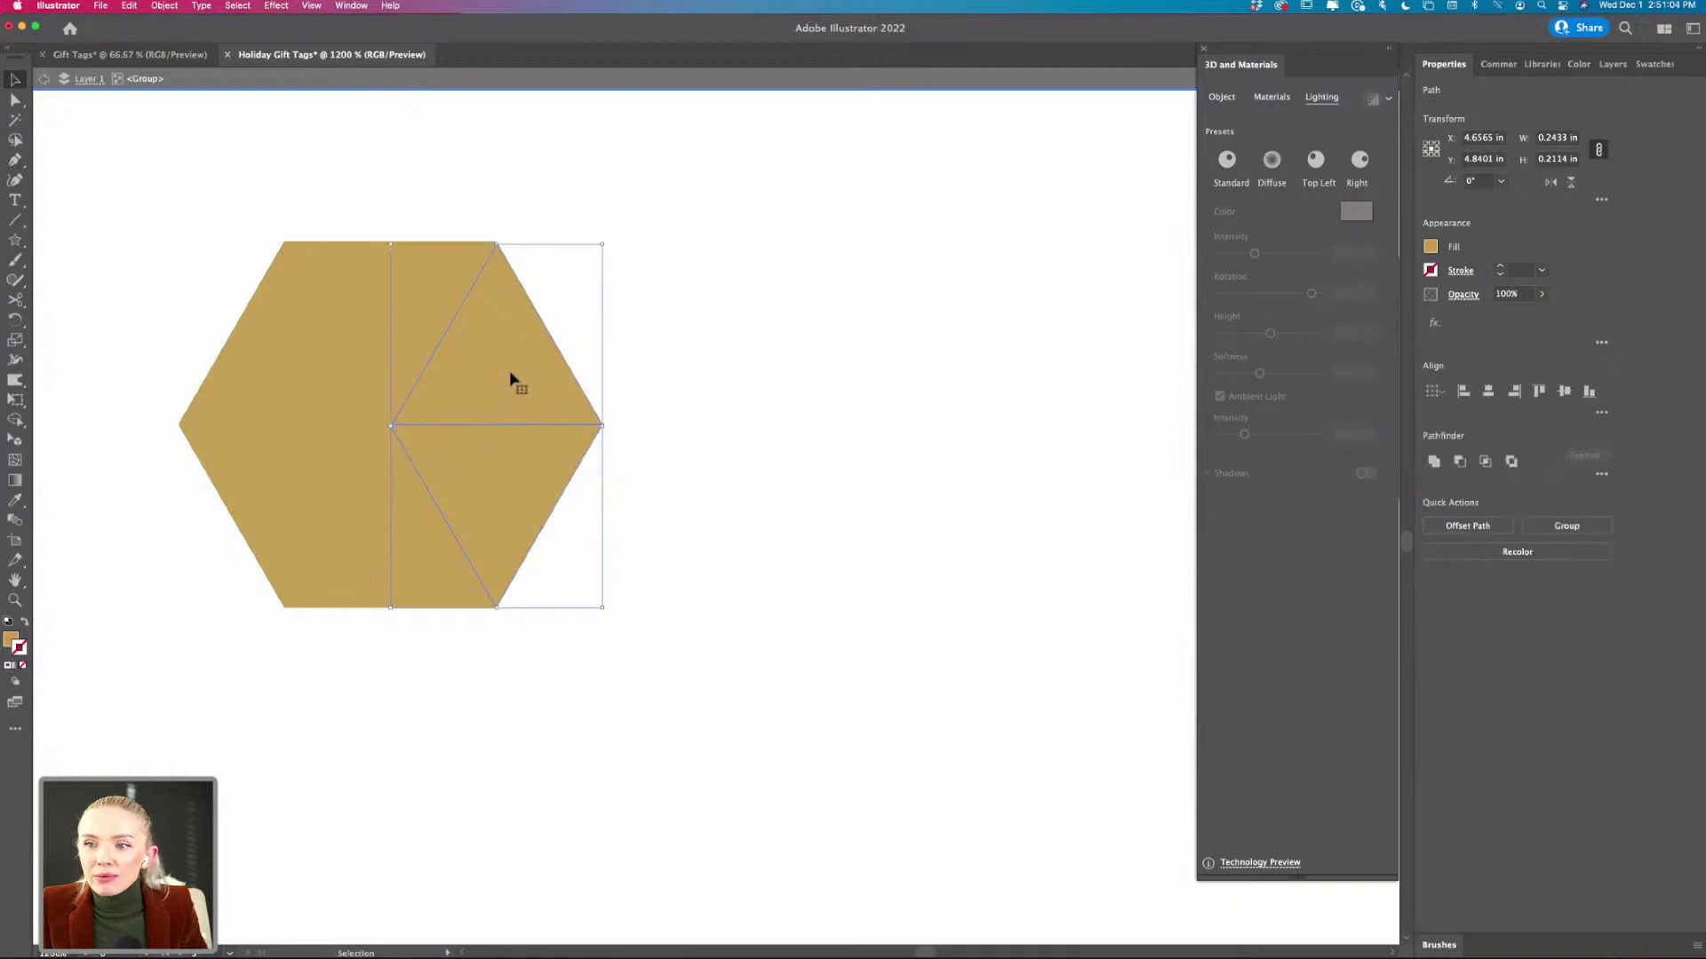
click(9, 642)
double_click(9, 642)
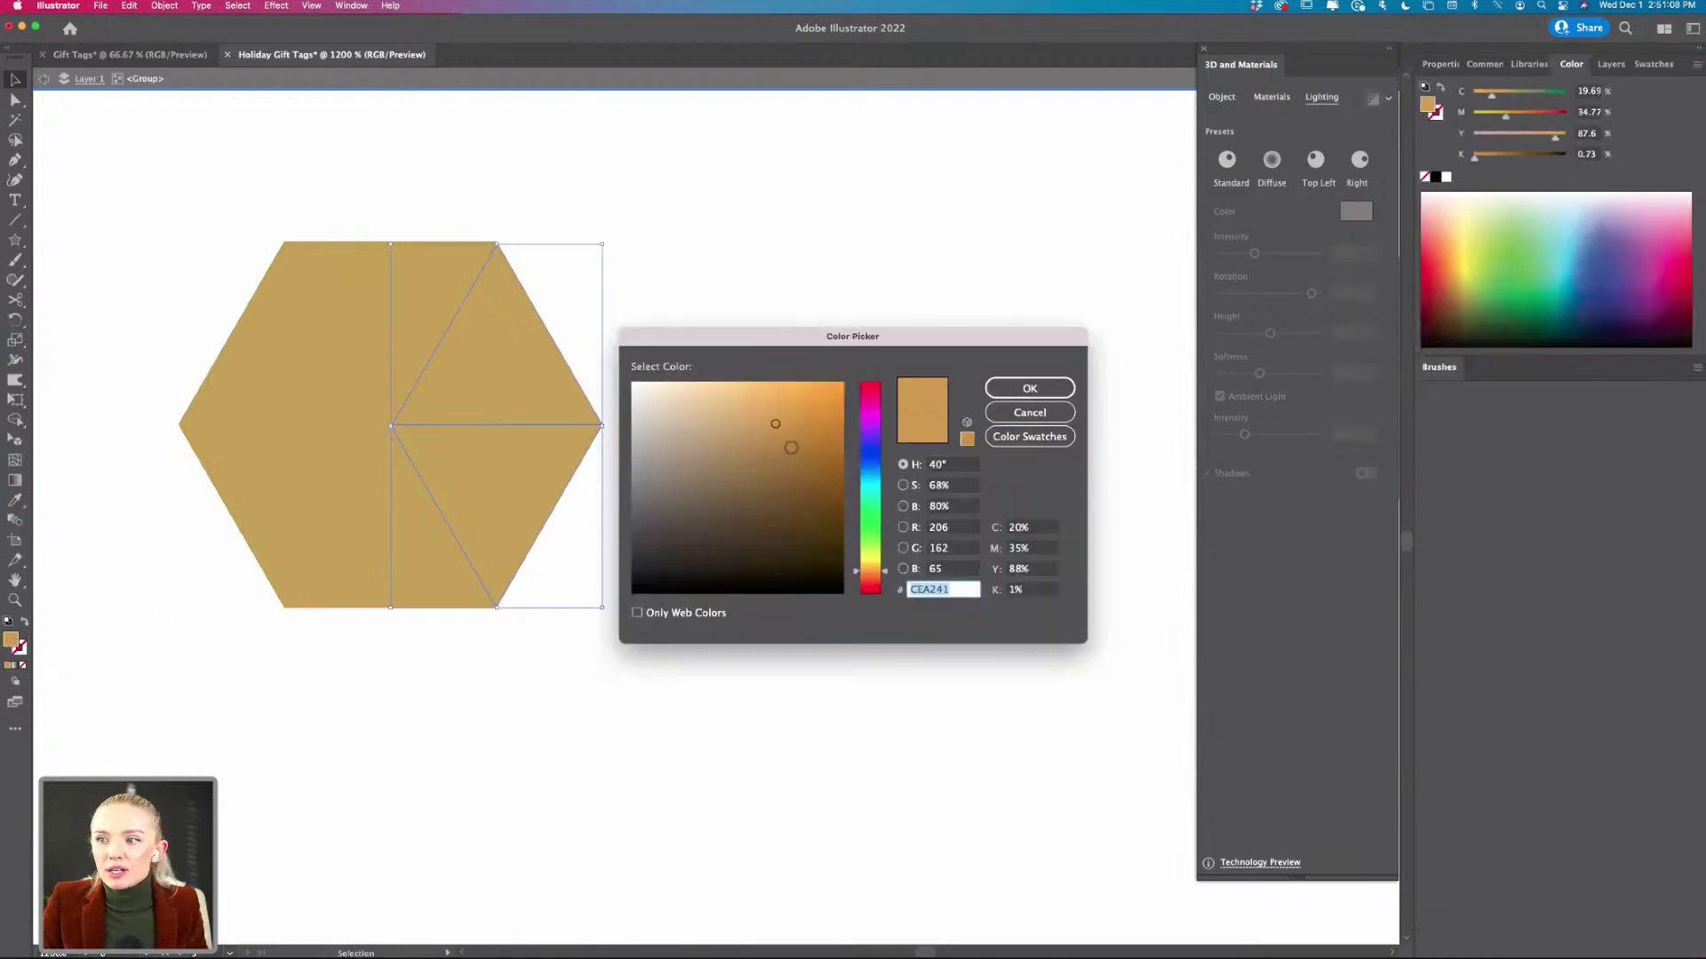
click(790, 448)
click(1021, 389)
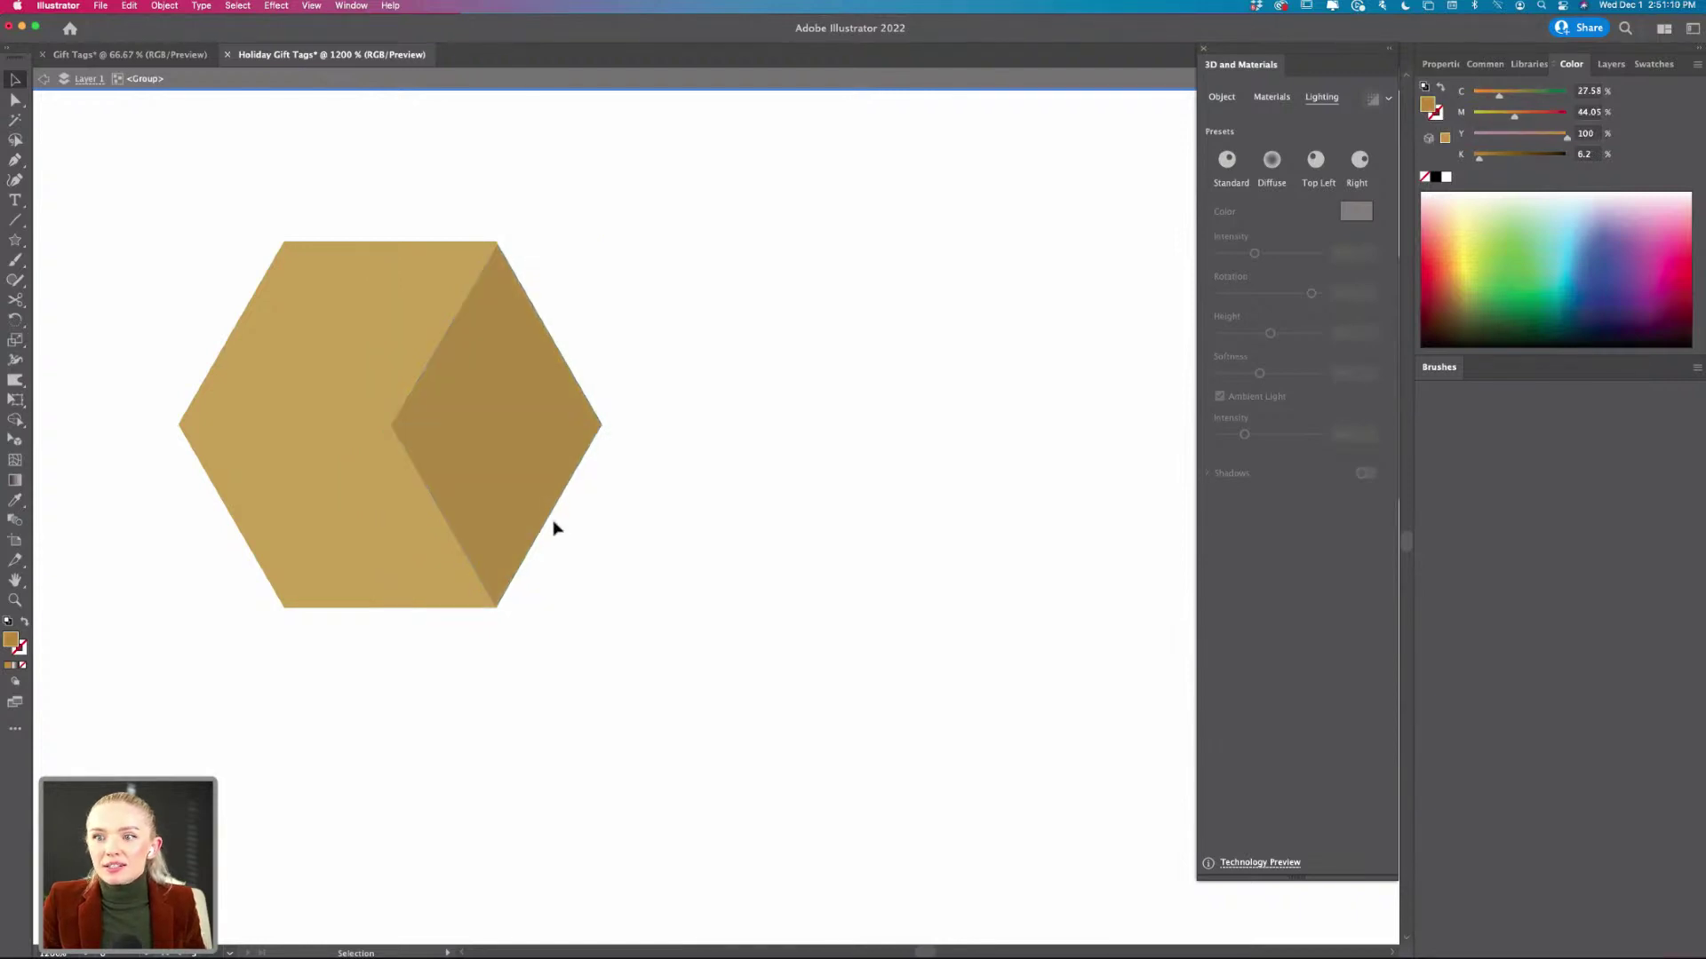
- Fill the two left-hand triangles with a lighter gold and leave the group's isolation
click(324, 411)
shift+click(251, 548)
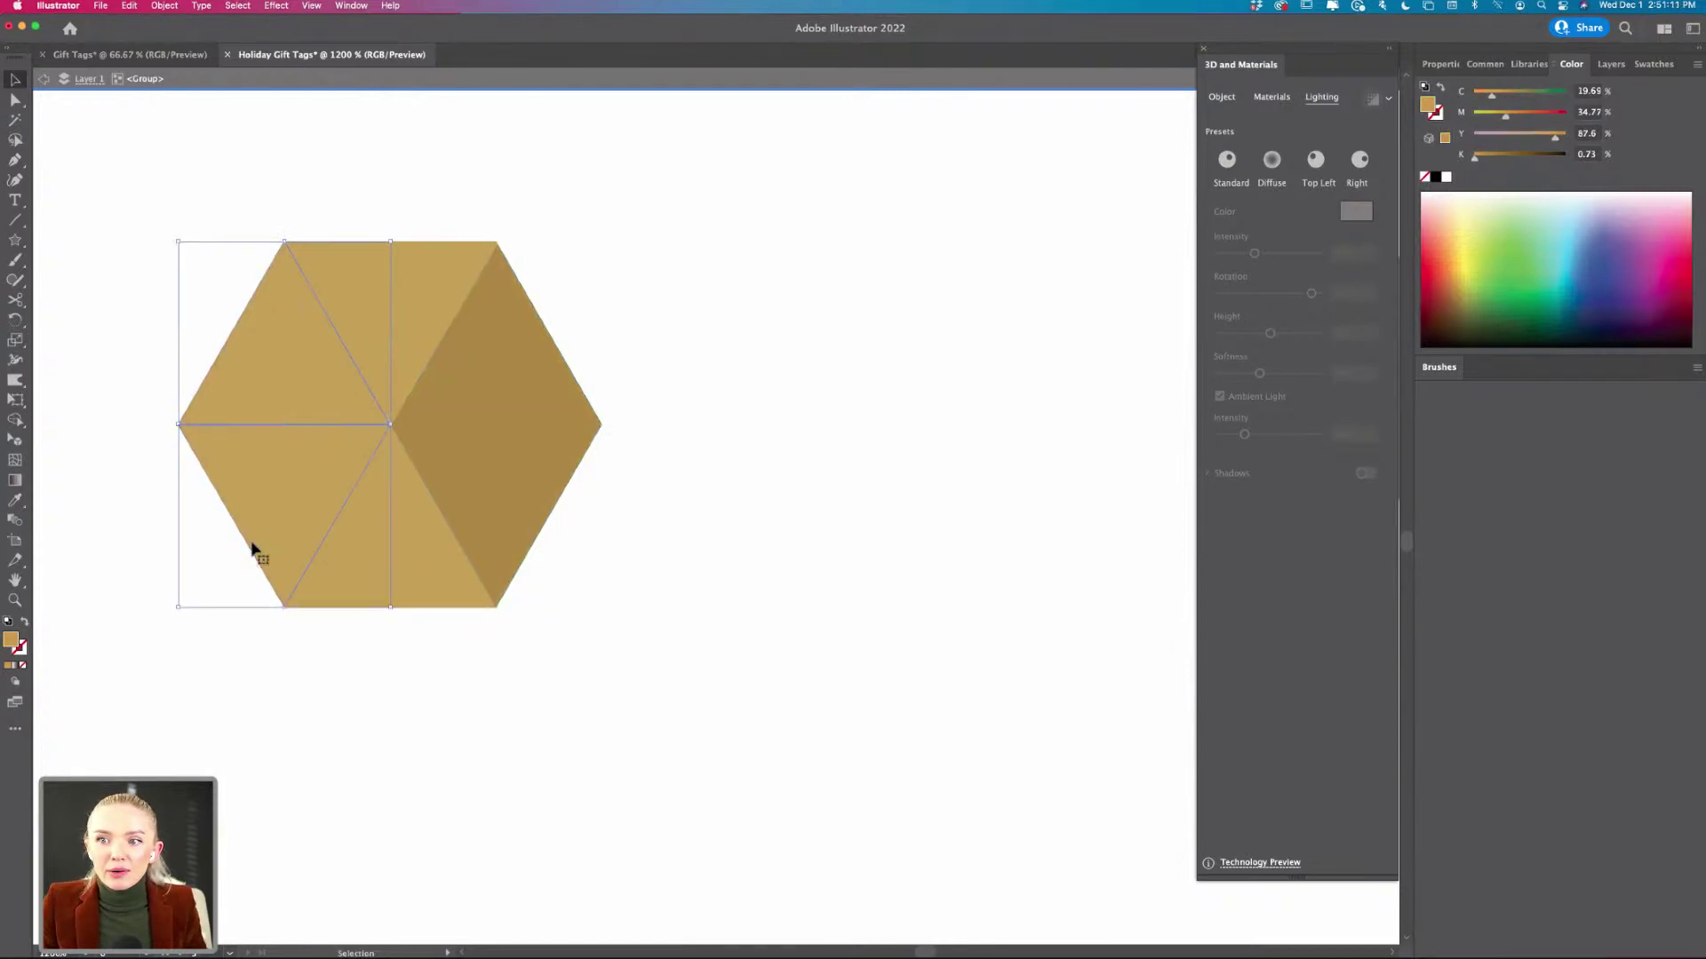
double_click(10, 642)
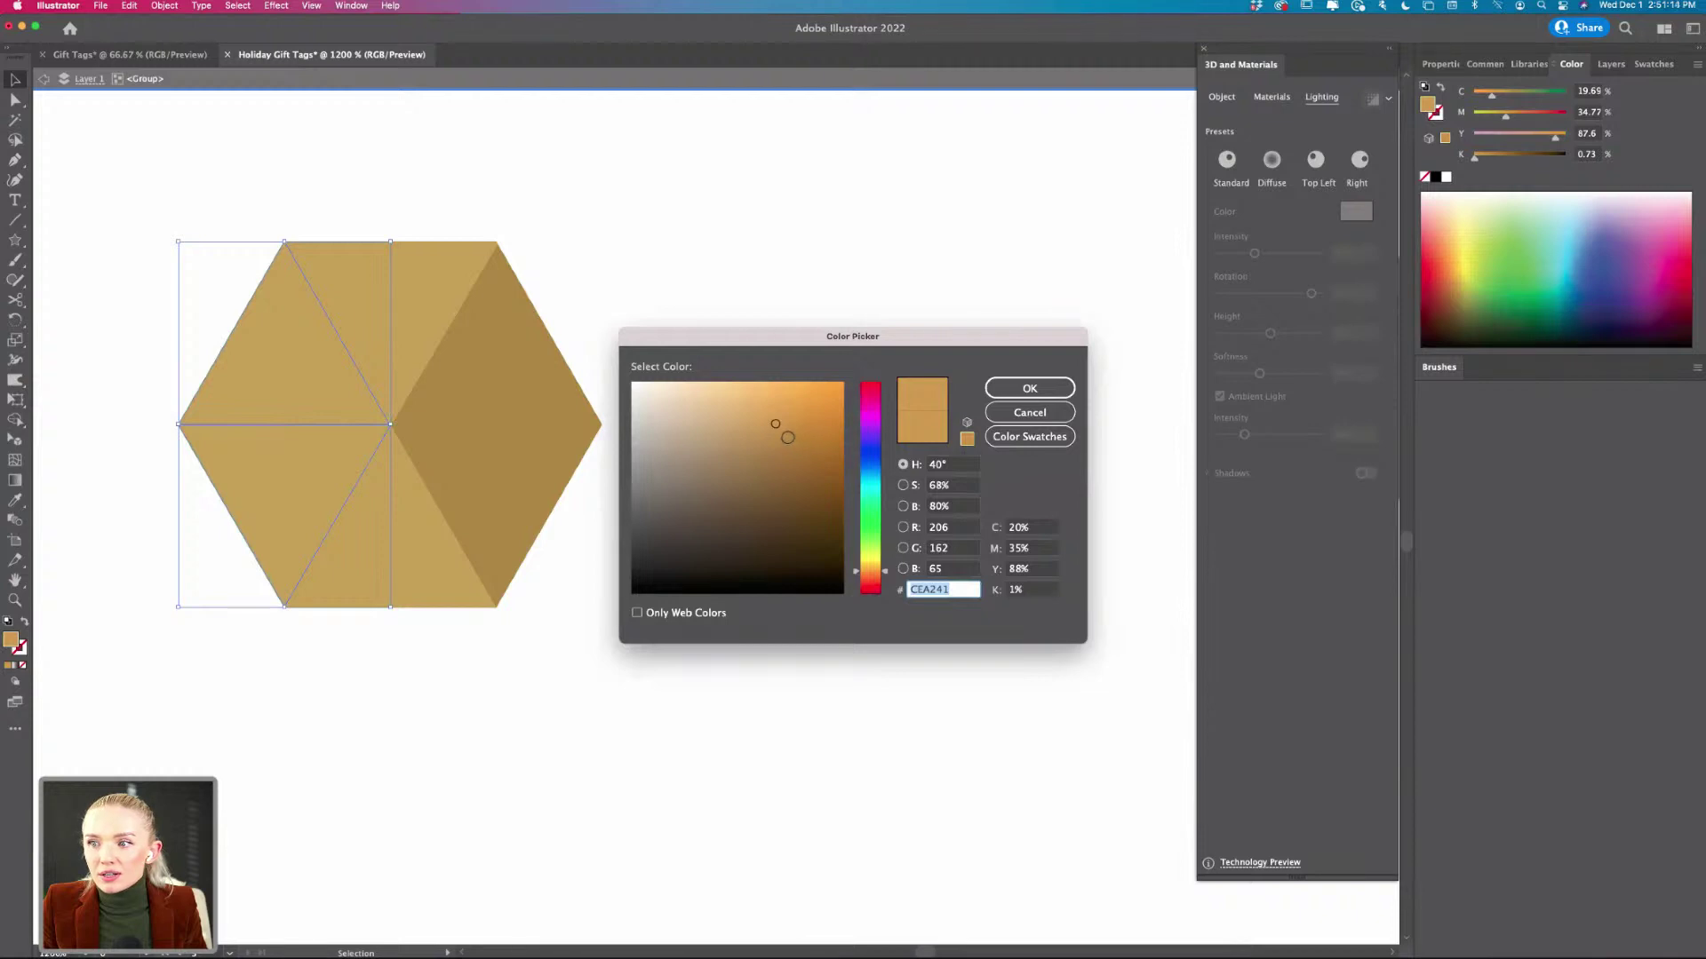
click(756, 409)
click(1030, 389)
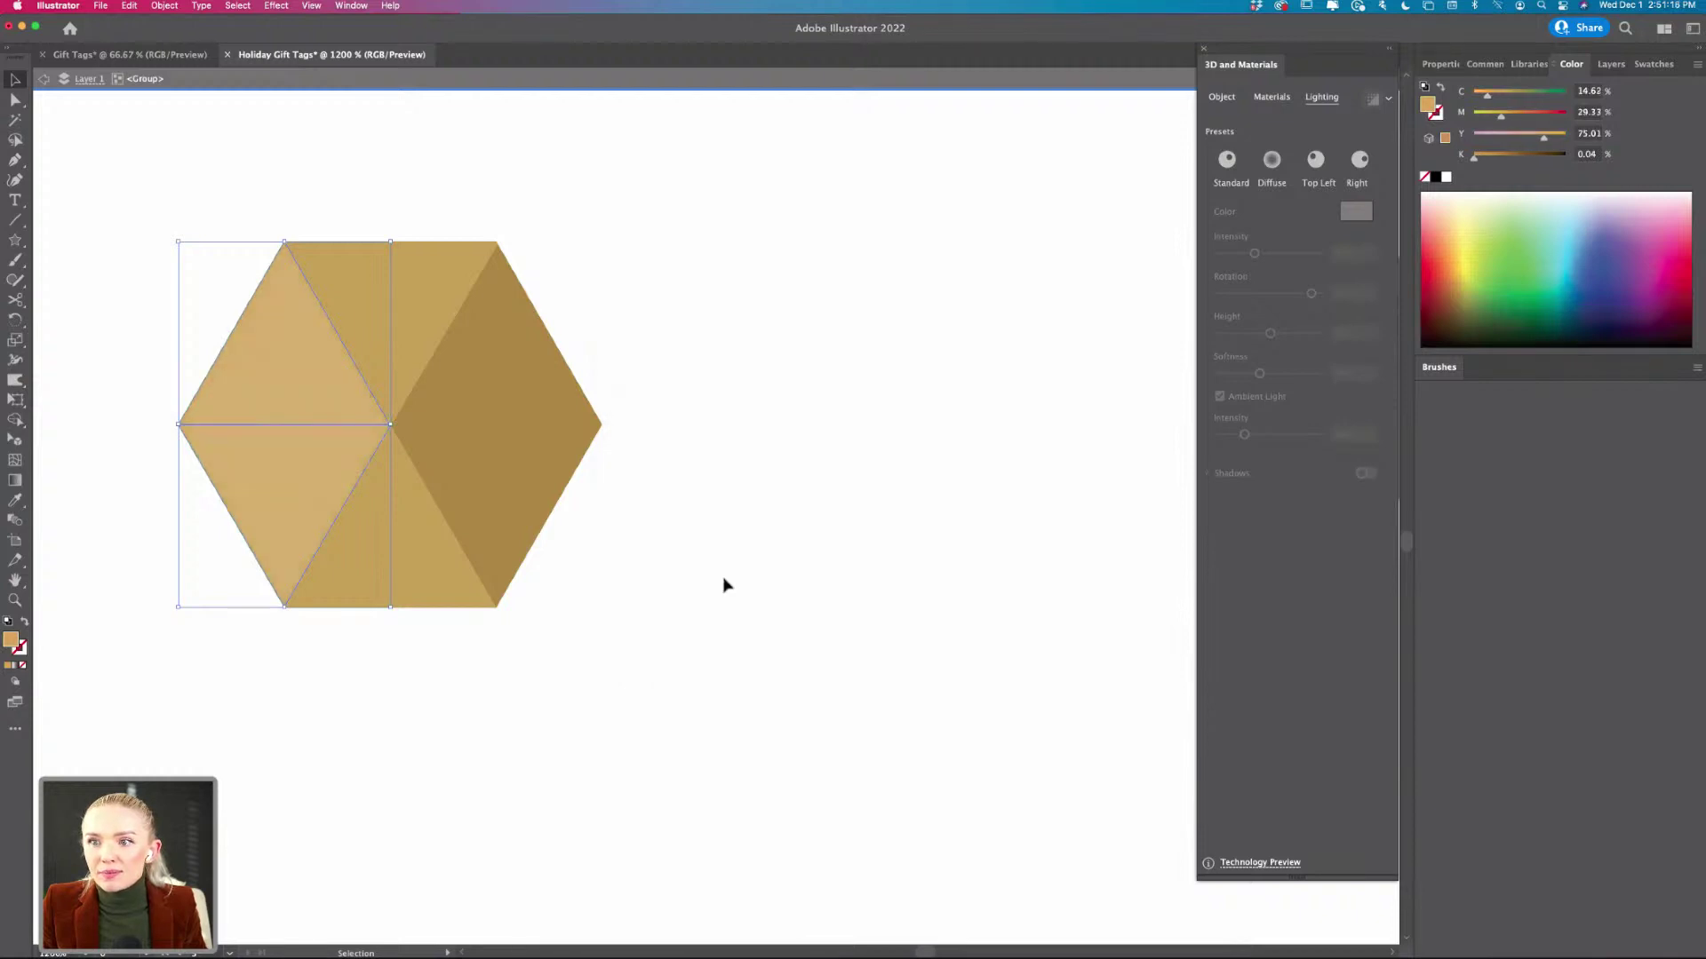
scroll(724, 585, down, 3)
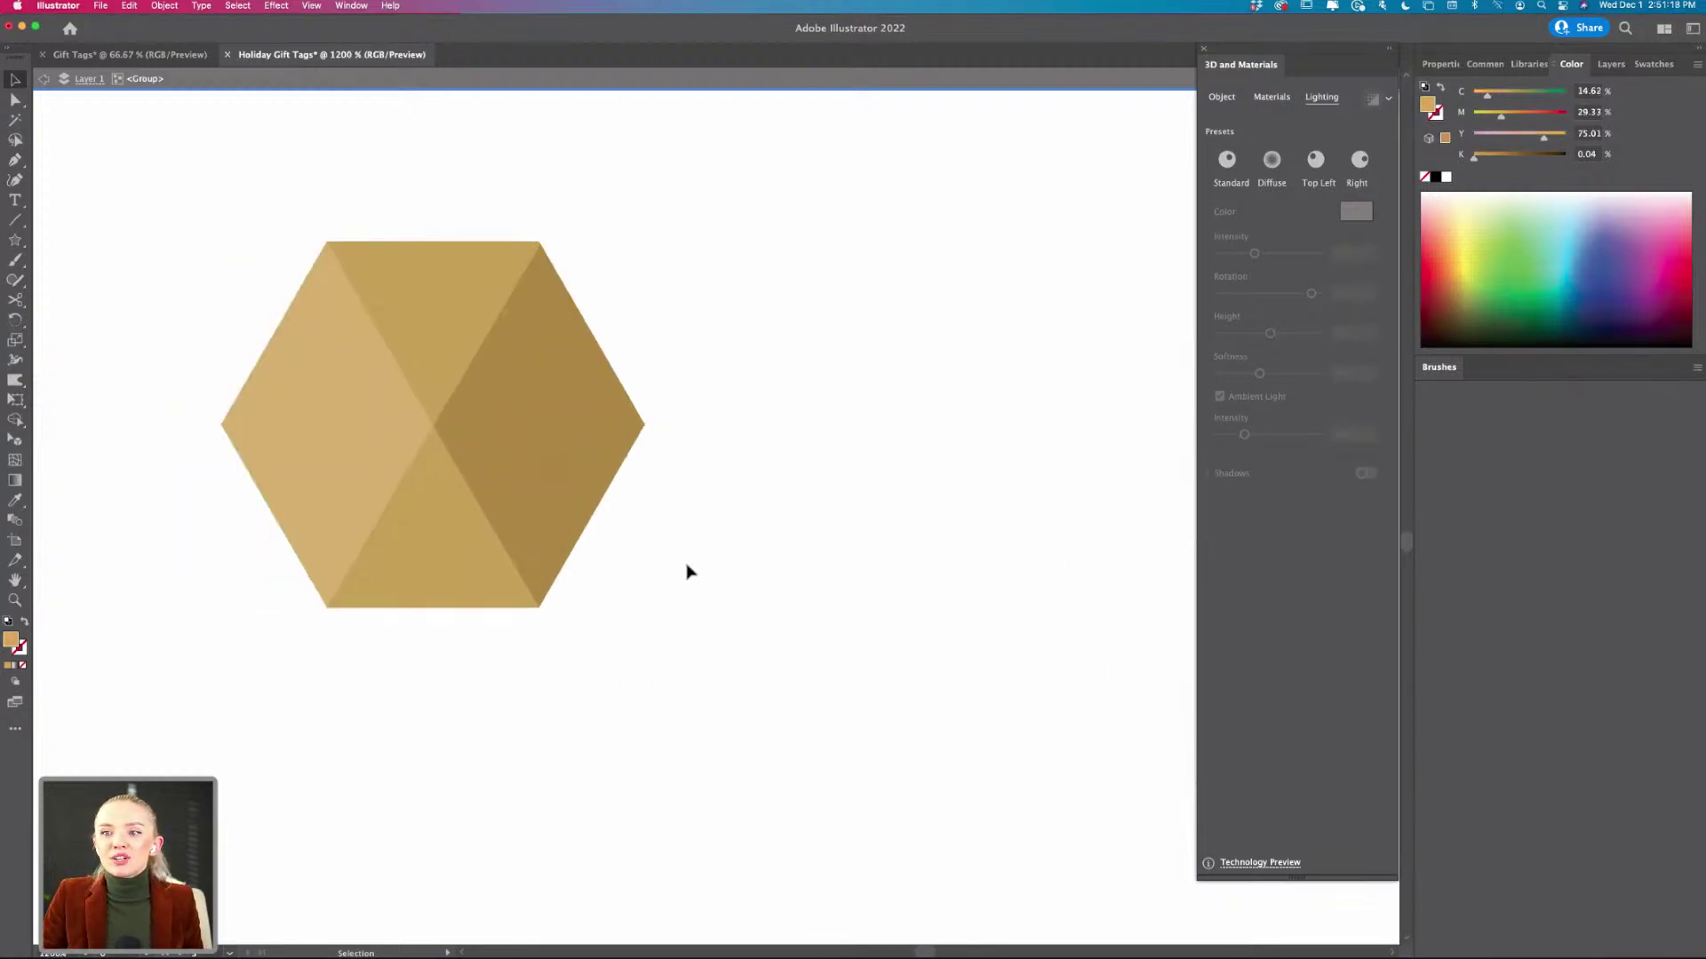
scroll(688, 571, down, 1)
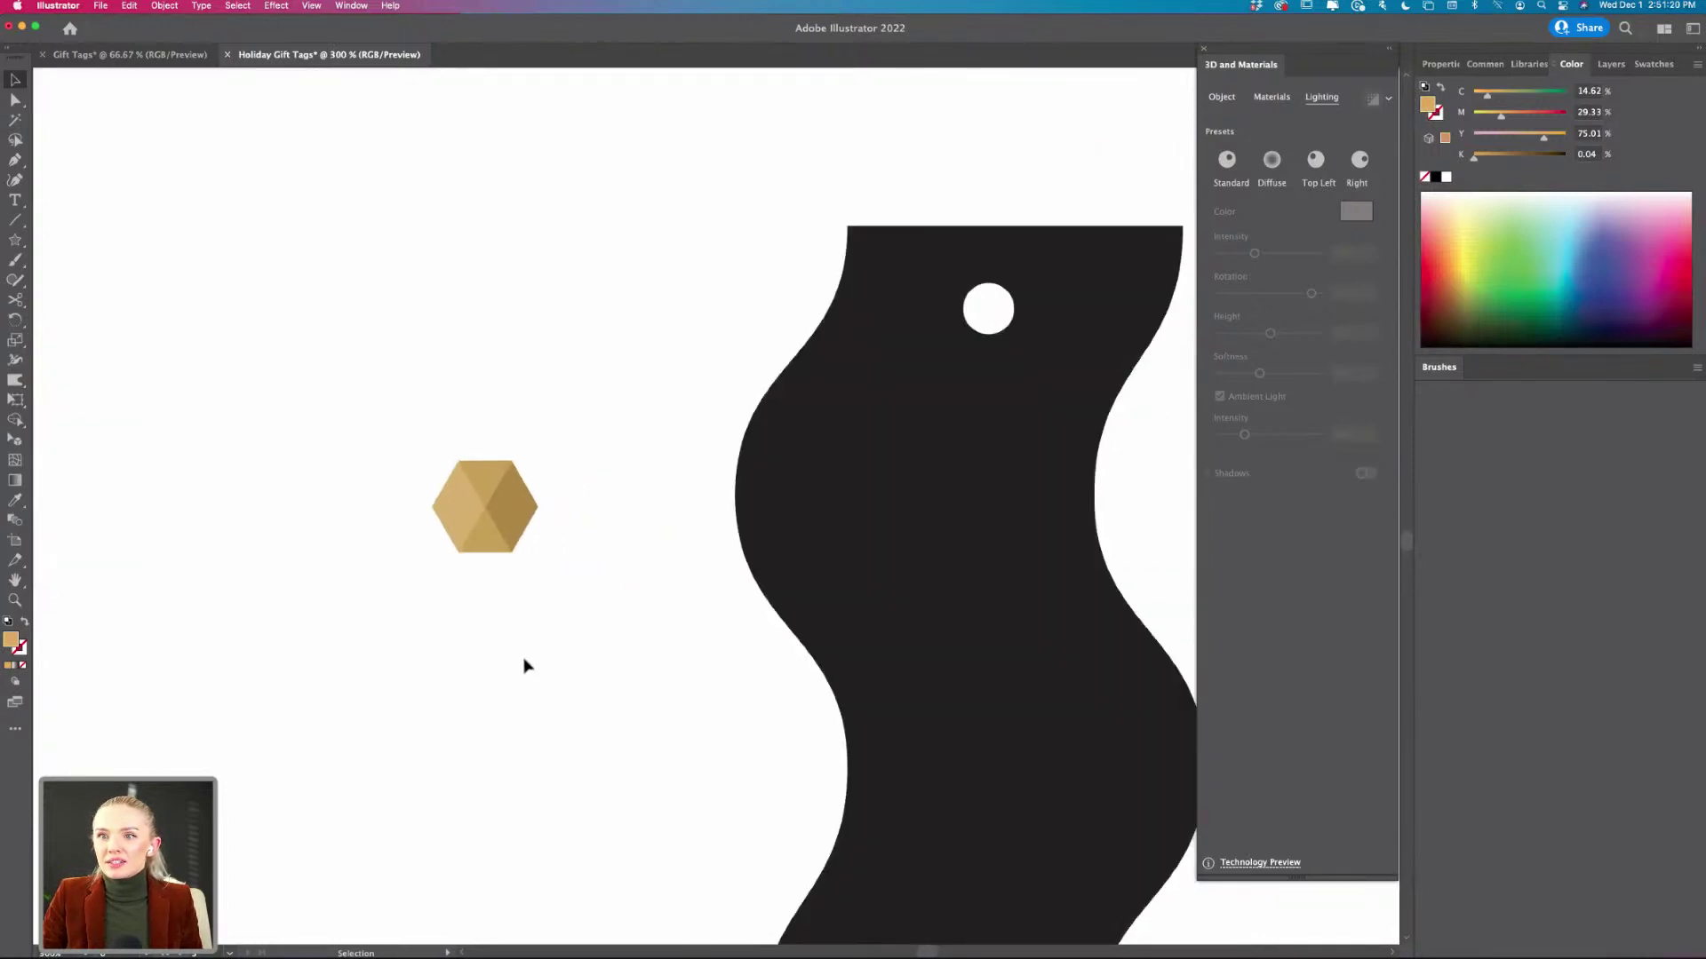
- Nudge the faceted hexagon up slightly beside the wavy tag and make a new pattern from it
scroll(525, 666, right, 4)
scroll(525, 667, down, 3)
drag(360, 383, 353, 349)
click(364, 423)
click(358, 346)
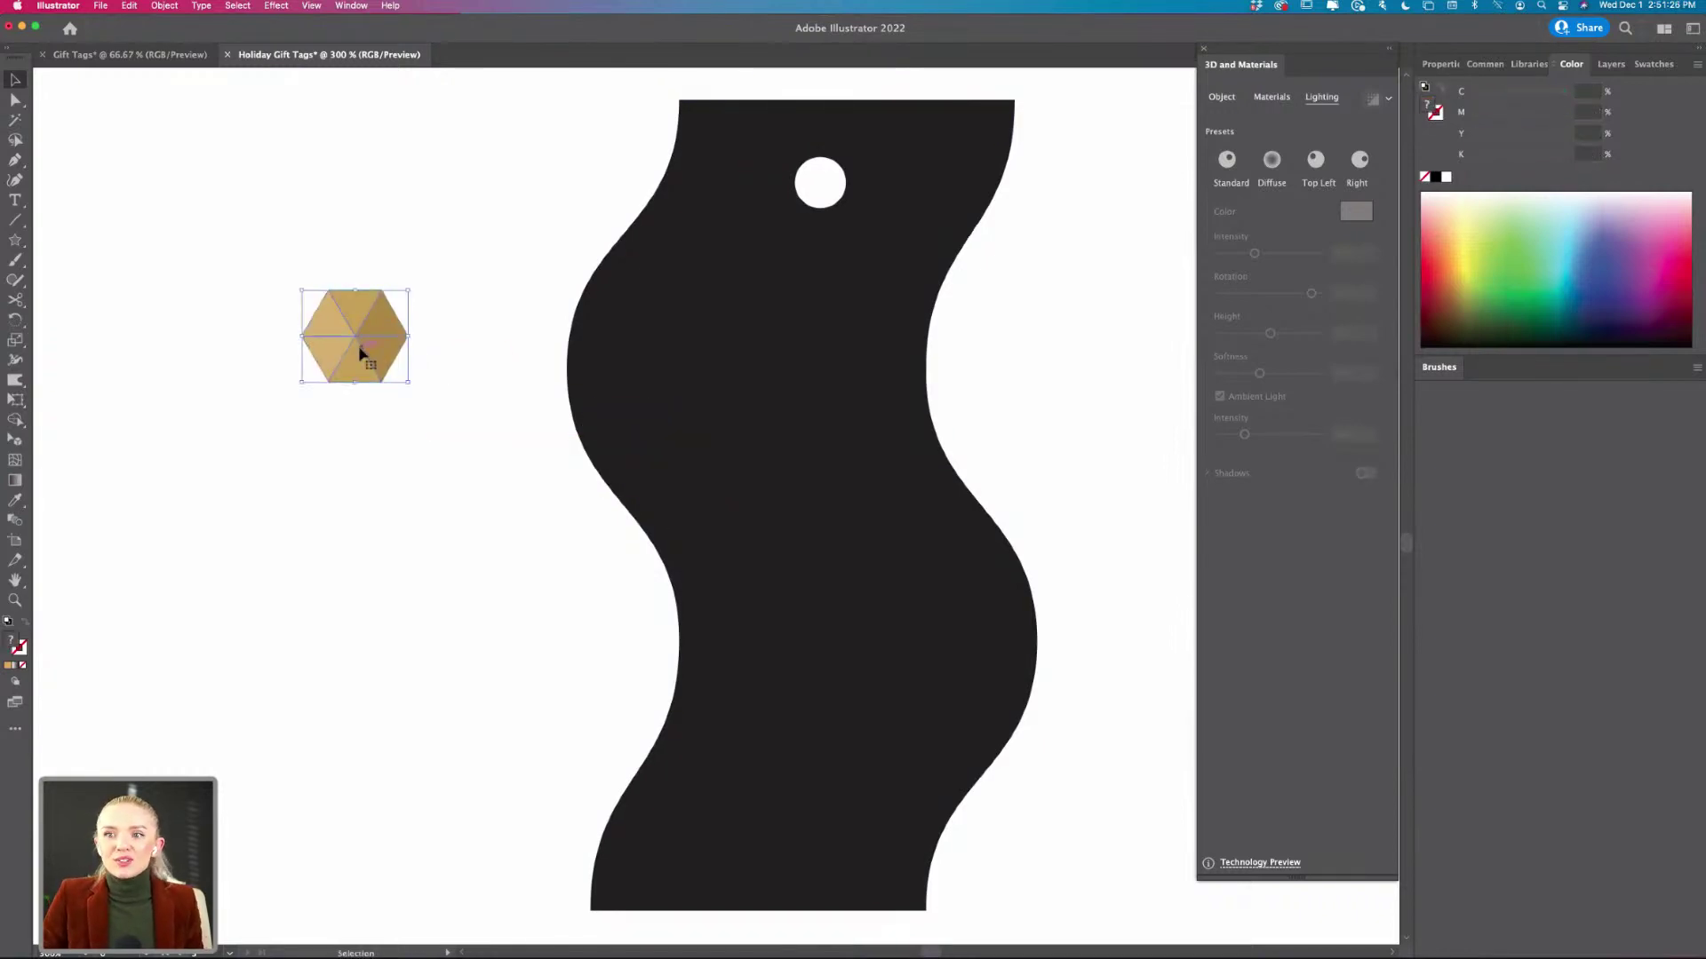
scroll(360, 353, up, 3)
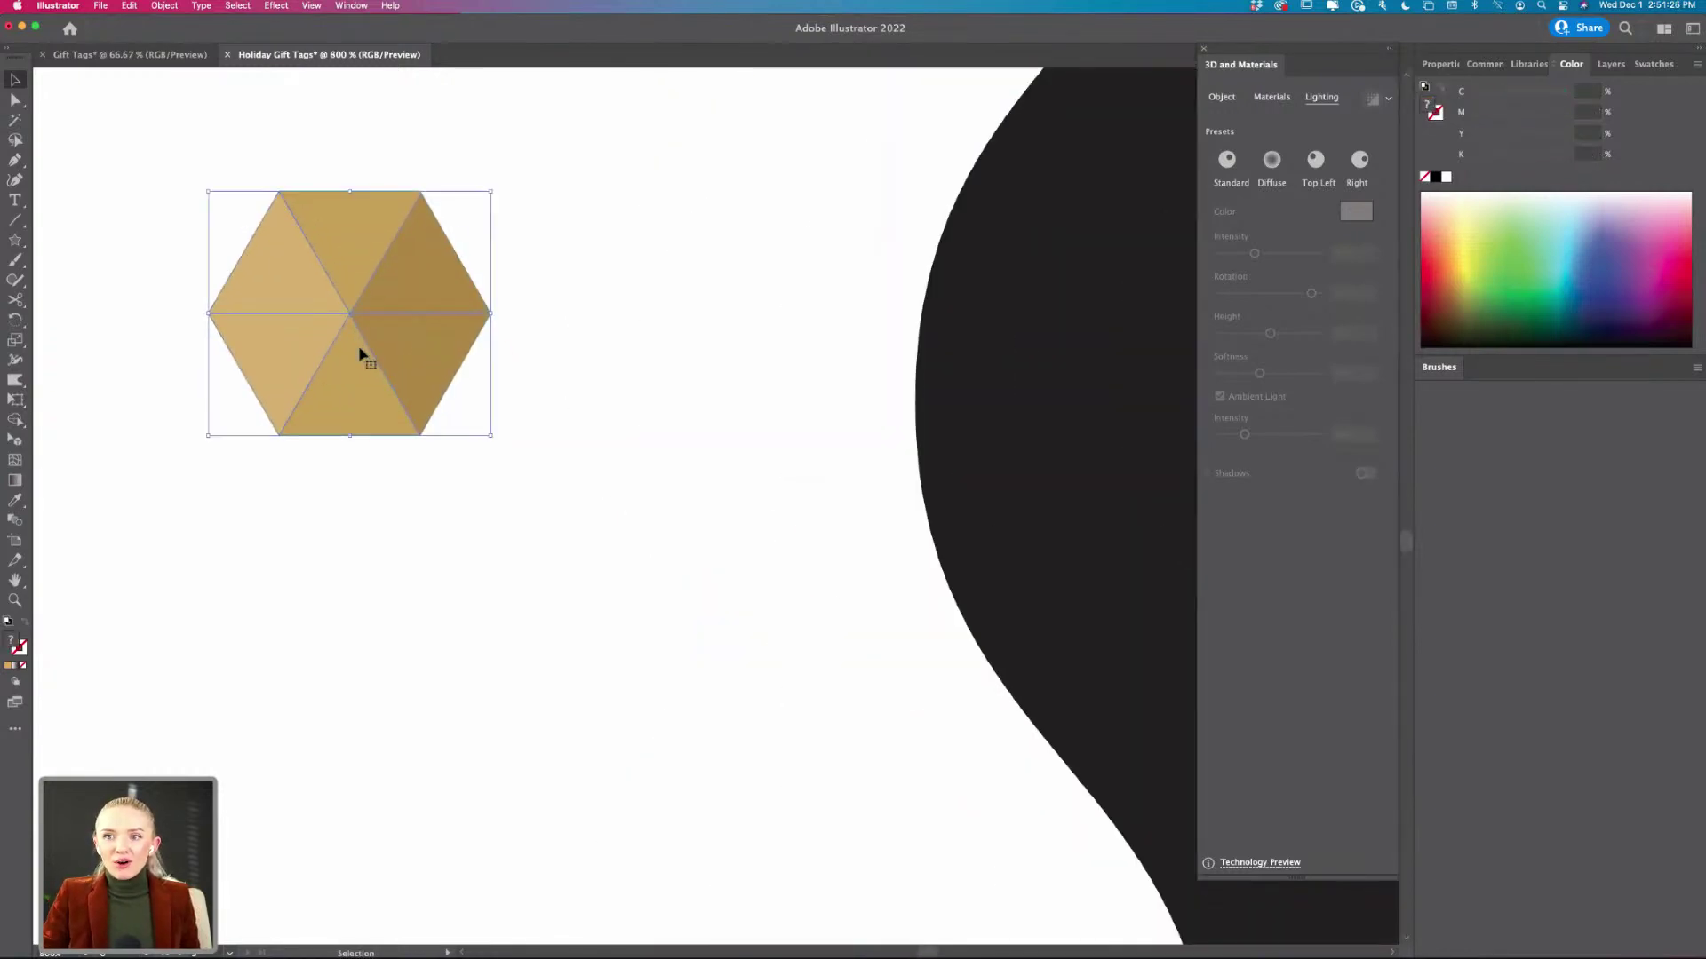
click(159, 6)
mouse_move(222, 369)
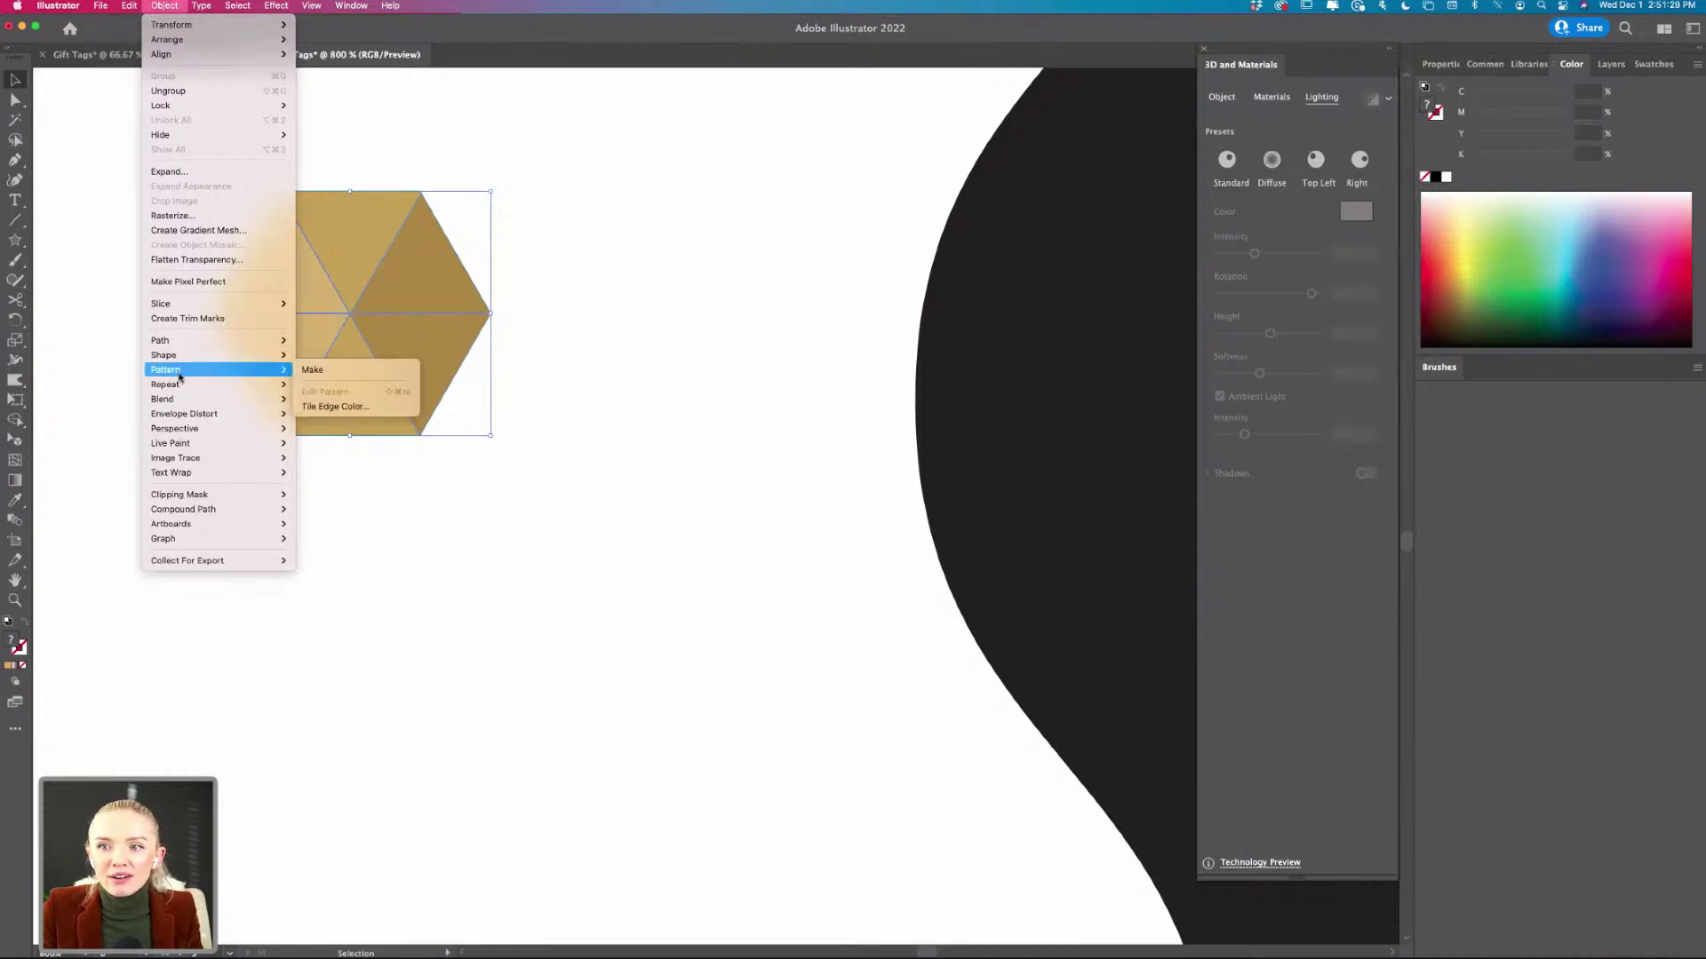
click(321, 375)
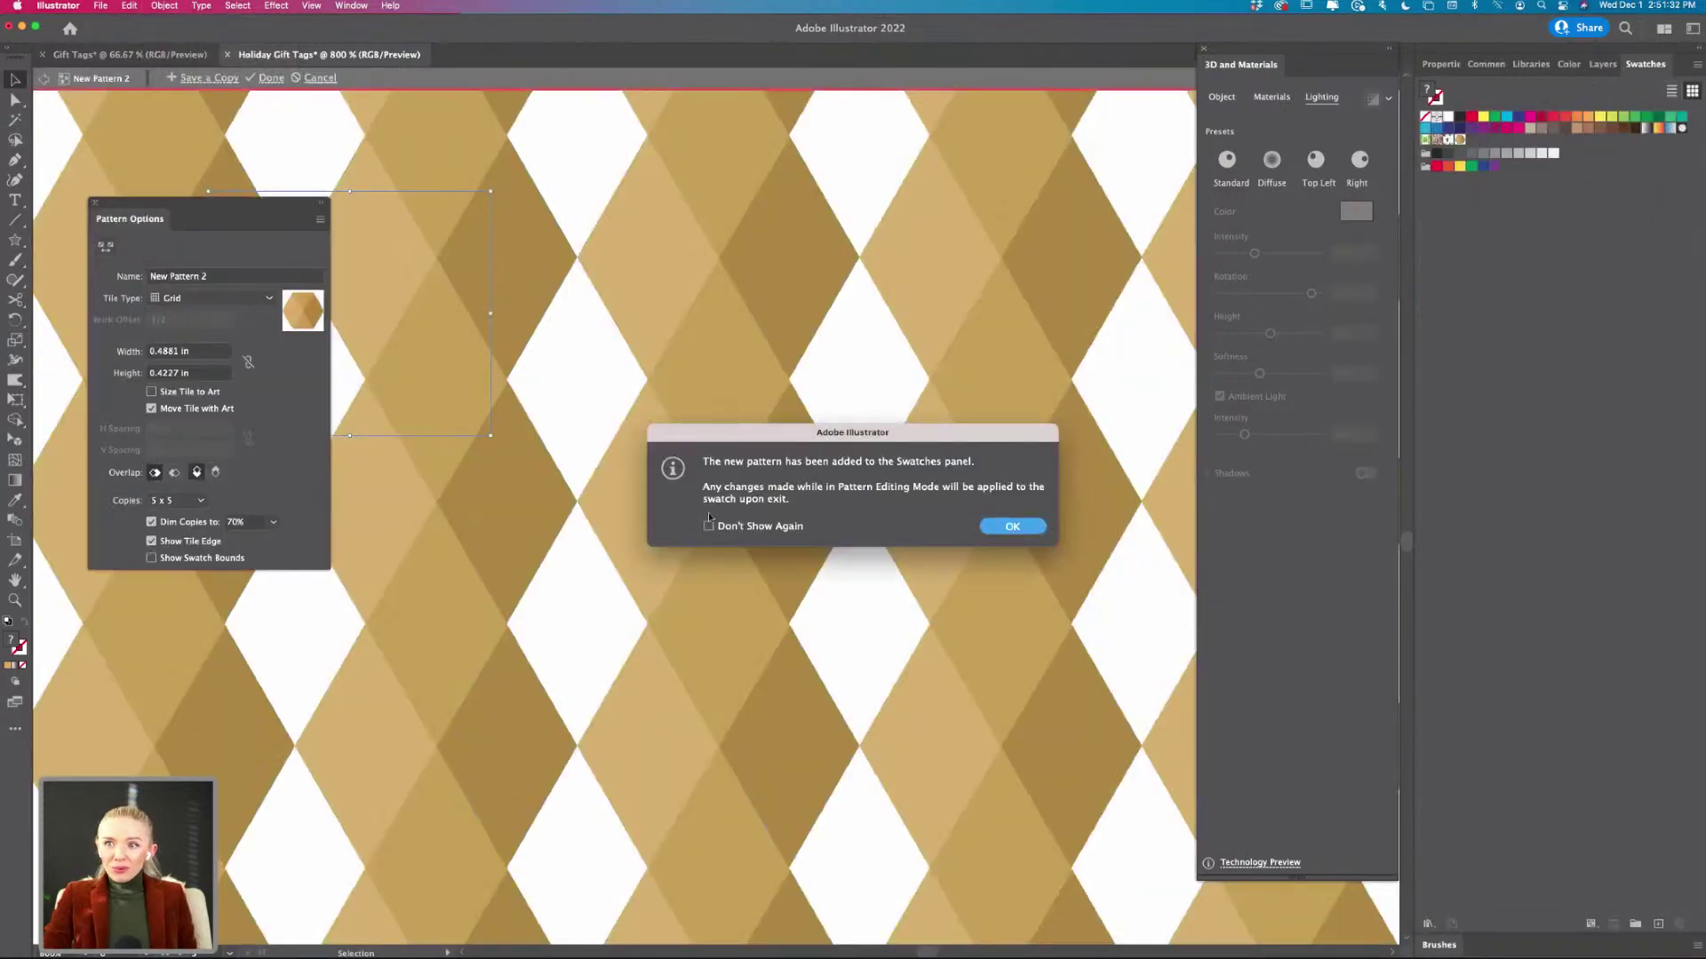
click(1033, 531)
click(725, 494)
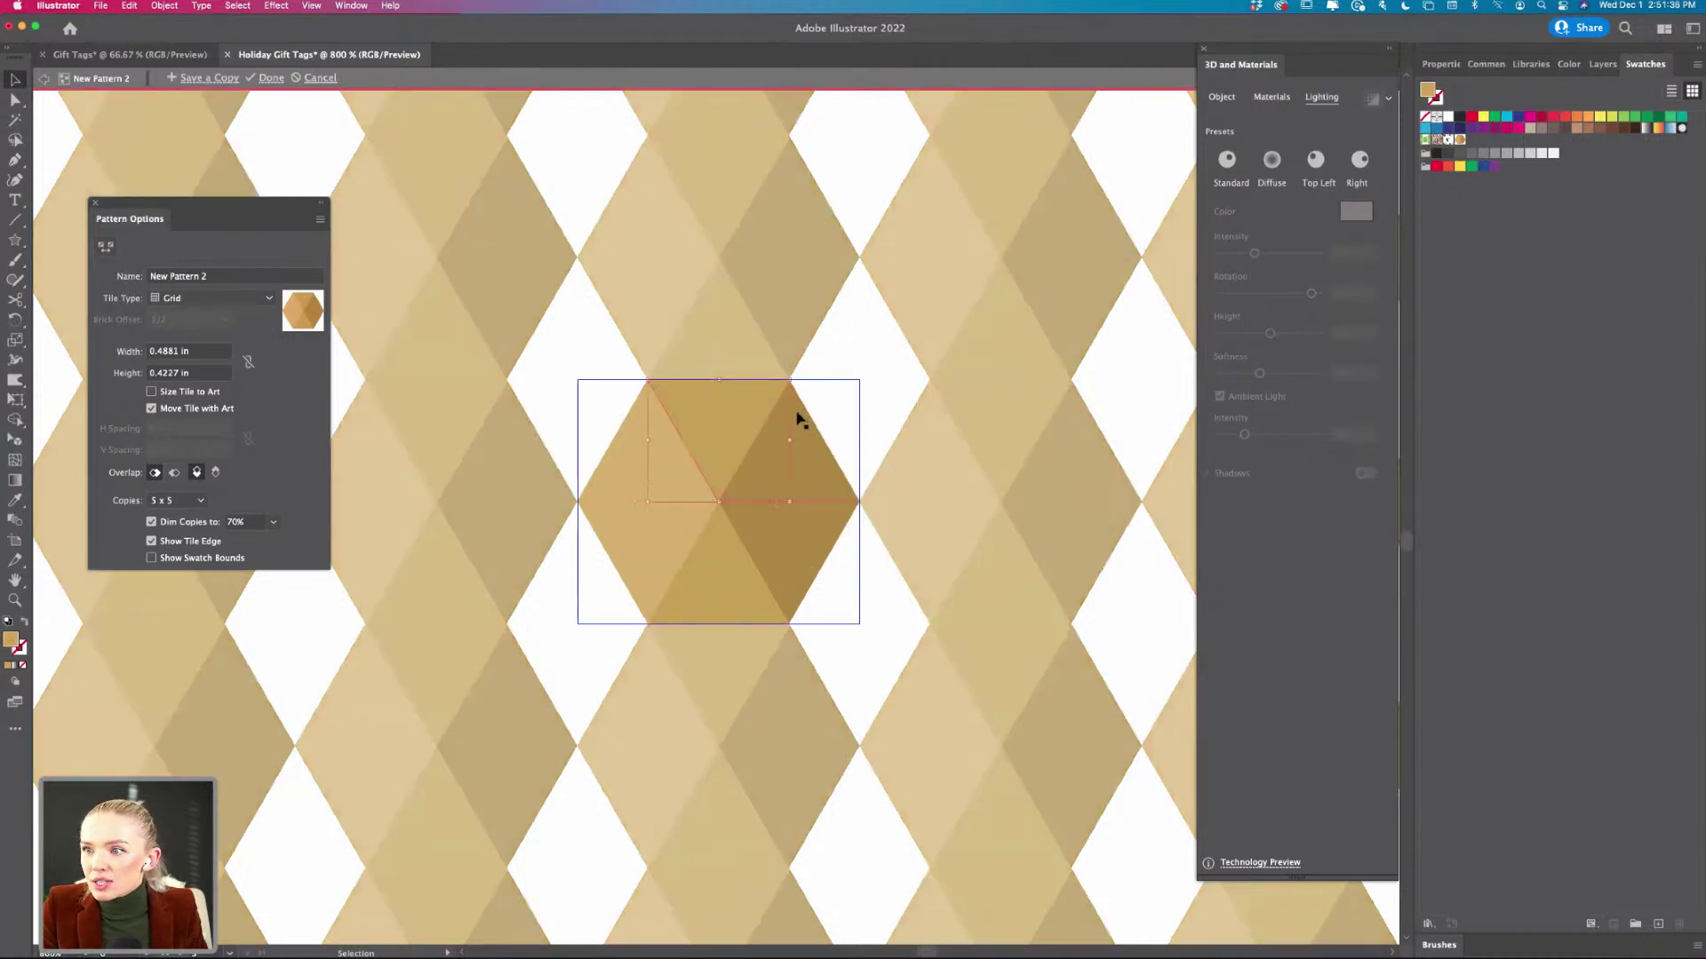
drag(813, 433, 666, 572)
mouse_move(804, 469)
mouse_down()
mouse_move(659, 551)
mouse_move(818, 469)
mouse_up()
key(super+z)
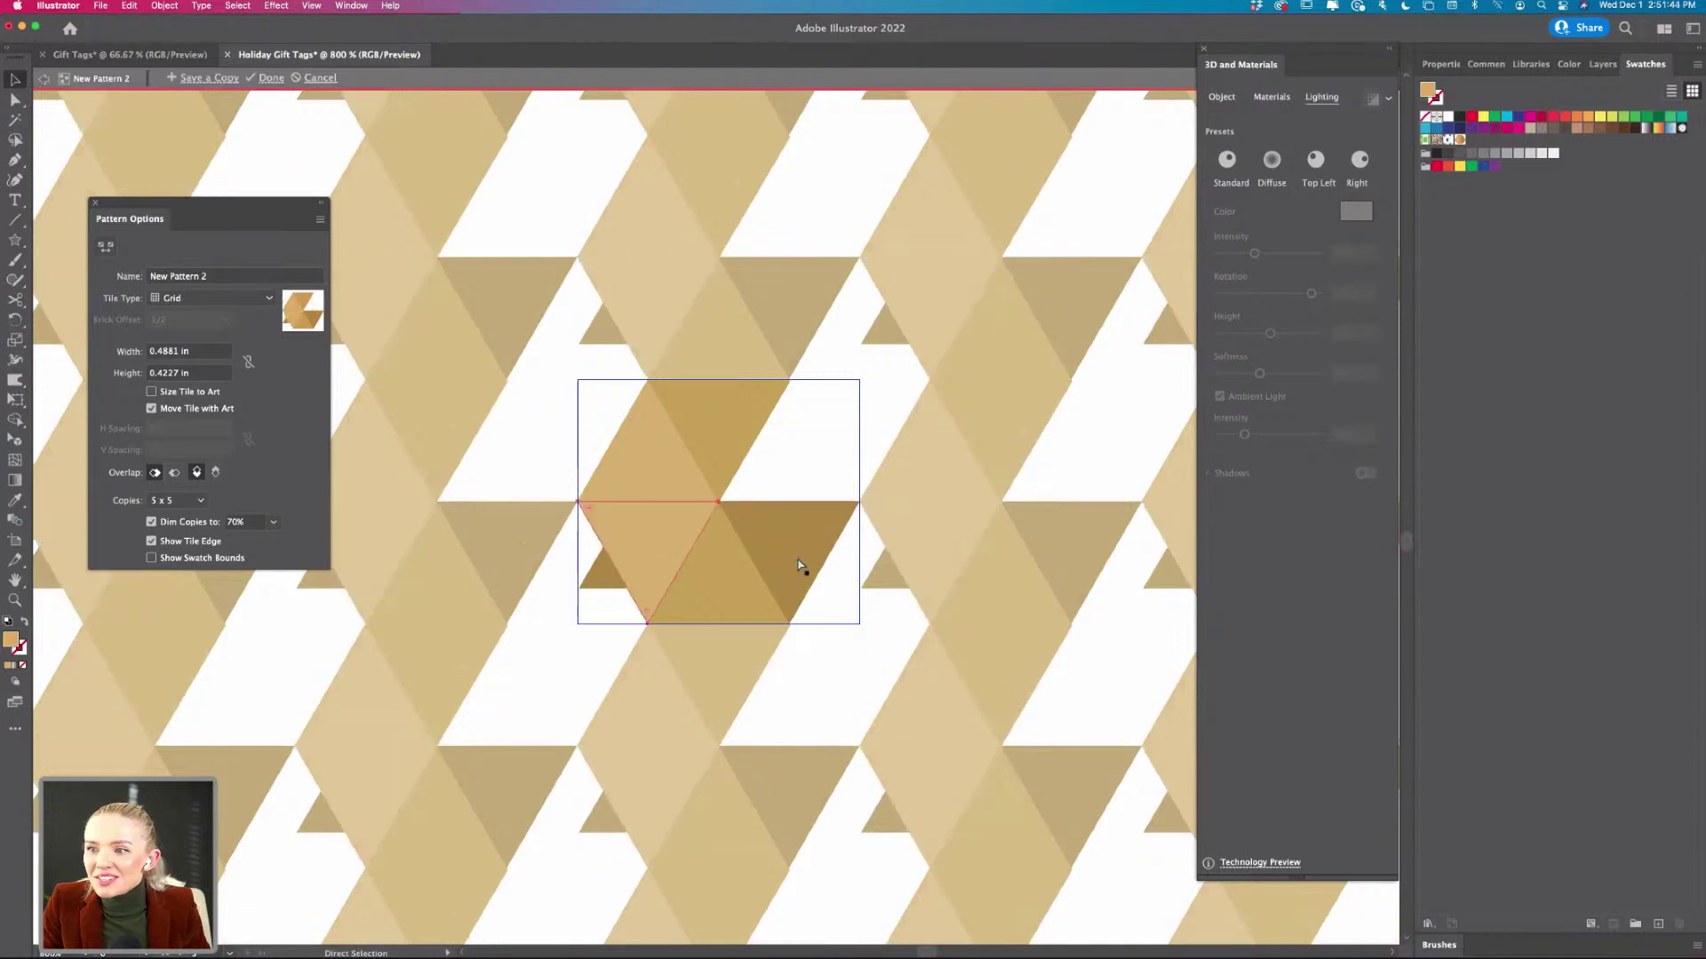
key(super+shift+z)
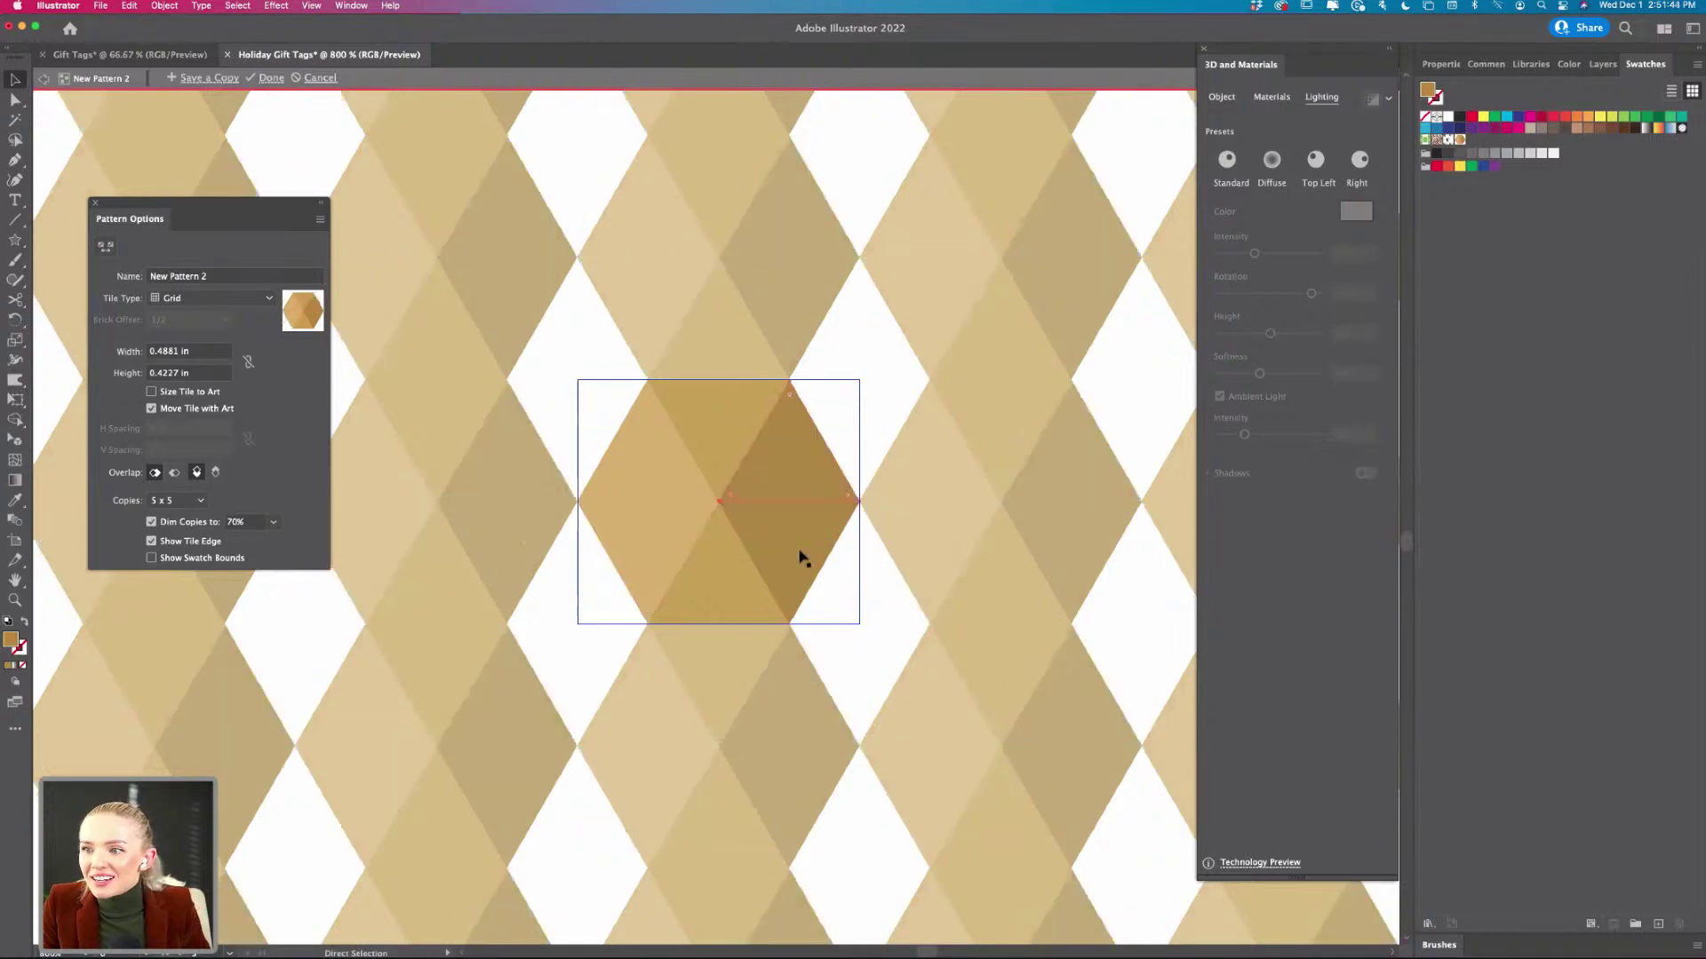
- Select all six triangles in the pattern tile and scale the hexagon about its centre to roughly two-thirds of the tile width
shift+click(708, 426)
shift+click(632, 449)
key(super+a)
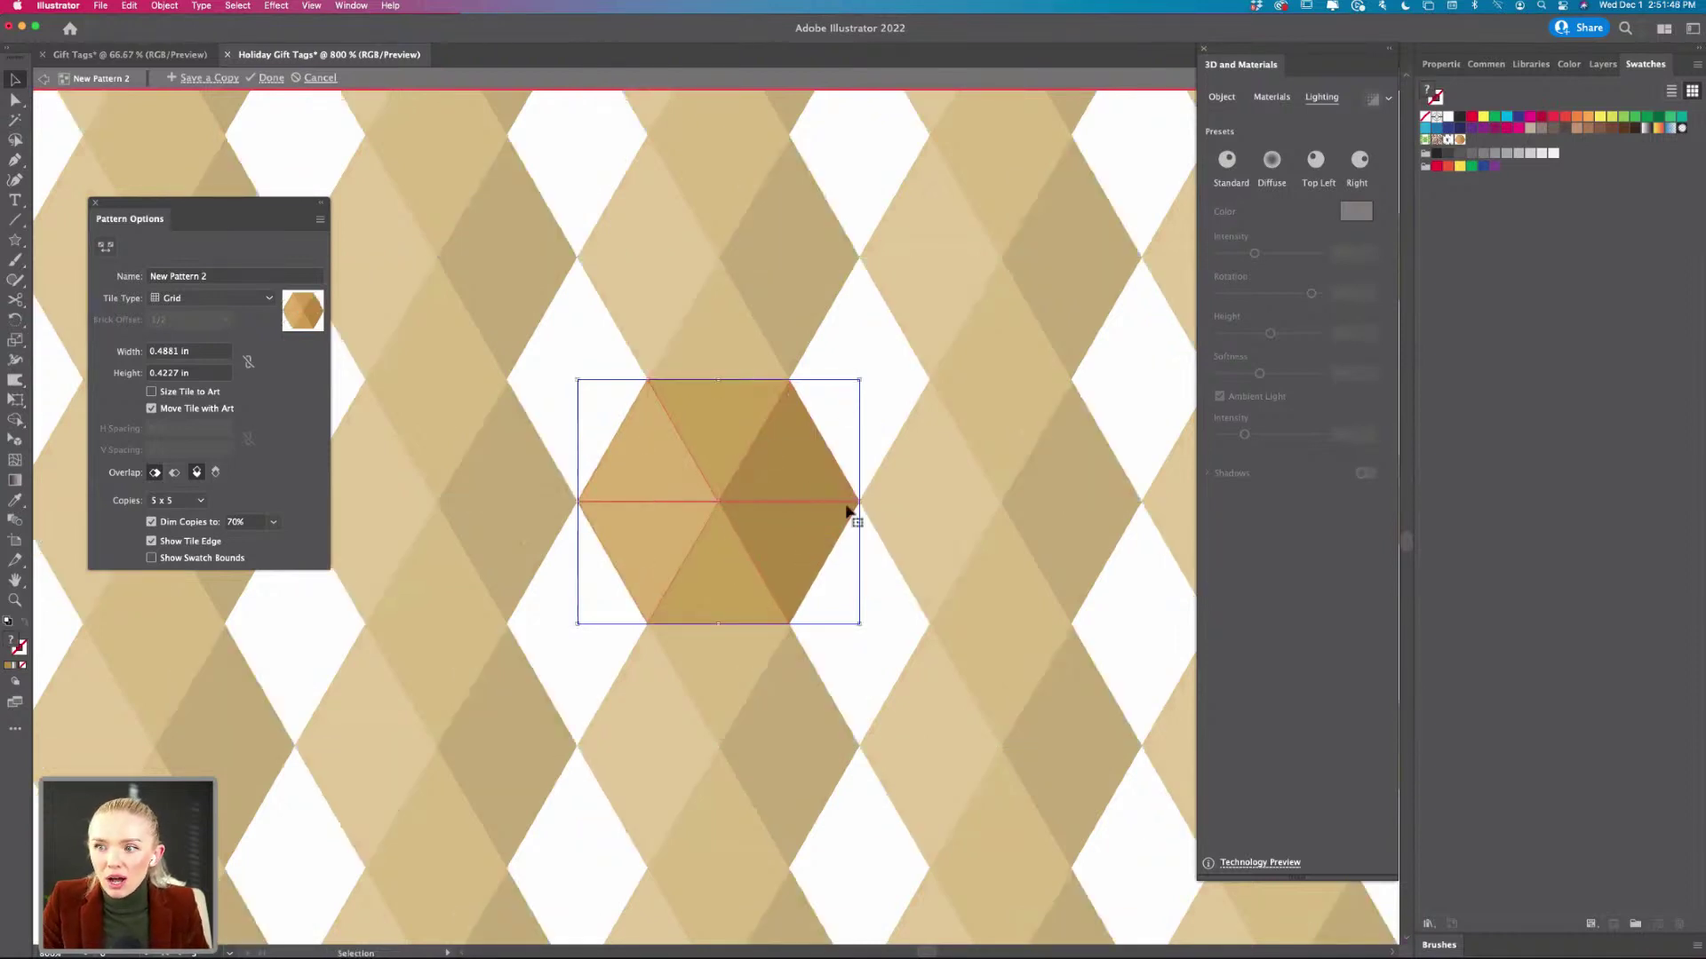
drag(858, 380, 824, 409)
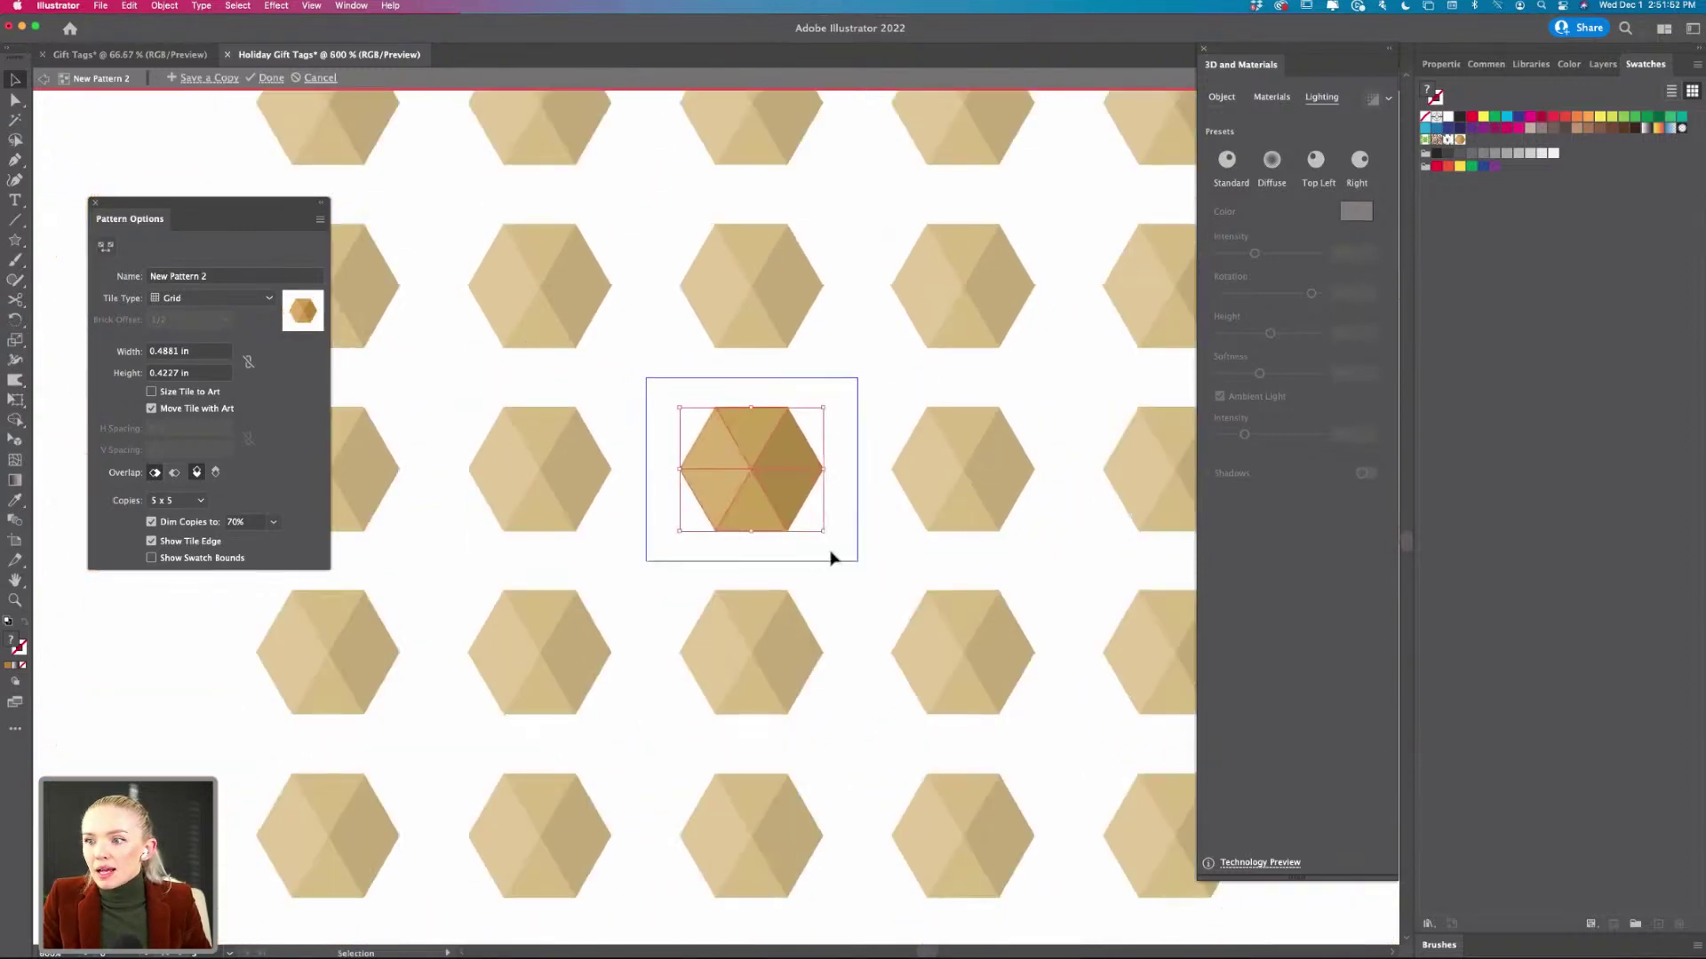
- Set the pattern's tile type to Brick by Row and finish editing the pattern
scroll(832, 557, down, 2)
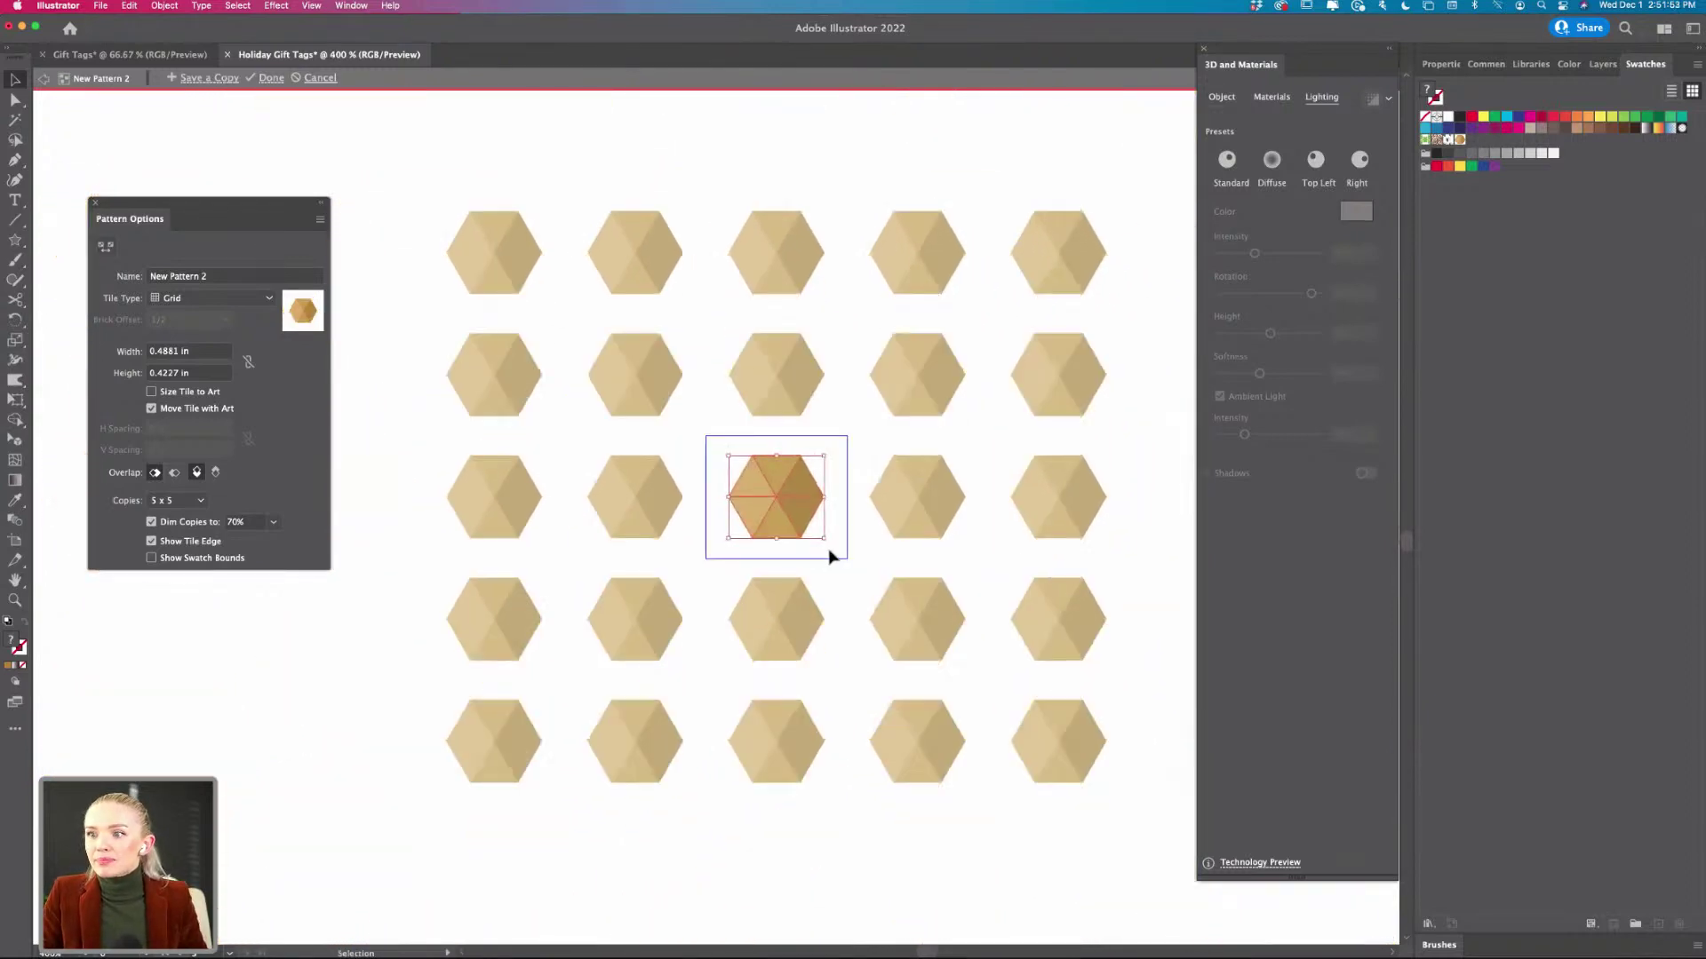
click(203, 298)
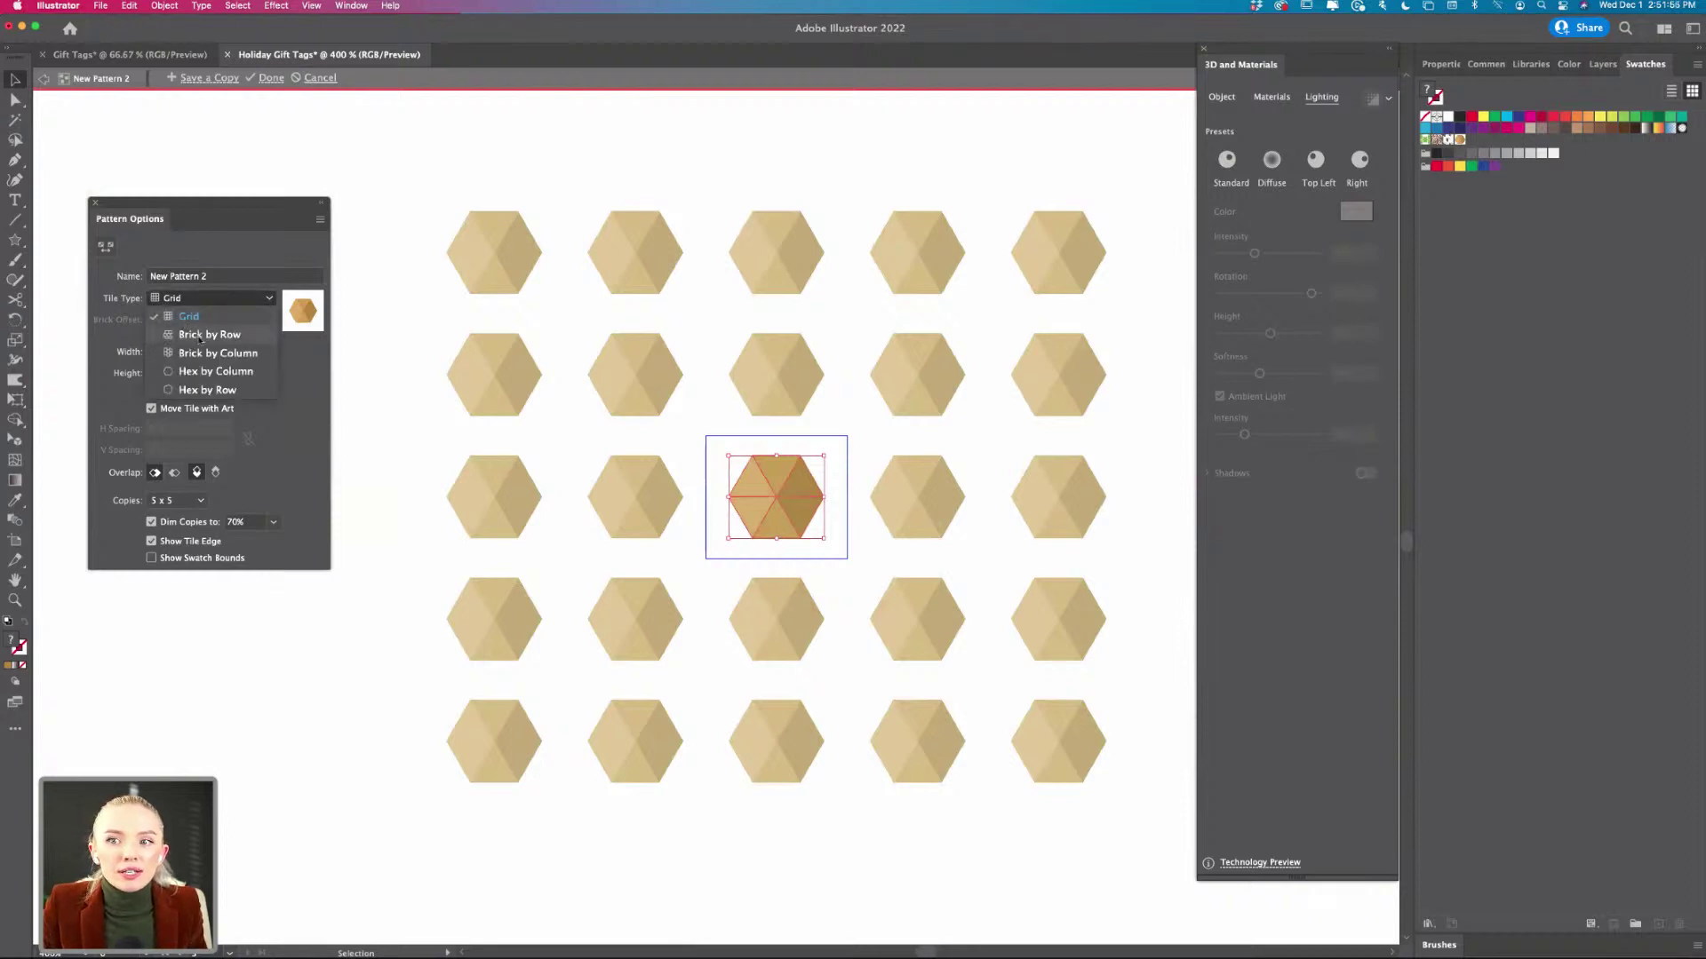
click(199, 335)
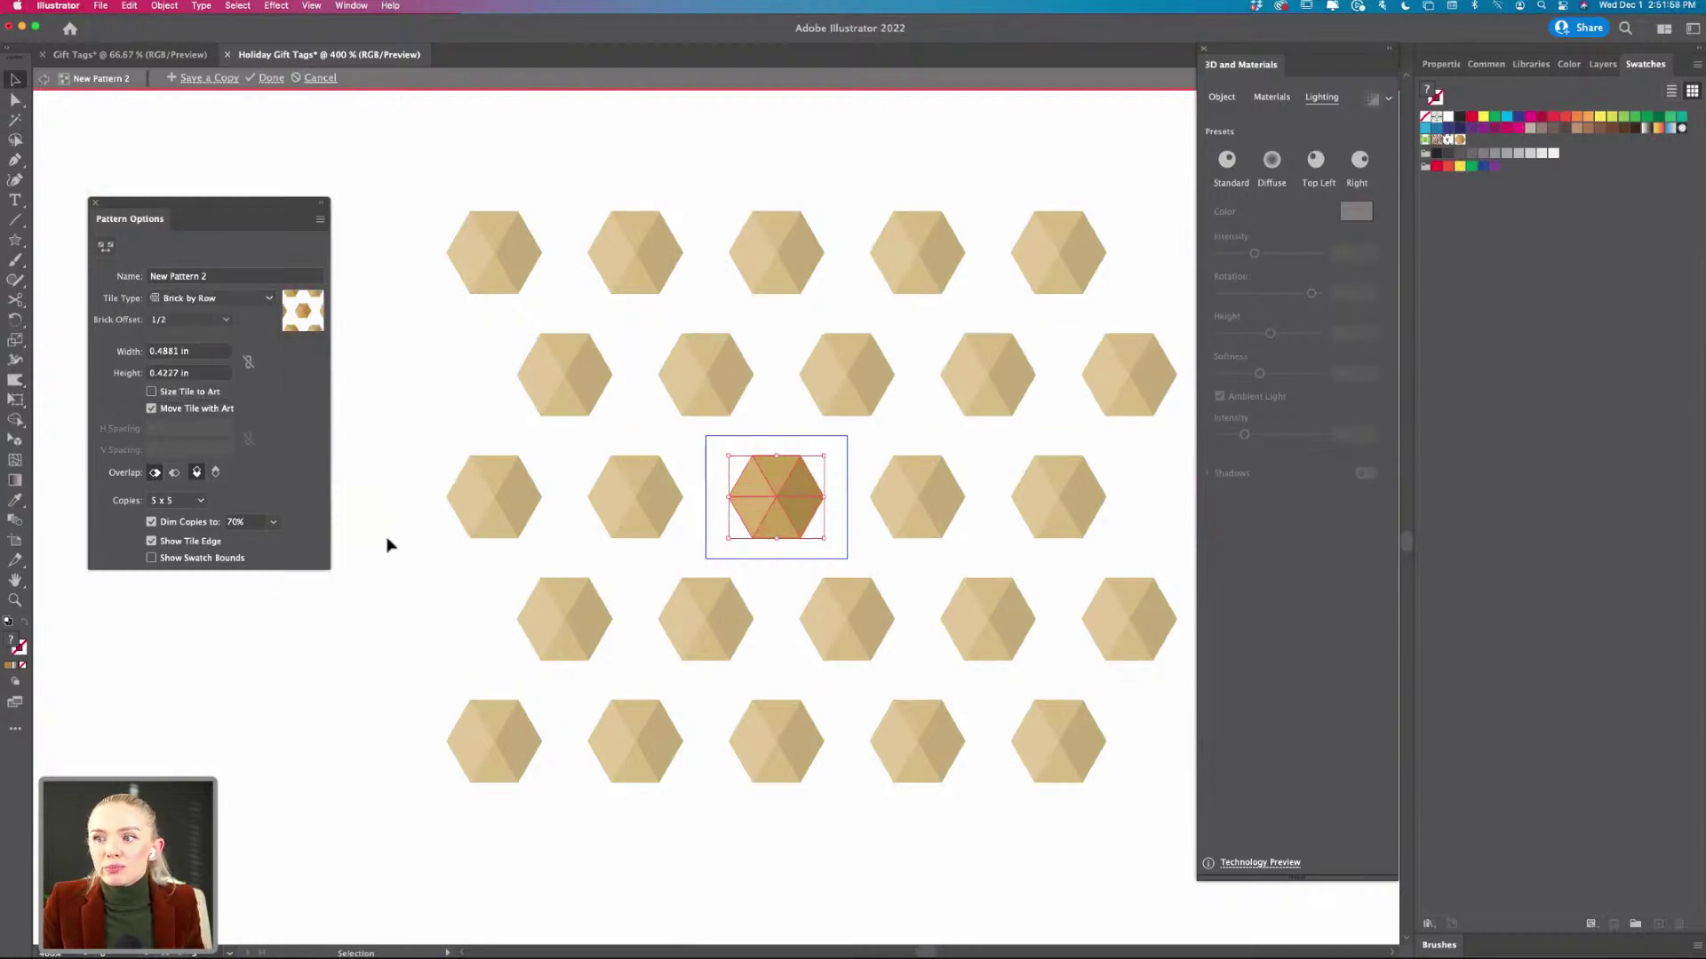
click(273, 80)
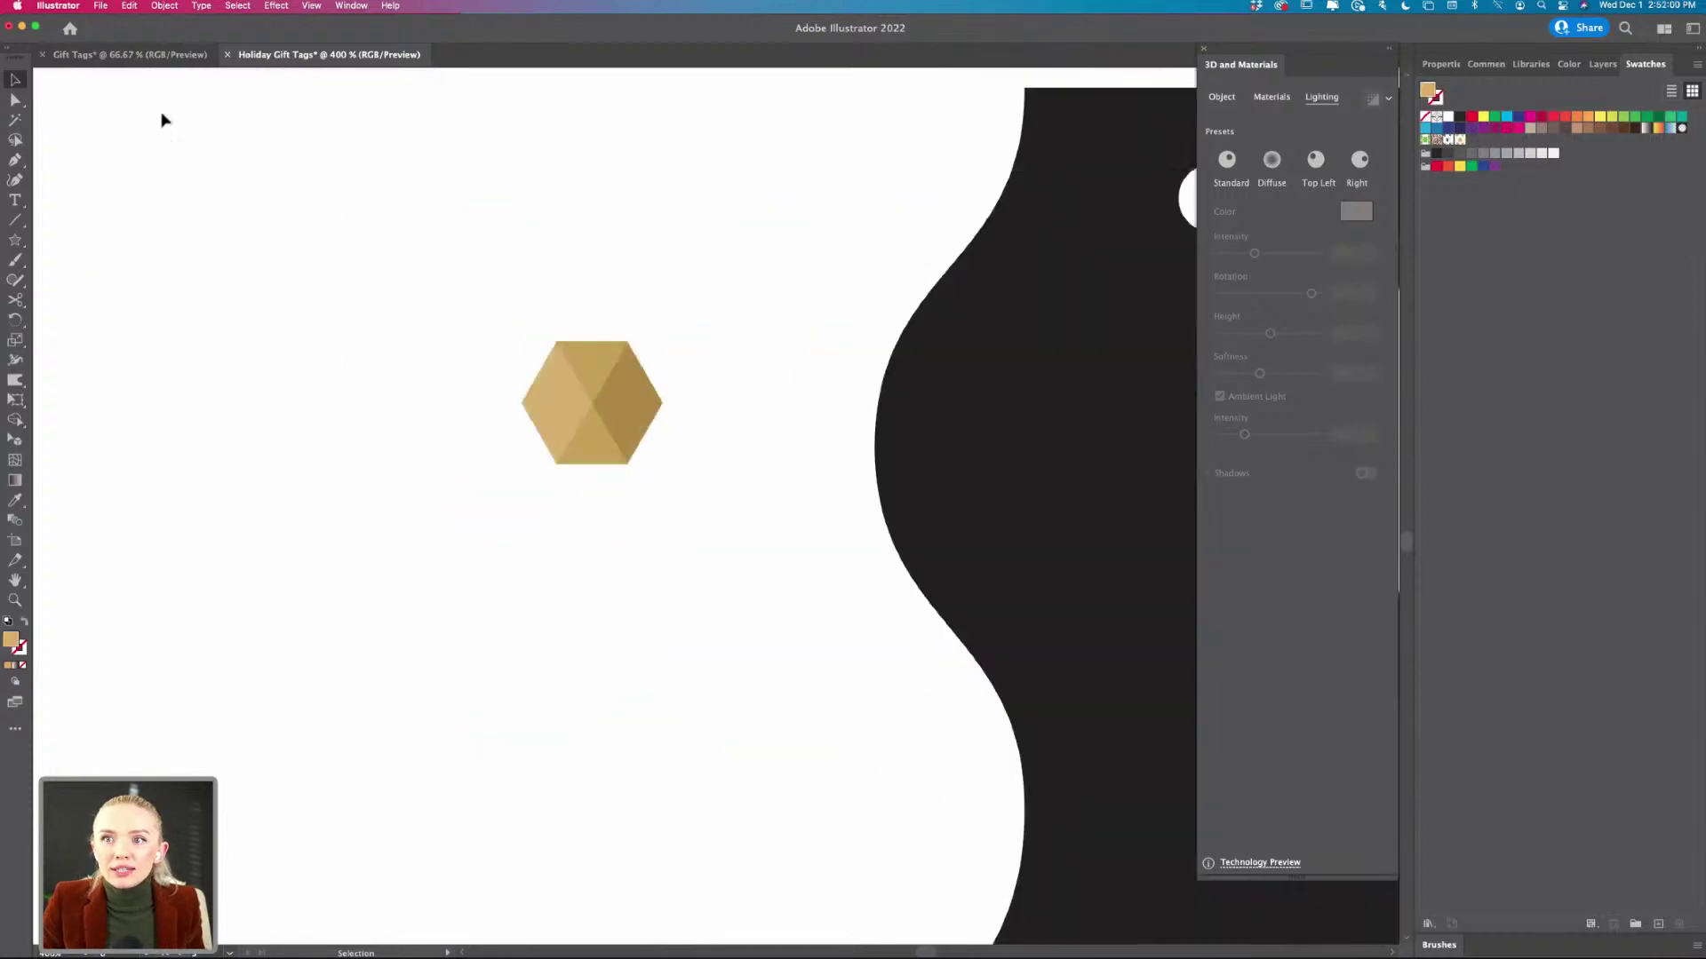
- Duplicate the black wavy tag to its right and fill the copy with the new brick-row hexagon pattern swatch
click(648, 430)
key(super+1)
scroll(714, 490, right, 4)
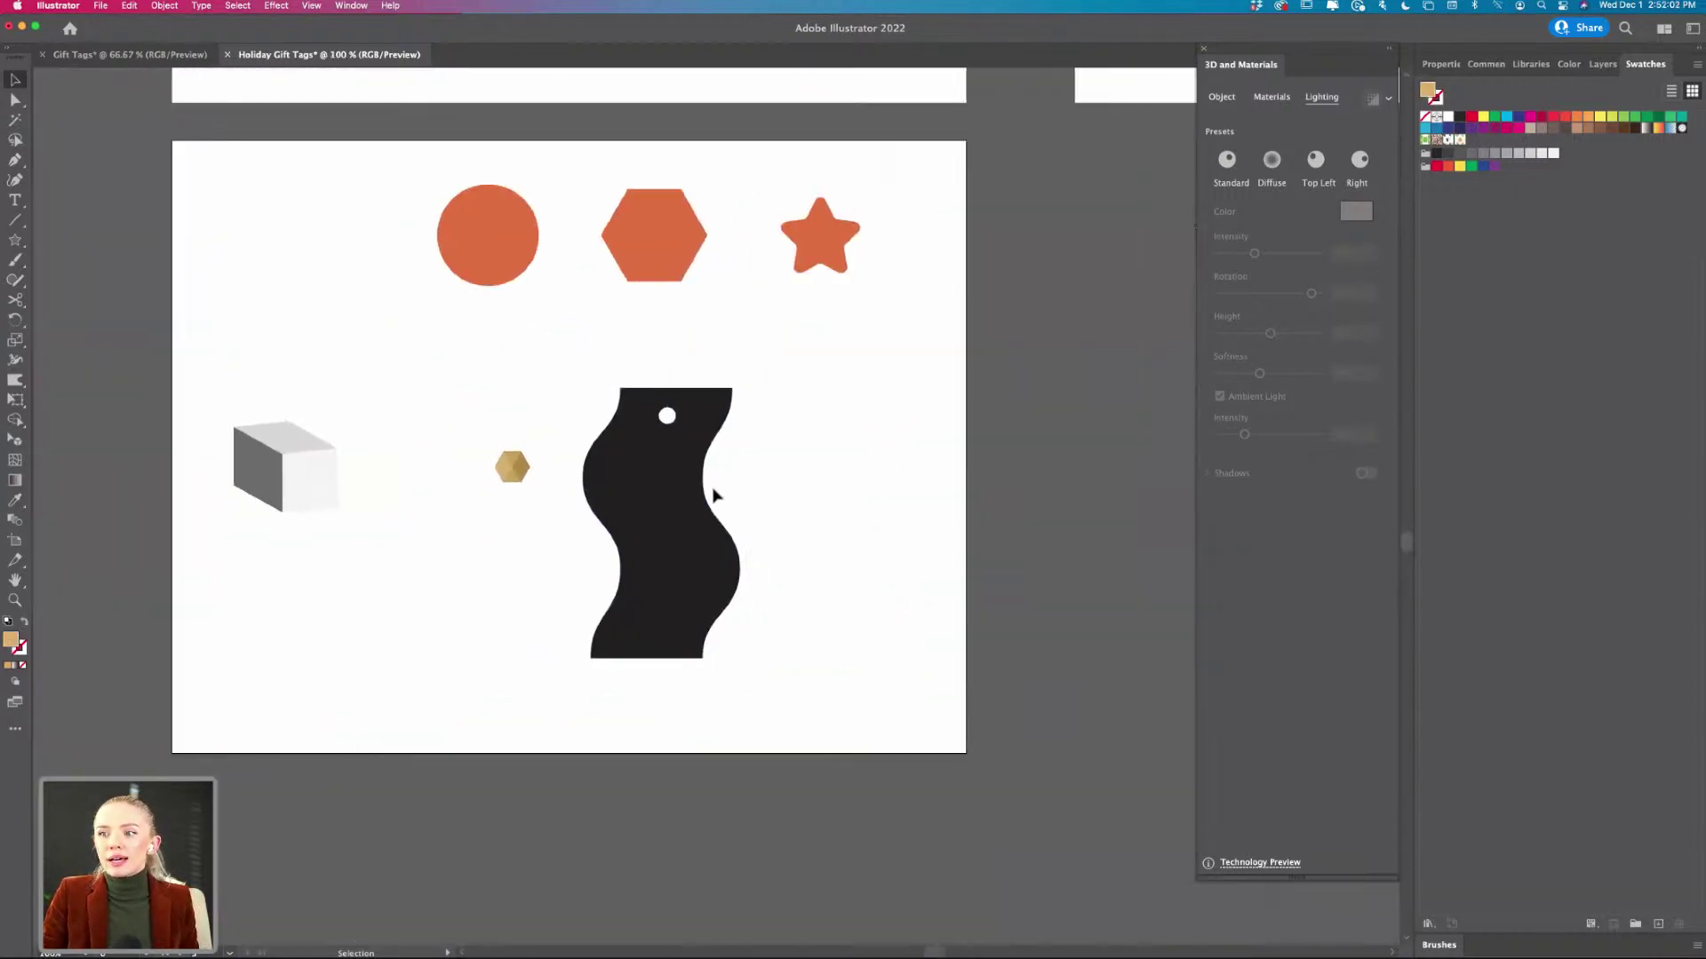
click(637, 526)
key(super+equal)
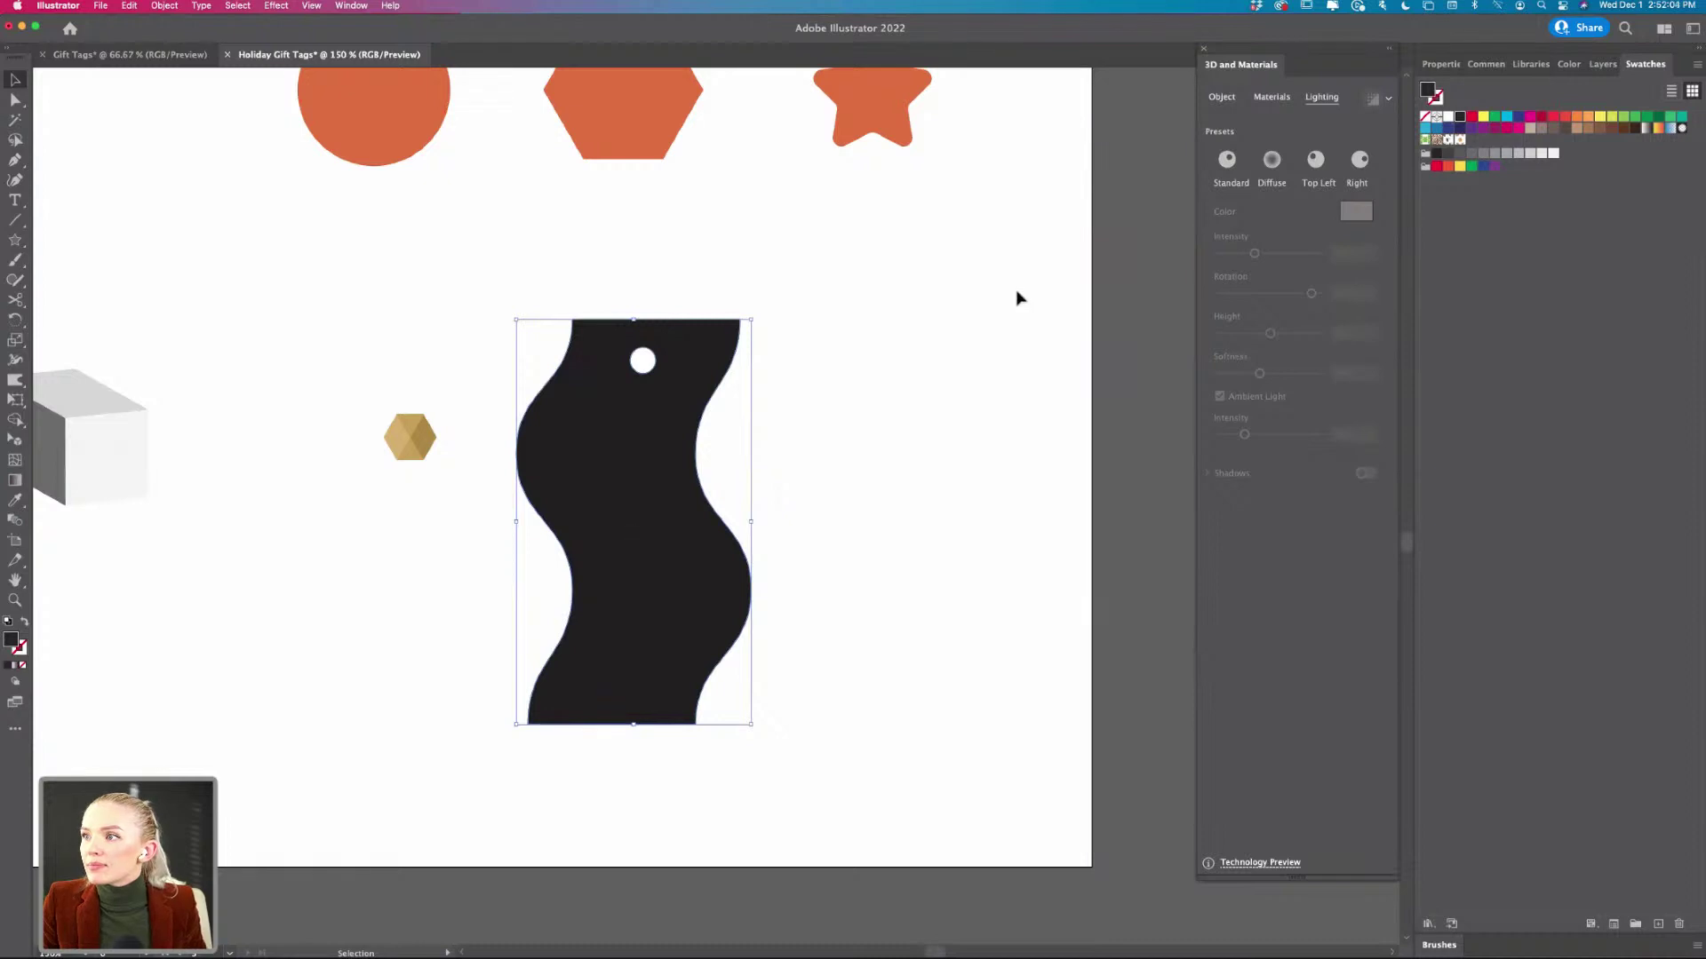
drag(695, 563, 939, 564)
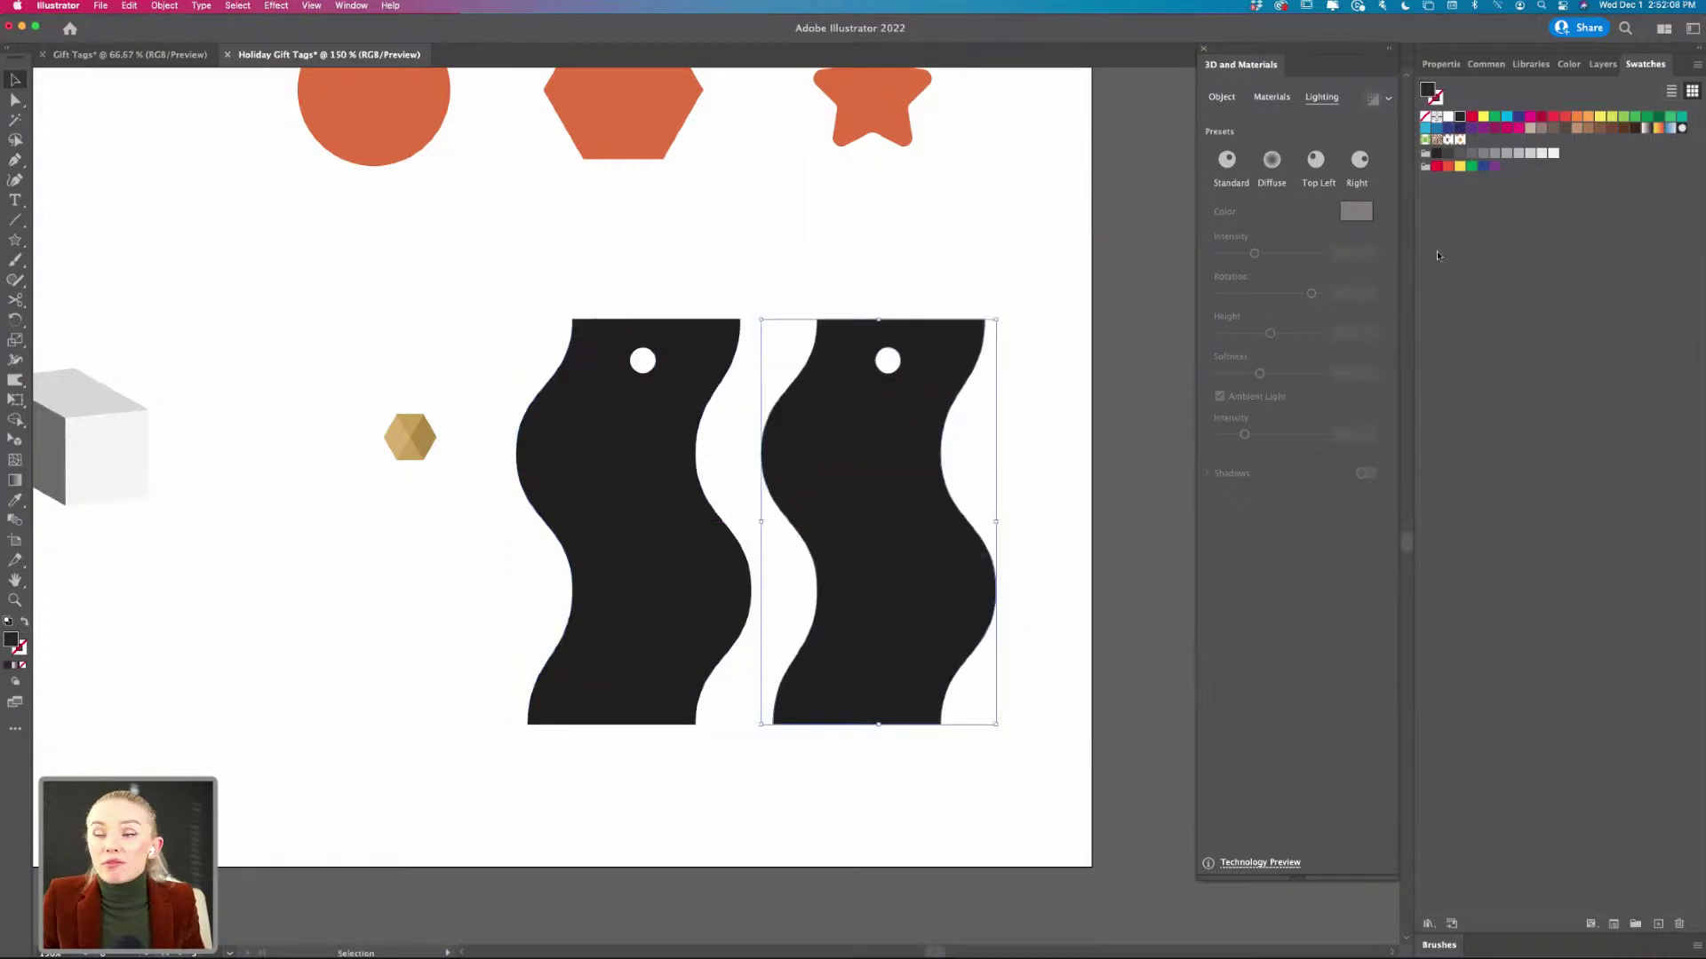
click(1460, 141)
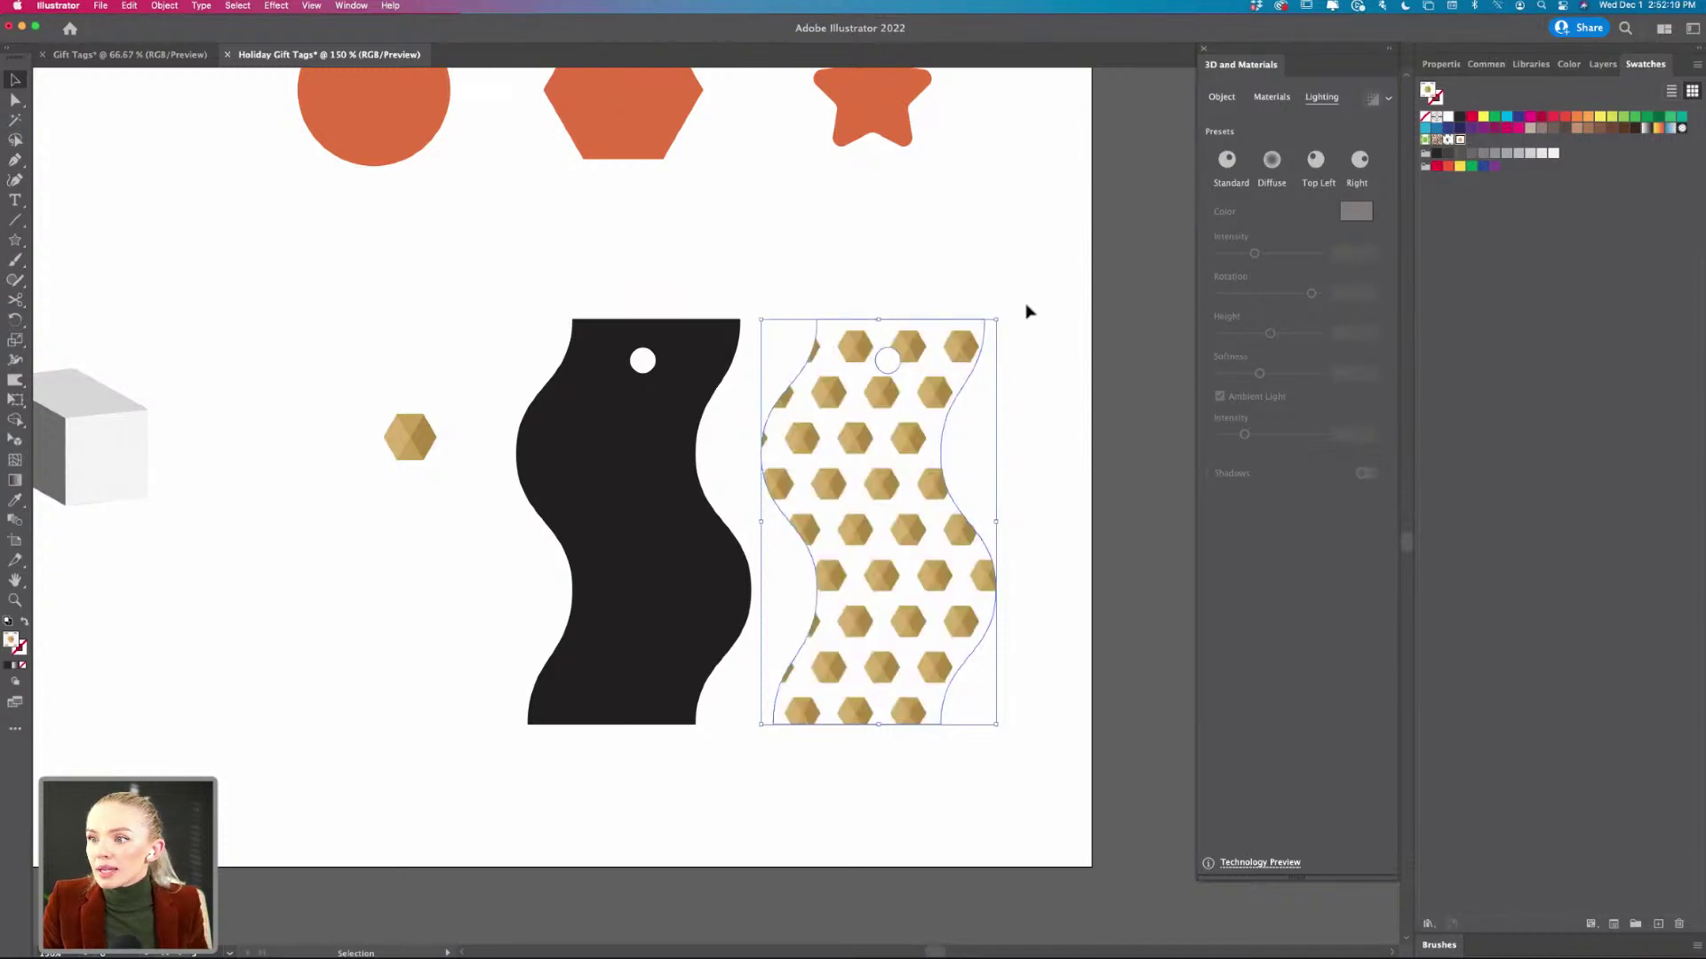
- Place the hexagon-patterned copy exactly over the black wavy tag and deselect it
drag(960, 527, 714, 529)
click(826, 529)
scroll(826, 531, left, 2)
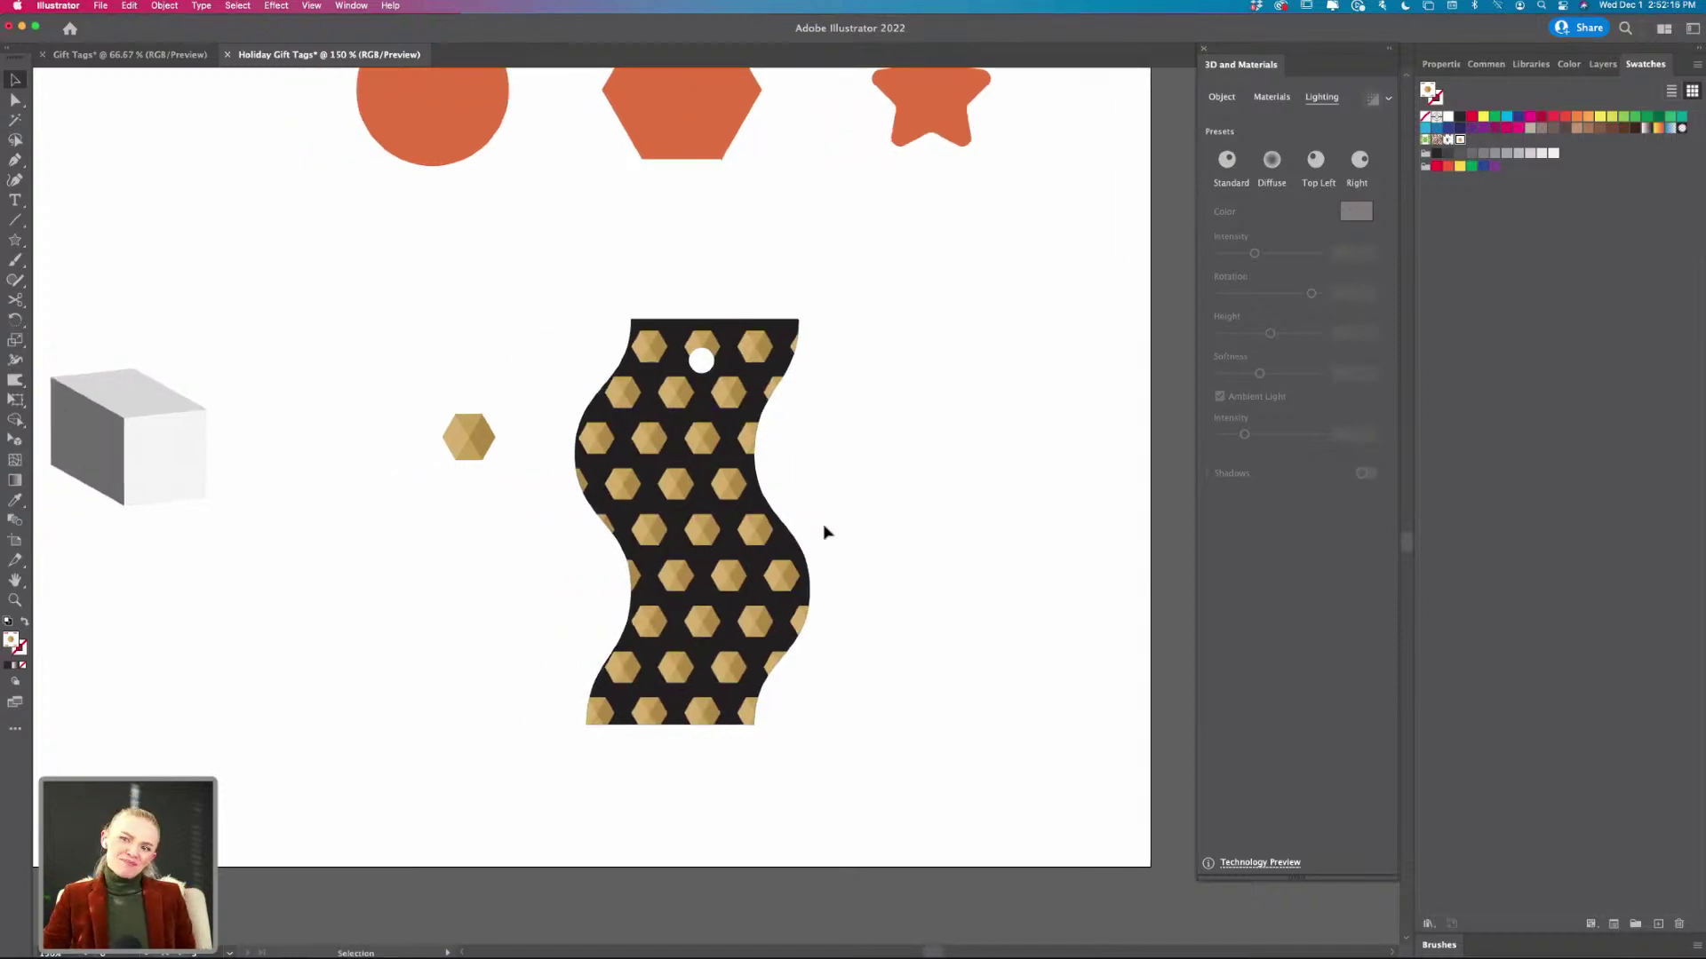
scroll(824, 531, down, 5)
scroll(824, 531, up, 8)
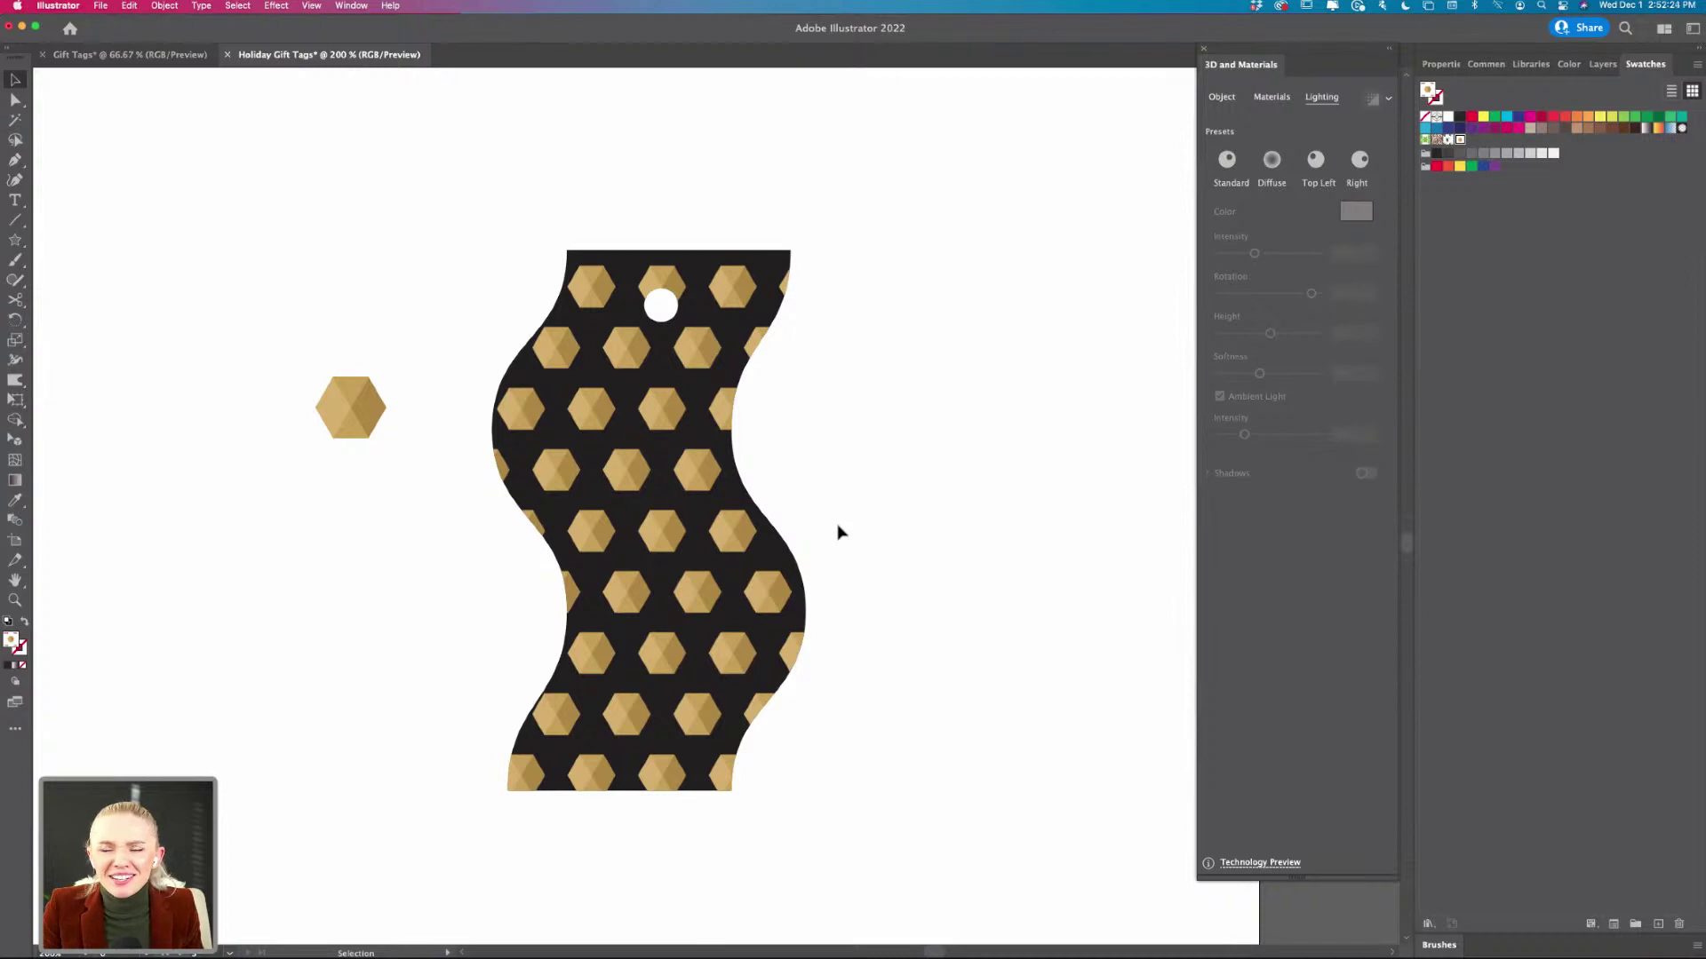
key(super+1)
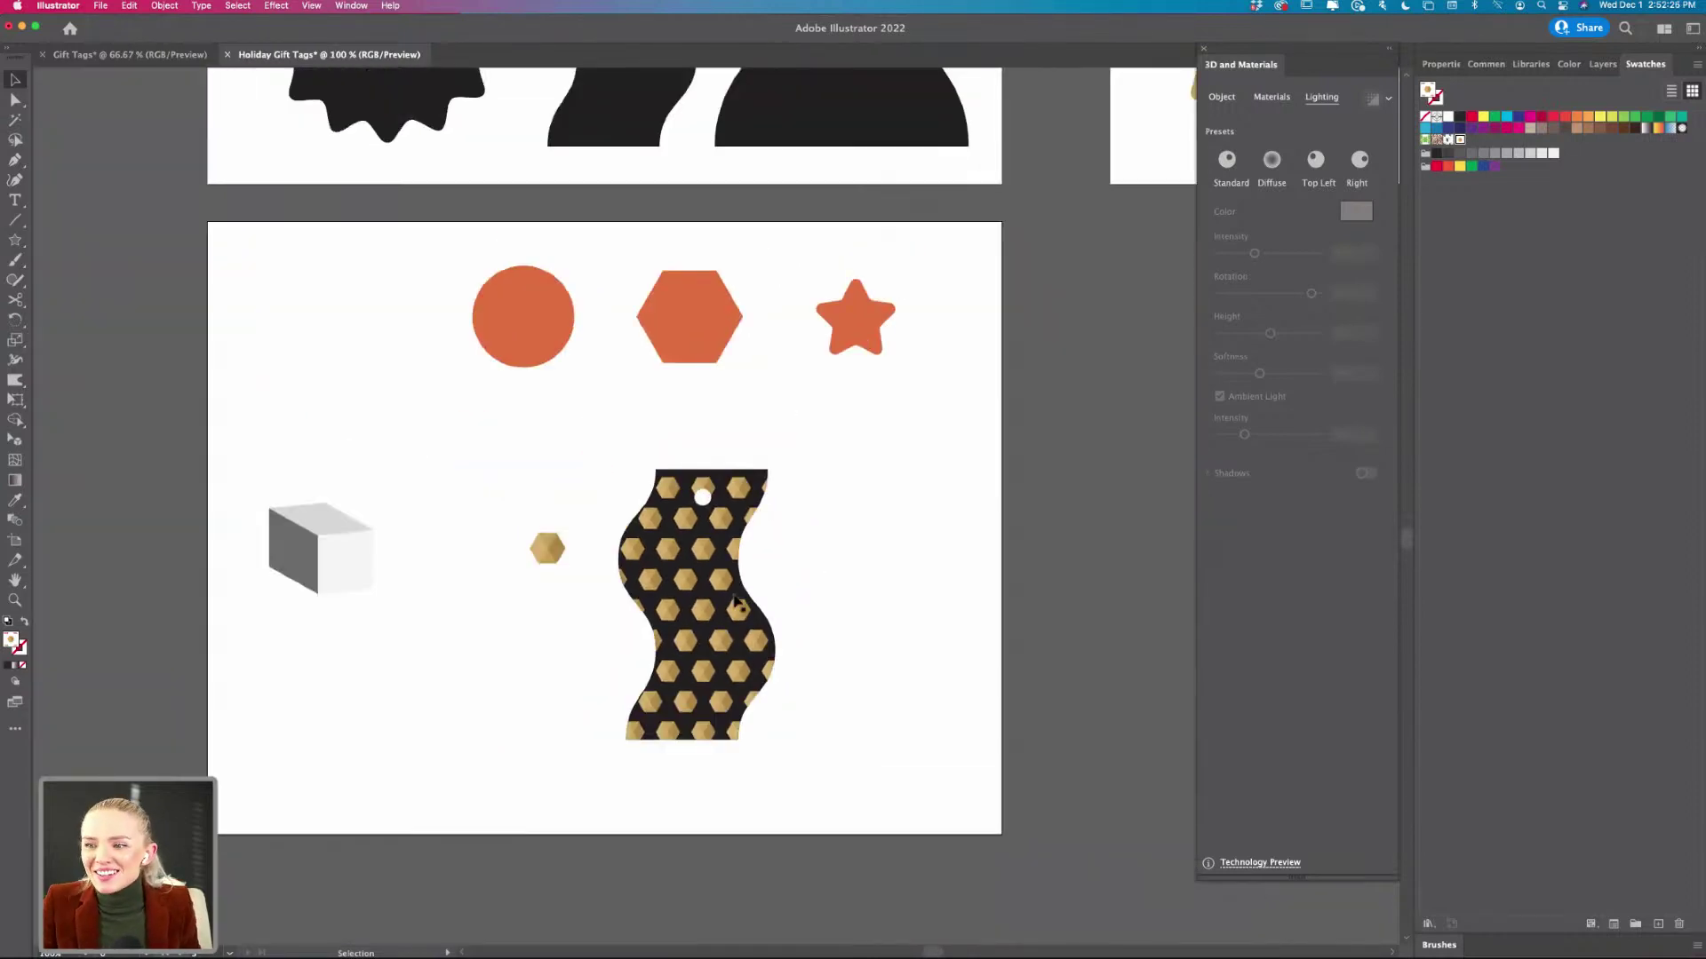
- Shift the pattern layer to the right and try gold, green and pale grey fills sampled from the coloured tags on the wavy base
click(678, 629)
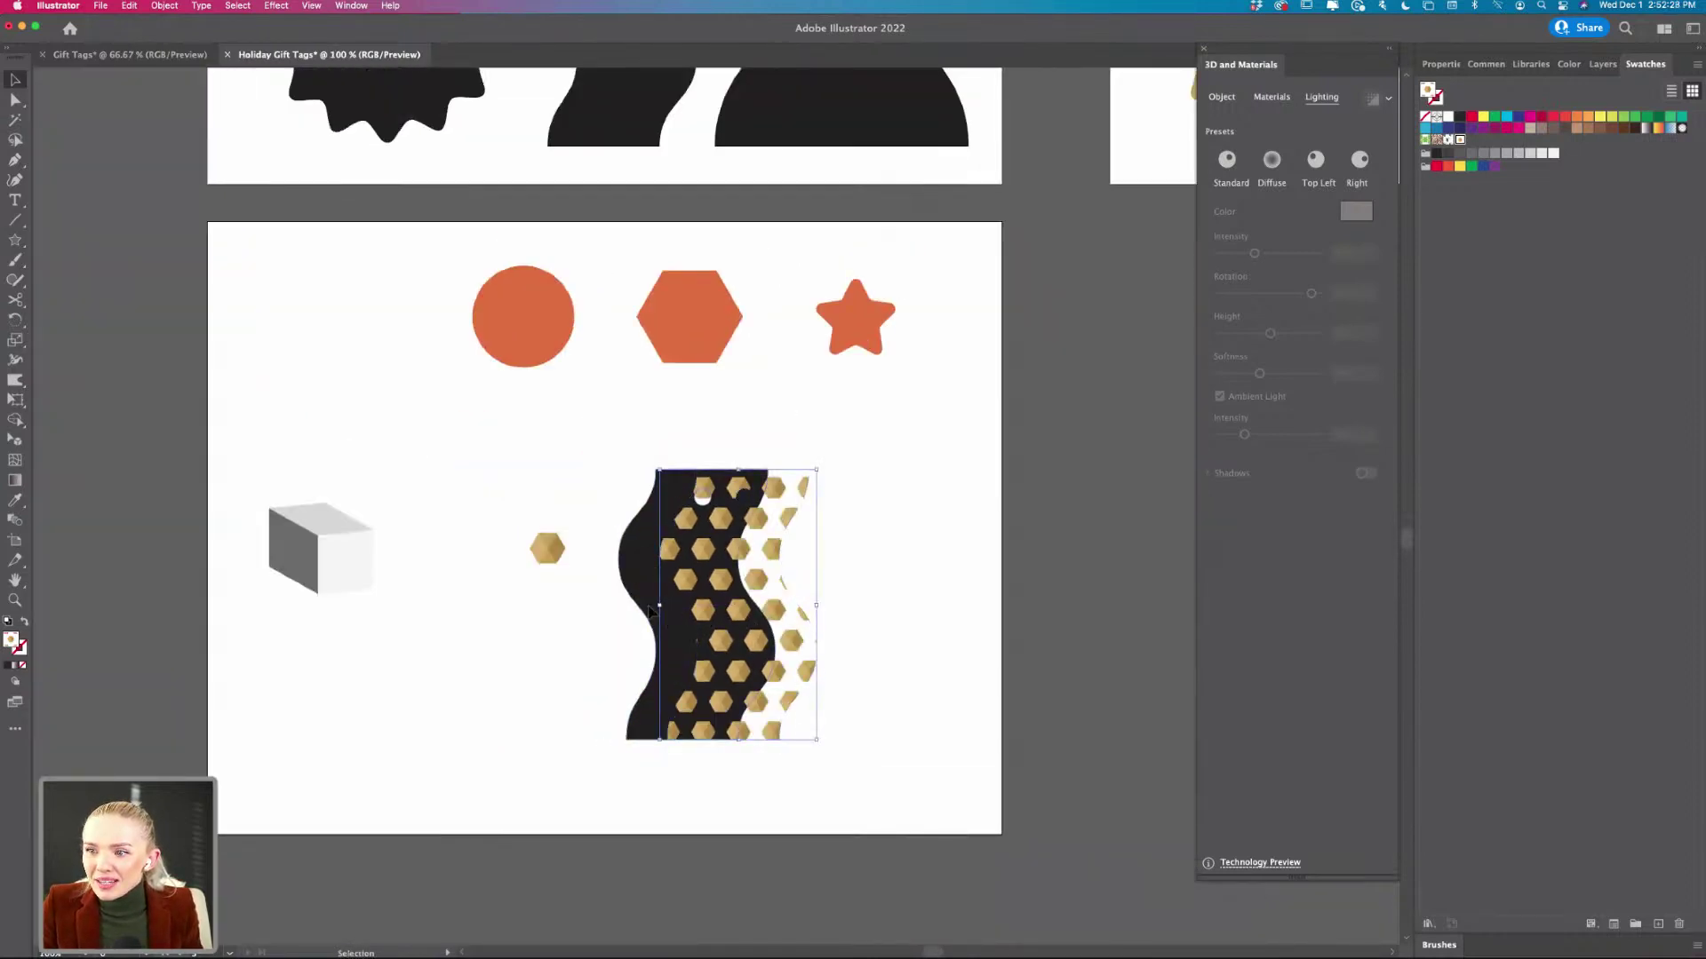
scroll(639, 584, right, 8)
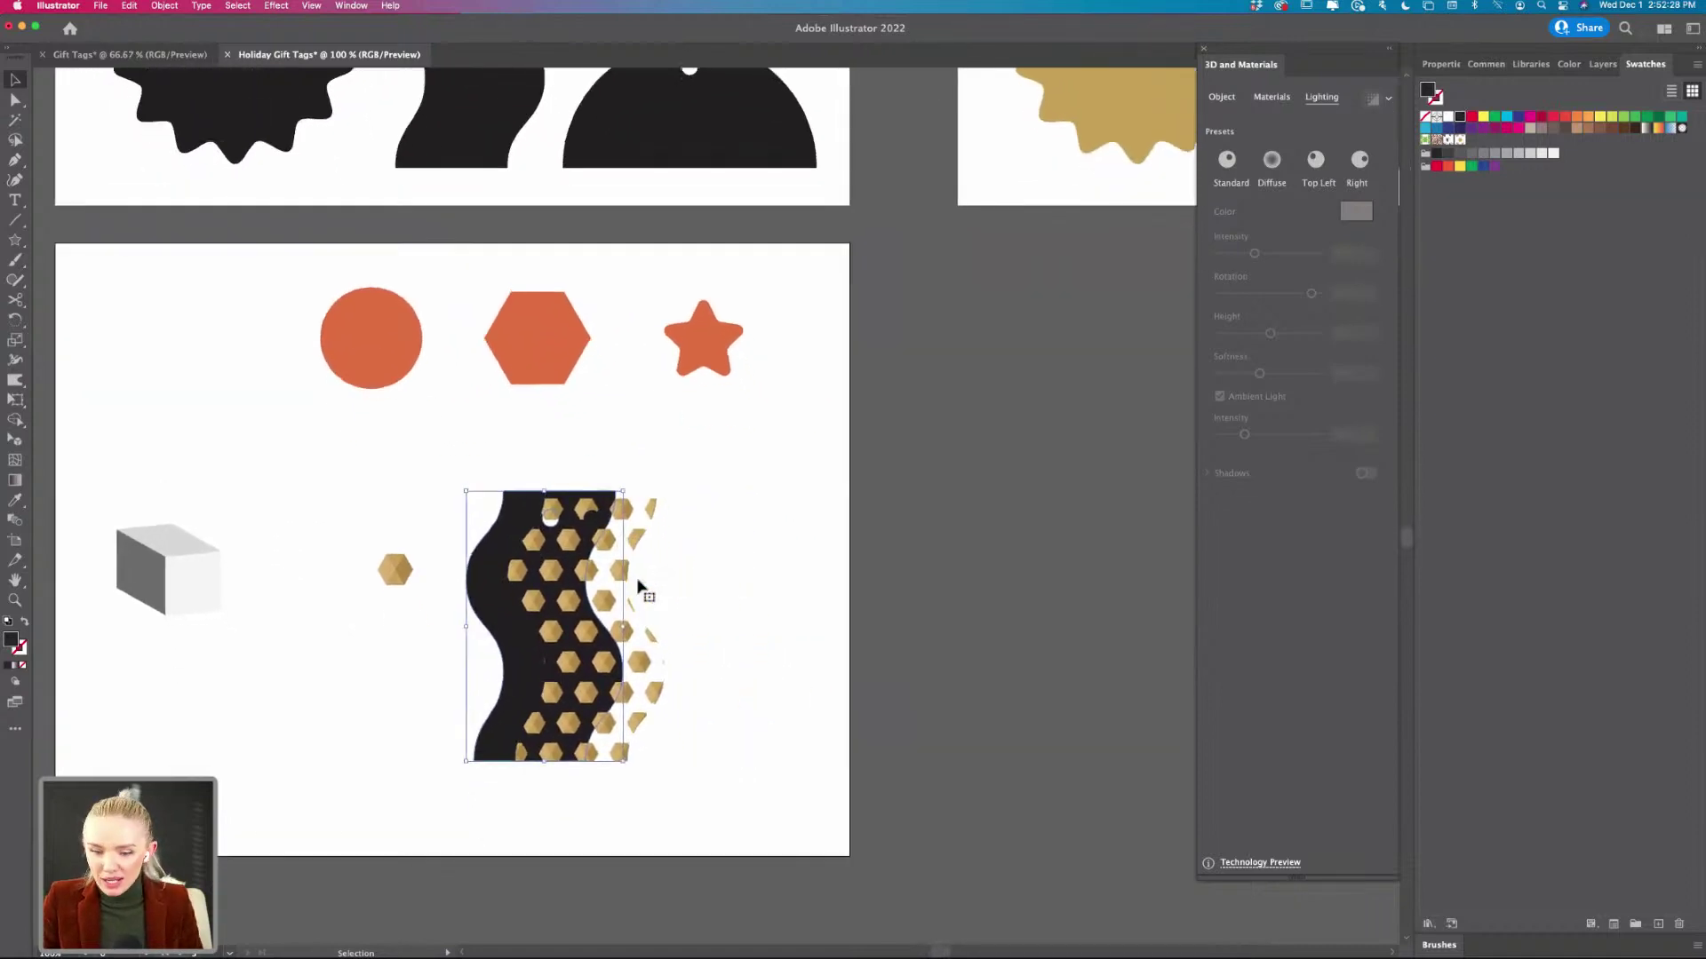
key(i)
click(956, 158)
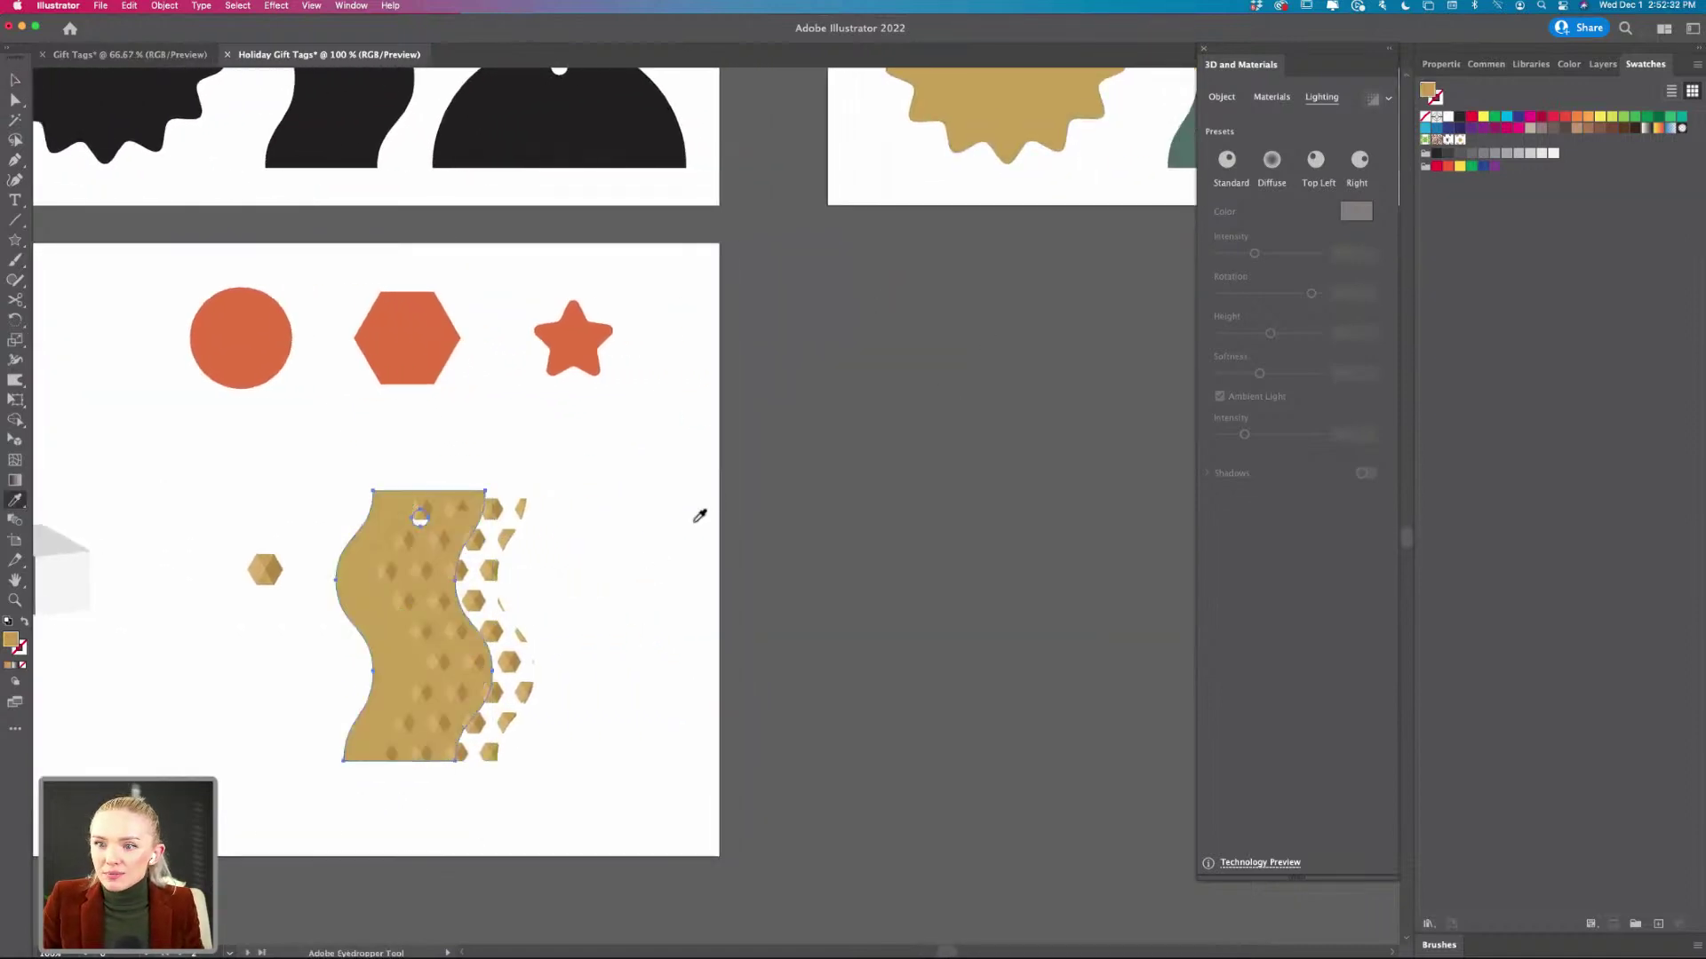
key(super+minus)
click(825, 328)
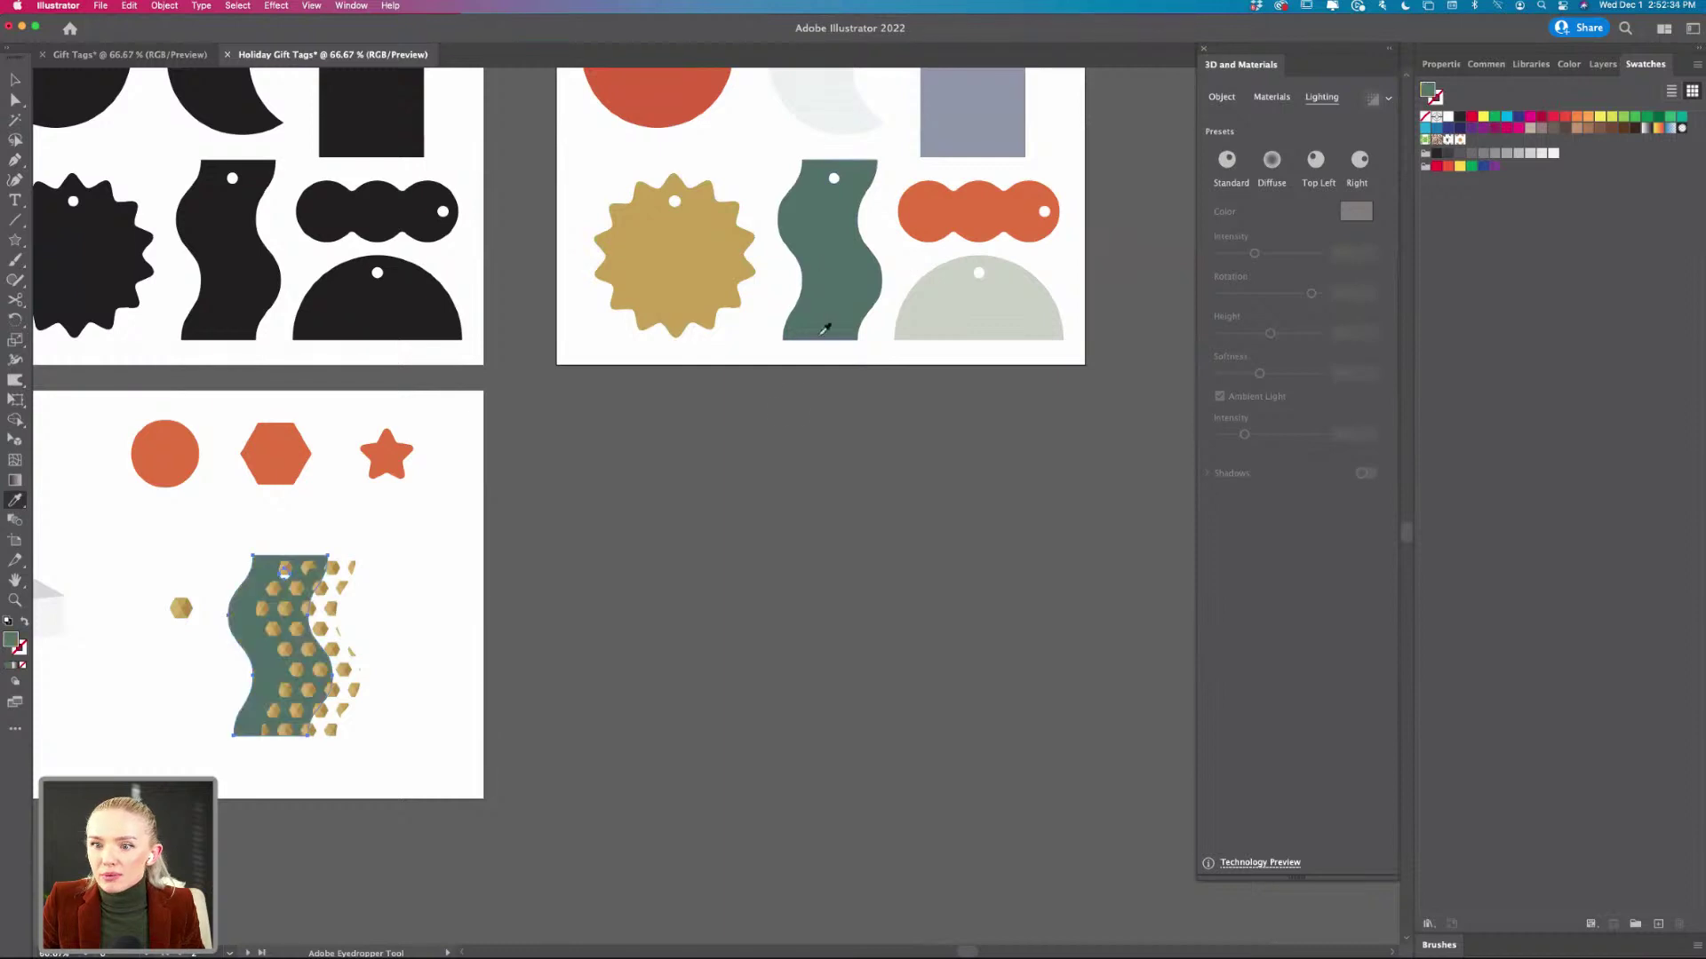
scroll(697, 472, left, 3)
click(1010, 323)
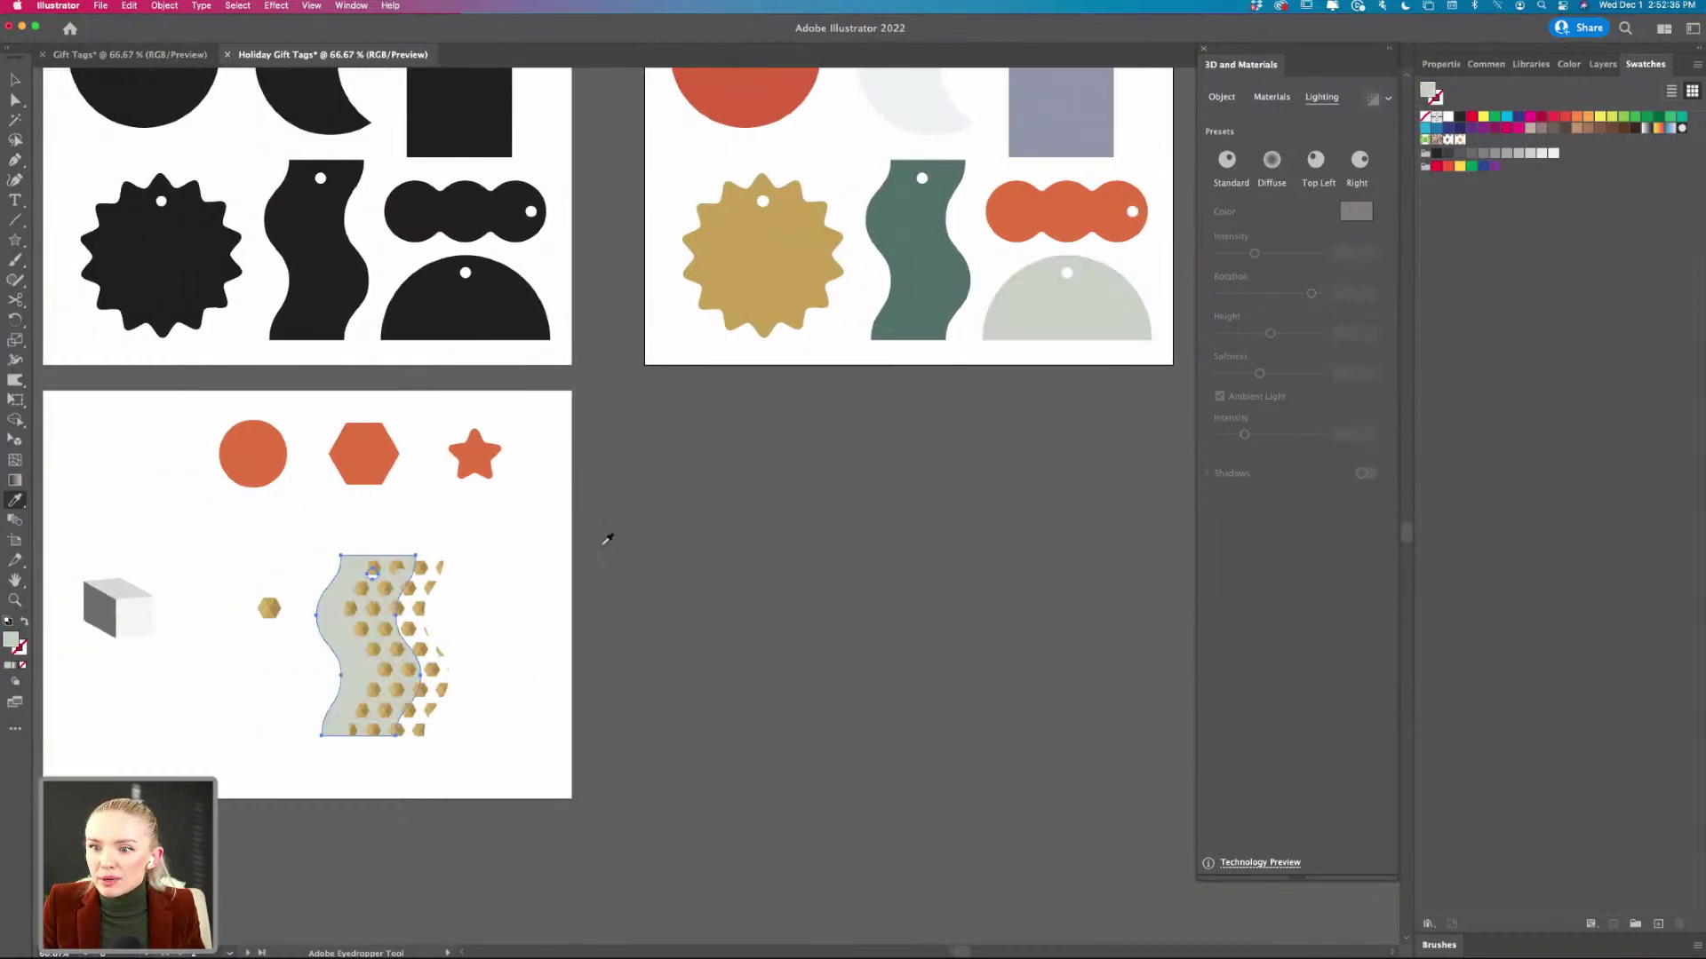
scroll(717, 466, left, 1)
click(820, 278)
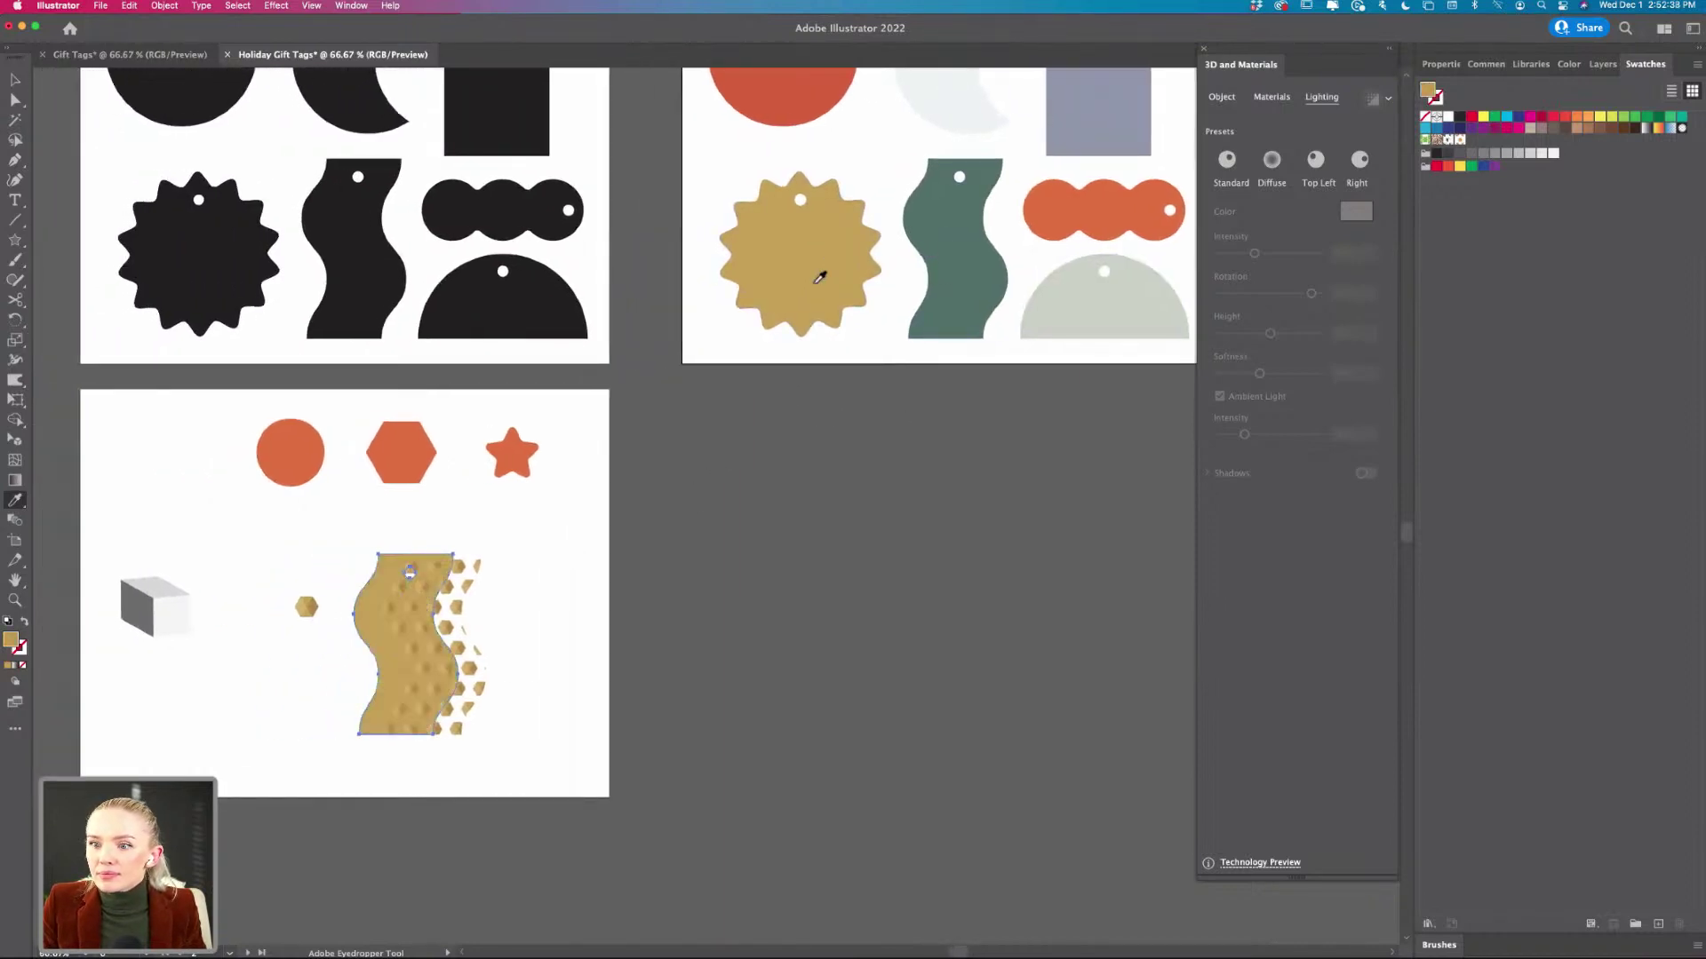
- Undo the tag recolouring, the hexagon pattern and the facet shading, back to the plain gold hexagon inside its group
key(super+z)
key(super+z)
key(super+z)
key(super+z)
key(super+z)
key(super+z)
key(super+z)
key(super+z)
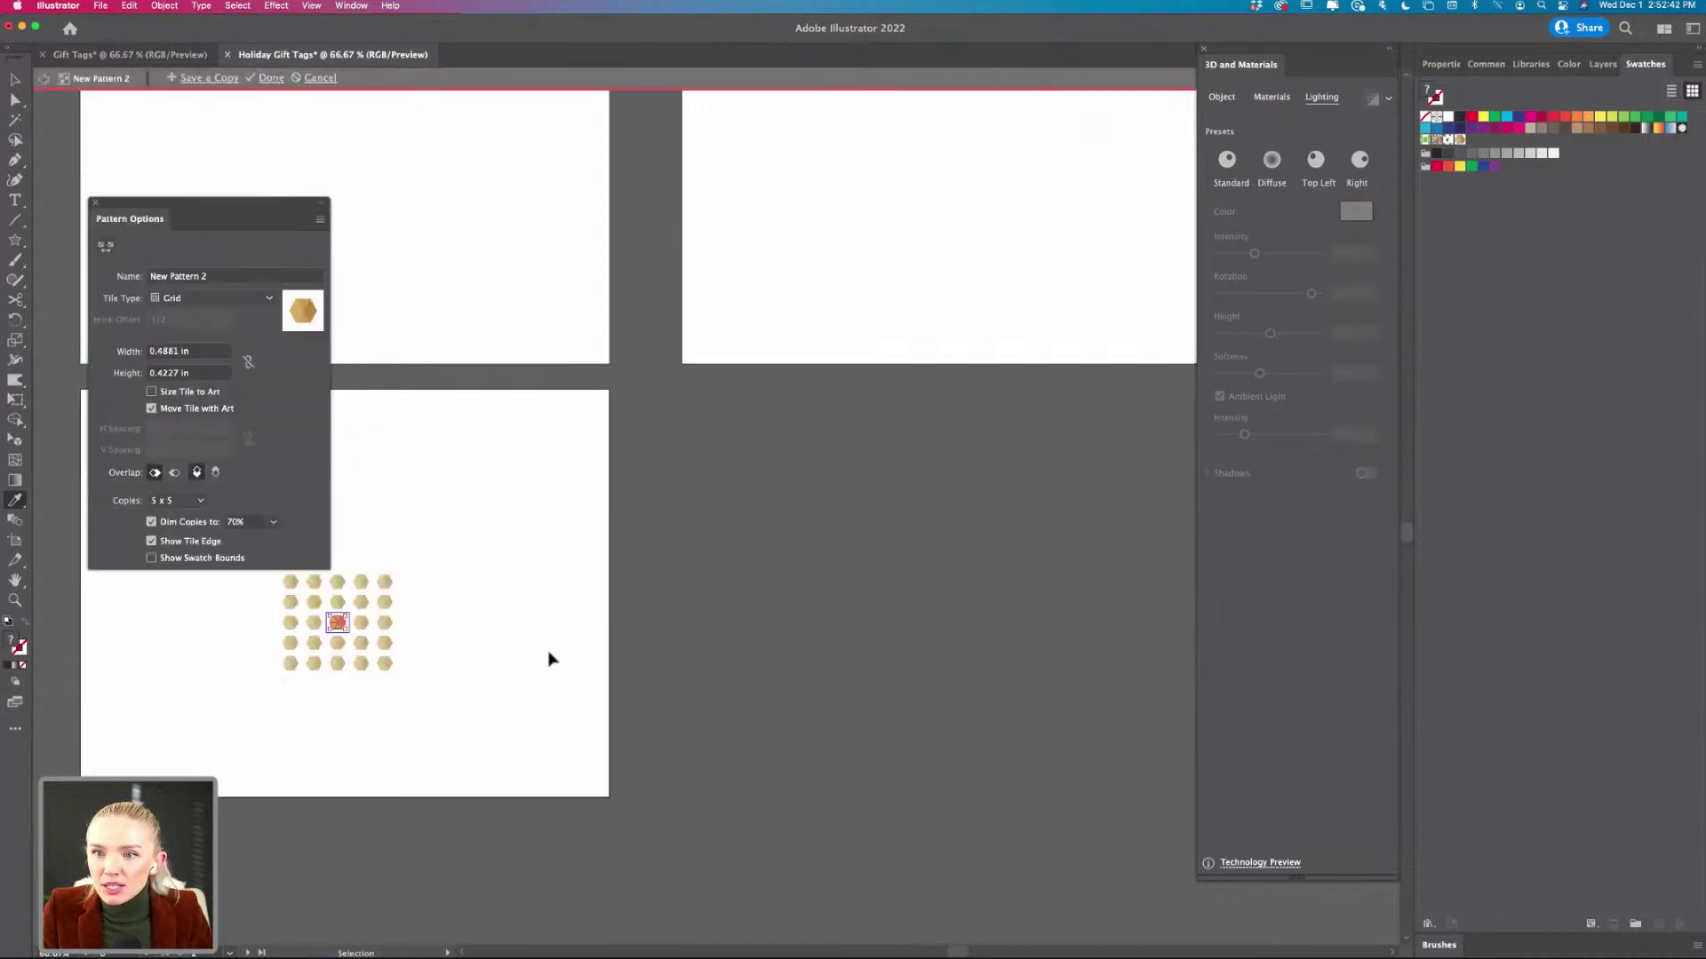
key(super+z)
key(super+z)
key(super+z)
key(super+z)
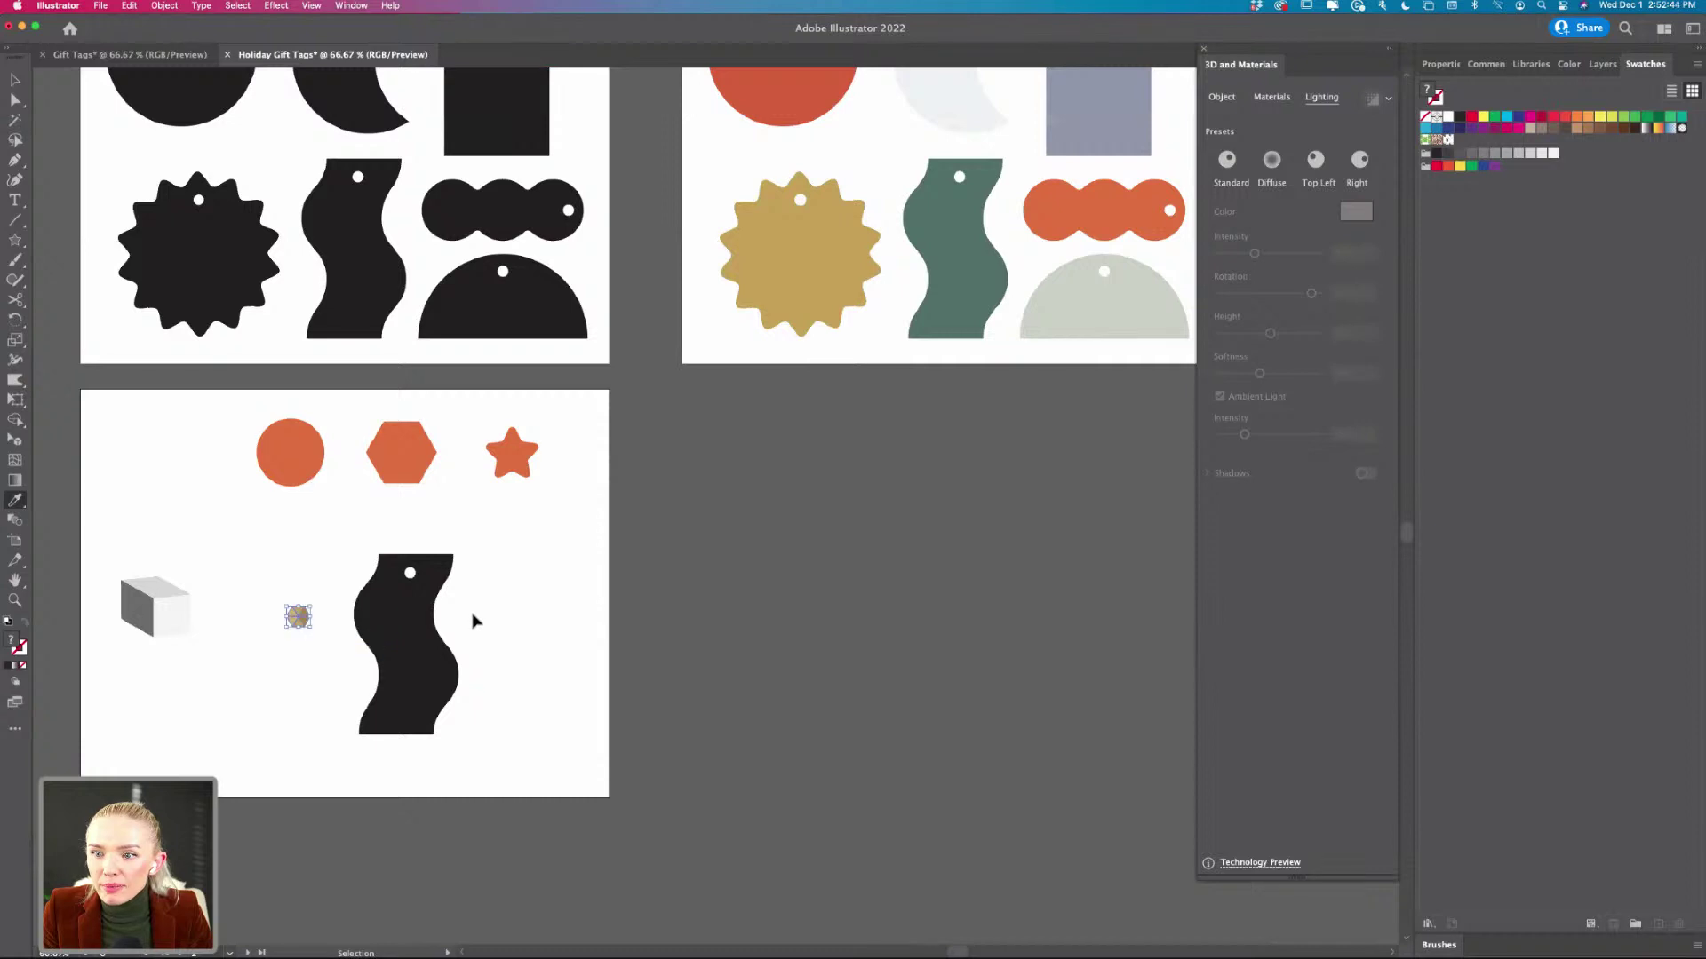
key(super+z)
scroll(345, 640, up, 5)
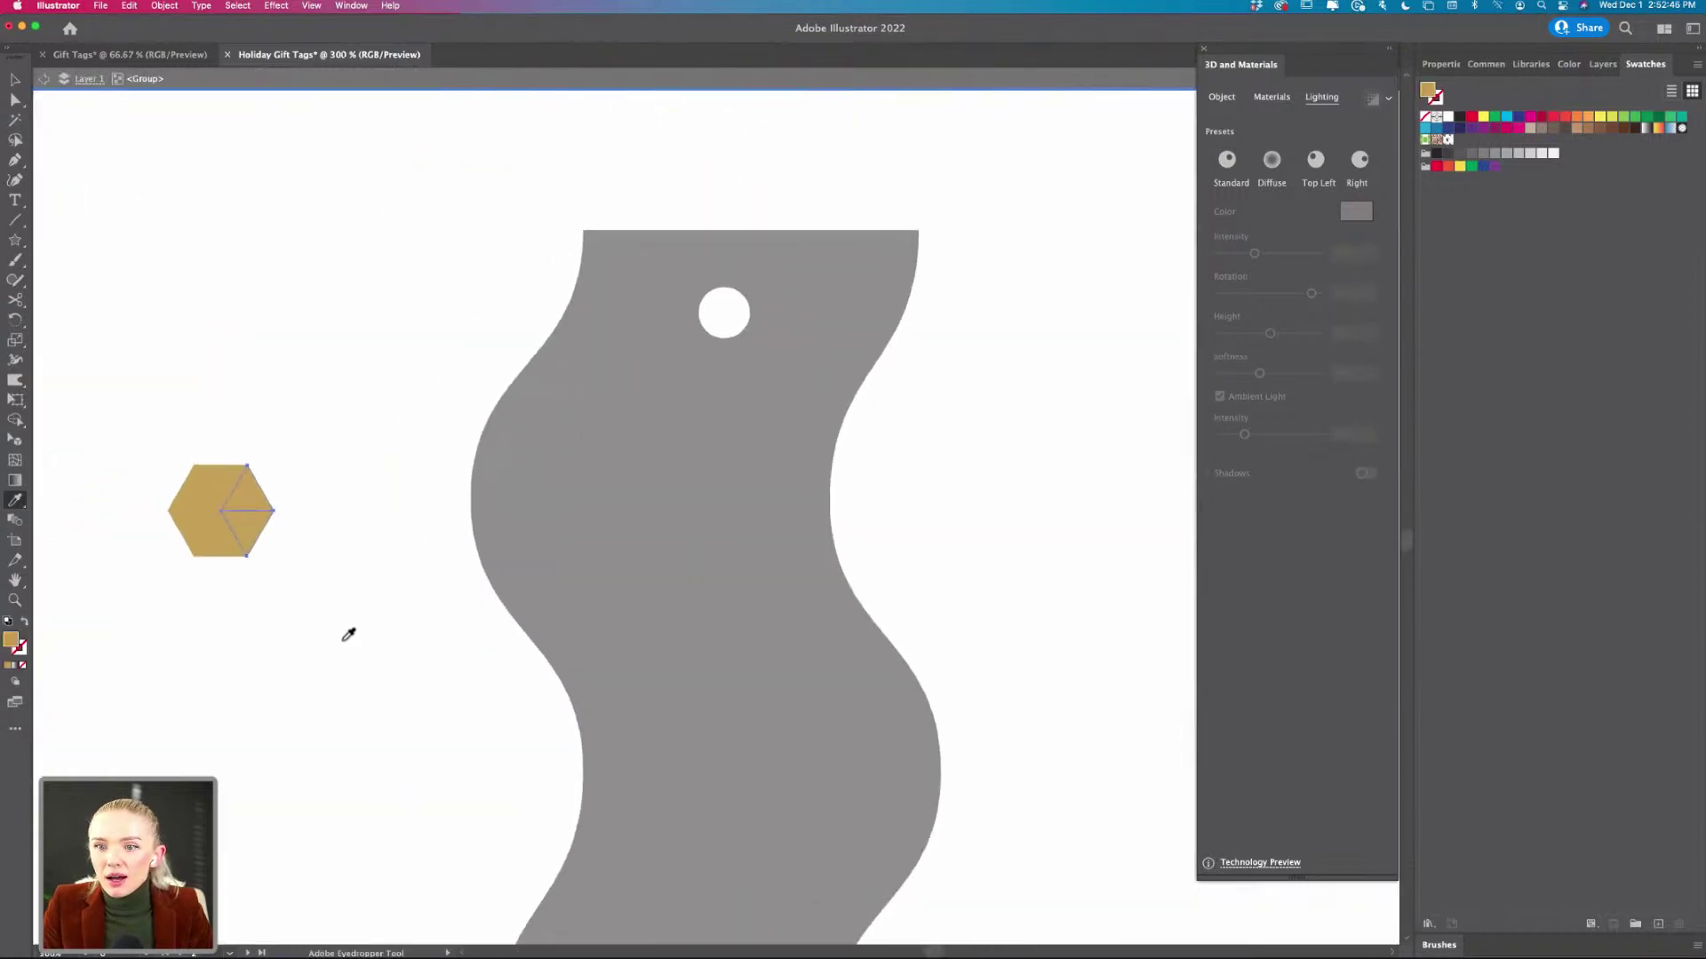
- Leave the group's isolation and place one plain gold hexagon on each side edge of the wavy tag, deleting the extra copy
key(v)
double_click(345, 641)
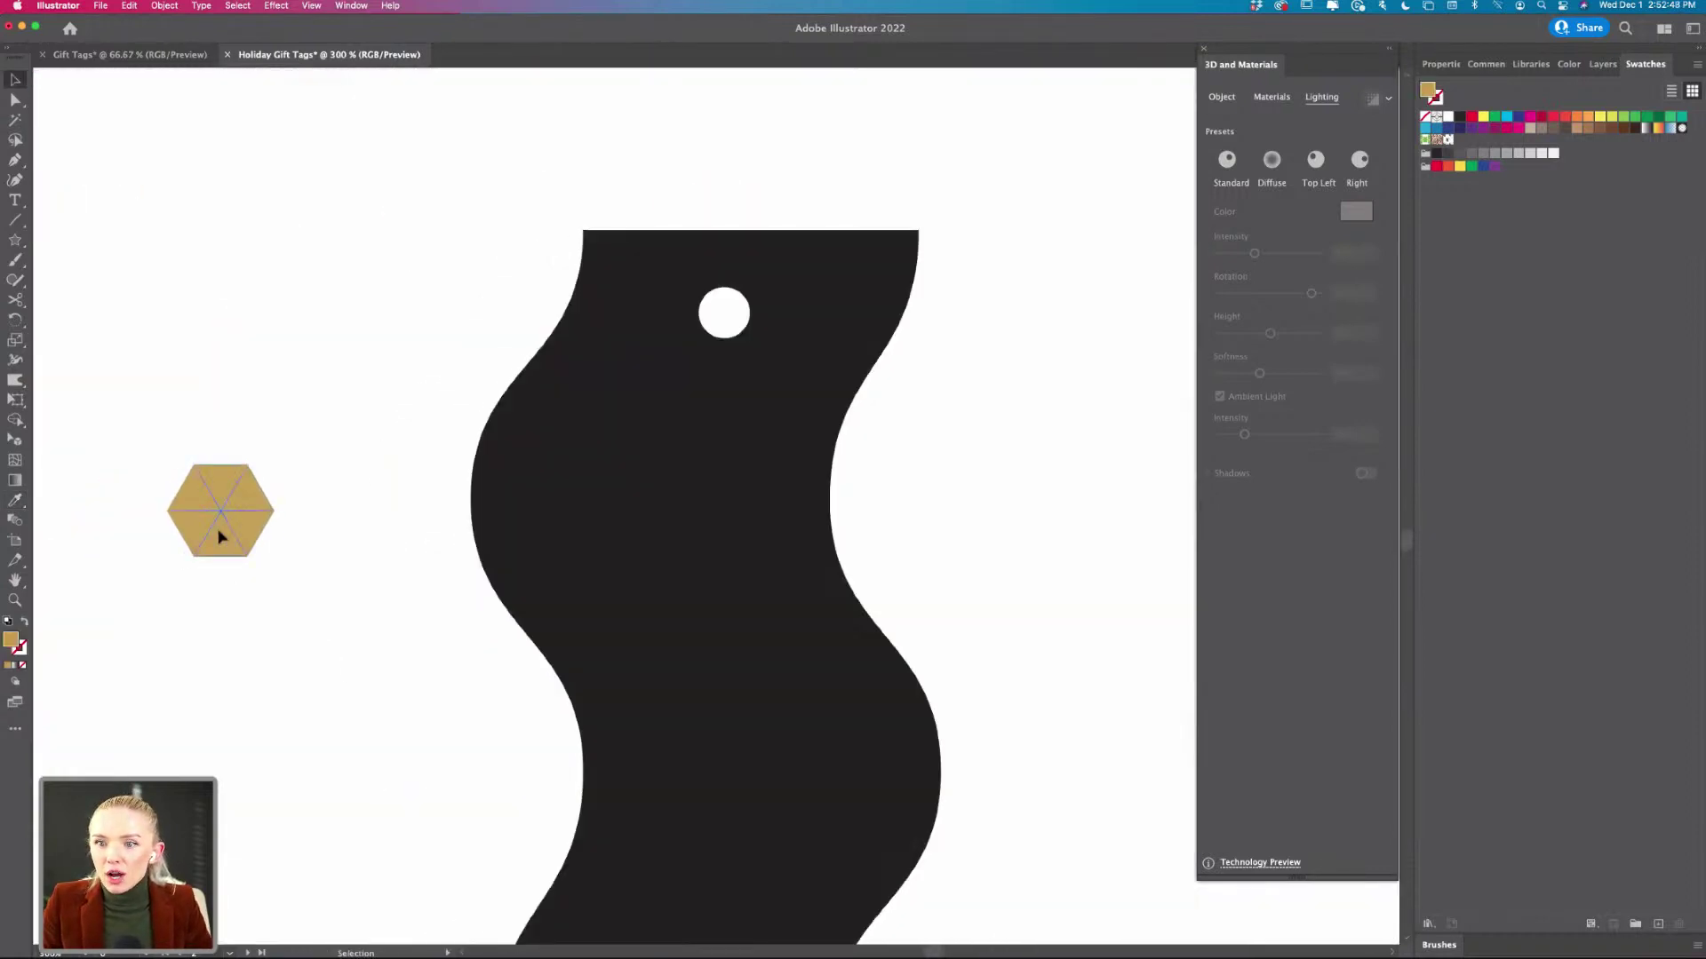
drag(222, 536, 816, 657)
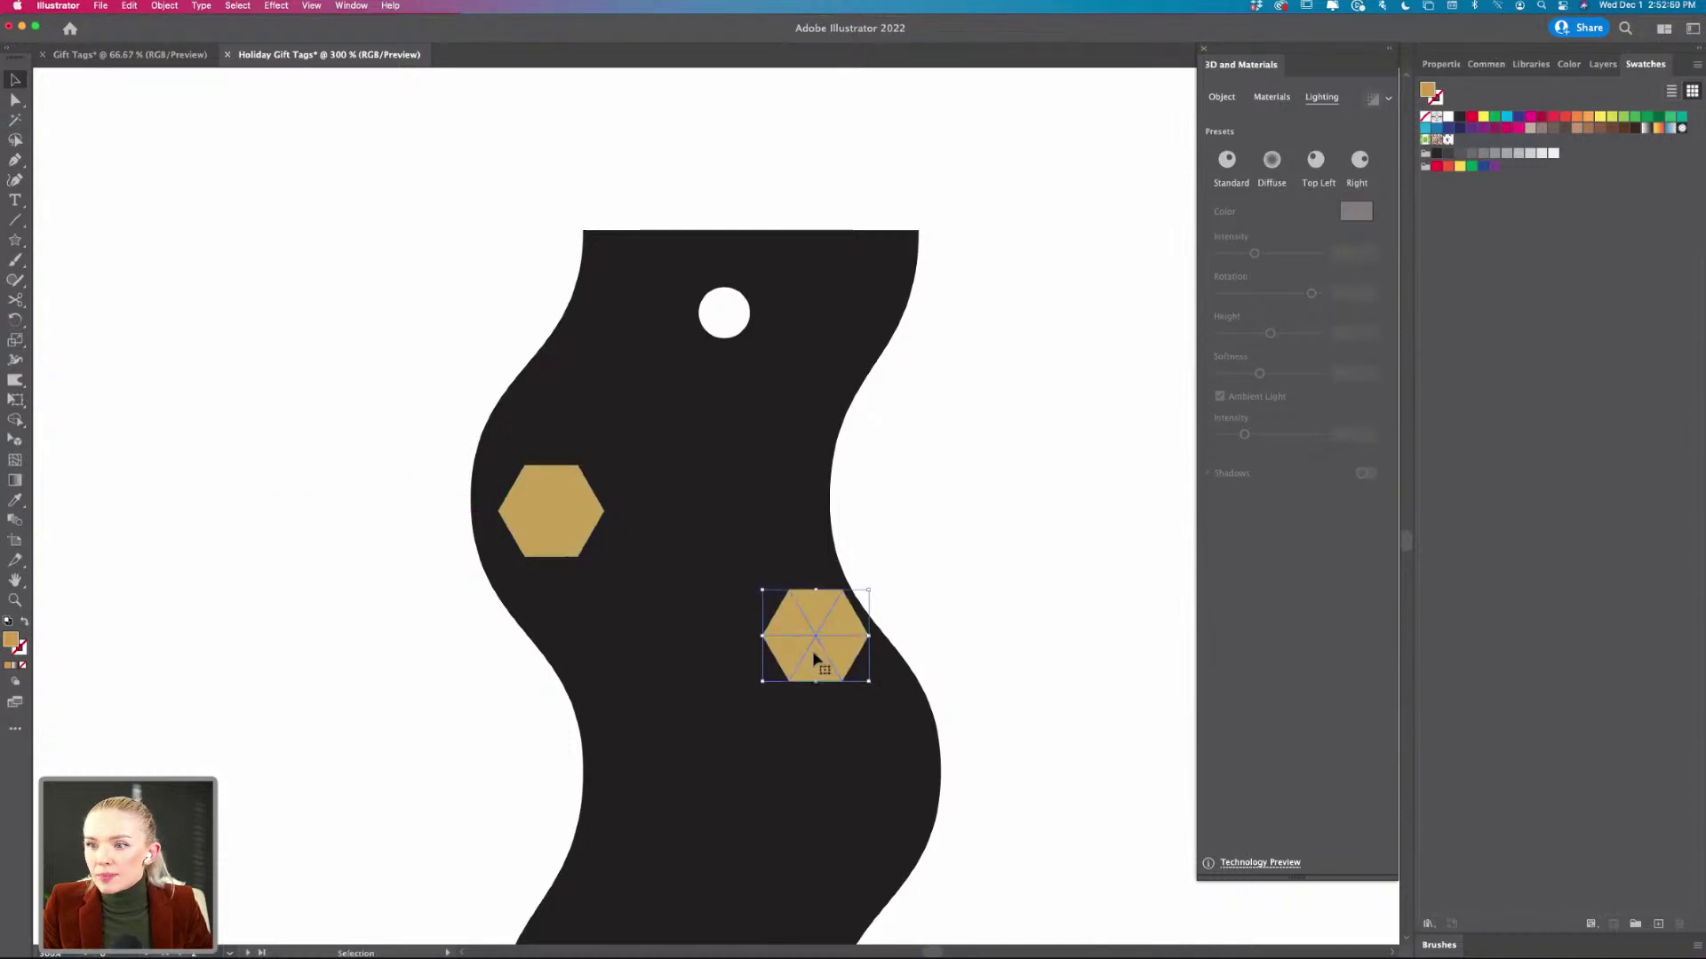
key(Delete)
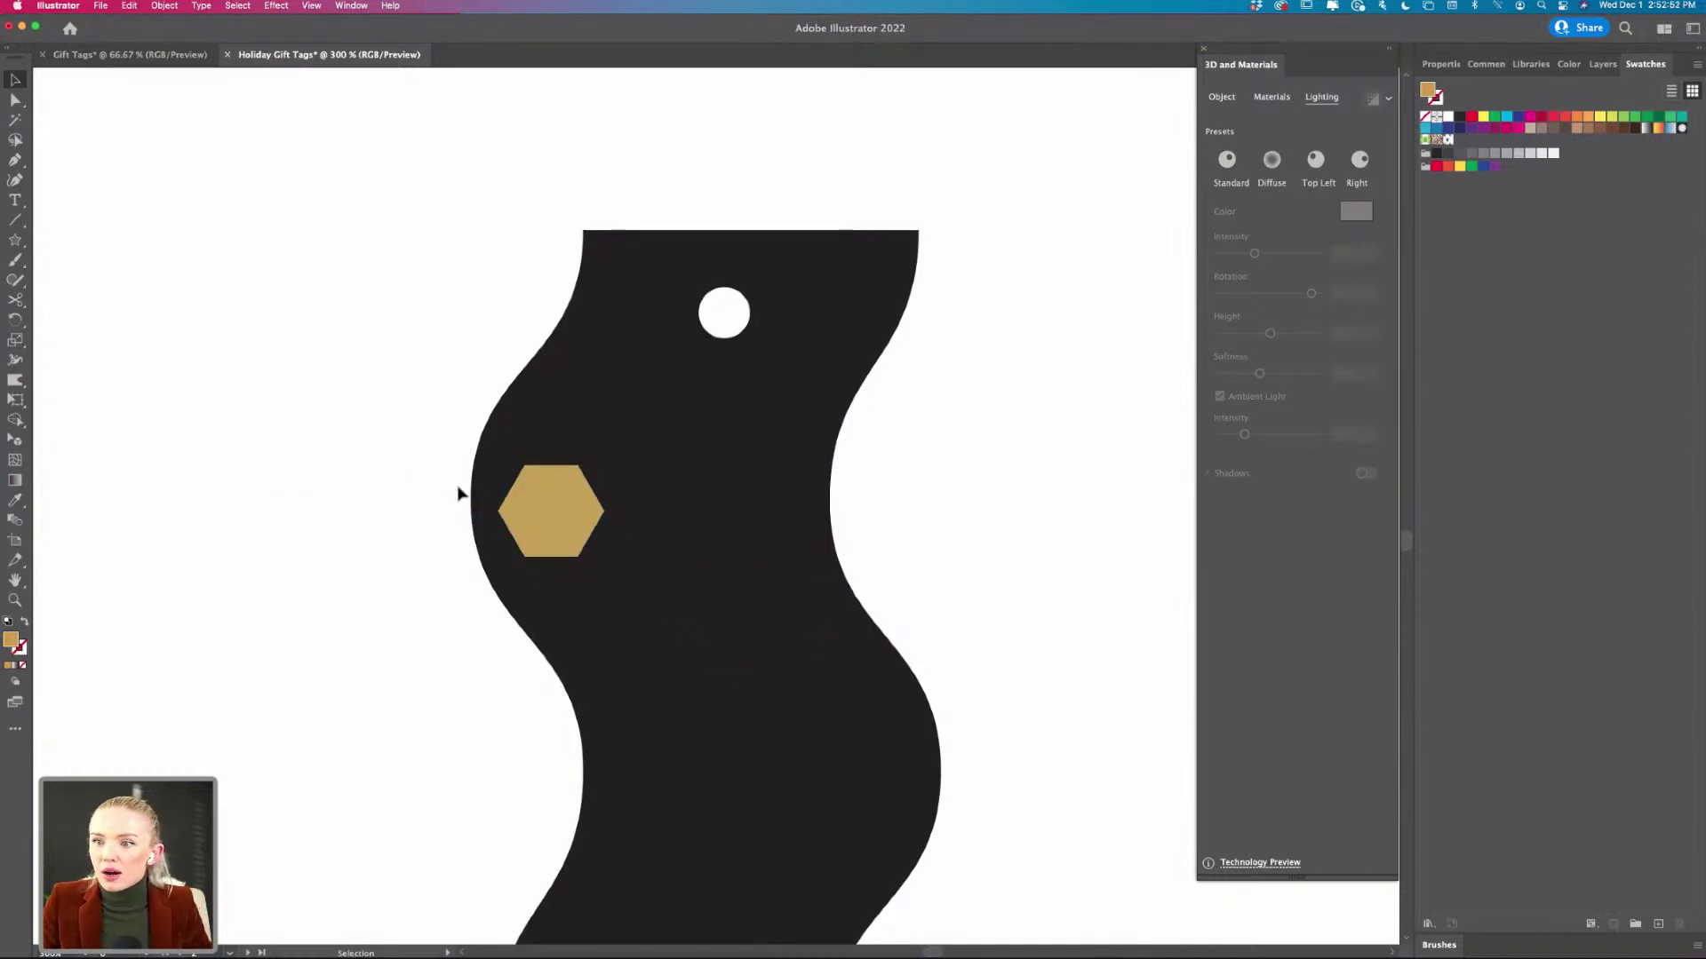
drag(551, 508, 824, 406)
scroll(918, 533, down, 3)
scroll(918, 533, right, 2)
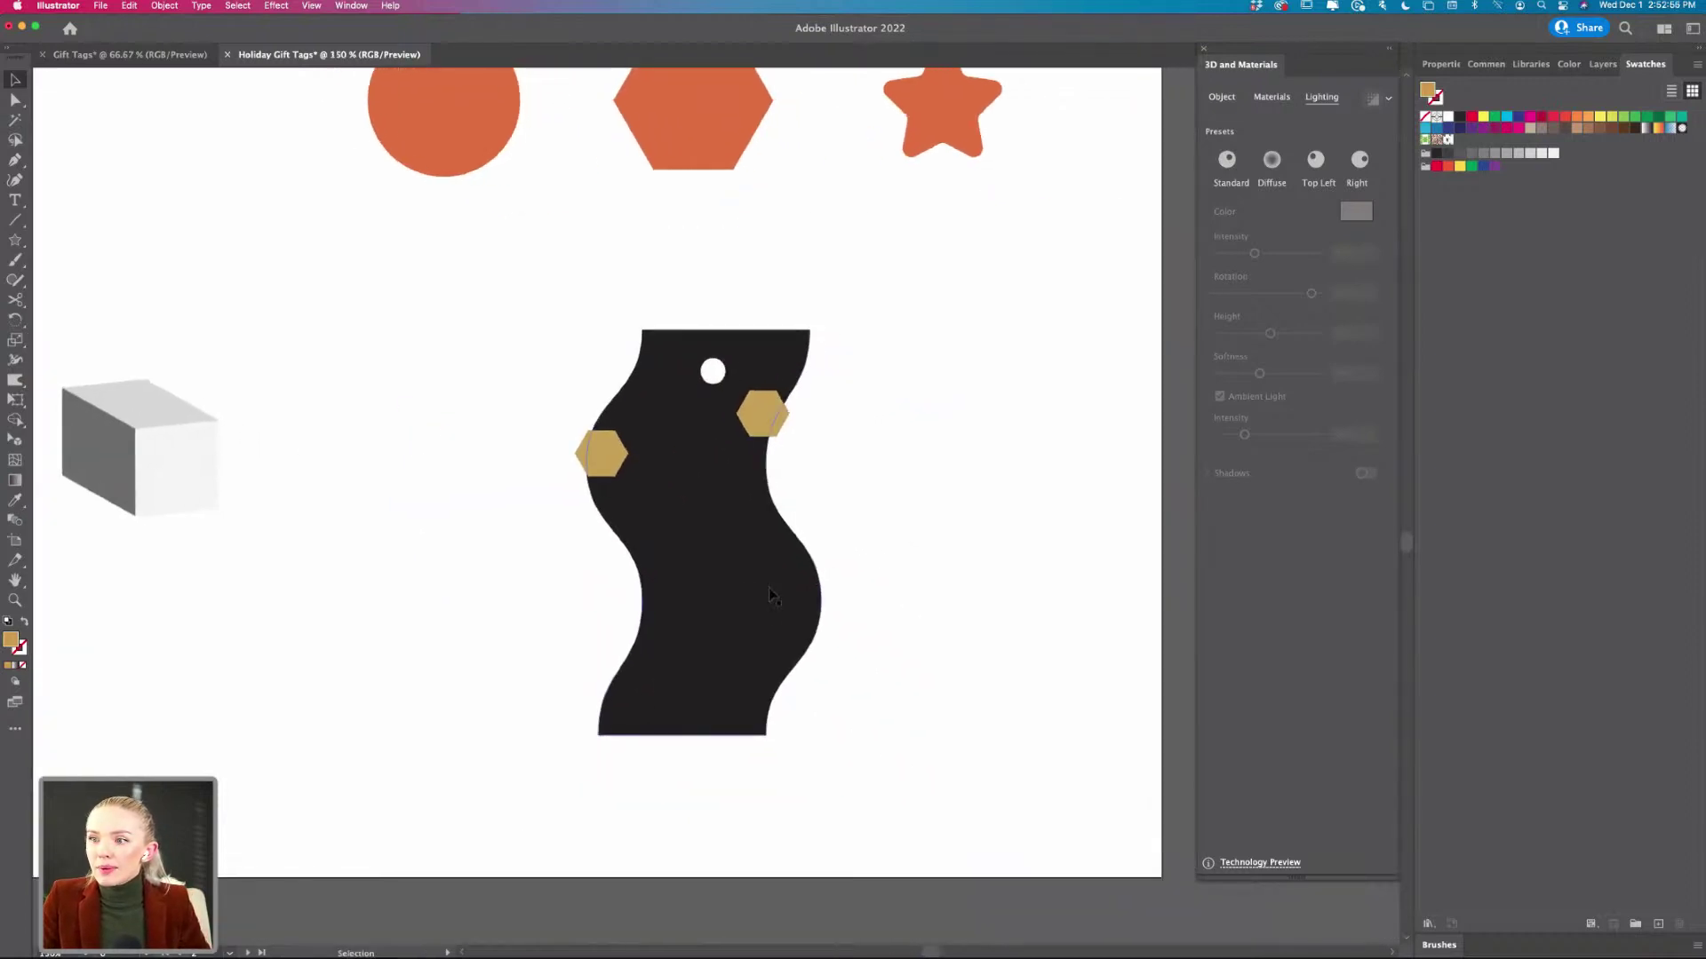
- Duplicate the black wavy tag to its right and scatter eight more hexagon copies over the original, adjusting their spacing
alt+drag(782, 597, 1062, 599)
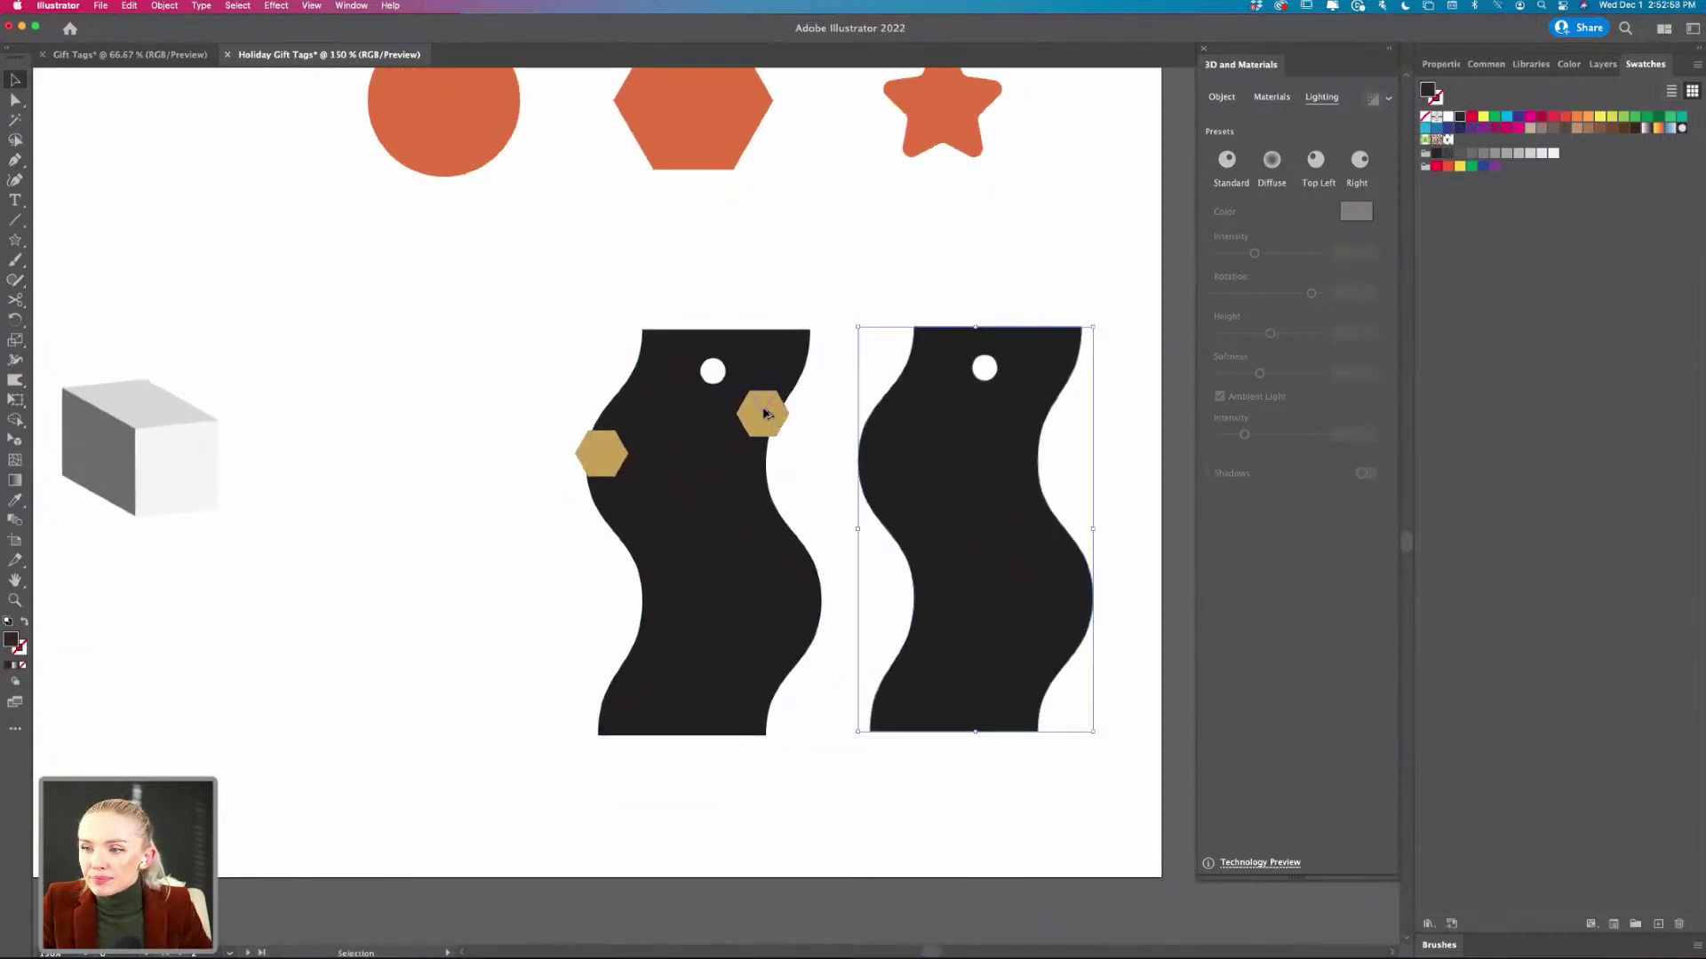
alt+drag(763, 413, 763, 738)
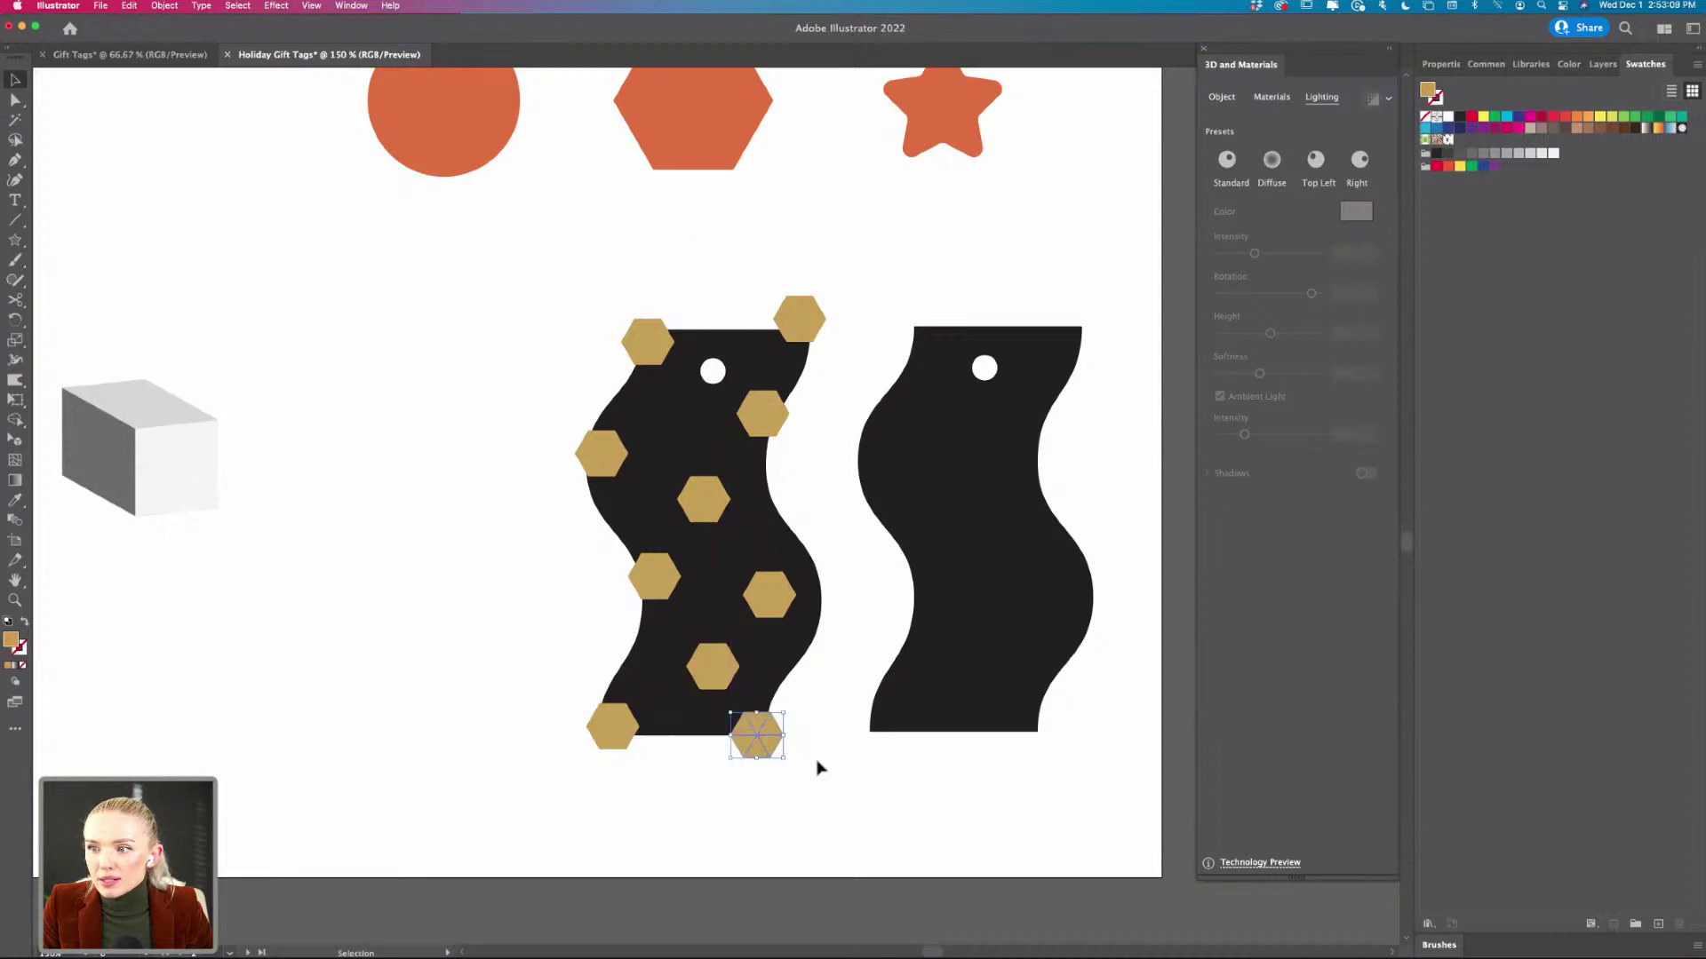
click(970, 542)
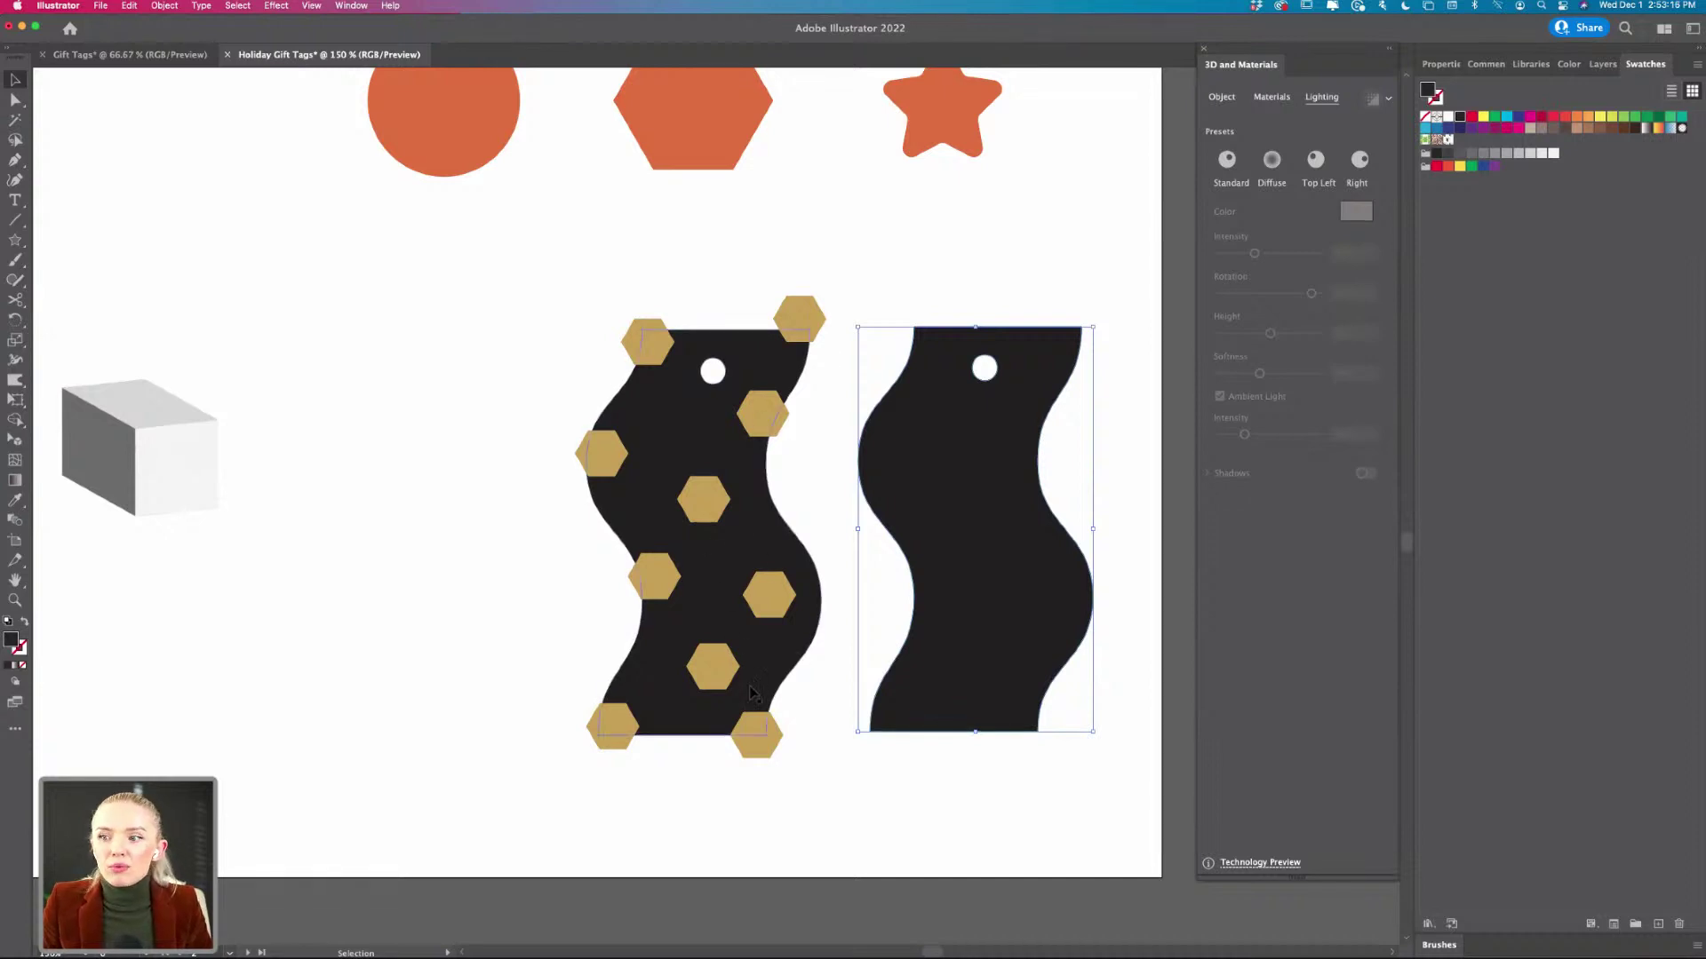
drag(709, 503, 699, 480)
drag(668, 364, 673, 374)
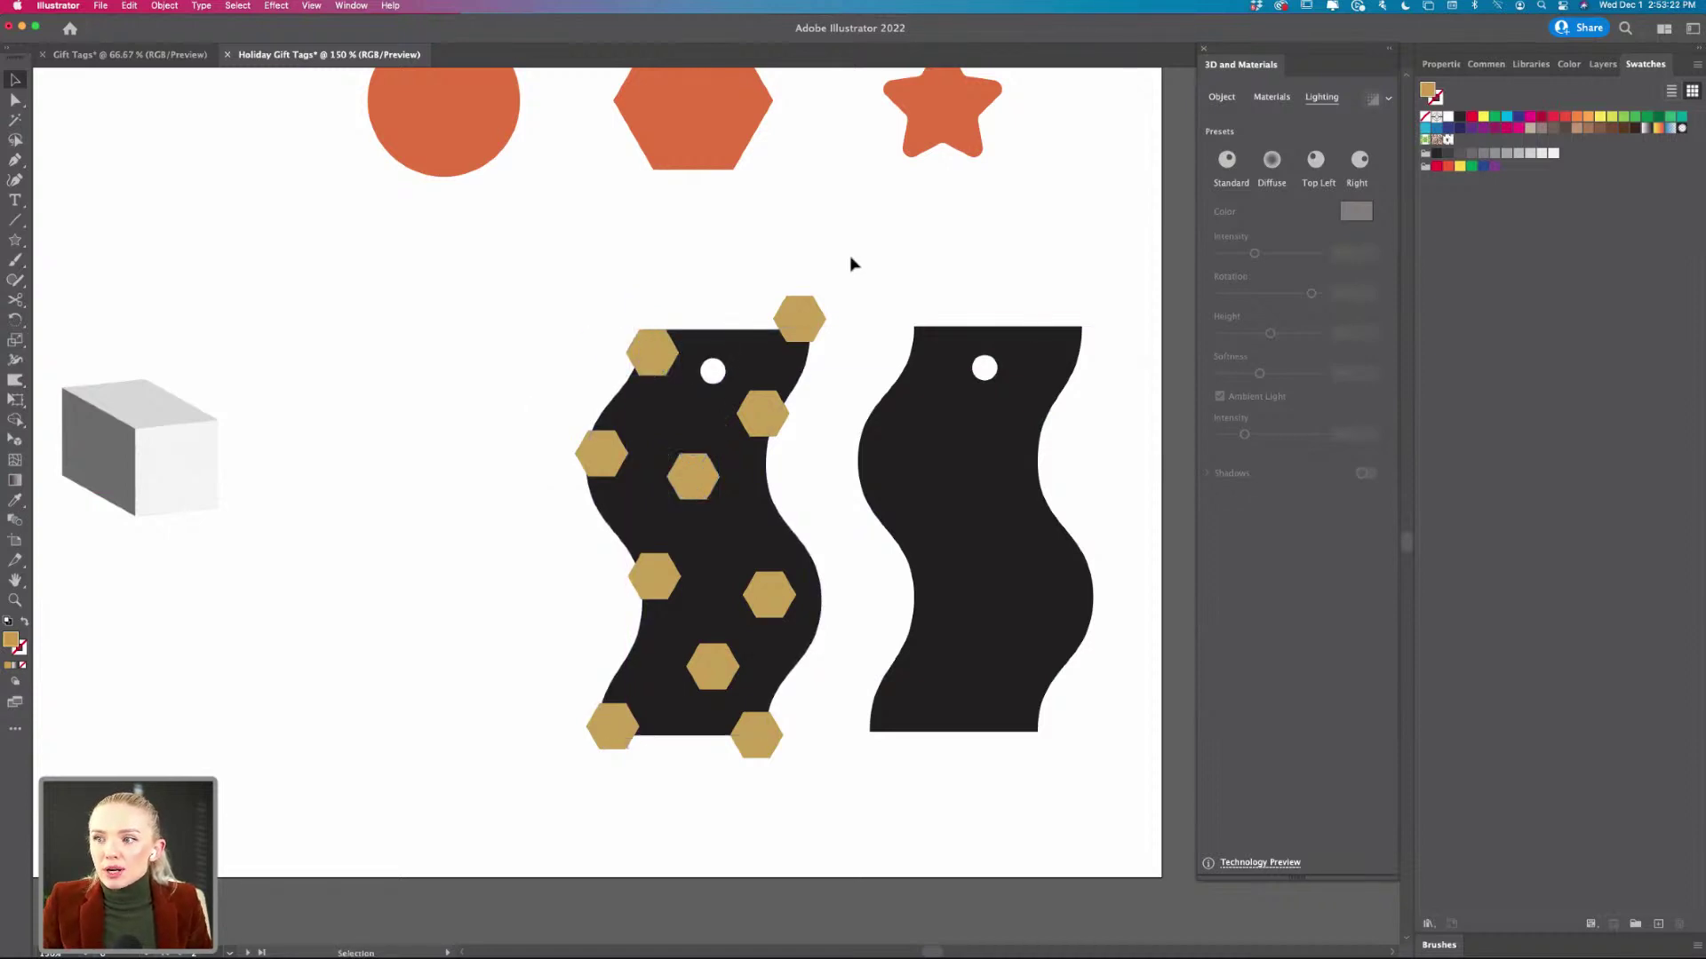
- Bring the hexagon-covered wavy tag to the front and make it a clipping mask for all the hexagons
click(761, 375)
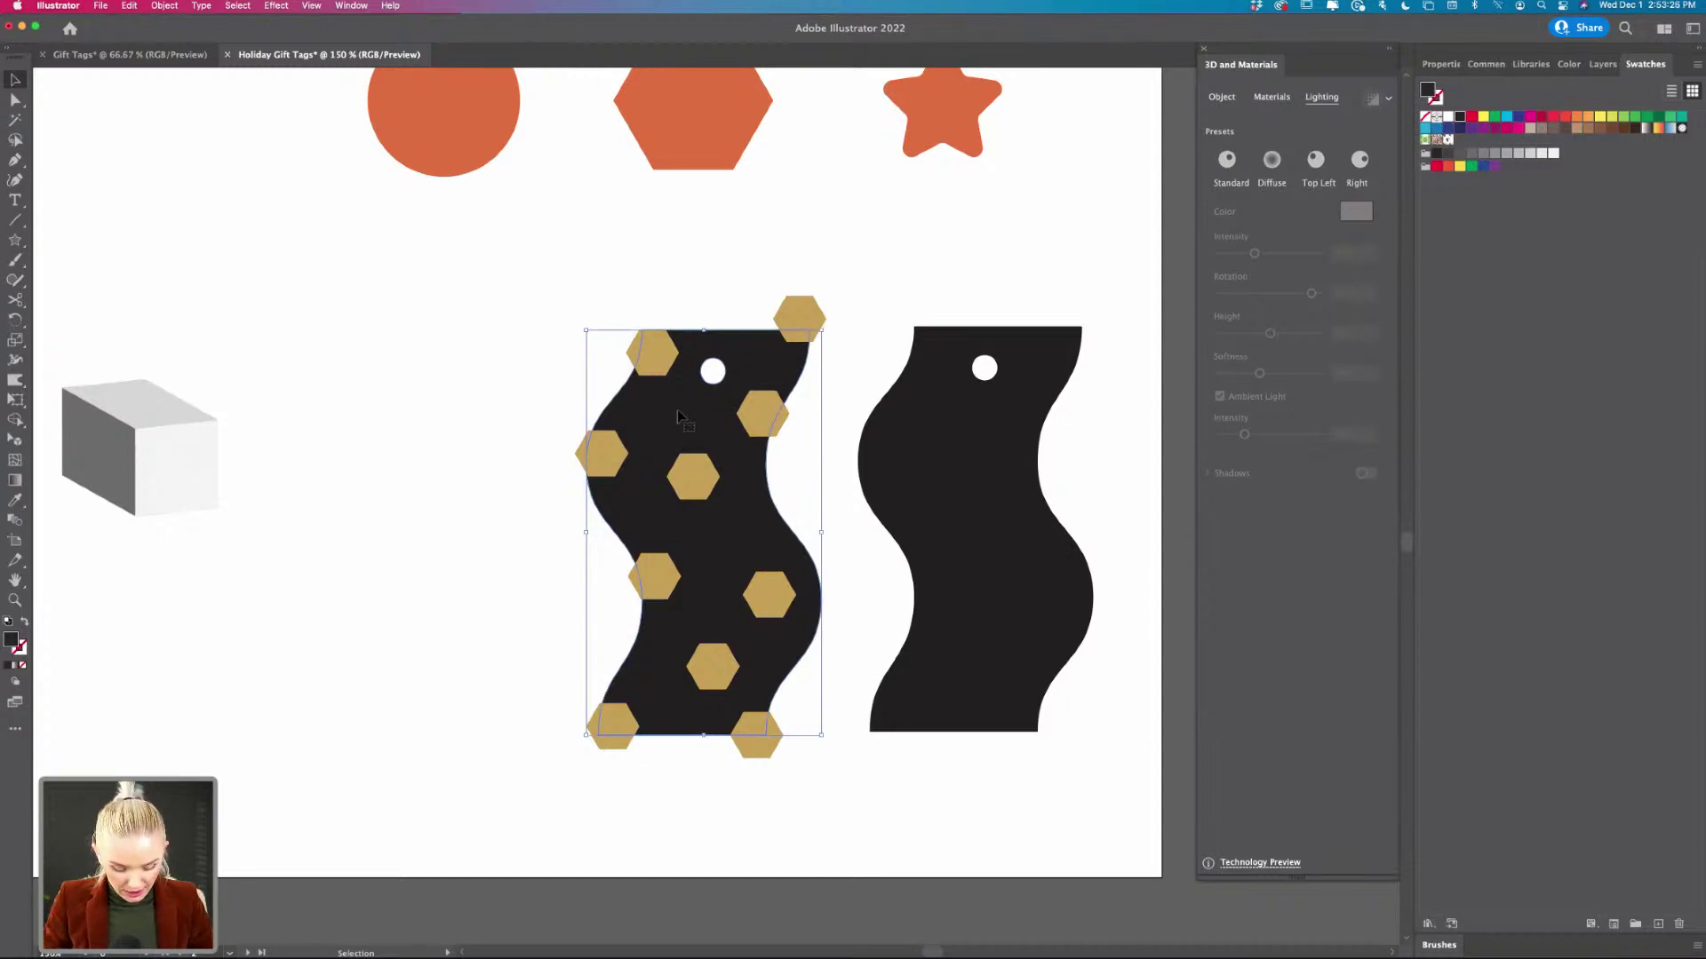
key(super+shift+bracketright)
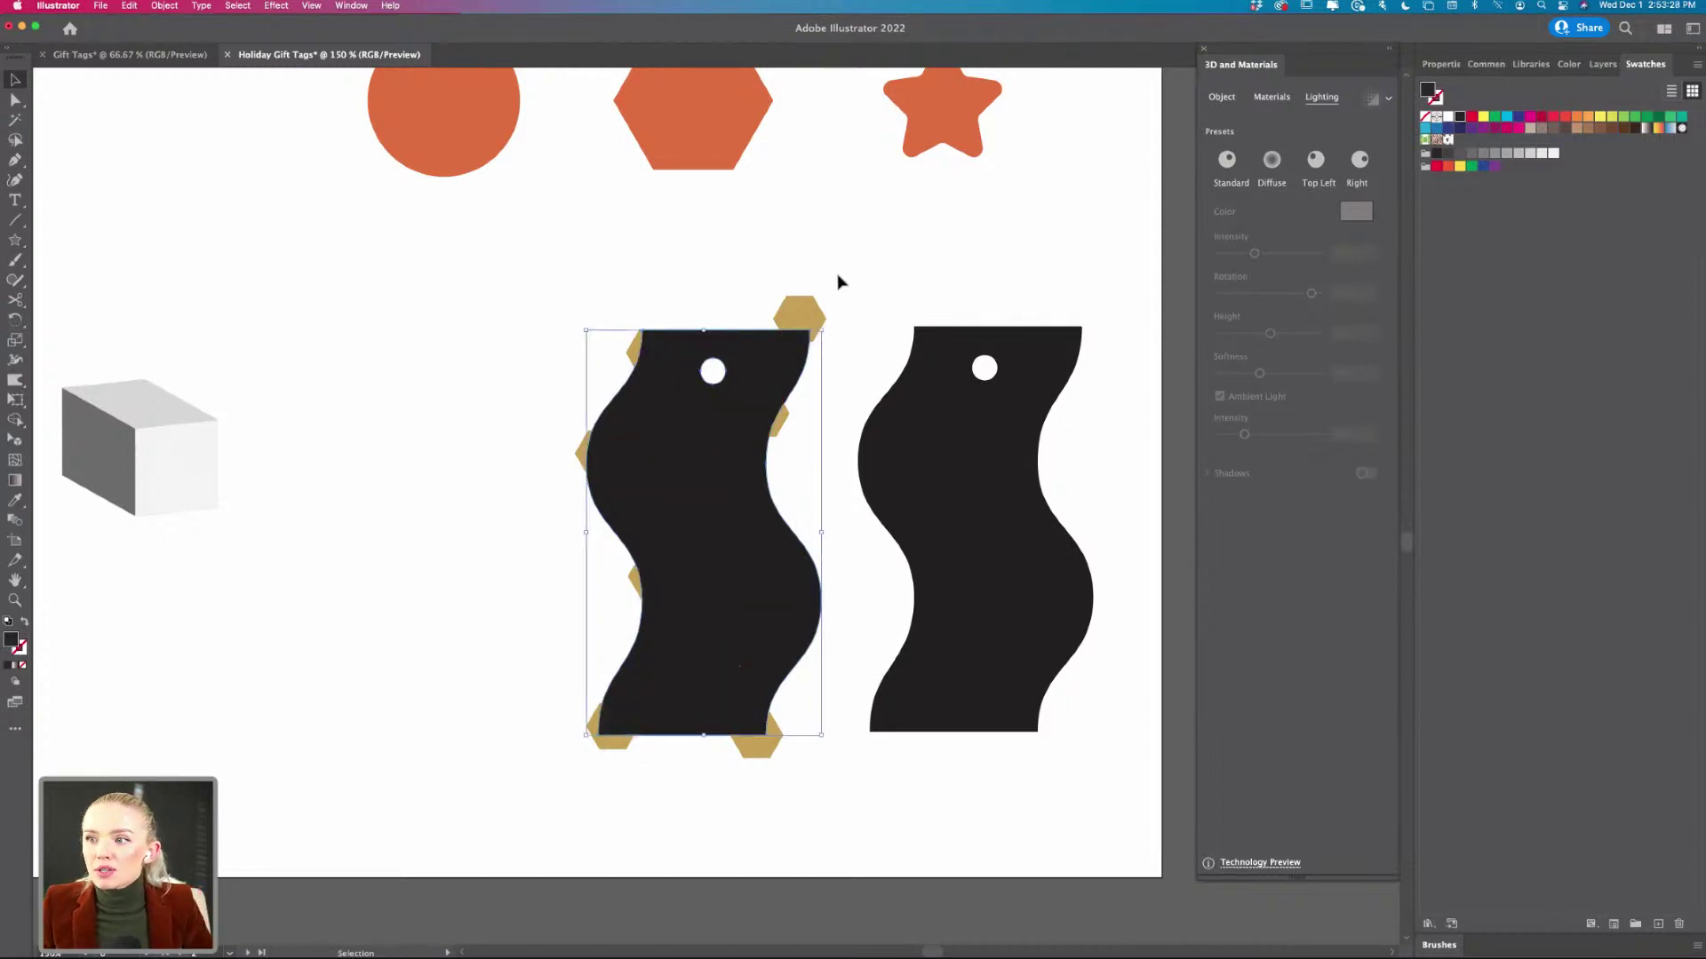
drag(535, 851, 537, 848)
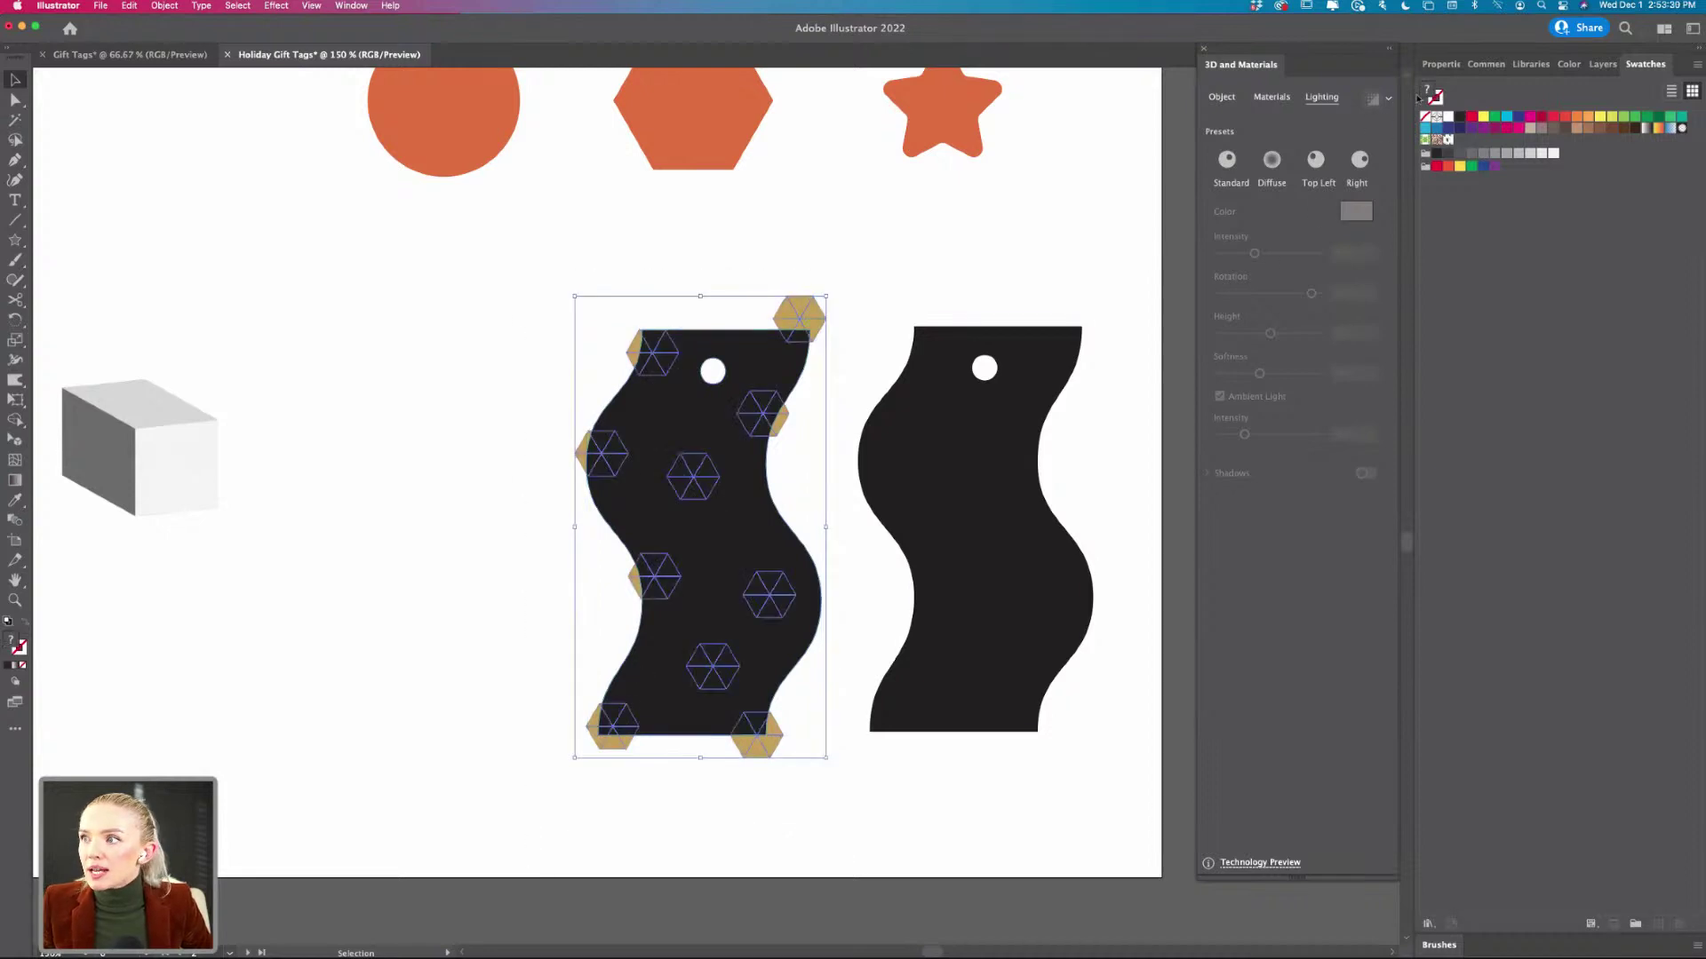
click(1441, 64)
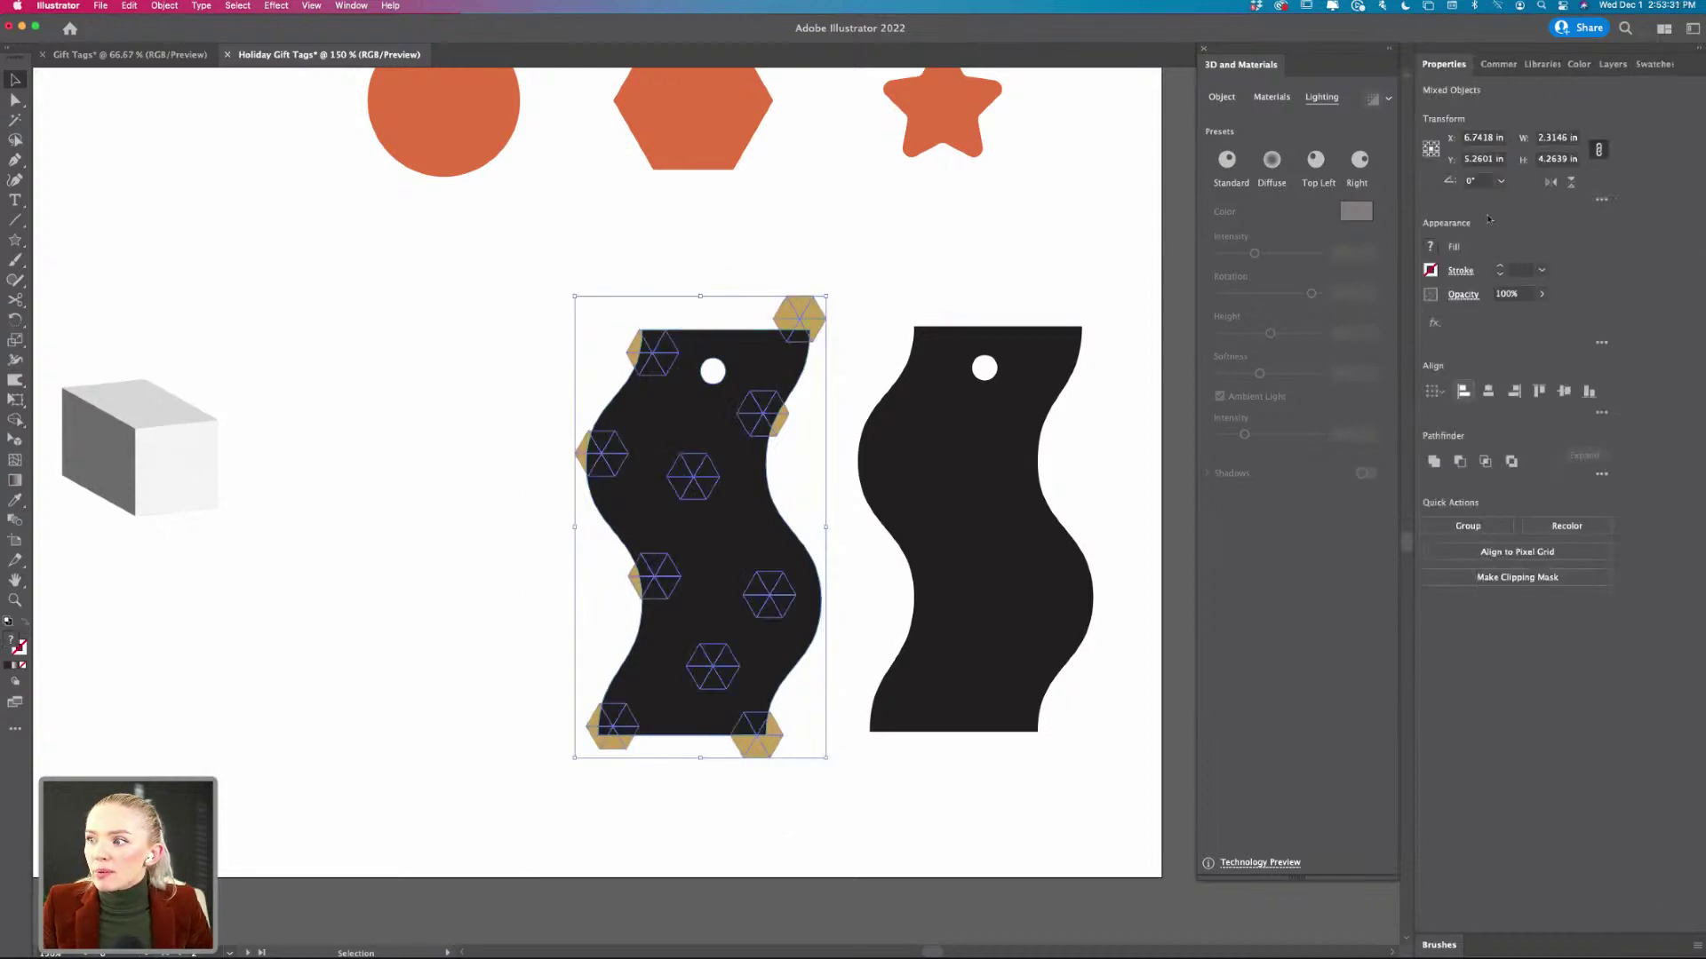
click(1517, 576)
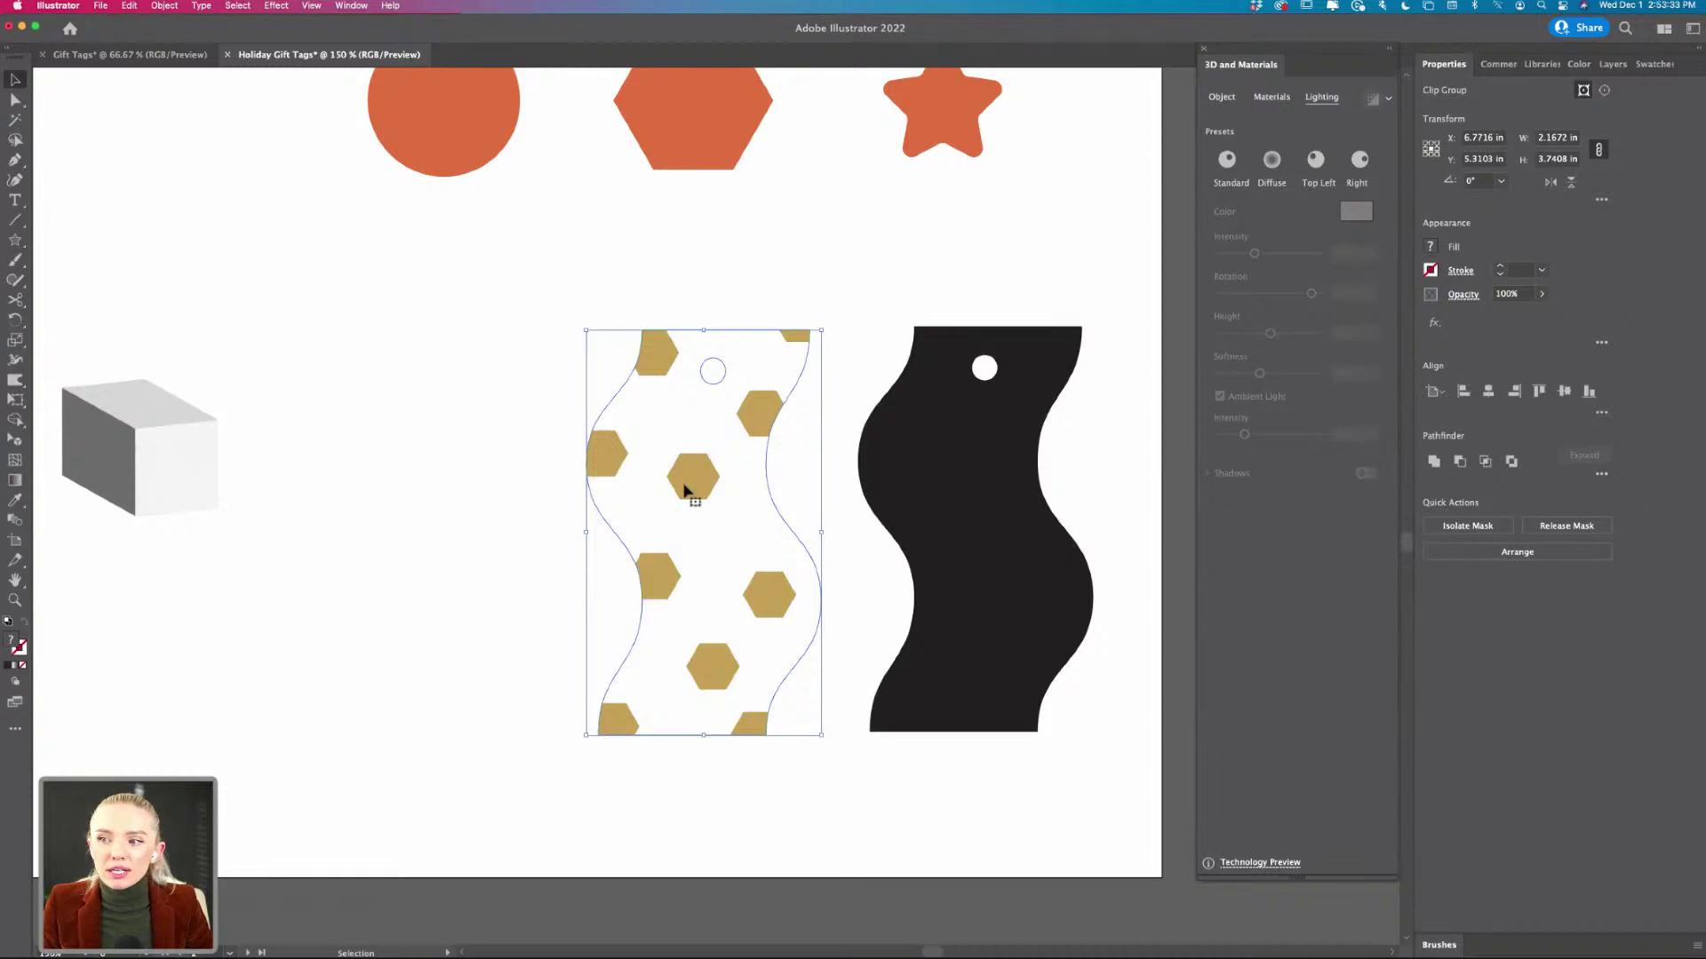
- Align the clipped hexagons over the spare black wavy tag and move the assembled tag to the artboard's lower-right area
drag(684, 487, 955, 487)
drag(749, 404, 511, 562)
click(728, 644)
key(super+minus)
key(super+minus)
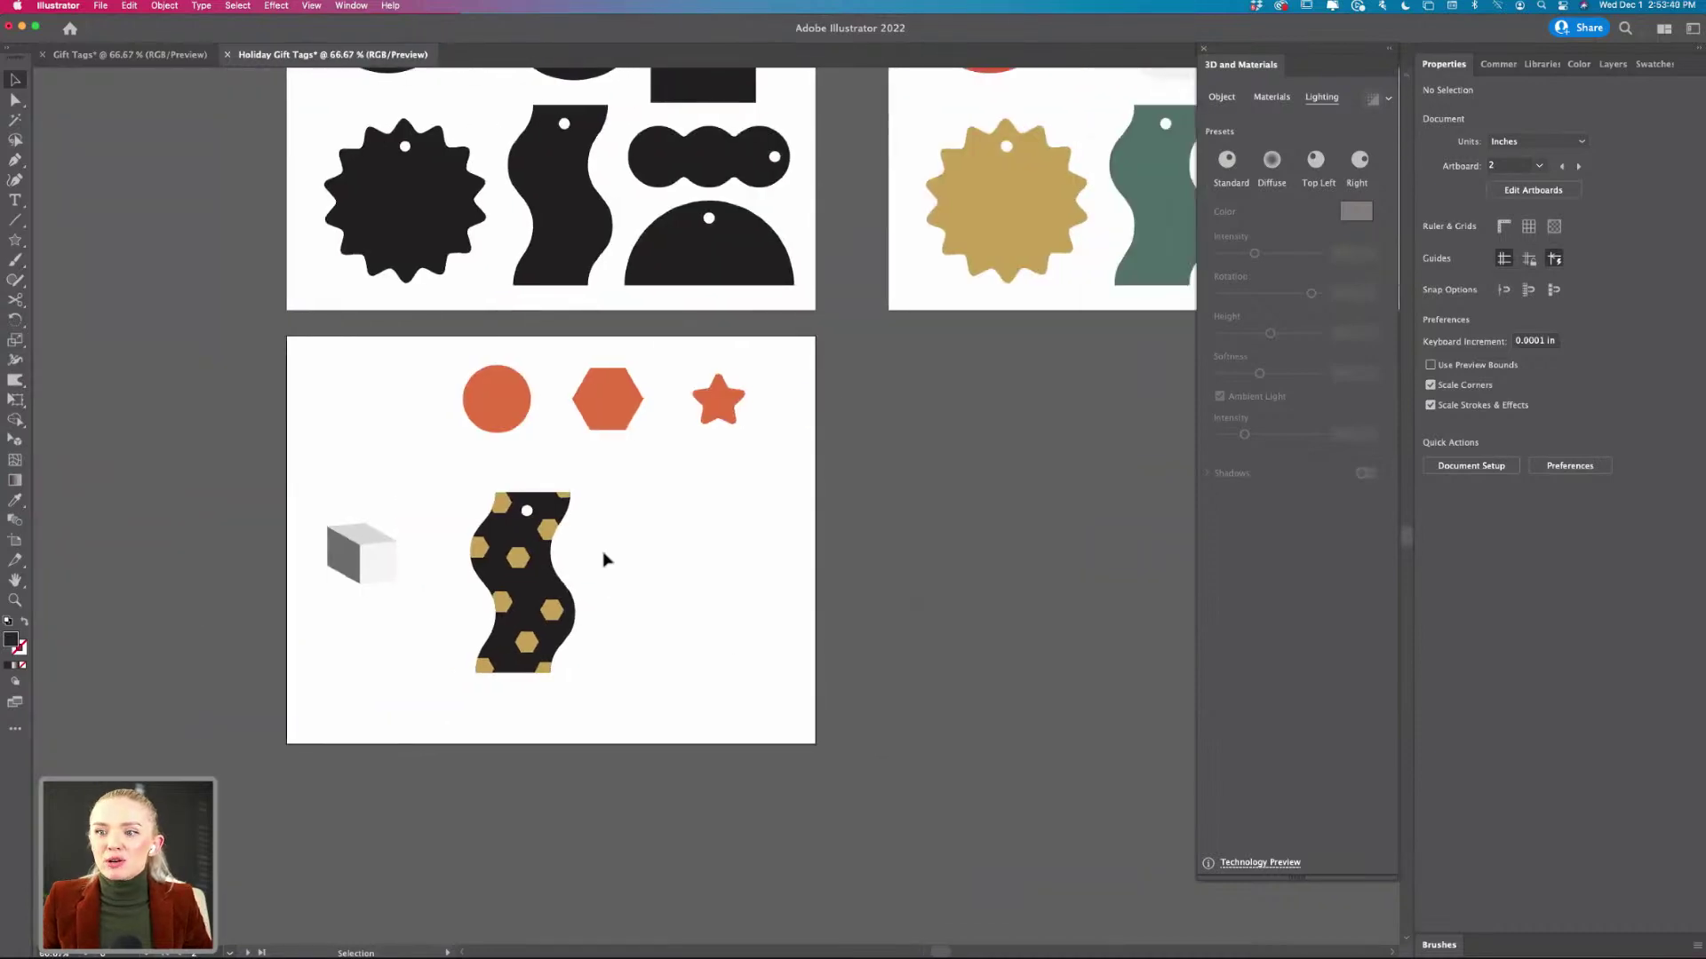
mouse_move(476, 668)
mouse_down()
mouse_move(636, 675)
mouse_move(692, 711)
mouse_up()
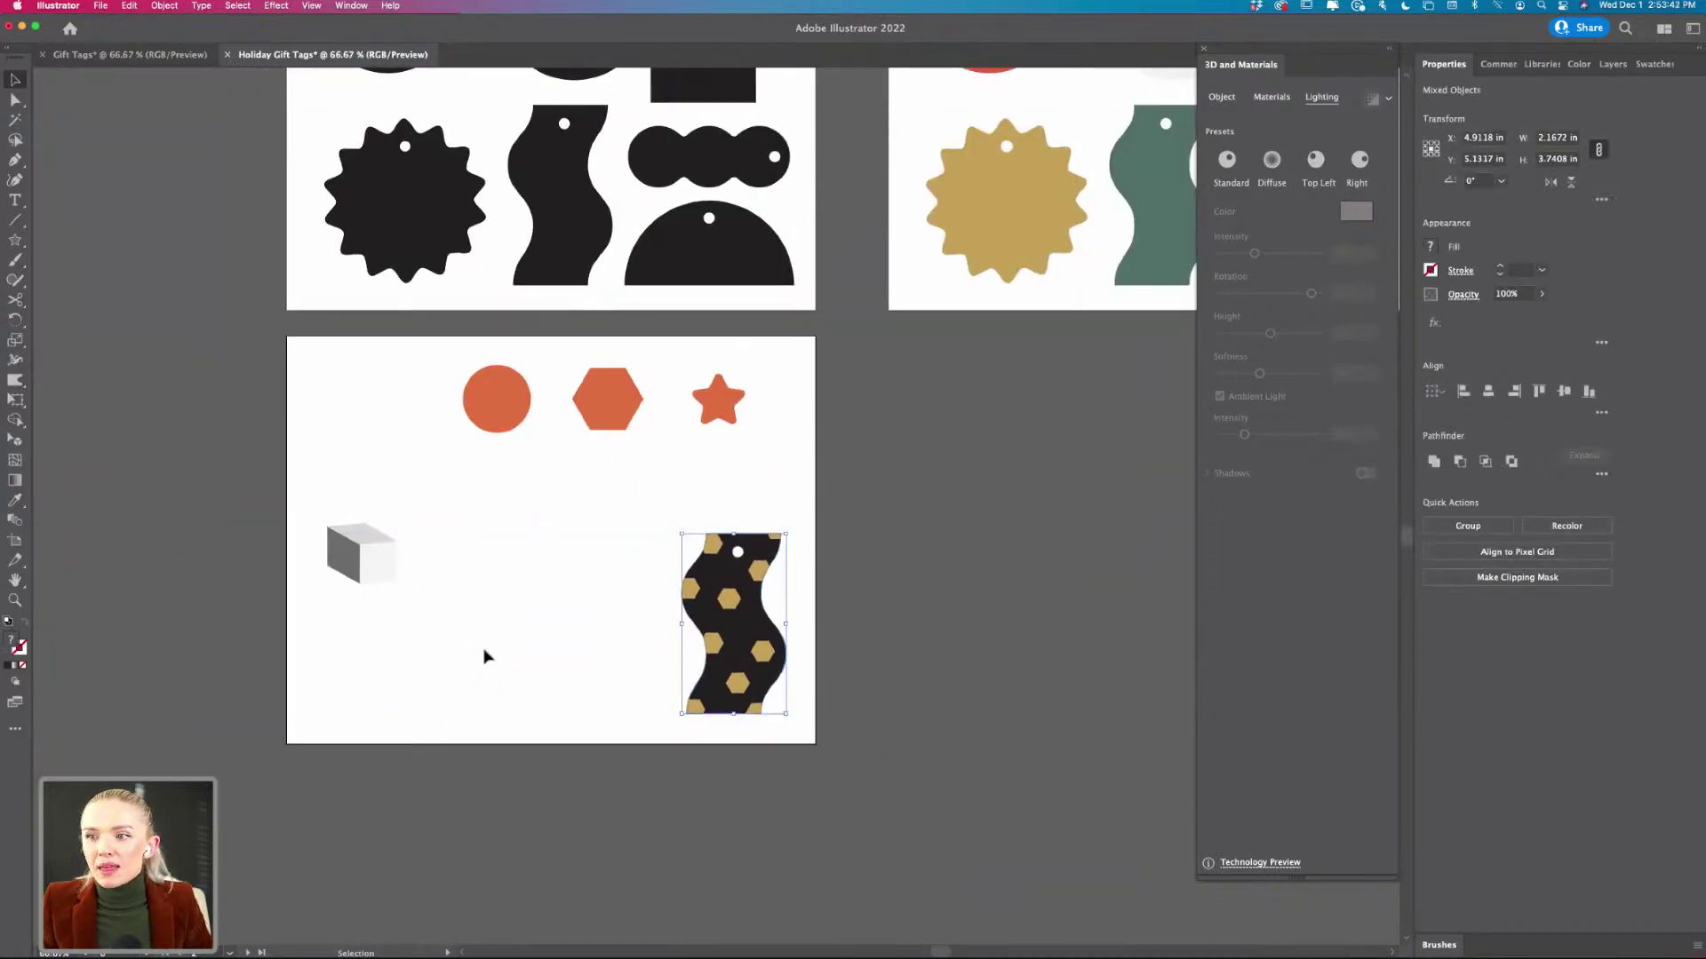
click(486, 657)
- Move the orange star below the row of basic shapes and place the black circle tag beside it on the same artboard
scroll(487, 657, right, 3)
scroll(542, 578, up, 2)
drag(602, 476, 499, 574)
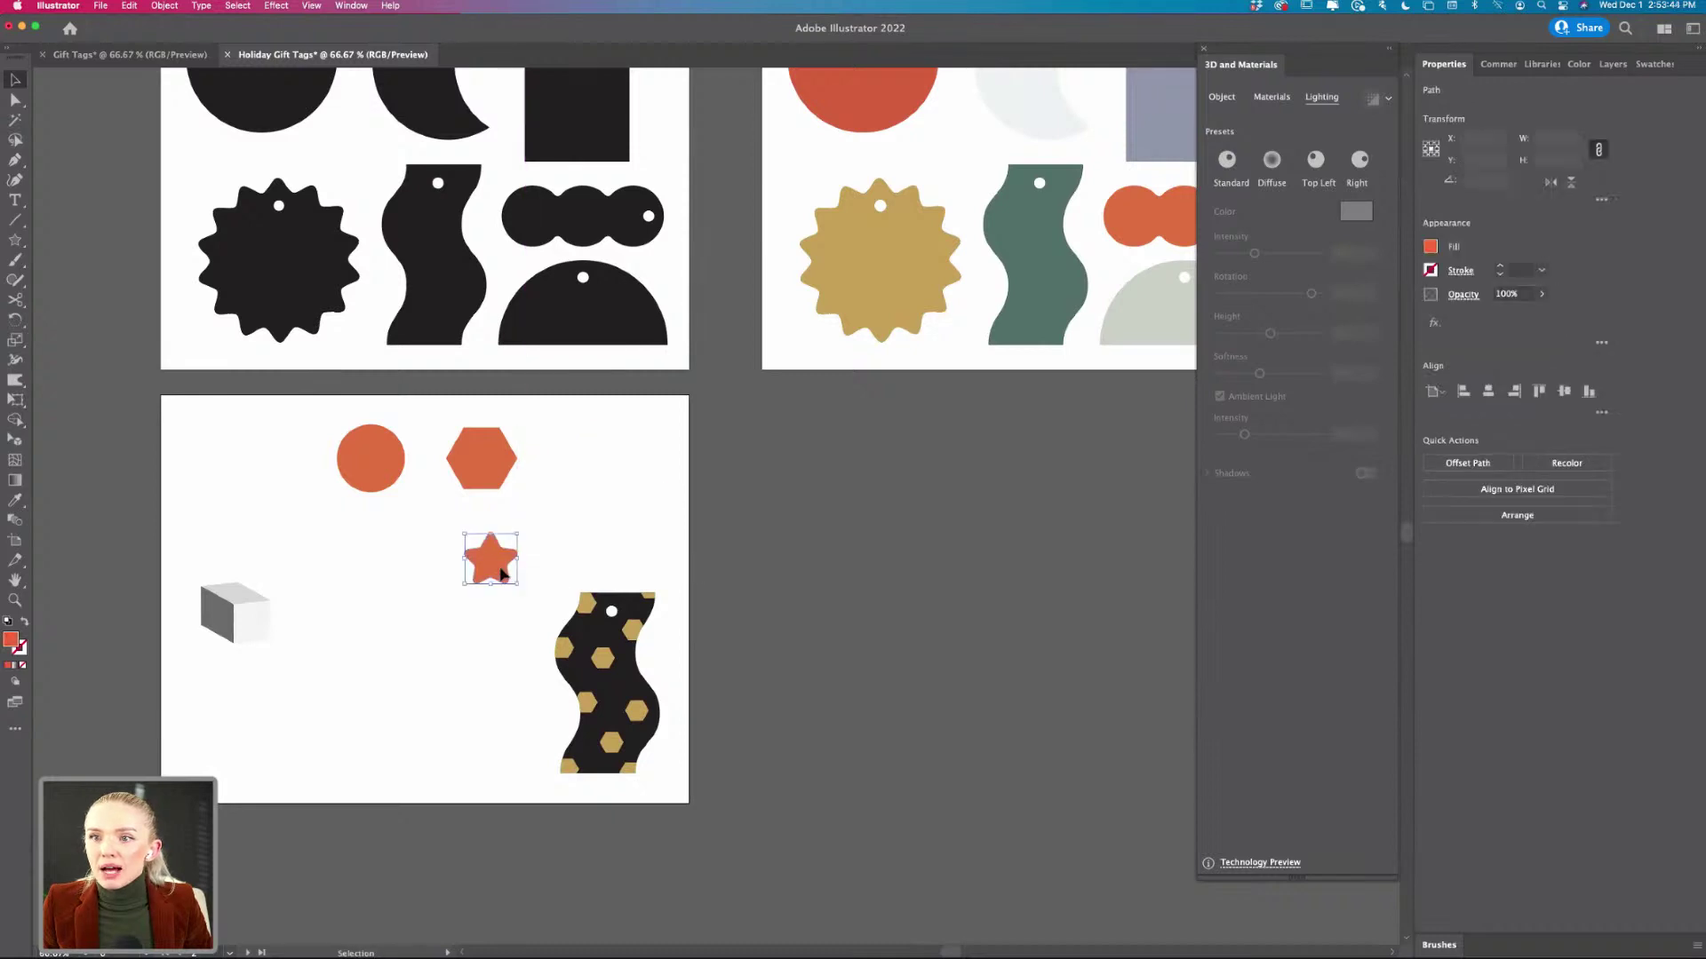
scroll(503, 573, up, 3)
scroll(503, 573, left, 2)
drag(299, 204, 453, 798)
key(super+equal)
key(super+equal)
key(super+equal)
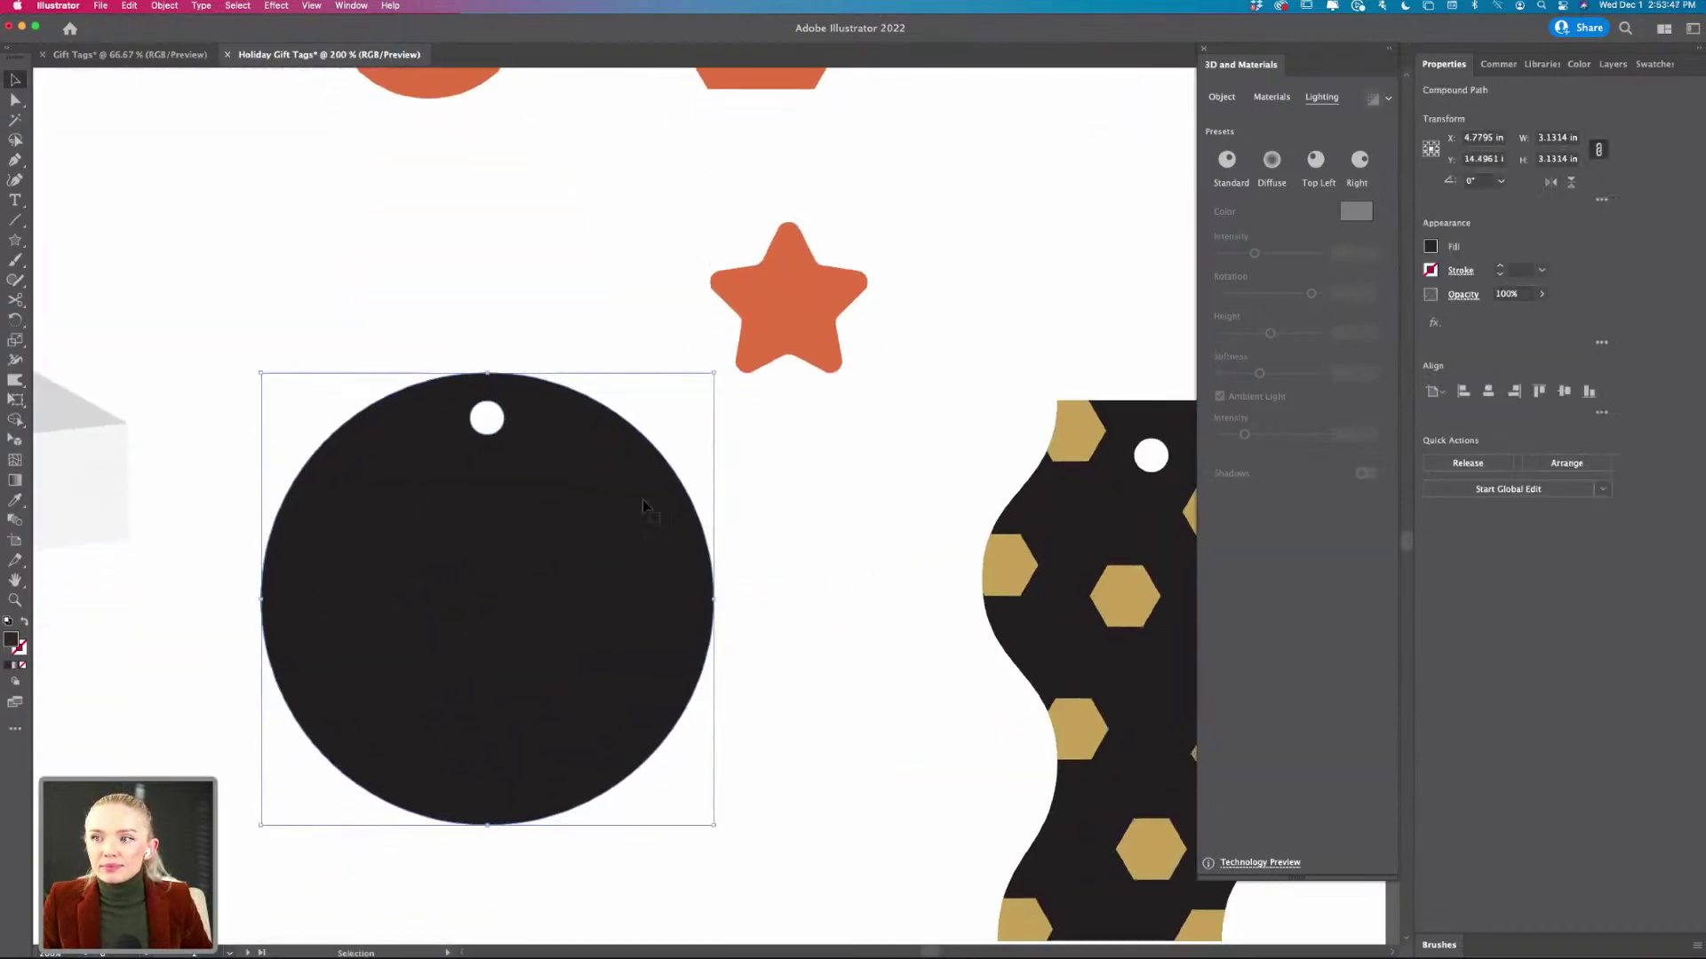
- Scale the orange star down to about 0.5 in wide and place it on the circle tag's right edge
click(792, 305)
drag(870, 221, 826, 261)
drag(784, 313, 690, 603)
- Copy the small star a short distance to its left and repeat the copy three times for a row of five
drag(689, 604, 522, 598)
key(super+z)
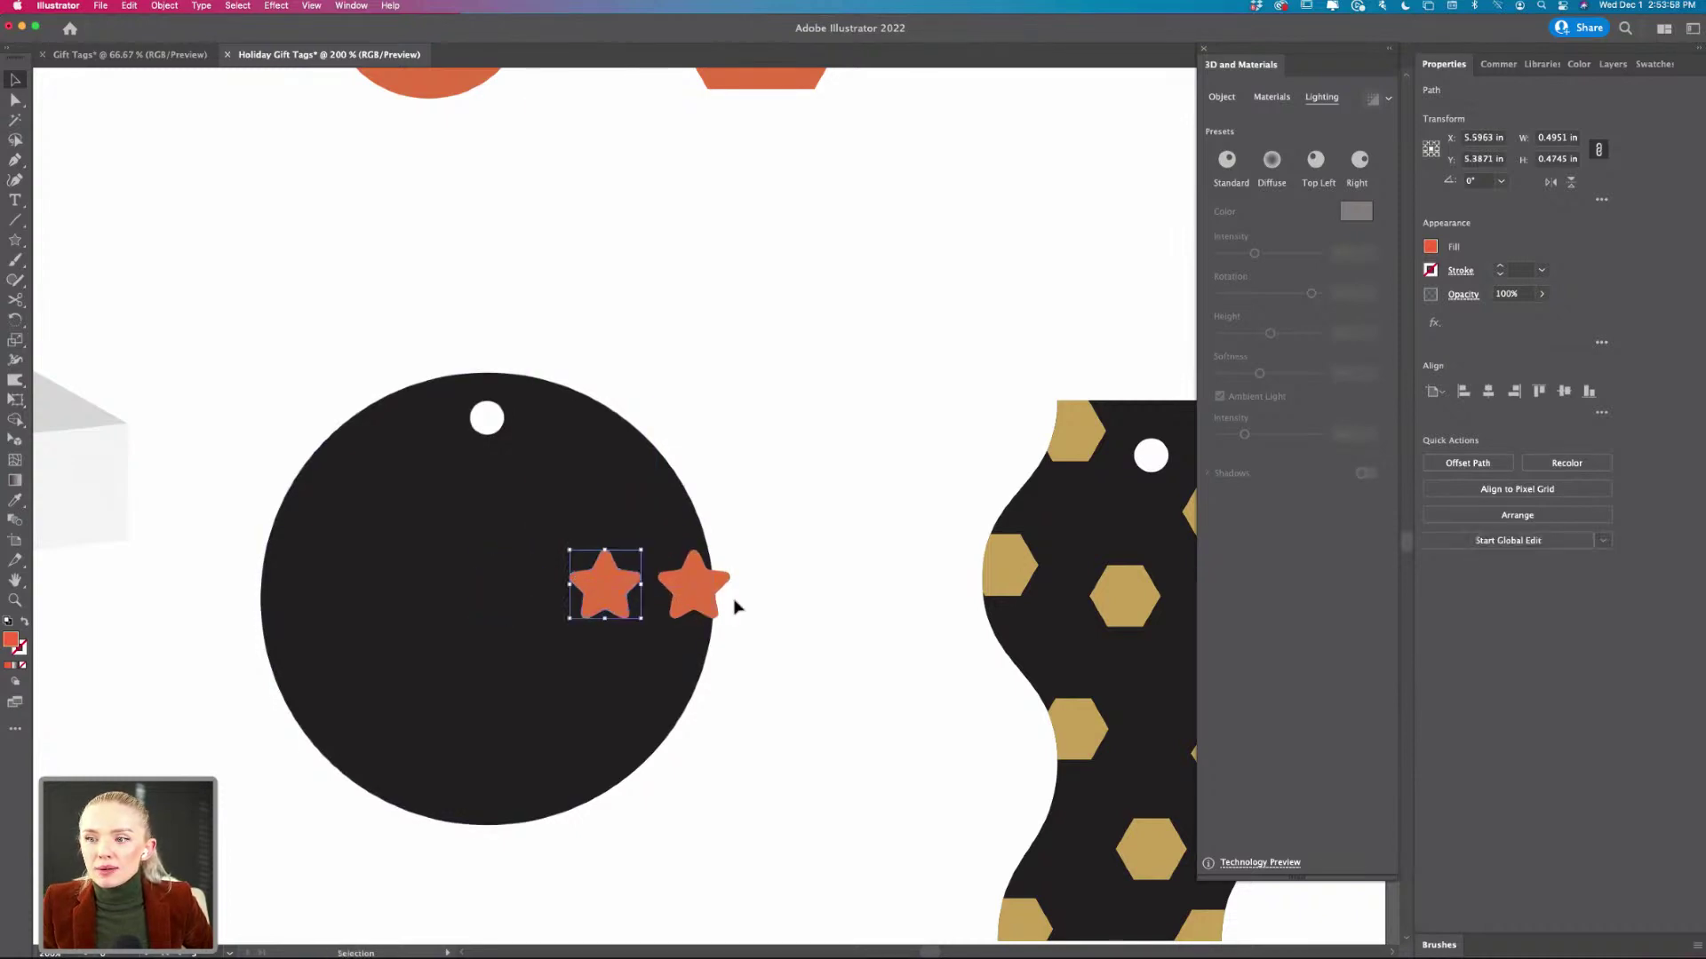
key(a)
key(super+d)
key(super+d)
key(super+d)
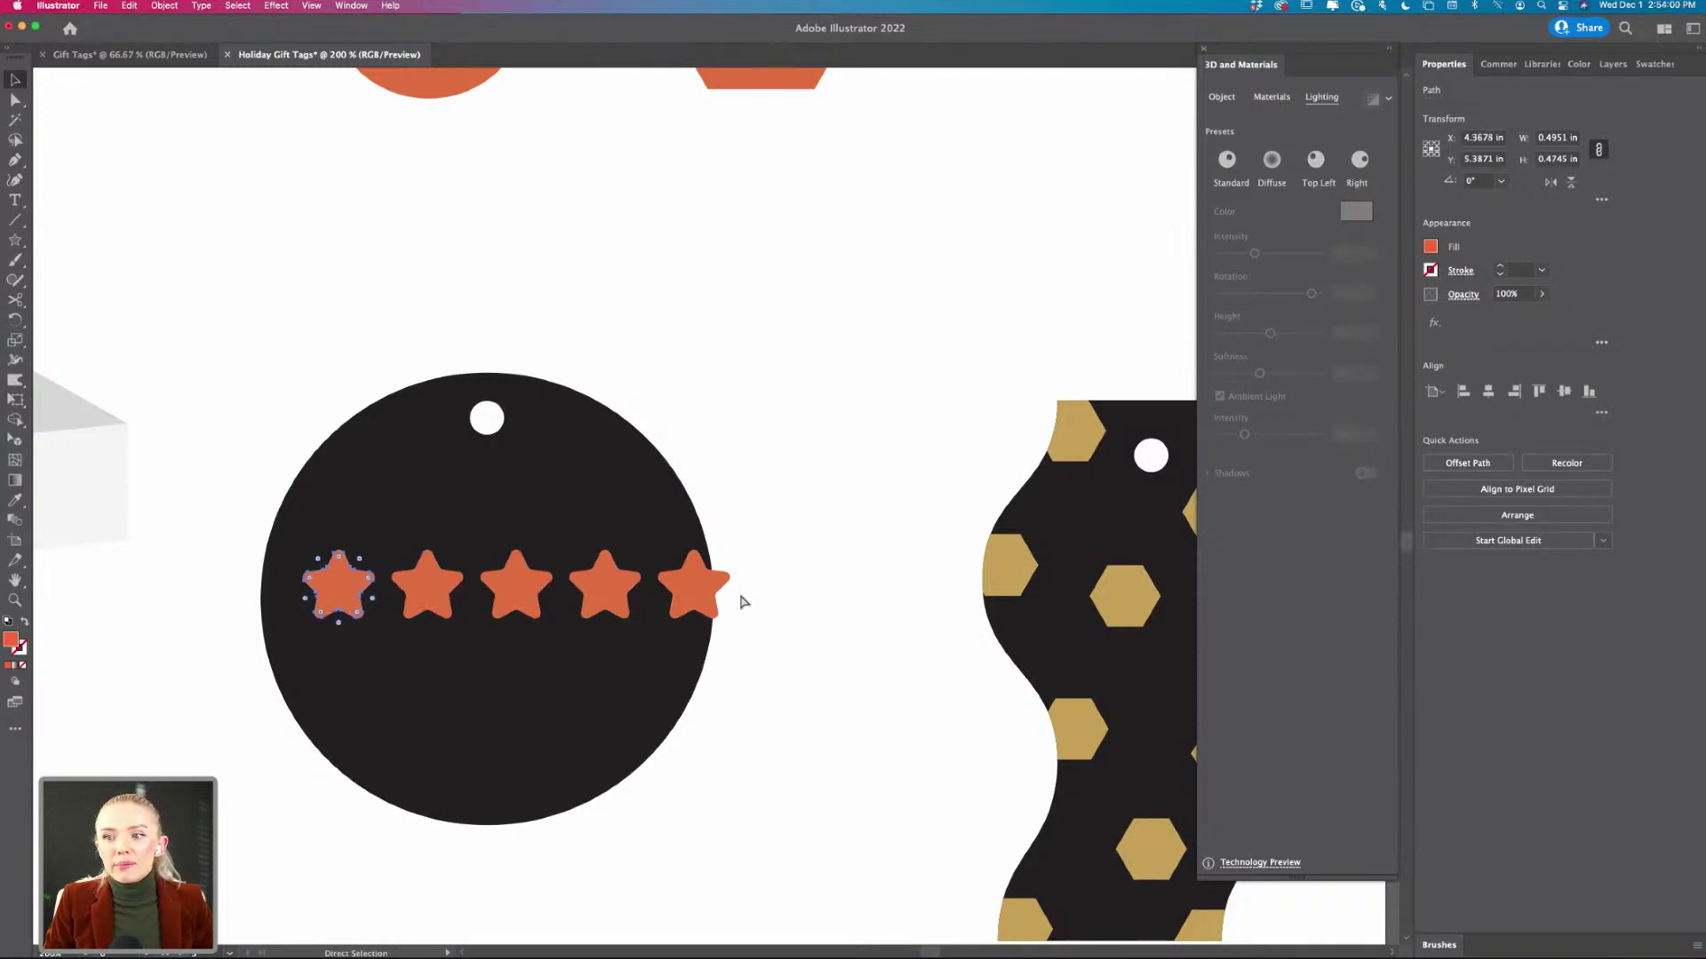
- Repeat the star copy once more for a row of six and shift the row to span the circle tag evenly
key(super+d)
key(v)
drag(732, 581, 212, 632)
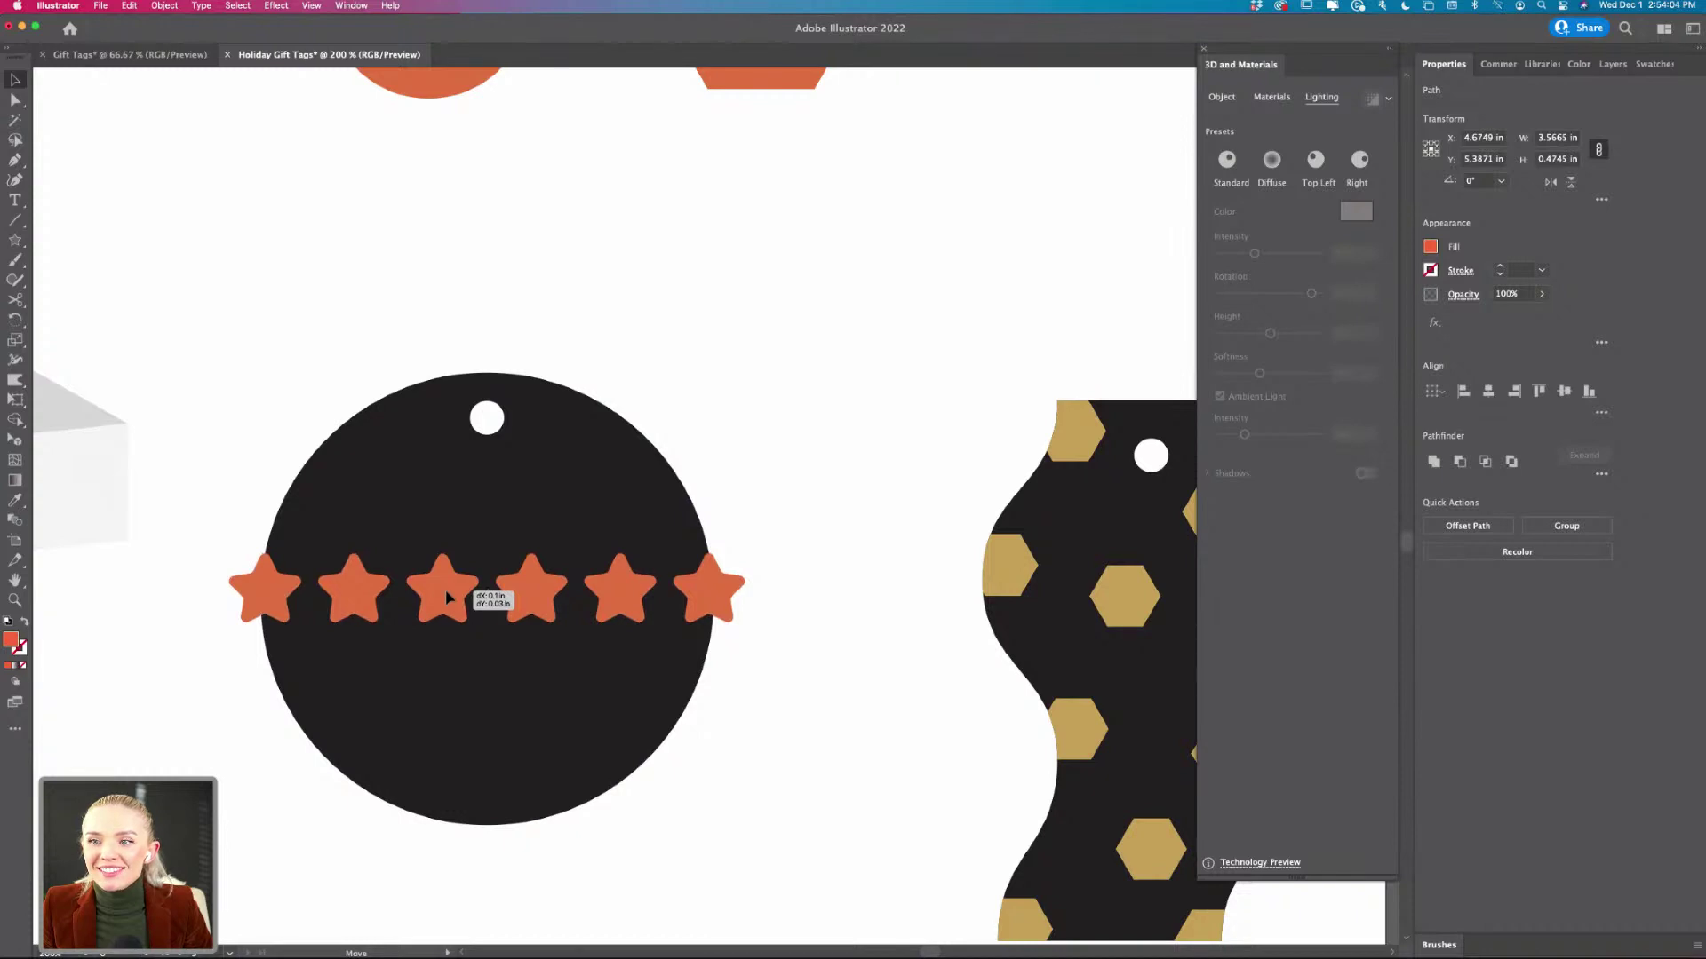
click(811, 750)
- Recolor the row of stars with the Eyedropper, sampling the lavender-blue of the arch tag
key(super+alt+0)
scroll(815, 752, right, 3)
key(super+equal)
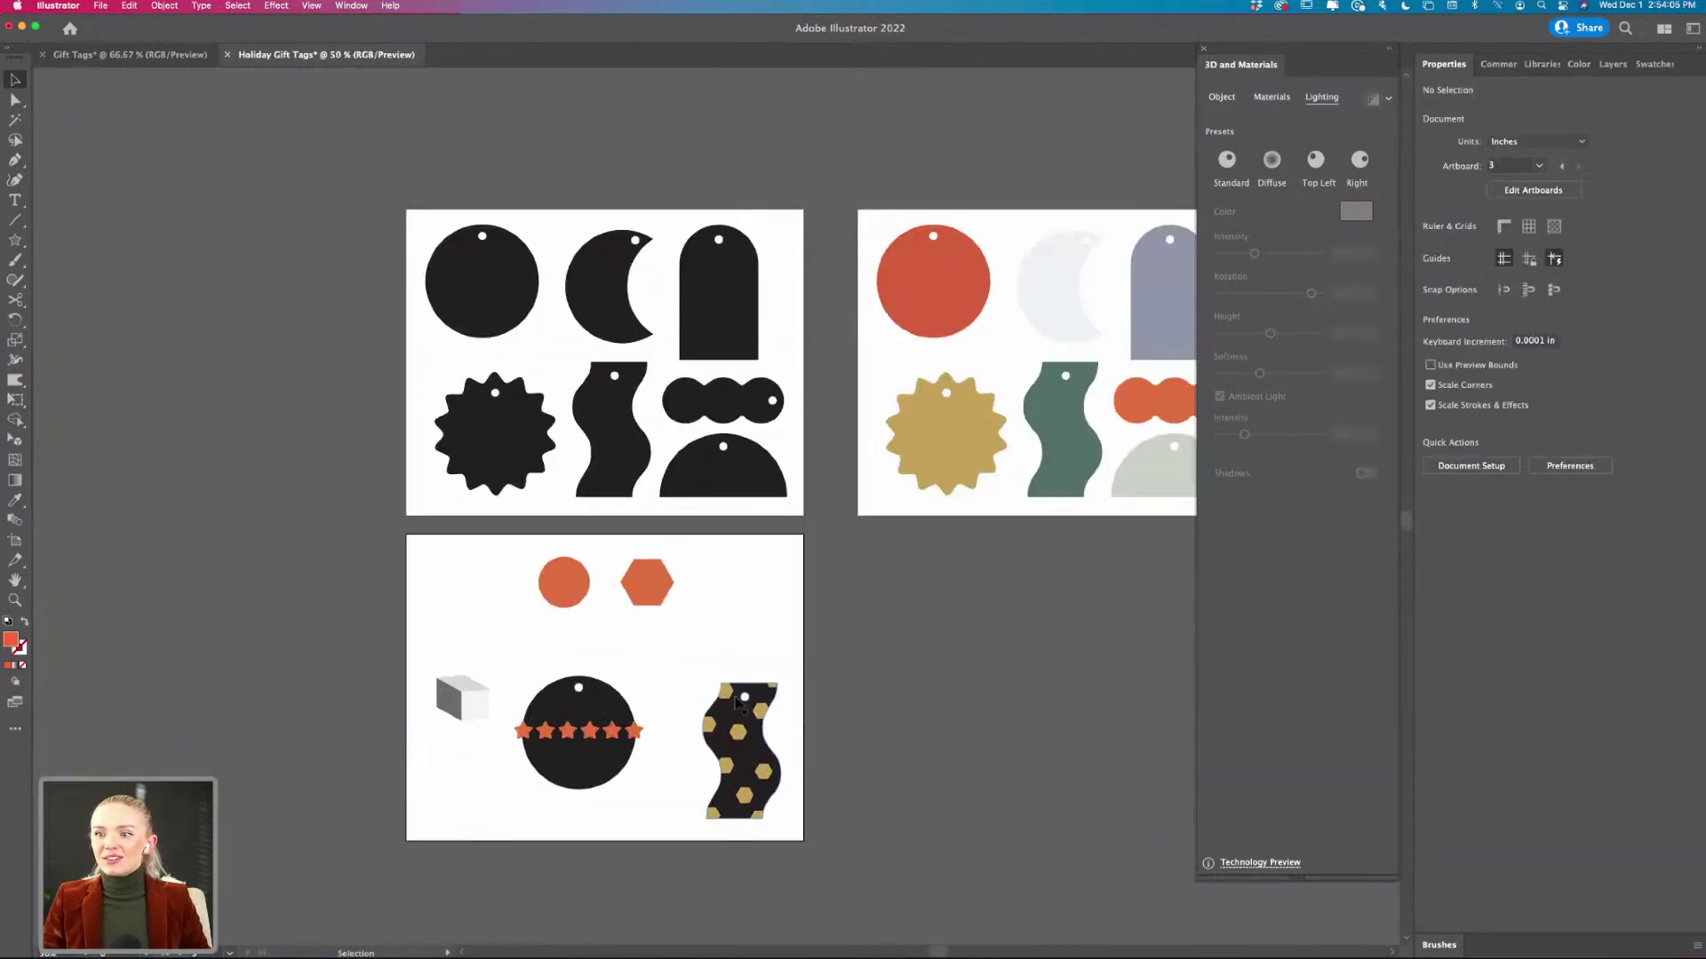
click(483, 668)
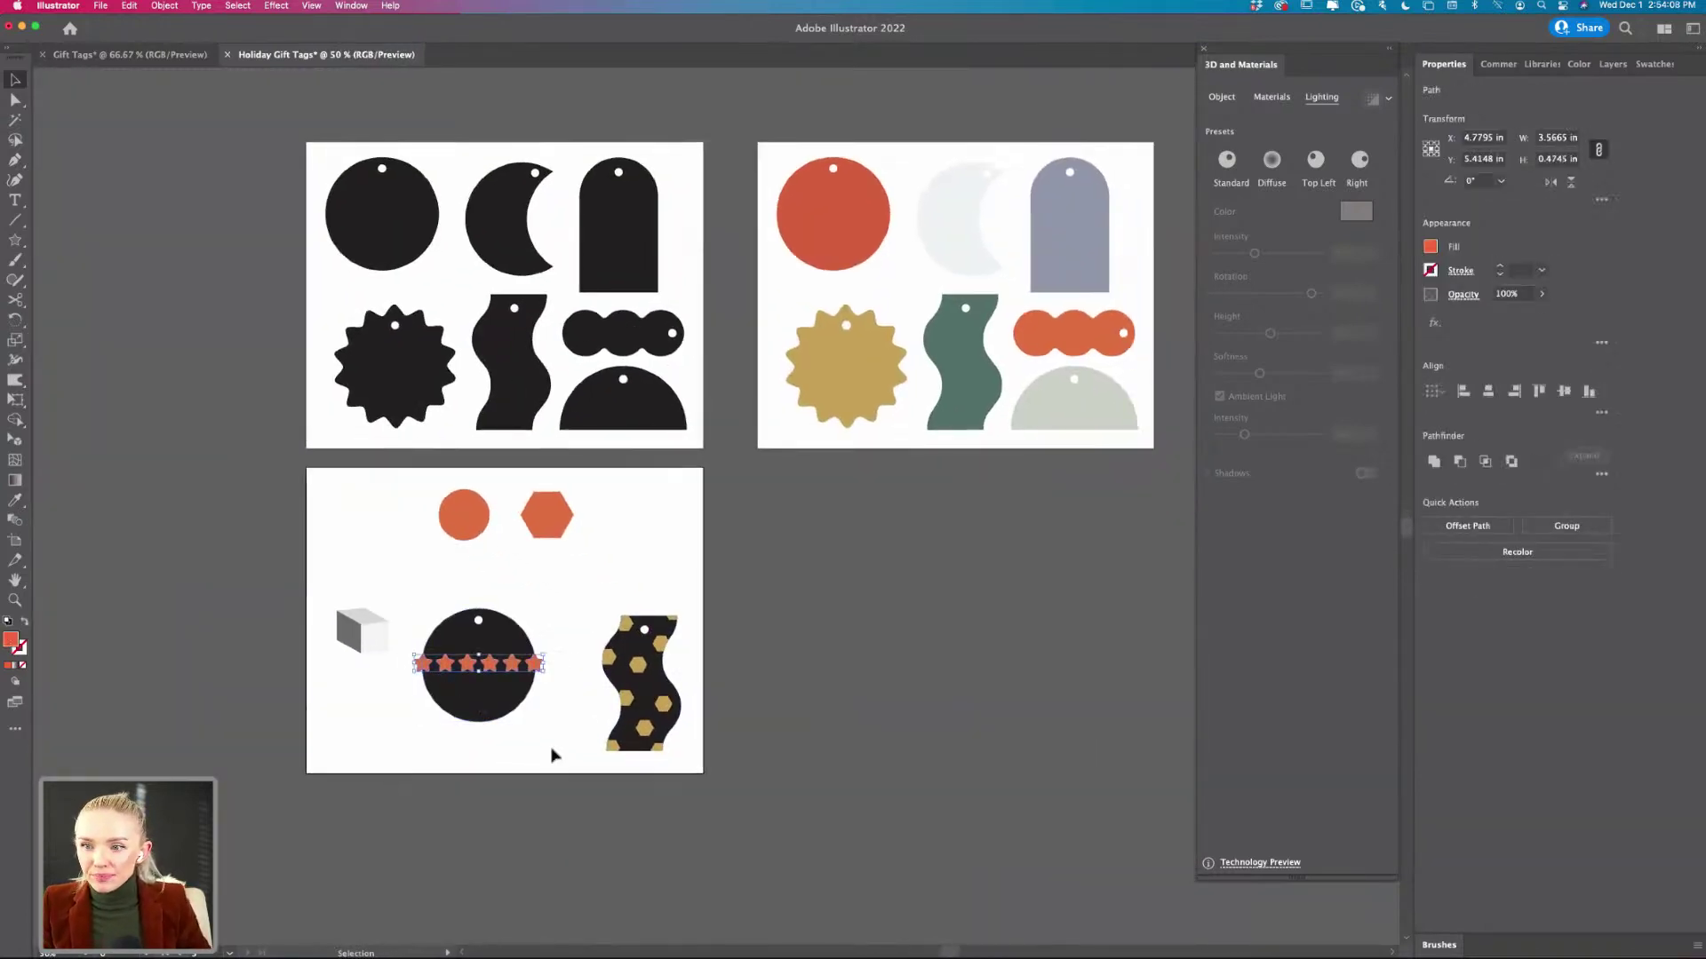
key(i)
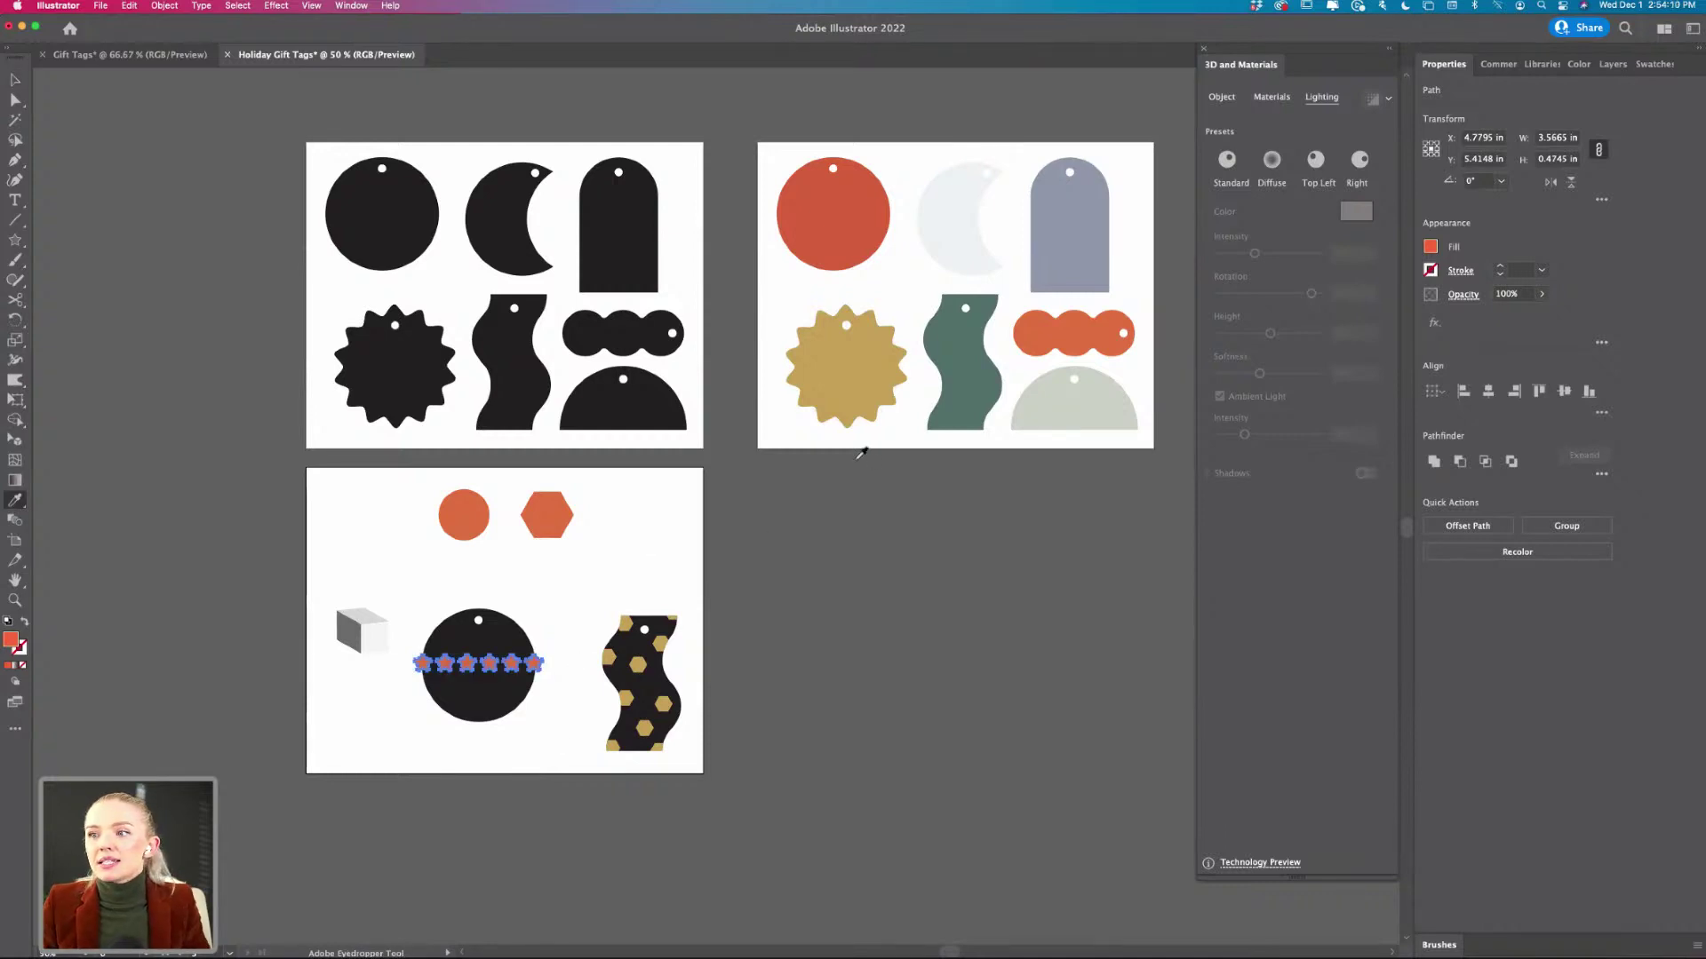
click(861, 367)
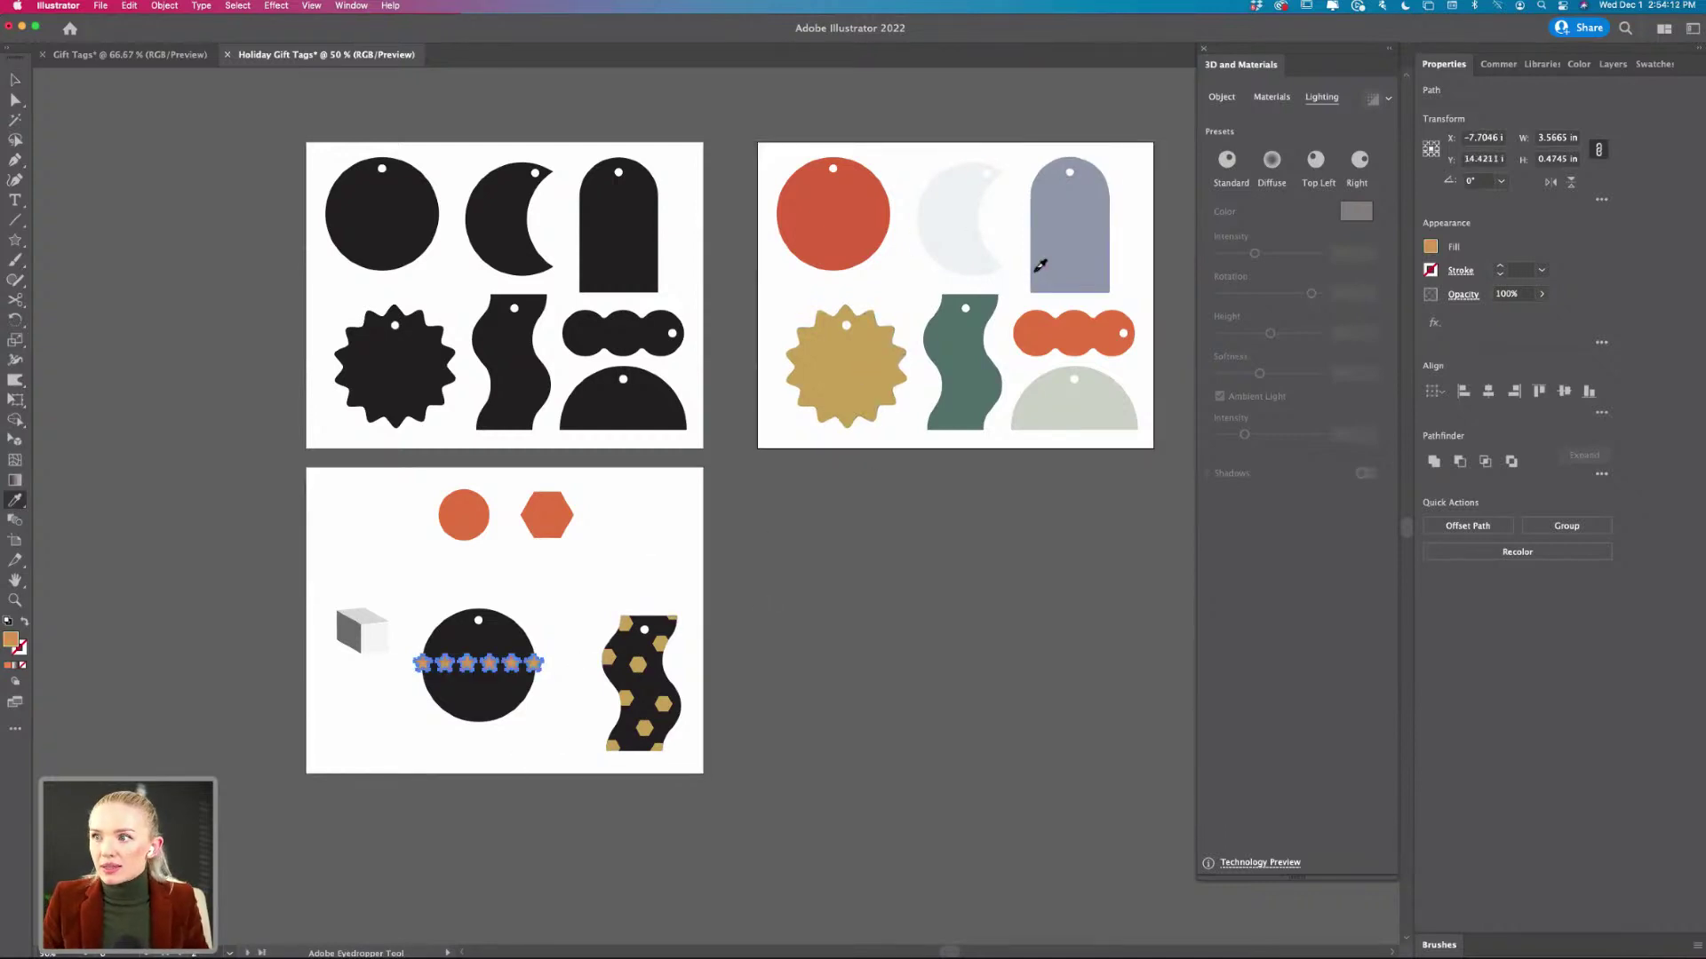
key(v)
- Recolor the black circle tag under the stars with the green sampled from the colored wavy tag
click(496, 708)
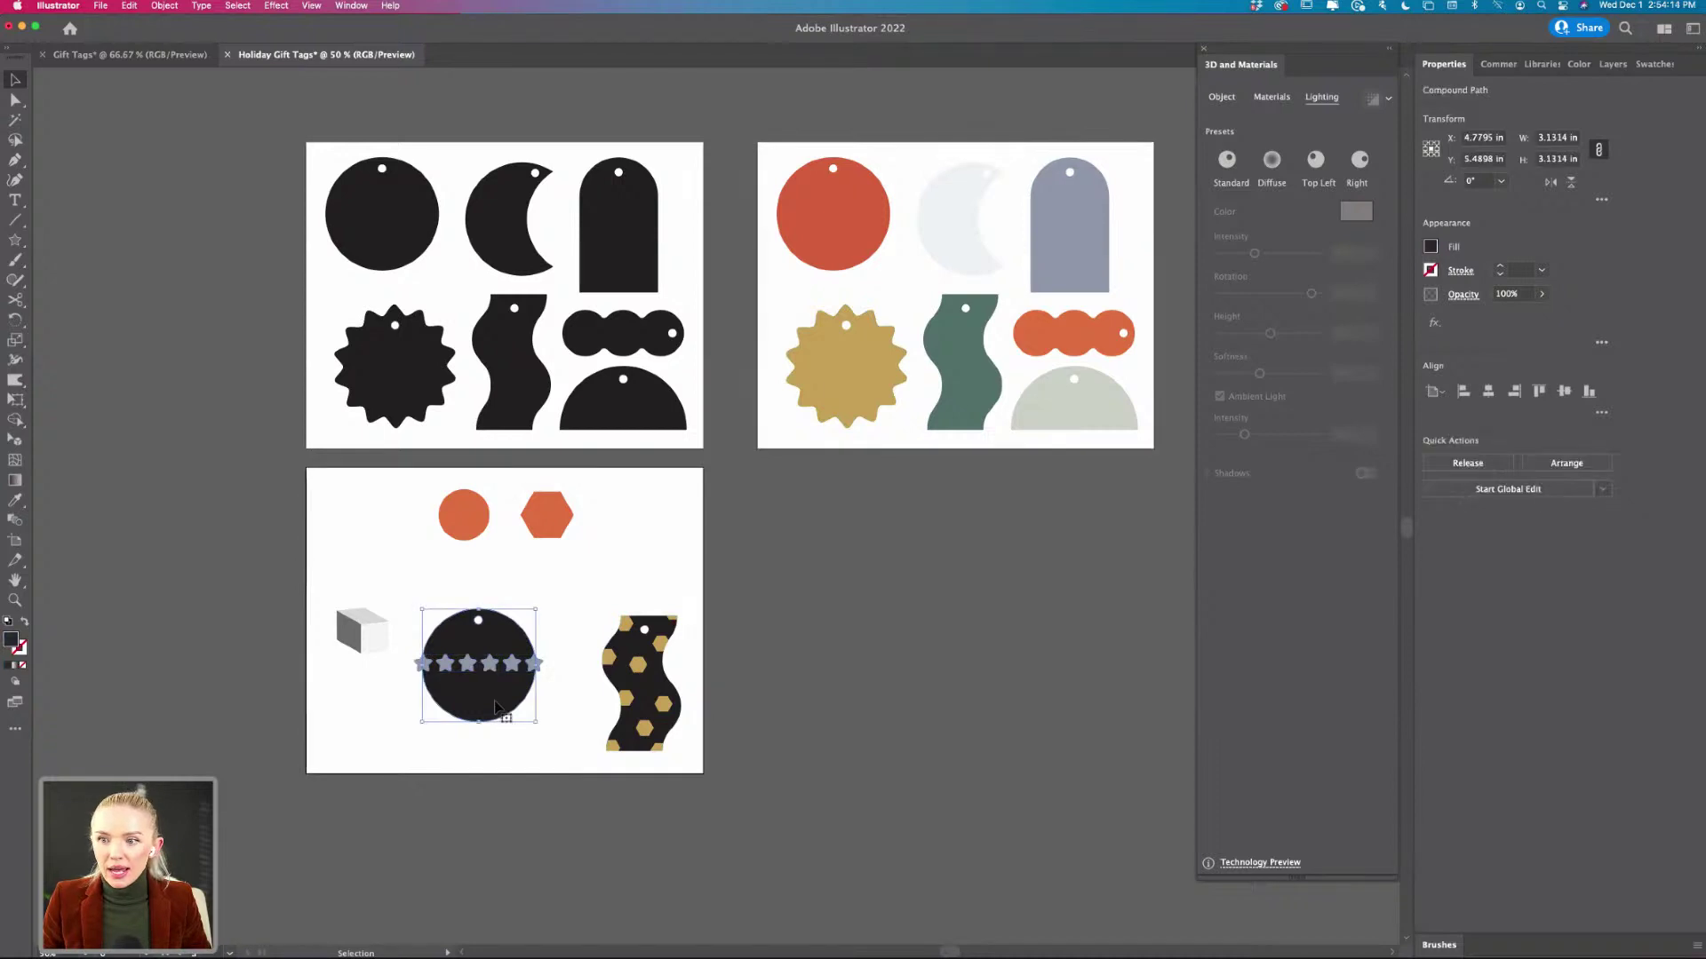
key(i)
click(849, 181)
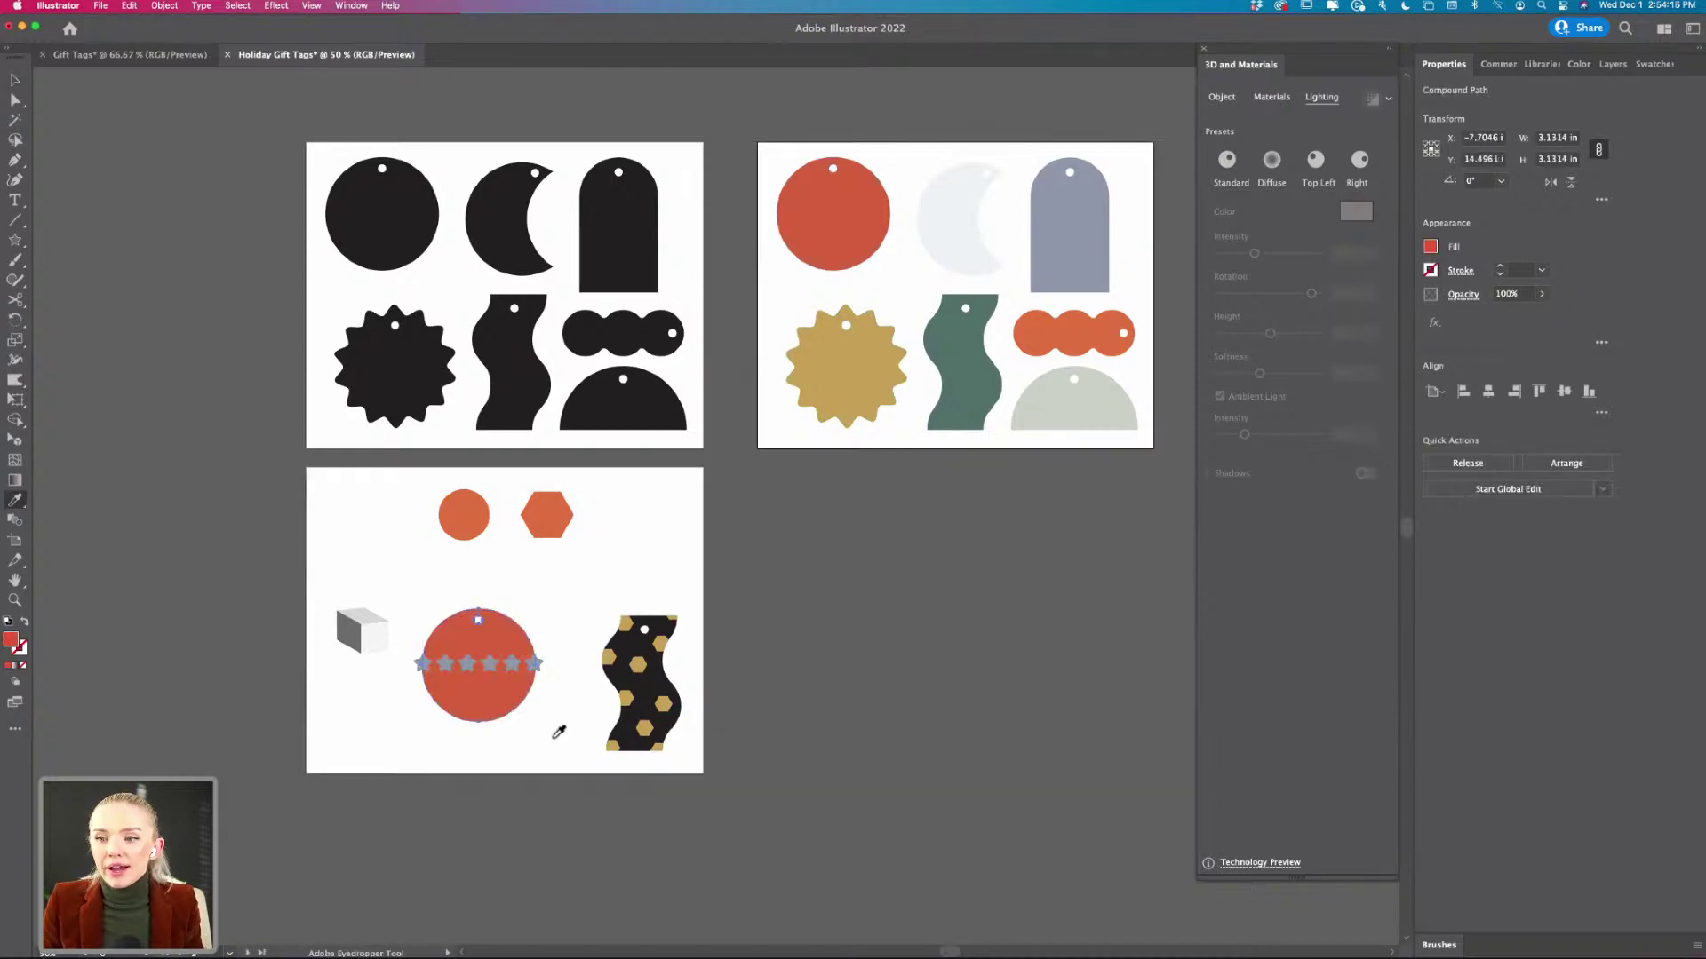
click(966, 367)
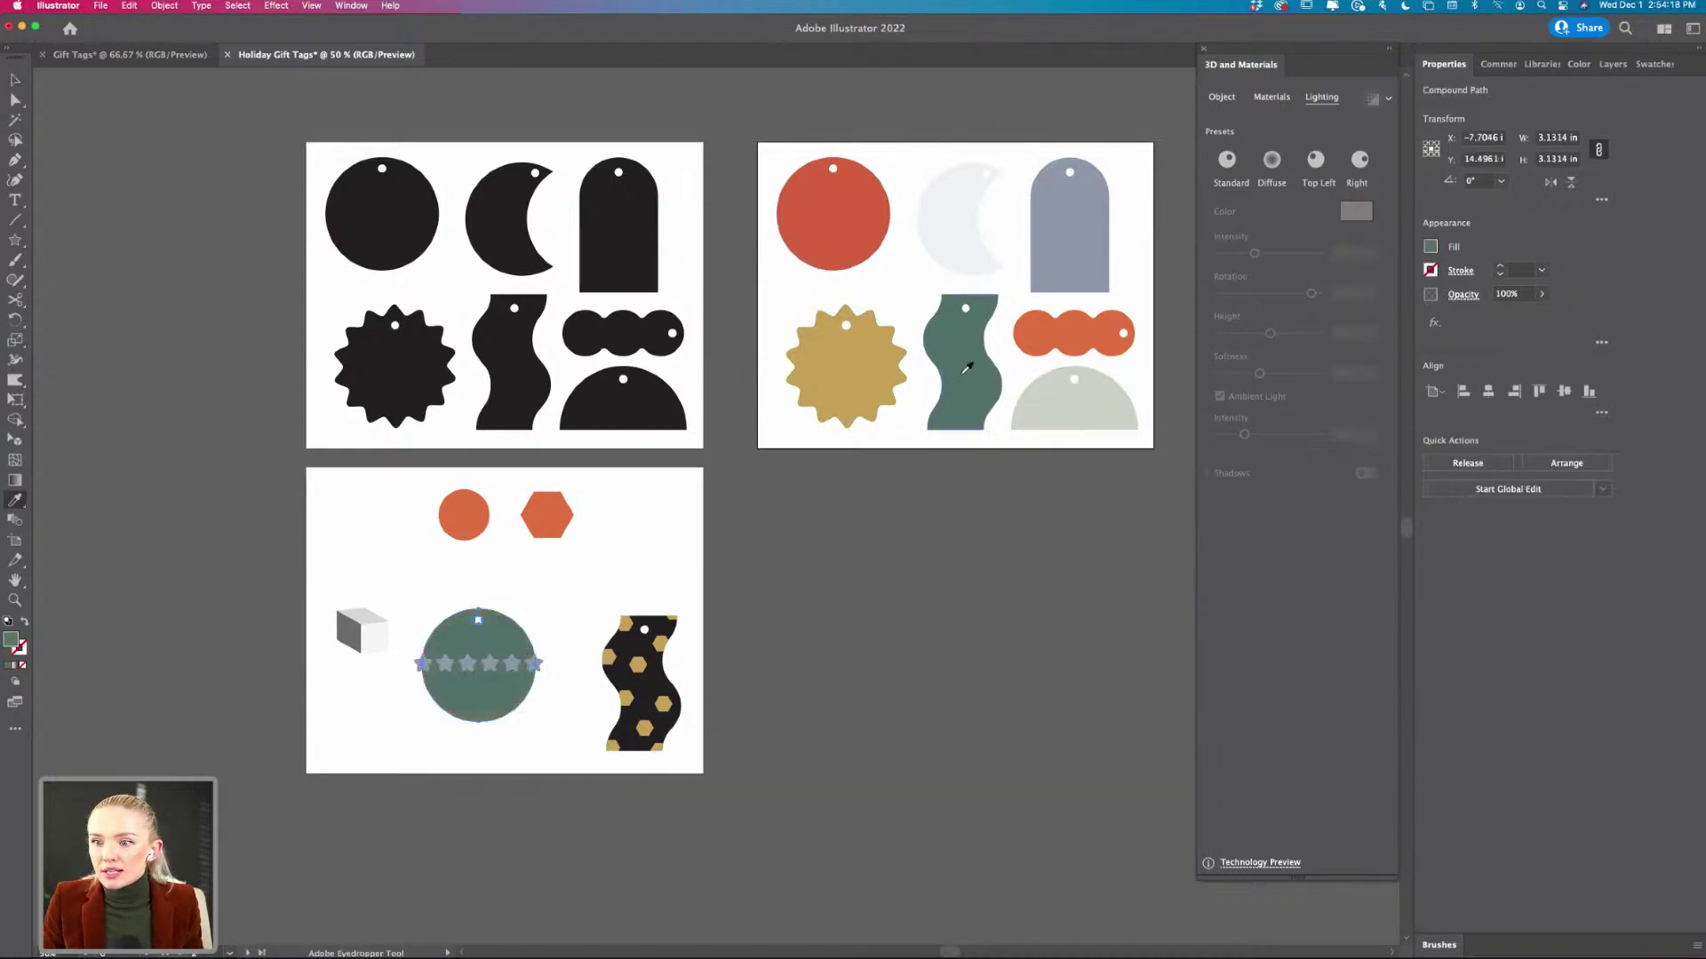
key(v)
click(506, 718)
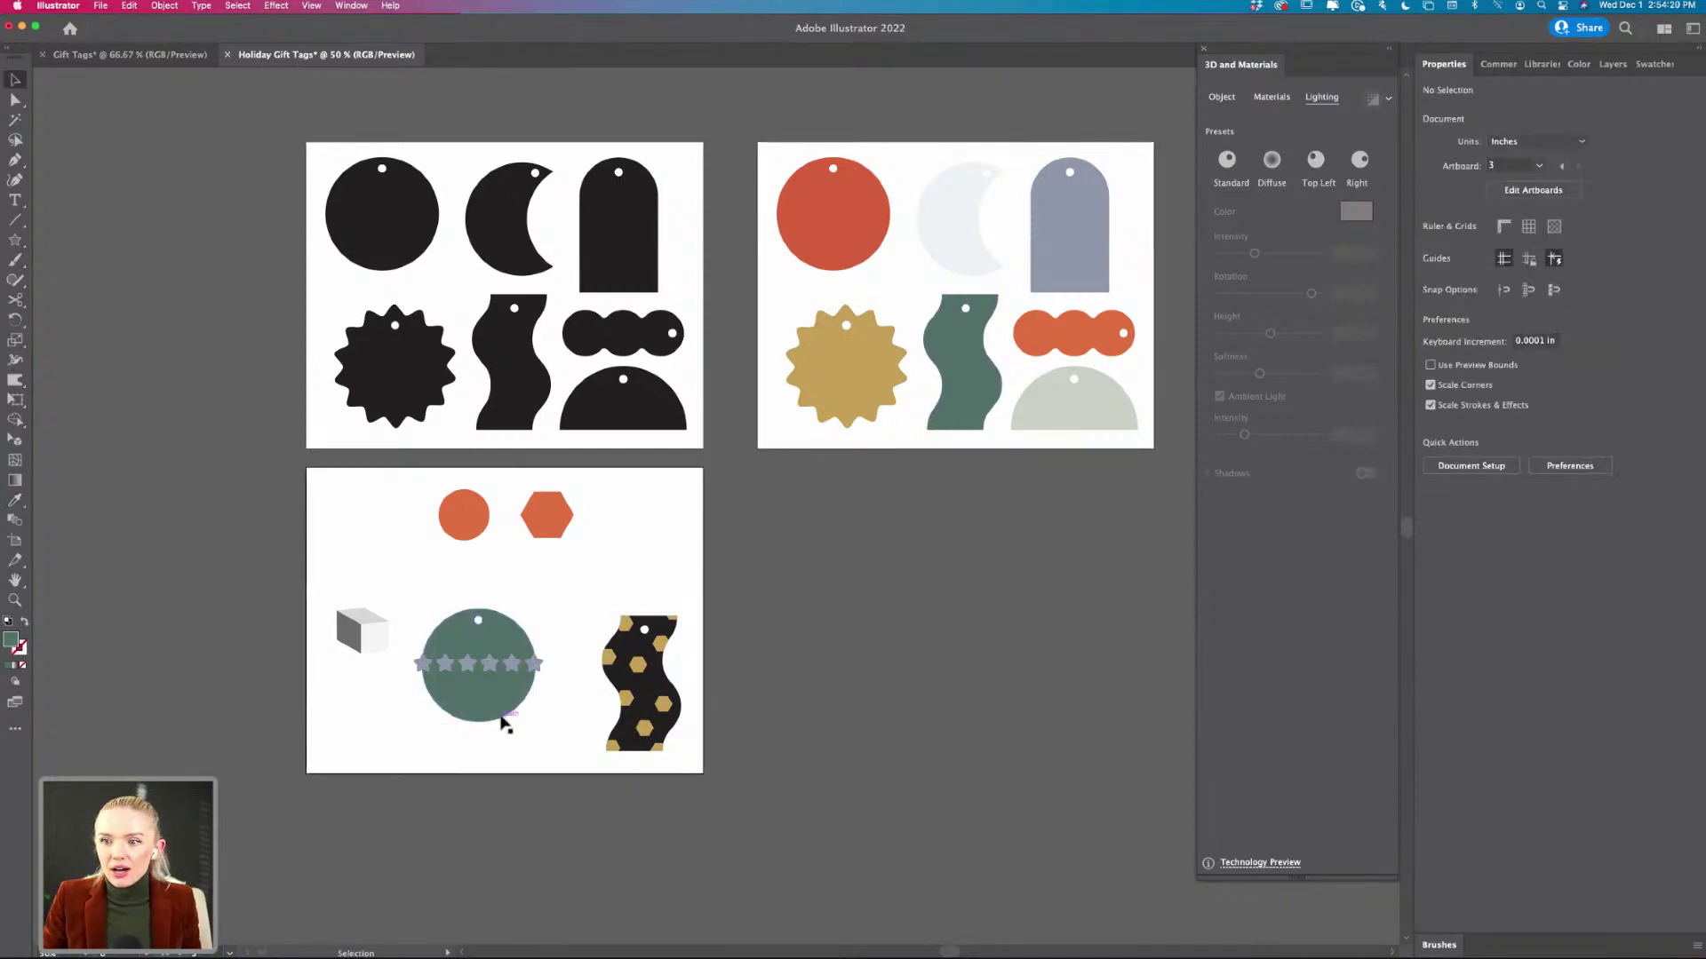
- Delete the gray 3D box beside the green circle tag
scroll(502, 720, up, 3)
scroll(502, 724, down, 2)
scroll(502, 724, right, 2)
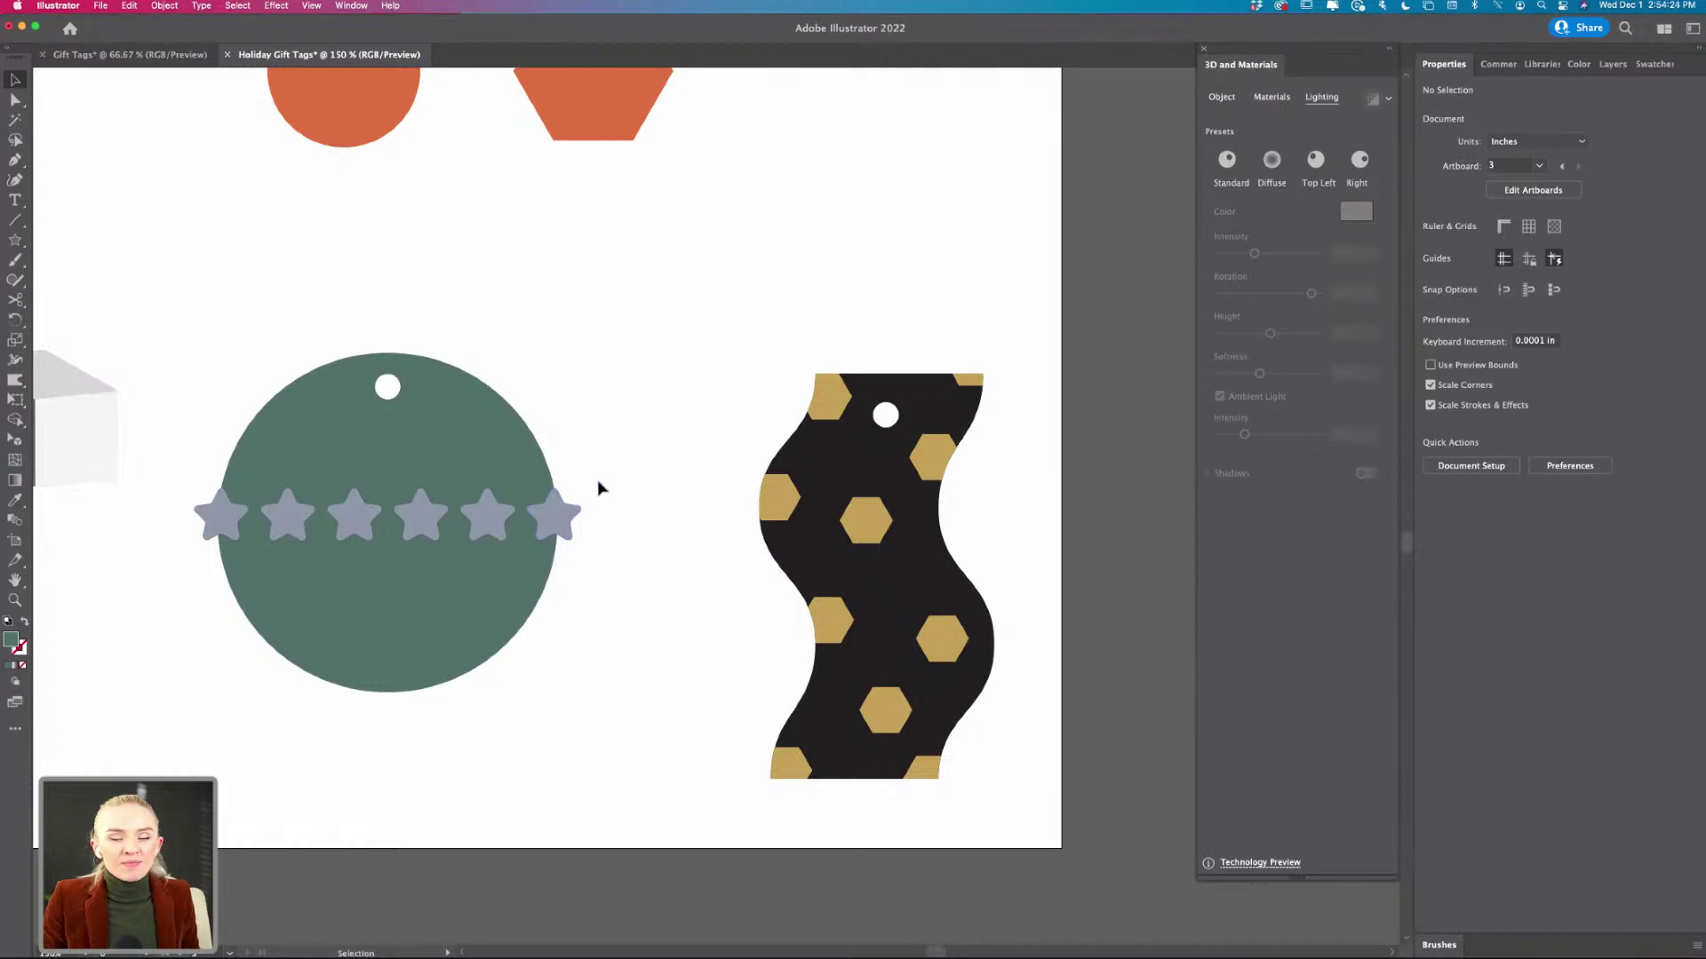
scroll(598, 487, down, 3)
scroll(598, 488, up, 3)
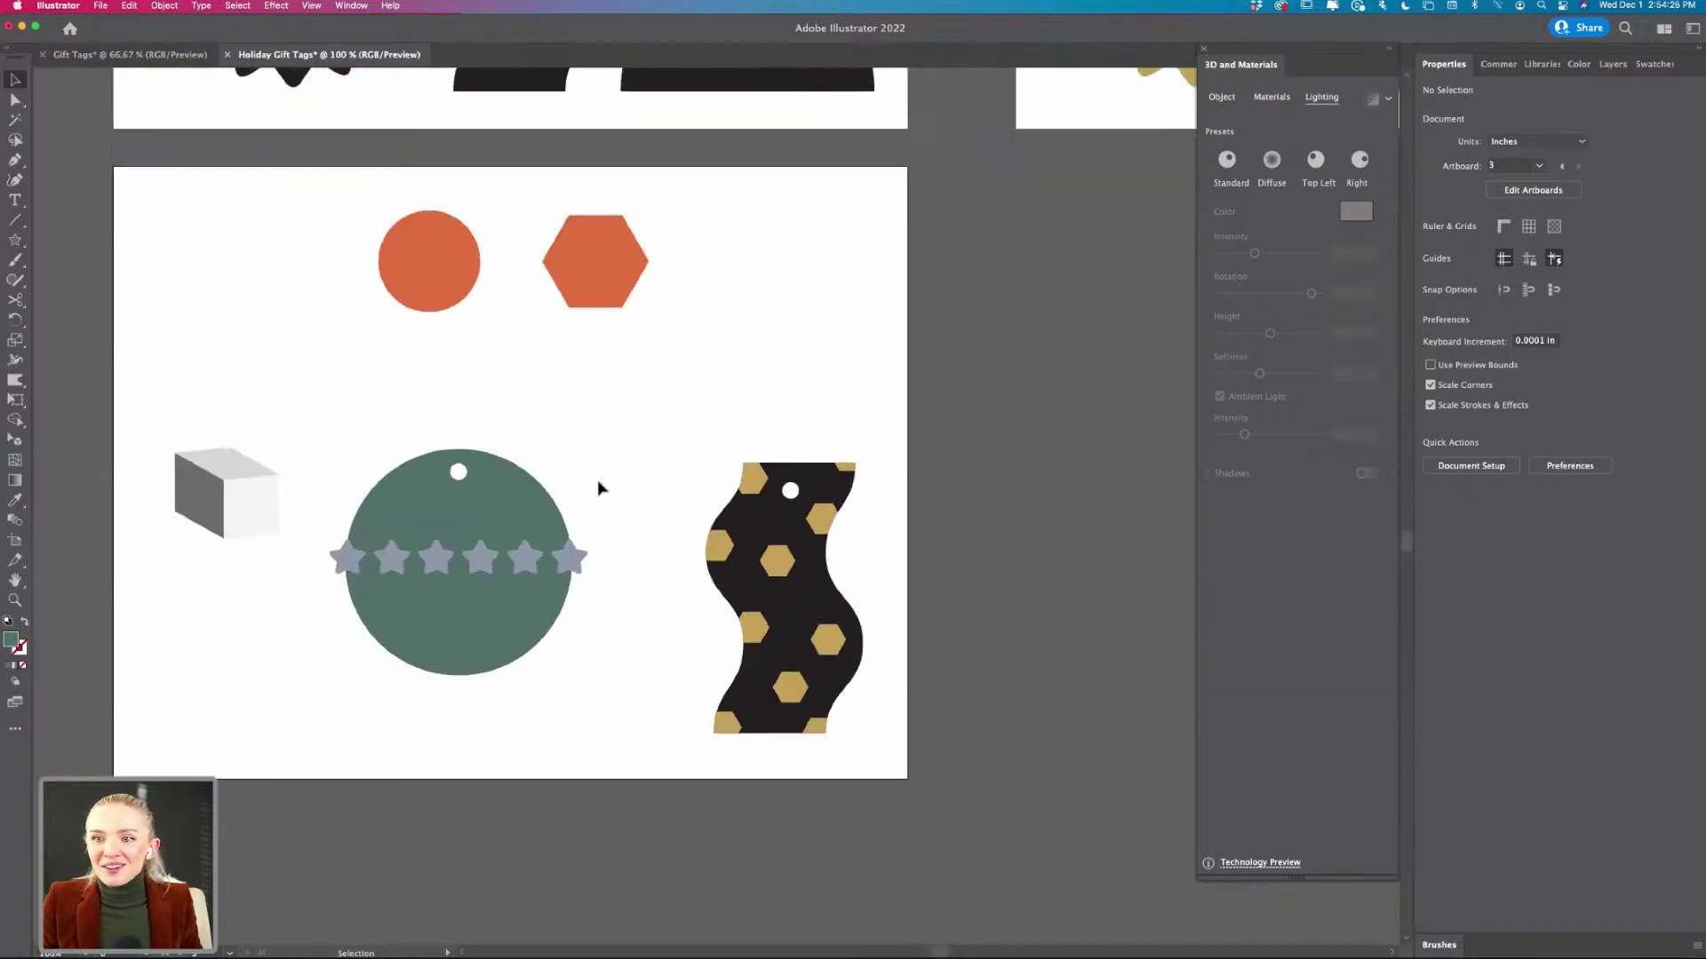
click(87, 480)
key(Delete)
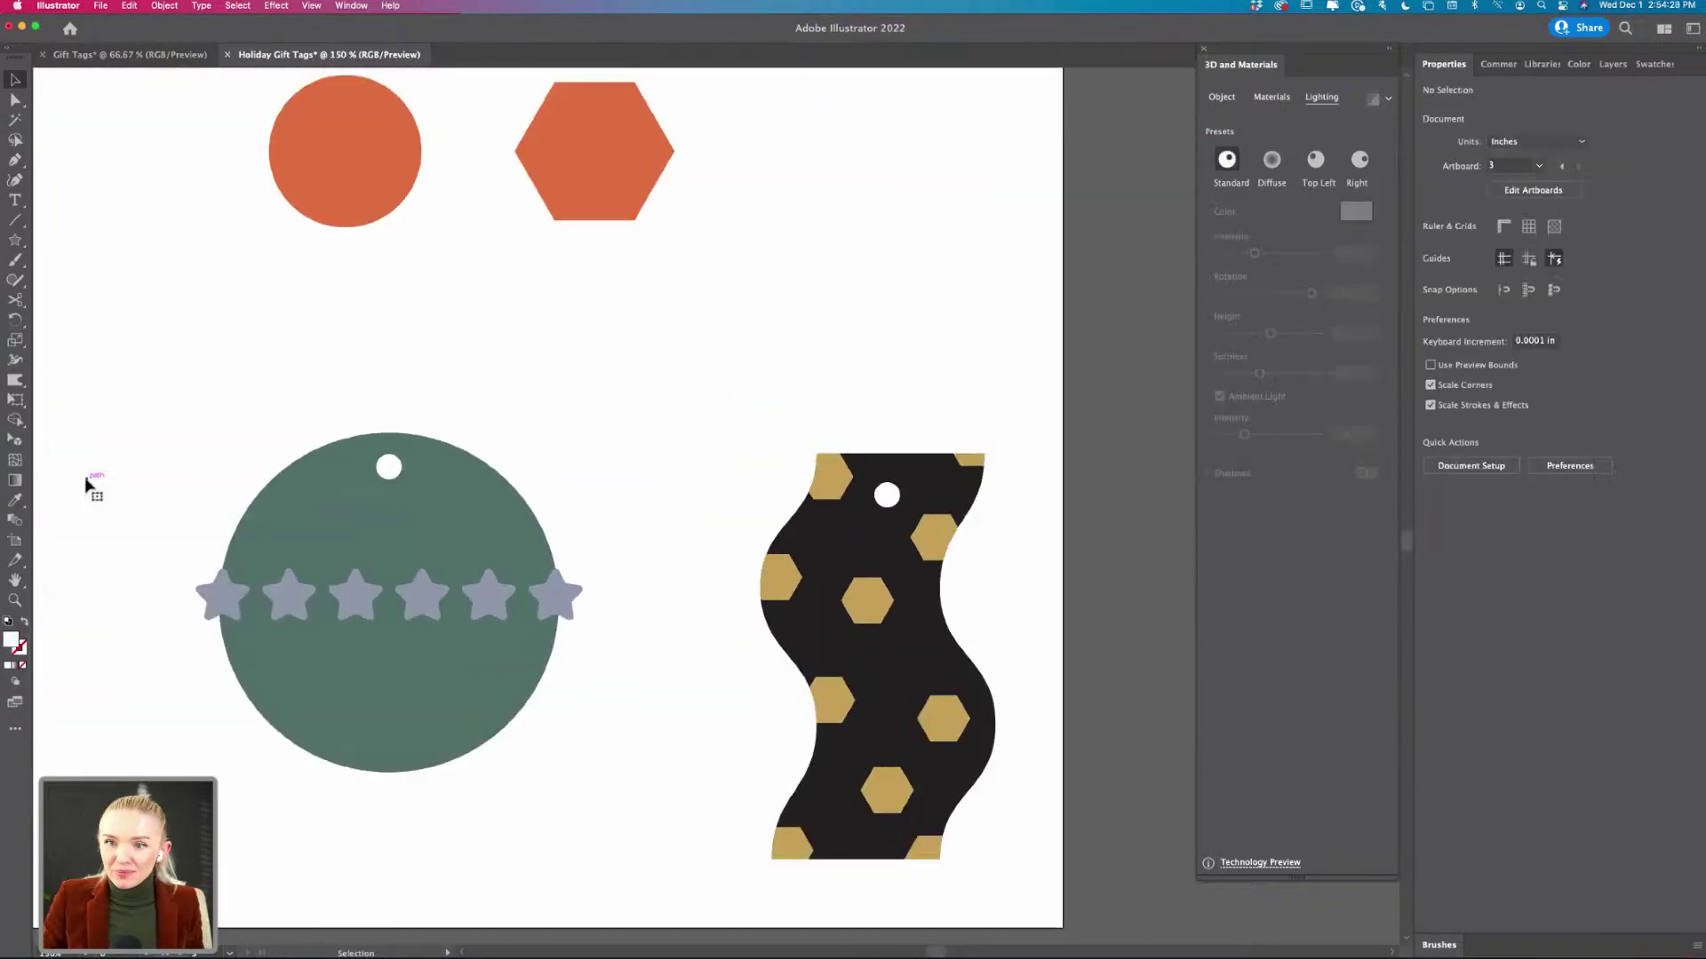
- Delete the orange circle and orange hexagon from the upper part of the third artboard
scroll(86, 486, left, 4)
scroll(87, 486, down, 2)
scroll(86, 486, down, 3)
scroll(86, 486, up, 2)
scroll(86, 486, left, 1)
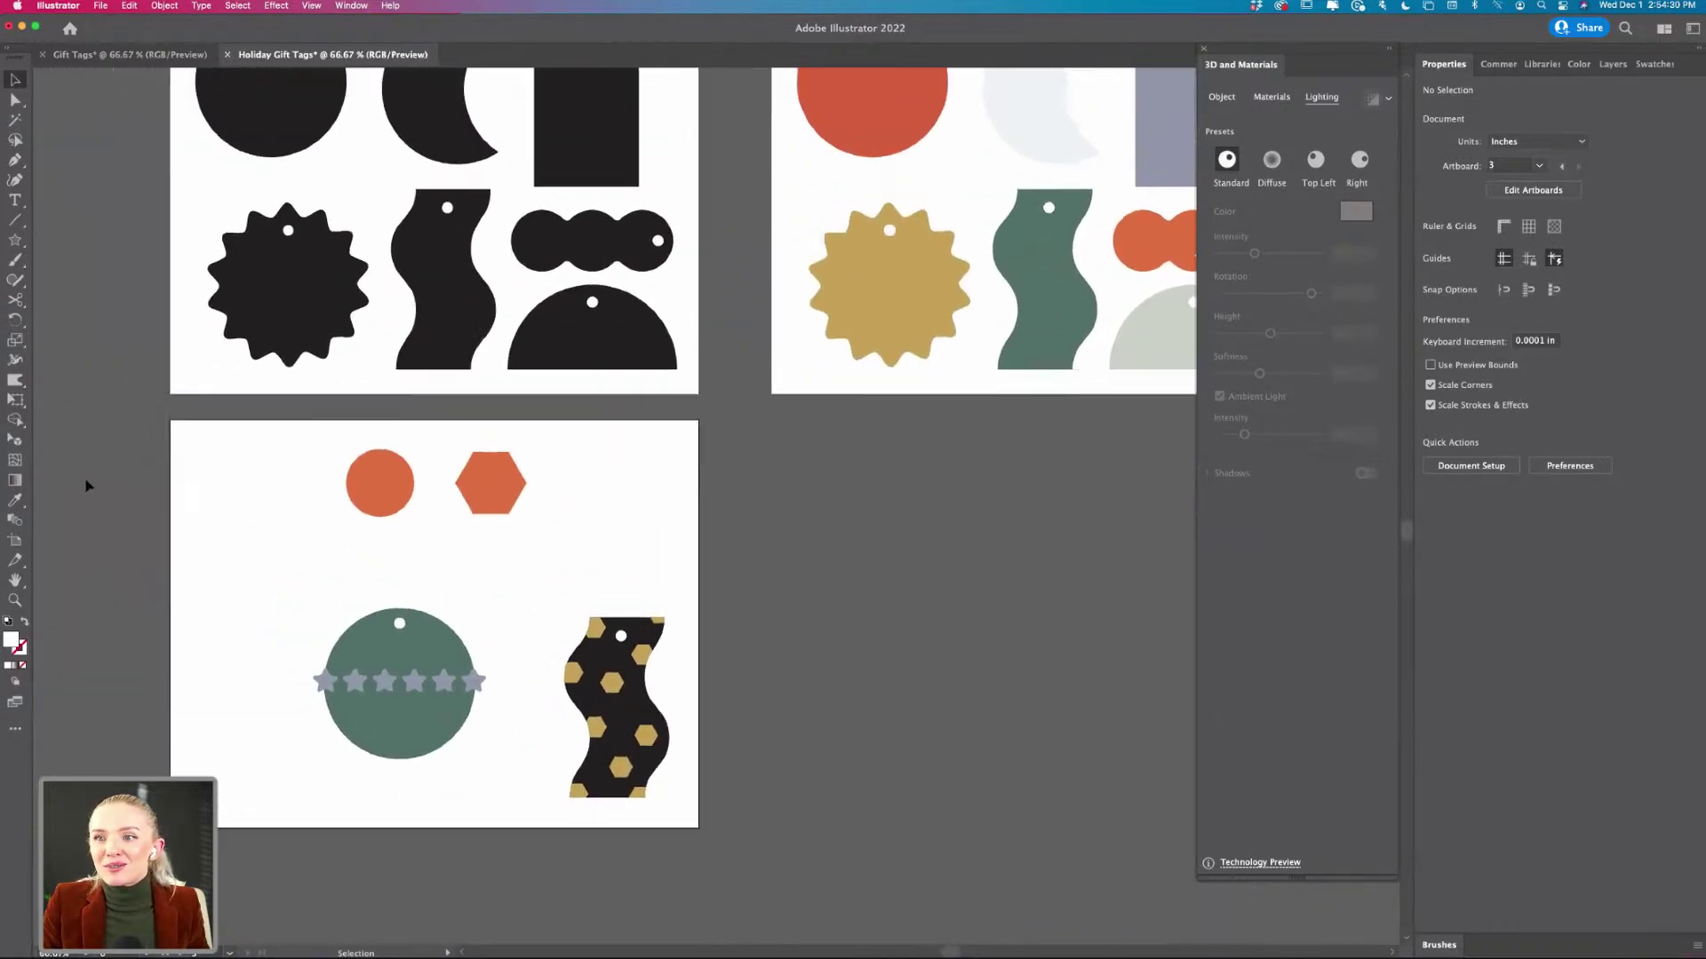
drag(540, 507, 550, 565)
click(274, 575)
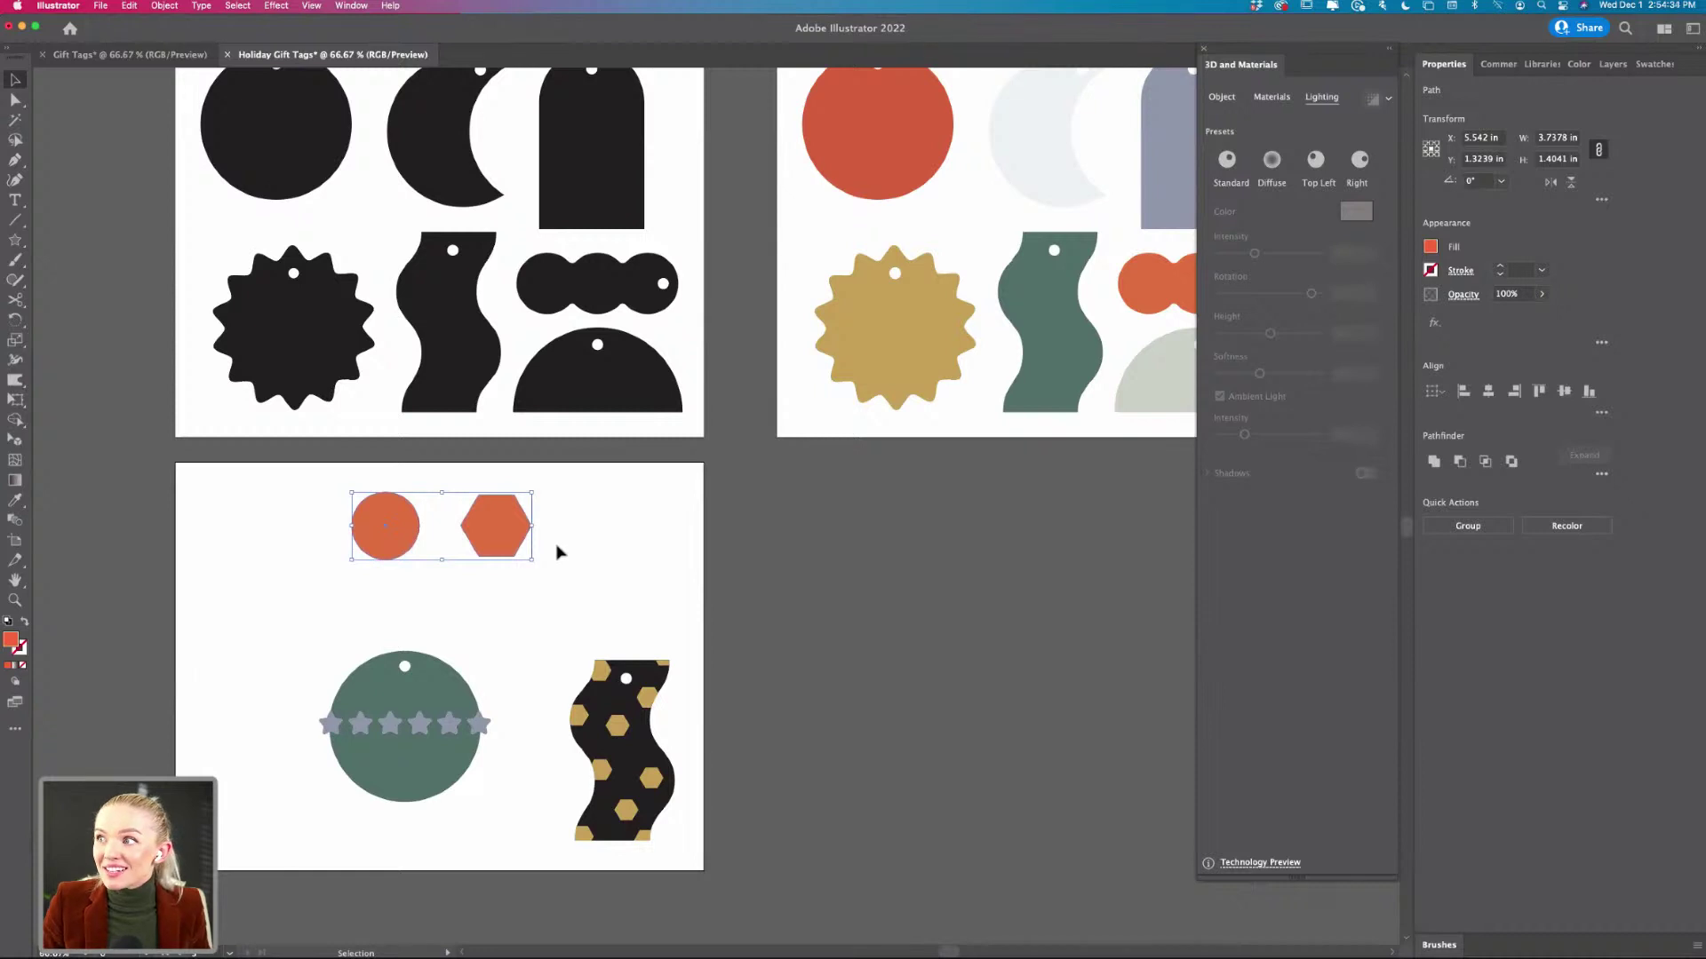
key(Delete)
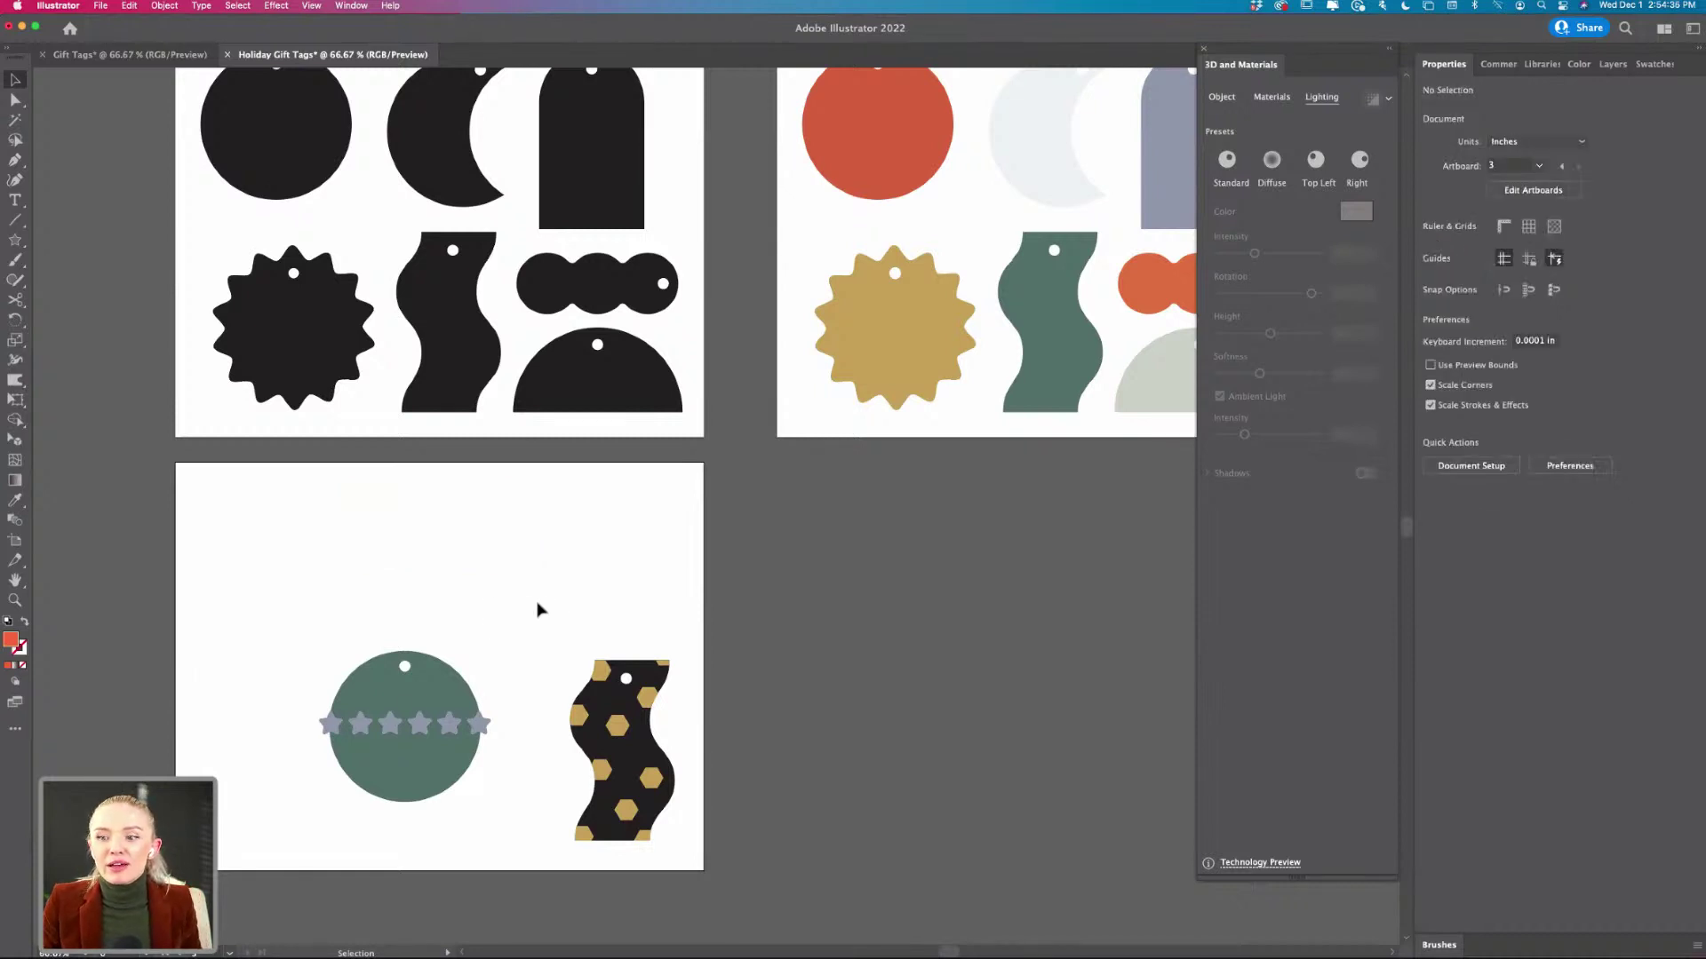
- Move the green star tag and the black hexagon-patterned wavy tag up and left on their artboard
drag(539, 610, 258, 807)
drag(404, 746, 313, 675)
click(611, 797)
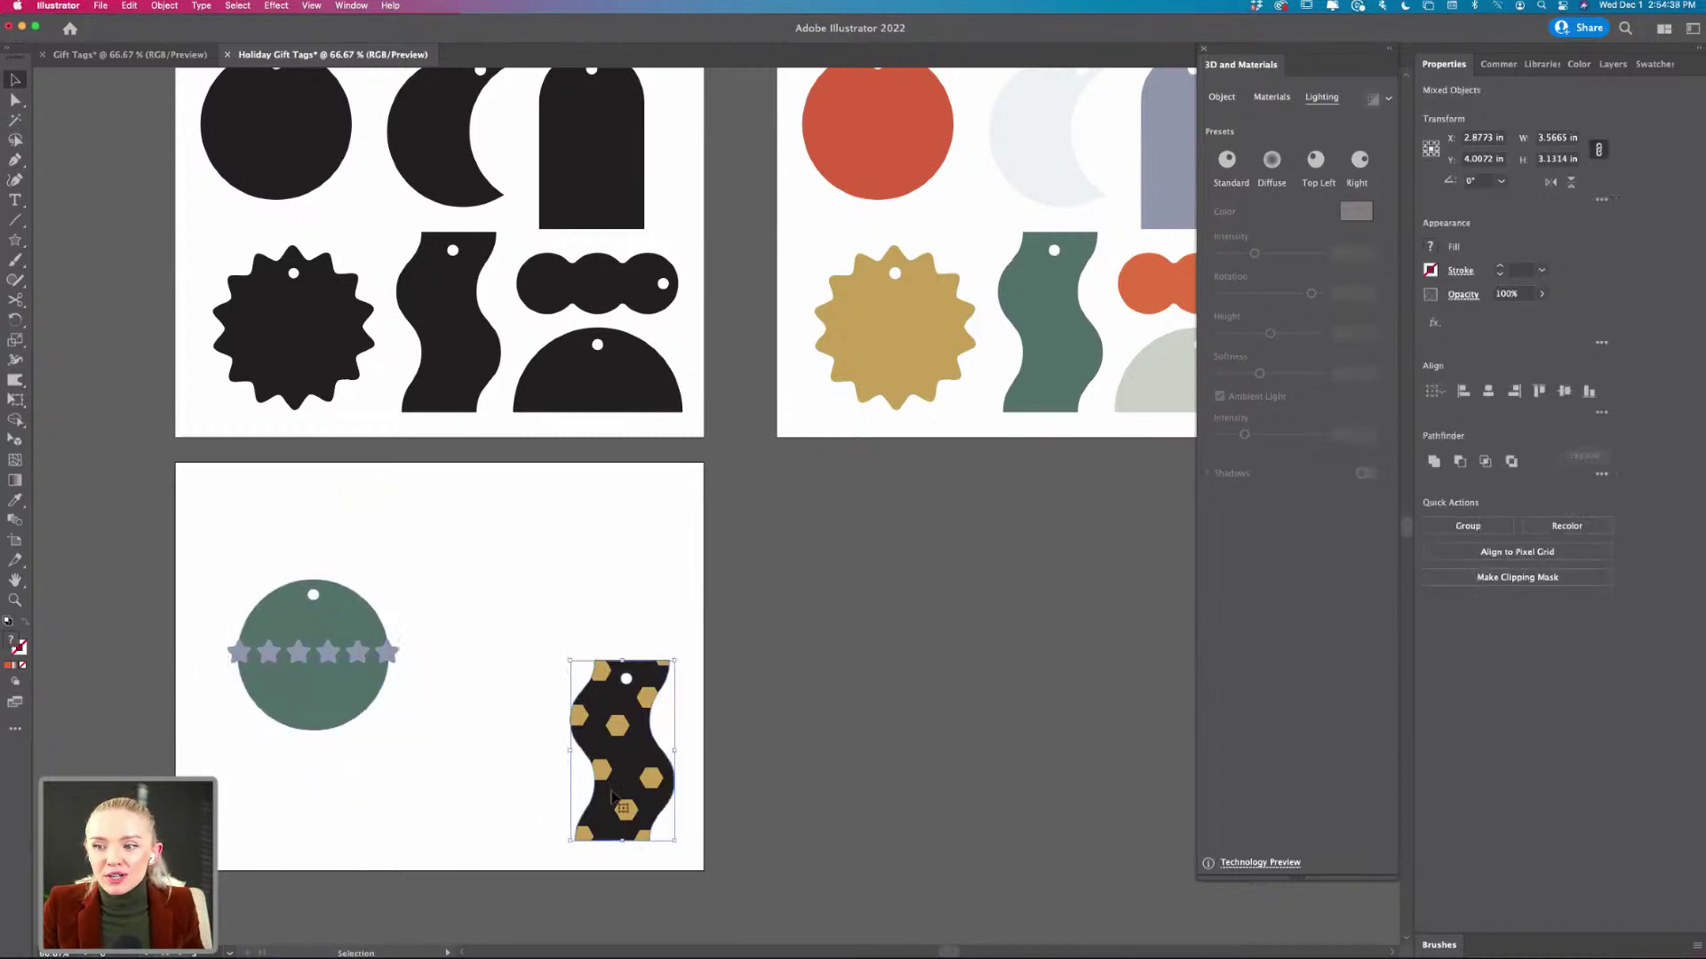
drag(611, 797, 552, 701)
click(465, 834)
- Duplicate the green circle tag, bring the copy to the front and make it a clipping mask for the star row
scroll(465, 837, up, 4)
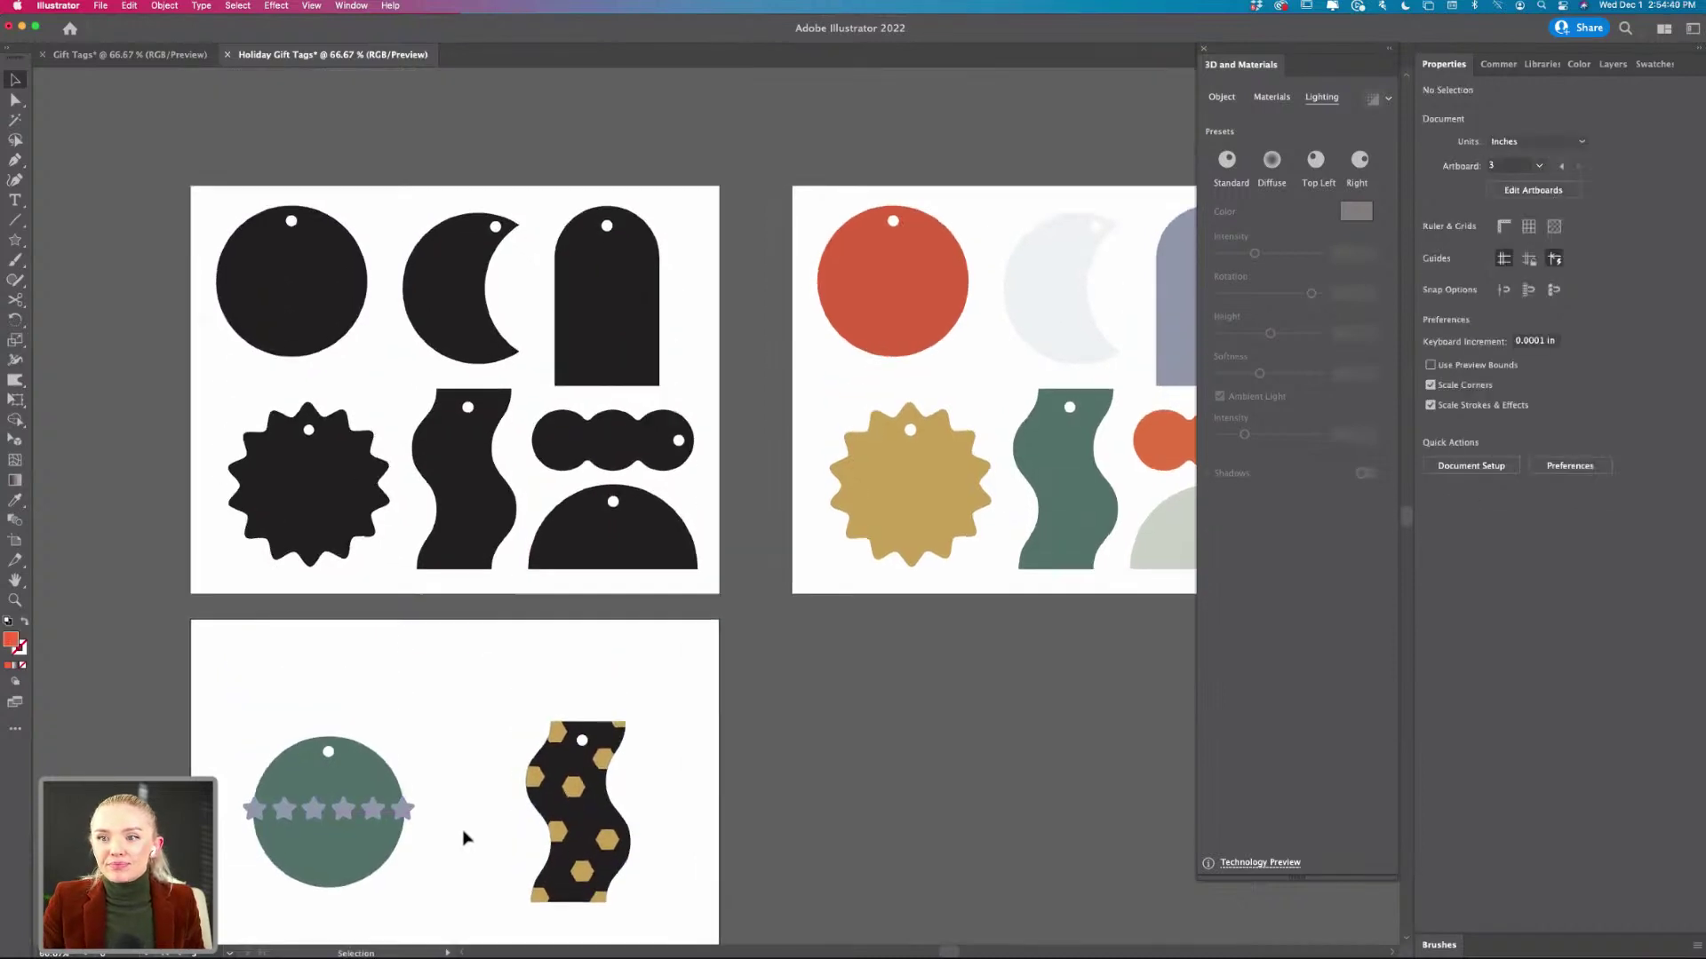
scroll(464, 837, down, 3)
key(super+1)
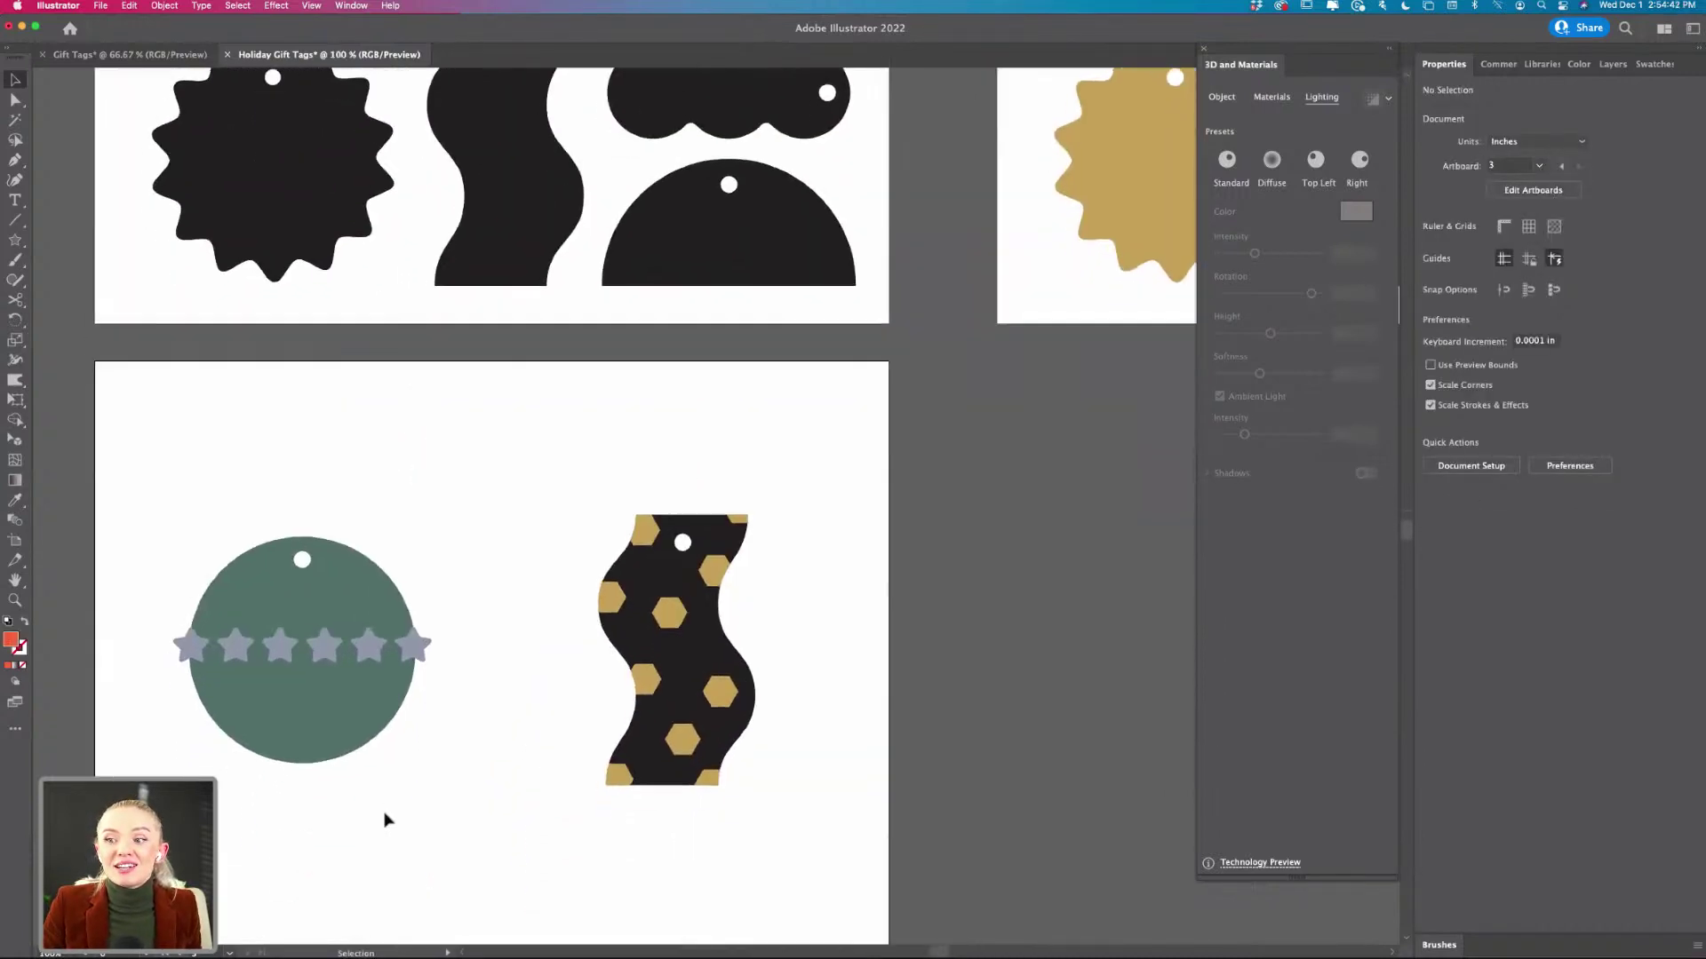
scroll(391, 702, left, 2)
scroll(386, 663, up, 3)
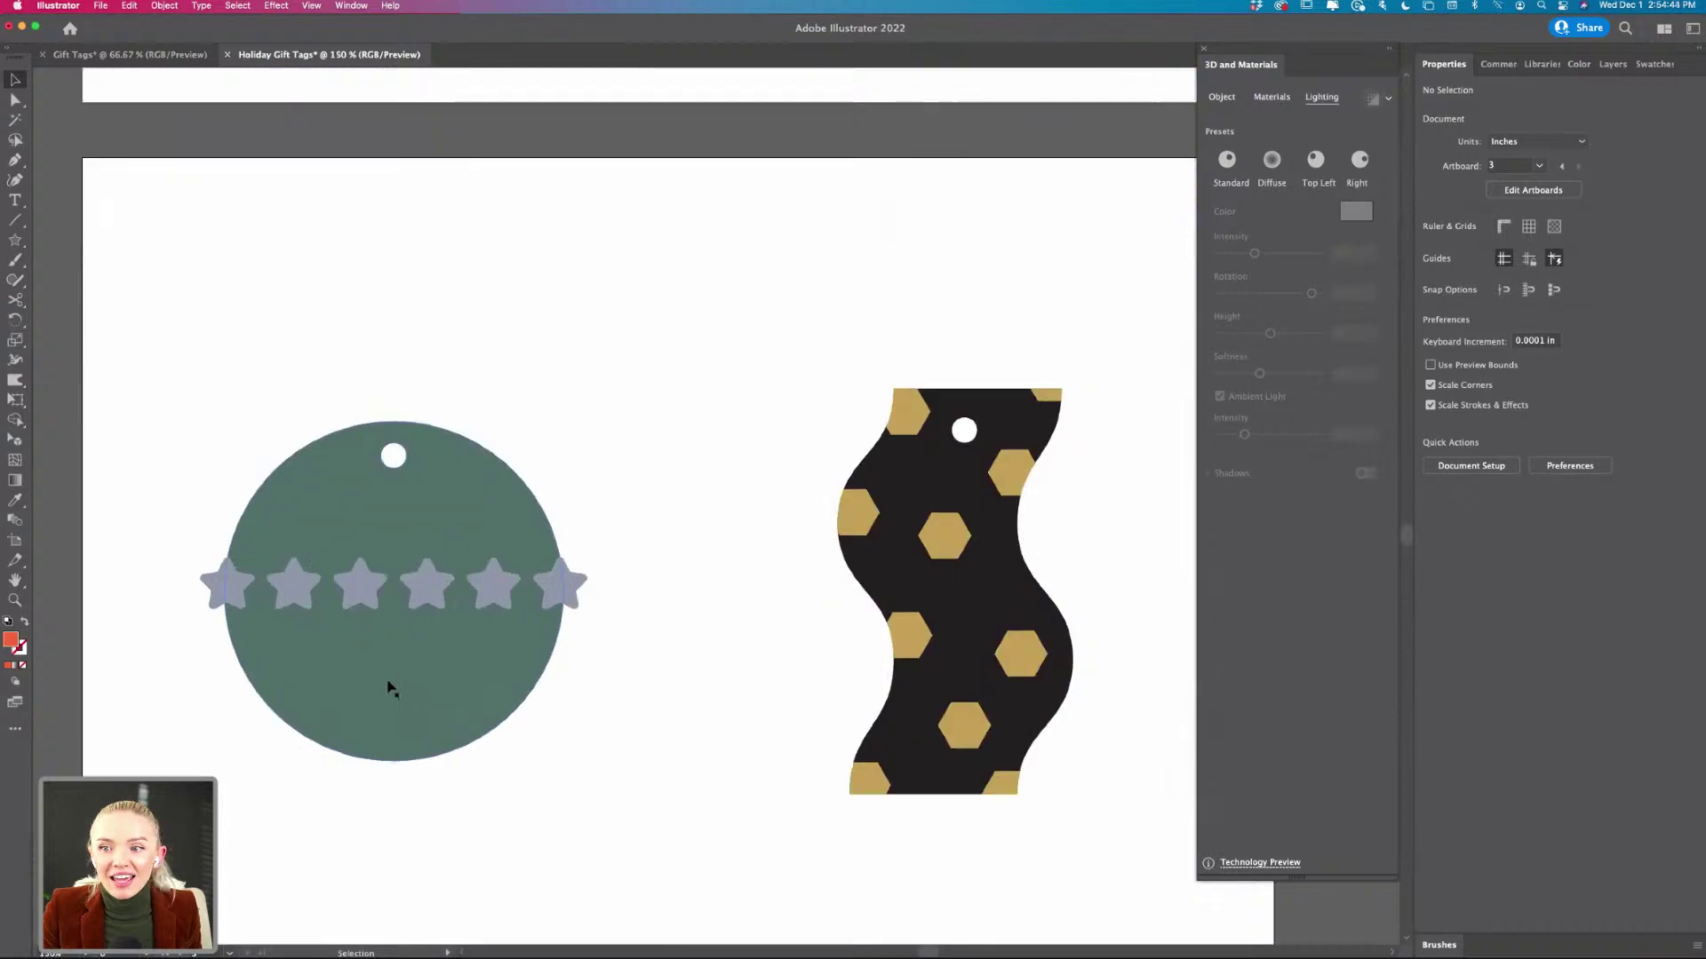
mouse_move(388, 688)
mouse_down()
mouse_move(457, 751)
mouse_move(384, 685)
mouse_up()
key(shift+super+bracketright)
shift+click(202, 582)
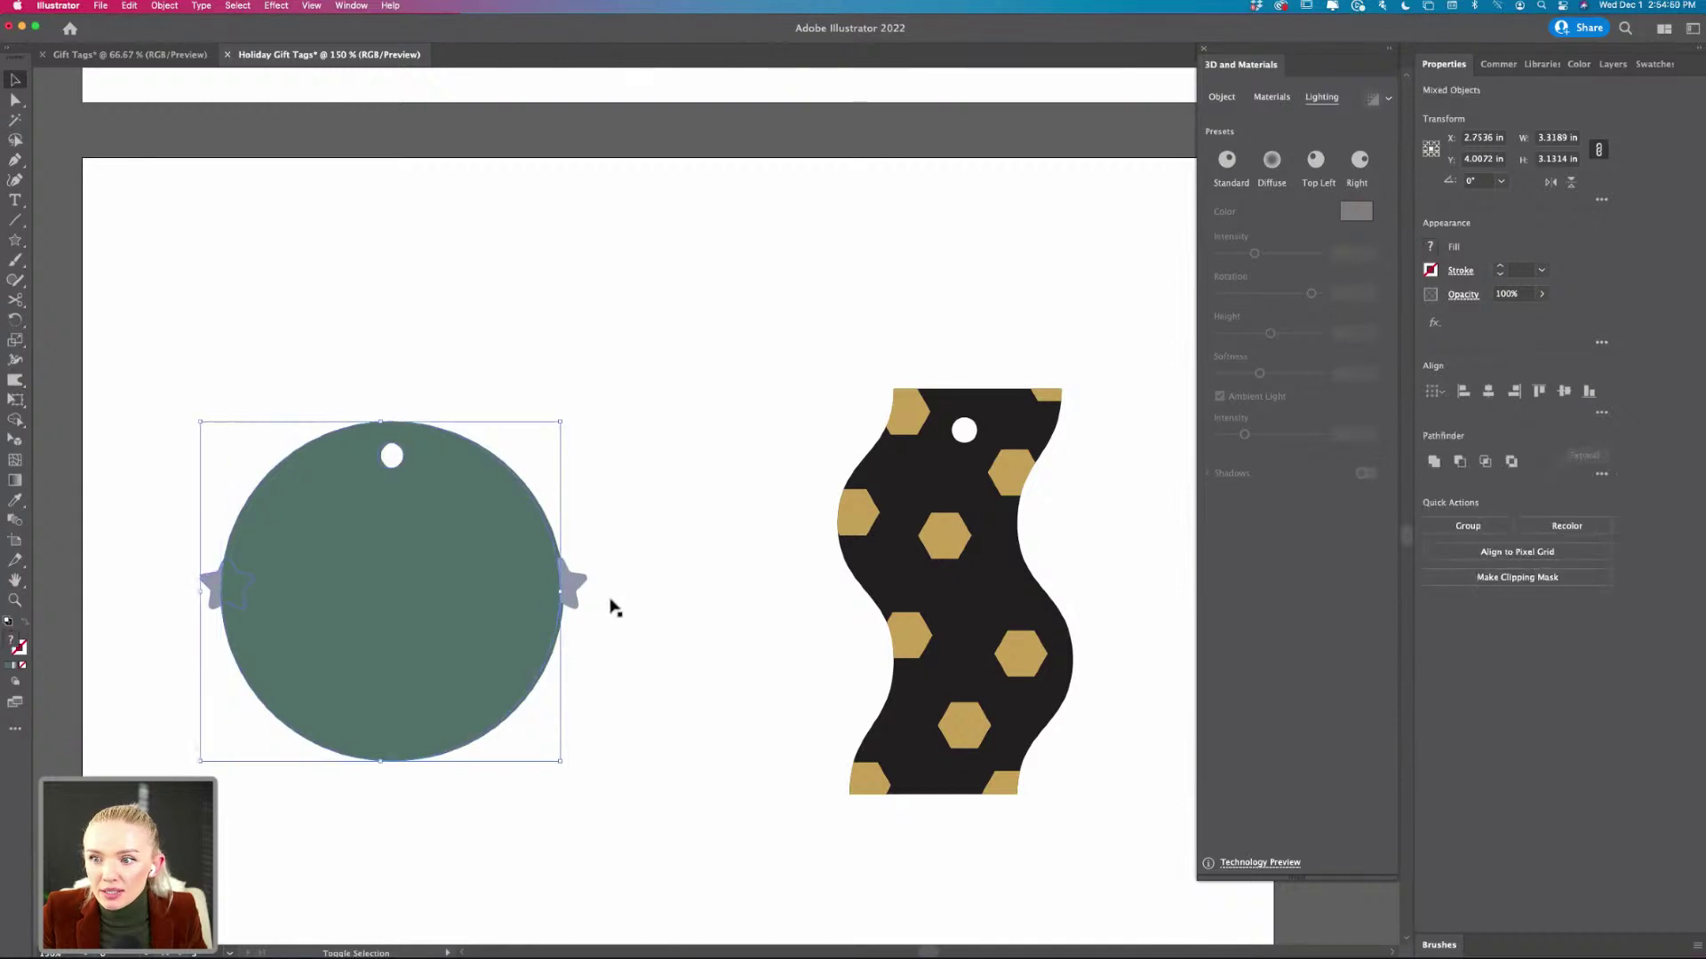
key(super+7)
click(619, 669)
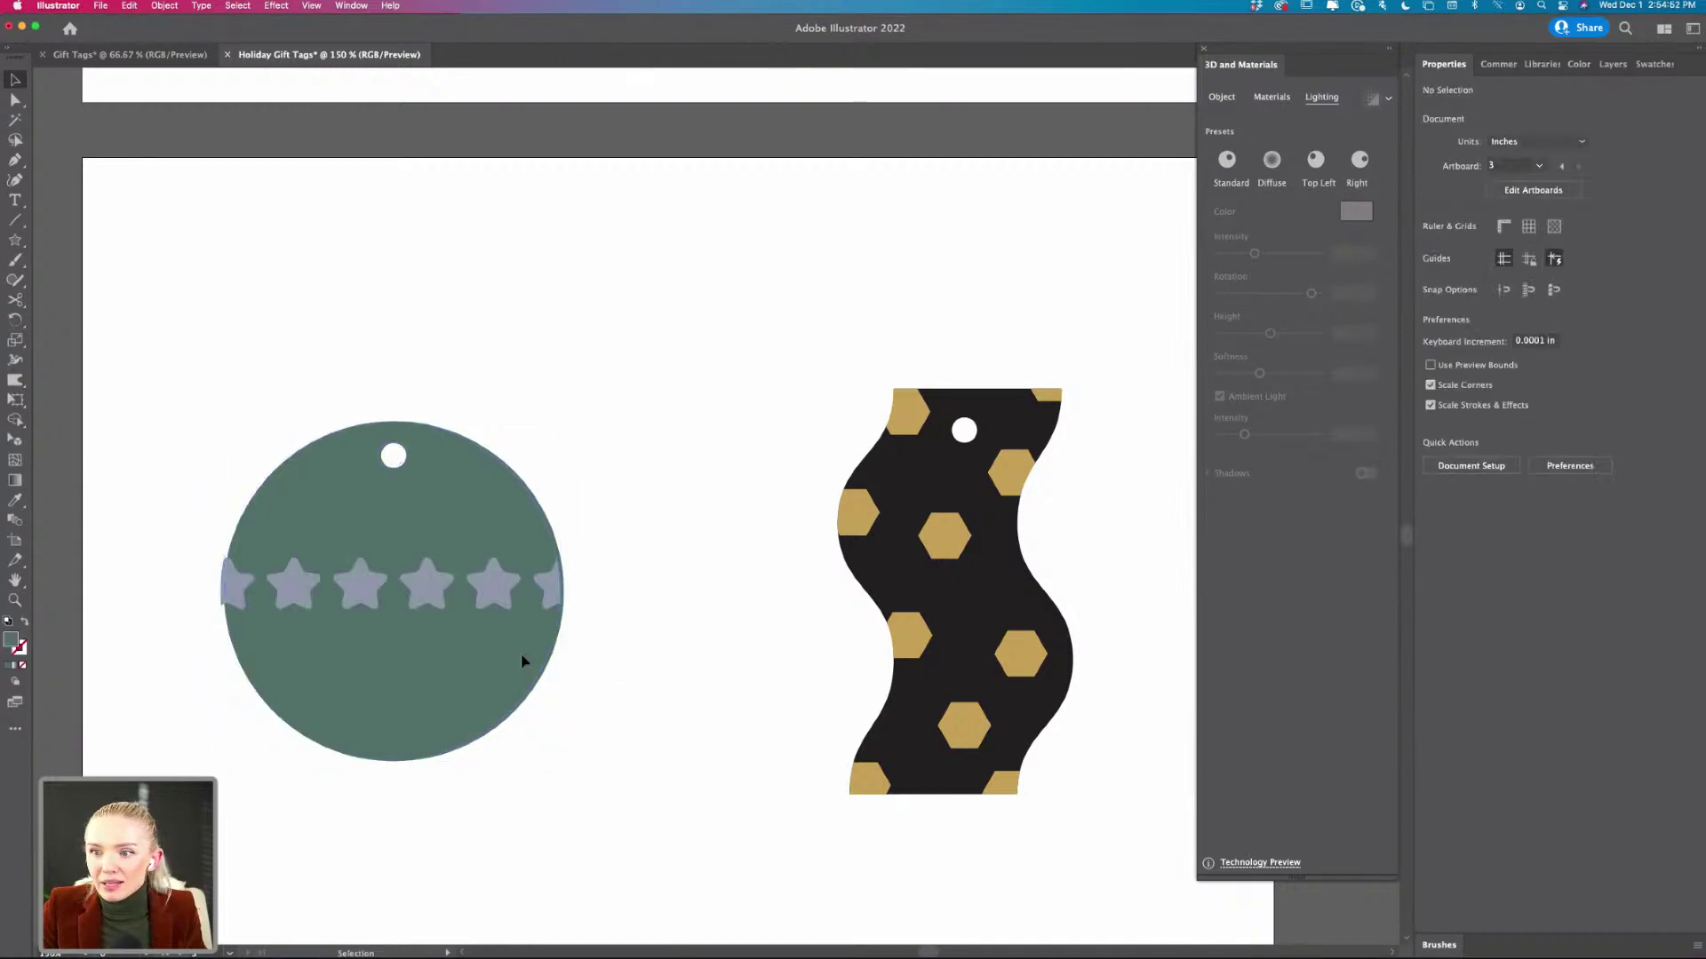
click(533, 659)
click(586, 663)
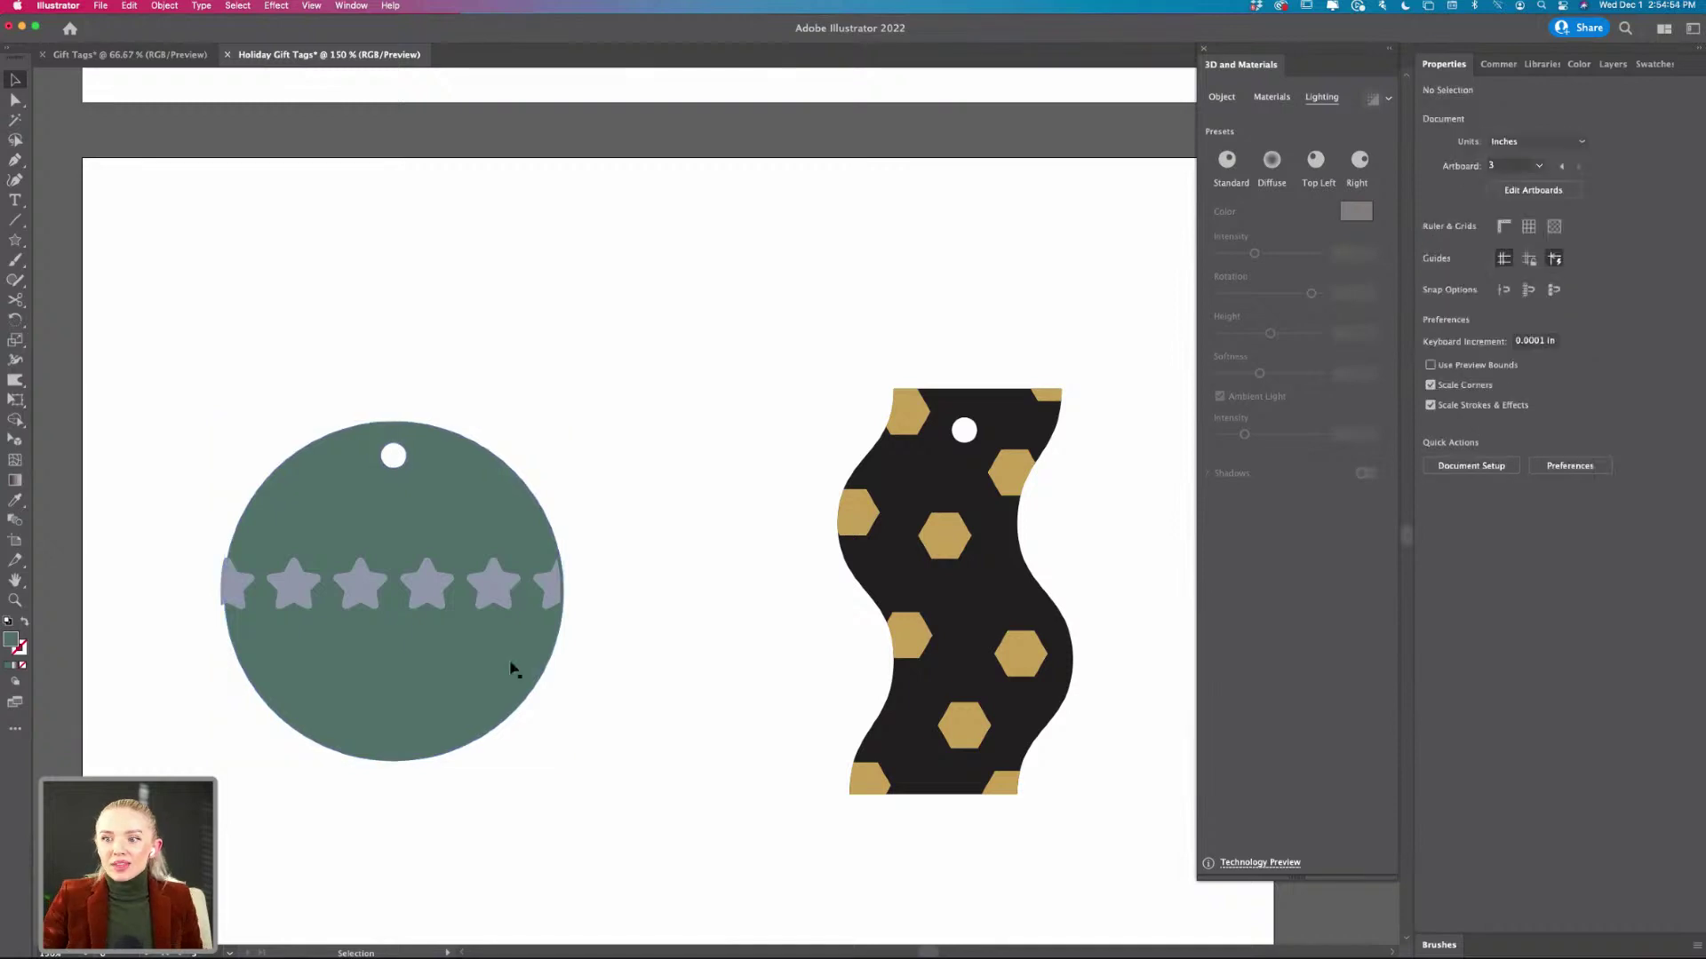
key(super+minus)
key(super+minus)
key(super+minus)
key(super+minus)
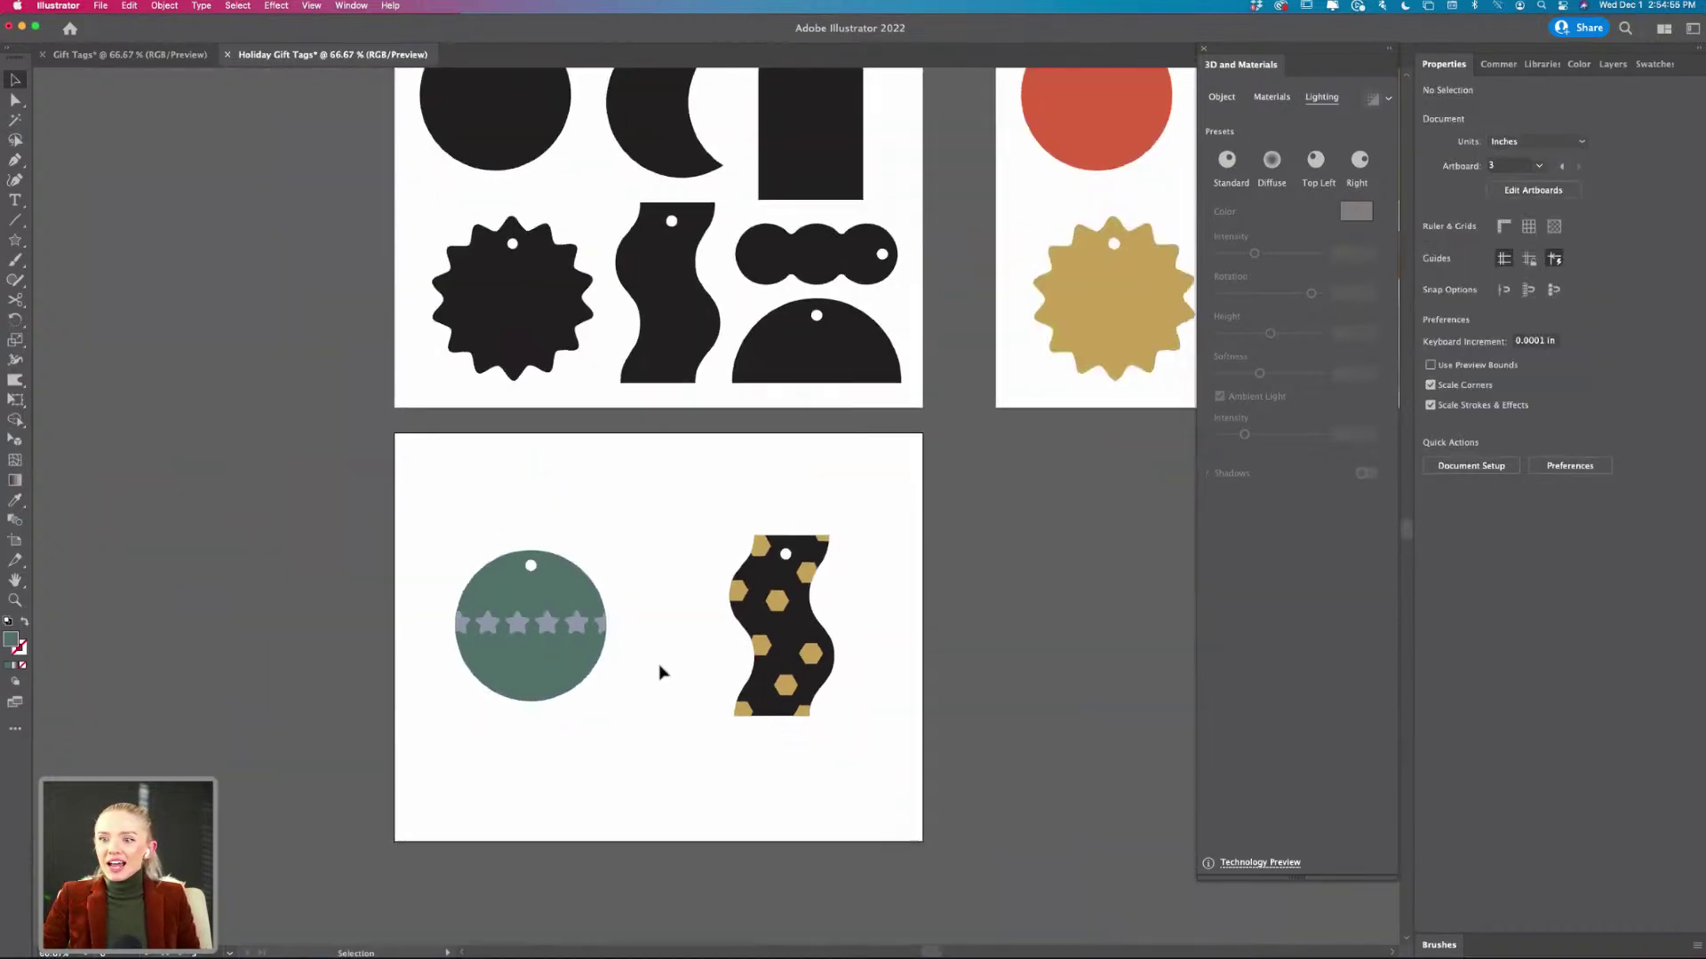
scroll(660, 673, up, 2)
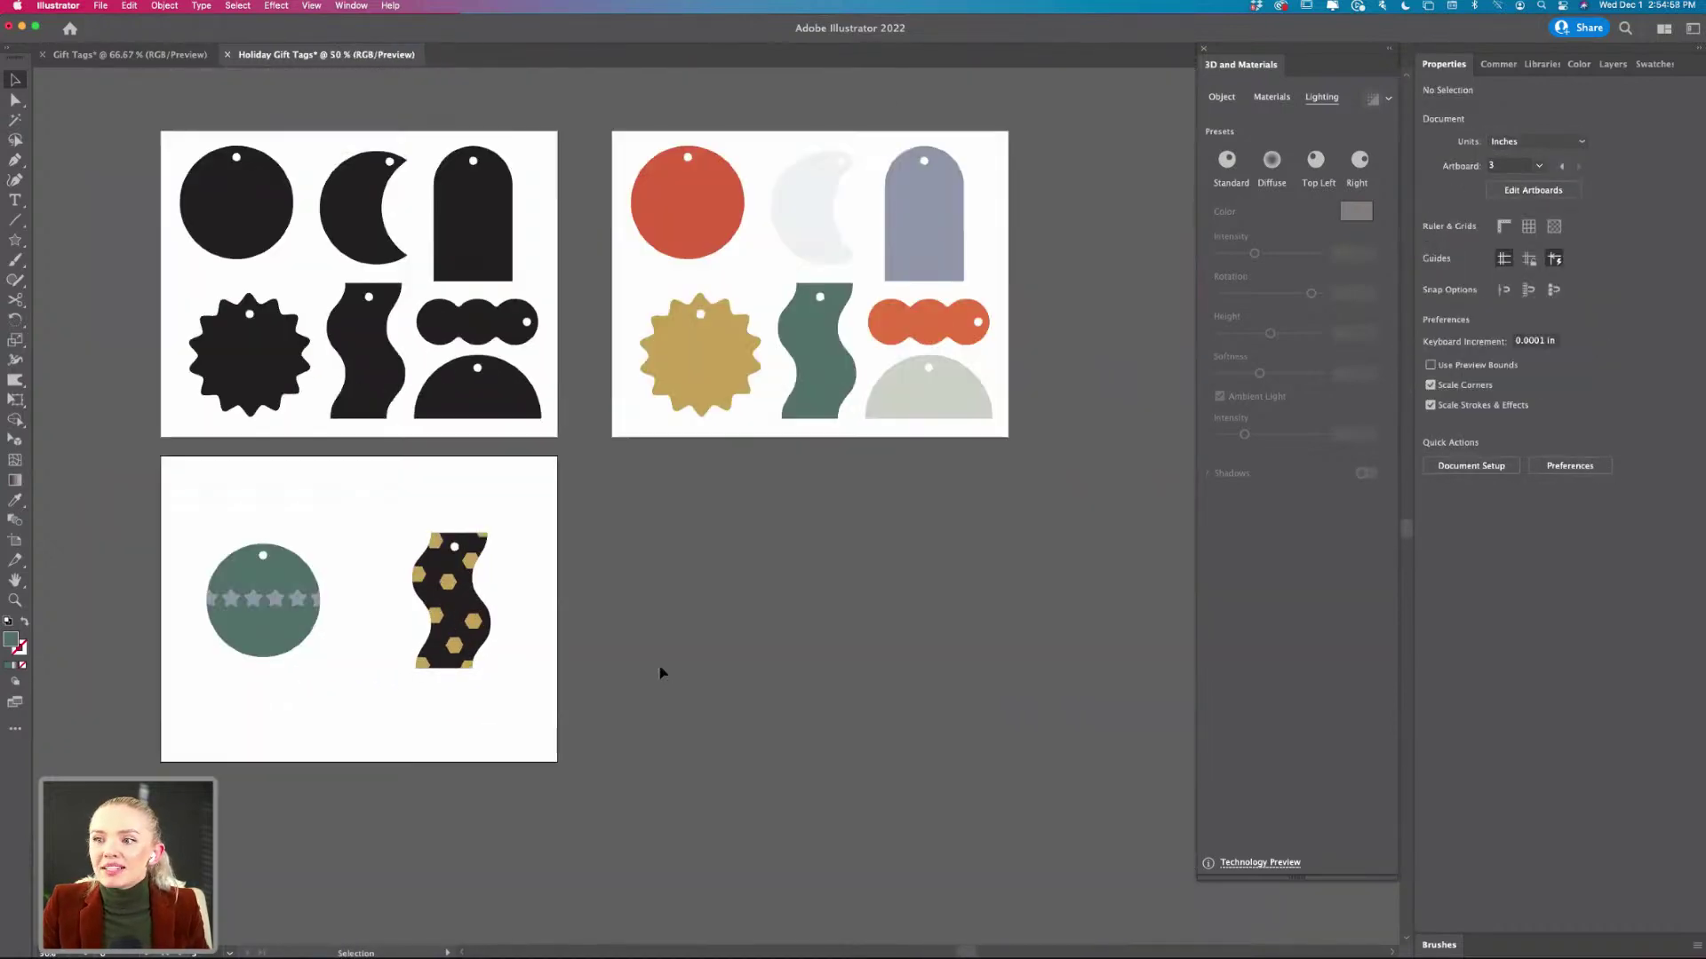
scroll(480, 475, up, 2)
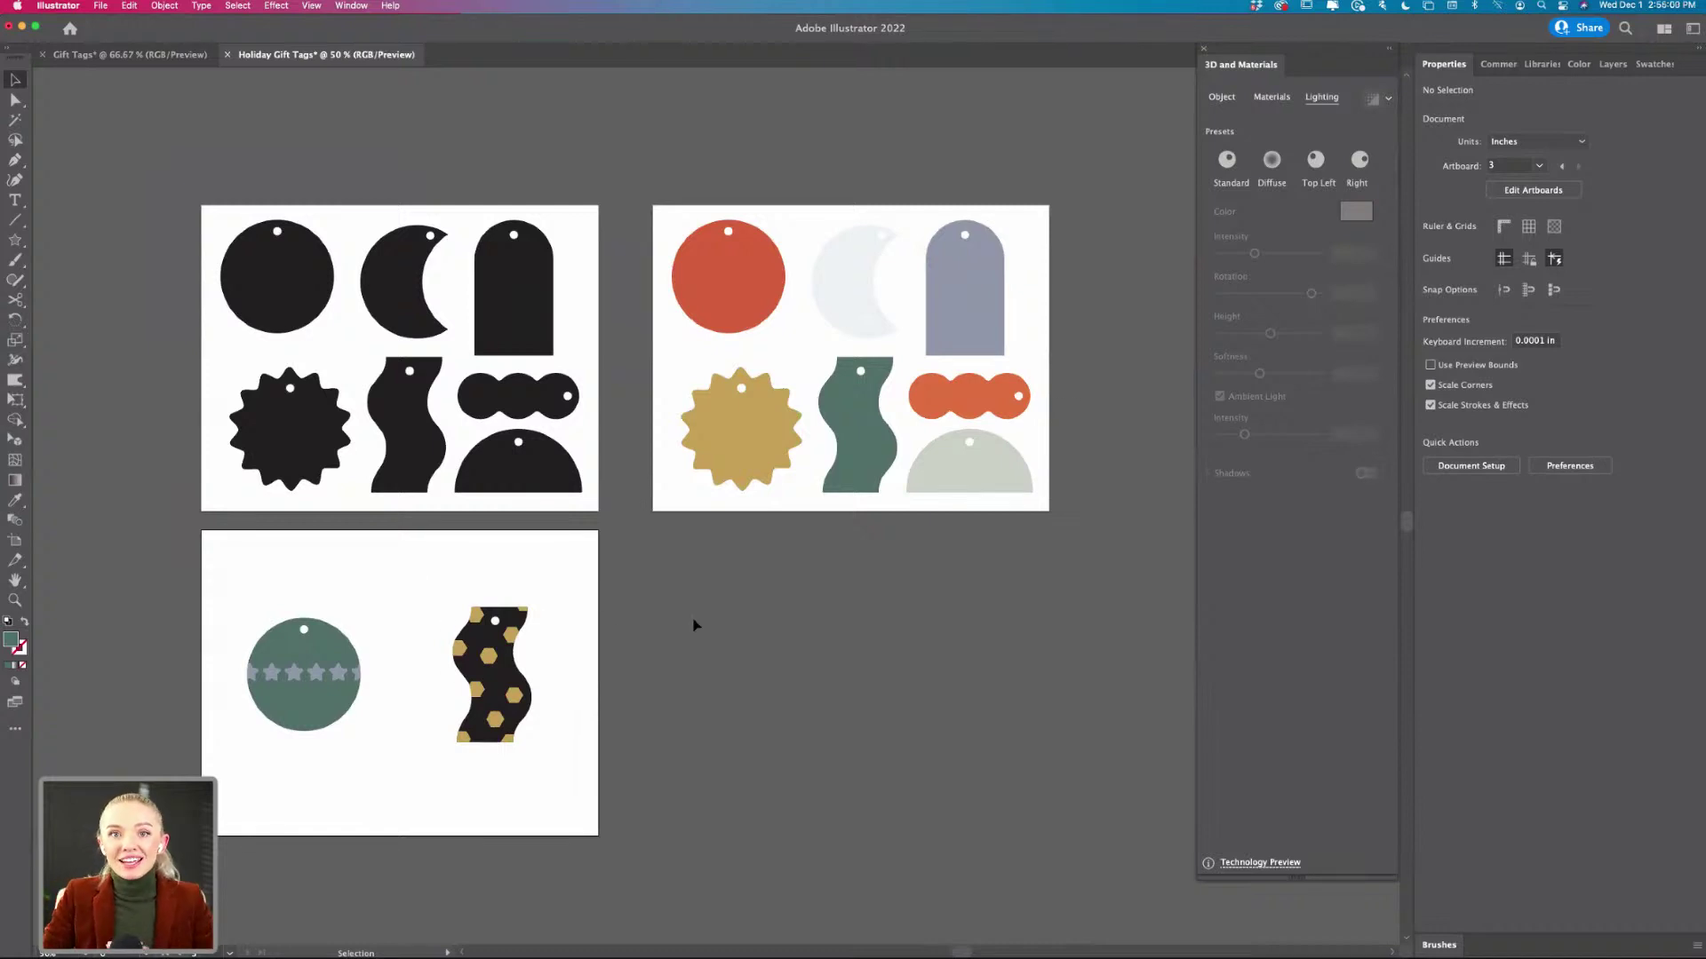